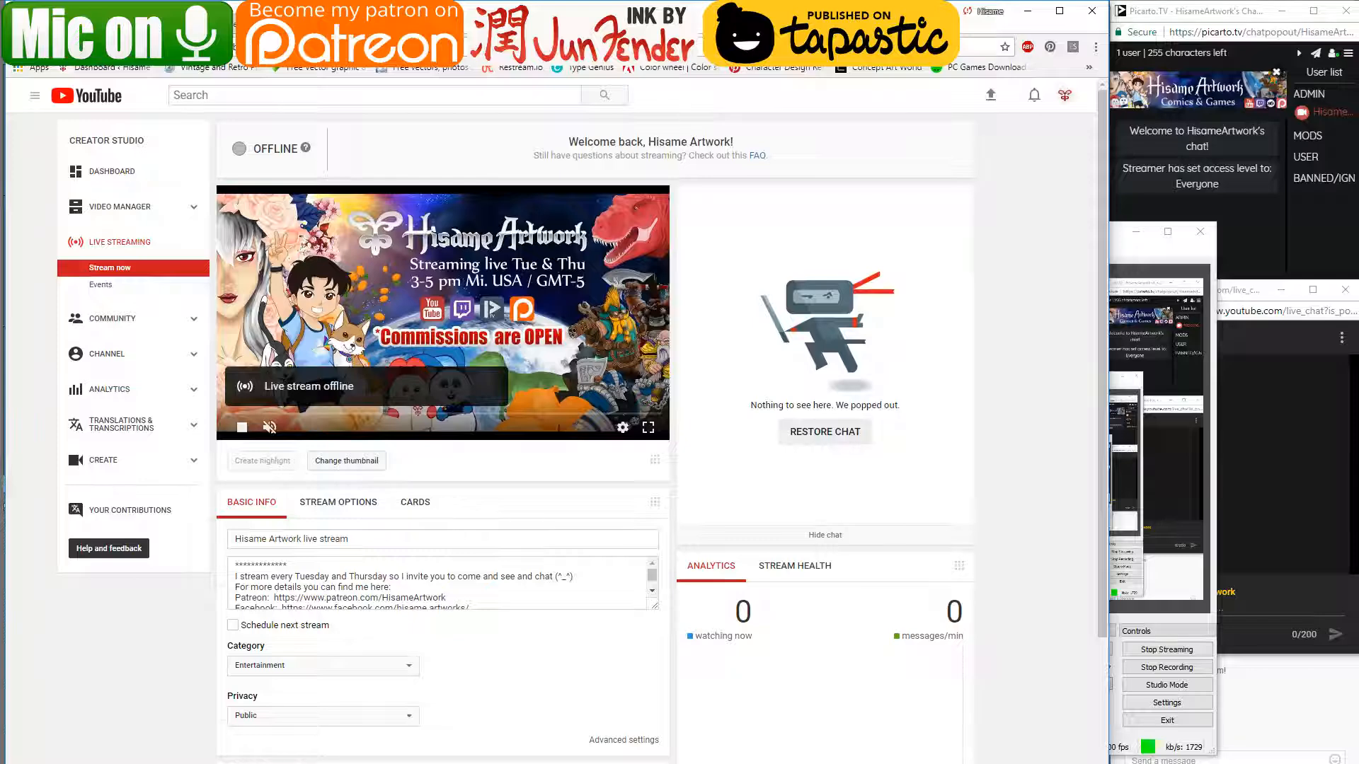
- Bring the OBS window forward, then minimise it and the browser to reveal the comic page in Clip Studio Paint
click(55, 48)
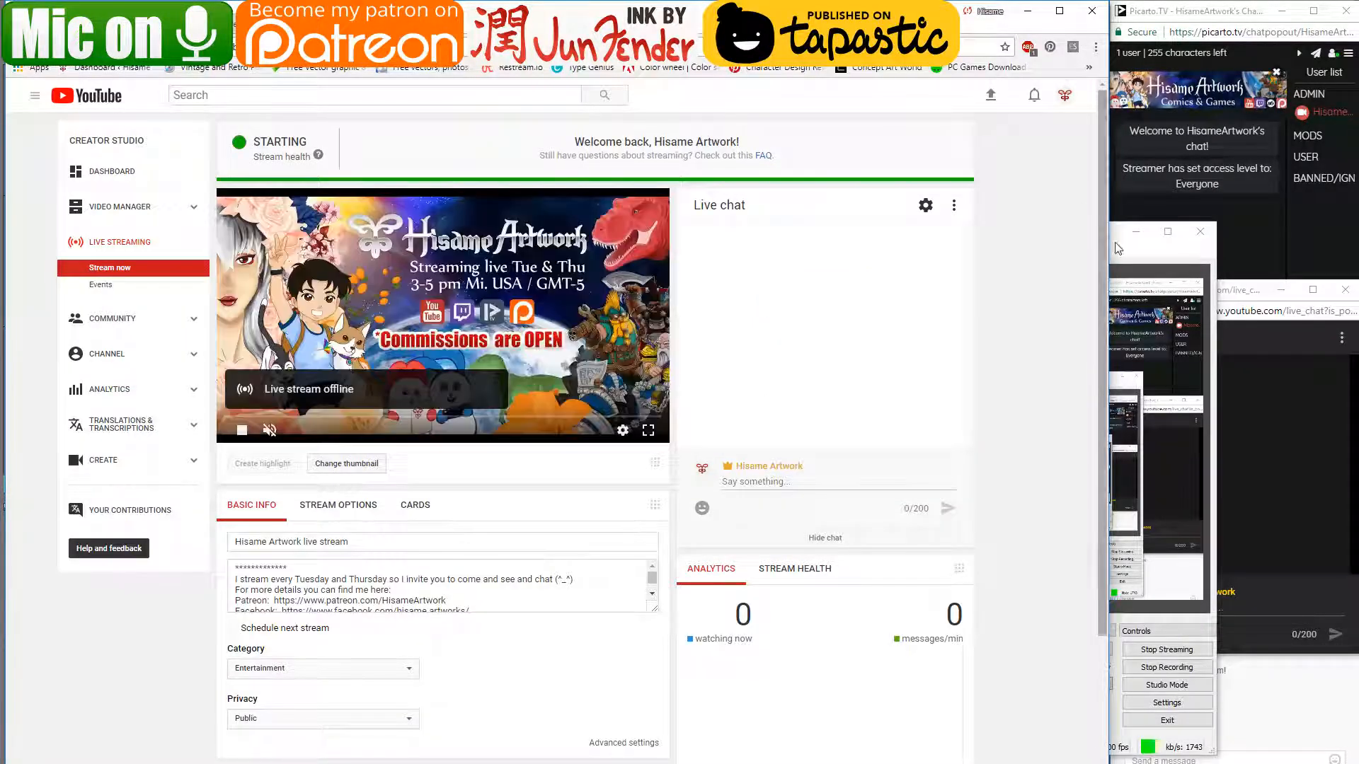
click(1122, 249)
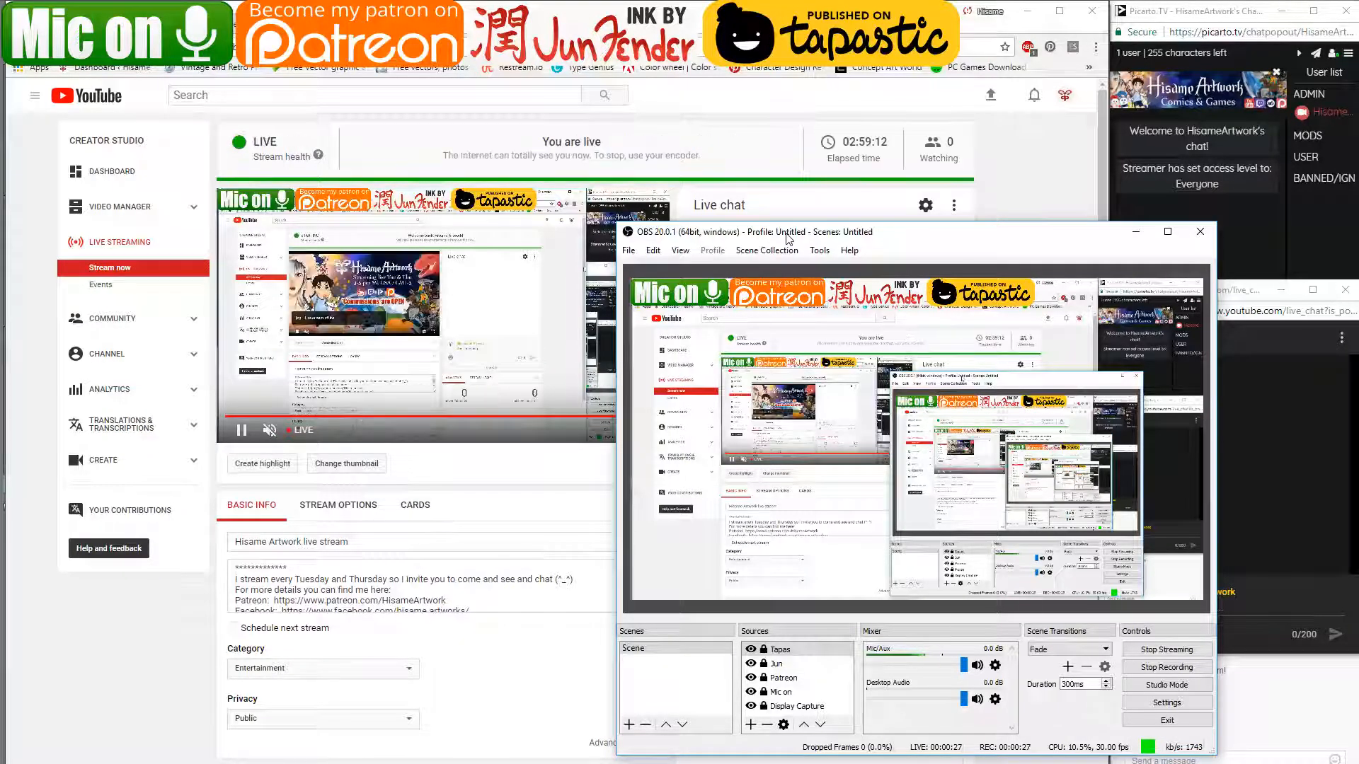
click(1130, 233)
click(1026, 11)
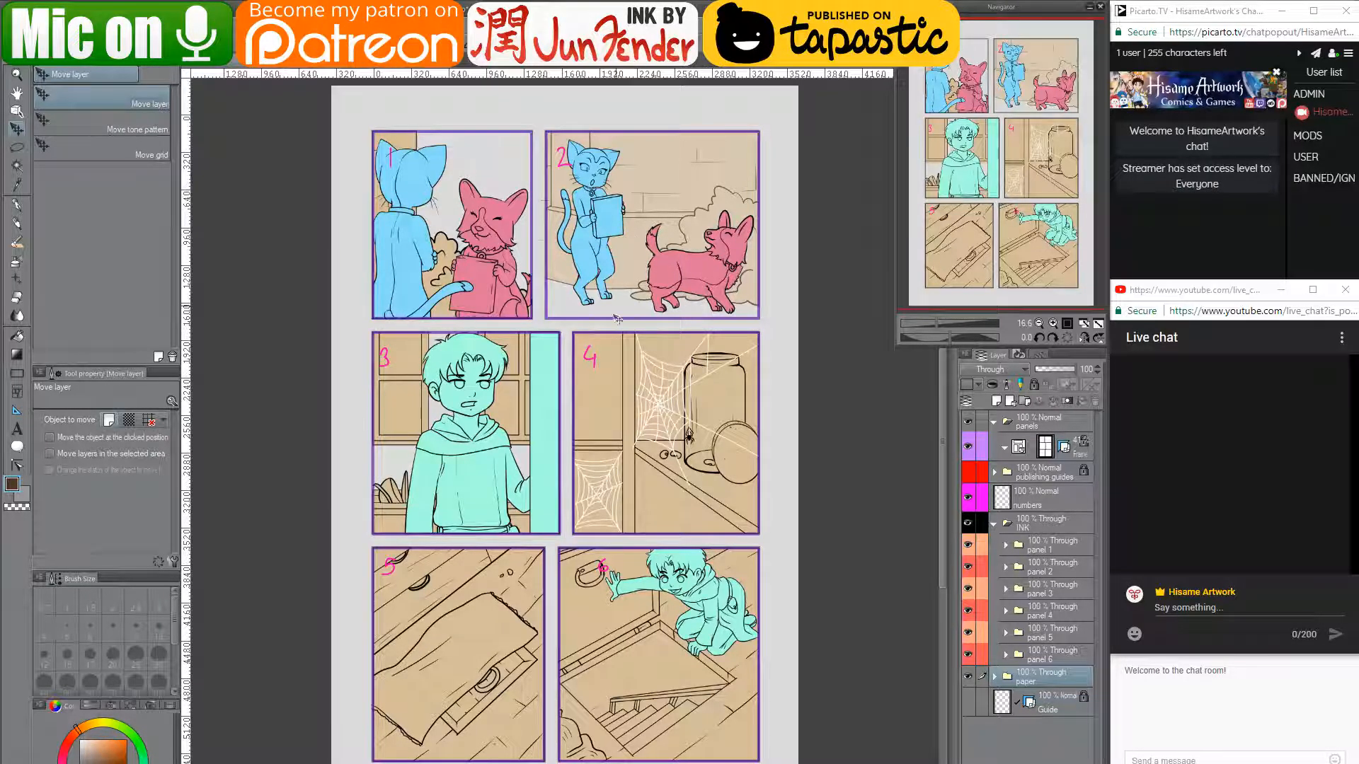
- Mask the panel 1 ink folder to a rectangular selection matching the first panel's frame
drag(590, 308, 652, 336)
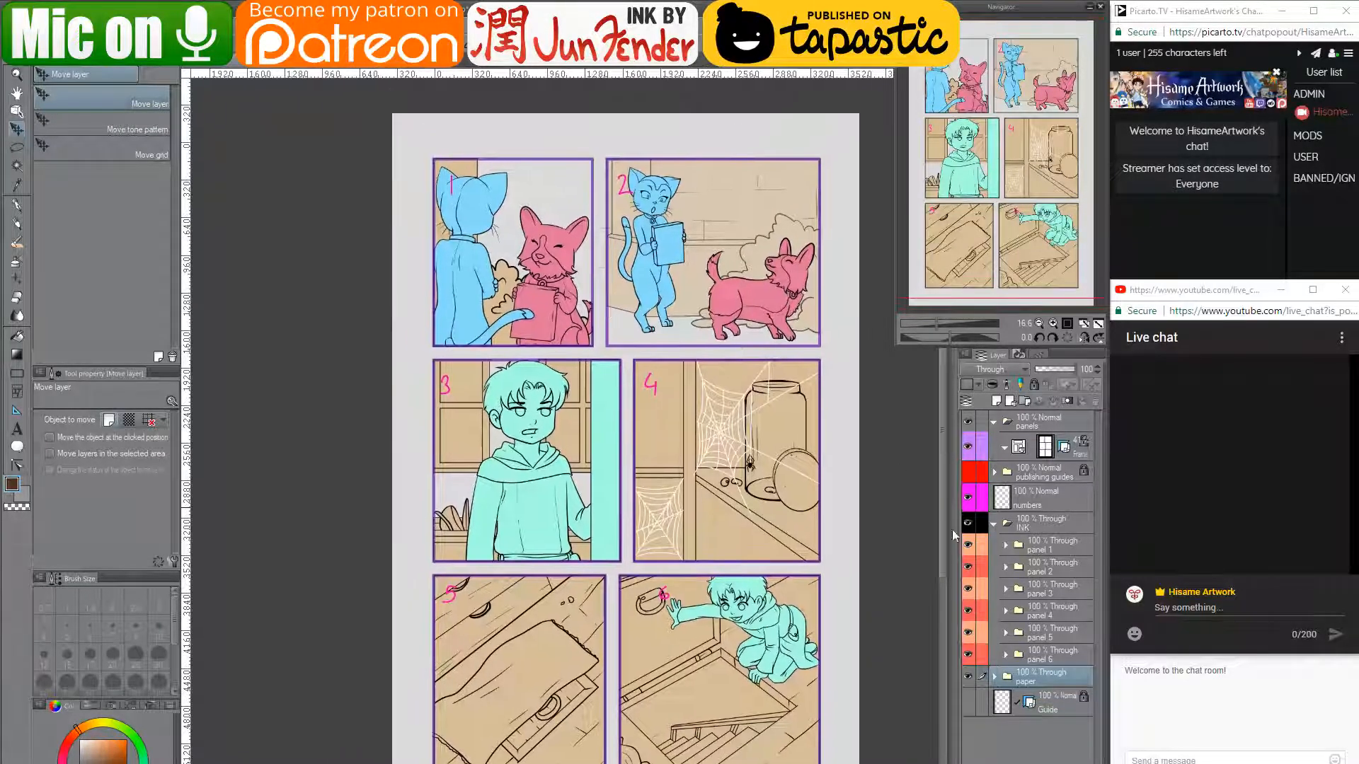
click(1038, 547)
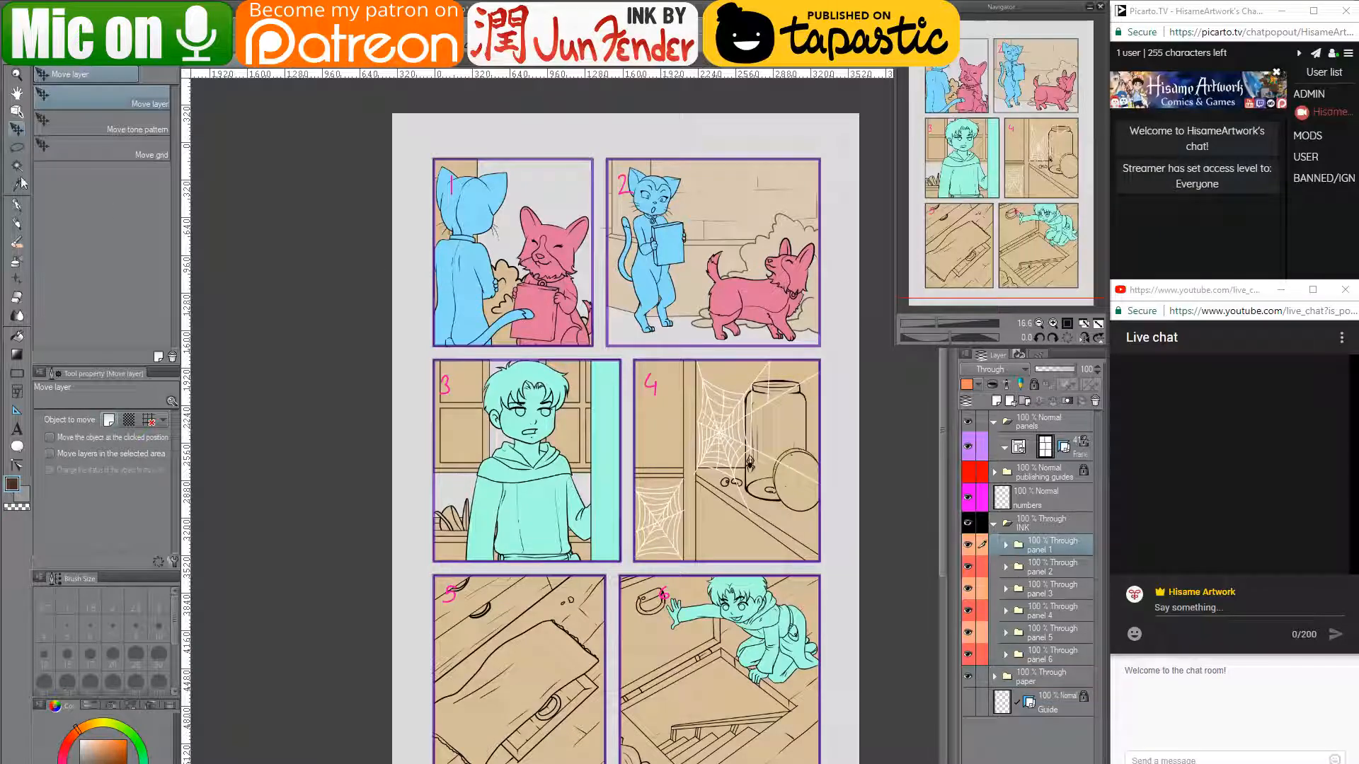
click(17, 148)
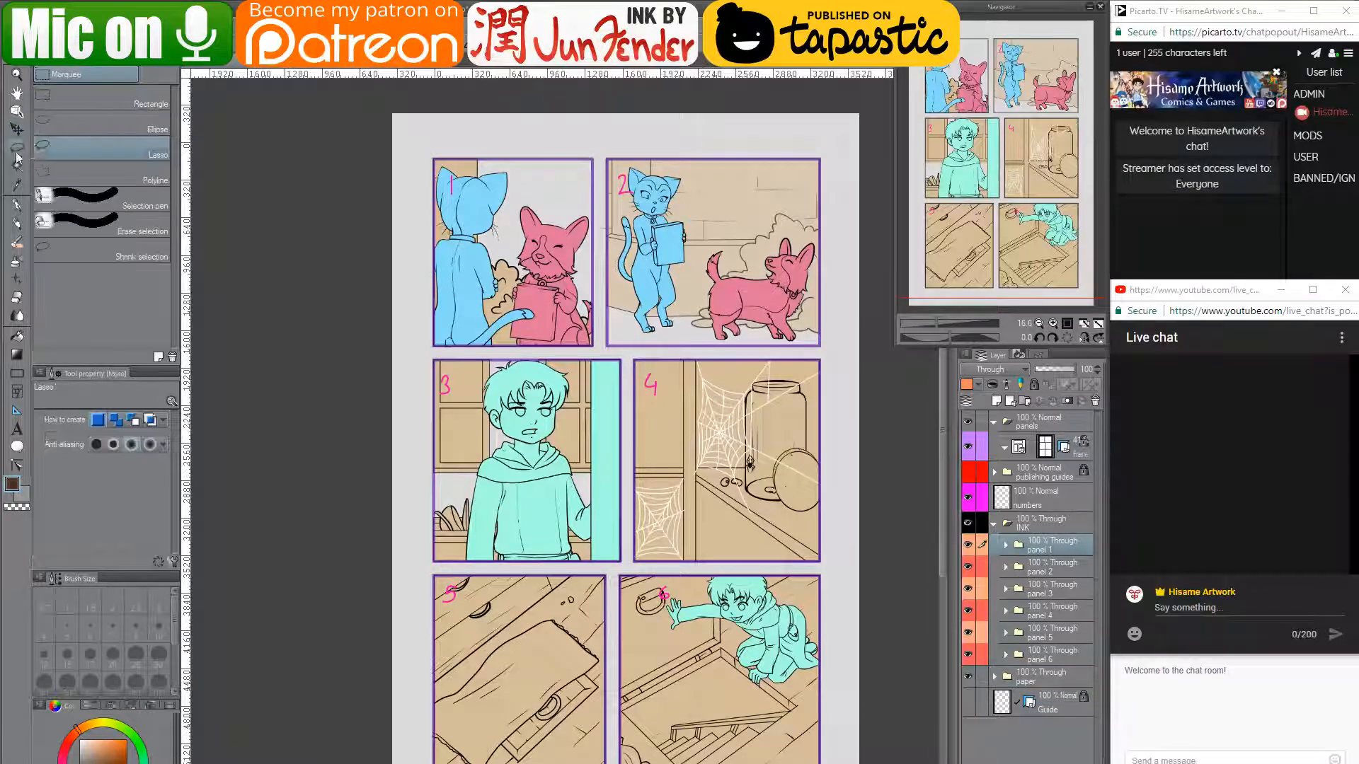
click(59, 92)
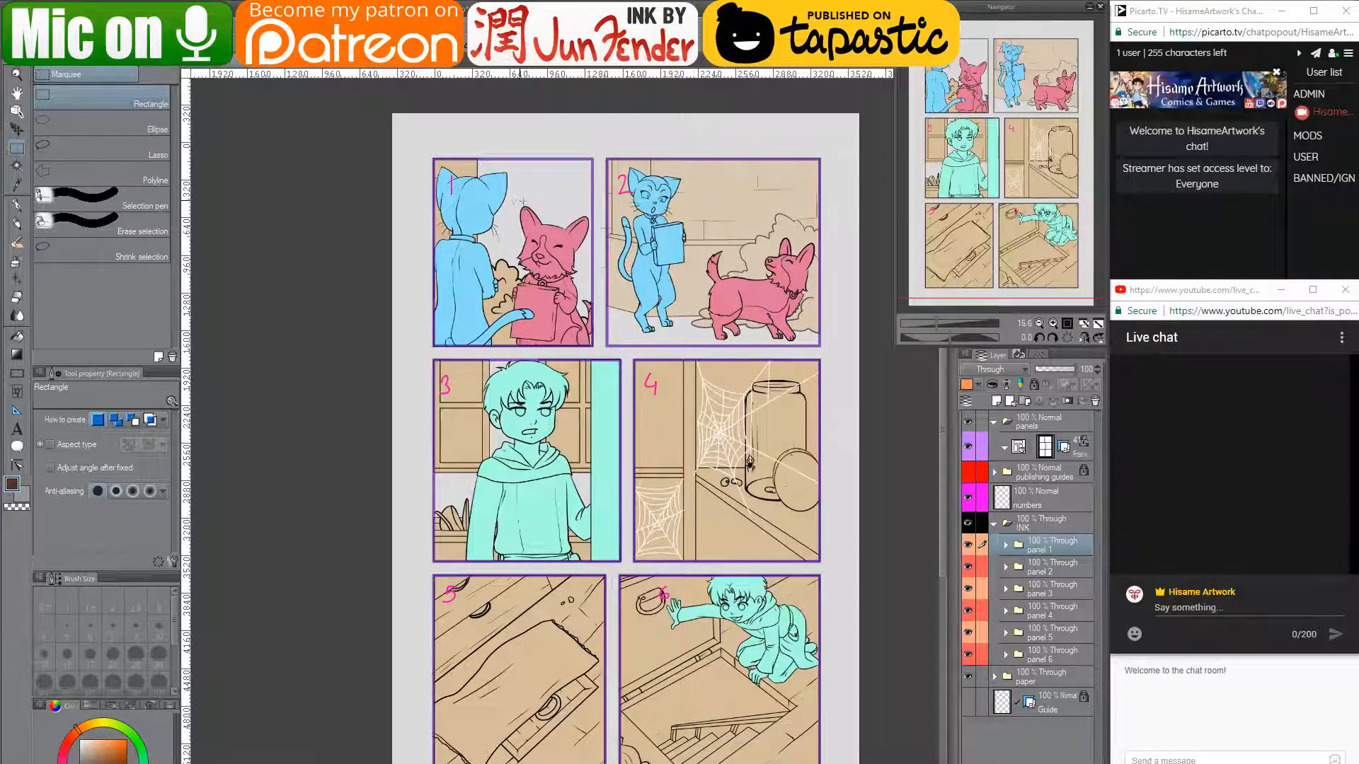
drag(522, 201, 414, 194)
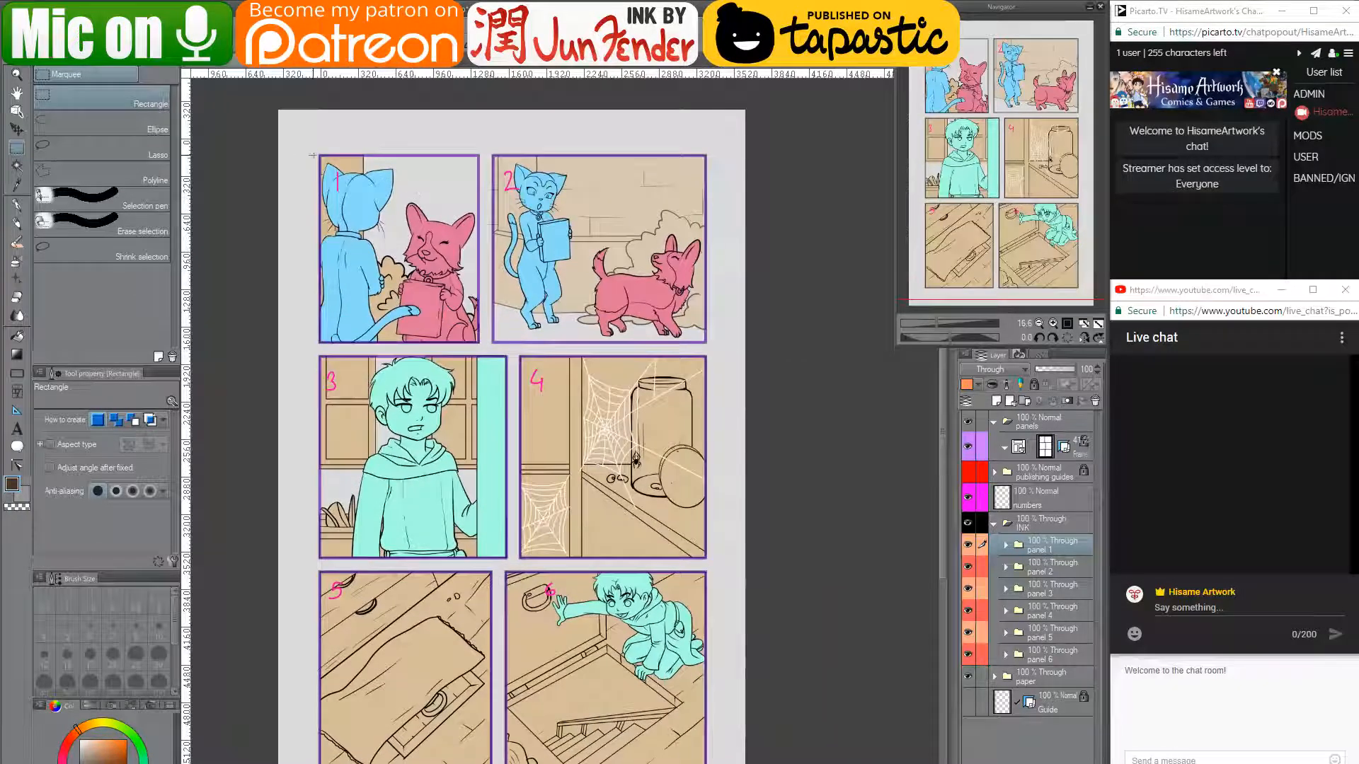
scroll(308, 136, up, 3)
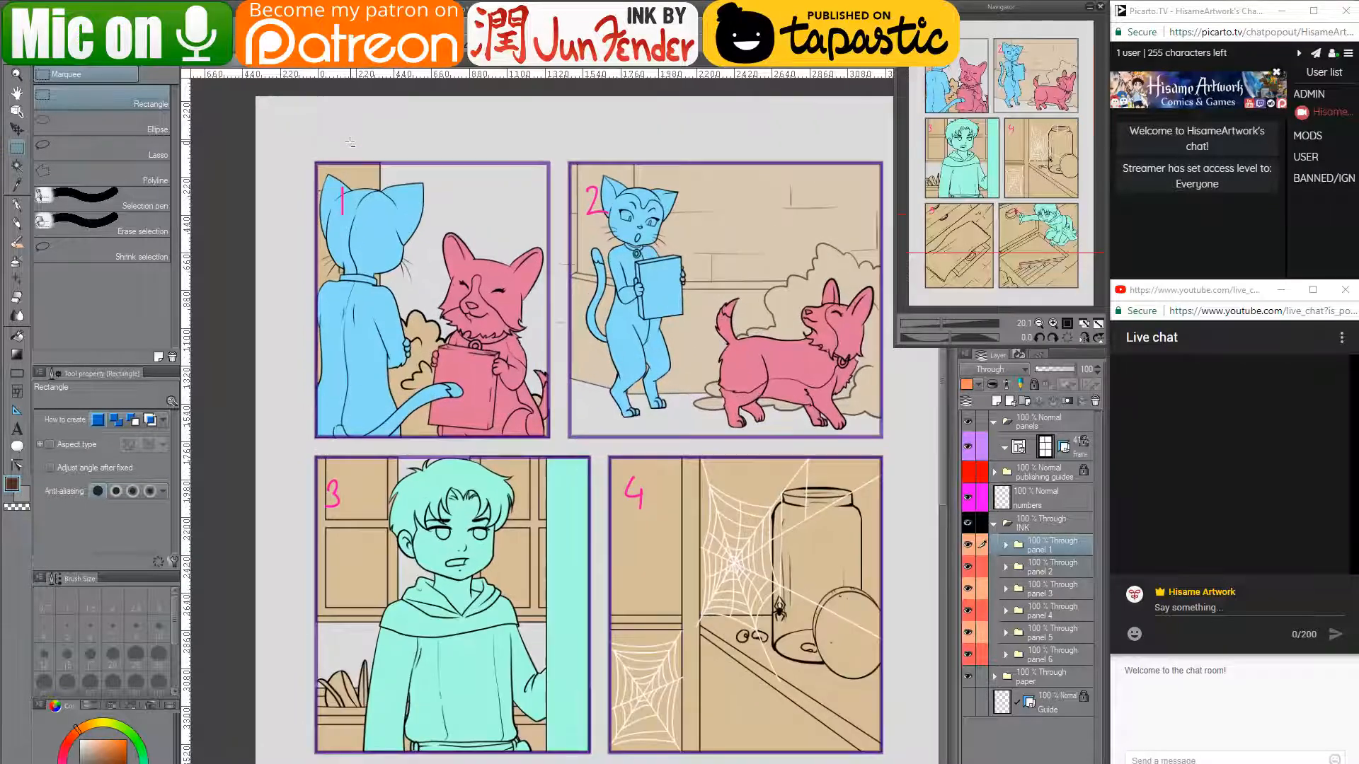
scroll(347, 164, up, 1)
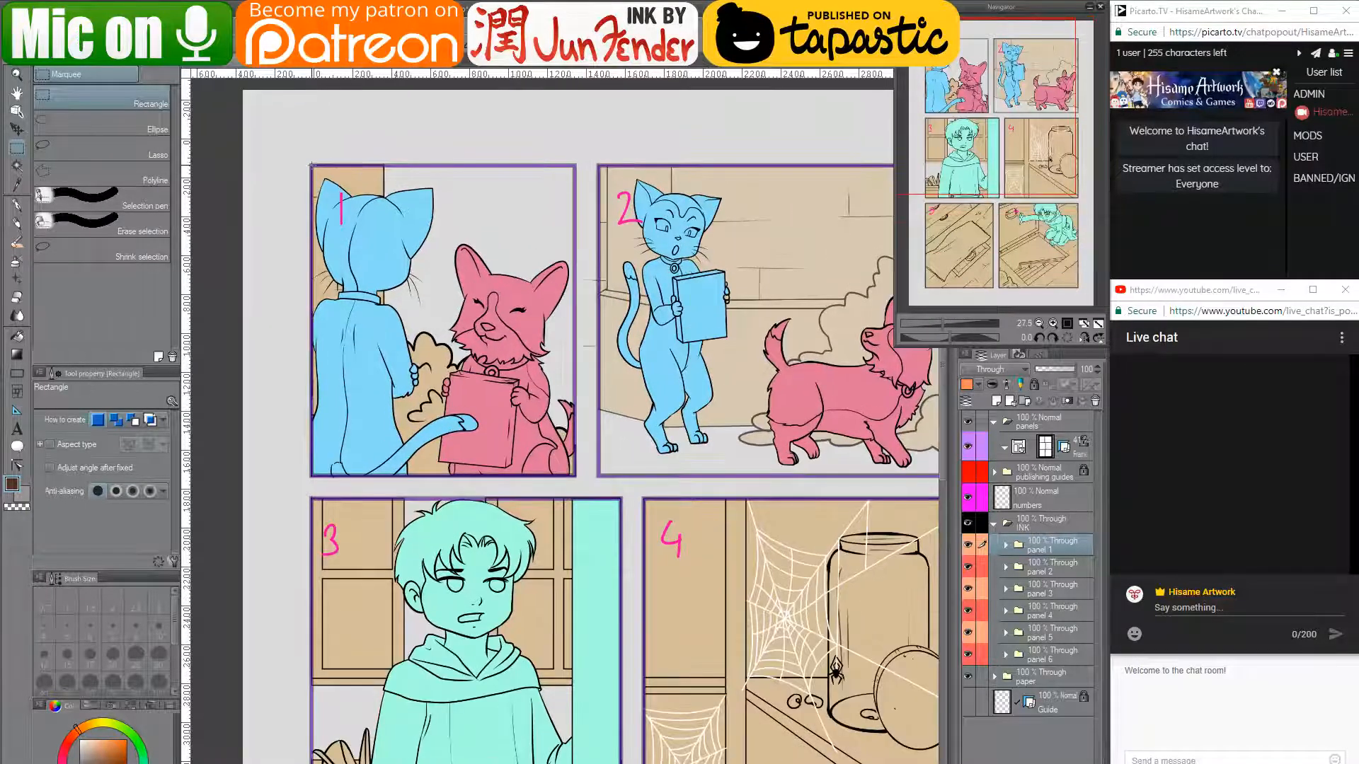
drag(311, 164, 574, 479)
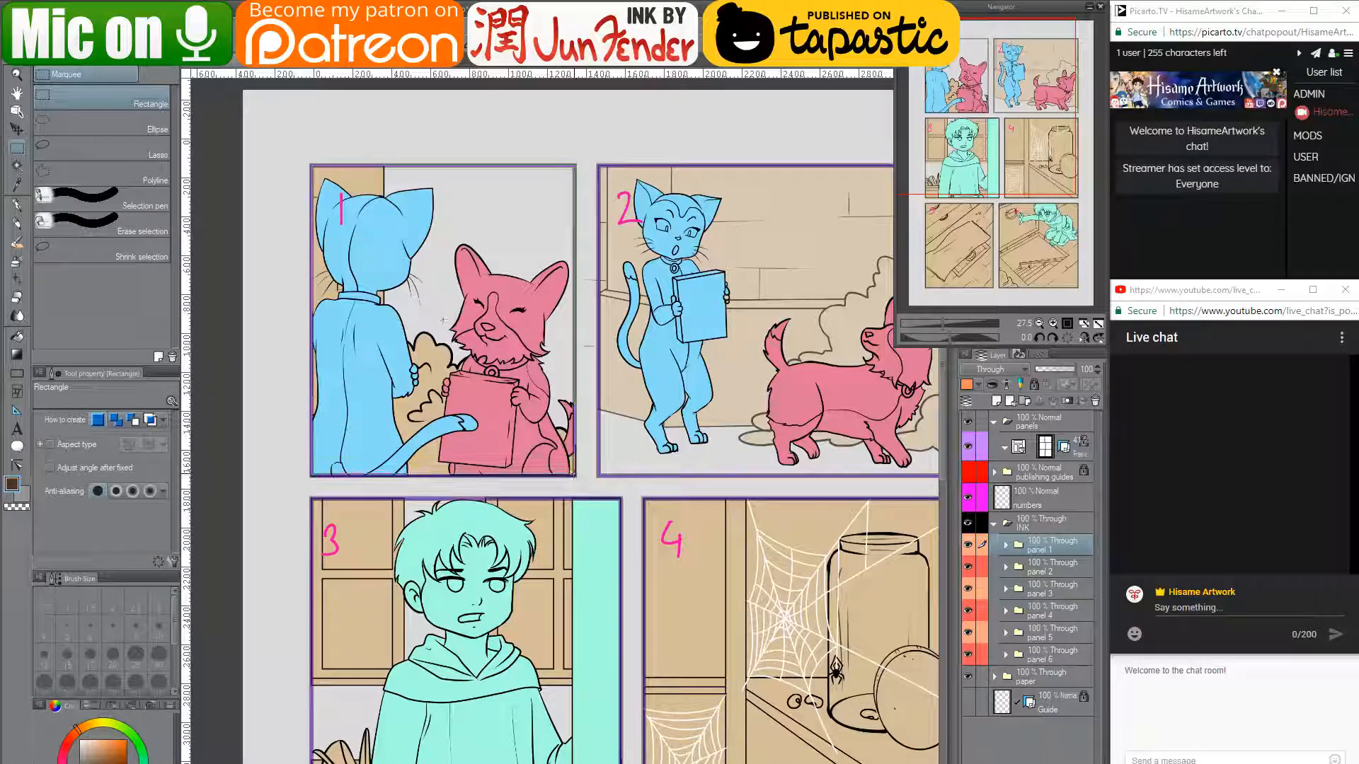
drag(574, 475, 574, 475)
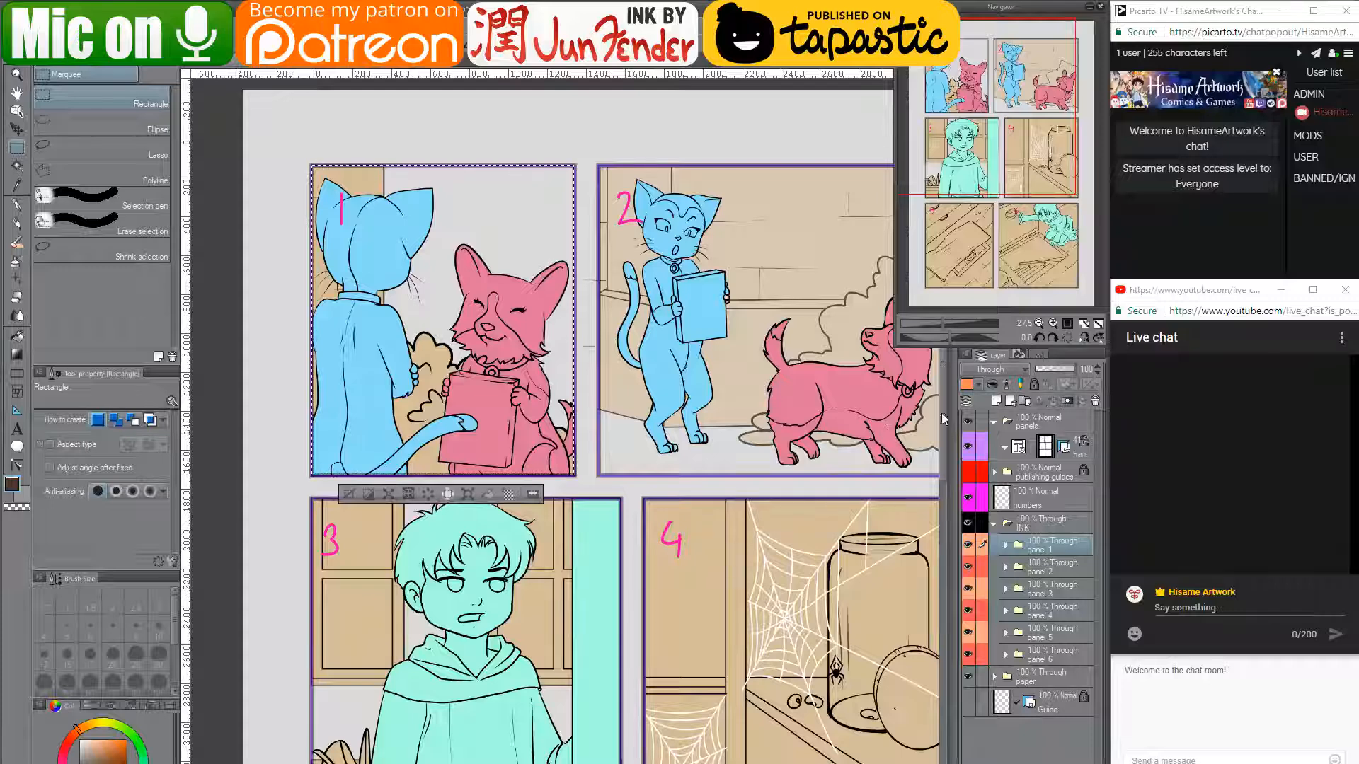
- Select the second panel's frame area with a rectangle and add it as a layer mask on the panel 2 folder
drag(825, 416, 640, 407)
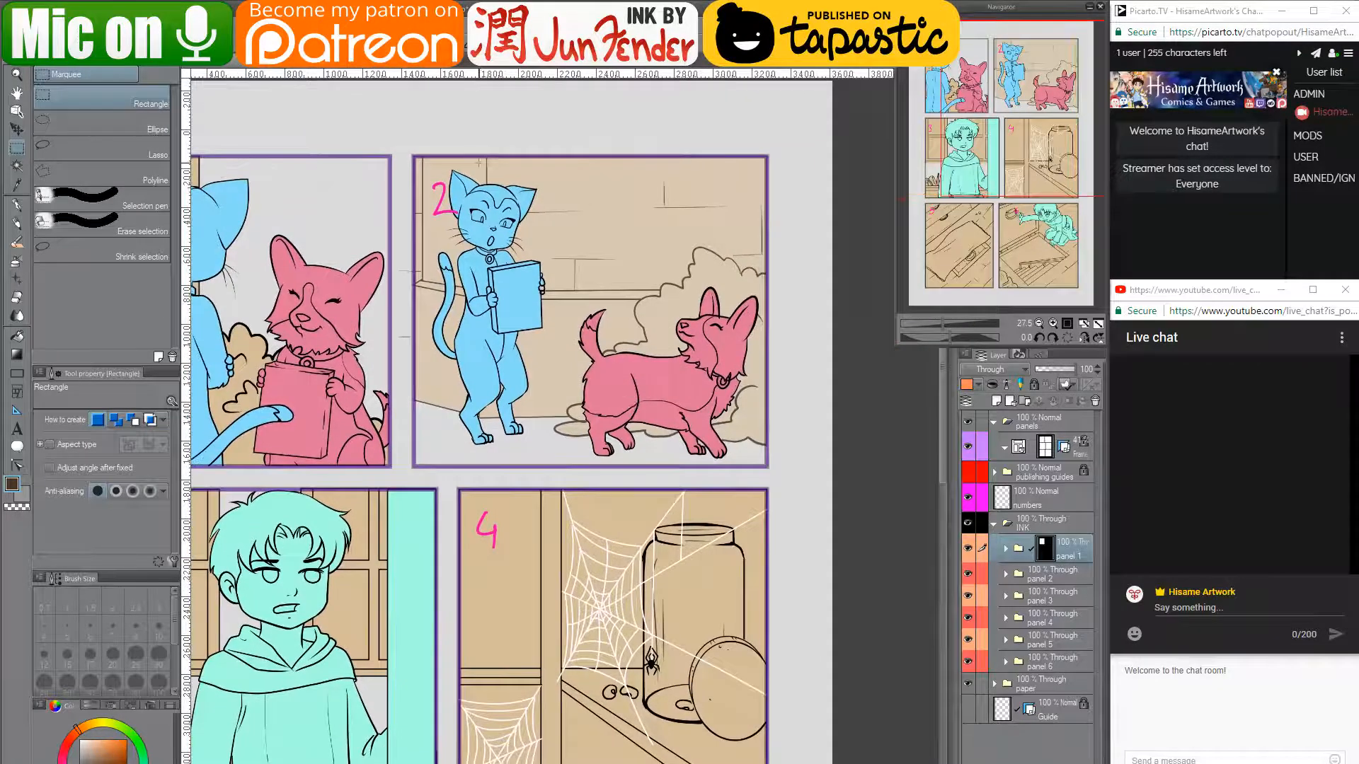
drag(416, 156, 767, 468)
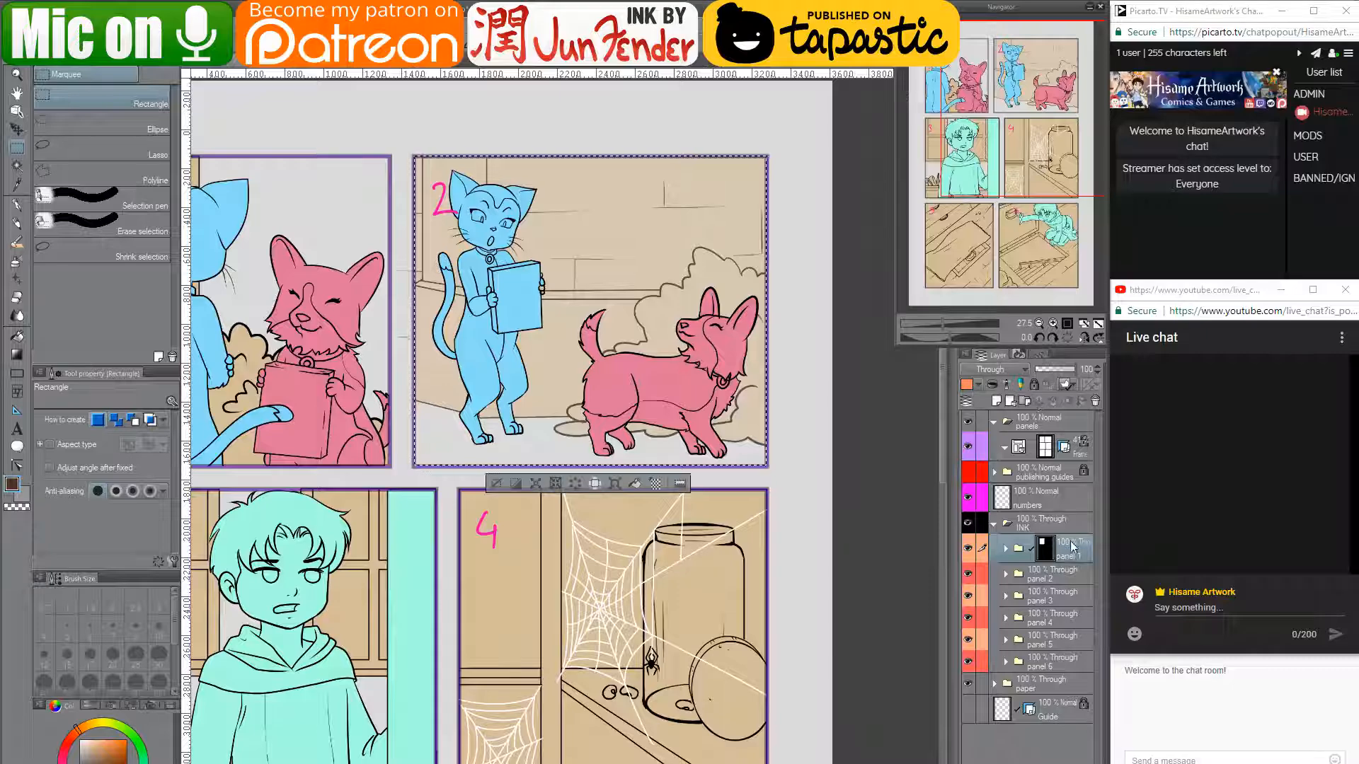
click(1053, 572)
click(1067, 402)
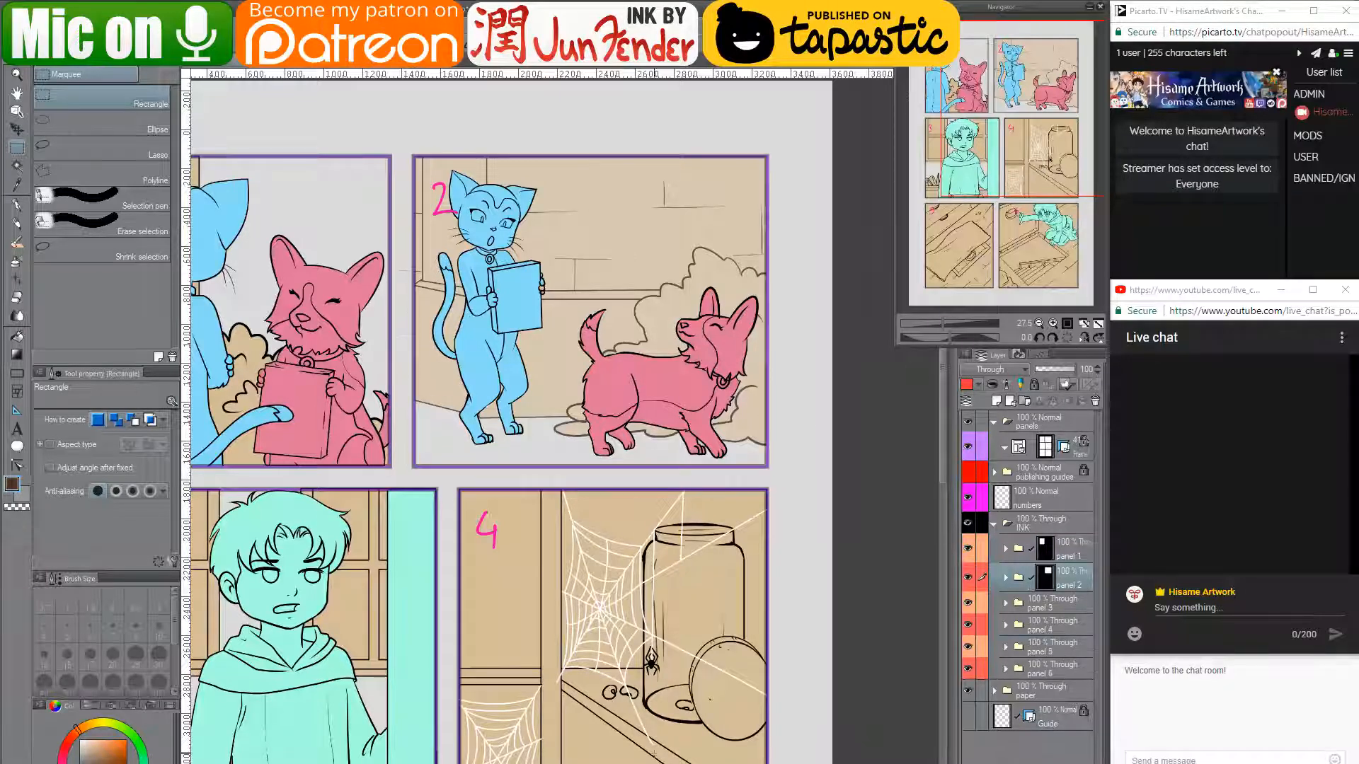
- Check the YouTube live stream dashboard in the browser and return to the comic page in Clip Studio Paint
key(alt+Tab)
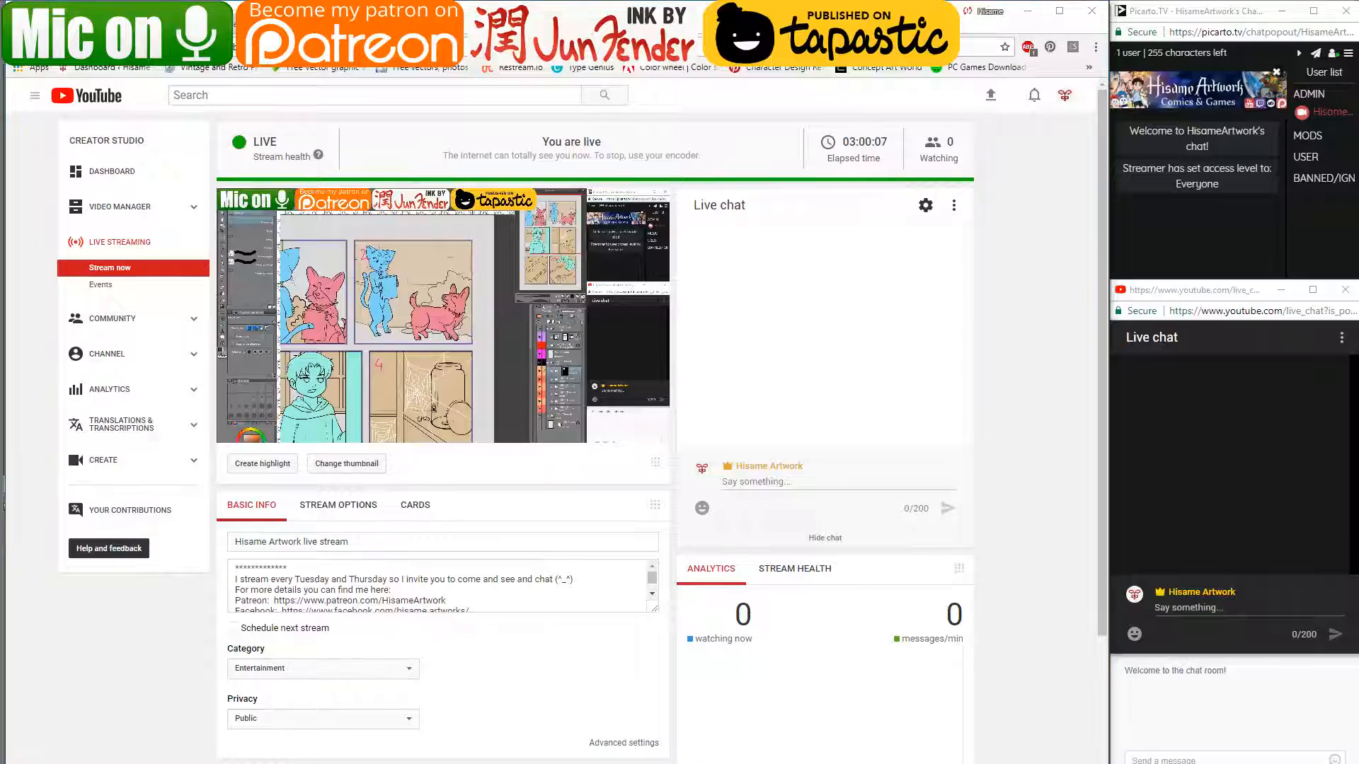
key(alt+Tab)
- Add a layer mask to the panel 3 folder from a rectangular selection along the third panel's frame
drag(434, 606, 660, 352)
click(1047, 603)
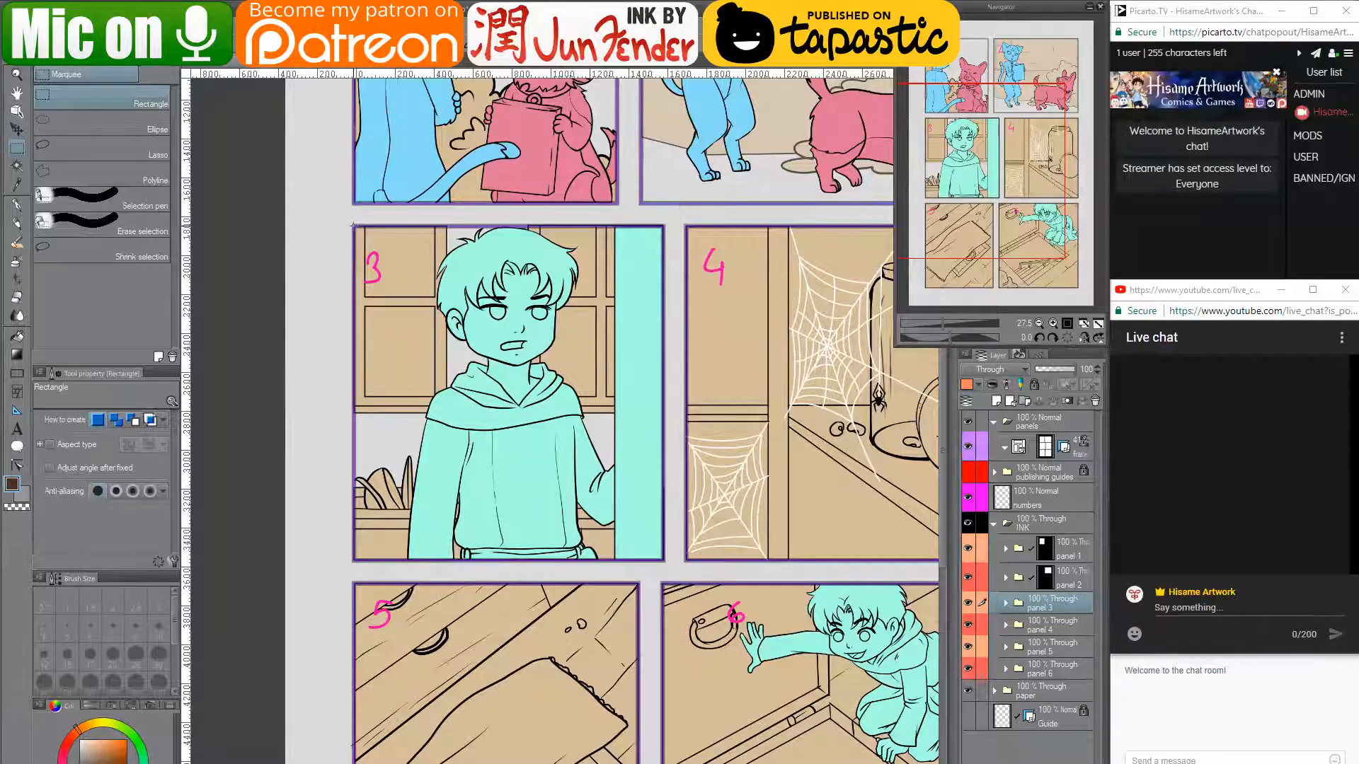
drag(353, 225, 663, 561)
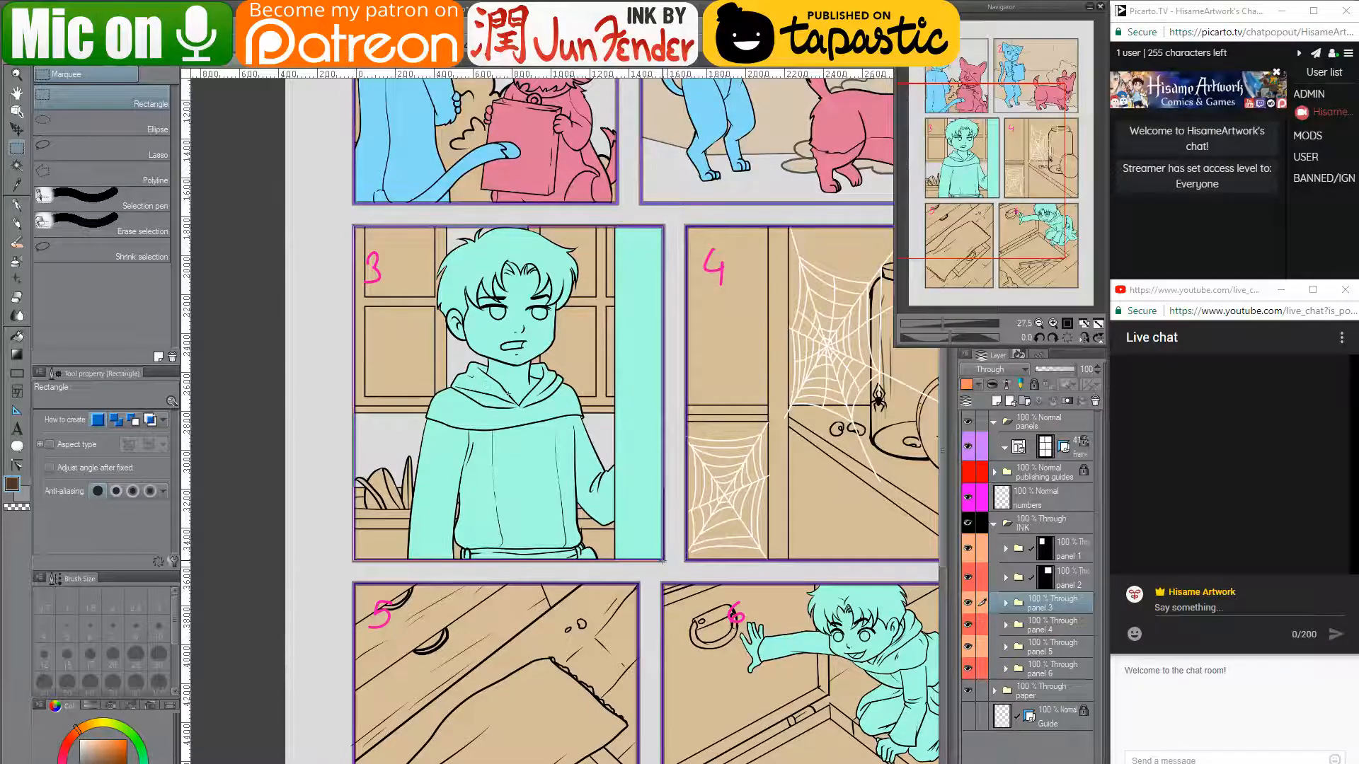
drag(761, 508, 551, 480)
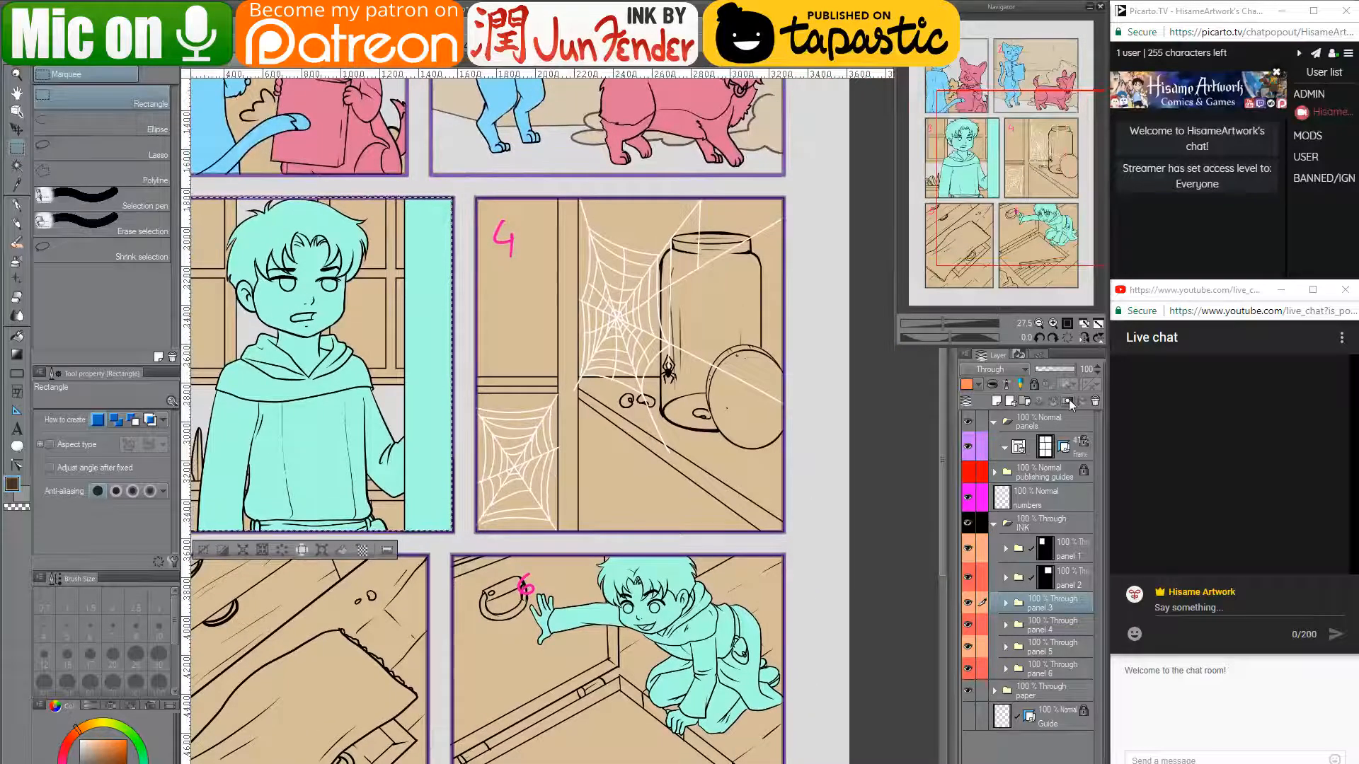
click(1068, 403)
- Limit the panel 4 folder to its frame with a layer mask made from a rectangular selection
click(1038, 637)
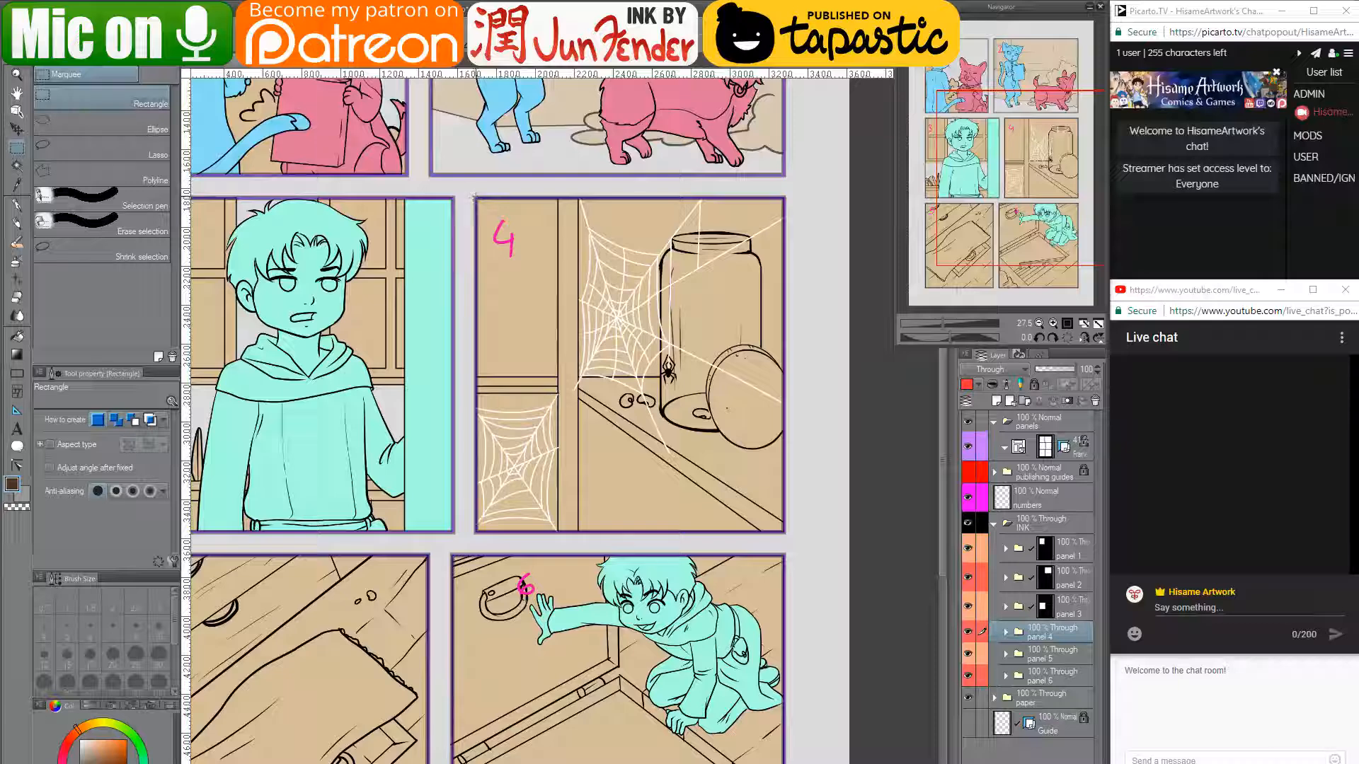
drag(473, 196, 783, 530)
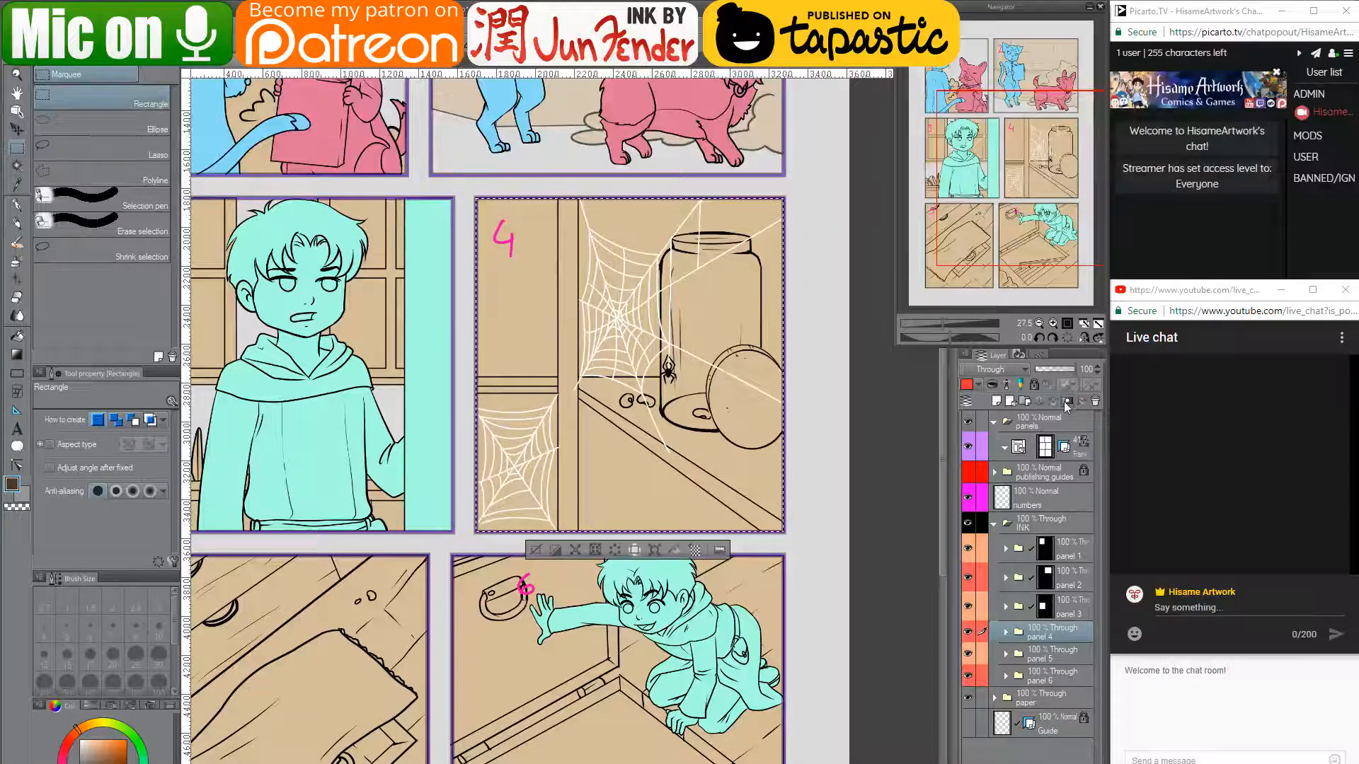
click(1066, 402)
- Mask the panel 5 folder using a rectangular selection around the fifth panel's frame
click(1037, 665)
drag(602, 400, 705, 199)
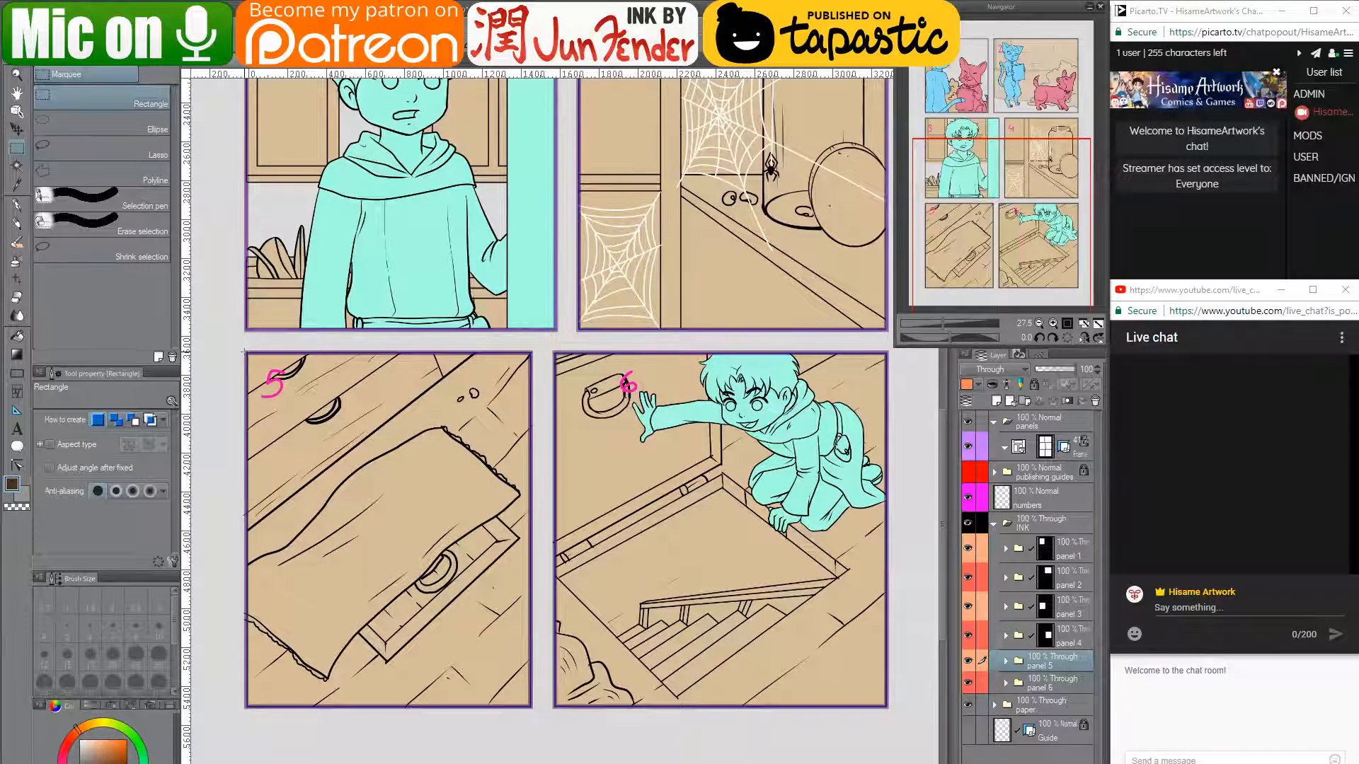
mouse_move(245, 352)
mouse_down()
mouse_move(375, 543)
mouse_move(539, 692)
mouse_move(532, 708)
mouse_up()
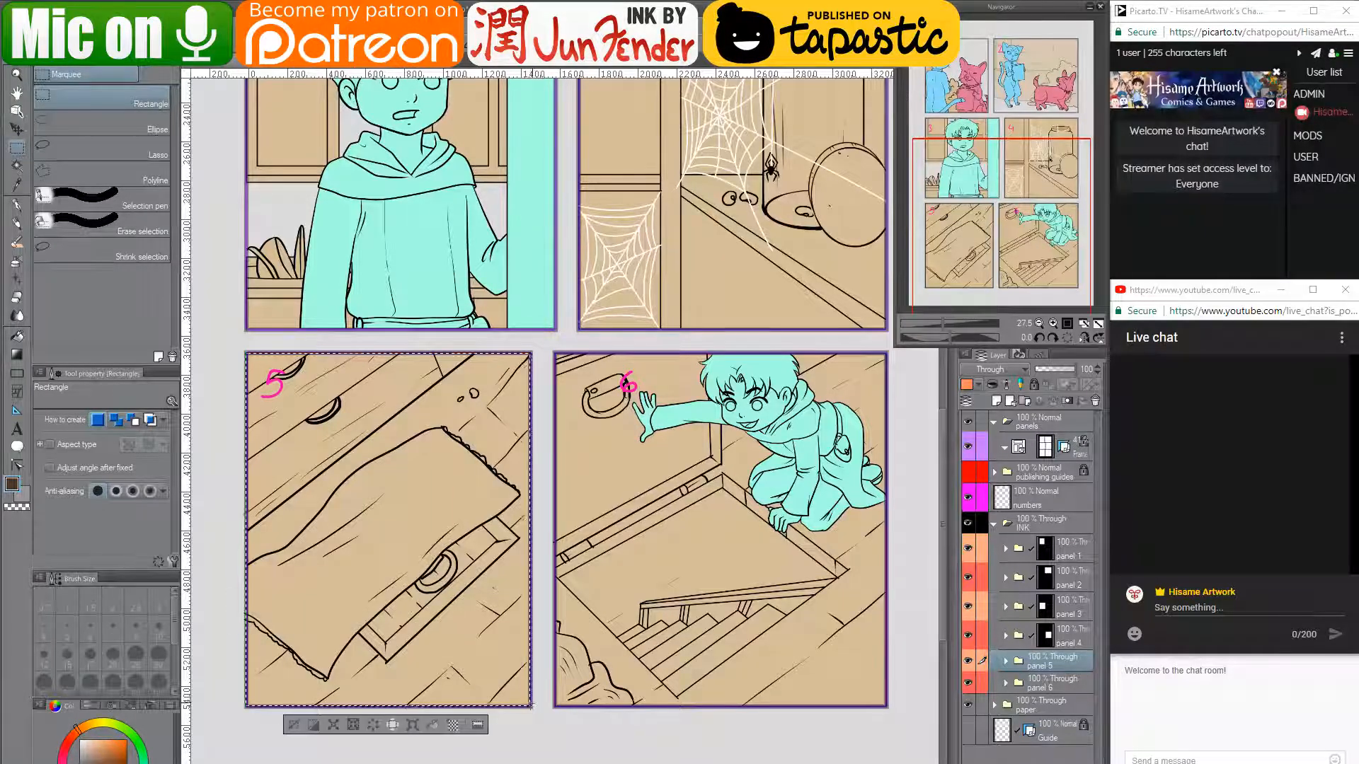
click(1069, 404)
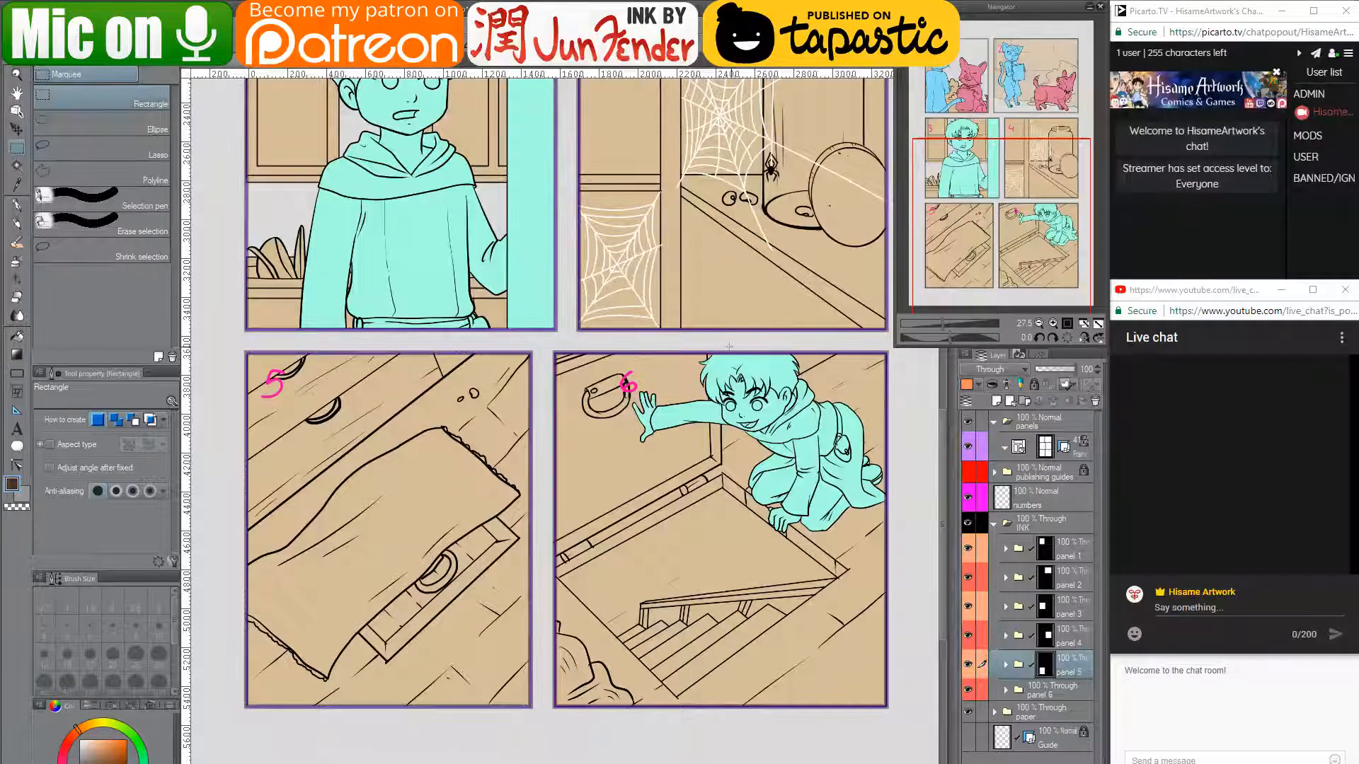
- Select the sixth panel's frame area with a rectangle and mask the panel 6 folder to it
drag(648, 420, 534, 407)
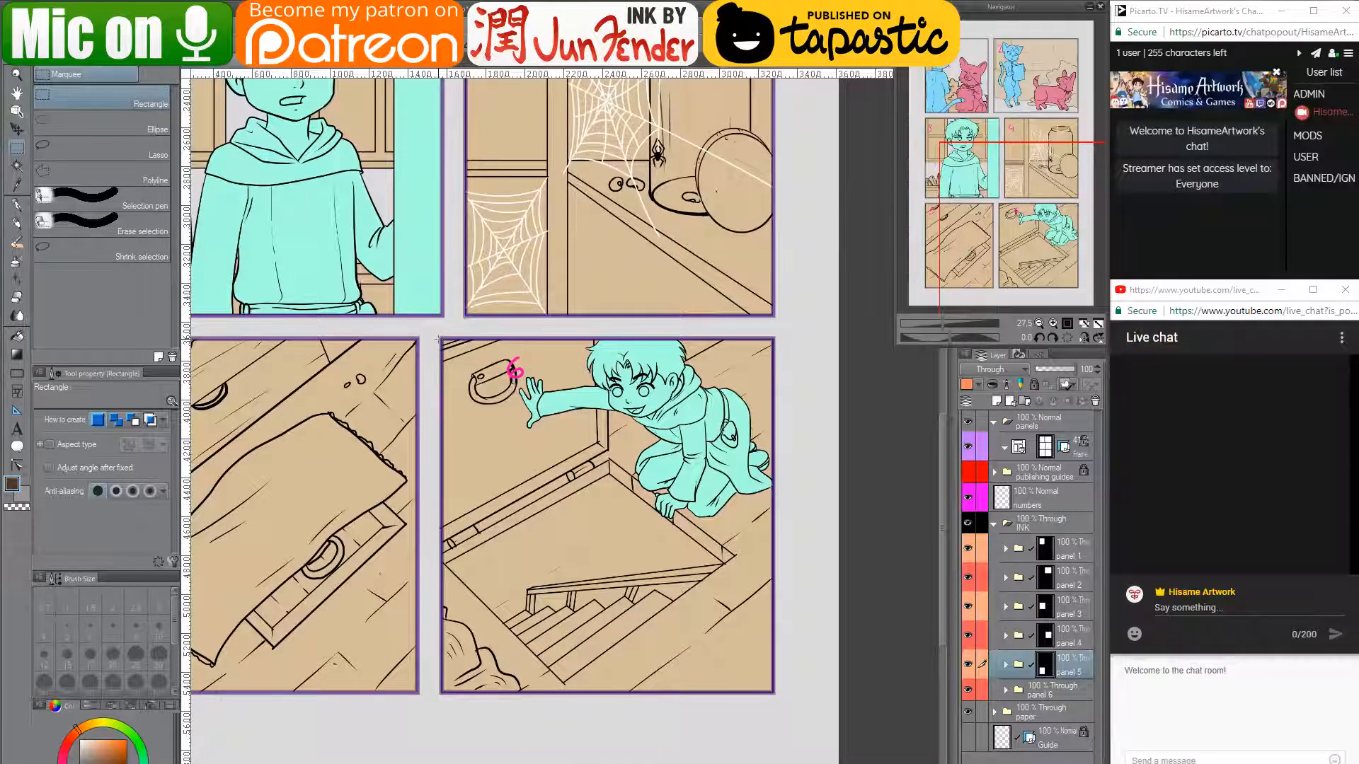
drag(440, 338, 773, 693)
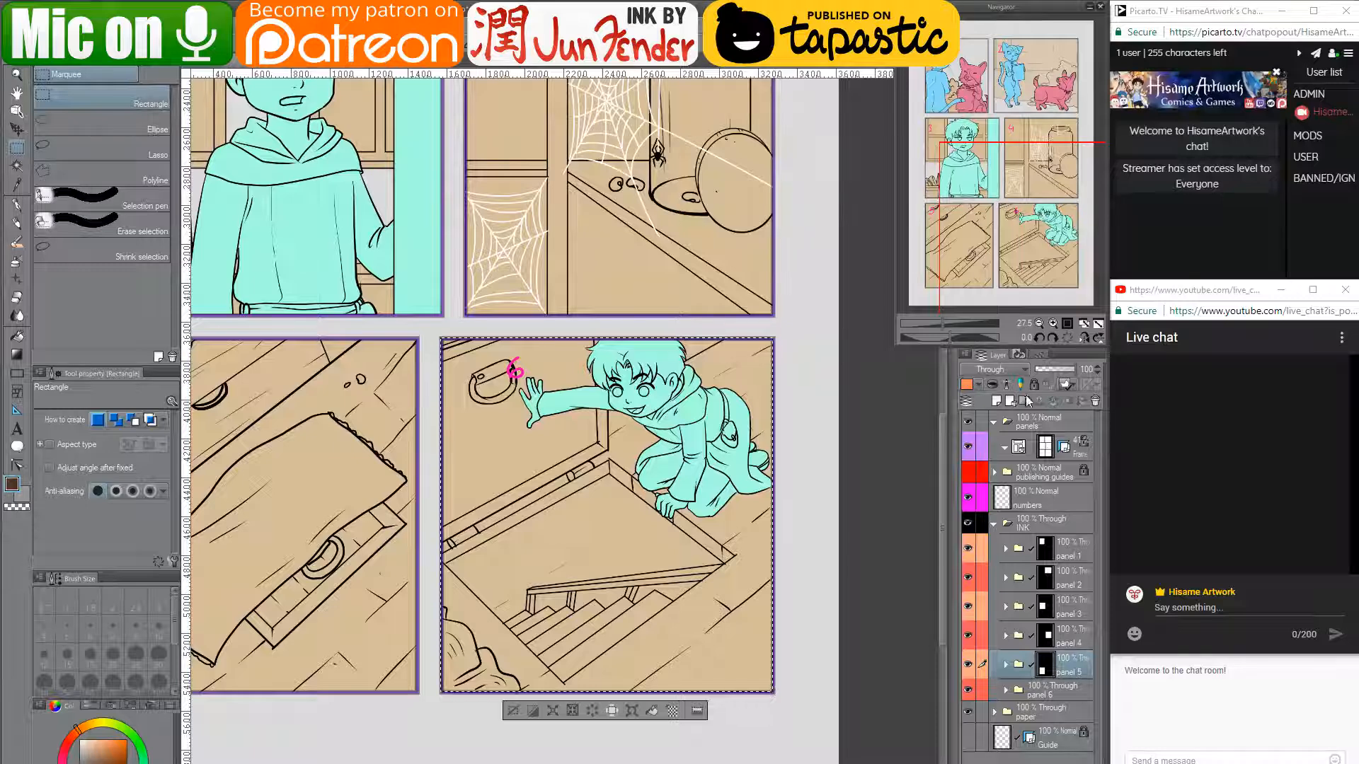
click(1052, 690)
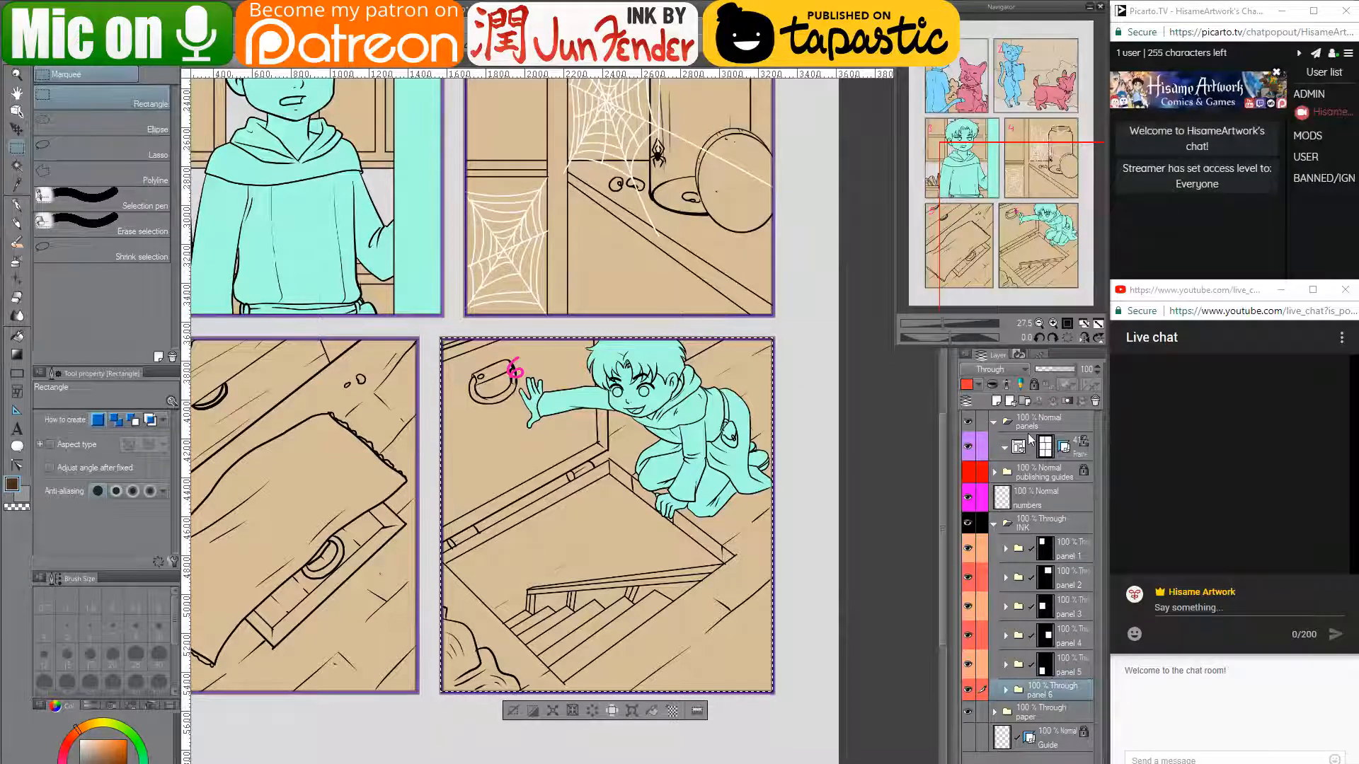
click(1065, 385)
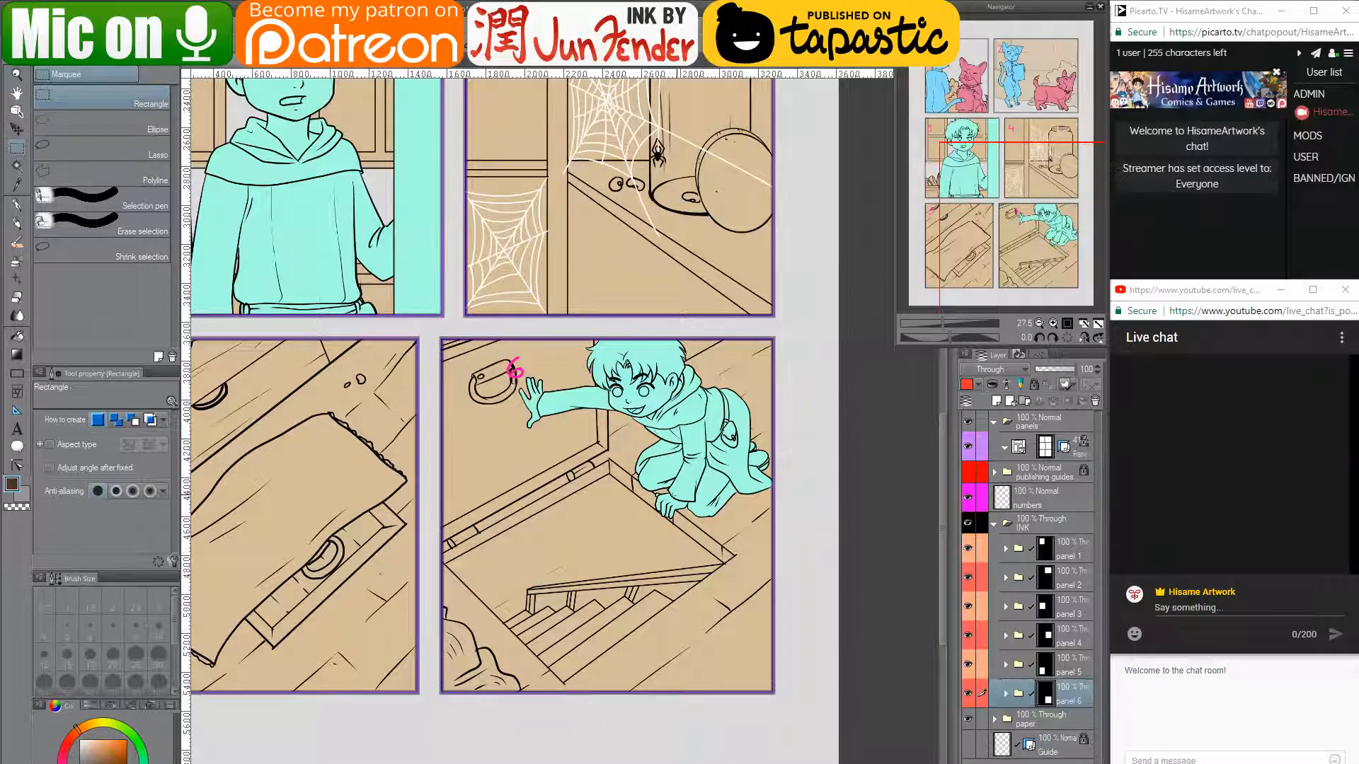
- Select the Erwin color layer inside the panel 1 folder and hide the numbers layer
drag(530, 451, 647, 527)
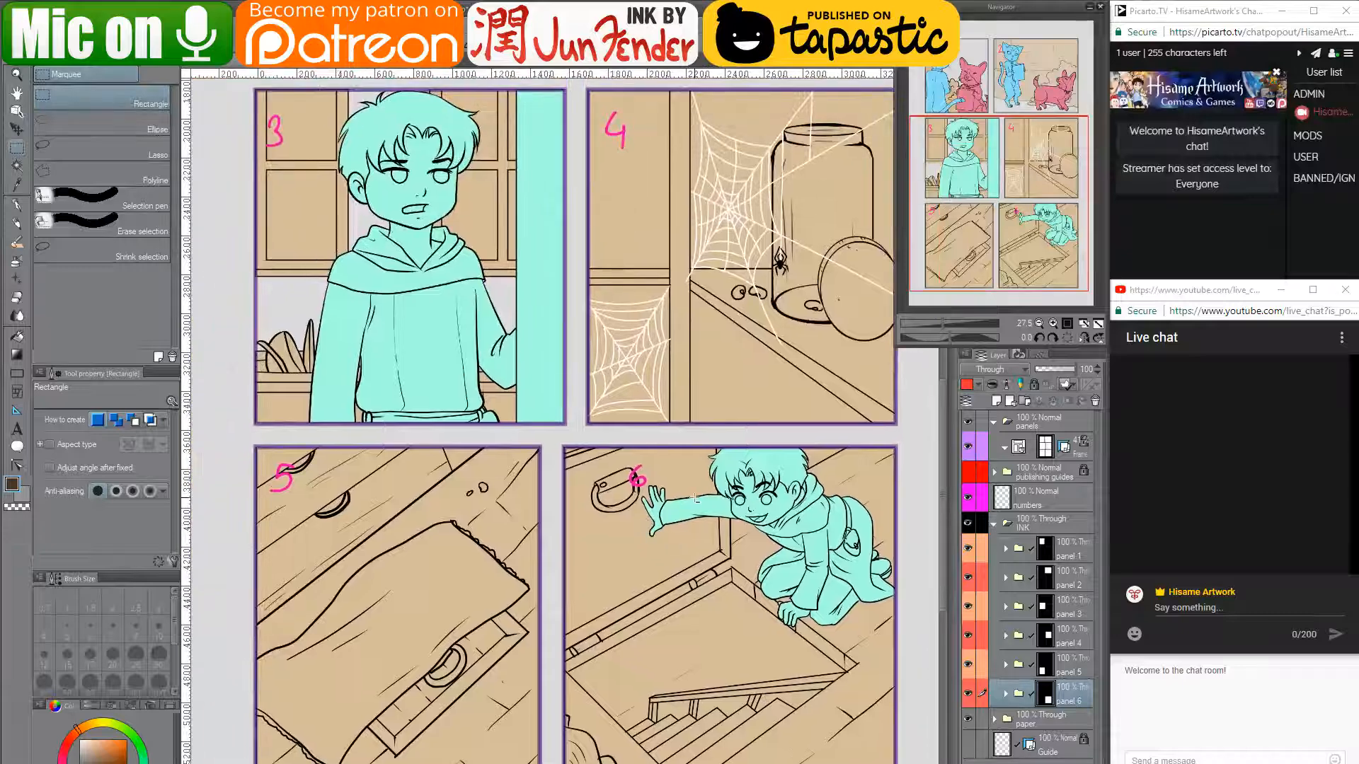
scroll(655, 346, down, 3)
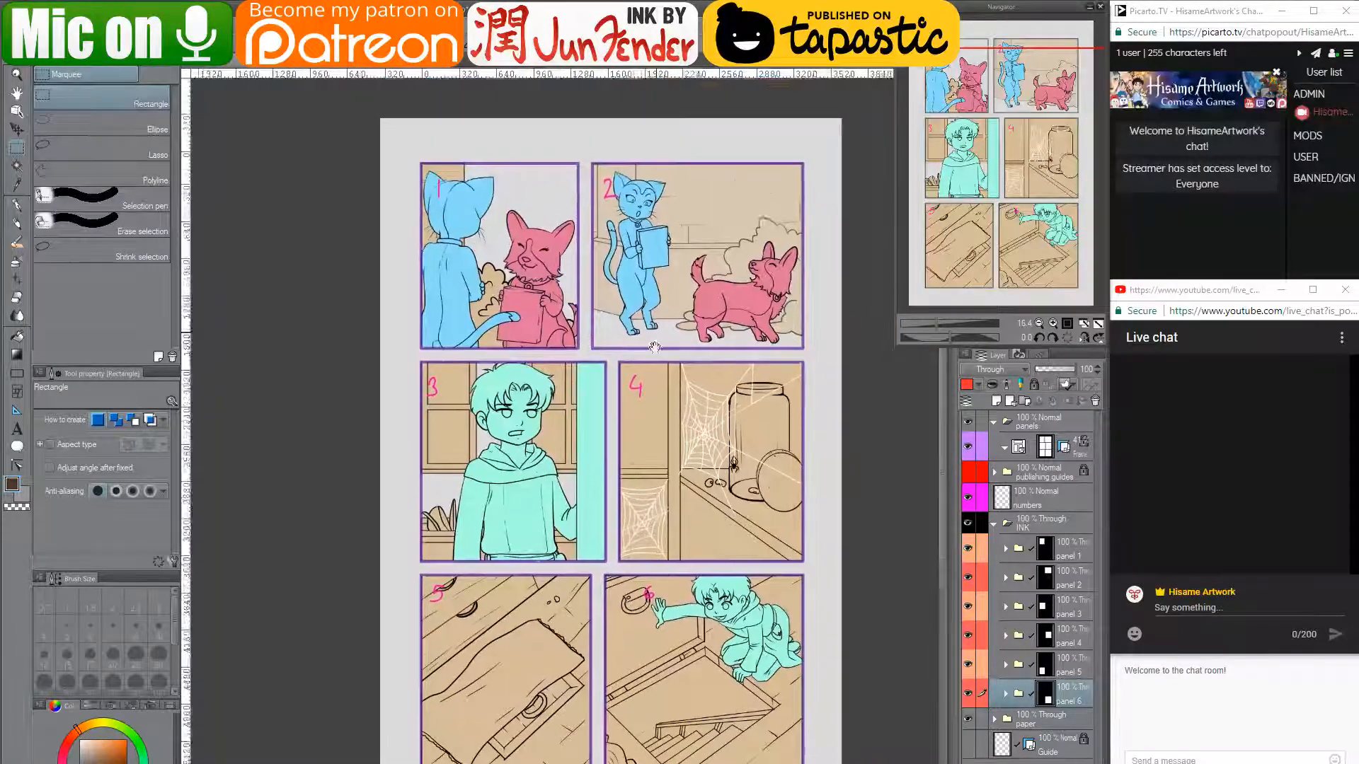
drag(655, 346, 648, 393)
scroll(571, 167, up, 4)
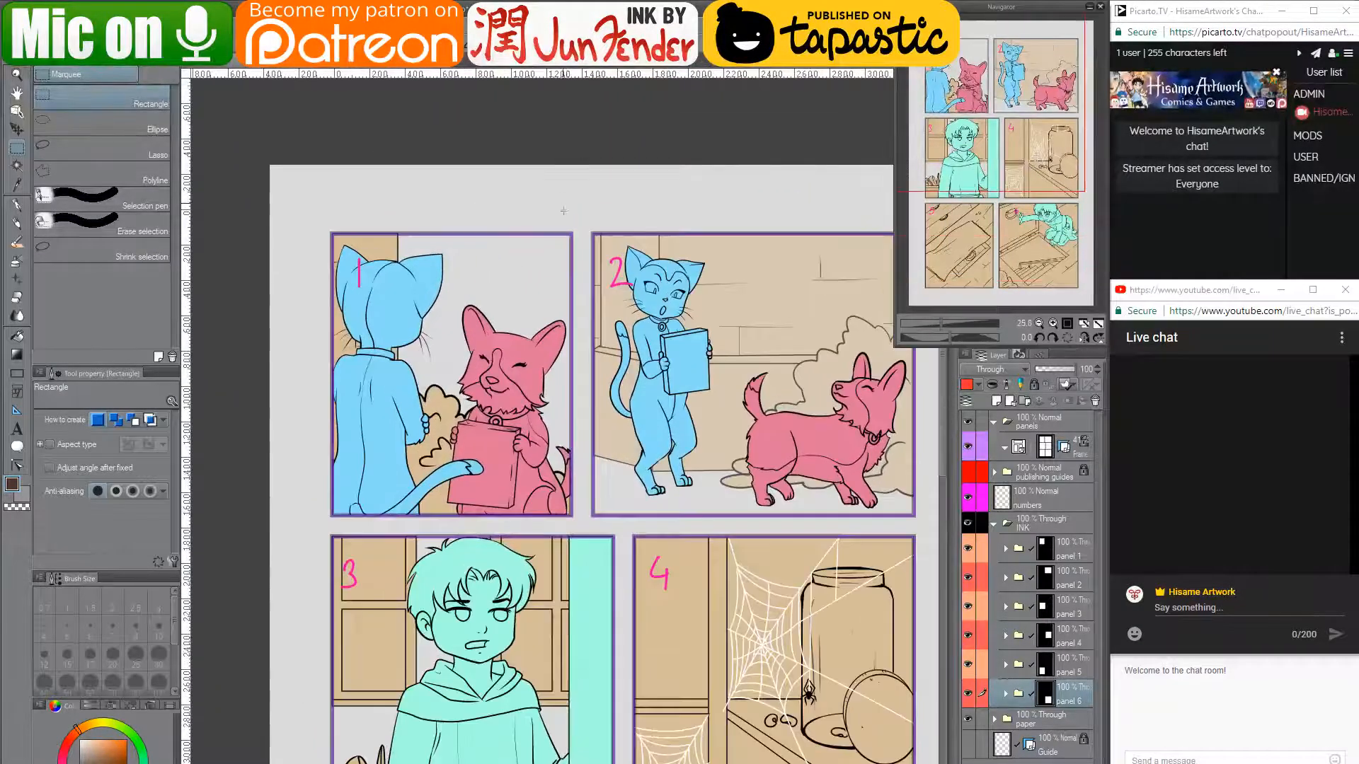
scroll(561, 244, up, 1)
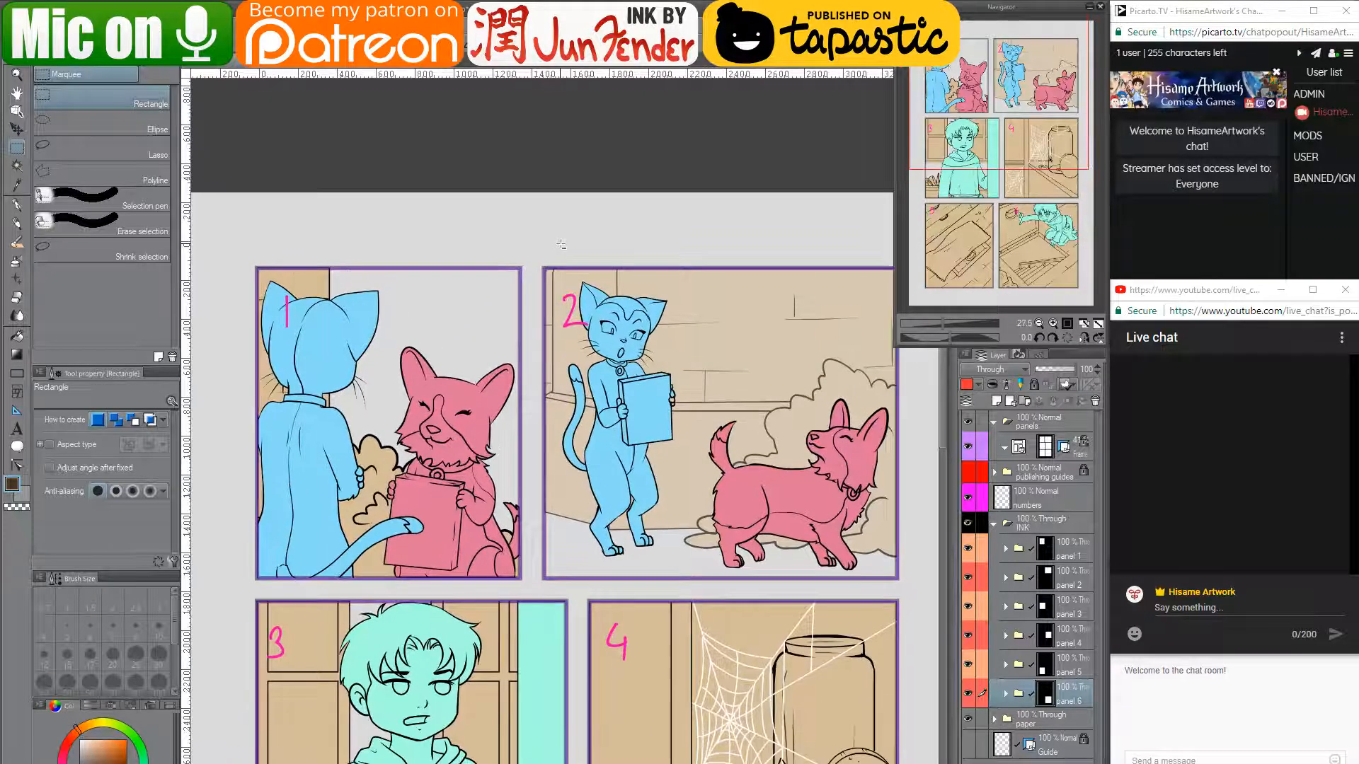
drag(657, 373, 638, 401)
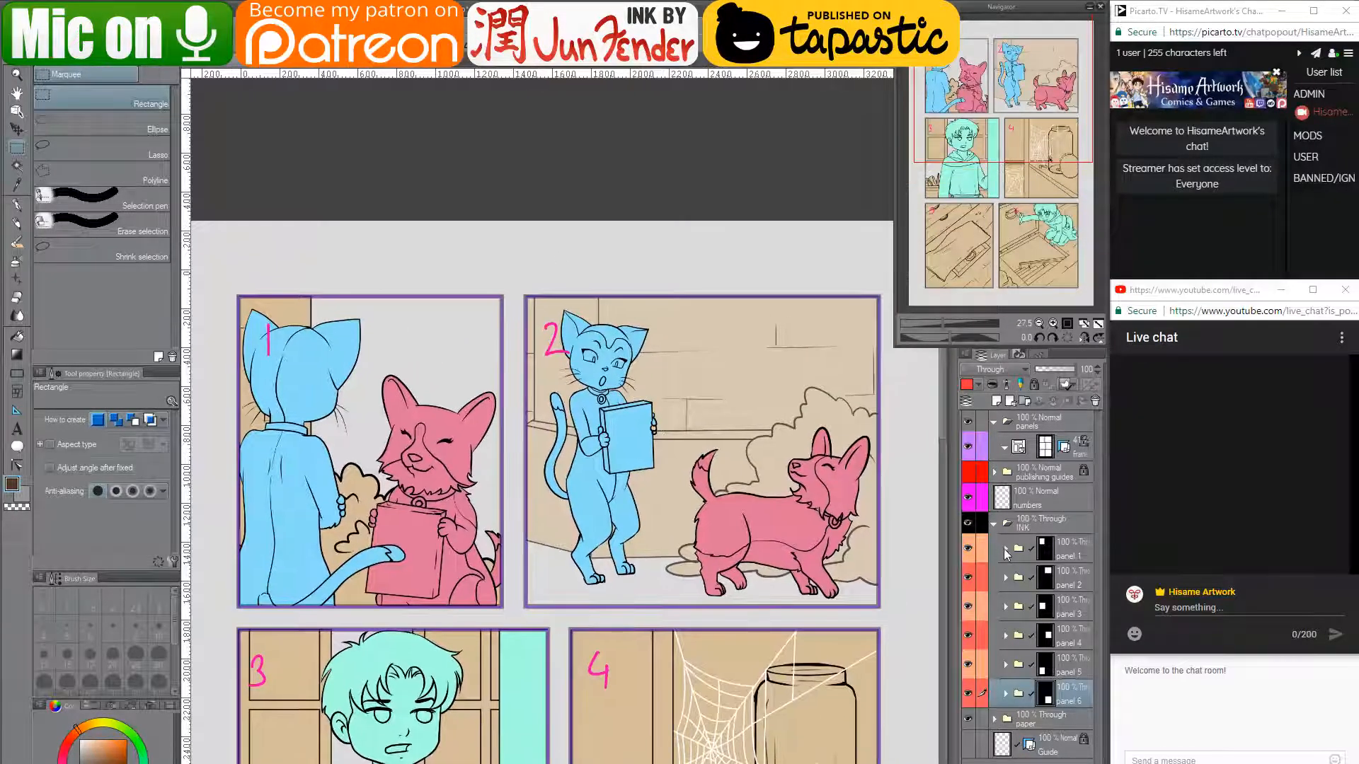
click(1005, 550)
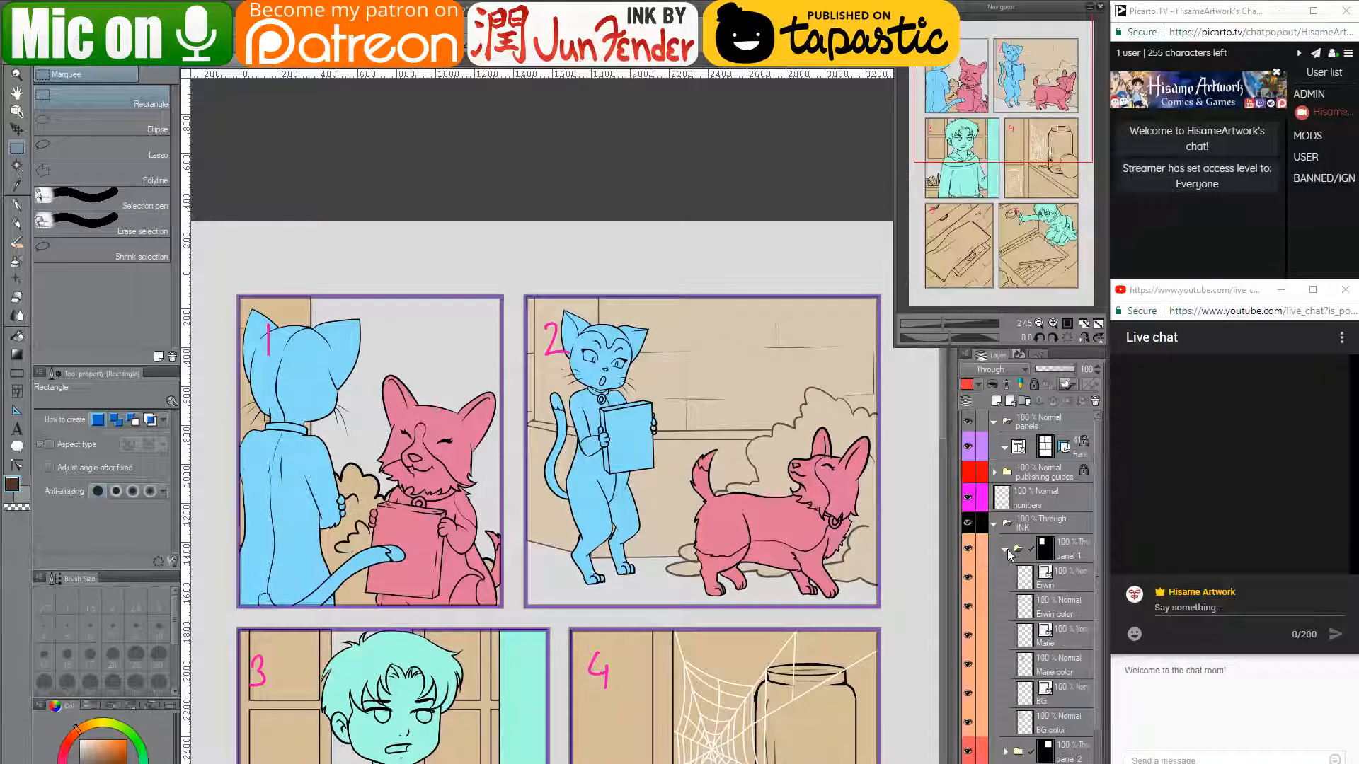
click(1058, 604)
click(966, 501)
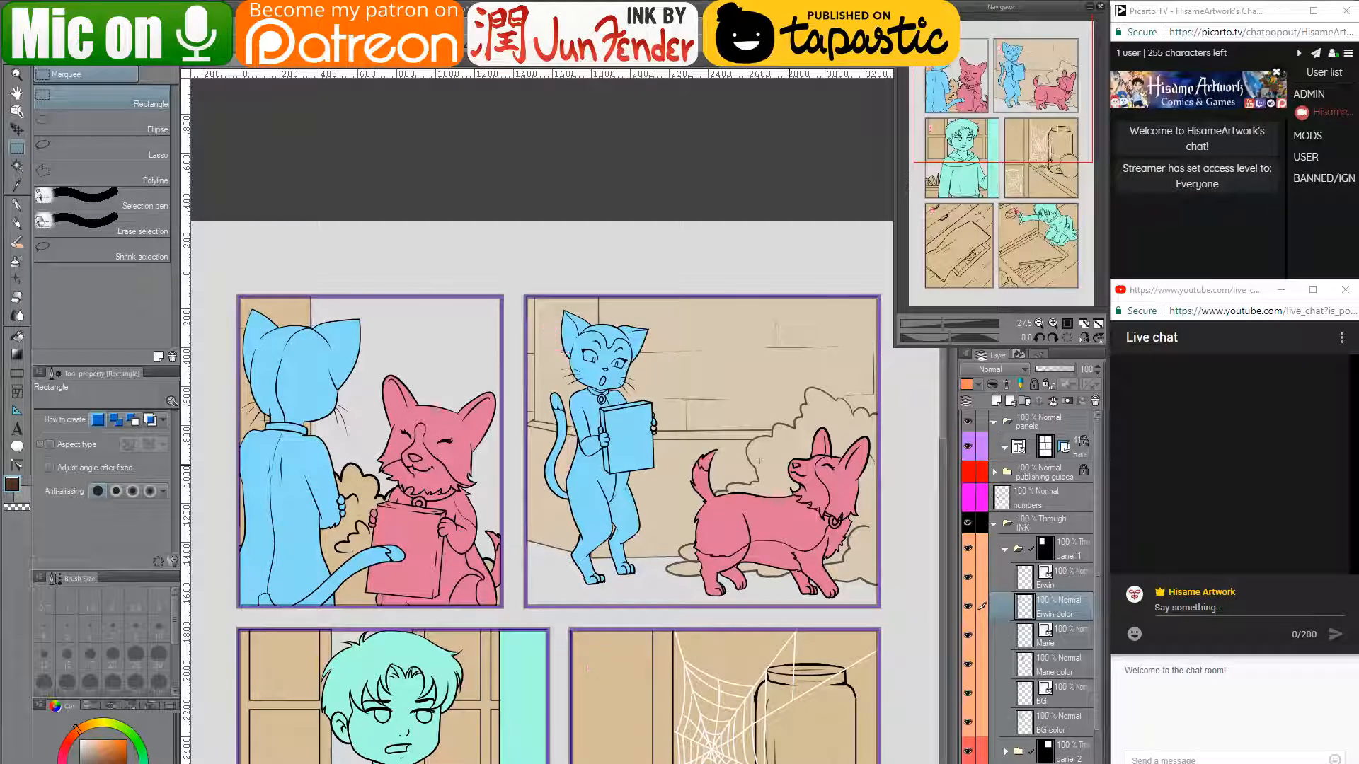
- Load the painted area of the Erwin color layer in panel 1 as a selection and switch to the G-pen
click(19, 130)
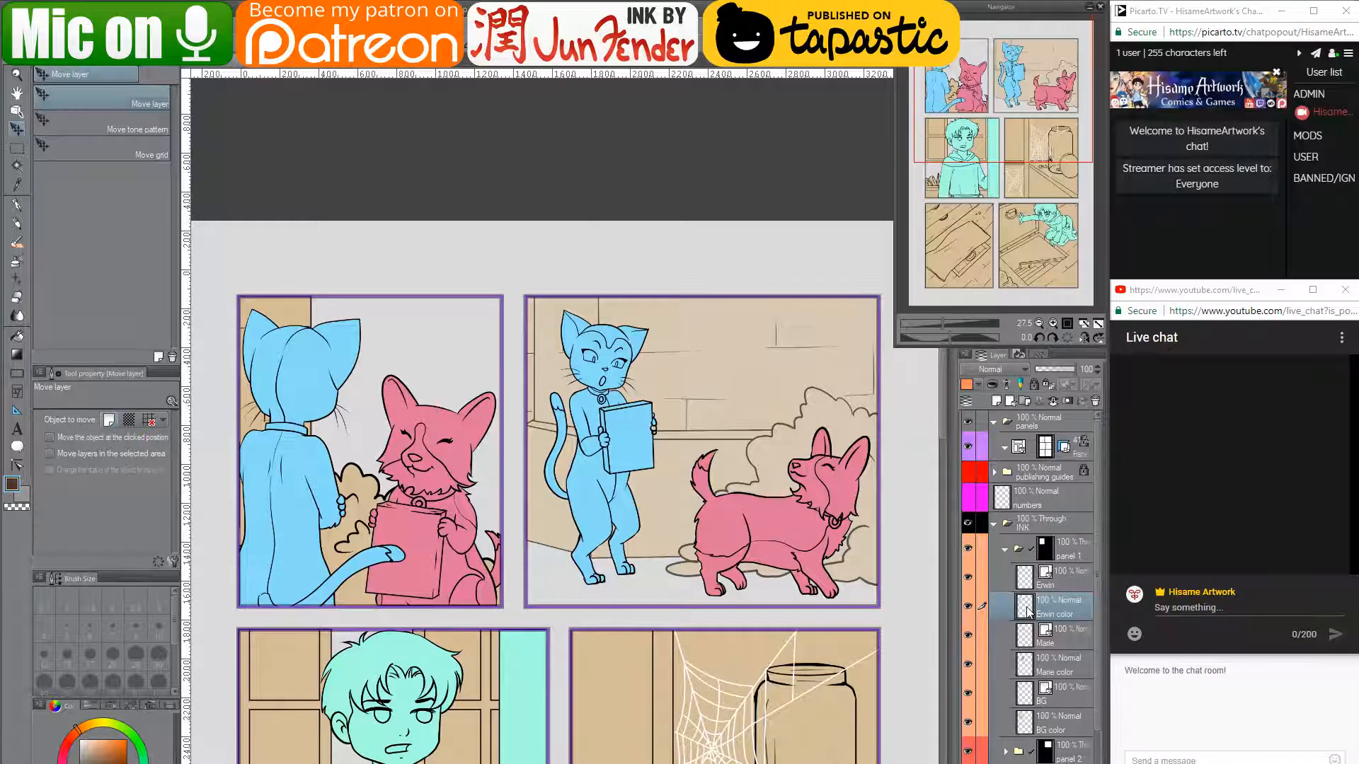
ctrl+click(1024, 606)
scroll(495, 425, left, 3)
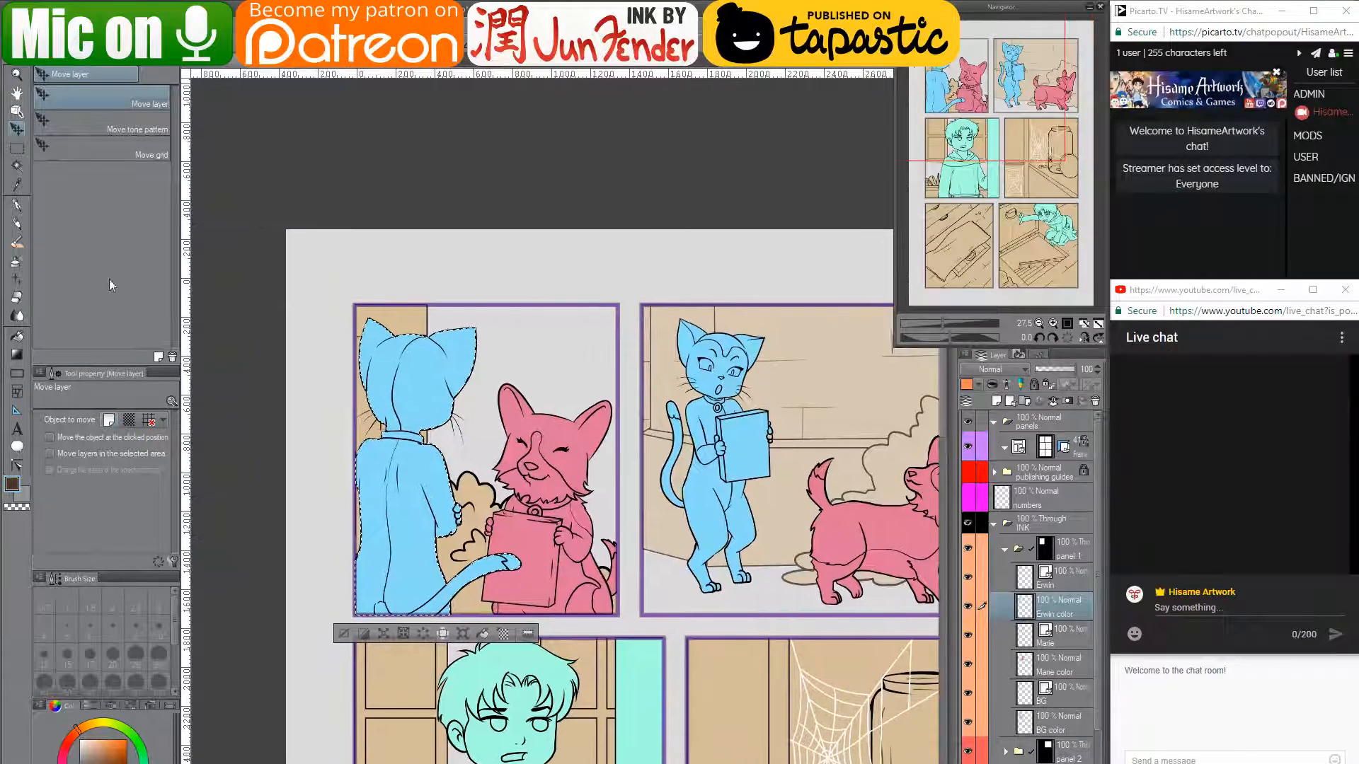
key(p)
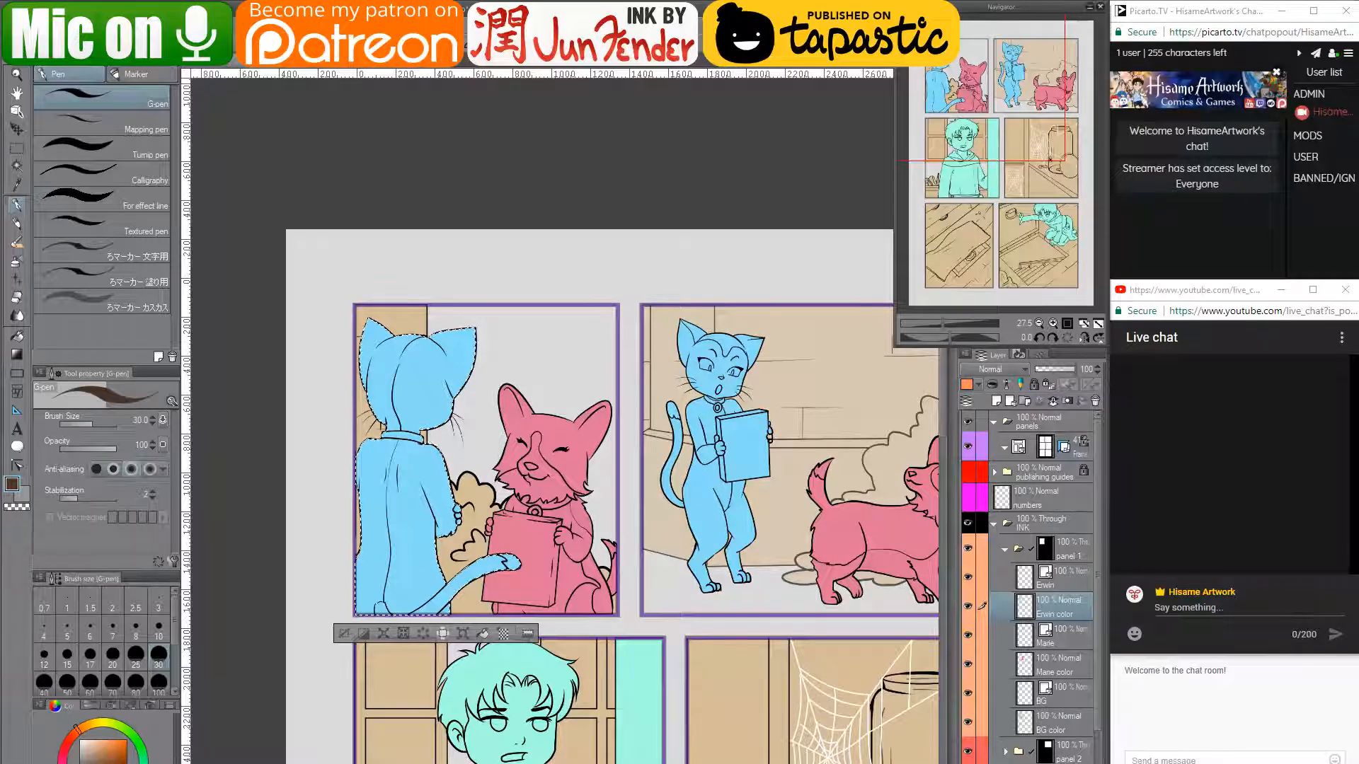
- Open the finished page_40 image as a reference, sample the cat's dark fur colour, and return to the current page
mouse_move(110, 763)
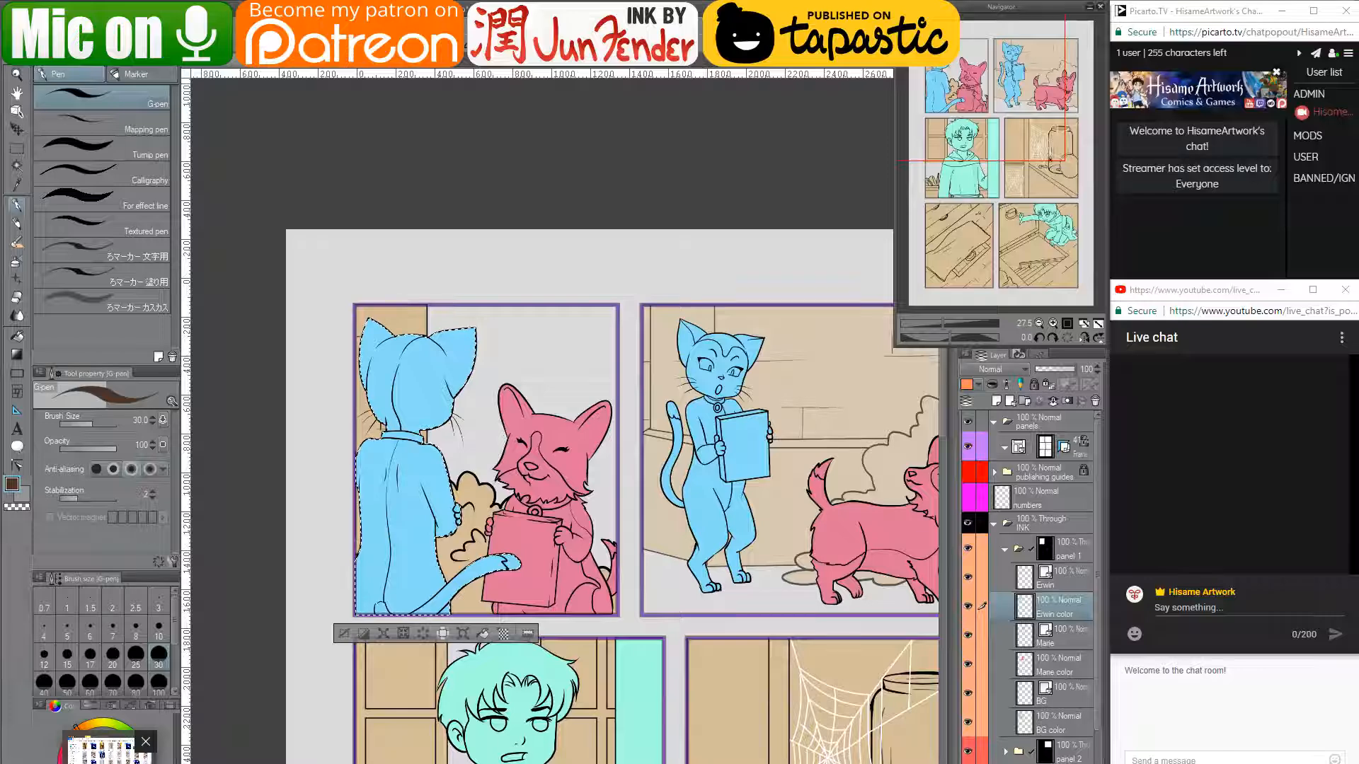
click(107, 751)
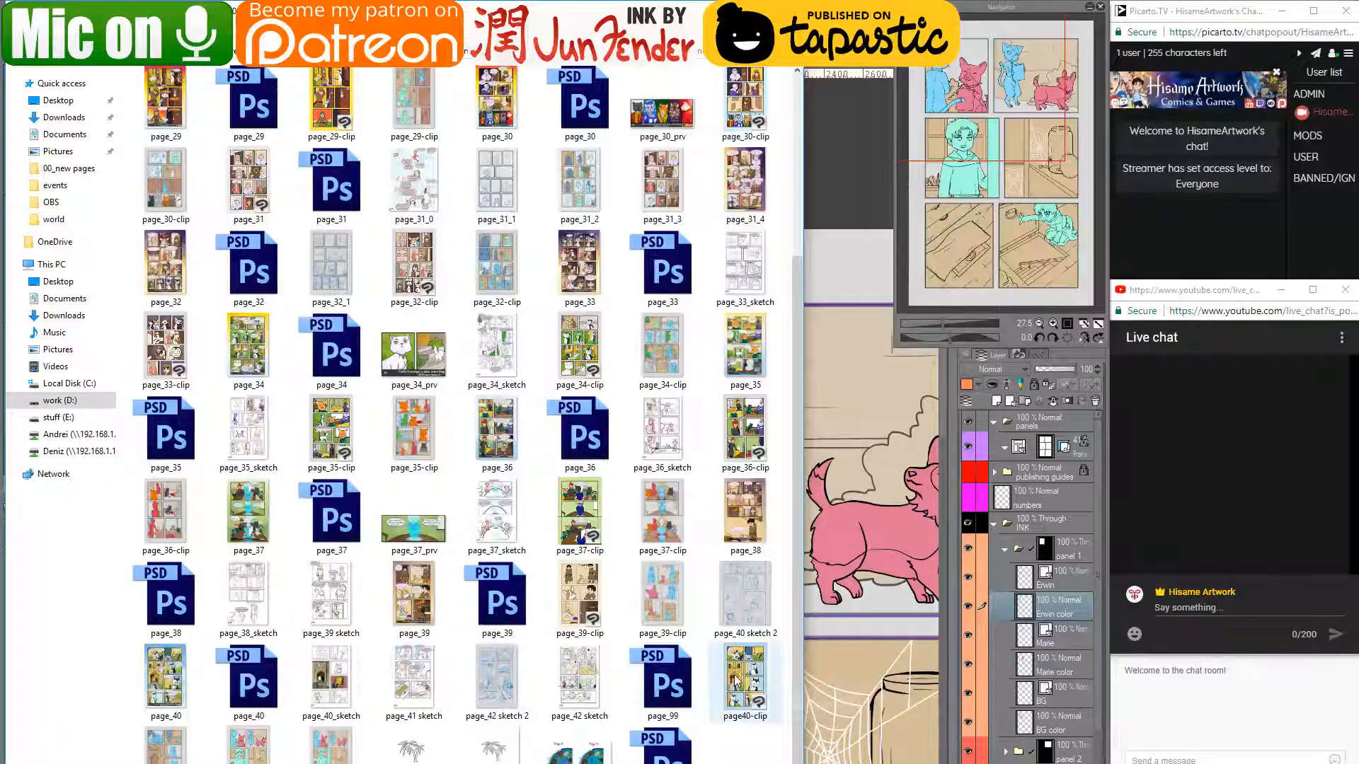
scroll(416, 368, up, 1)
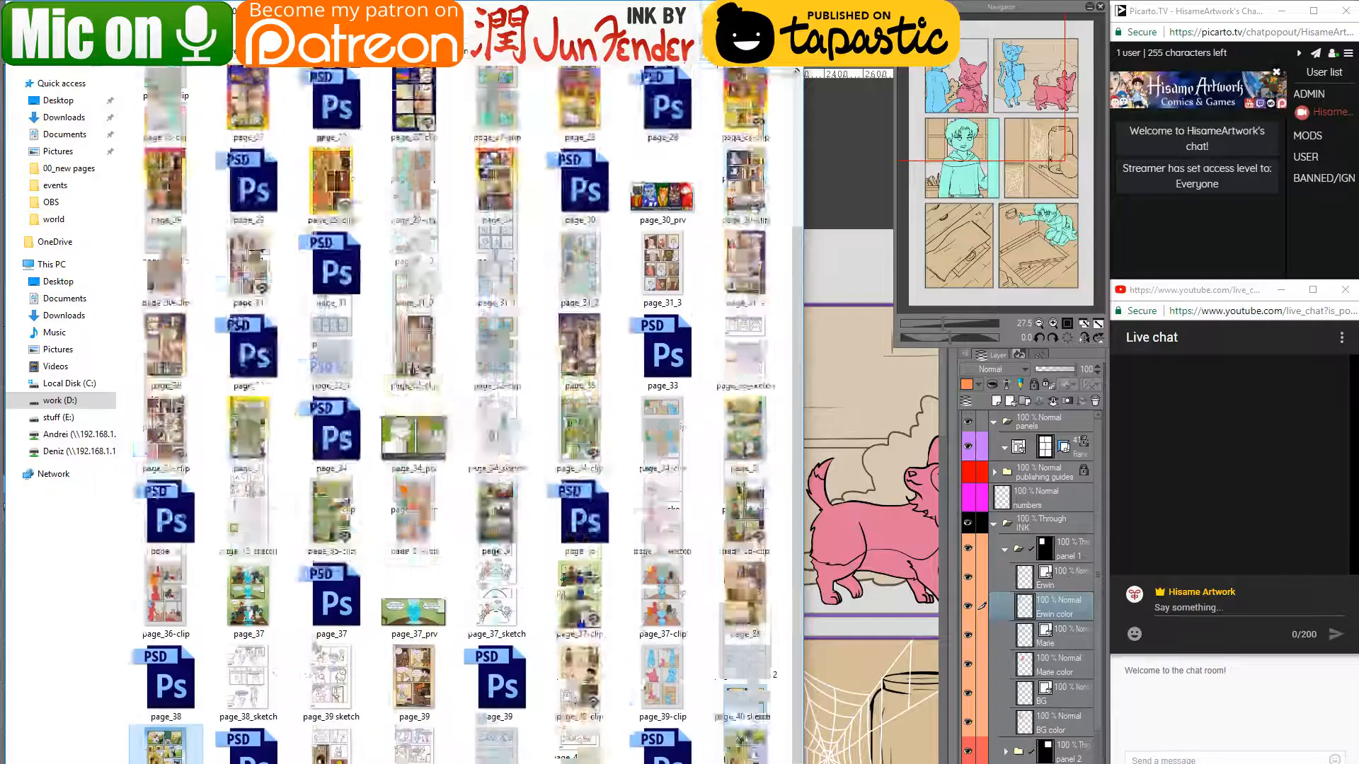
scroll(416, 368, up, 1)
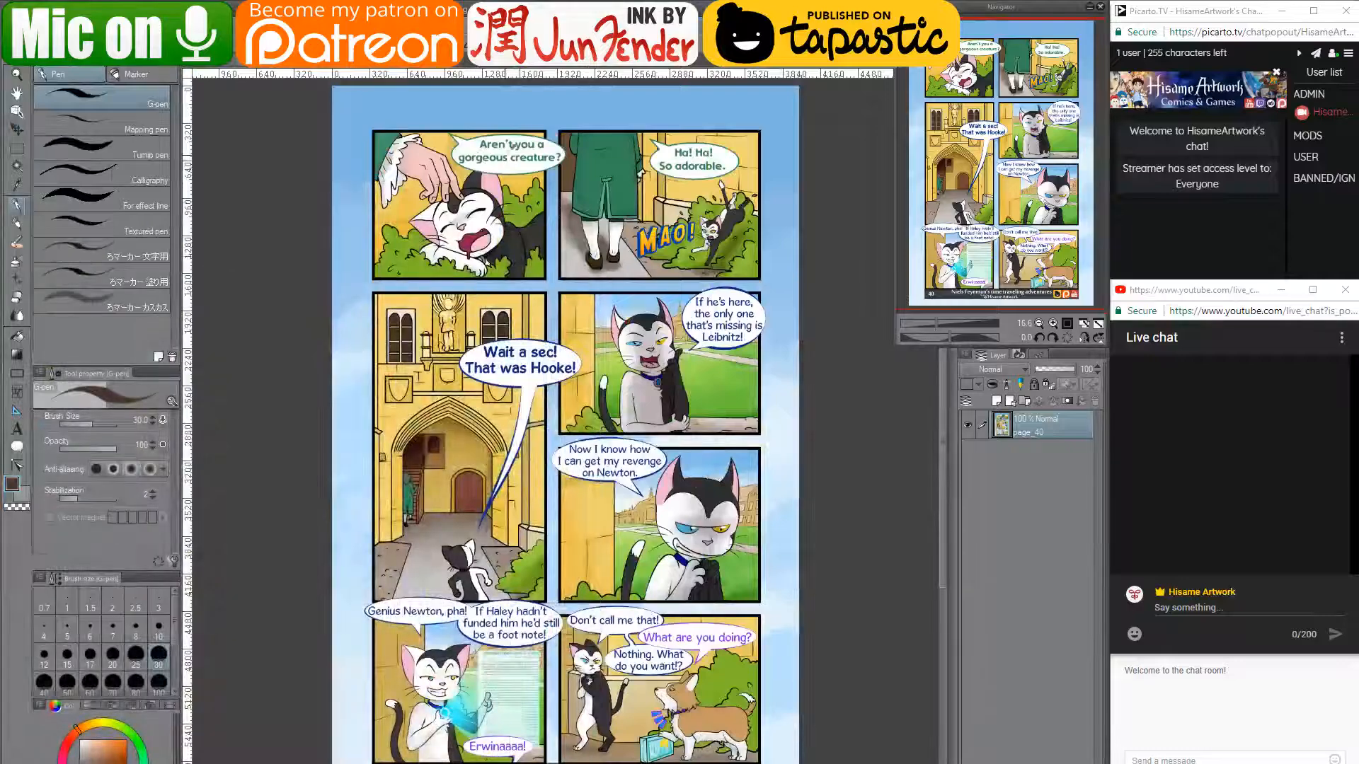
scroll(488, 168, up, 3)
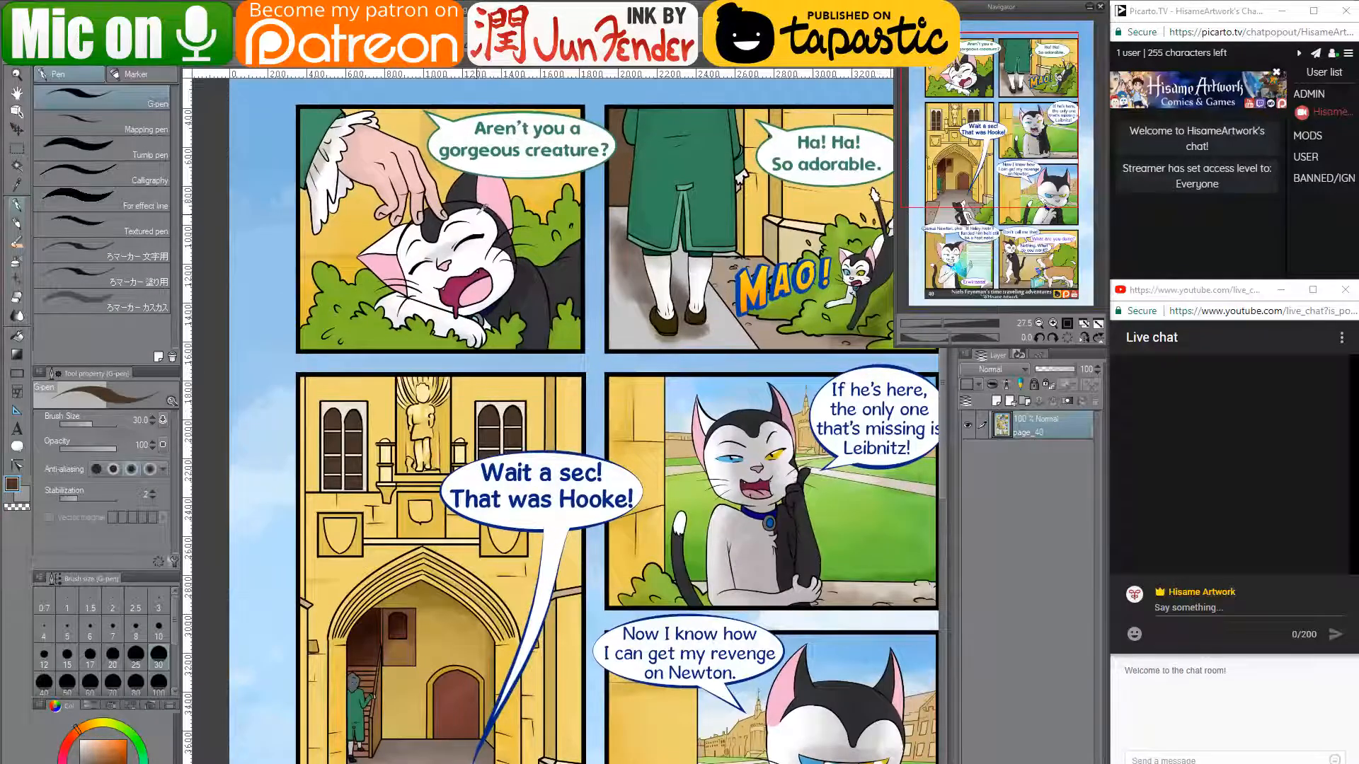
alt+click(298, 107)
click(225, 68)
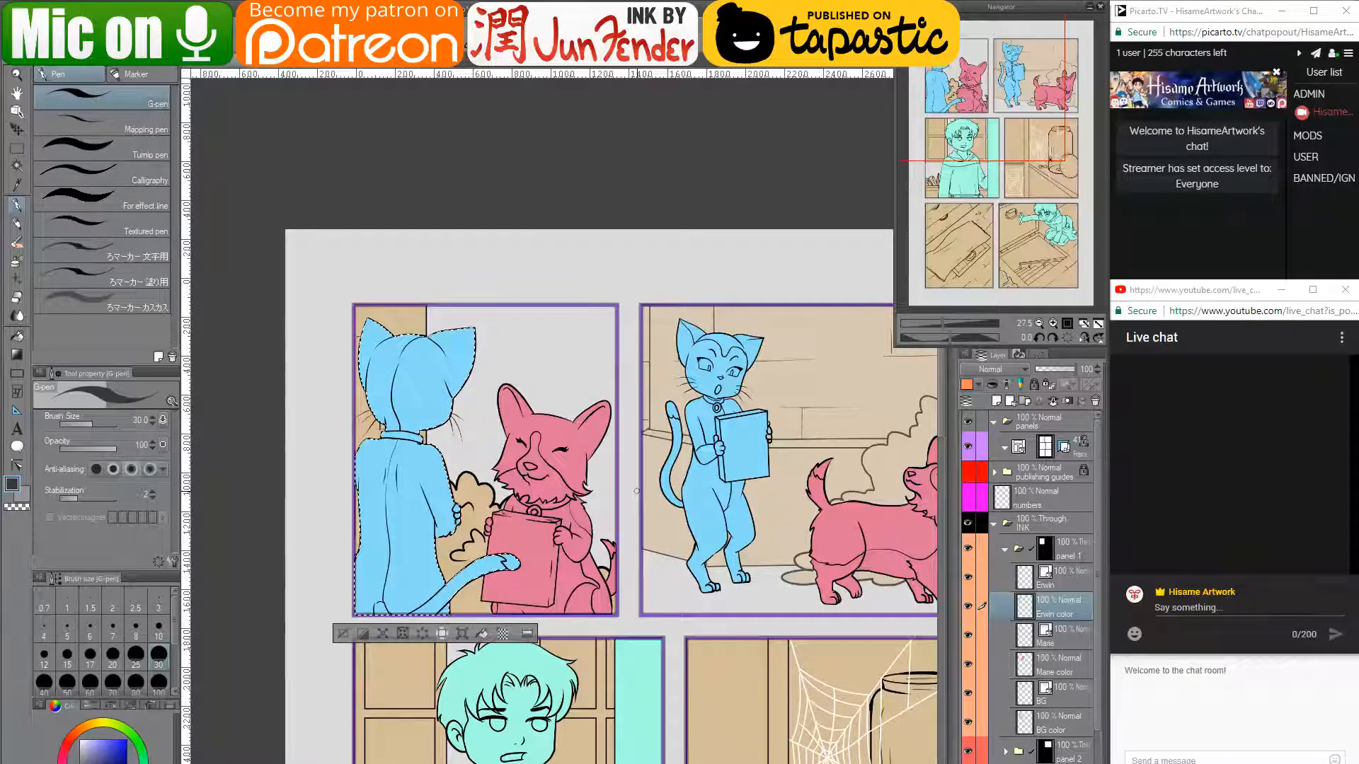
- Enlarge the G-pen up to size 500 and paint the whole selected cat in panel 1 with the dark fur colour
key(bracketright)
key(bracketright)
key(bracketright)
key(bracketright)
key(bracketright)
key(bracketright)
key(bracketright)
key(bracketright)
key(bracketright)
key(bracketright)
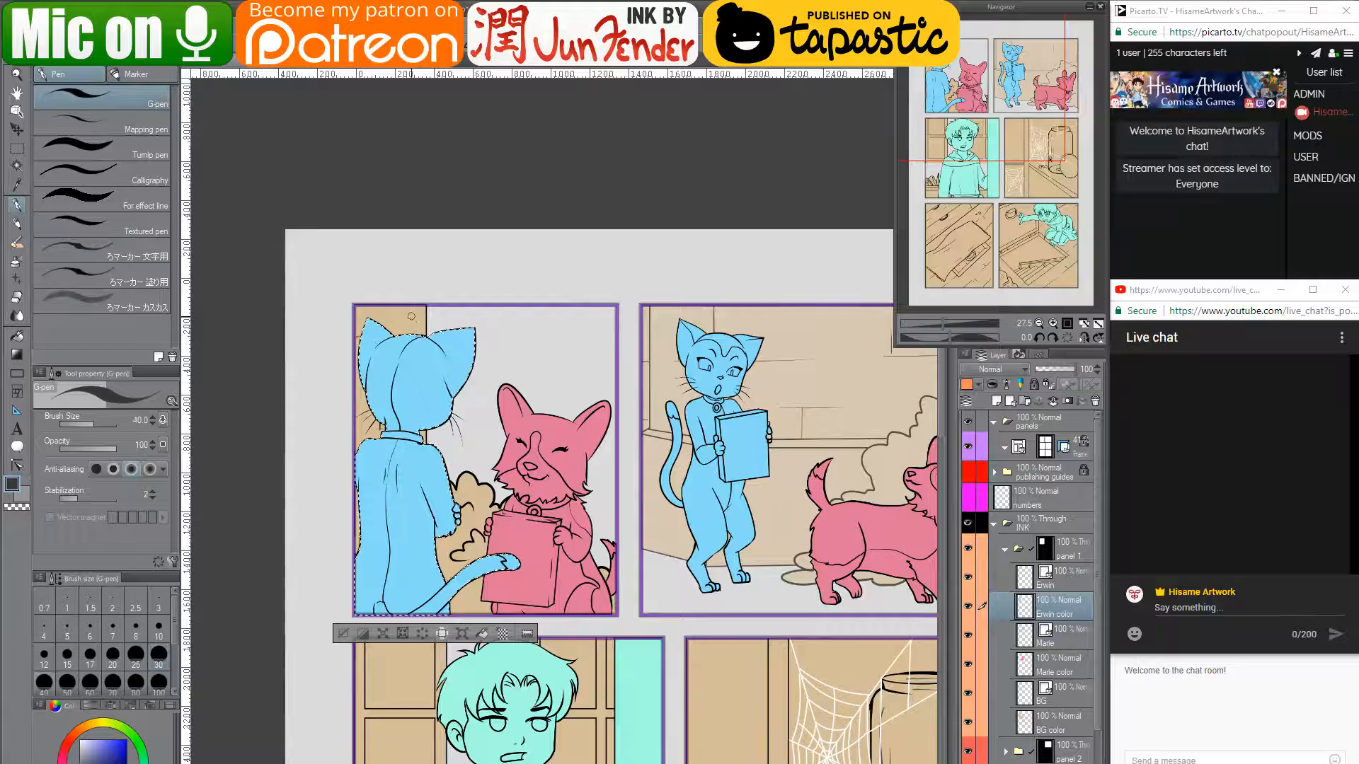
drag(368, 325, 431, 340)
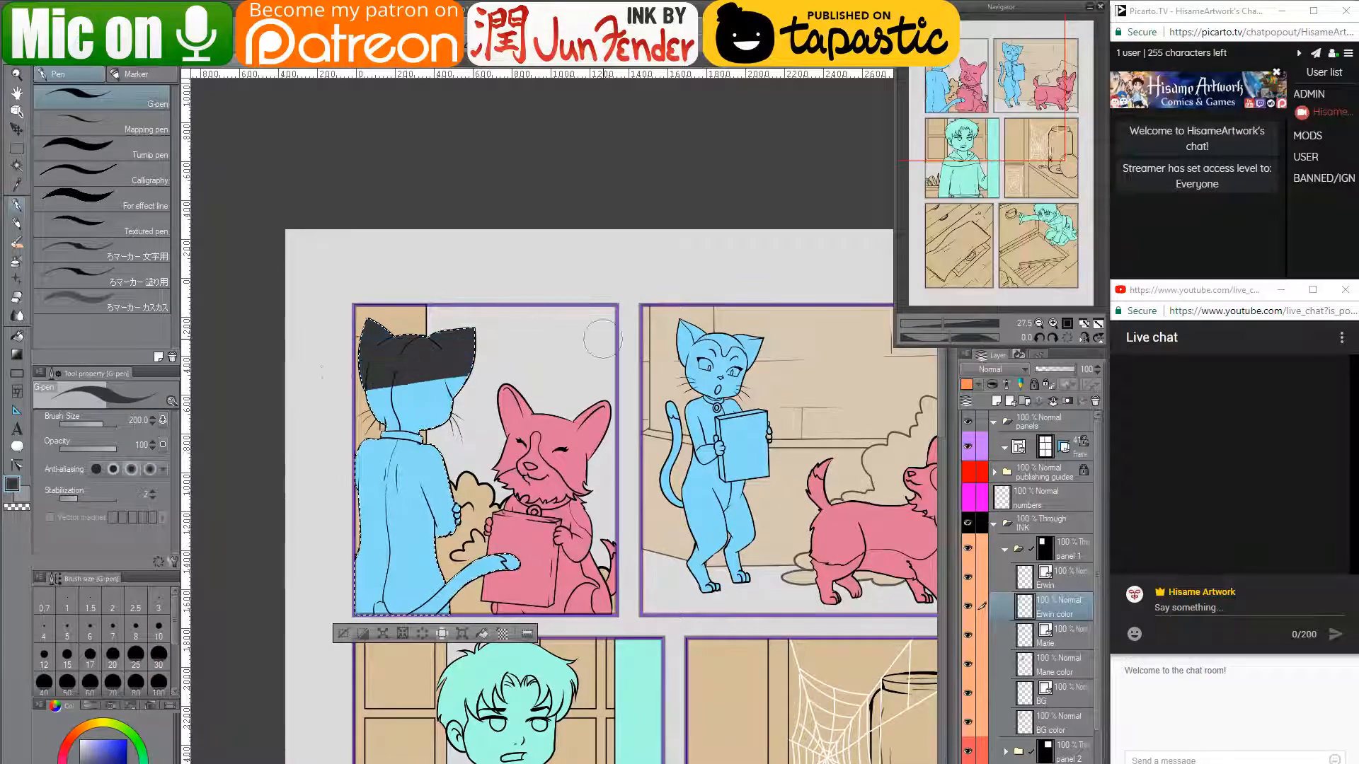
mouse_move(316, 439)
mouse_down()
mouse_move(424, 467)
mouse_move(396, 594)
mouse_move(495, 566)
mouse_up()
key(bracketright)
key(bracketright)
key(bracketright)
key(bracketright)
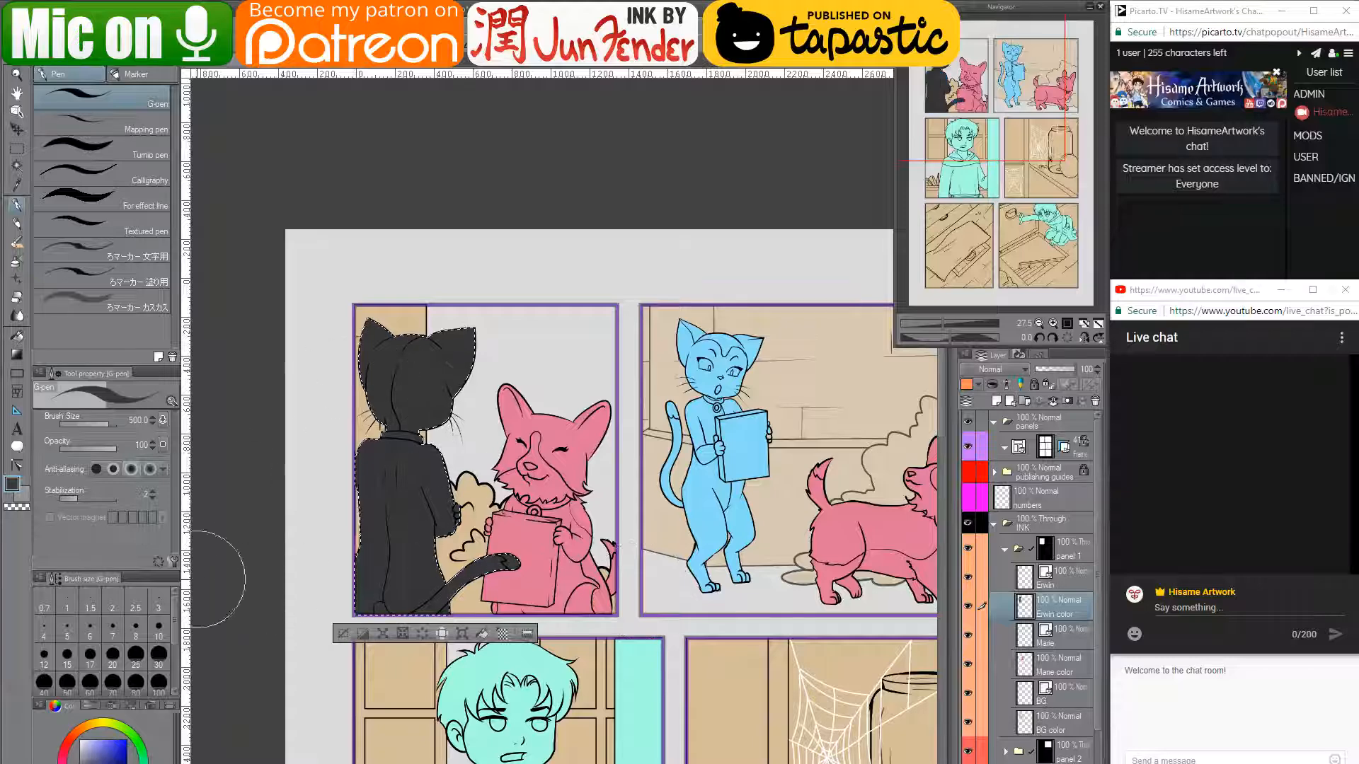
- Fill the tip of the dark cat's tail with white and dismiss the tablet battery notice
key(x)
key(ctrl+plus)
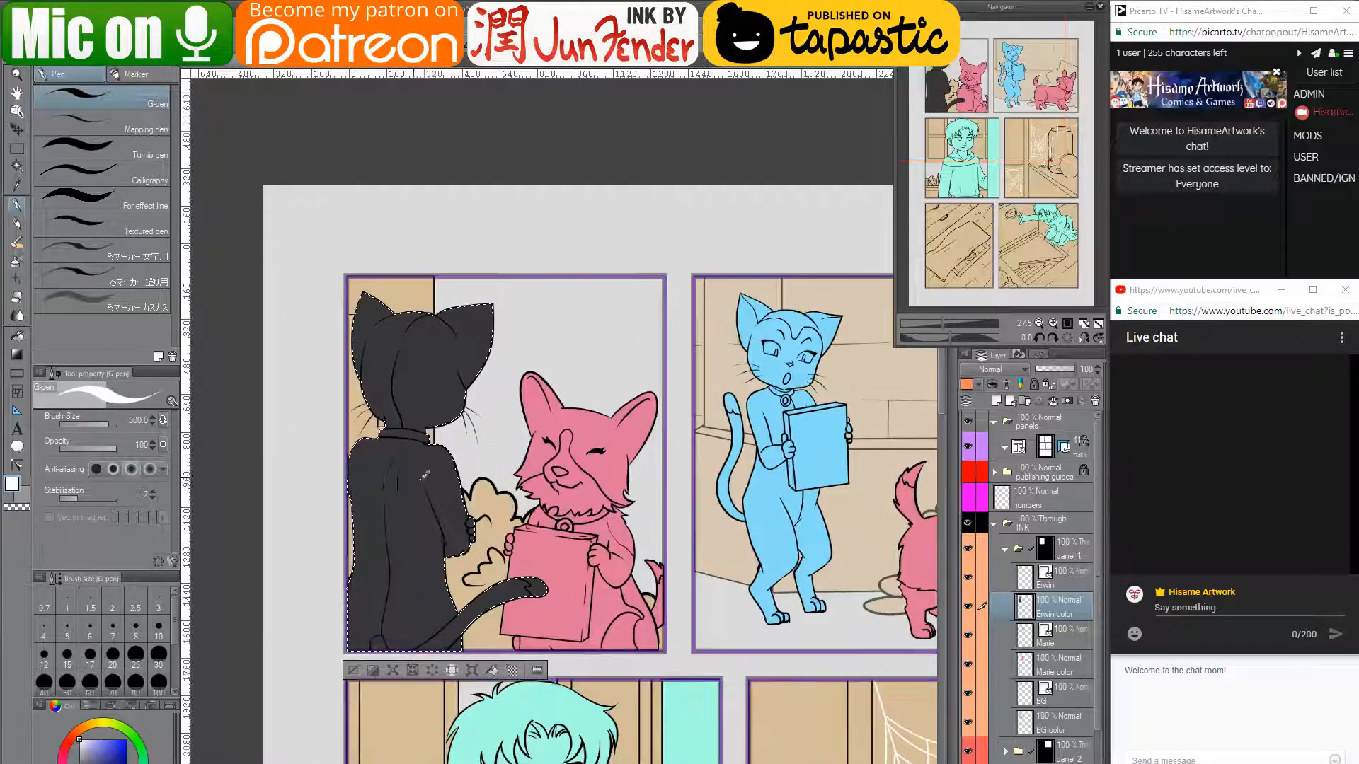
key(g)
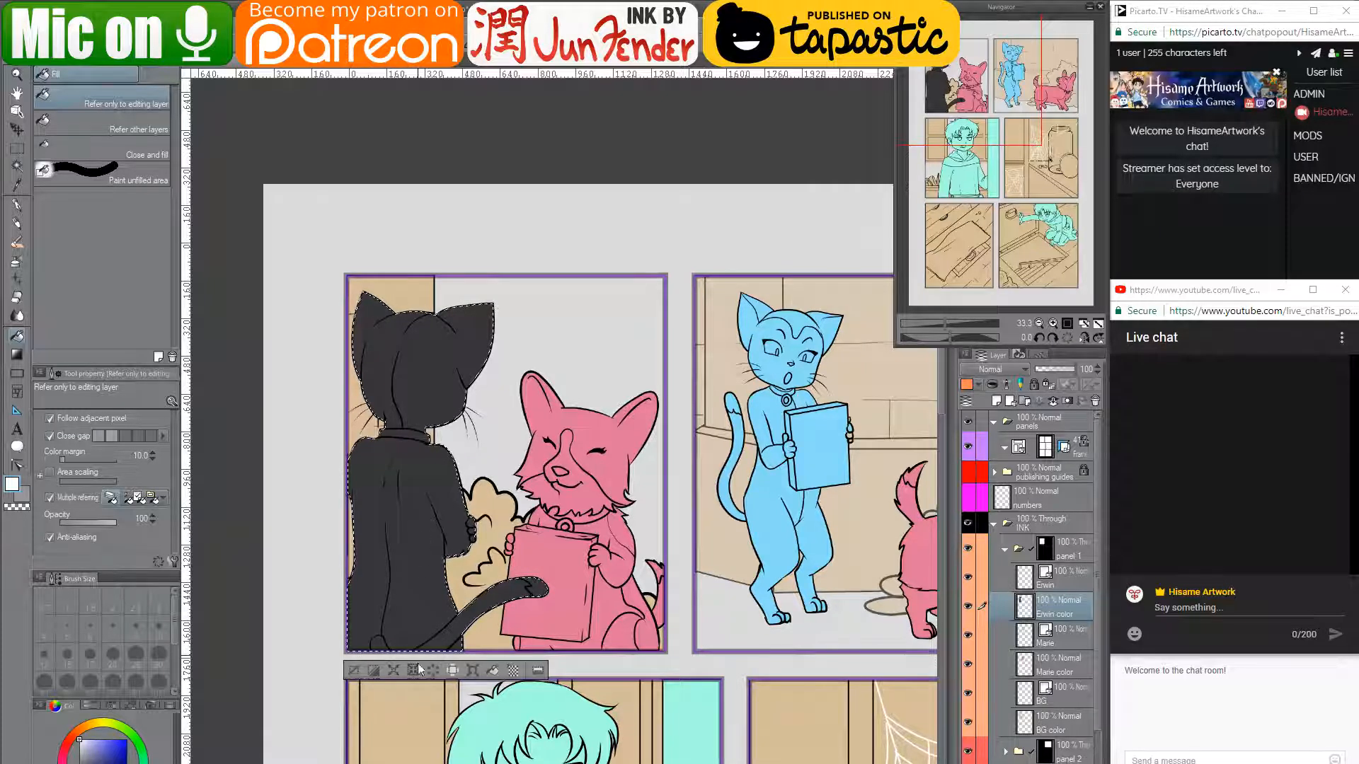
click(417, 552)
key(ctrl+z)
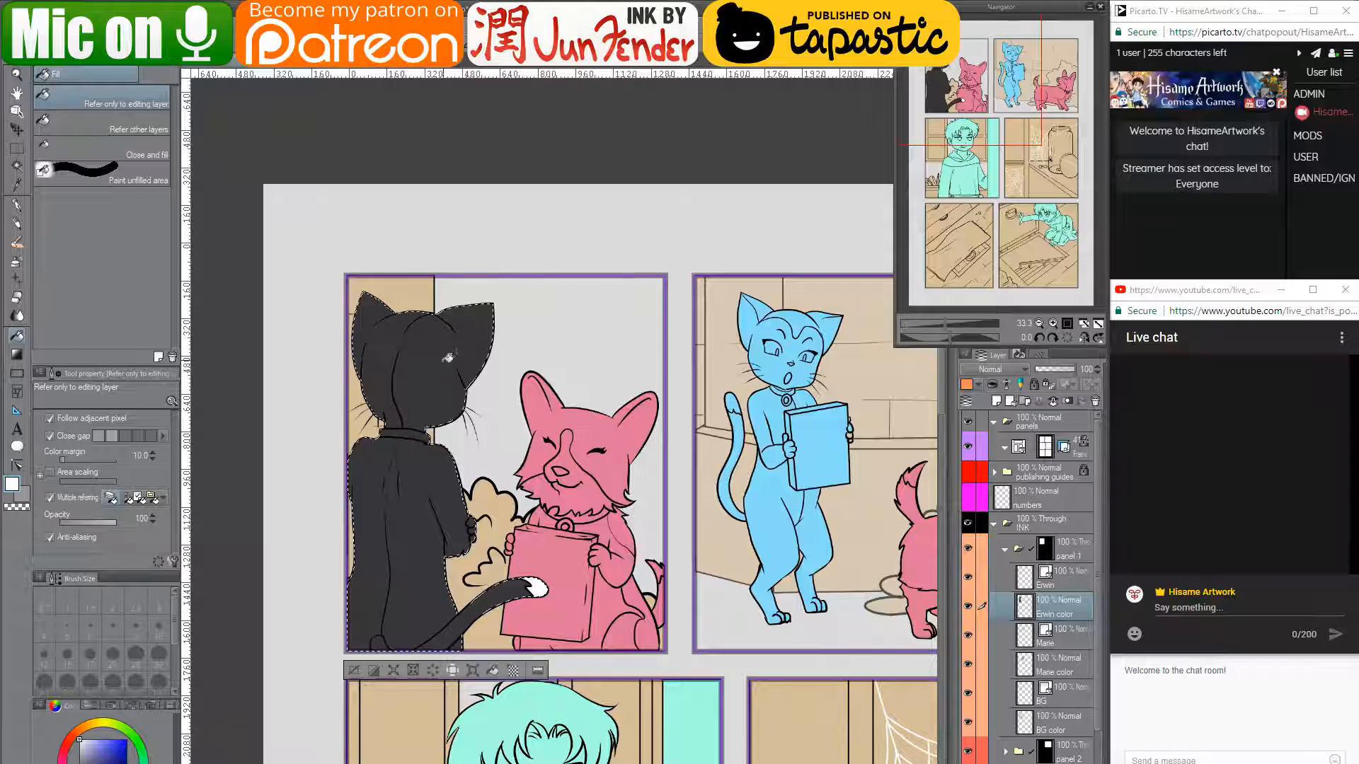
scroll(370, 306, up, 3)
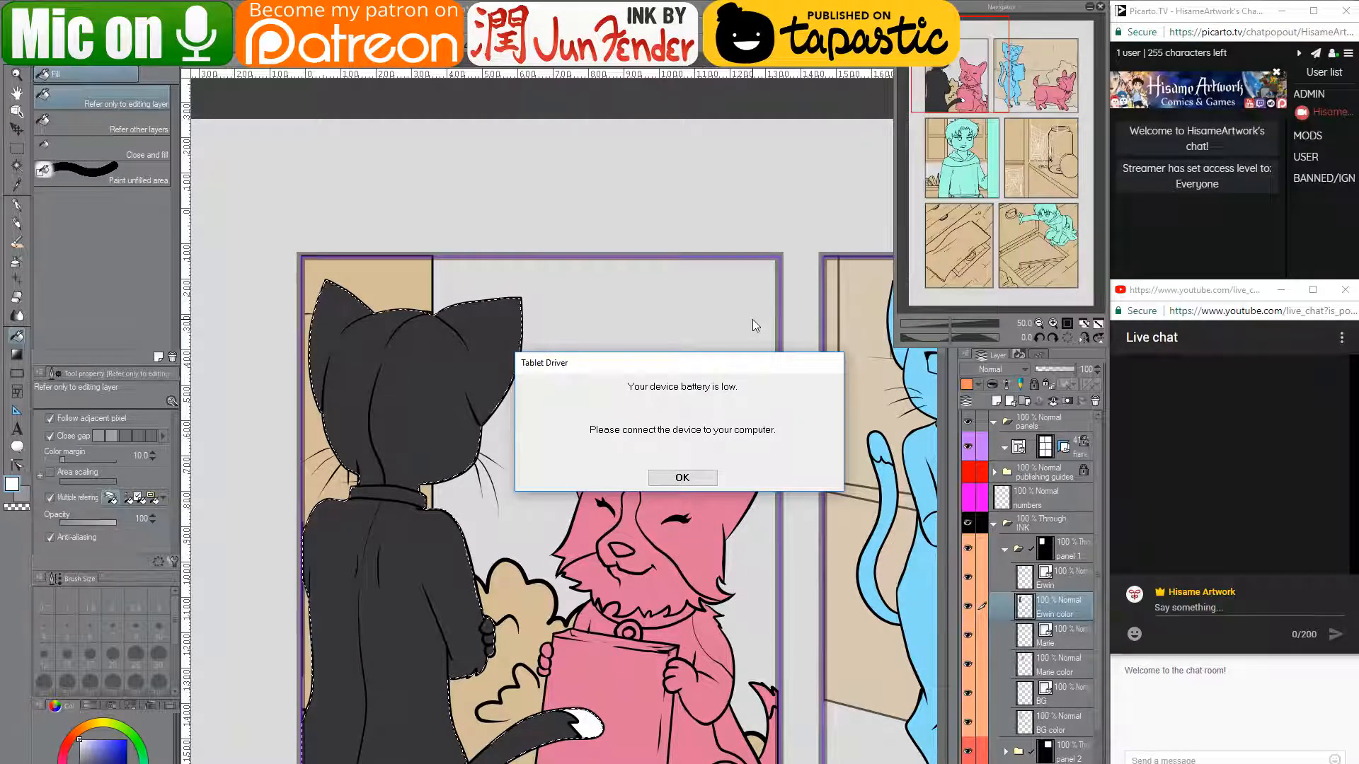
click(704, 481)
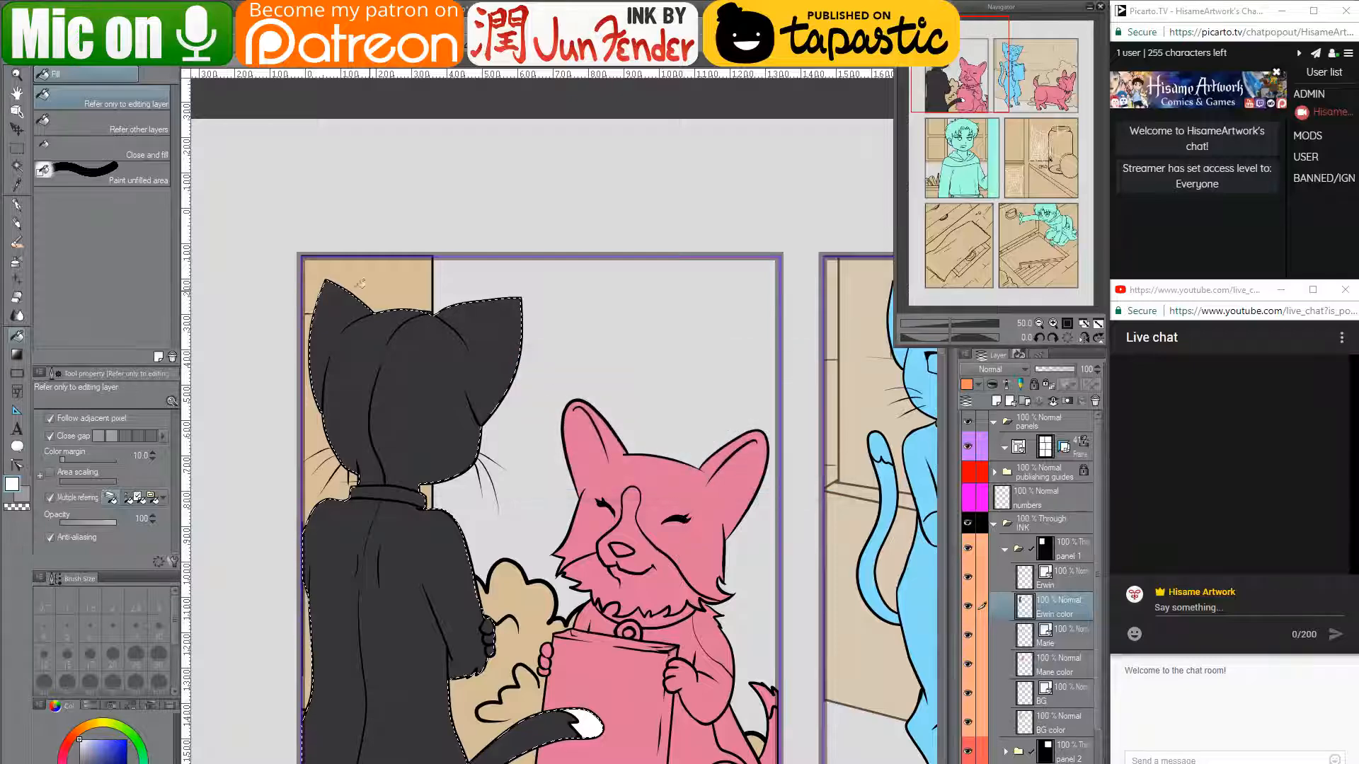
click(17, 205)
drag(519, 338, 510, 376)
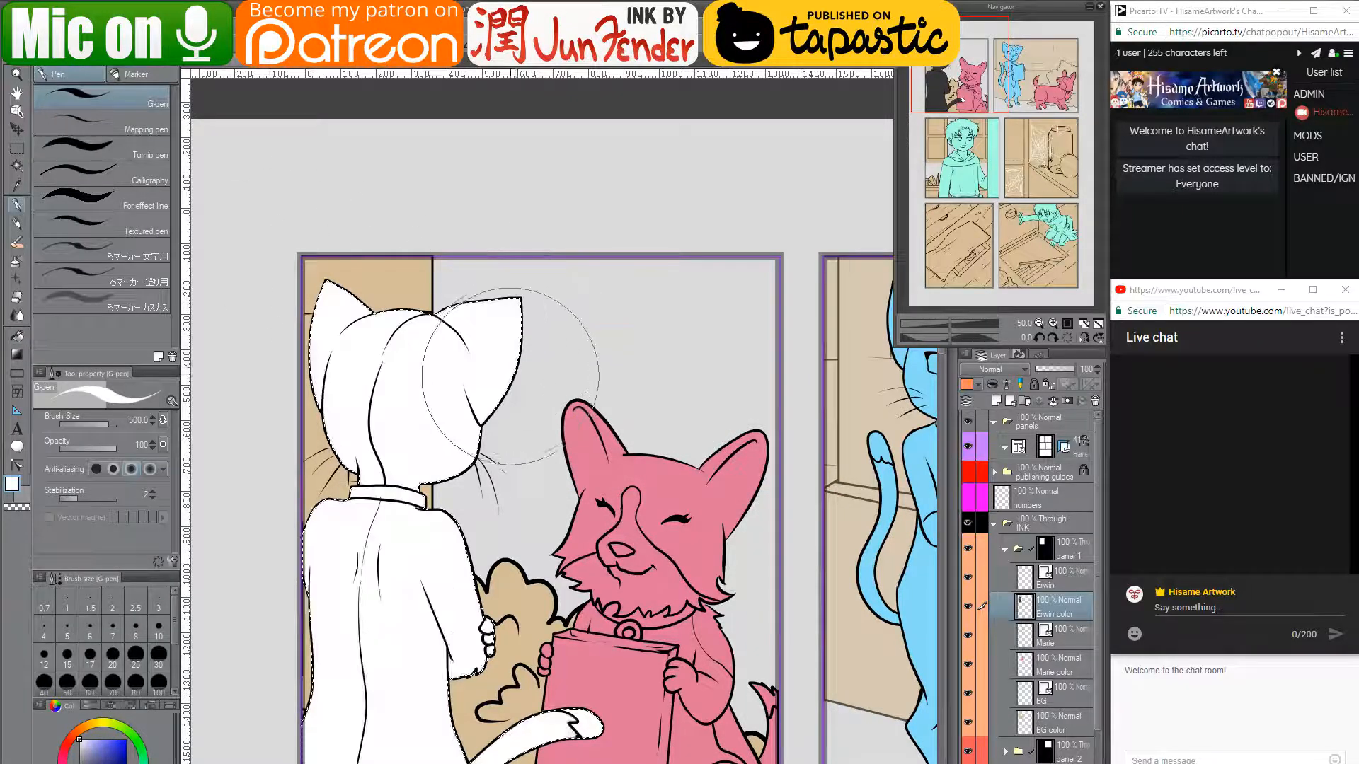
key(ctrl+z)
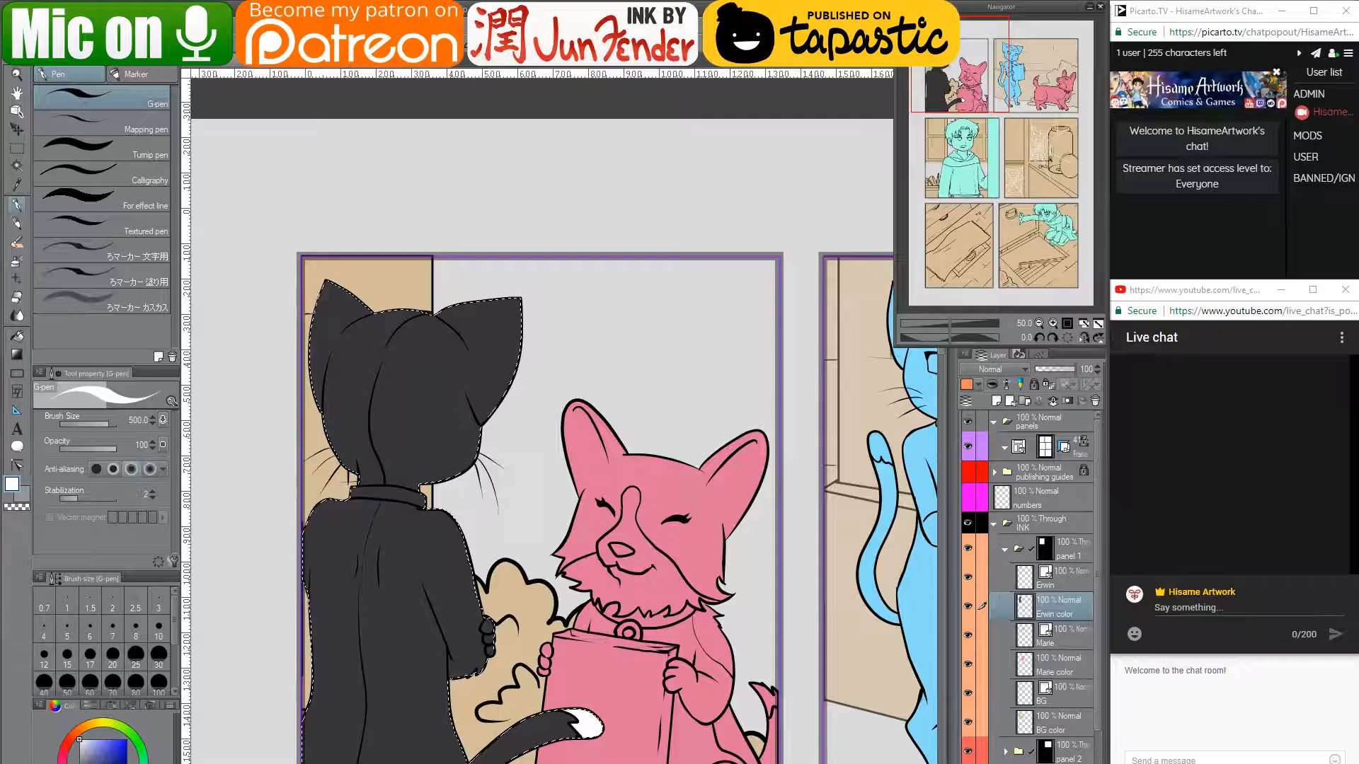
- Close the drawing program and reopen the current comic page from the folder of page files
right_click(906, 763)
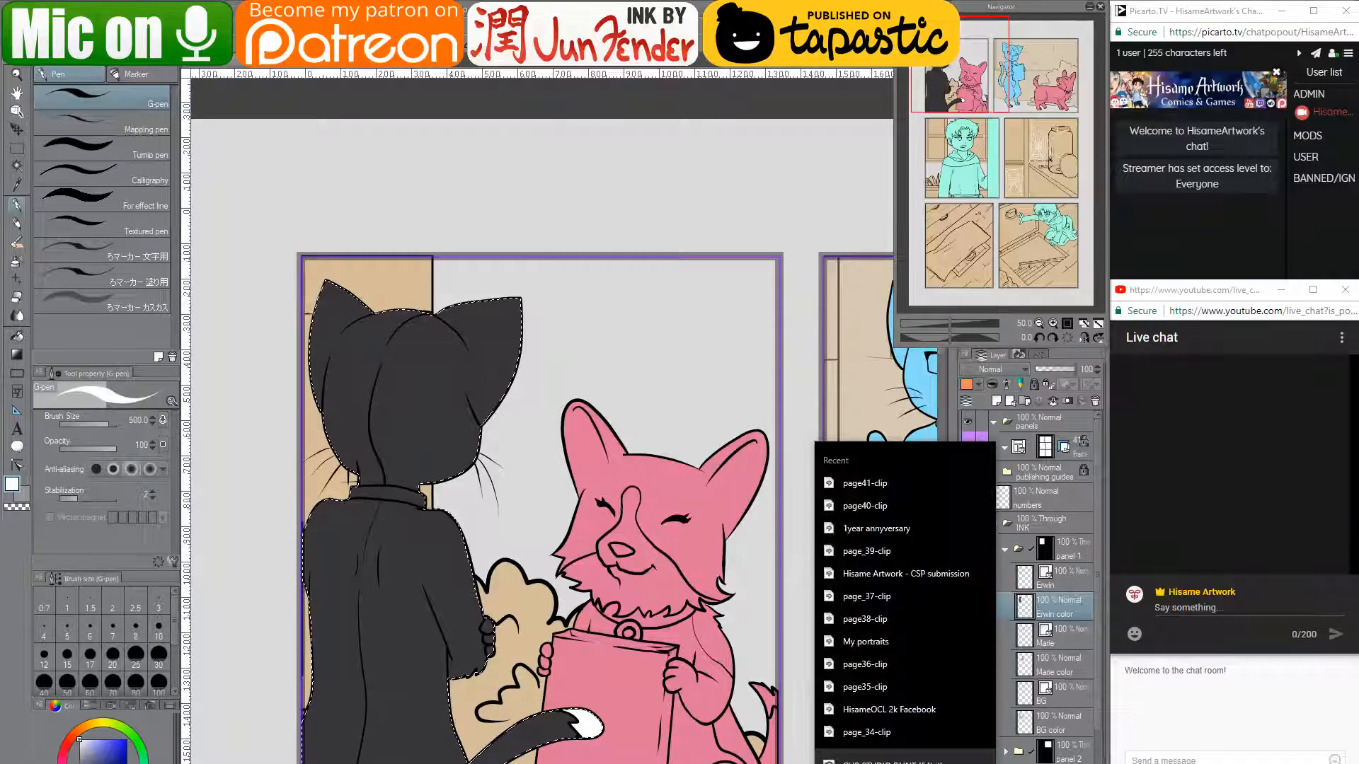
click(906, 763)
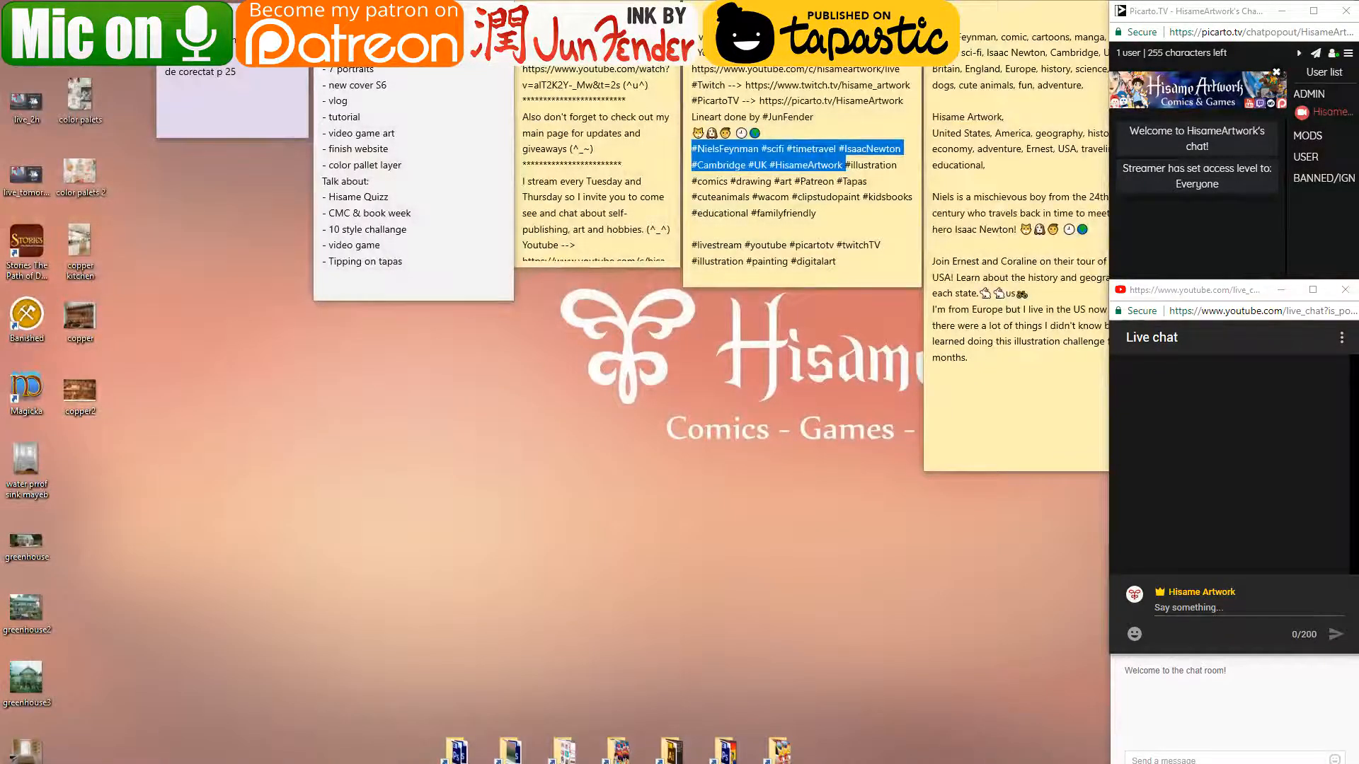
click(362, 762)
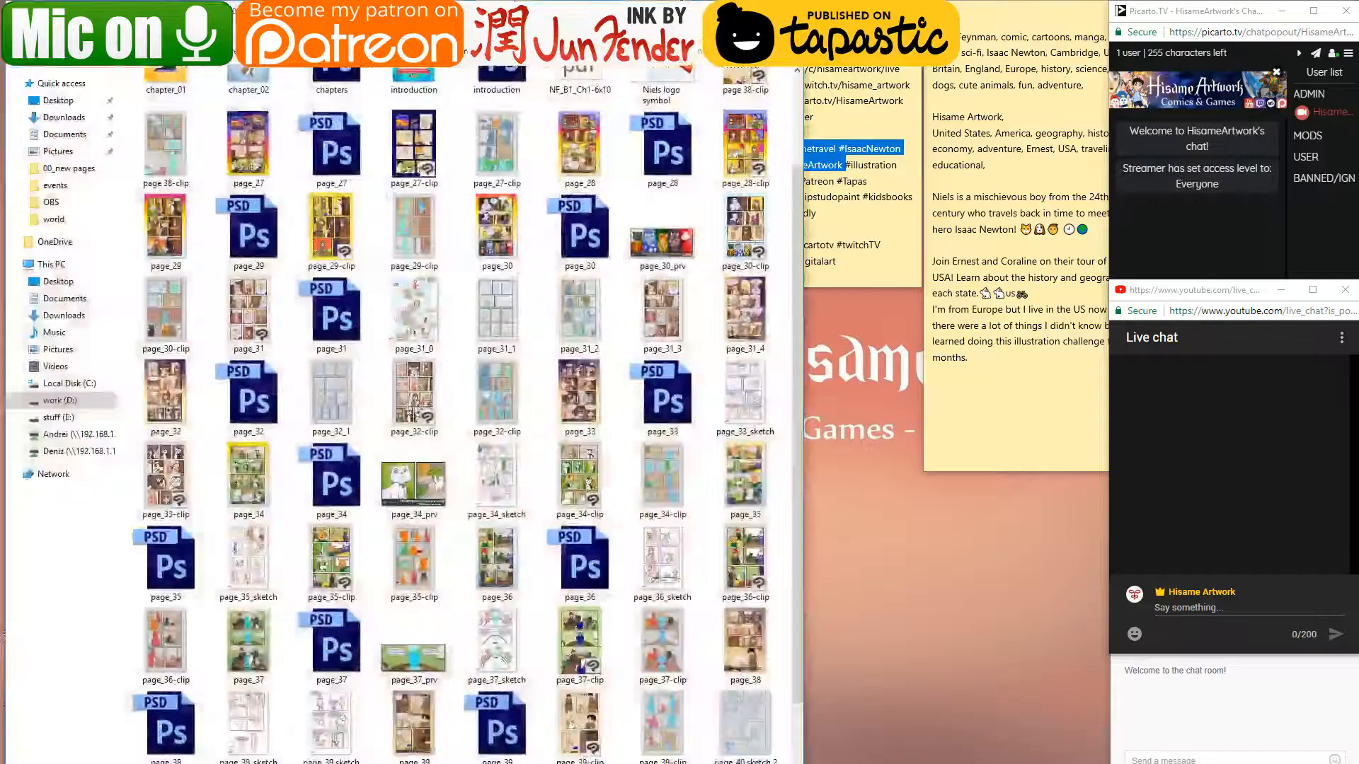
scroll(362, 488, up, 3)
scroll(378, 673, down, 3)
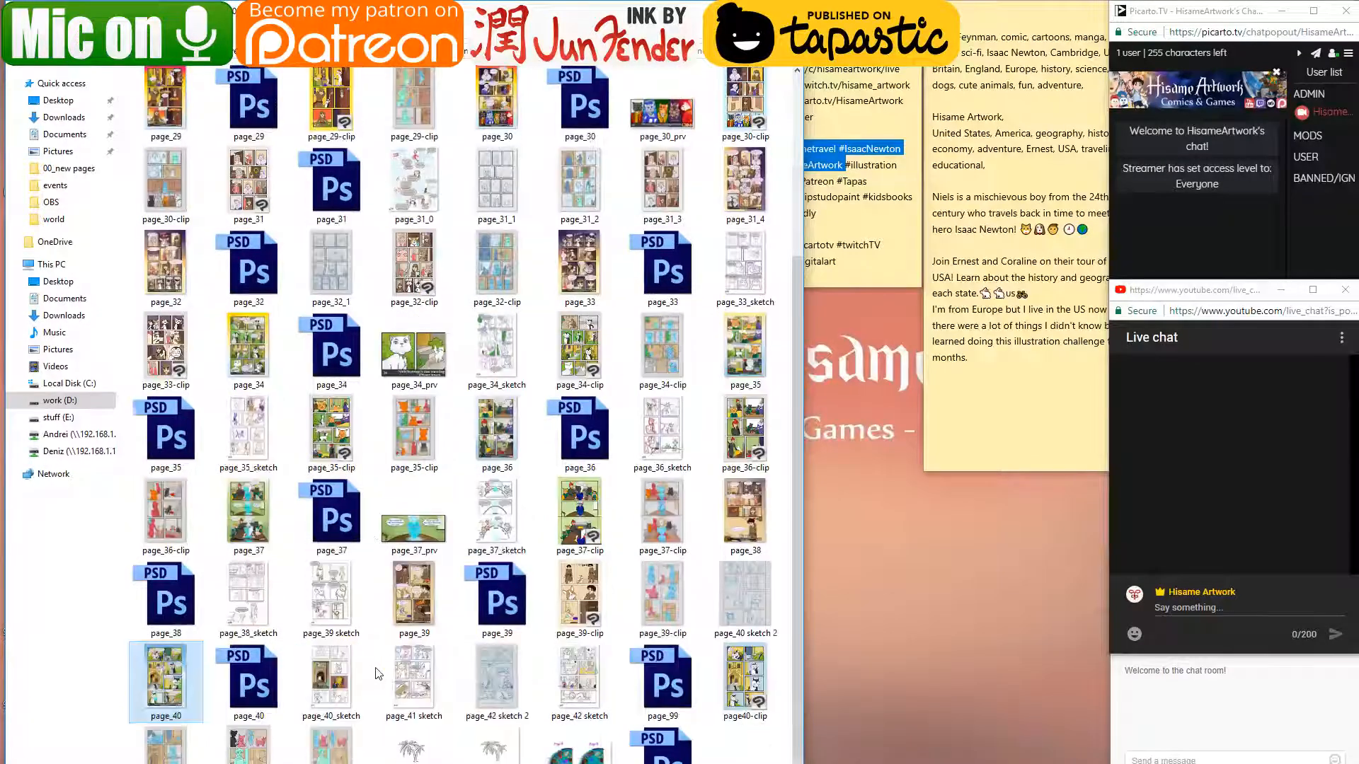
click(253, 741)
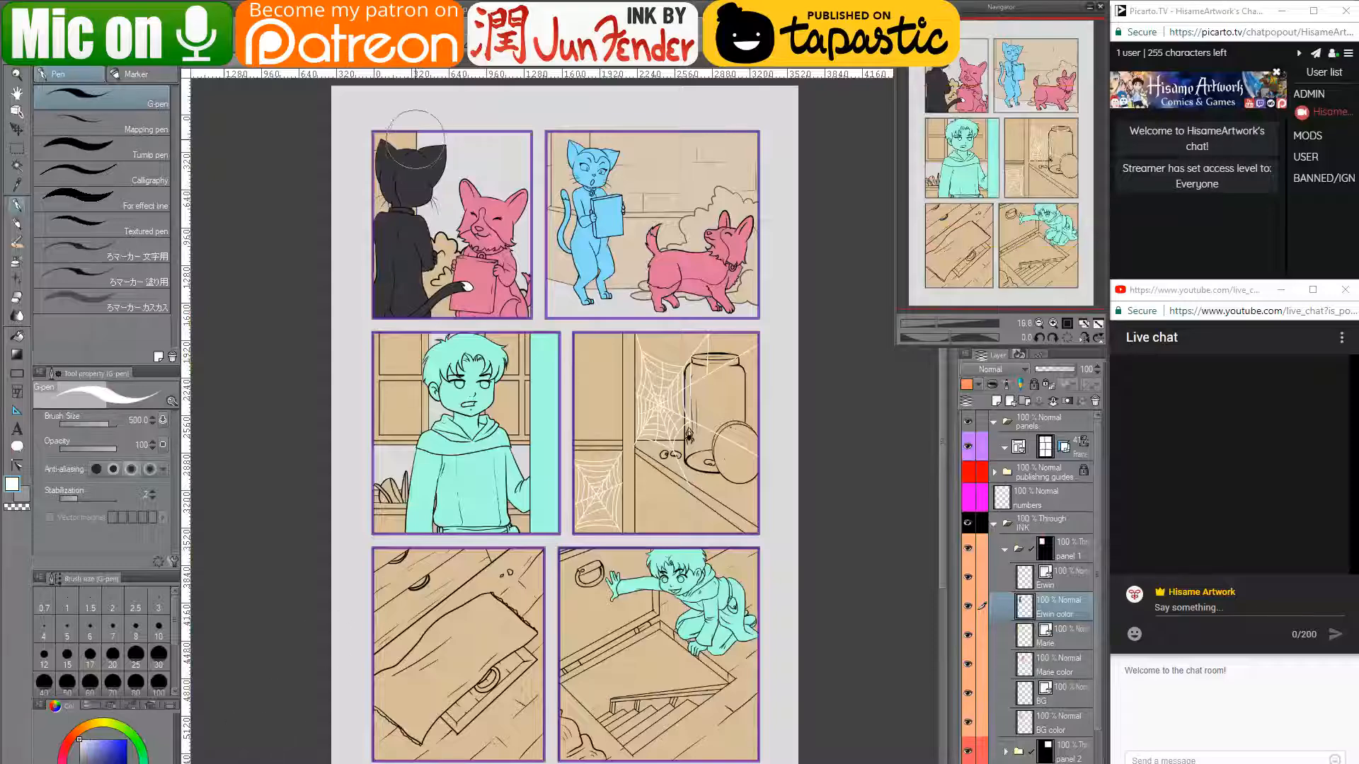
- Reselect the Erwin color layer's painted area and paint the dark cat's right ear white with the size 500 G-pen
scroll(411, 129, up, 3)
scroll(414, 172, up, 4)
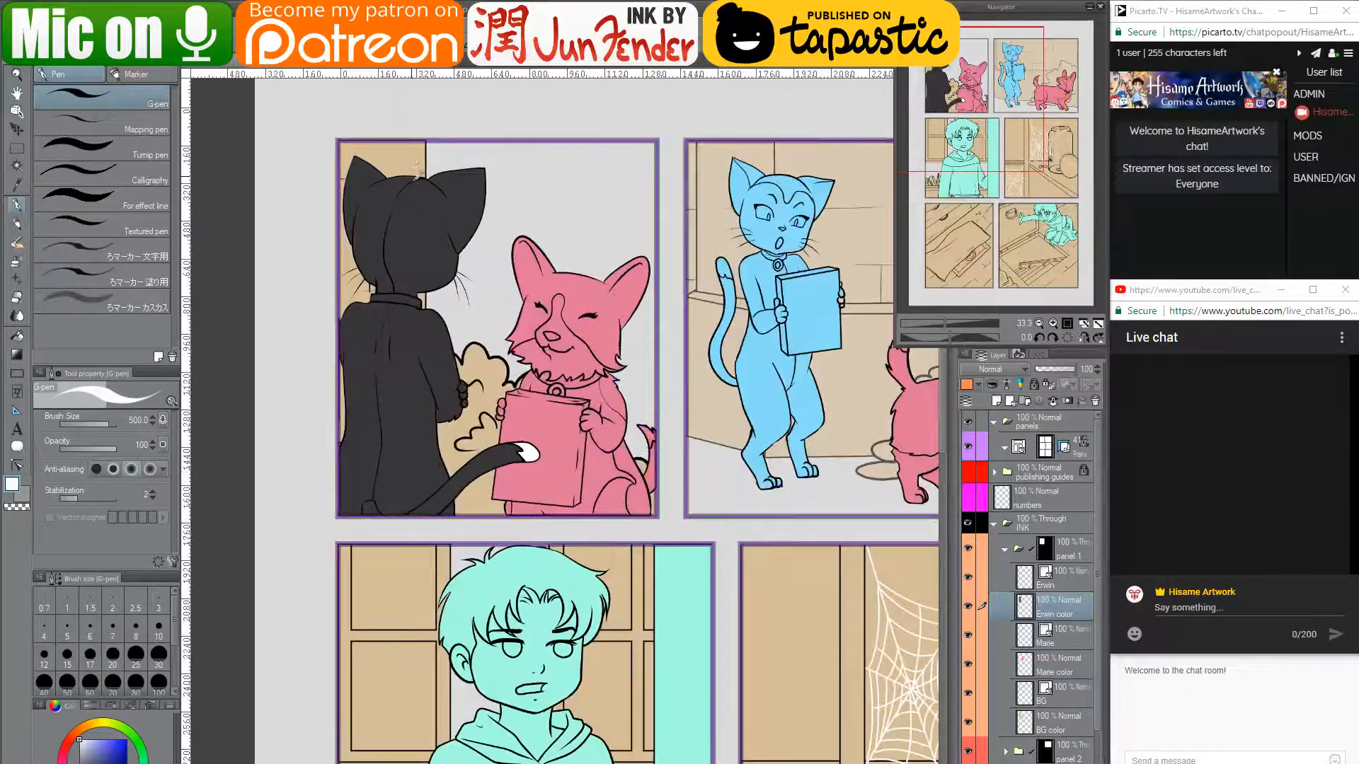
drag(498, 300, 470, 385)
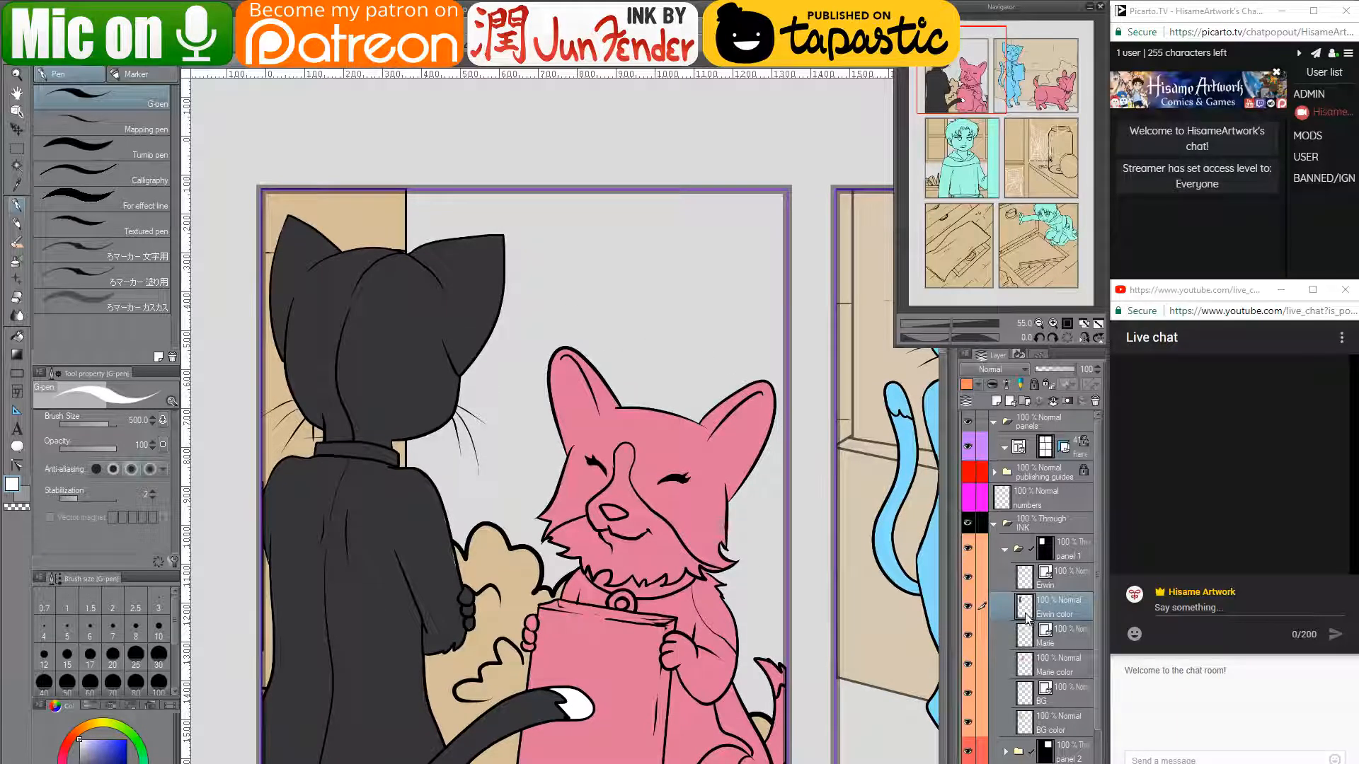
drag(561, 283, 485, 290)
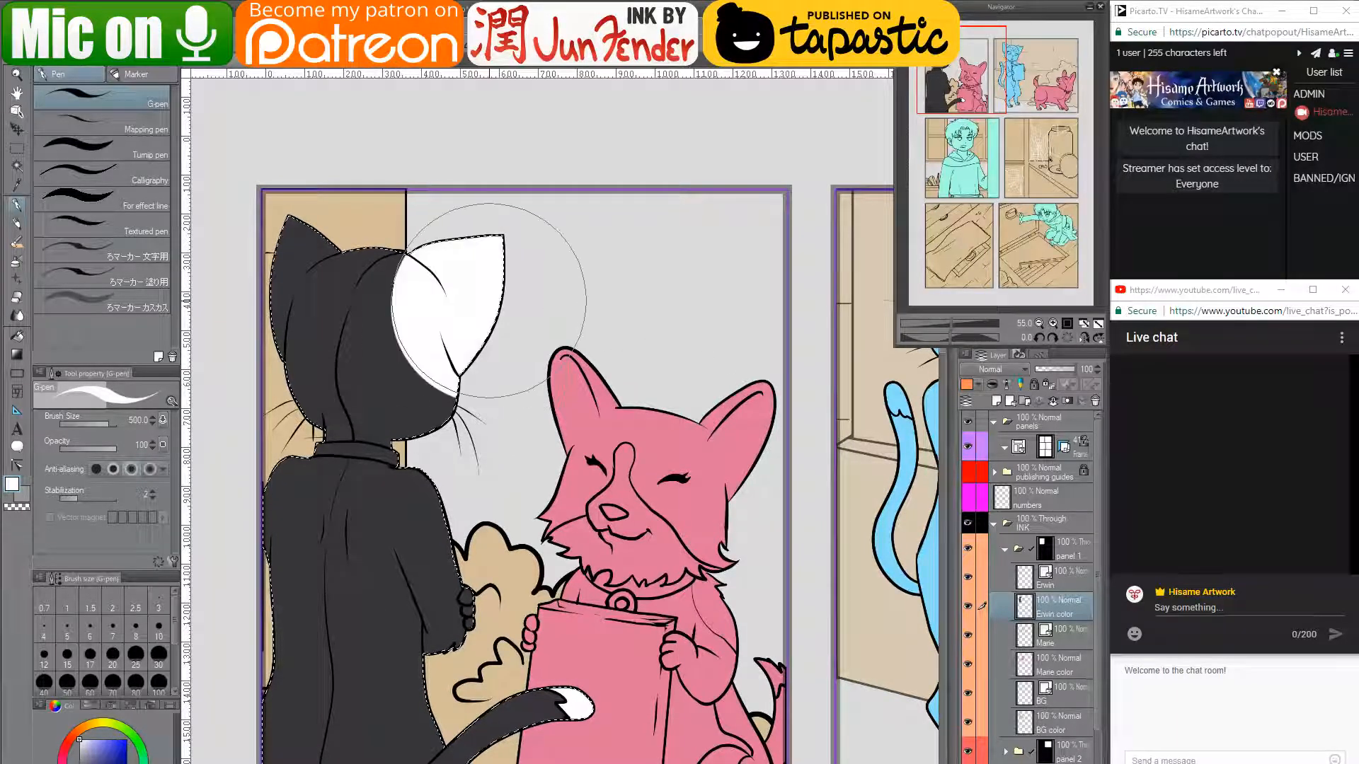
- Reduce the G-pen to size 50 and paint a white strip along the head's centre line down to the collar
key(bracketleft)
key(bracketleft)
key(bracketleft)
key(bracketleft)
key(bracketleft)
key(bracketleft)
key(bracketleft)
key(bracketleft)
key(bracketleft)
key(bracketleft)
key(bracketleft)
key(bracketleft)
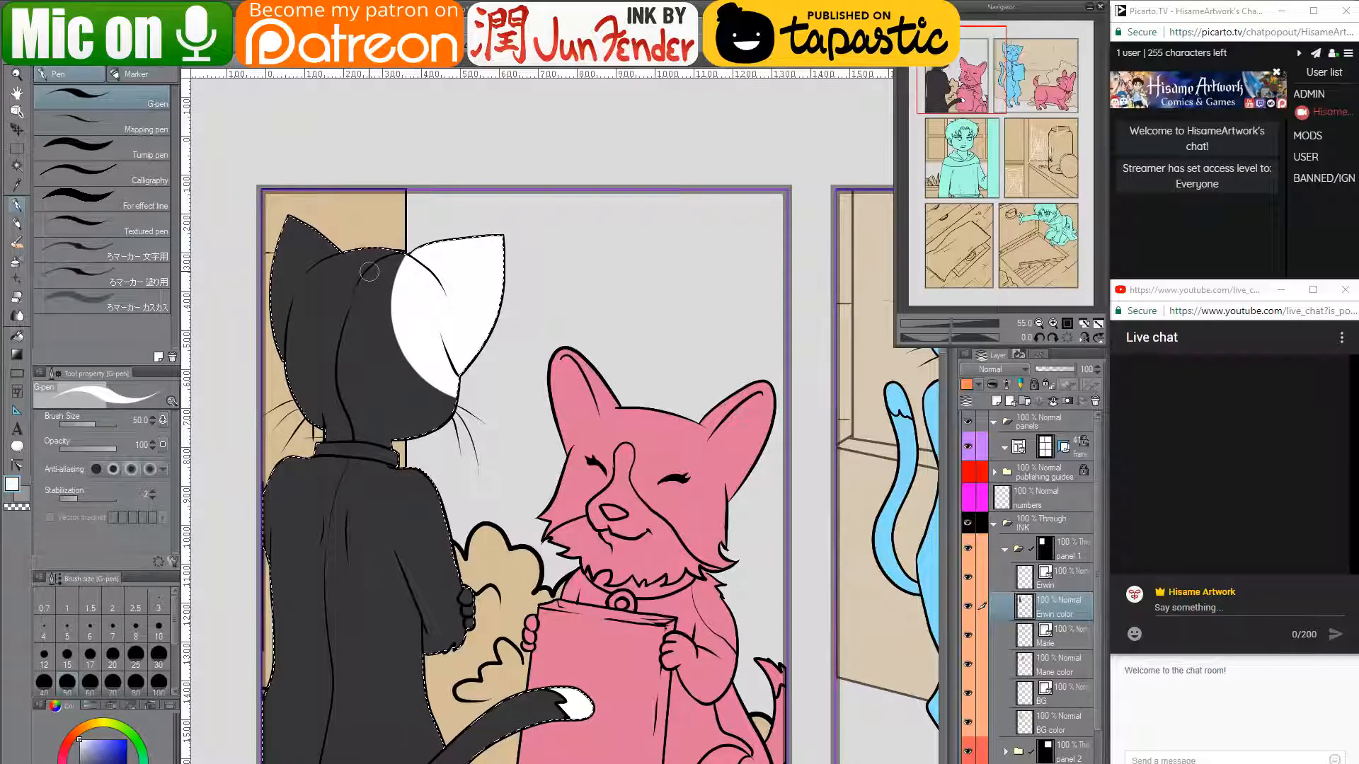
scroll(322, 283, up, 1)
scroll(322, 283, up, 3)
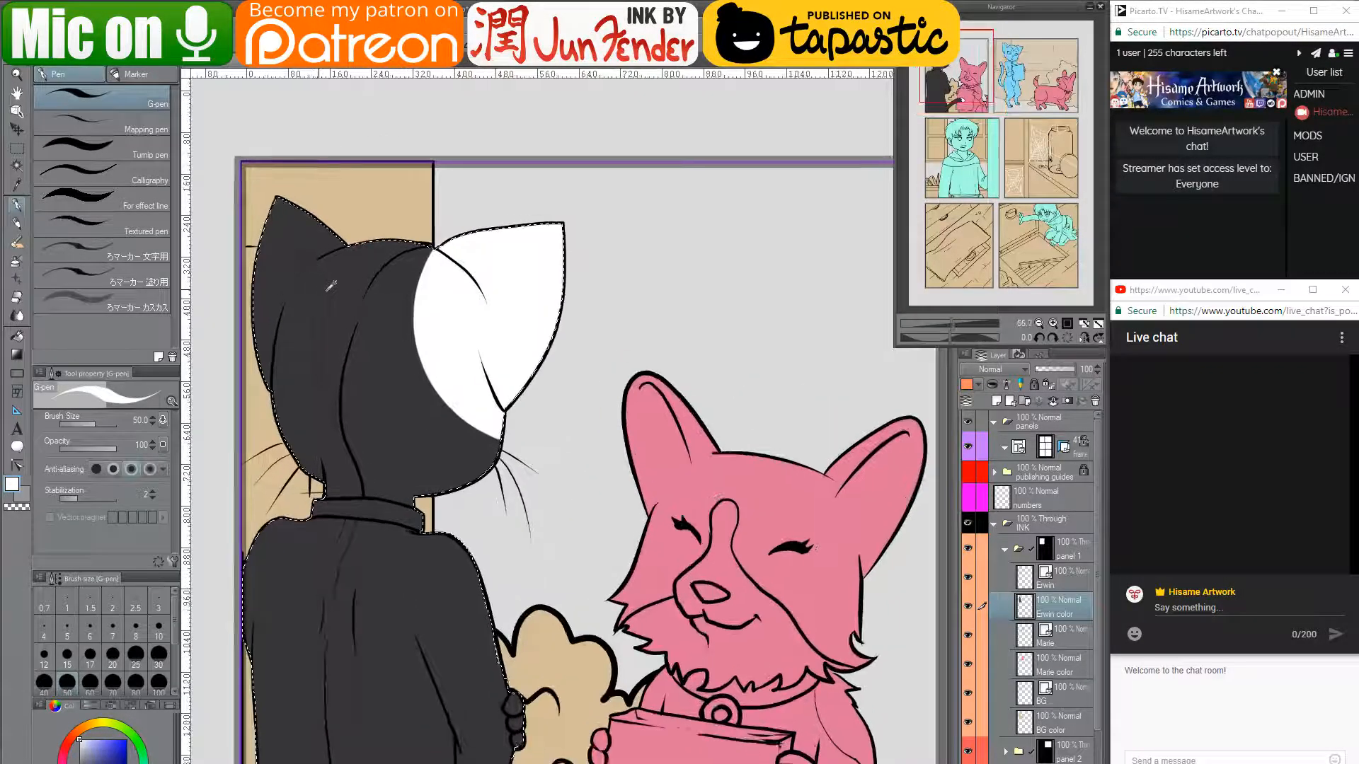
mouse_move(520, 311)
mouse_down()
mouse_move(645, 333)
mouse_move(635, 342)
mouse_up()
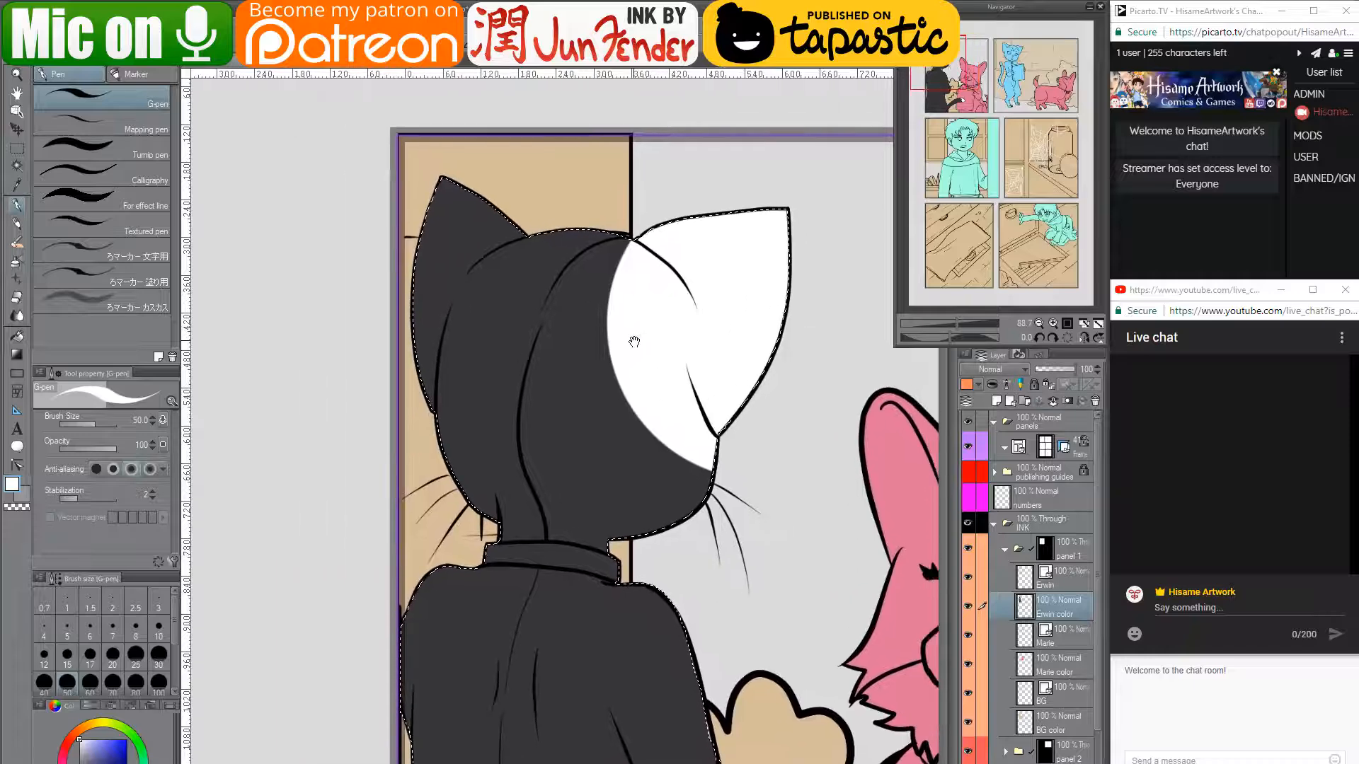
drag(631, 248, 559, 320)
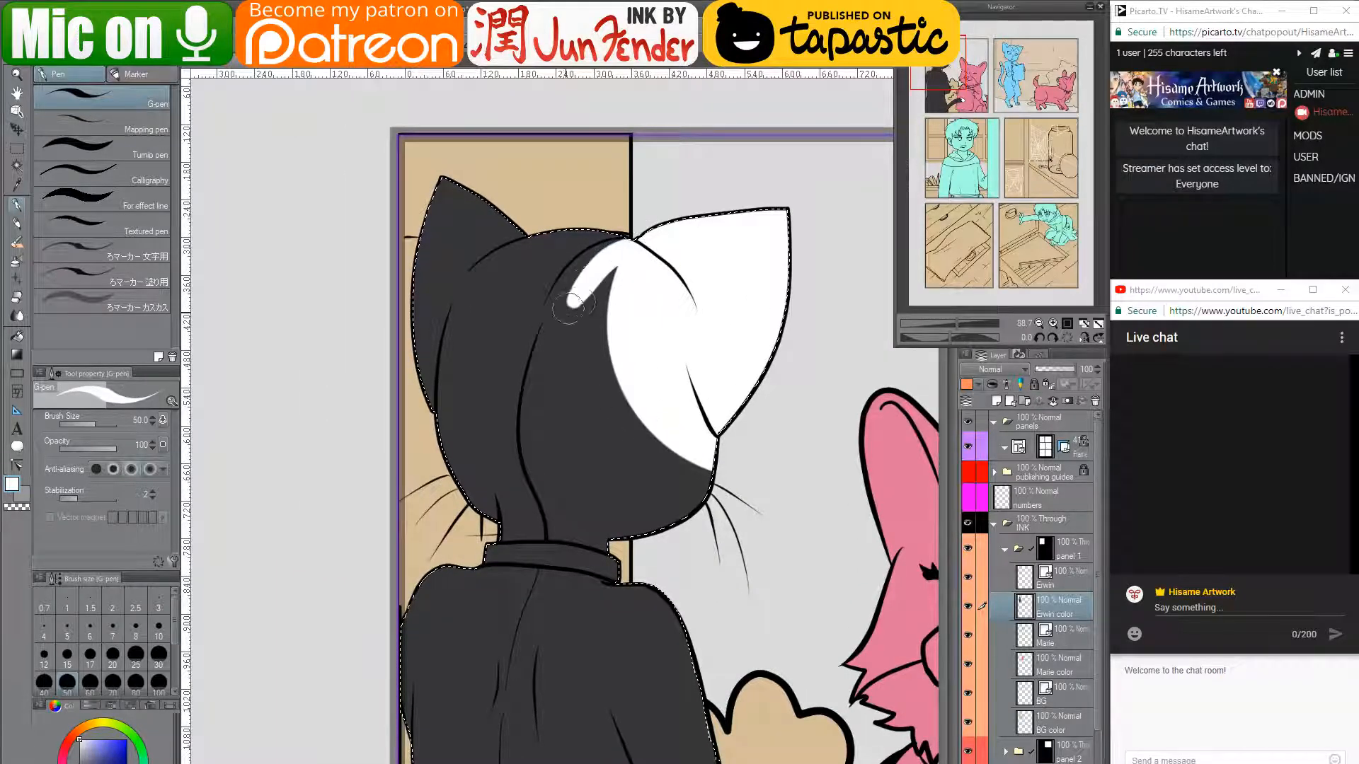
drag(596, 259, 551, 322)
mouse_move(585, 266)
mouse_down()
mouse_move(540, 348)
mouse_move(532, 414)
mouse_up()
mouse_move(545, 363)
mouse_down()
mouse_move(535, 403)
mouse_move(548, 487)
mouse_up()
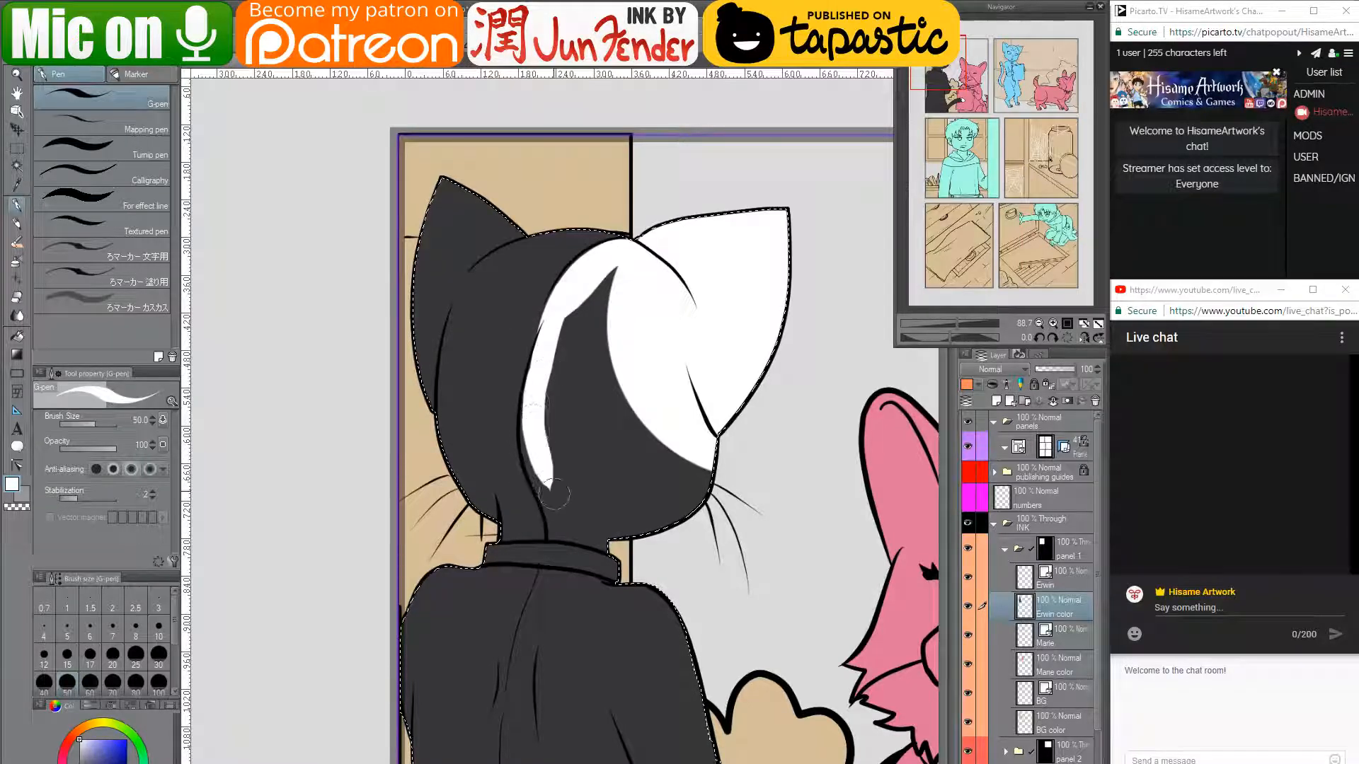
mouse_move(542, 345)
mouse_down()
mouse_move(532, 439)
mouse_move(559, 563)
mouse_up()
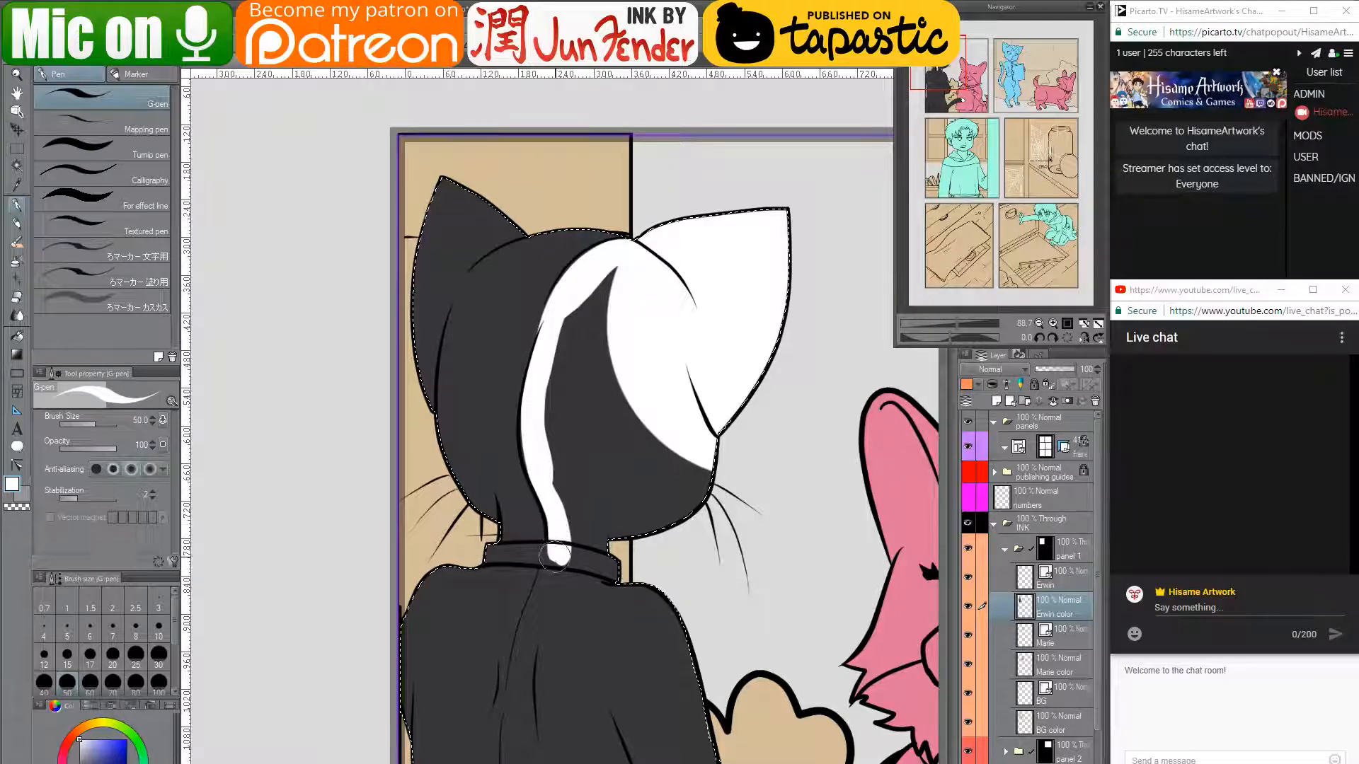
- Touch up the strip's edge with the dark colour and paint the rest of the head's right half white
key(x)
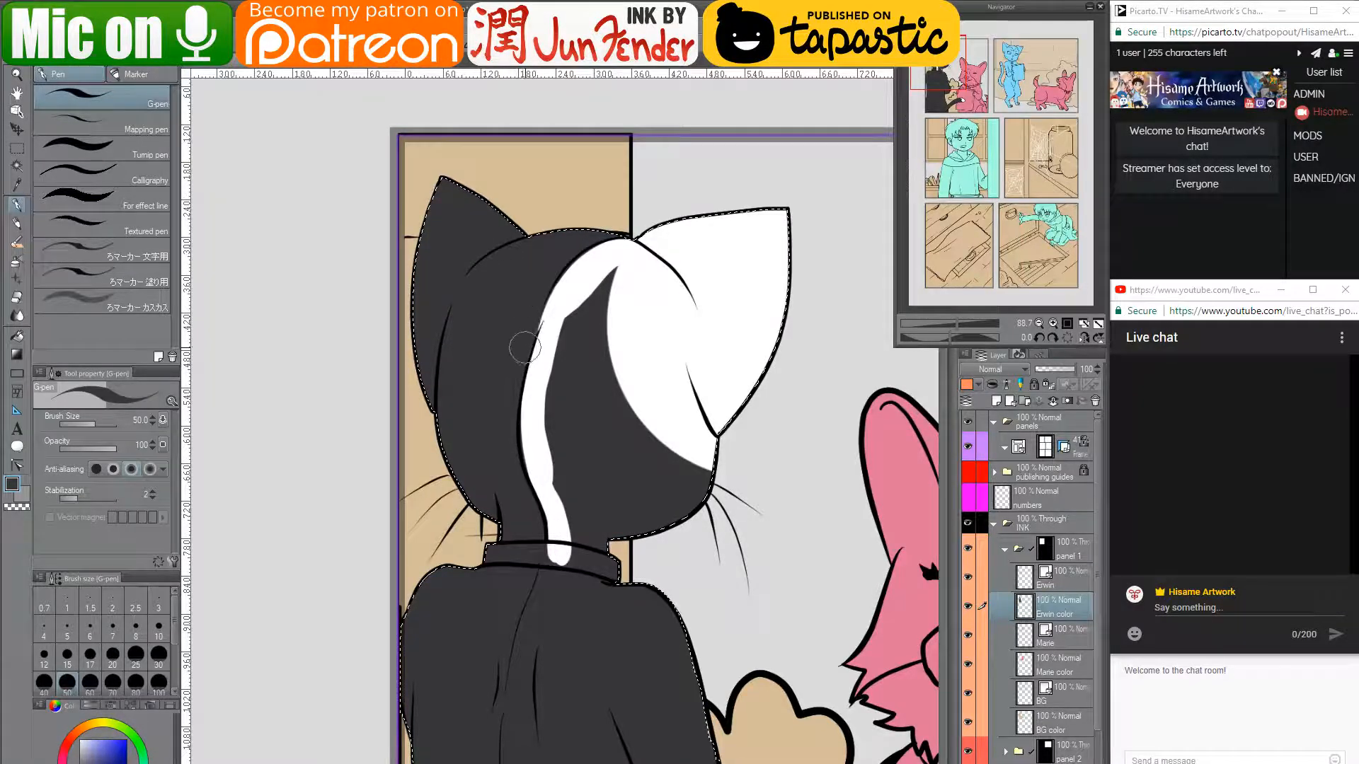
mouse_move(558, 298)
mouse_down()
mouse_move(555, 460)
mouse_move(580, 552)
mouse_move(616, 523)
mouse_move(566, 428)
mouse_move(564, 449)
mouse_move(583, 315)
mouse_up()
key(x)
mouse_move(614, 271)
mouse_down()
mouse_move(604, 459)
mouse_move(640, 528)
mouse_move(617, 372)
mouse_move(630, 399)
mouse_move(643, 370)
mouse_move(673, 394)
mouse_move(664, 446)
mouse_up()
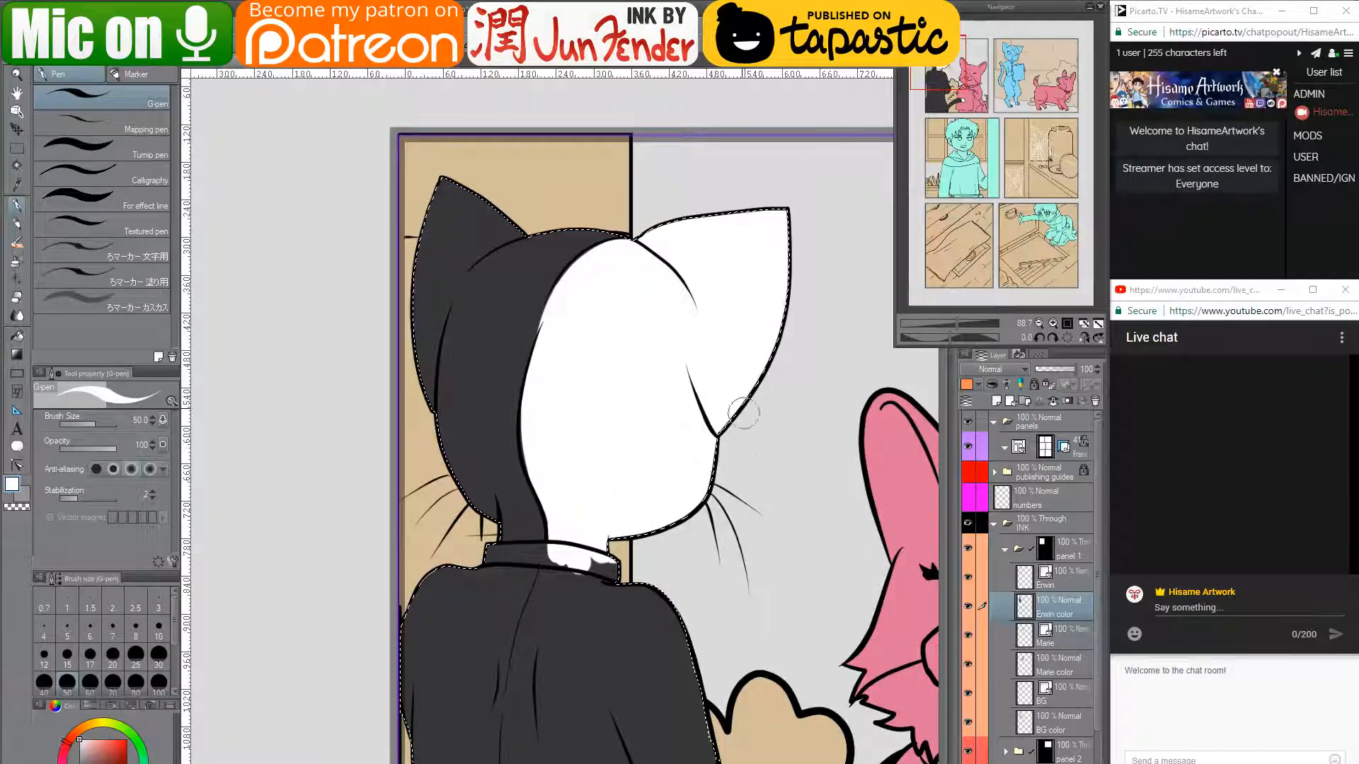
- Paint the right side of the collar and the cat's right shoulder and forearm white, with white strips down the back
scroll(743, 414, down, 5)
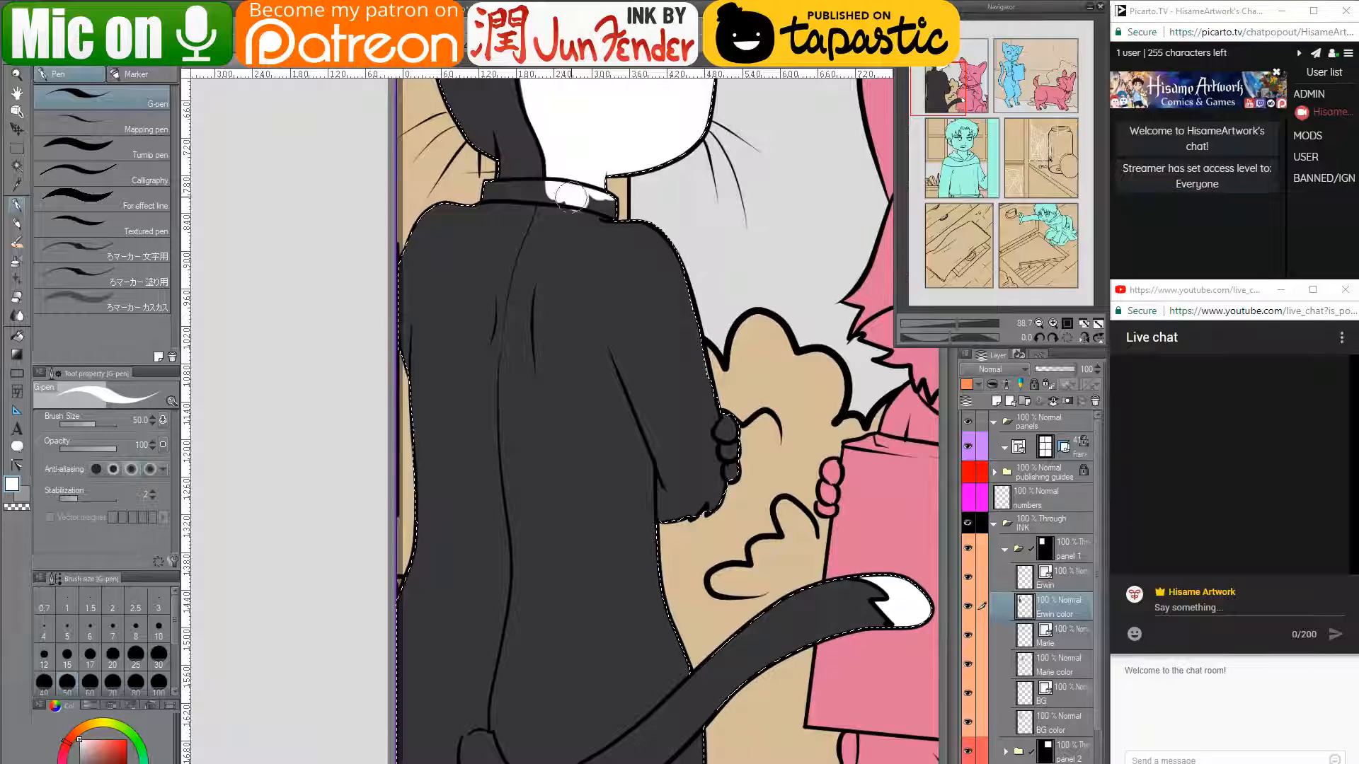
drag(570, 198, 522, 329)
drag(556, 190, 524, 340)
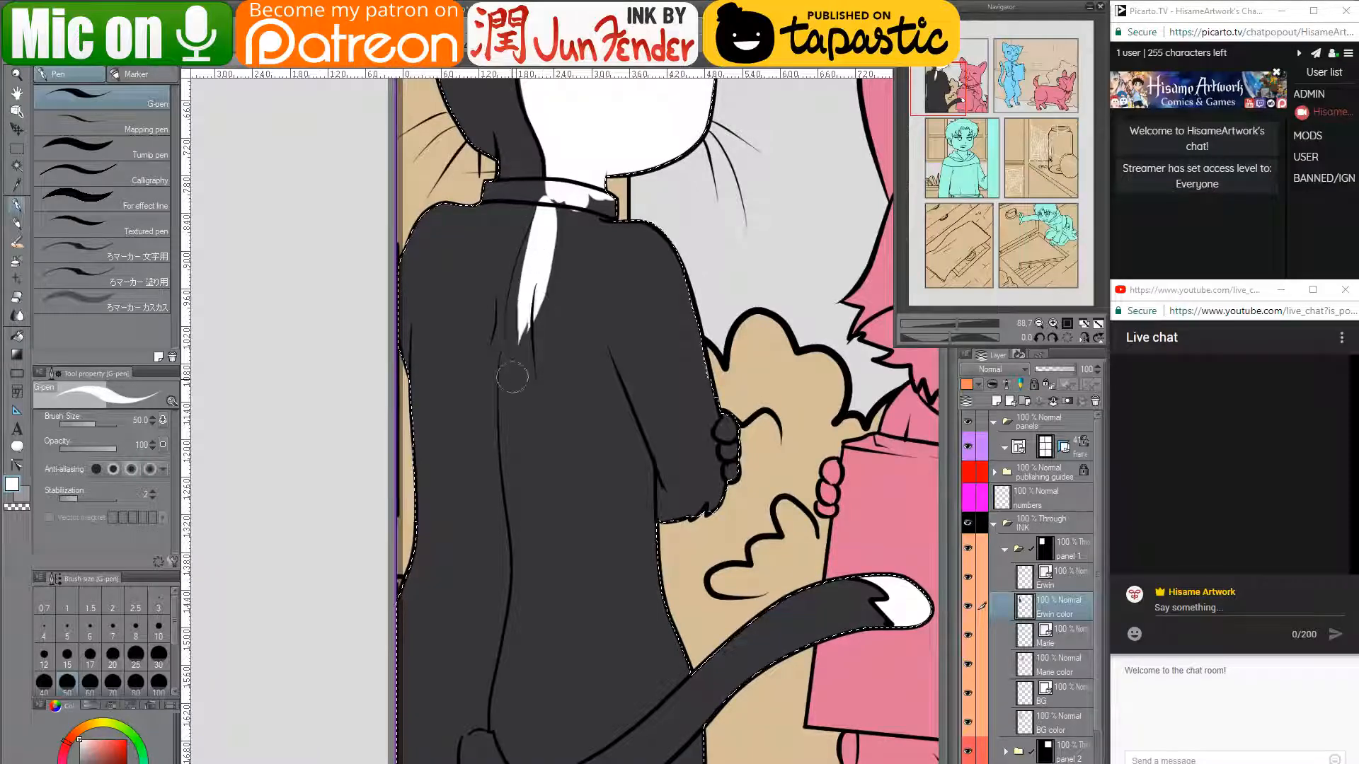
drag(543, 216, 520, 385)
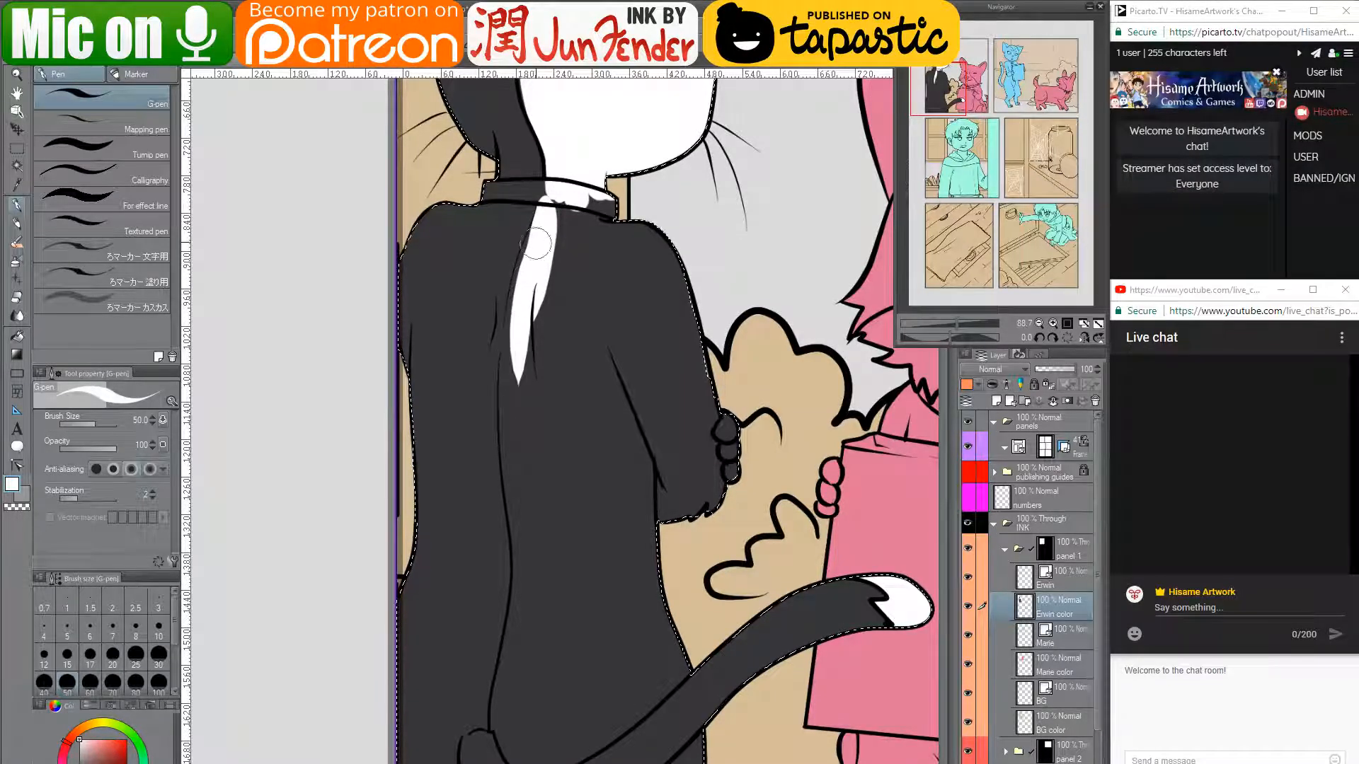
mouse_move(536, 243)
mouse_down()
mouse_move(516, 329)
mouse_move(524, 418)
mouse_up()
mouse_move(521, 371)
mouse_down()
mouse_move(514, 305)
mouse_move(524, 495)
mouse_up()
drag(566, 241, 538, 421)
mouse_move(560, 294)
mouse_down()
mouse_move(557, 208)
mouse_move(591, 241)
mouse_move(640, 234)
mouse_move(690, 283)
mouse_move(700, 358)
mouse_up()
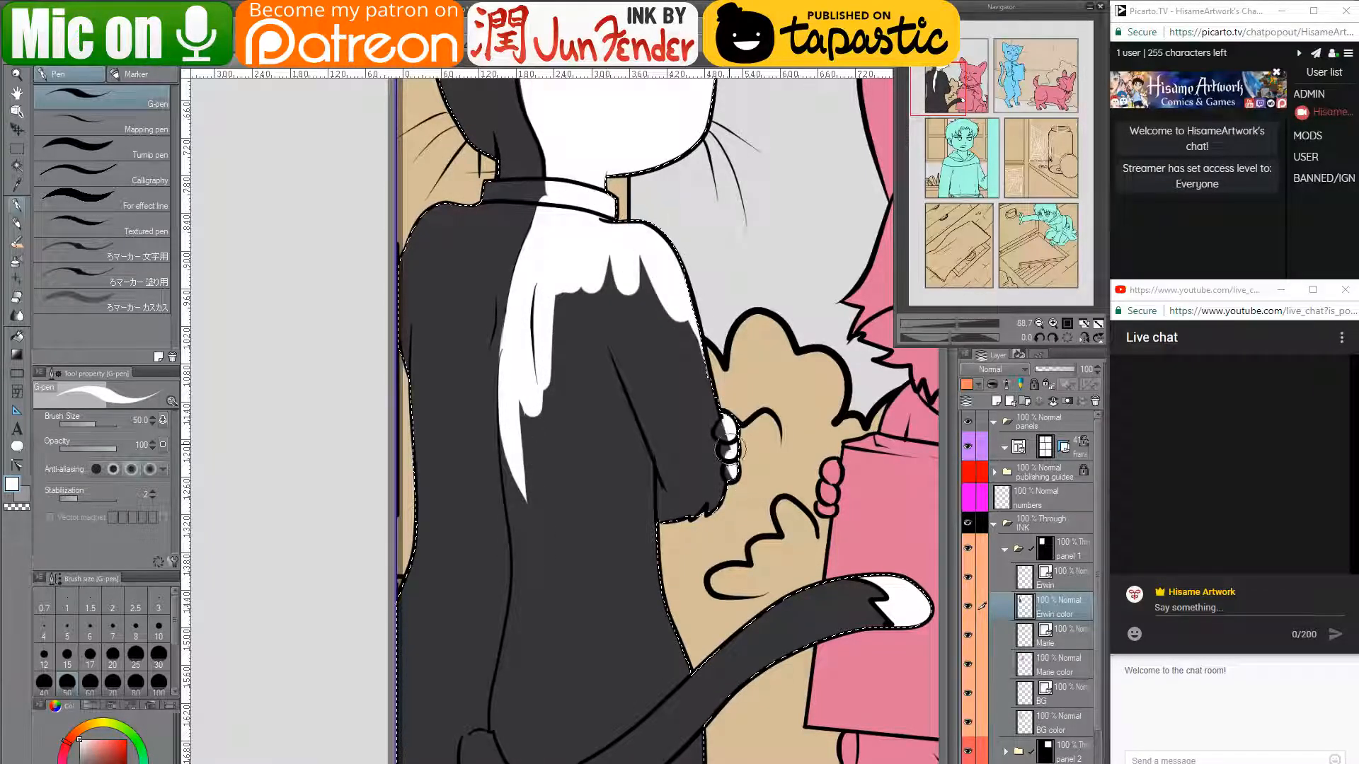
mouse_move(733, 448)
mouse_down()
mouse_move(662, 527)
mouse_move(667, 600)
mouse_move(623, 425)
mouse_move(616, 580)
mouse_up()
- Sample the dark fur colour and repaint the fingers of the cat's right hand with it
alt+click(460, 446)
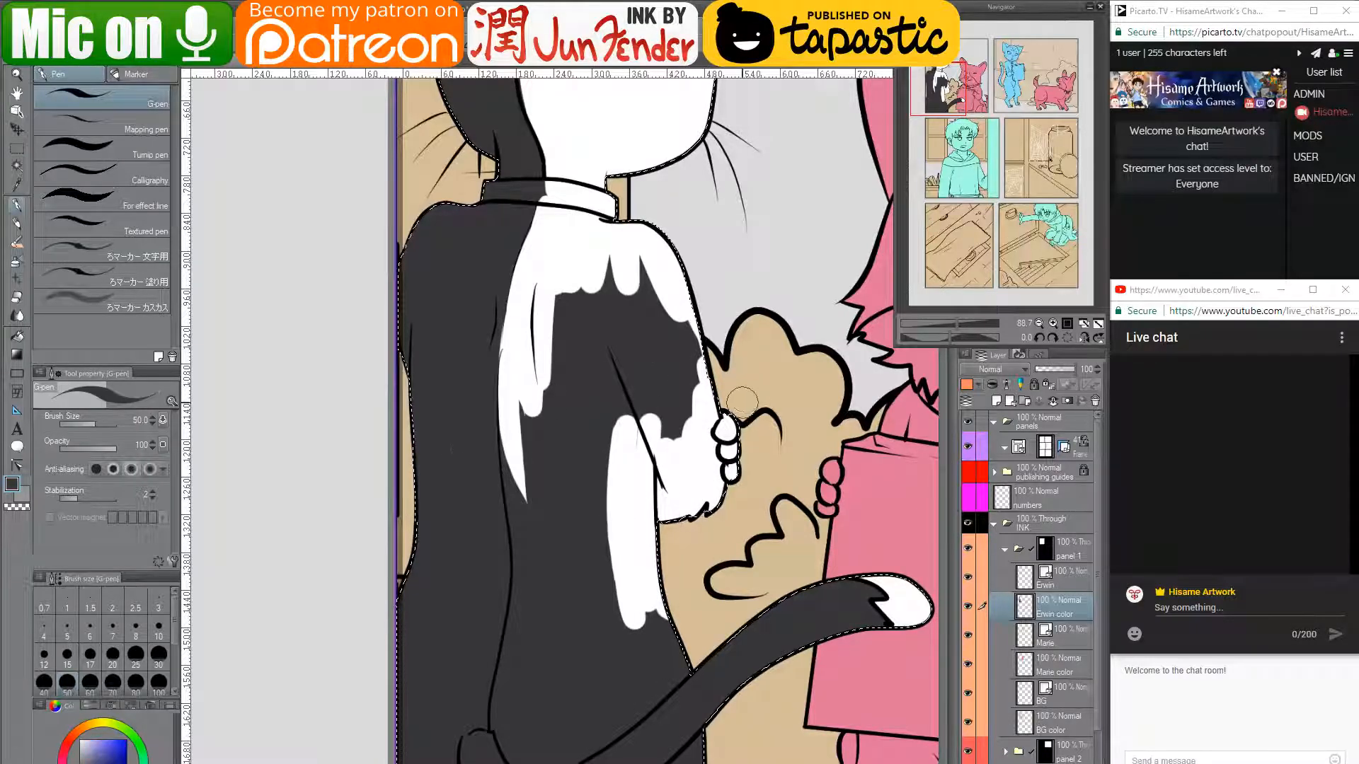
drag(726, 425, 722, 429)
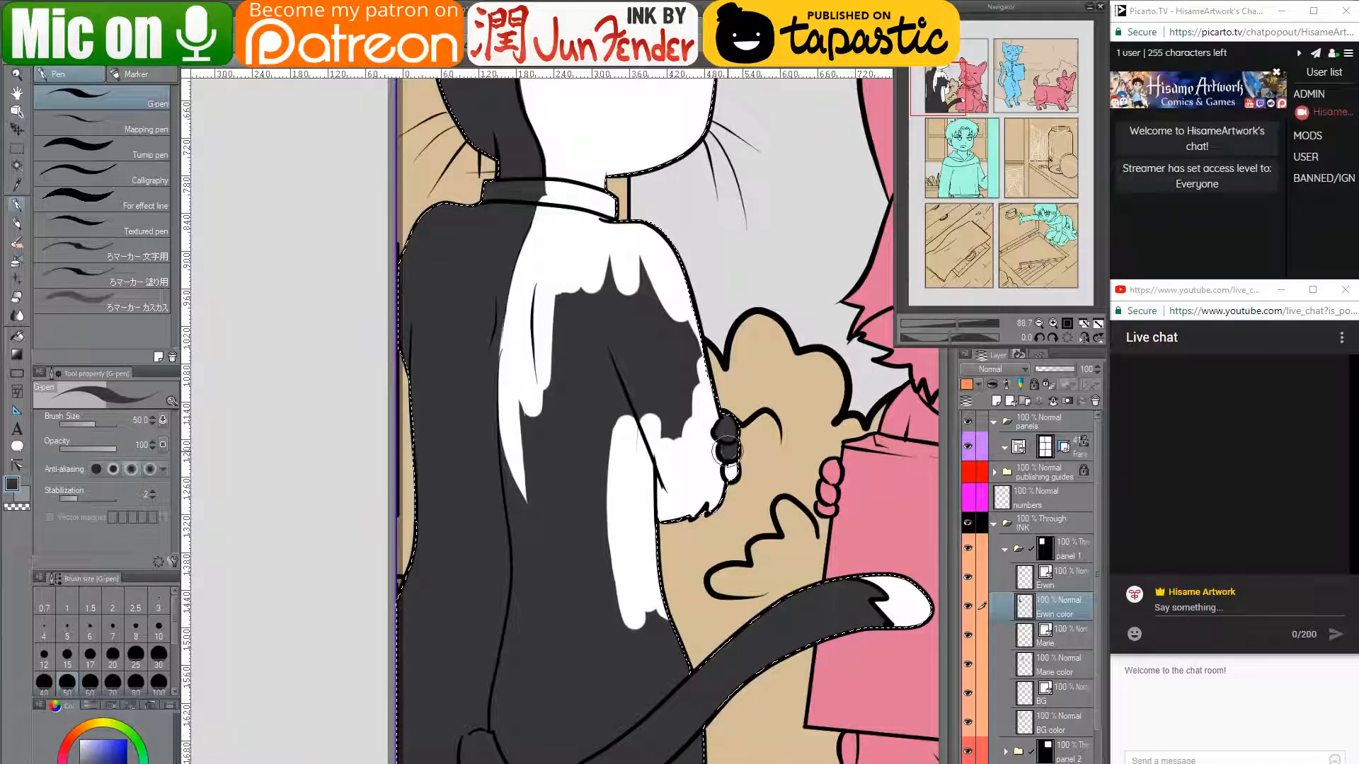
drag(736, 467, 731, 474)
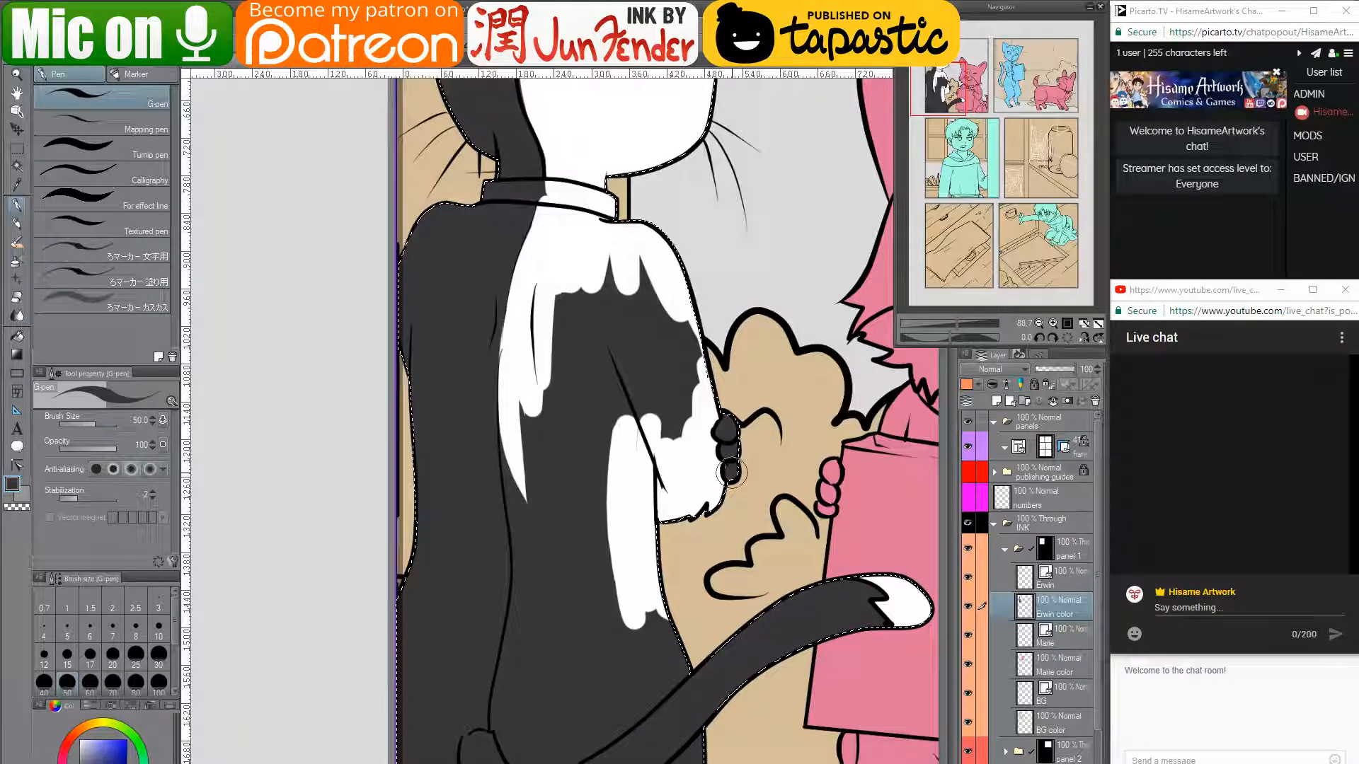
- Fill the remaining dark areas of the right sleeve and the right half of the back with white, down to the hips
key(x)
mouse_move(613, 368)
mouse_down()
mouse_move(633, 488)
mouse_move(653, 344)
mouse_move(677, 325)
mouse_move(691, 341)
mouse_move(686, 423)
mouse_move(696, 376)
mouse_move(667, 336)
mouse_move(654, 247)
mouse_move(645, 292)
mouse_move(669, 432)
mouse_move(631, 407)
mouse_move(610, 323)
mouse_move(620, 296)
mouse_move(648, 483)
mouse_move(567, 280)
mouse_move(601, 502)
mouse_move(559, 464)
mouse_move(519, 374)
mouse_move(535, 502)
mouse_move(674, 419)
mouse_move(670, 459)
mouse_move(588, 573)
mouse_up()
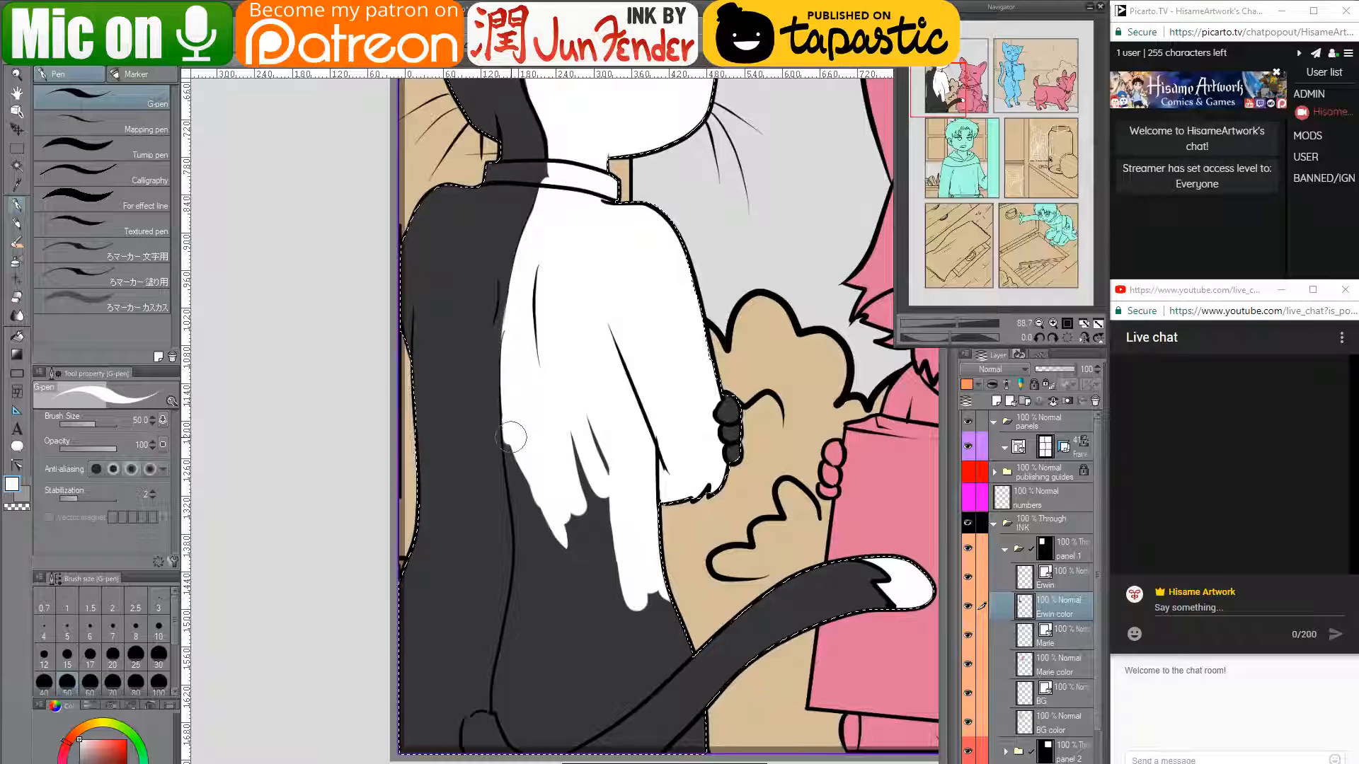
drag(513, 438, 516, 452)
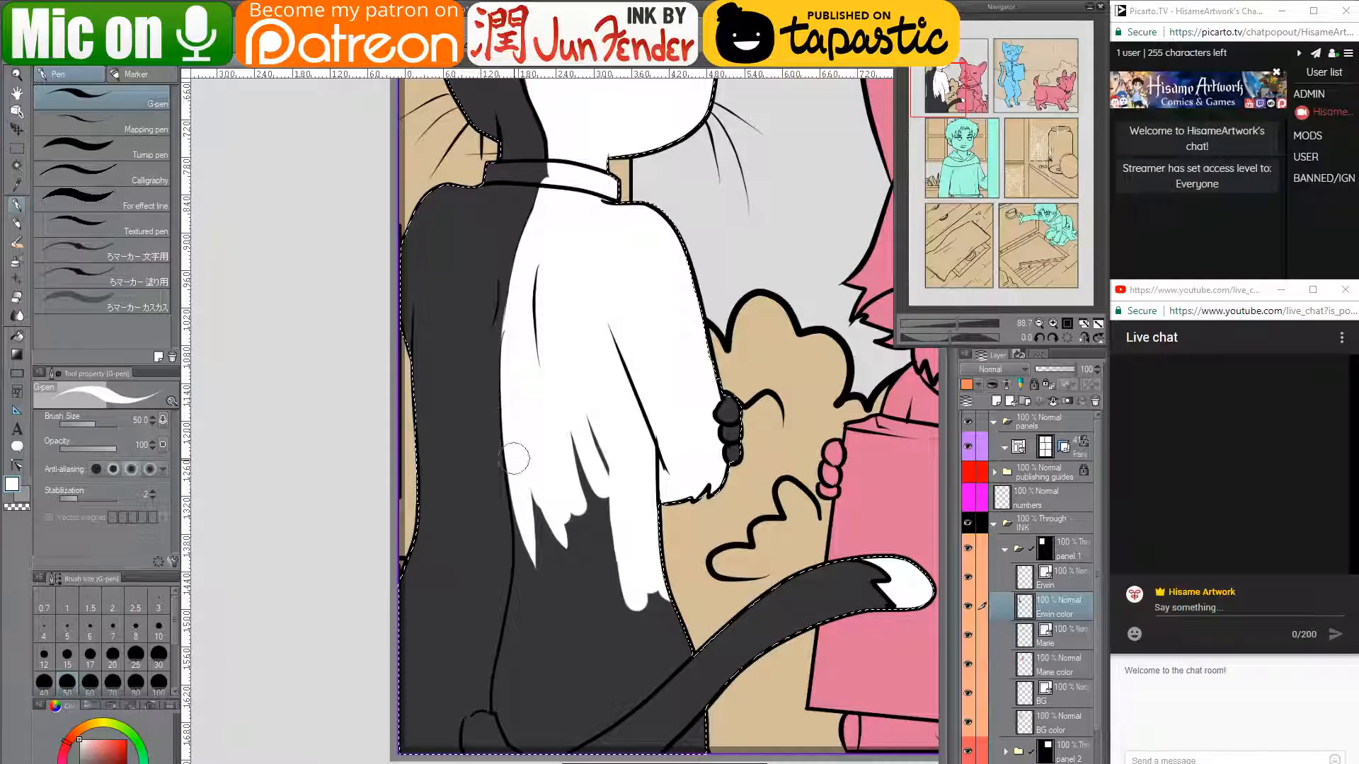
drag(522, 499, 533, 609)
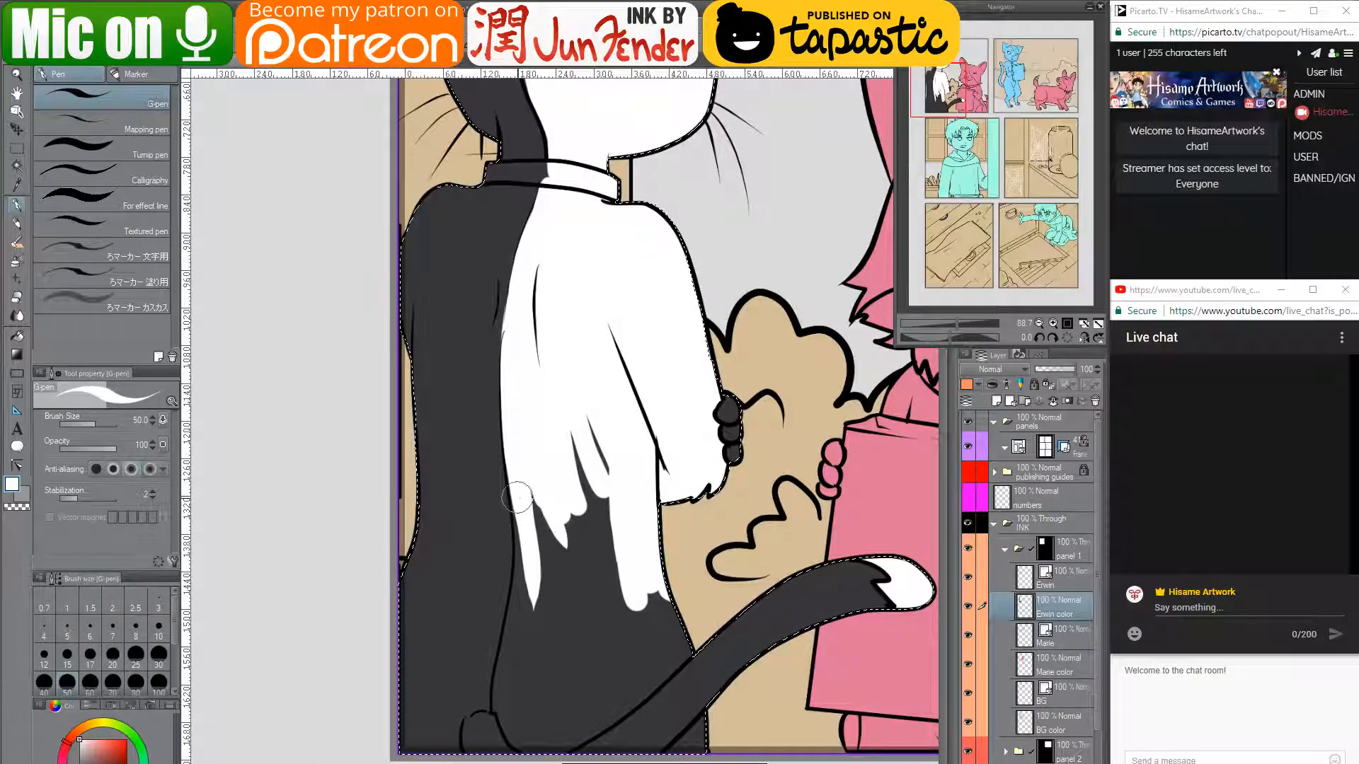
mouse_move(517, 498)
mouse_down()
mouse_move(496, 674)
mouse_move(514, 582)
mouse_move(511, 468)
mouse_move(526, 568)
mouse_move(528, 474)
mouse_move(572, 568)
mouse_move(574, 525)
mouse_move(626, 582)
mouse_up()
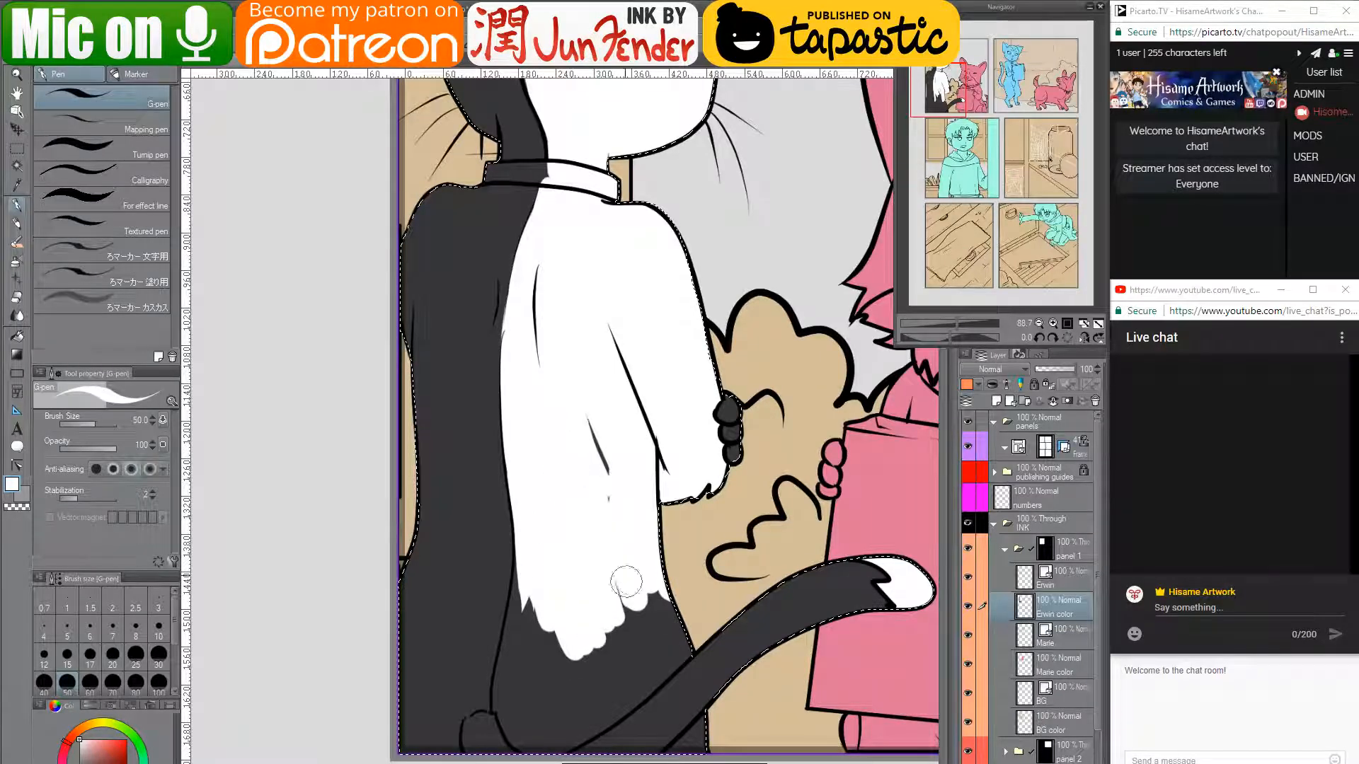
mouse_move(540, 586)
mouse_down()
mouse_move(521, 384)
mouse_move(496, 528)
mouse_up()
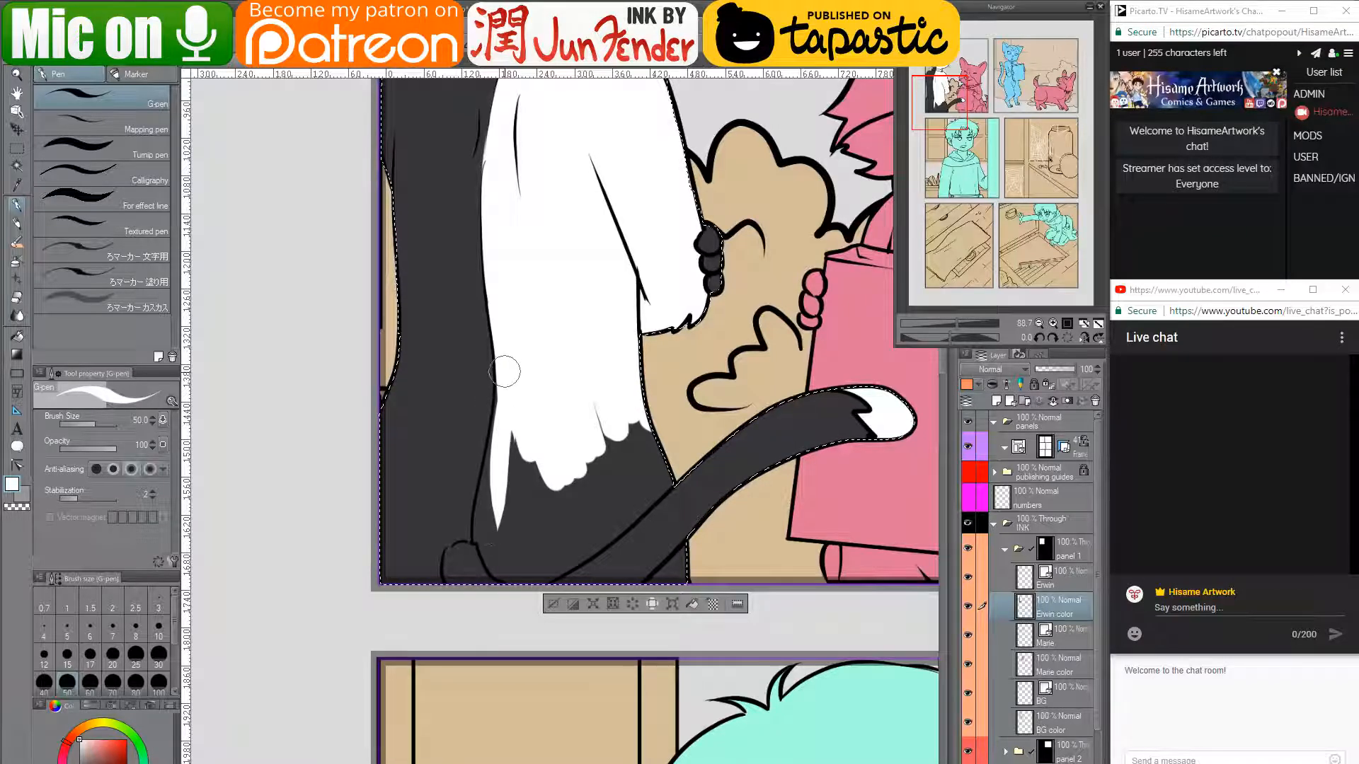
- Extend the white over the cat's lower back and right hip, around the base of the tail
drag(507, 400, 490, 552)
alt+click(474, 555)
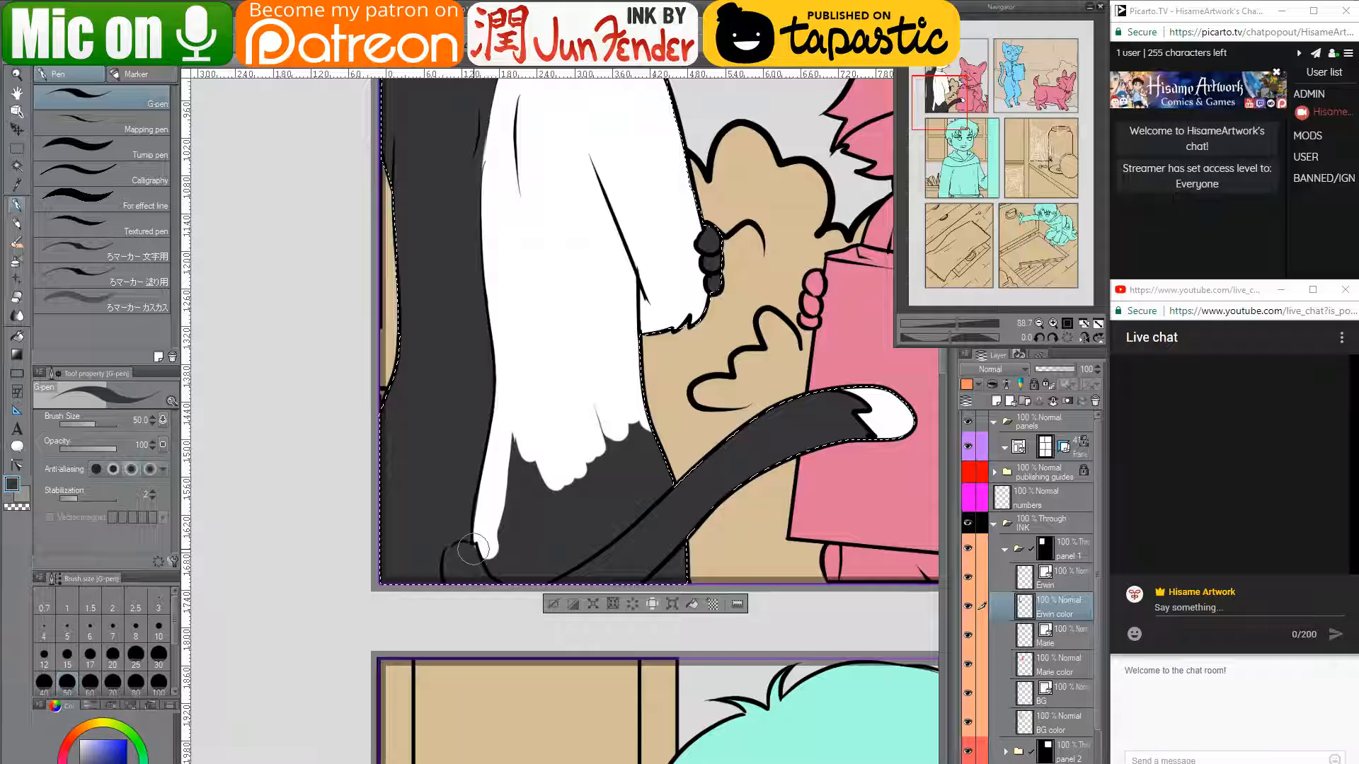
alt+click(481, 543)
mouse_move(485, 542)
mouse_down()
mouse_move(516, 577)
mouse_move(538, 568)
mouse_move(578, 522)
mouse_move(558, 568)
mouse_move(528, 579)
mouse_move(665, 467)
mouse_up()
mouse_move(588, 536)
mouse_down()
mouse_move(566, 562)
mouse_move(679, 453)
mouse_move(623, 496)
mouse_move(648, 448)
mouse_move(608, 464)
mouse_move(580, 495)
mouse_up()
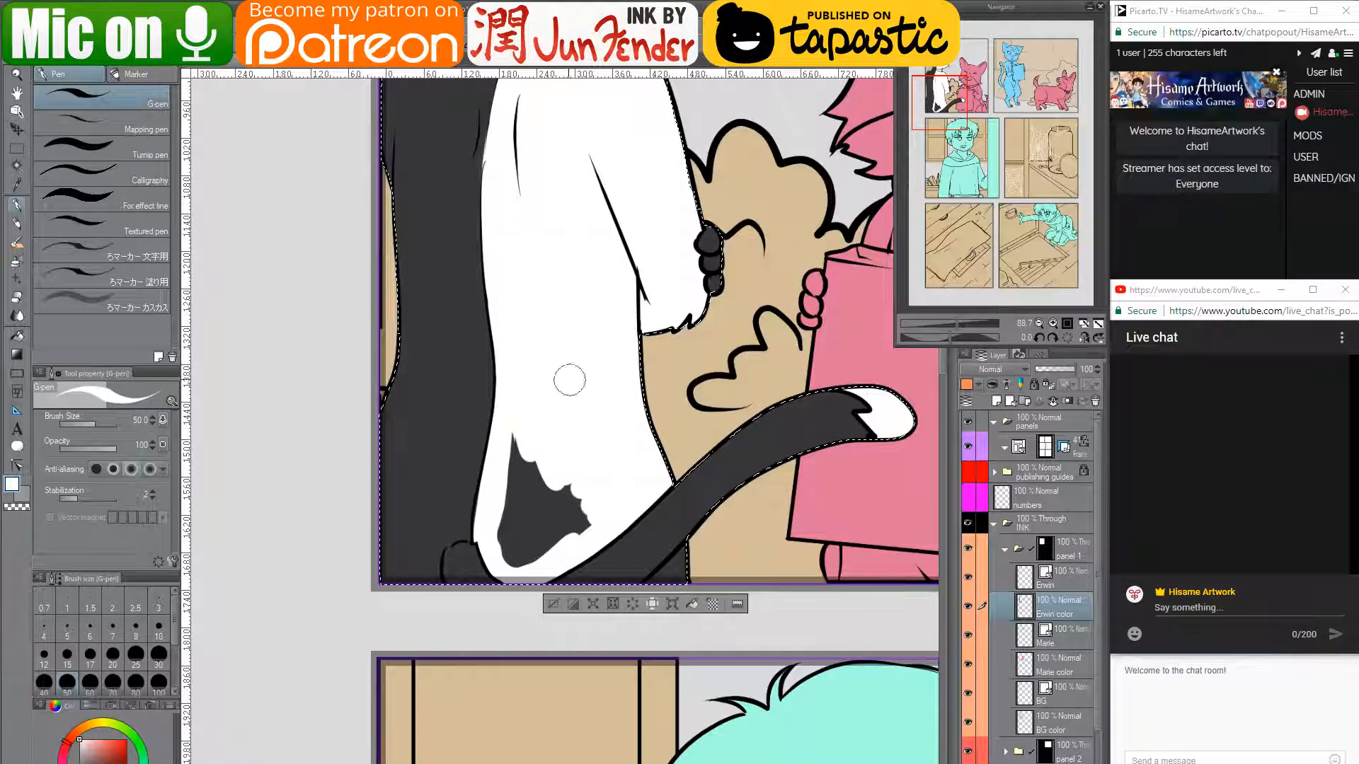
mouse_move(526, 425)
mouse_down()
mouse_move(500, 551)
mouse_move(514, 552)
mouse_move(539, 429)
mouse_move(544, 555)
mouse_move(591, 524)
mouse_up()
drag(690, 541, 666, 576)
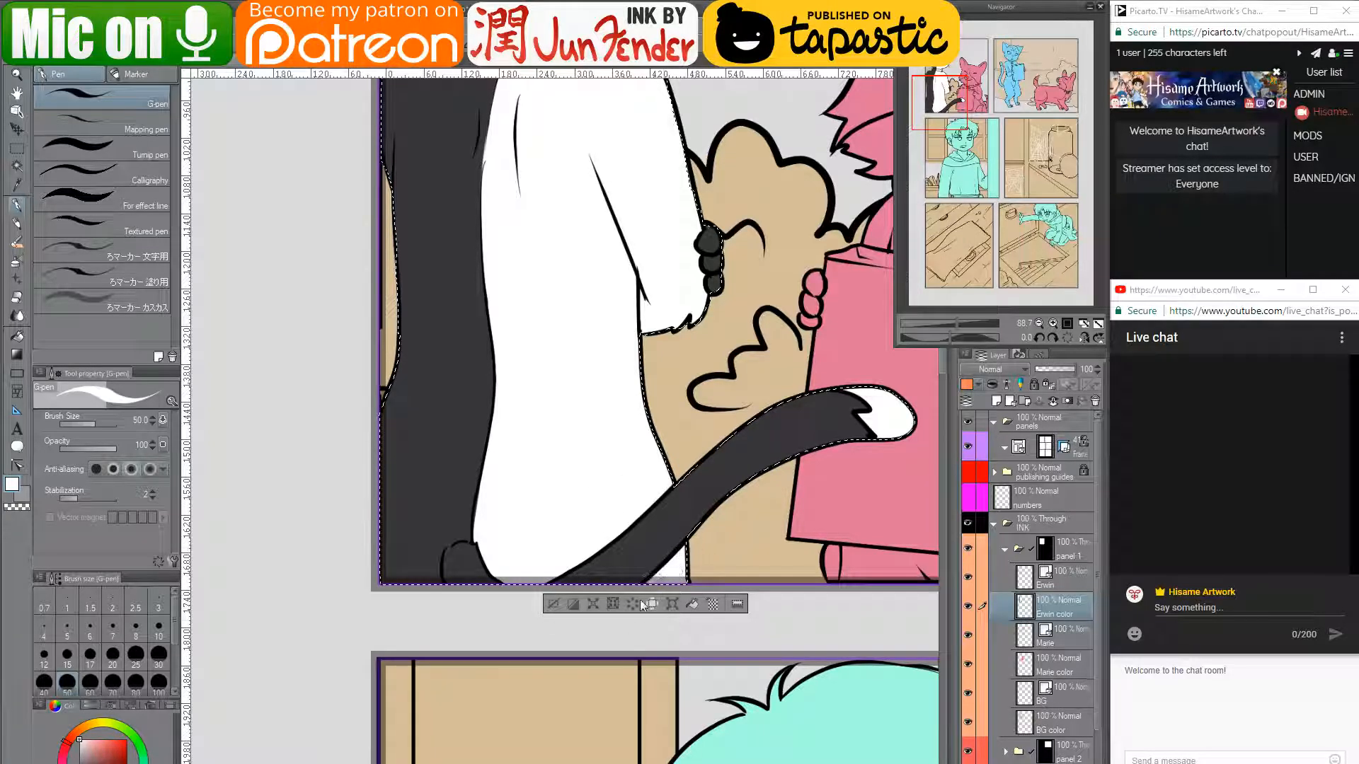
- Touch up the cat's tail with the dark fur colour
key(x)
mouse_move(759, 453)
mouse_down()
mouse_move(610, 540)
mouse_move(599, 501)
mouse_up()
key(x)
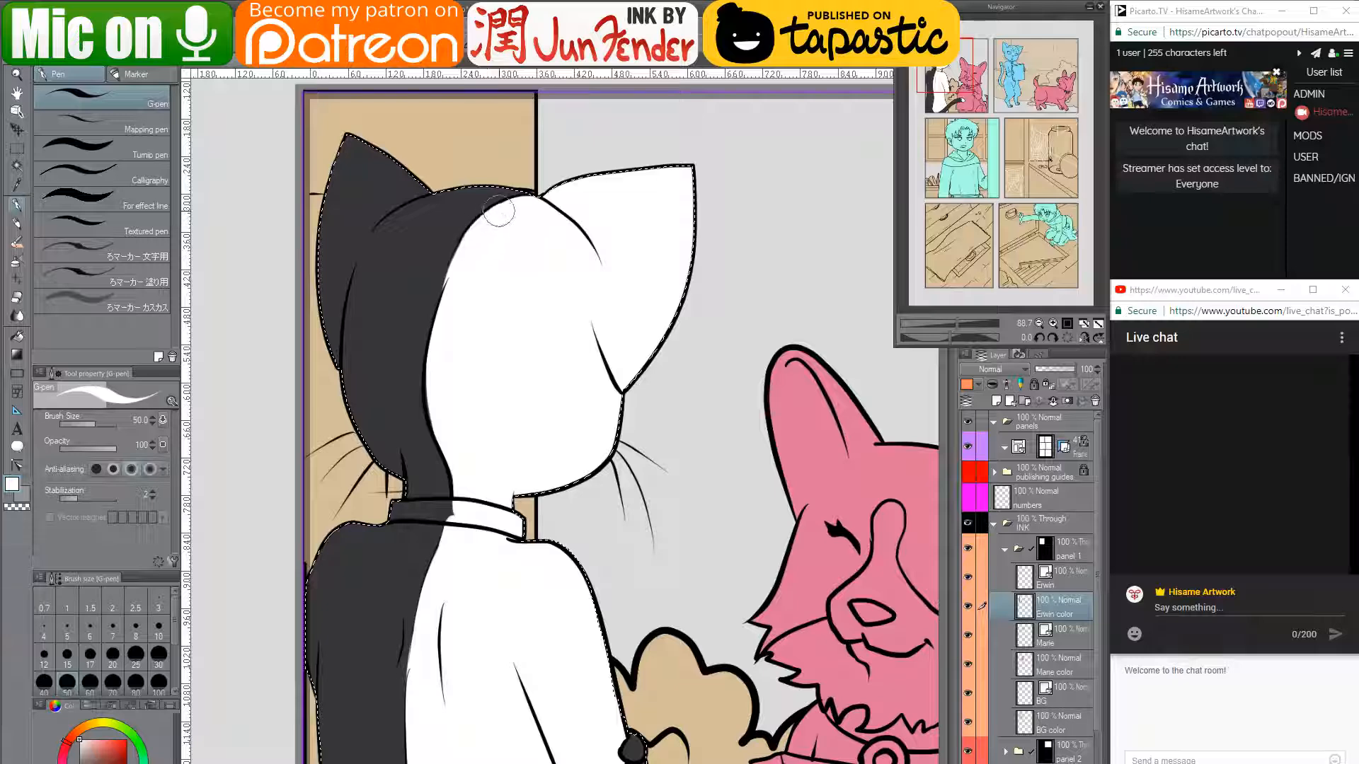
- Choose a dark blue and paint the cat's whole collar with it
key(x)
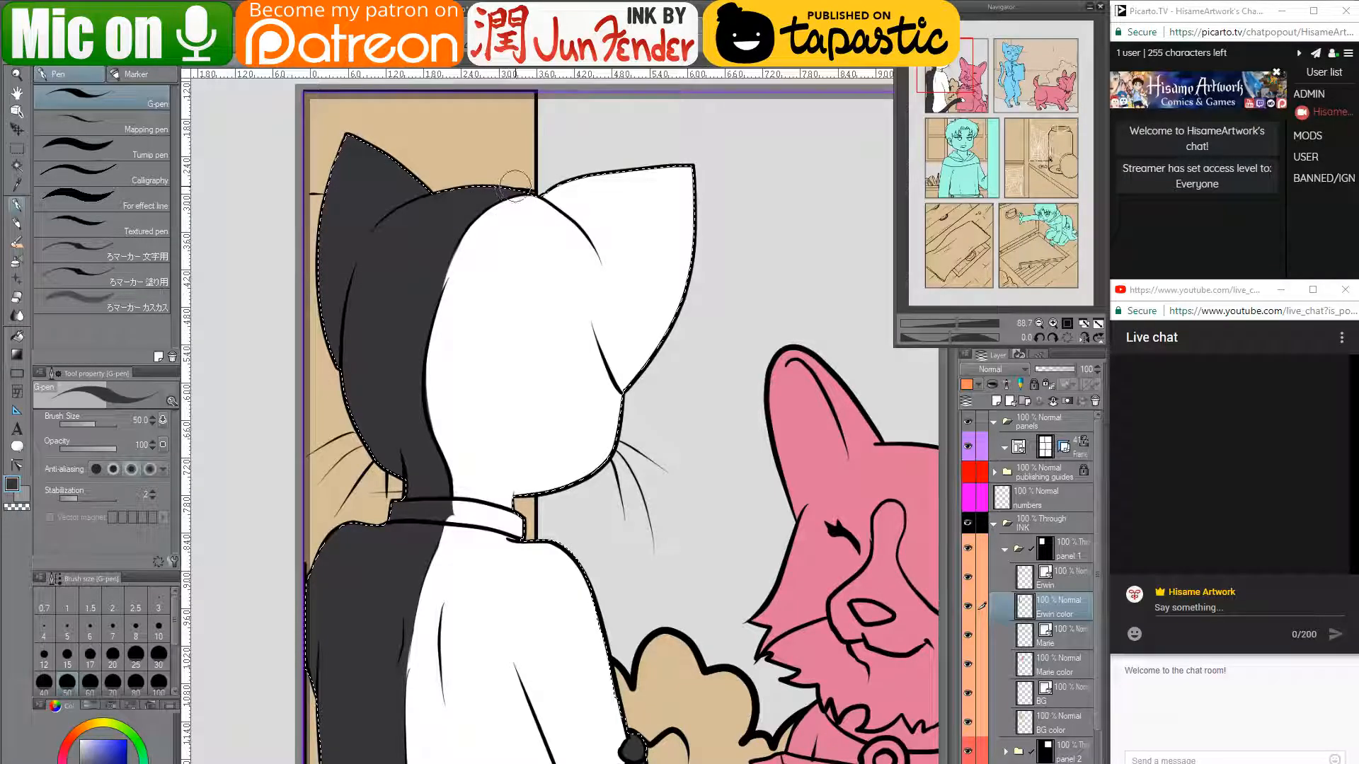
scroll(484, 339, down, 2)
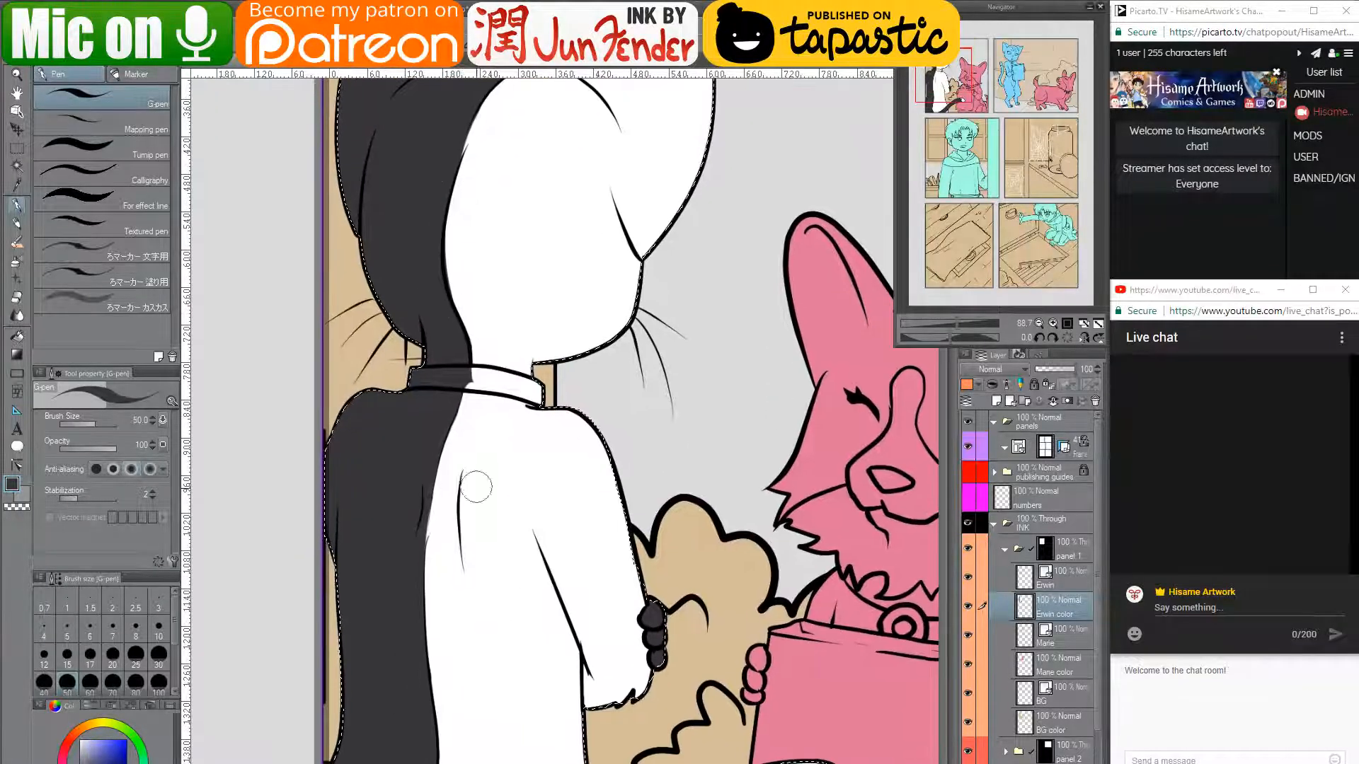
click(128, 754)
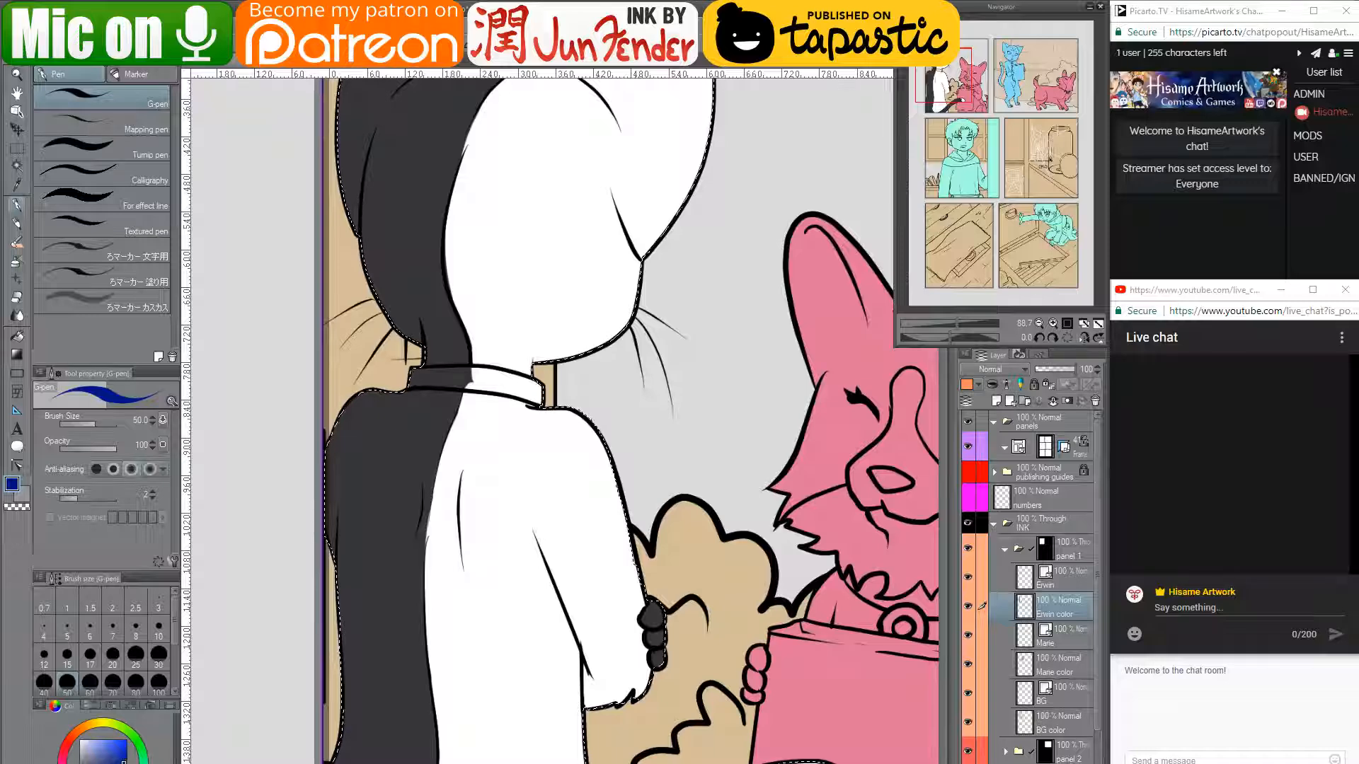
click(436, 378)
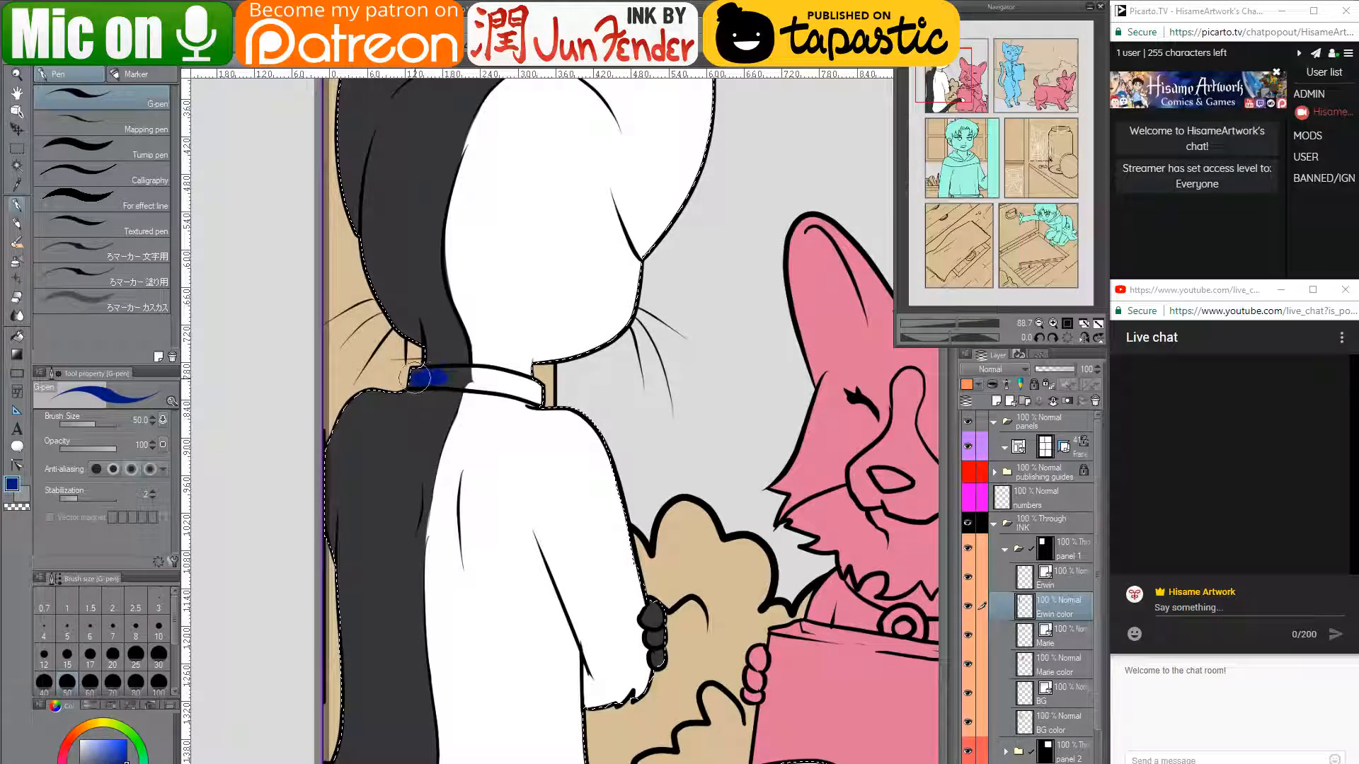
click(410, 379)
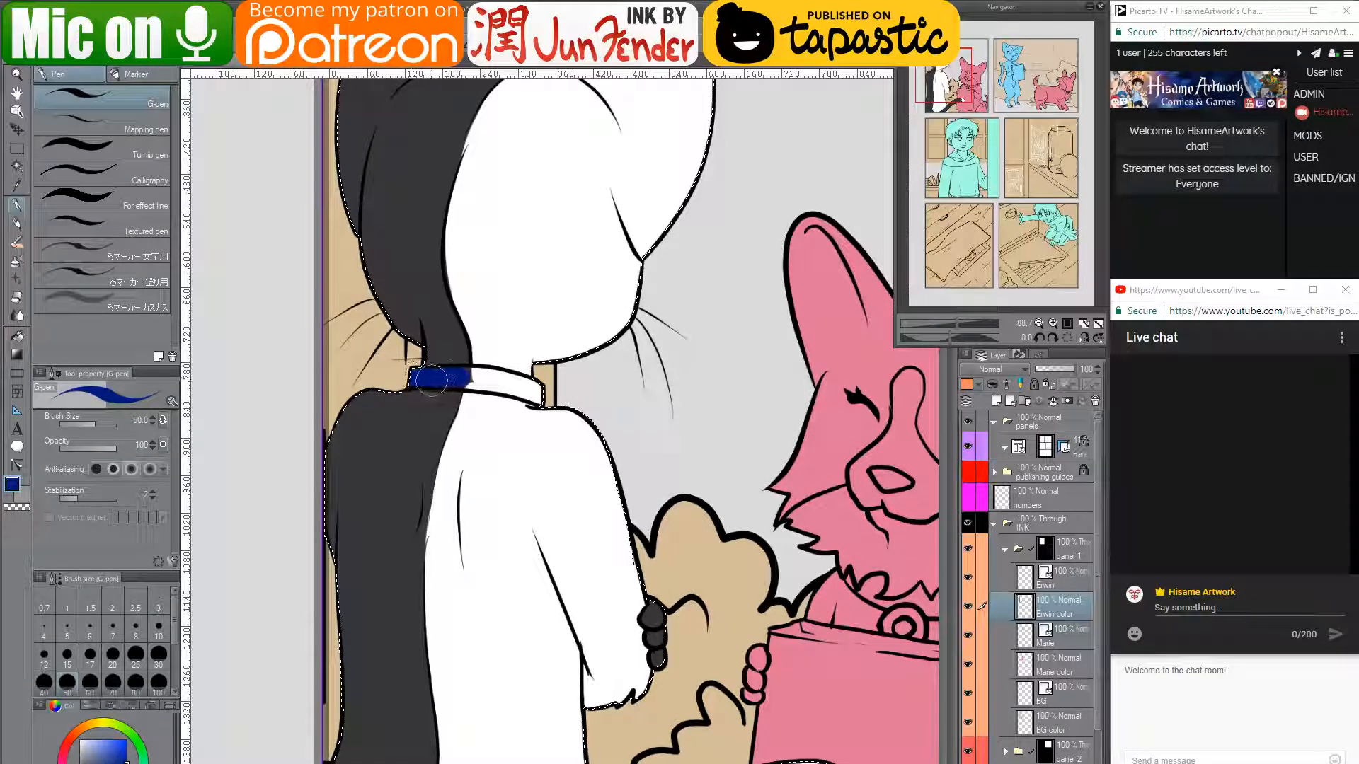
drag(431, 381, 527, 389)
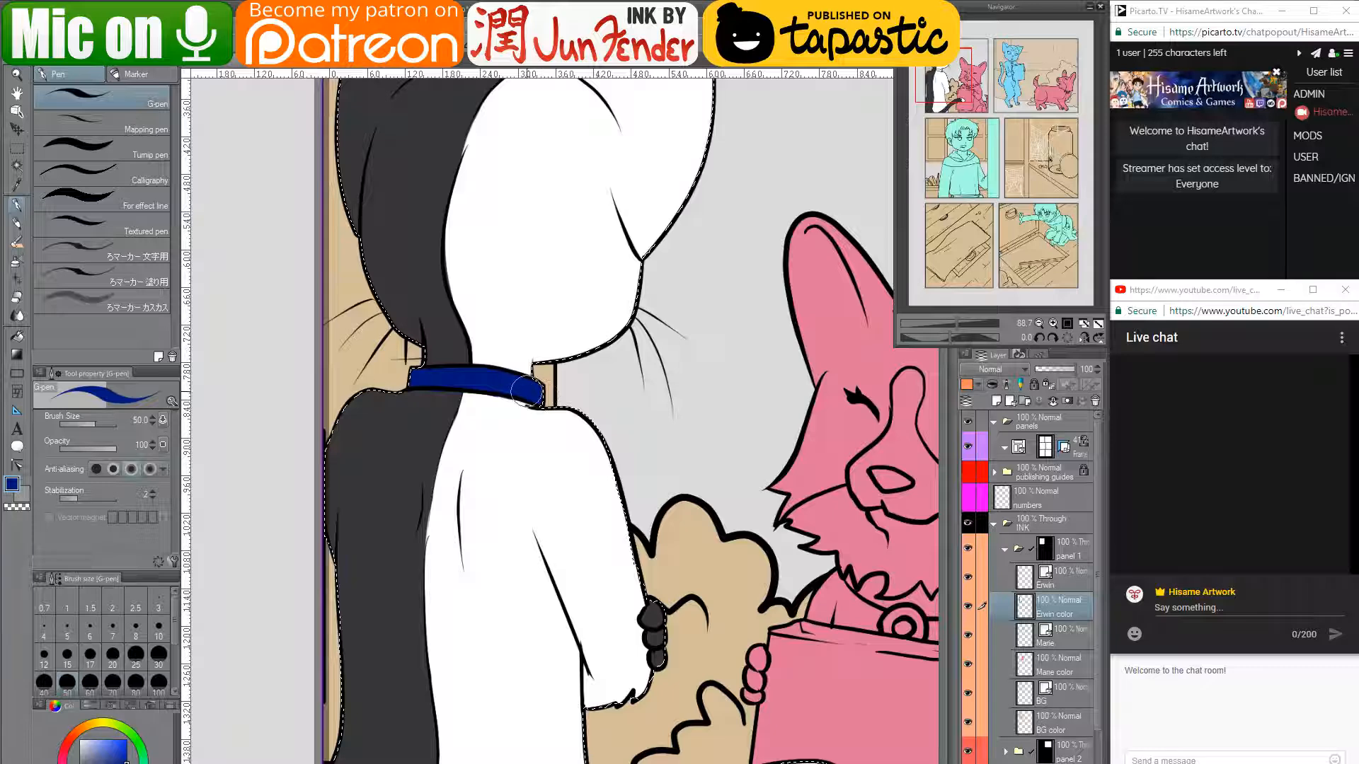
- Reduce the G-pen to size 25 and touch up the collar and the fur edges around it with white, dark and blue
key(x)
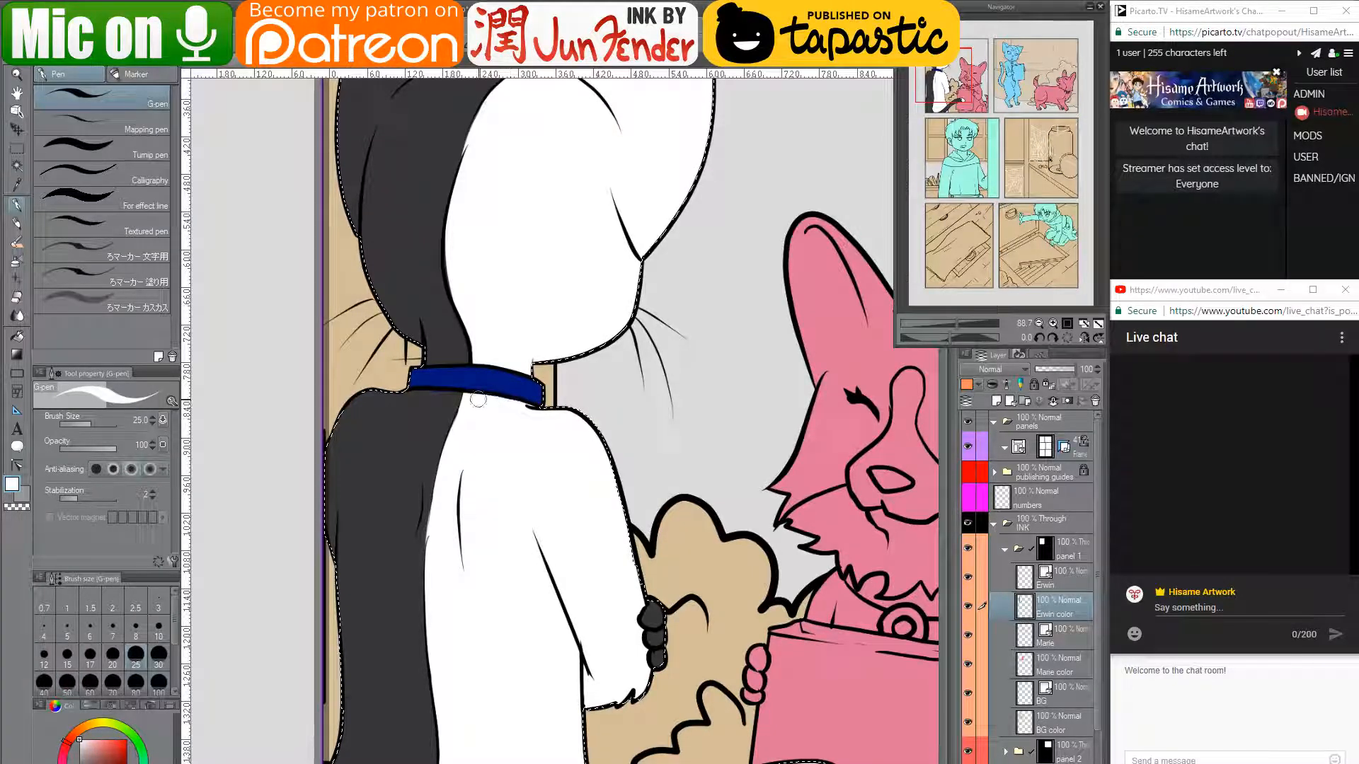
key(x)
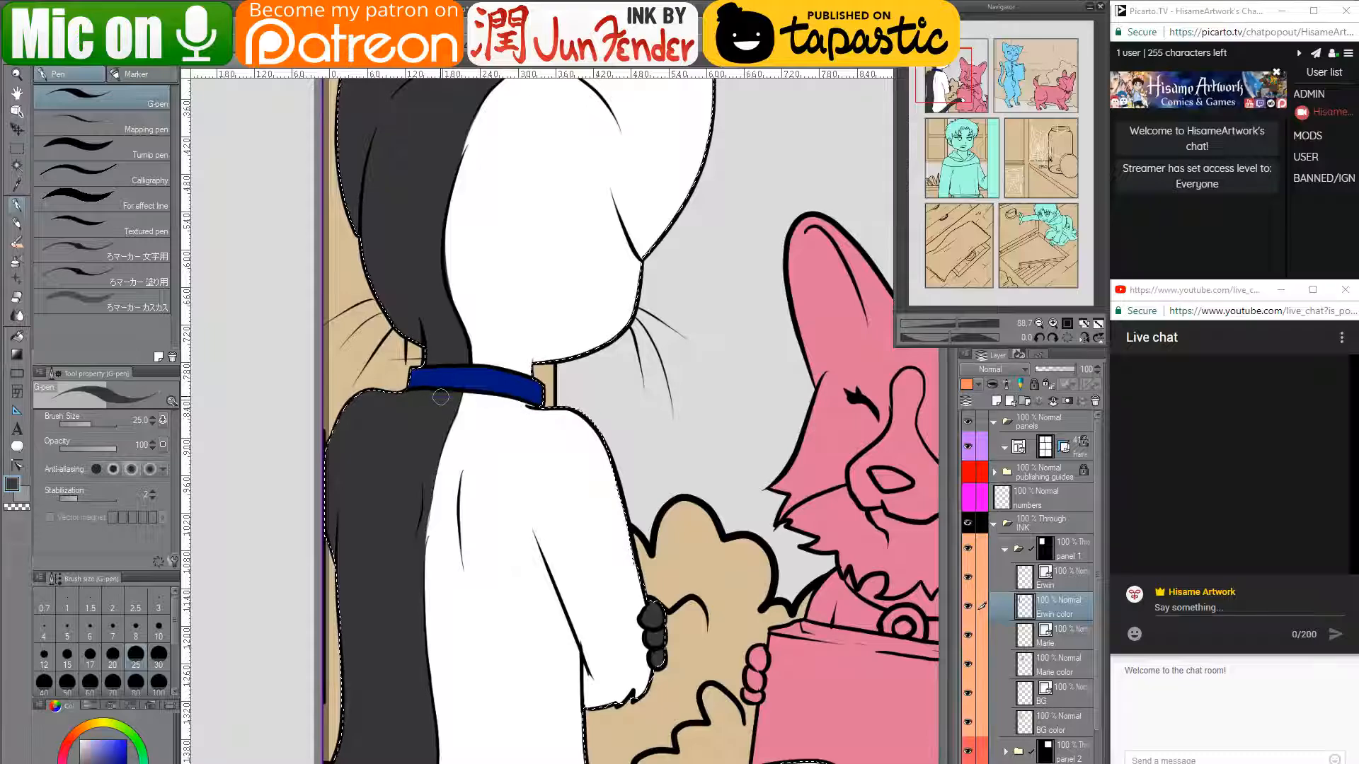
alt+click(479, 378)
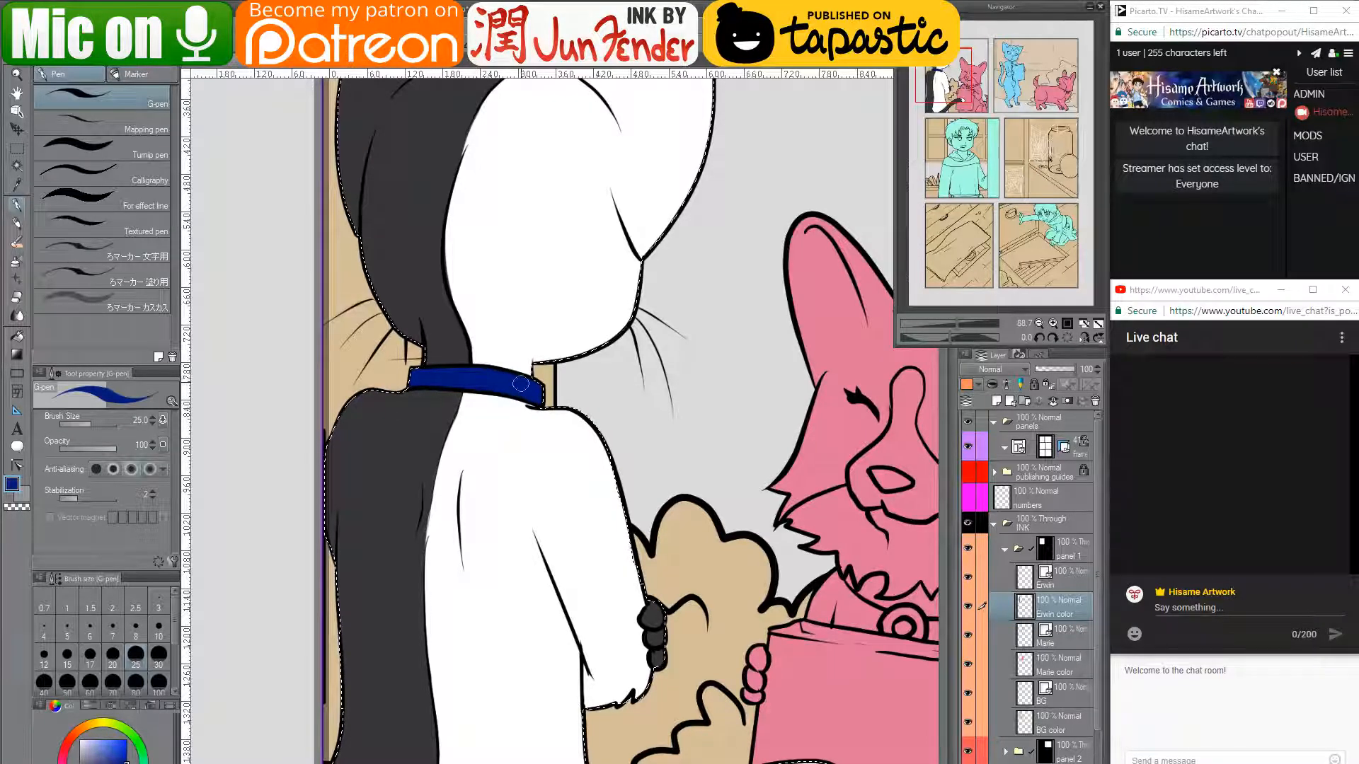
drag(656, 564, 535, 640)
scroll(536, 641, down, 1)
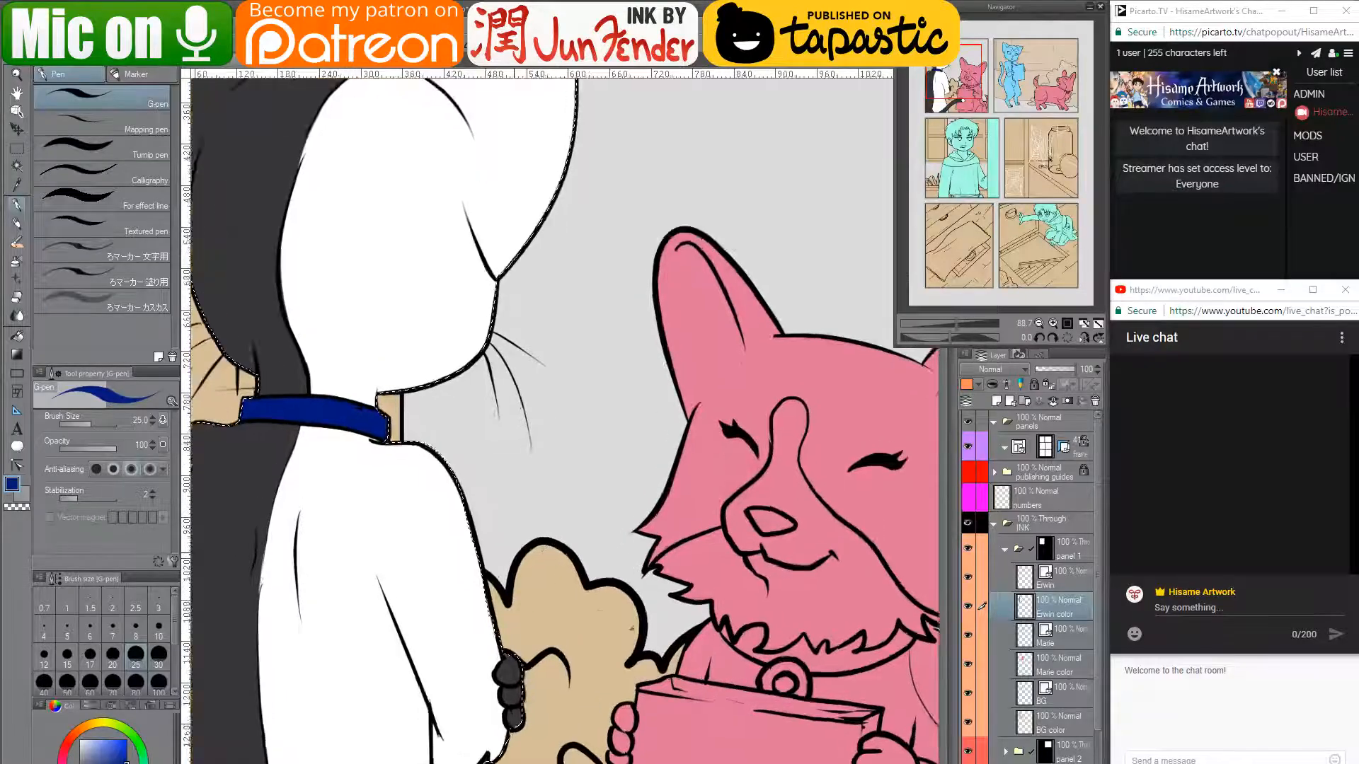
scroll(620, 641, down, 3)
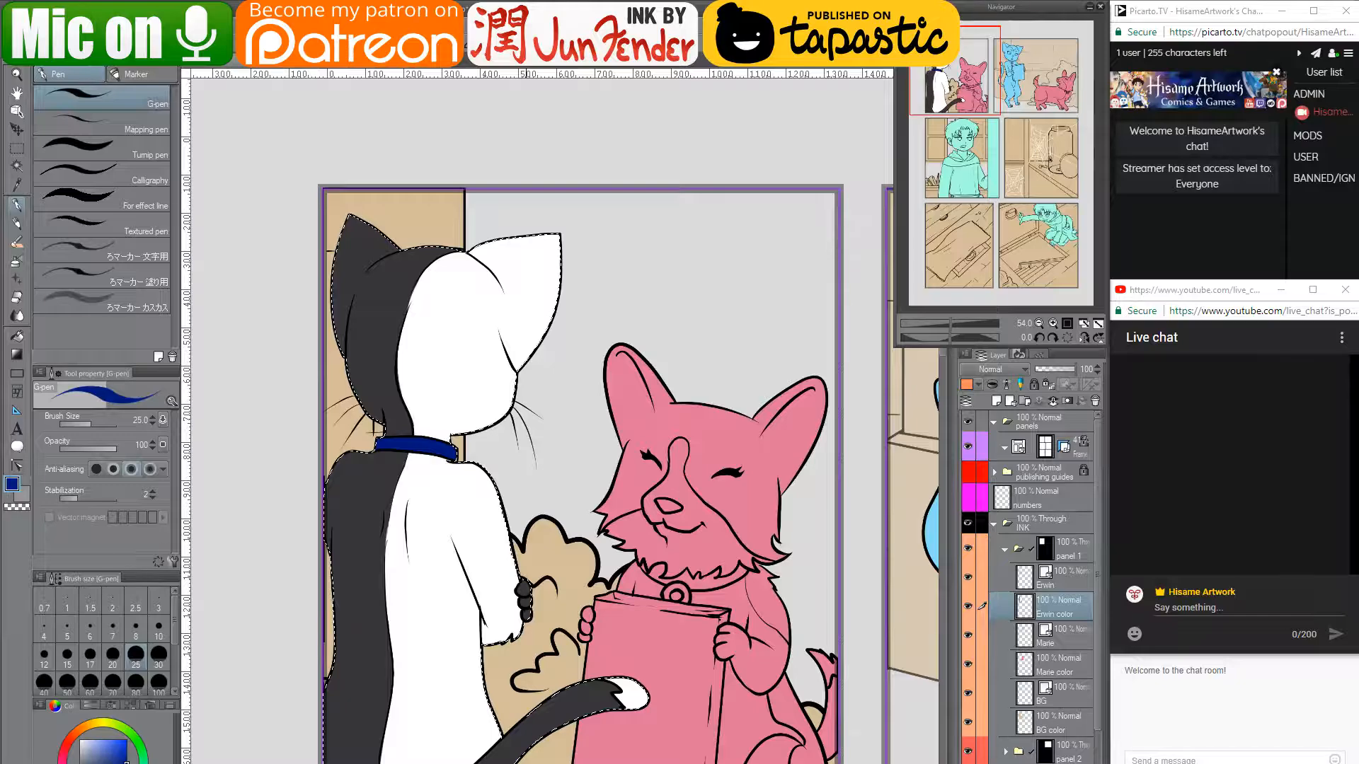
- Check the live stream's status page in the browser and minimize it
key(alt+Tab)
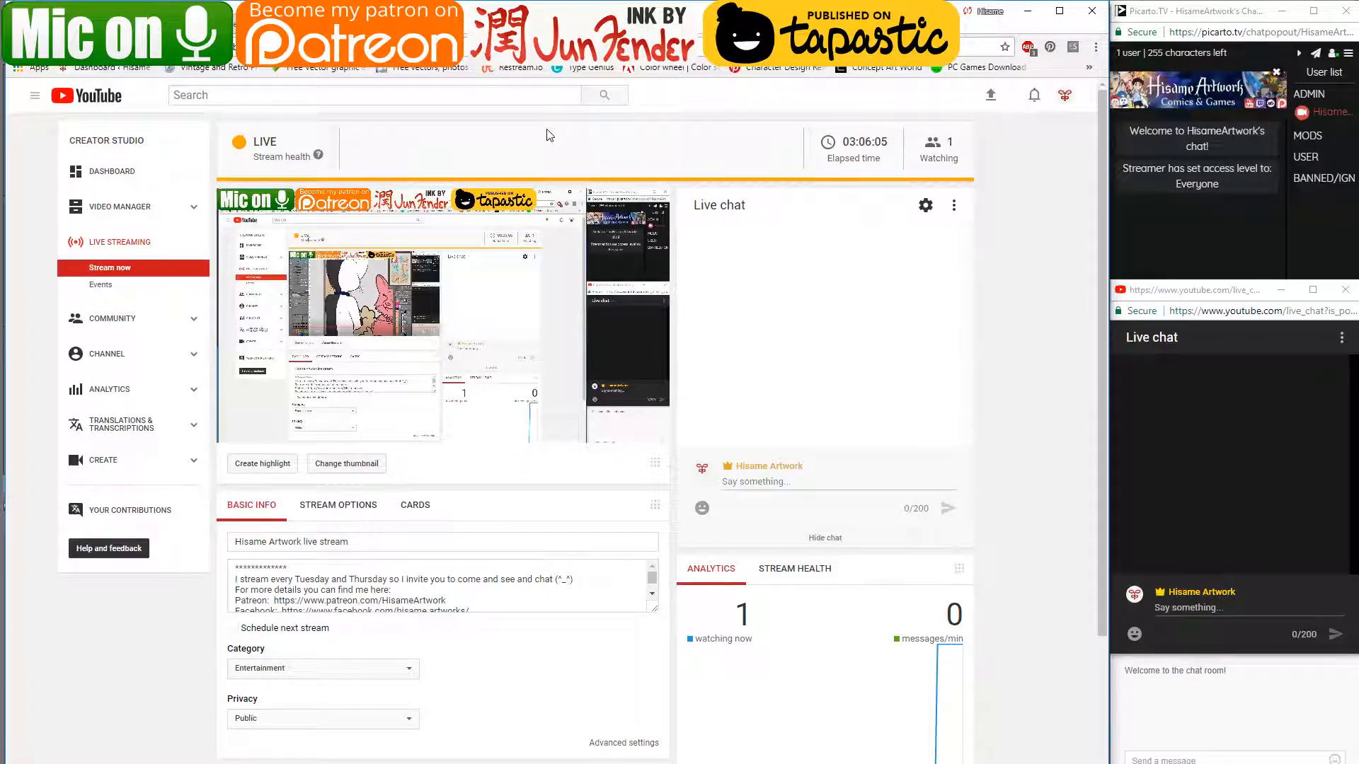
click(1019, 12)
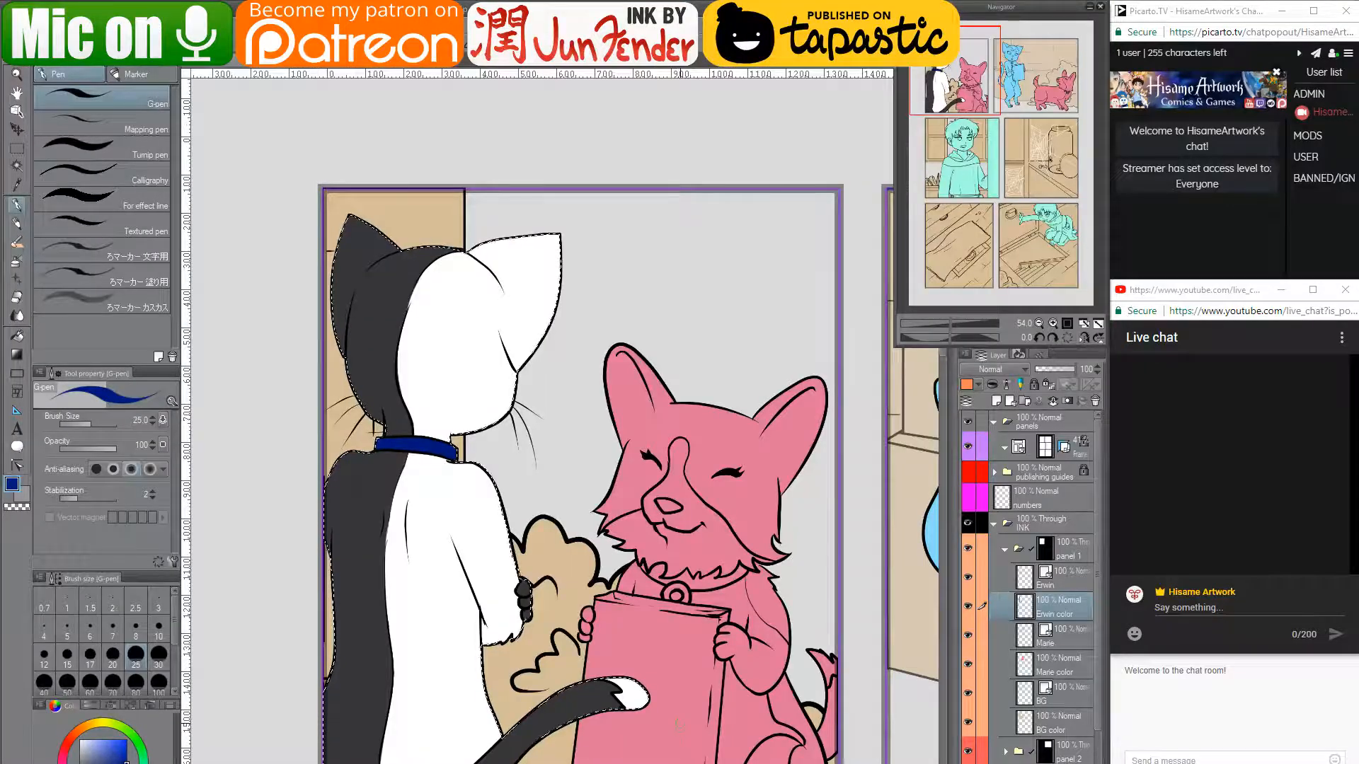
- Activate the Marie color layer in panel 1 and load its painted area as a selection
drag(711, 632, 610, 538)
click(1023, 663)
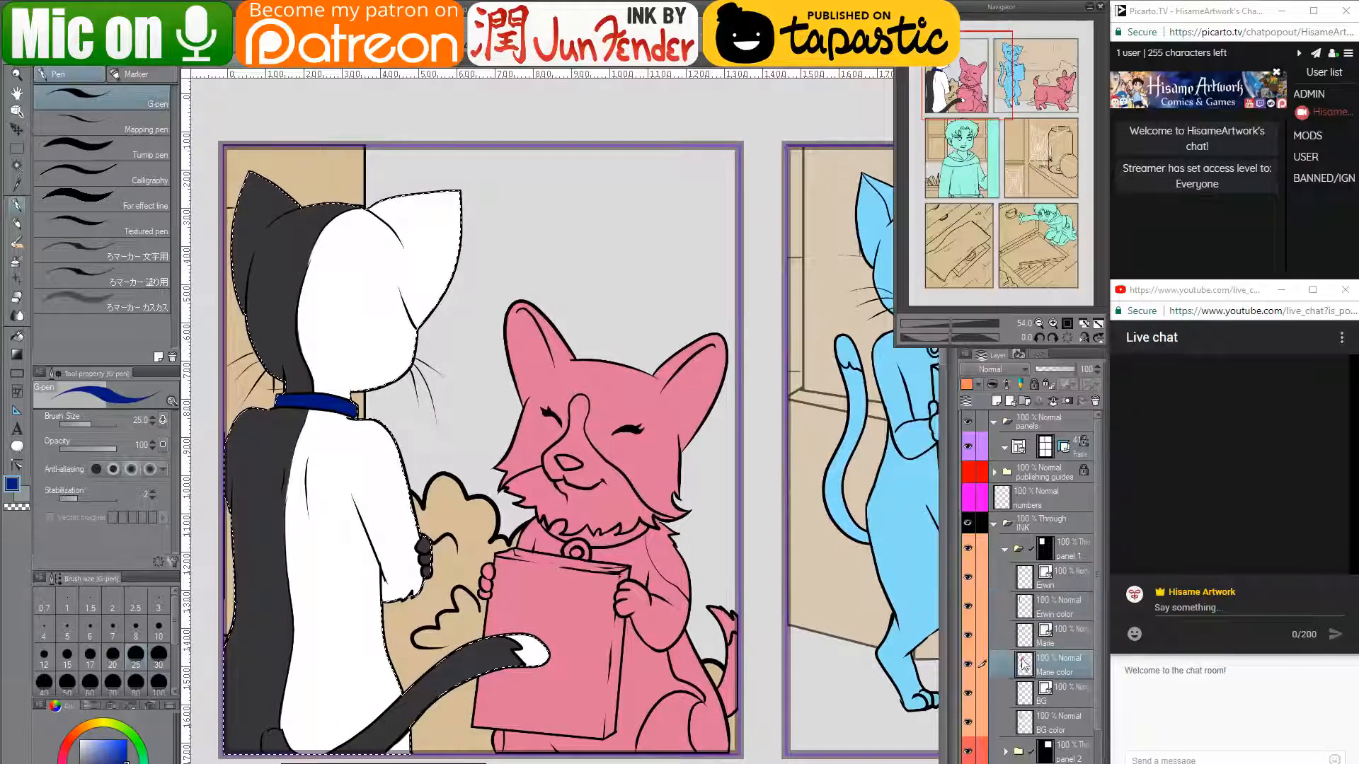
ctrl+click(1022, 663)
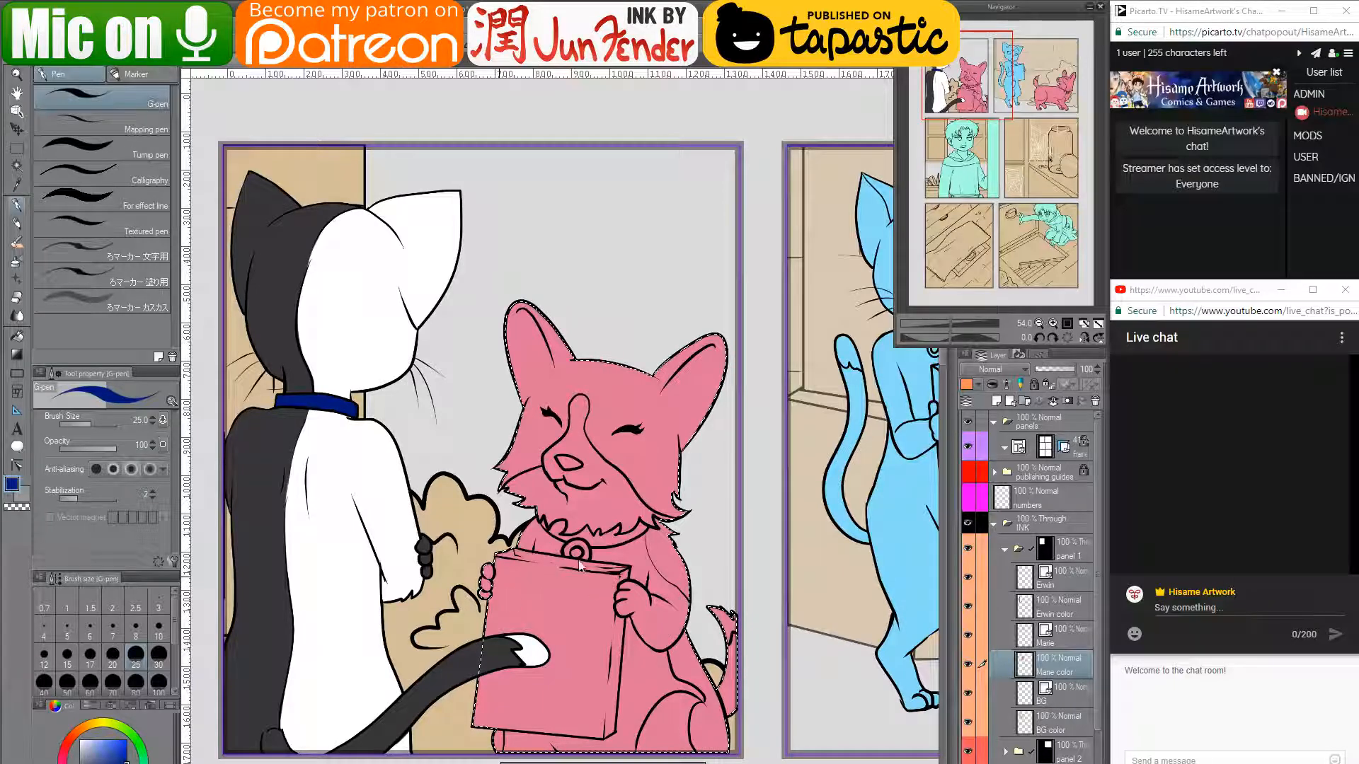
mouse_move(605, 595)
mouse_down()
mouse_move(591, 490)
mouse_move(593, 575)
mouse_up()
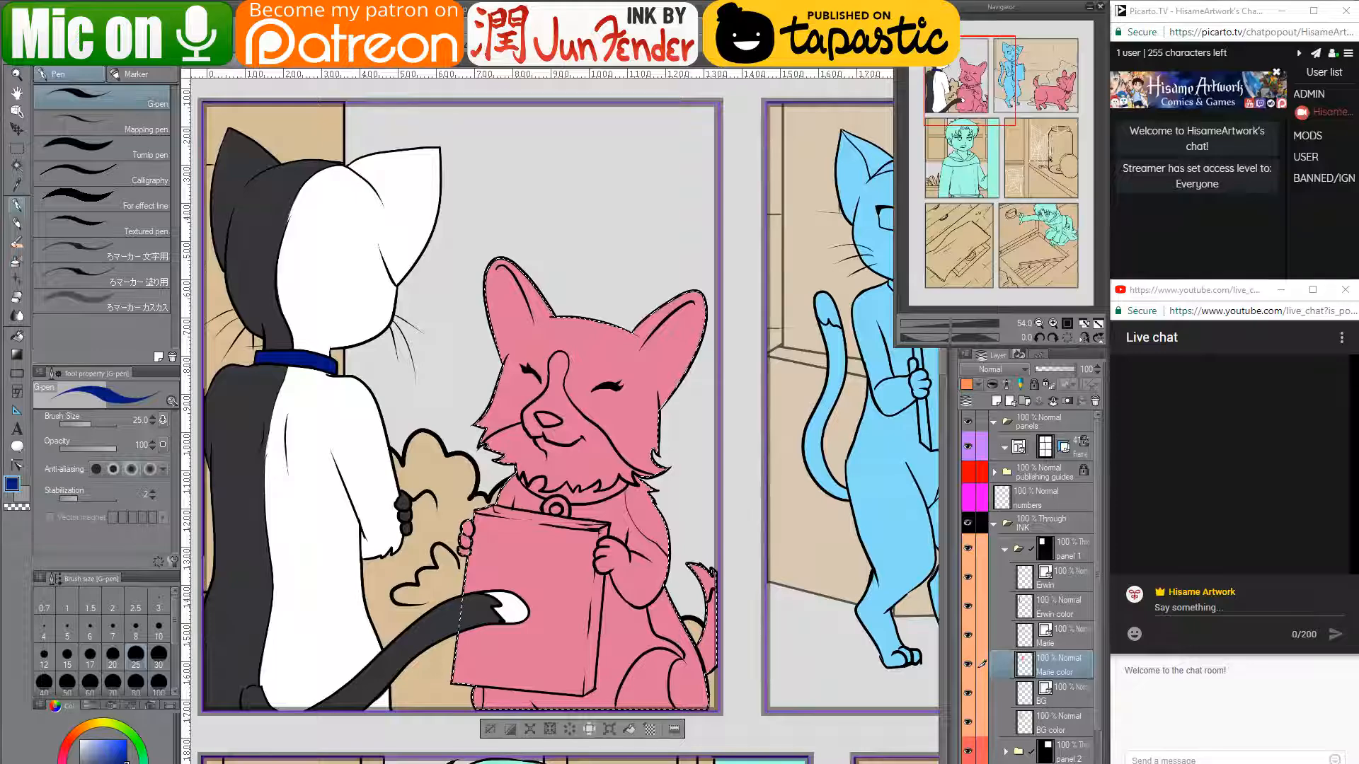
- Open page_39 as a colour reference, sample Marie's orange-brown fur from it and return to the current comic page
key(alt+Tab)
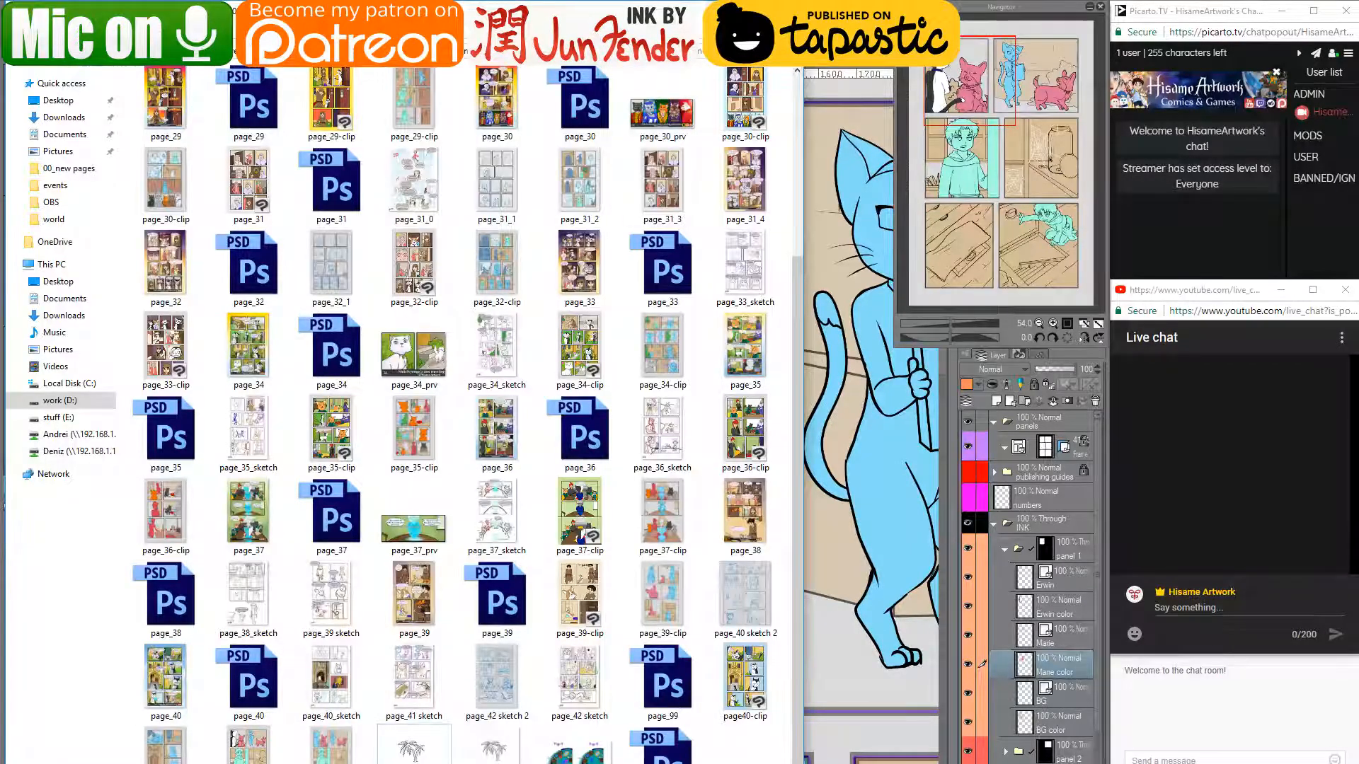
key(alt+Tab)
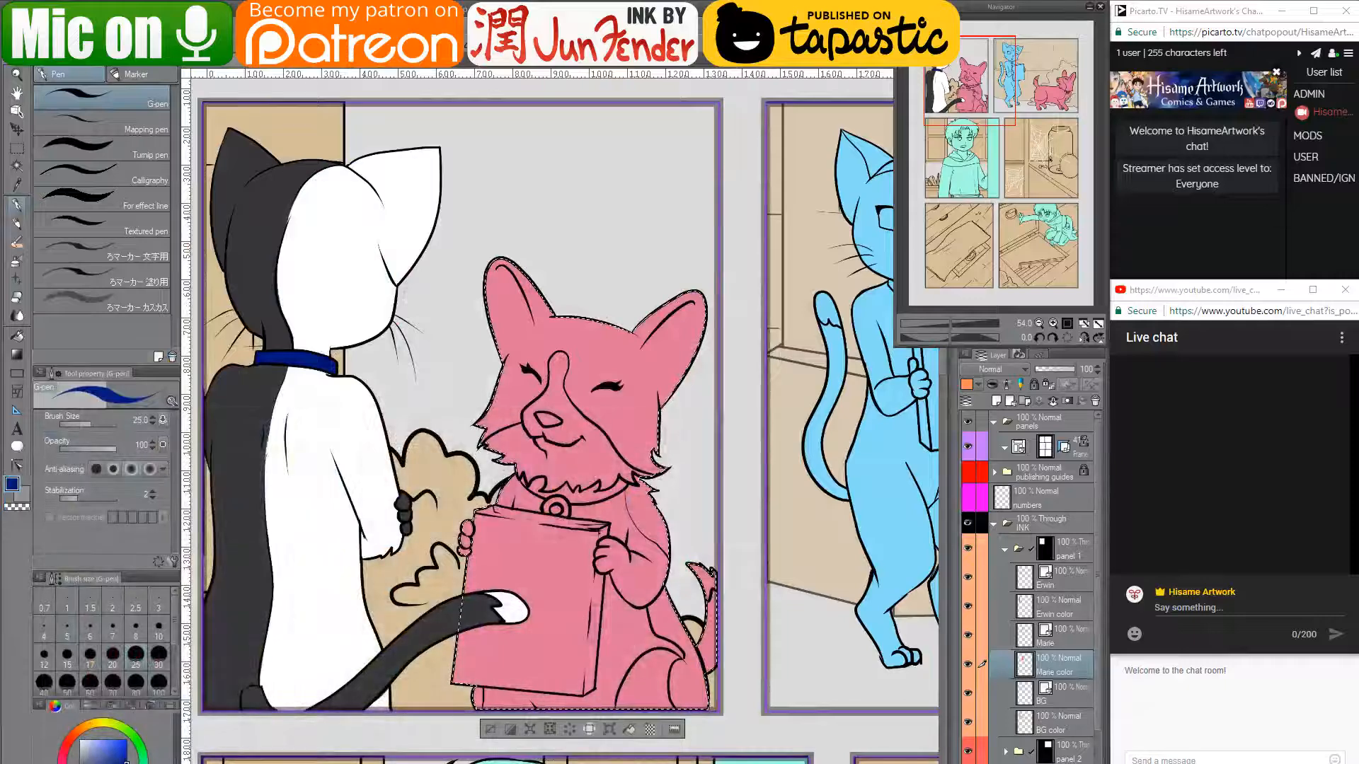
key(alt+Tab)
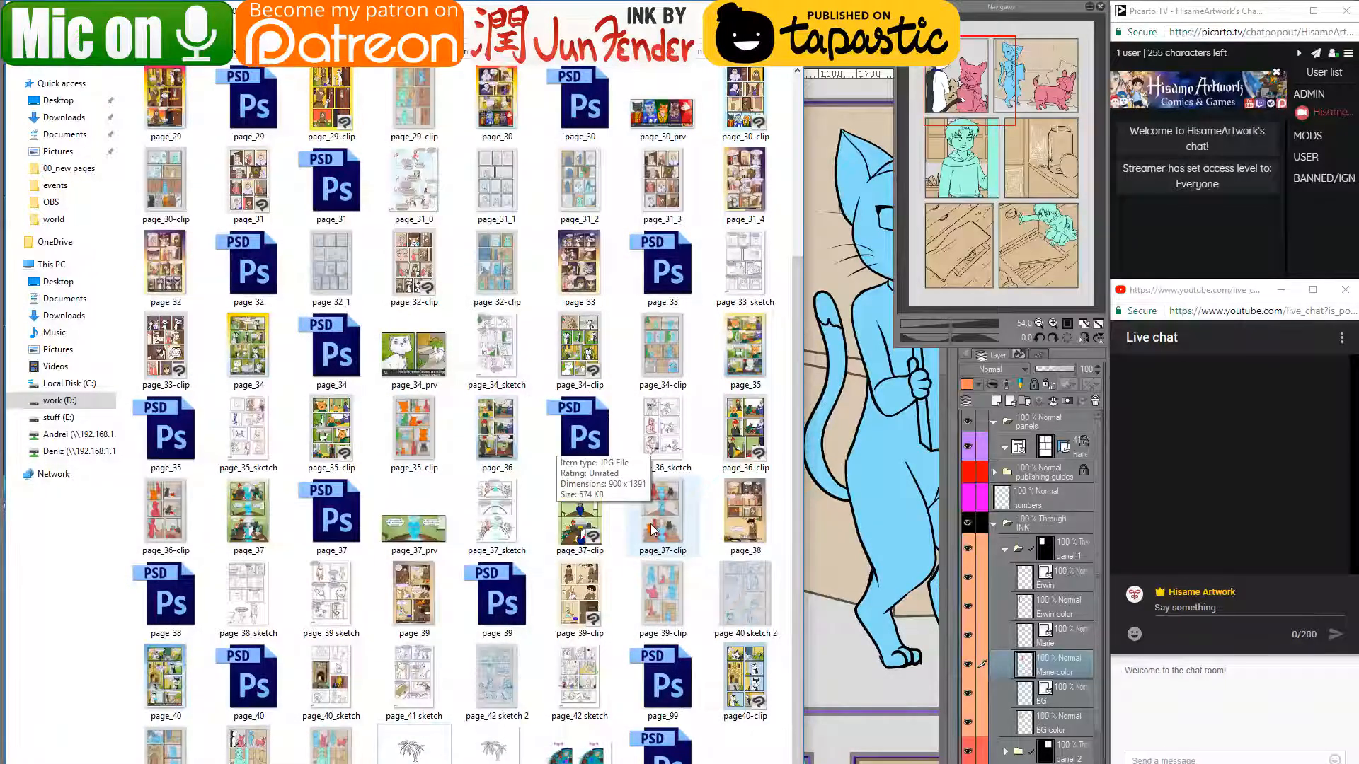
click(413, 595)
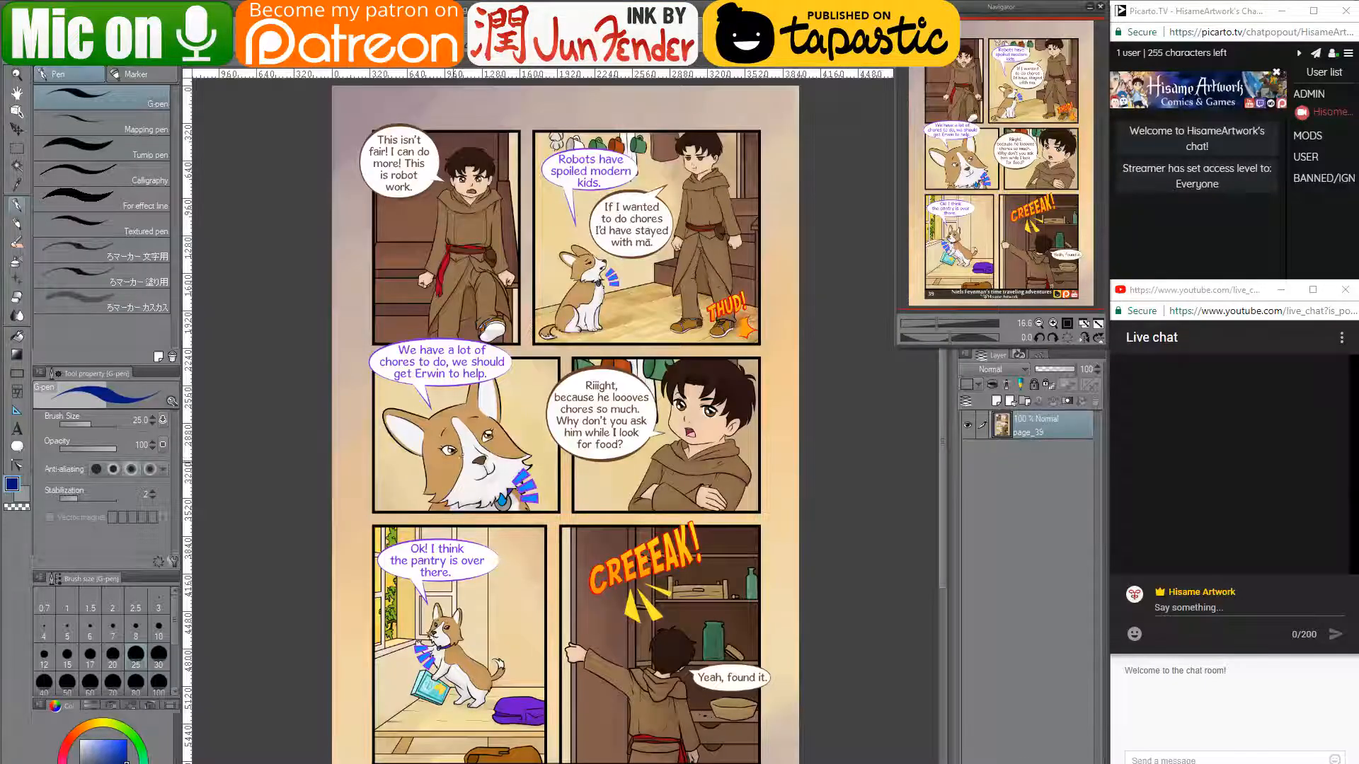
alt+click(437, 407)
click(230, 65)
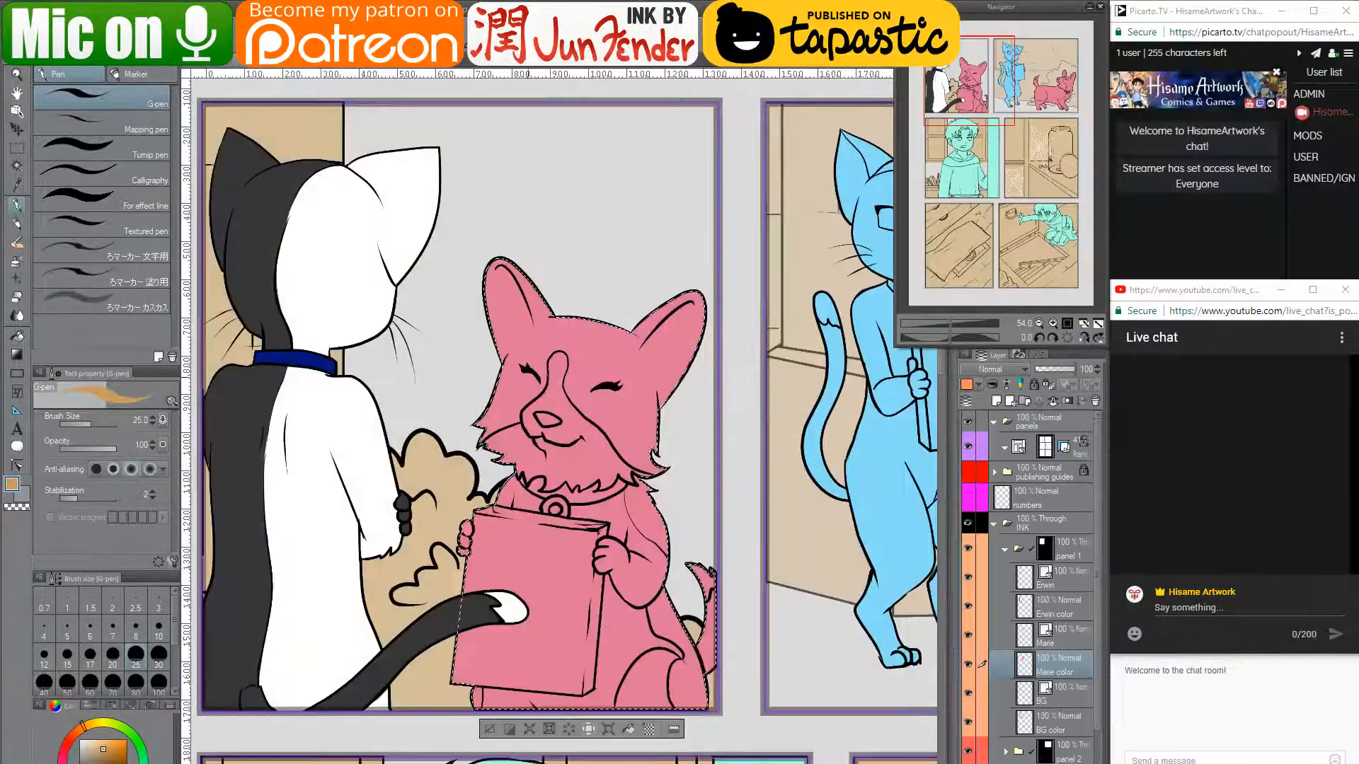
- Enlarge the G-pen to size 120, then 200, and paint Marie's whole silhouette in panel 1 with the orange-brown fur colour
click(68, 681)
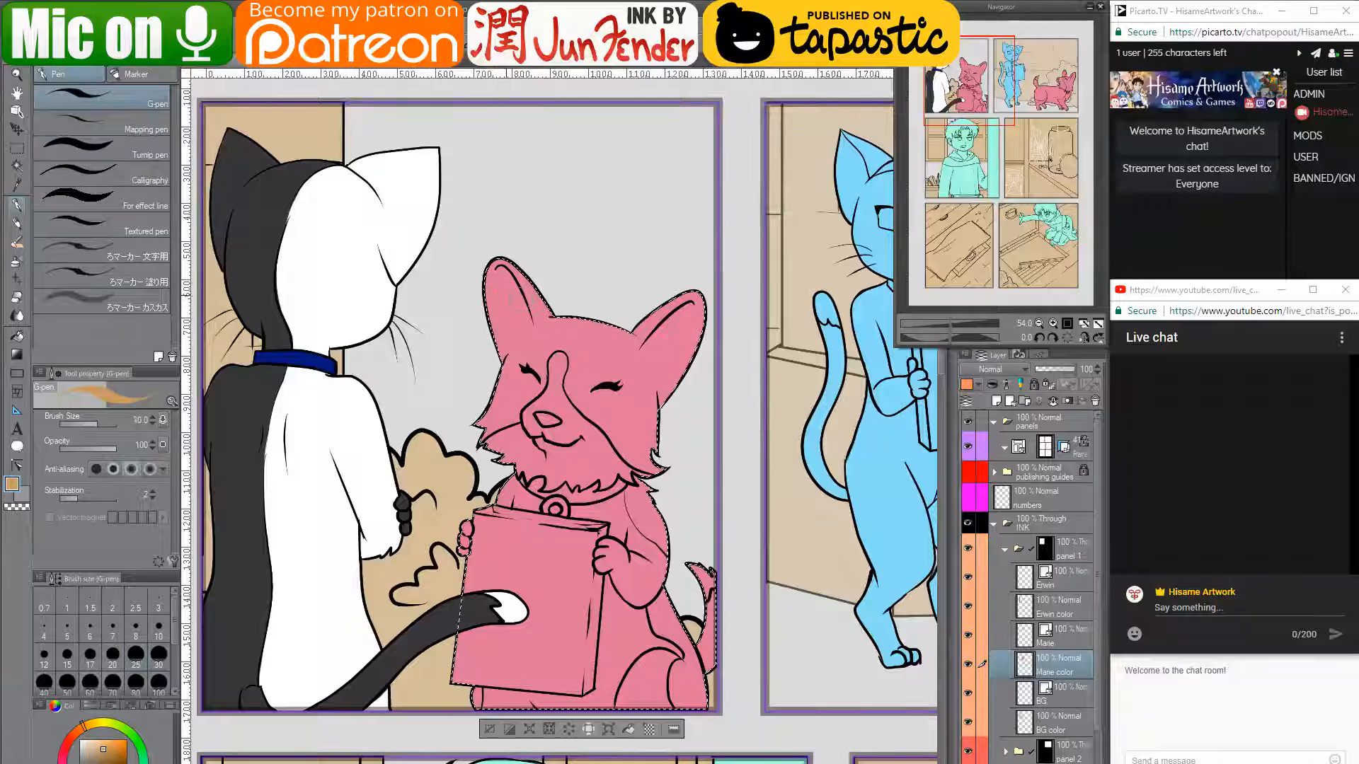
drag(504, 280, 499, 382)
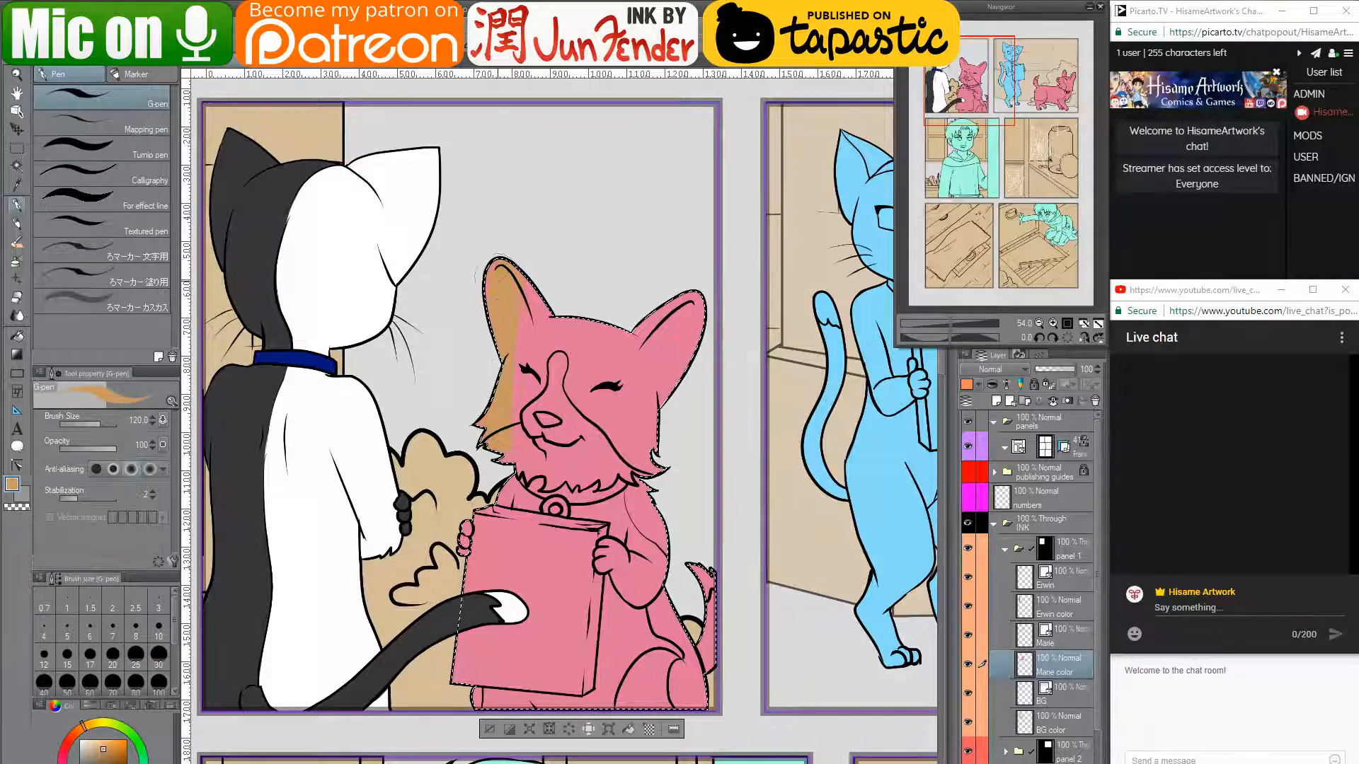
mouse_move(524, 283)
mouse_down()
mouse_move(538, 467)
mouse_move(616, 283)
mouse_up()
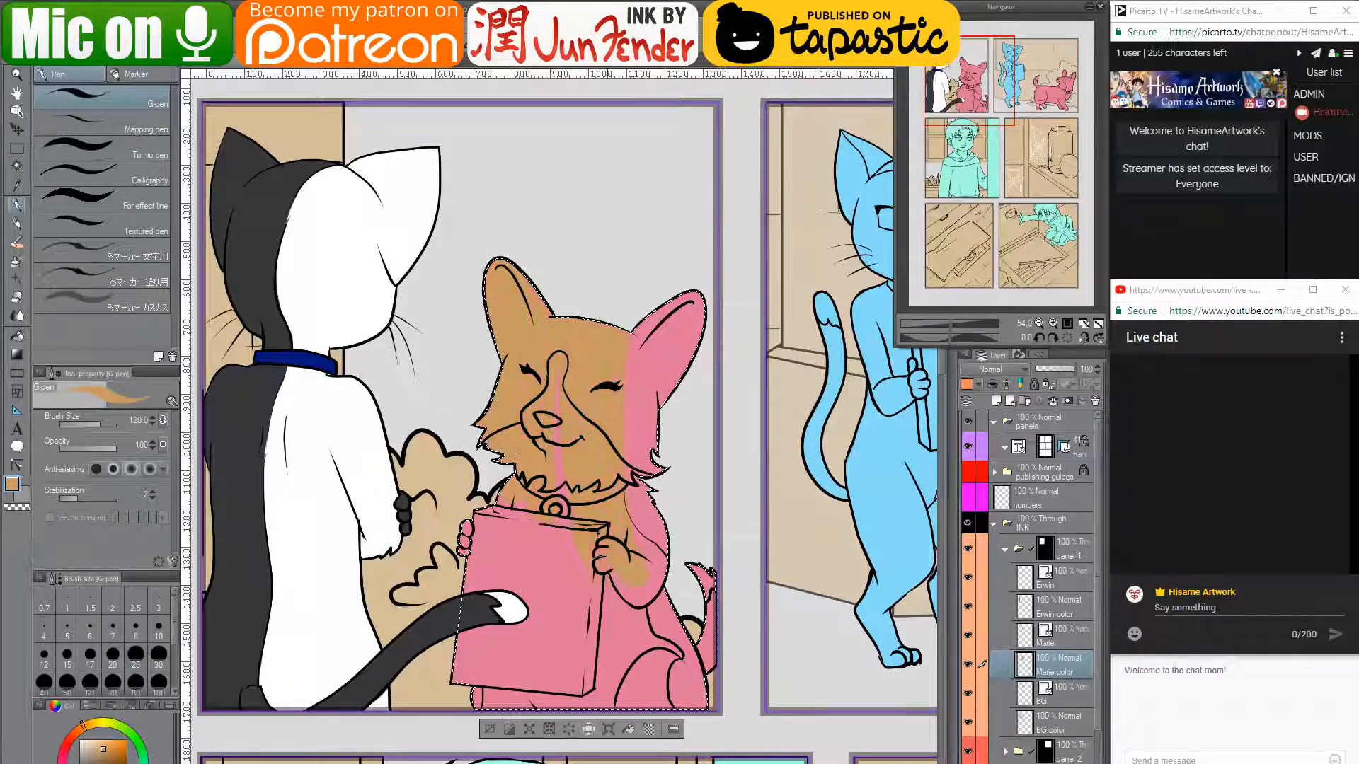
mouse_move(563, 439)
mouse_down()
mouse_move(623, 601)
mouse_move(668, 298)
mouse_up()
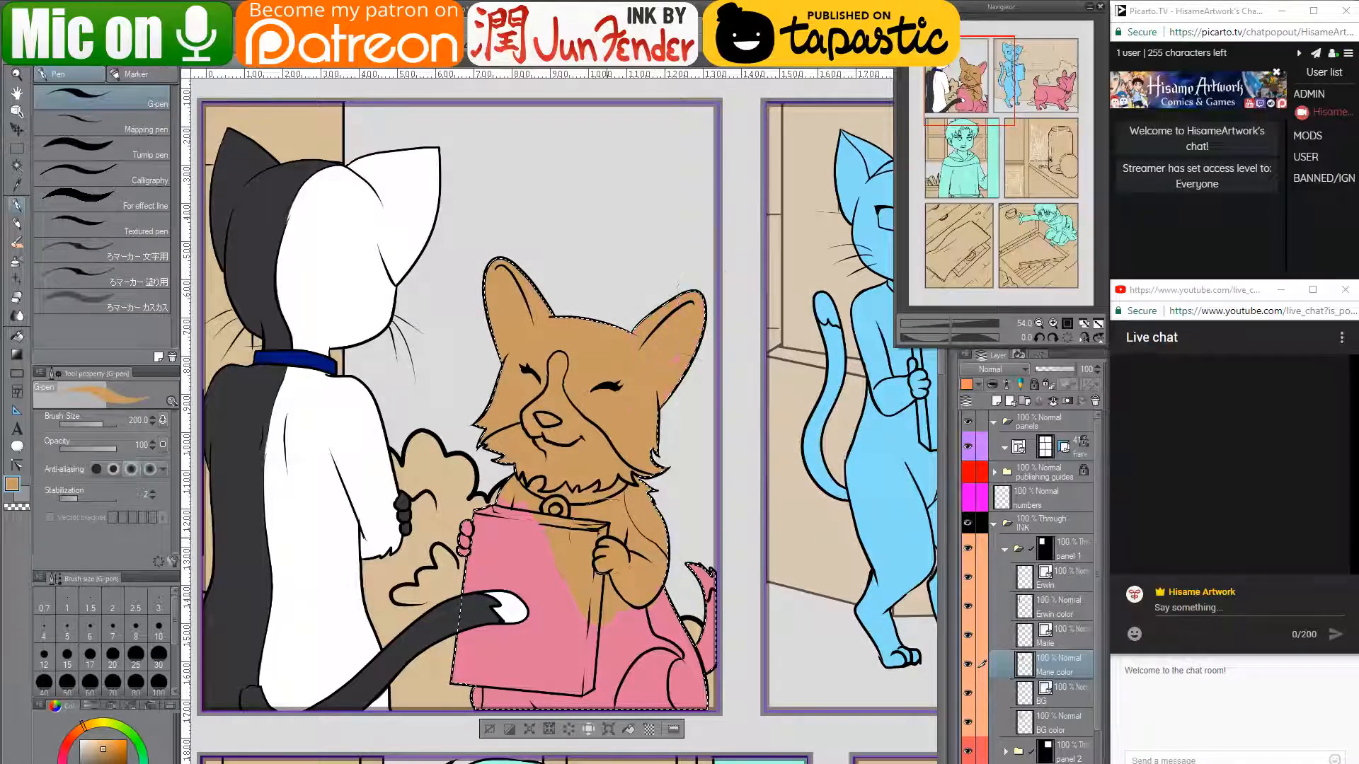
drag(672, 361, 498, 542)
drag(476, 729, 550, 644)
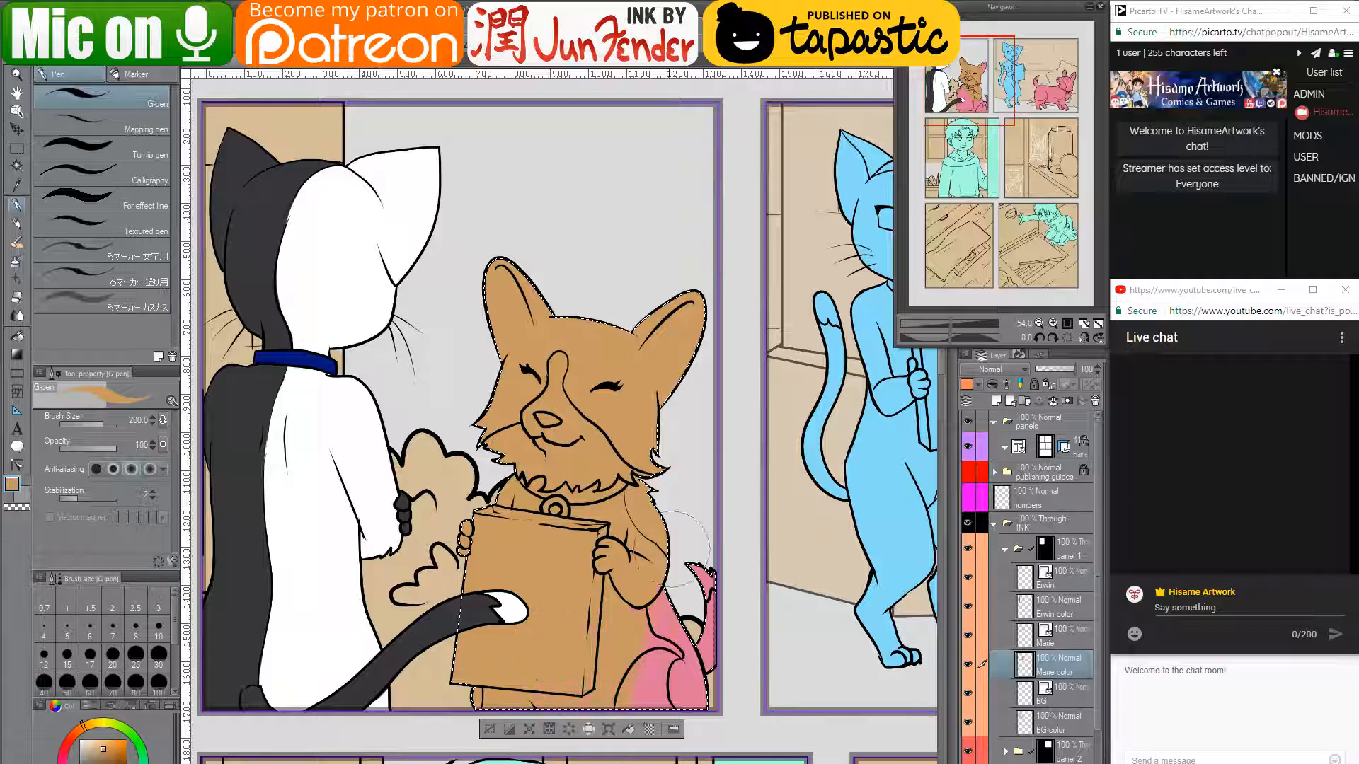
mouse_move(683, 549)
mouse_down()
mouse_move(719, 537)
mouse_move(709, 708)
mouse_move(748, 733)
mouse_up()
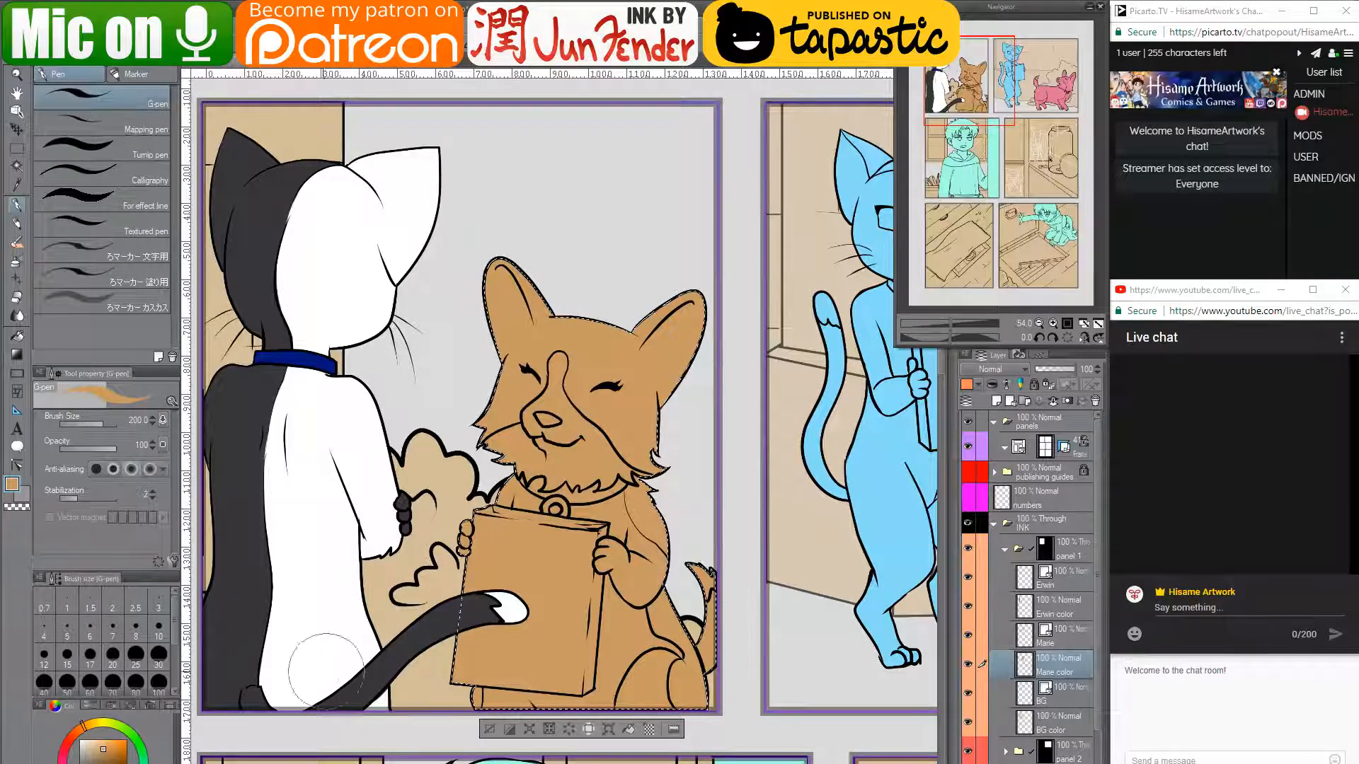
- Pick the off-white fur colour using page_39 as reference and dab it onto Marie's chin below the mouth
key(ctrl+Tab)
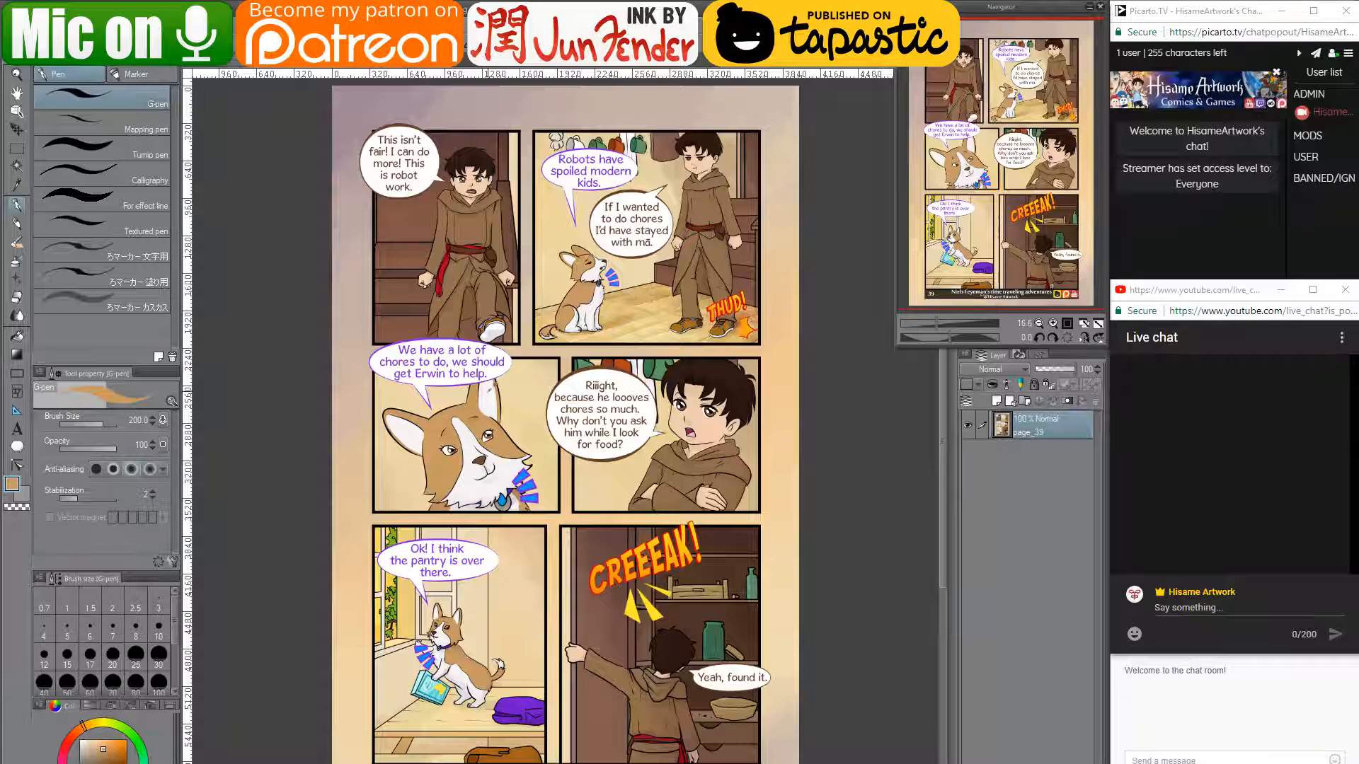
key(x)
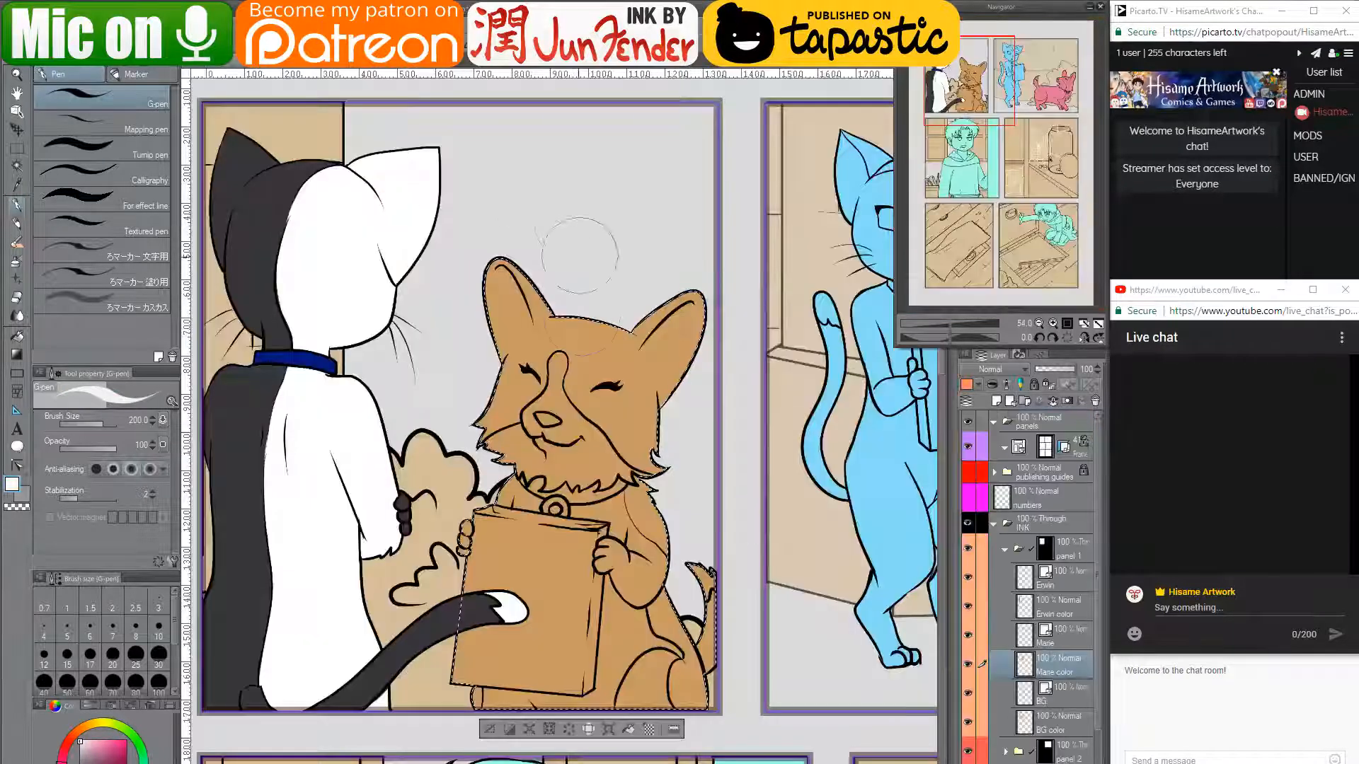
mouse_move(545, 449)
mouse_down()
mouse_move(561, 443)
mouse_move(570, 456)
mouse_up()
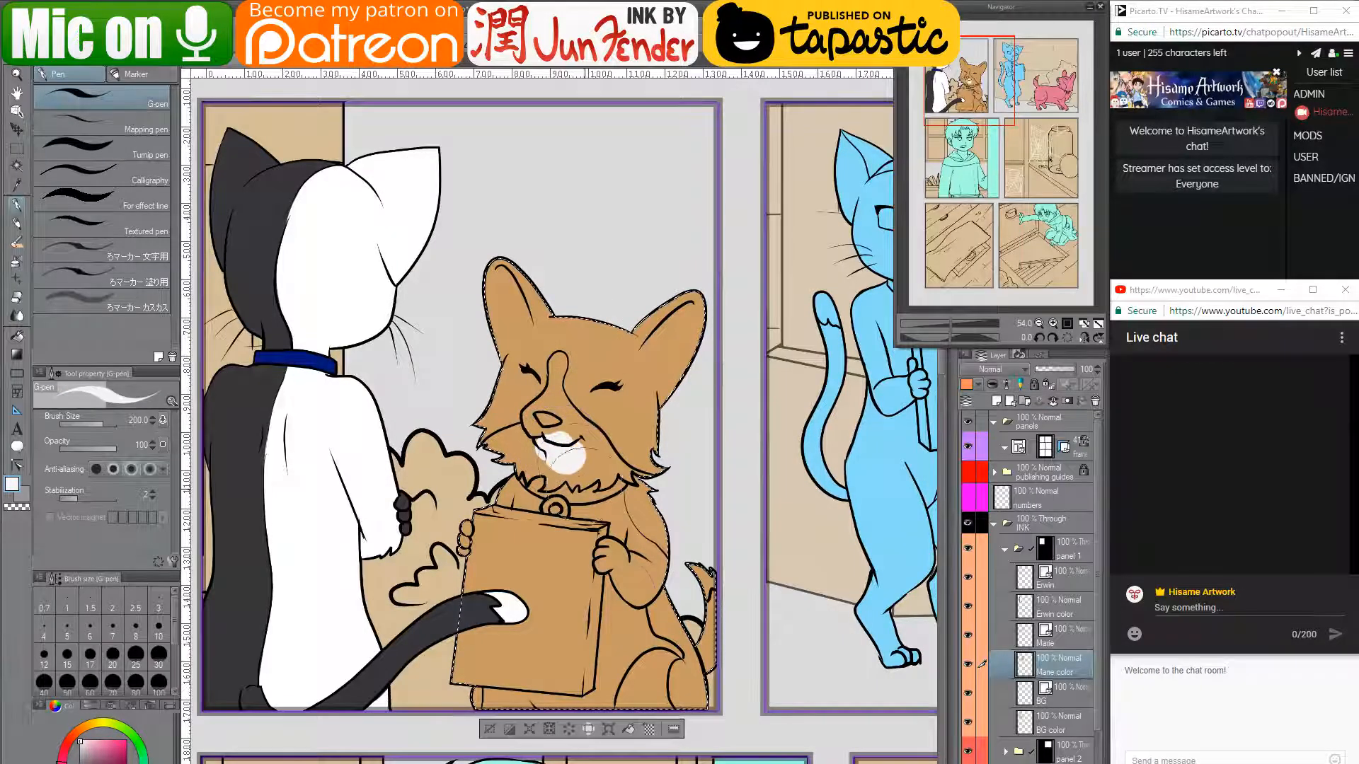
- Reduce the G-pen to size 40 and paint Marie's lower belly and inner hind leg off-white
key(bracketleft)
key(bracketleft)
key(bracketleft)
key(bracketleft)
key(bracketleft)
key(bracketleft)
key(bracketleft)
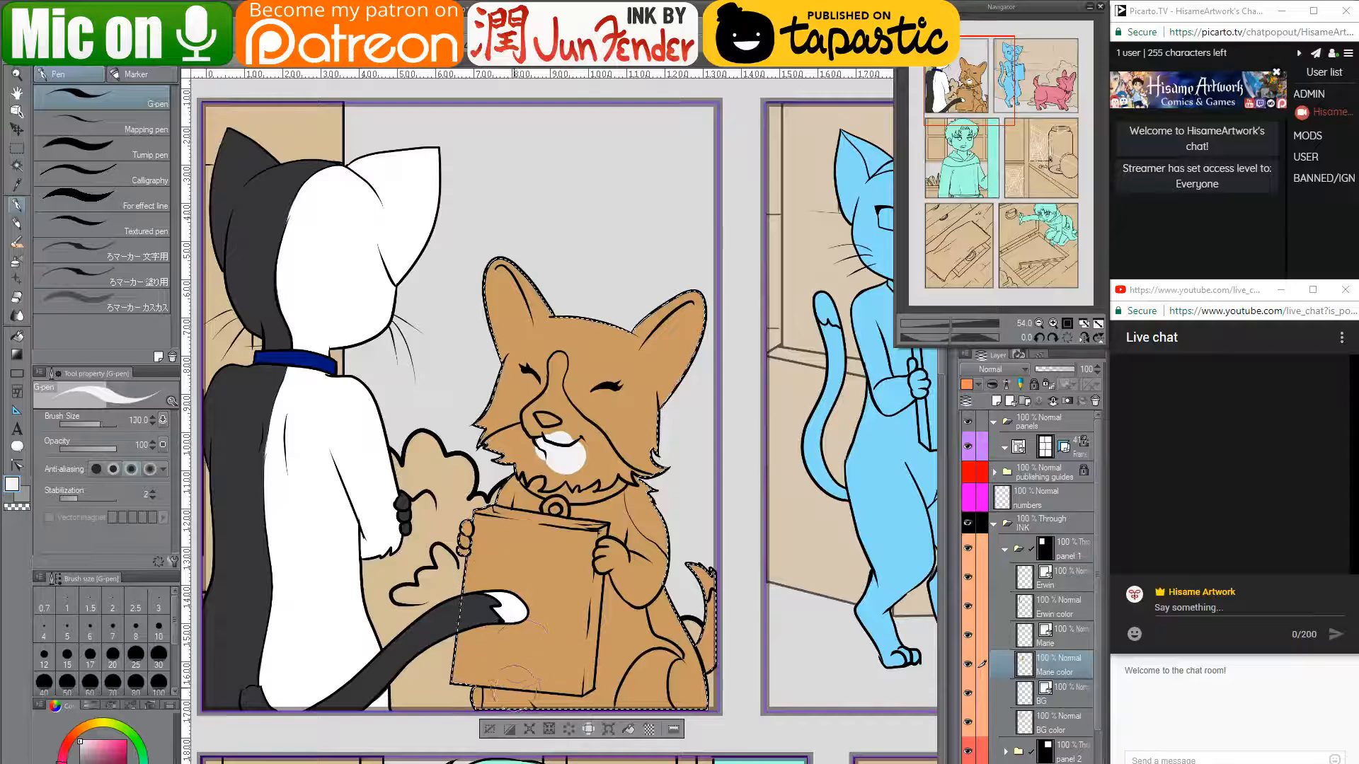
scroll(524, 676, up, 3)
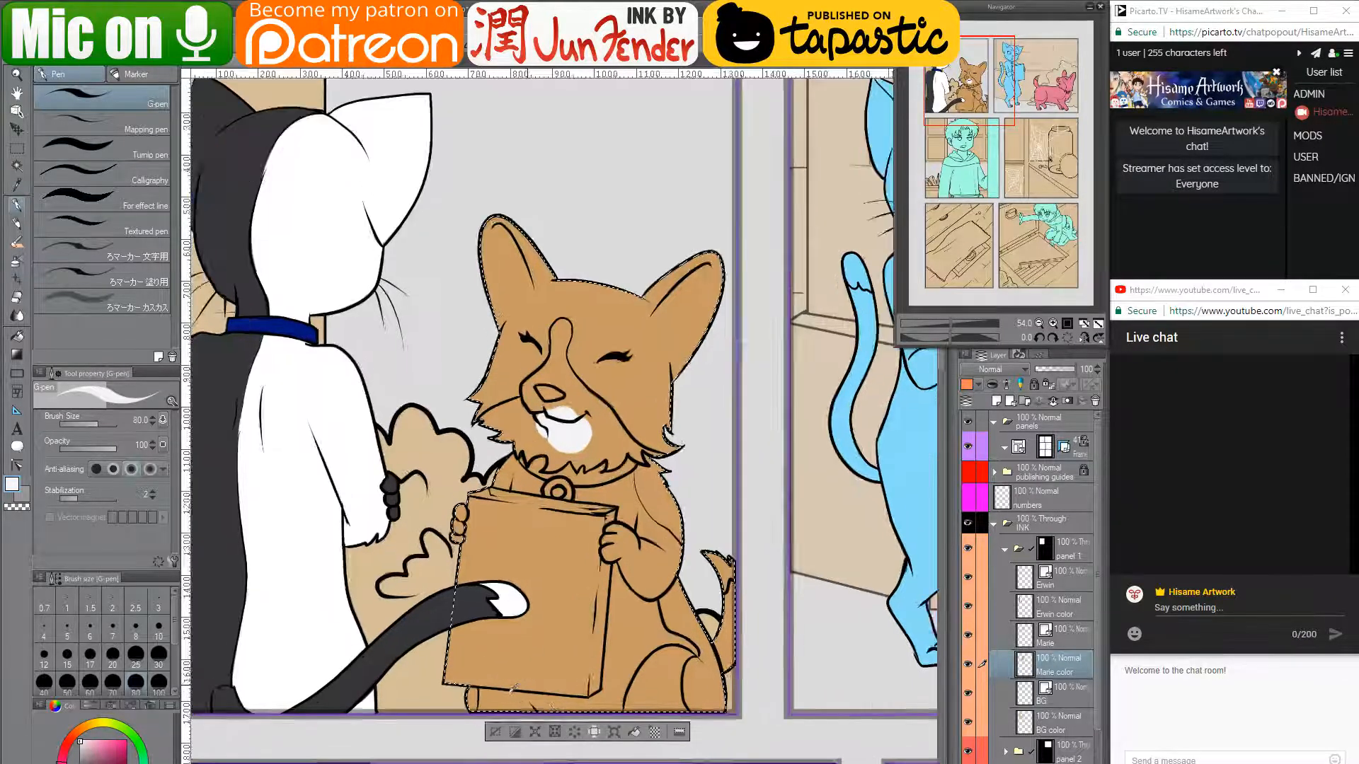
mouse_move(488, 679)
mouse_down()
mouse_move(475, 722)
mouse_move(481, 665)
mouse_move(497, 738)
mouse_move(513, 723)
mouse_move(596, 758)
mouse_move(595, 710)
mouse_move(624, 752)
mouse_move(635, 658)
mouse_up()
key(])
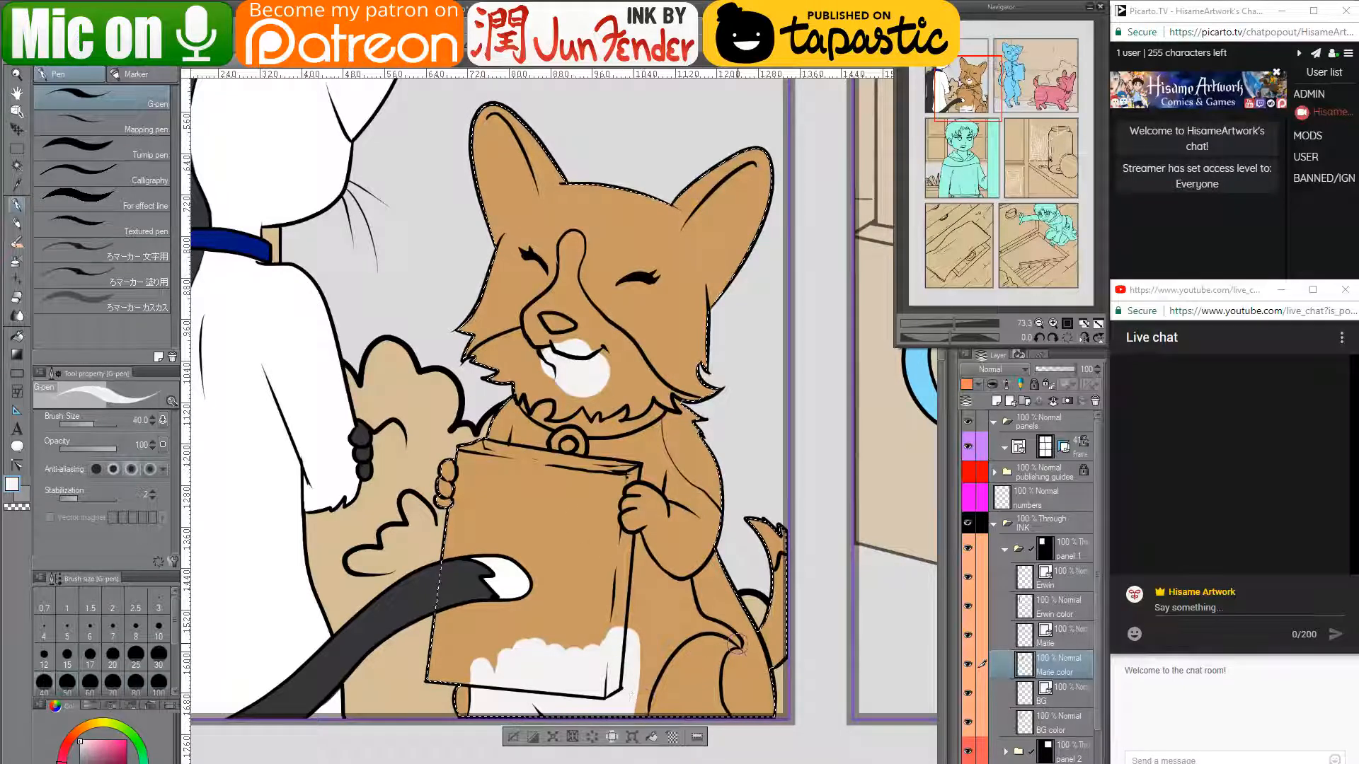
mouse_move(727, 639)
mouse_down()
mouse_move(626, 690)
mouse_move(629, 730)
mouse_move(697, 644)
mouse_up()
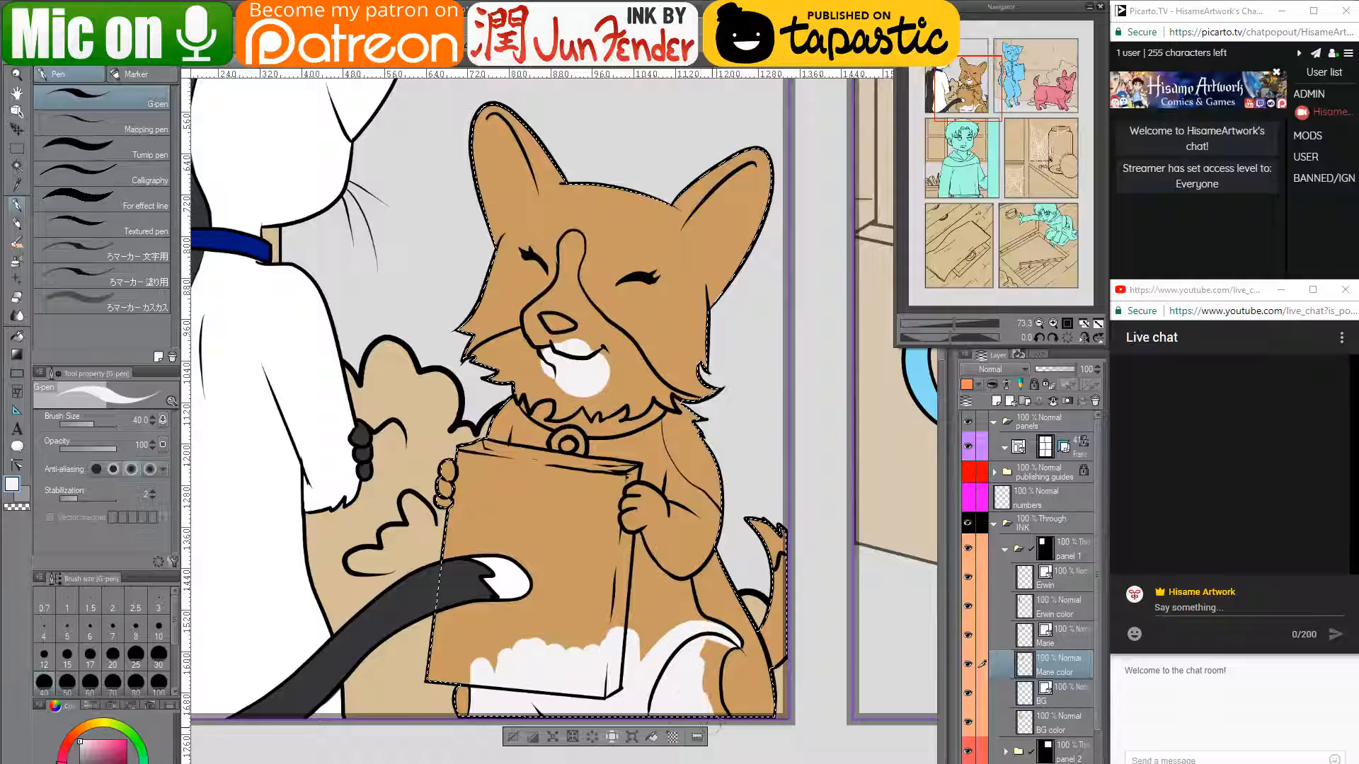
mouse_move(702, 720)
mouse_down()
mouse_move(702, 655)
mouse_move(714, 693)
mouse_move(699, 650)
mouse_up()
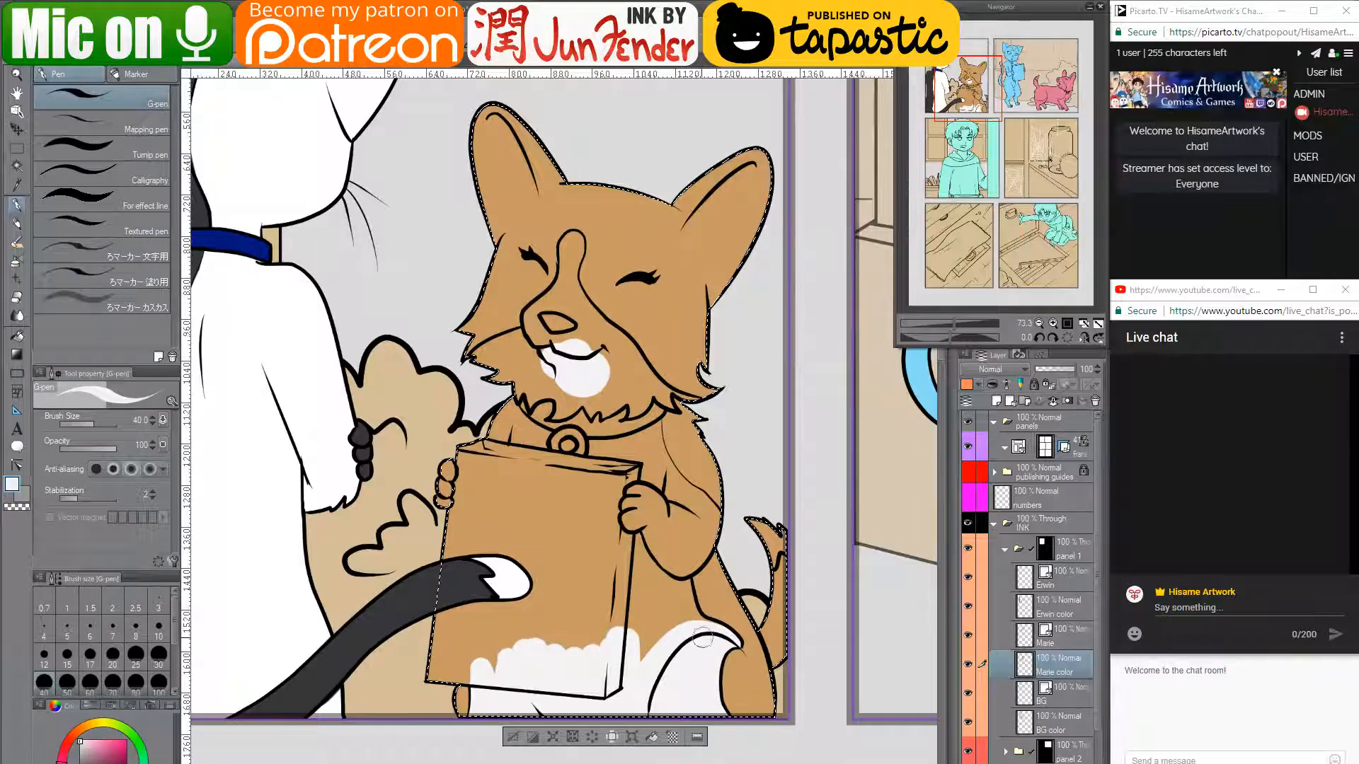
- Paint Marie's bent arm, side and chest below the collar off-white, resampling brown and off-white from the fur for the edges
mouse_move(623, 470)
mouse_down()
mouse_move(633, 559)
mouse_move(653, 579)
mouse_move(681, 511)
mouse_move(692, 586)
mouse_move(671, 574)
mouse_move(693, 624)
mouse_up()
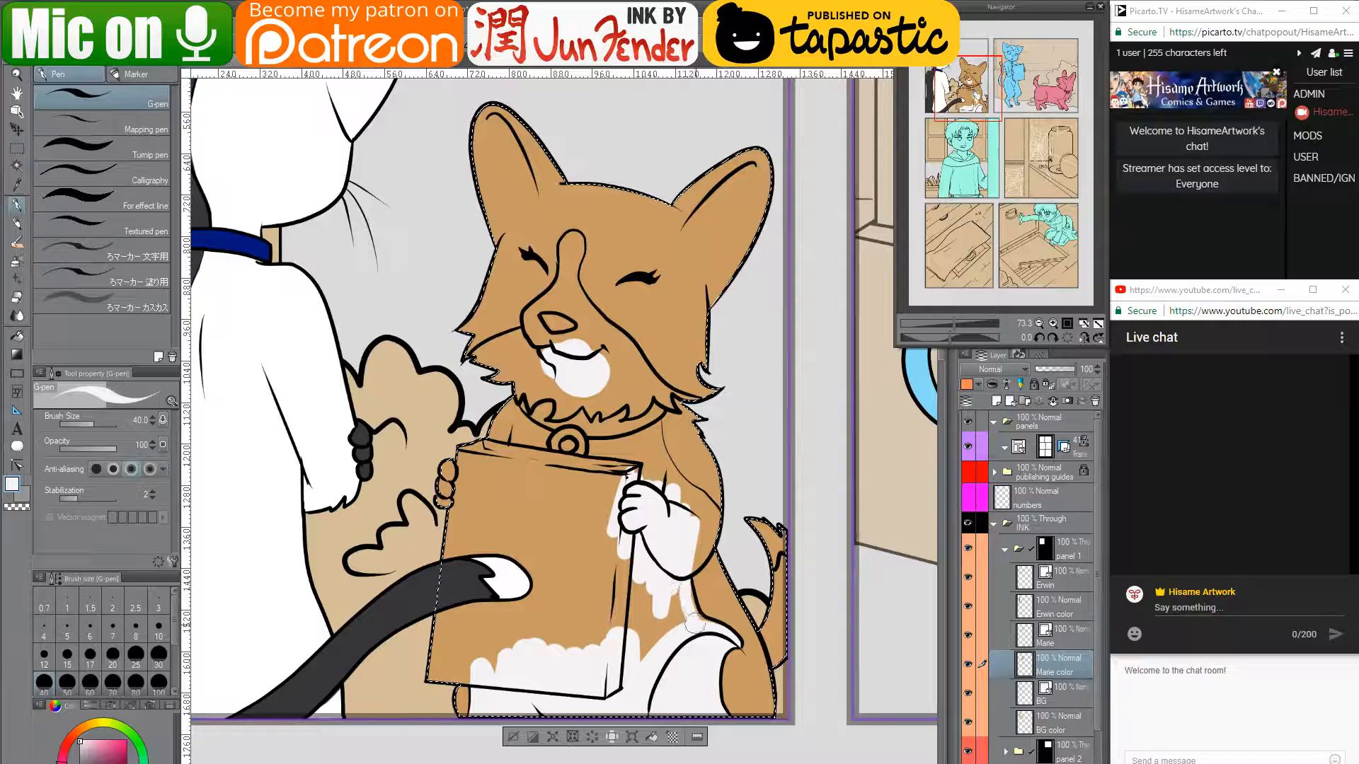
drag(683, 577, 706, 622)
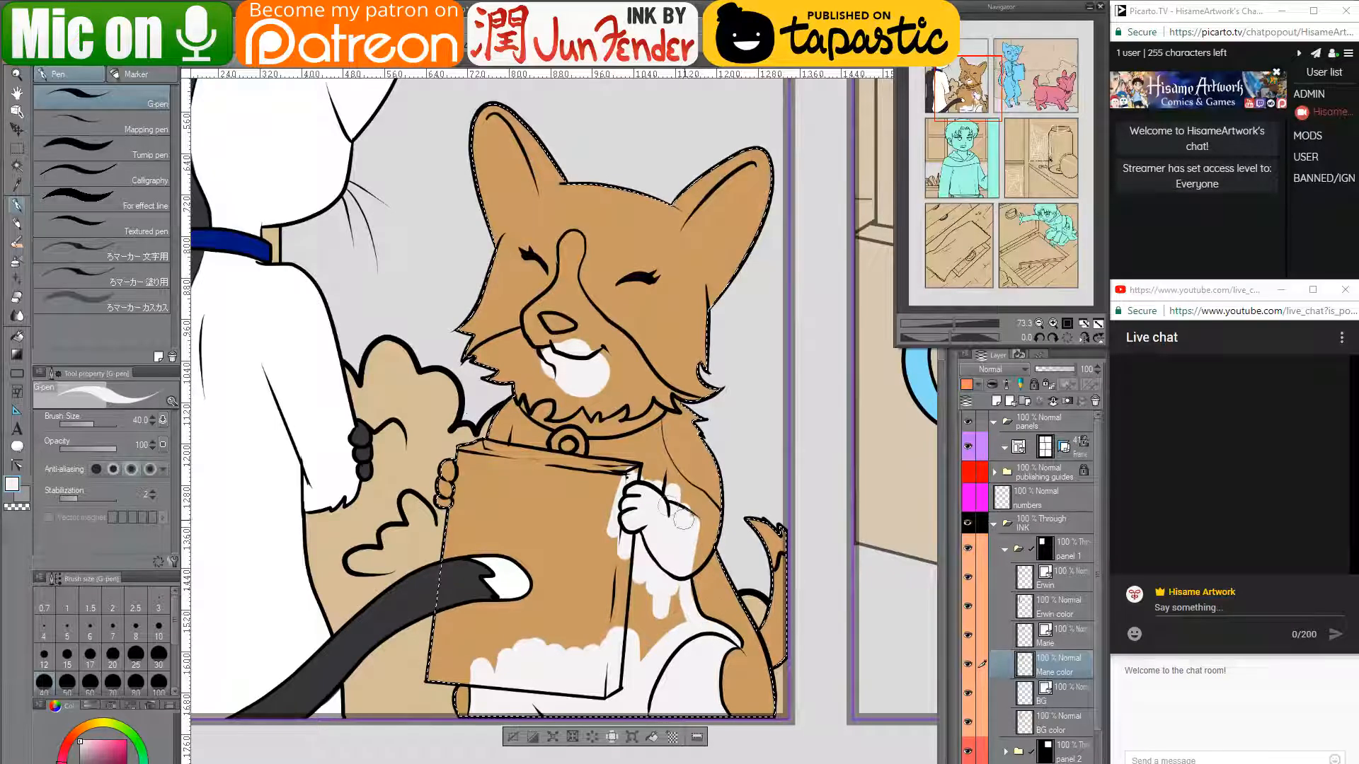
mouse_move(684, 519)
mouse_down()
mouse_move(692, 603)
mouse_move(685, 563)
mouse_move(709, 533)
mouse_move(682, 575)
mouse_up()
alt+click(701, 560)
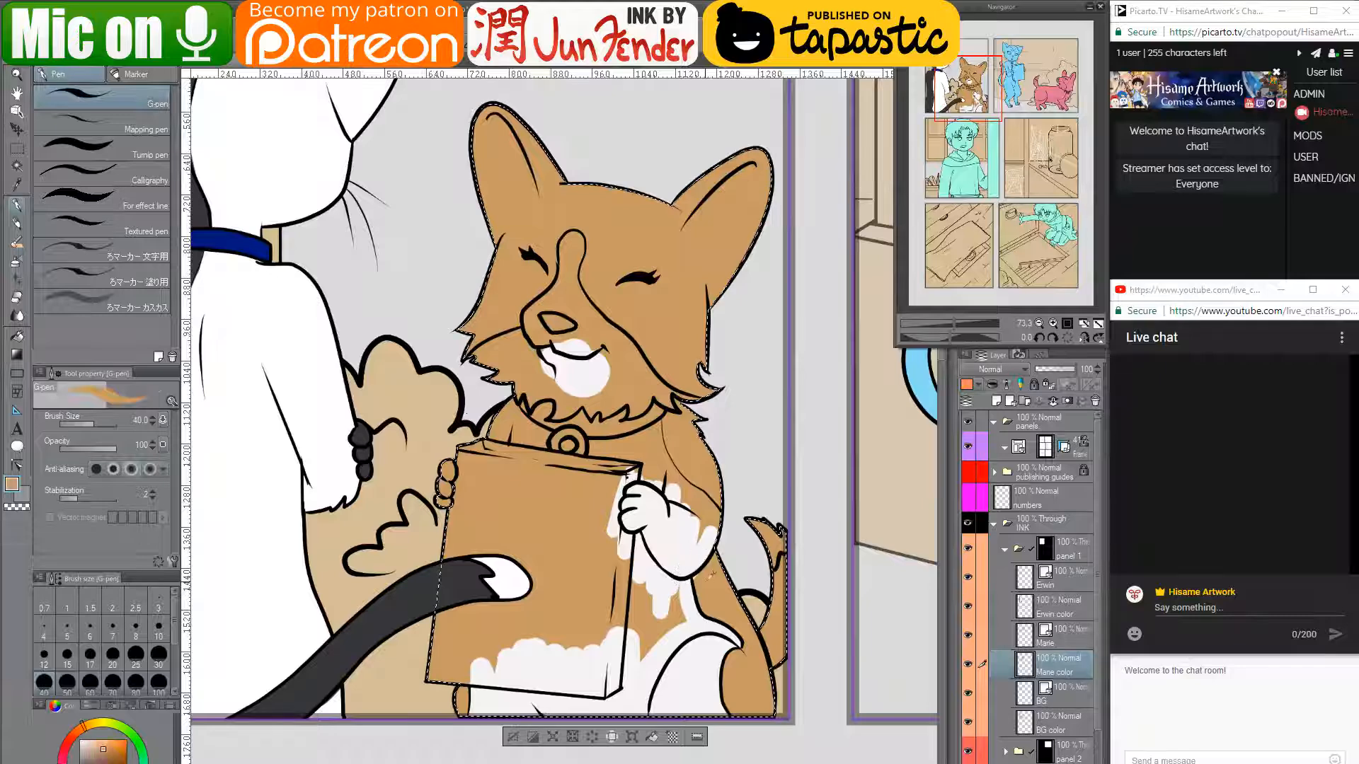
alt+click(700, 534)
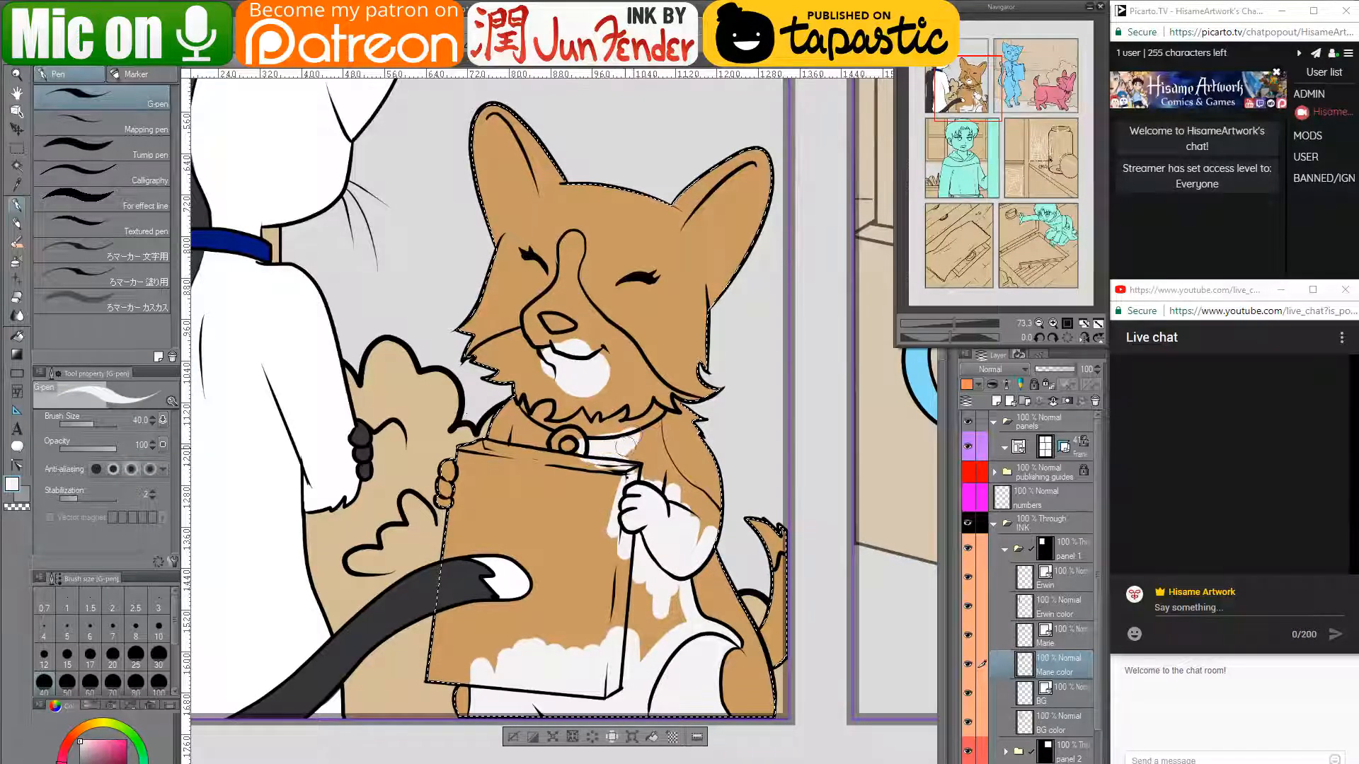
mouse_move(626, 443)
mouse_down()
mouse_move(654, 466)
mouse_move(637, 435)
mouse_move(651, 457)
mouse_move(653, 423)
mouse_move(661, 459)
mouse_up()
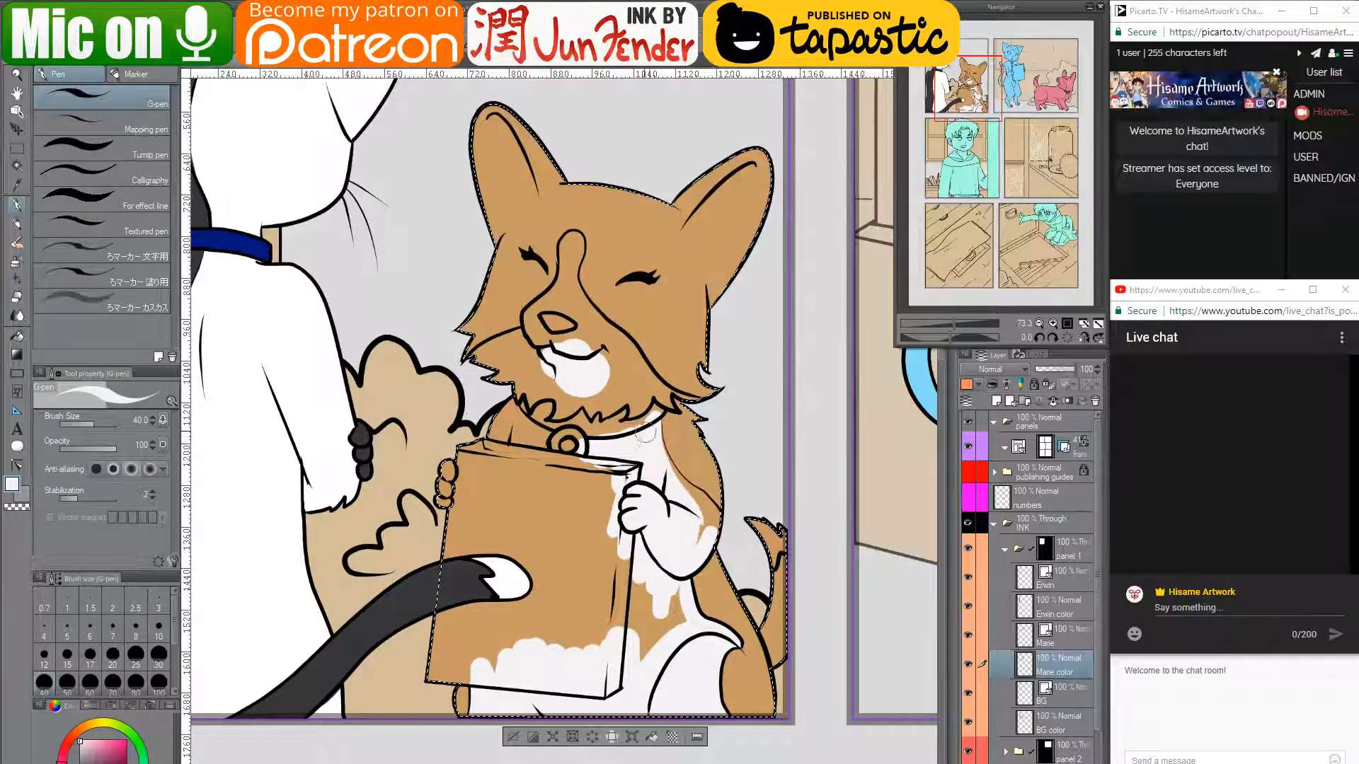
- Paint the tip of Marie's tail off-white up to the fur line
scroll(700, 538, up, 2)
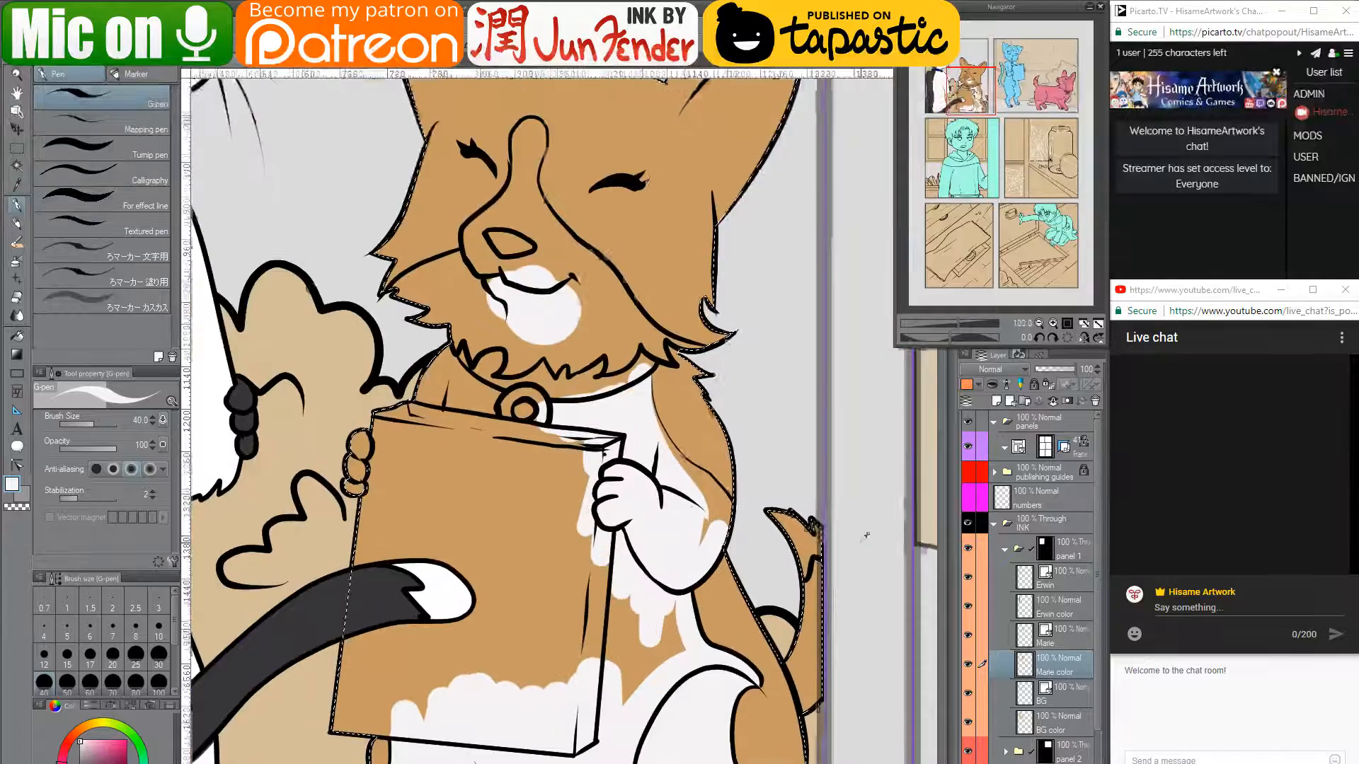
scroll(866, 536, up, 1)
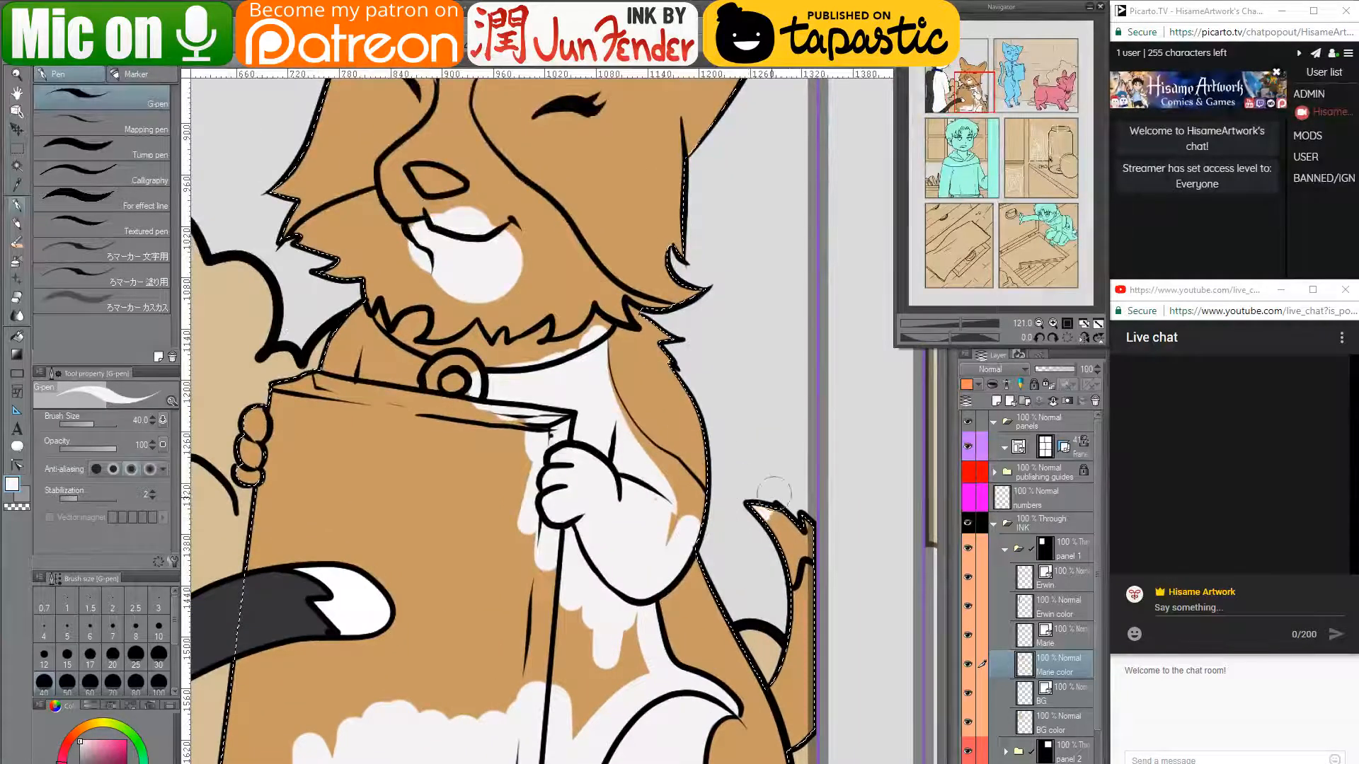
mouse_move(774, 490)
mouse_down()
mouse_move(775, 579)
mouse_move(798, 527)
mouse_up()
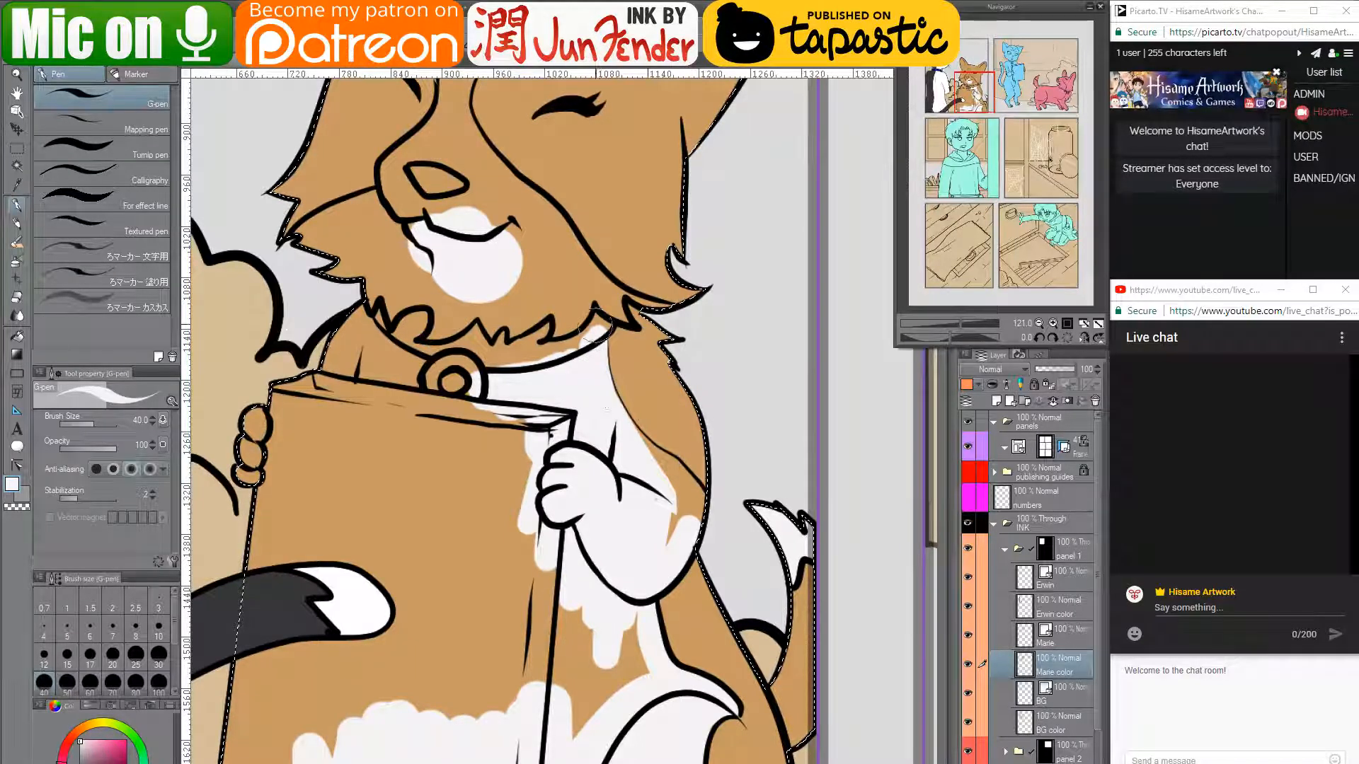
- Refine the fur boundary along Marie's shoulder and upper arm, alternating between off-white and orange-brown
mouse_move(654, 496)
mouse_down()
mouse_move(694, 508)
mouse_move(670, 478)
mouse_up()
drag(627, 439, 643, 450)
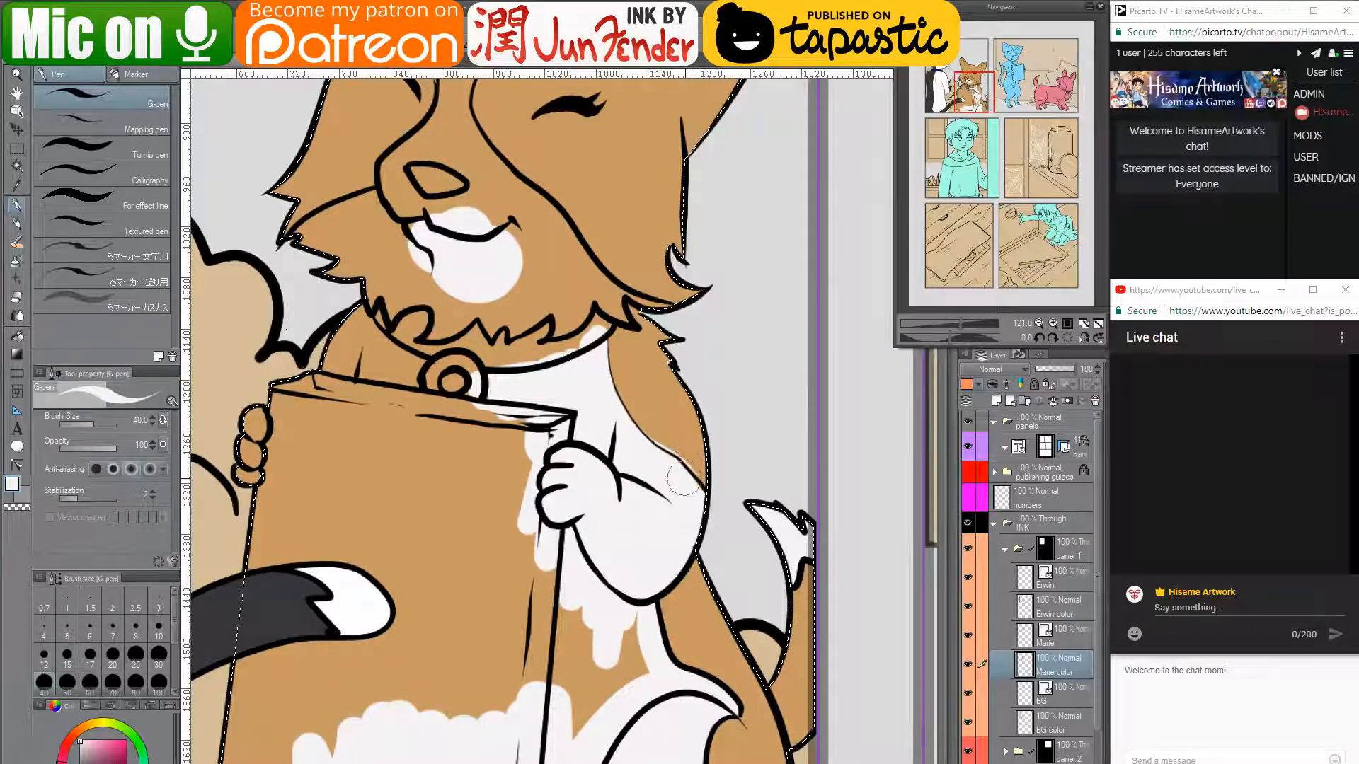
alt+click(647, 425)
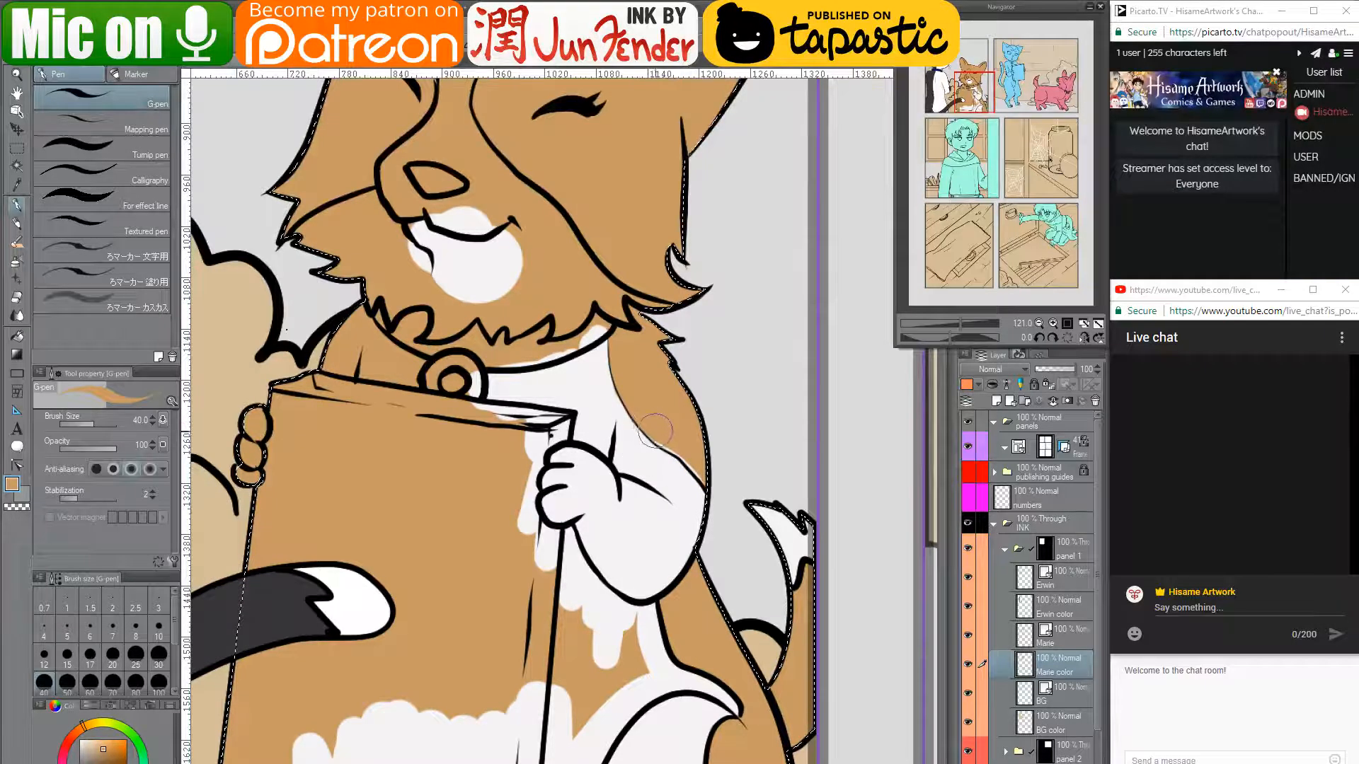
drag(655, 430, 672, 440)
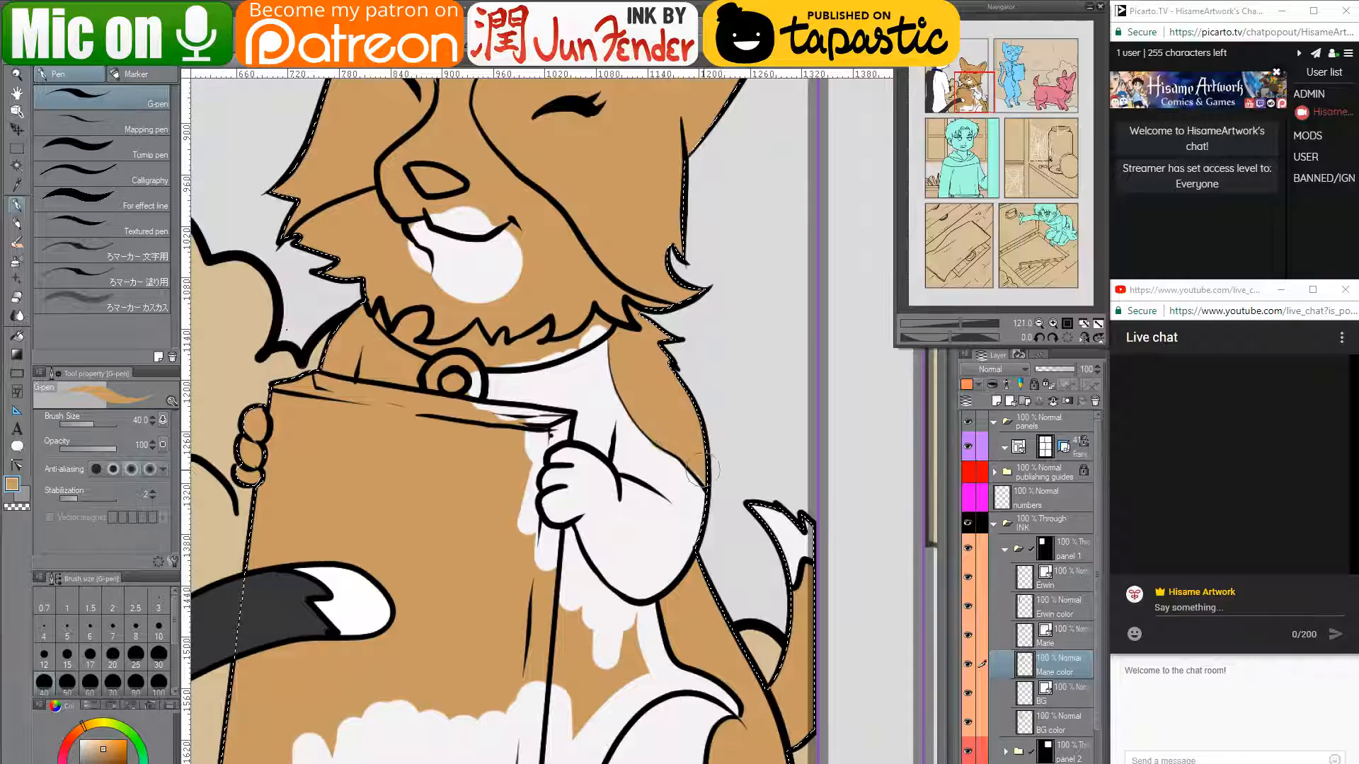
alt+click(669, 470)
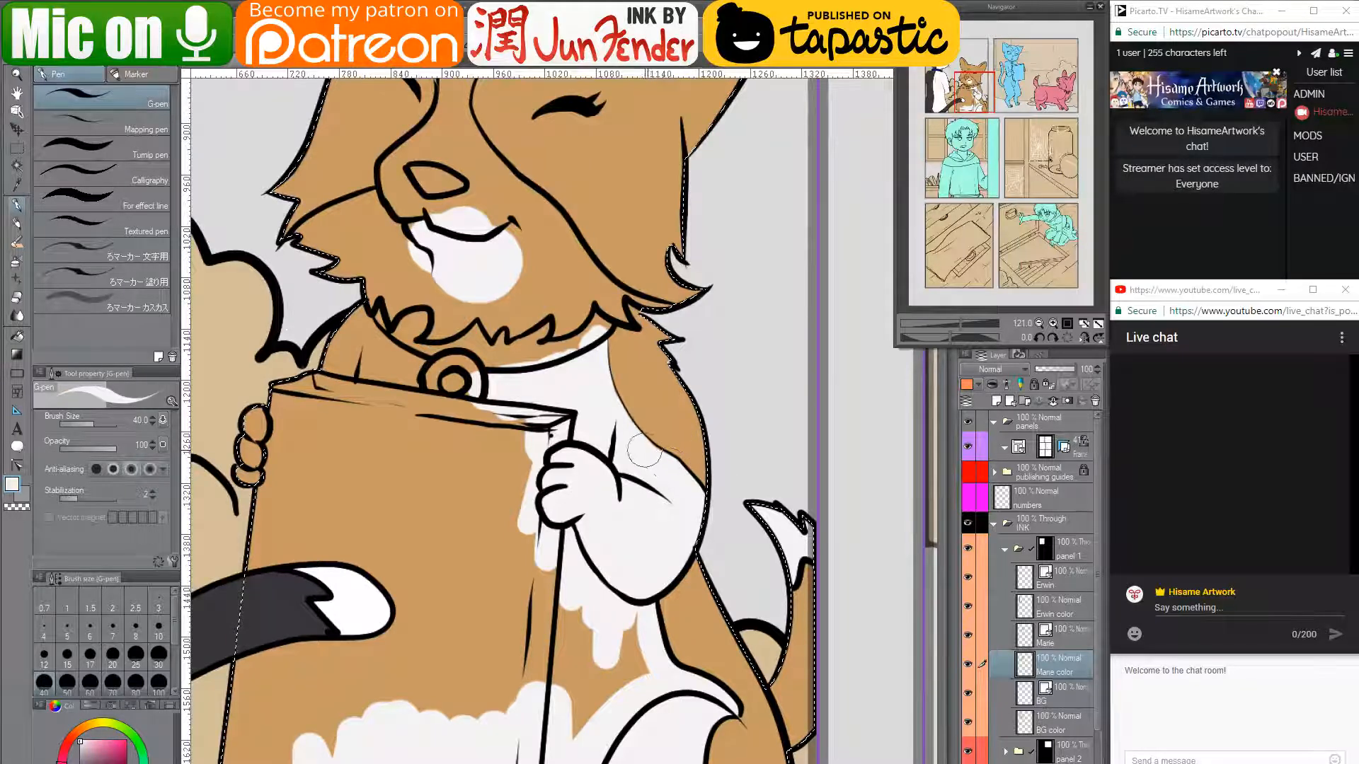
drag(644, 450, 643, 448)
- Paint Marie's other paw at the box's edge and the remaining chest fur beneath the collar off-white
mouse_move(574, 588)
mouse_down()
mouse_move(698, 503)
mouse_move(679, 654)
mouse_move(697, 545)
mouse_move(772, 587)
mouse_up()
drag(616, 433, 704, 520)
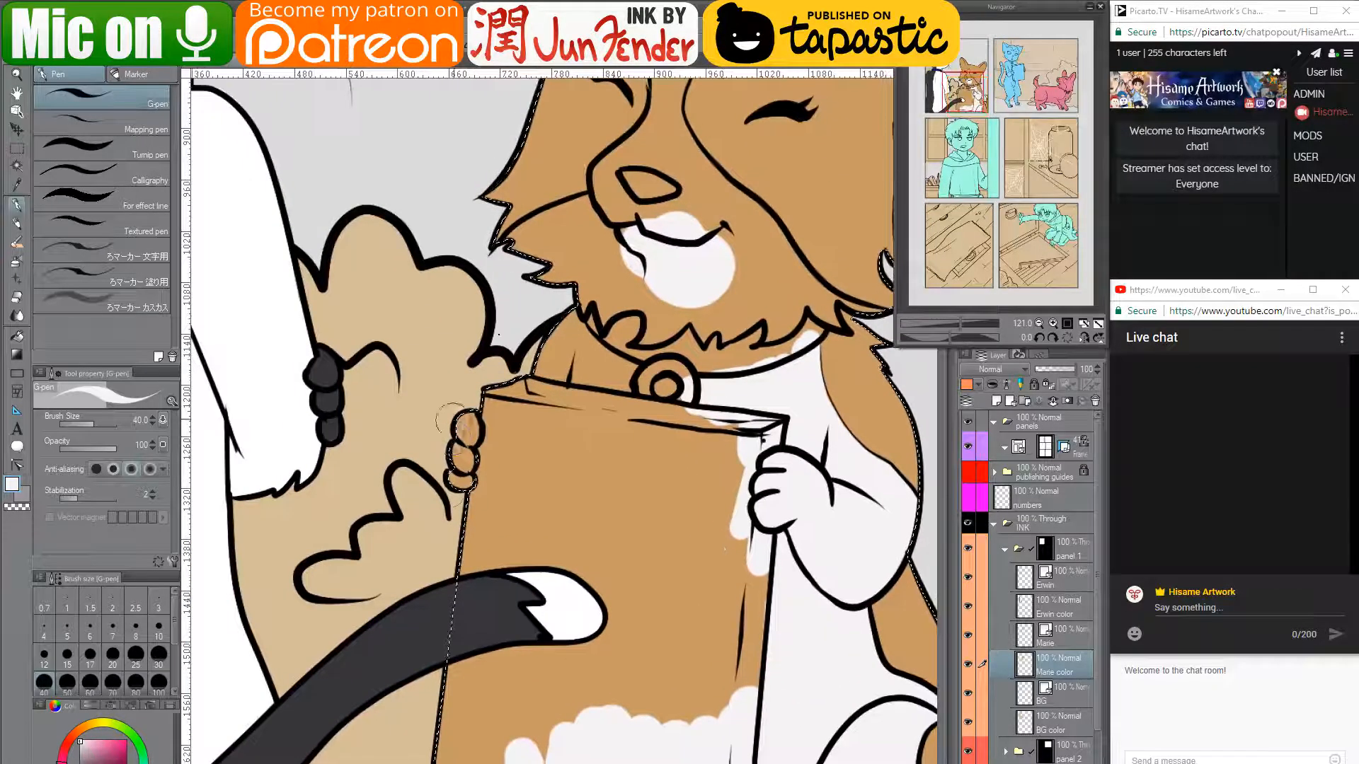
mouse_move(463, 421)
mouse_down()
mouse_move(444, 492)
mouse_move(484, 492)
mouse_move(487, 566)
mouse_up()
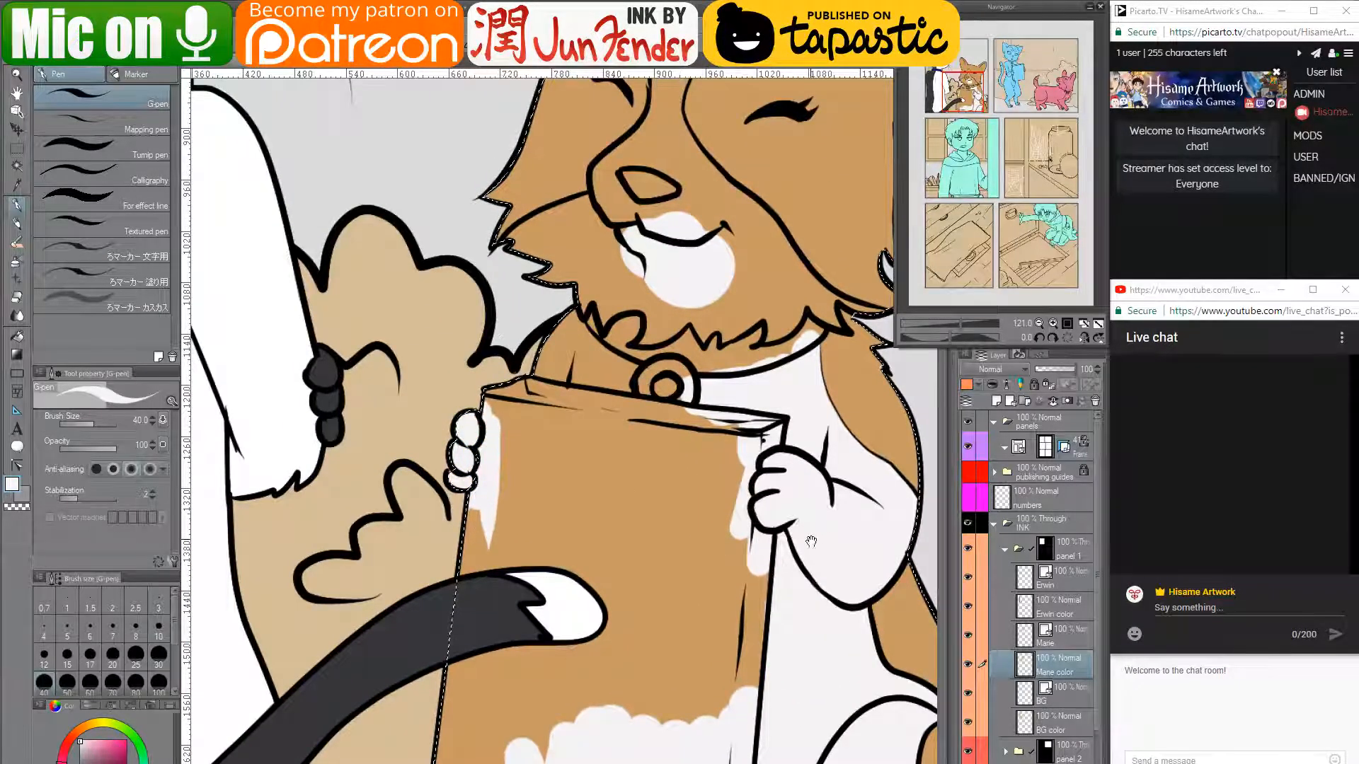
mouse_move(807, 541)
mouse_down()
mouse_move(743, 513)
mouse_move(747, 532)
mouse_move(753, 447)
mouse_move(711, 651)
mouse_up()
mouse_move(453, 474)
mouse_down()
mouse_move(470, 544)
mouse_move(488, 467)
mouse_move(506, 510)
mouse_move(492, 436)
mouse_move(559, 506)
mouse_move(530, 489)
mouse_move(587, 502)
mouse_move(633, 549)
mouse_up()
- Paint Marie's cheek, mouth area and chin fur off-white, resampling brown and off-white from the face for the edges
drag(567, 341, 525, 444)
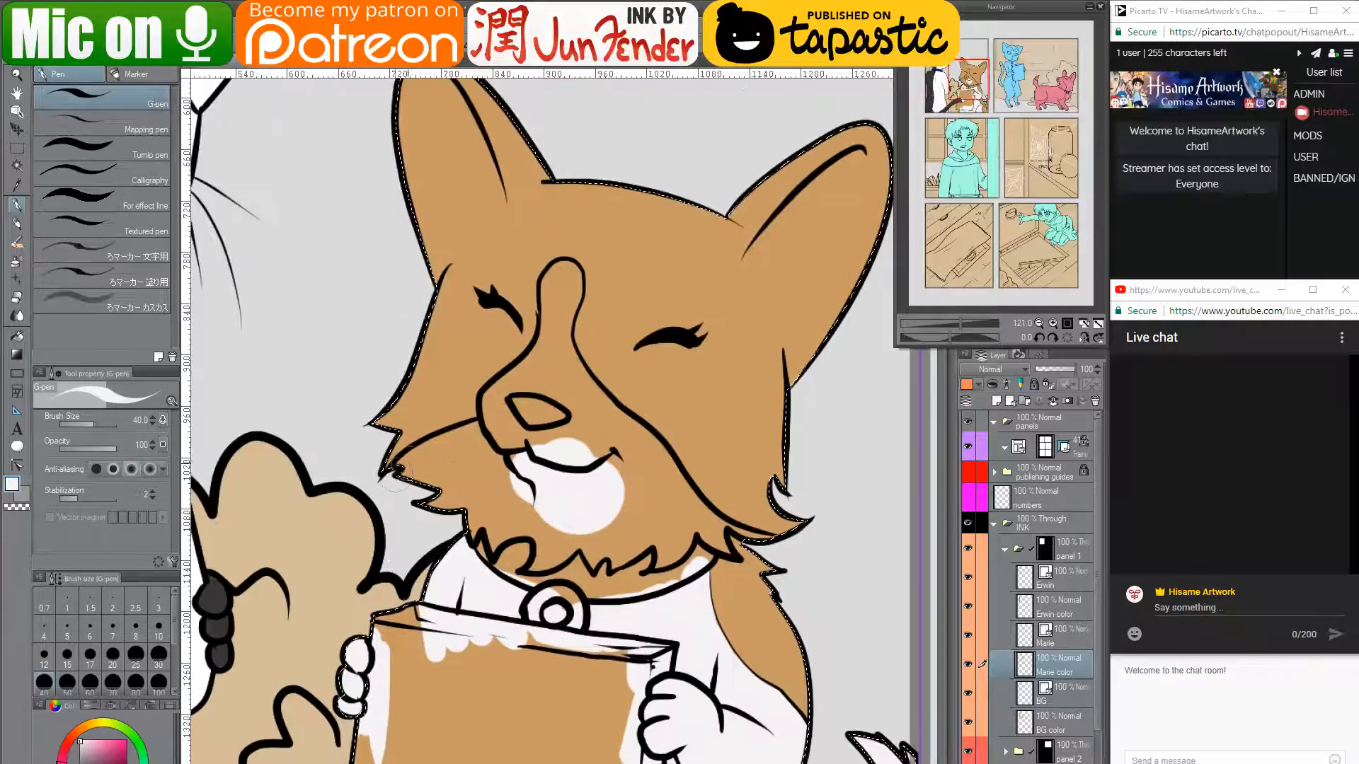
mouse_move(417, 453)
mouse_down()
mouse_move(396, 473)
mouse_move(442, 440)
mouse_move(517, 422)
mouse_move(453, 489)
mouse_move(510, 438)
mouse_move(487, 523)
mouse_move(508, 556)
mouse_up()
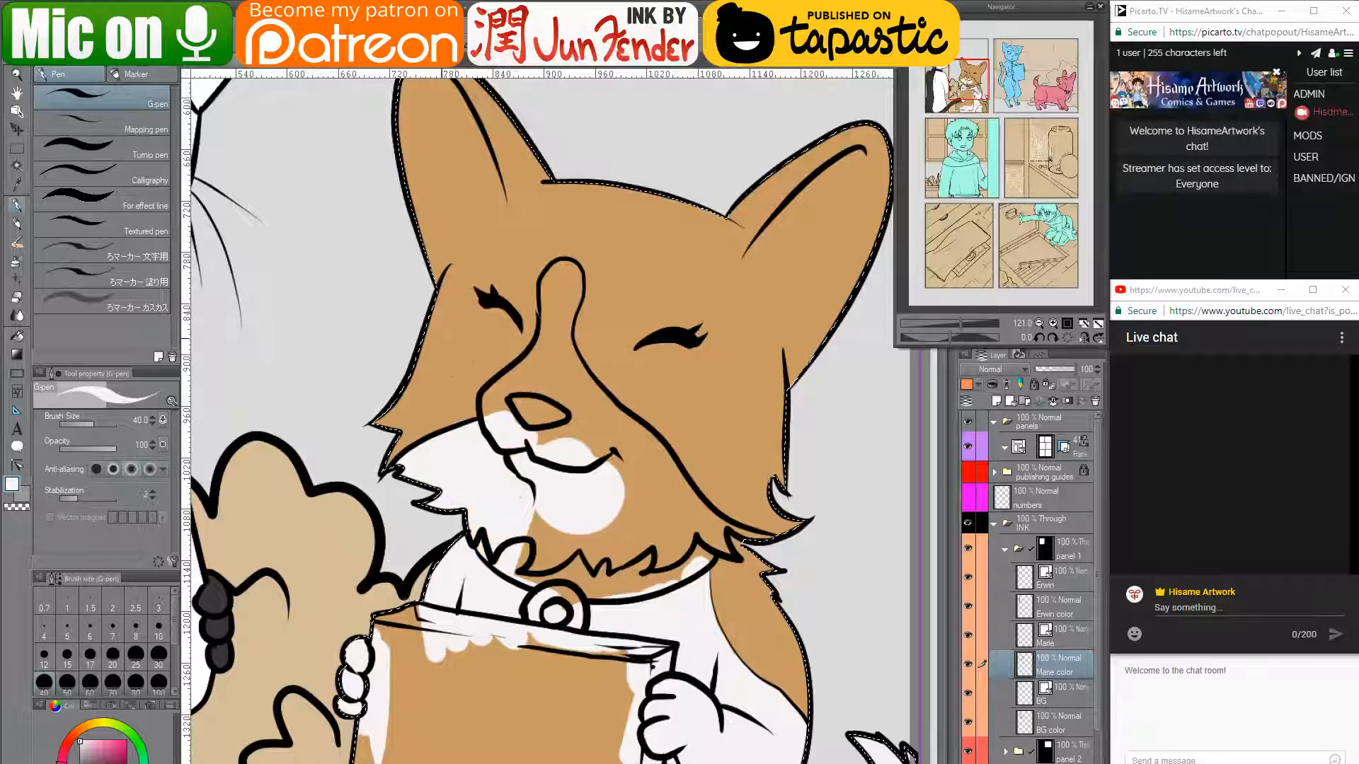
alt+click(457, 396)
mouse_move(464, 410)
mouse_down()
mouse_move(435, 423)
mouse_move(452, 408)
mouse_move(512, 429)
mouse_move(537, 387)
mouse_move(502, 423)
mouse_move(498, 387)
mouse_move(493, 408)
mouse_move(532, 374)
mouse_move(522, 402)
mouse_move(537, 402)
mouse_move(567, 431)
mouse_up()
alt+click(517, 426)
mouse_move(536, 604)
mouse_down()
mouse_move(593, 609)
mouse_move(630, 559)
mouse_move(624, 518)
mouse_move(600, 589)
mouse_move(630, 600)
mouse_move(520, 611)
mouse_move(601, 588)
mouse_move(652, 534)
mouse_move(684, 529)
mouse_move(679, 576)
mouse_move(704, 553)
mouse_up()
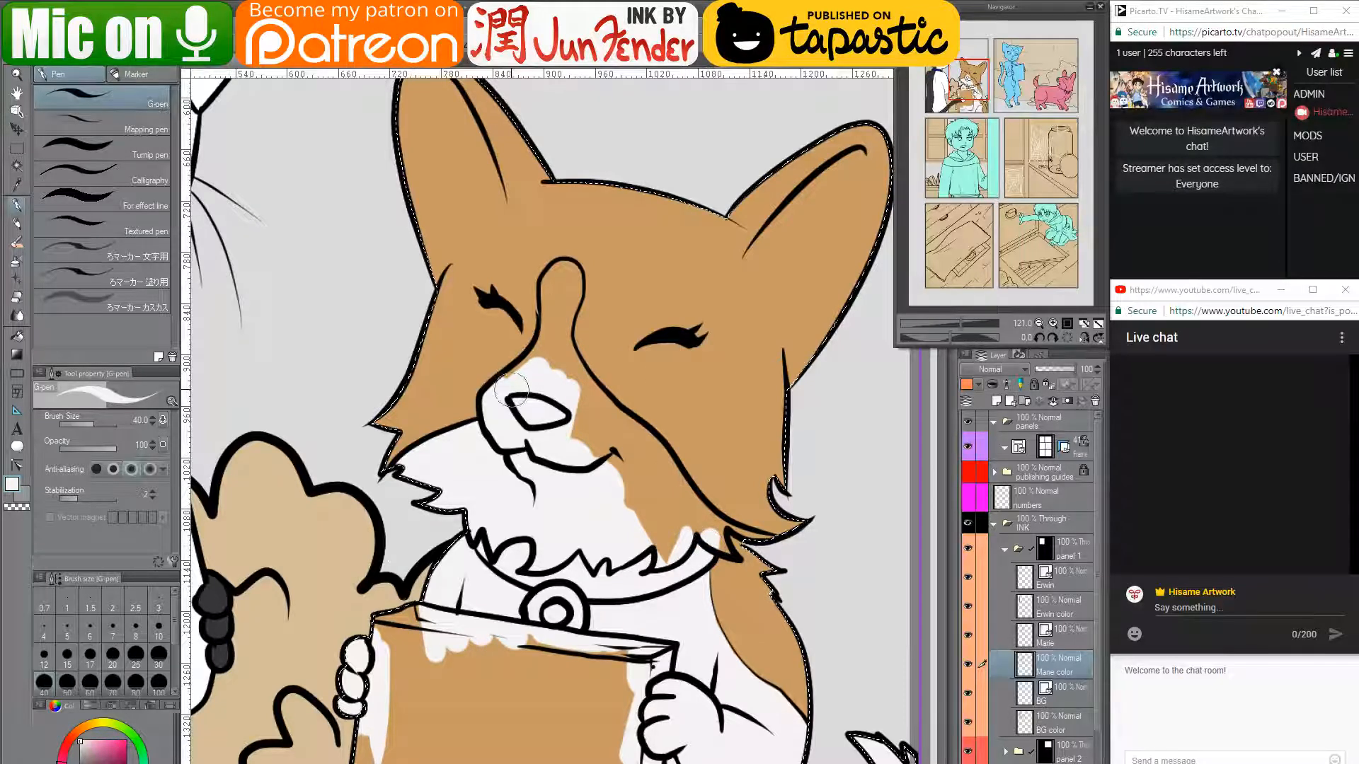
- Paint the blaze up Marie's snout and the rest of her muzzle off-white up to the ink lines
mouse_move(513, 382)
mouse_down()
mouse_move(543, 347)
mouse_move(501, 386)
mouse_move(548, 342)
mouse_move(541, 352)
mouse_move(553, 278)
mouse_move(567, 269)
mouse_move(558, 407)
mouse_up()
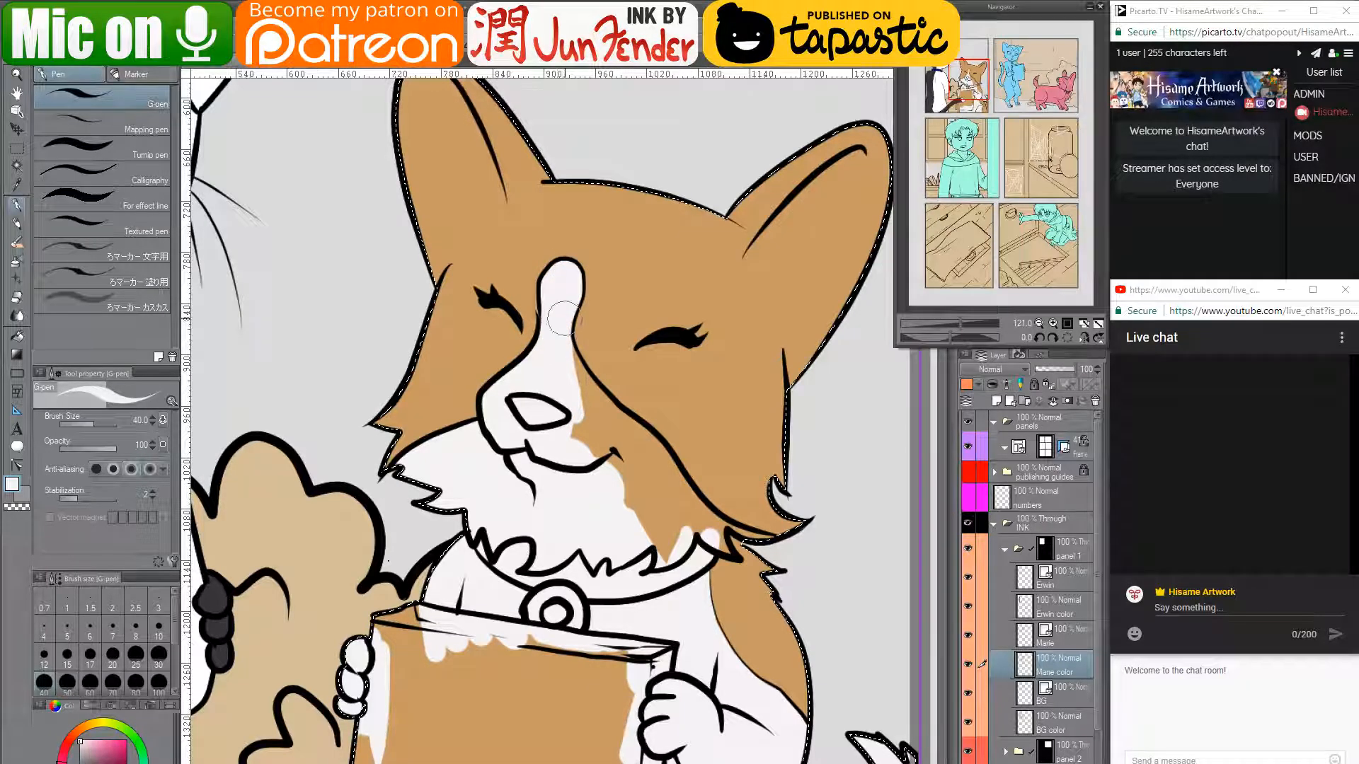
mouse_move(569, 368)
mouse_down()
mouse_move(603, 418)
mouse_move(586, 398)
mouse_move(579, 434)
mouse_move(567, 397)
mouse_move(589, 407)
mouse_move(579, 383)
mouse_move(673, 473)
mouse_move(633, 450)
mouse_move(635, 544)
mouse_move(638, 466)
mouse_move(728, 556)
mouse_move(700, 517)
mouse_move(716, 538)
mouse_move(703, 518)
mouse_move(759, 543)
mouse_up()
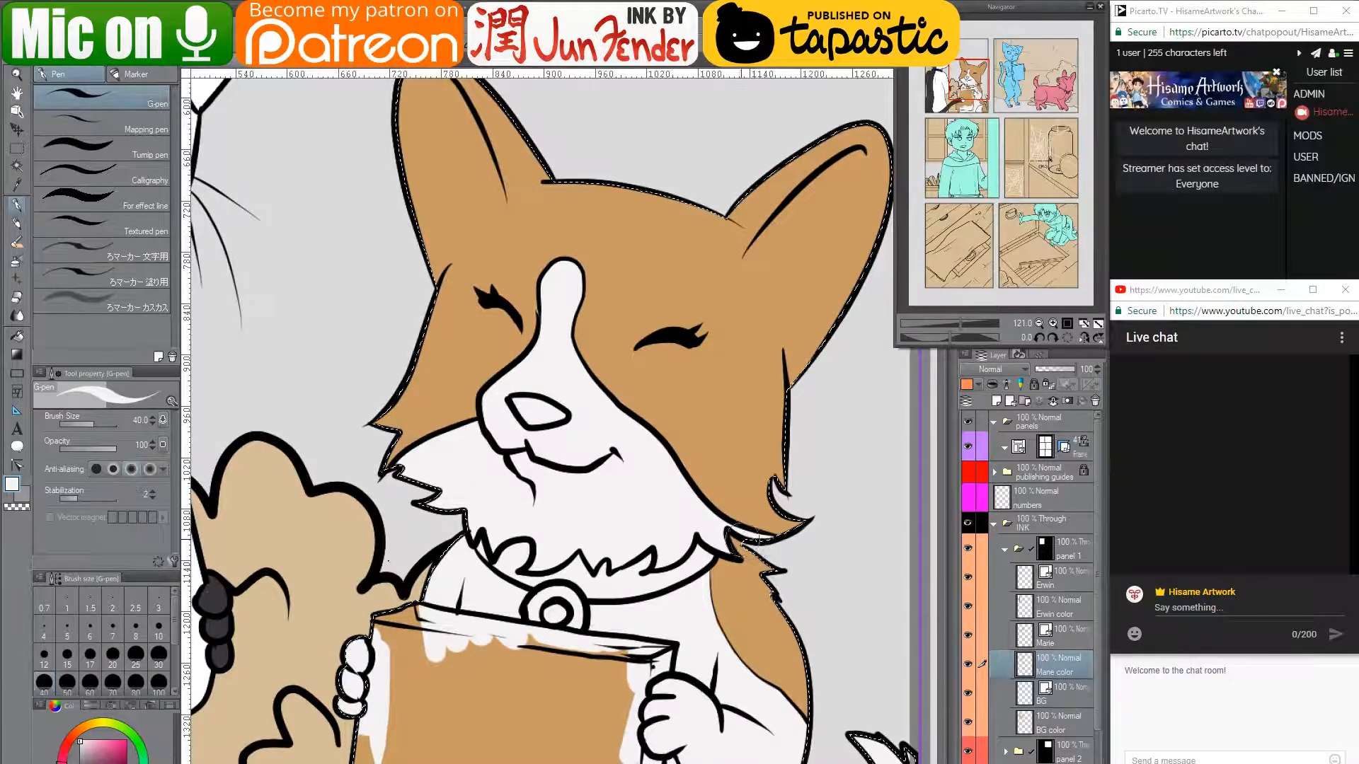
drag(601, 549, 586, 487)
- Paint the inside of Marie's ear nearest the panel border off-white, cleaning its edges with sampled orange-brown
mouse_move(603, 626)
mouse_down()
mouse_move(602, 517)
mouse_move(633, 327)
mouse_move(607, 582)
mouse_move(529, 697)
mouse_up()
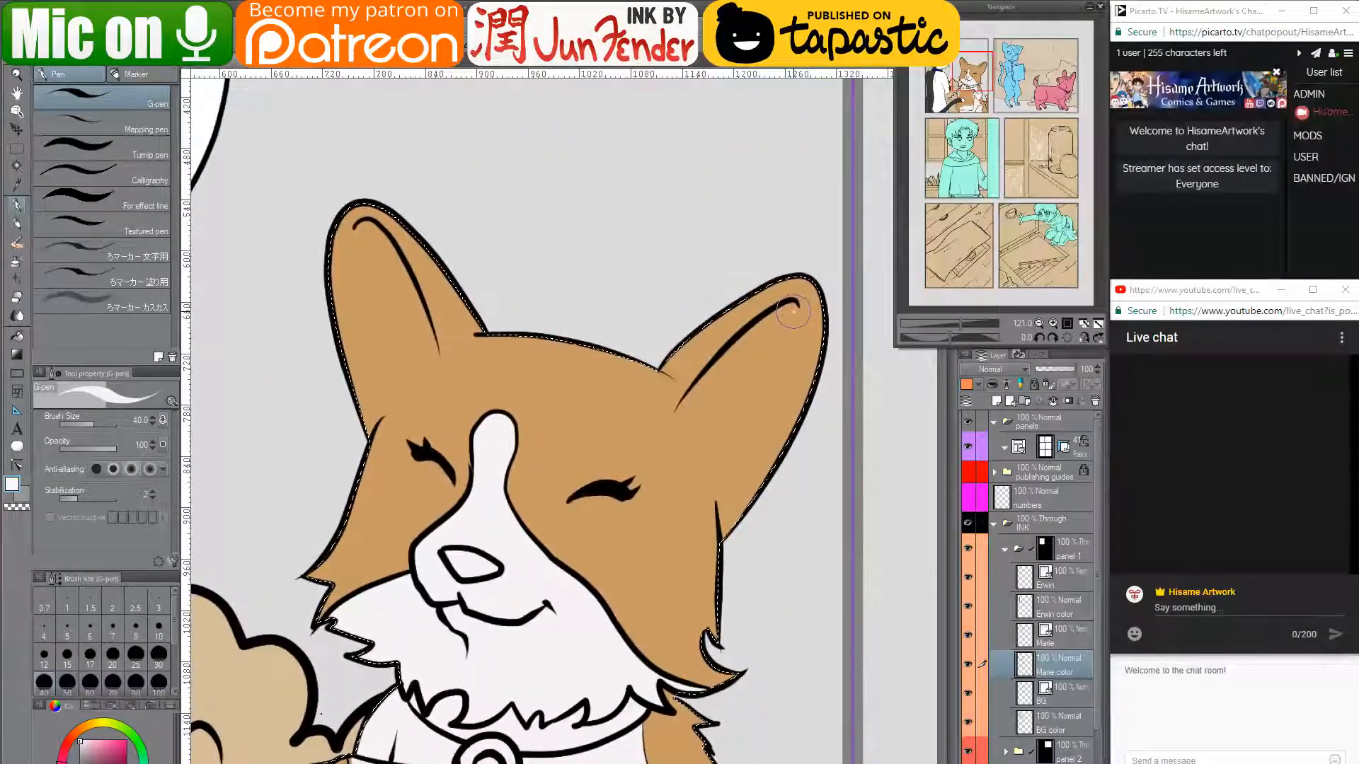
mouse_move(793, 312)
mouse_down()
mouse_move(687, 419)
mouse_move(725, 464)
mouse_move(777, 378)
mouse_move(786, 326)
mouse_move(723, 454)
mouse_move(728, 406)
mouse_move(713, 383)
mouse_move(666, 410)
mouse_move(716, 501)
mouse_up()
alt+click(672, 393)
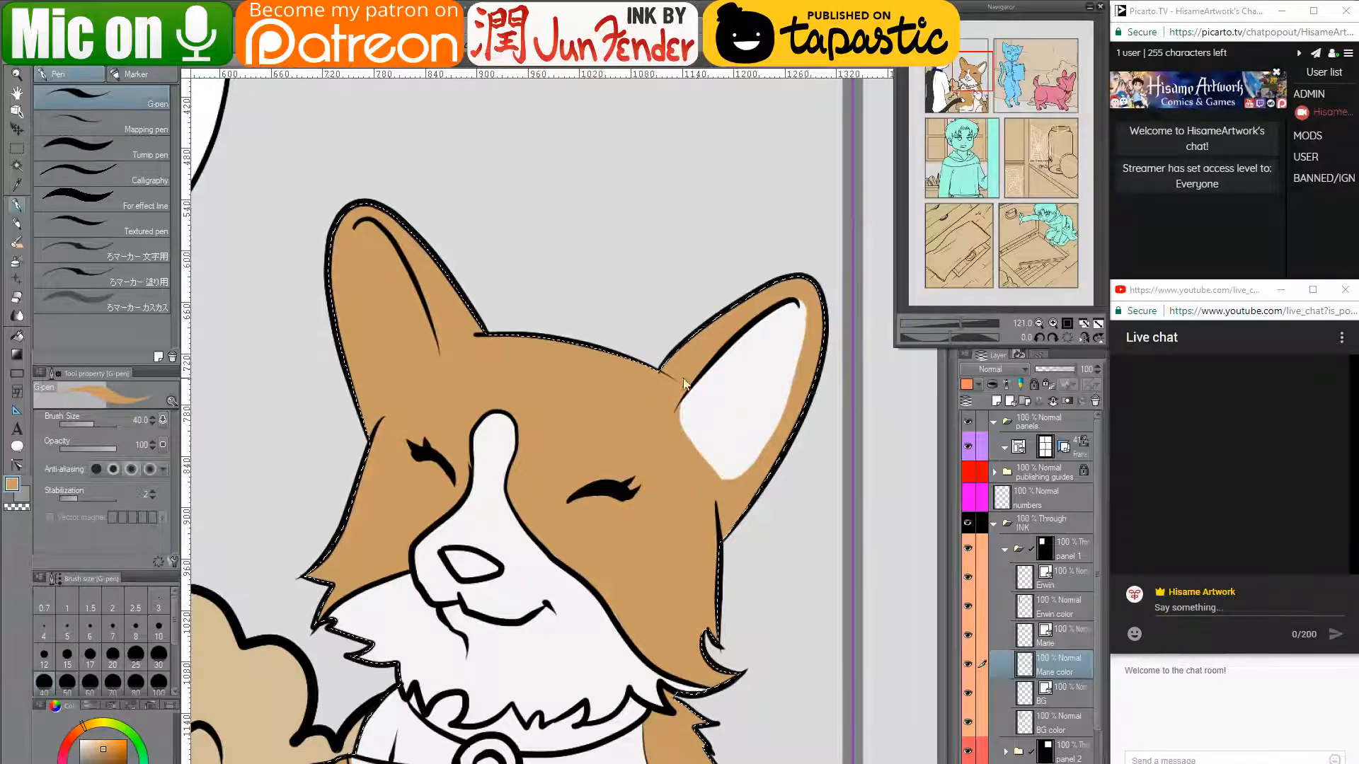
key(ctrl+z)
mouse_move(665, 391)
mouse_down()
mouse_move(662, 417)
mouse_move(694, 469)
mouse_up()
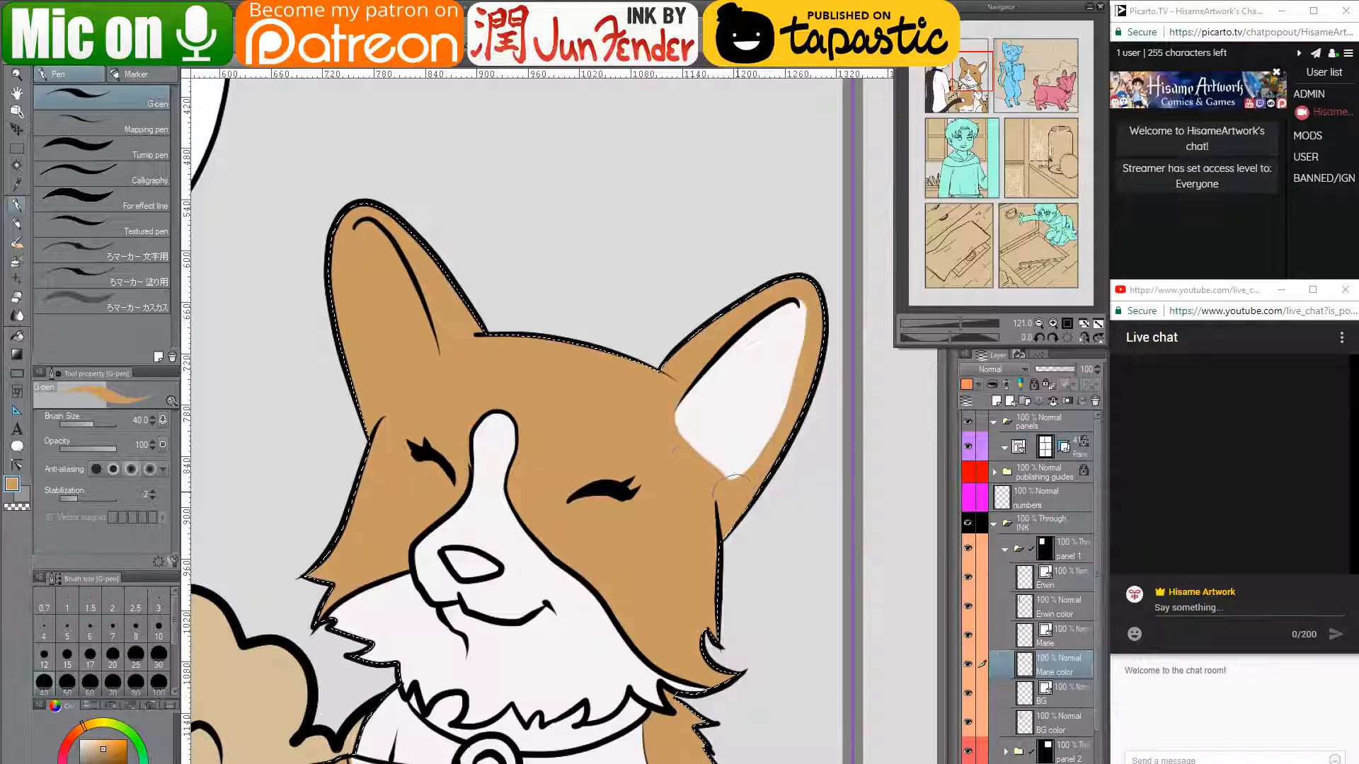
drag(795, 303, 814, 320)
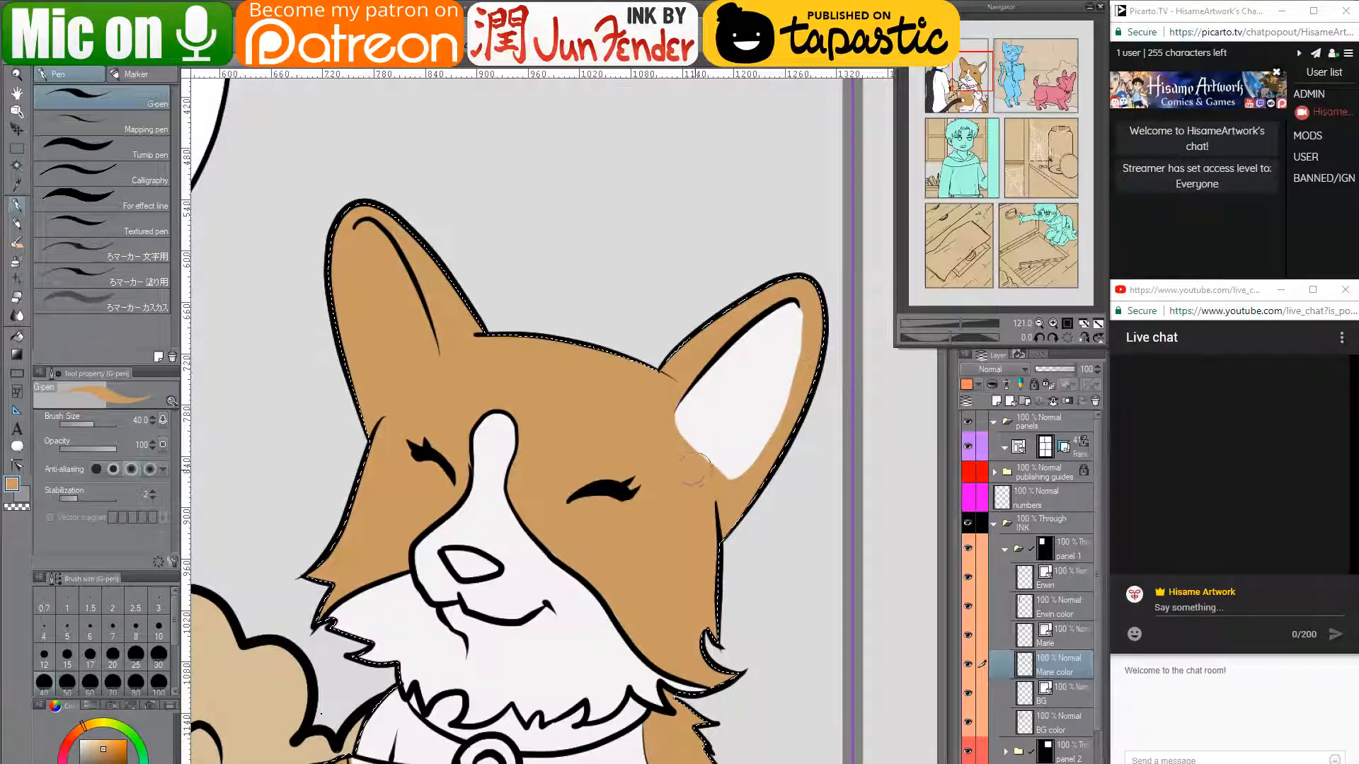
alt+click(791, 319)
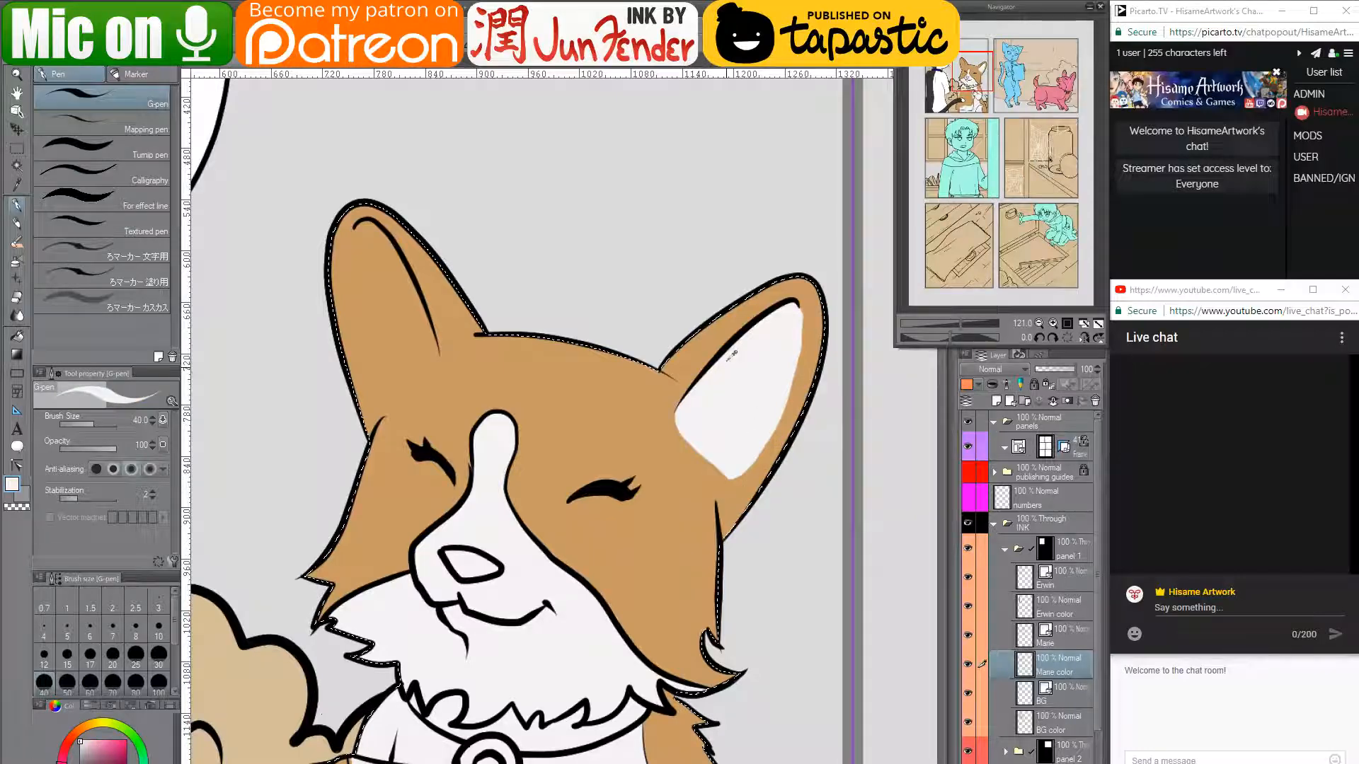
alt+click(799, 304)
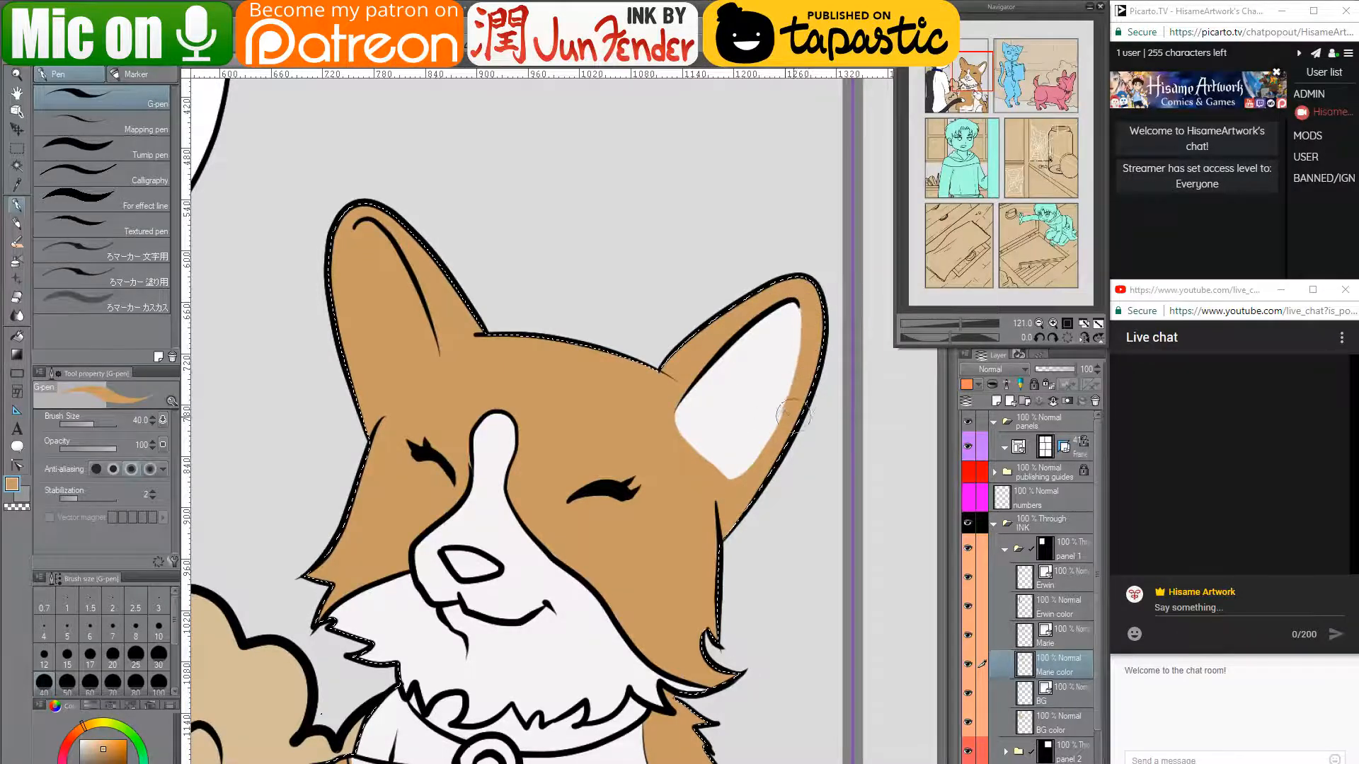
drag(793, 414, 755, 469)
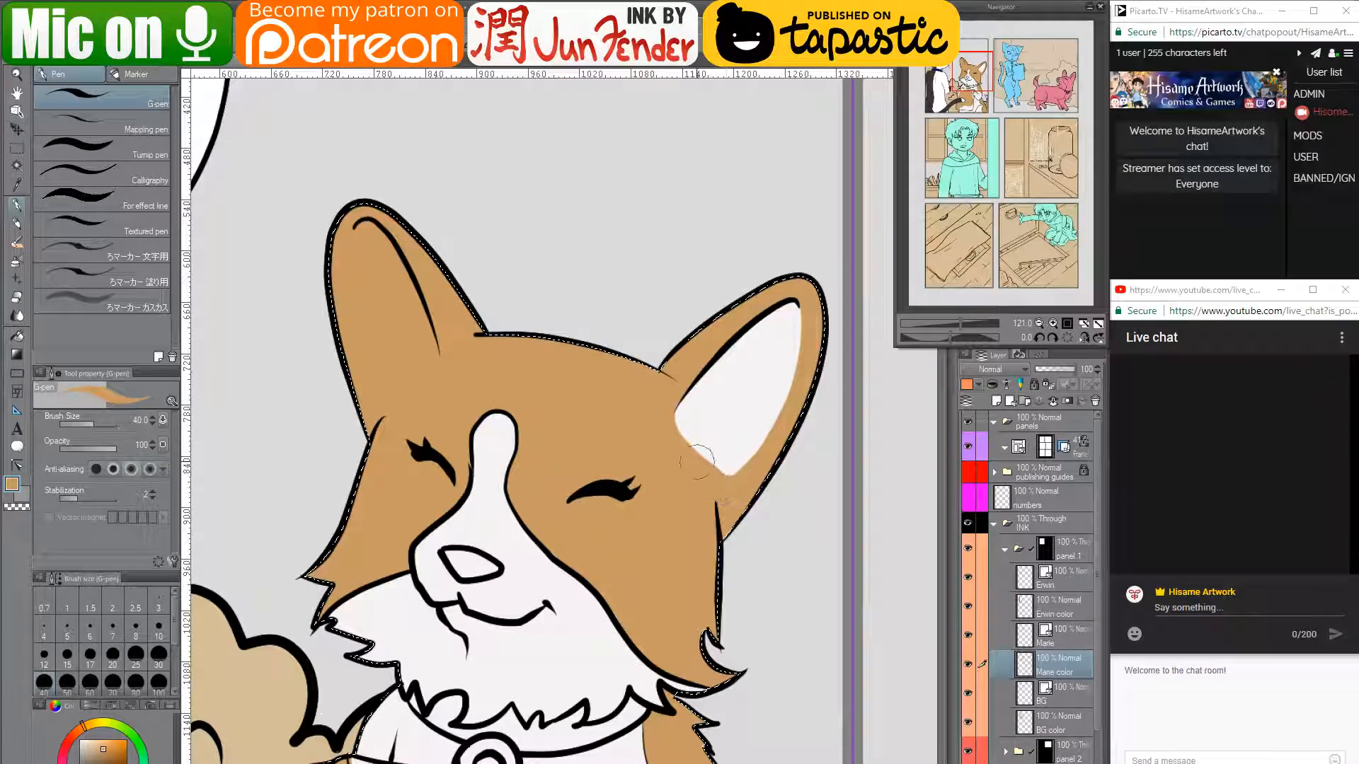
- Paint the inside of Marie's other ear off-white and tidy its edges with sampled orange-brown
alt+click(708, 443)
click(366, 230)
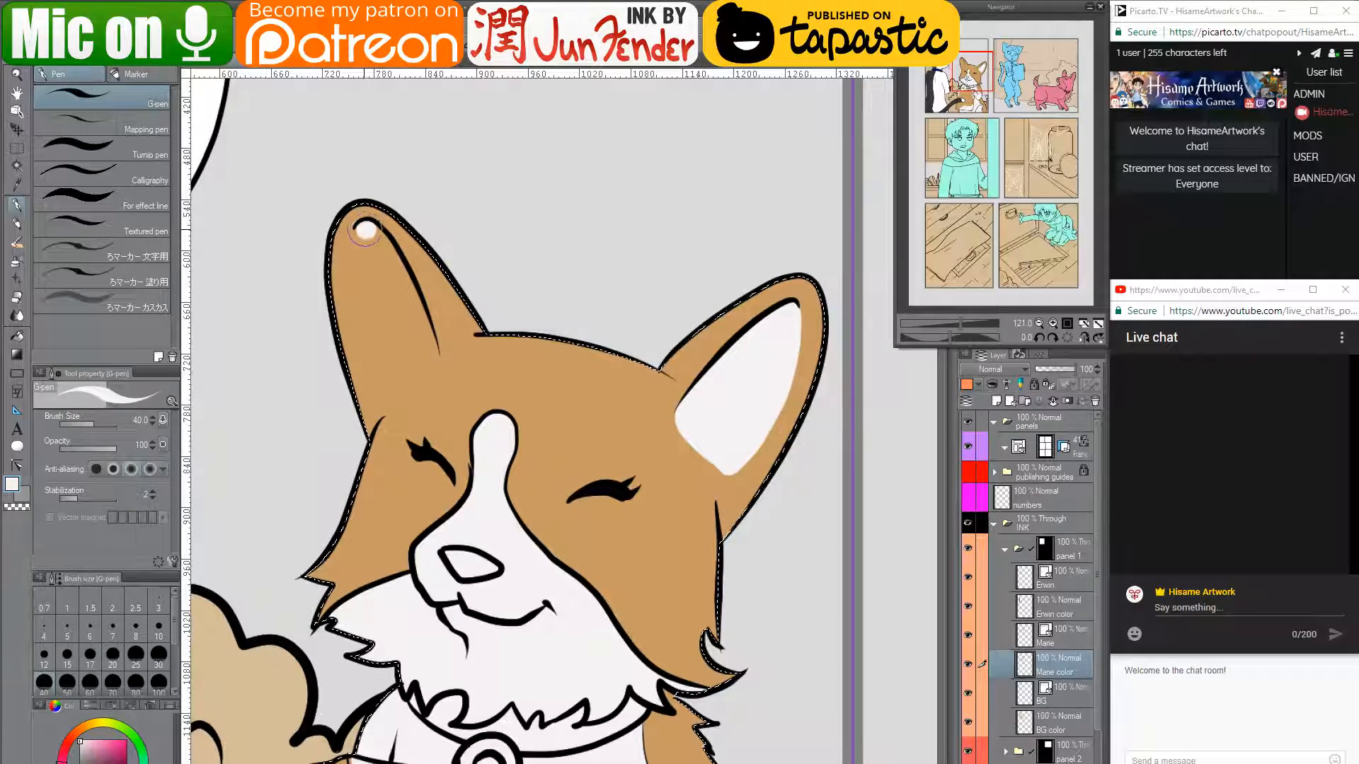
mouse_move(366, 230)
mouse_down()
mouse_move(392, 354)
mouse_move(367, 233)
mouse_move(416, 331)
mouse_move(404, 336)
mouse_move(388, 295)
mouse_move(385, 328)
mouse_move(437, 358)
mouse_move(419, 319)
mouse_move(417, 358)
mouse_move(399, 364)
mouse_move(423, 333)
mouse_move(422, 361)
mouse_move(379, 399)
mouse_up()
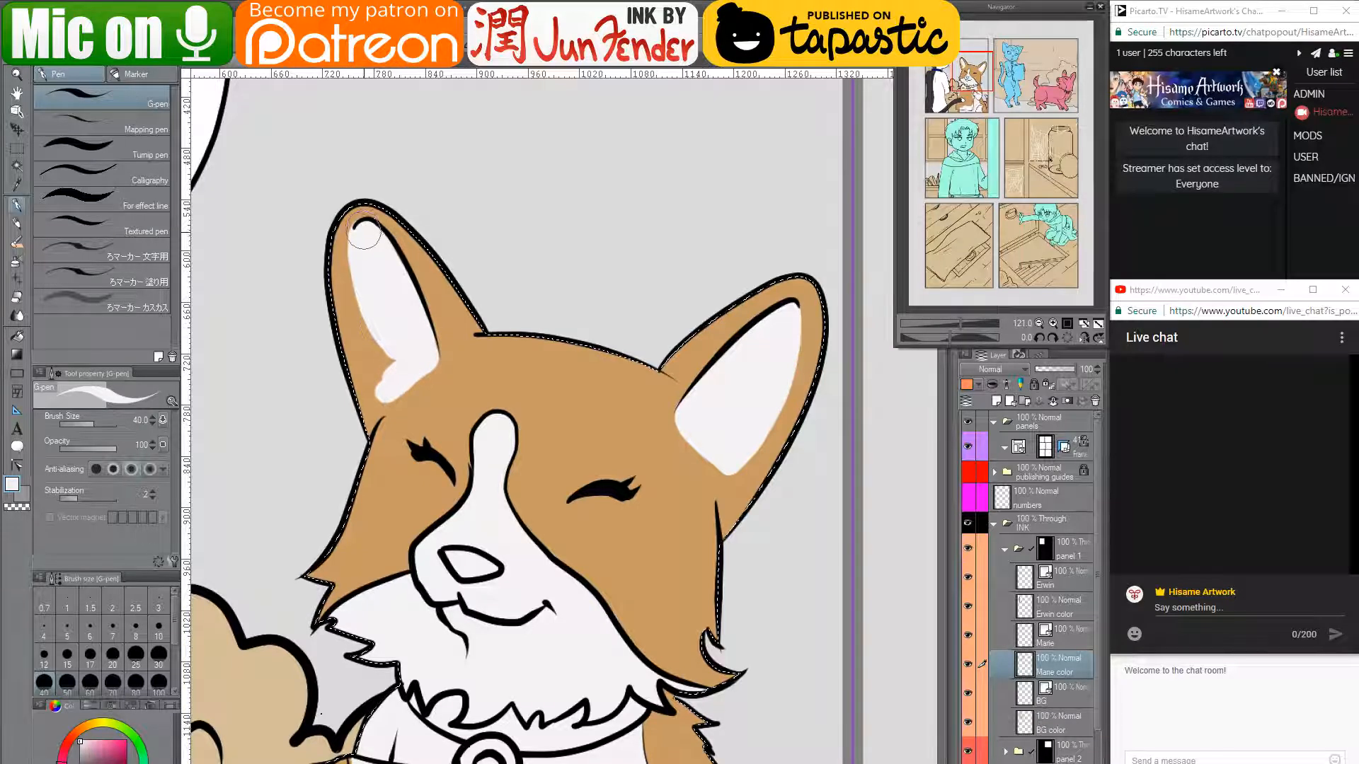
mouse_move(364, 232)
mouse_down()
mouse_move(384, 388)
mouse_move(359, 261)
mouse_move(365, 204)
mouse_move(343, 228)
mouse_move(346, 273)
mouse_up()
alt+click(349, 213)
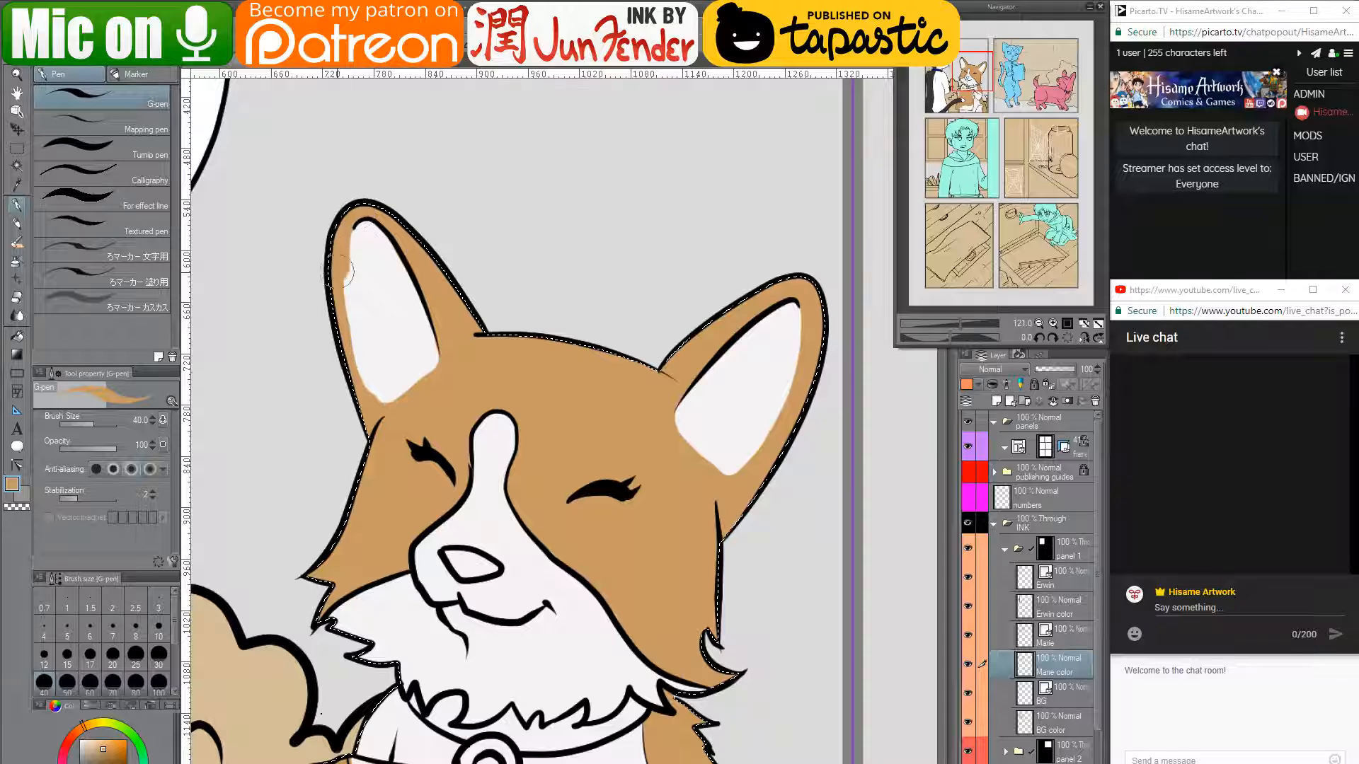
alt+click(368, 256)
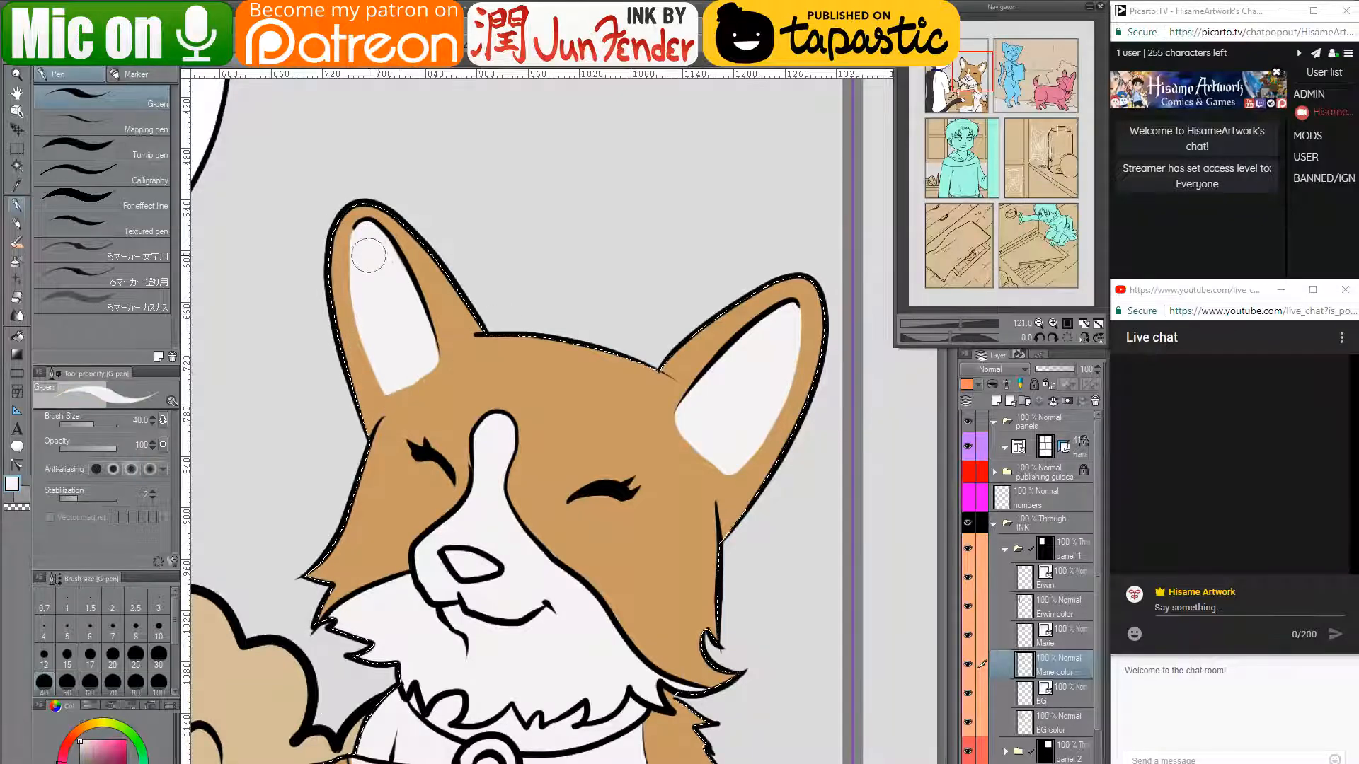
mouse_move(372, 237)
mouse_down()
mouse_move(379, 363)
mouse_move(391, 387)
mouse_move(418, 358)
mouse_move(385, 380)
mouse_move(413, 371)
mouse_up()
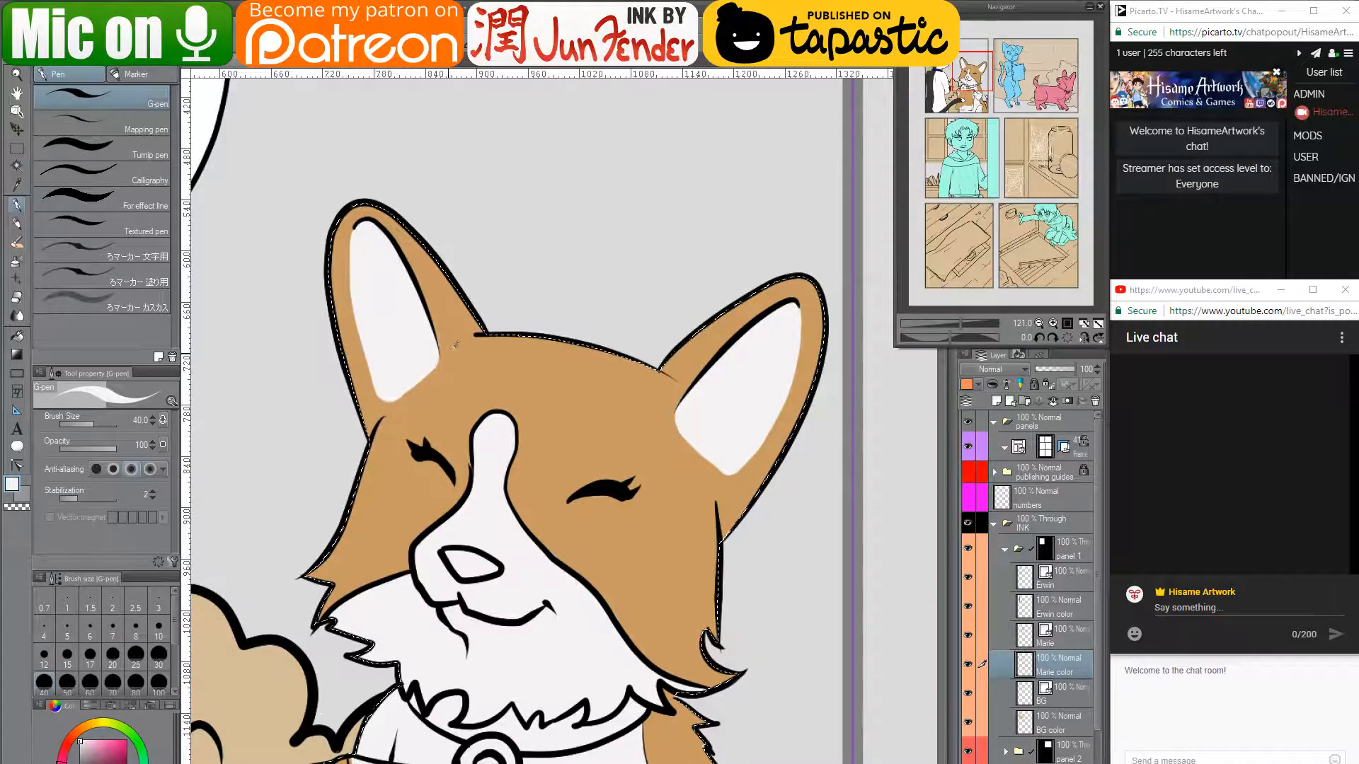
alt+click(443, 336)
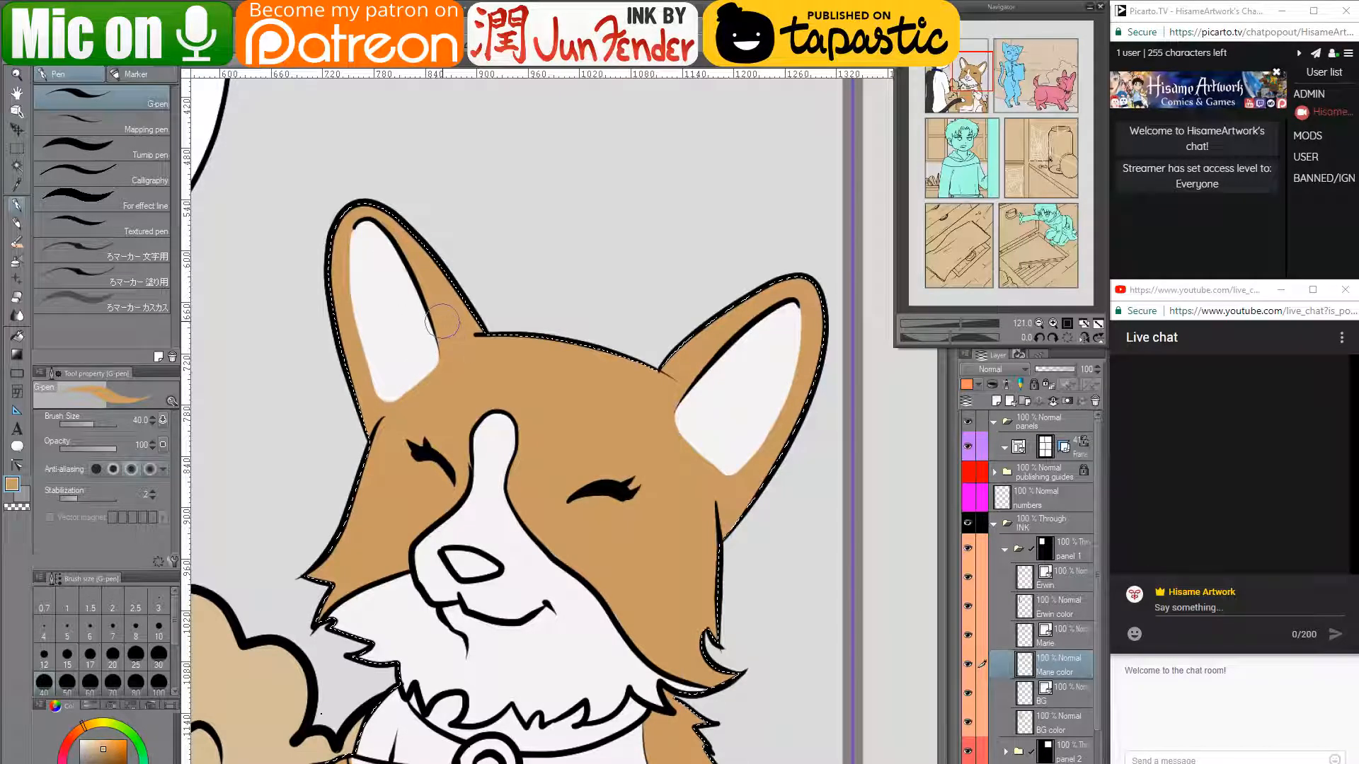
drag(442, 323, 442, 378)
drag(530, 592, 597, 488)
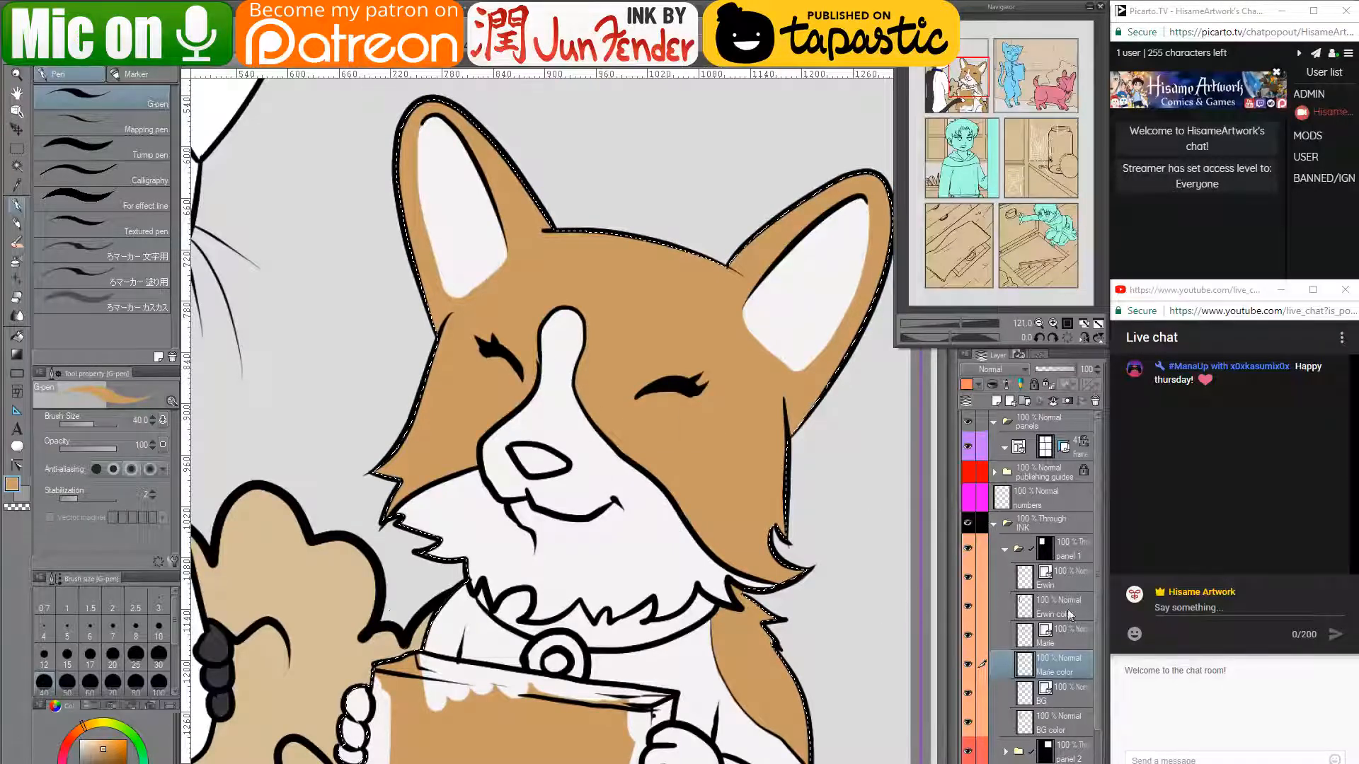
- Send the greeting "Hiii" in the YouTube live chat
click(1162, 611)
text(Hiii)
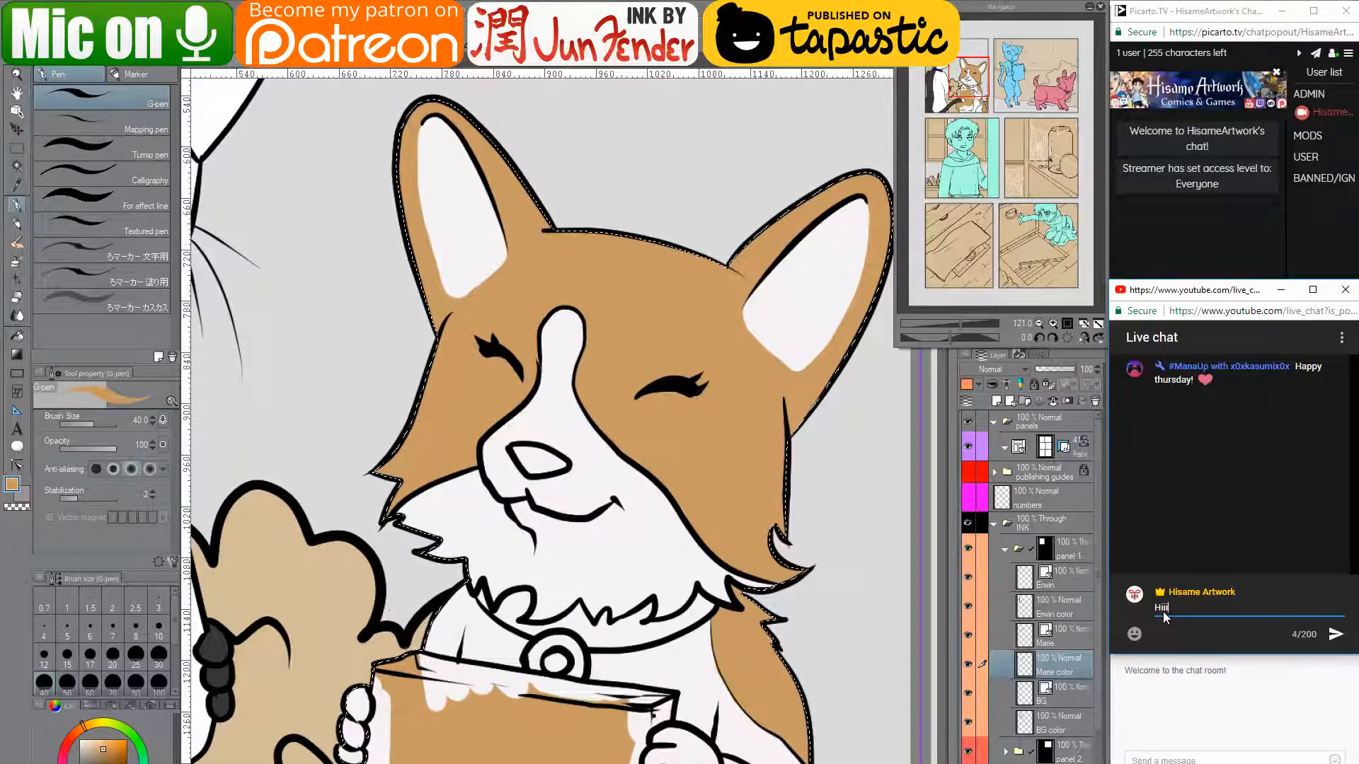
key(Return)
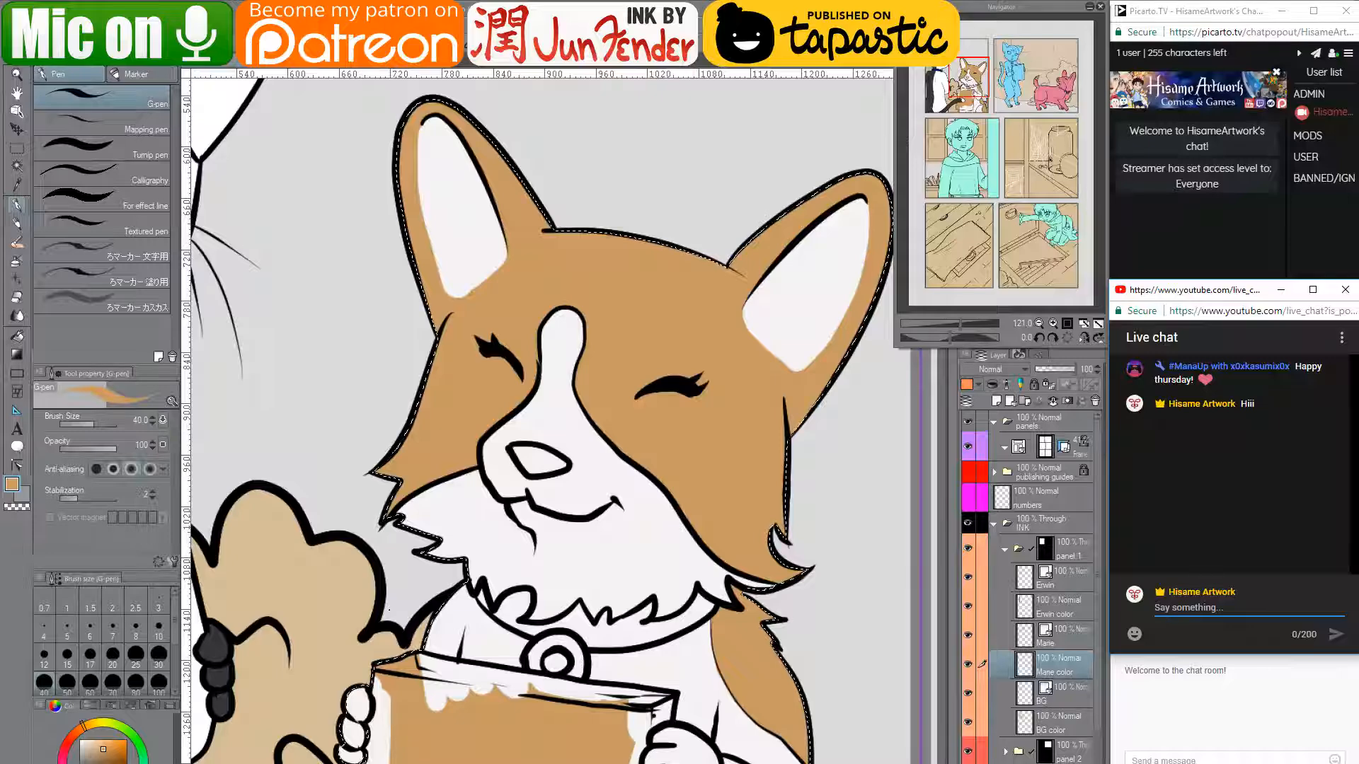
- Bring up the YouTube live-streaming dashboard and send "how is teh stream?" and "can you hear me ok?" in the live chat
key(alt+Tab)
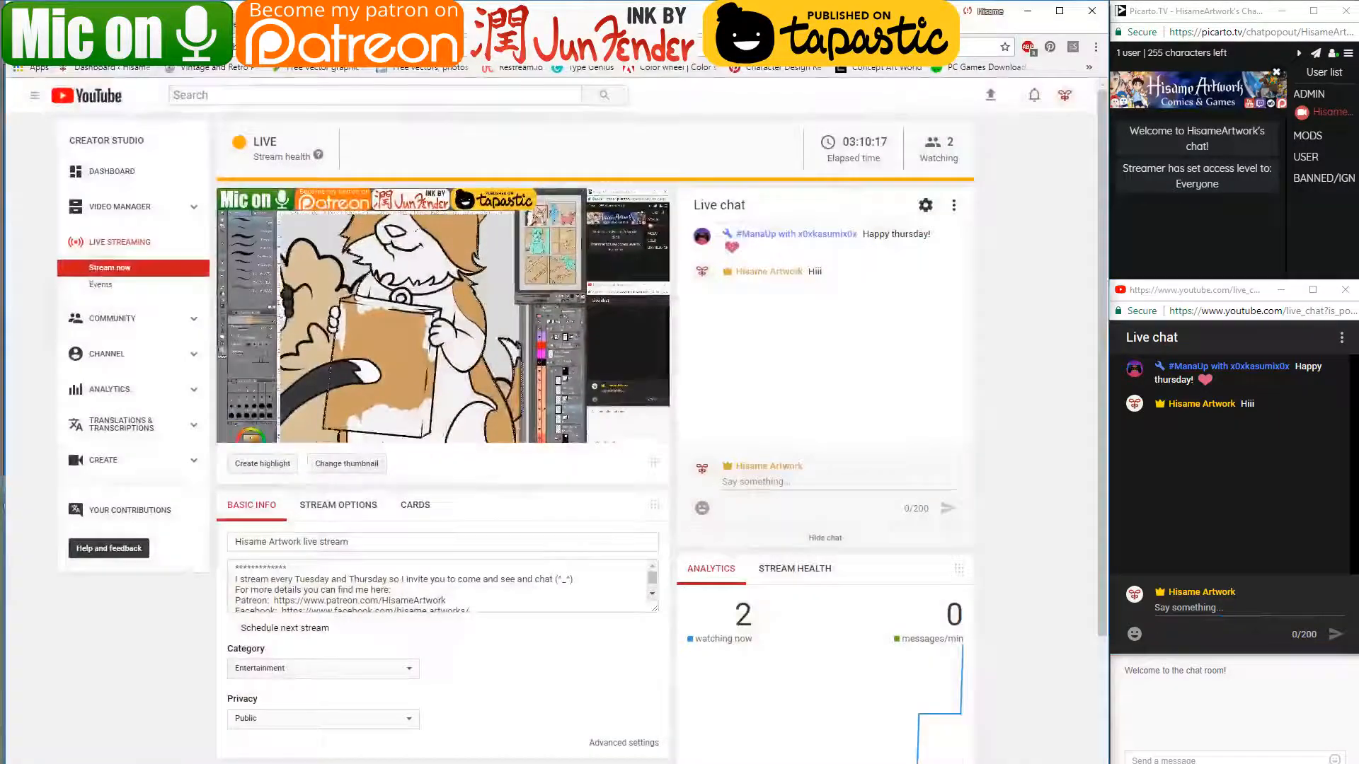
click(1168, 605)
text(how is teh st)
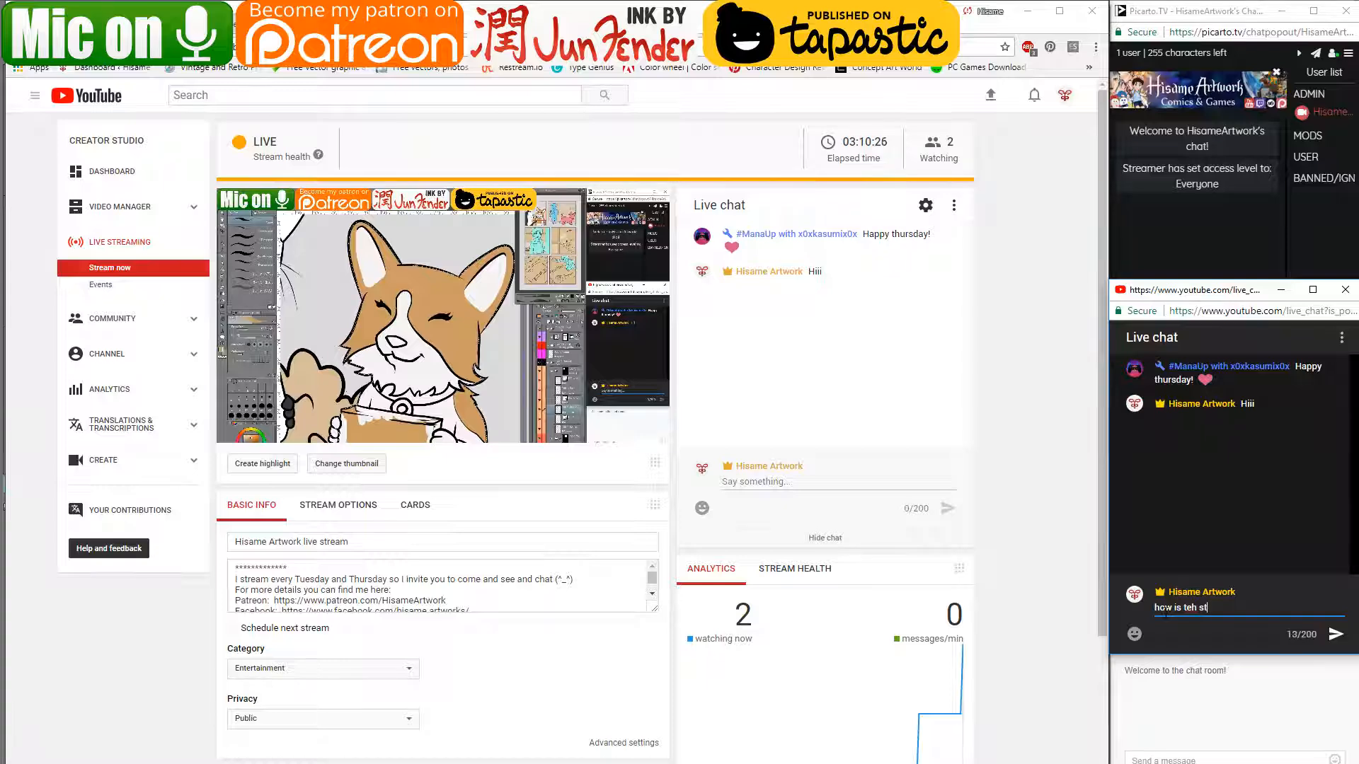
text(ream?)
key(Return)
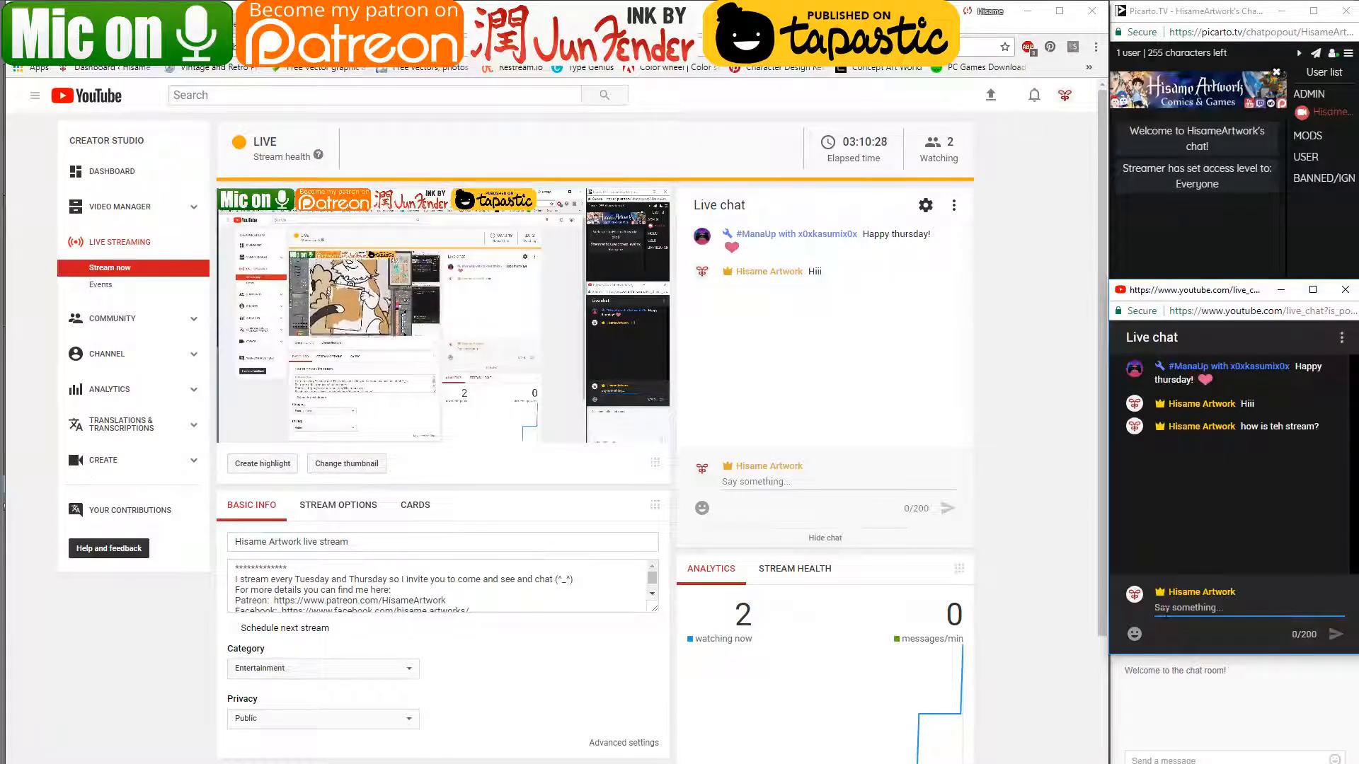
text(can you )
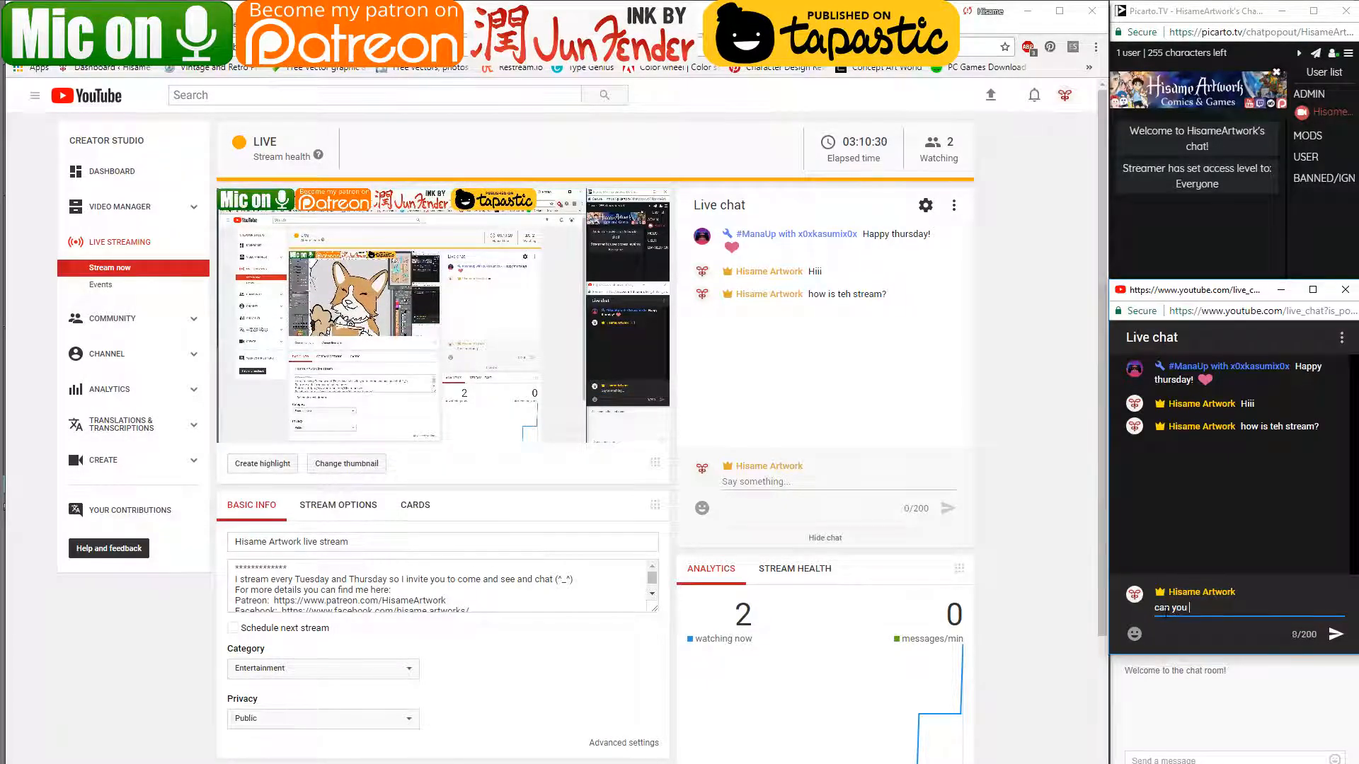
text(hear me ok?)
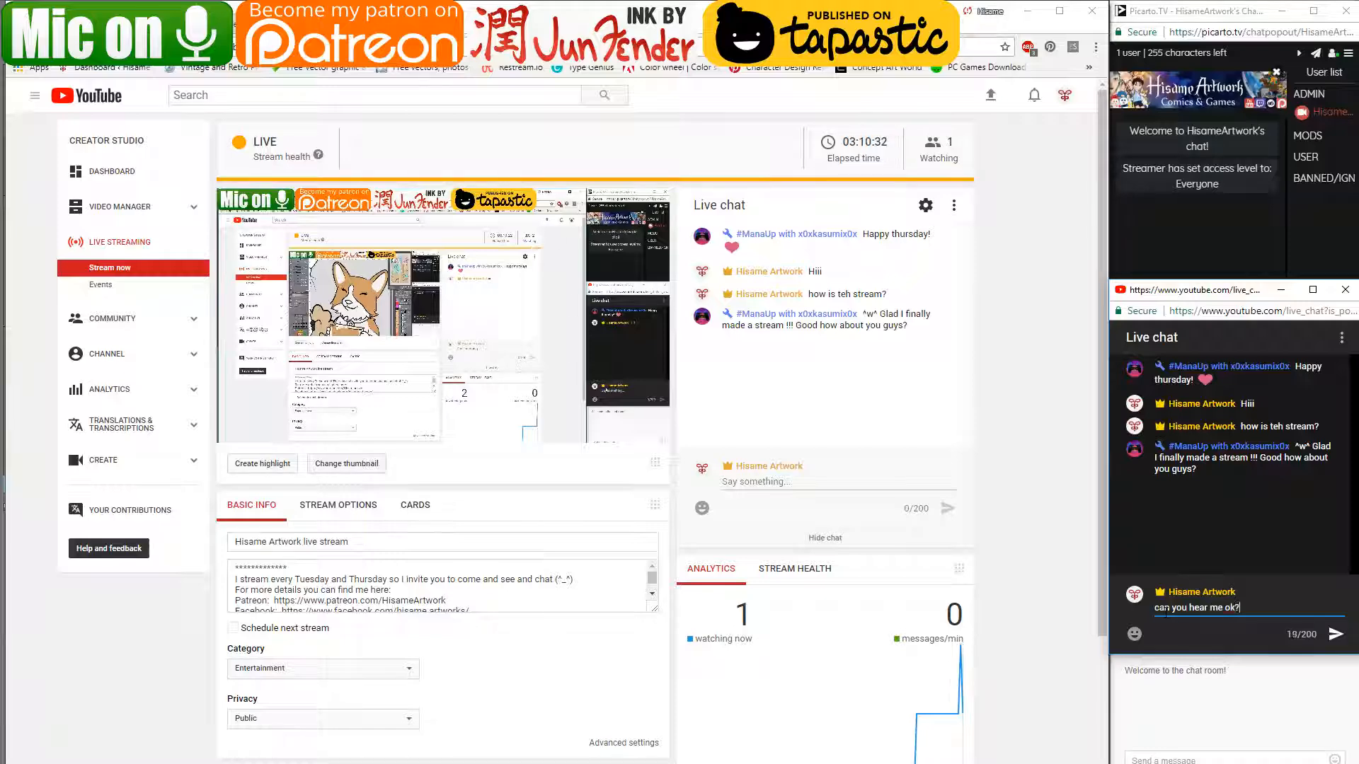
key(Return)
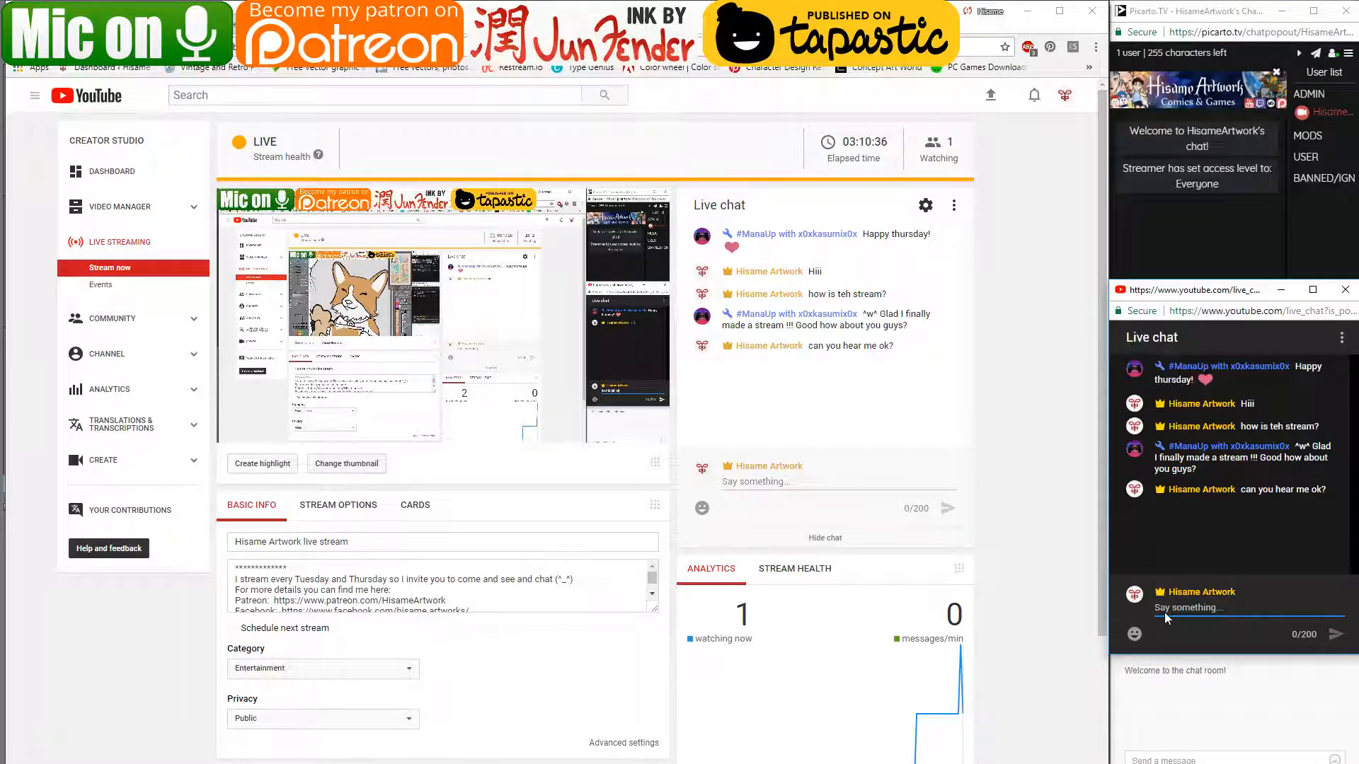
- Switch back to Clip Studio Paint and sample the dark brown of Marie's nose from the finished earlier page
click(1027, 11)
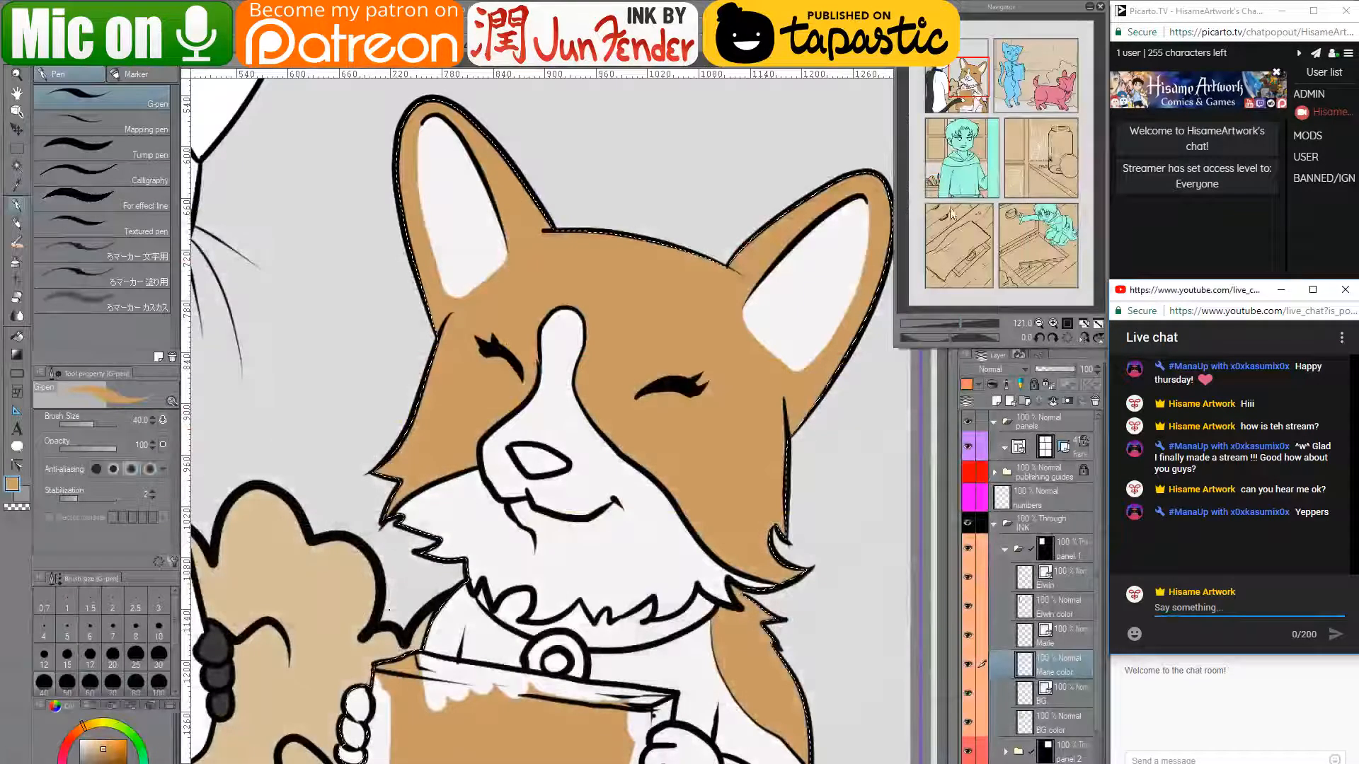
click(572, 501)
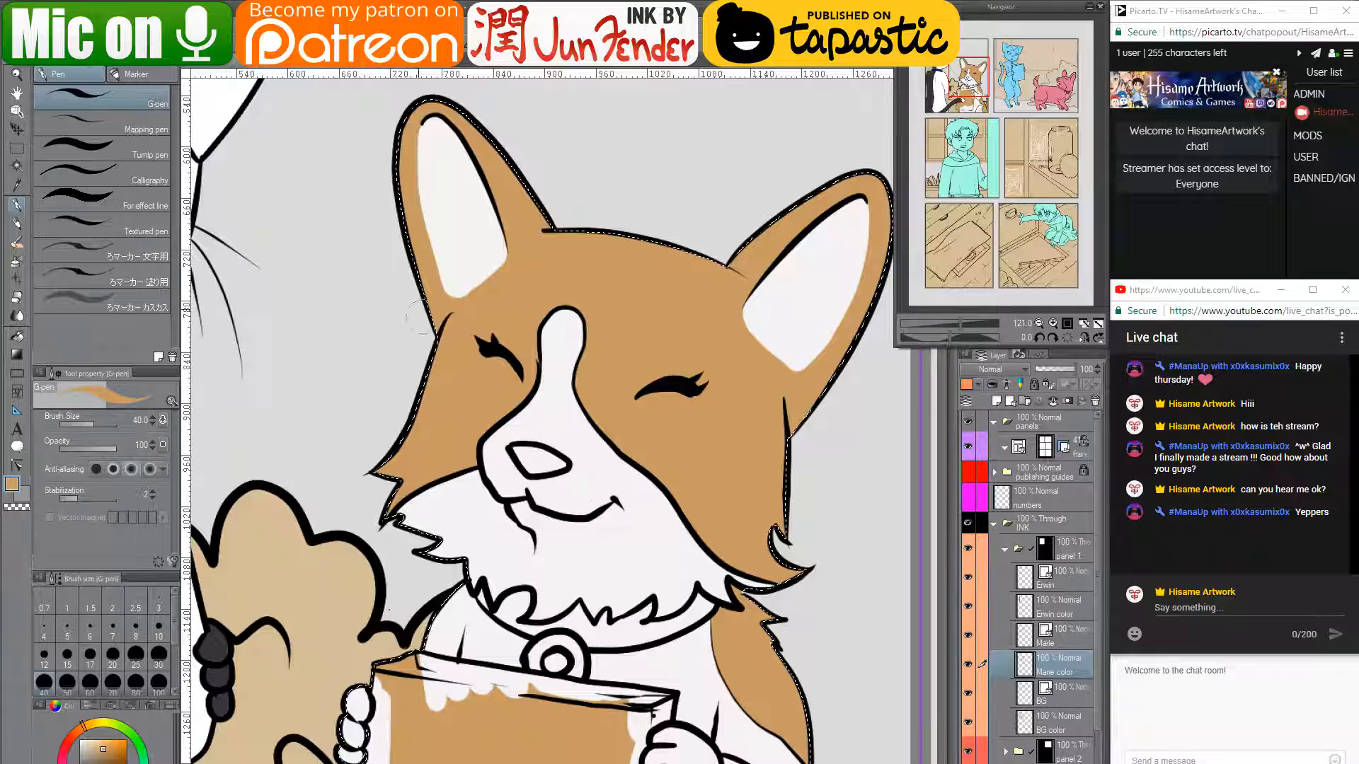
click(283, 65)
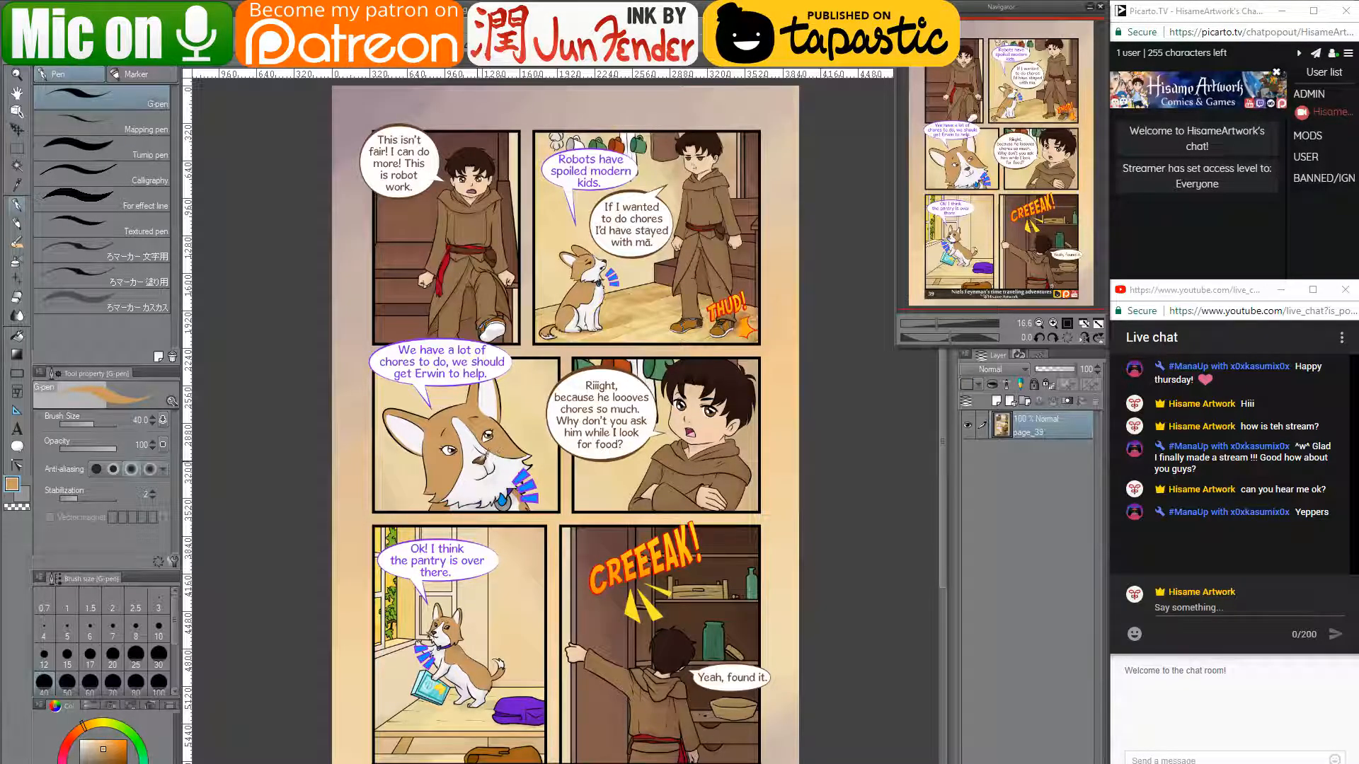
alt+click(481, 459)
click(234, 65)
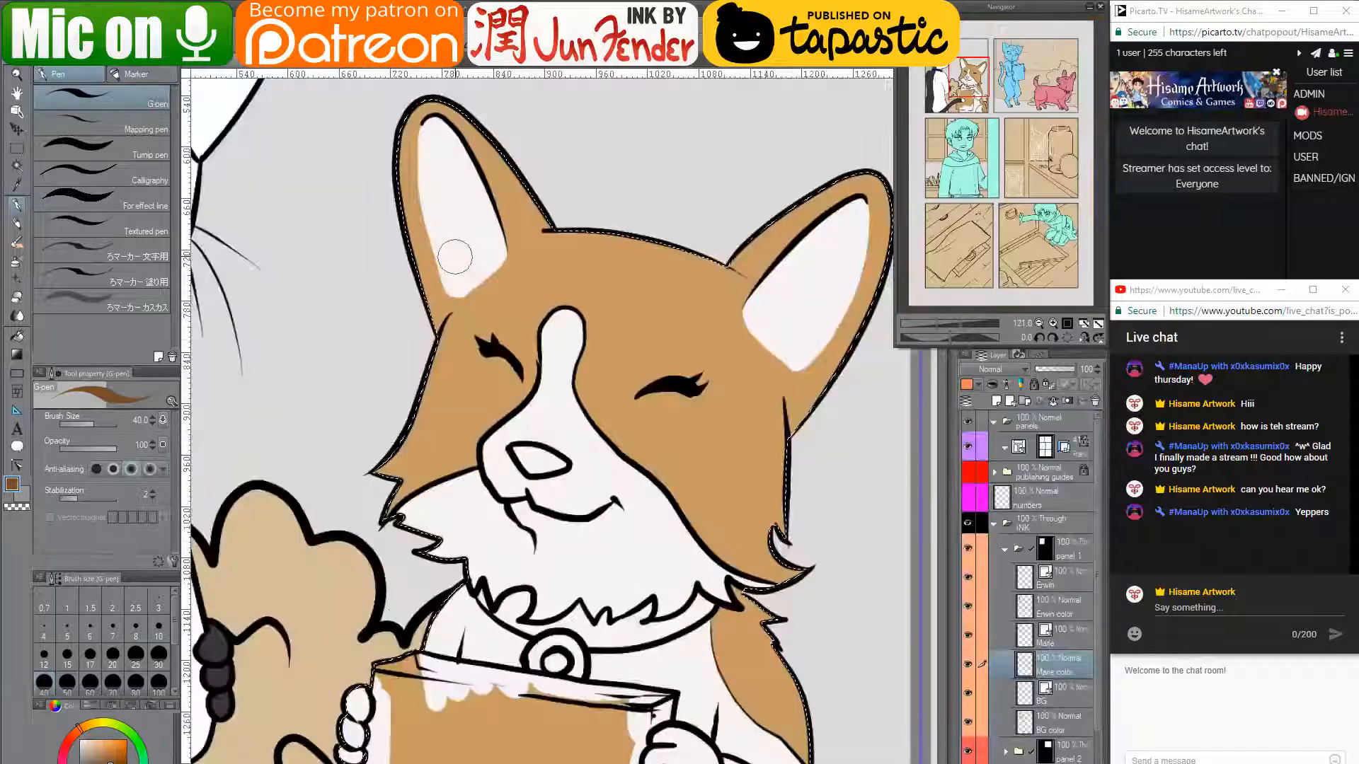
- Fill Marie's nose with the sampled dark brown, reducing the brush size to 20 for the corners
scroll(595, 501, up, 3)
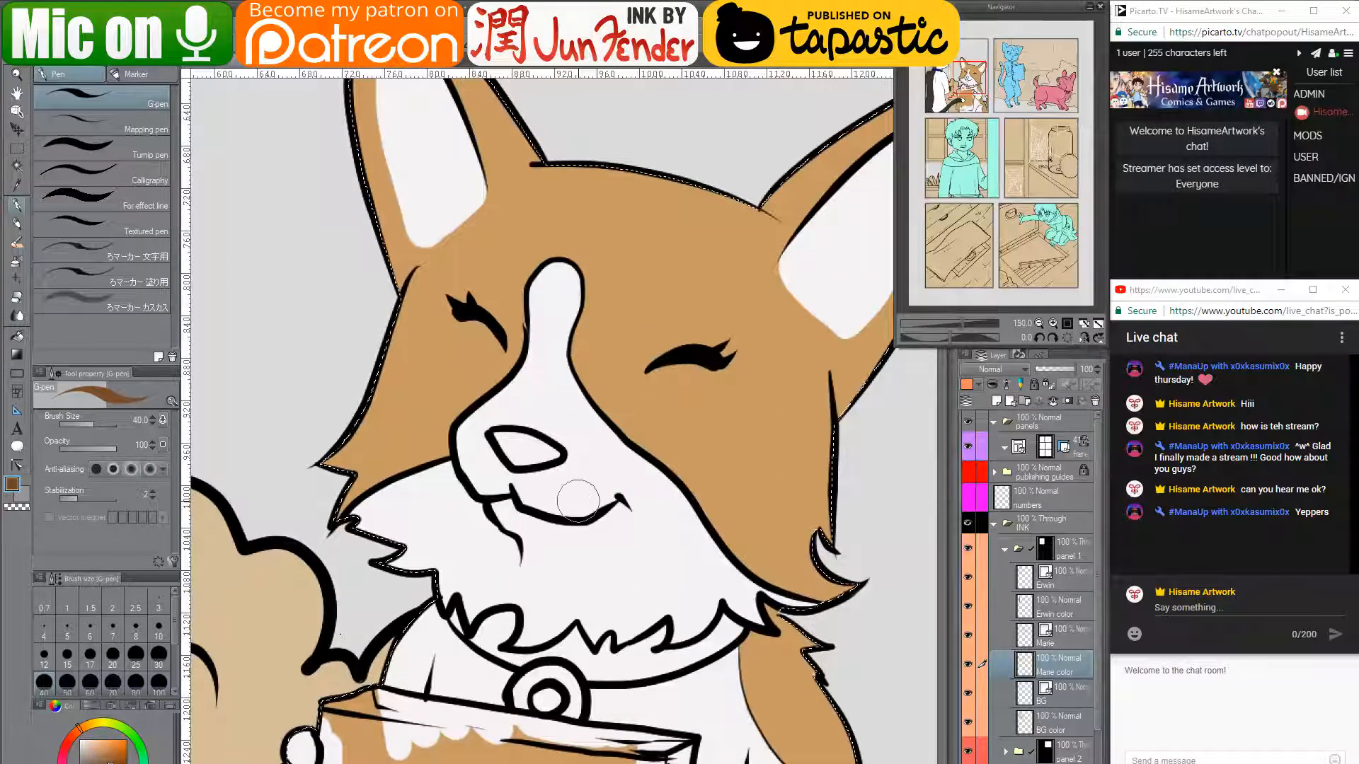
drag(513, 442, 521, 451)
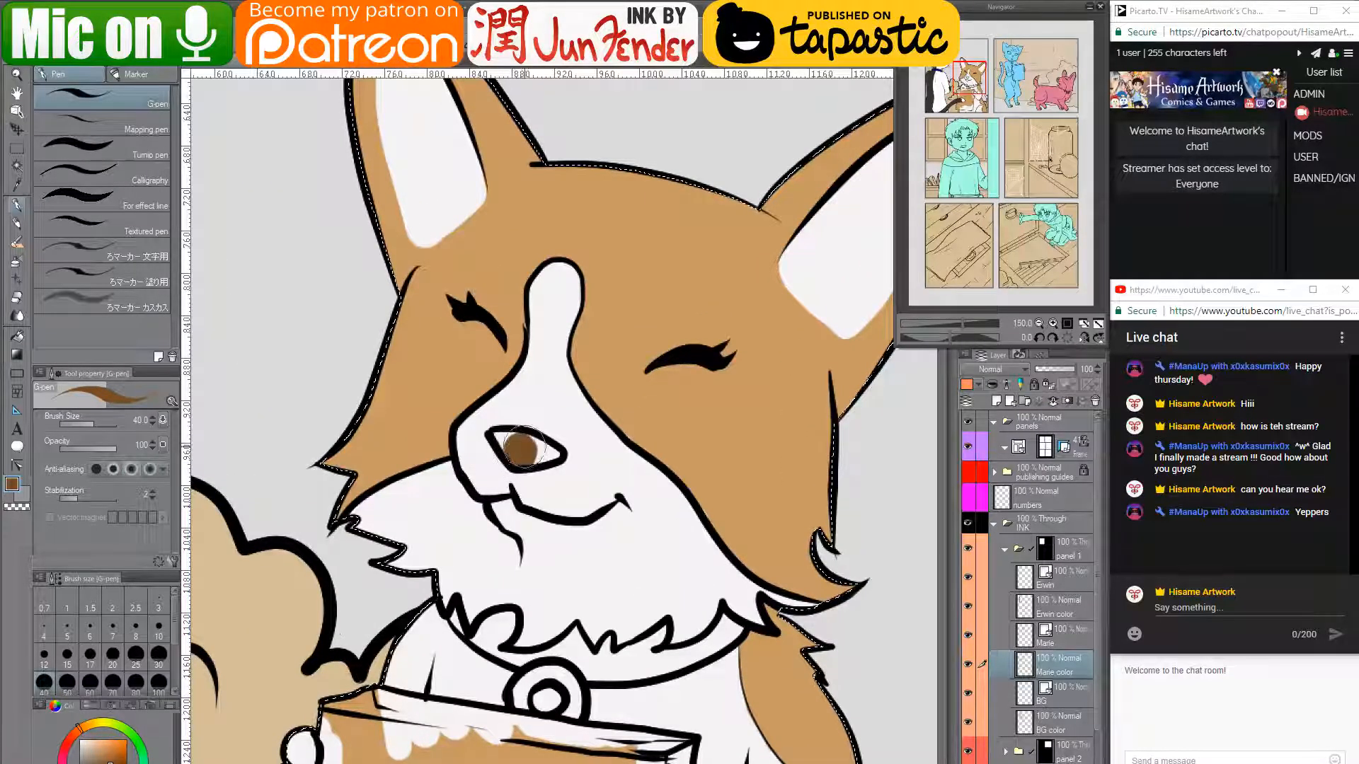
key(bracketleft)
key(bracketleft)
key(bracketleft)
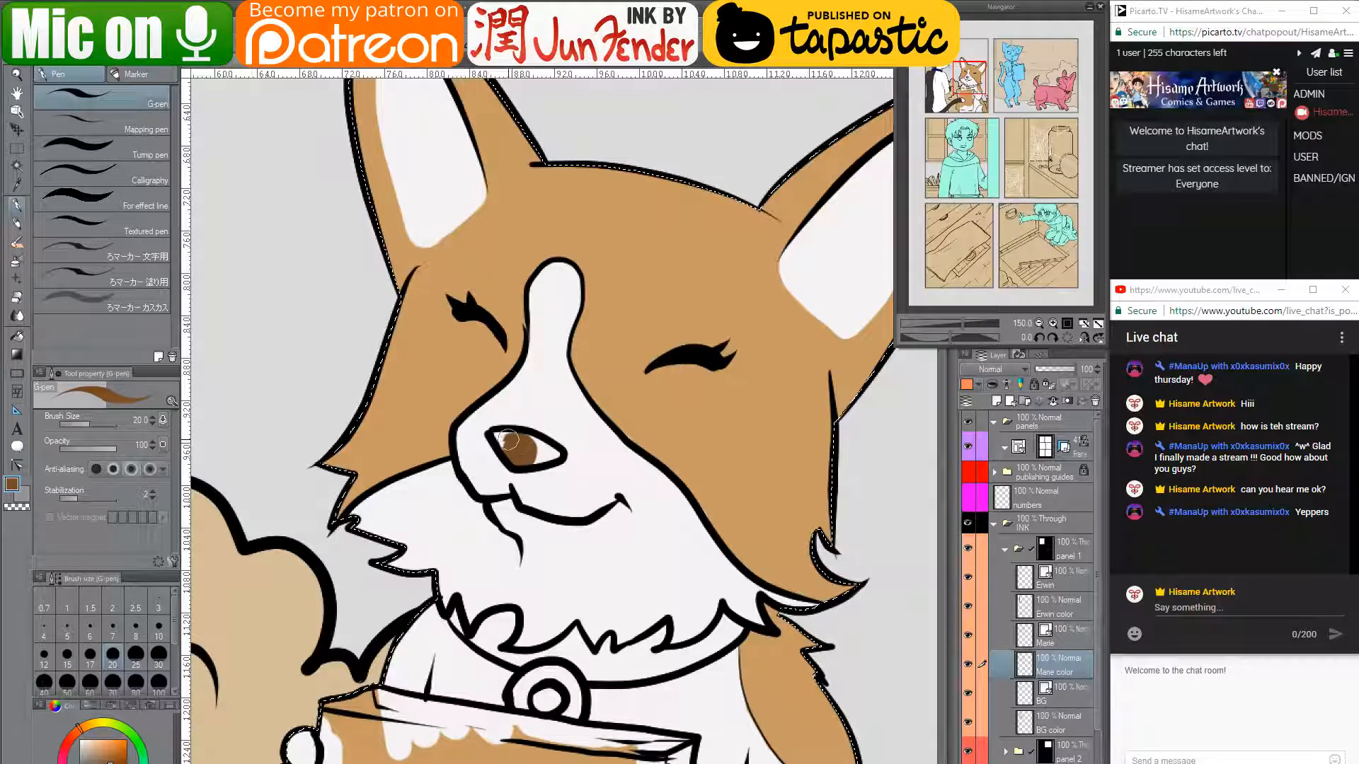
mouse_move(495, 437)
mouse_down()
mouse_move(555, 456)
mouse_move(531, 453)
mouse_up()
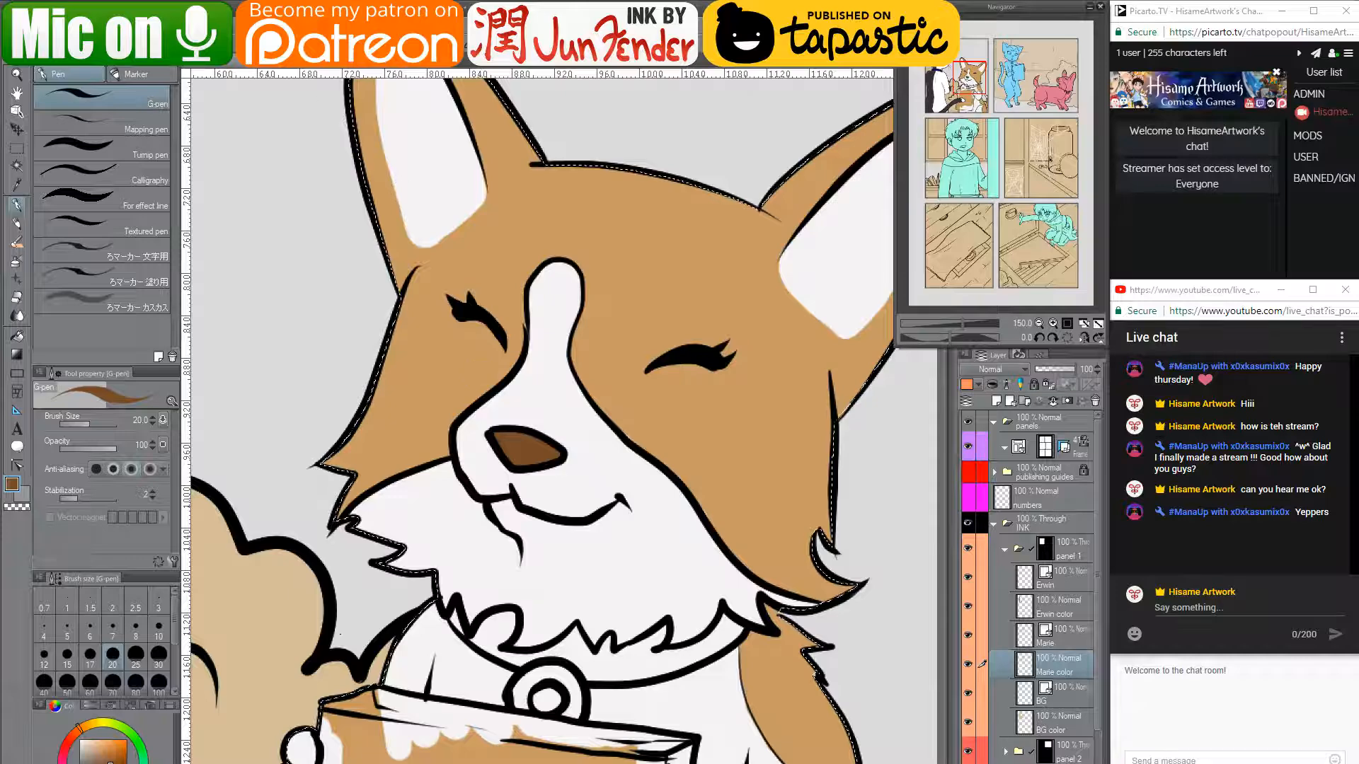
- Sample the bright blue of the collar gem from the finished earlier page and paint the gem on Marie's collar tag
click(273, 69)
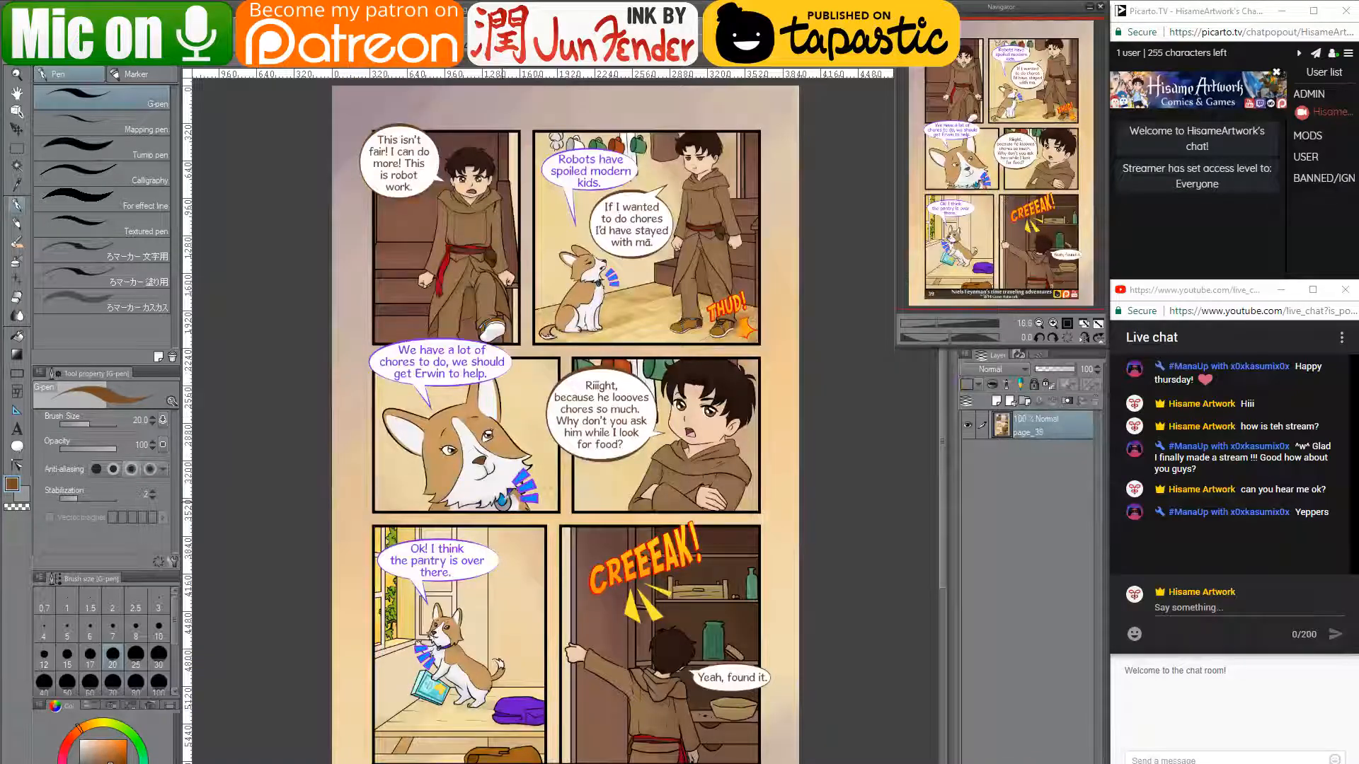
alt+click(508, 484)
click(225, 69)
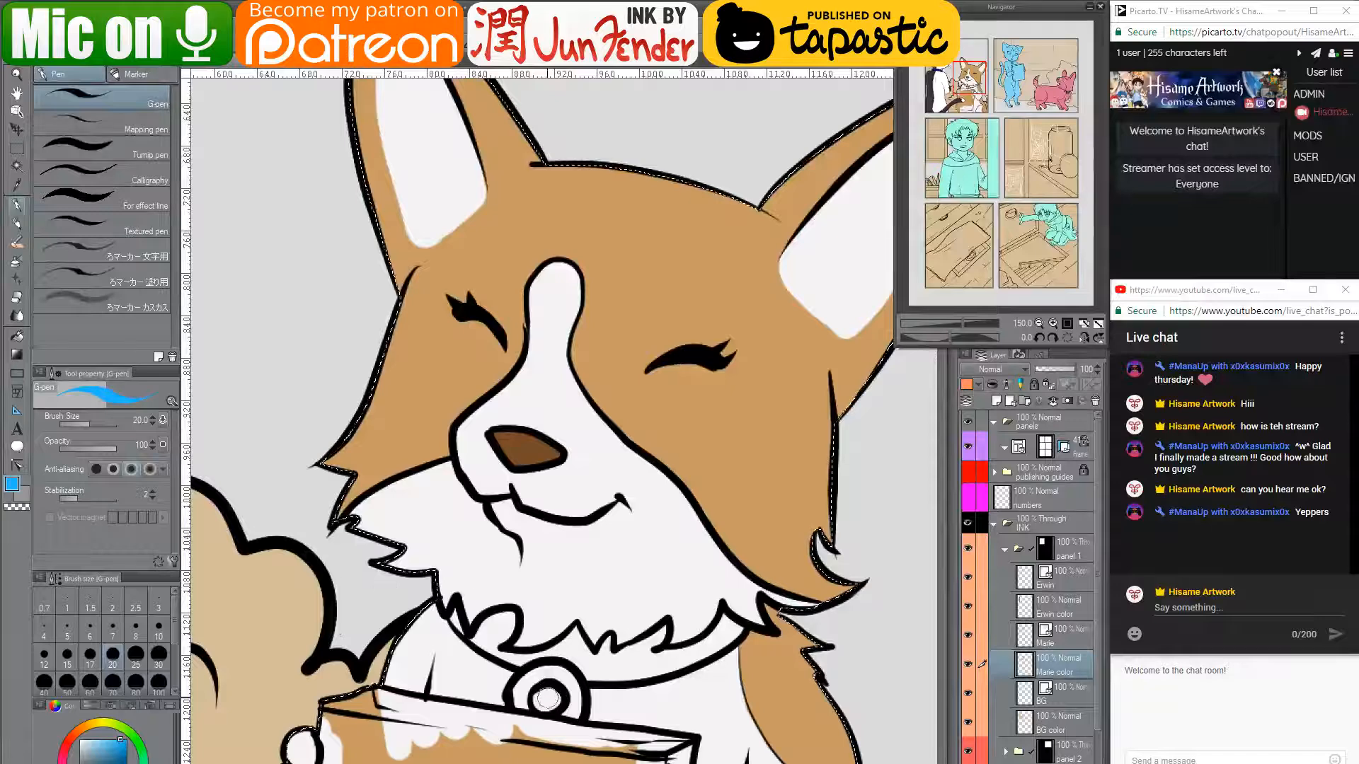
drag(547, 699, 554, 700)
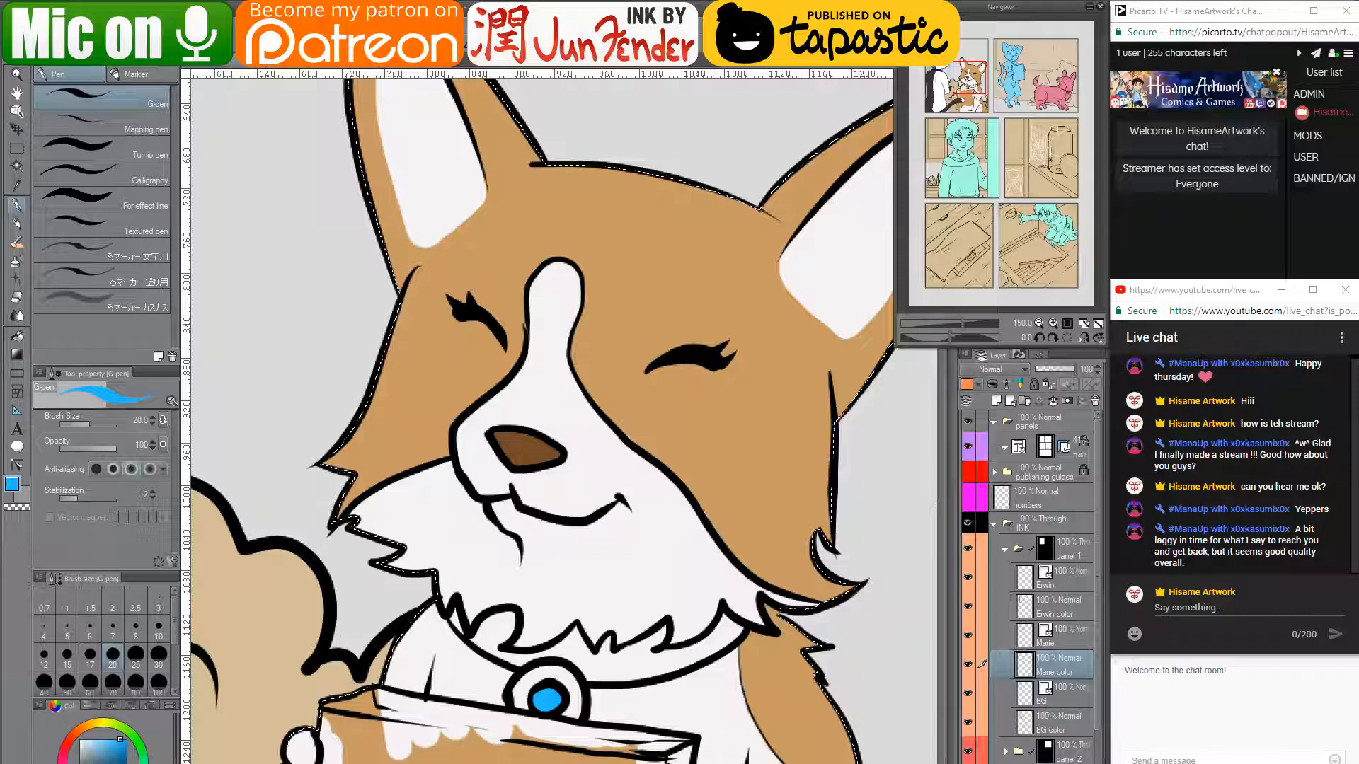
- Sample the grey of the collar tag from the earlier page and fill the ring around Marie's blue gem
click(1188, 607)
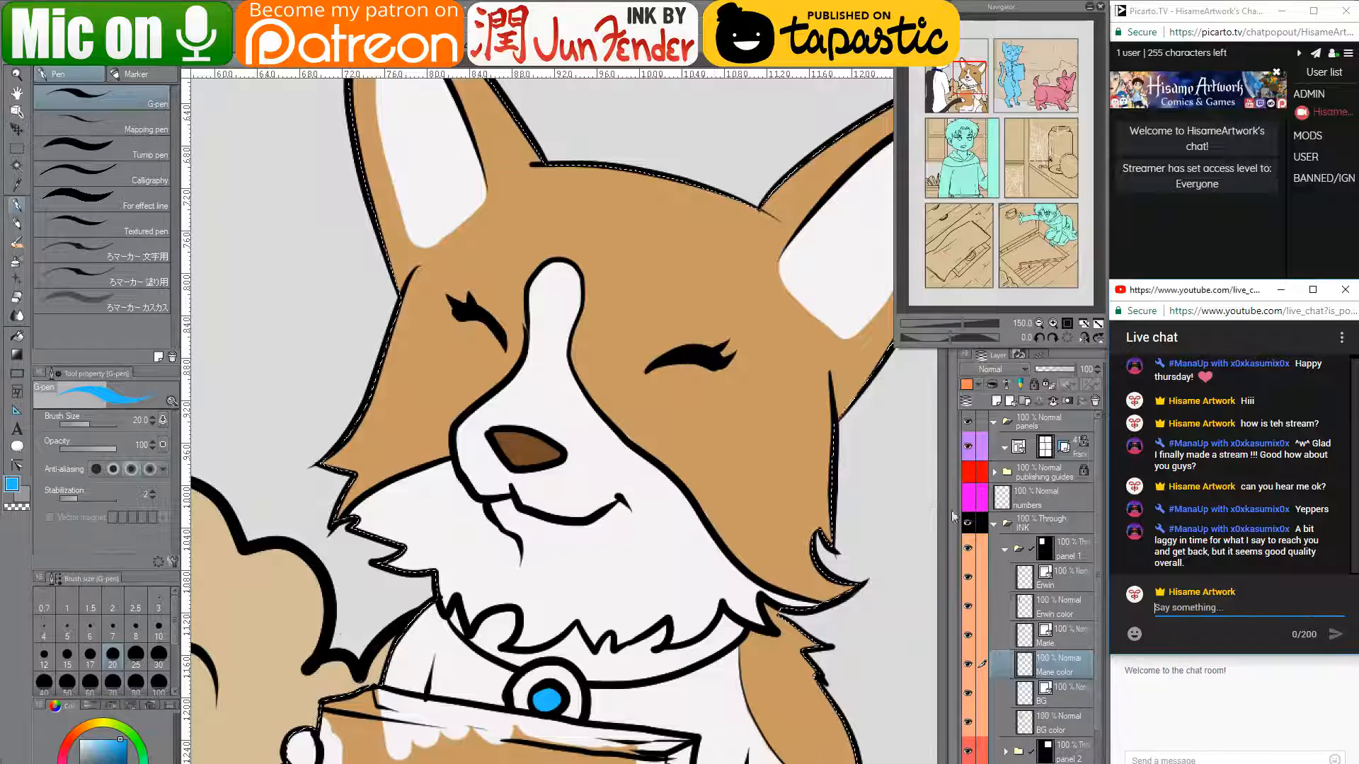
click(304, 77)
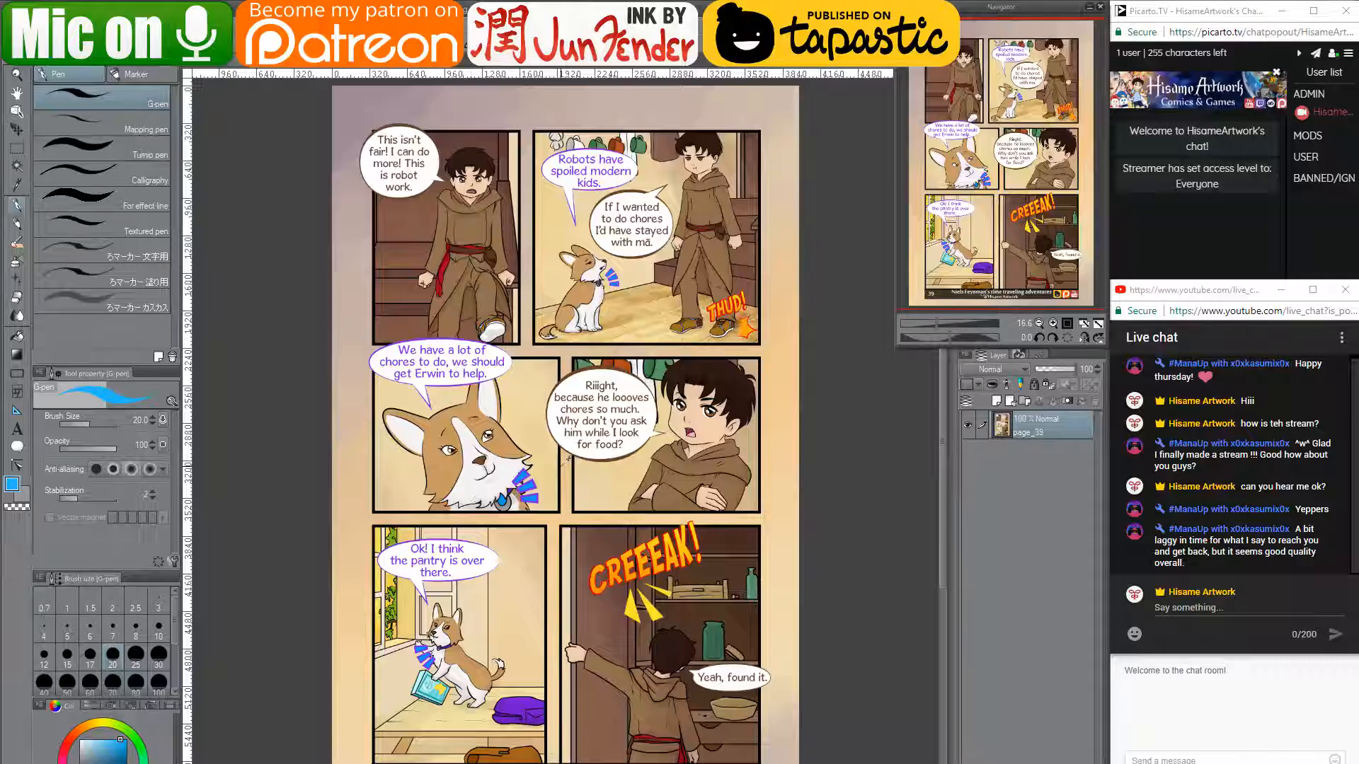
scroll(504, 527, up, 4)
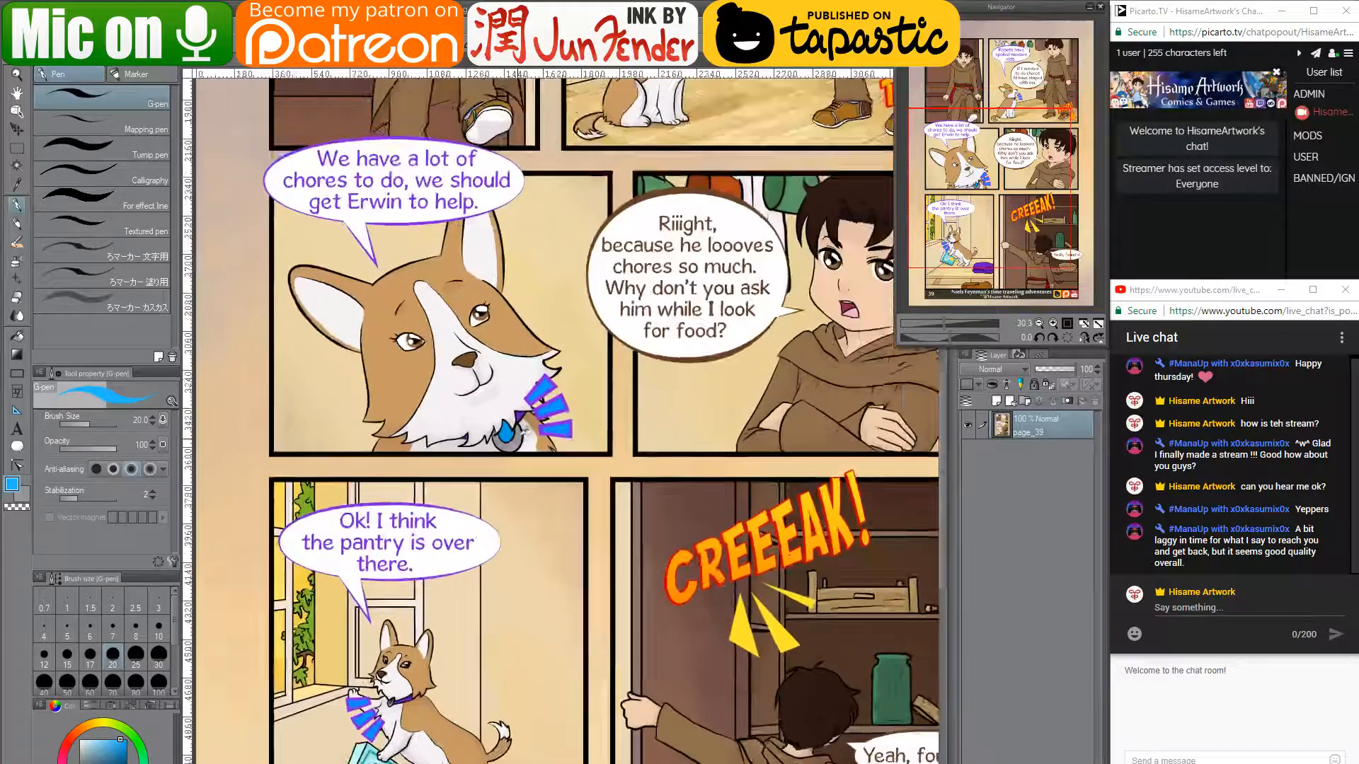
scroll(523, 439, up, 2)
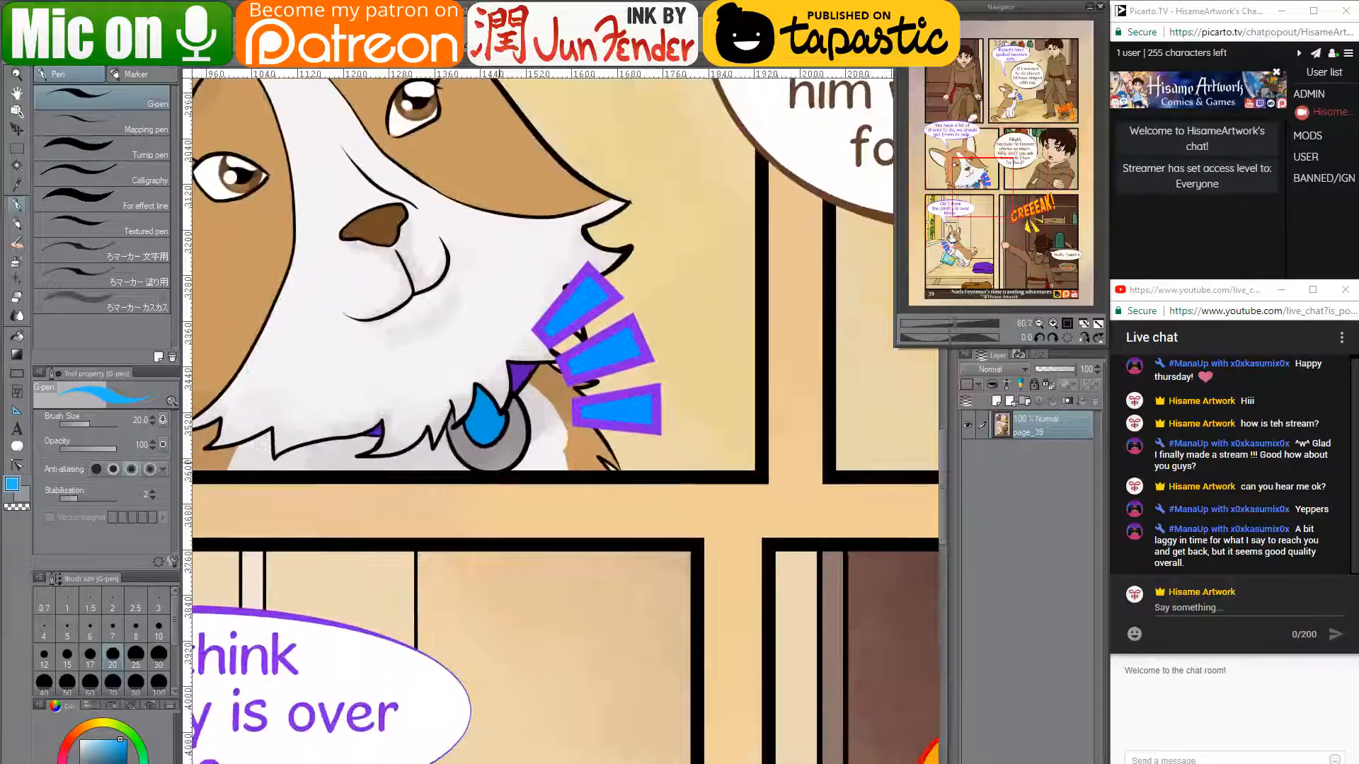
key(c)
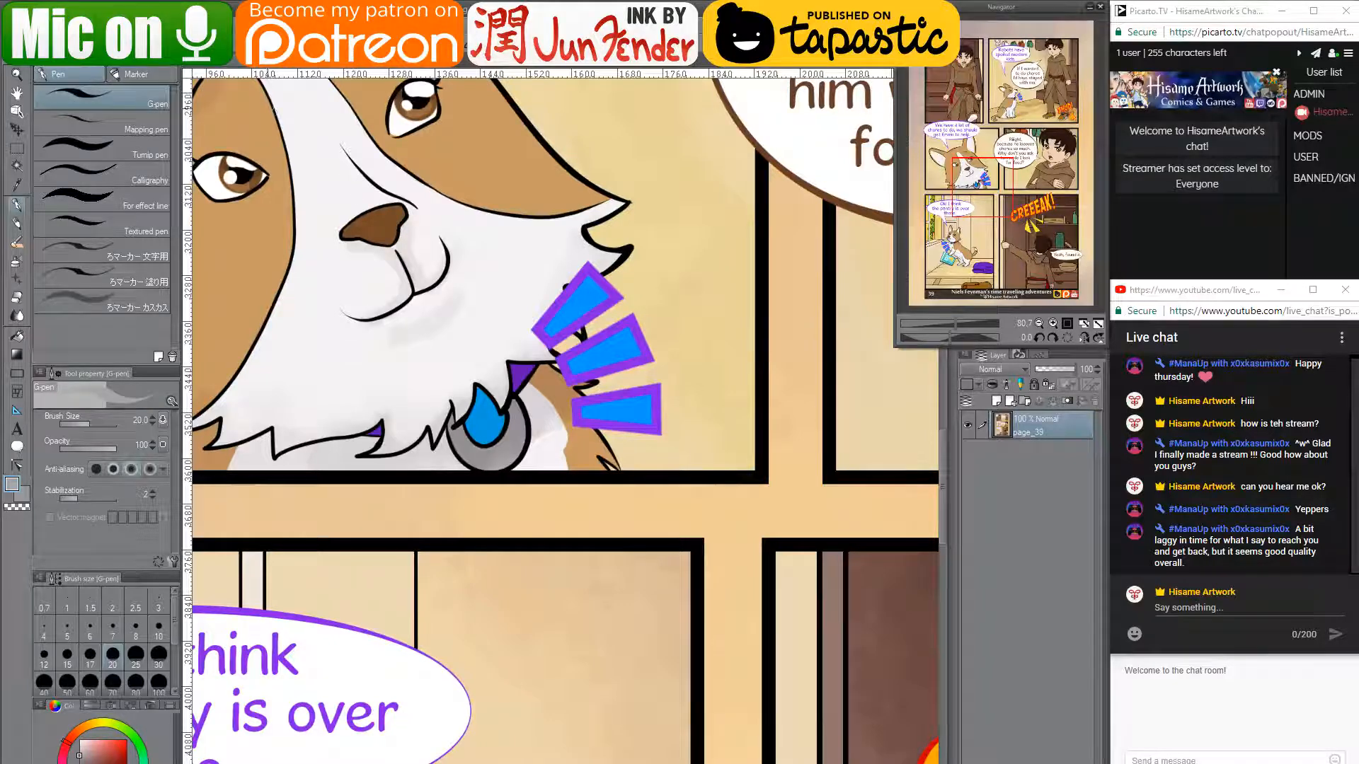
click(231, 67)
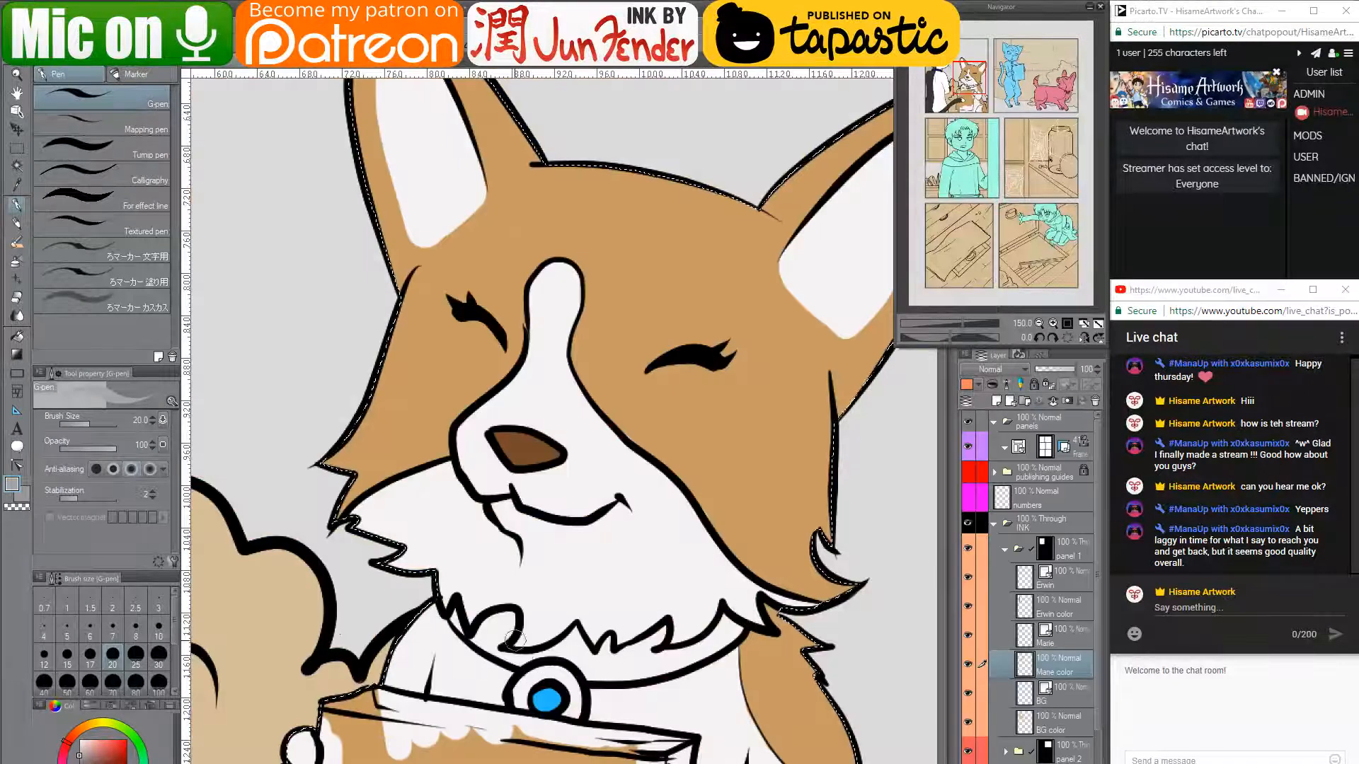
mouse_move(522, 702)
mouse_down()
mouse_move(546, 669)
mouse_move(529, 707)
mouse_move(553, 673)
mouse_move(566, 677)
mouse_move(552, 670)
mouse_move(577, 695)
mouse_up()
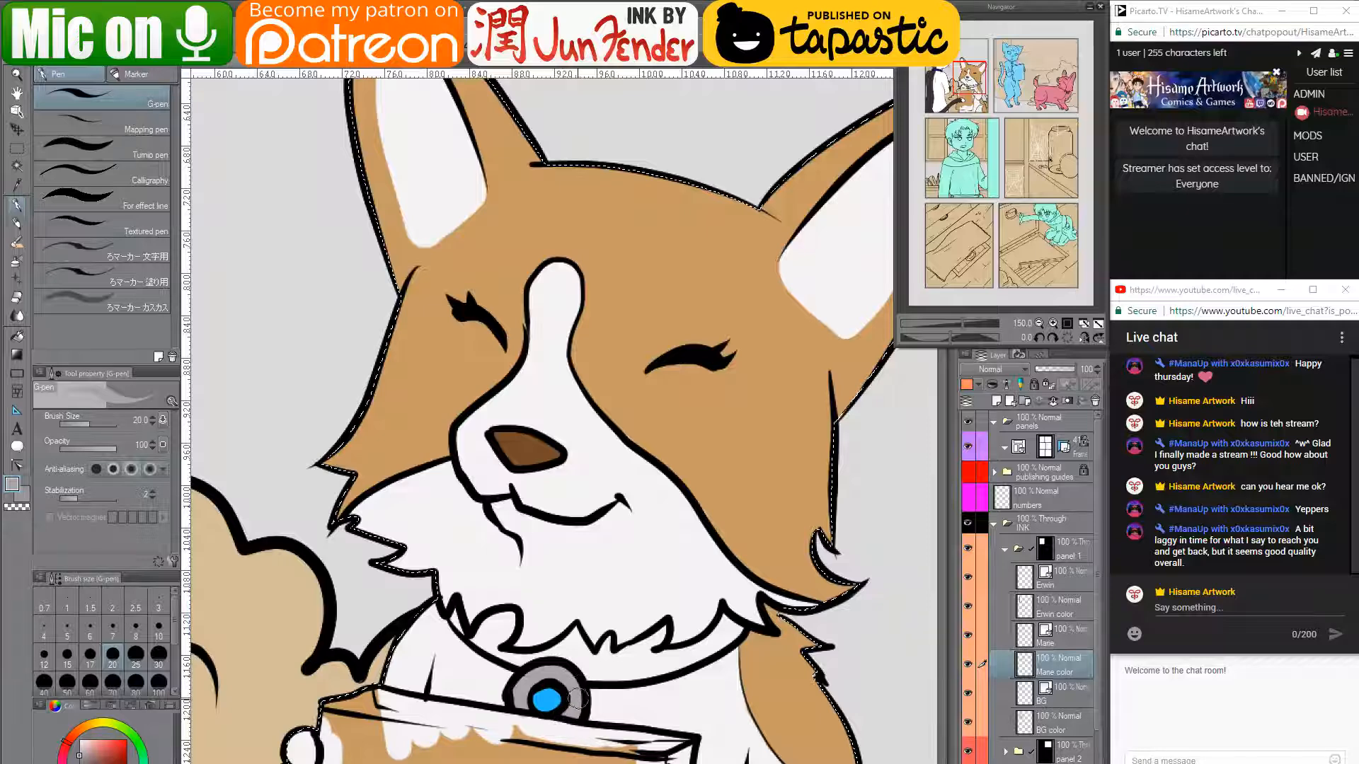
click(338, 62)
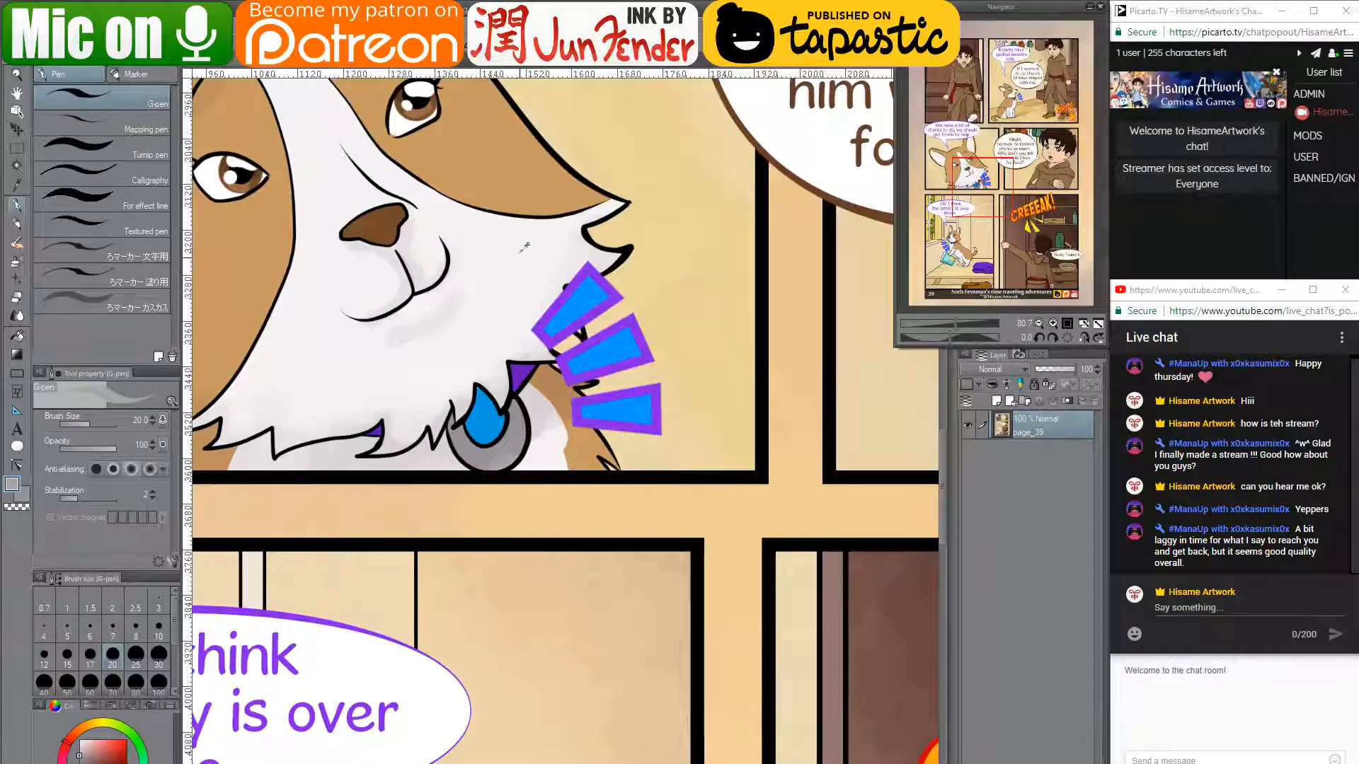
key(c)
click(282, 65)
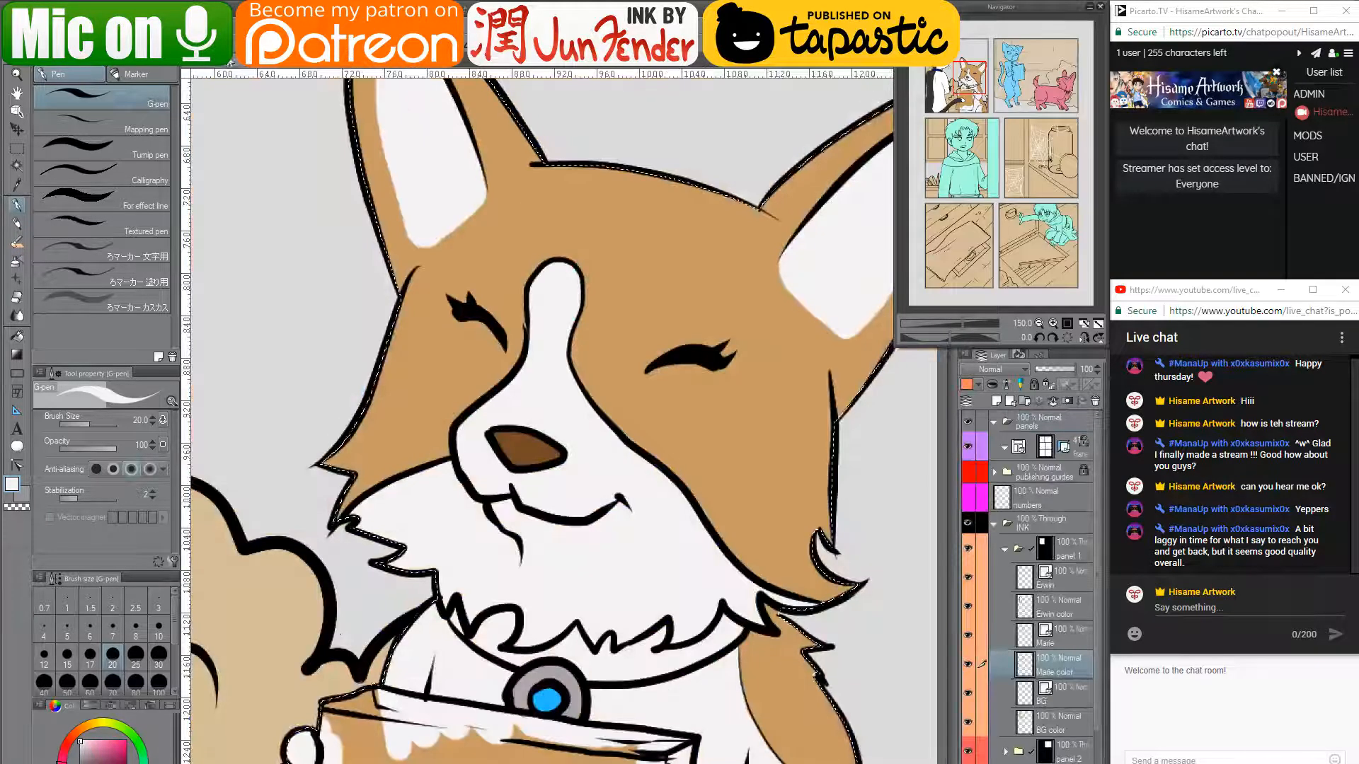
- Sample the collar's purple from the earlier page and fill Marie's whole collar beneath the chin fur, undoing any stray stroke
click(339, 64)
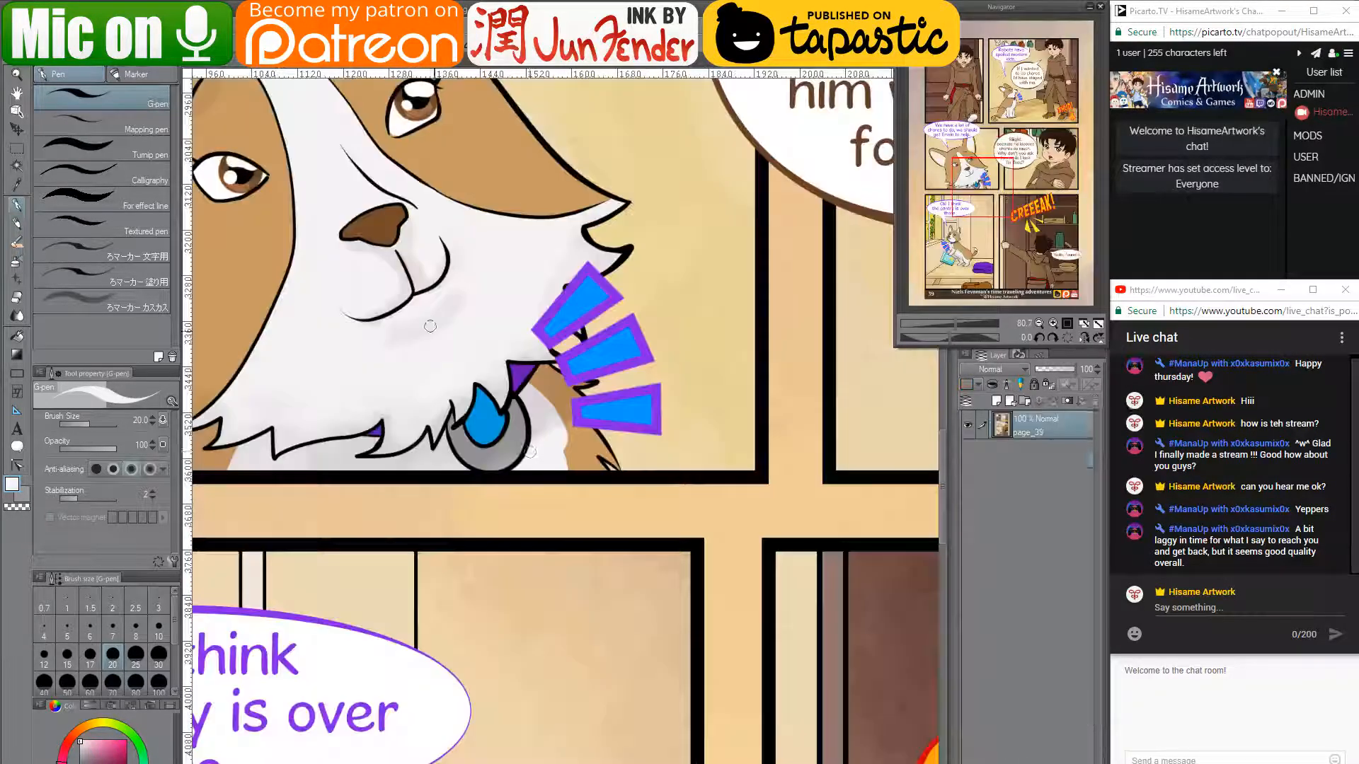
alt+click(382, 425)
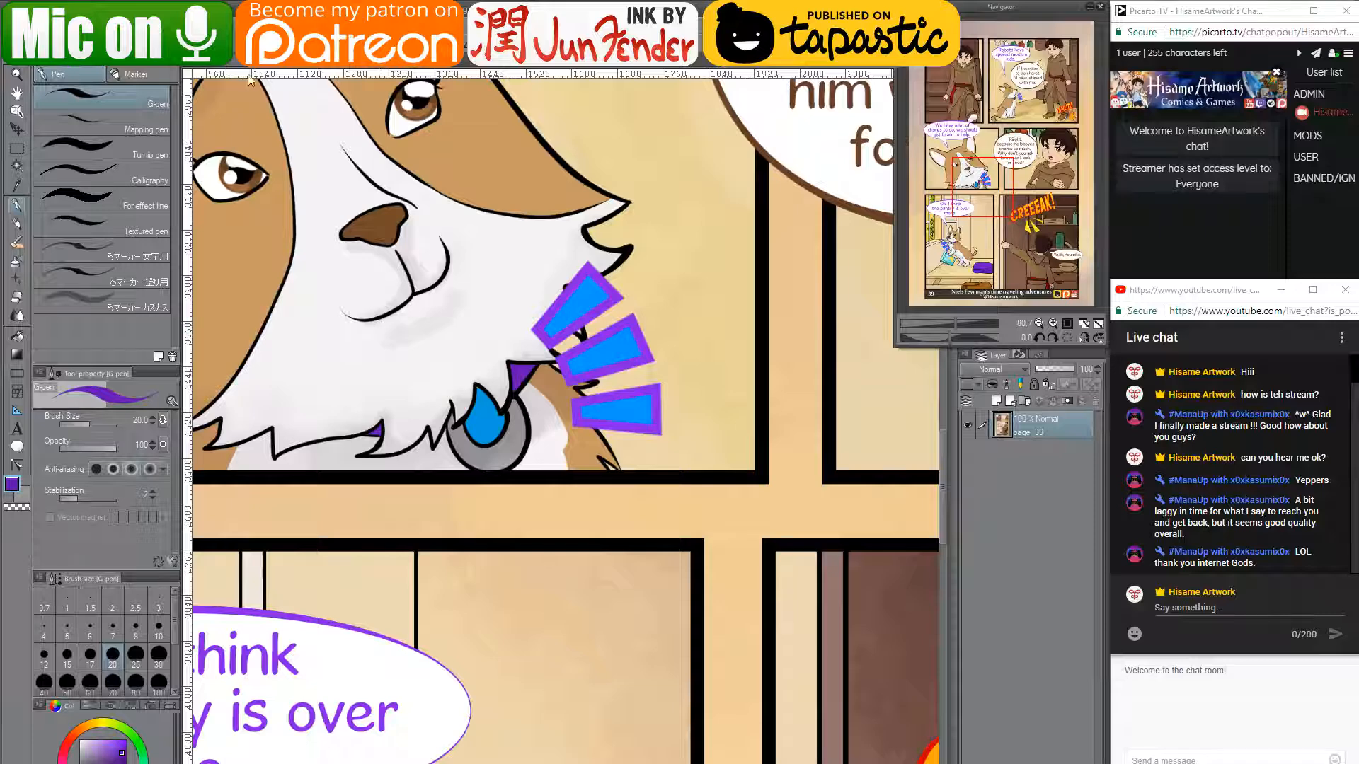
click(226, 67)
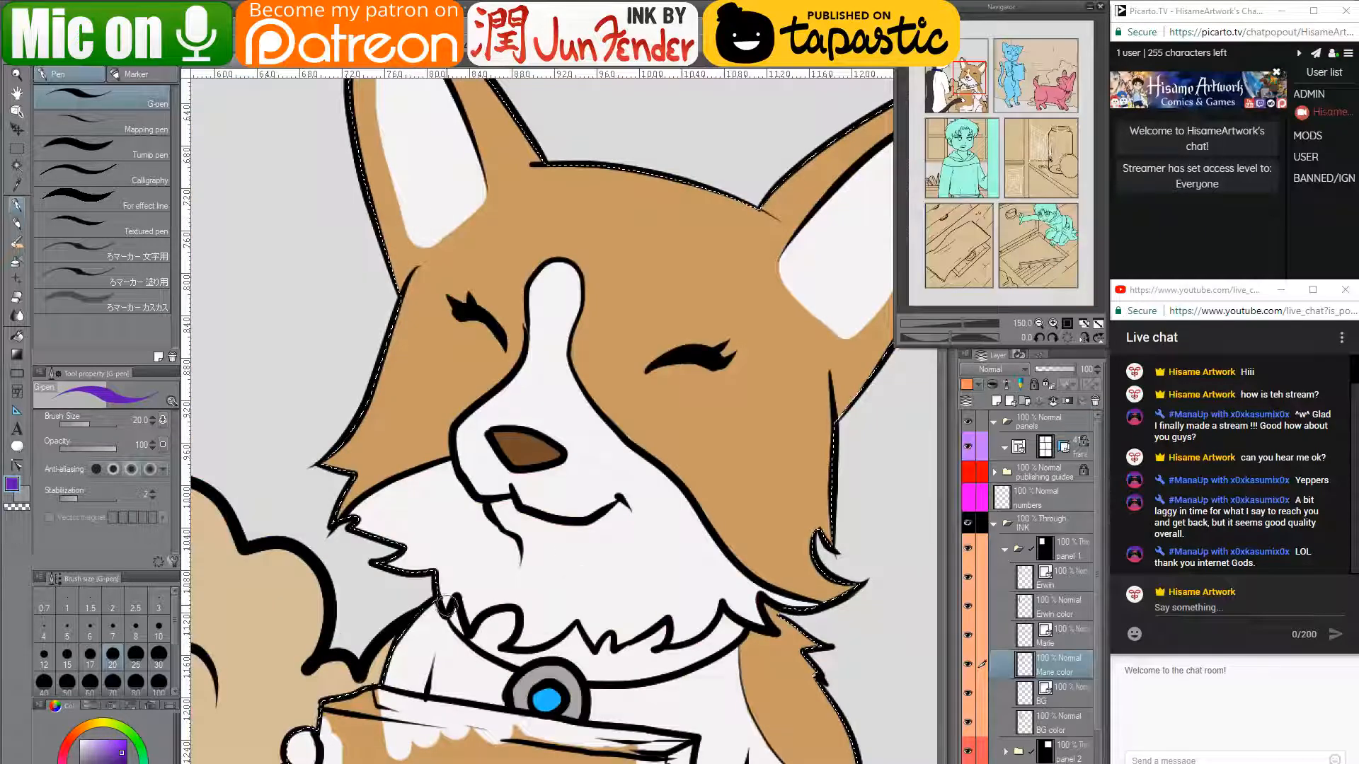
mouse_move(455, 620)
mouse_down()
mouse_move(503, 653)
mouse_move(481, 636)
mouse_move(490, 619)
mouse_move(507, 617)
mouse_move(500, 634)
mouse_move(499, 620)
mouse_move(536, 622)
mouse_move(502, 654)
mouse_move(574, 646)
mouse_move(553, 653)
mouse_move(592, 670)
mouse_move(575, 646)
mouse_up()
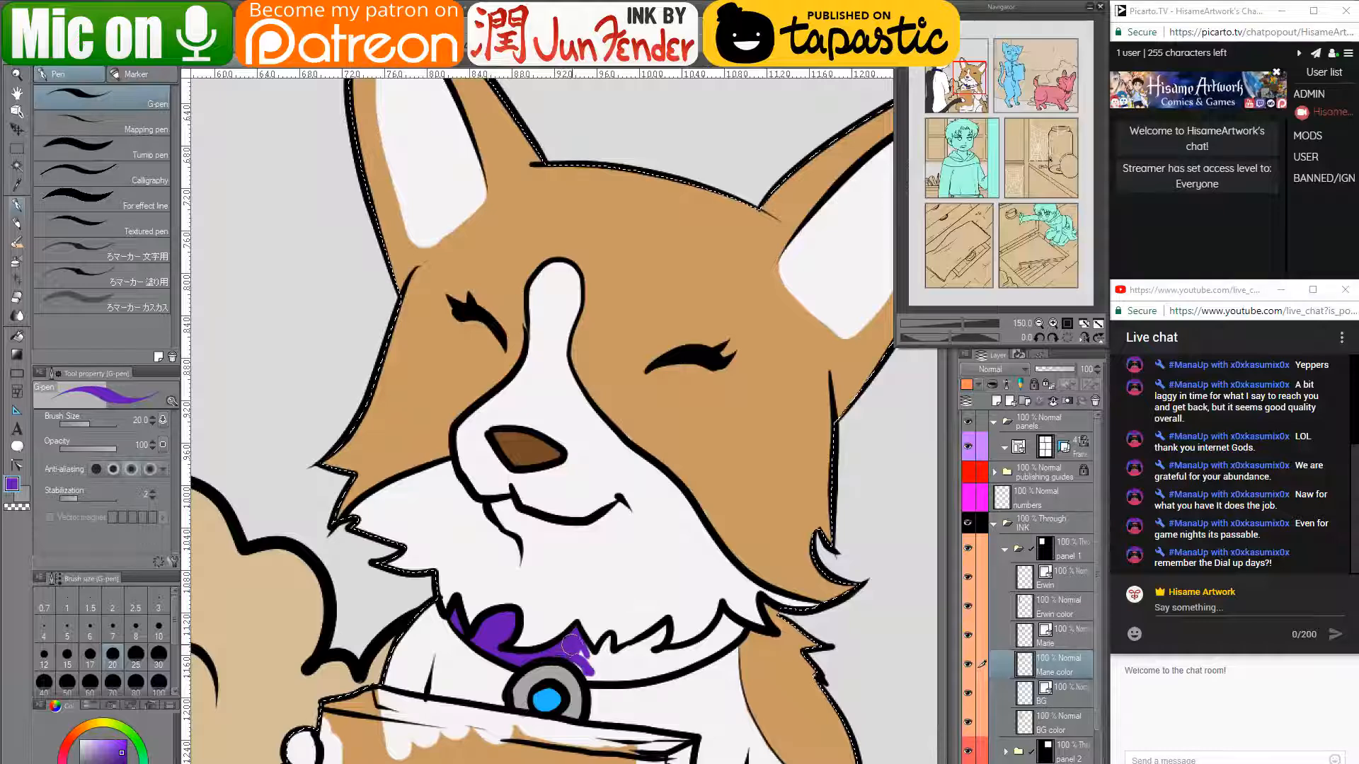
mouse_move(575, 637)
mouse_down()
mouse_move(580, 672)
mouse_move(589, 651)
mouse_move(596, 672)
mouse_move(606, 634)
mouse_move(607, 665)
mouse_move(610, 621)
mouse_up()
alt+click(610, 593)
alt+click(610, 658)
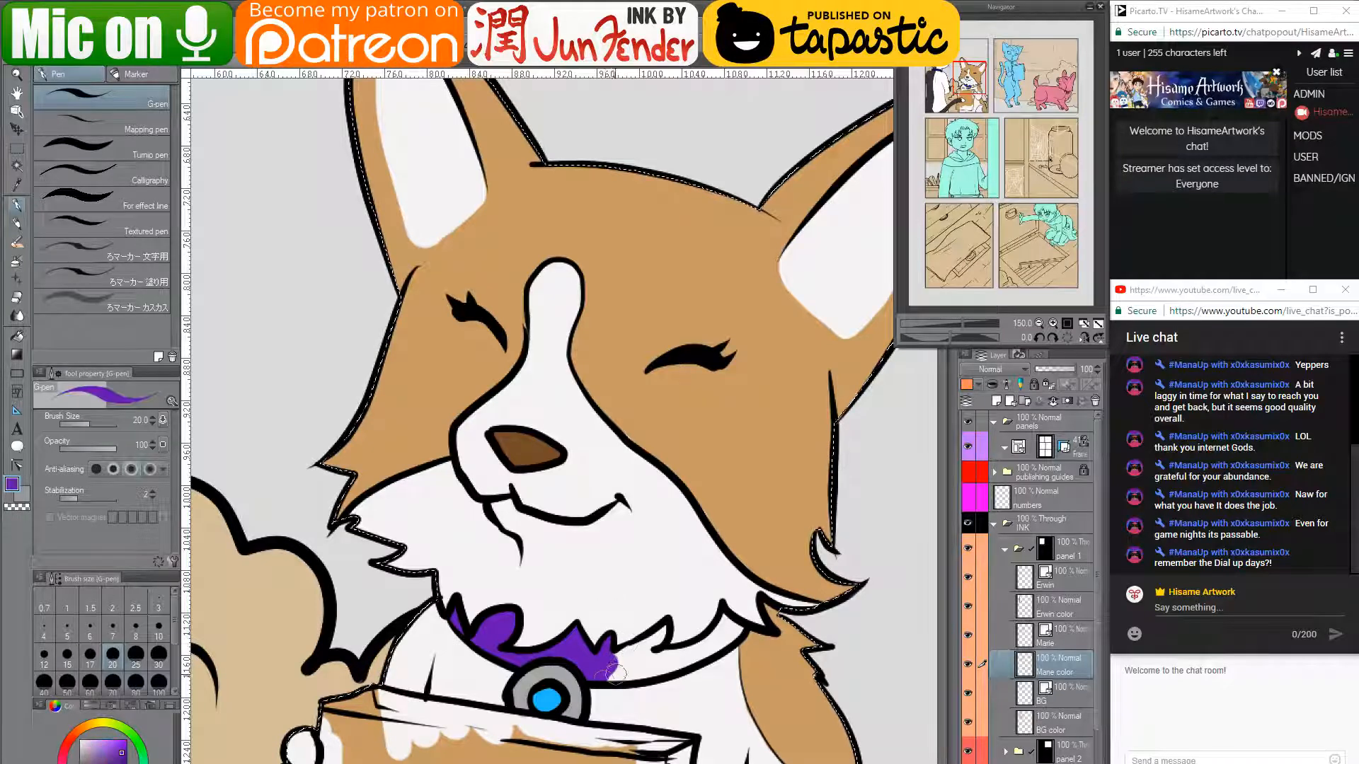
mouse_move(605, 668)
mouse_down()
mouse_move(652, 669)
mouse_move(614, 671)
mouse_move(638, 659)
mouse_move(615, 660)
mouse_move(663, 625)
mouse_move(642, 663)
mouse_move(681, 653)
mouse_move(662, 651)
mouse_move(656, 666)
mouse_move(688, 661)
mouse_move(721, 633)
mouse_move(682, 653)
mouse_move(725, 616)
mouse_up()
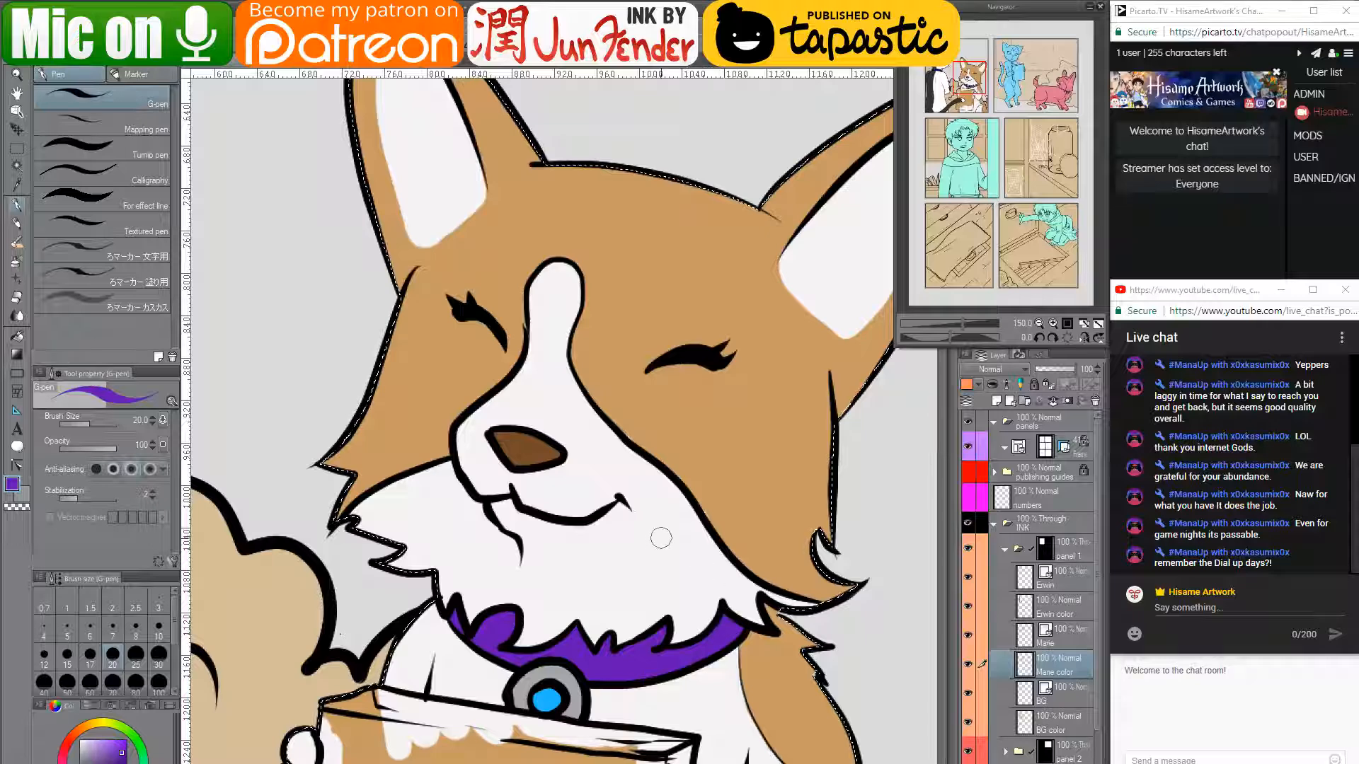
drag(661, 538, 667, 579)
key(ctrl+z)
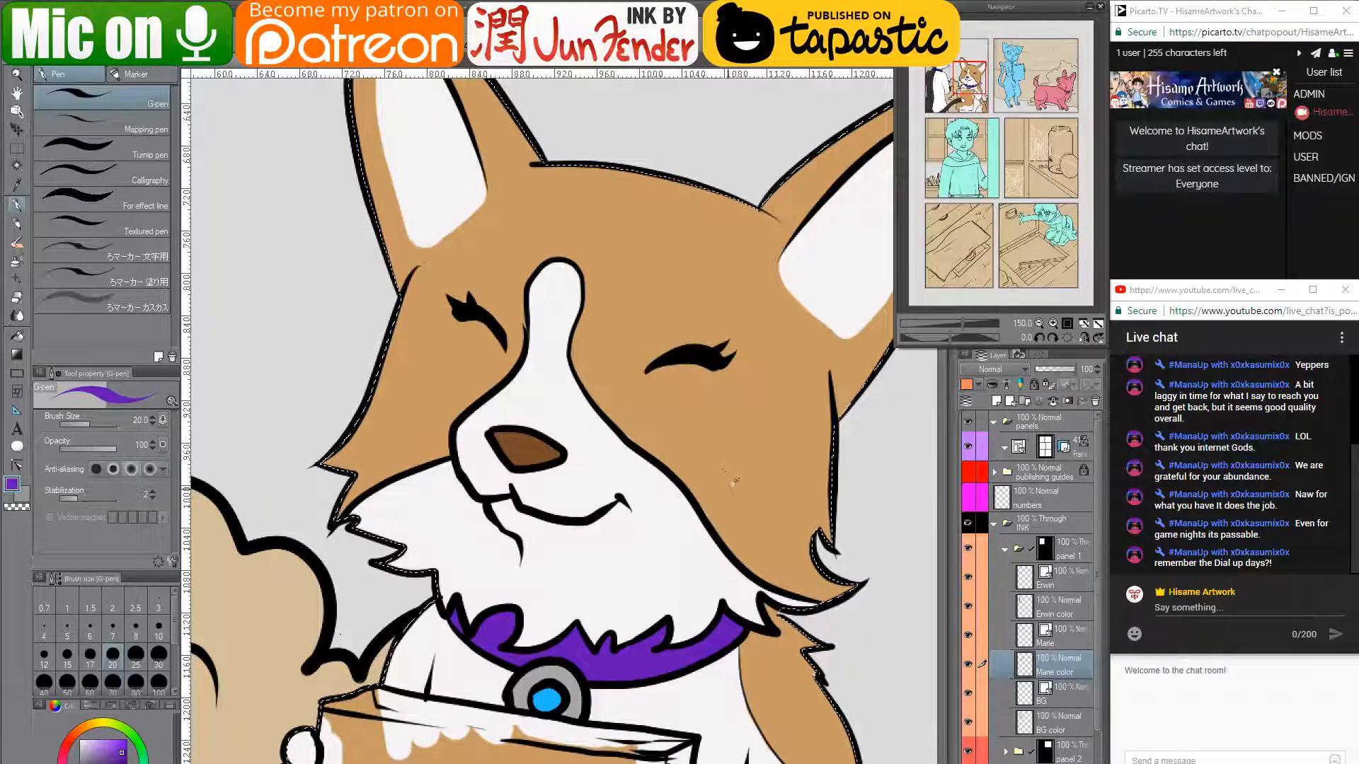
- Sample the tan of Marie's face fur as the drawing colour and clear the selection around her
alt+click(719, 495)
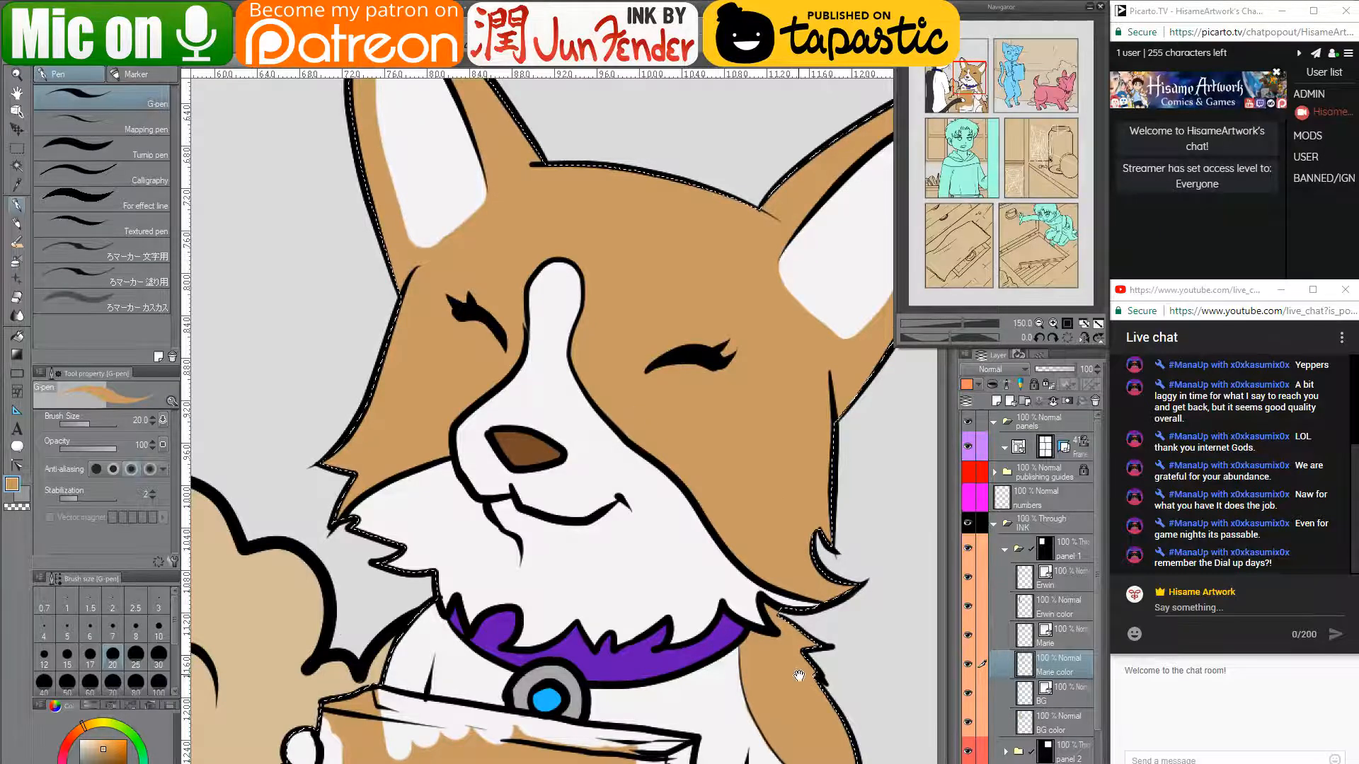
mouse_move(817, 670)
mouse_down()
mouse_move(746, 665)
mouse_move(736, 600)
mouse_up()
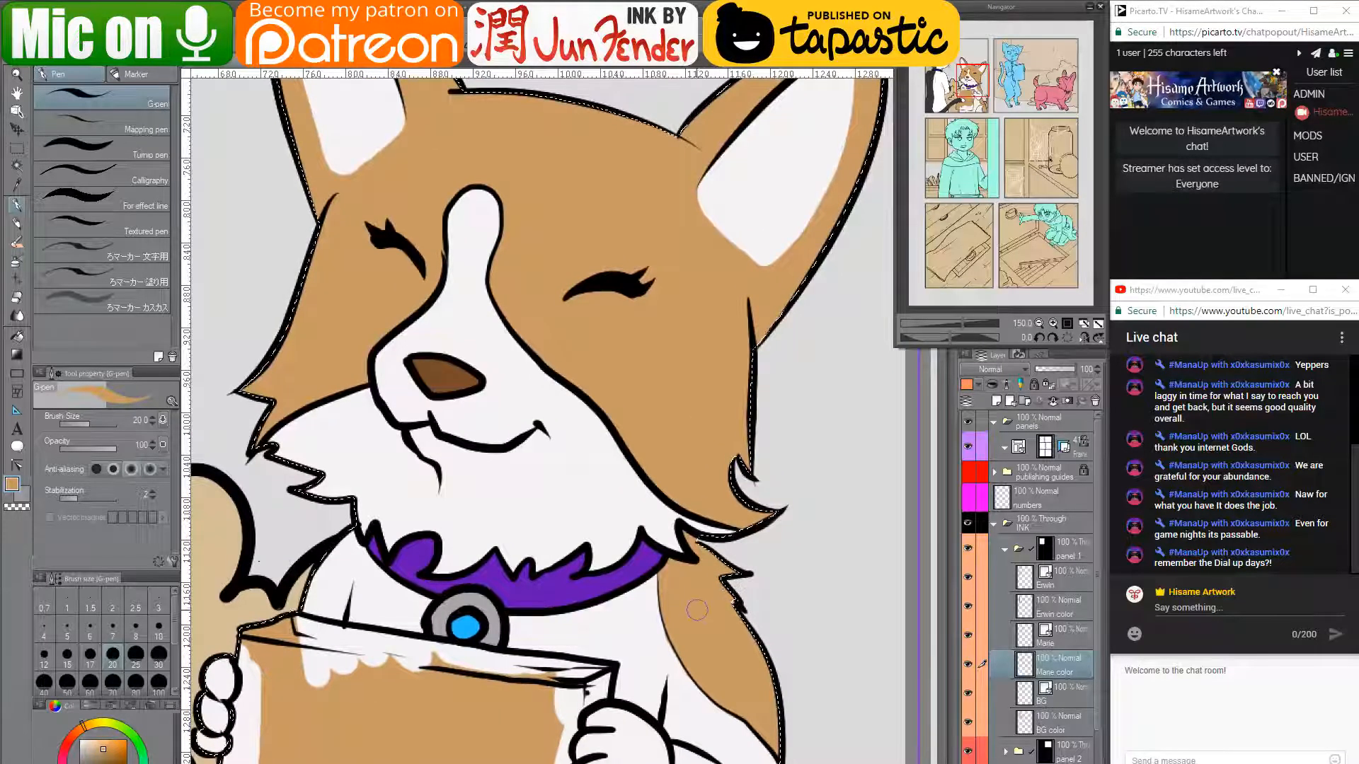
key(ctrl+d)
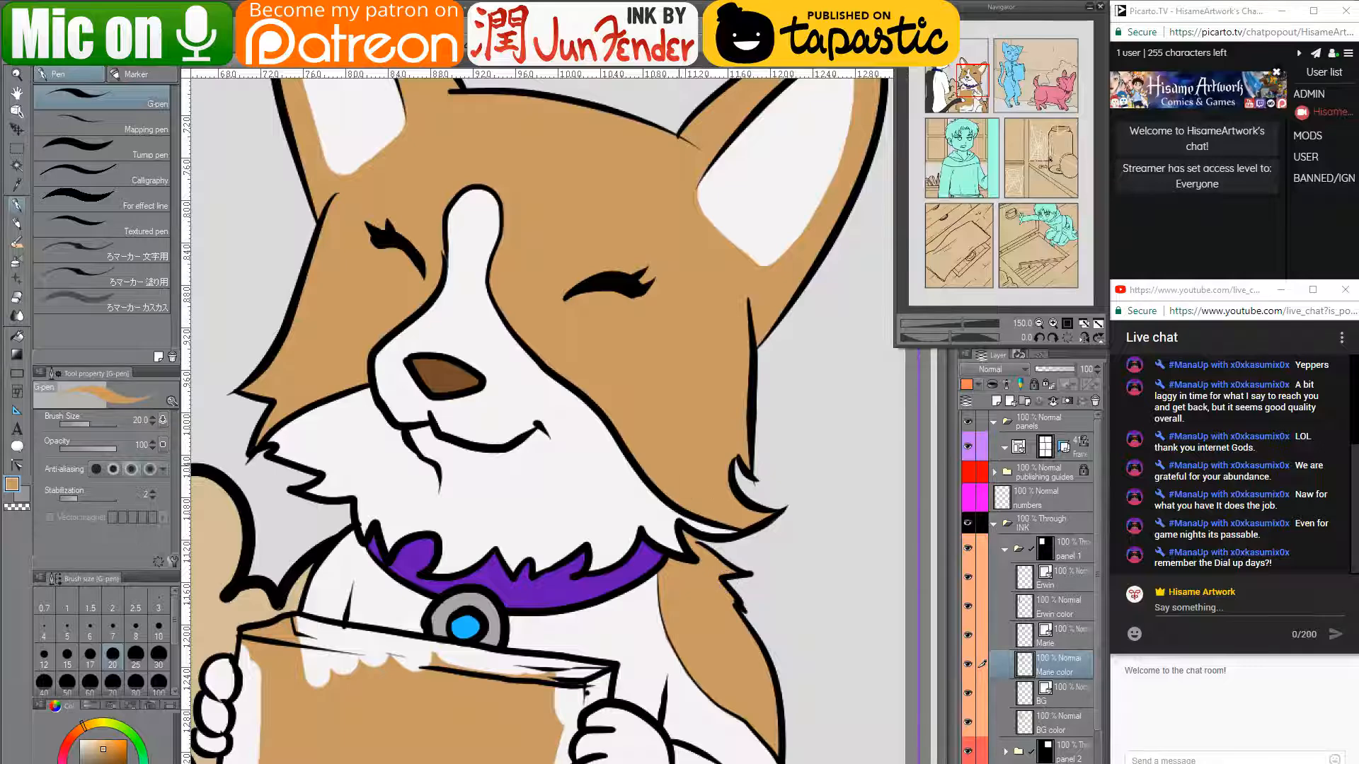
mouse_move(611, 351)
mouse_down()
mouse_move(691, 521)
mouse_move(616, 240)
mouse_up()
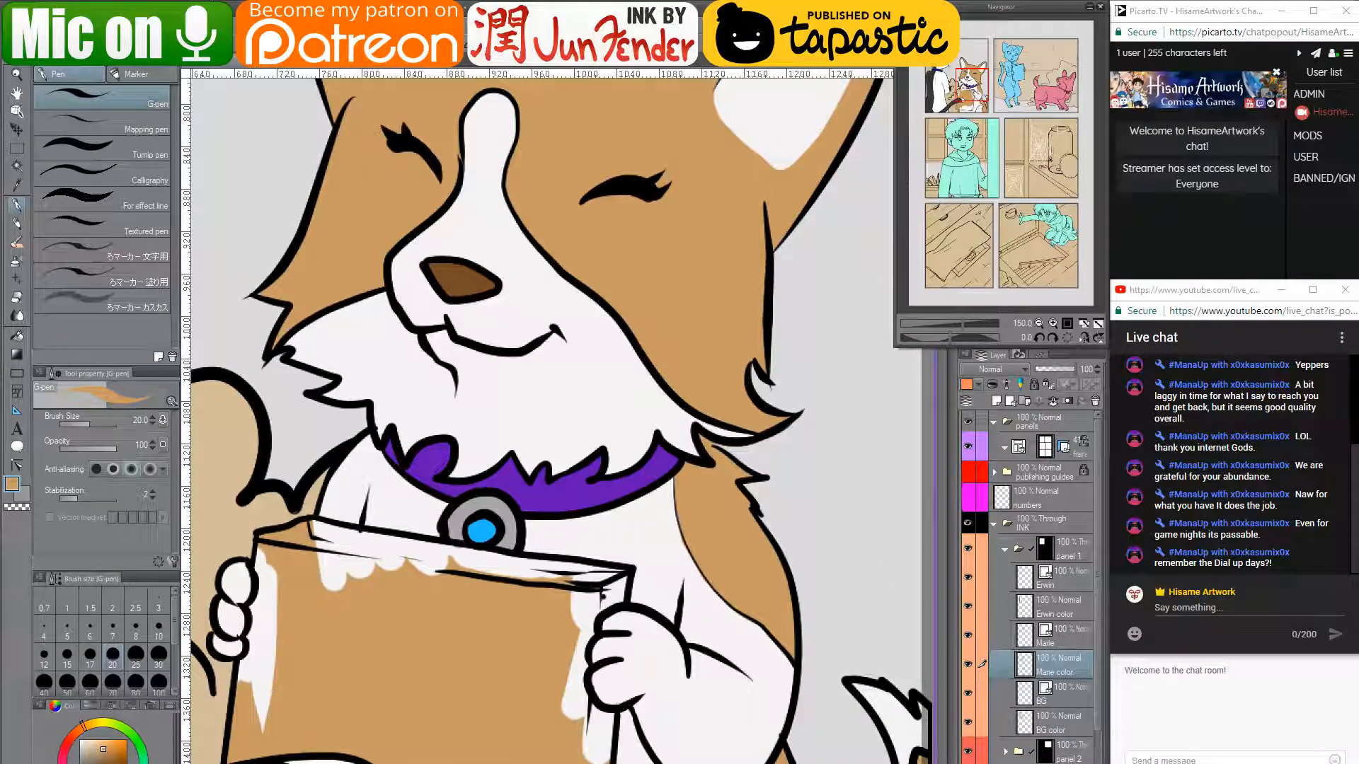
- Switch to the browser, search Google Images for "wacom stylus nibs" in a new tab and look through the pictures
key(alt+Tab)
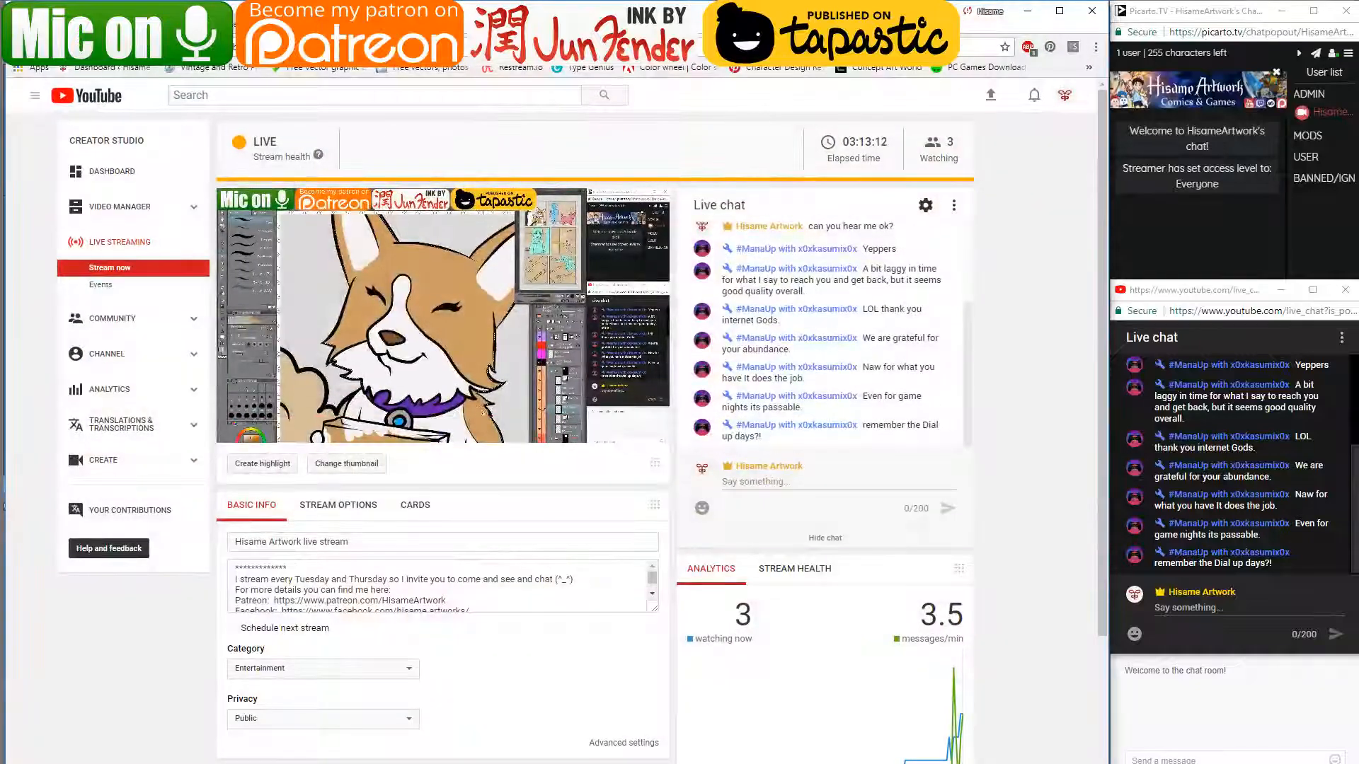
key(ctrl+t)
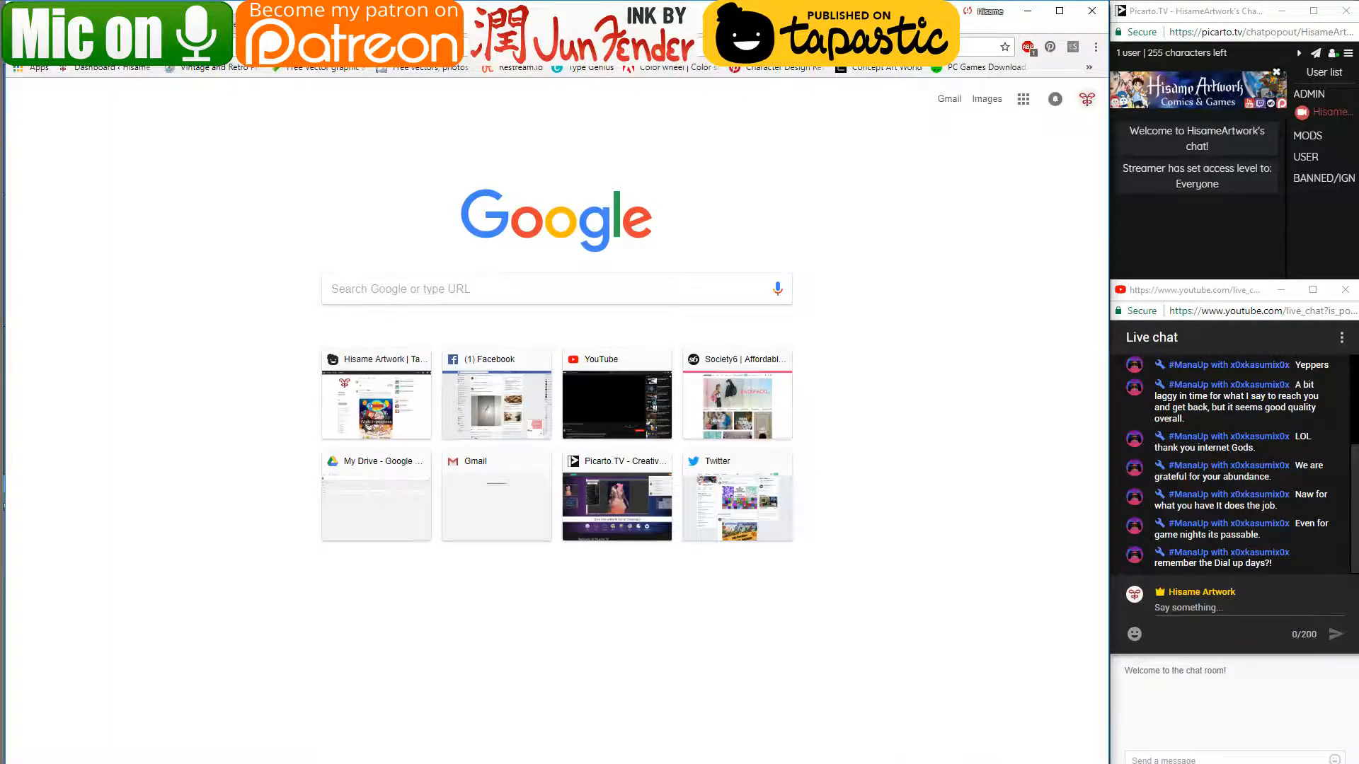
text(wacom stylus nibs)
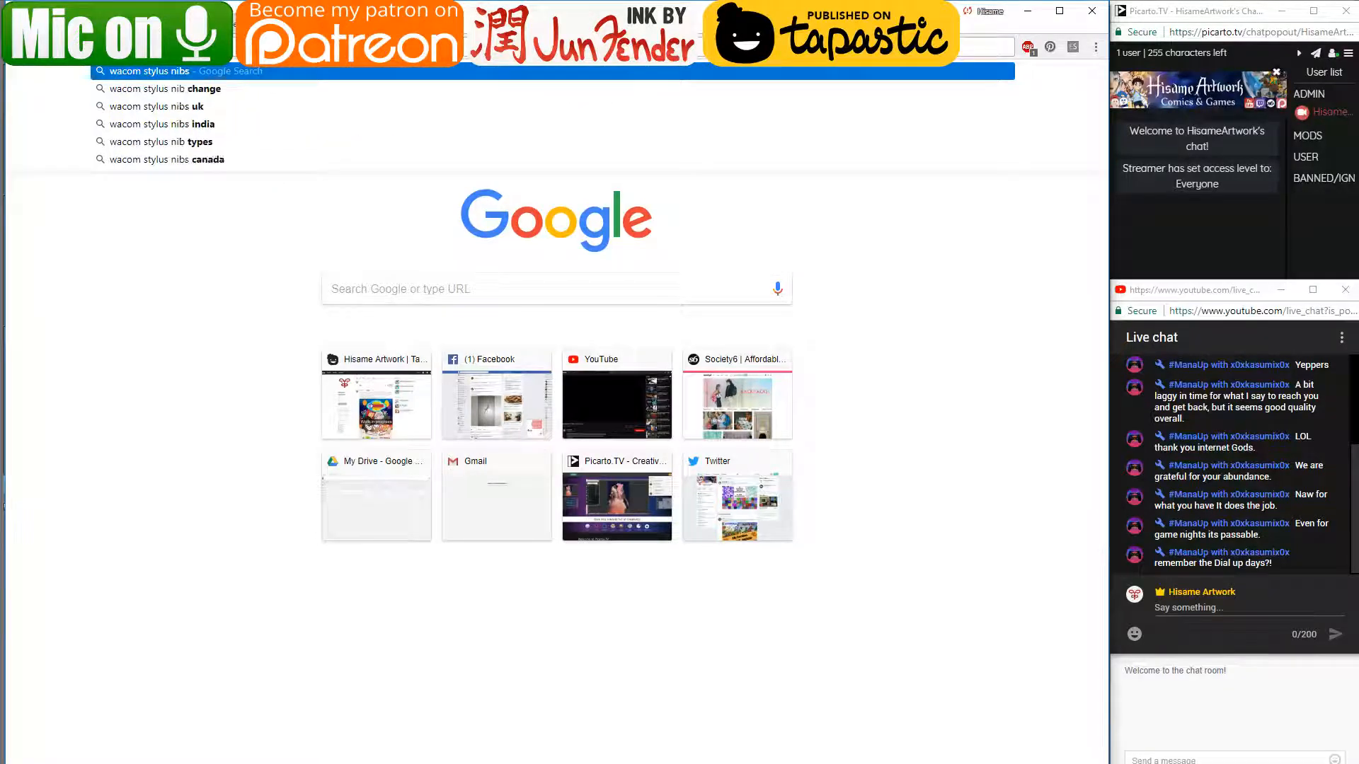
key(Return)
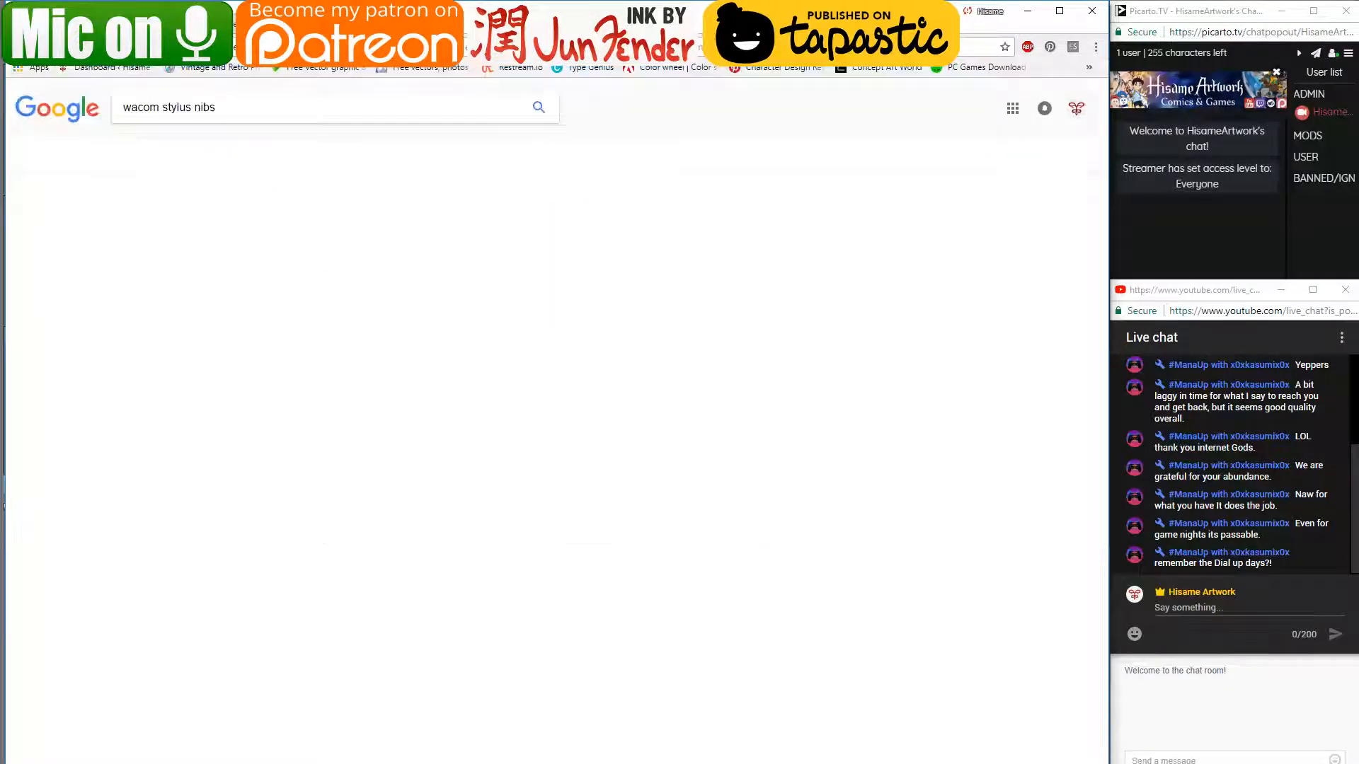
click(233, 150)
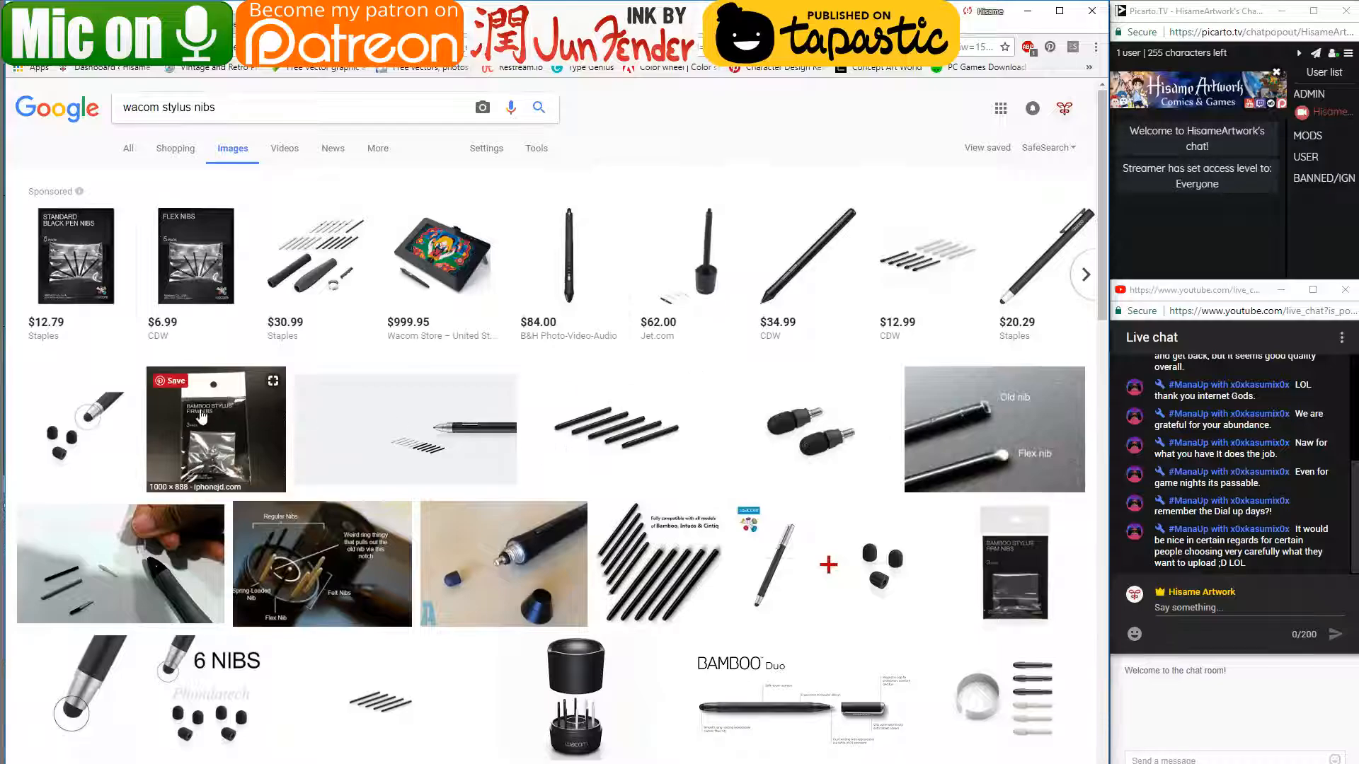
scroll(212, 417, down, 5)
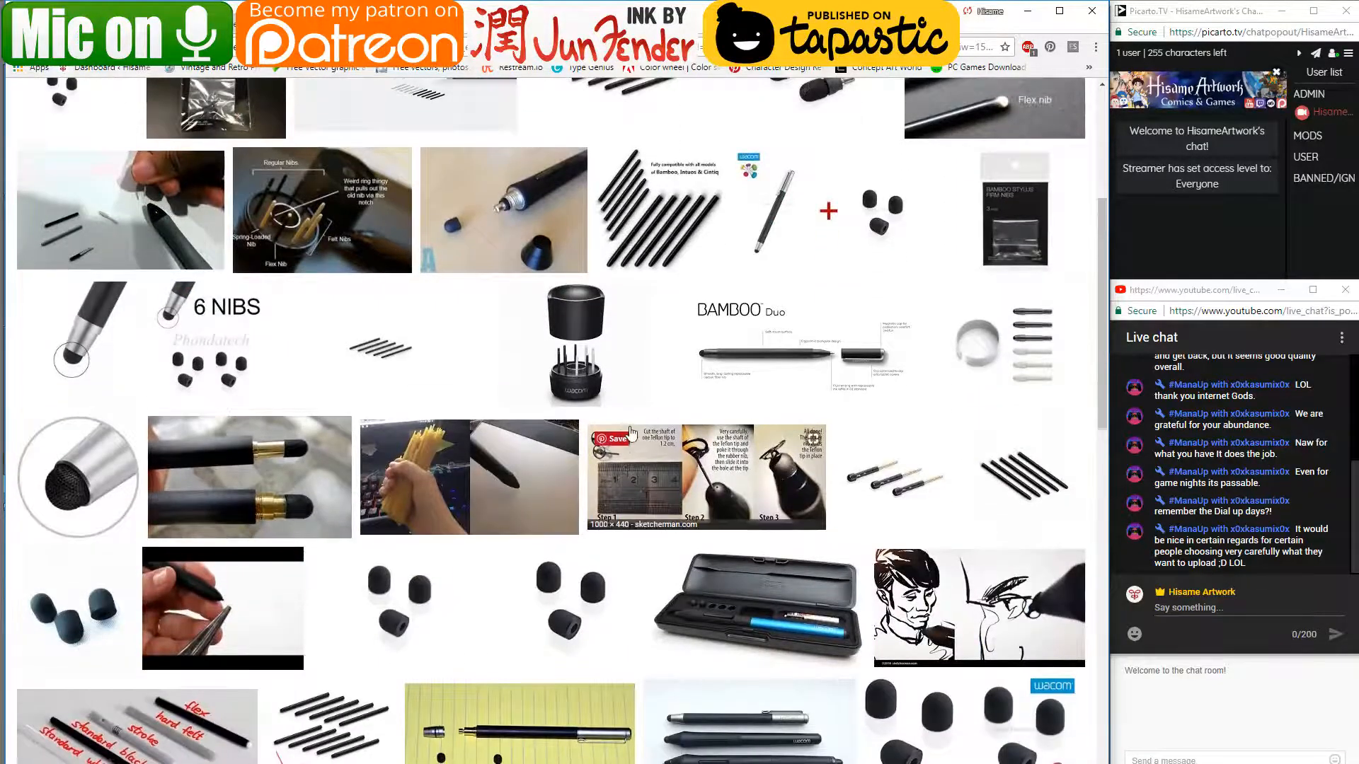
scroll(223, 409, down, 4)
scroll(415, 411, up, 9)
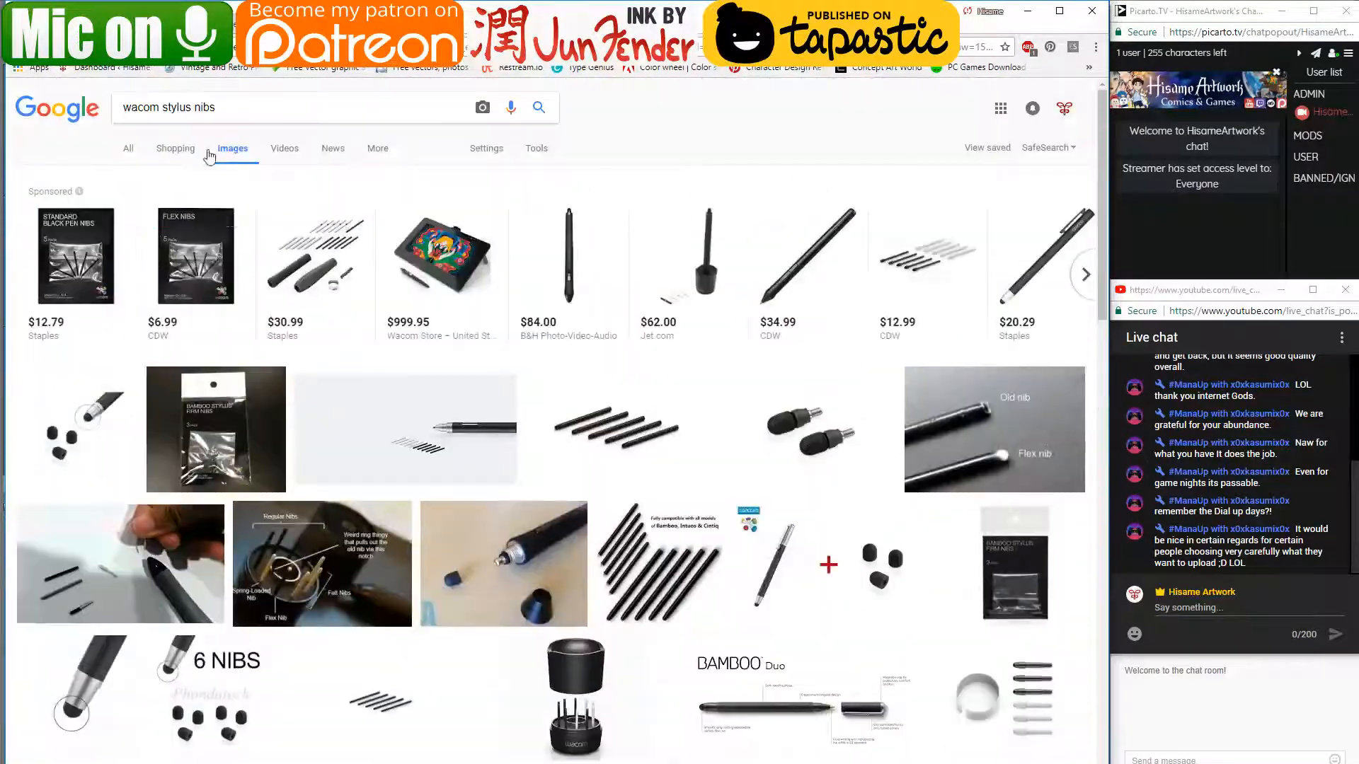
- Refine the image search to "wacom stylus nibs intuous pro" and preview the picture comparing an old nib with a flex nib
click(230, 107)
text(in)
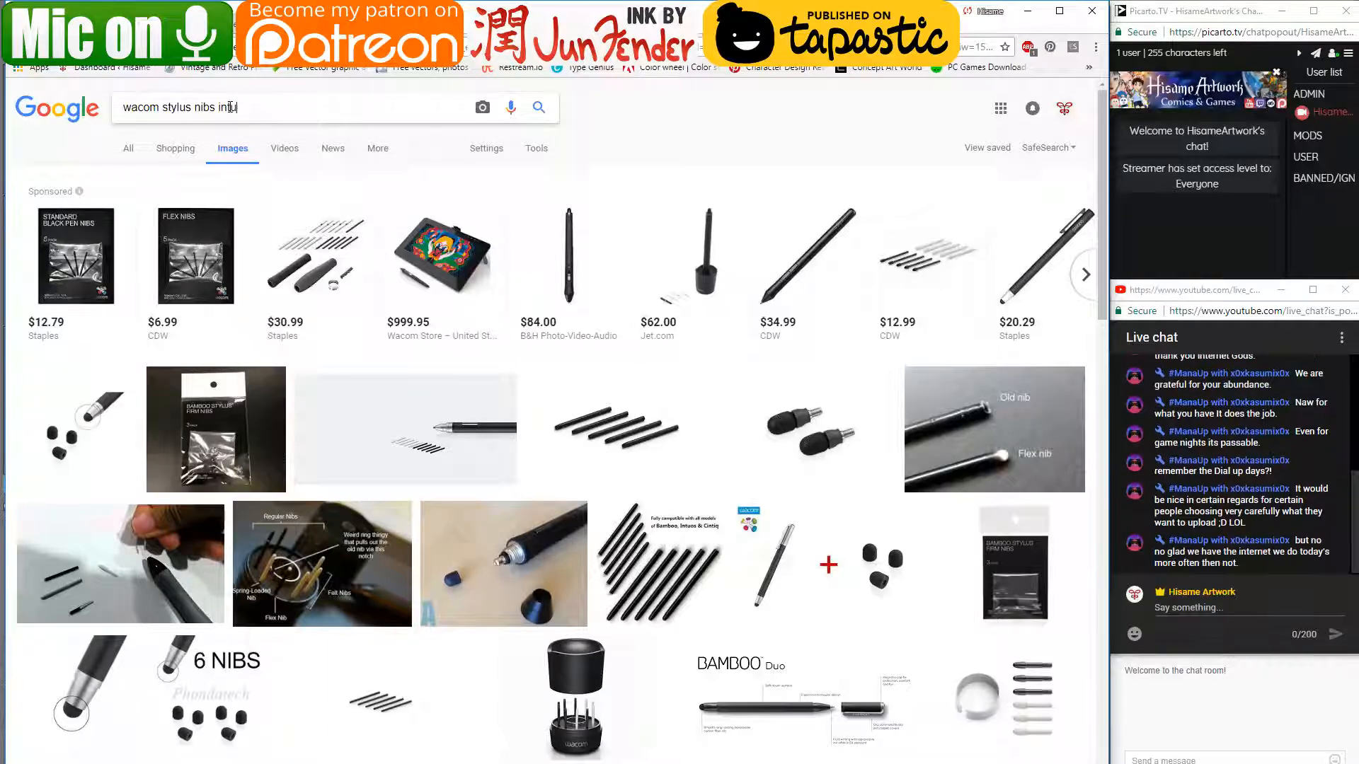
text(tuous pro)
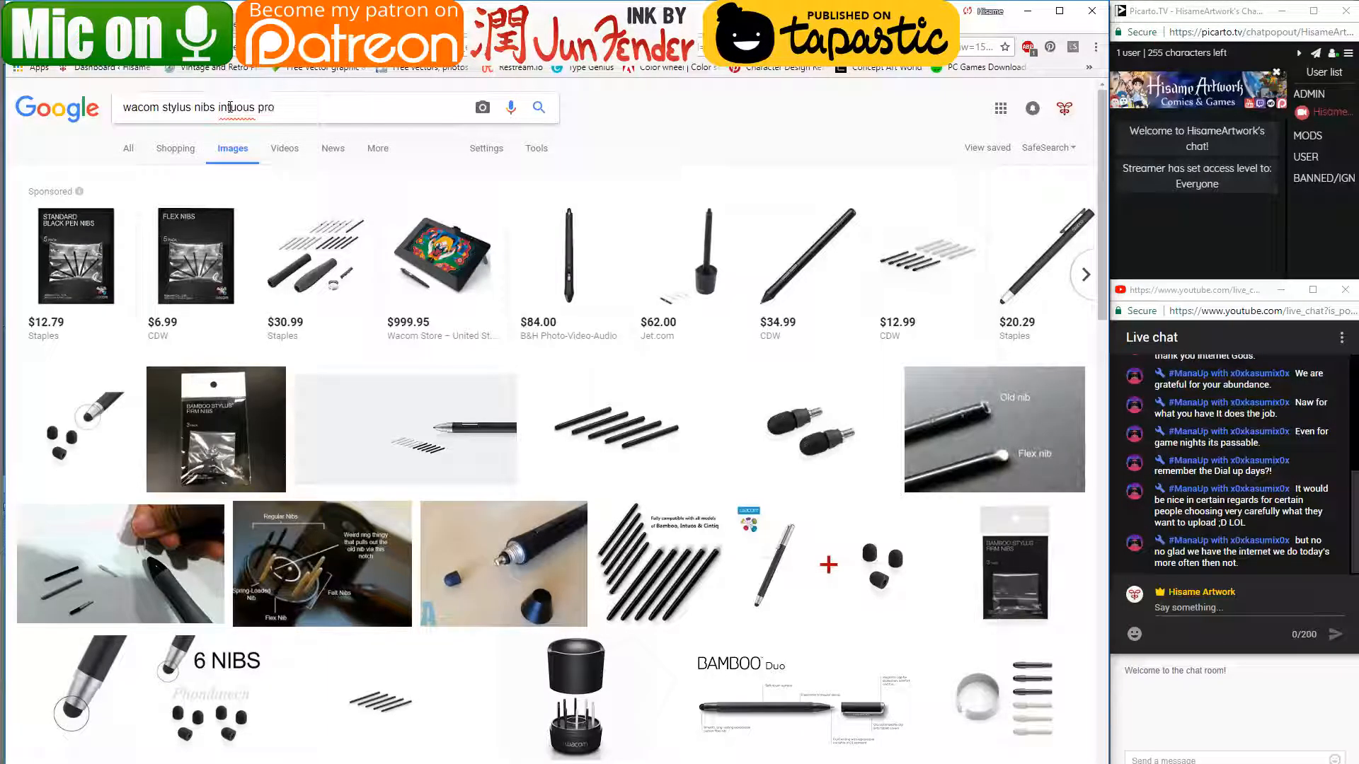
key(Return)
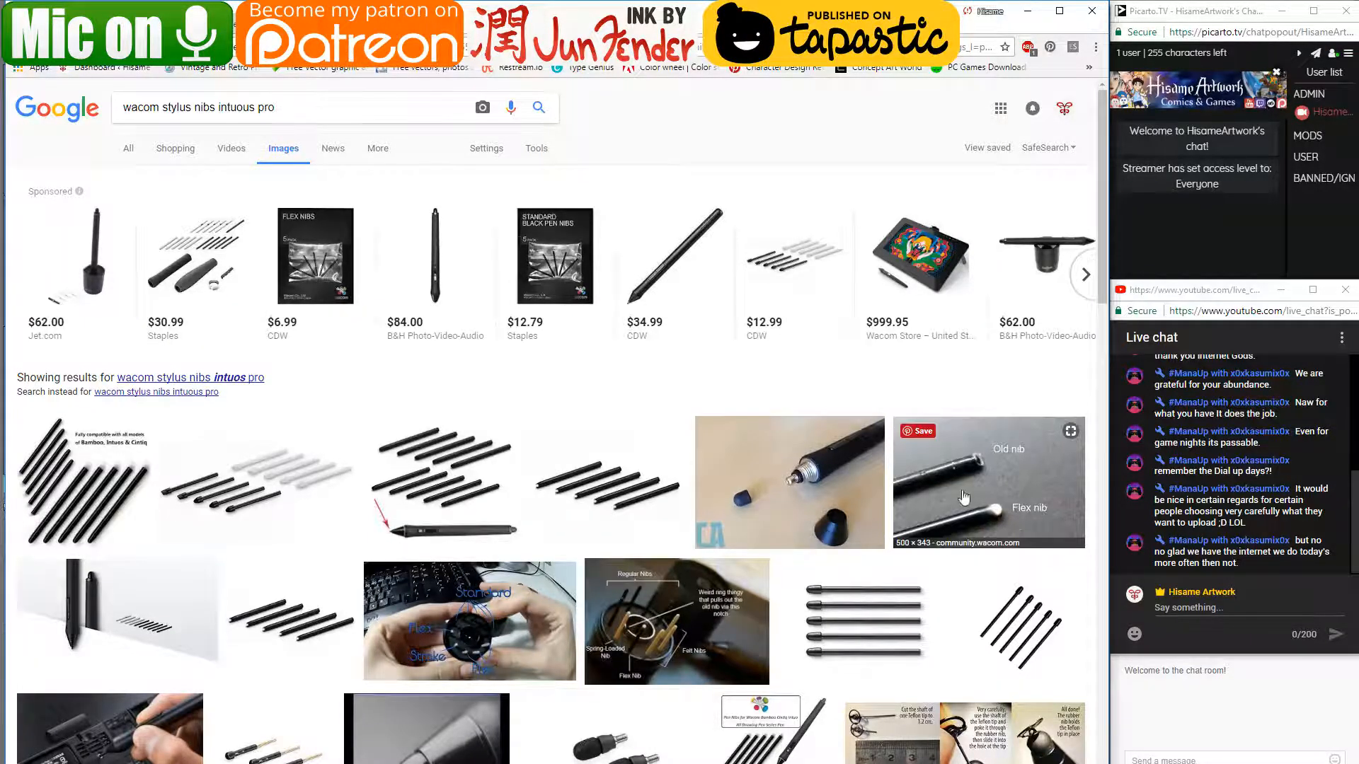
click(1035, 528)
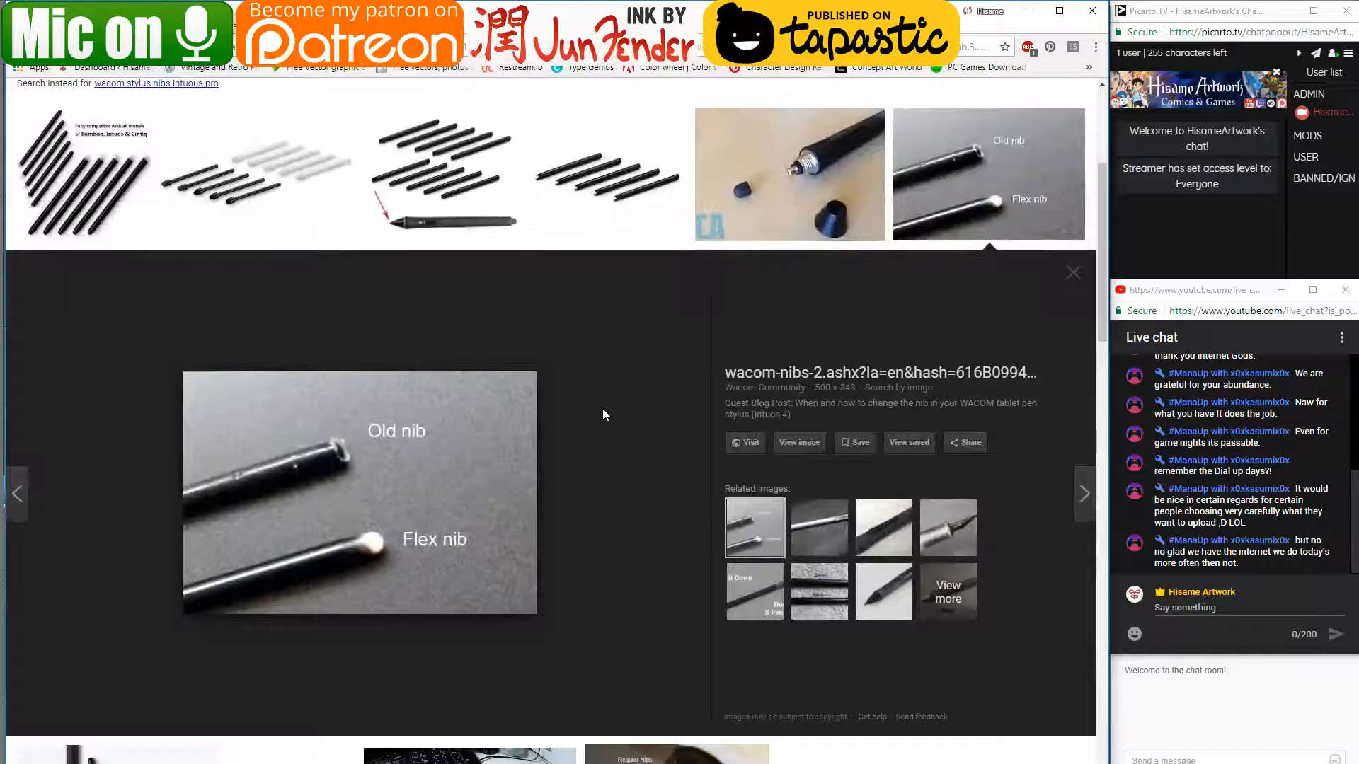
scroll(600, 426, up, 1)
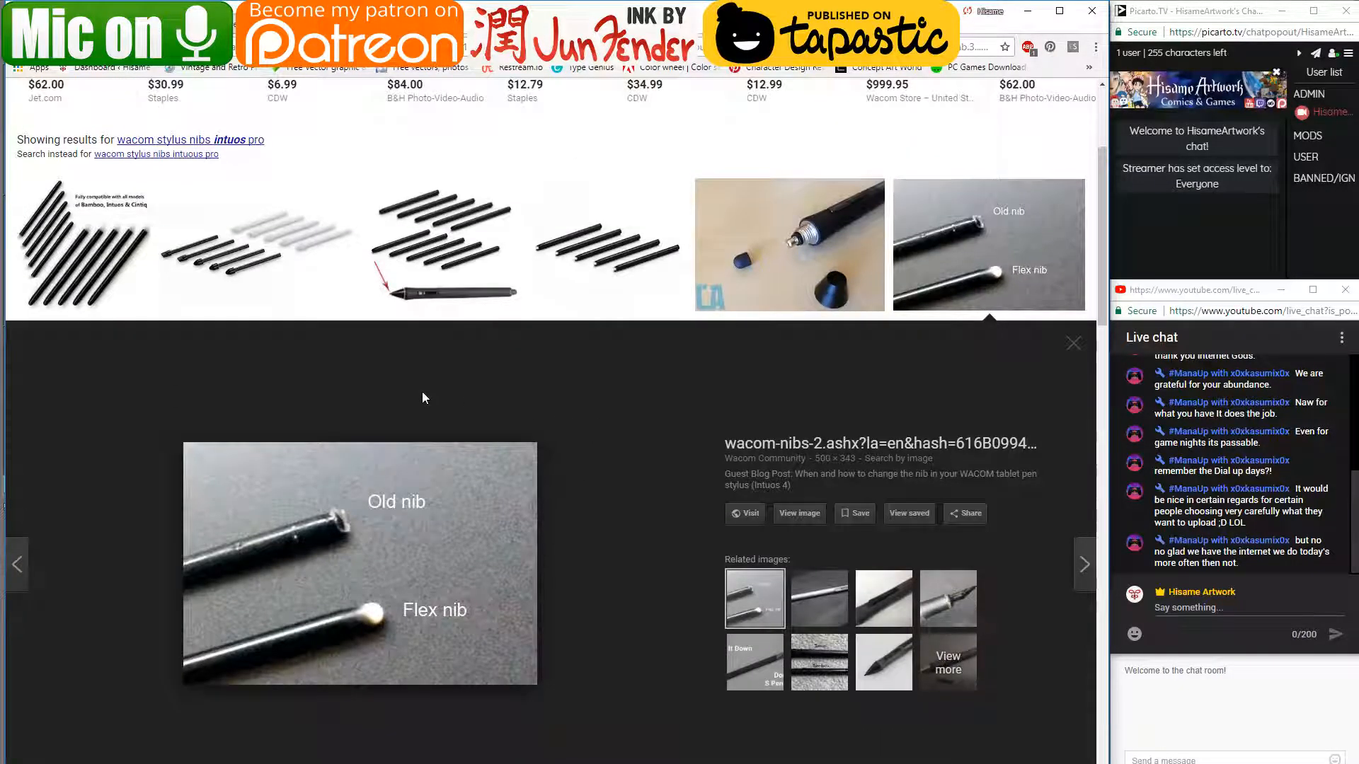
- Preview the picture of five Wacom flex nibs, return to the comic page and sample the purple of Marie's collar
click(612, 241)
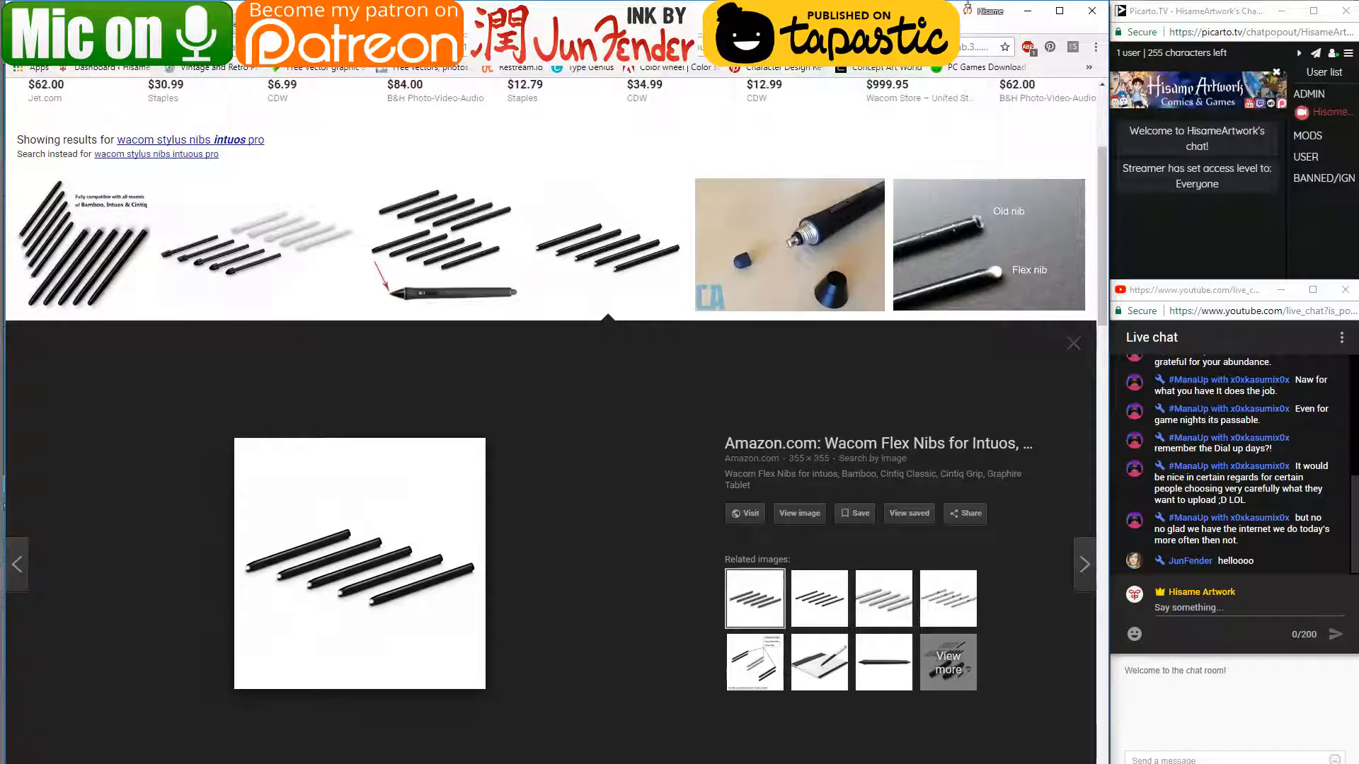
click(1025, 11)
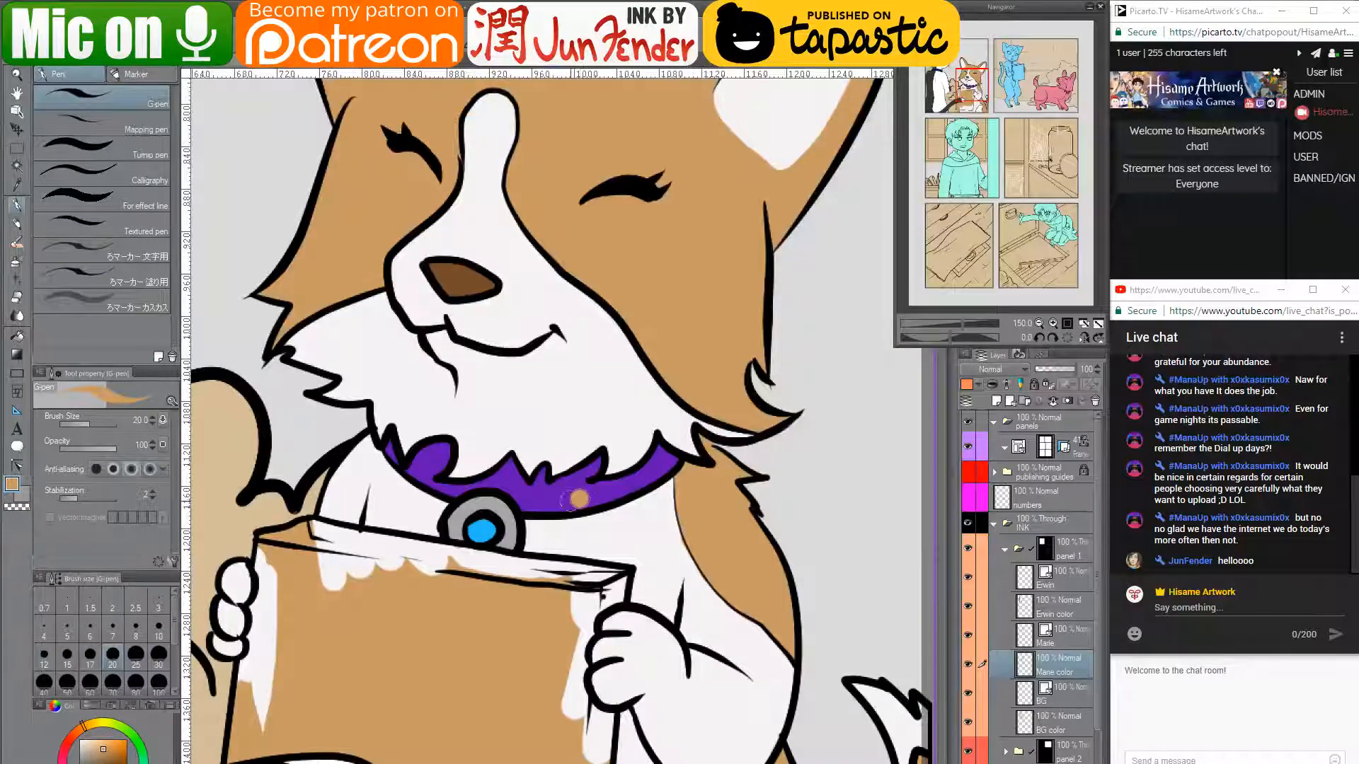
alt+click(574, 487)
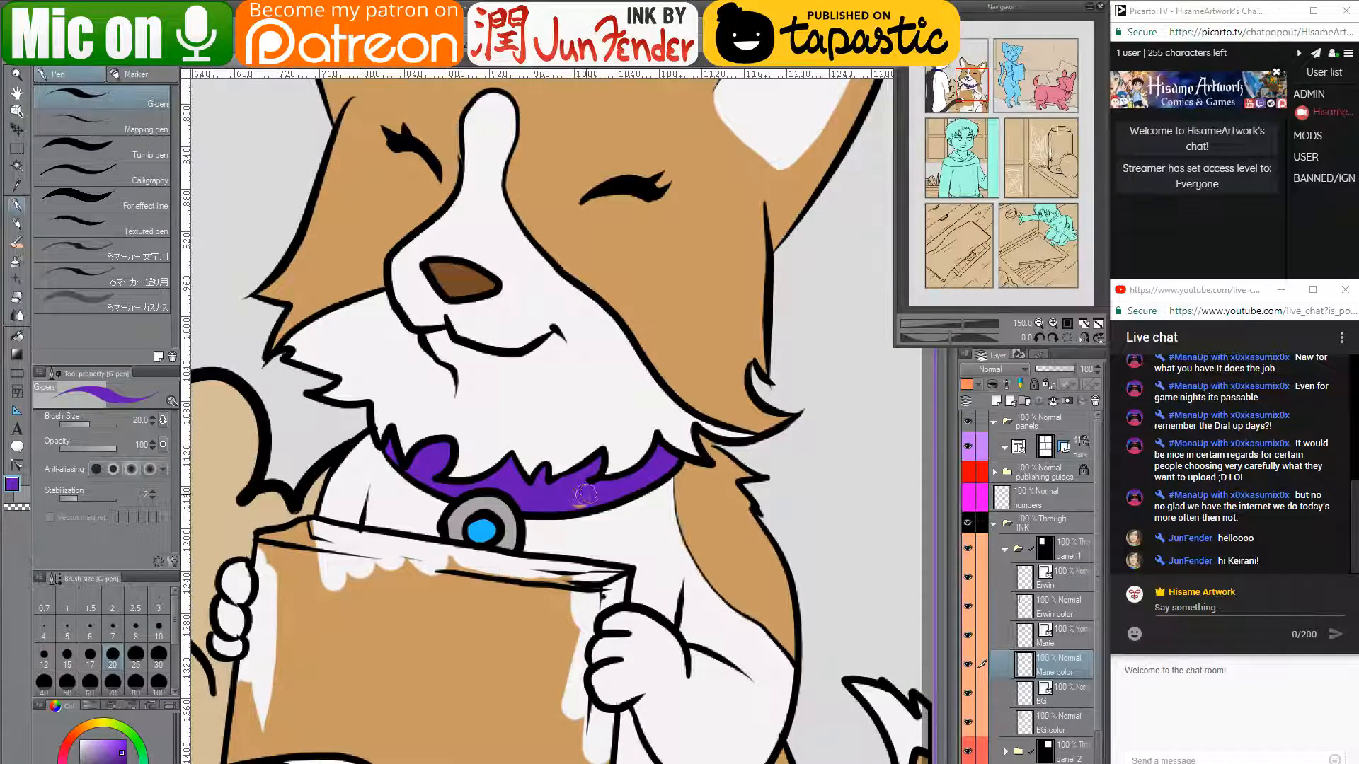
- Send a YouTube live chat message greeting the inker by name and asking "is the stream ok for you?"
click(1253, 607)
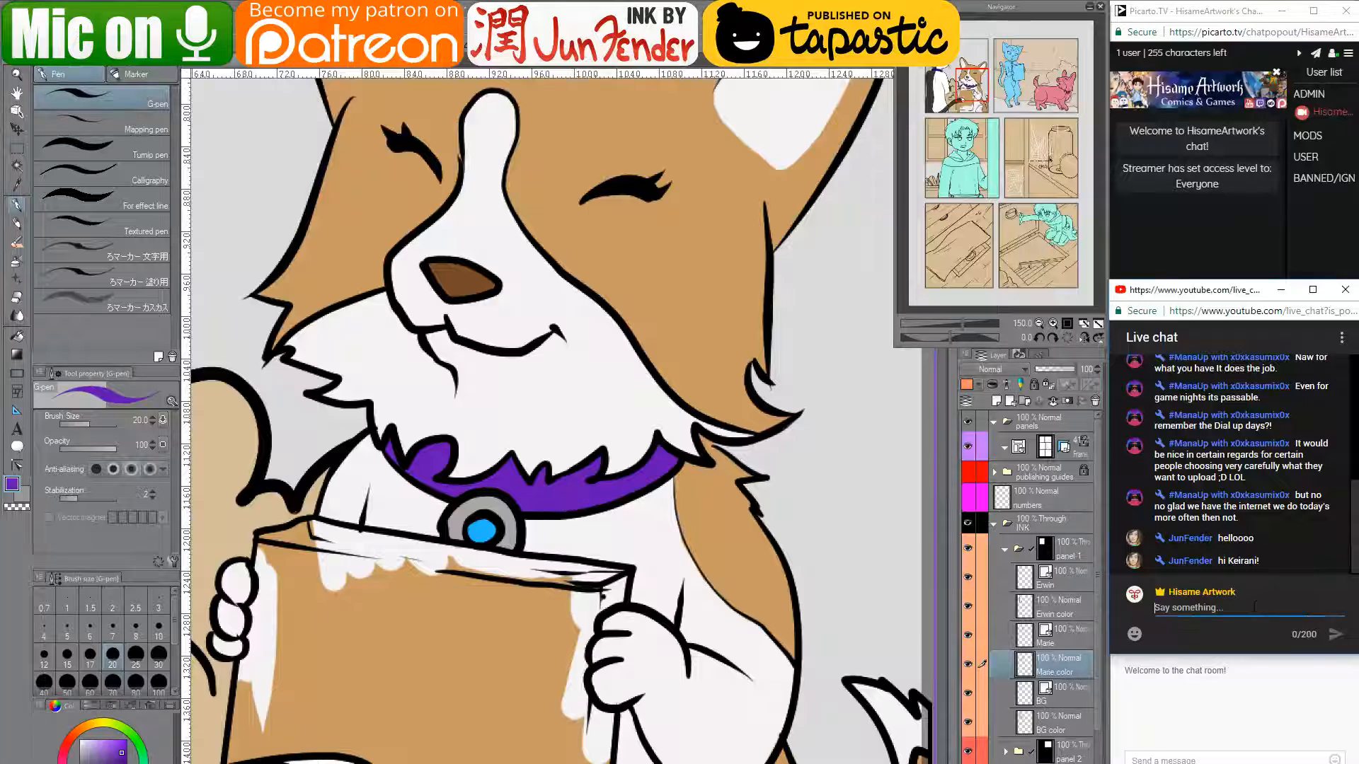
text(Hii Ju)
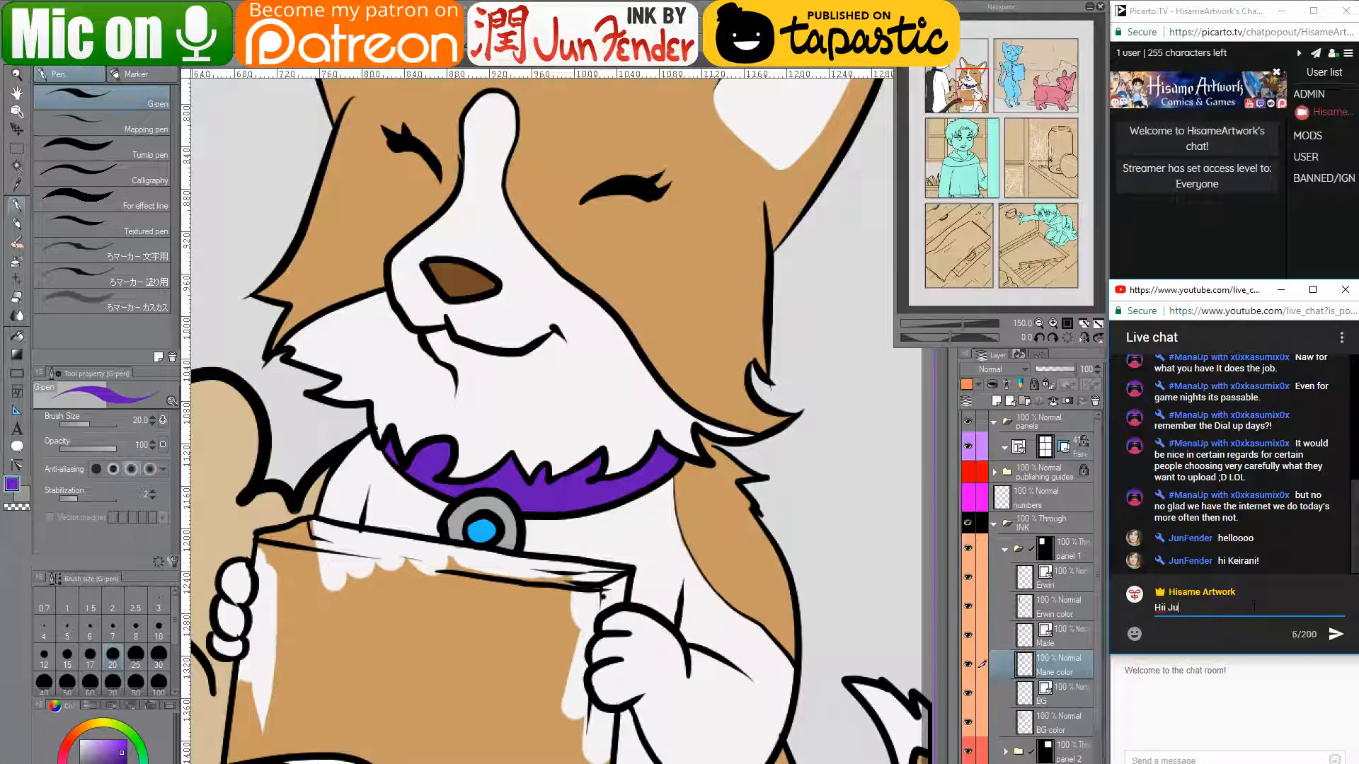
text(n, is the stream ok for you?)
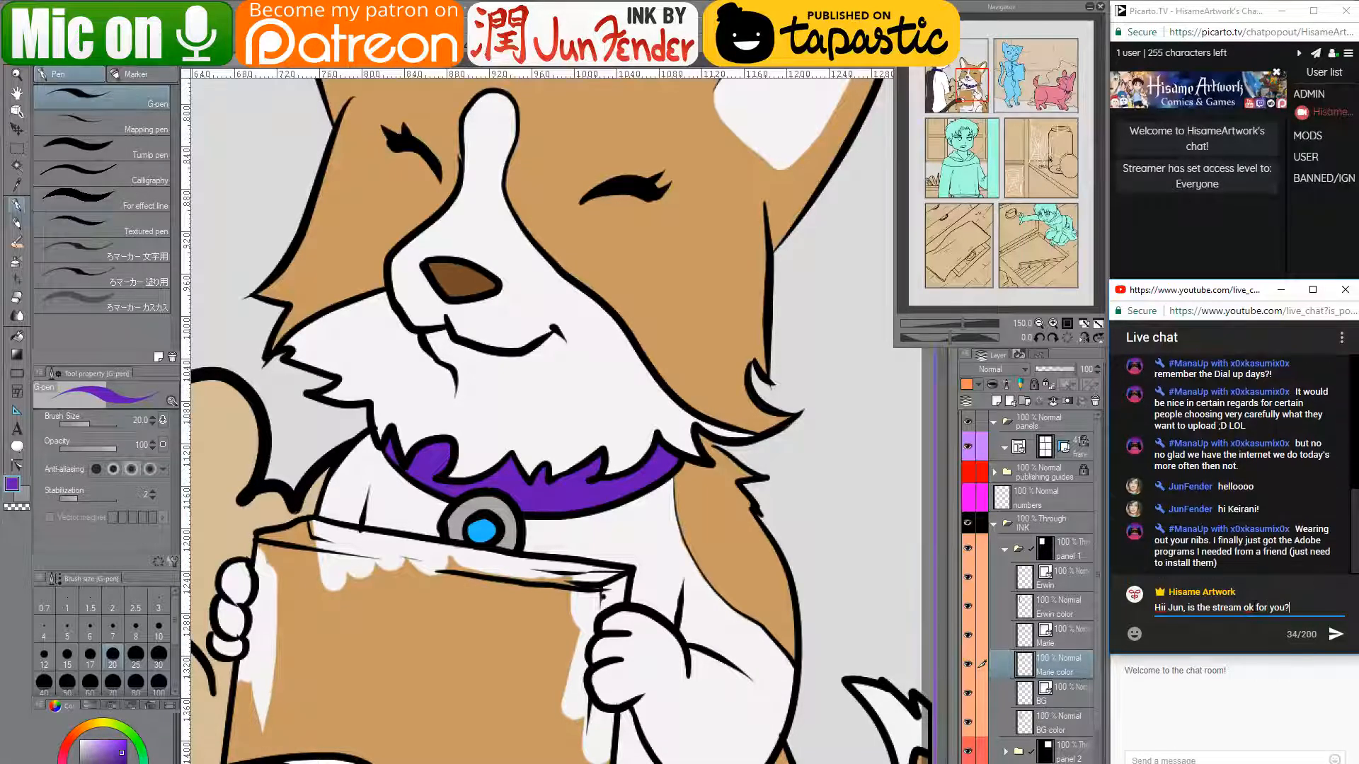
key(Return)
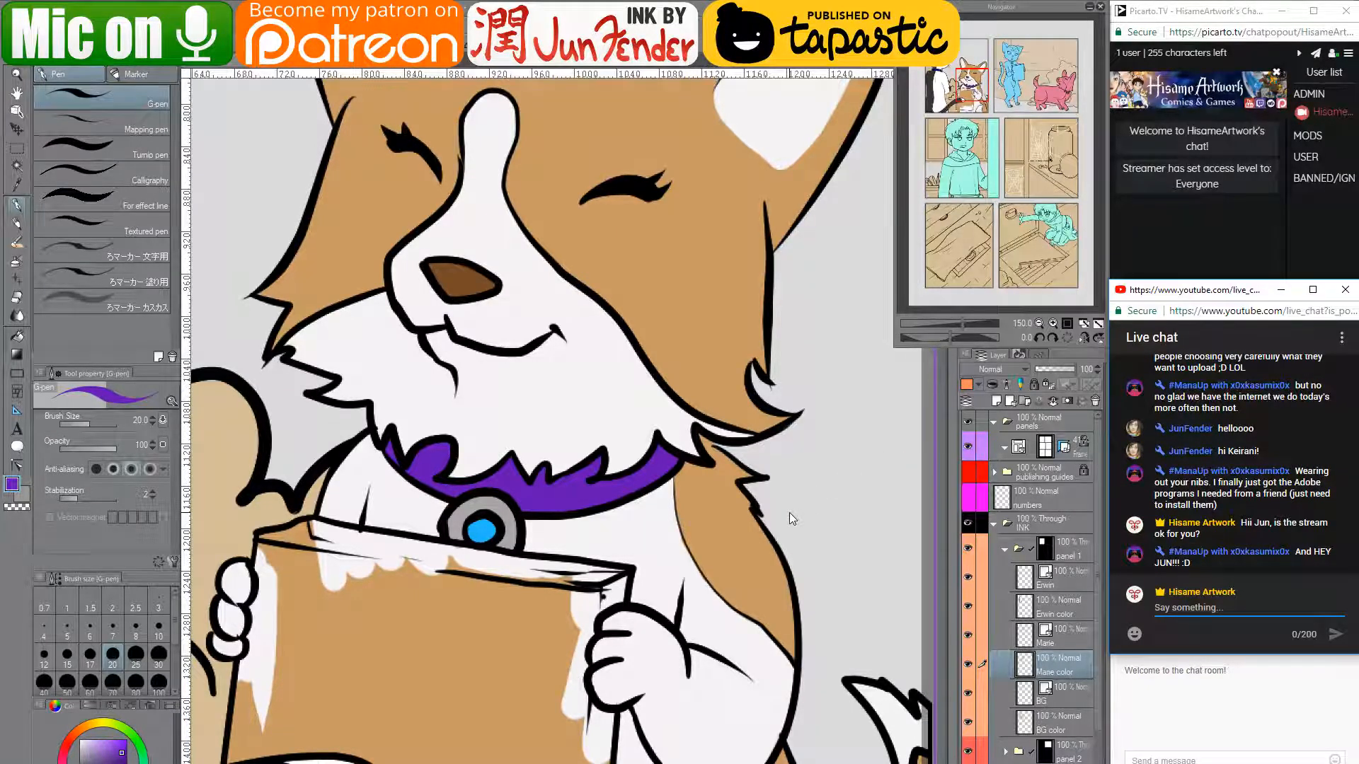
- Touch up the purple at the right end of Marie's collar beneath her chin fur
scroll(789, 513, down, 1)
click(708, 474)
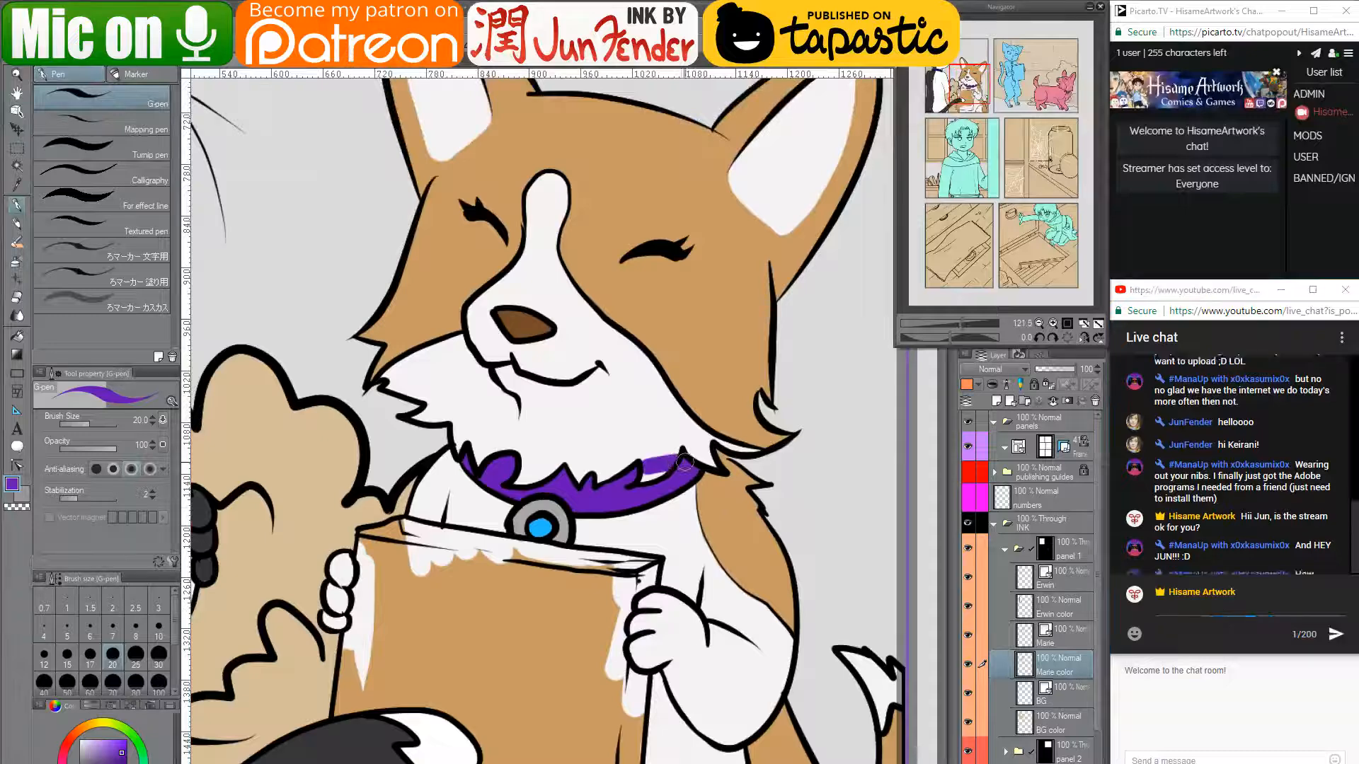
drag(691, 461, 651, 455)
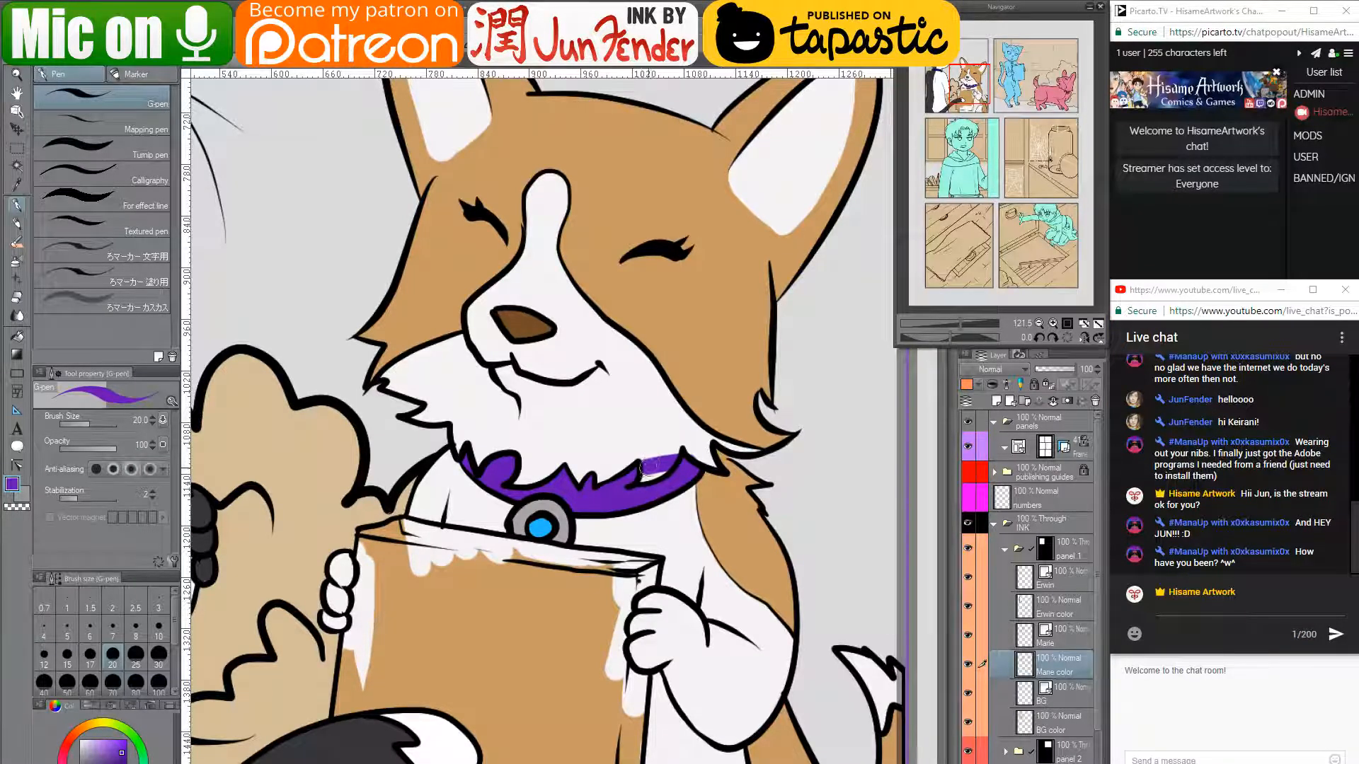
scroll(647, 453, down, 2)
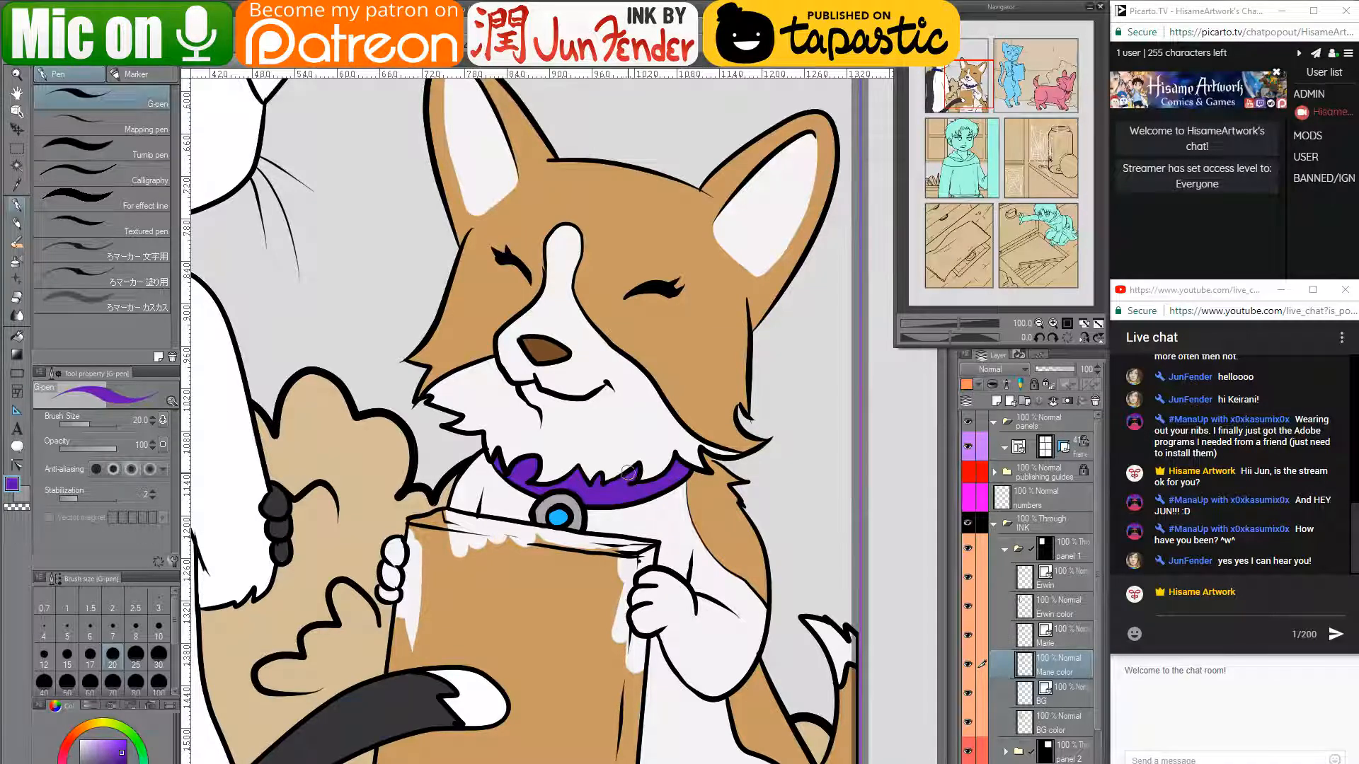
scroll(629, 487, down, 1)
scroll(628, 490, down, 3)
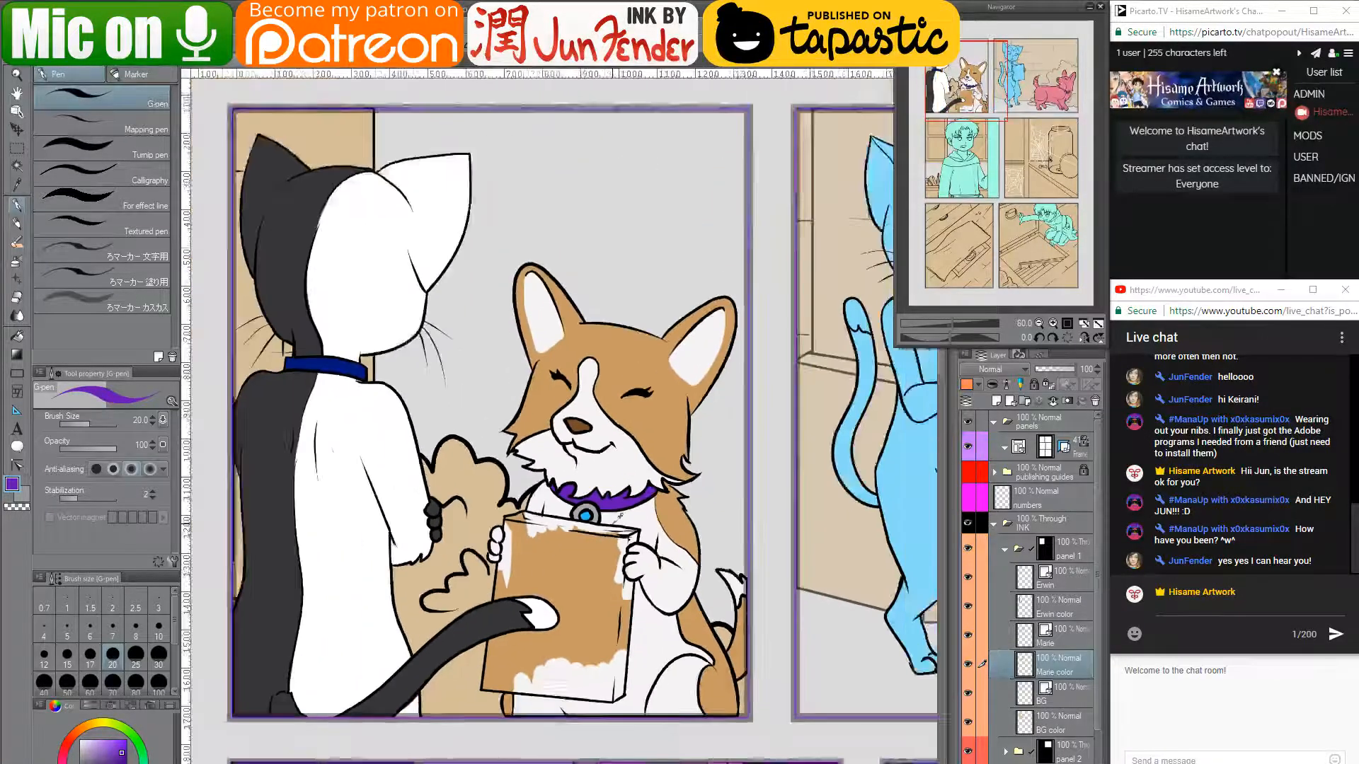
drag(675, 574, 577, 539)
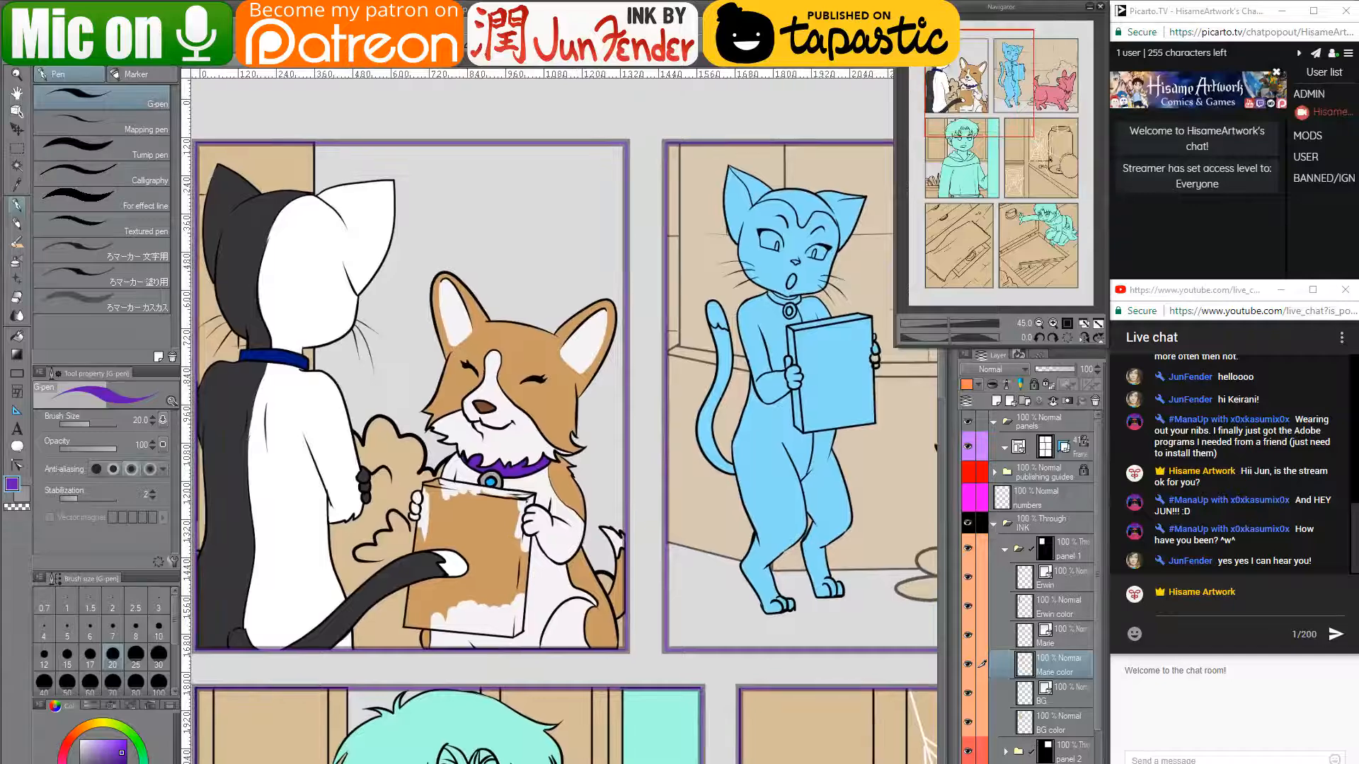
- Switch to File Explorer and open the picture "page_42 sketch 2" to show the eight sketched panels
key(alt+Tab)
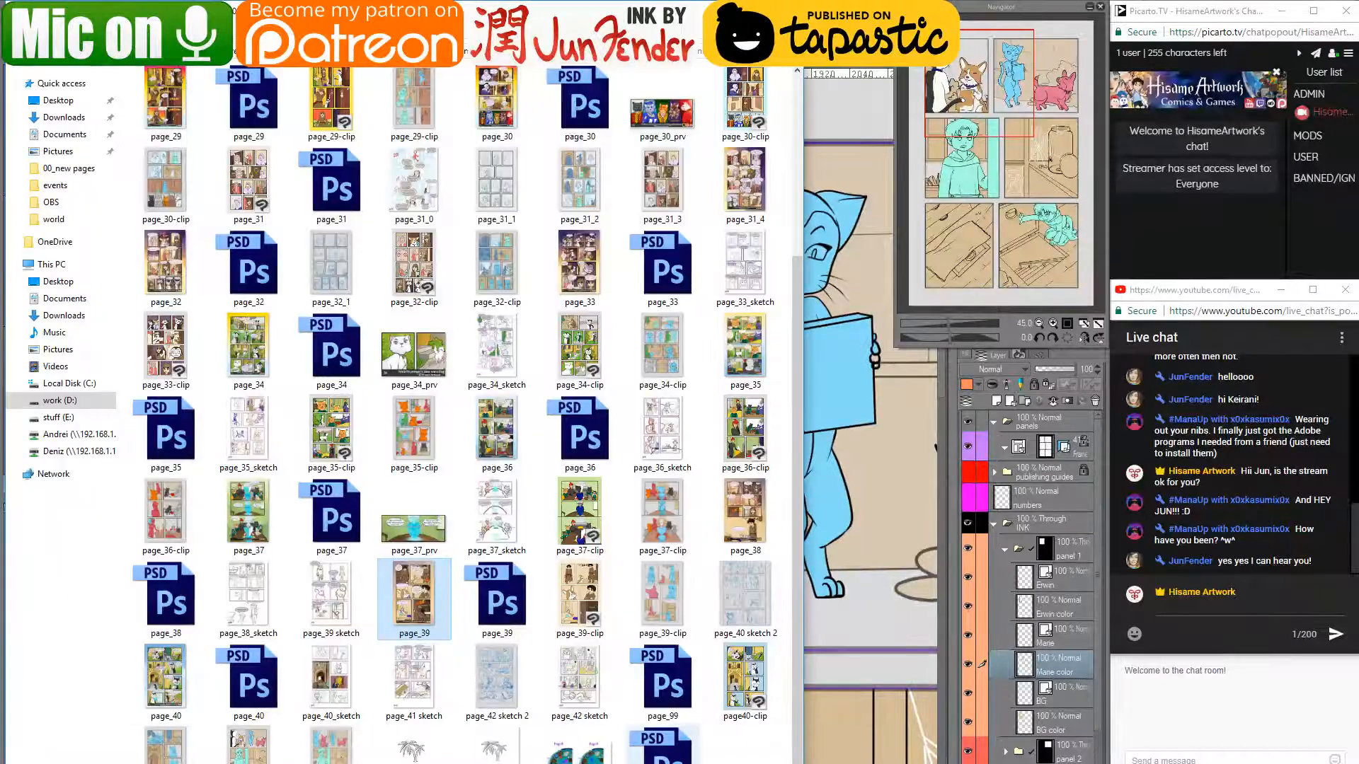
click(497, 681)
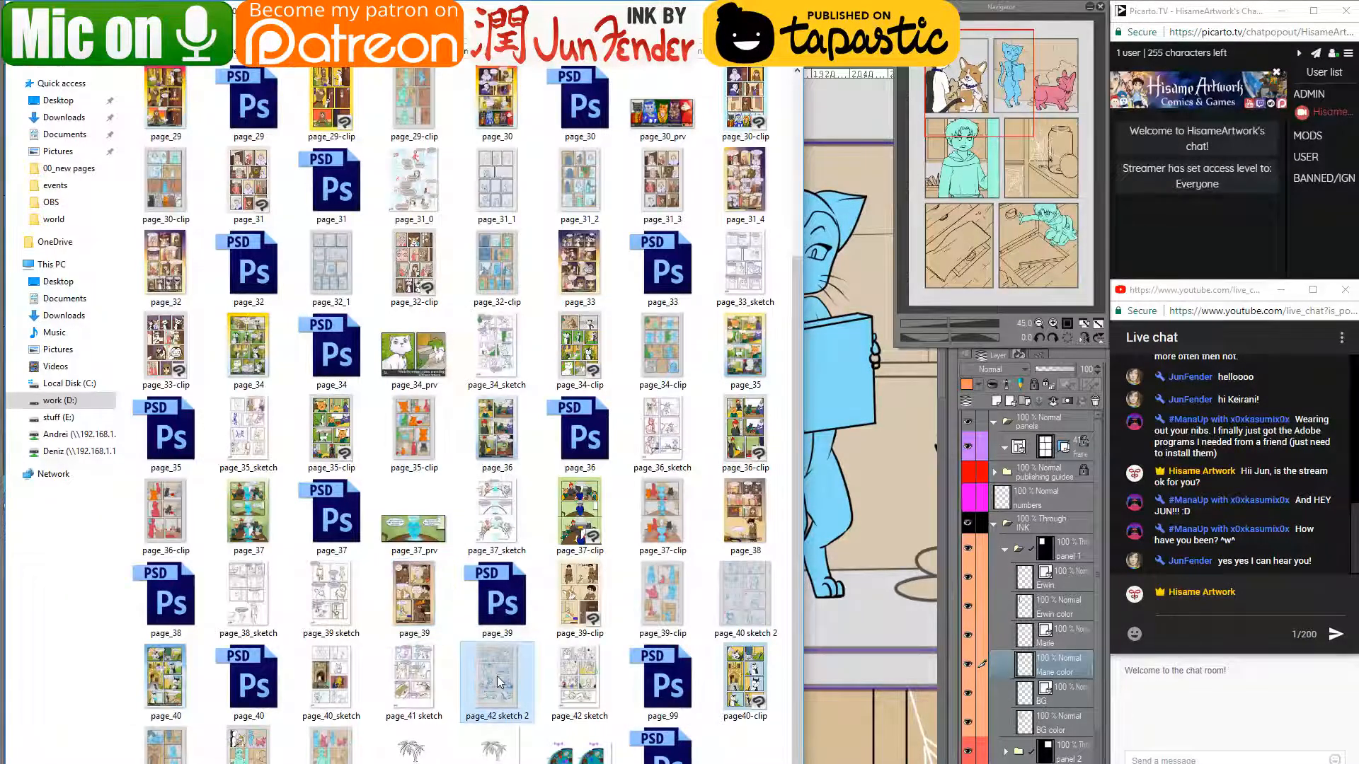
double_click(482, 671)
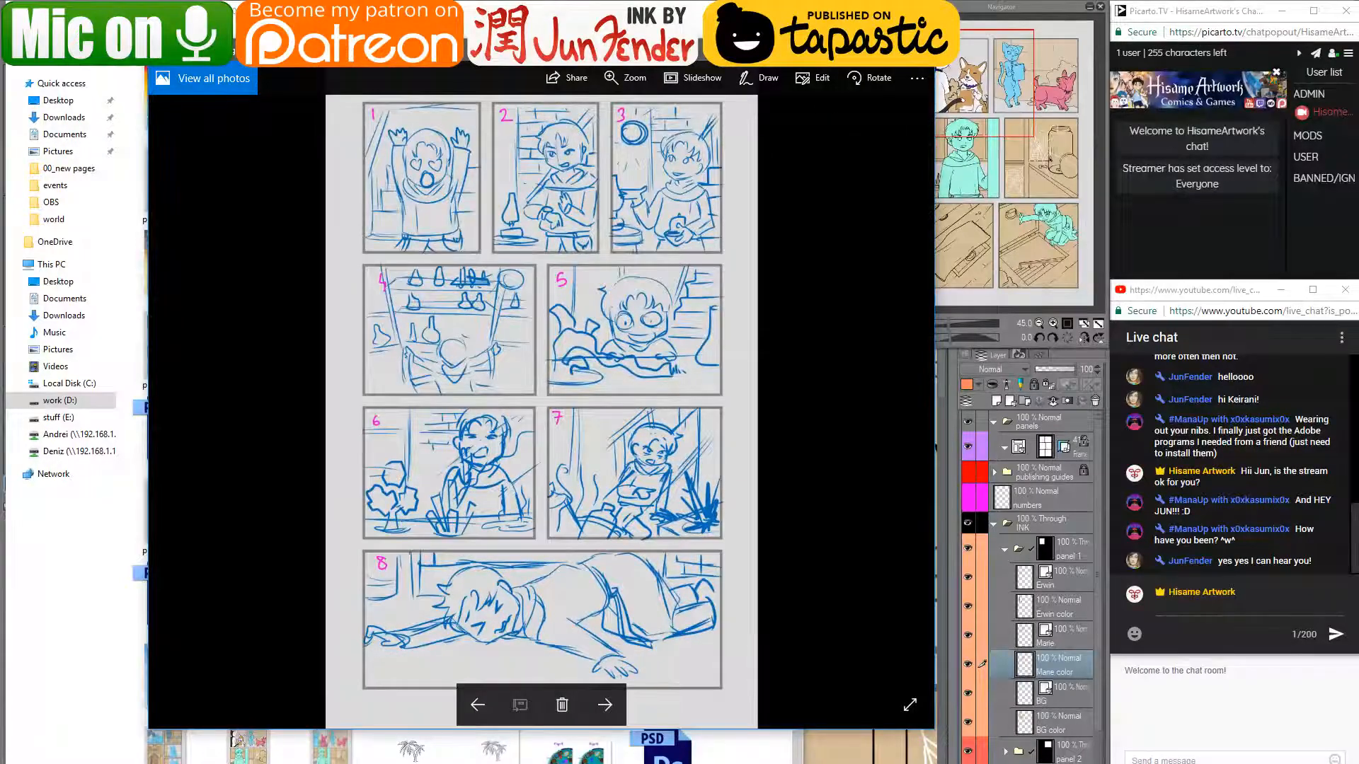
drag(566, 39, 462, 10)
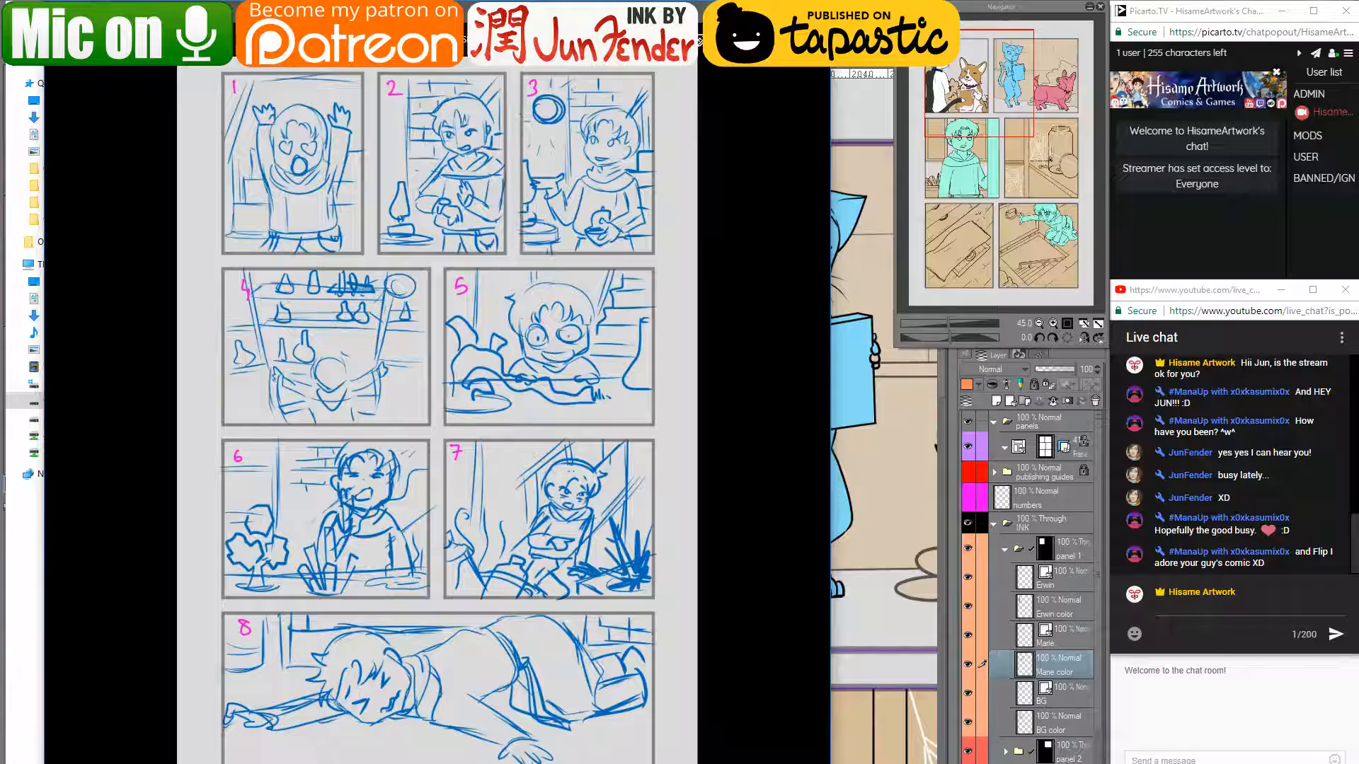
- Open the finished page 19 from the "chapter 1" folder to show its panels, and return to the page 42 sketch
key(Escape)
scroll(183, 128, up, 5)
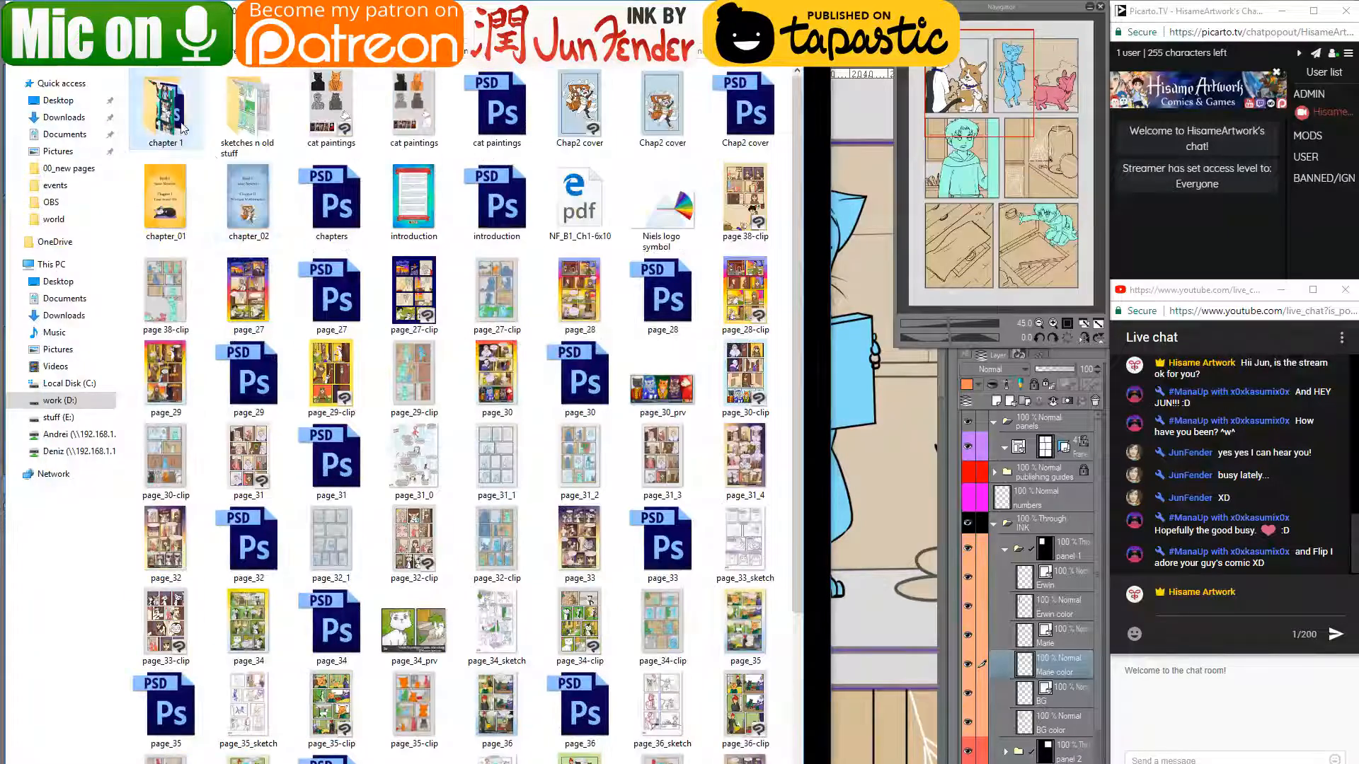
double_click(177, 123)
scroll(439, 498, down, 3)
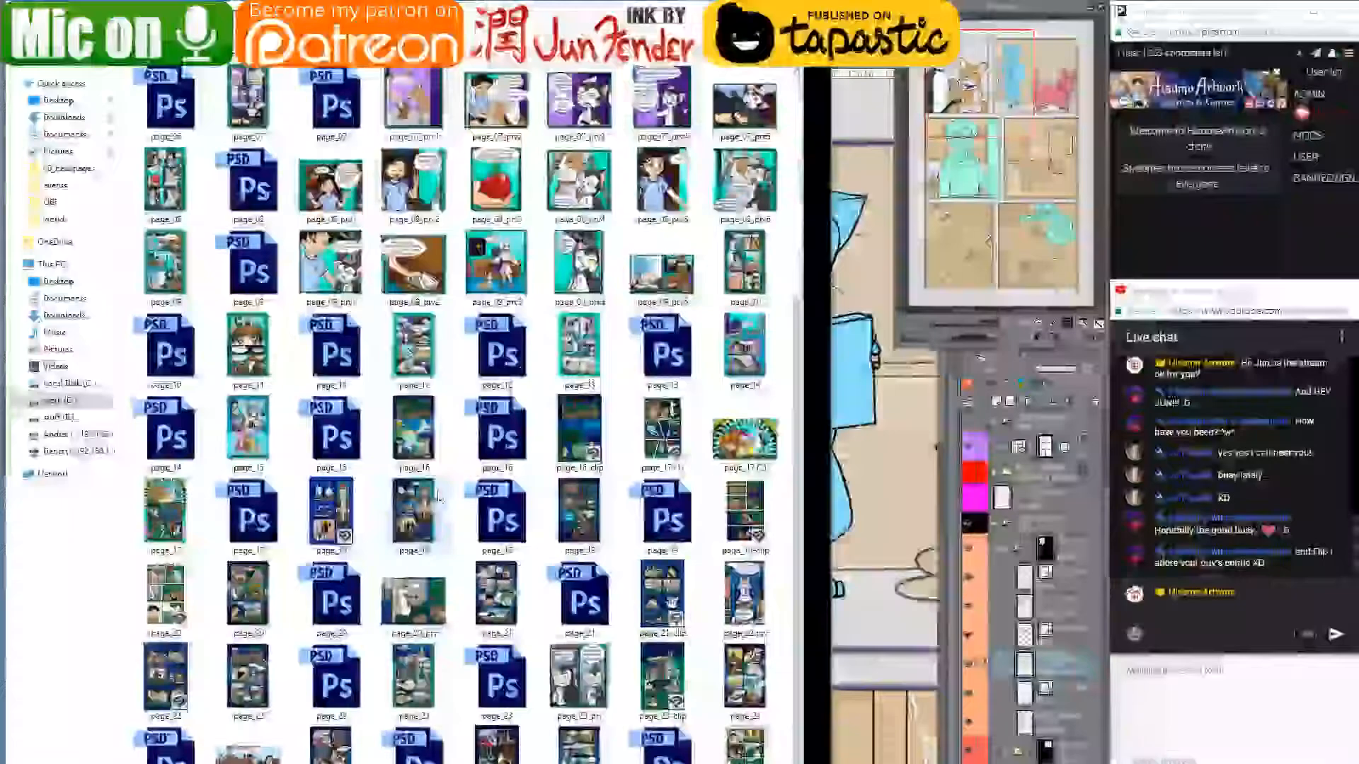
double_click(588, 516)
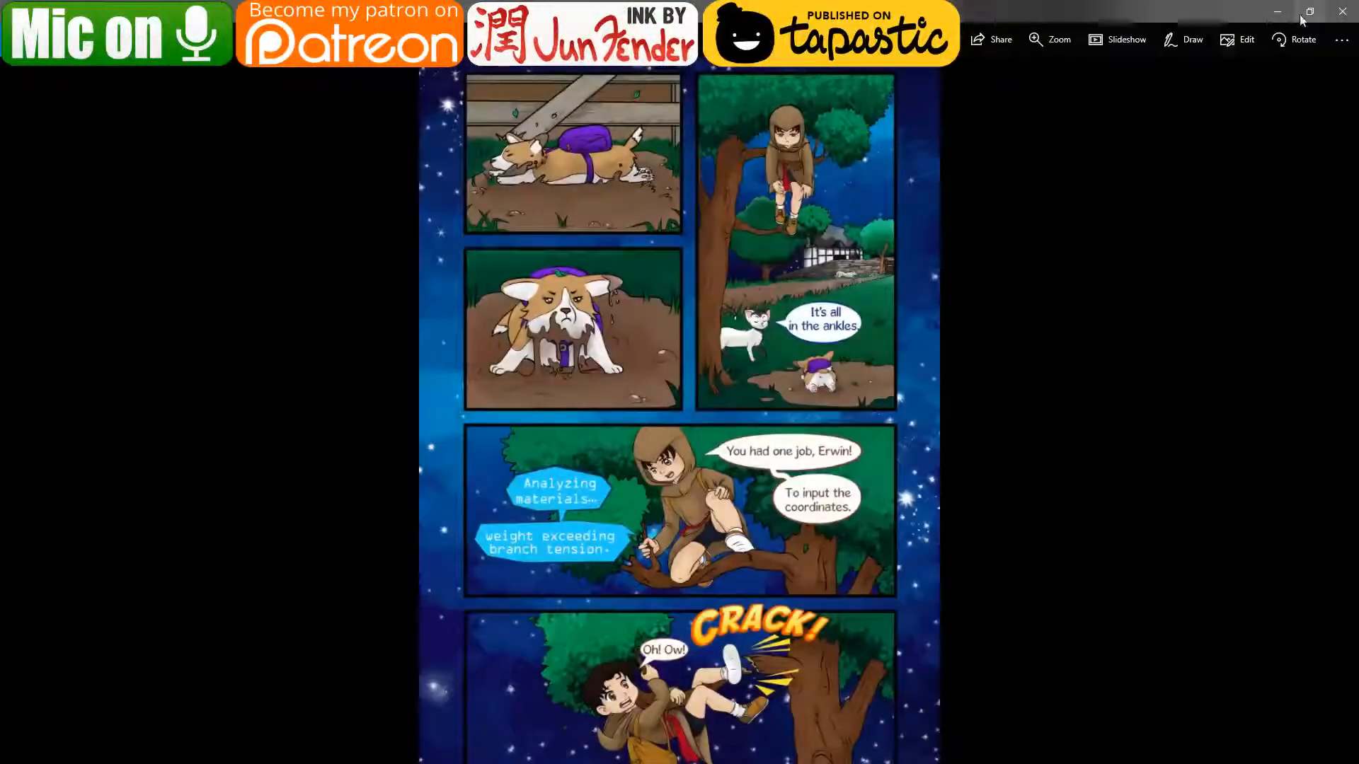
click(1310, 12)
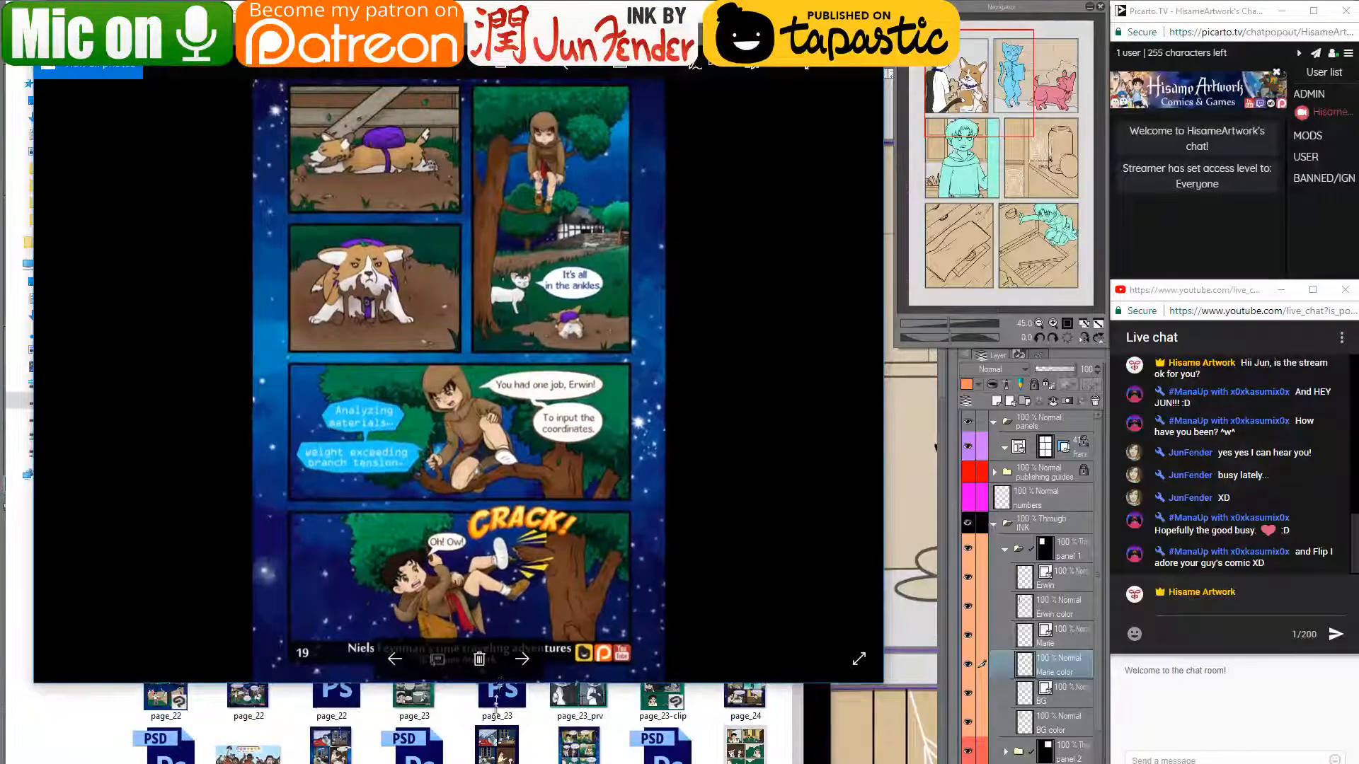
scroll(506, 682, up, 1)
drag(632, 11, 587, 11)
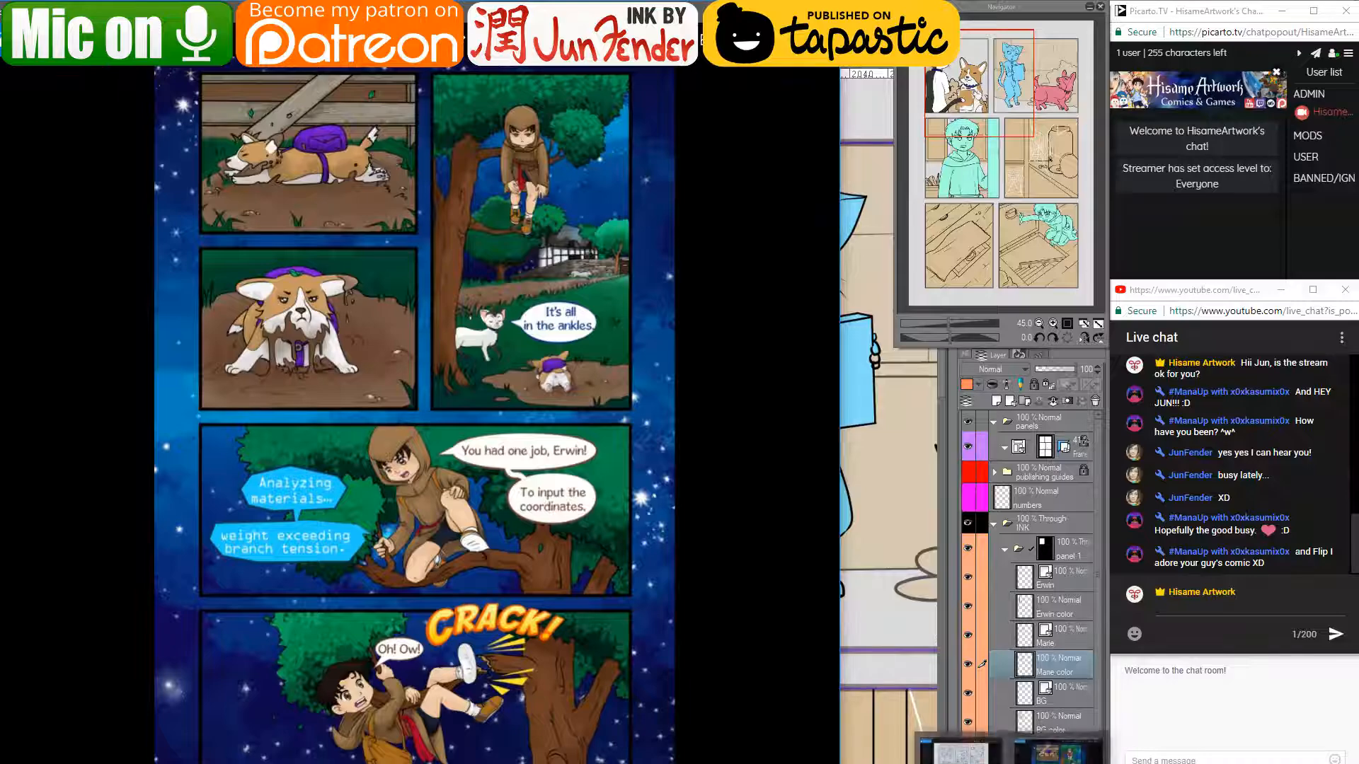
key(Right)
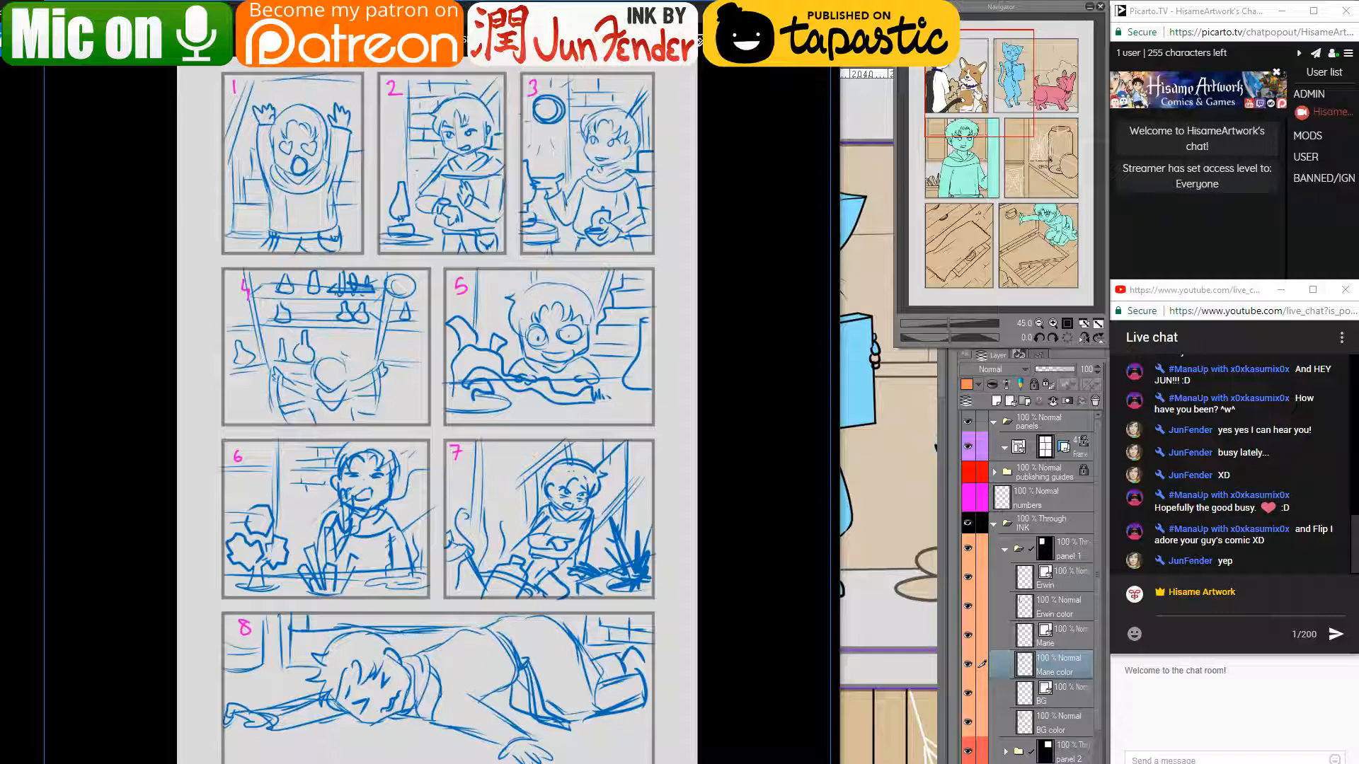
- Switch to the browser, search Google Images for "discoball" and preview the black ball with coloured lights on a stand
click(354, 752)
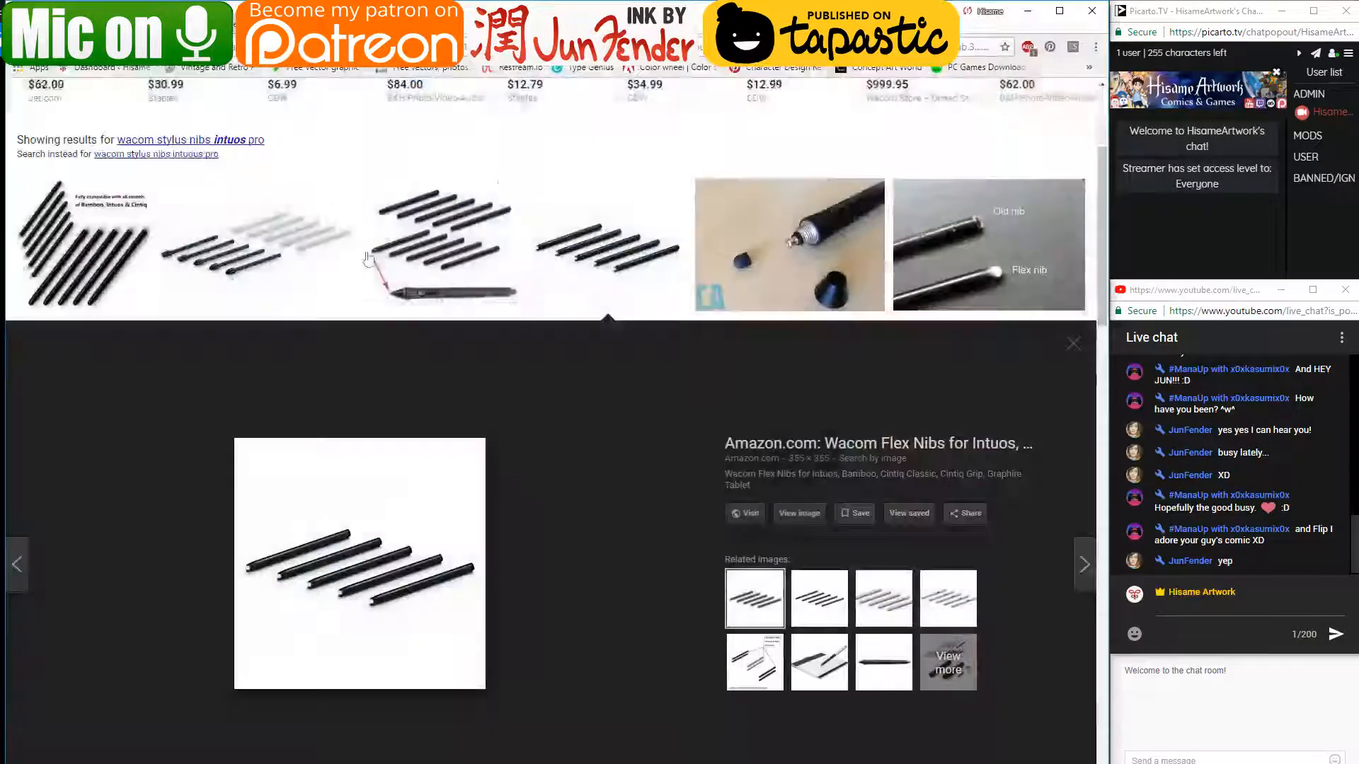
scroll(359, 168, up, 3)
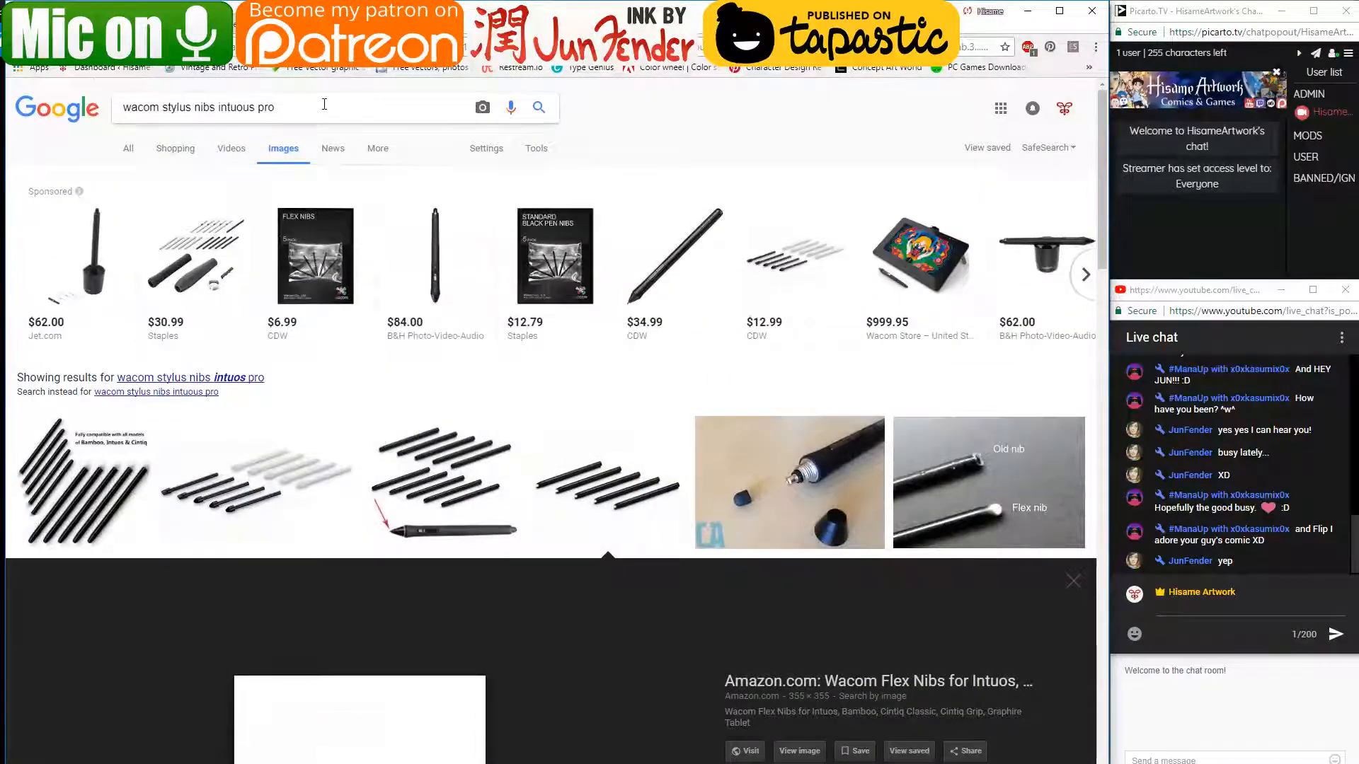
drag(324, 105, 98, 86)
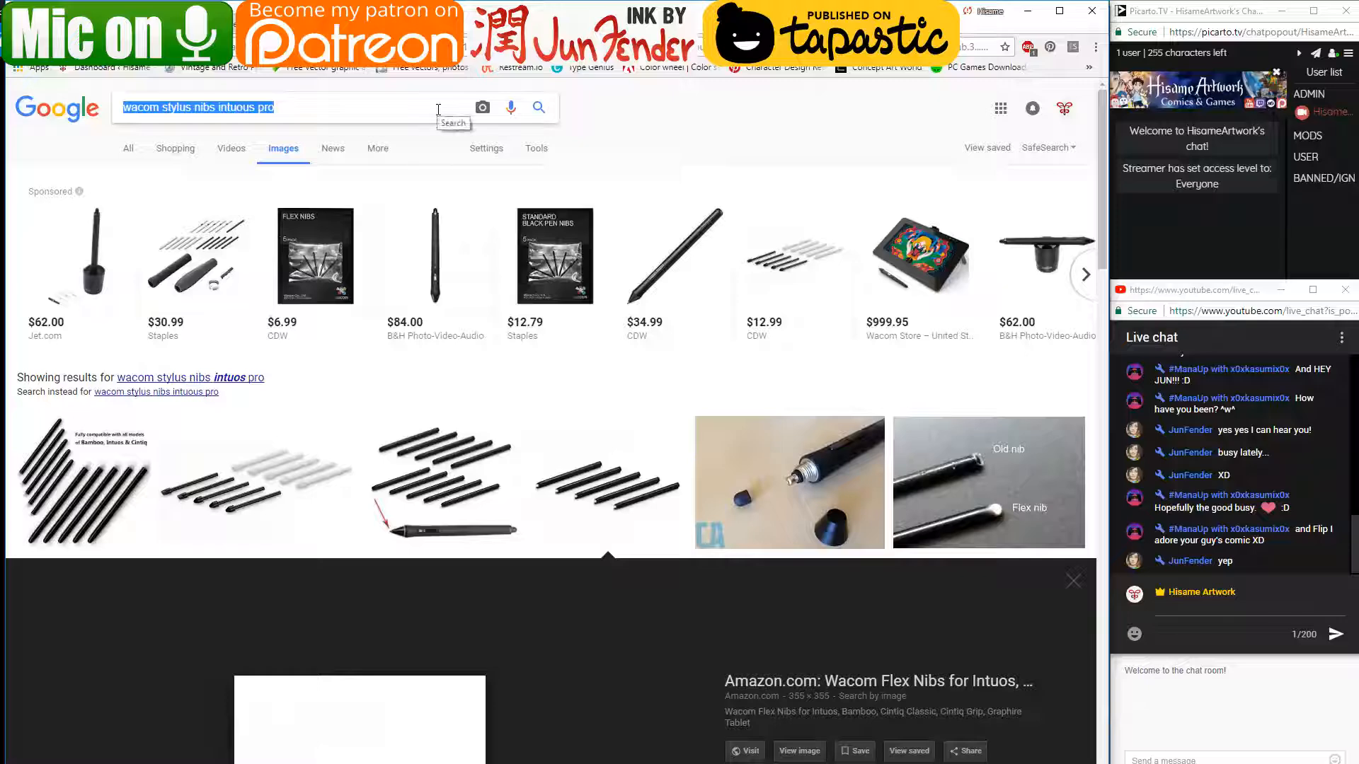
text(discoba)
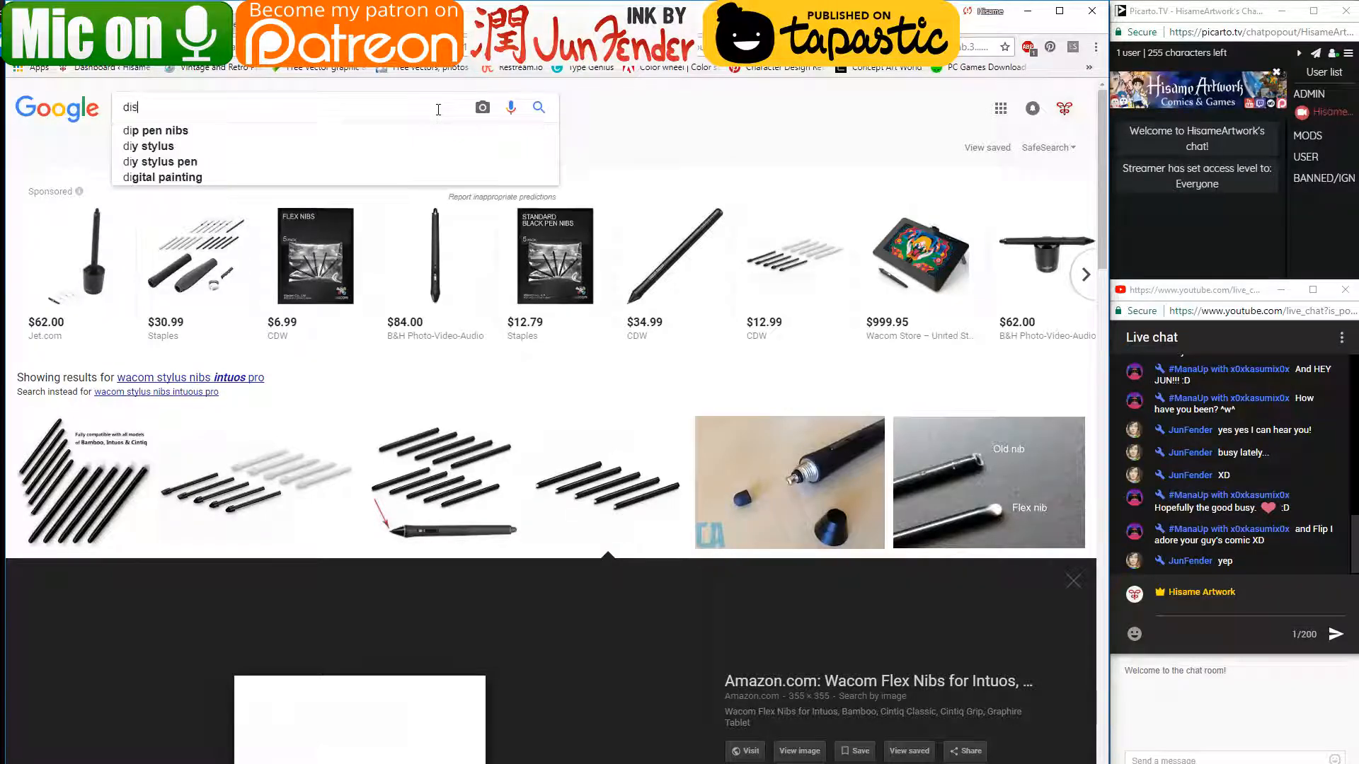
text(ll)
key(Return)
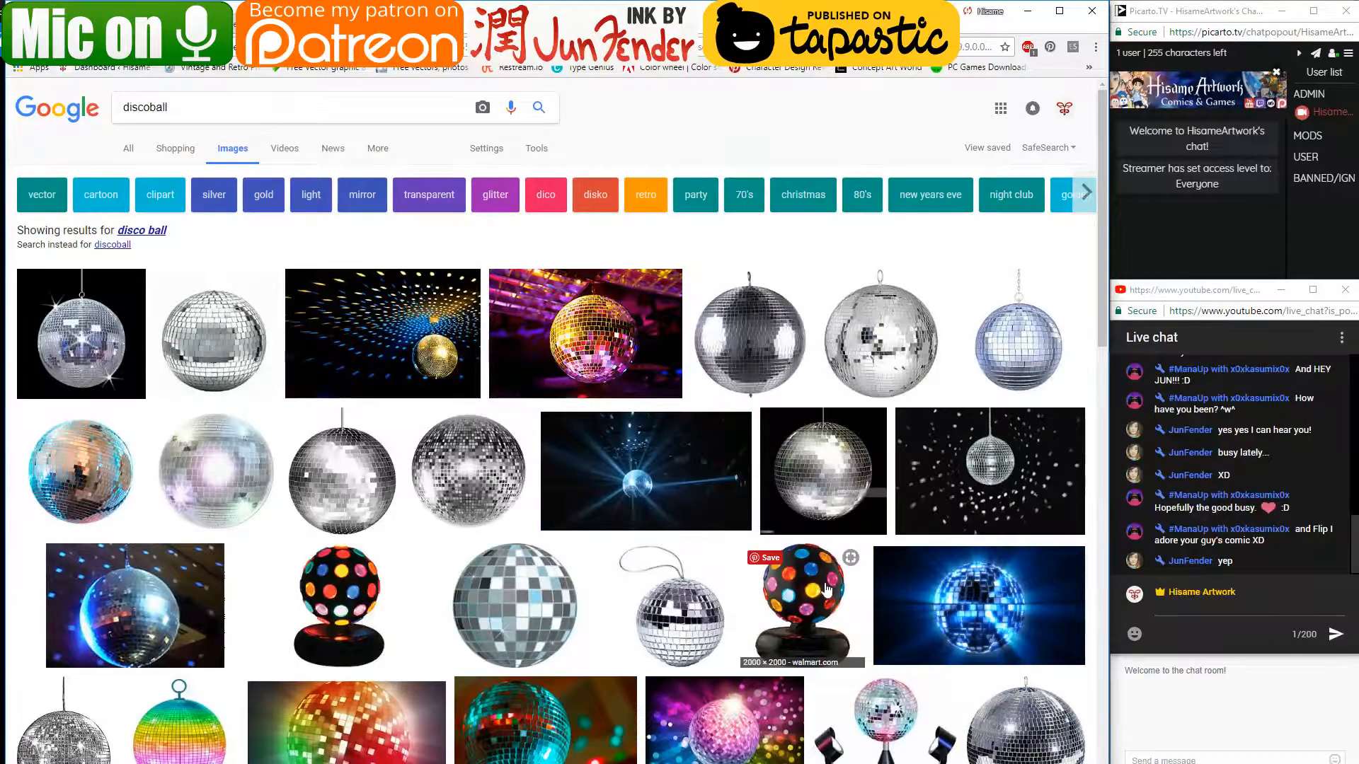
click(825, 591)
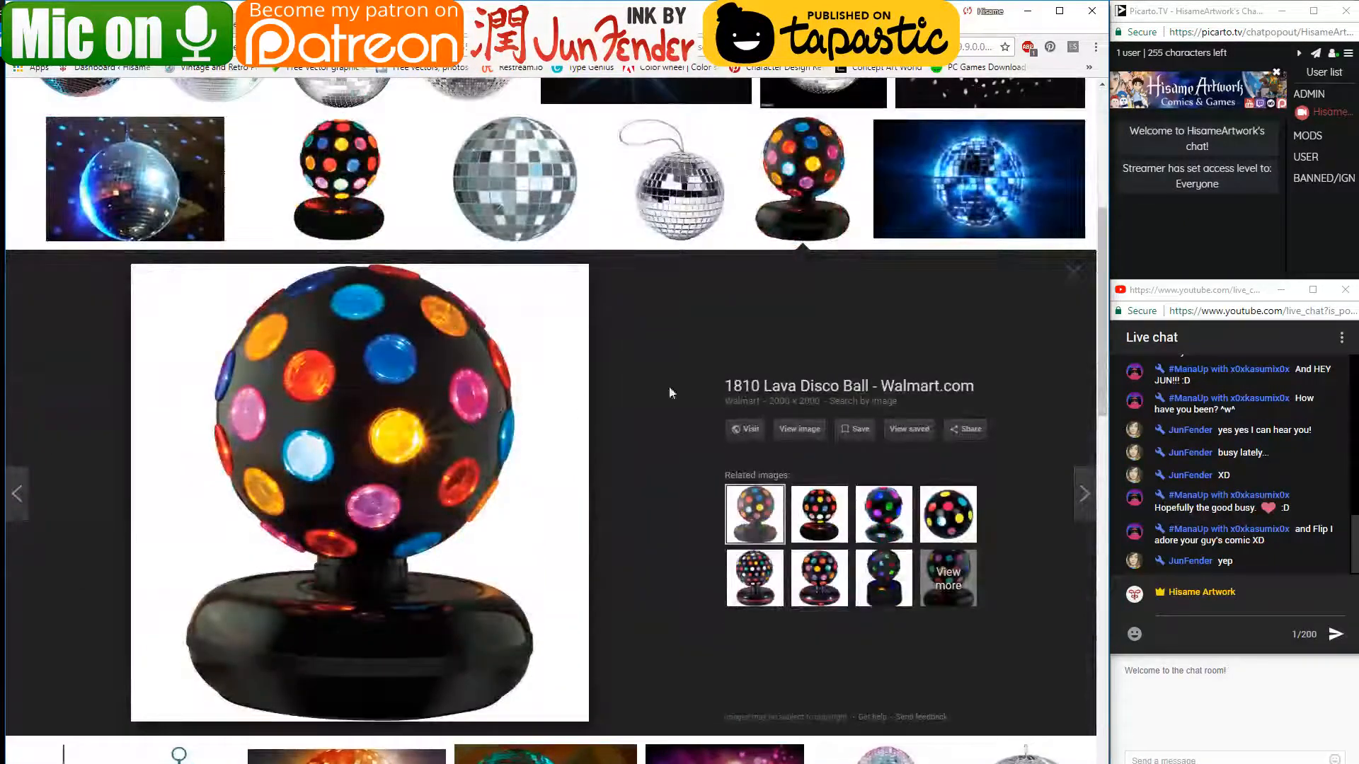
click(1028, 9)
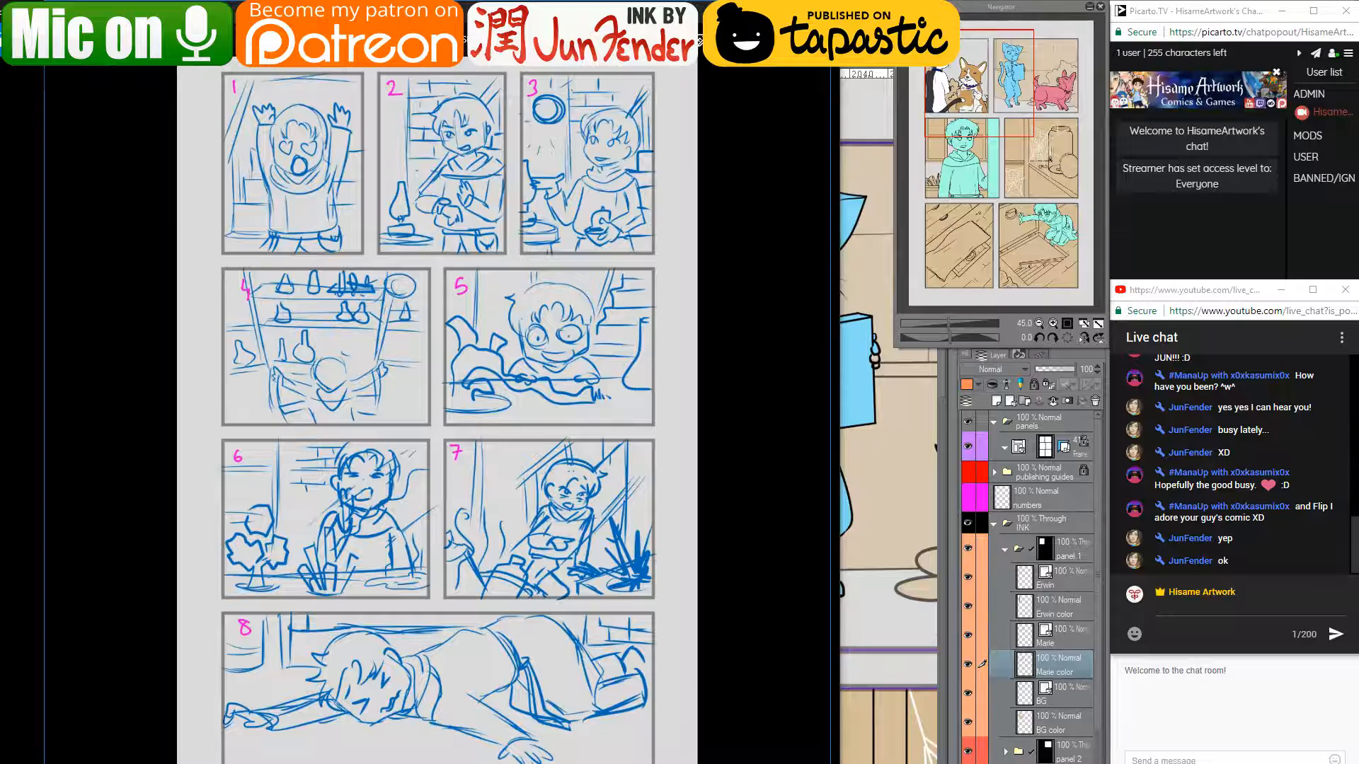
- Search Google Images for "hell gate chemistry" in a new browser tab and preview the picture of the curled, ridged reaction product
key(alt+Tab)
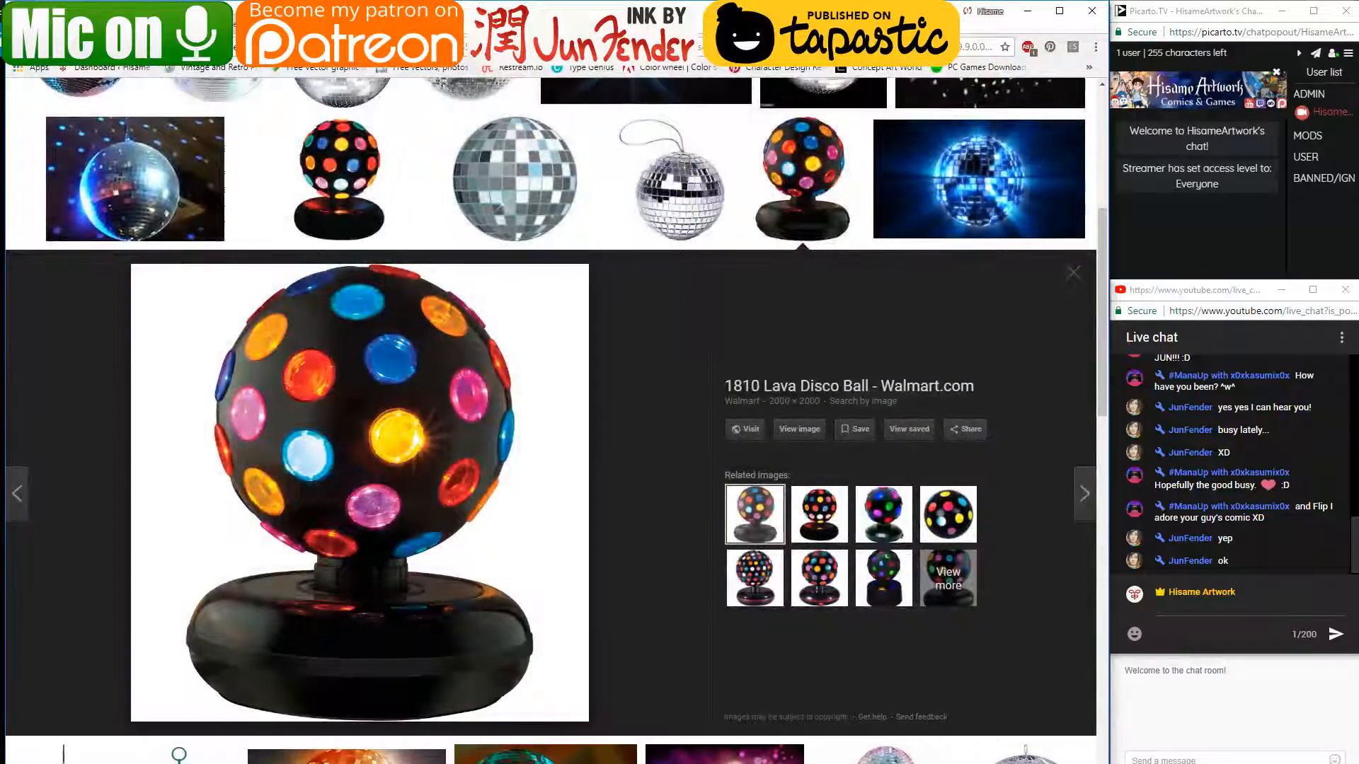
key(ctrl+t)
text(hell gate)
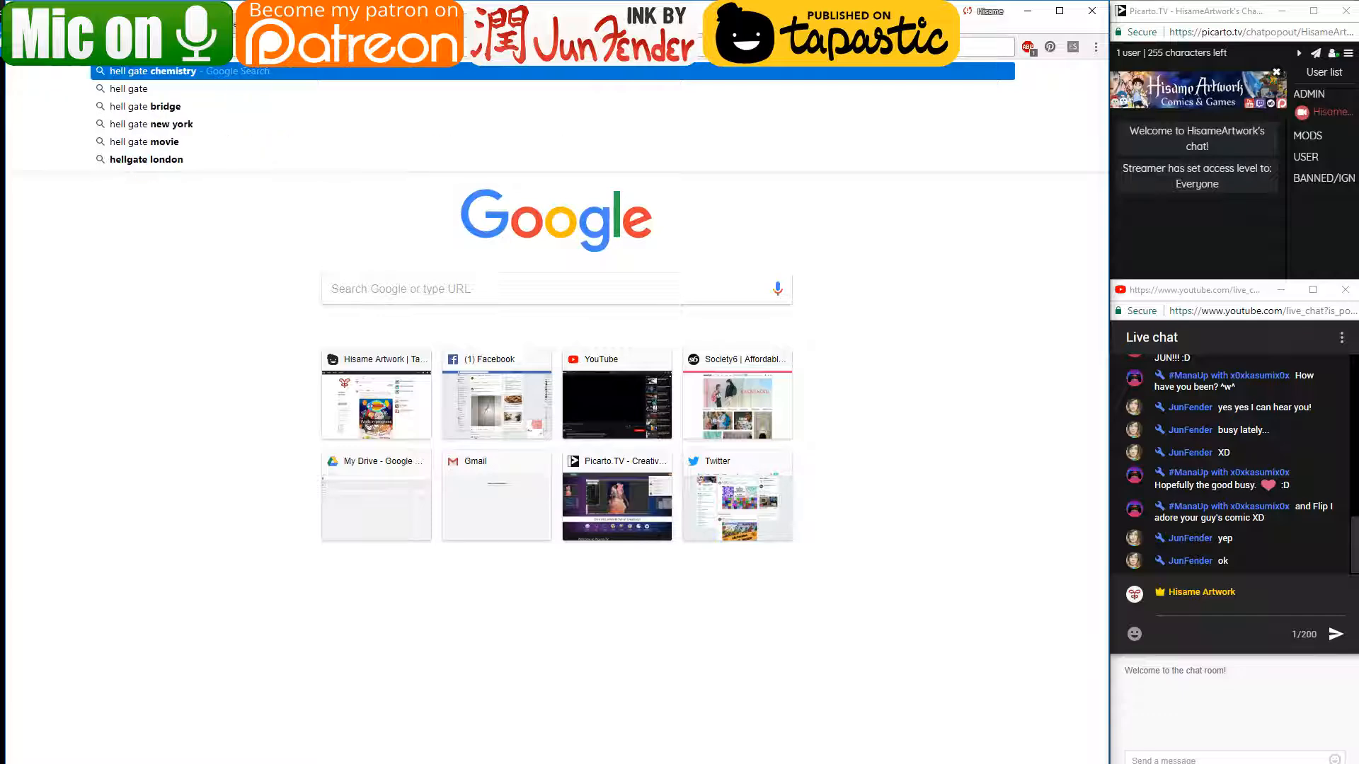
key(Return)
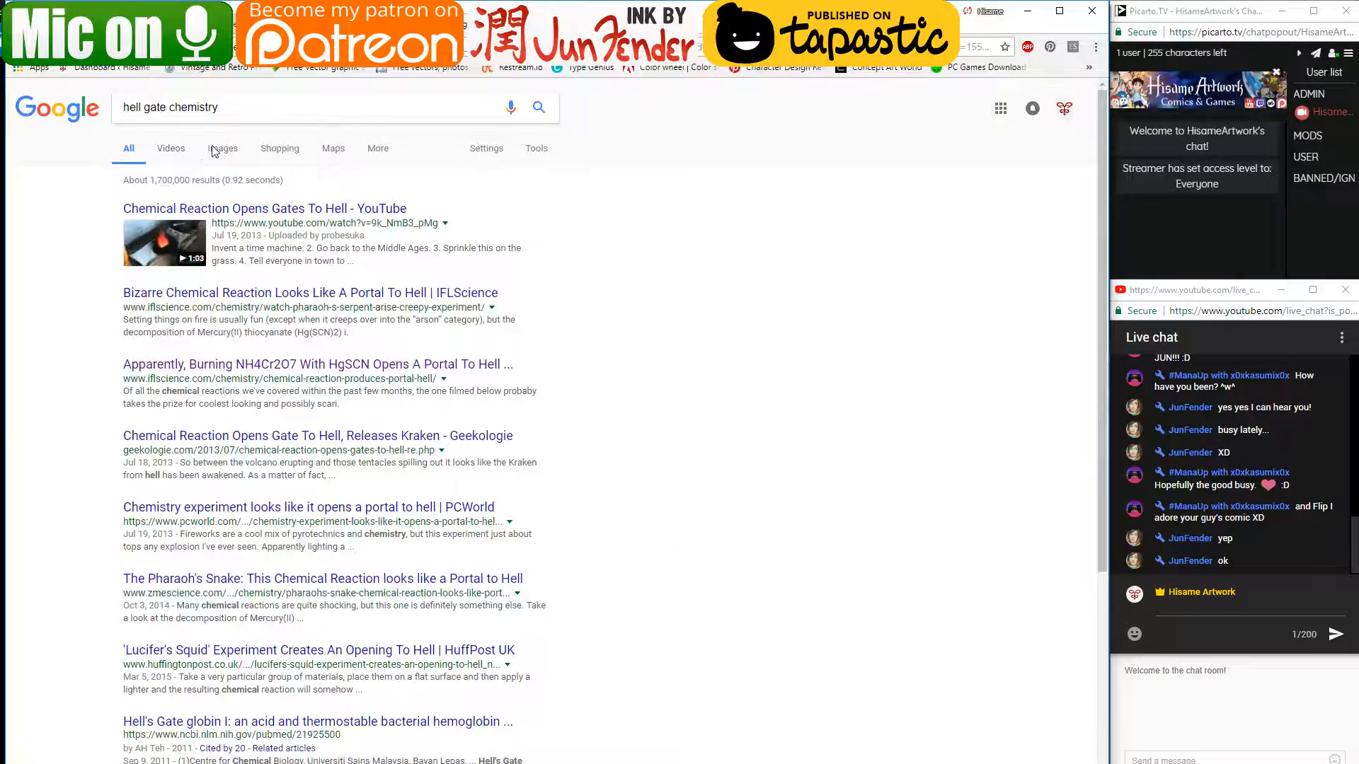
click(213, 150)
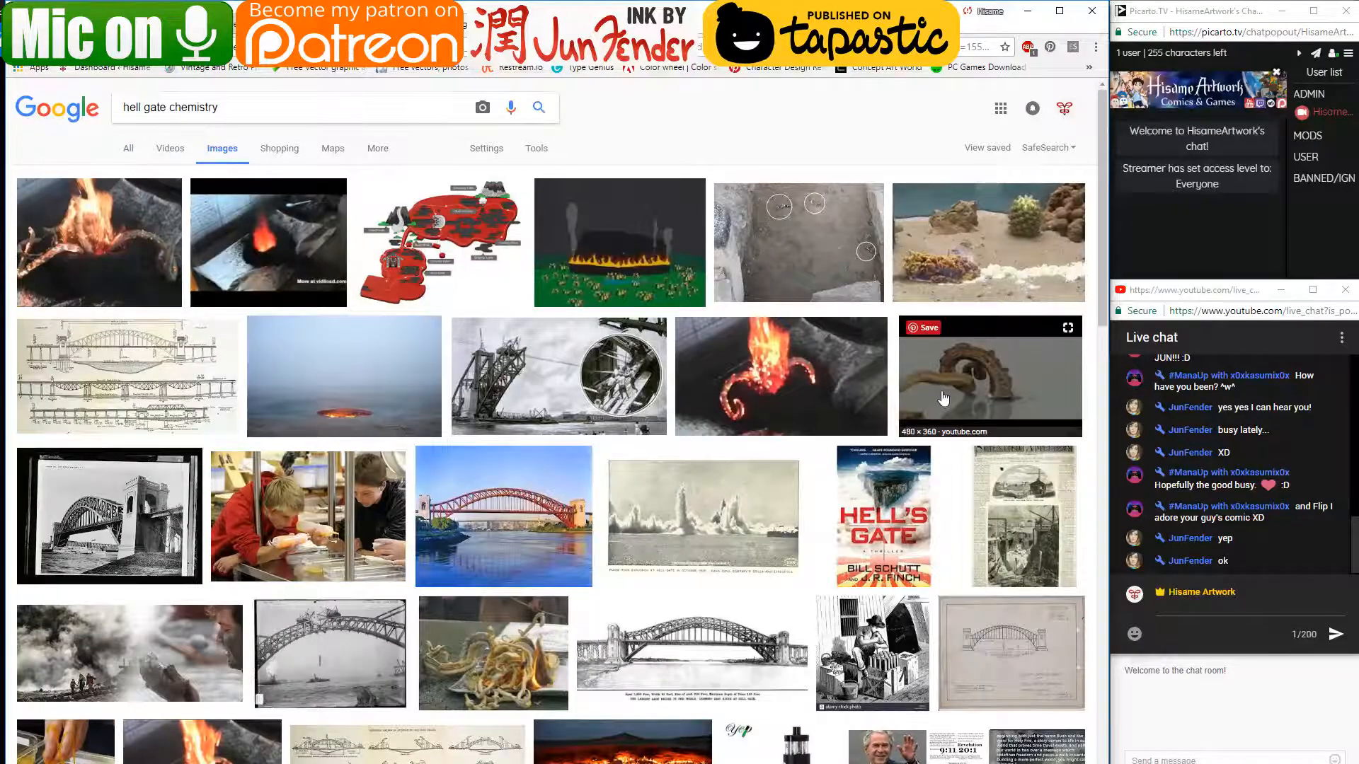
click(943, 398)
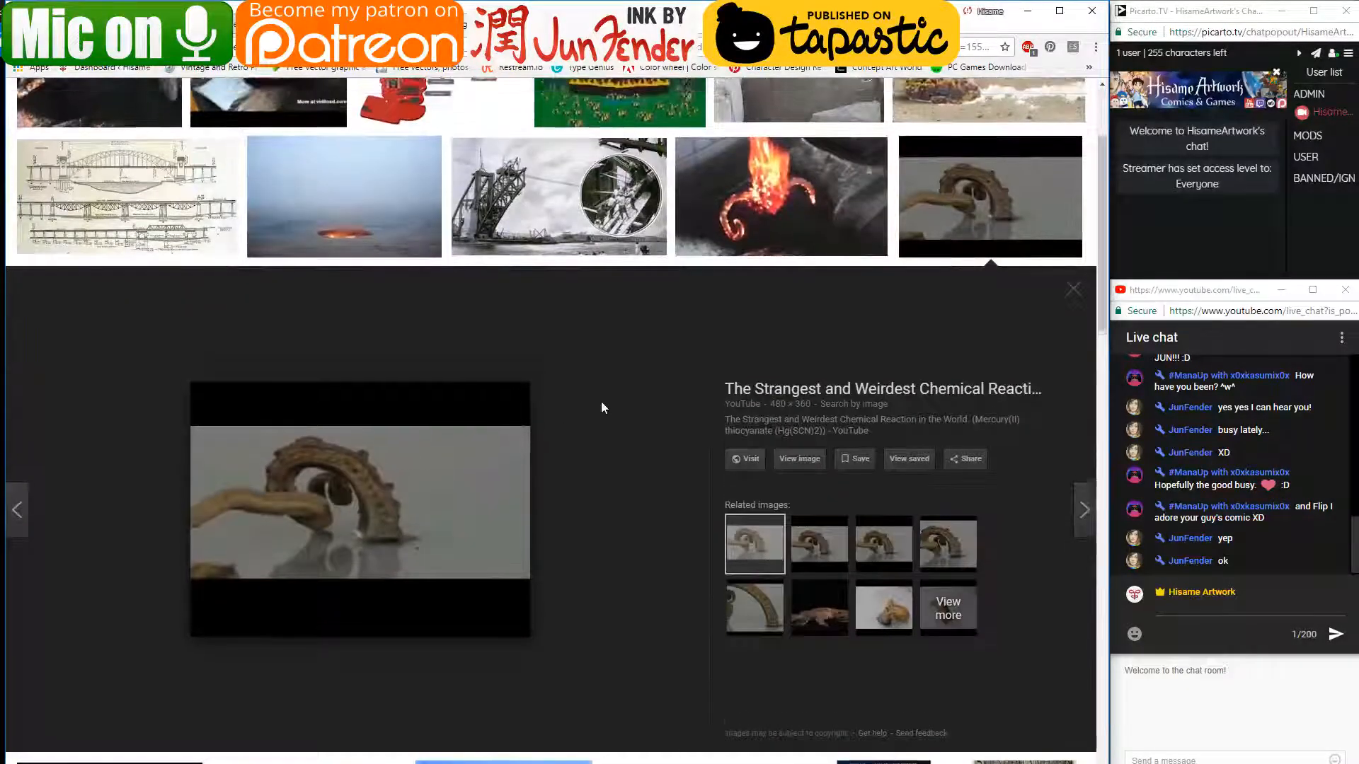
scroll(600, 407, up, 2)
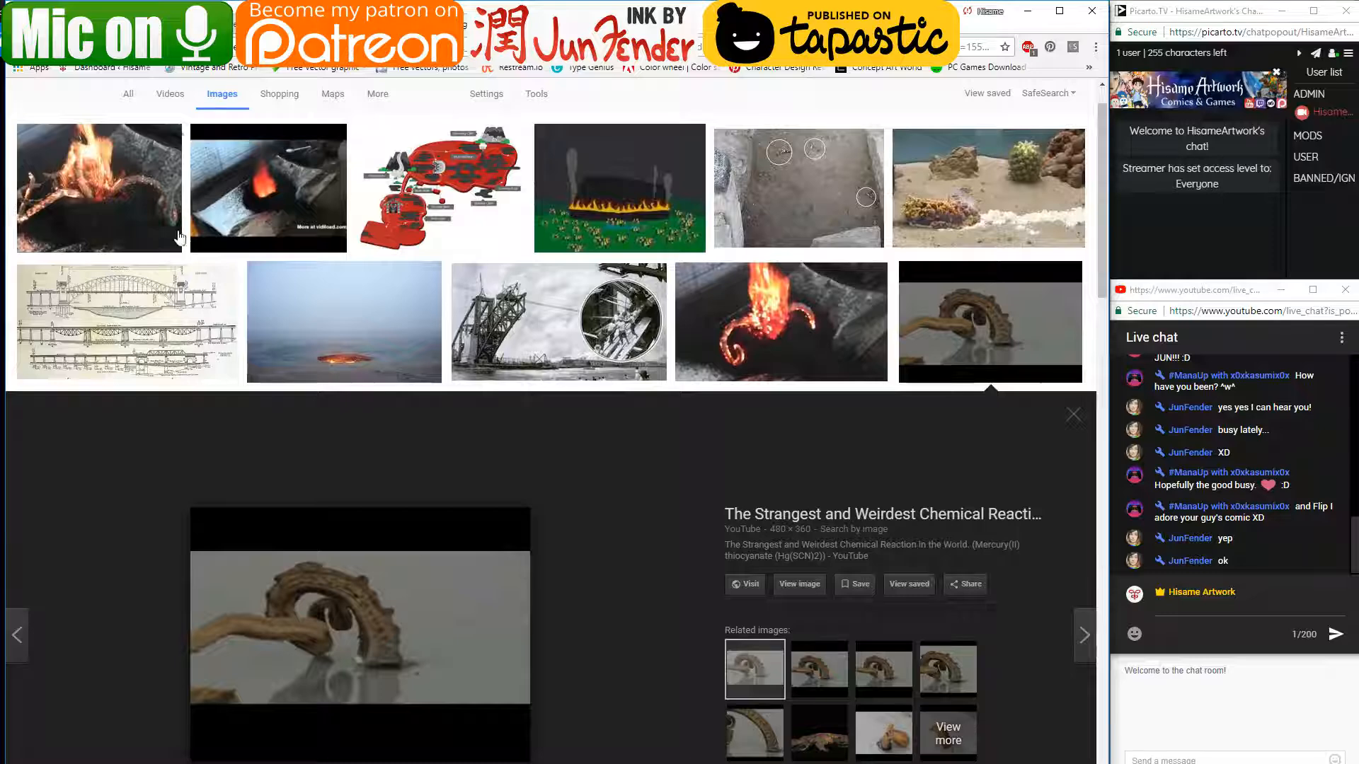
- Preview the burning tentacles picture, return to the web results, and play the video "Chemical Reaction Opens Gates To Hell" muted
click(179, 237)
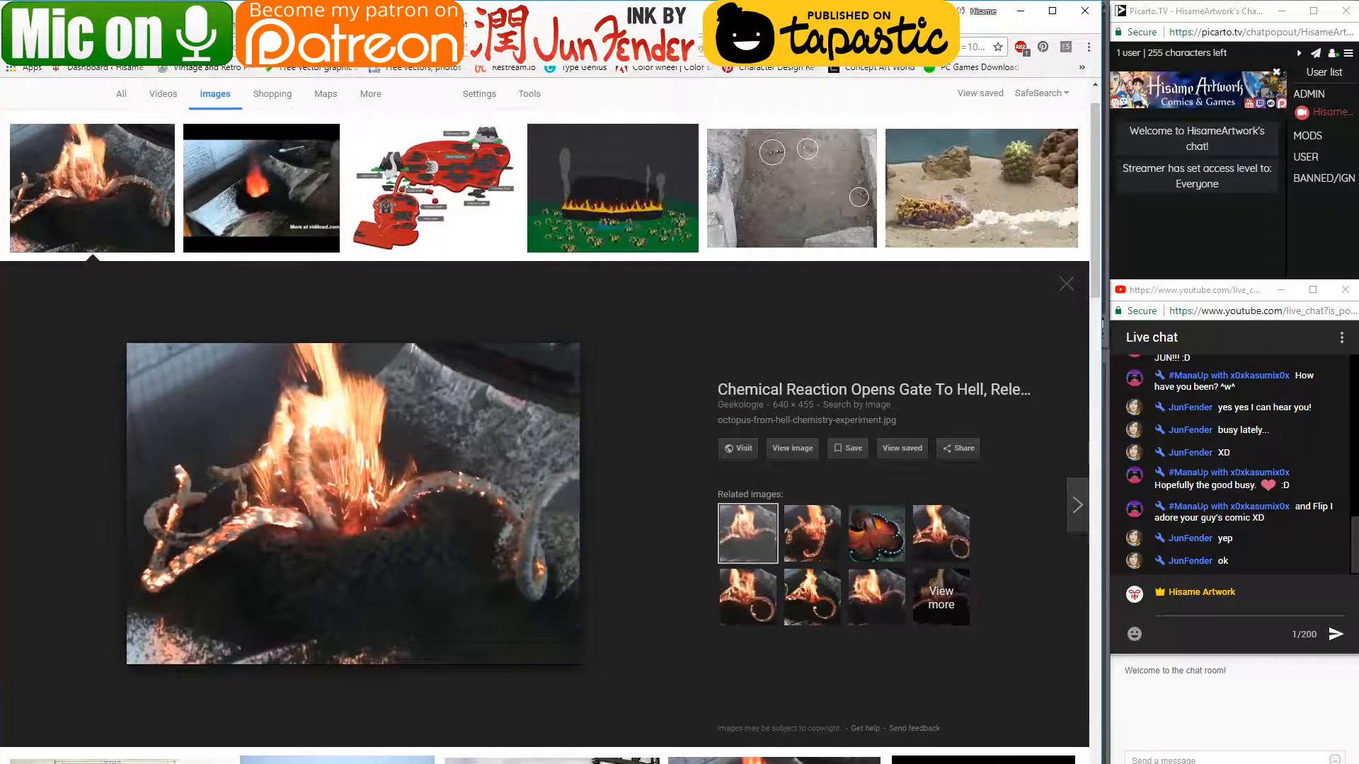
key(alt+Left)
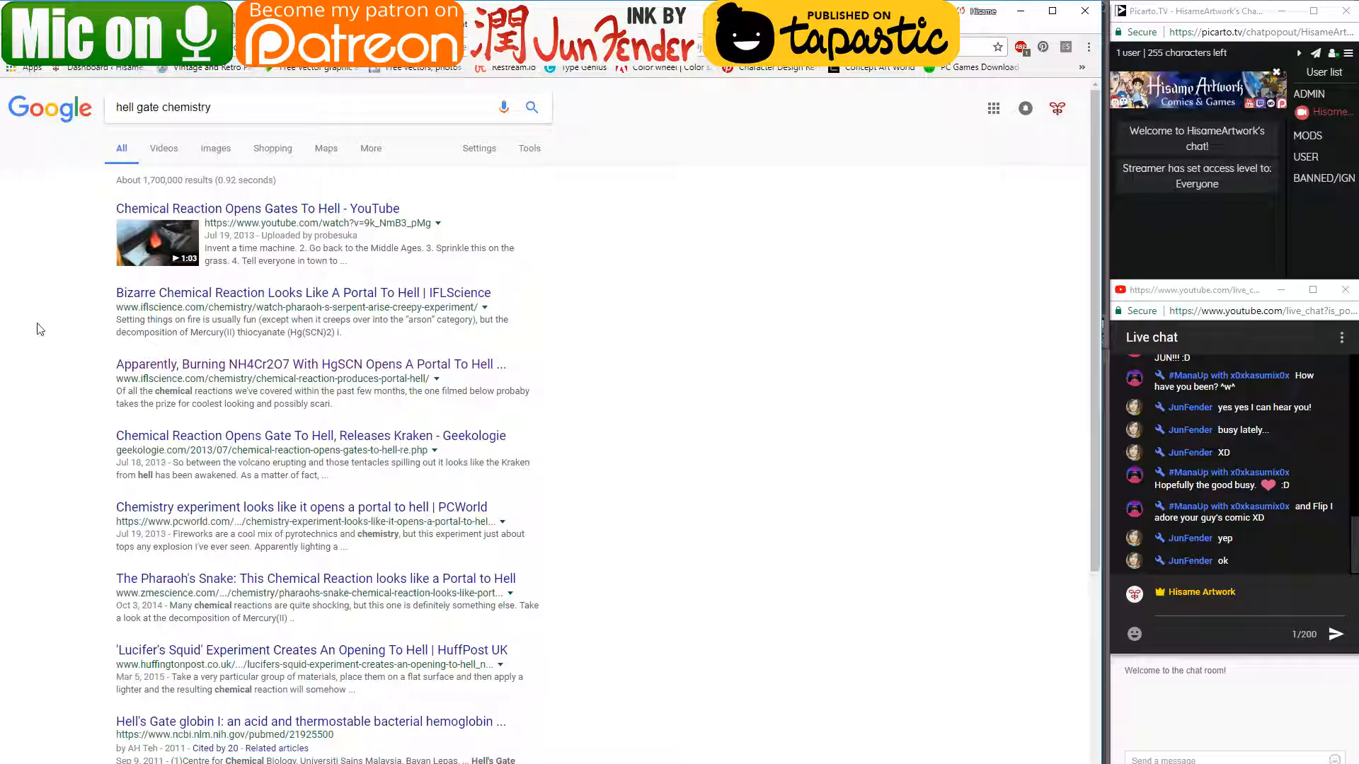
click(160, 227)
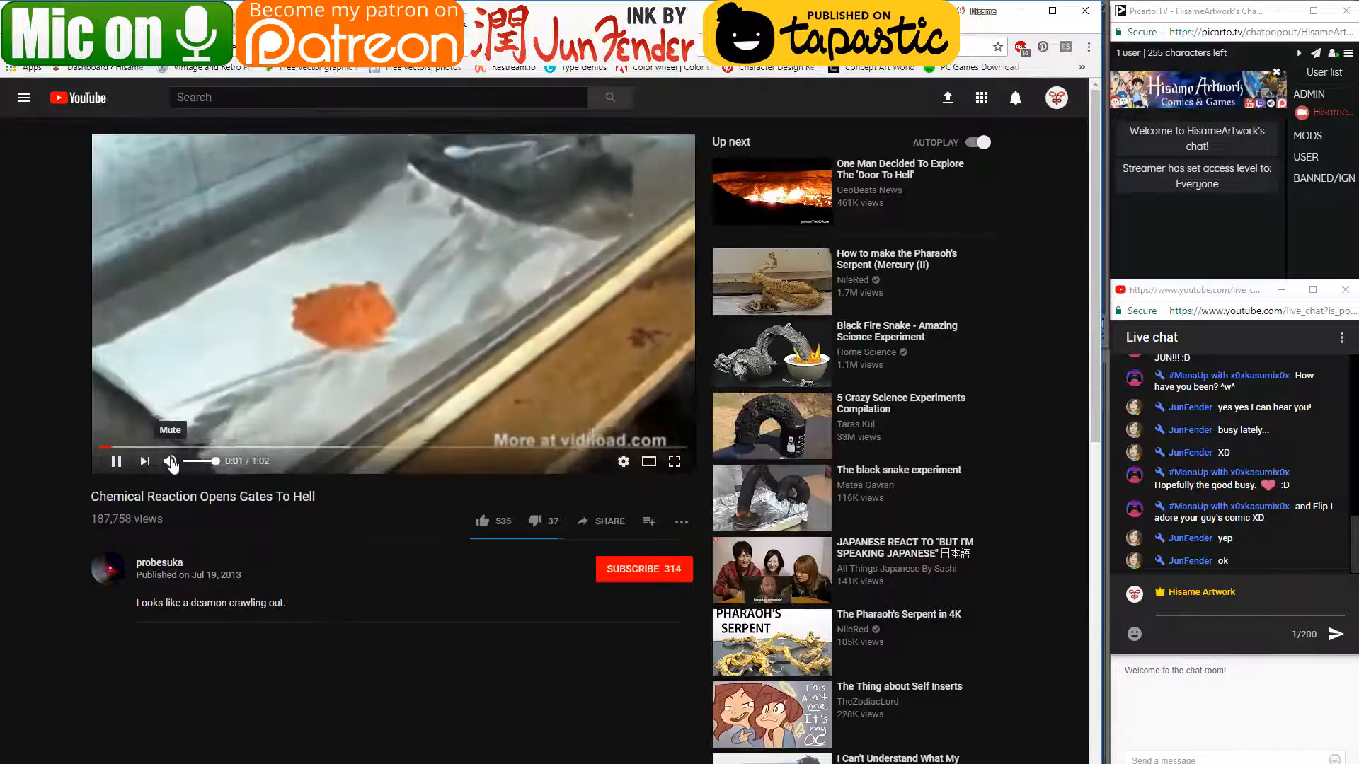
click(169, 461)
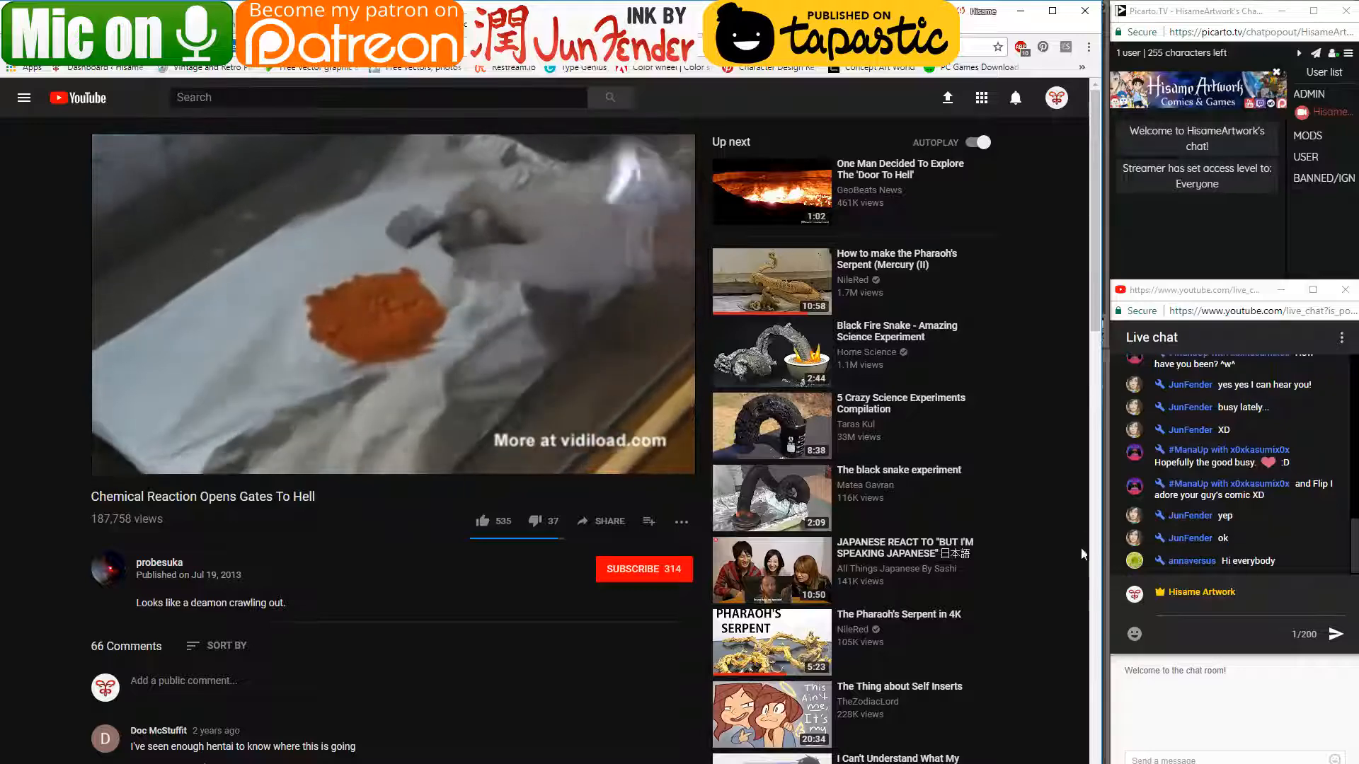
click(1204, 605)
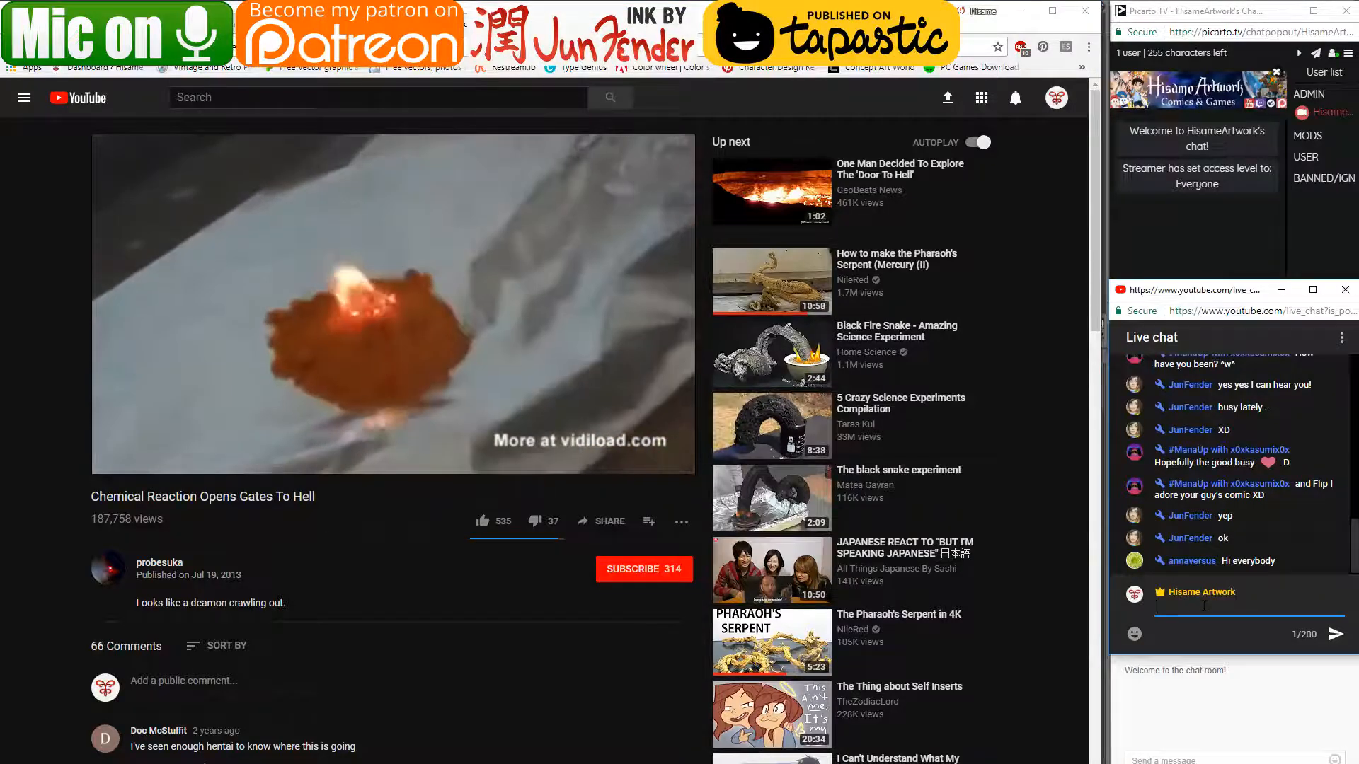
text(https://www.youtube.com/watch?v=9k_NmB3_pMg)
key(Return)
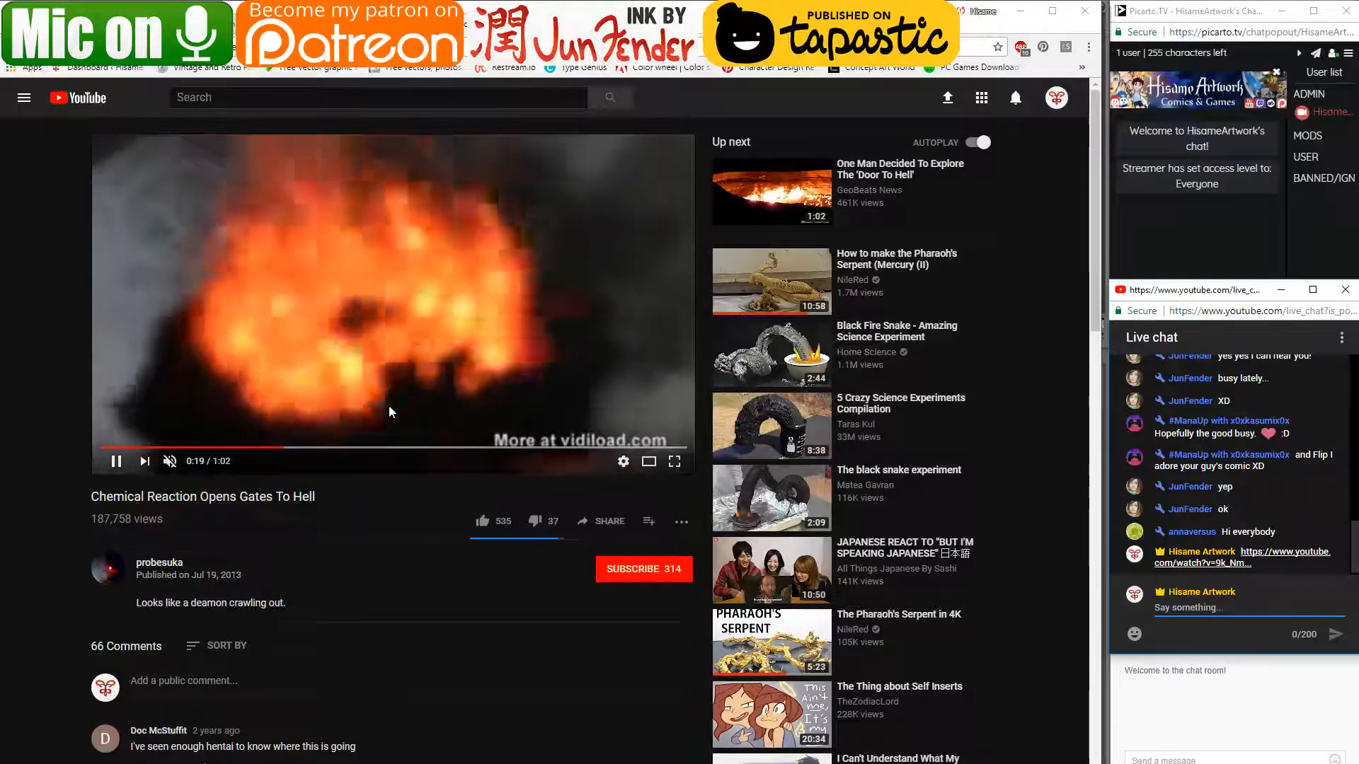
- Skip the video ahead to 0:29 and about 0:39, and open the IFLScience article on burning NH4Cr2O7 with HgSCN from the search results
click(368, 447)
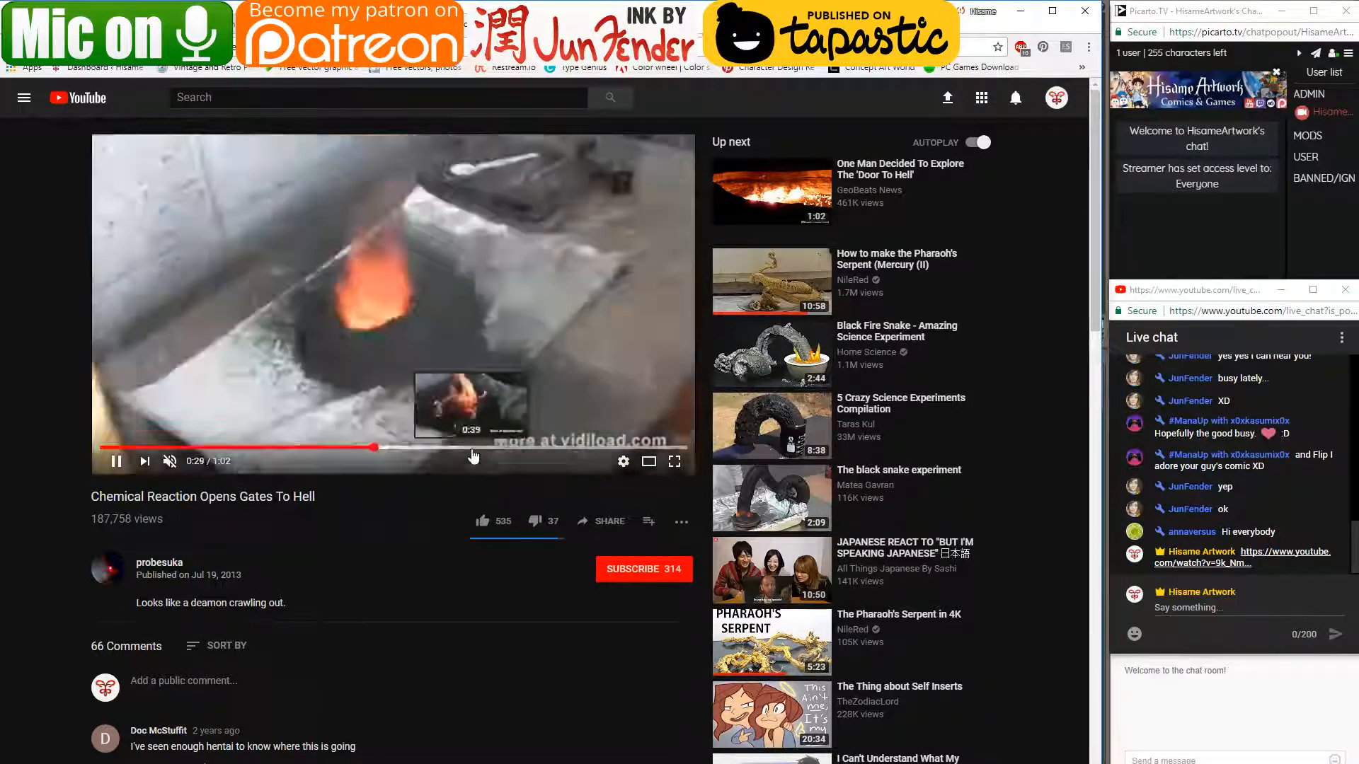
click(469, 448)
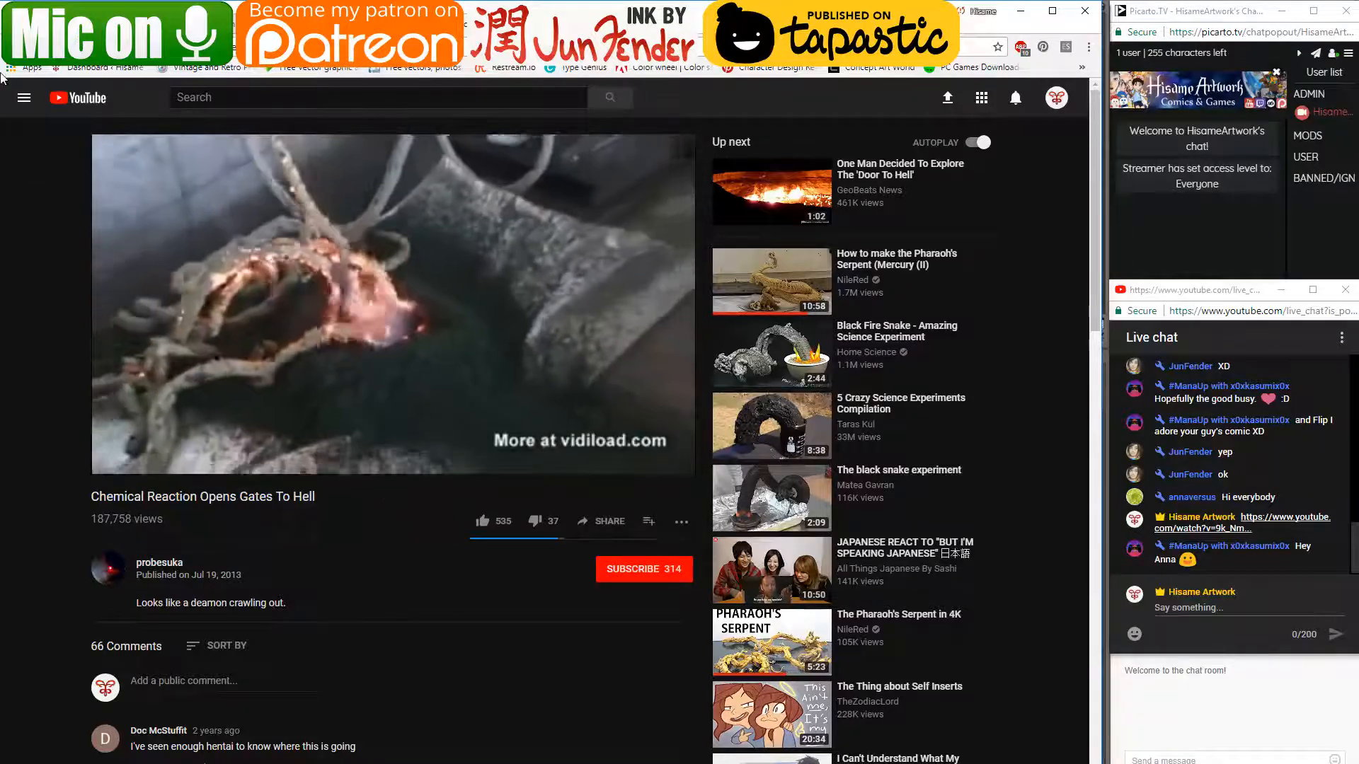
key(alt+Left)
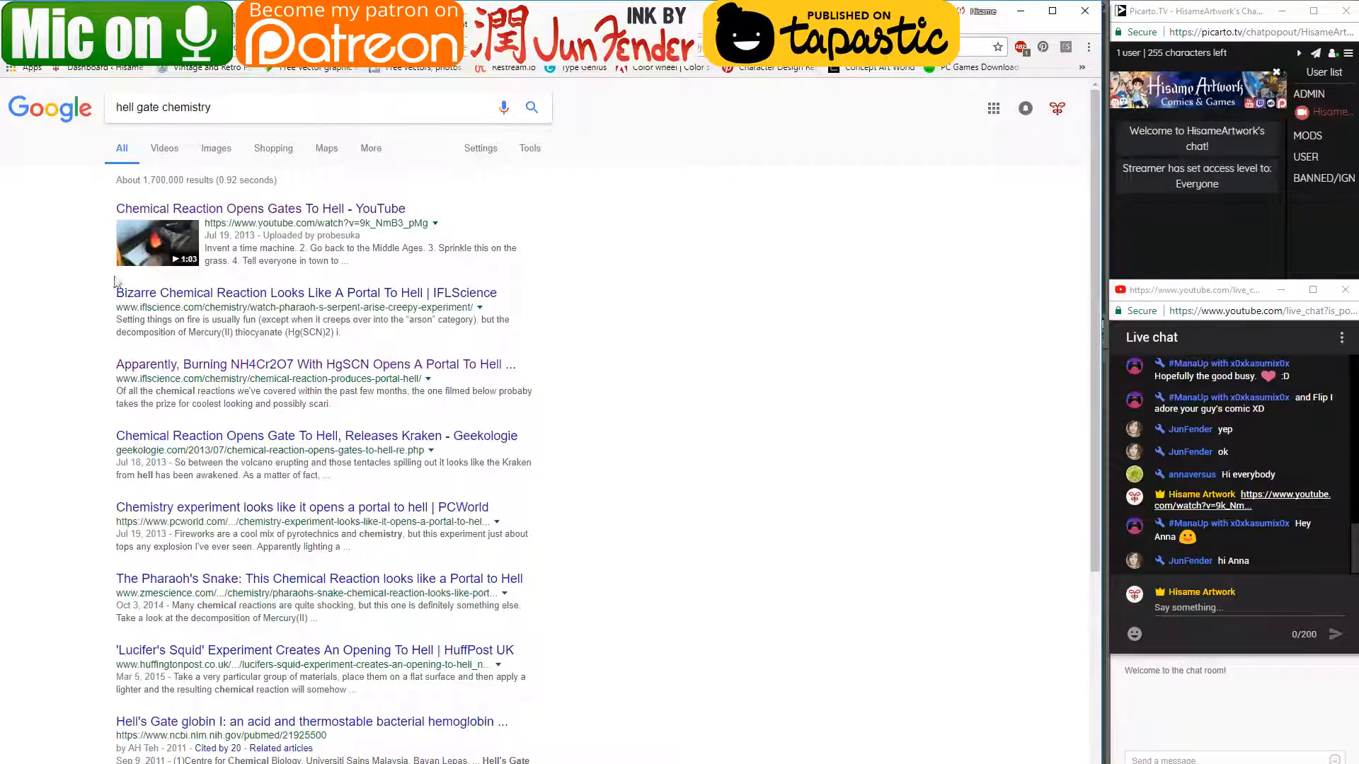
click(249, 369)
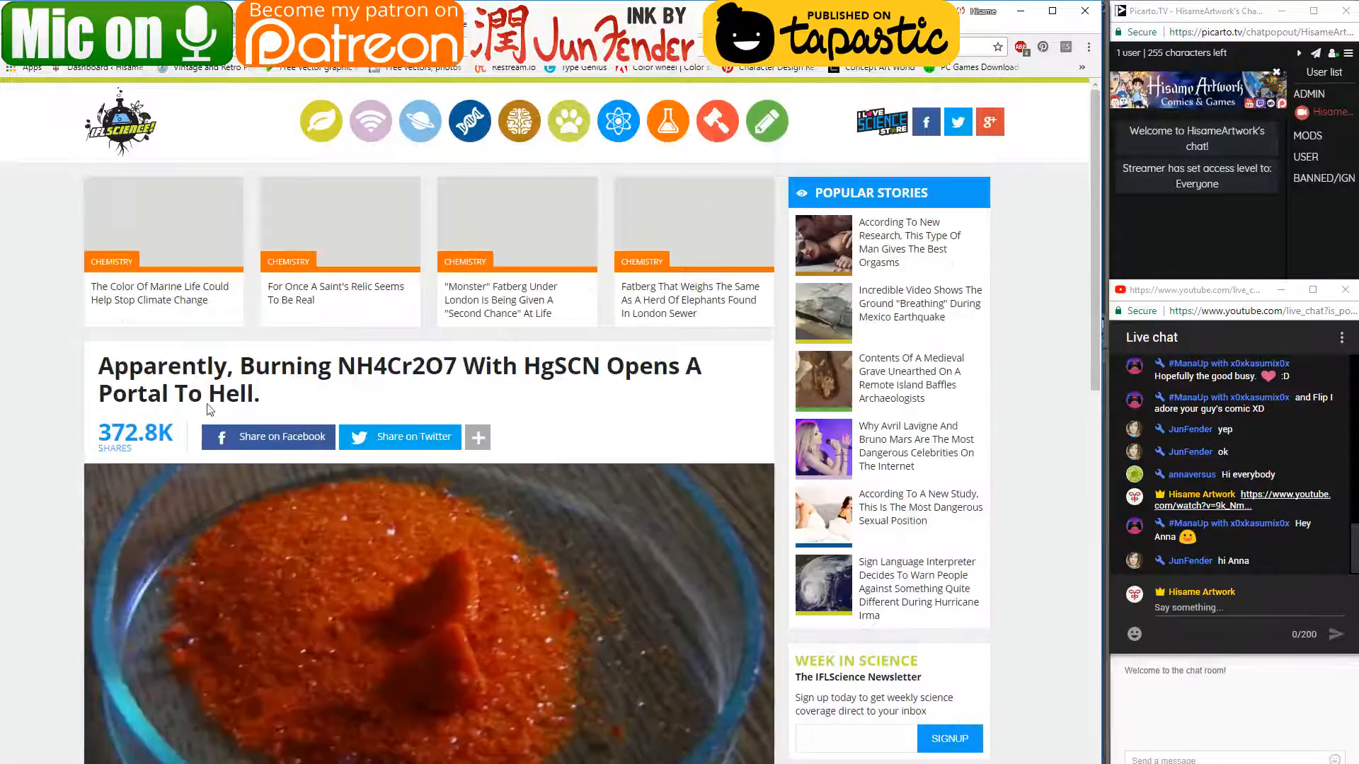
scroll(191, 410, down, 3)
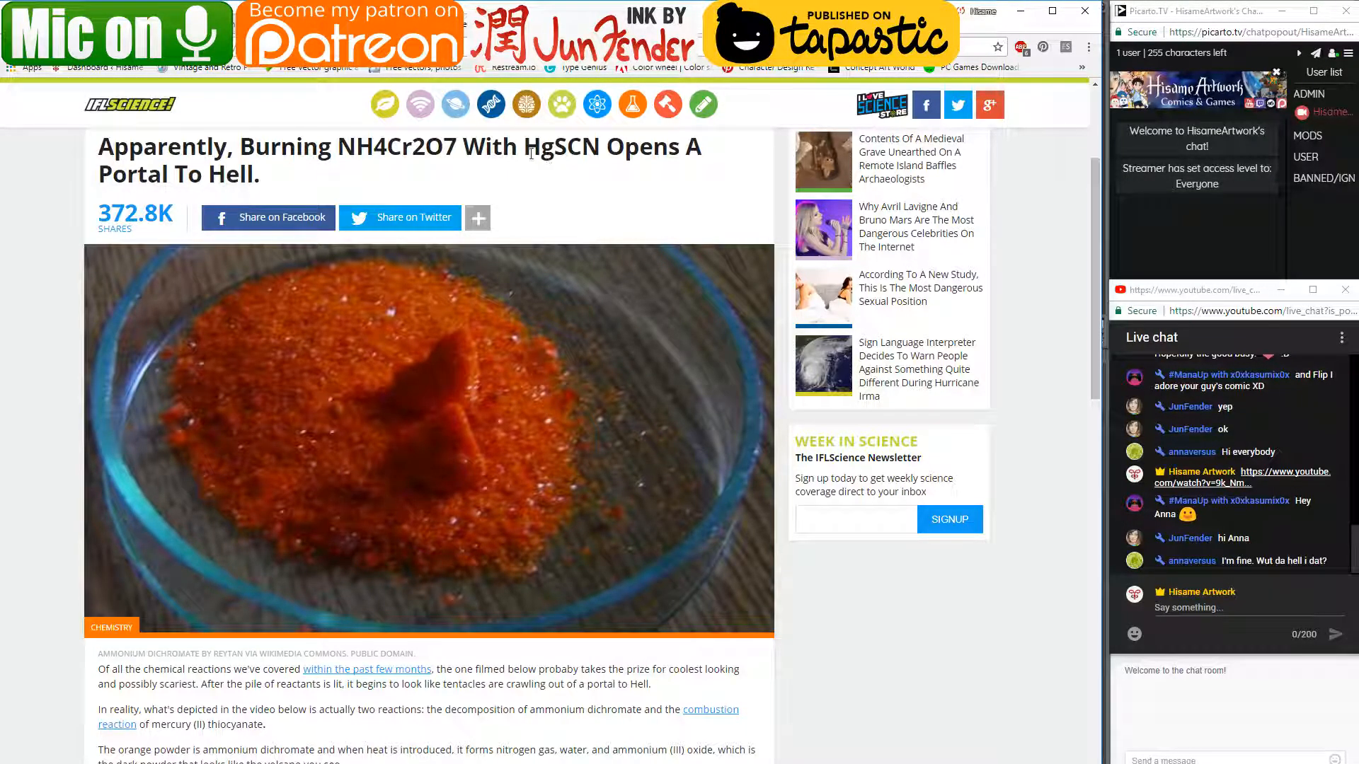
- Highlight "Hg" in the article headline and search Google for "hg chemical elemnt" in a new browser tab
drag(530, 153, 555, 120)
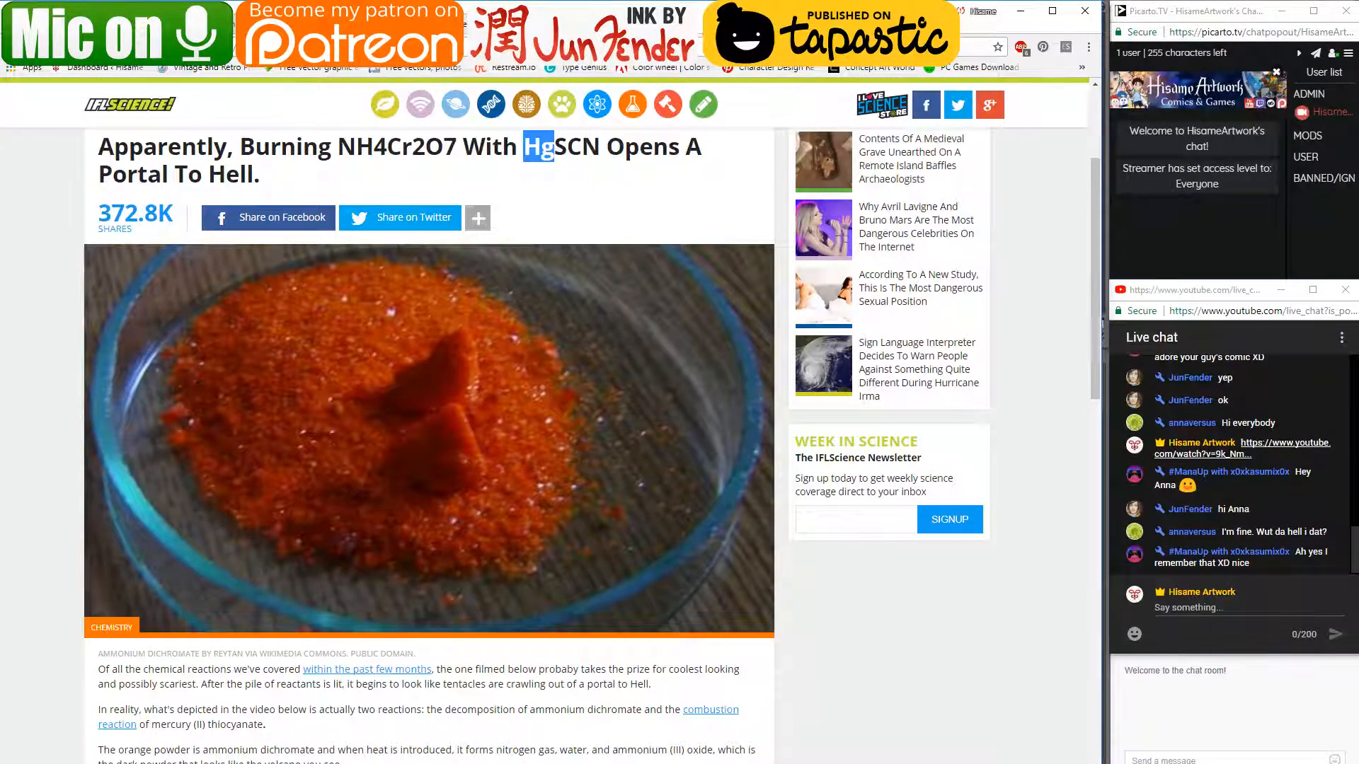
key(ctrl+t)
text(hg)
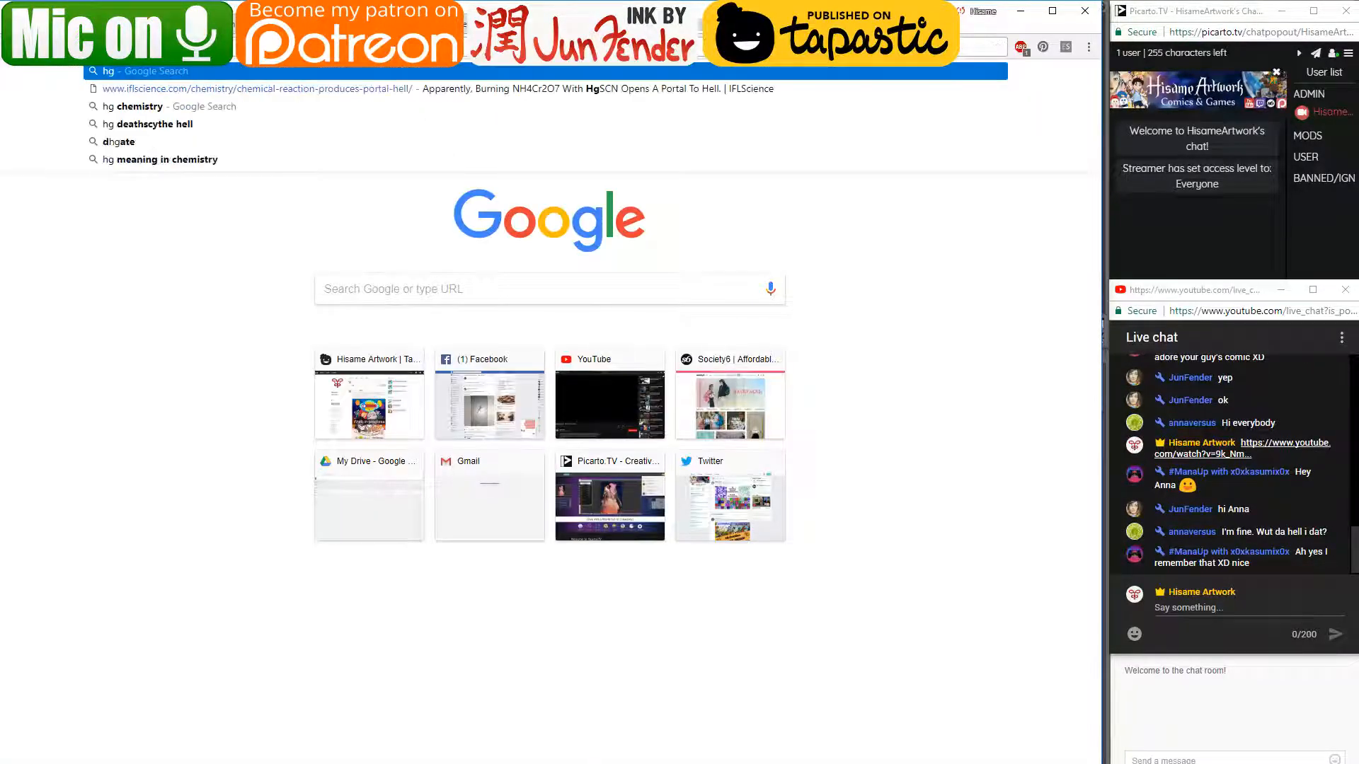
key(Return)
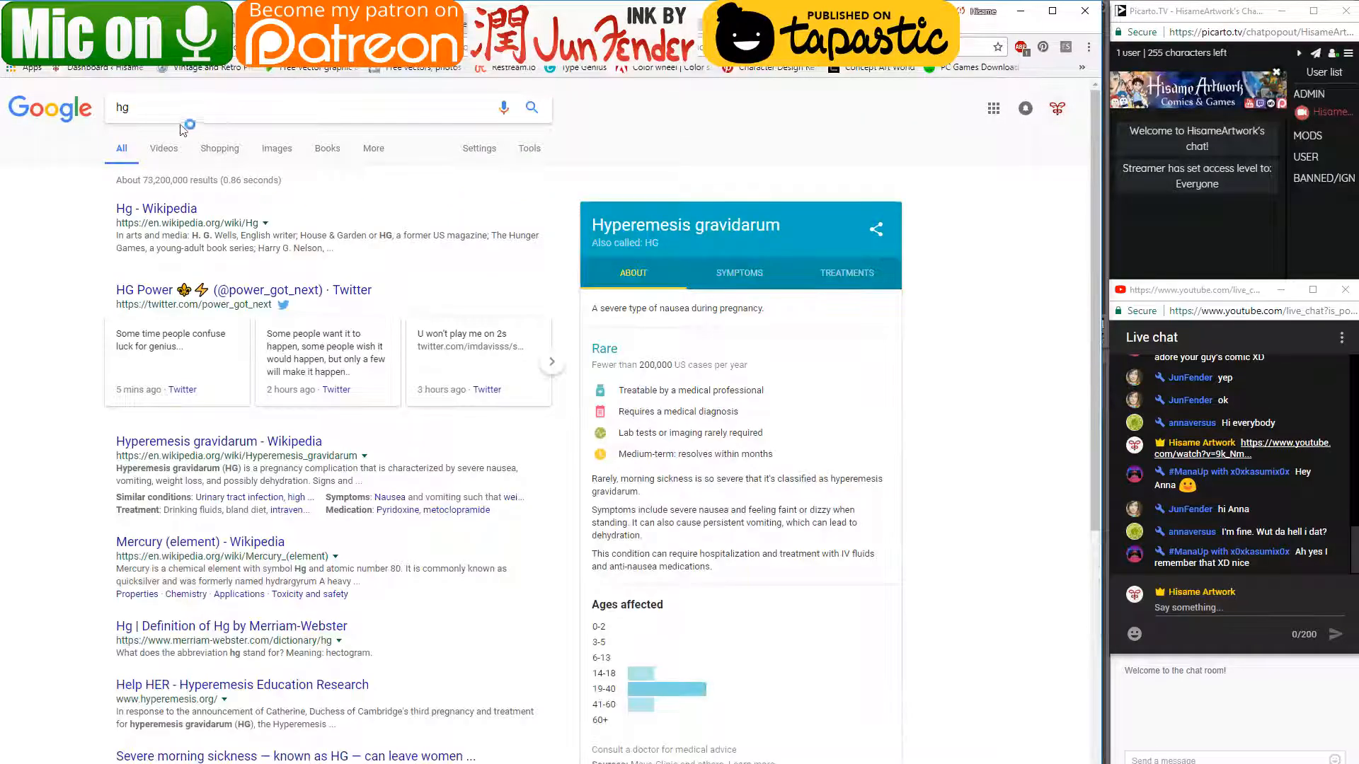
text(c)
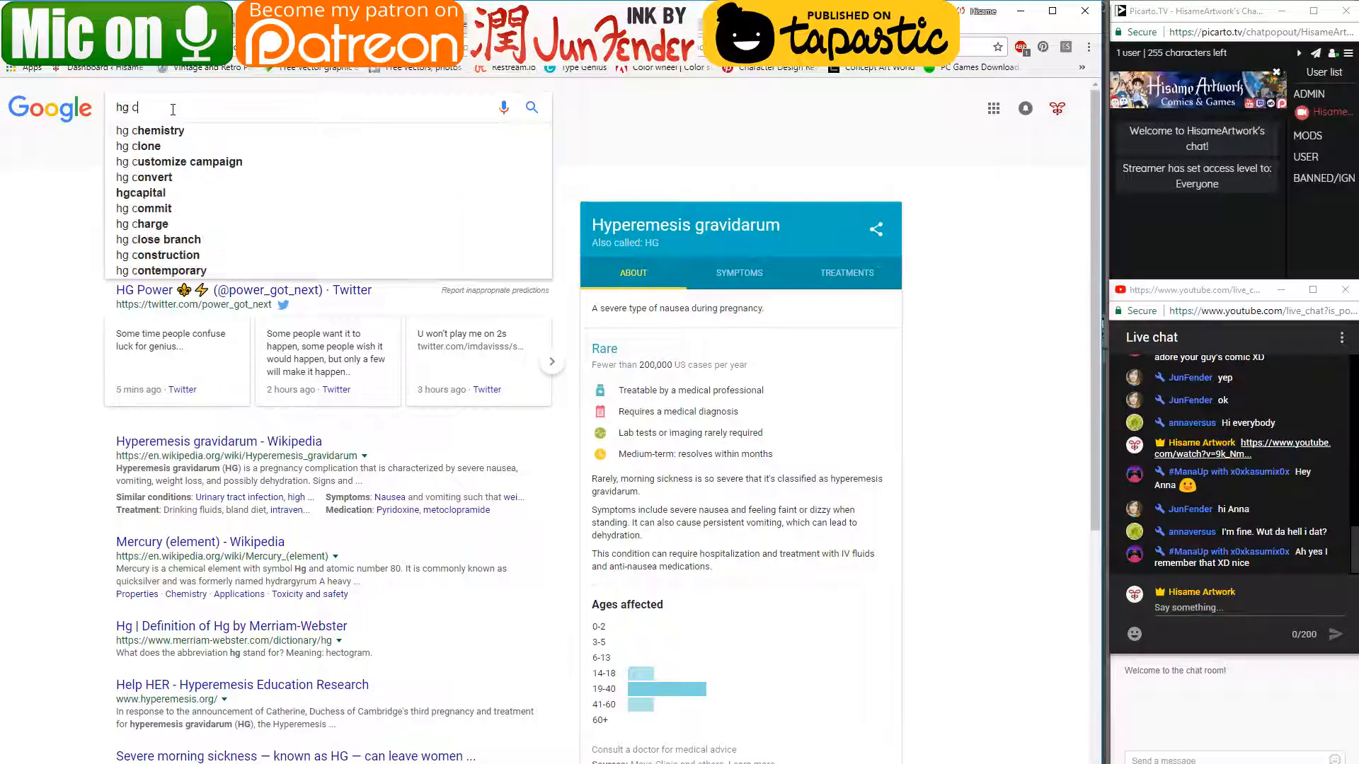
text(hemical elemnt)
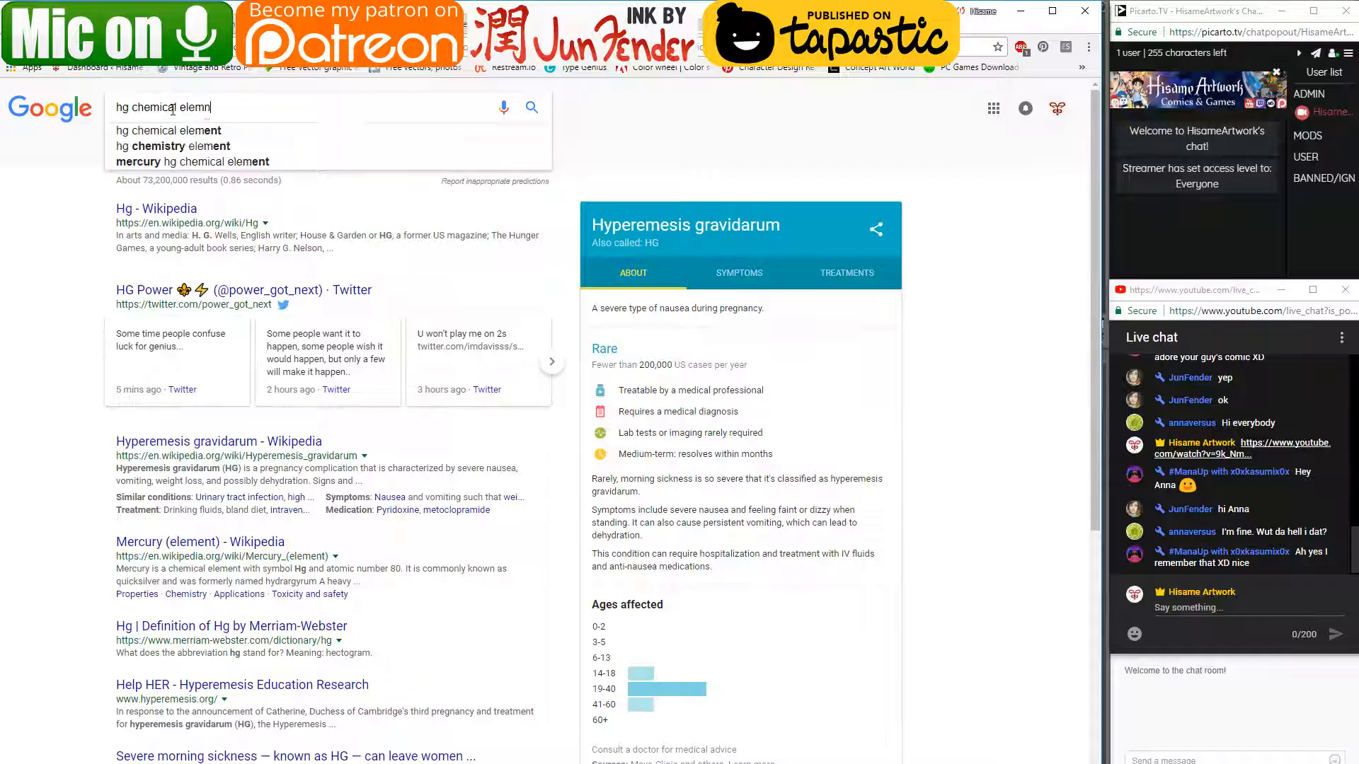
key(Return)
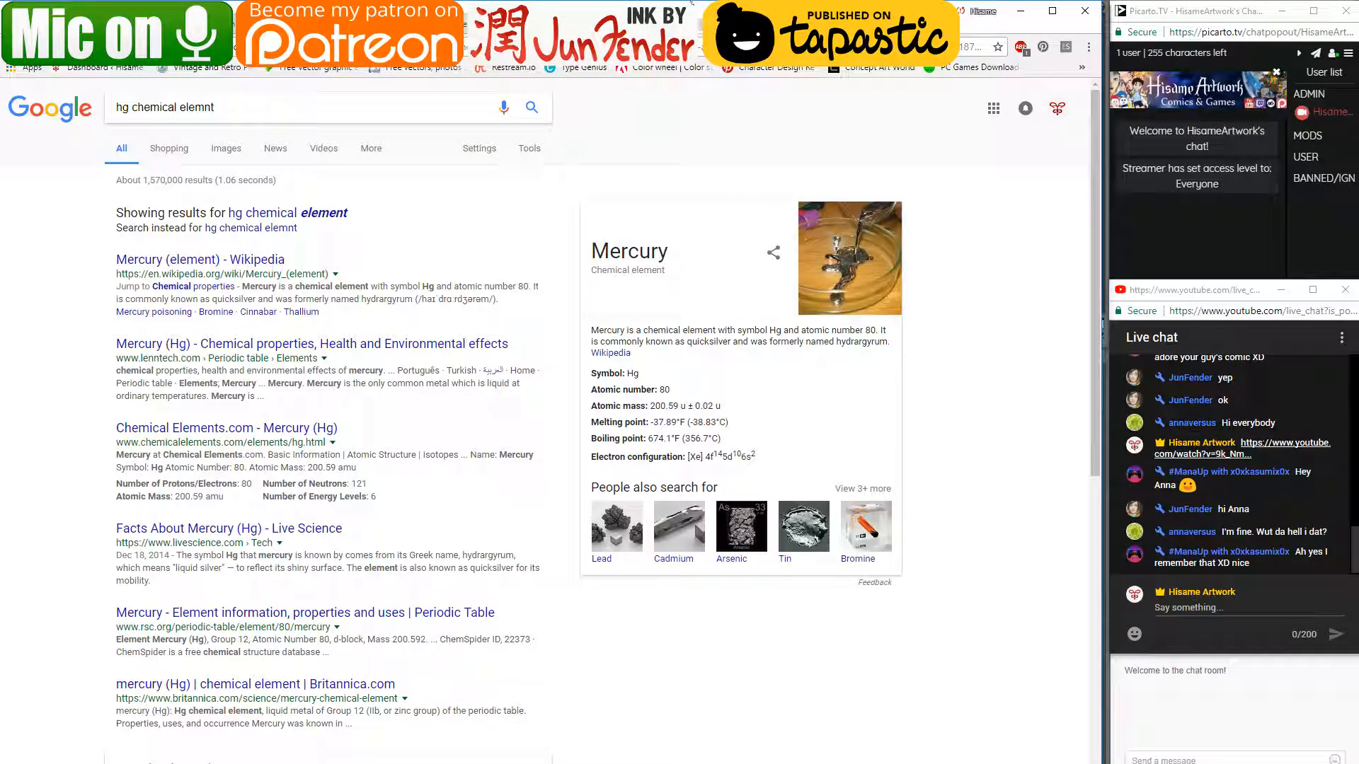
- Return to the article, highlight the "S" in HgSCN, and search Google for "S chemical elemnt" in the other browser tab
click(453, 24)
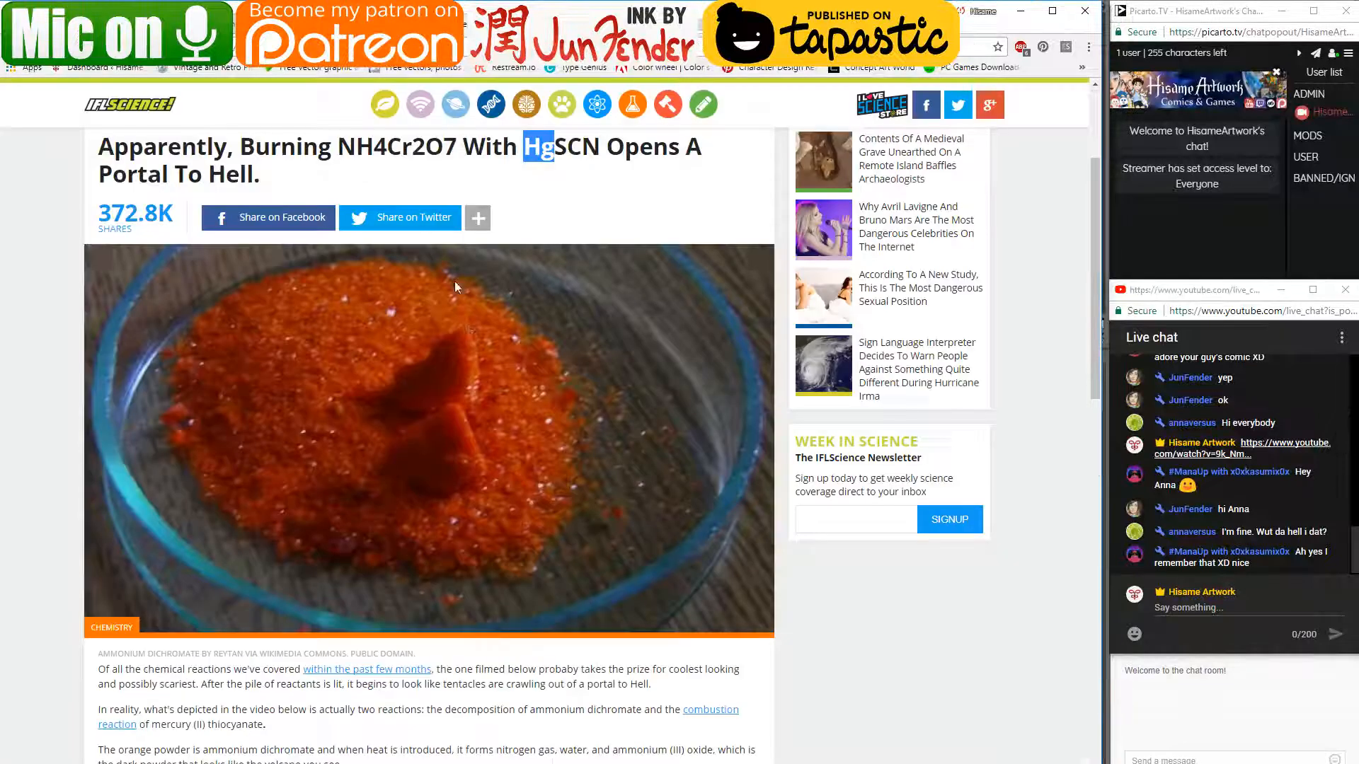
click(569, 177)
drag(565, 154, 558, 152)
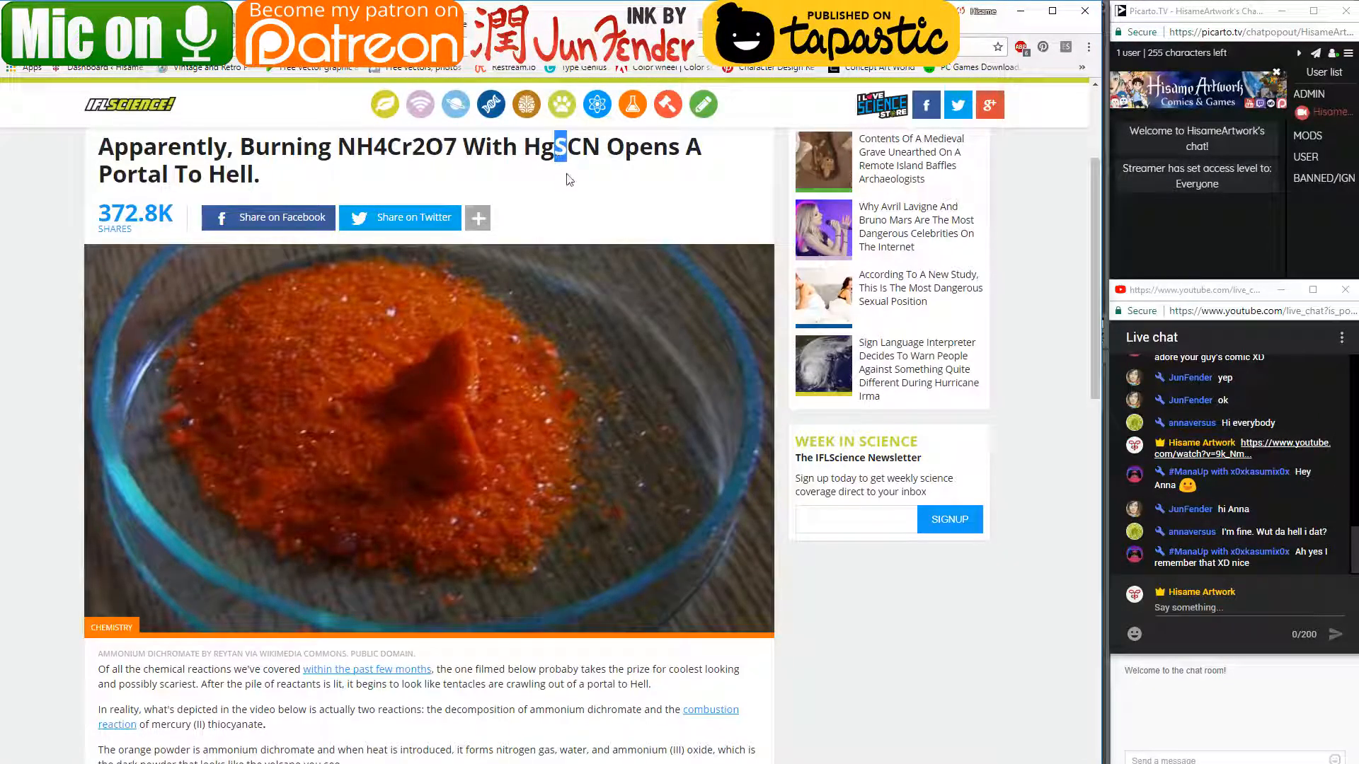
key(ctrl+Tab)
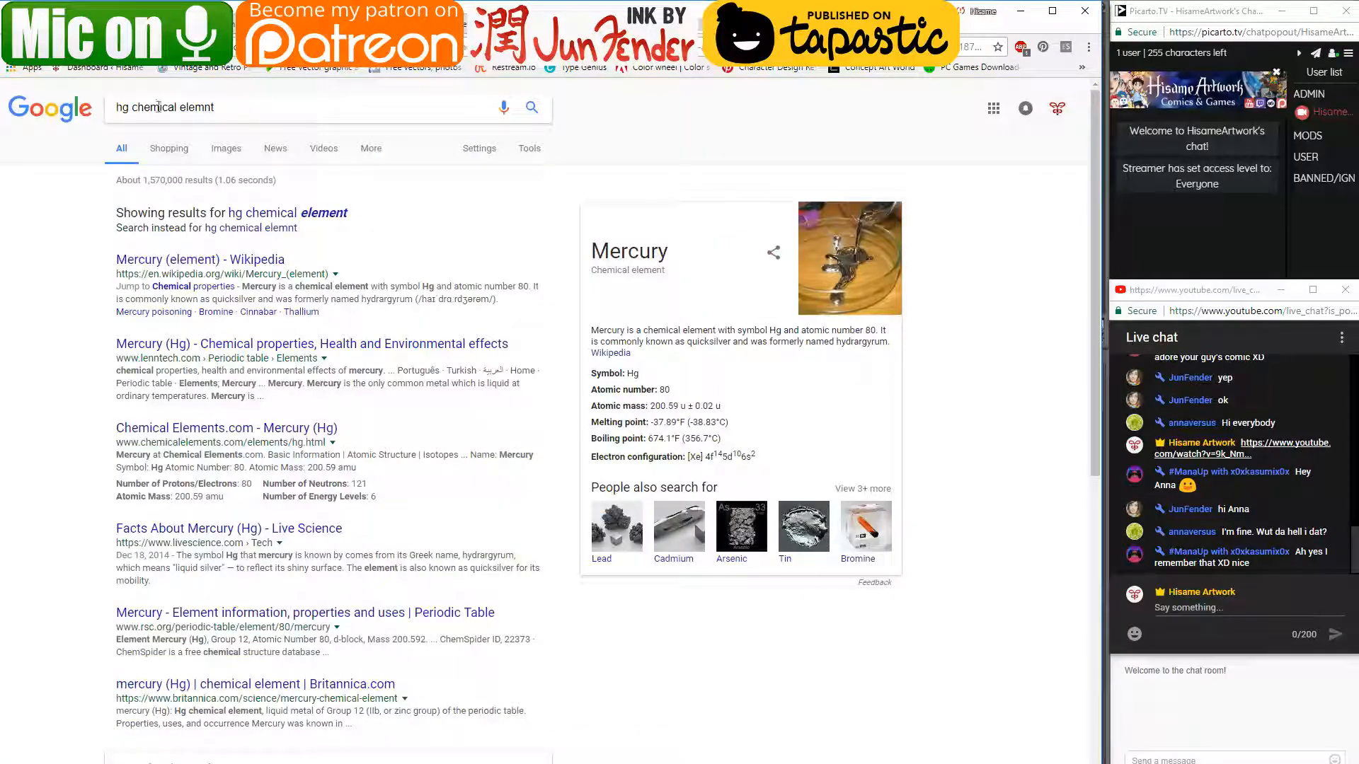
click(137, 106)
drag(132, 109, 85, 115)
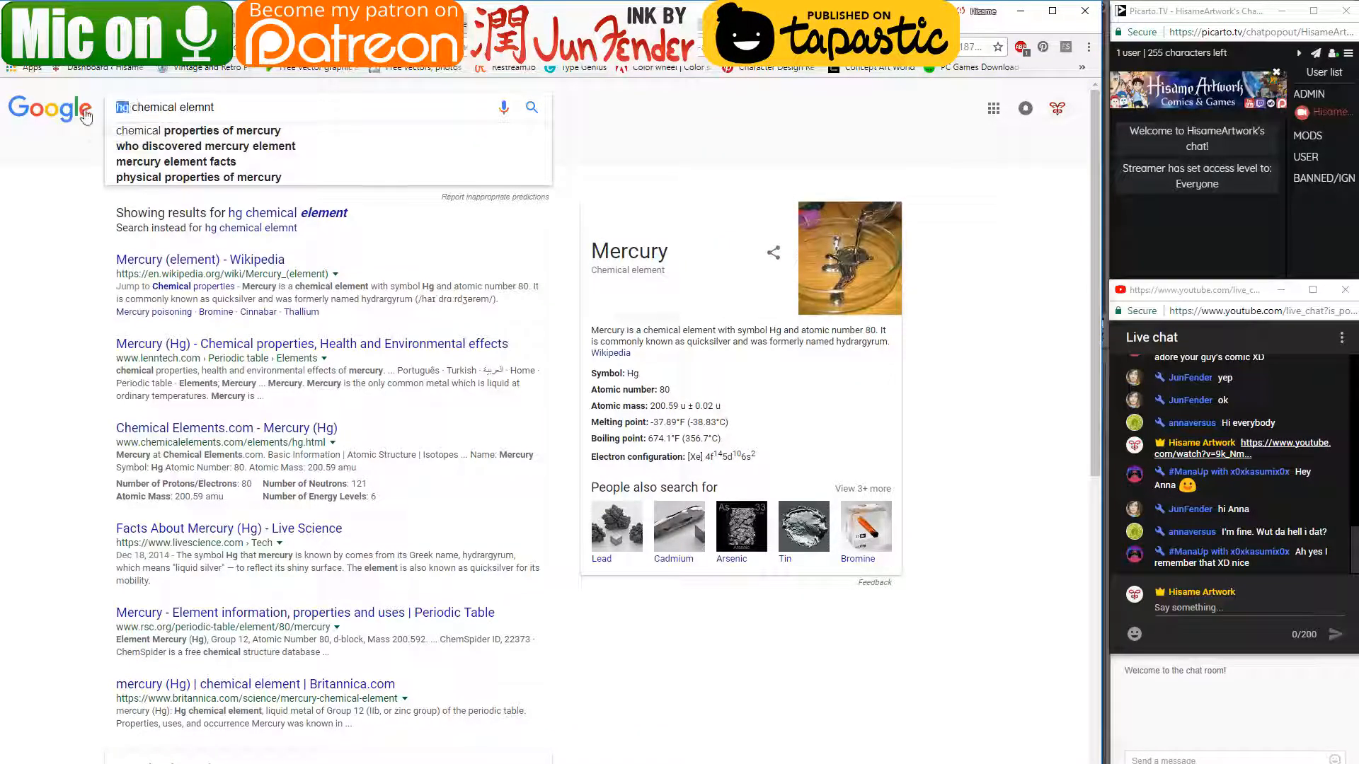
text(S)
key(Return)
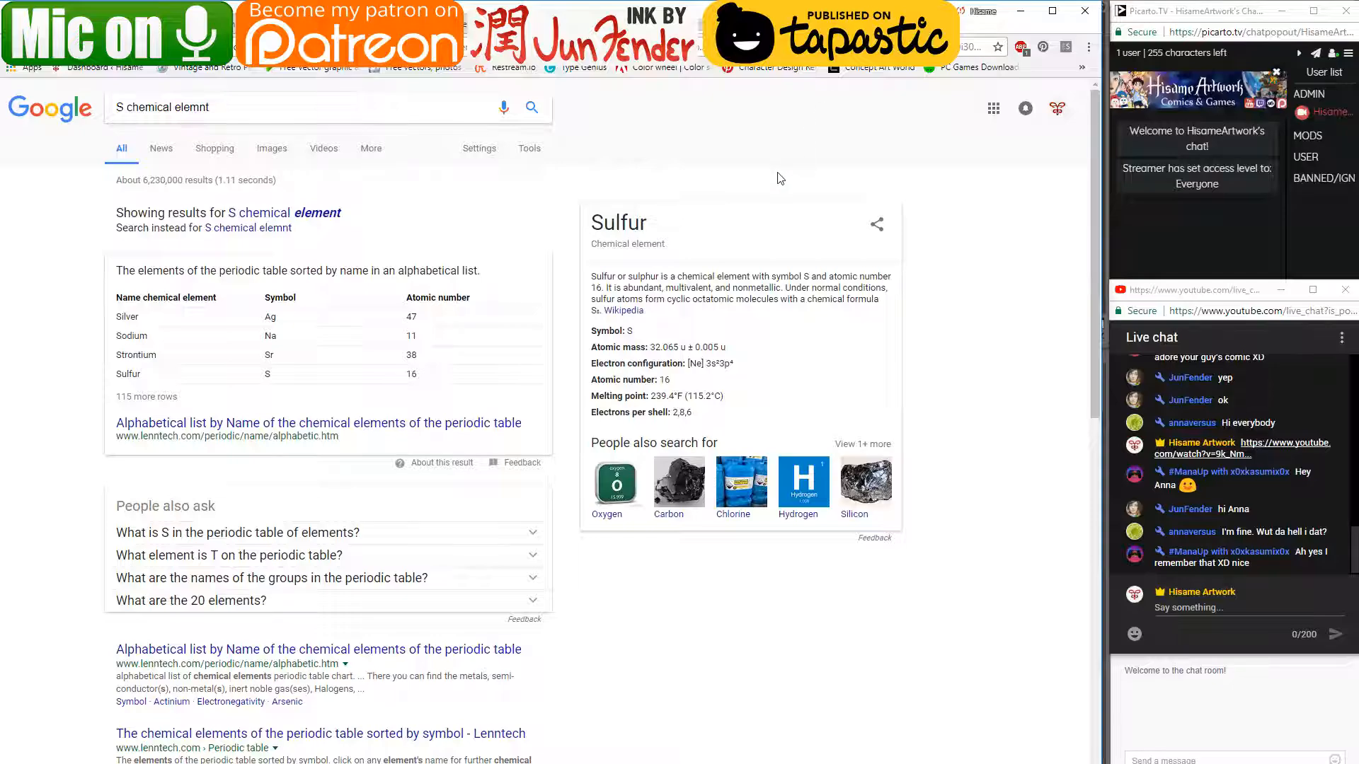
- Go back to the article and minimise the browser to show panel 6 of the page 42 sketch
click(602, 25)
click(1020, 11)
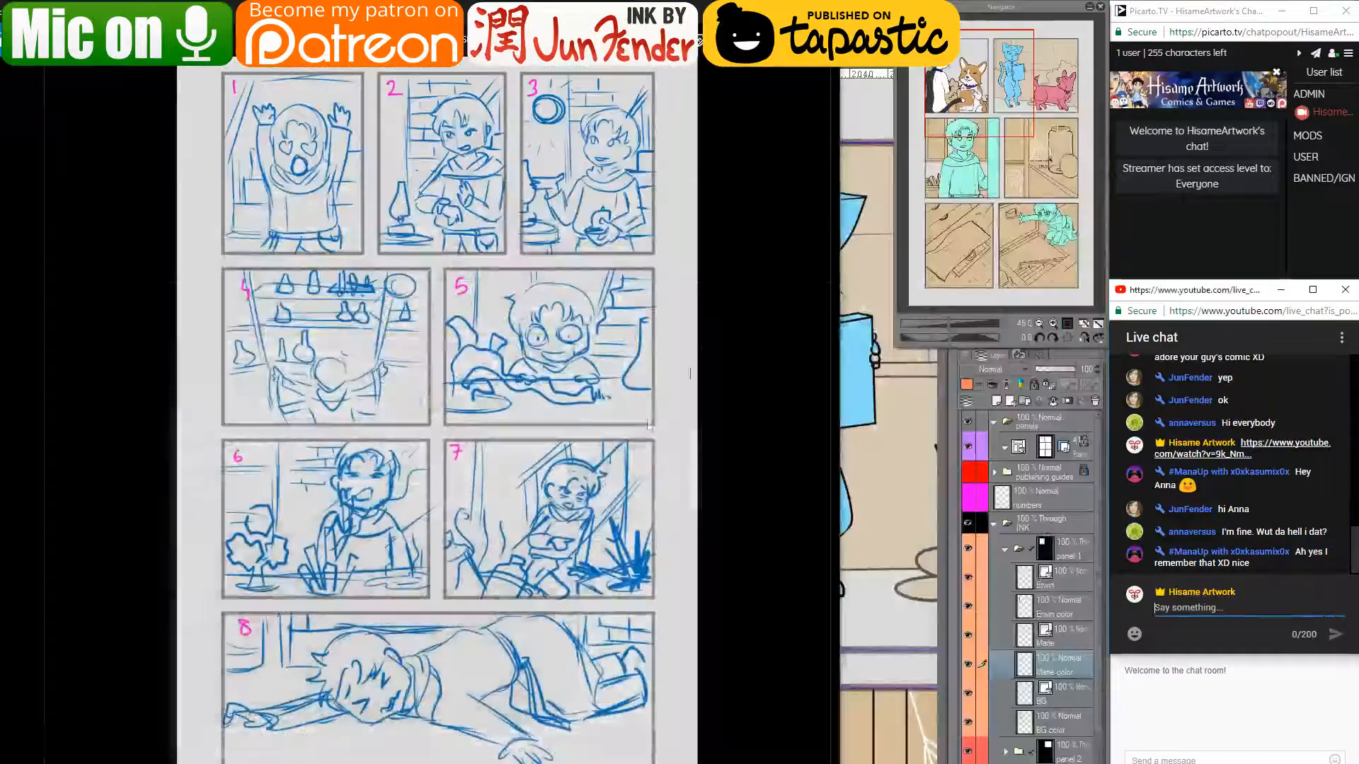
scroll(422, 590, up, 1)
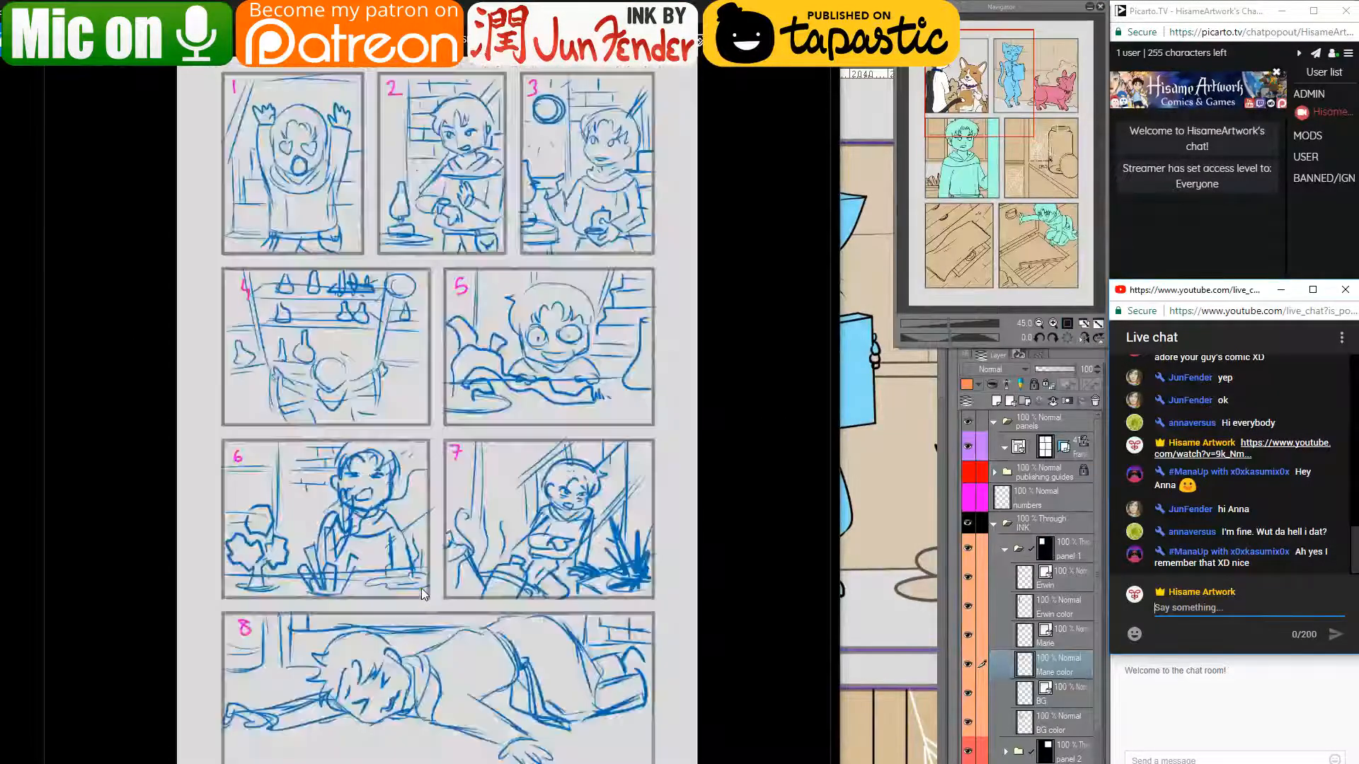
click(350, 542)
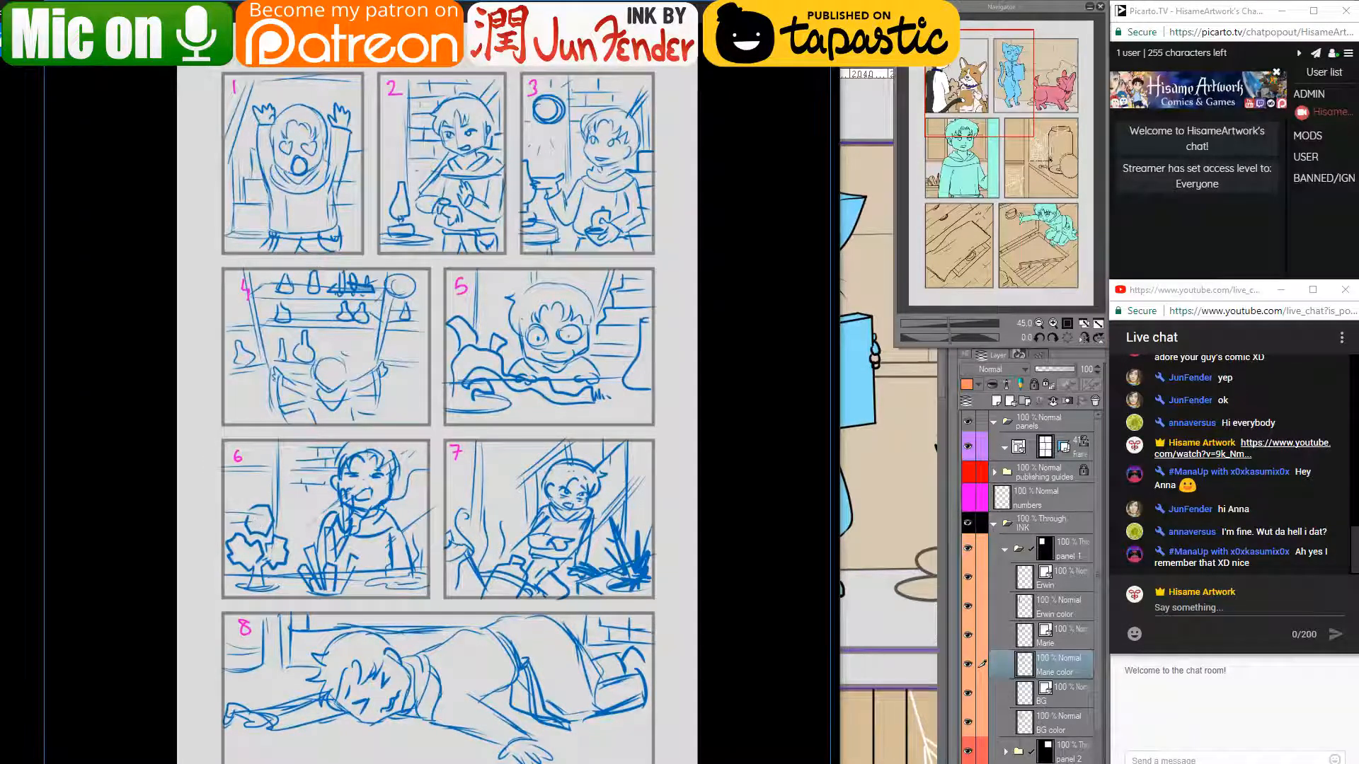
- Switch to the browser, search Google Images for "cristal tree", and preview the pink DIY Salt Crystal Tree from Thinkery
key(alt+Tab)
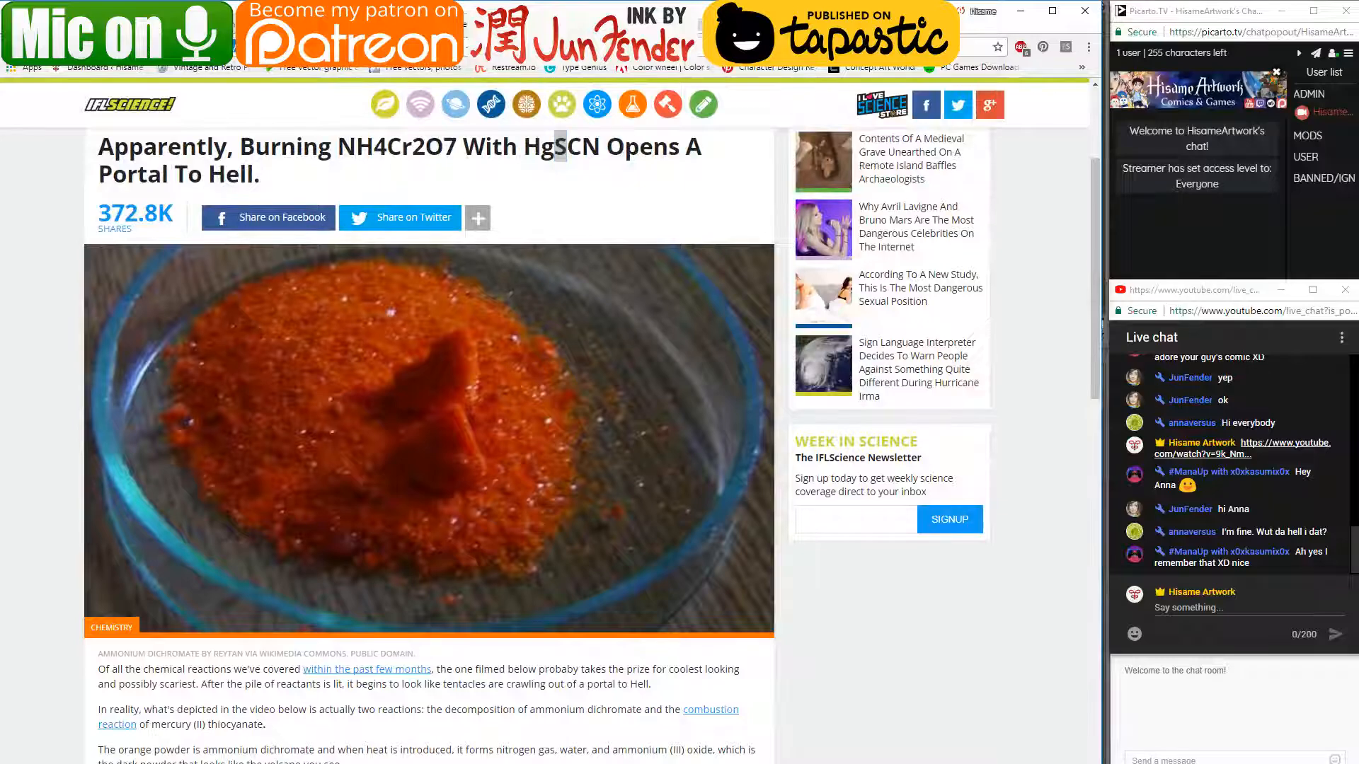
key(ctrl+l)
text(cristal tre)
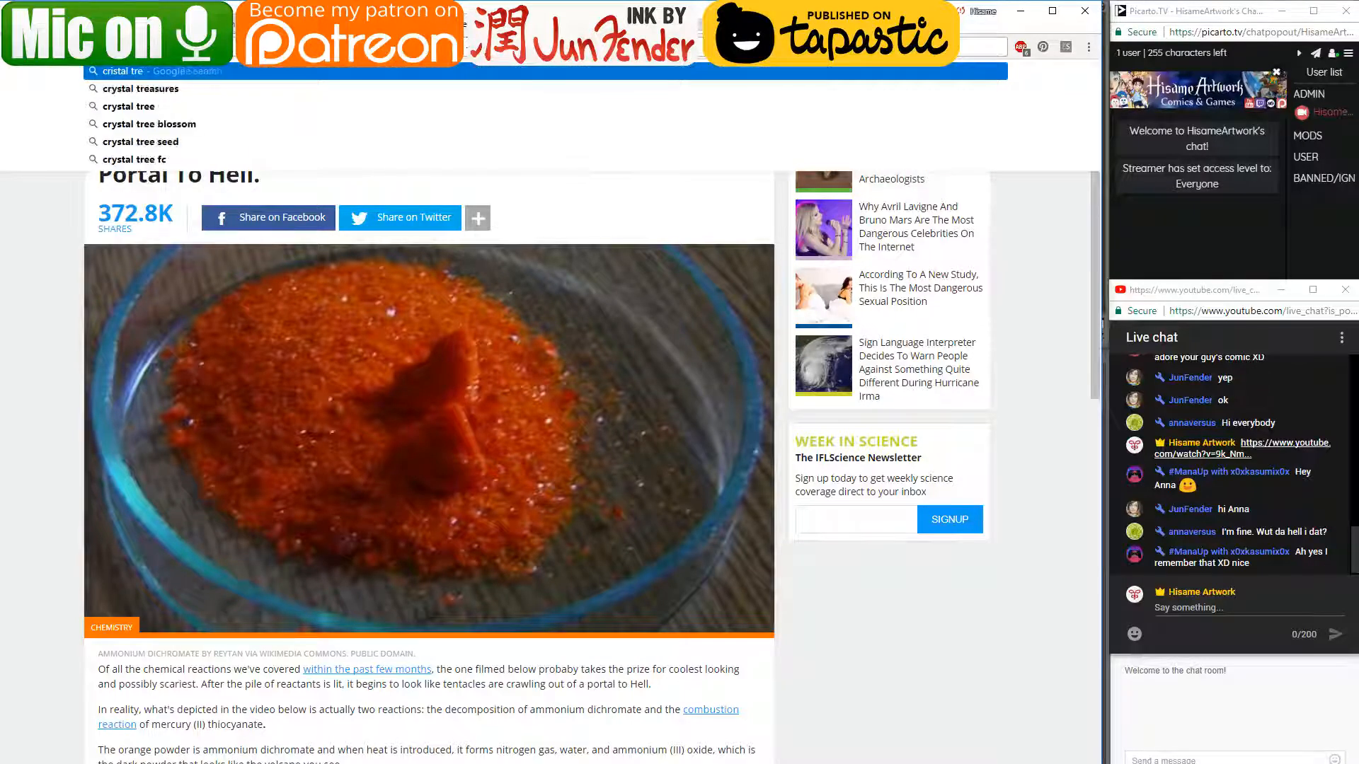
text(e)
key(Return)
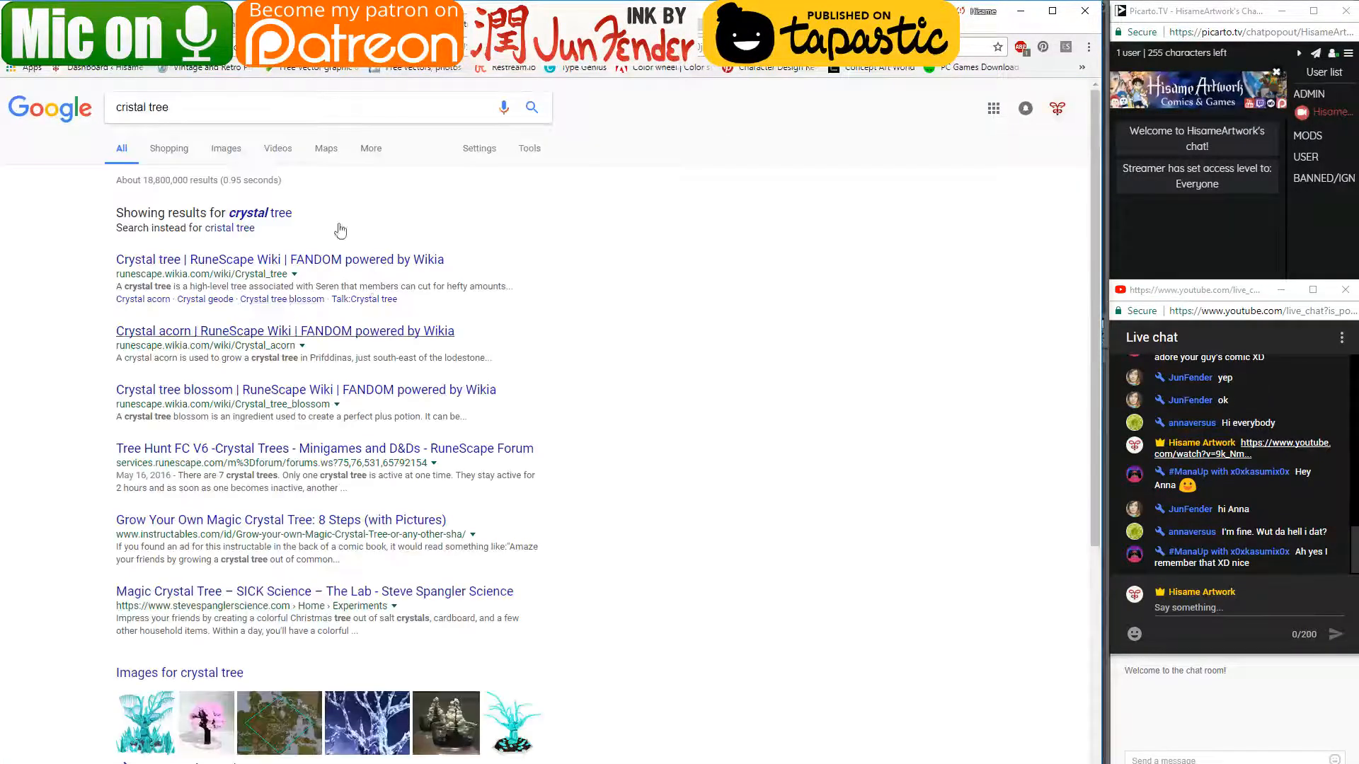
click(221, 148)
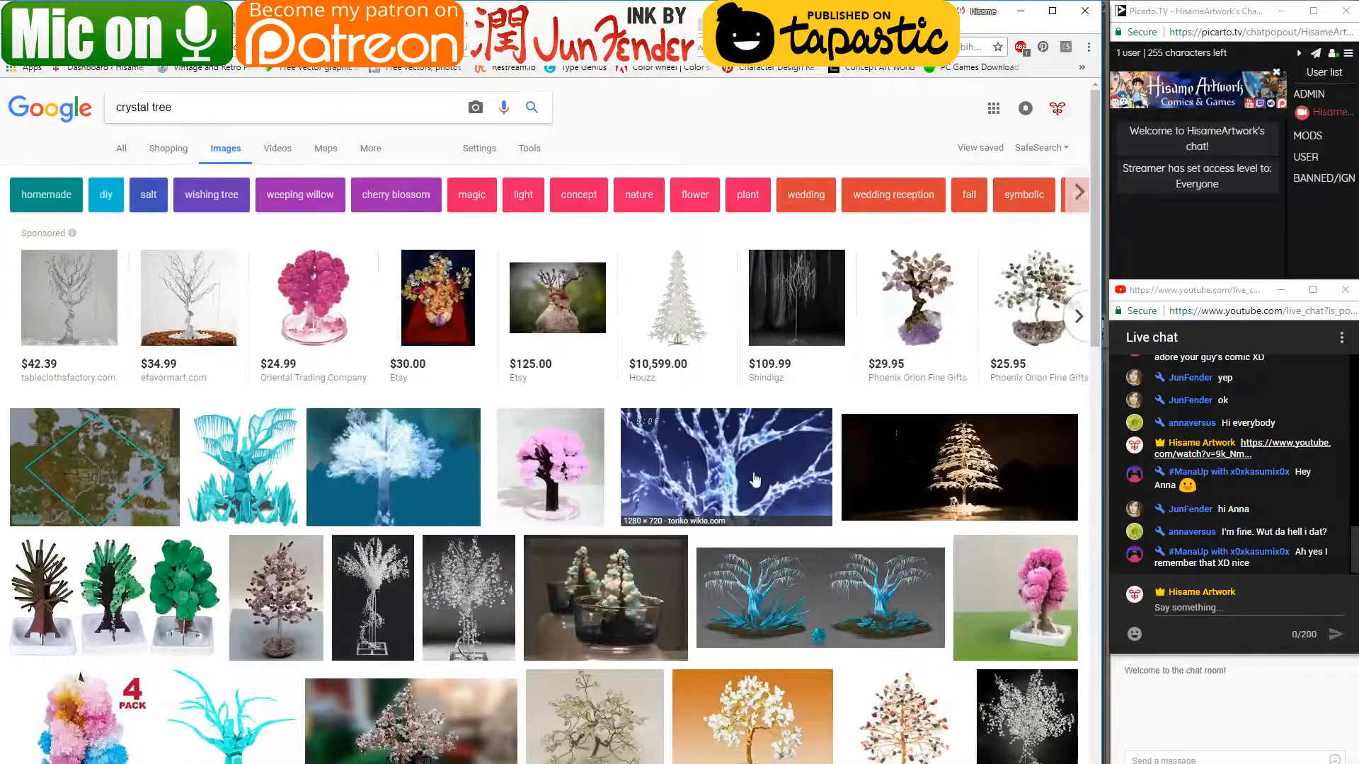
click(998, 595)
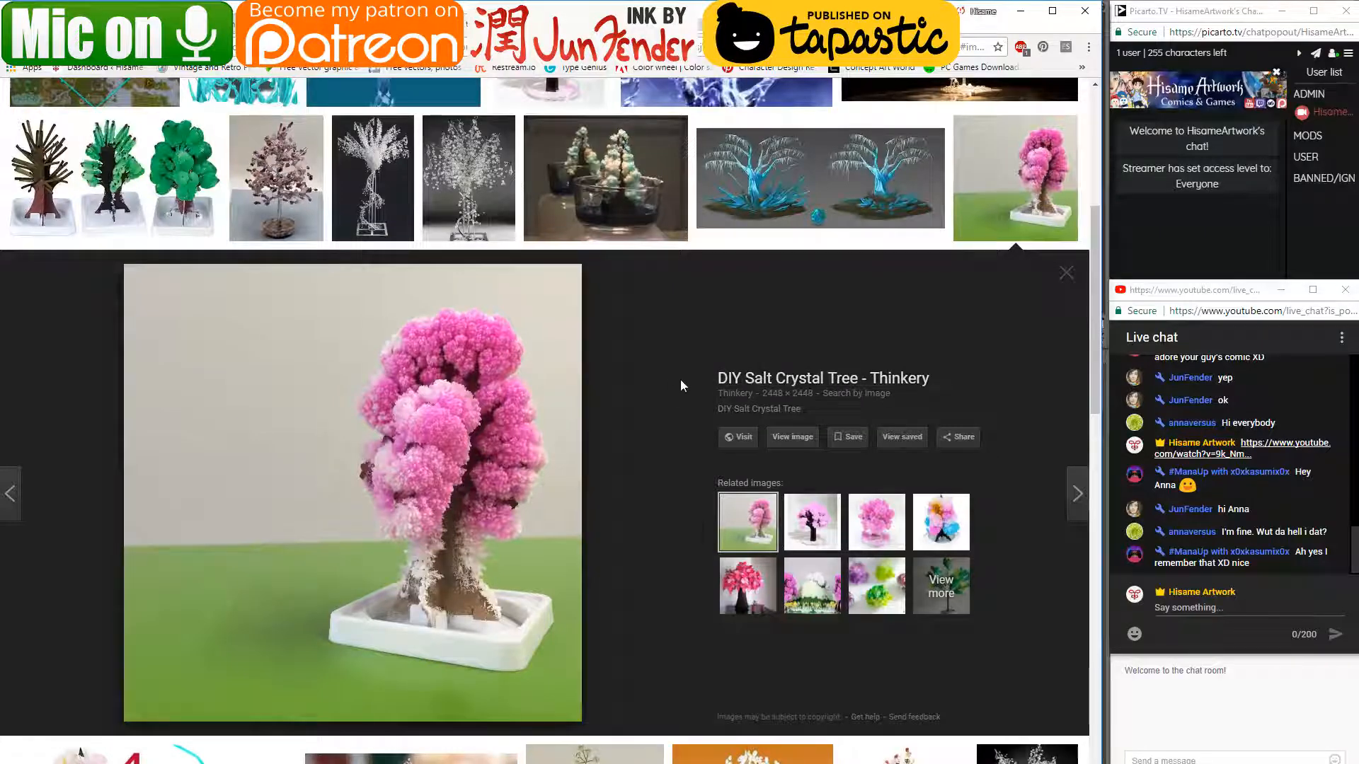
scroll(651, 380, up, 1)
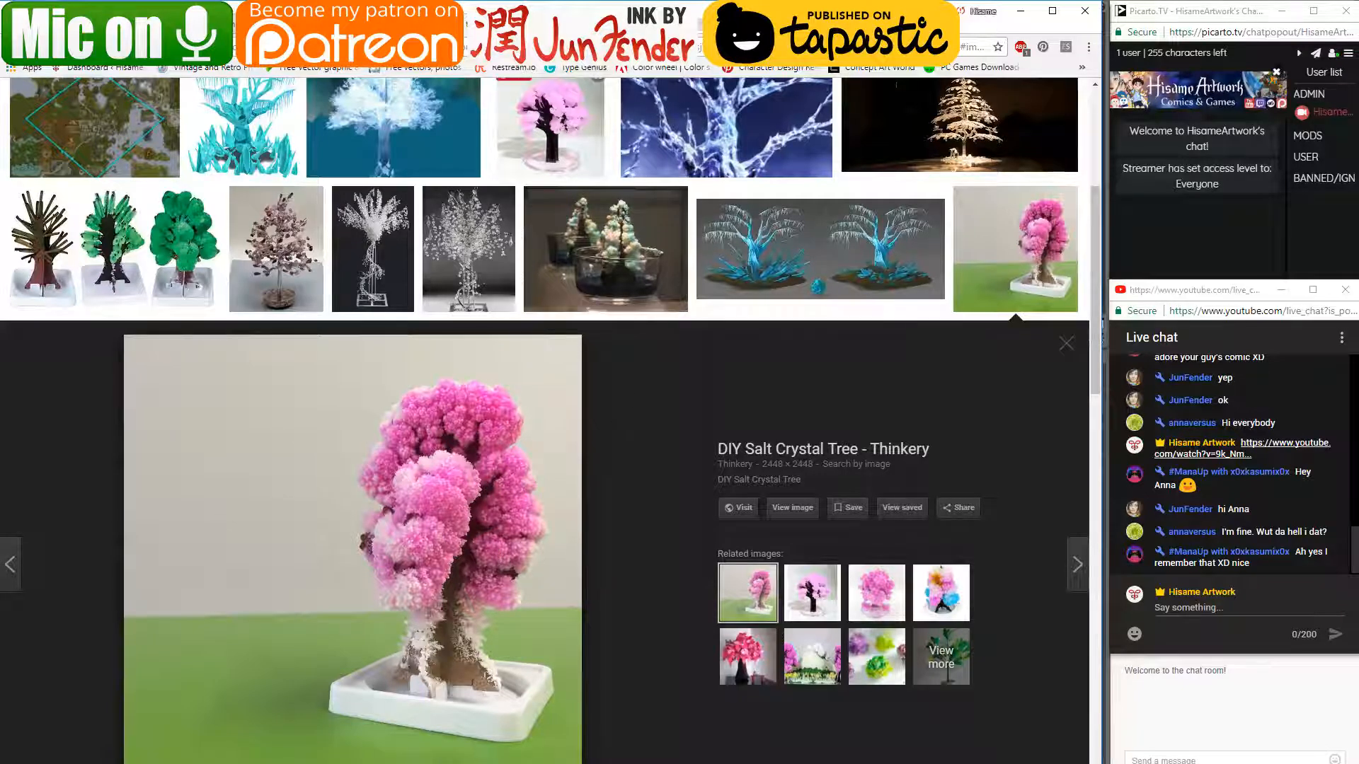
- Switch to the page 42 sketch to show panel 6 again, and return to the crystal tree image results in the browser
key(ctrl+Tab)
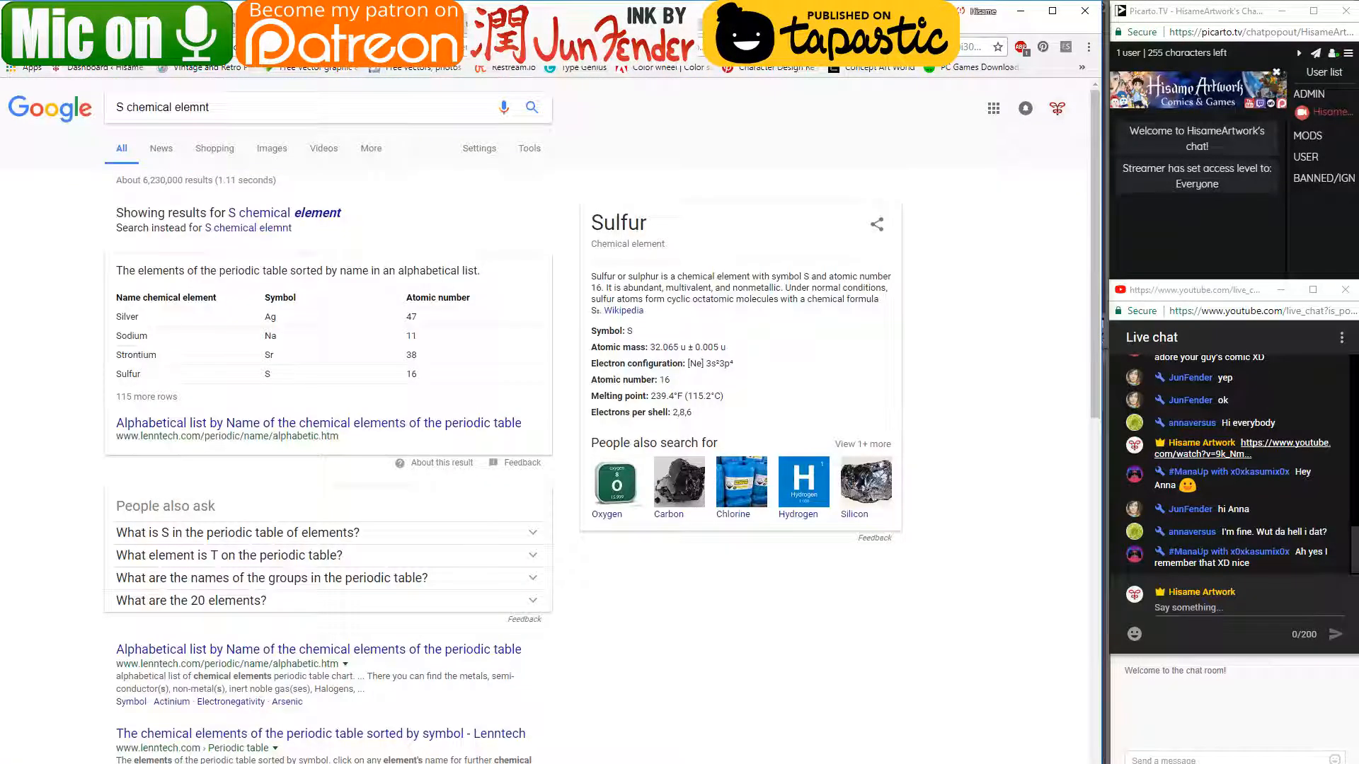
key(ctrl+shift+Tab)
key(alt+Tab)
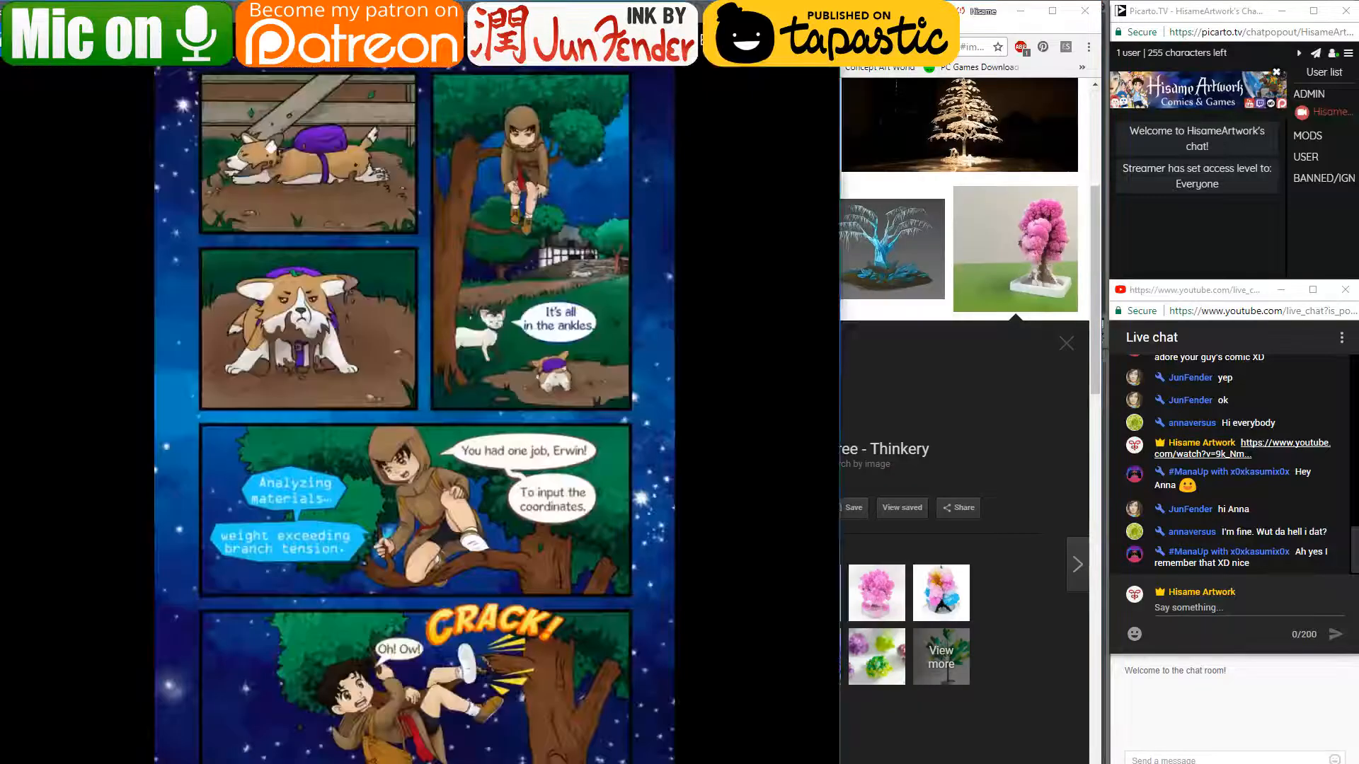
key(alt+Tab)
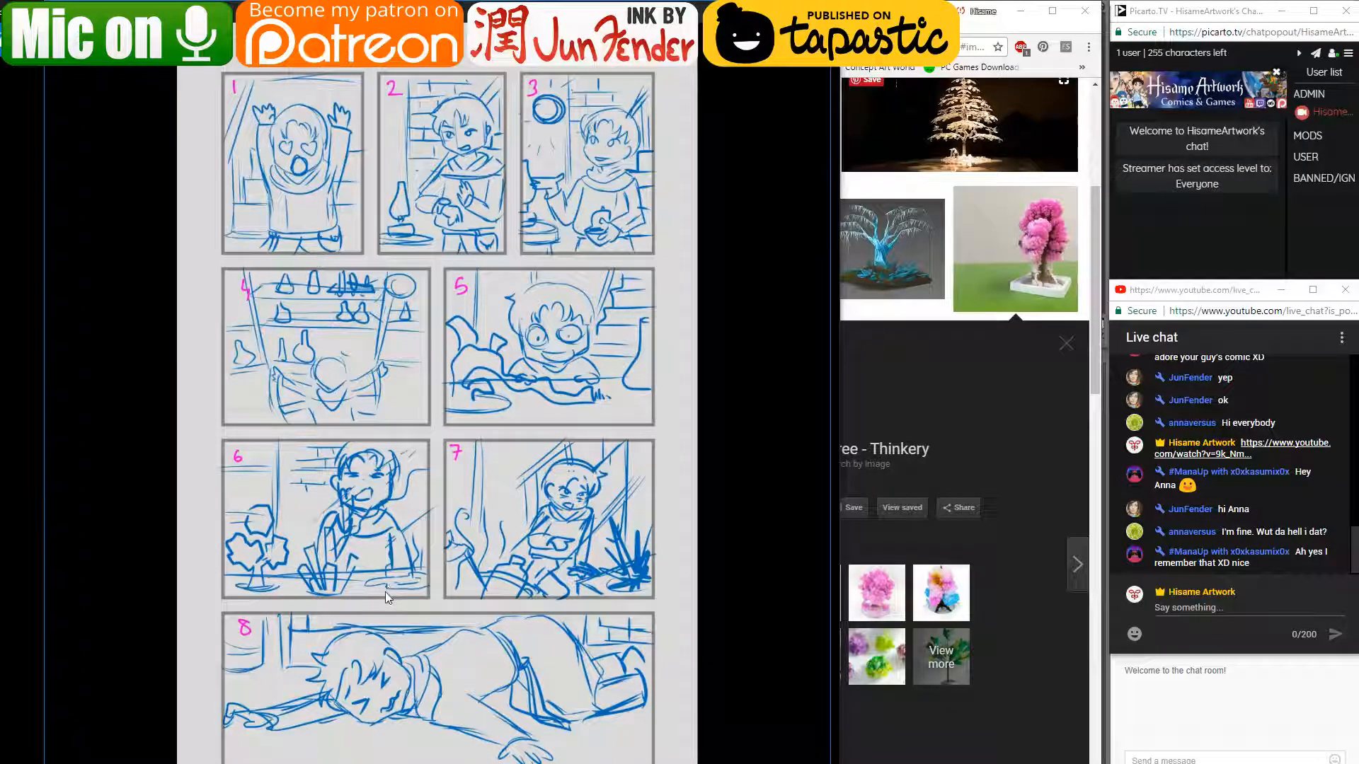
key(alt+Tab)
scroll(231, 104, up, 5)
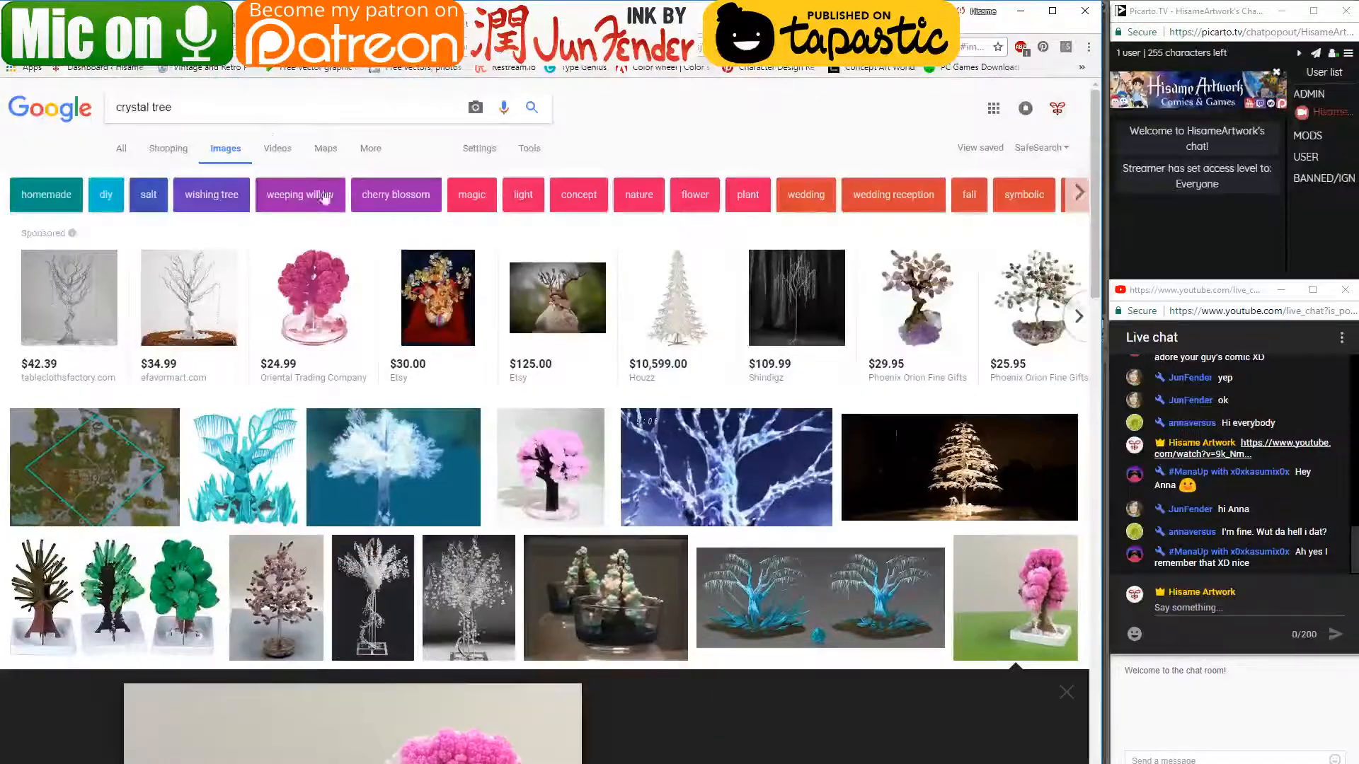
- Search Google Images for "bismuth crystal" and preview the Bismuth Crystal Art #0019 picture
triple_click(230, 104)
text(bis)
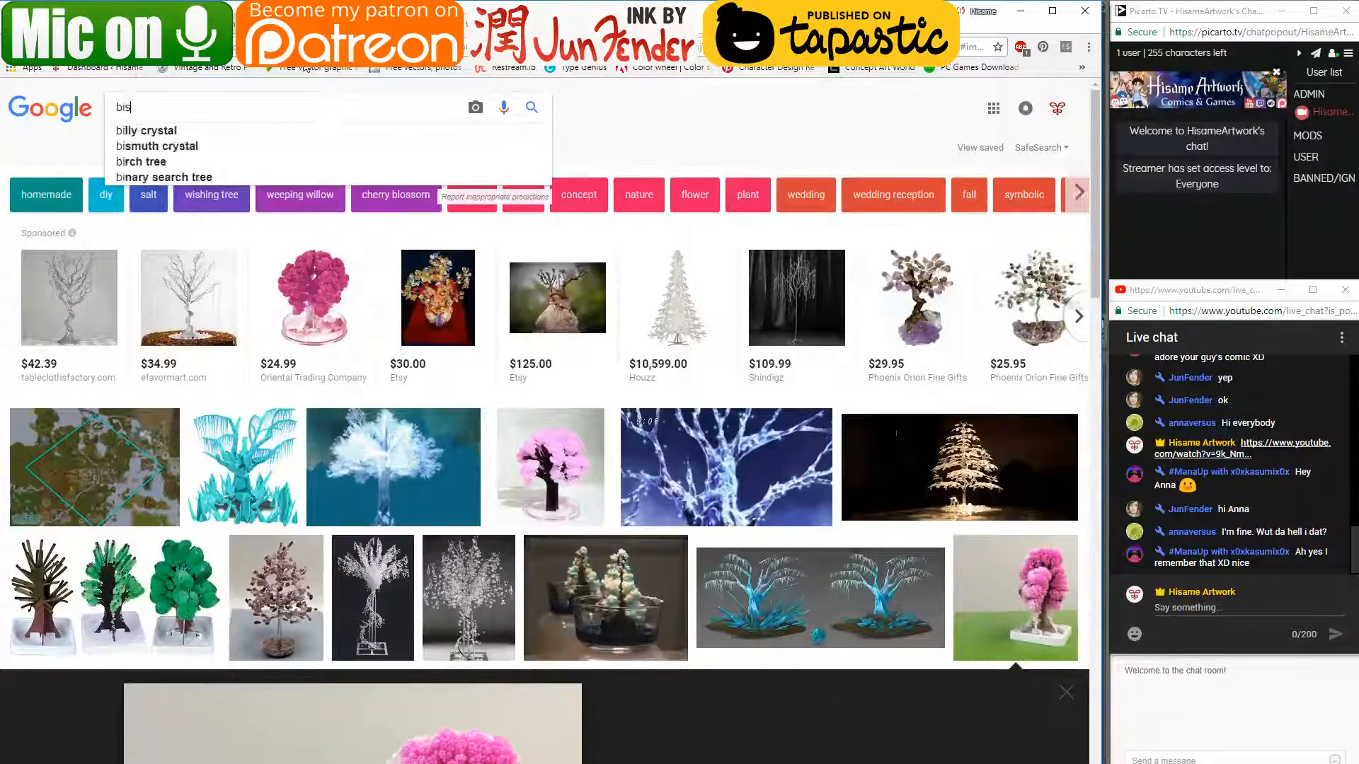
text(muth crystal)
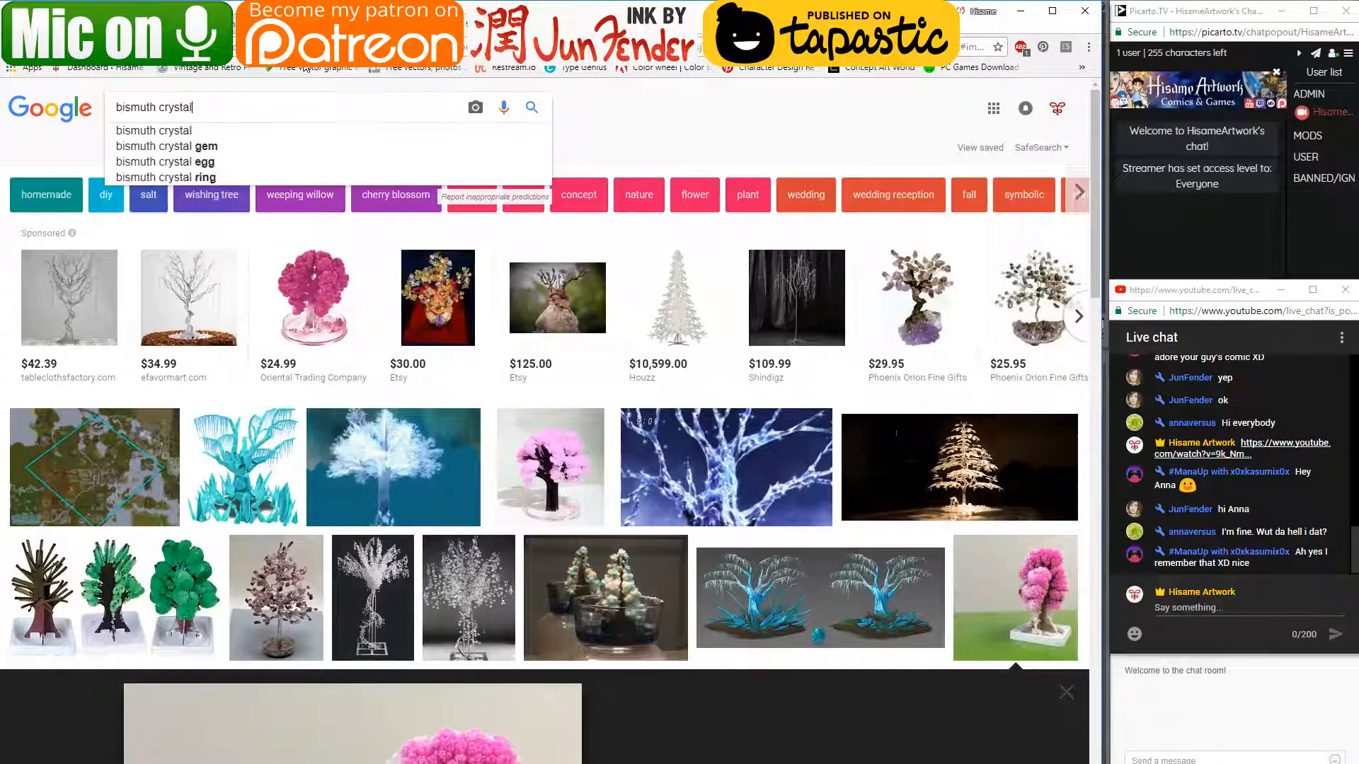
key(Return)
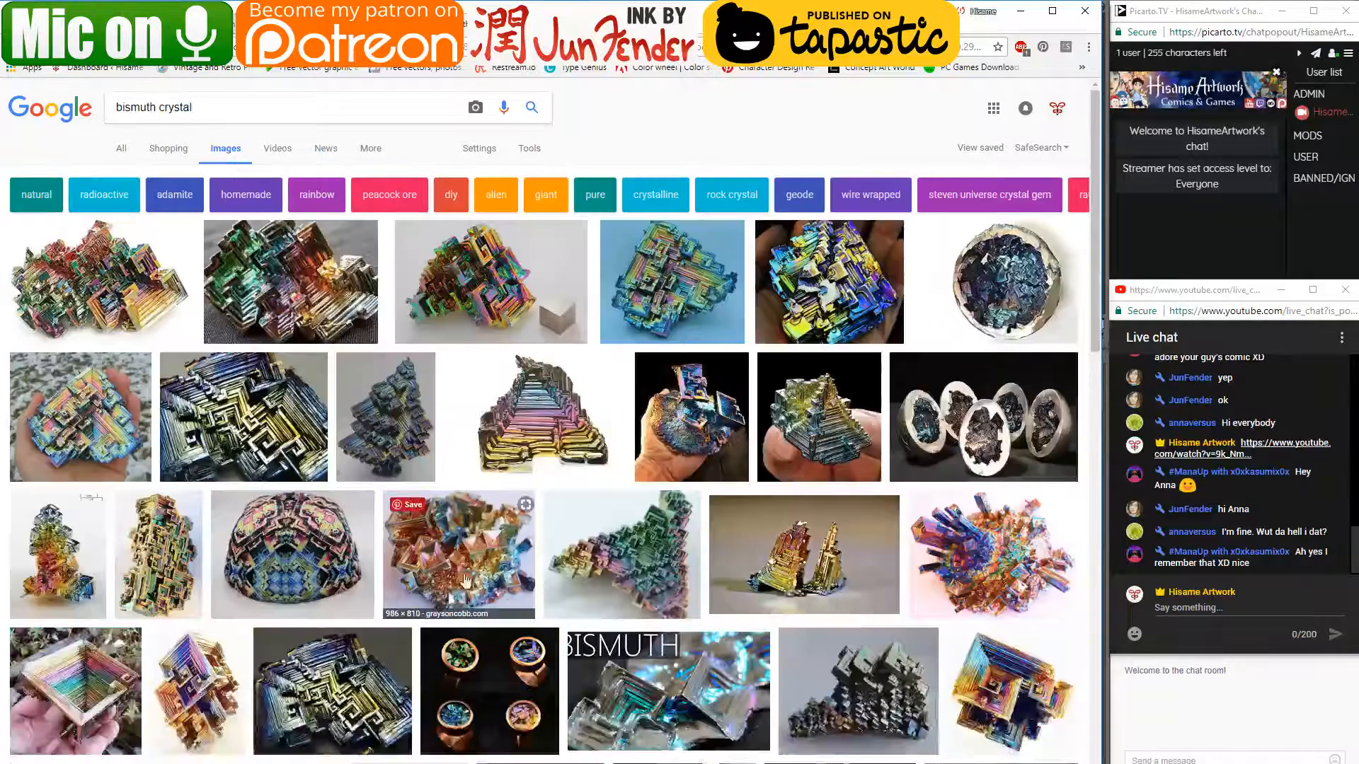
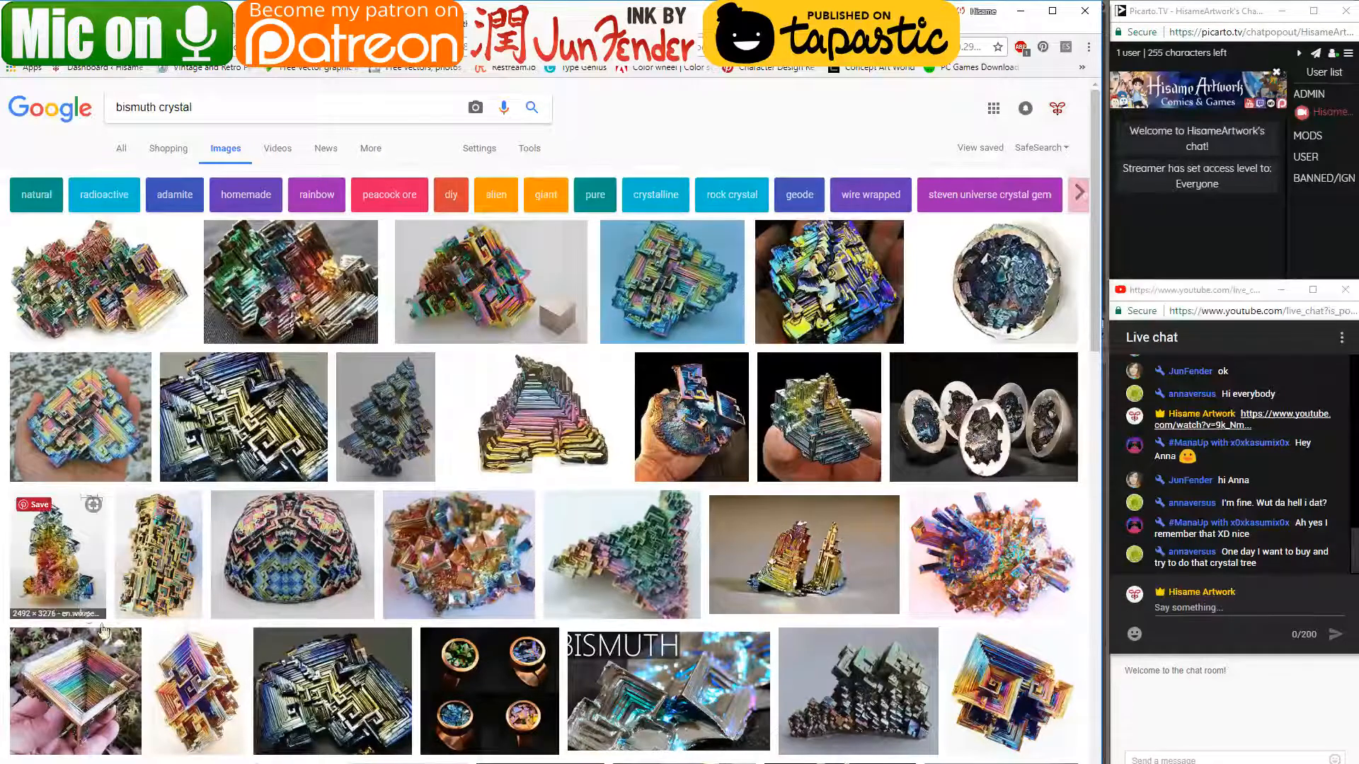
click(190, 692)
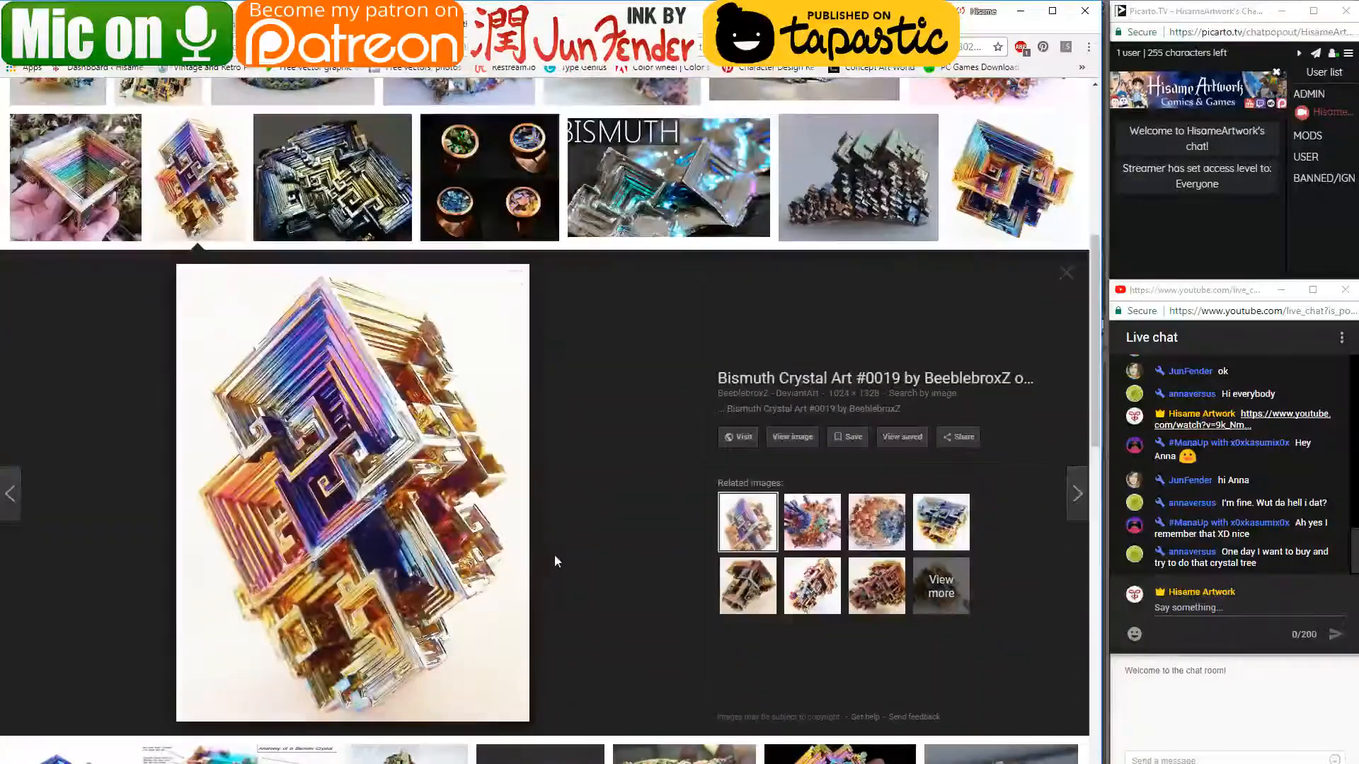
- Examine the enlarged bismuth crystal picture and browse the surrounding image results
scroll(524, 569, up, 1)
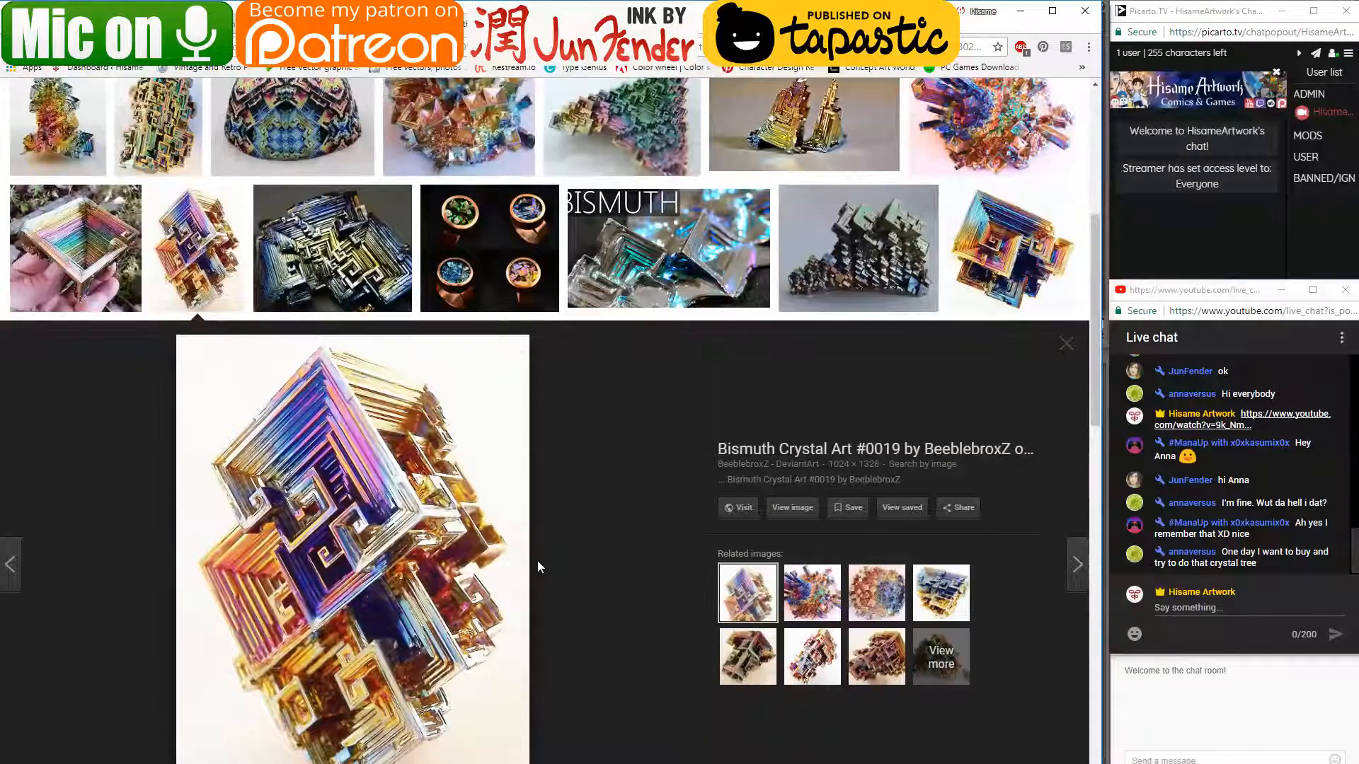
mouse_move(524, 545)
scroll(525, 548, up, 1)
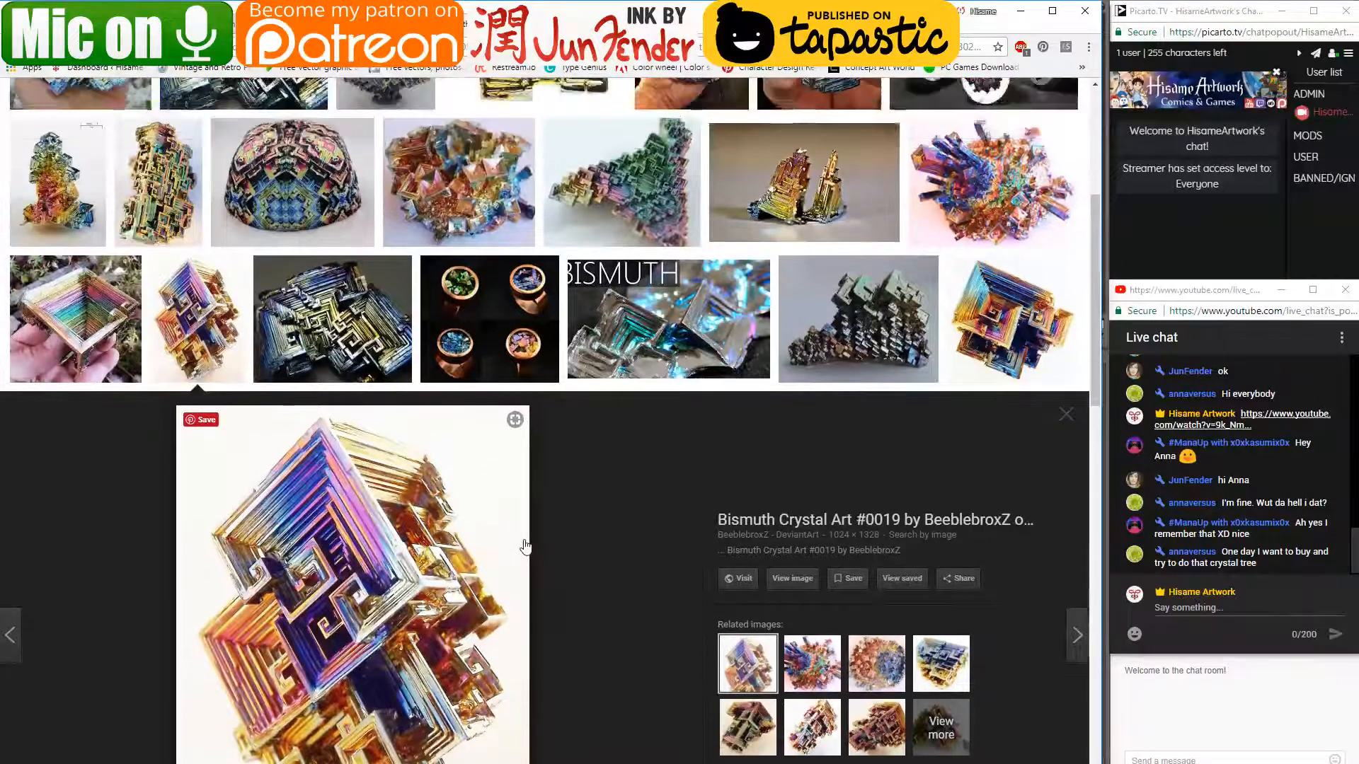
scroll(535, 588, up, 2)
scroll(538, 589, up, 1)
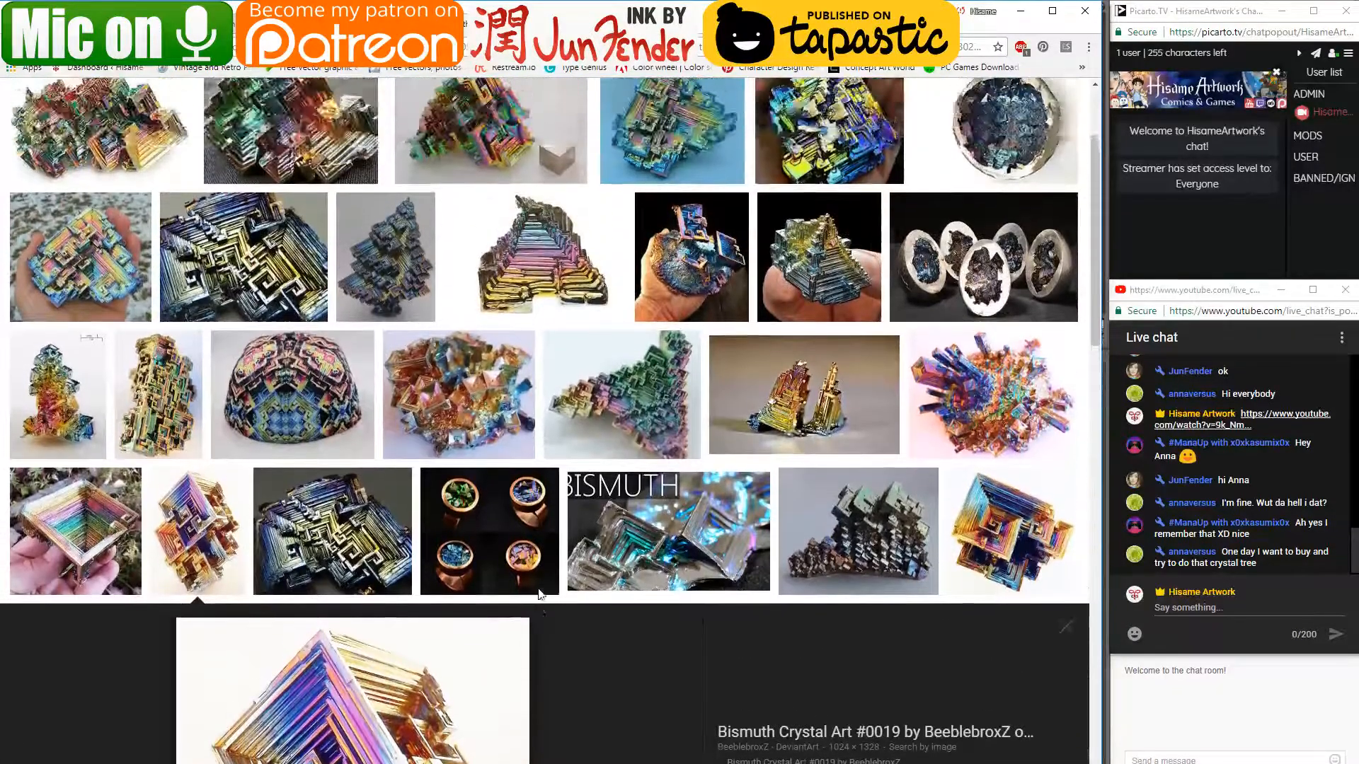
scroll(539, 596, up, 2)
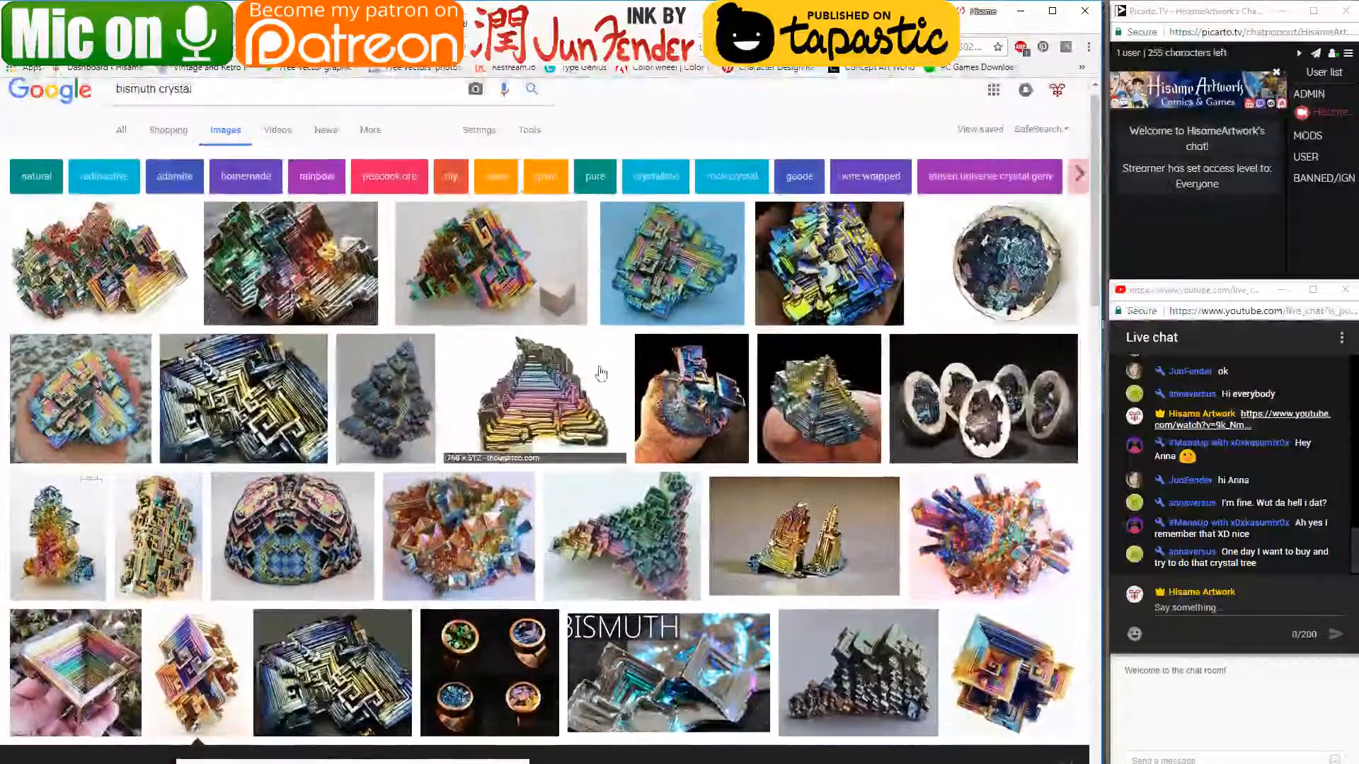
scroll(646, 607, down, 3)
scroll(652, 607, down, 4)
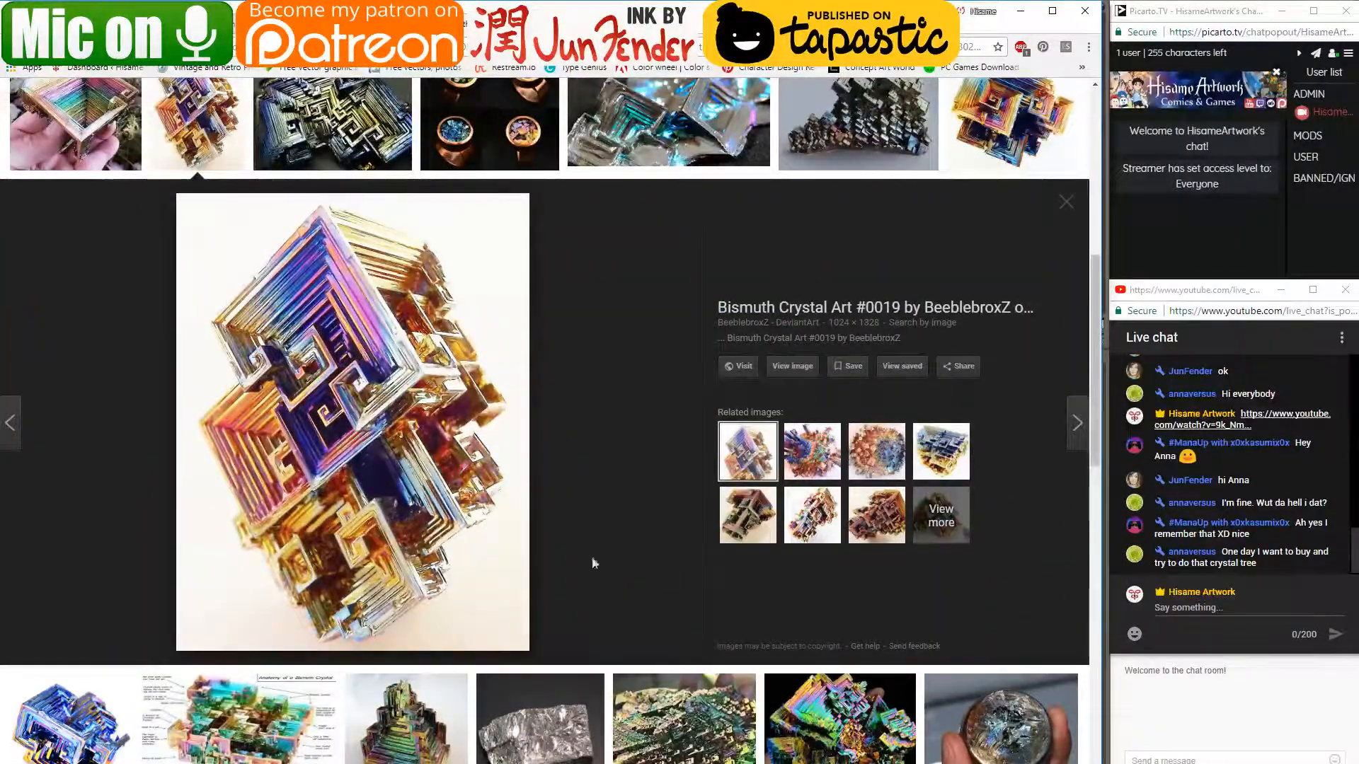
scroll(609, 503, down, 3)
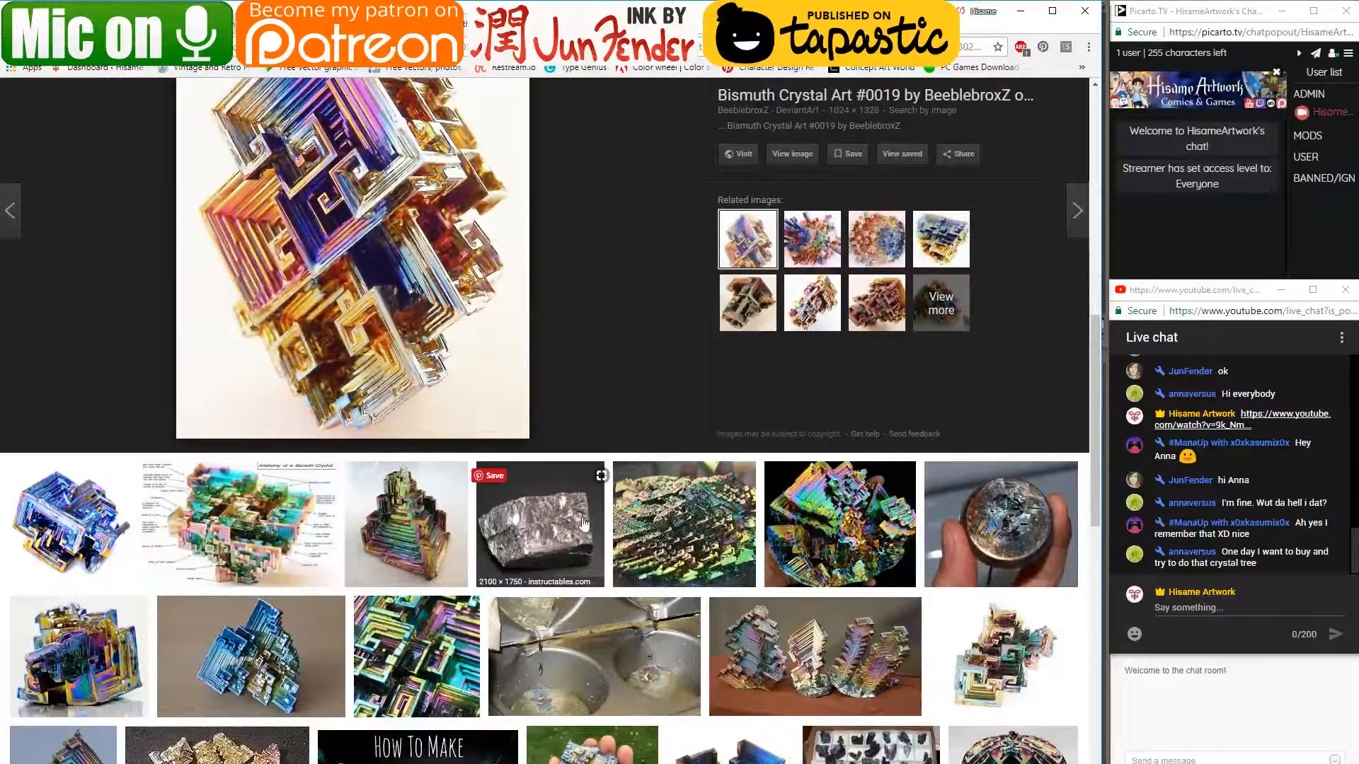
scroll(566, 483, up, 4)
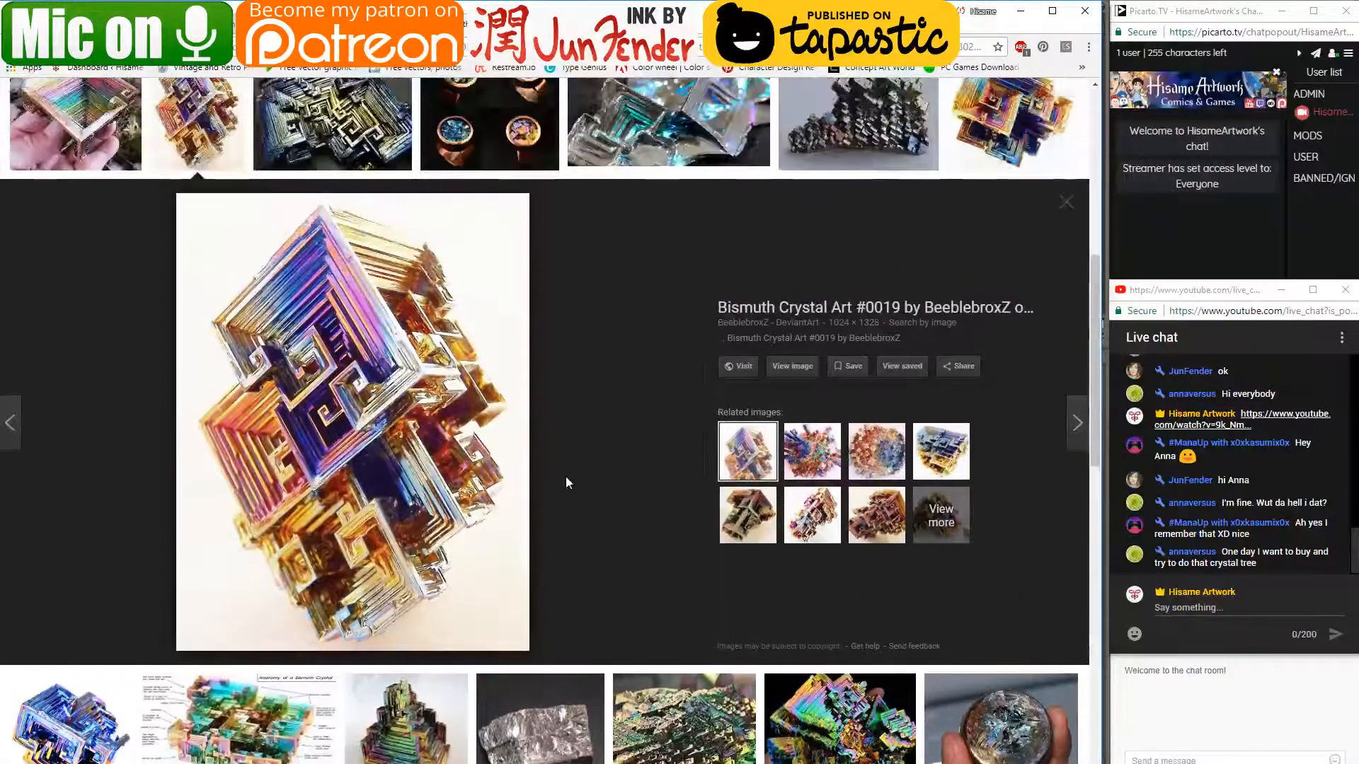
scroll(566, 477, up, 1)
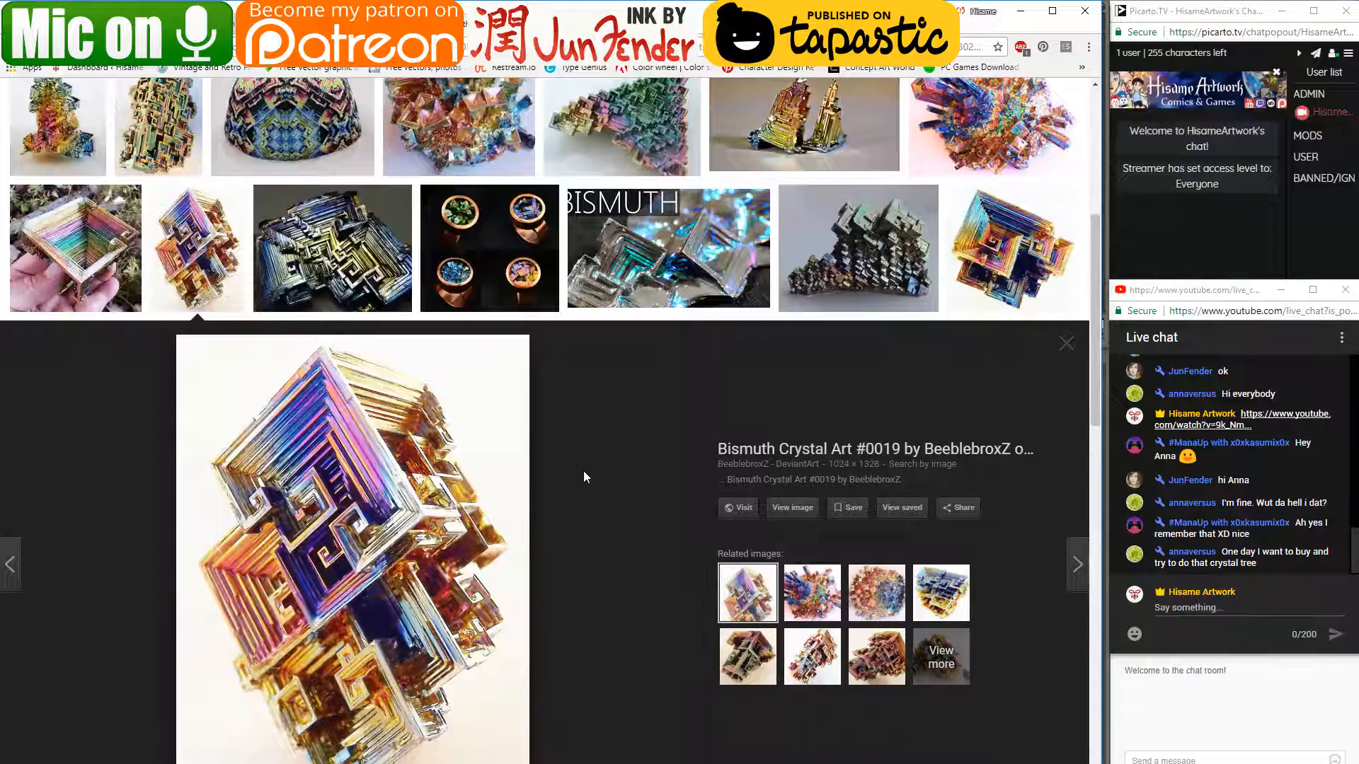
scroll(584, 470, up, 6)
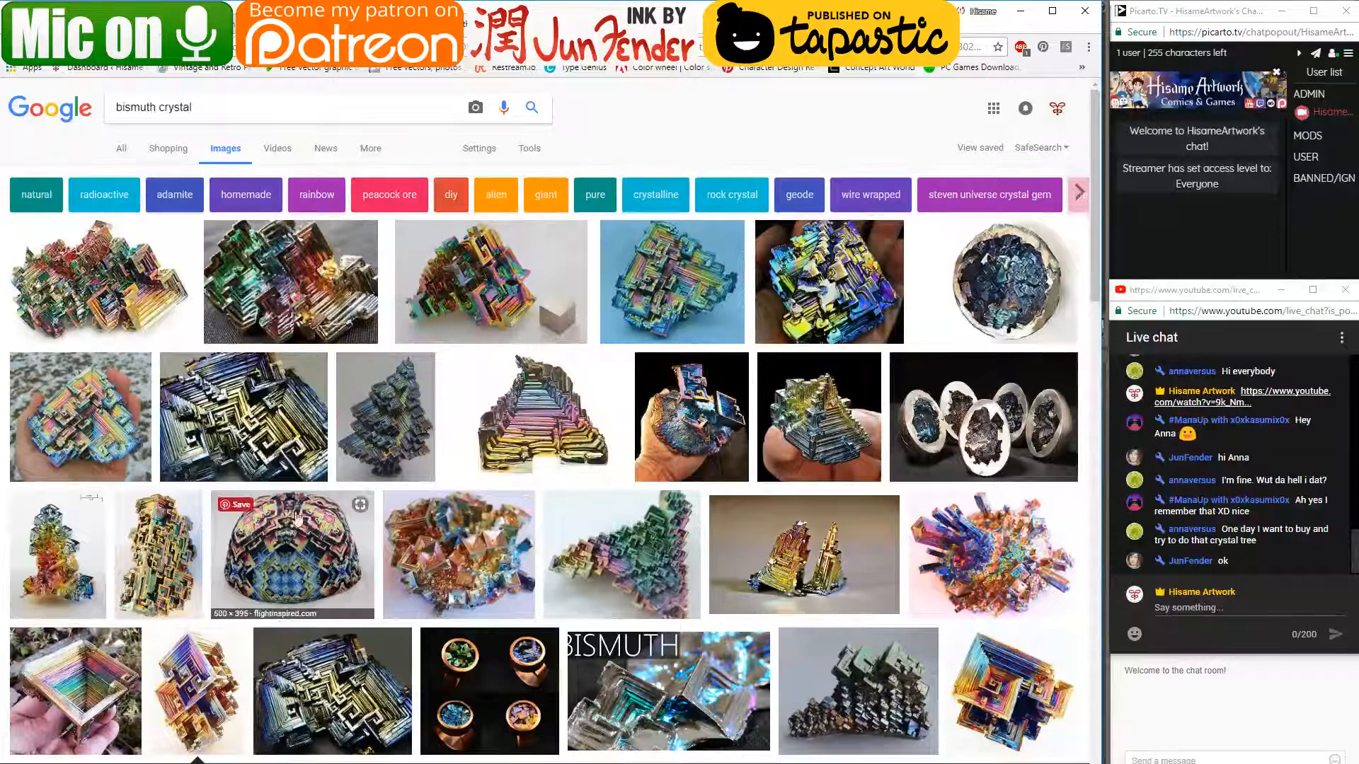
- Preview the tall BeeblebroxZ bismuth crystal, then the Bismuth Crystal Pick4U photo of small crystals held in a hand
click(152, 524)
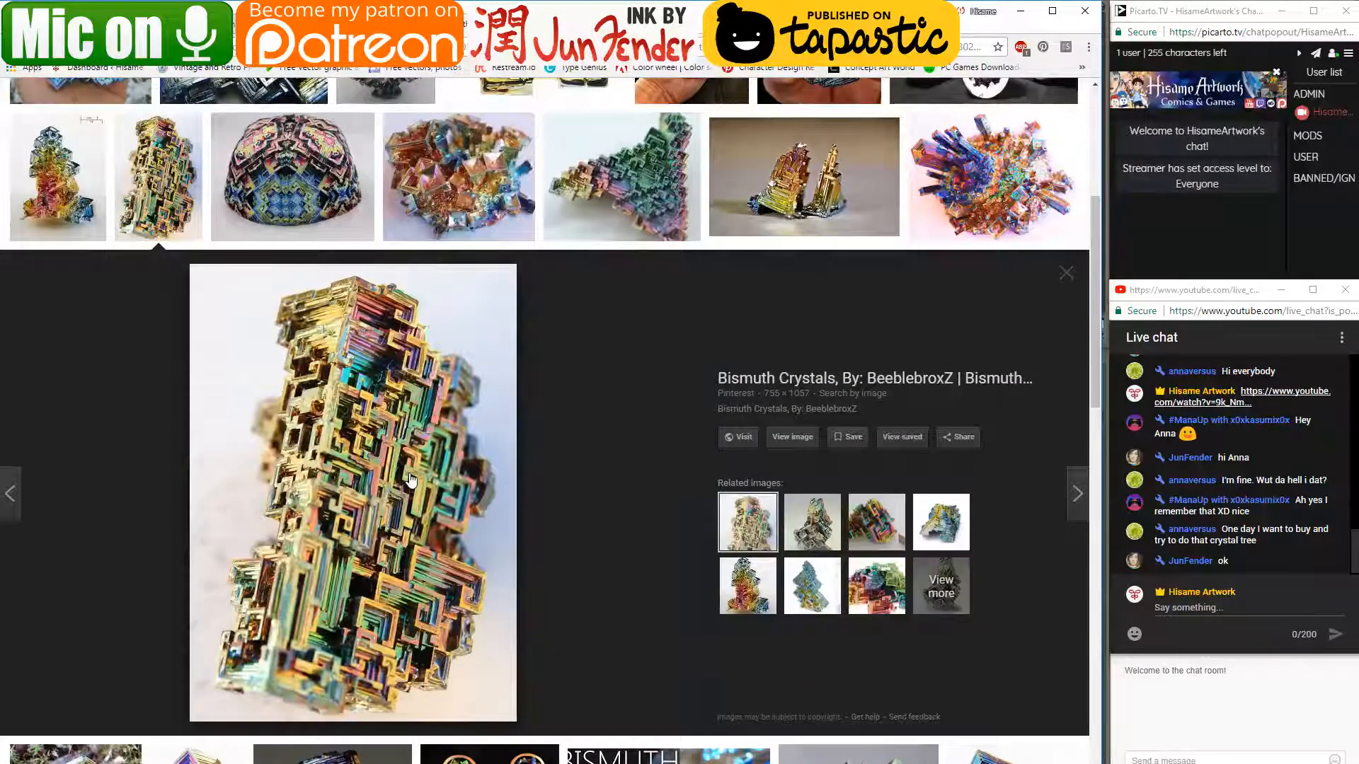
scroll(410, 480, down, 7)
scroll(410, 480, down, 2)
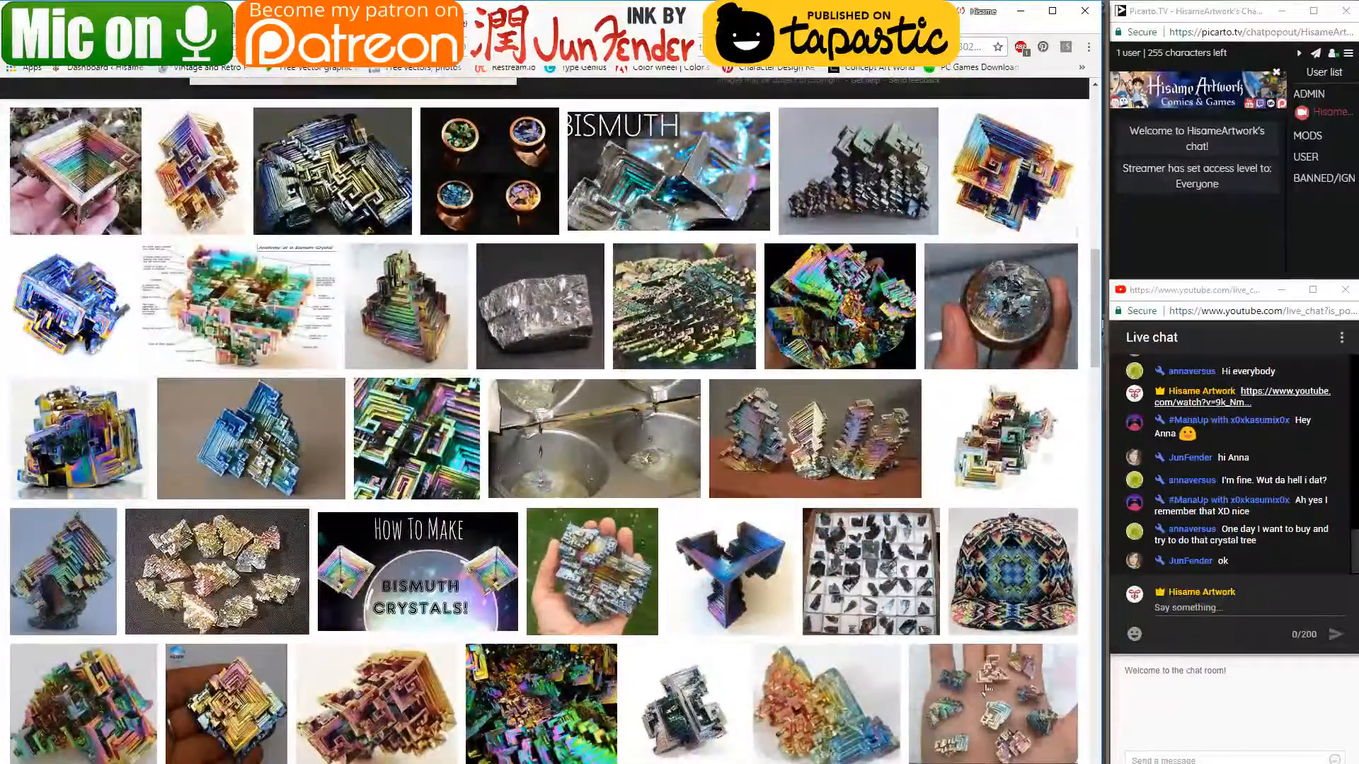
click(924, 703)
scroll(633, 501, up, 1)
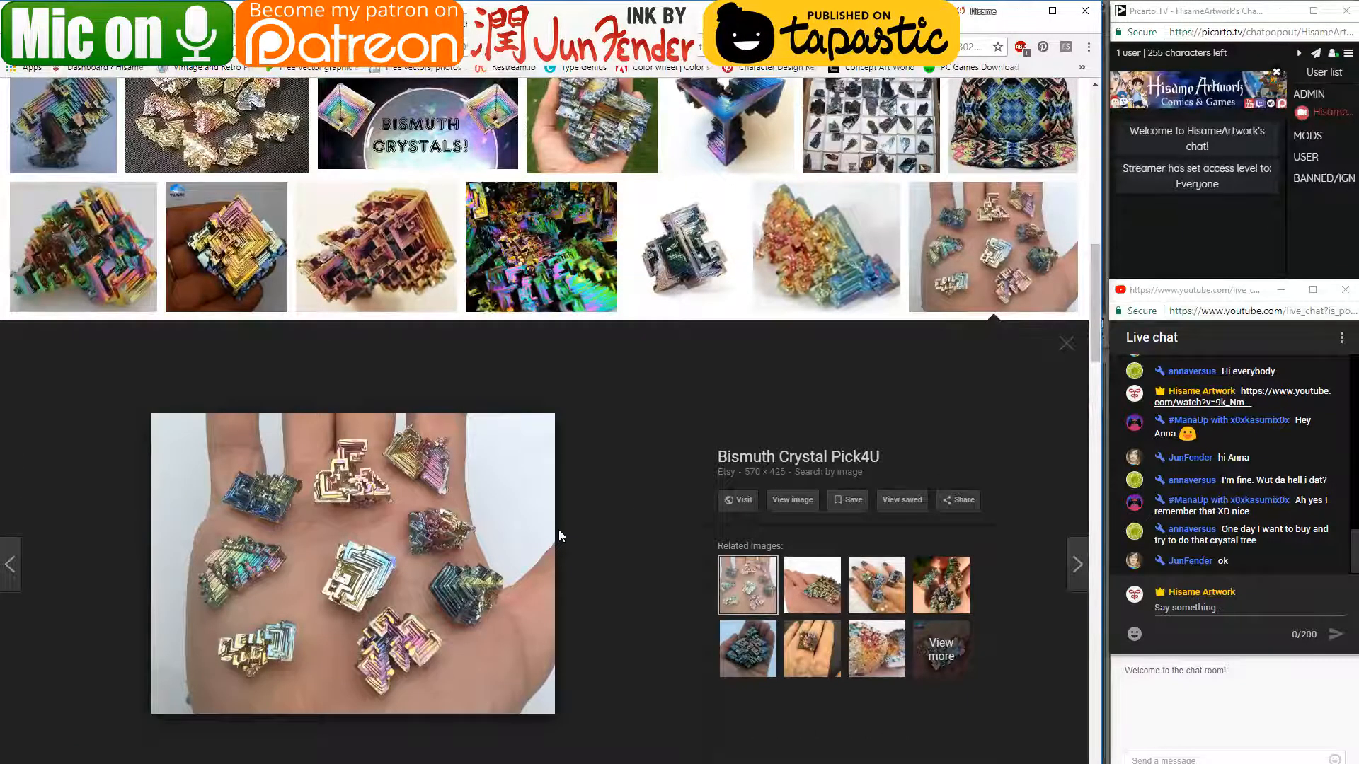
- Switch to the blue page 42 sketch and compare it with the rough draft containing the coloured reference objects
key(alt+Tab)
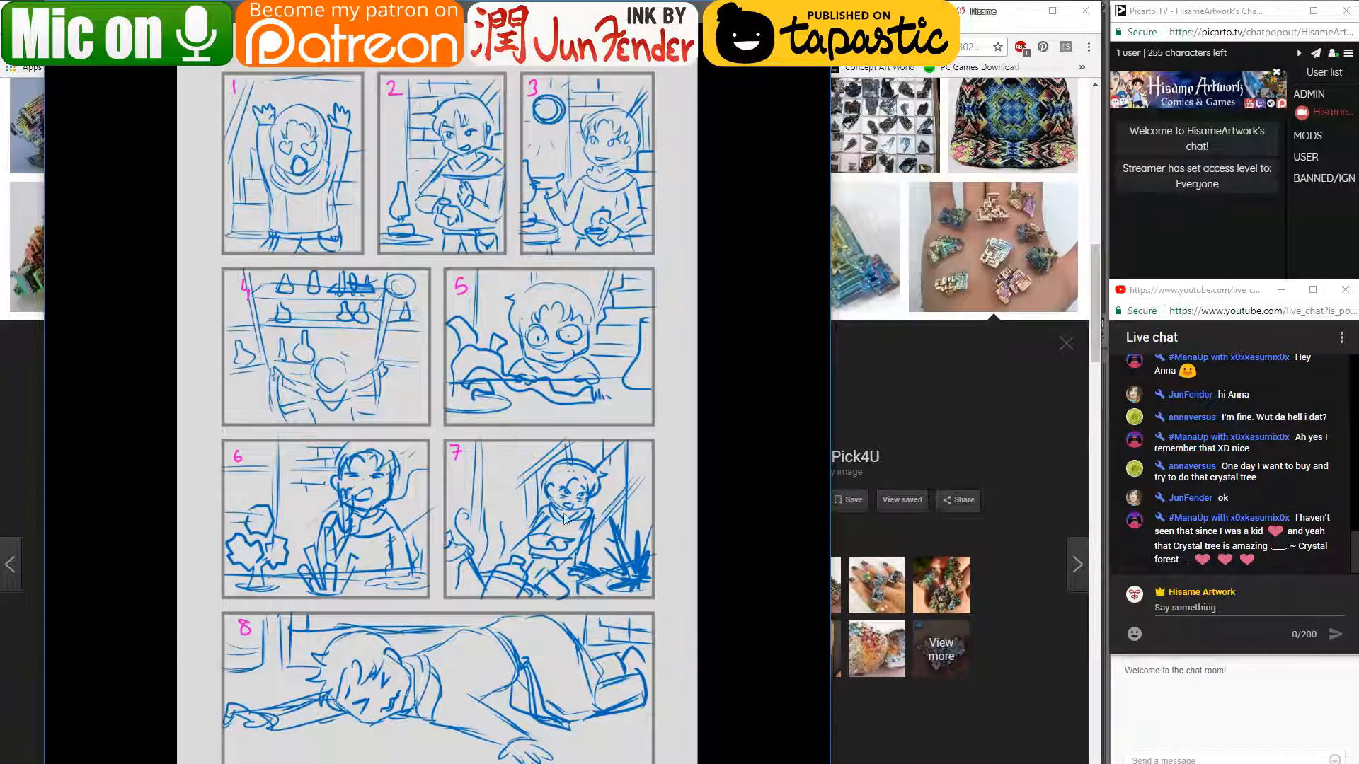
key(Left)
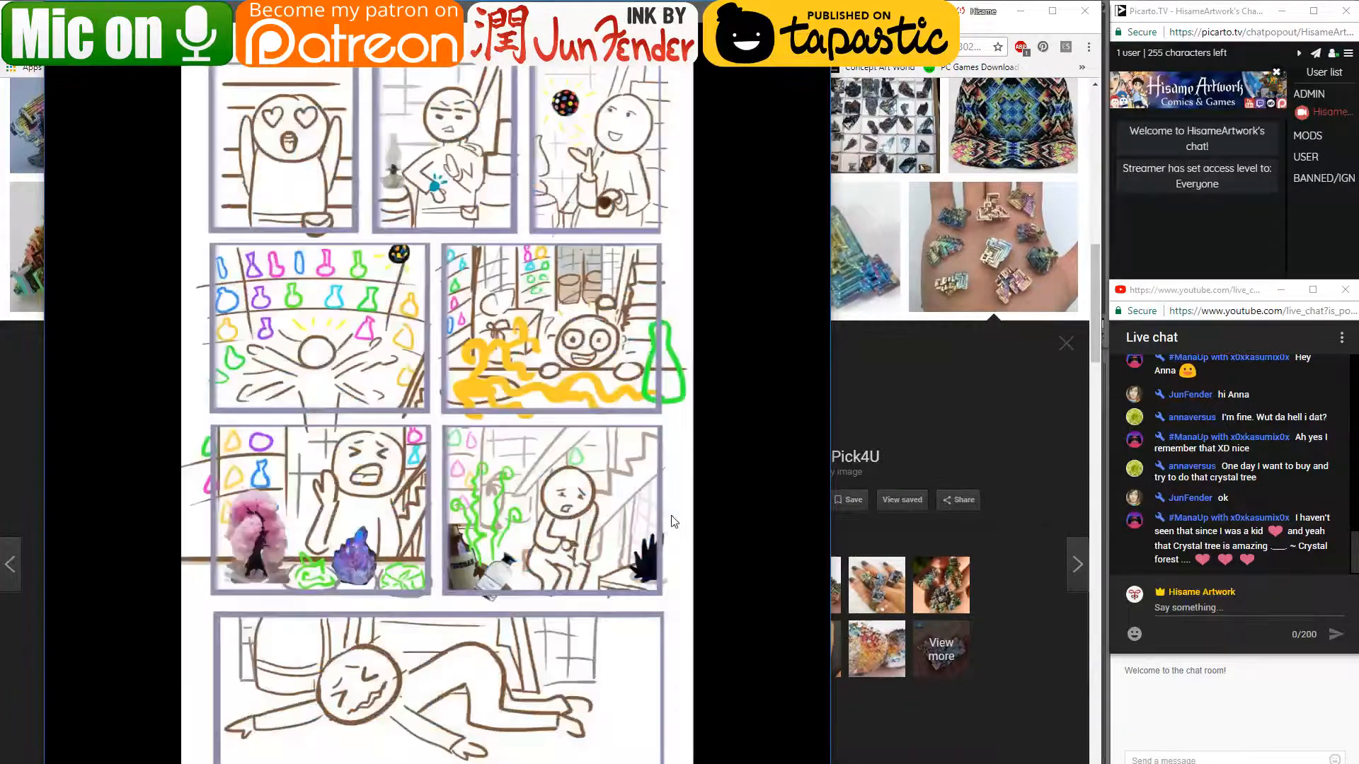
key(Right)
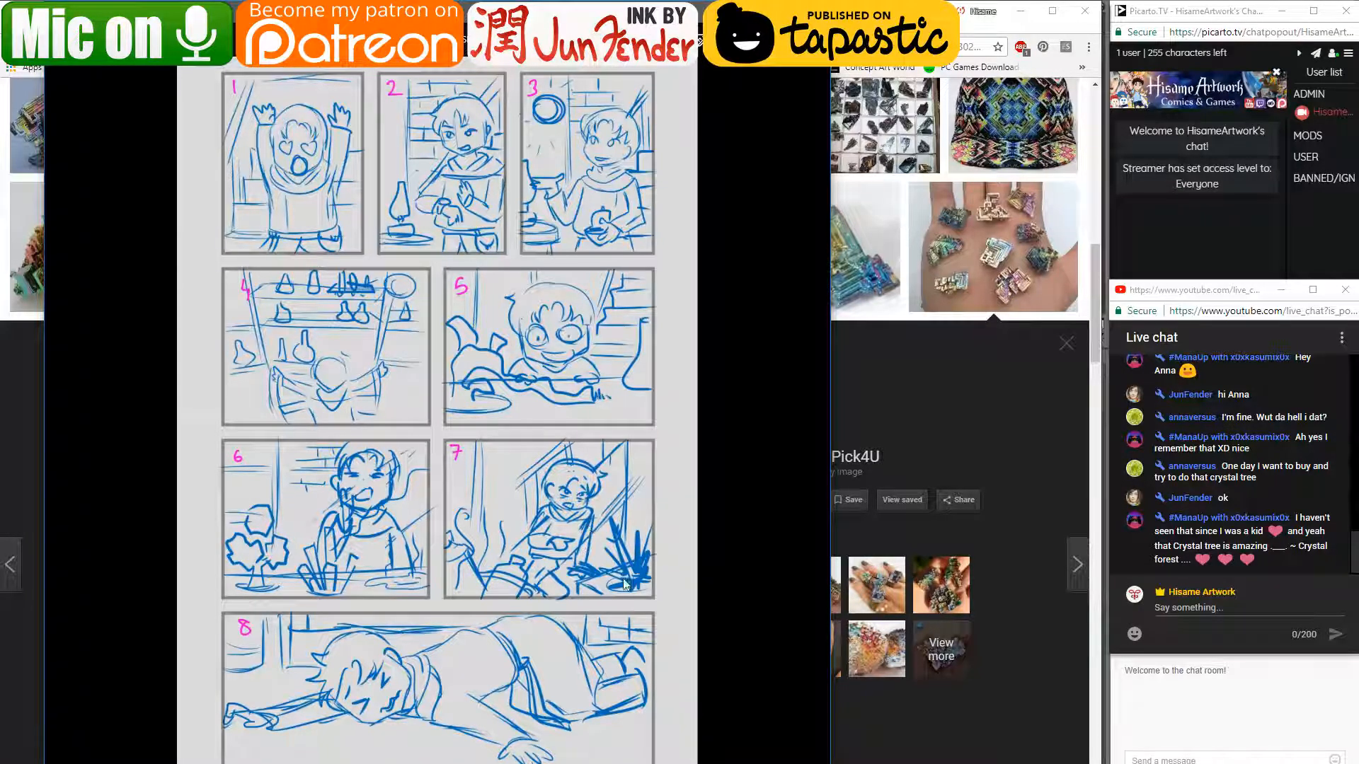
- Return to the browser and search Google Images for "ferrofuild"
click(901, 416)
scroll(900, 415, up, 10)
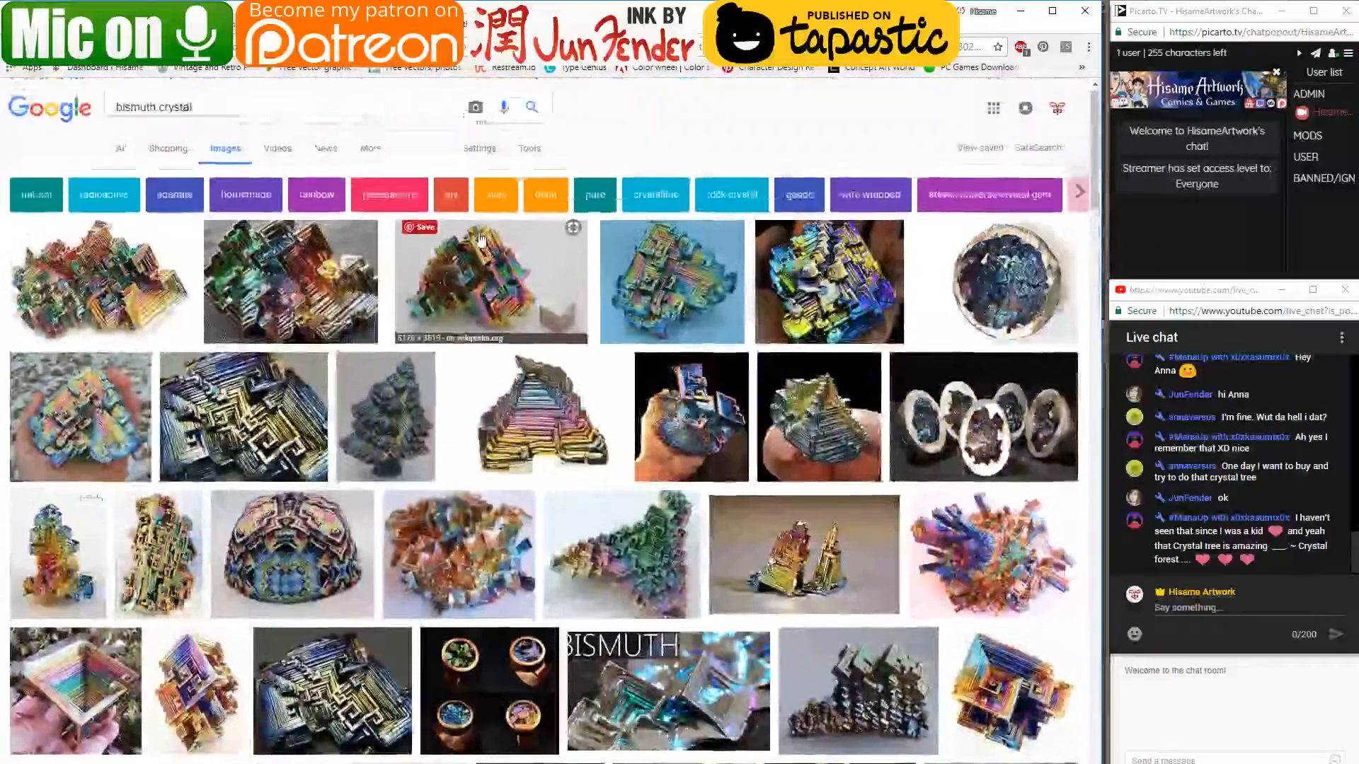
drag(243, 106, 3, 97)
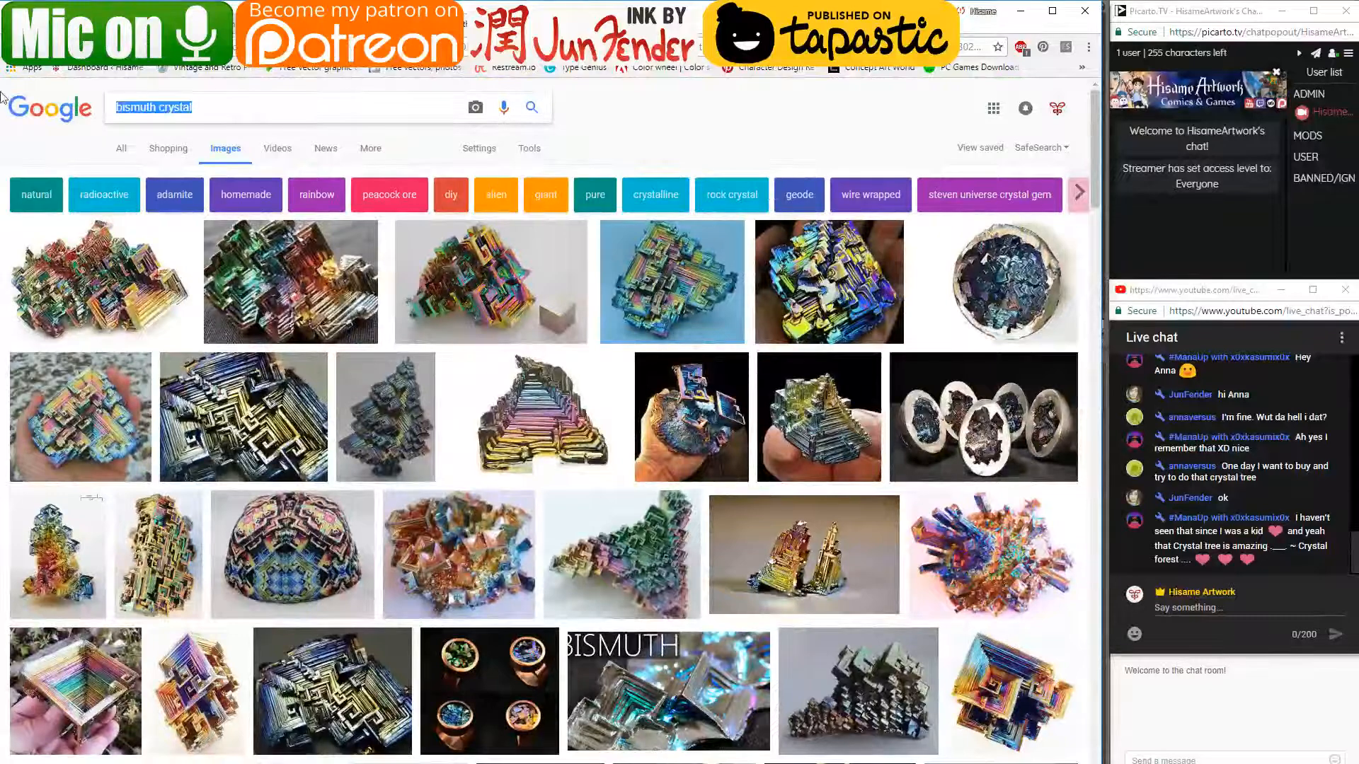
text(ferrof)
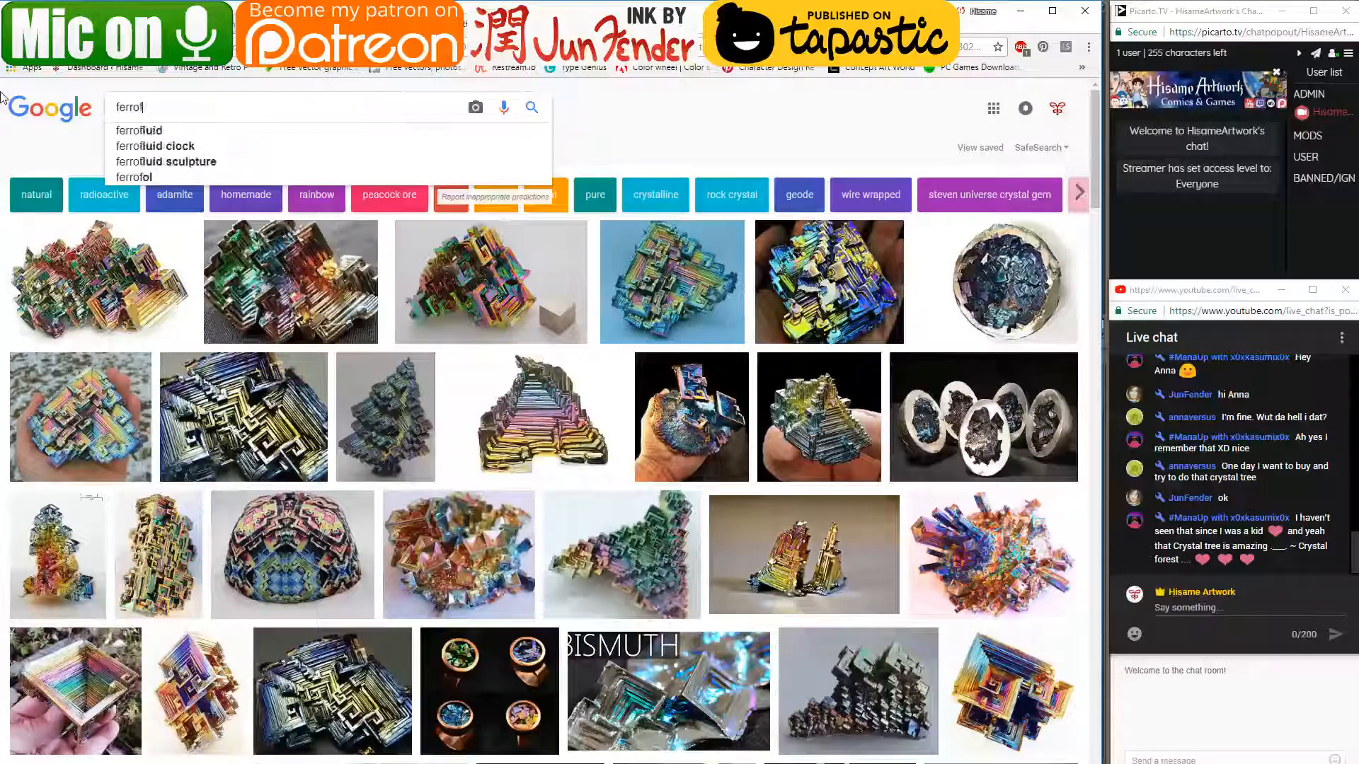
text(uild)
key(Return)
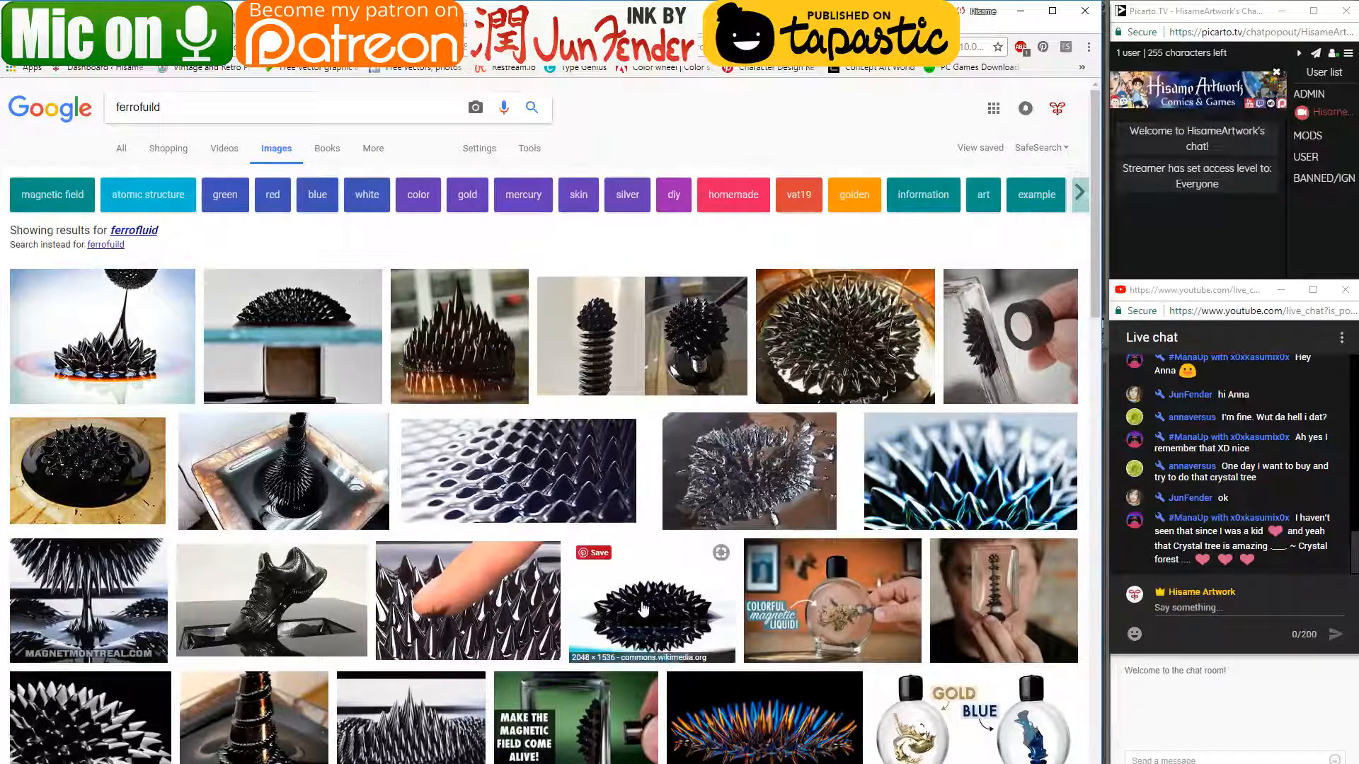
- Preview the Wikimedia Commons image "Ferrofluid large spikes.jpg" and browse the nearby ferrofluid results
click(614, 556)
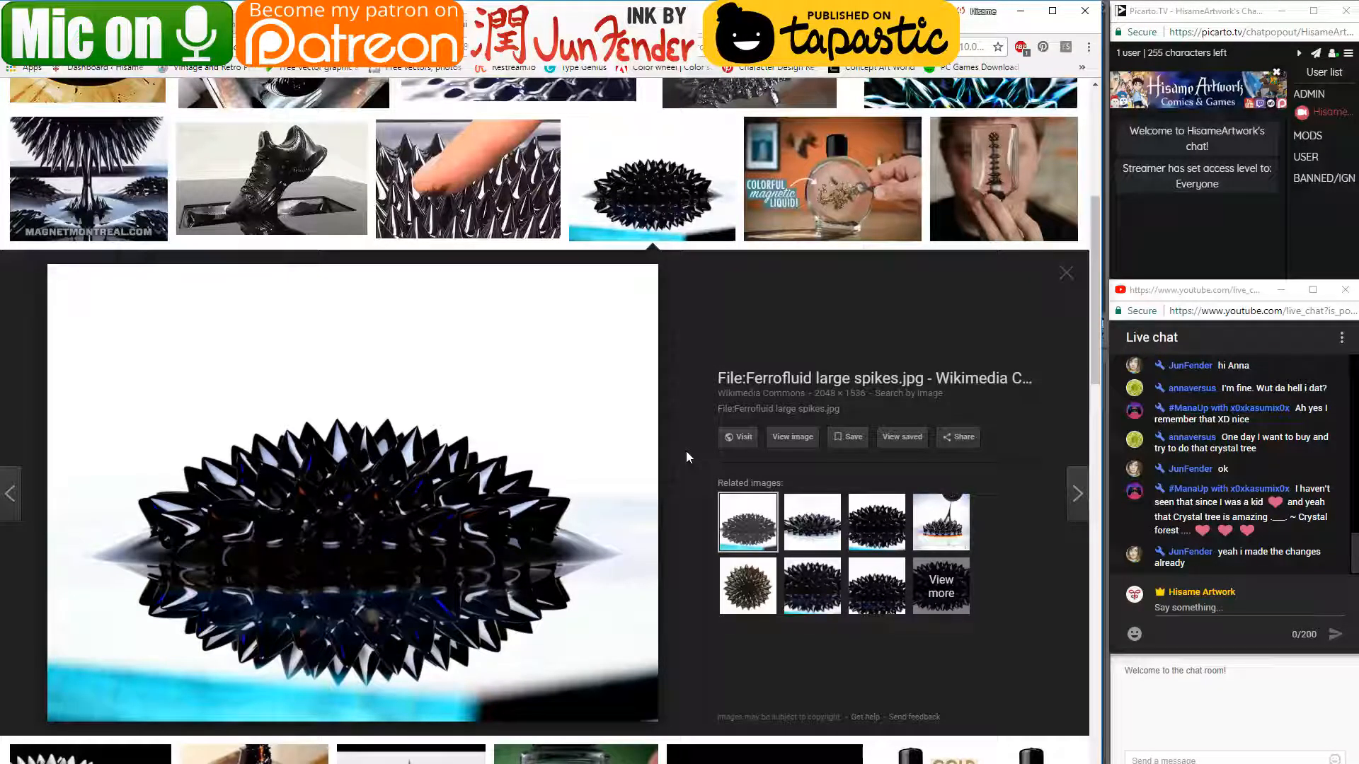
mouse_move(640, 476)
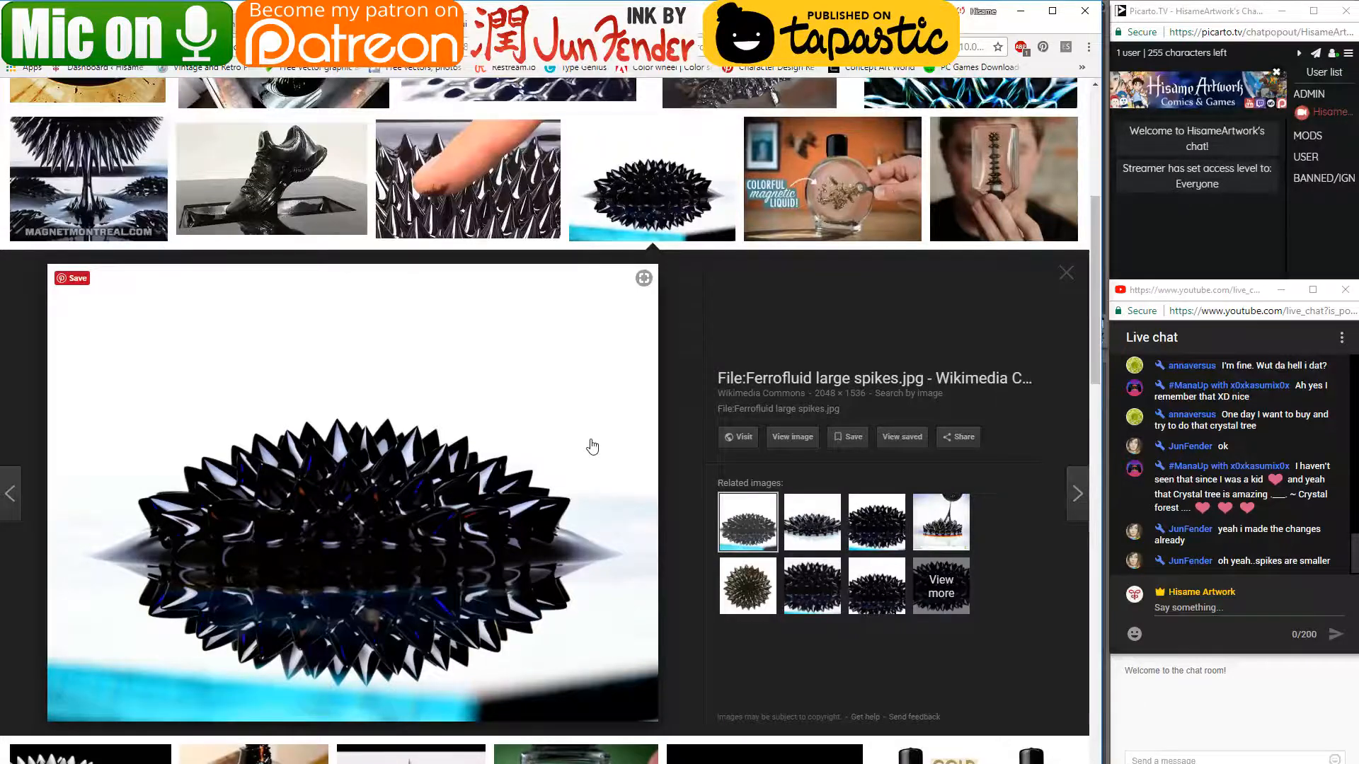
scroll(593, 446, down, 7)
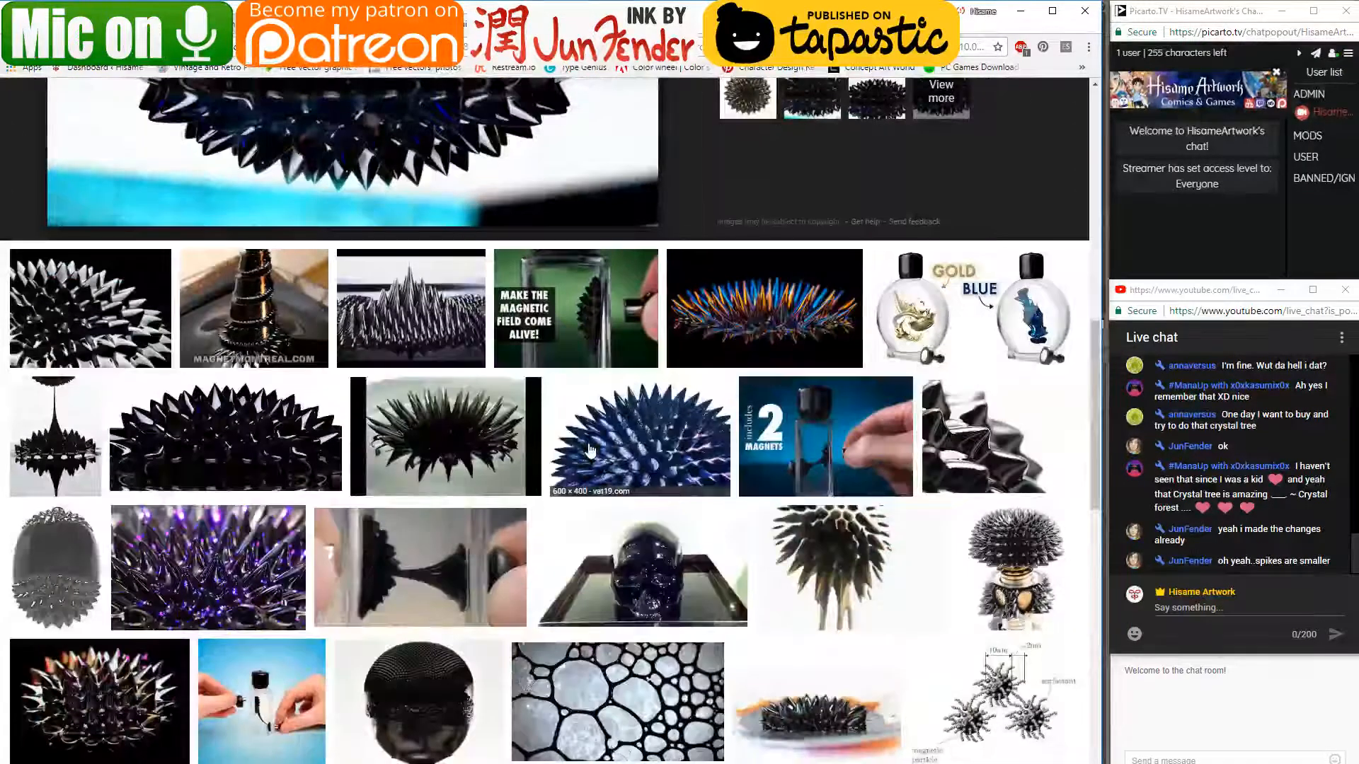
scroll(588, 450, up, 9)
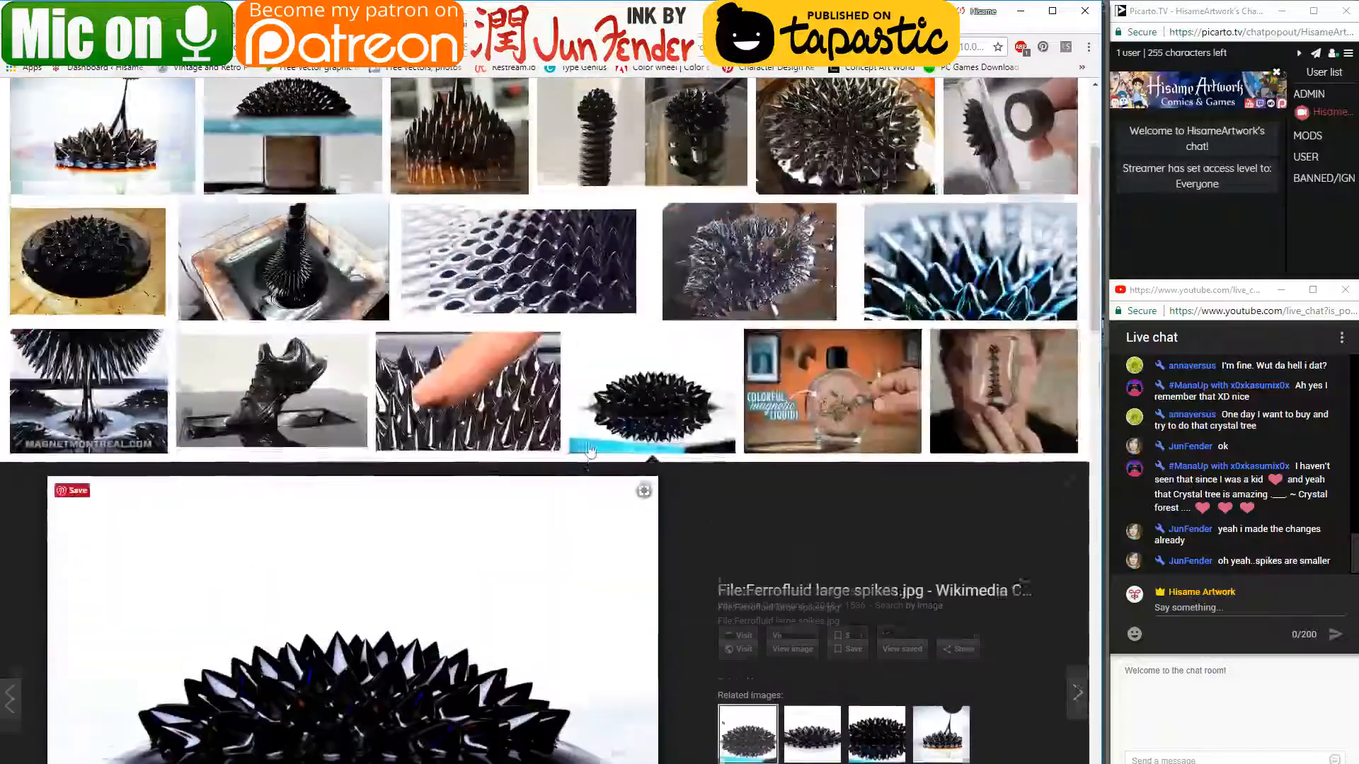
scroll(588, 450, down, 3)
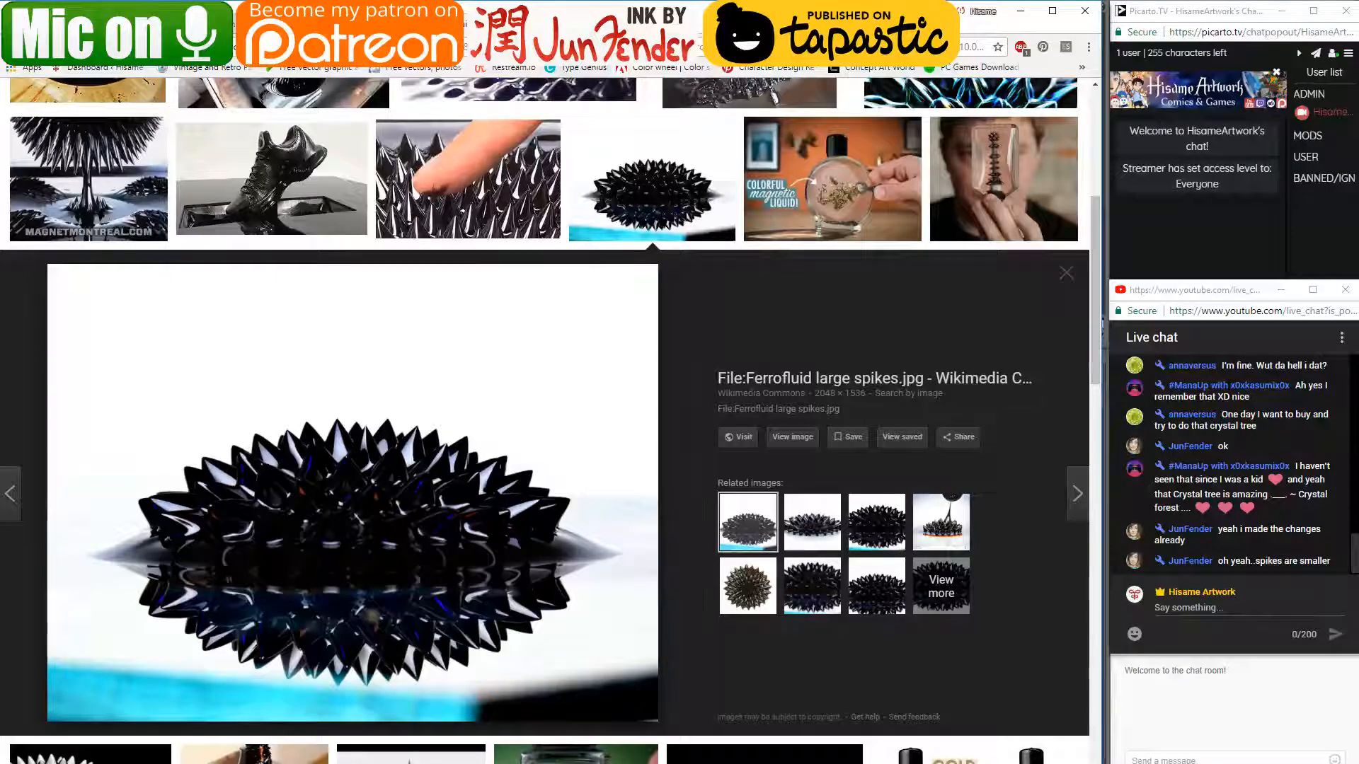
- Show the 1810 Lava Disco Ball preview in its browser tab and compare it with the page 42 sketch
click(594, 24)
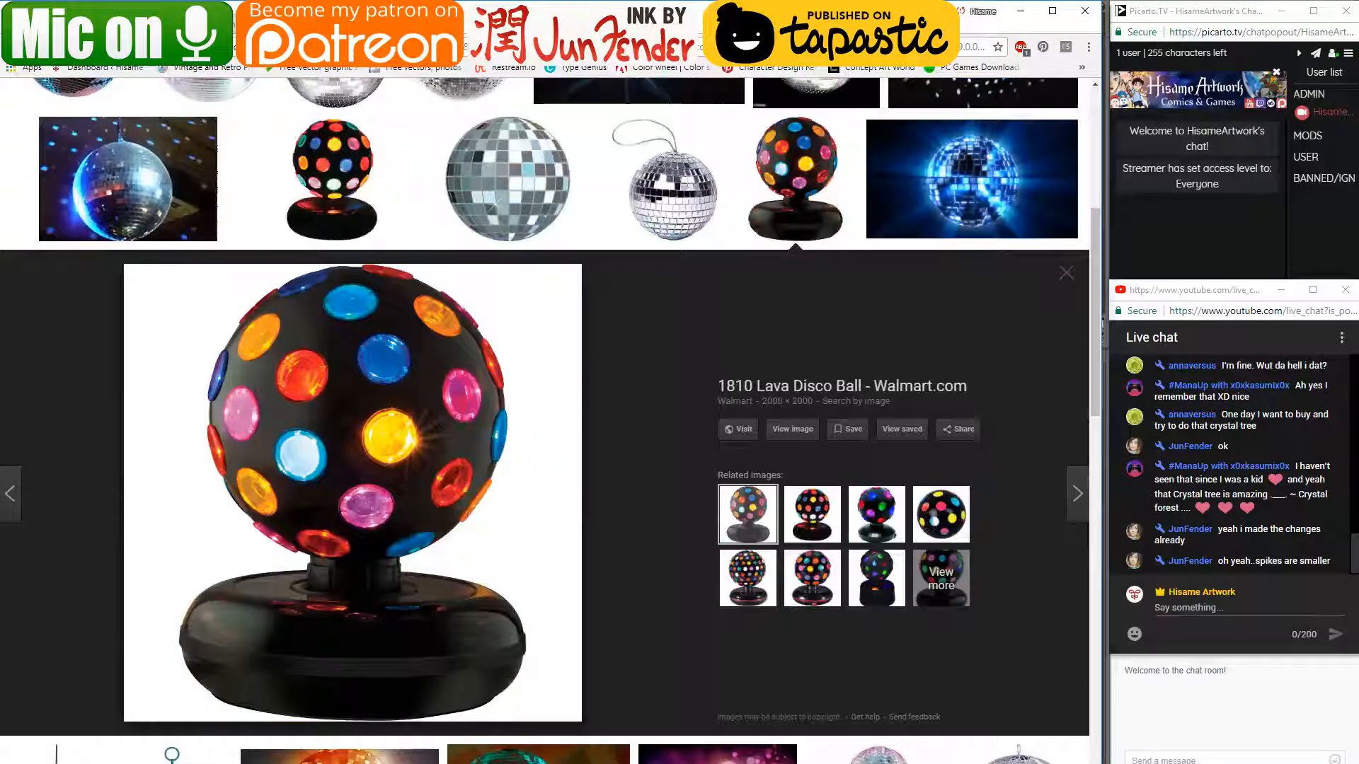
click(1019, 11)
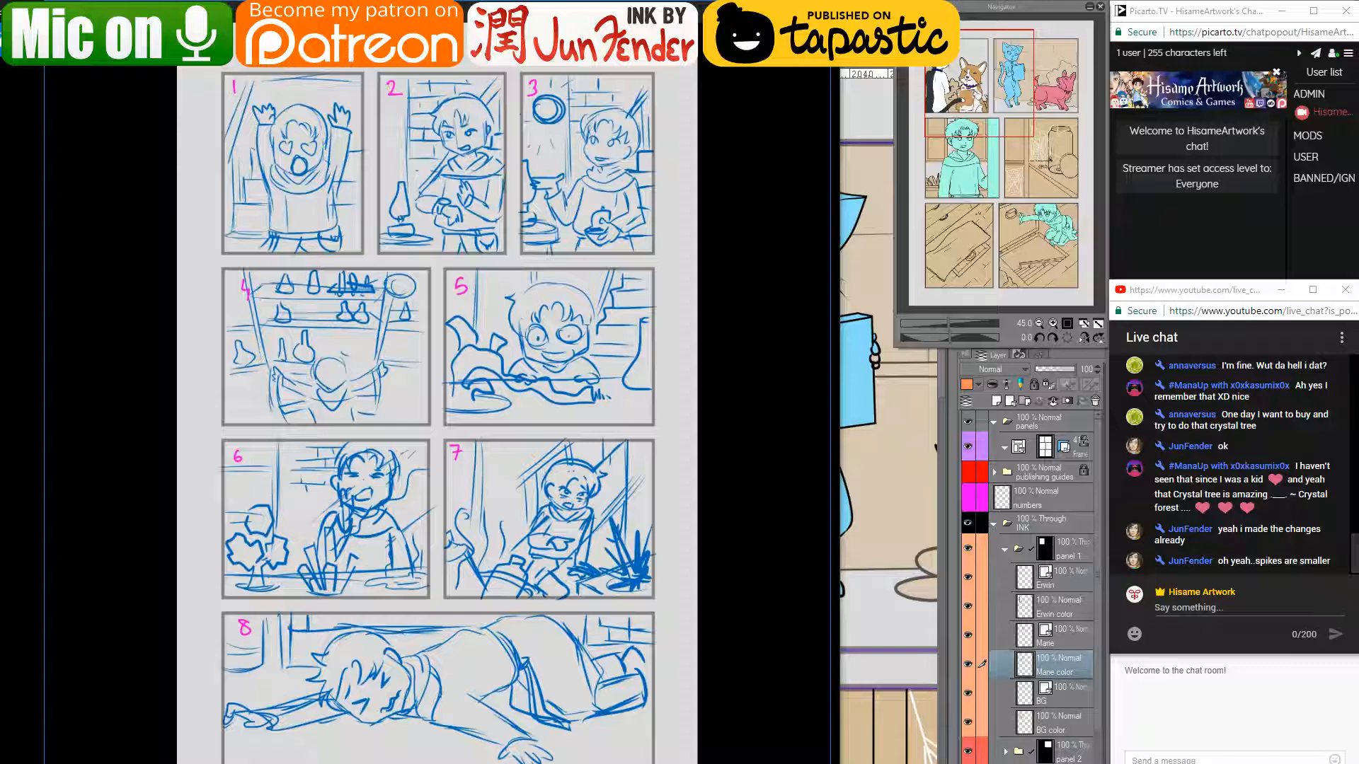
key(alt+Tab)
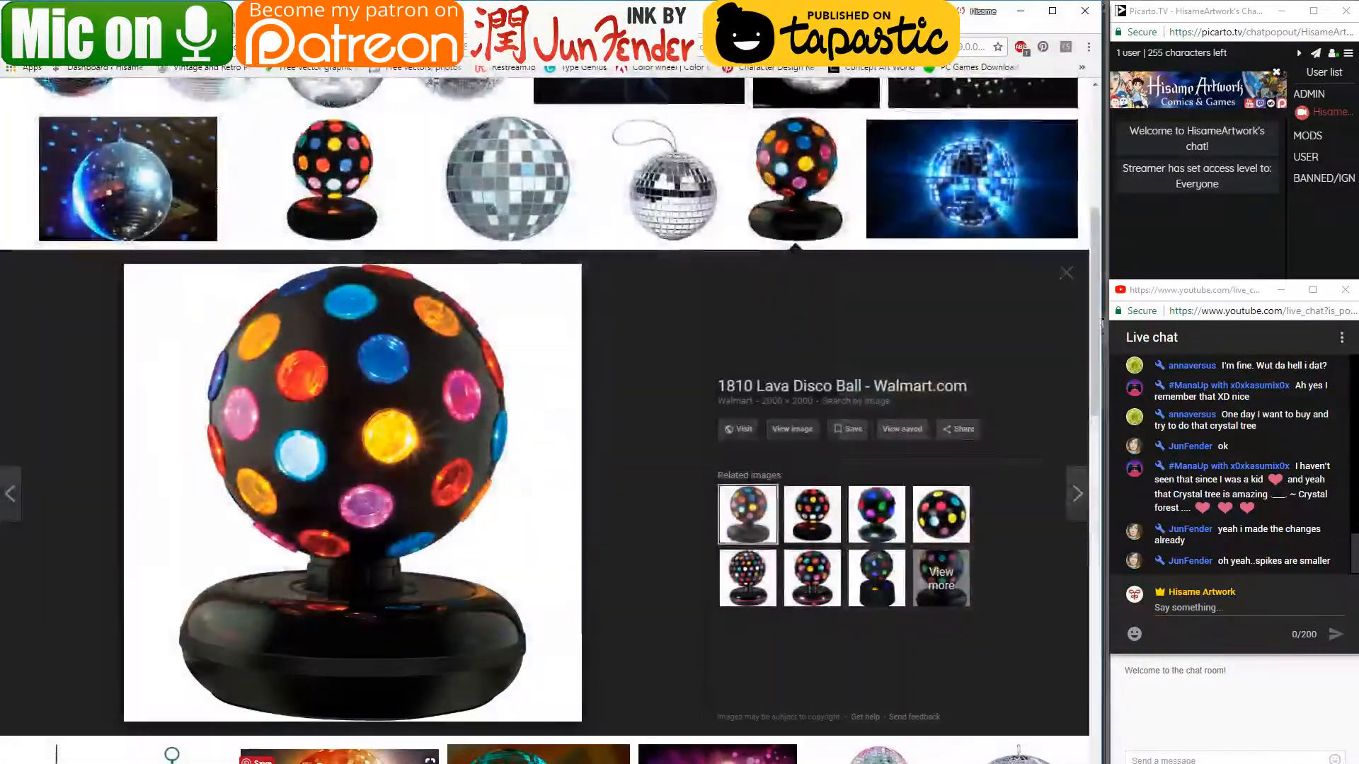
- Search Google for "medieval washtub" in the disco ball tab
key(ctrl+l)
text(me)
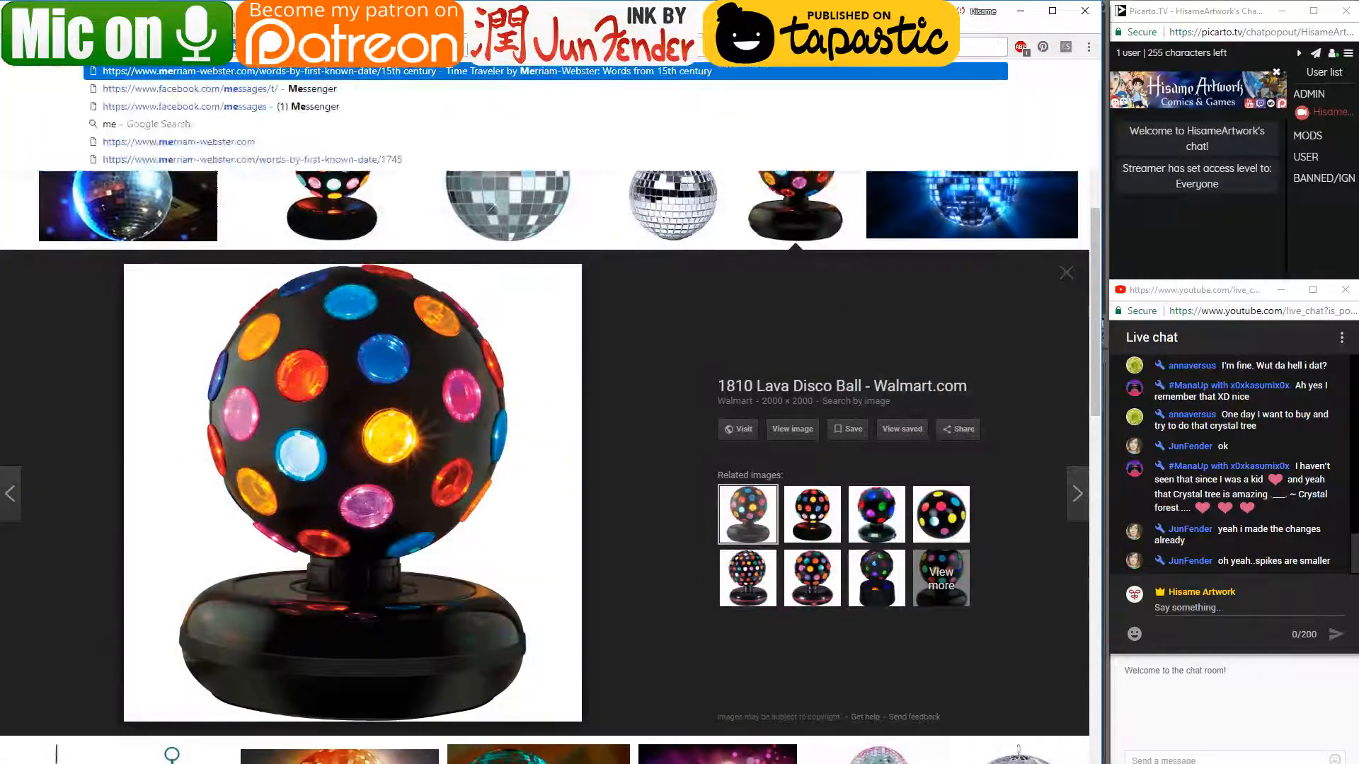
text(dieval wa)
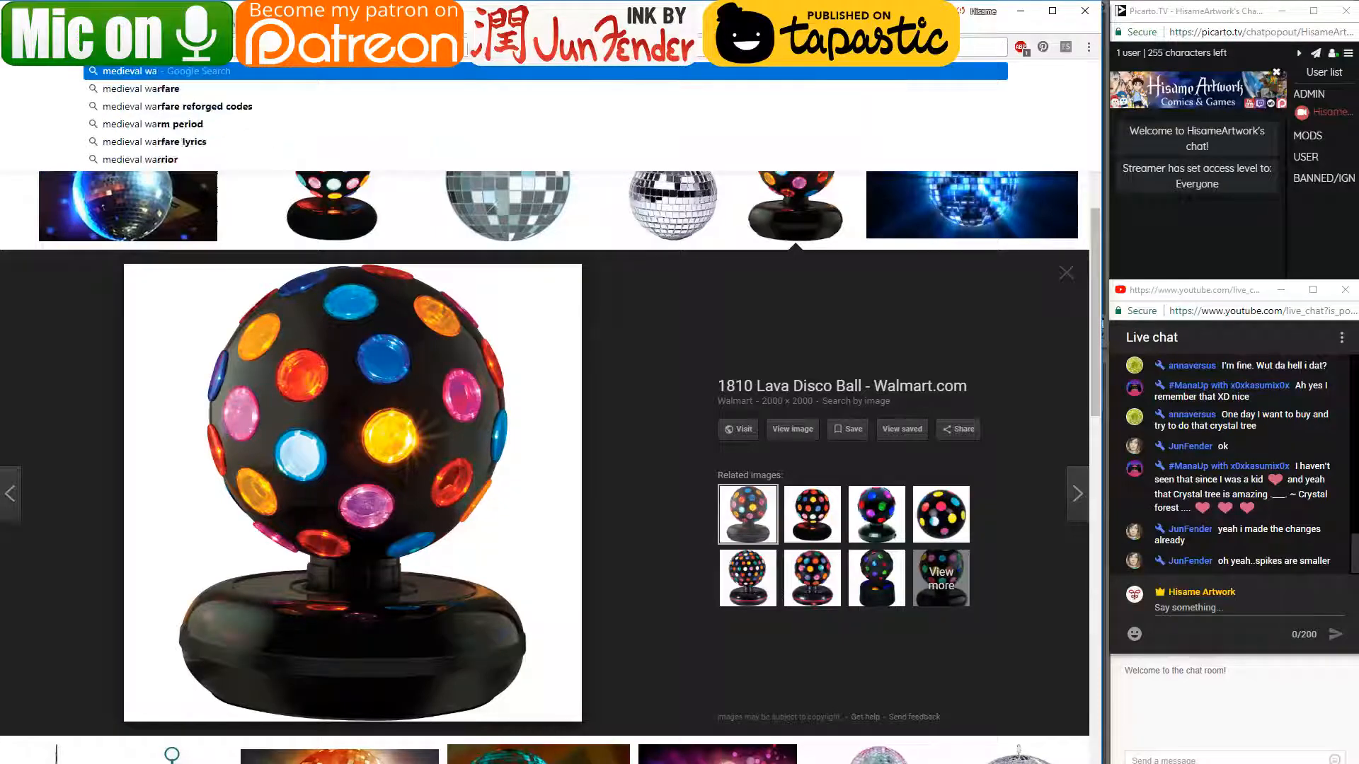
text(shtub)
key(Return)
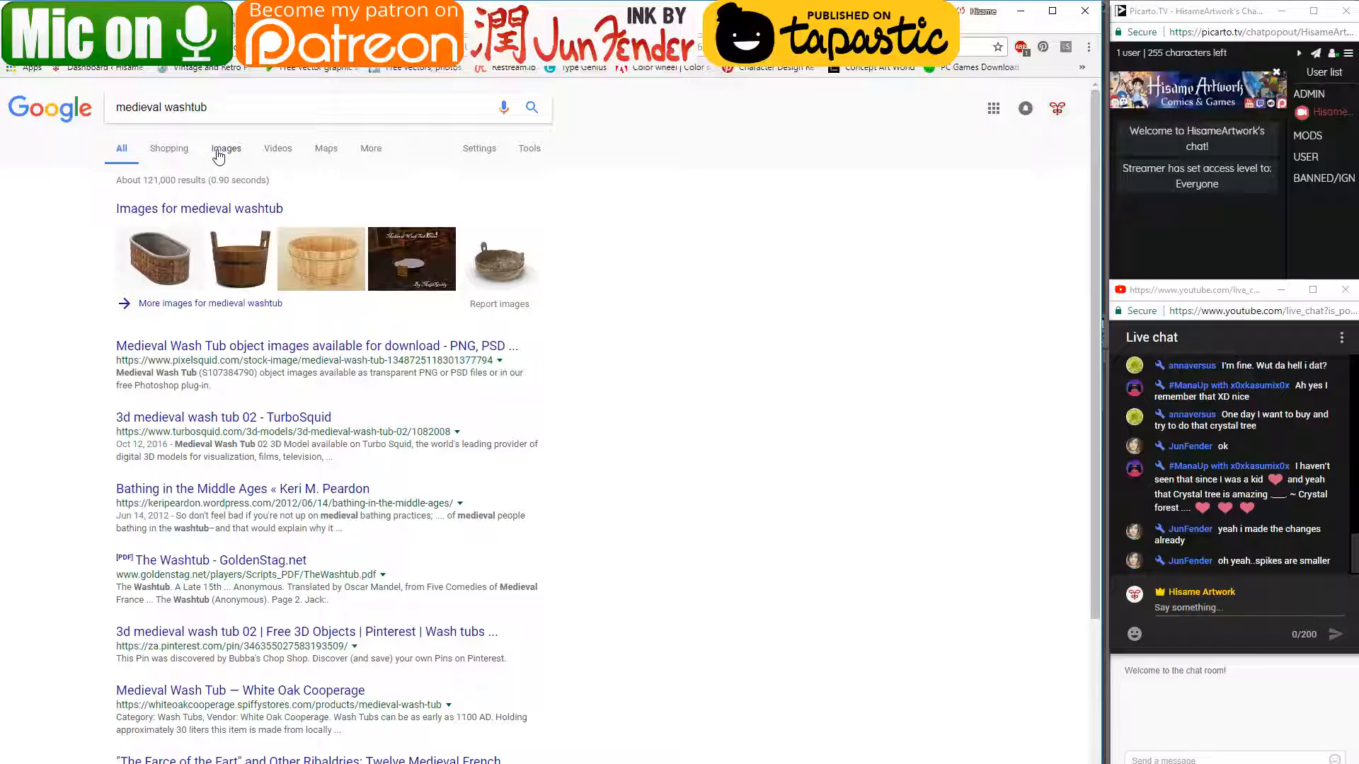
- Show the image results for "medieval washtub" and preview the White Oak Cooperage wash tub
click(218, 156)
click(435, 283)
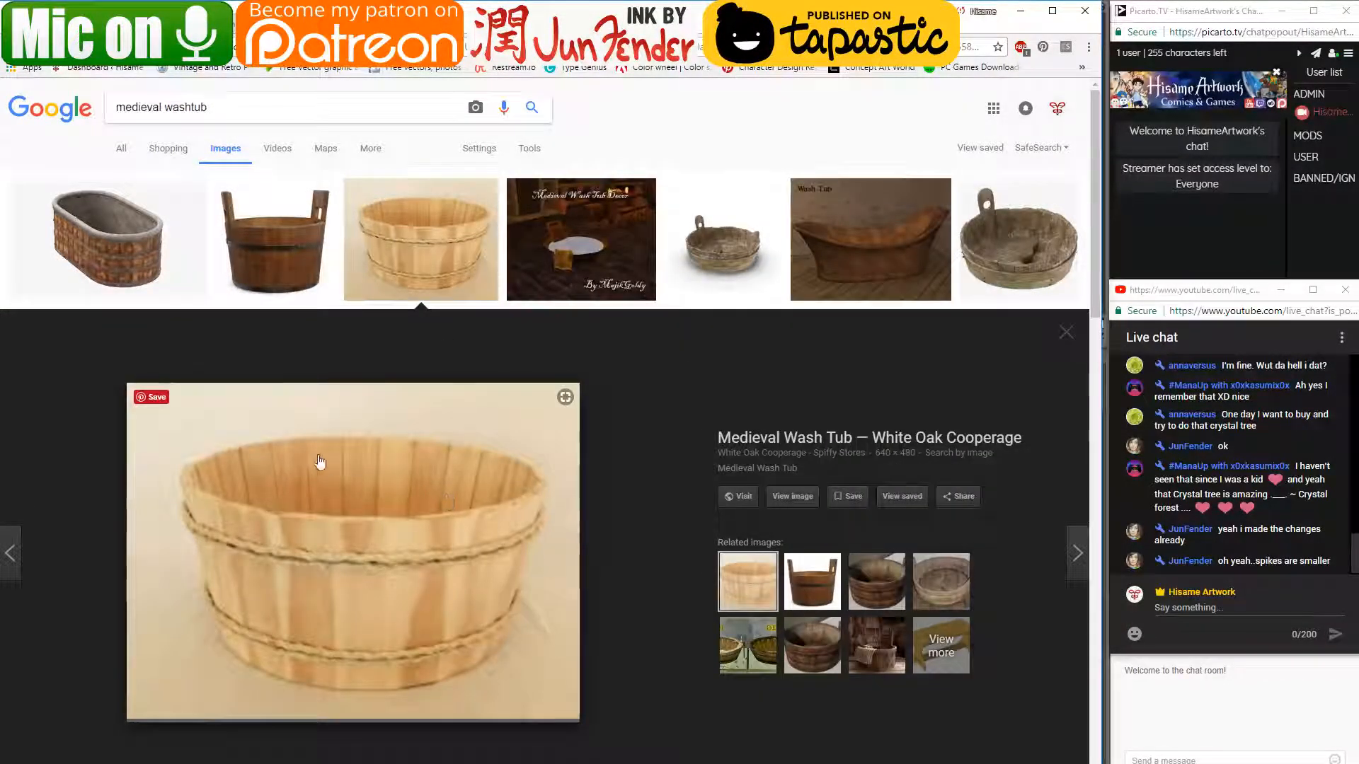
- Search the images for "medieval bucket" instead and preview the Bucket 10L v1 picture with the rope handle
double_click(163, 105)
text(buch)
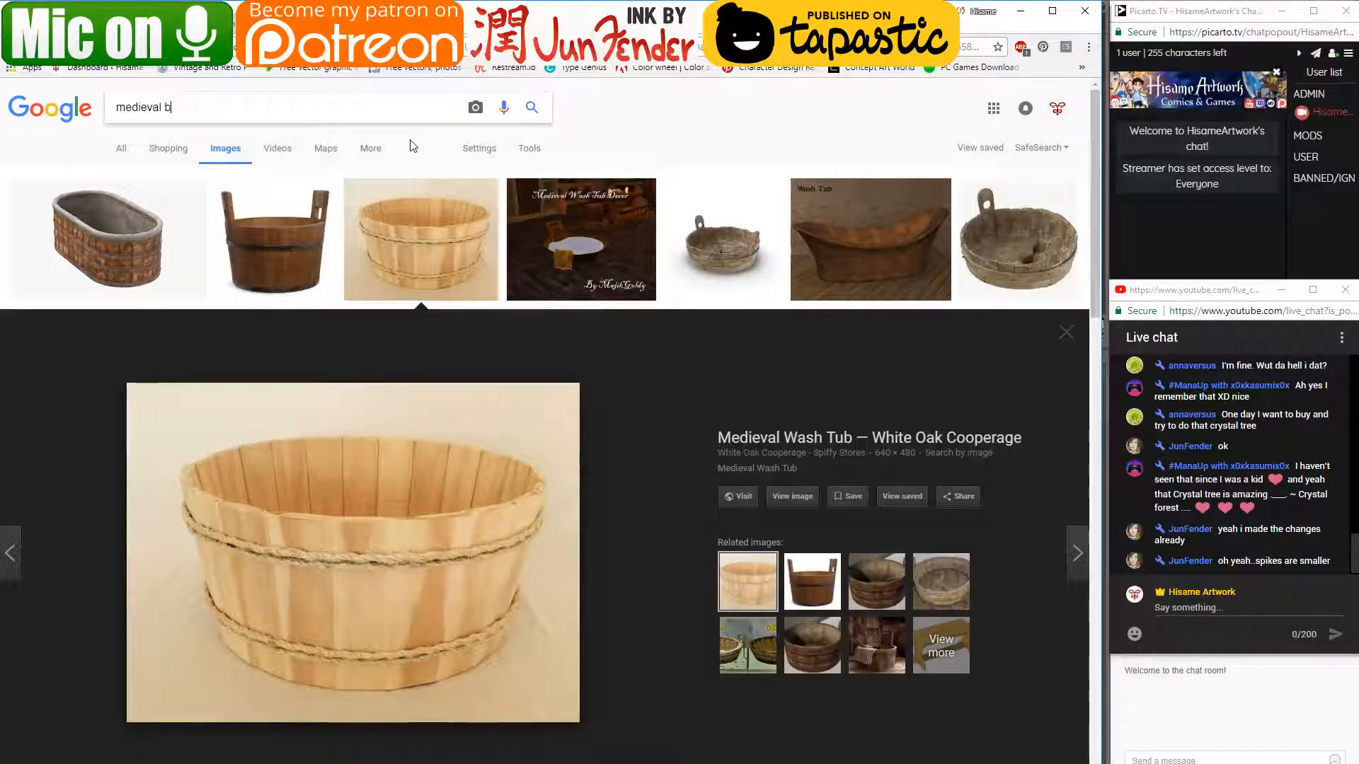
text(ket)
key(Return)
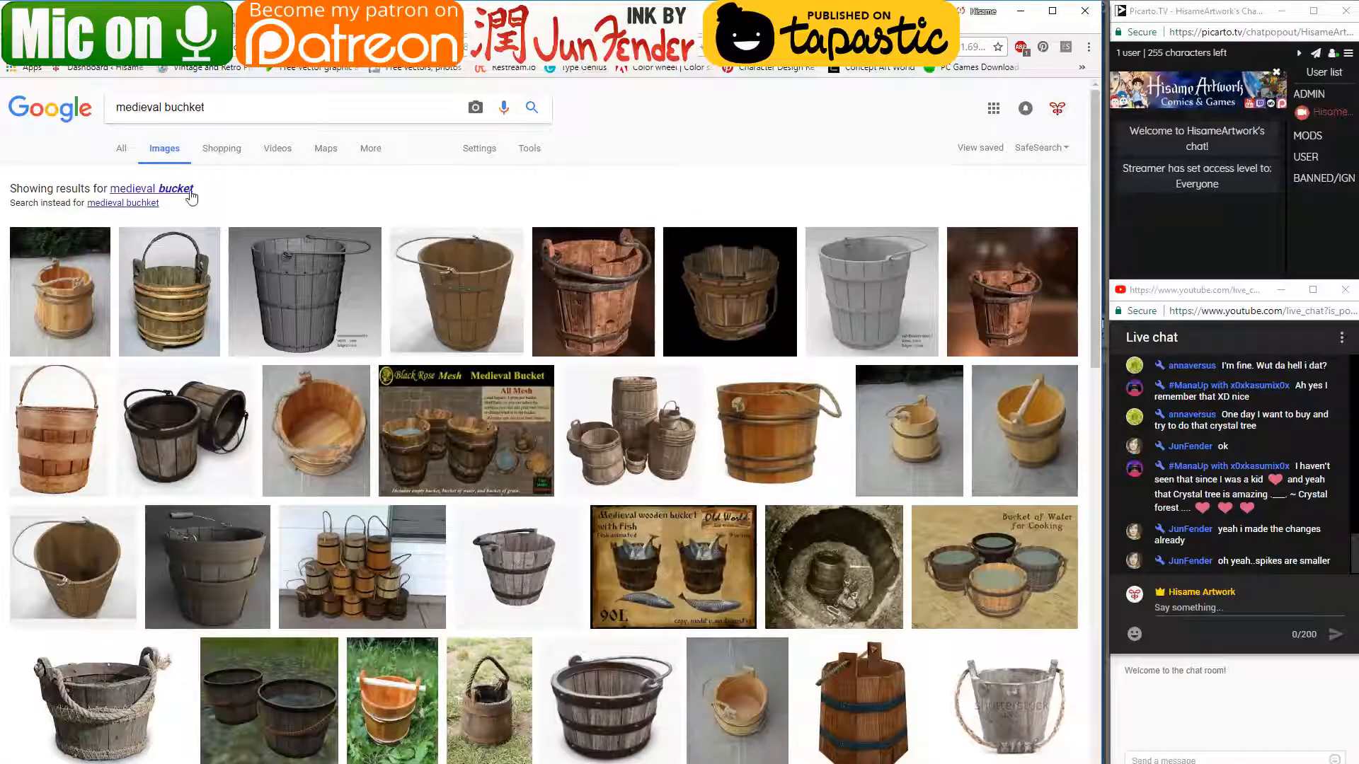
click(218, 188)
click(76, 252)
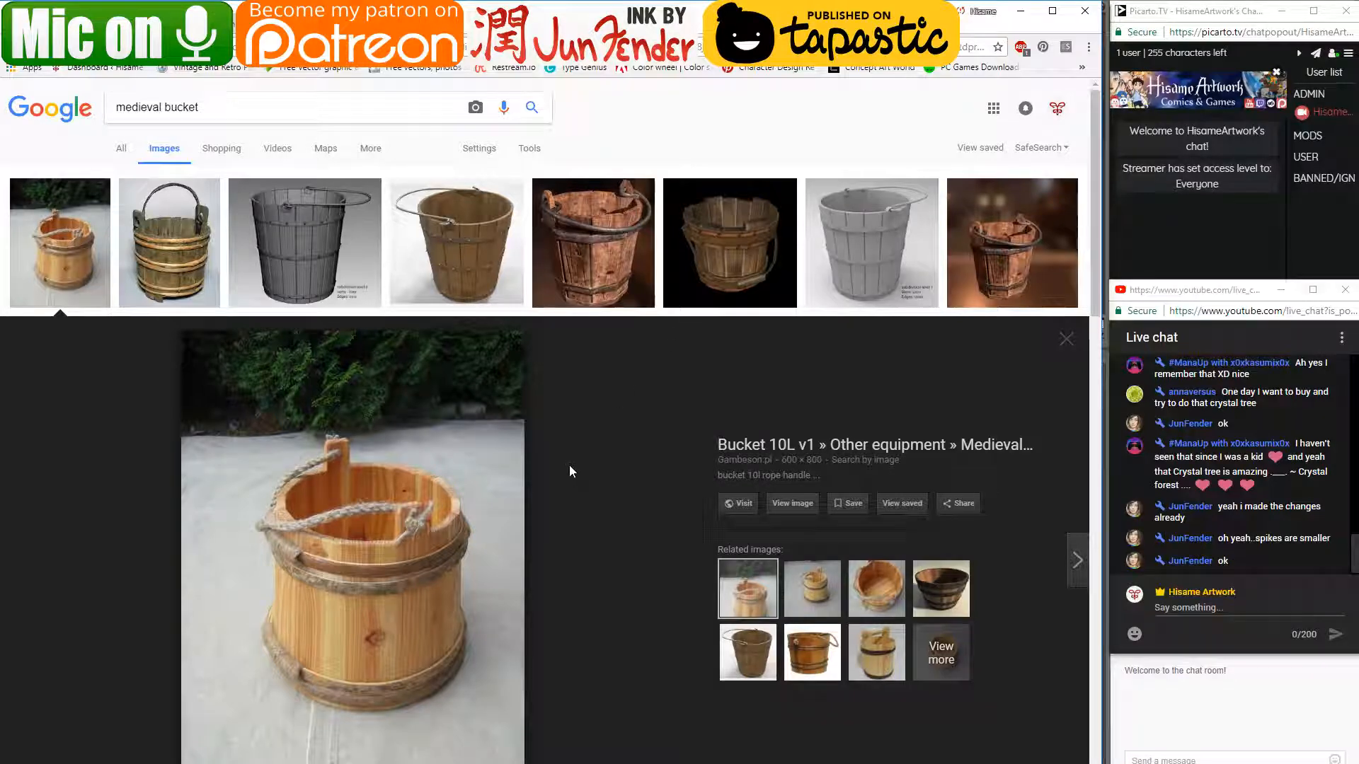
- Put away the browser, the page sketch and the file folder window to return to the comic page in Clip Studio Paint
click(1017, 10)
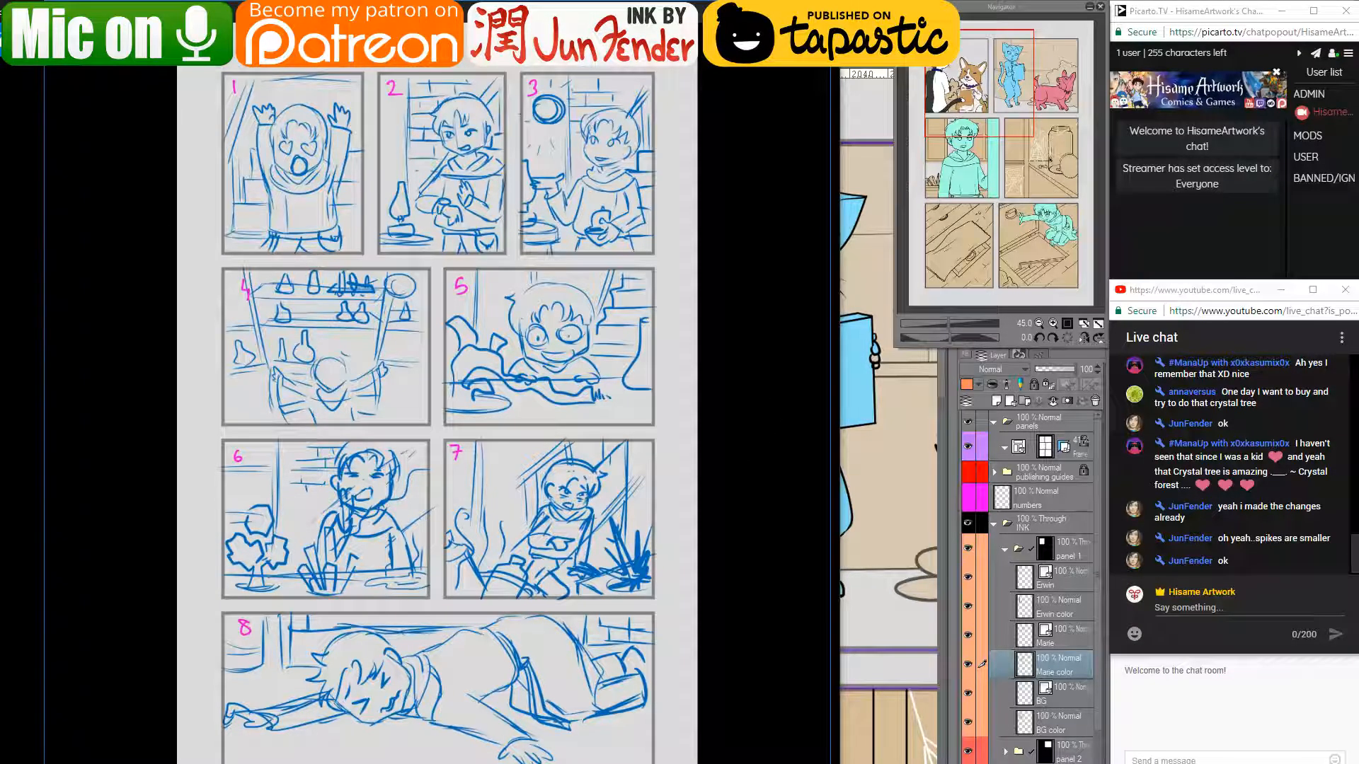
key(Escape)
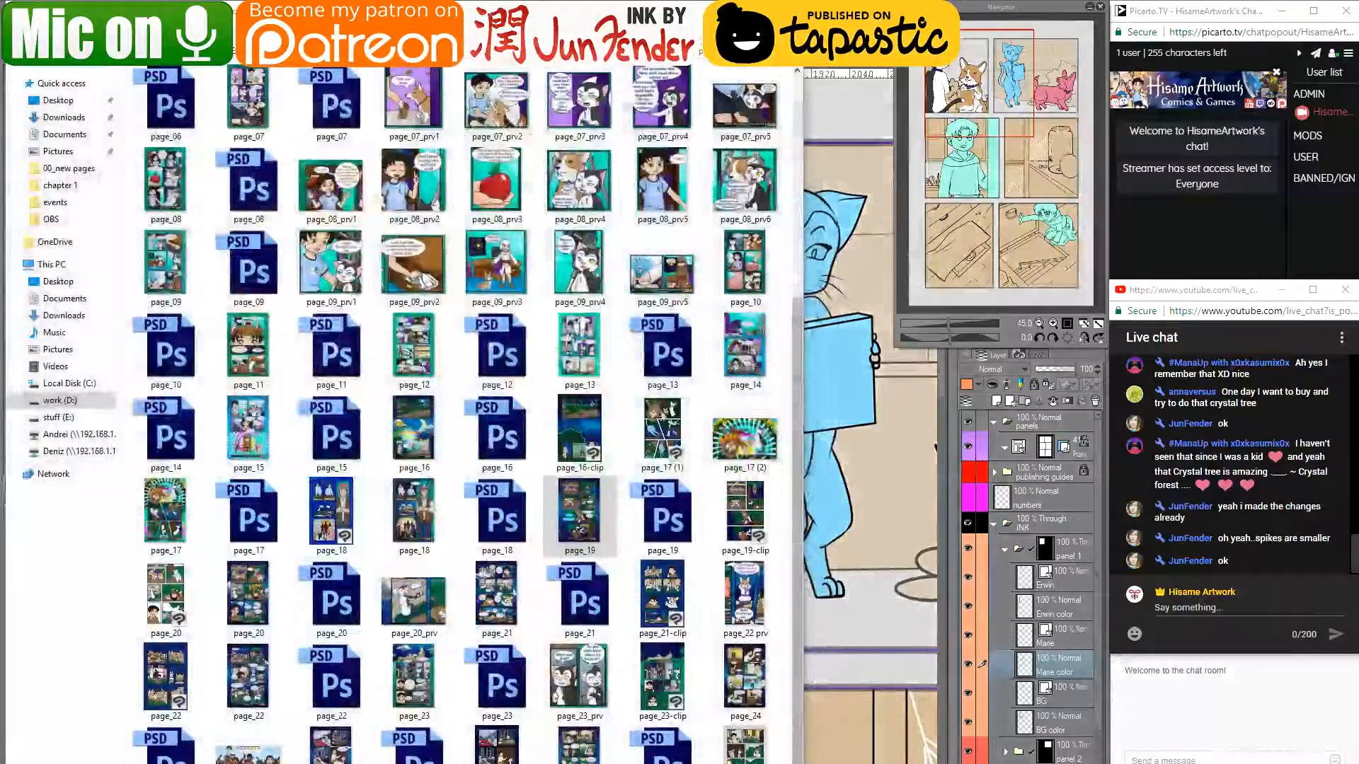
click(722, 8)
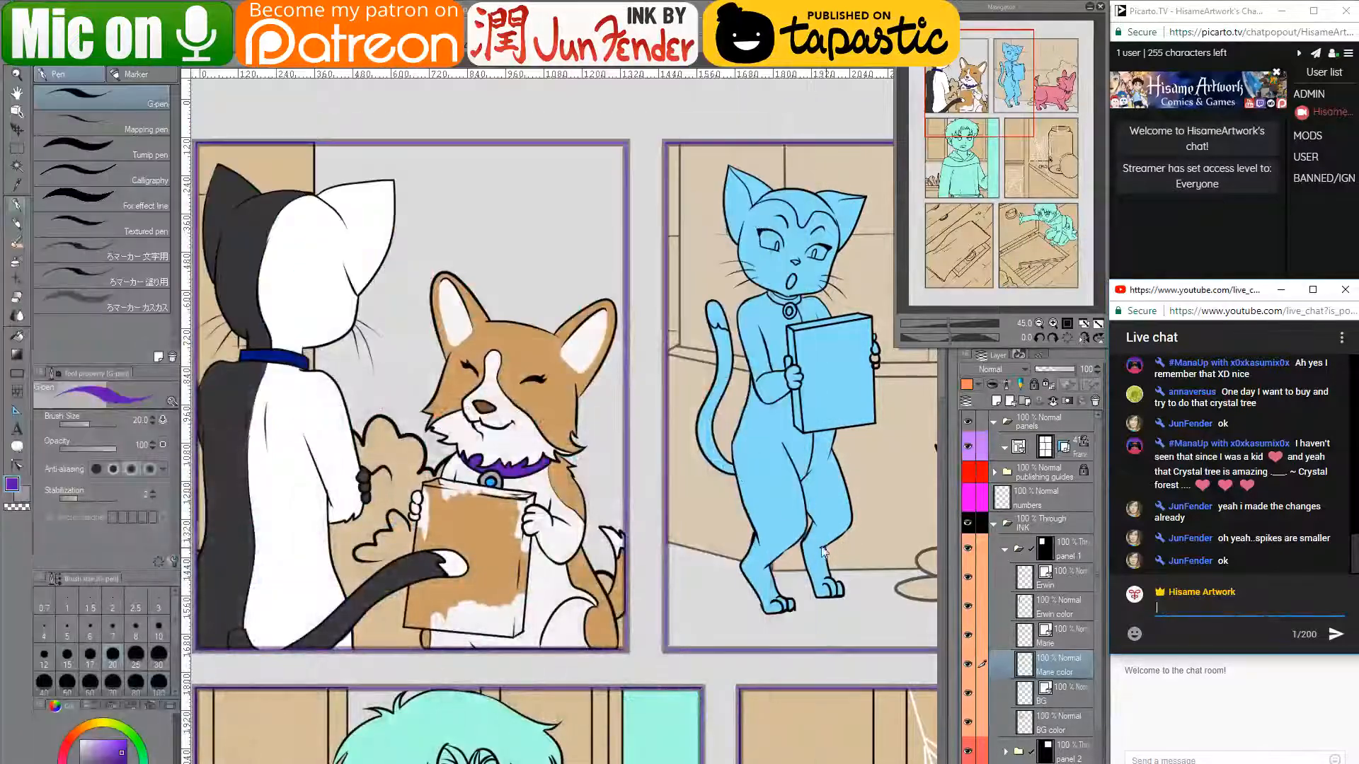
click(783, 472)
- Select and expand the panel 2 layer folder in the INK group to reach its character colour layers
drag(806, 515, 564, 391)
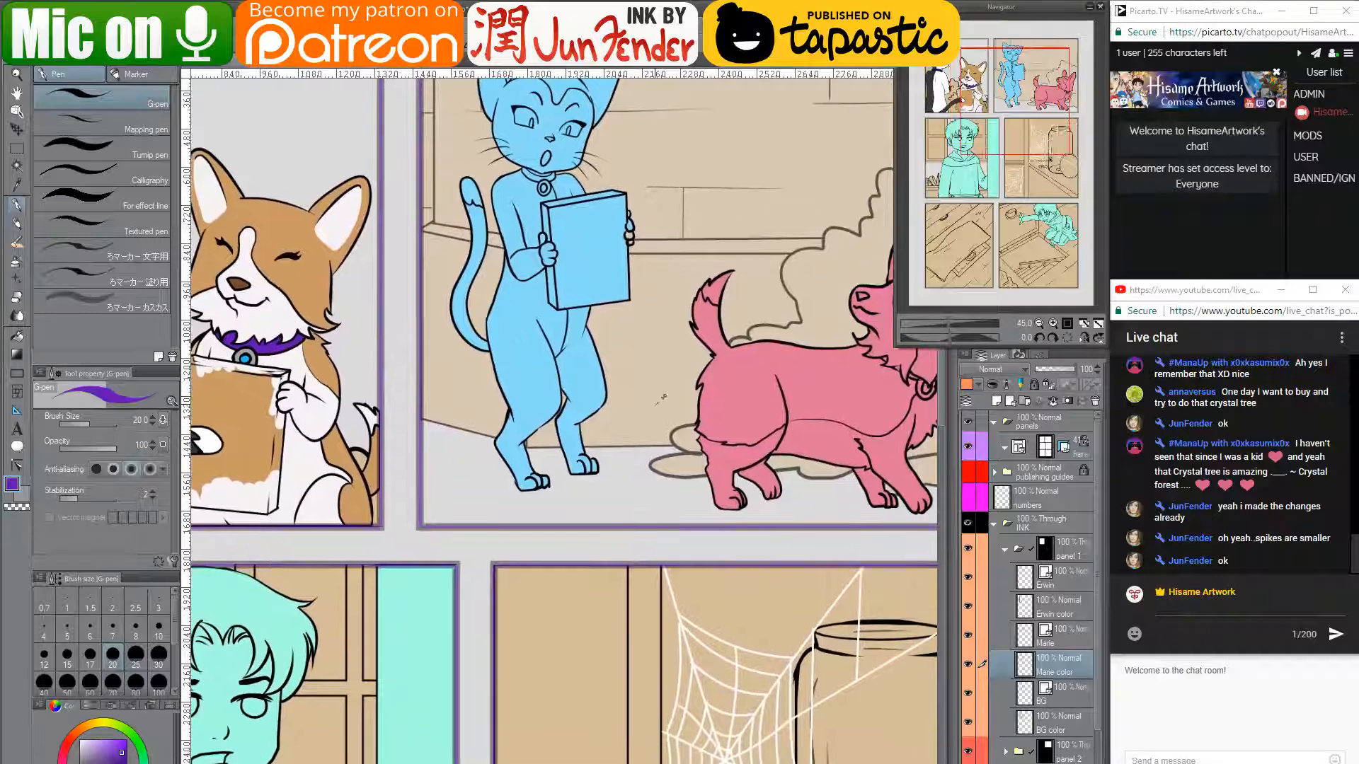
scroll(660, 398, down, 4)
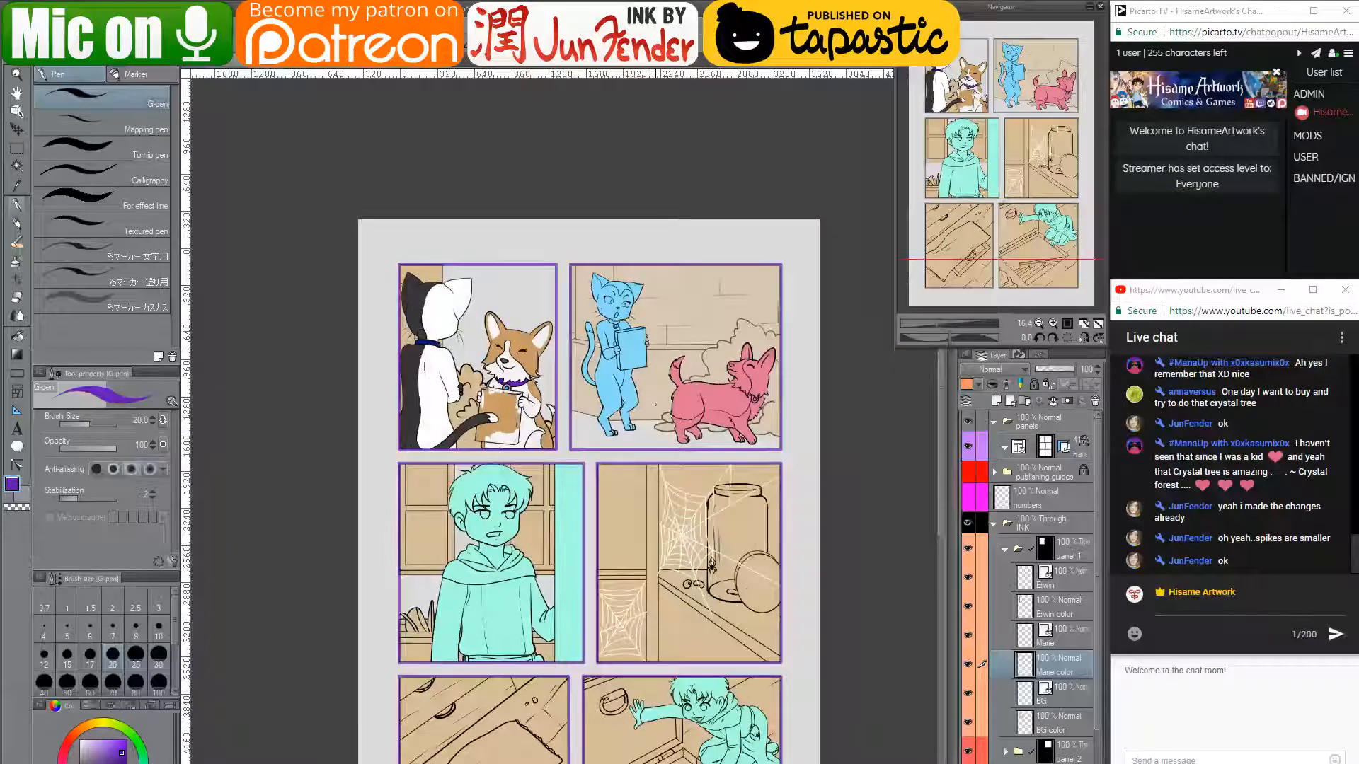
scroll(630, 244, up, 4)
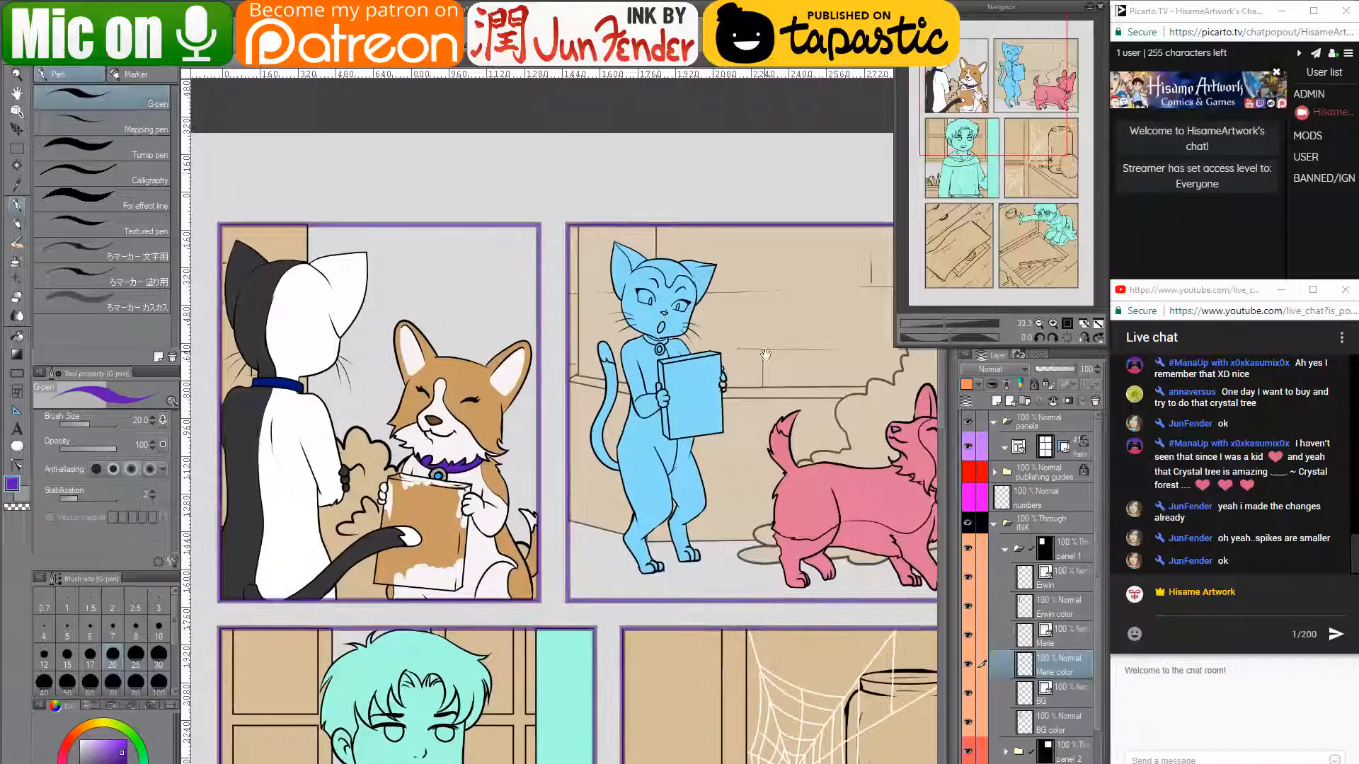
scroll(542, 417, up, 1)
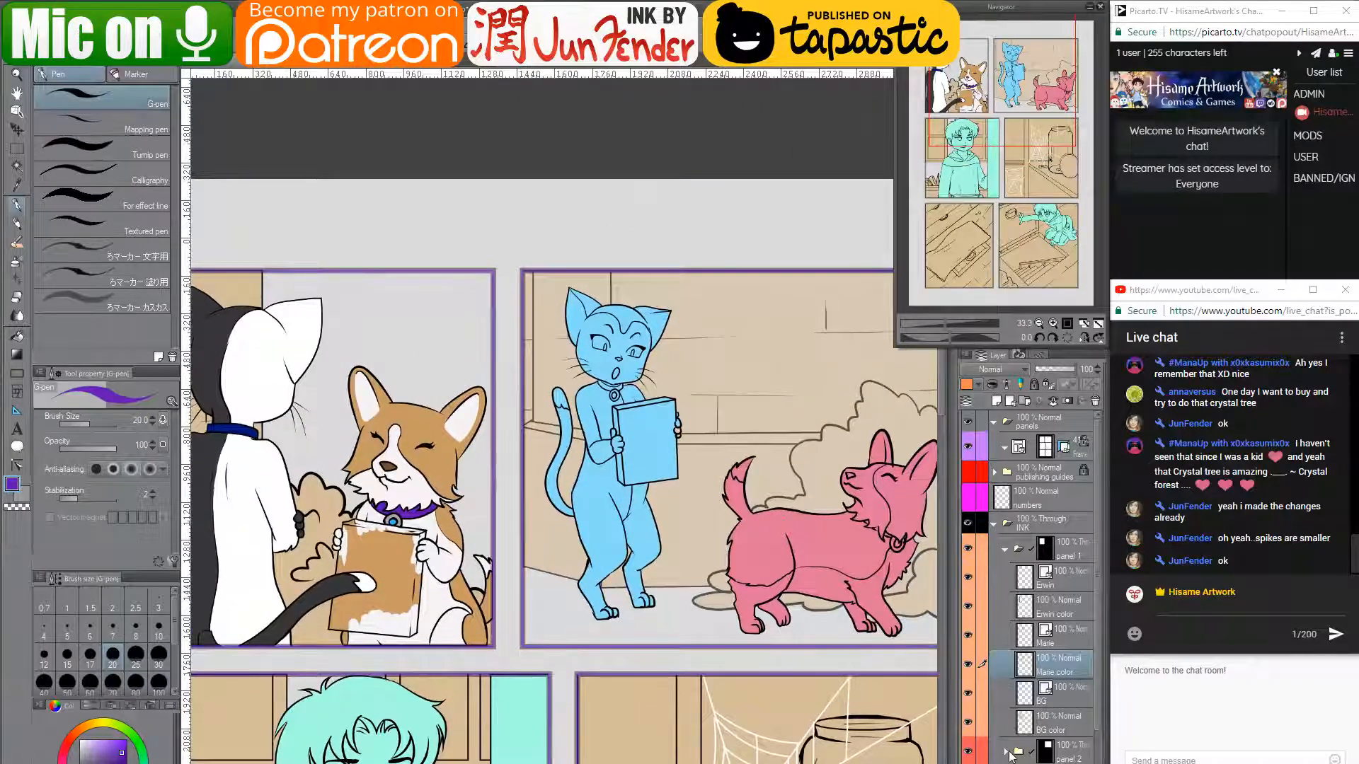
click(1012, 754)
click(1005, 752)
scroll(1012, 736, down, 4)
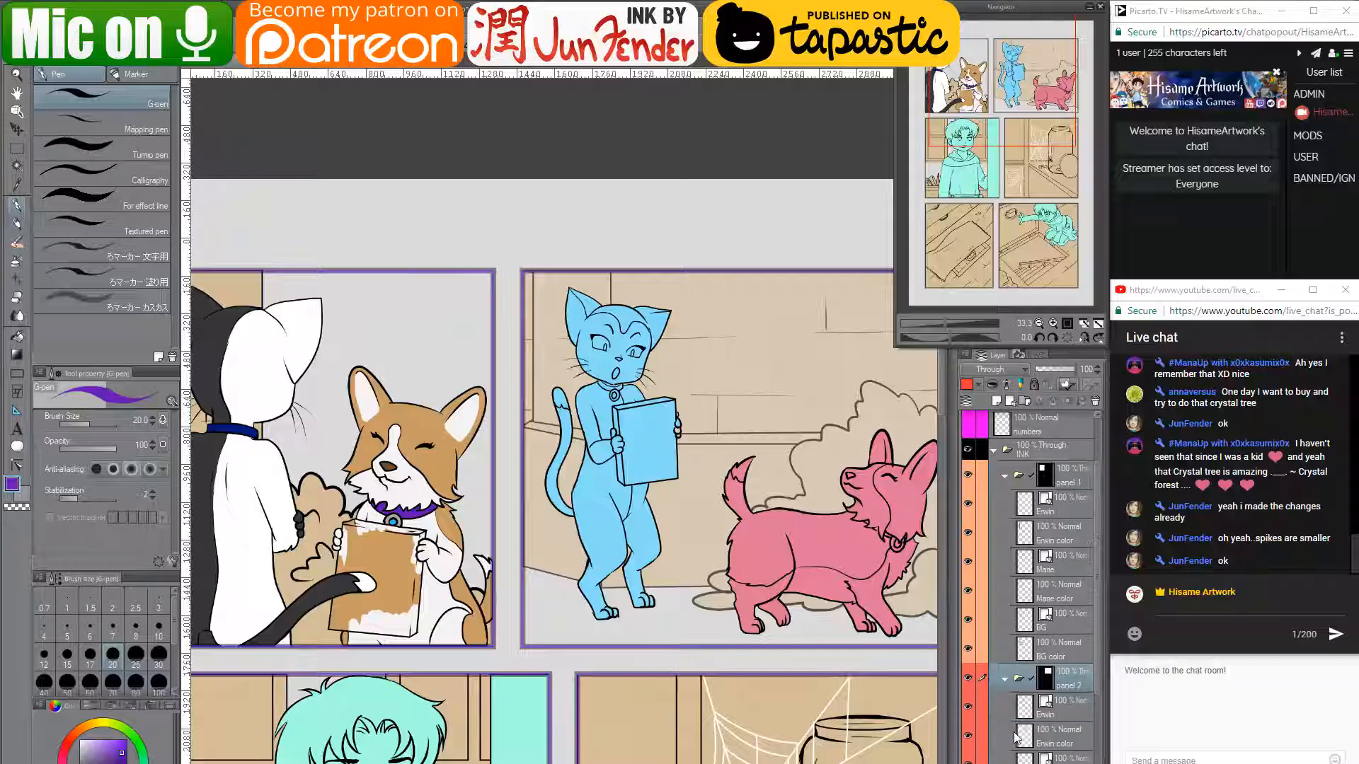
- Make panel 2's Erwin color layer active and load the cat's painted area as a selection
scroll(1016, 726, up, 1)
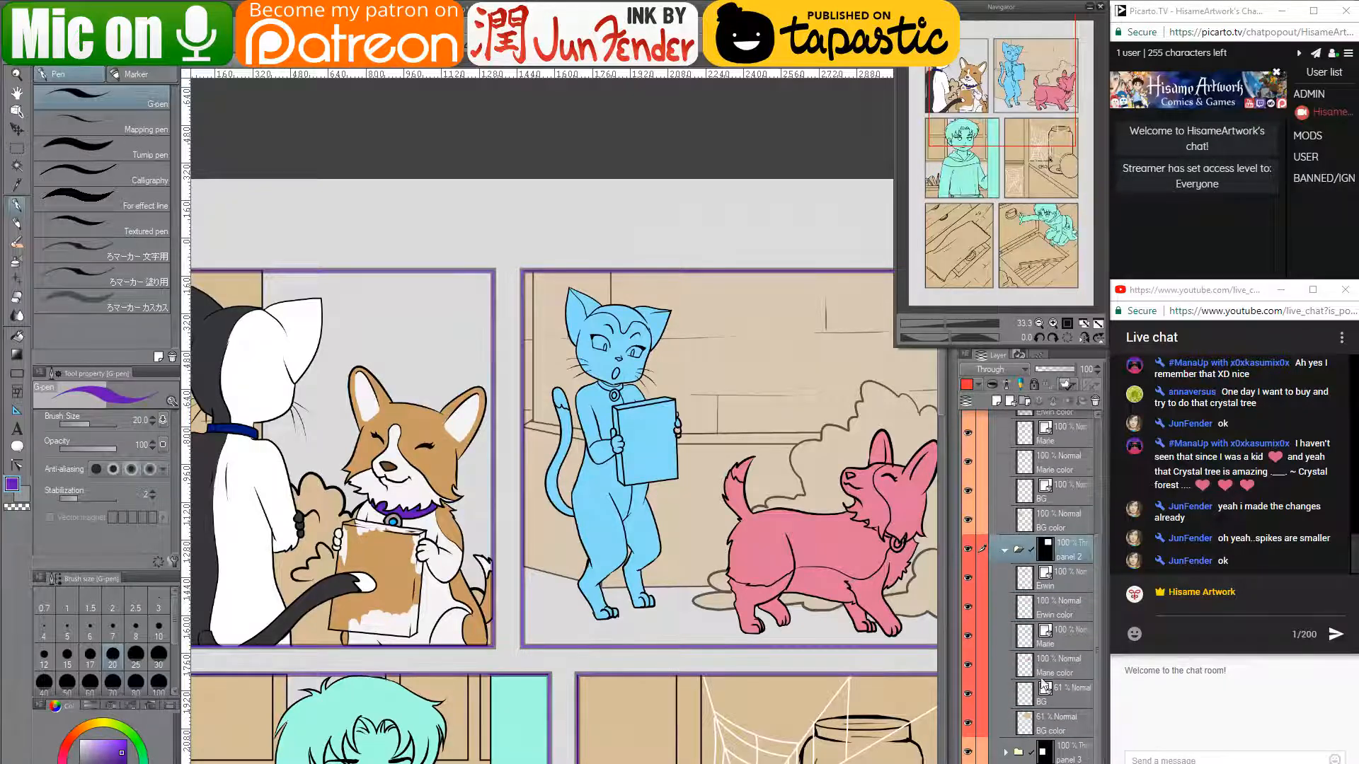
click(1022, 610)
ctrl+click(1022, 610)
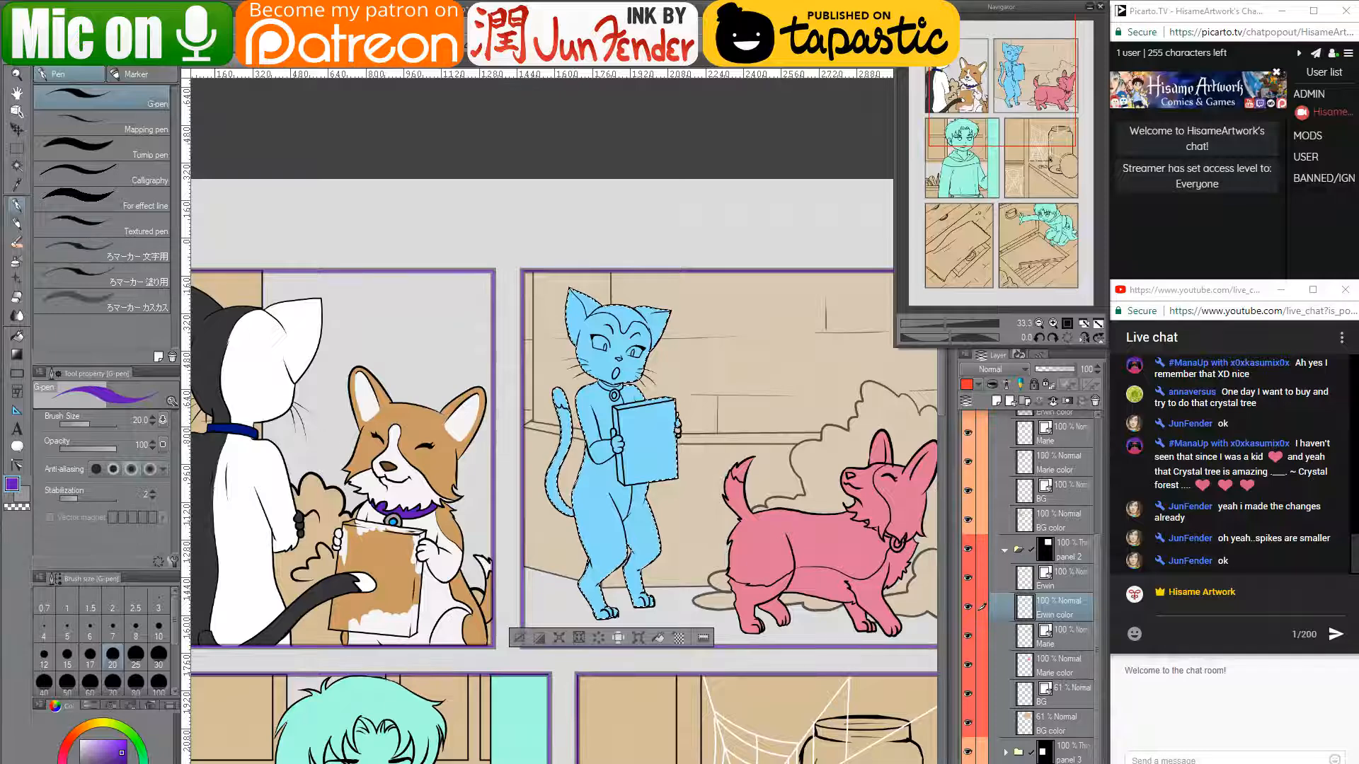
- Paint the selected cat and its box solid dark grey, sampled from panel 1's cat, with a 250-size G-pen
key(x)
key(bracketright)
key(bracketright)
key(bracketright)
key(bracketright)
key(bracketright)
key(bracketright)
key(bracketright)
key(bracketright)
key(bracketright)
key(bracketright)
key(bracketright)
key(bracketright)
key(bracketright)
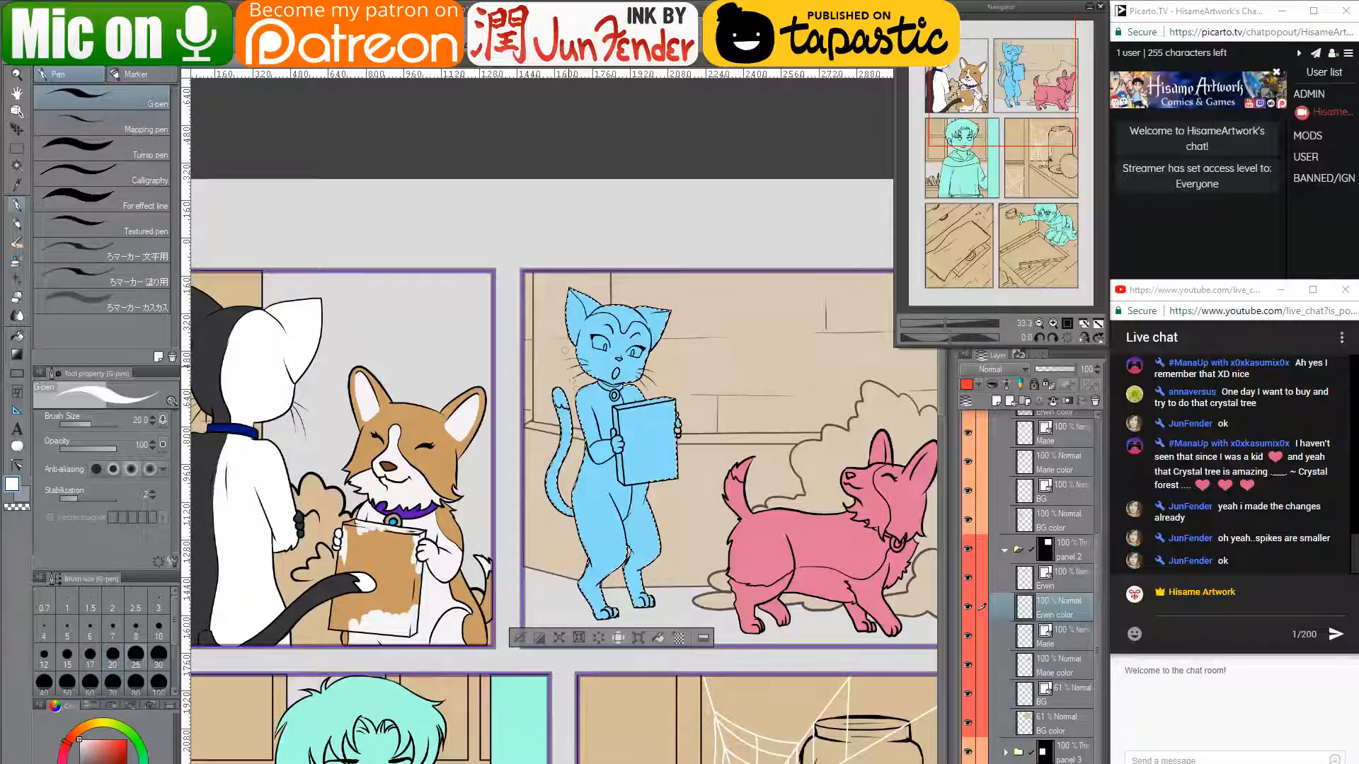
mouse_move(572, 283)
mouse_down()
mouse_move(523, 518)
mouse_move(525, 582)
mouse_move(444, 388)
mouse_move(546, 239)
mouse_move(624, 255)
mouse_move(573, 410)
mouse_move(637, 467)
mouse_move(568, 264)
mouse_move(688, 522)
mouse_move(673, 291)
mouse_move(644, 440)
mouse_move(649, 621)
mouse_move(626, 648)
mouse_move(580, 506)
mouse_move(549, 325)
mouse_move(552, 362)
mouse_up()
alt+click(217, 312)
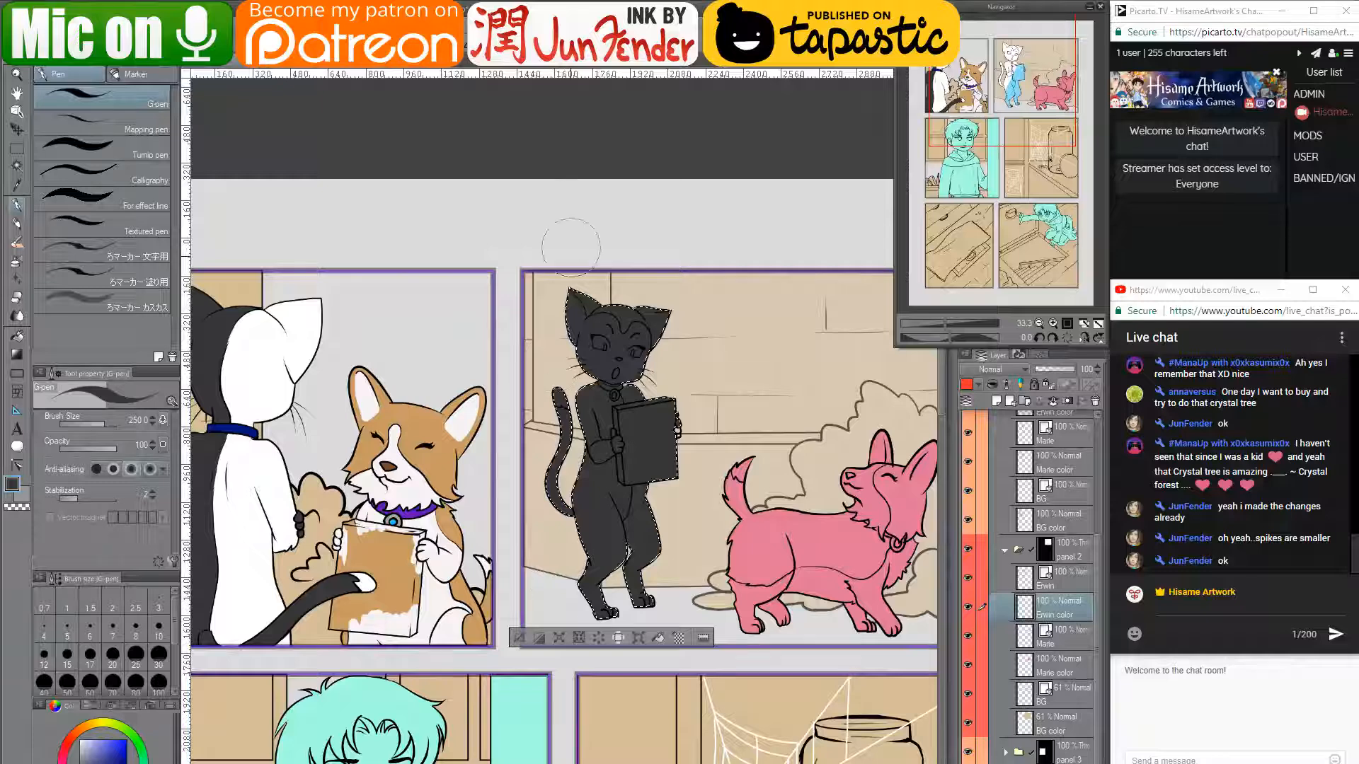
- Paint the cat's white leg marking with white sampled from panel 1's cat, and fill the lower torso white
alt+click(263, 368)
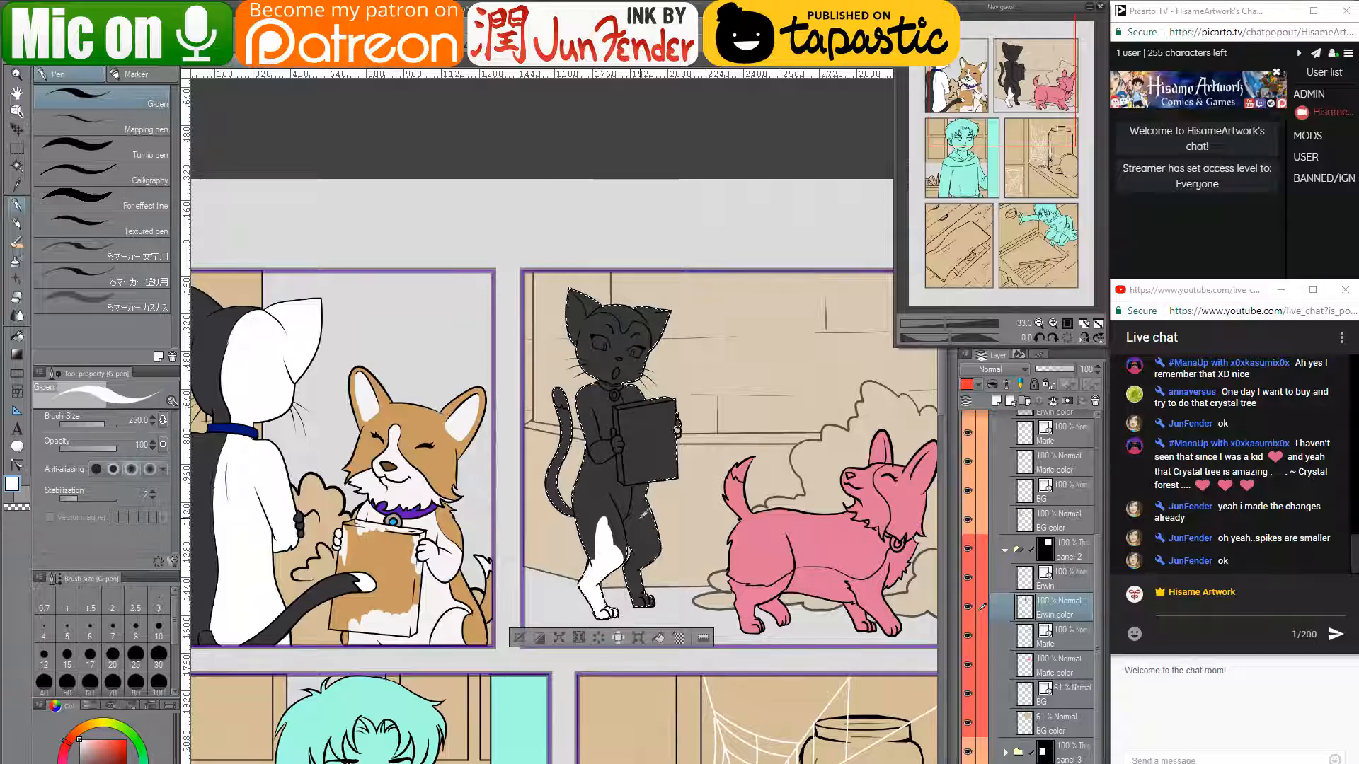
scroll(644, 515, up, 2)
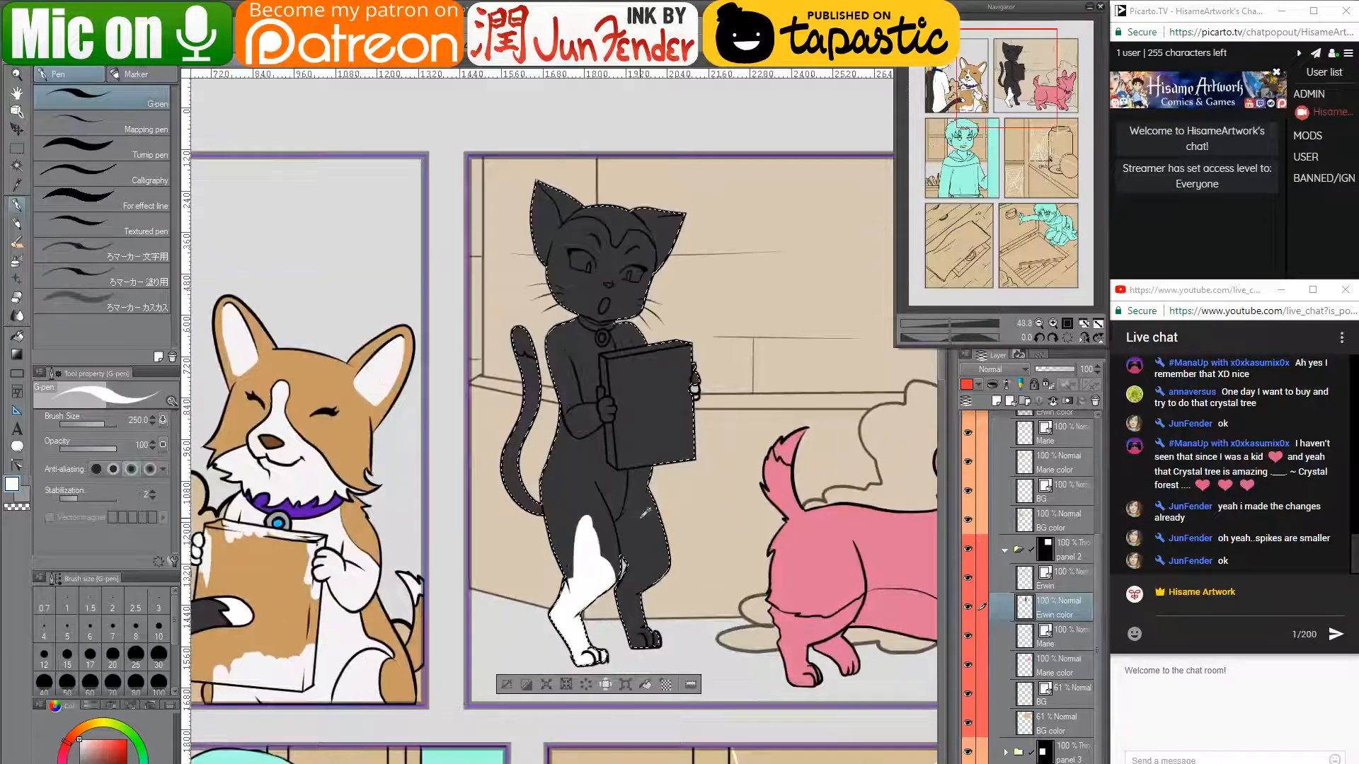
click(18, 336)
click(556, 475)
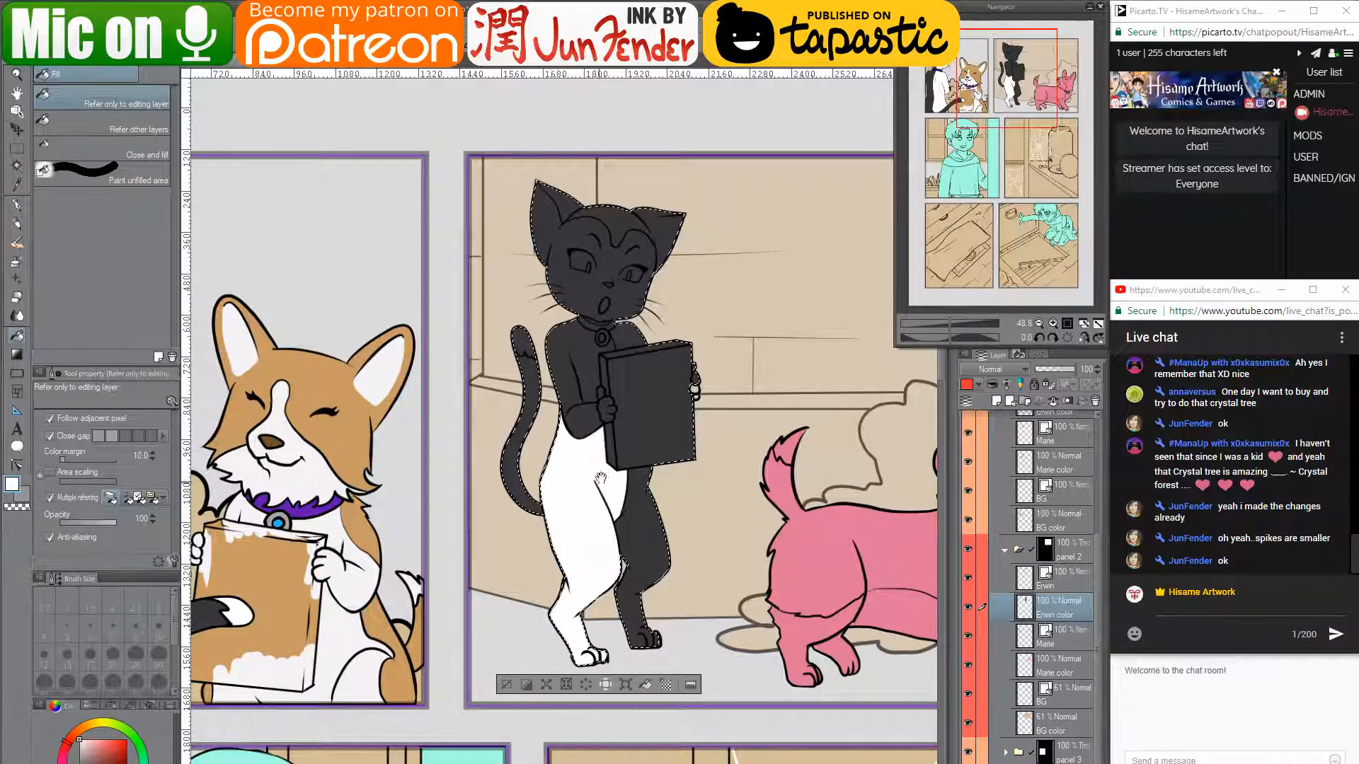
- Fill the cat's chest and arm, tail tip, and face with its adjoining ear white
scroll(560, 463, right, 4)
scroll(495, 446, up, 2)
click(438, 430)
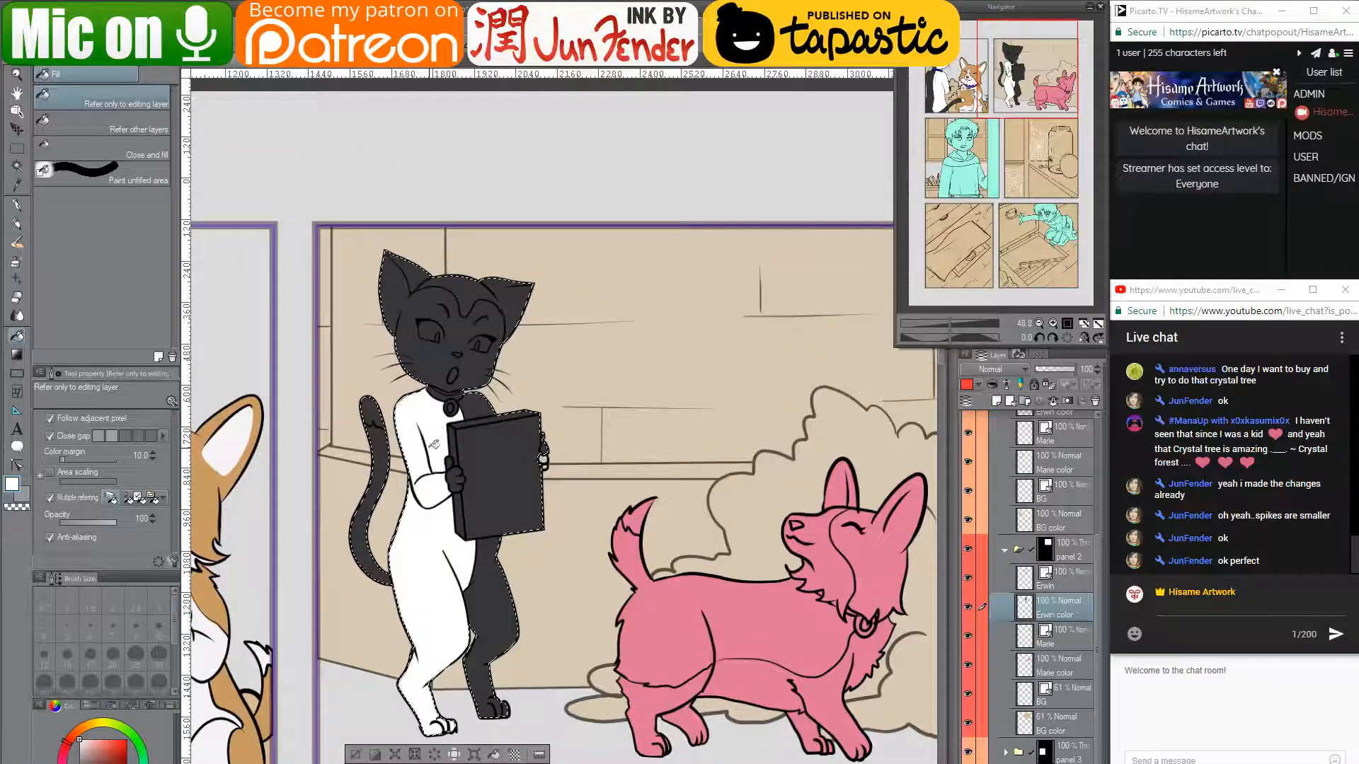
click(371, 419)
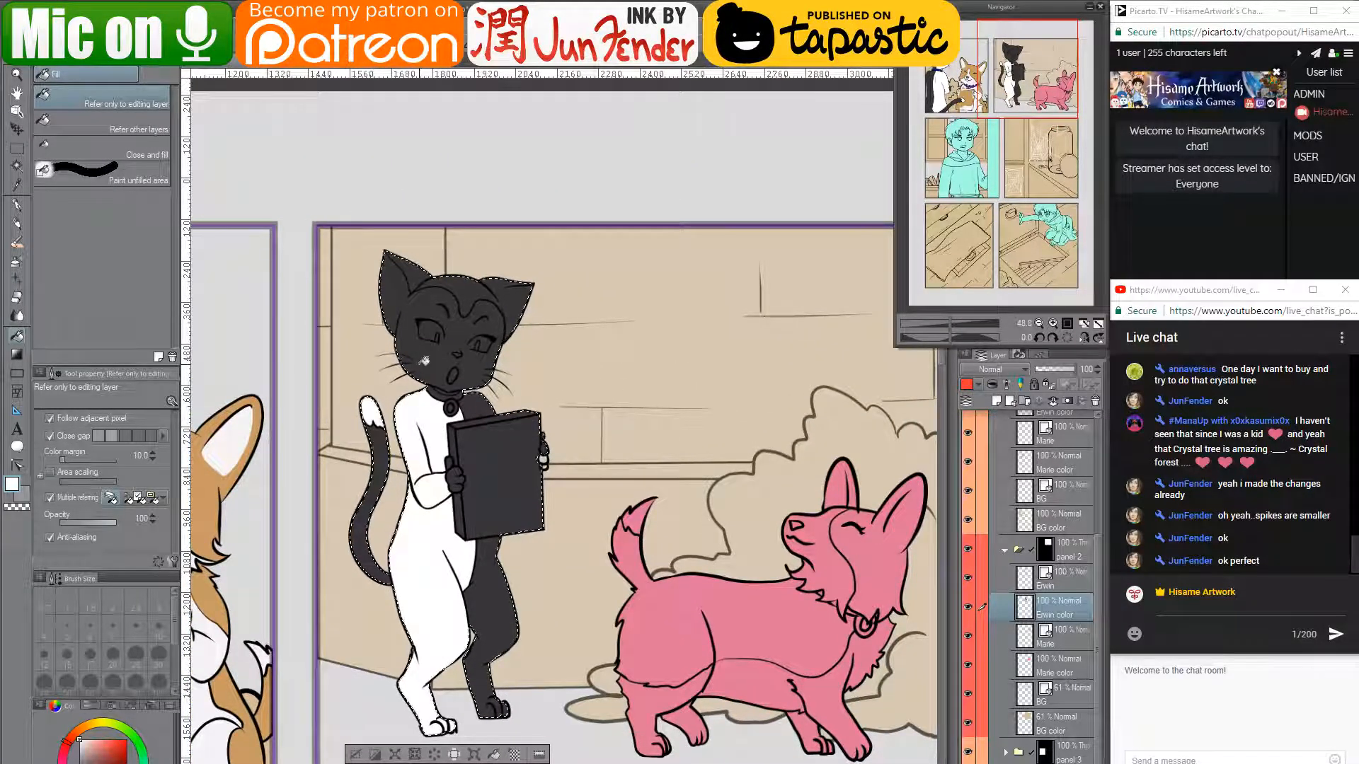
click(425, 361)
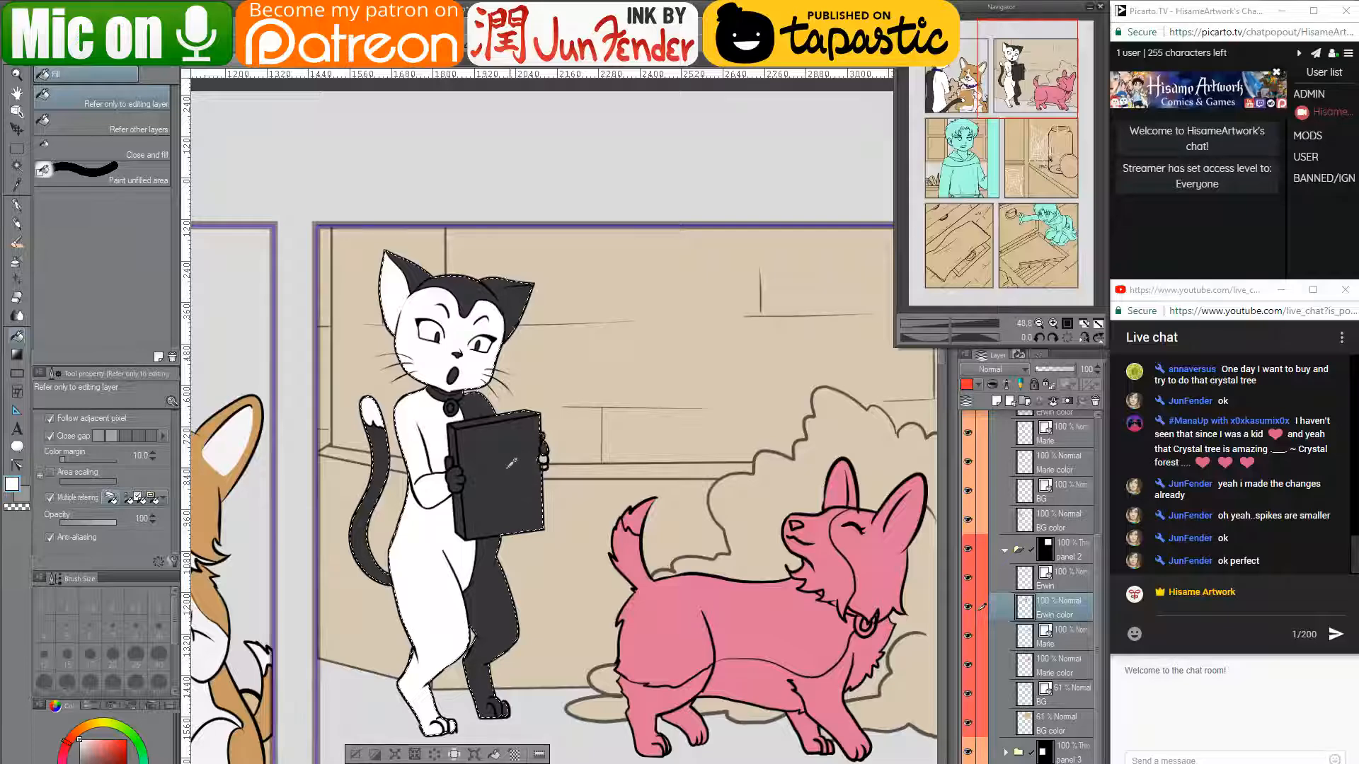
- Paint the fingers at the box's far edge white with a size 15 G-pen, and clear the selection
scroll(467, 467, up, 2)
scroll(450, 469, up, 1)
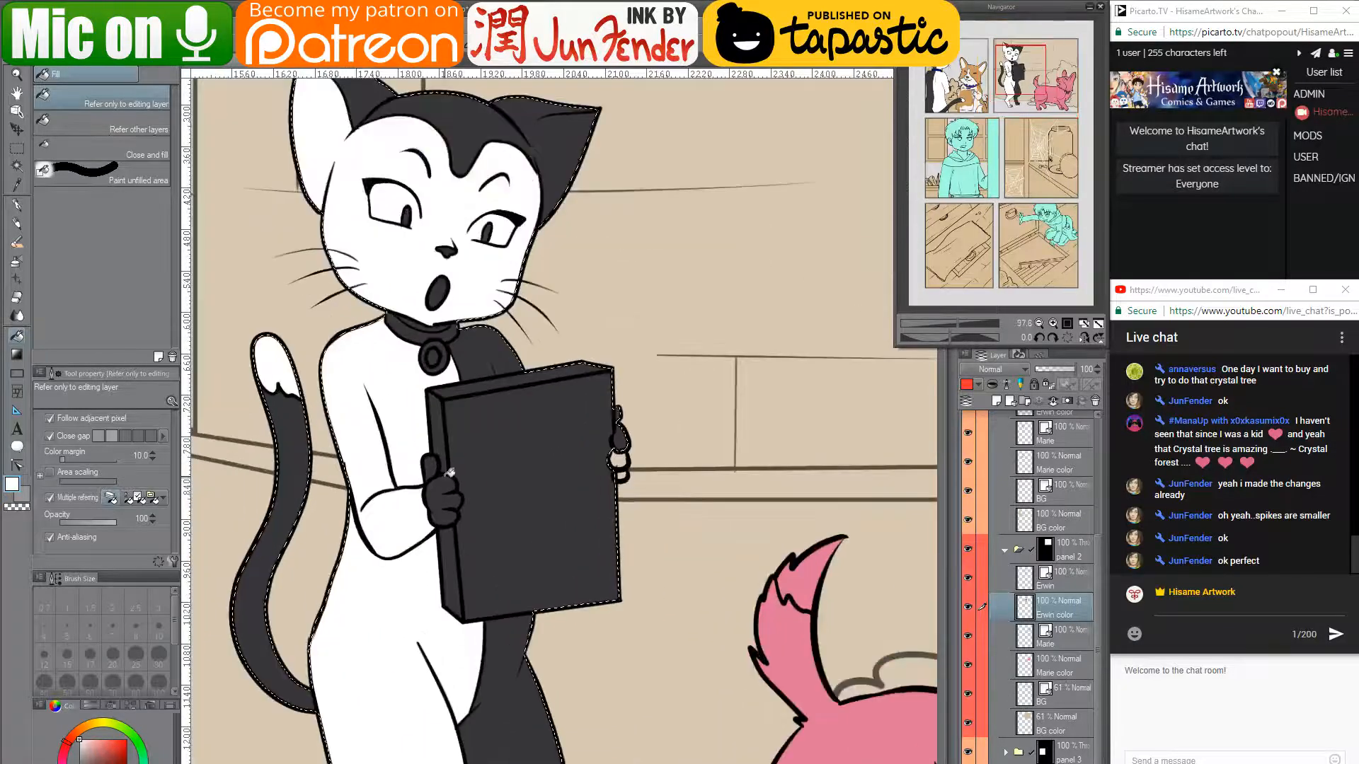
click(16, 205)
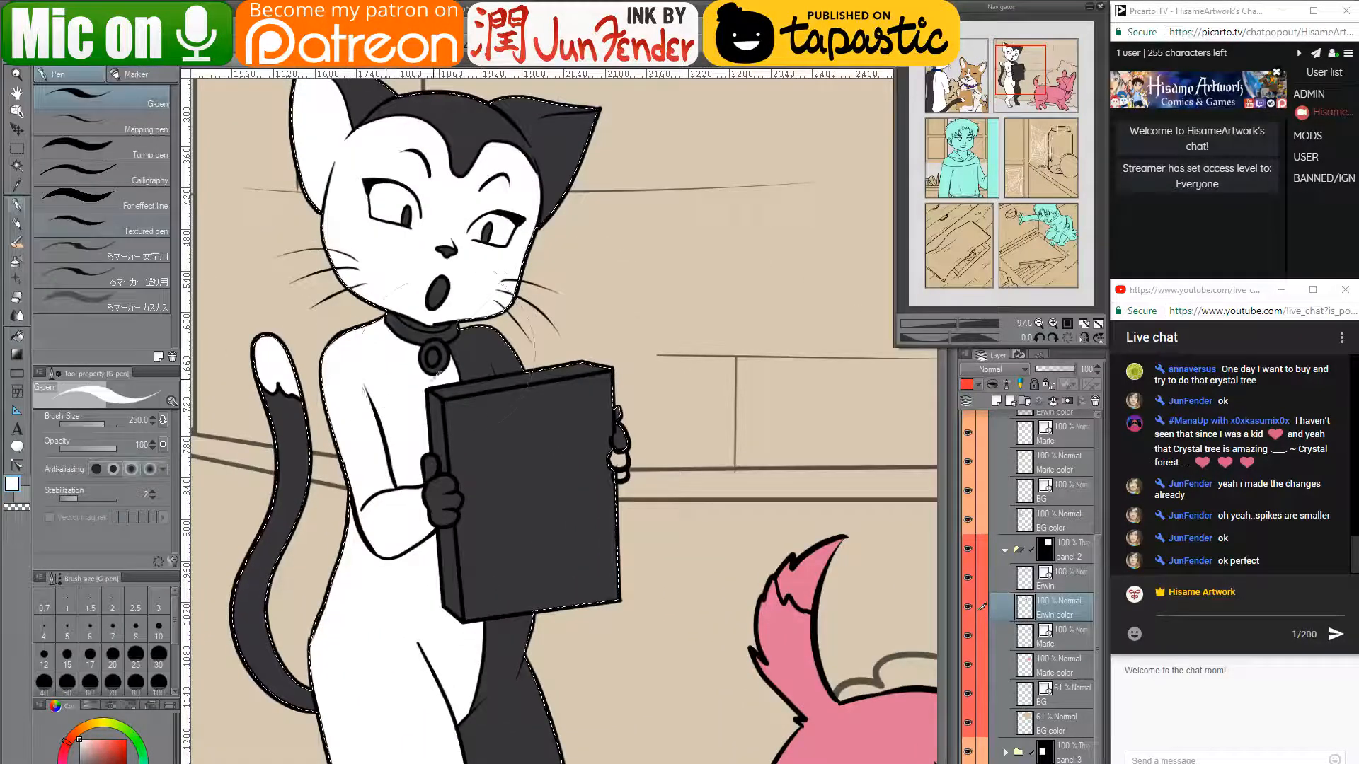
key([)
click(67, 654)
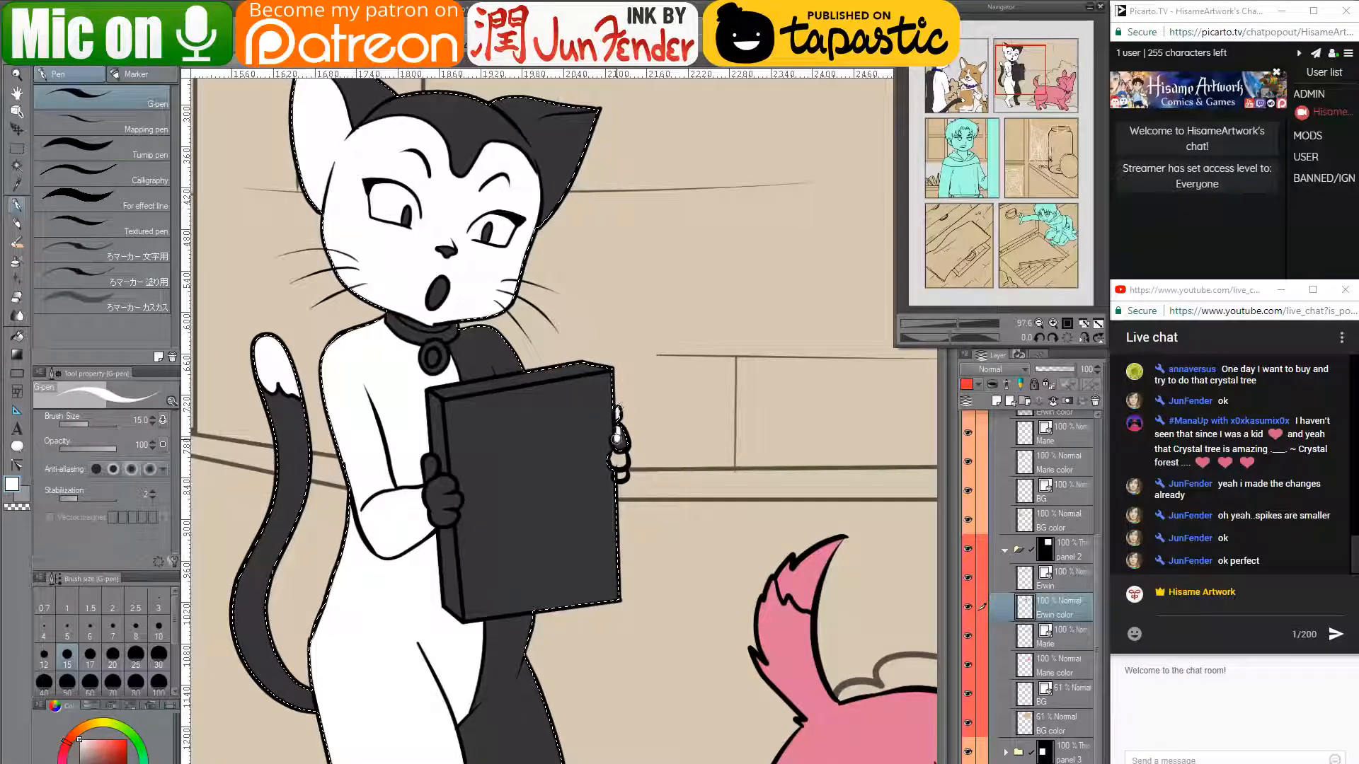
key(ctrl+d)
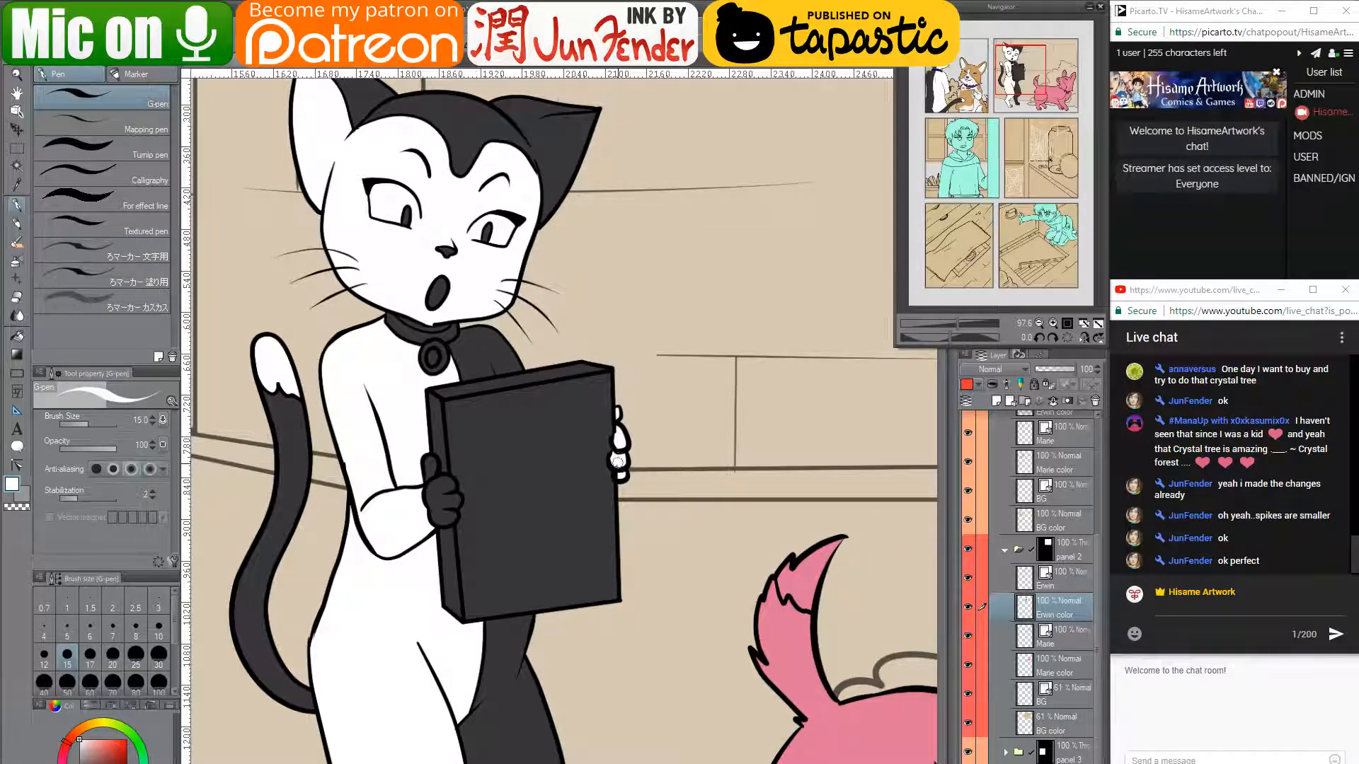
- Paint the cat's near hand on the box white with a size 30 G-pen
drag(618, 461, 675, 216)
alt+click(617, 727)
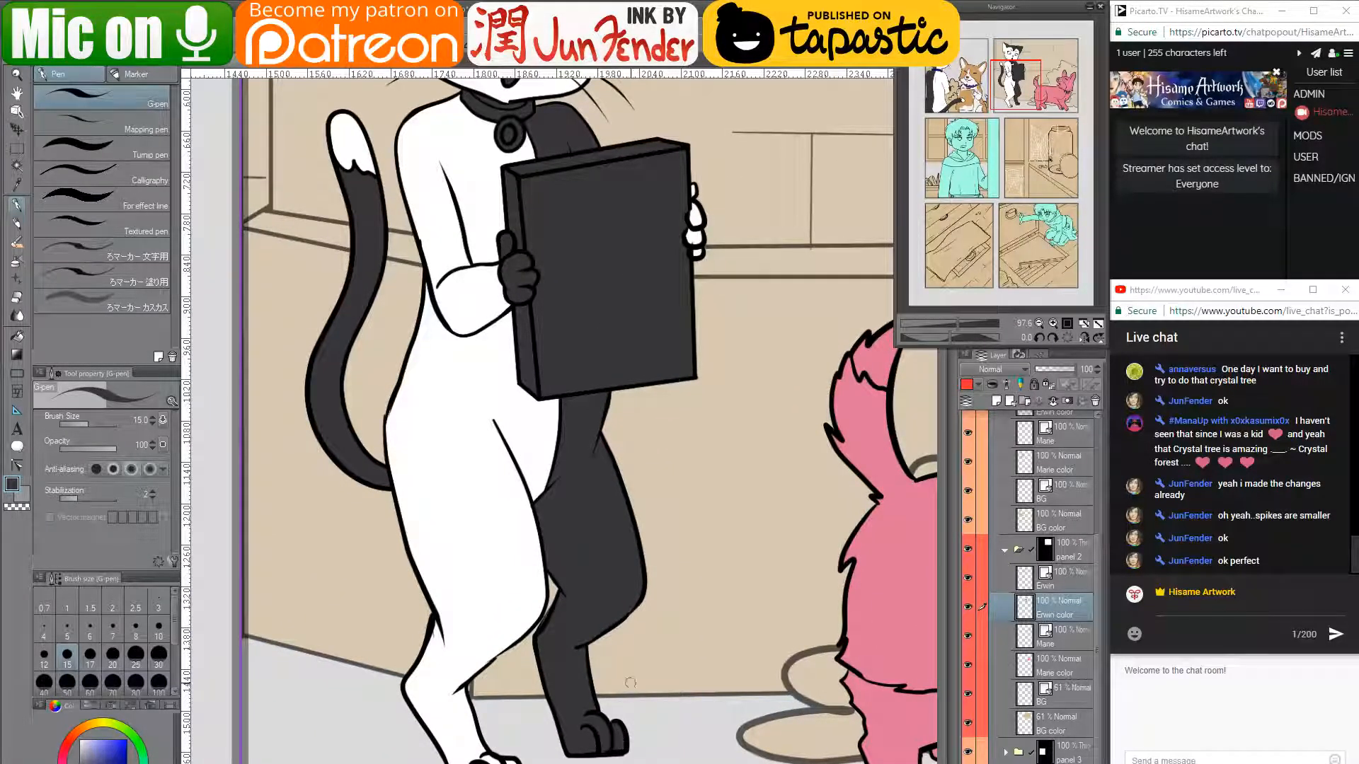
drag(513, 454, 532, 577)
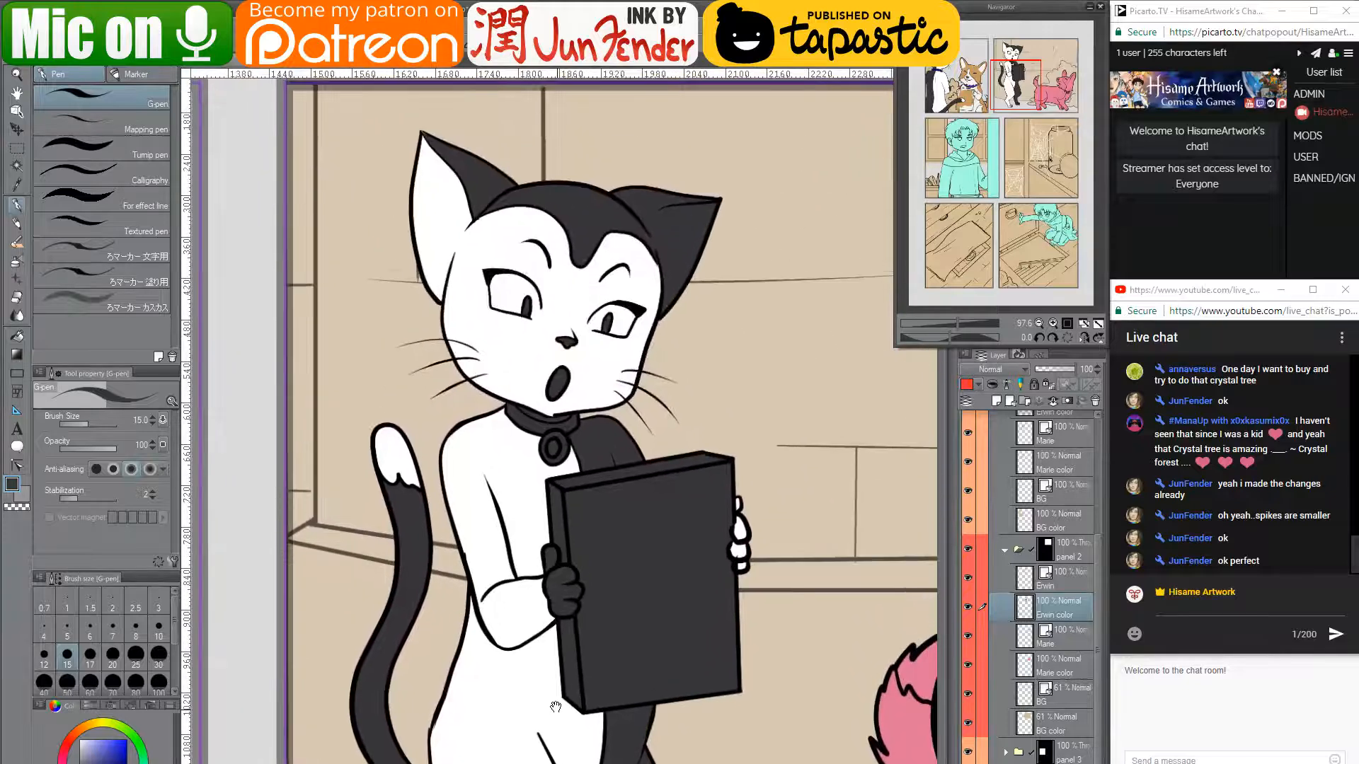
alt+click(532, 576)
key(bracketright)
key(bracketright)
key(bracketright)
key(bracketright)
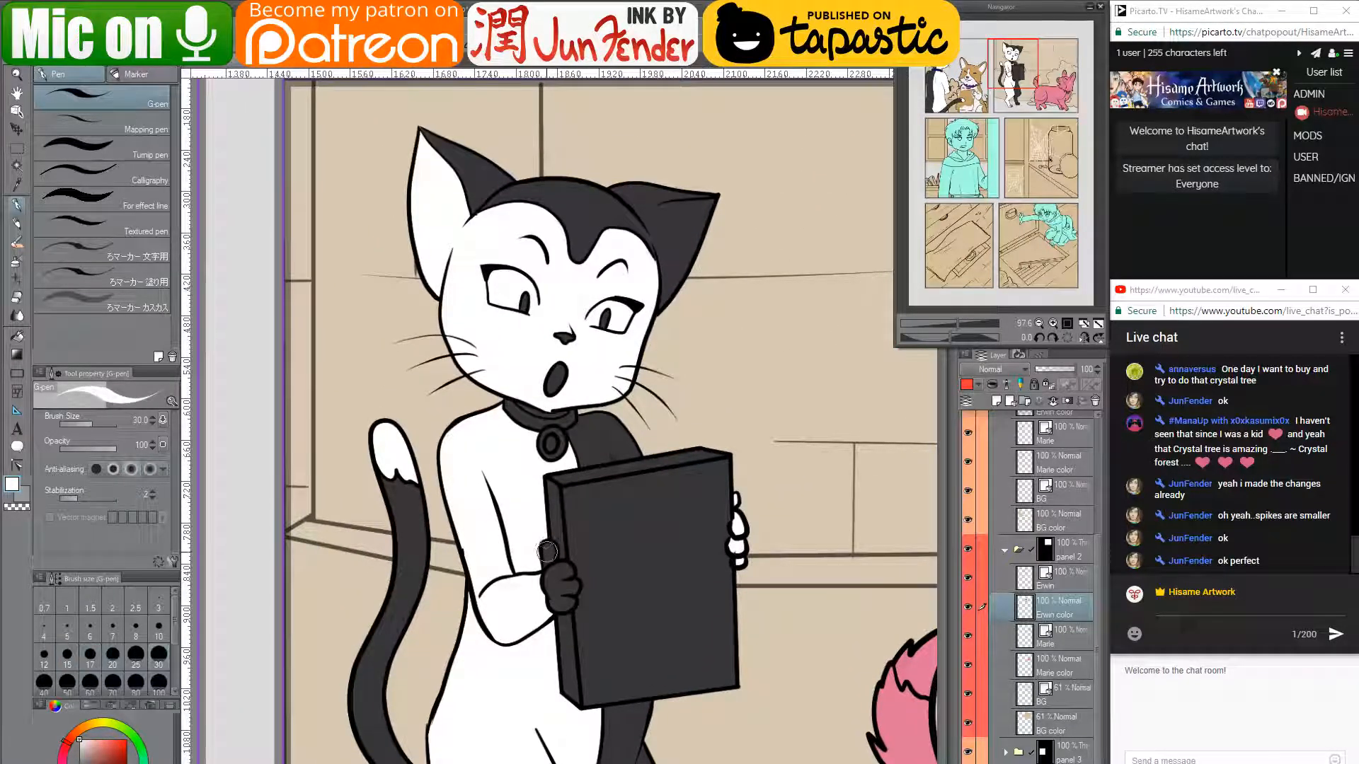
mouse_move(546, 550)
mouse_down()
mouse_move(547, 587)
mouse_move(566, 599)
mouse_up()
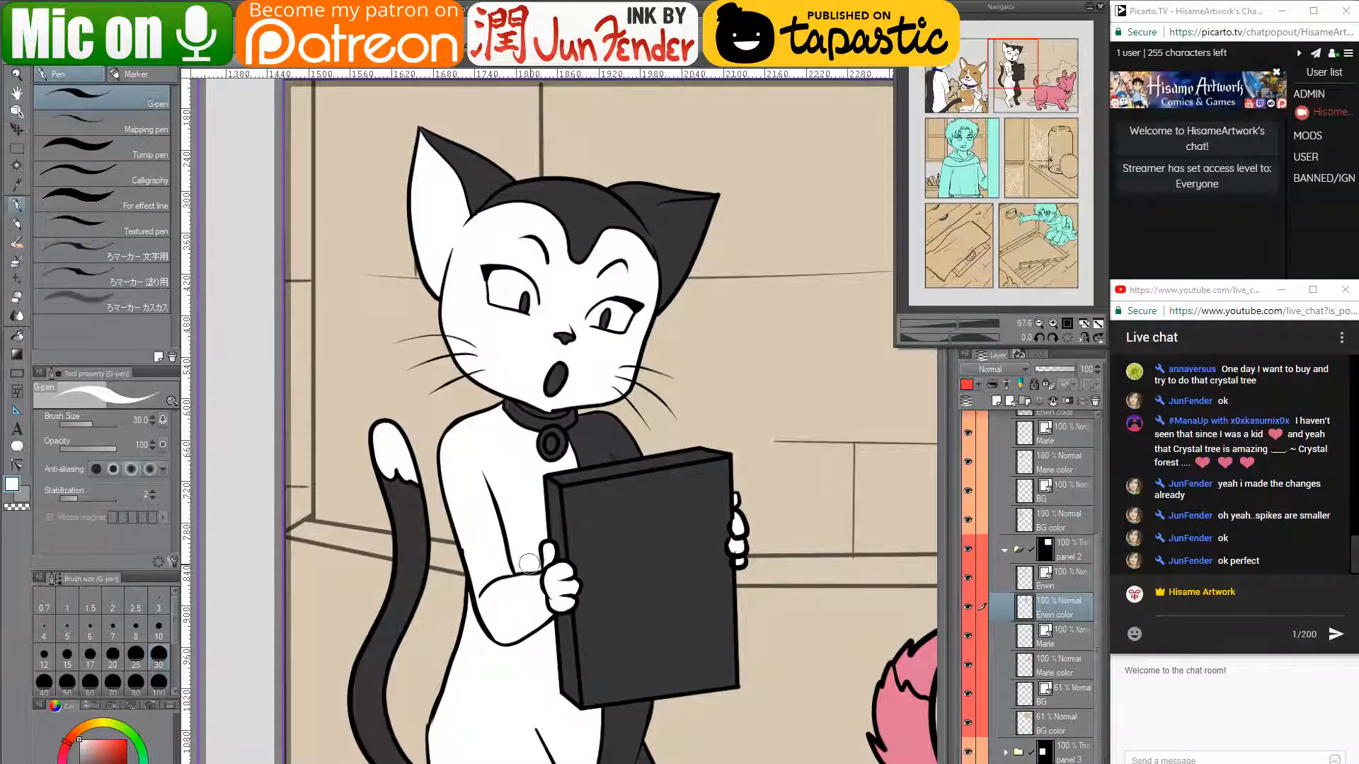
- Paint the cat's collar dark blue, sampled from panel 1's cat collar, and clean its lower edge with white
drag(503, 501, 498, 607)
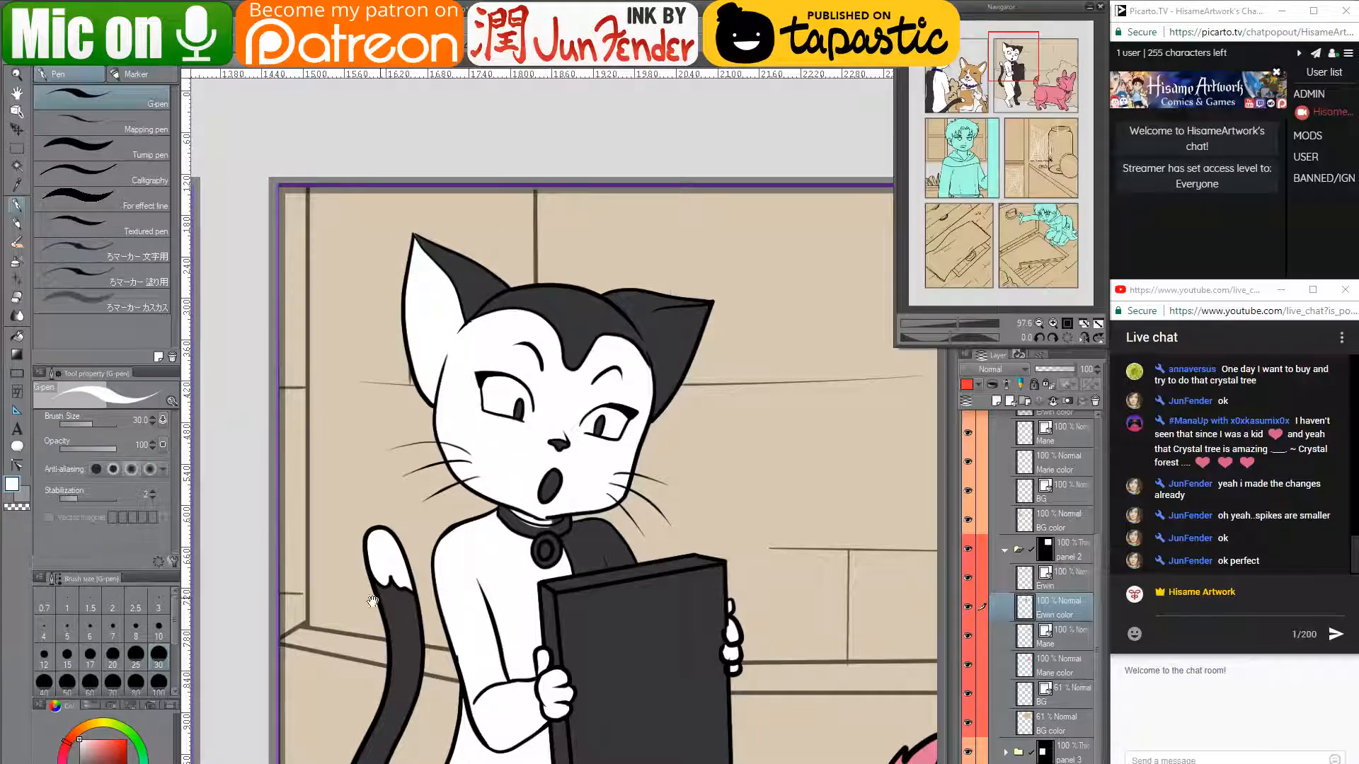
mouse_move(372, 601)
mouse_down()
mouse_move(882, 468)
mouse_move(989, 545)
mouse_up()
mouse_move(195, 605)
mouse_down()
mouse_move(414, 457)
mouse_move(443, 470)
mouse_up()
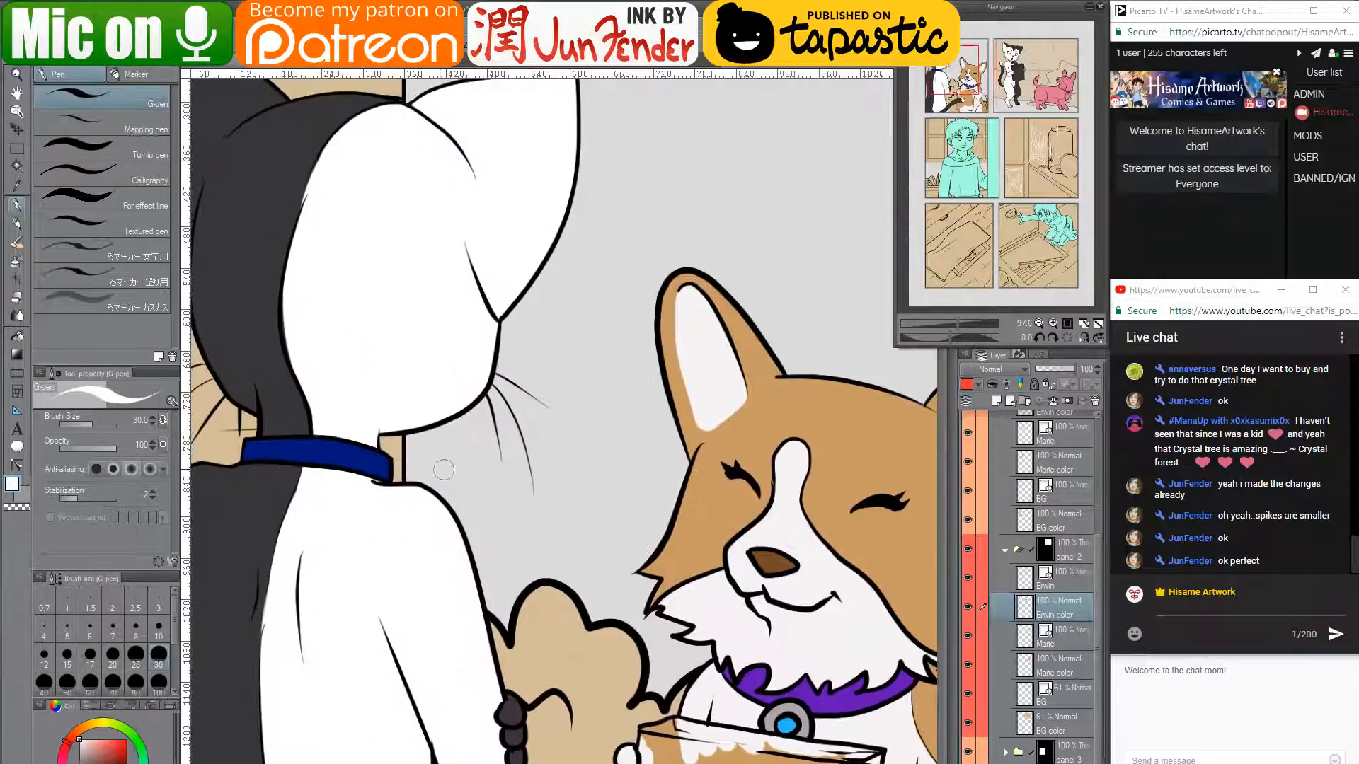
alt+click(352, 455)
mouse_move(836, 569)
mouse_down()
mouse_move(275, 626)
mouse_move(245, 643)
mouse_up()
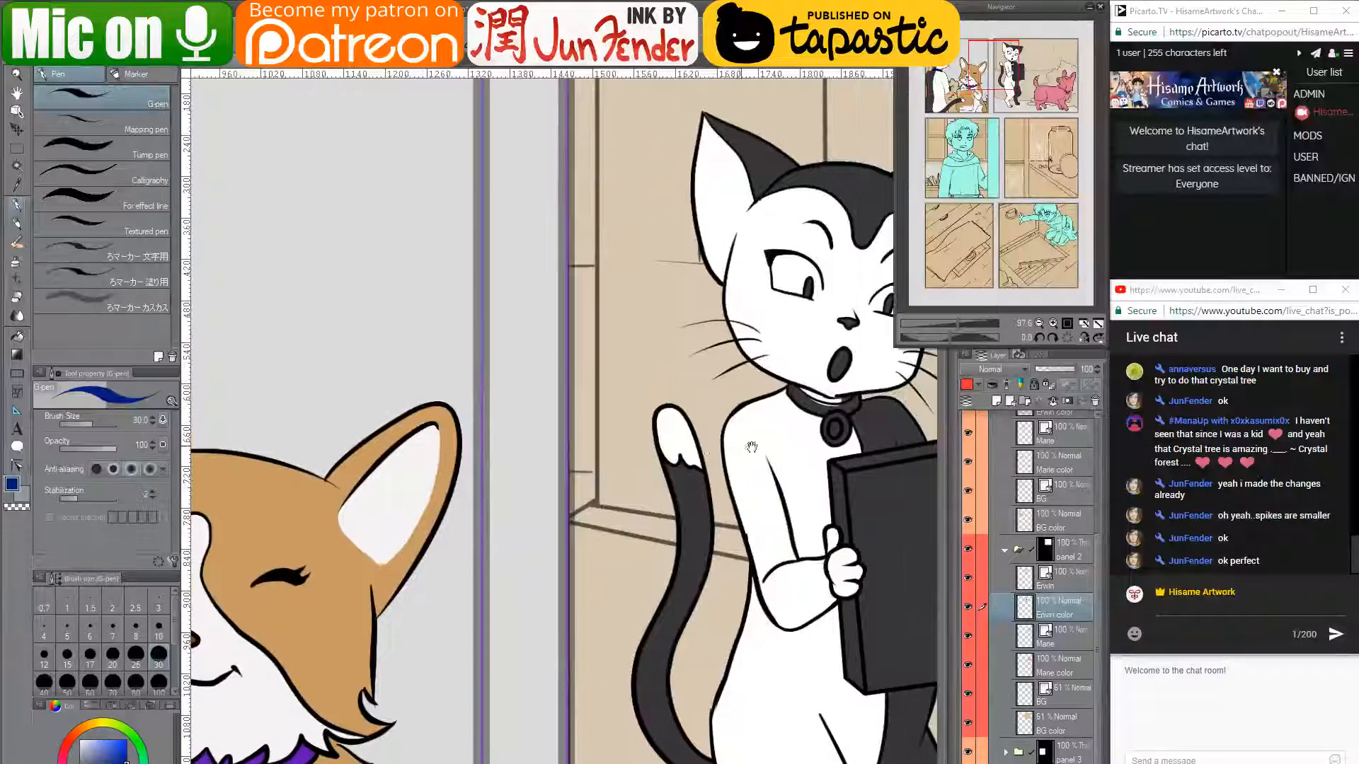
mouse_move(752, 449)
mouse_down()
mouse_move(535, 497)
mouse_move(525, 511)
mouse_up()
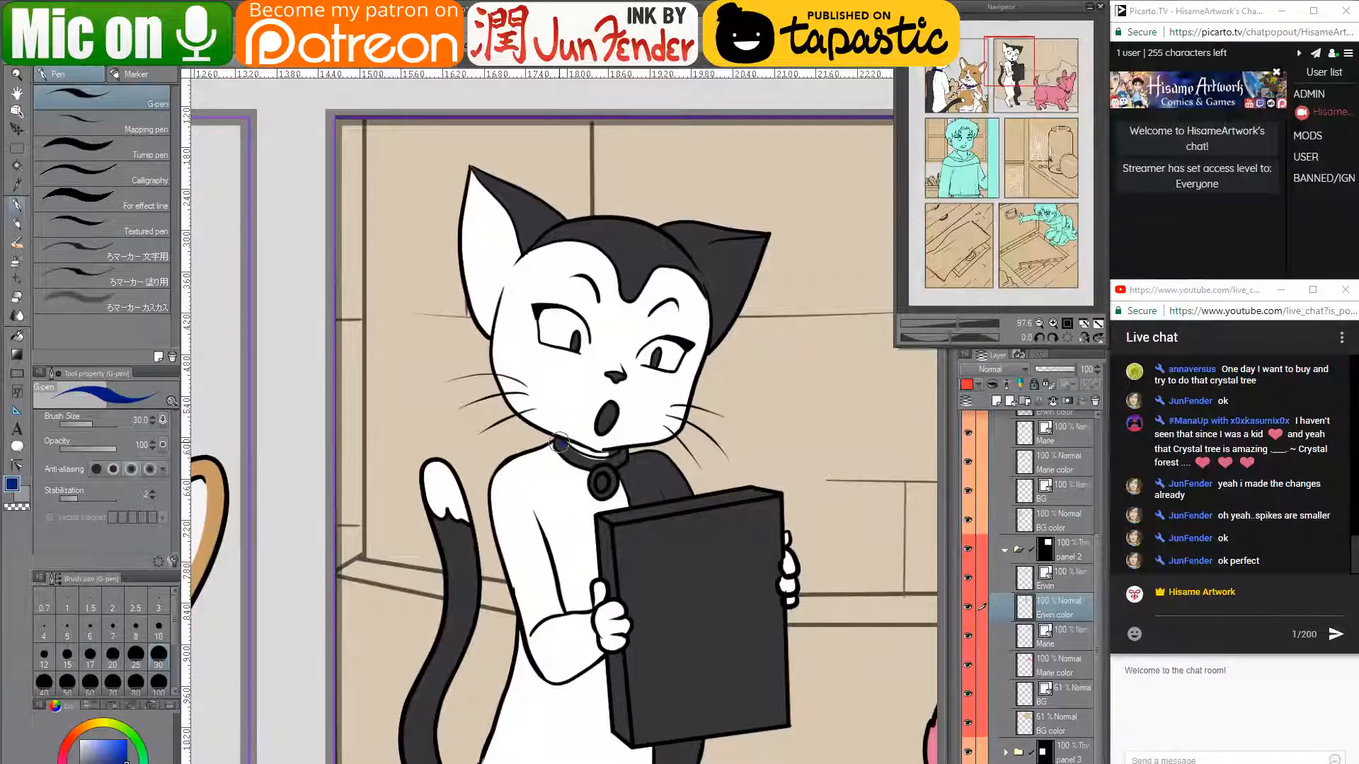
drag(559, 443, 583, 465)
alt+click(568, 474)
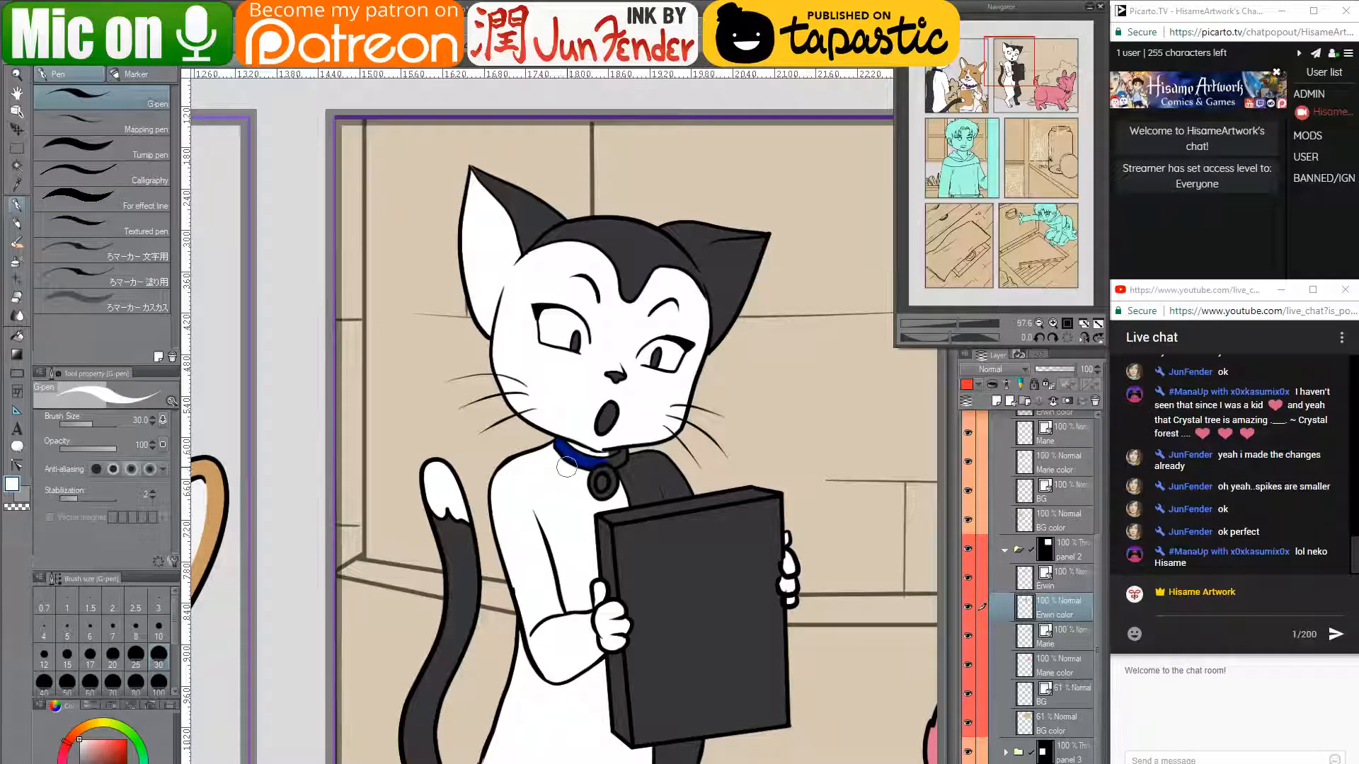
alt+click(617, 463)
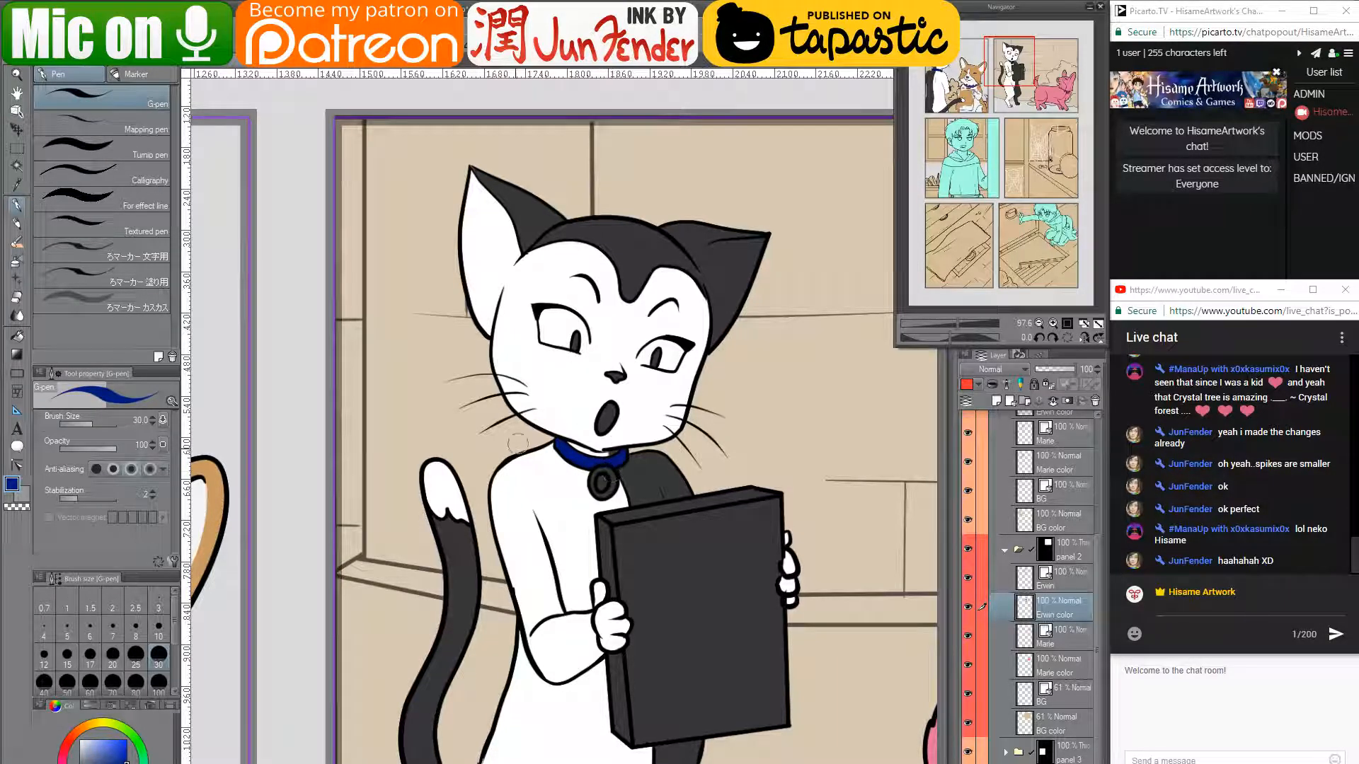
- Paint the ring of the cat's collar pendant grey, matching the corgi's pendant in panel 1
drag(423, 559, 232, 398)
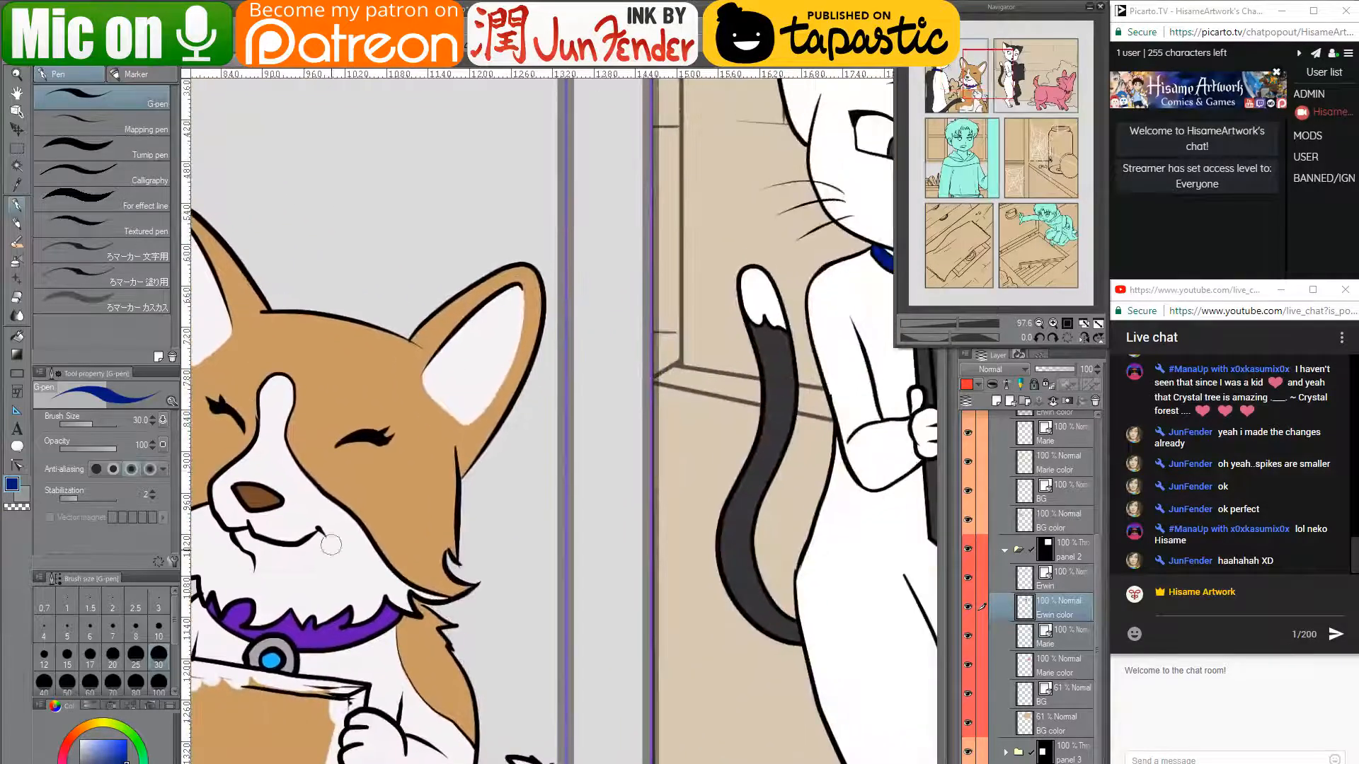
mouse_move(854, 263)
mouse_down()
mouse_move(579, 436)
mouse_move(648, 451)
mouse_up()
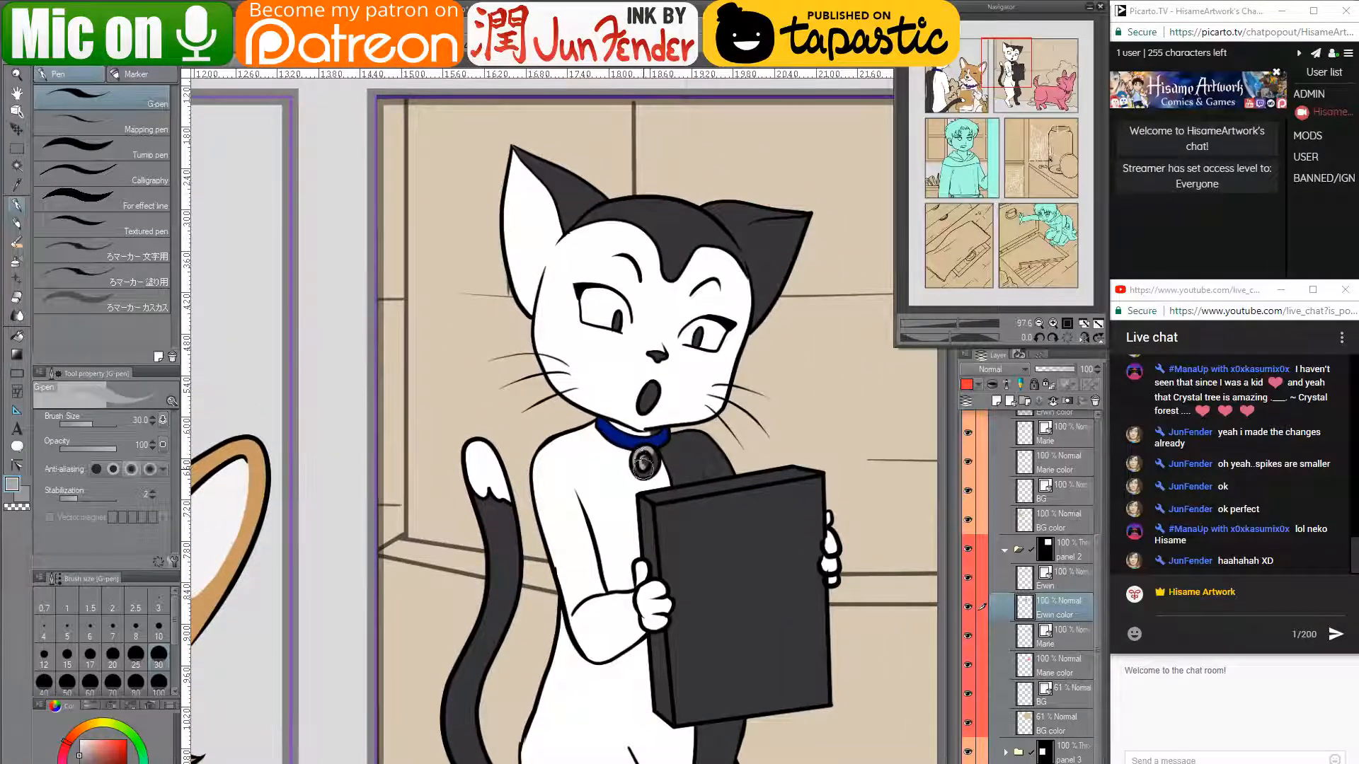
click(641, 463)
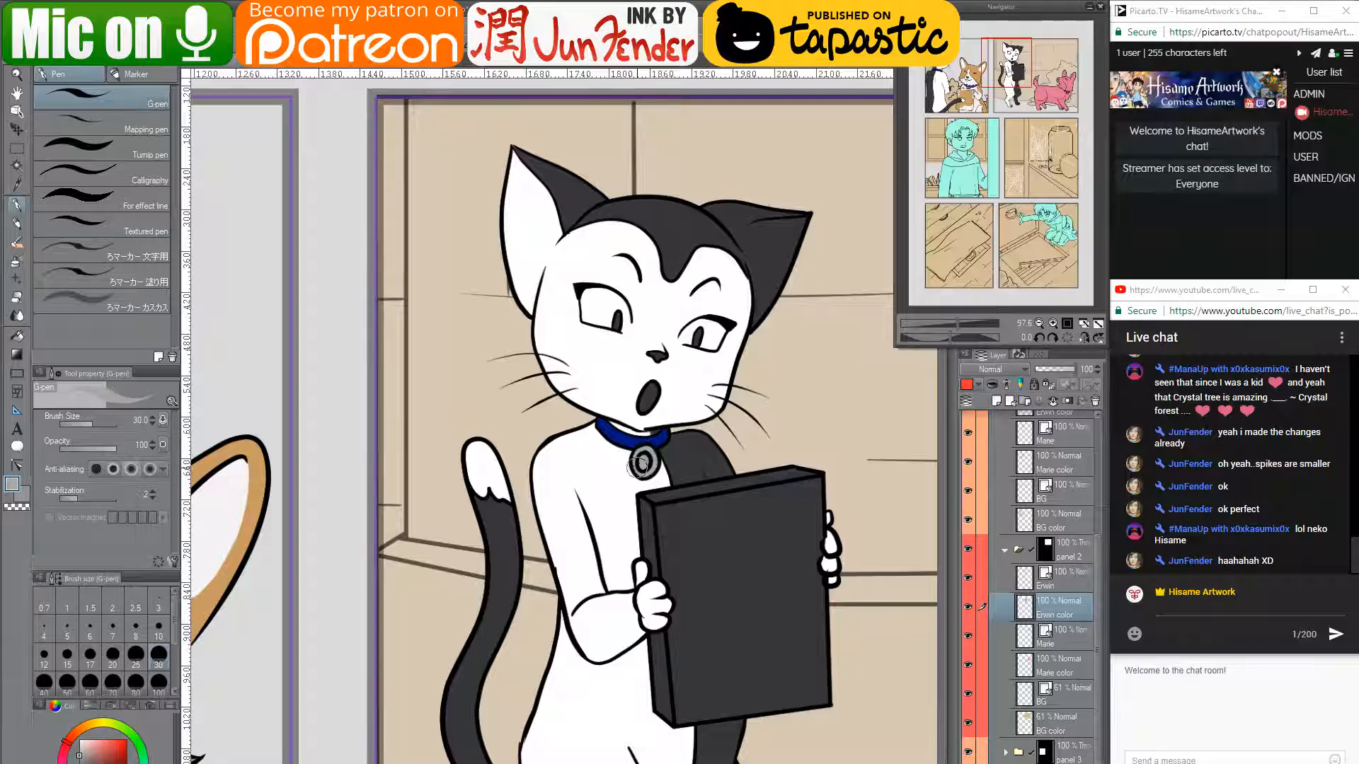
- Paint the center of the cat's pendant bright blue, sampled from the corgi's pendant in panel 1
mouse_move(572, 524)
mouse_down()
mouse_move(642, 460)
mouse_move(944, 304)
mouse_up()
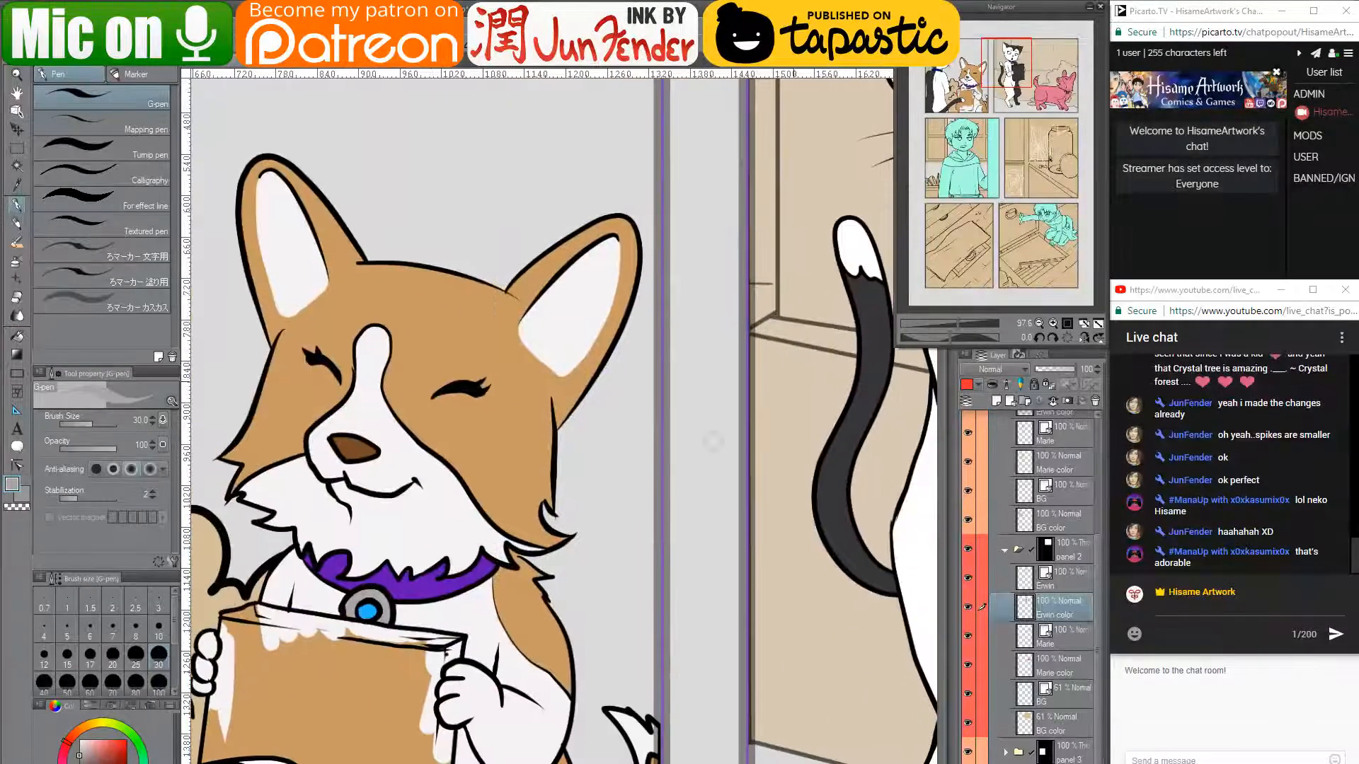
alt+click(364, 607)
drag(807, 444, 478, 731)
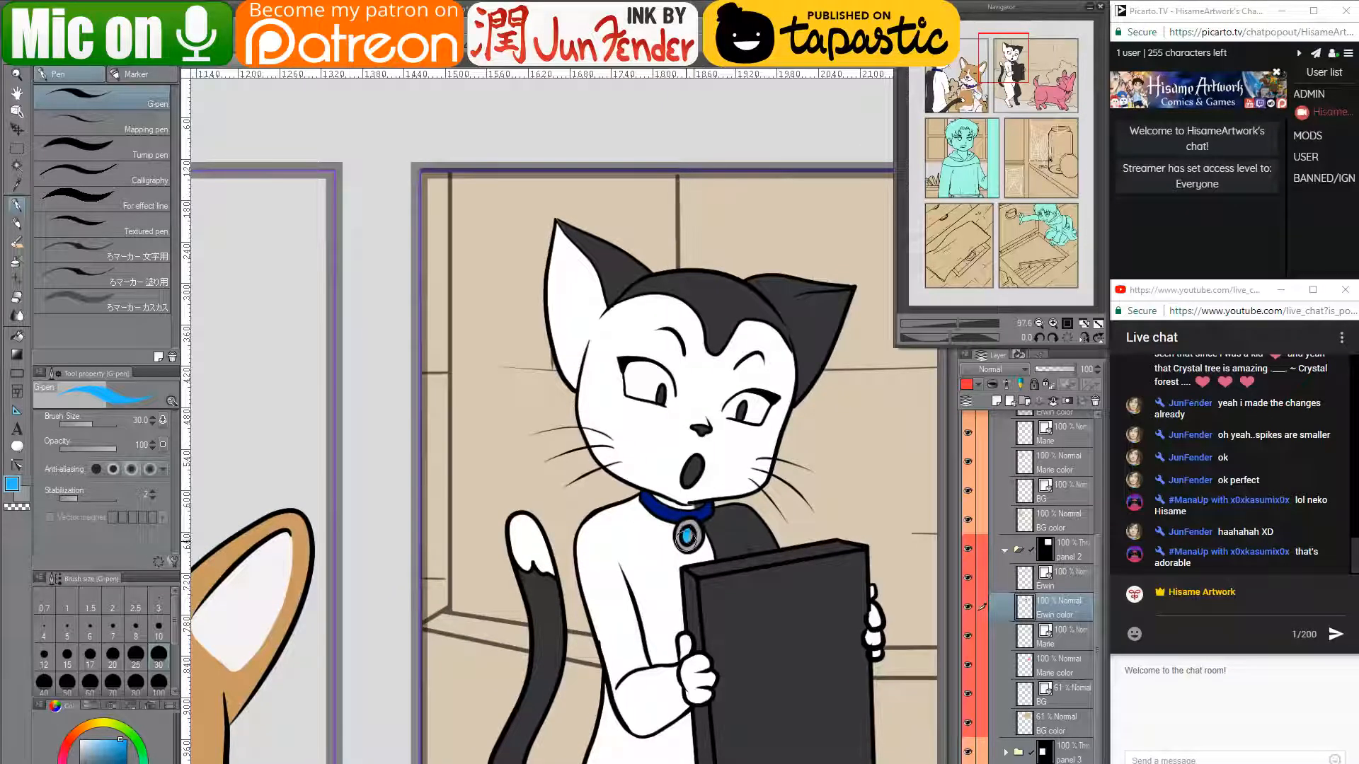
click(687, 534)
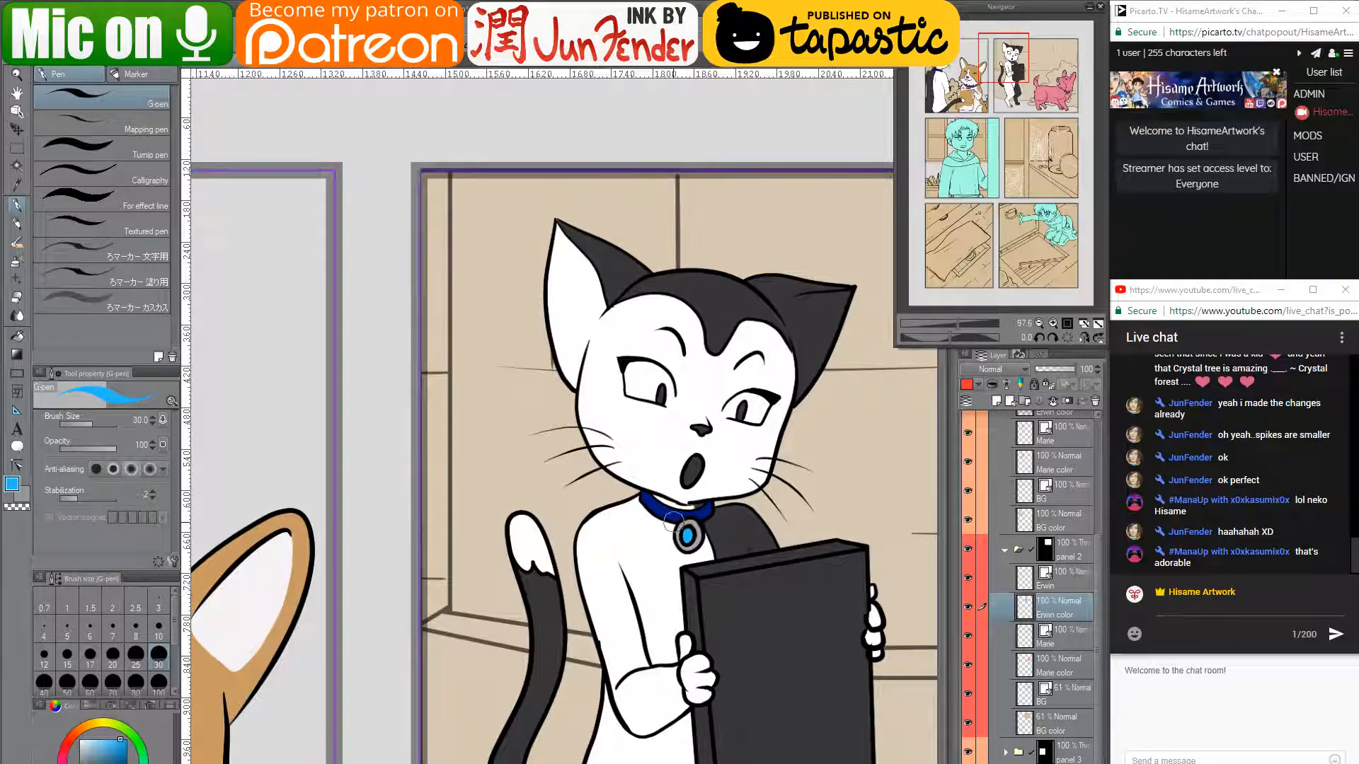
drag(673, 522, 825, 176)
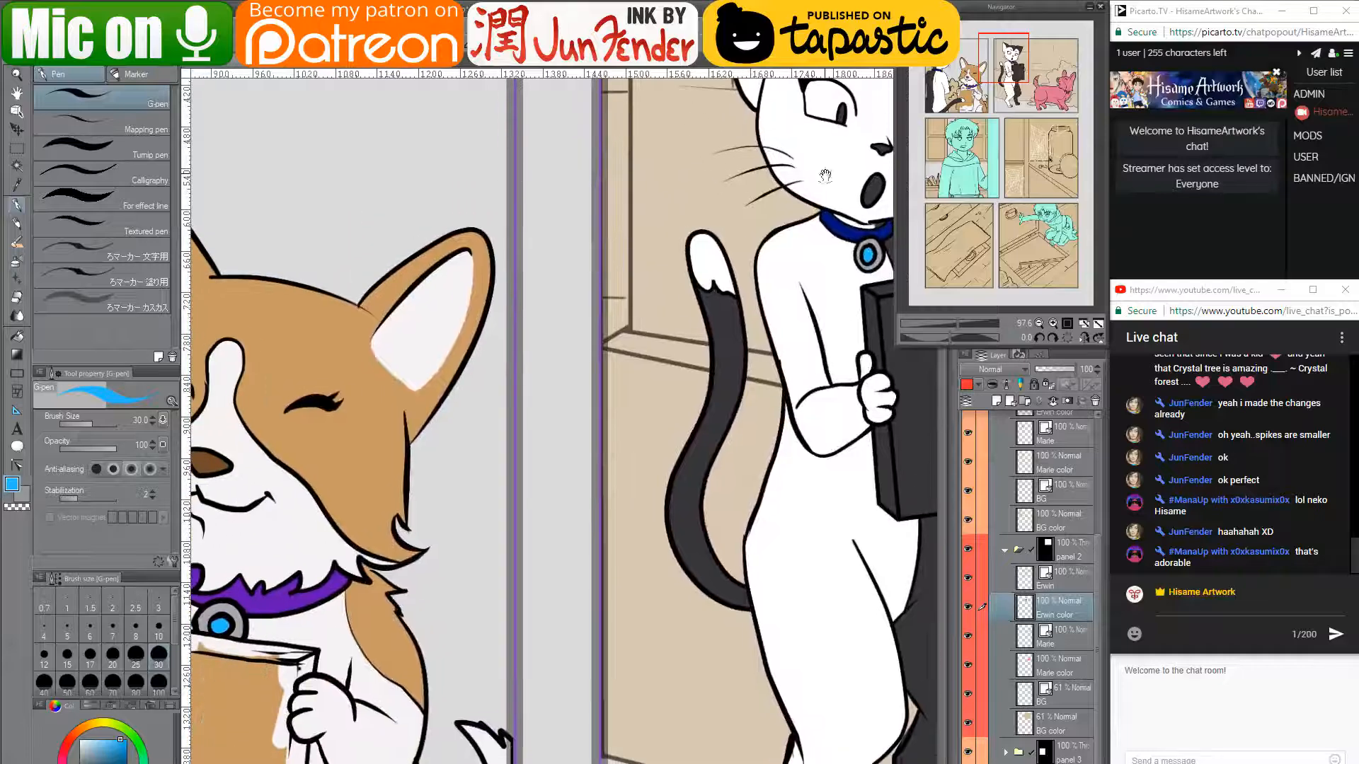
scroll(658, 353, down, 4)
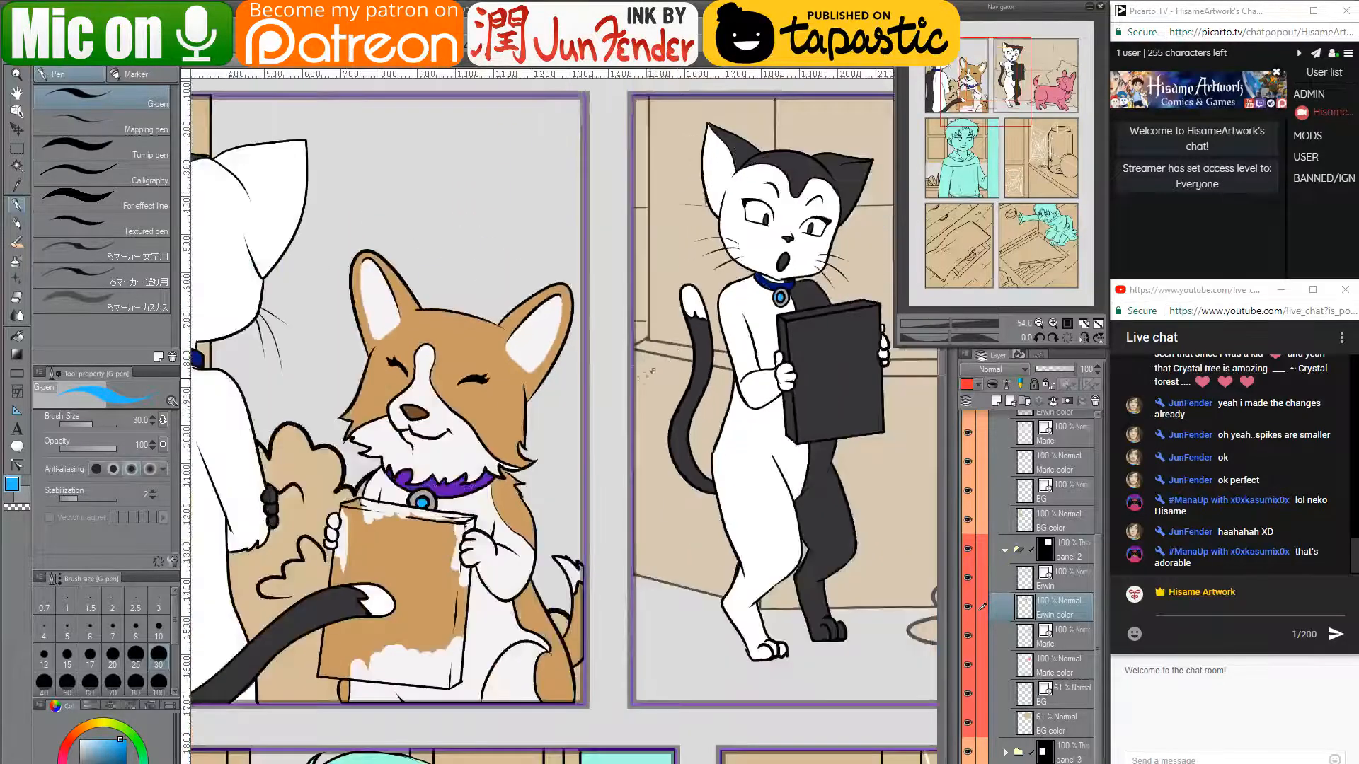
drag(648, 373, 367, 410)
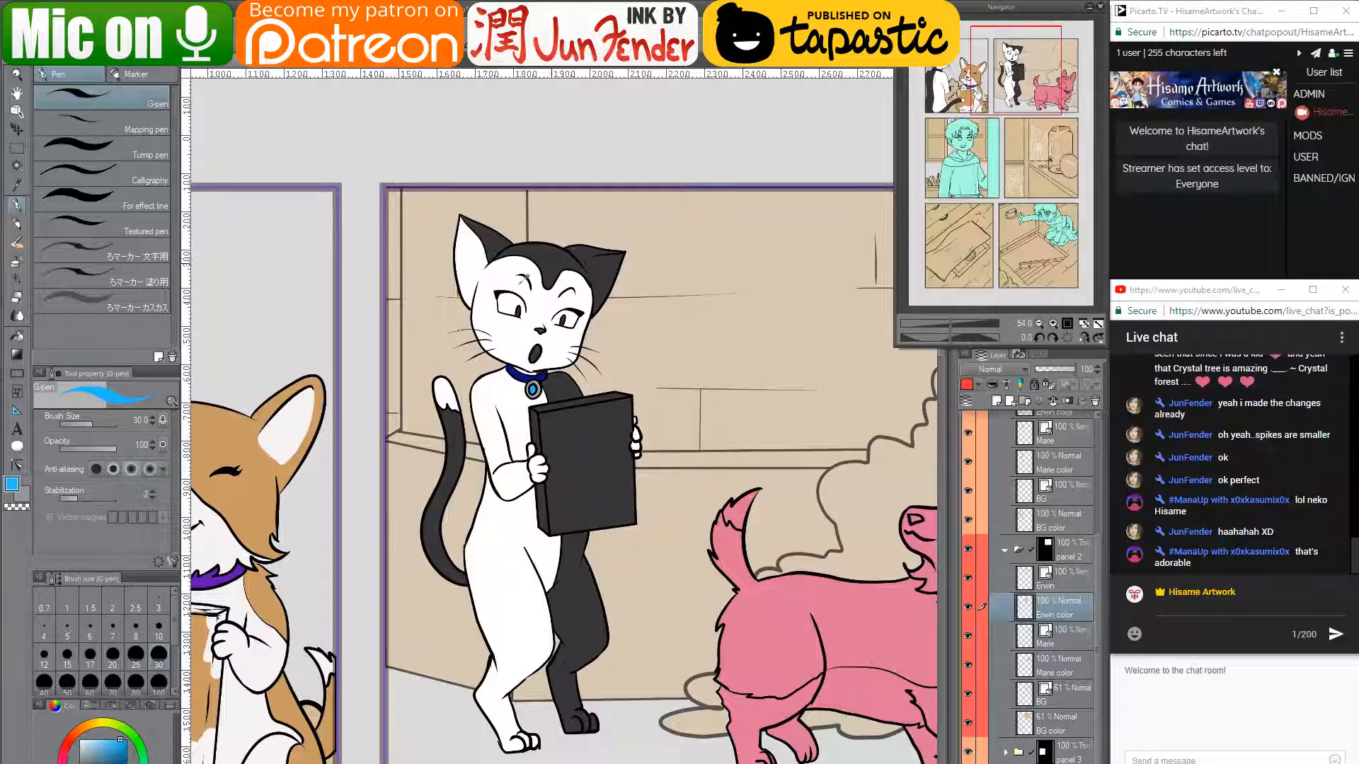
scroll(522, 279, up, 3)
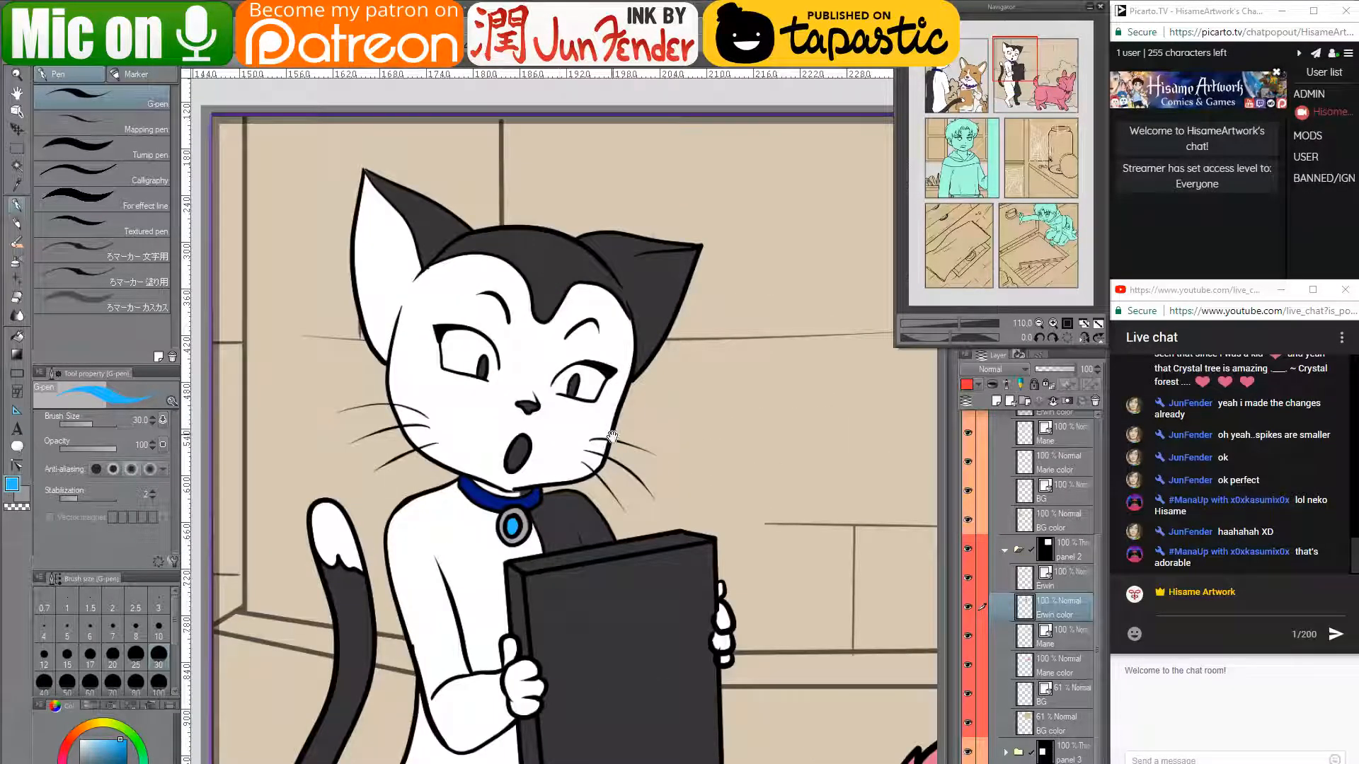
drag(612, 437, 635, 330)
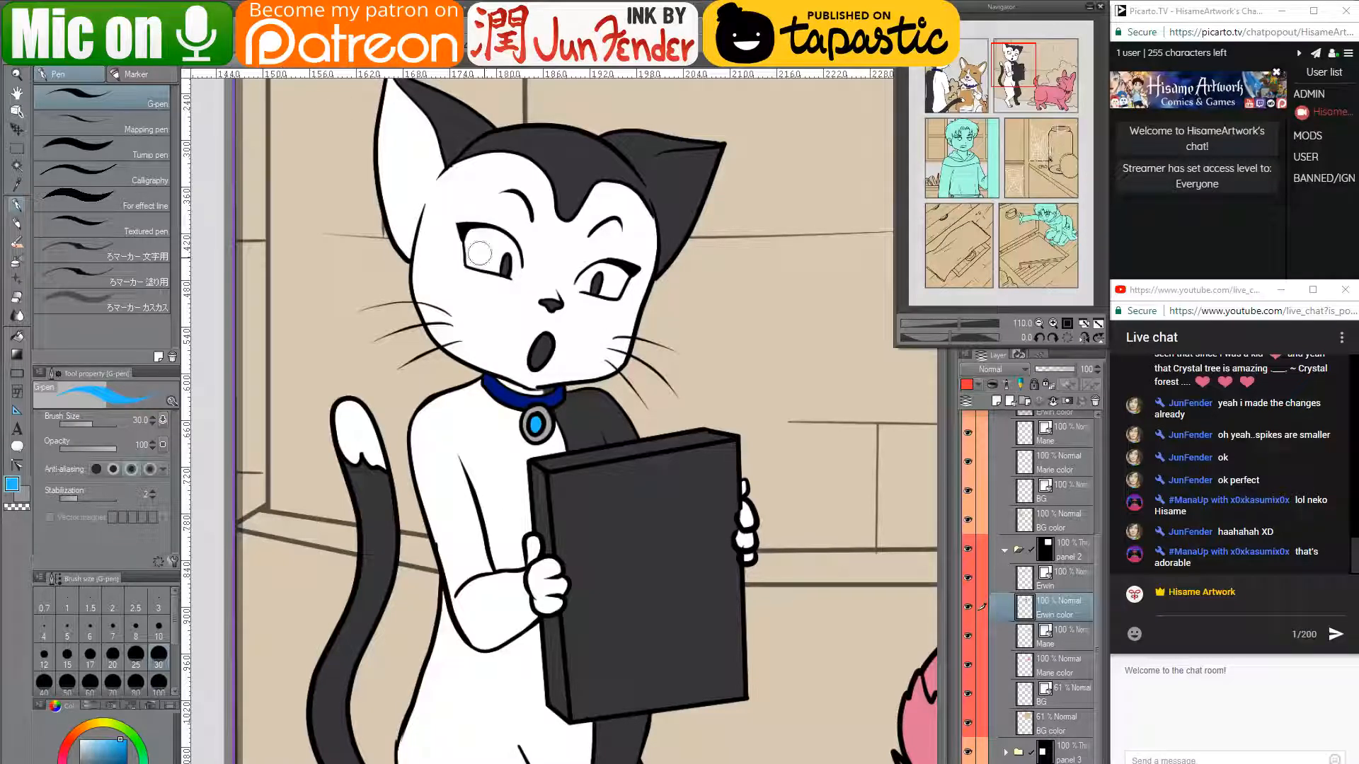
- Look over the other open comic page for a reference of the cat's colors and return to the page being colored
key(ctrl+Tab)
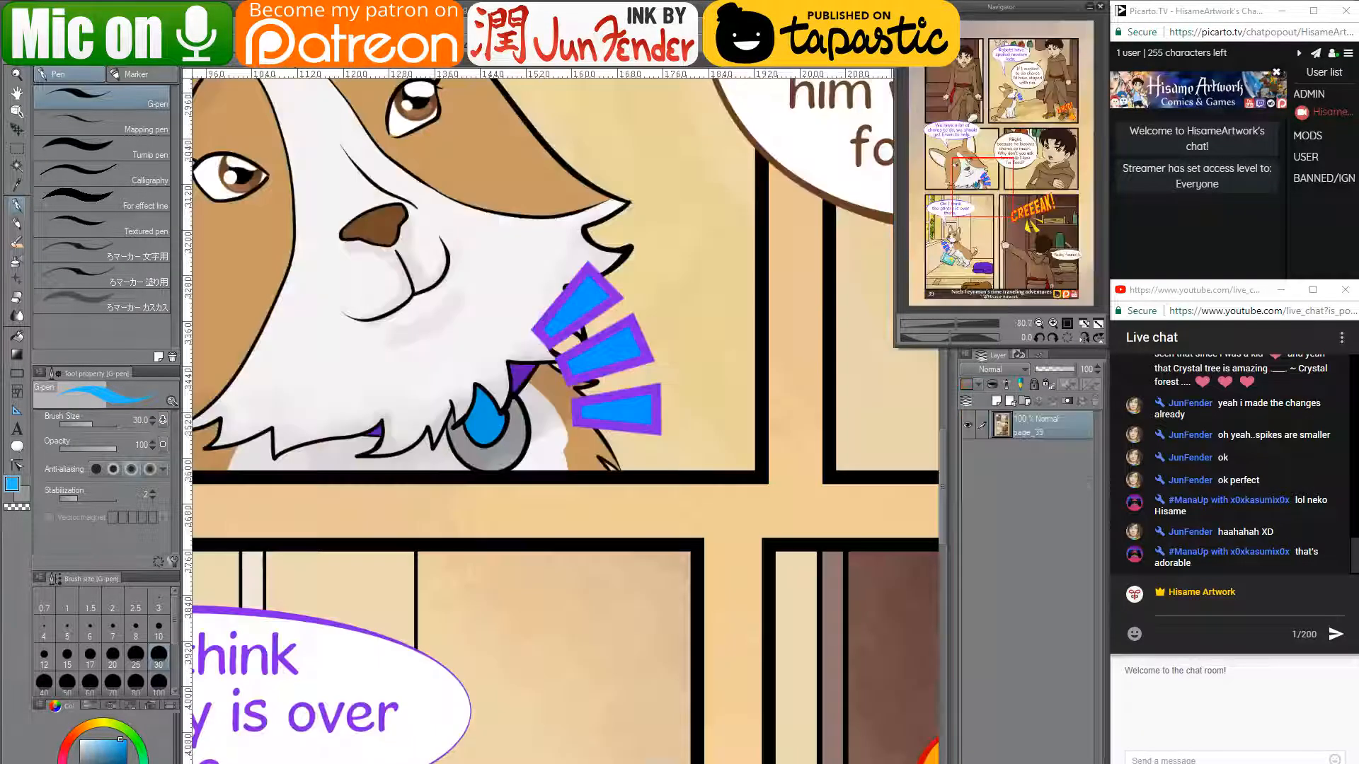
drag(798, 347, 380, 658)
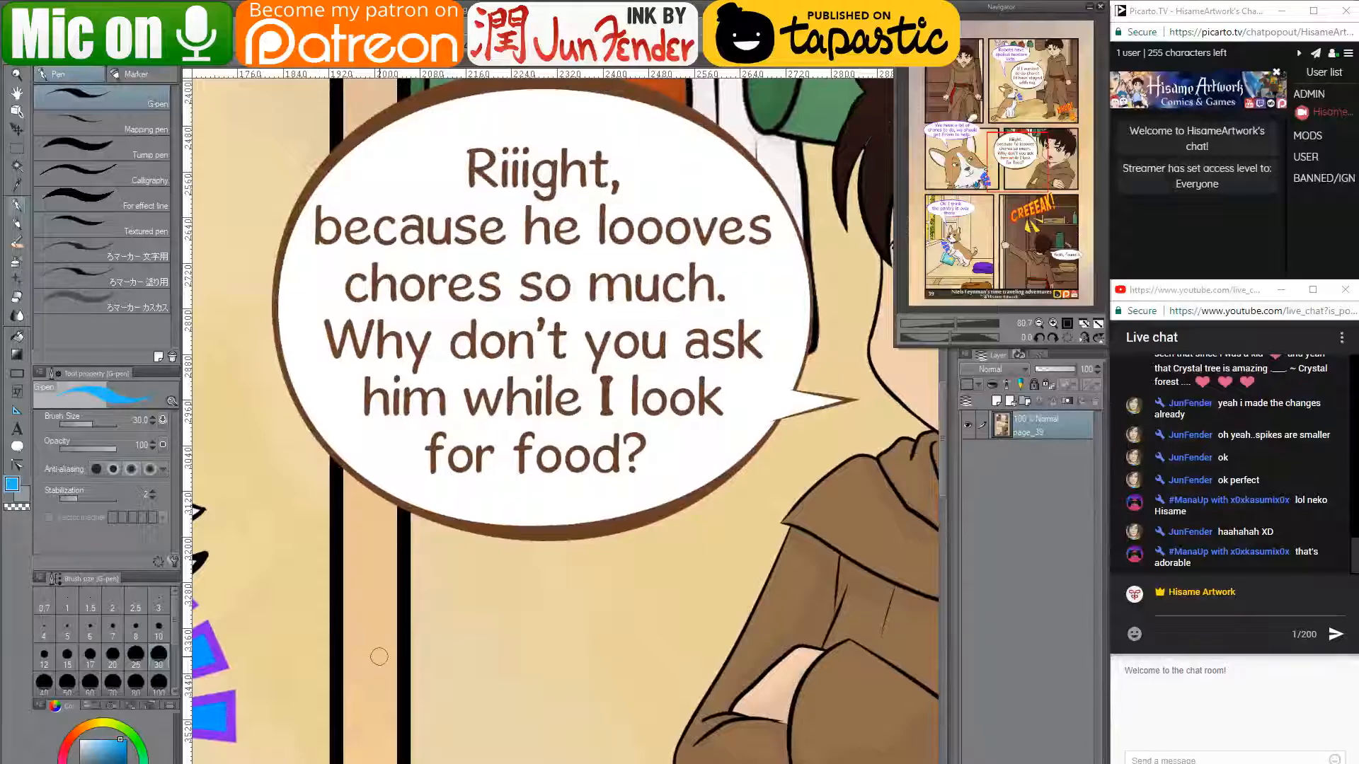
scroll(591, 673, down, 5)
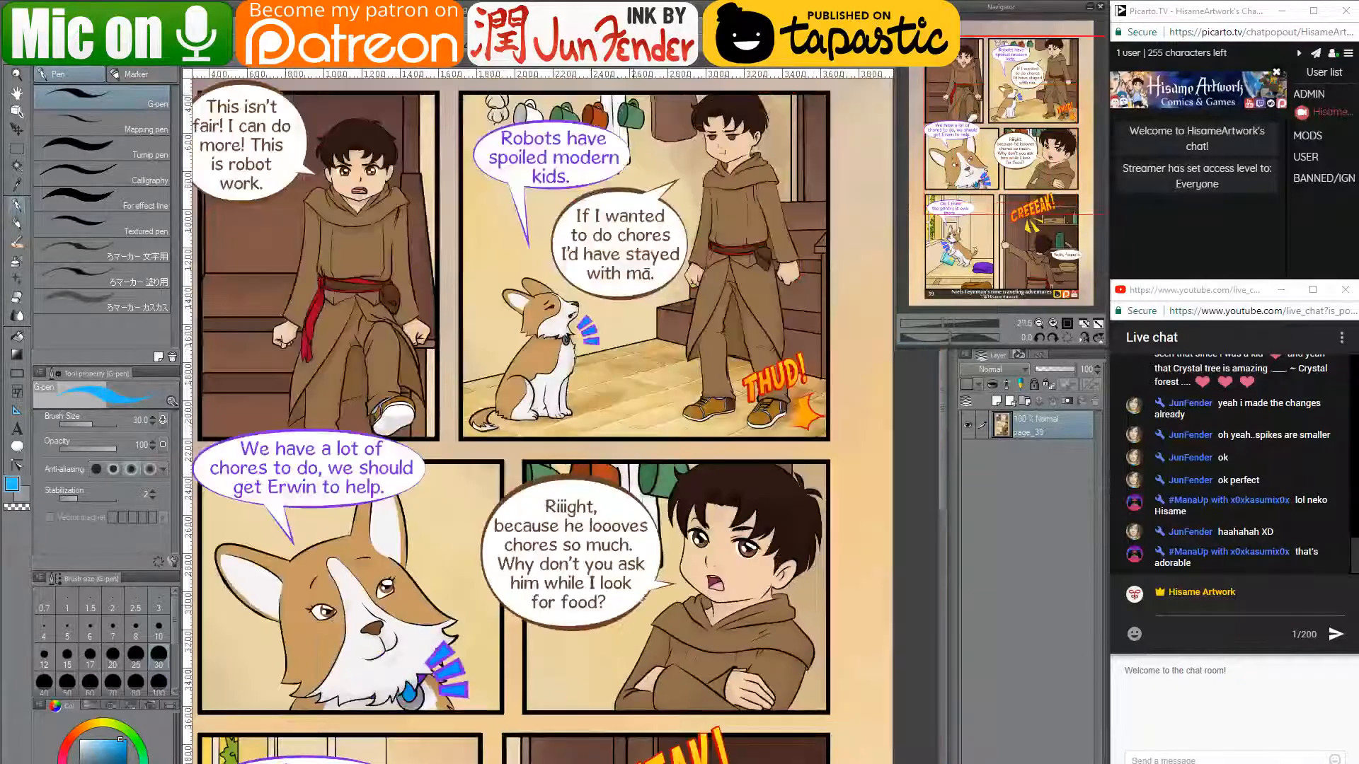
drag(654, 748, 714, 761)
key(ctrl+Tab)
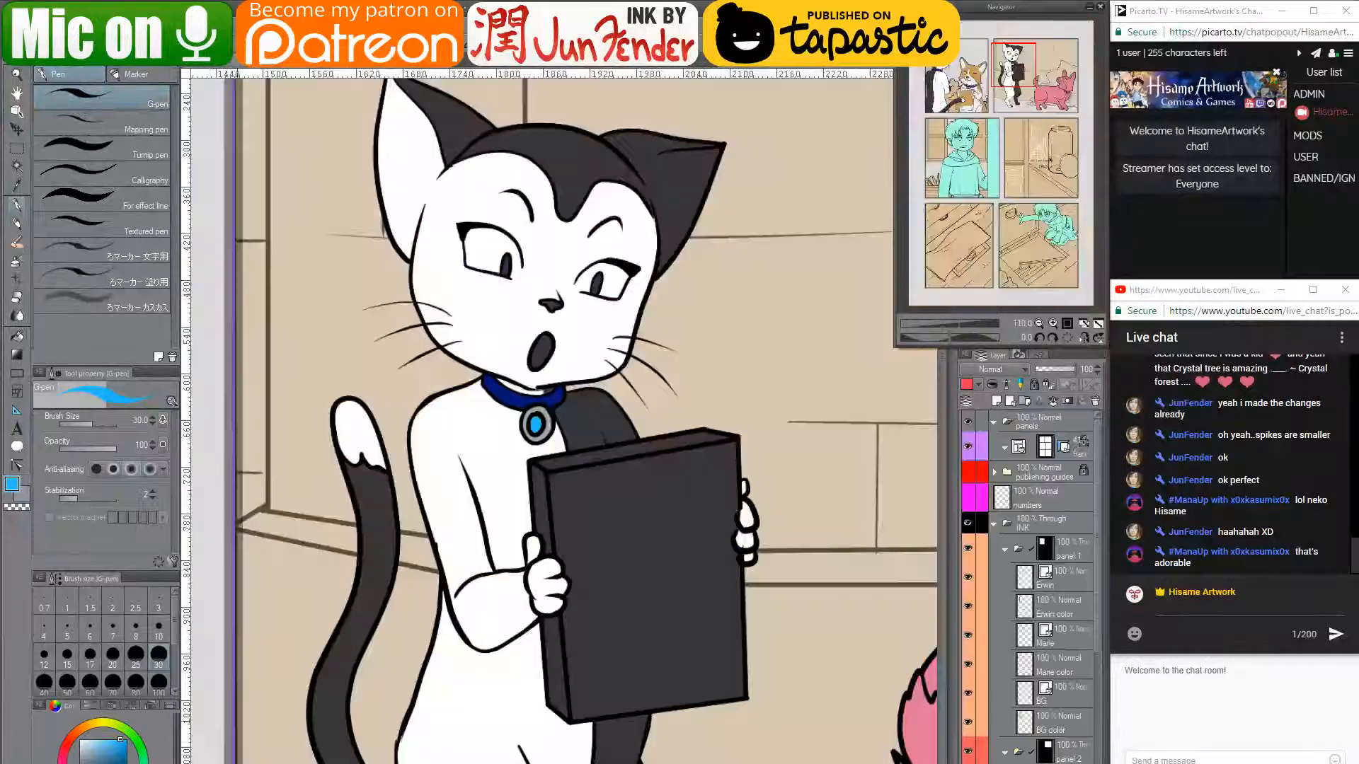
- Switch to the file browser, go up to the parent folder and open the page_40 image as a color reference
key(alt+Tab)
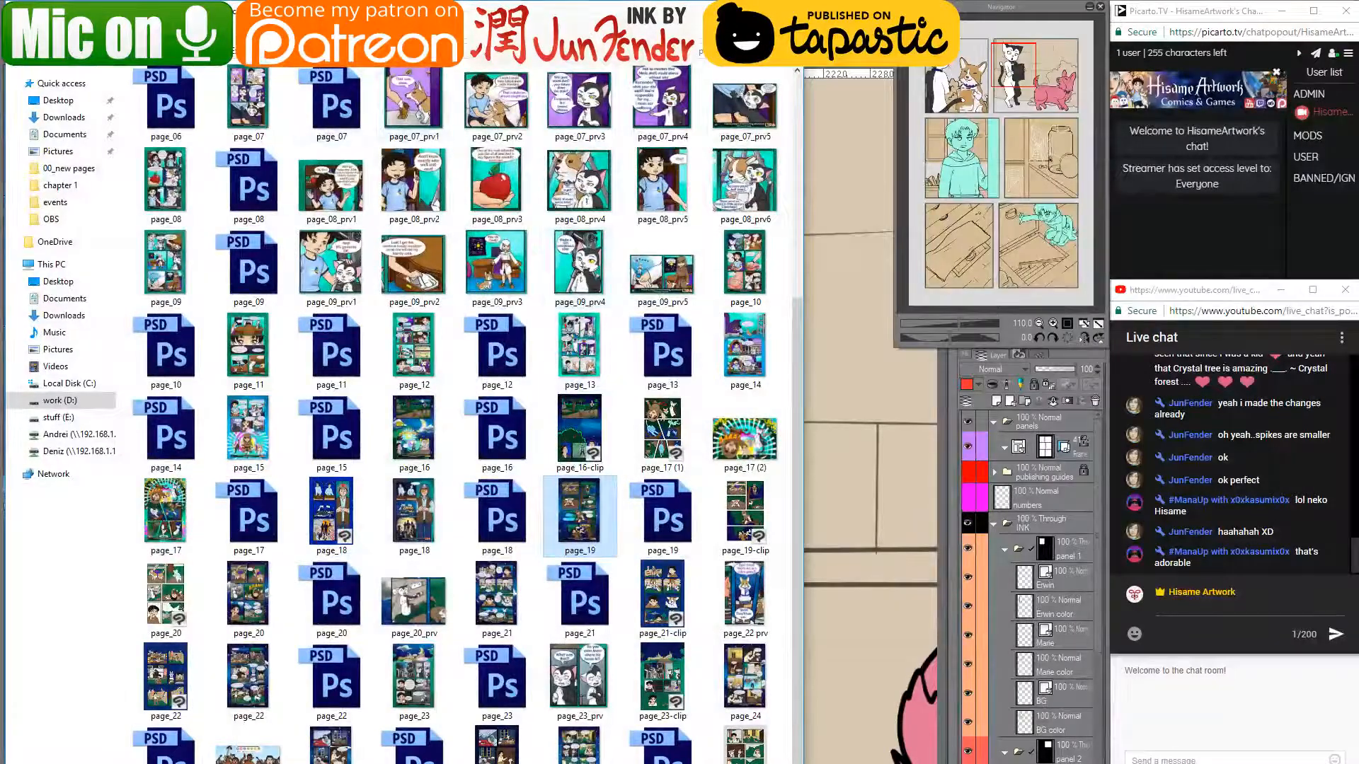
key(BackSpace)
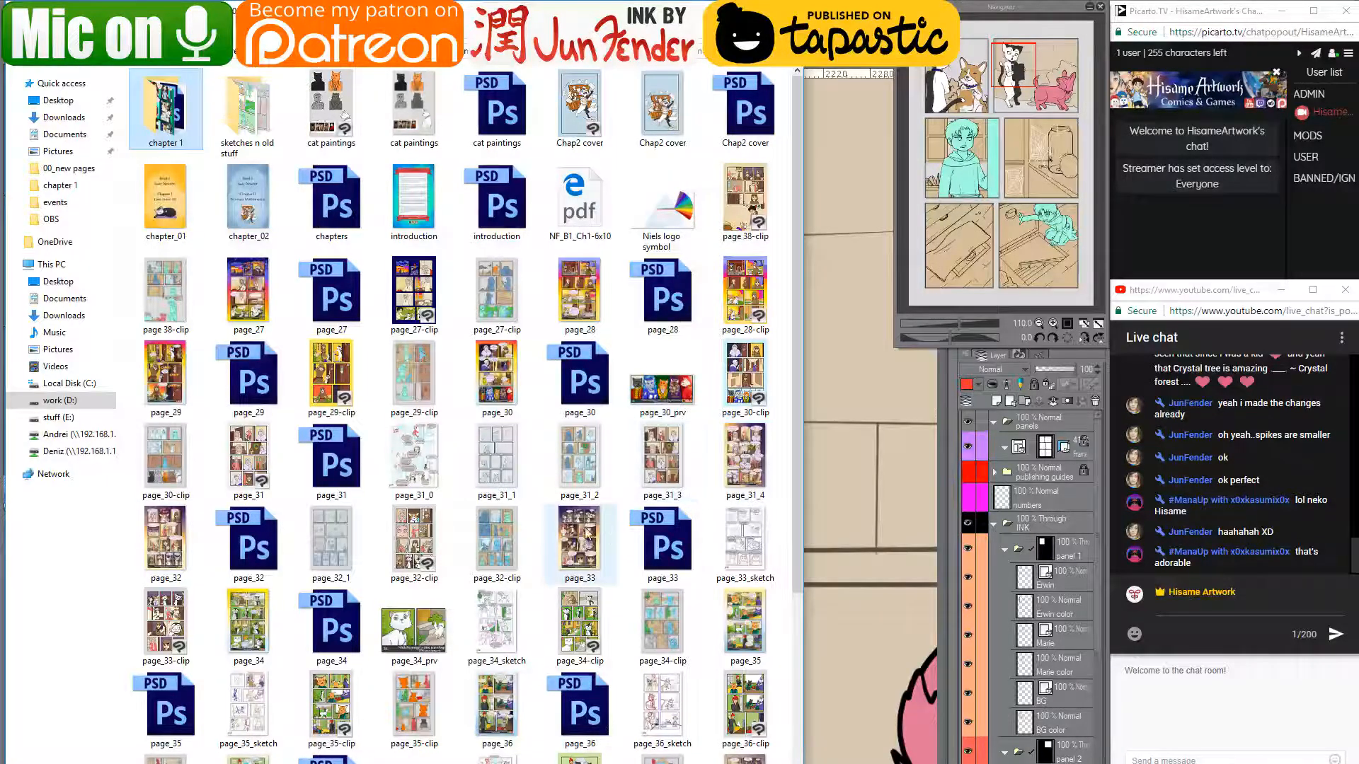
scroll(598, 537, down, 3)
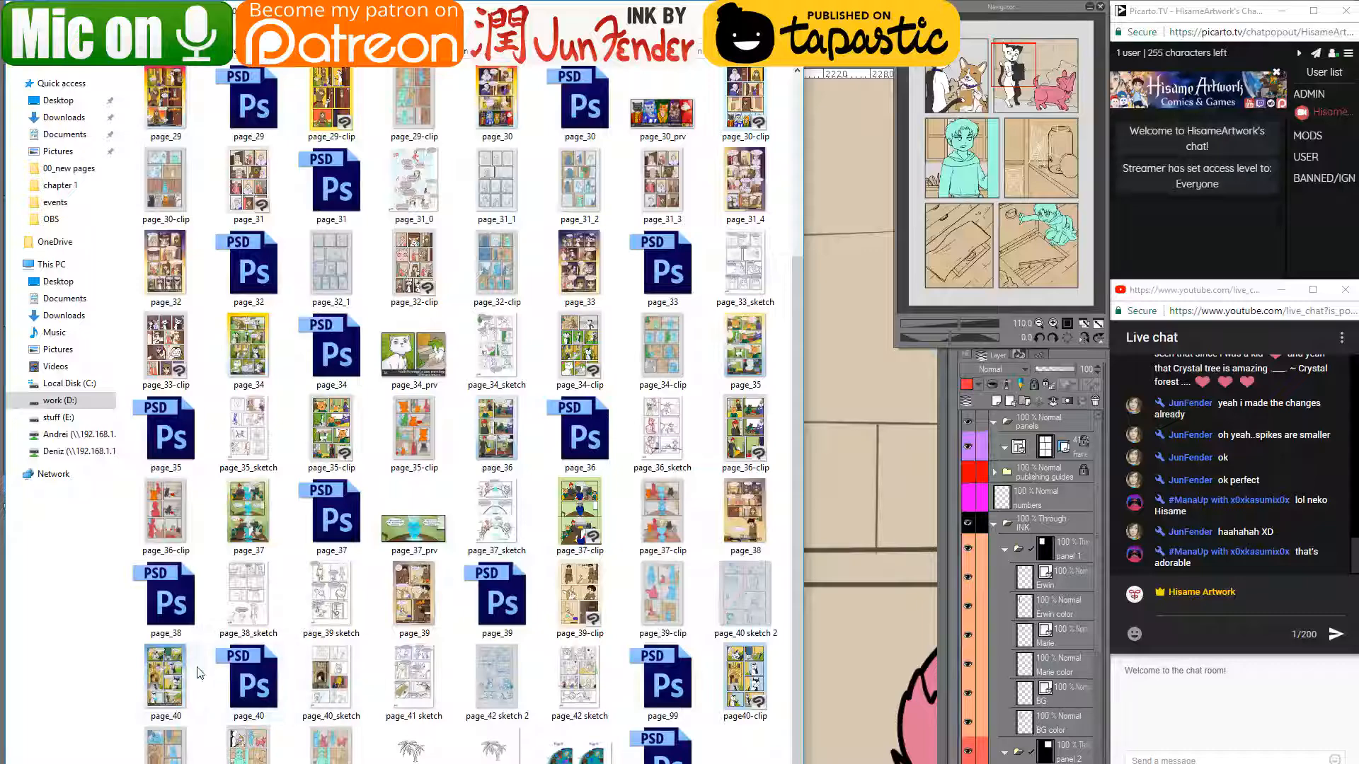
click(170, 681)
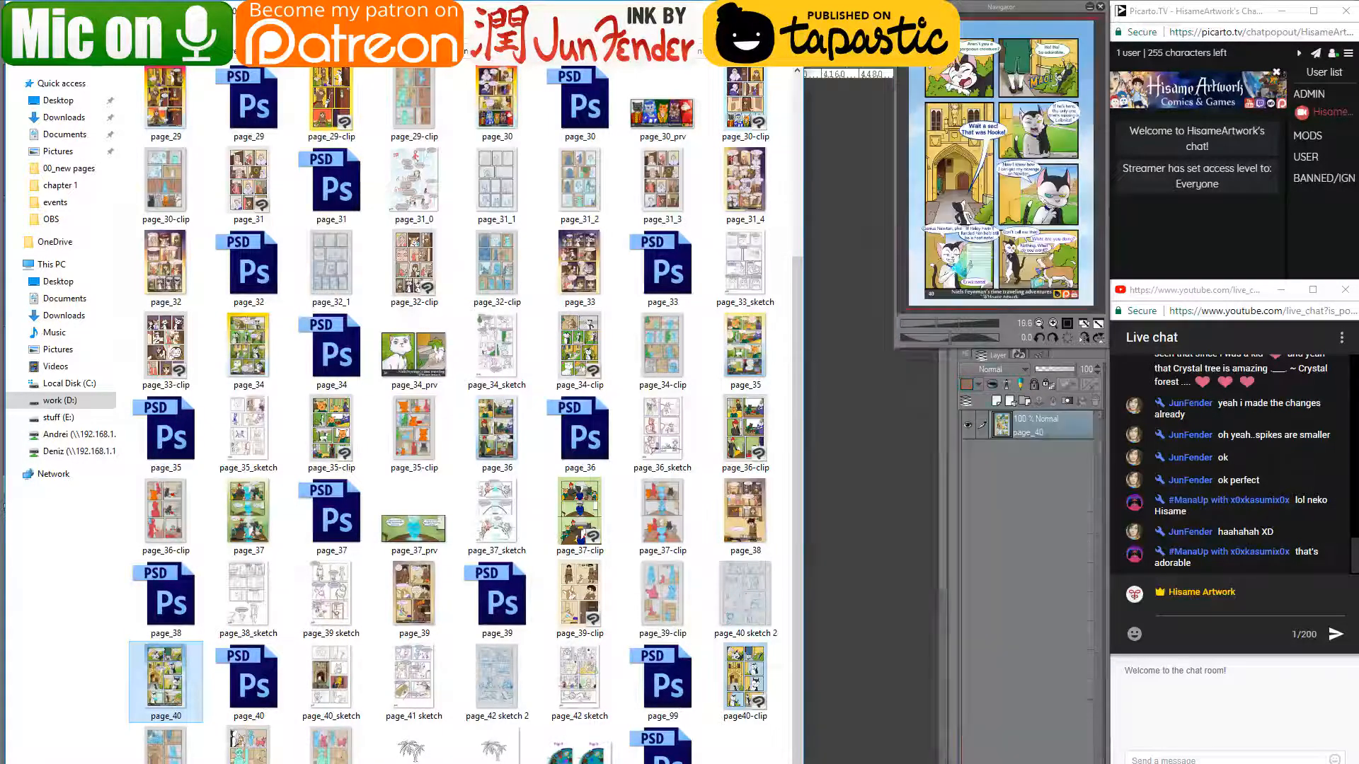
scroll(489, 178, up, 2)
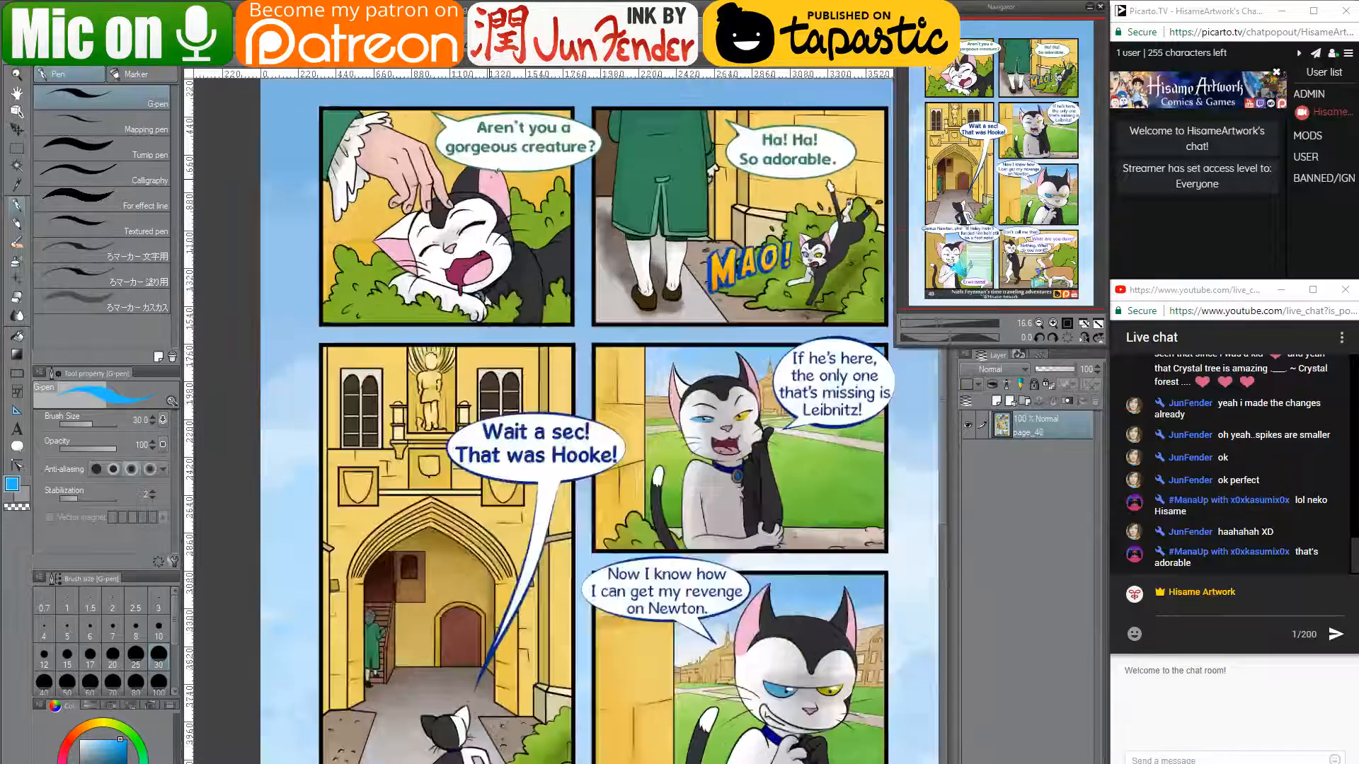
- Paint the cat's nose in panel 2 pink with a size 15 G-pen, sampling the color from the cat's ear on page_40
right_click(496, 177)
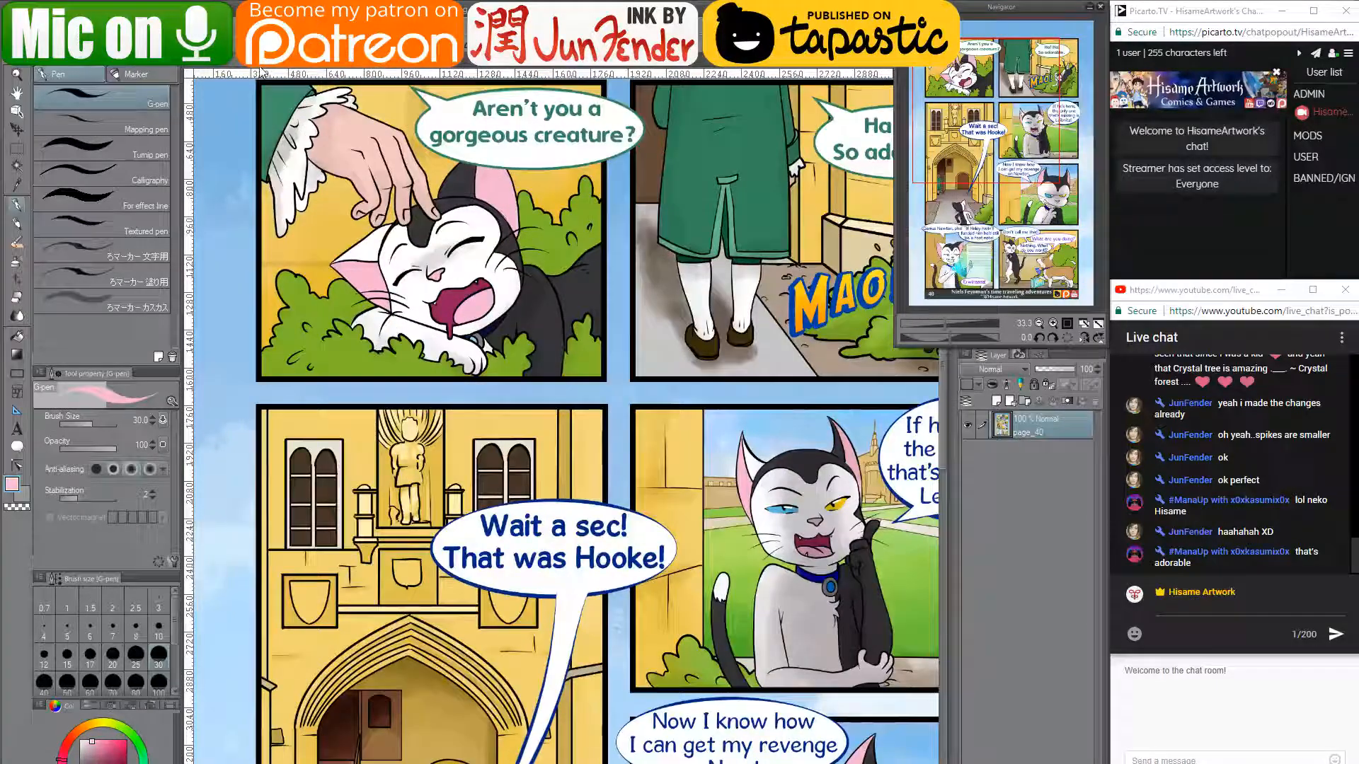
click(215, 65)
scroll(567, 449, up, 2)
drag(509, 253, 560, 442)
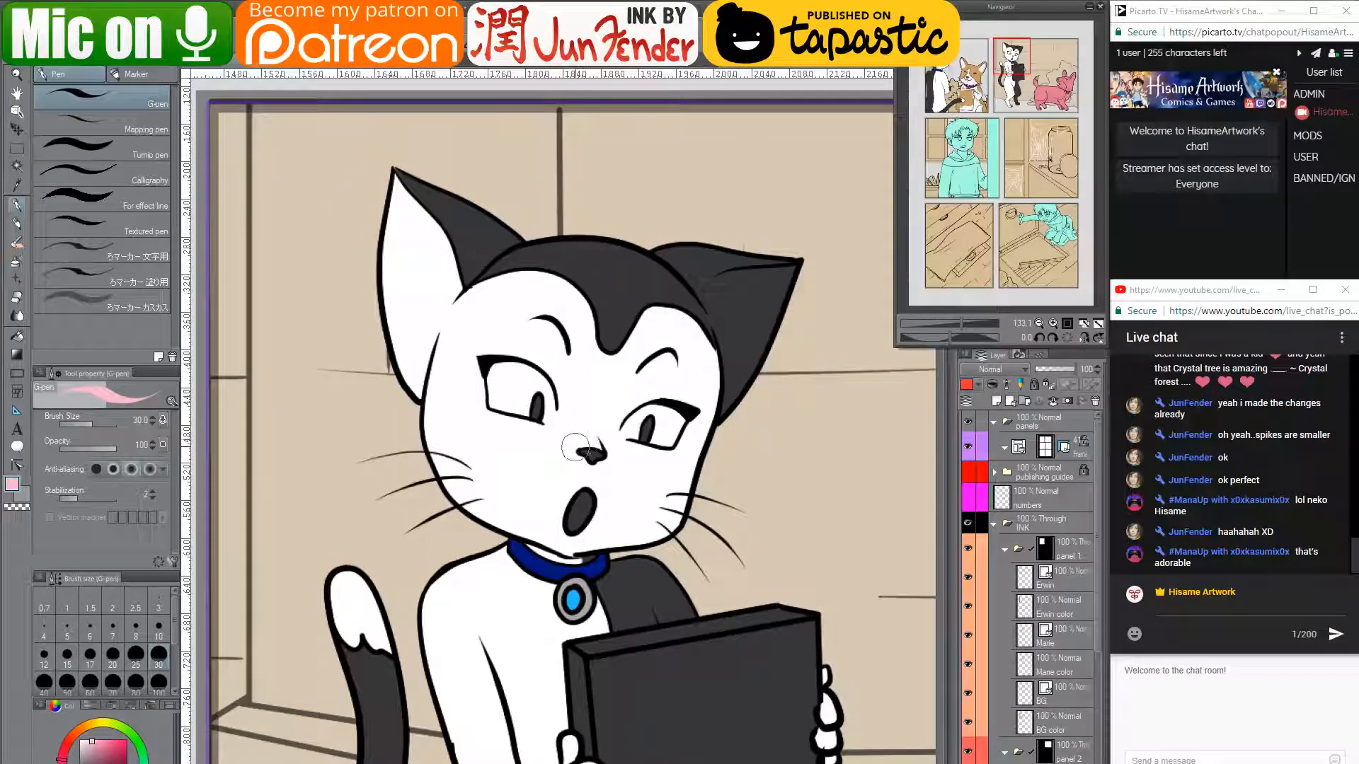
key(bracketleft)
key(bracketleft)
key(bracketleft)
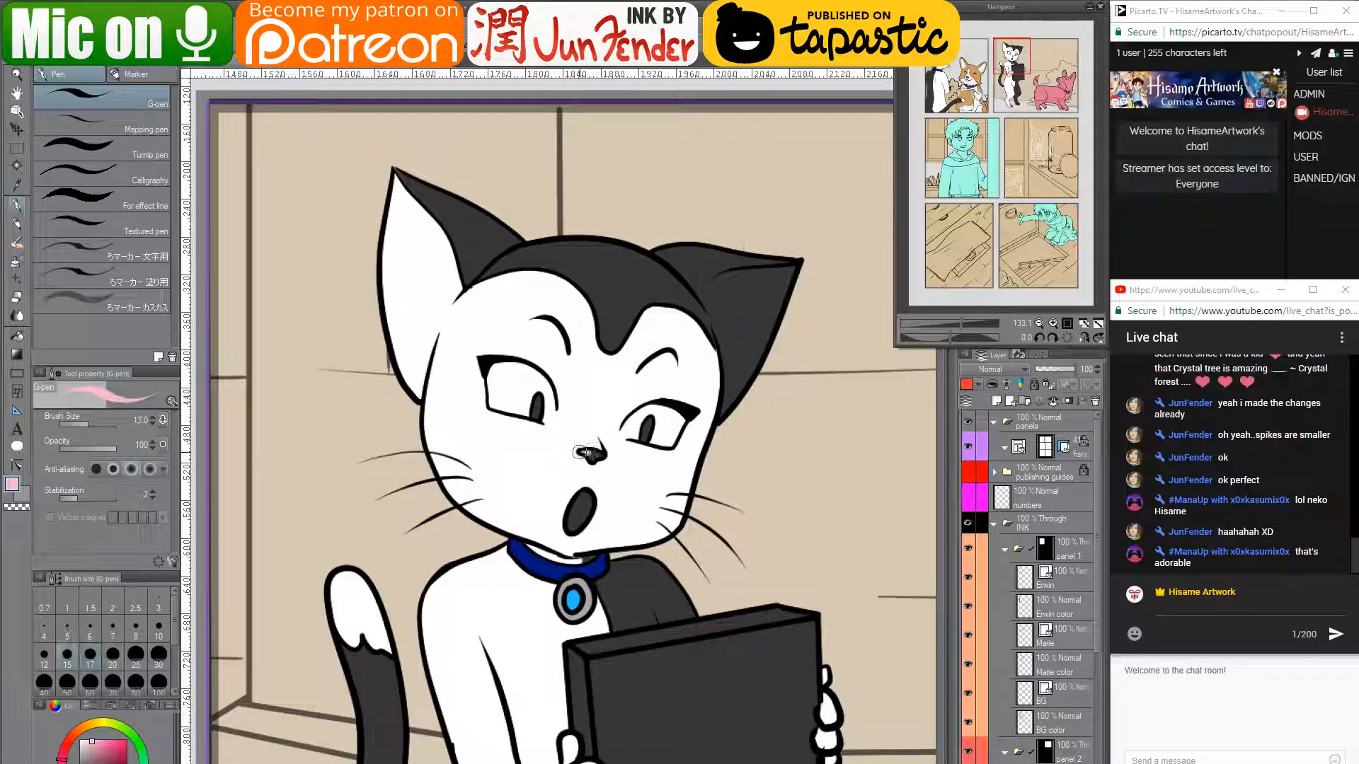
key(bracketleft)
drag(591, 453, 596, 455)
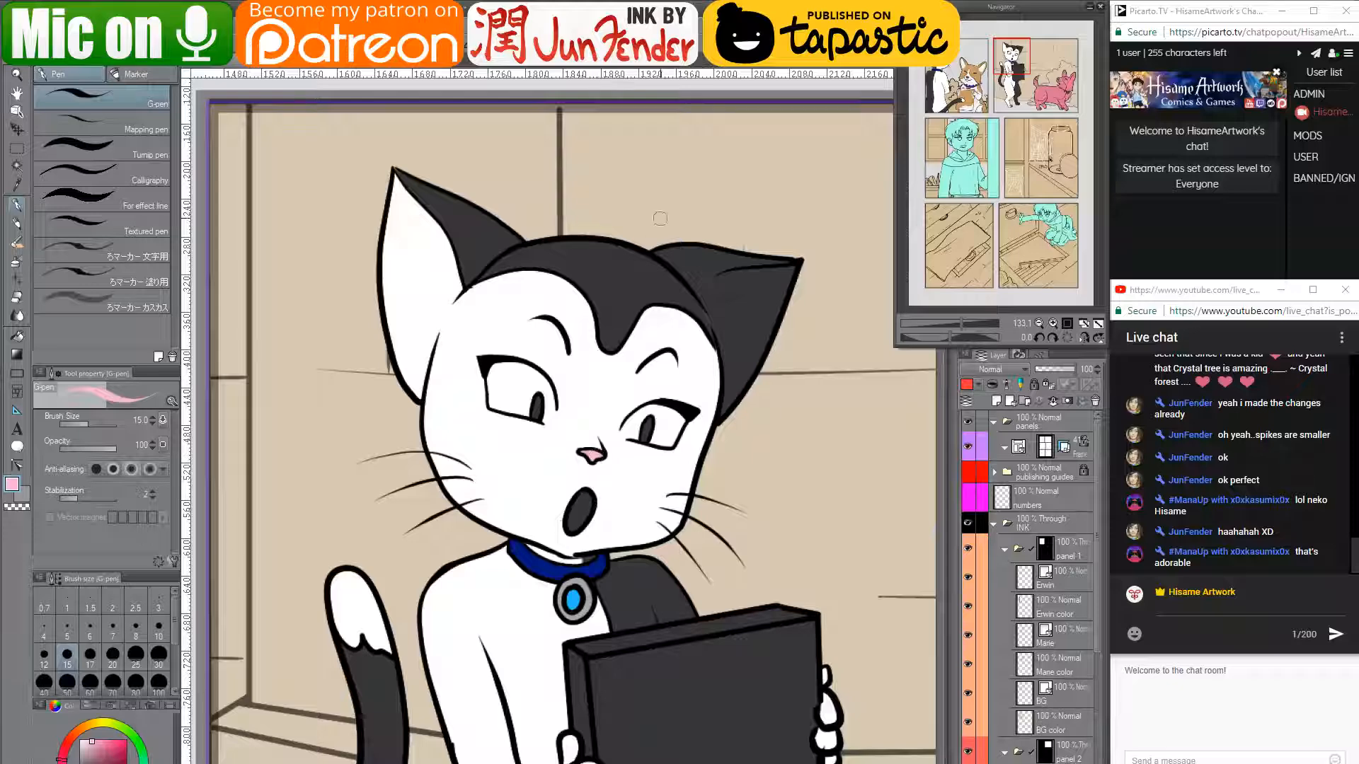
- Restore the selection around the cat and paint the inside of its left ear pink at brush size 25
key(bracketright)
key(bracketright)
key(bracketright)
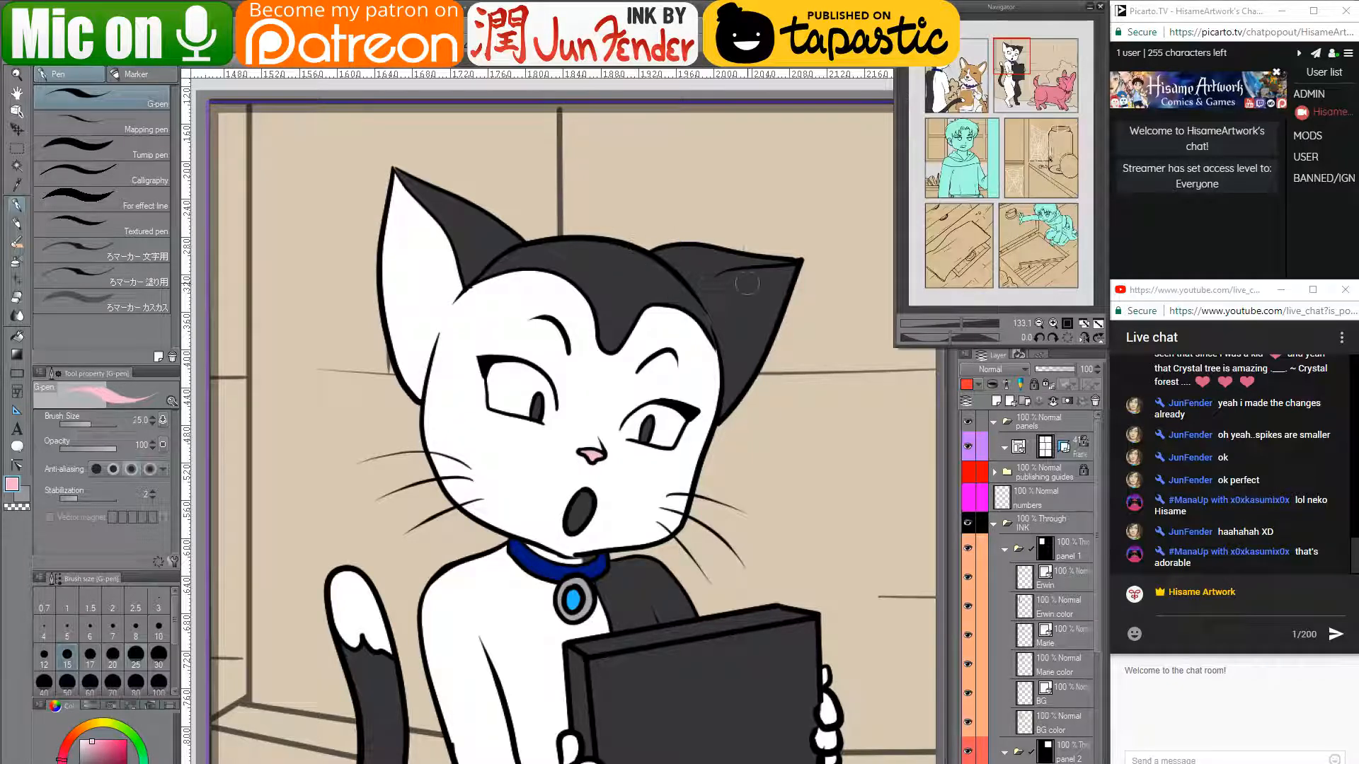
key(ctrl+shift+d)
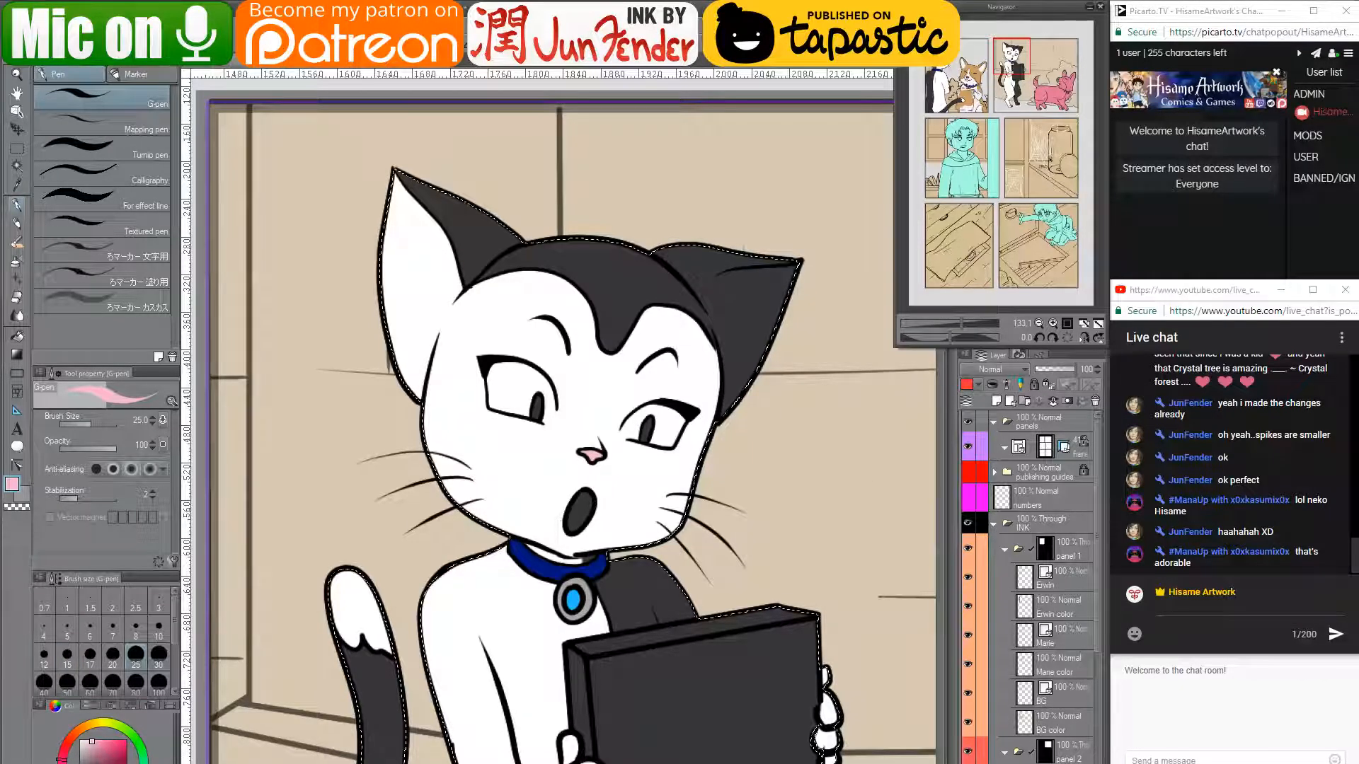
mouse_move(779, 272)
mouse_down()
mouse_move(717, 291)
mouse_move(732, 389)
mouse_move(782, 283)
mouse_move(742, 359)
mouse_move(754, 280)
mouse_move(735, 280)
mouse_move(720, 437)
mouse_up()
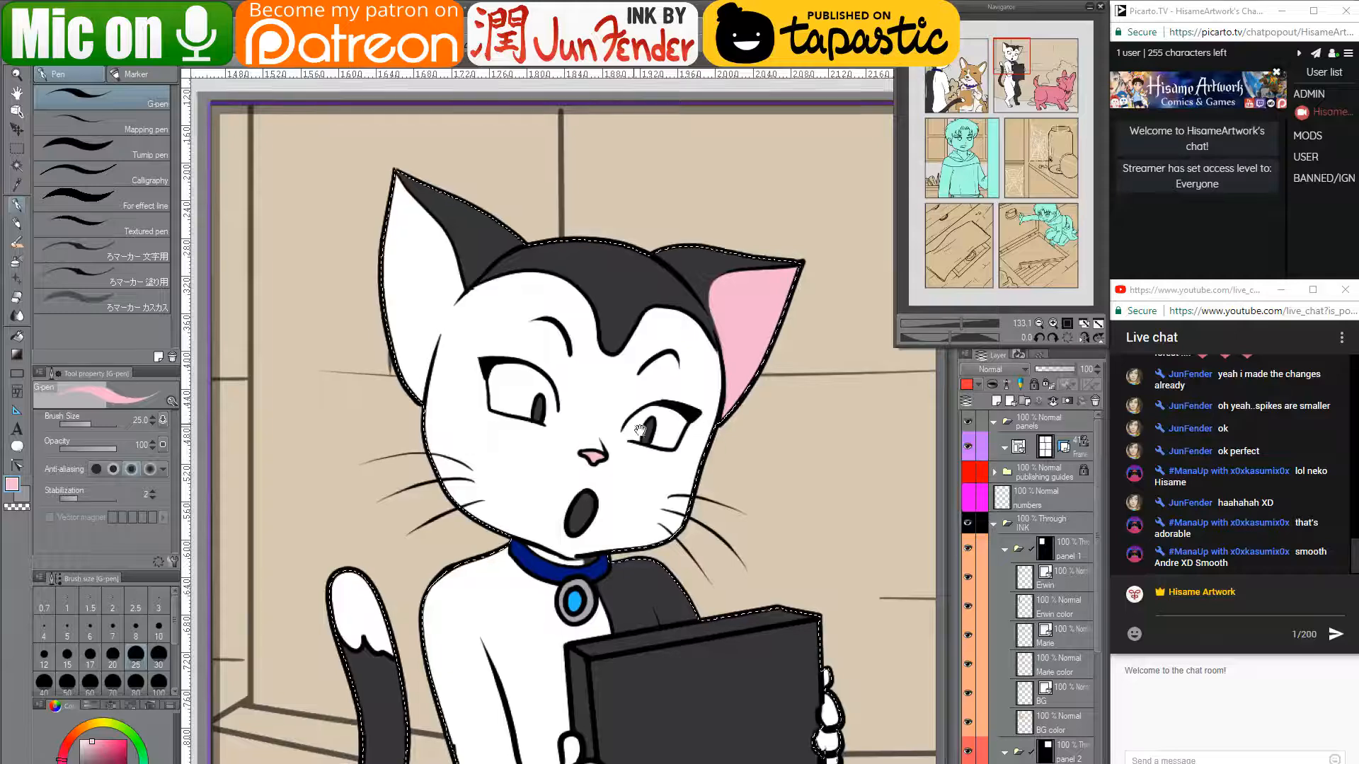
- Fill the inside of the cat's right ear with the same pink at brush size 25
drag(622, 345, 612, 424)
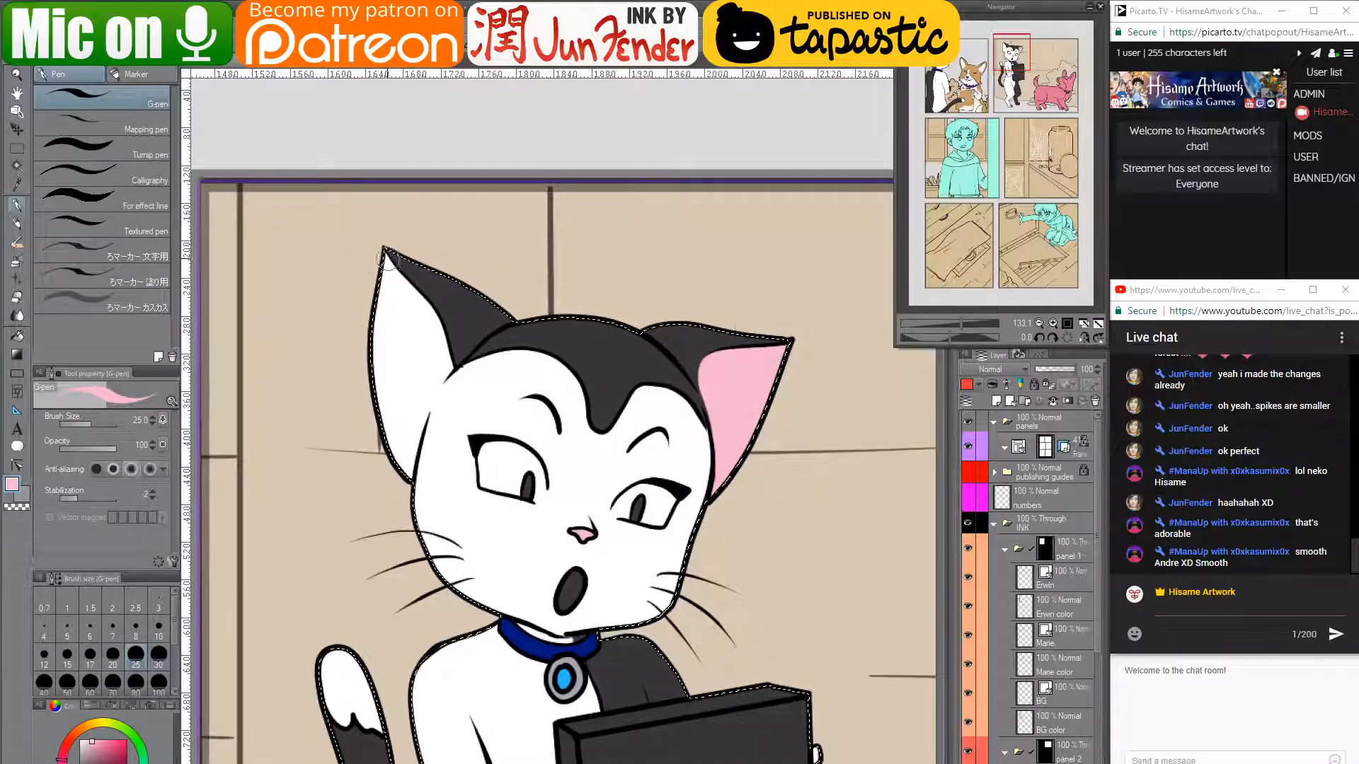
drag(389, 269, 428, 358)
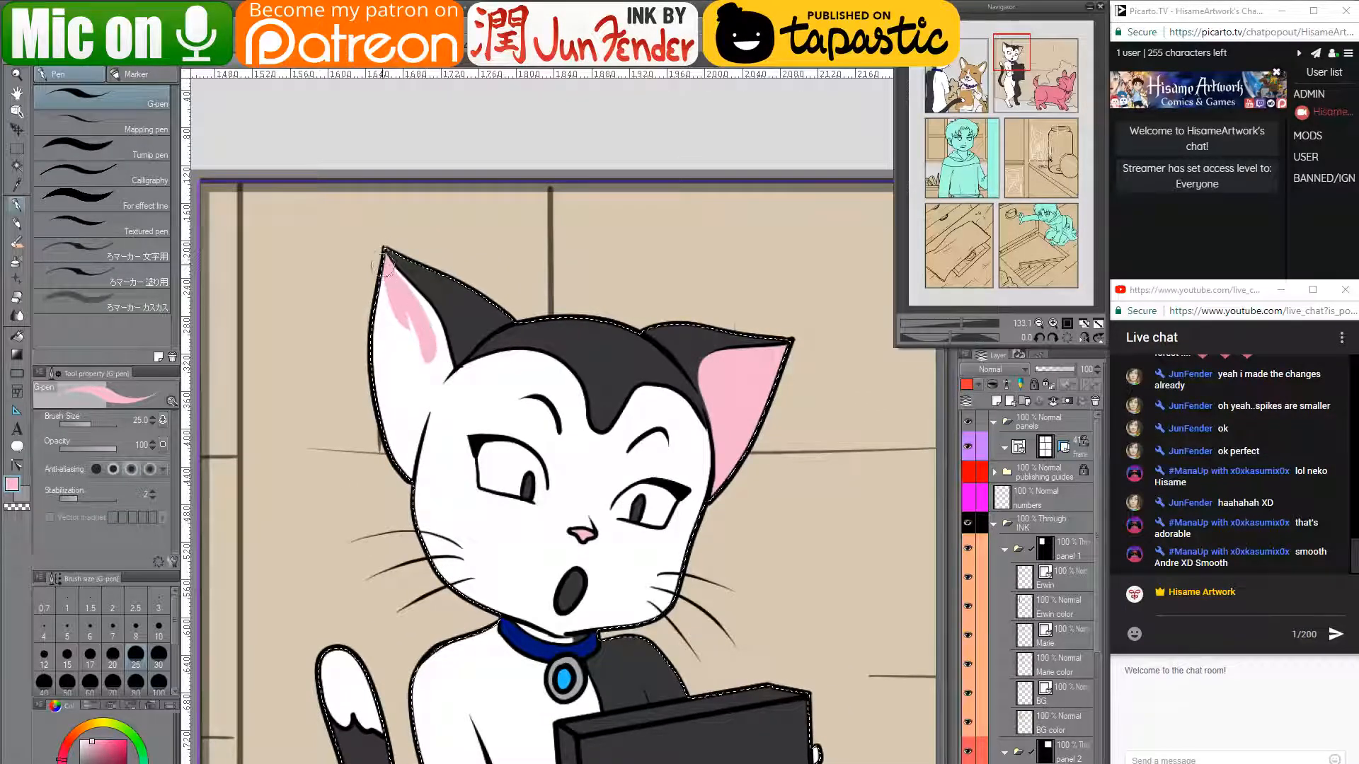
mouse_move(407, 292)
mouse_down()
mouse_move(419, 315)
mouse_move(393, 282)
mouse_move(449, 373)
mouse_move(422, 397)
mouse_move(418, 376)
mouse_move(407, 472)
mouse_up()
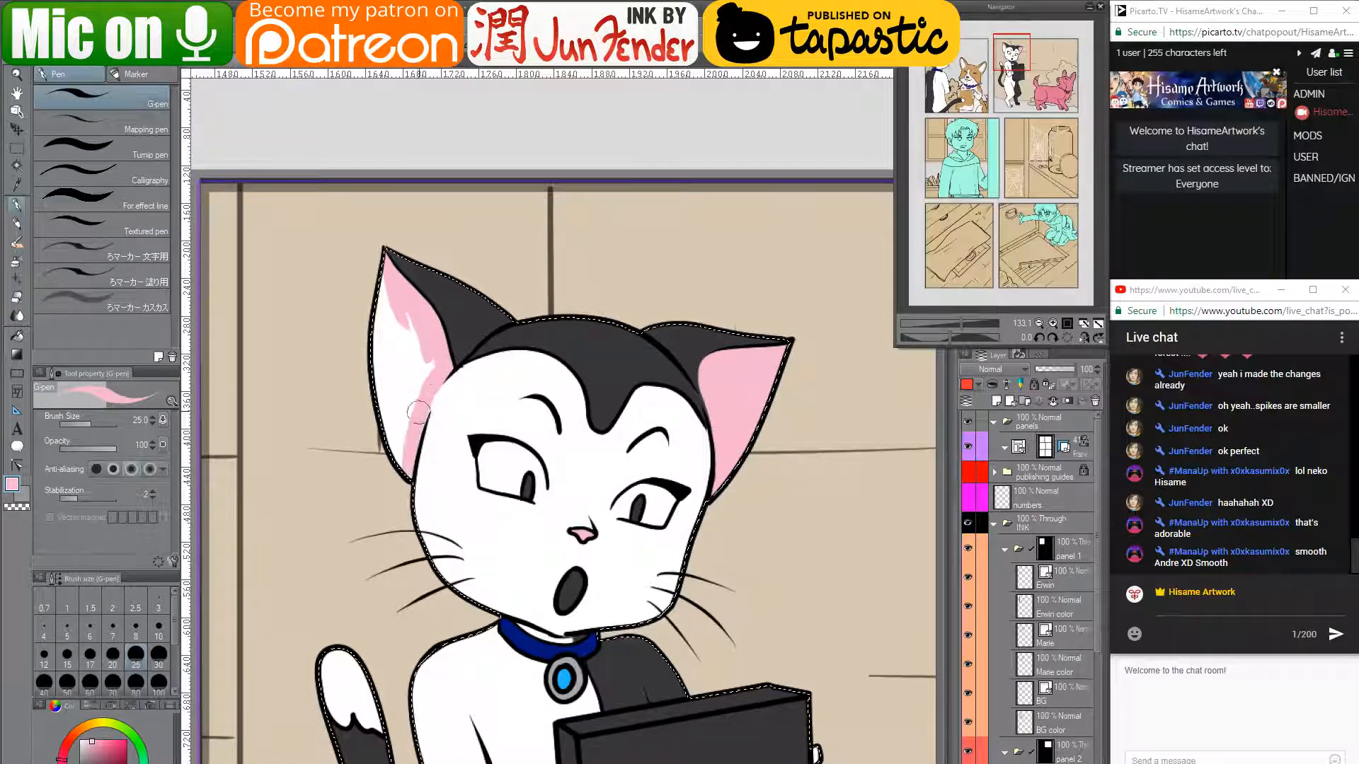
mouse_move(434, 386)
mouse_down()
mouse_move(417, 449)
mouse_move(461, 375)
mouse_up()
key(x)
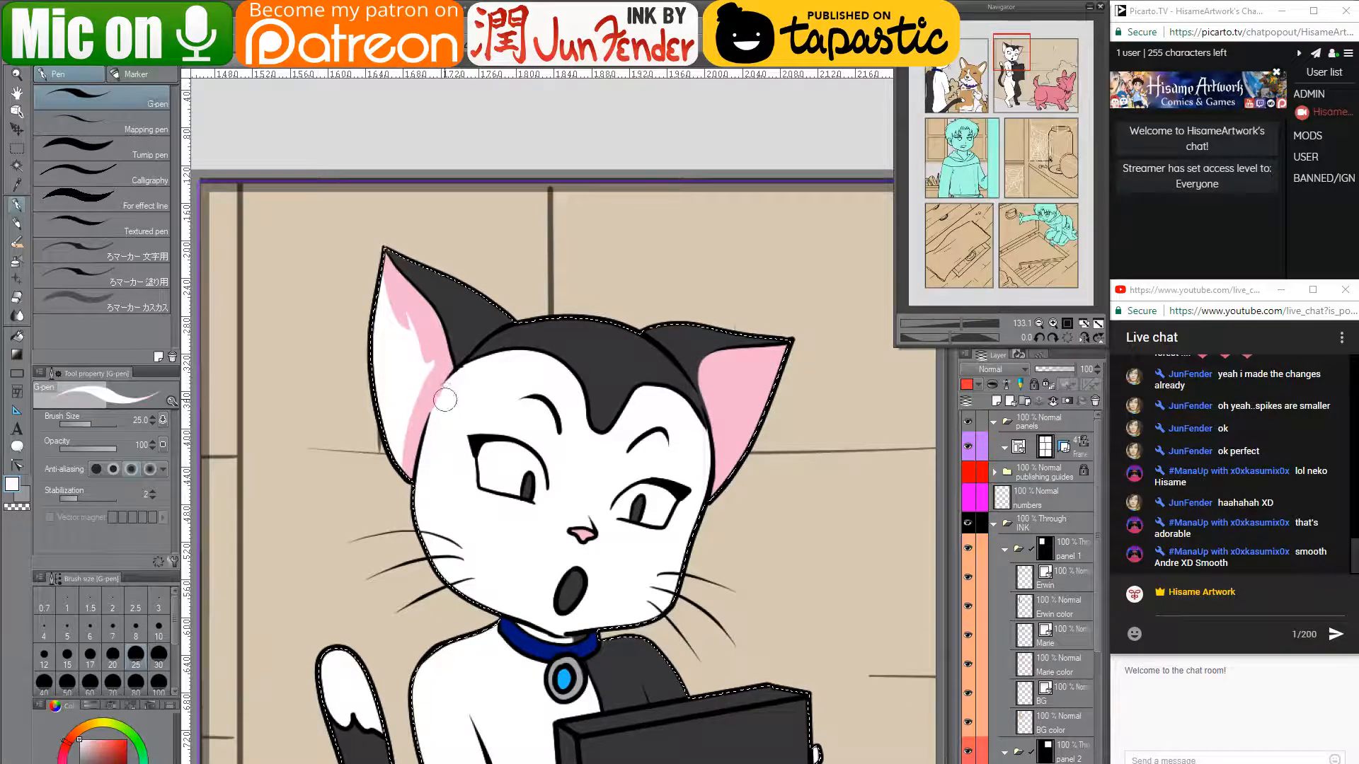
key(x)
drag(386, 282, 393, 436)
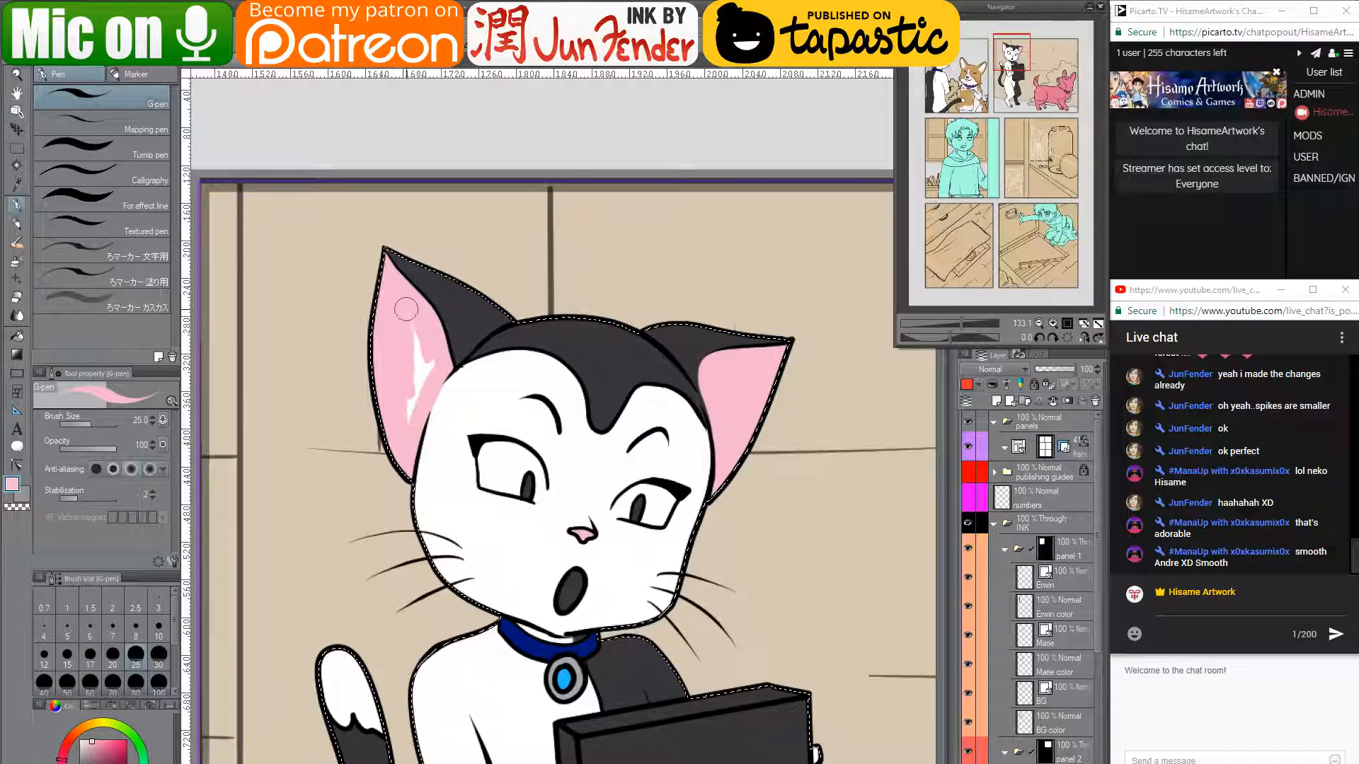
drag(406, 309, 432, 363)
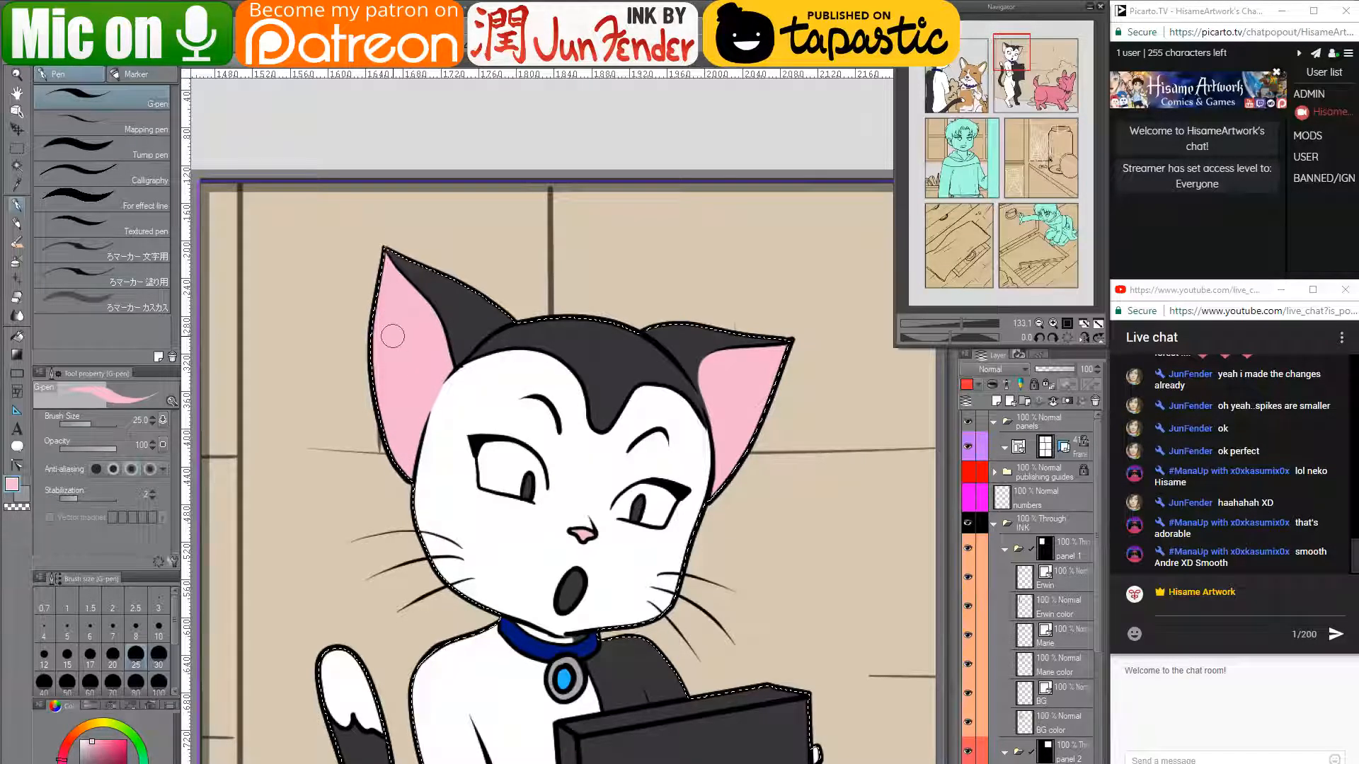
- Paint the inside of the cat's open mouth dark magenta, sampled from the cat's mouth on page_40
drag(573, 581, 547, 490)
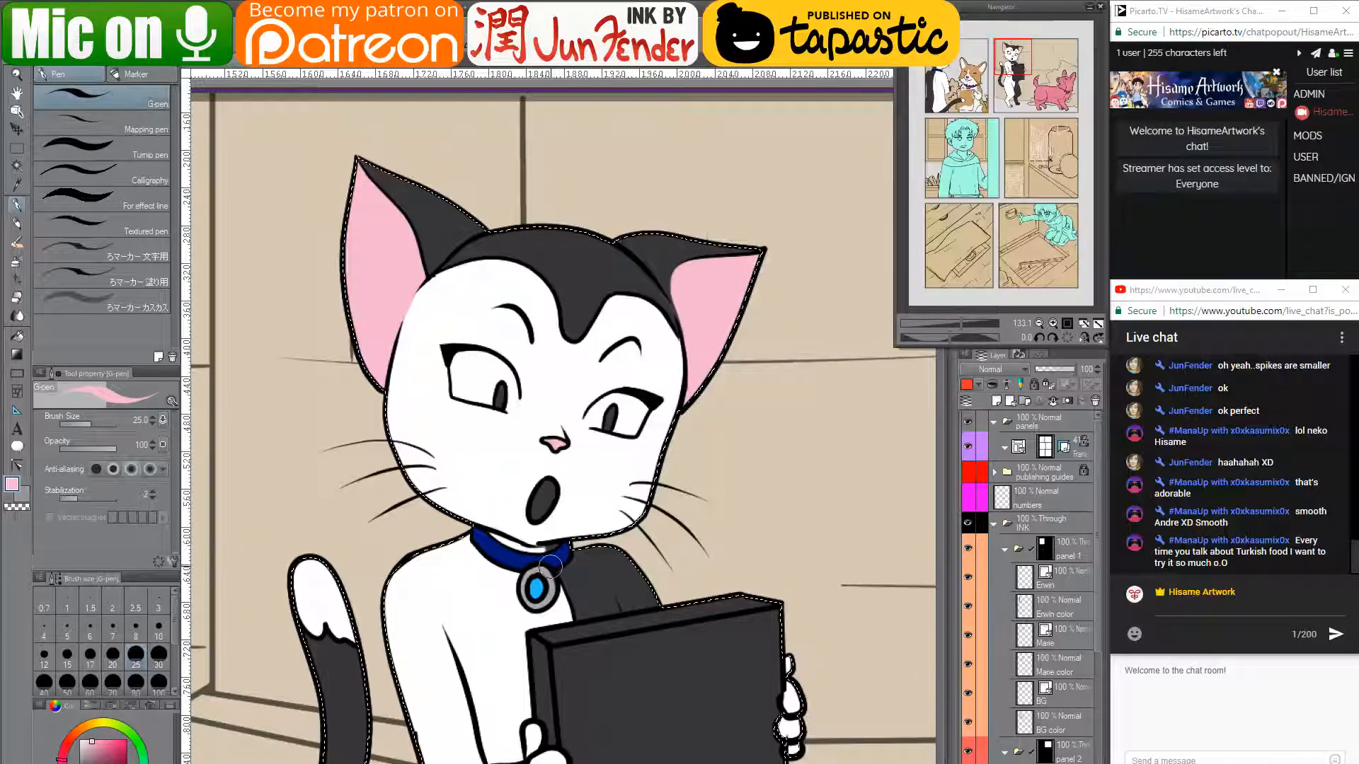
click(336, 71)
drag(556, 409, 525, 450)
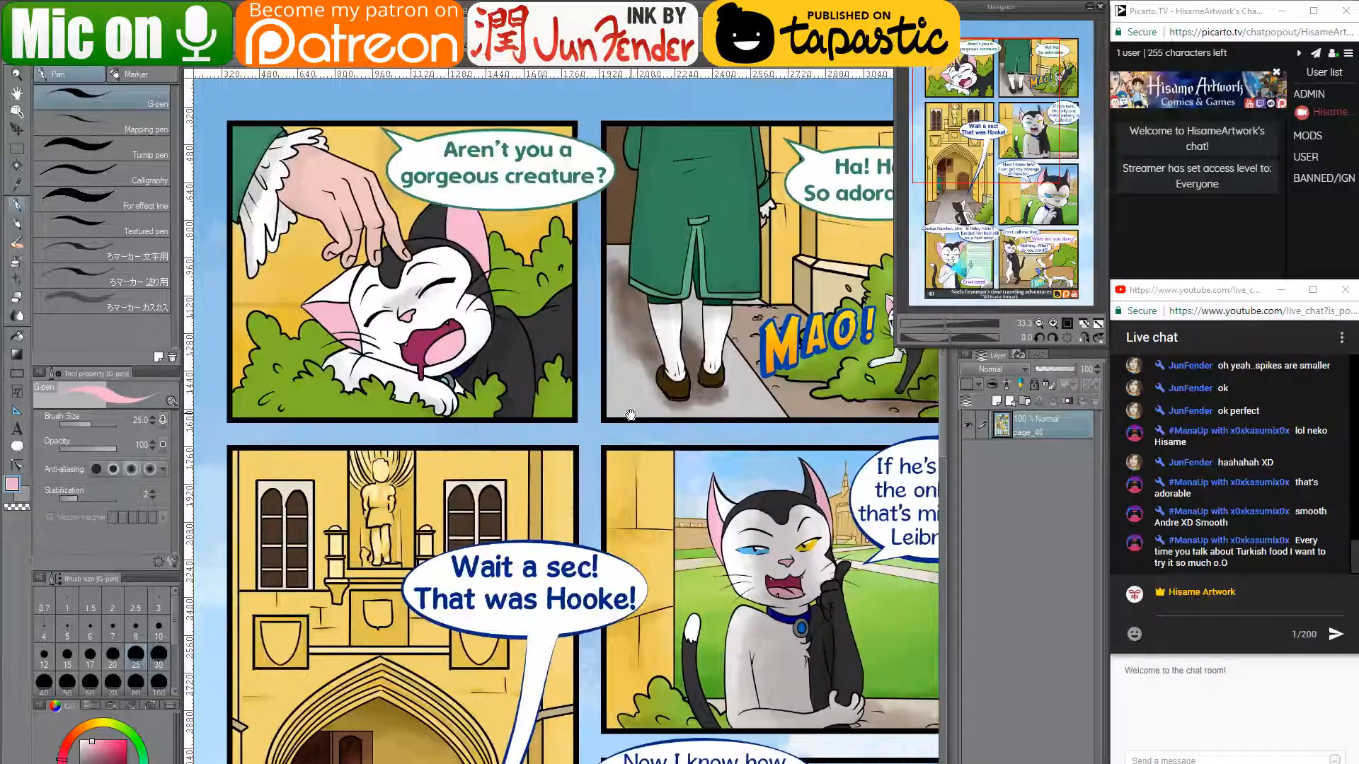
alt+click(421, 331)
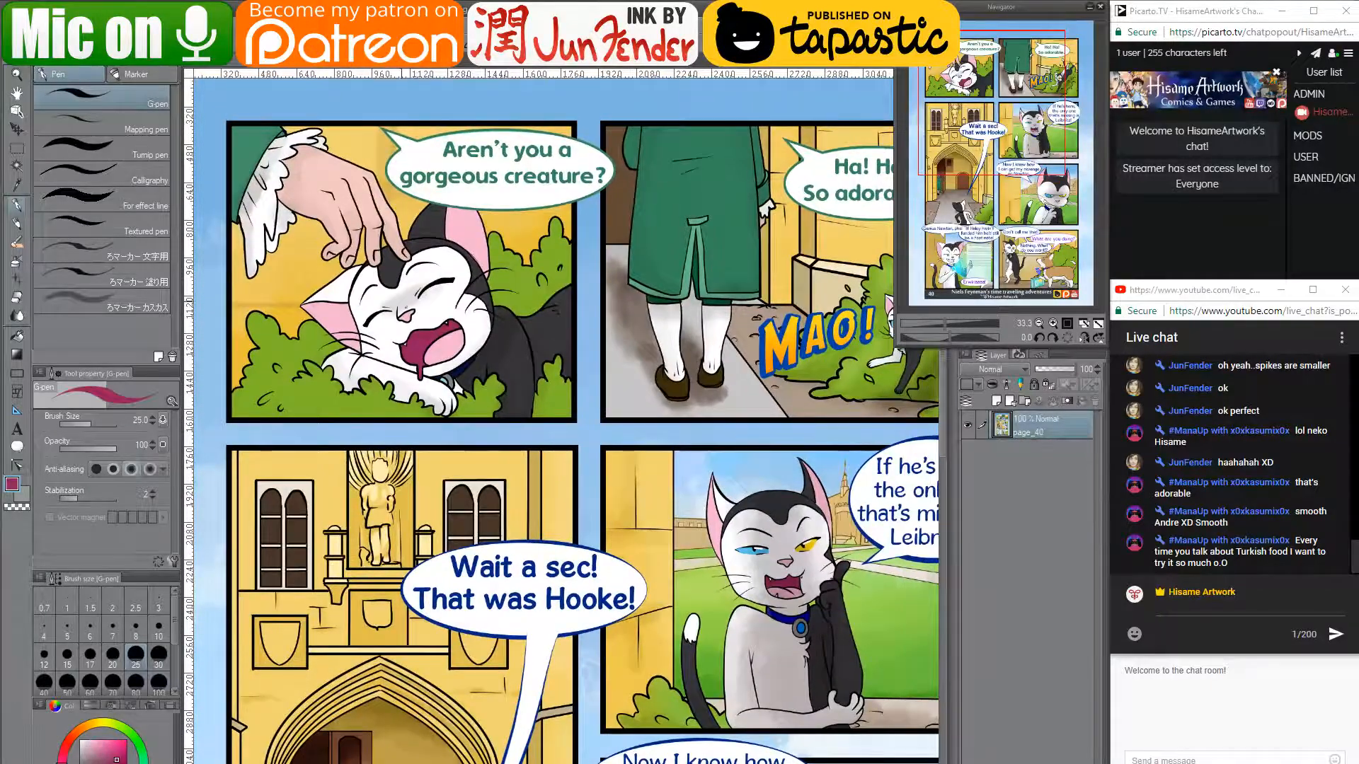
click(226, 67)
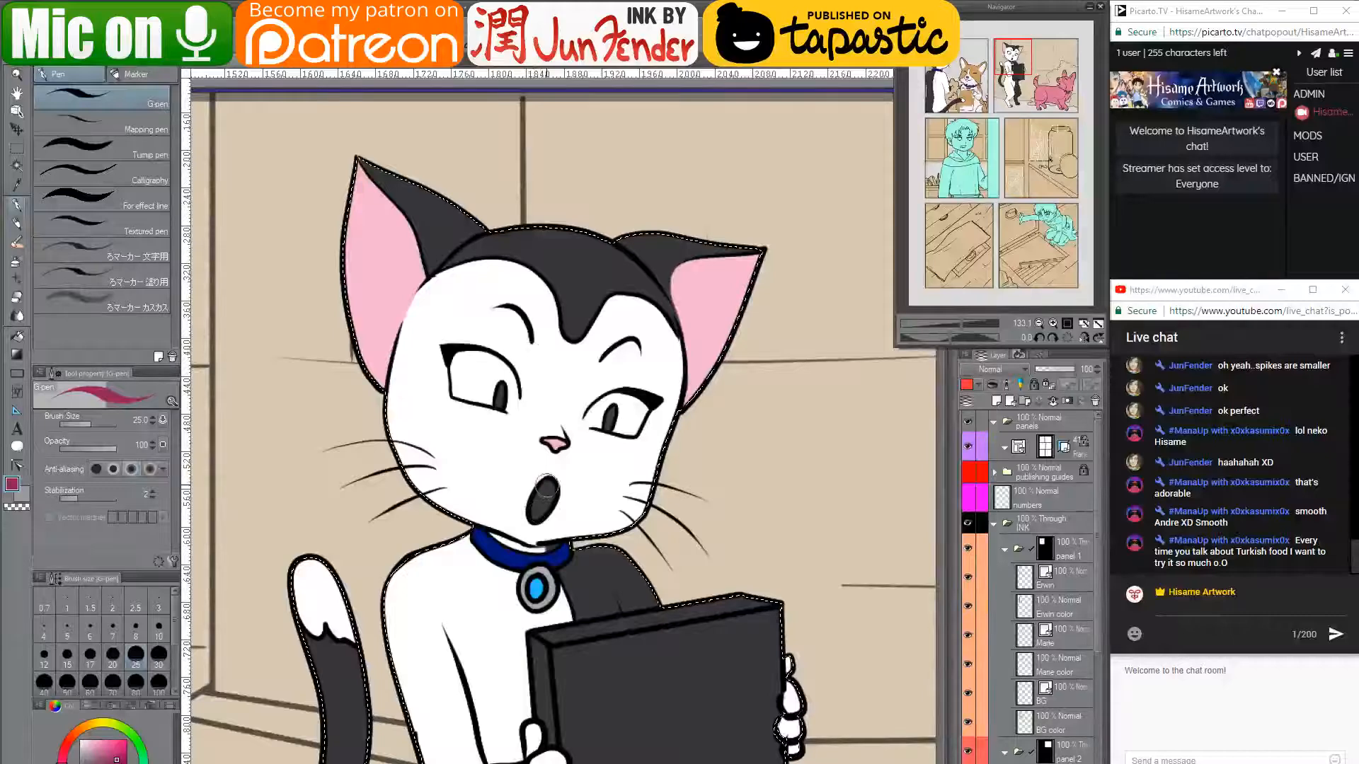
drag(536, 508, 546, 503)
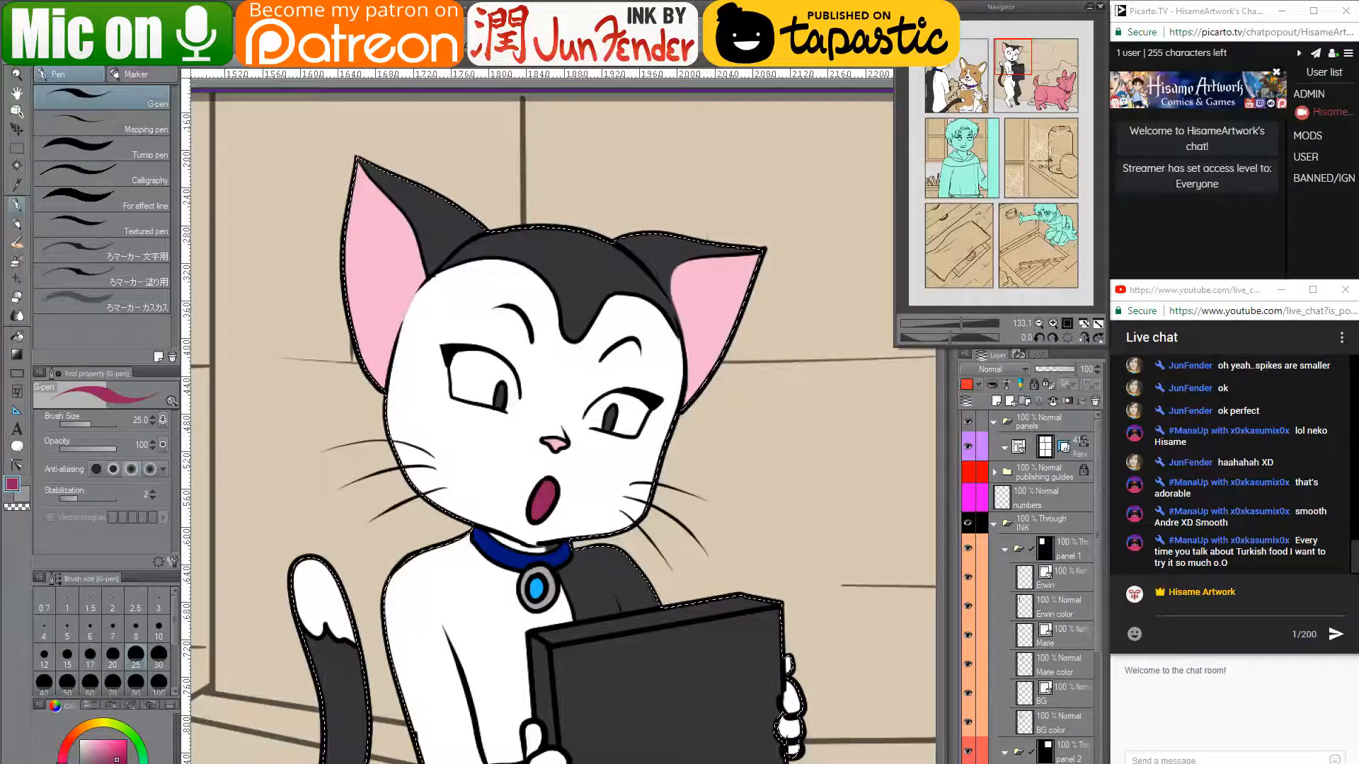
- Paint the iris of the cat's left eye yellow, sampled from the cat's yellow eye in the last panel of page_40
click(337, 70)
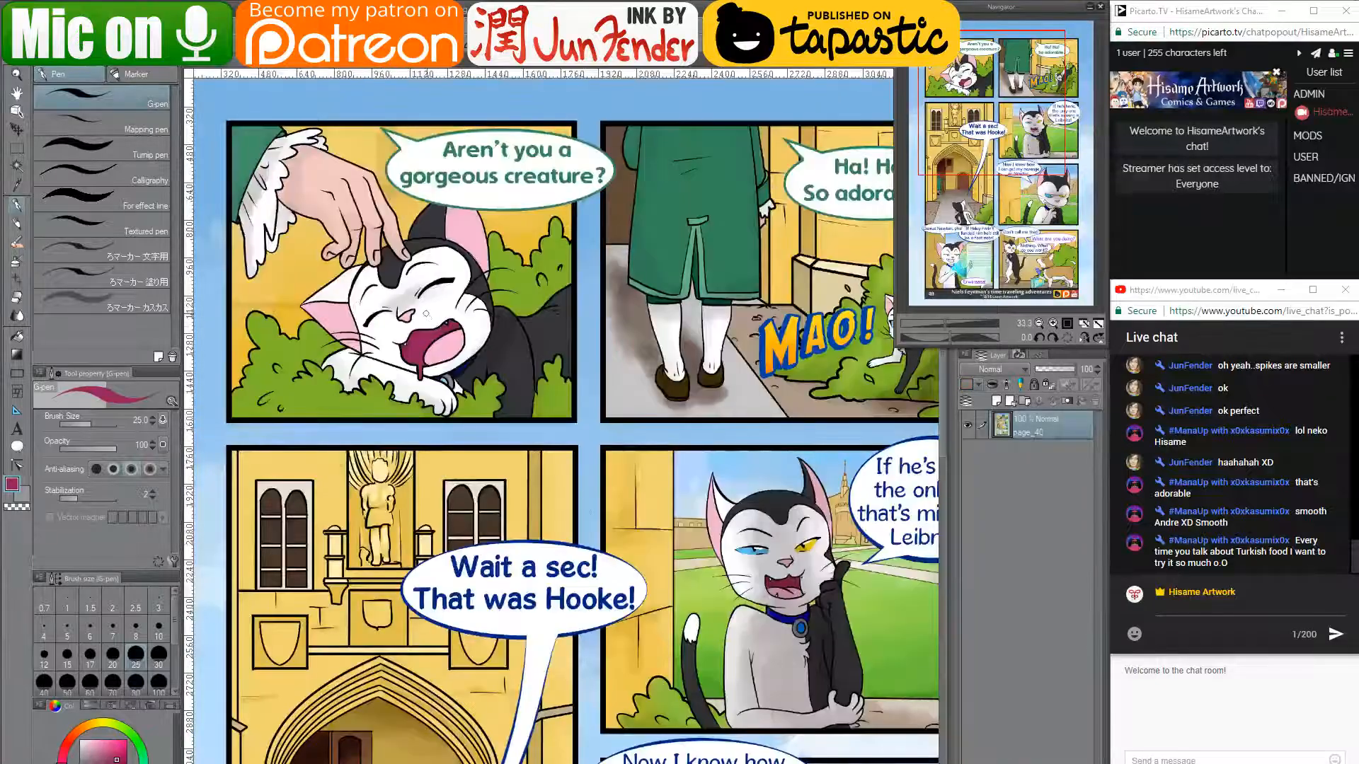
scroll(426, 314, down, 5)
drag(534, 164, 718, 60)
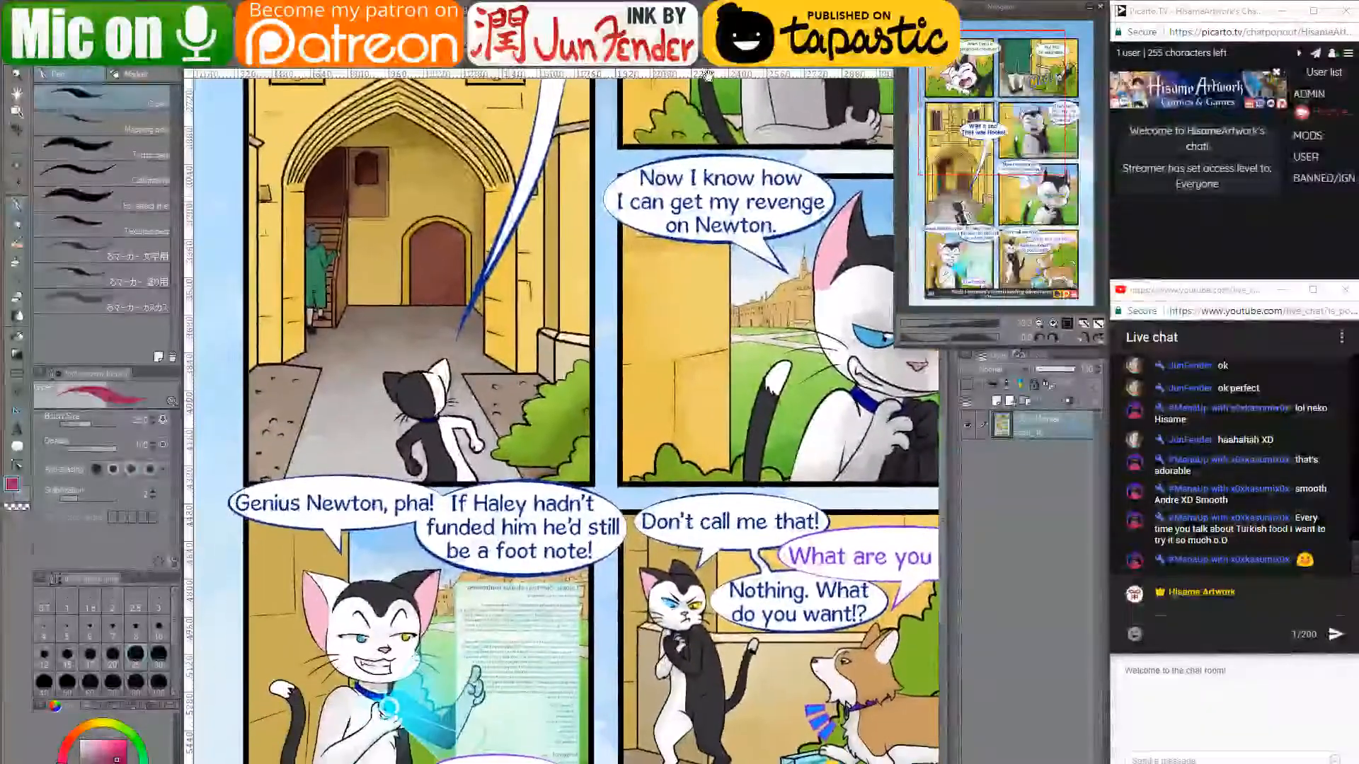
drag(412, 620, 330, 584)
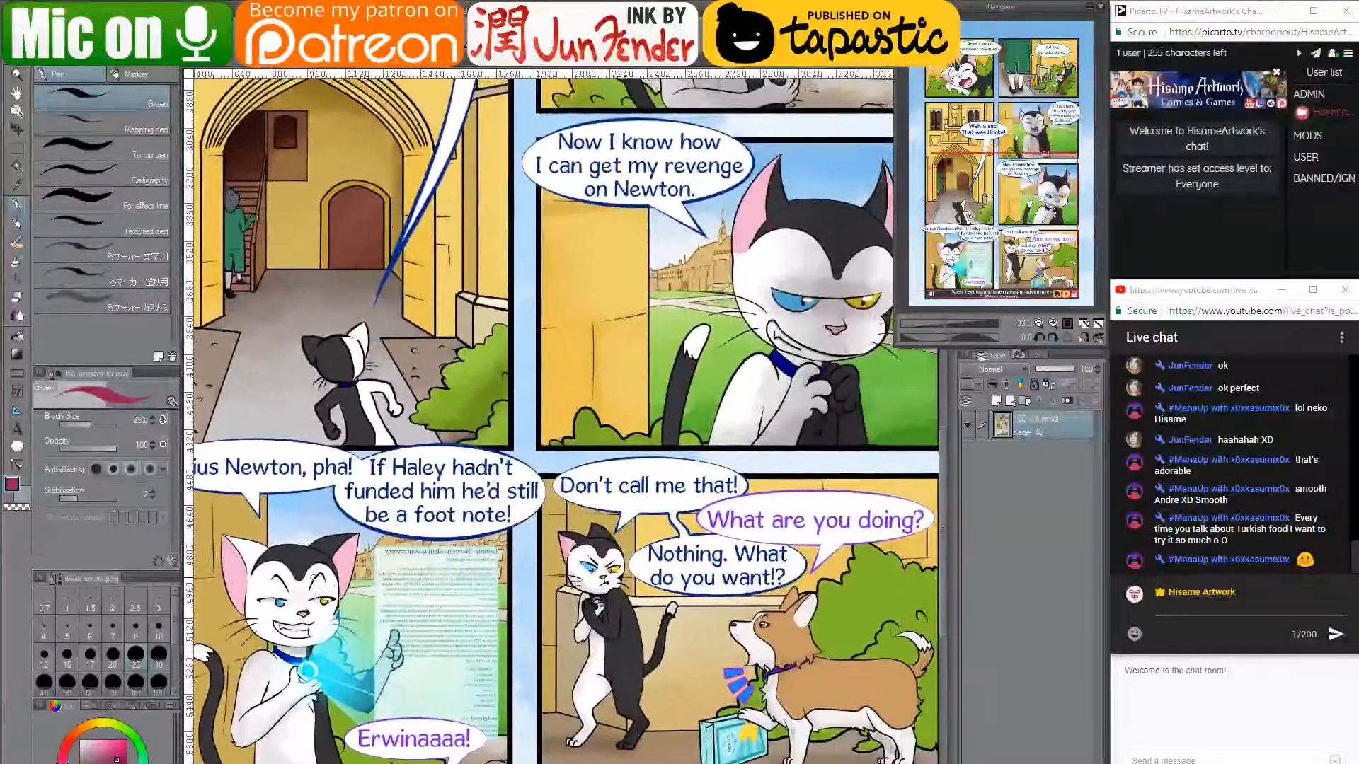
scroll(330, 585, up, 3)
scroll(640, 531, up, 4)
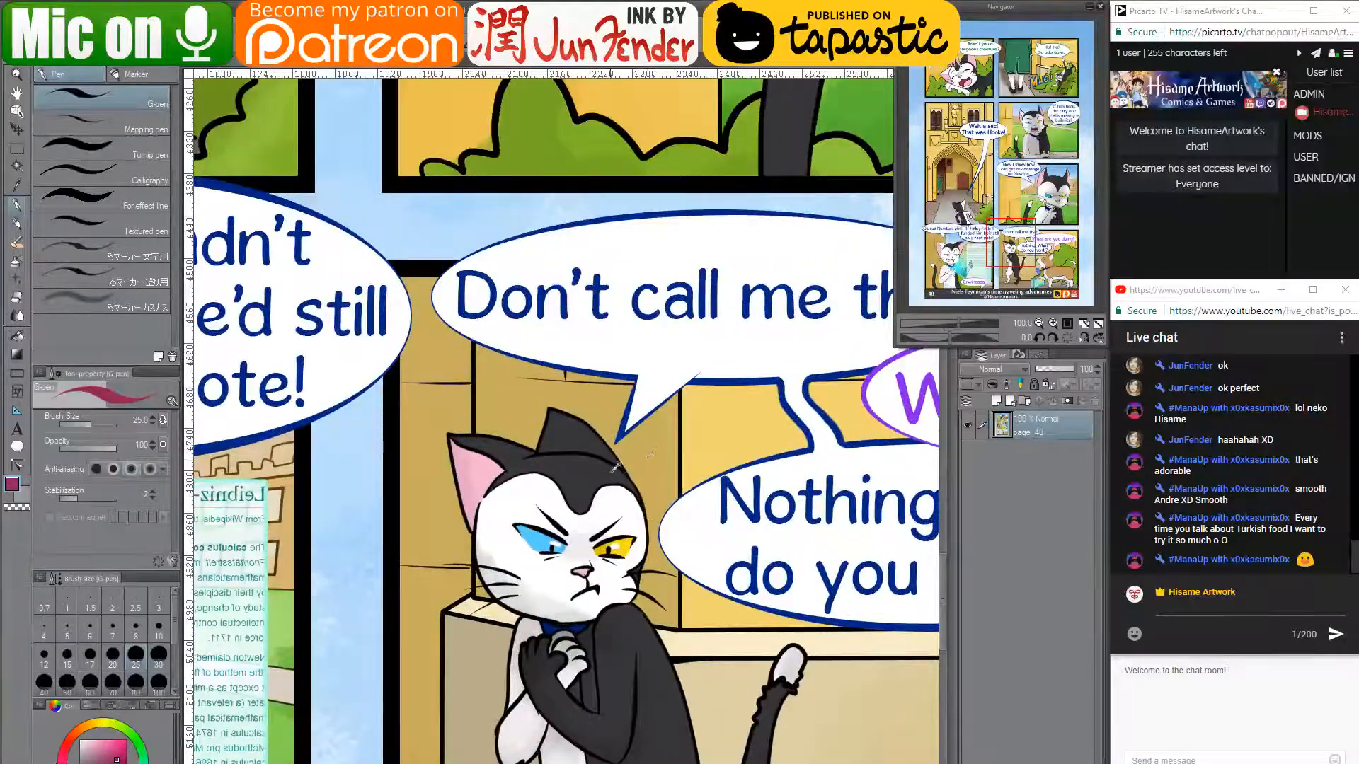
scroll(614, 467, up, 3)
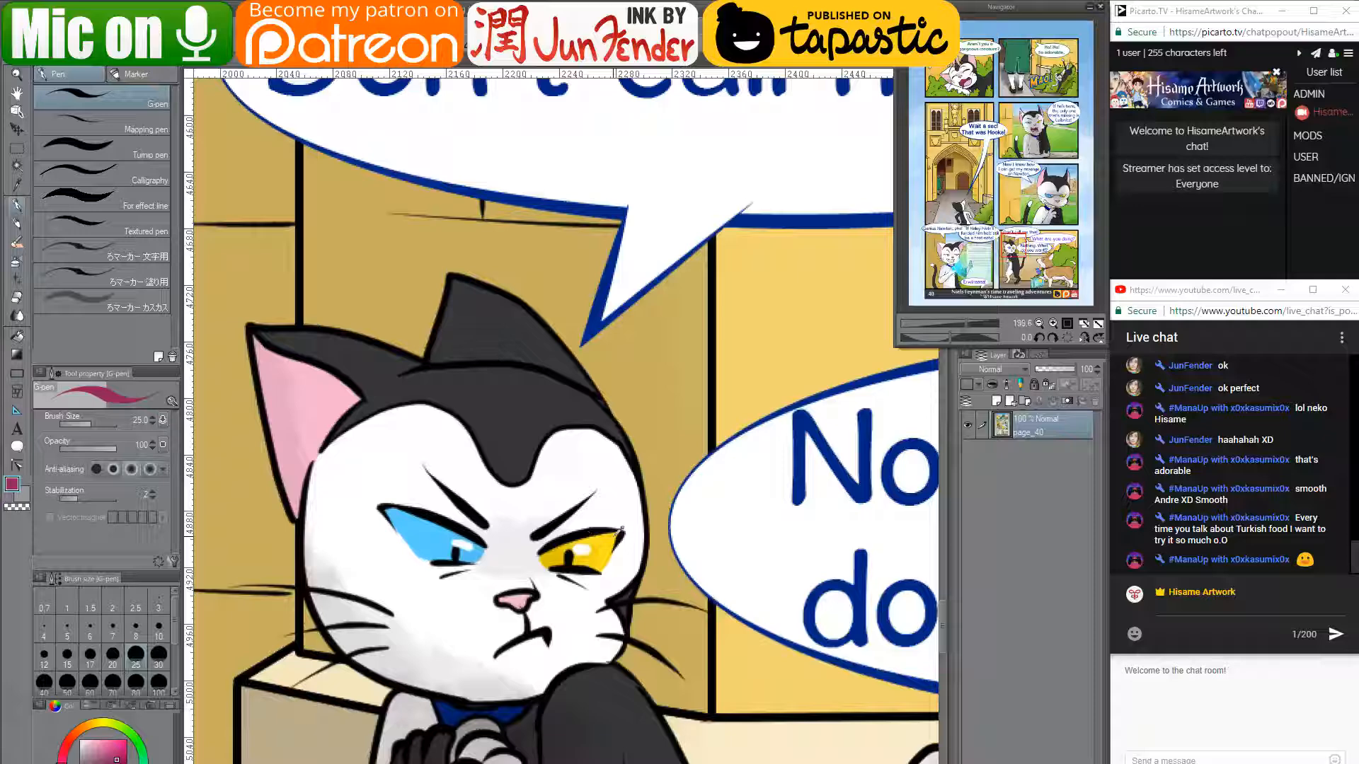
alt+click(619, 529)
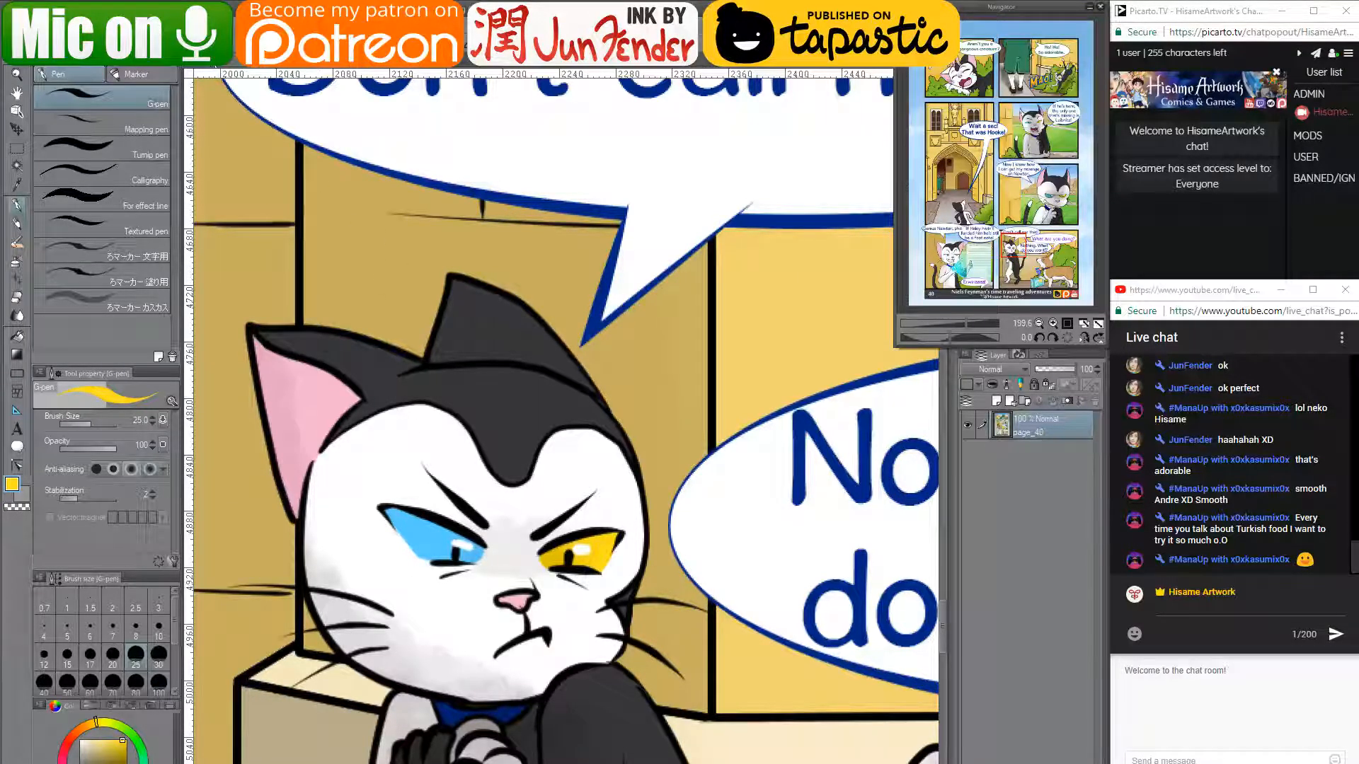
key(ctrl+Tab)
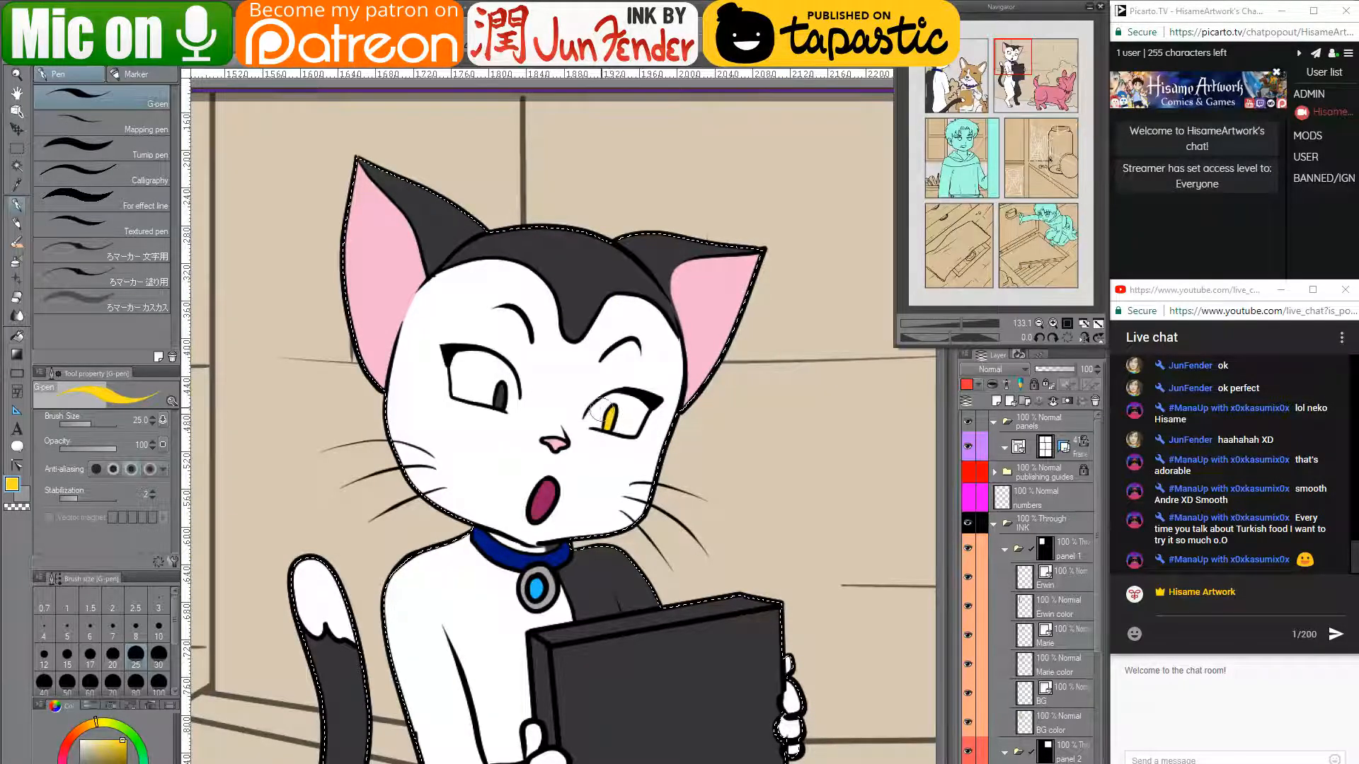
- Paint the iris of the cat's right eye blue, sampled from the cat's blue eye in the last panel of page_40
click(424, 62)
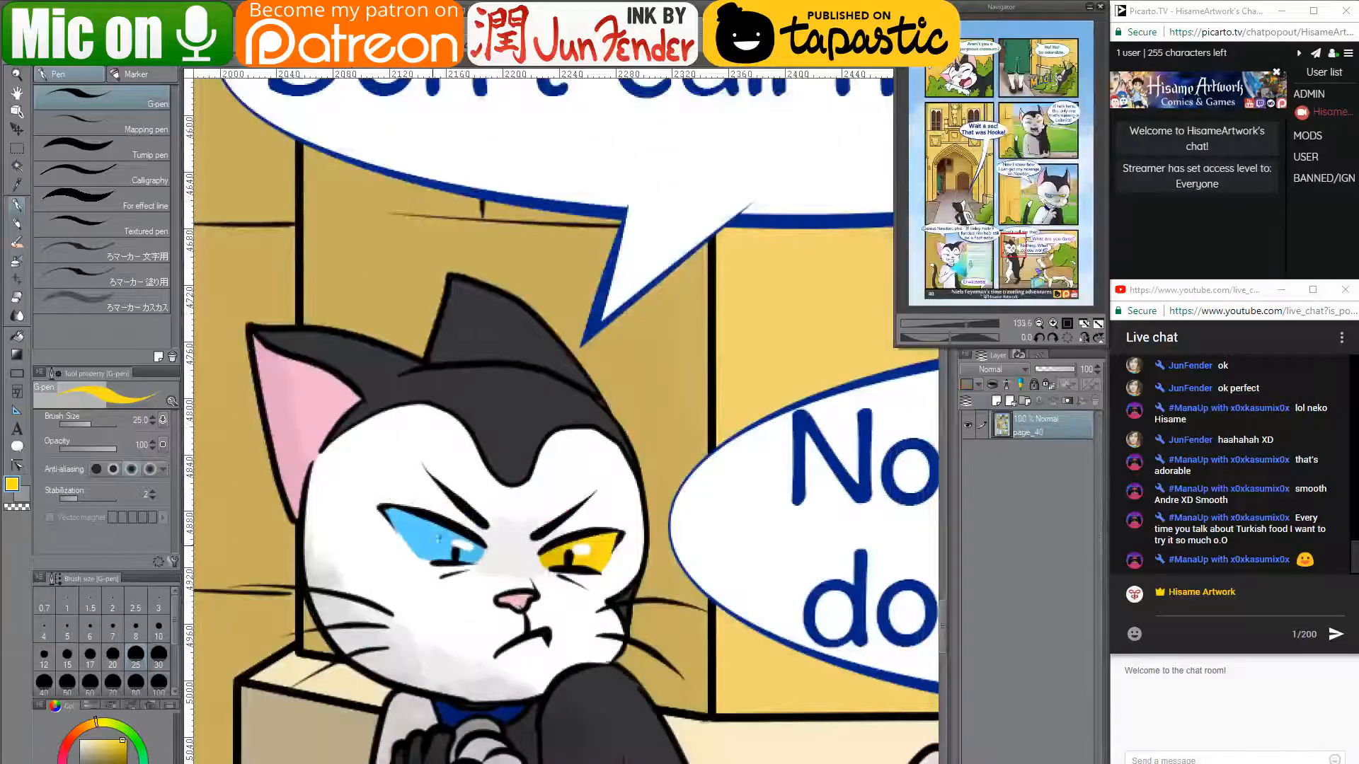
alt+click(439, 539)
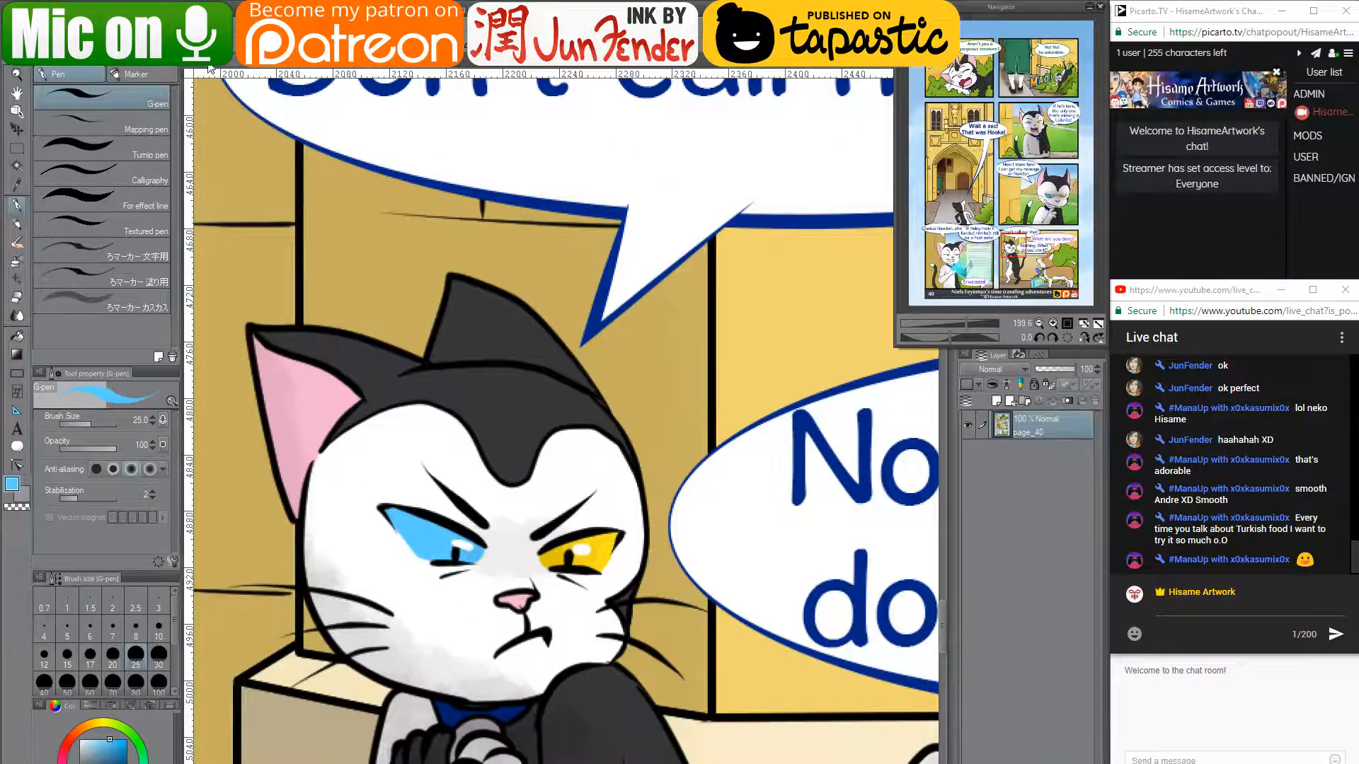
click(208, 63)
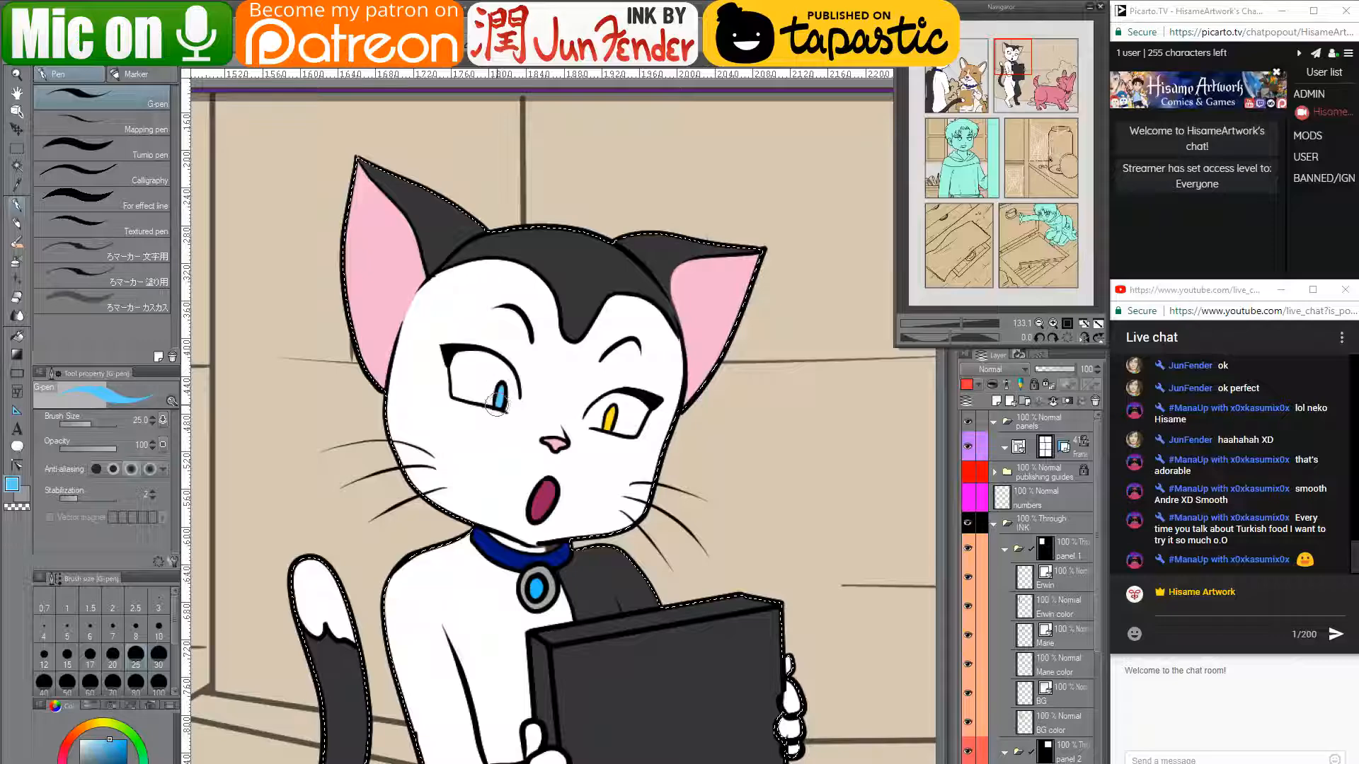
alt+click(620, 461)
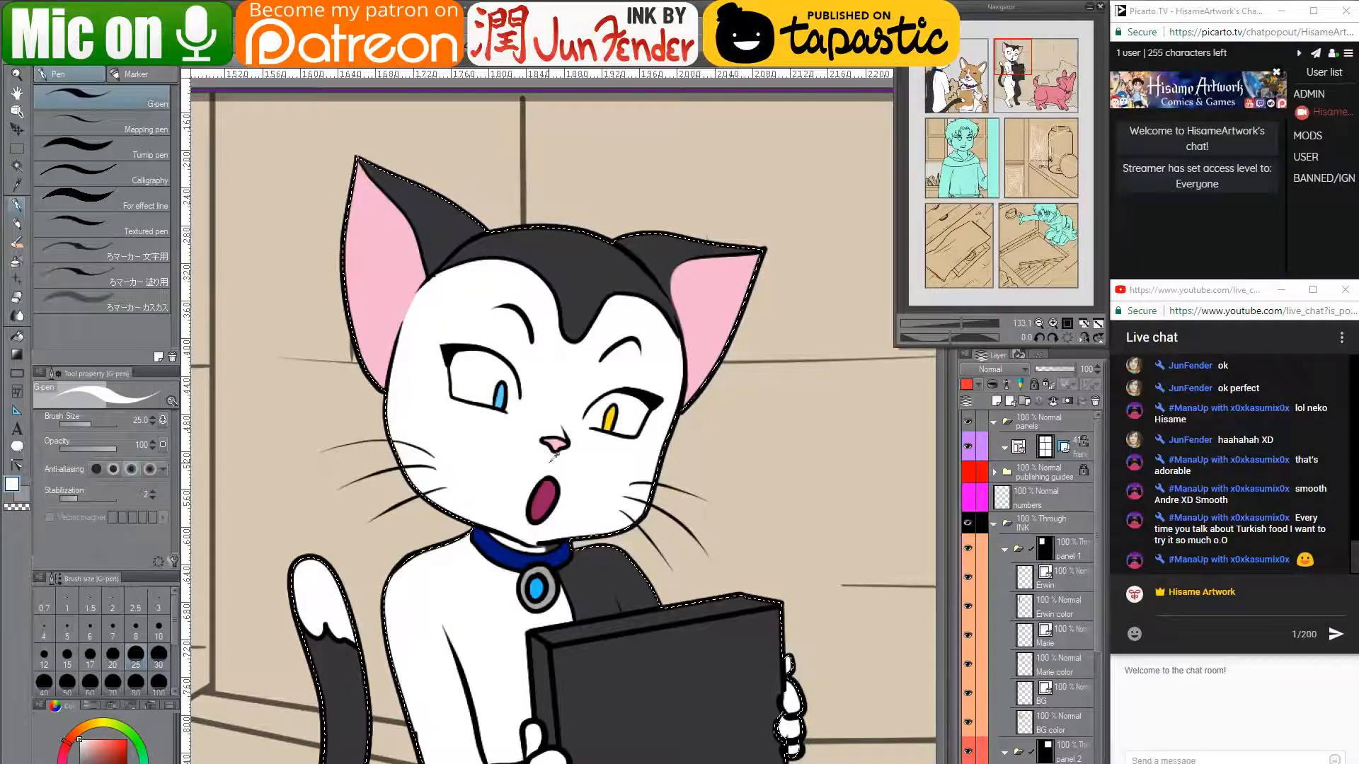
- Clear the selection around the cat in panel 2
scroll(555, 455, down, 2)
scroll(556, 454, down, 4)
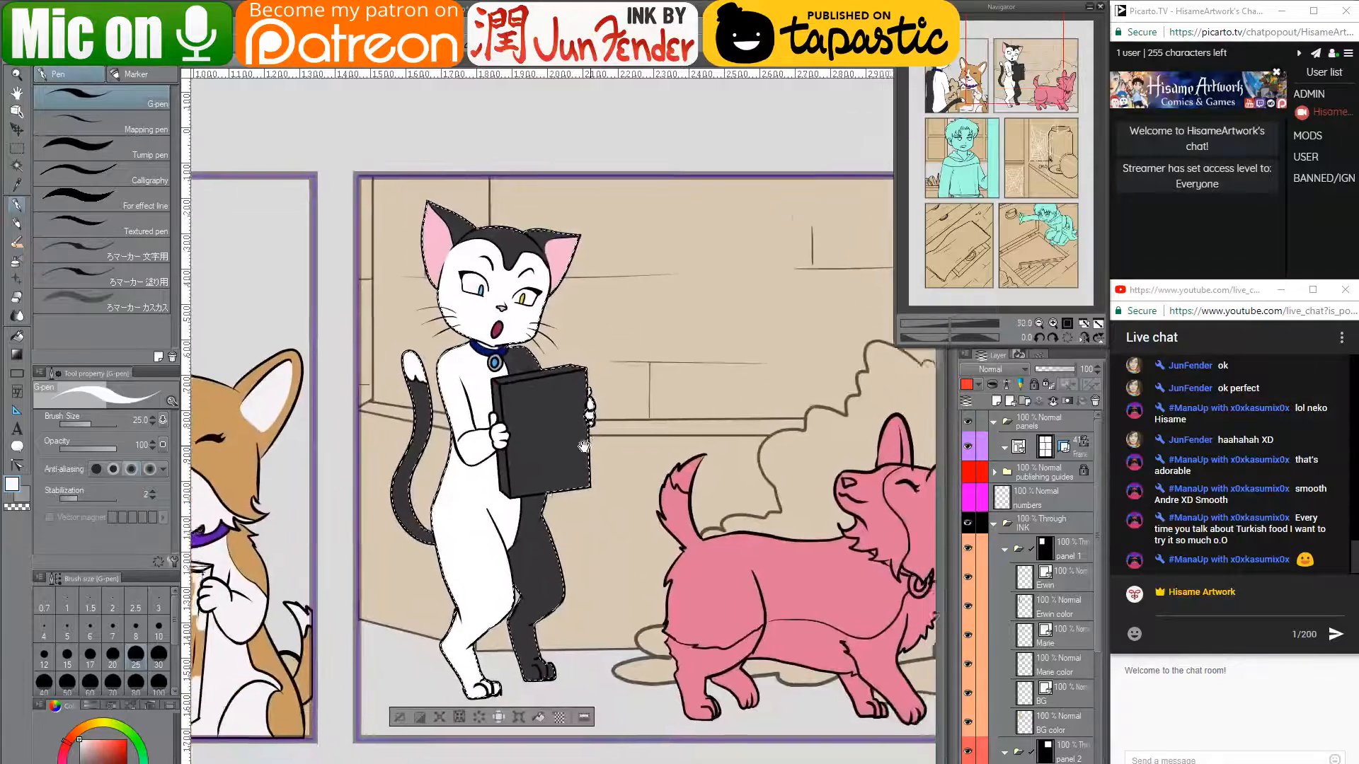
mouse_move(501, 479)
mouse_down()
mouse_move(432, 481)
mouse_move(535, 424)
mouse_up()
key(ctrl+d)
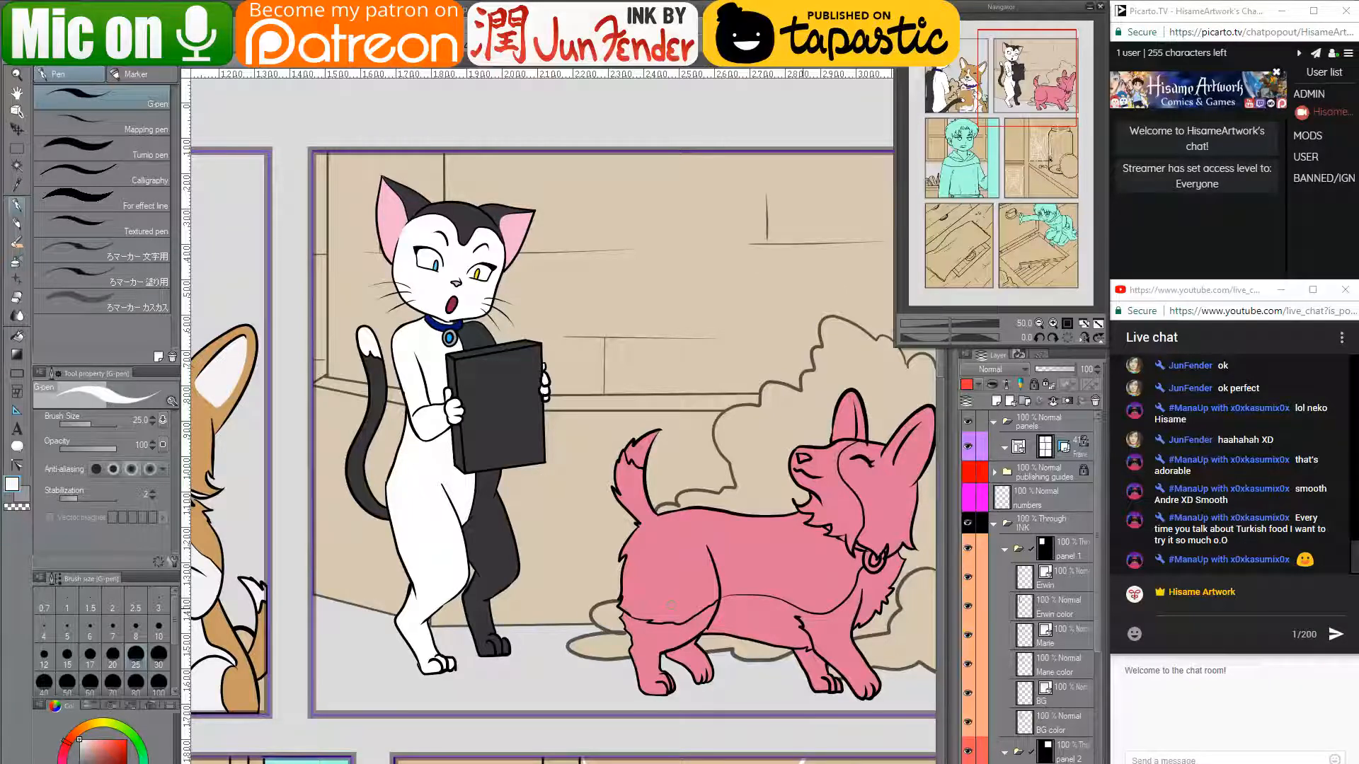
- Activate the dog's color layer in panel 2 and select the dog's pink flat shape from it
drag(671, 605, 728, 597)
scroll(208, 460, down, 3)
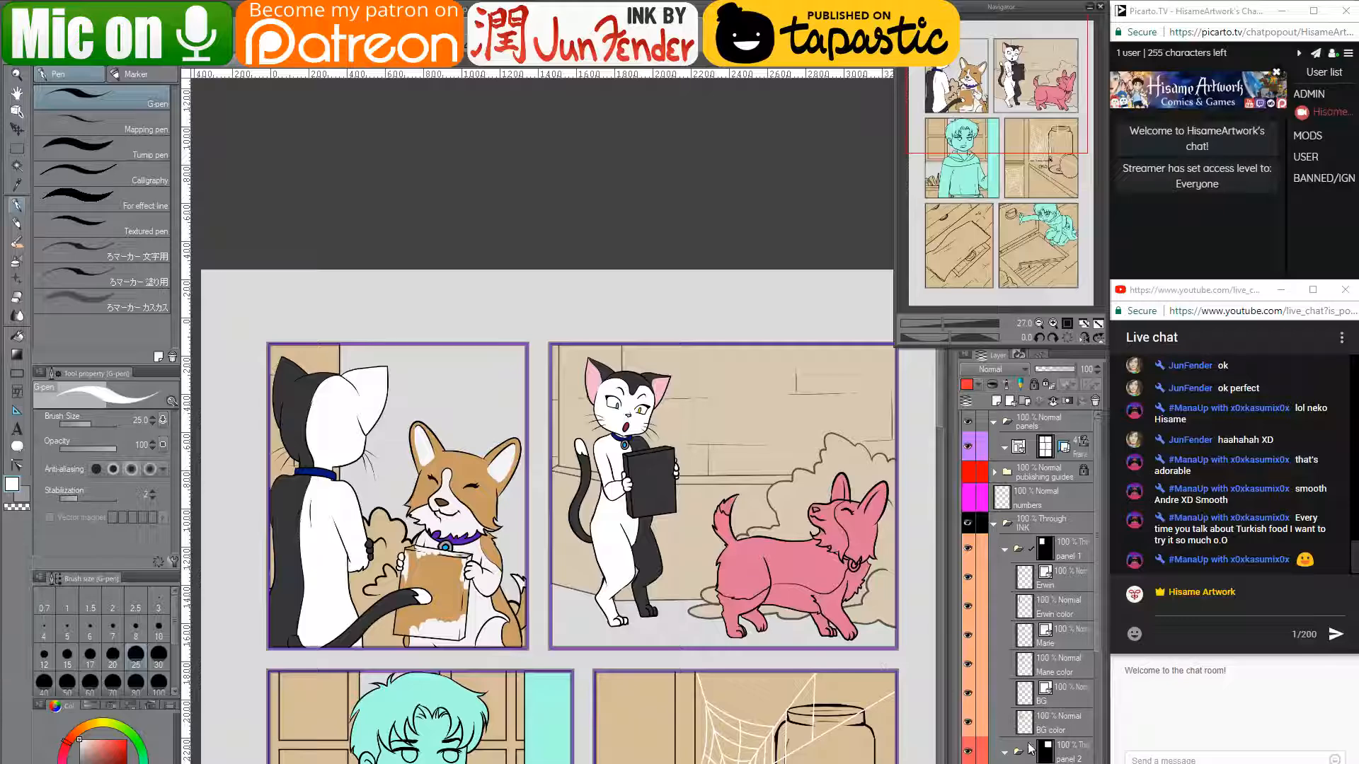
scroll(1029, 748, down, 3)
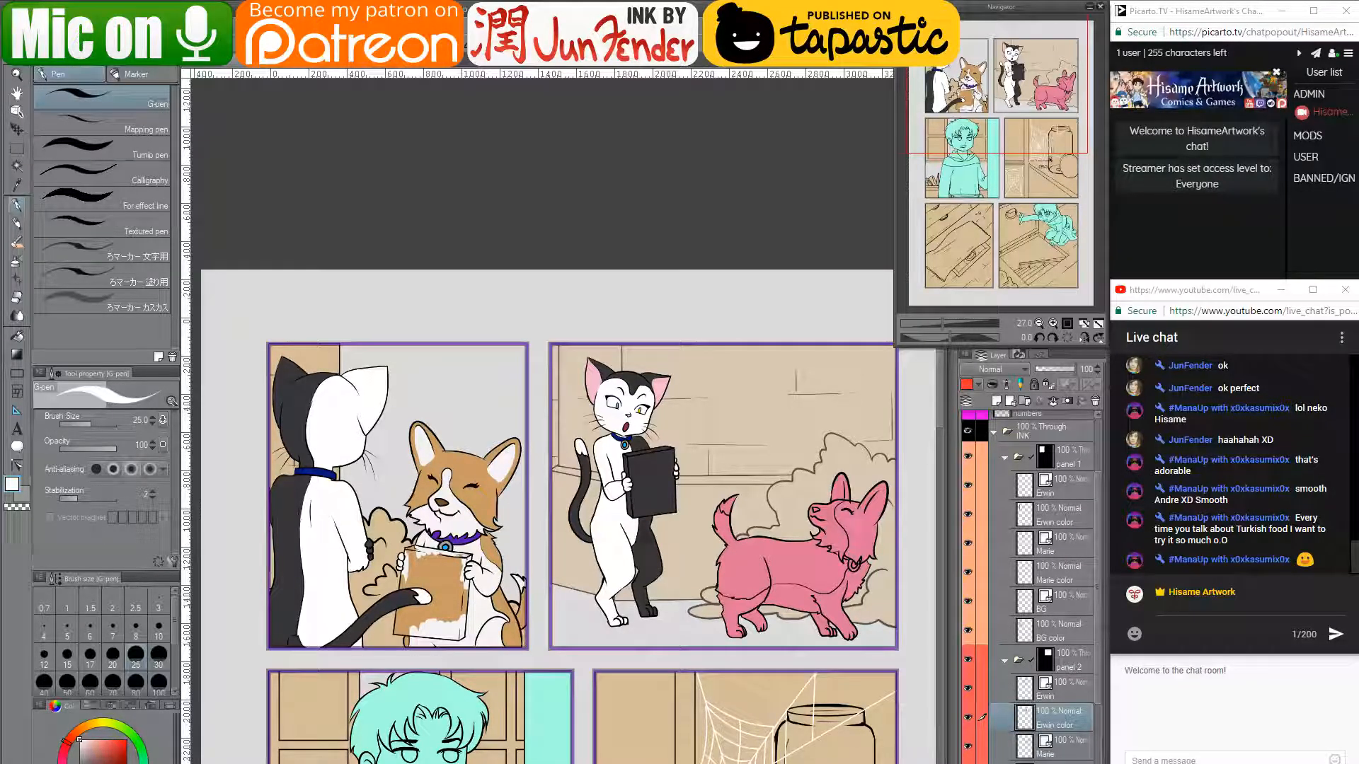
click(1054, 763)
ctrl+click(1024, 763)
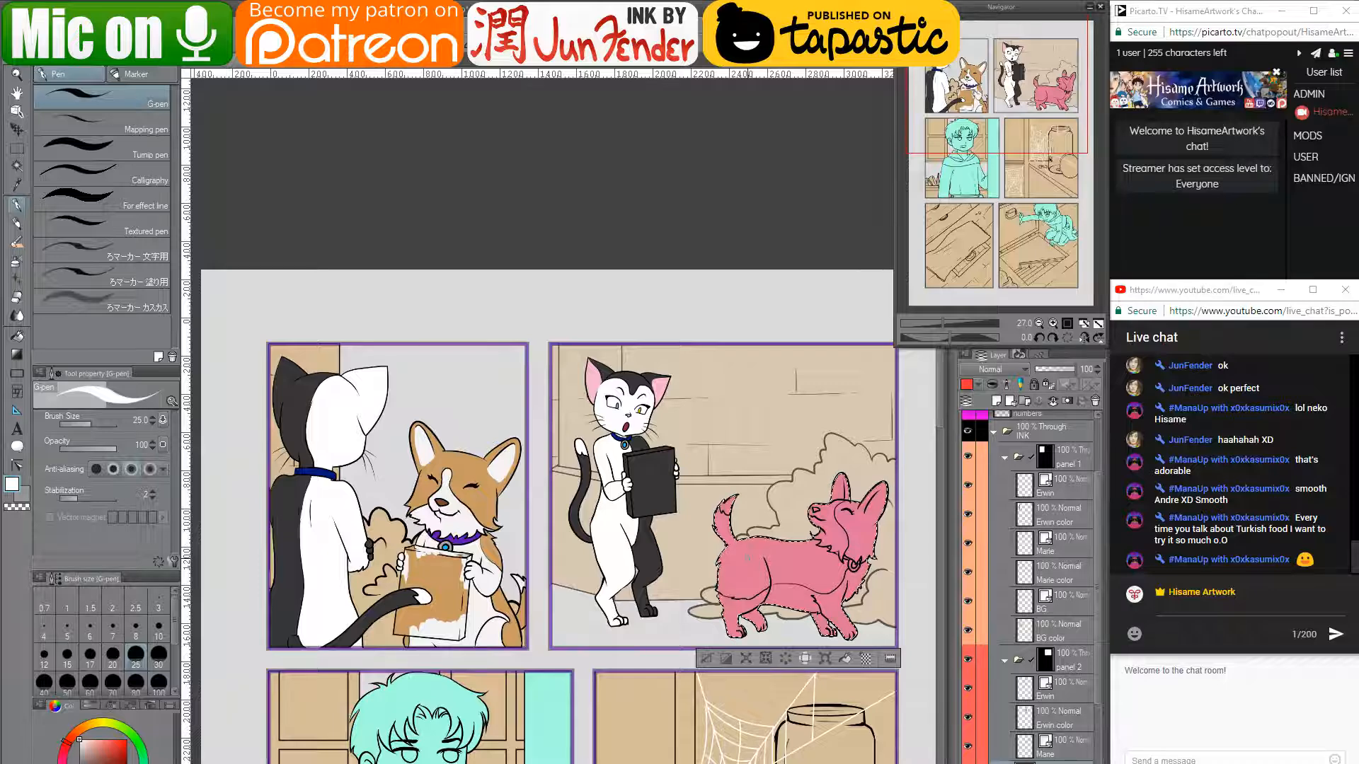
- Paint over the whole pink dog in orange-brown matching the corgi's fur in panel 1, at brush size 250
alt+click(706, 474)
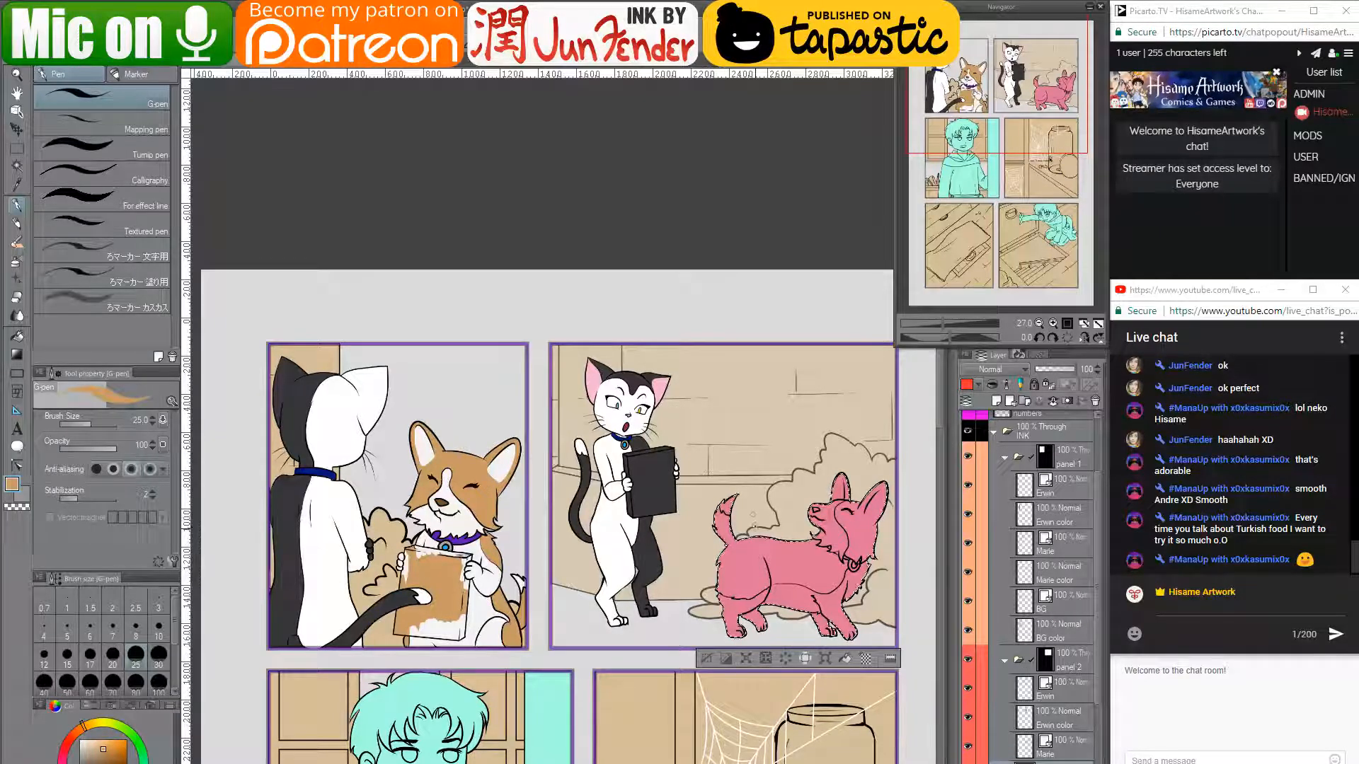
key(bracketright)
key(bracketright)
key(bracketright)
key(bracketright)
key(bracketright)
key(bracketright)
key(bracketright)
key(bracketright)
key(bracketright)
key(bracketright)
key(bracketright)
key(bracketright)
key(bracketright)
key(bracketright)
key(bracketright)
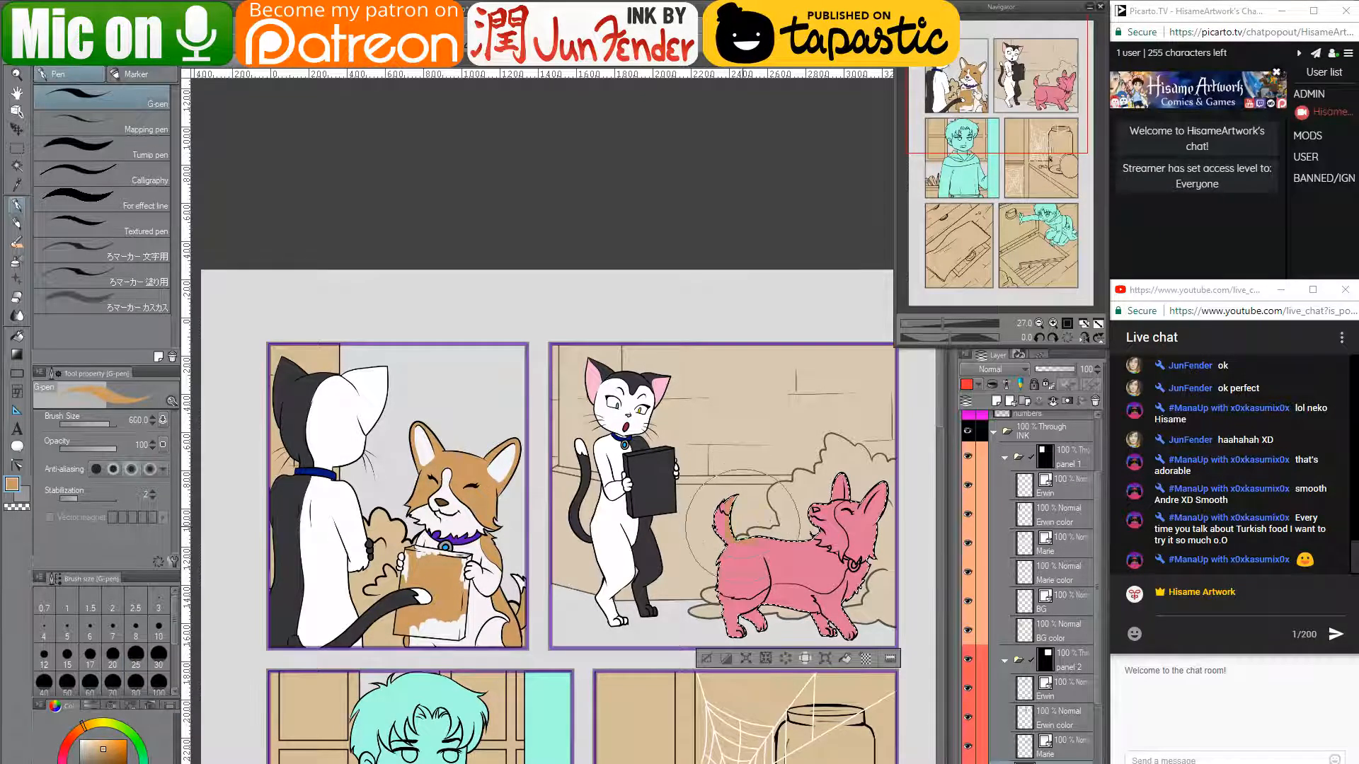
key(bracketleft)
key(bracketleft)
key(bracketleft)
key(bracketleft)
drag(739, 524, 736, 591)
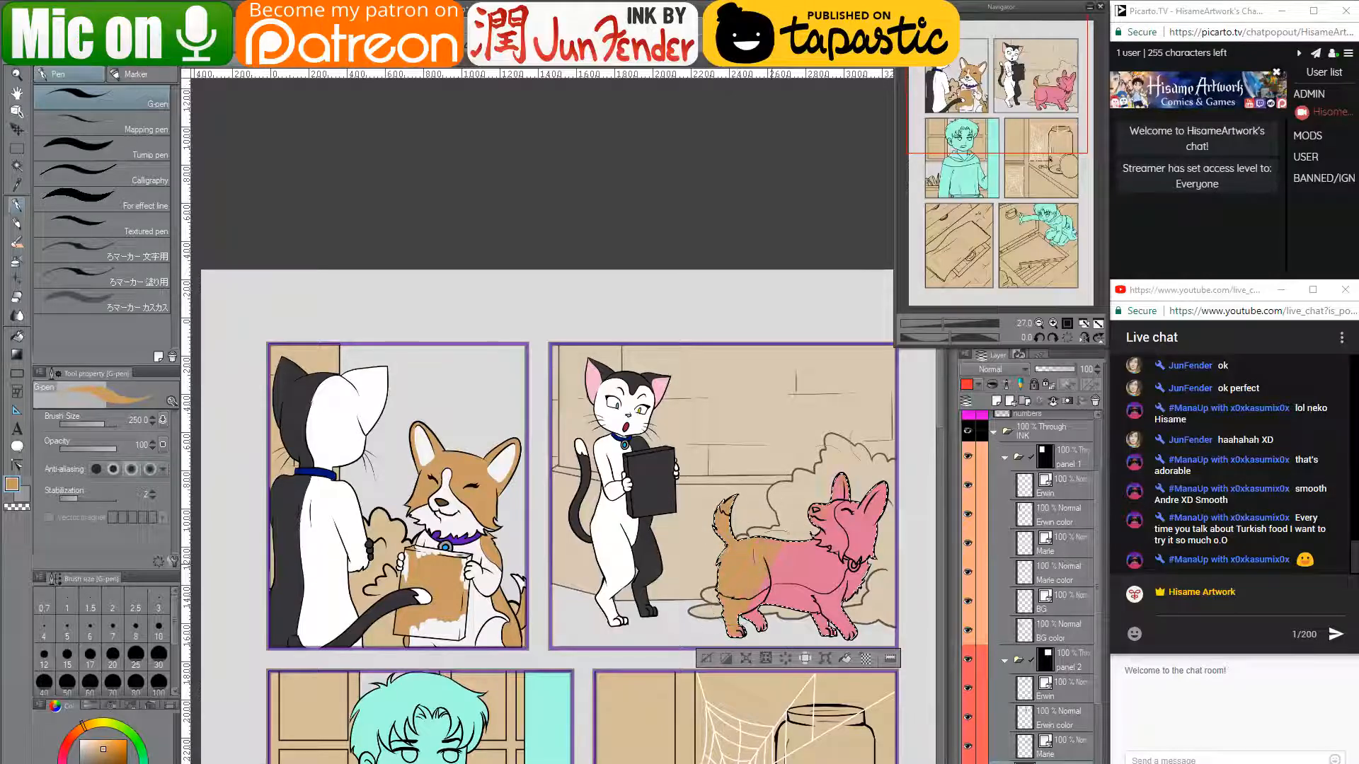
drag(860, 471, 835, 601)
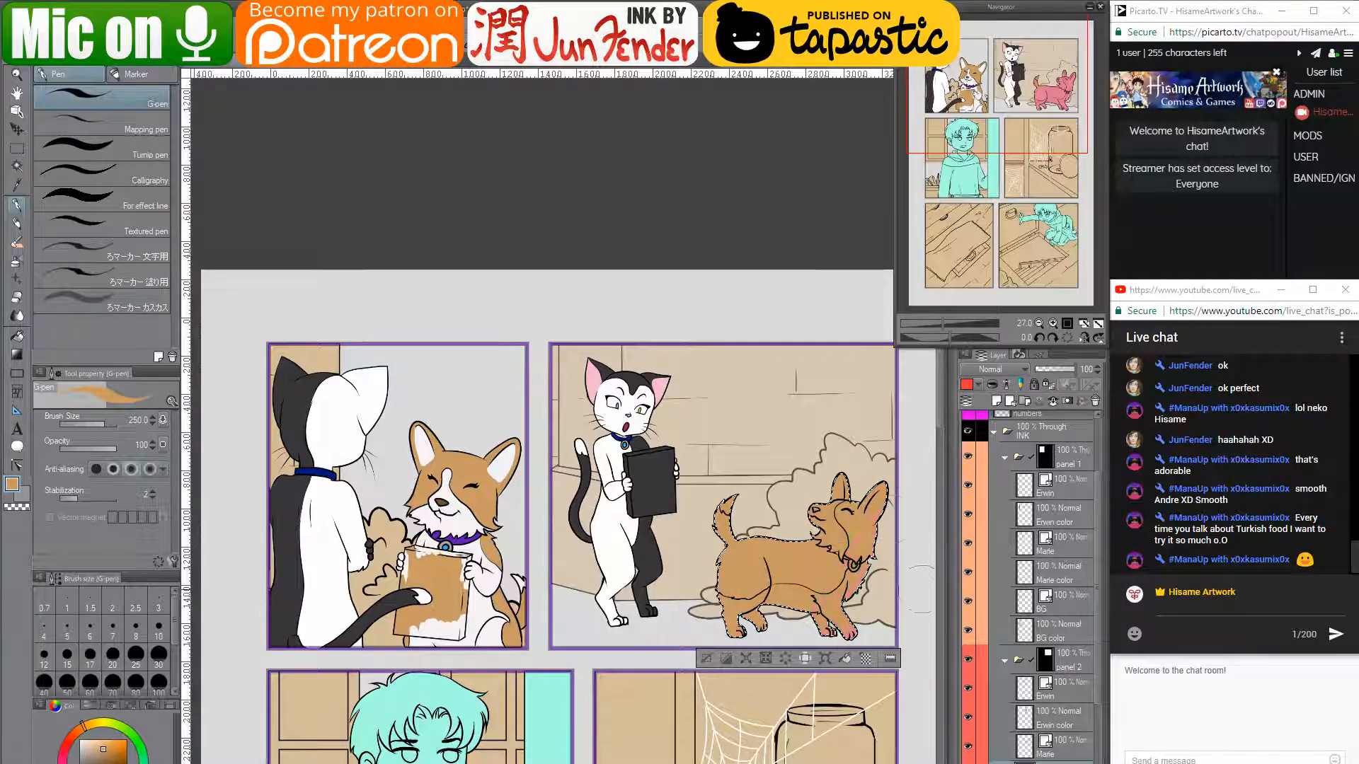
- Fill the dog's belly, chest, legs and tail tip with the off-white sampled from the corgi in panel 1
alt+click(493, 580)
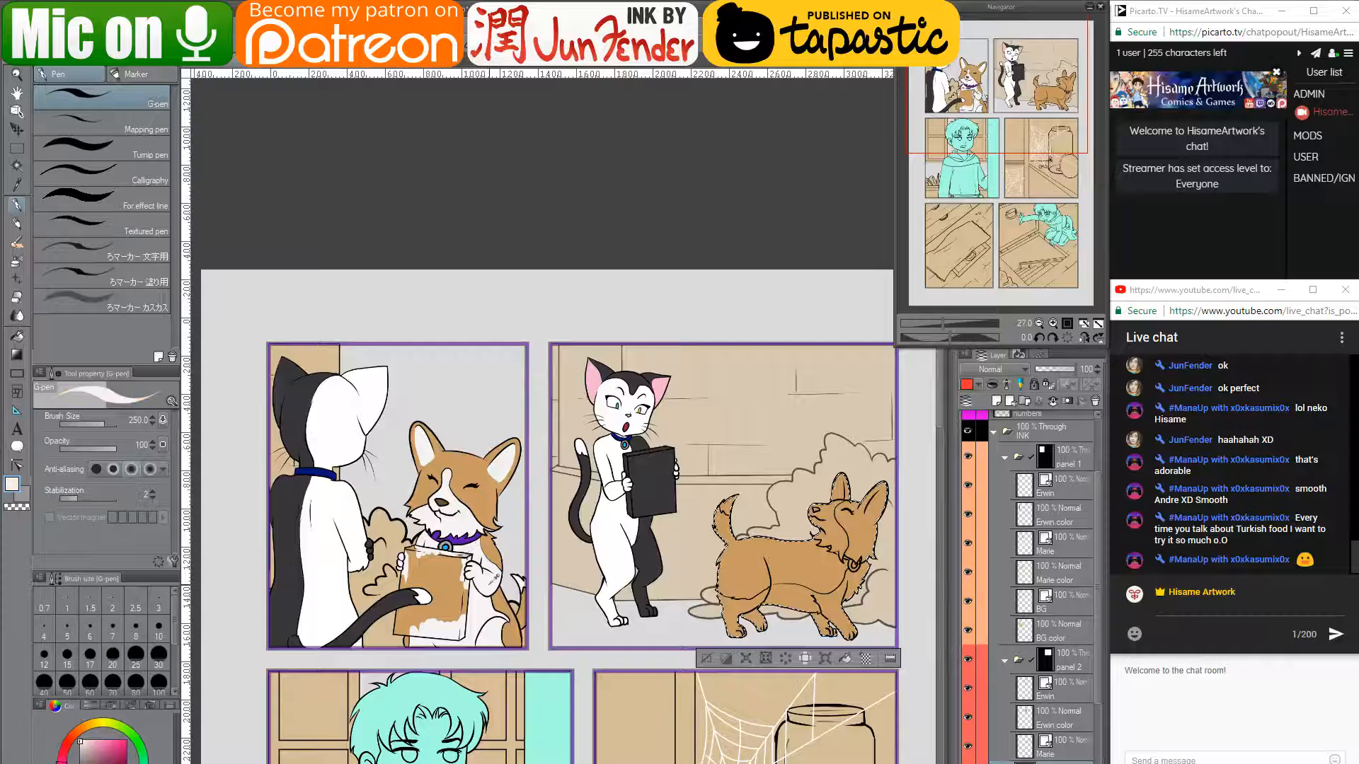
click(17, 335)
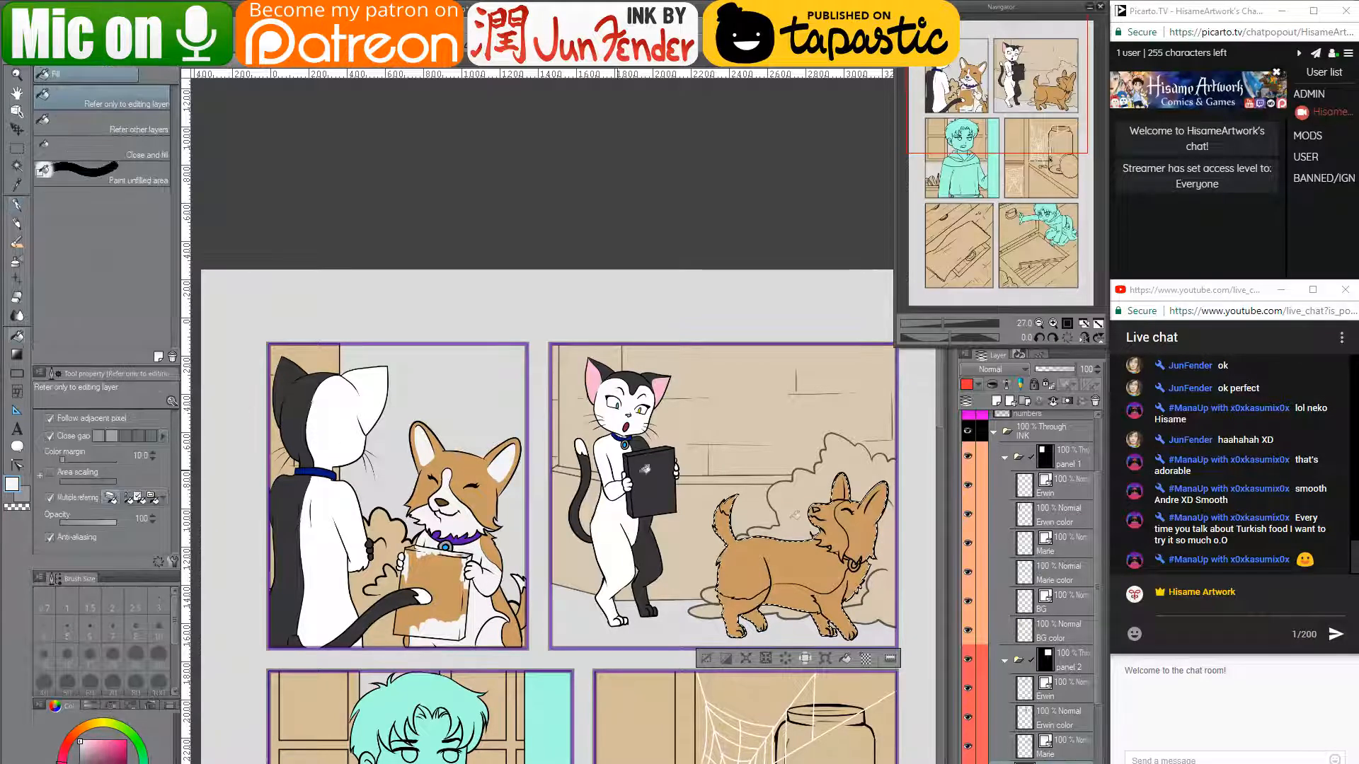
click(810, 598)
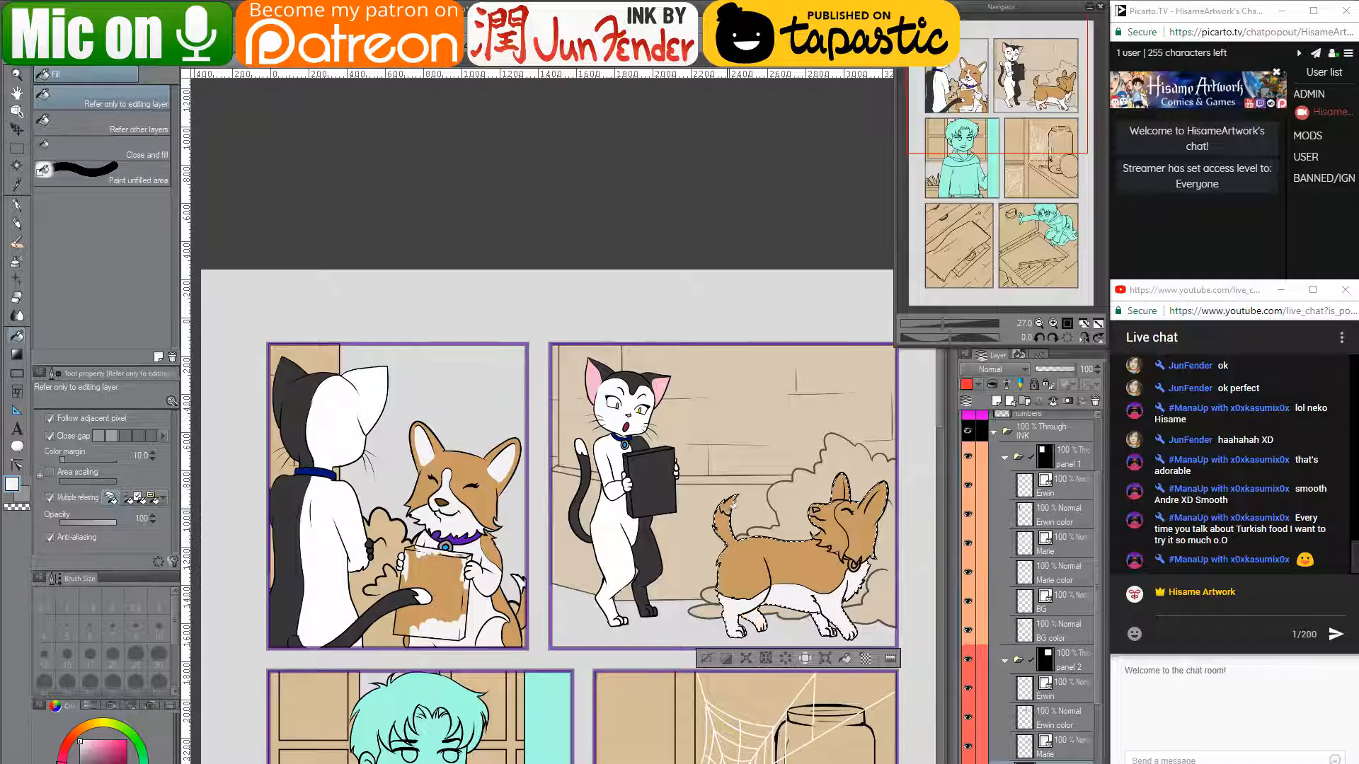
click(730, 502)
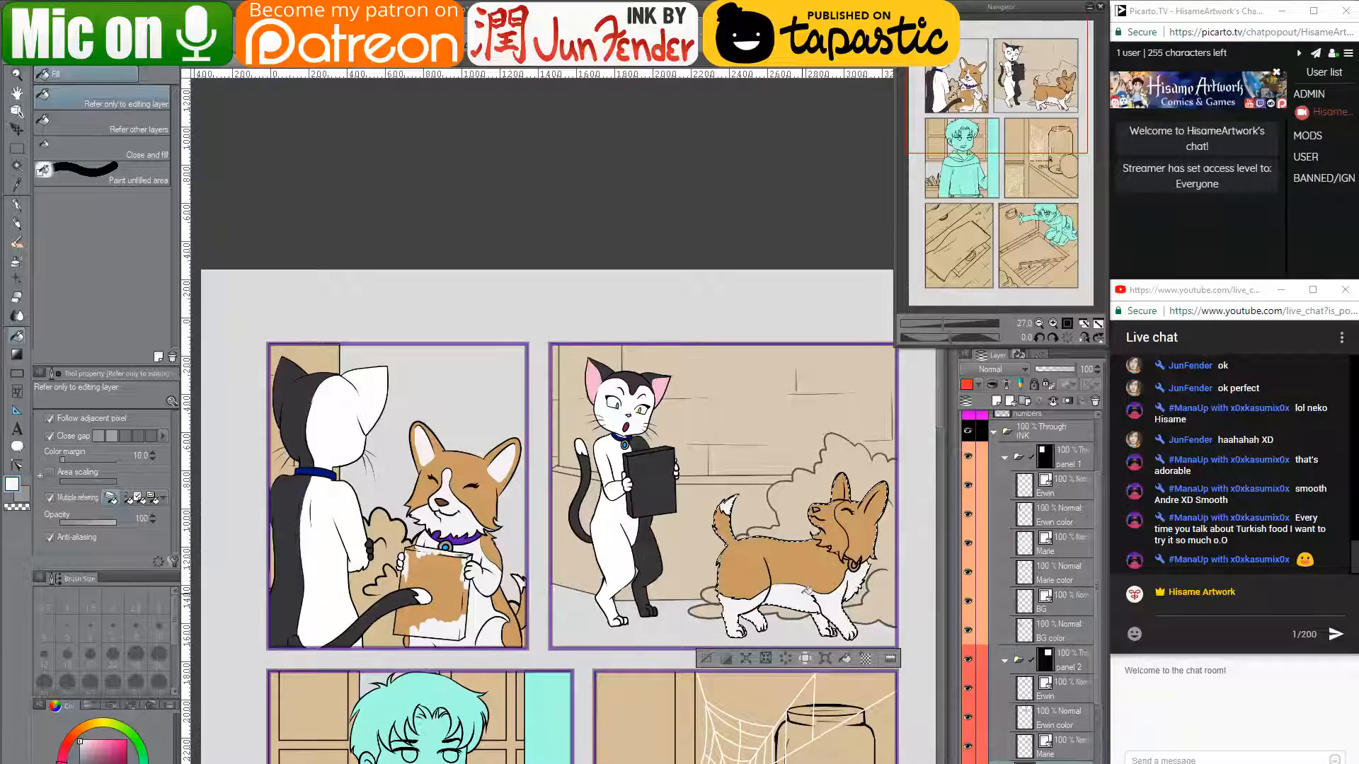
- Fill the dog's muzzle and throat fur with the same off-white
scroll(817, 605, up, 3)
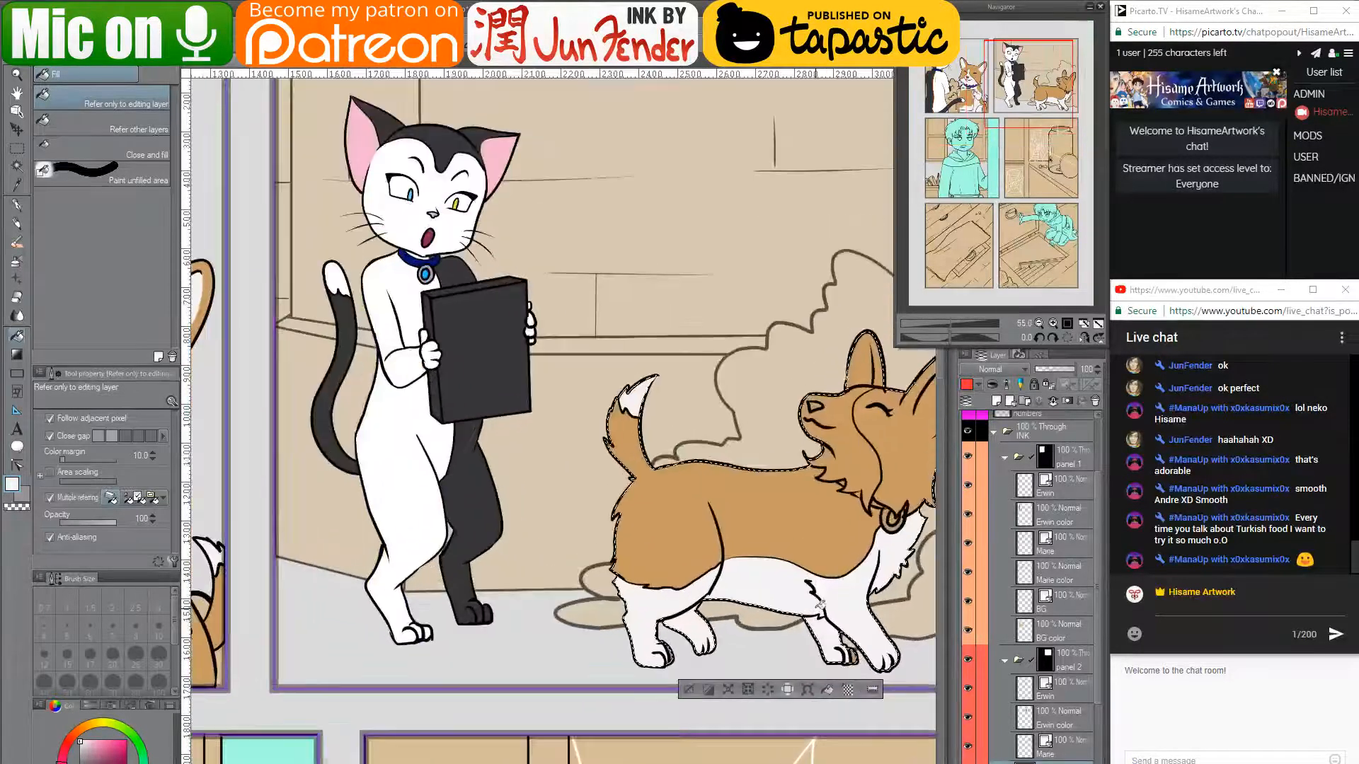
drag(820, 605, 641, 586)
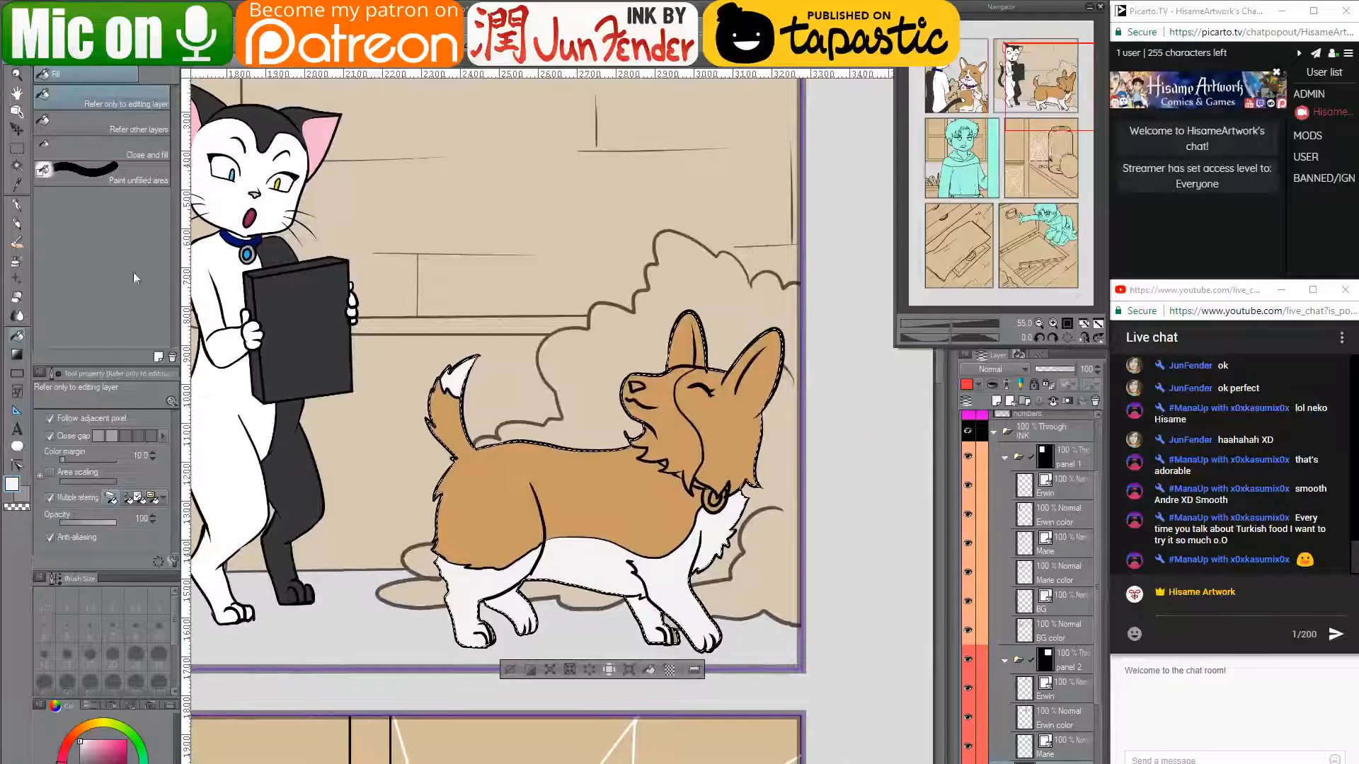
key(p)
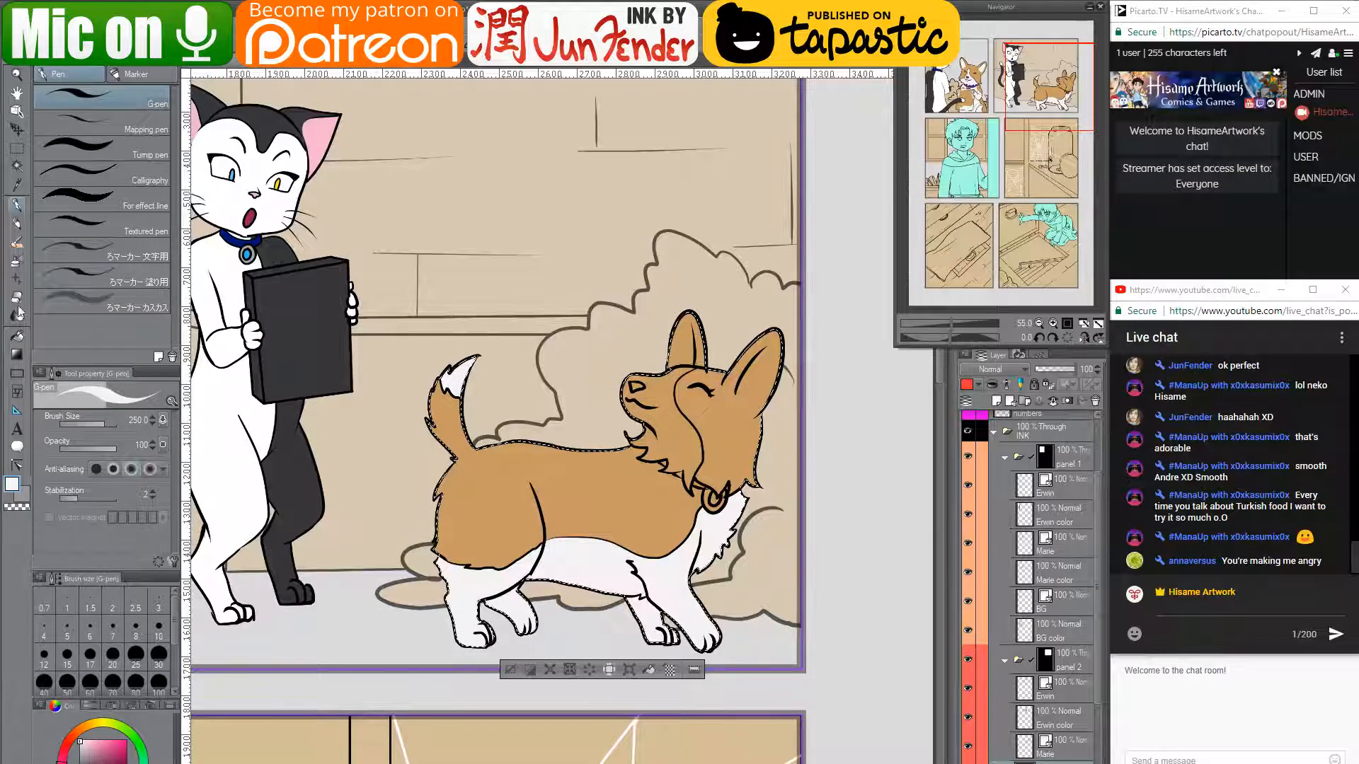
click(21, 335)
click(671, 423)
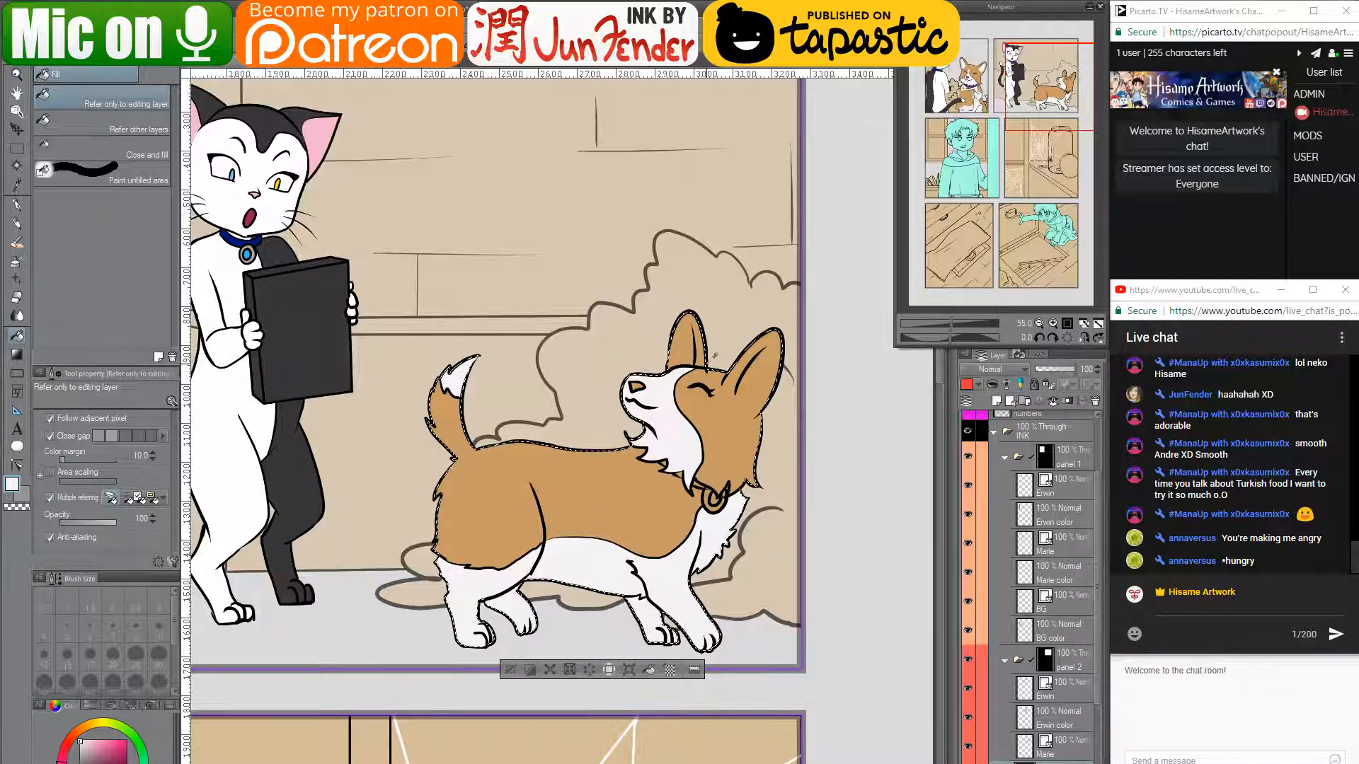
- Paint the inside of the dog's near ear off-white with the G-pen at brush size 30
scroll(714, 356, up, 4)
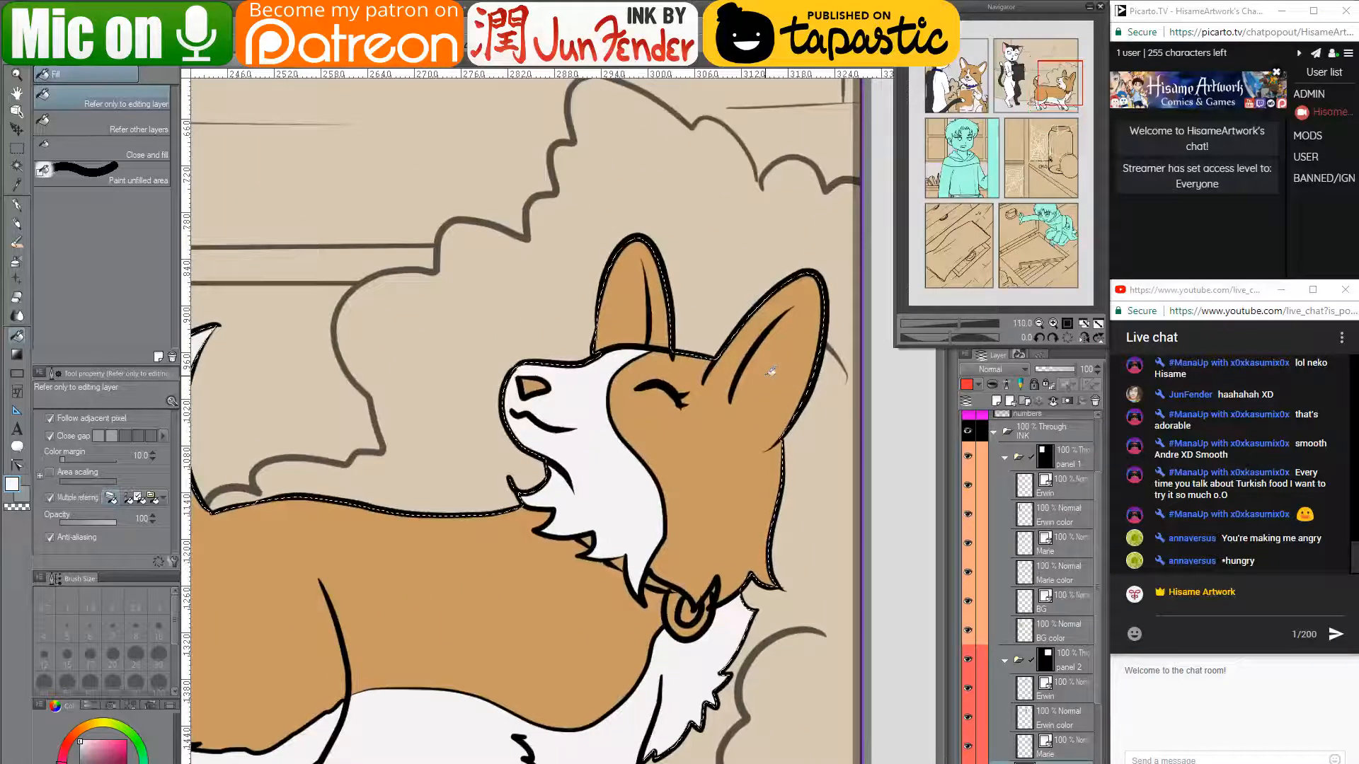
key(p)
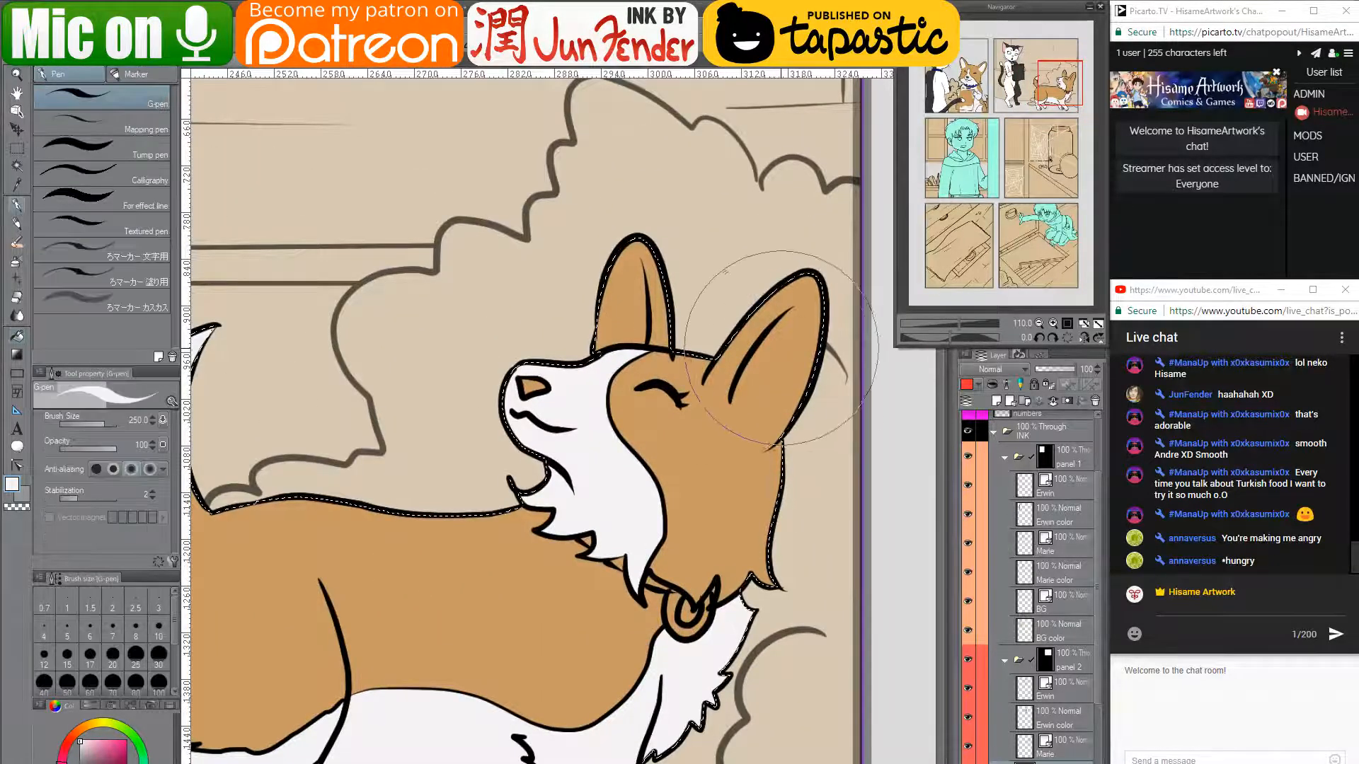
key(bracketleft)
key(bracketleft)
key(bracketleft)
key(bracketleft)
key(bracketleft)
key(bracketleft)
key(bracketleft)
key(bracketleft)
key(bracketleft)
key(bracketleft)
key(bracketleft)
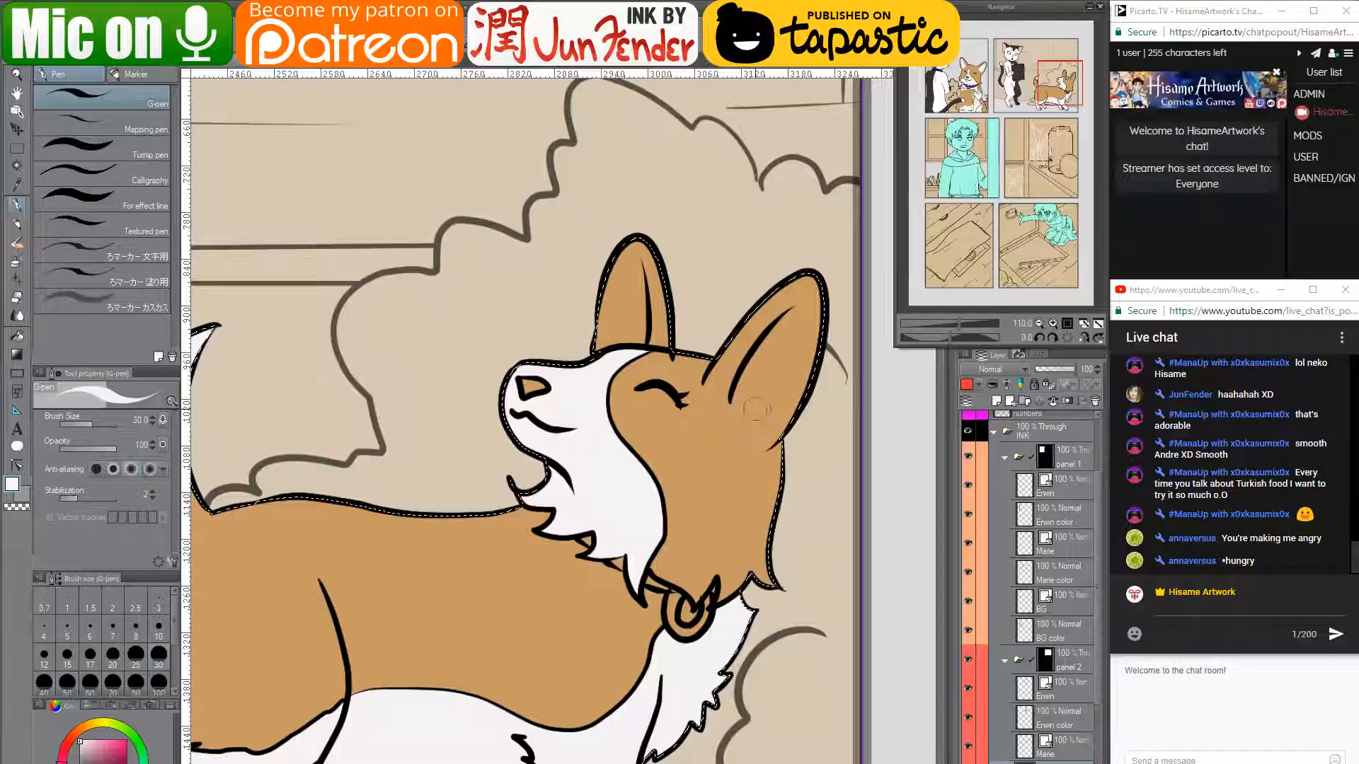
drag(758, 417, 743, 383)
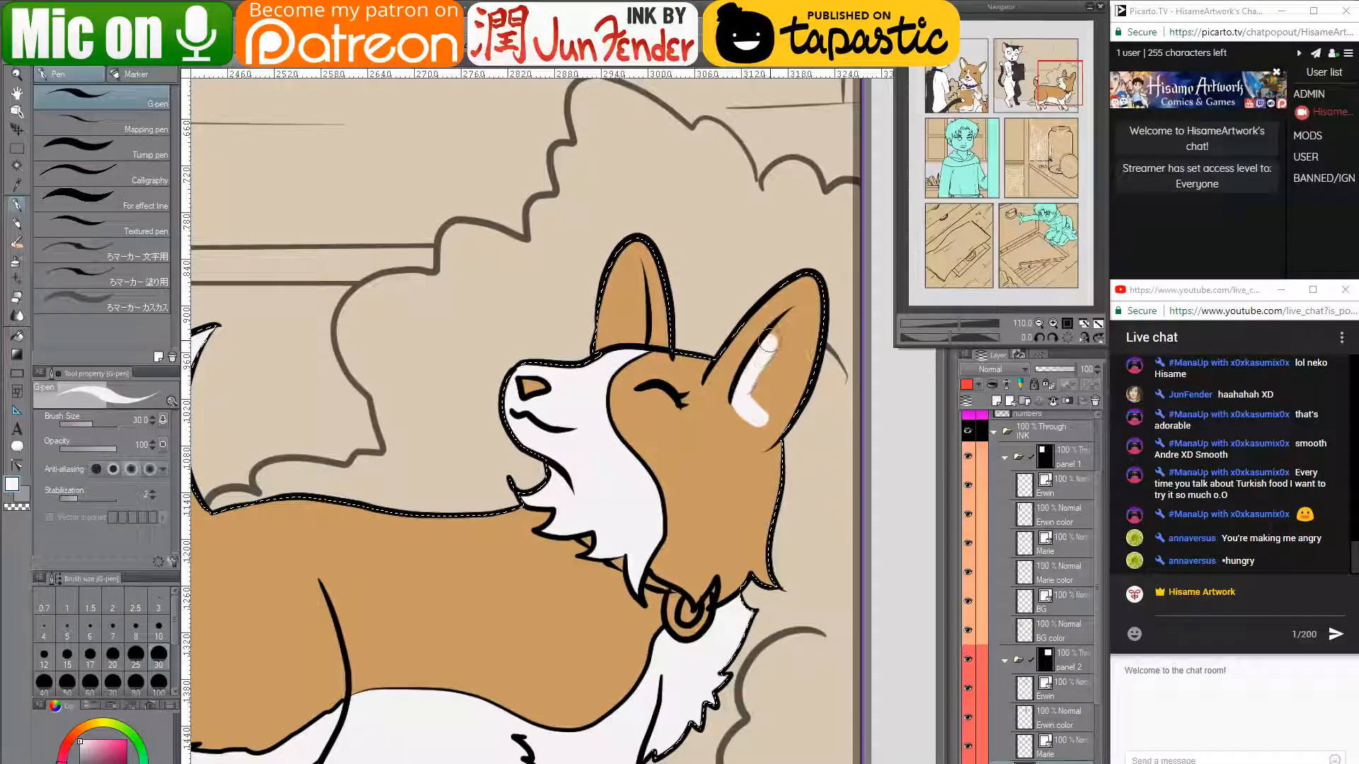
drag(801, 310, 788, 376)
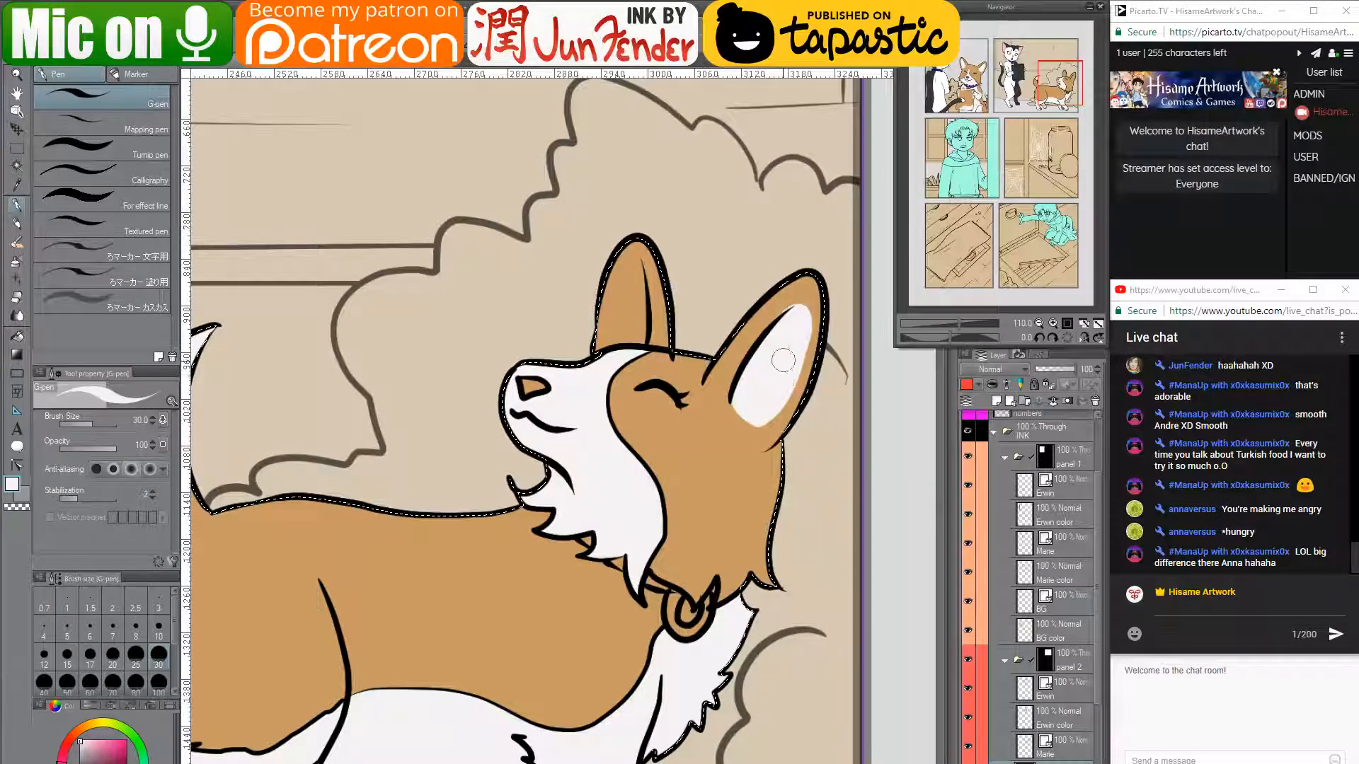
- Refine the edges of the near ear's white area, alternating between the sampled orange-brown and off-white
alt+click(767, 316)
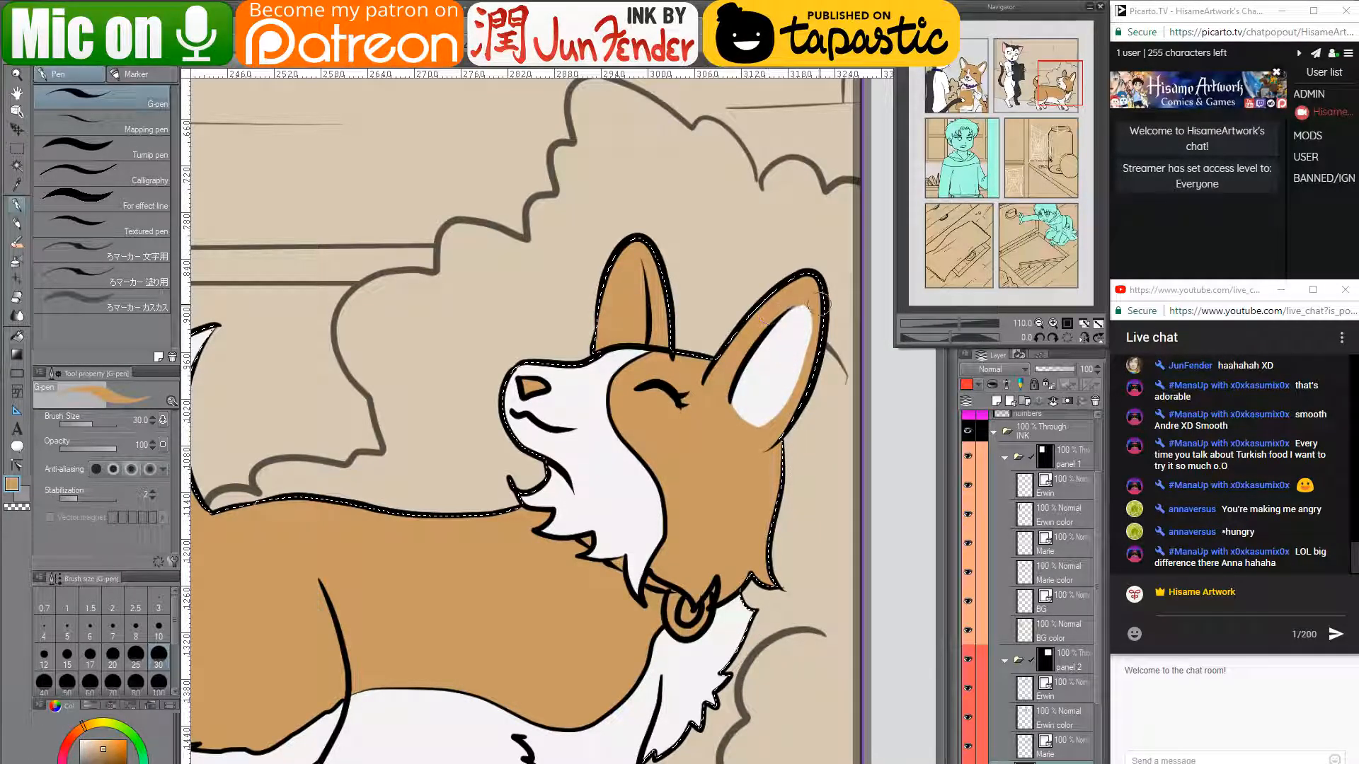
alt+click(797, 319)
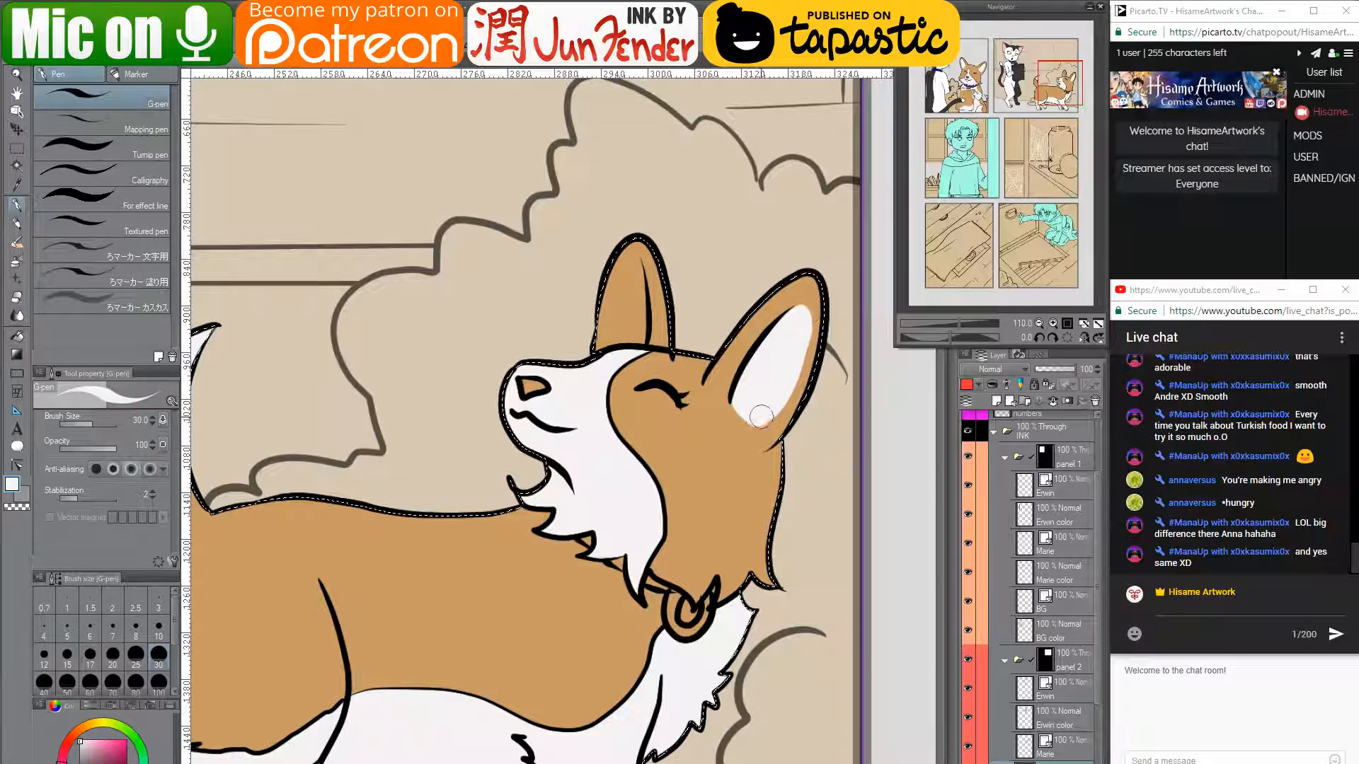
drag(764, 423, 784, 397)
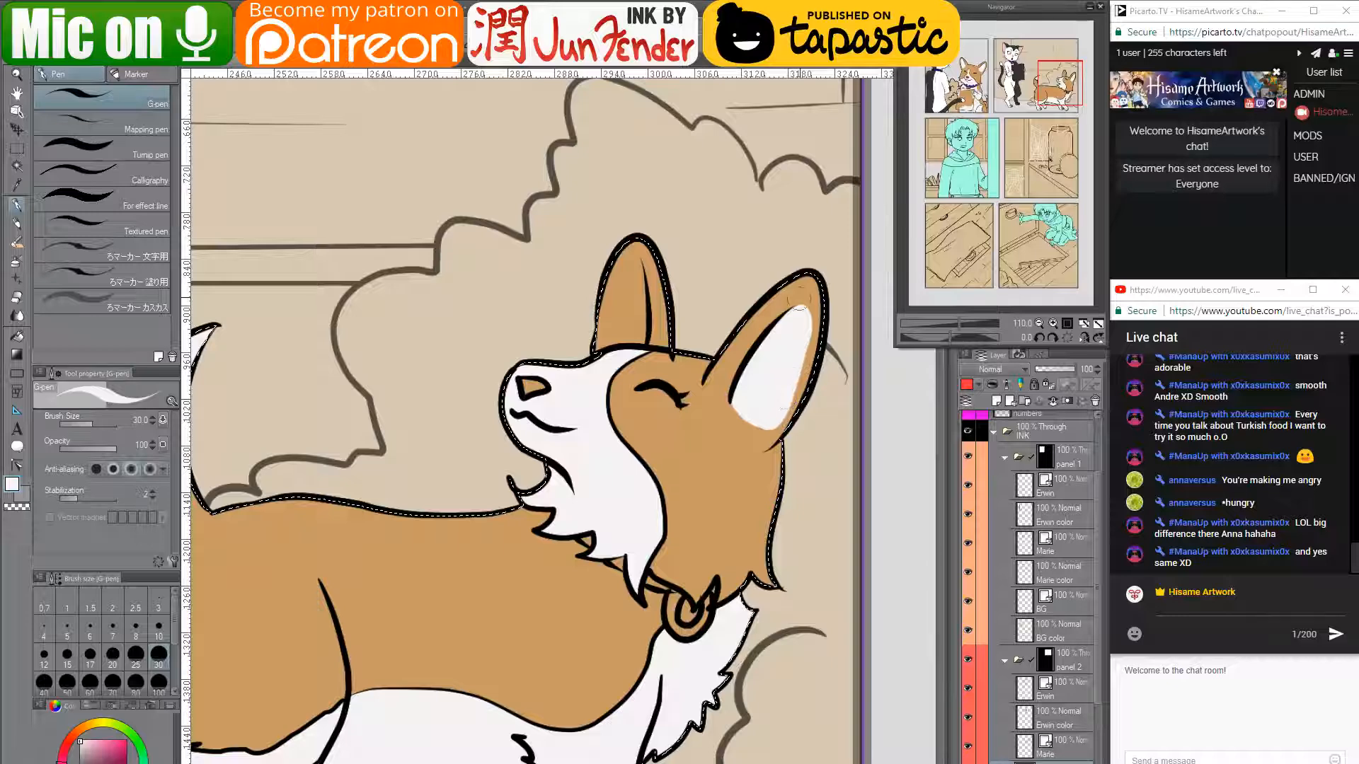
alt+click(775, 424)
mouse_move(811, 308)
mouse_down()
mouse_move(811, 382)
mouse_move(787, 428)
mouse_up()
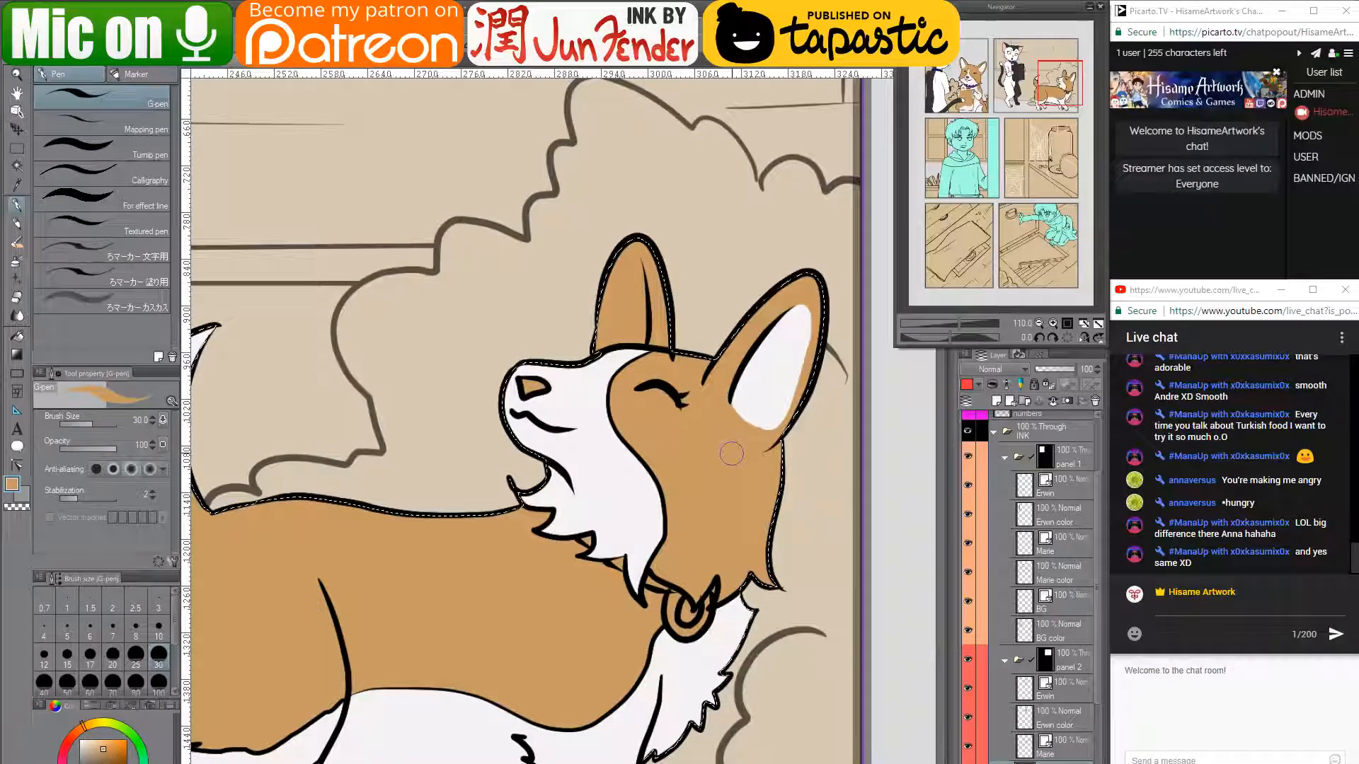
- Paint the inside of the dog's far ear with the sampled off-white at brush size 30, and resample the orange-brown for its edges
alt+click(773, 385)
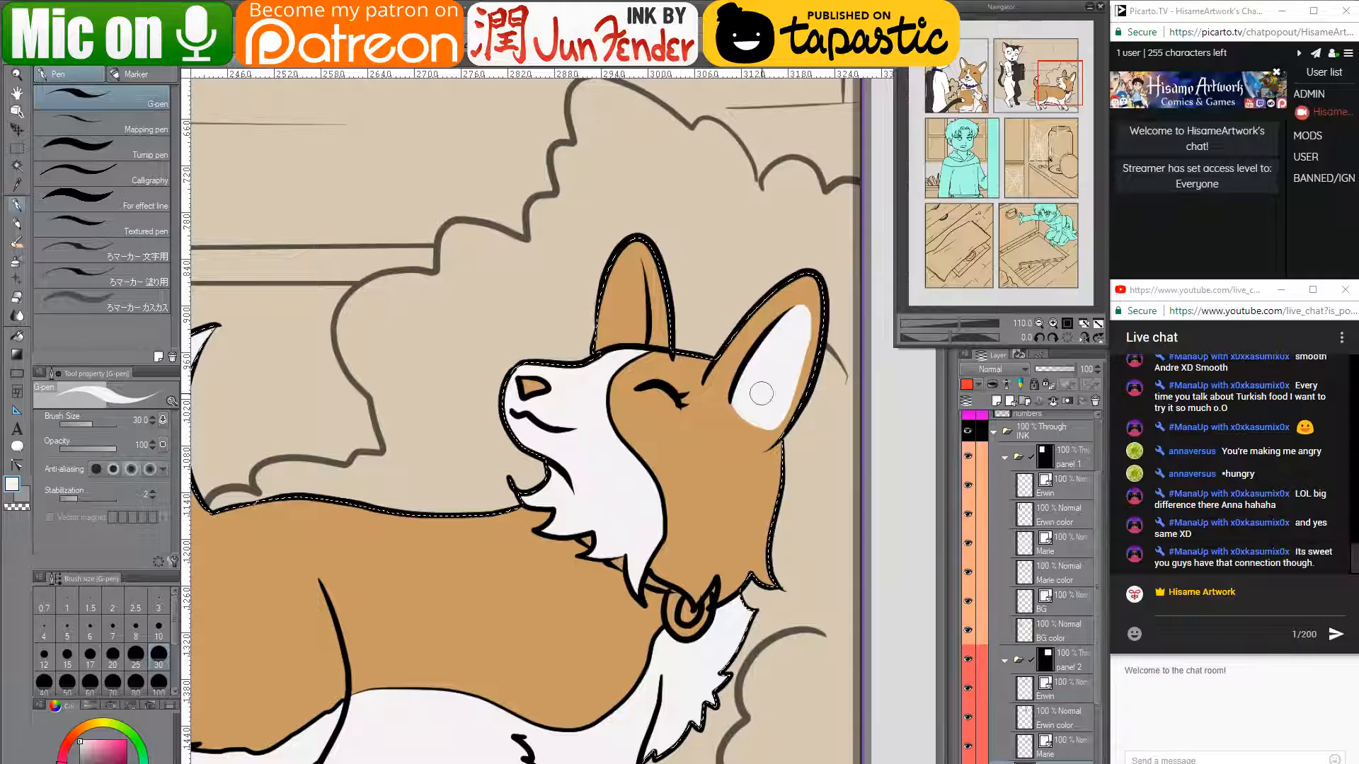
mouse_move(703, 439)
mouse_down()
mouse_move(728, 457)
mouse_move(694, 448)
mouse_up()
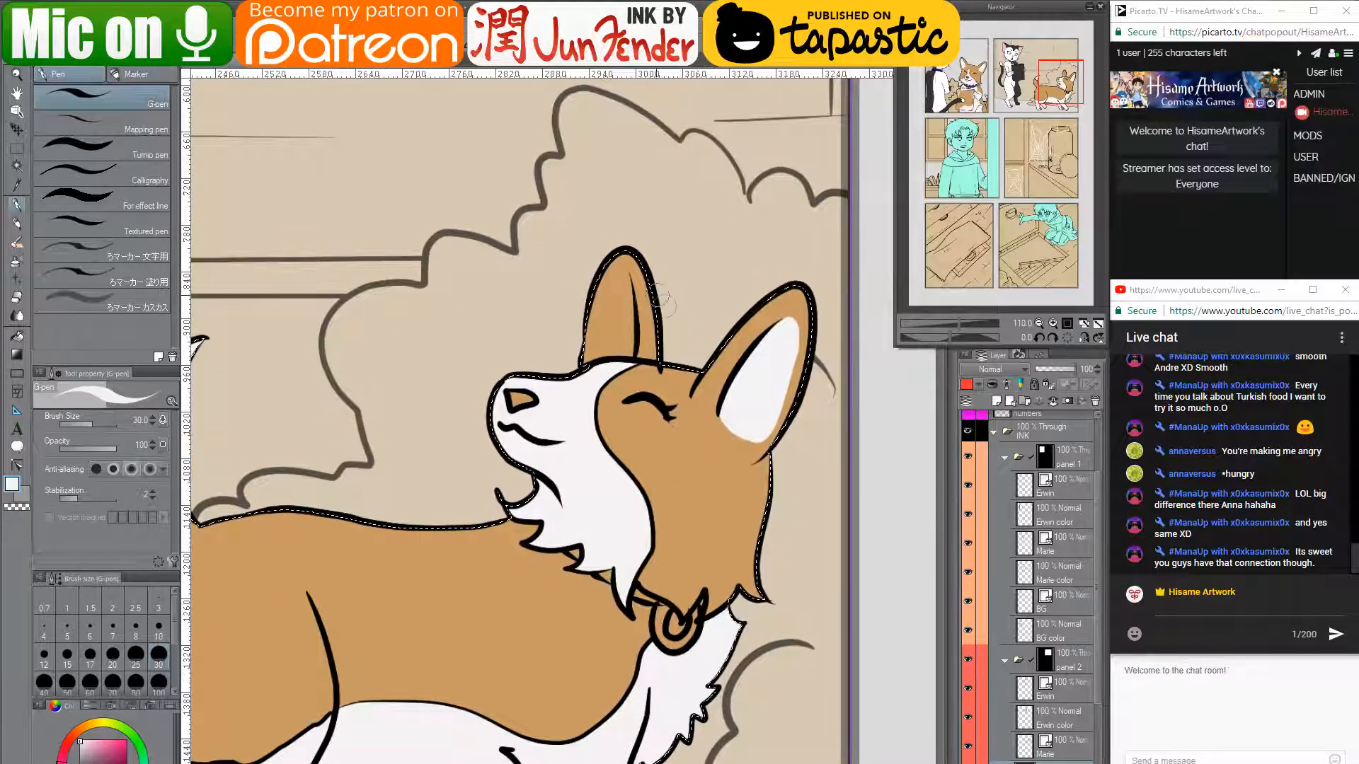
drag(630, 336, 626, 283)
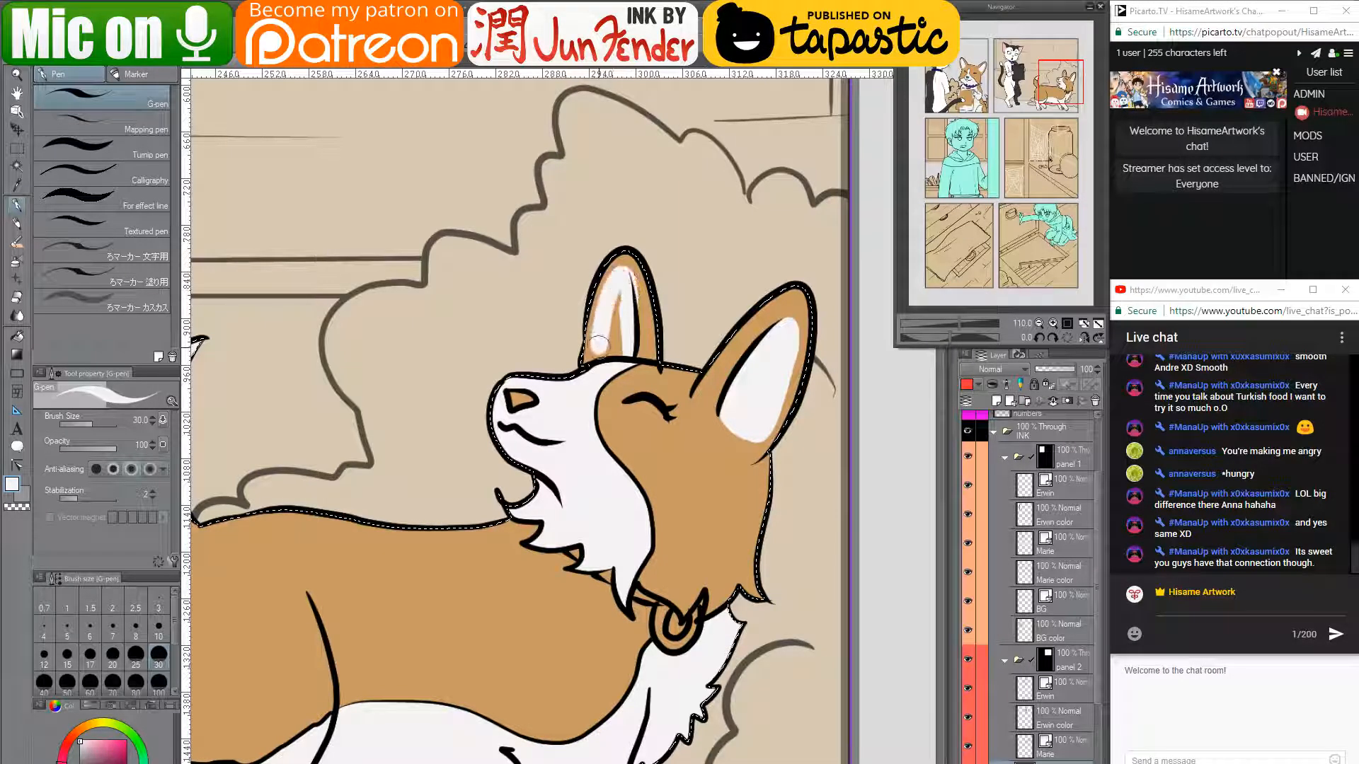
drag(610, 351, 623, 291)
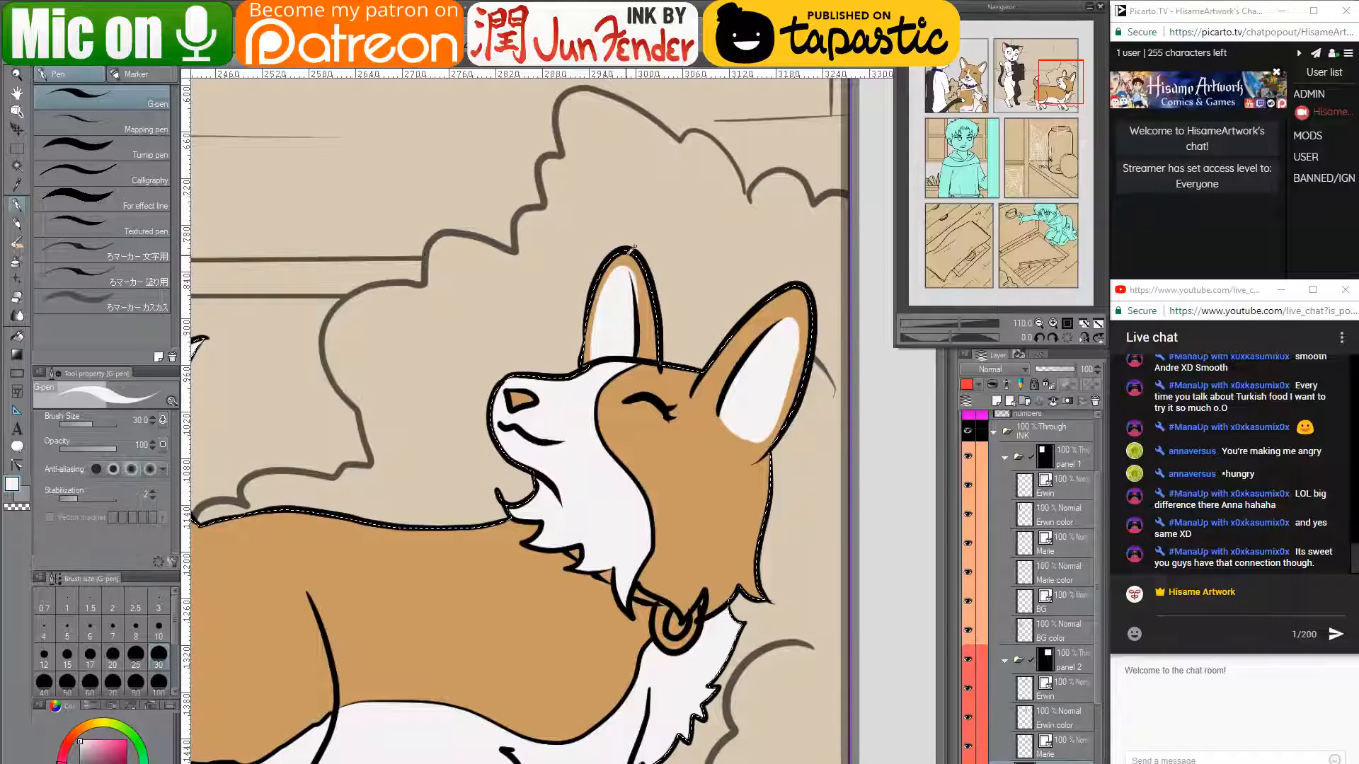
alt+click(635, 283)
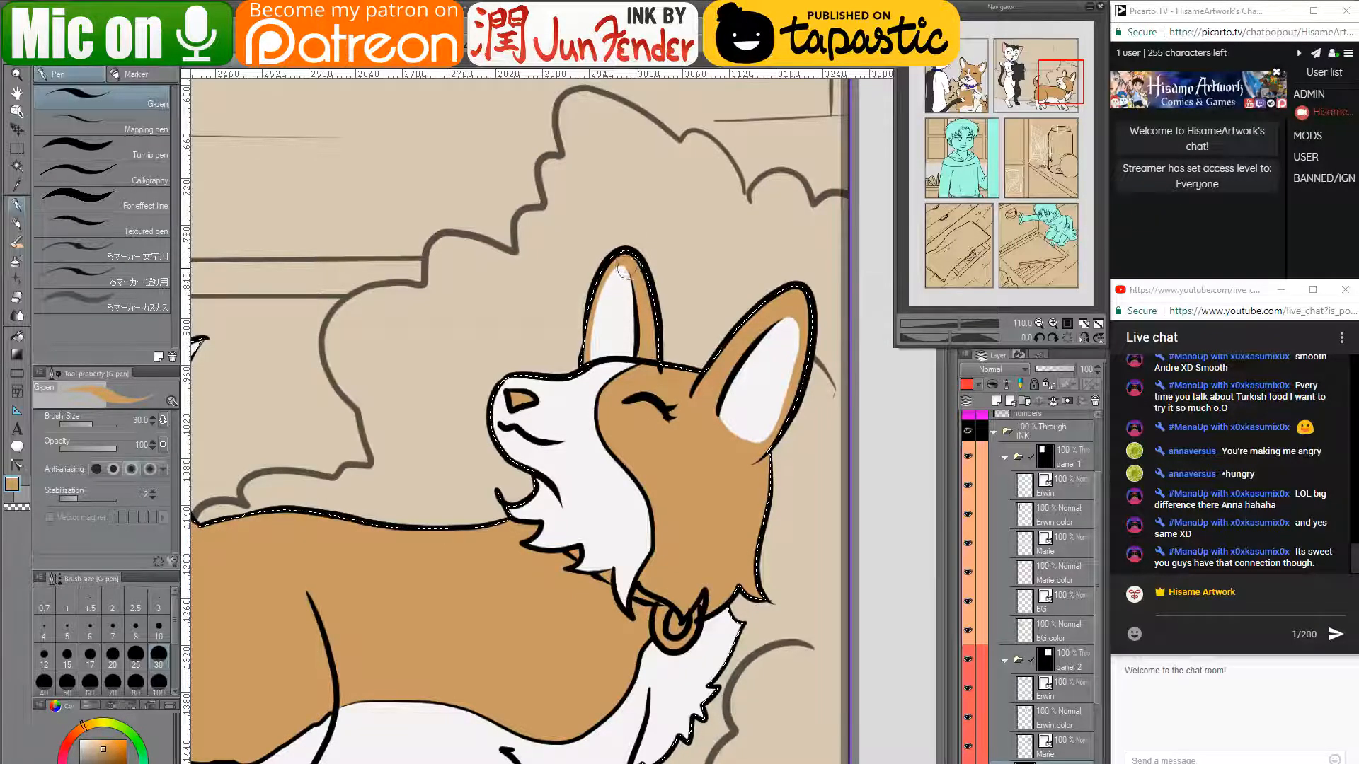
- Reshape the lower edge of the near ear's white area with orange-brown and off-white G-pen strokes
drag(633, 300, 596, 180)
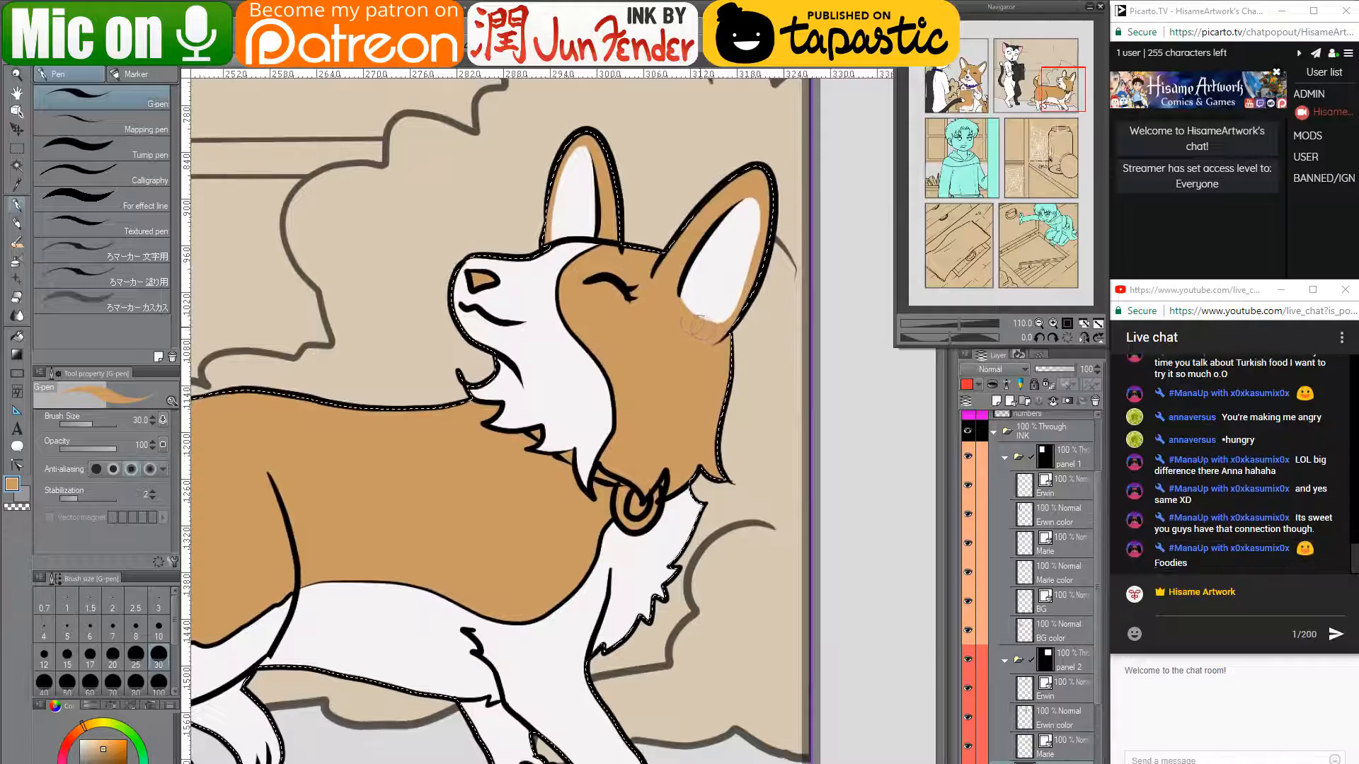
drag(678, 296, 718, 334)
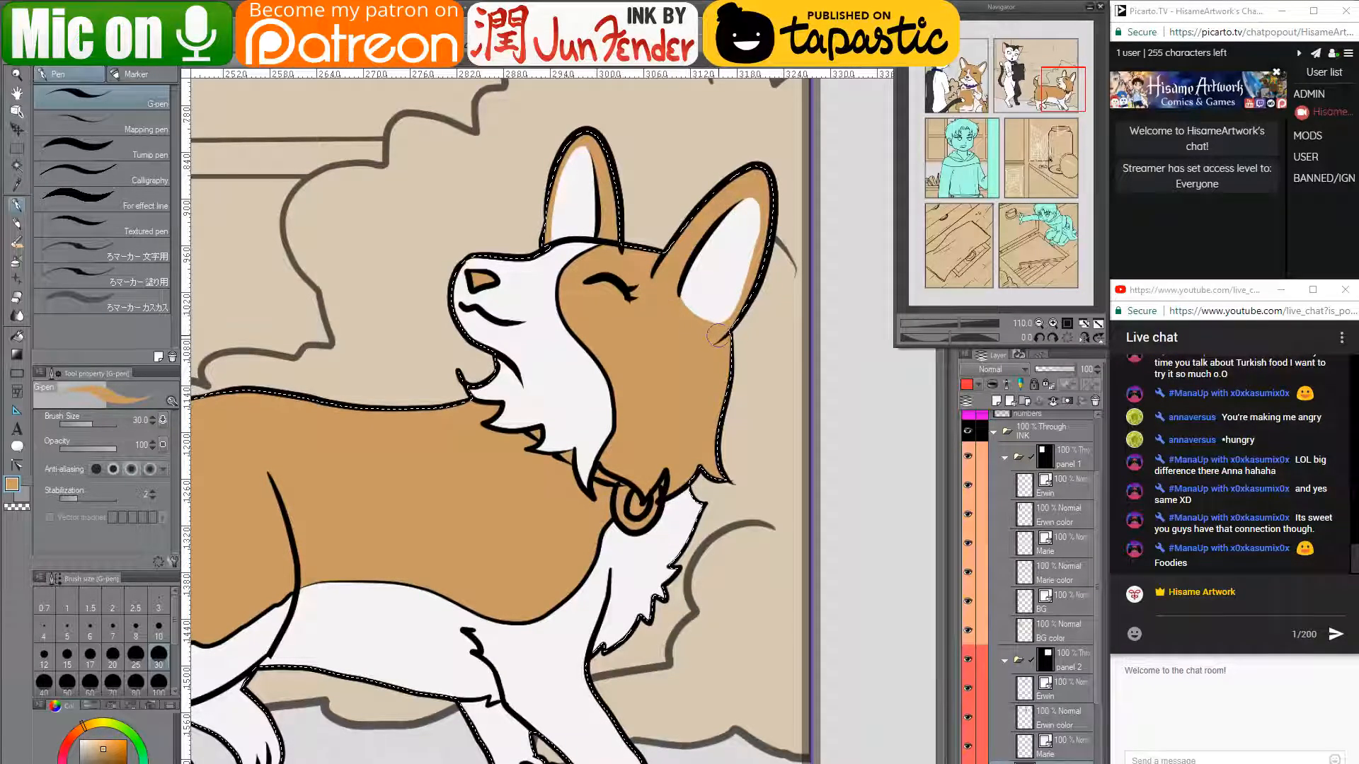
key(x)
drag(682, 279, 705, 312)
mouse_move(645, 491)
mouse_down()
mouse_move(783, 433)
mouse_move(796, 468)
mouse_move(761, 501)
mouse_move(659, 511)
mouse_up()
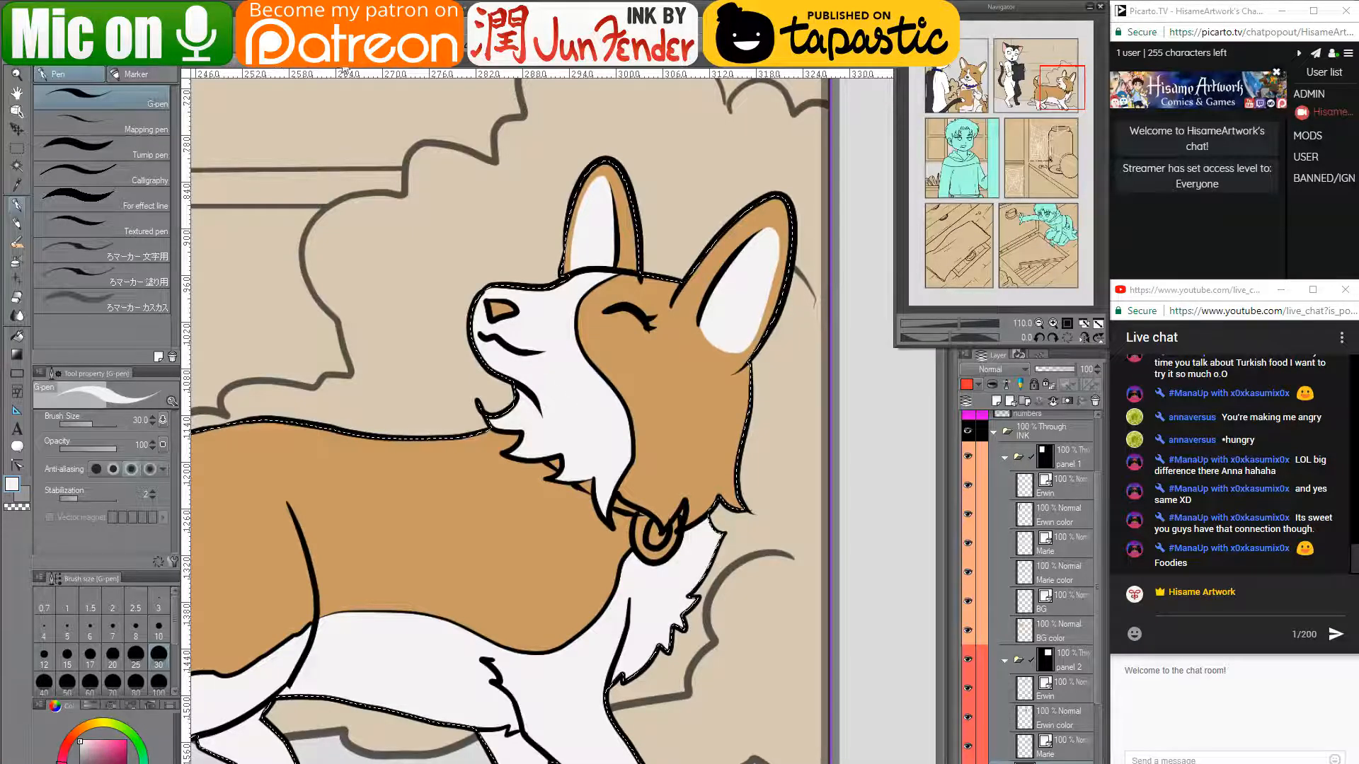
- Check the dog's coloring on page_39, and paint the ring of the dog's round collar tag in panel 2 with a sampled gray
click(291, 68)
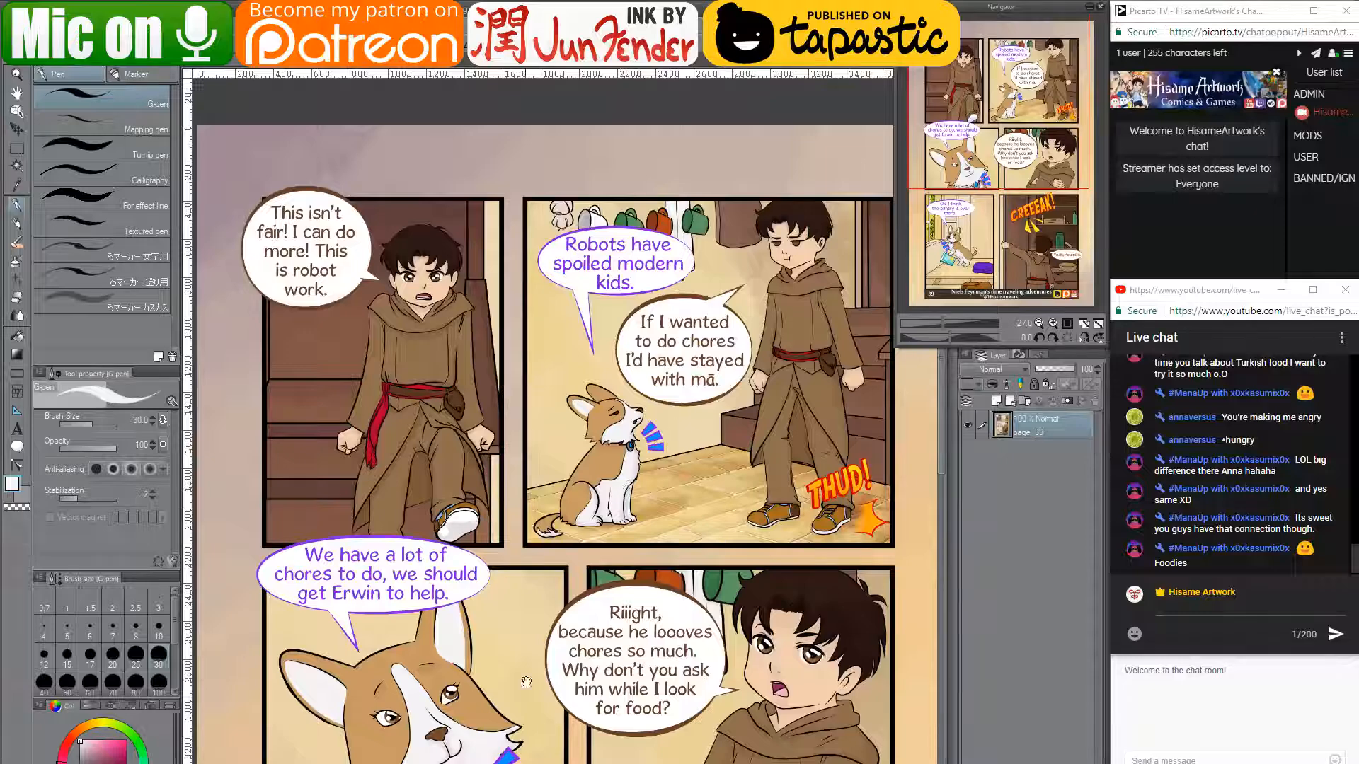
scroll(526, 682, down, 10)
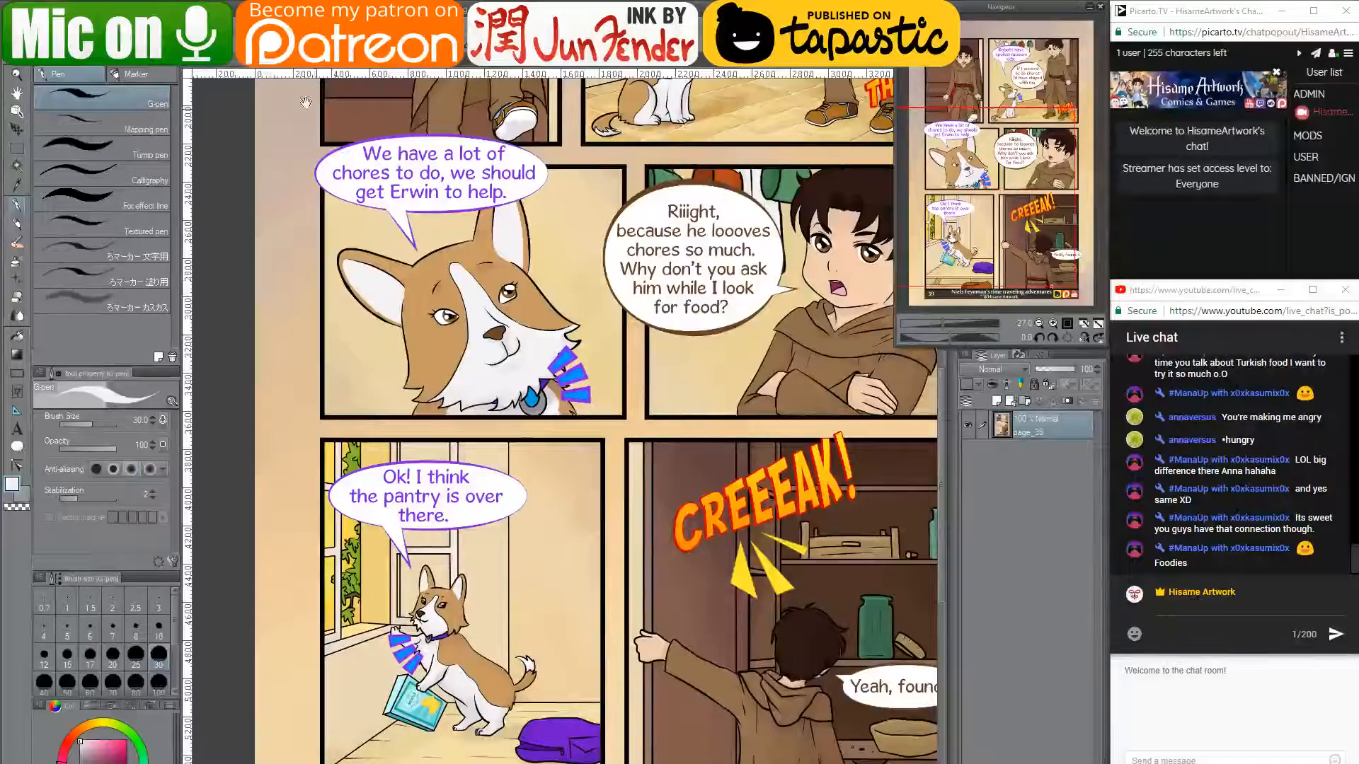
click(228, 68)
drag(418, 460, 634, 476)
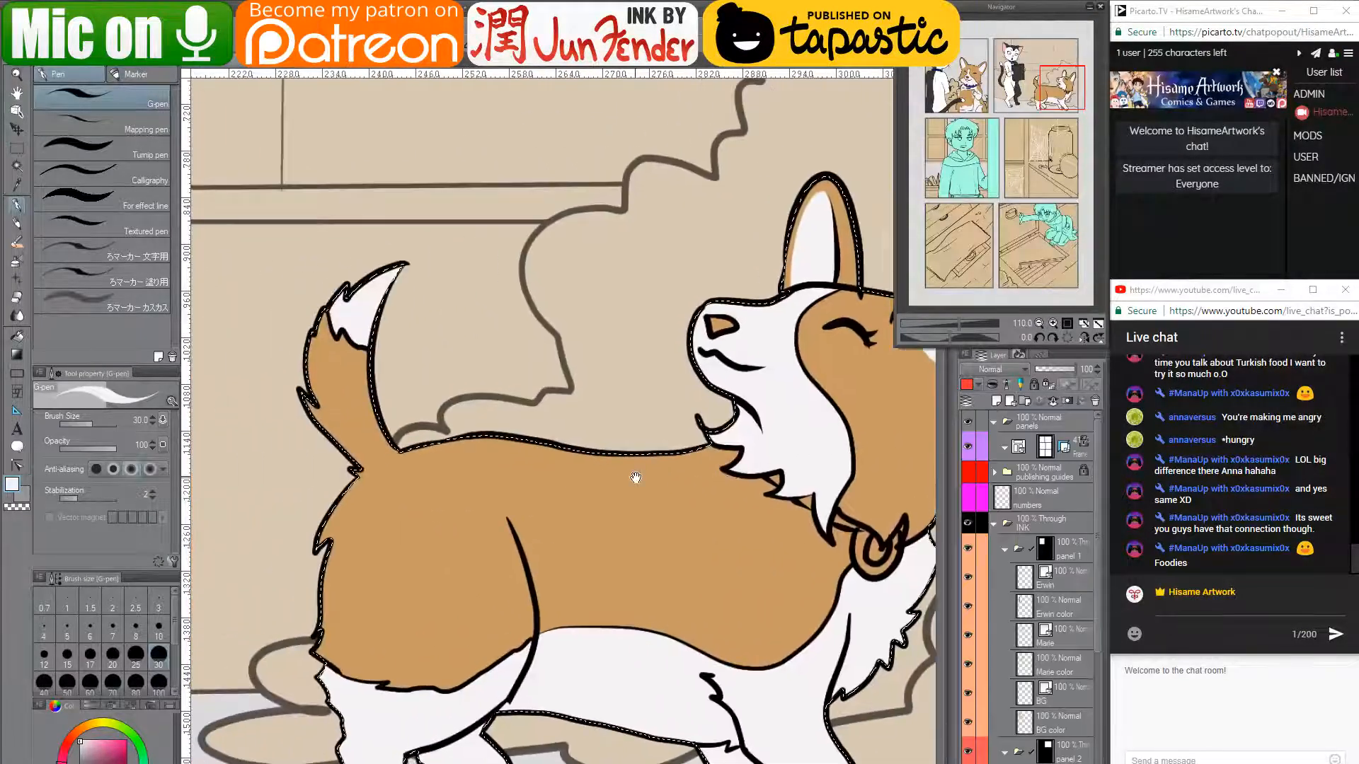
scroll(640, 471, down, 6)
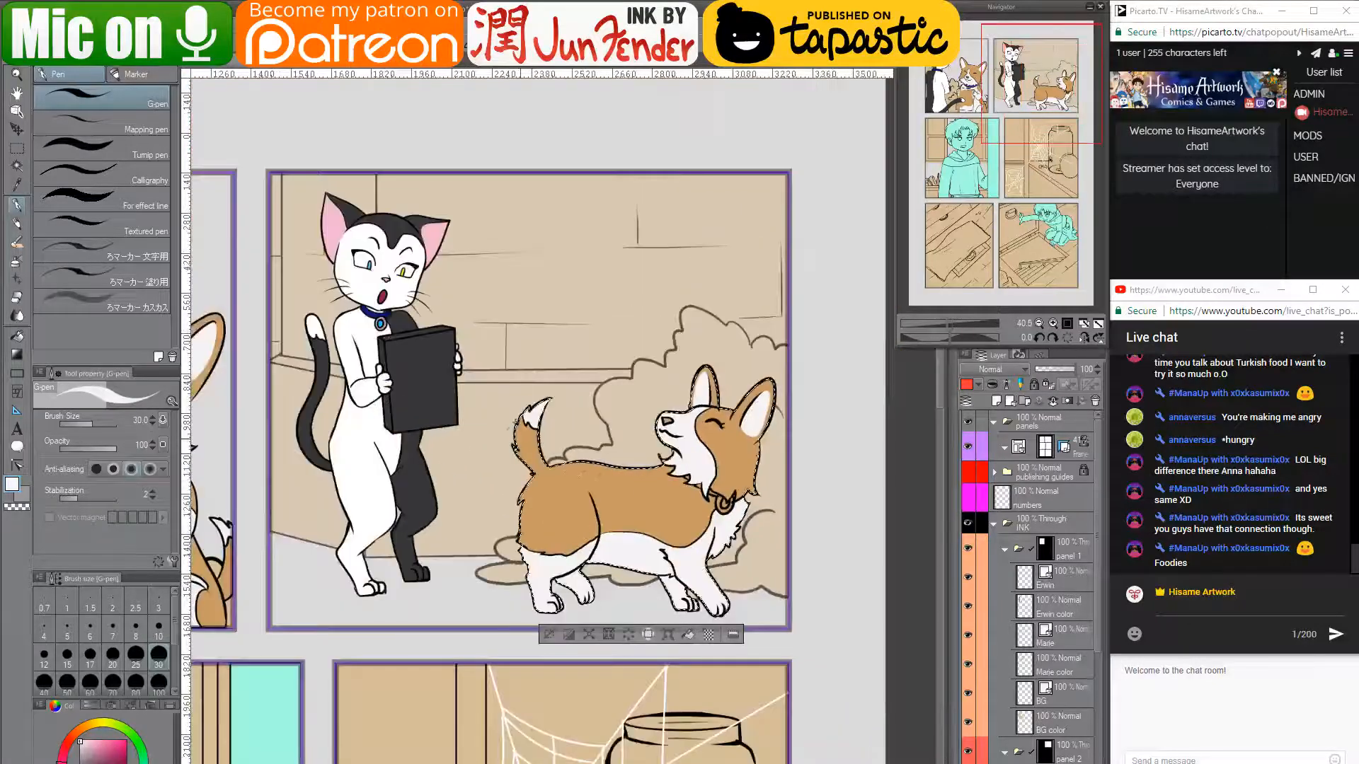
drag(401, 458, 552, 458)
alt+click(319, 461)
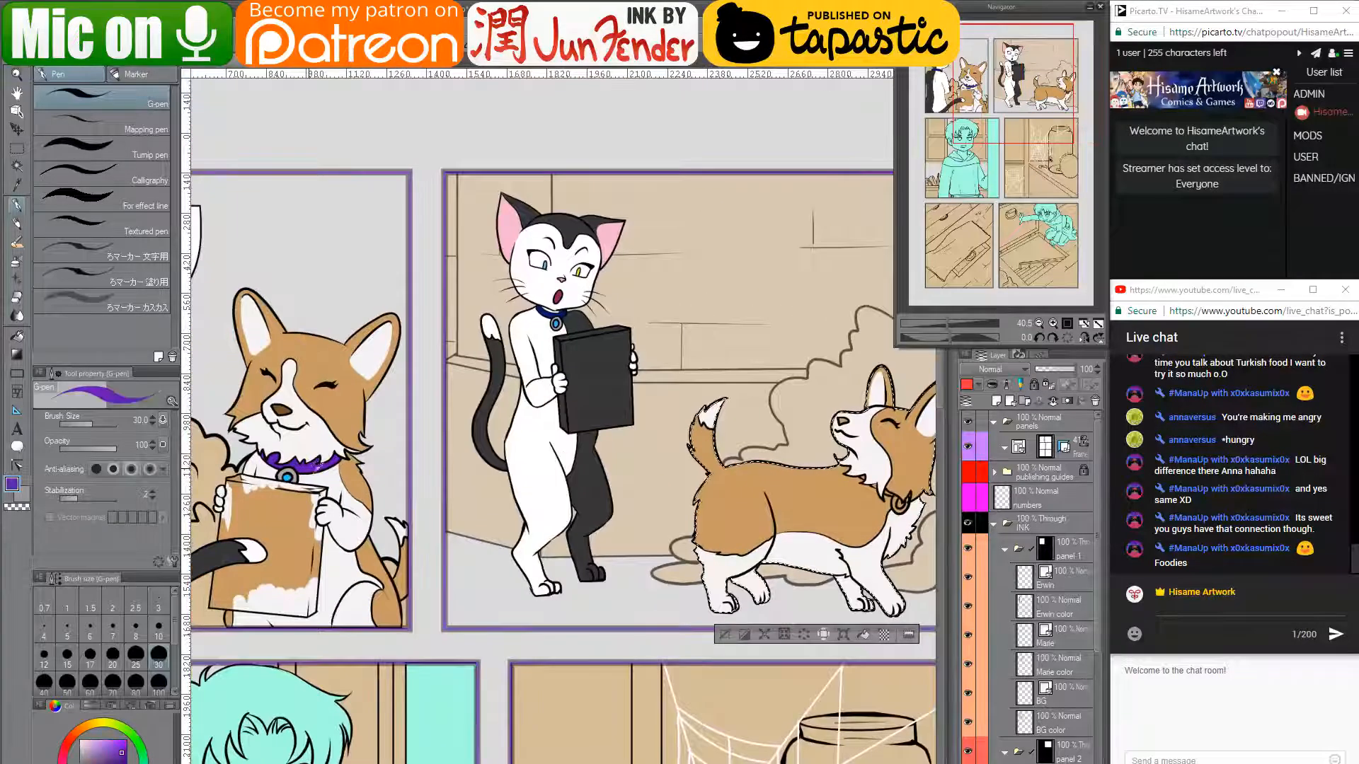
drag(719, 511, 663, 509)
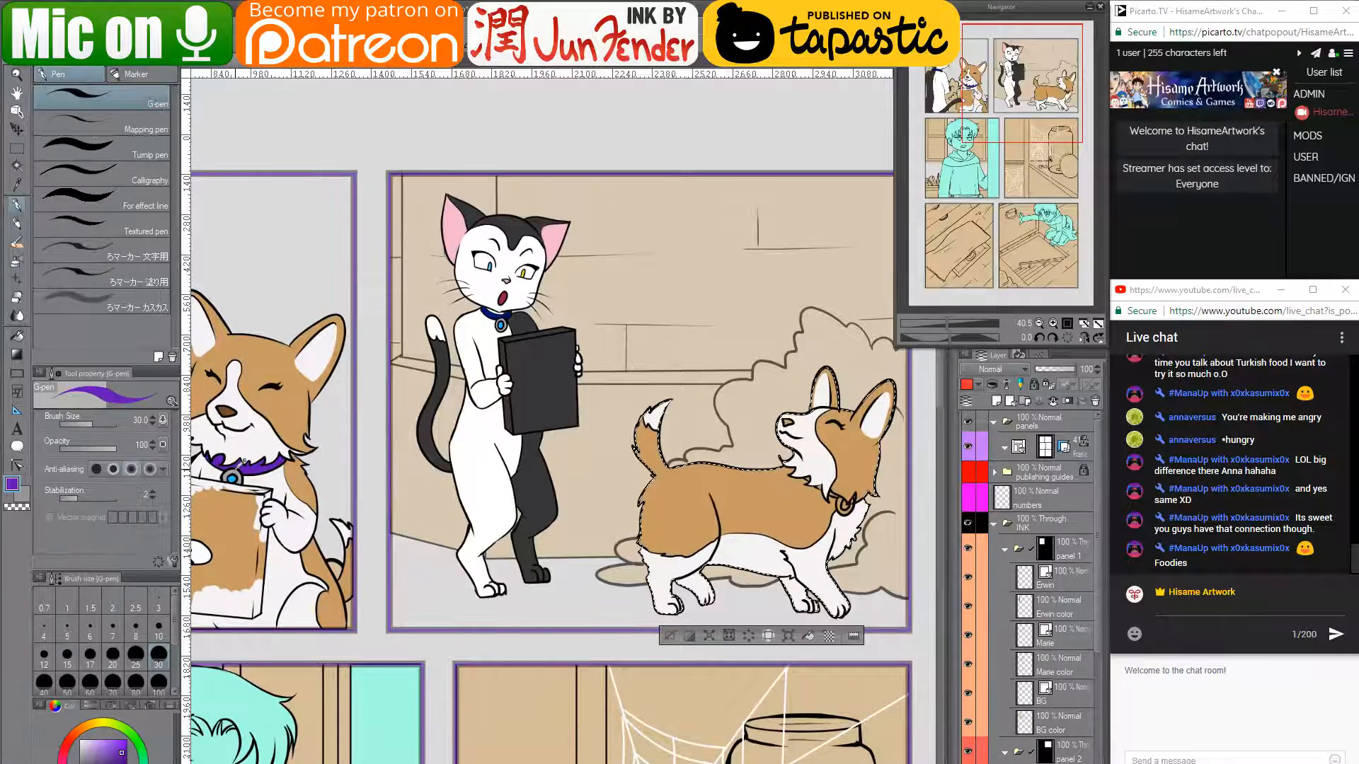
alt+click(674, 589)
scroll(851, 467, up, 2)
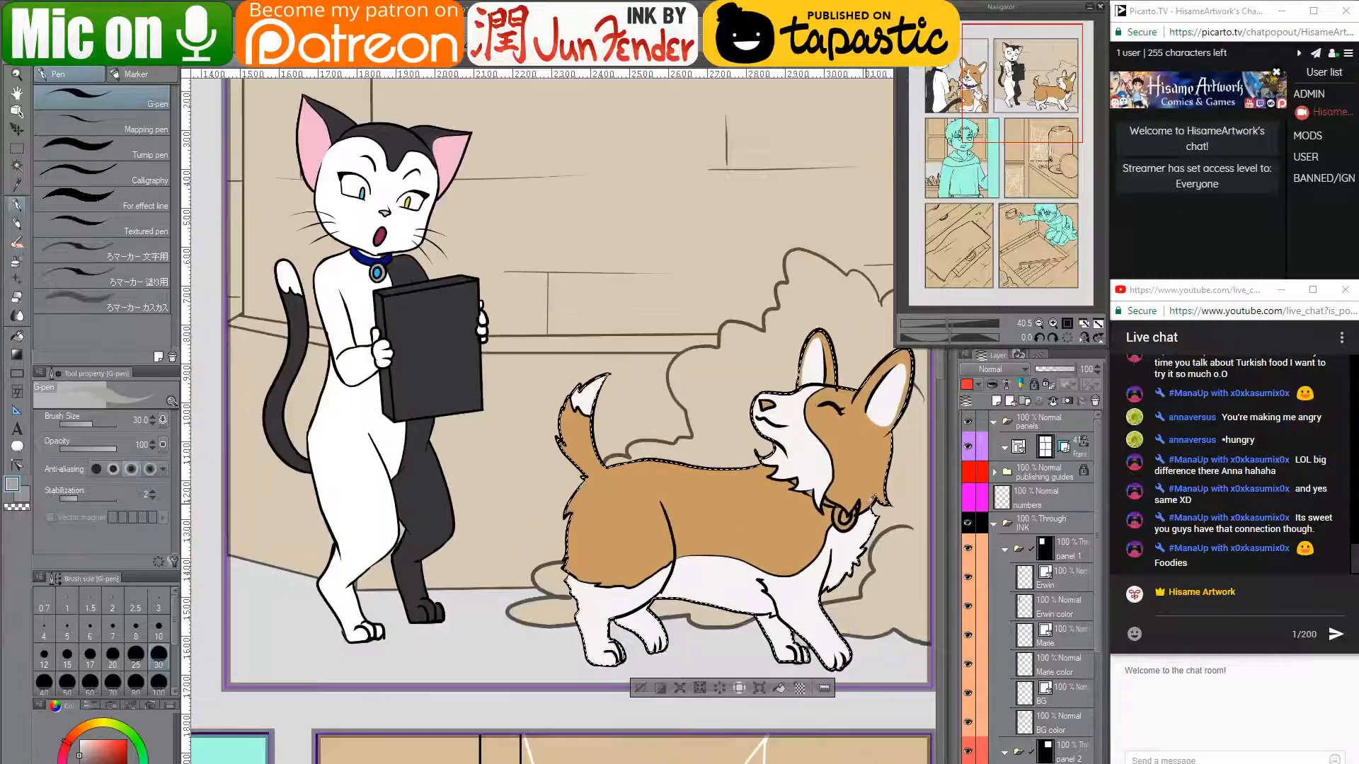
scroll(856, 513, up, 2)
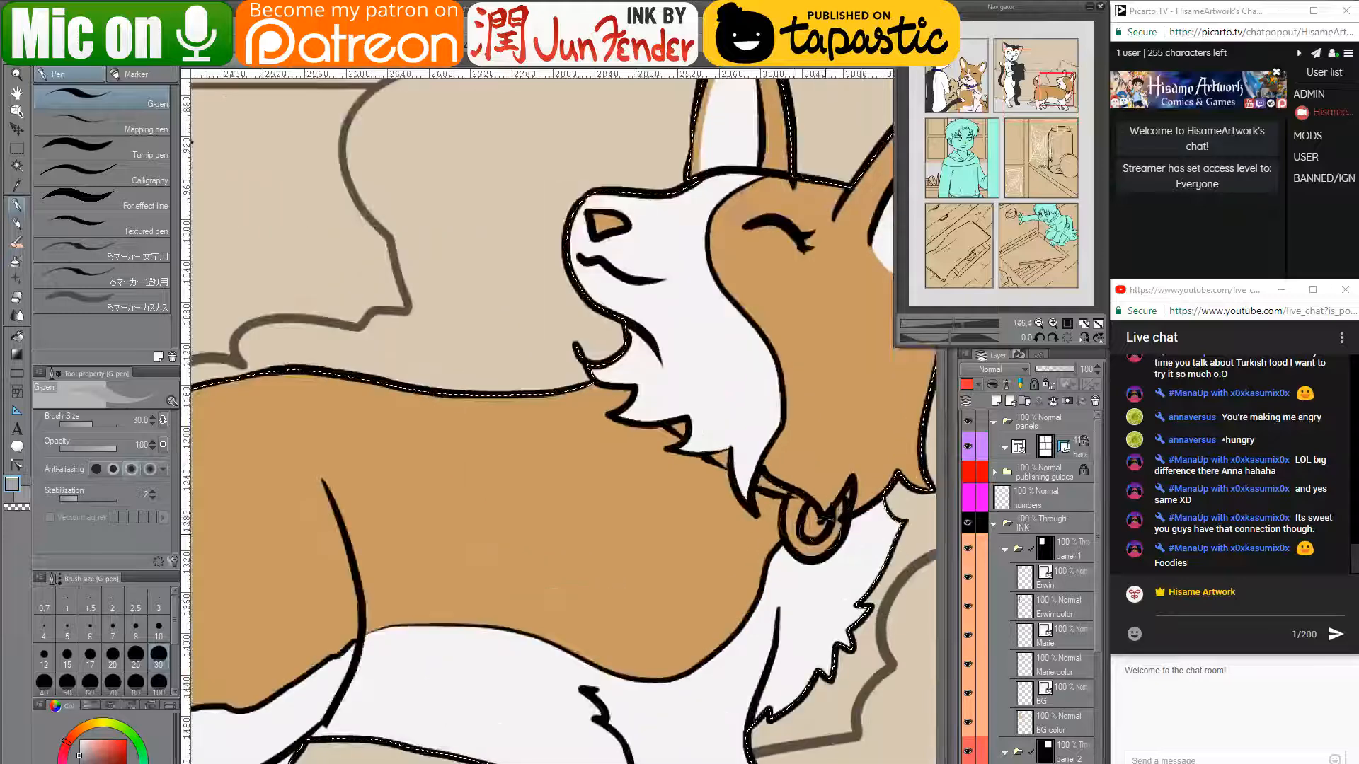
mouse_move(796, 489)
mouse_down()
mouse_move(796, 500)
mouse_move(828, 530)
mouse_up()
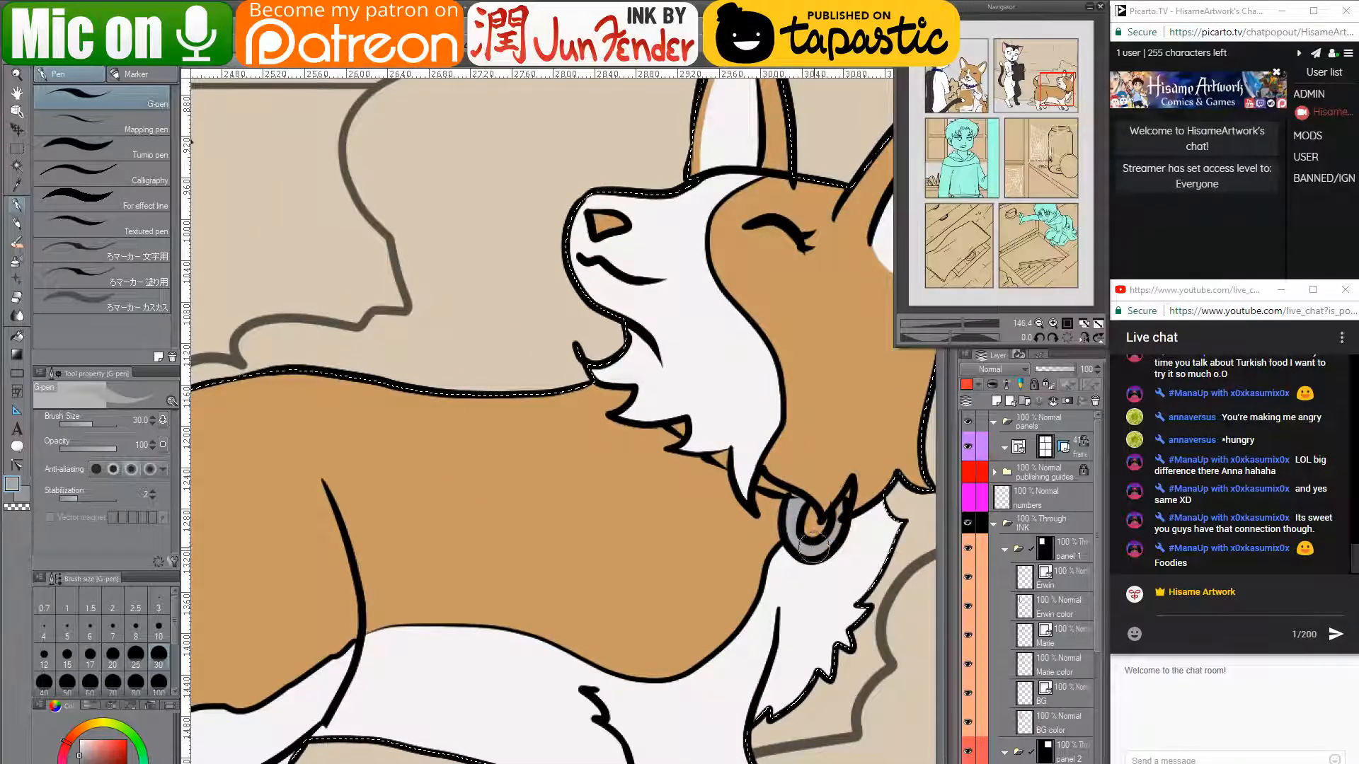
- Sample the purple of the dog's collar in panel 1 and paint the collar band beside the tag in panel 2 at brush size 20
drag(330, 440, 1030, 394)
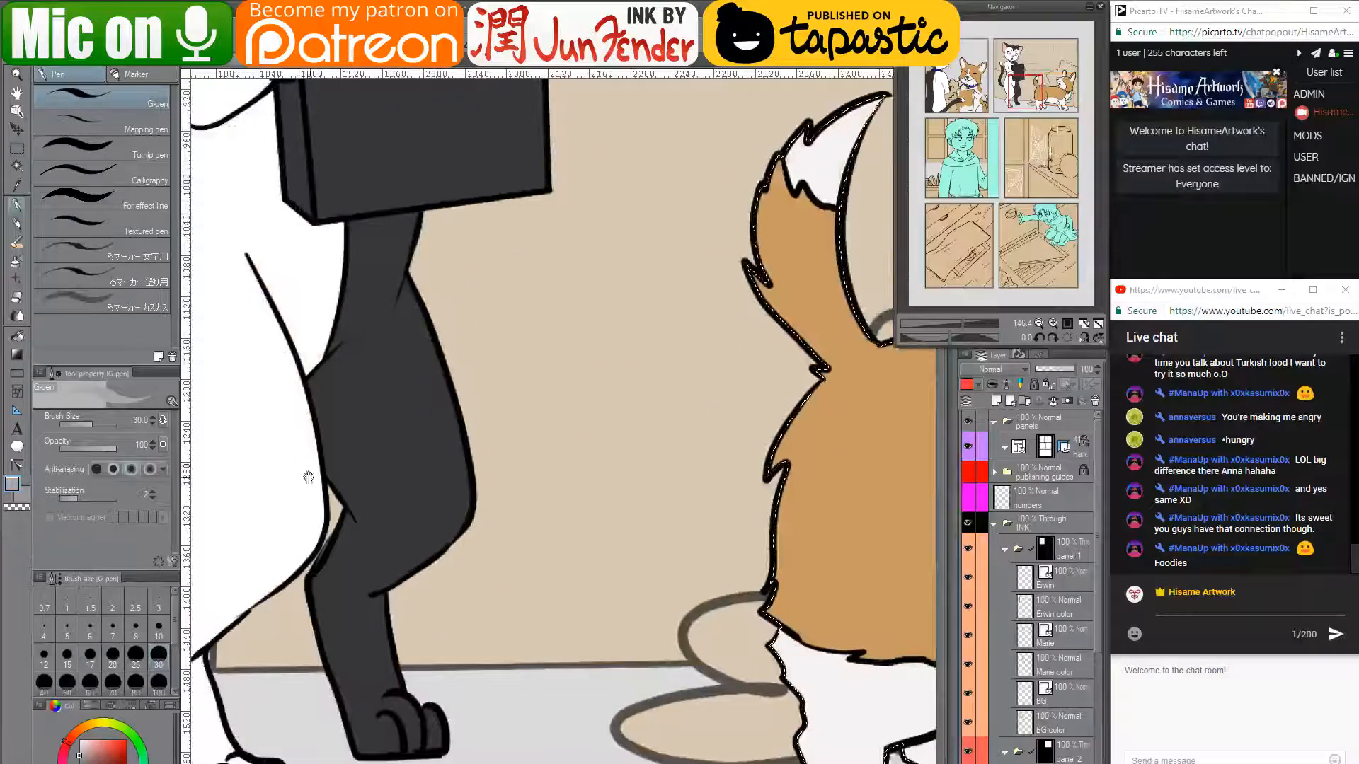
drag(309, 477, 990, 439)
drag(610, 489, 631, 495)
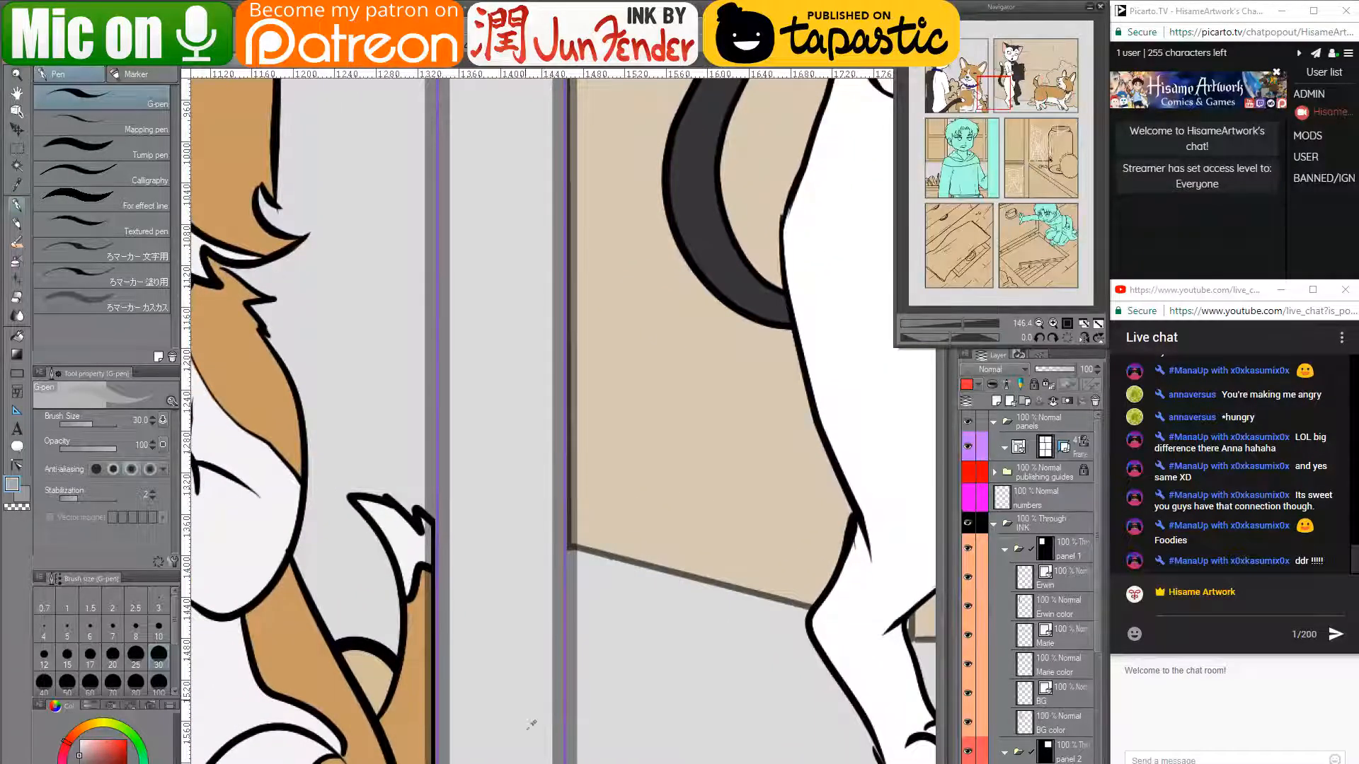
scroll(531, 723, down, 2)
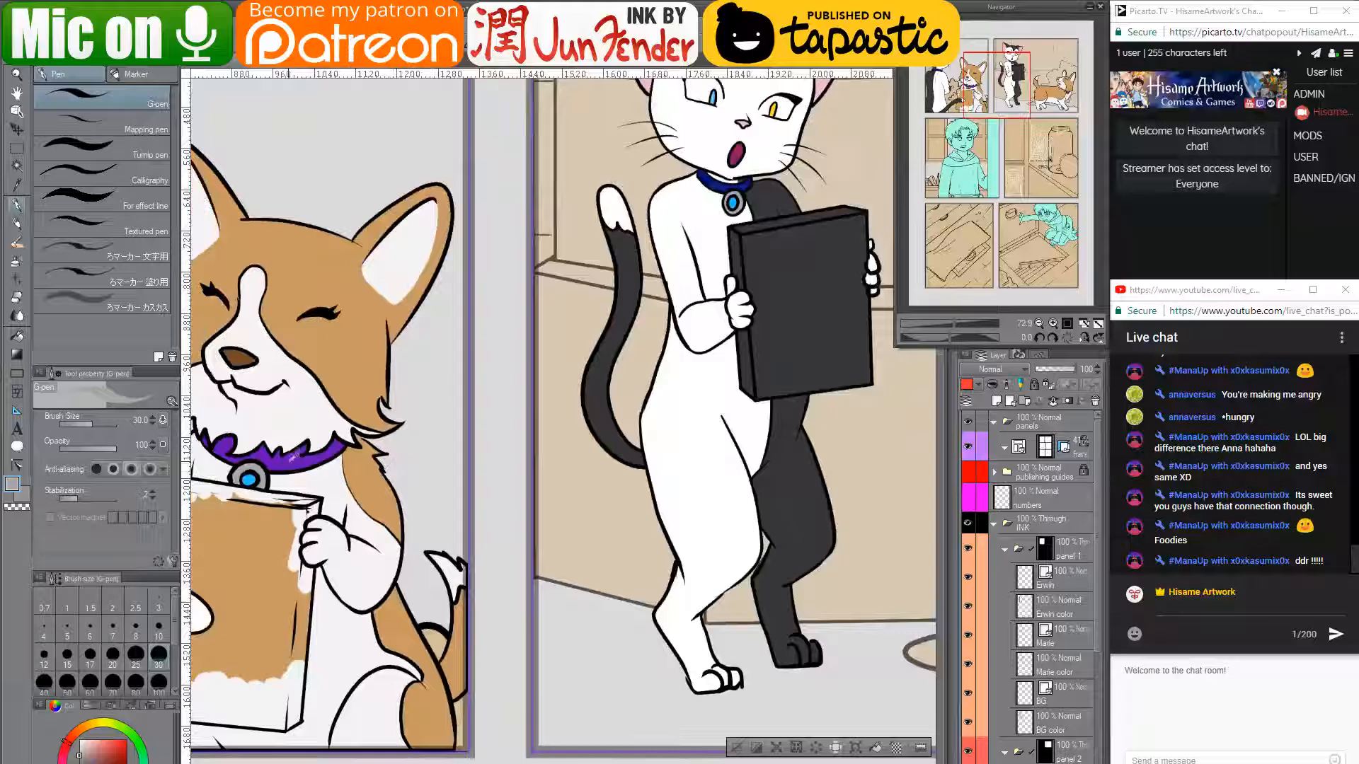
alt+click(292, 461)
drag(679, 515, 154, 566)
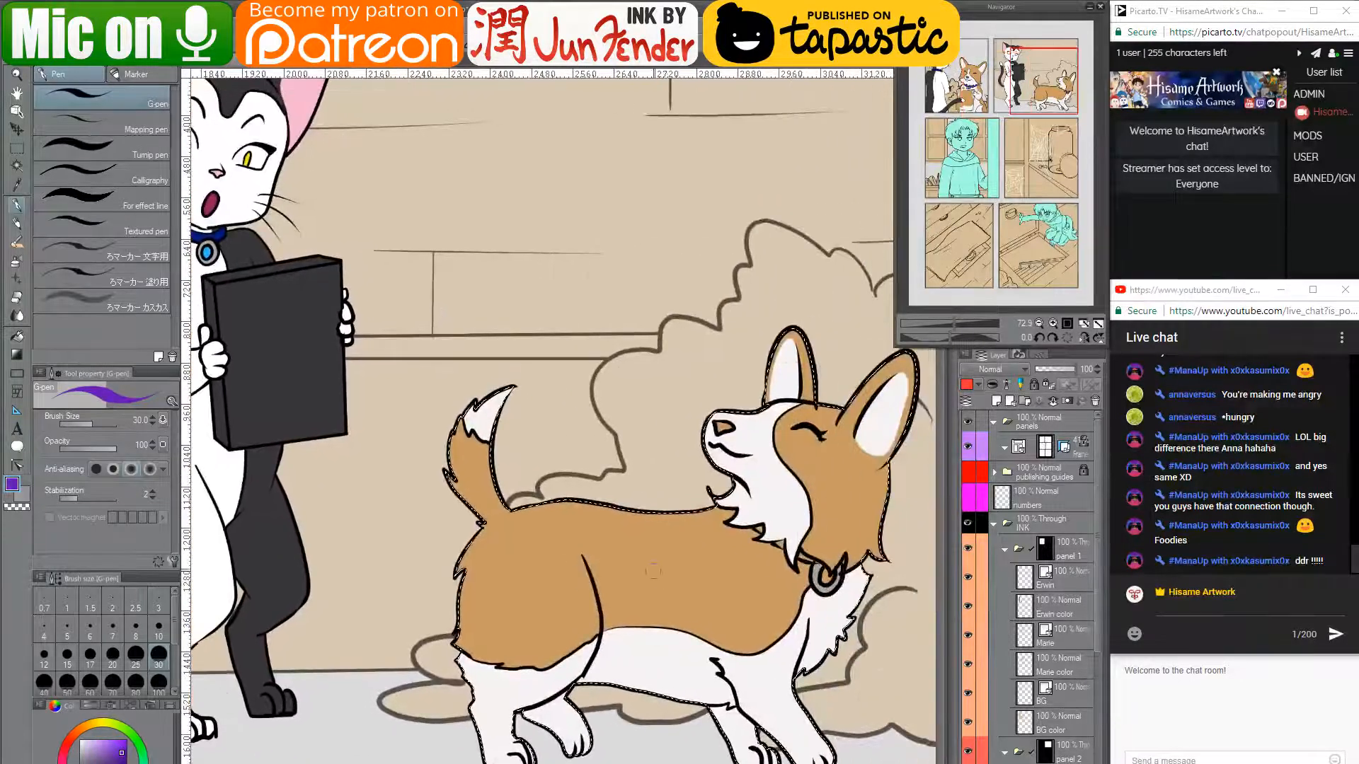
scroll(864, 570, up, 2)
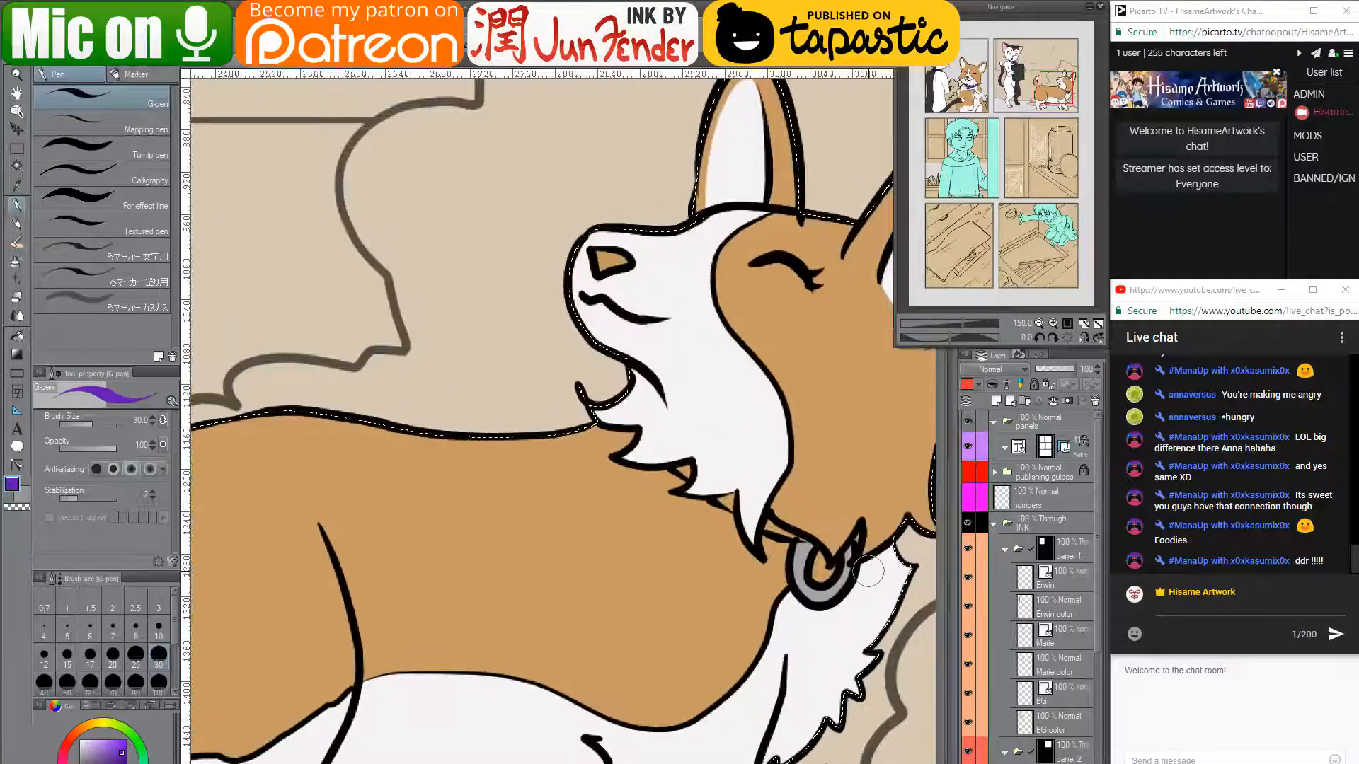
drag(856, 533, 859, 542)
key(bracketleft)
key(bracketleft)
drag(763, 522, 793, 534)
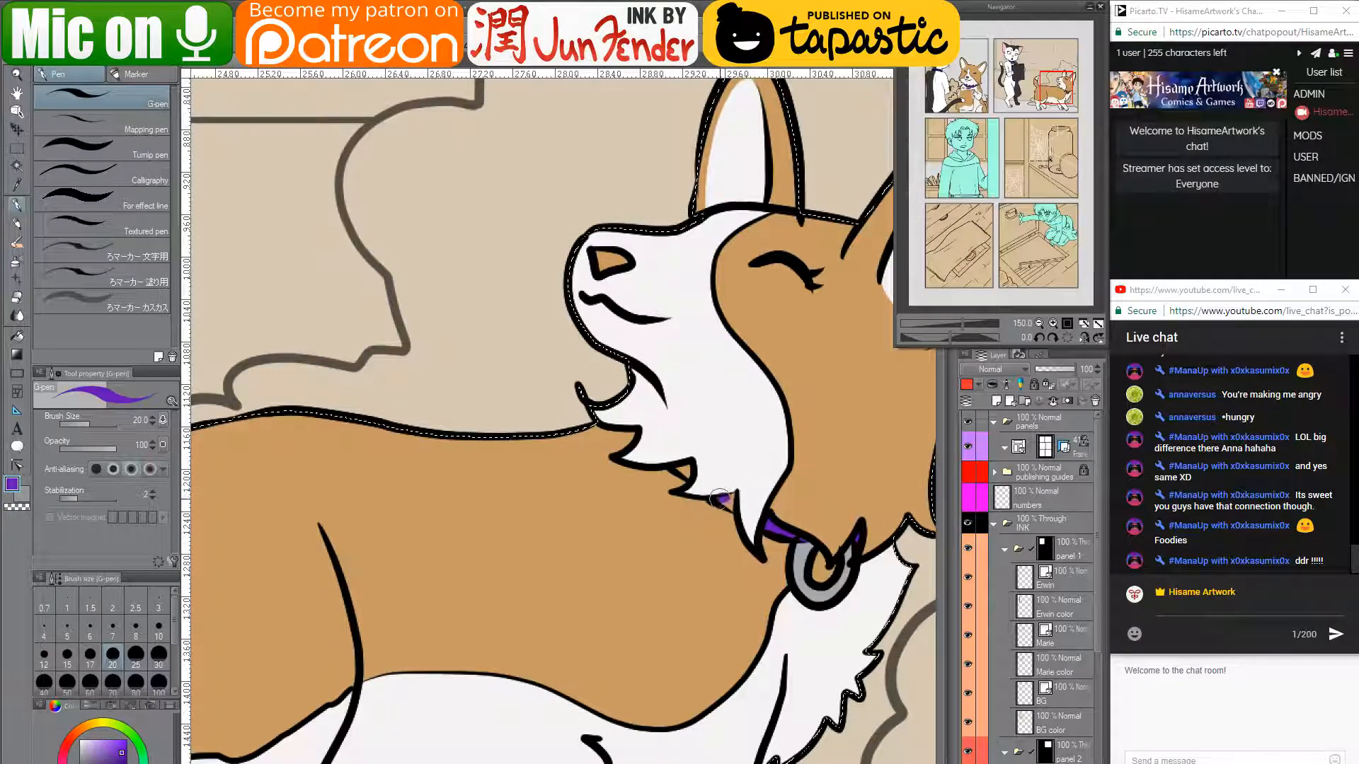
- Fill the collar gaps between the throat fur tufts with purple, and resample the ring's gray to clean up its edge by the band
drag(719, 499, 727, 503)
key(x)
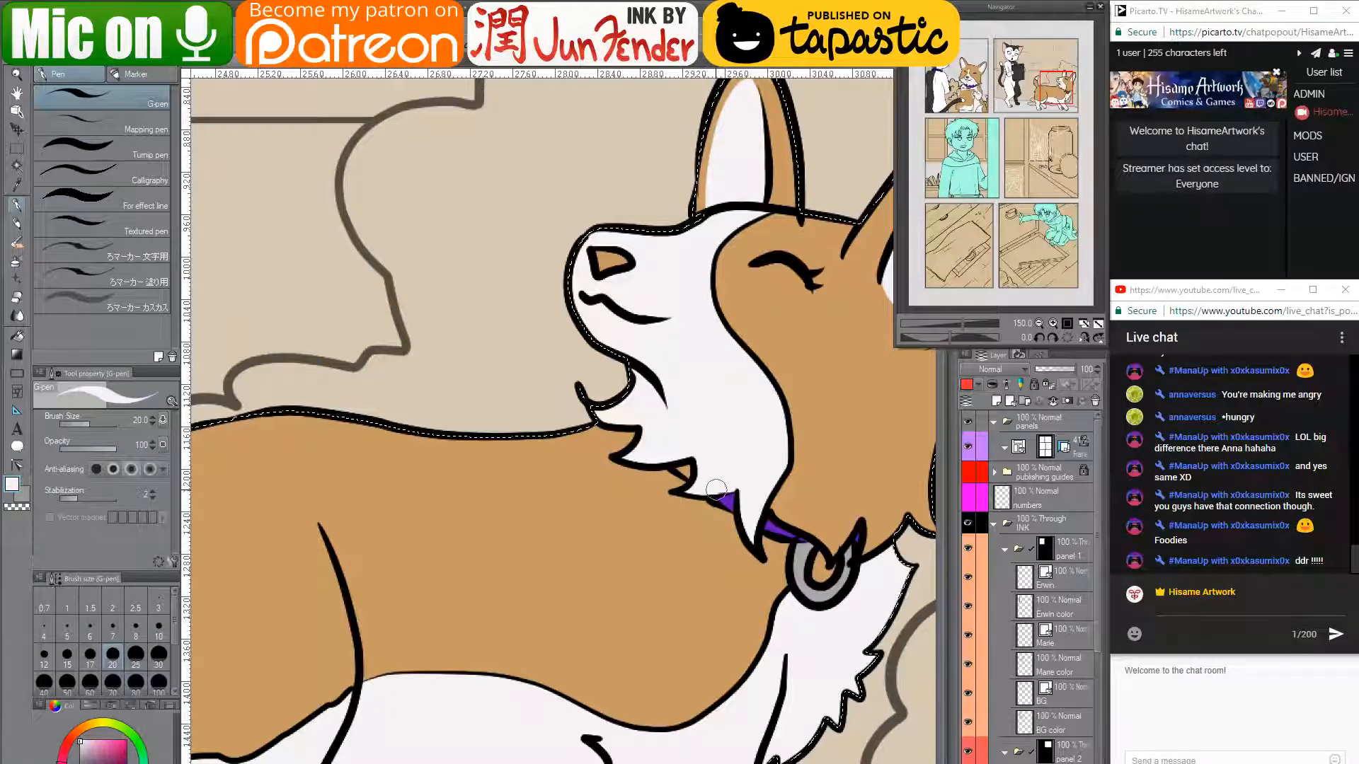
key(x)
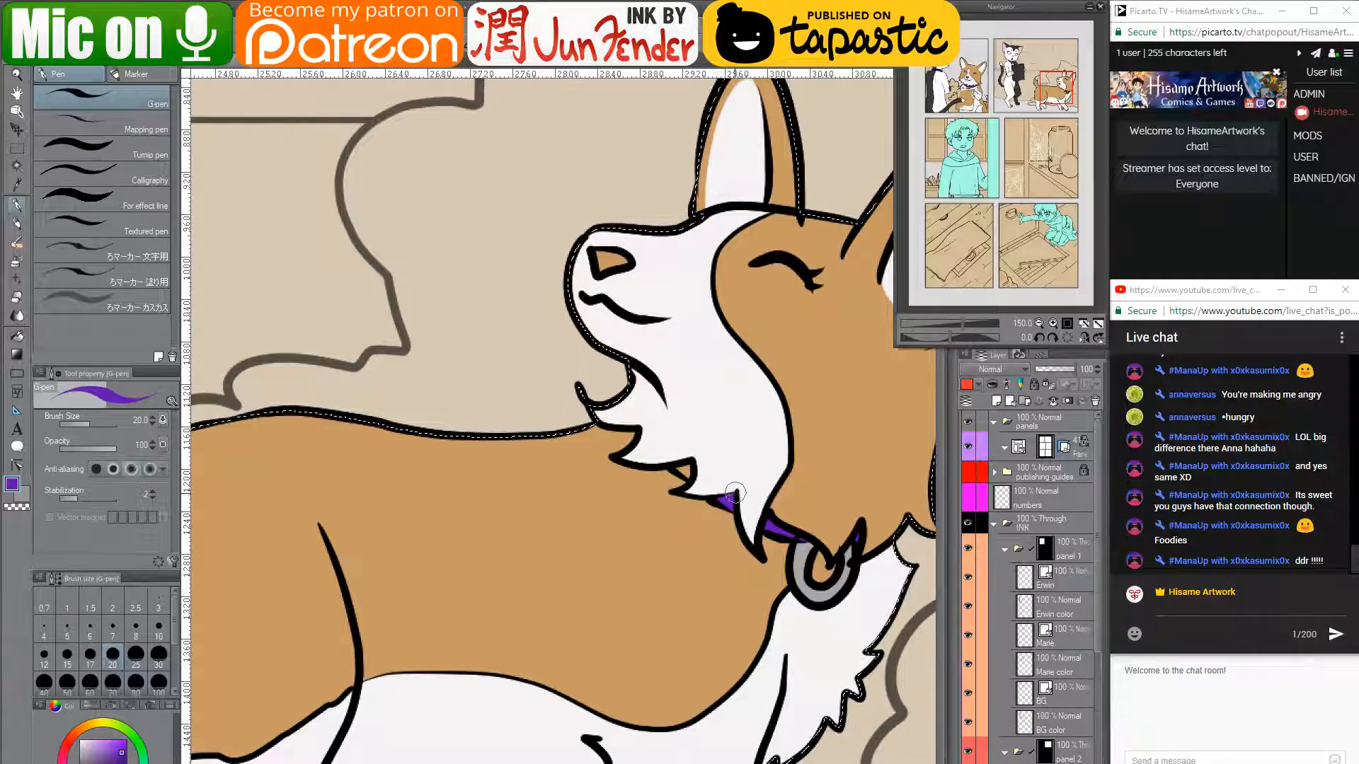
drag(681, 469, 686, 471)
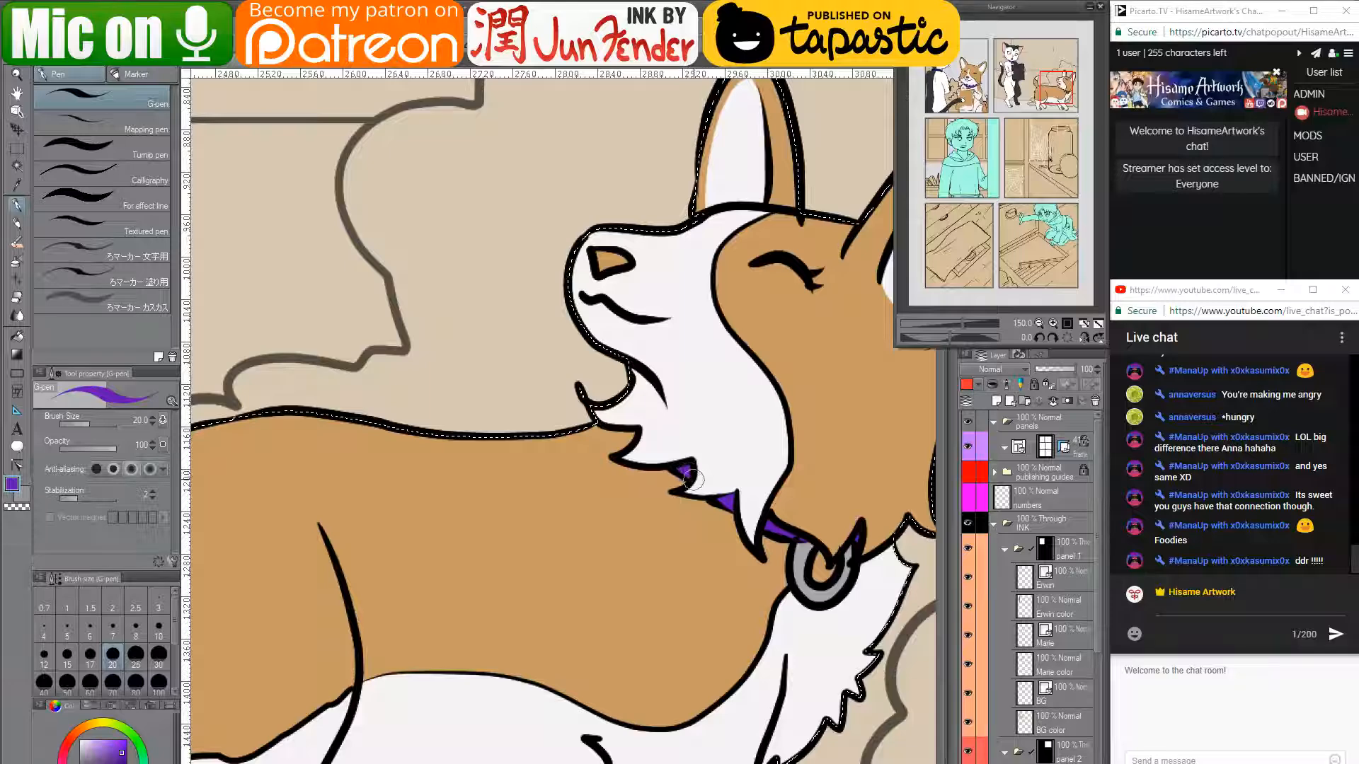
key(x)
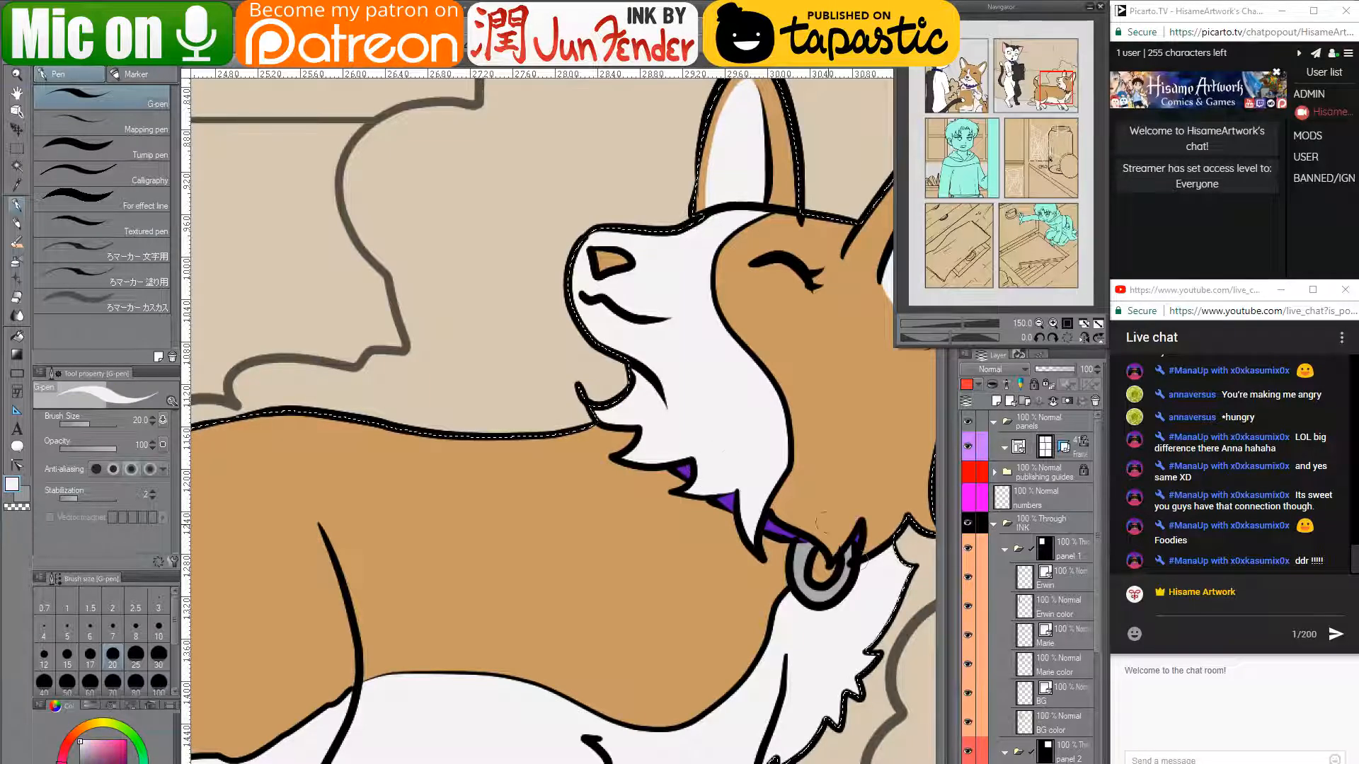
alt+click(845, 562)
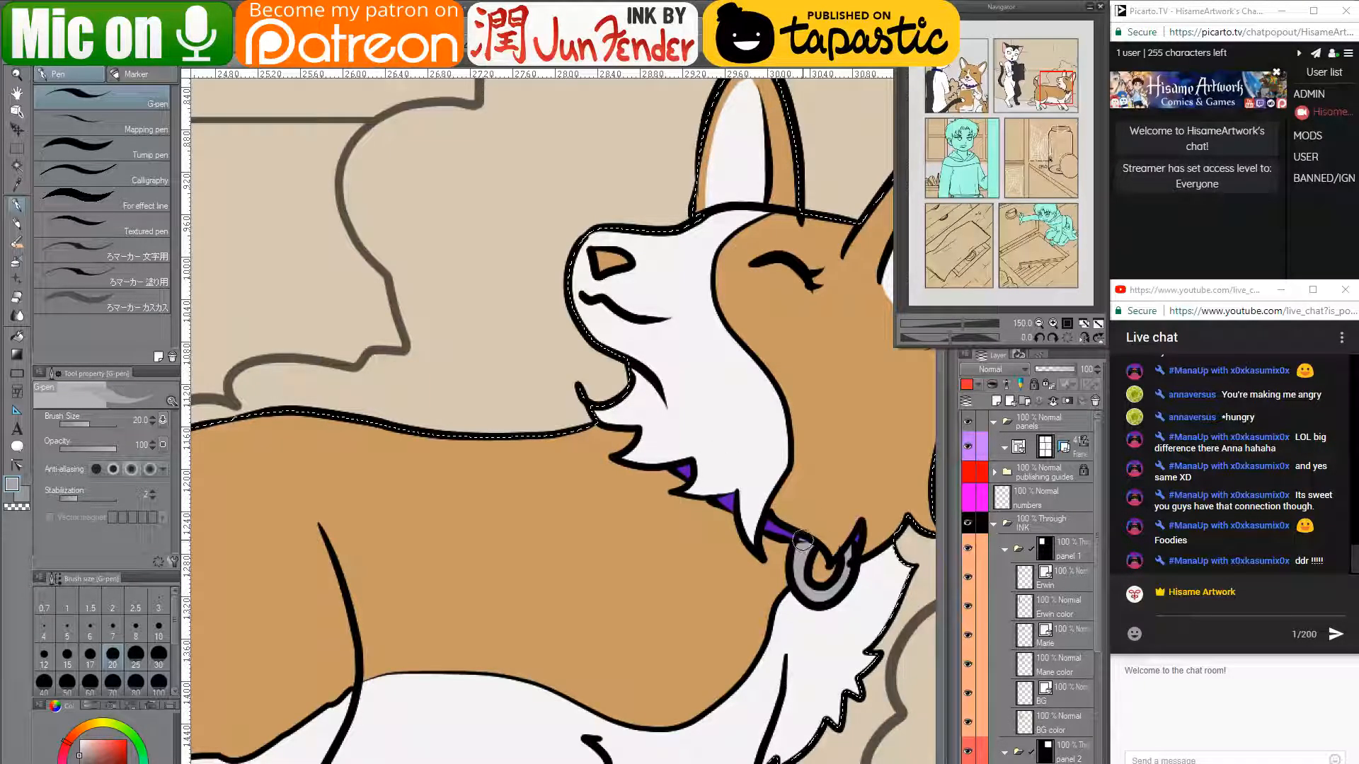
- Color the nose of the dog in panel 2 with a sampled dark brown
scroll(748, 543, down, 5)
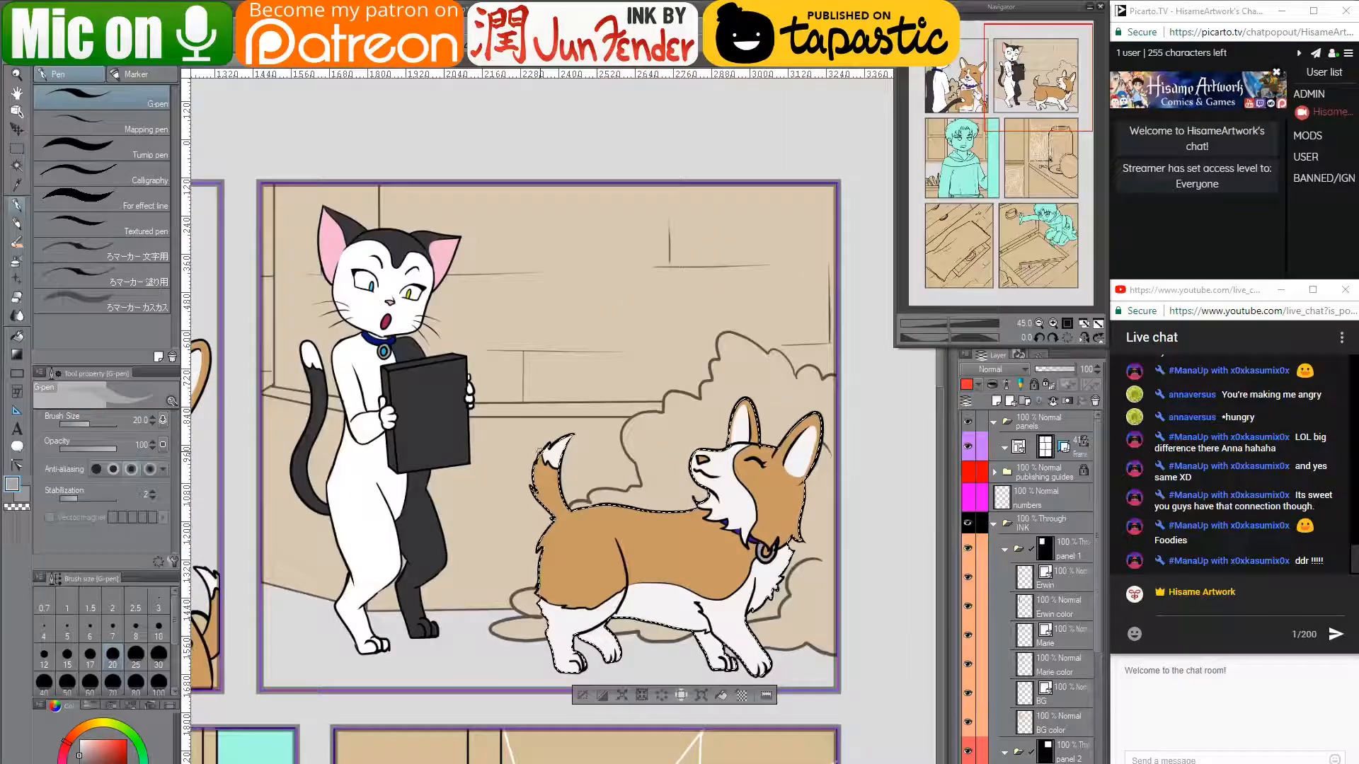
mouse_move(467, 463)
mouse_down()
mouse_move(761, 460)
mouse_move(632, 458)
mouse_move(600, 484)
mouse_up()
scroll(630, 423, down, 2)
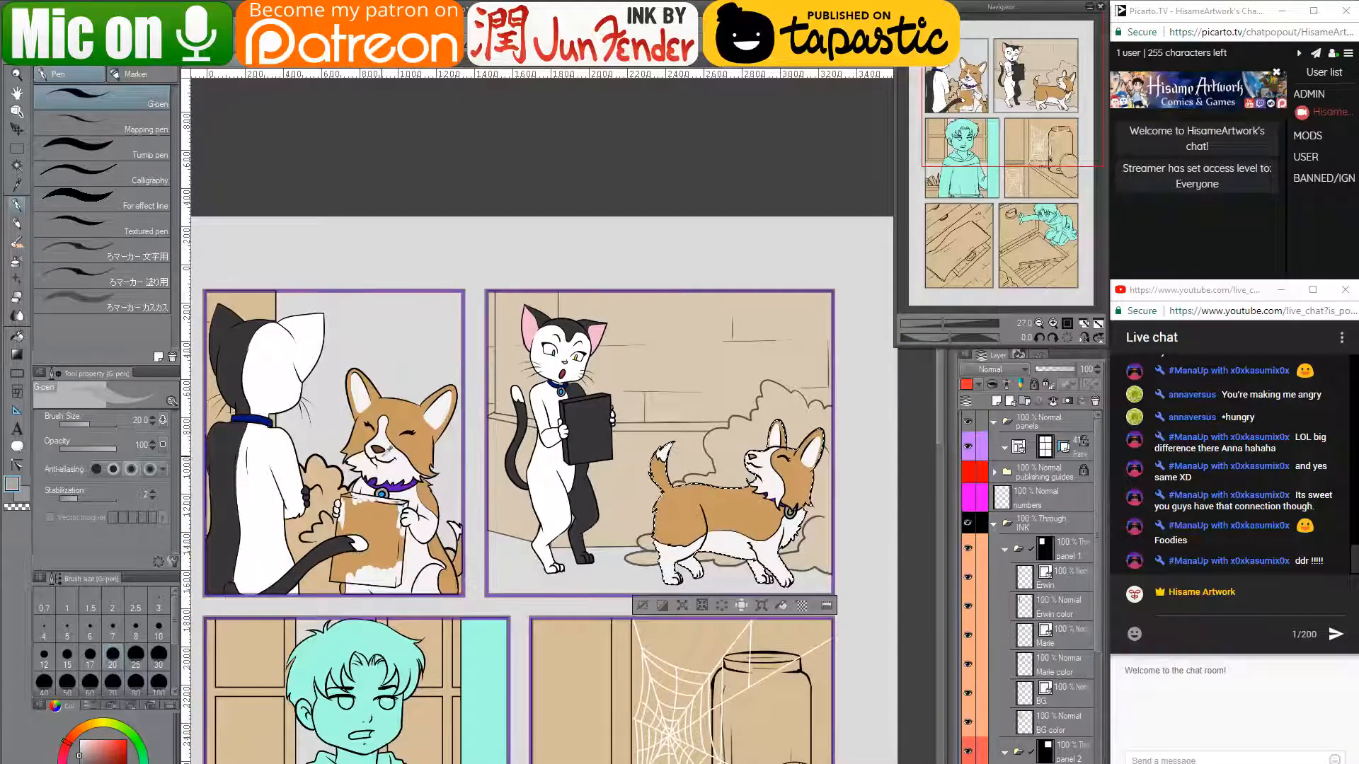
alt+click(748, 480)
scroll(706, 435, up, 8)
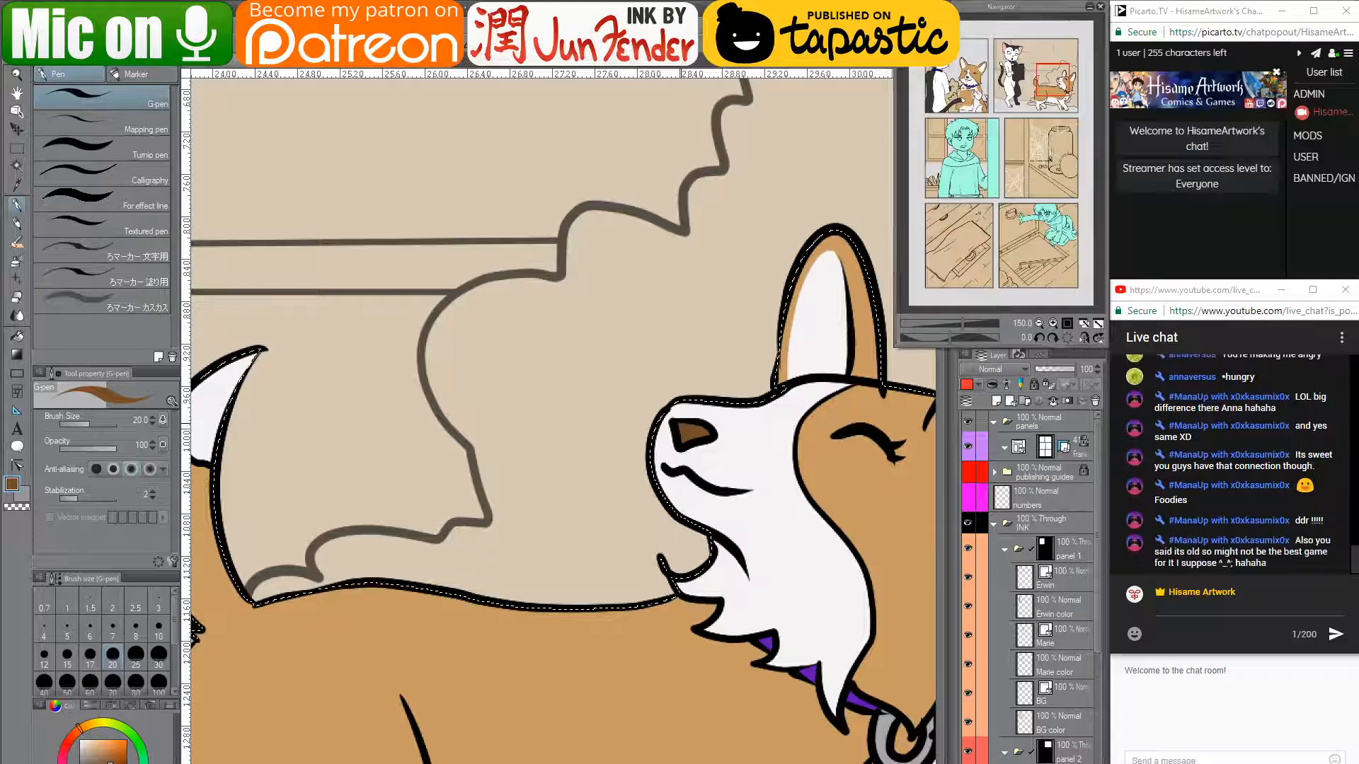
- Switch to the web browser and search Google Images for "plastic crate walmart"
key(alt+Tab)
key(ctrl+l)
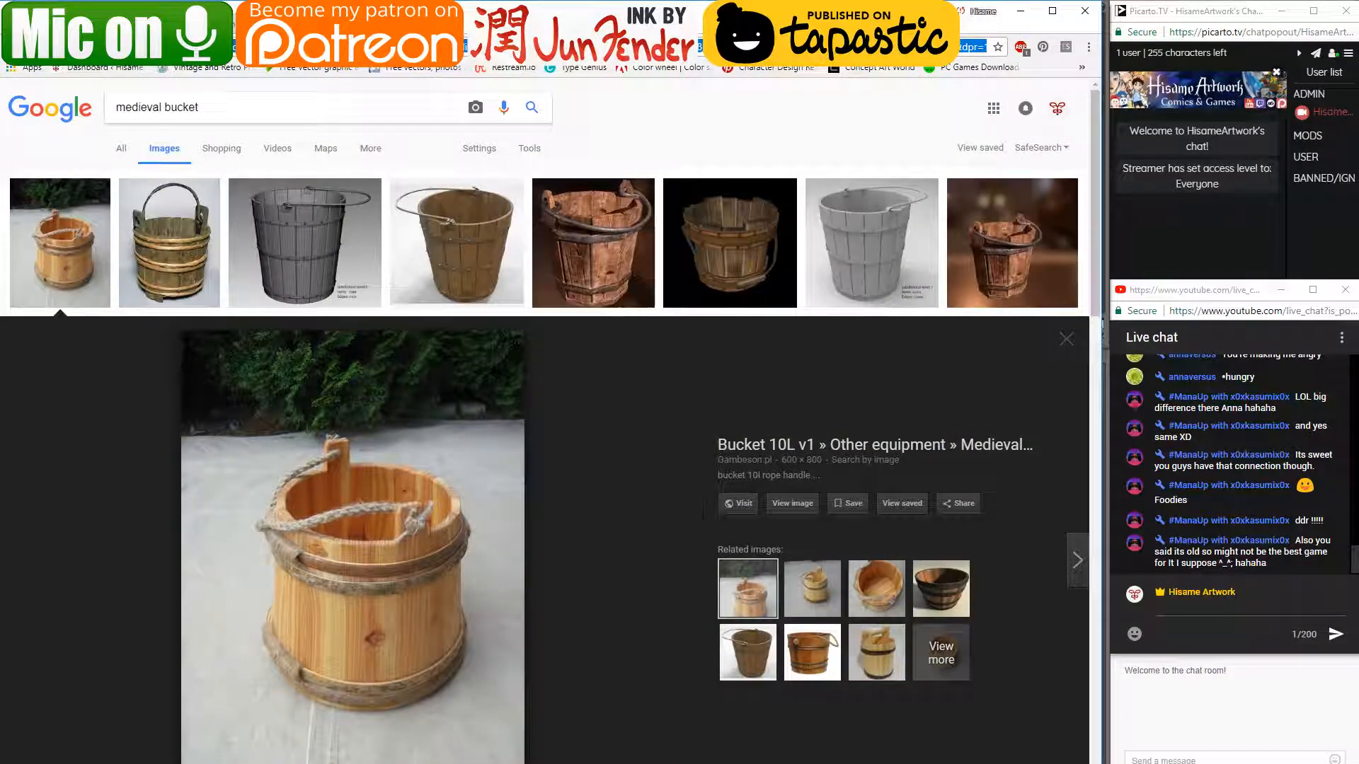
text(paslic)
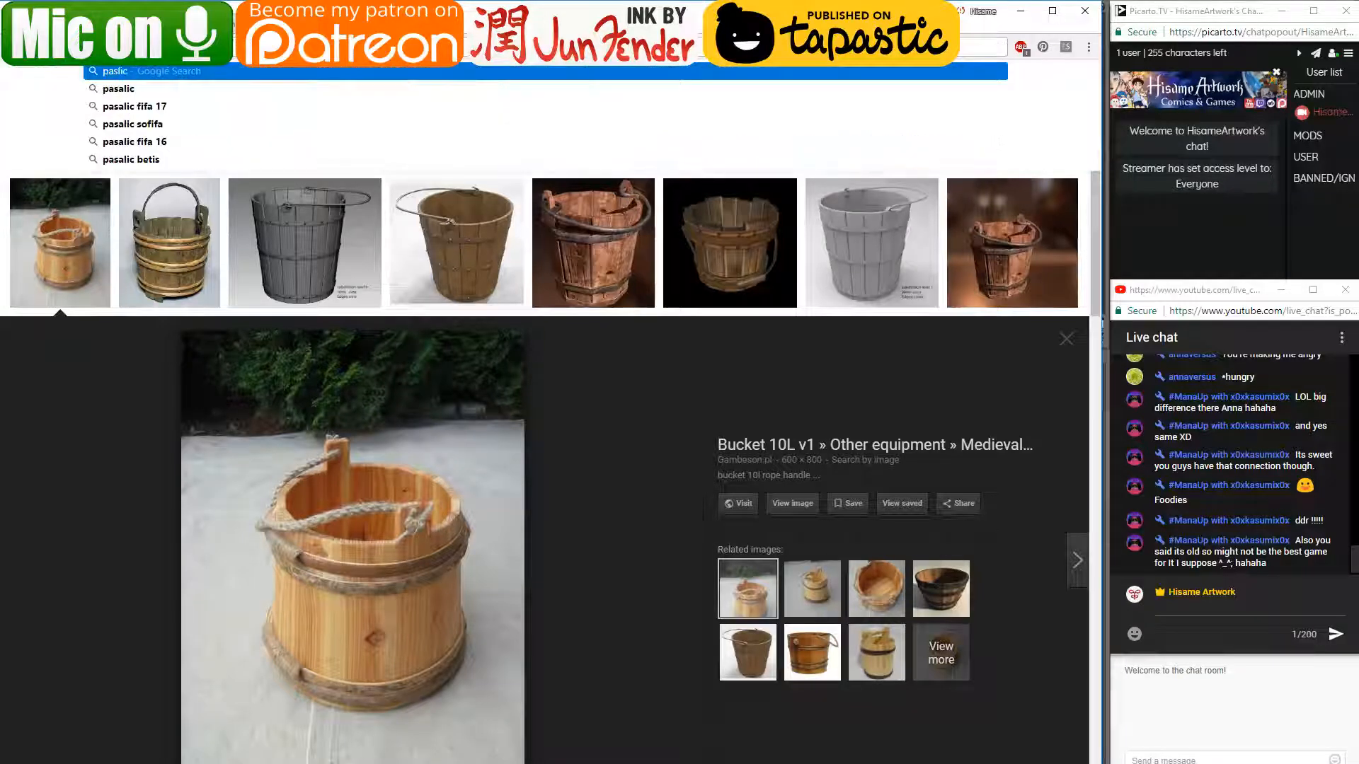
text( crate w)
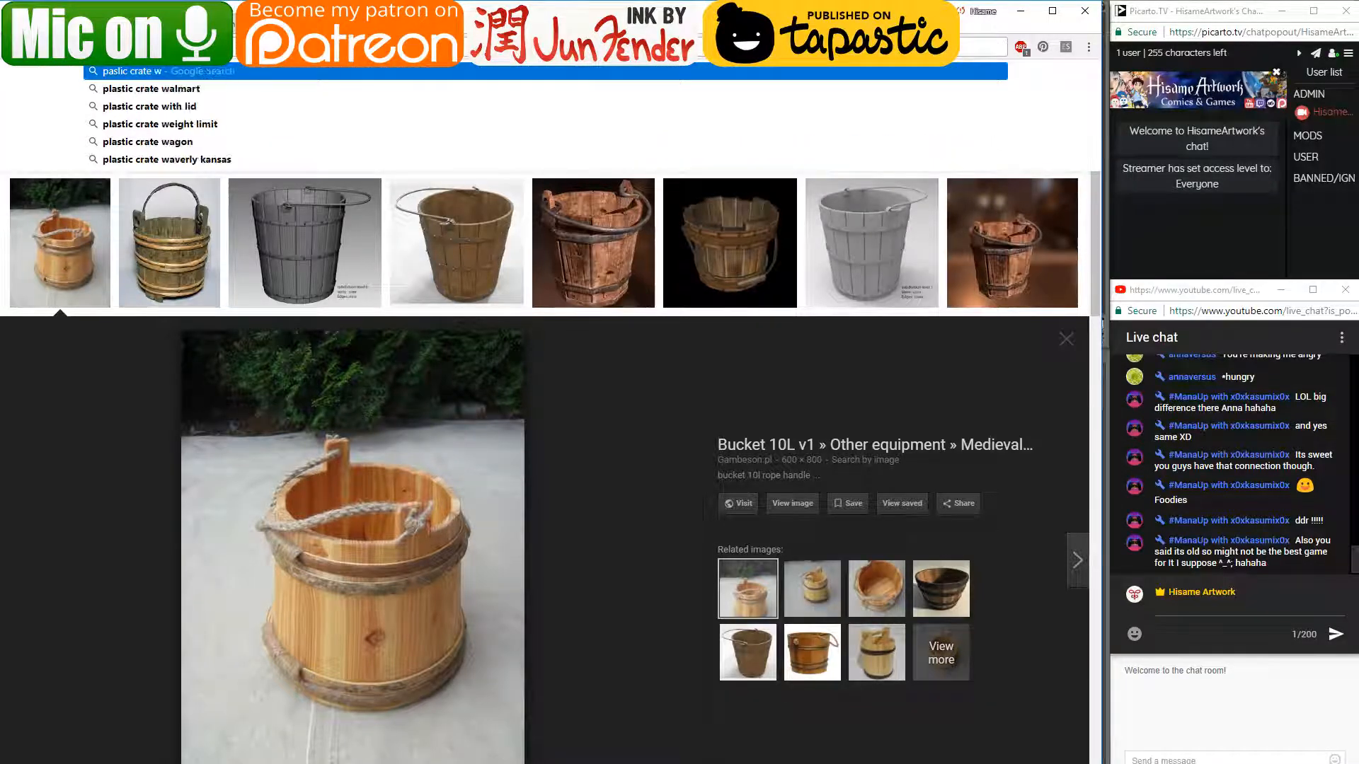
text(almart)
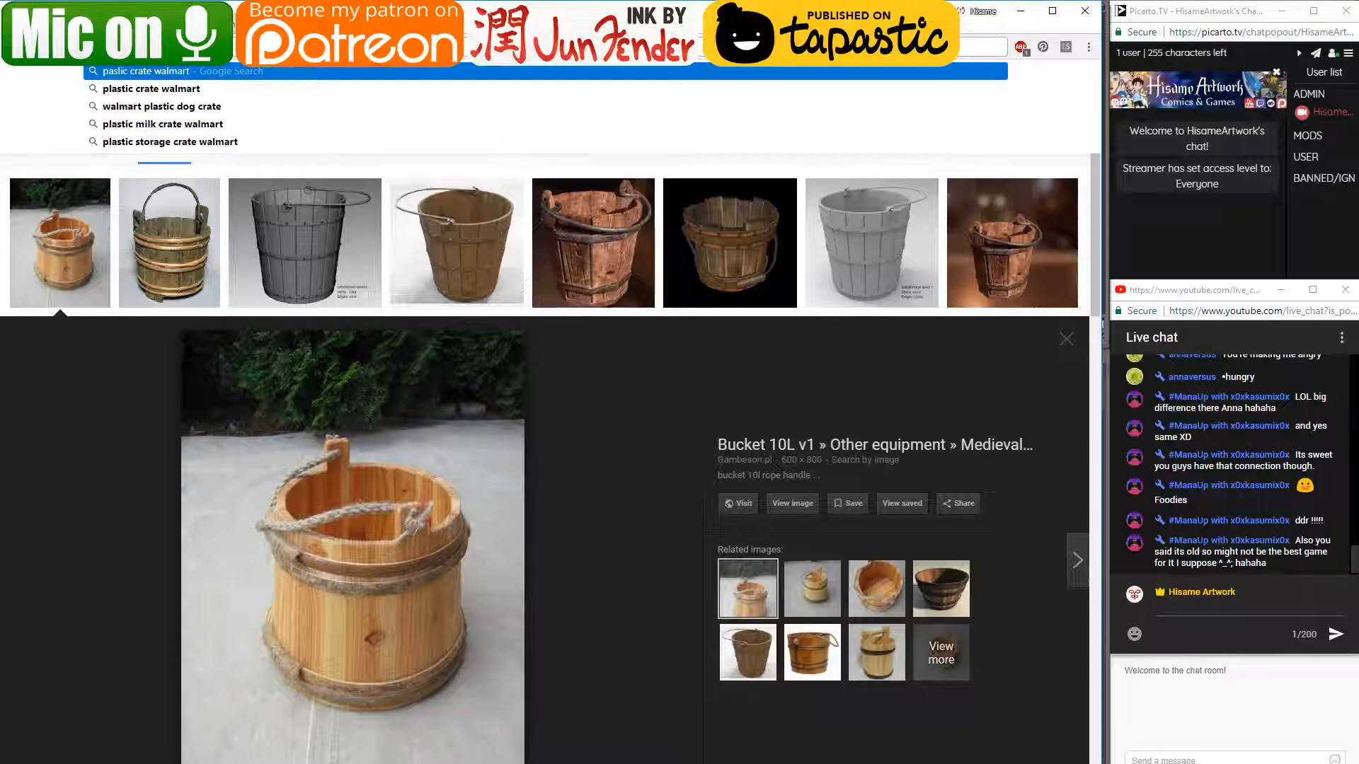
key(Return)
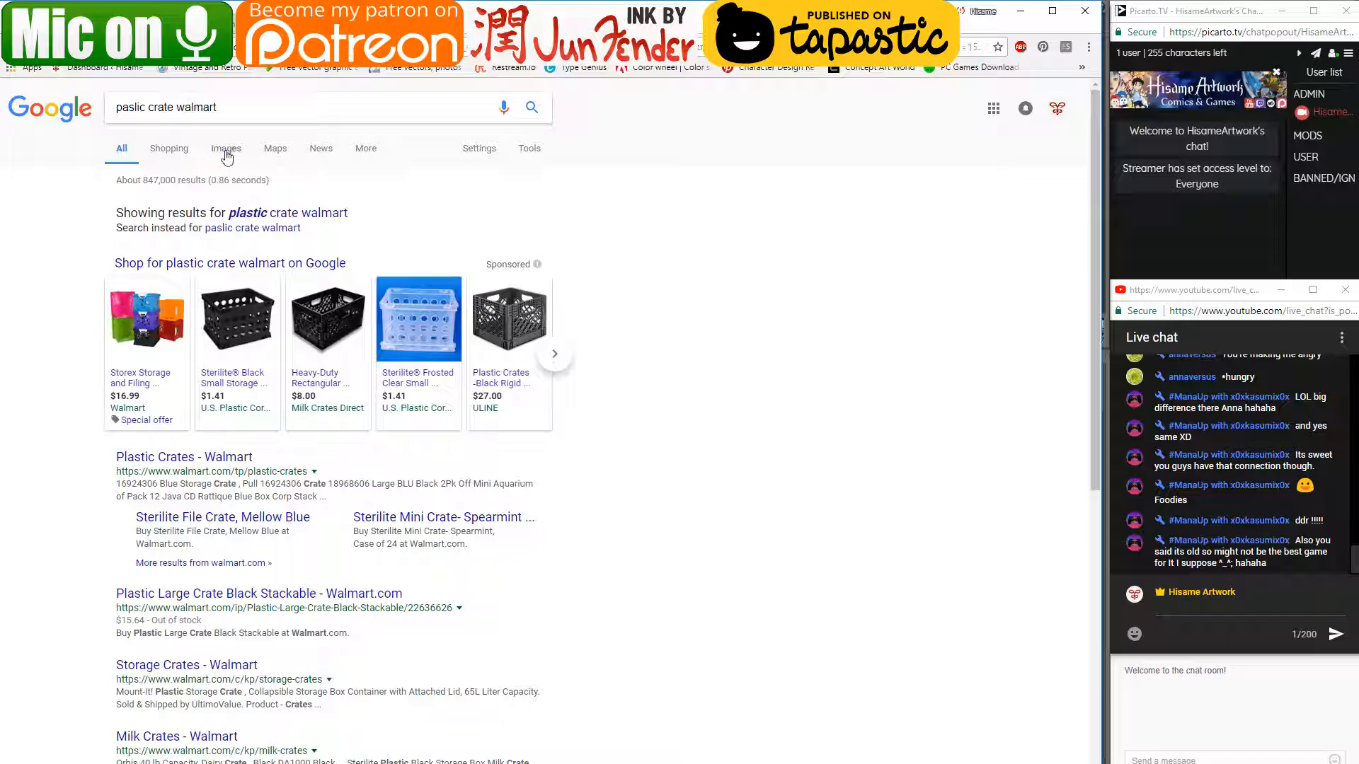
click(227, 157)
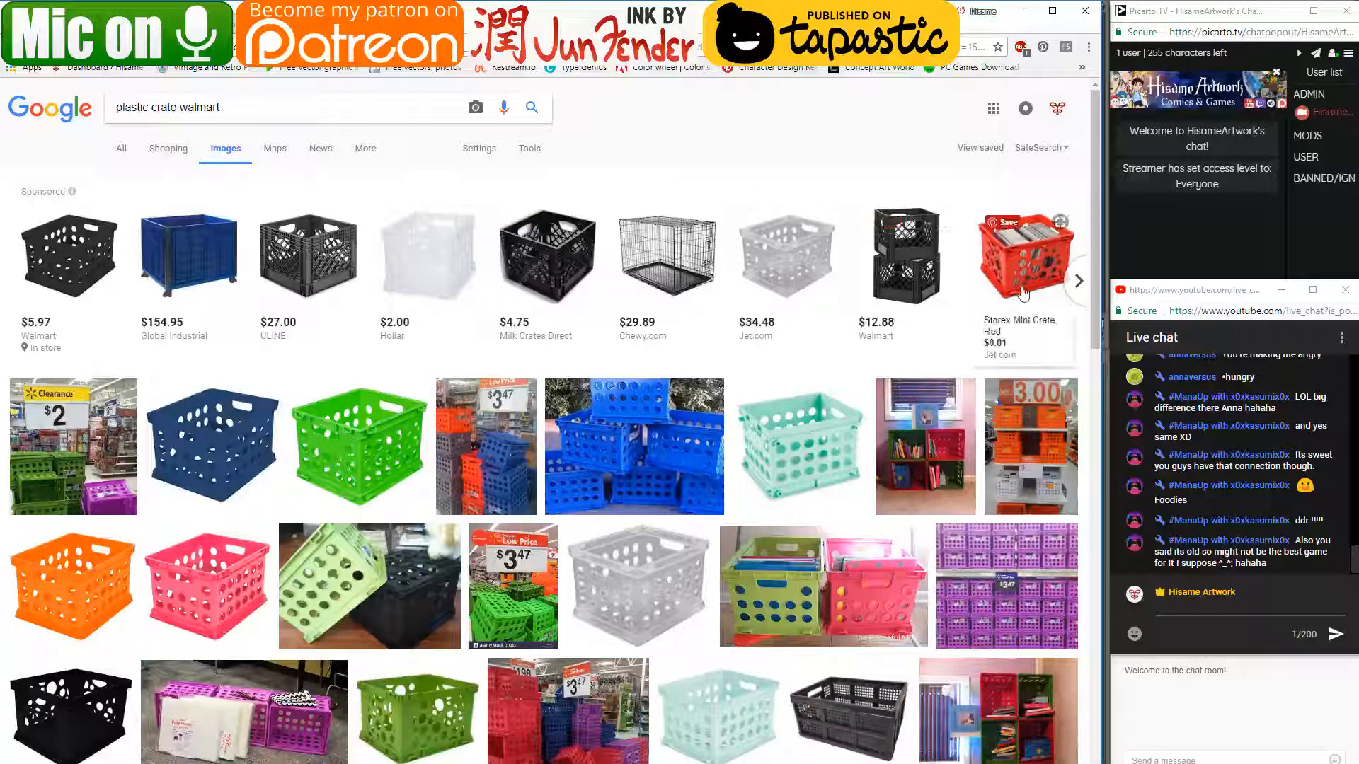
- Preview the photo of stacked red and green crates holding books, and the related image of the milk crate bench
click(926, 453)
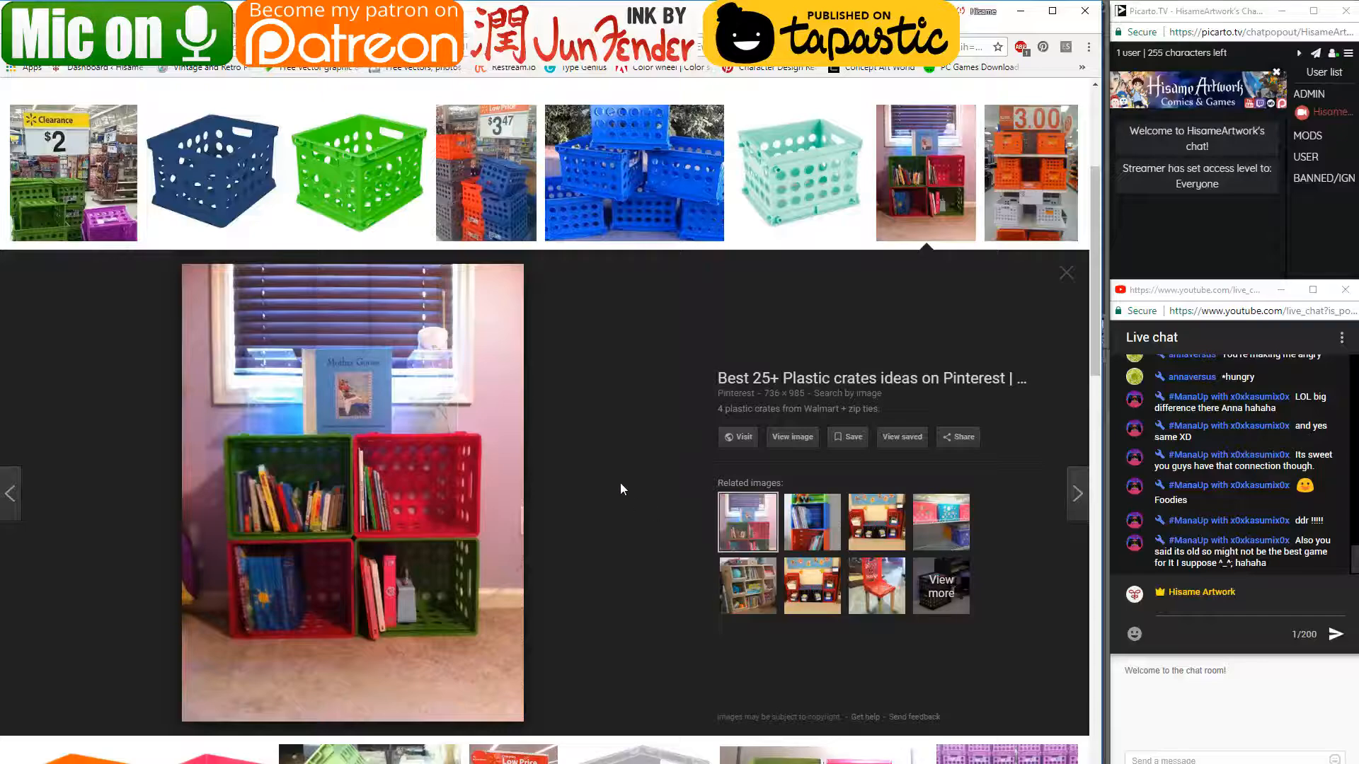
scroll(620, 484, down, 4)
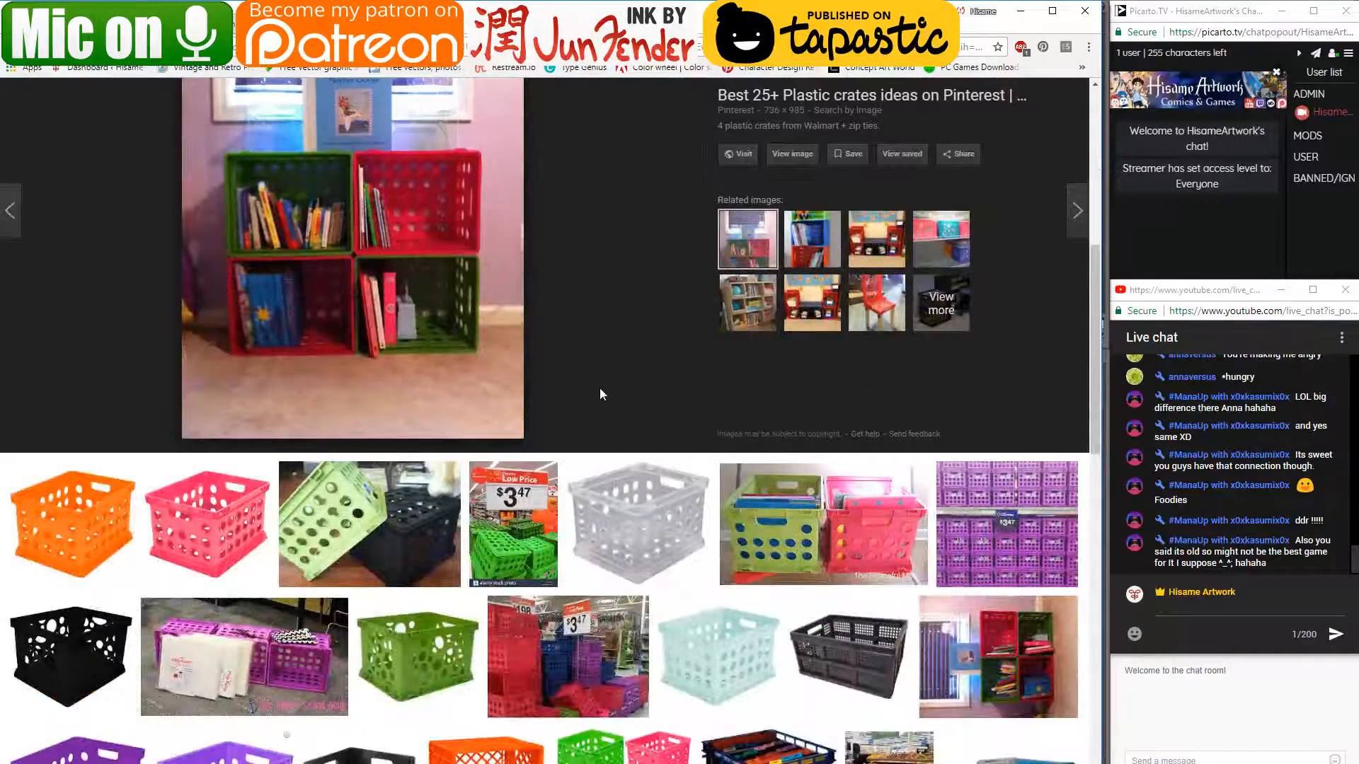
click(791, 326)
scroll(655, 334, up, 4)
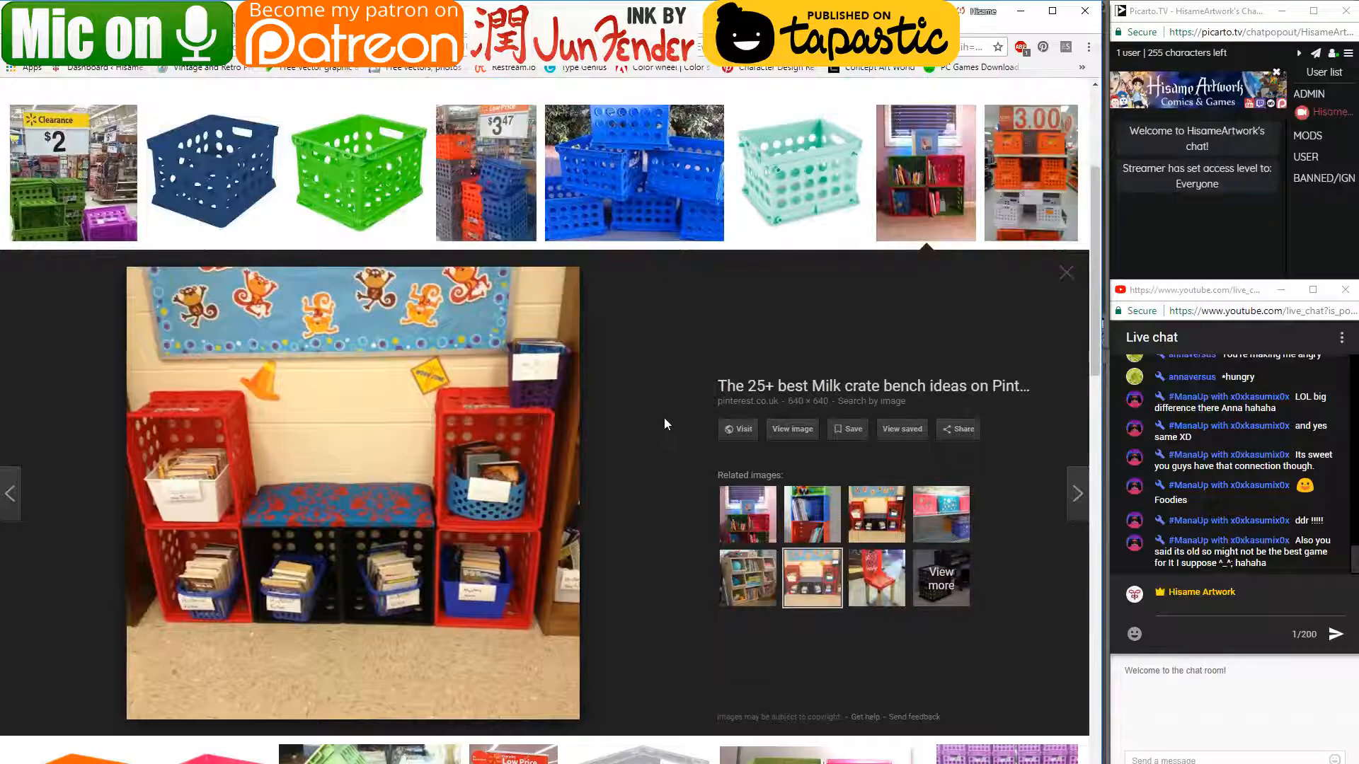
- Return from the image search to the comic page in Clip Studio Paint and clear the selection in panel 2
scroll(664, 423, up, 2)
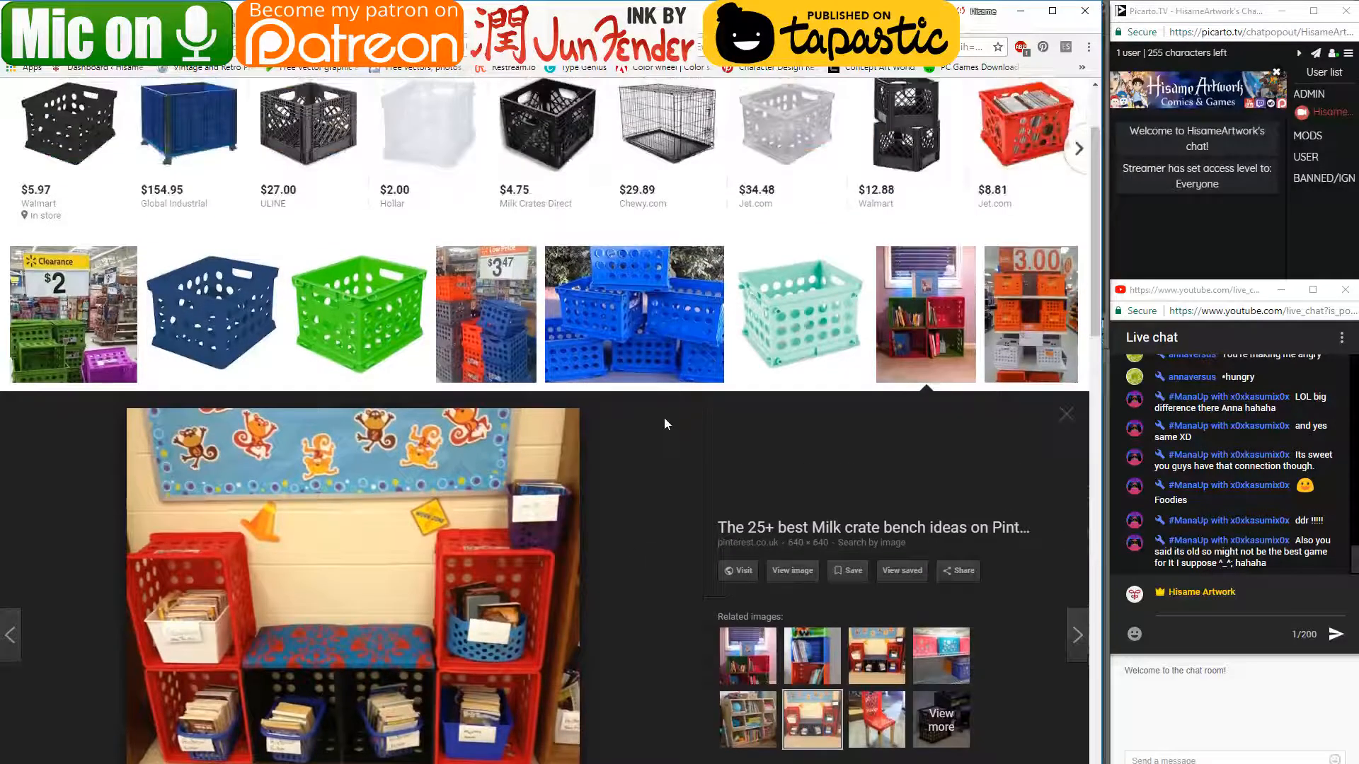
click(1019, 14)
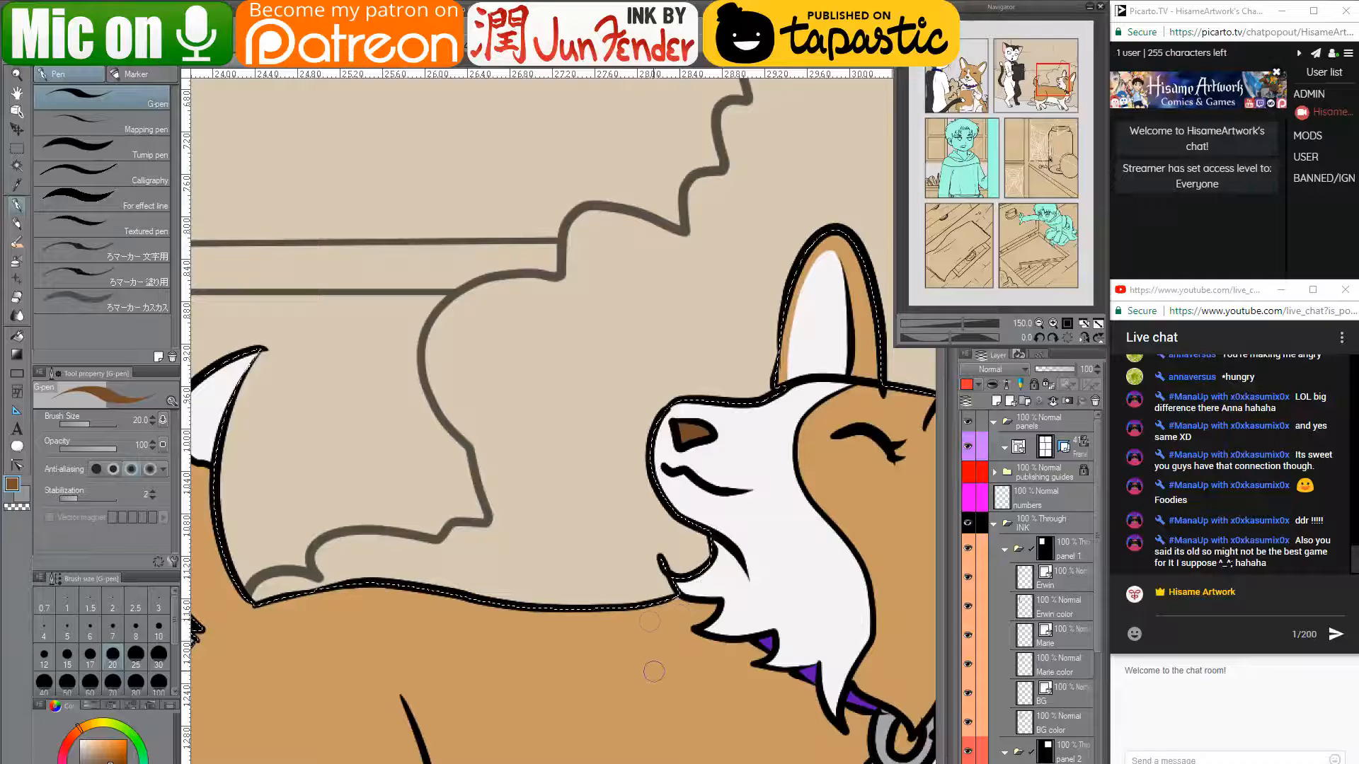
scroll(603, 389, down, 5)
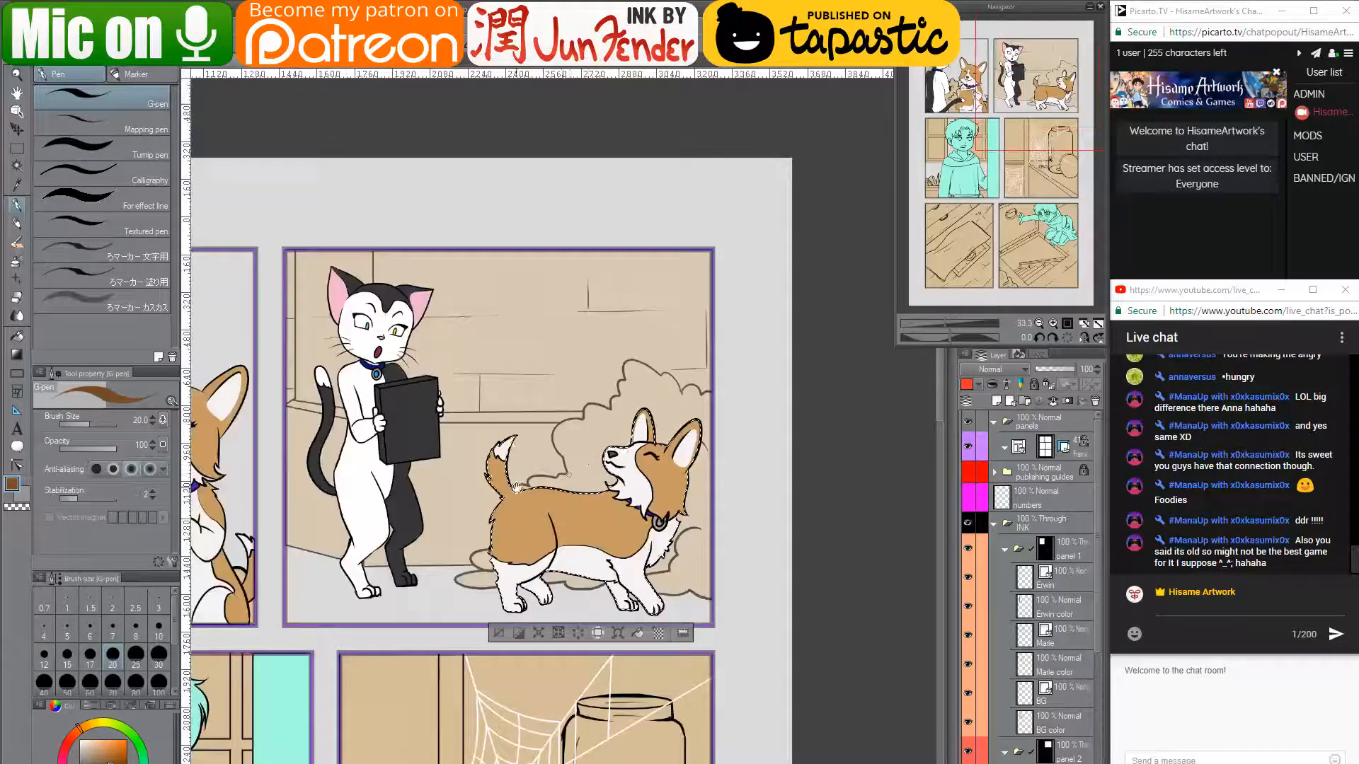
drag(594, 460, 729, 380)
key(ctrl+d)
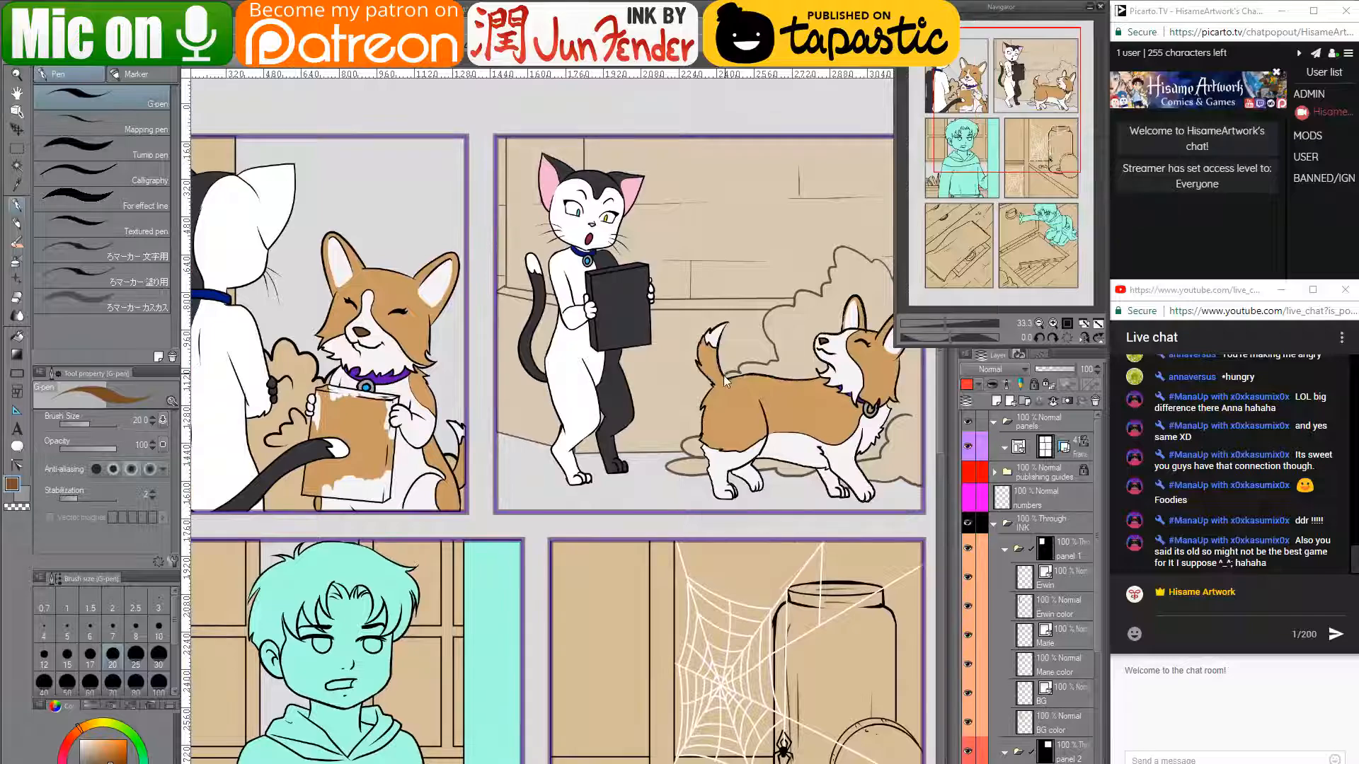
- Expand the panel 3 layer folder to reach the boy's line art and color layers
drag(777, 519, 882, 254)
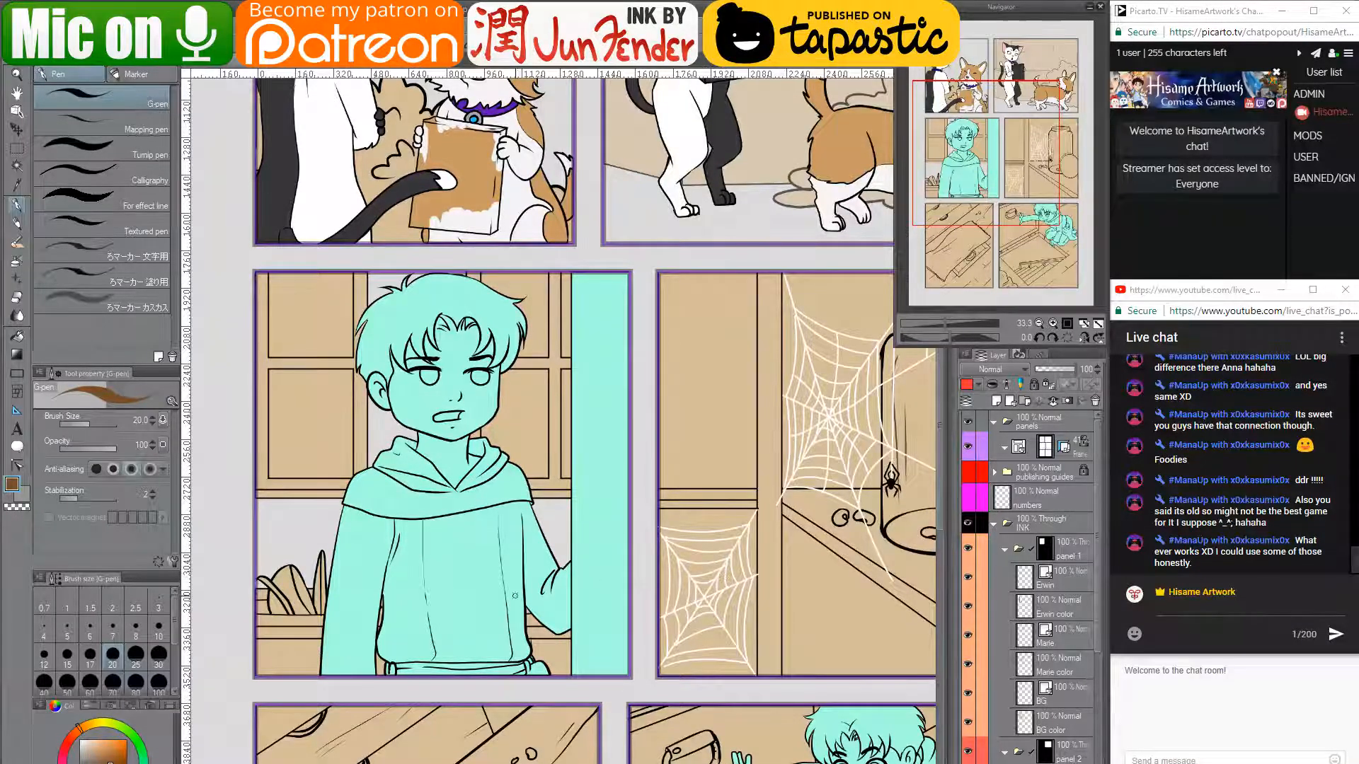
scroll(448, 511, up, 1)
drag(545, 512, 587, 510)
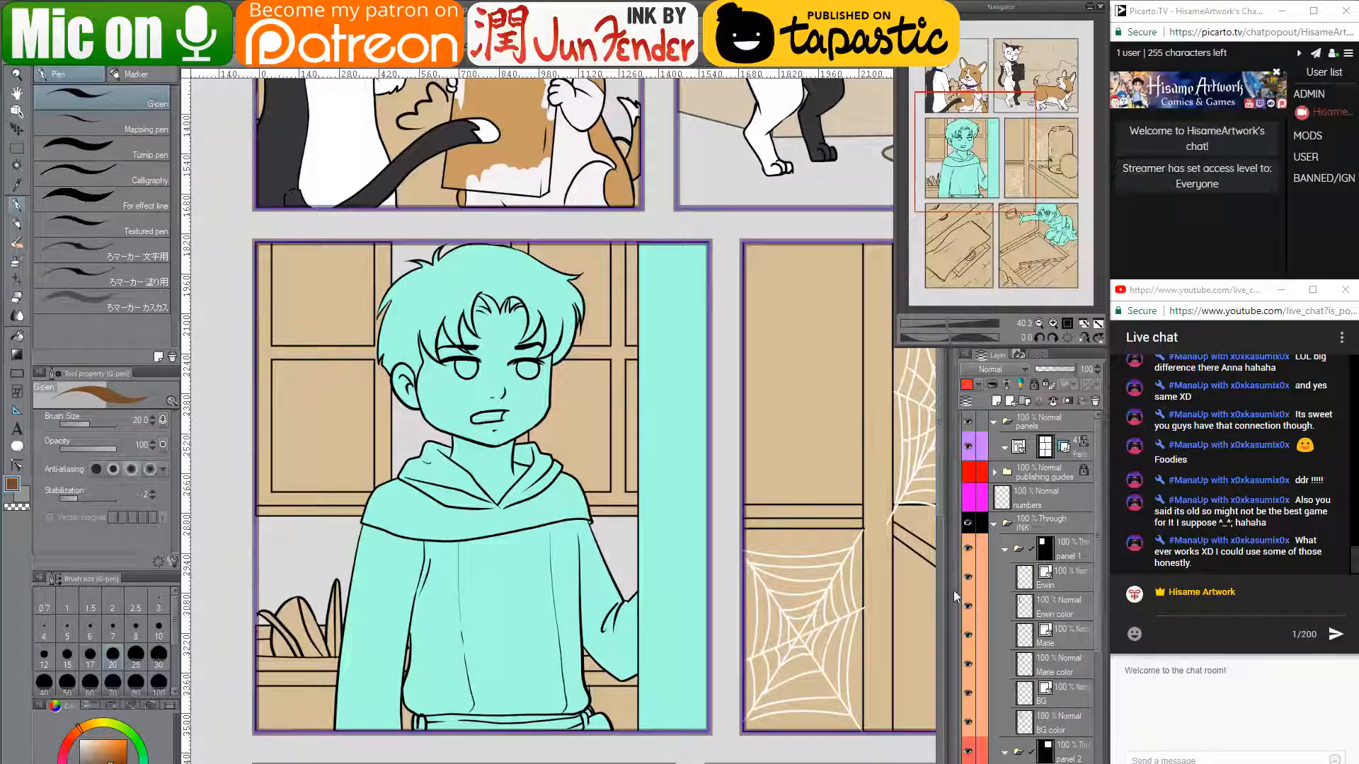
scroll(1072, 635, down, 8)
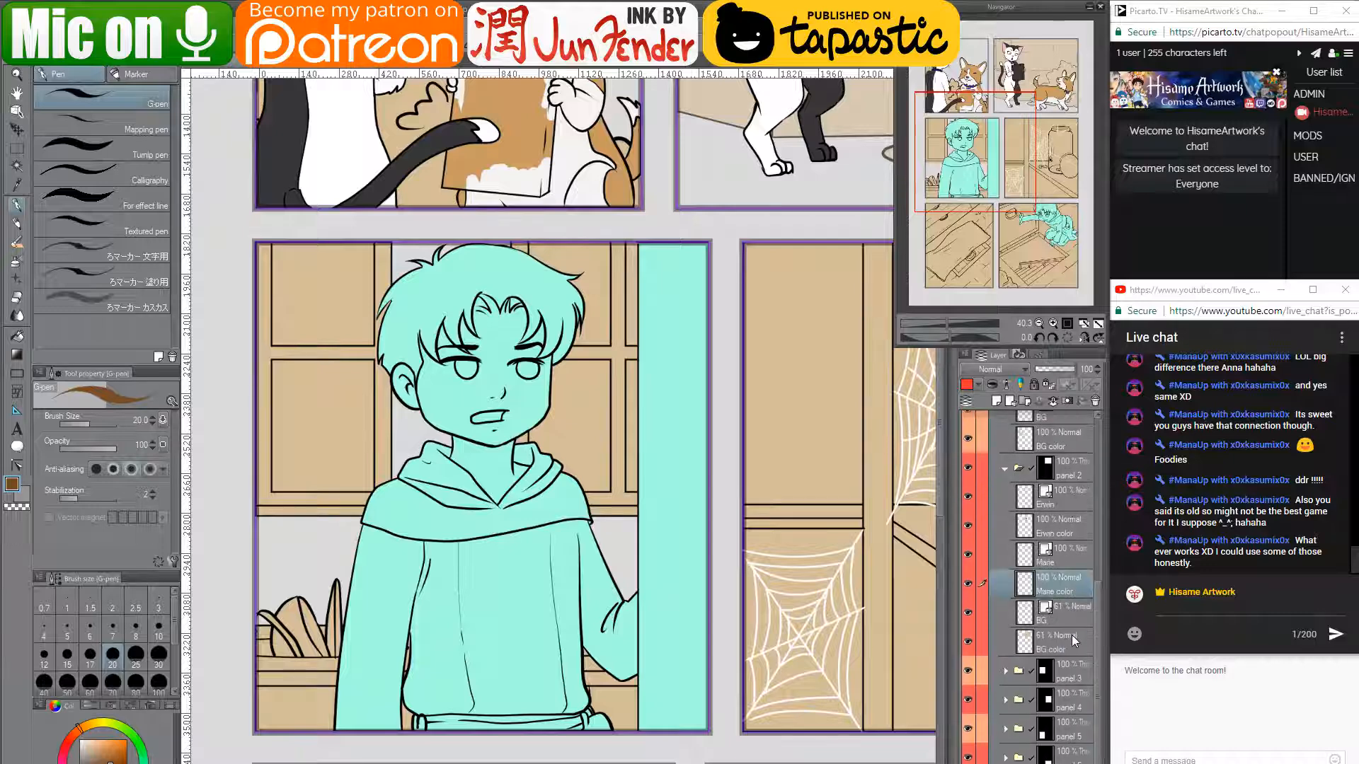
click(1006, 669)
scroll(1008, 668, down, 3)
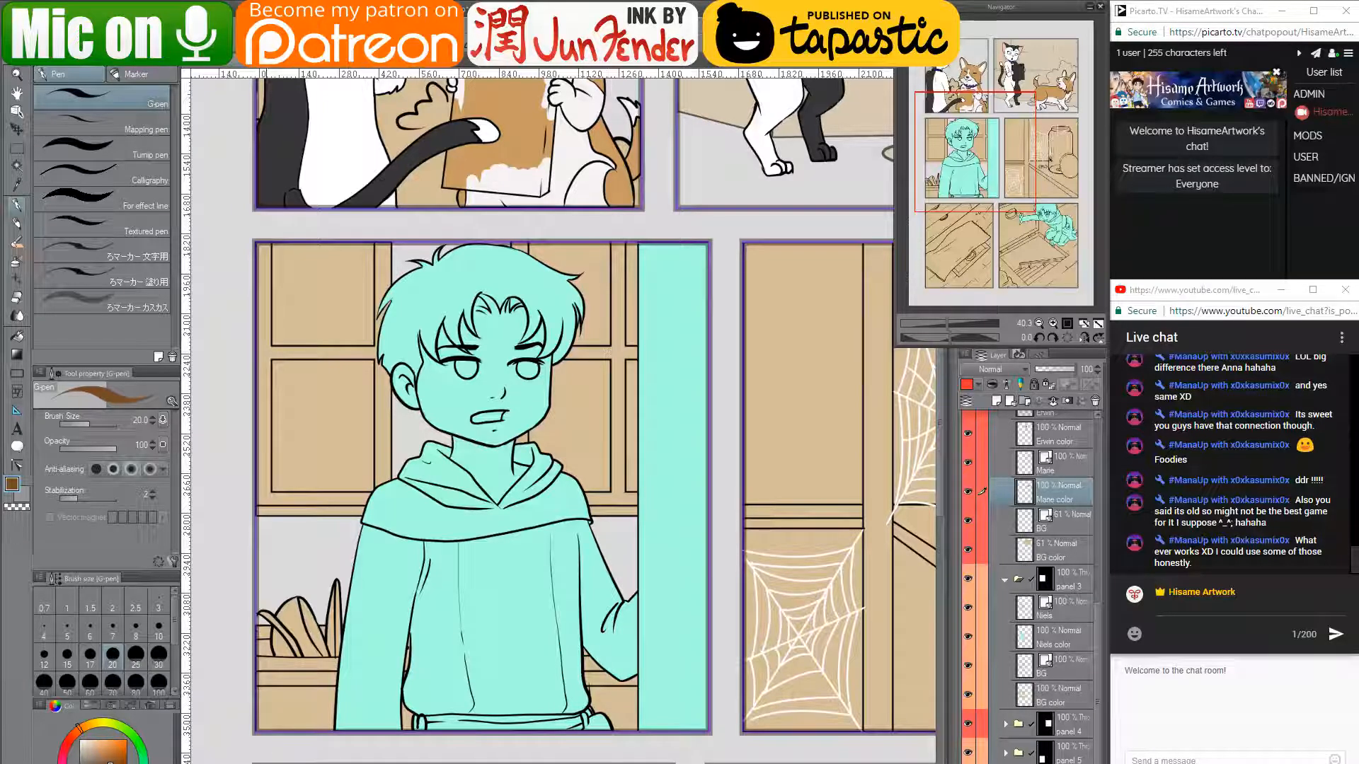
- Switch to the web browser and search Google Images for "vintage wooden cabinet"
key(alt+Tab)
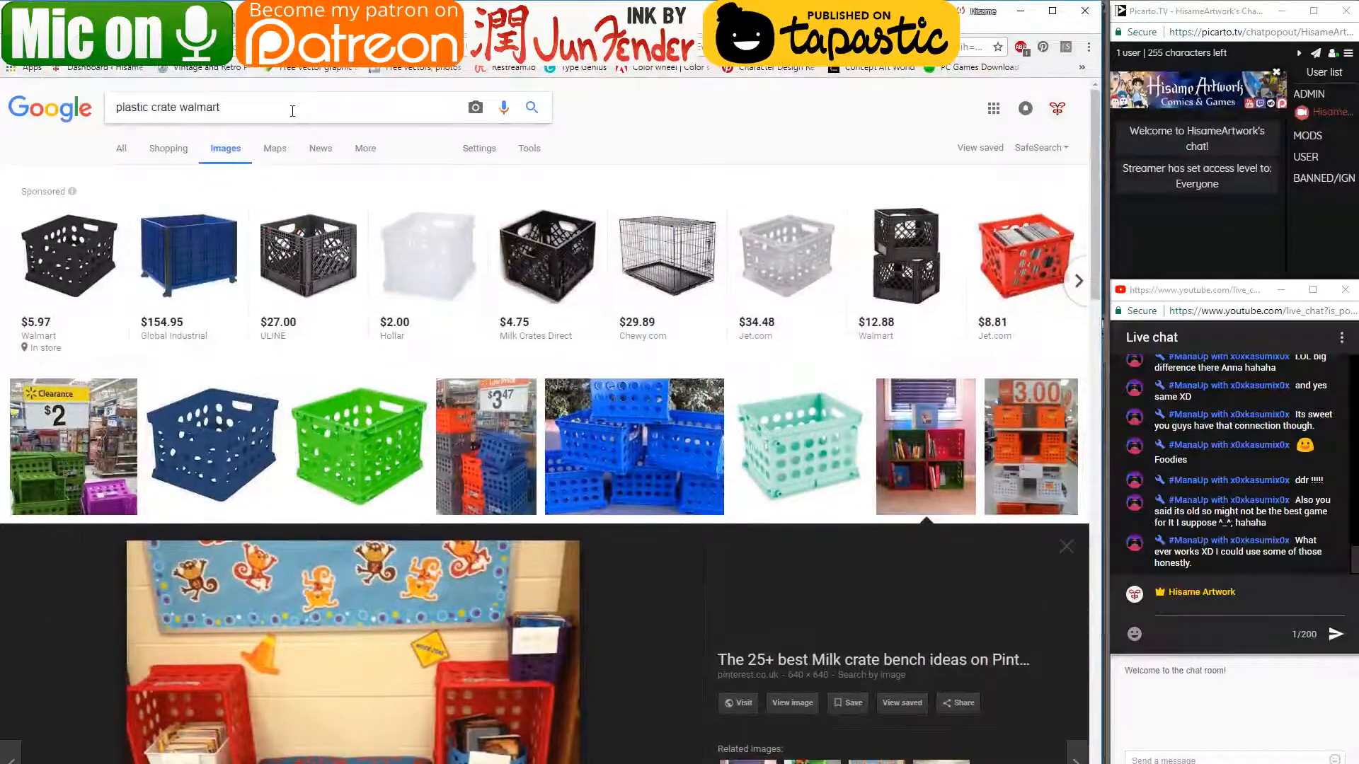
triple_click(292, 111)
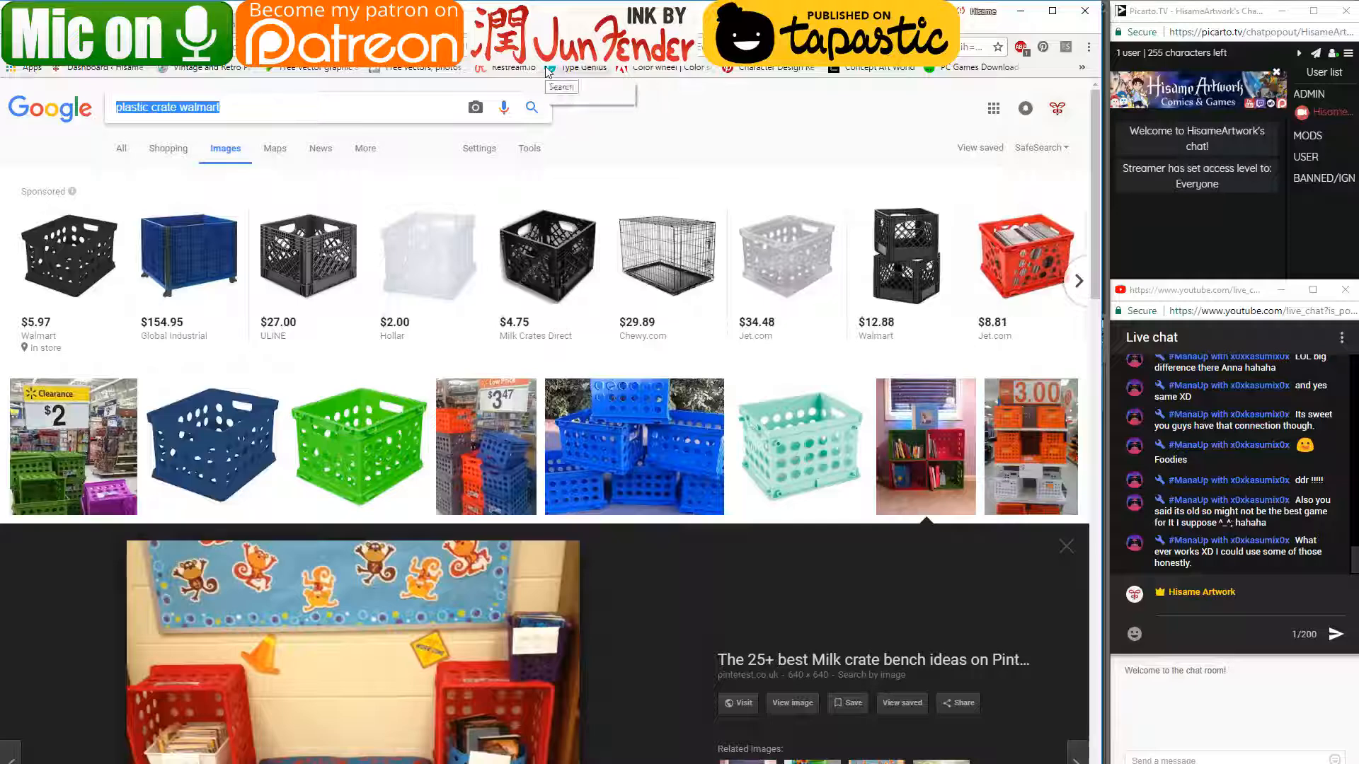
text(vintage w)
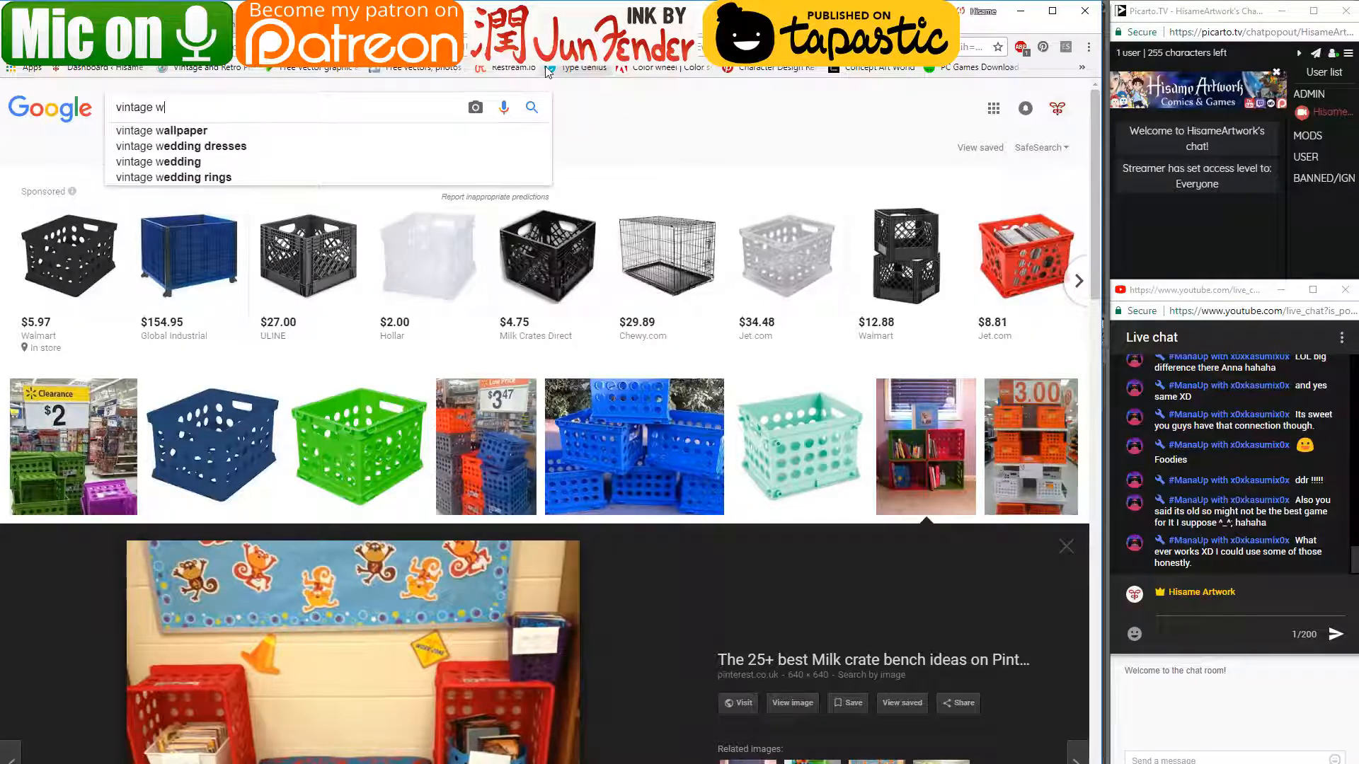
text(ooden cabine)
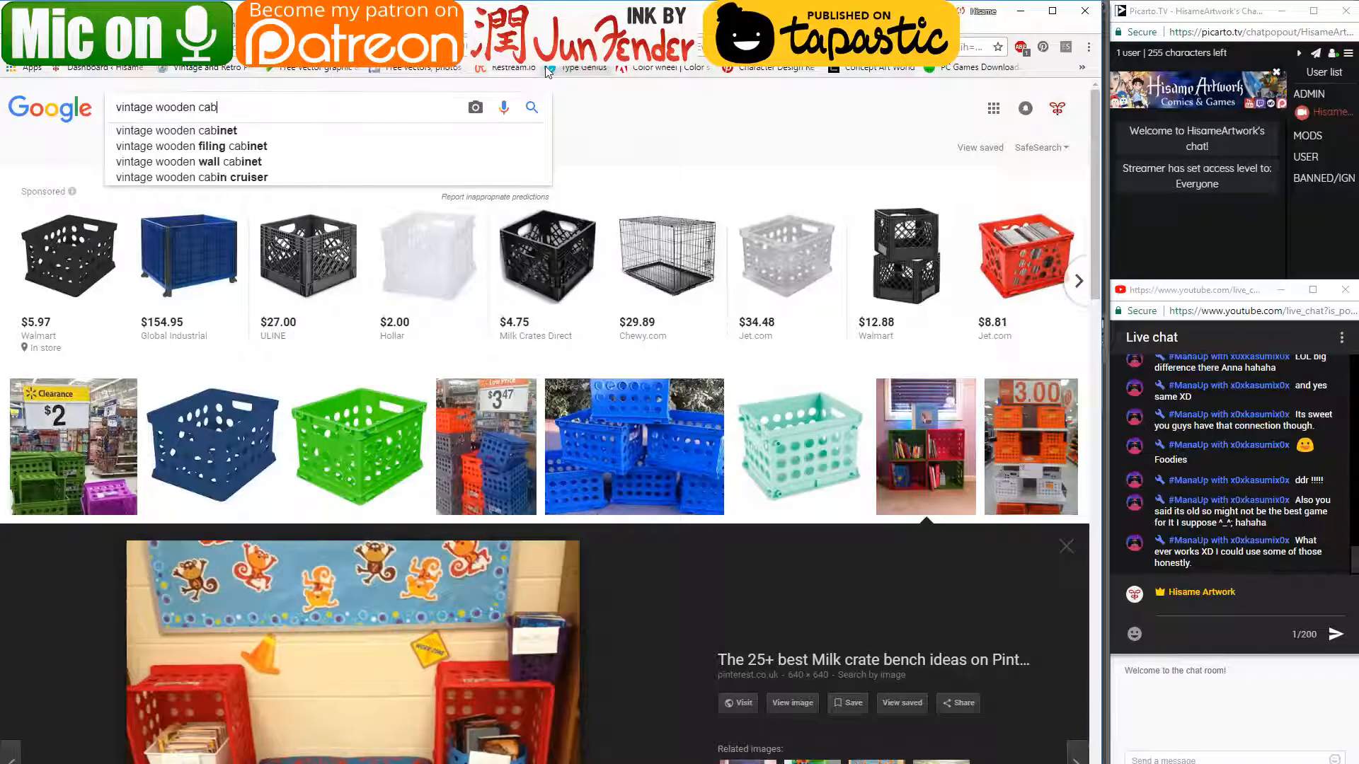
text(t)
key(Return)
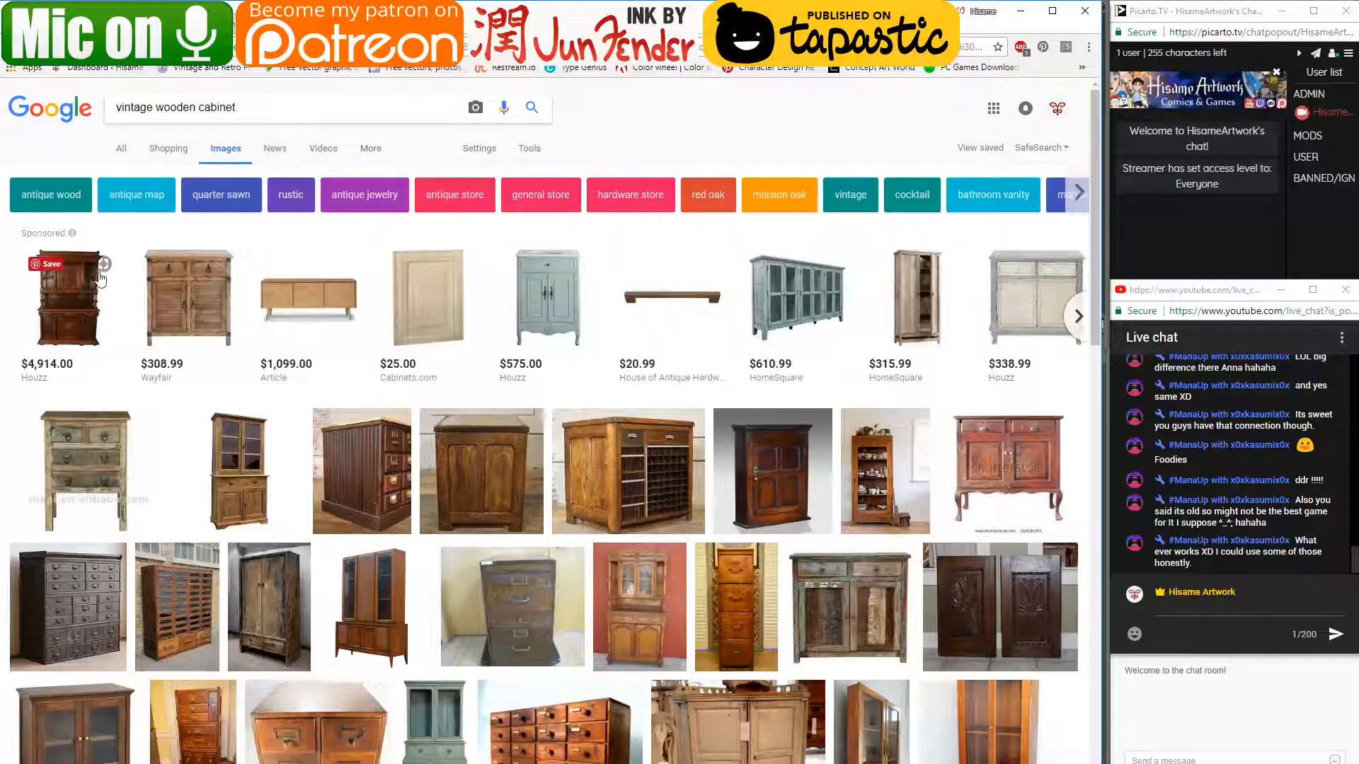
- View the Houzz product page of the antique French Renaissance walnut buffet cabinet, and return to the comic page
click(100, 280)
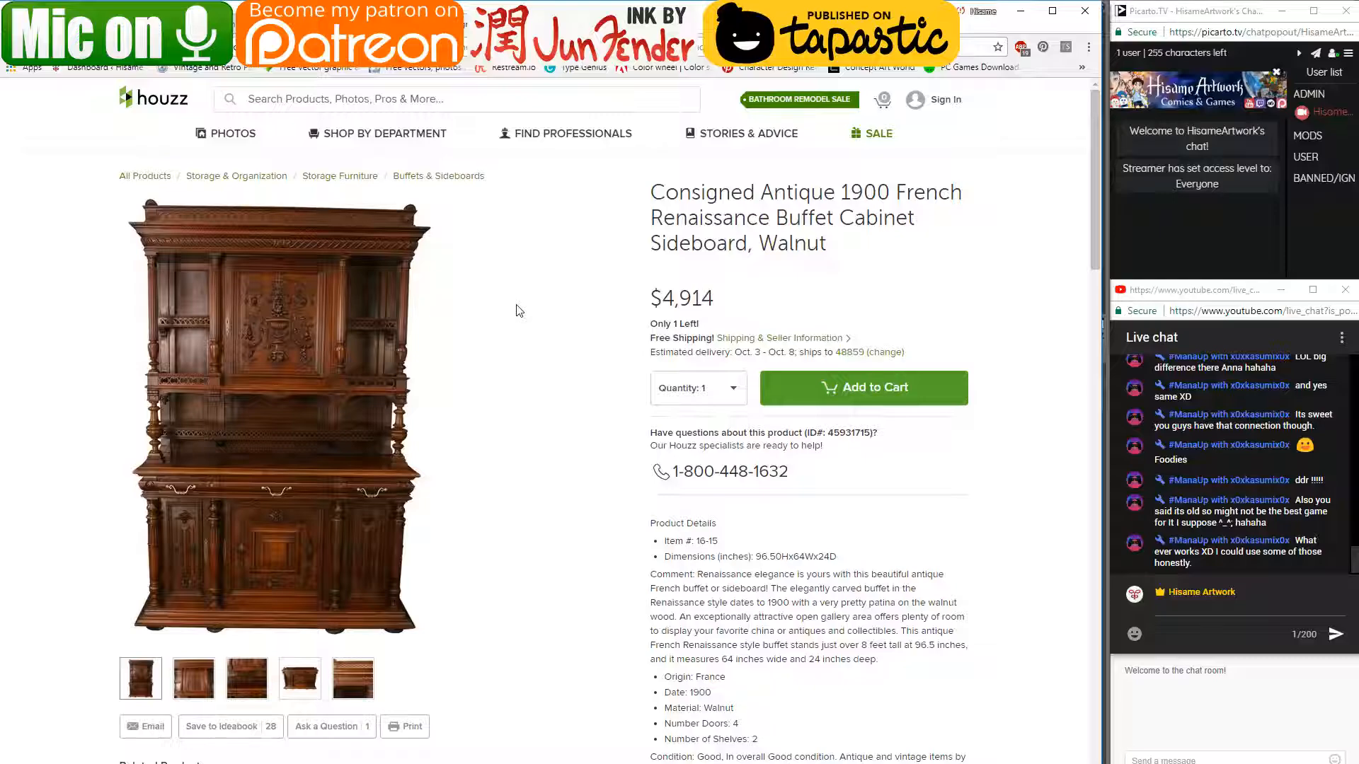
scroll(520, 310, down, 4)
scroll(519, 310, up, 4)
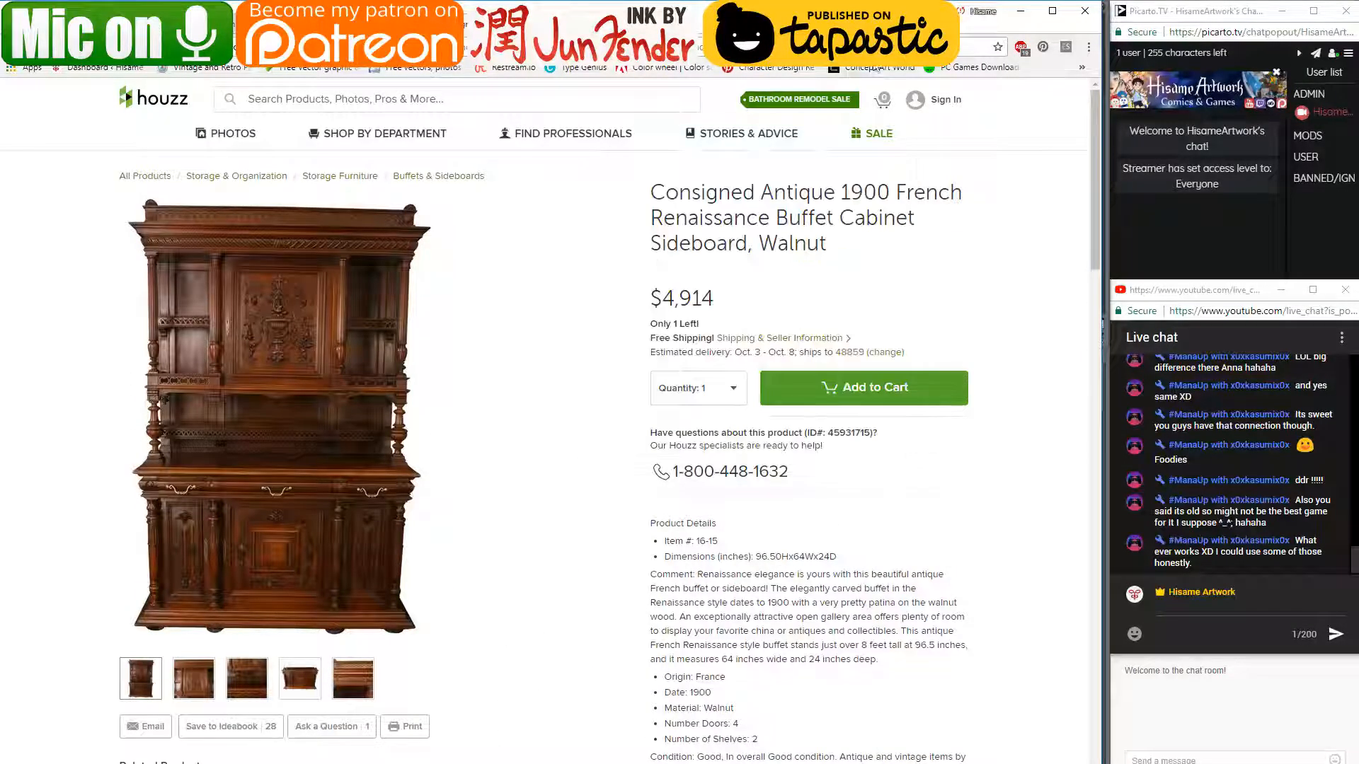
click(1022, 14)
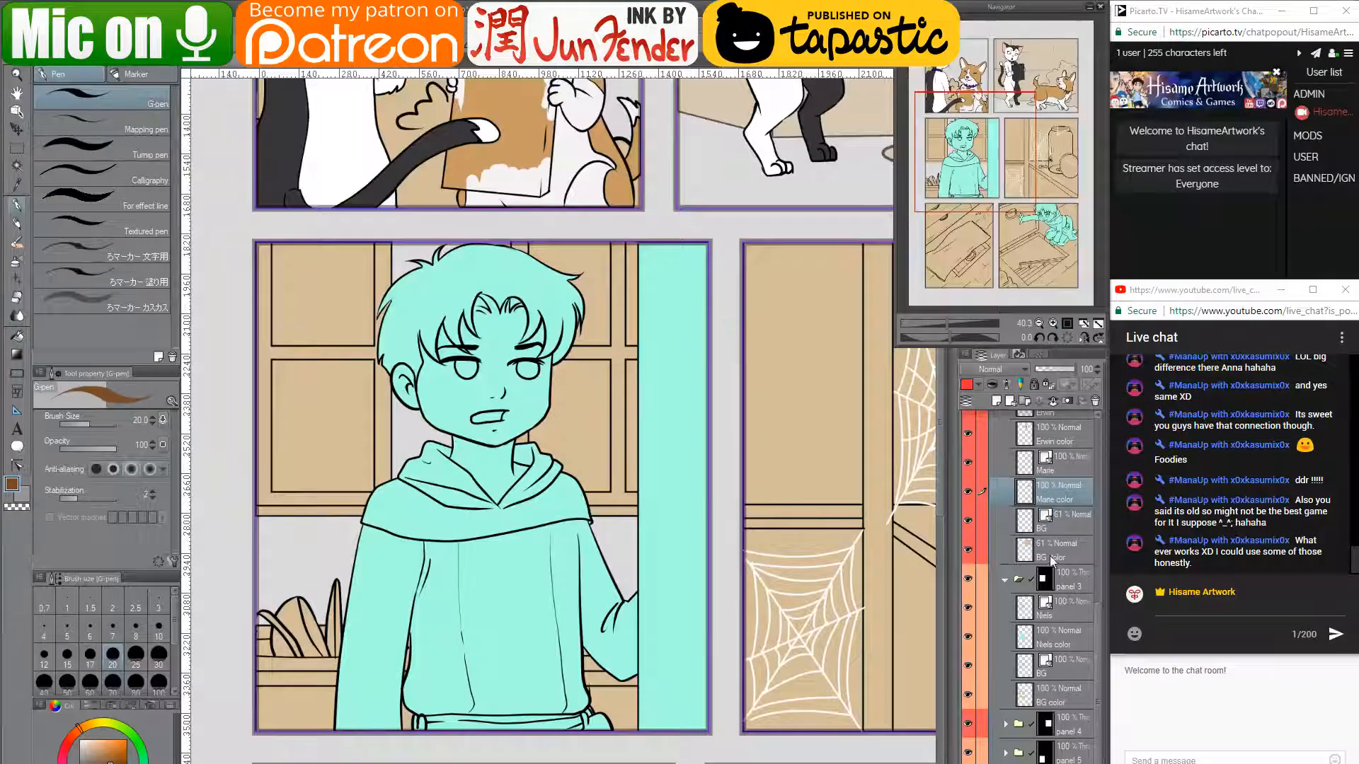
- Make the "Niels color" layer of panel 3 active and load its painted area as a selection
drag(842, 528, 797, 505)
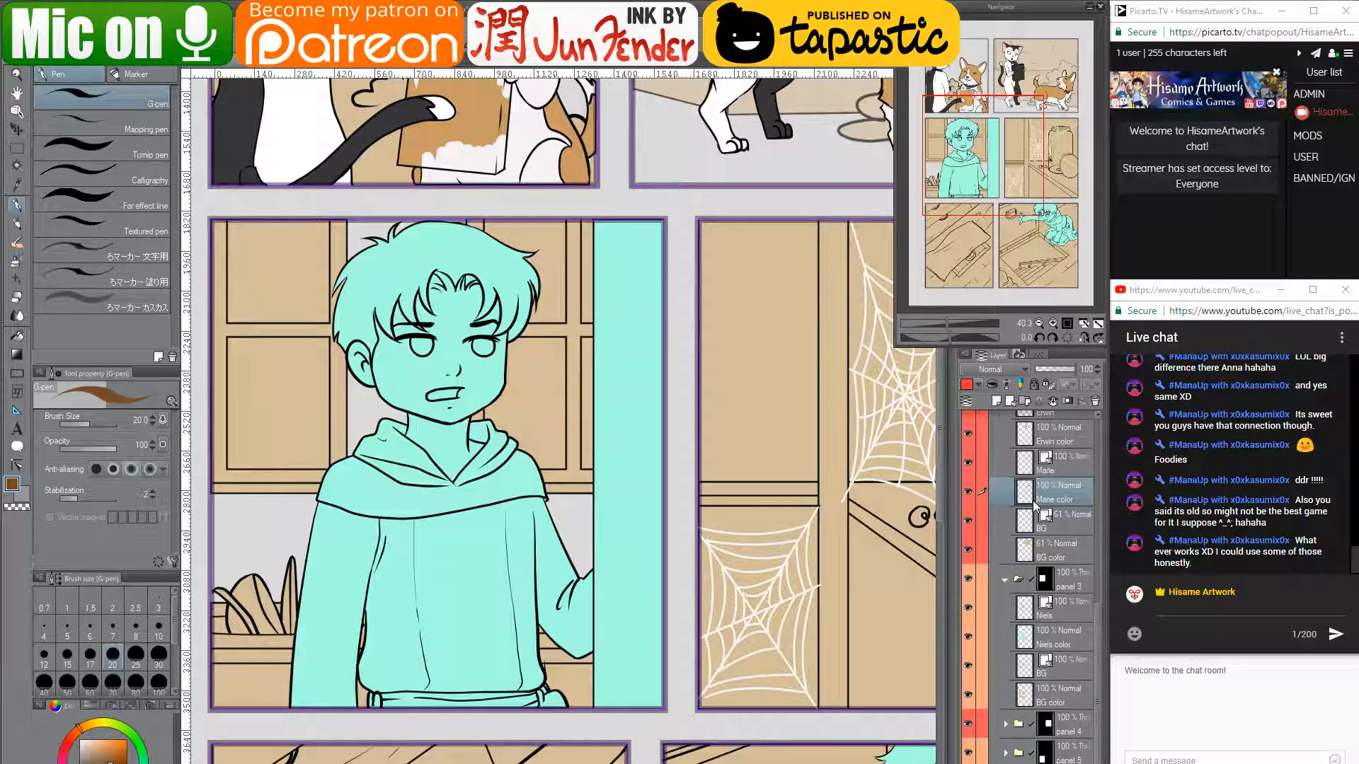
click(1019, 645)
ctrl+click(1024, 636)
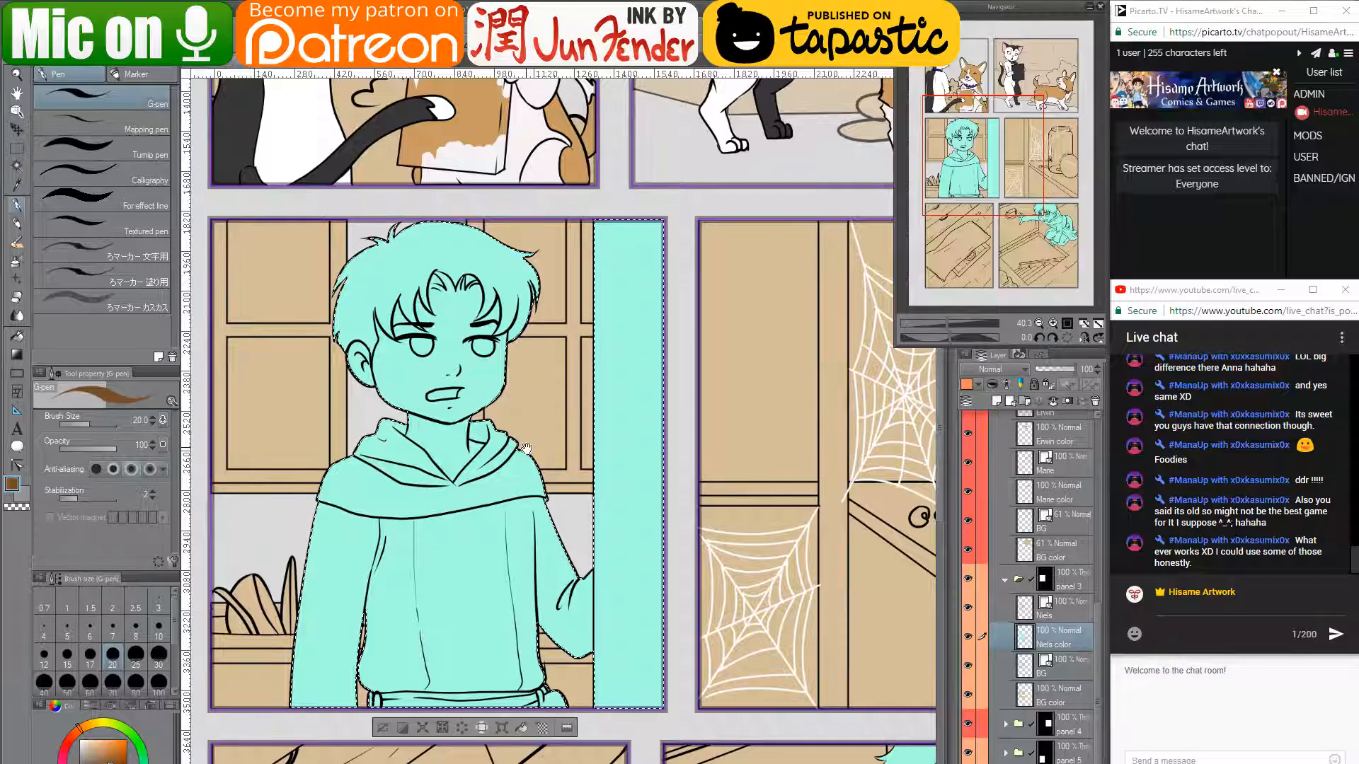
drag(525, 448, 591, 460)
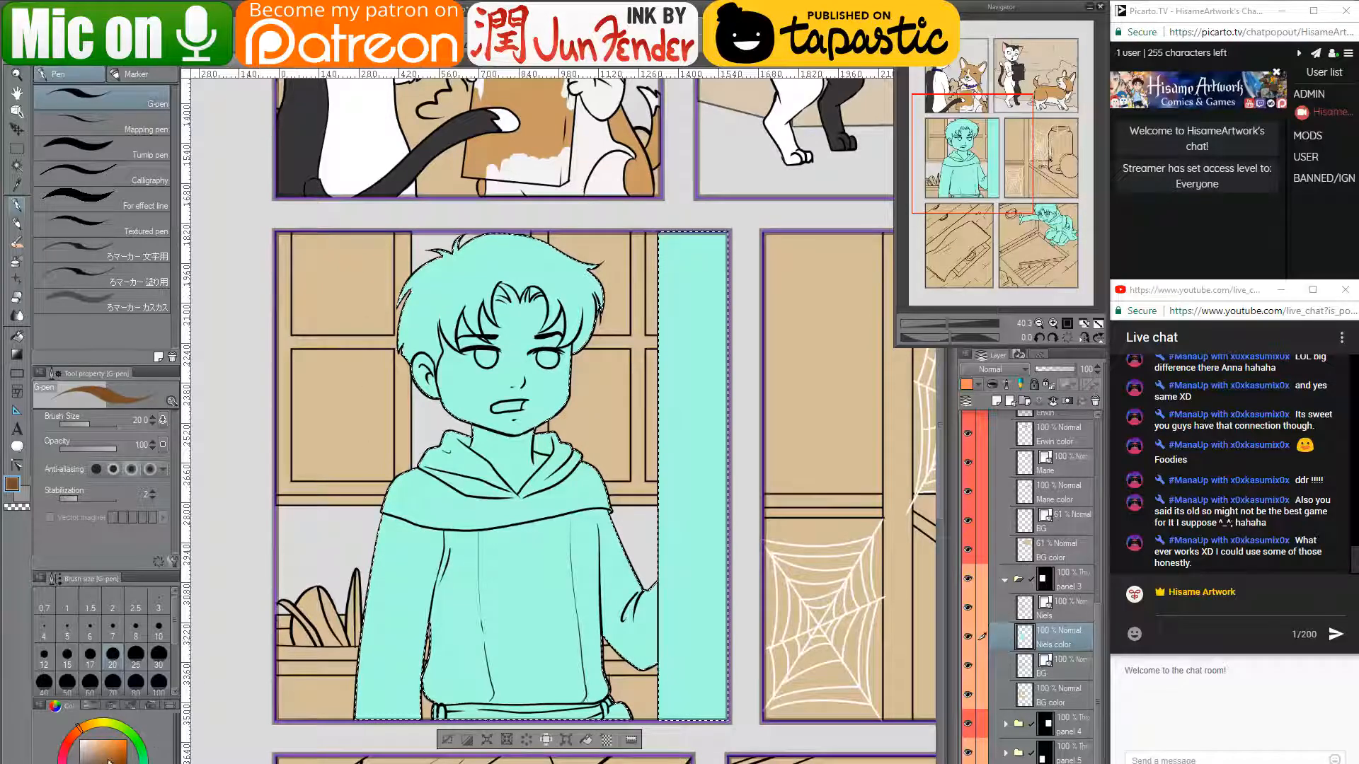
- Sample the boy's robe brown from page 39 and paint it over his turquoise base in panel 3
click(344, 69)
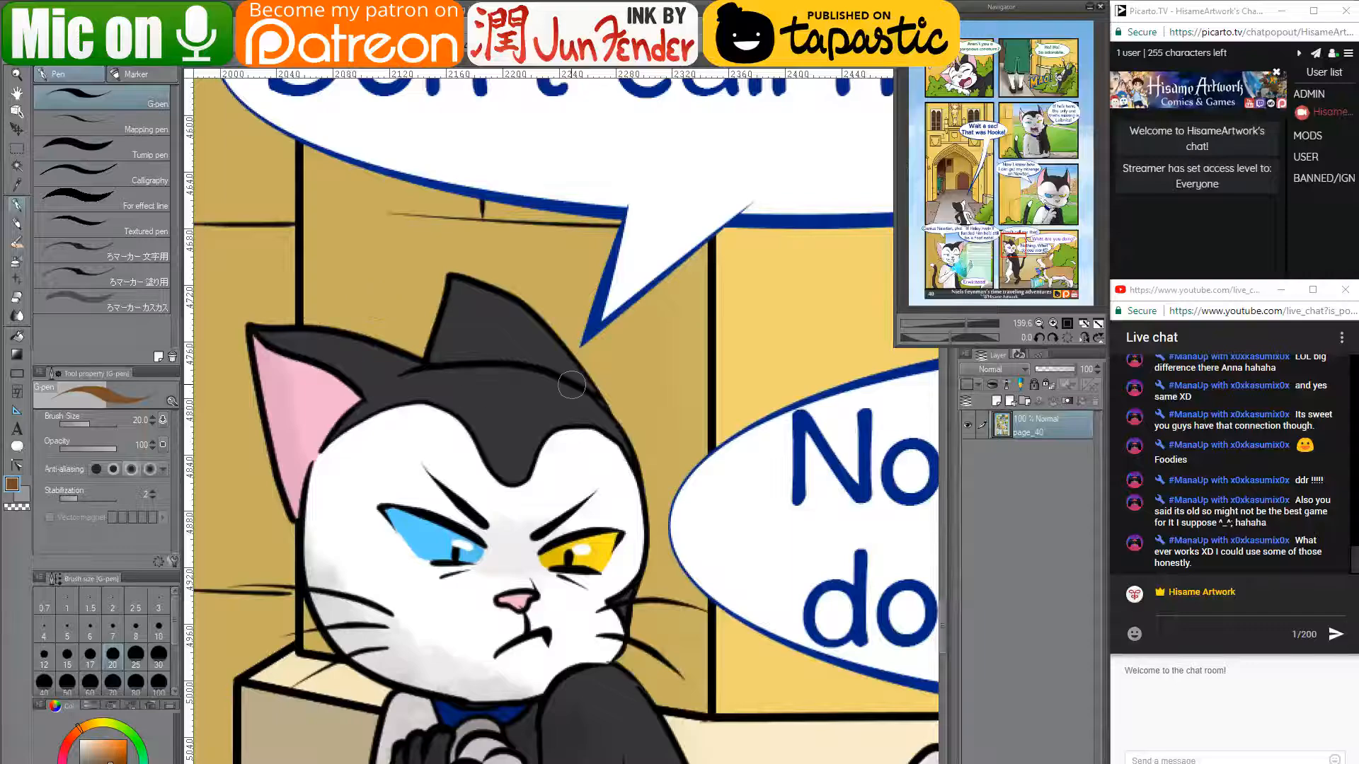
click(288, 68)
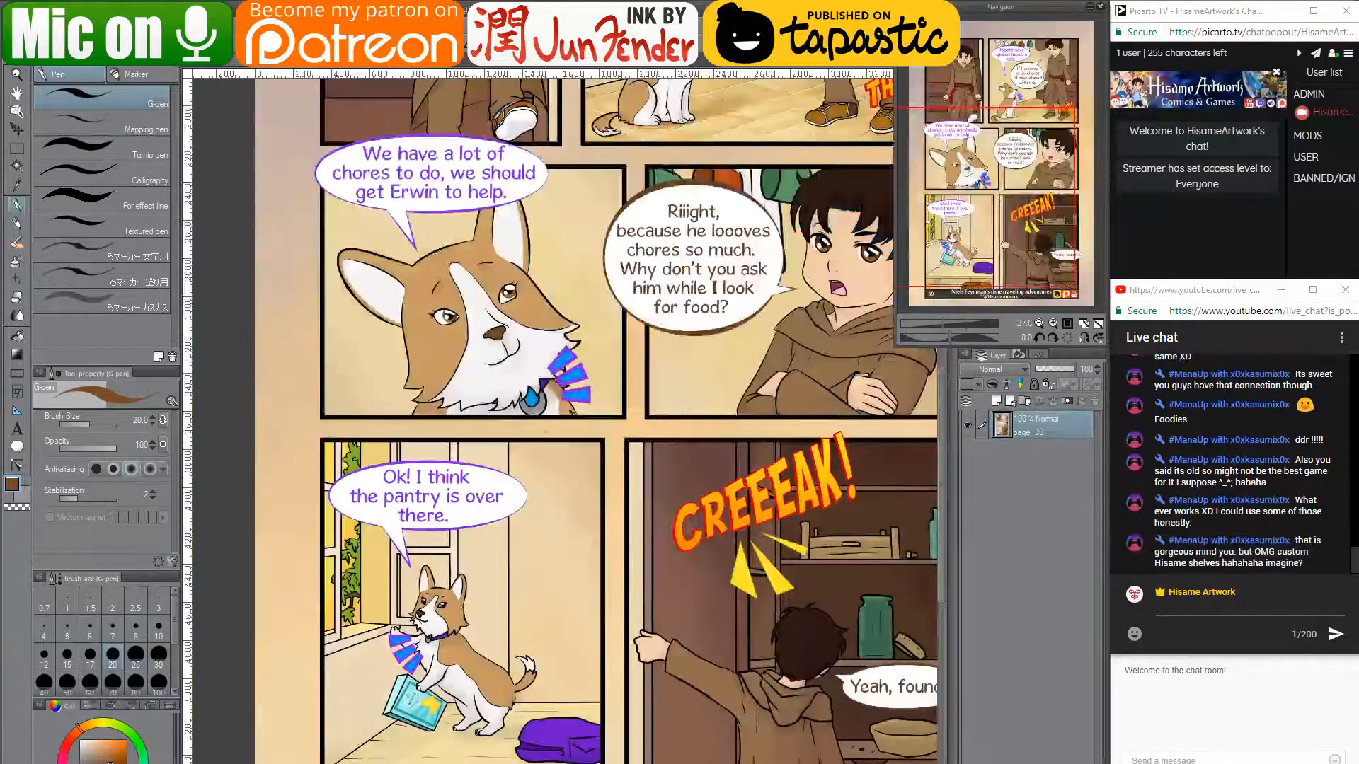
drag(725, 430, 670, 436)
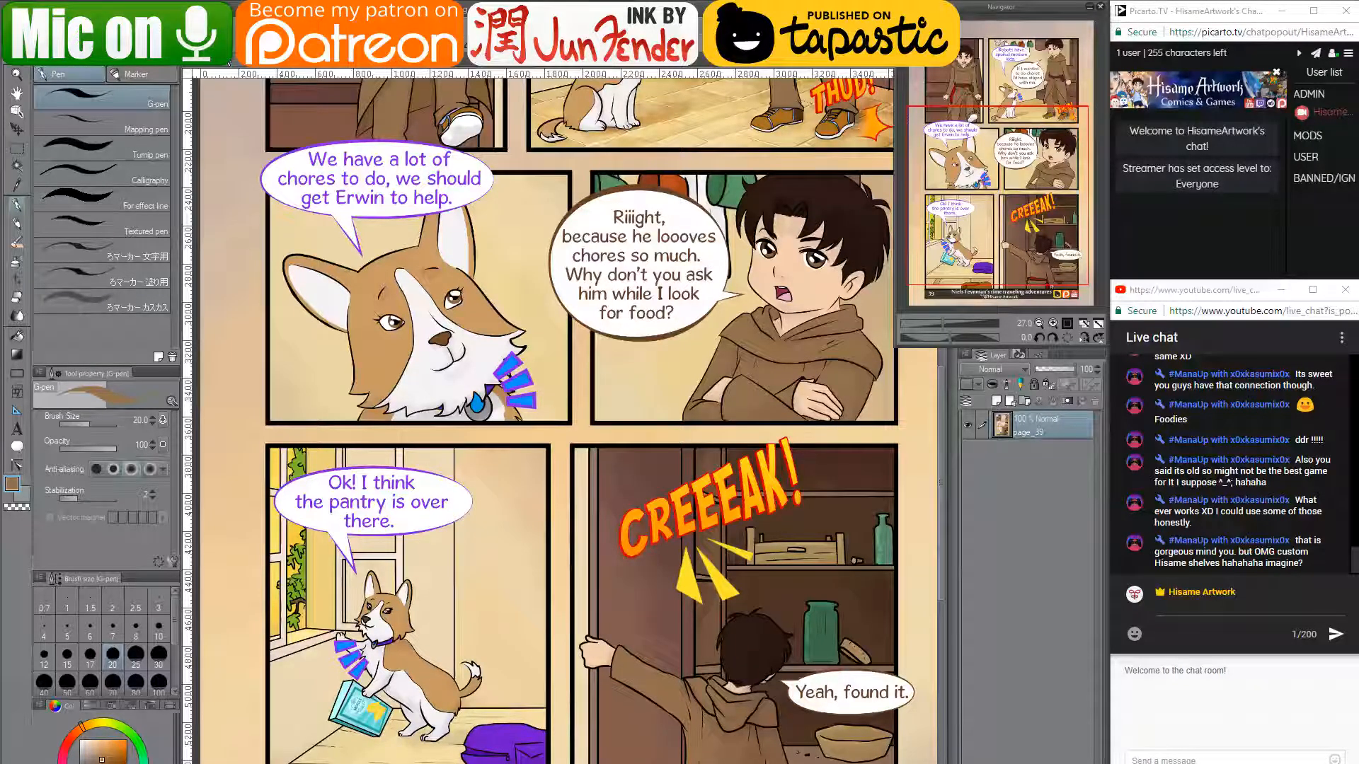
click(228, 63)
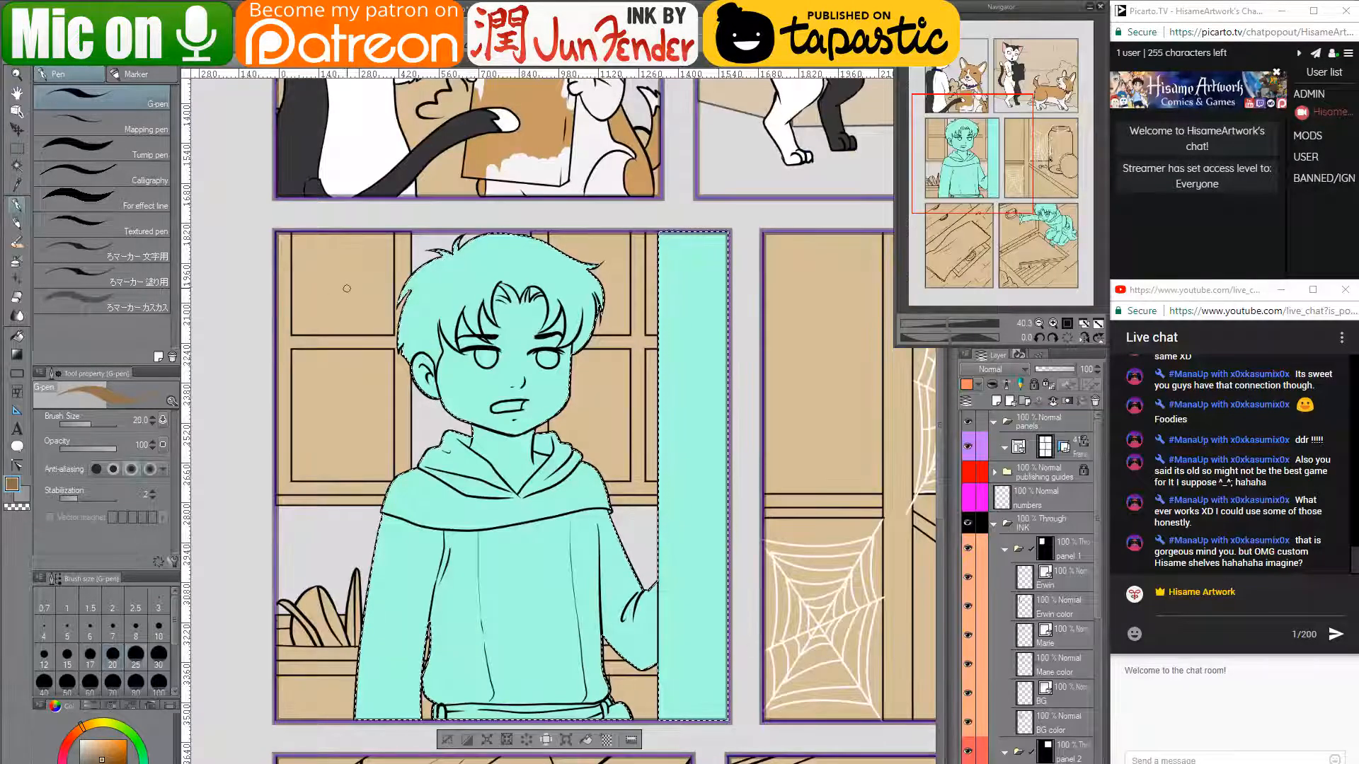
mouse_move(418, 273)
mouse_down()
mouse_move(428, 297)
mouse_move(435, 262)
mouse_move(398, 382)
mouse_move(495, 255)
mouse_move(446, 262)
mouse_move(364, 729)
mouse_move(524, 701)
mouse_move(601, 538)
mouse_move(642, 561)
mouse_move(652, 679)
mouse_move(646, 559)
mouse_move(658, 700)
mouse_up()
mouse_move(541, 243)
mouse_down()
mouse_move(521, 279)
mouse_move(510, 255)
mouse_move(584, 312)
mouse_up()
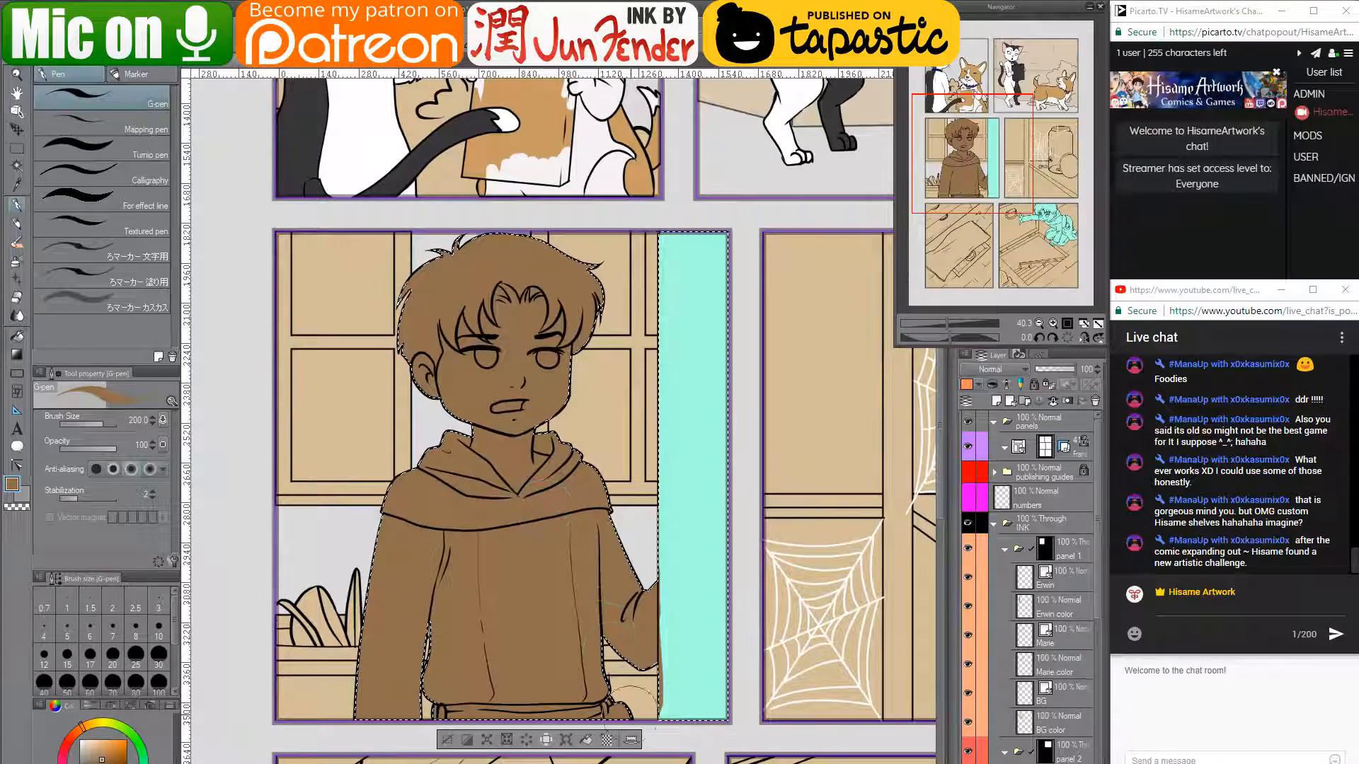
- Sample the boy's skin tone from page 39, paint his face and ear in panel 3, and fill his neck
click(294, 65)
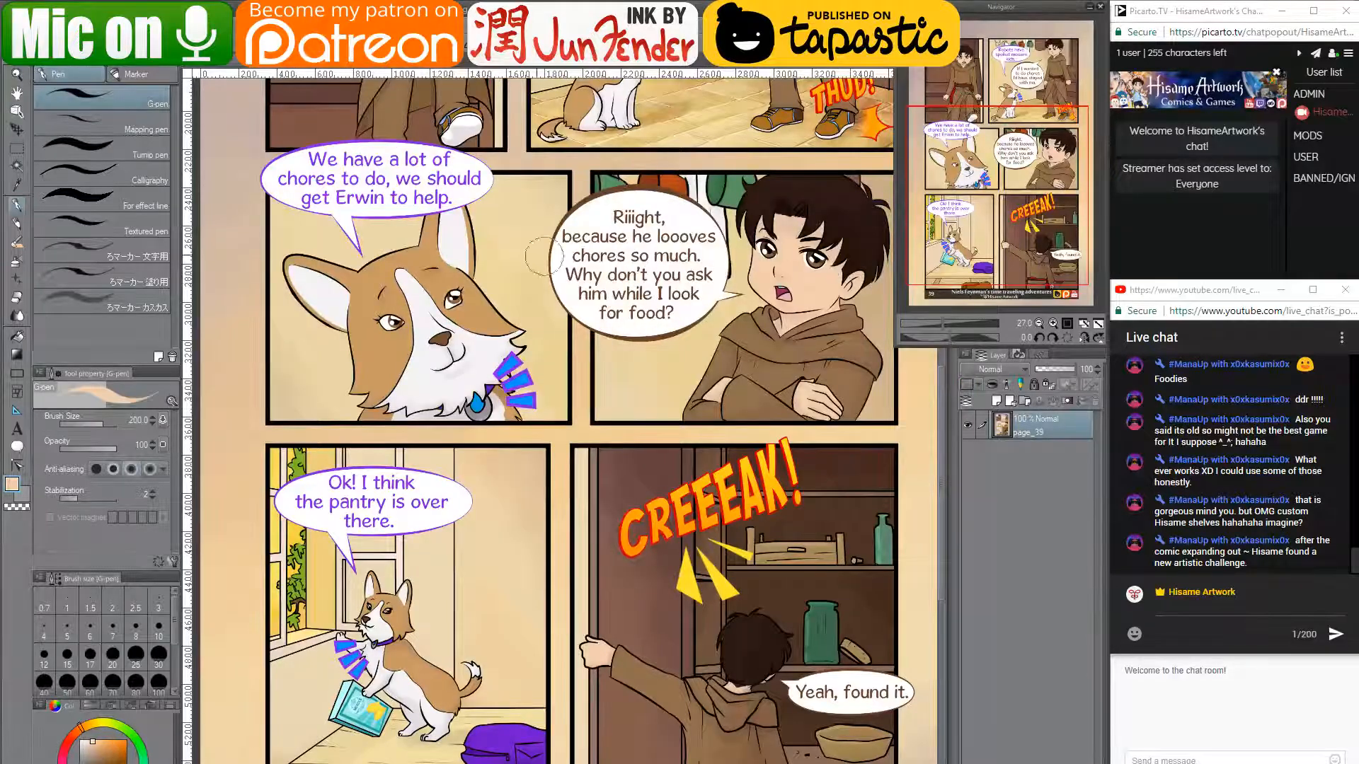
click(211, 67)
mouse_move(501, 329)
mouse_down()
mouse_move(458, 324)
mouse_move(448, 375)
mouse_move(423, 361)
mouse_move(490, 404)
mouse_move(475, 403)
mouse_move(497, 424)
mouse_move(487, 396)
mouse_move(529, 393)
mouse_up()
key(bracketleft)
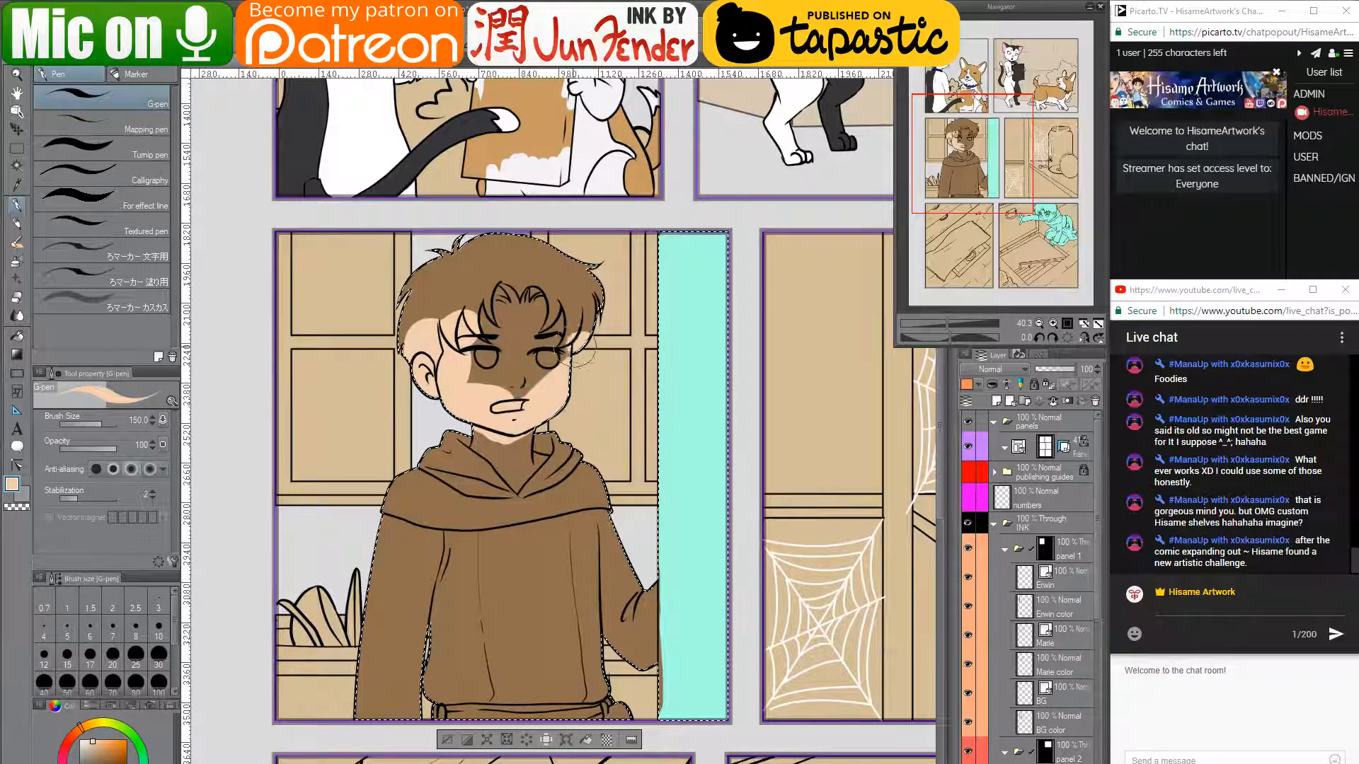
mouse_move(581, 356)
mouse_down()
mouse_move(517, 378)
mouse_move(474, 367)
mouse_move(501, 304)
mouse_up()
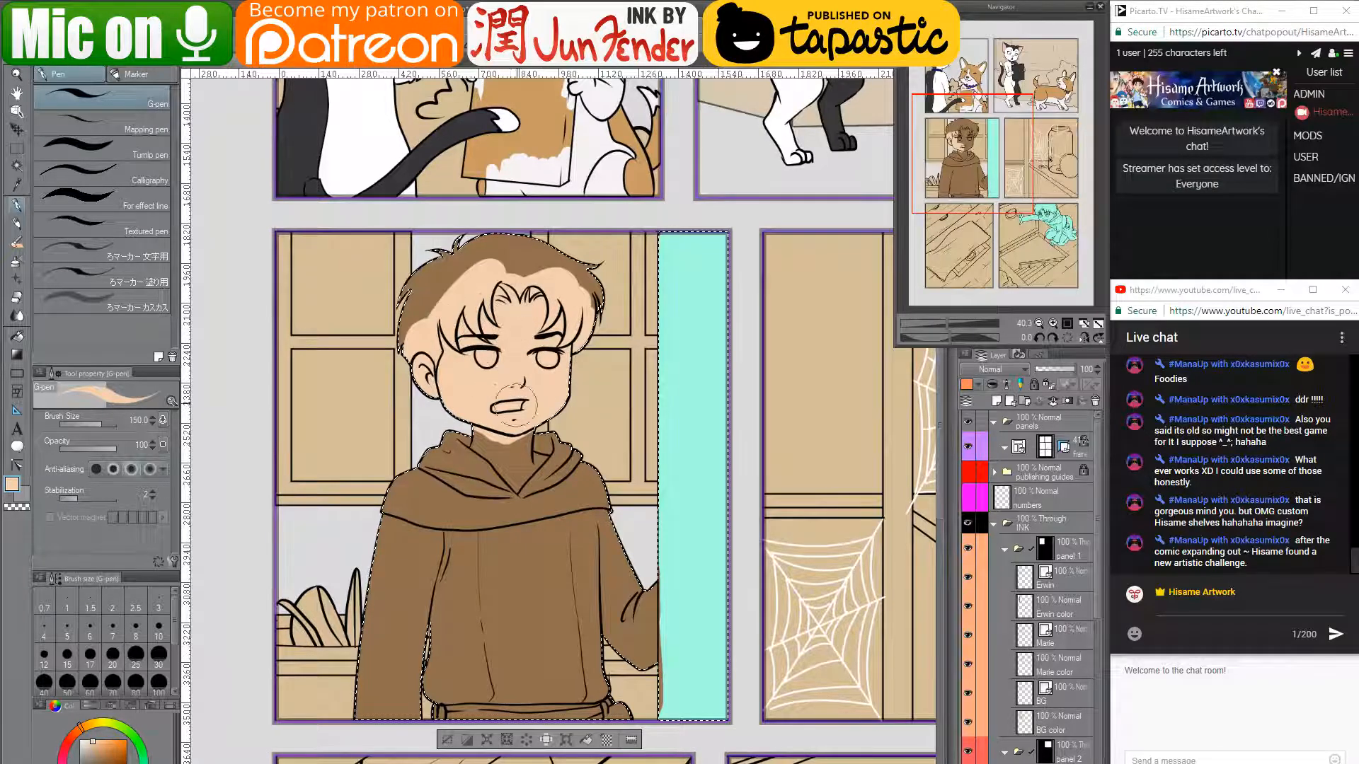
click(17, 336)
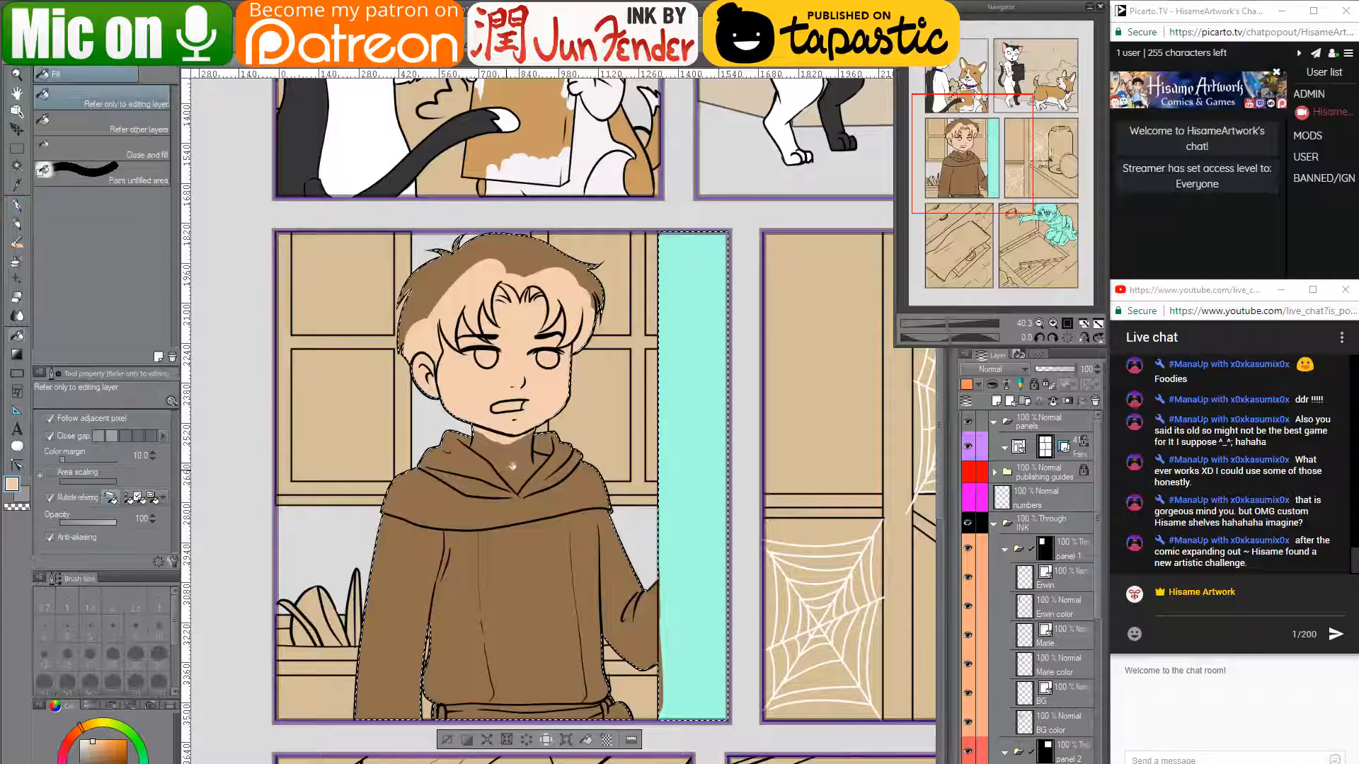
click(518, 459)
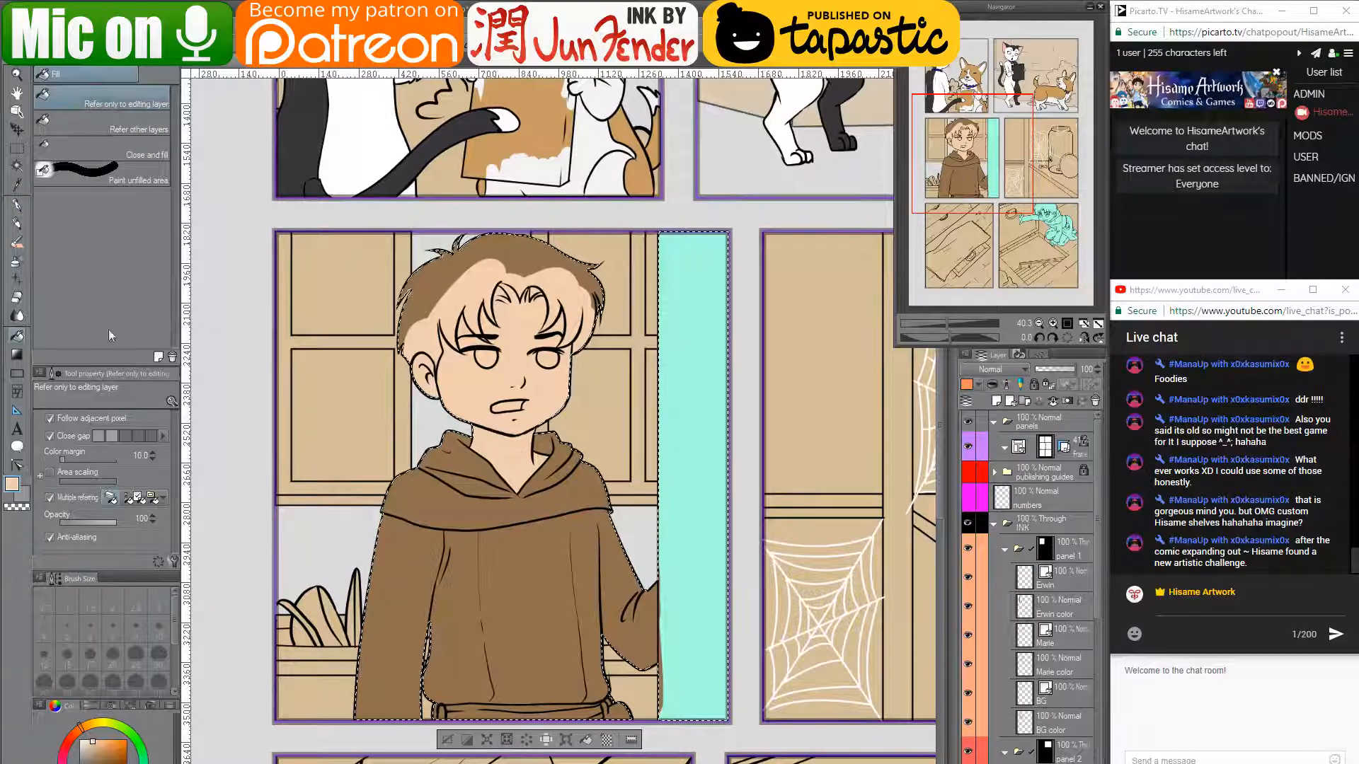
- Sample the boy's dark brown hair color from page 39 and fill his hair with it in panel 3
click(282, 71)
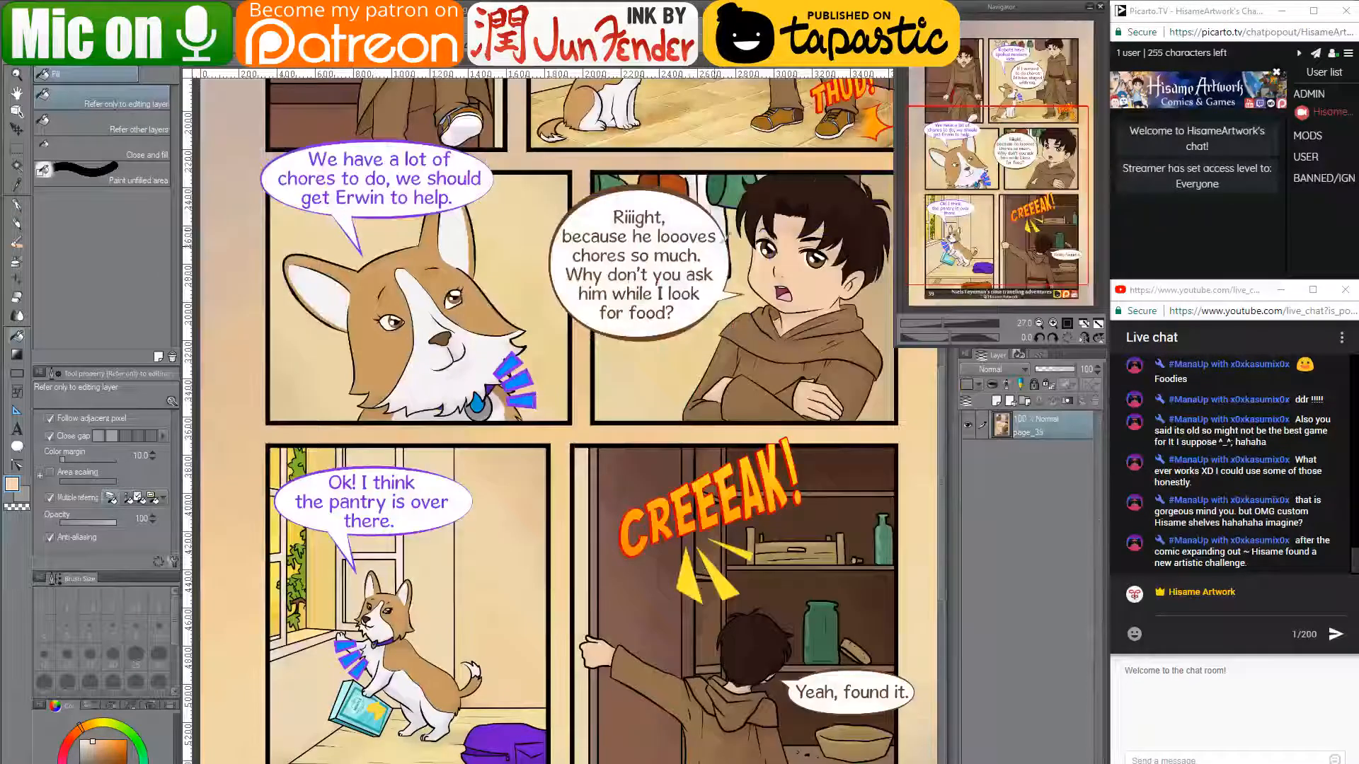
alt+click(820, 172)
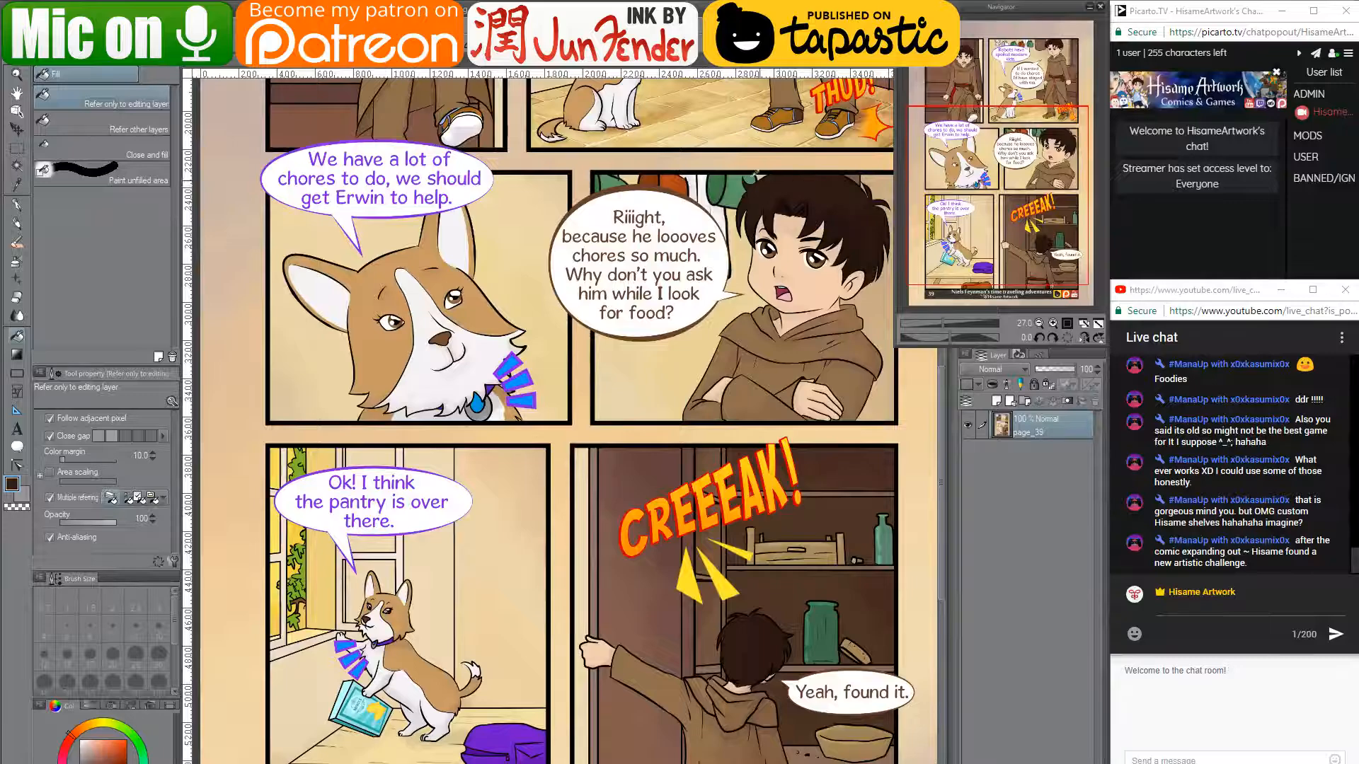
click(228, 67)
click(549, 274)
click(549, 275)
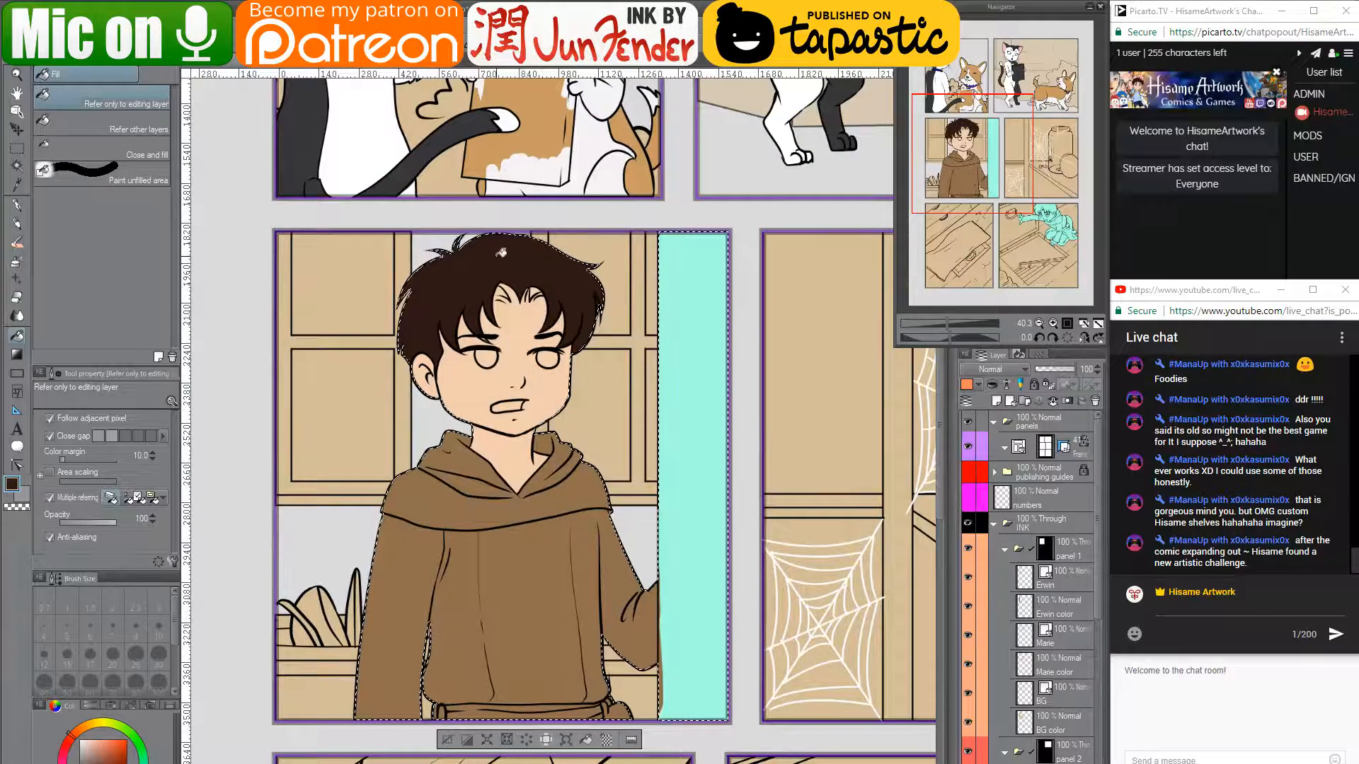
- Paint the skin-colored gaps between the boy's forehead hair strands dark brown with the G-pen at brush size 30
scroll(501, 252, up, 4)
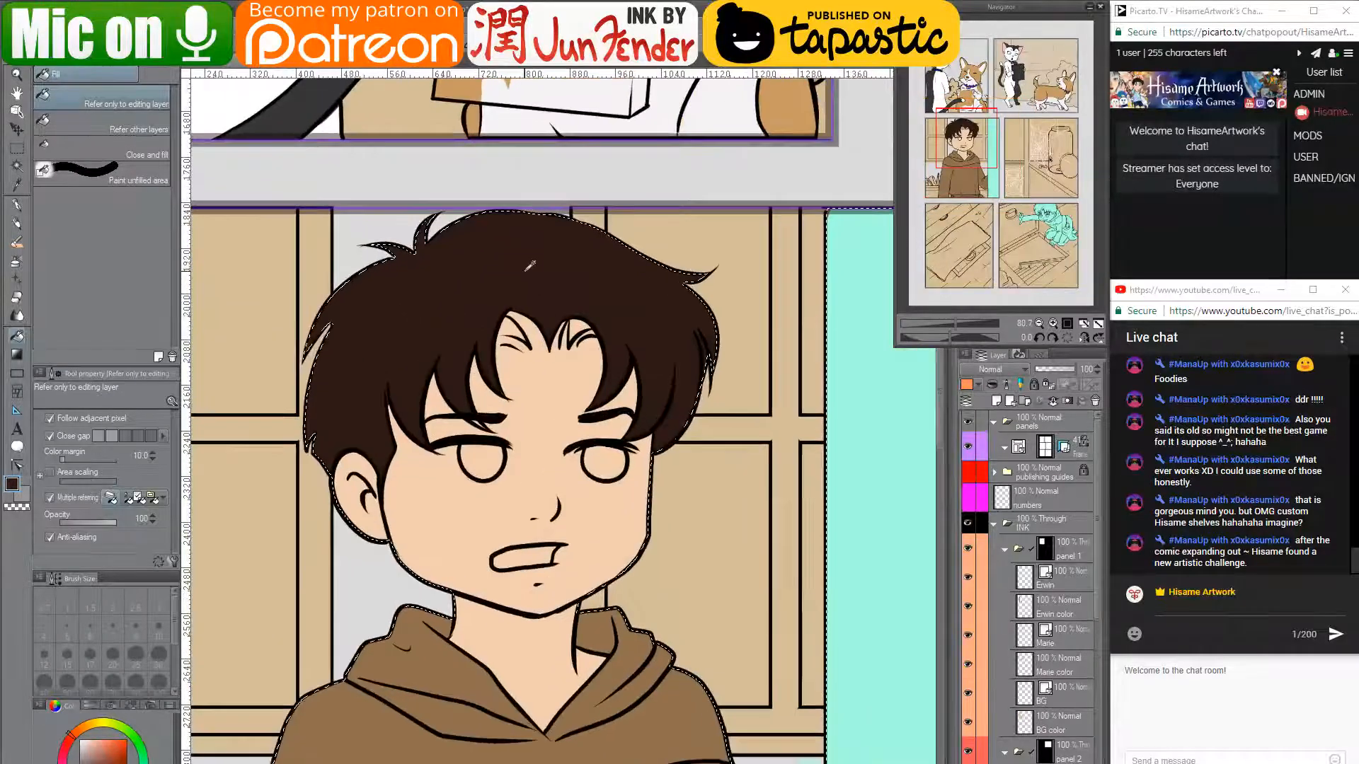
scroll(529, 266, up, 1)
key(p)
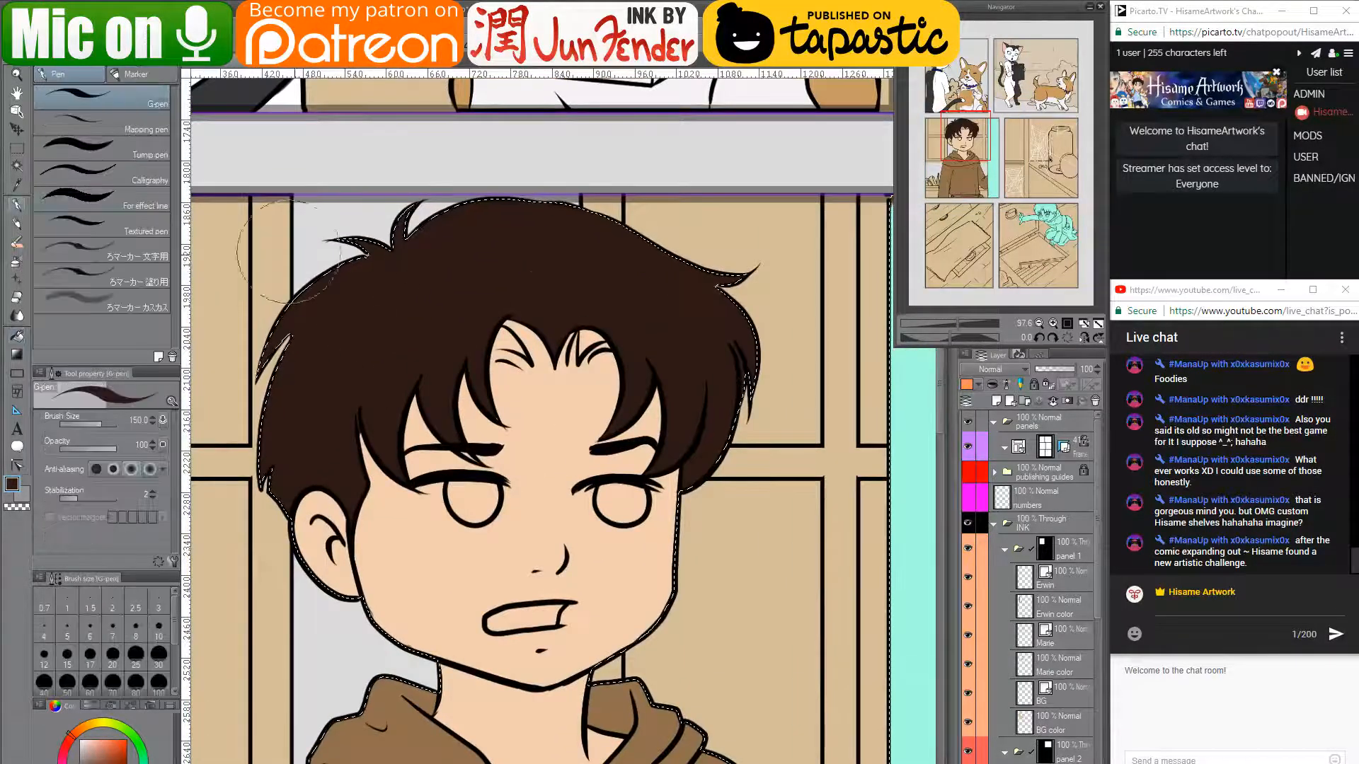
key(bracketleft)
key(bracketleft)
key(bracketleft)
key(bracketleft)
key(bracketleft)
key(bracketleft)
key(bracketleft)
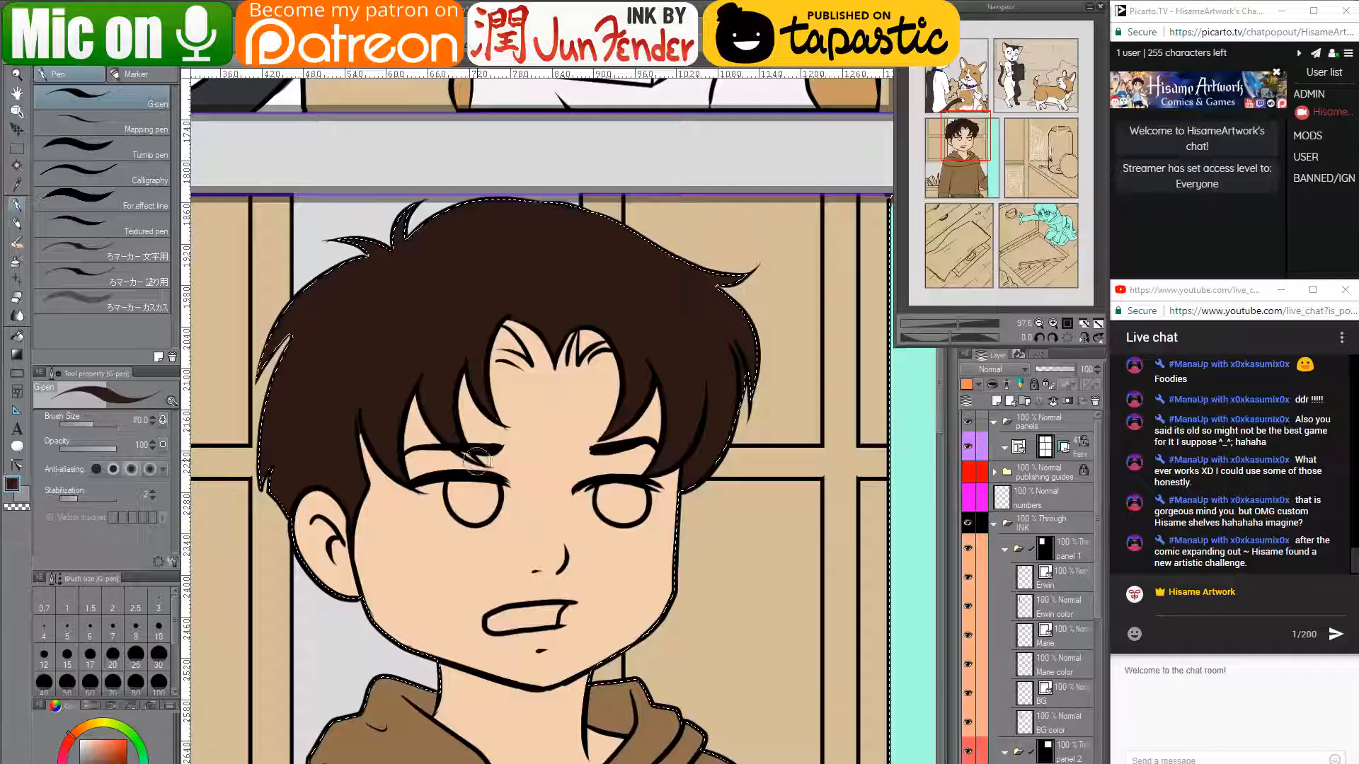
key(bracketleft)
key(bracketleft)
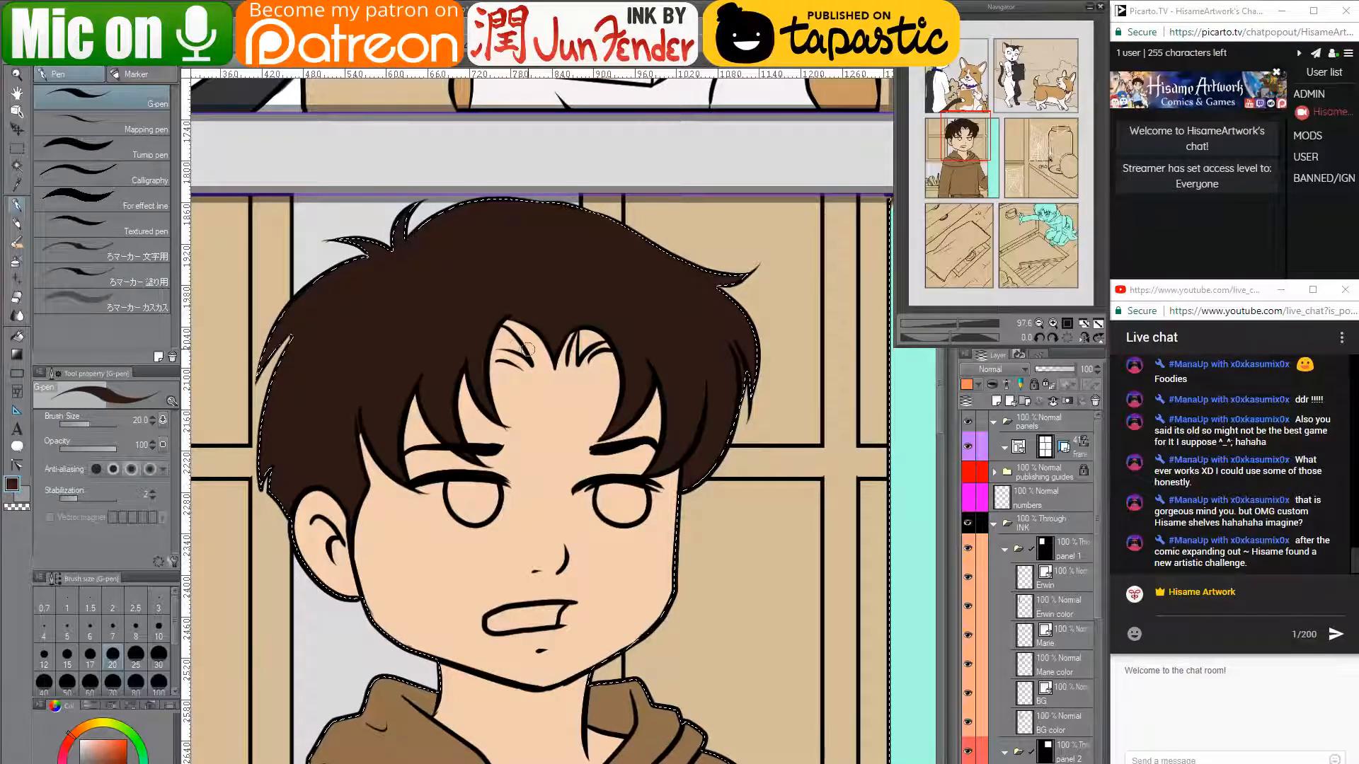
key(bracketright)
key(bracketright)
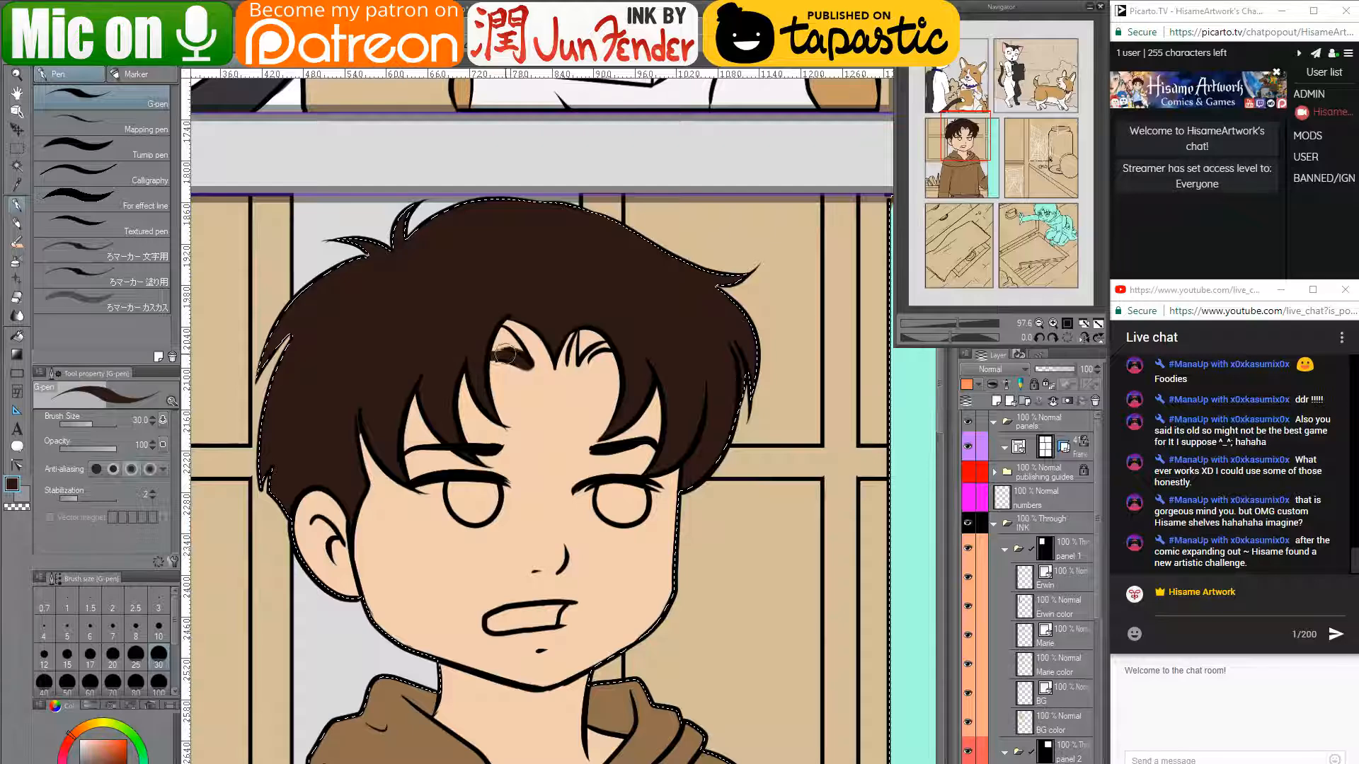
drag(505, 354, 482, 355)
mouse_move(499, 323)
mouse_down()
mouse_move(534, 357)
mouse_move(526, 324)
mouse_move(550, 359)
mouse_move(485, 334)
mouse_move(542, 364)
mouse_move(577, 323)
mouse_move(582, 358)
mouse_up()
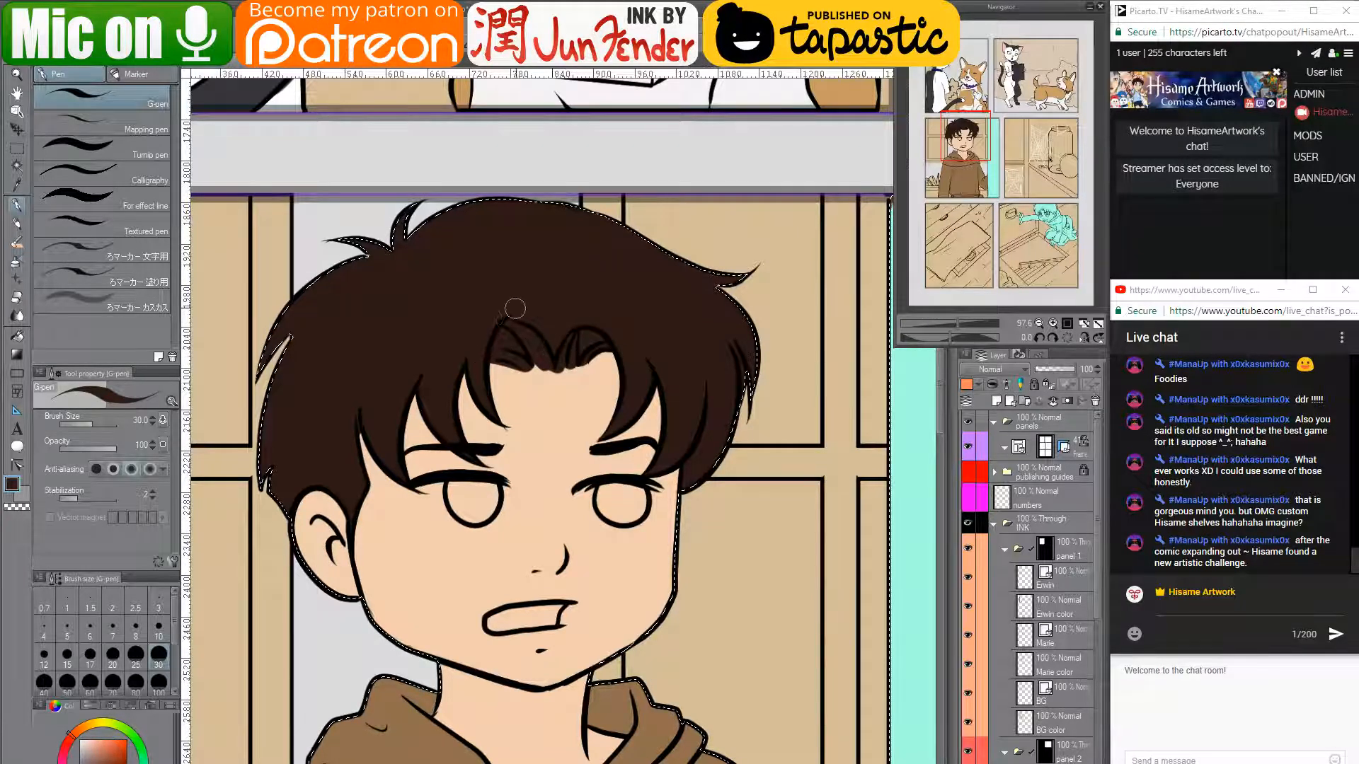
drag(659, 480, 665, 230)
drag(555, 375, 575, 570)
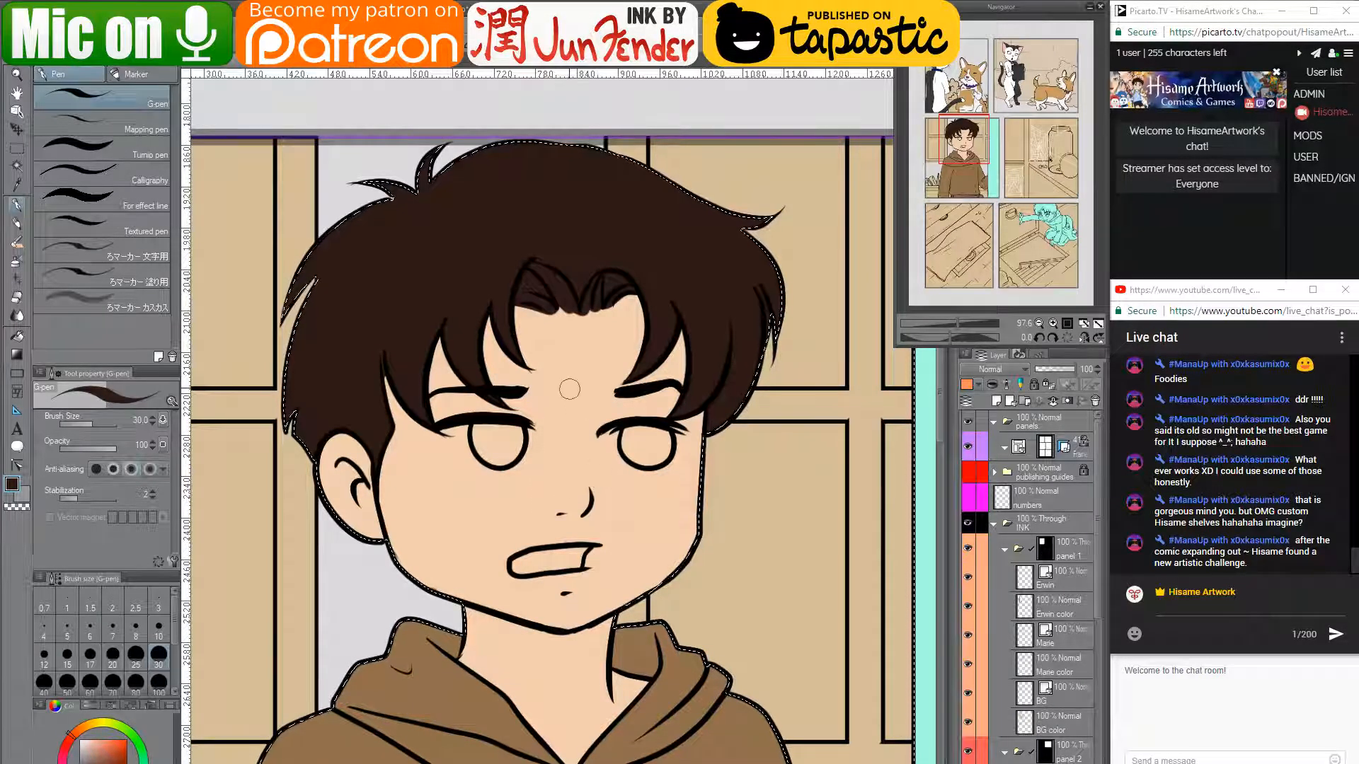
mouse_move(628, 577)
mouse_down()
mouse_move(648, 404)
mouse_move(632, 544)
mouse_up()
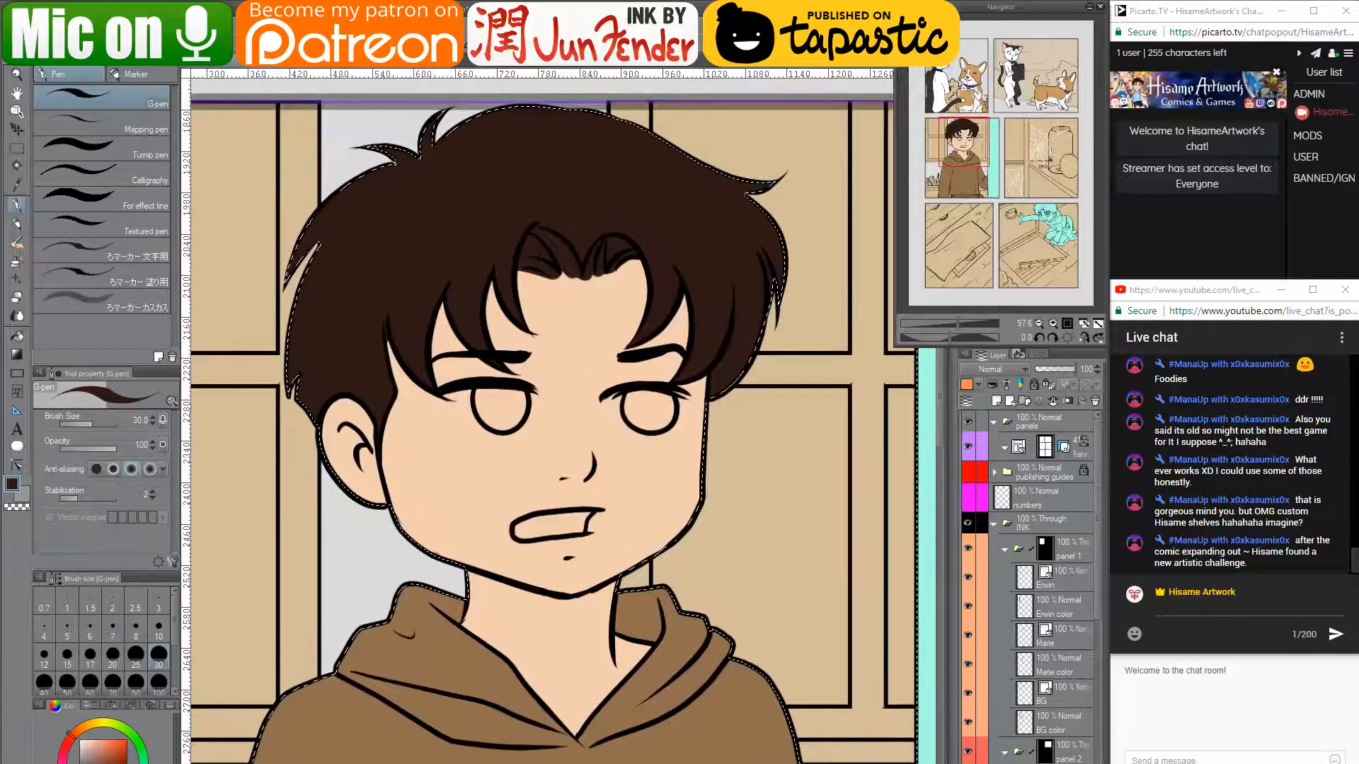
- Open the finished page_39 image and sample the brown of the boy's iris
click(352, 64)
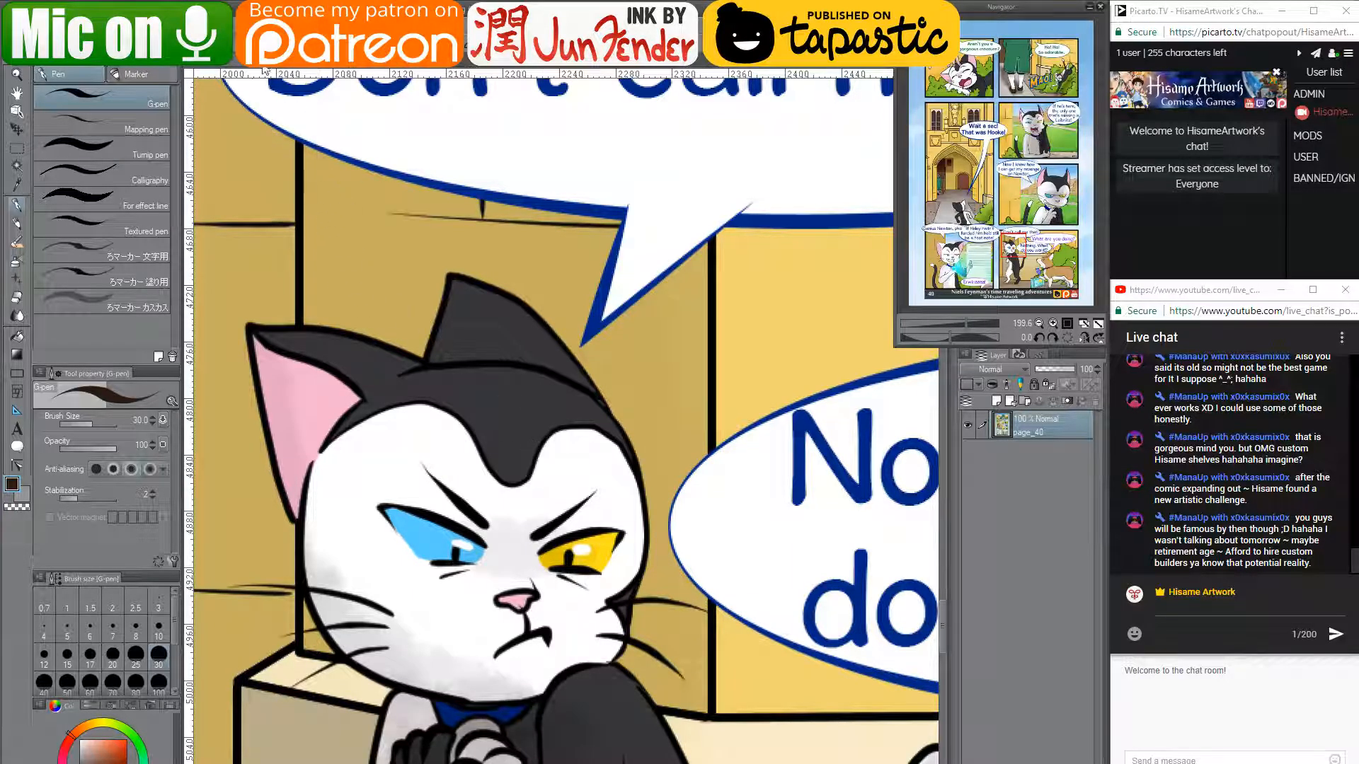
click(227, 64)
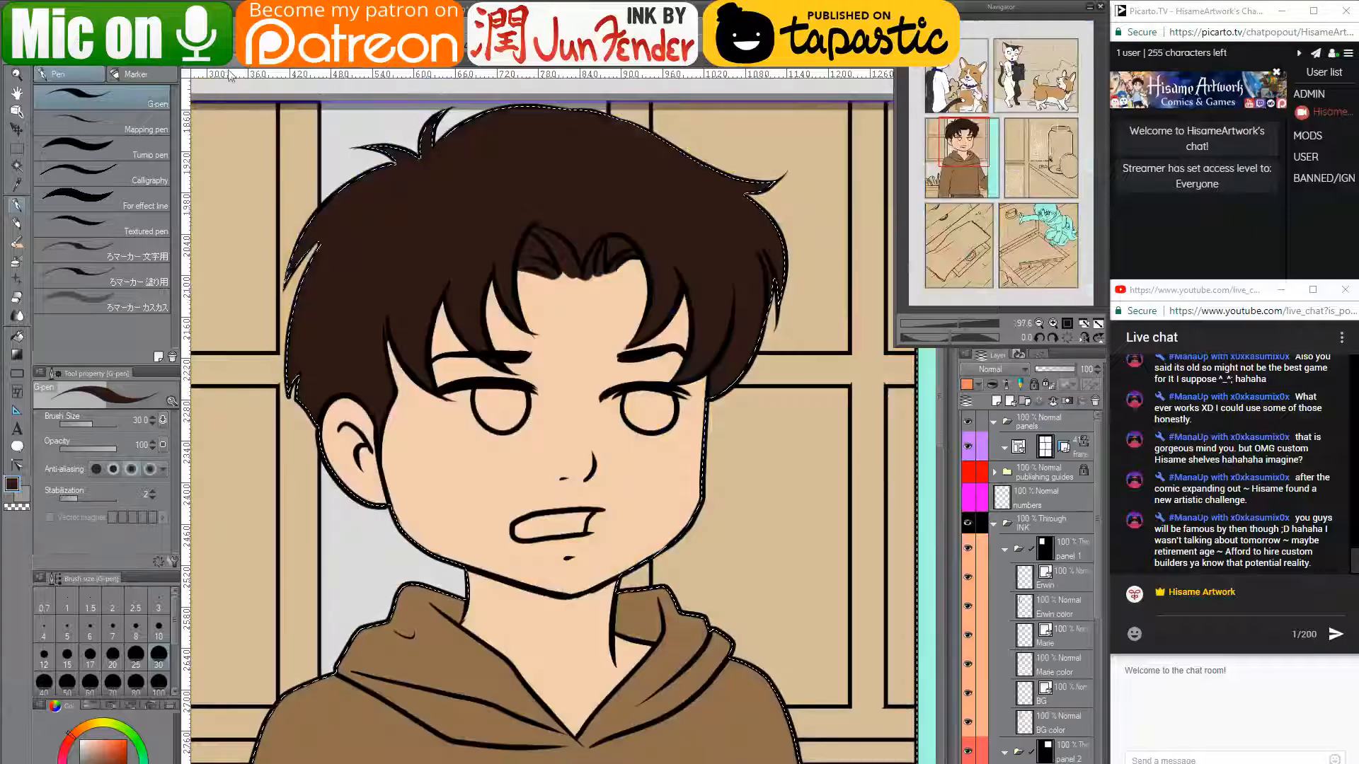
key(alt+Tab)
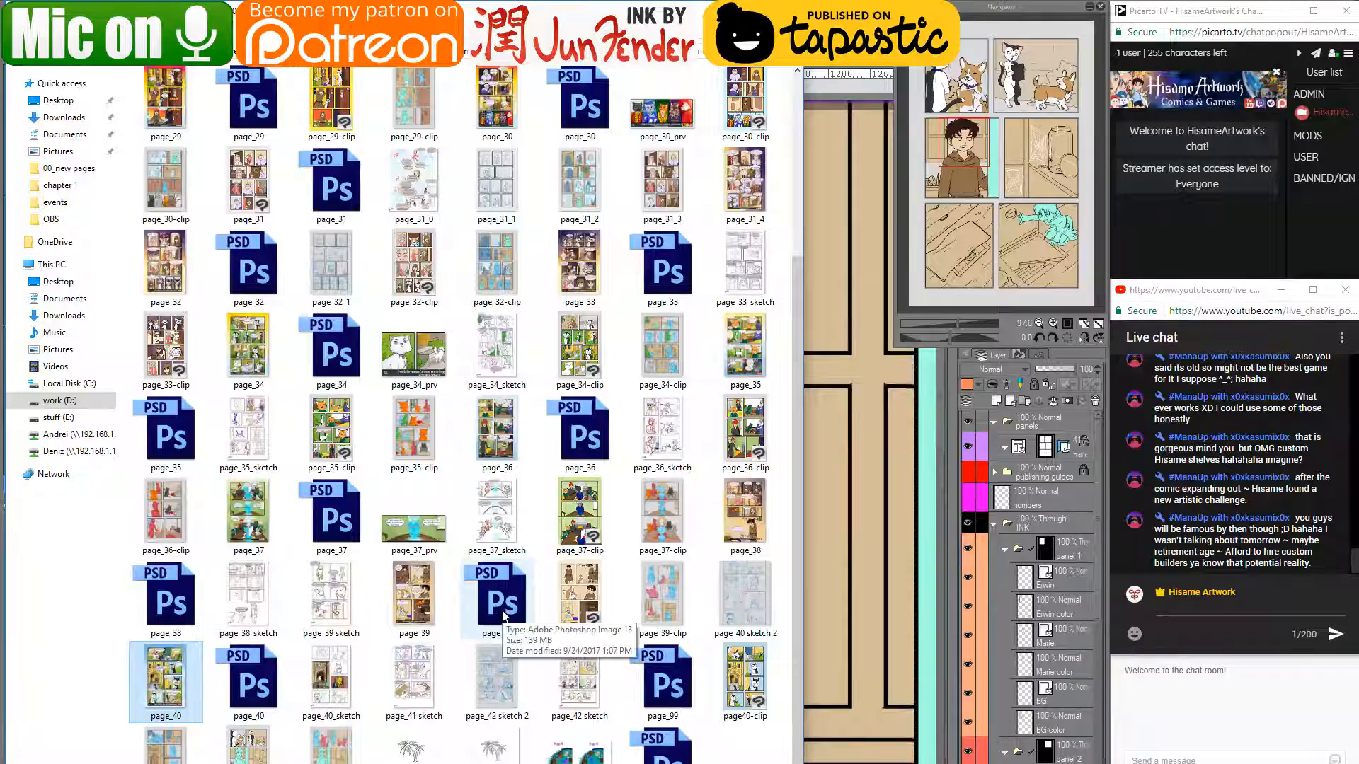
key(alt+Tab)
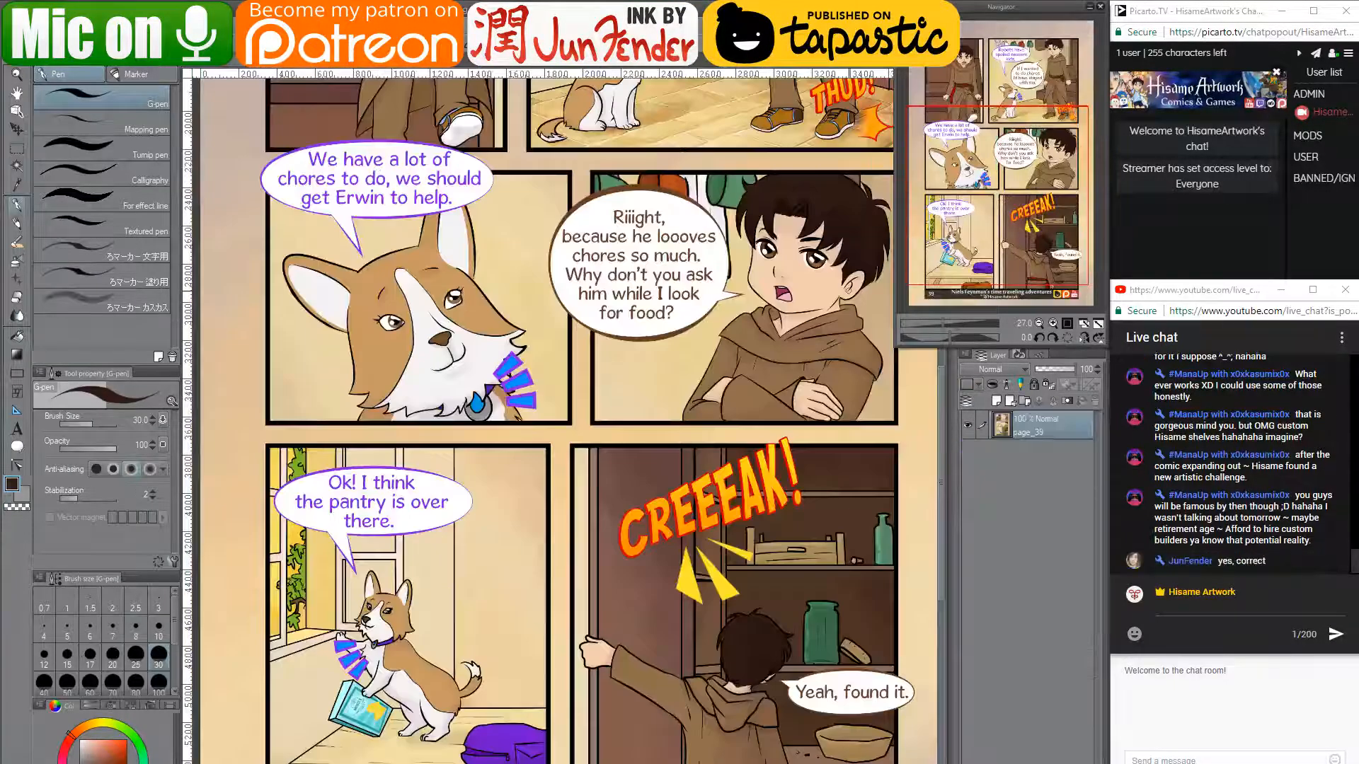
scroll(801, 309, up, 5)
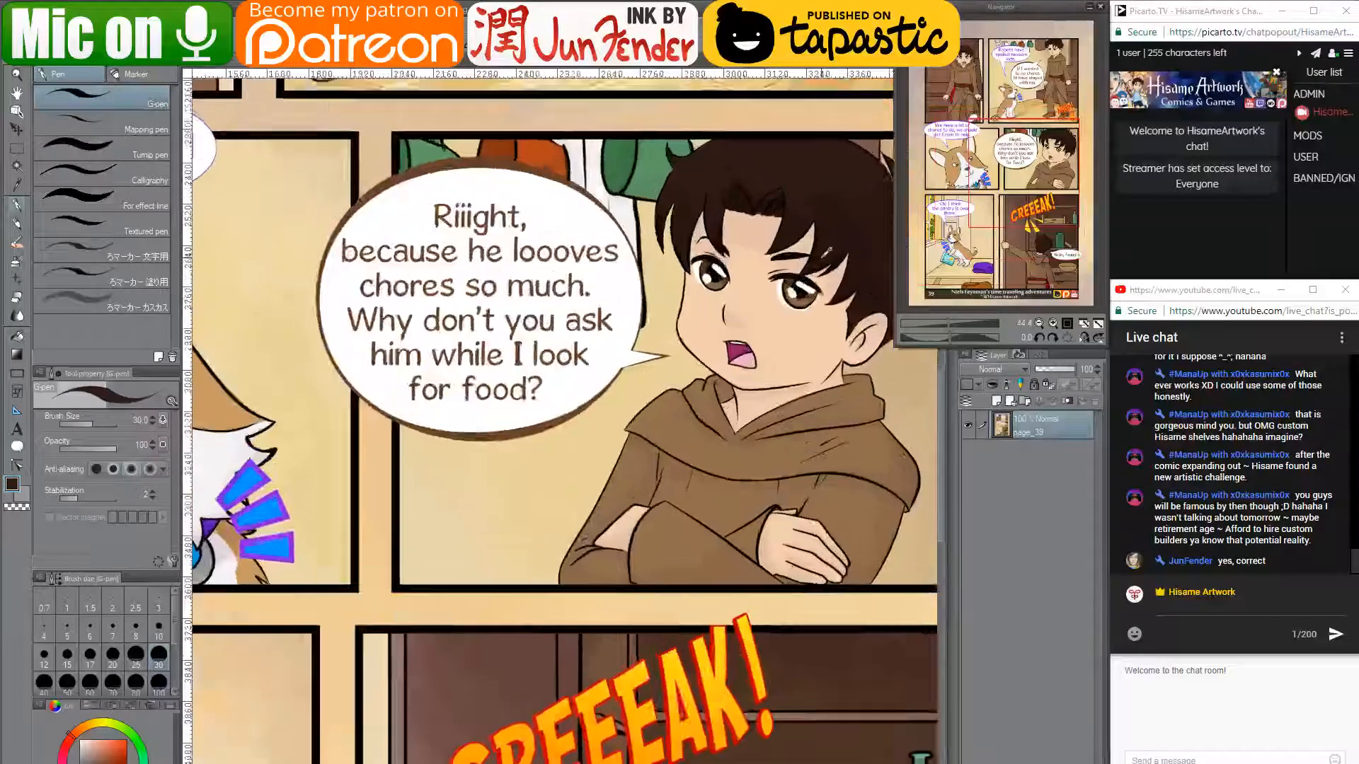
scroll(802, 309, up, 2)
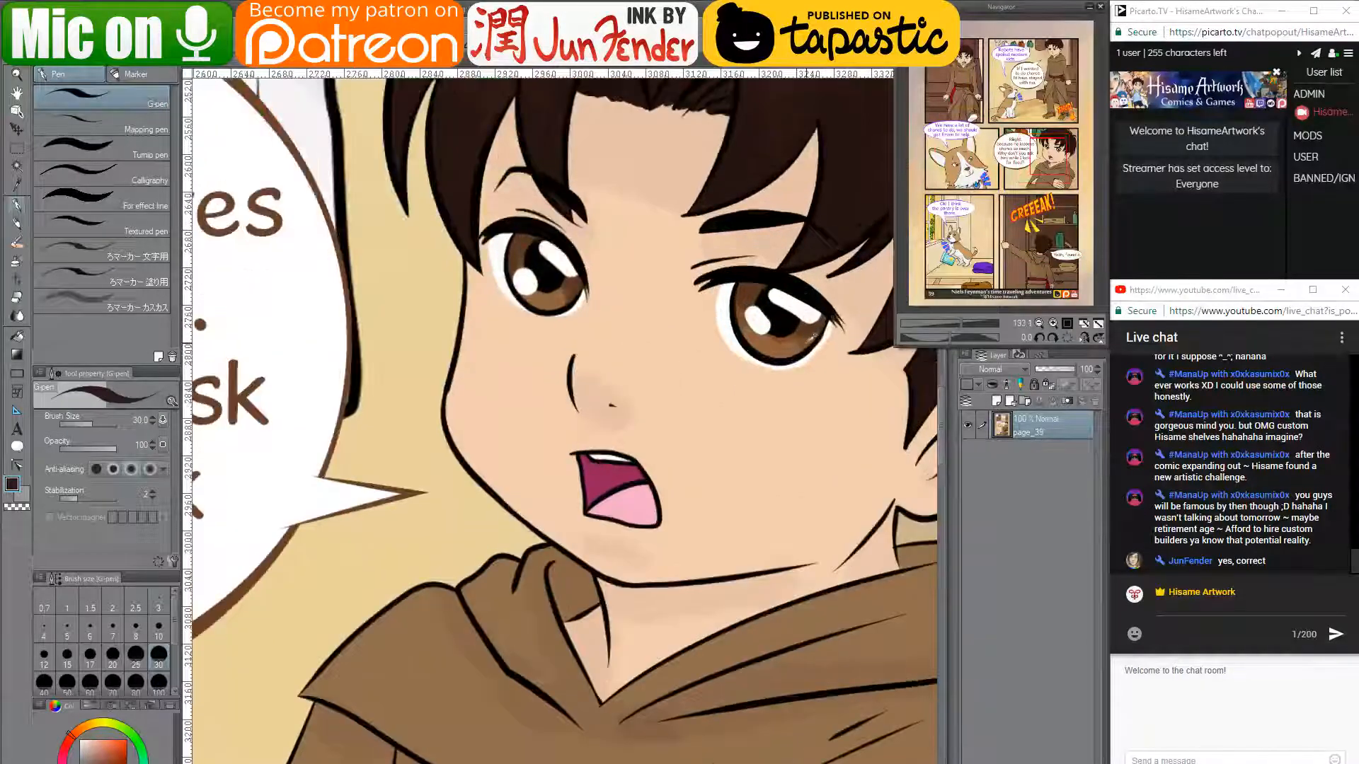
alt+click(809, 340)
- Return to the current comic page and paint both of the boy's irises in panel 3 with the sampled brown
key(ctrl+Tab)
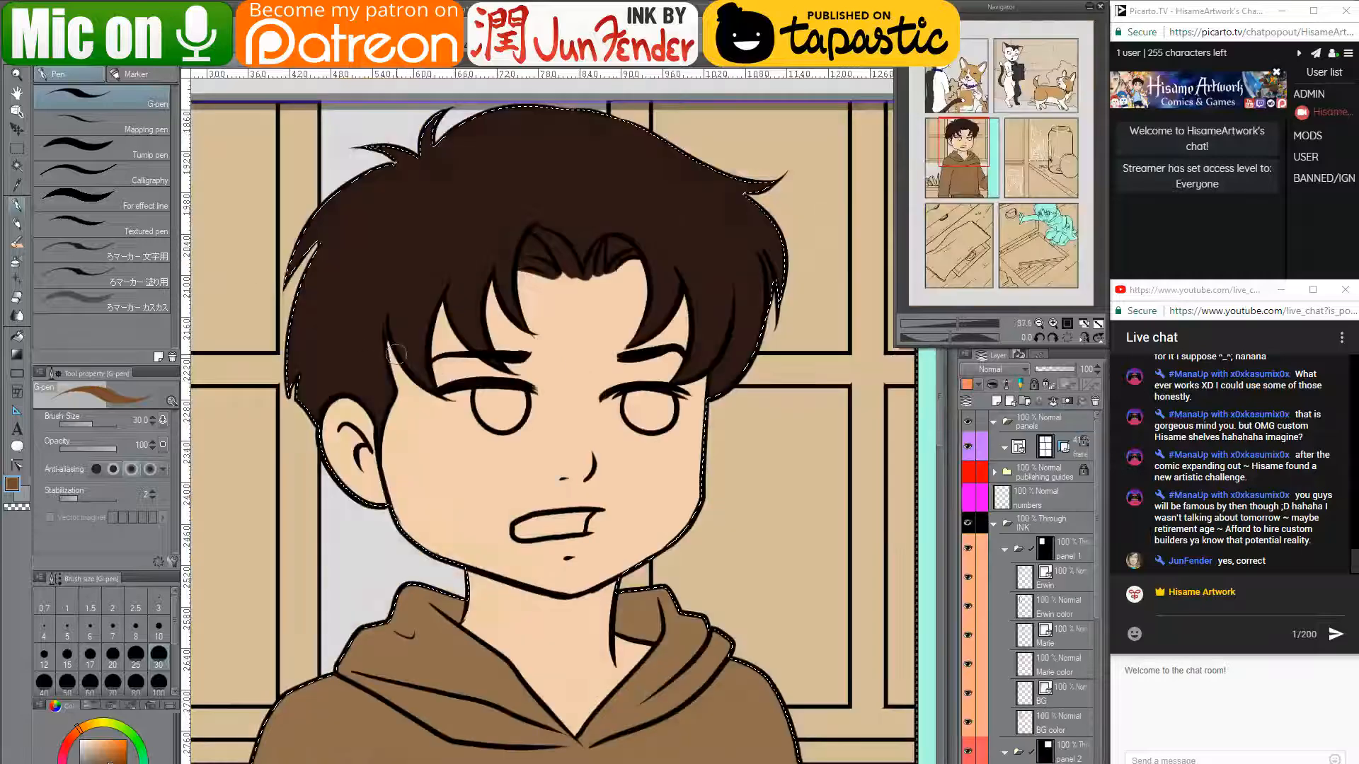
scroll(632, 422, up, 2)
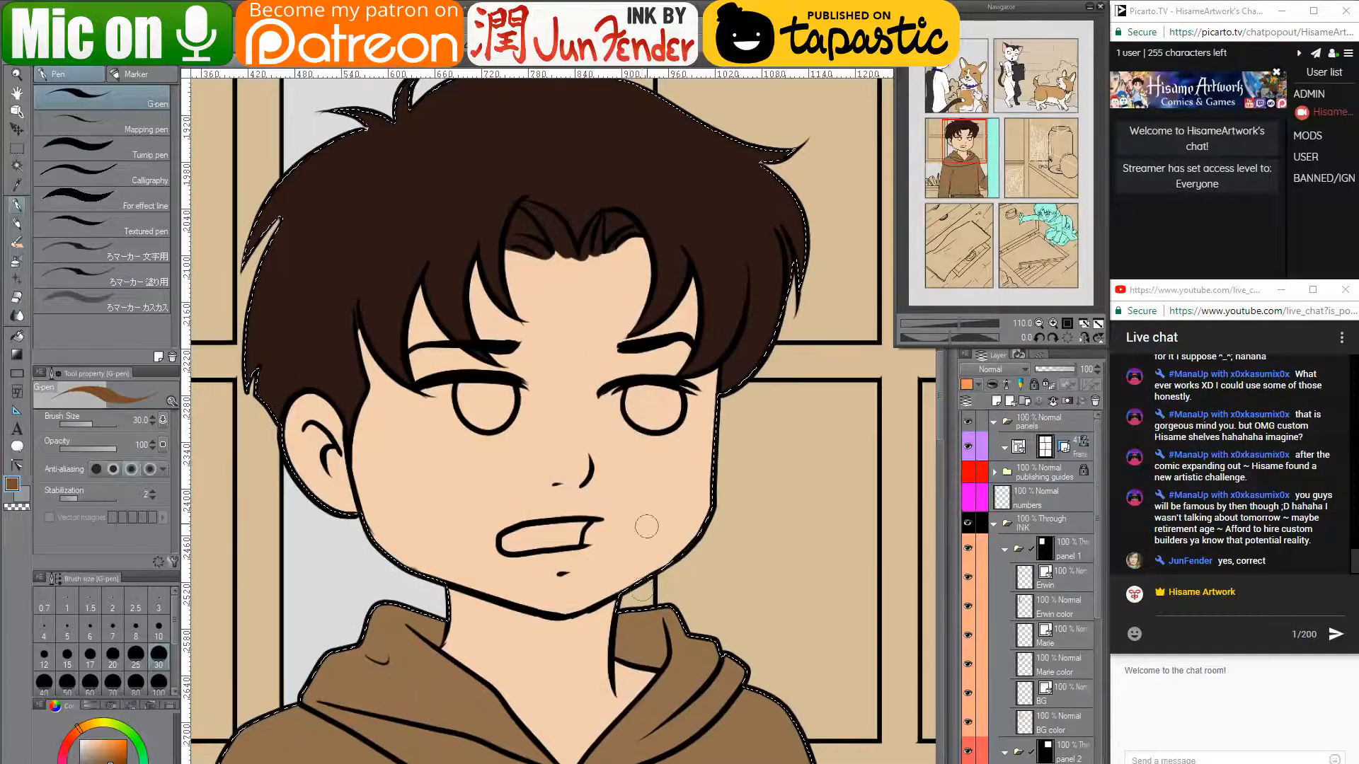
click(650, 389)
mouse_move(649, 388)
mouse_down()
mouse_move(631, 414)
mouse_move(661, 414)
mouse_up()
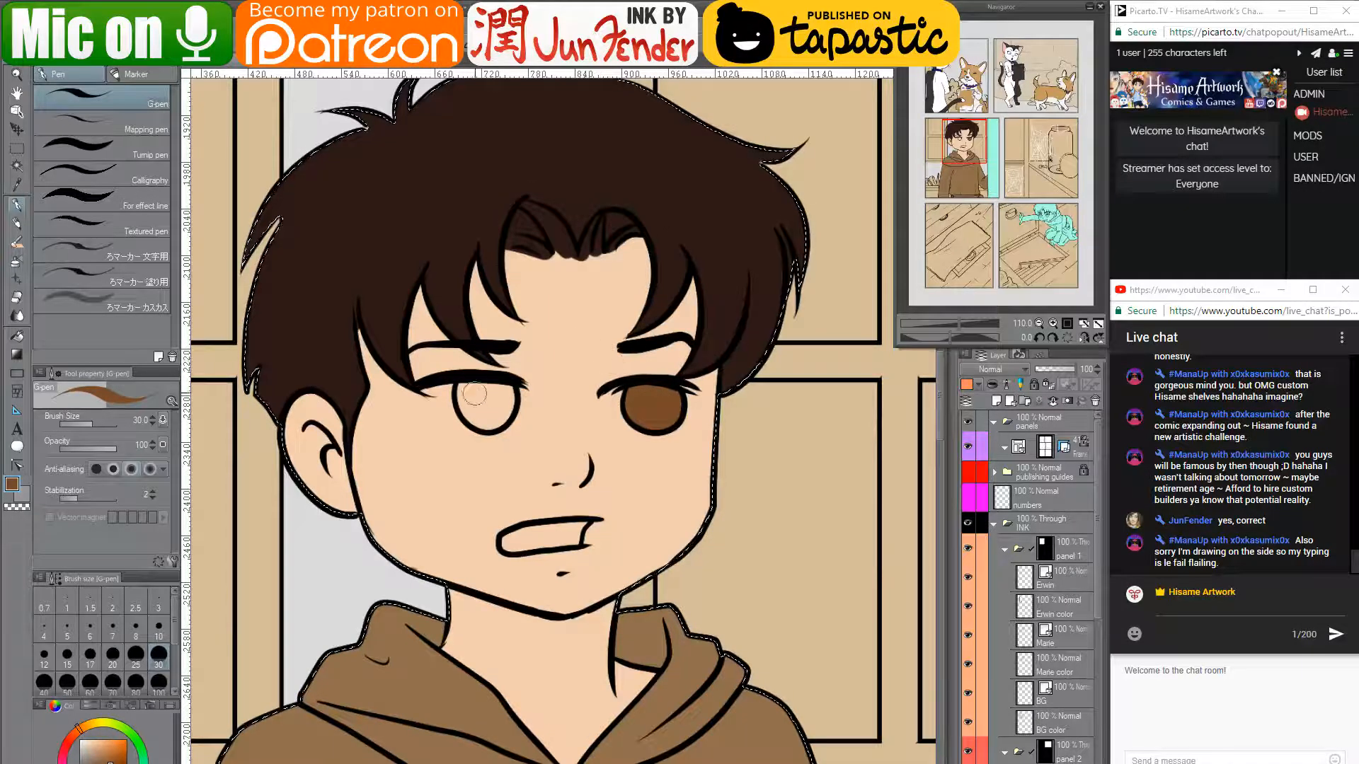
mouse_move(482, 388)
mouse_down()
mouse_move(463, 396)
mouse_move(471, 412)
mouse_move(510, 419)
mouse_move(503, 386)
mouse_move(479, 391)
mouse_up()
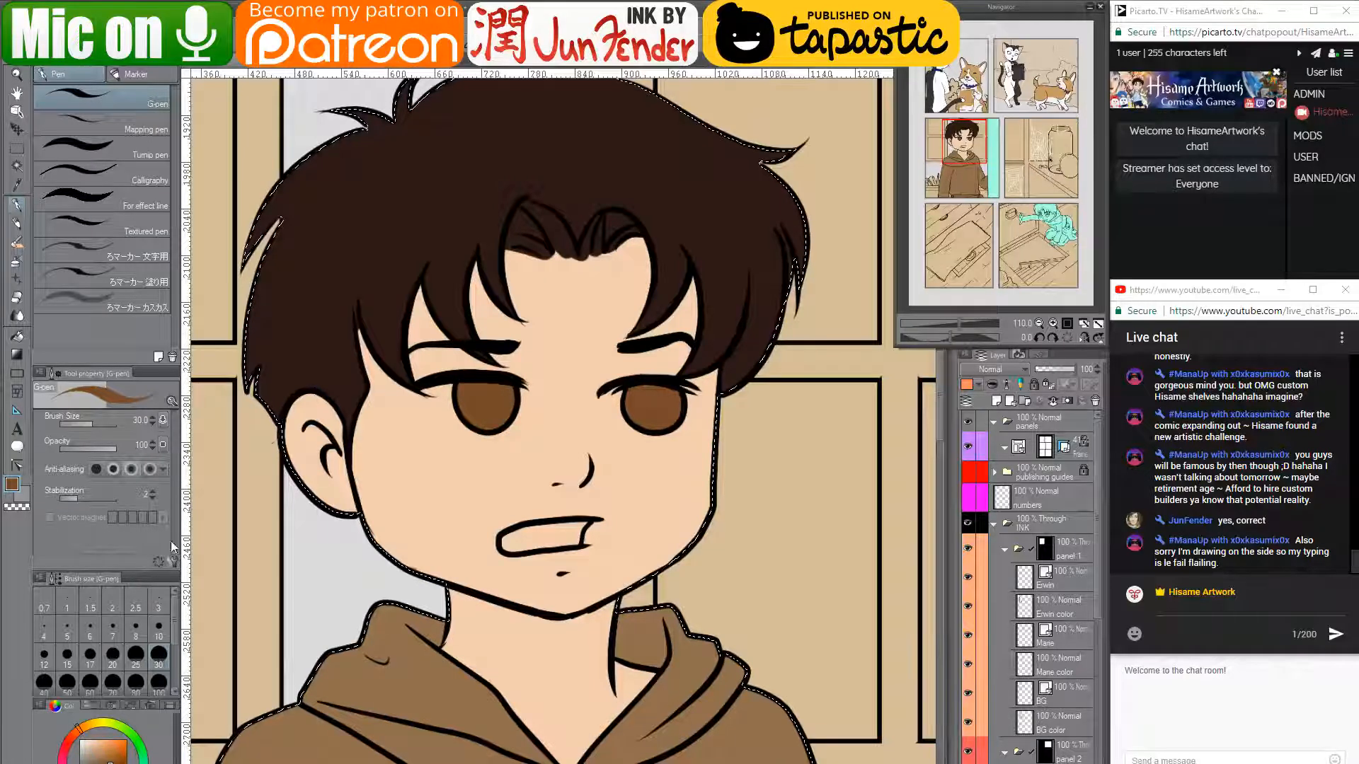
- Paint the white of the boy's left-hand eye around its brown iris, leaving the skin around it clean
key(x)
mouse_move(421, 388)
mouse_down()
mouse_move(452, 413)
mouse_move(448, 387)
mouse_move(431, 390)
mouse_move(448, 385)
mouse_move(465, 427)
mouse_move(415, 384)
mouse_move(431, 437)
mouse_move(465, 449)
mouse_move(422, 417)
mouse_move(493, 442)
mouse_move(451, 414)
mouse_move(462, 431)
mouse_move(495, 432)
mouse_move(519, 406)
mouse_move(514, 379)
mouse_move(463, 411)
mouse_move(487, 426)
mouse_up()
alt+click(412, 404)
alt+click(453, 423)
alt+click(488, 400)
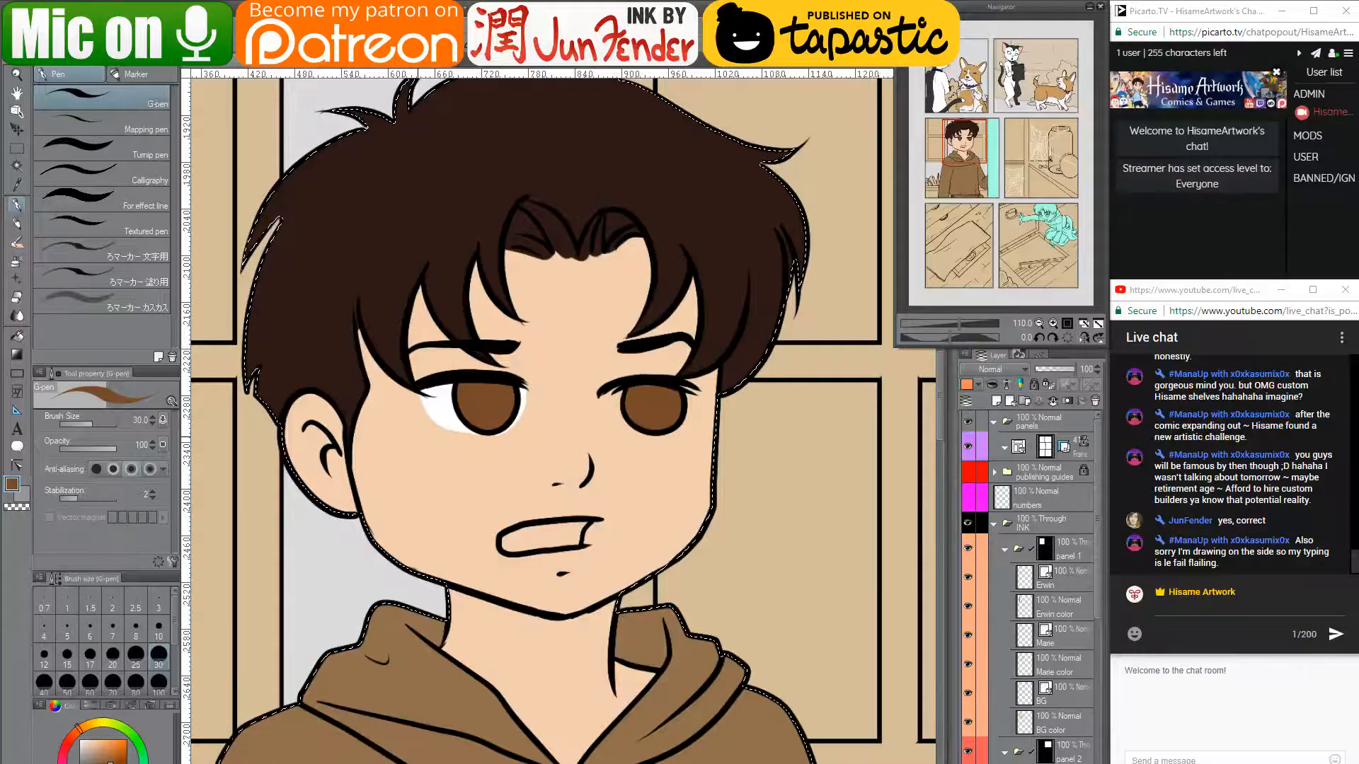
- Switch to the web browser and search for "newton laws physics"
key(alt+Tab)
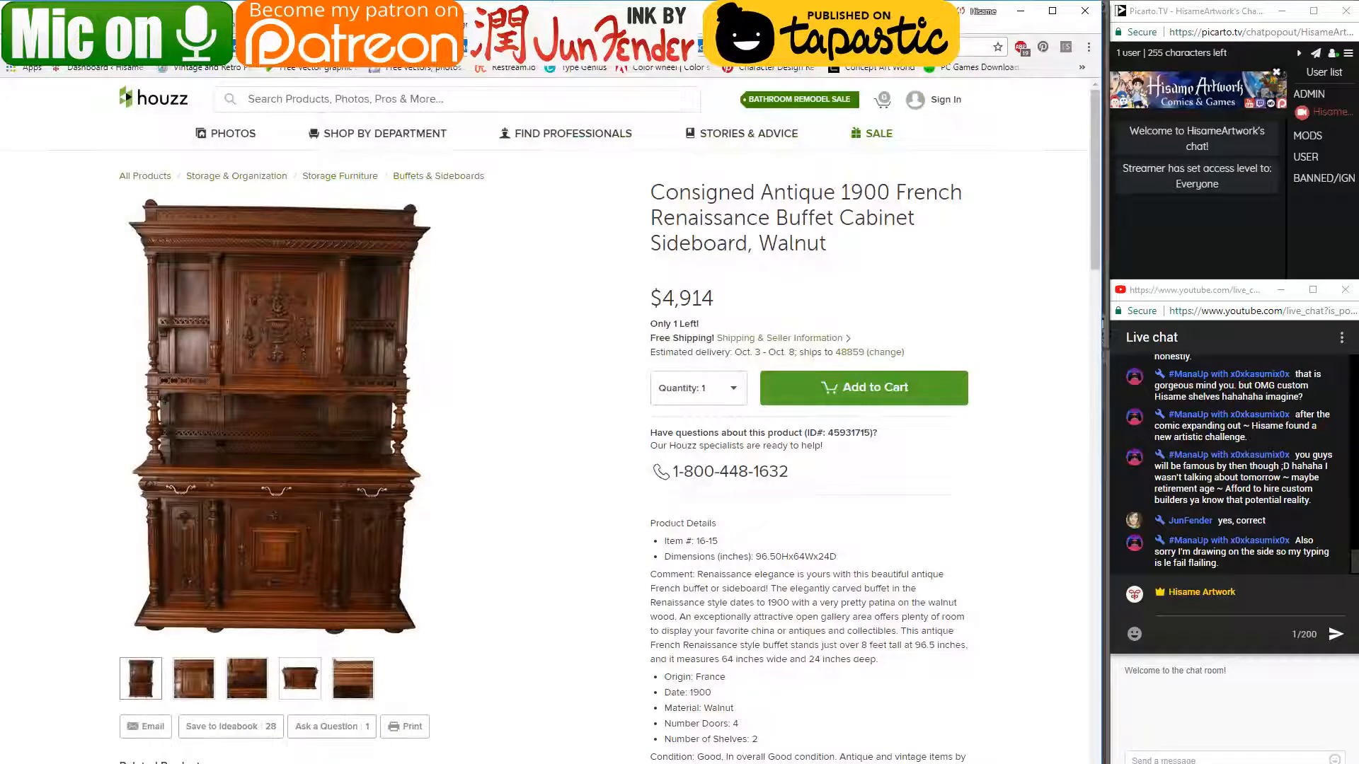
key(ctrl+l)
text(newton laws)
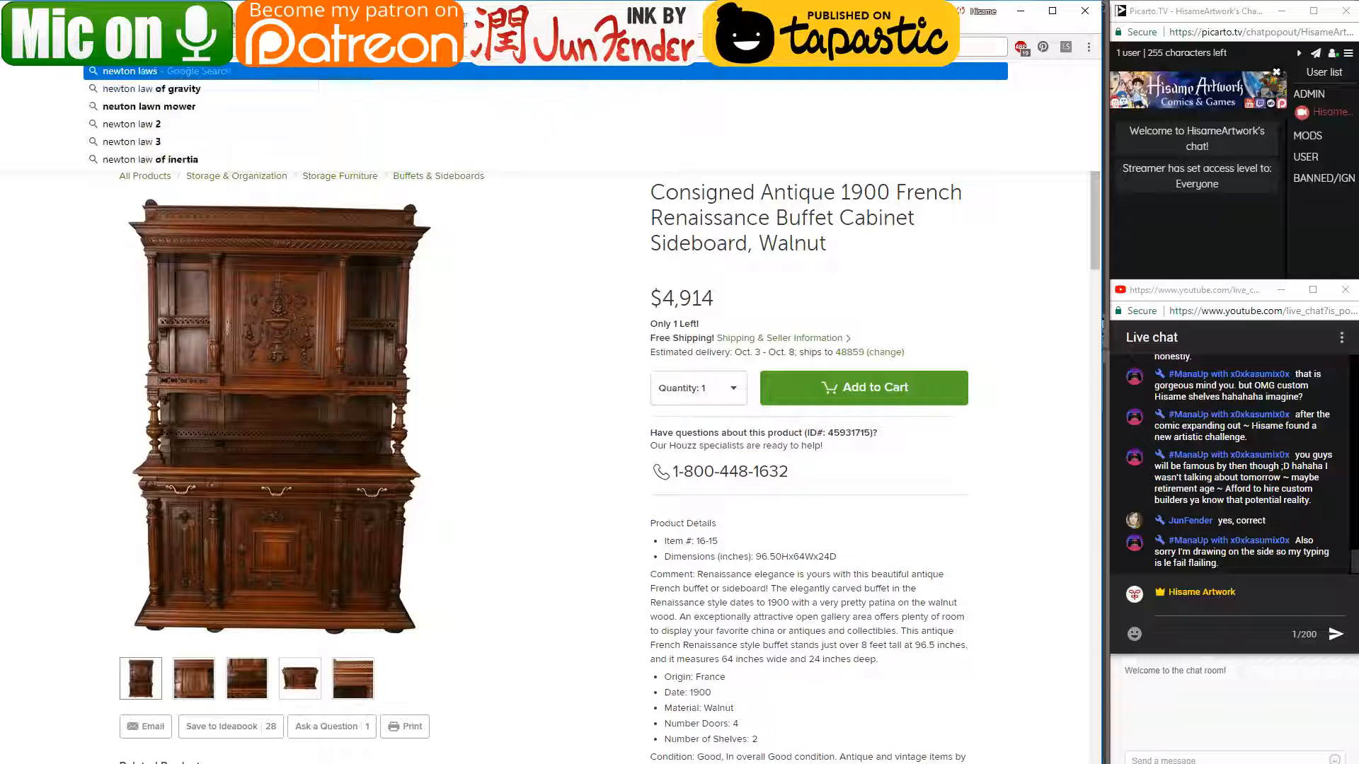
text( physics)
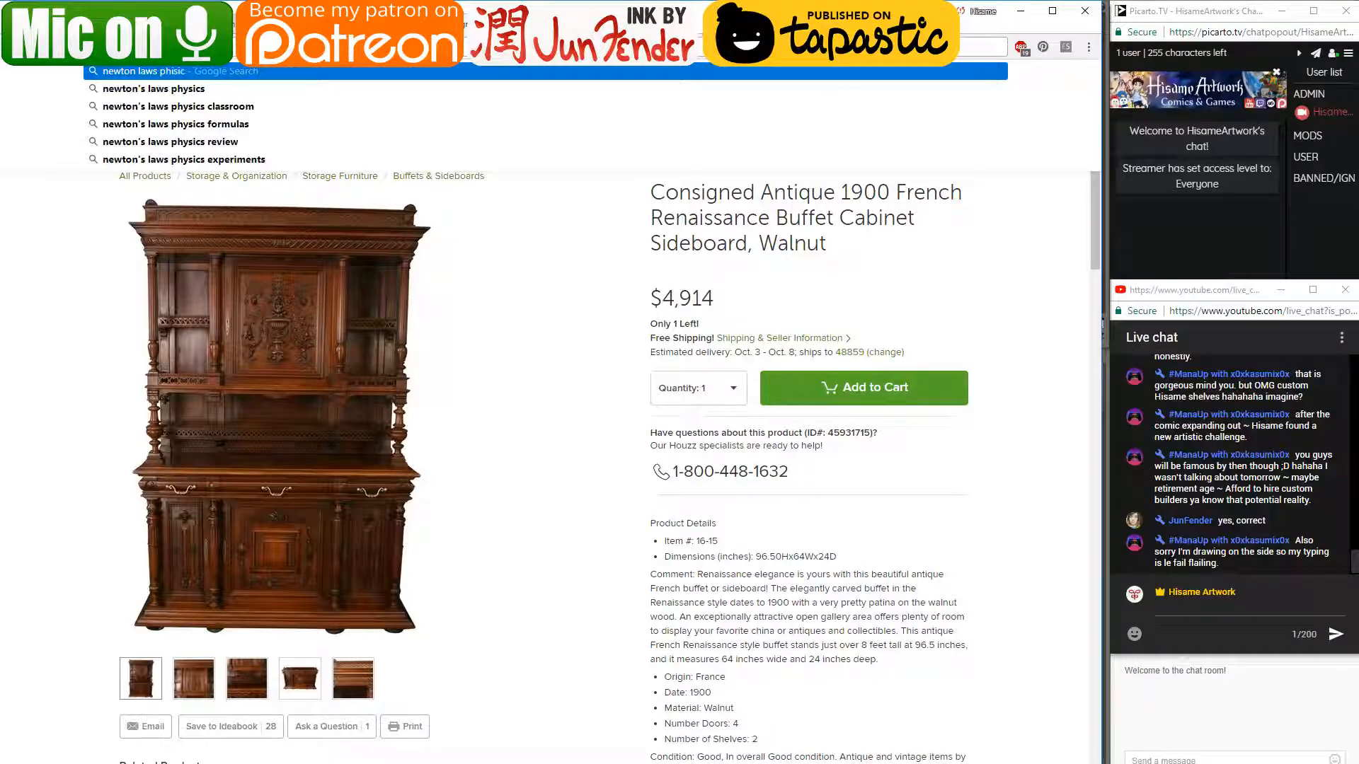
key(Return)
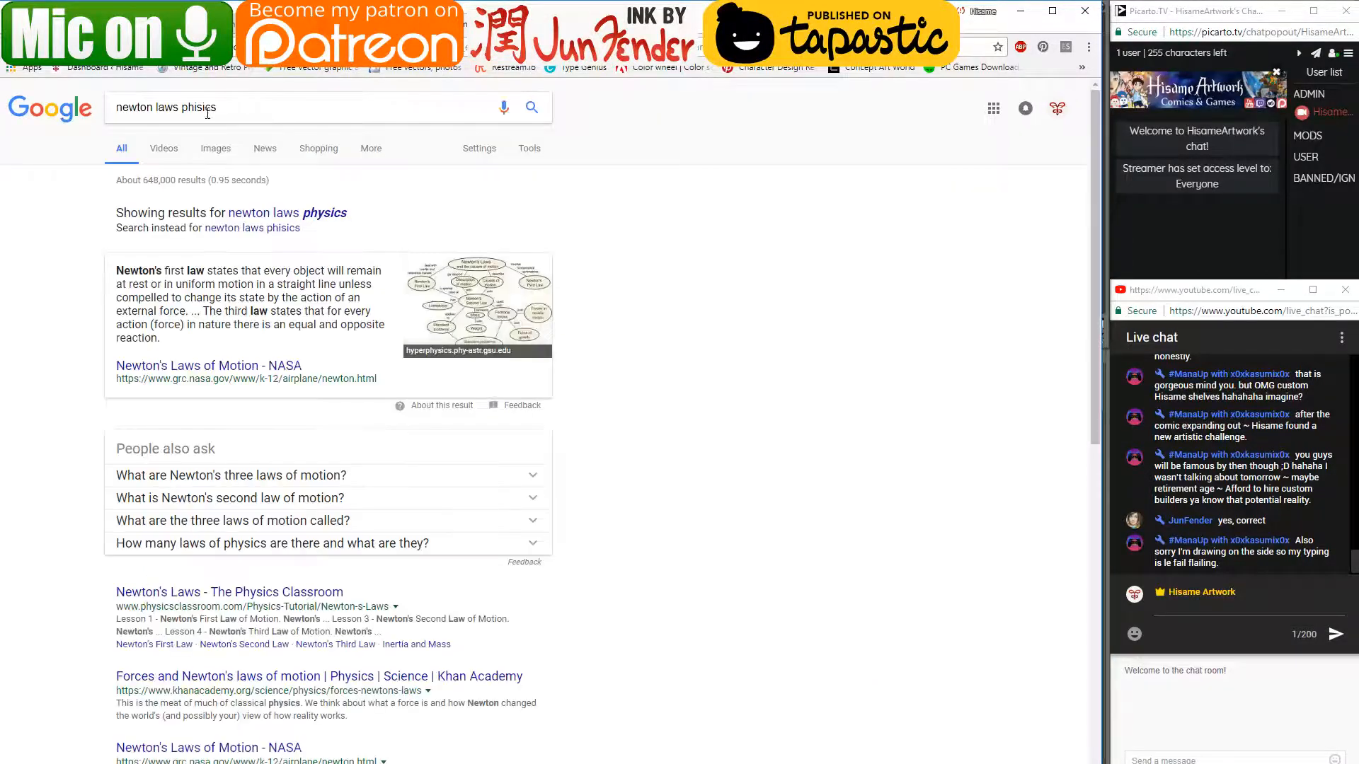
click(283, 213)
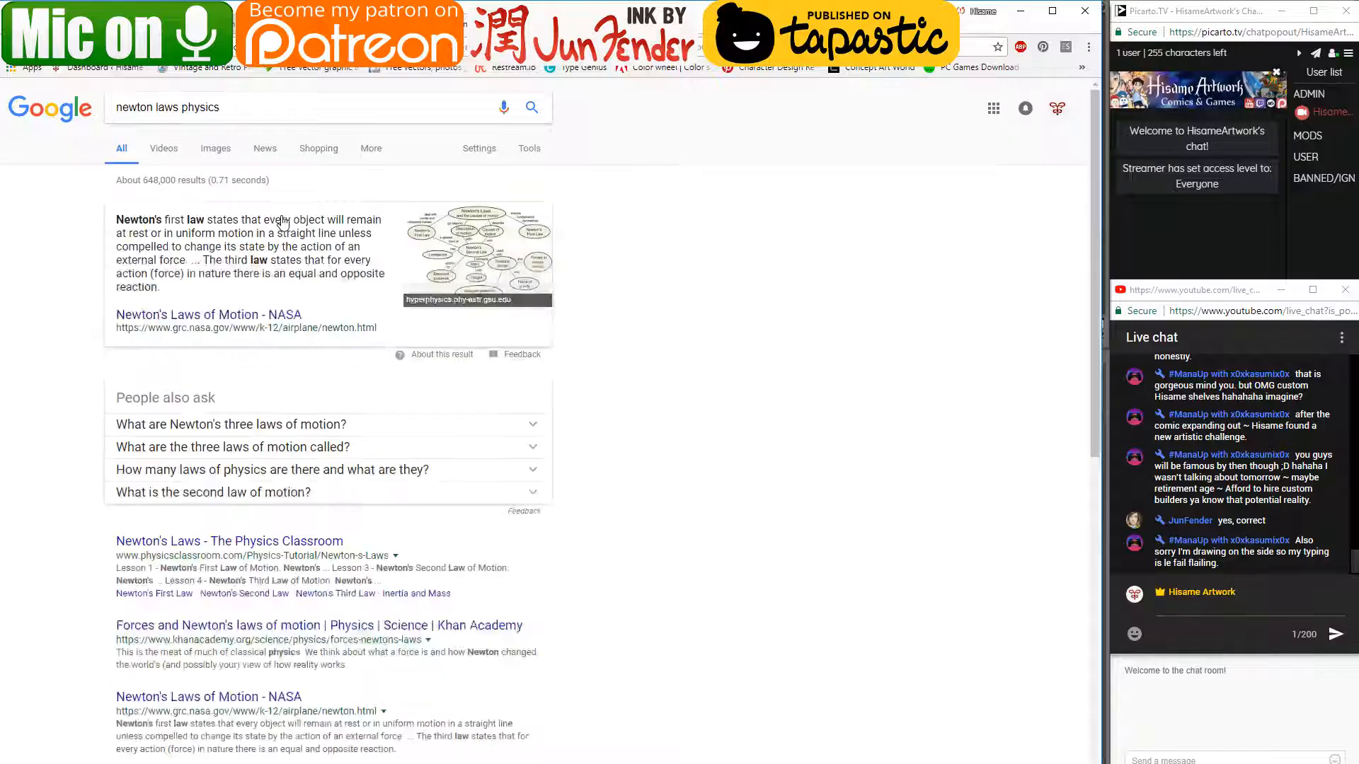
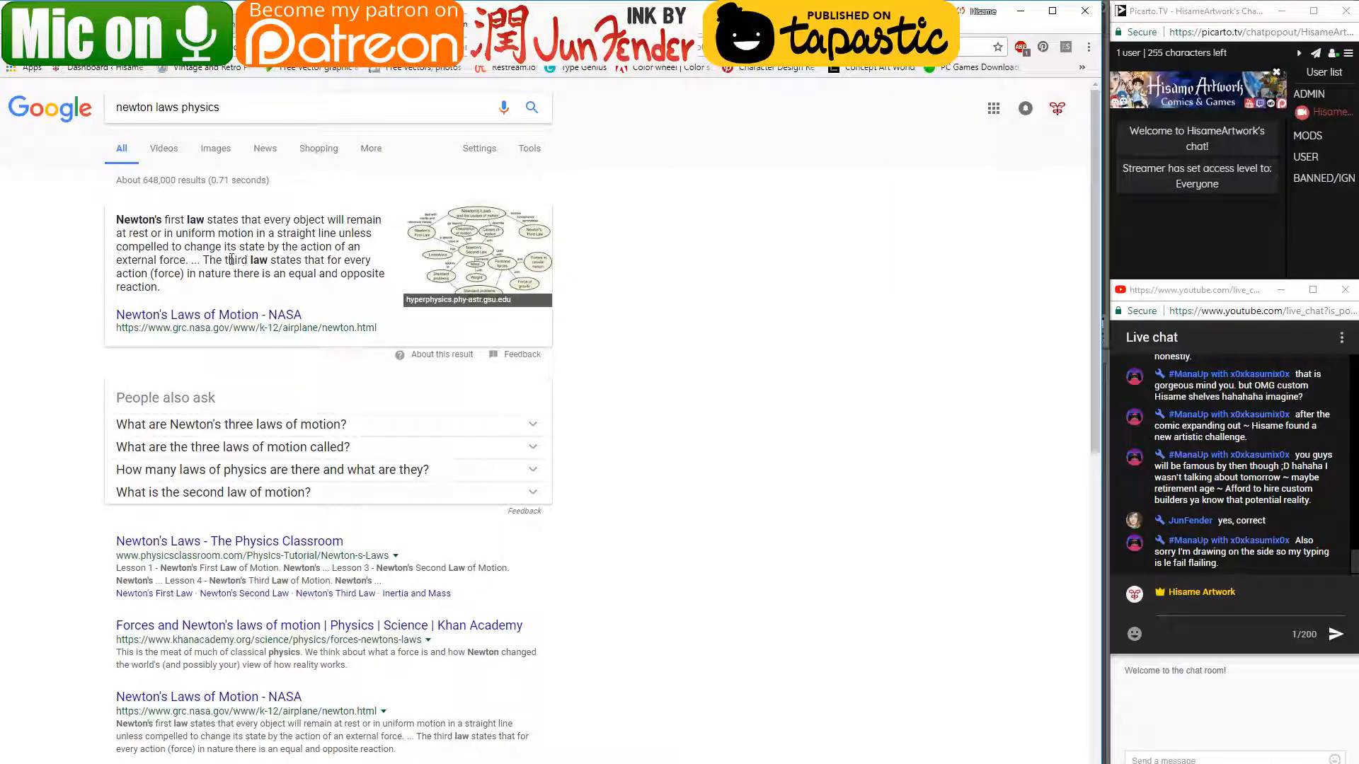
- Open NASA's Newton's Laws of Motion page, read through the three laws, and return to the comic page
click(197, 317)
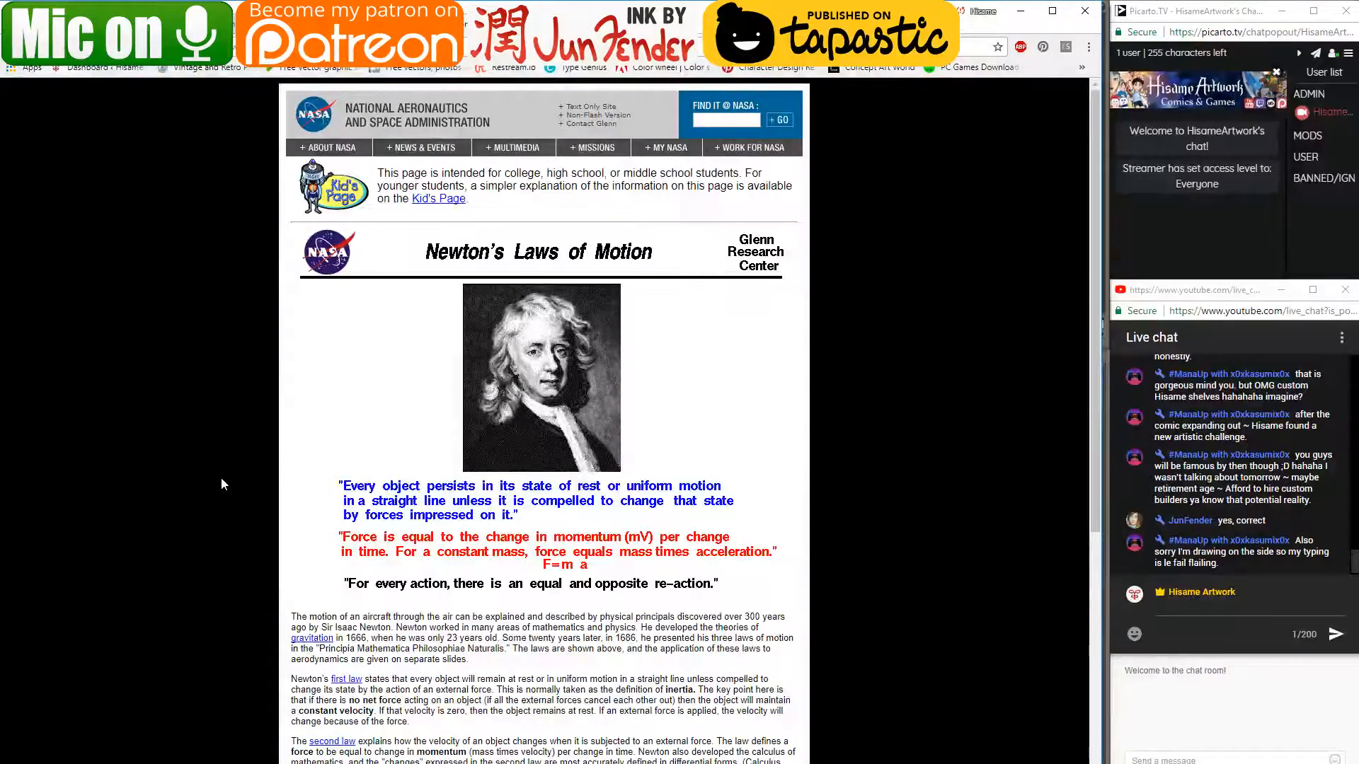
scroll(223, 474, down, 4)
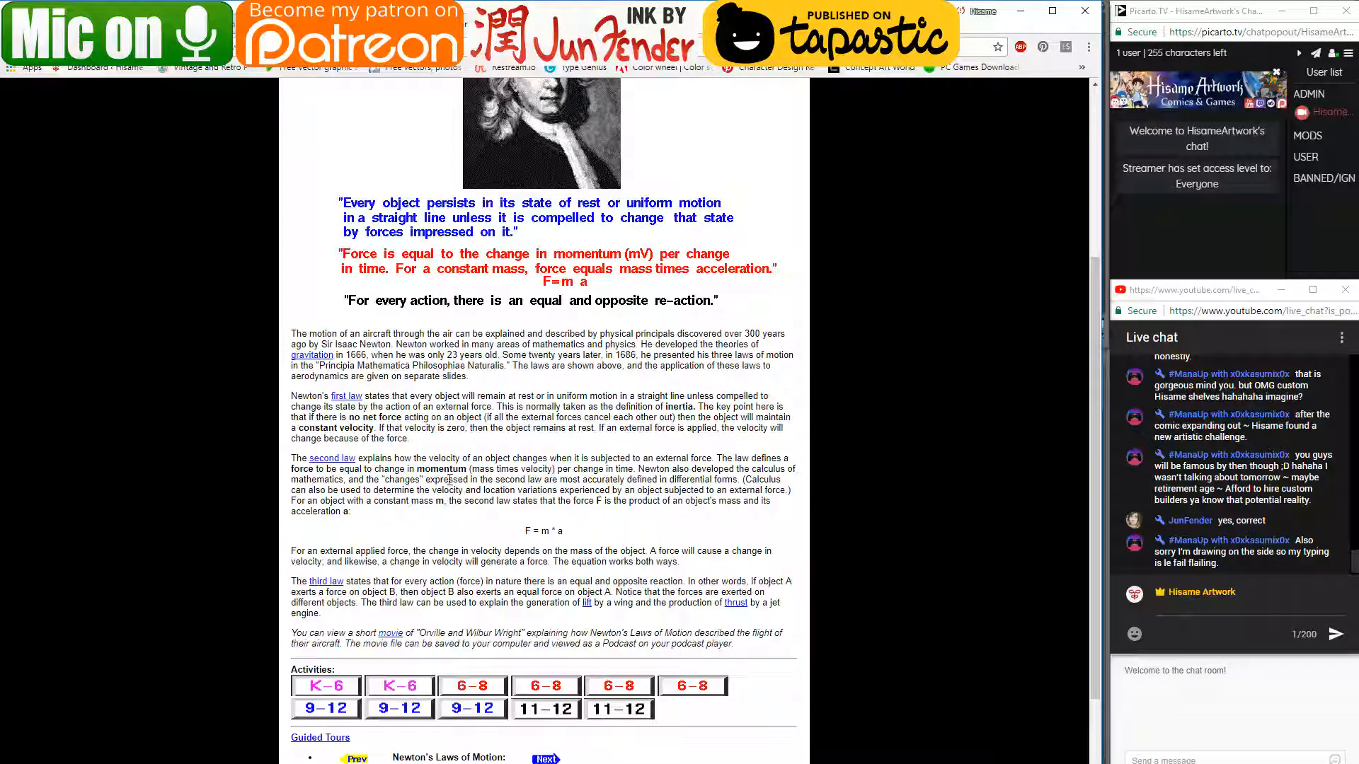
scroll(451, 538, down, 3)
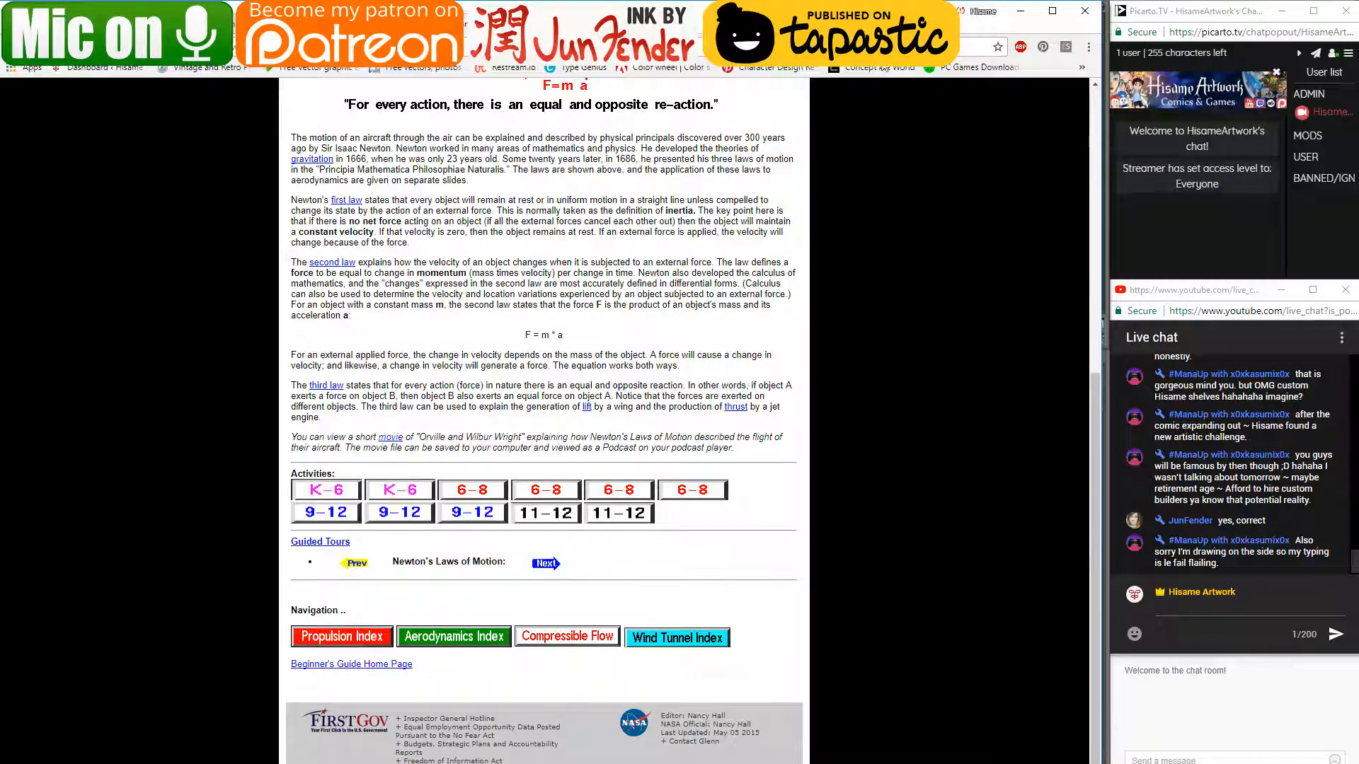
click(1019, 11)
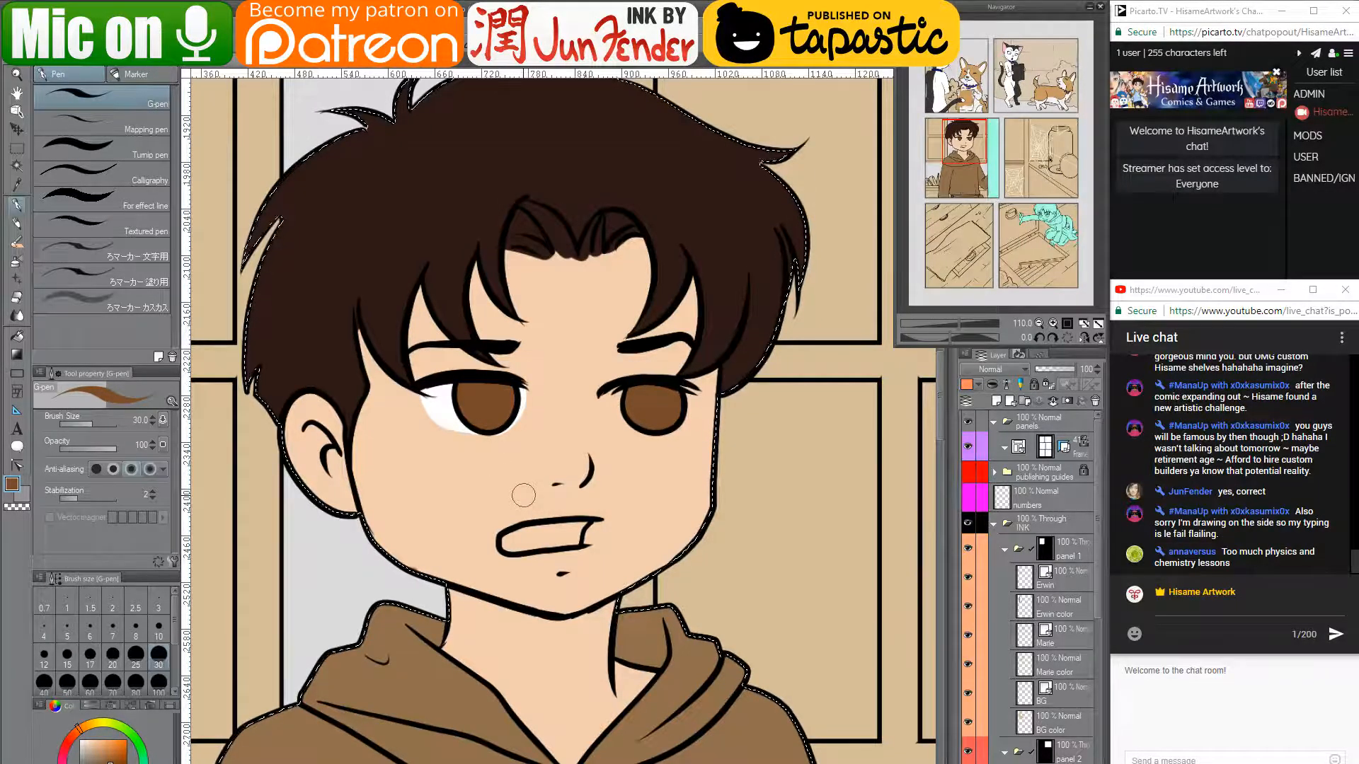
- Sample the boy's skin tone and trim the white along the lower edge of his left-hand eye
drag(550, 474, 583, 472)
alt+click(483, 418)
mouse_move(482, 419)
mouse_down()
mouse_move(471, 416)
mouse_move(510, 434)
mouse_move(555, 417)
mouse_move(483, 444)
mouse_move(472, 432)
mouse_move(533, 439)
mouse_move(567, 416)
mouse_up()
alt+click(556, 417)
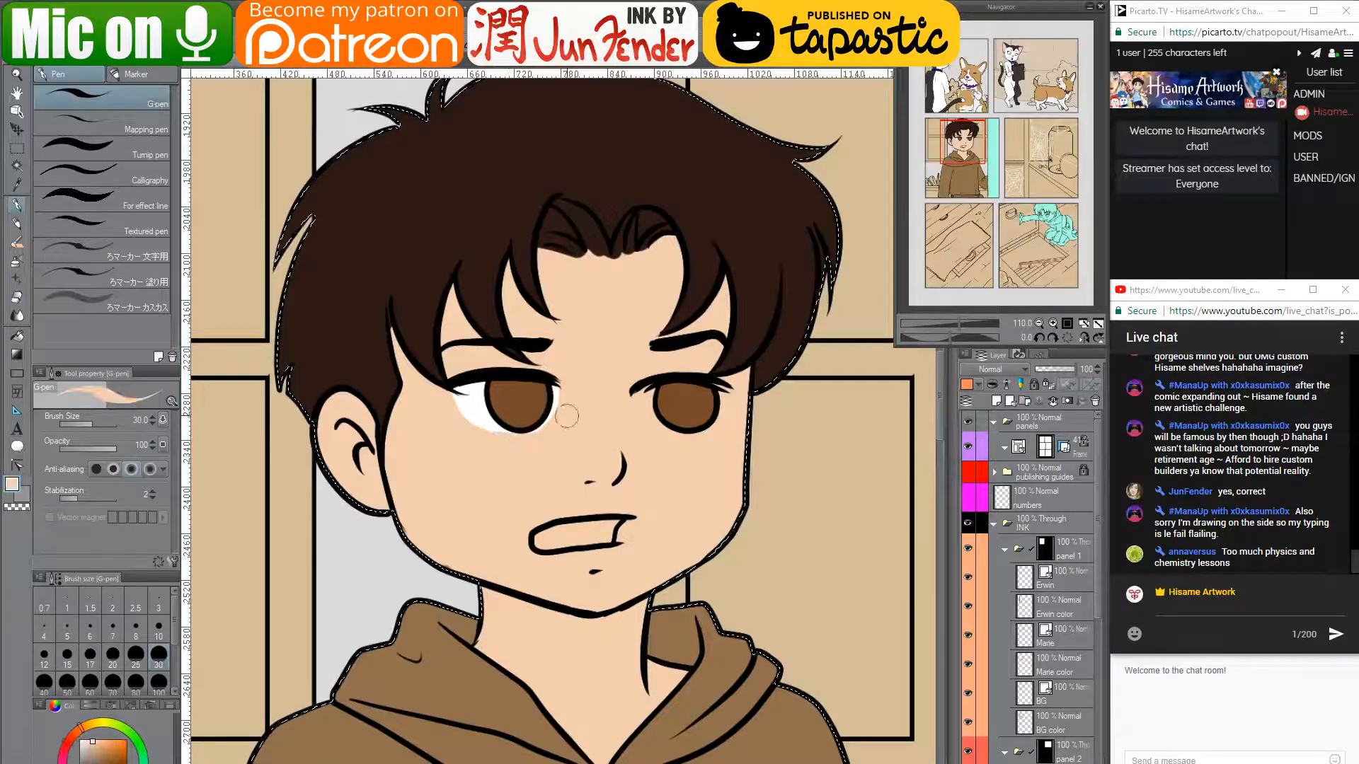
- Paint white around the iris of the boy's right-hand eye and trim its outline with the sampled skin tone
alt+click(488, 412)
mouse_move(641, 390)
mouse_down()
mouse_move(664, 407)
mouse_move(654, 389)
mouse_move(654, 419)
mouse_move(685, 437)
mouse_move(721, 411)
mouse_move(716, 383)
mouse_up()
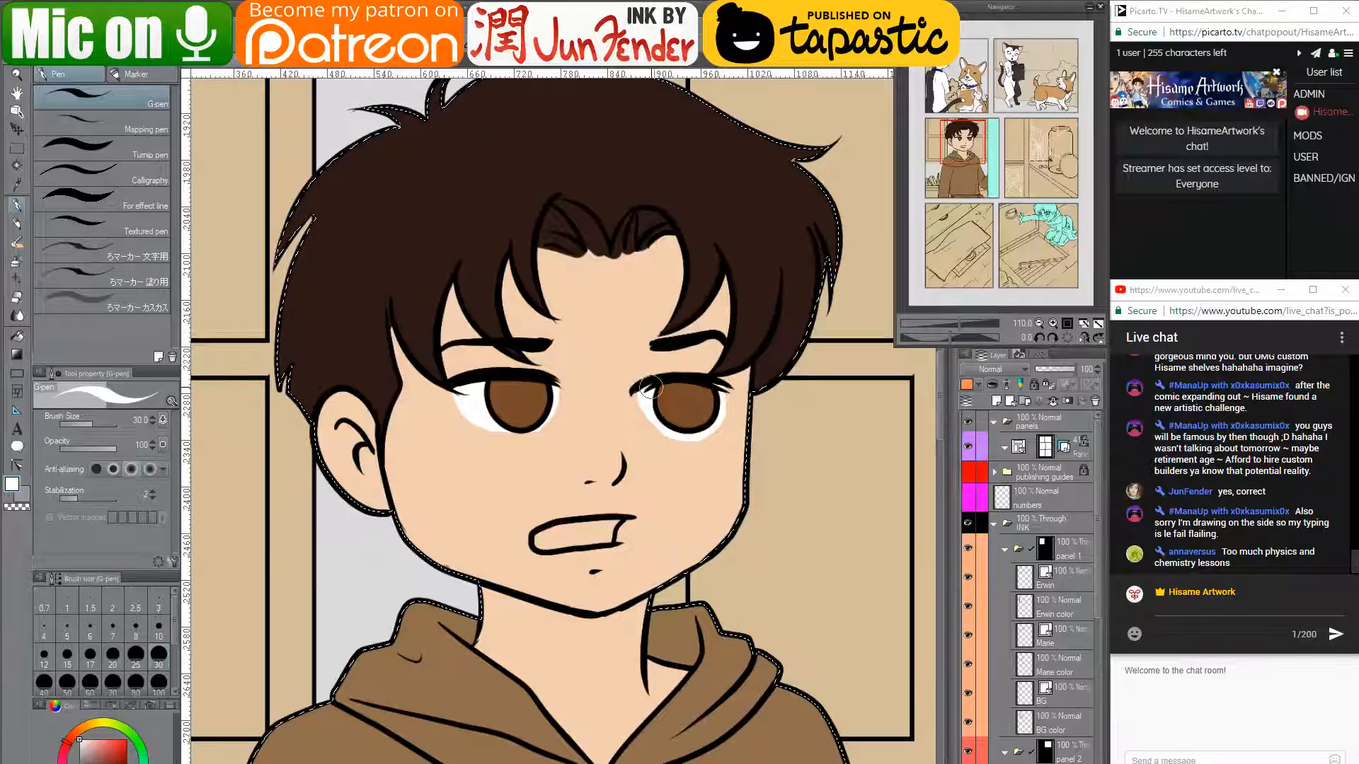
alt+click(693, 435)
mouse_move(626, 411)
mouse_down()
mouse_move(665, 442)
mouse_move(736, 427)
mouse_up()
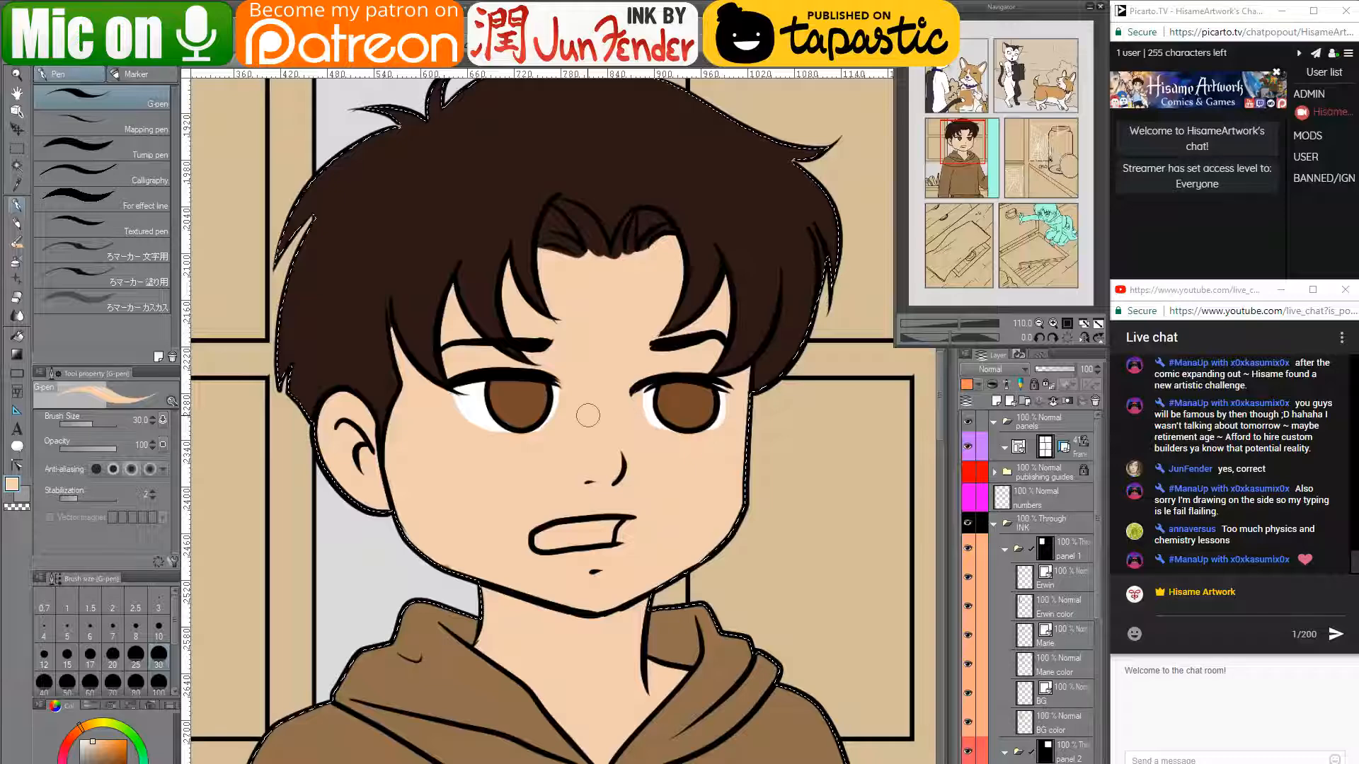
- Sample the eye white and extend it around the bottom of the left-hand iris with brush size 15
mouse_move(587, 416)
mouse_down()
mouse_move(781, 403)
mouse_move(690, 389)
mouse_up()
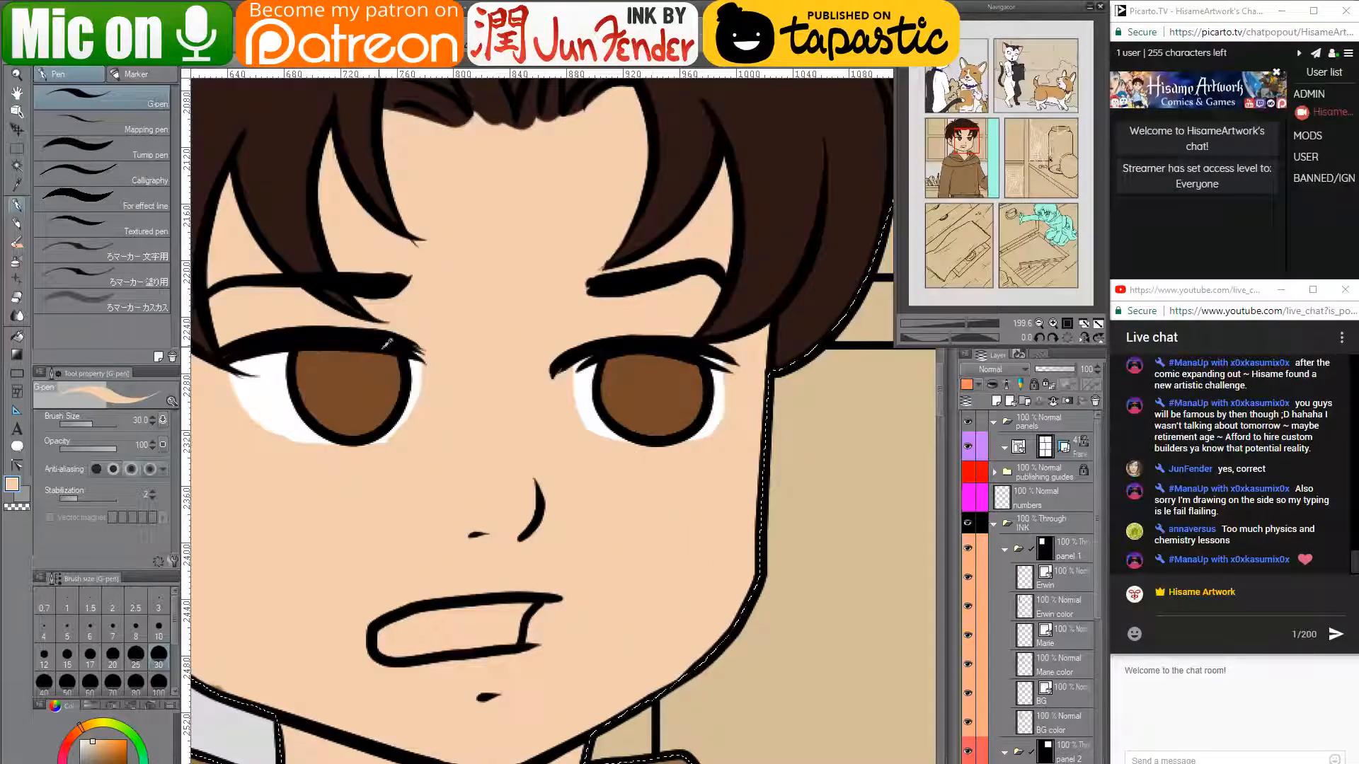
alt+click(383, 347)
key(bracketleft)
key(bracketleft)
key(bracketleft)
key(bracketleft)
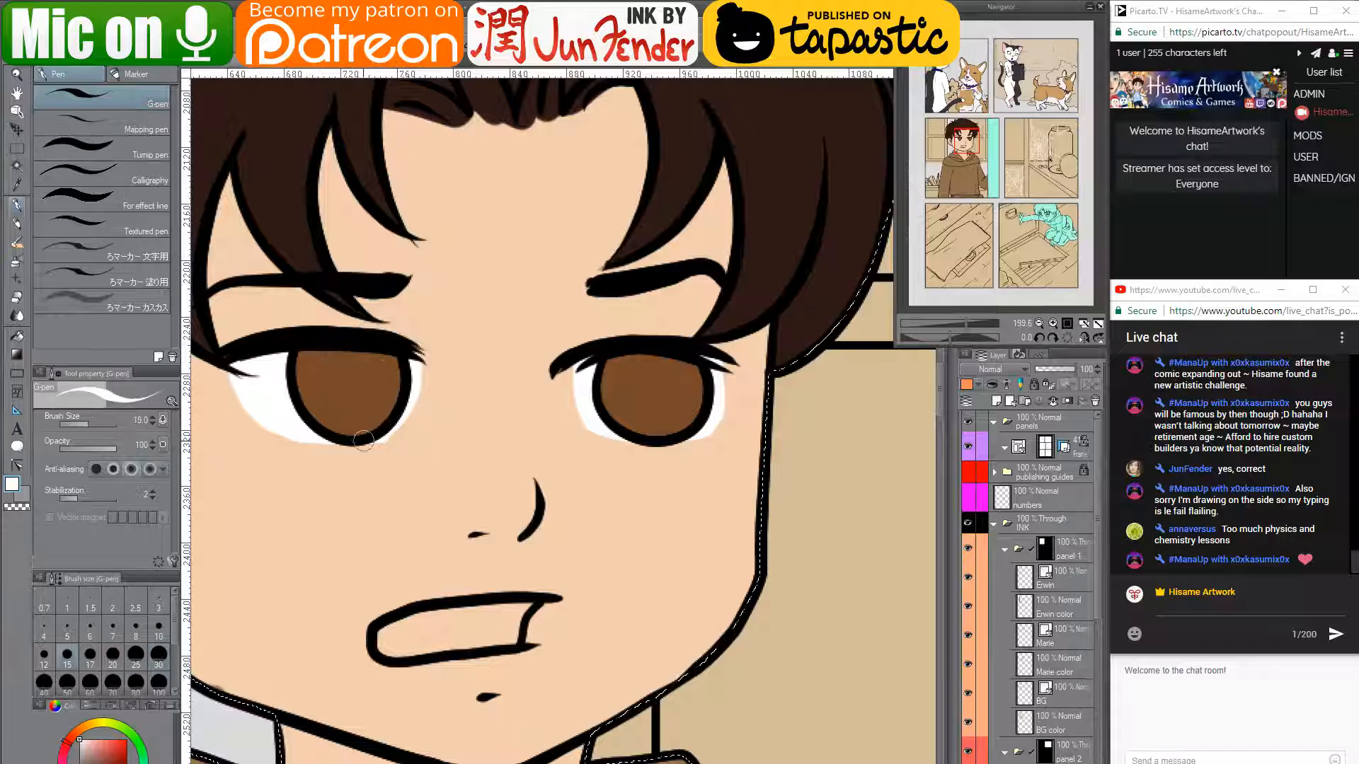
mouse_move(281, 429)
mouse_down()
mouse_move(371, 450)
mouse_move(415, 409)
mouse_move(407, 342)
mouse_move(396, 433)
mouse_move(341, 445)
mouse_move(287, 432)
mouse_up()
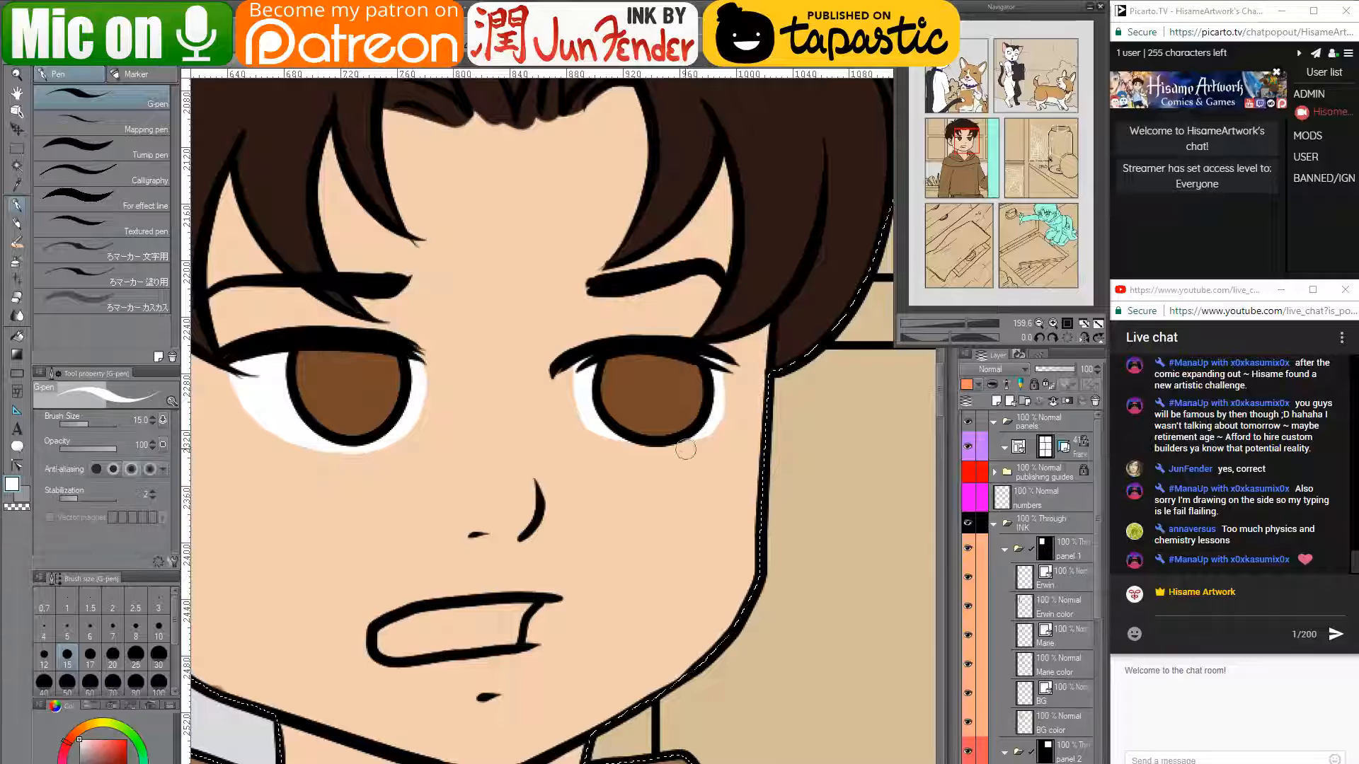
- Extend the white beneath the boy's right-hand iris and trim the lower edges of both eyes with the sampled skin tone
mouse_move(587, 423)
mouse_down()
mouse_move(632, 444)
mouse_move(694, 438)
mouse_up()
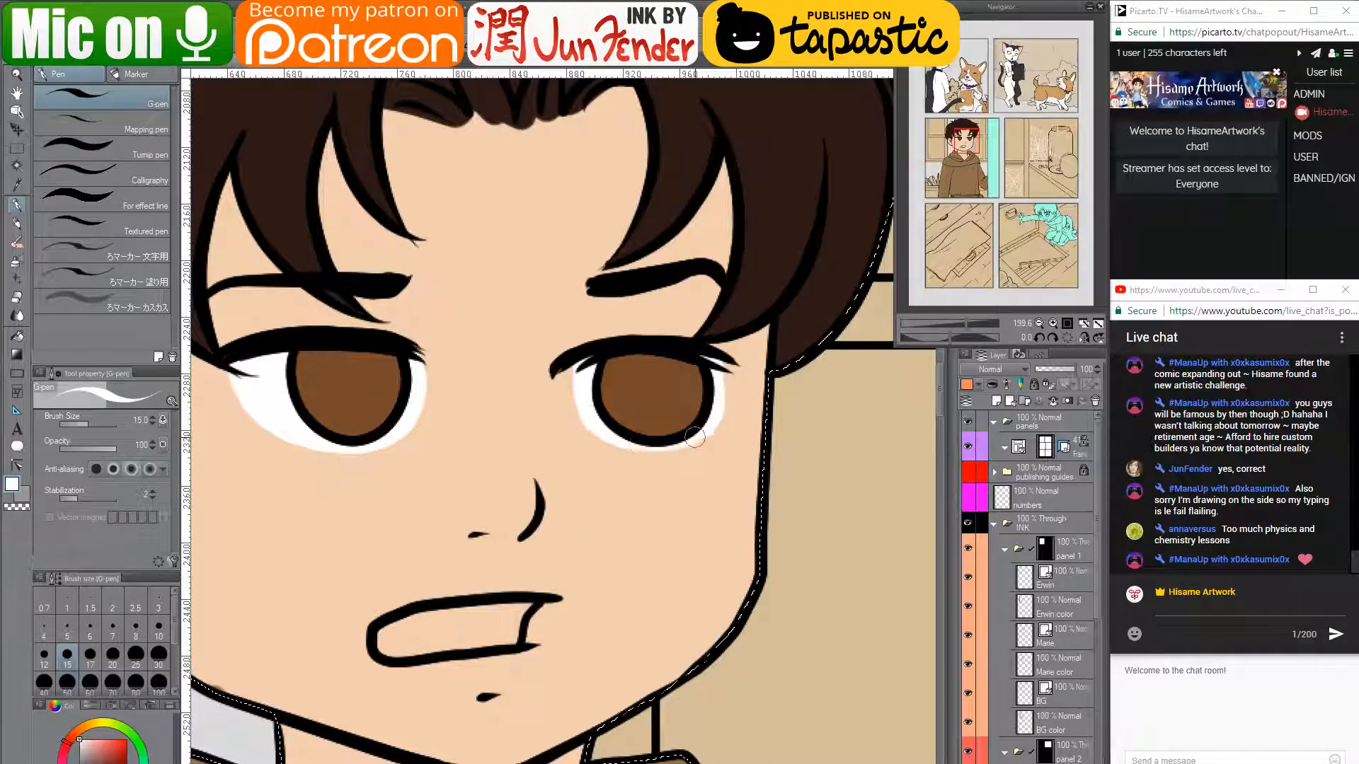
alt+click(731, 382)
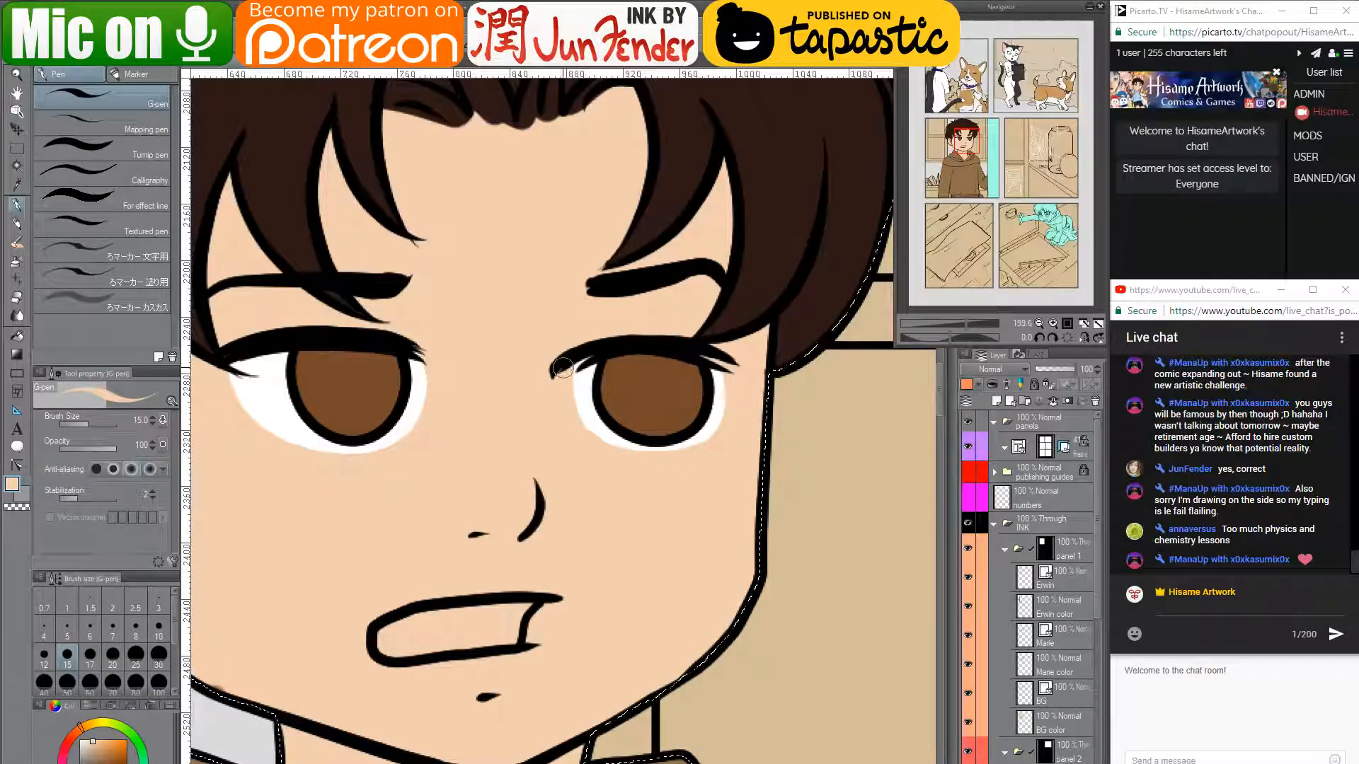
alt+click(586, 381)
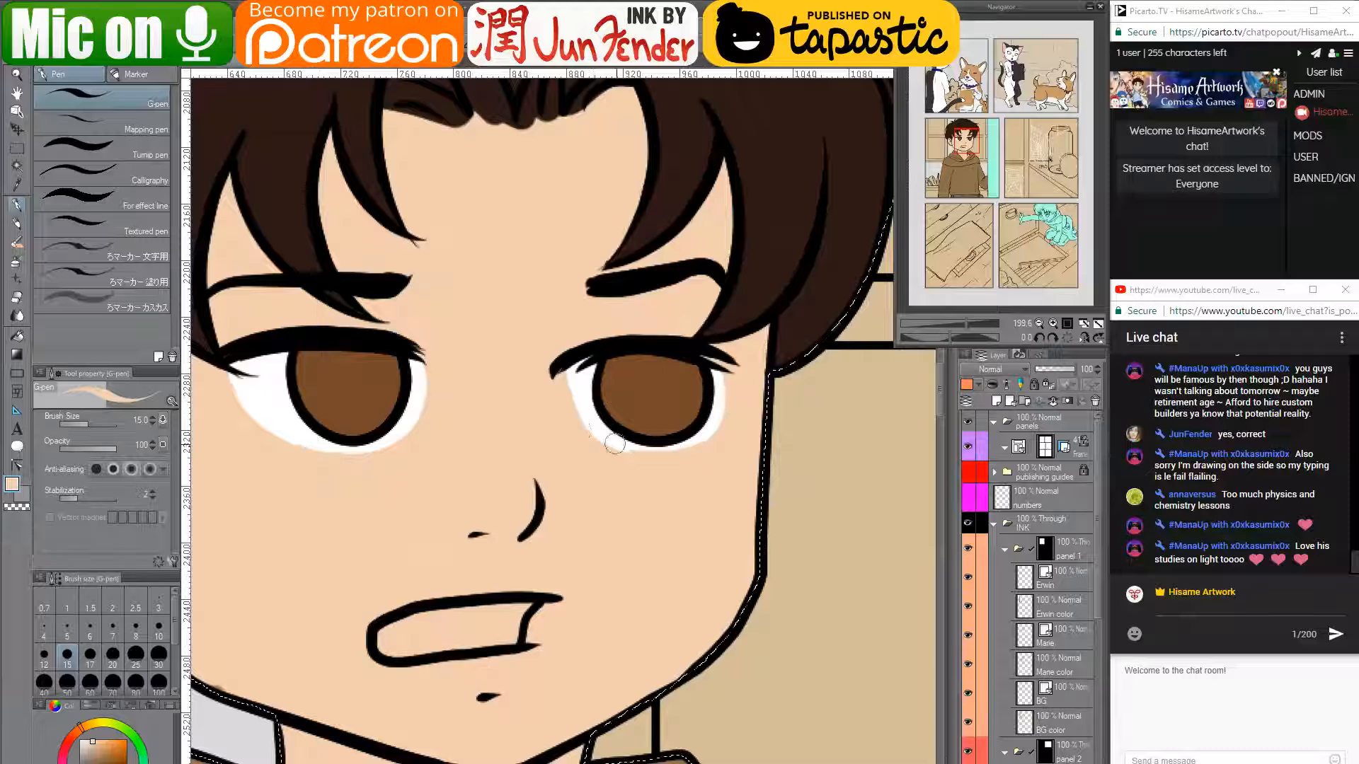
drag(572, 426, 626, 449)
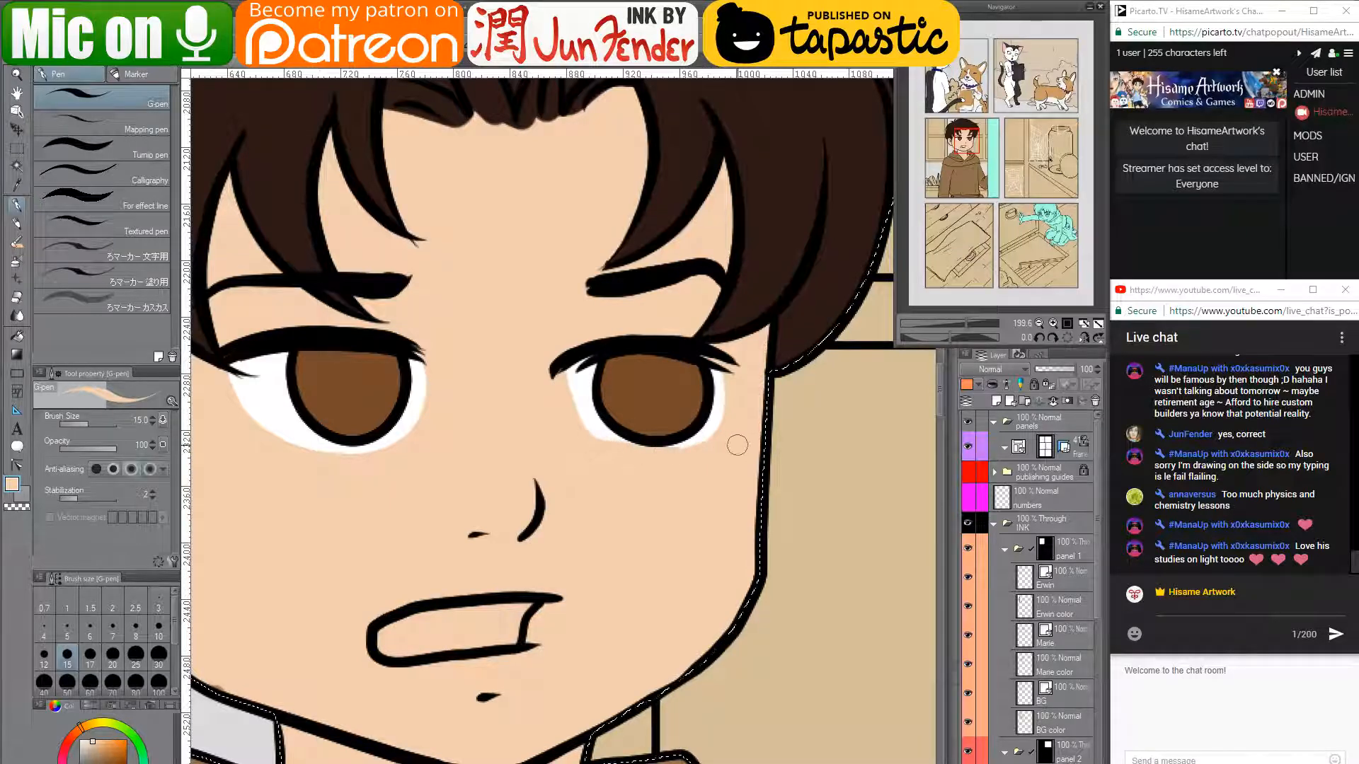
drag(424, 501, 636, 534)
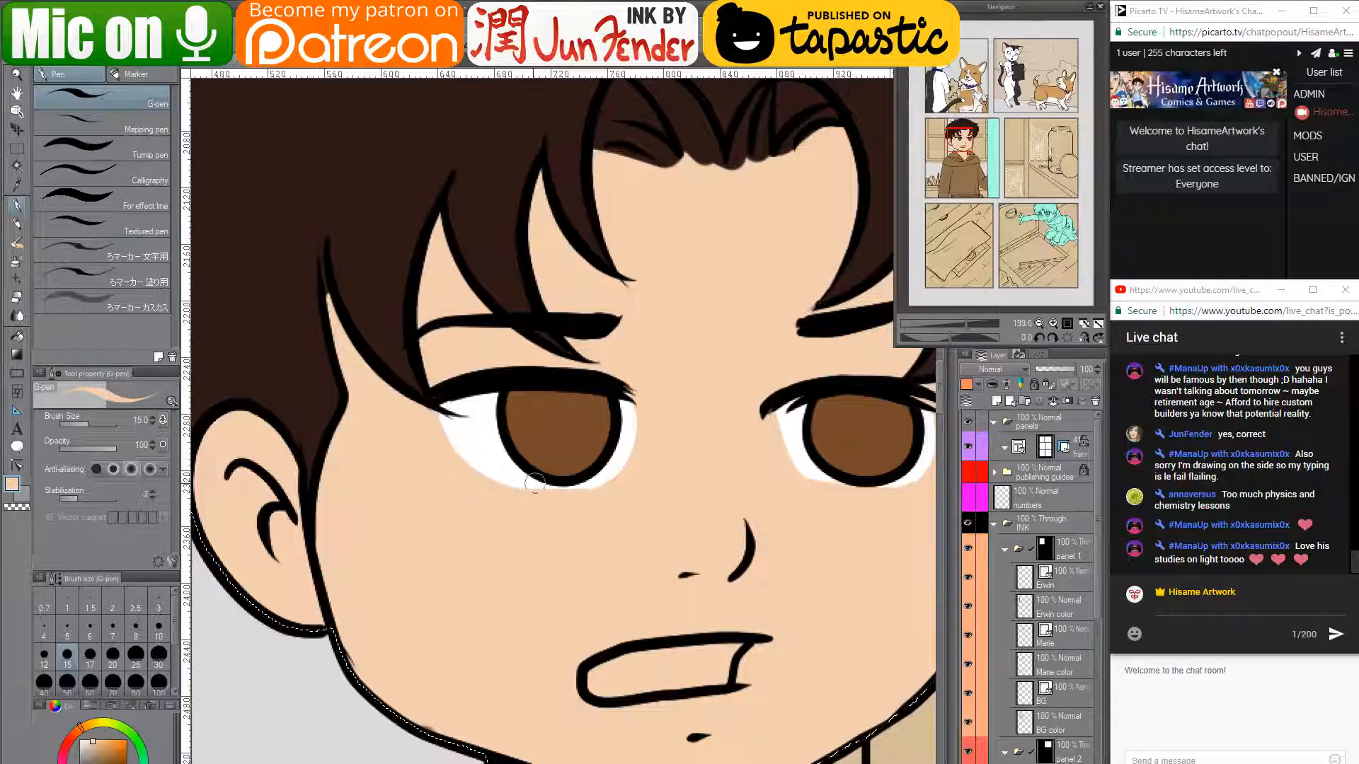
drag(507, 486, 614, 486)
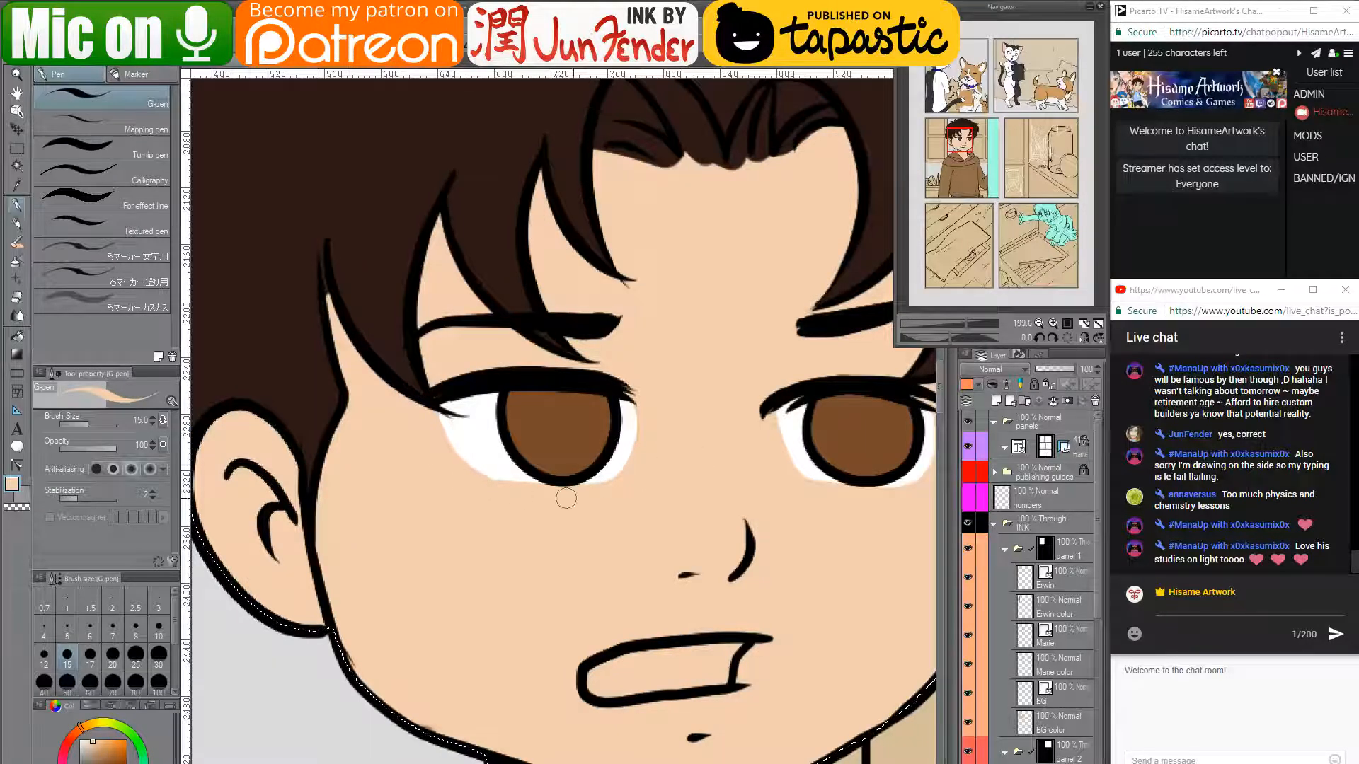
- Sample the mouth's magenta from the finished reference page and fill the inside of the boy's mouth in panel 3
drag(698, 554, 559, 618)
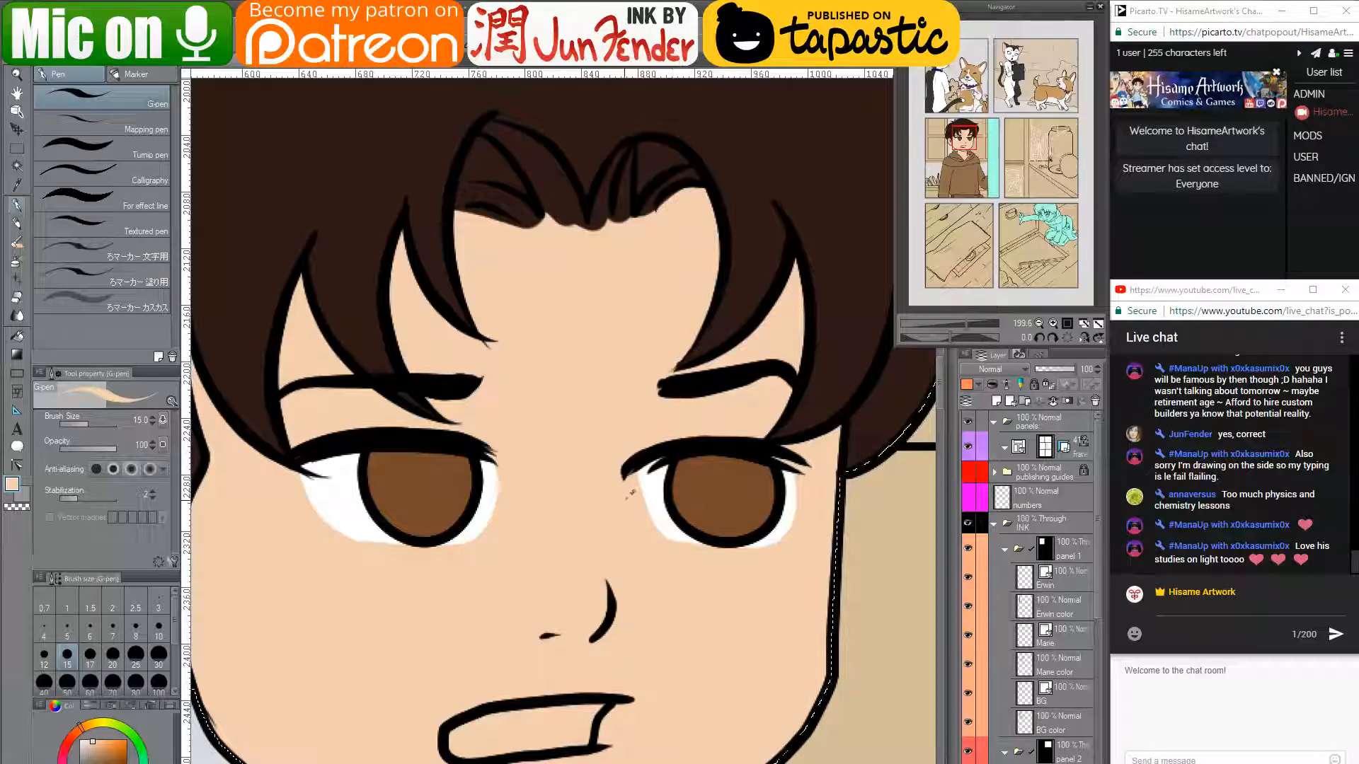
drag(574, 607, 614, 357)
key(ctrl+Tab)
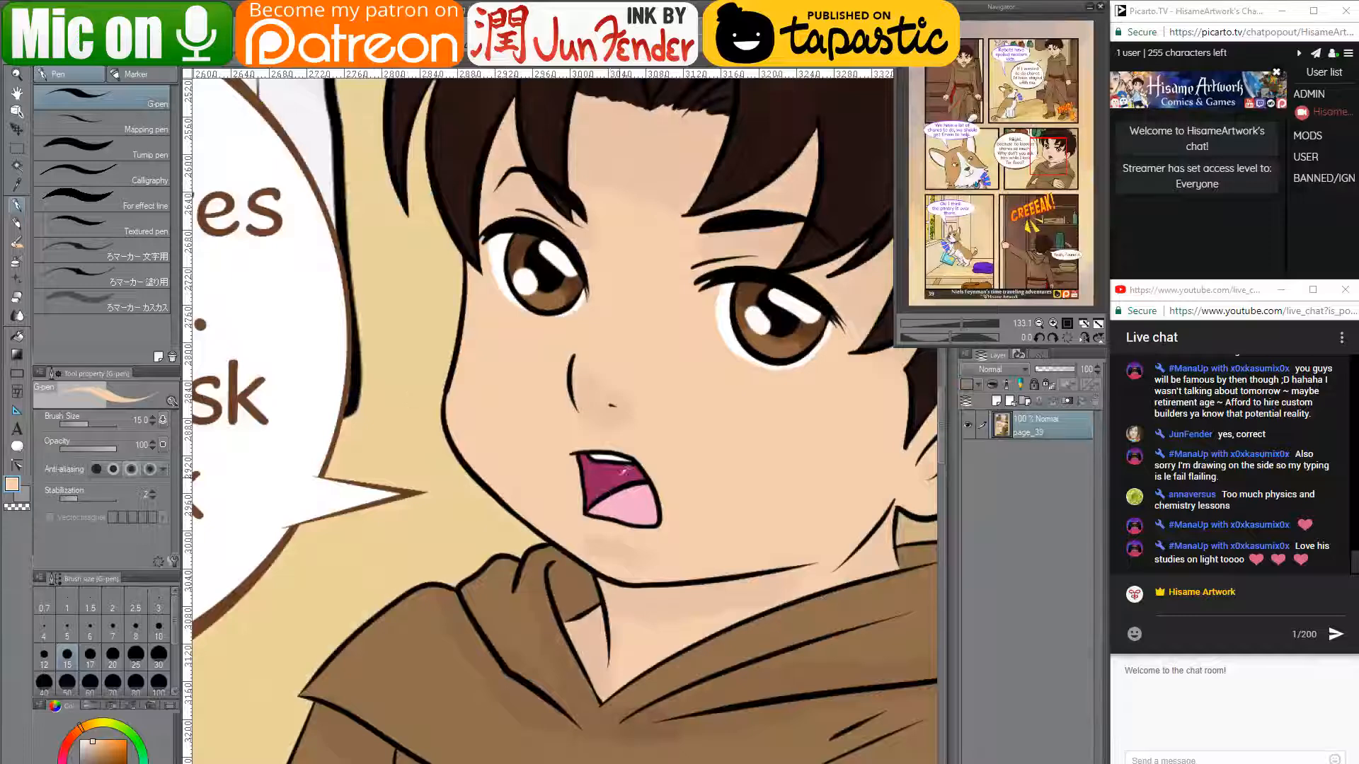
key(ctrl+Tab)
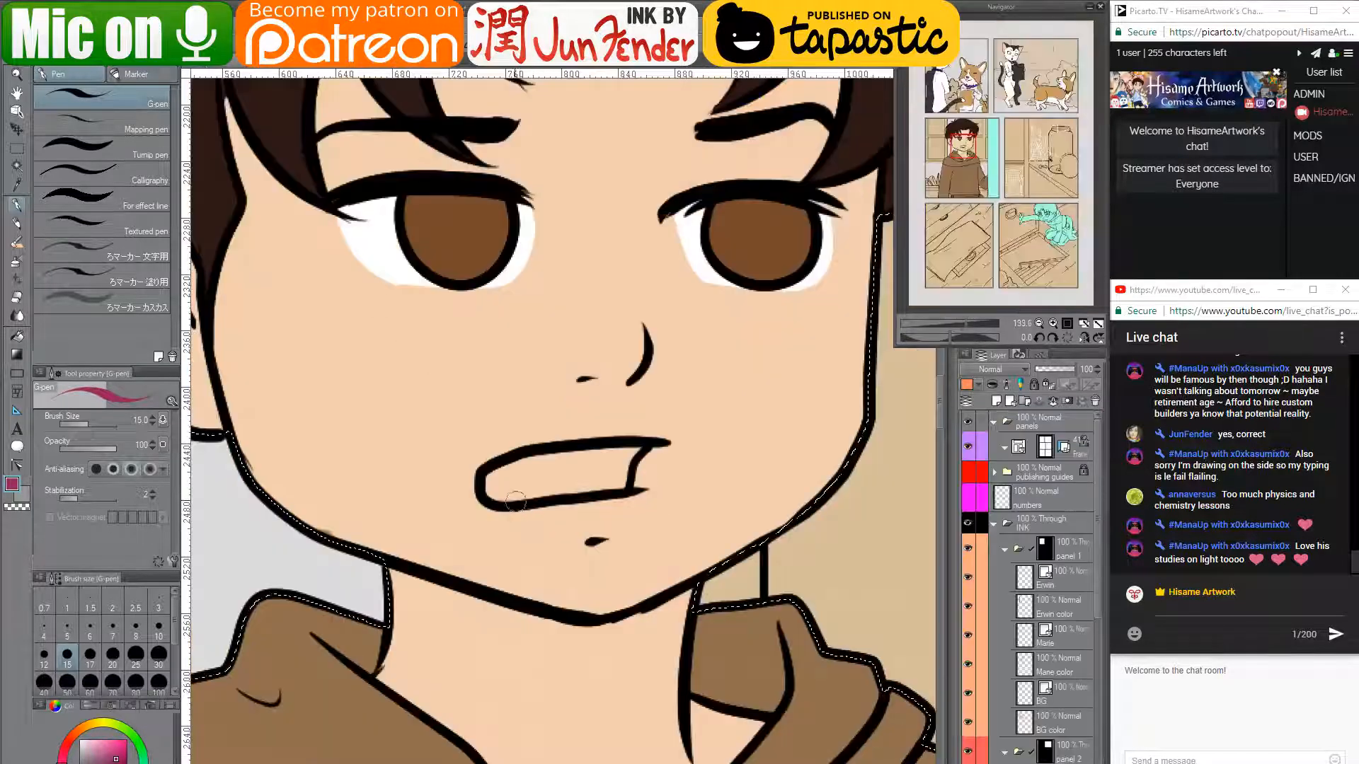
mouse_move(537, 457)
mouse_down()
mouse_move(489, 479)
mouse_move(494, 498)
mouse_move(552, 491)
mouse_move(495, 492)
mouse_move(566, 446)
mouse_move(532, 472)
mouse_move(611, 457)
mouse_move(571, 490)
mouse_up()
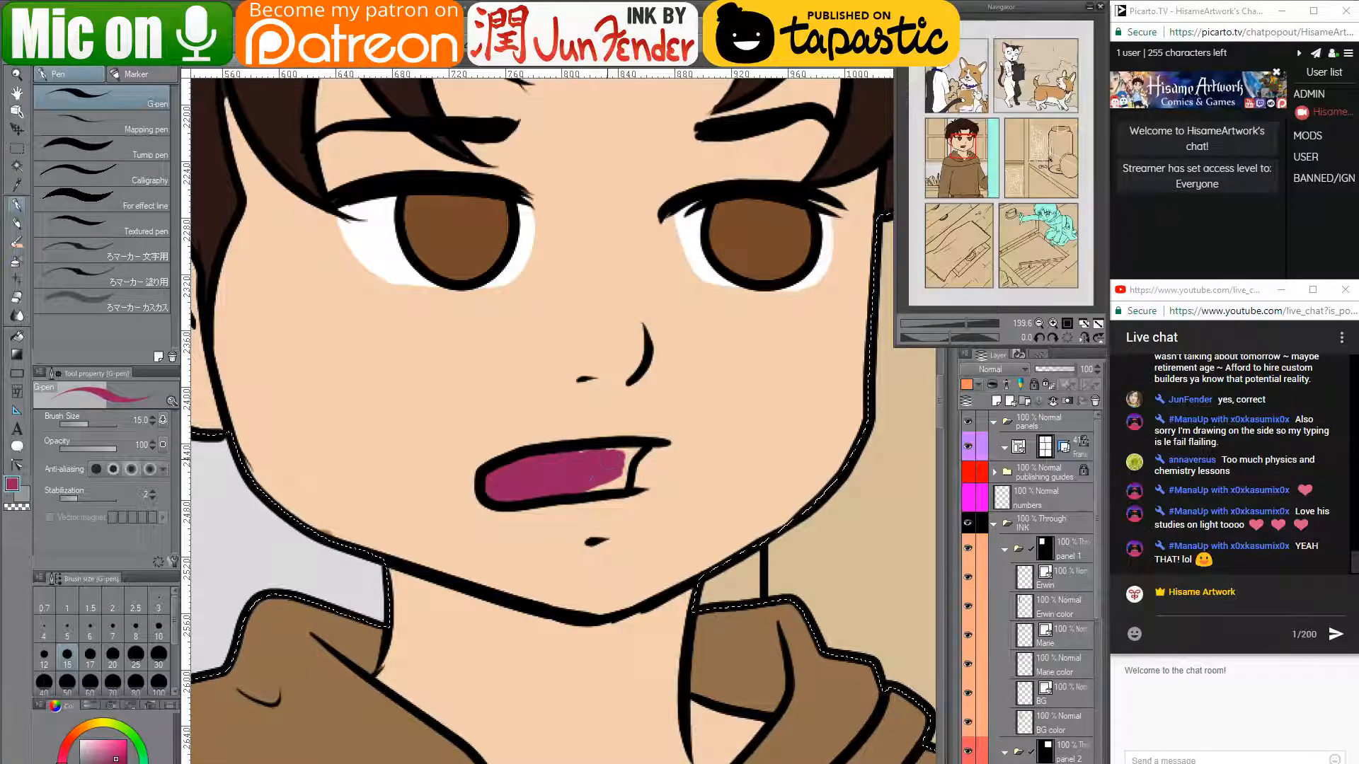
drag(639, 446, 619, 486)
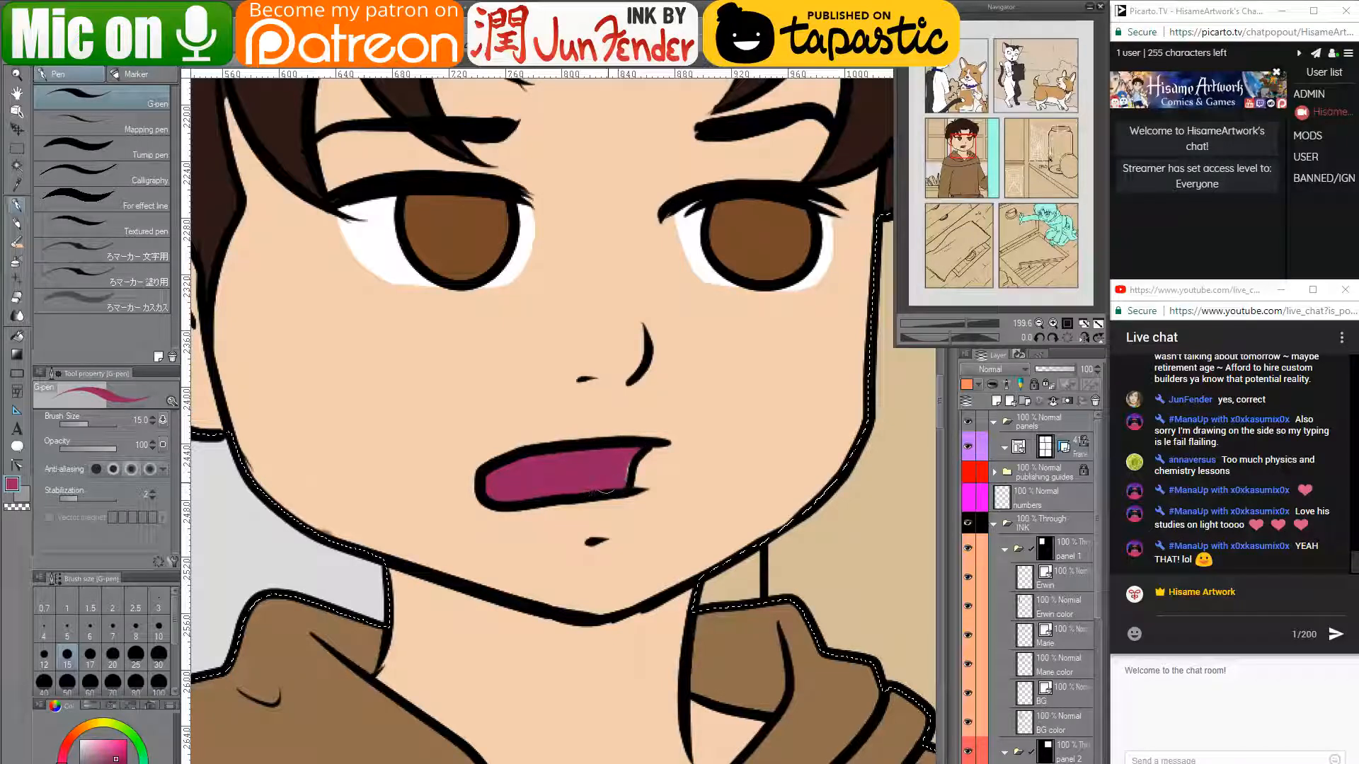
alt+click(609, 432)
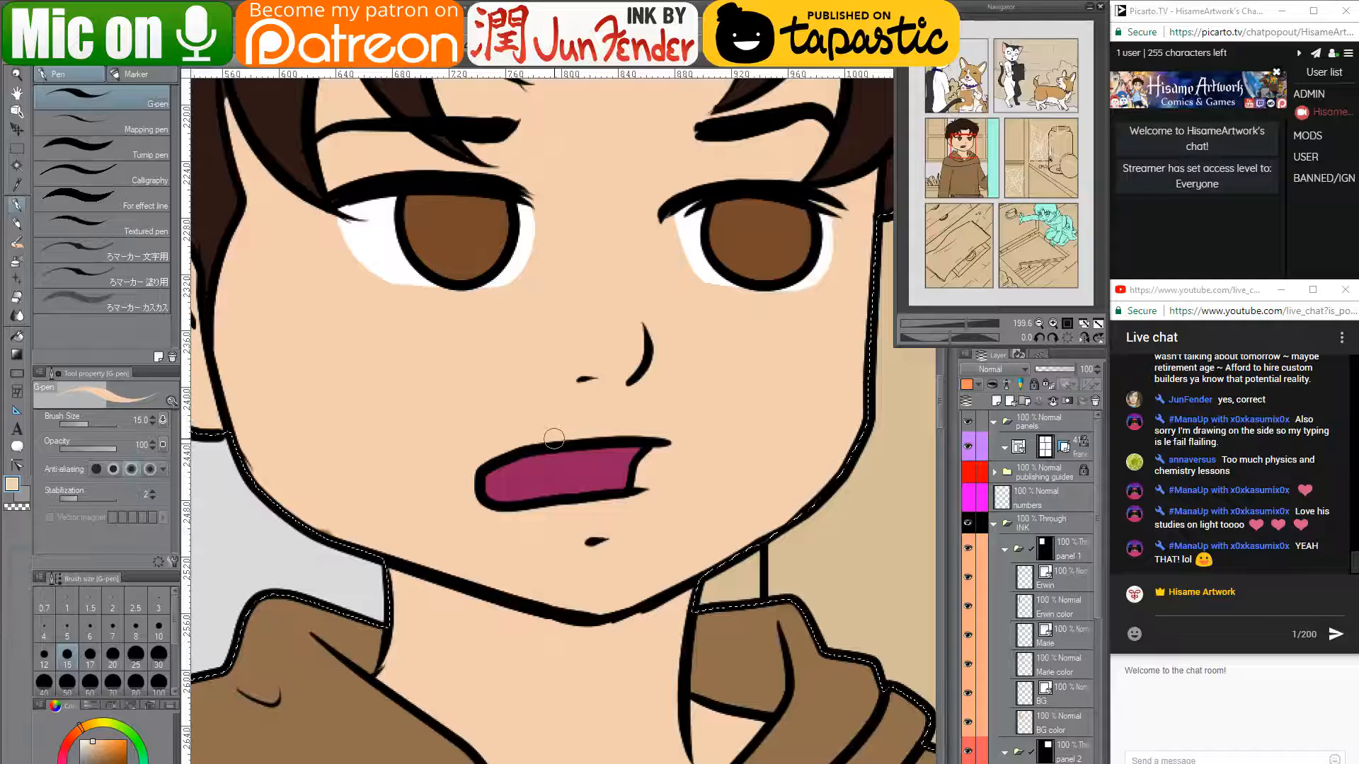
- Clear the current selection and reselect the painted area of the Niels color layer in the panel 3 folder
scroll(561, 431, down, 5)
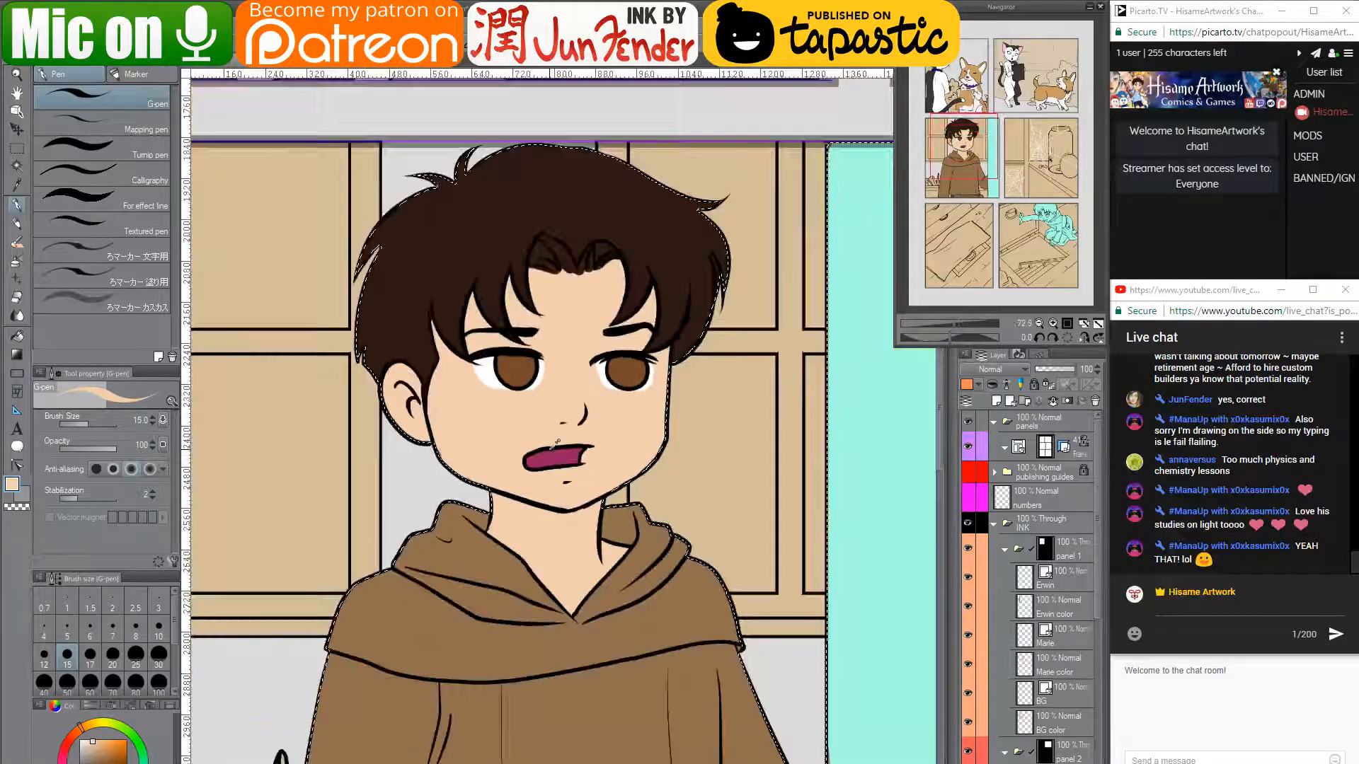
scroll(592, 397, up, 3)
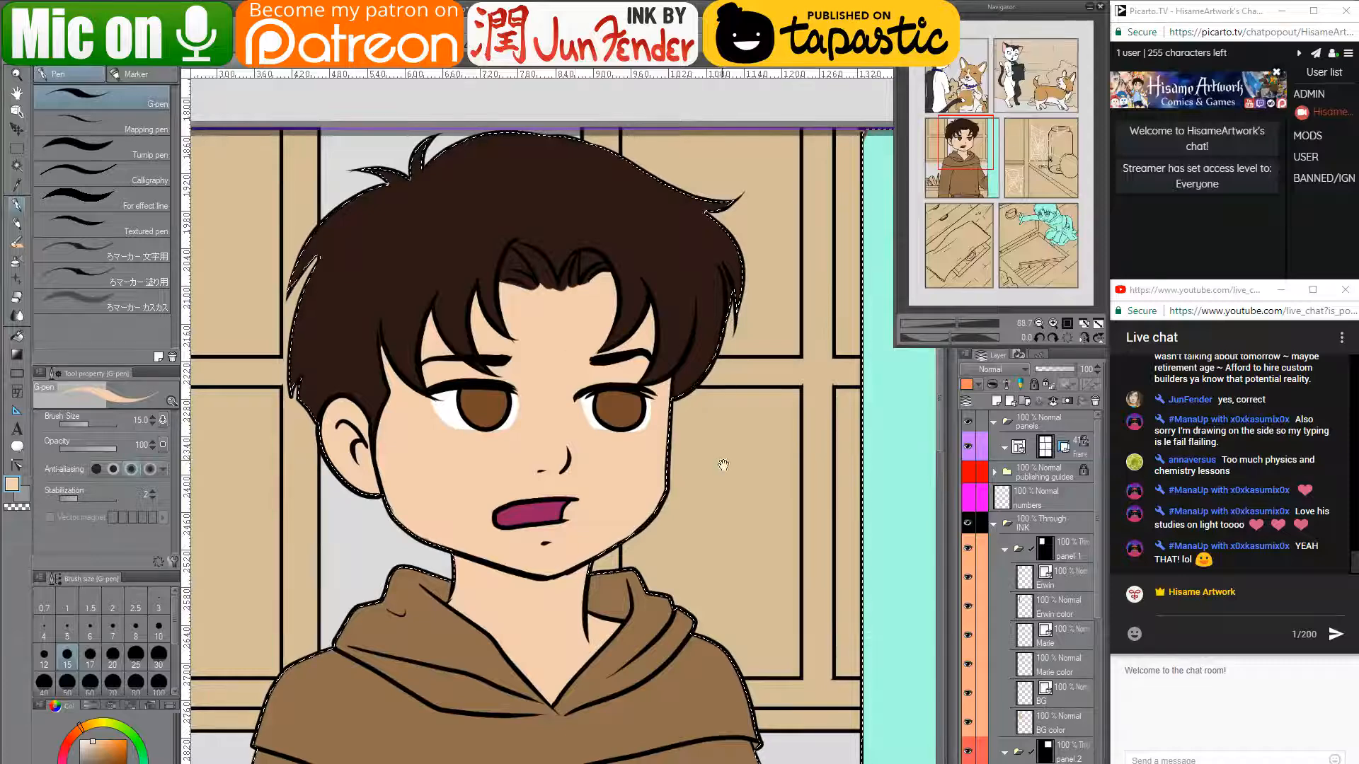
drag(719, 464, 665, 539)
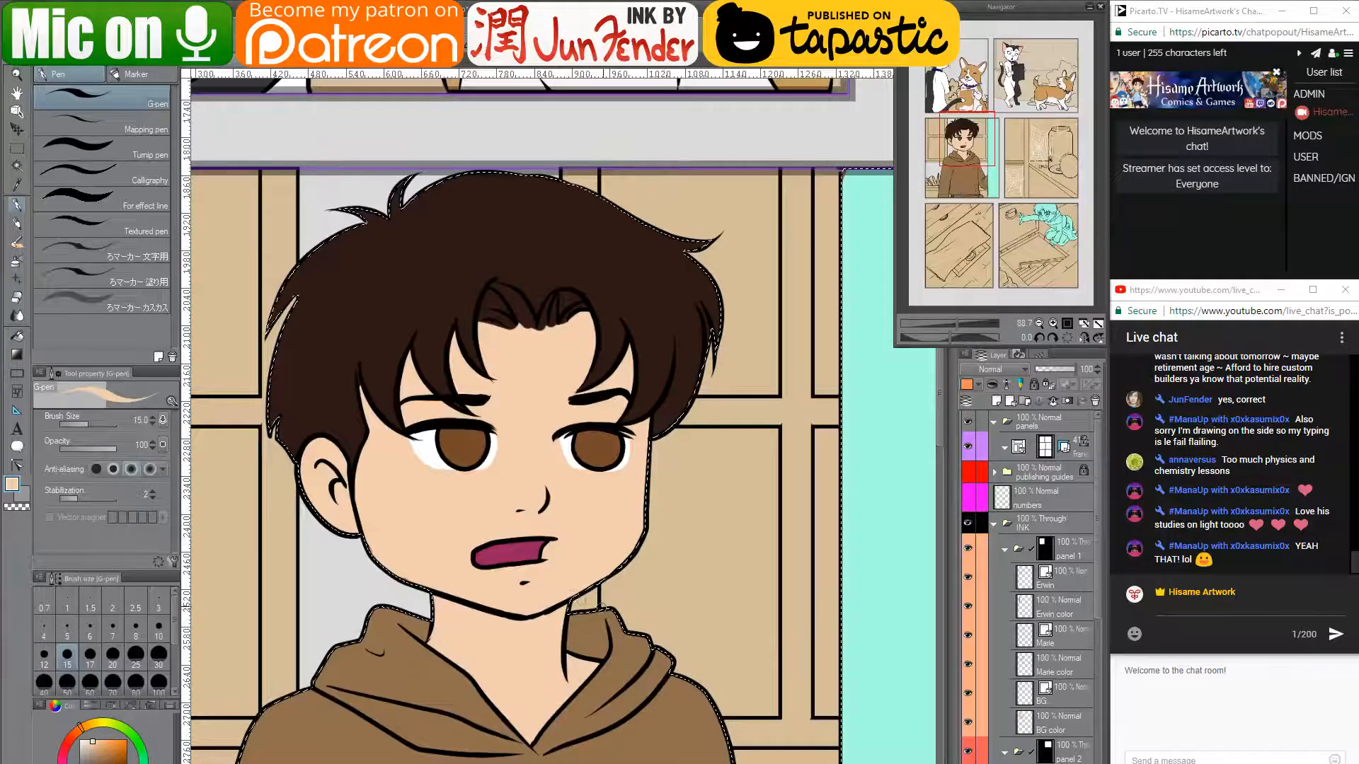
drag(628, 581, 649, 497)
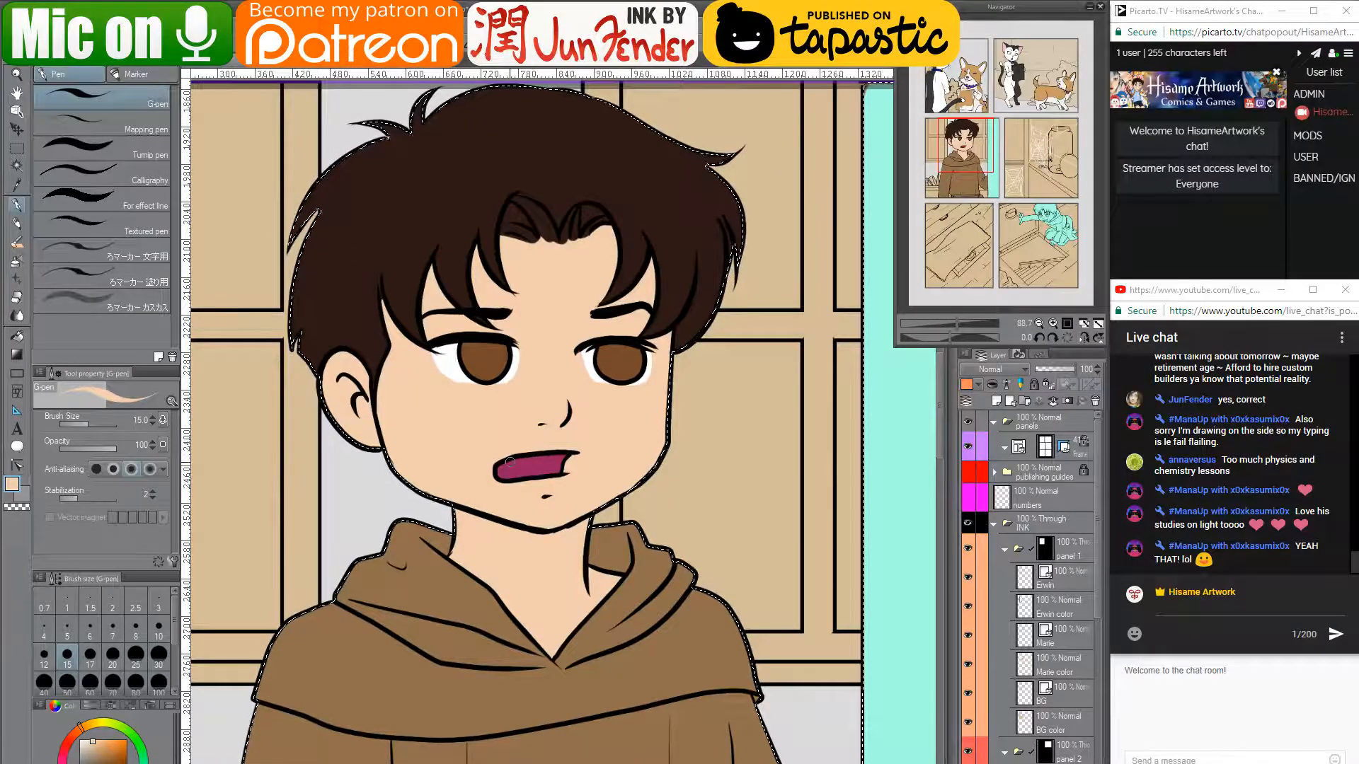
scroll(522, 451, down, 5)
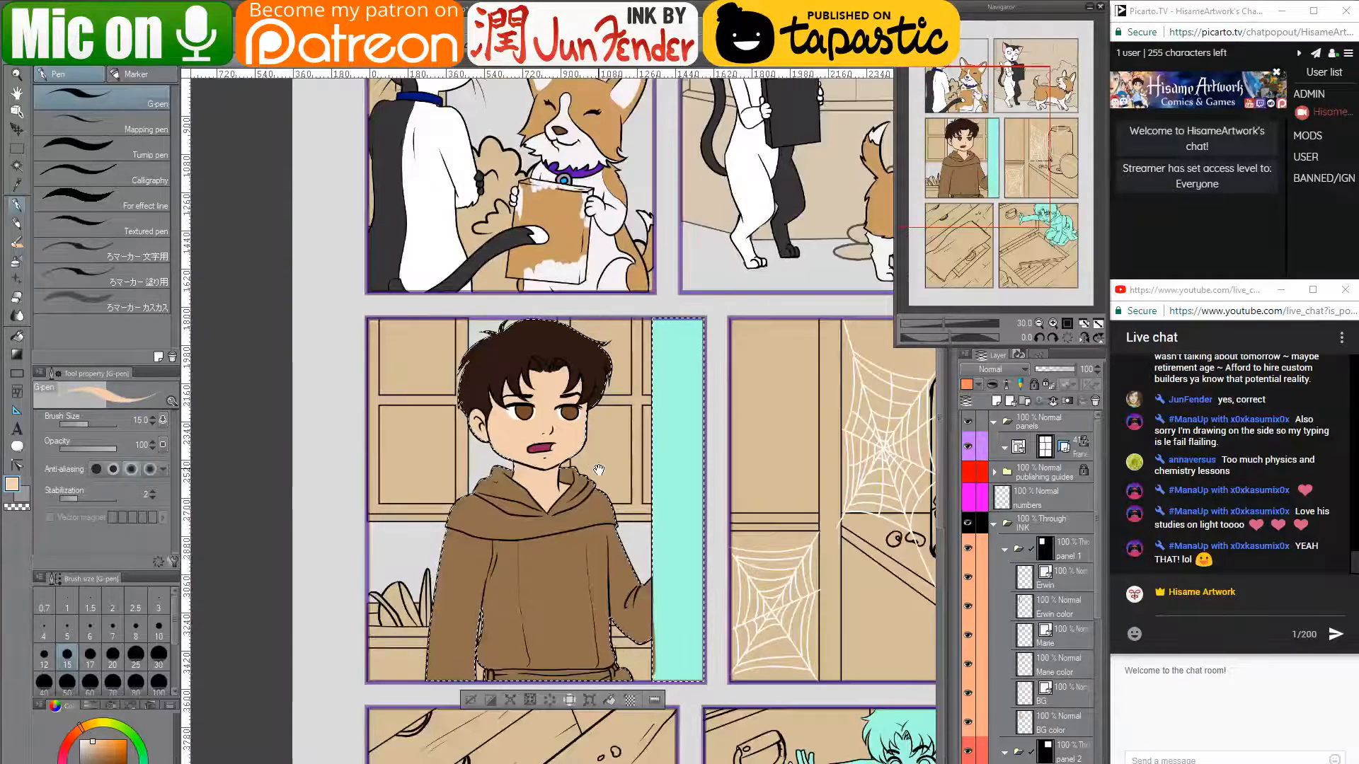
drag(599, 469, 446, 465)
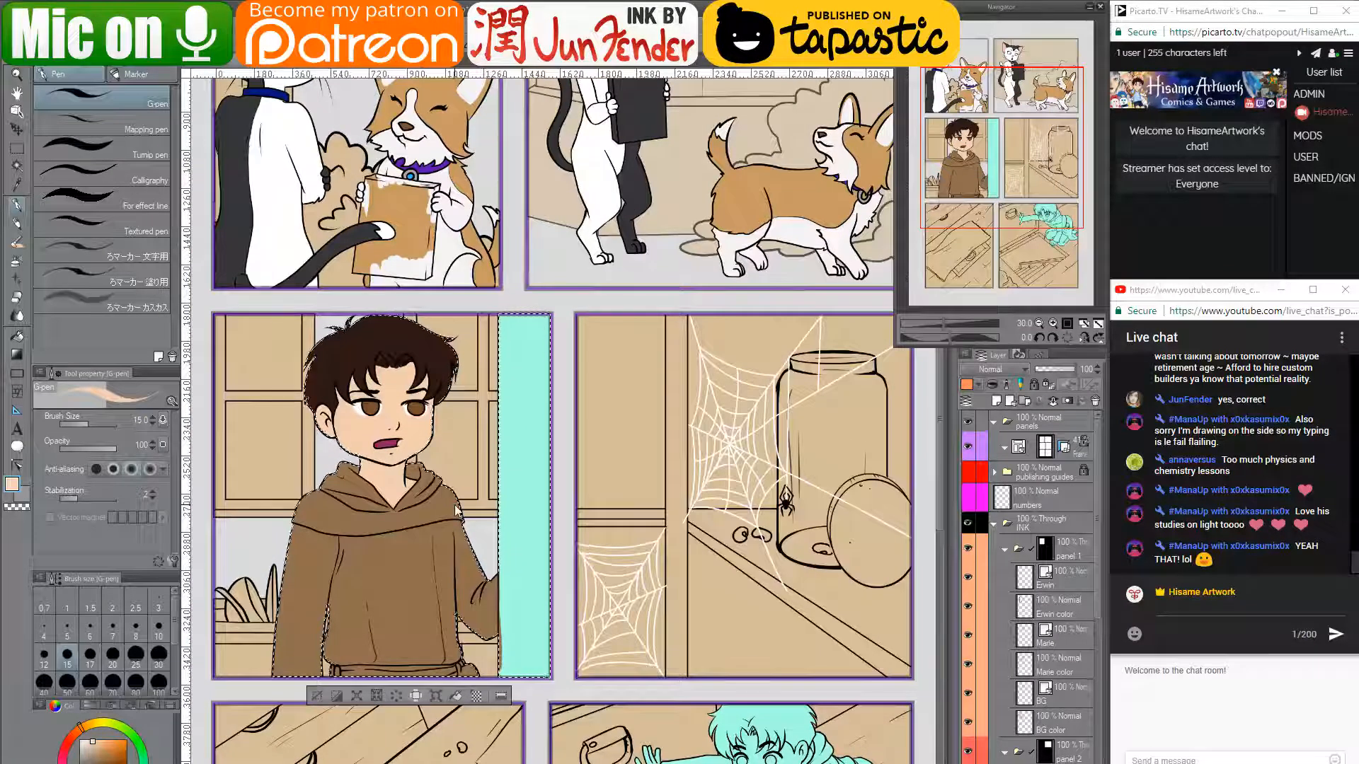
key(ctrl+d)
scroll(397, 631, up, 2)
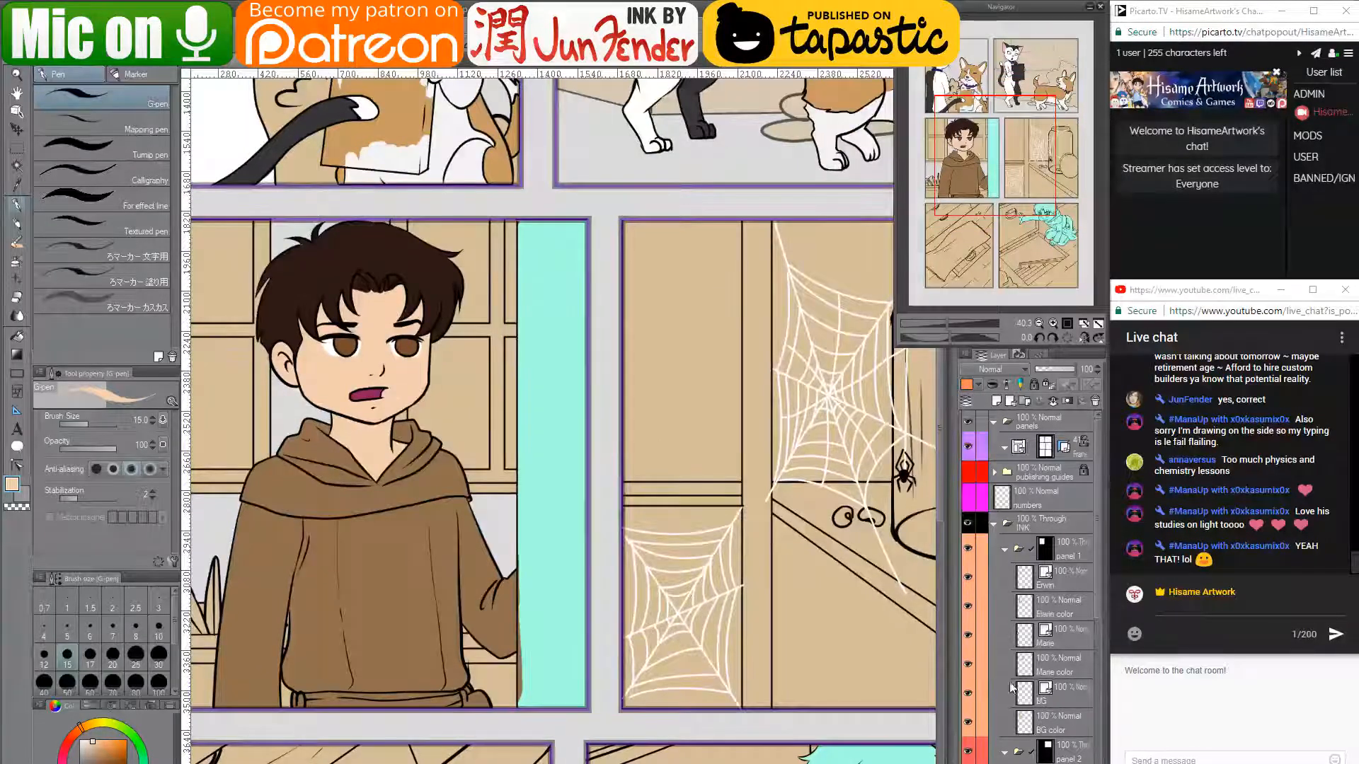
scroll(1012, 687, down, 5)
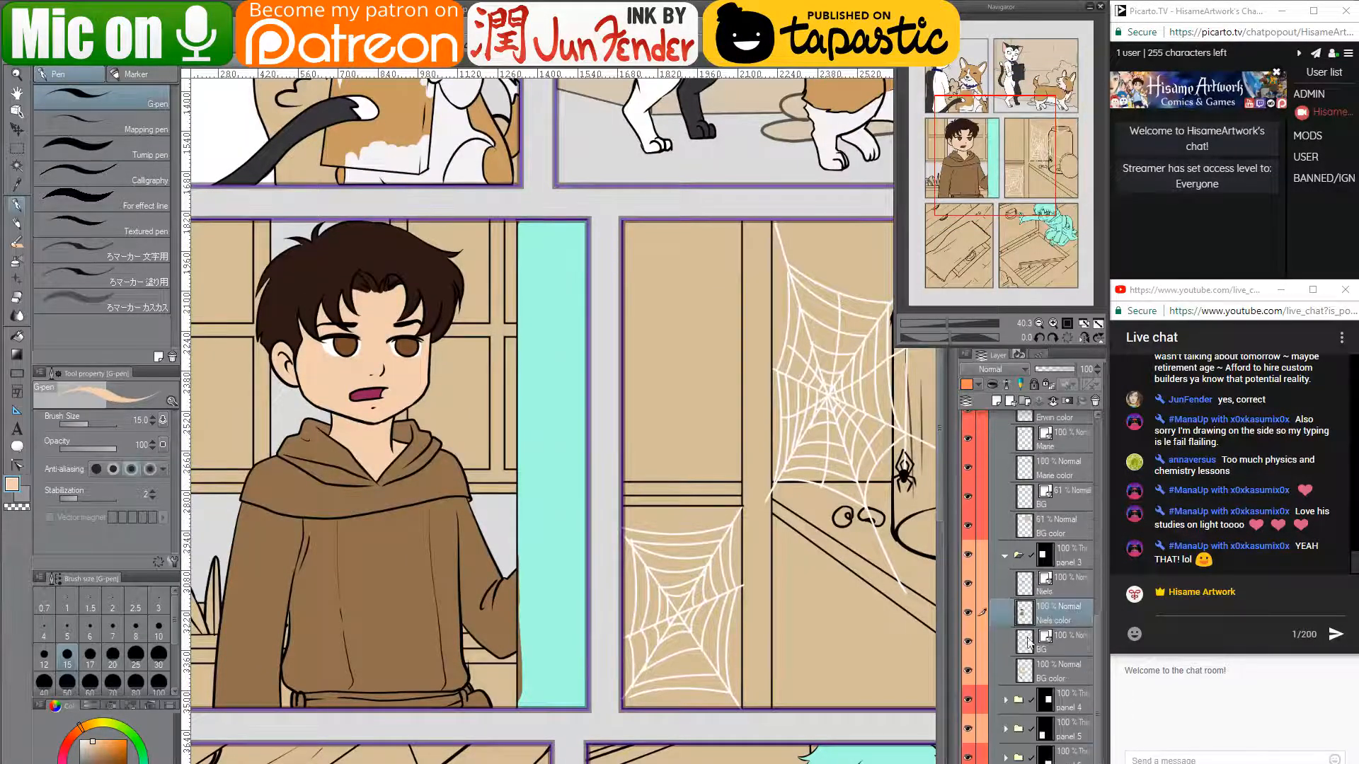
ctrl+click(1024, 613)
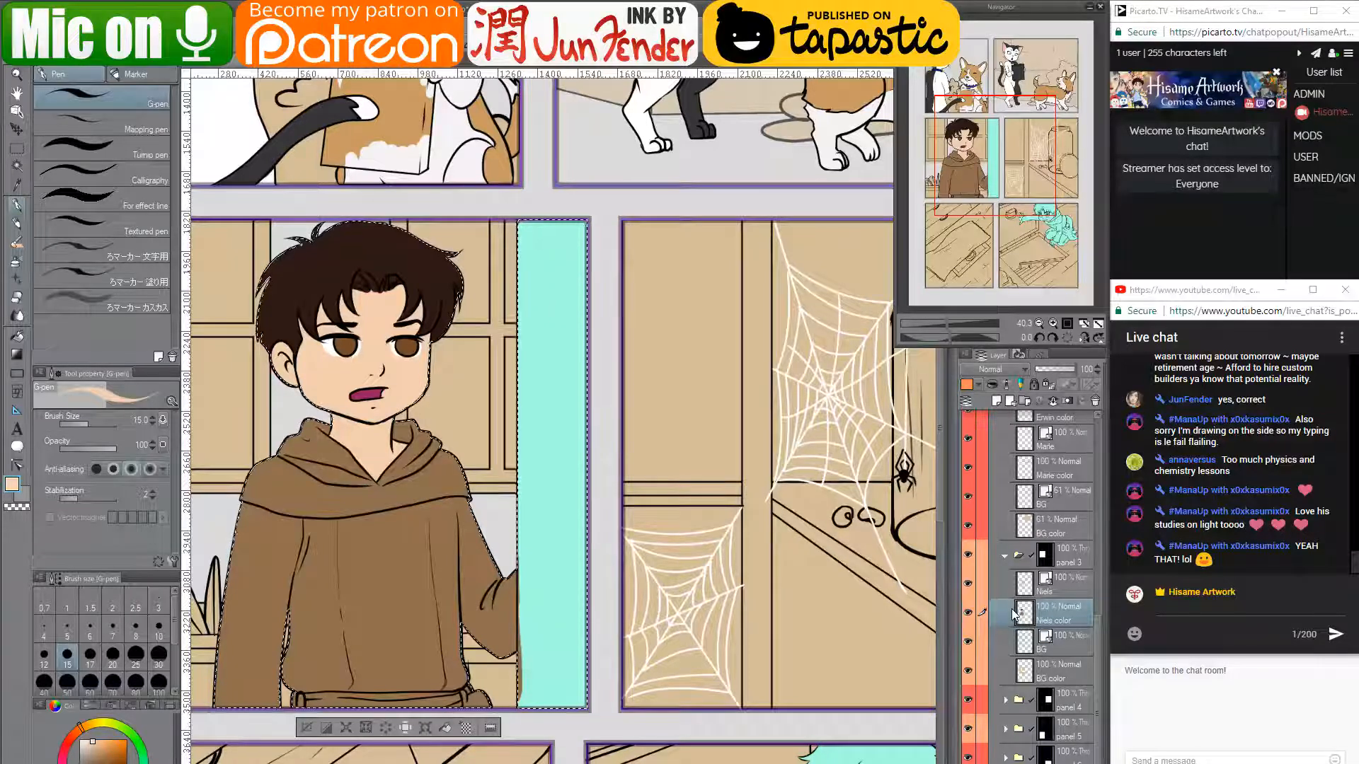
drag(407, 409, 476, 430)
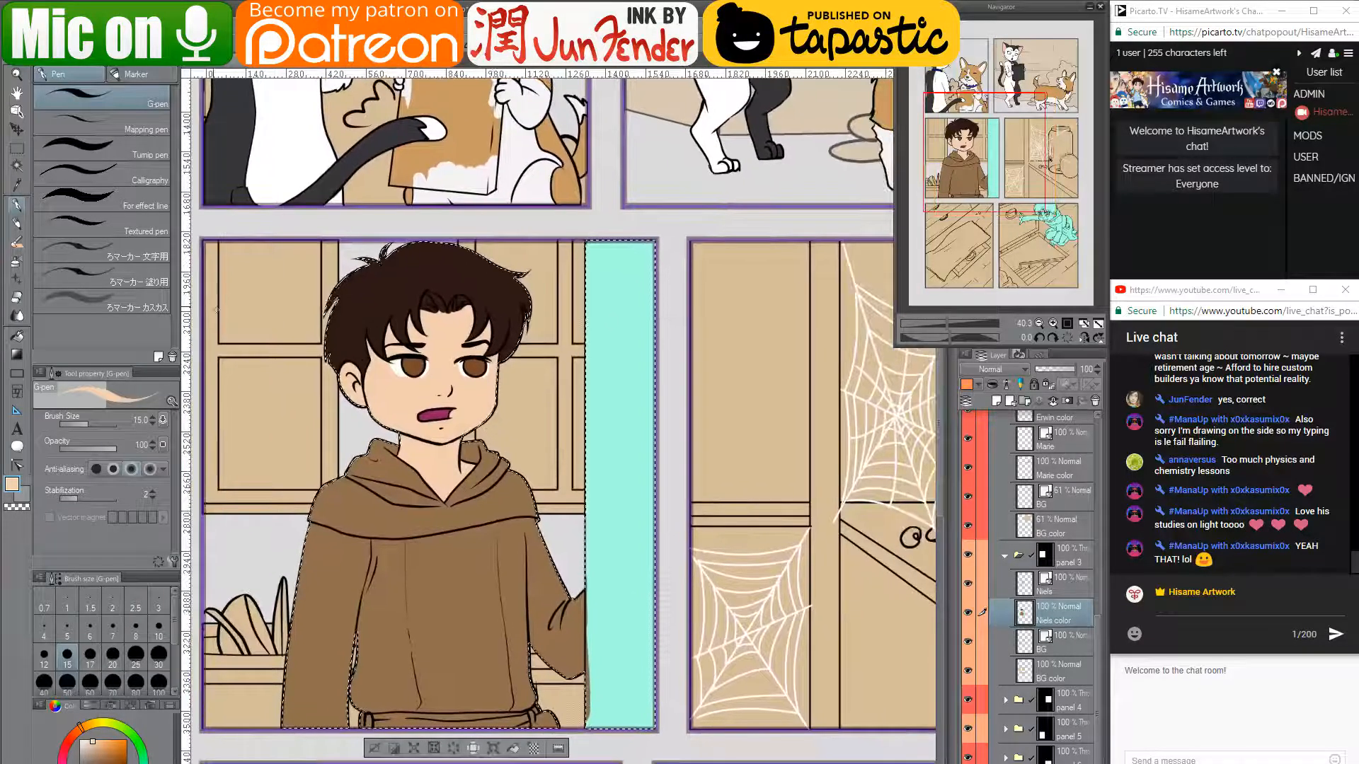
- Sample the pantry door's brown from page 39 and paint over the turquoise strip in panel 3 with brush size 200
click(274, 68)
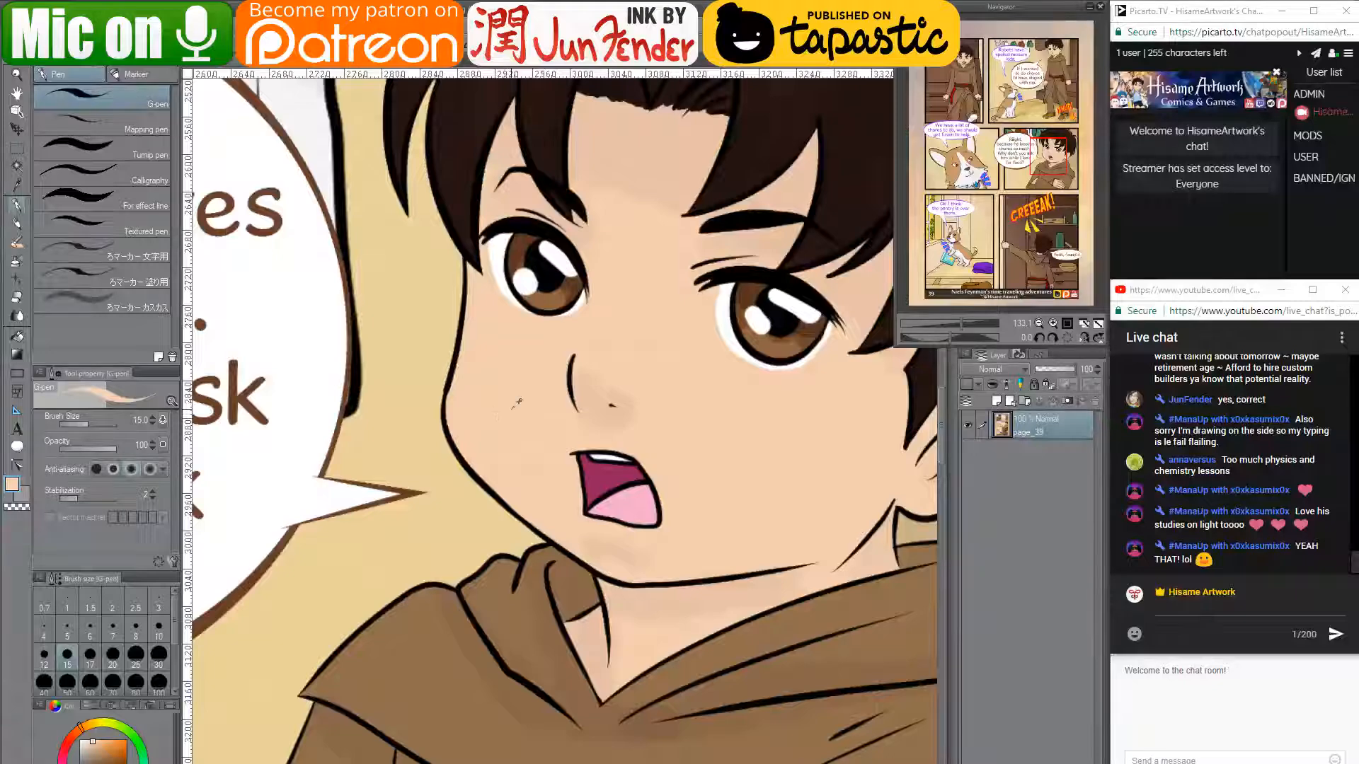
scroll(517, 402, down, 6)
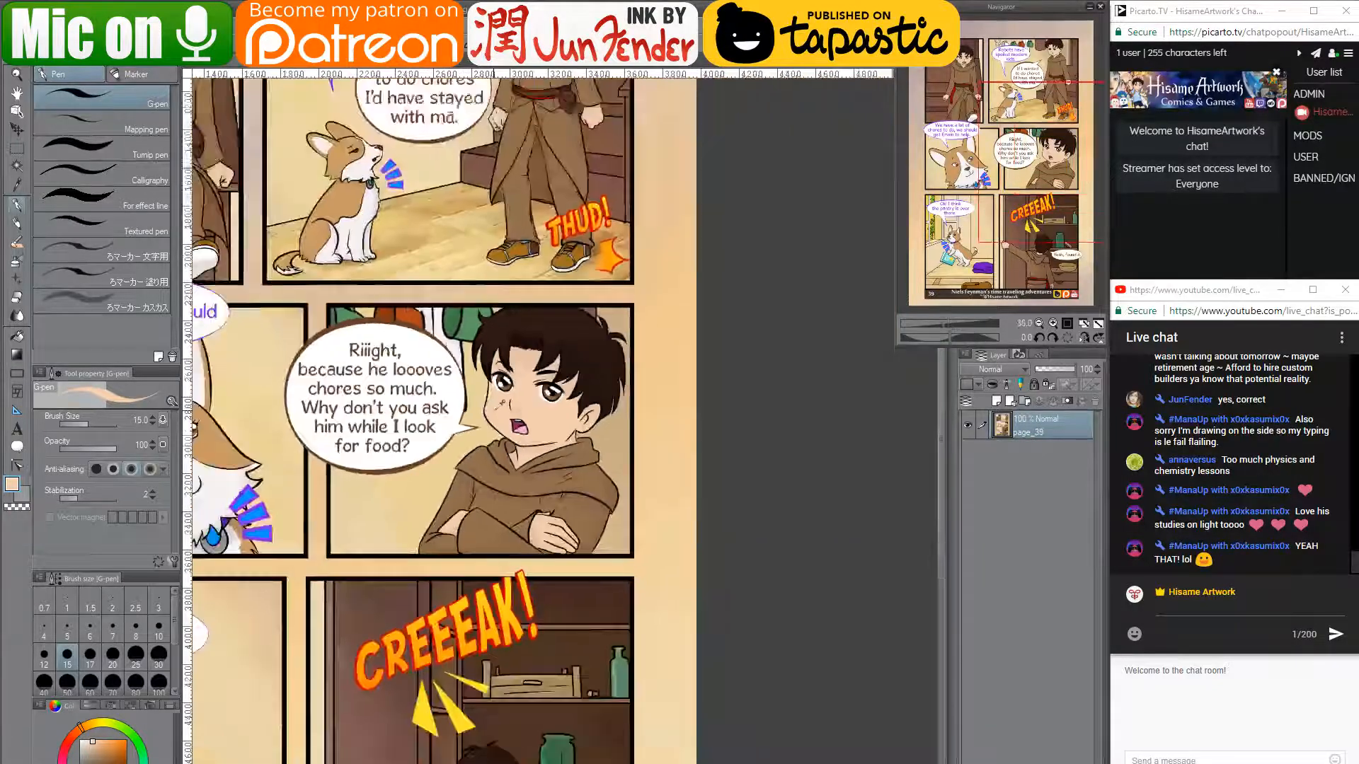
scroll(516, 522, down, 4)
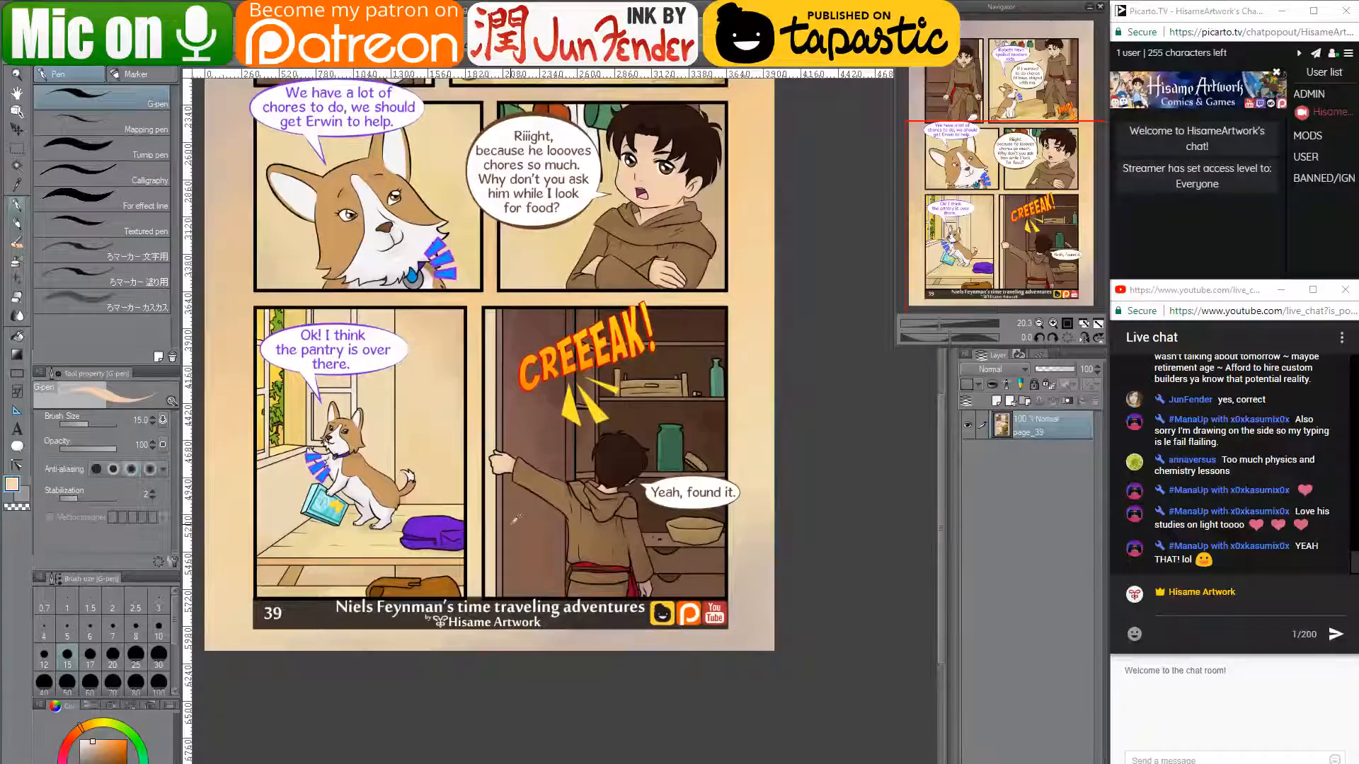
scroll(517, 519, up, 3)
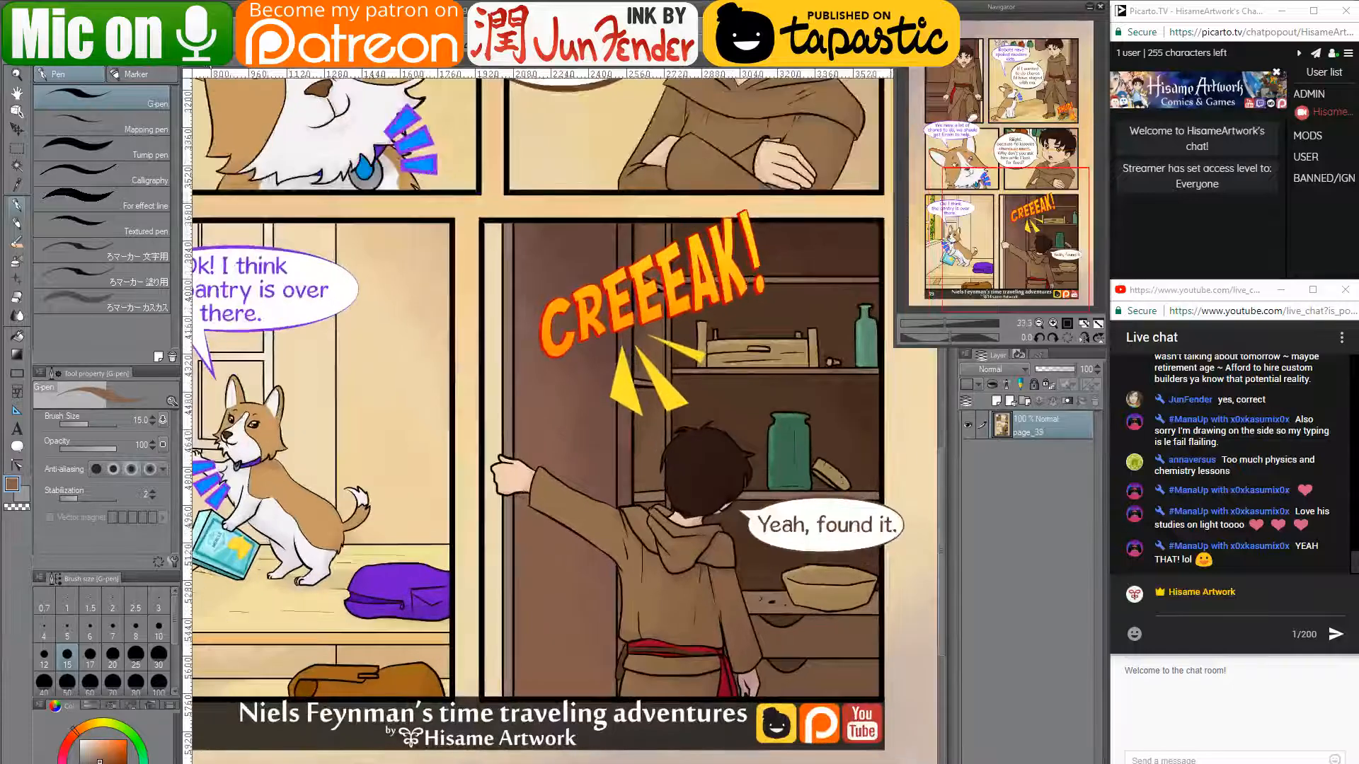
key(ctrl+Tab)
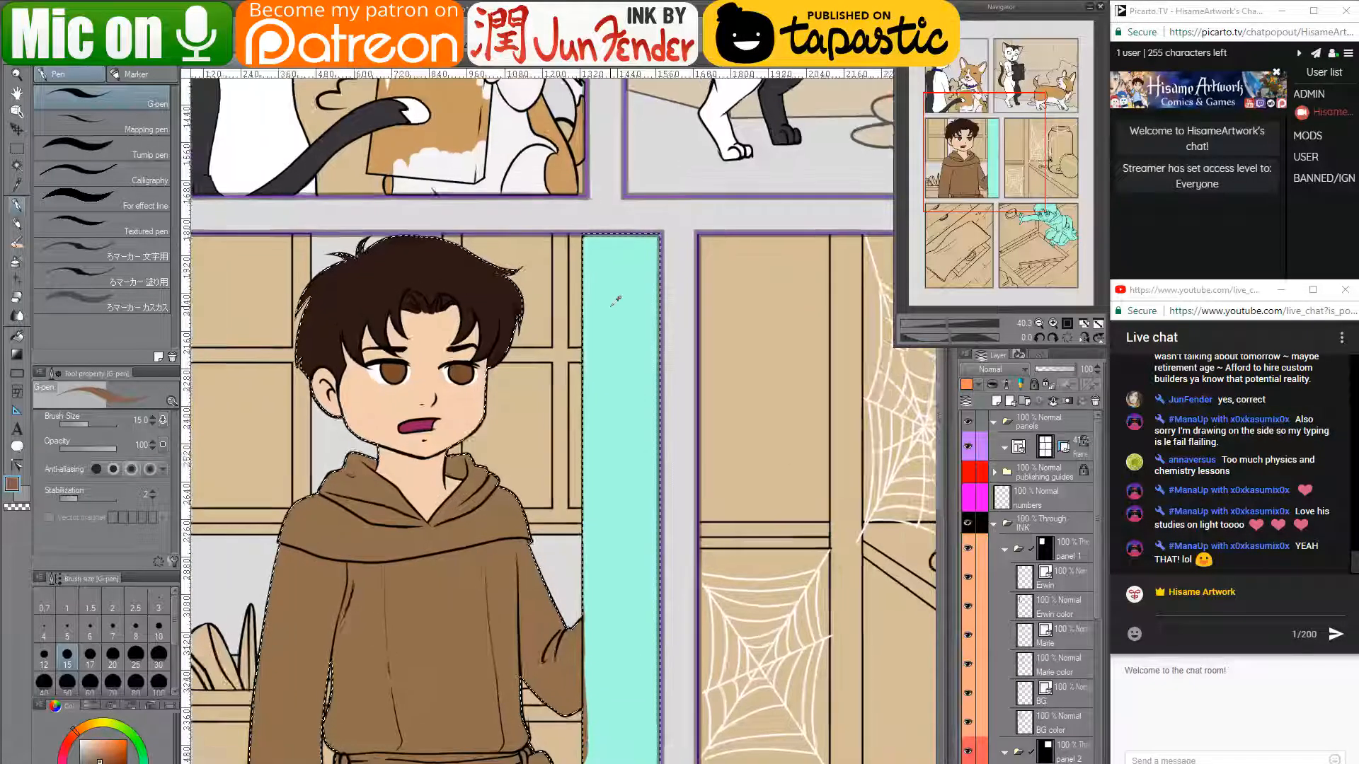
scroll(616, 301, up, 2)
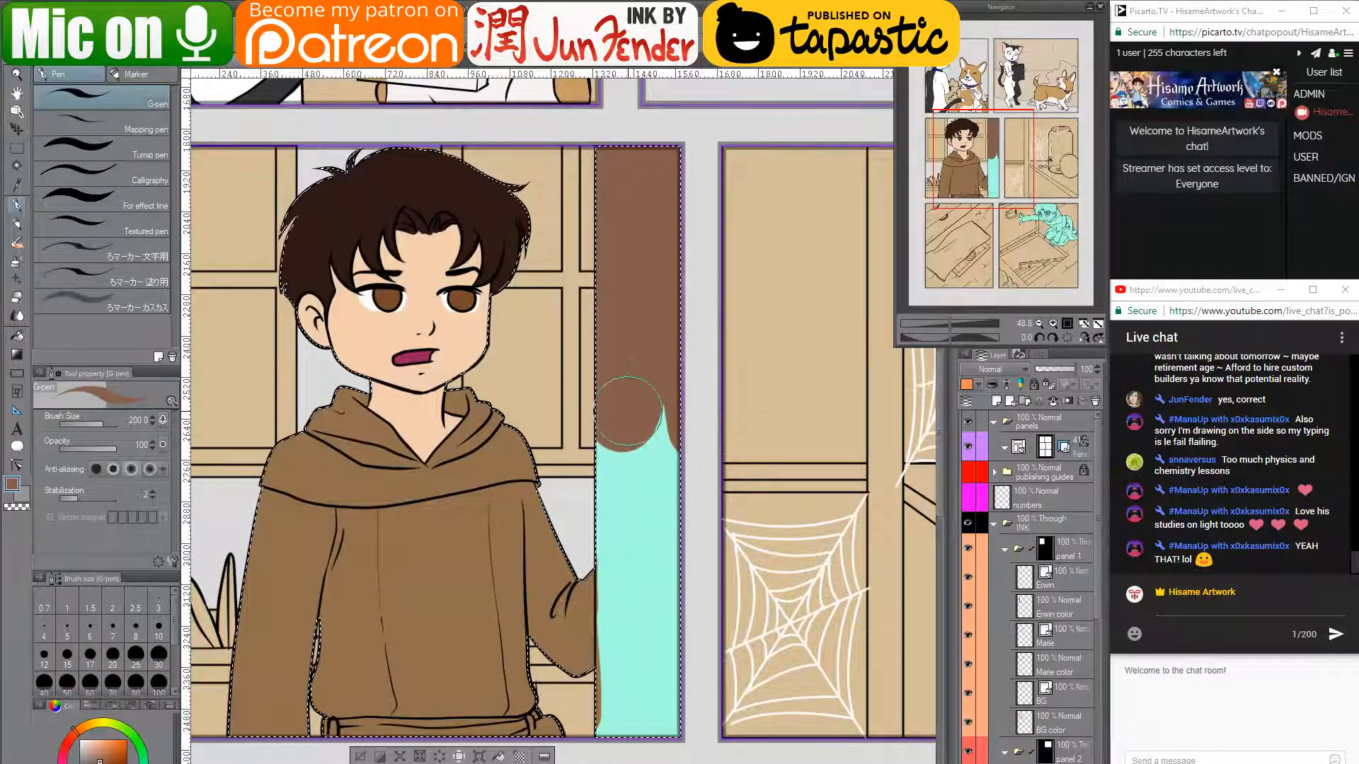
mouse_move(639, 580)
mouse_down()
mouse_move(626, 725)
mouse_move(666, 534)
mouse_move(664, 423)
mouse_up()
shift+click(630, 751)
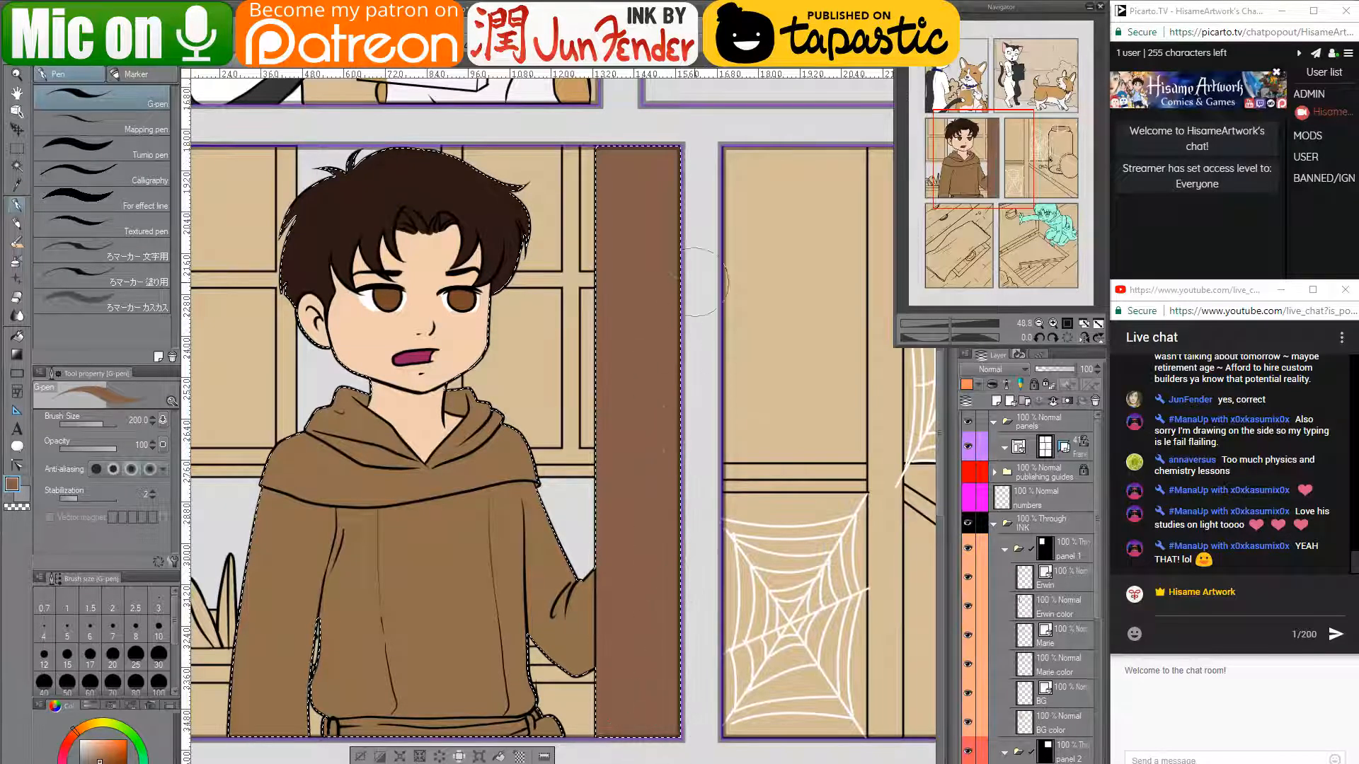
- Sample the belt's dark brown from page 39 and paint the boy's belt strap and pouch in panel 3 with brush size 25
drag(618, 298, 646, 282)
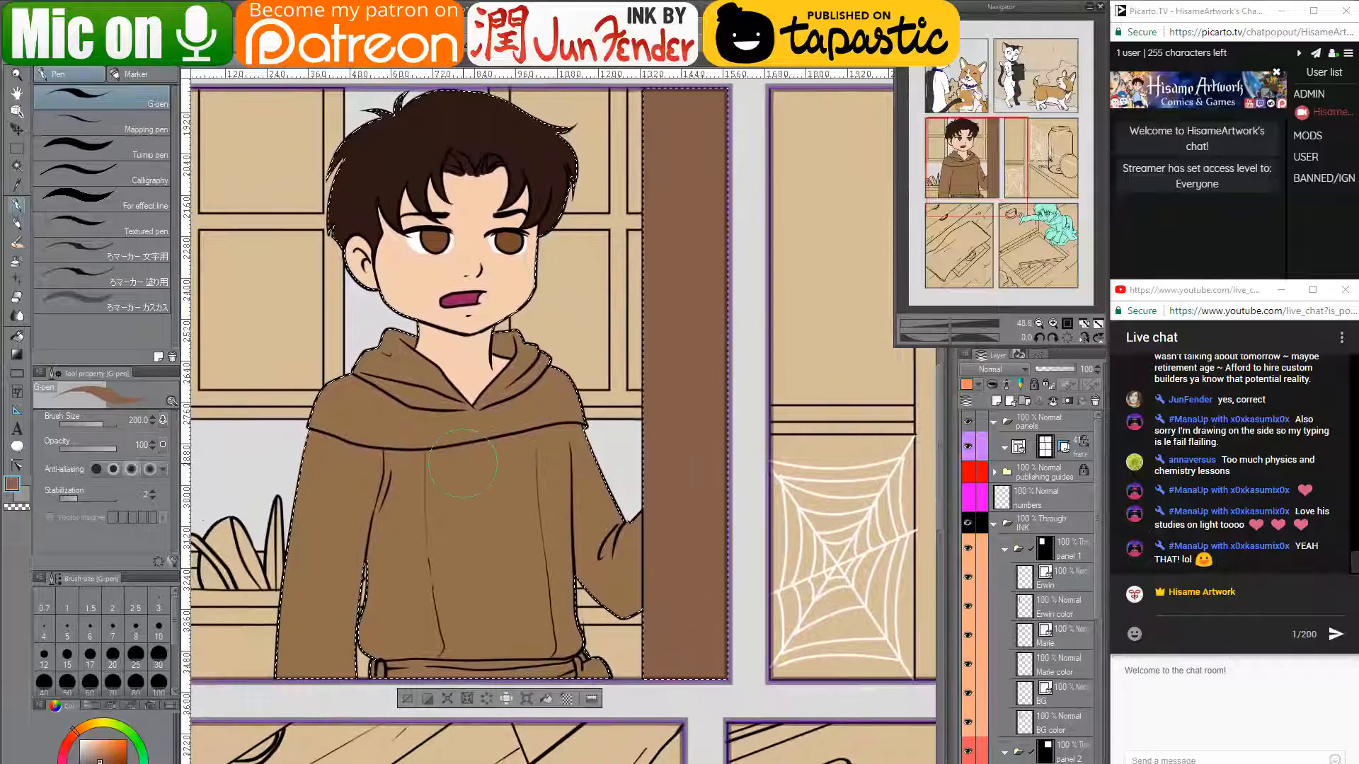
scroll(460, 571, up, 2)
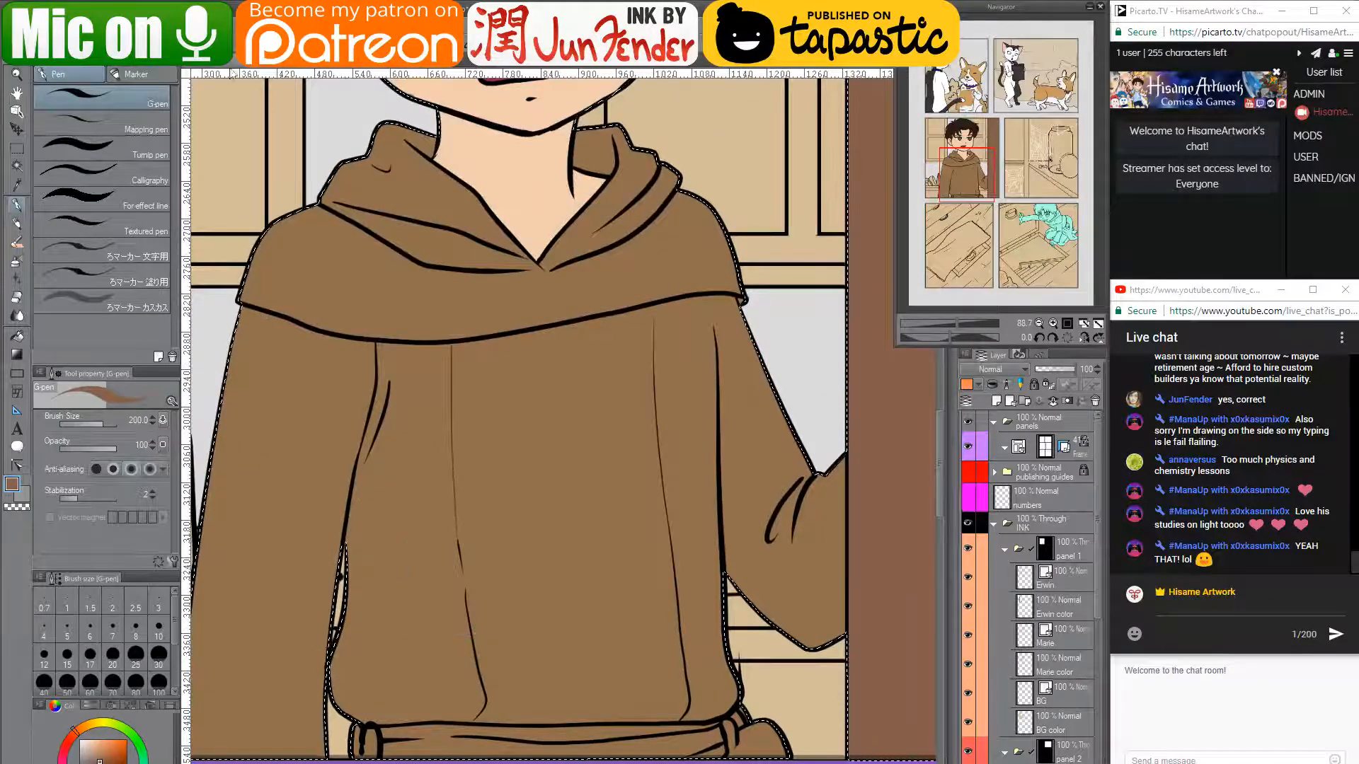
click(290, 66)
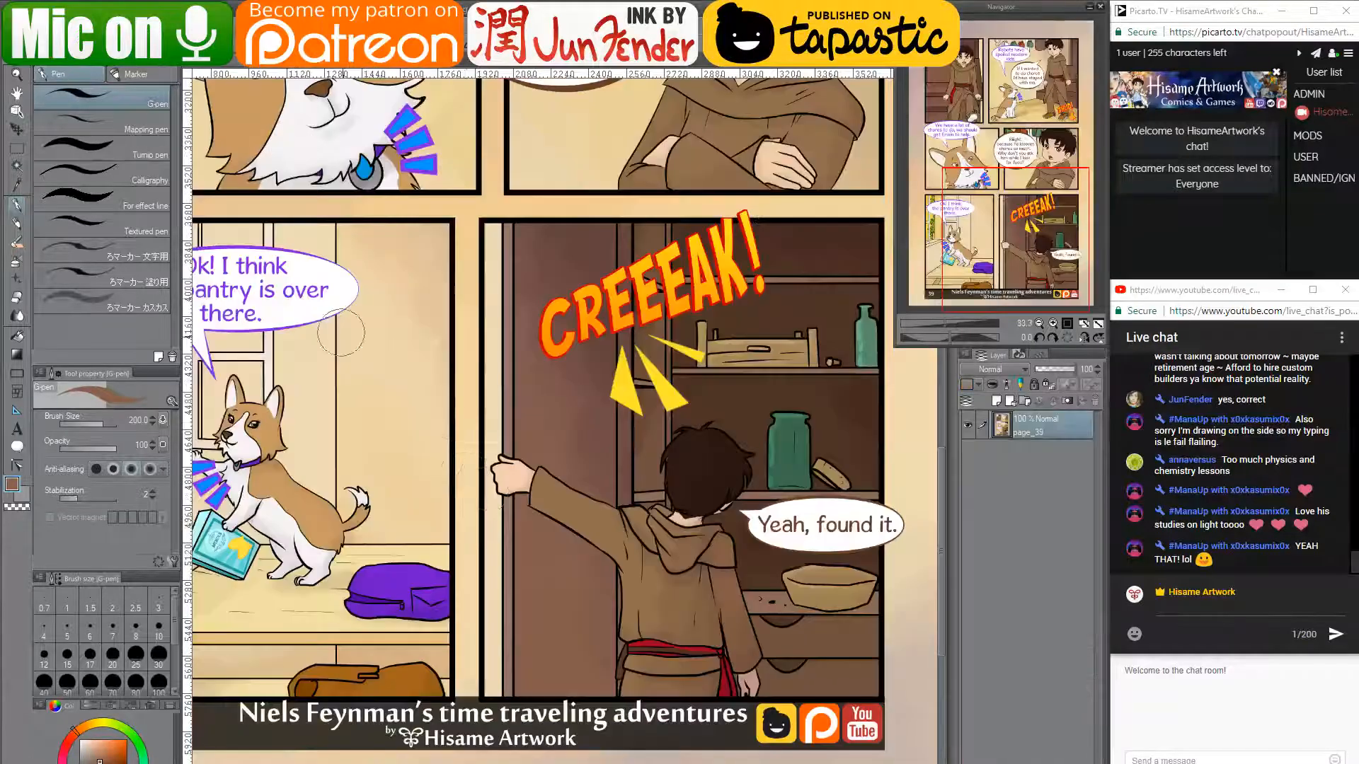
scroll(602, 652, up, 2)
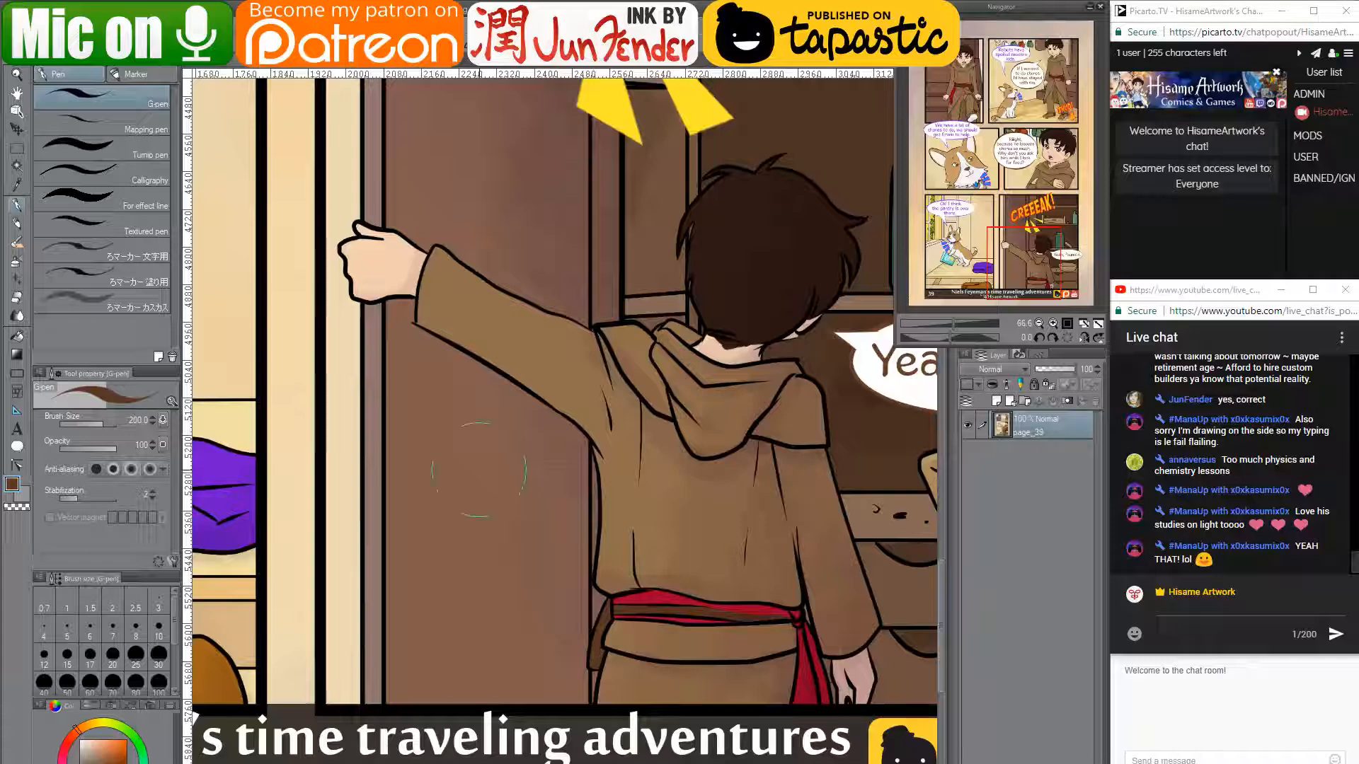
click(230, 66)
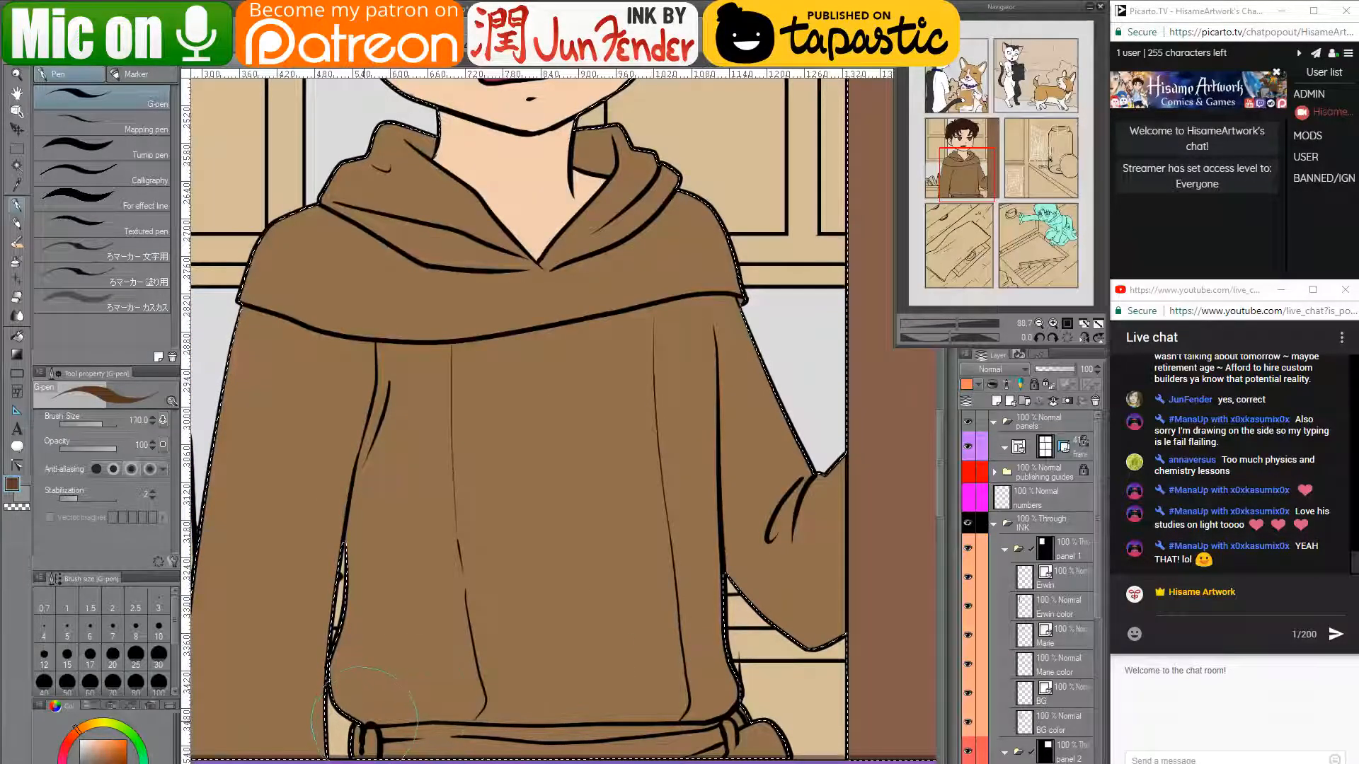
key(bracketleft)
key(bracketleft)
key(bracketleft)
key(bracketleft)
key(bracketleft)
key(bracketleft)
key(bracketleft)
key(bracketleft)
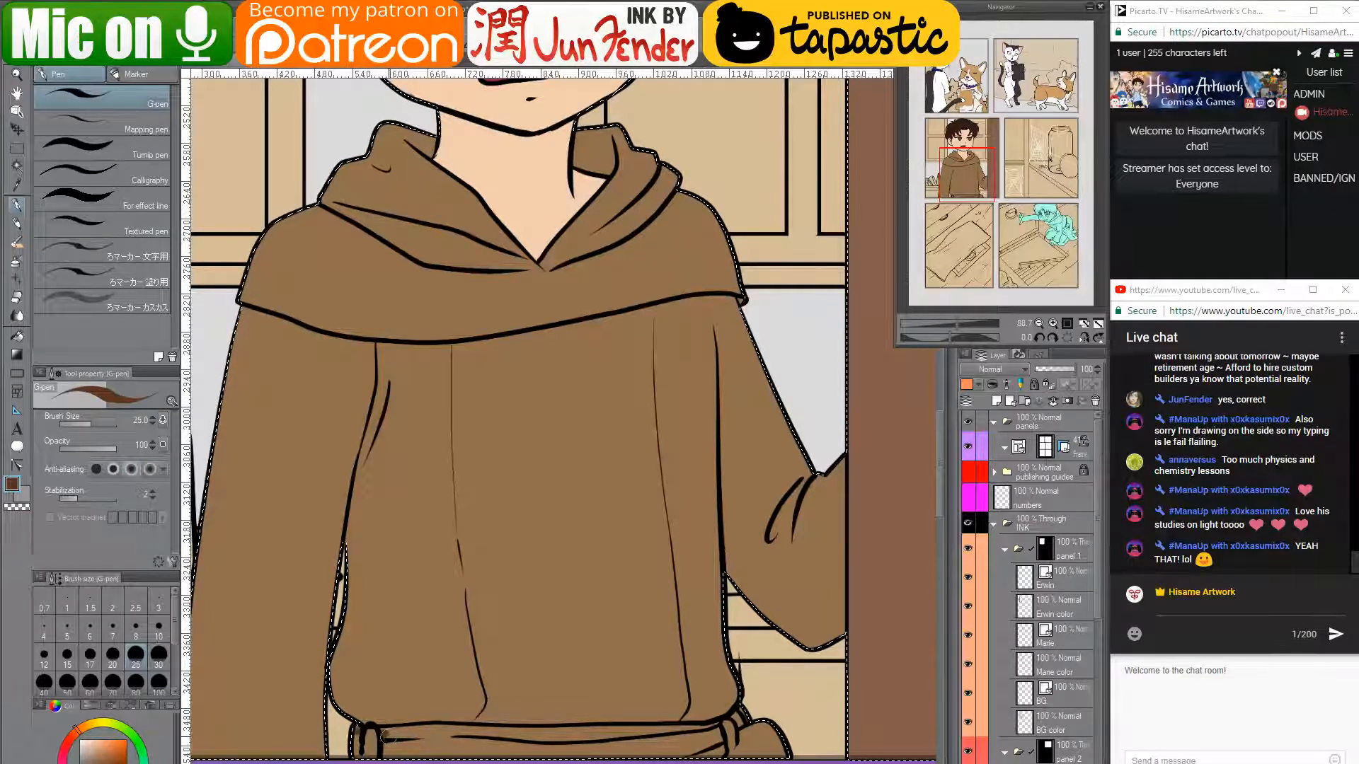
mouse_move(383, 732)
mouse_down()
mouse_move(416, 731)
mouse_move(386, 736)
mouse_move(577, 736)
mouse_move(595, 716)
mouse_move(509, 728)
mouse_move(613, 727)
mouse_move(537, 733)
mouse_move(582, 737)
mouse_up()
mouse_move(668, 727)
mouse_down()
mouse_move(590, 738)
mouse_move(699, 729)
mouse_move(687, 757)
mouse_move(676, 684)
mouse_move(704, 656)
mouse_up()
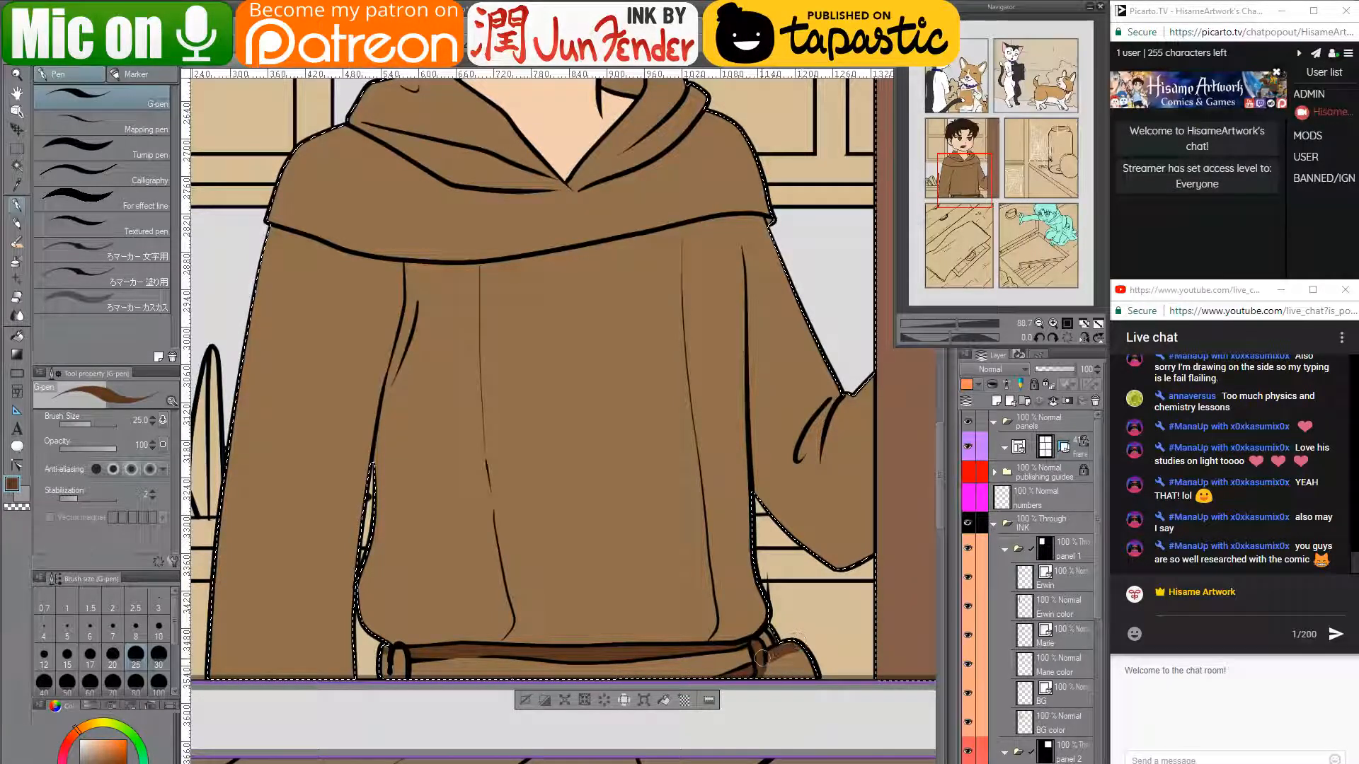
drag(750, 685, 821, 651)
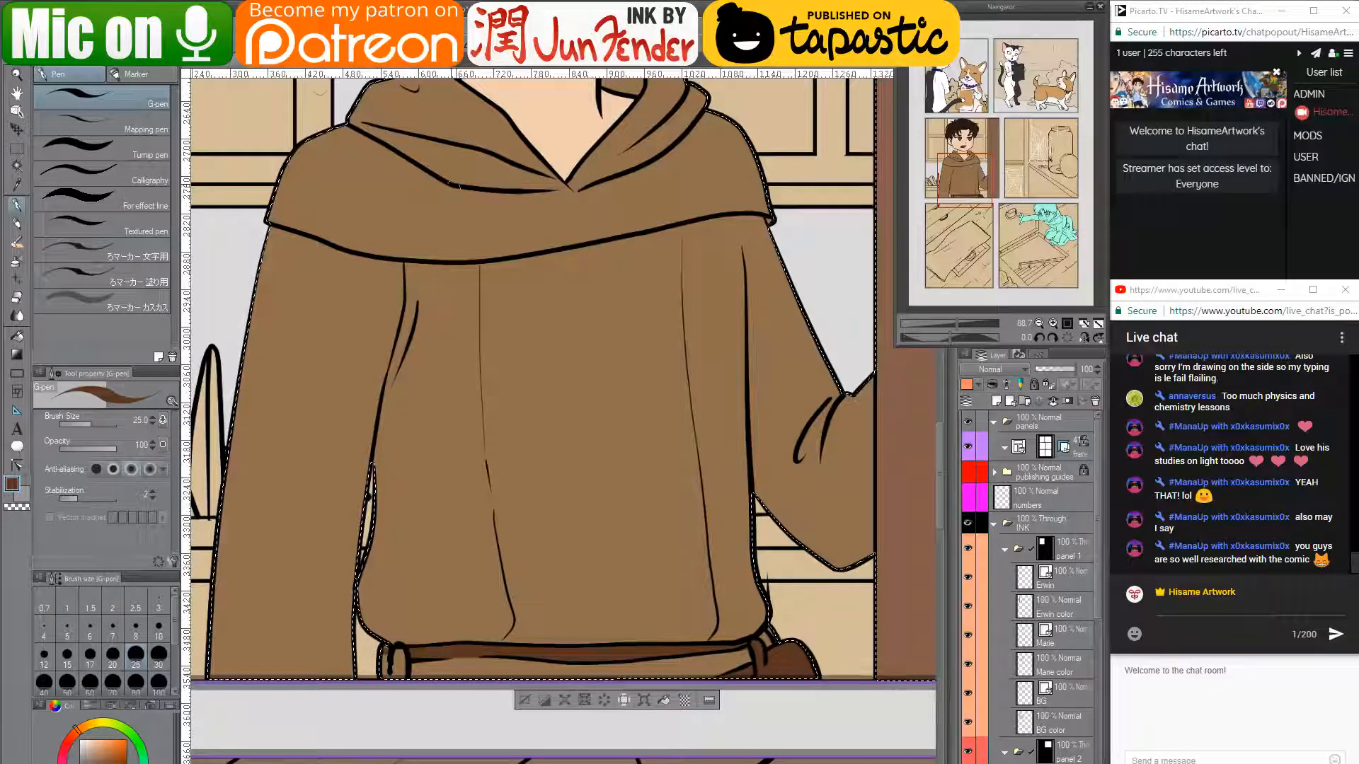
- Sample the sash's red from page 39 and fill the sash and its knot below the belt strap in panel 3, enlarging the brush to 40
click(286, 67)
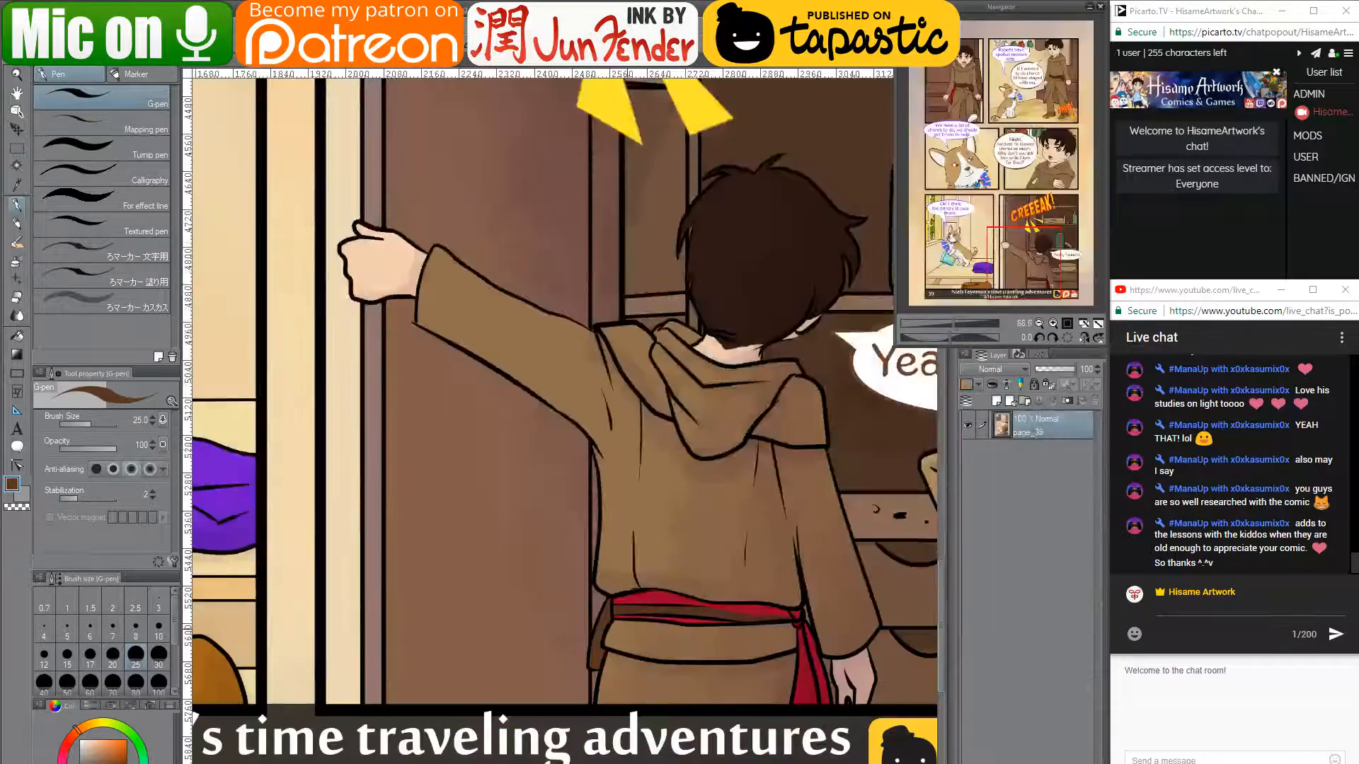
alt+click(650, 590)
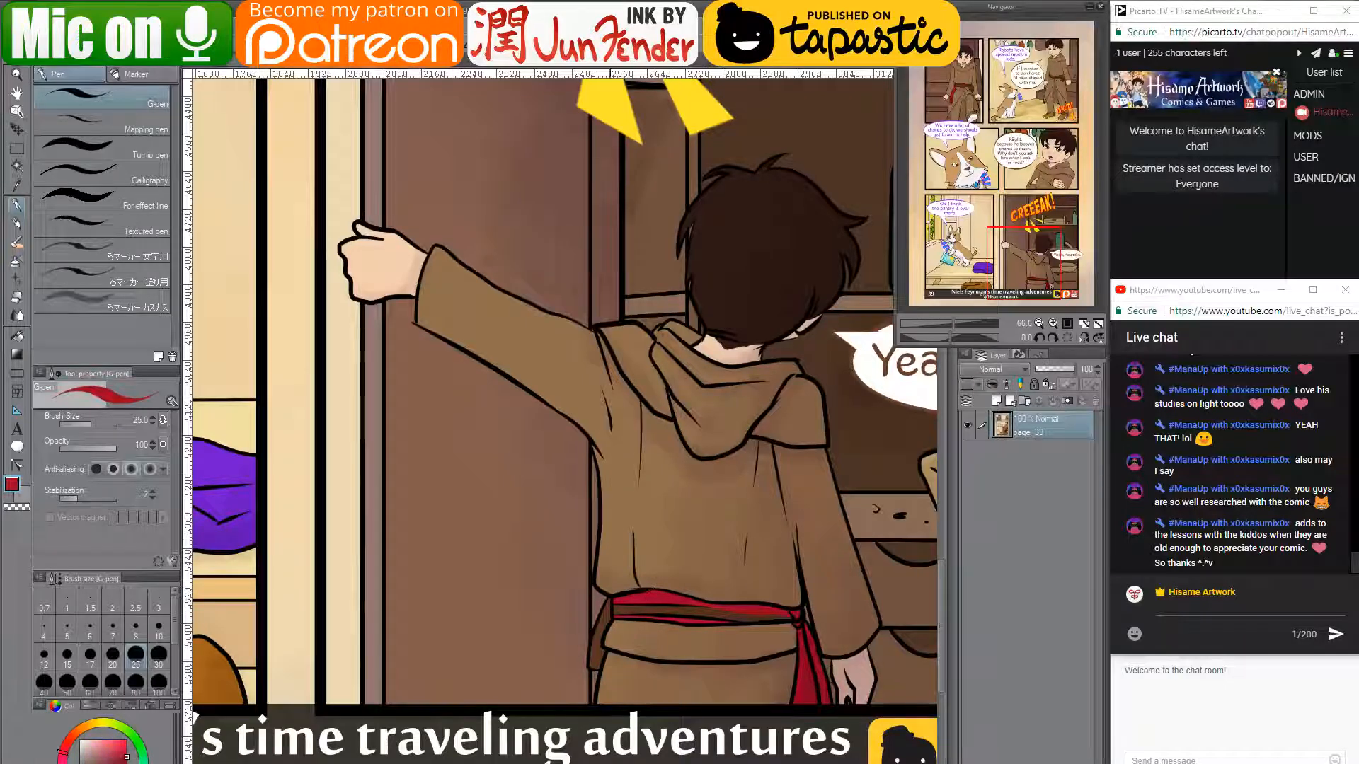
click(203, 68)
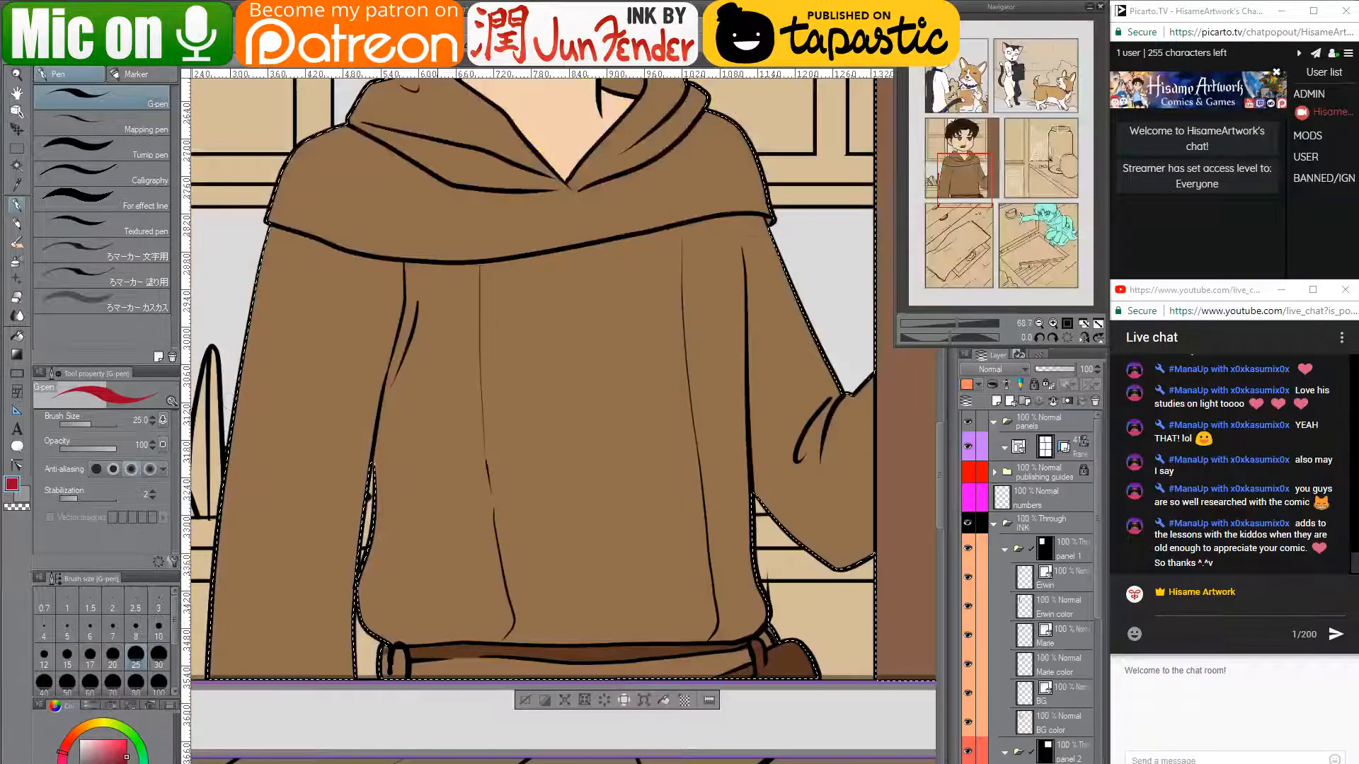
drag(387, 645, 387, 662)
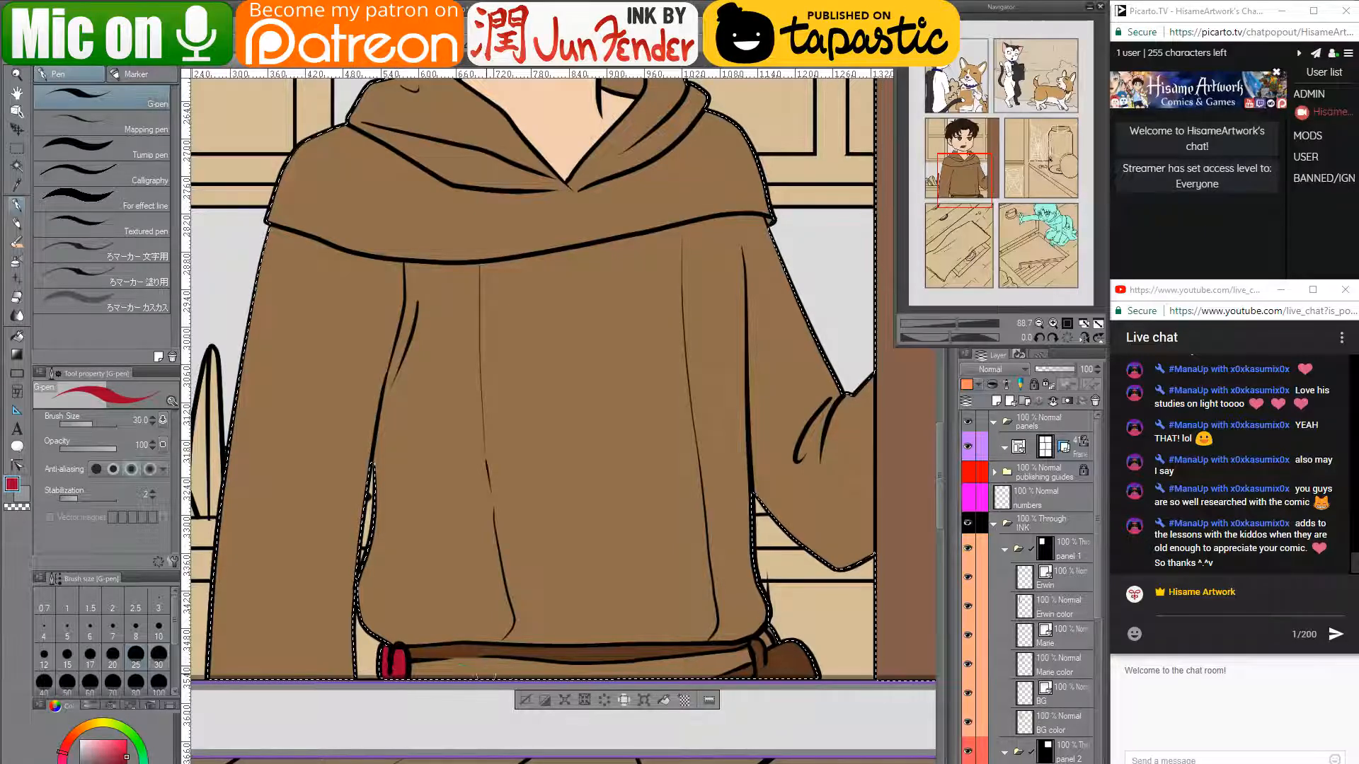
mouse_move(408, 671)
mouse_down()
mouse_move(460, 671)
mouse_move(401, 670)
mouse_up()
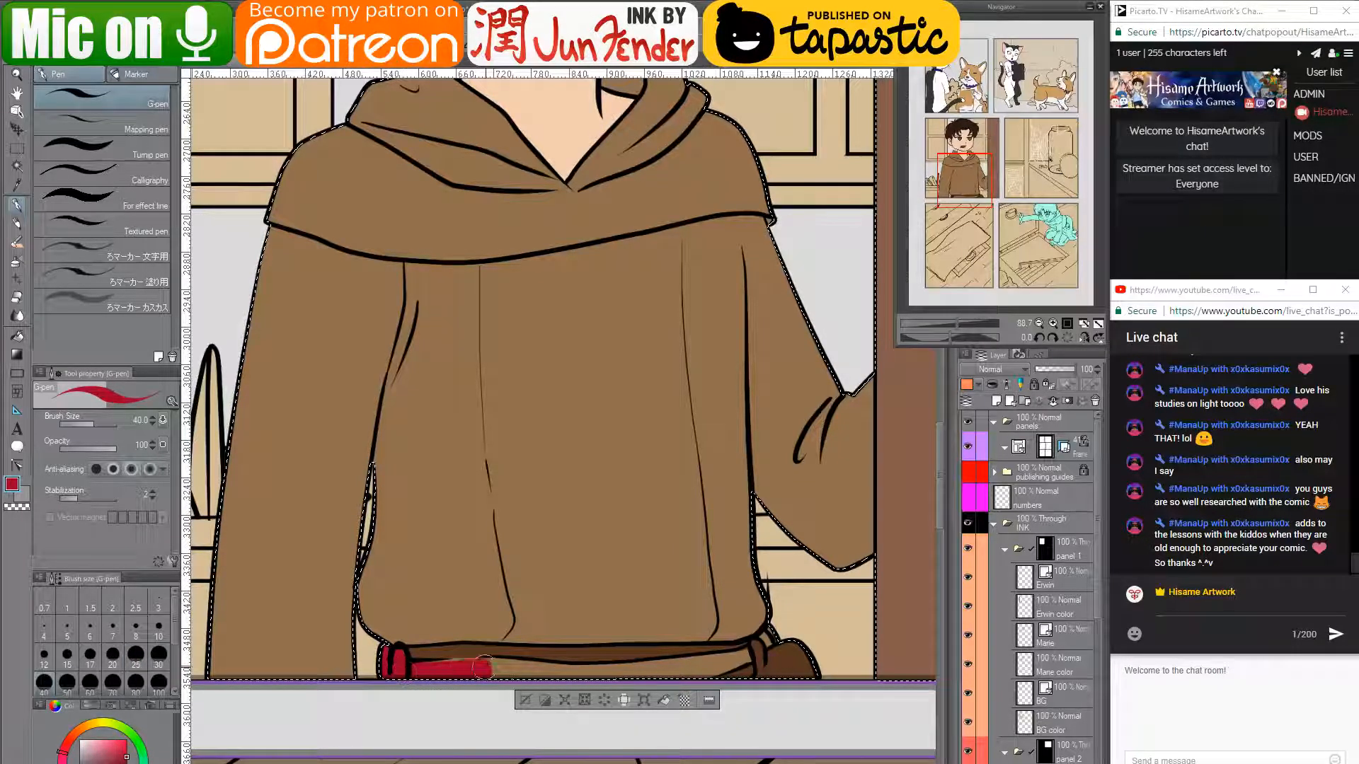
mouse_move(483, 666)
mouse_down()
mouse_move(556, 669)
mouse_move(409, 669)
mouse_up()
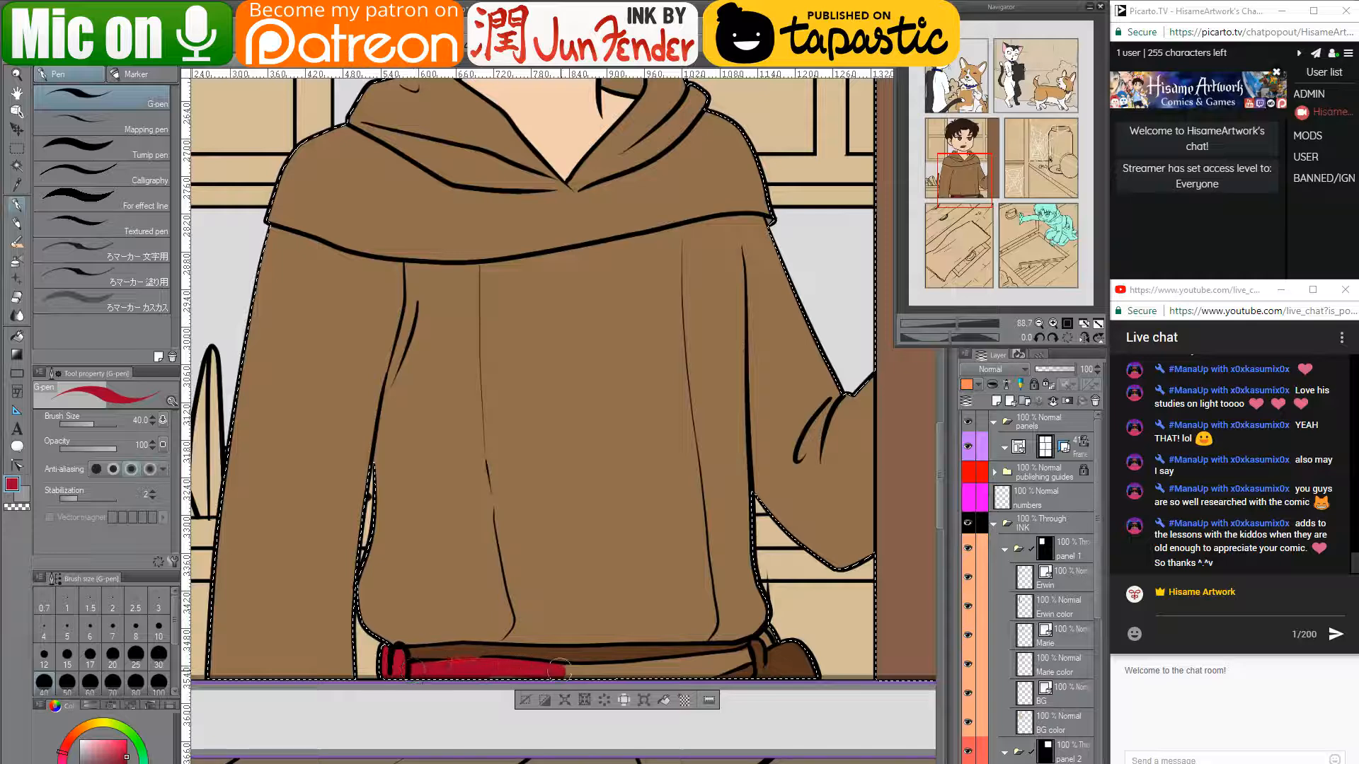
mouse_move(559, 669)
mouse_down()
mouse_move(646, 675)
mouse_move(698, 652)
mouse_move(575, 672)
mouse_up()
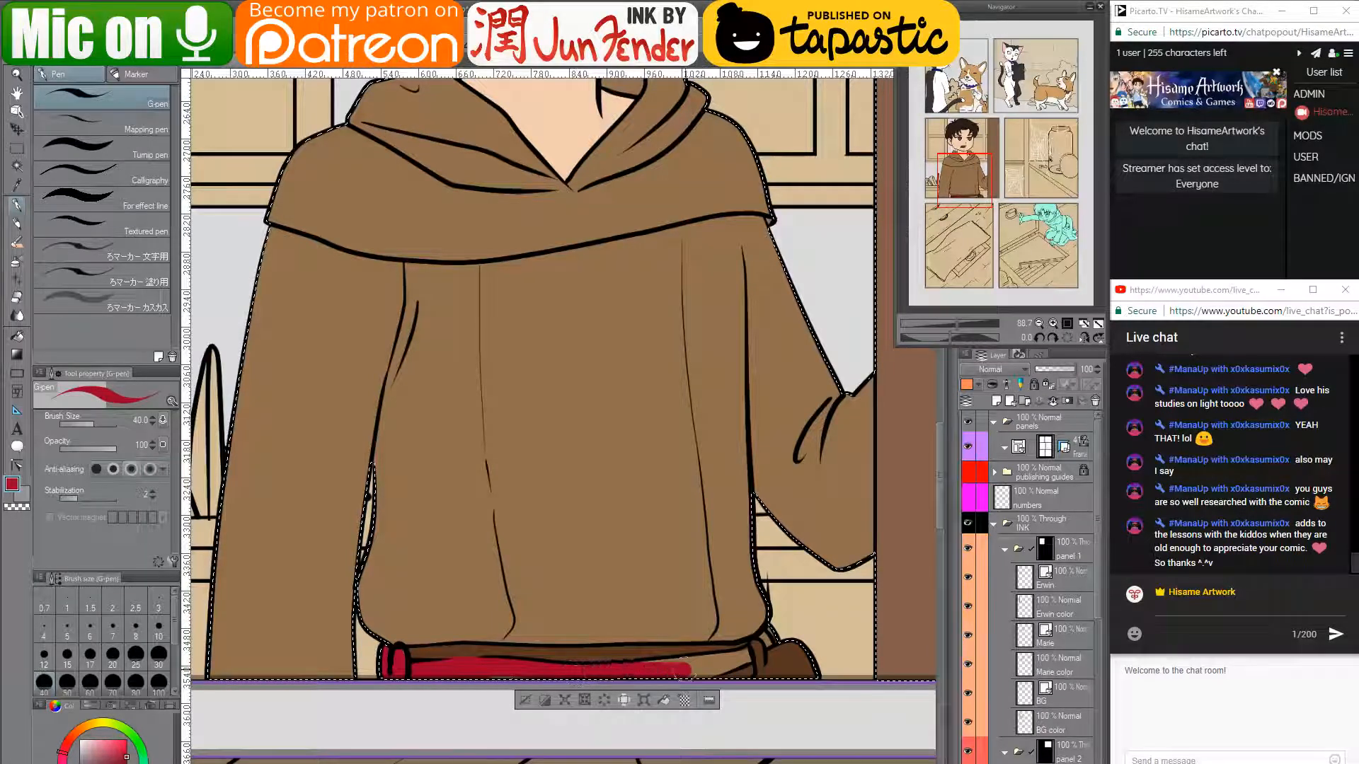
mouse_move(683, 671)
mouse_down()
mouse_move(564, 673)
mouse_move(684, 676)
mouse_up()
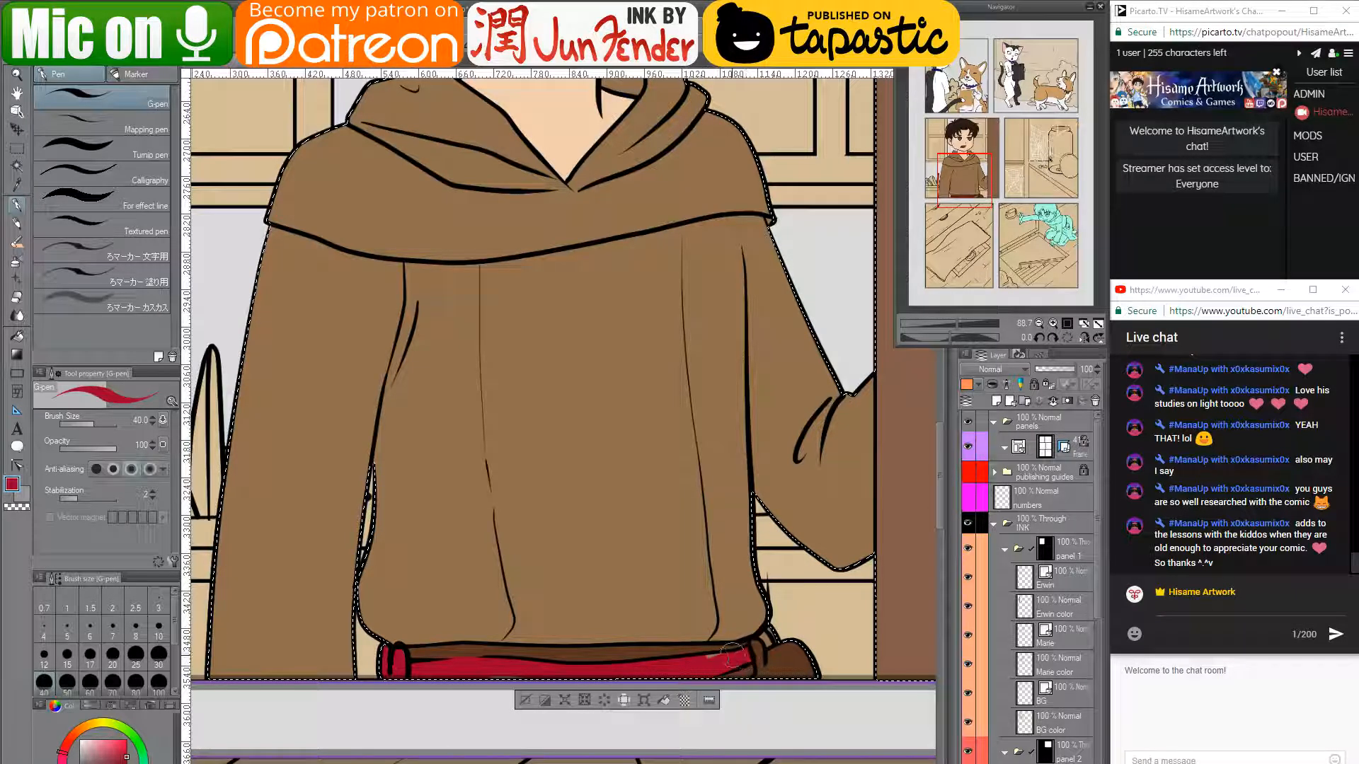
- Touch up the edges between tunic, belt, sash and pouch with browns and red sampled from the drawing at brush size 40
alt+click(659, 652)
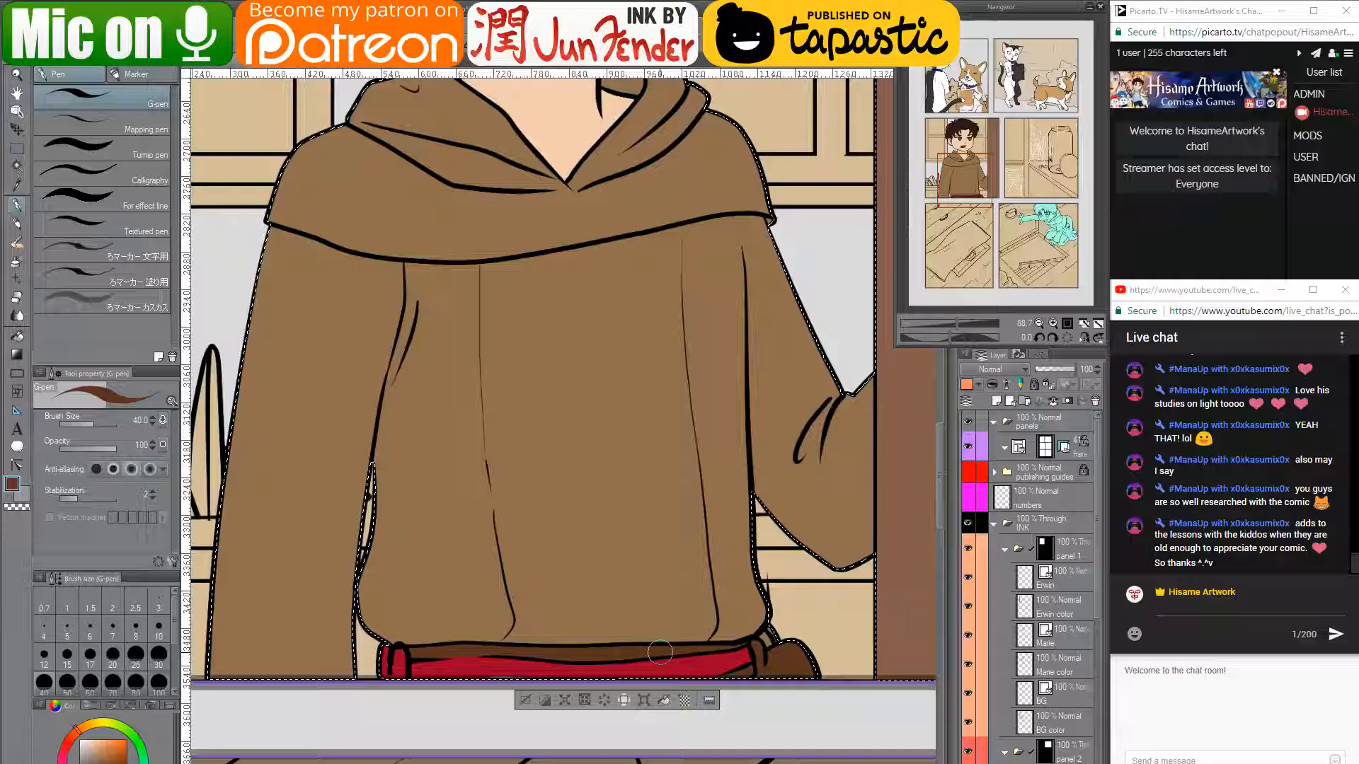
alt+click(695, 639)
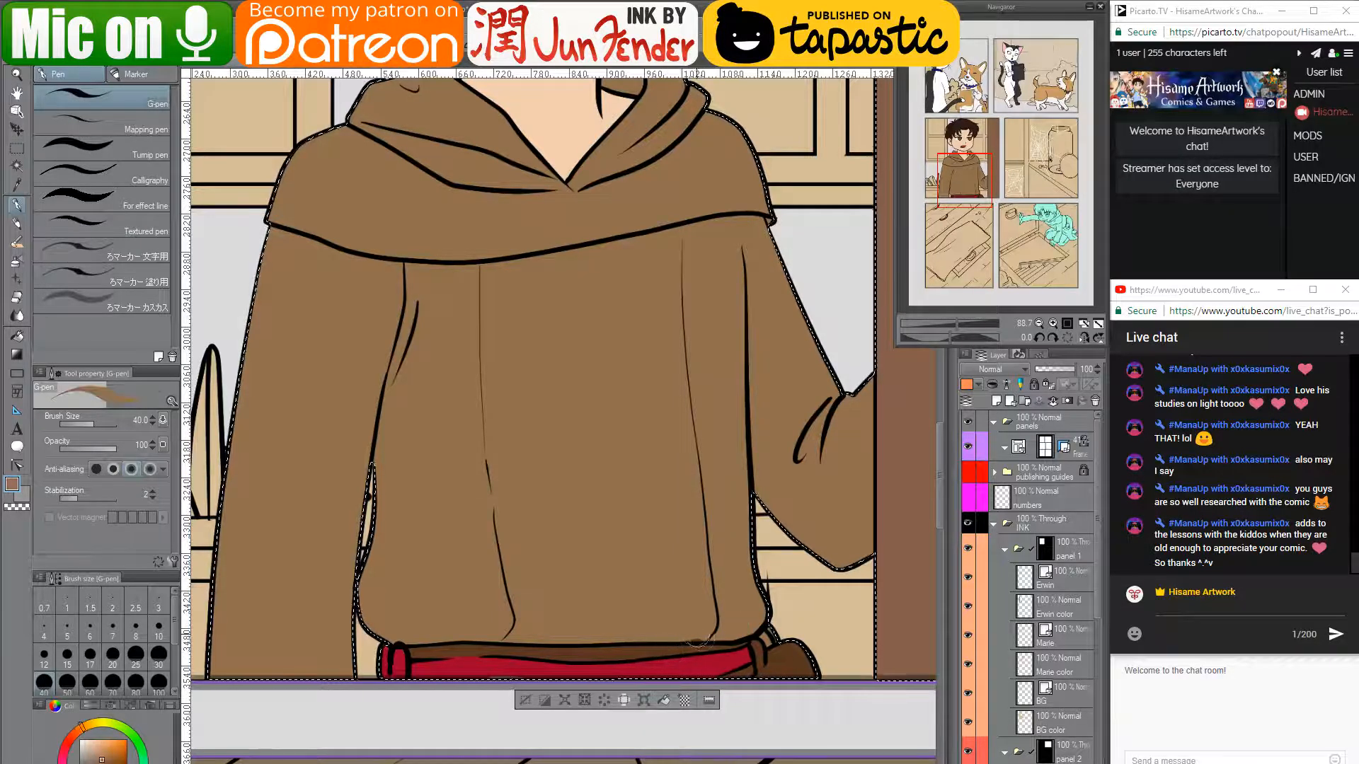
alt+click(767, 637)
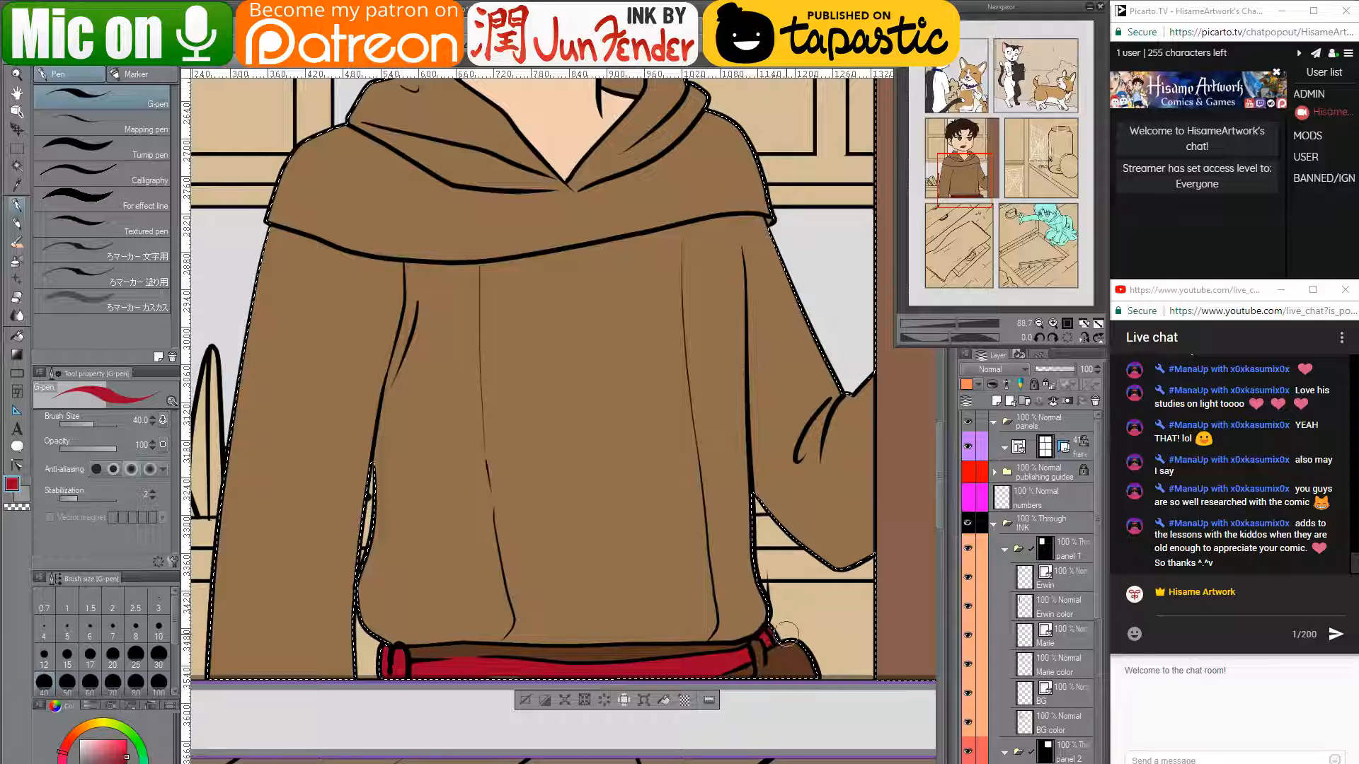
alt+click(783, 642)
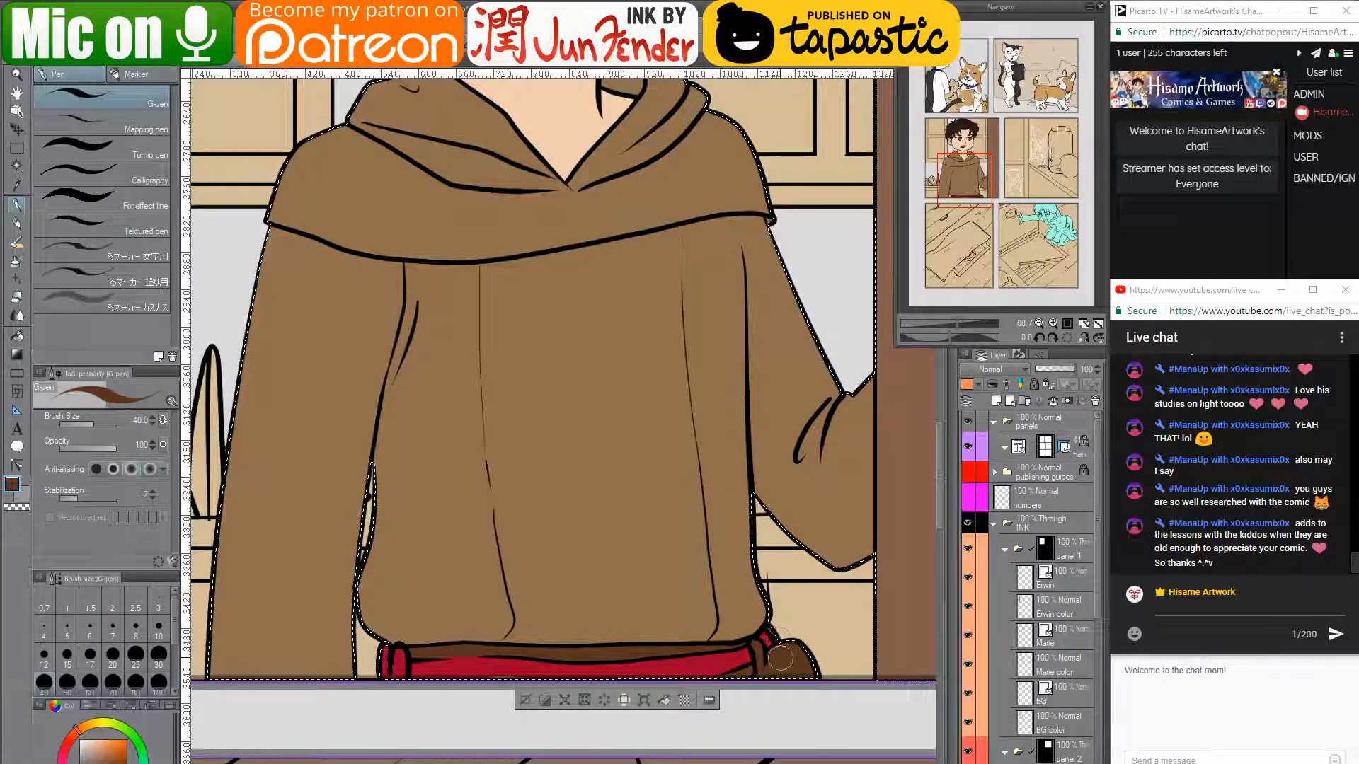
drag(770, 637, 765, 675)
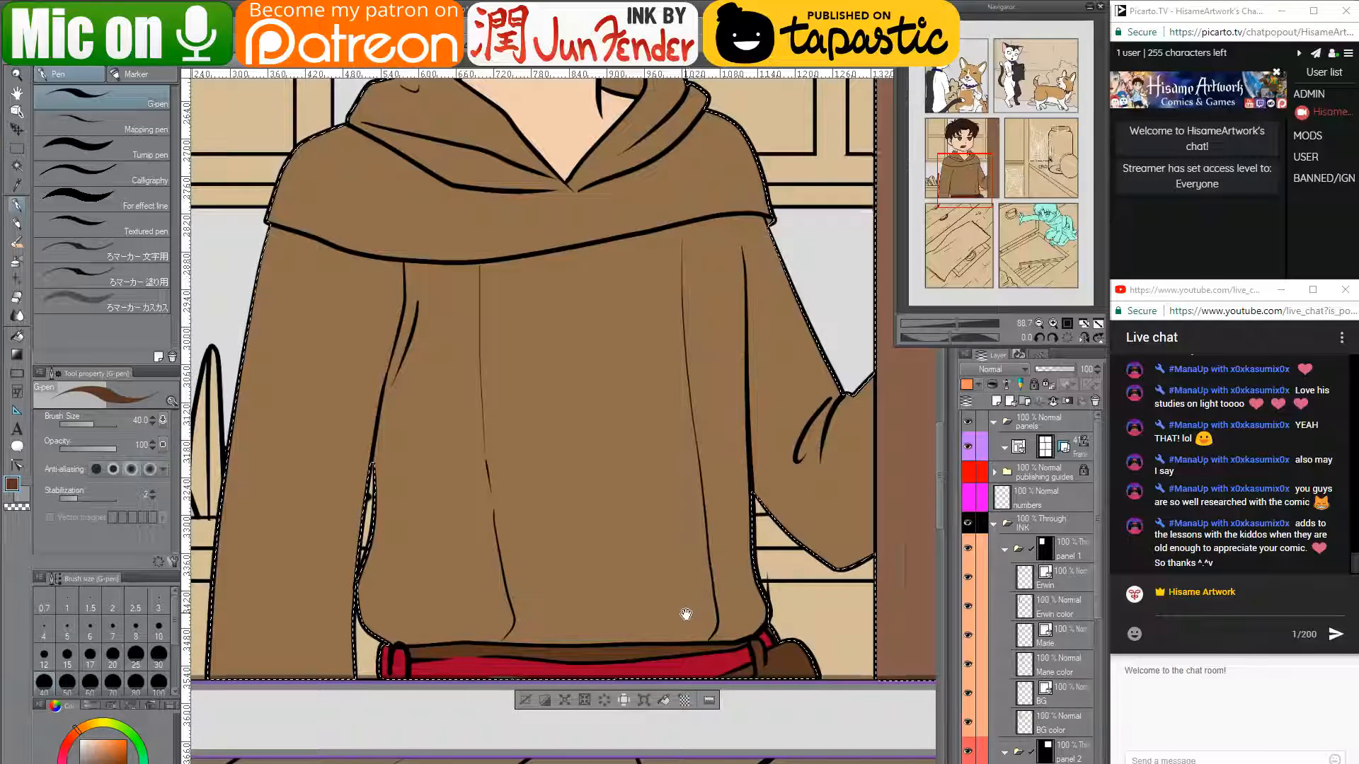
- Check the boy's coloring across panel 3 and clear the current selection
drag(685, 614, 734, 648)
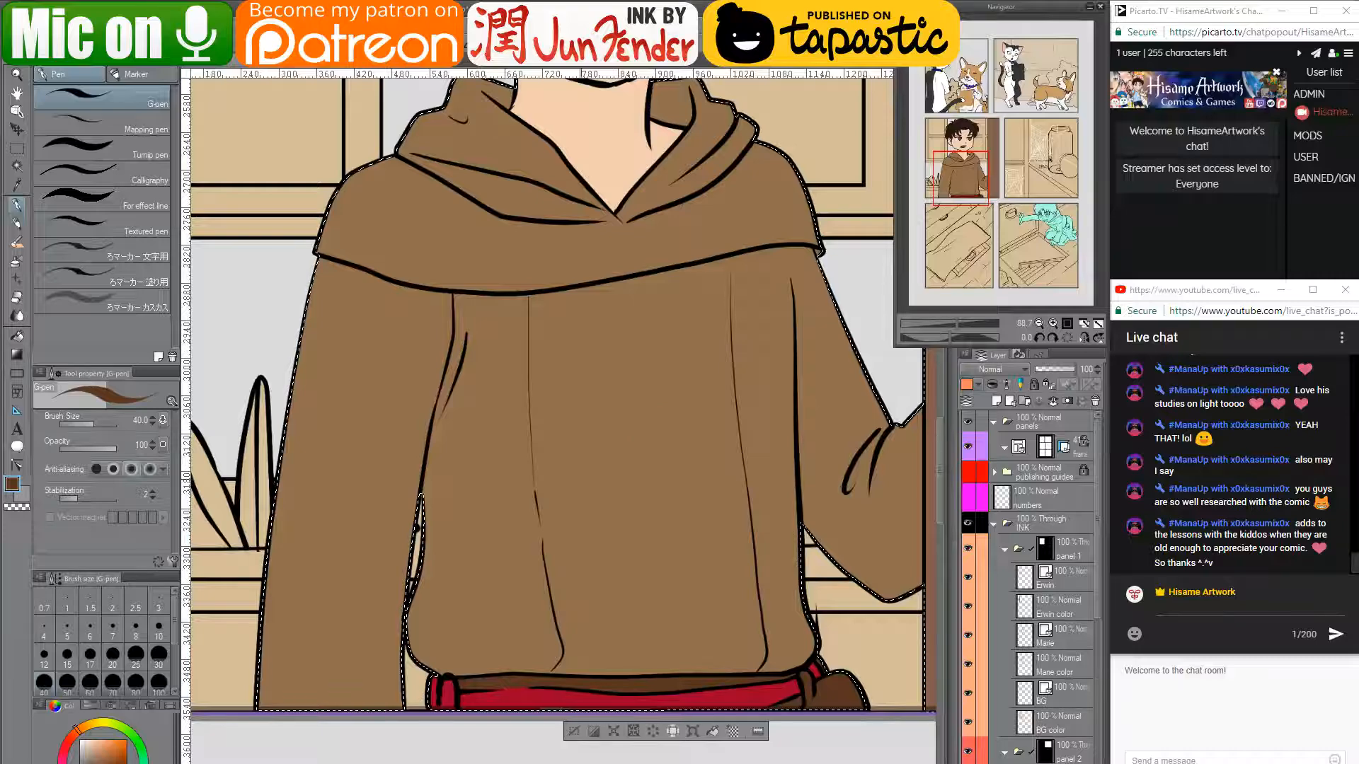
scroll(415, 527, down, 4)
drag(580, 431, 616, 555)
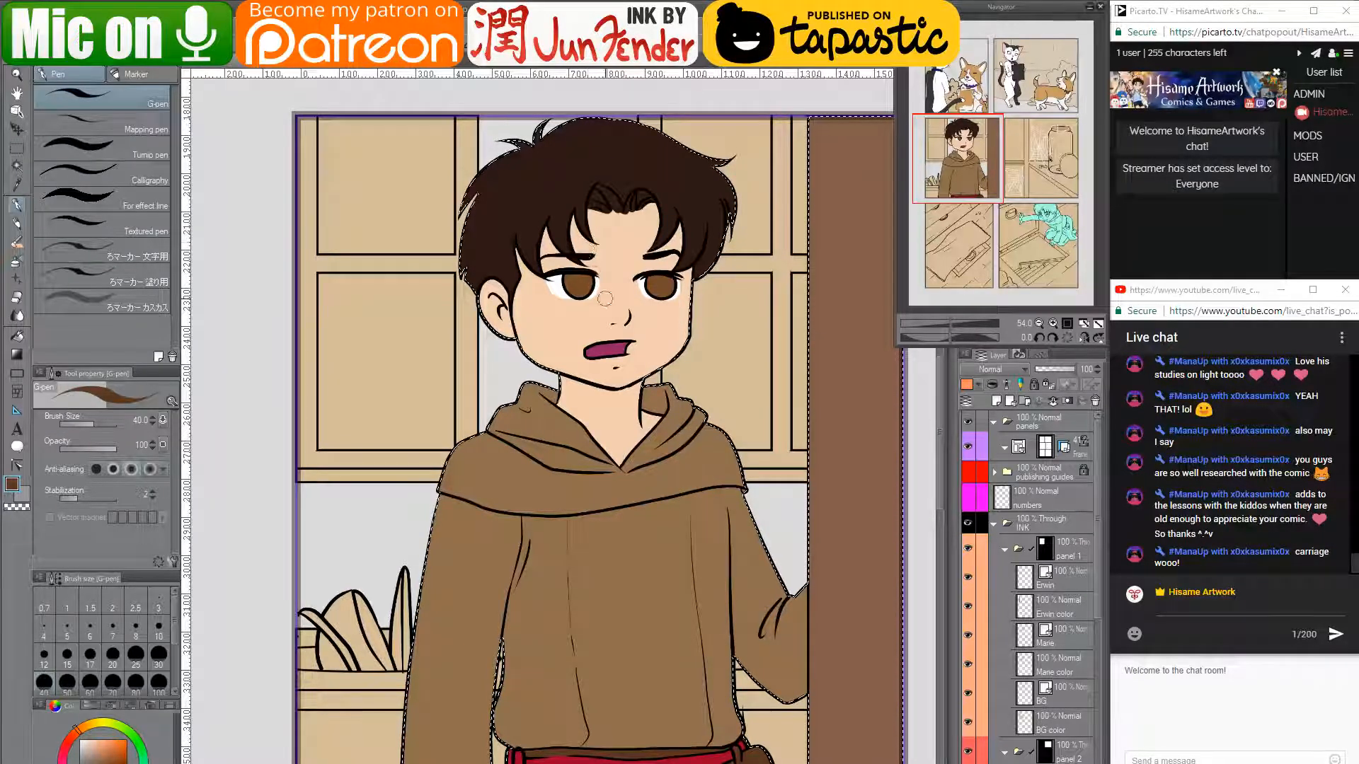
scroll(639, 530, up, 1)
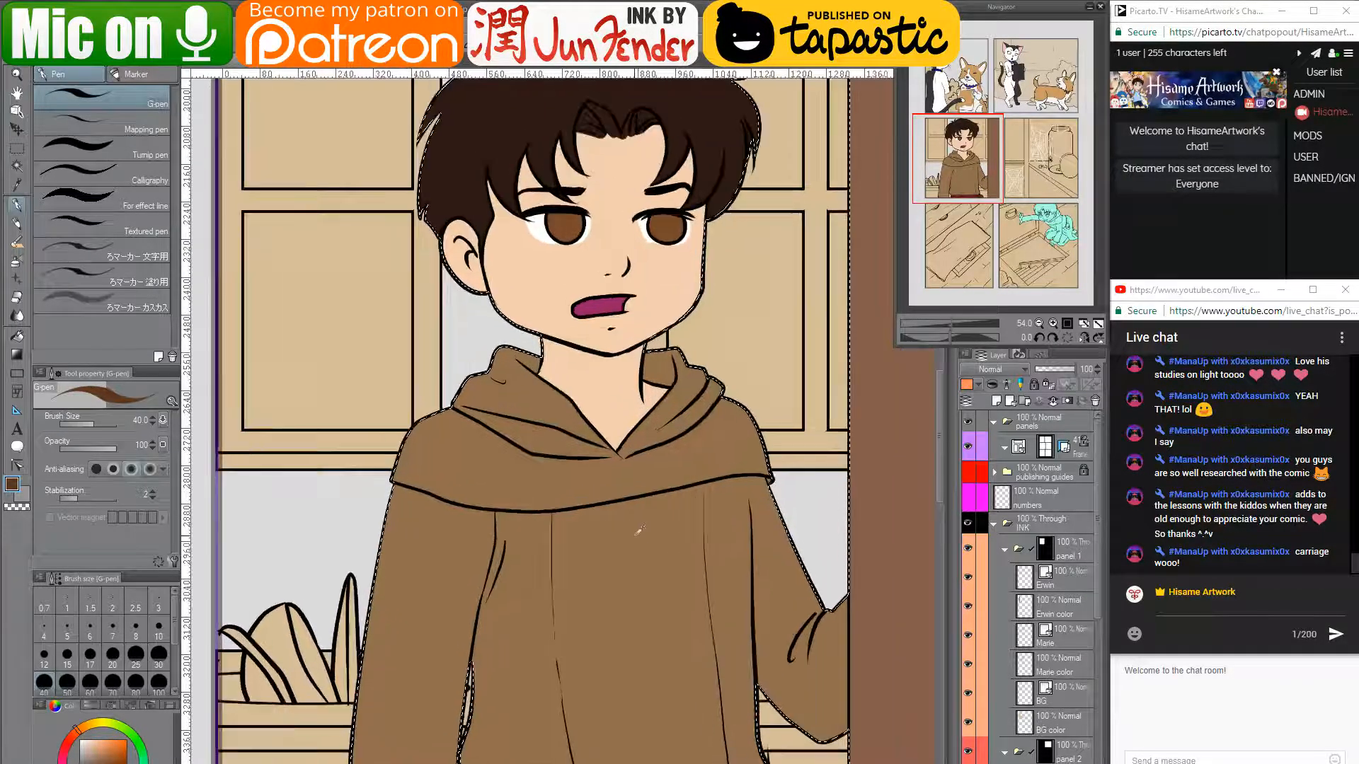
mouse_move(696, 612)
mouse_down()
mouse_move(676, 549)
mouse_move(672, 582)
mouse_move(676, 551)
mouse_up()
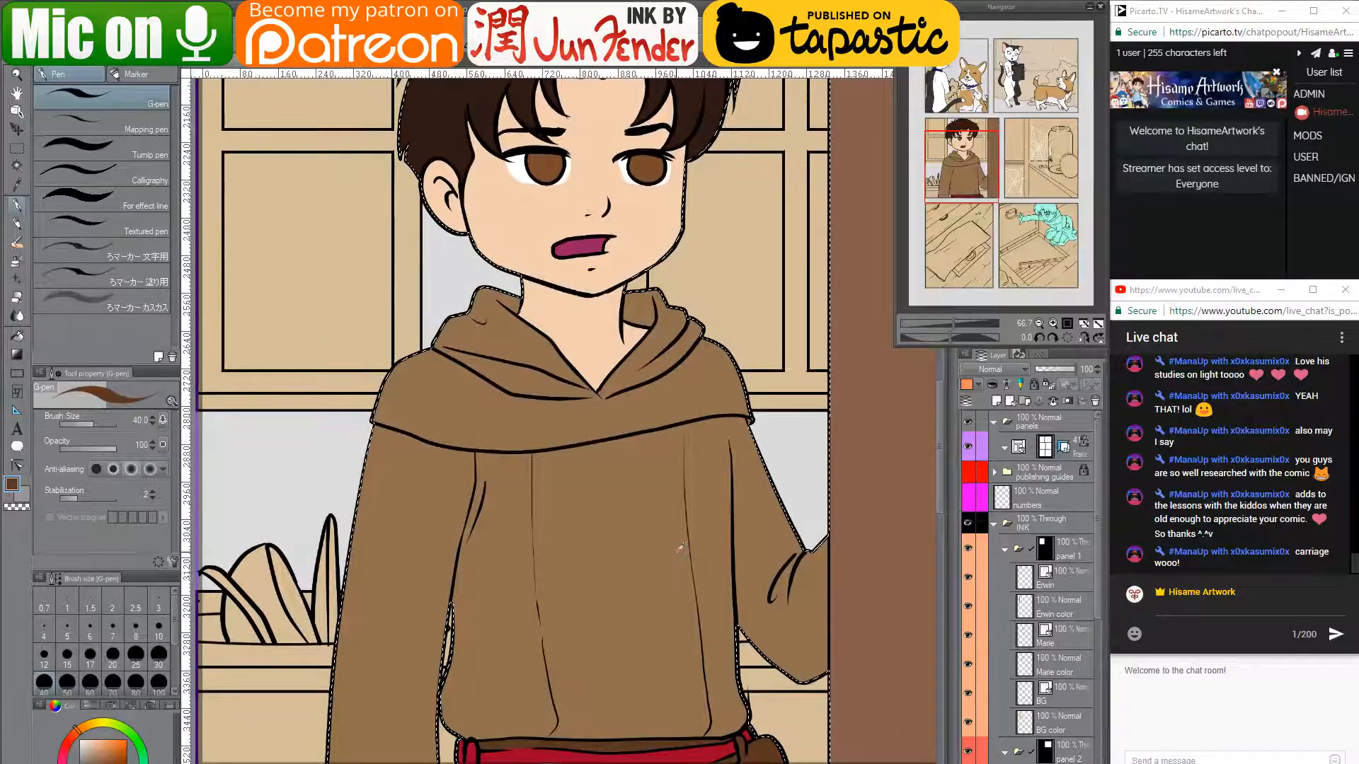
scroll(680, 549, down, 2)
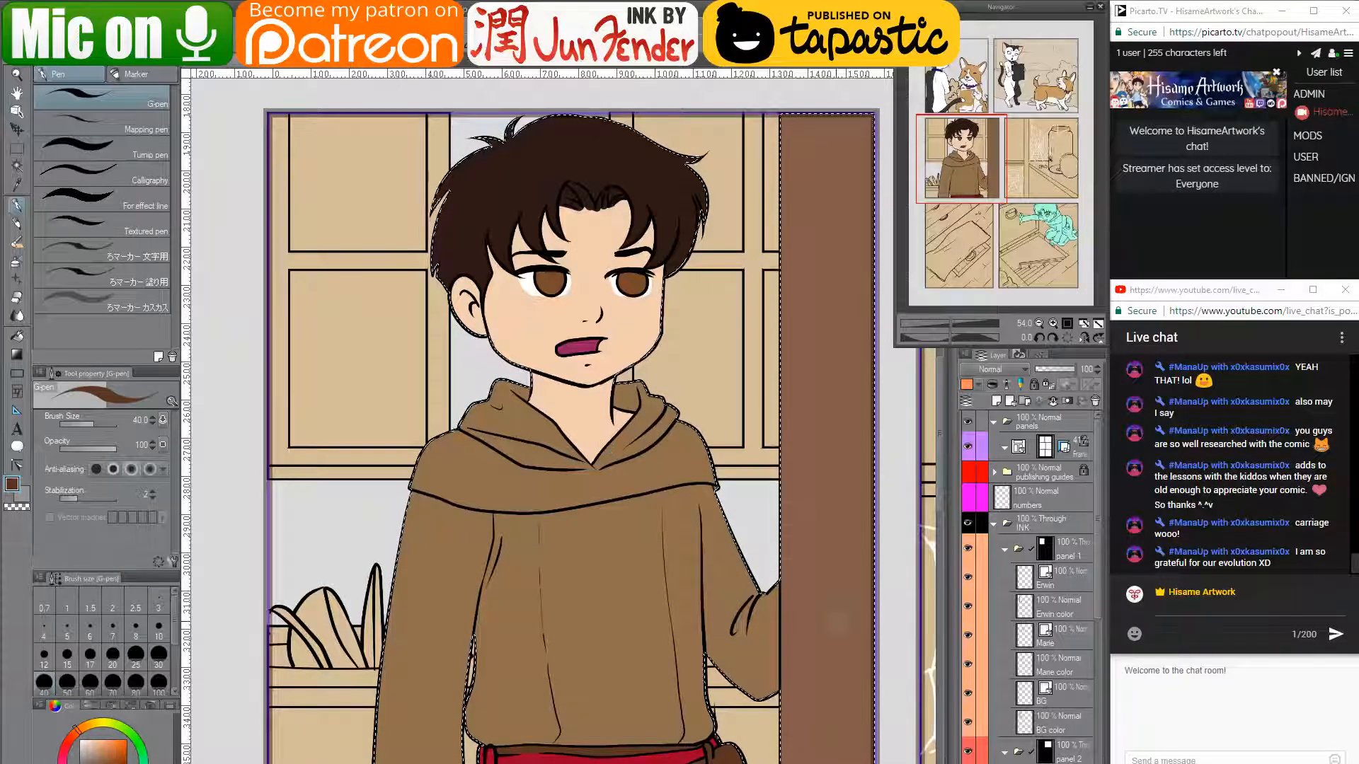
mouse_move(786, 596)
mouse_down()
mouse_move(397, 616)
mouse_move(270, 534)
mouse_up()
scroll(405, 558, down, 3)
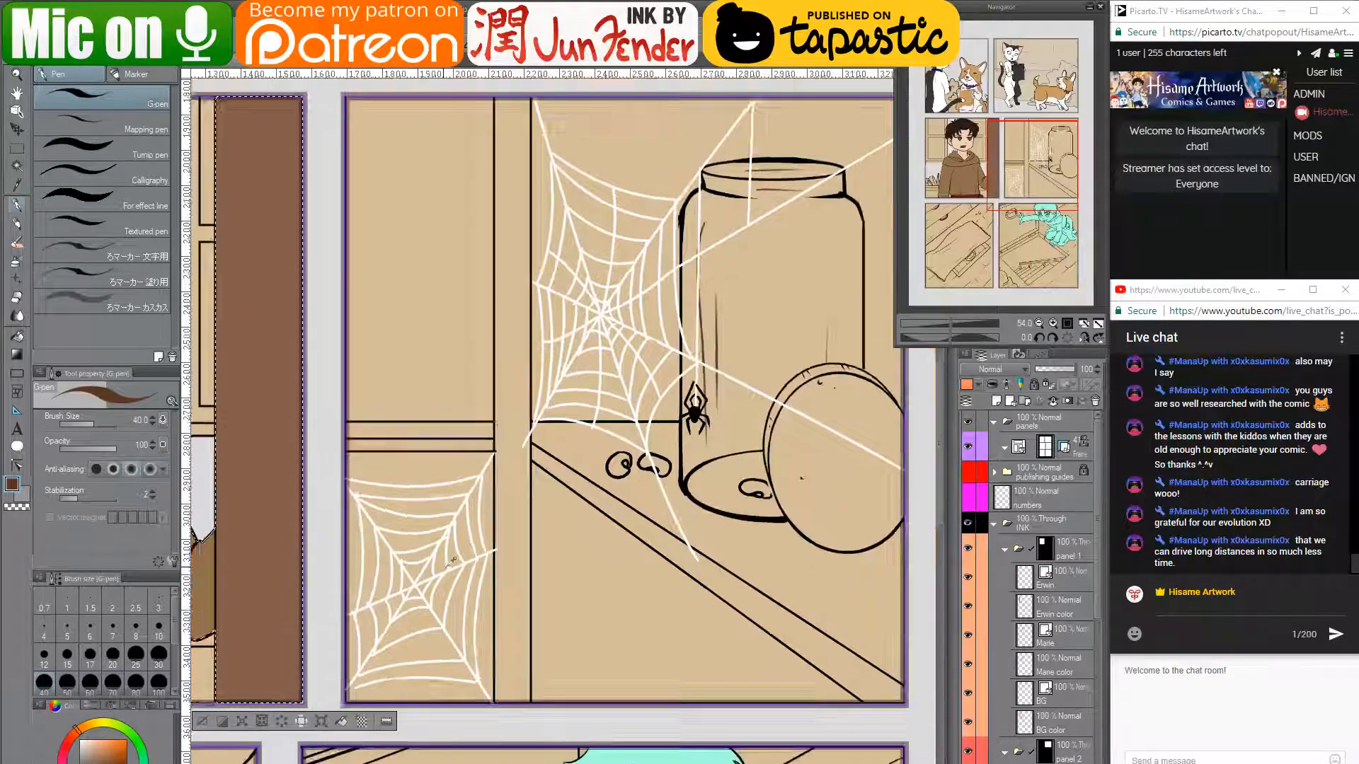
drag(469, 697, 712, 369)
key(ctrl+d)
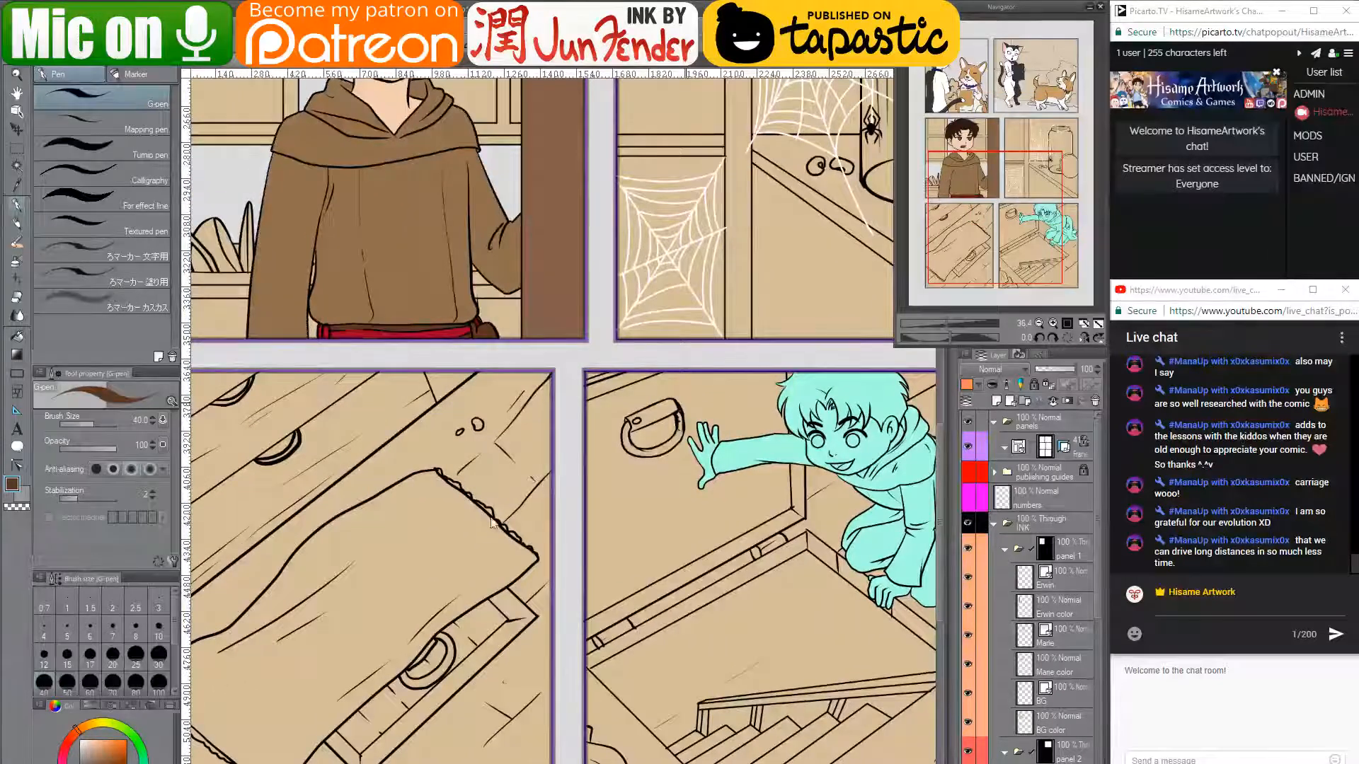
- Expand the panel 6 layer folder that holds the crouching boy's Niels color layer
scroll(484, 524, down, 2)
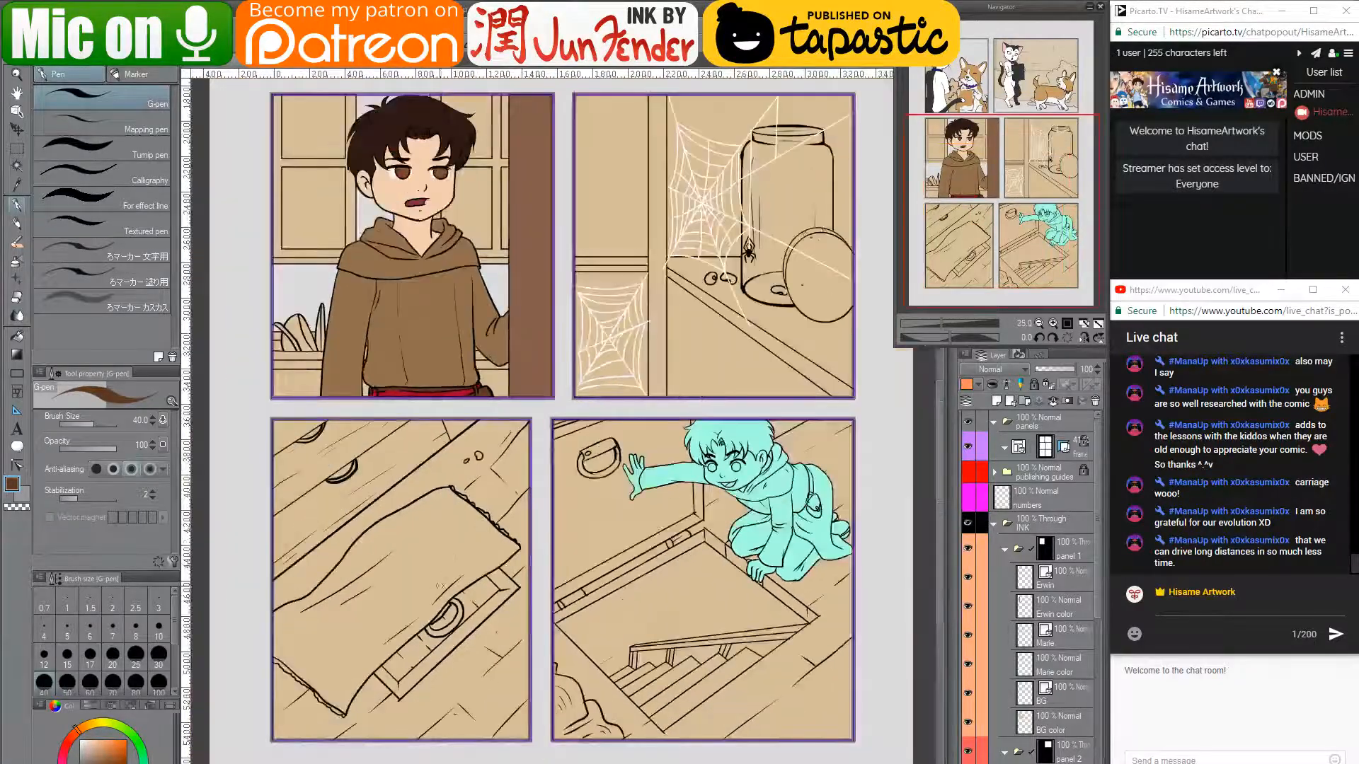
scroll(285, 663, up, 1)
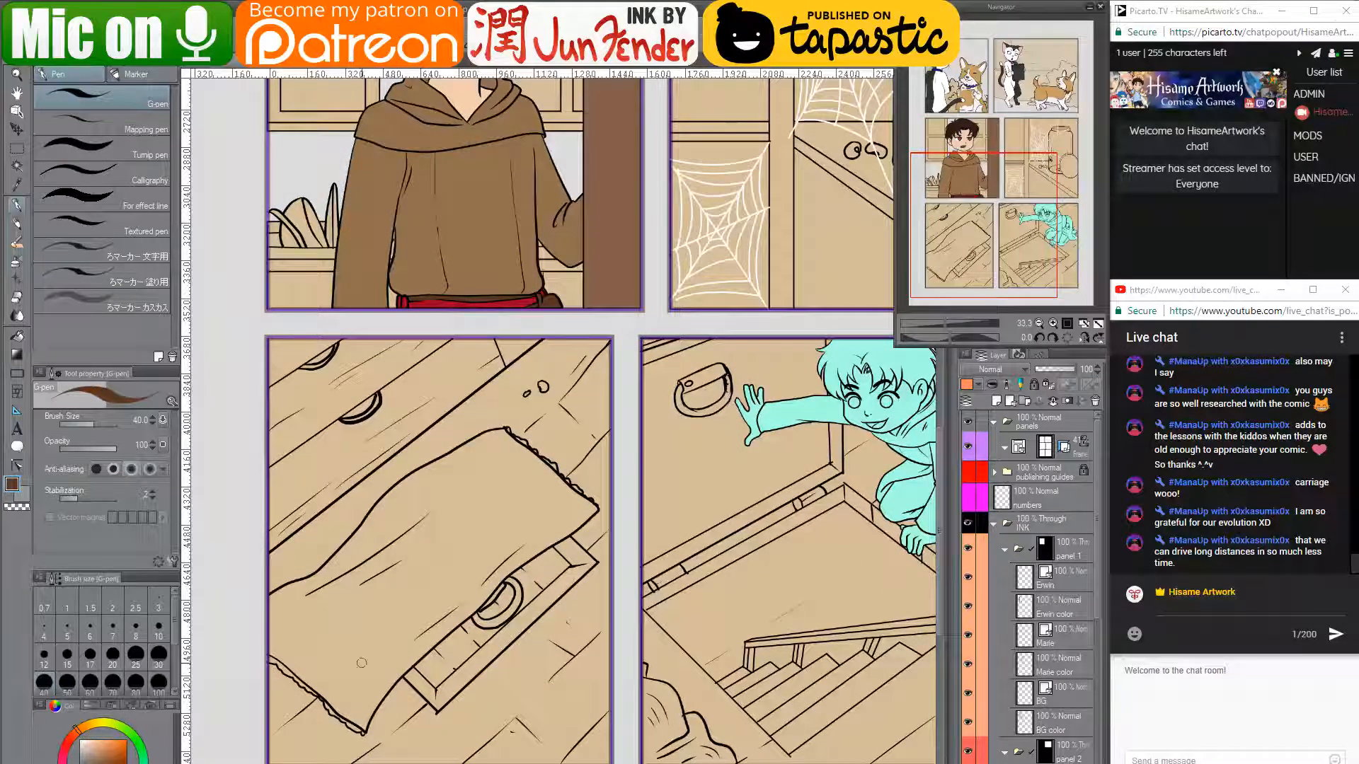
scroll(1045, 736, down, 5)
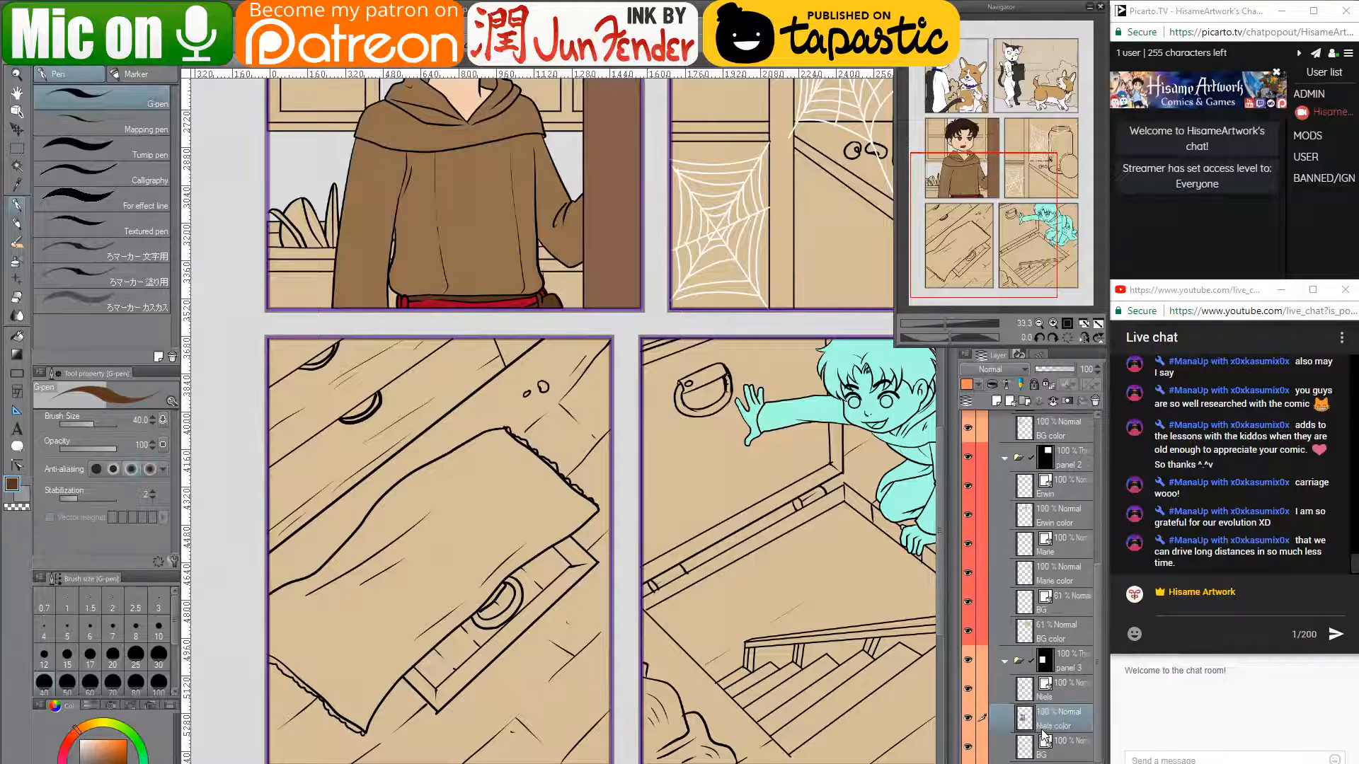
scroll(1043, 736, down, 1)
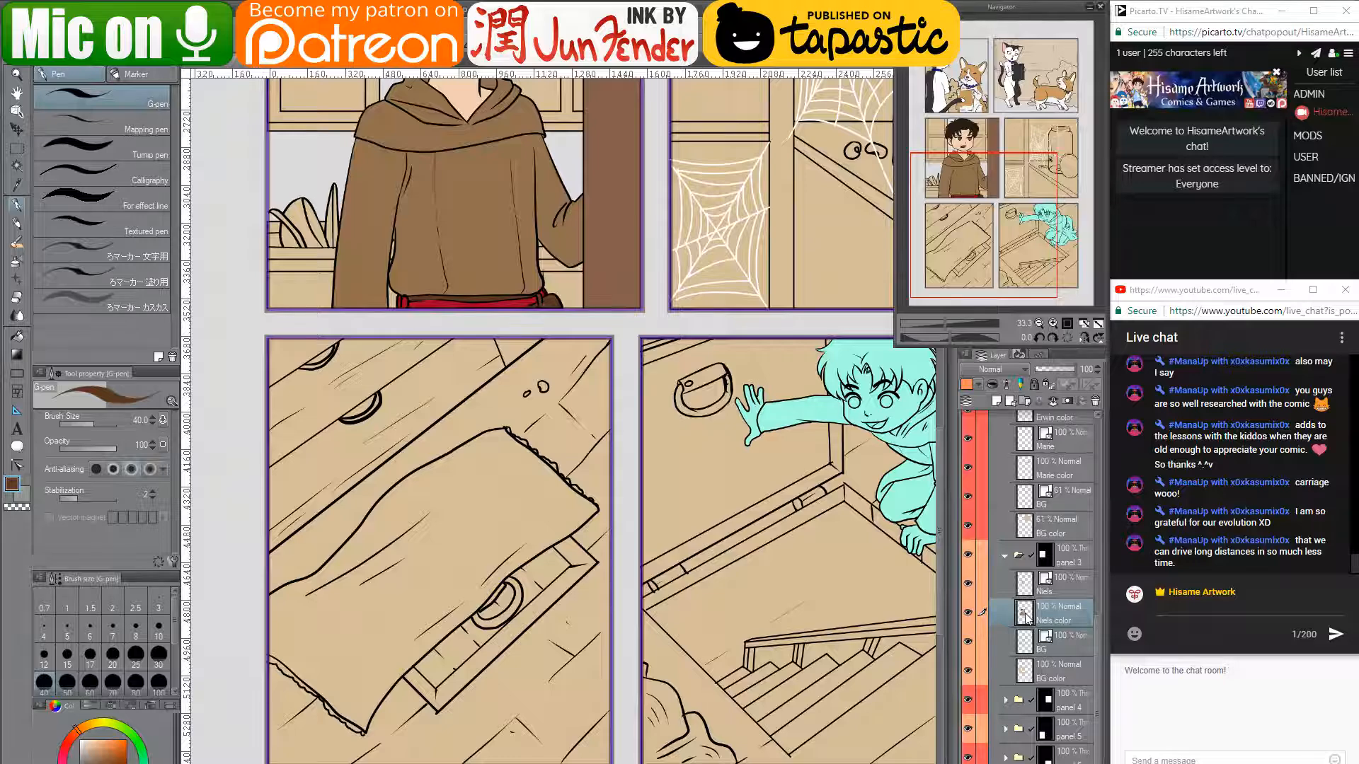
drag(857, 565, 742, 547)
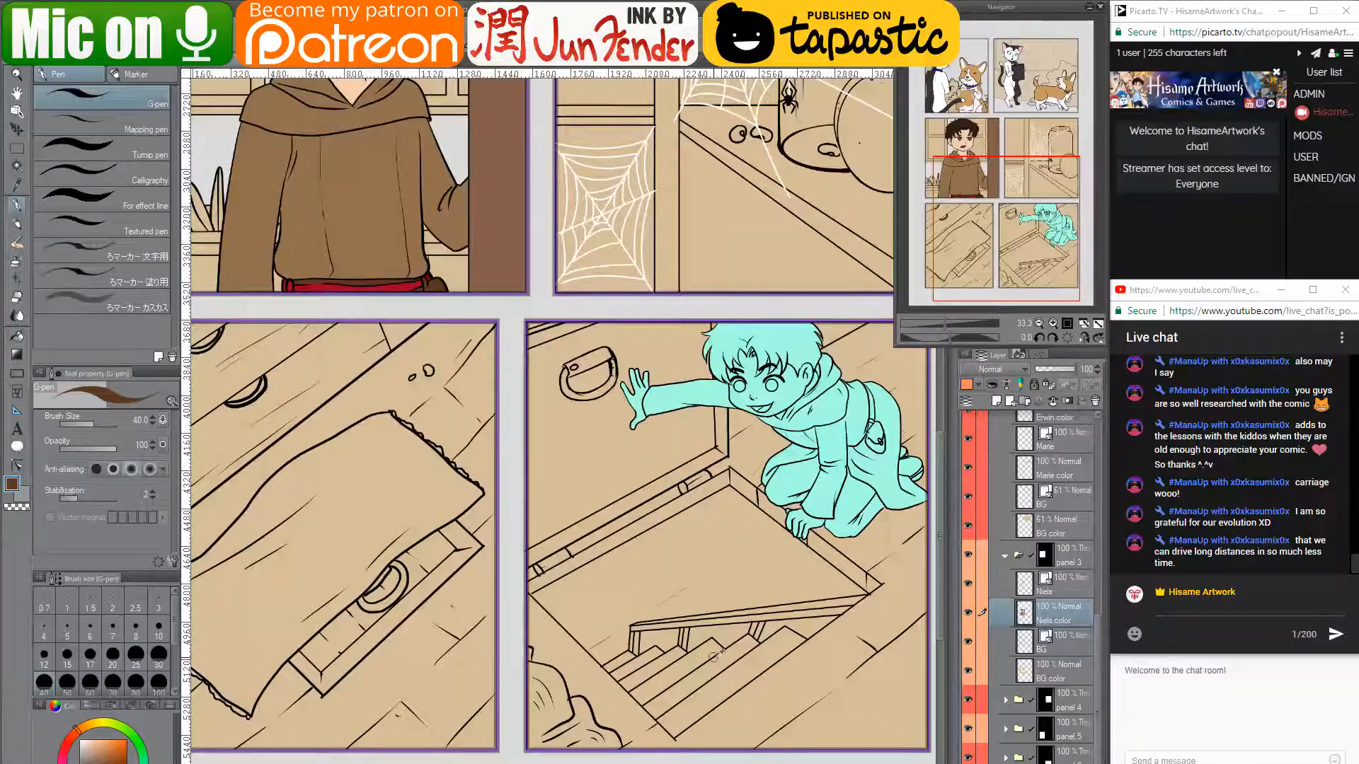
scroll(716, 654, down, 1)
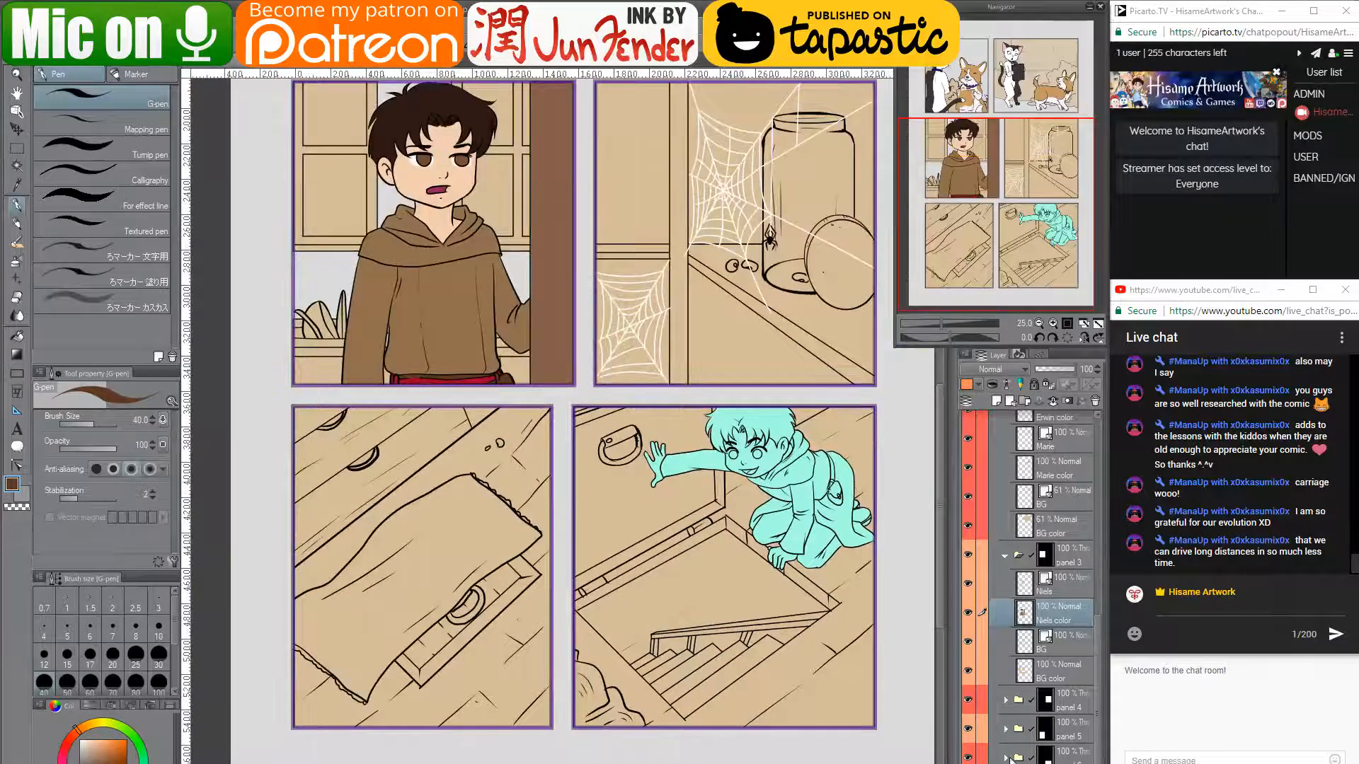
click(1006, 759)
scroll(1019, 753, down, 3)
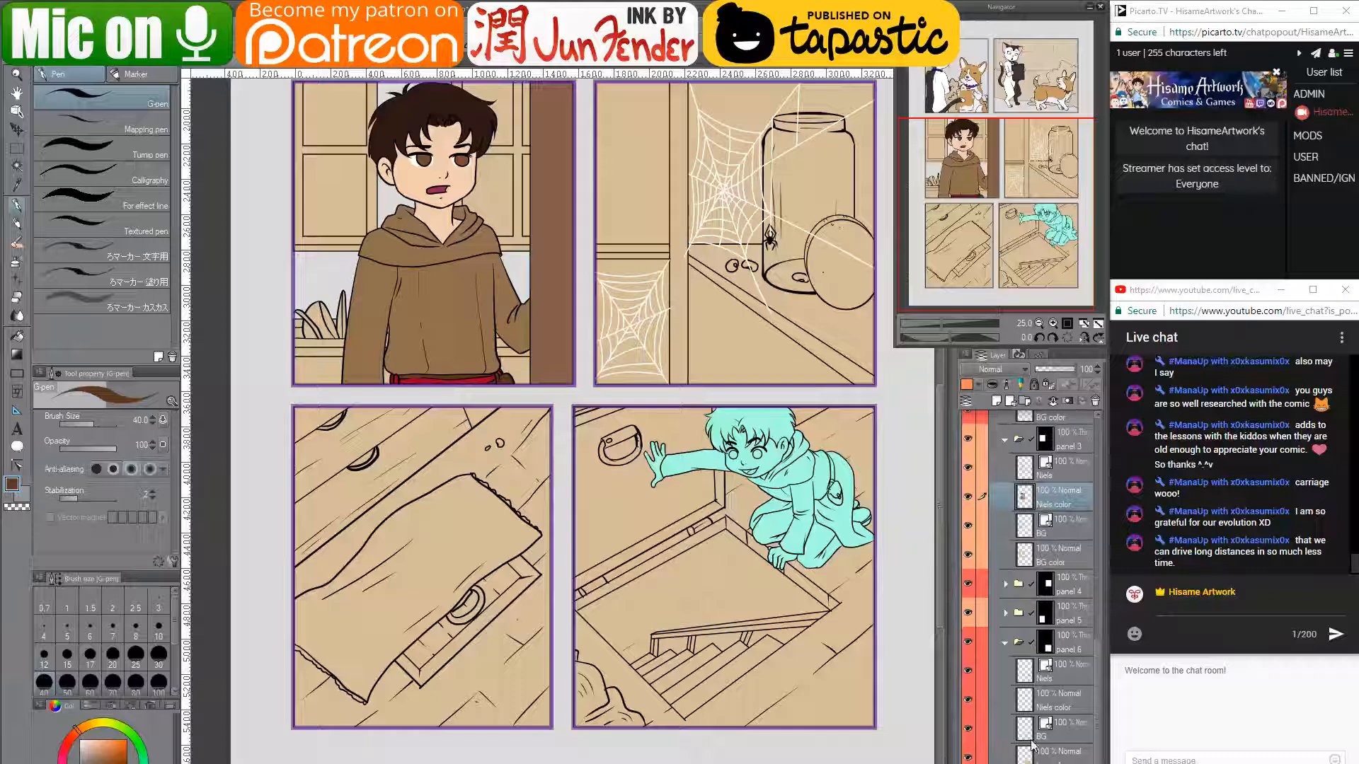
- Select the crouching boy's silhouette on panel 6's Niels color layer and paint it tunic brown with a size 500 brush
ctrl+click(1025, 703)
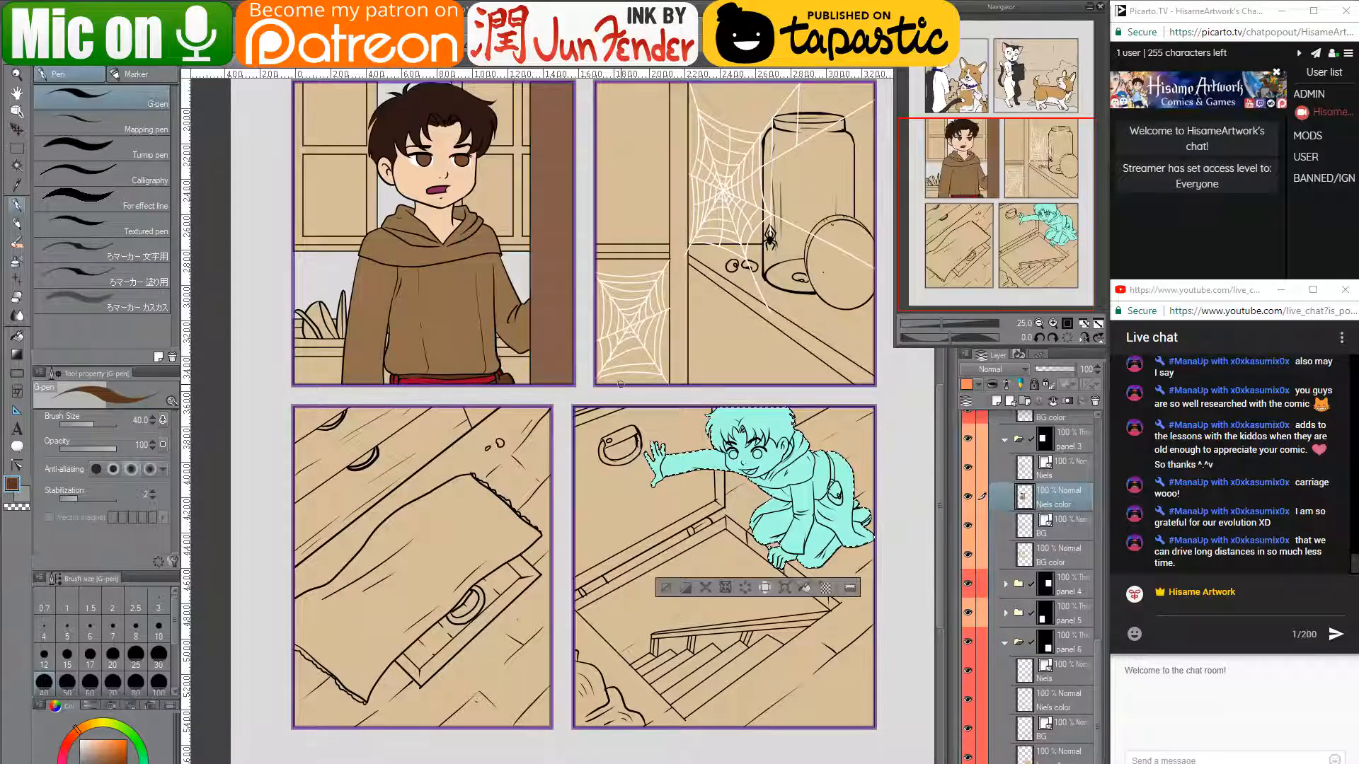
scroll(620, 384, up, 1)
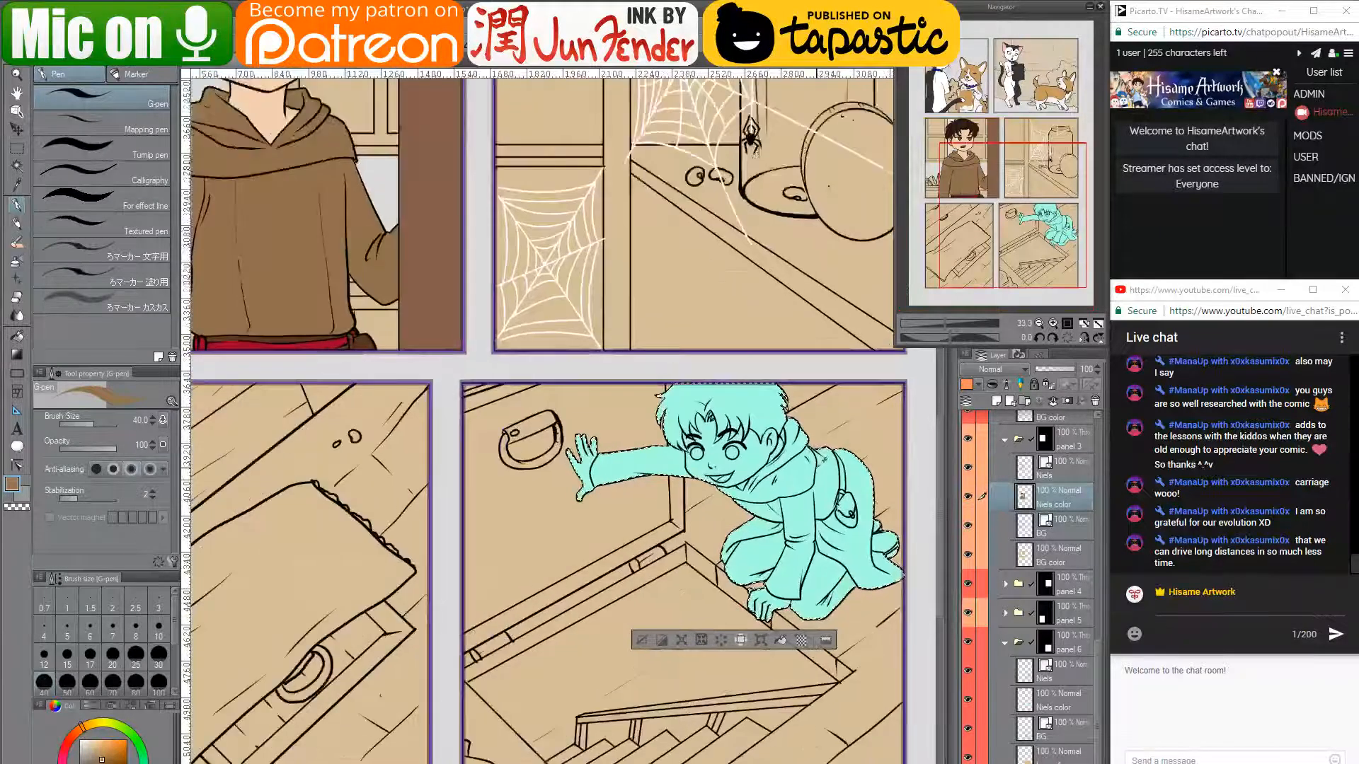
scroll(468, 386, up, 2)
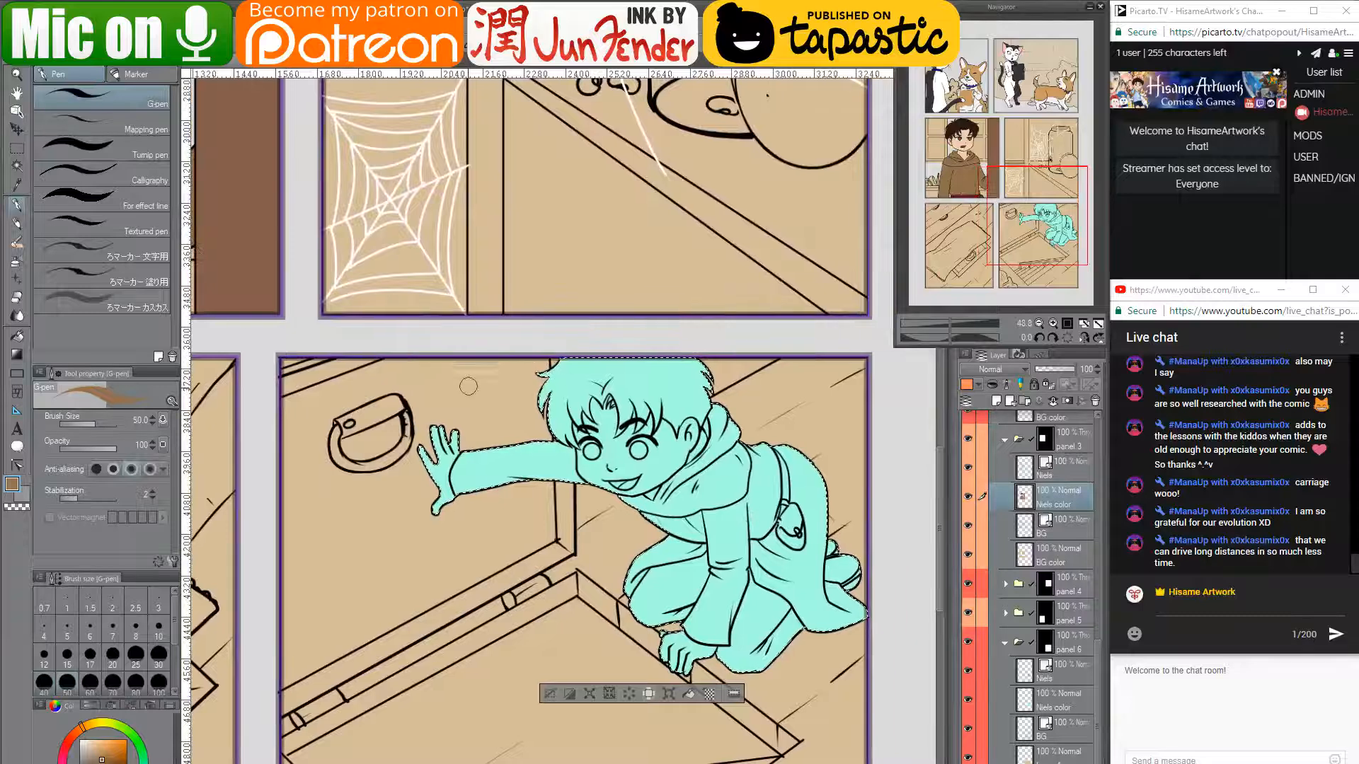
mouse_move(467, 386)
mouse_down()
mouse_move(453, 424)
mouse_move(397, 481)
mouse_up()
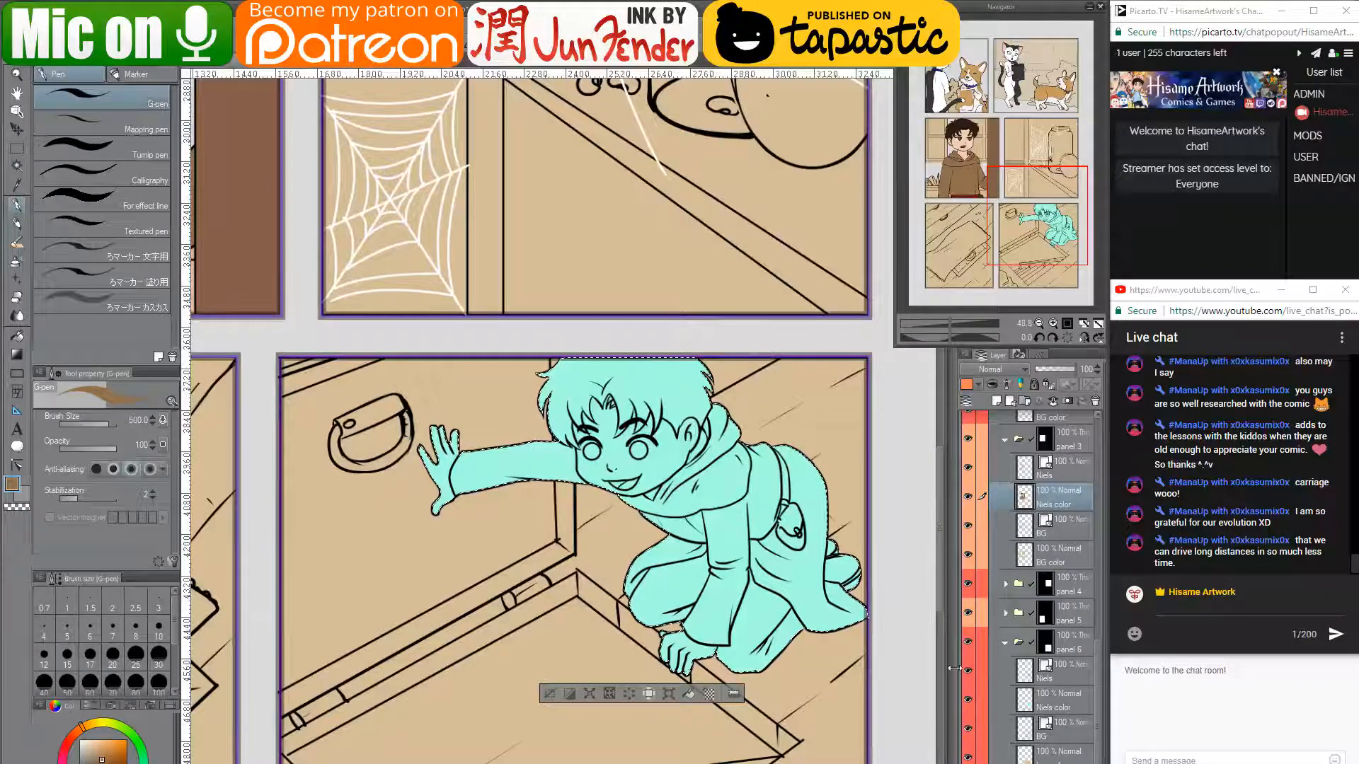
click(1035, 708)
mouse_move(566, 382)
mouse_down()
mouse_move(481, 475)
mouse_move(765, 538)
mouse_move(641, 587)
mouse_move(679, 644)
mouse_move(768, 552)
mouse_up()
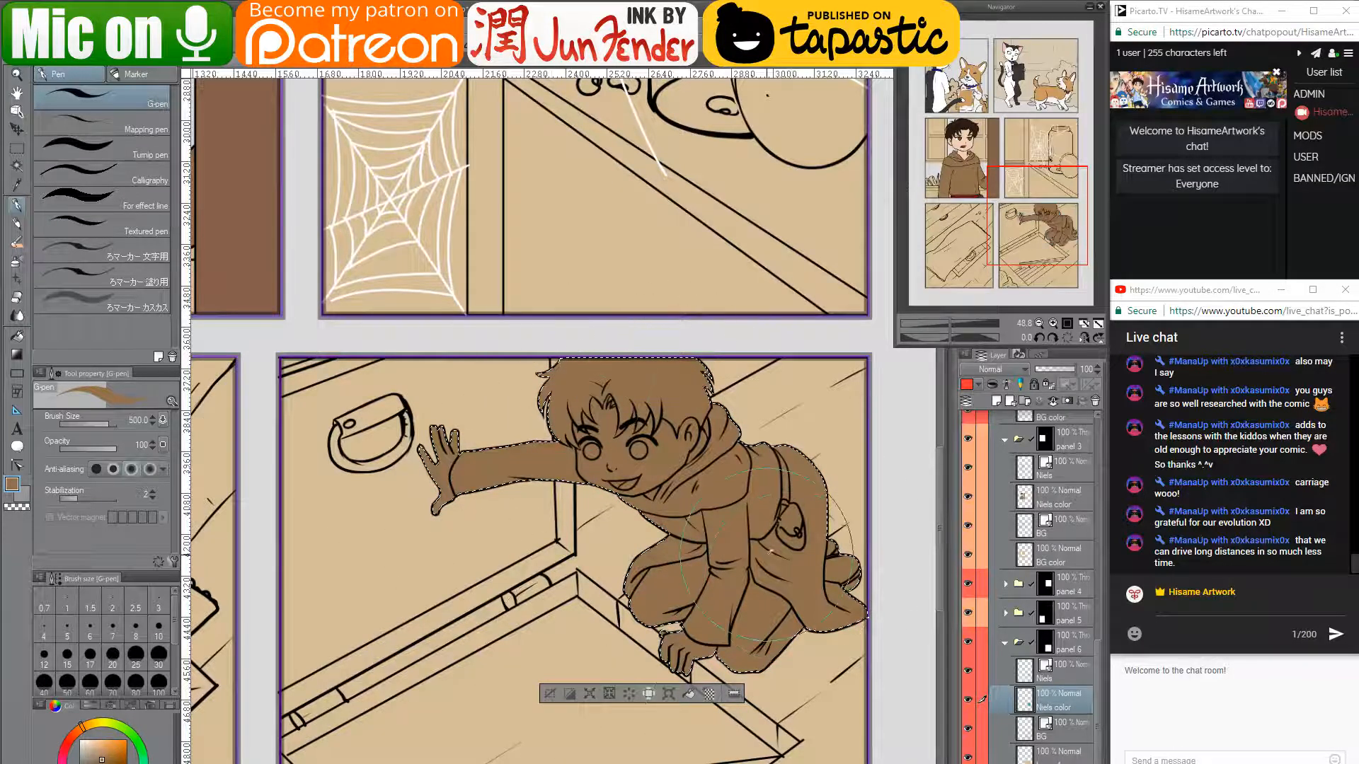
- Fill the boy's pouch and hair in panel 6 with the reddish brown and dark brown sampled from panel 3
scroll(750, 554, down, 3)
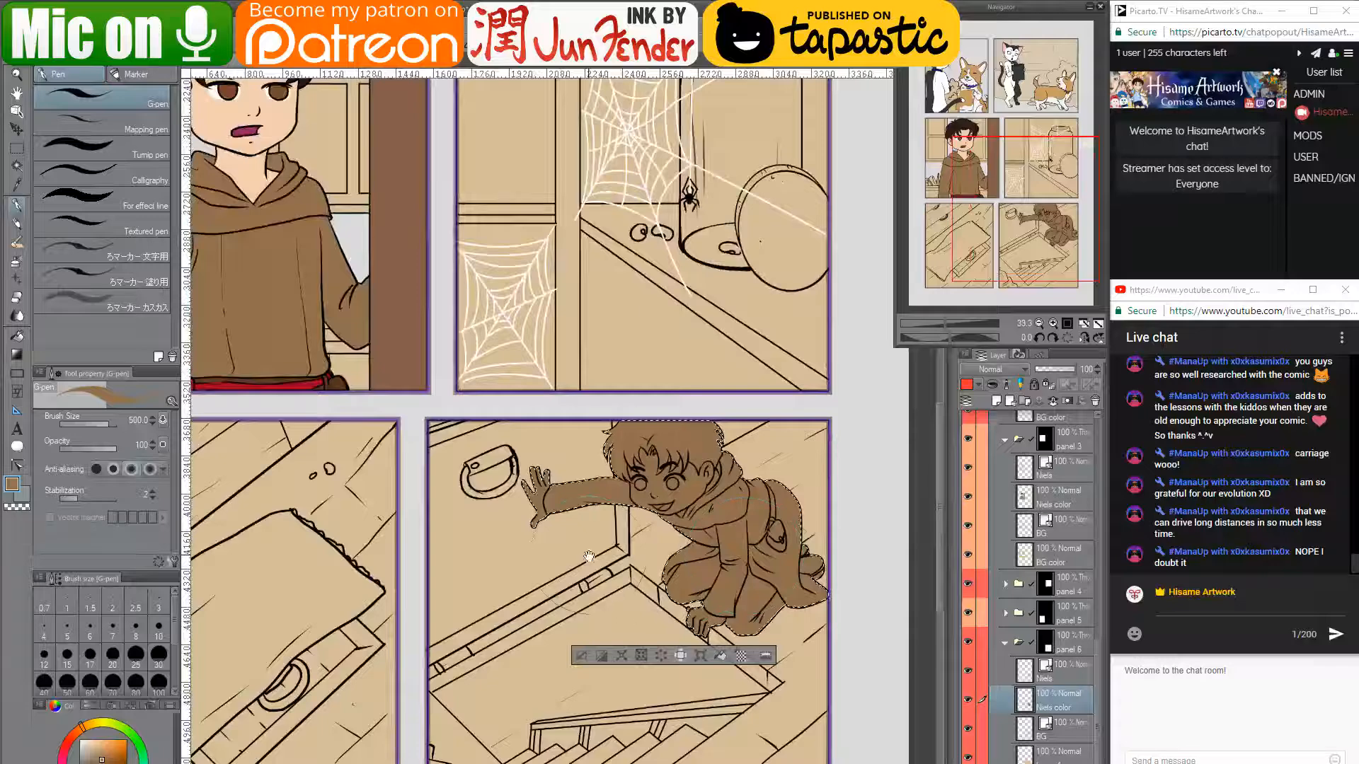
mouse_move(588, 557)
mouse_down()
mouse_move(666, 581)
mouse_move(644, 575)
mouse_up()
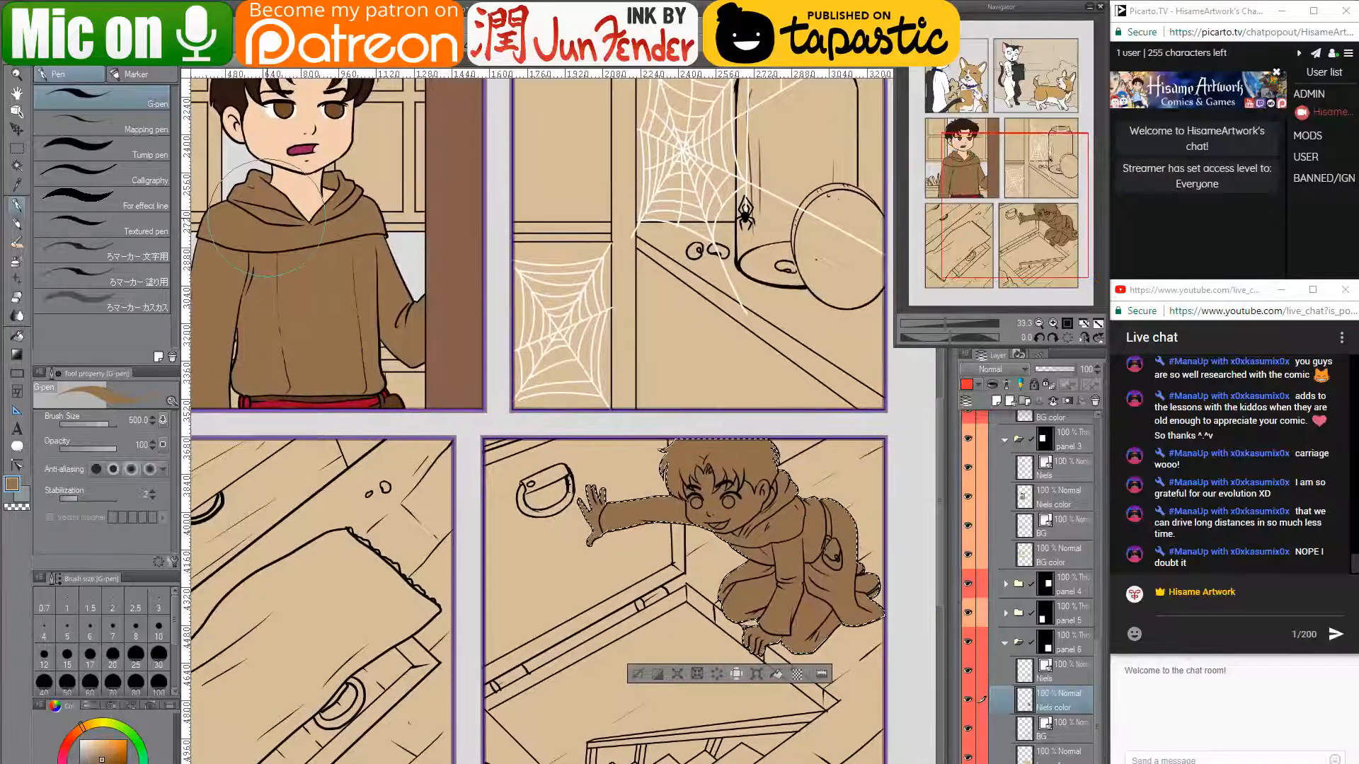
click(111, 752)
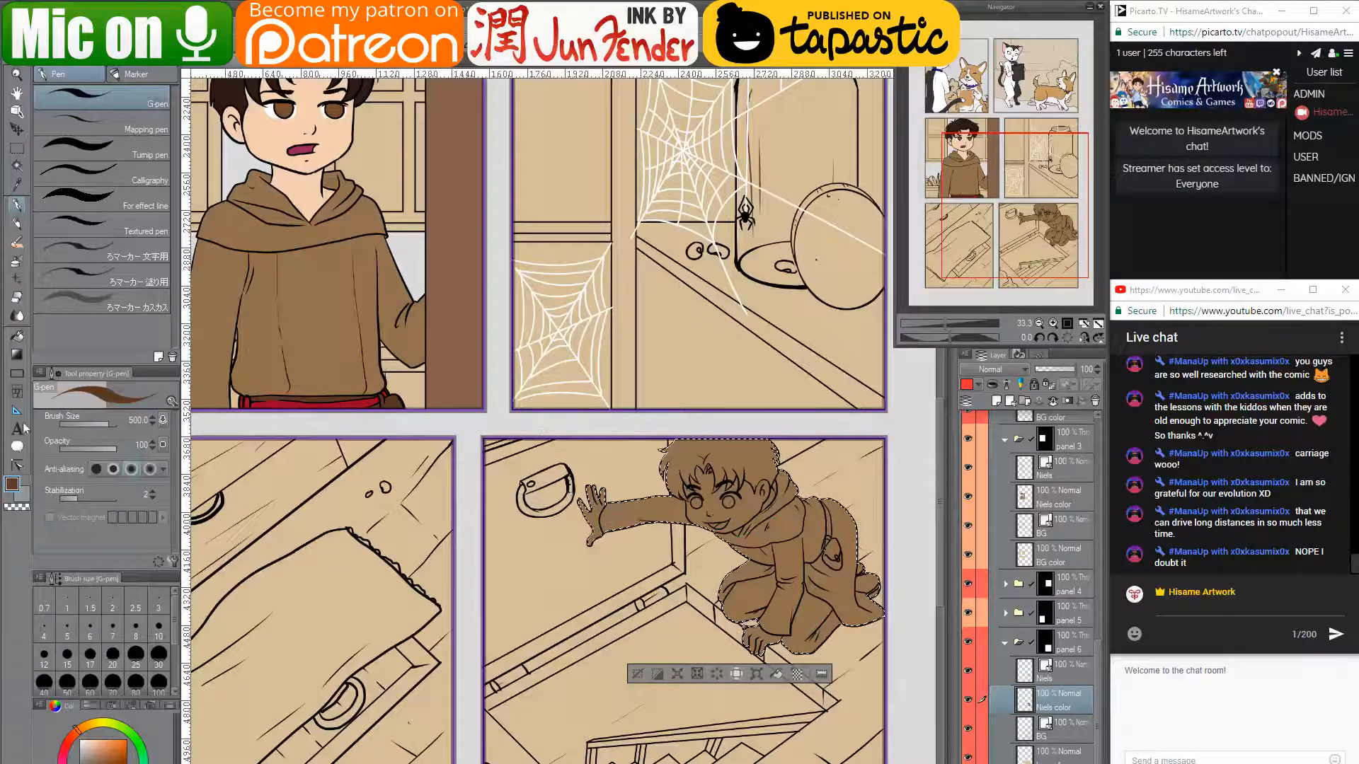
click(20, 339)
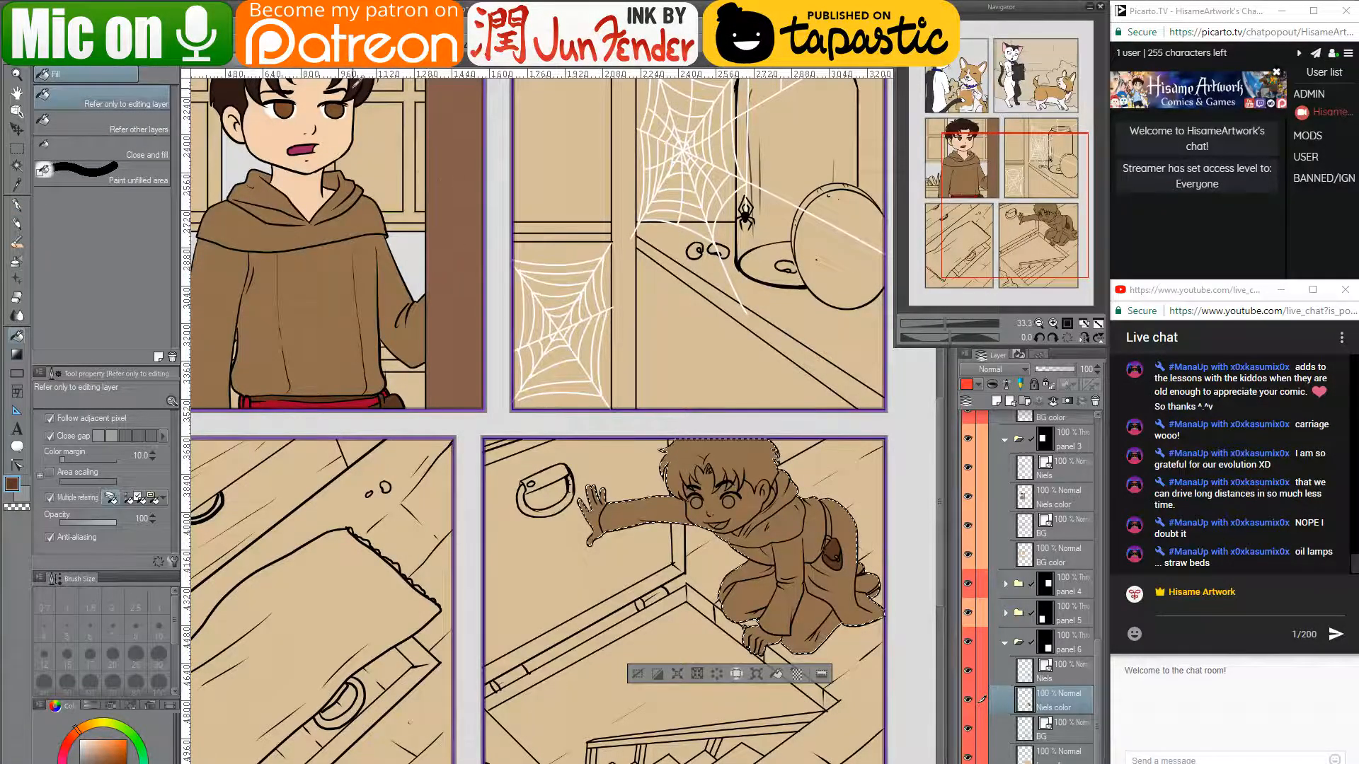
drag(651, 454, 764, 466)
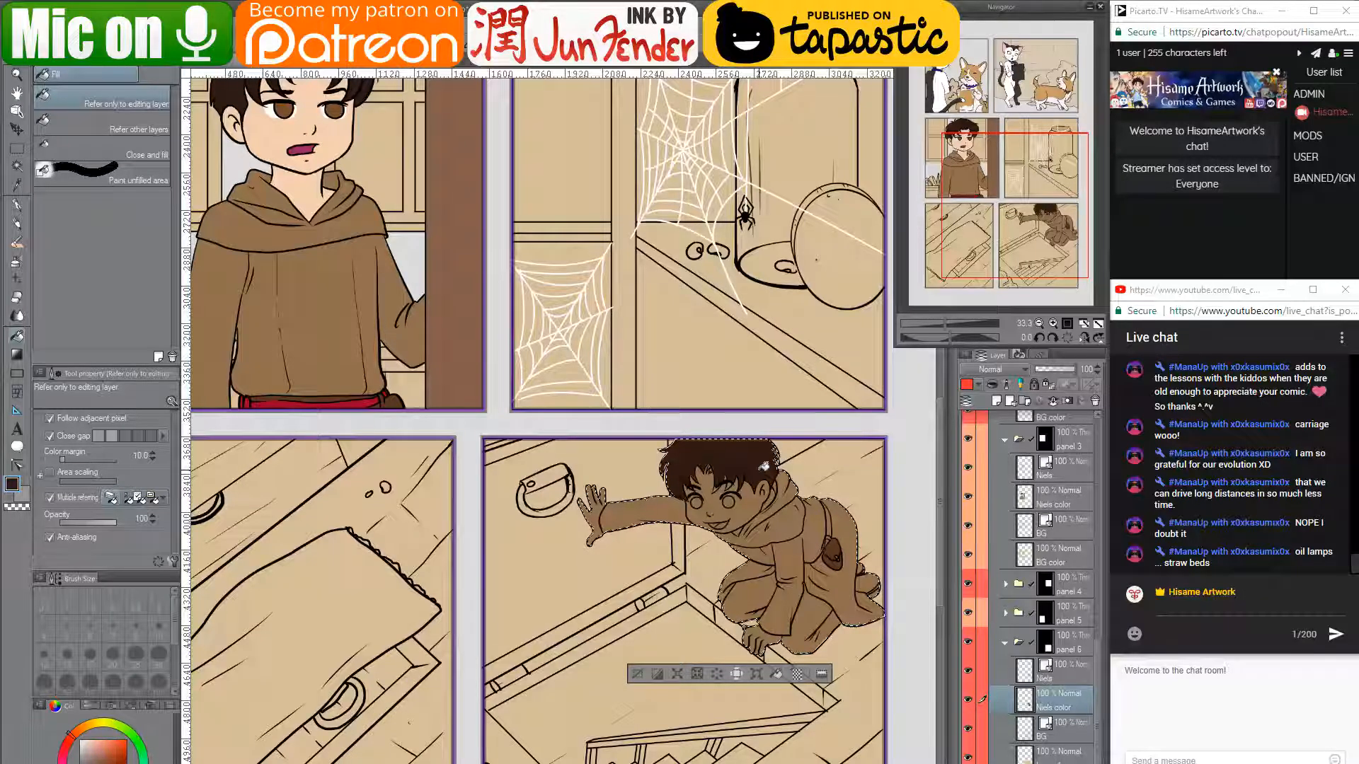
- Fill the boy's face and hands with panel 3's skin tone and the inside of his mouth with its magenta
alt+click(343, 139)
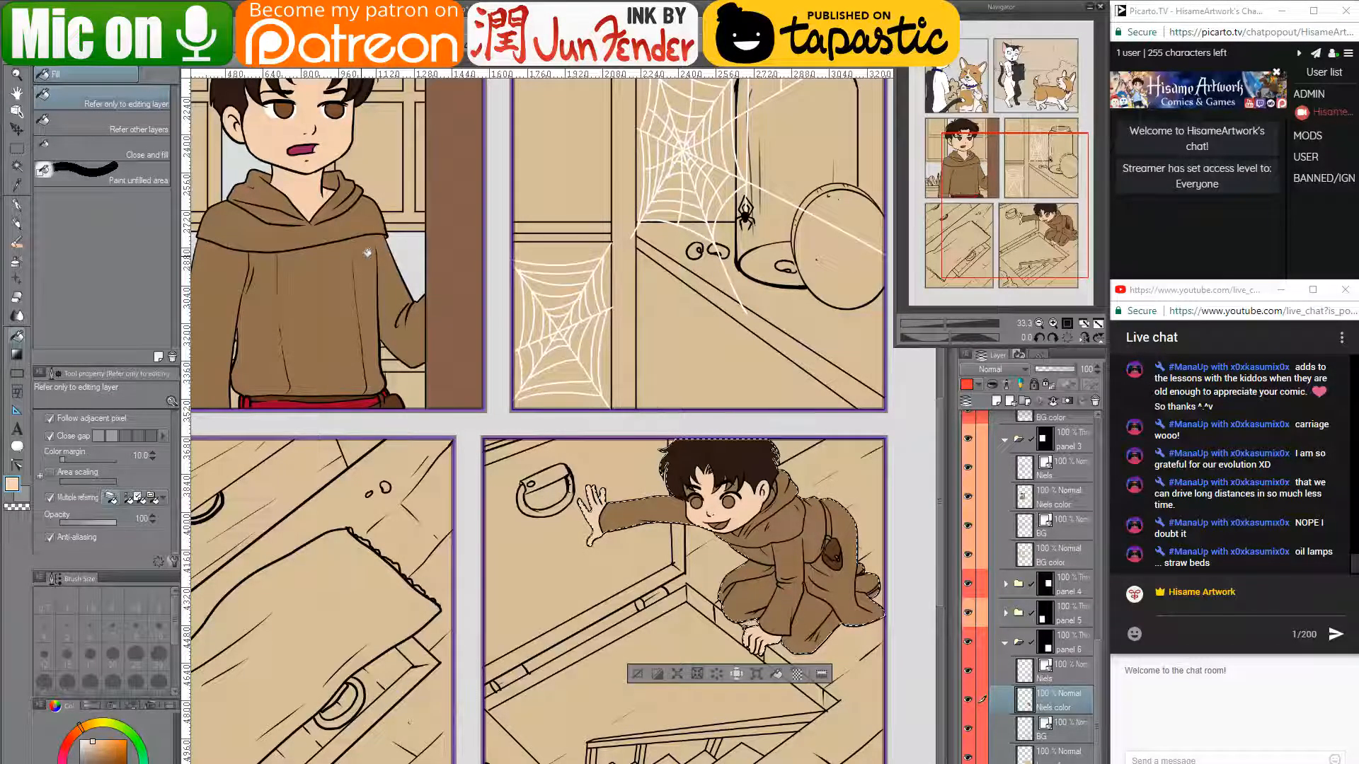
alt+click(308, 149)
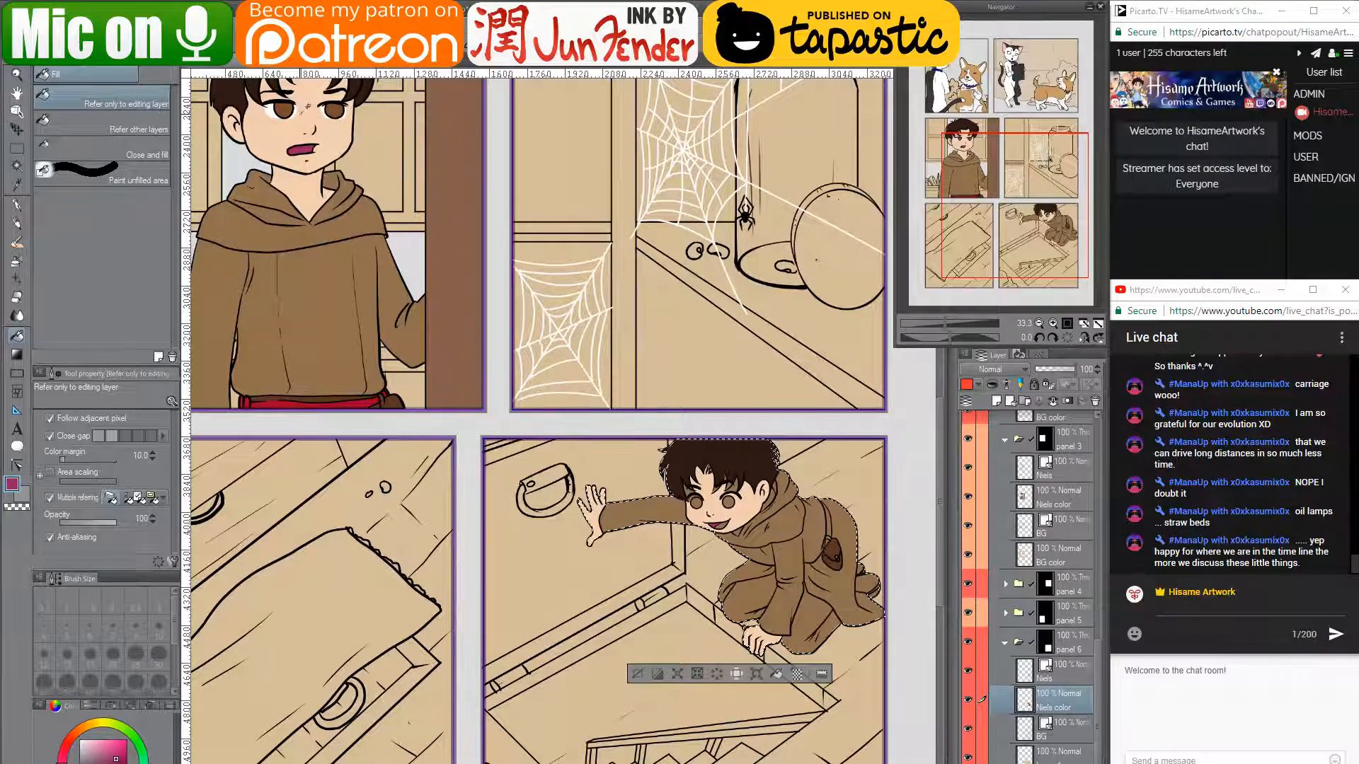
scroll(705, 489, up, 1)
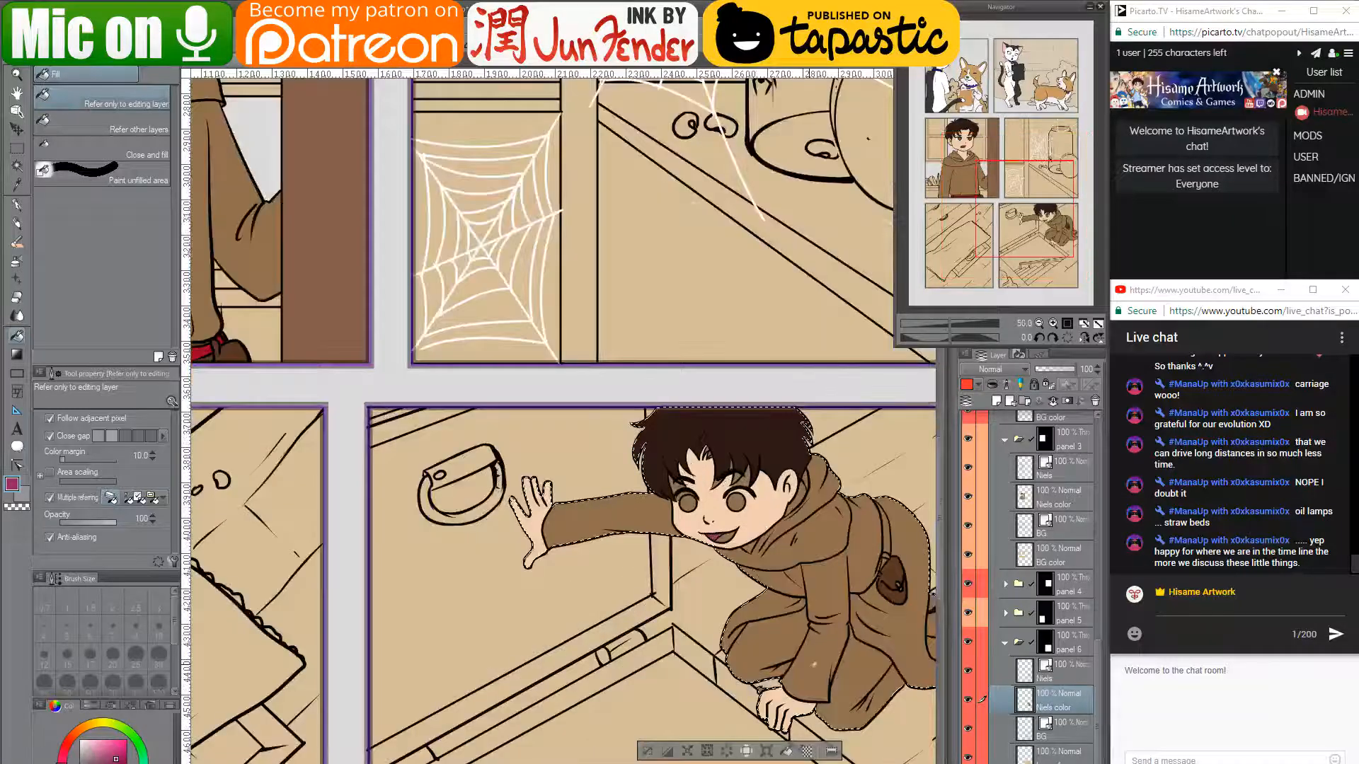
scroll(860, 702, up, 1)
drag(864, 706, 666, 666)
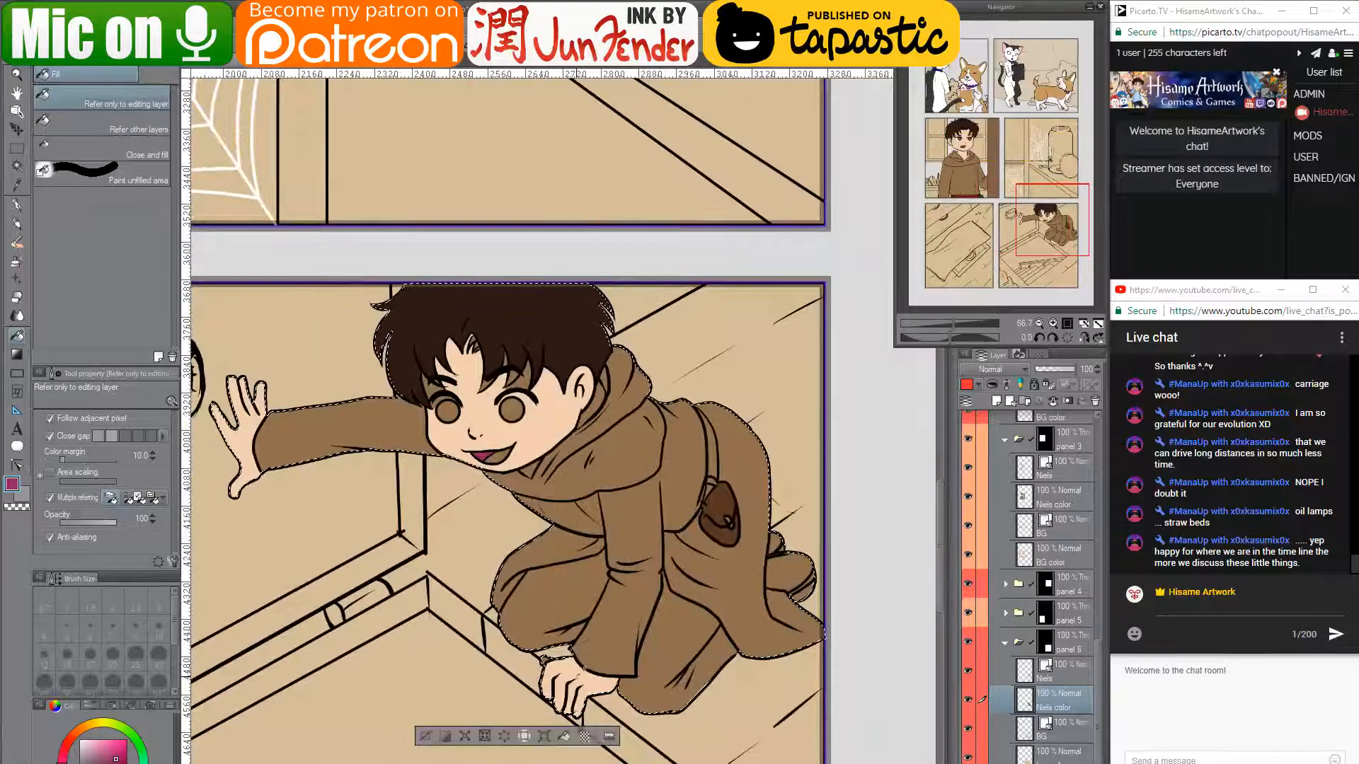
- Resample the skin tone and fill the bare wrist above the boy's supporting hand in panel 6
alt+click(380, 333)
scroll(602, 715, up, 1)
scroll(554, 666, up, 1)
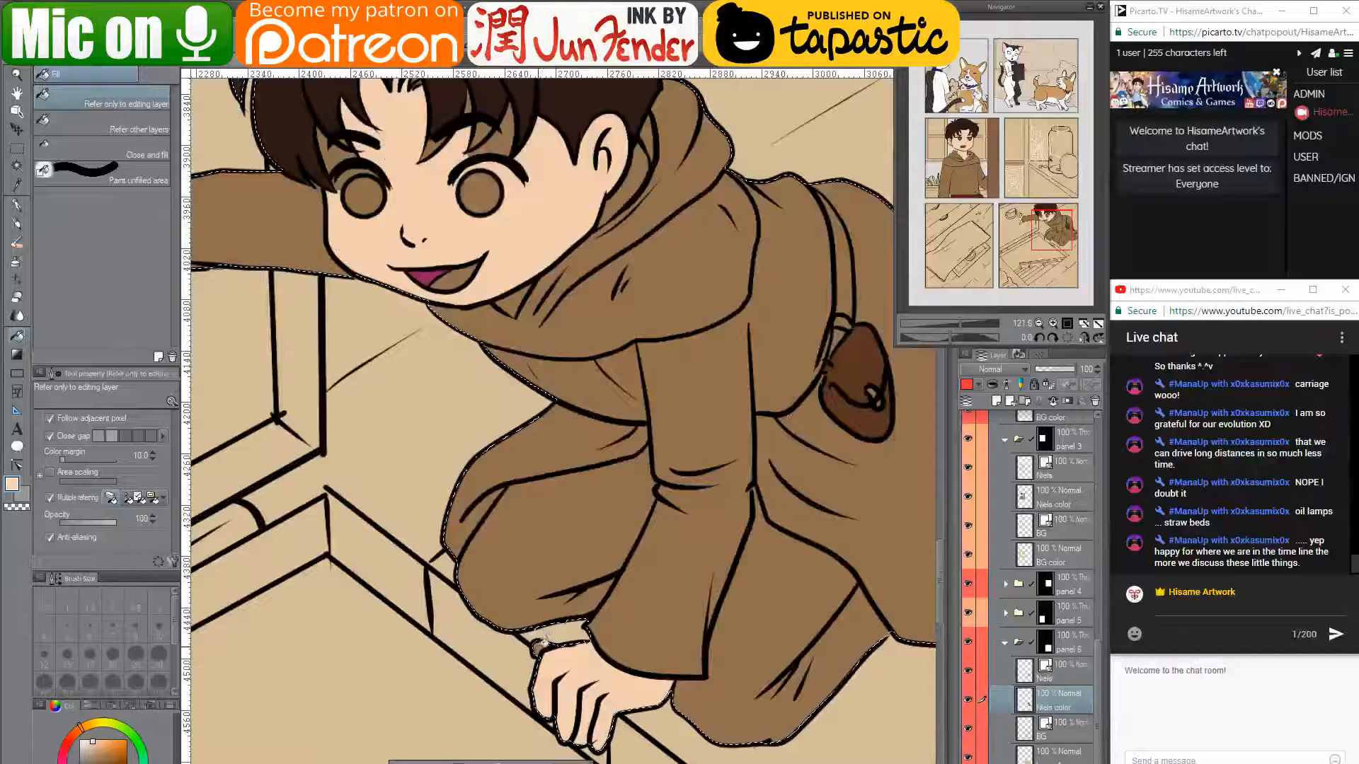
drag(576, 555, 863, 726)
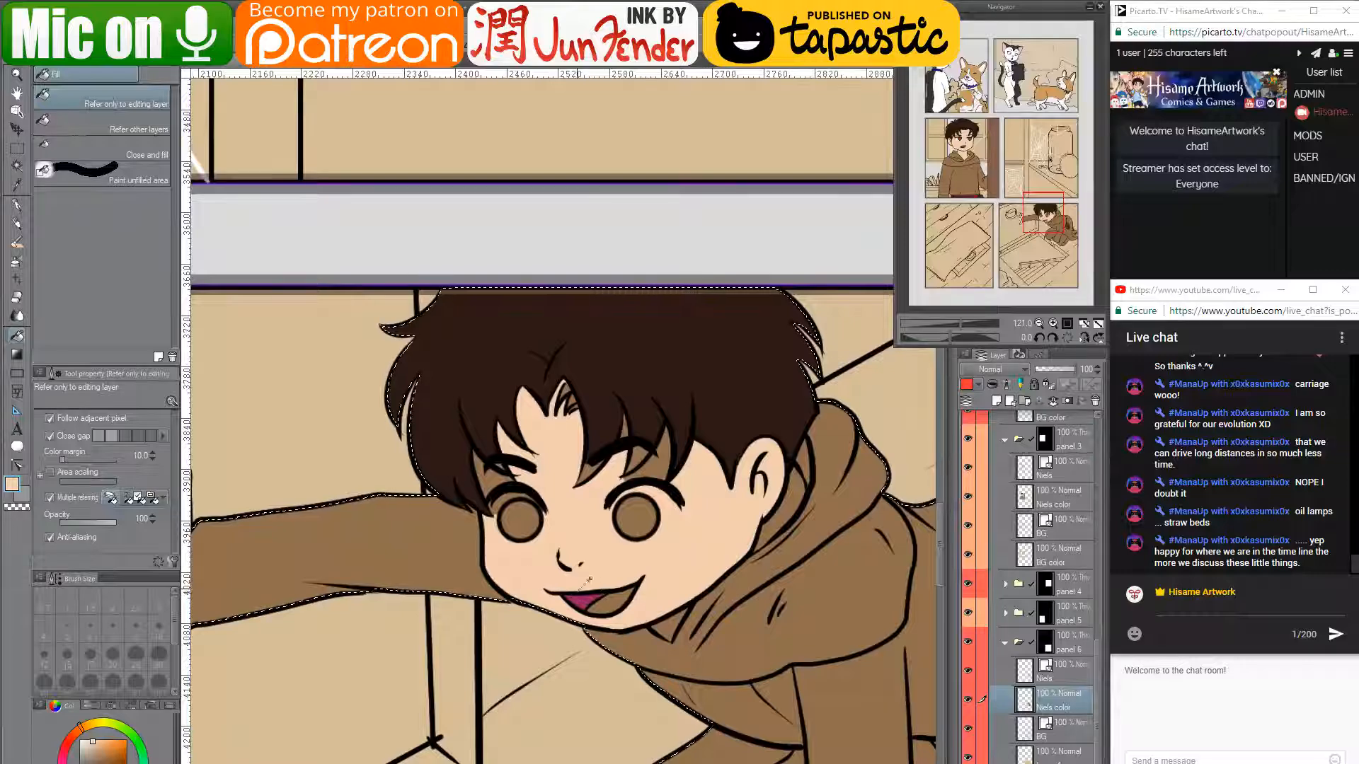
- Sample a light pink from the page and fill the boy's tongue in panel 6
scroll(665, 545, down, 2)
scroll(668, 542, down, 2)
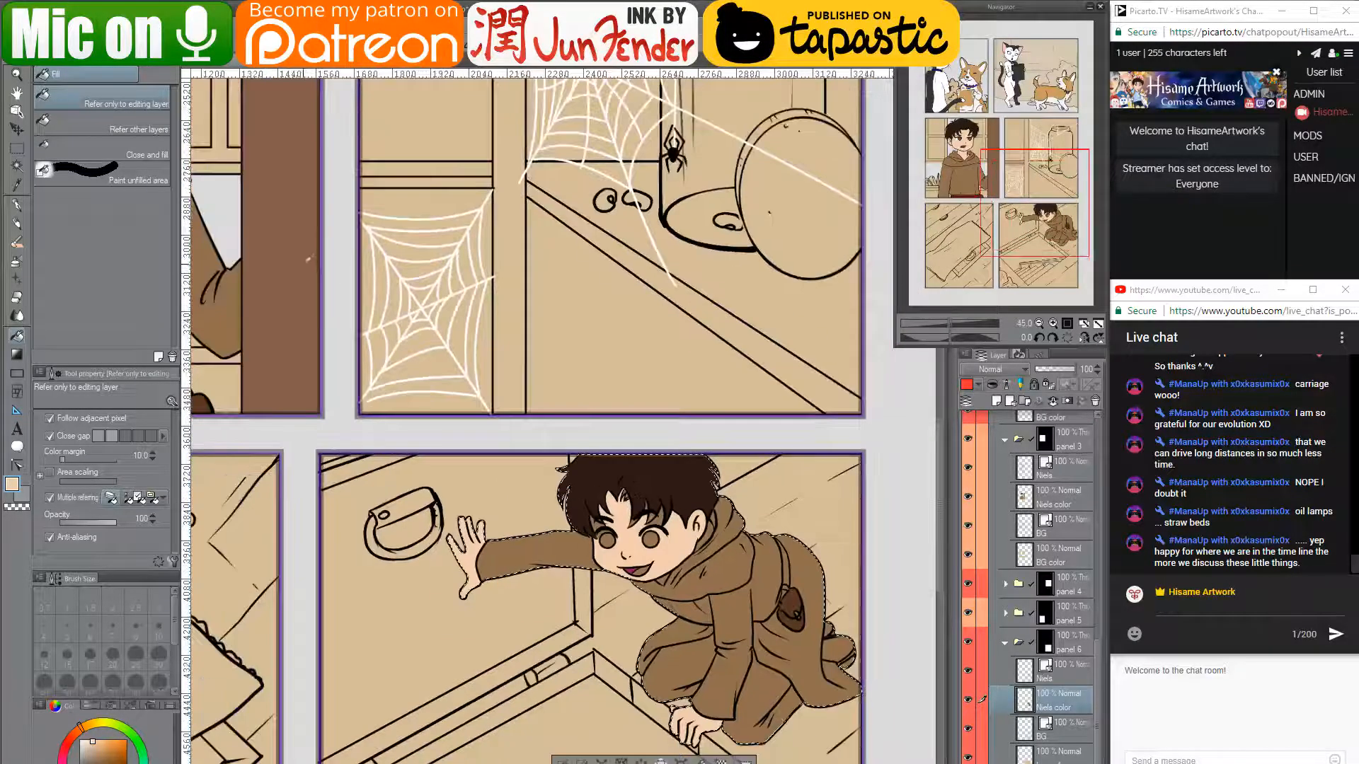
drag(416, 353, 572, 420)
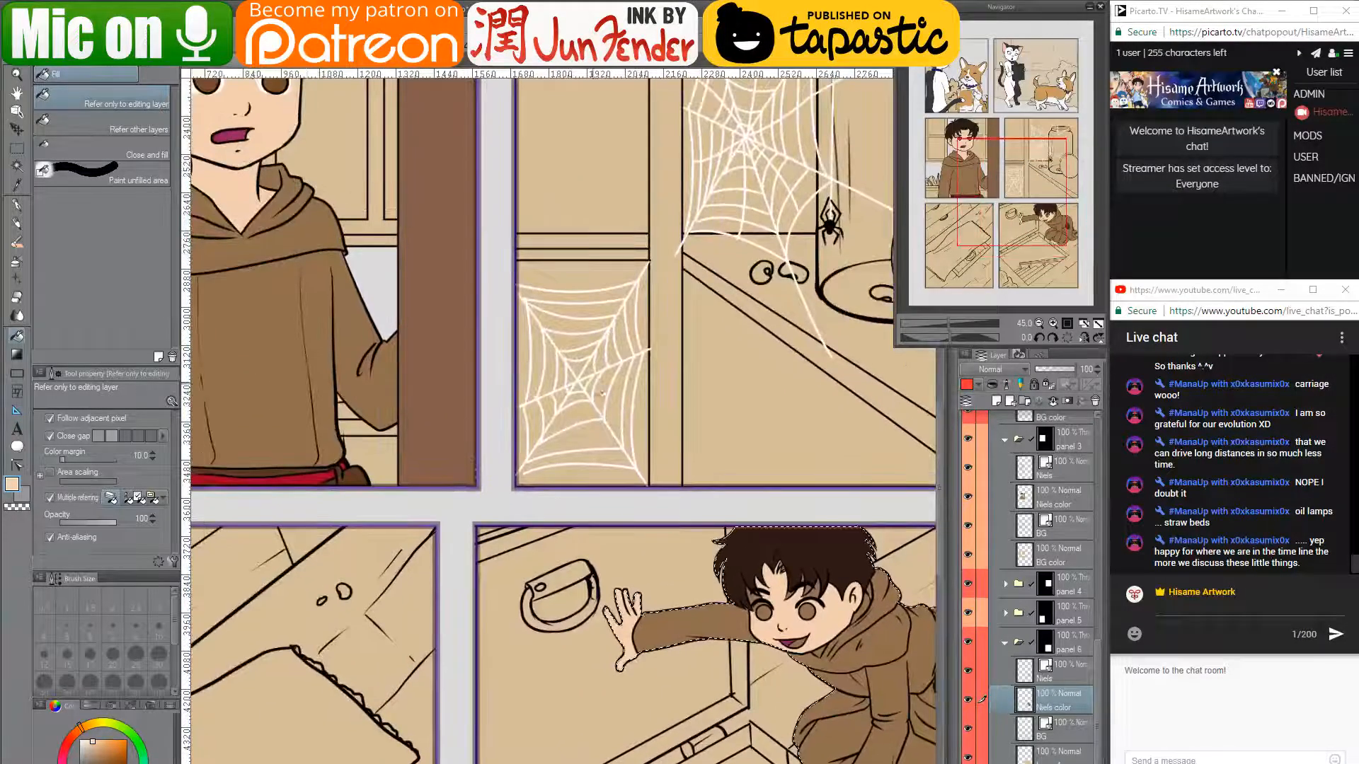
scroll(602, 394, down, 3)
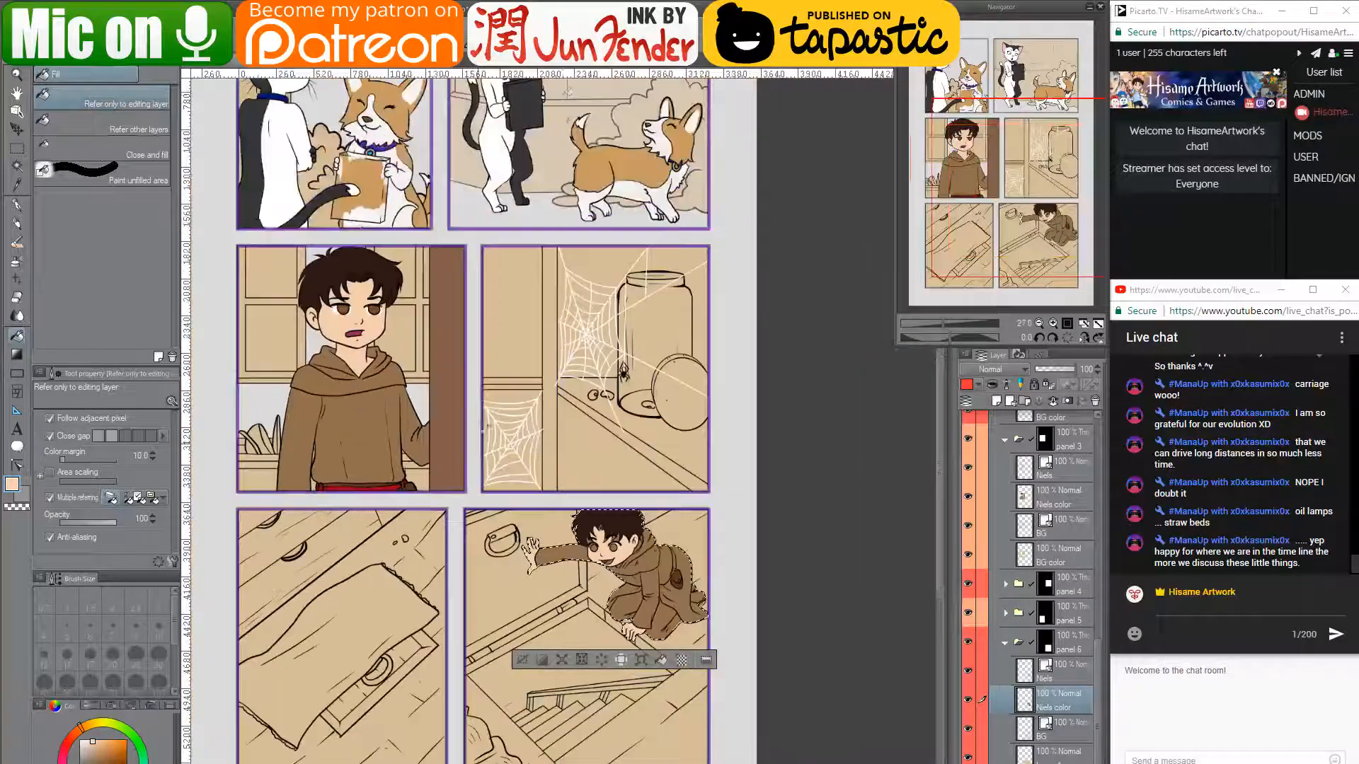
scroll(467, 417, up, 3)
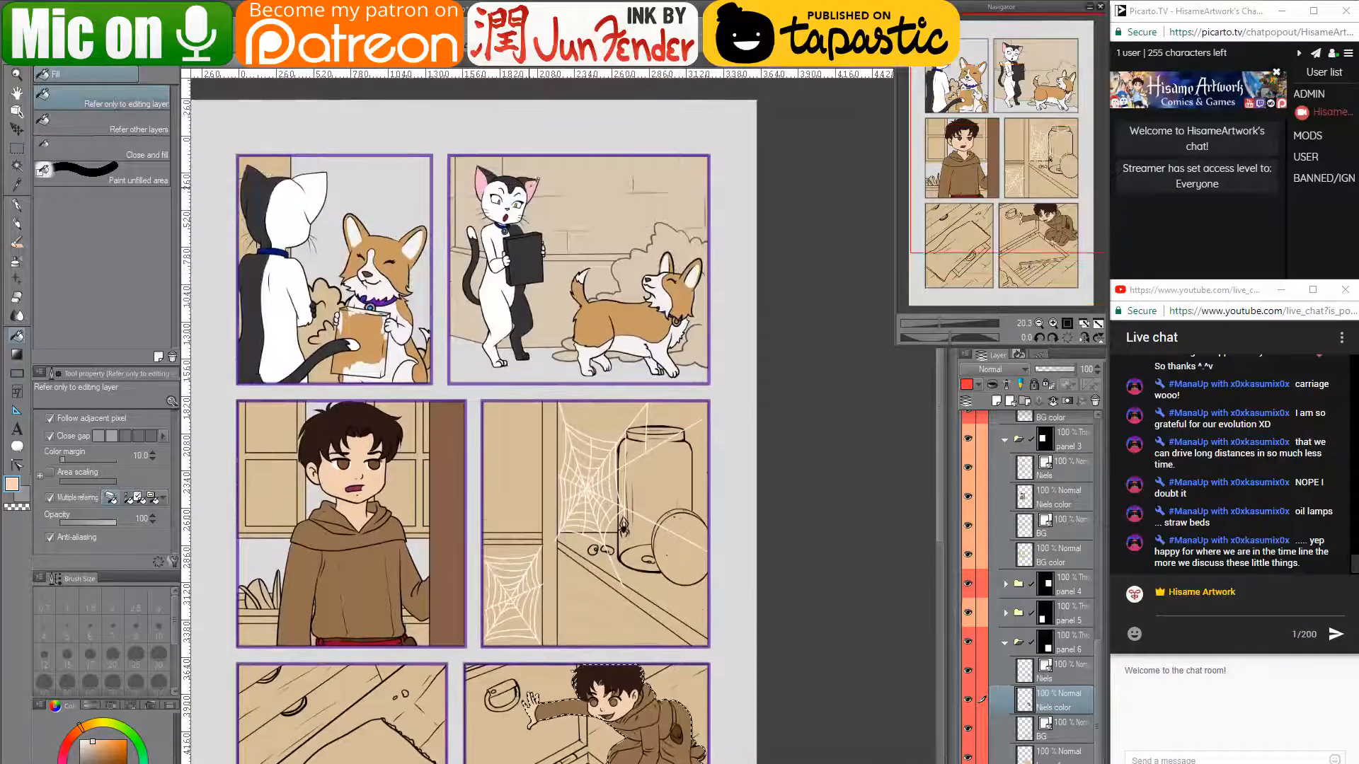
alt+click(653, 486)
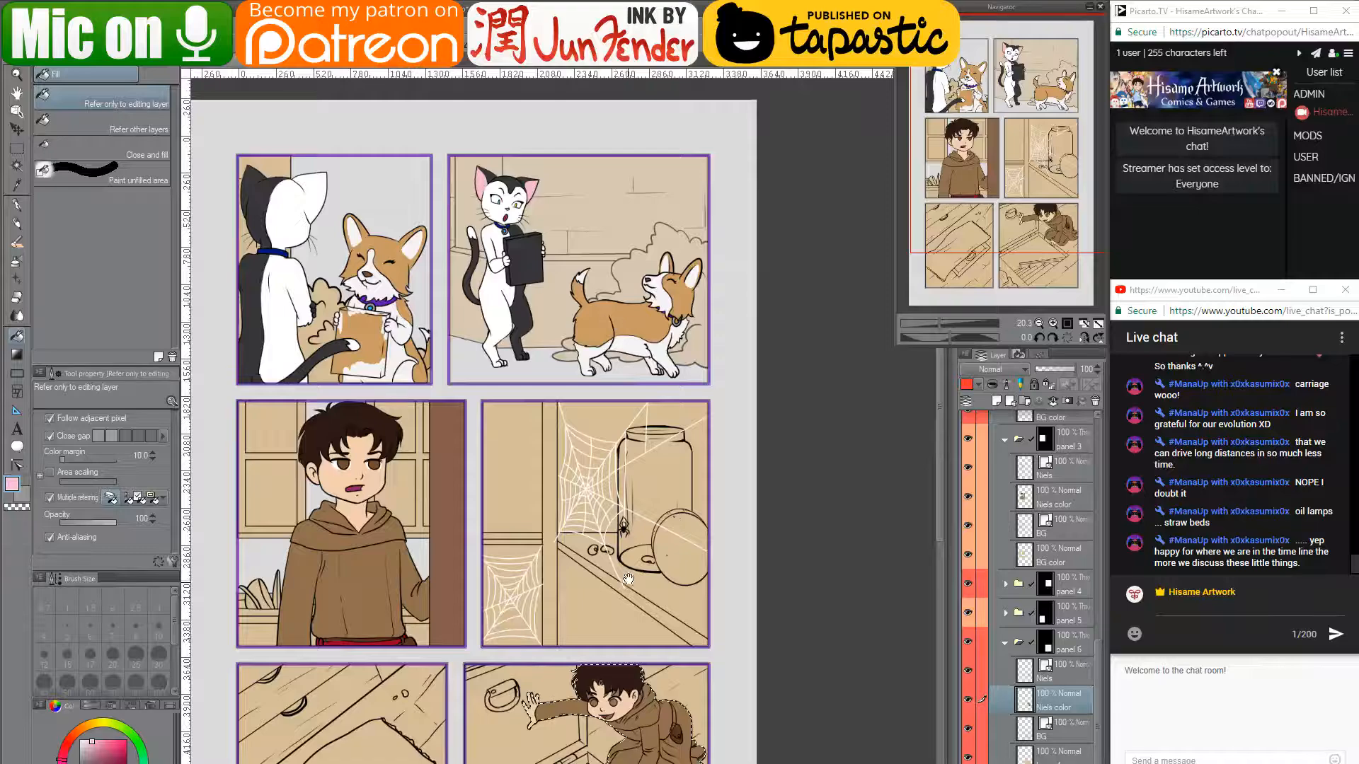
drag(629, 579, 628, 360)
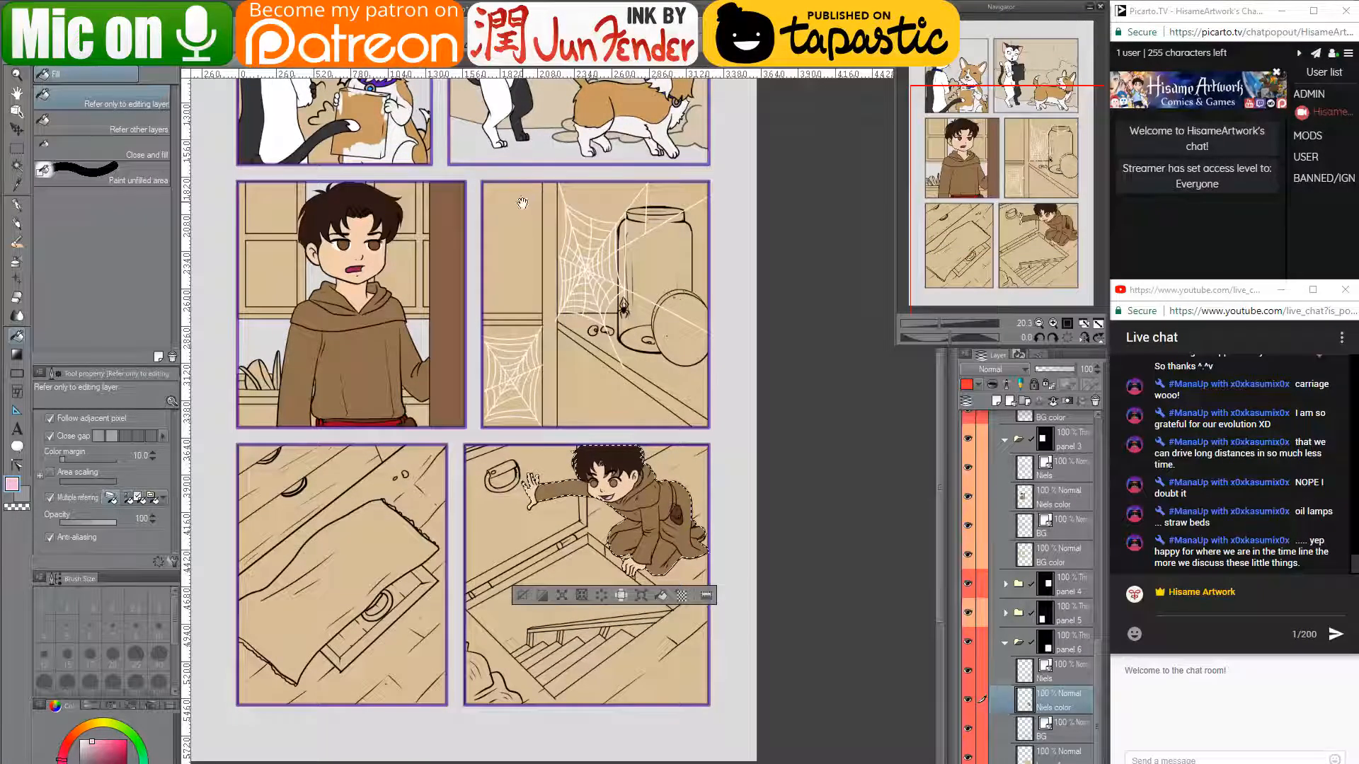
drag(521, 203, 556, 319)
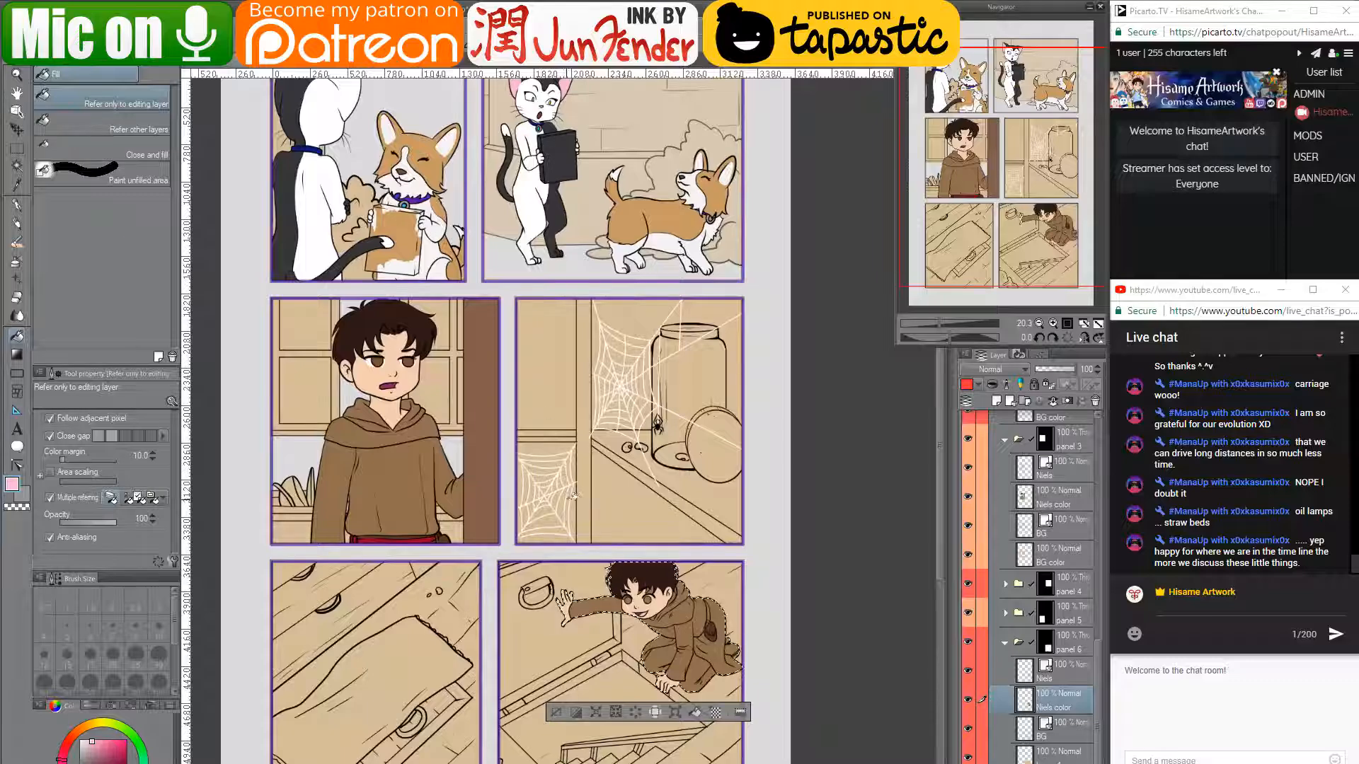
scroll(607, 575, up, 2)
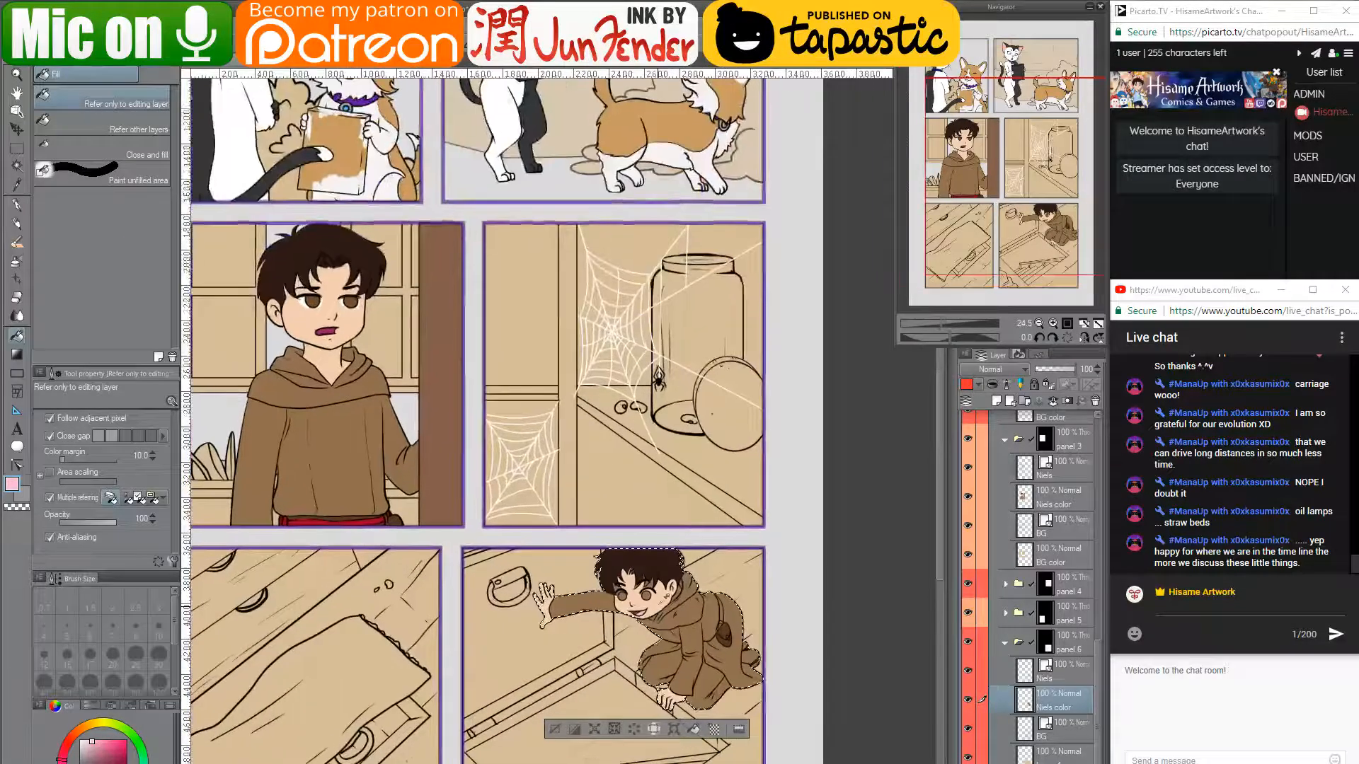
scroll(666, 614, up, 6)
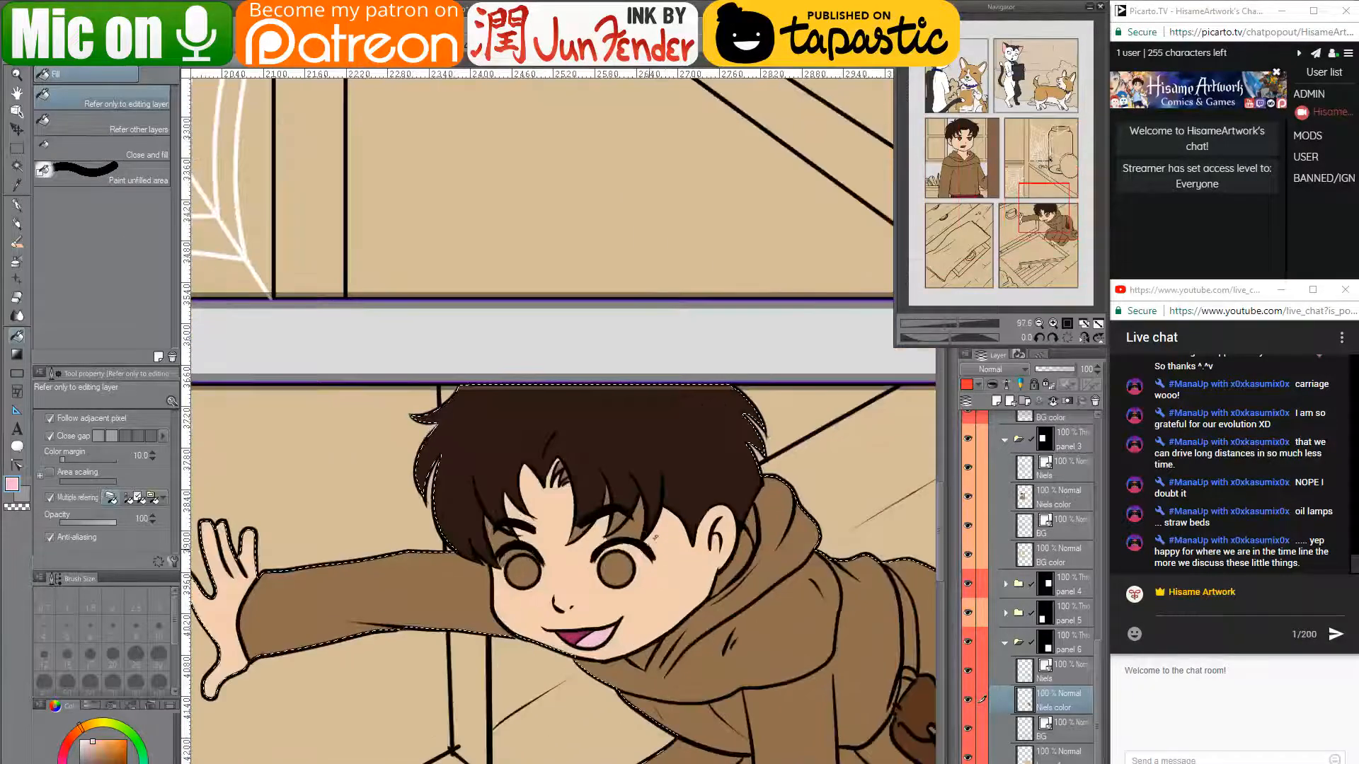
- Sample the face's skin tone and fill the small leftover area beside the boy's eyebrow in panel 6
alt+click(514, 532)
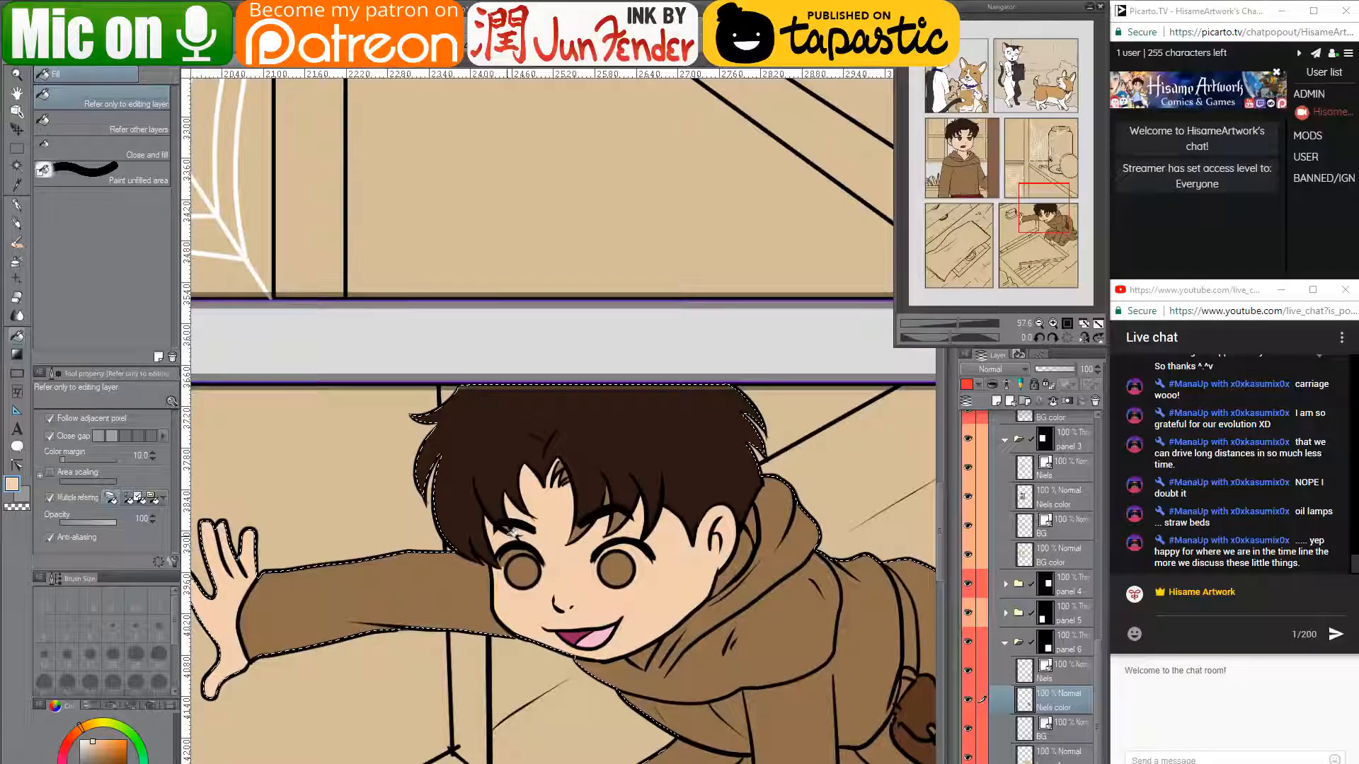
scroll(514, 527, up, 1)
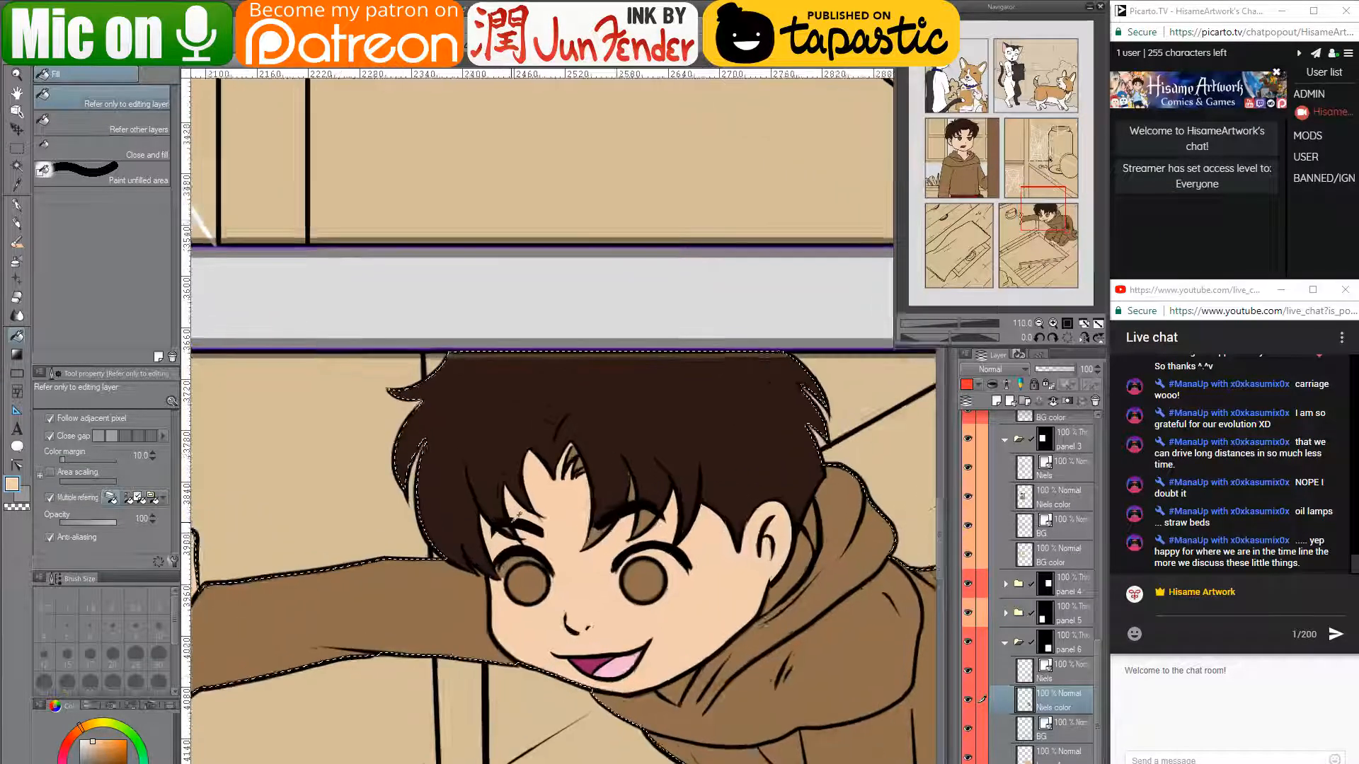
scroll(517, 516, up, 2)
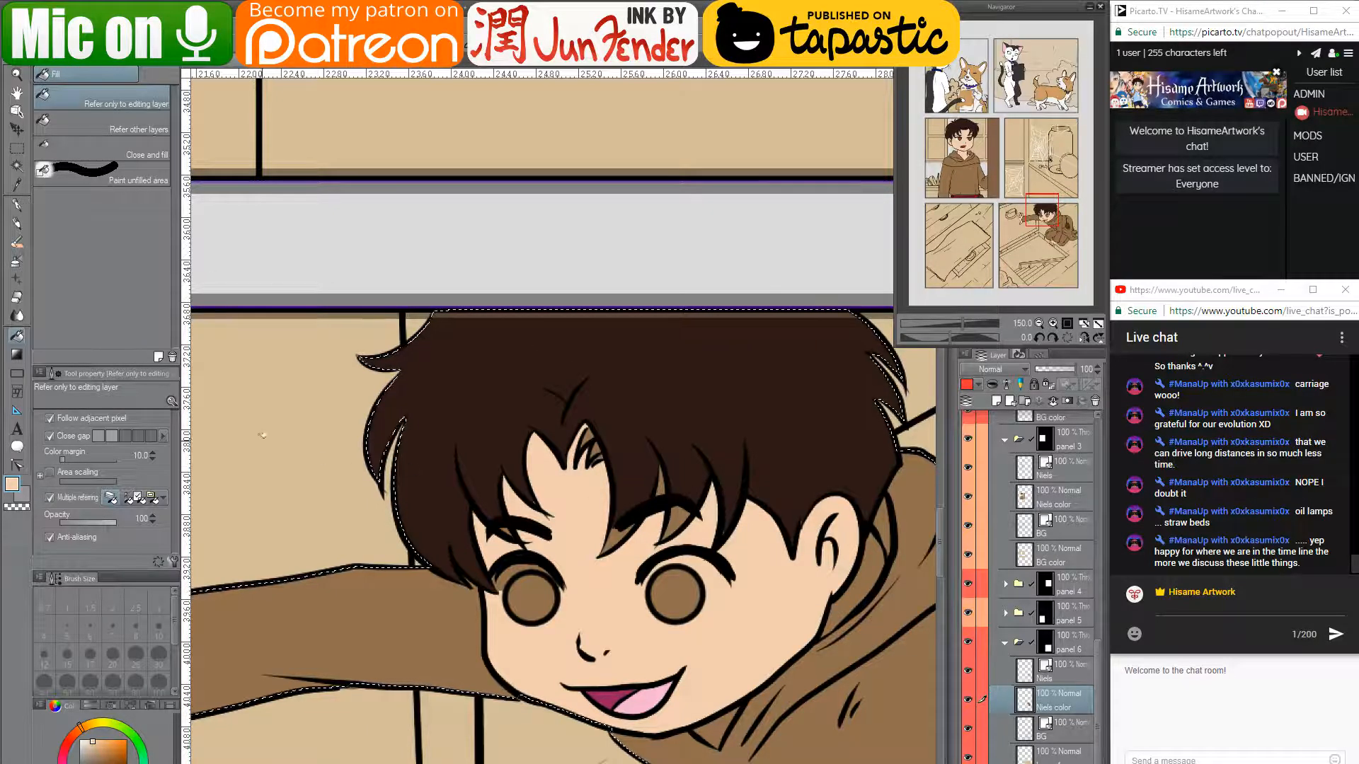
- Paint the leftover gaps in the fringe above the boy's forehead in dark hair brown with the G-pen at size 10
key(p)
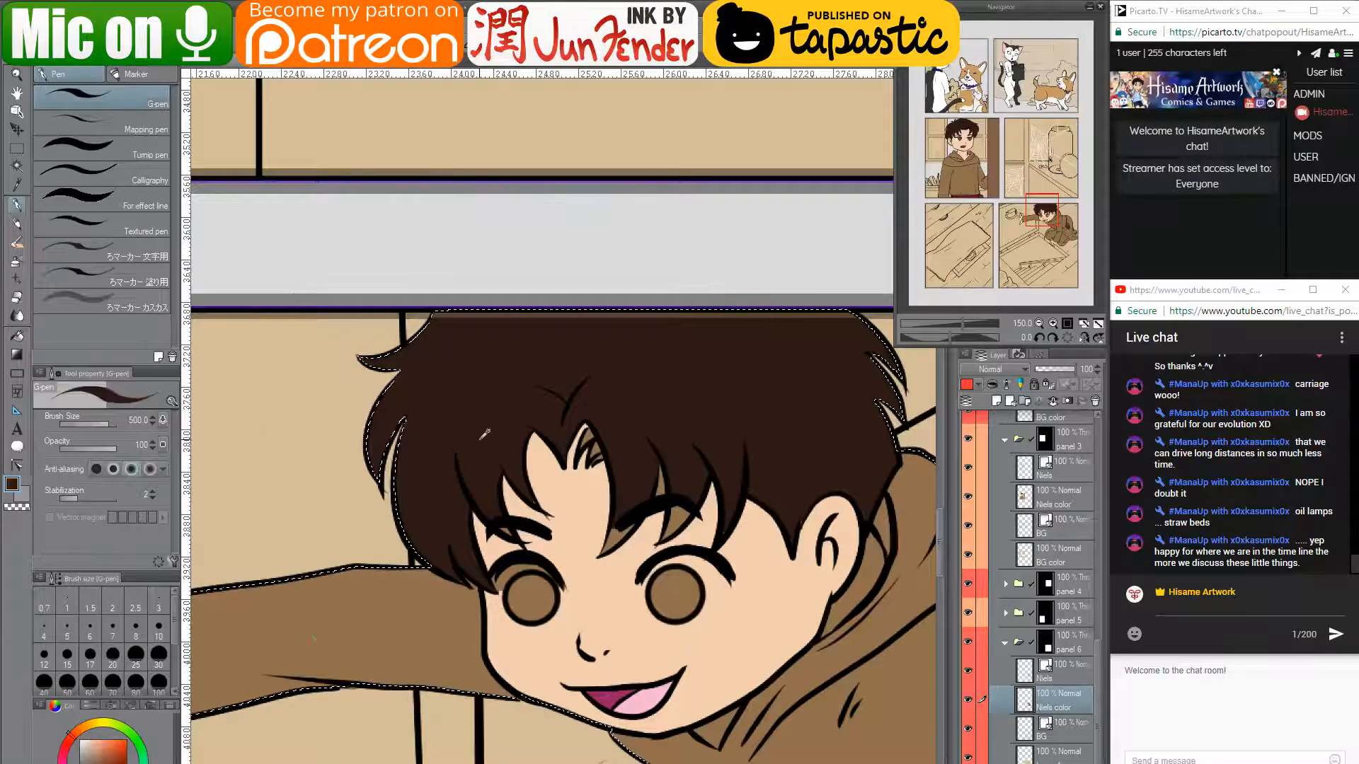
key(bracketleft)
key(bracketleft)
key(bracketleft)
key(bracketleft)
key(bracketleft)
key(bracketleft)
key(bracketleft)
key(bracketleft)
key(bracketleft)
key(bracketleft)
key(bracketleft)
key(bracketleft)
key(bracketleft)
key(bracketleft)
key(bracketleft)
key(bracketleft)
key(bracketleft)
key(bracketleft)
key(bracketleft)
key(bracketleft)
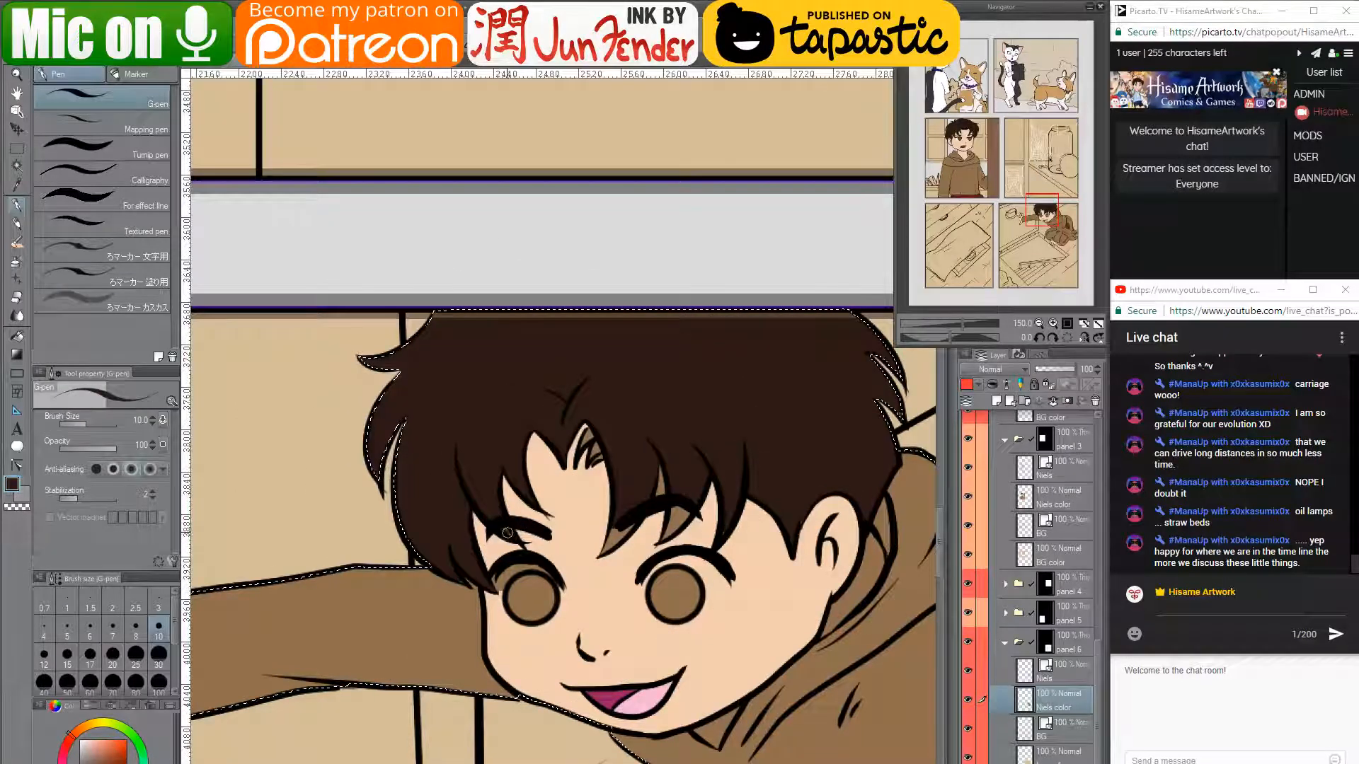
mouse_move(578, 442)
mouse_down()
mouse_move(569, 461)
mouse_move(598, 412)
mouse_up()
mouse_move(574, 465)
mouse_down()
mouse_move(595, 433)
mouse_move(589, 465)
mouse_move(618, 448)
mouse_move(563, 465)
mouse_up()
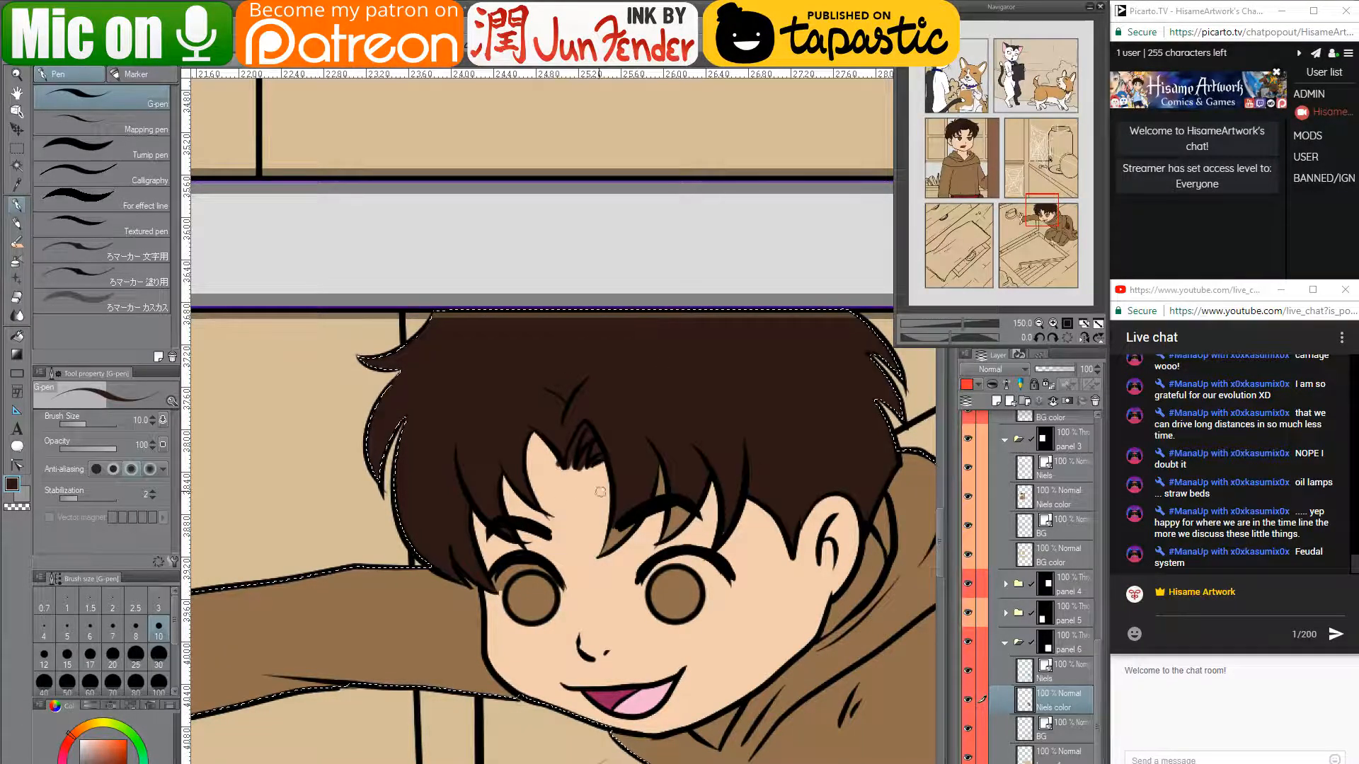
mouse_move(554, 464)
mouse_down()
mouse_move(531, 446)
mouse_move(545, 453)
mouse_move(534, 442)
mouse_move(548, 438)
mouse_up()
key(ctrl+z)
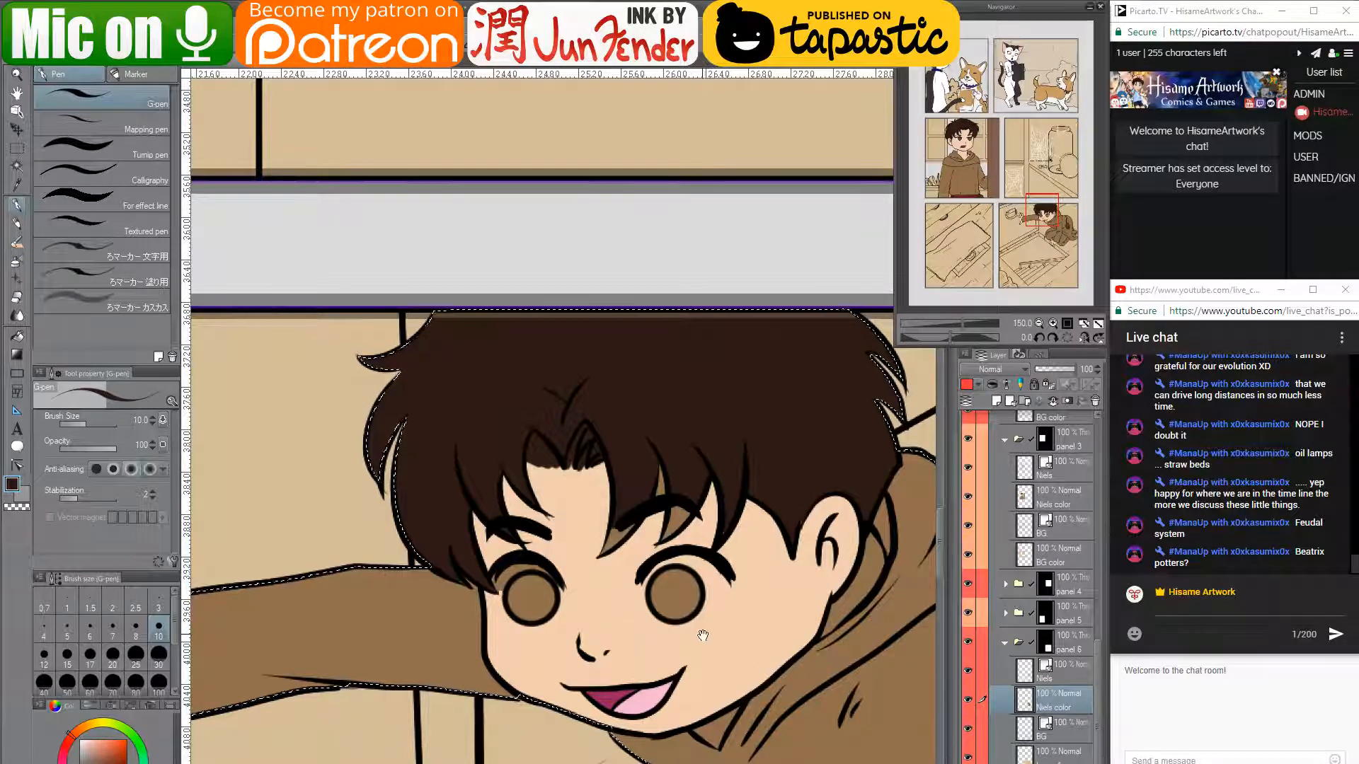
- Paint the leftover gaps in the fringe strands over the boy's eyebrow dark hair brown with the G-pen at size 15
mouse_move(703, 635)
mouse_down()
mouse_move(668, 516)
mouse_move(640, 503)
mouse_up()
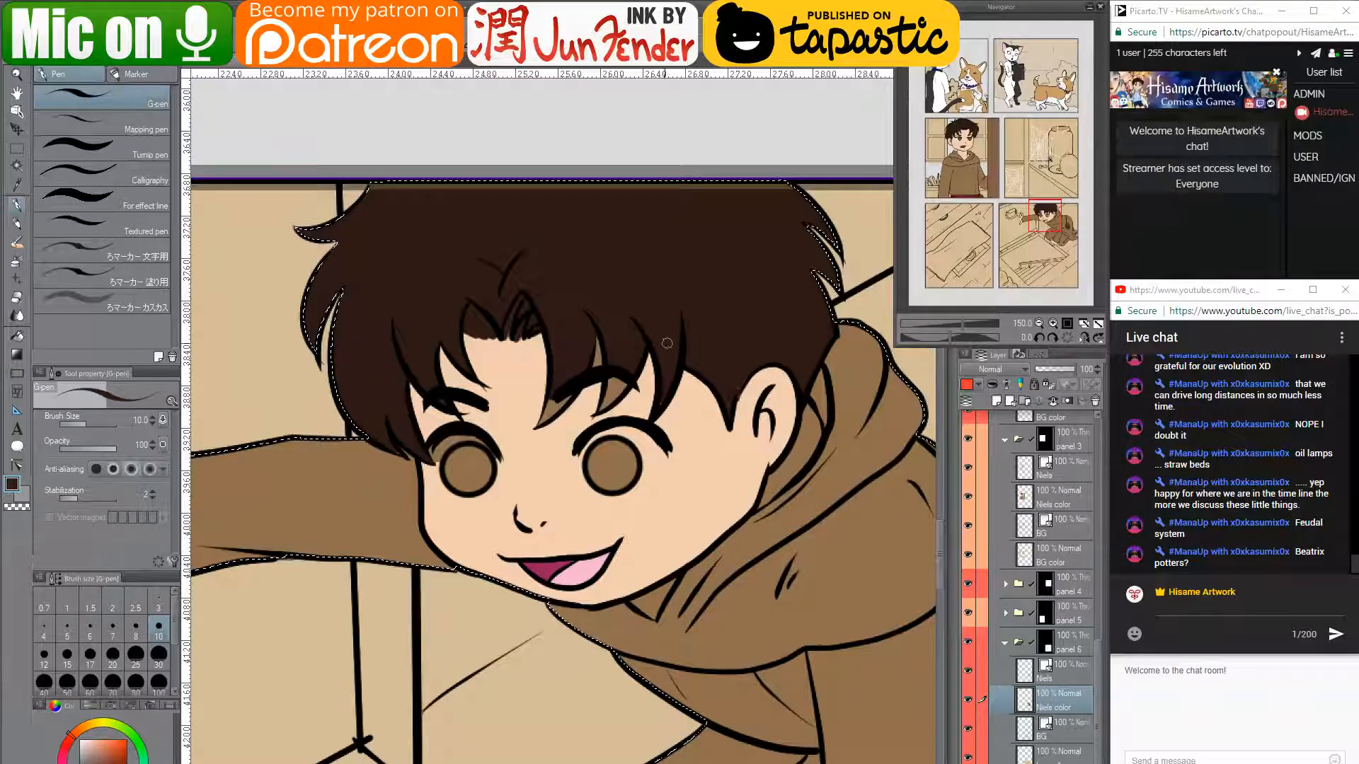
drag(665, 393, 756, 405)
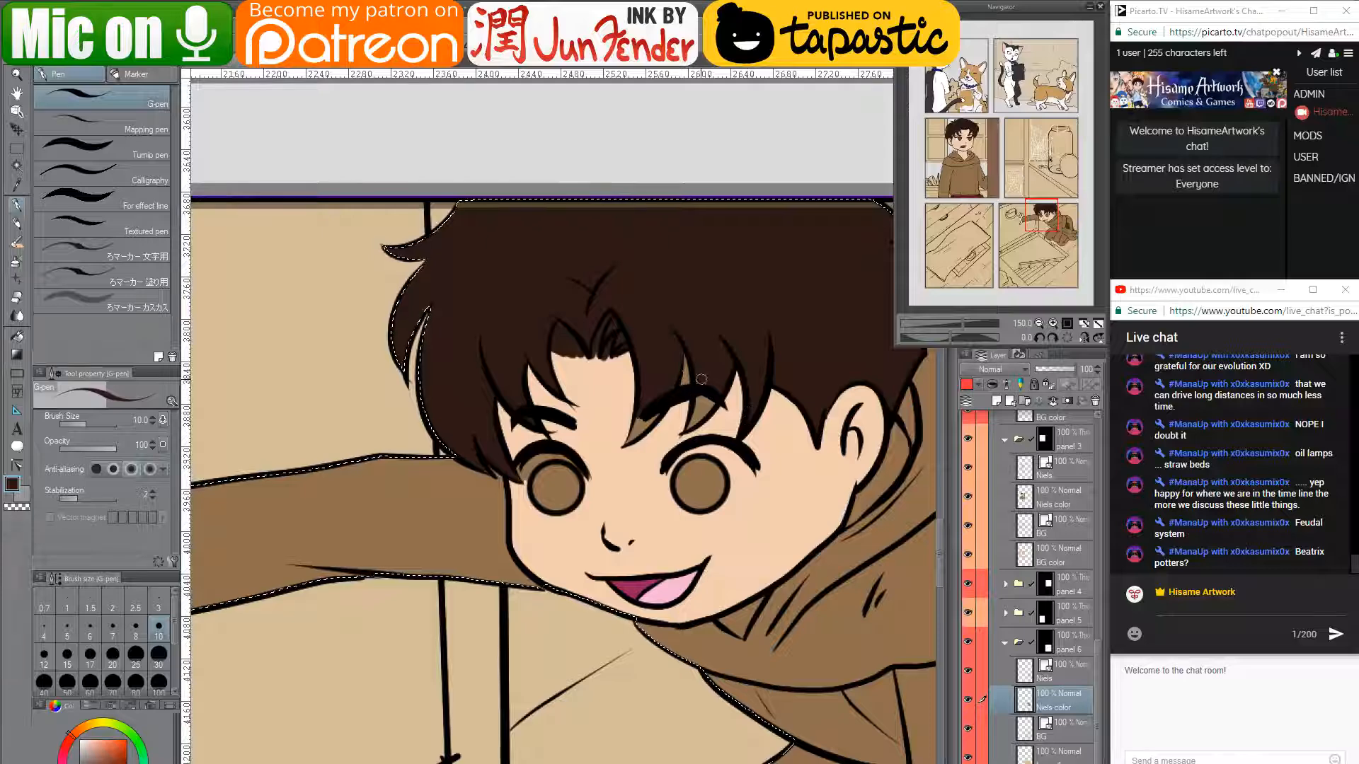
key(bracketright)
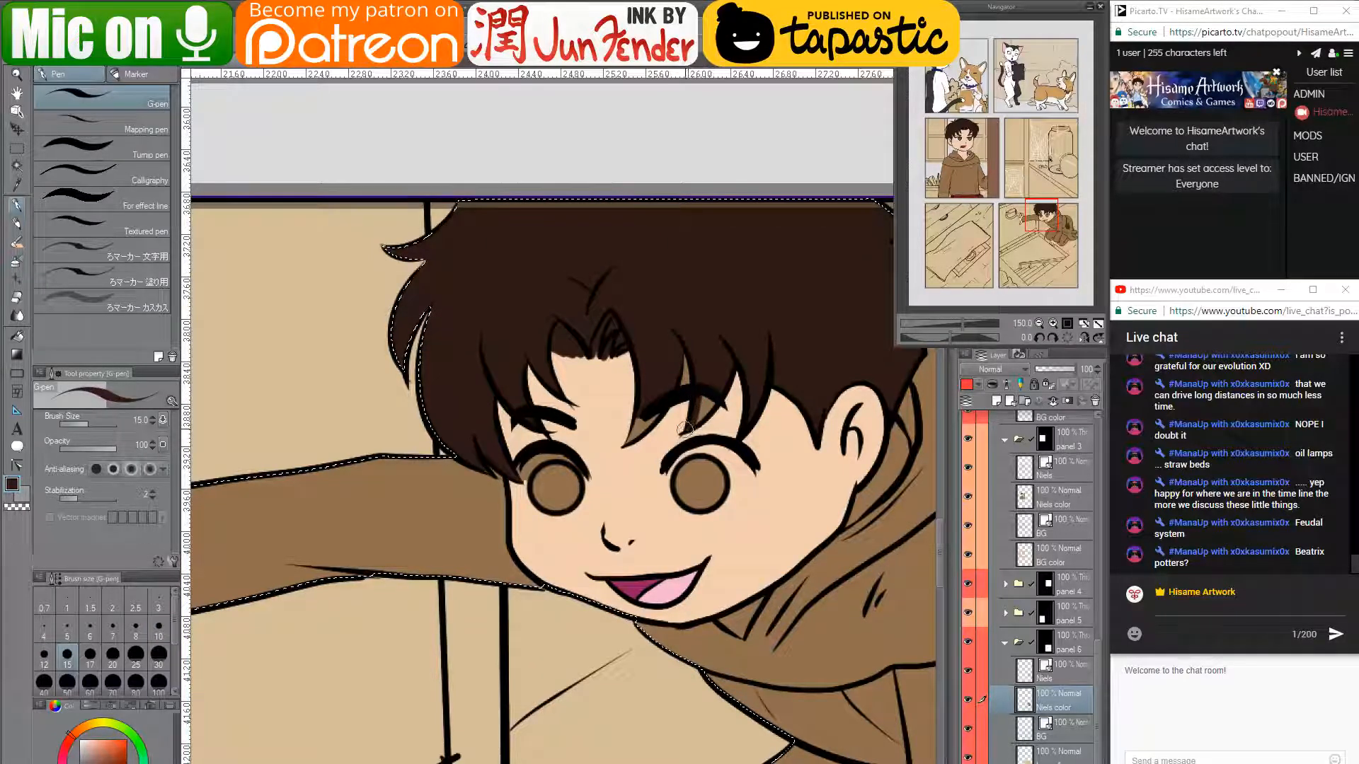
mouse_move(707, 403)
mouse_down()
mouse_move(622, 426)
mouse_move(642, 413)
mouse_move(623, 443)
mouse_up()
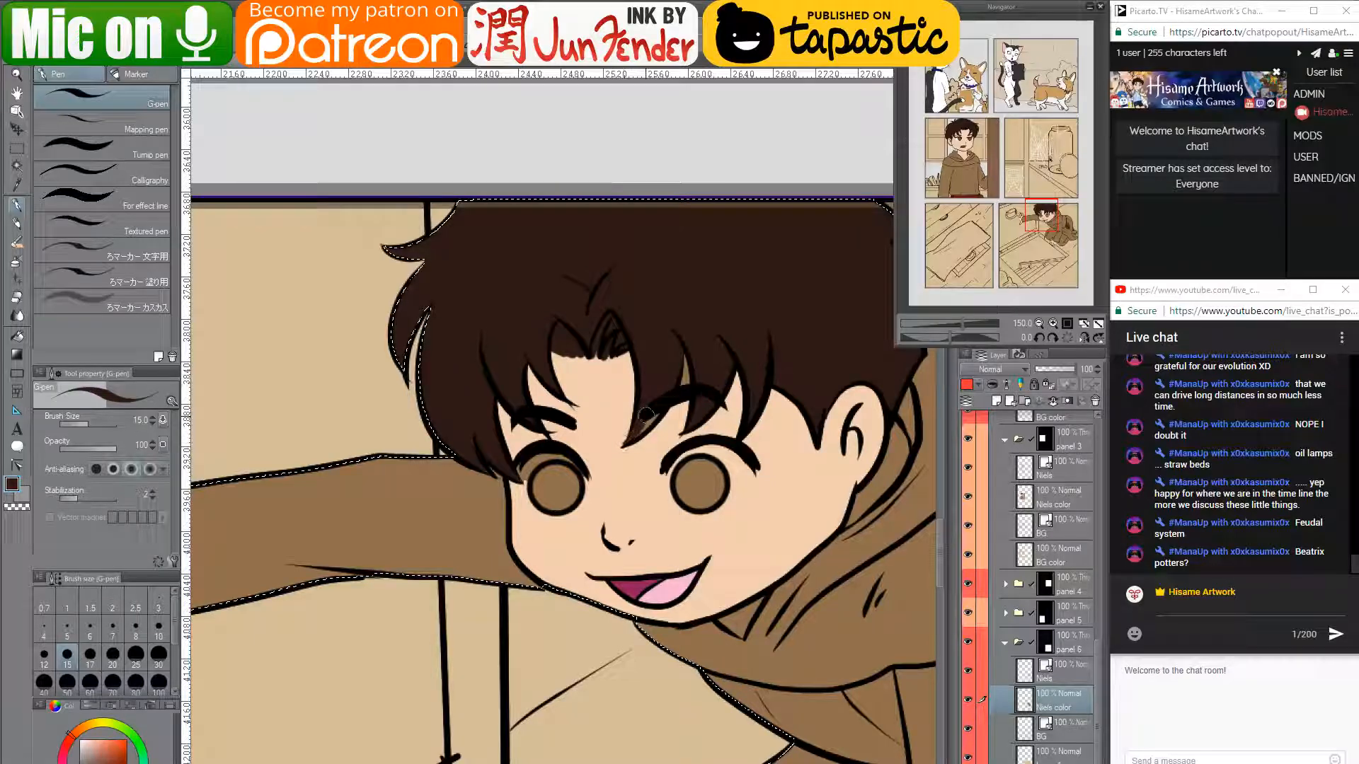
alt+click(672, 379)
mouse_move(685, 357)
mouse_down()
mouse_move(686, 407)
mouse_move(682, 346)
mouse_move(668, 396)
mouse_move(664, 381)
mouse_move(707, 419)
mouse_move(639, 395)
mouse_up()
alt+click(681, 345)
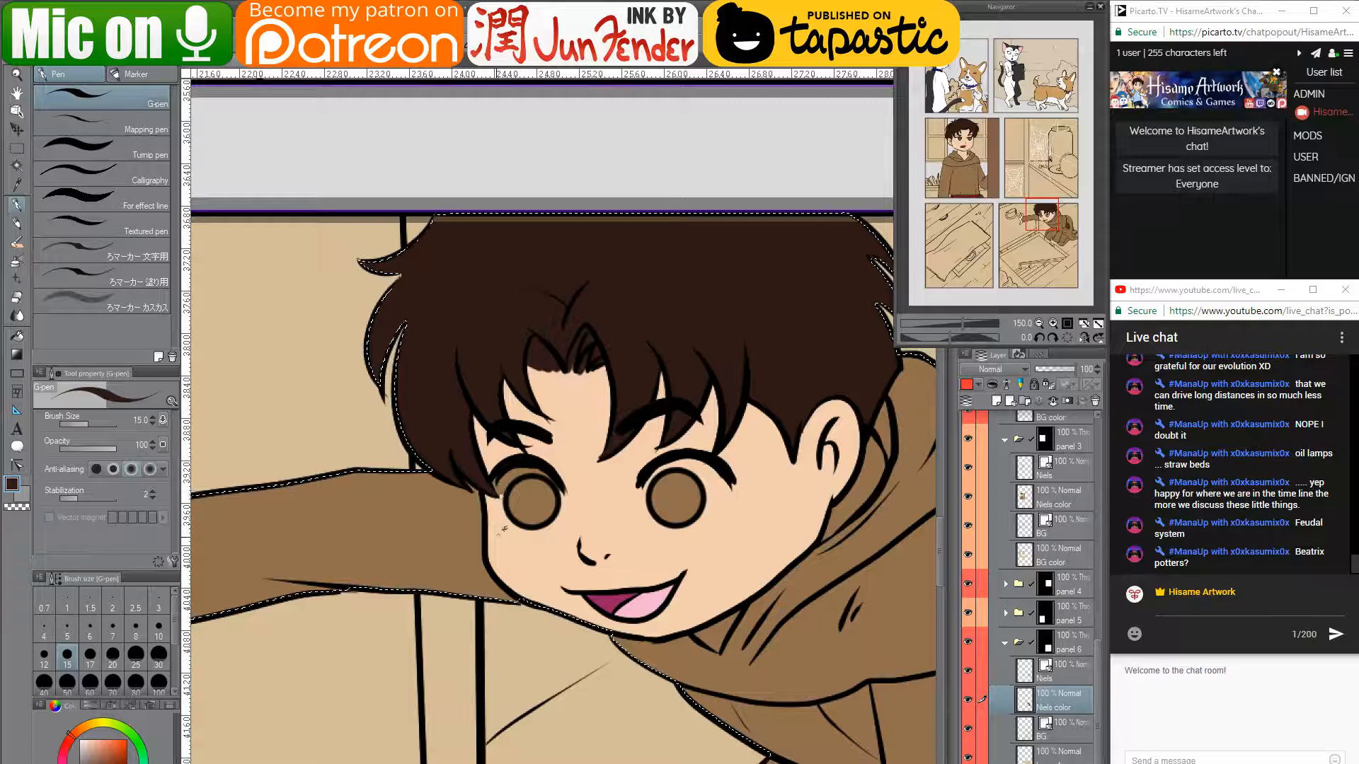
- Paint the whites of both of the boy's eyes in panel 6 white with the G-pen at size 15
key(x)
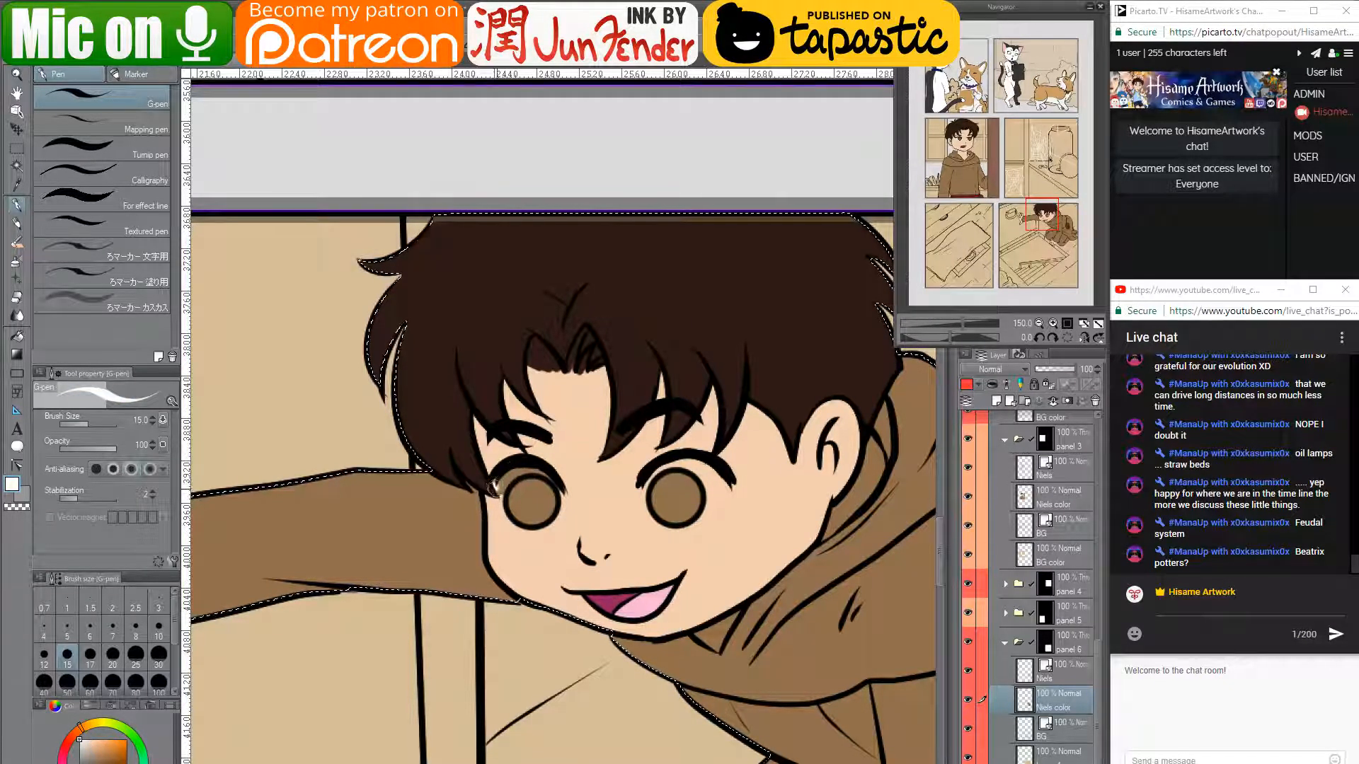
drag(503, 481, 513, 475)
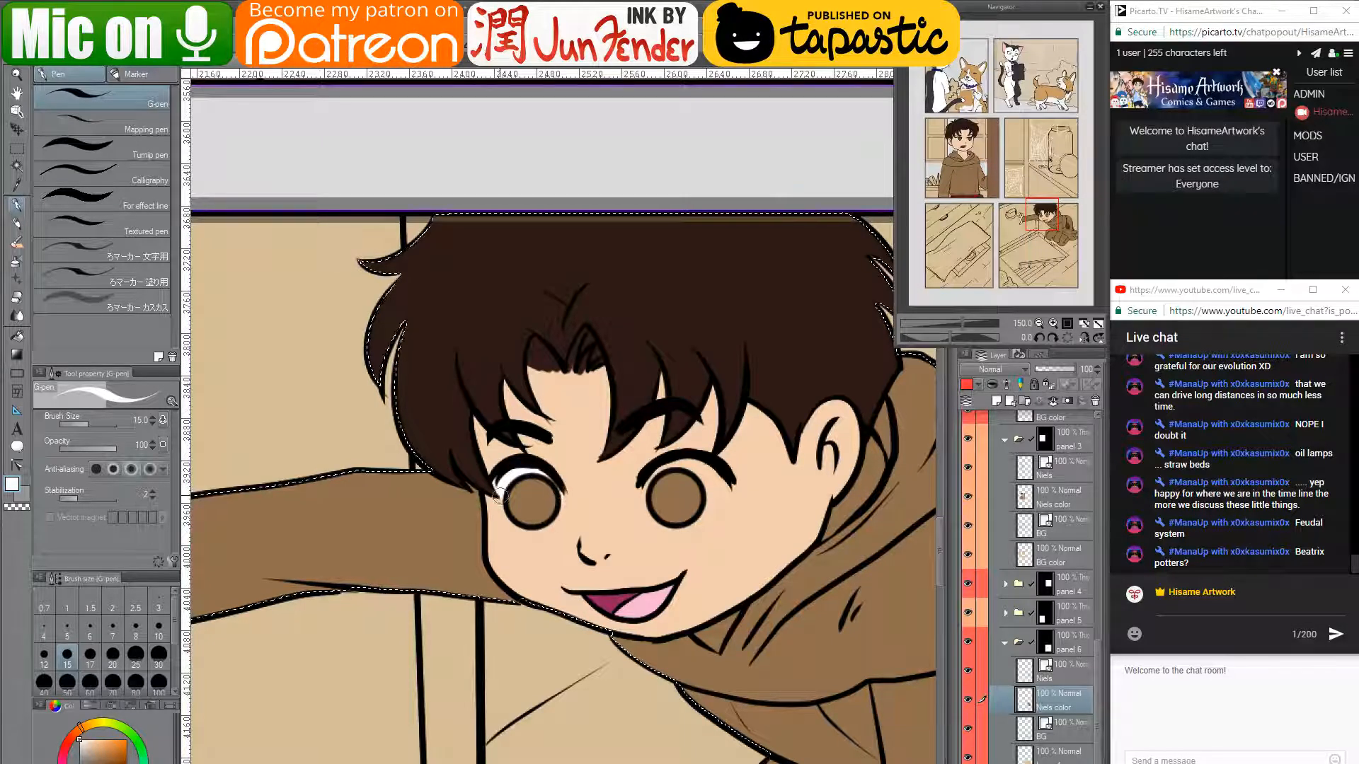
drag(501, 499, 504, 484)
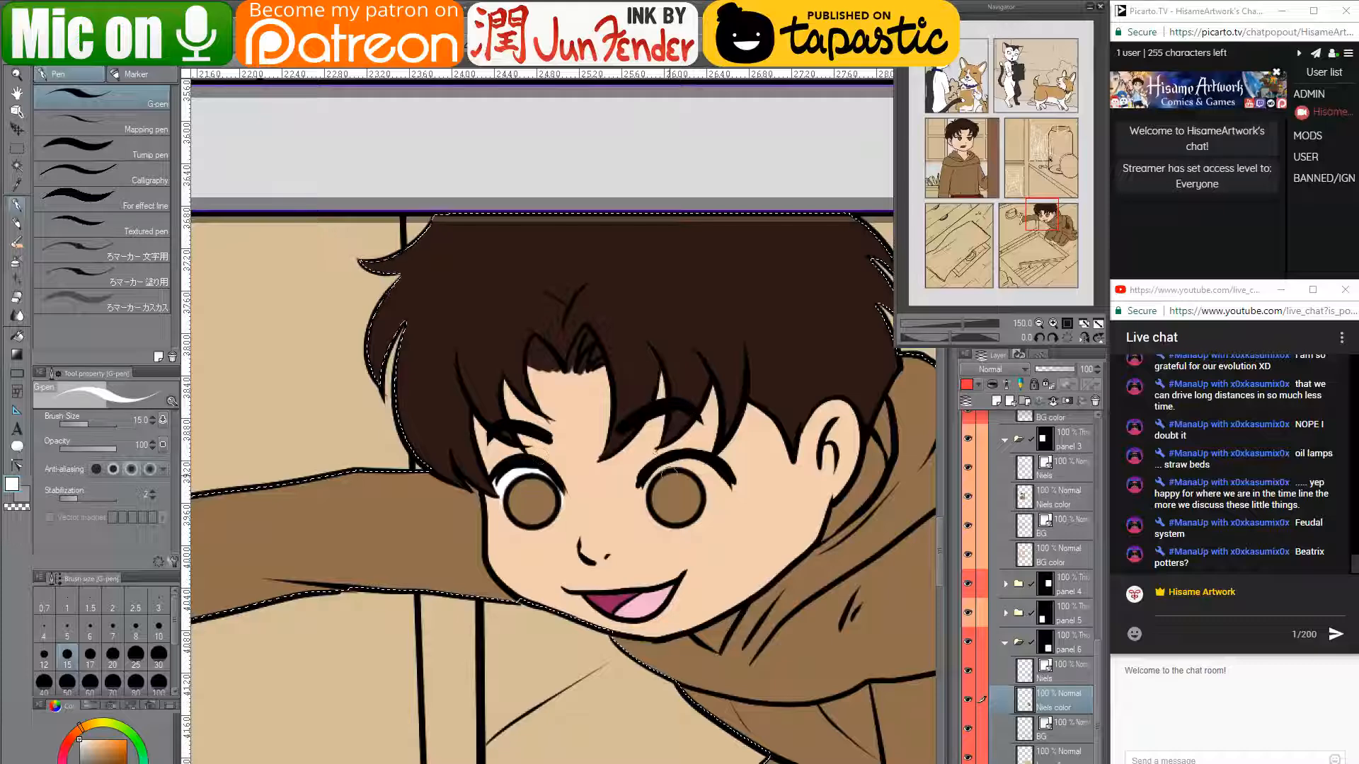
mouse_move(641, 500)
mouse_down()
mouse_move(676, 458)
mouse_move(656, 471)
mouse_move(701, 465)
mouse_move(667, 464)
mouse_up()
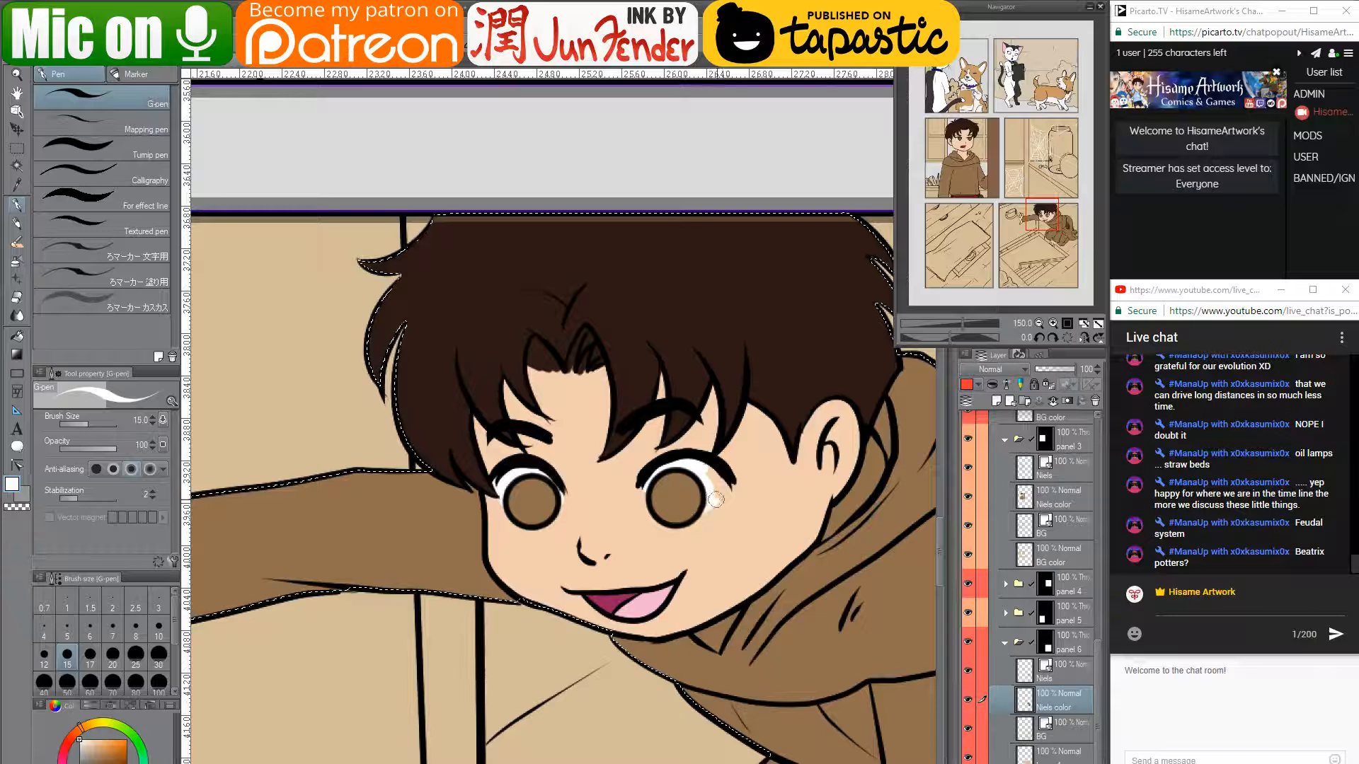
mouse_move(716, 499)
mouse_down()
mouse_move(708, 469)
mouse_move(709, 504)
mouse_move(608, 535)
mouse_move(633, 508)
mouse_move(574, 540)
mouse_up()
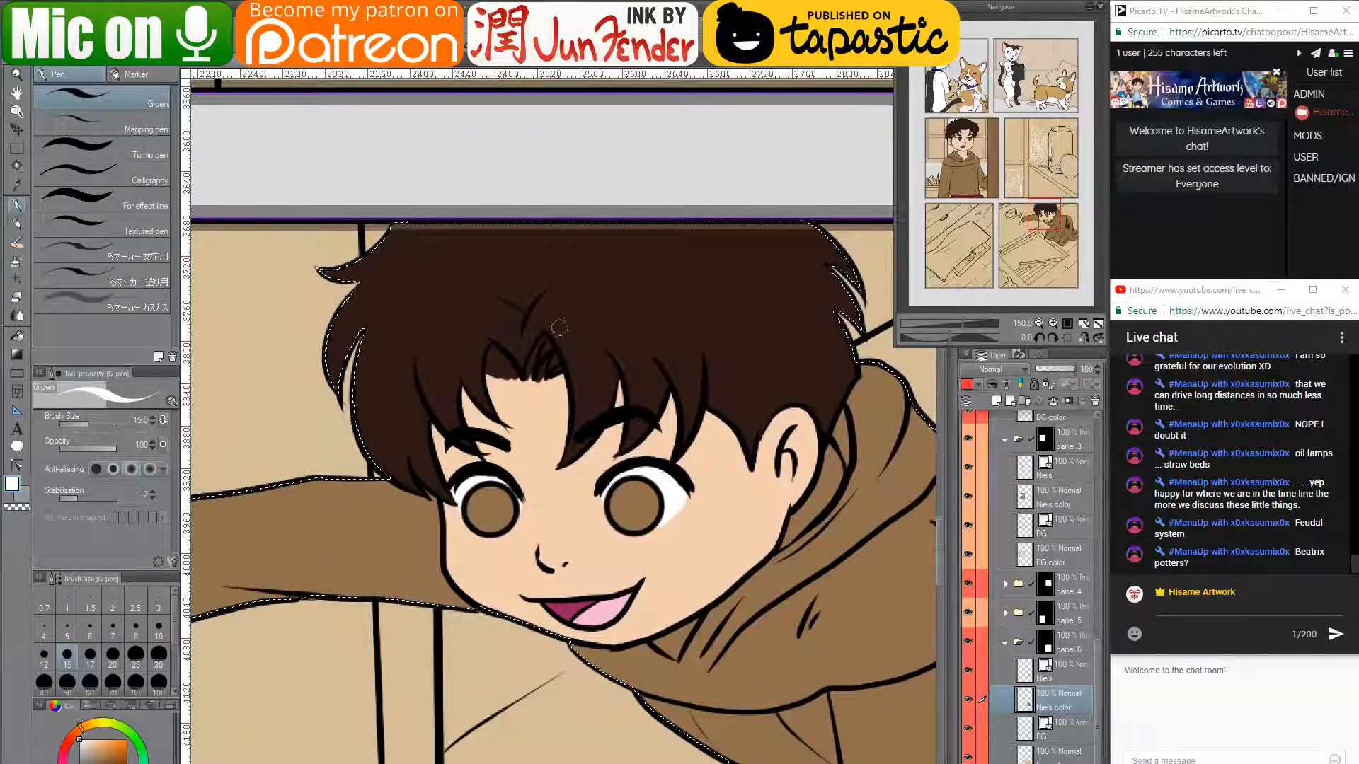
- Cover the uncolored strip along the top edge of the boy's hair in dark brown with the G-pen at size 40
key(x)
key(bracketright)
key(bracketright)
key(bracketright)
key(bracketright)
key(bracketright)
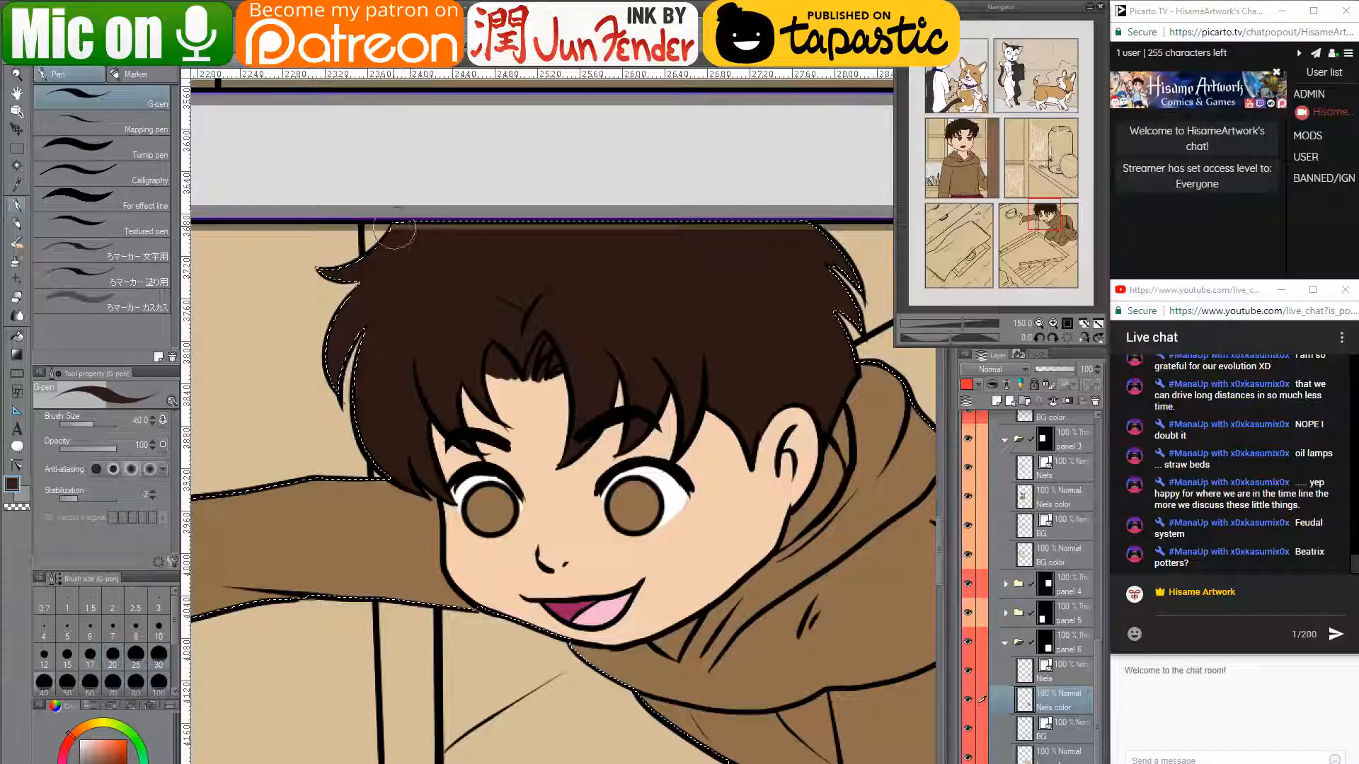
mouse_move(394, 234)
mouse_down()
mouse_move(792, 232)
mouse_move(491, 239)
mouse_up()
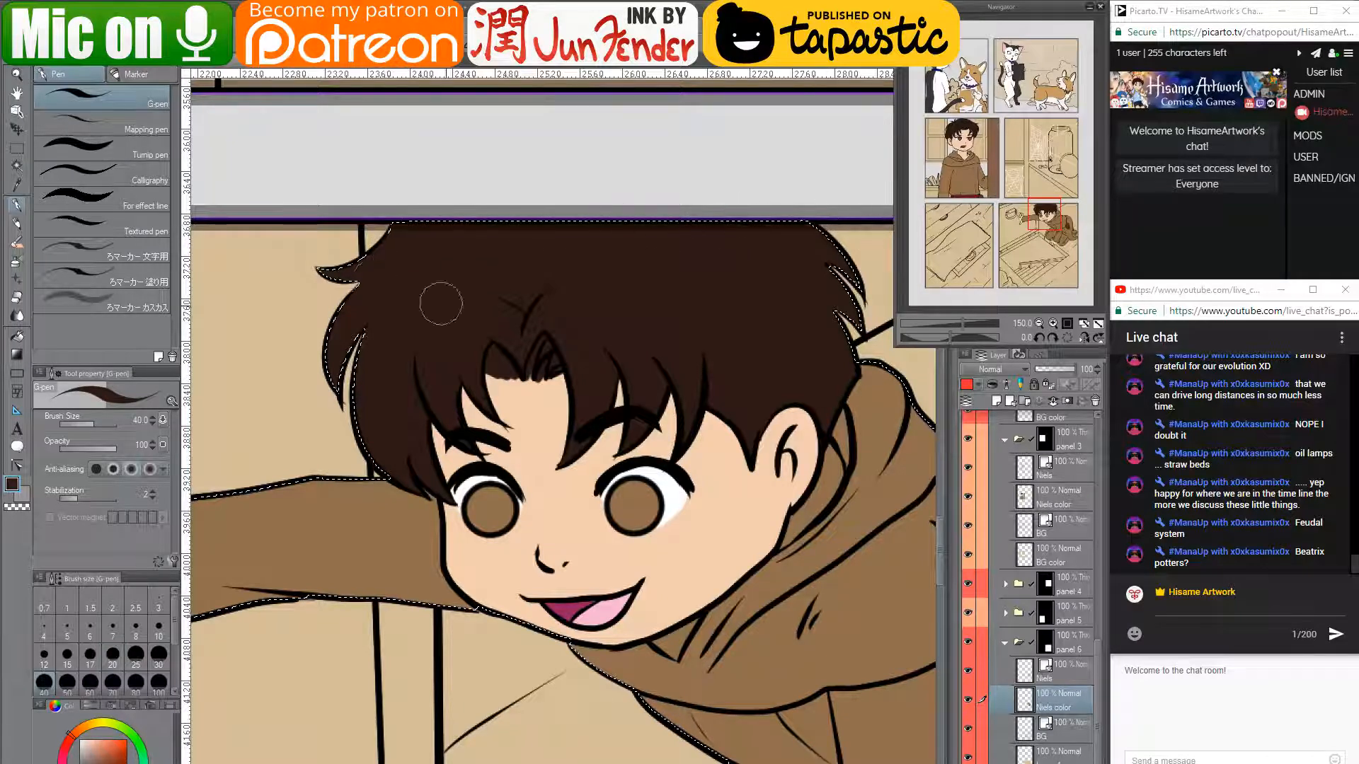
- Sample the sash's red from the earlier colored page and paint the boy's sash in panel 6 at brush size 15
drag(722, 545, 659, 468)
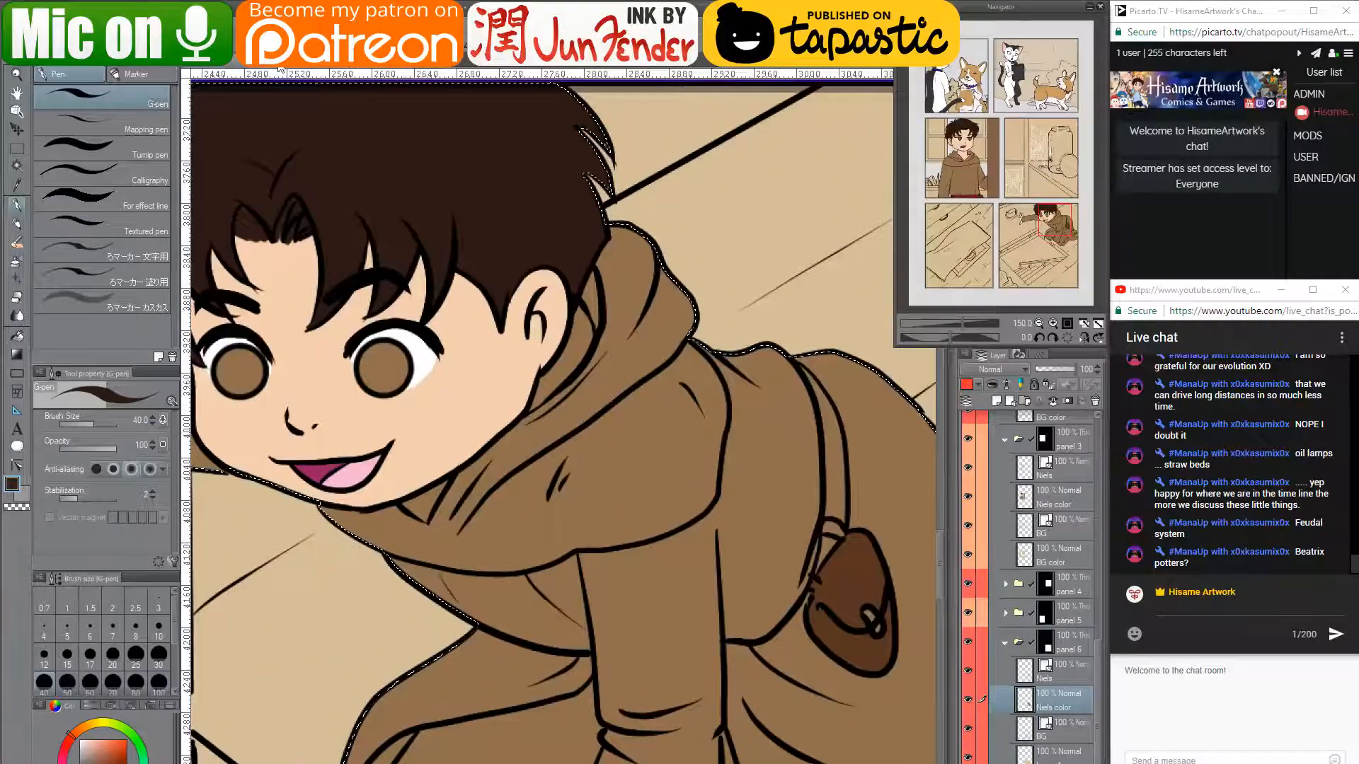
click(281, 67)
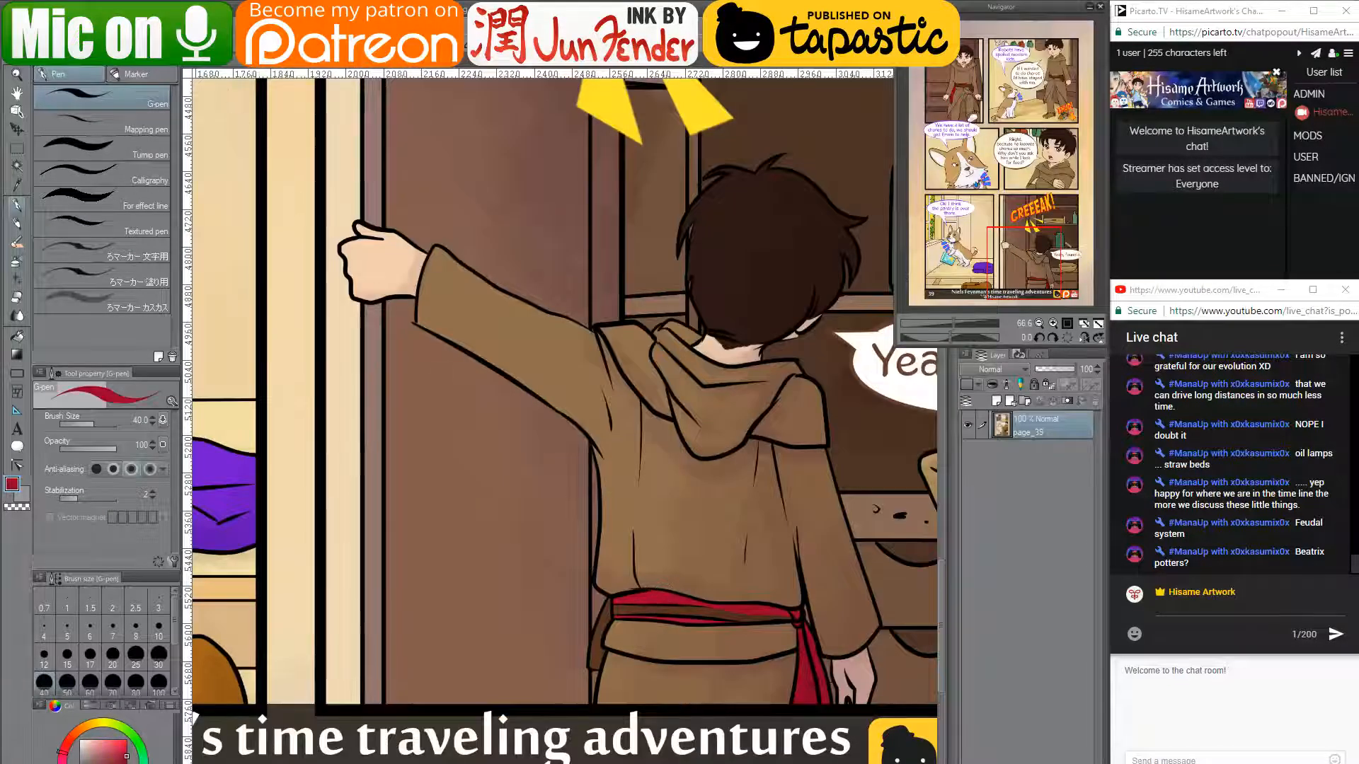
click(439, 66)
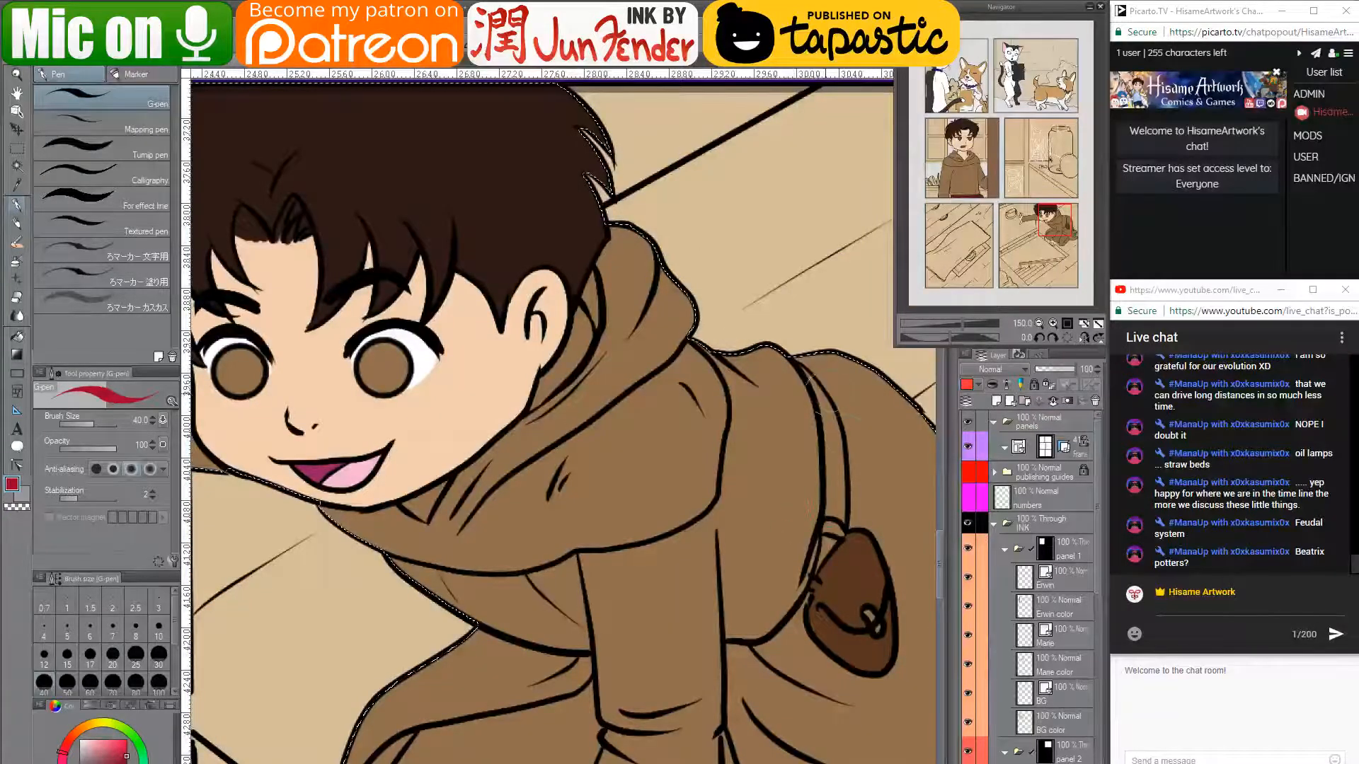
key(bracketleft)
key(bracketleft)
key(bracketleft)
key(bracketleft)
key(bracketleft)
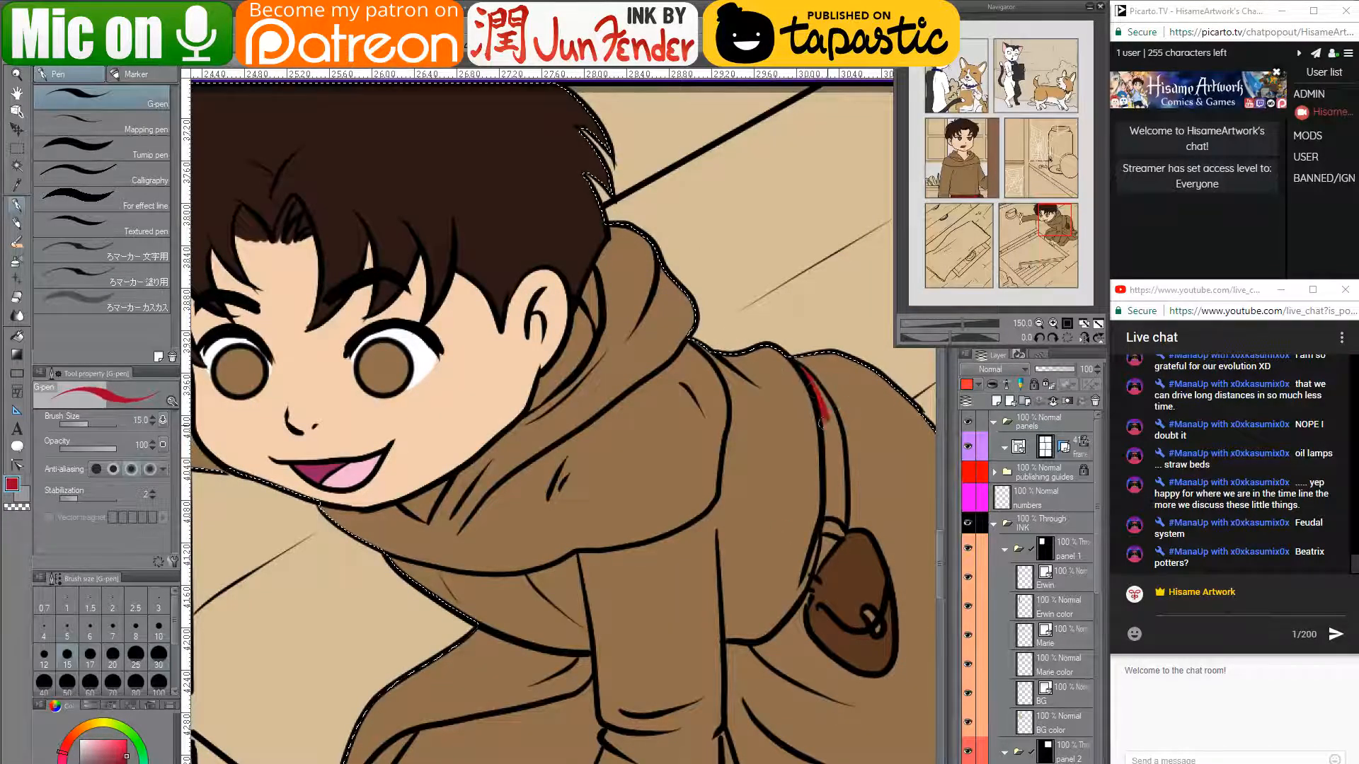
mouse_move(822, 422)
mouse_down()
mouse_move(807, 373)
mouse_move(842, 475)
mouse_up()
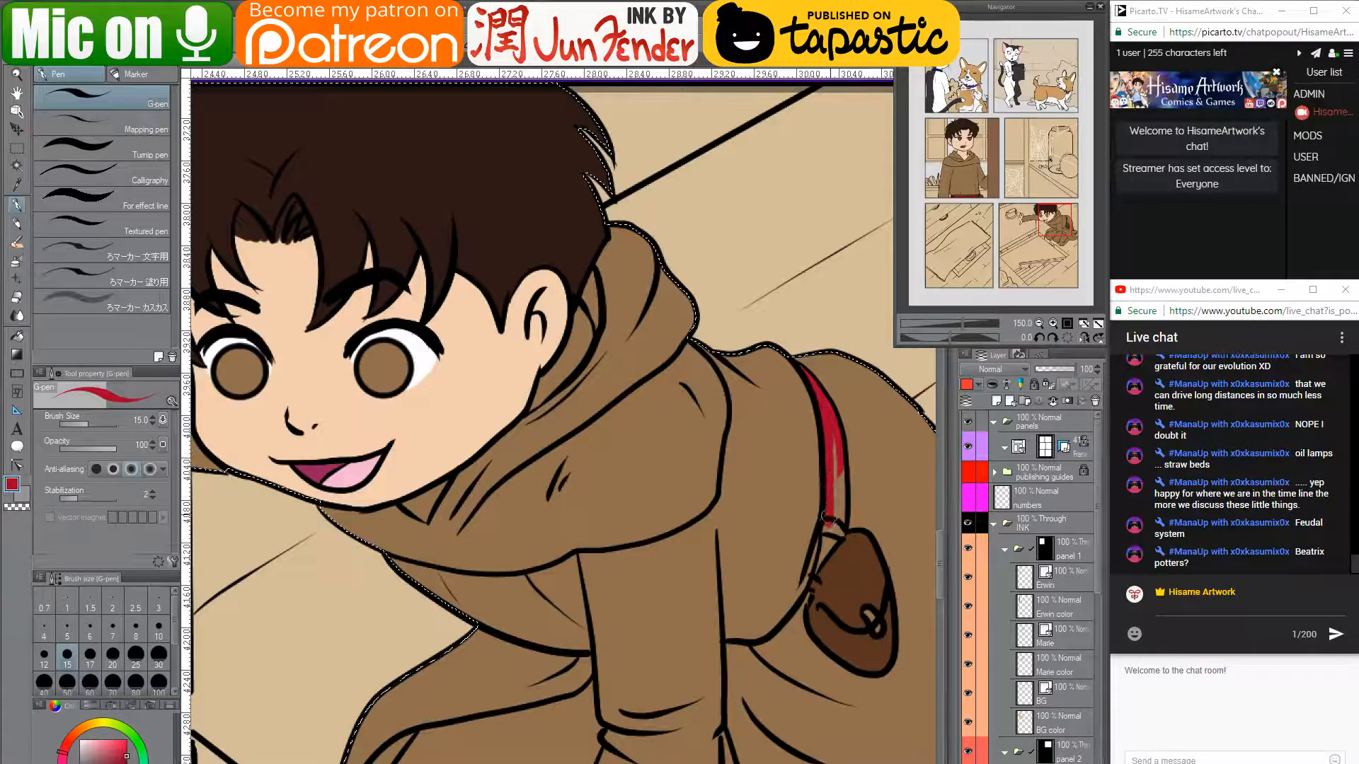
mouse_move(826, 518)
mouse_down()
mouse_move(826, 433)
mouse_move(842, 508)
mouse_up()
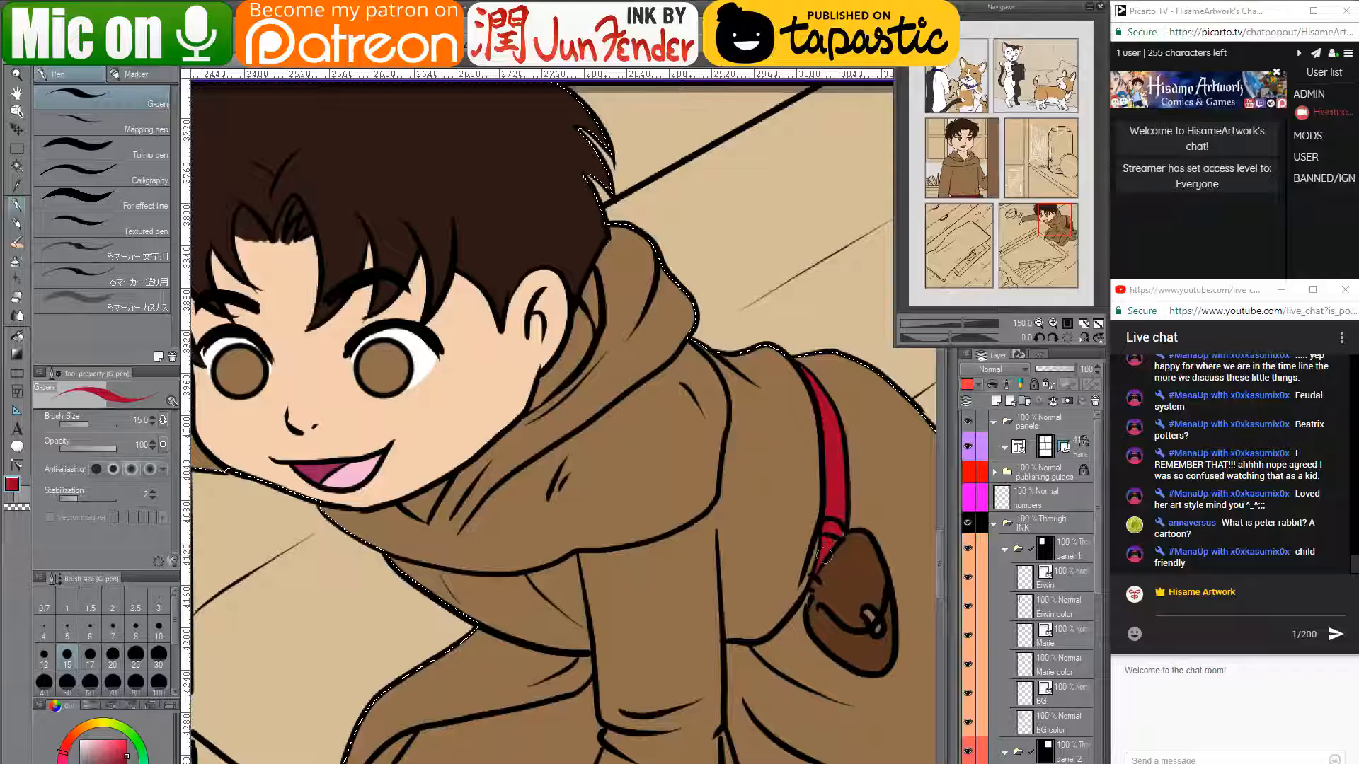
- Sample the brown of the boy's belt pouch and paint the leftover gaps around its clasp
alt+click(864, 608)
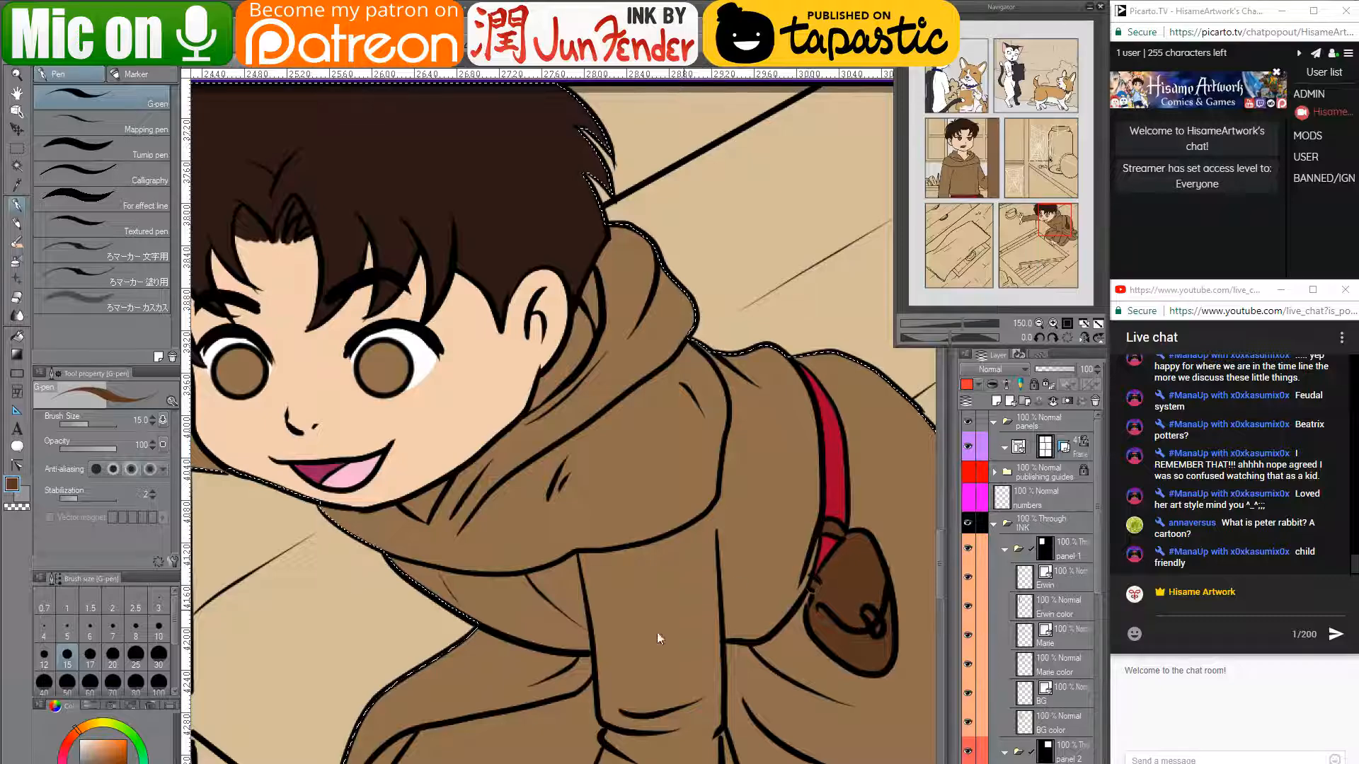
- Switch to the web browser and search for "beatrix pottwer peter rabbit"
key(alt+Tab)
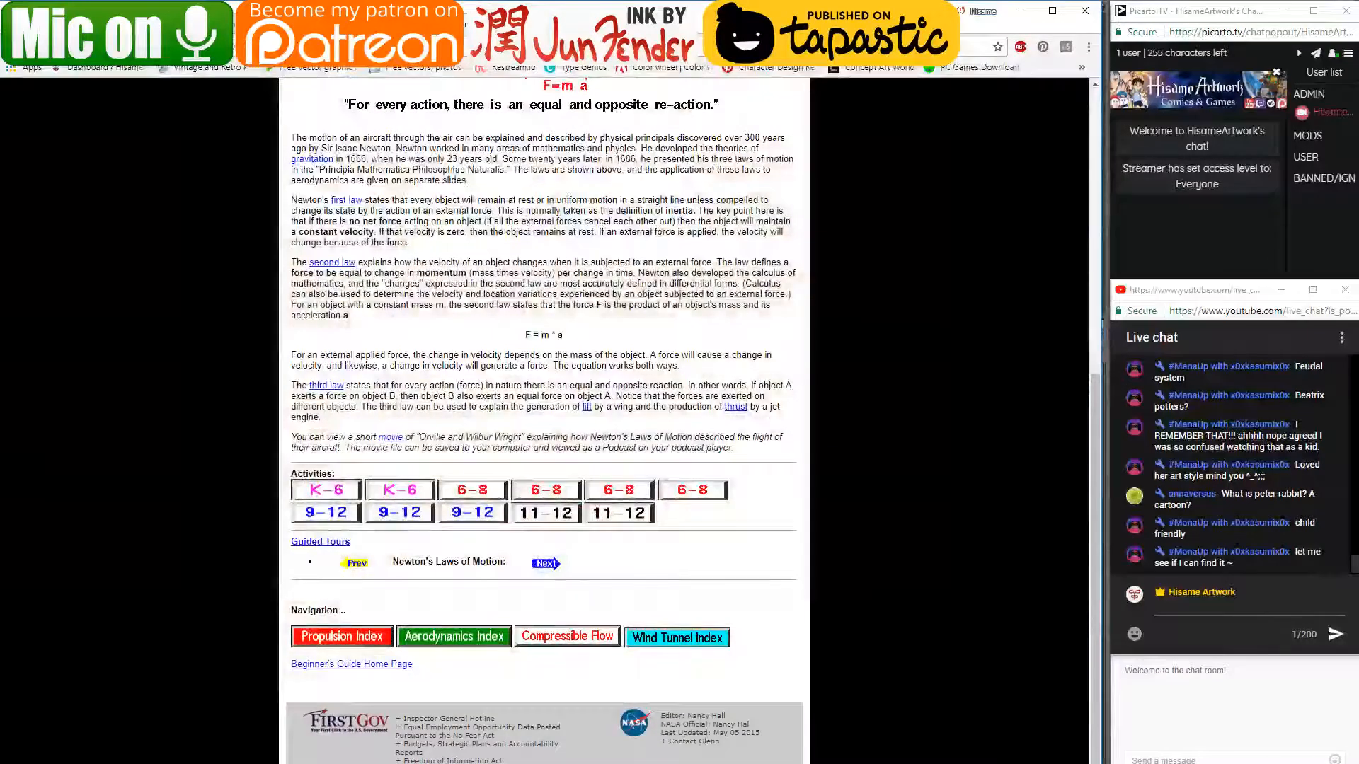
click(374, 46)
text(beatrix potter)
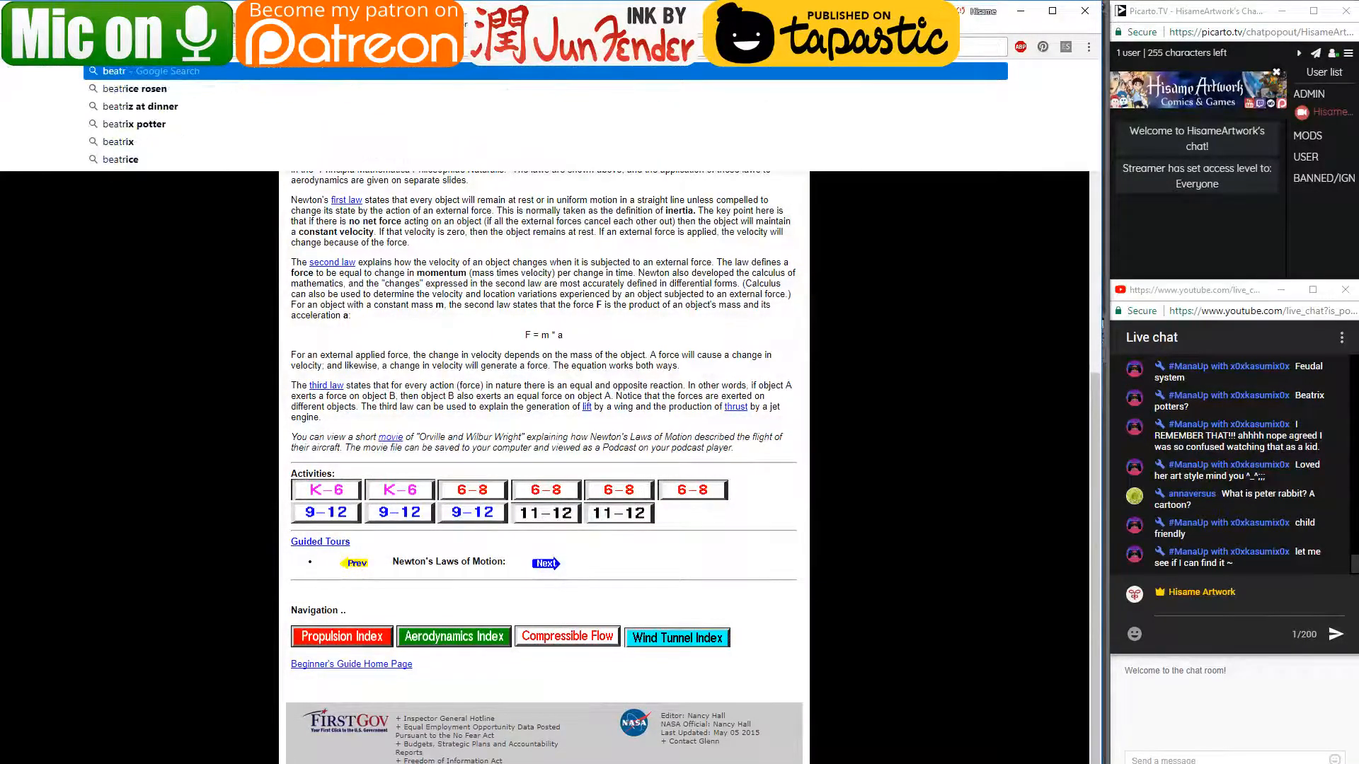
key(BackSpace)
key(BackSpace)
text(w)
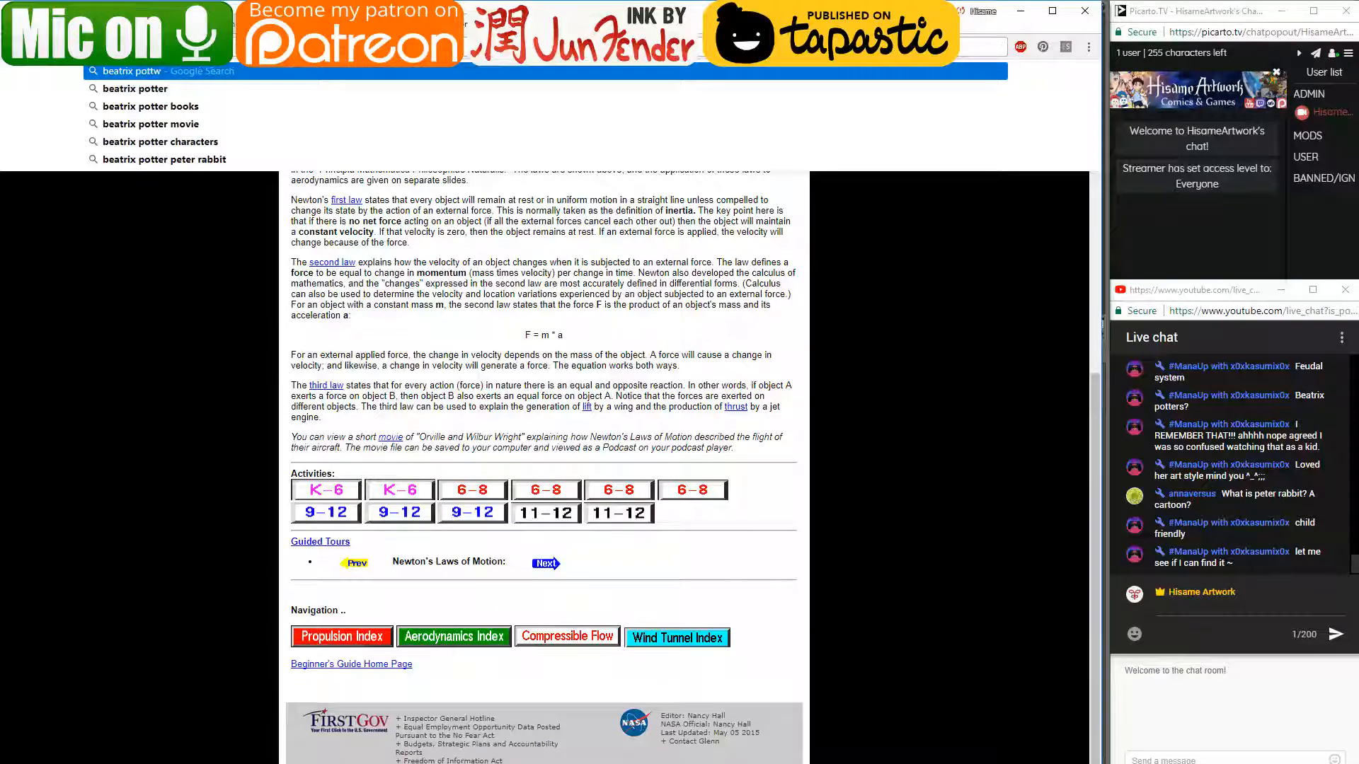
text(er peter rab)
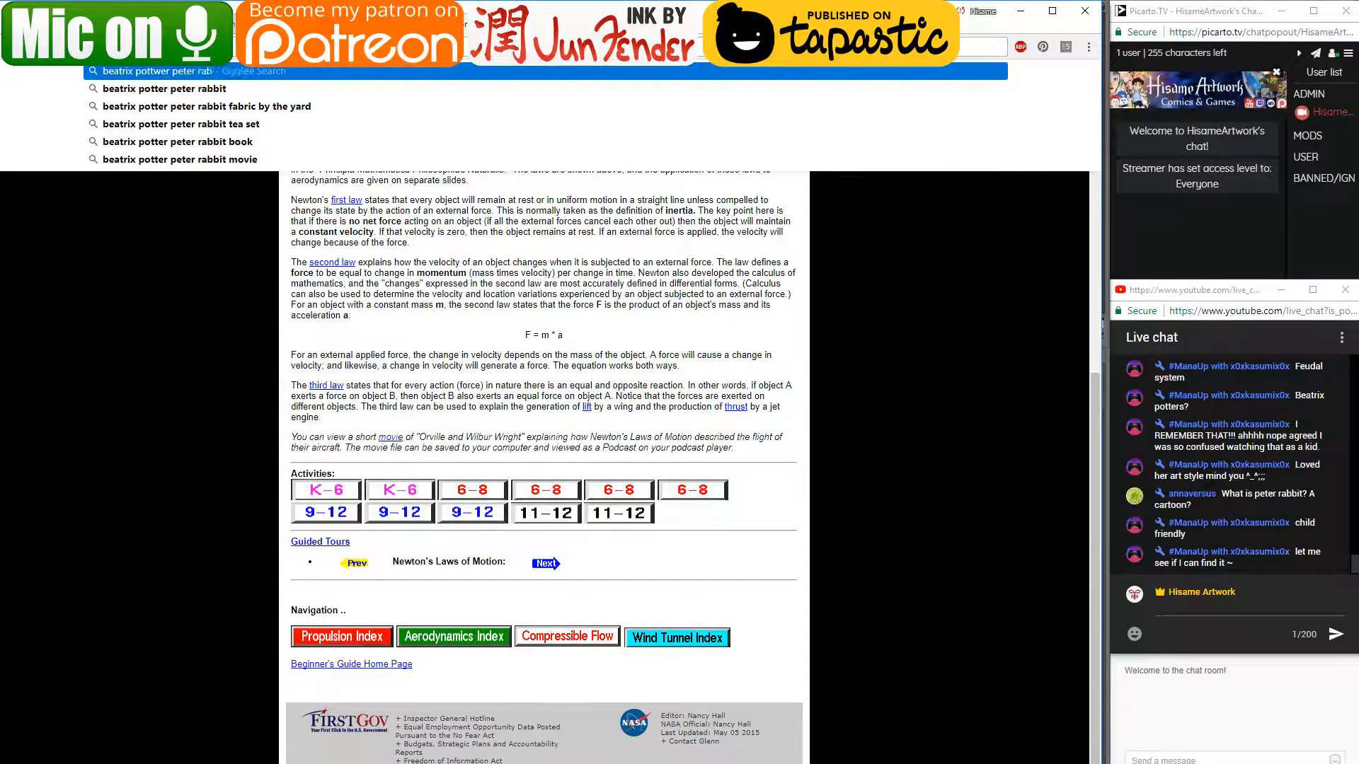
text(bit)
key(Return)
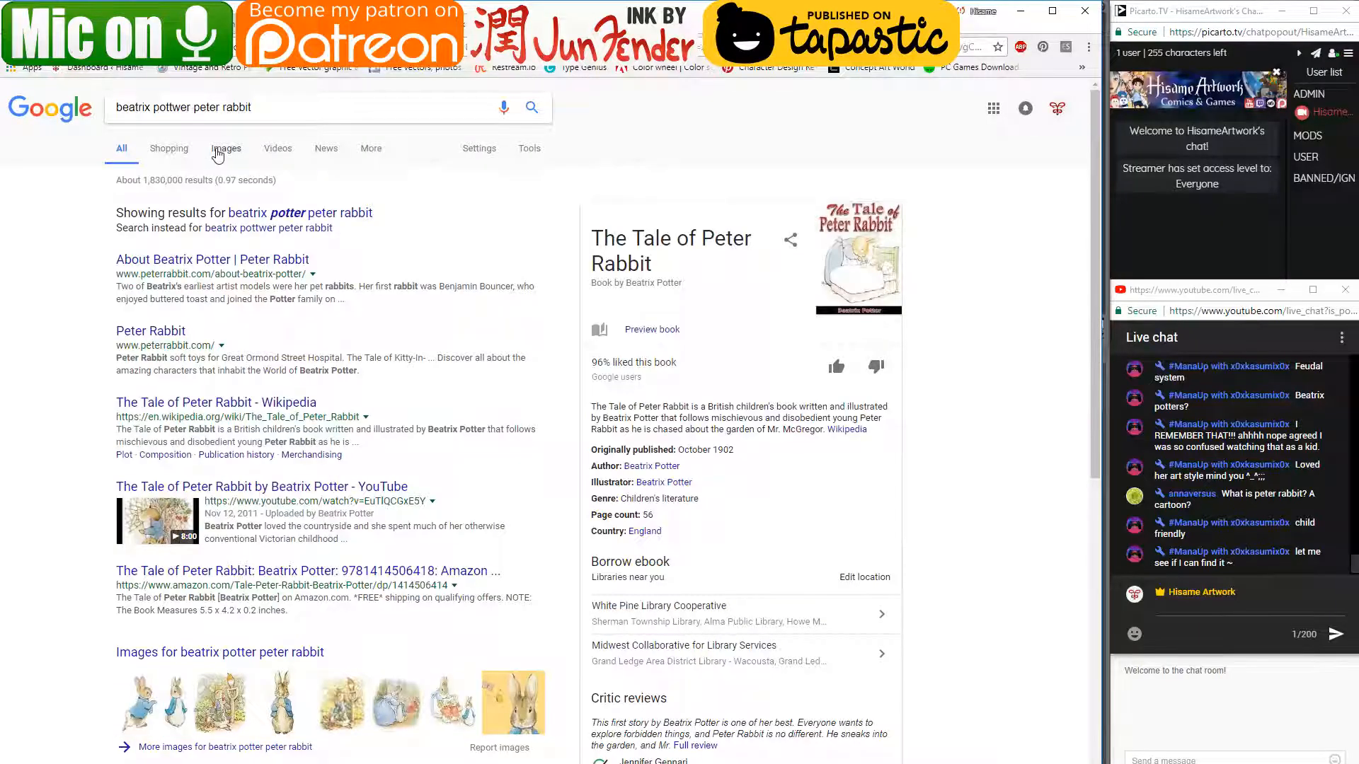
- Browse the image results, enlarging the mother rabbit illustration and the story board book cover, and return to the comic page
click(226, 150)
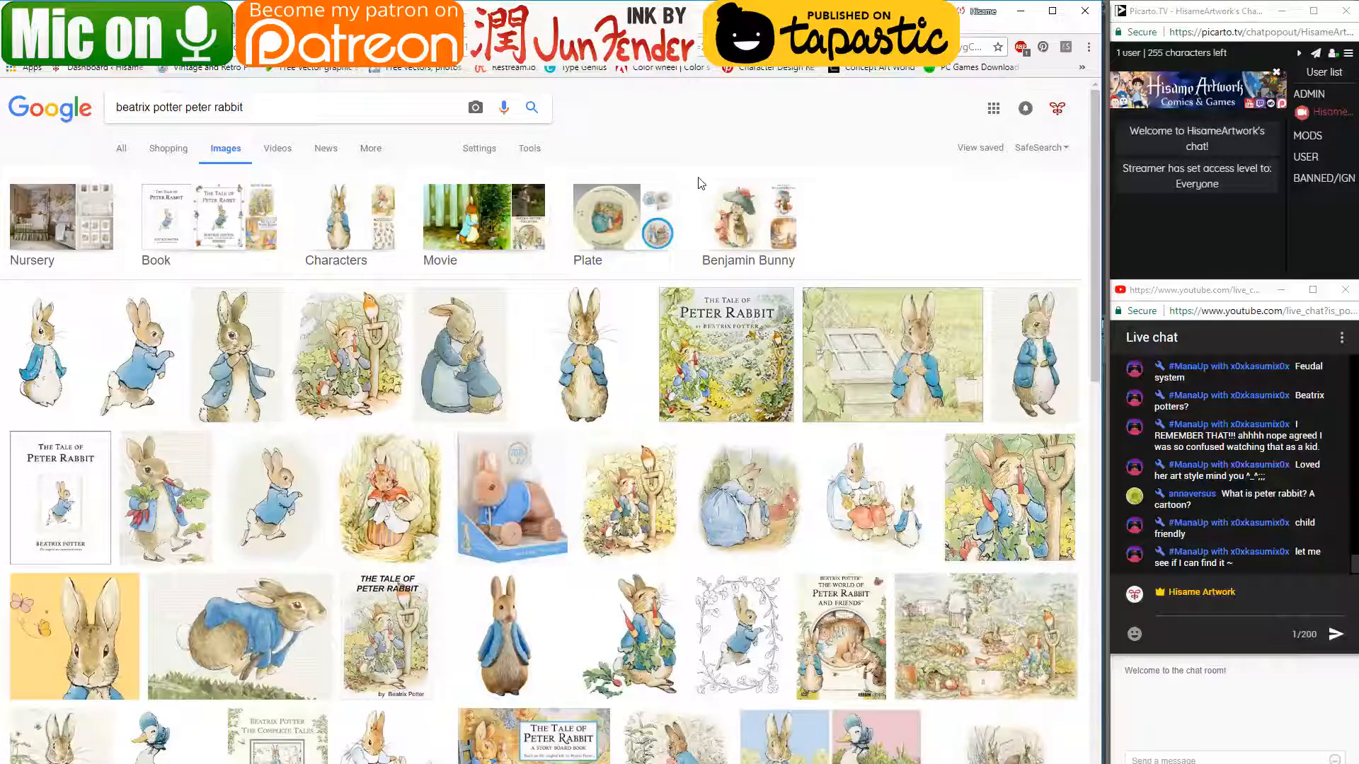
scroll(580, 354, down, 4)
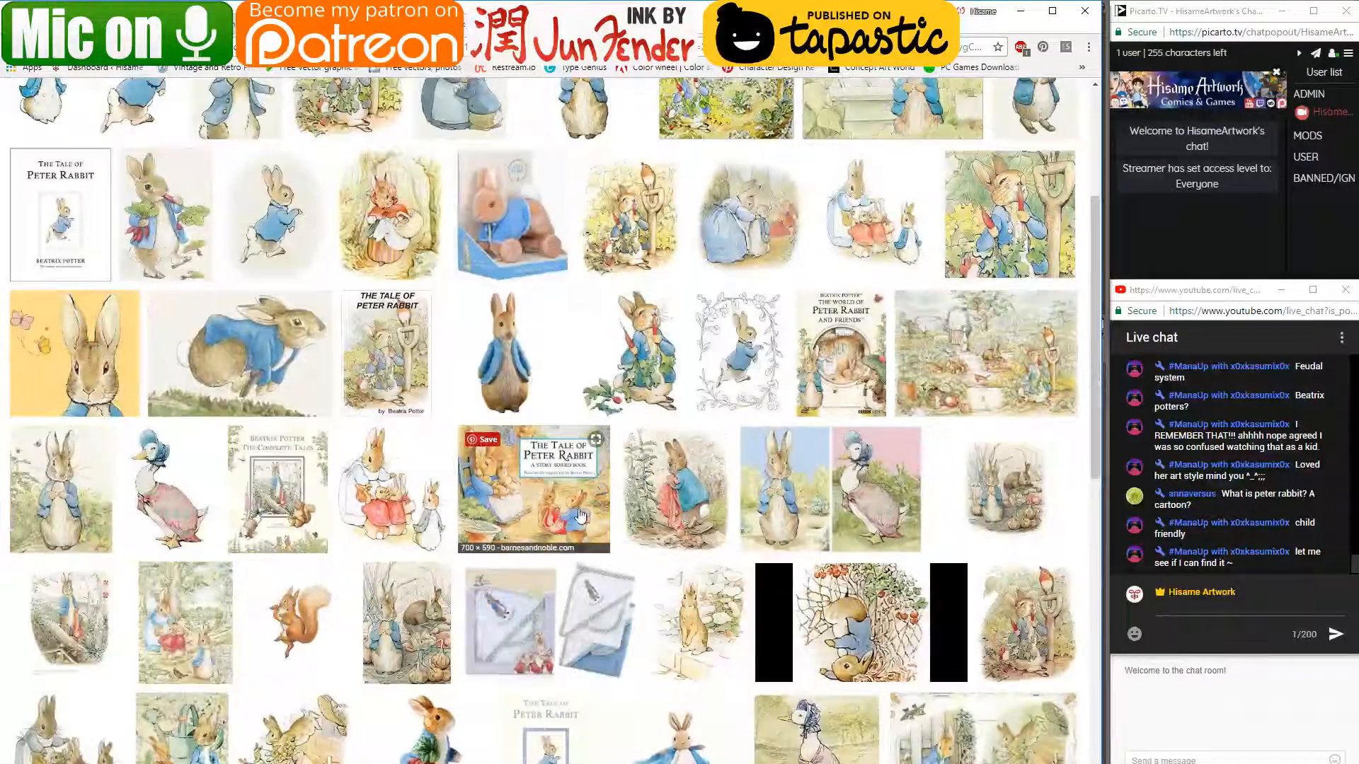
click(394, 492)
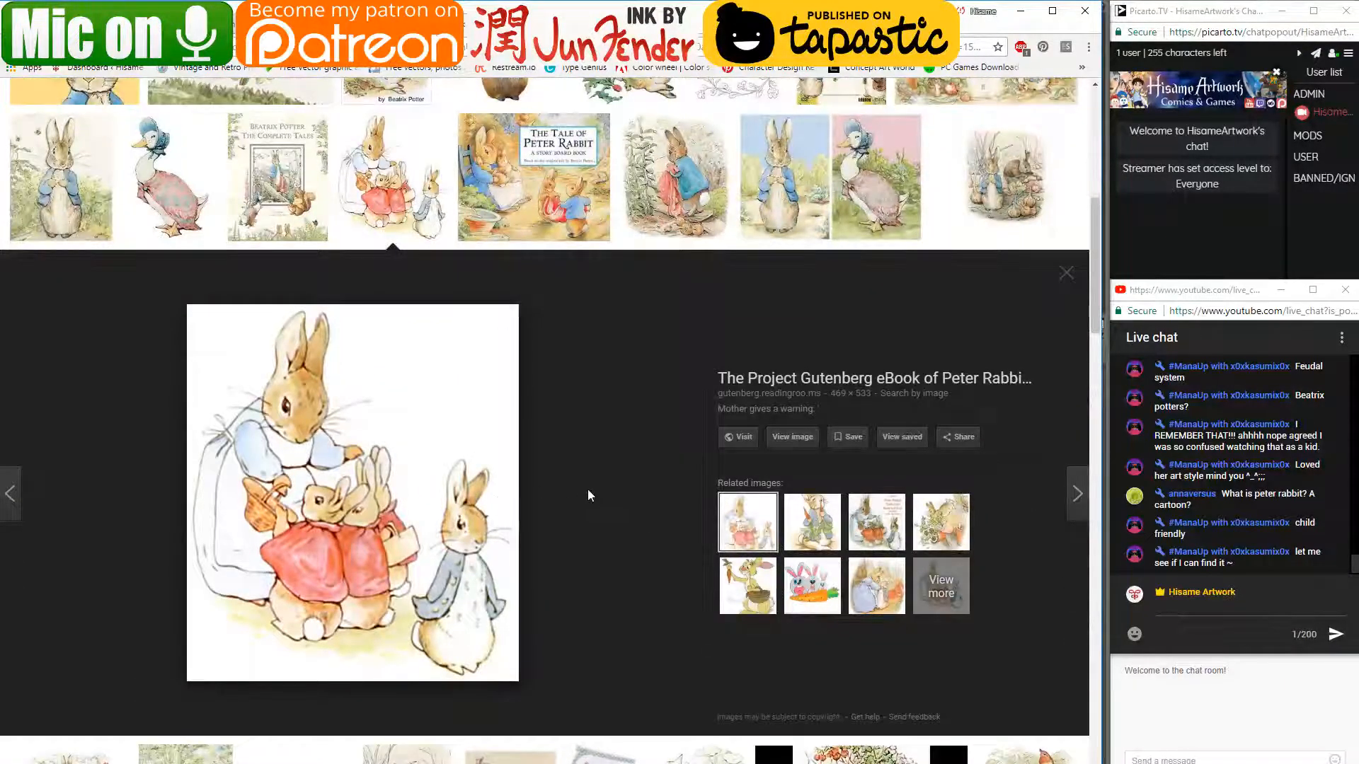
key(Right)
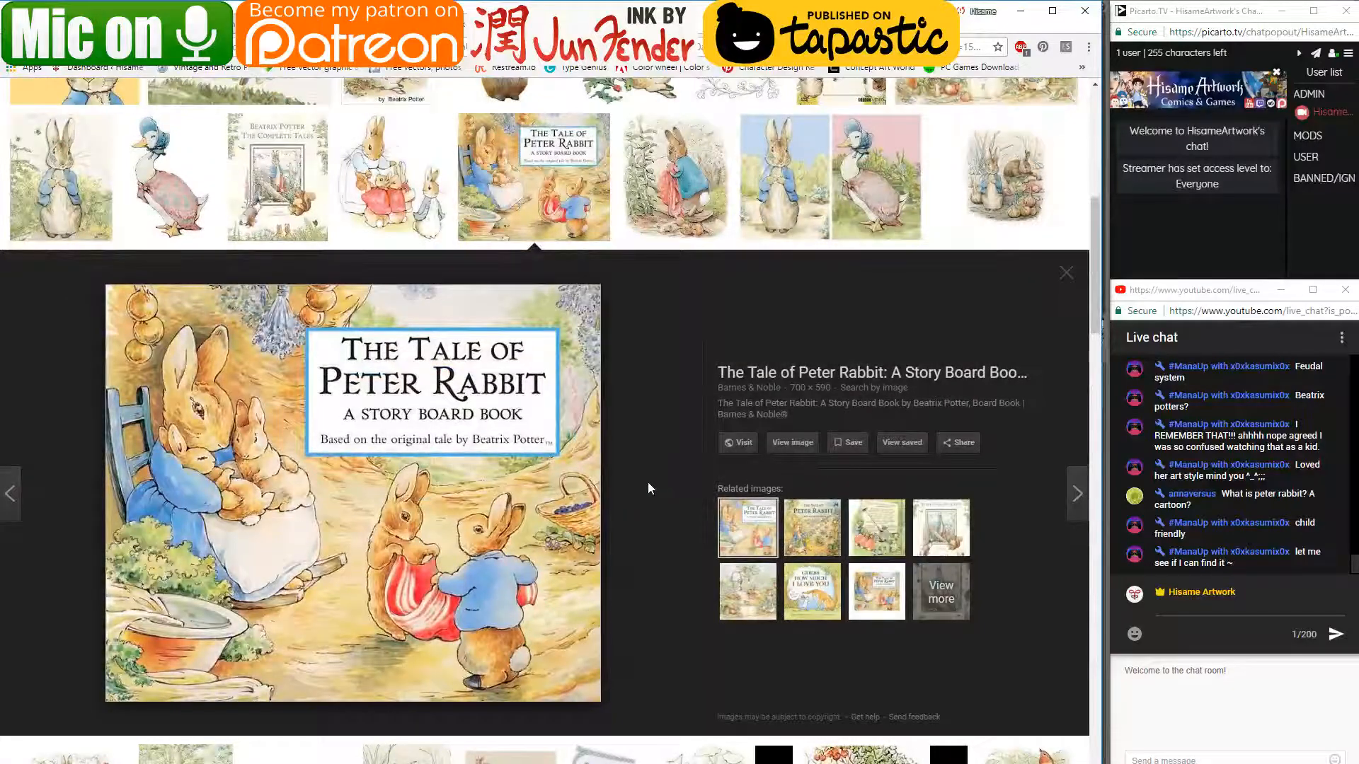
scroll(648, 485, down, 8)
scroll(645, 490, down, 5)
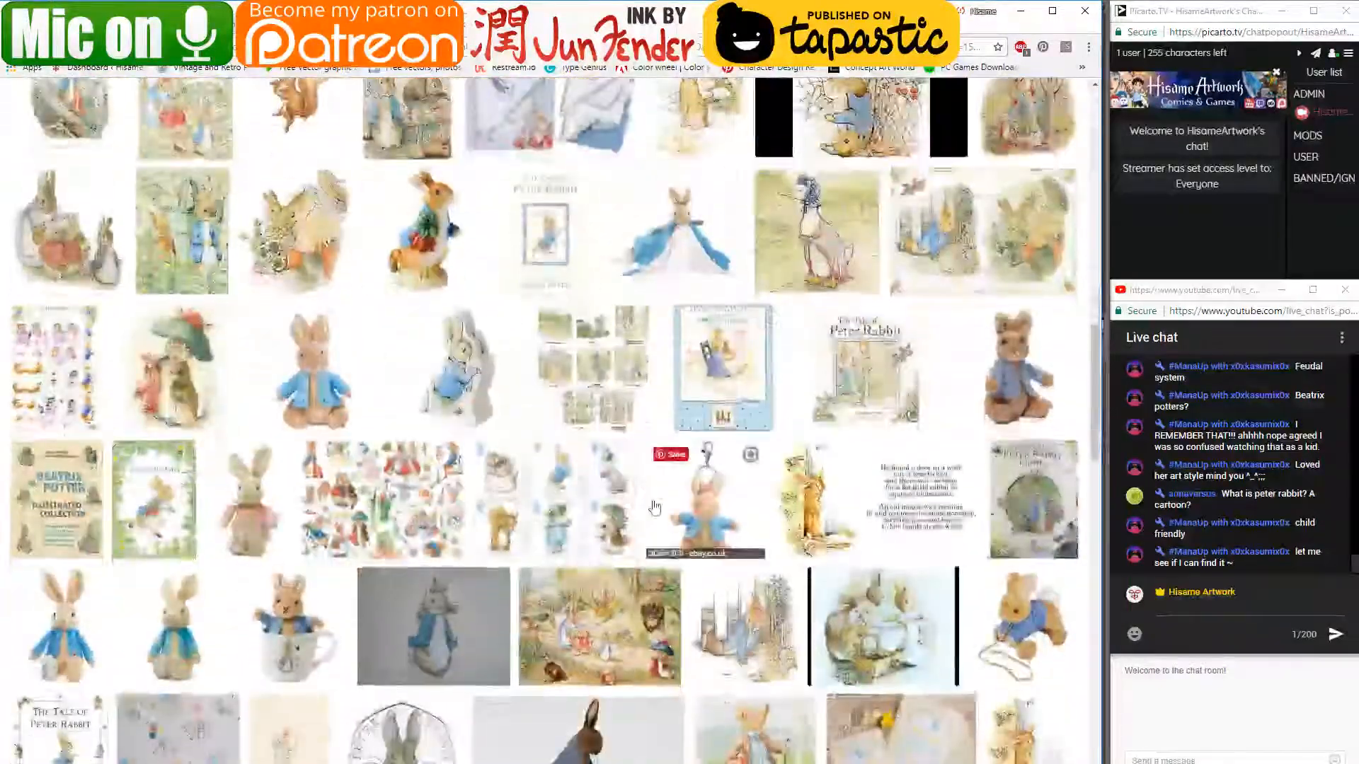
click(1019, 13)
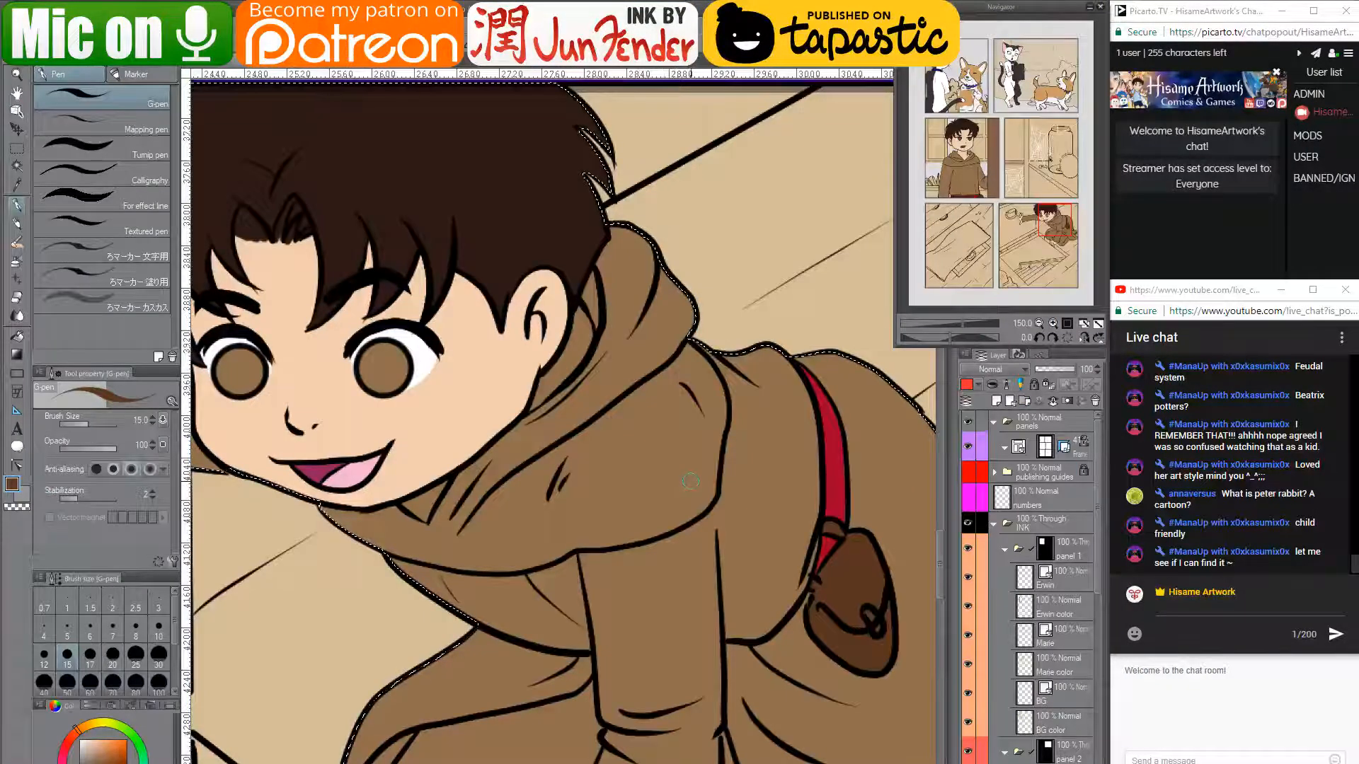
- Sample white from the crouching boy's eye and paint his shoes white with the G-pen at brush size 25
scroll(690, 481, down, 5)
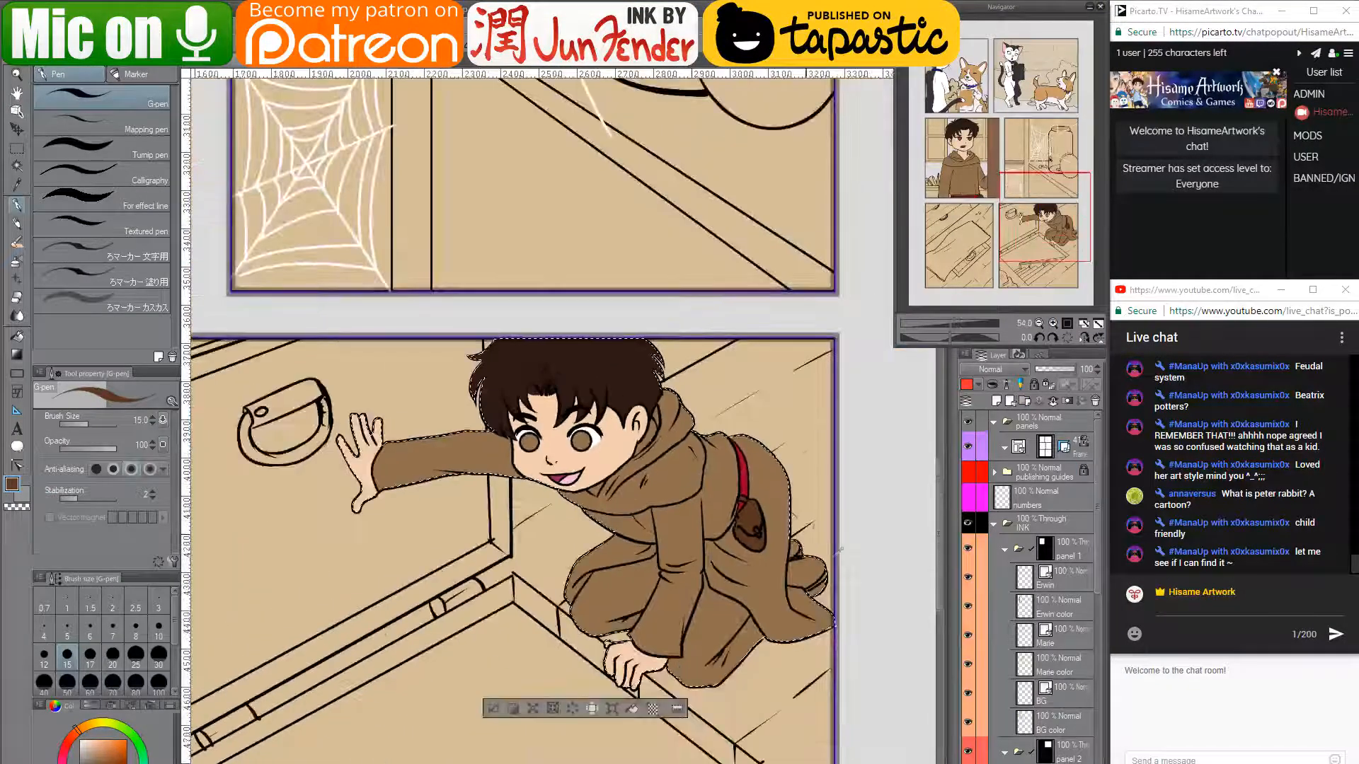
scroll(841, 548, up, 4)
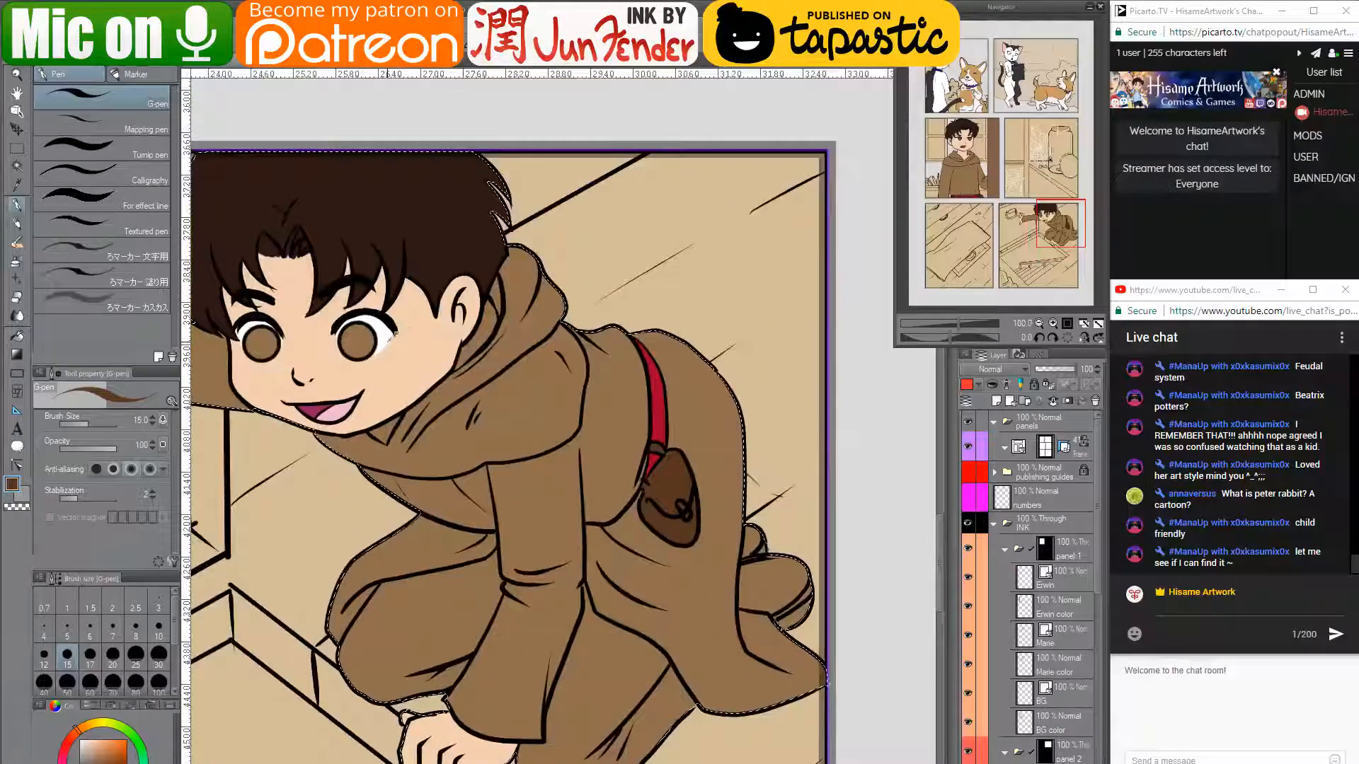
alt+click(366, 346)
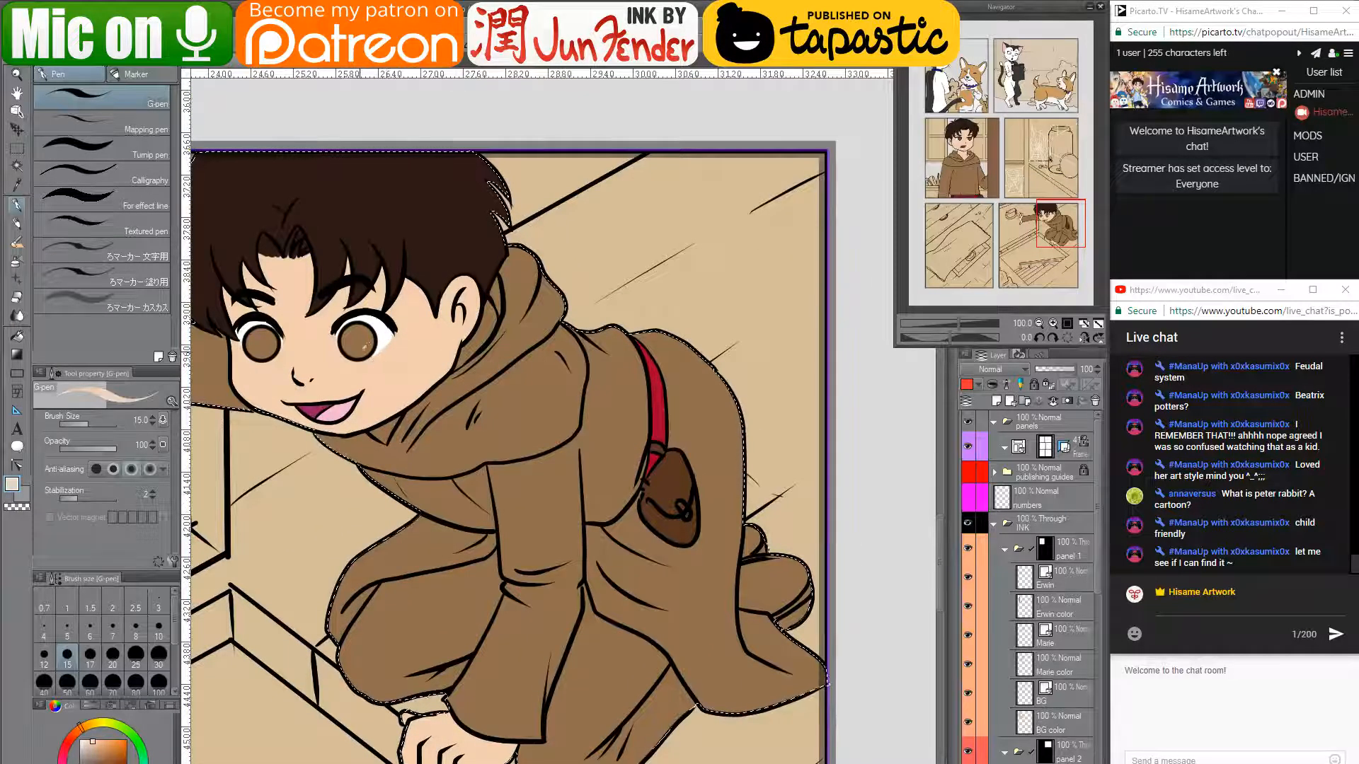
scroll(365, 345, up, 2)
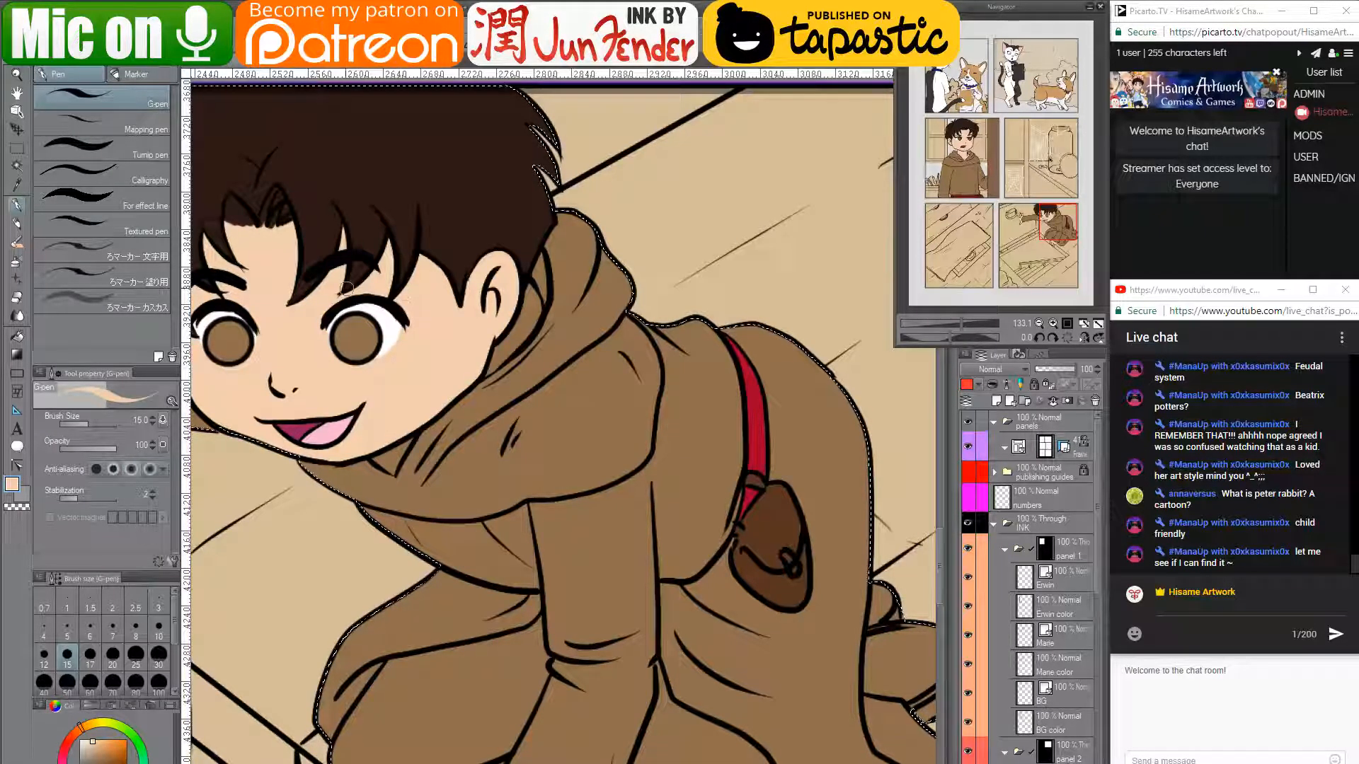
alt+click(395, 330)
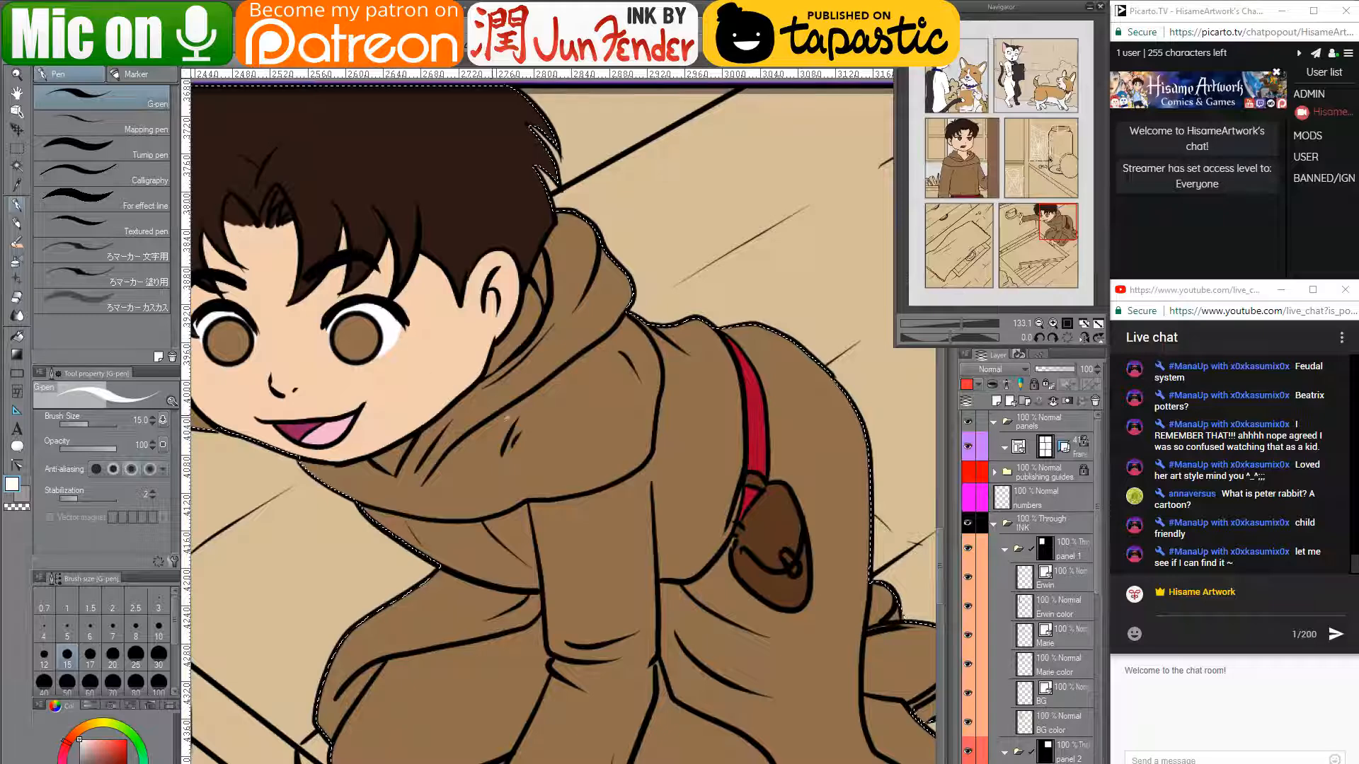
mouse_move(877, 587)
mouse_down()
mouse_move(586, 433)
mouse_move(575, 475)
mouse_move(589, 433)
mouse_move(598, 453)
mouse_move(580, 481)
mouse_move(648, 467)
mouse_move(614, 527)
mouse_move(654, 543)
mouse_move(708, 499)
mouse_move(679, 520)
mouse_move(623, 527)
mouse_move(655, 465)
mouse_move(672, 495)
mouse_move(646, 519)
mouse_move(701, 504)
mouse_up()
key(bracketright)
key(bracketright)
key(bracketright)
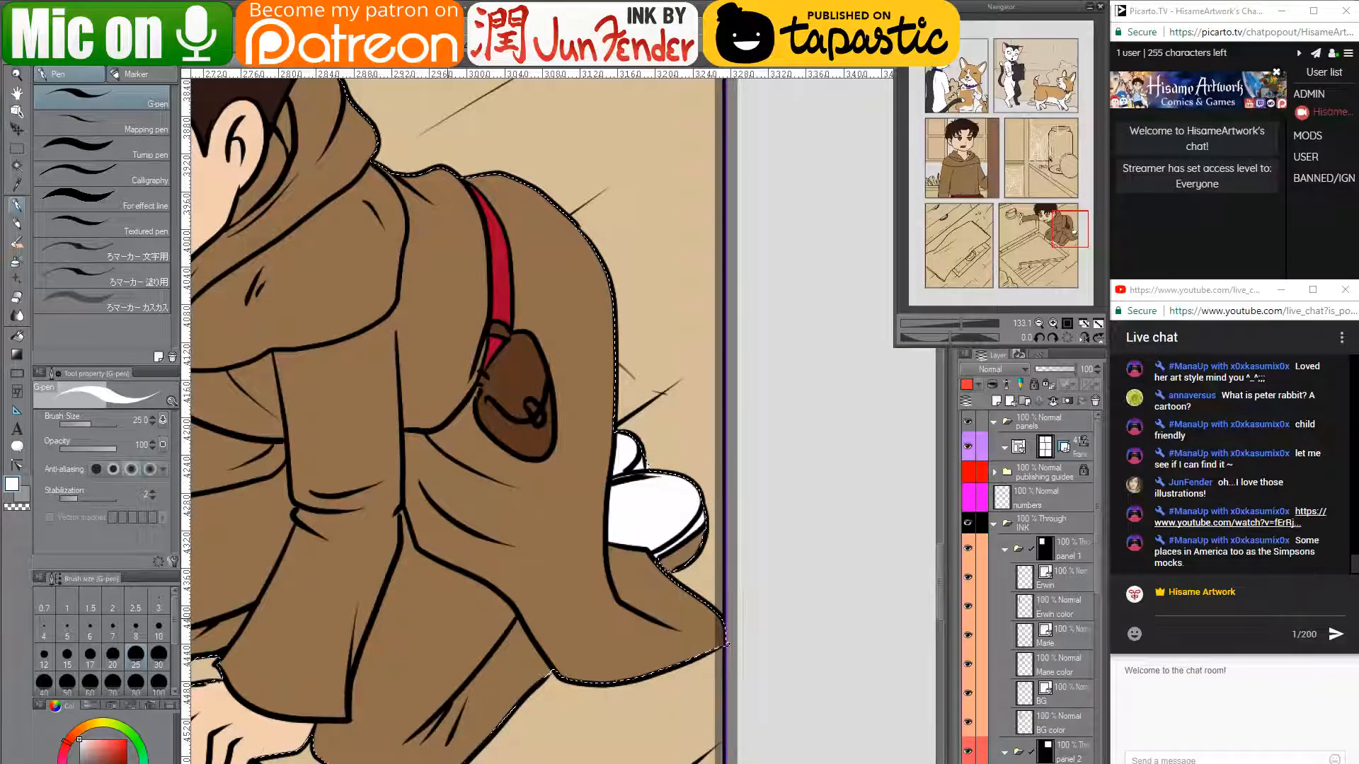
drag(607, 587, 622, 582)
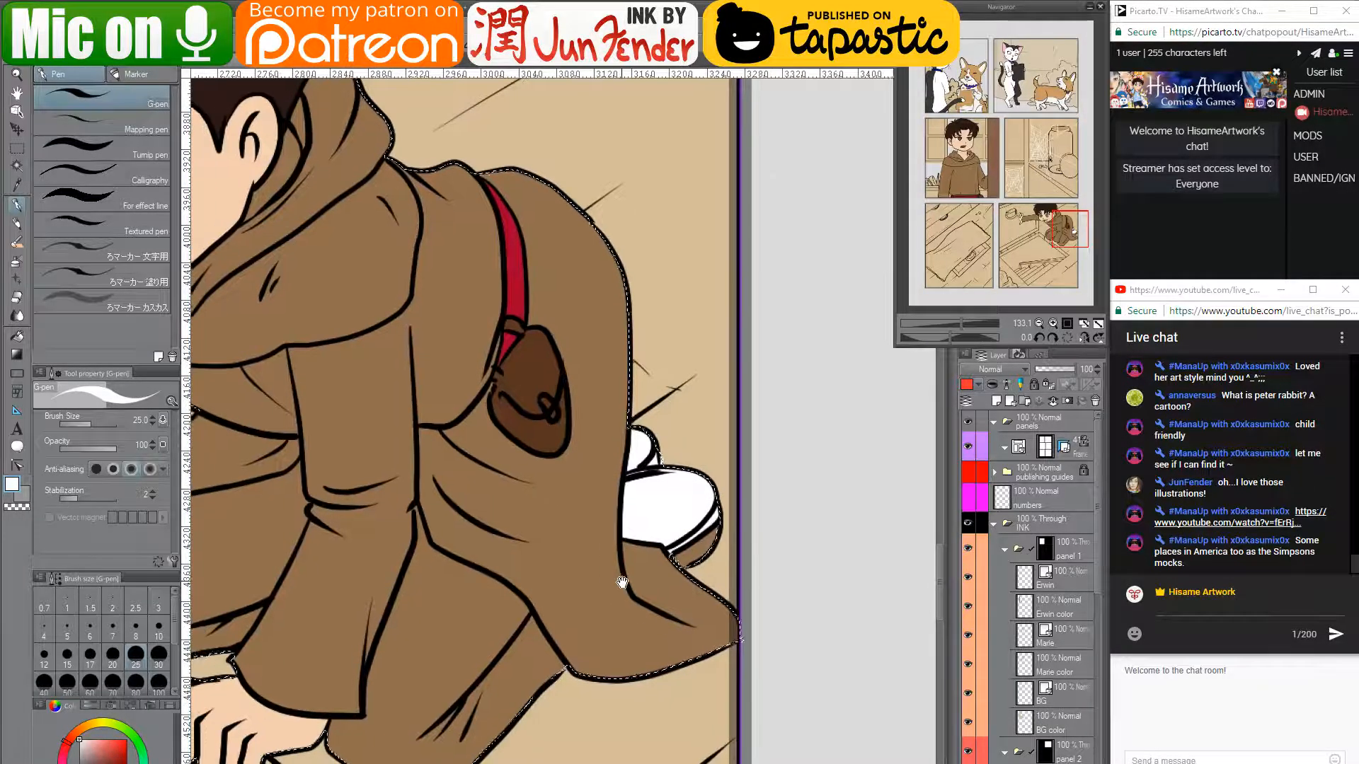
- Open the Character sheet_nf image from the world folder as a colour reference
click(332, 70)
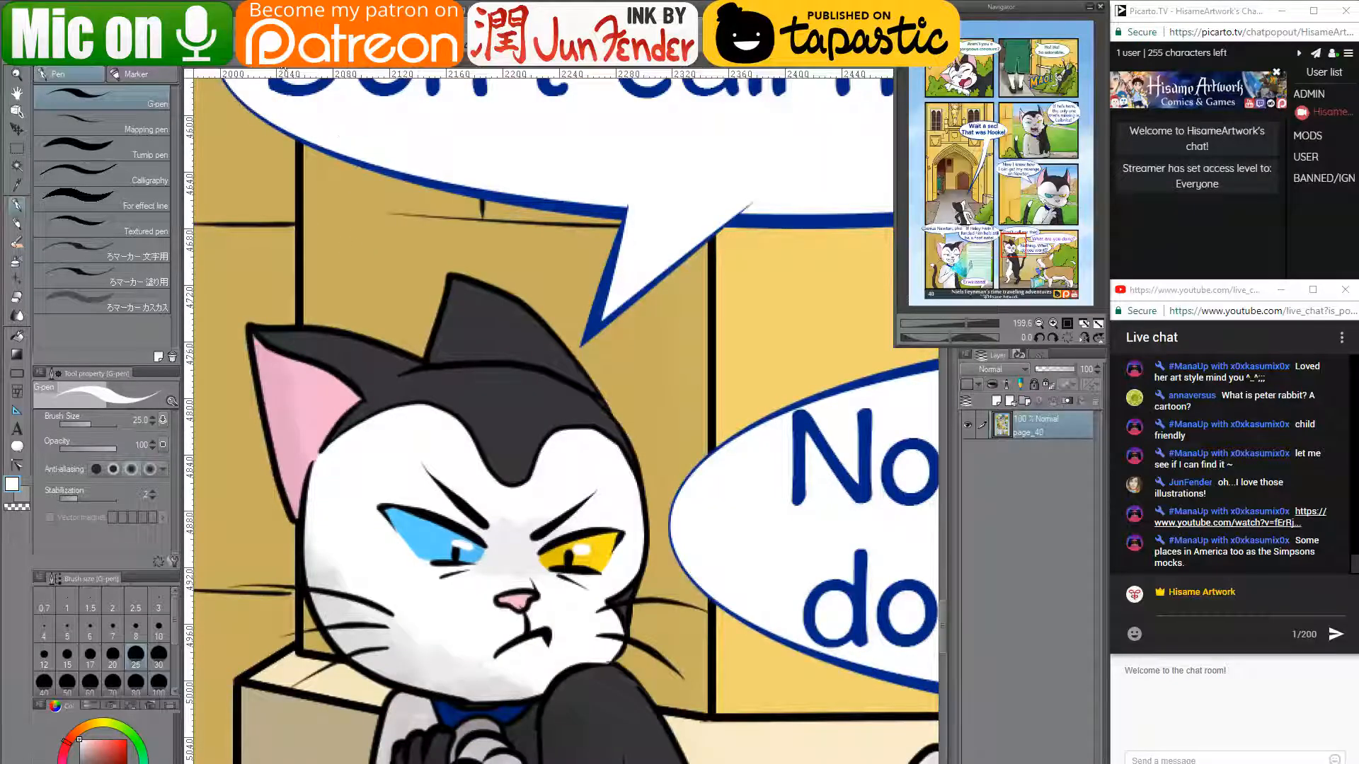
key(ctrl+Tab)
key(alt+Tab)
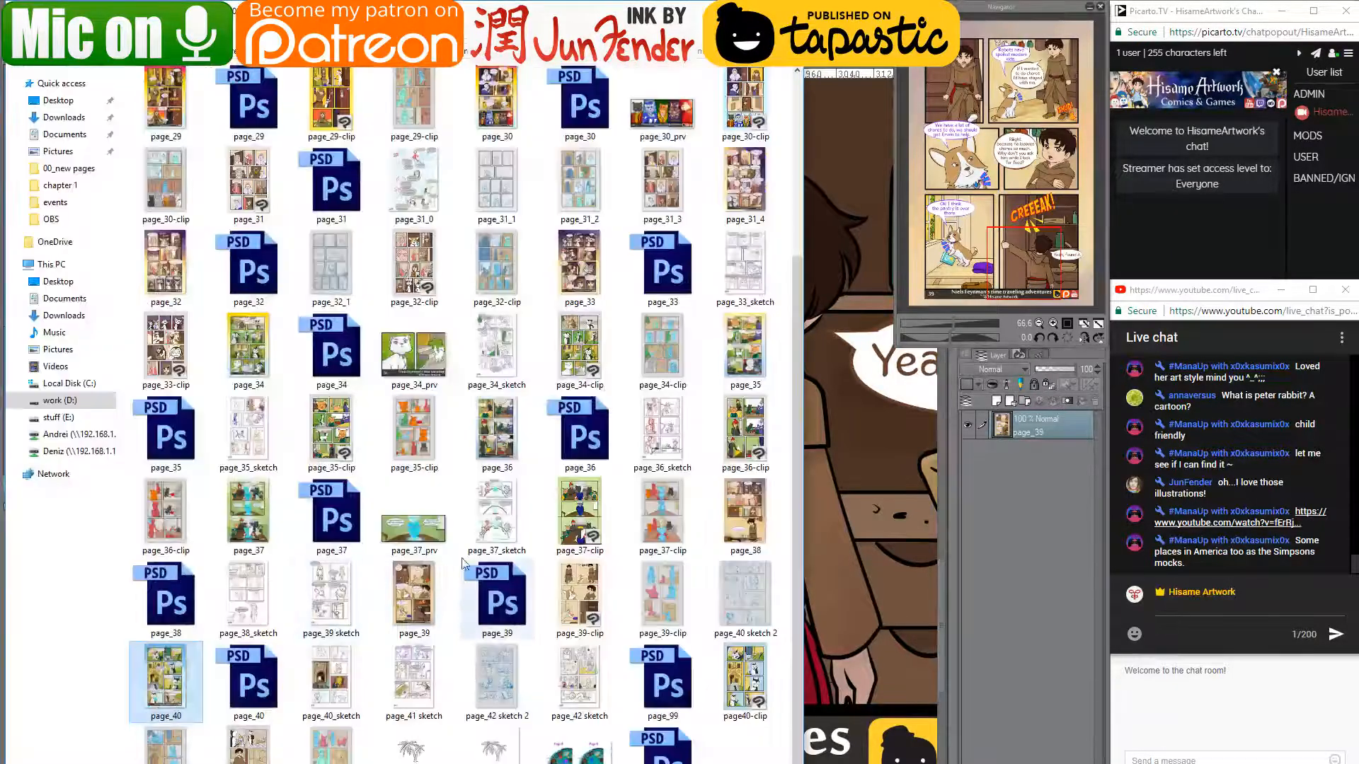
key(alt+Up)
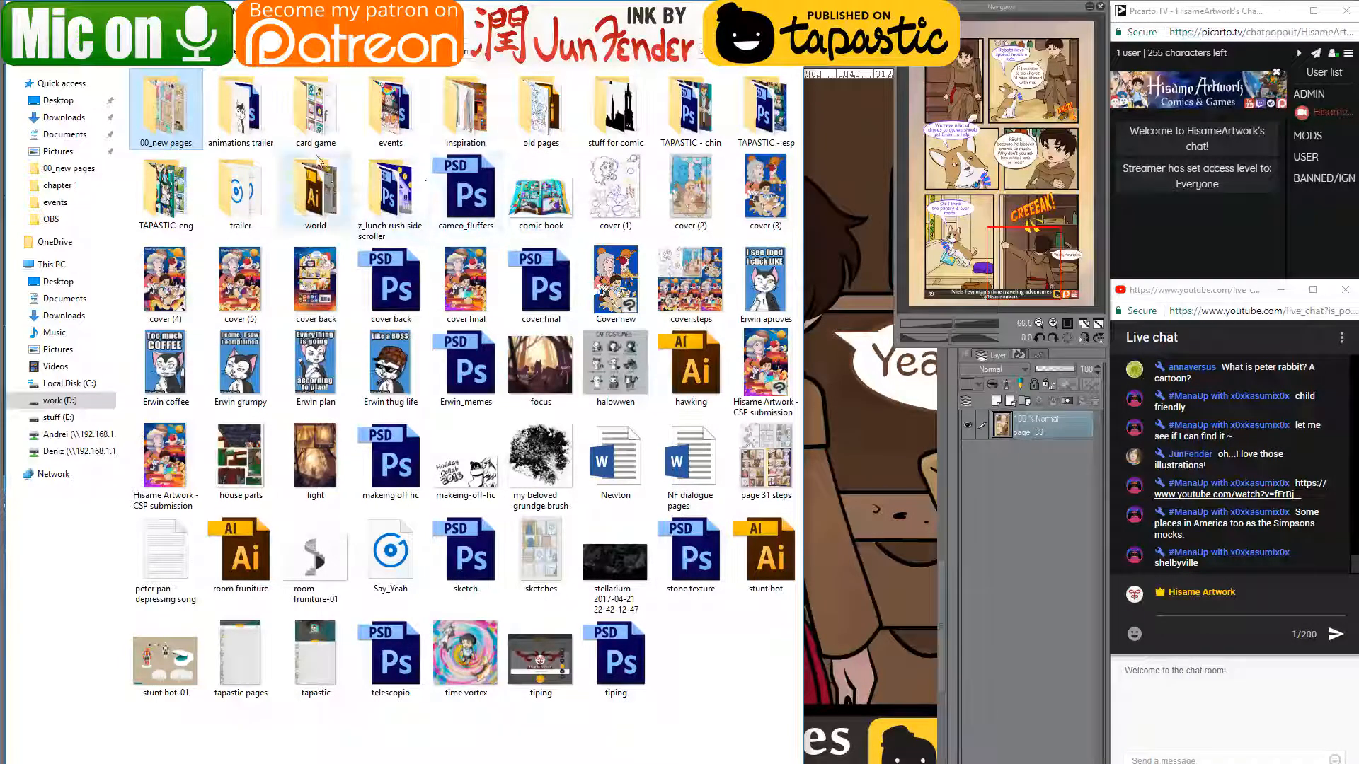
double_click(316, 201)
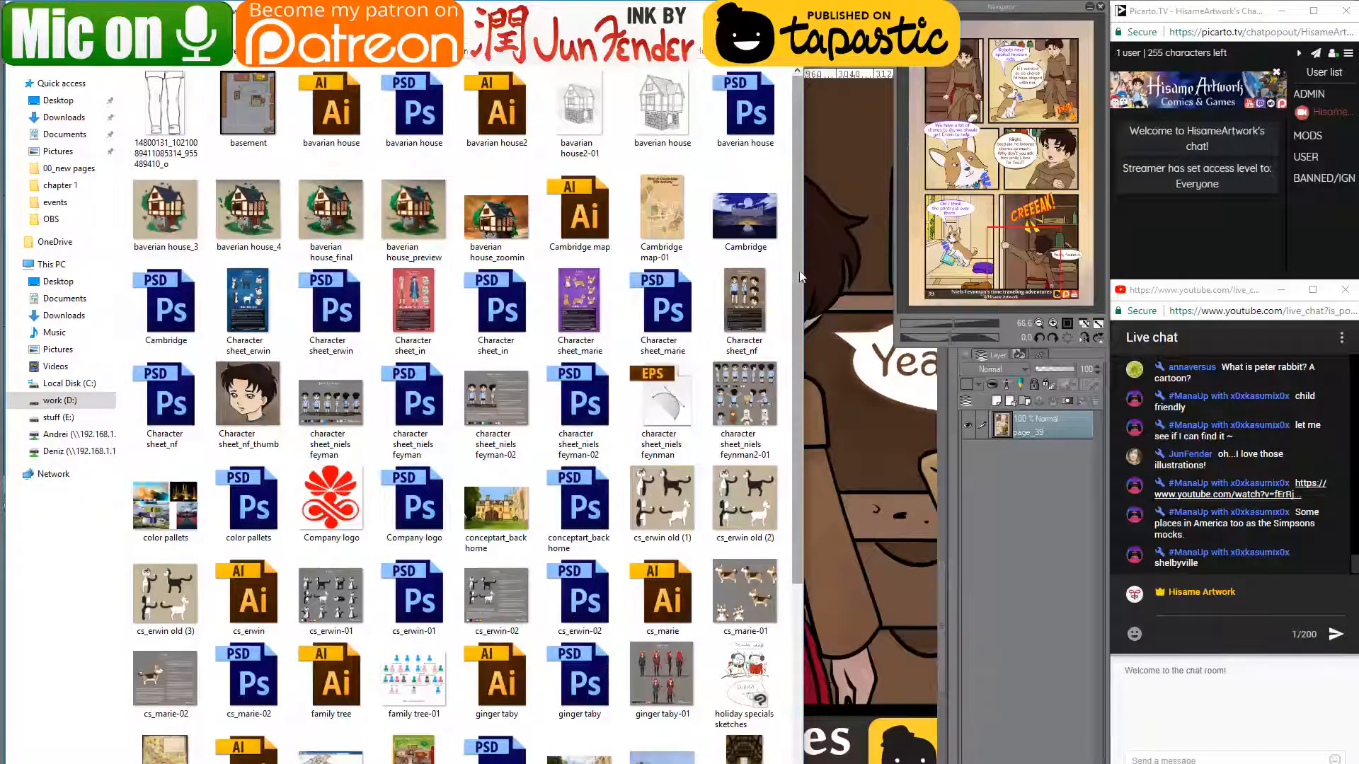
mouse_move(796, 277)
mouse_down()
mouse_move(797, 329)
mouse_move(796, 277)
mouse_up()
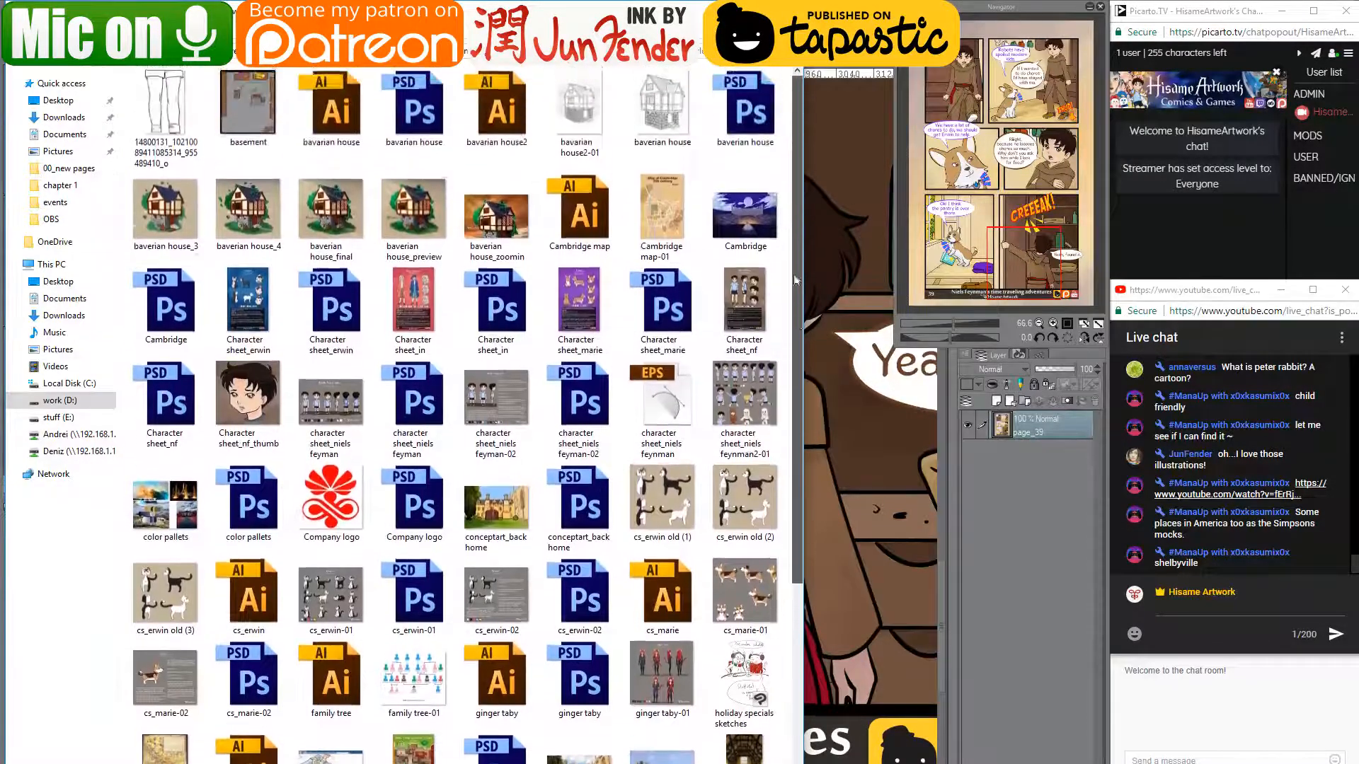
double_click(746, 304)
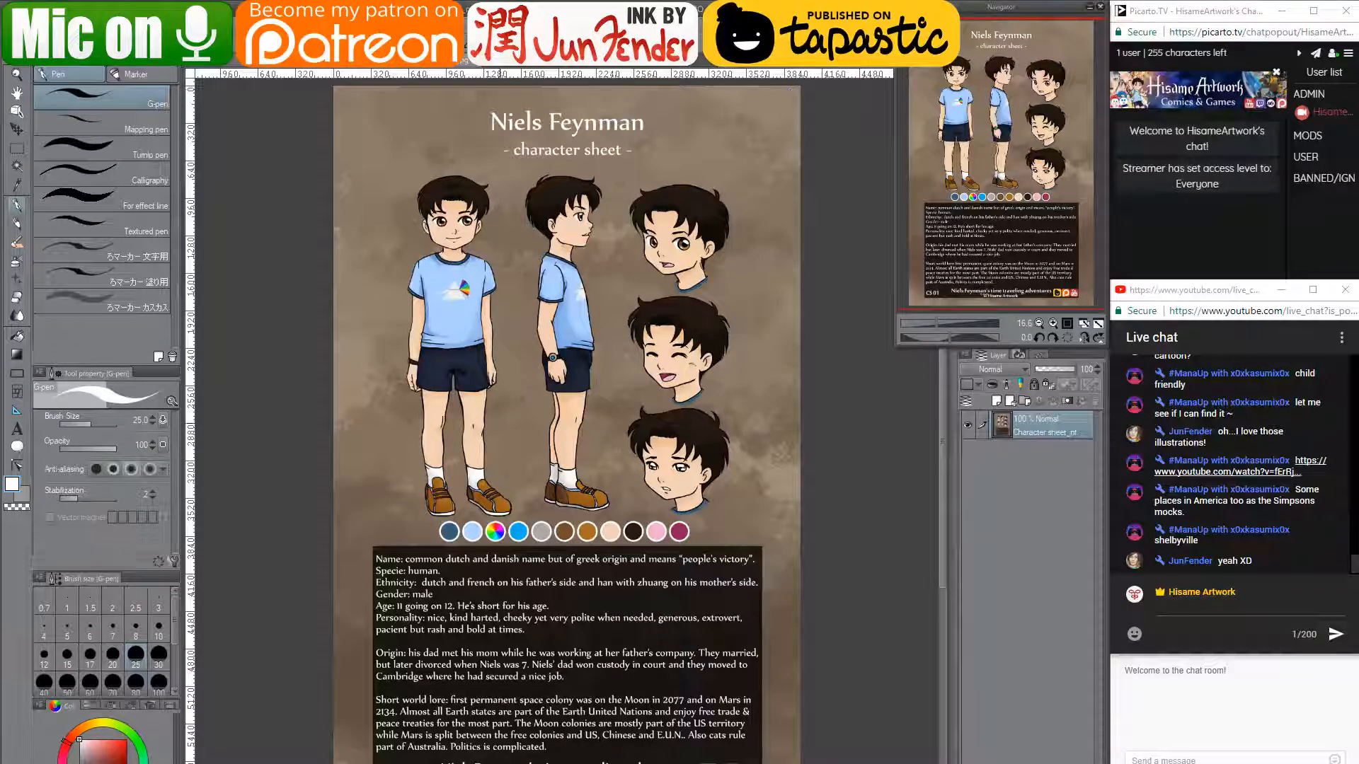
- Sample the orange-brown shoe colour from the character sheet and paint the sole of the crouching boy's shoe on the comic page
scroll(579, 493, up, 2)
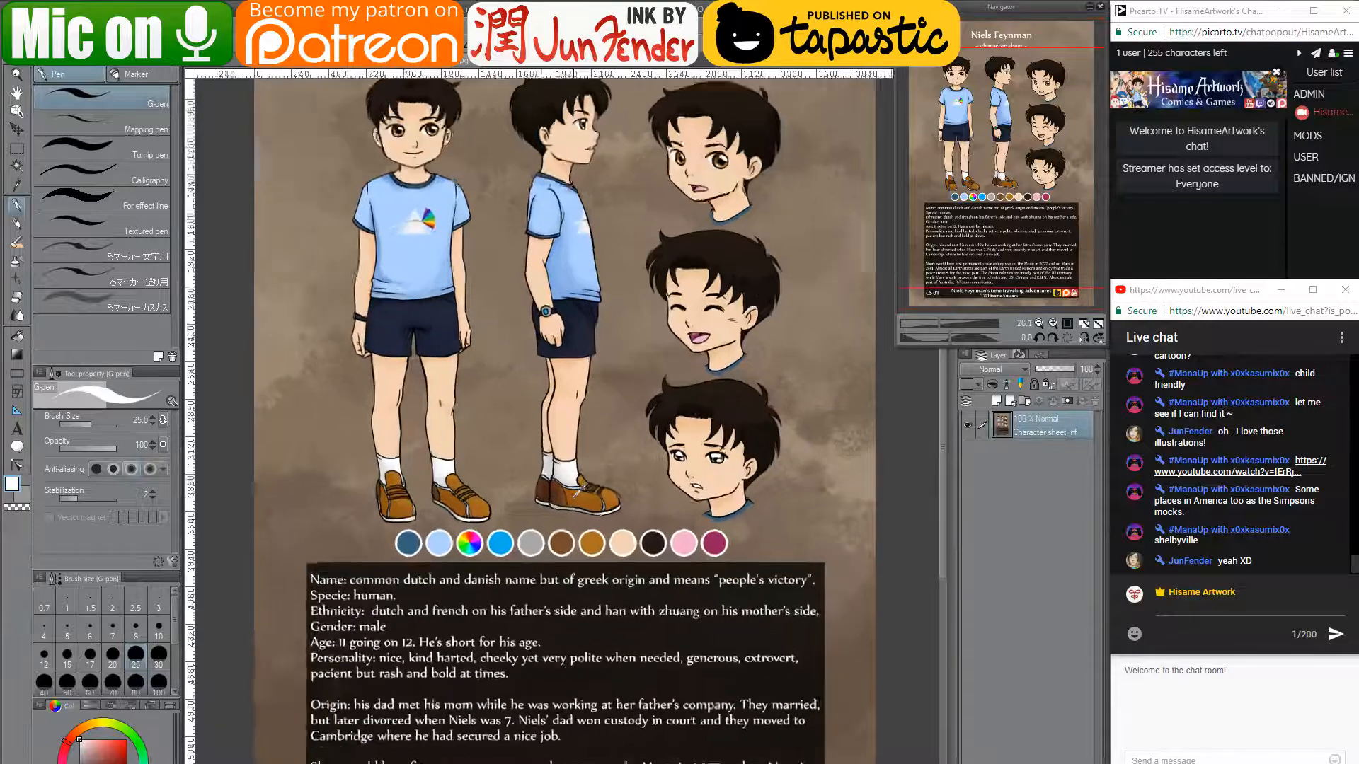
scroll(603, 541, up, 2)
alt+click(603, 540)
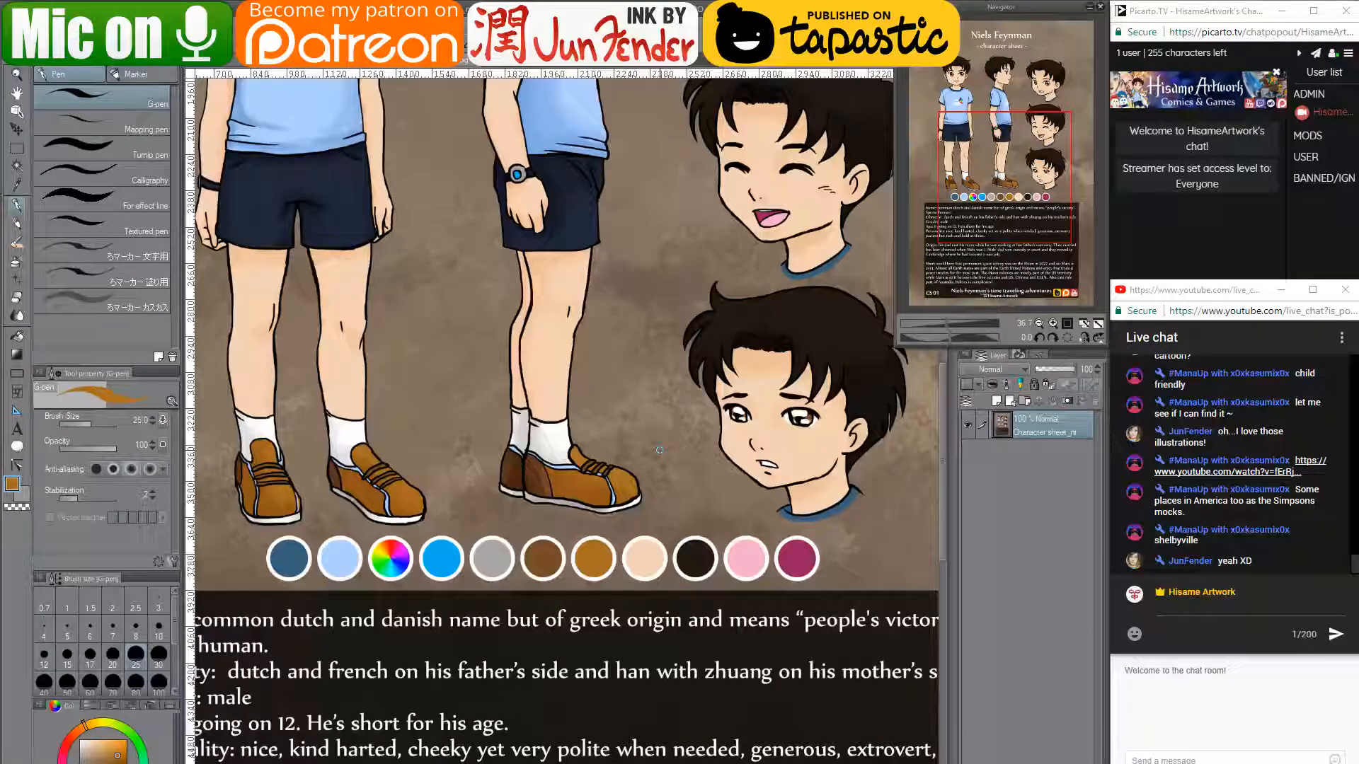
click(218, 66)
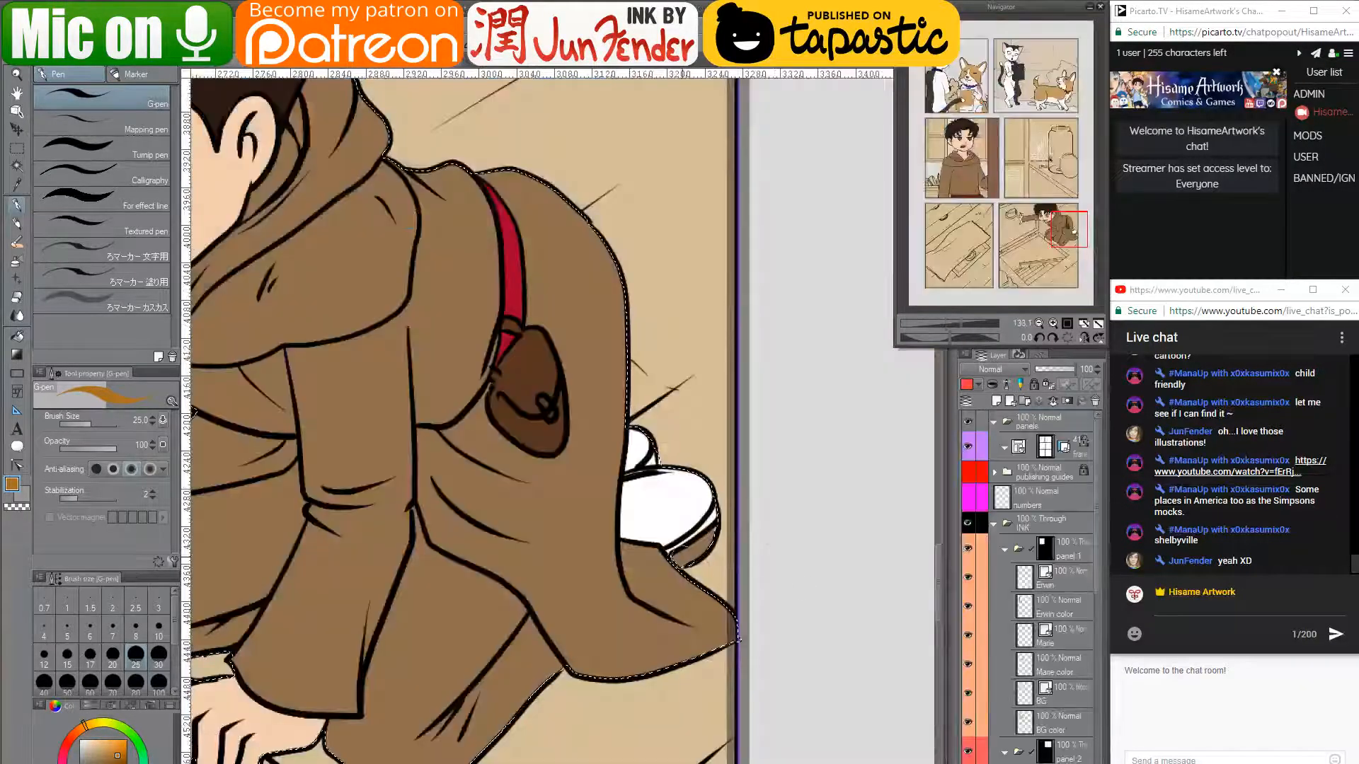
drag(677, 560, 685, 554)
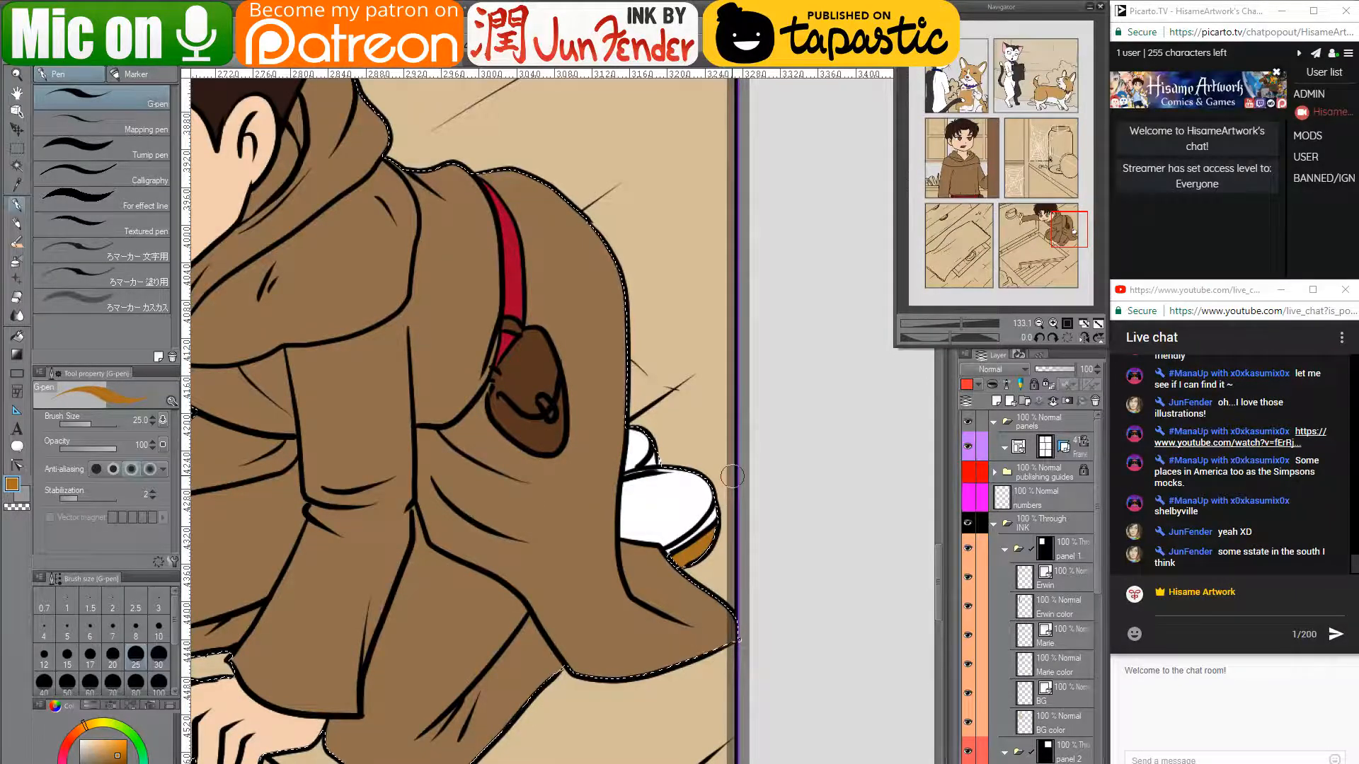
- Make the Erwin layer of panel 1 active and create a selection from that panel's BG layer
scroll(732, 477, down, 3)
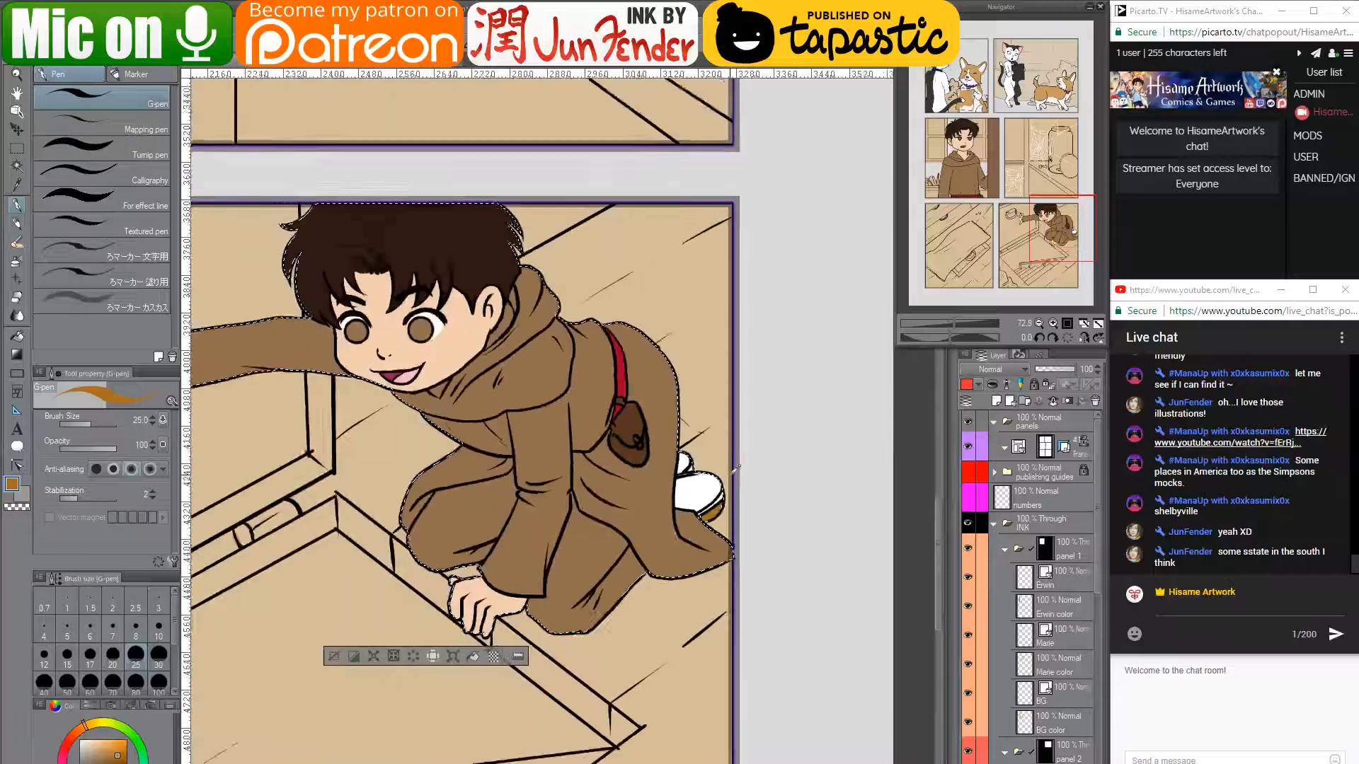
scroll(736, 469, down, 5)
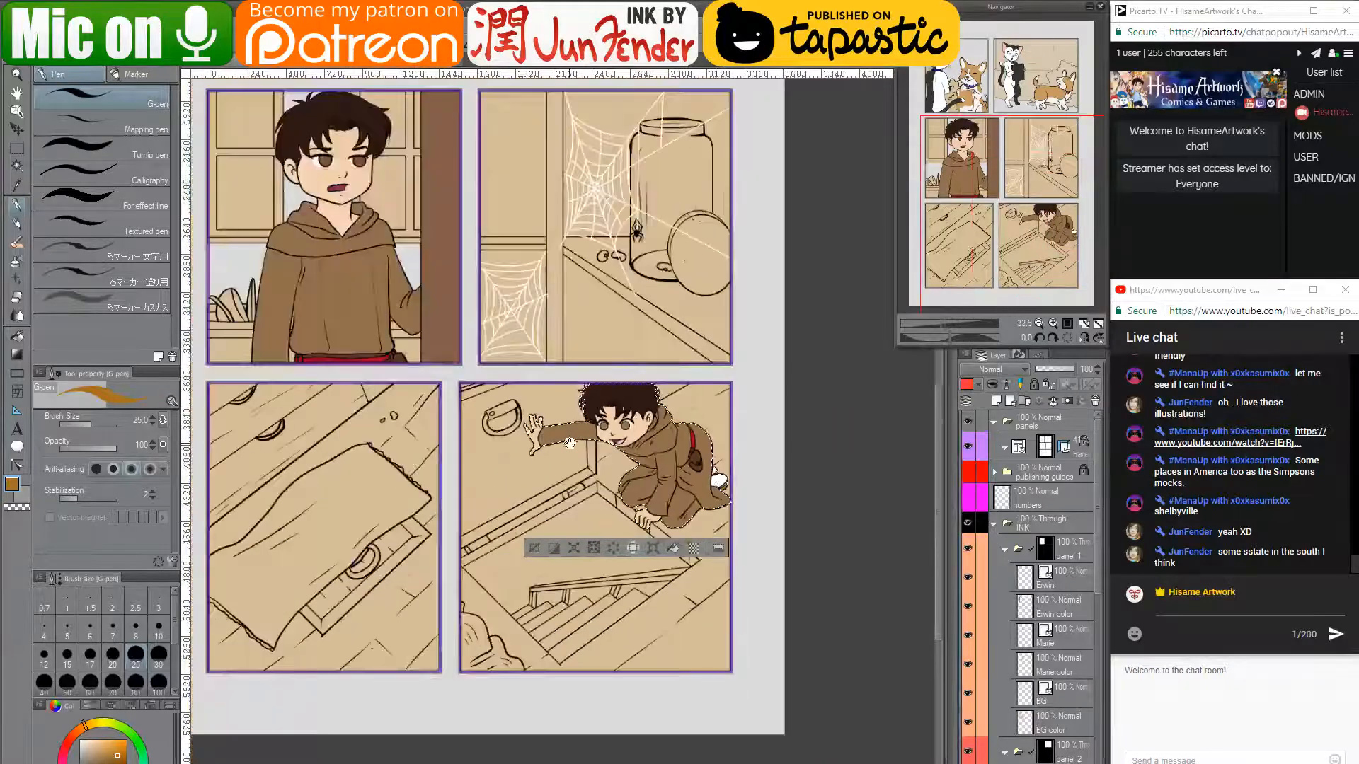
drag(570, 443, 659, 562)
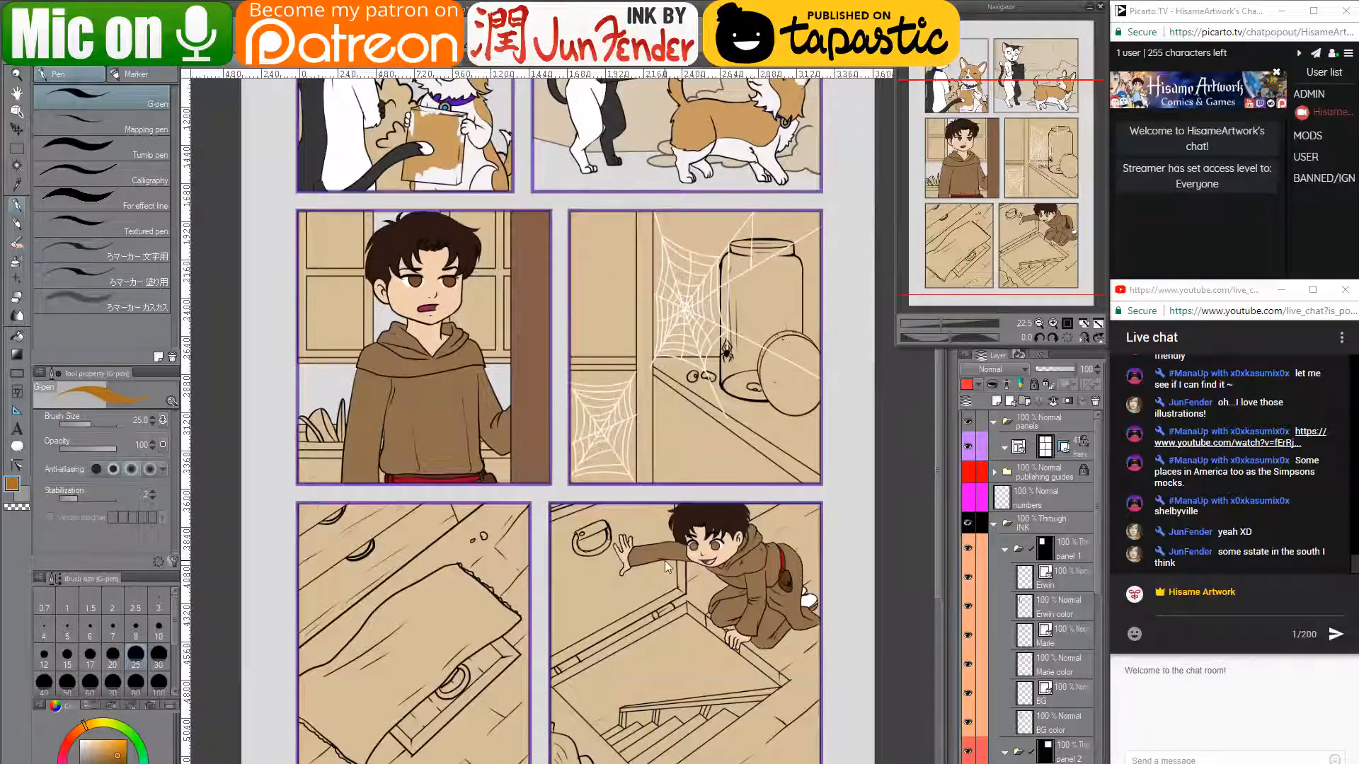
drag(574, 199, 580, 425)
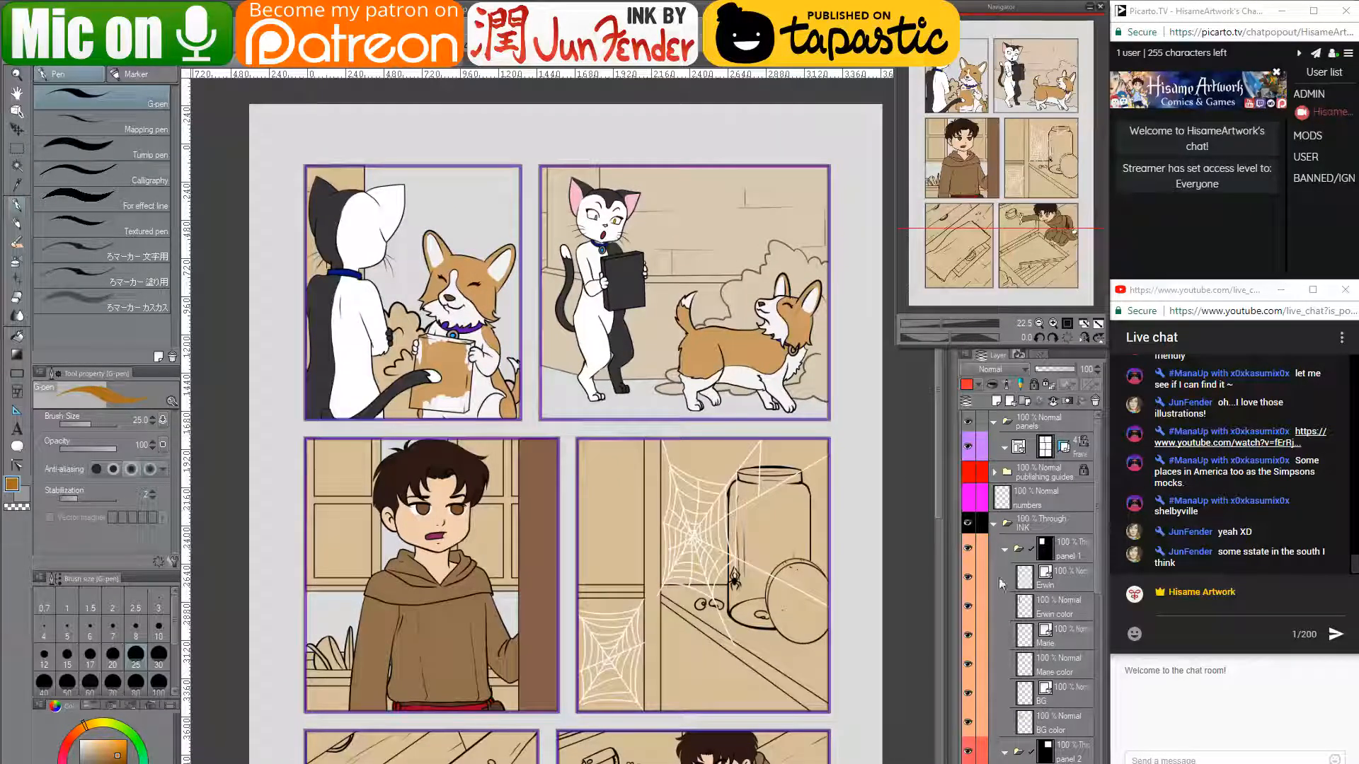
click(1064, 582)
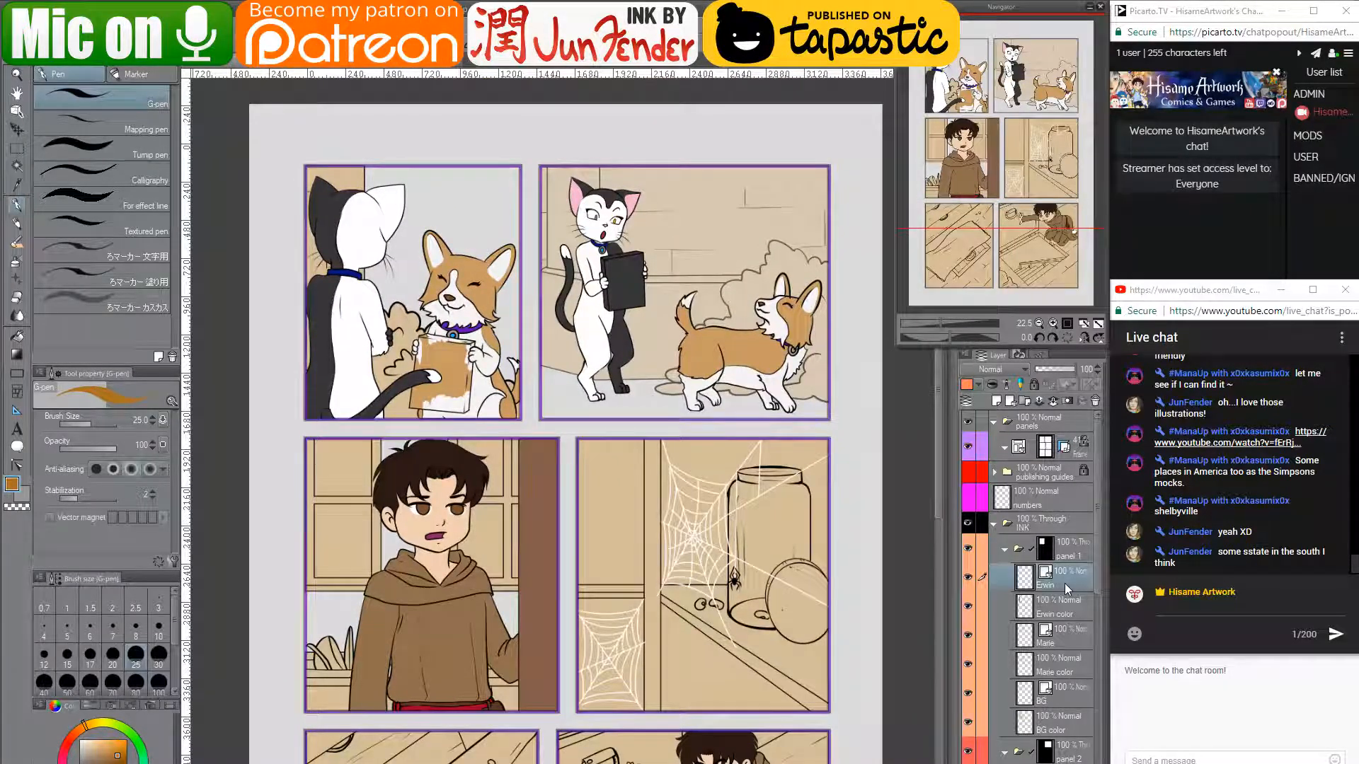
ctrl+click(1045, 688)
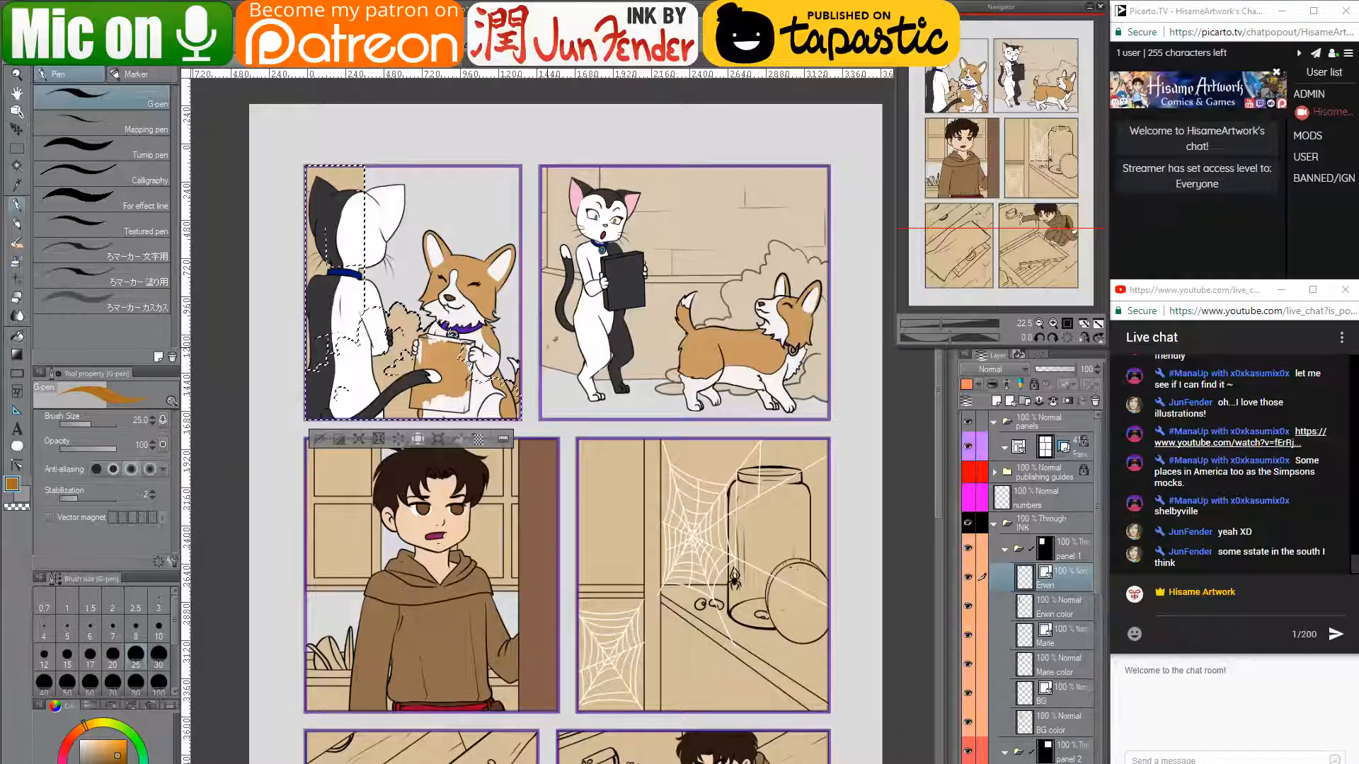
scroll(488, 277, up, 4)
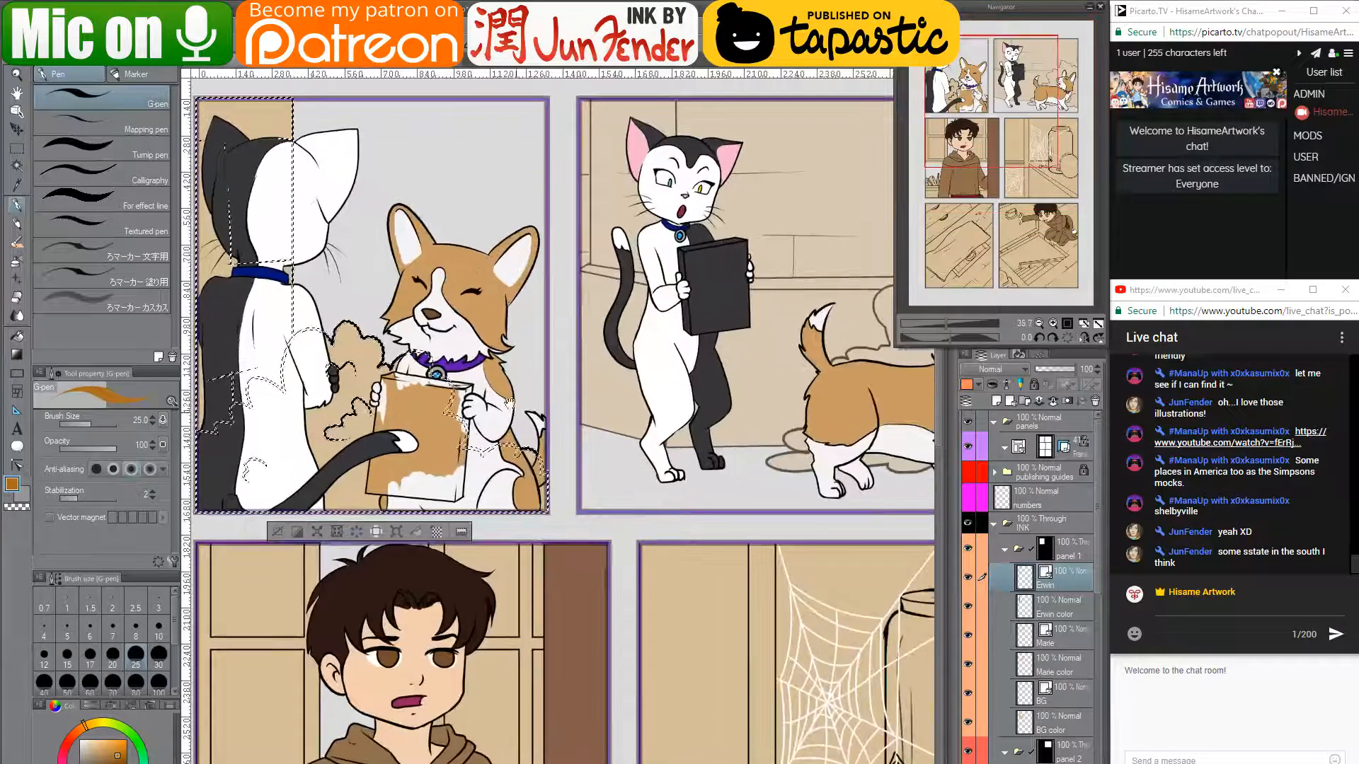
- Make the BG color layer of panel 1 active
drag(510, 402, 640, 511)
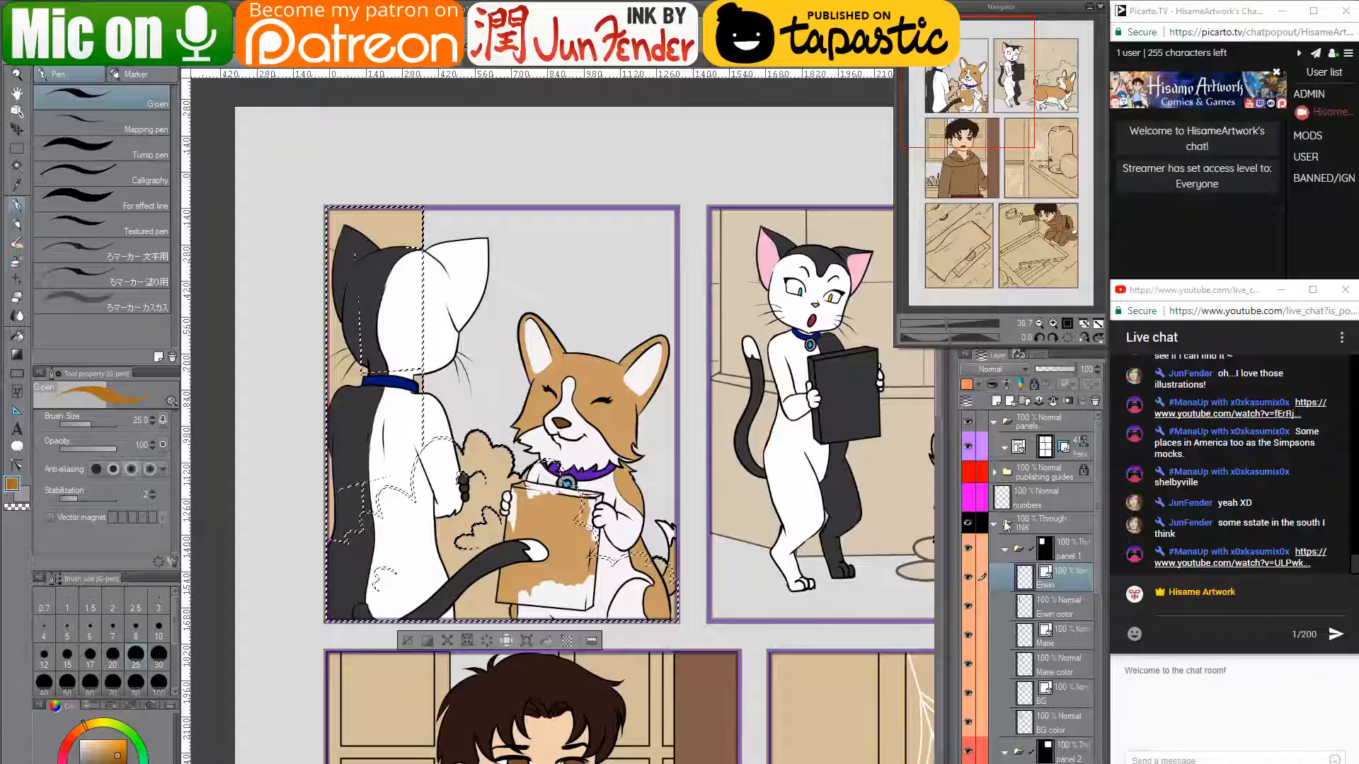
click(1069, 663)
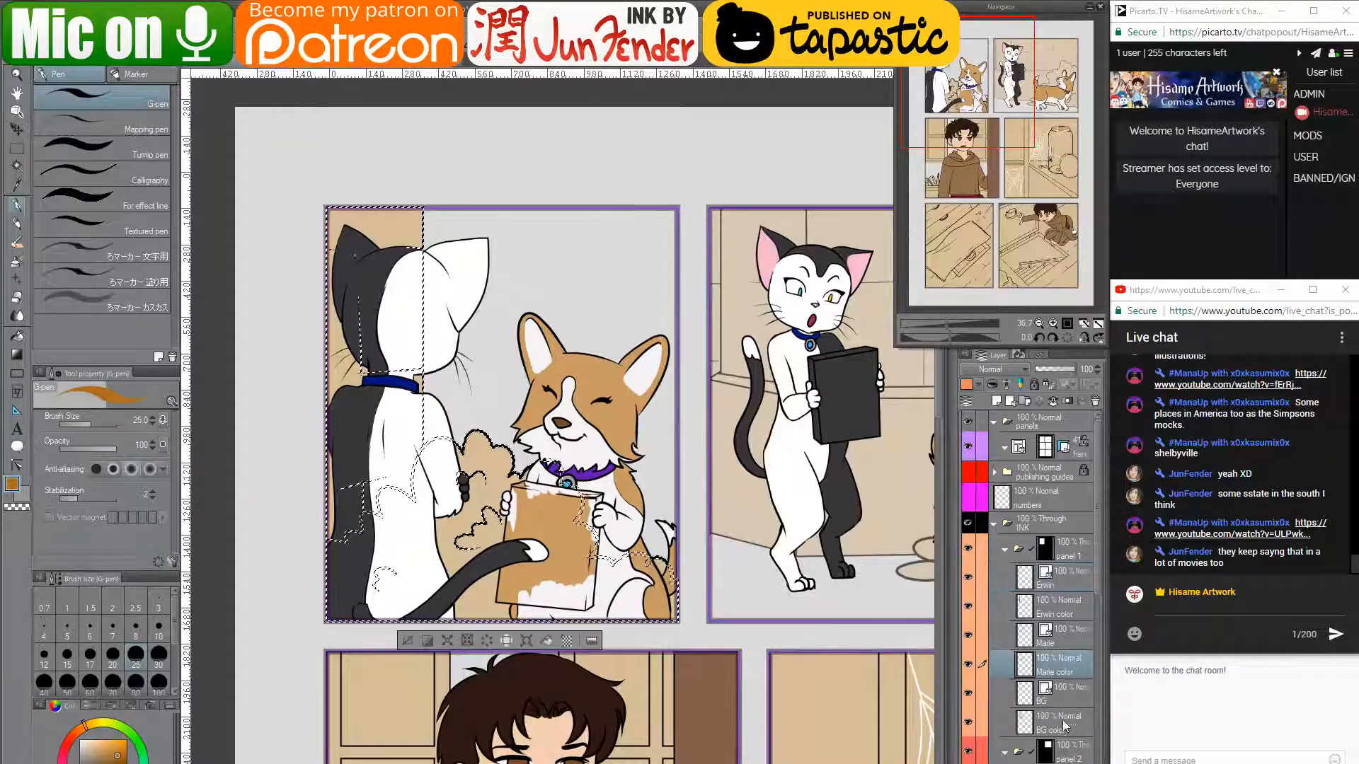
click(1070, 731)
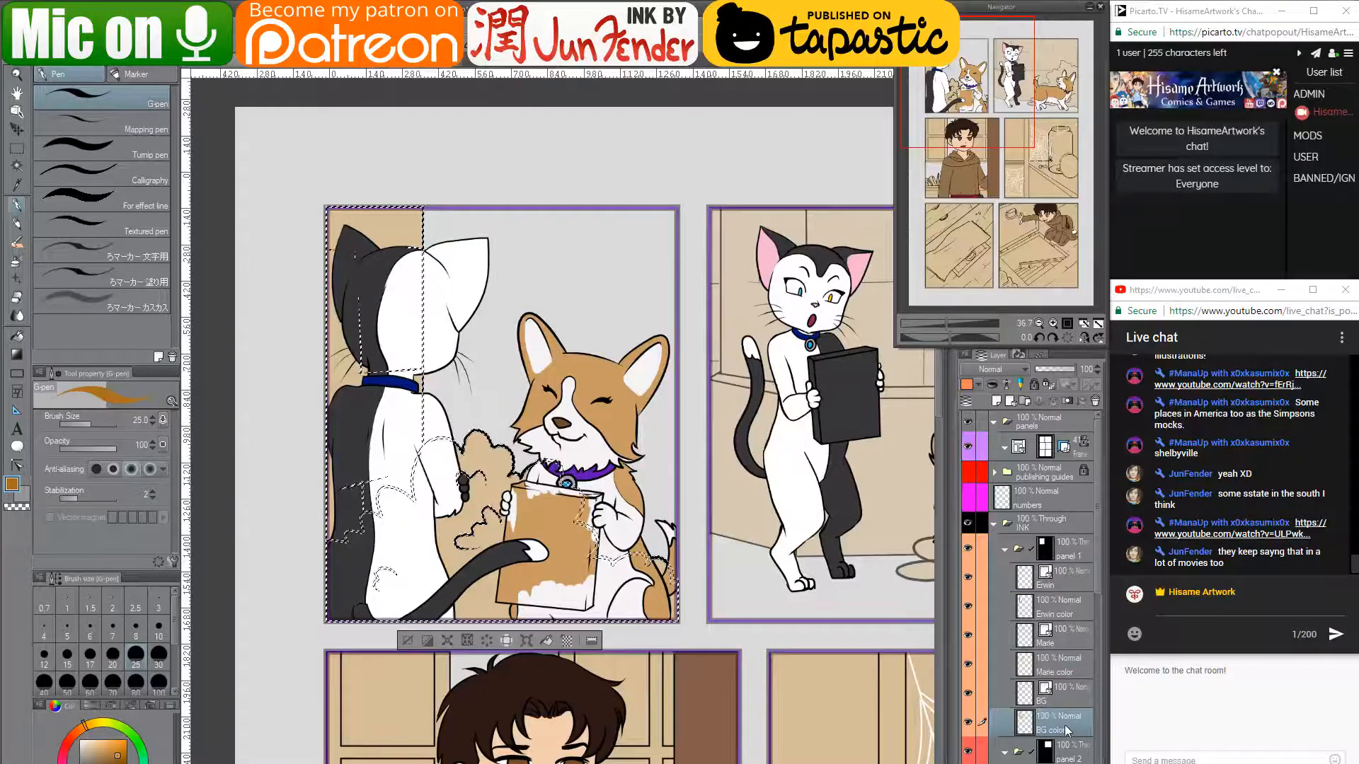
- Bring up the finished comic page page_40 and sample the green of the bushes in its first panel
click(296, 68)
click(350, 69)
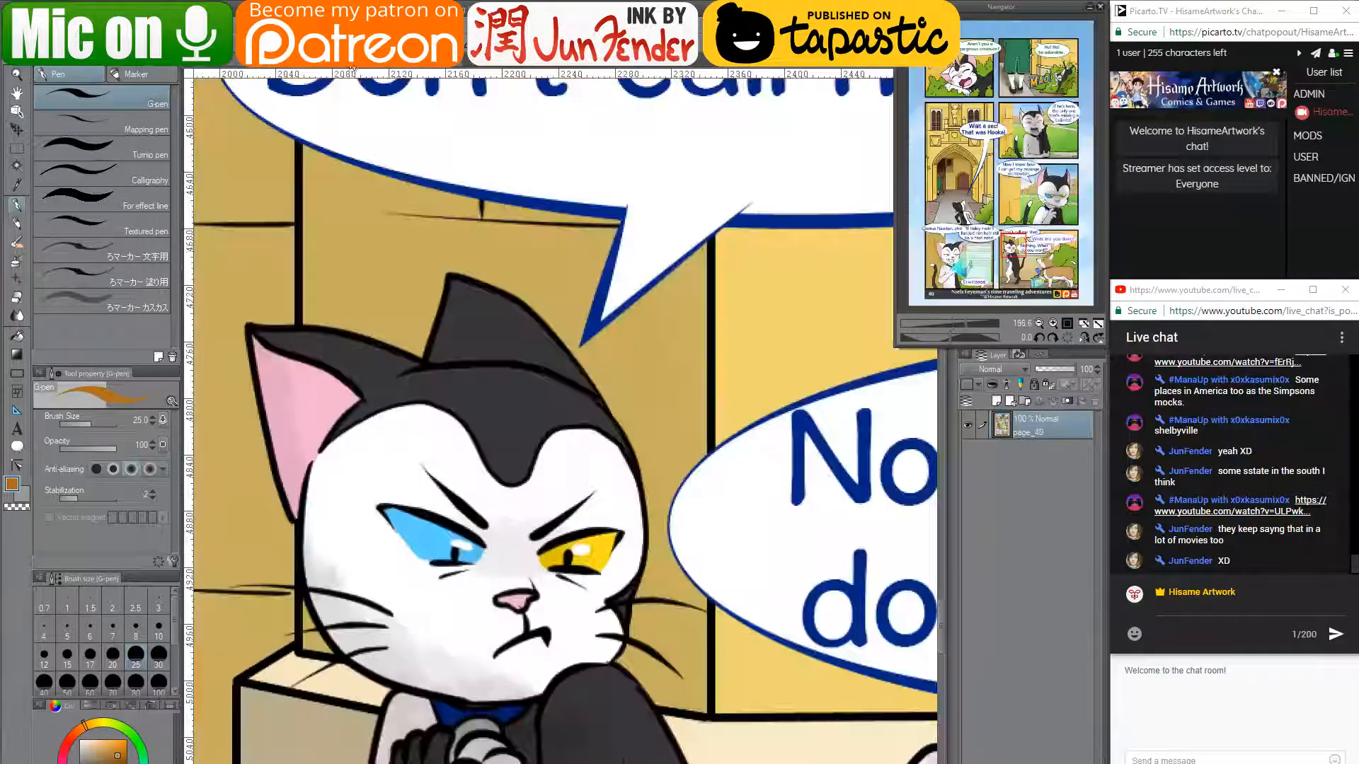
key(ctrl+alt+0)
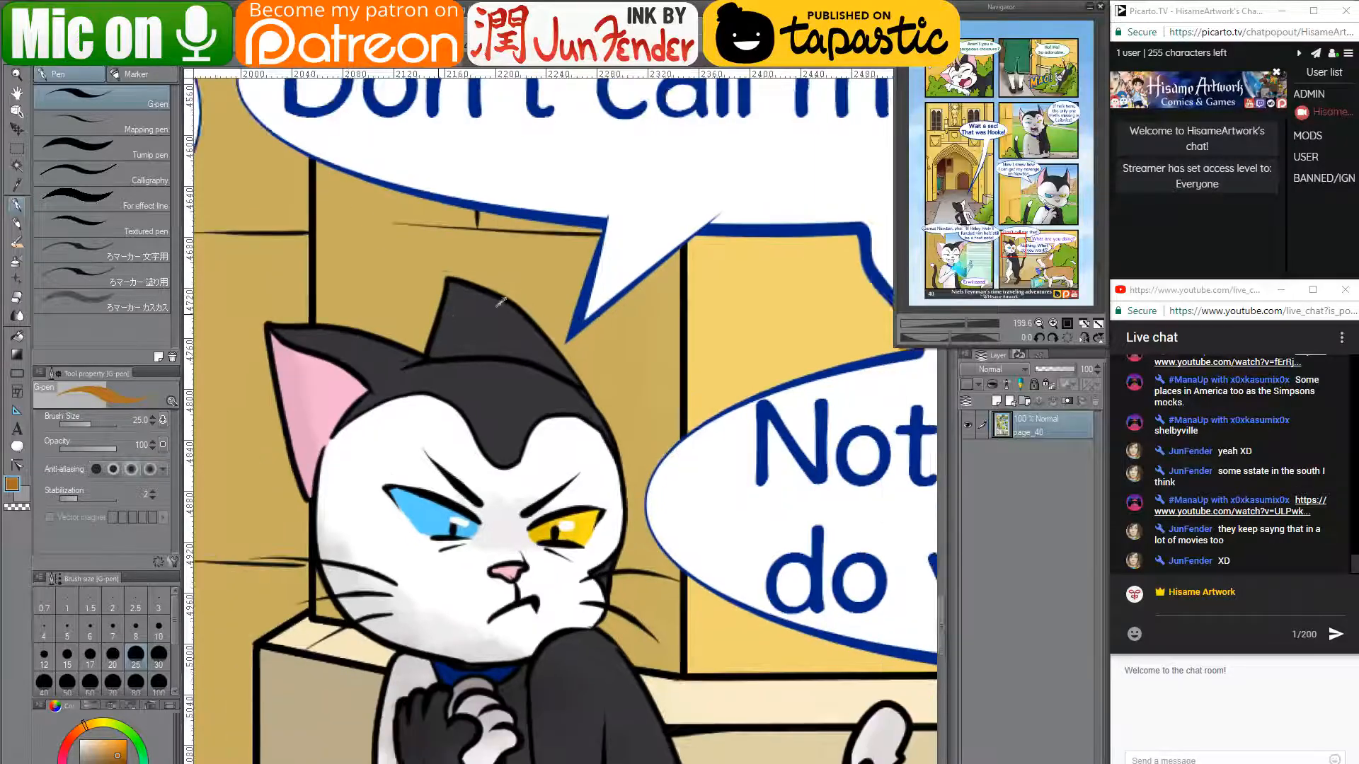
scroll(595, 266, down, 3)
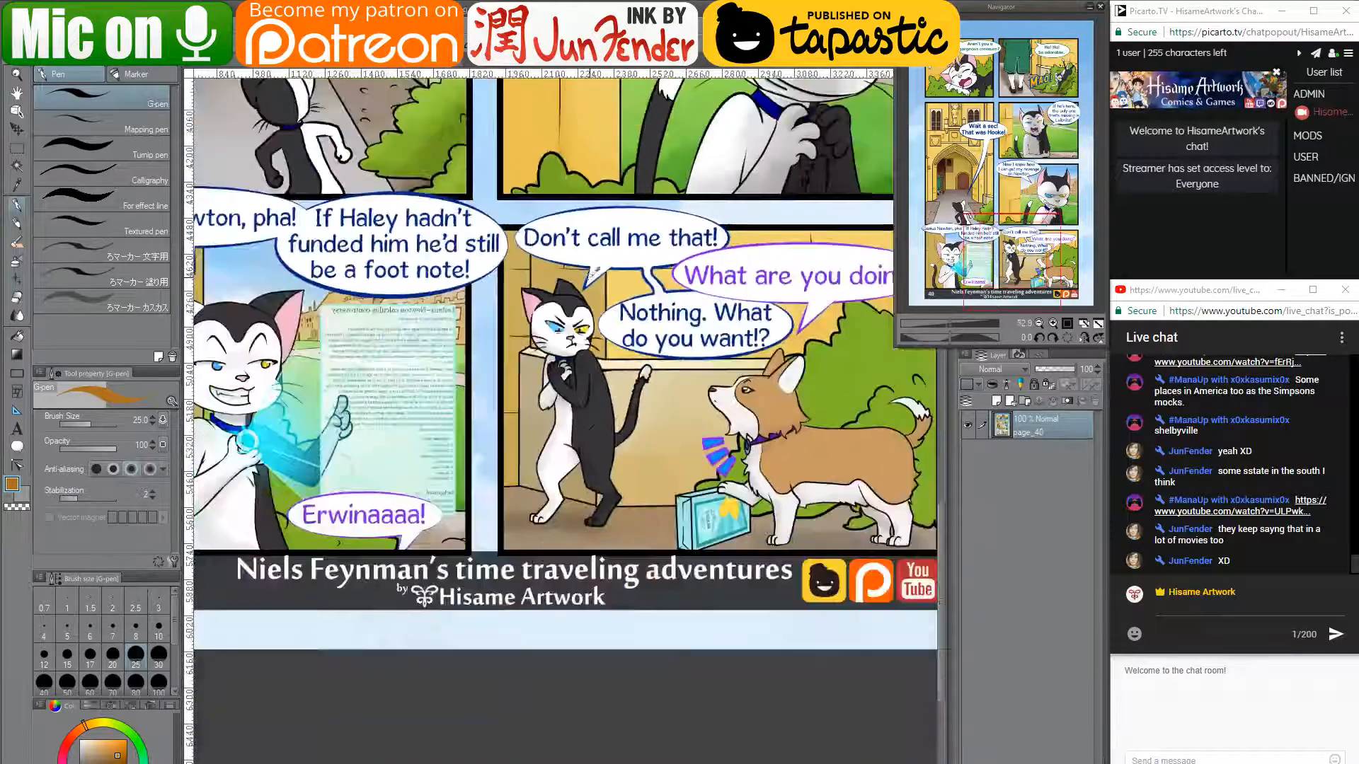
drag(701, 191, 700, 680)
drag(708, 283, 424, 491)
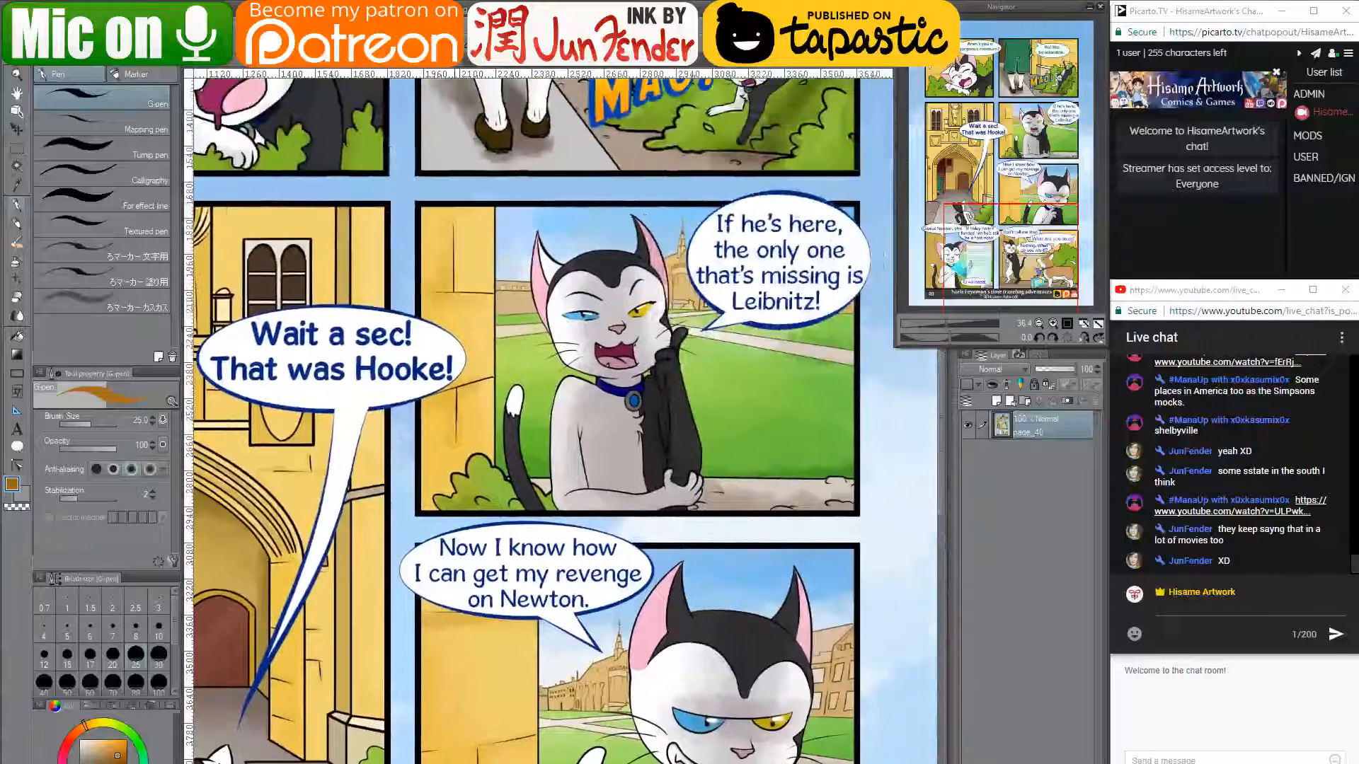
drag(481, 220, 673, 543)
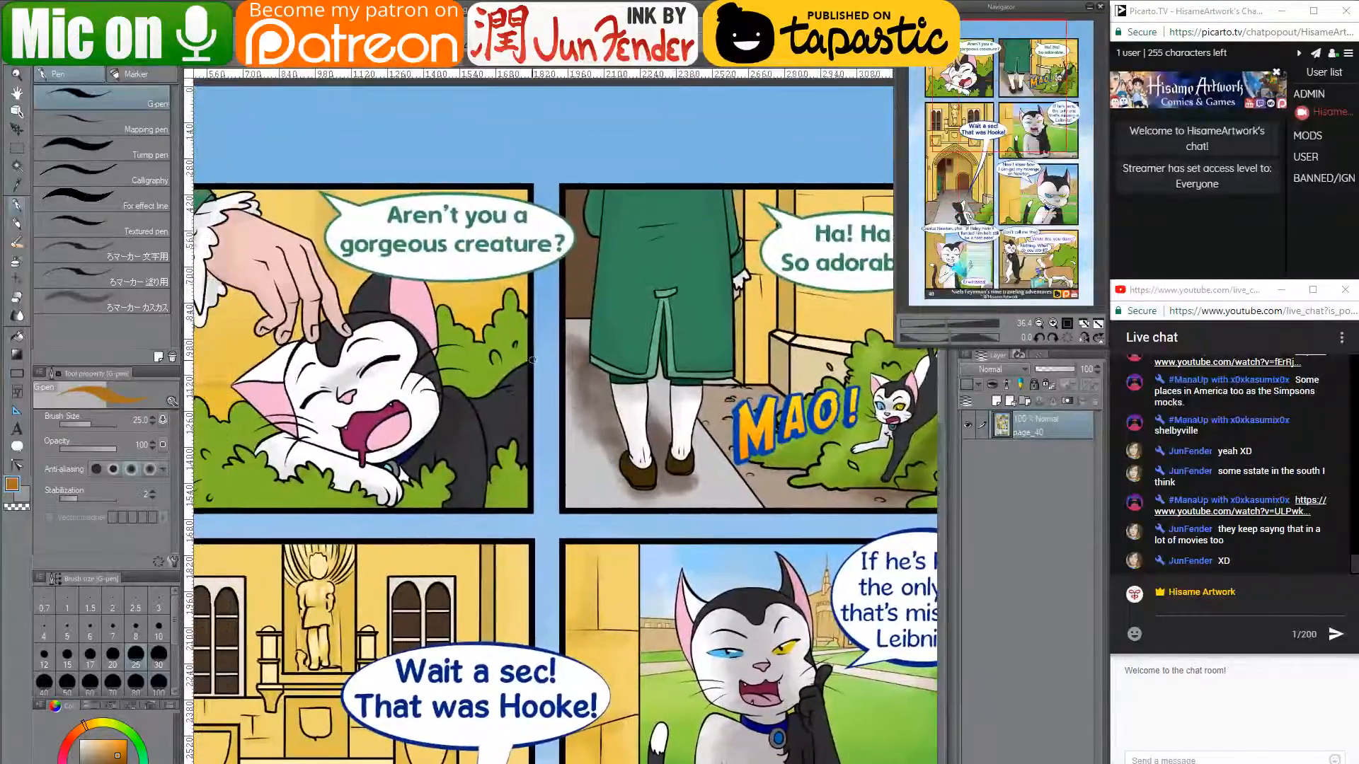
alt+click(517, 289)
scroll(517, 290, up, 2)
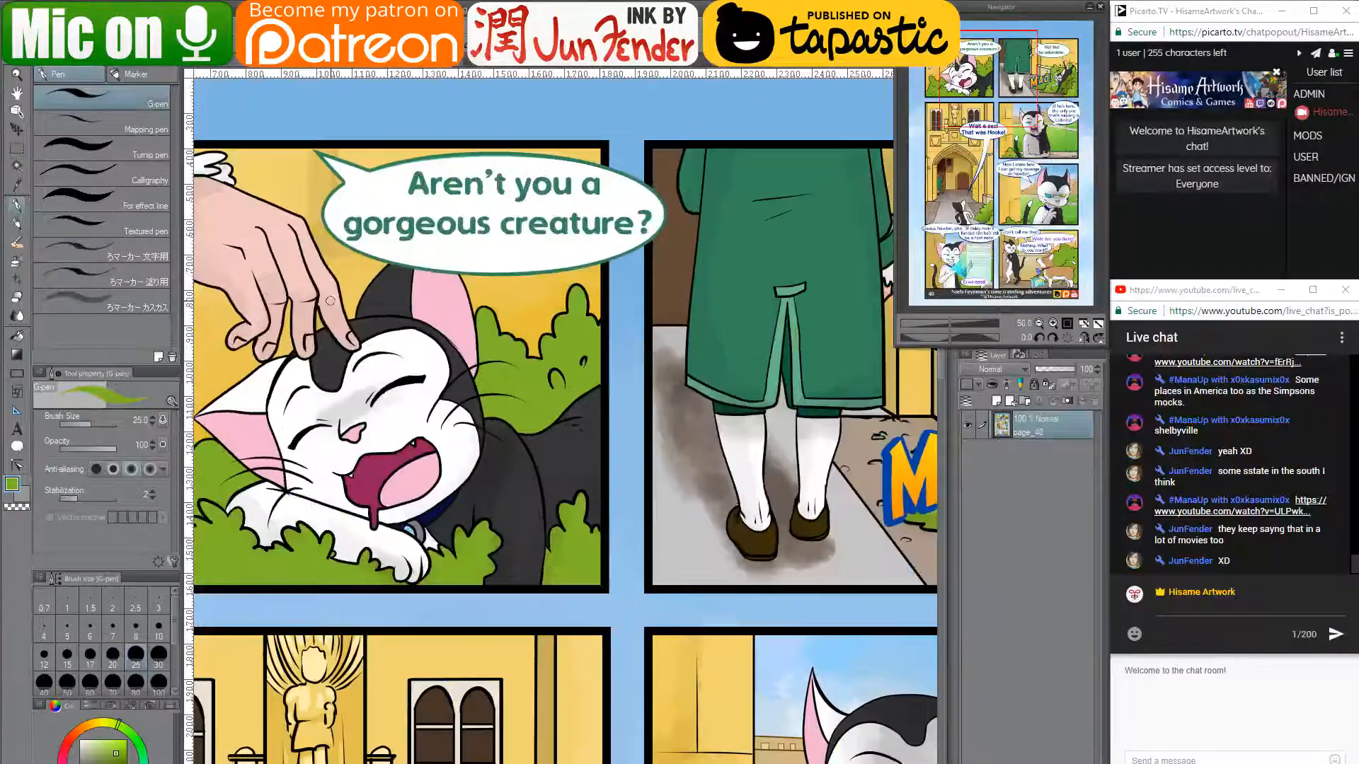
drag(464, 410, 522, 439)
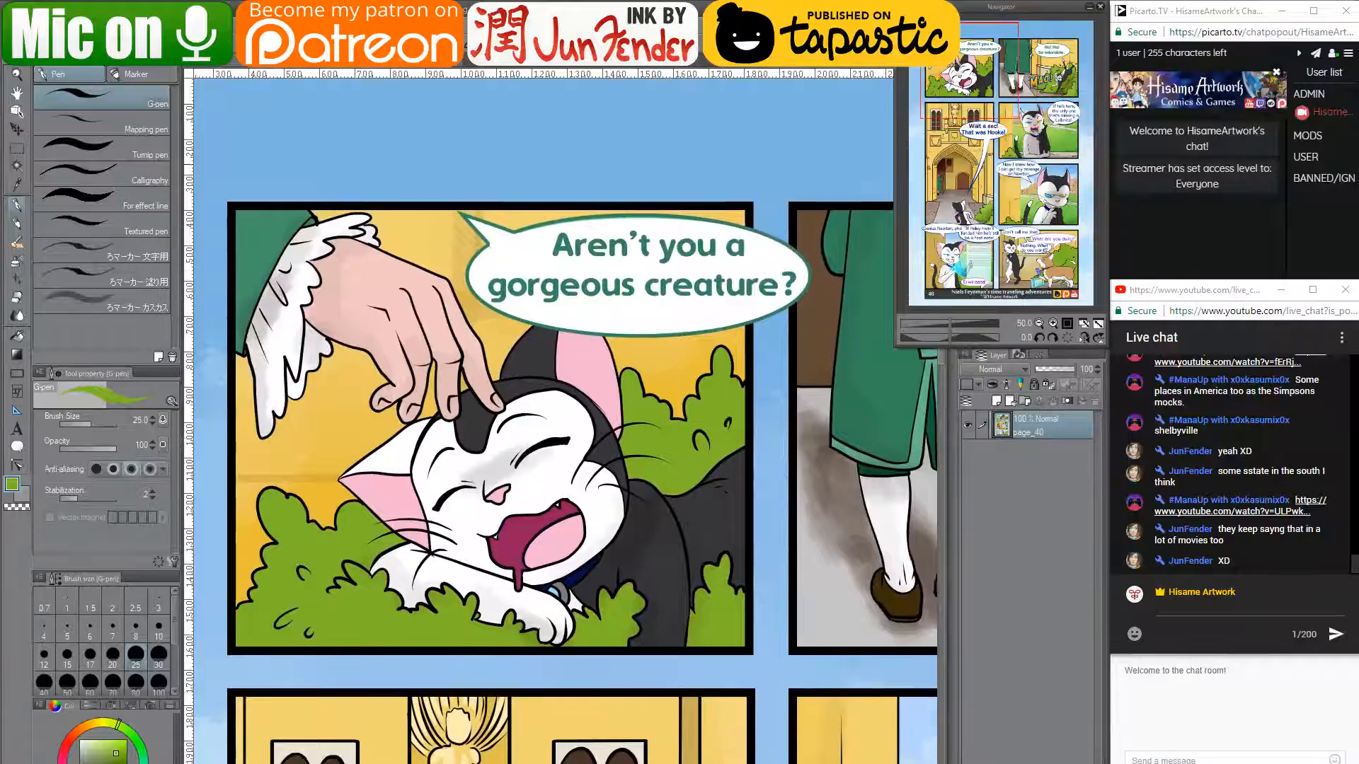
- Return to the comic page, paint panel 1's bush green with the G-pen at brush size 300, and clear the selection
key(ctrl+Tab)
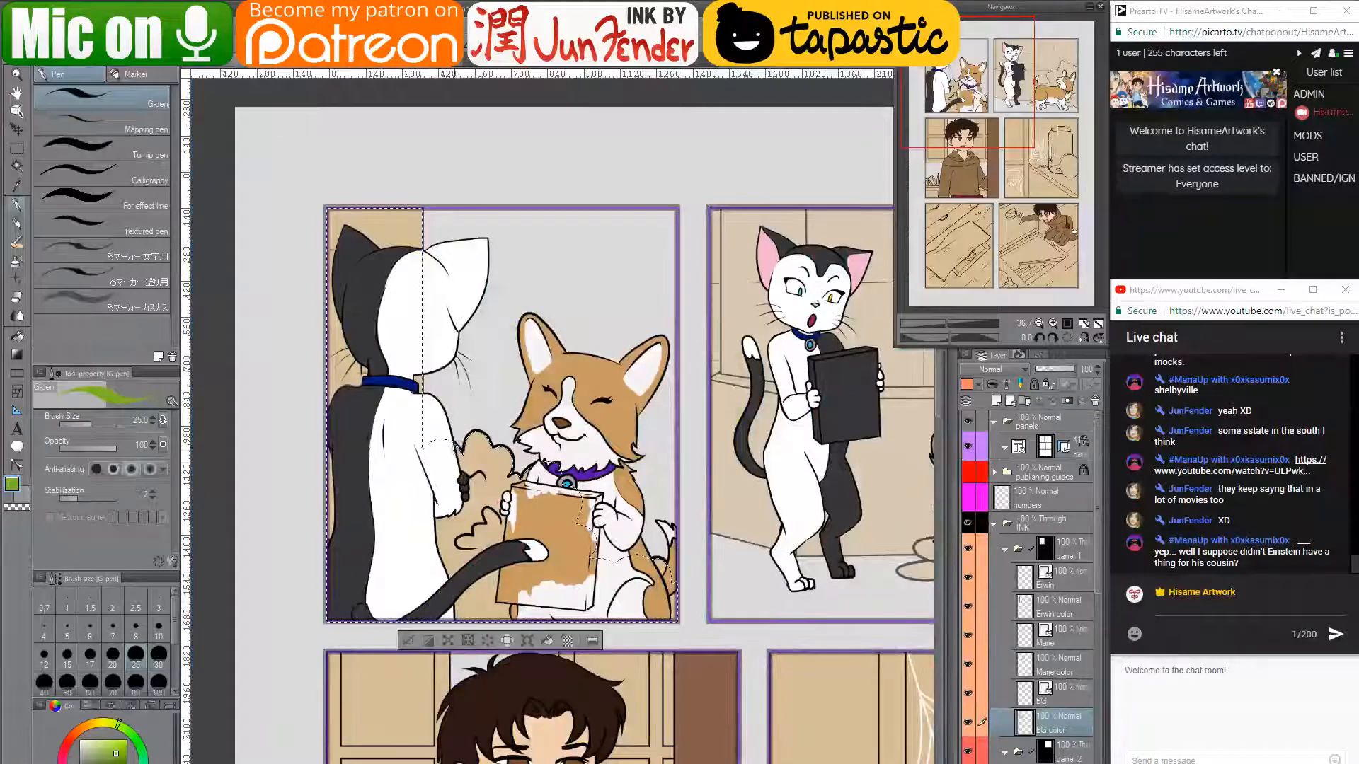
mouse_move(443, 446)
mouse_down()
mouse_move(459, 453)
mouse_move(445, 536)
mouse_move(559, 594)
mouse_move(658, 509)
mouse_up()
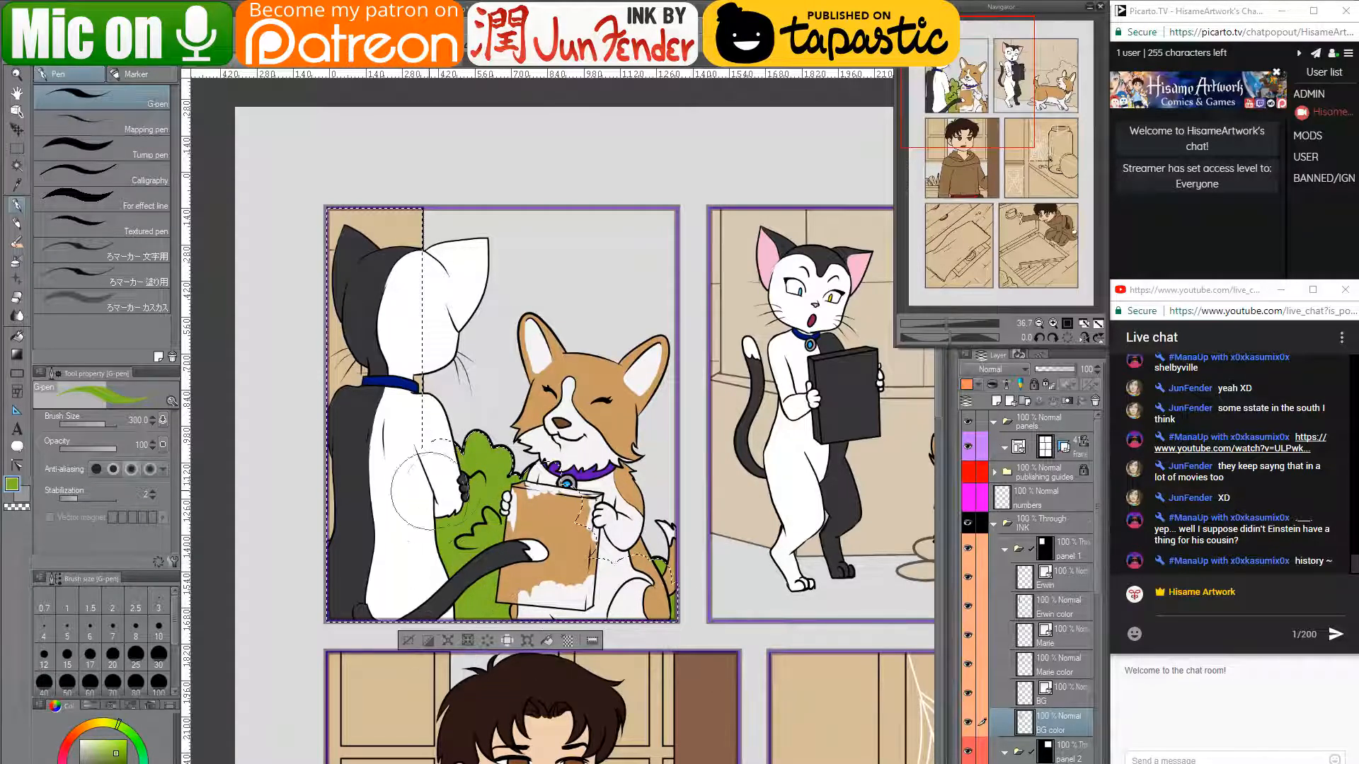
drag(821, 488, 457, 491)
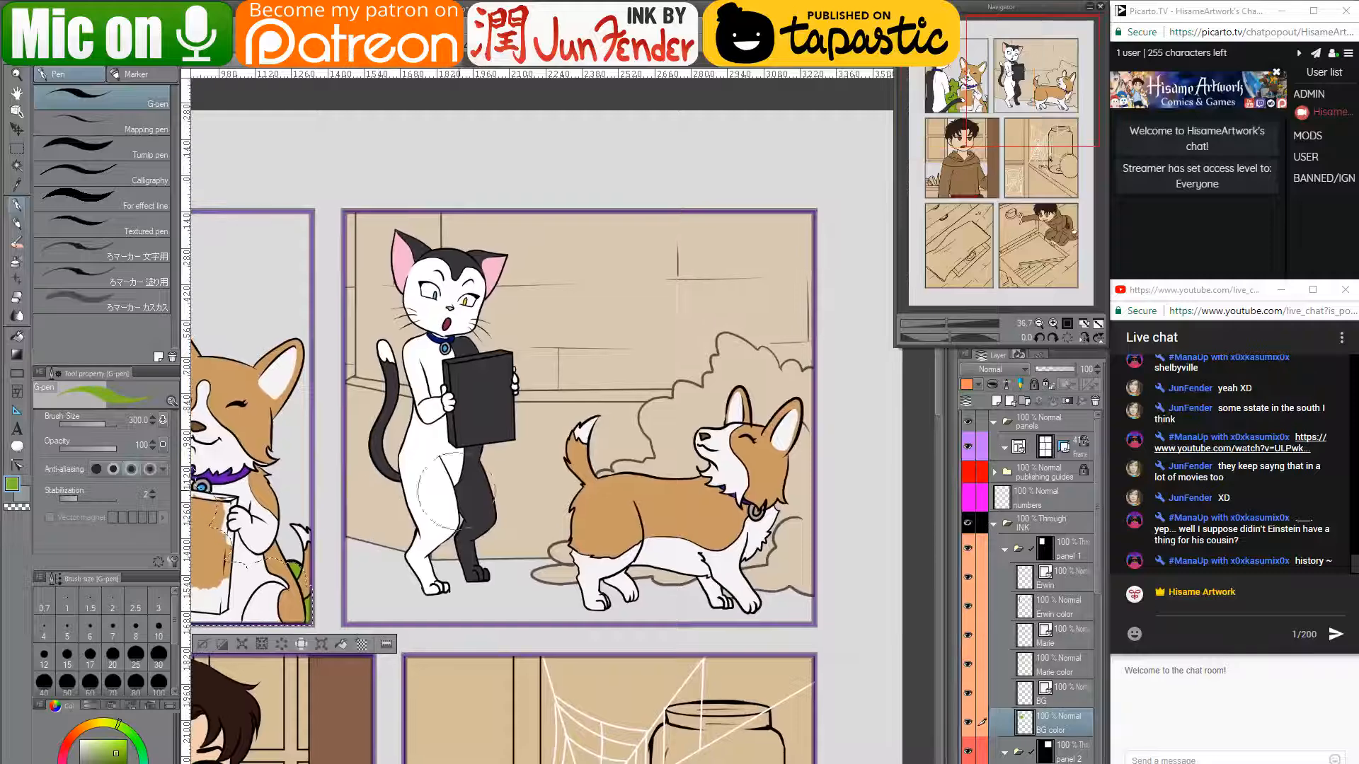
key(ctrl+d)
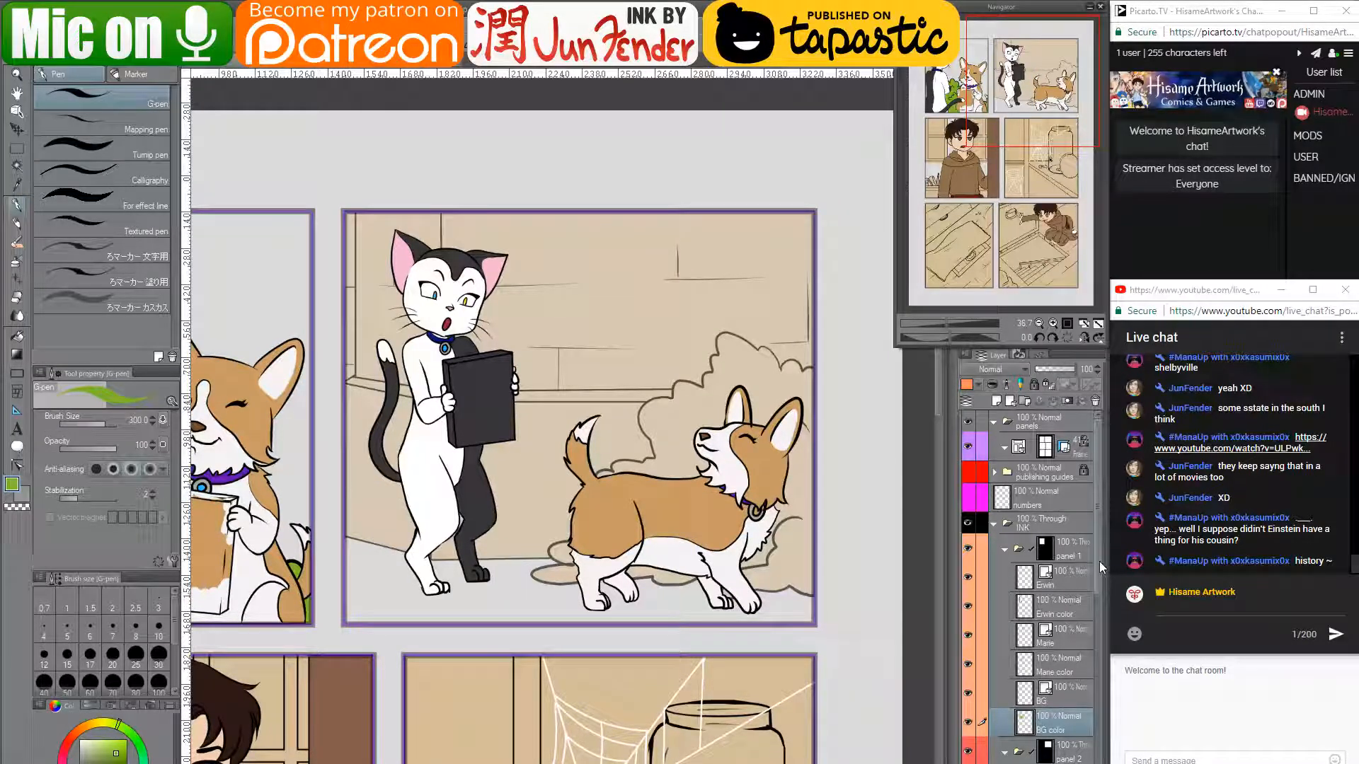
- Make panel 2's BG color layer active and create a selection from its painted area
drag(1098, 562, 1094, 678)
click(1030, 645)
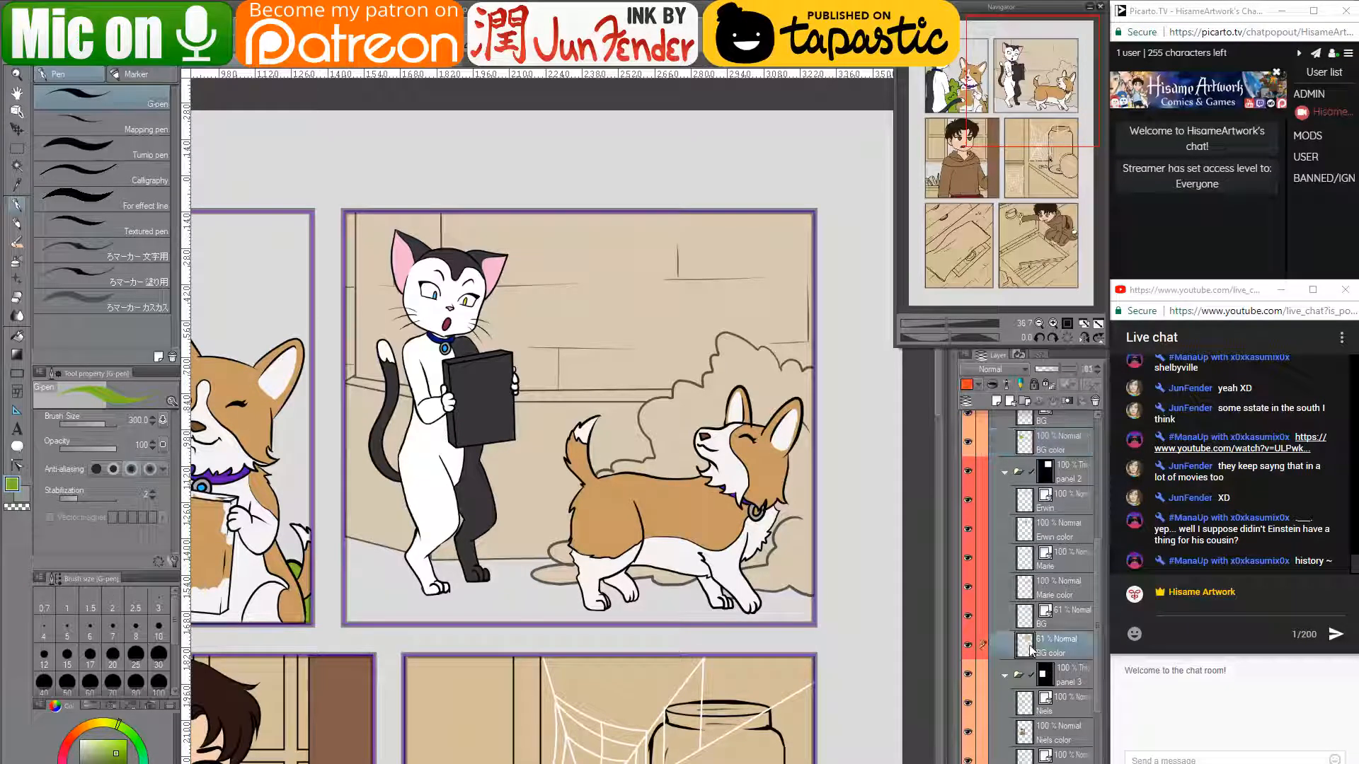
ctrl+click(1025, 644)
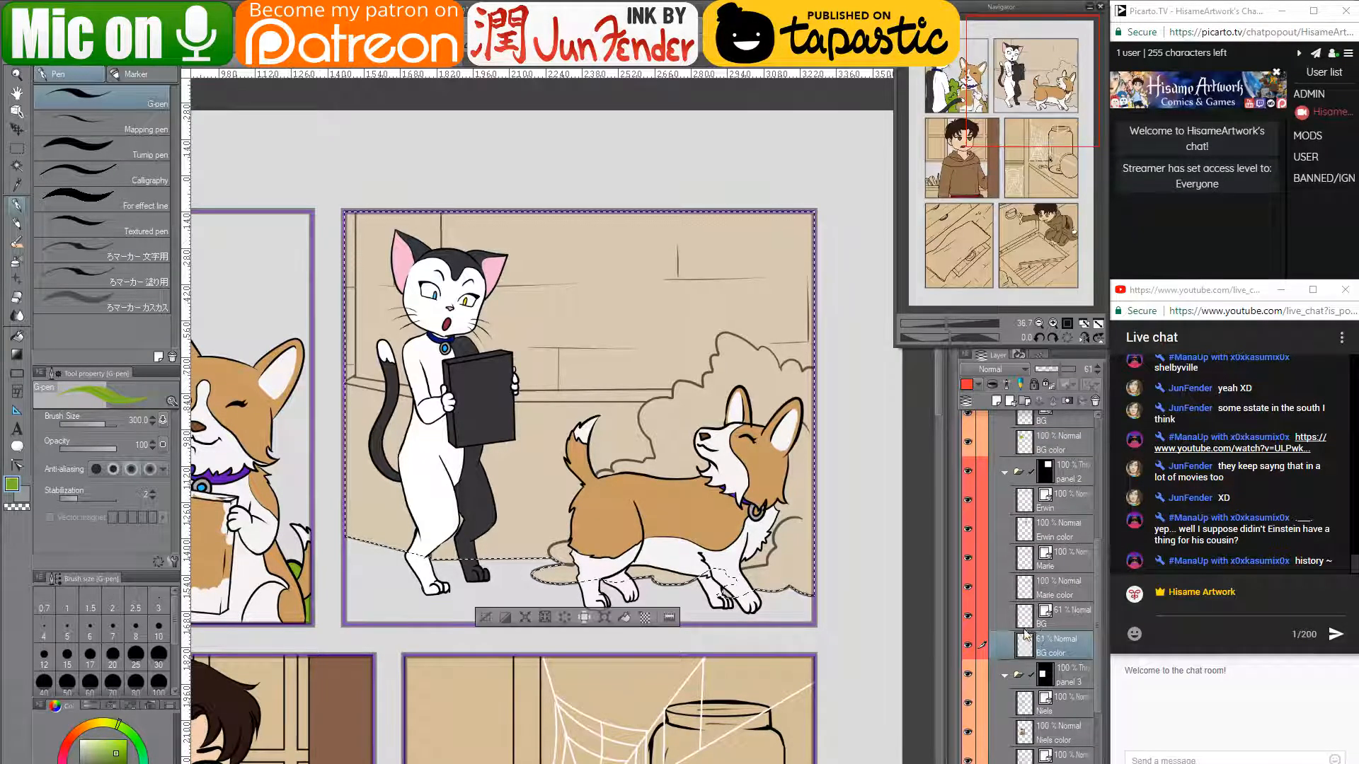
- Hide panel 2's Erwin and Marie line and color layers and fill the background bush with the sampled green
drag(821, 542, 716, 567)
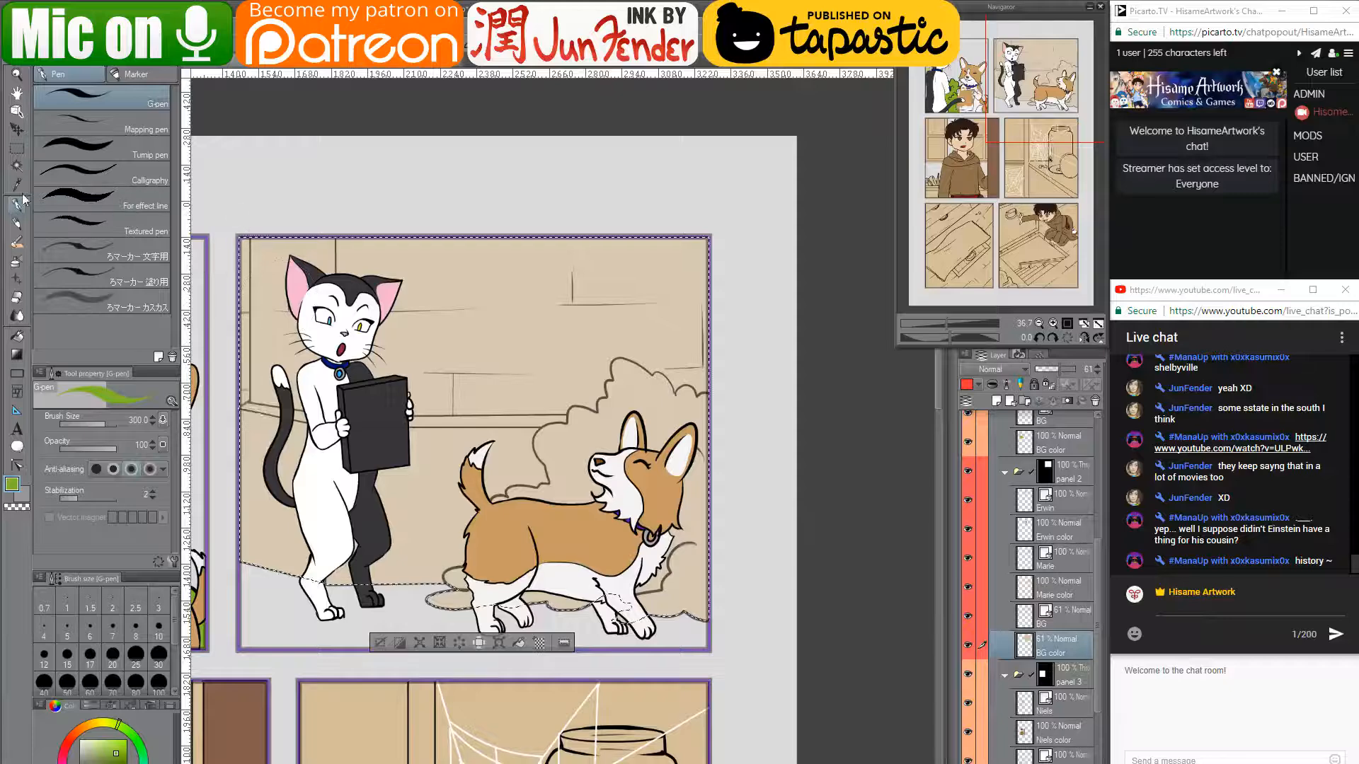
click(17, 335)
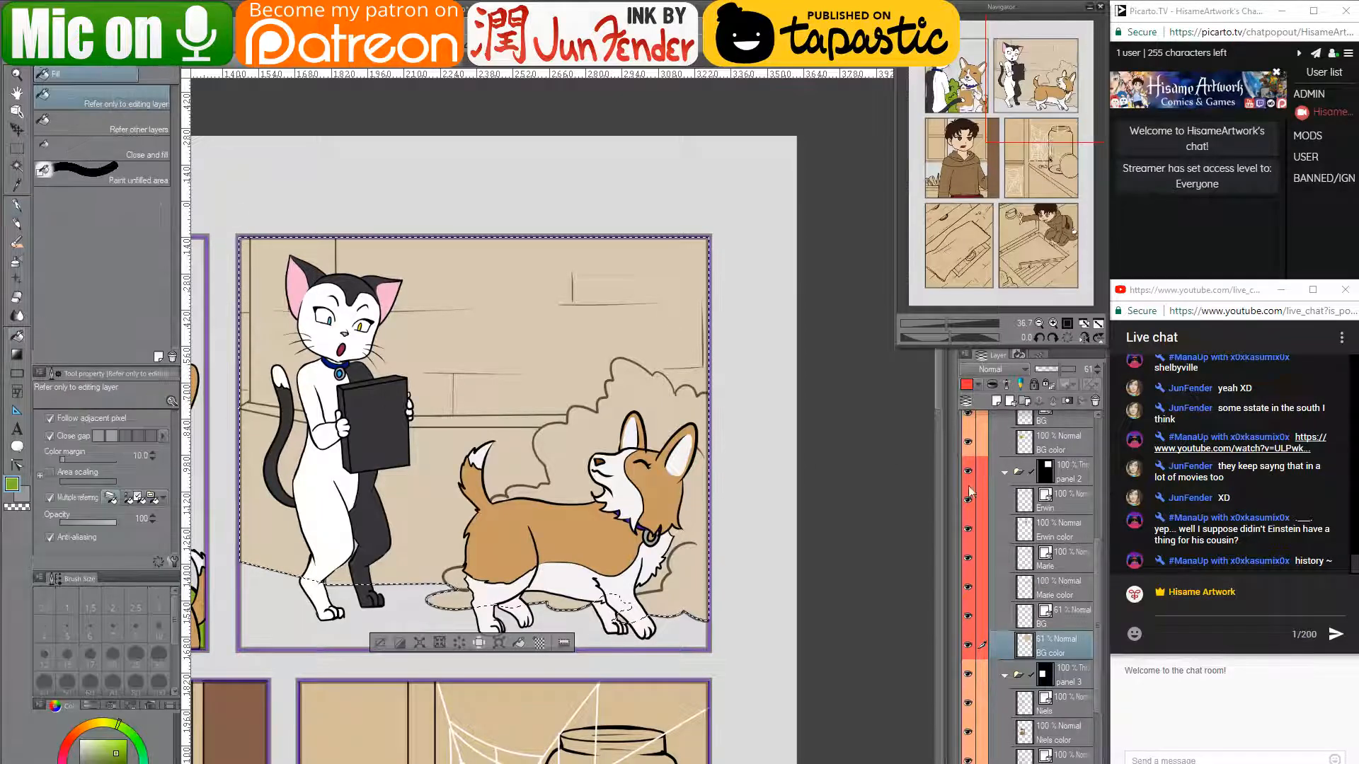
drag(970, 500, 970, 562)
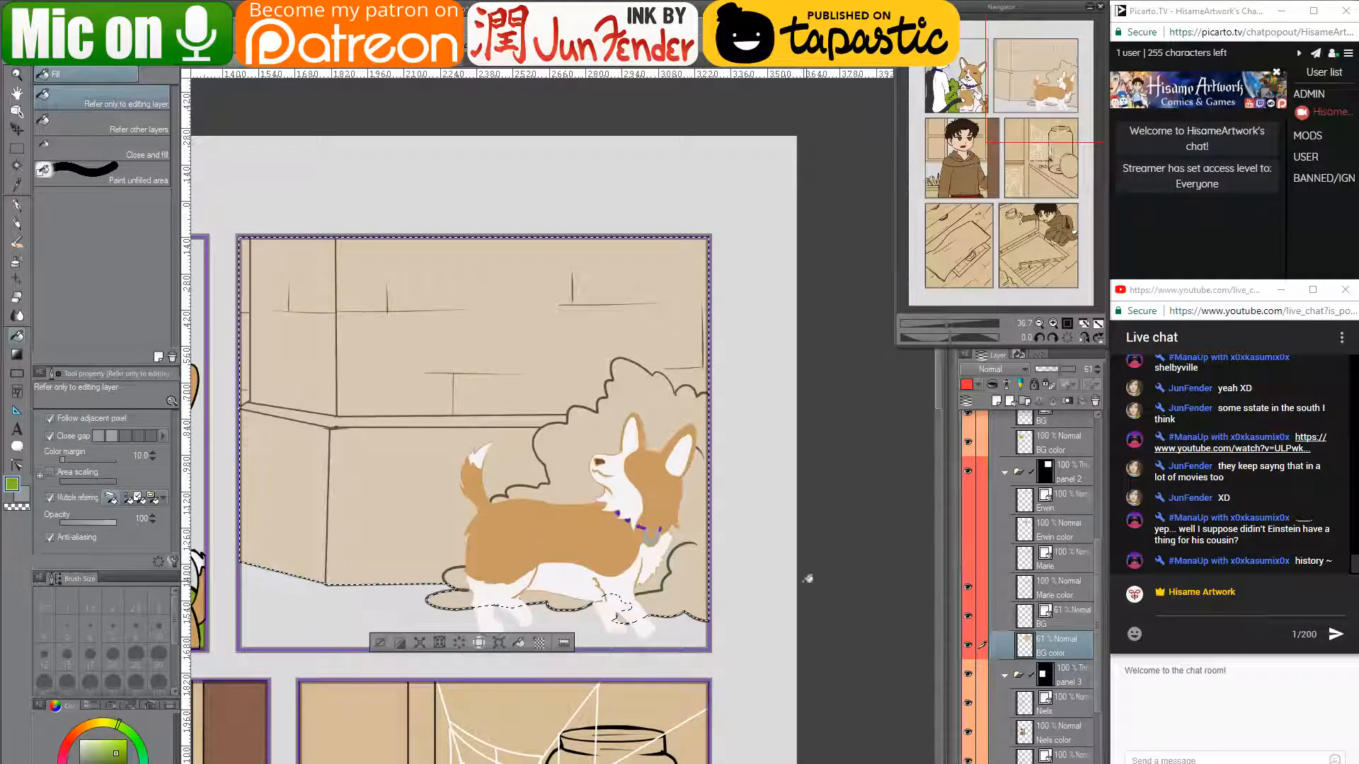
click(970, 593)
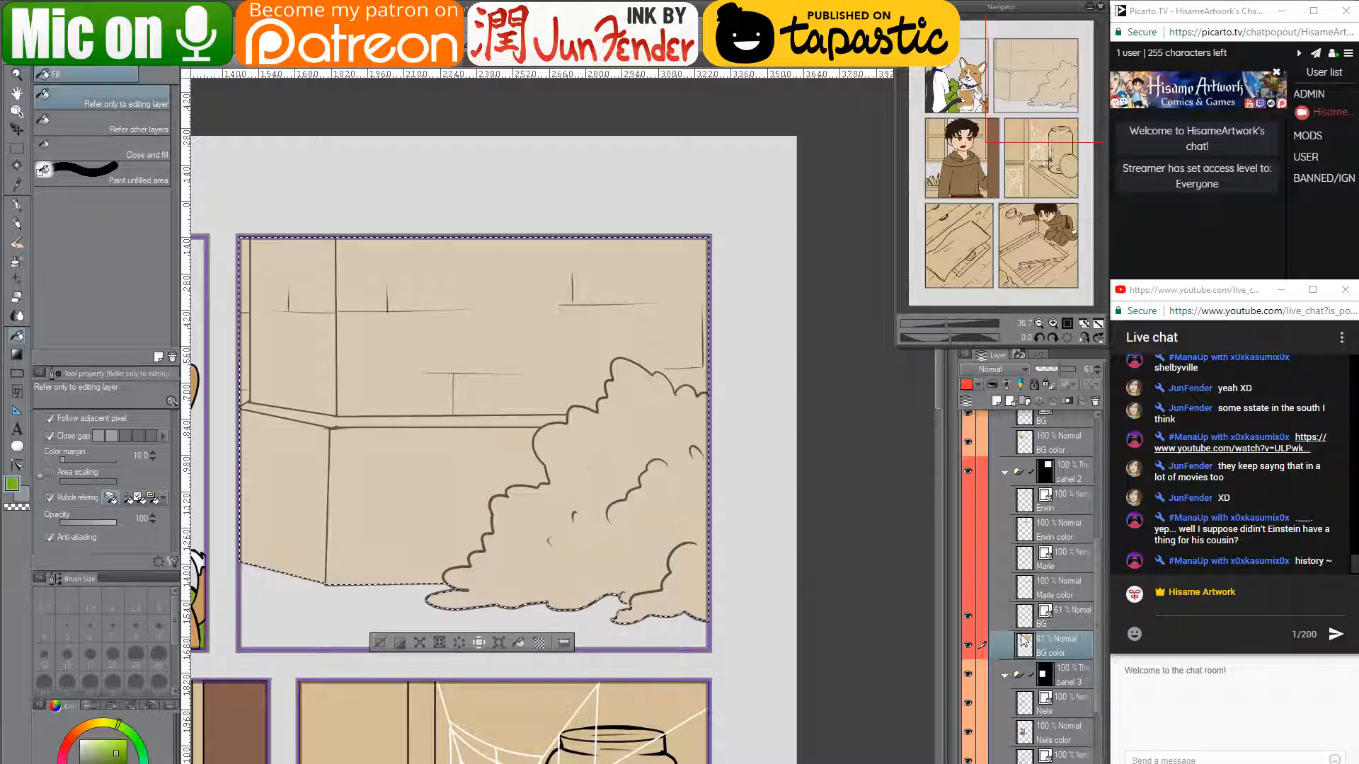
click(644, 530)
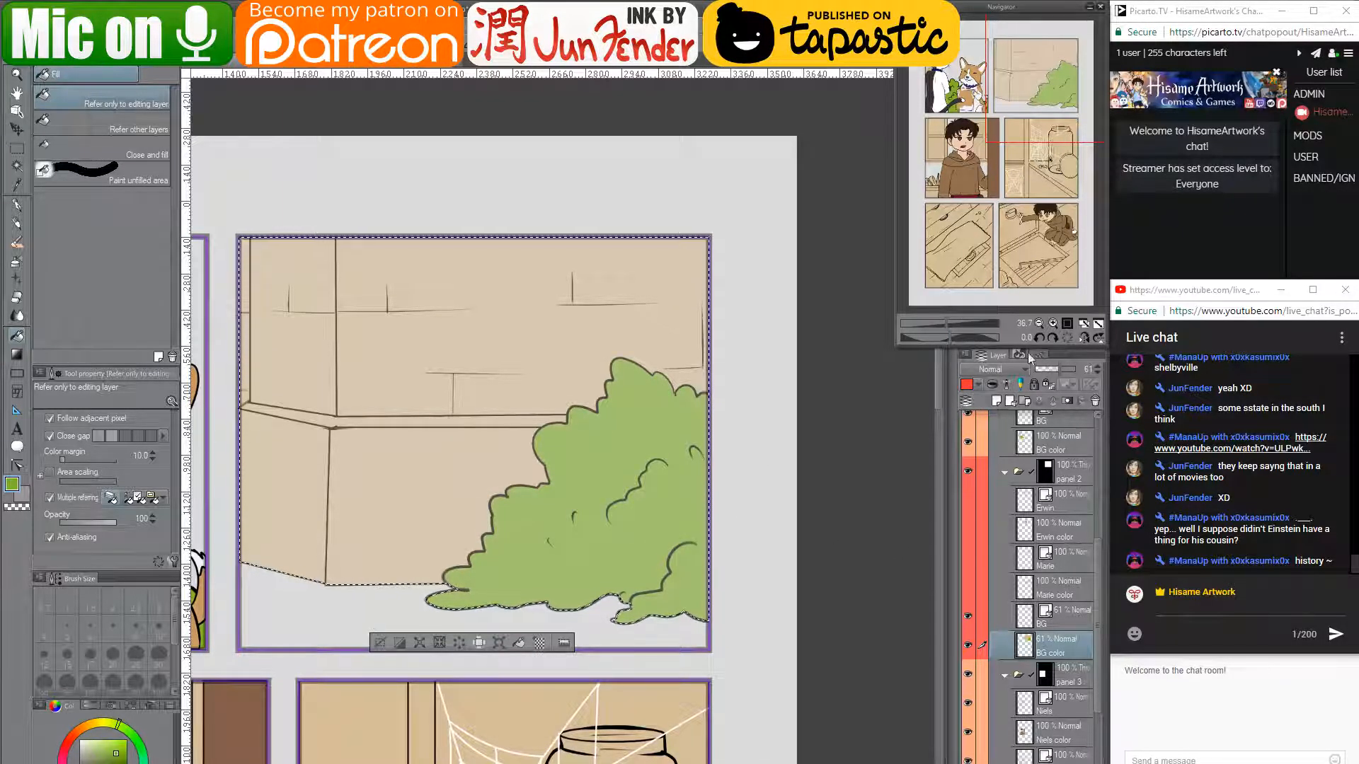
- Raise the opacity of panel 2's BG color and BG layers to 100%
drag(1056, 369, 1126, 362)
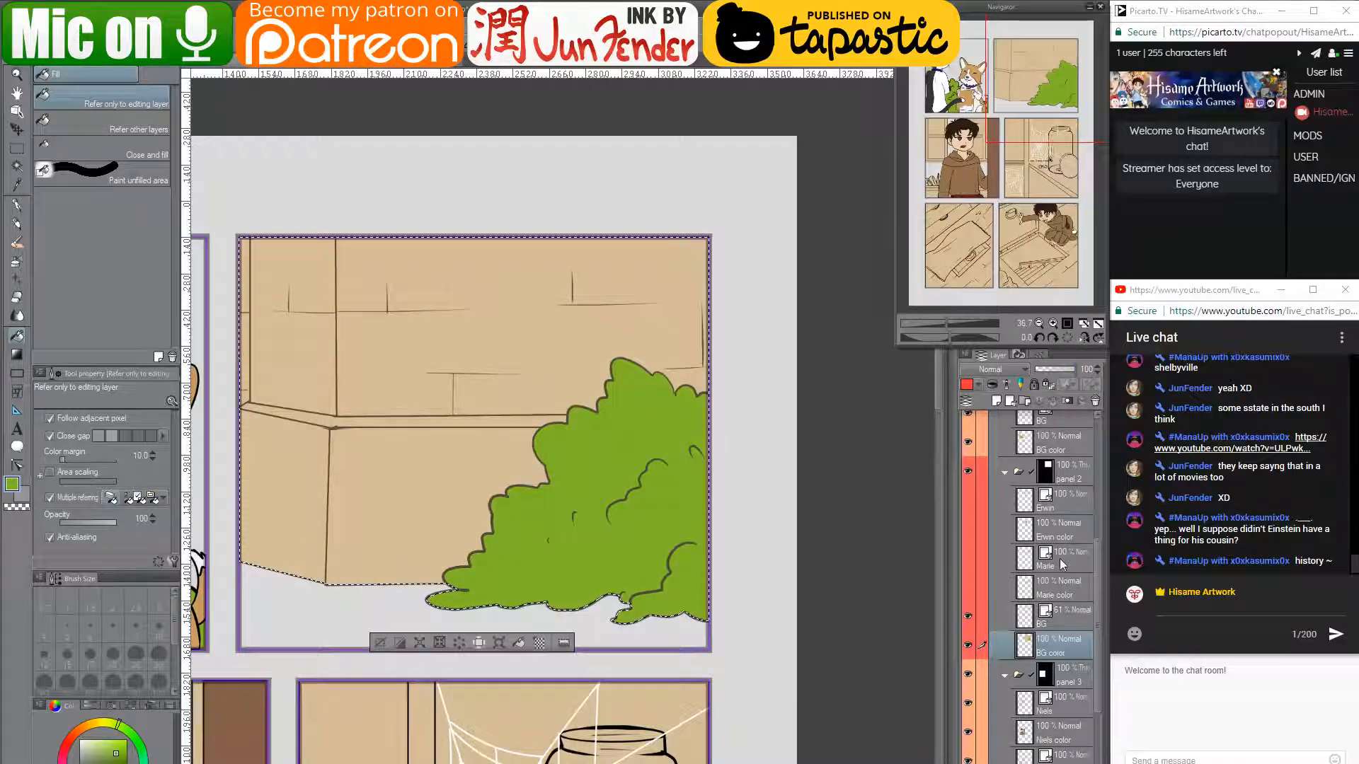
click(1063, 618)
drag(1059, 377, 1102, 369)
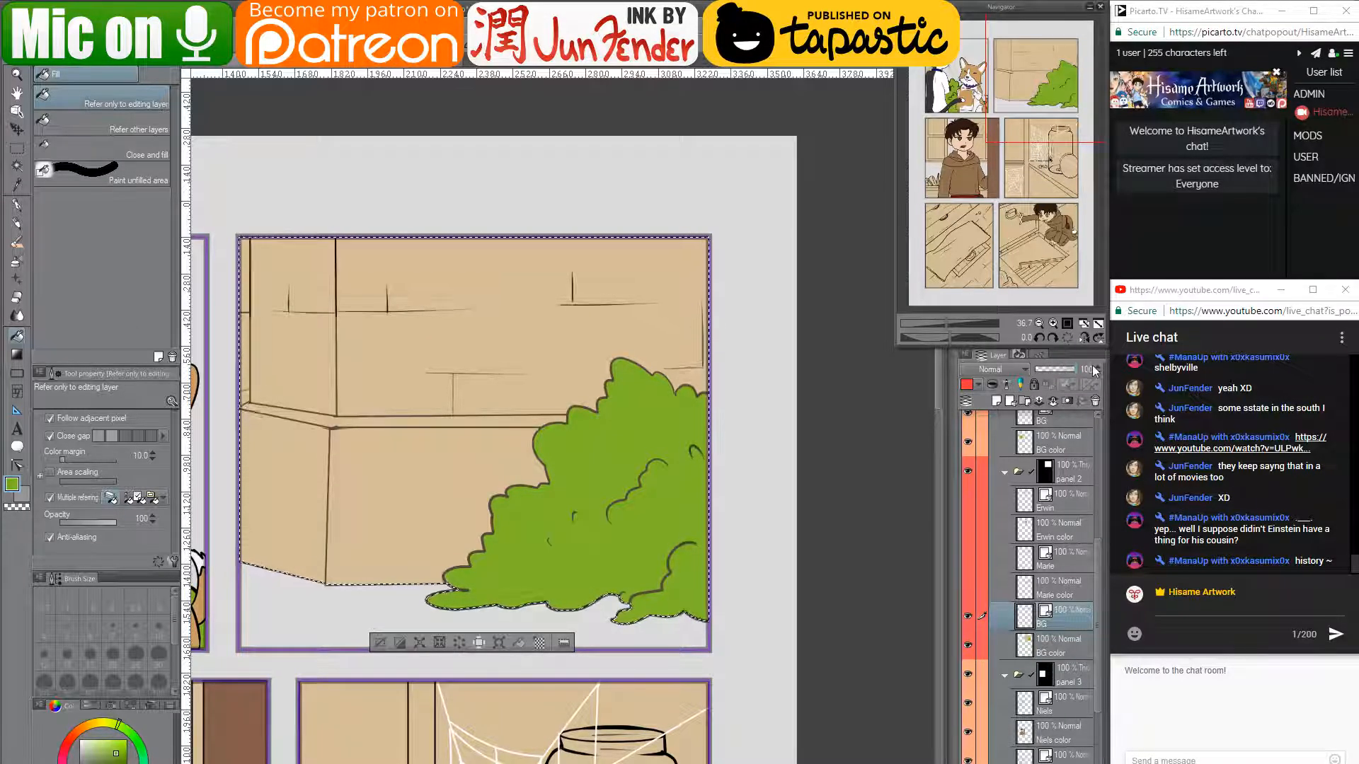
- Reactivate panel 2's BG color layer, clear the selection, and show the Erwin and Marie layers again
drag(615, 477, 716, 467)
click(1028, 644)
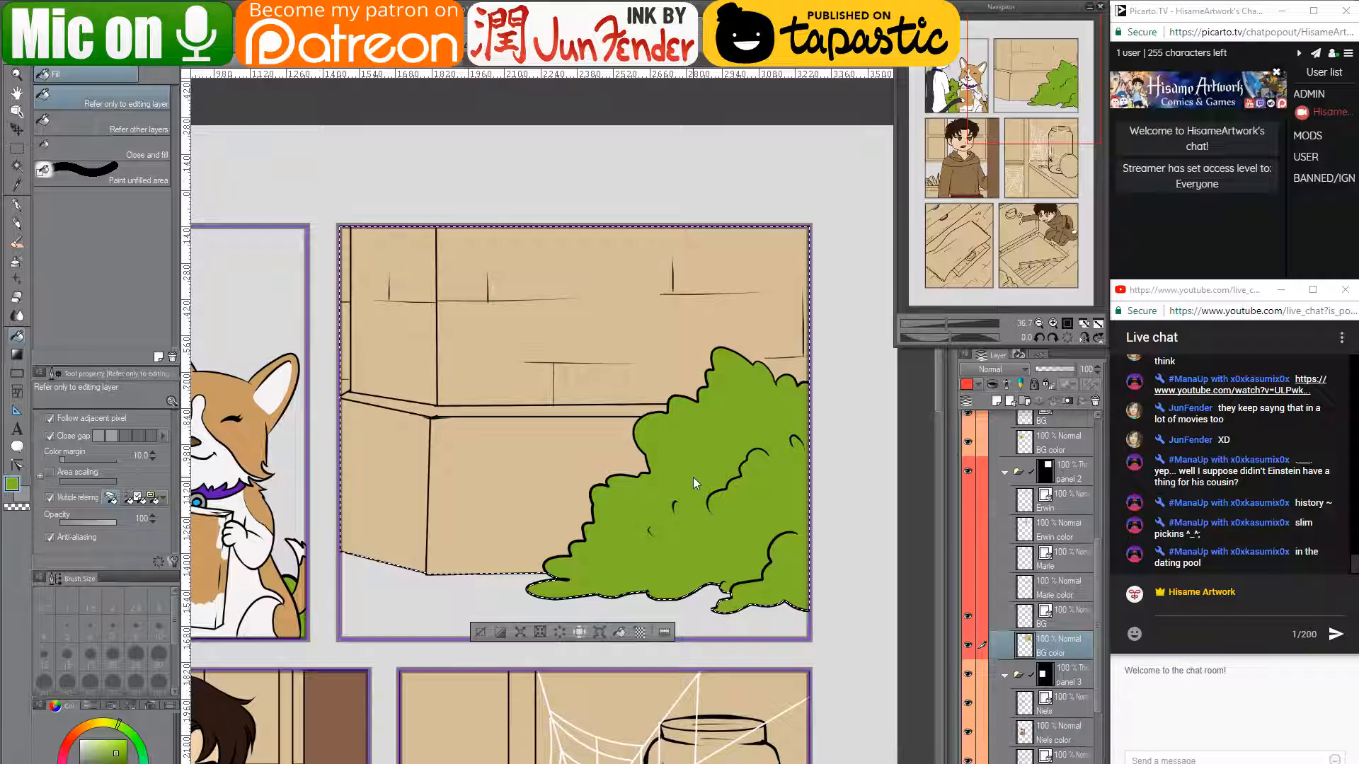
key(ctrl+d)
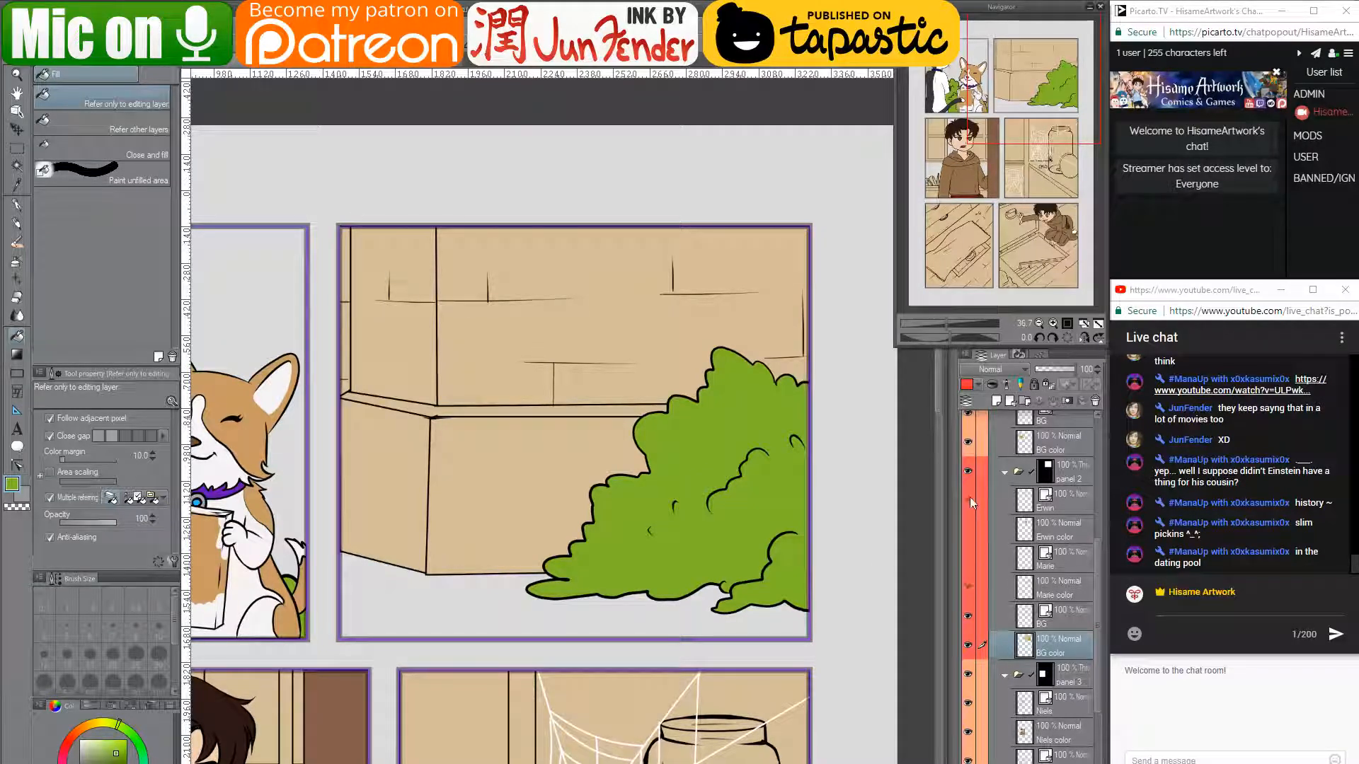
drag(970, 497, 969, 587)
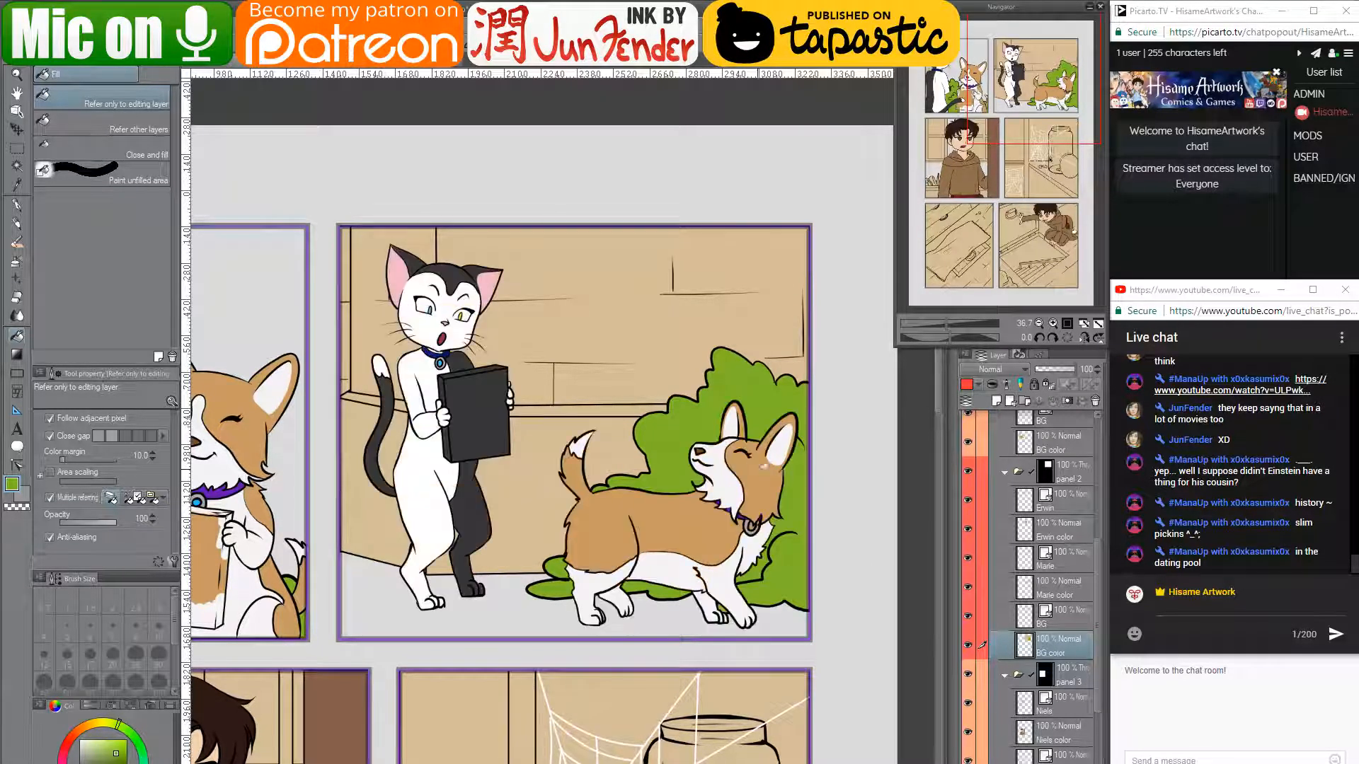
- Examine the coloring of the panels across the whole comic page
scroll(683, 460, down, 2)
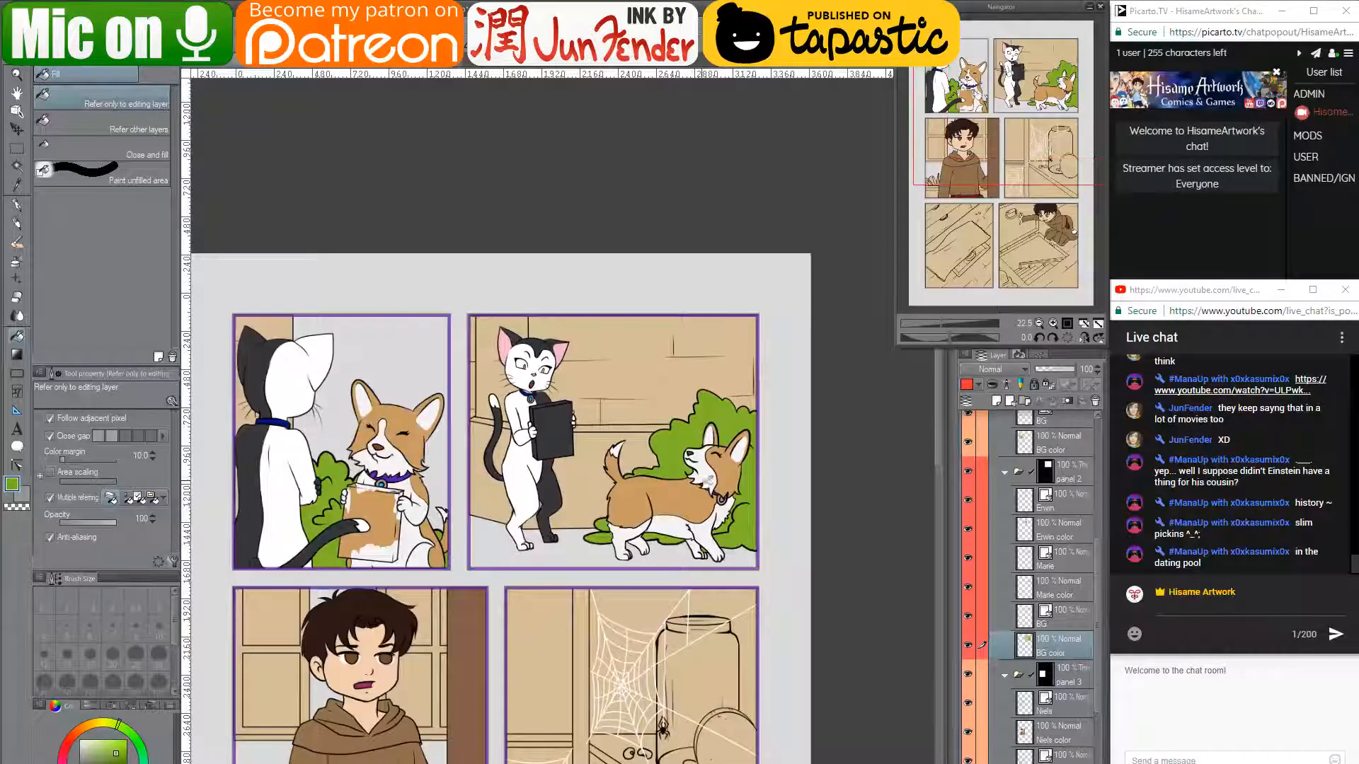
drag(707, 481, 784, 367)
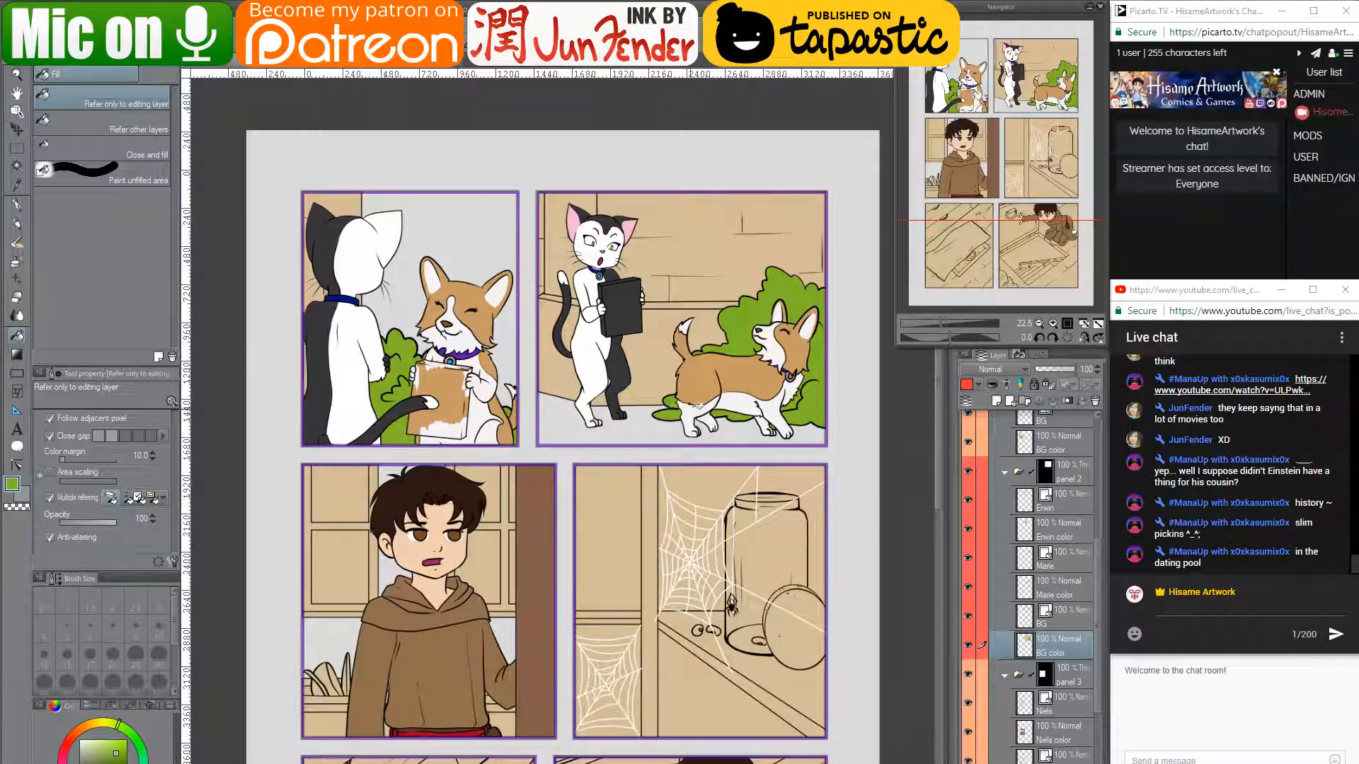
drag(695, 405, 674, 423)
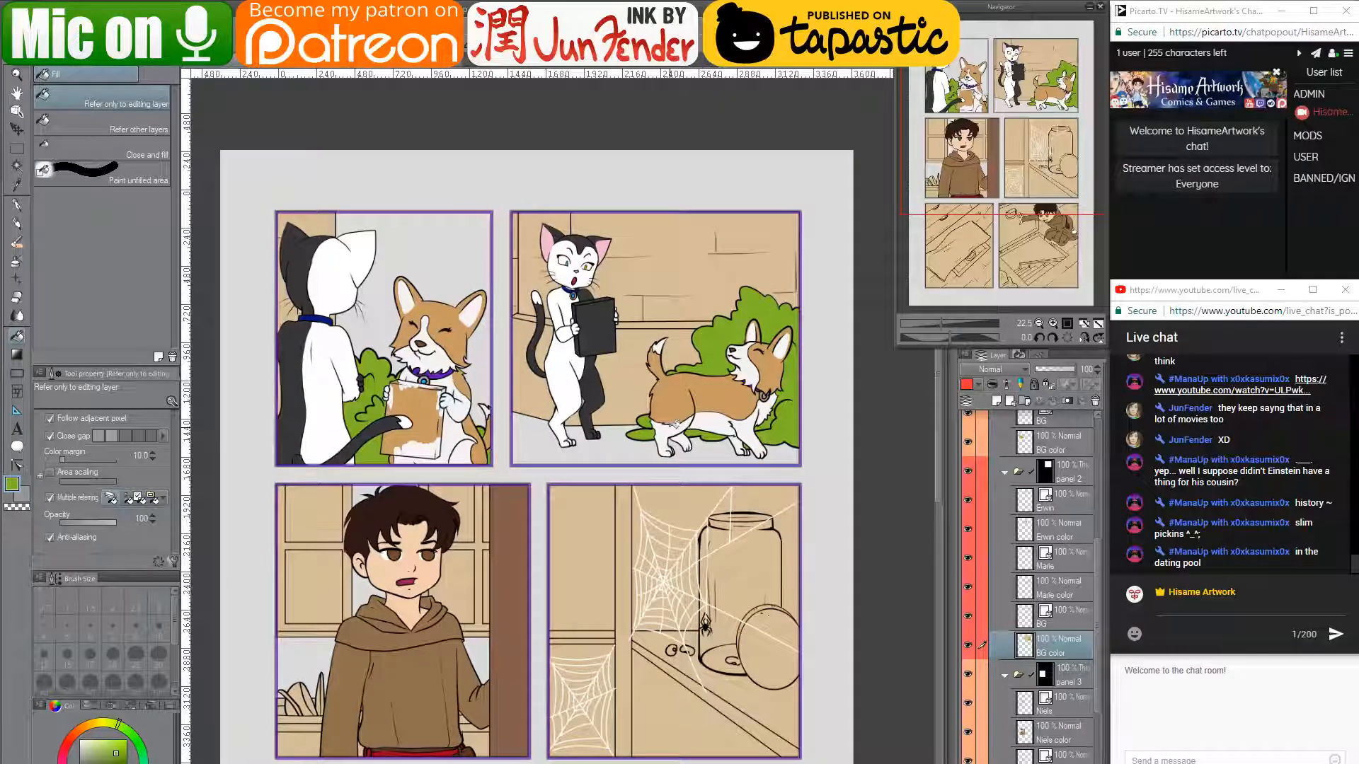
scroll(673, 432, down, 3)
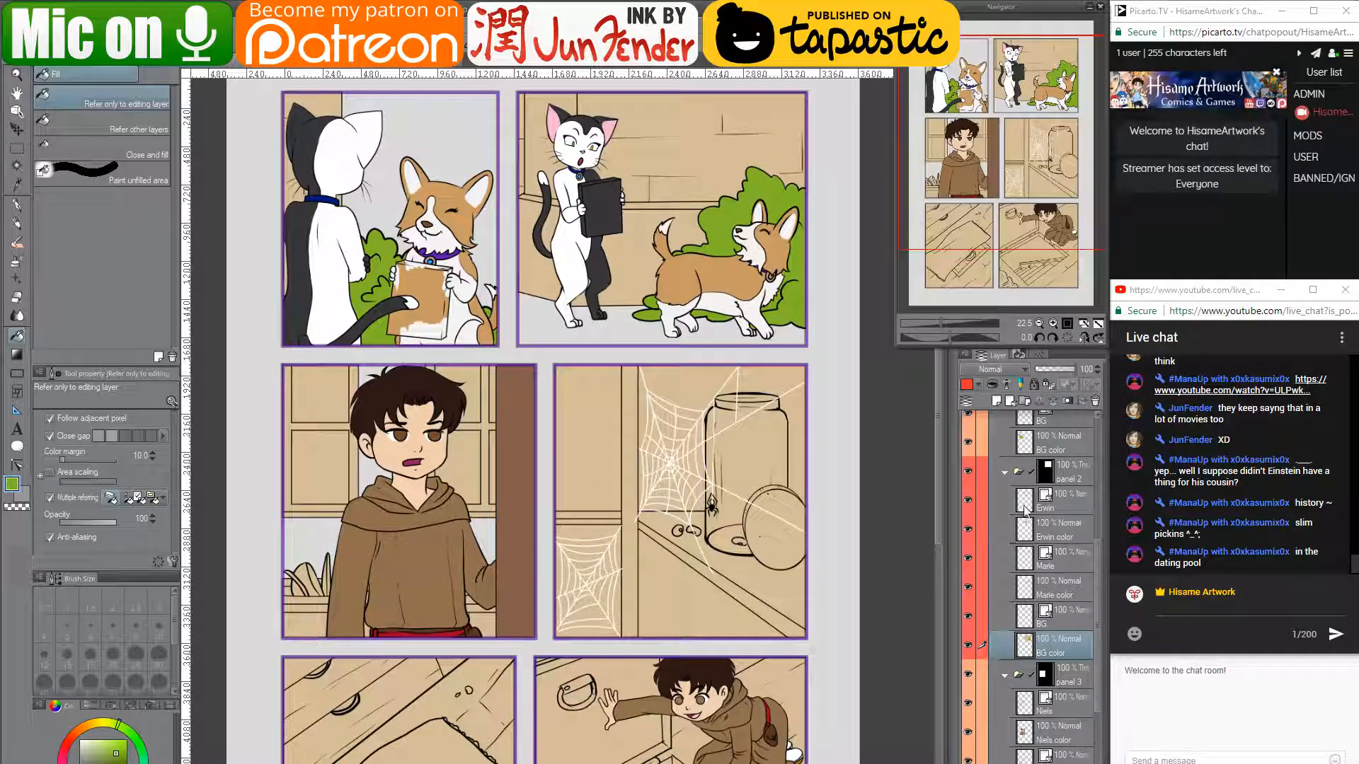
drag(687, 594, 699, 436)
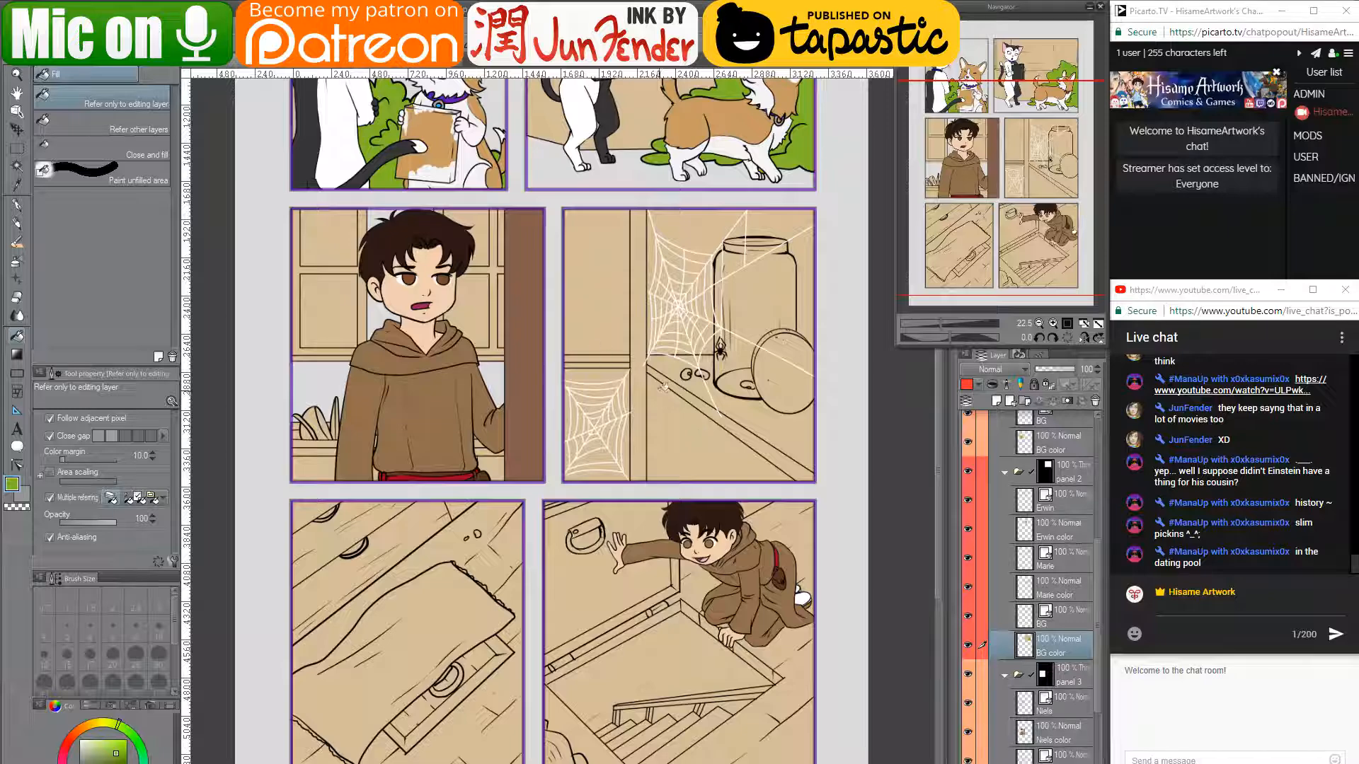
drag(715, 559, 736, 578)
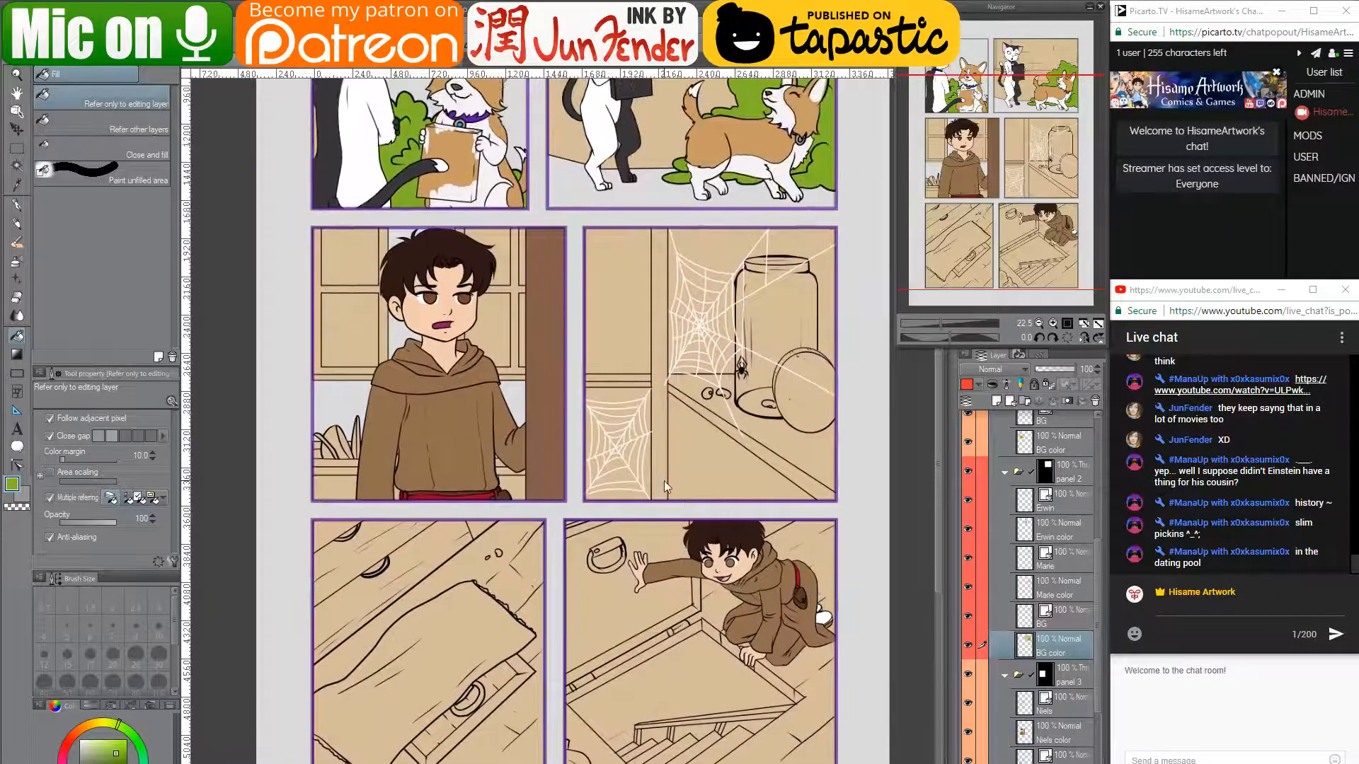
click(15, 131)
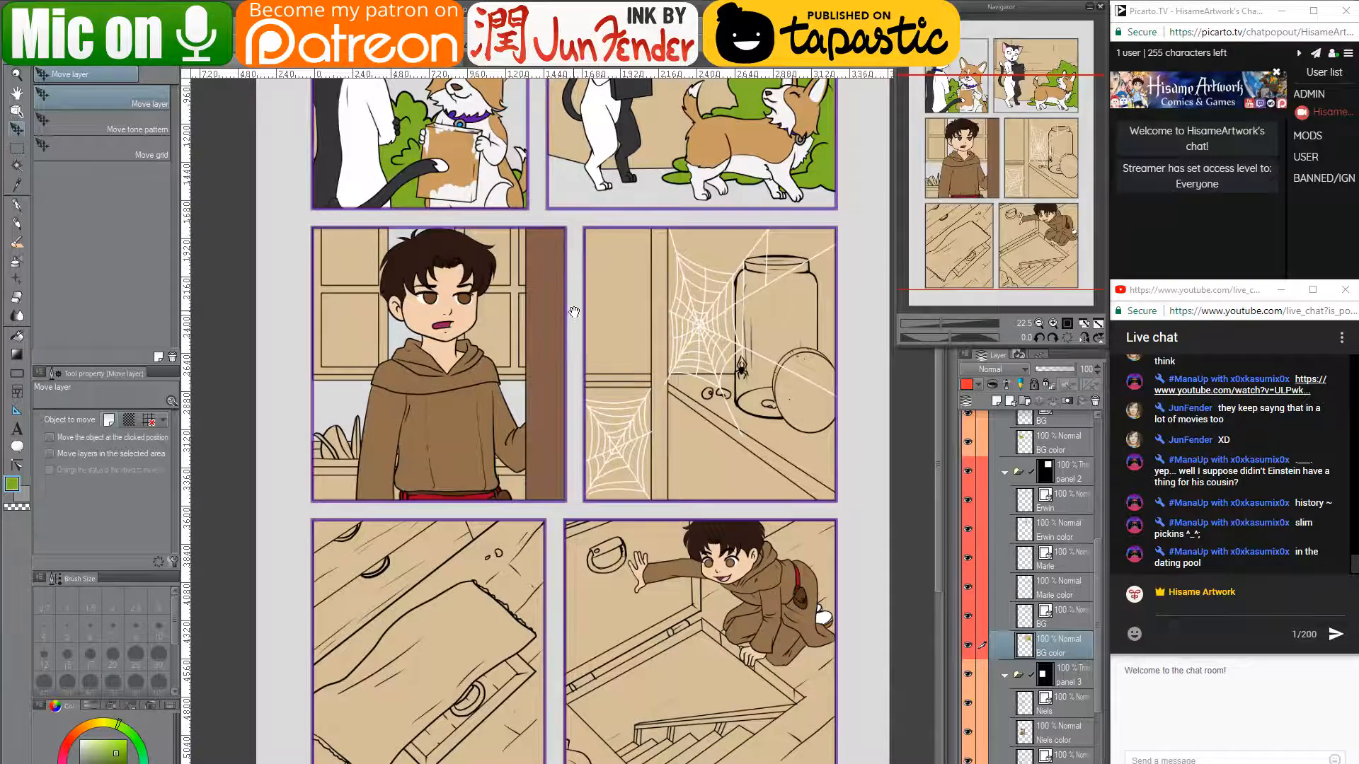
drag(573, 312, 567, 488)
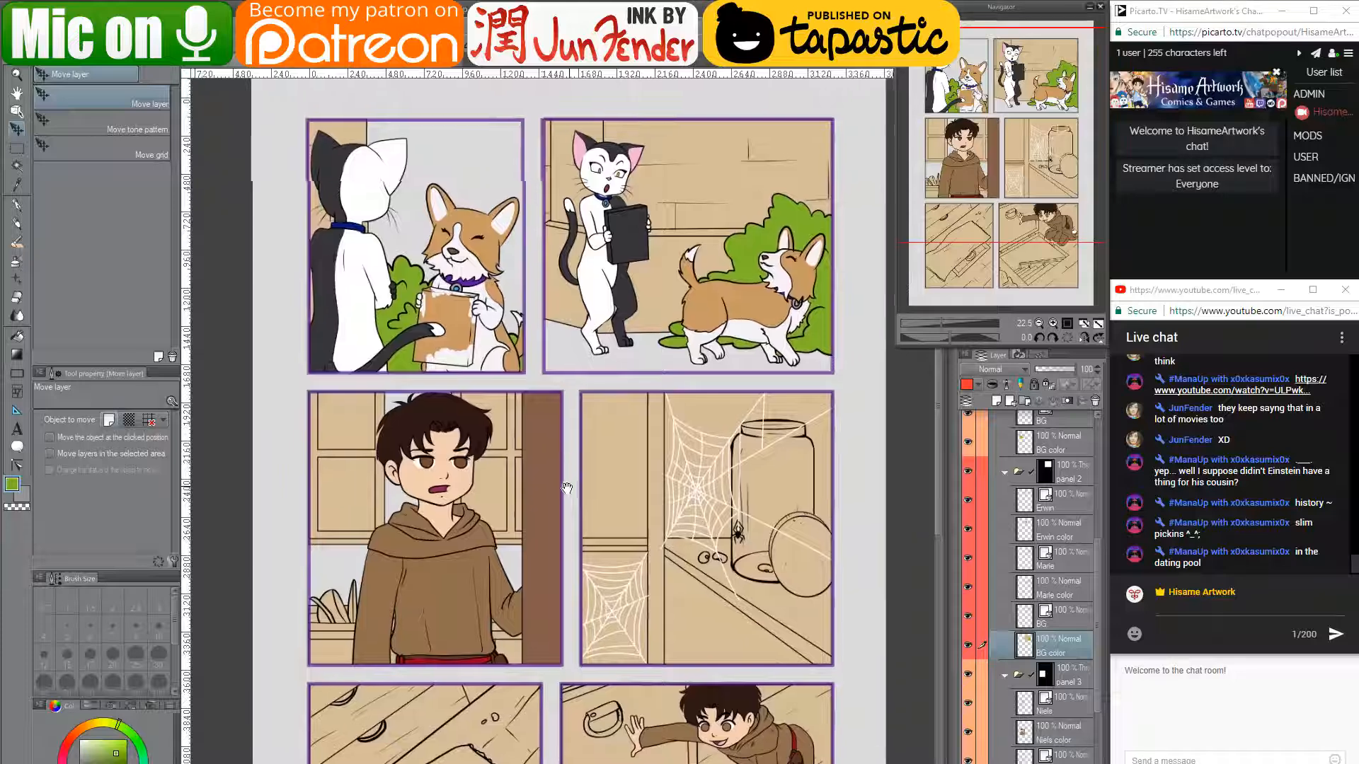
scroll(1025, 509, up, 4)
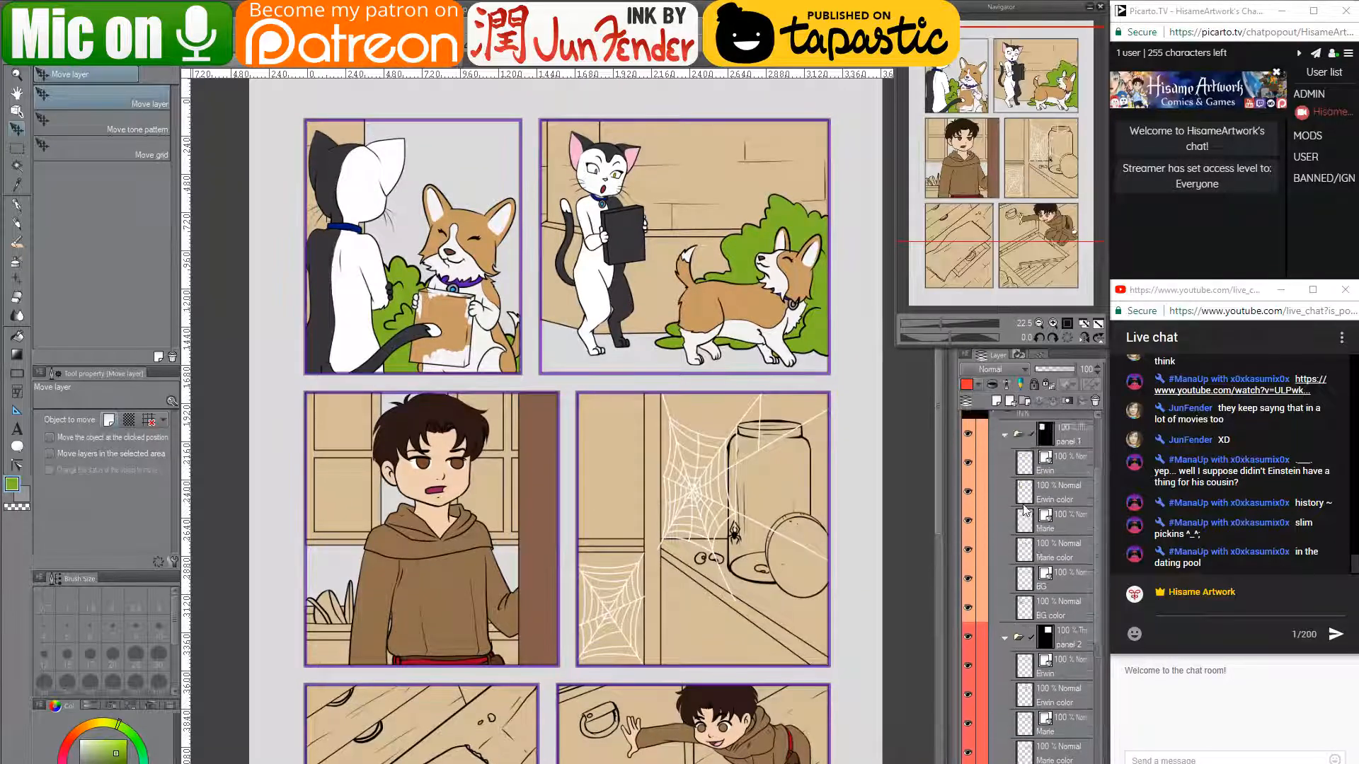
- Look over the page's panels and browse the layer folders from panel 1 to panel 6
scroll(1025, 509, up, 2)
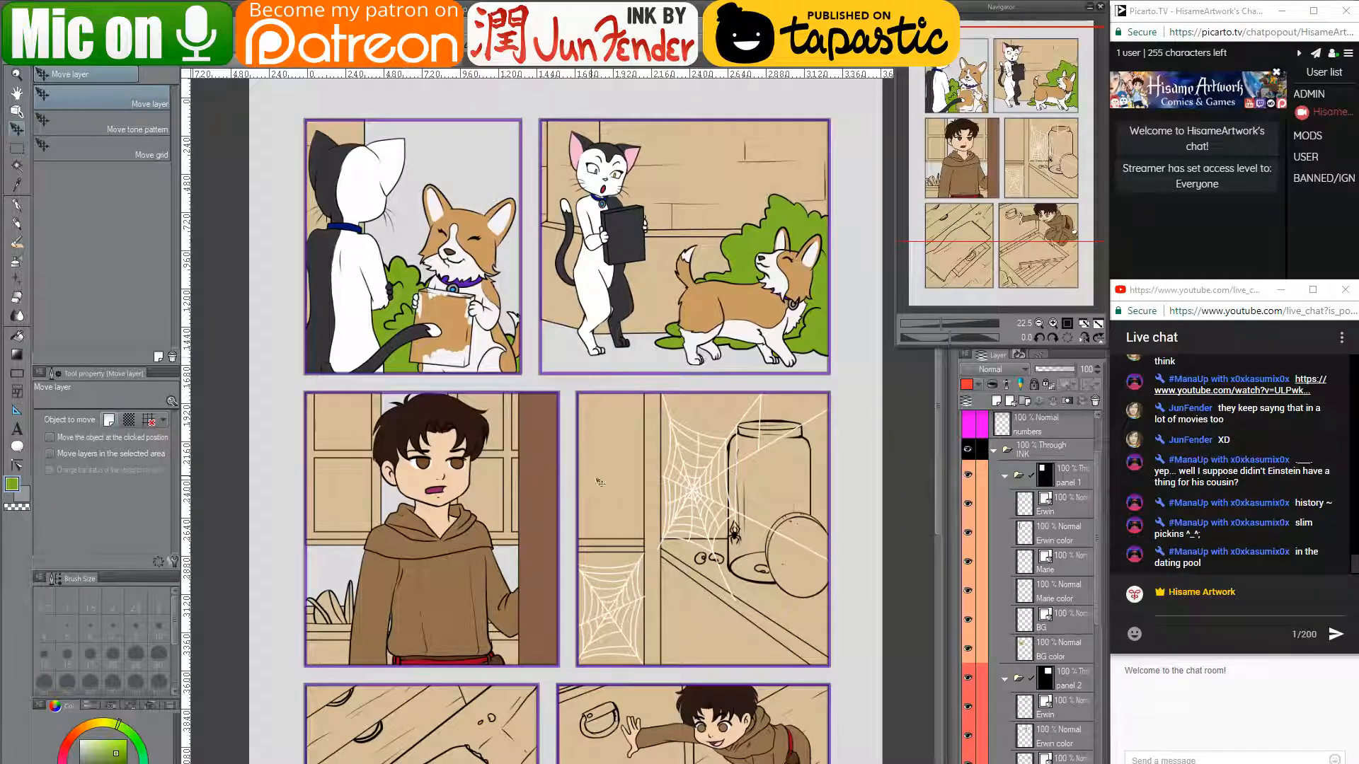
drag(596, 482, 596, 442)
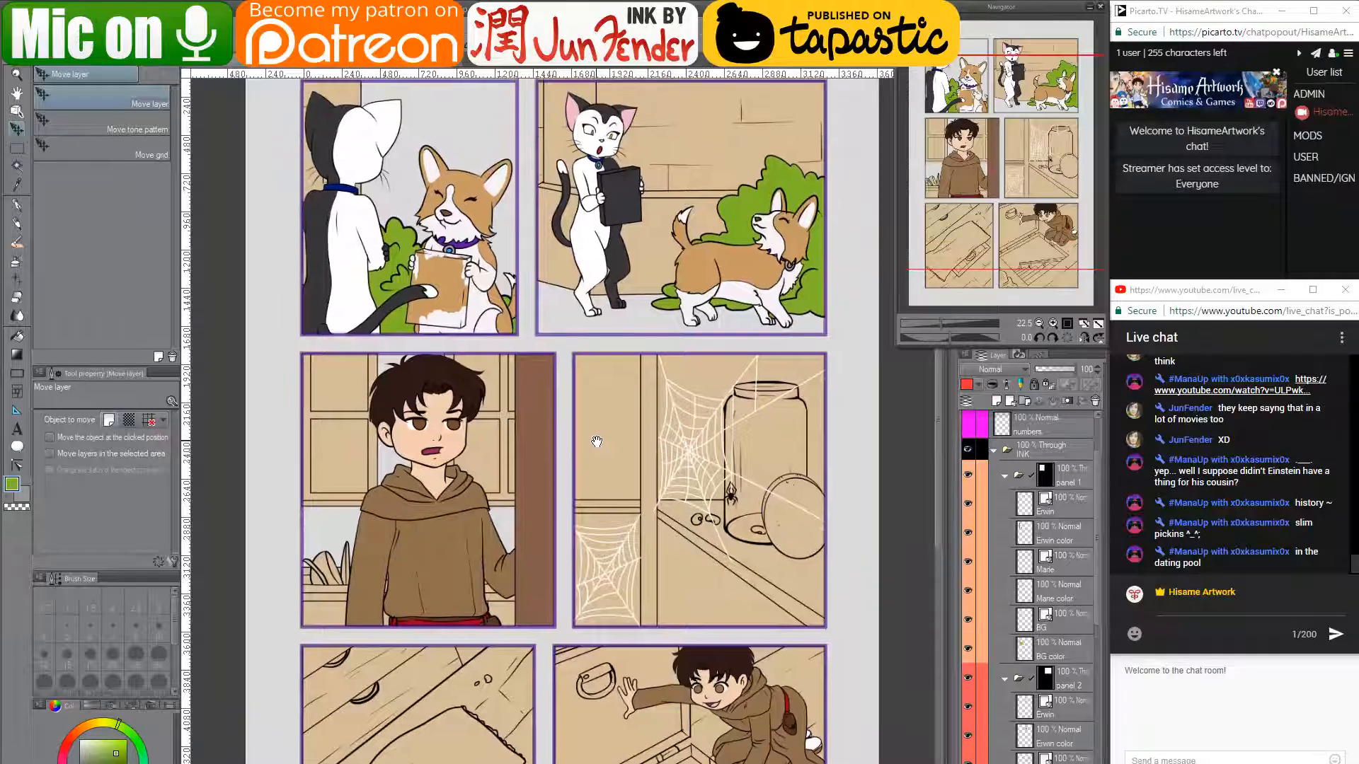
drag(588, 379, 596, 389)
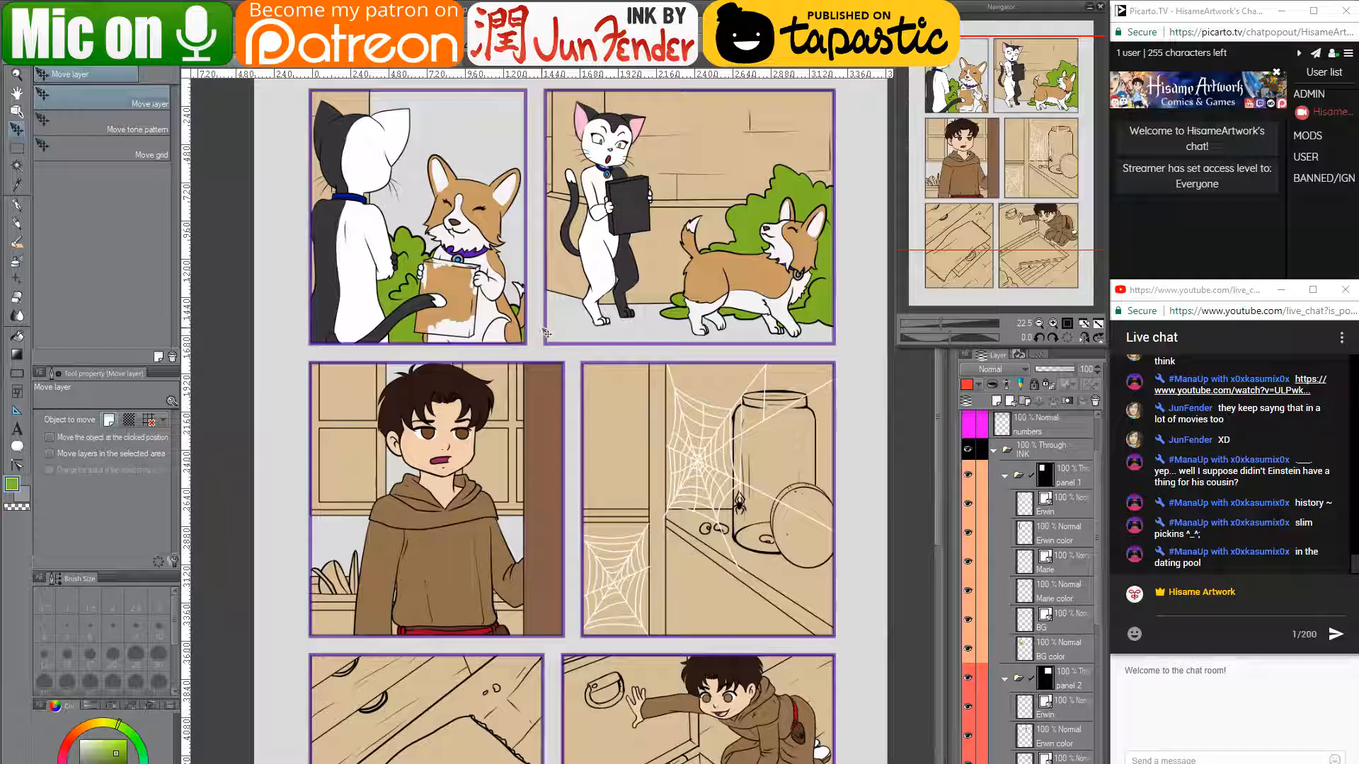
scroll(545, 333, down, 2)
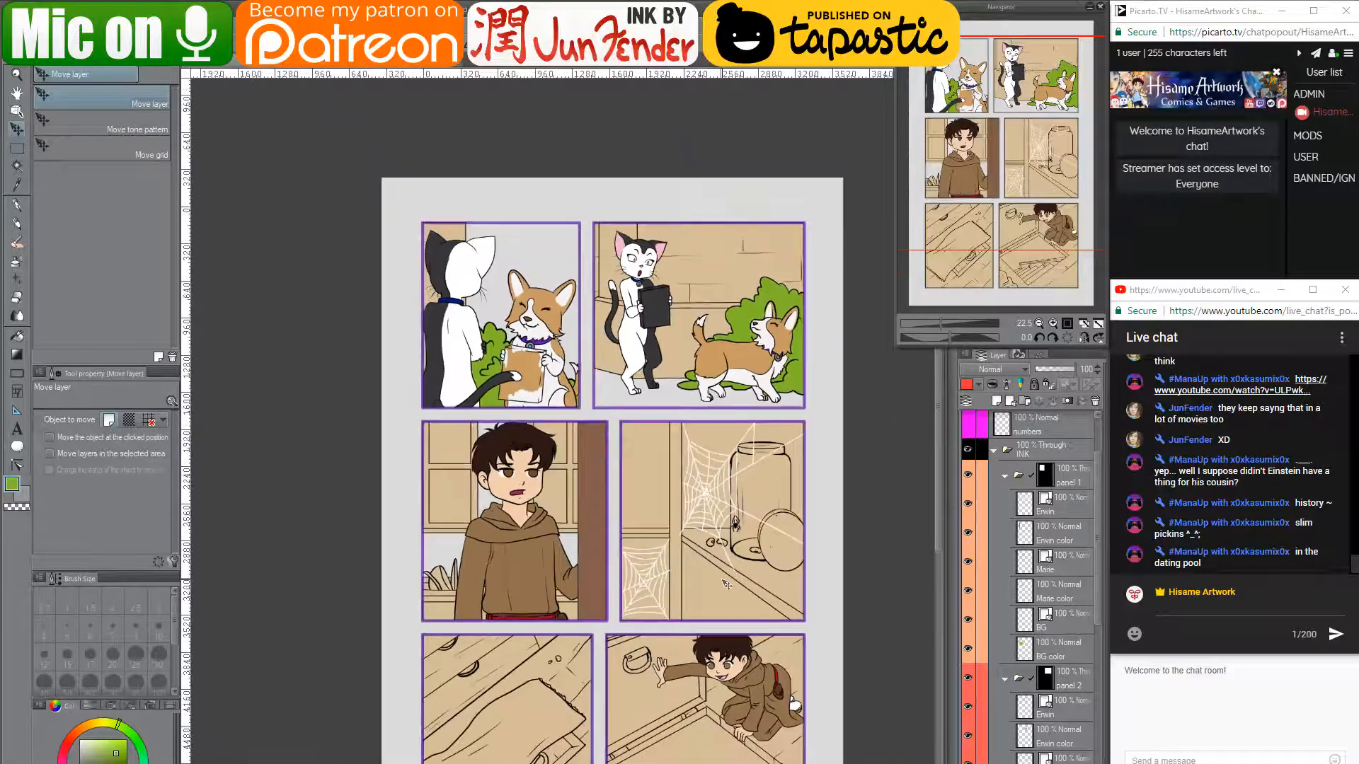
drag(700, 551, 684, 558)
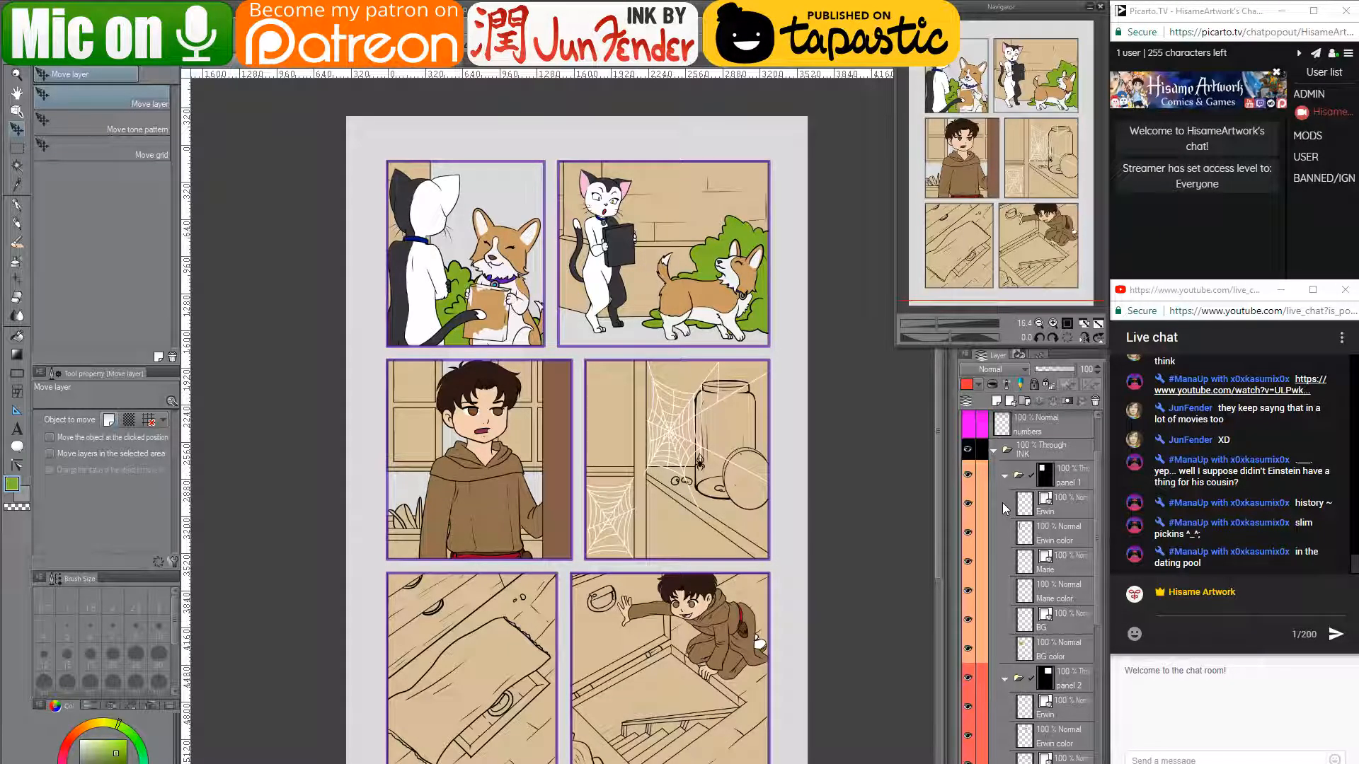
scroll(1009, 542, down, 3)
scroll(1009, 542, down, 4)
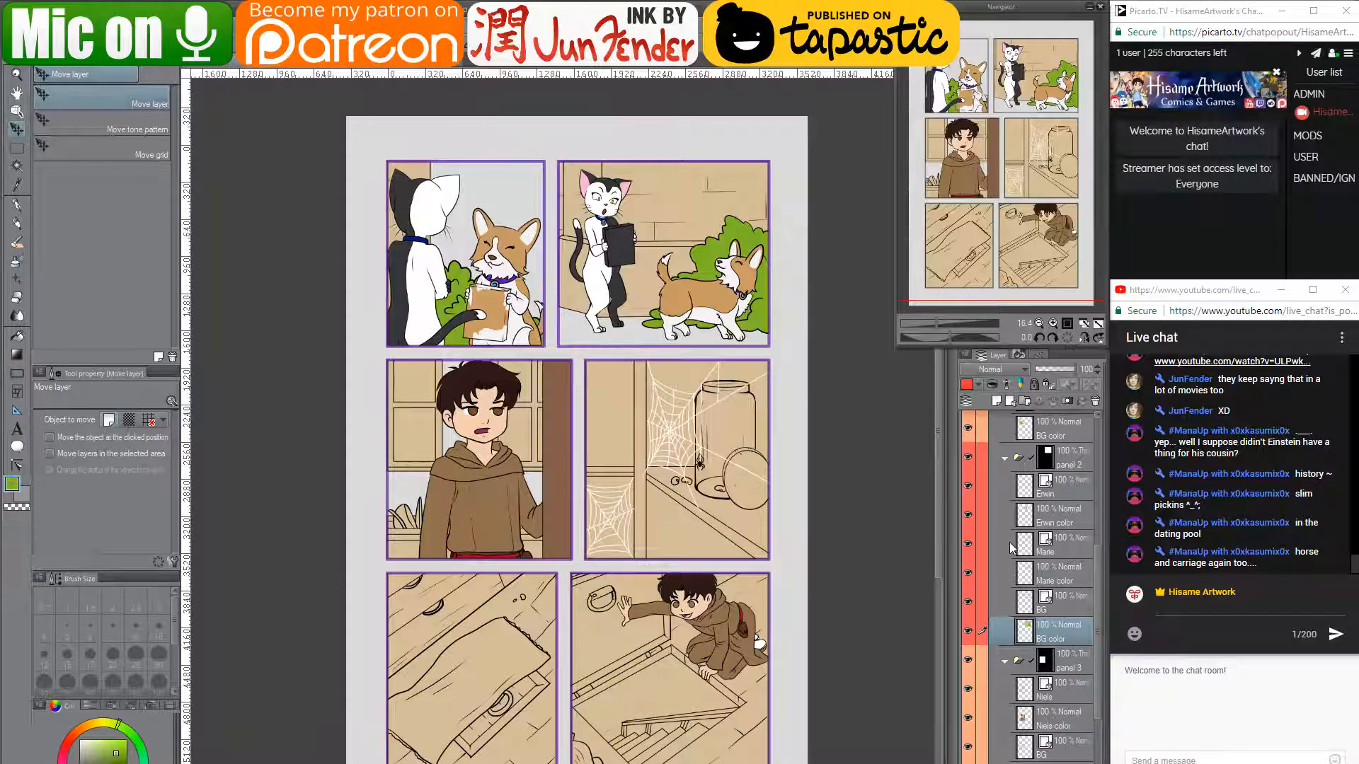
scroll(1072, 717, down, 5)
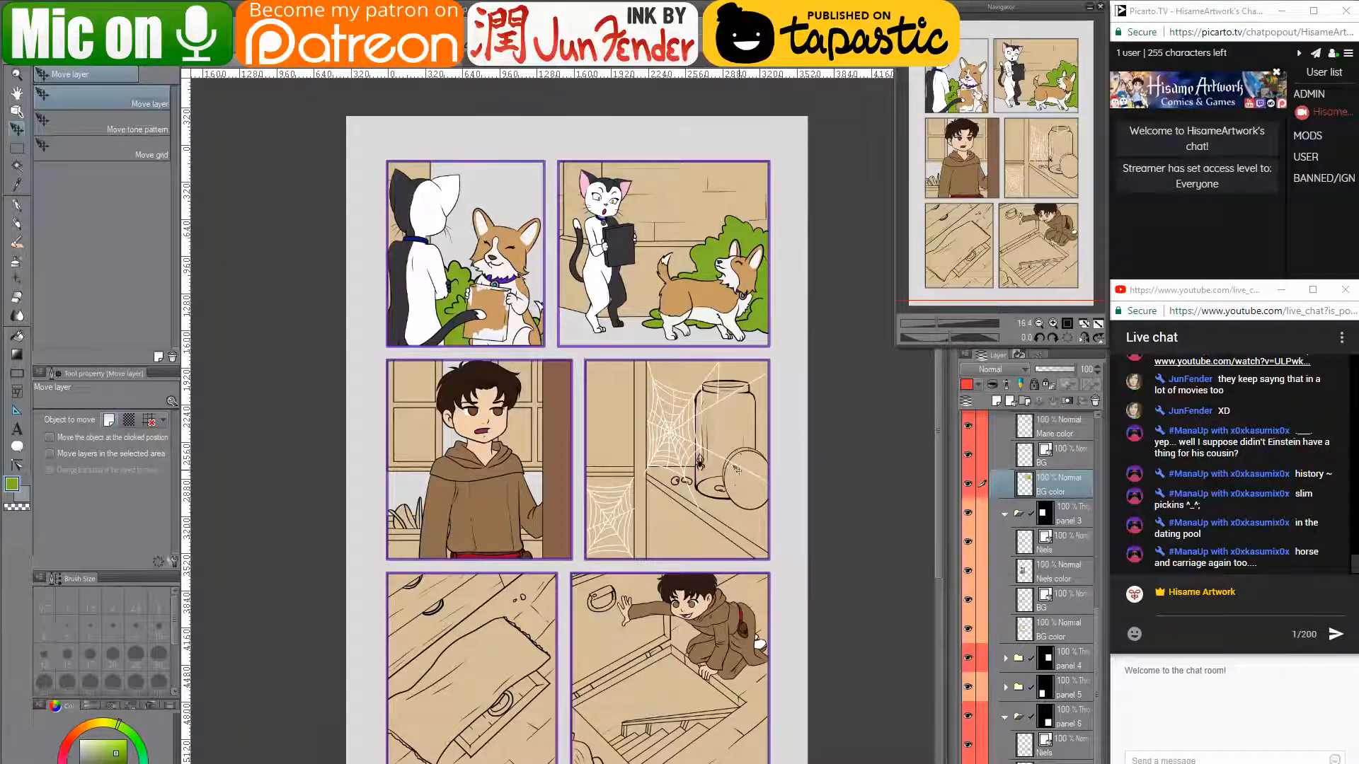
drag(635, 465, 606, 473)
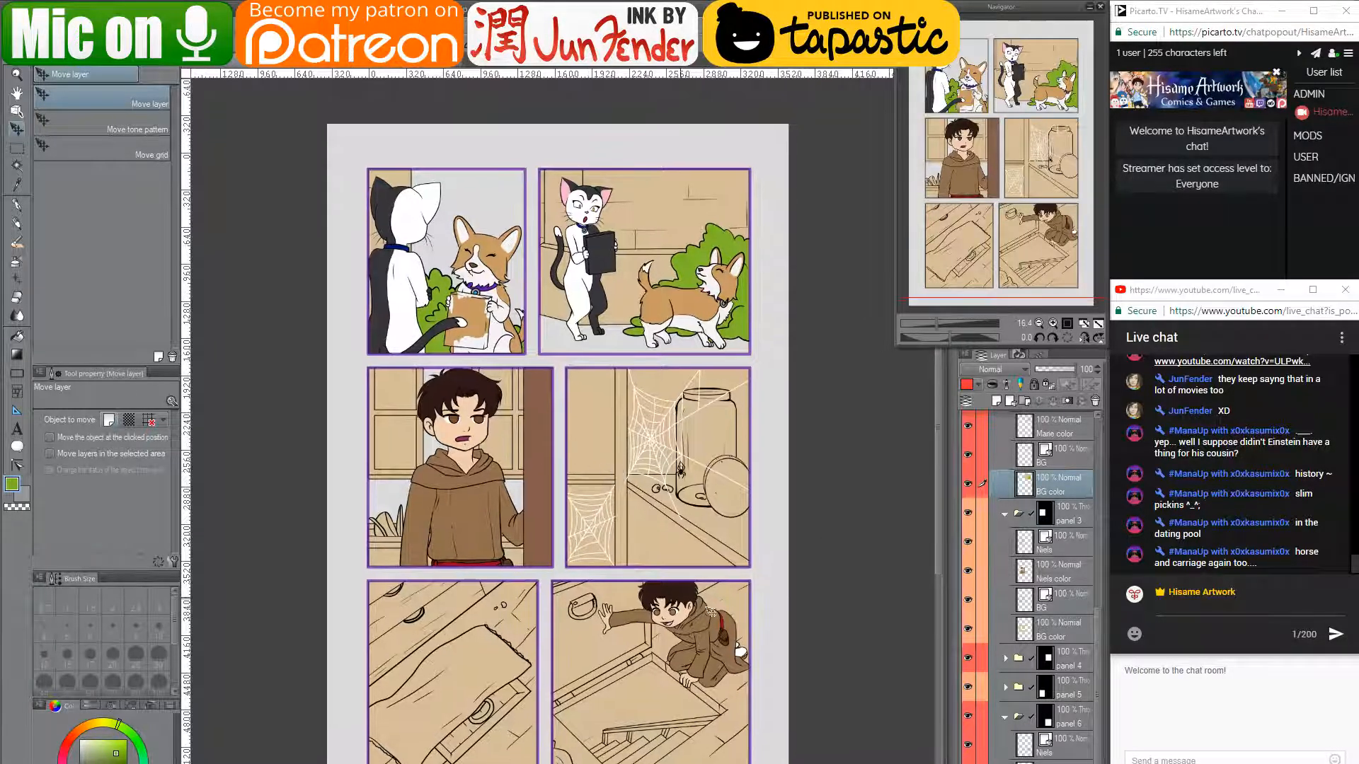
- Fill the upper brick wall in panel 2 with the yellow sampled from the wall on the finished page_40
drag(552, 276, 572, 339)
scroll(977, 464, up, 3)
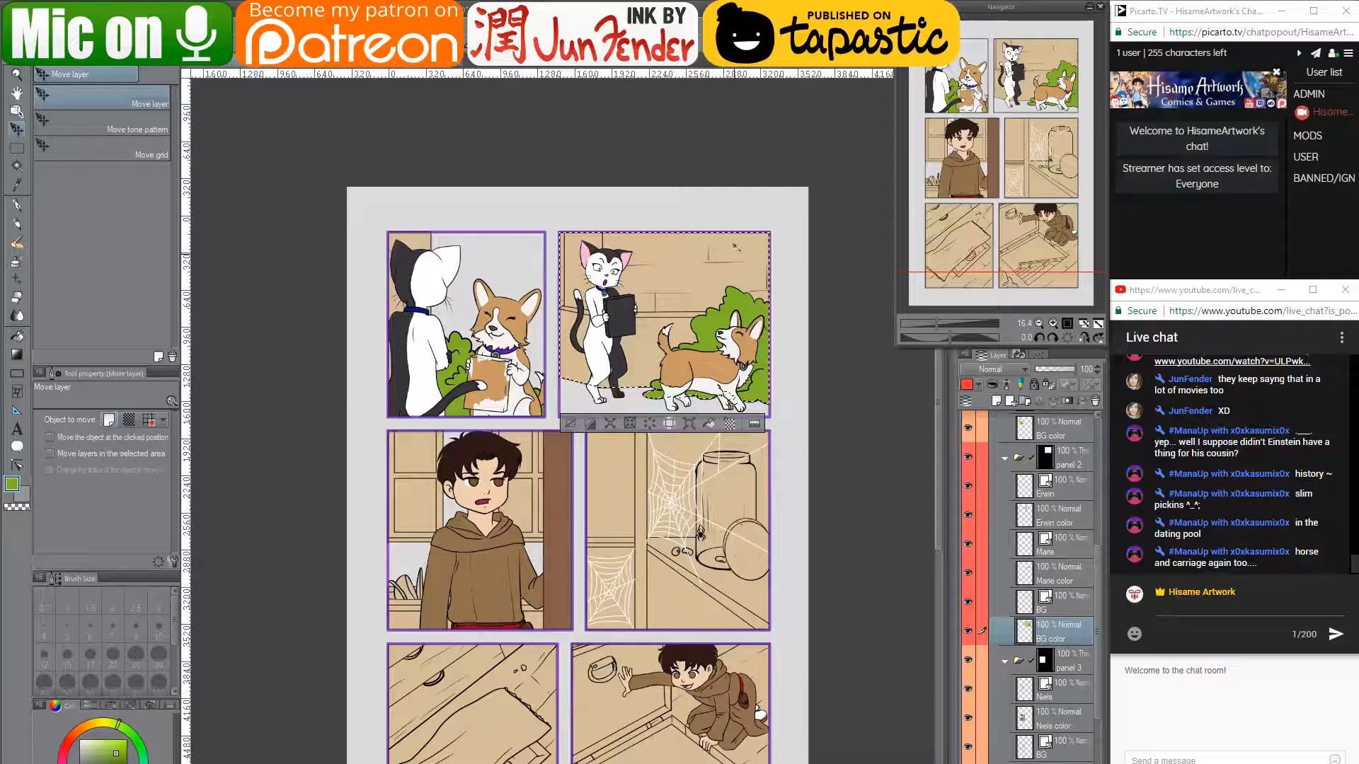
scroll(736, 247, up, 4)
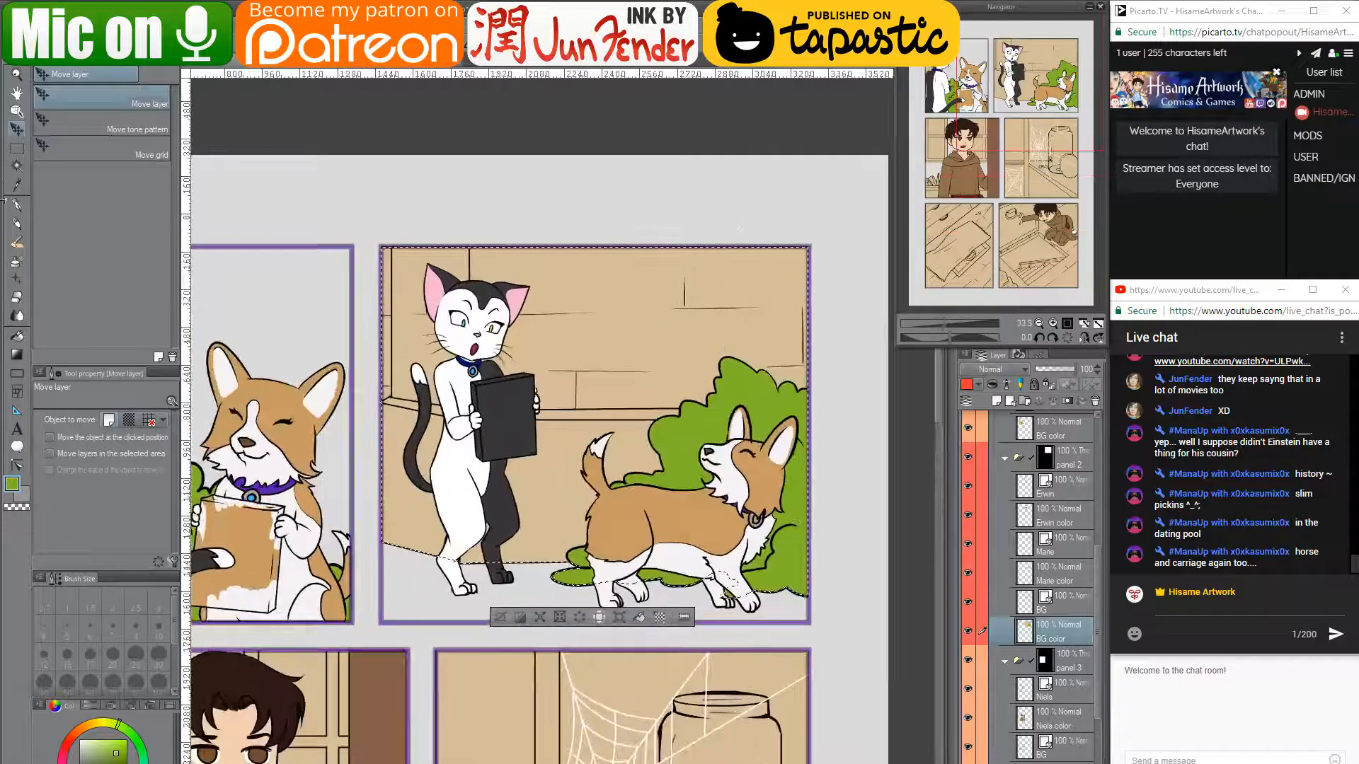
click(17, 336)
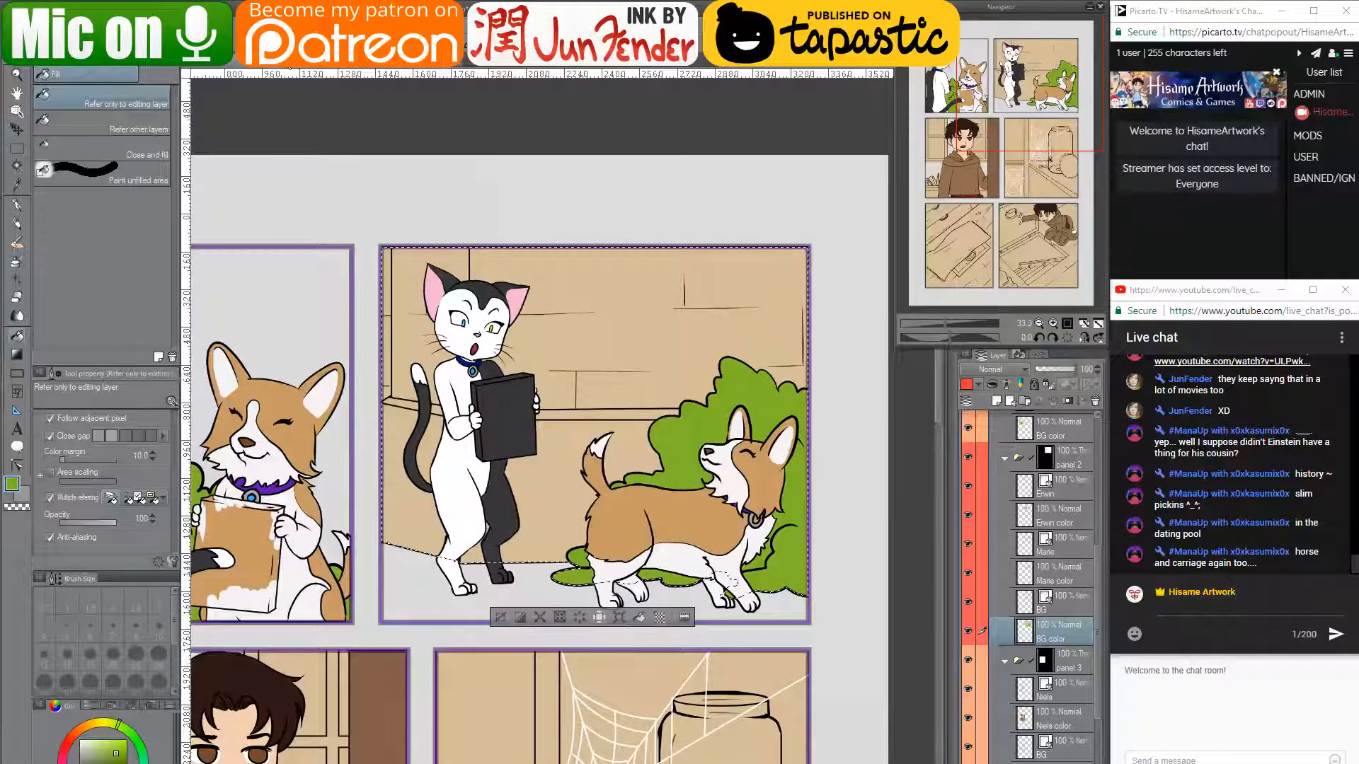
click(287, 64)
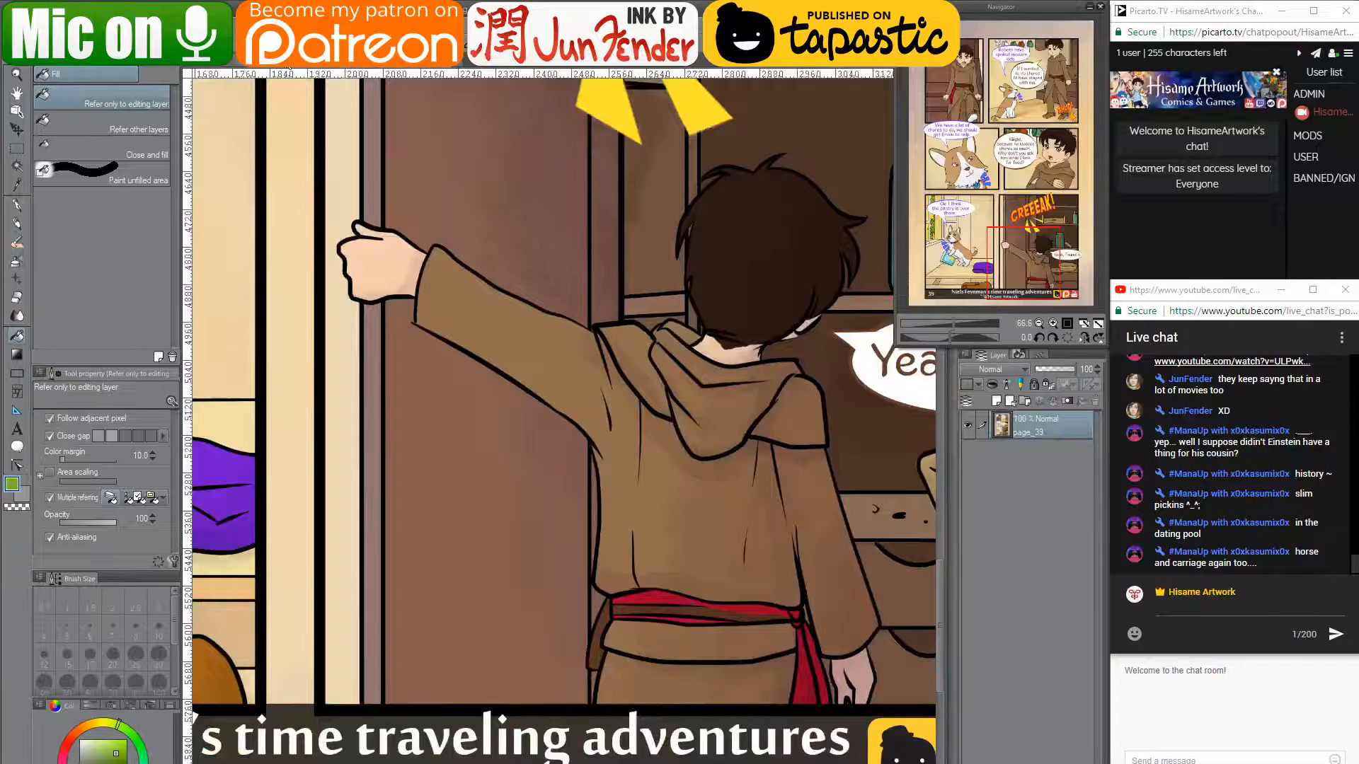
click(363, 65)
scroll(598, 448, down, 3)
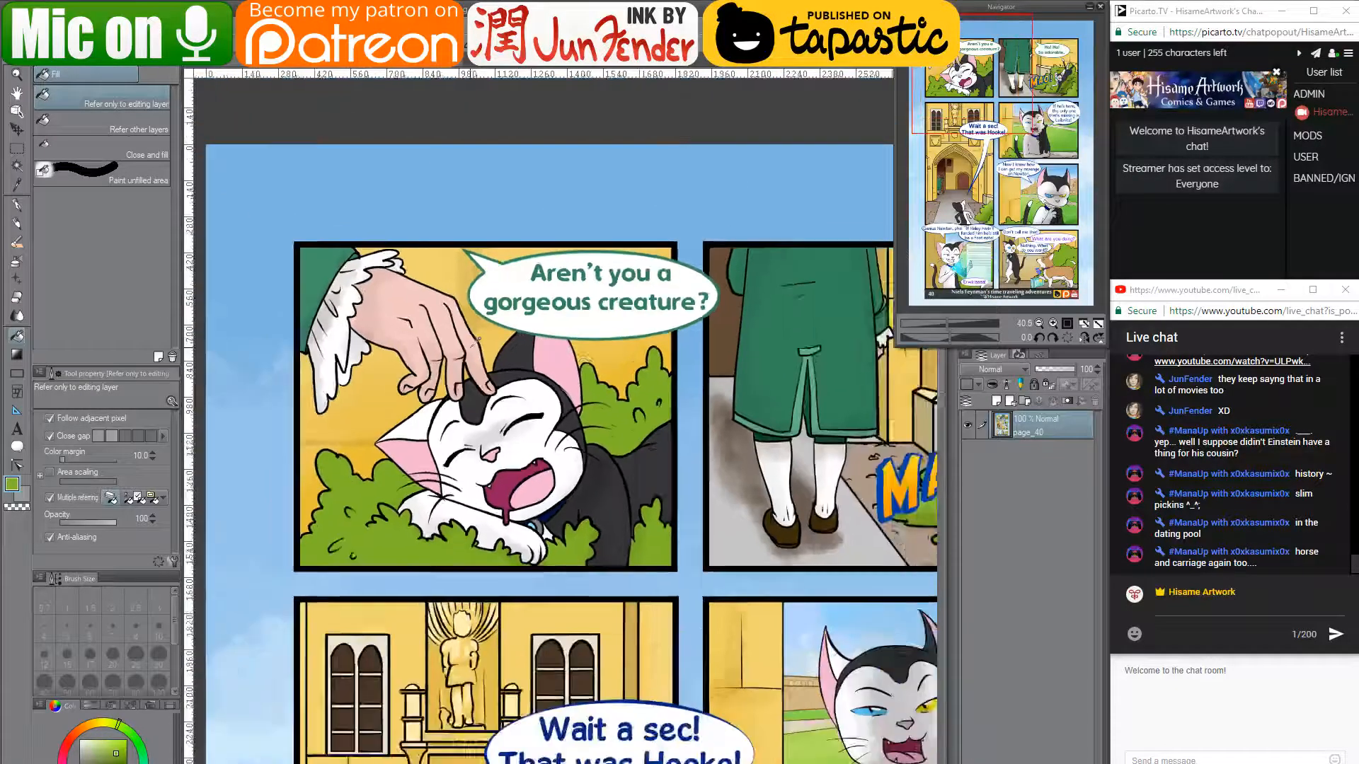
scroll(692, 634, down, 2)
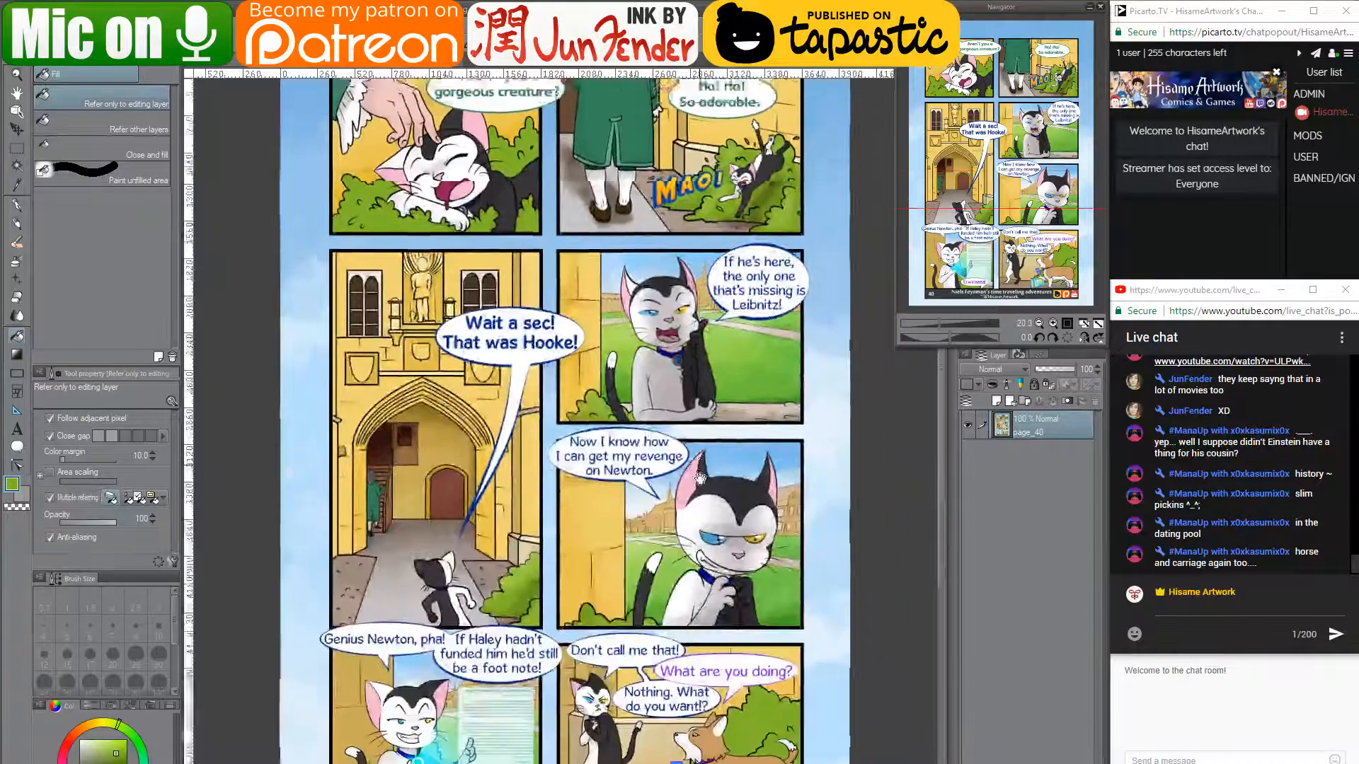
scroll(743, 268, up, 3)
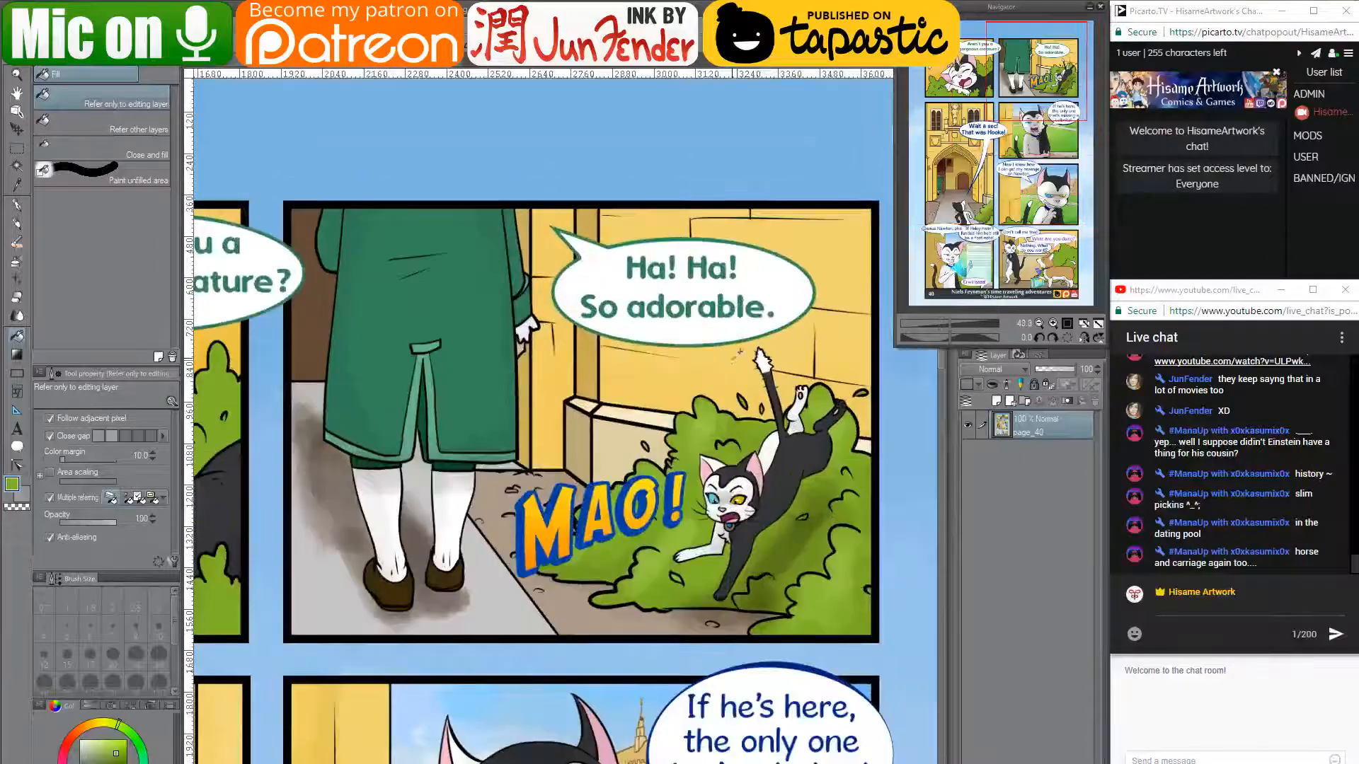
alt+click(738, 354)
scroll(736, 359, up, 1)
click(212, 65)
click(617, 341)
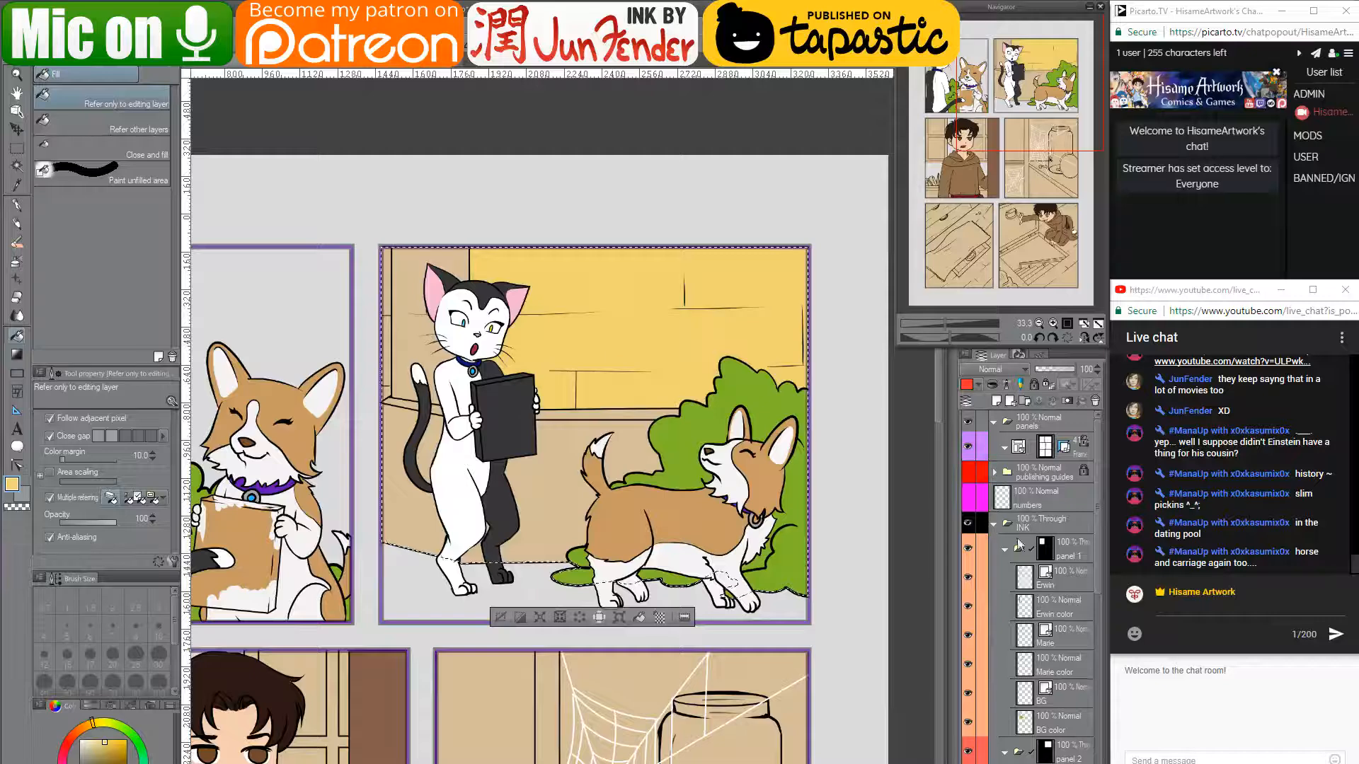
- Hide panel 2's Erwin, Erwin color, Marie and Marie color layers, keeping its BG color layer active
click(967, 658)
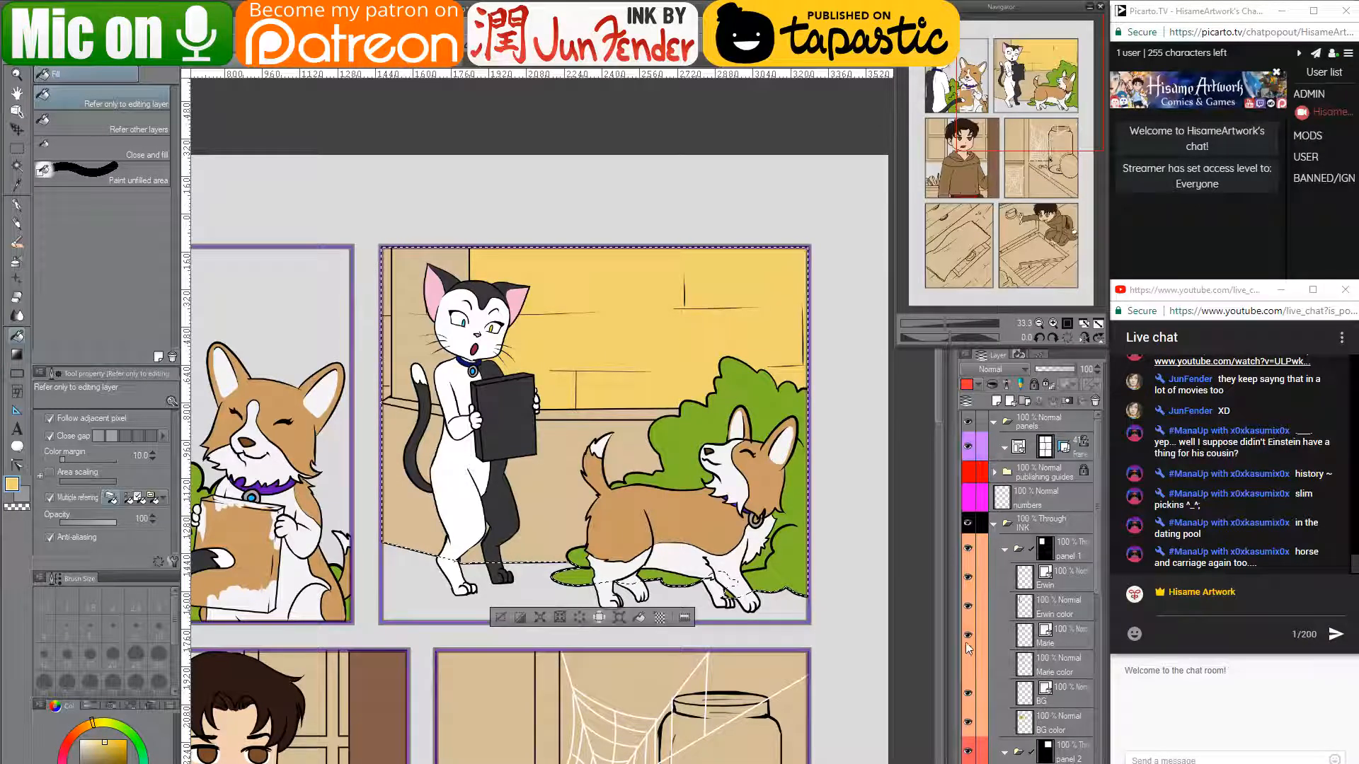
click(970, 577)
scroll(1026, 577, down, 5)
click(1053, 654)
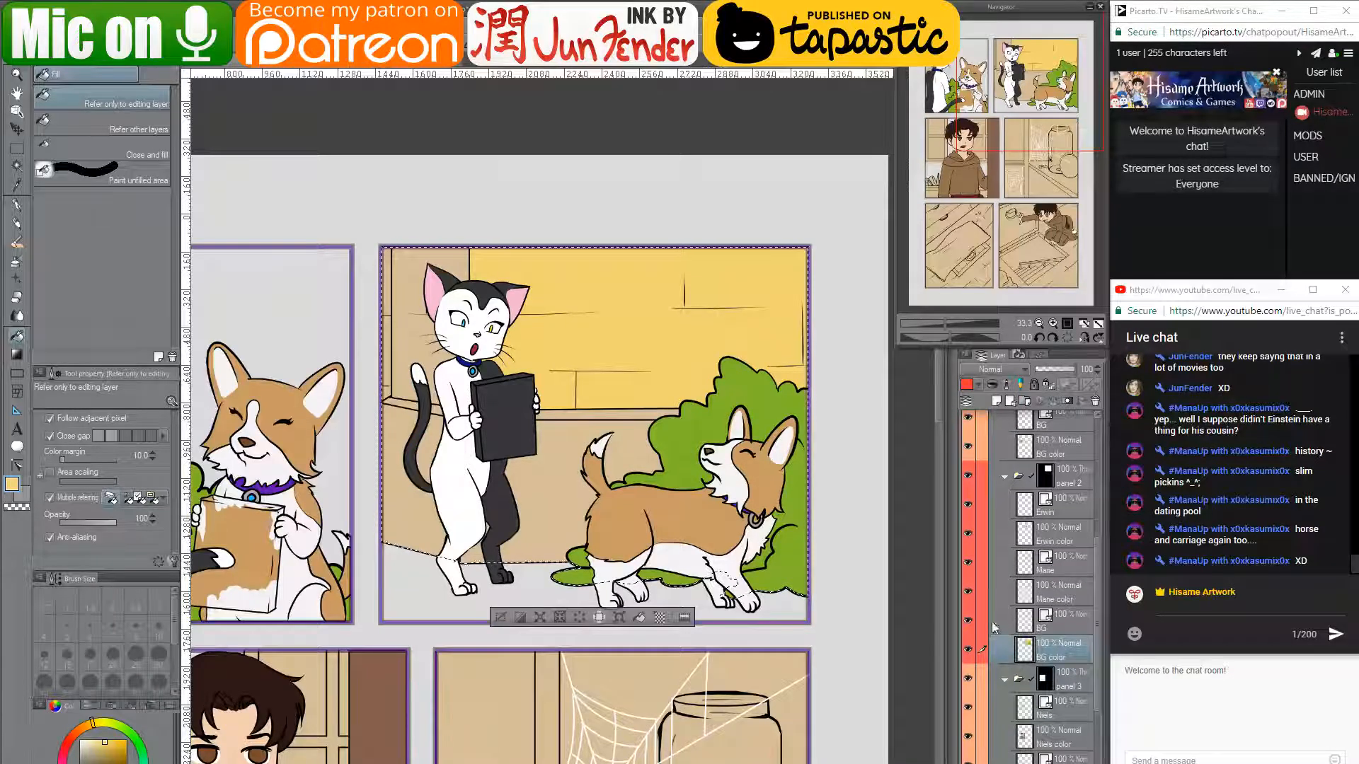
click(971, 593)
click(975, 561)
click(971, 533)
click(971, 504)
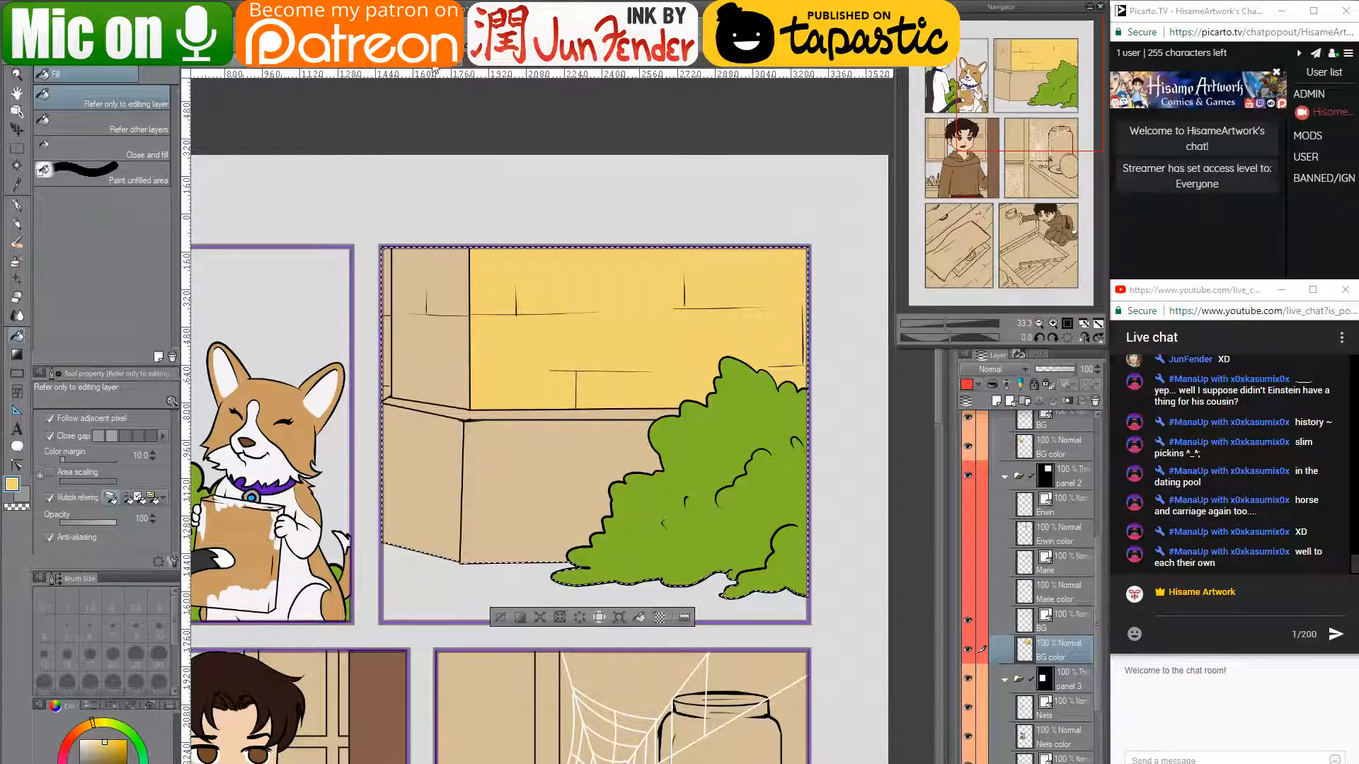
- Fill the wall's stone base in panel 2 with the beige sampled from the stone base on page_40
click(406, 67)
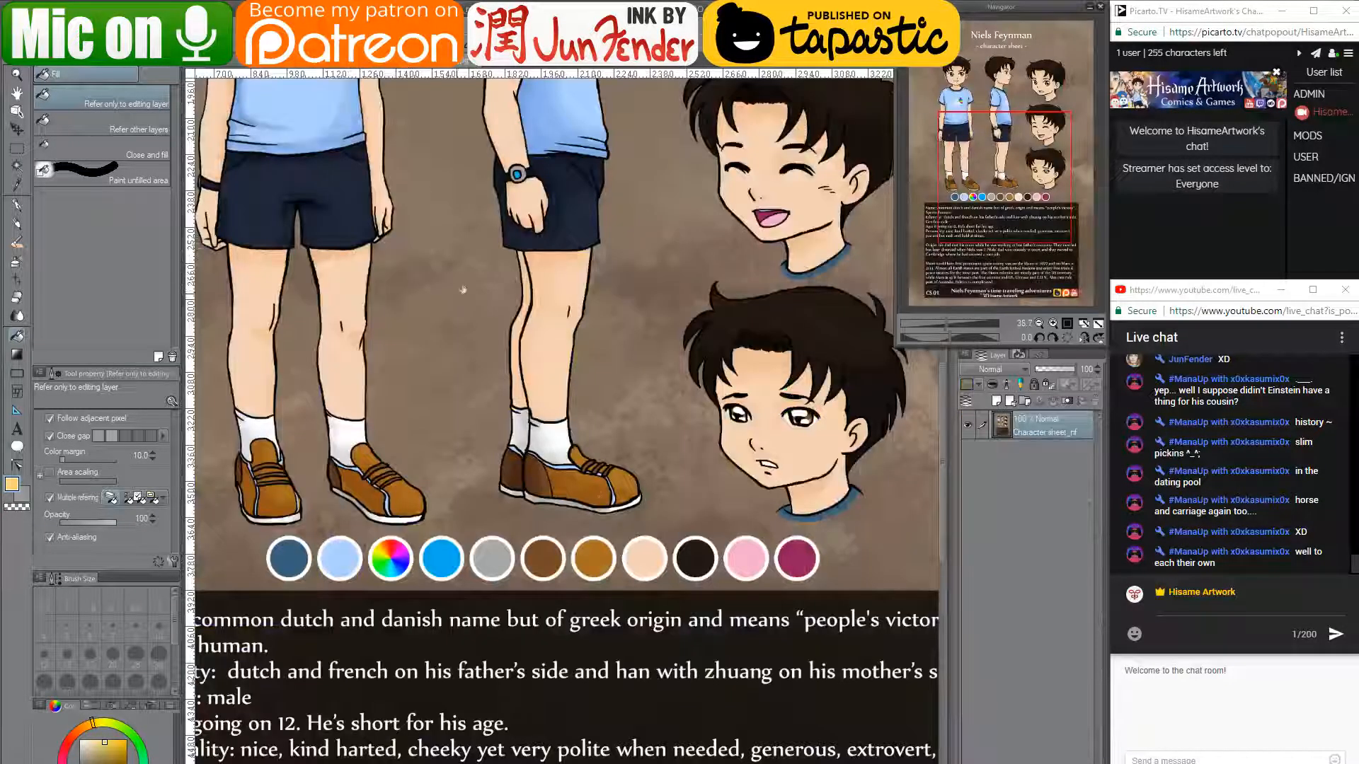
click(337, 71)
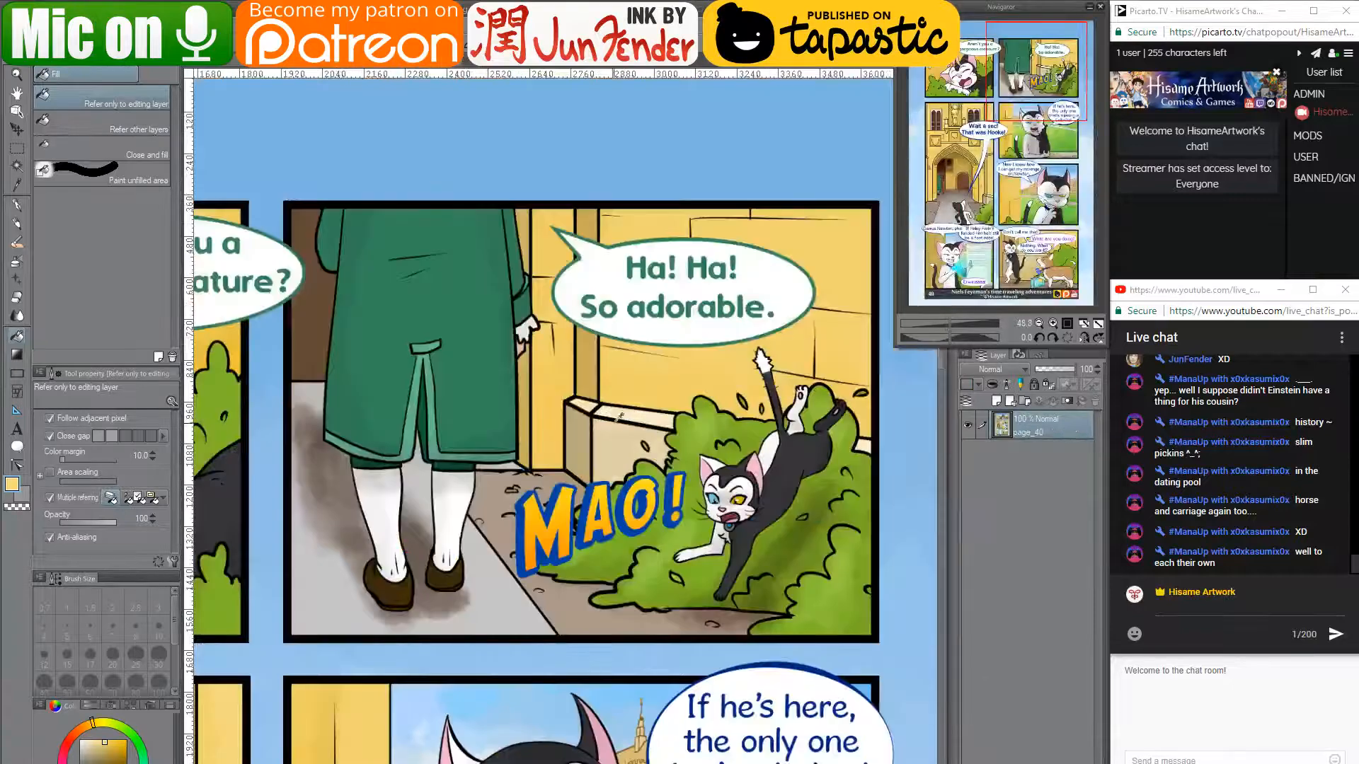
alt+click(616, 433)
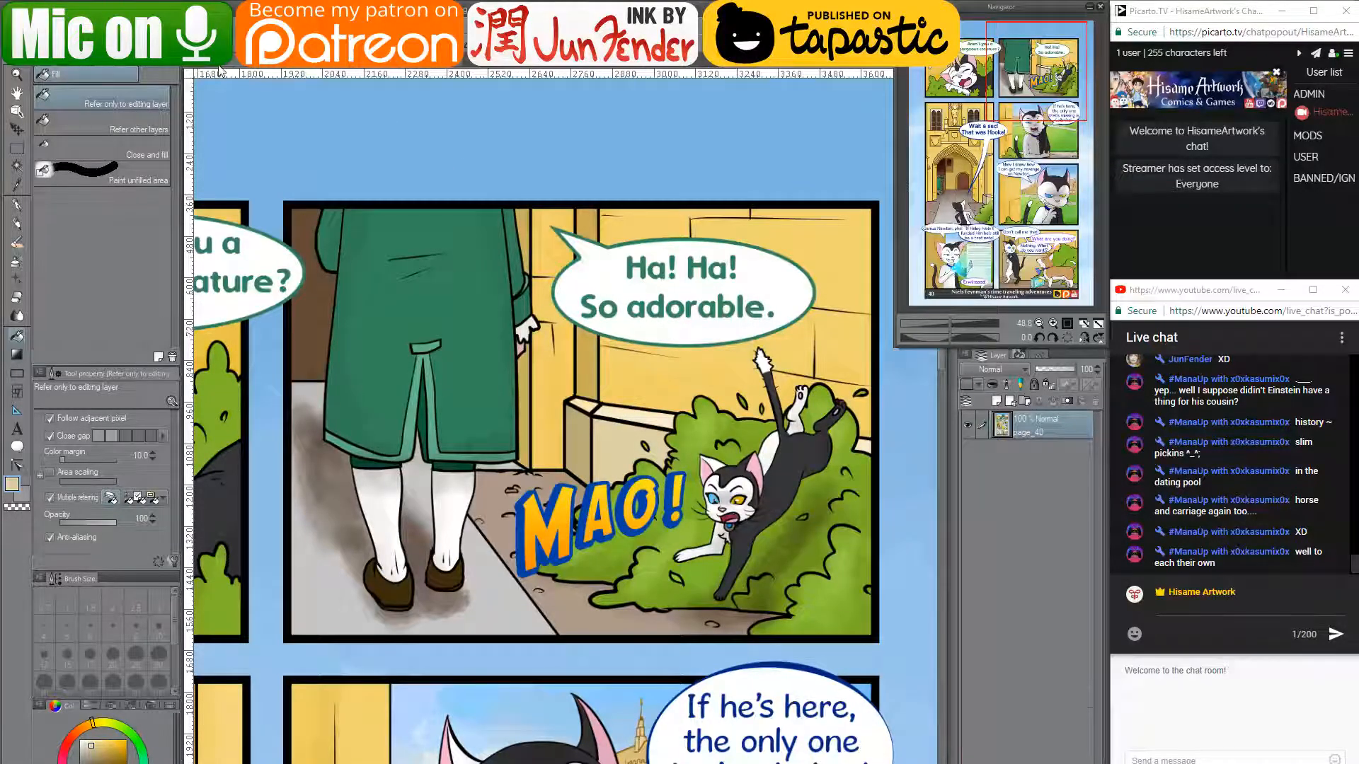
click(234, 71)
- Fill the ledge above panel 2's stone base with the pale cream sampled from the matching ledge on page_40
click(453, 69)
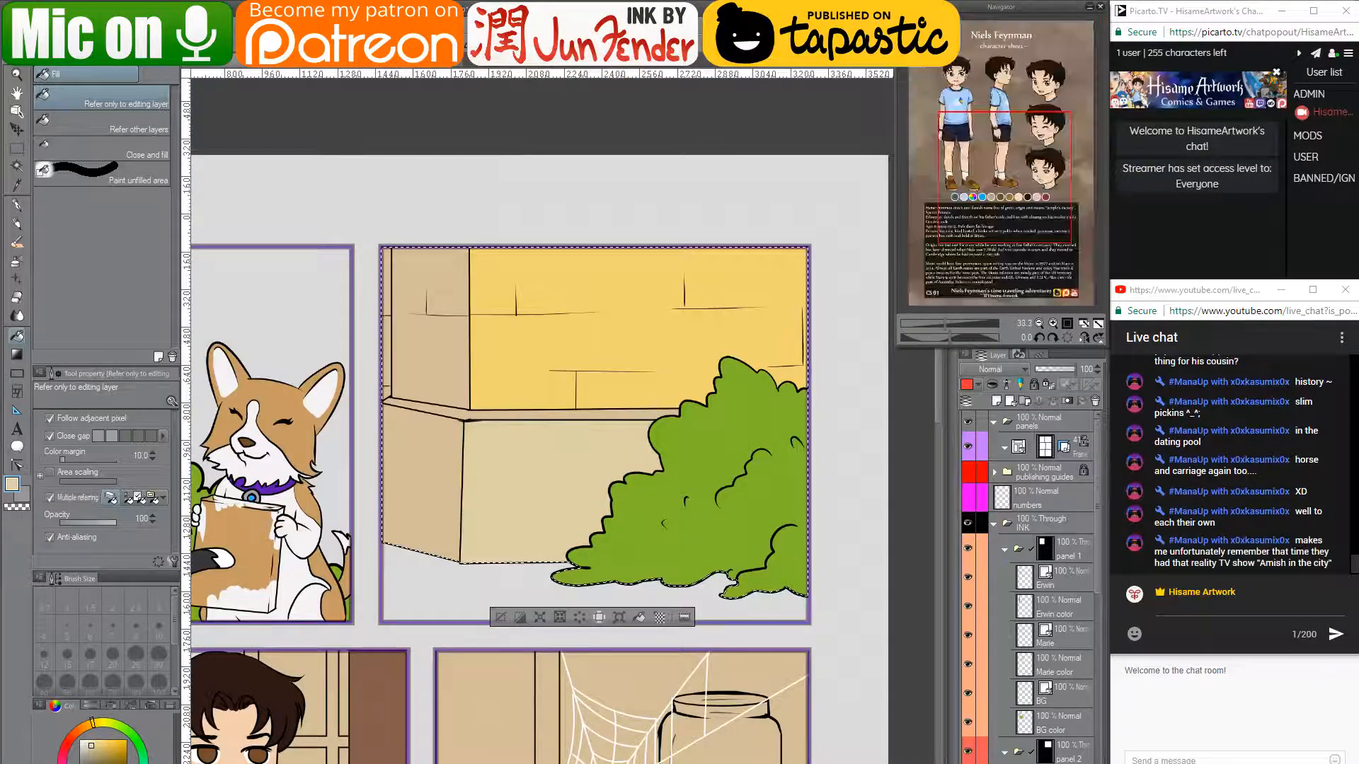
click(301, 69)
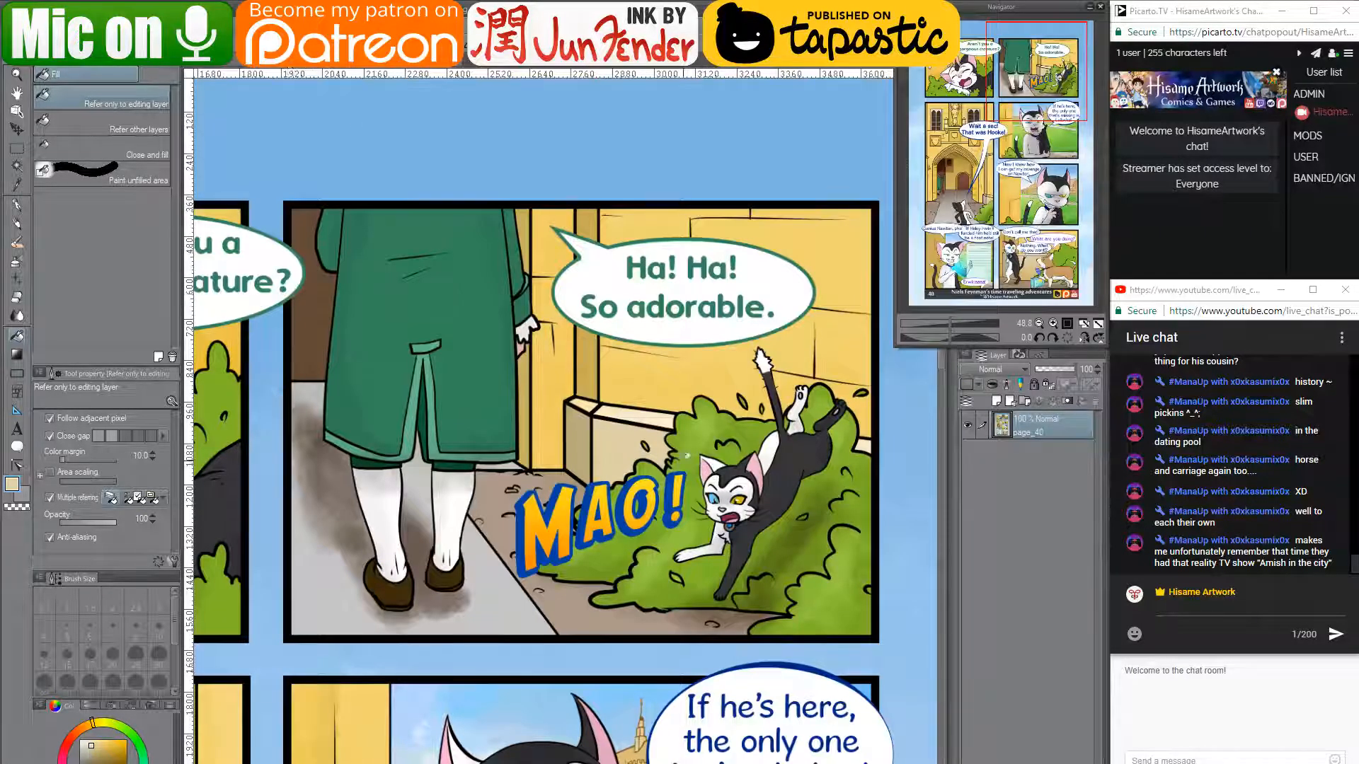
click(249, 70)
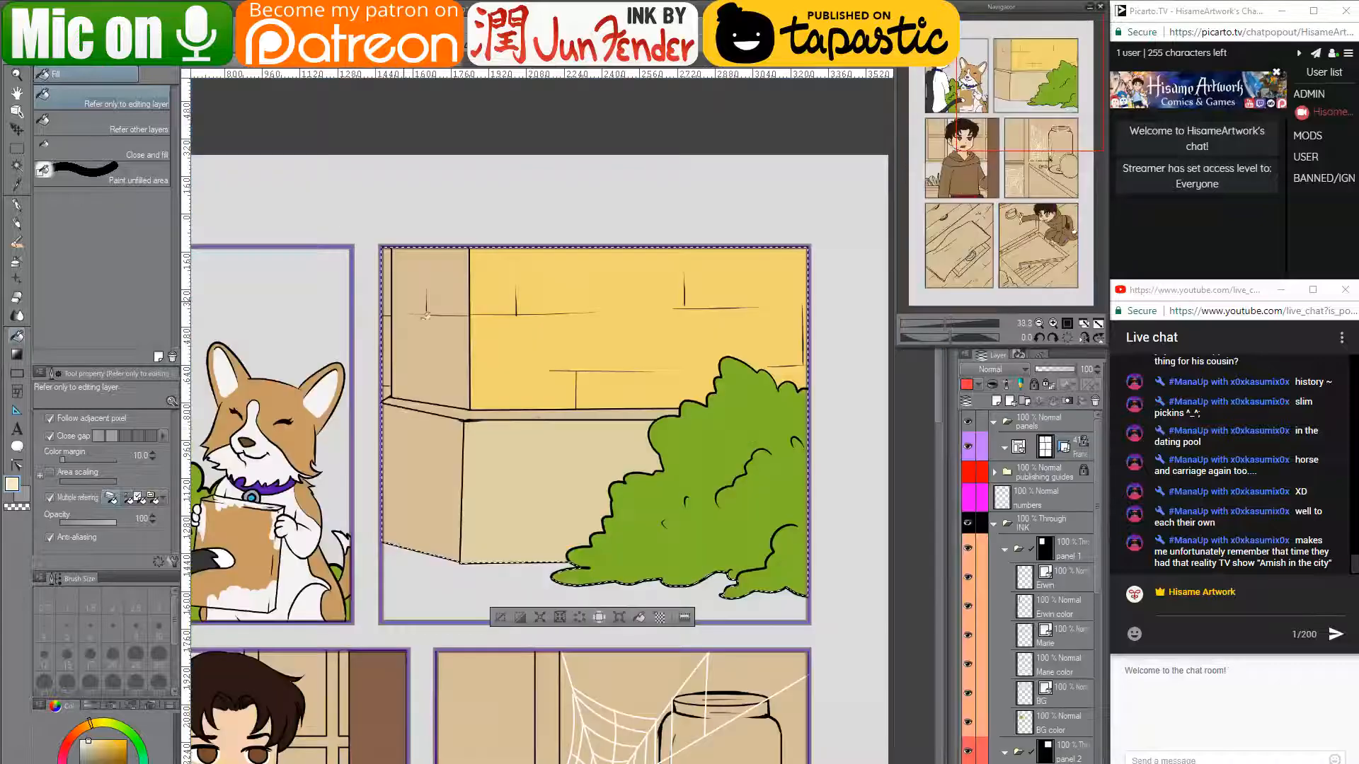
click(536, 413)
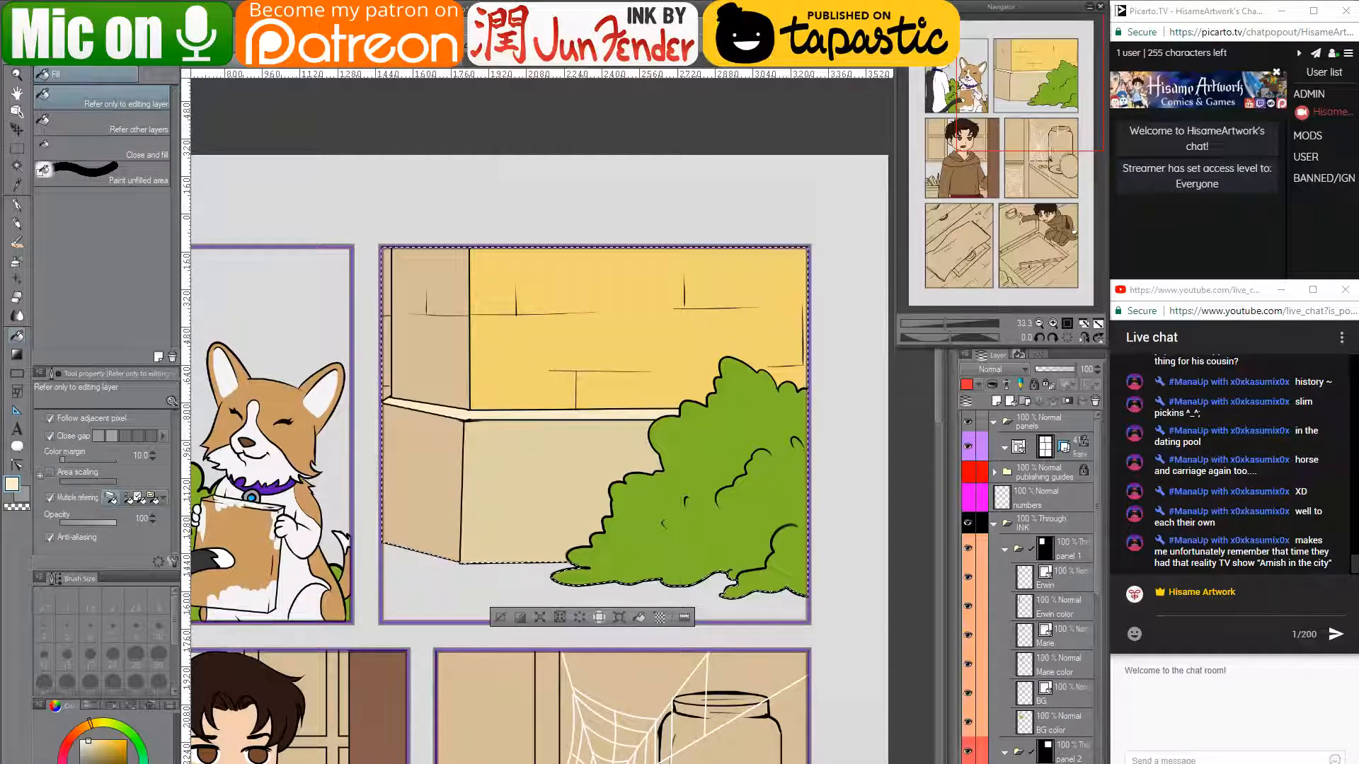
- Fill the shaded left face of panel 2's upper wall with the darker yellow sampled from page_40
click(433, 63)
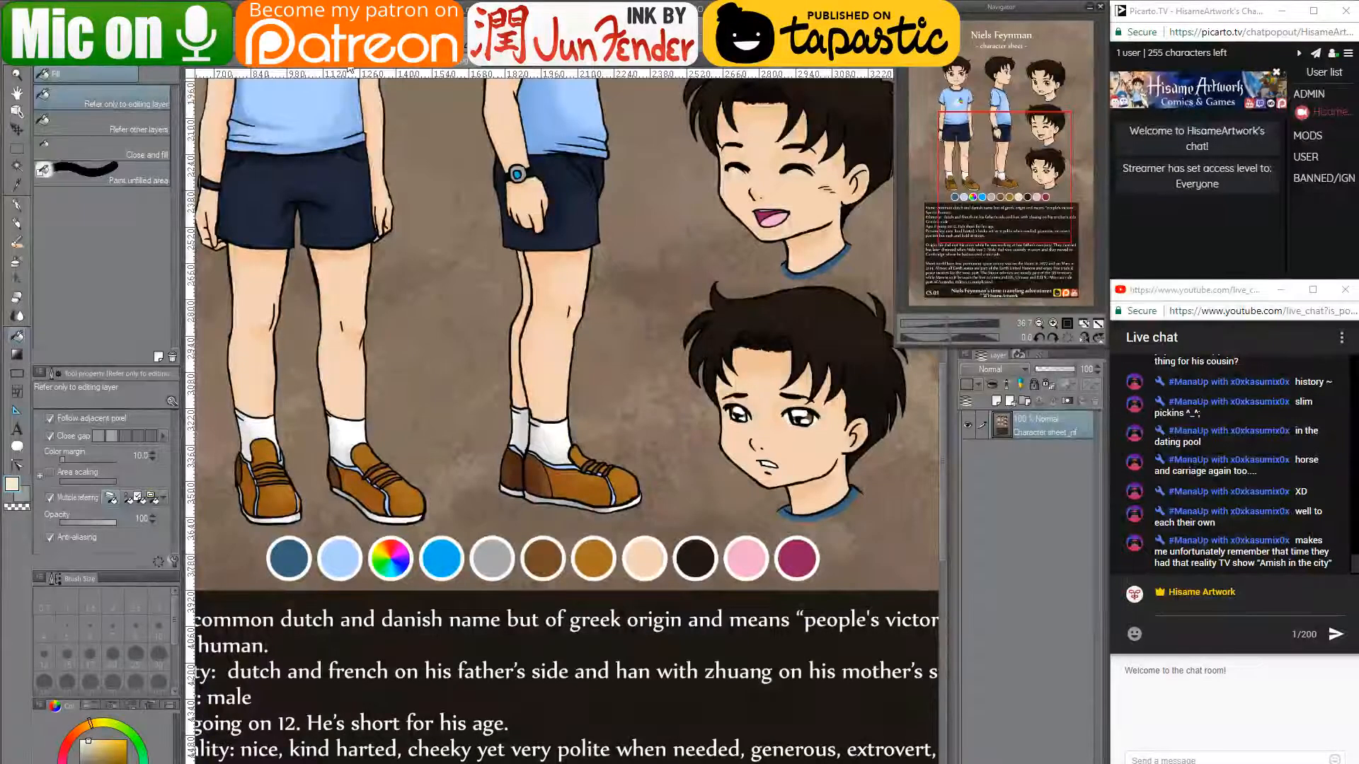
click(345, 63)
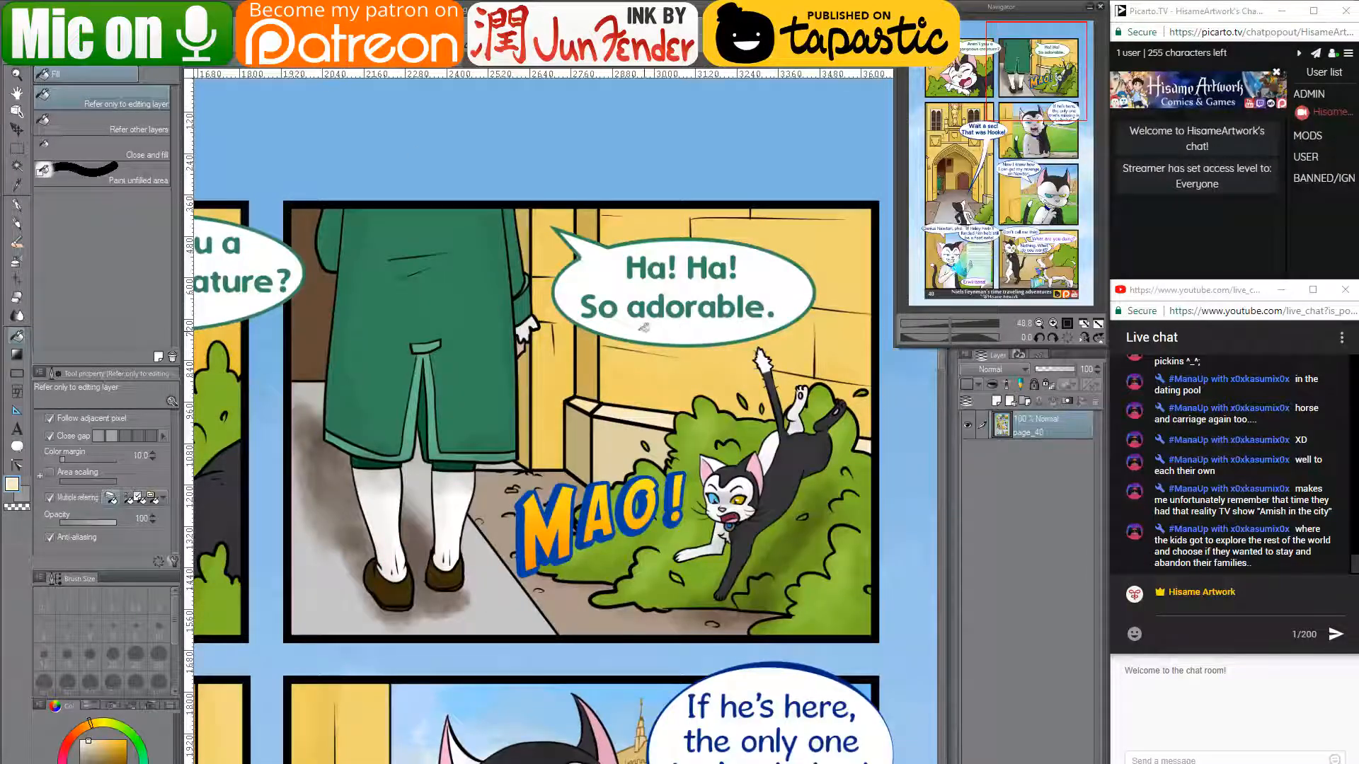
alt+click(594, 354)
click(192, 69)
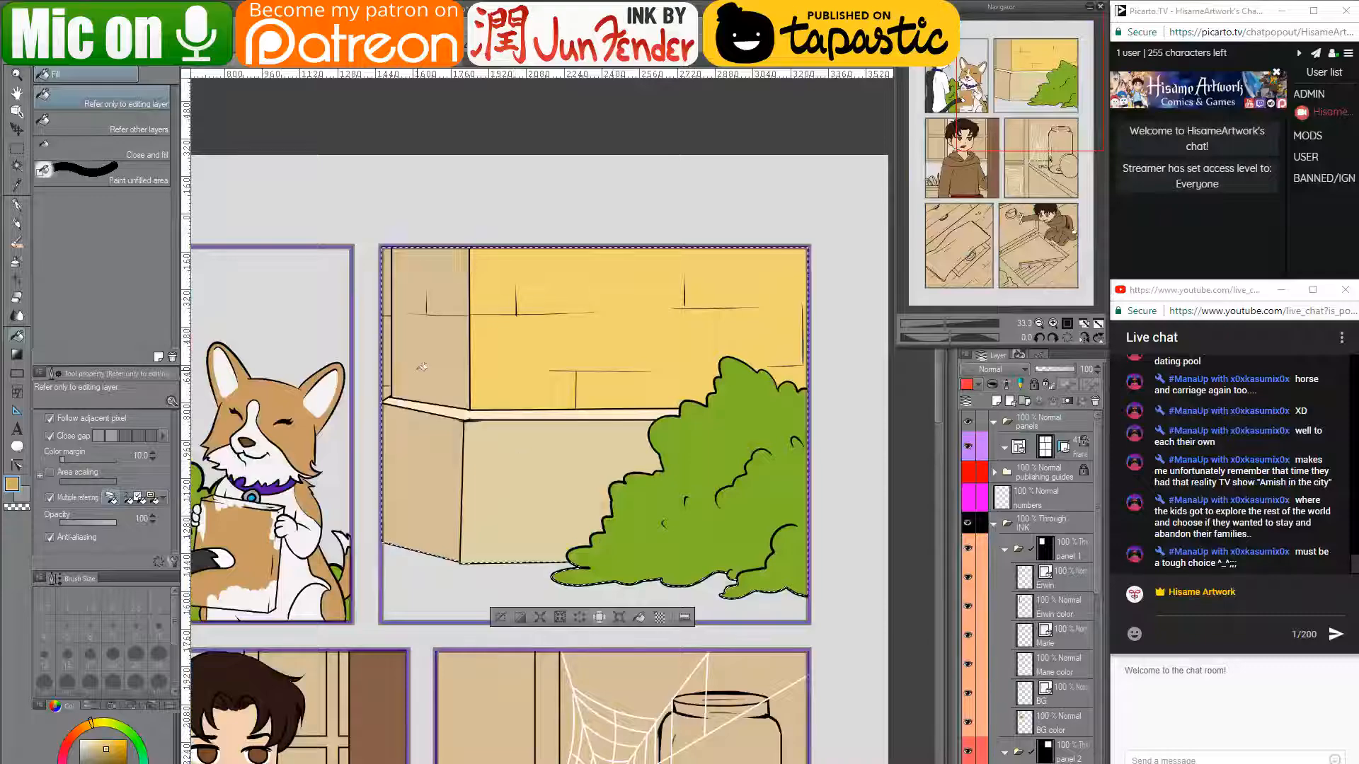
- Fill the left face of panel 2's stone base with the darker beige sampled from page_40
click(412, 69)
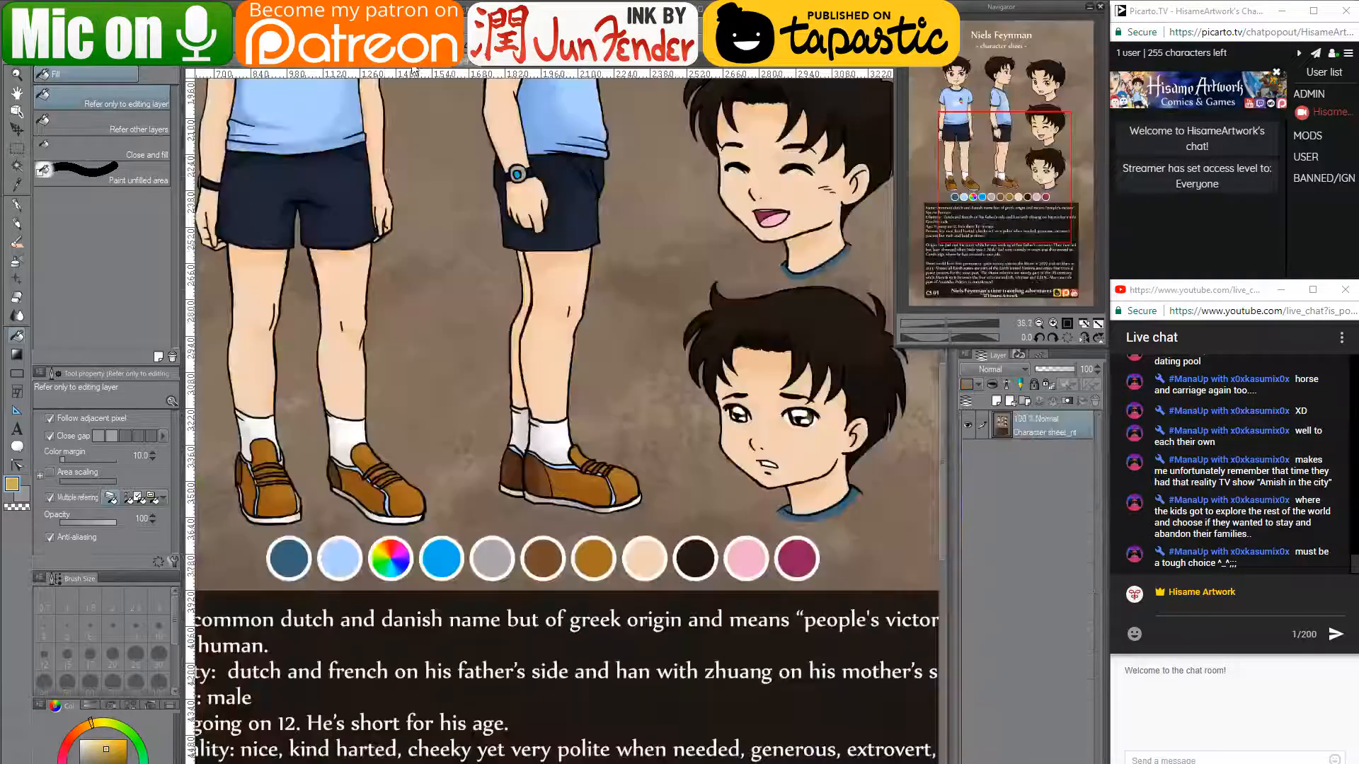
click(476, 68)
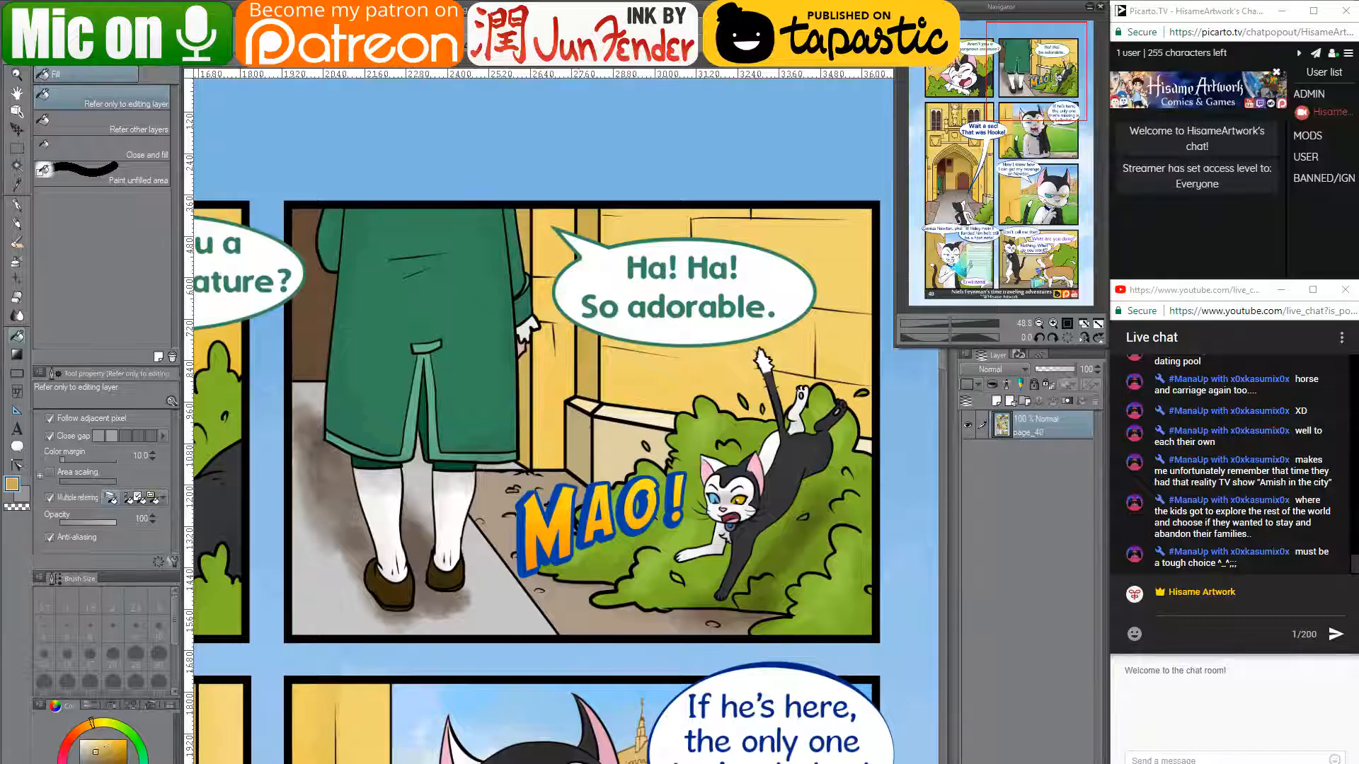
click(235, 68)
click(435, 455)
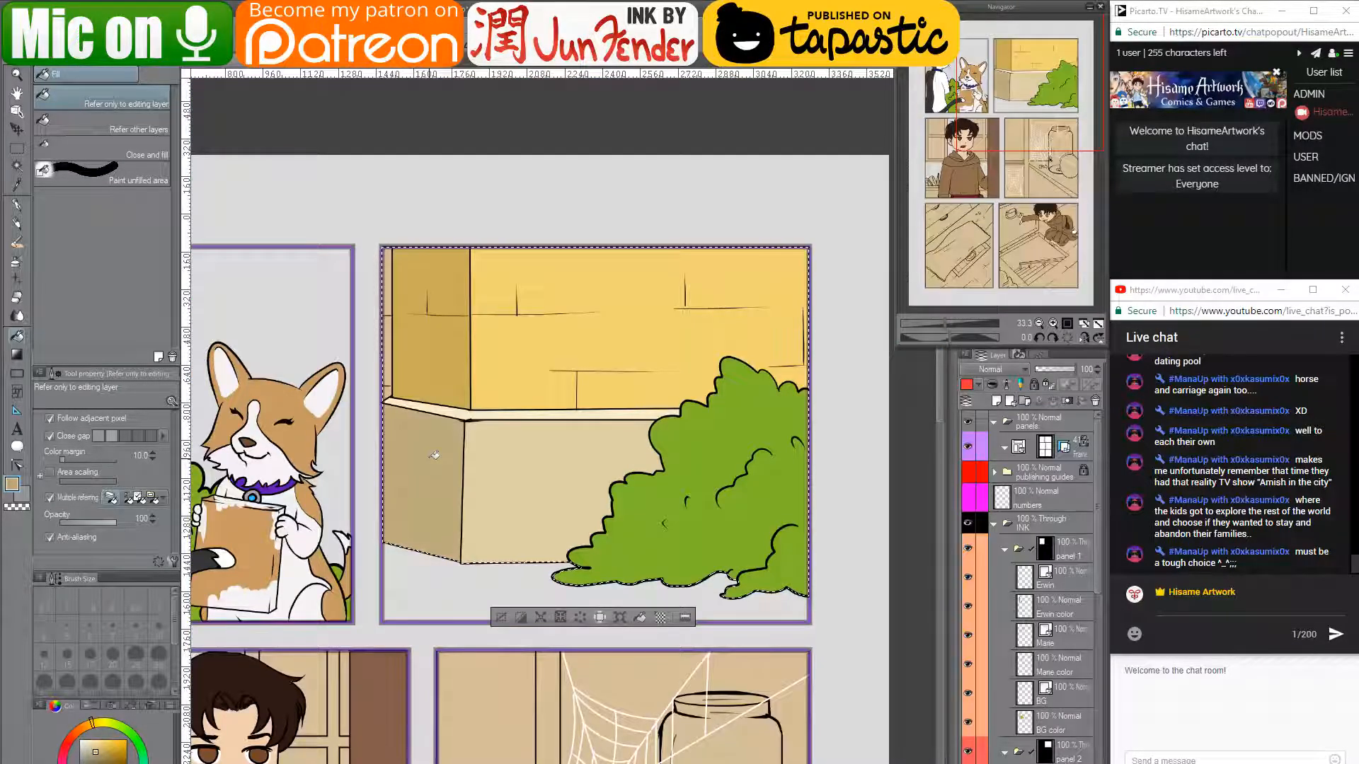
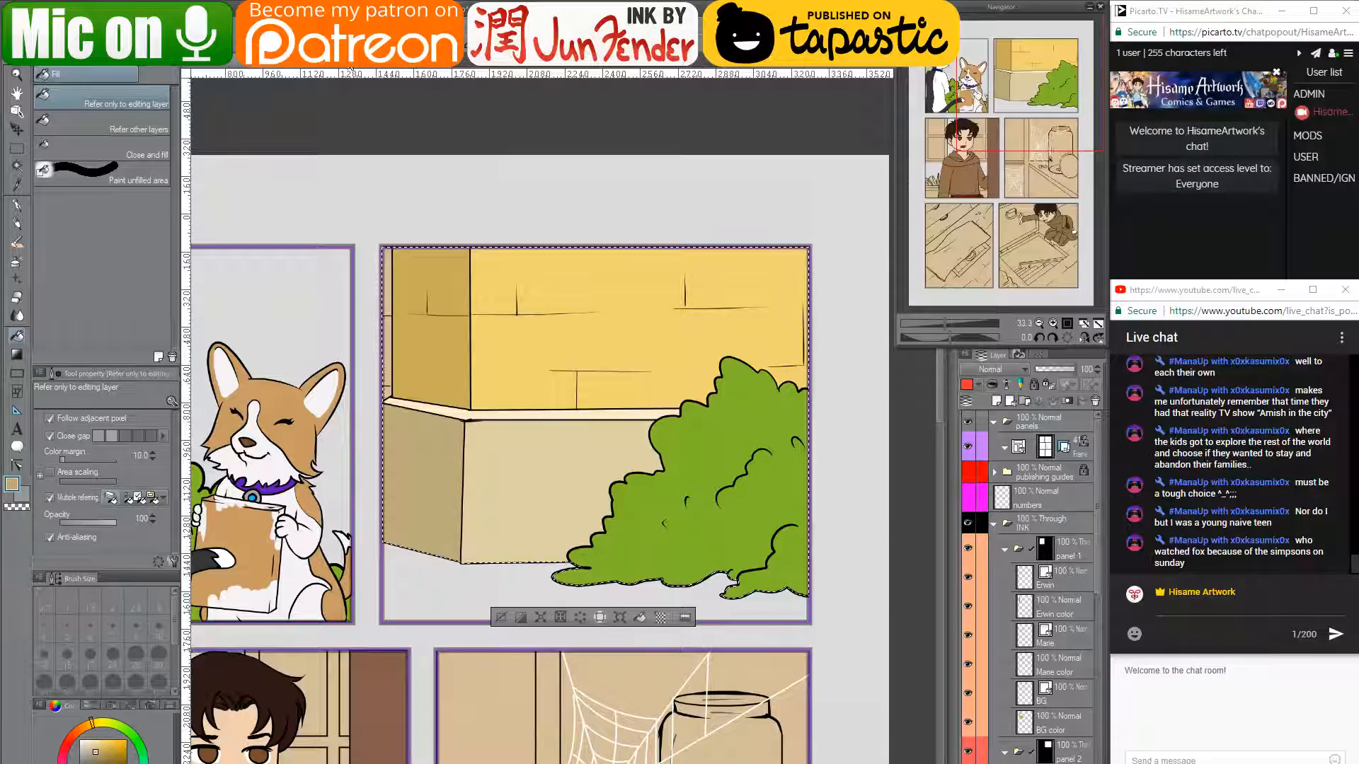
- Fill the narrow strip at the far left of panel 2's upper wall with the yellow sampled from page_40
click(349, 65)
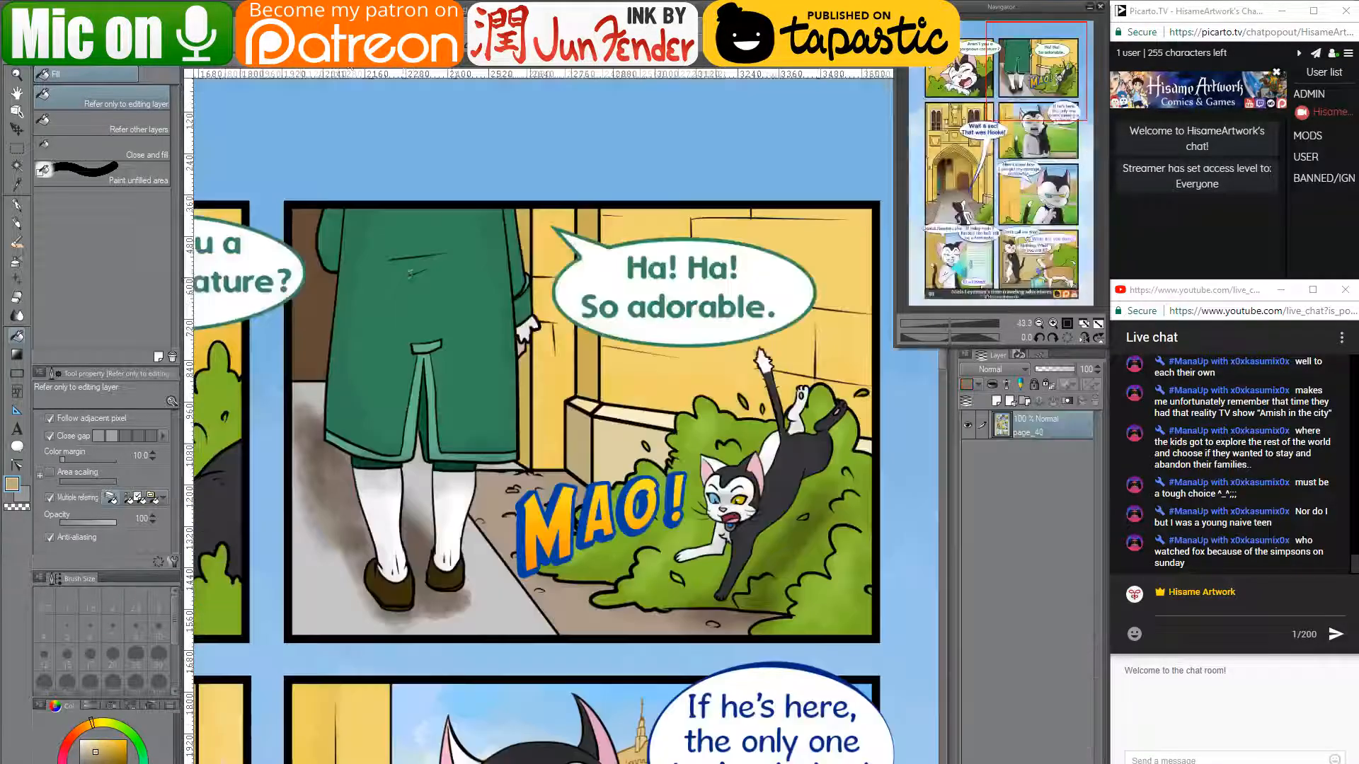
right_click(623, 376)
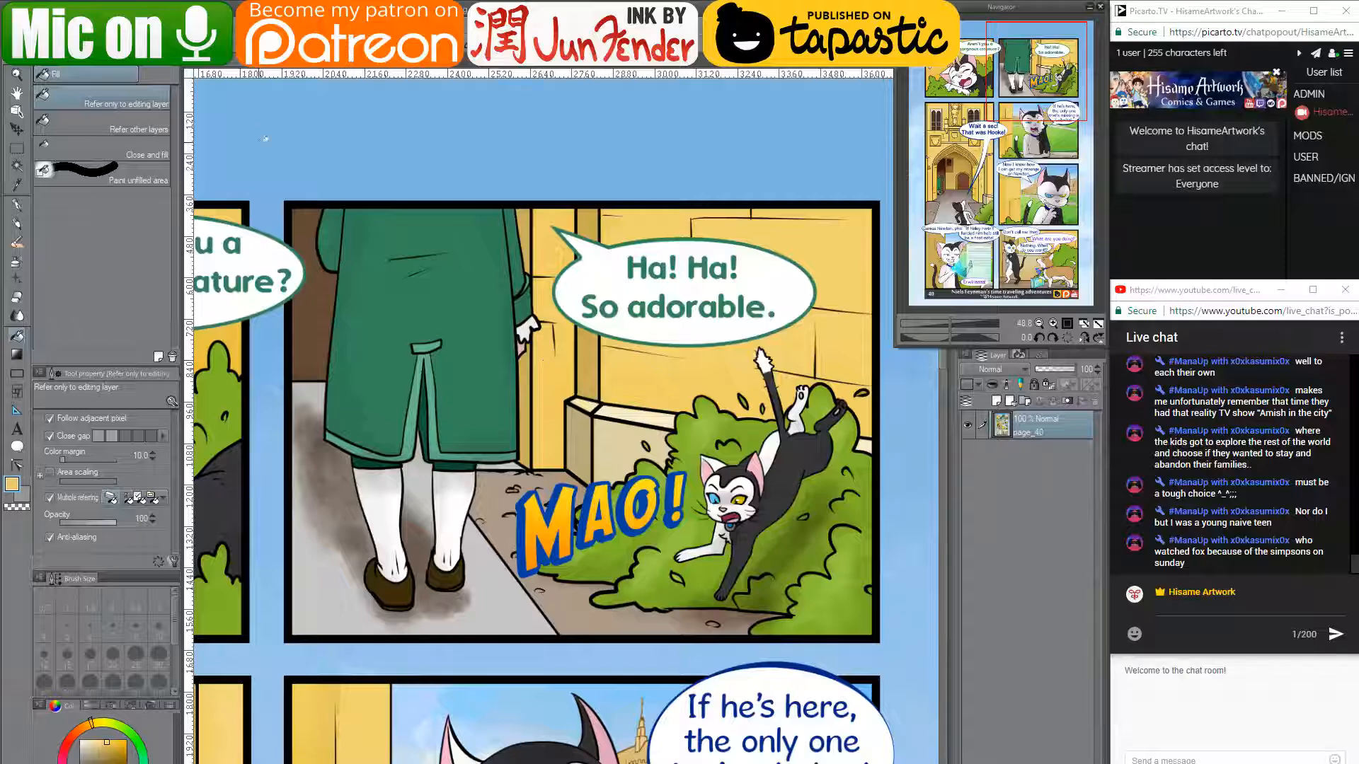
click(211, 66)
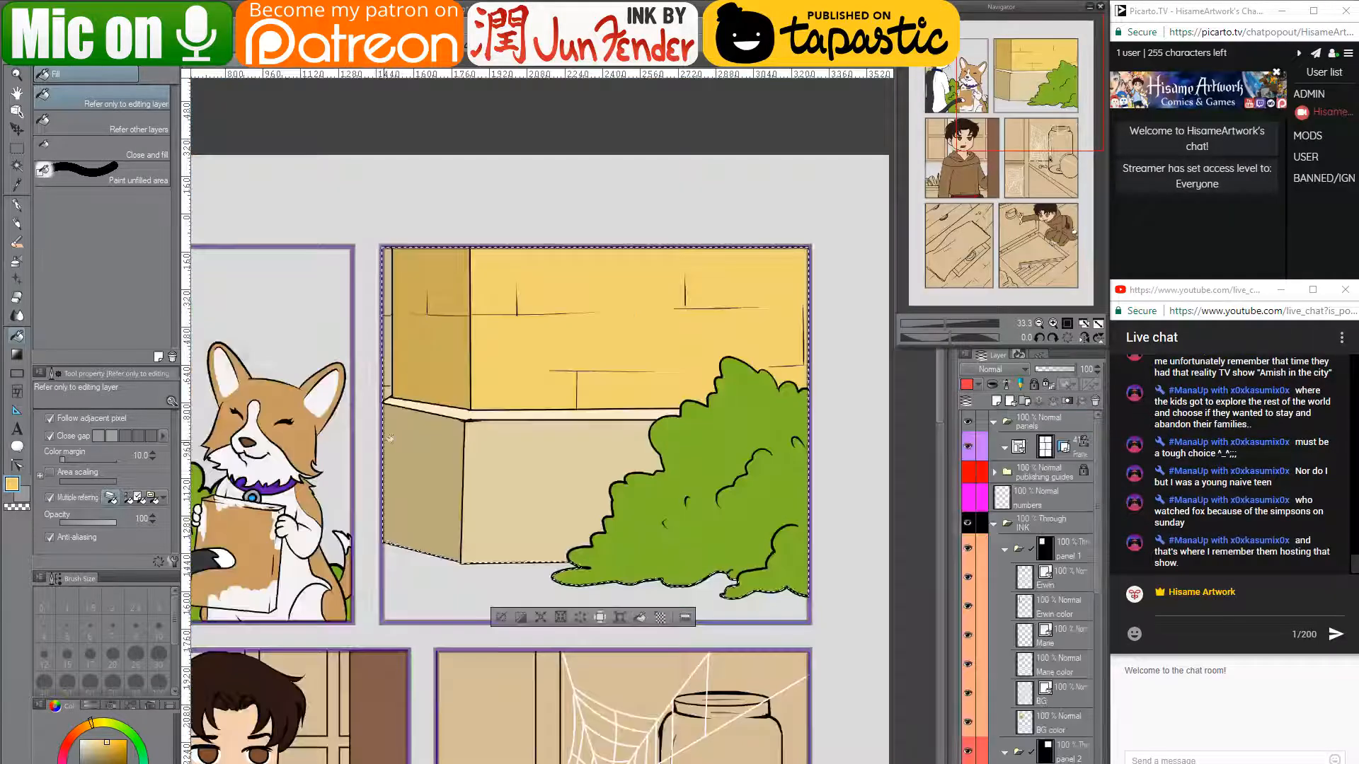
click(393, 364)
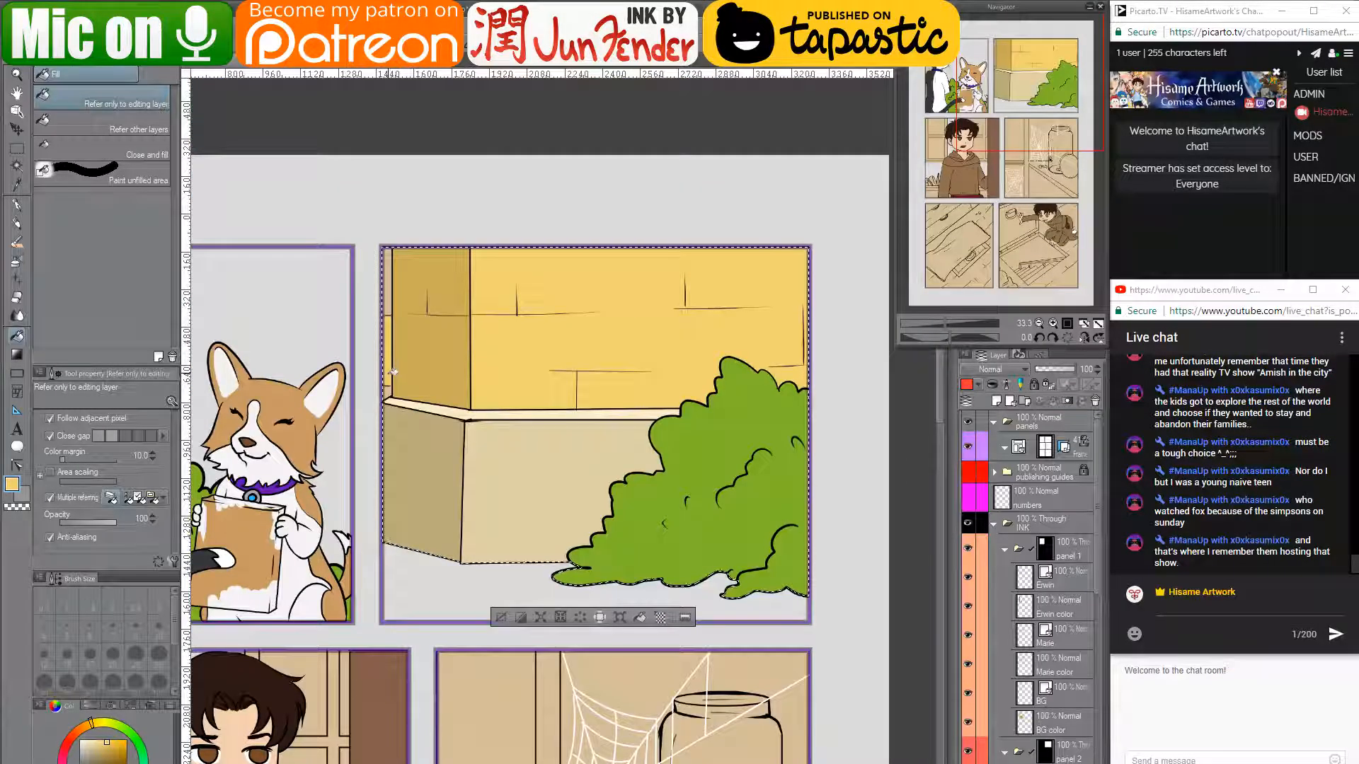
click(394, 291)
- Paint along the corner and edges of the ledge's left face in panel 2 with a darker cream, using the G-pen at size 15 to 20
scroll(401, 385, up, 5)
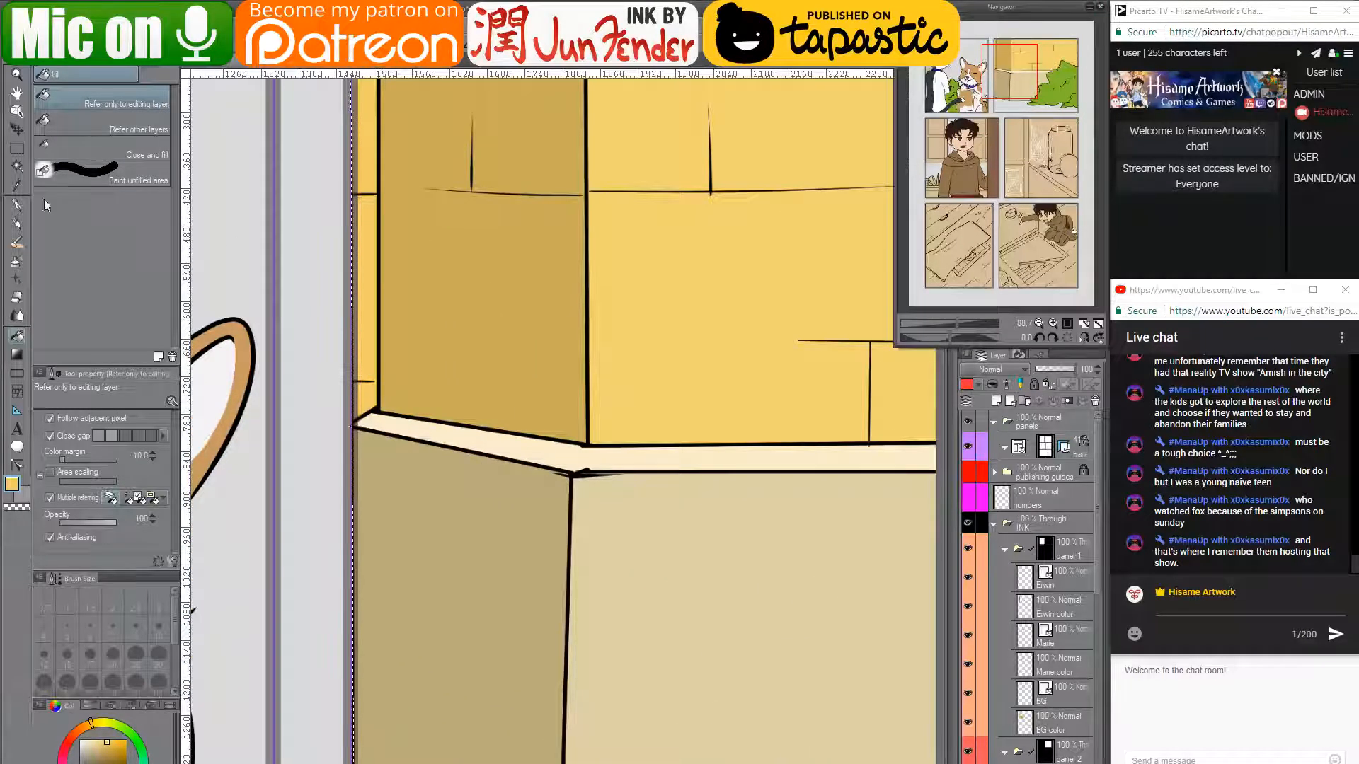
click(17, 205)
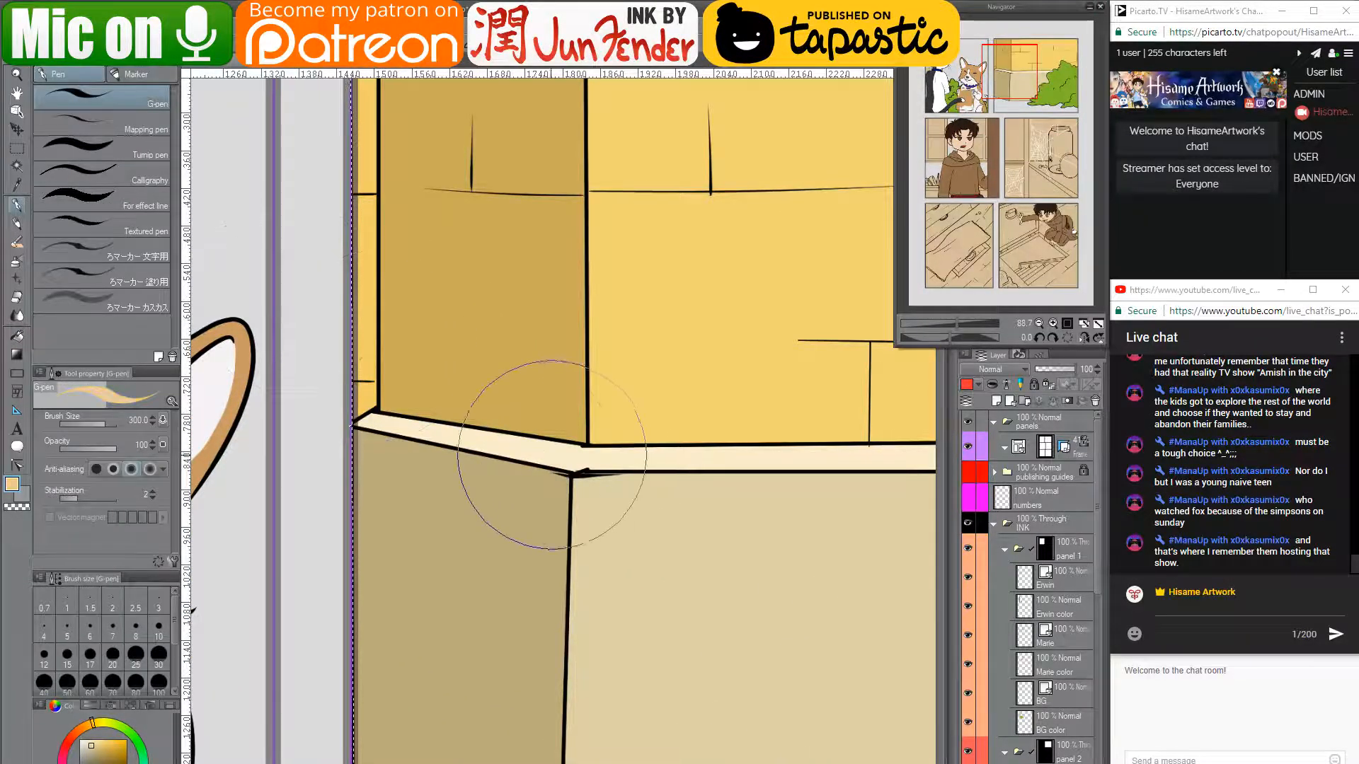
key(bracketleft)
key(bracketleft)
key(bracketleft)
key(bracketleft)
key(bracketleft)
key(bracketleft)
key(bracketleft)
key(bracketleft)
key(bracketleft)
key(bracketleft)
key(bracketleft)
key(bracketleft)
key(bracketleft)
key(bracketleft)
key(bracketleft)
key(bracketleft)
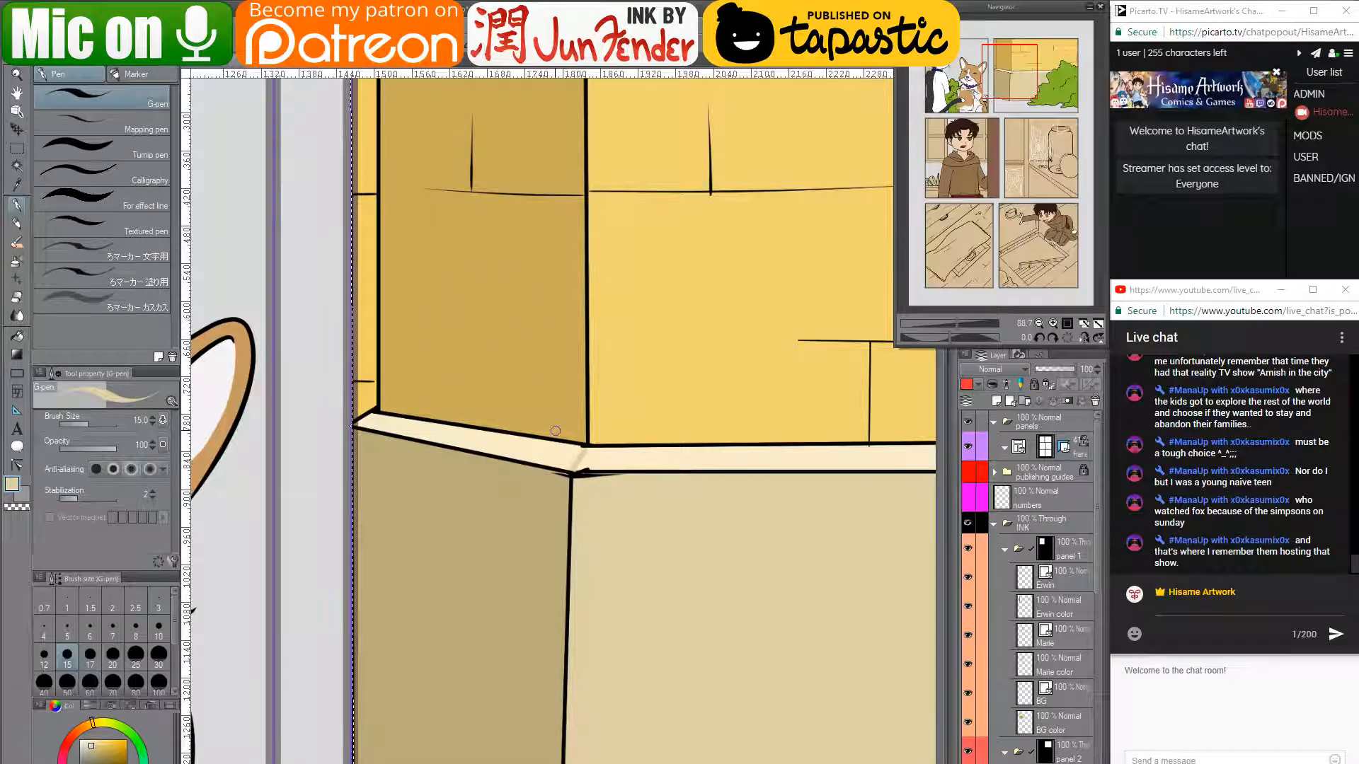
key(bracketright)
key(bracketright)
key(bracketright)
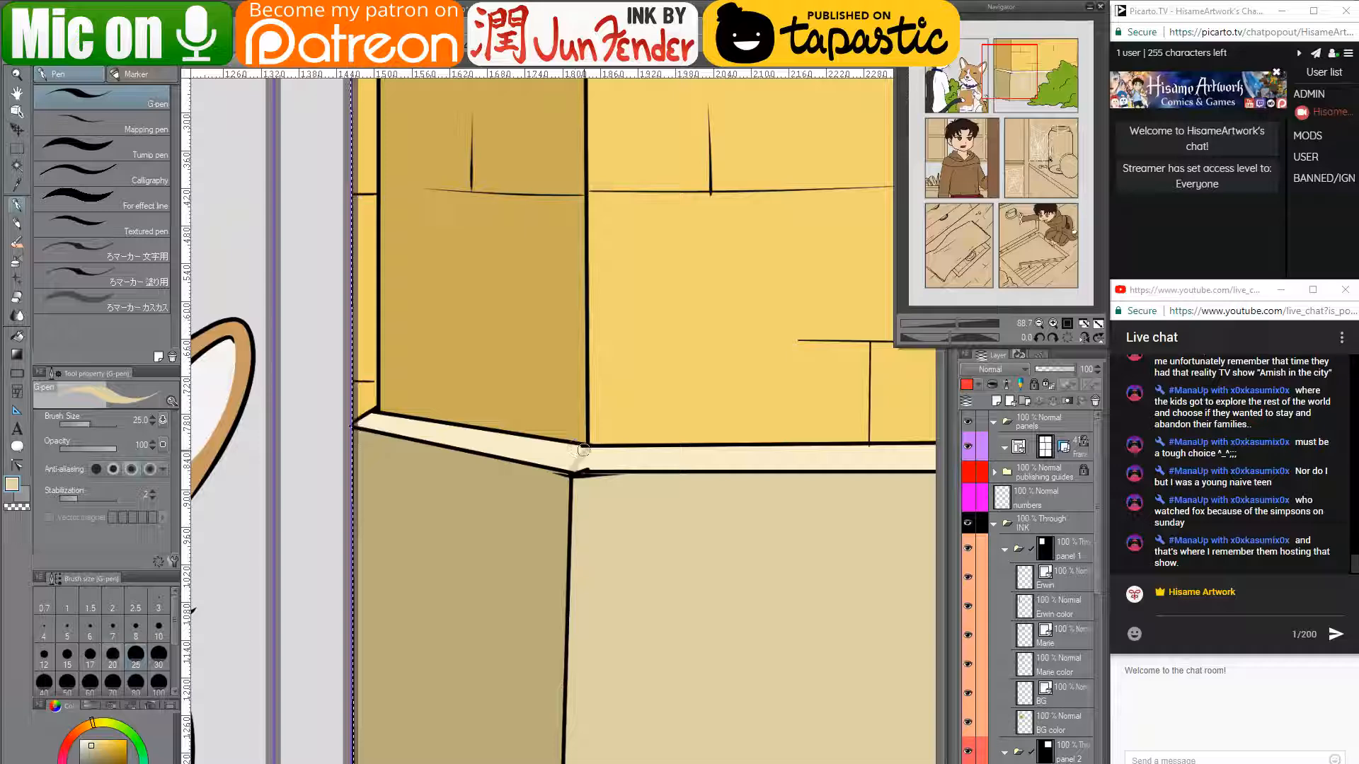
key(bracketleft)
shift+click(370, 418)
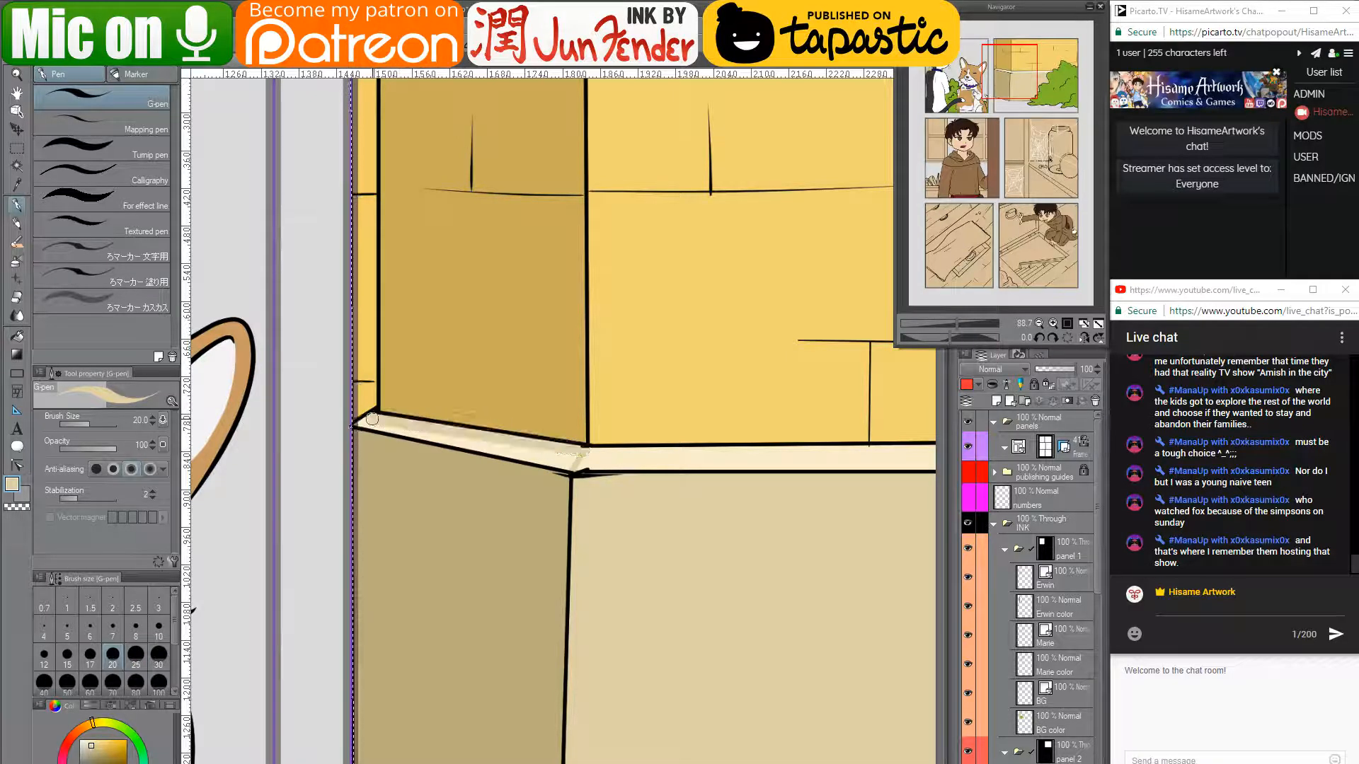
key(bracketleft)
key(bracketleft)
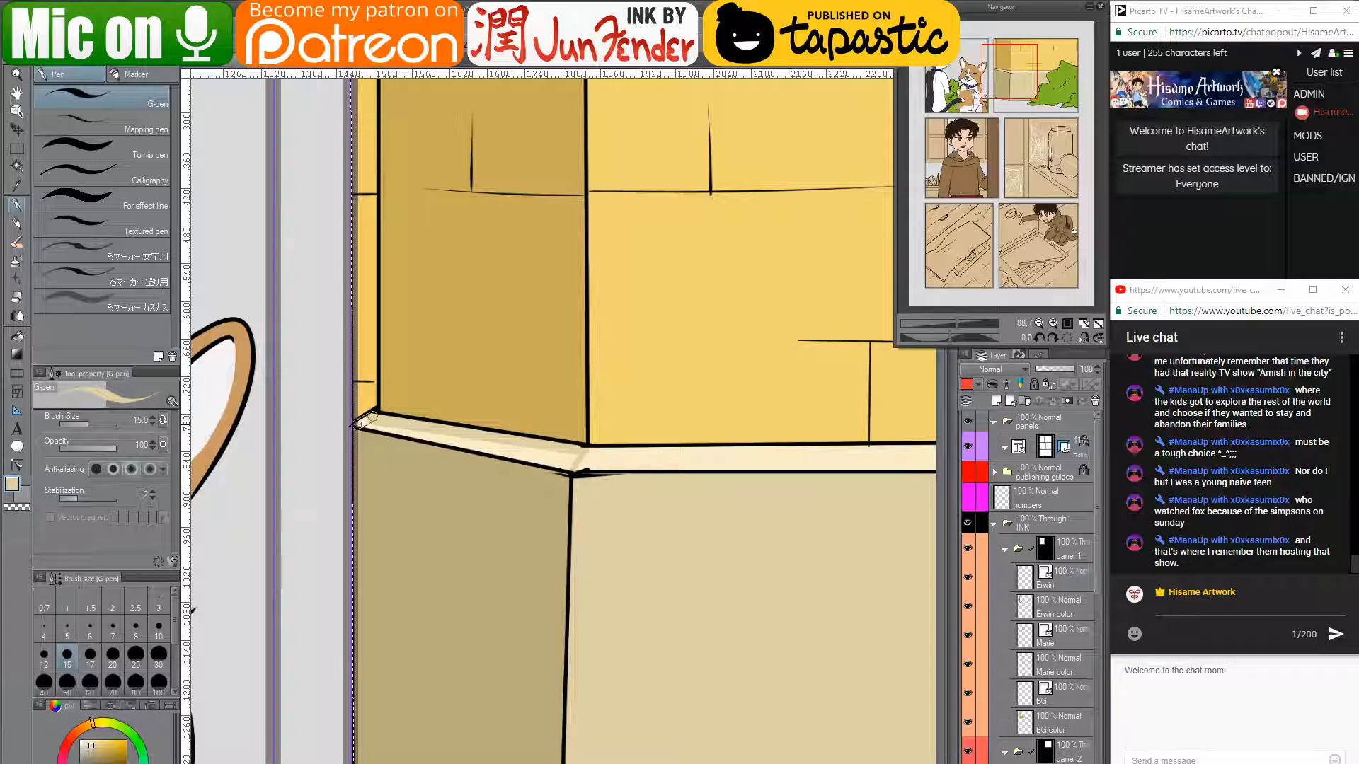
drag(356, 425, 570, 468)
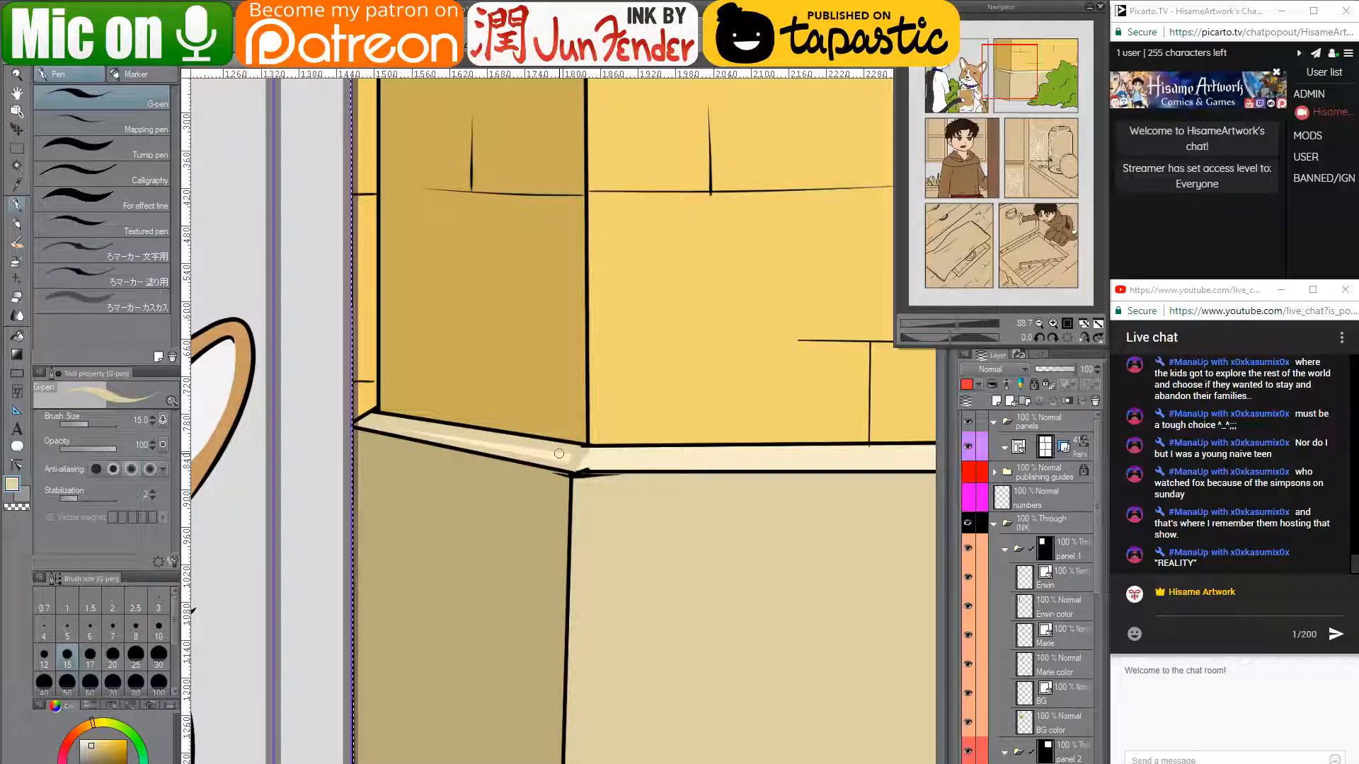
- Cover the remaining pale area of the ledge's left face with the darker cream at brush size 30
key(bracketright)
key(bracketright)
key(bracketright)
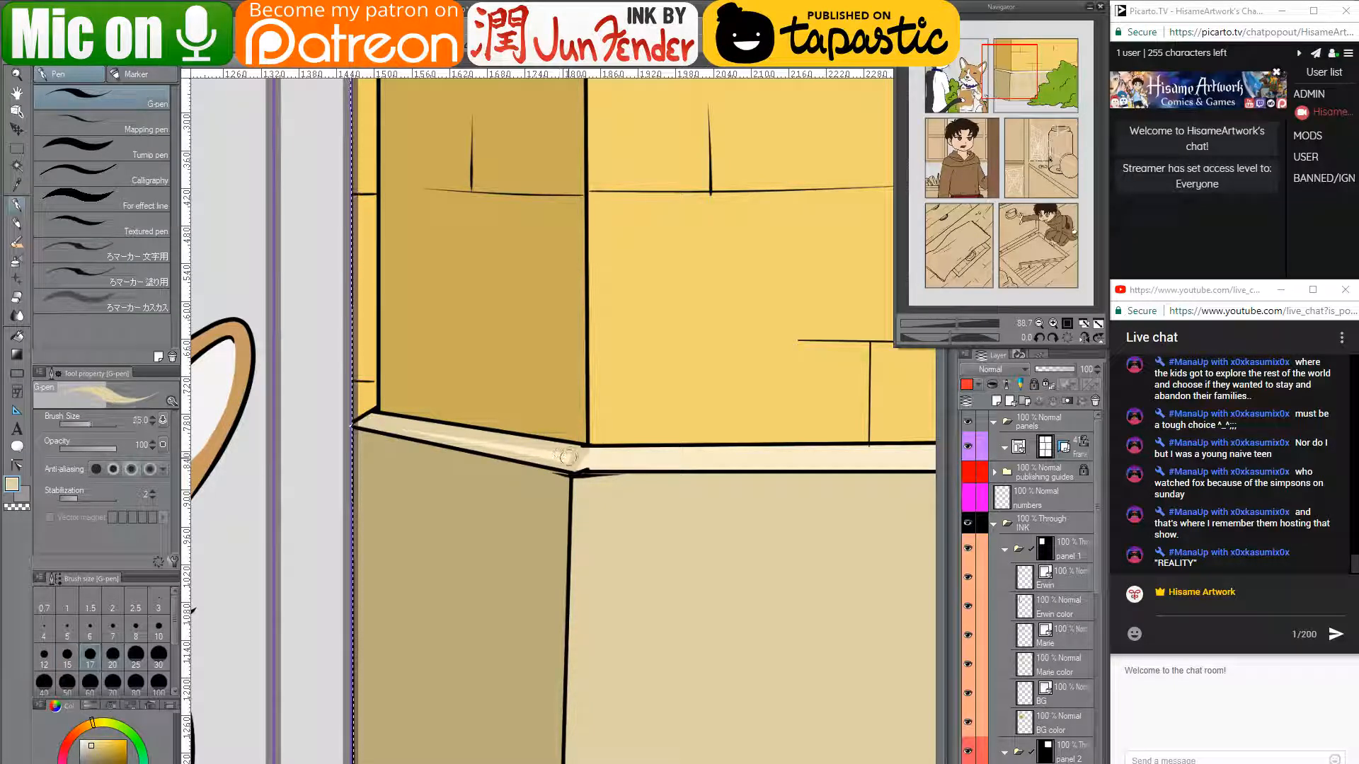
key(bracketright)
key(bracketleft)
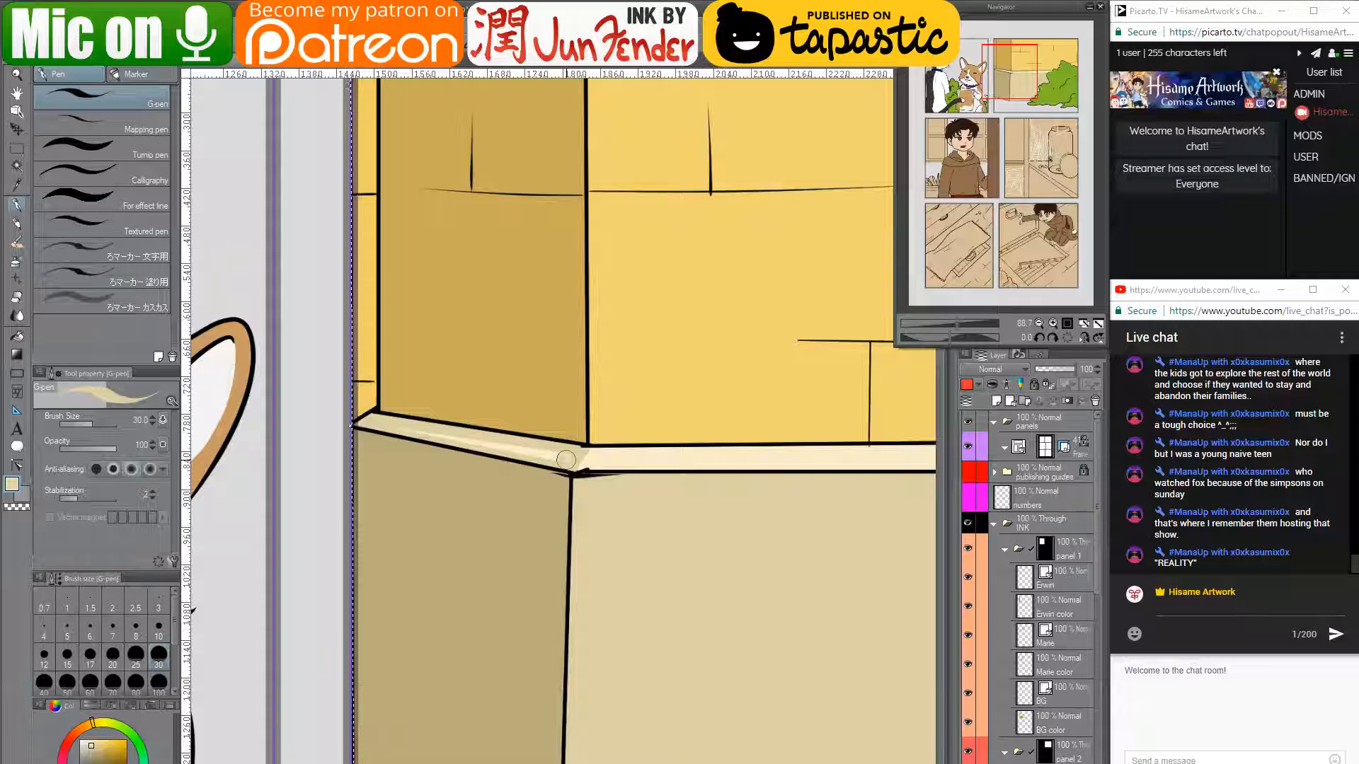
drag(565, 460, 380, 421)
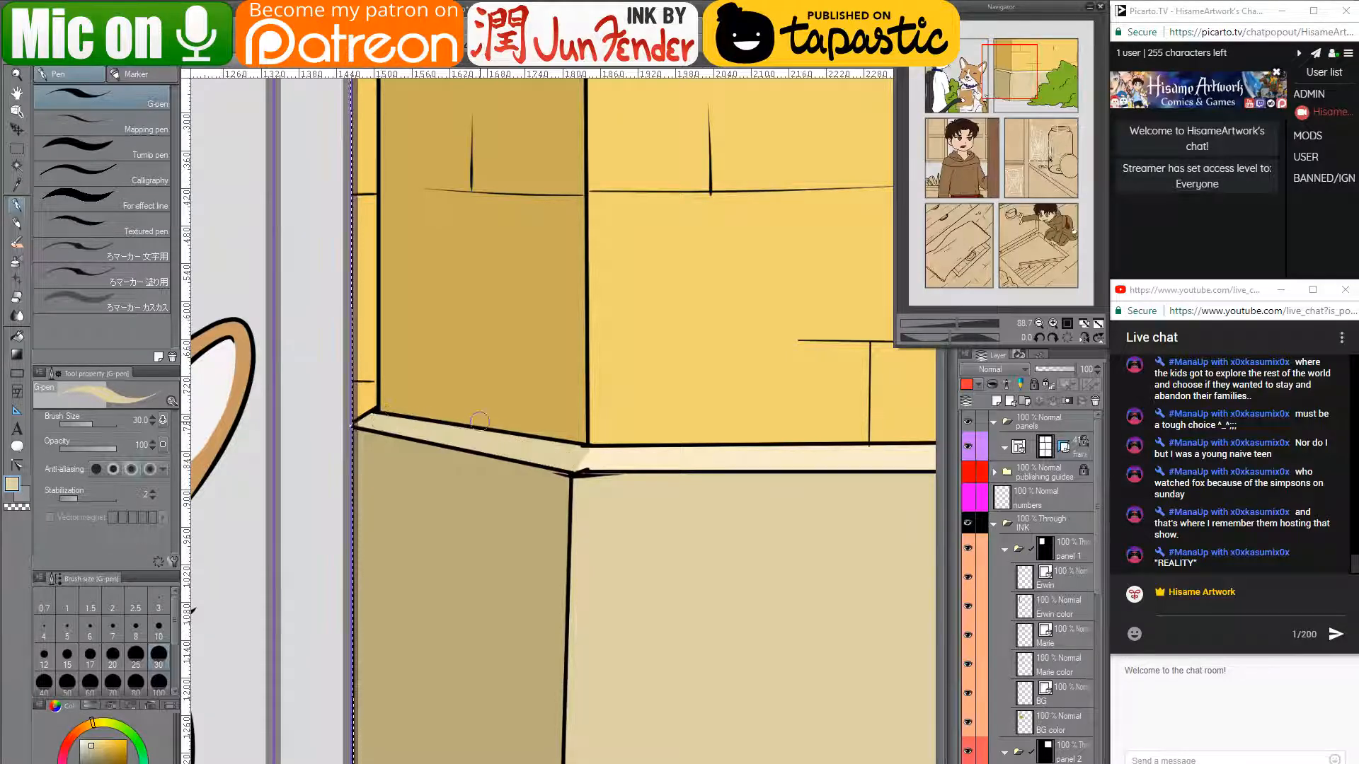
- Clean up the ledge's corner with the pale cream of its front face at brush size 17
mouse_move(479, 421)
mouse_down()
mouse_move(575, 467)
mouse_move(610, 455)
mouse_up()
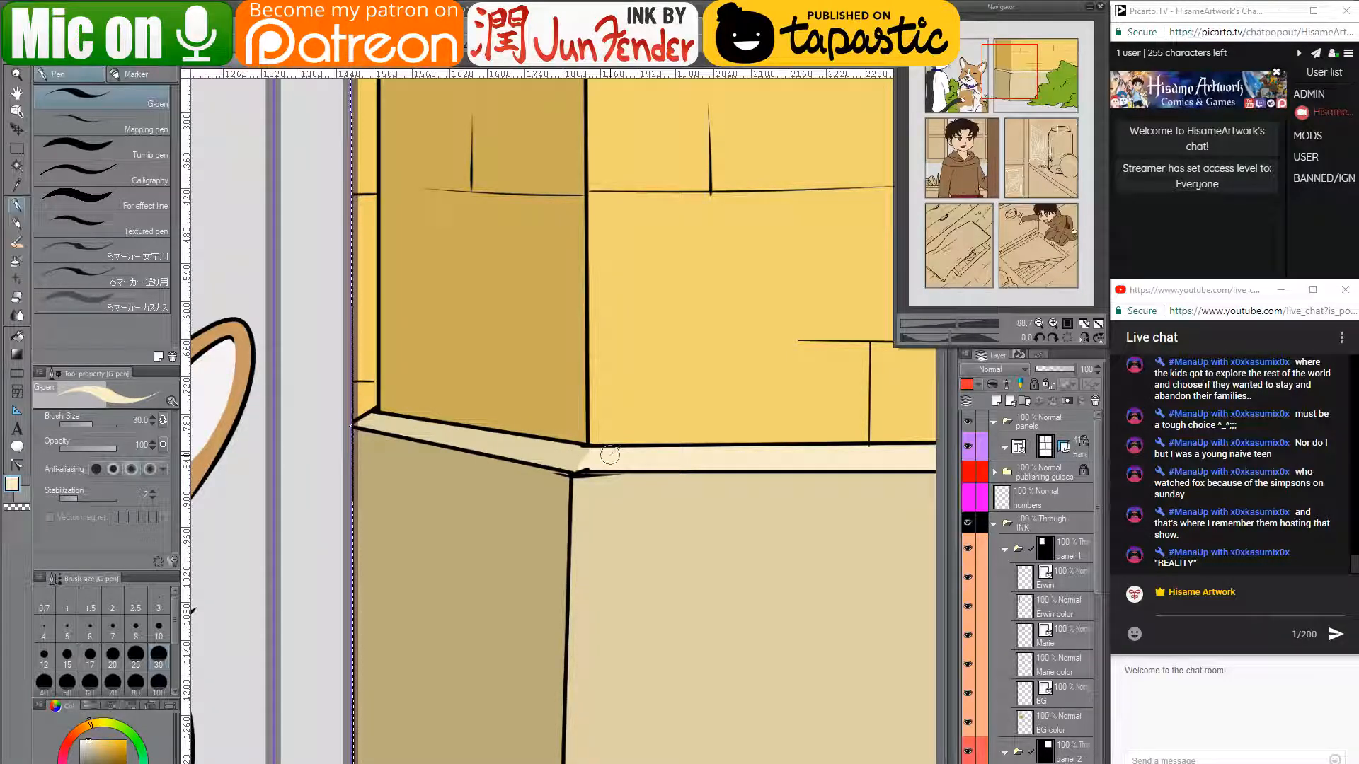
key(bracketleft)
key(bracketleft)
key(bracketleft)
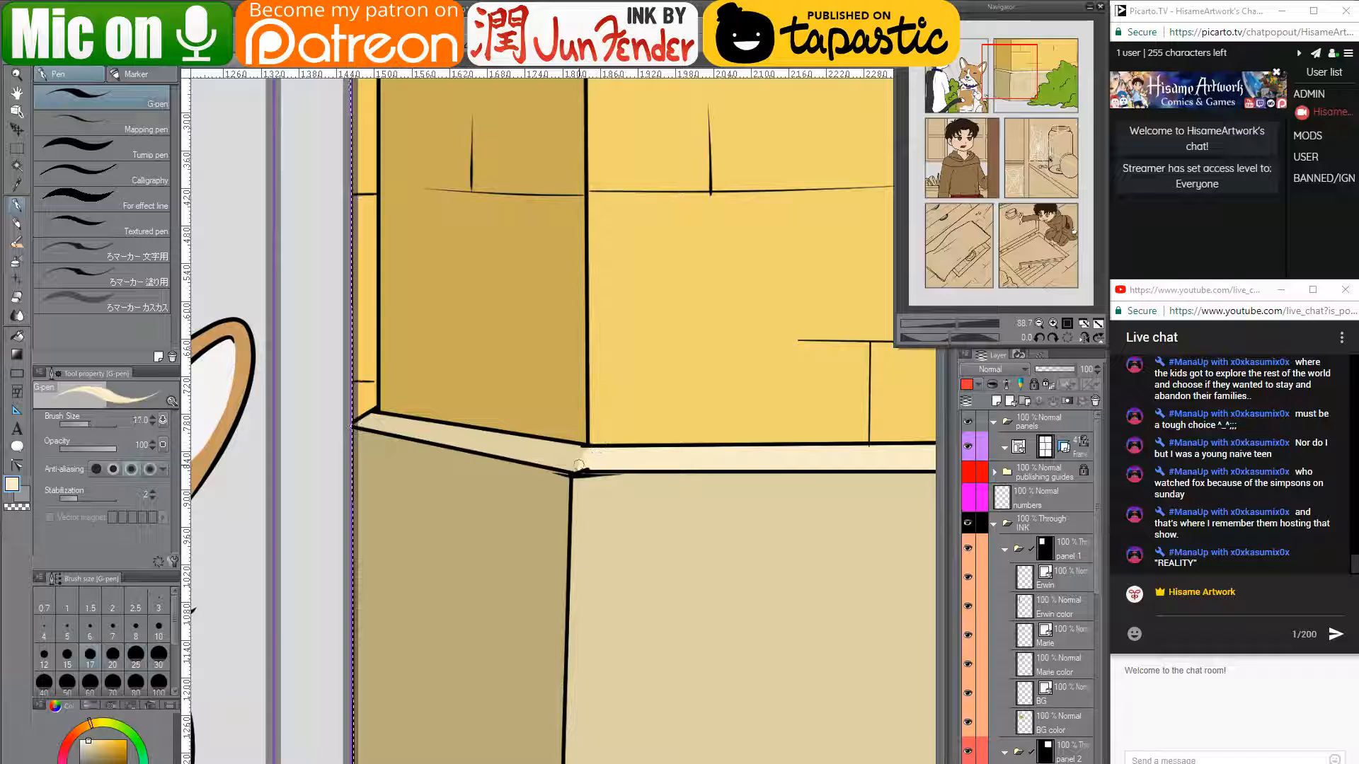
drag(574, 470, 596, 476)
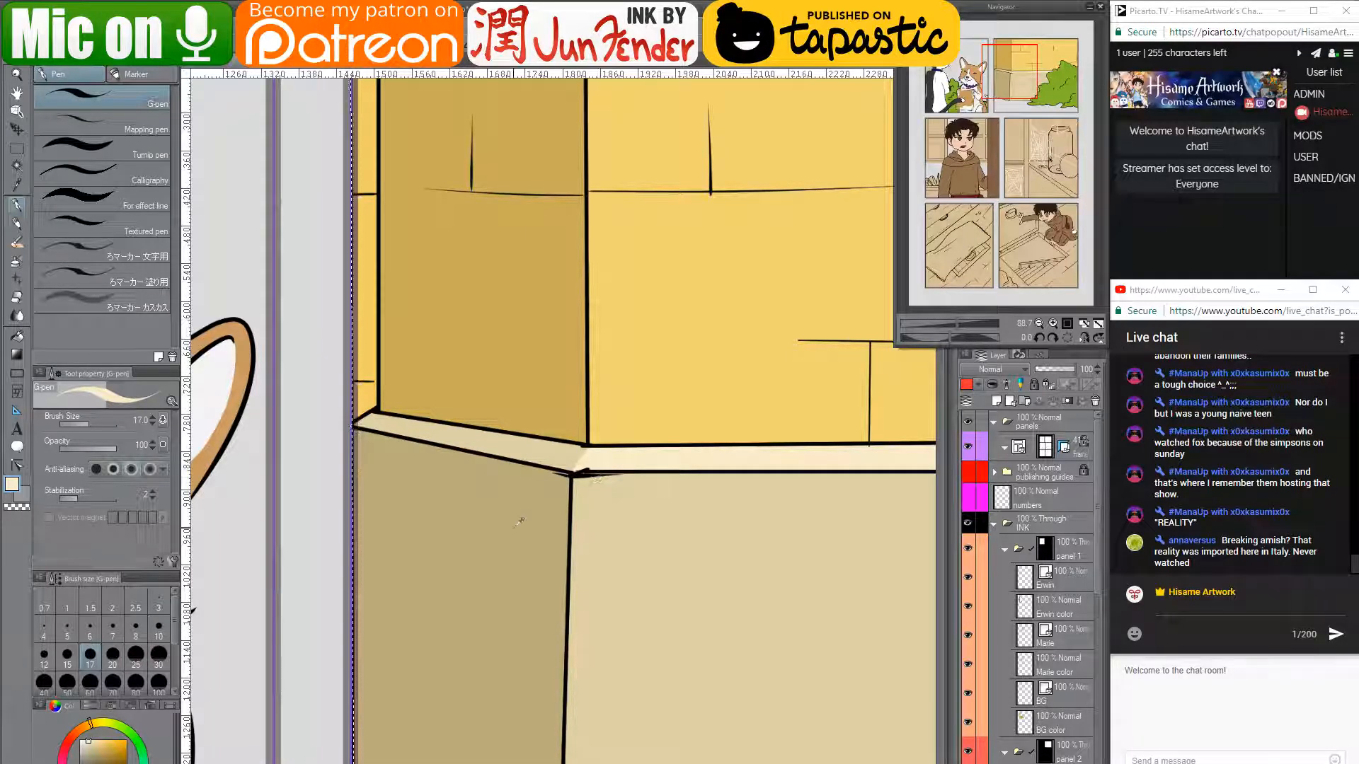
- Make the BG color layer in the panel 3 folder the active layer
scroll(518, 522, down, 5)
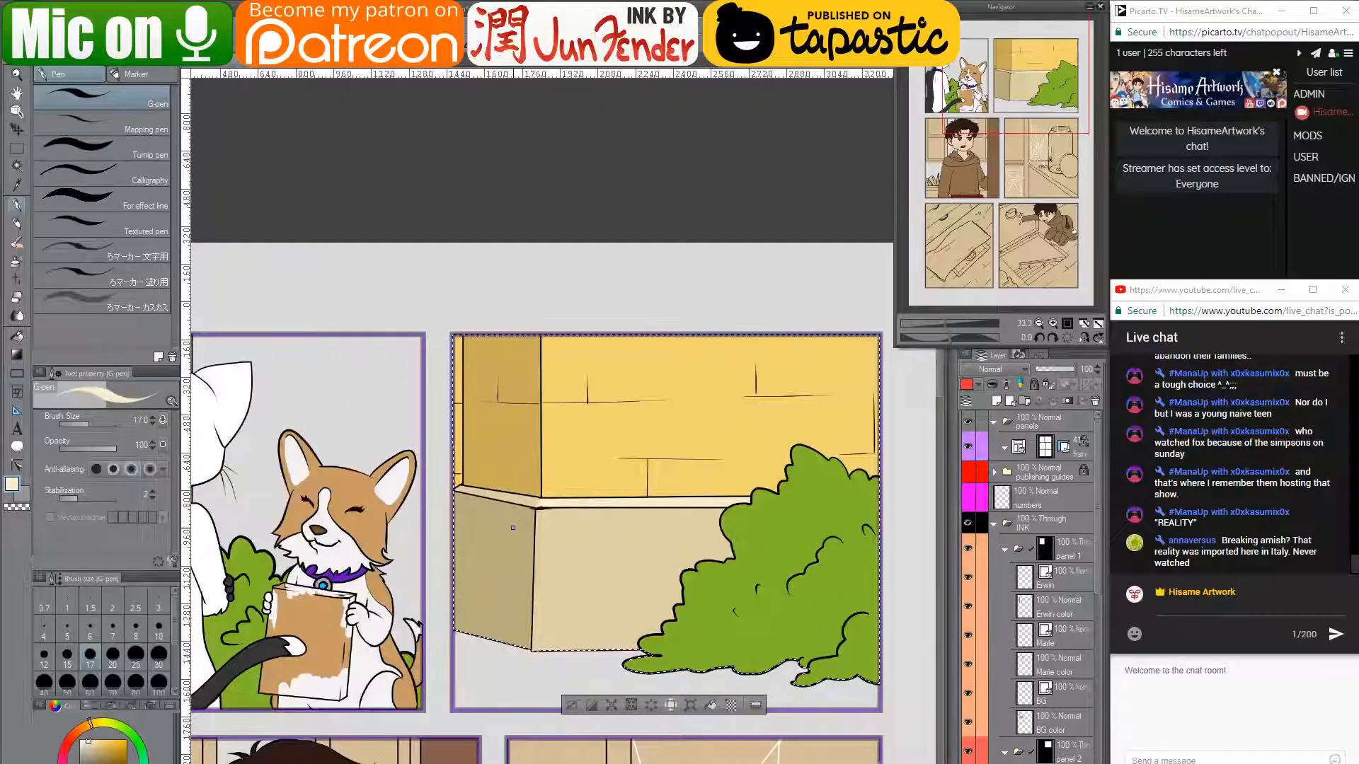
drag(593, 607, 579, 445)
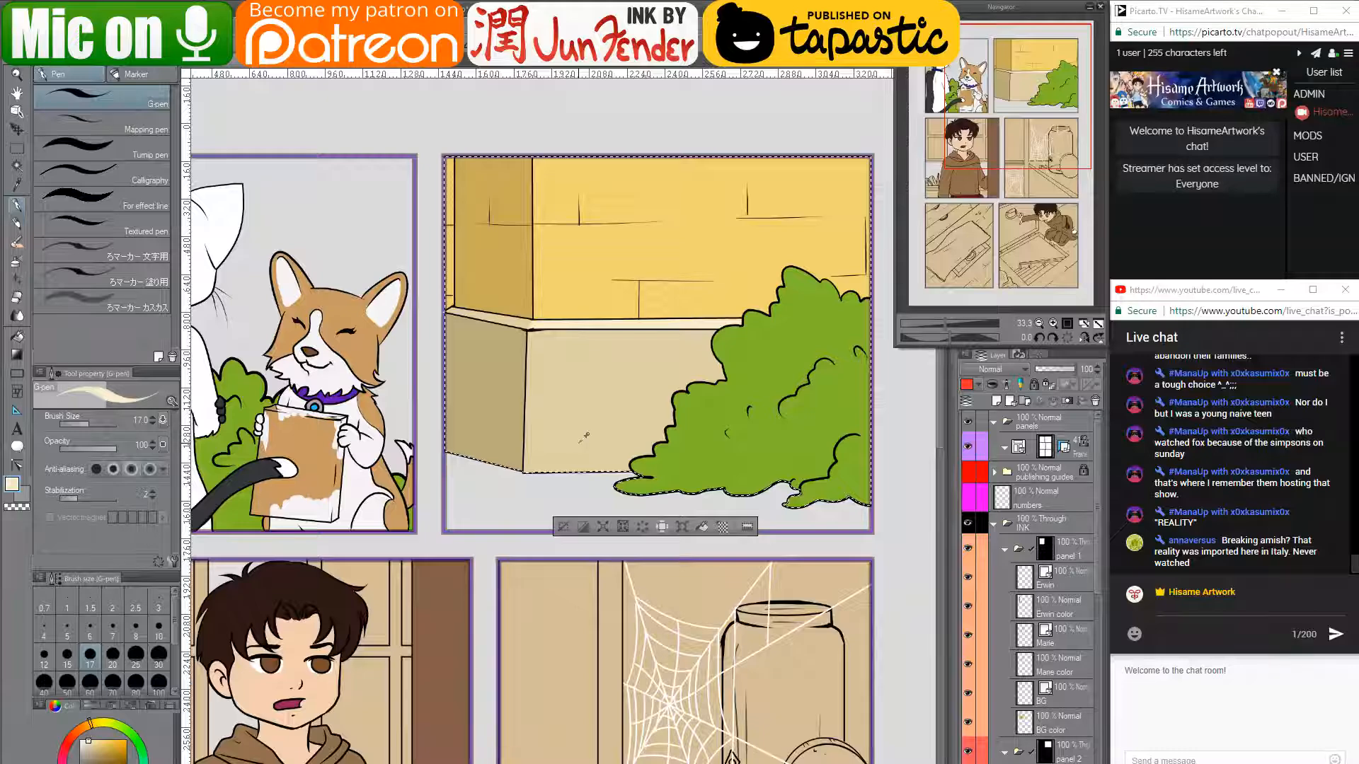
scroll(578, 443, down, 1)
scroll(520, 343, up, 1)
scroll(515, 340, down, 2)
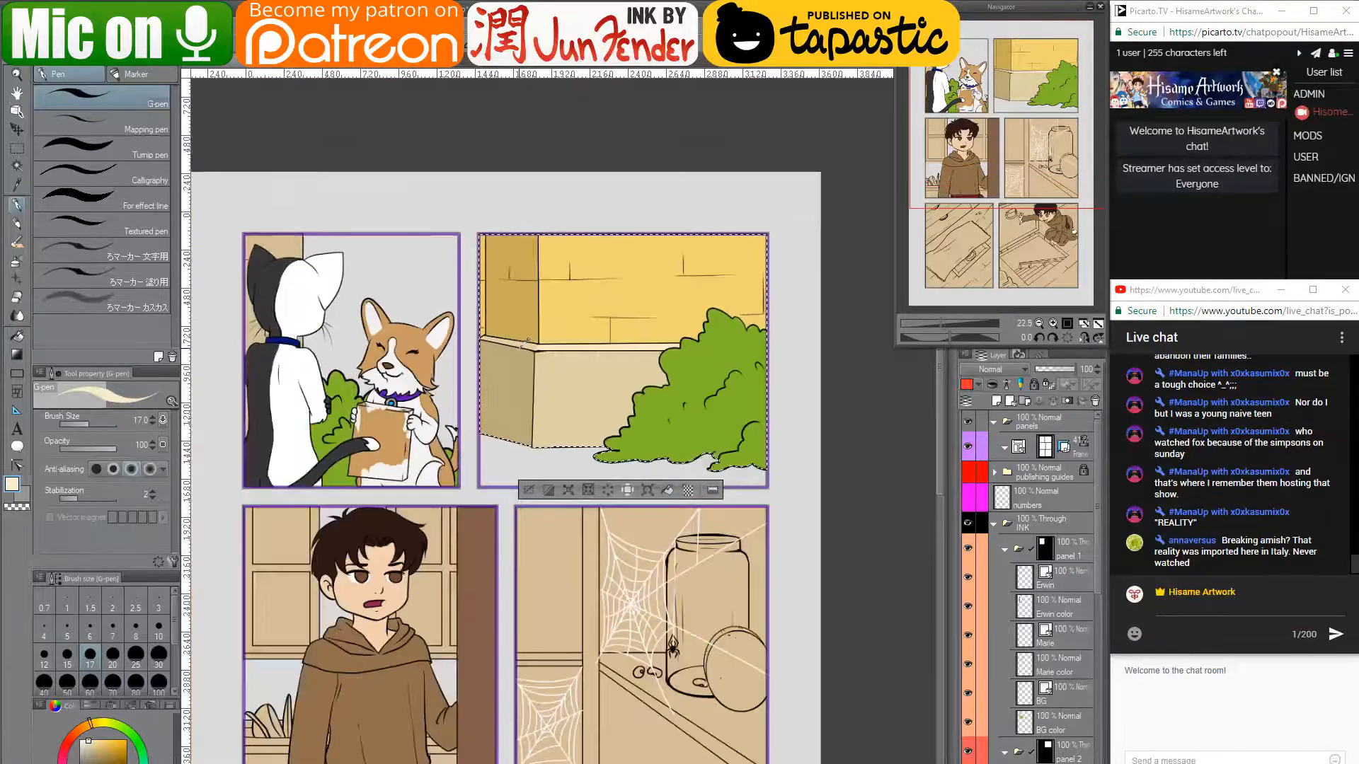
drag(639, 666, 736, 613)
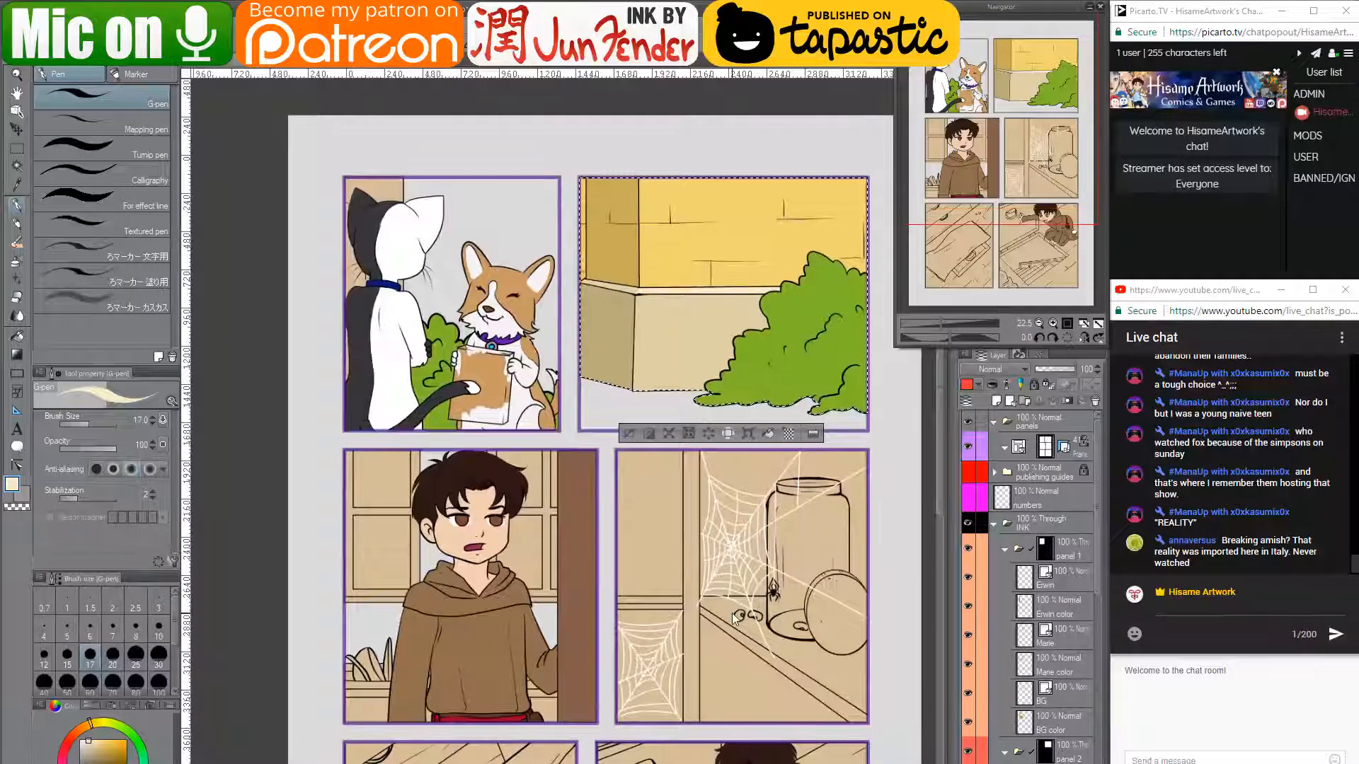
scroll(499, 559, up, 2)
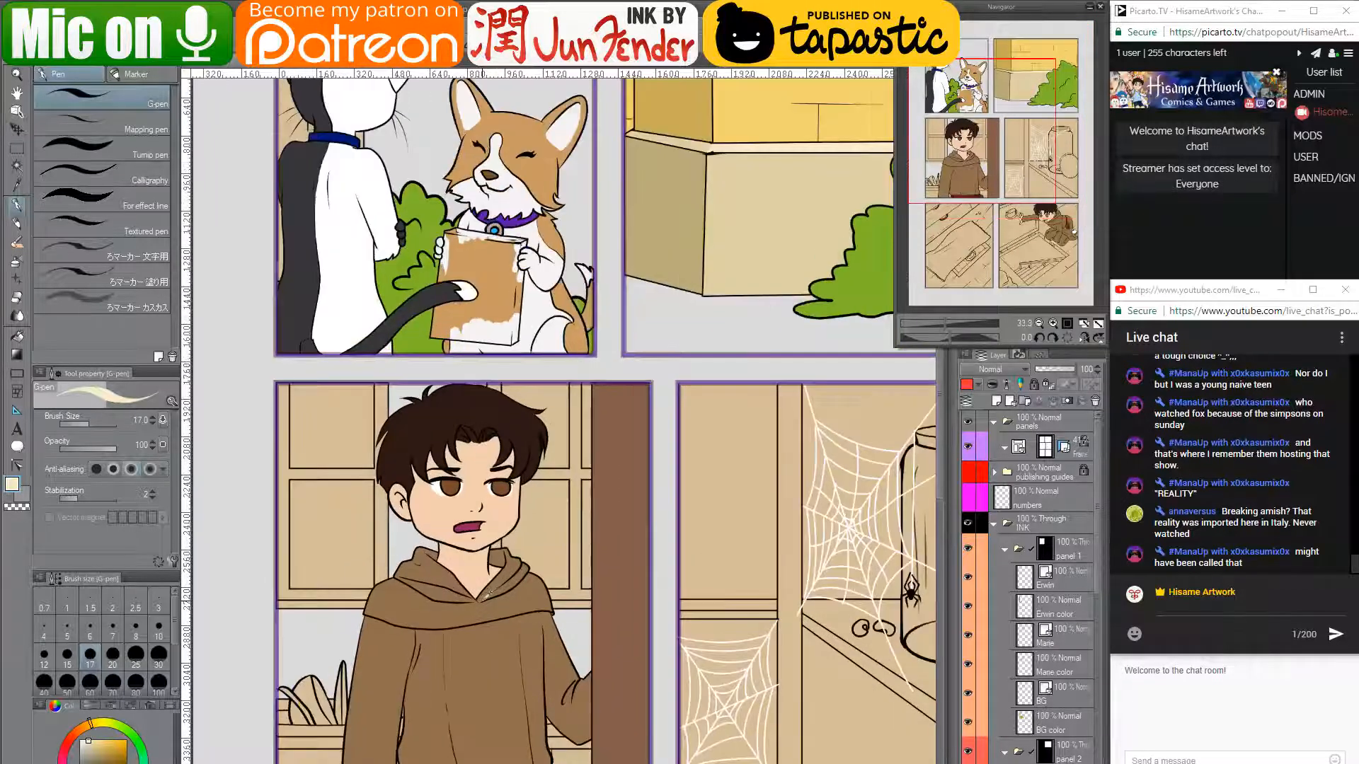
drag(529, 660, 536, 635)
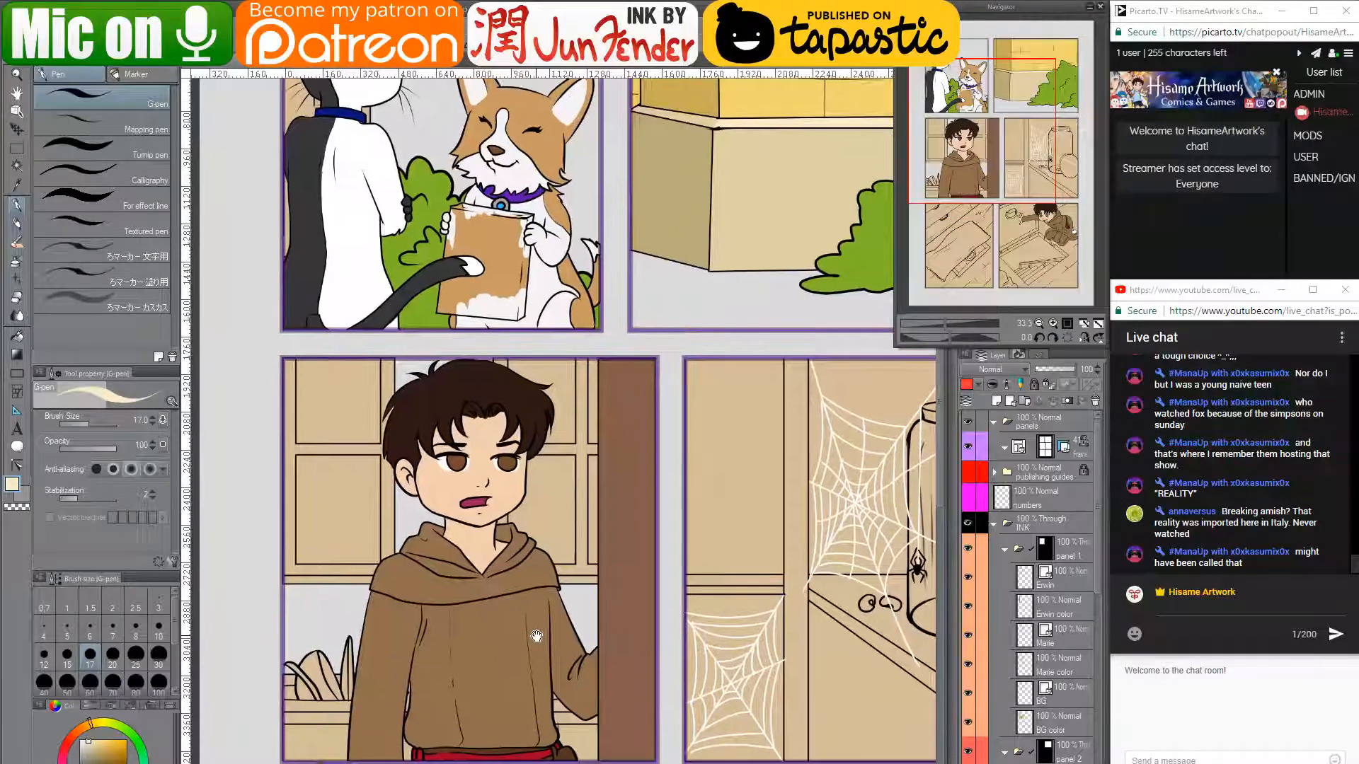
scroll(1047, 679, down, 5)
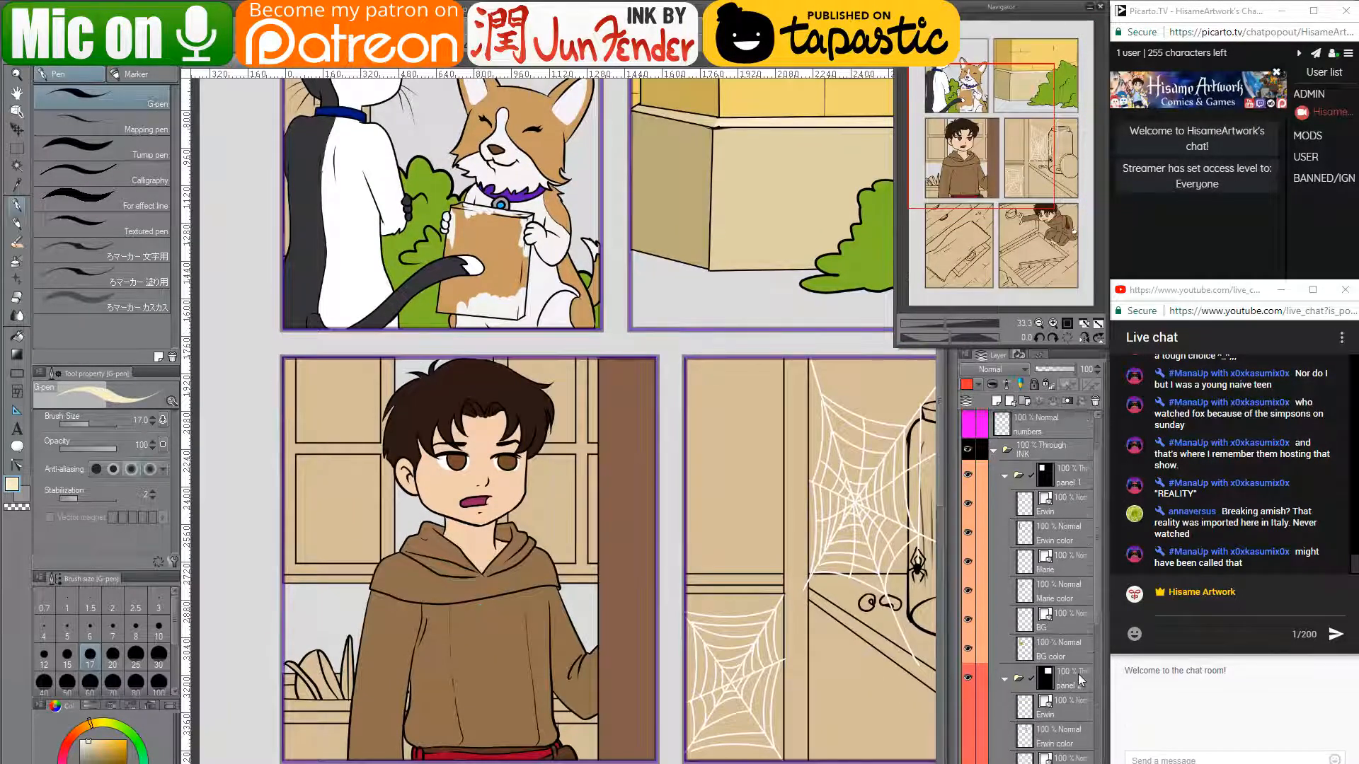
click(1063, 674)
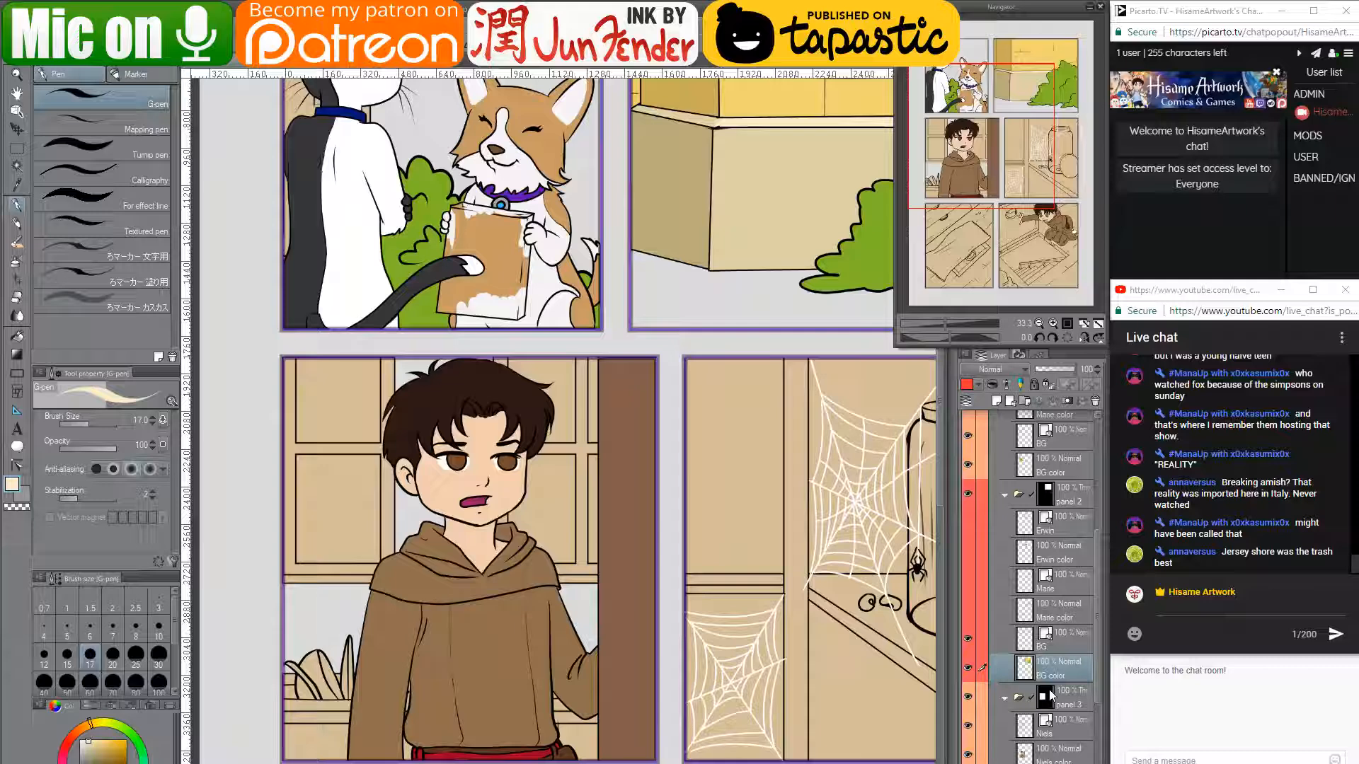
scroll(1049, 690, down, 2)
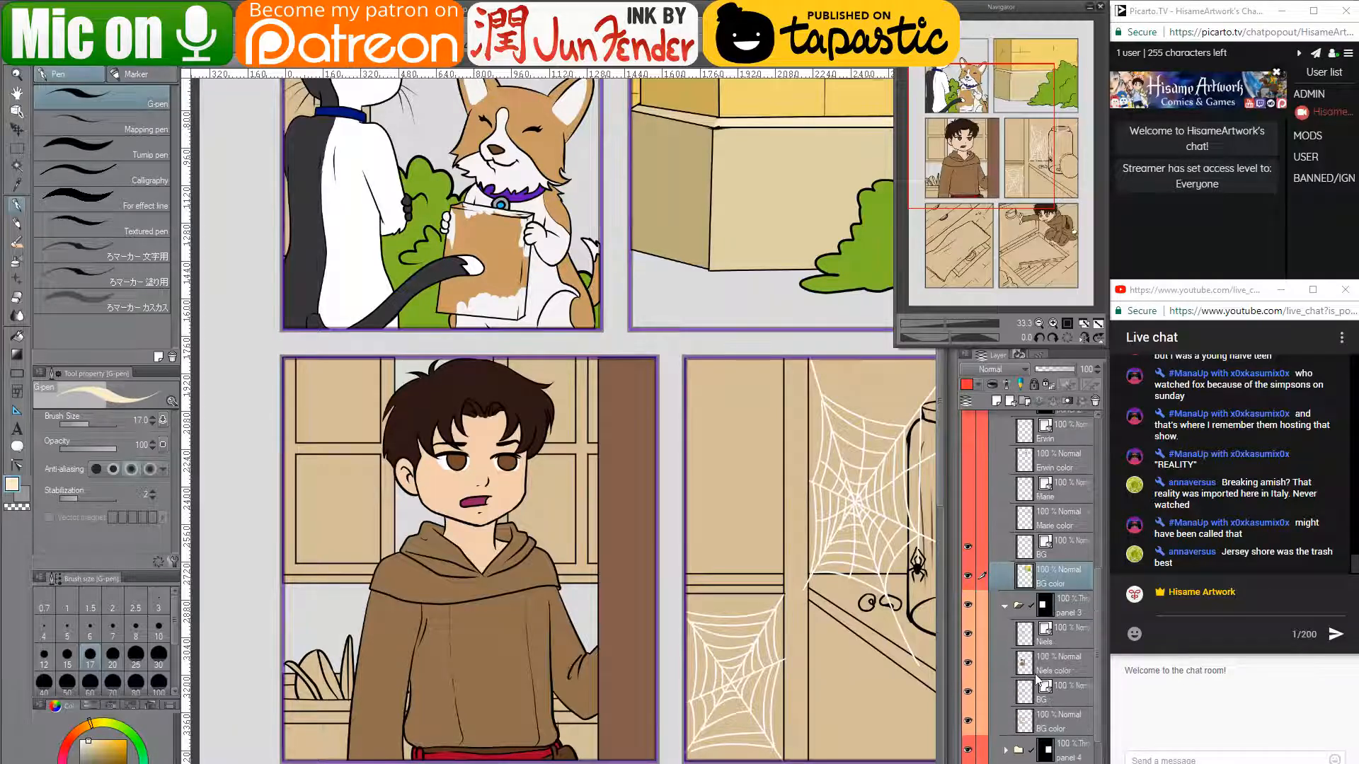
click(1024, 666)
click(1040, 726)
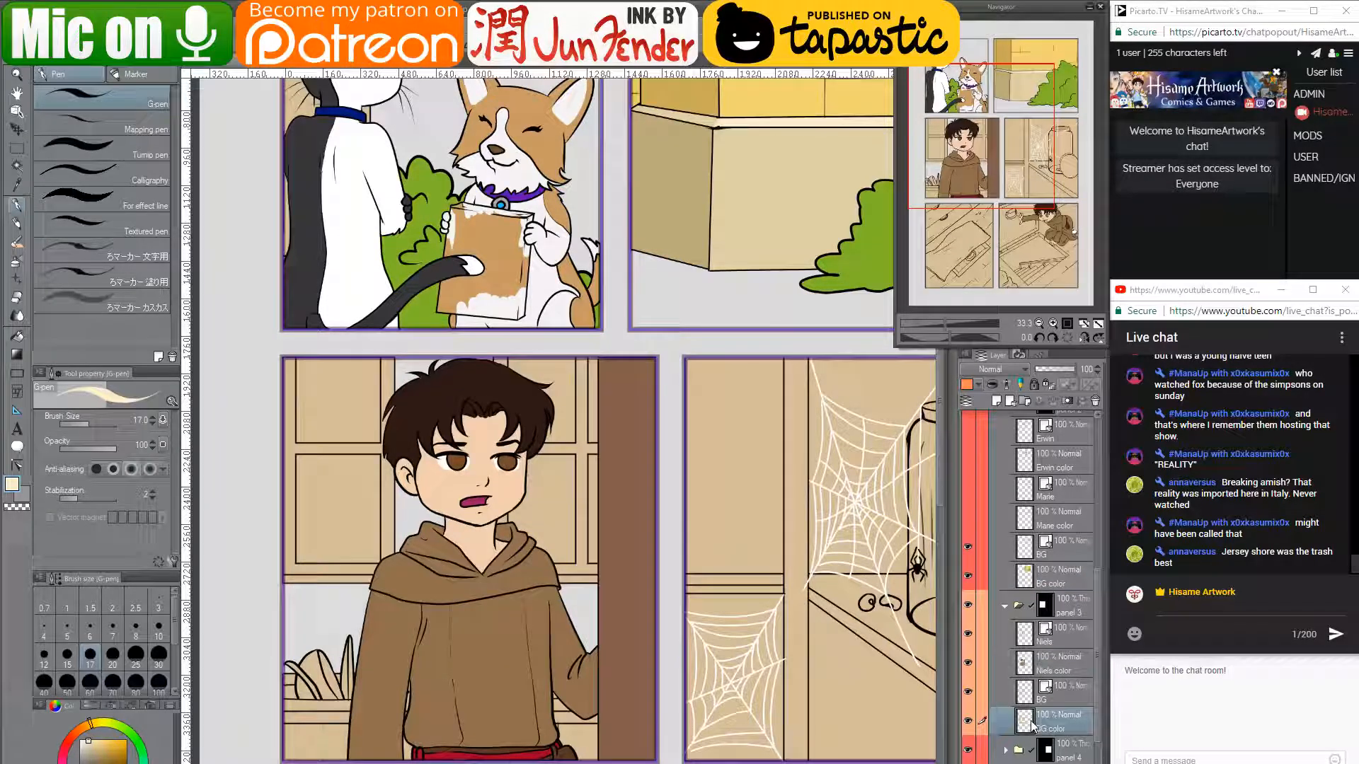
- Switch to Auto select and hide the character's line and color layers in panel 3
click(20, 167)
click(967, 662)
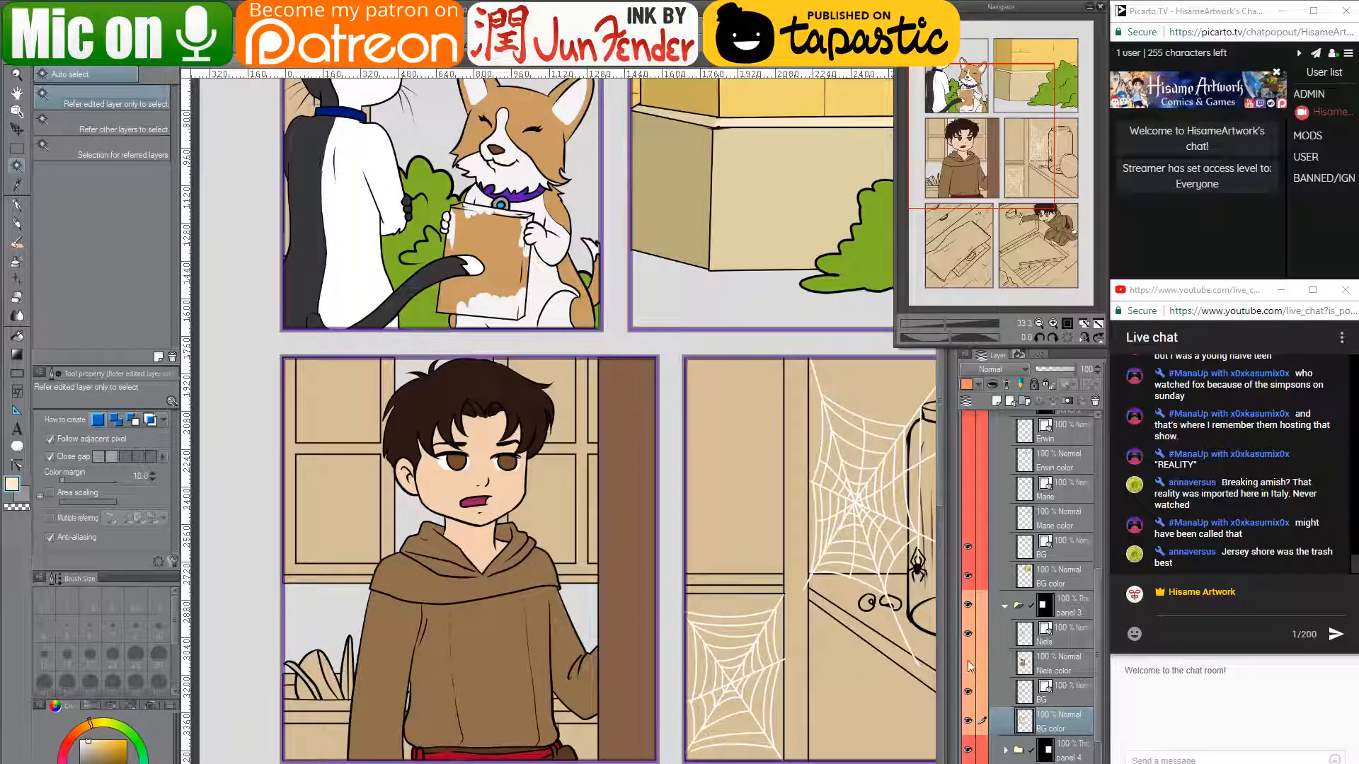
click(967, 633)
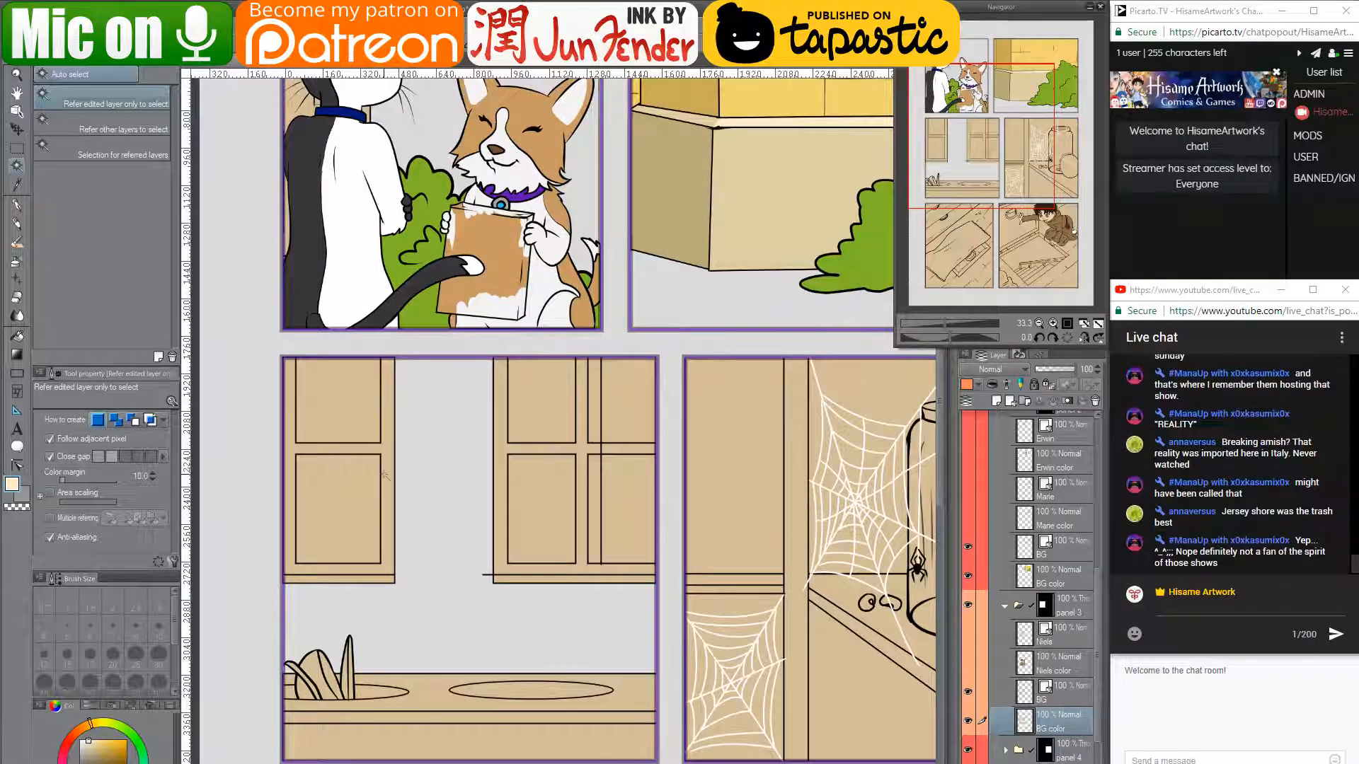
- Select all the cabinet door panes in panel 3 from the BG line layer, and show the character's layers again
click(363, 490)
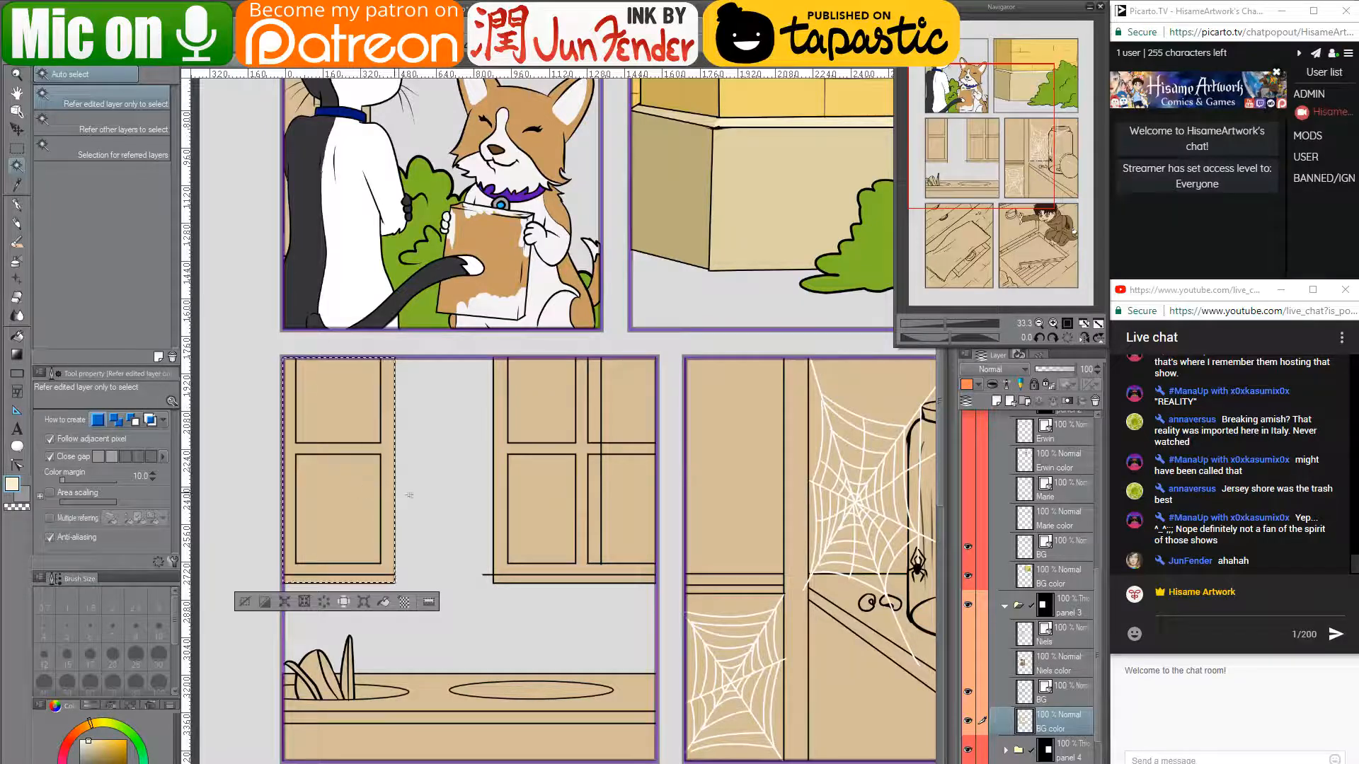
click(1054, 692)
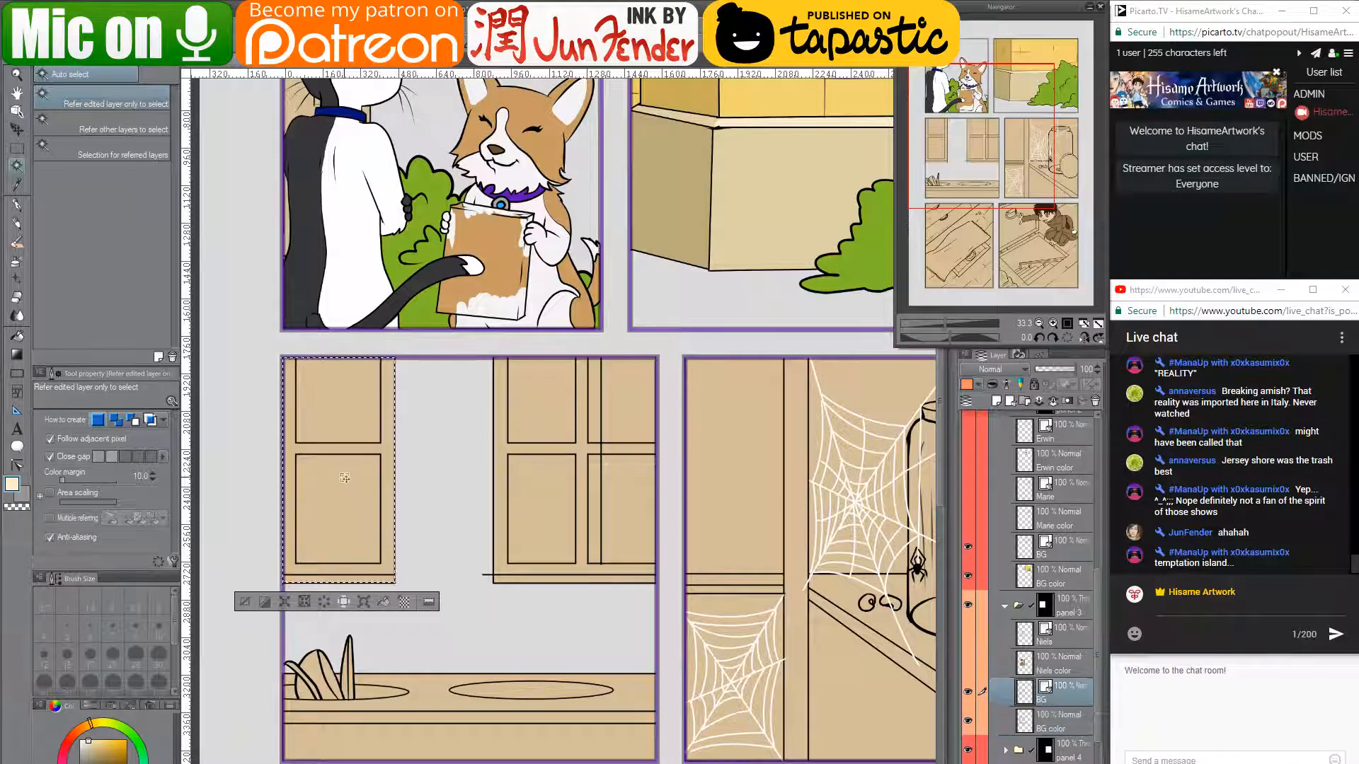
click(339, 480)
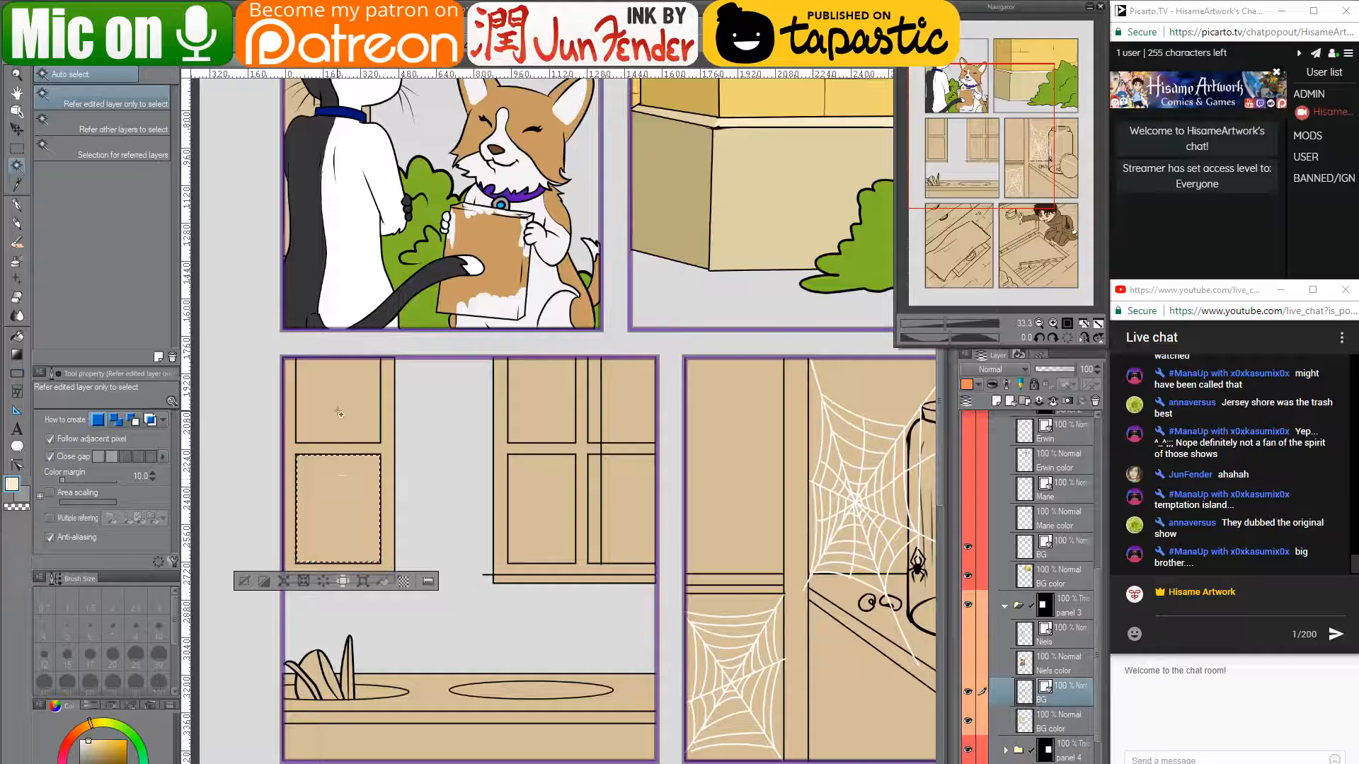
shift+click(339, 413)
shift+click(554, 480)
shift+click(542, 400)
shift+click(630, 490)
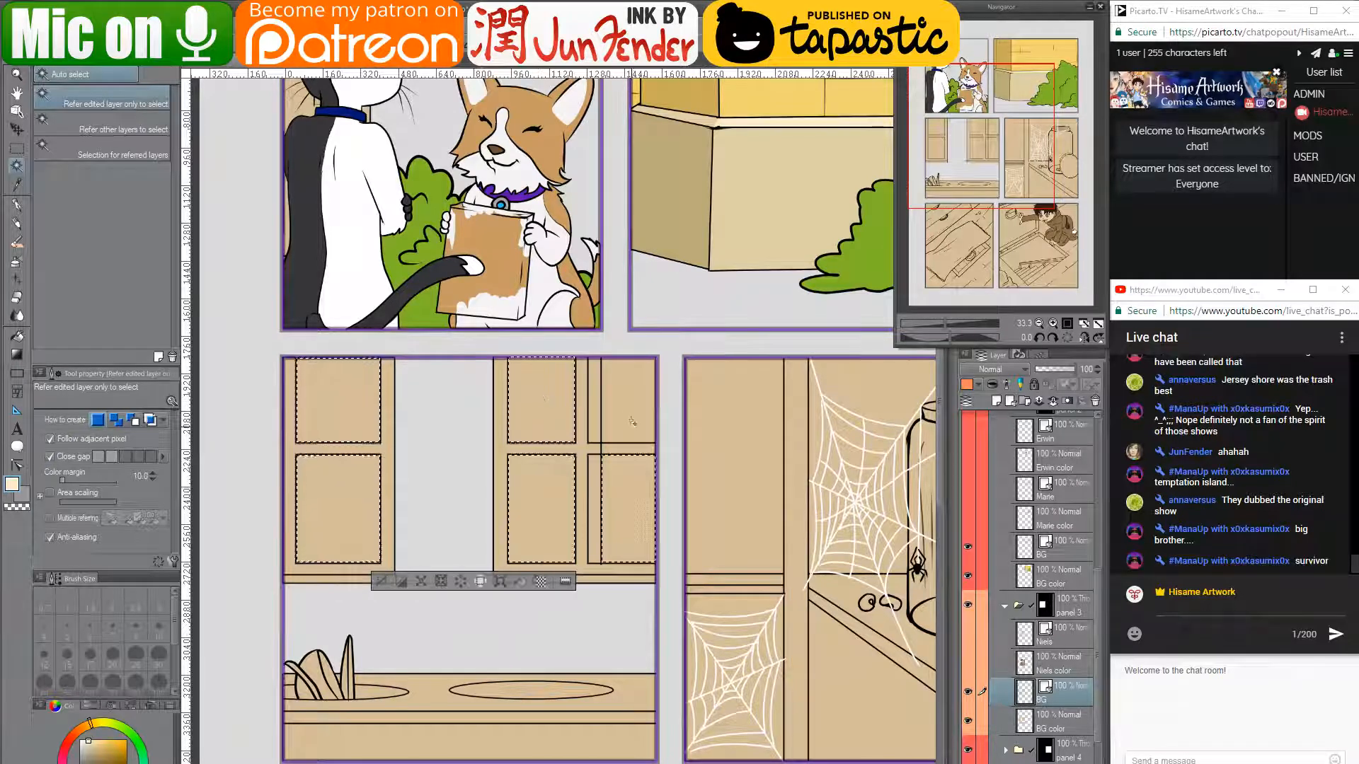
shift+click(632, 423)
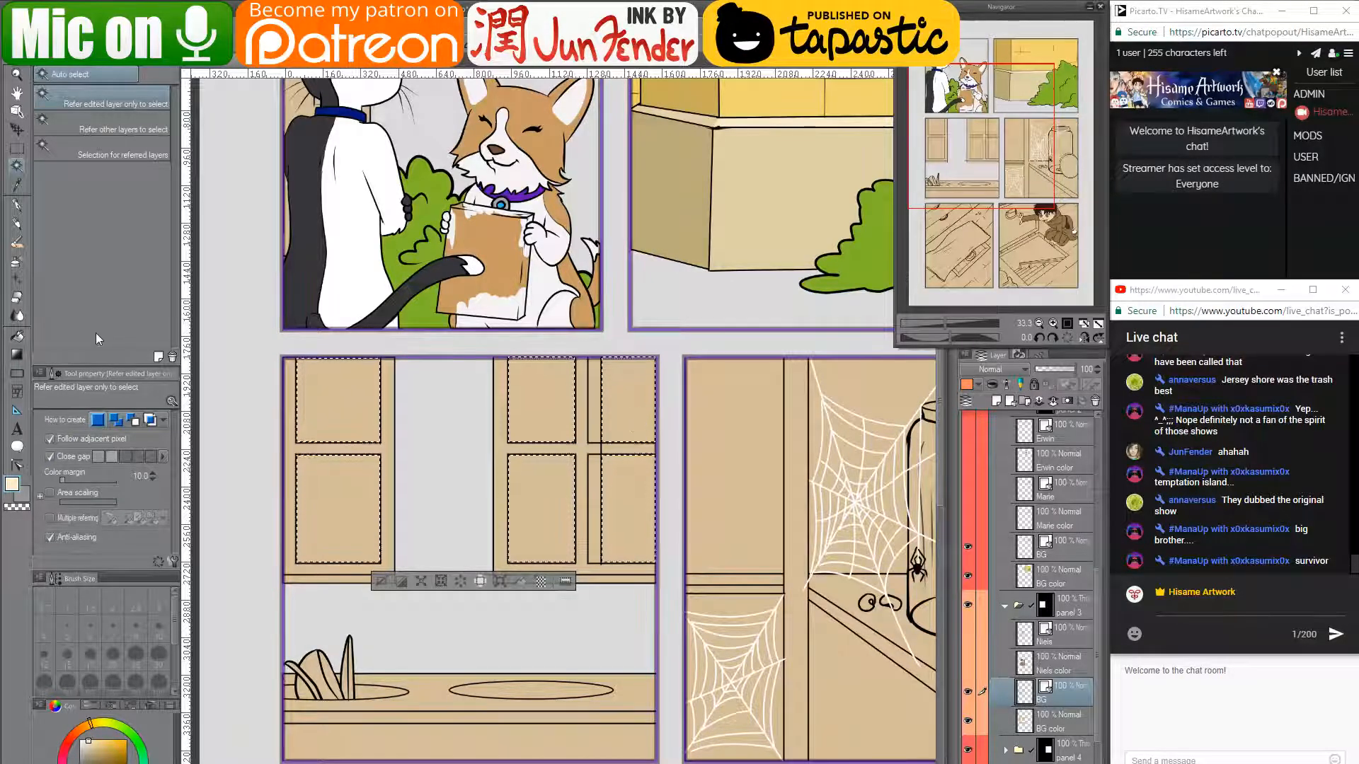
click(967, 633)
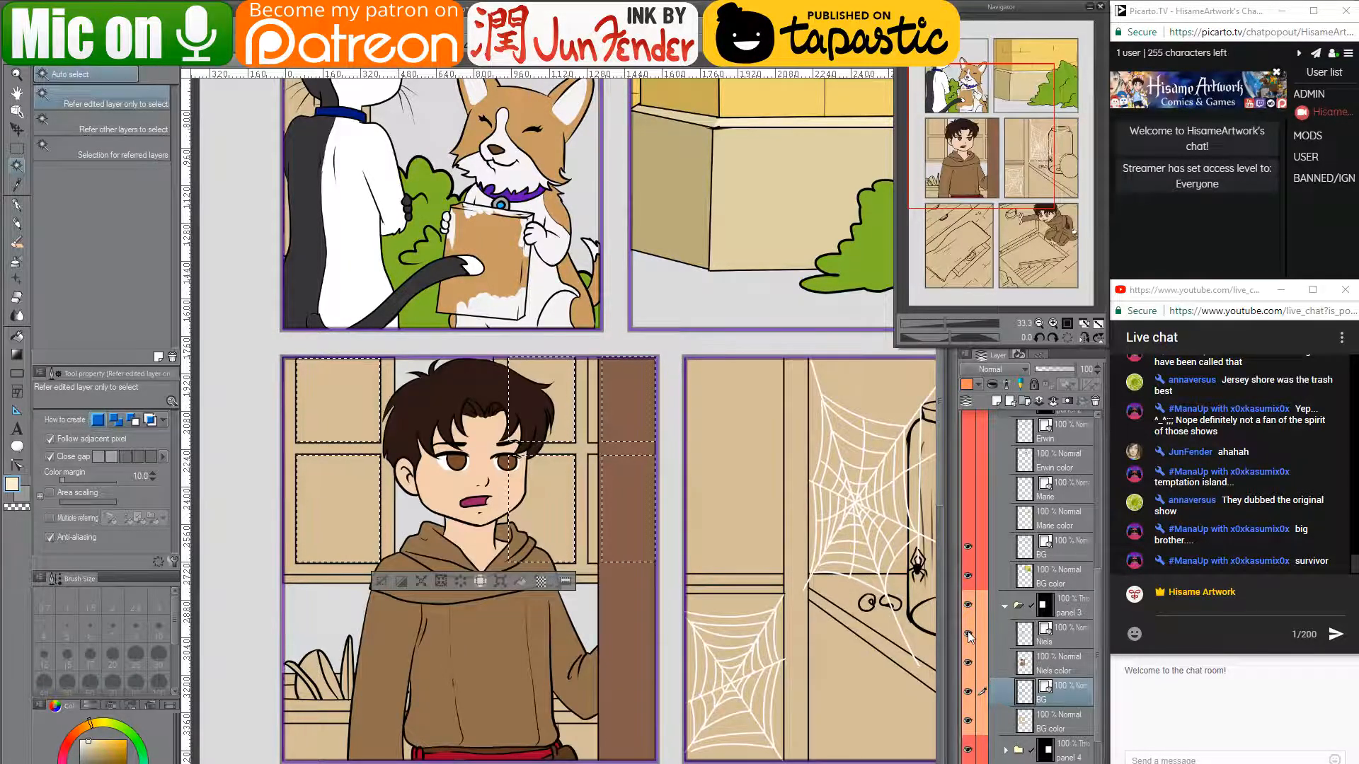
- Hide the character's line and color layers in panel 3 and clear the selection
click(967, 634)
click(968, 663)
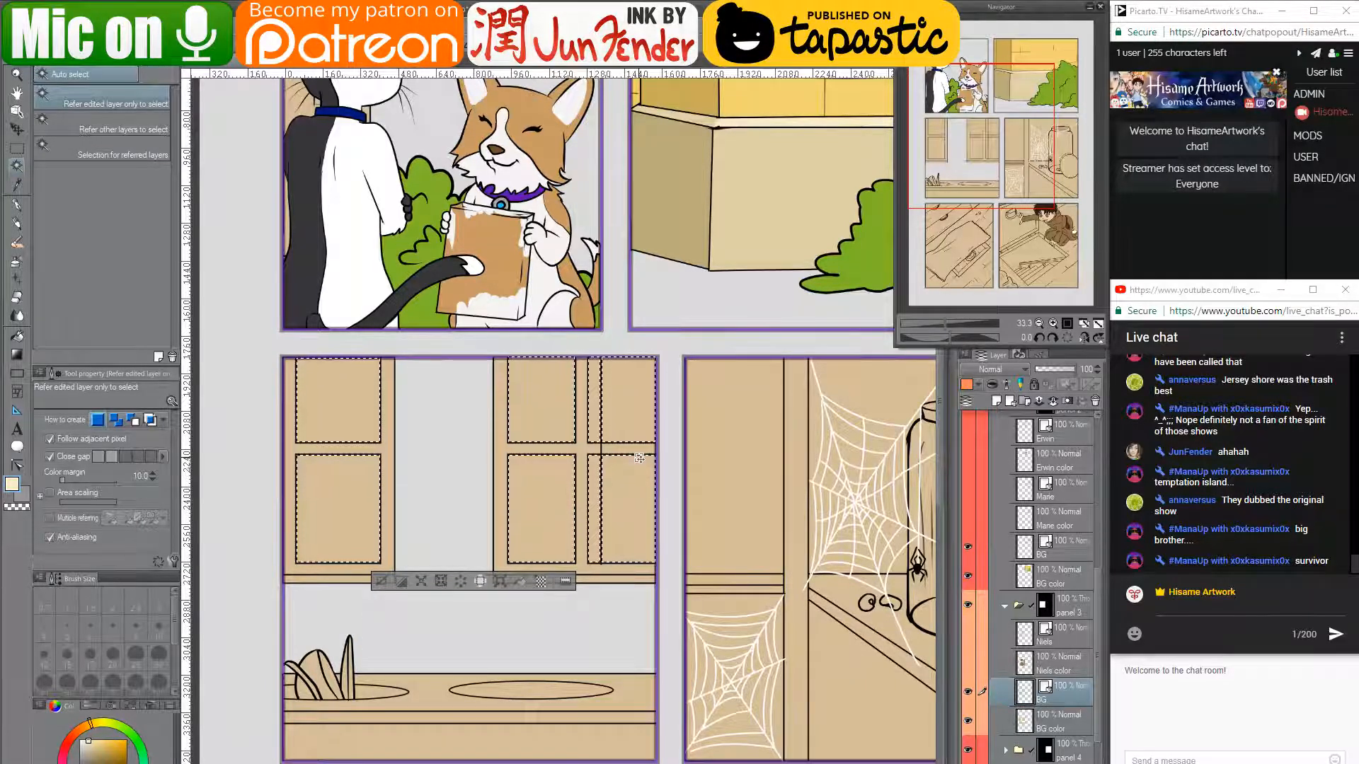
key(ctrl+d)
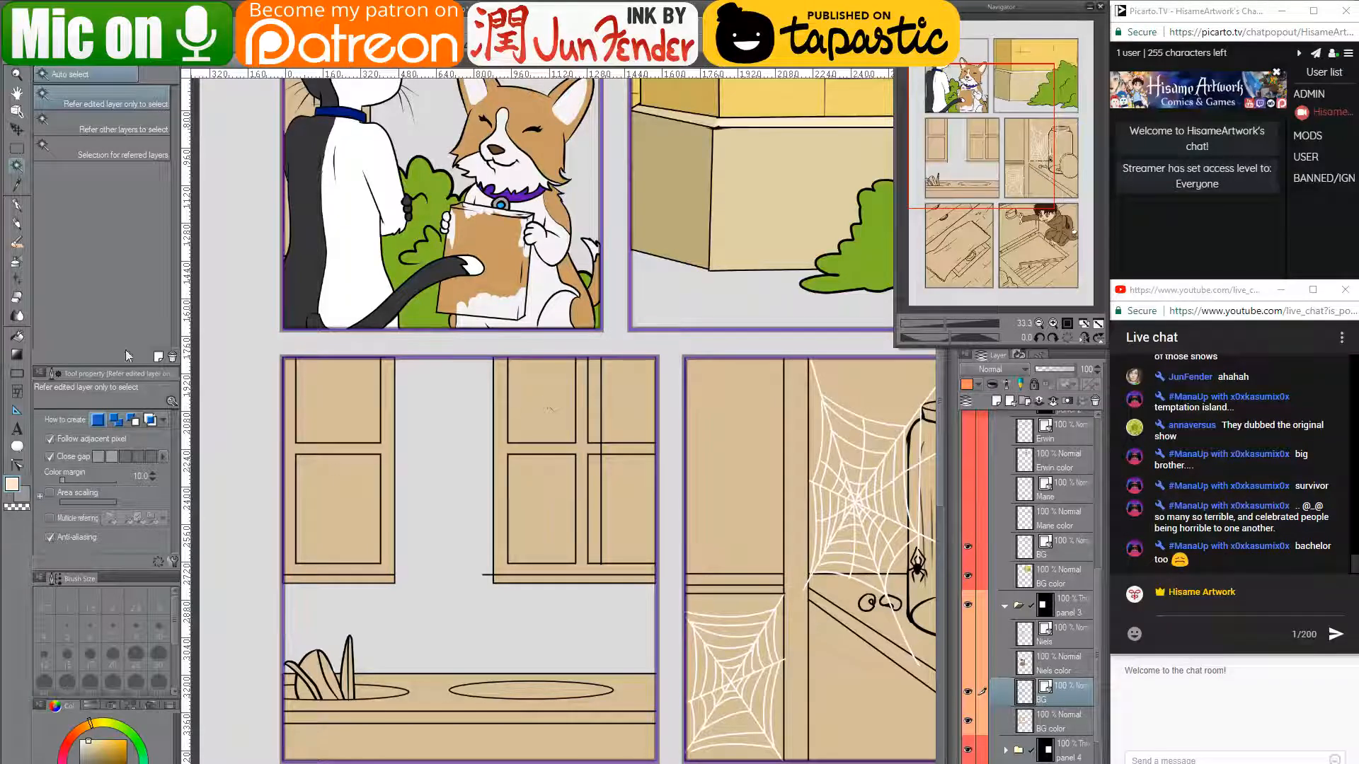
- Erase the stray vertical line crossing the rightmost window panes in panel 3 with the Snap eraser
click(17, 300)
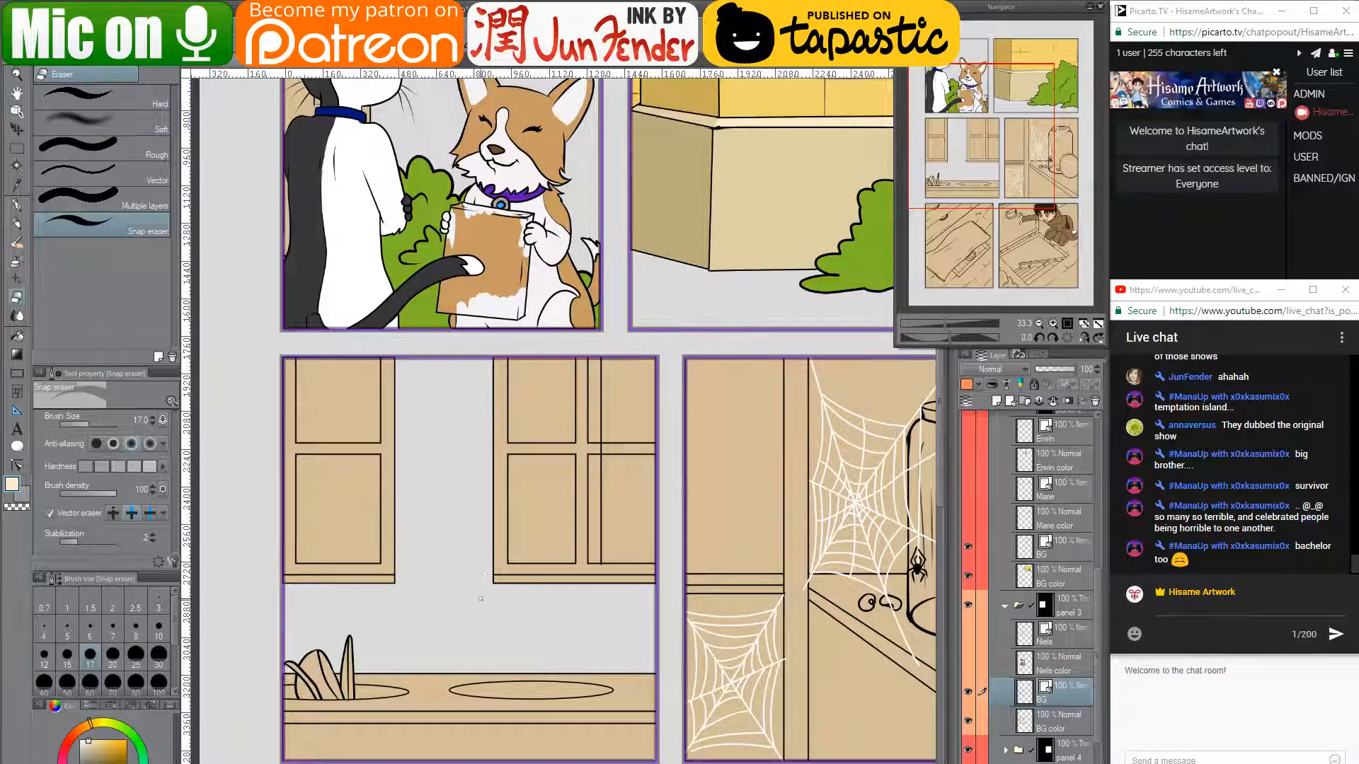
click(601, 500)
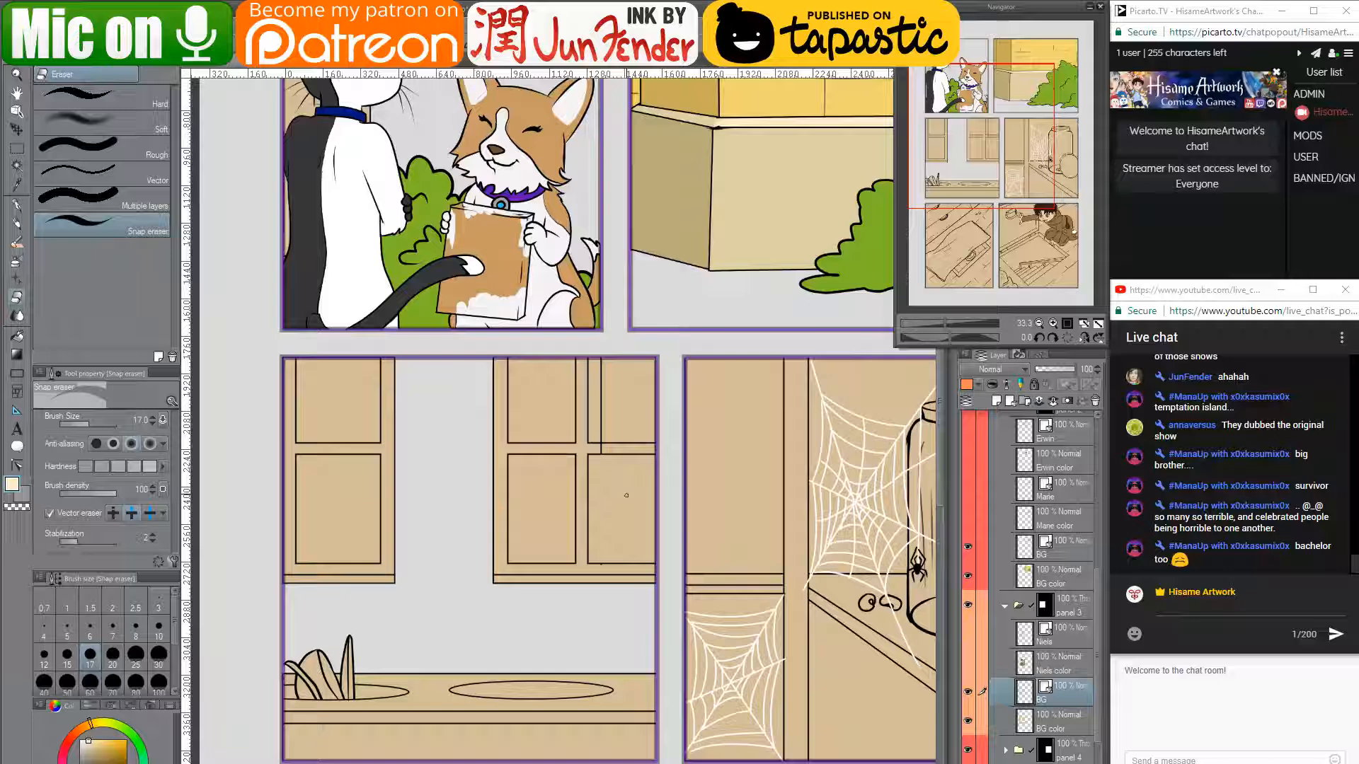
click(600, 422)
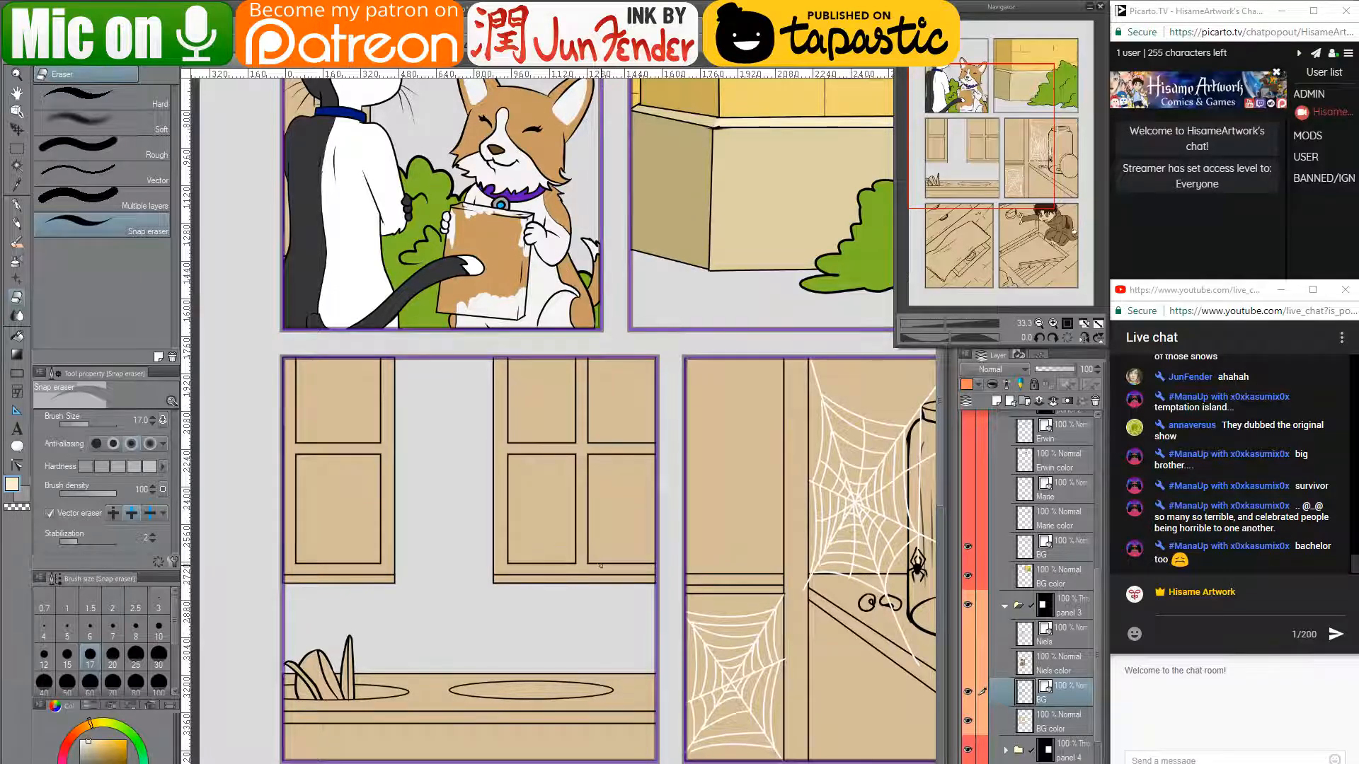
click(601, 565)
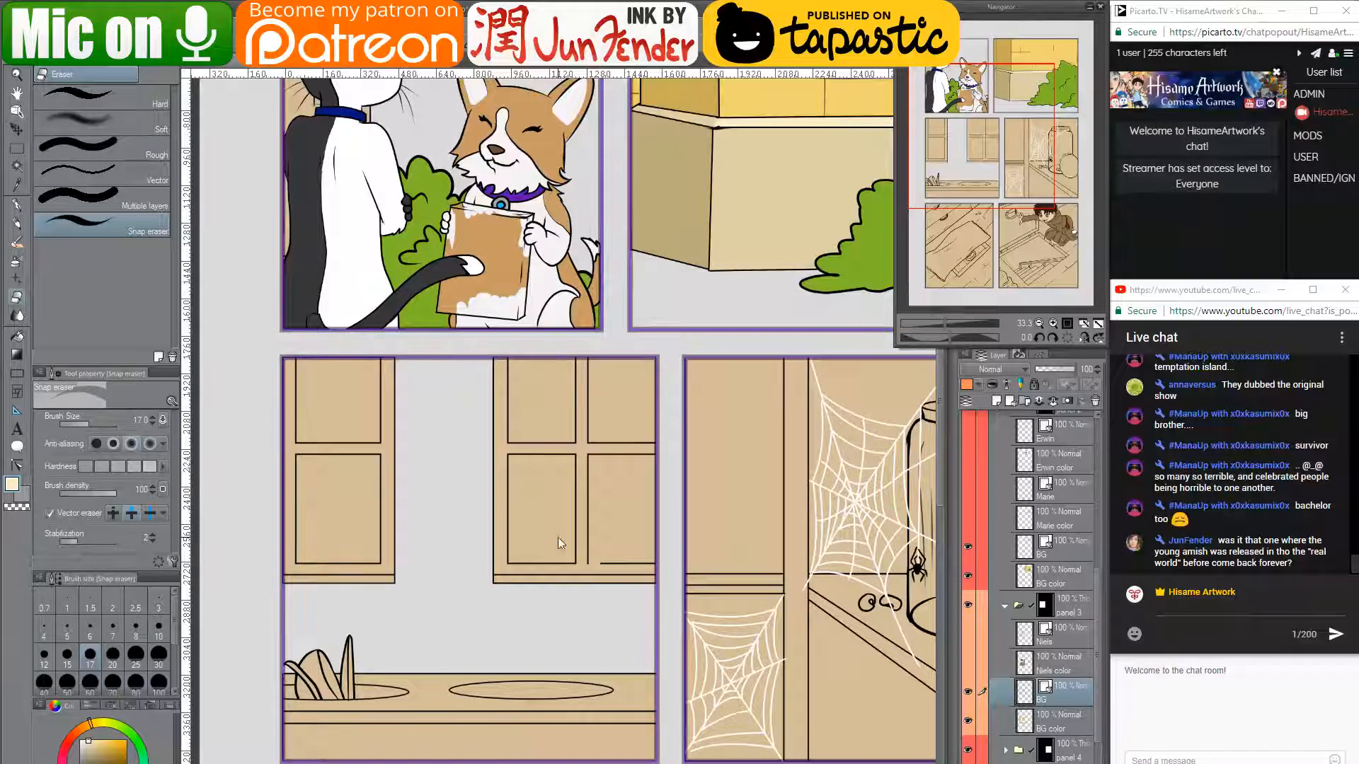
scroll(612, 610, up, 4)
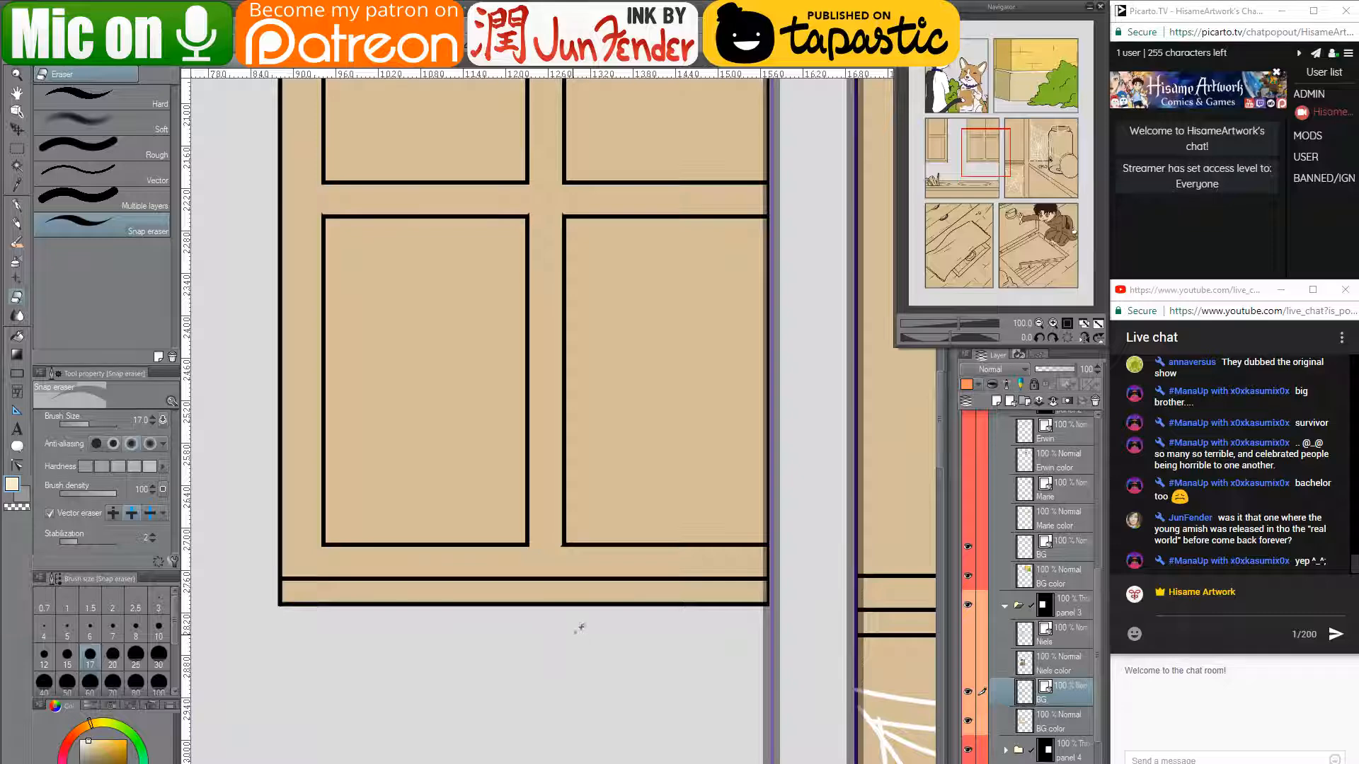
scroll(579, 627, down, 5)
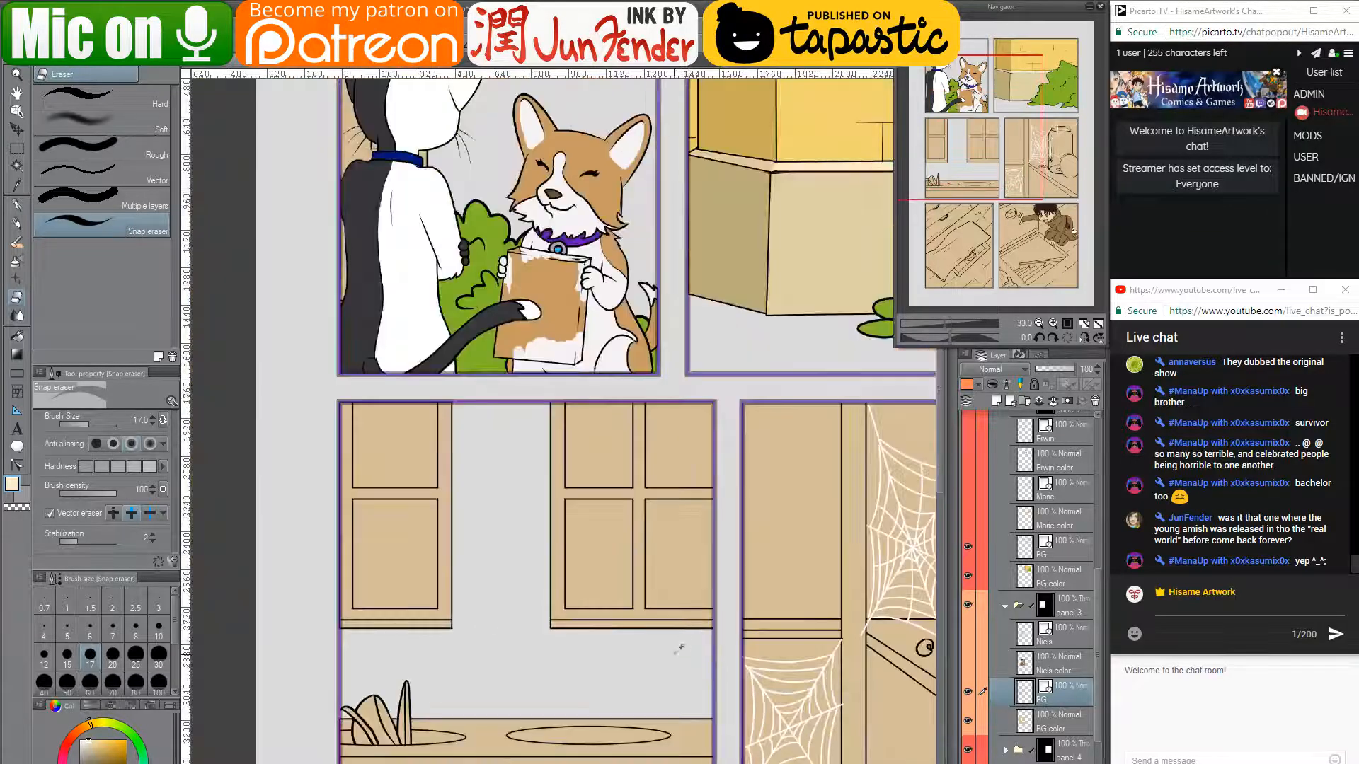
scroll(678, 649, up, 2)
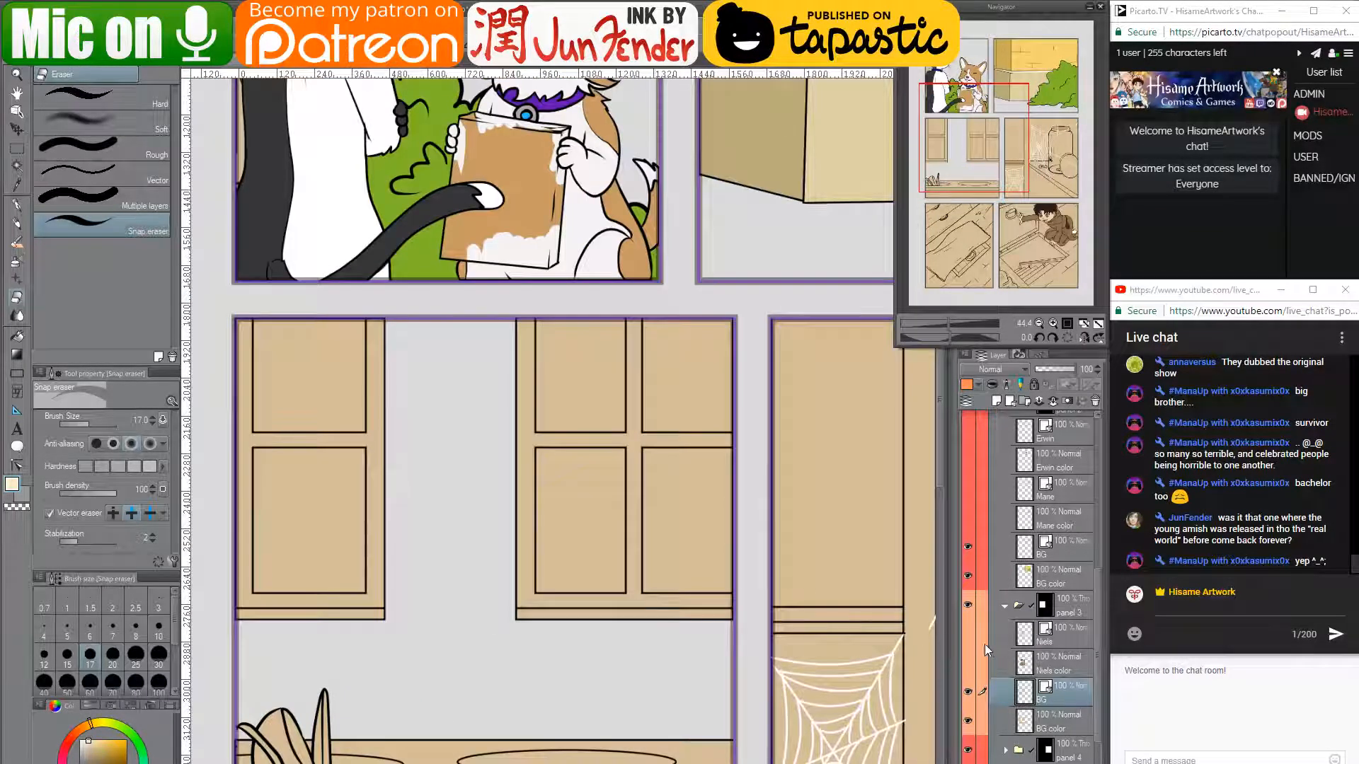
click(1027, 727)
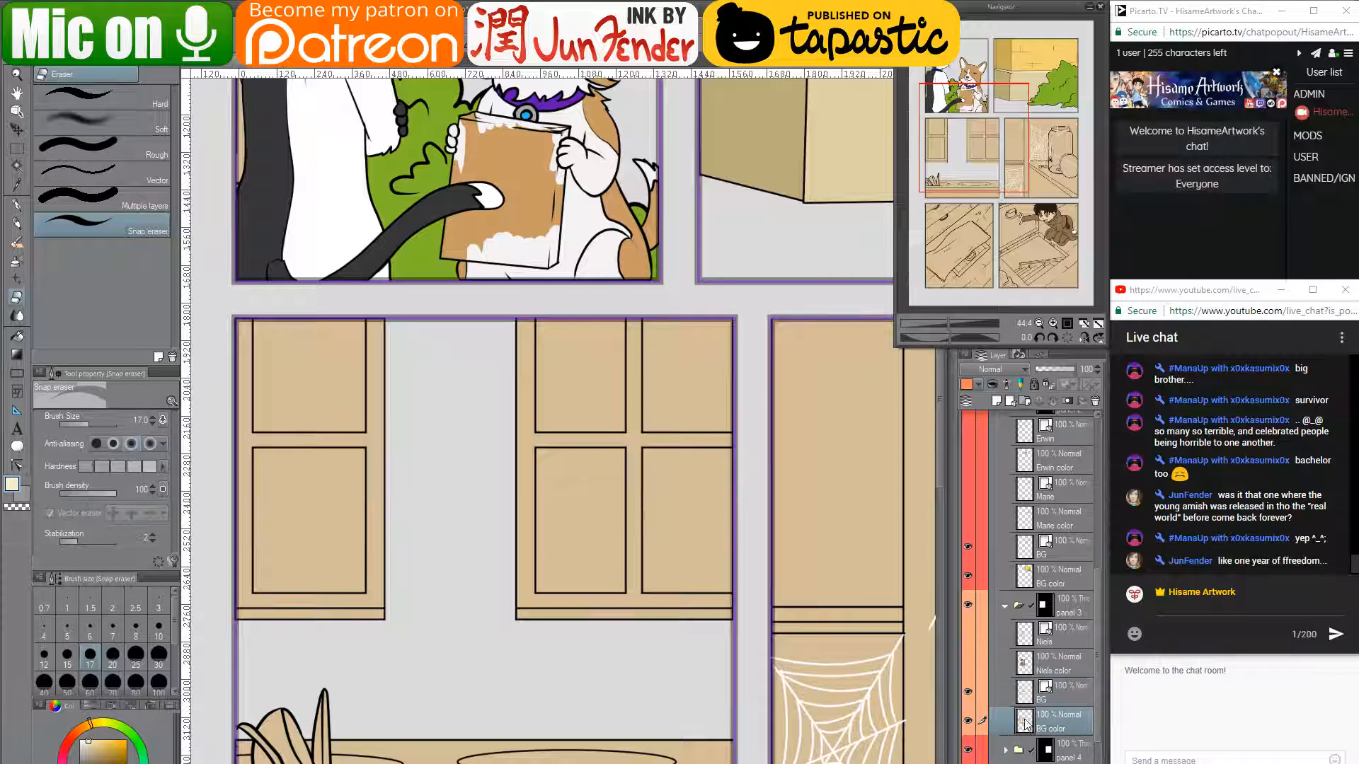
ctrl+click(1026, 722)
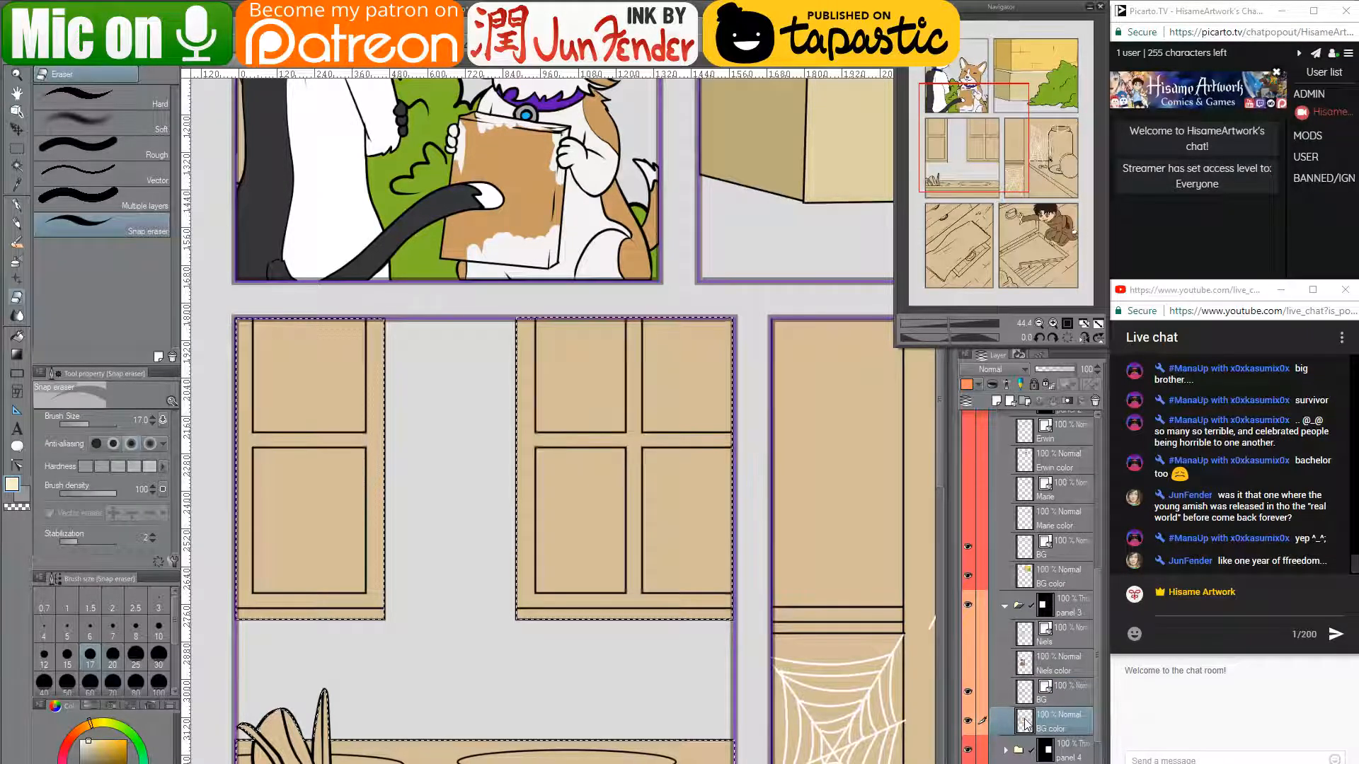
click(1029, 688)
key(ctrl+d)
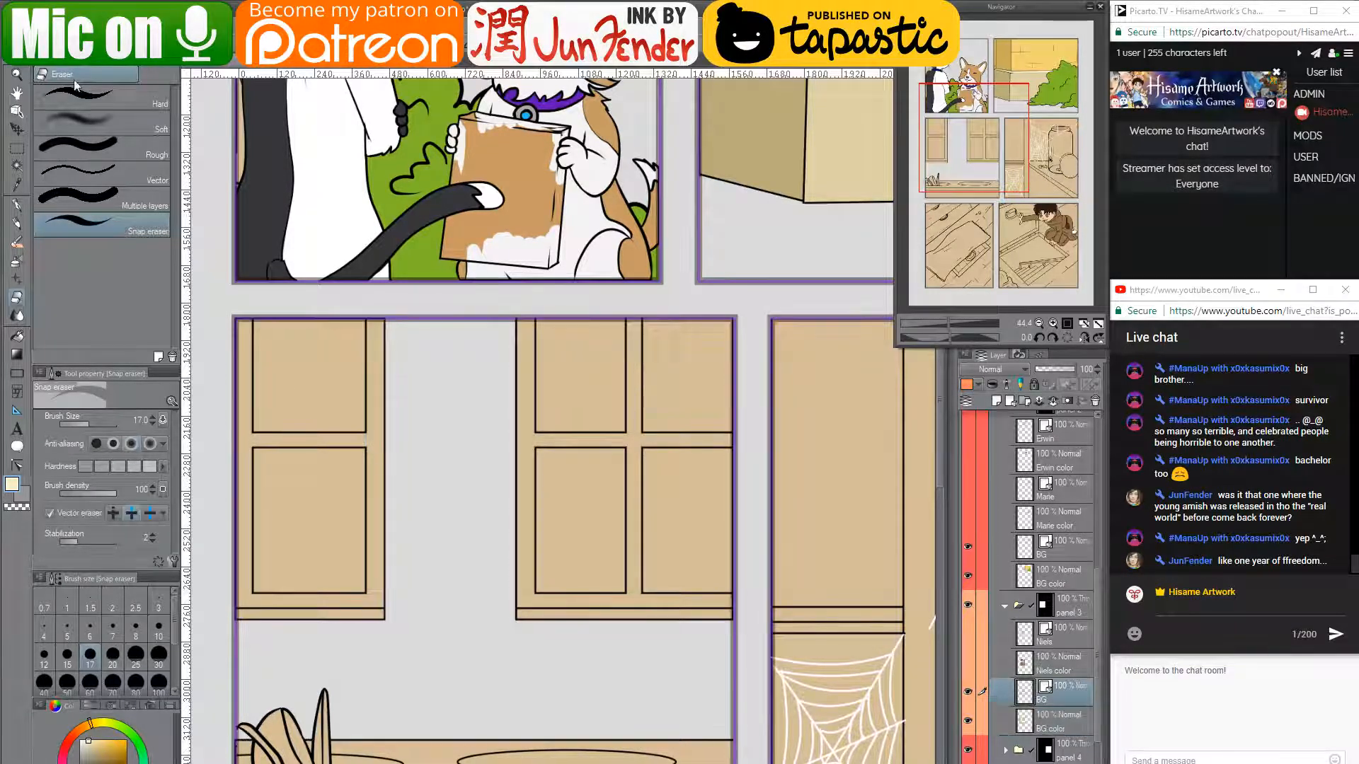
- Auto select all the window panes from panel 3's BG line layer, delete their fill on the BG color layer, and deselect
key(w)
click(285, 359)
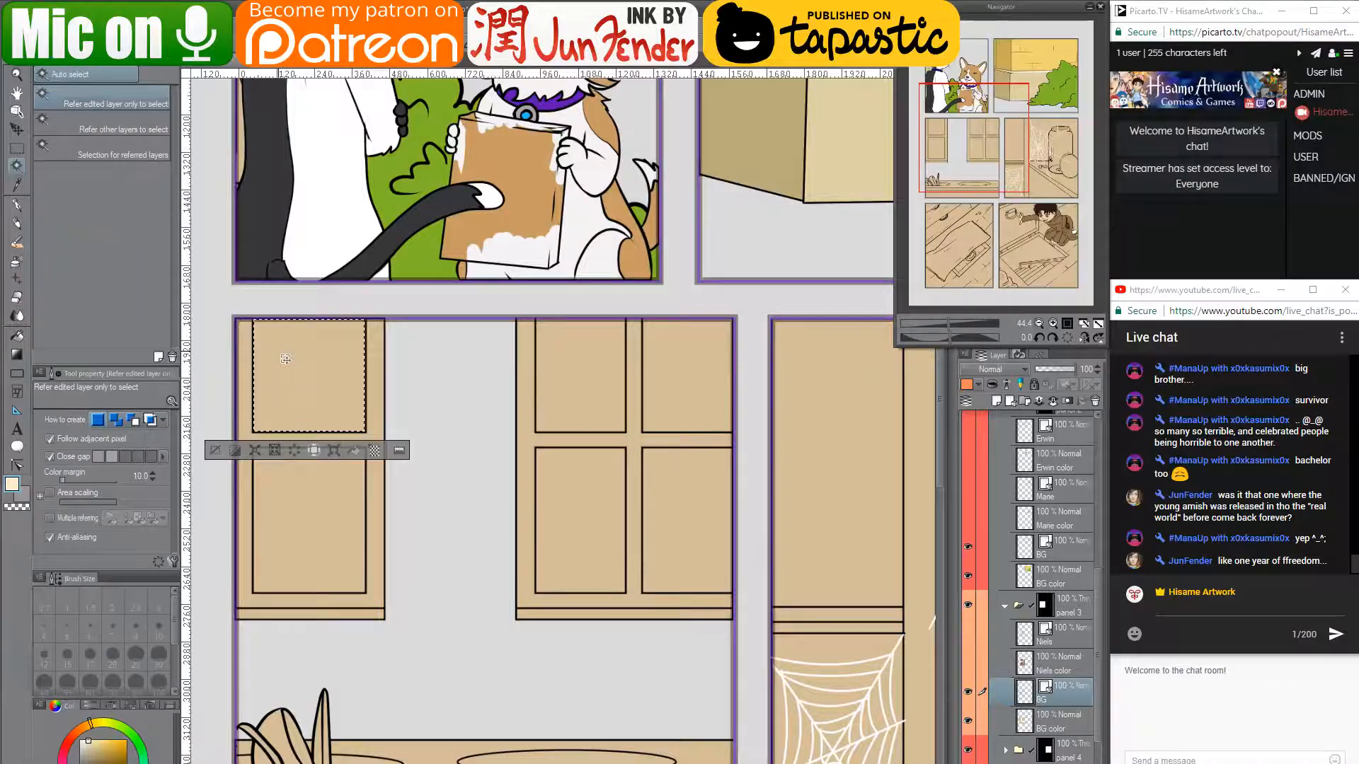
shift+click(319, 543)
shift+click(600, 383)
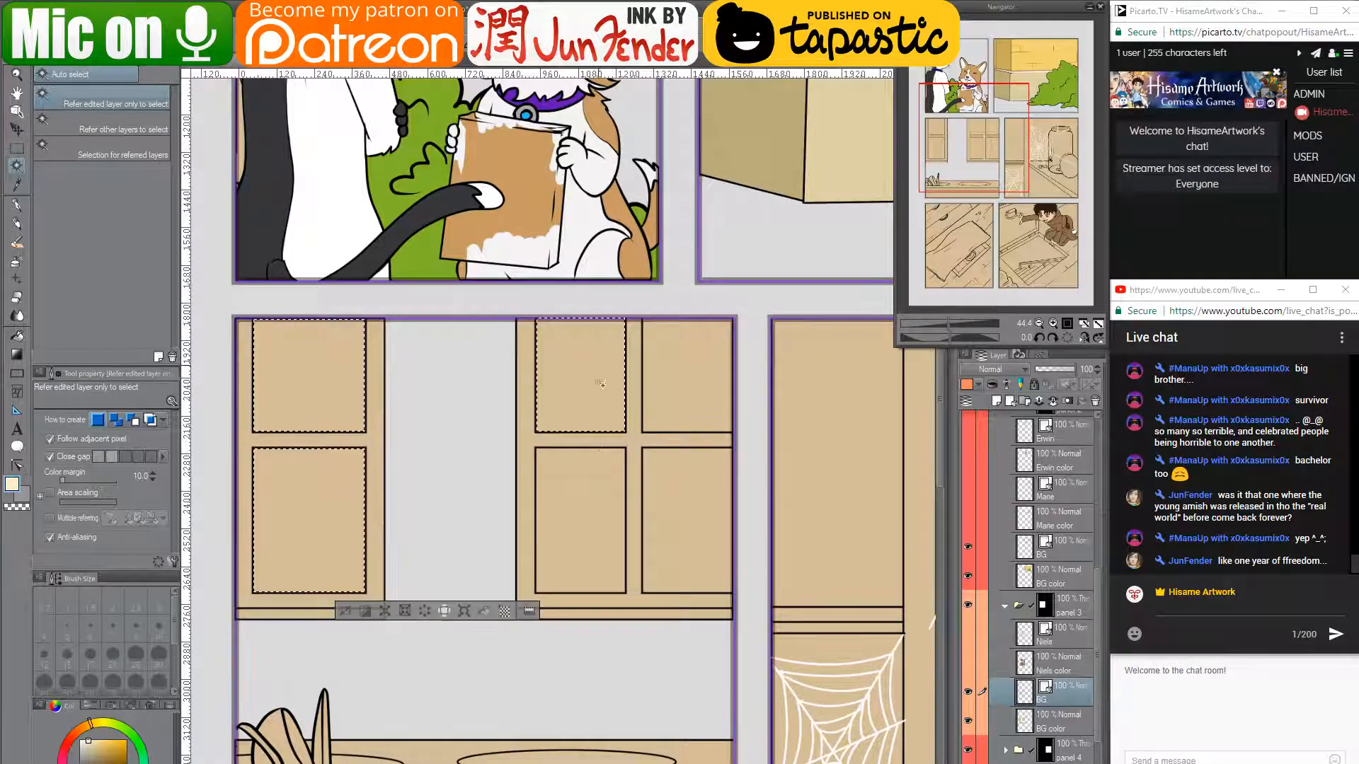
shift+click(656, 491)
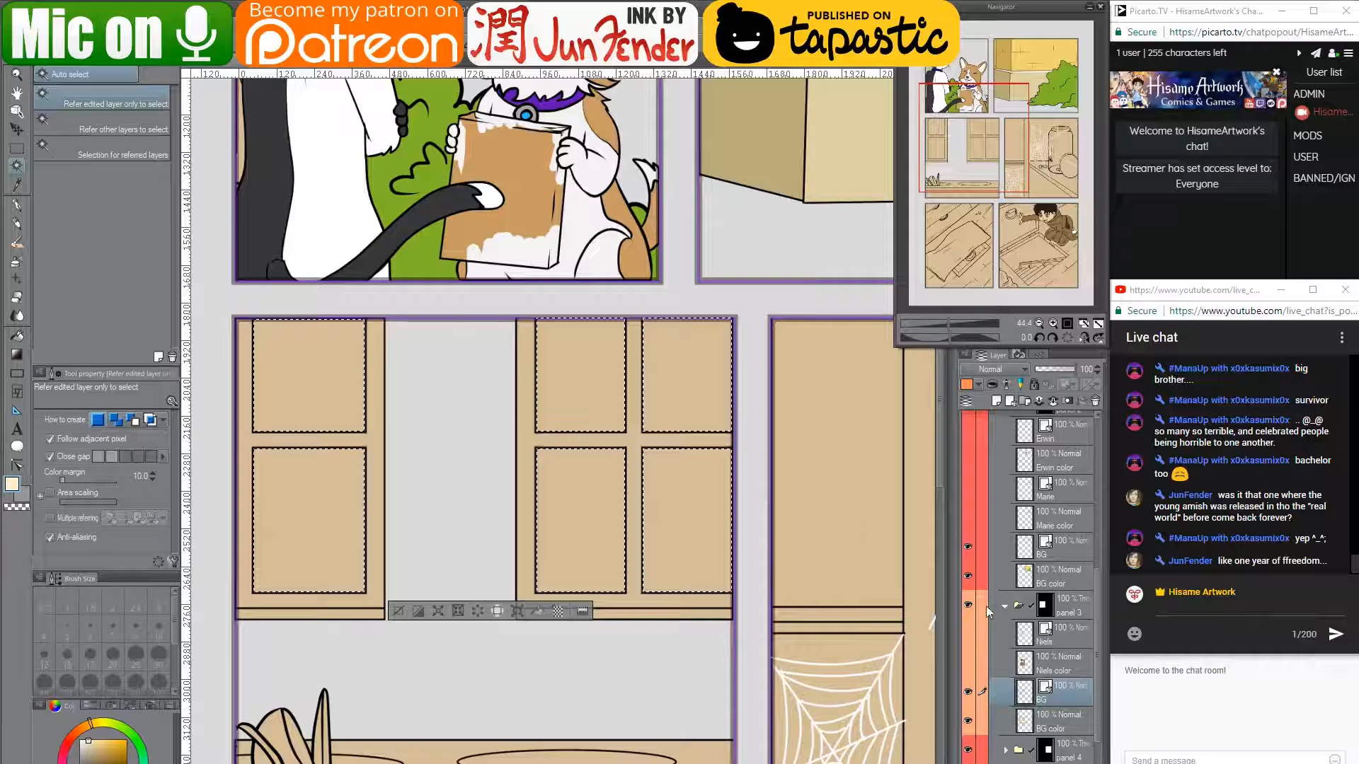
click(1056, 722)
key(Delete)
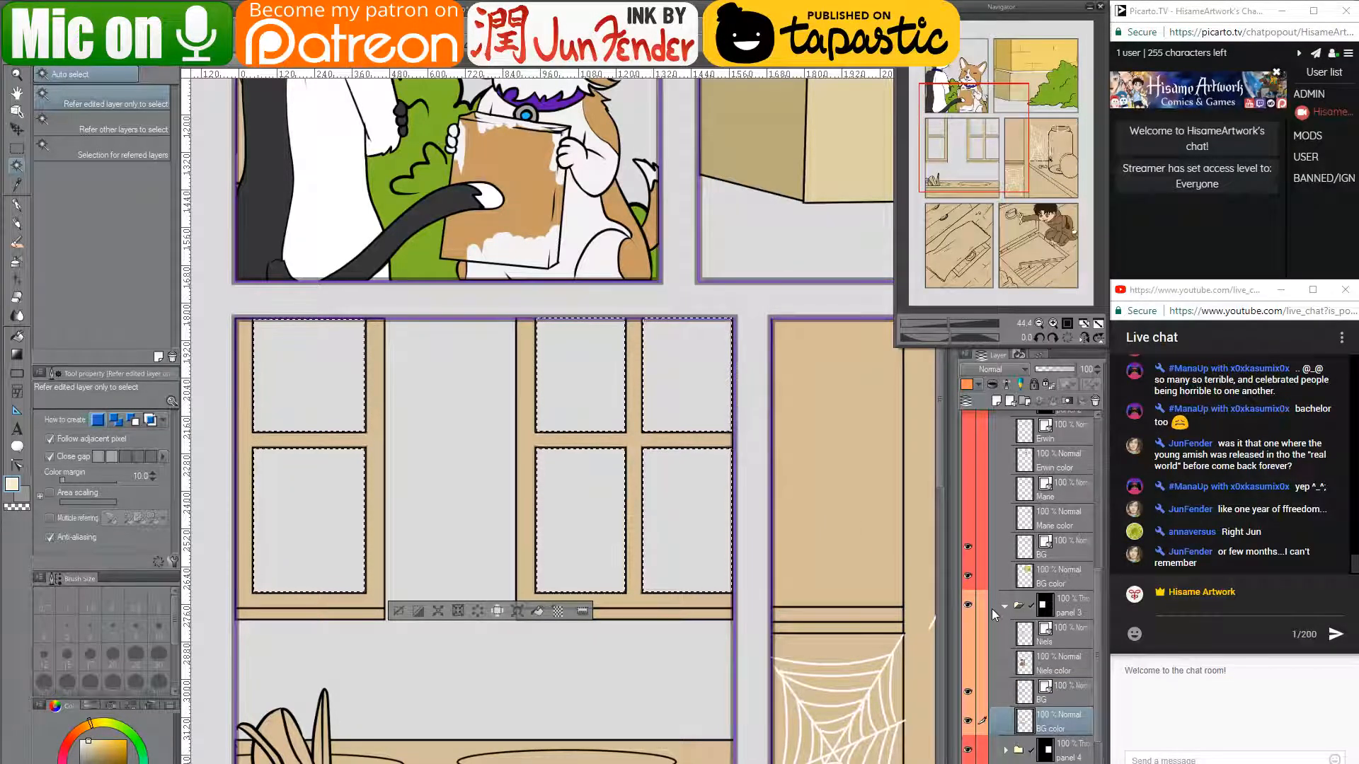
scroll(992, 609, down, 3)
scroll(1012, 654, down, 3)
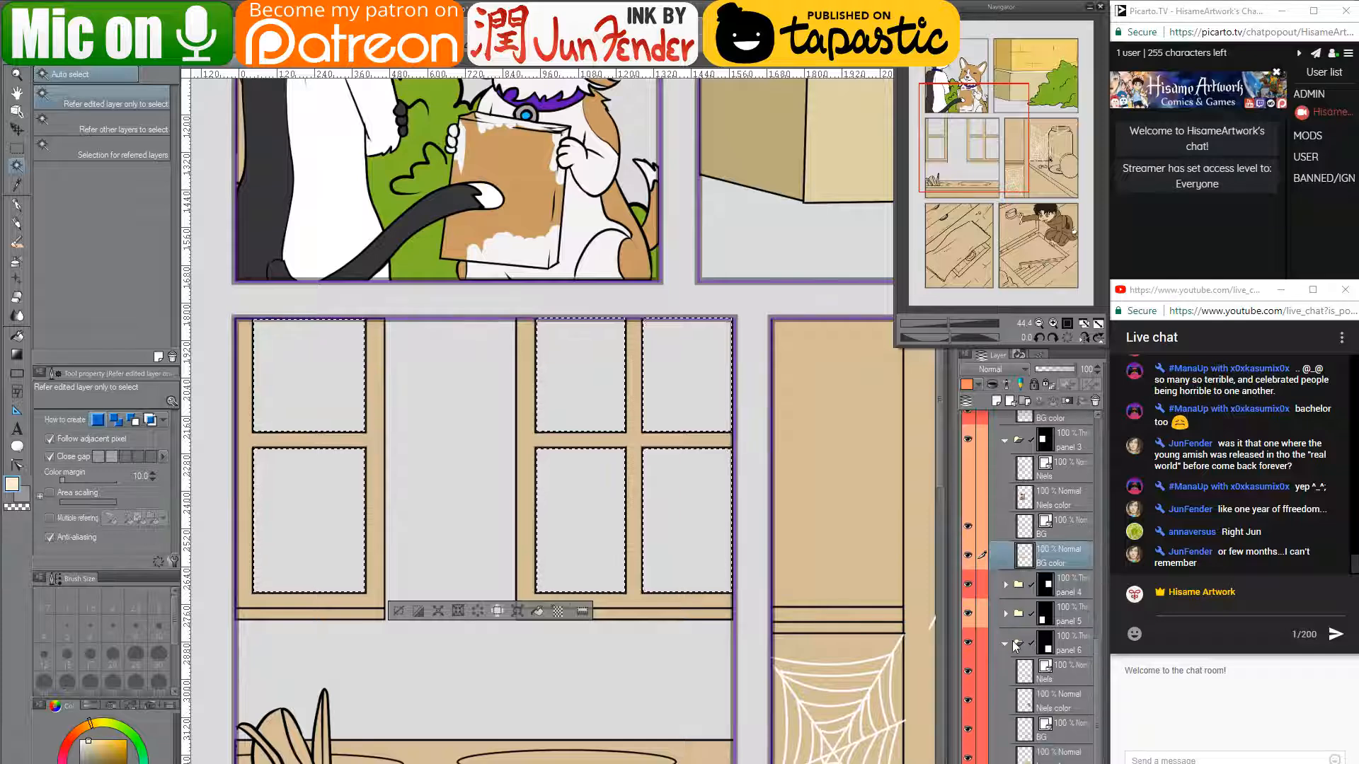
scroll(1014, 646, up, 3)
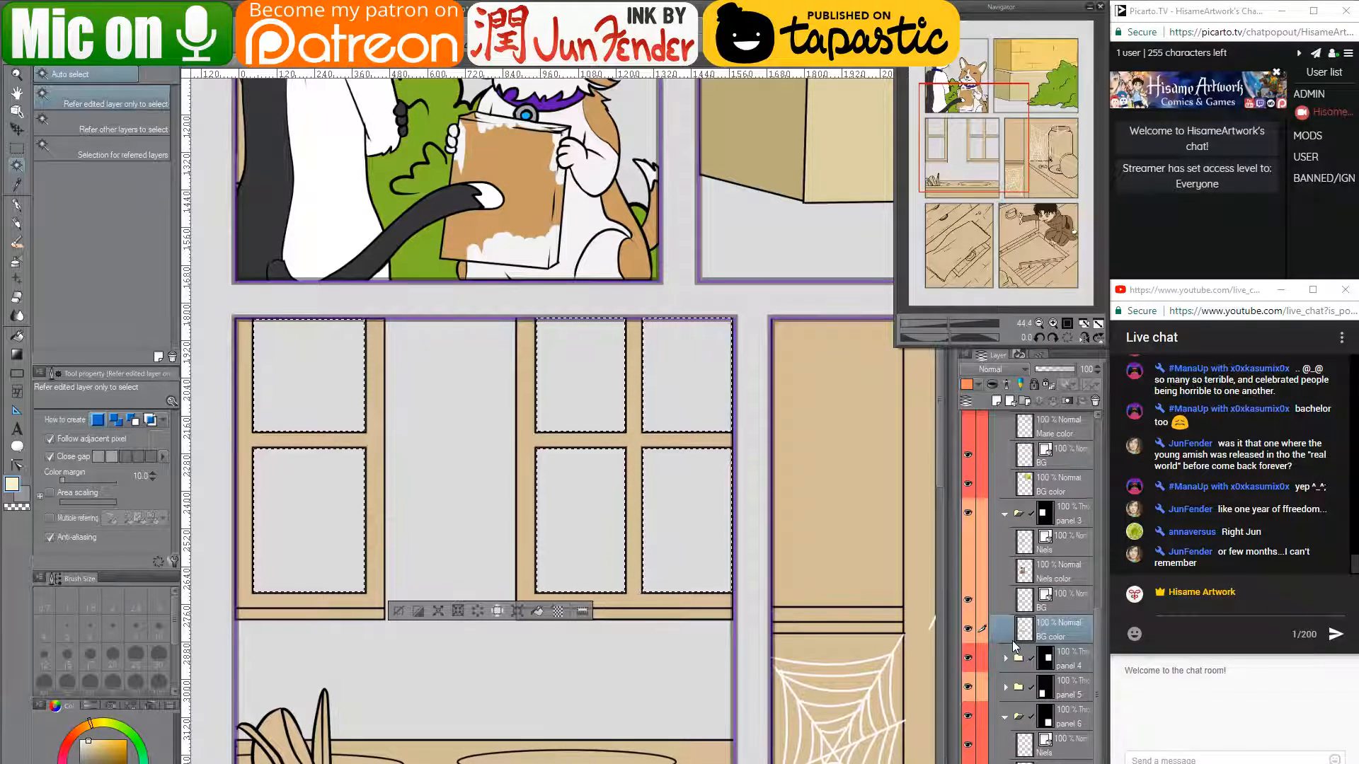
scroll(1012, 643, up, 1)
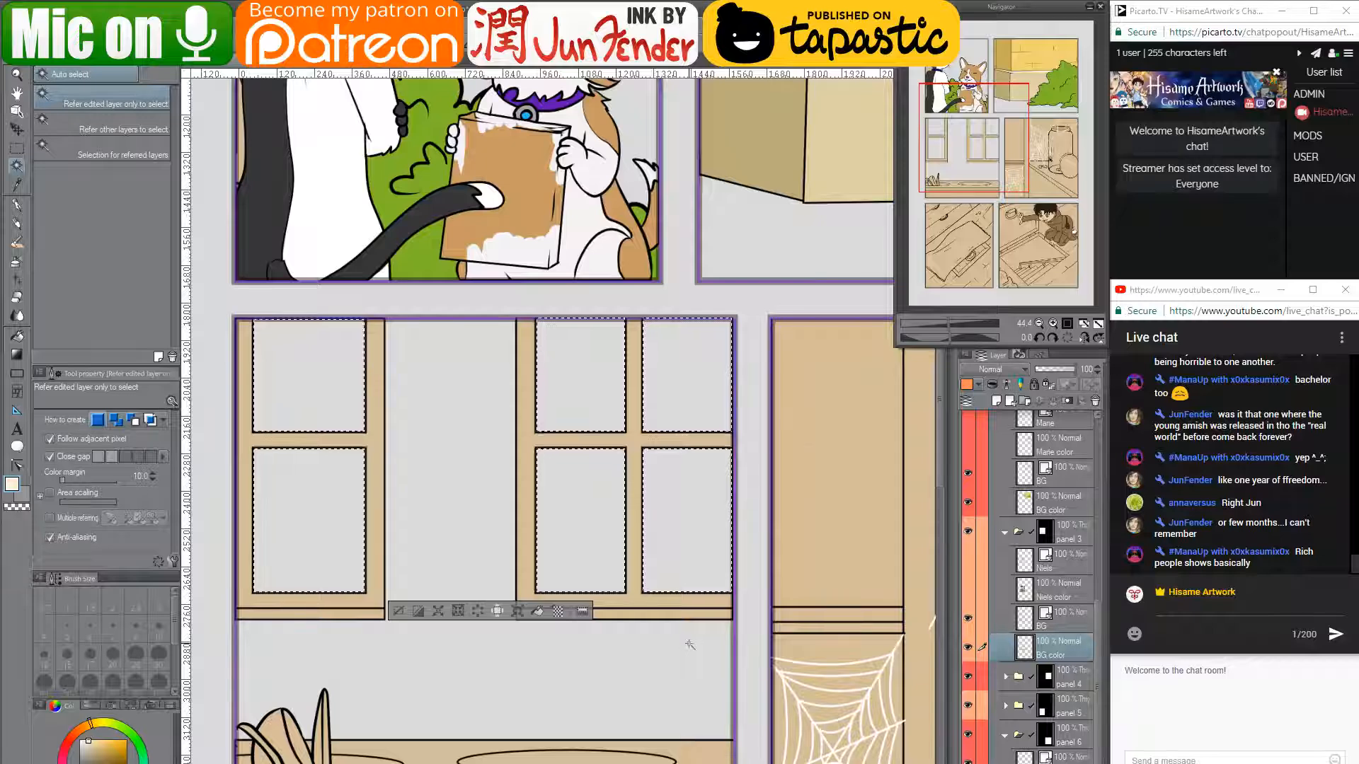
key(ctrl+d)
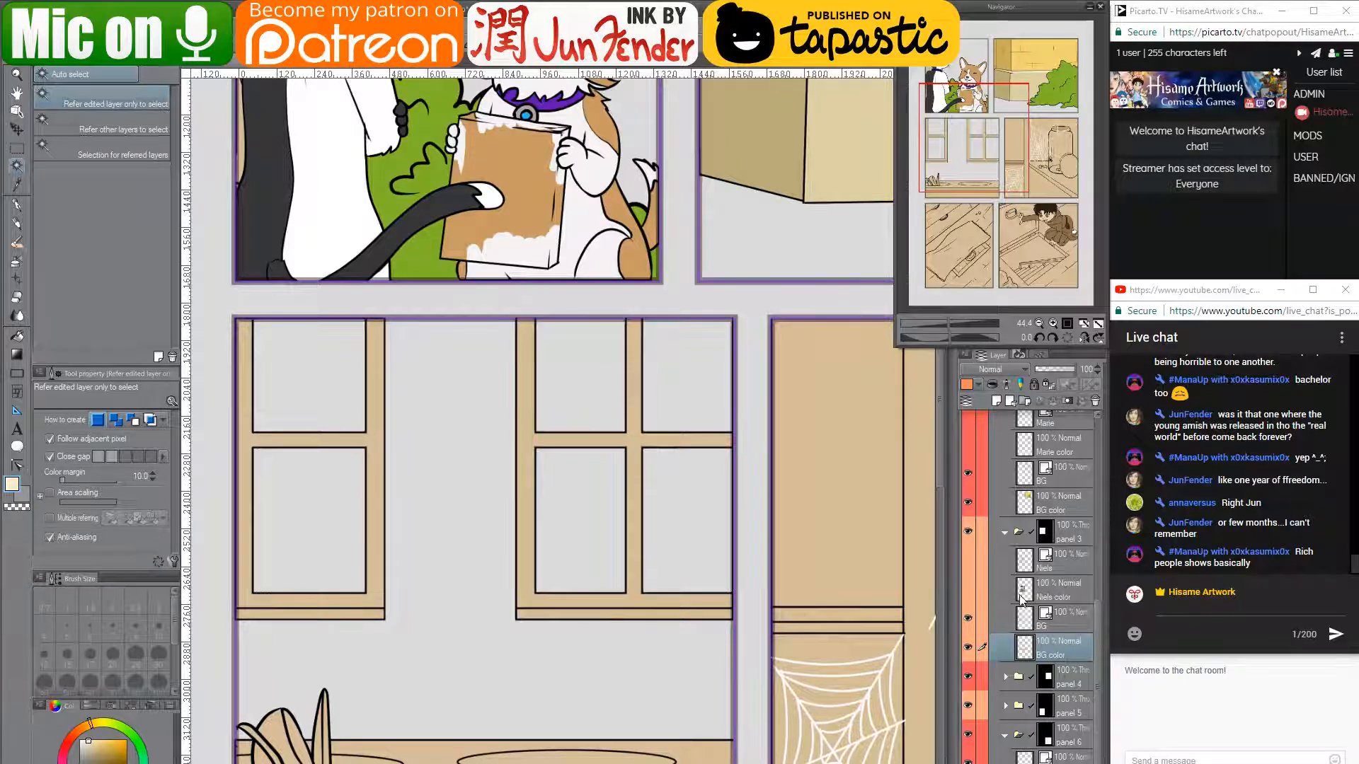
click(1031, 597)
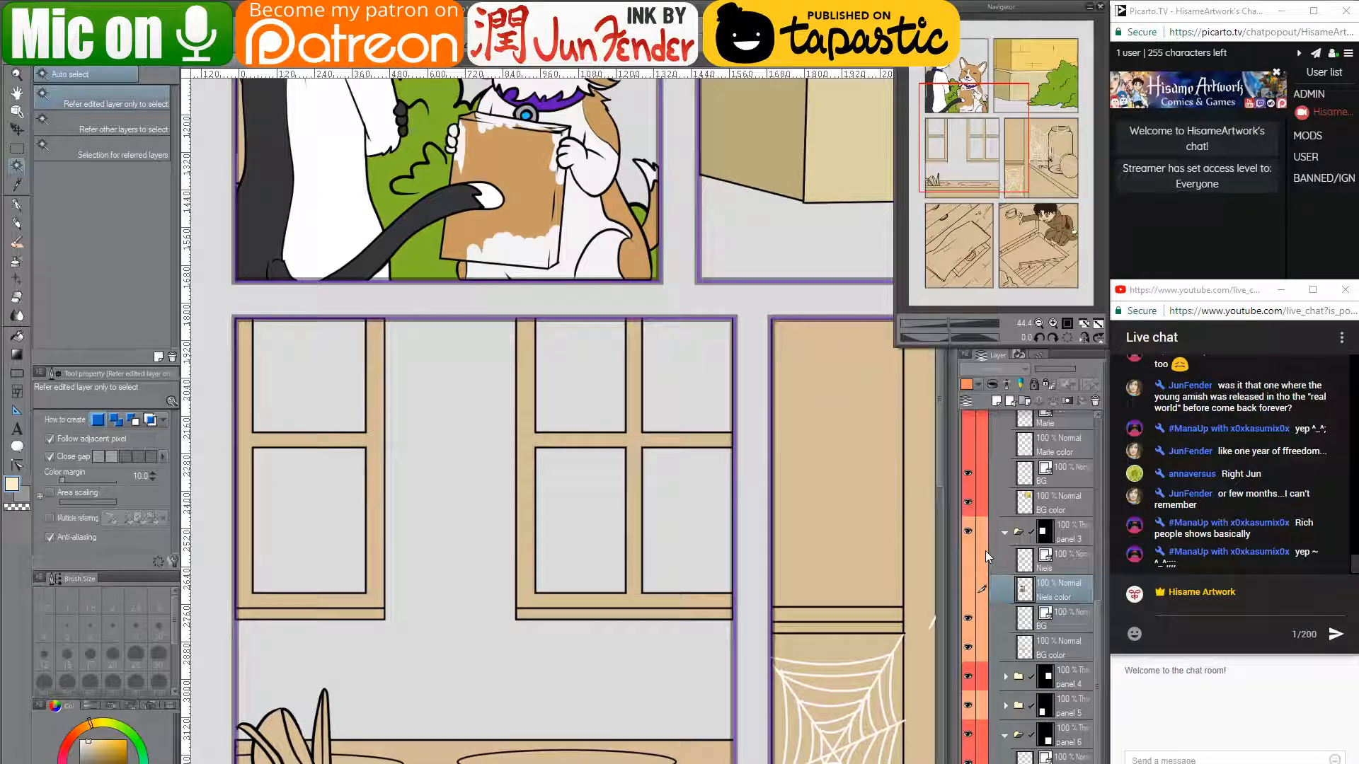
click(1027, 619)
click(1026, 641)
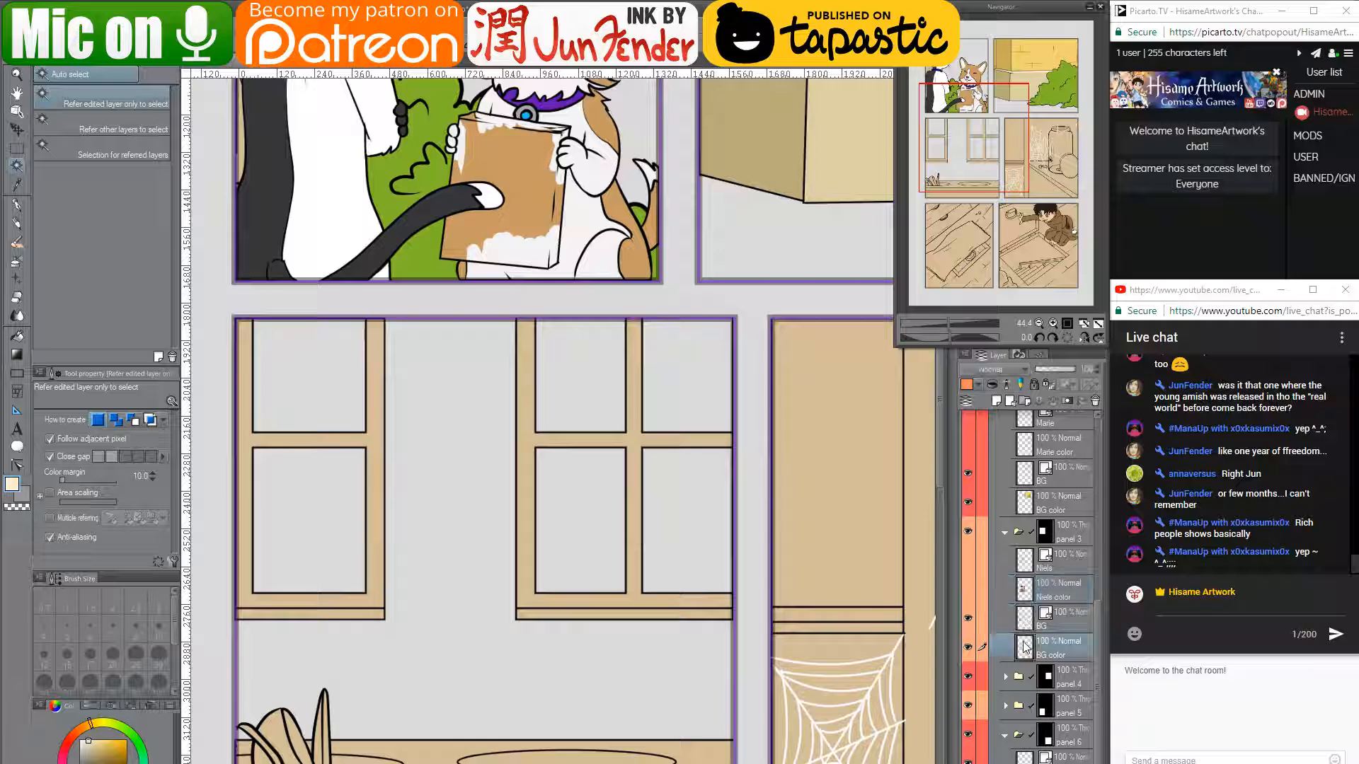
click(677, 478)
scroll(677, 479, down, 1)
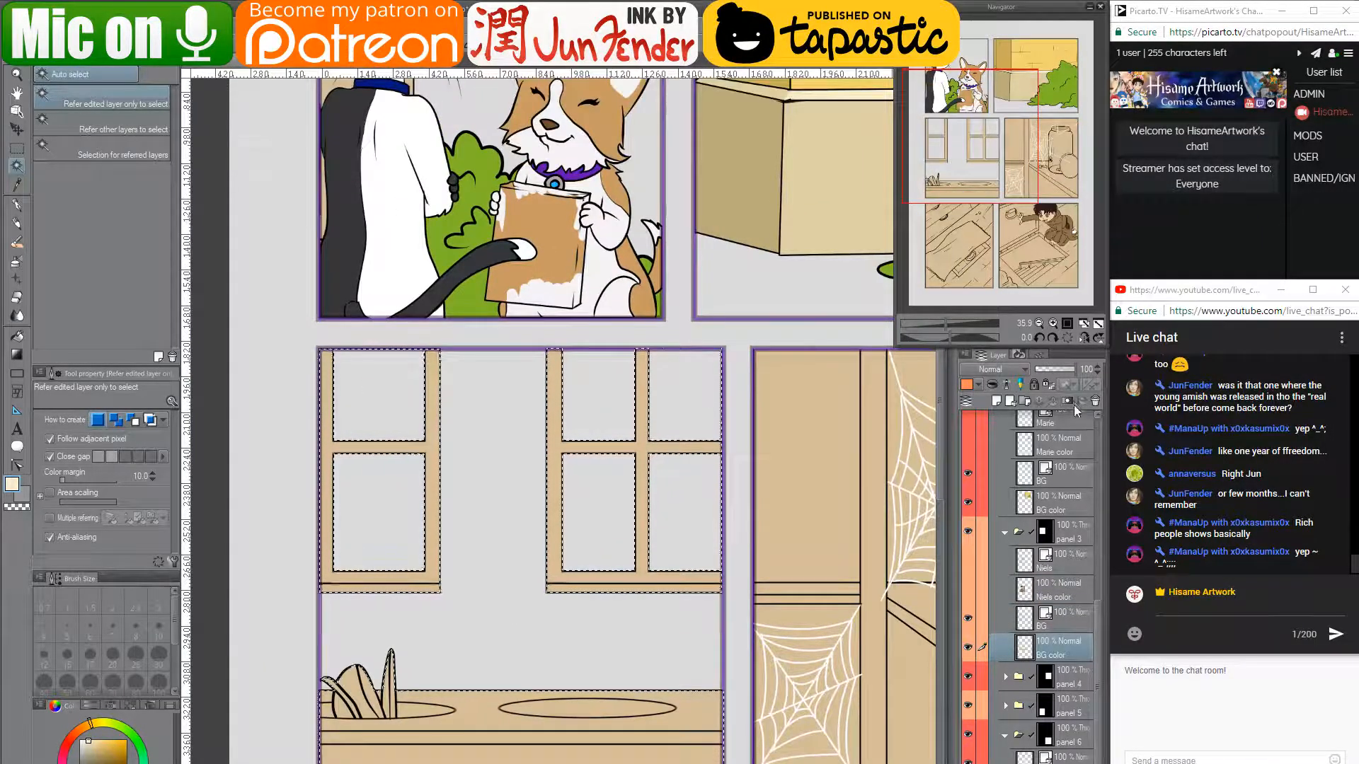
- Add a new layer beneath BG color in the panel 3 folder, name it wall, and clear the selection
click(998, 400)
drag(1059, 679, 1060, 680)
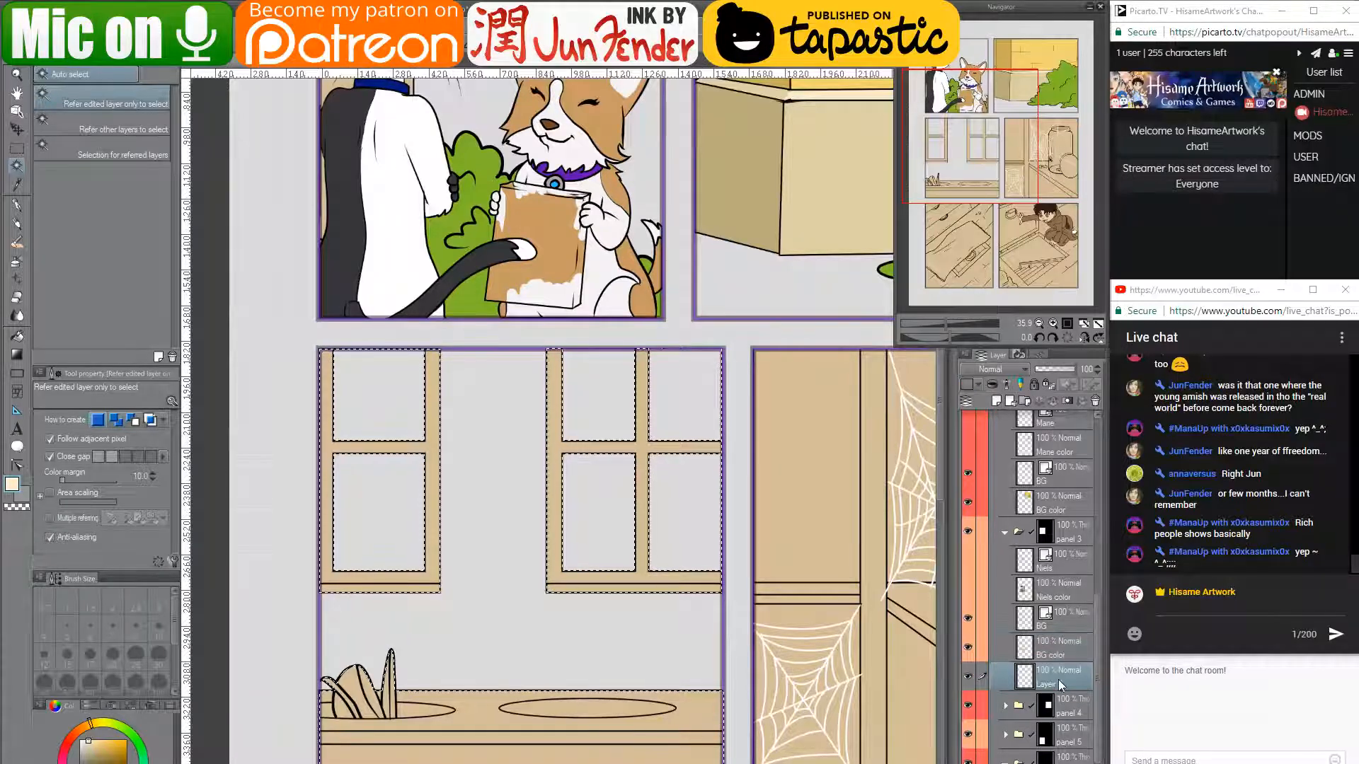
double_click(1052, 684)
text(wall)
key(Return)
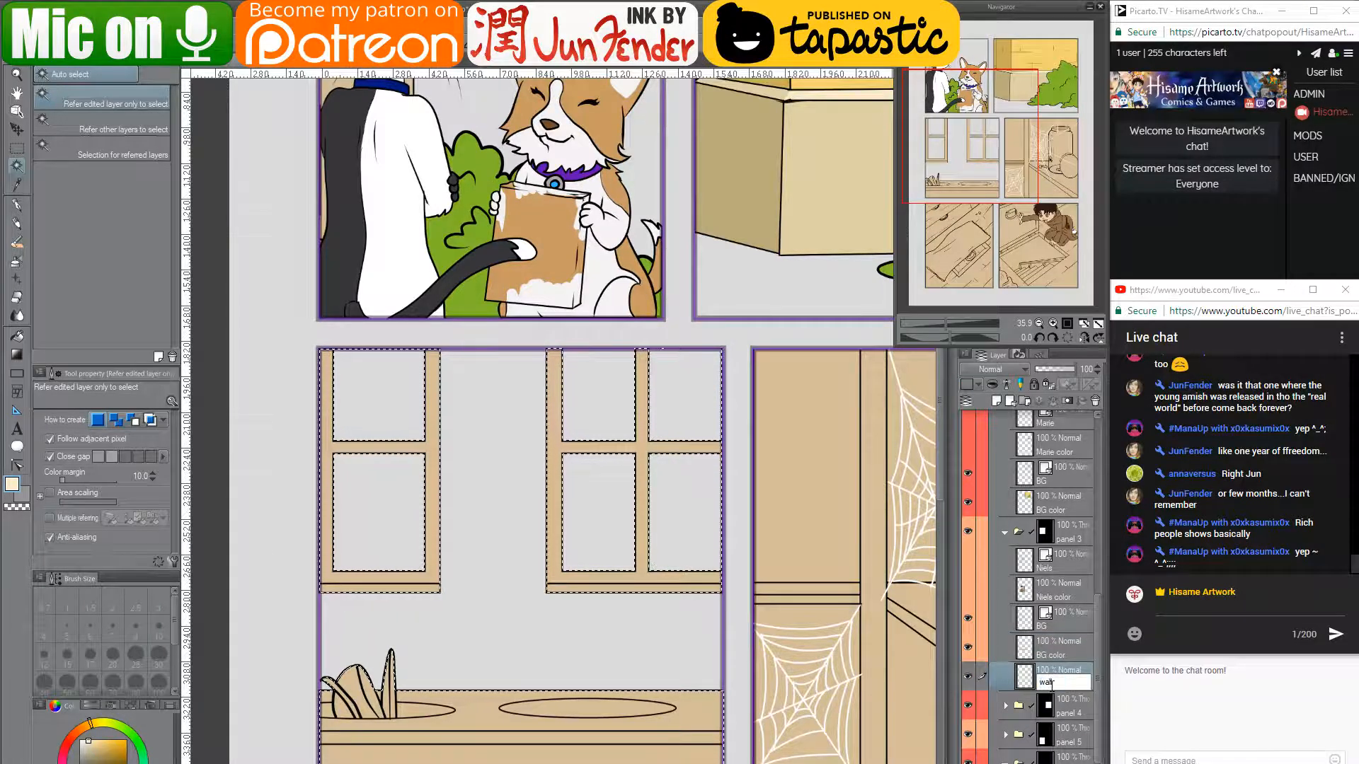
key(ctrl+d)
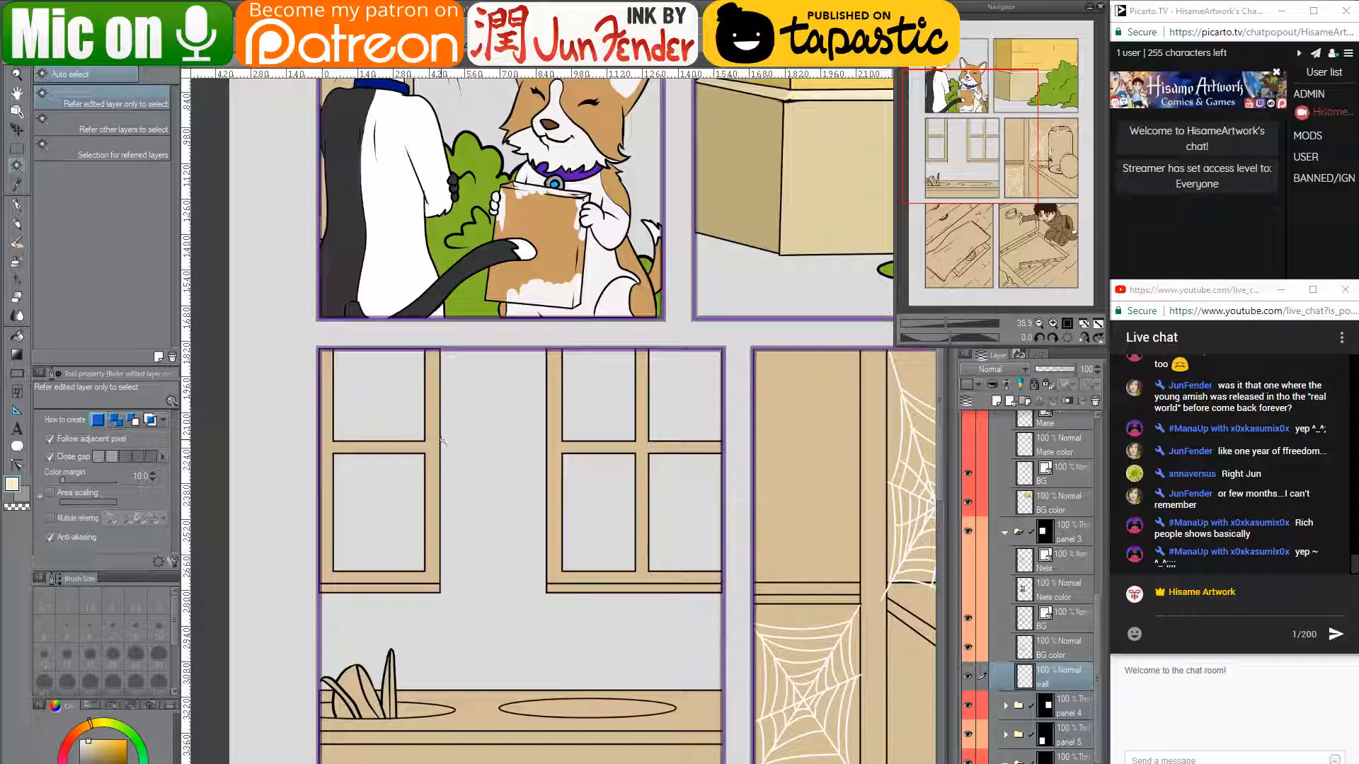
- Switch to the Fill tool, sample the pale cream wall color from page_39, and return to the comic page being colored
scroll(482, 567, down, 2)
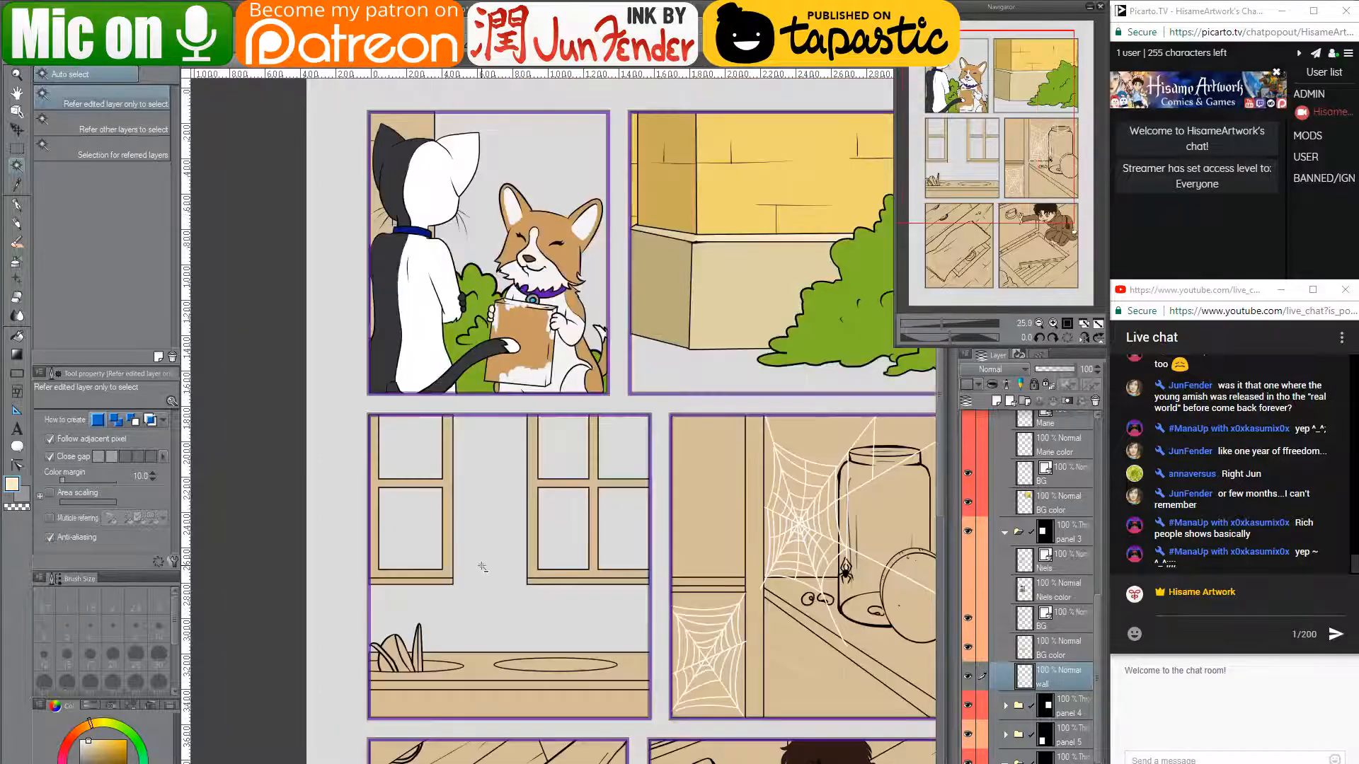
scroll(482, 567, up, 1)
drag(483, 585, 503, 621)
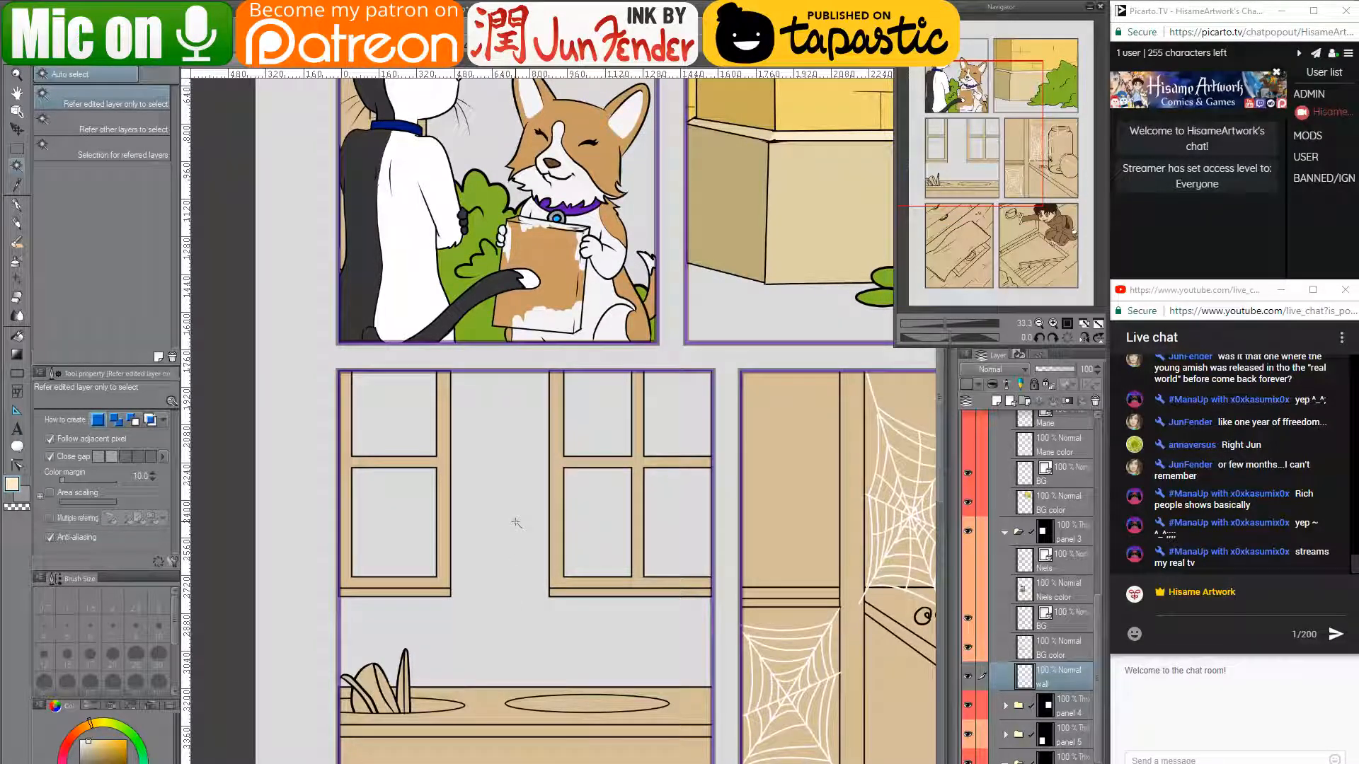
click(19, 337)
click(352, 67)
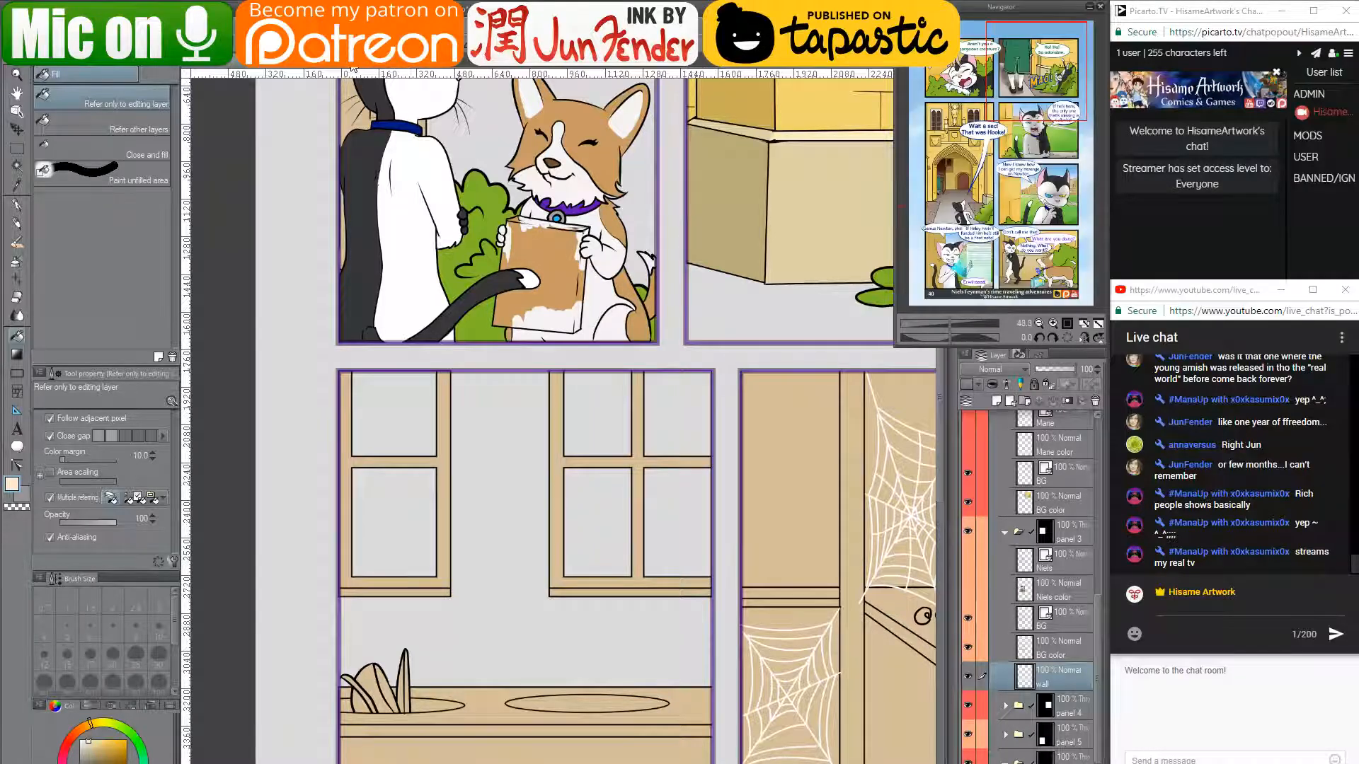
click(300, 67)
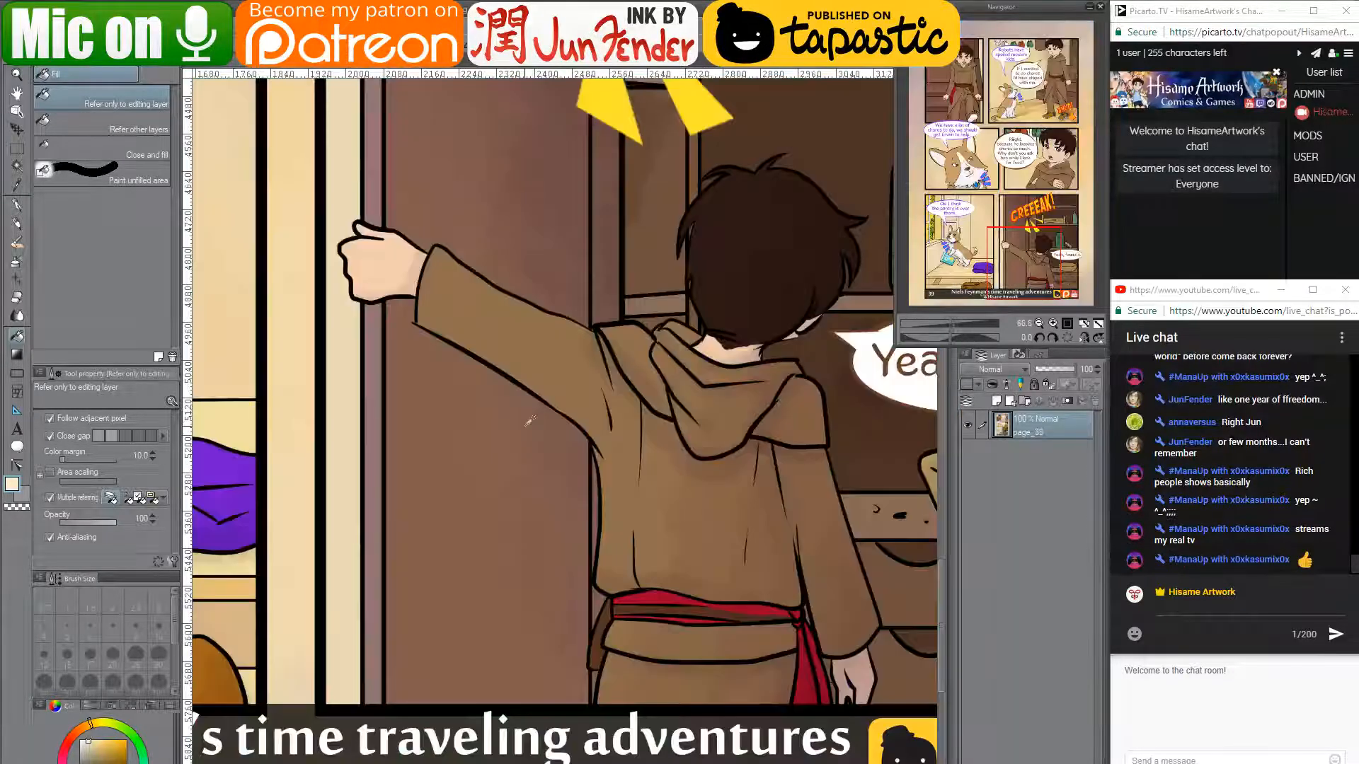
scroll(530, 421, down, 3)
scroll(529, 422, down, 2)
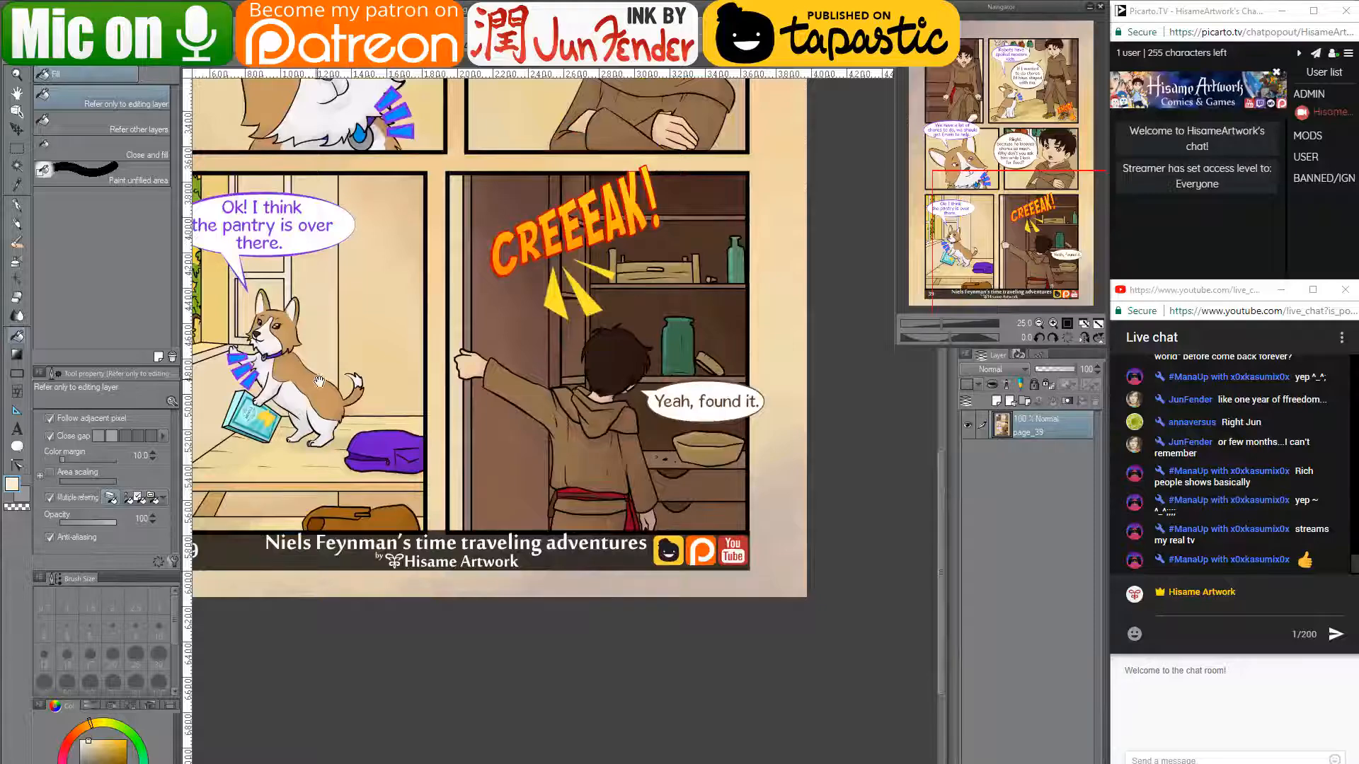
scroll(544, 502, up, 1)
alt+click(525, 502)
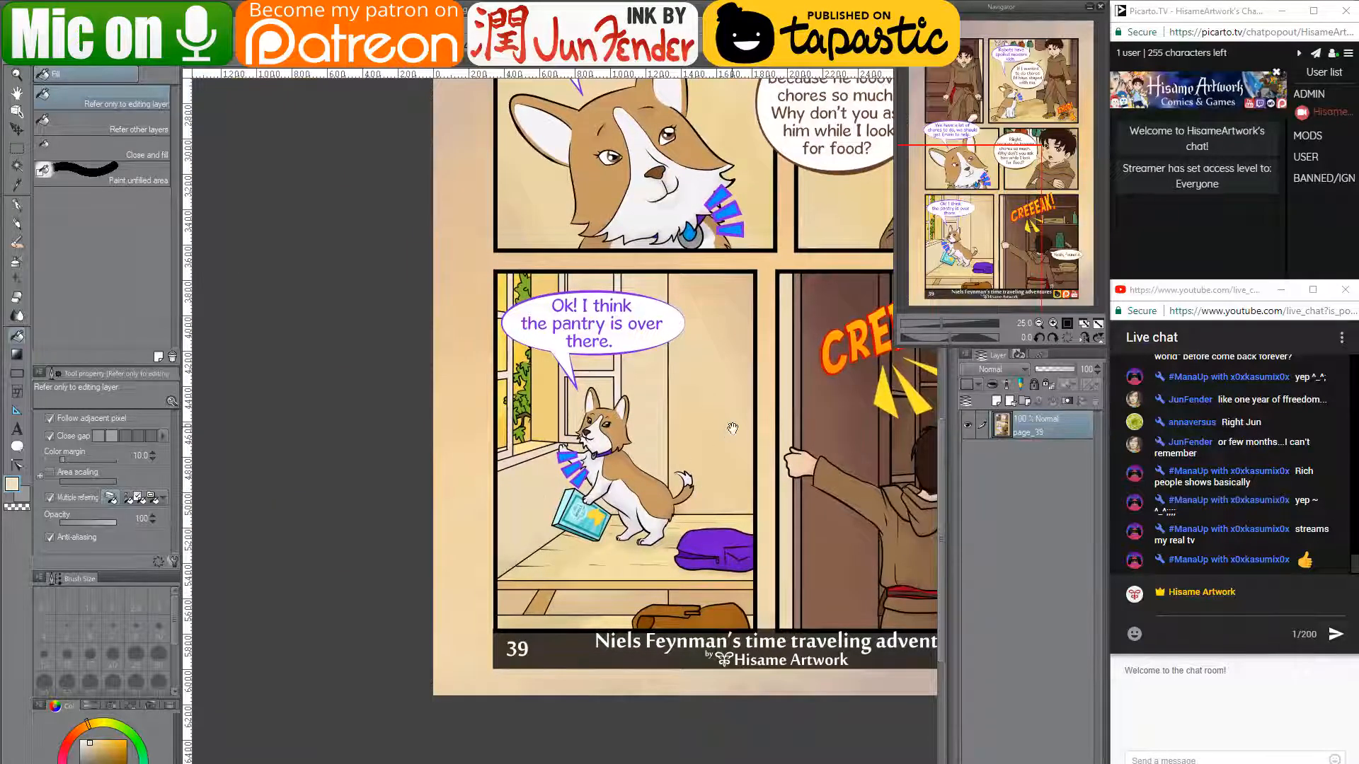
drag(733, 428, 534, 496)
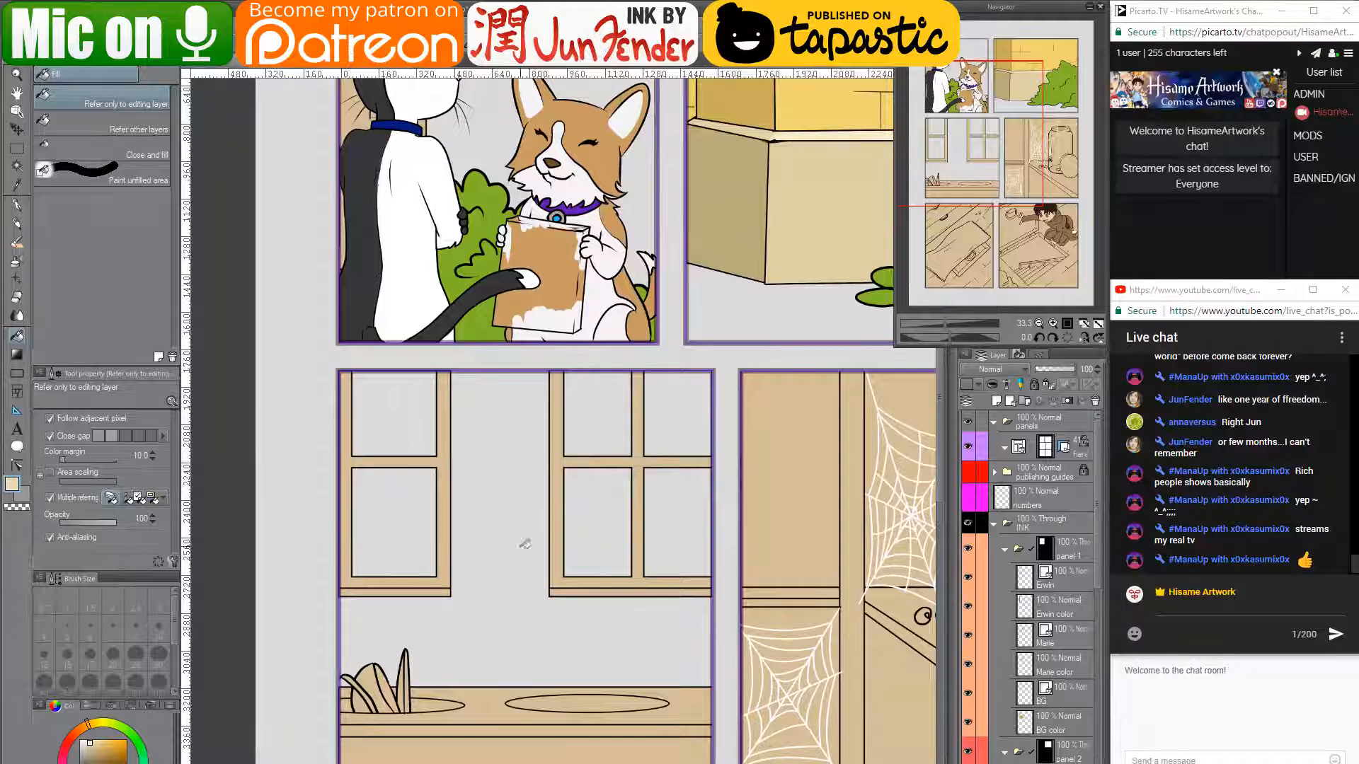
scroll(1066, 732, down, 5)
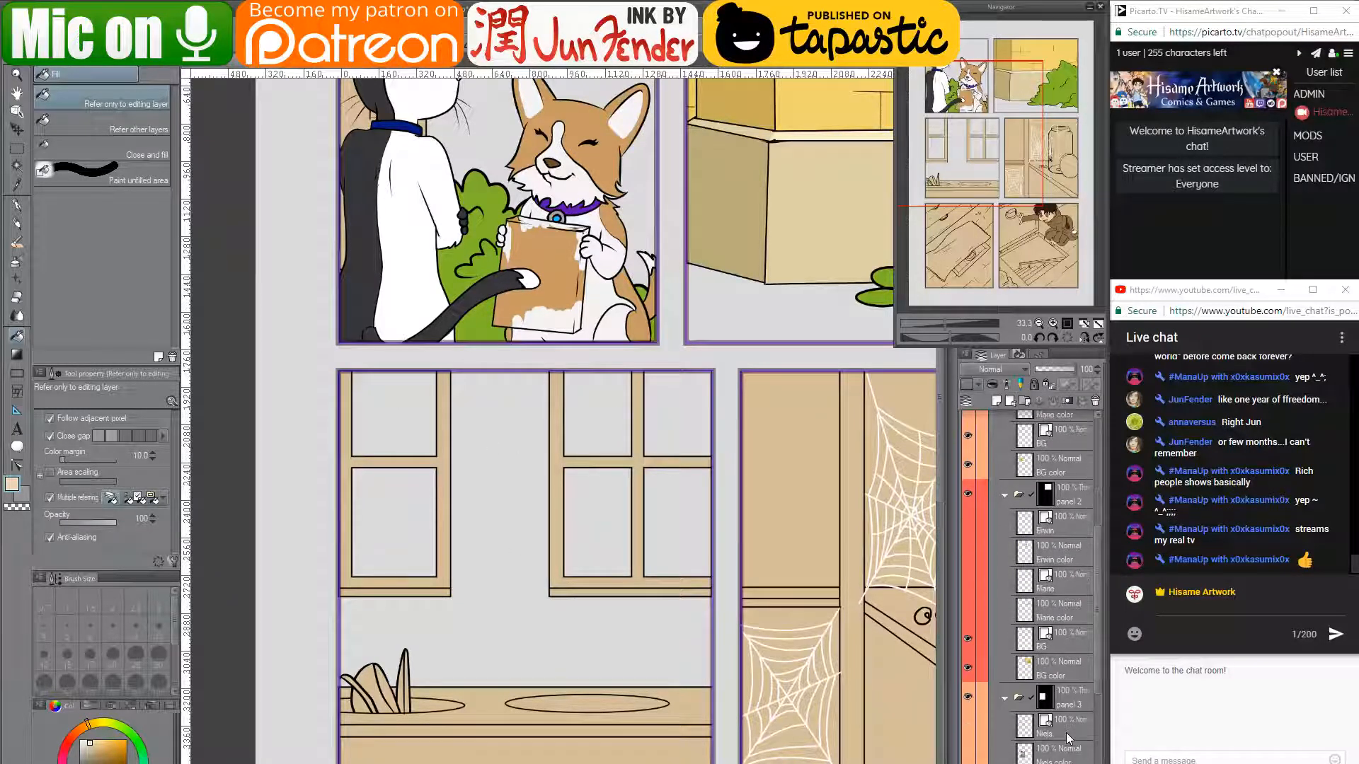
scroll(1066, 732, up, 2)
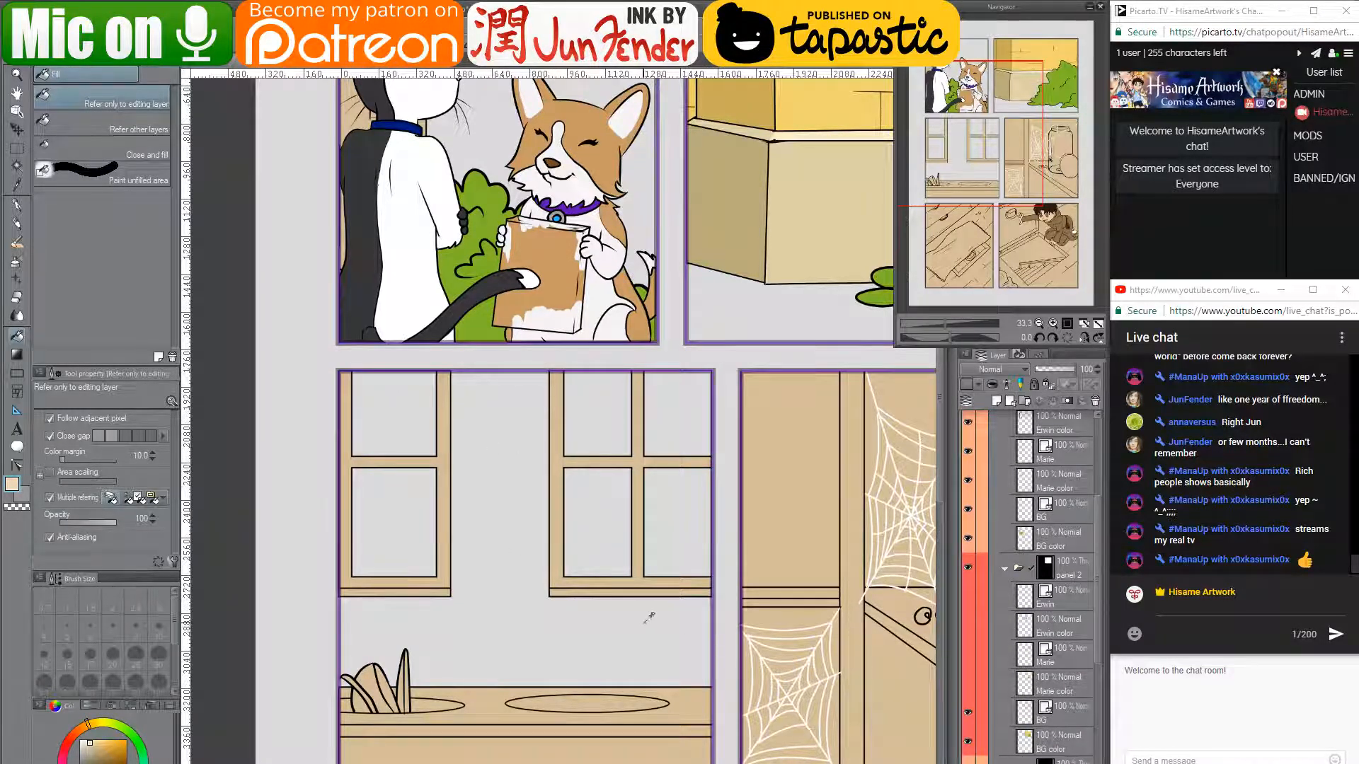
- Fill panel 3's wall with the sampled pale cream on the wall layer, limiting the fill to the panel mask's selection
scroll(1016, 679, down, 5)
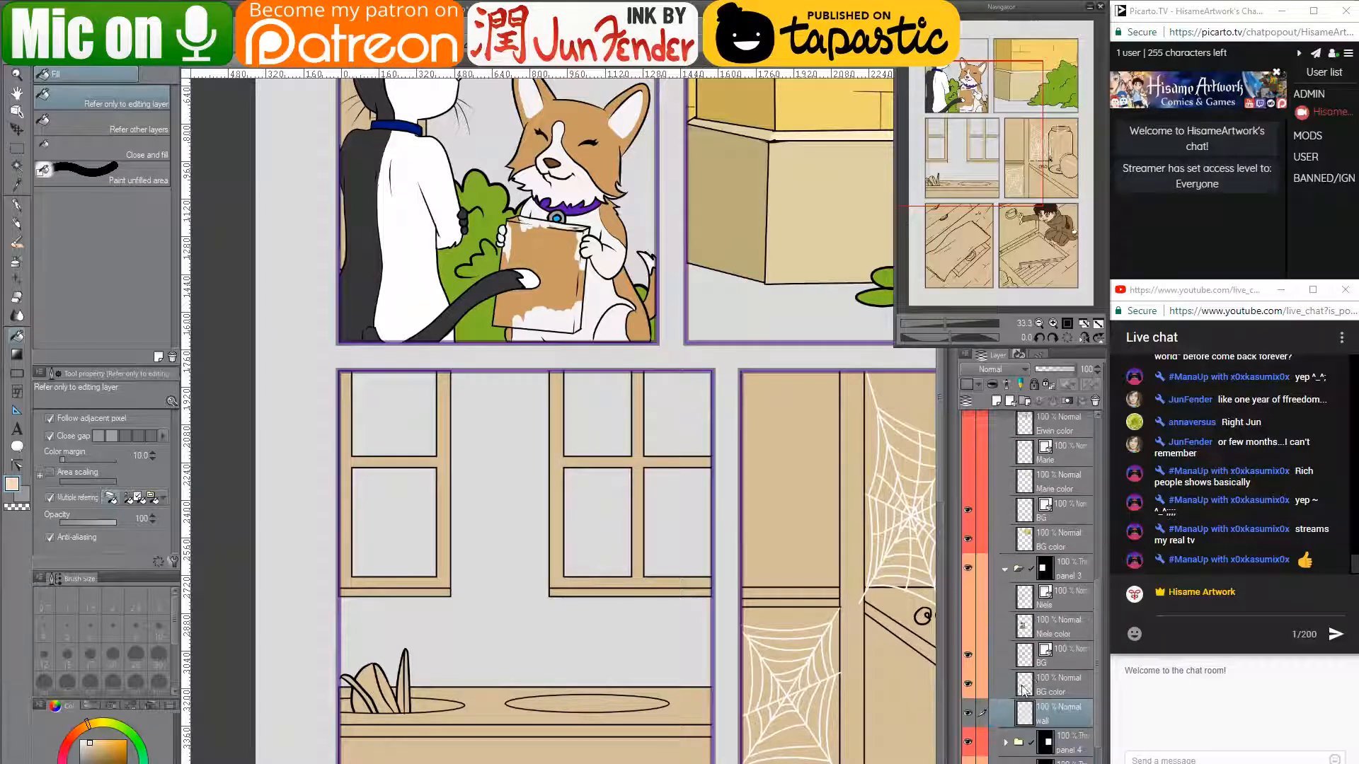
ctrl+click(1046, 566)
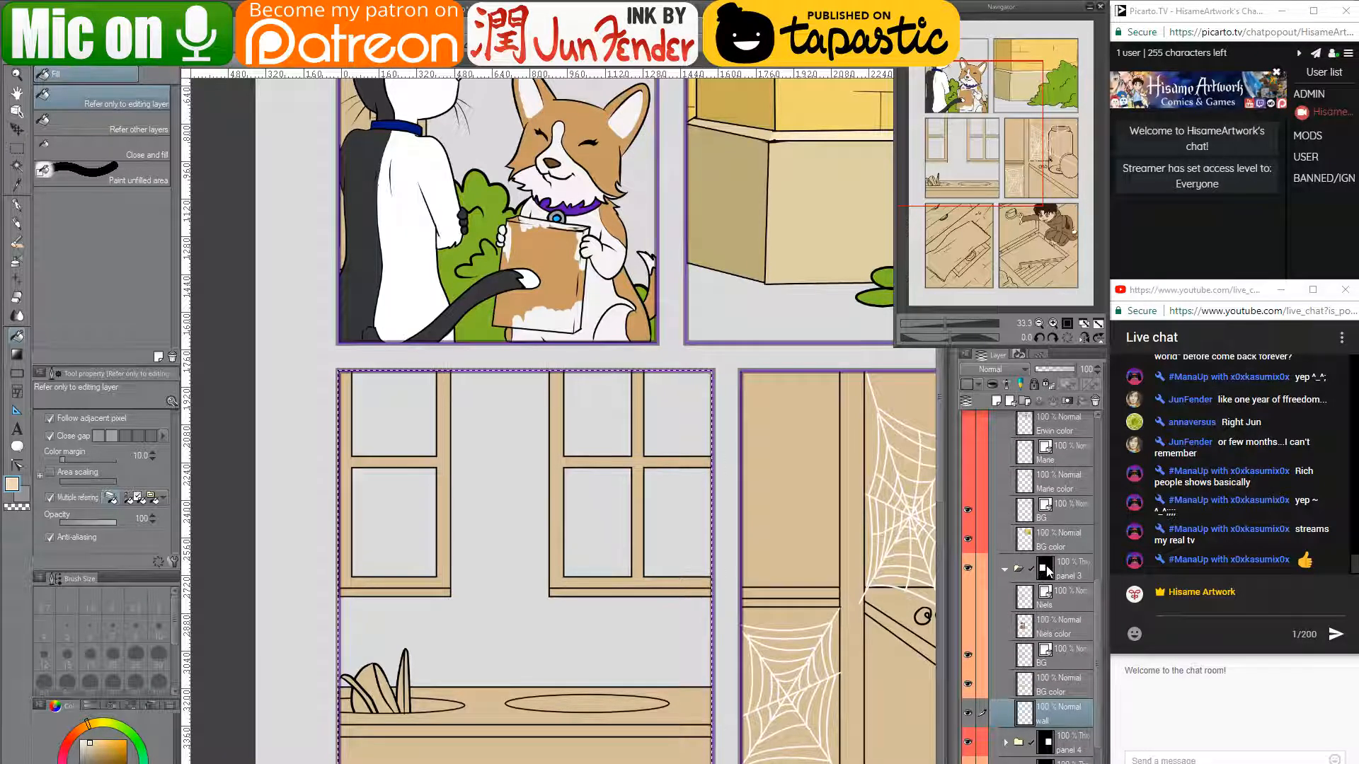
click(676, 608)
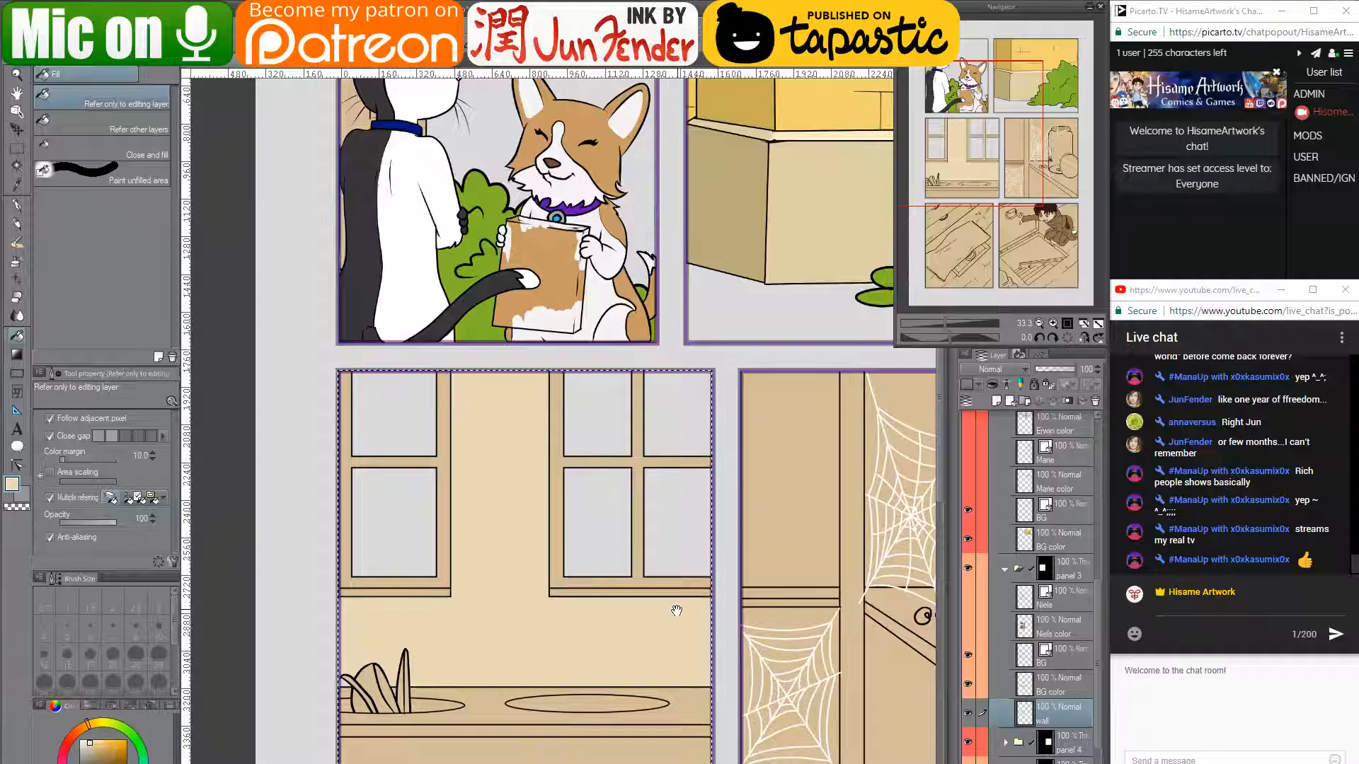
drag(671, 608, 600, 595)
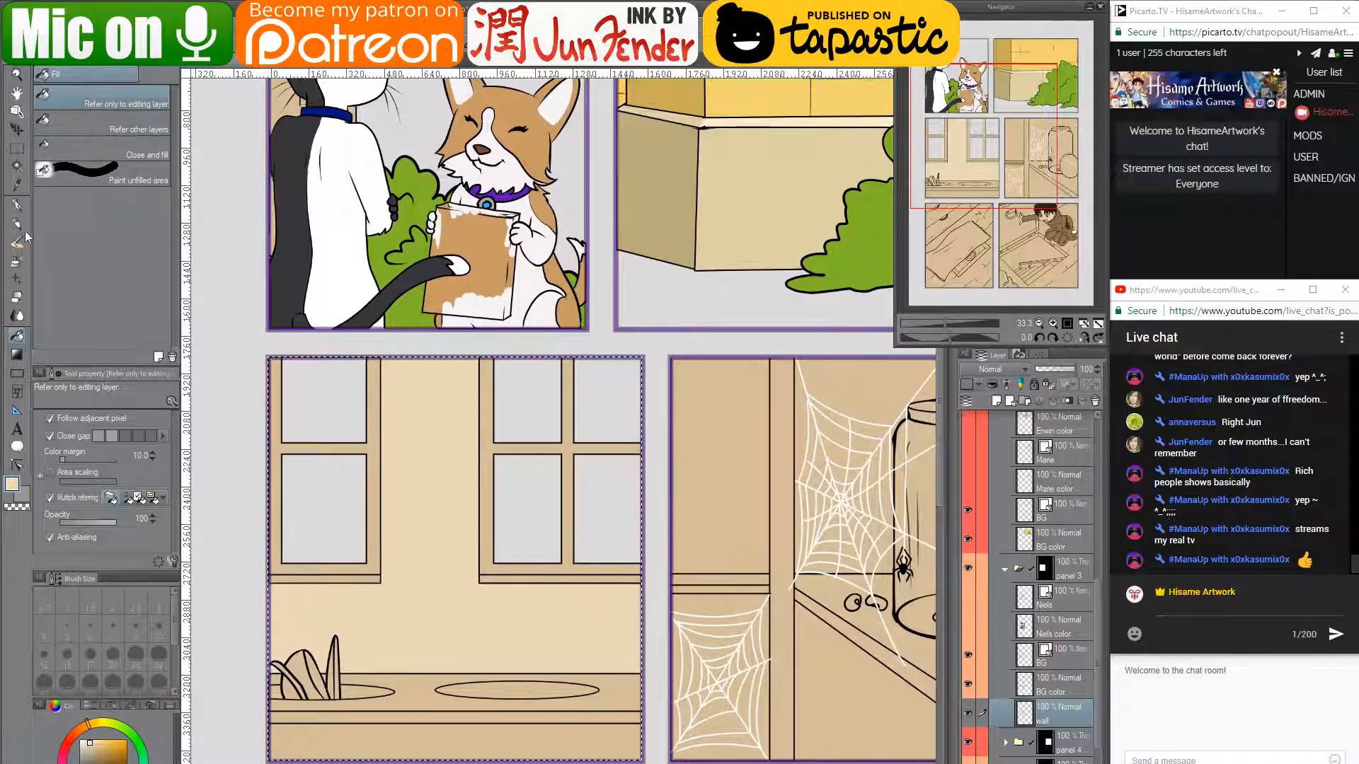
click(17, 207)
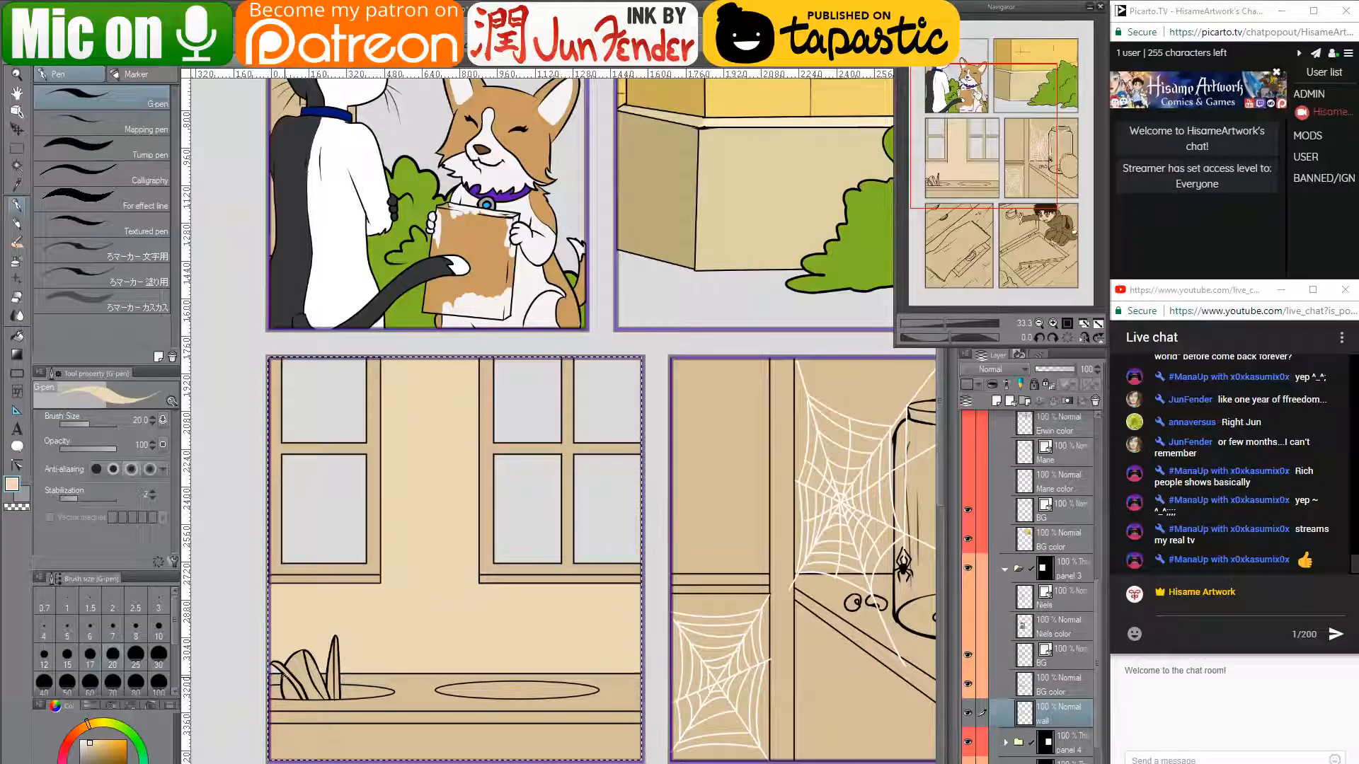
key(])
key(])
key(])
key(])
key(])
key(bracketleft)
key(bracketleft)
key(bracketleft)
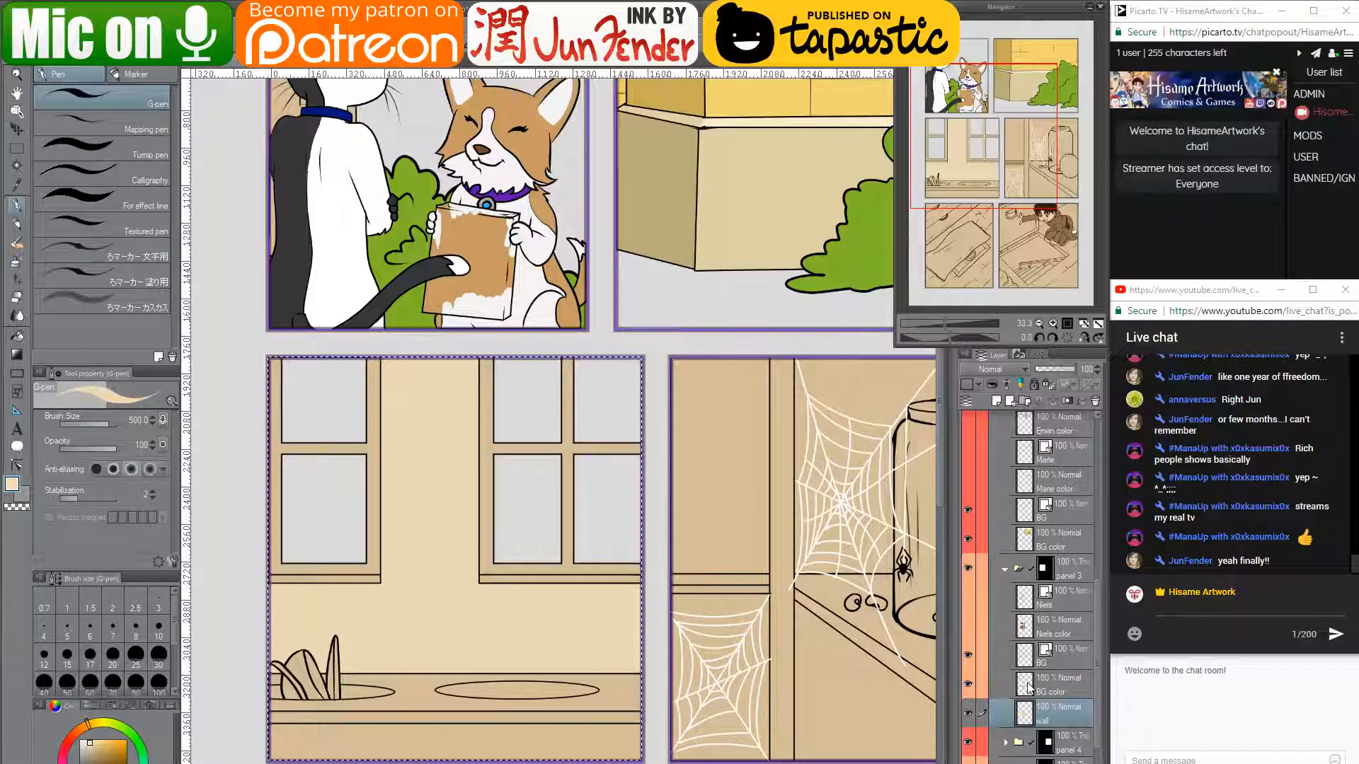
- Select panel 3's BG color layer, sample a pale window-frame color from page_39, and fill the right-hand window's frame with it
click(1029, 631)
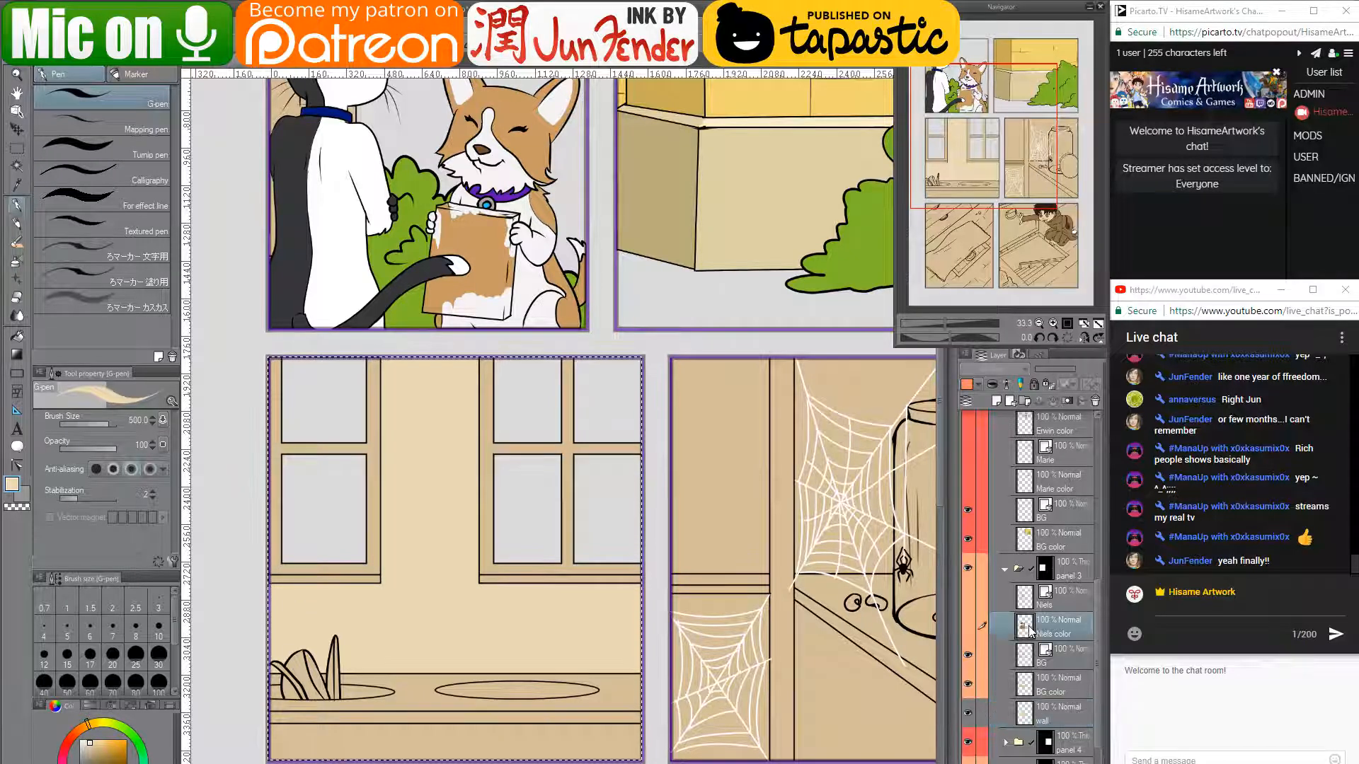
click(1030, 692)
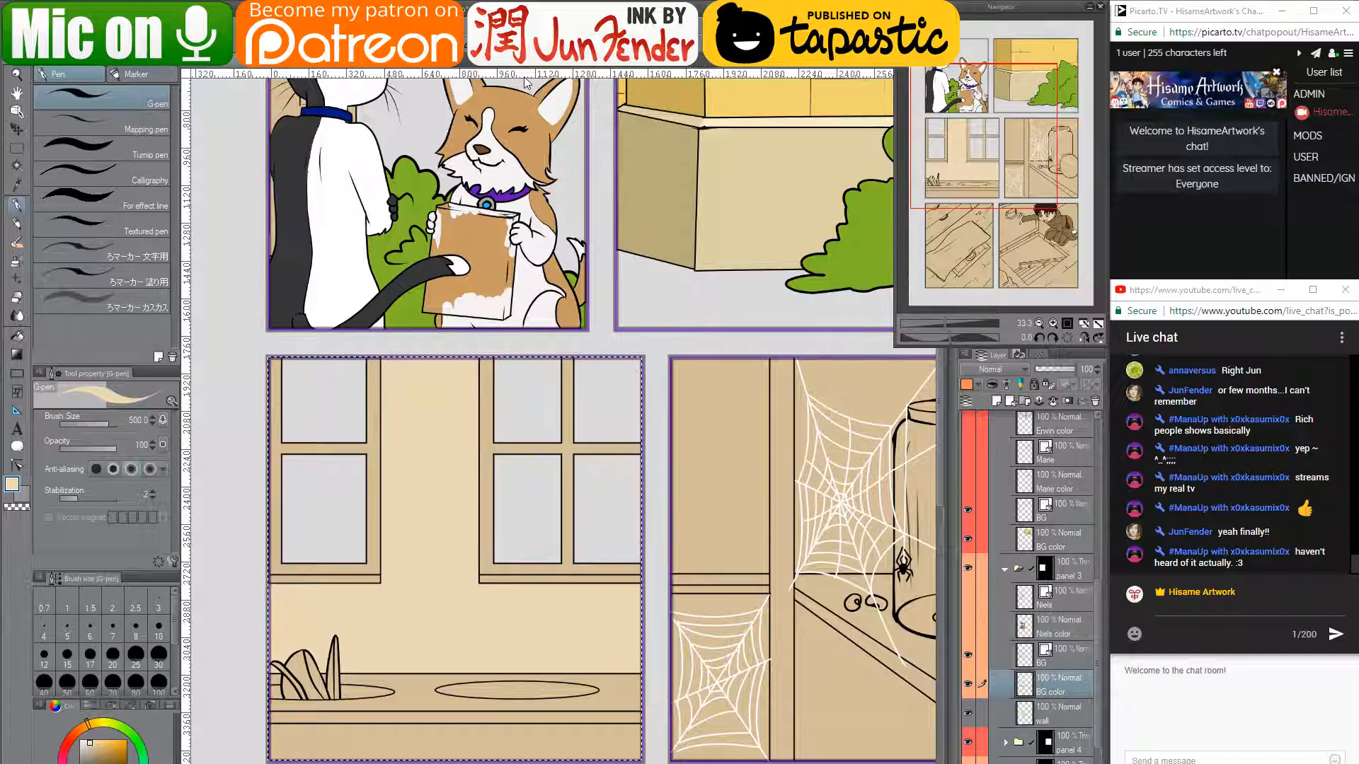
key(ctrl+Tab)
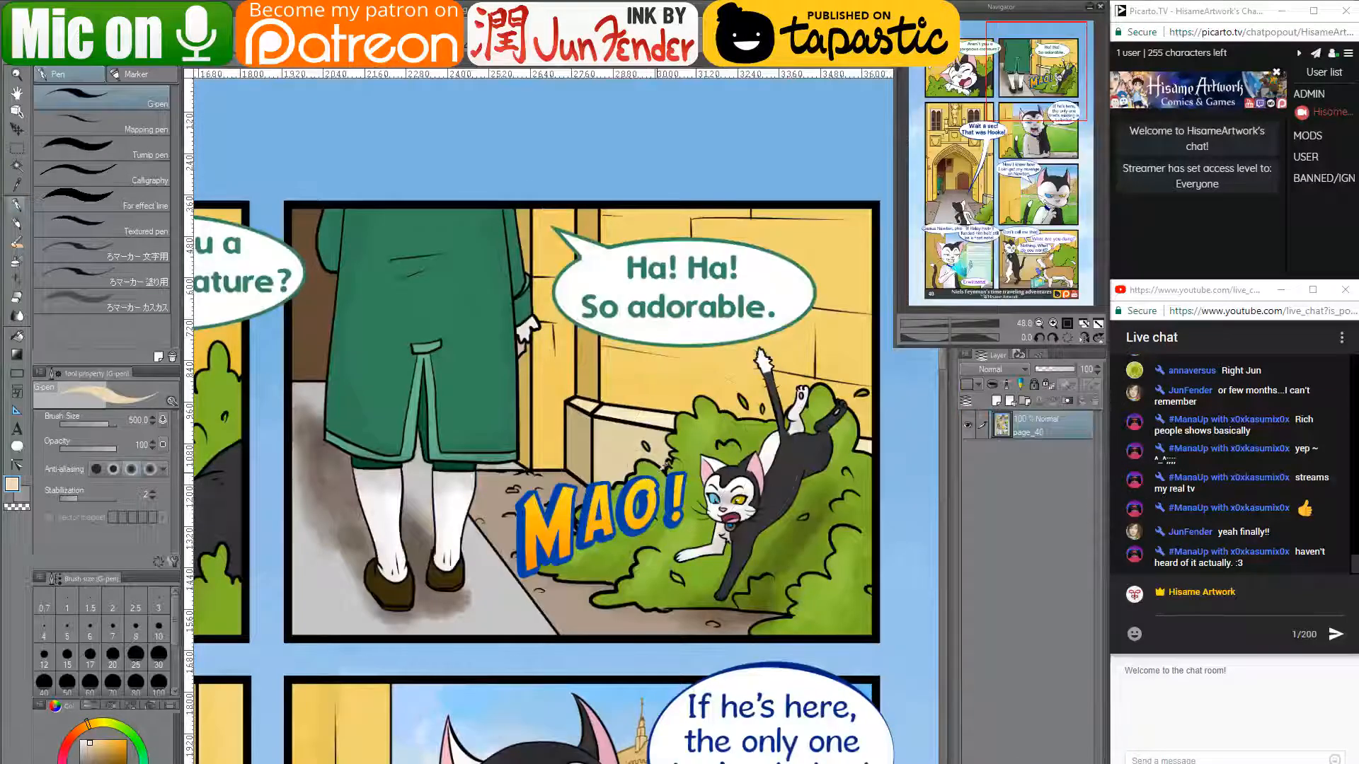
scroll(528, 460, up, 2)
scroll(652, 472, down, 3)
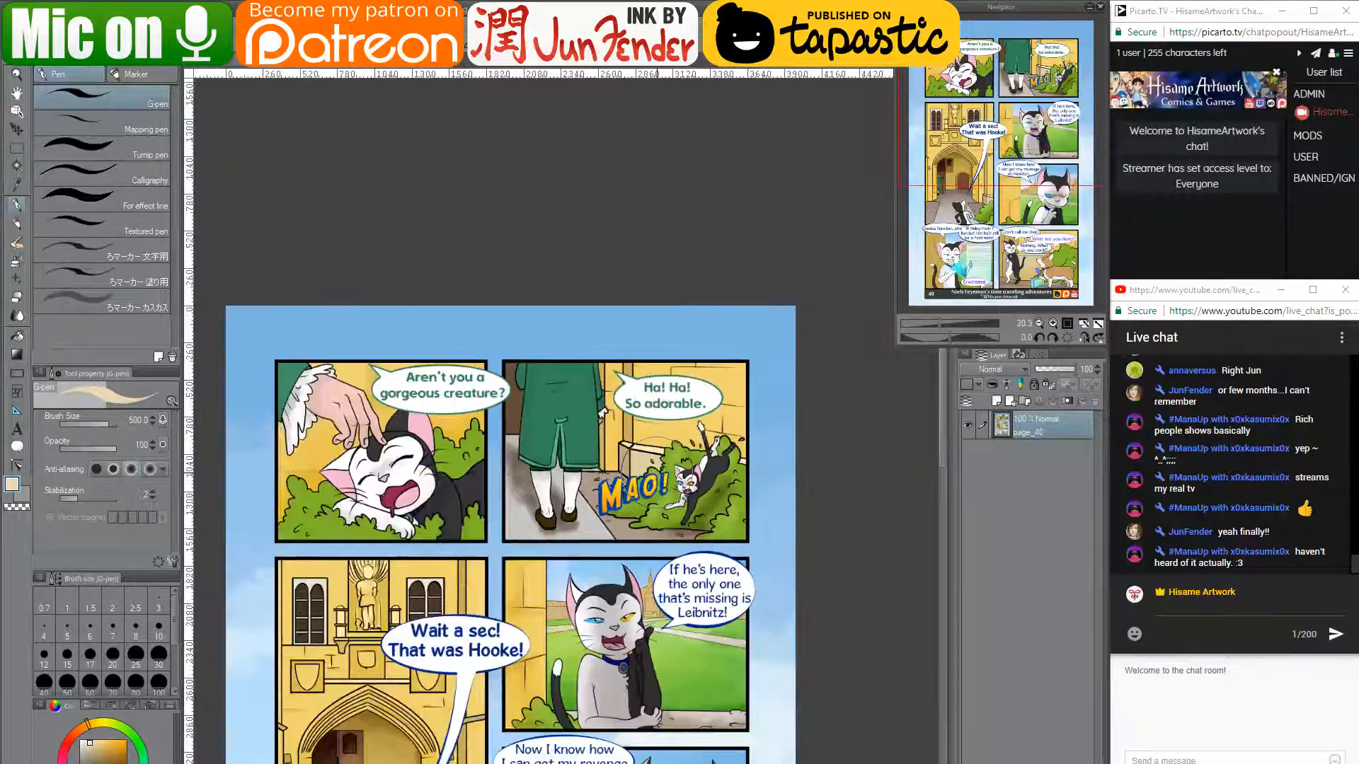
drag(649, 459, 680, 319)
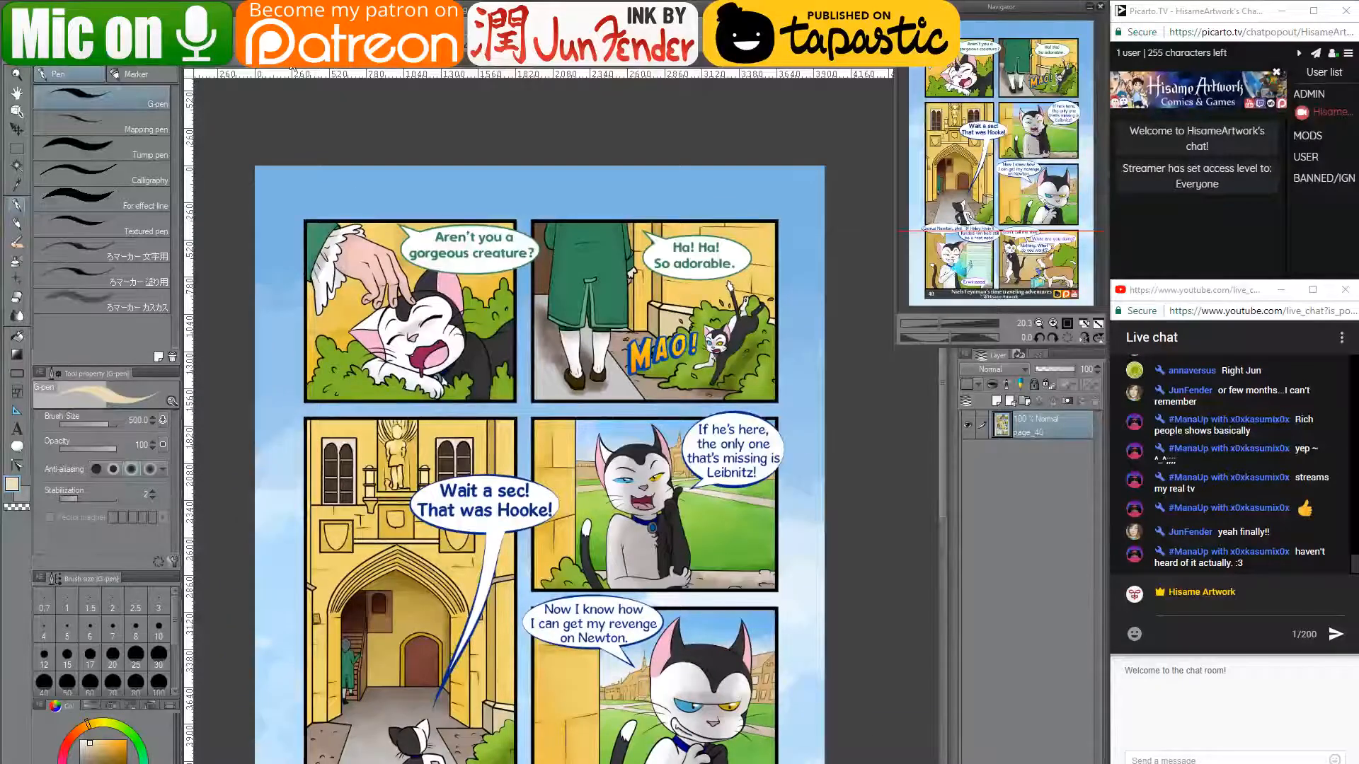
key(ctrl+shift+Tab)
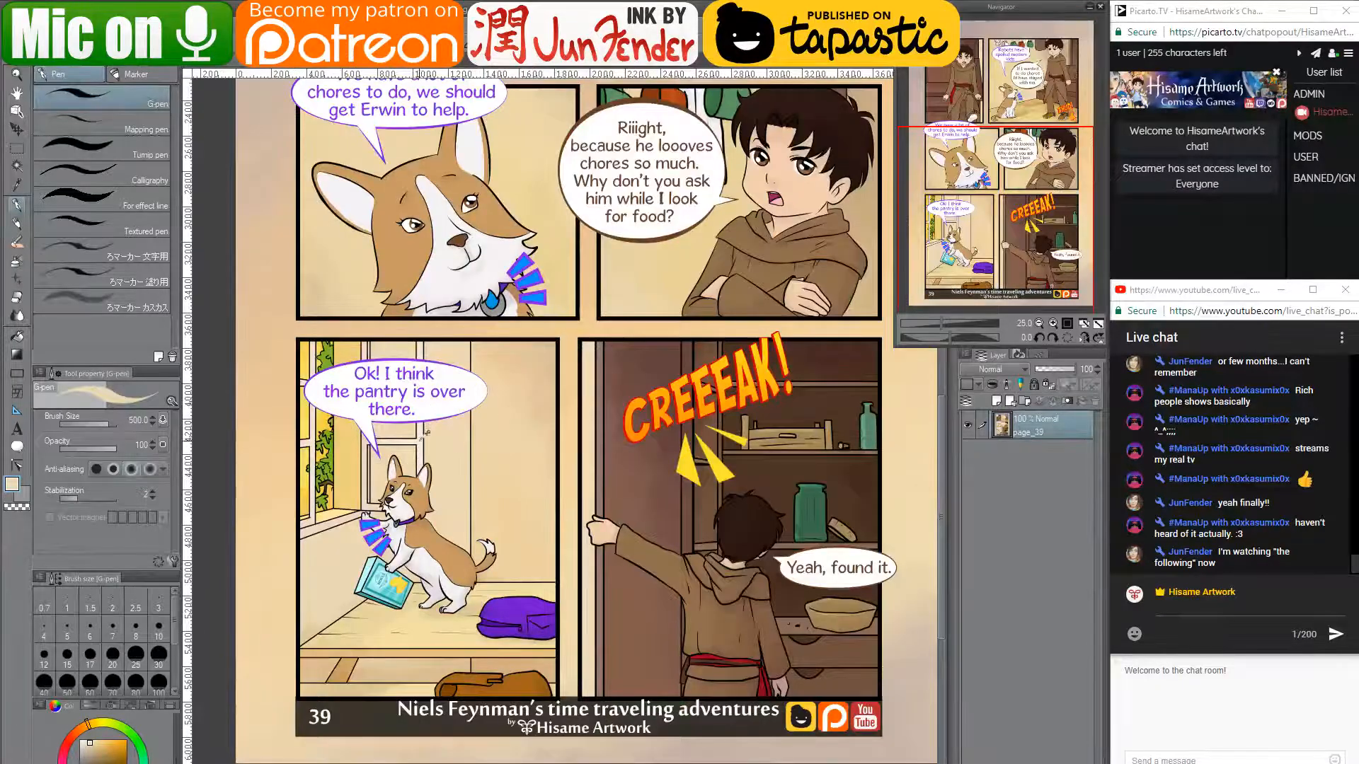
key(ctrl+shift+Tab)
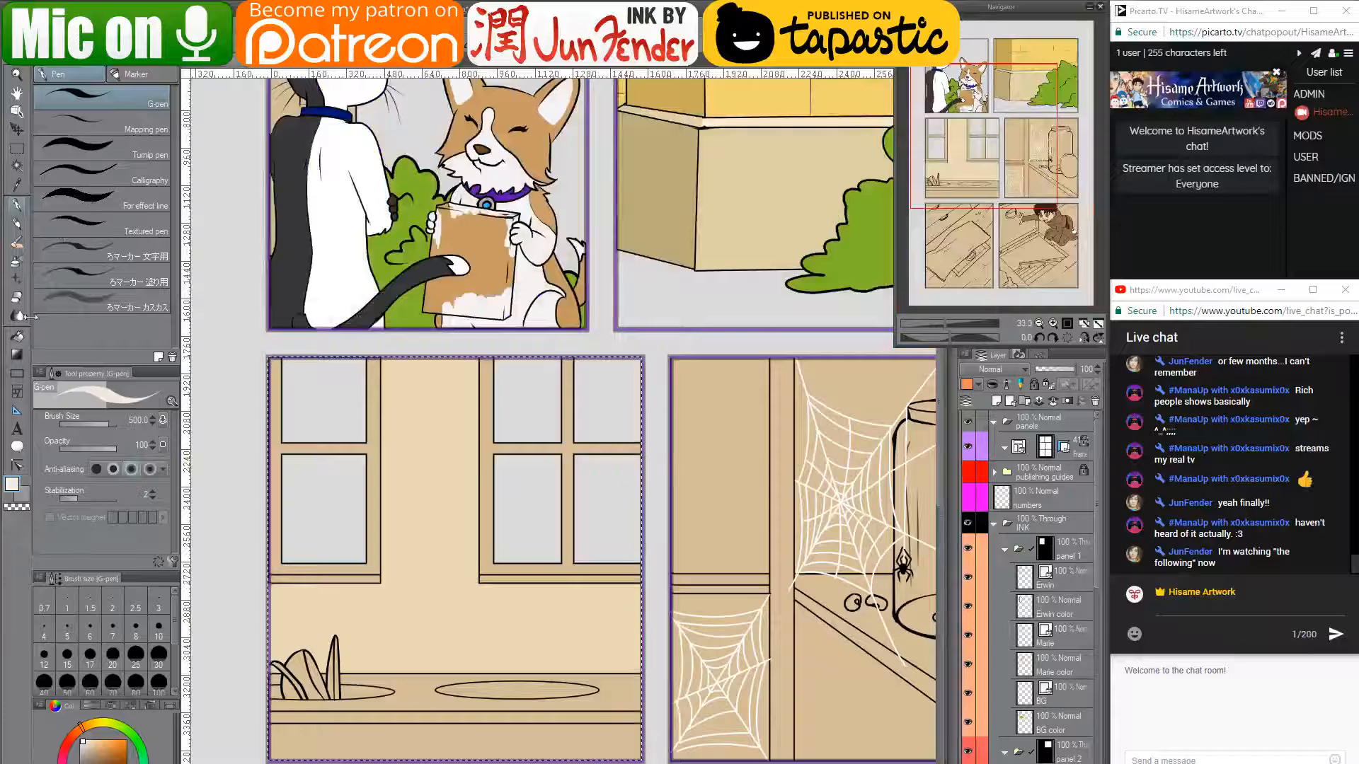
click(17, 337)
click(565, 445)
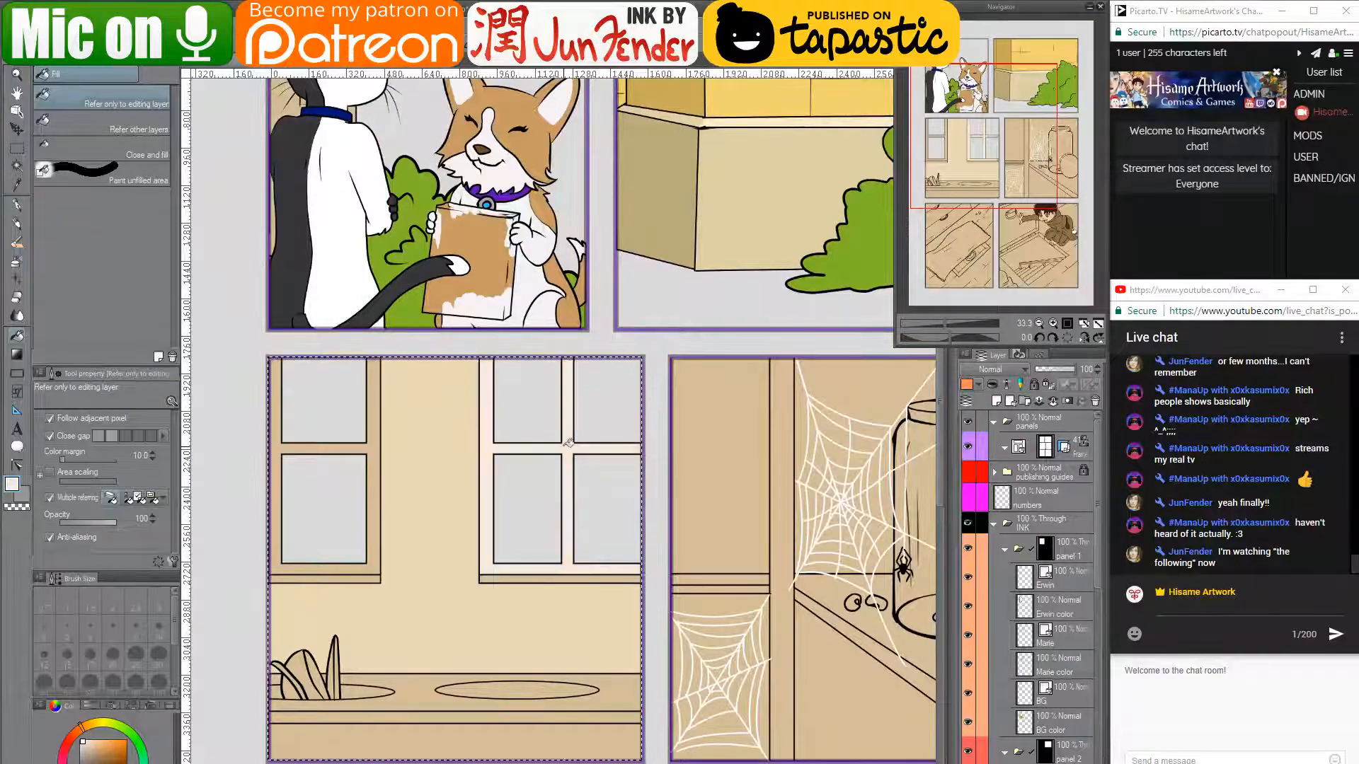
- Resample a warmer off-white from page_39's window frames and fill both window frames in panel 3 with it
click(368, 67)
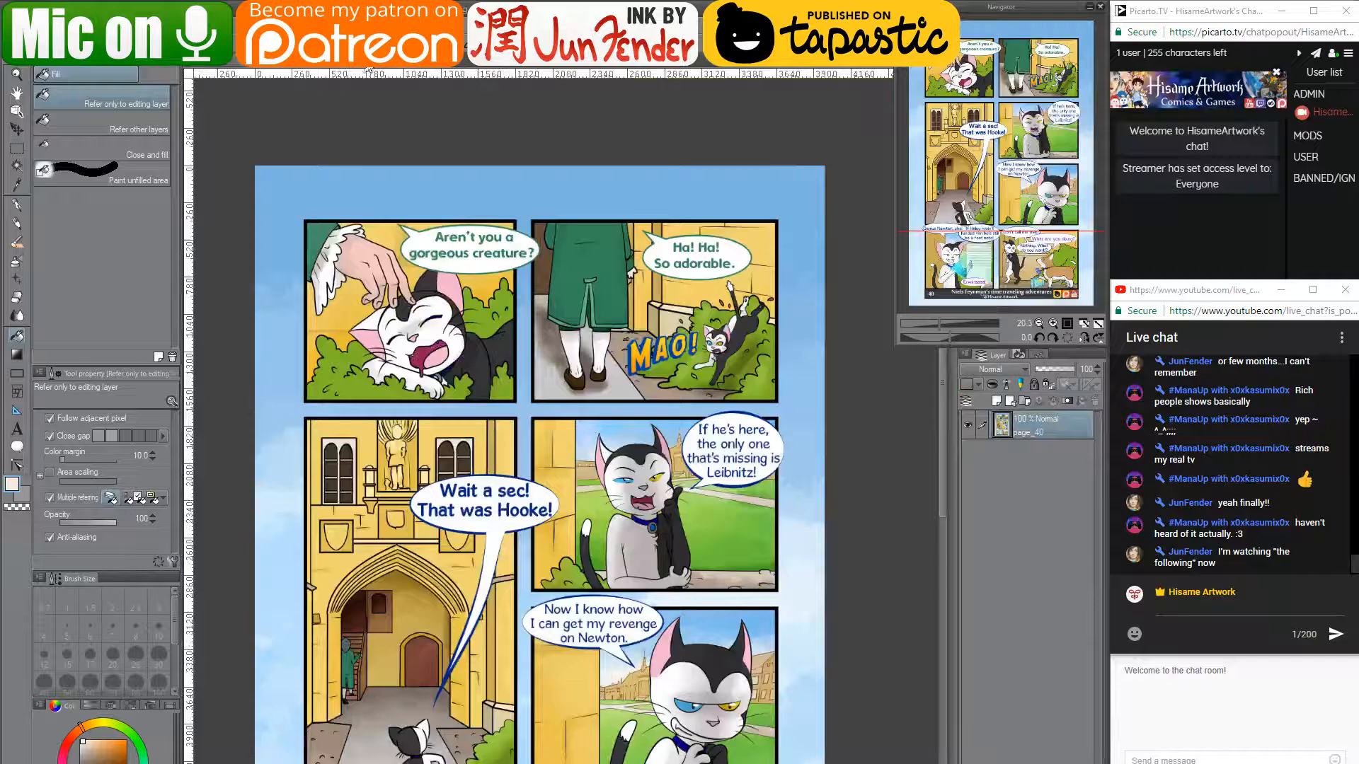
click(272, 71)
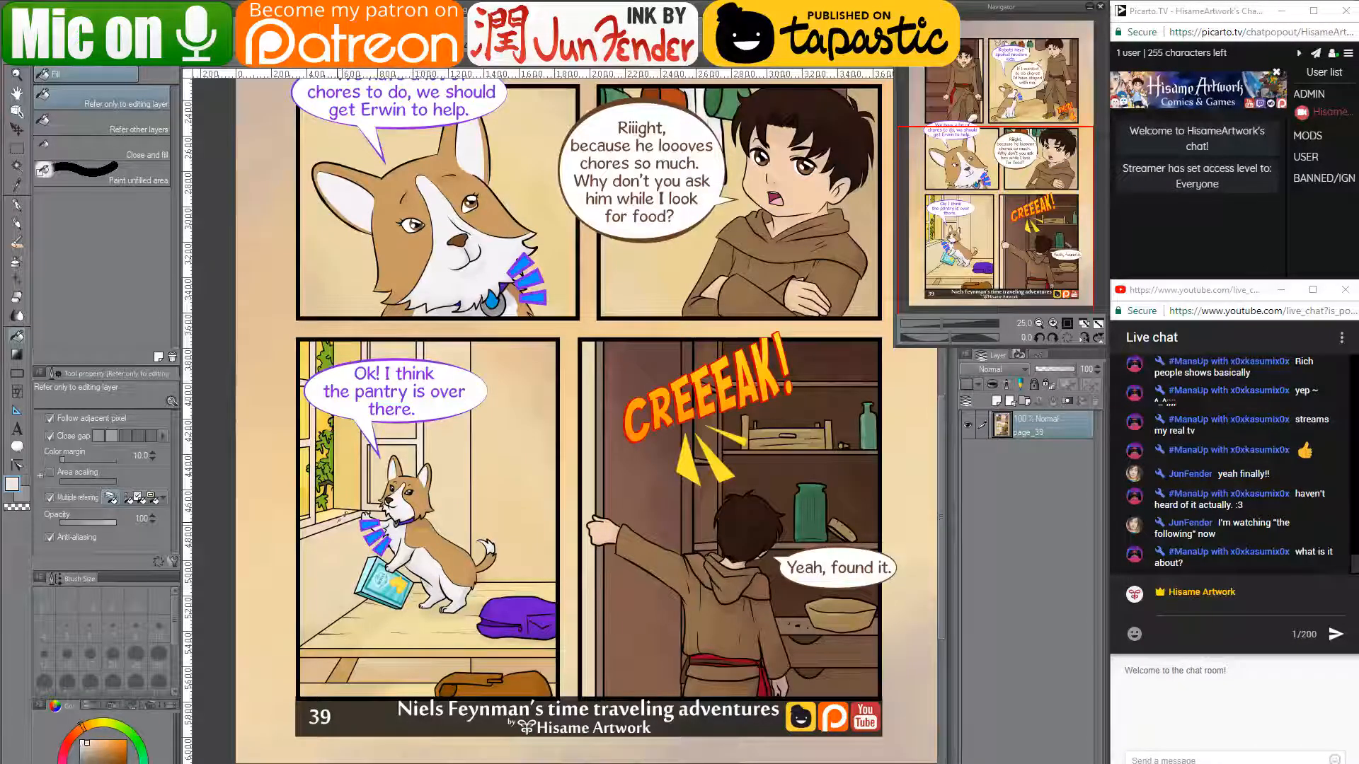
click(216, 69)
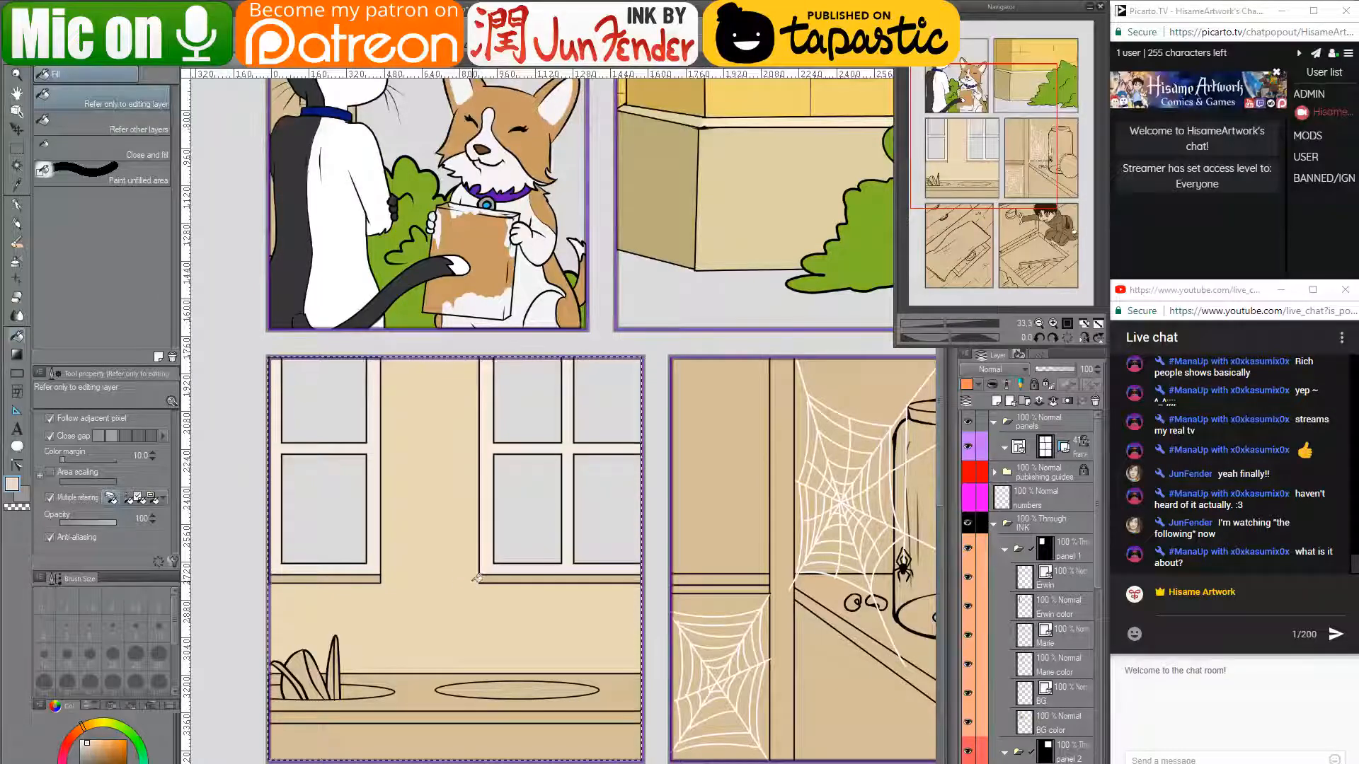
- Sample the wall color, choose a lighter cream from it, fill the sills beneath both panel 3 windows, and clear the selection
scroll(478, 577, up, 2)
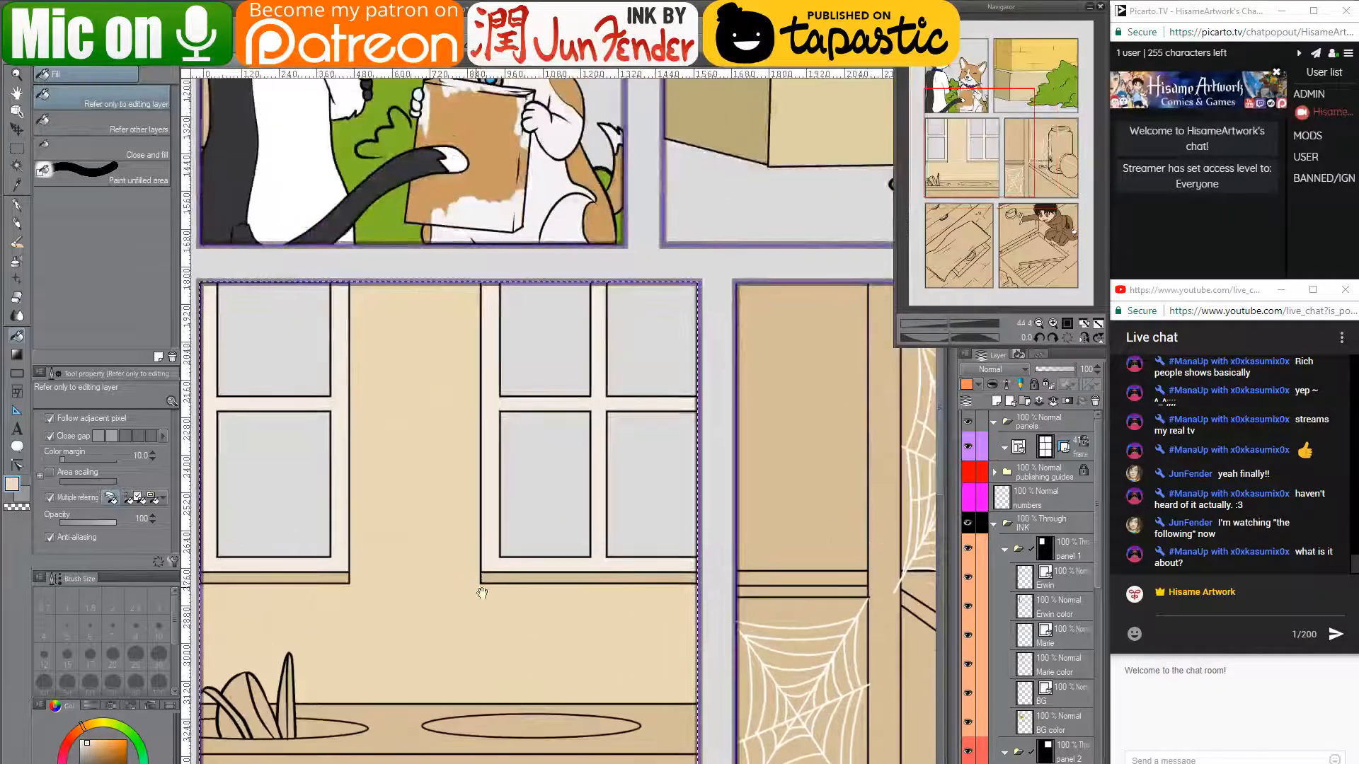
scroll(648, 618, down, 1)
drag(648, 618, 574, 622)
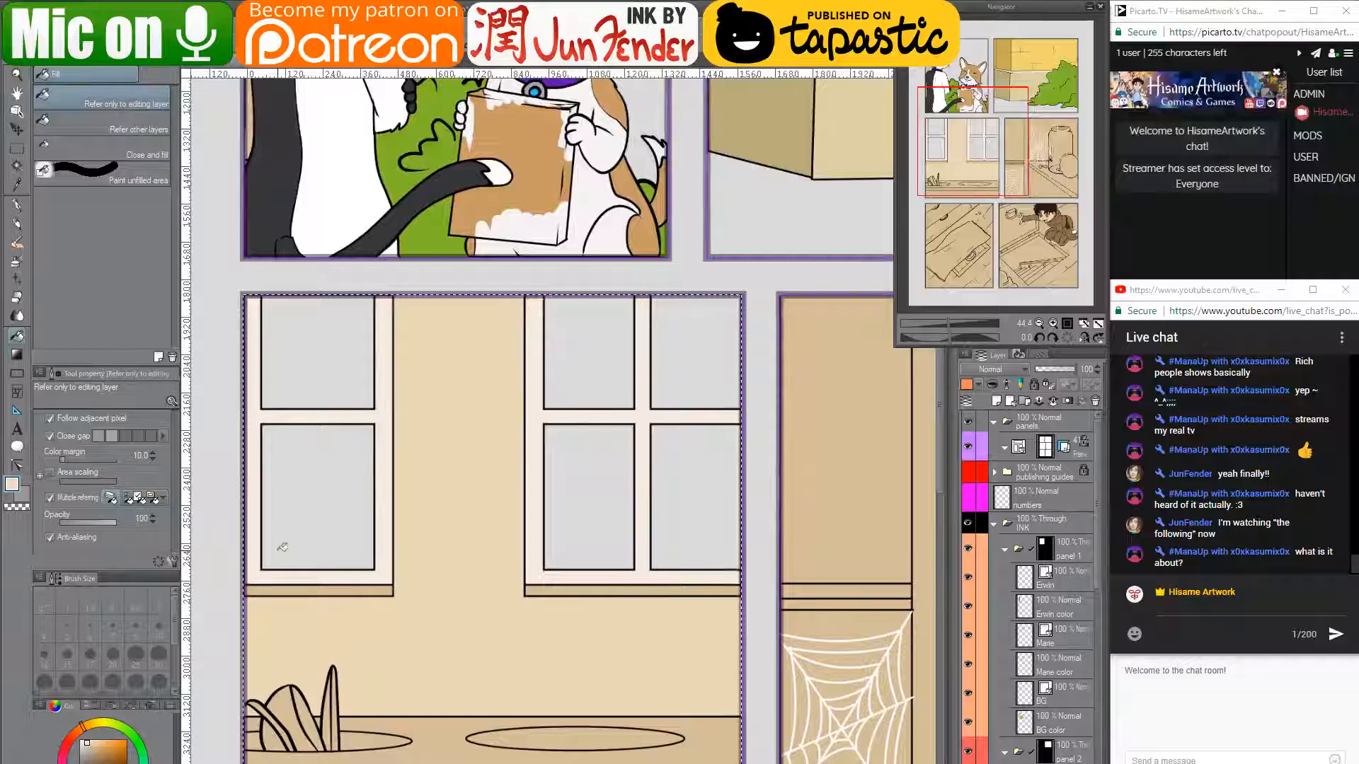
alt+click(309, 608)
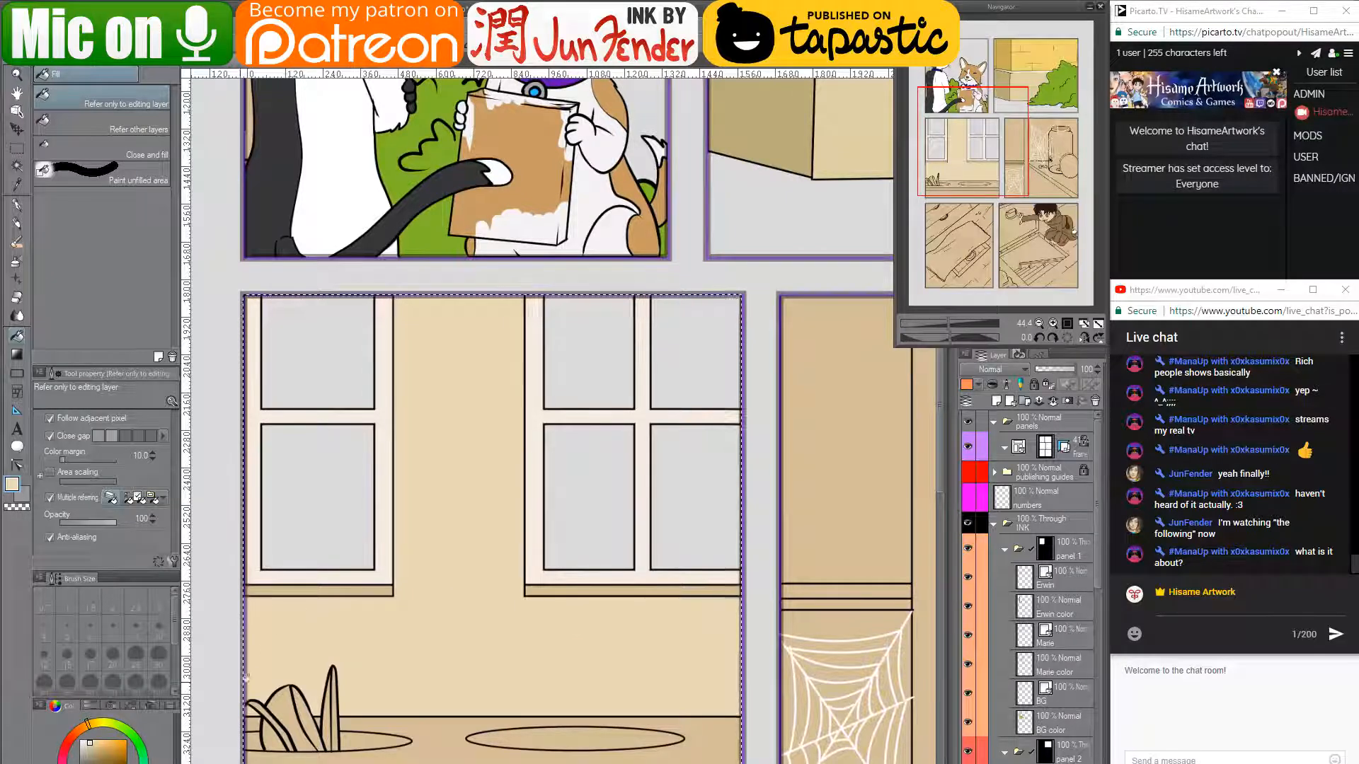
click(91, 743)
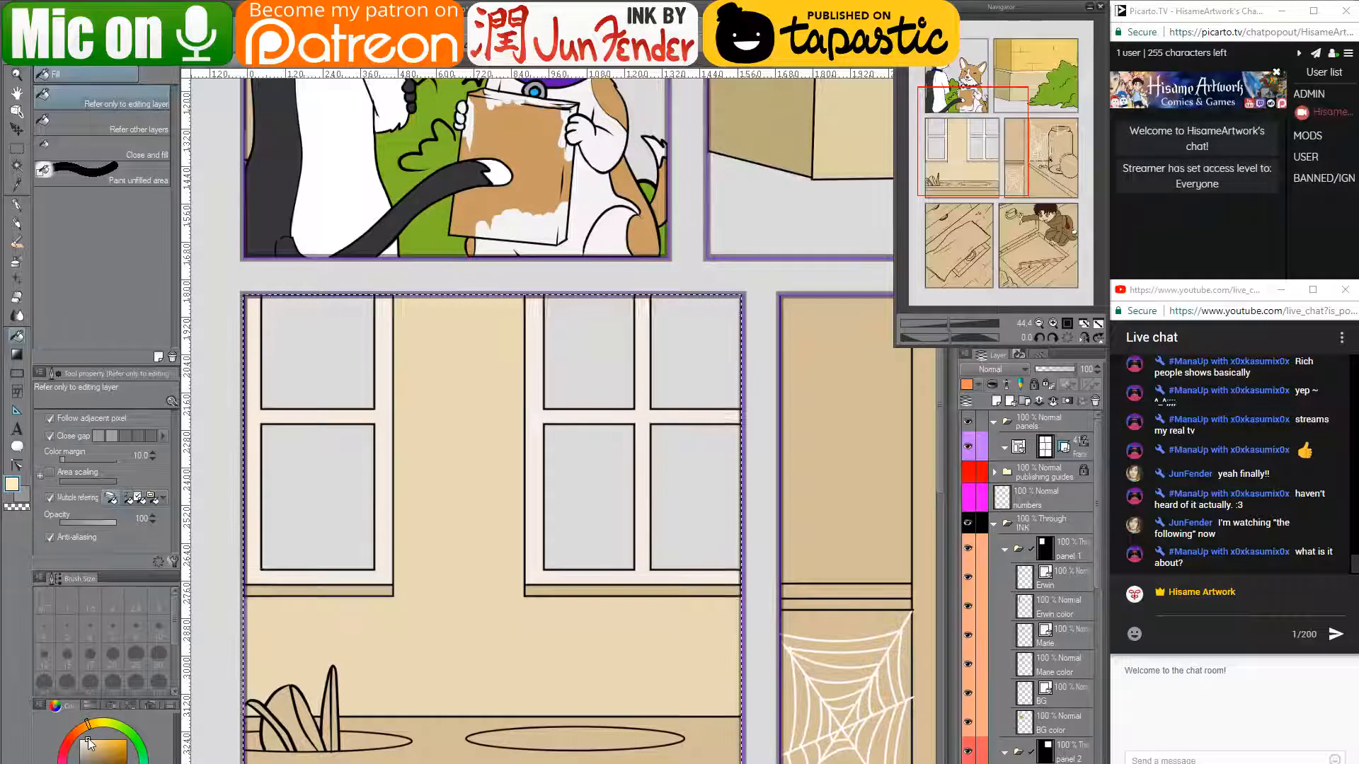
click(311, 591)
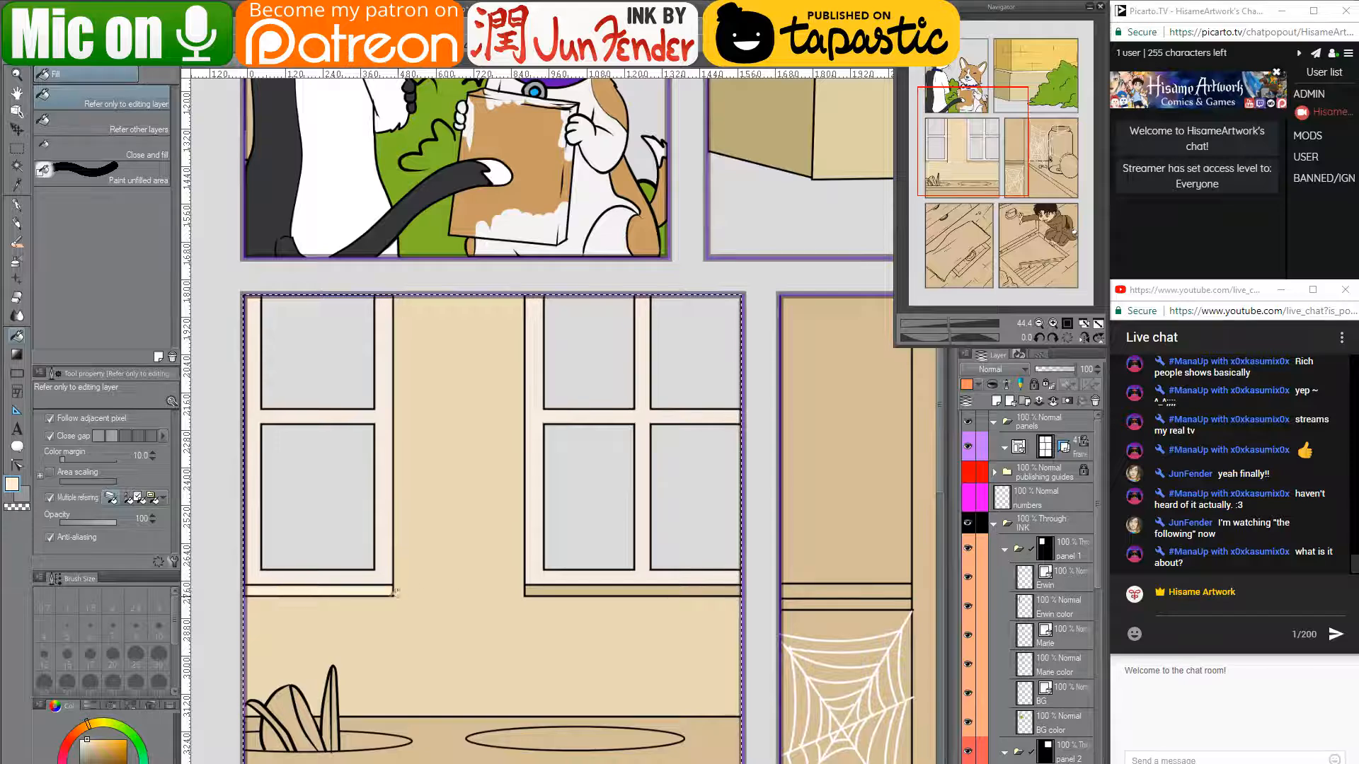
click(563, 593)
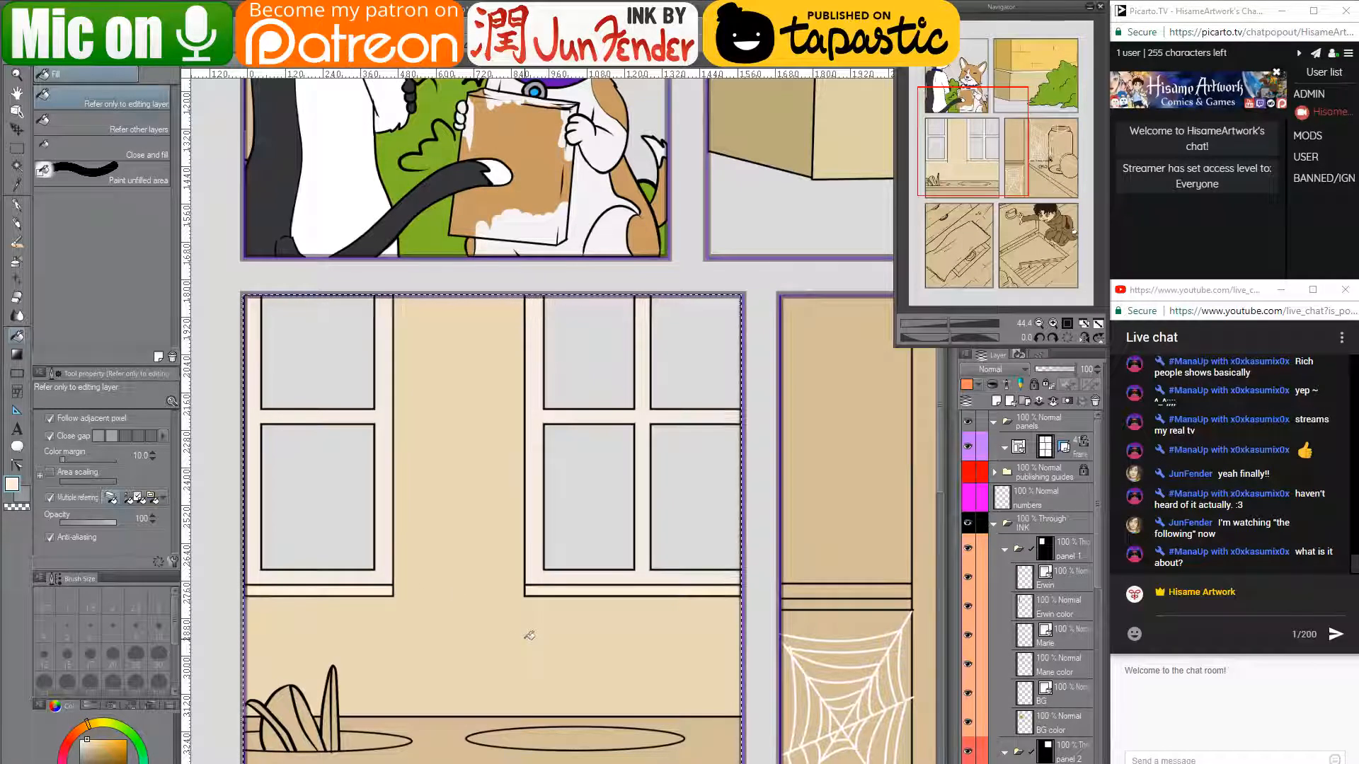
scroll(530, 632, down, 1)
scroll(529, 632, down, 2)
drag(697, 634, 587, 638)
key(ctrl+d)
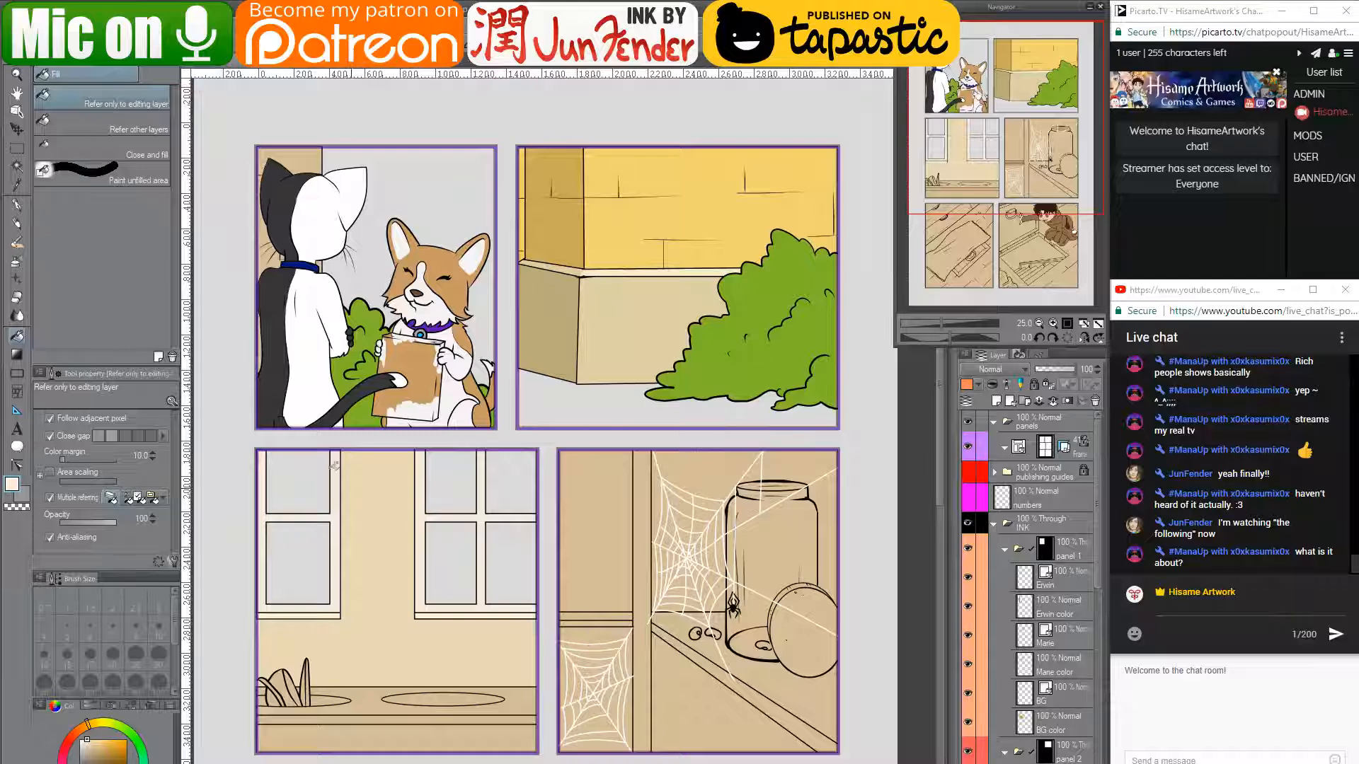
- Expand the panel 4 folder, select its BG COLOR layer, and switch to page_39 to view its pantry panel as color reference
click(267, 212)
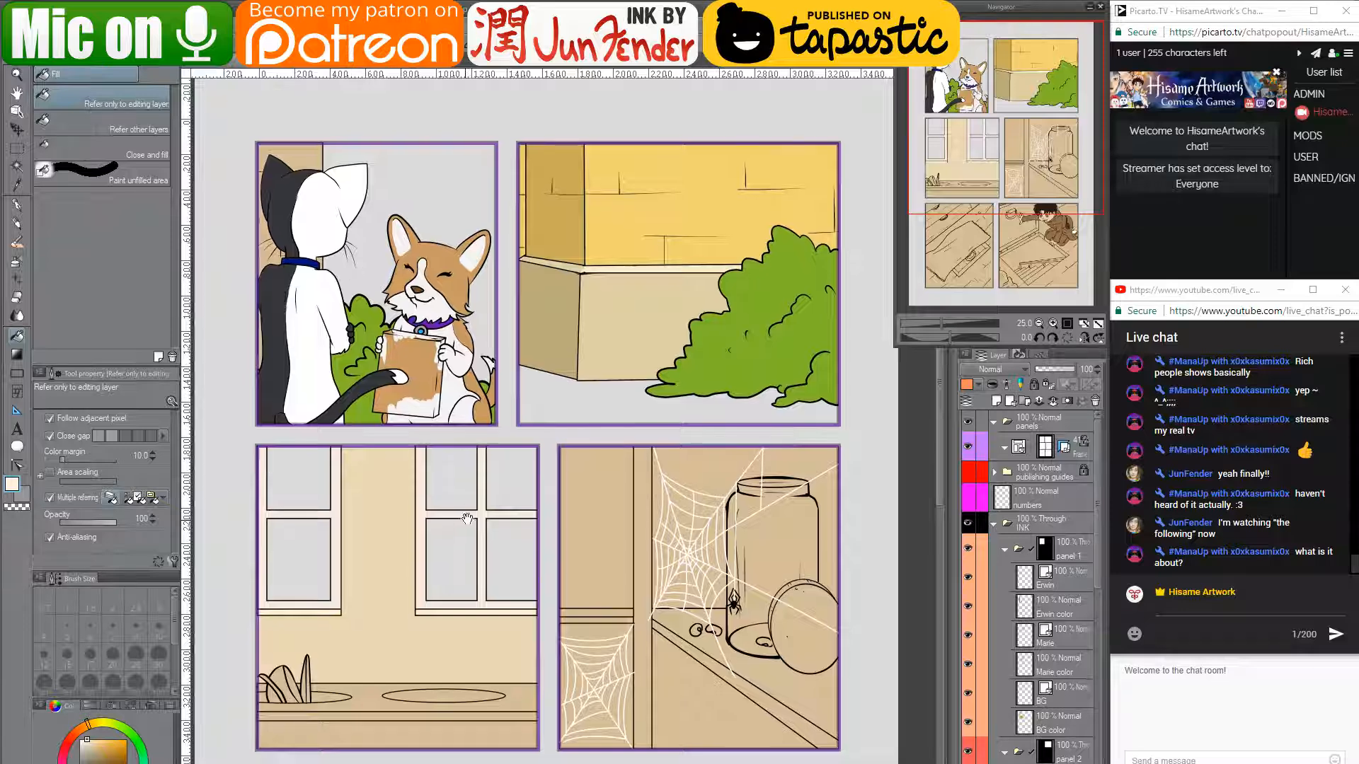
scroll(475, 487, up, 1)
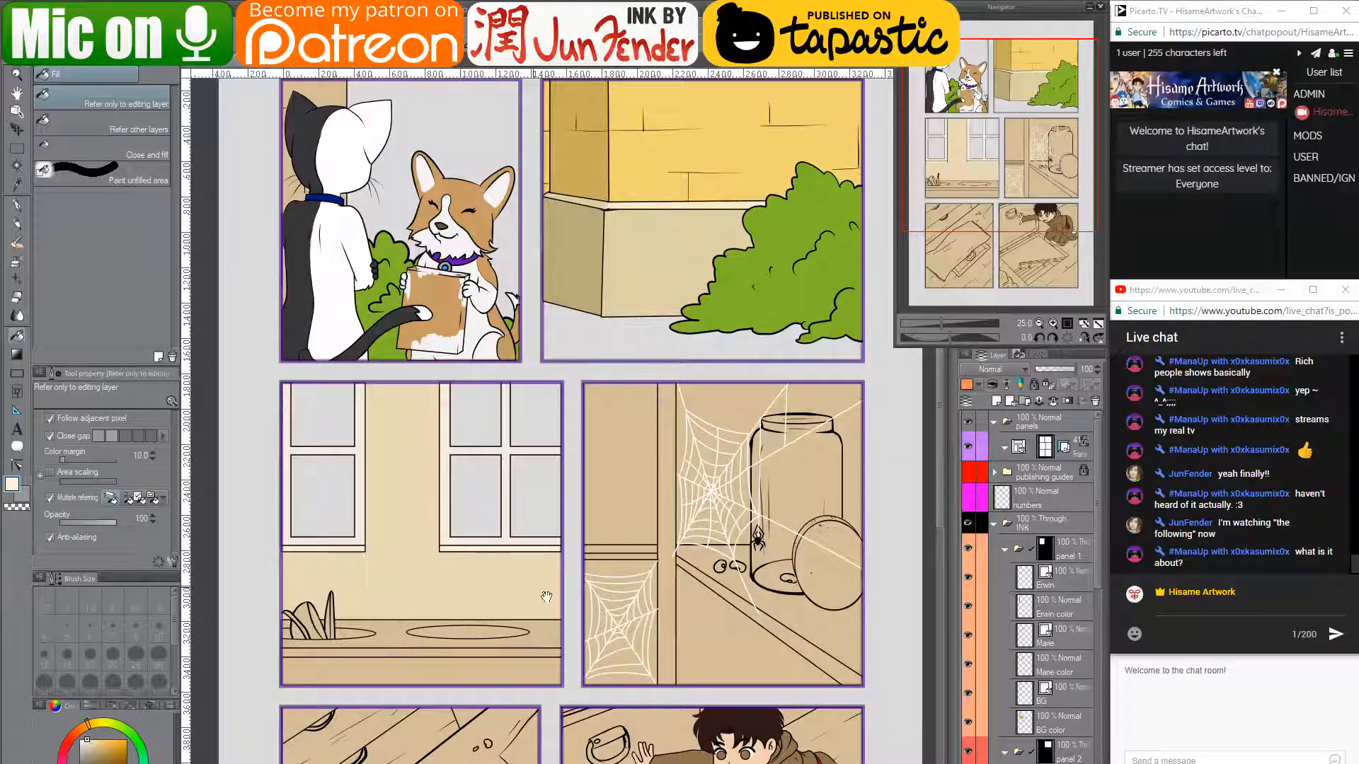
drag(594, 613, 561, 607)
scroll(1011, 699, down, 10)
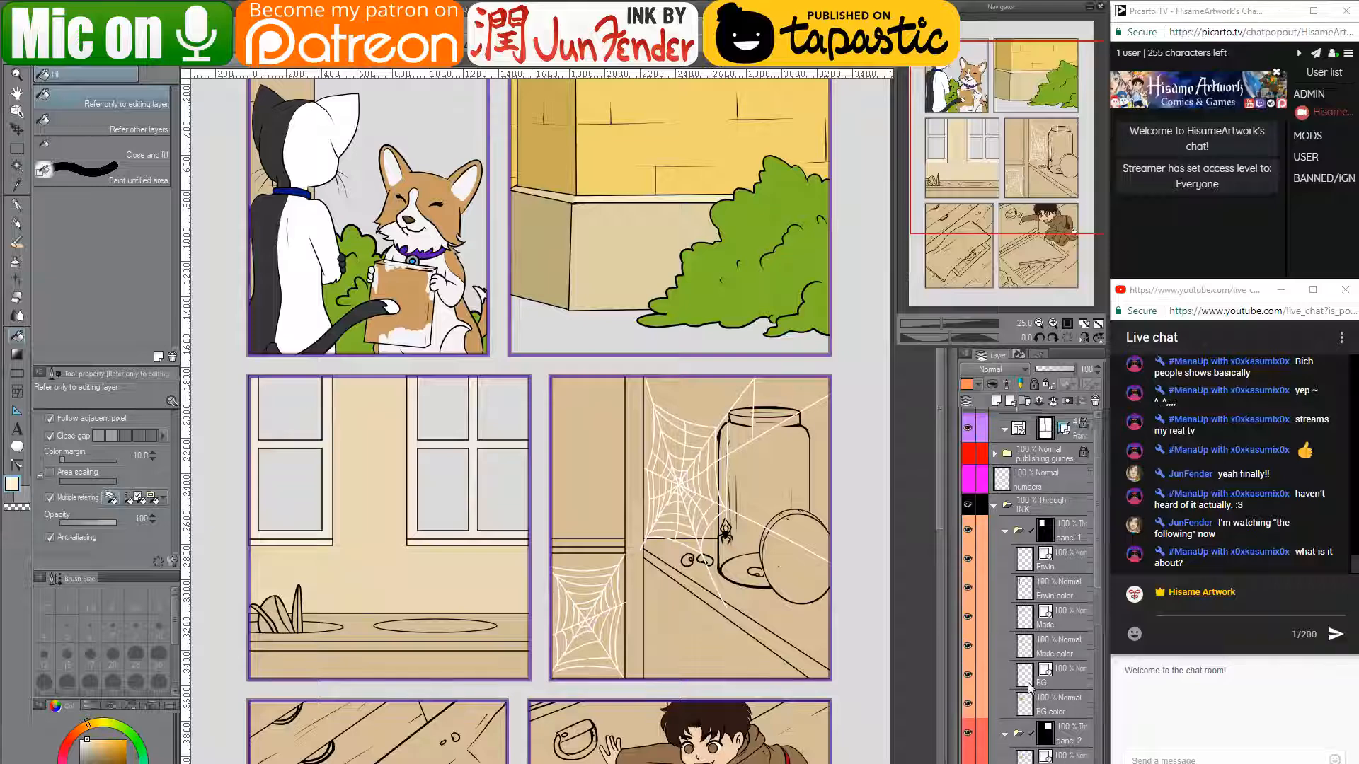
scroll(1030, 690, down, 3)
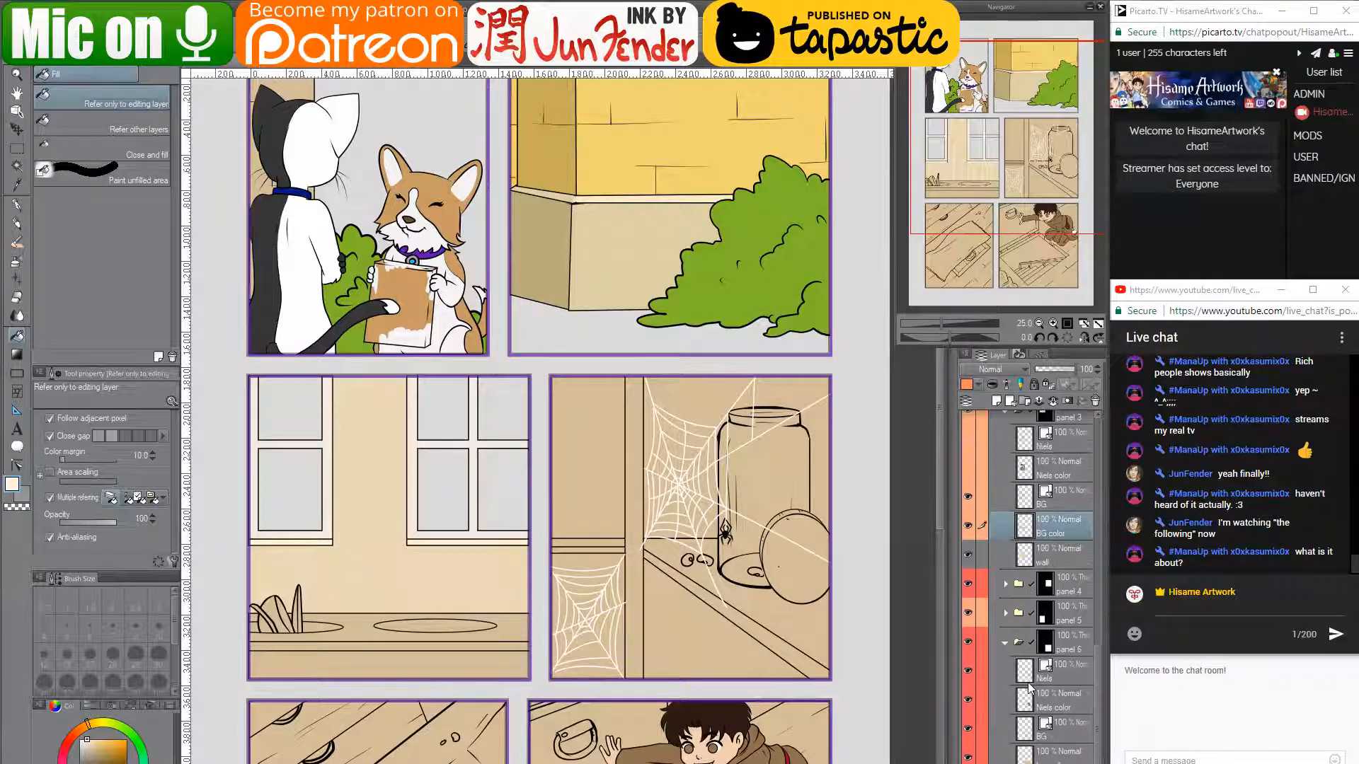
drag(830, 508, 823, 557)
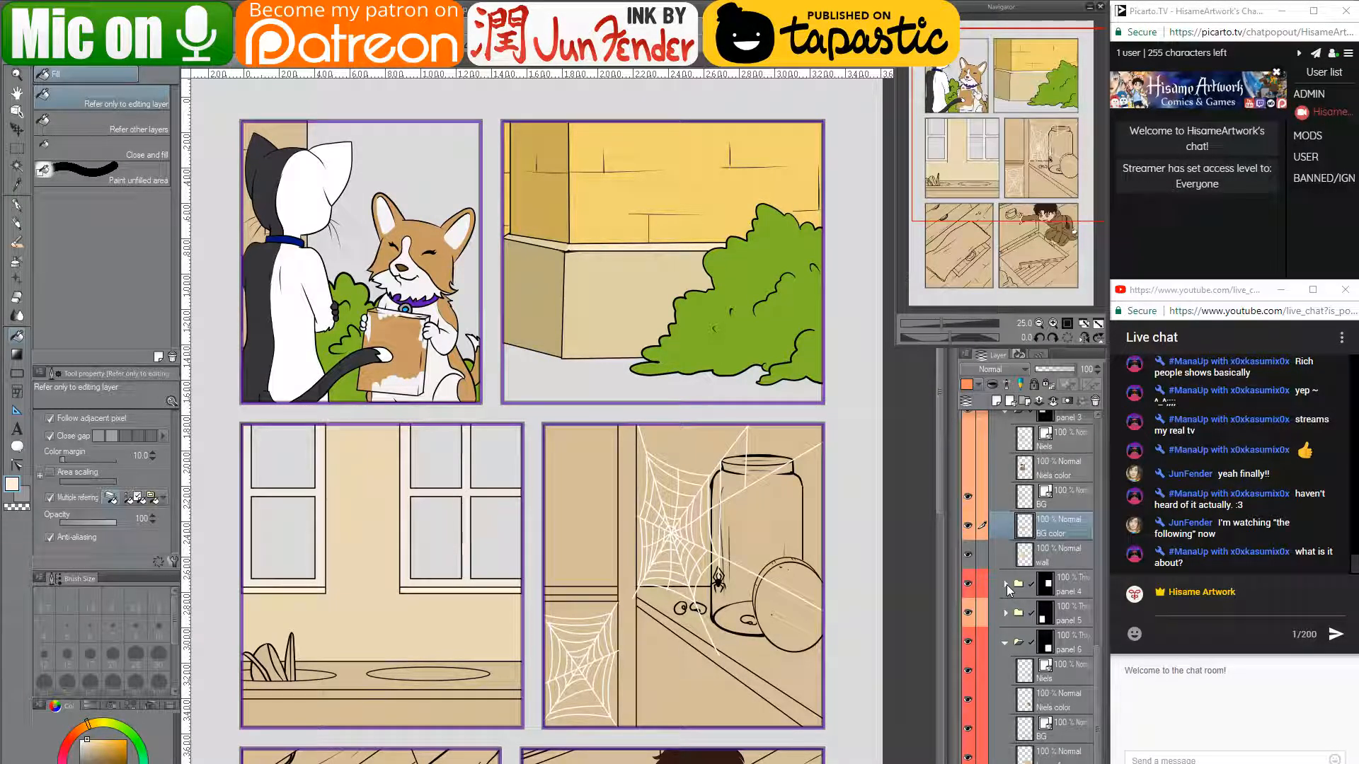
click(1005, 584)
click(1006, 585)
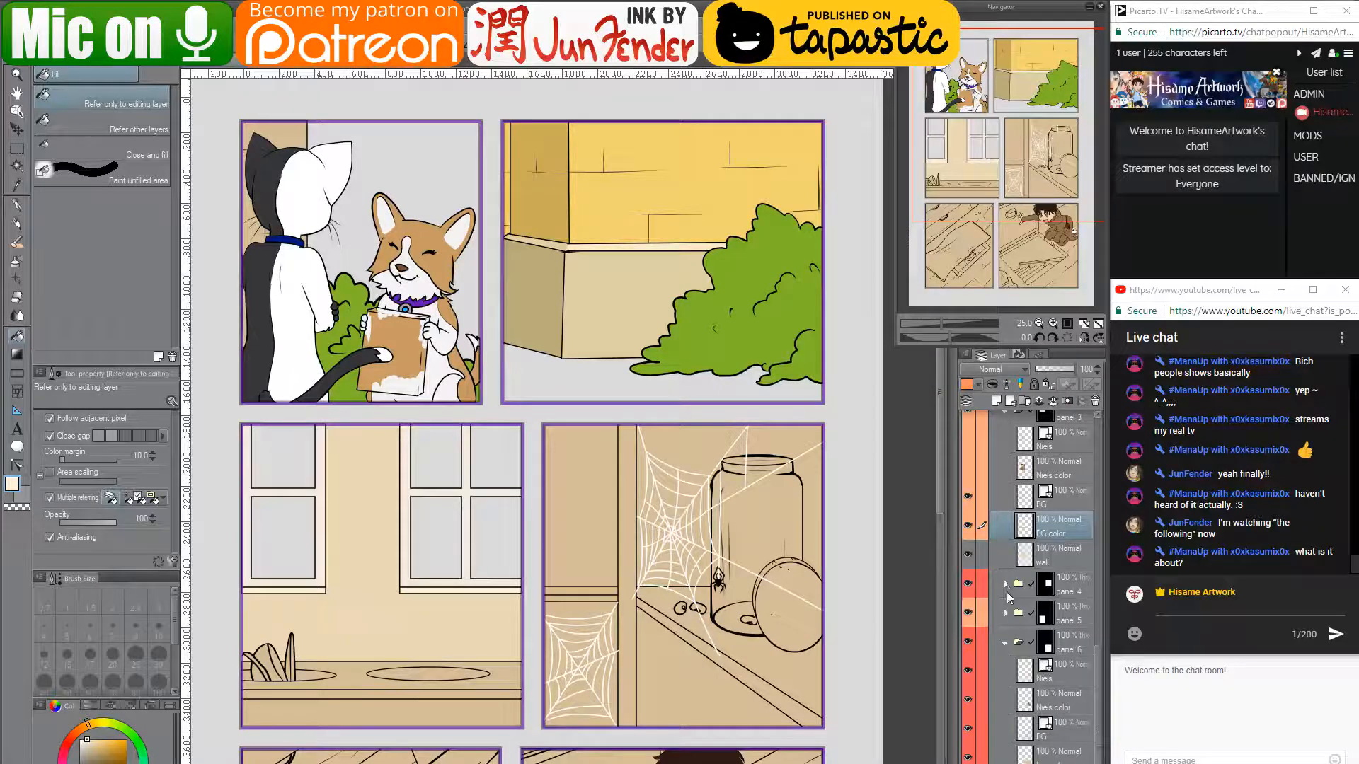
click(1006, 585)
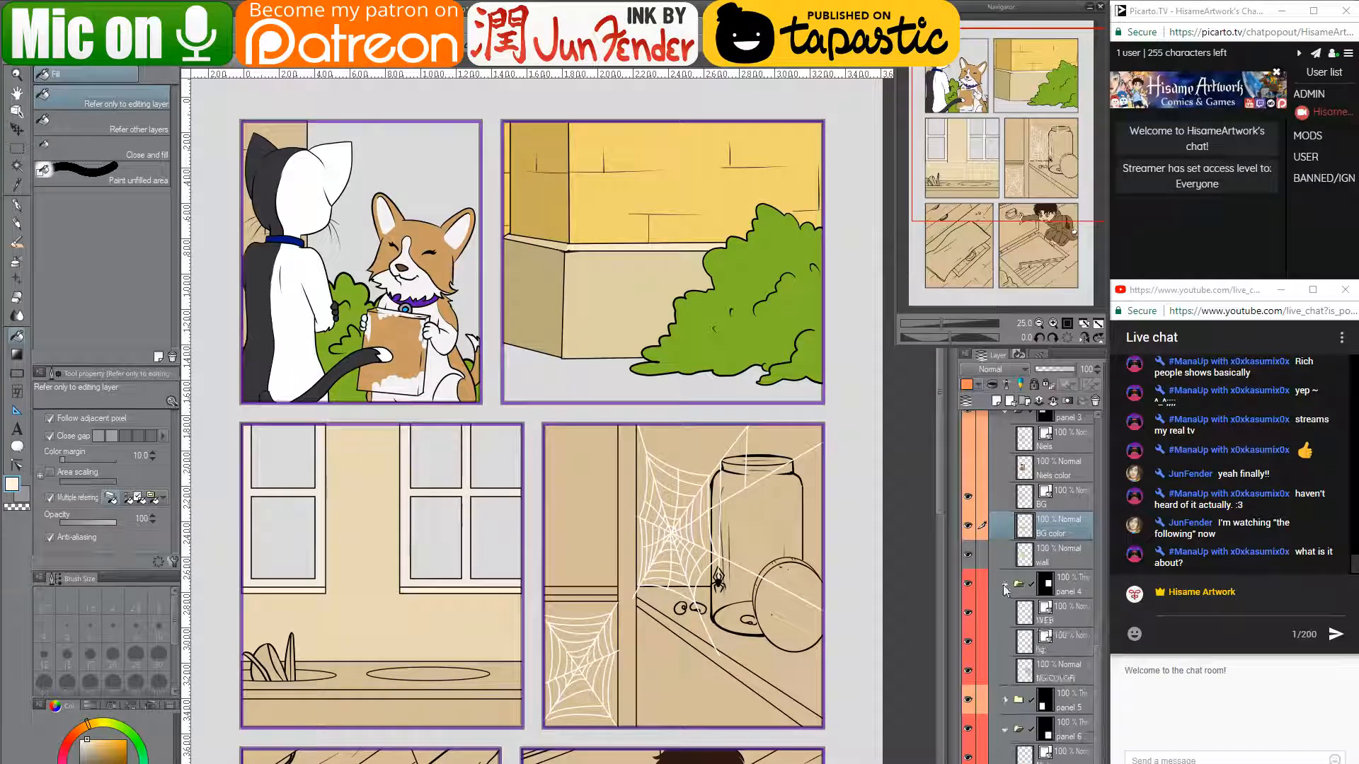
click(1026, 672)
ctrl+click(1026, 672)
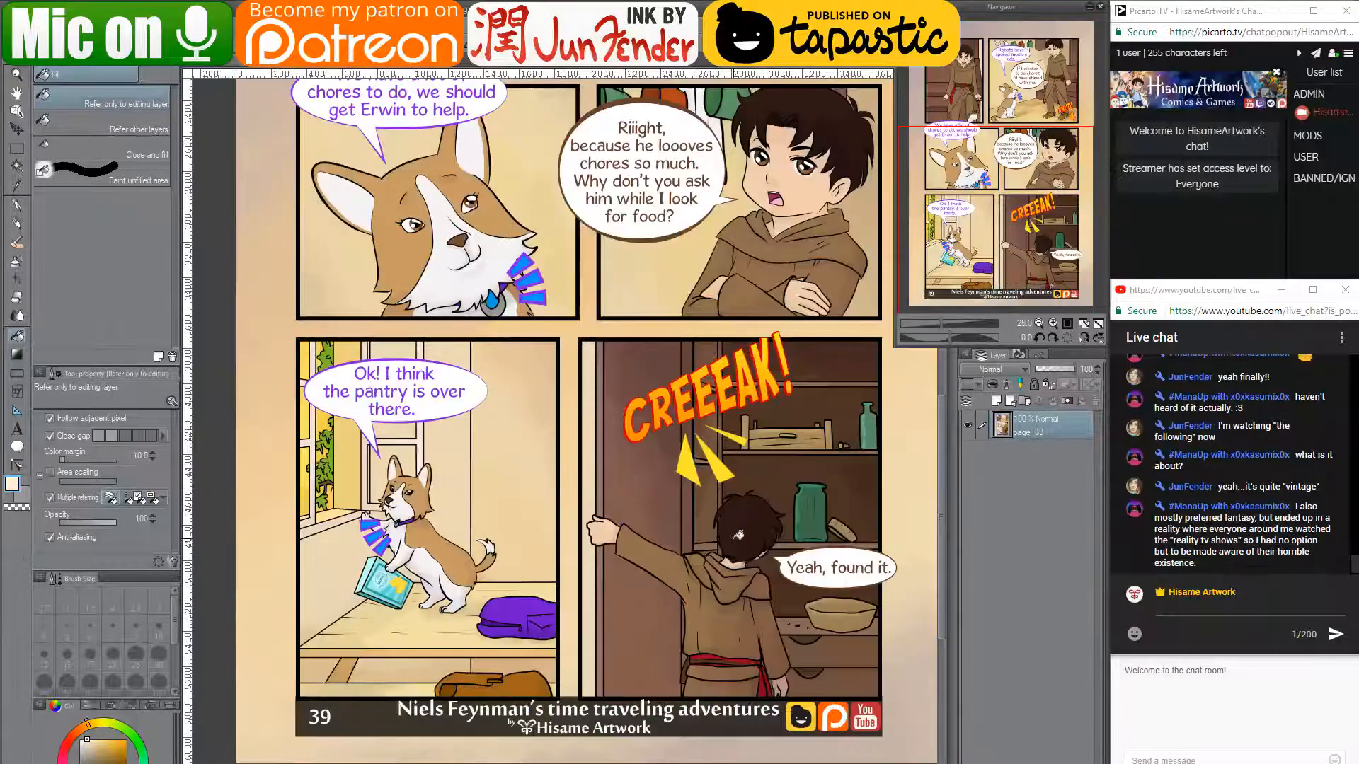
drag(738, 536, 668, 580)
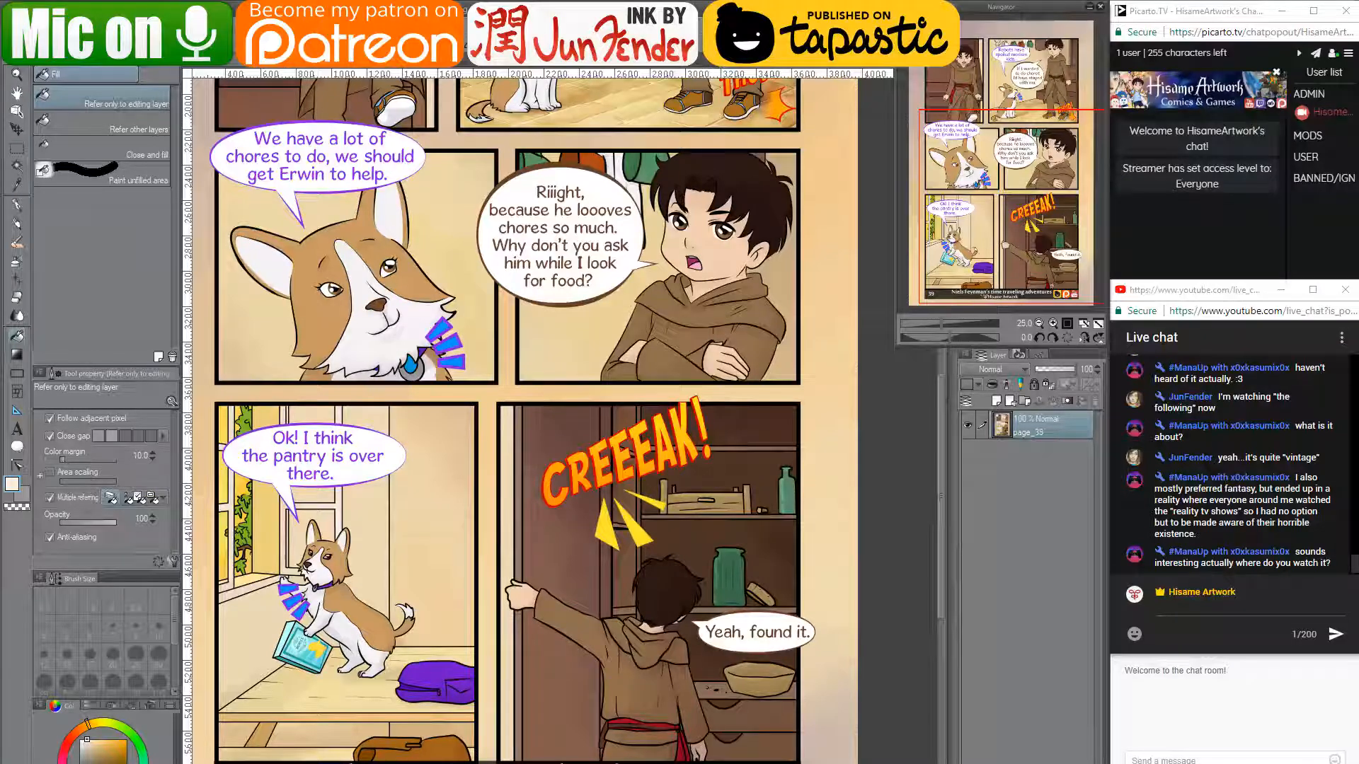
- Switch to the web browser and search Google for "stranger things" in a new tab
click(1228, 760)
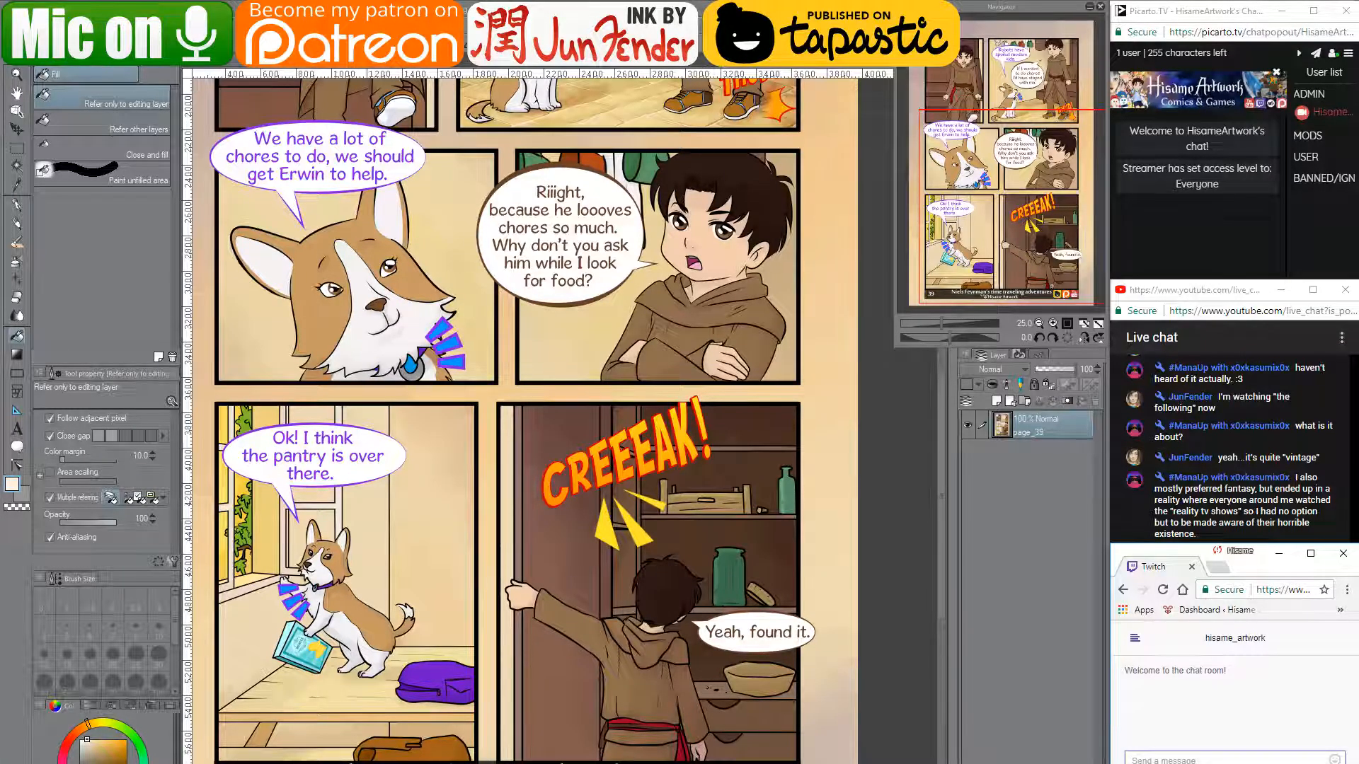
key(alt+Tab)
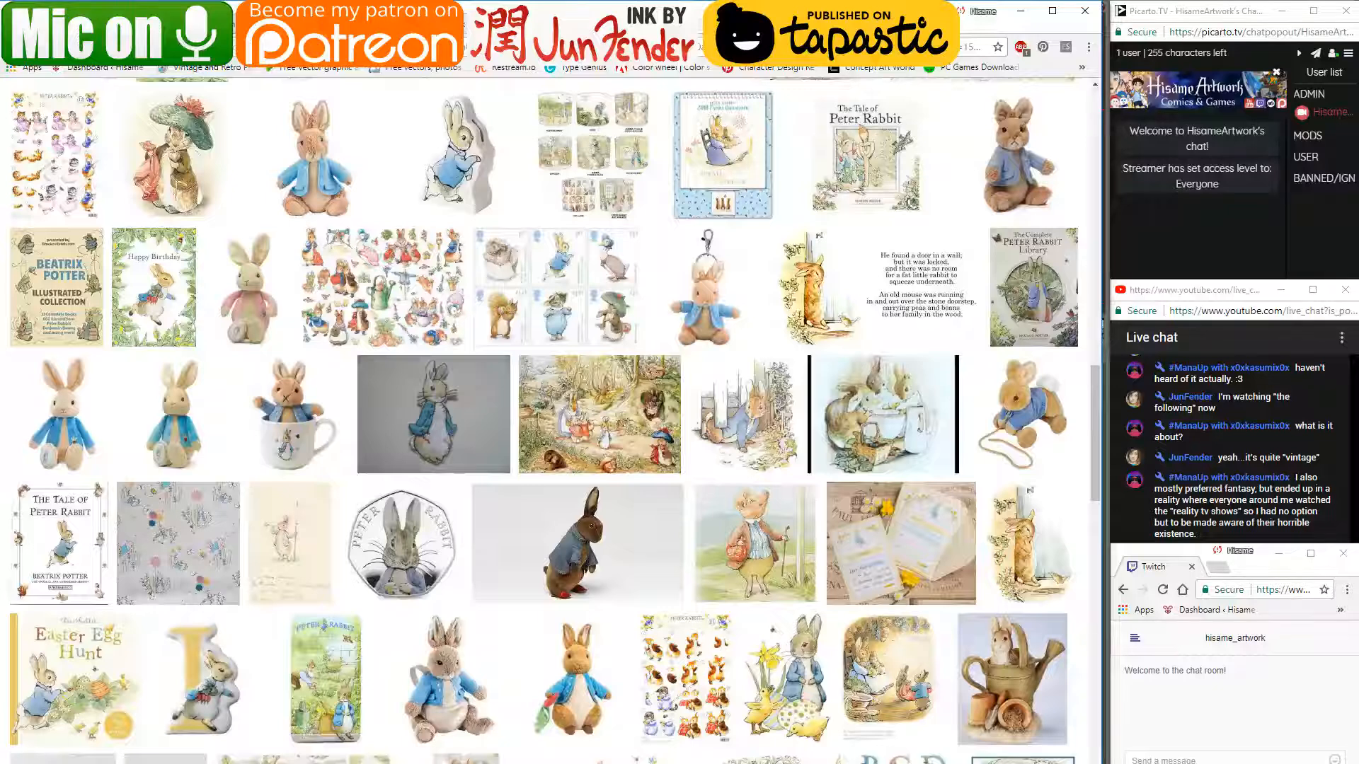
key(ctrl+t)
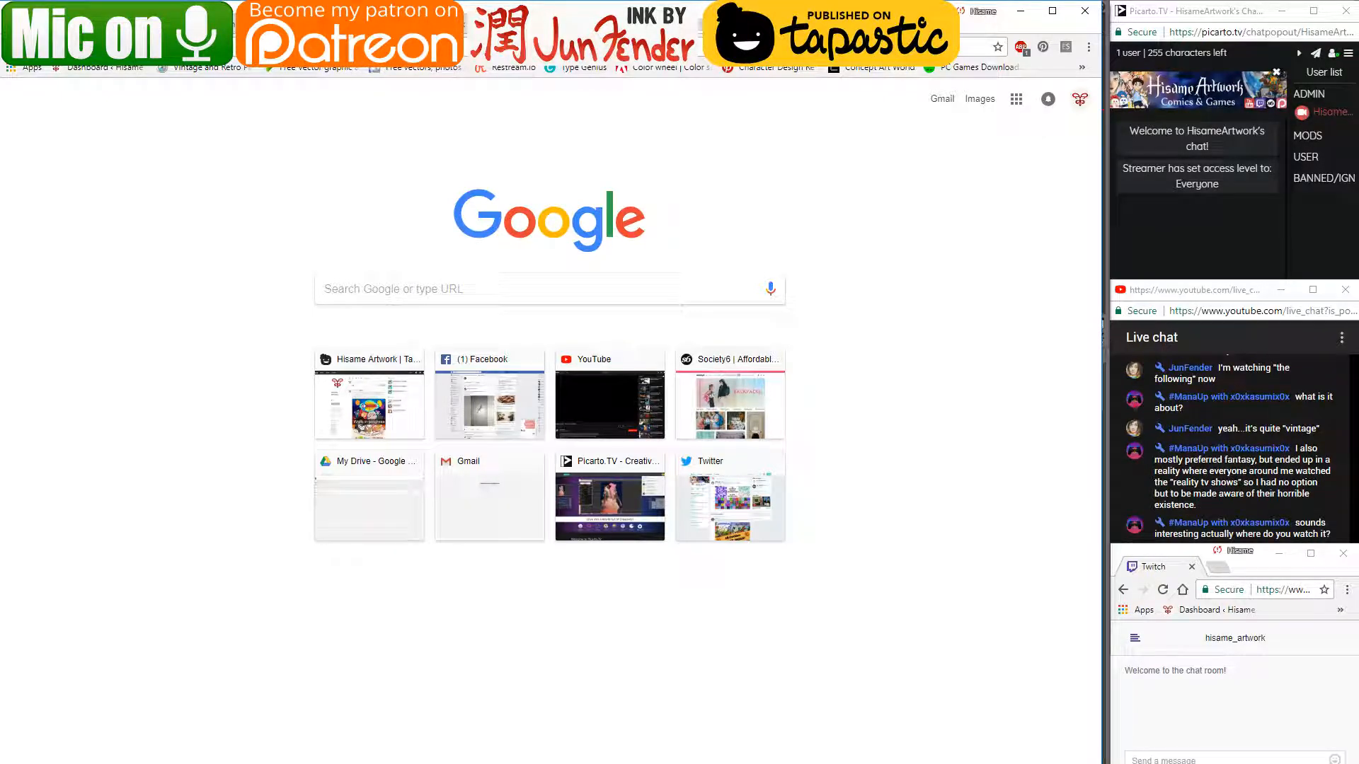
text(stranger thi)
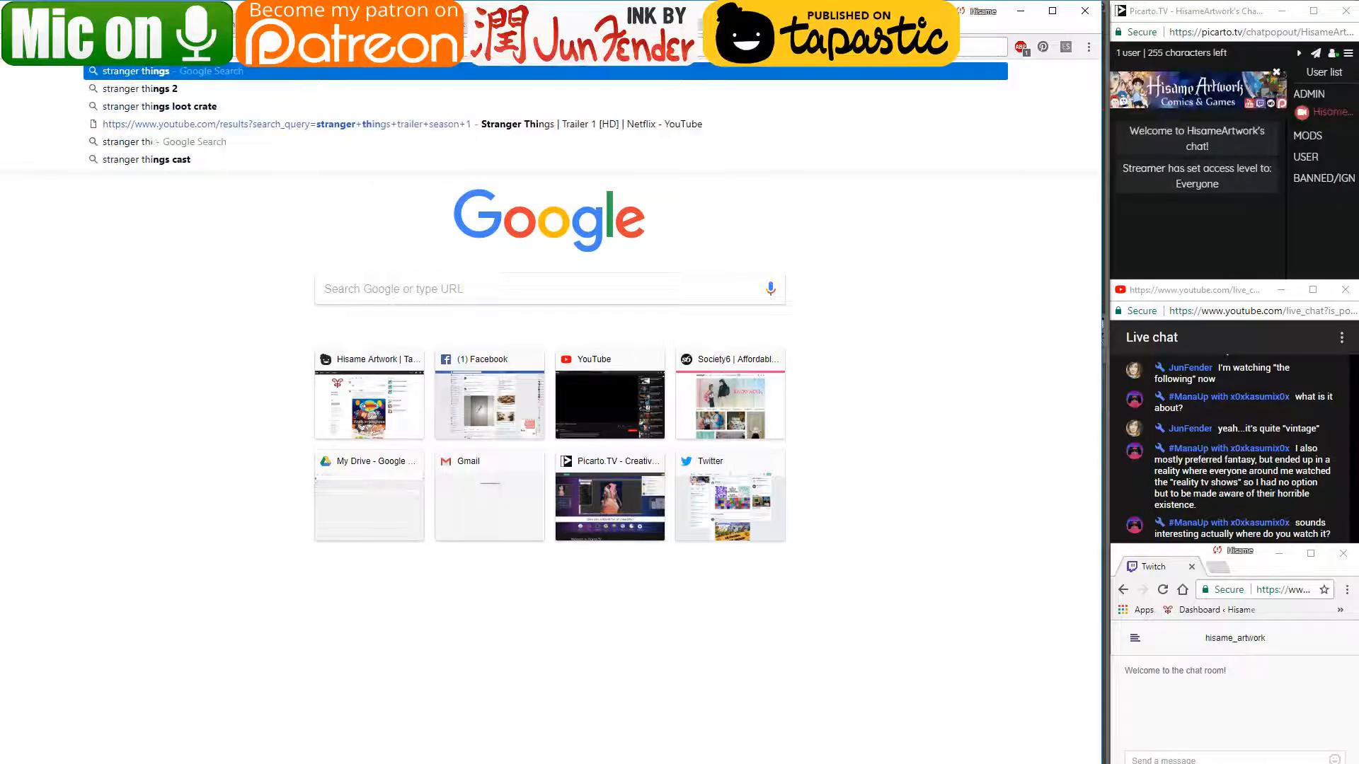
text(ngs)
key(Return)
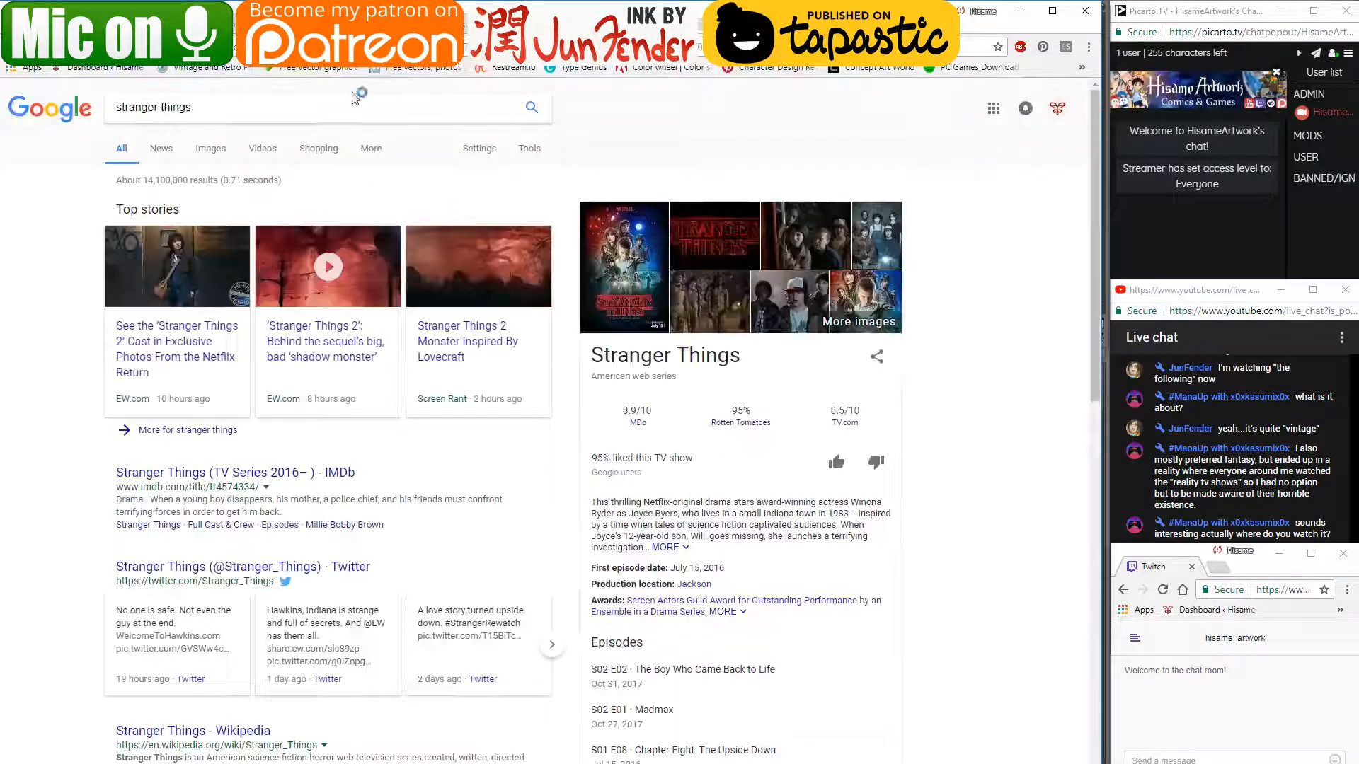
- Browse the Stranger Things image results, previewing the poster and two cast stills, and minimize the browser to return to the comic art
click(222, 151)
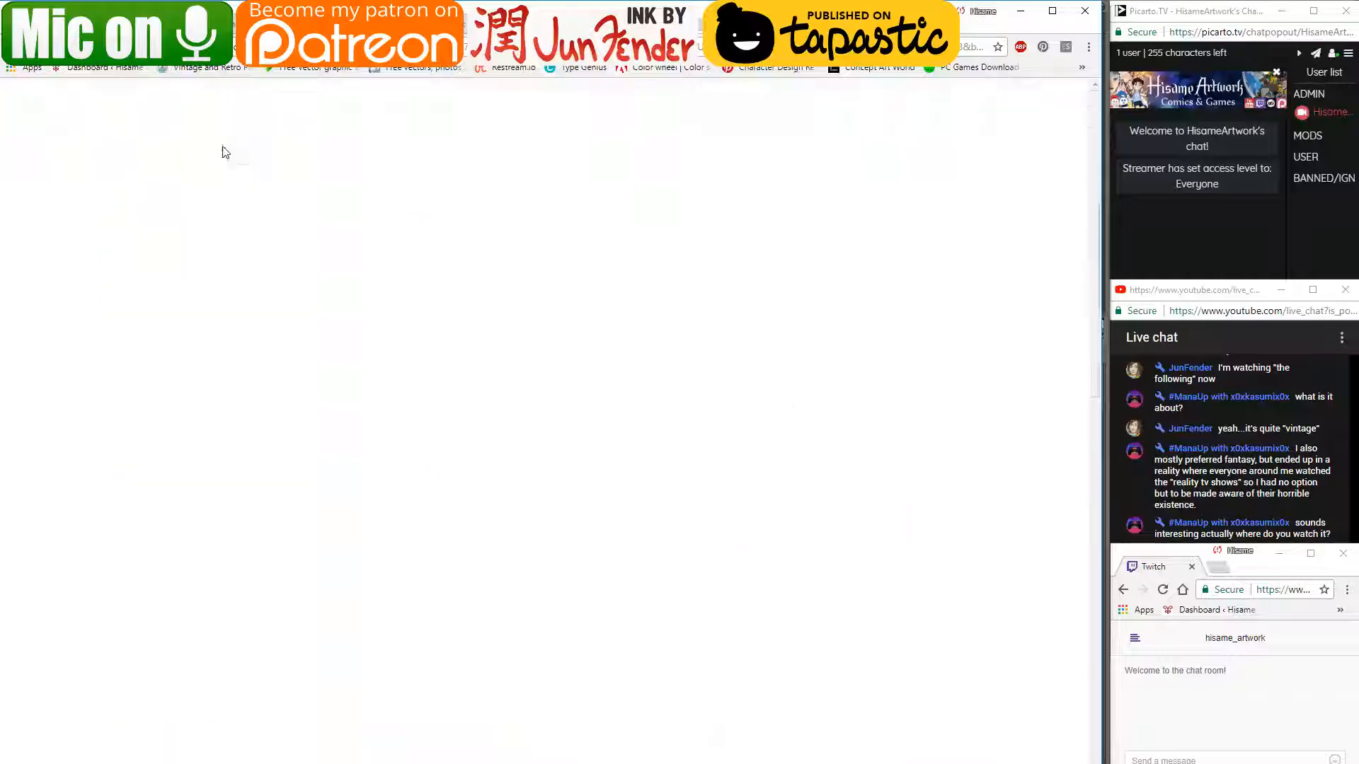
click(467, 299)
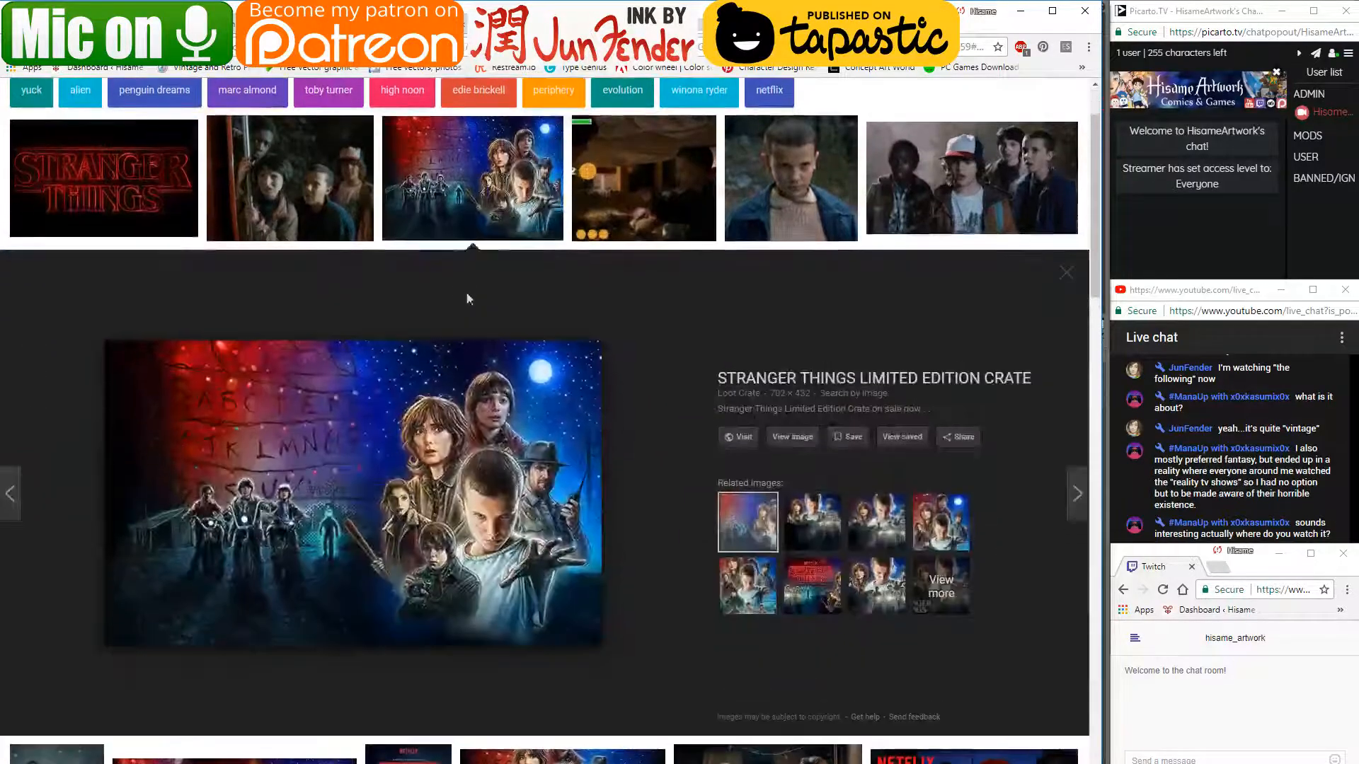
scroll(656, 282, up, 1)
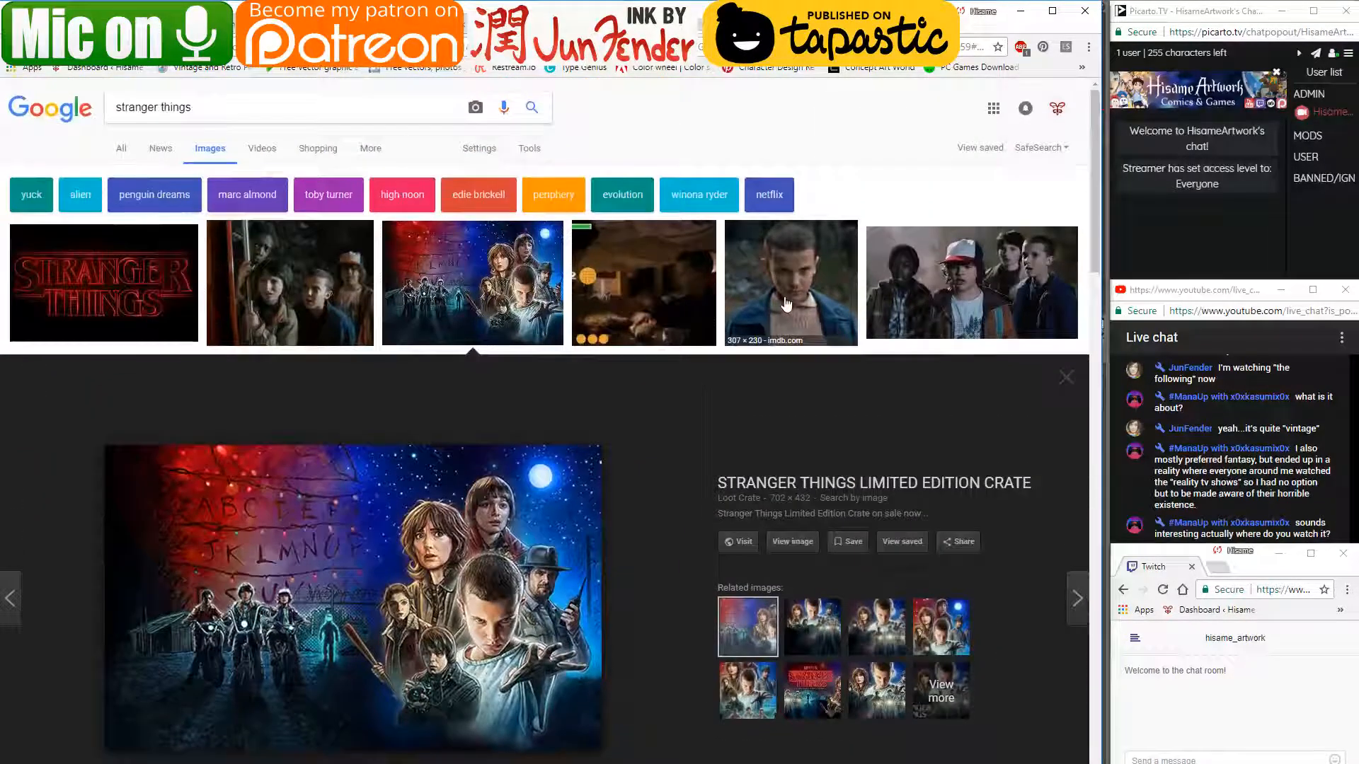
click(785, 304)
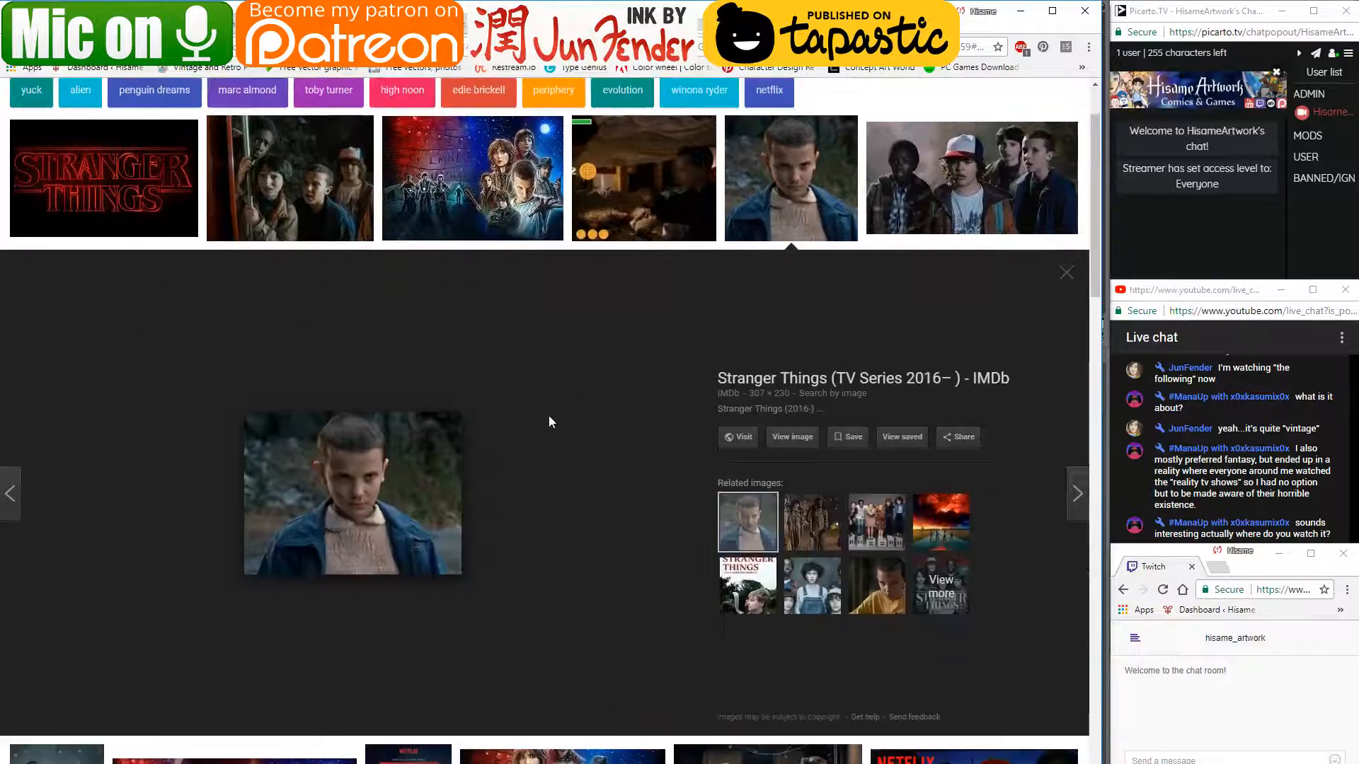
click(905, 205)
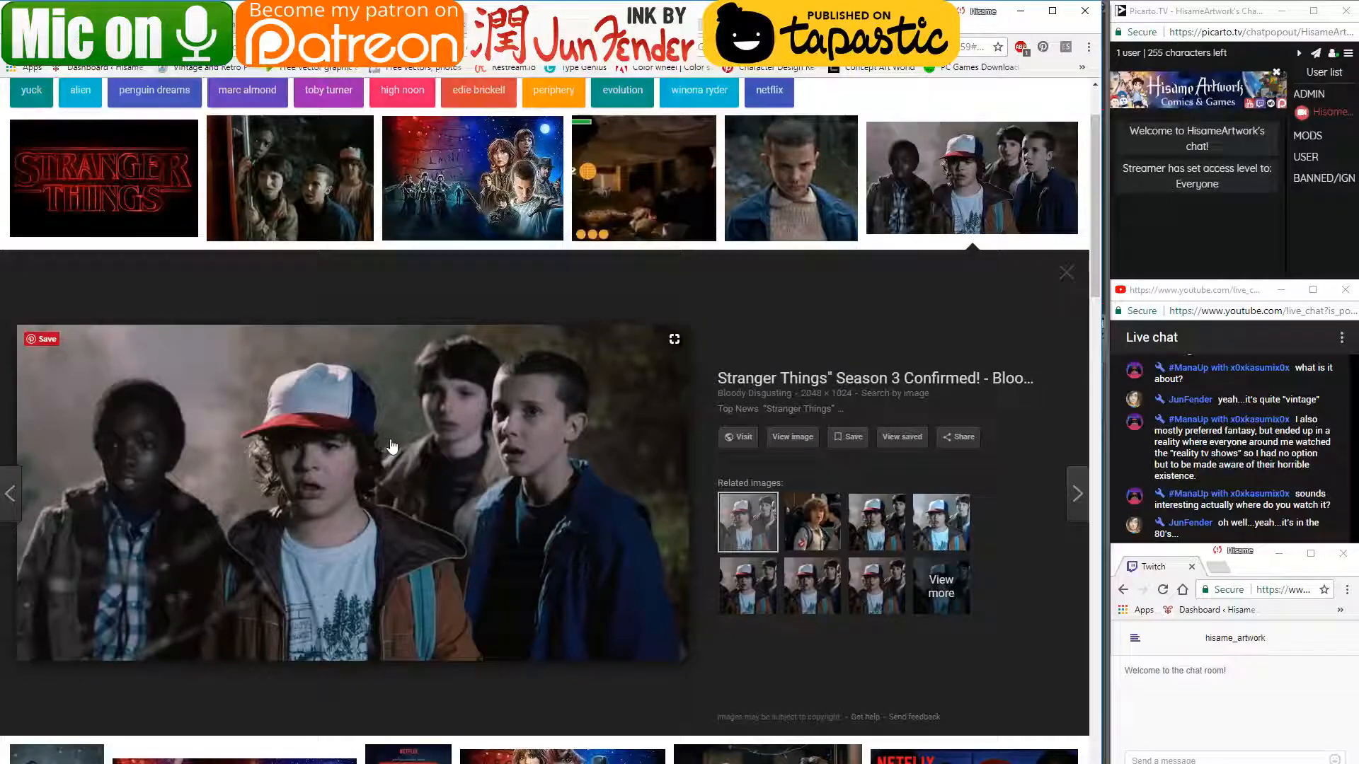
click(1289, 481)
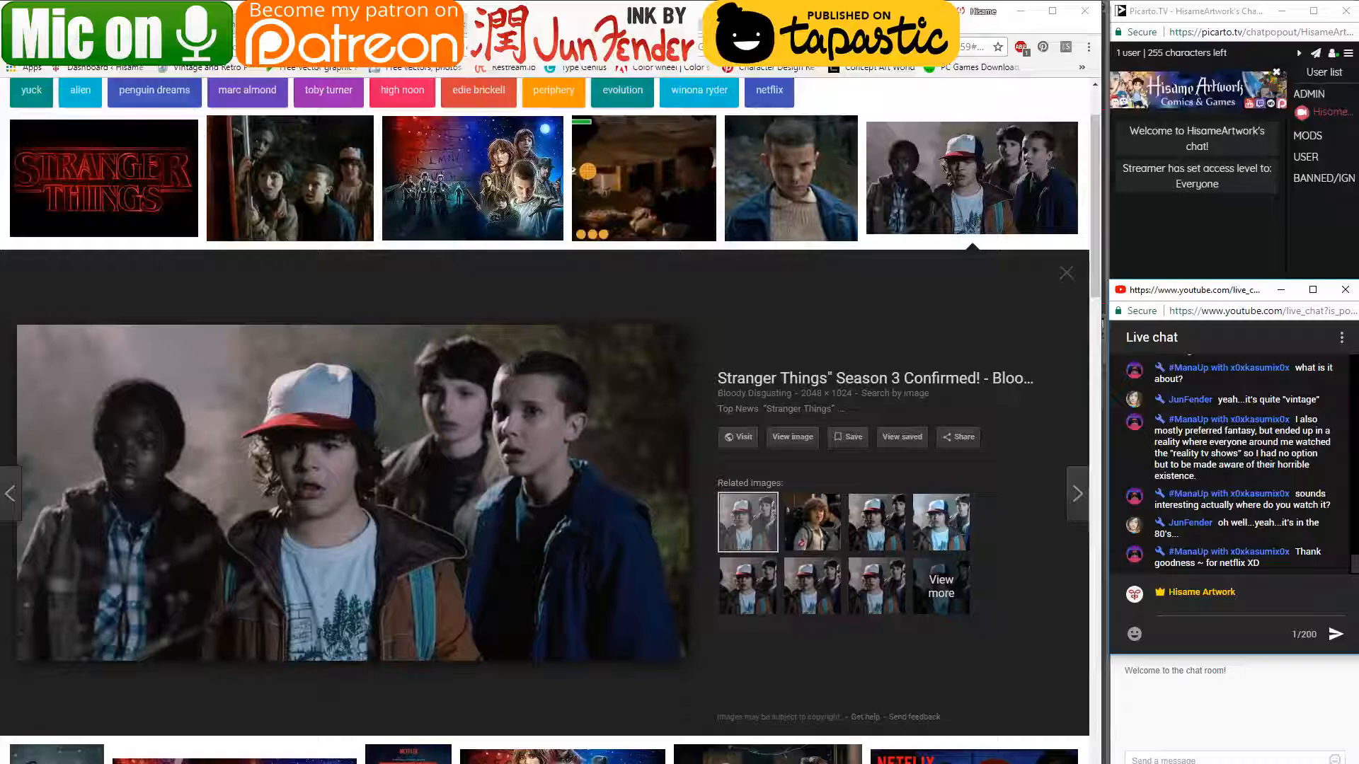
click(690, 16)
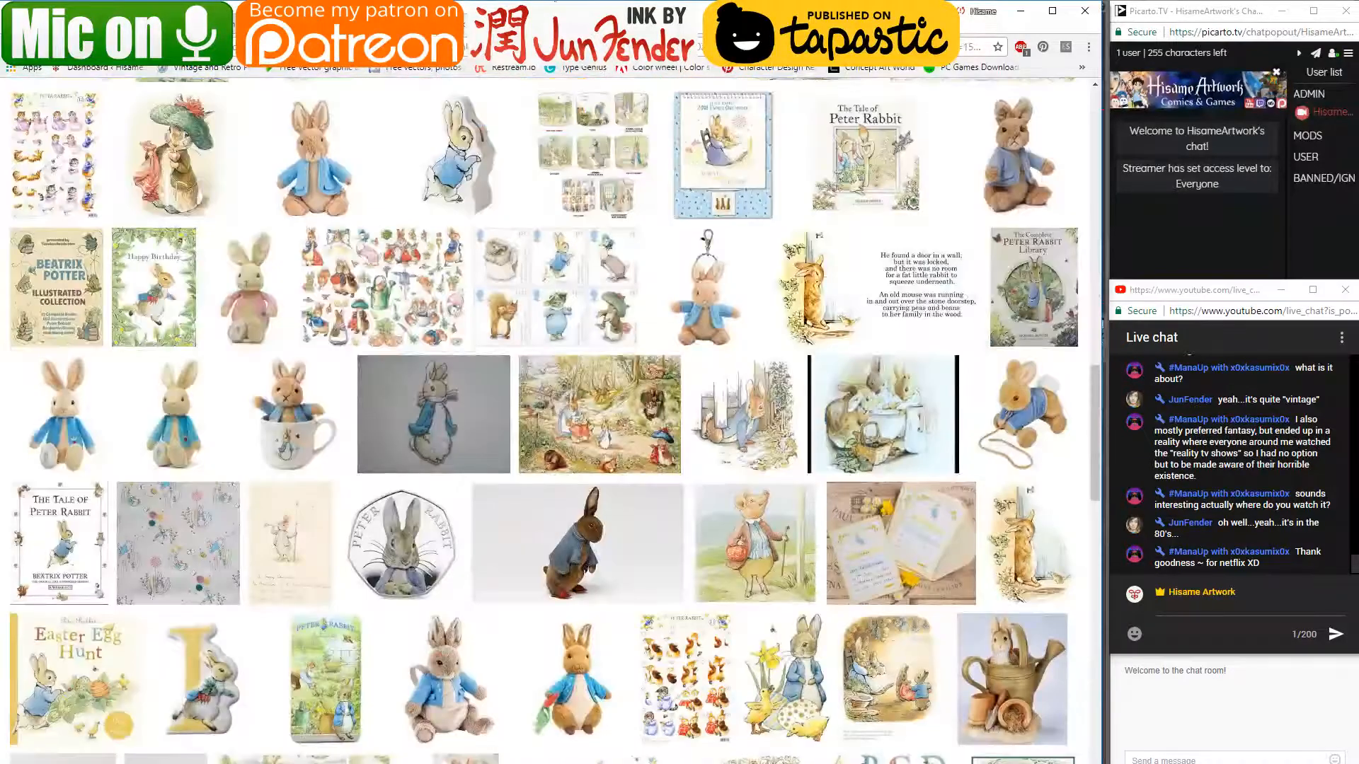
click(1019, 11)
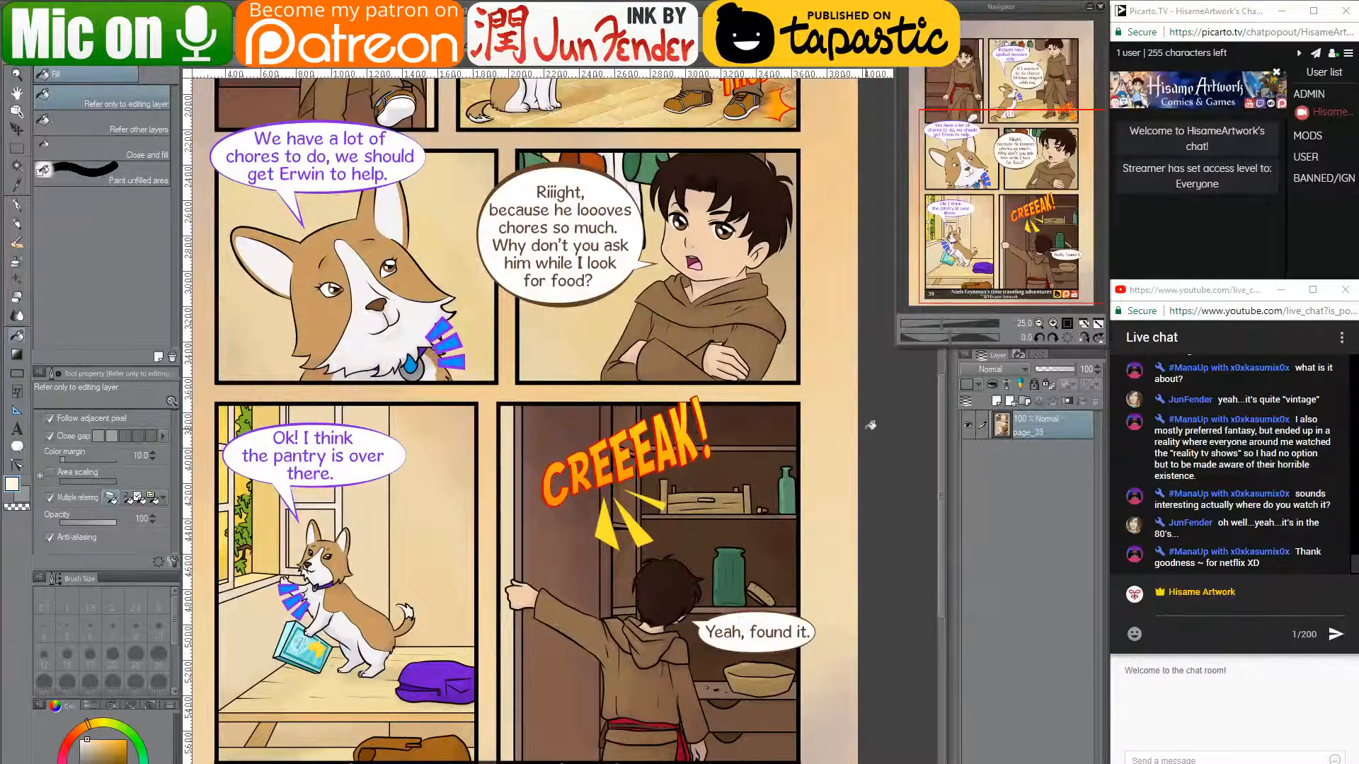
- Sample the dark brown of the pantry interior on page_39, check page_40 for reference, and return to the page being colored
alt+click(692, 533)
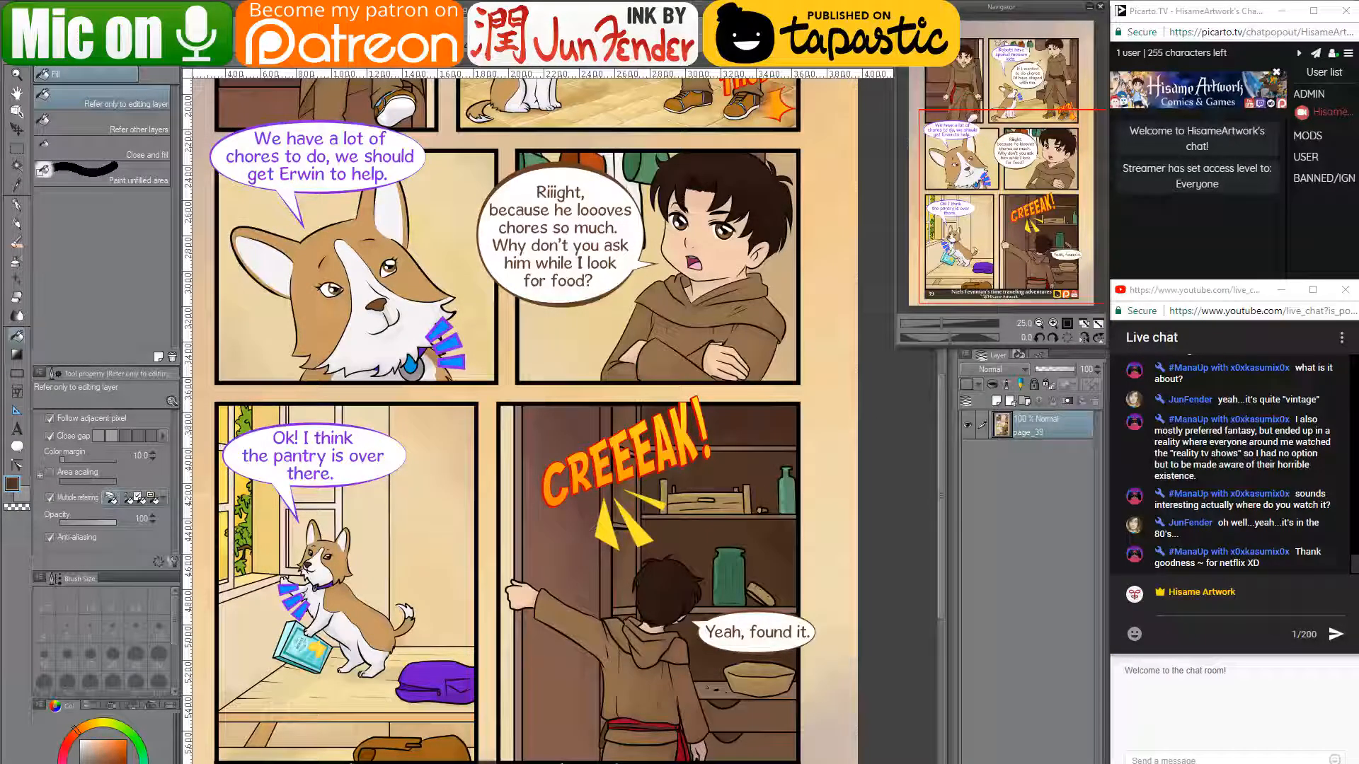
click(212, 65)
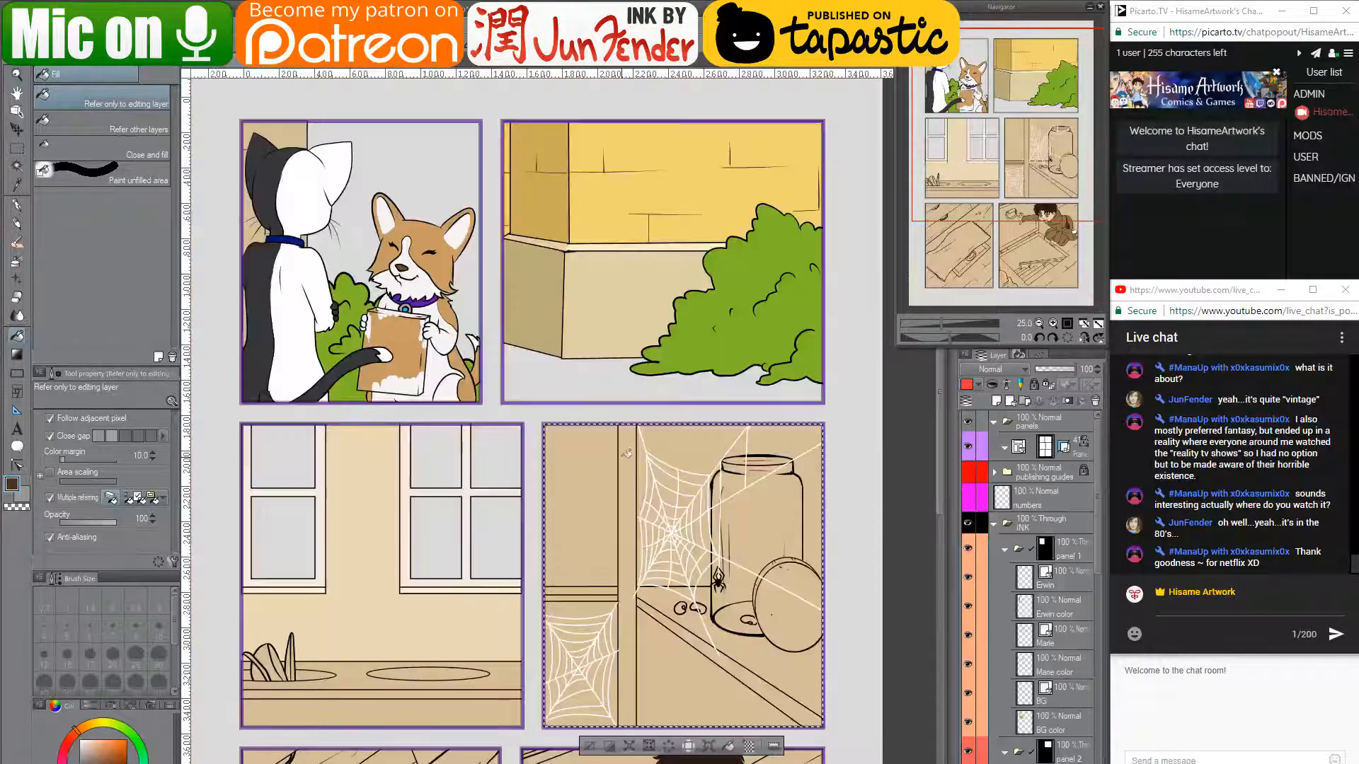
click(357, 67)
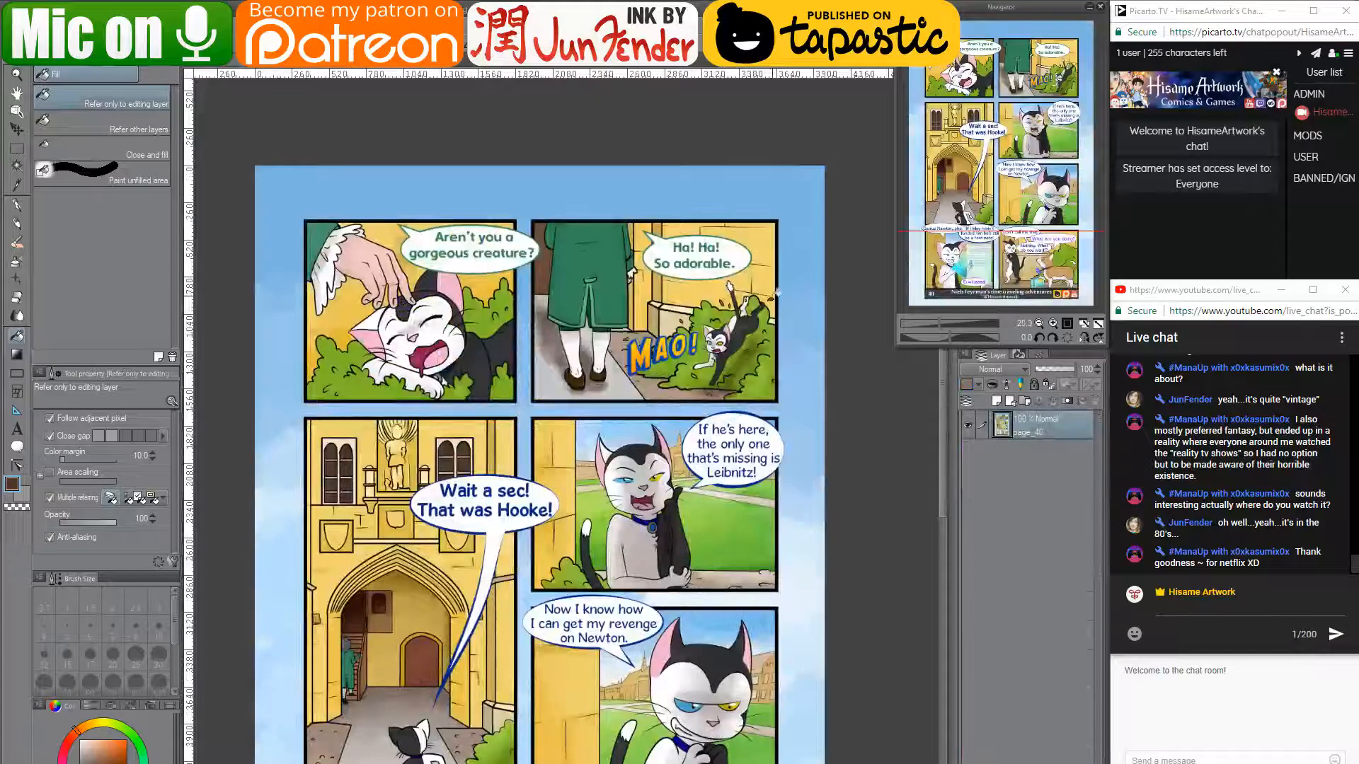
click(302, 68)
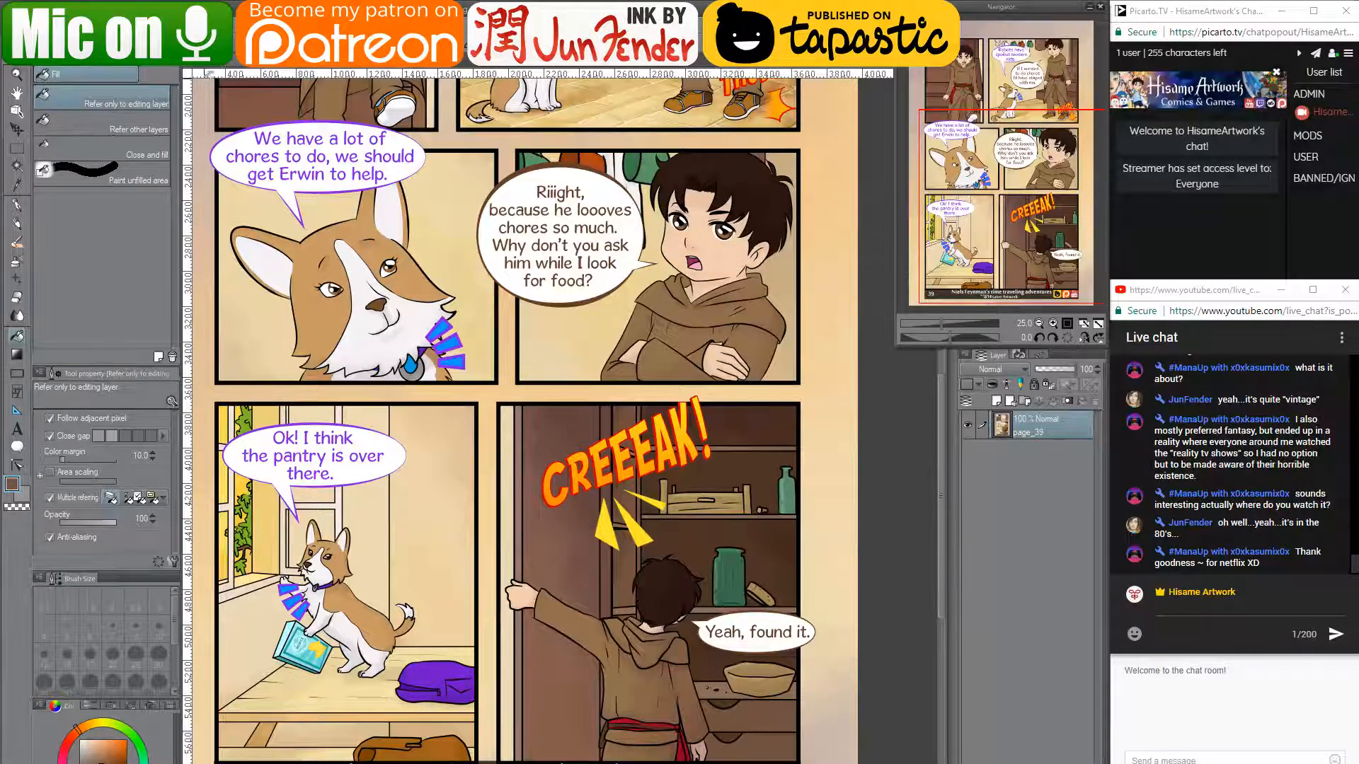
click(235, 64)
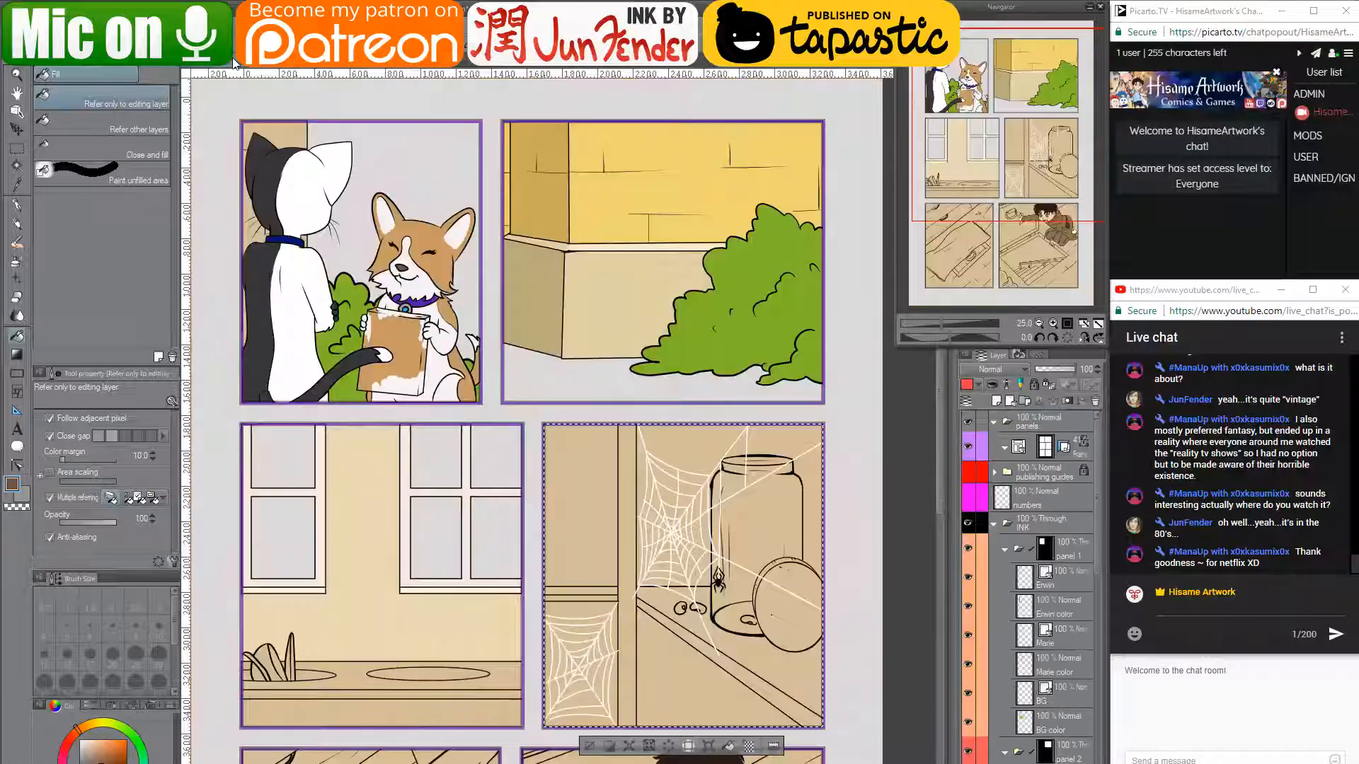
click(349, 65)
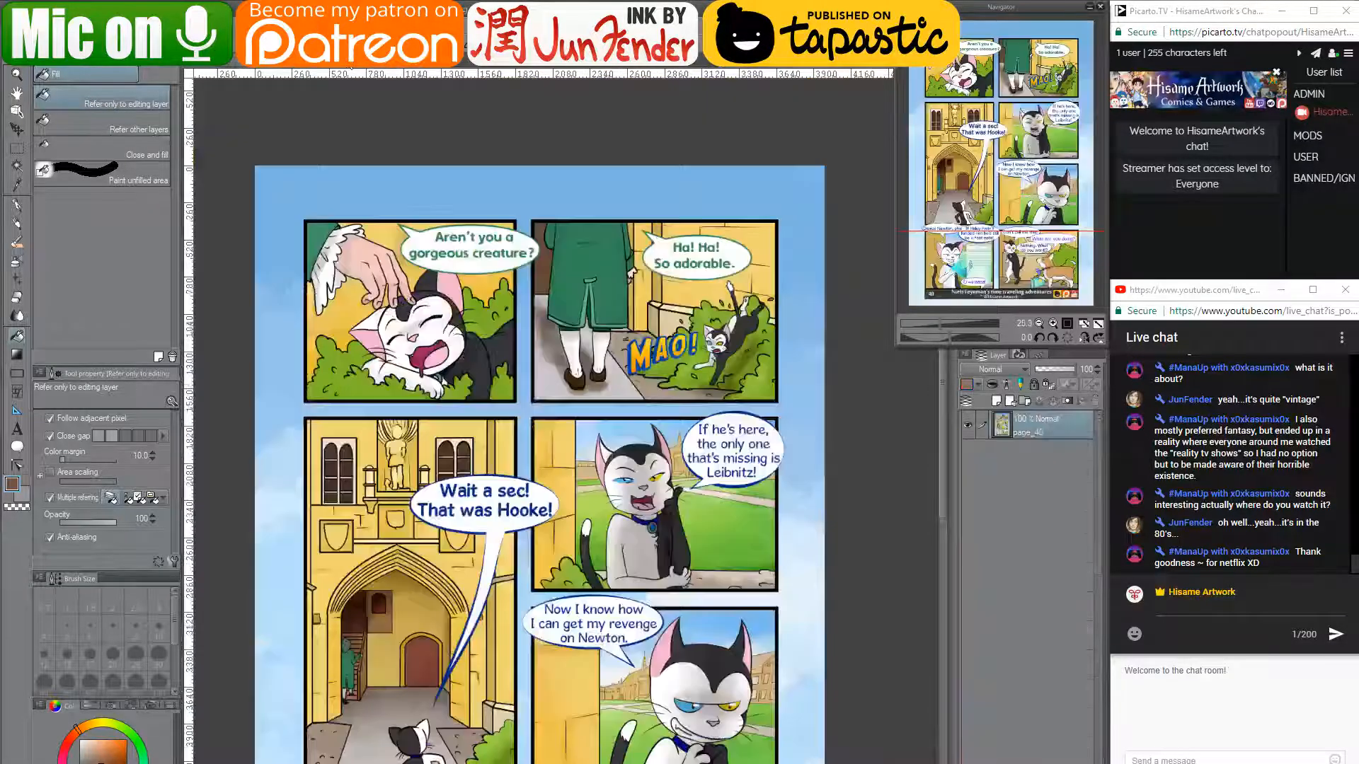
click(278, 67)
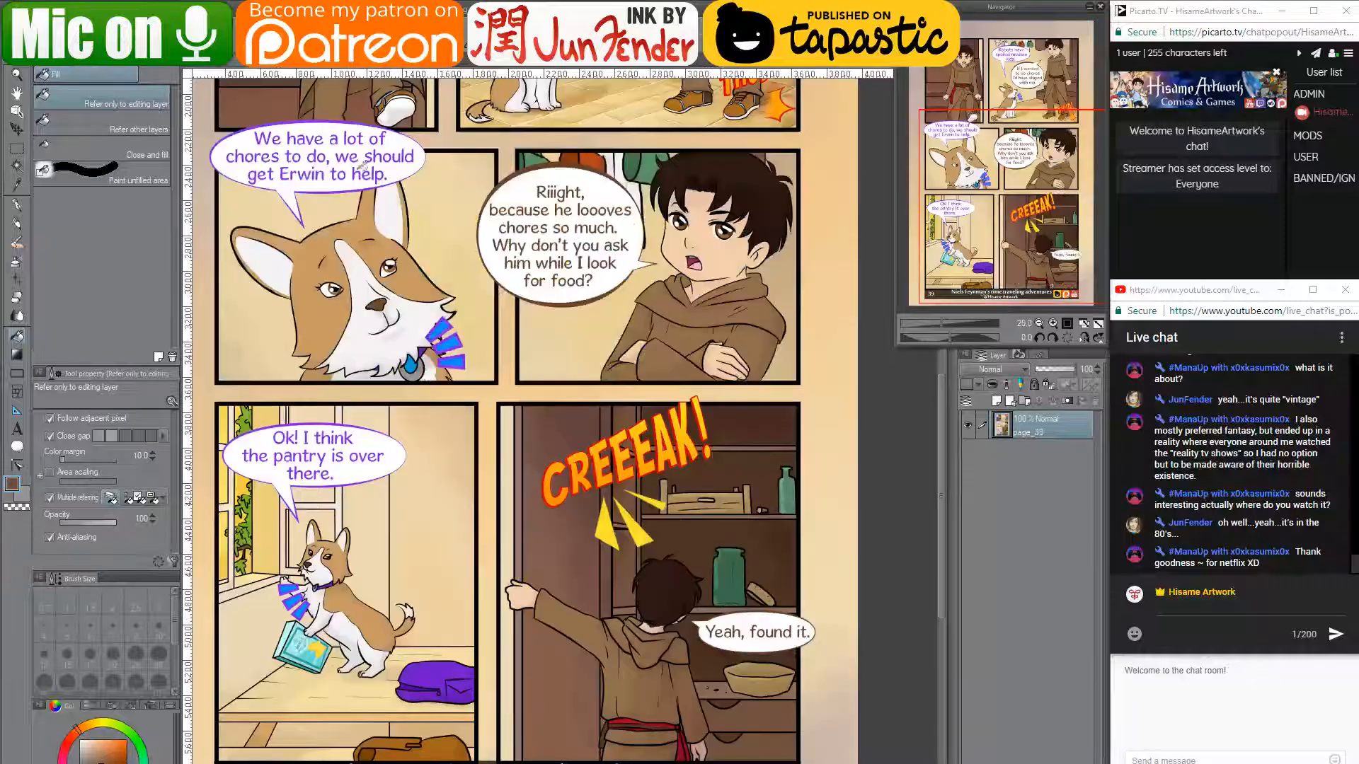
click(237, 67)
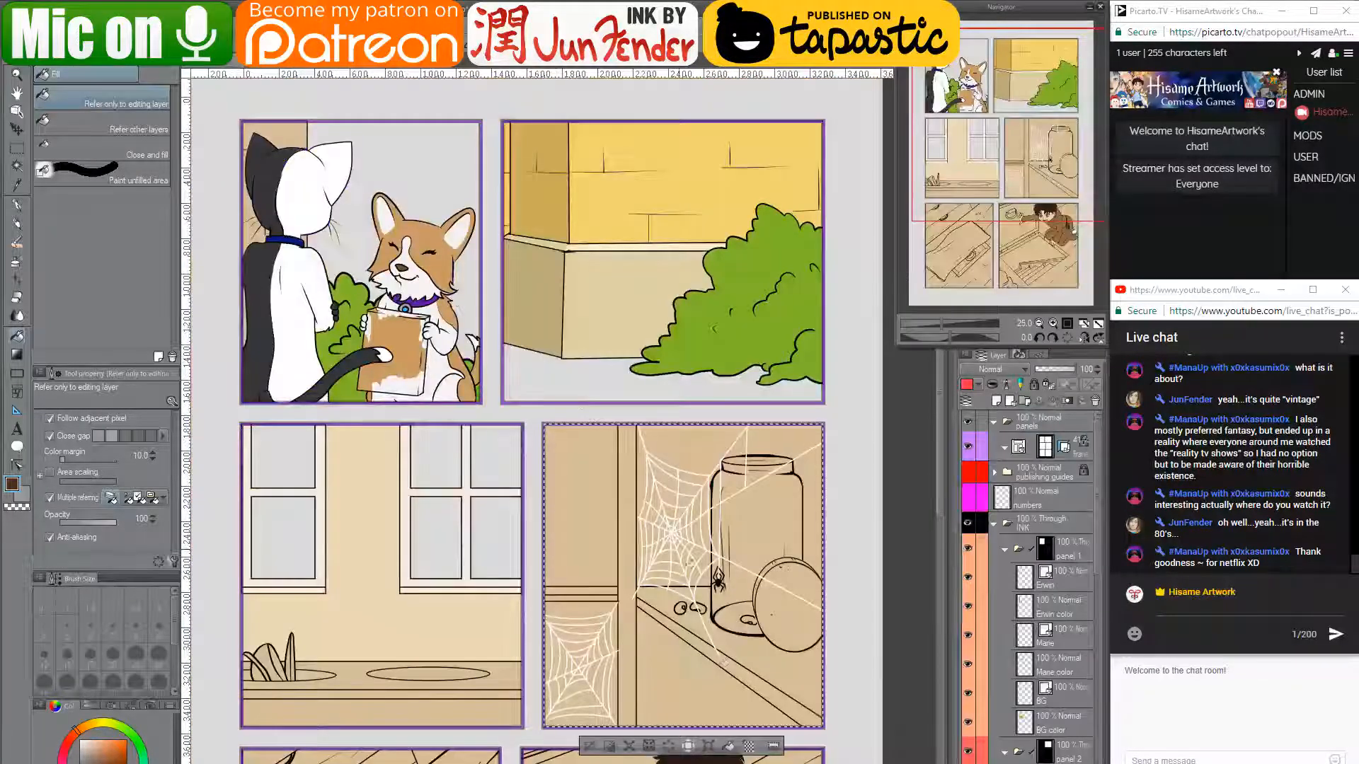
- Hide panel 4's WEB layer and, on its BG COLOR layer, fill the areas behind the jar and beneath the shelf with dark brown
click(708, 441)
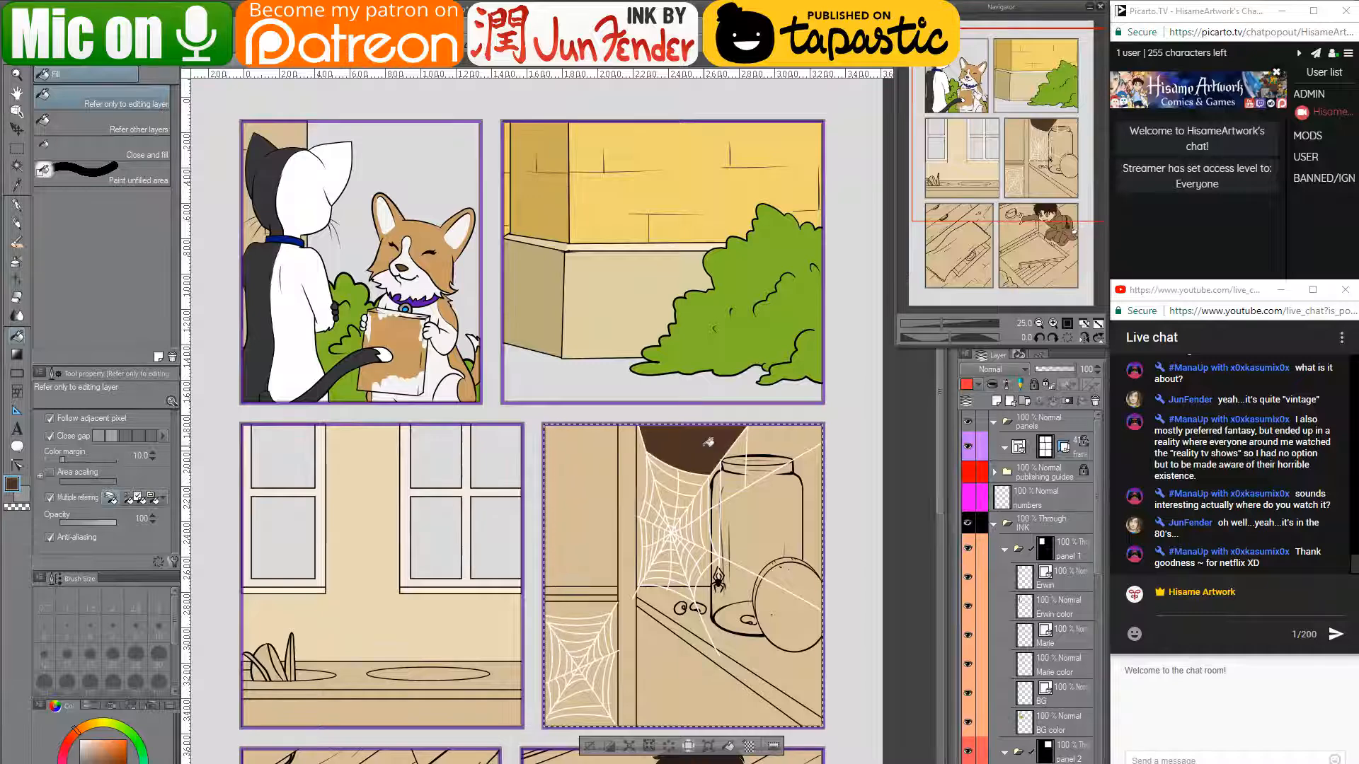
key(ctrl+z)
scroll(1040, 665, down, 5)
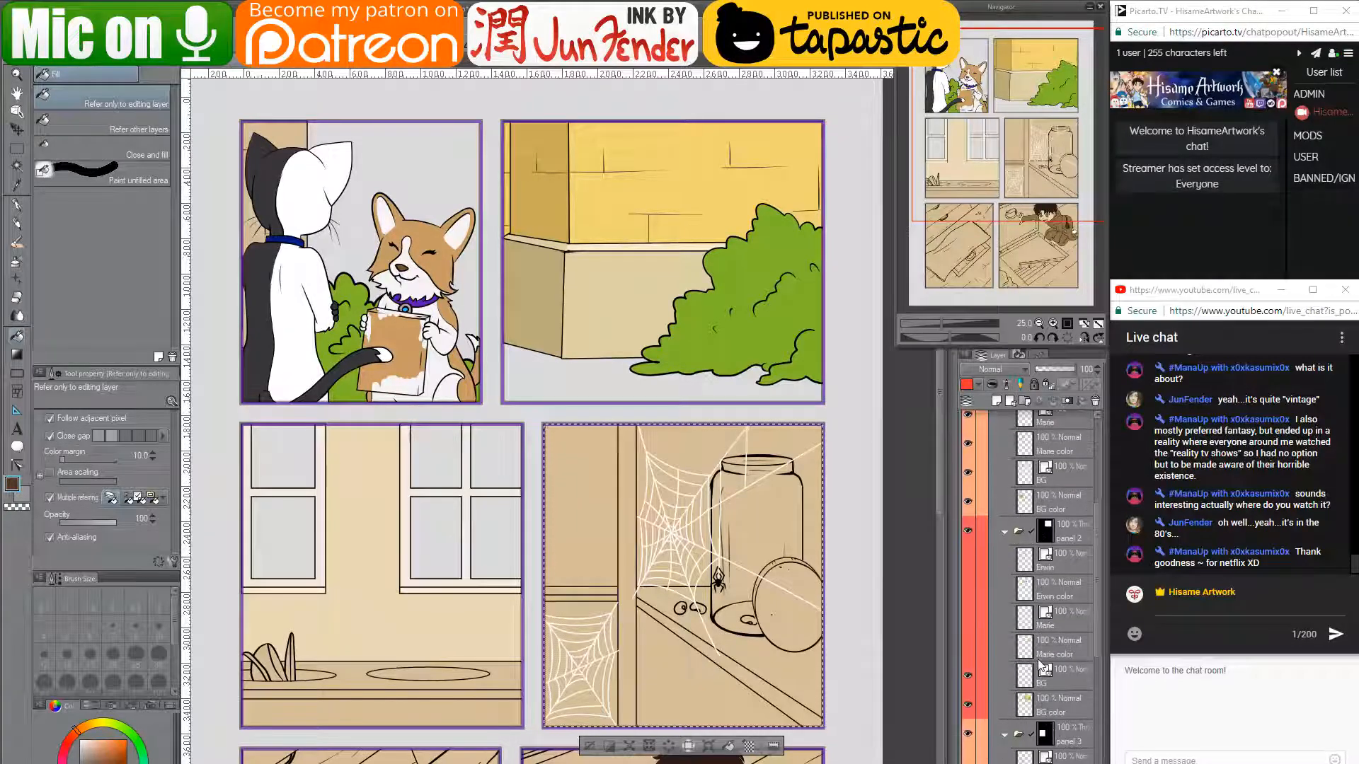
scroll(1040, 665, down, 6)
click(1040, 665)
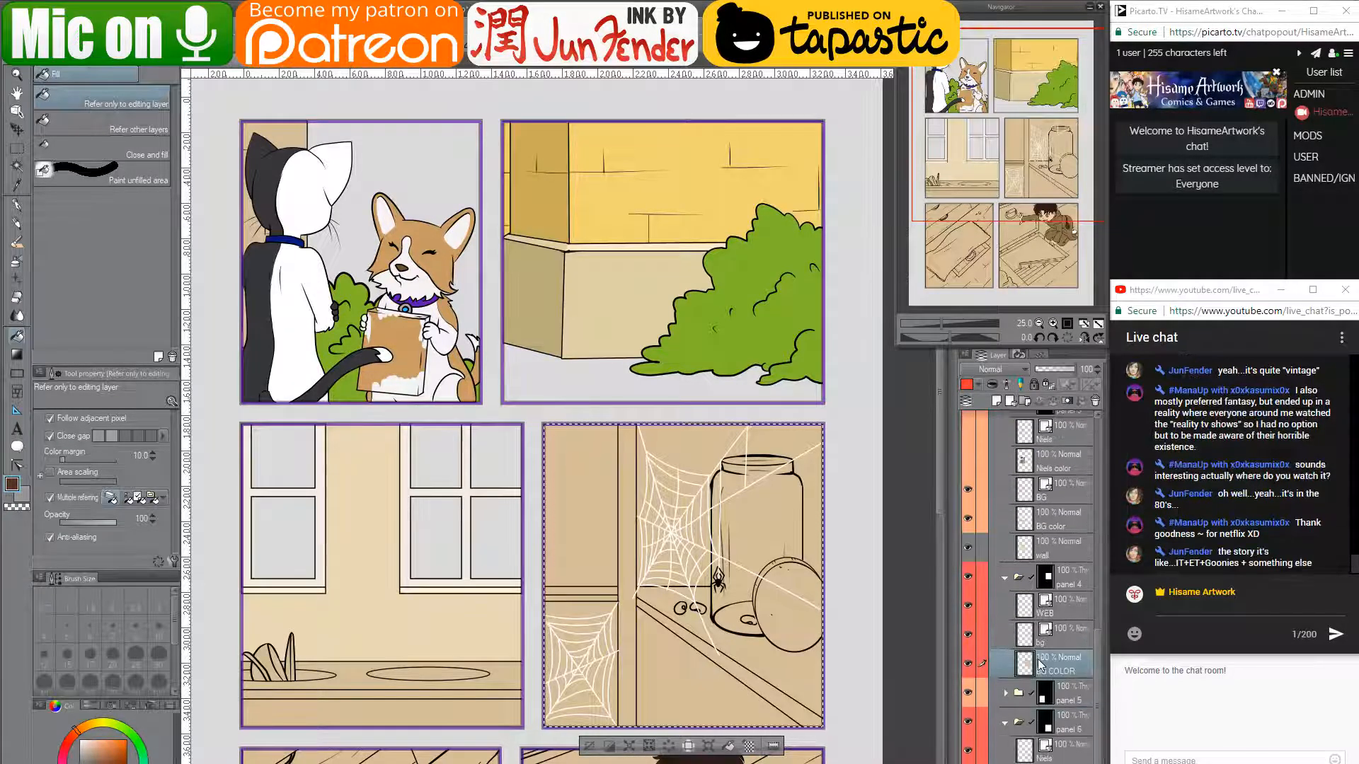
scroll(1026, 673, up, 2)
click(968, 690)
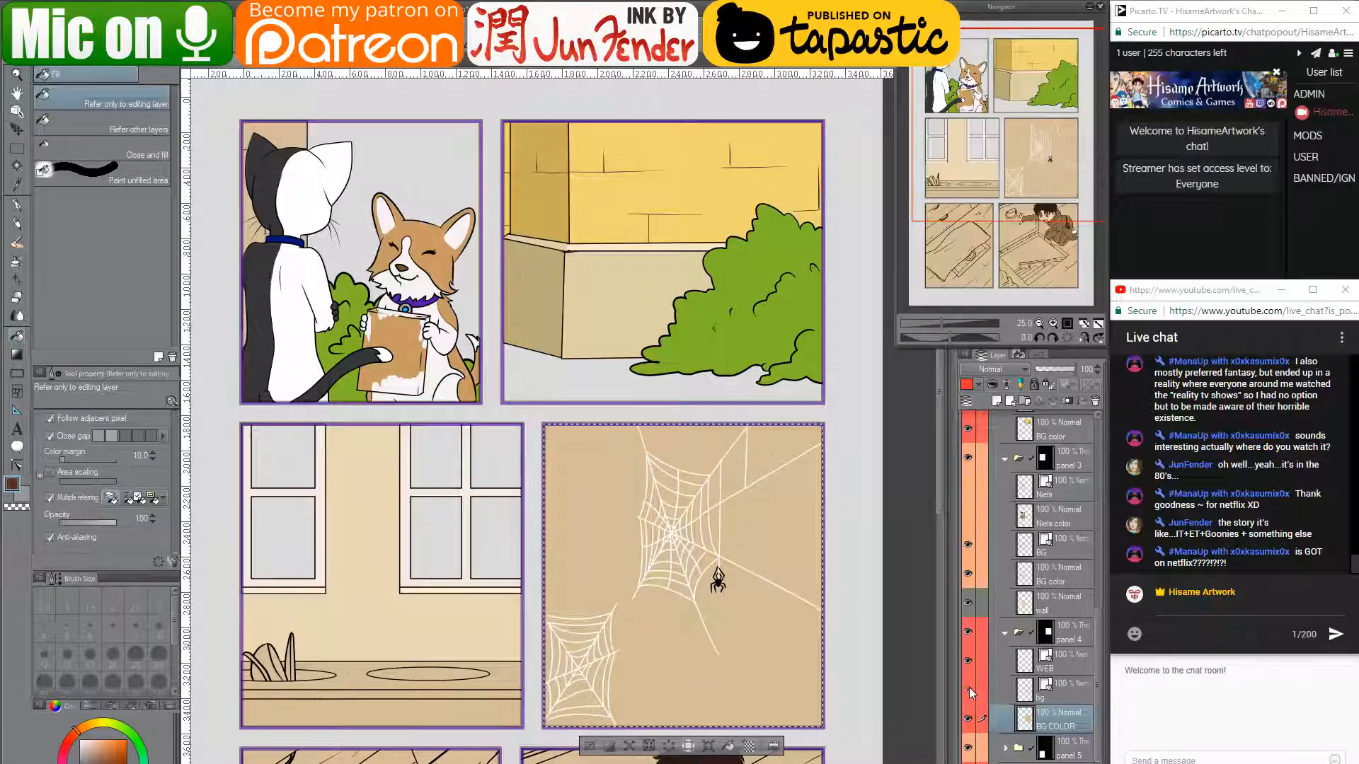
click(968, 690)
click(969, 660)
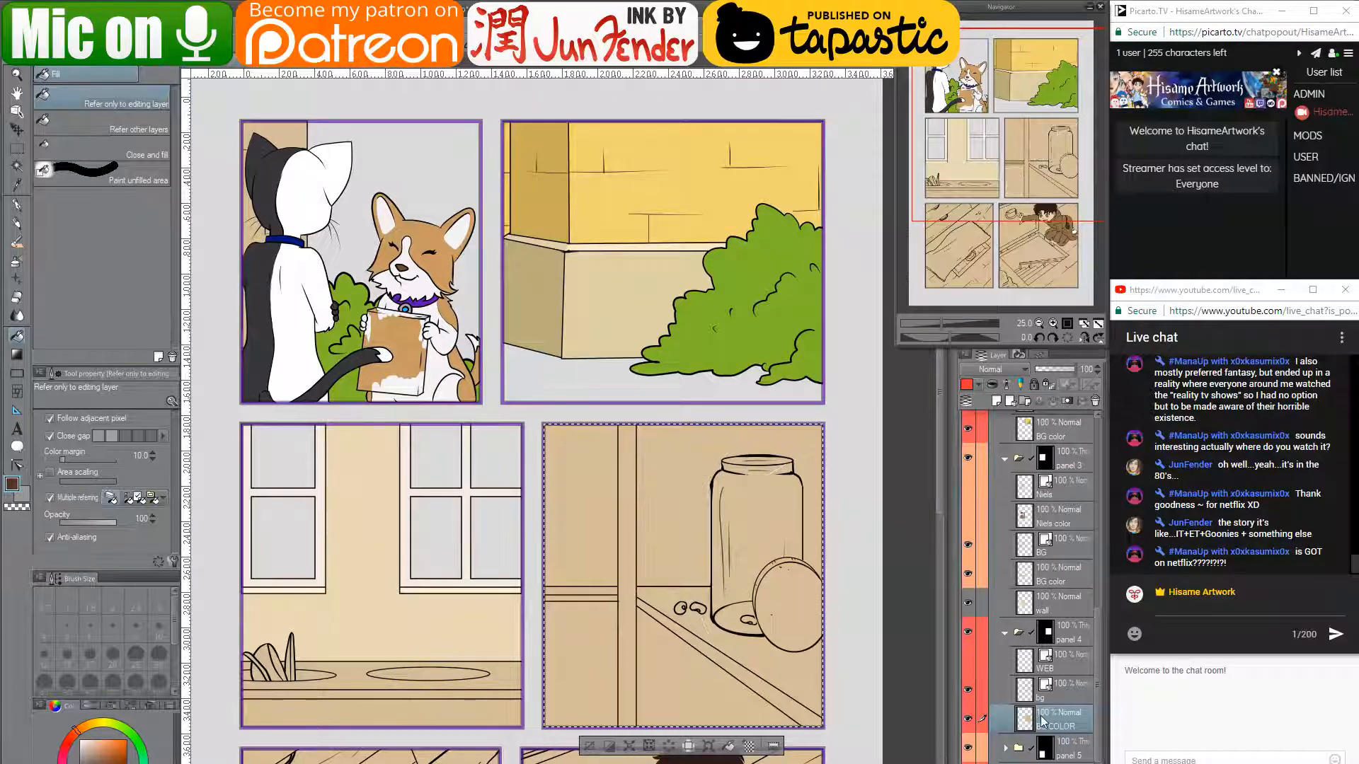
click(680, 496)
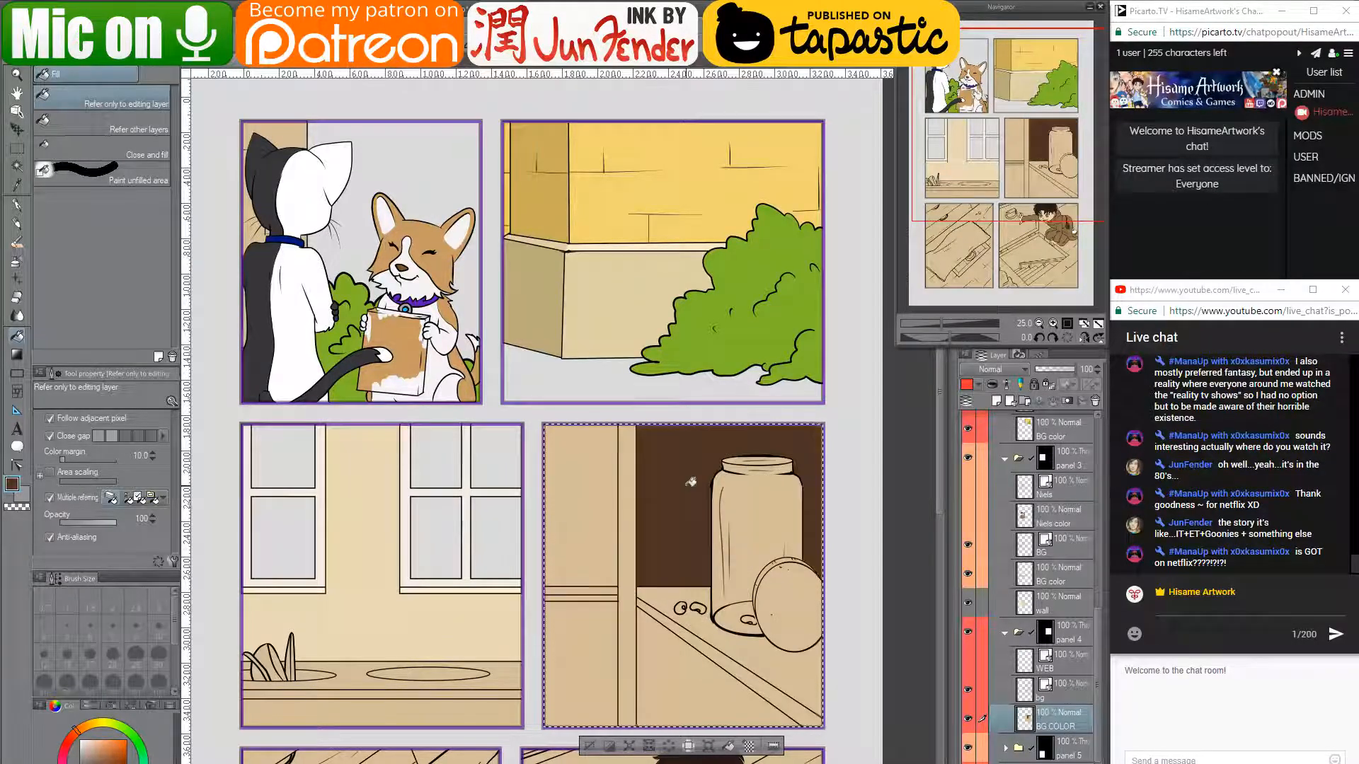
click(701, 680)
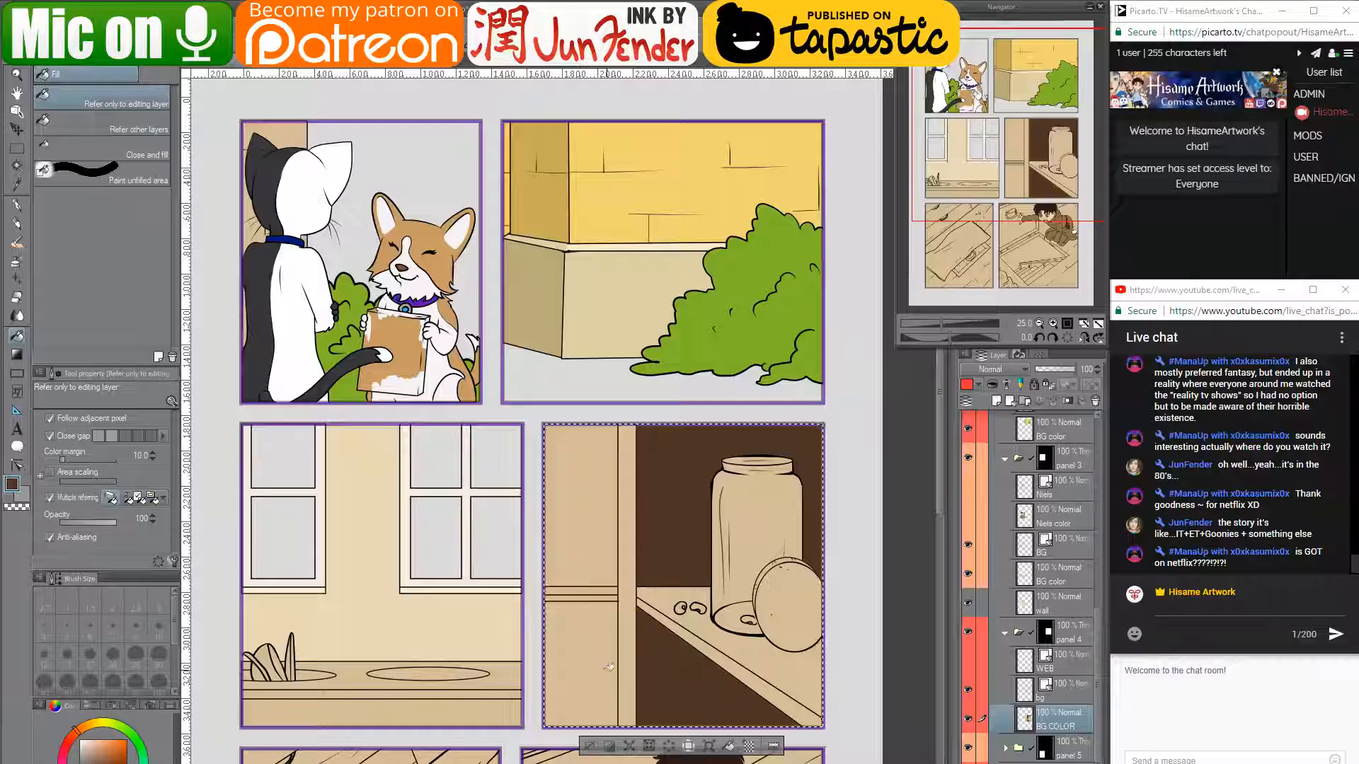
- Pick a slightly lighter brown from page_39's pantry and fill the upper and lower left-hand areas of panel 4 with it
click(368, 68)
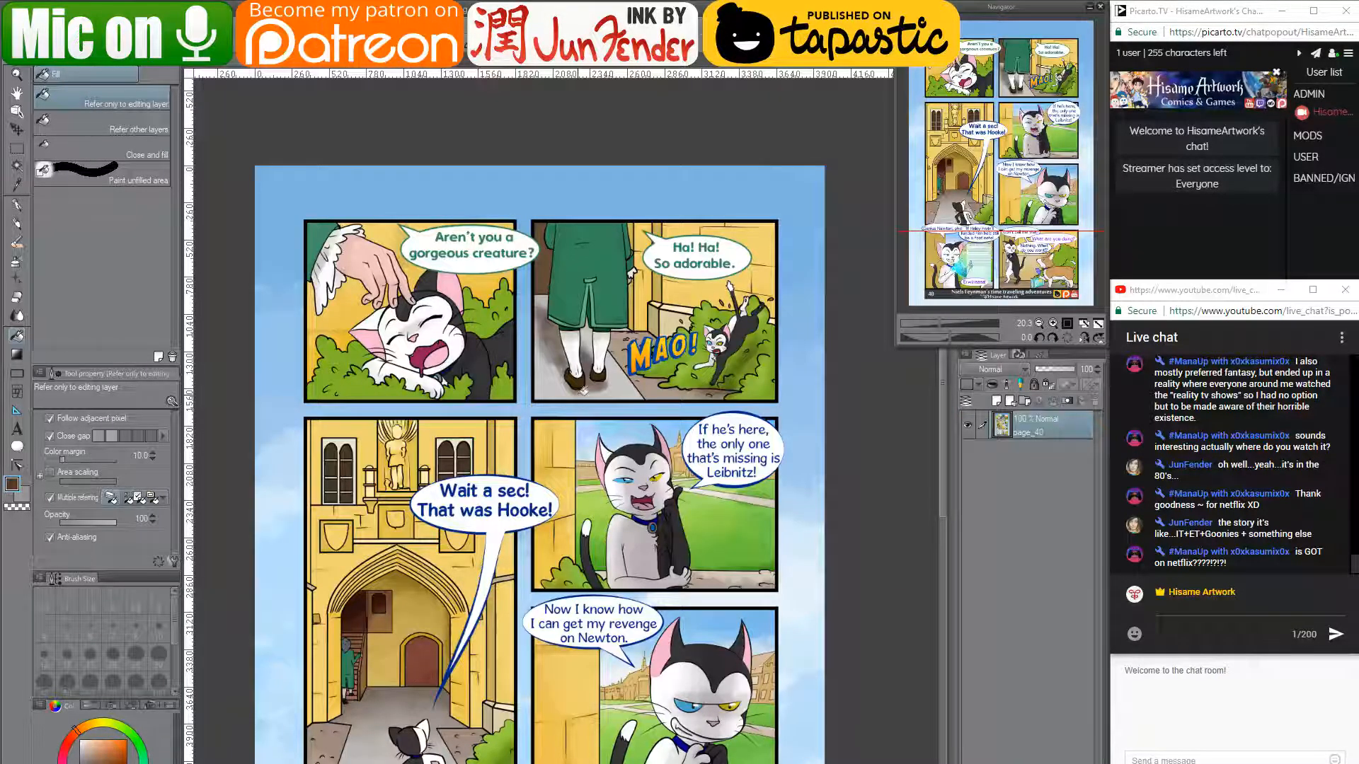
scroll(582, 390, down, 1)
scroll(566, 473, up, 3)
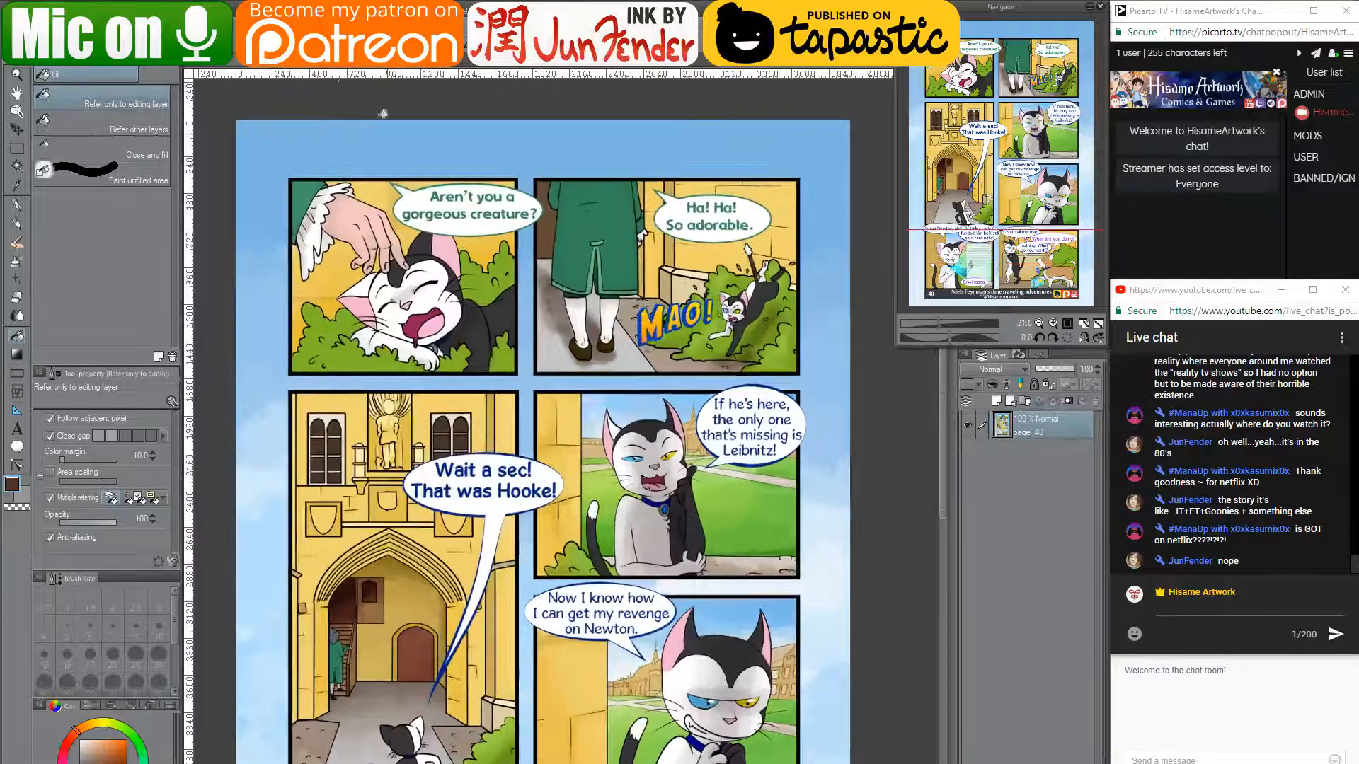
click(293, 69)
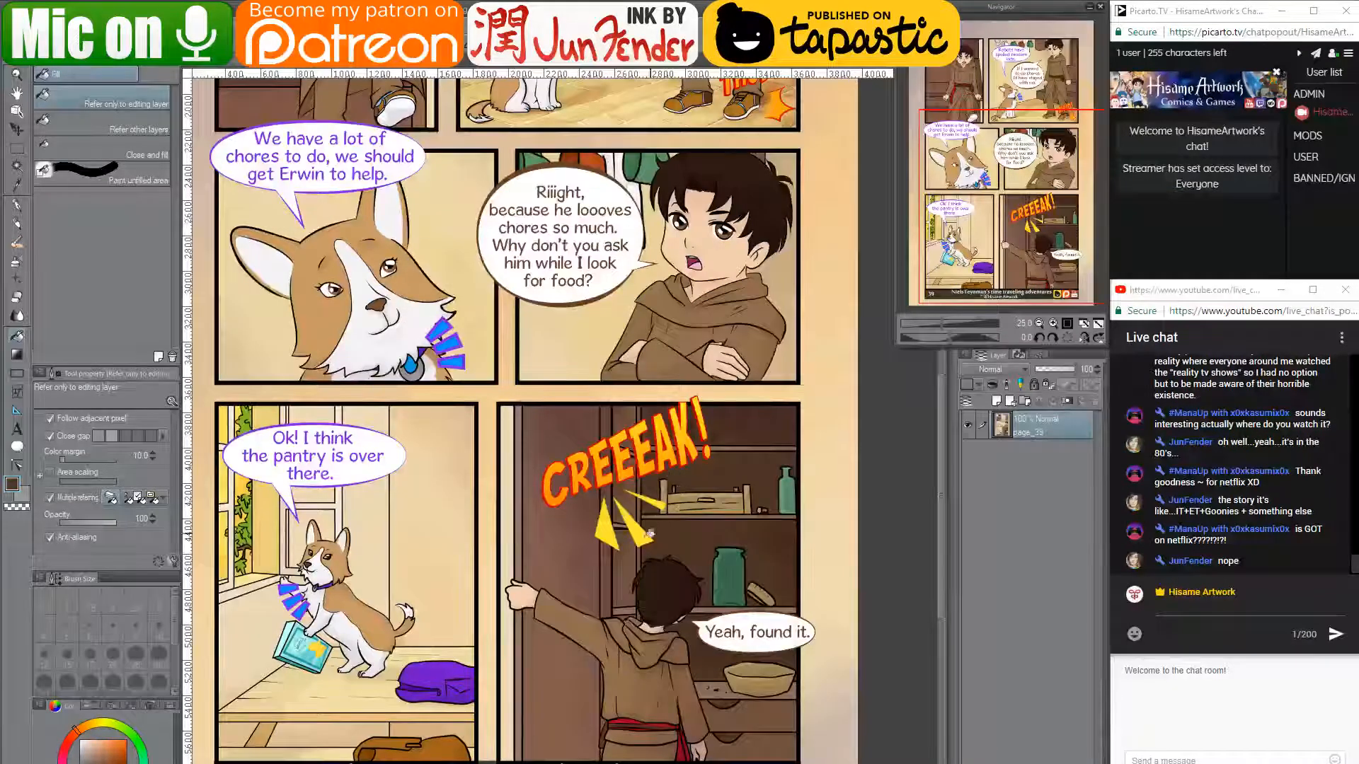
click(216, 70)
click(587, 502)
click(598, 630)
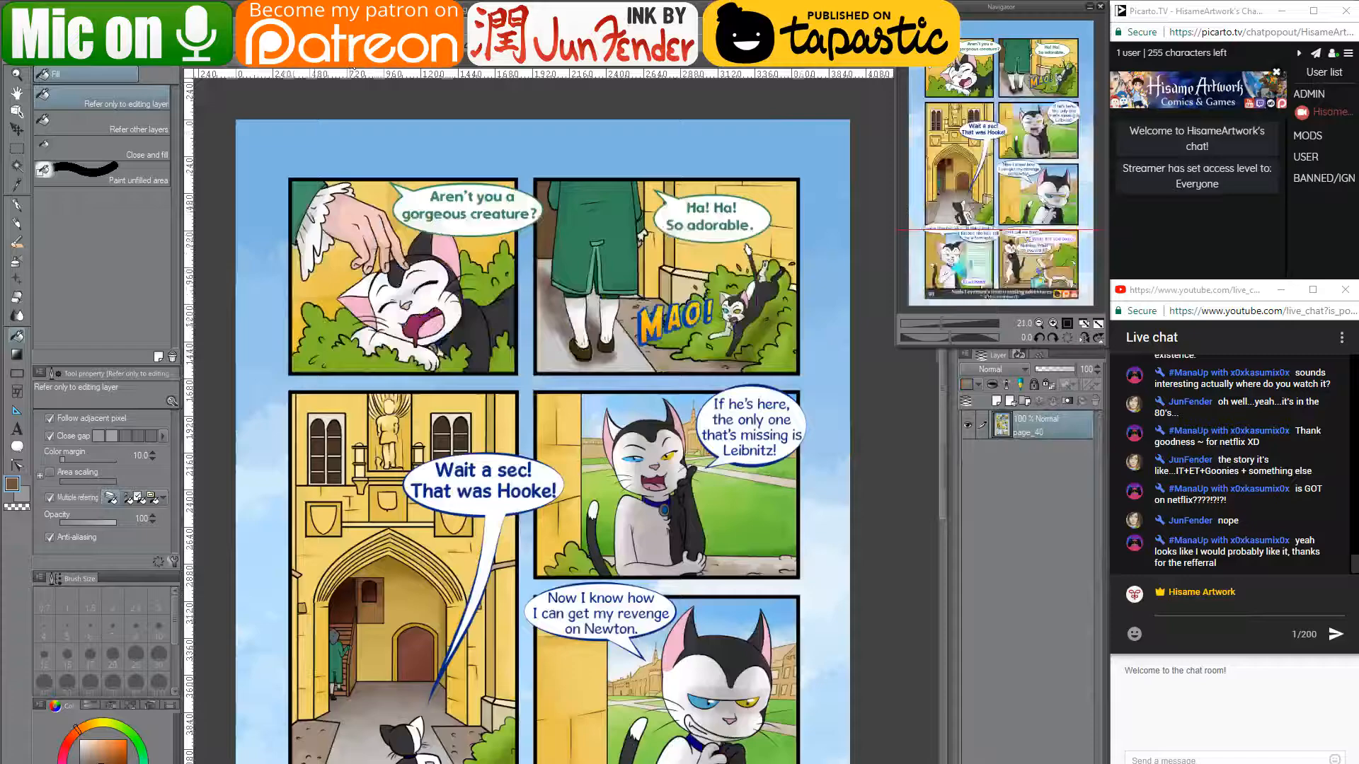
- Pick a reddish brown from page_39's pantry and fill panel 4's vertical post and diagonal shelf edge with it
click(289, 70)
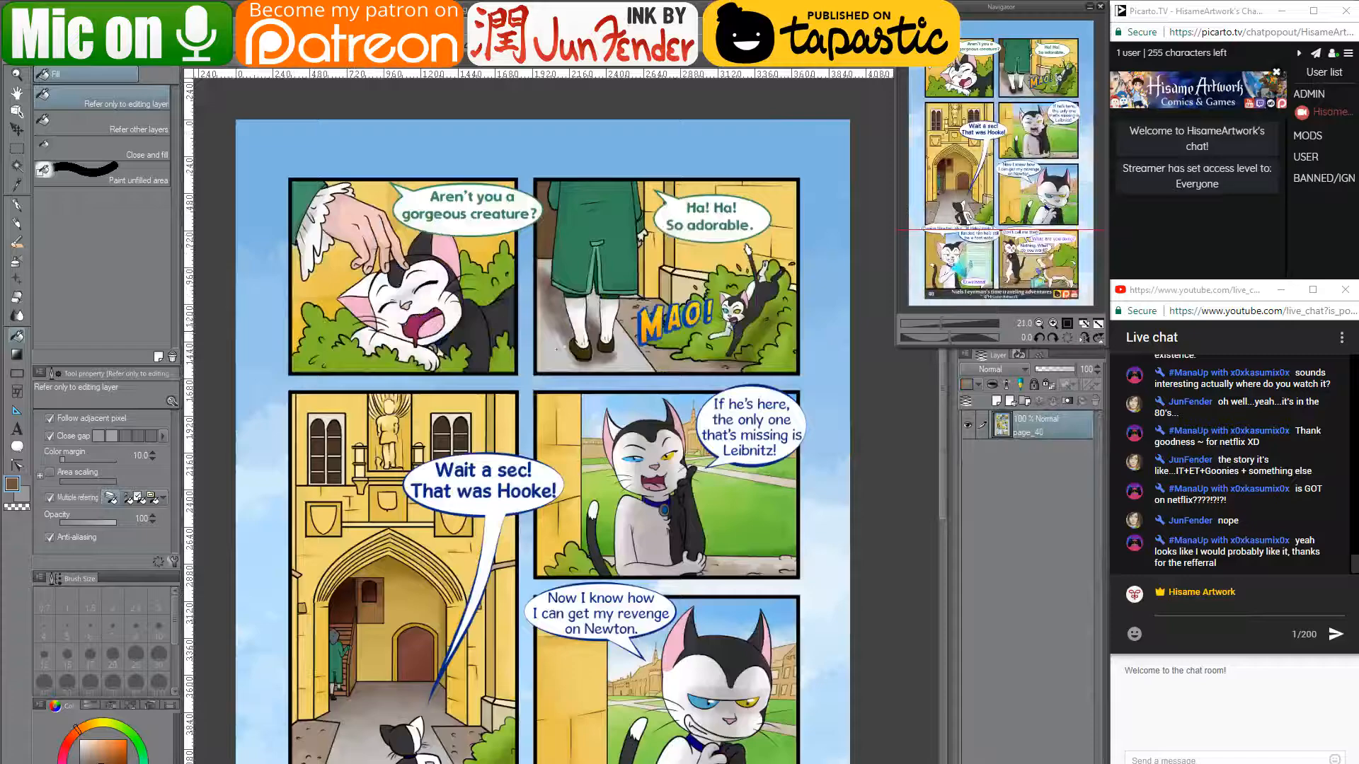
click(336, 71)
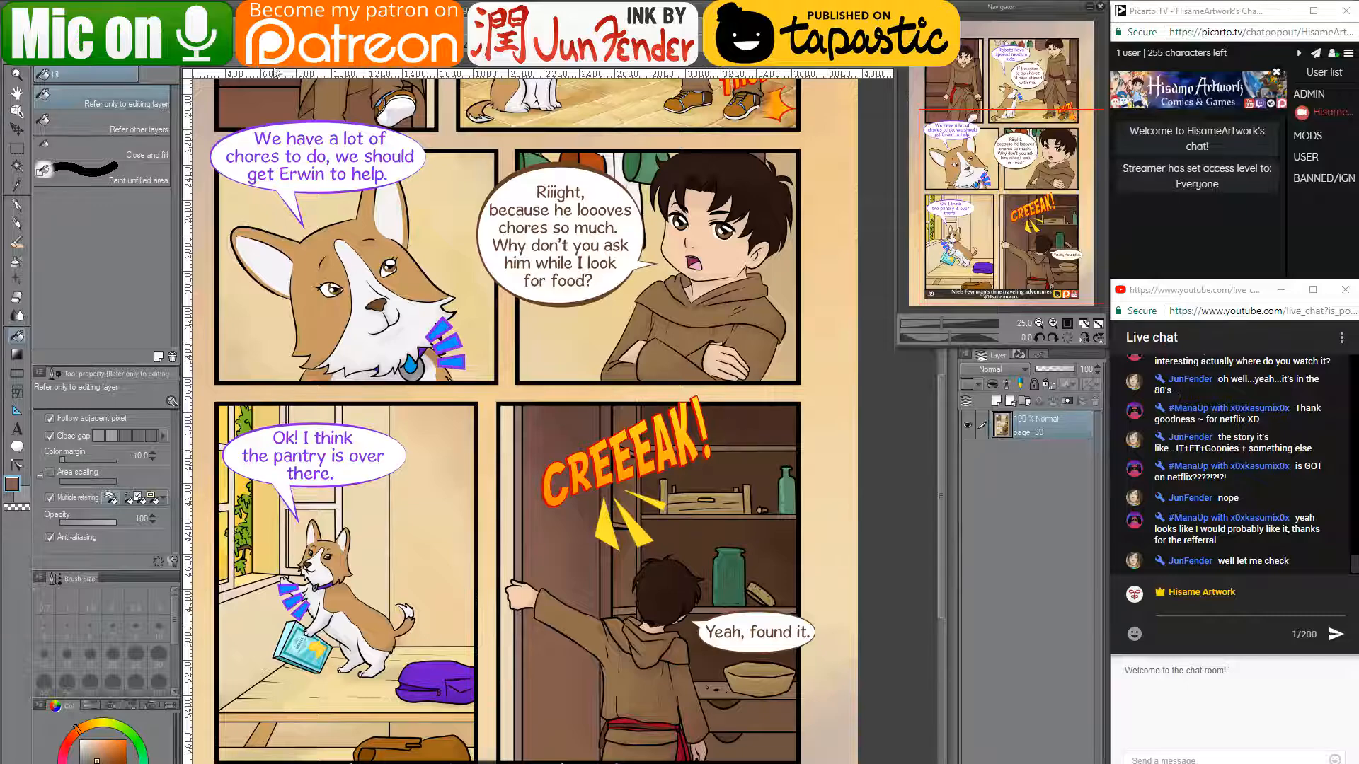
click(234, 65)
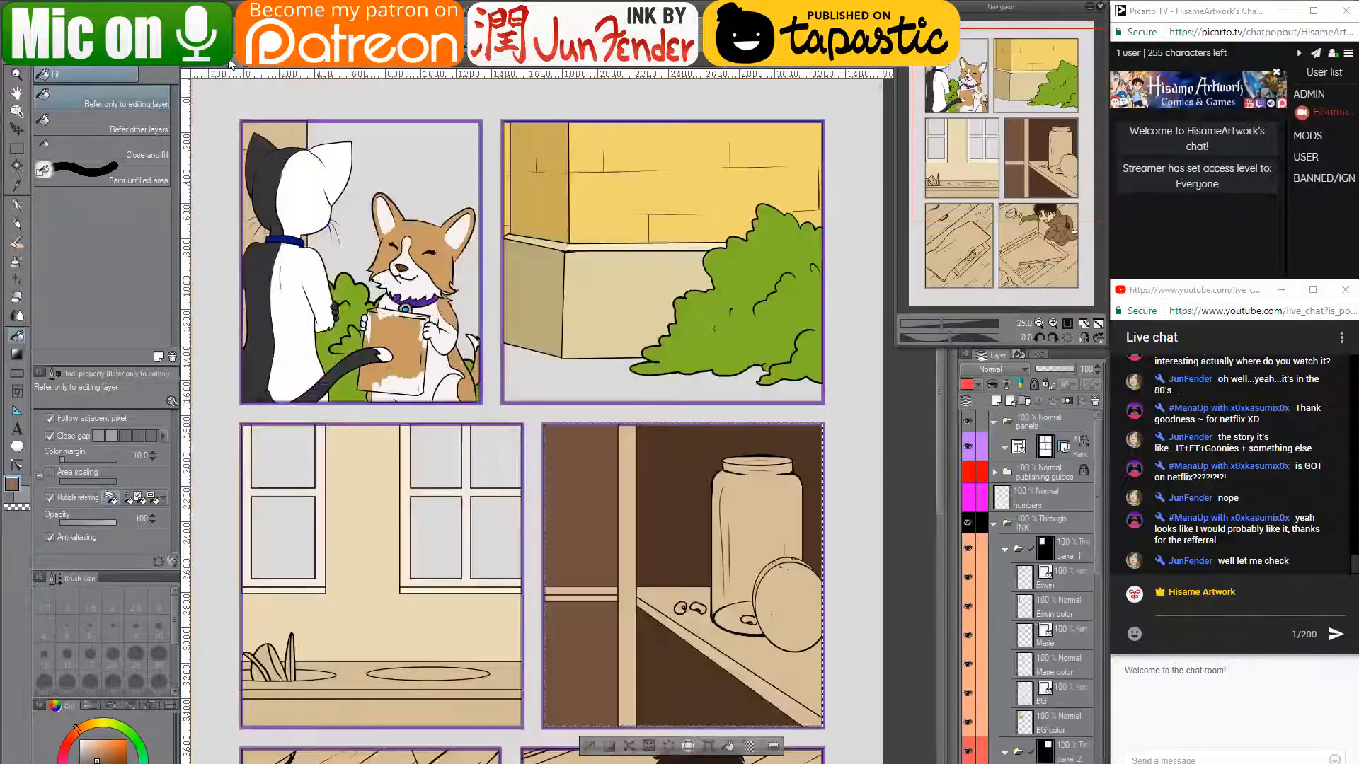
click(633, 495)
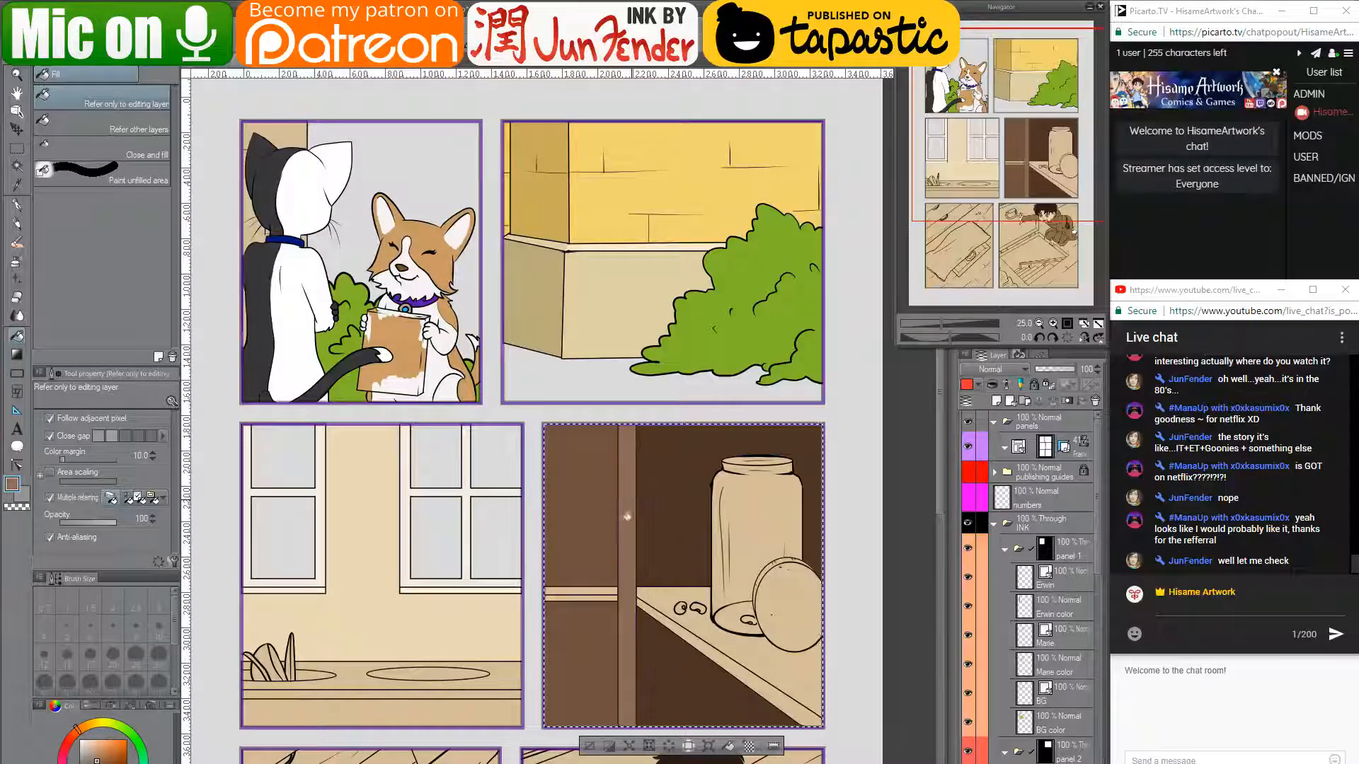
click(675, 617)
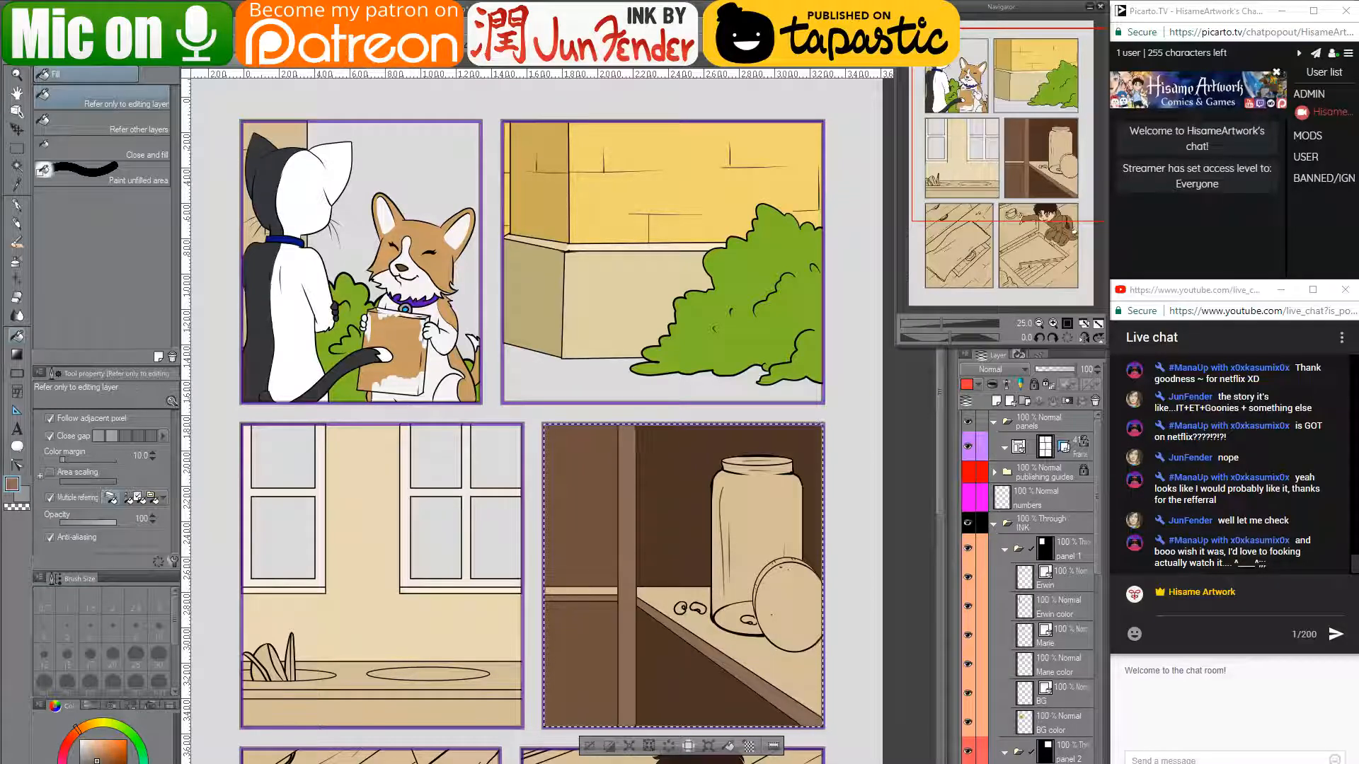
- Sample the green of the pantry jar on page_39 and fill the jar's body in panel 4 with it
click(292, 68)
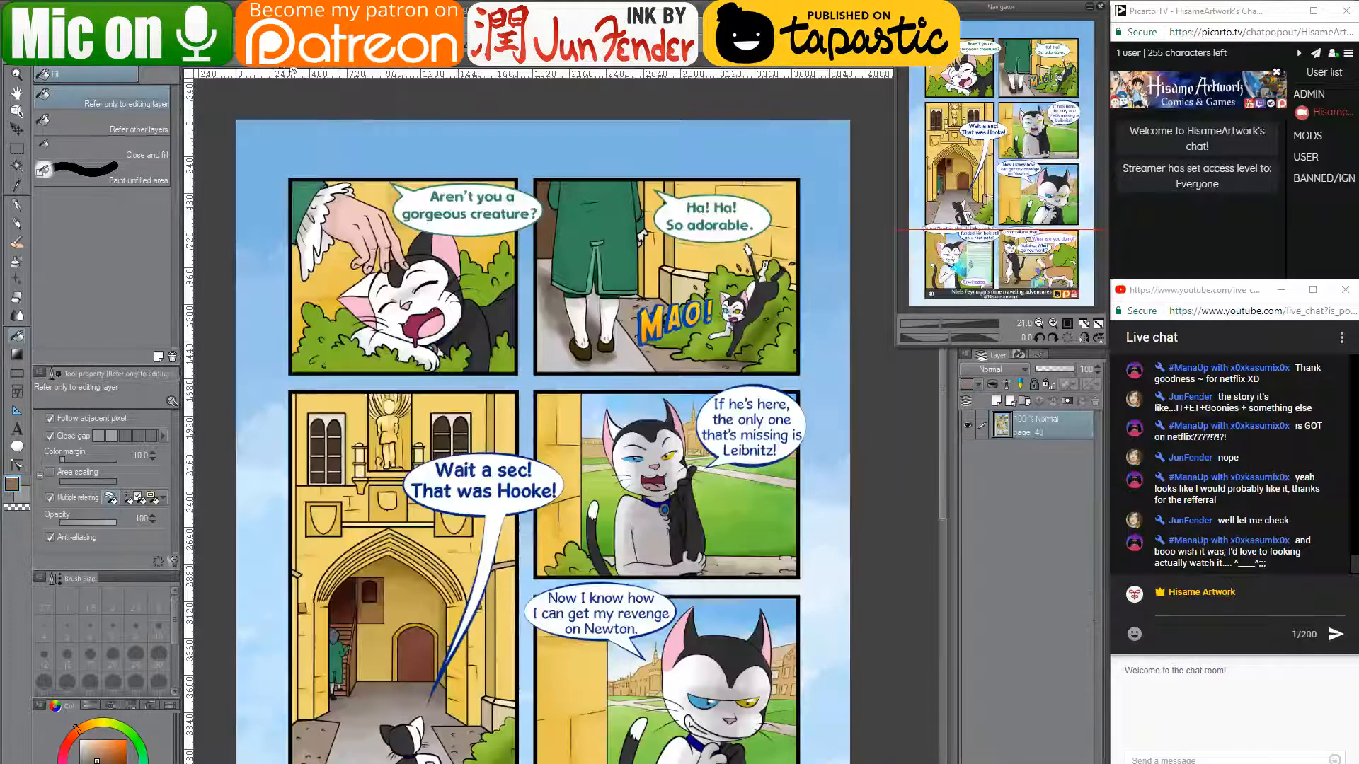
click(244, 68)
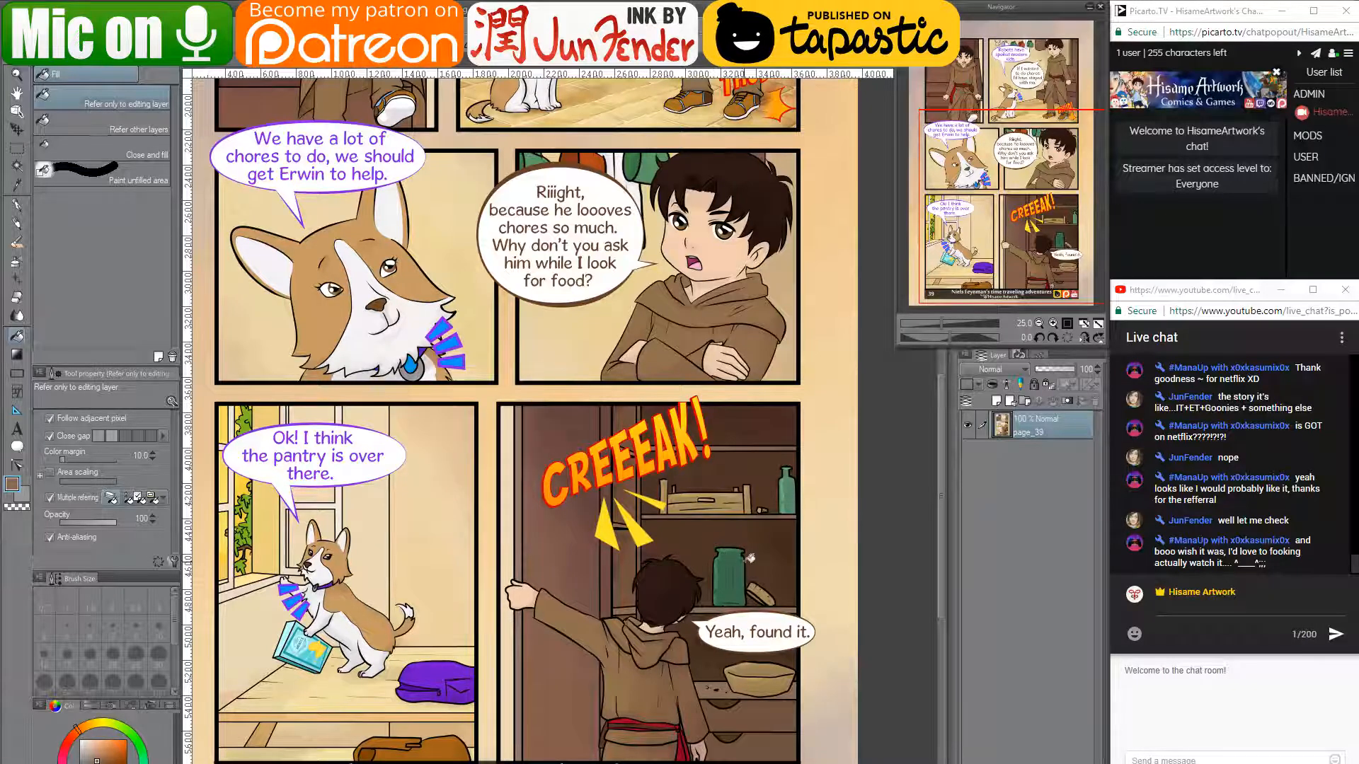
alt+click(742, 582)
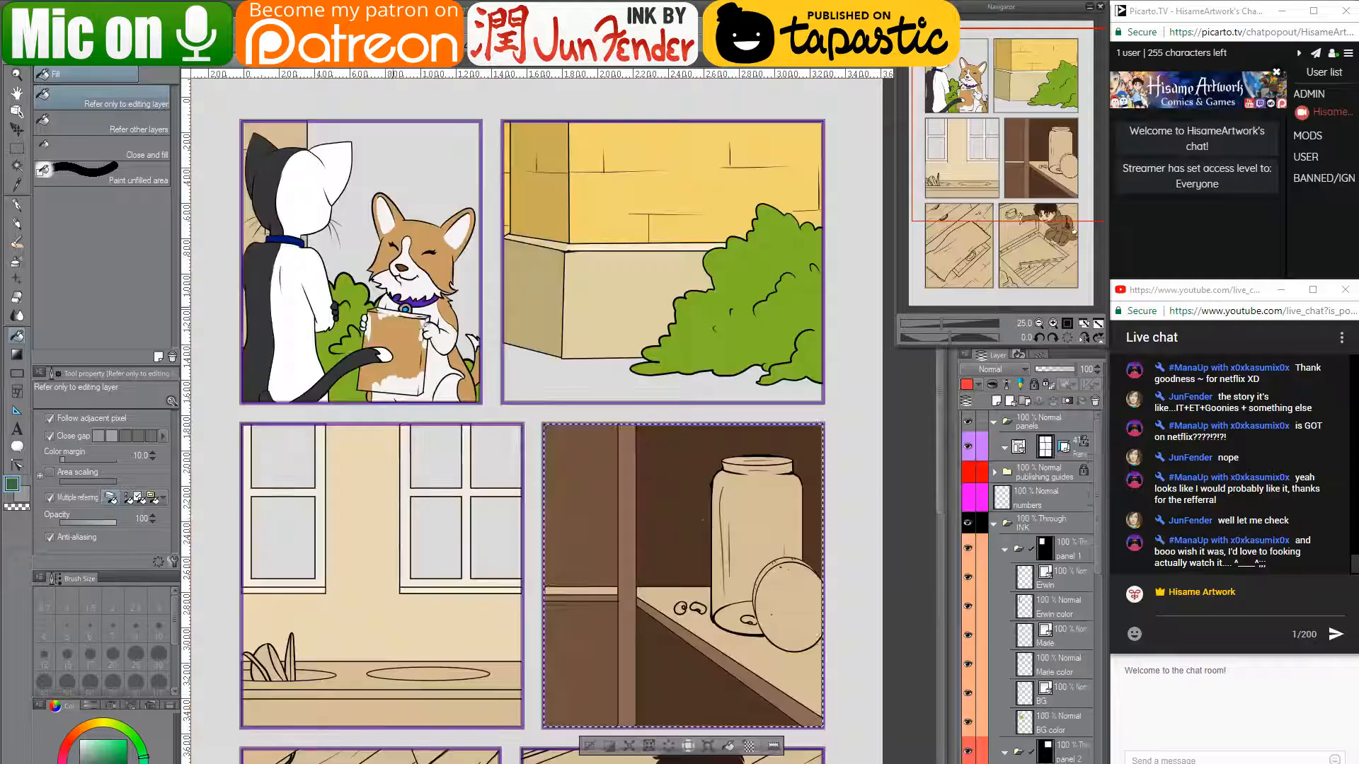
click(211, 65)
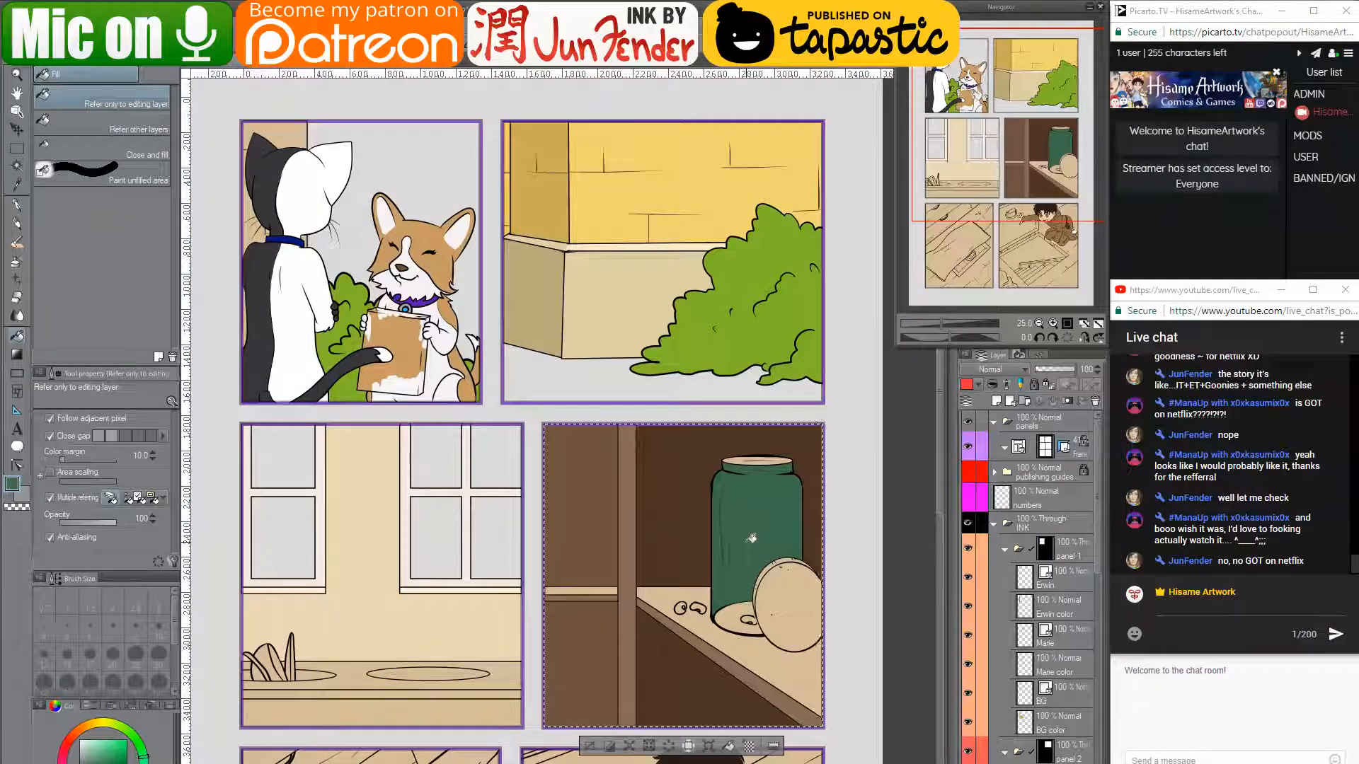
- Fill the base and the top opening of panel 4's jar with the same green on the BG COLOR layer
scroll(1050, 673, down, 5)
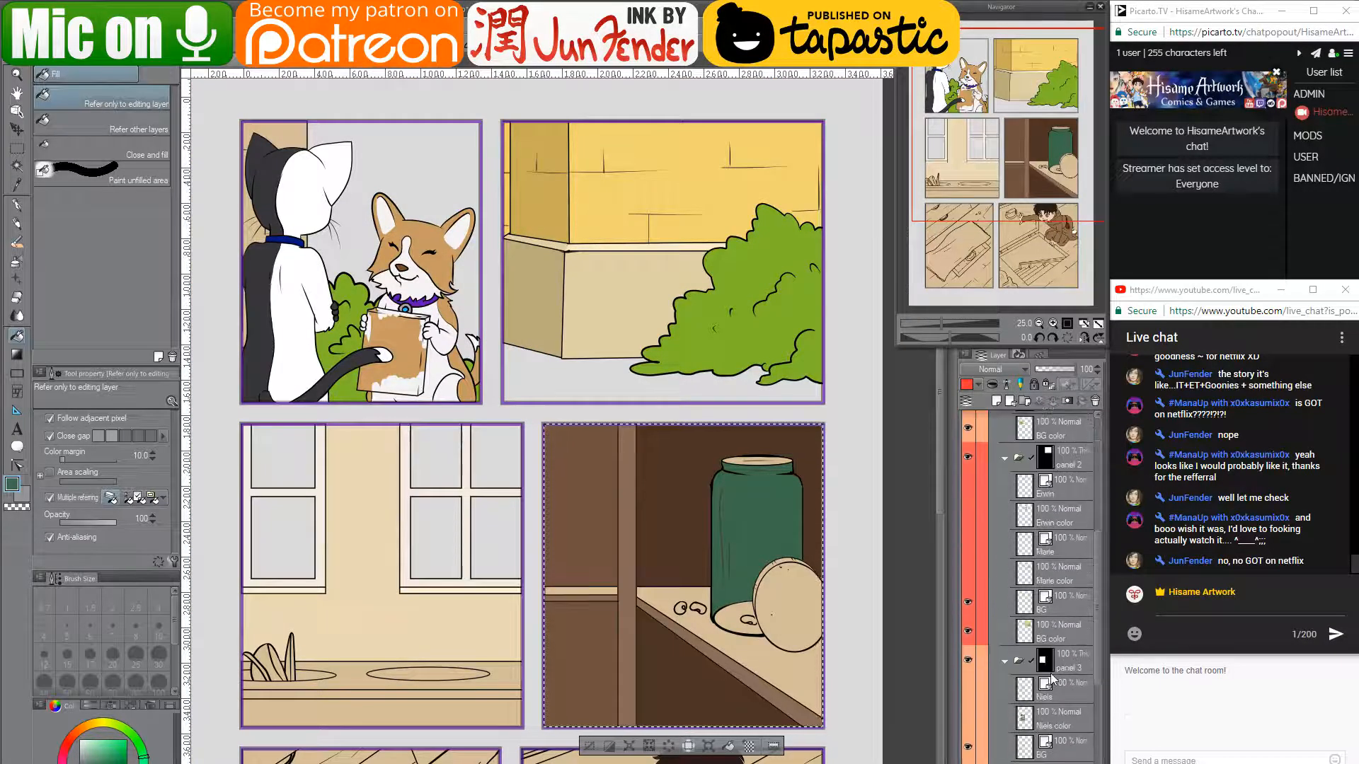
scroll(1050, 673, down, 4)
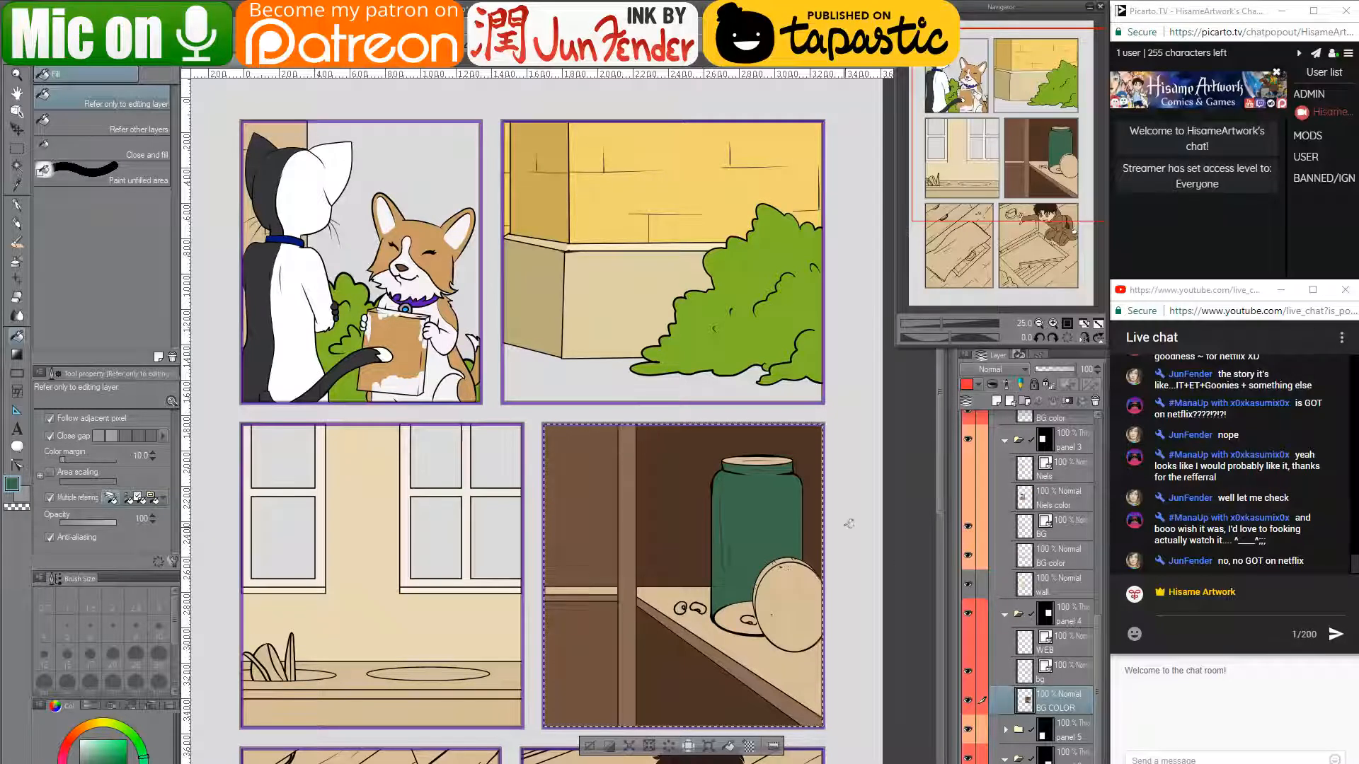
click(748, 610)
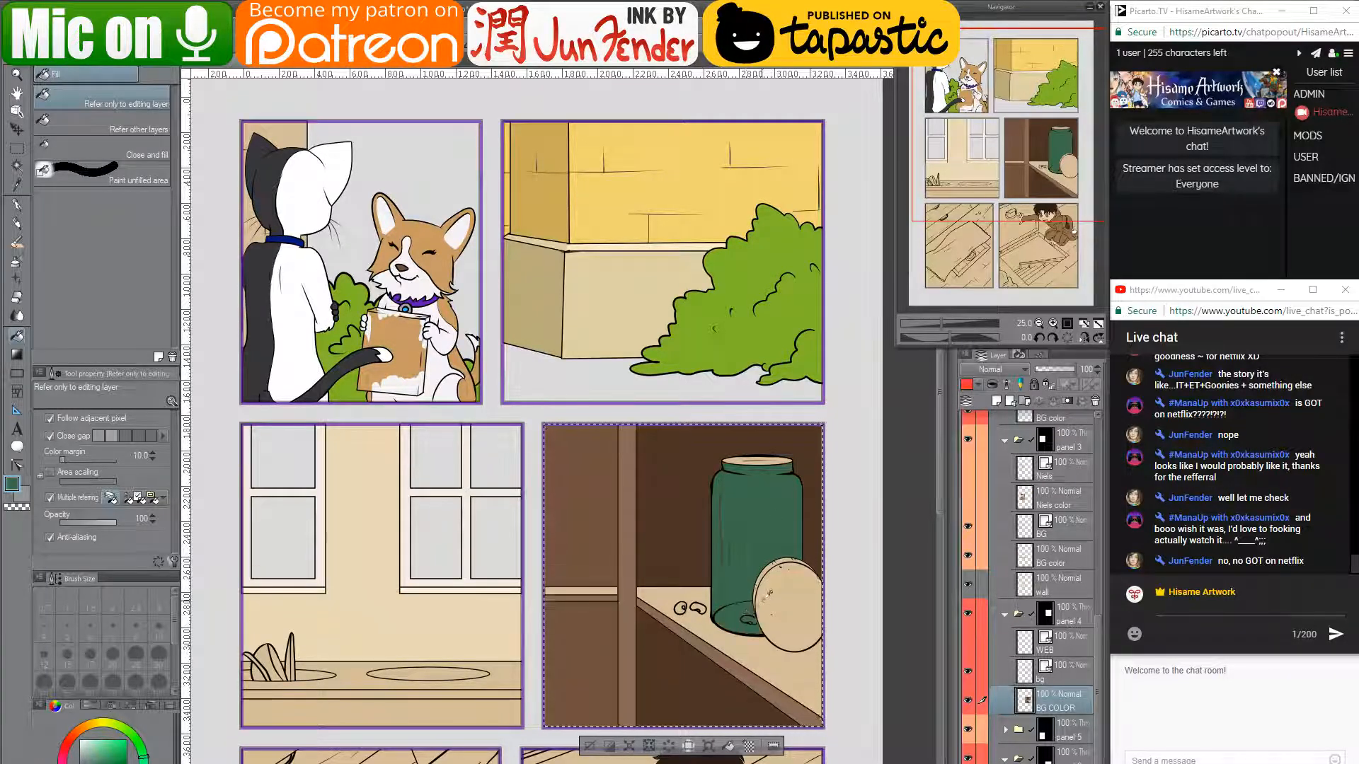
scroll(767, 593, up, 4)
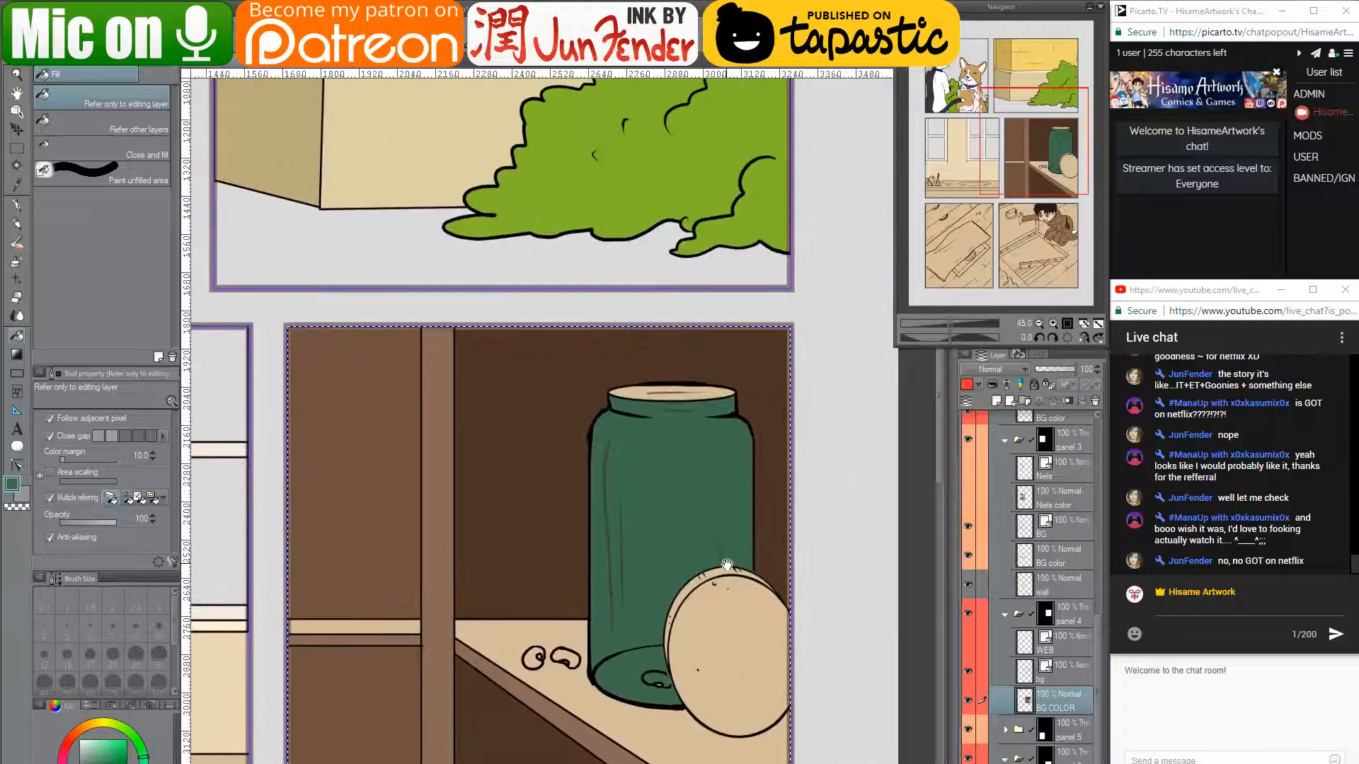
drag(803, 521, 723, 532)
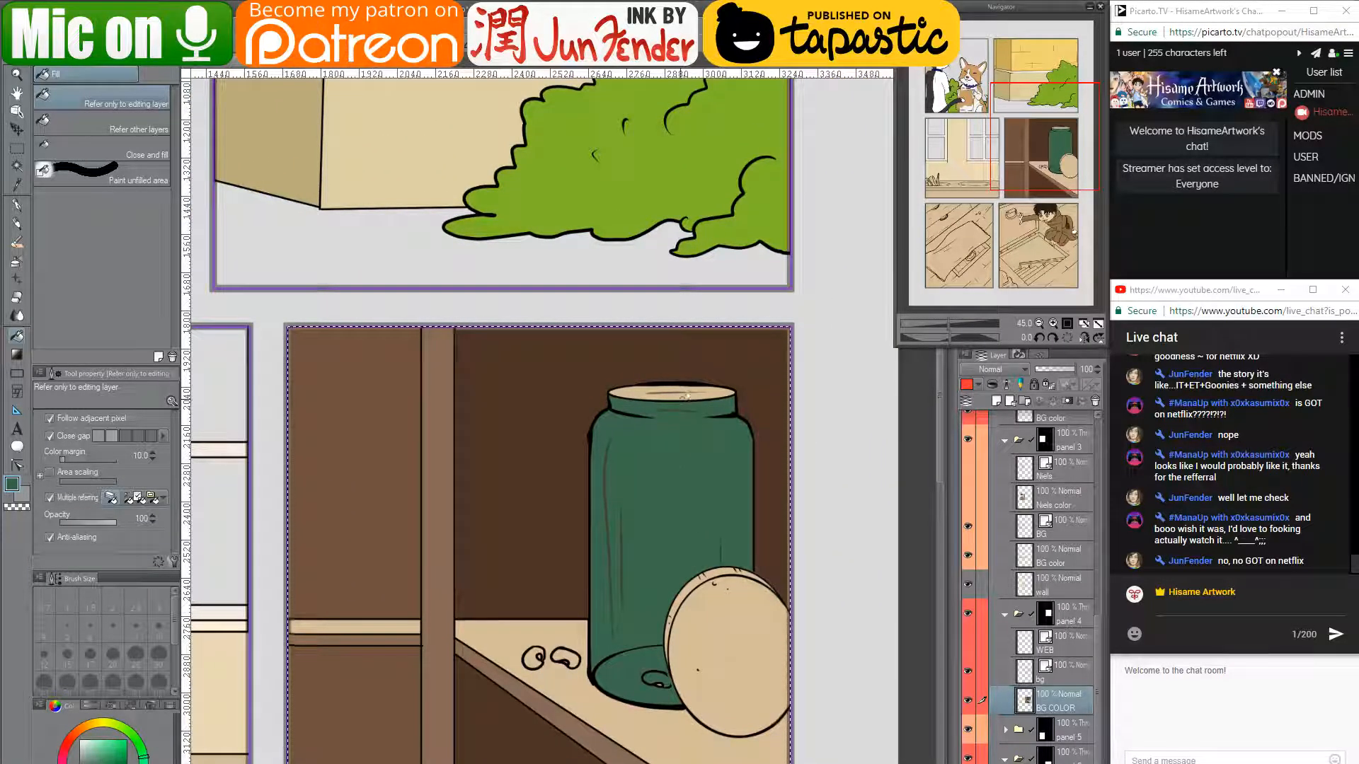
click(679, 394)
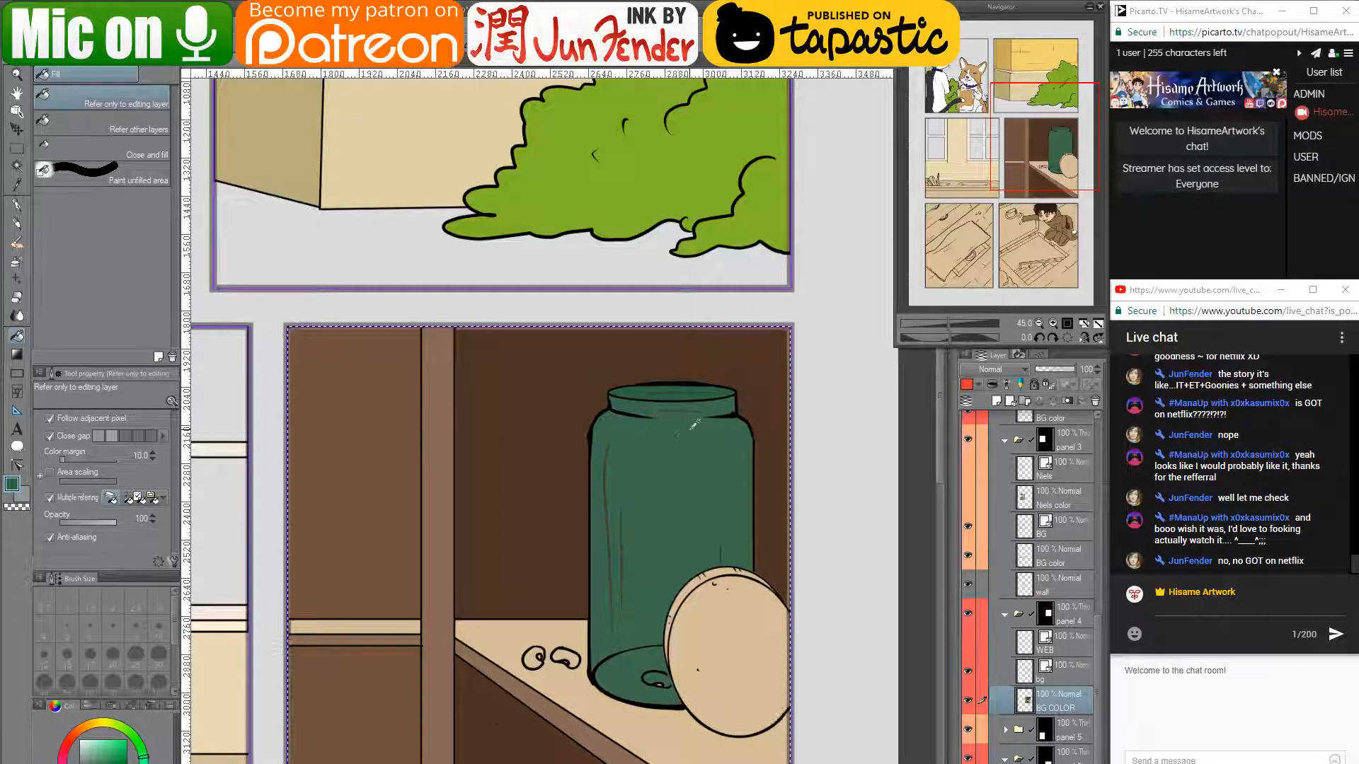
- With the G-pen at size 50, paint over the unfilled gaps along the jar's line work and around its base in green
scroll(694, 425, up, 1)
drag(689, 459, 673, 448)
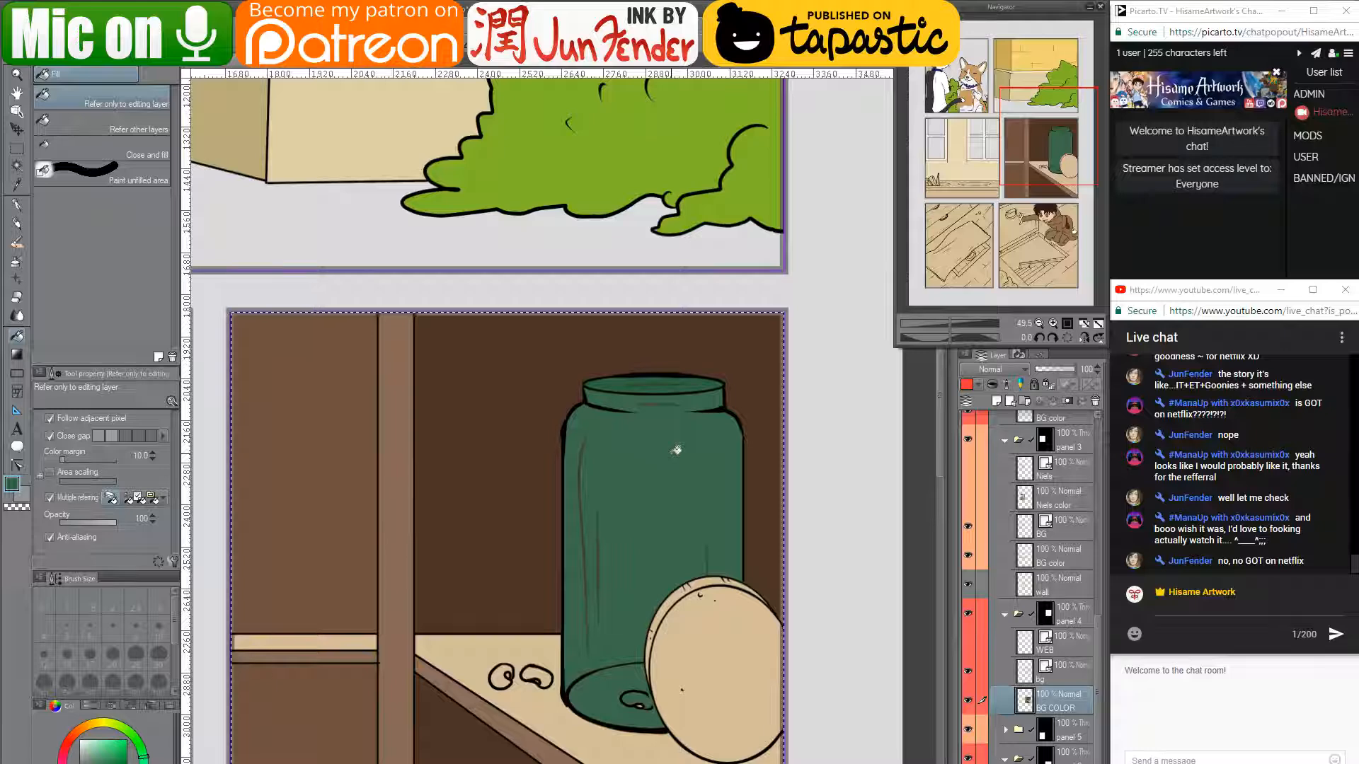
drag(671, 453, 666, 451)
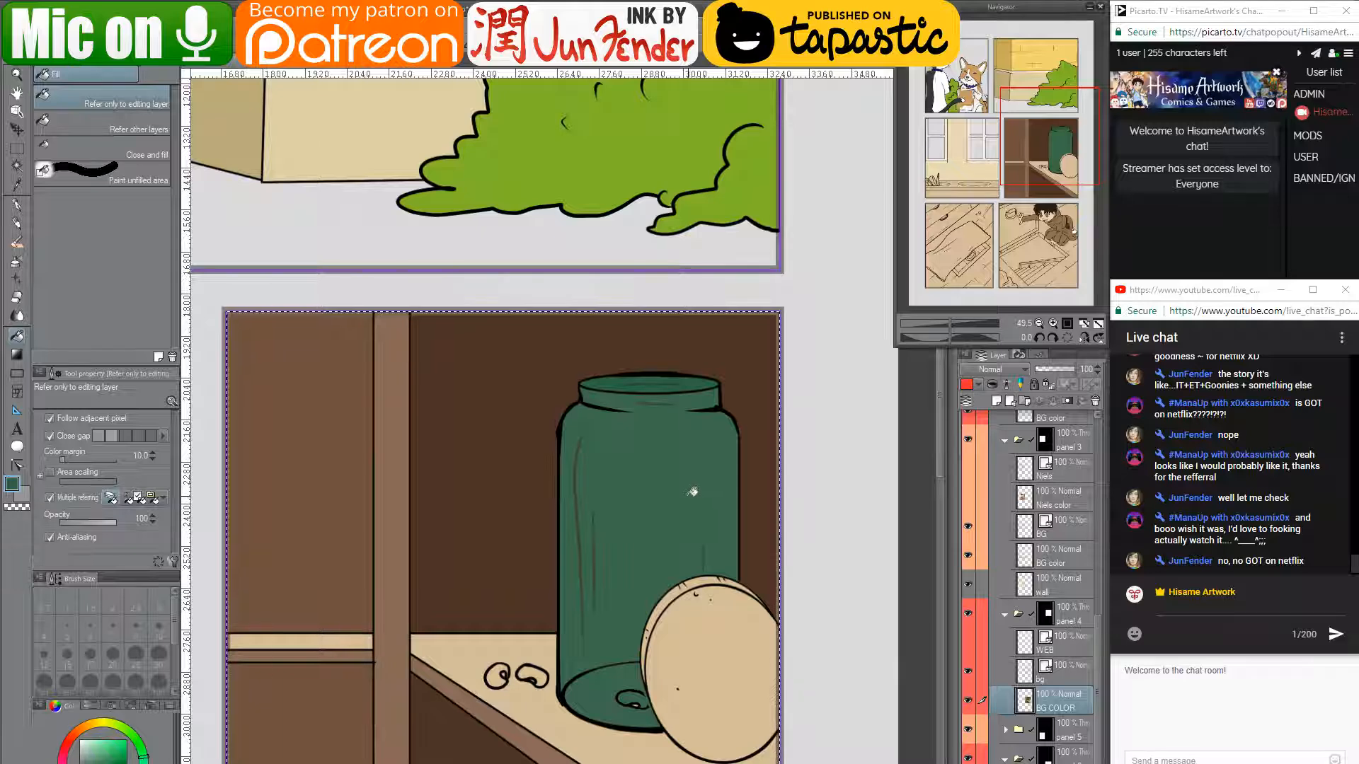
click(16, 204)
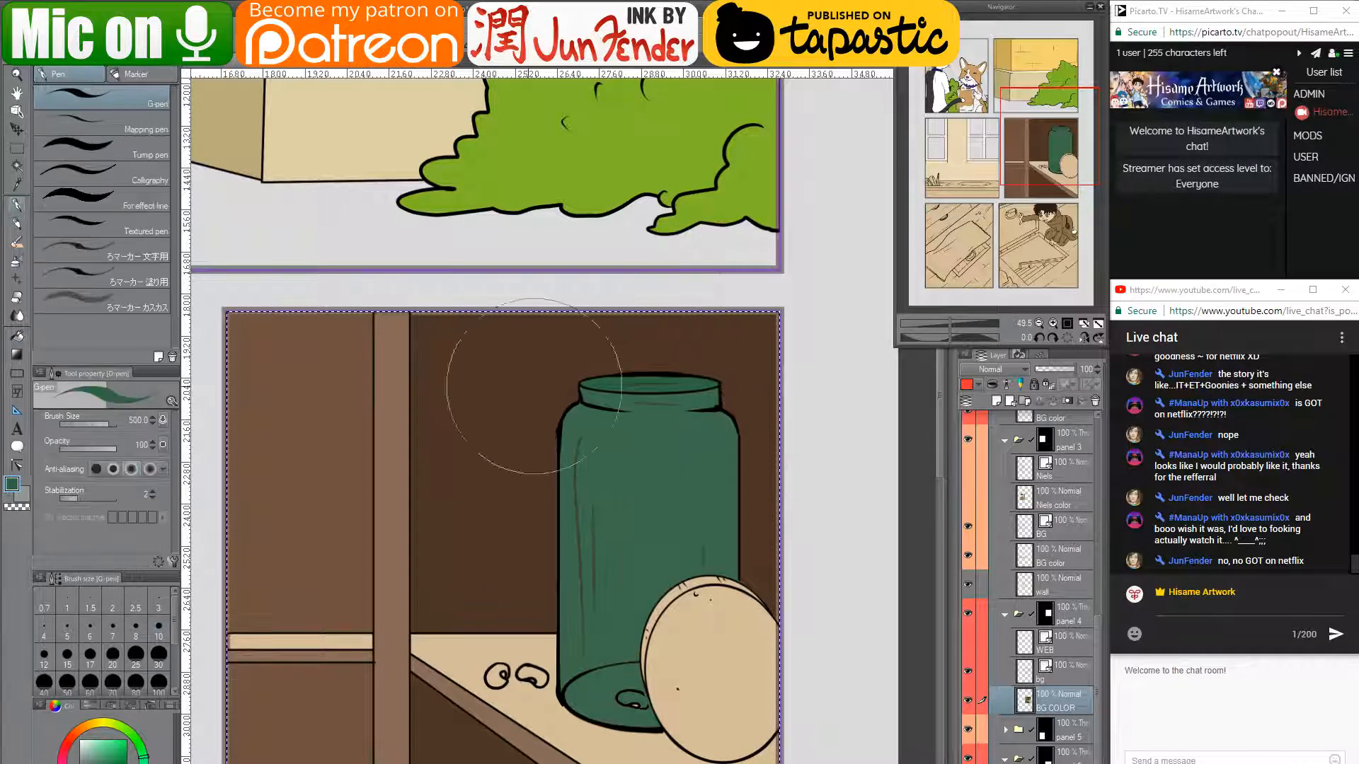
click(16, 224)
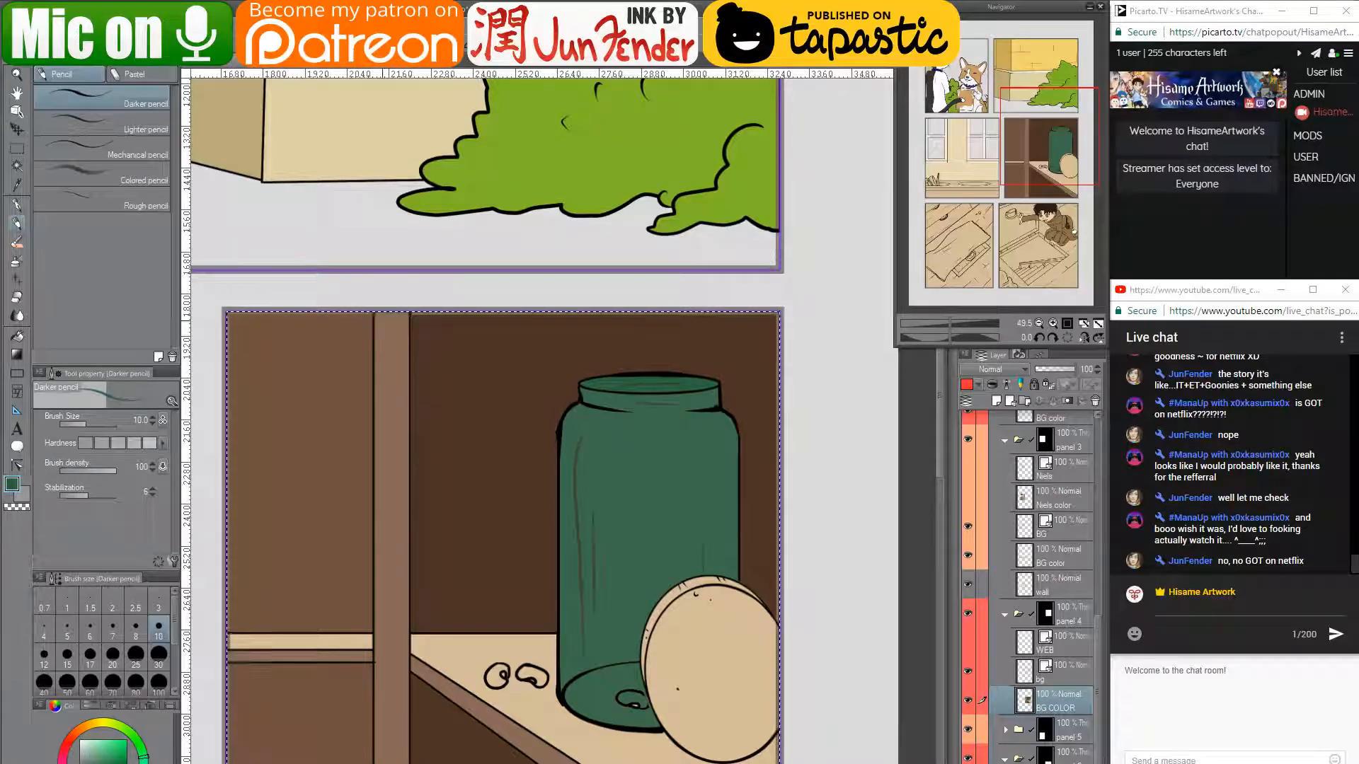
click(15, 205)
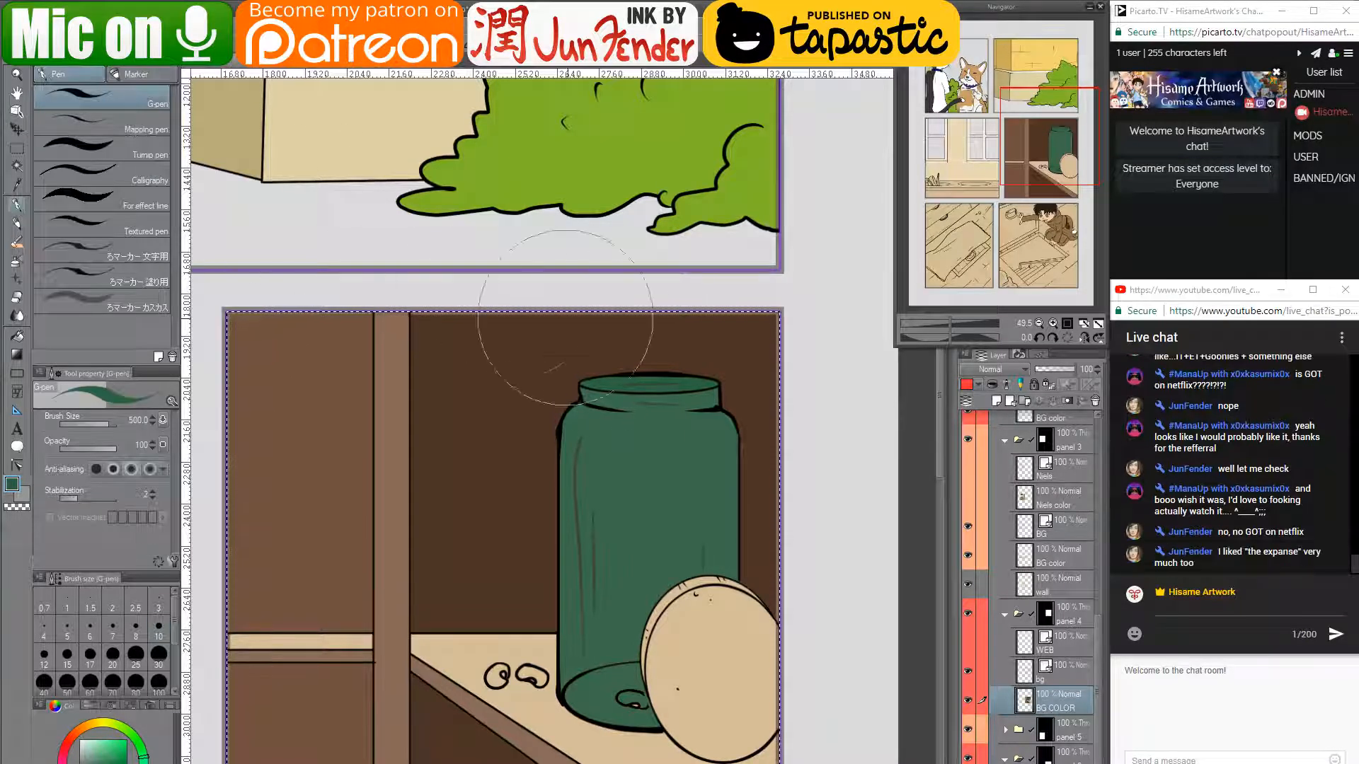
key(bracketleft)
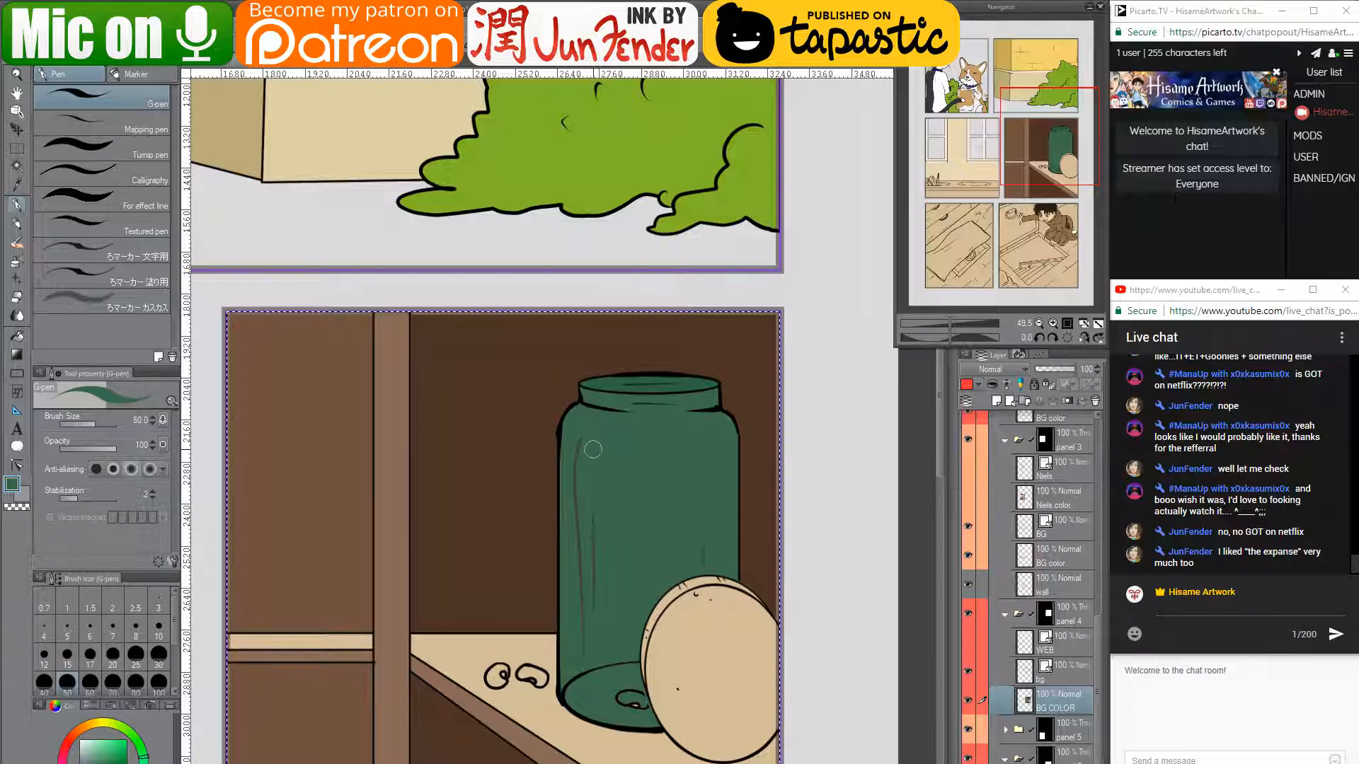
drag(579, 425, 582, 633)
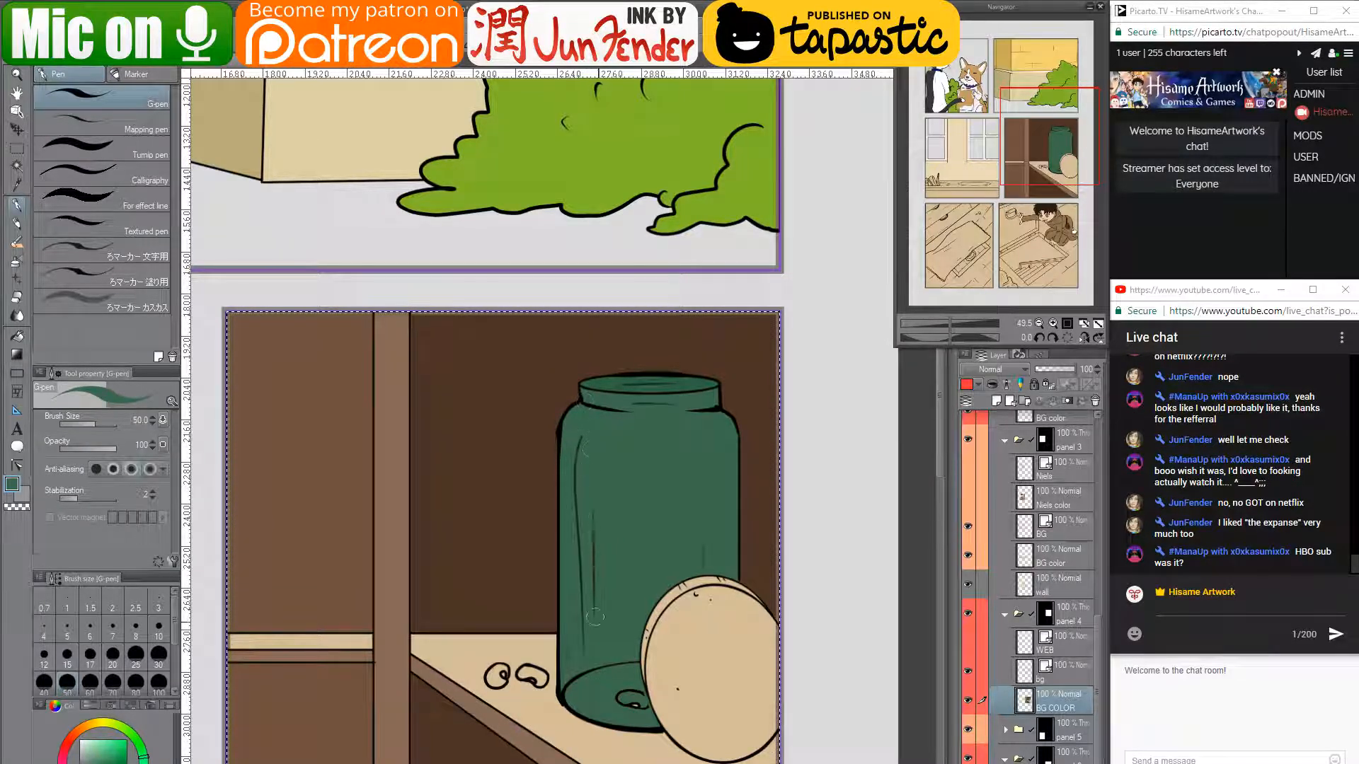
drag(624, 698, 640, 705)
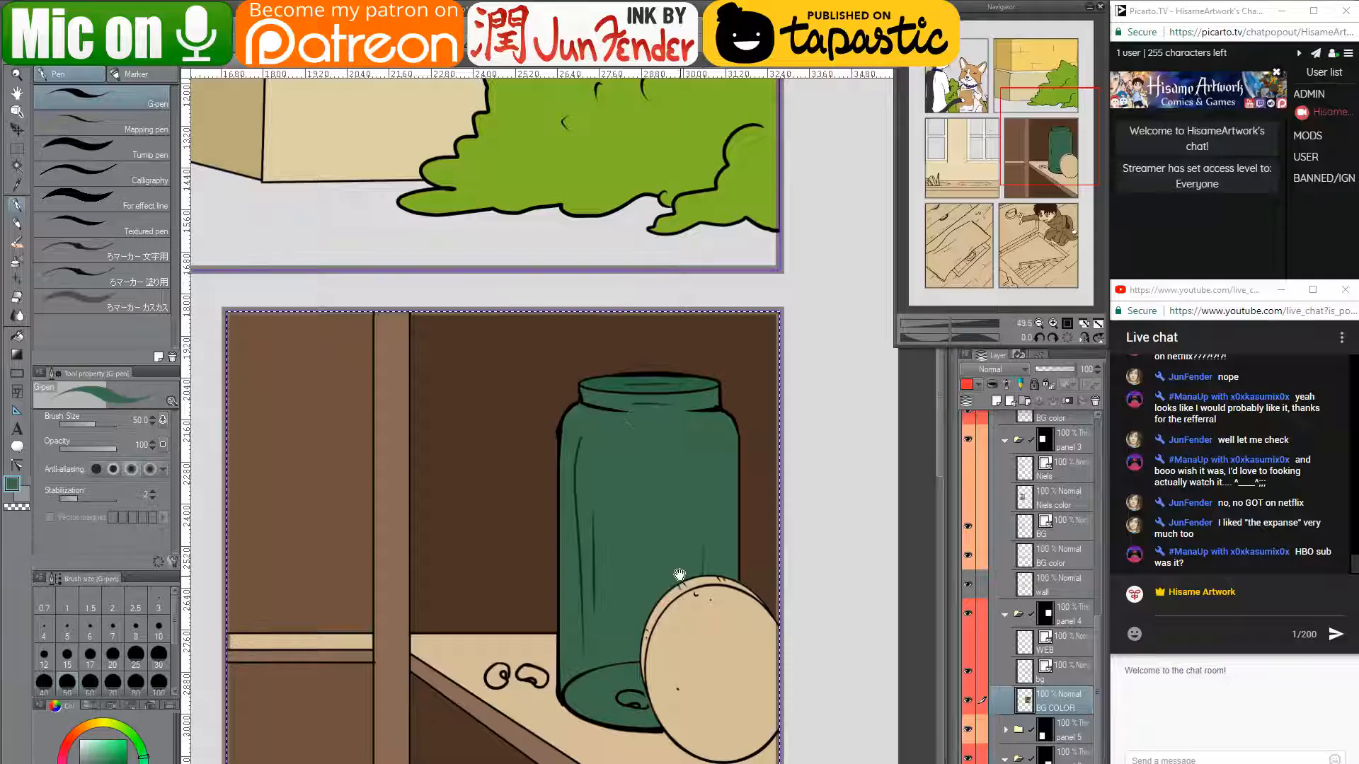
drag(679, 574, 669, 463)
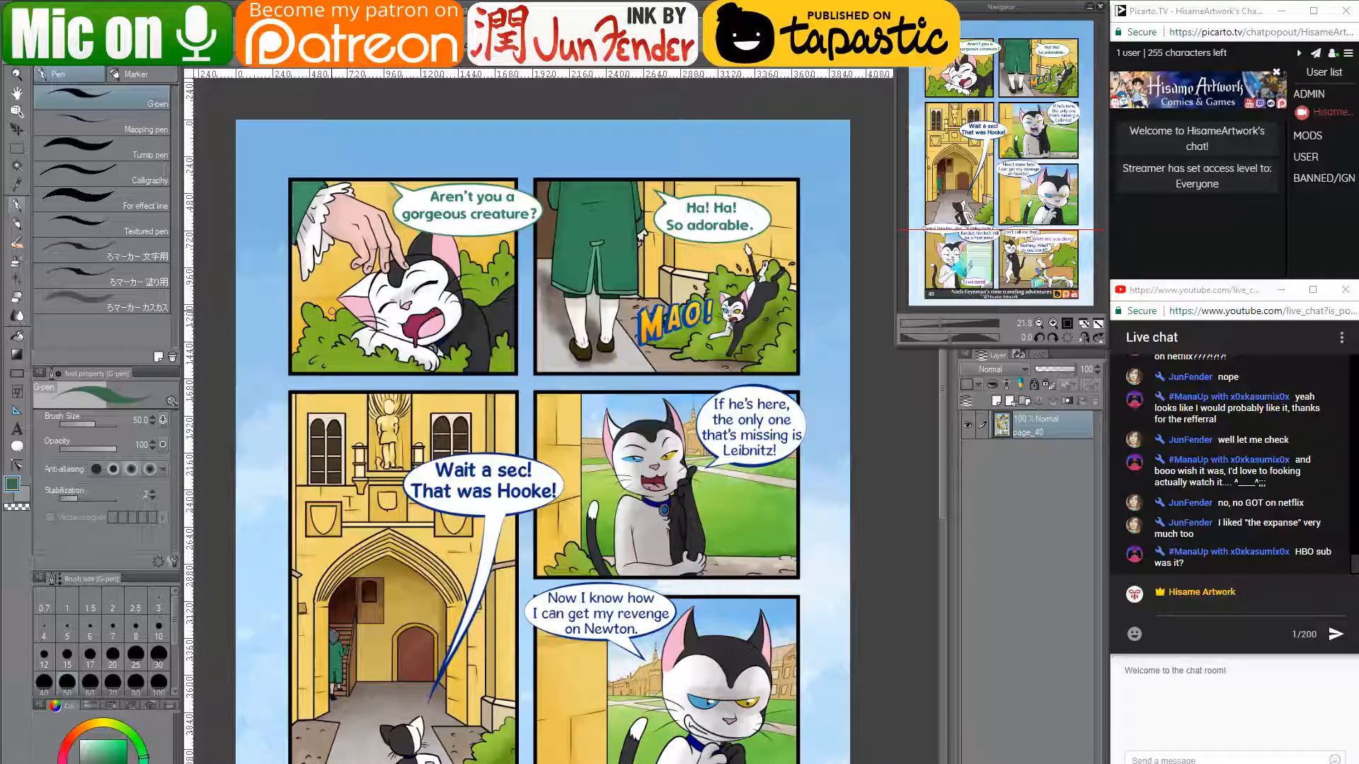
- Check page_40 and page_39 for reference, sample the tan of the jar lid on page_39, and return to the page being colored
click(294, 65)
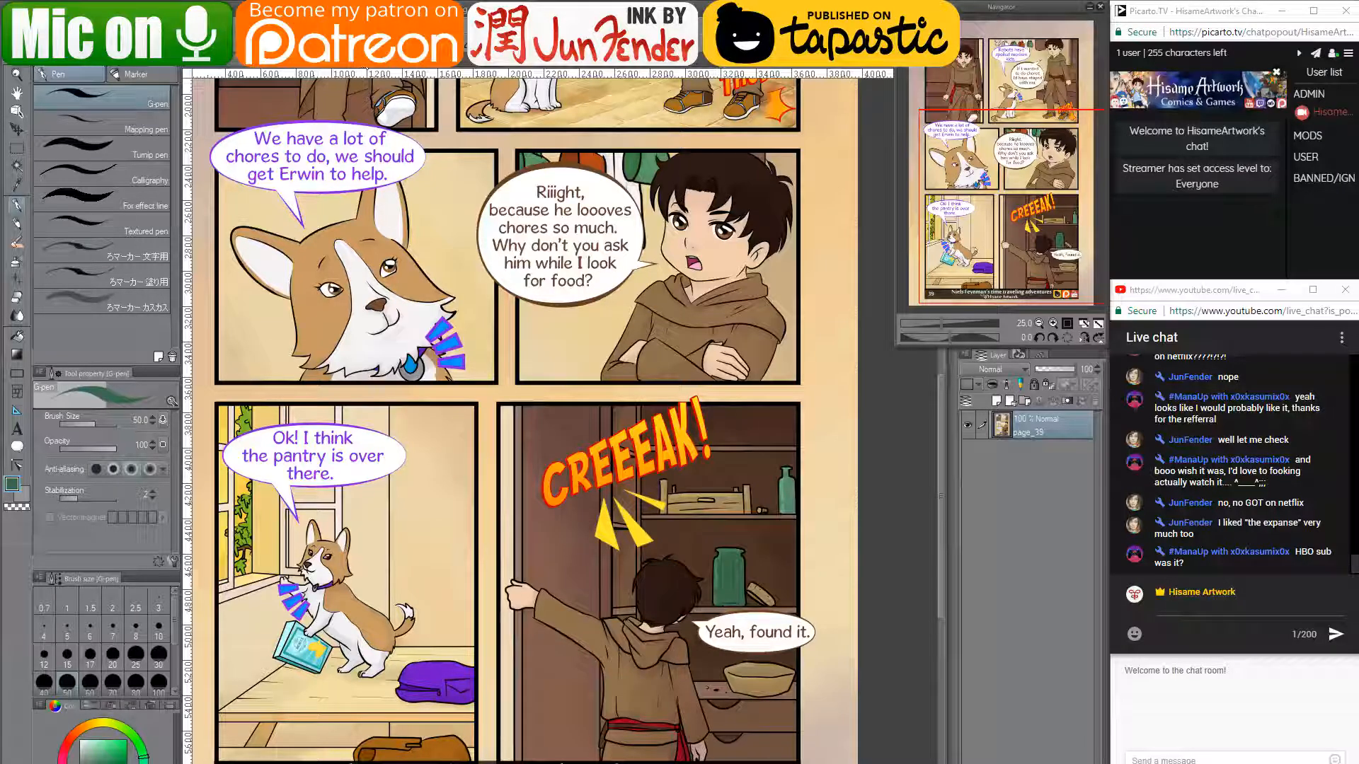
click(367, 66)
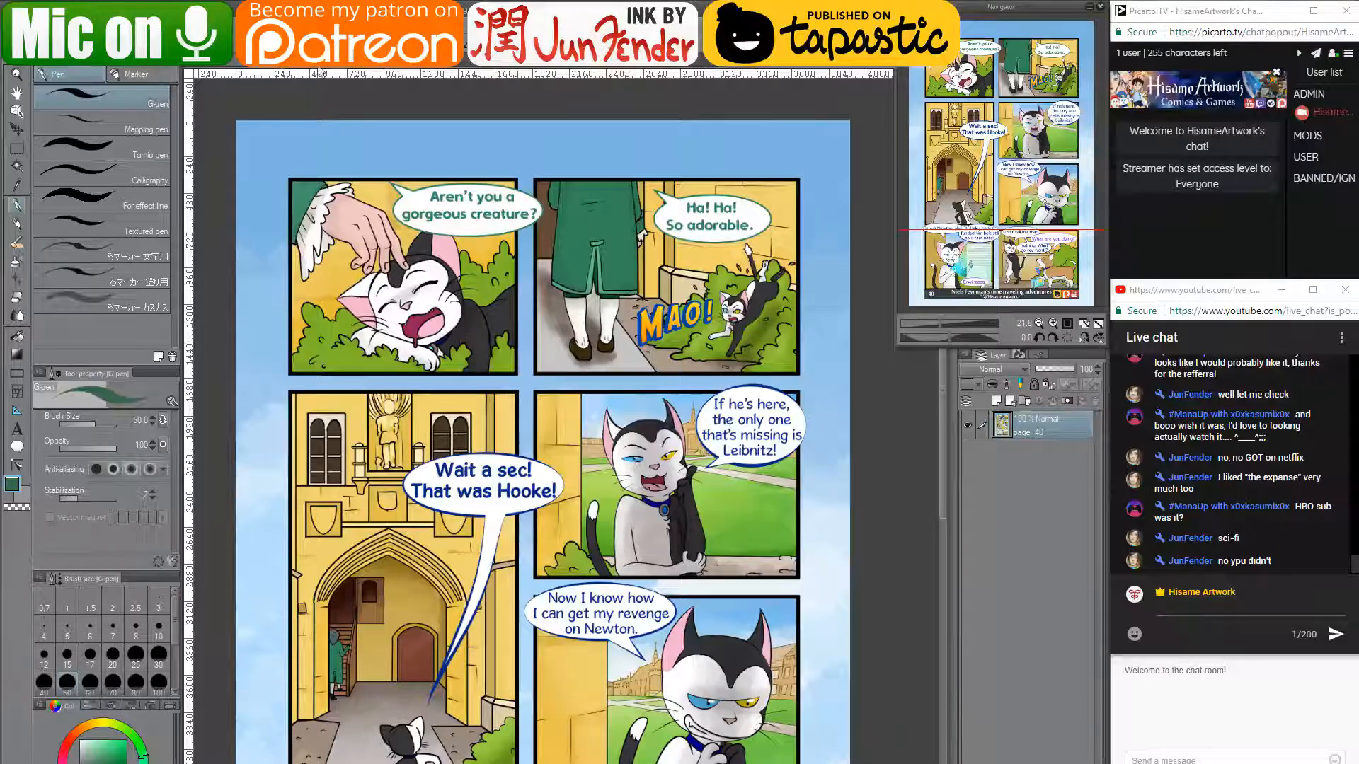
click(287, 68)
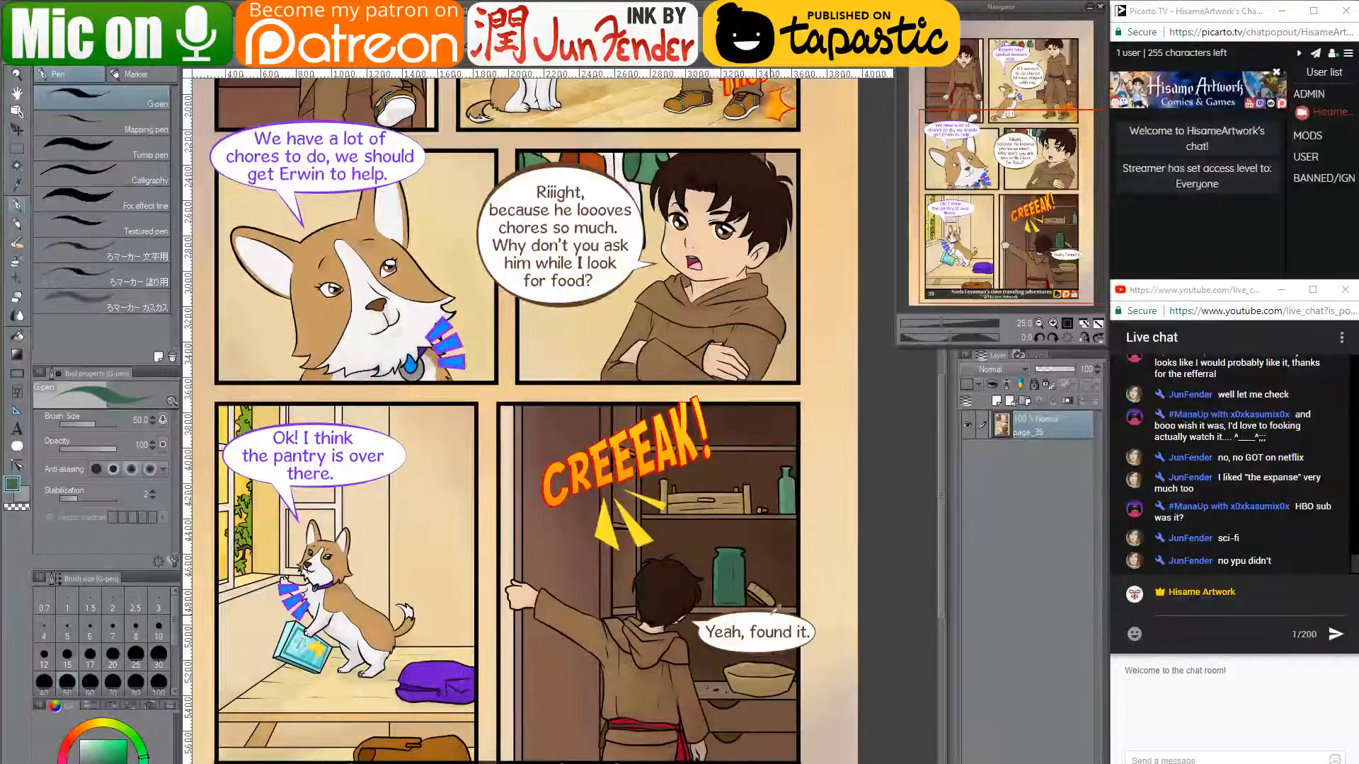
scroll(772, 594, up, 1)
scroll(771, 590, up, 2)
alt+click(770, 584)
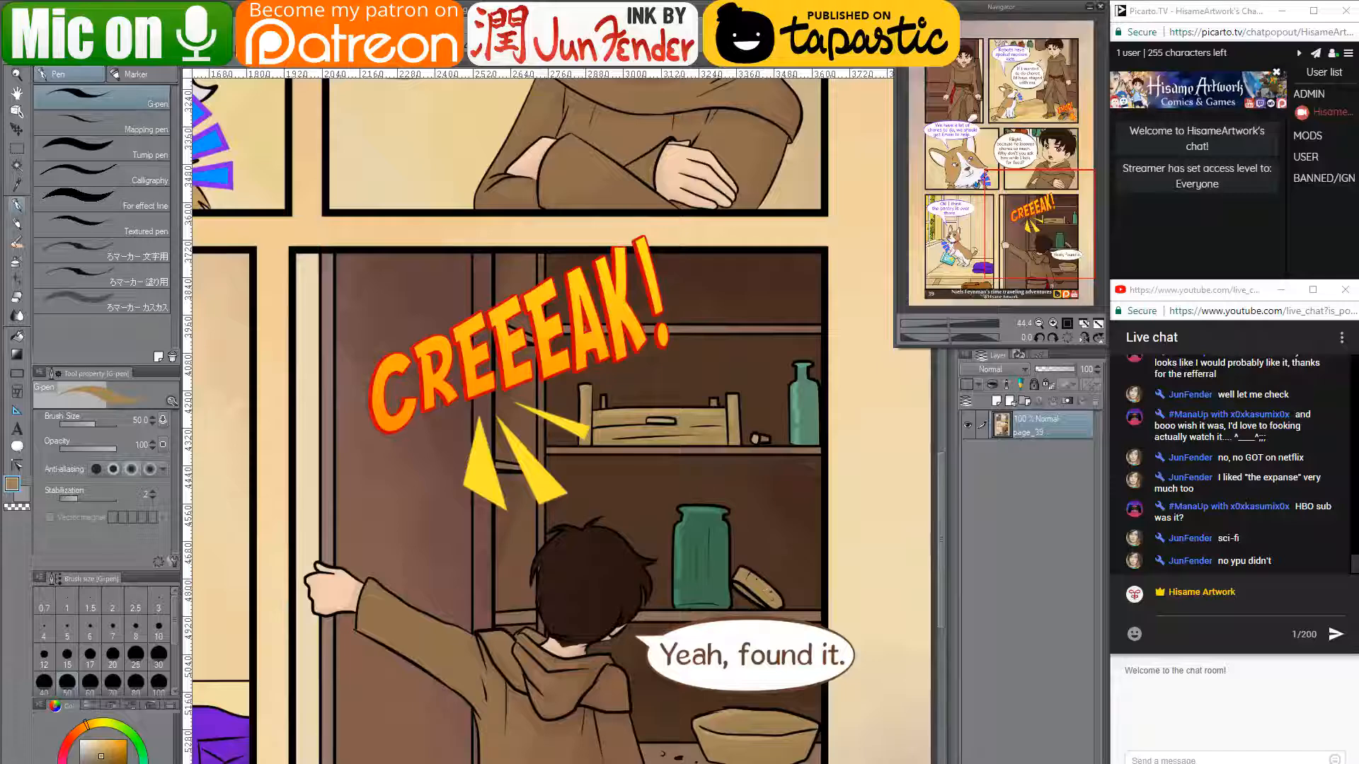
click(232, 63)
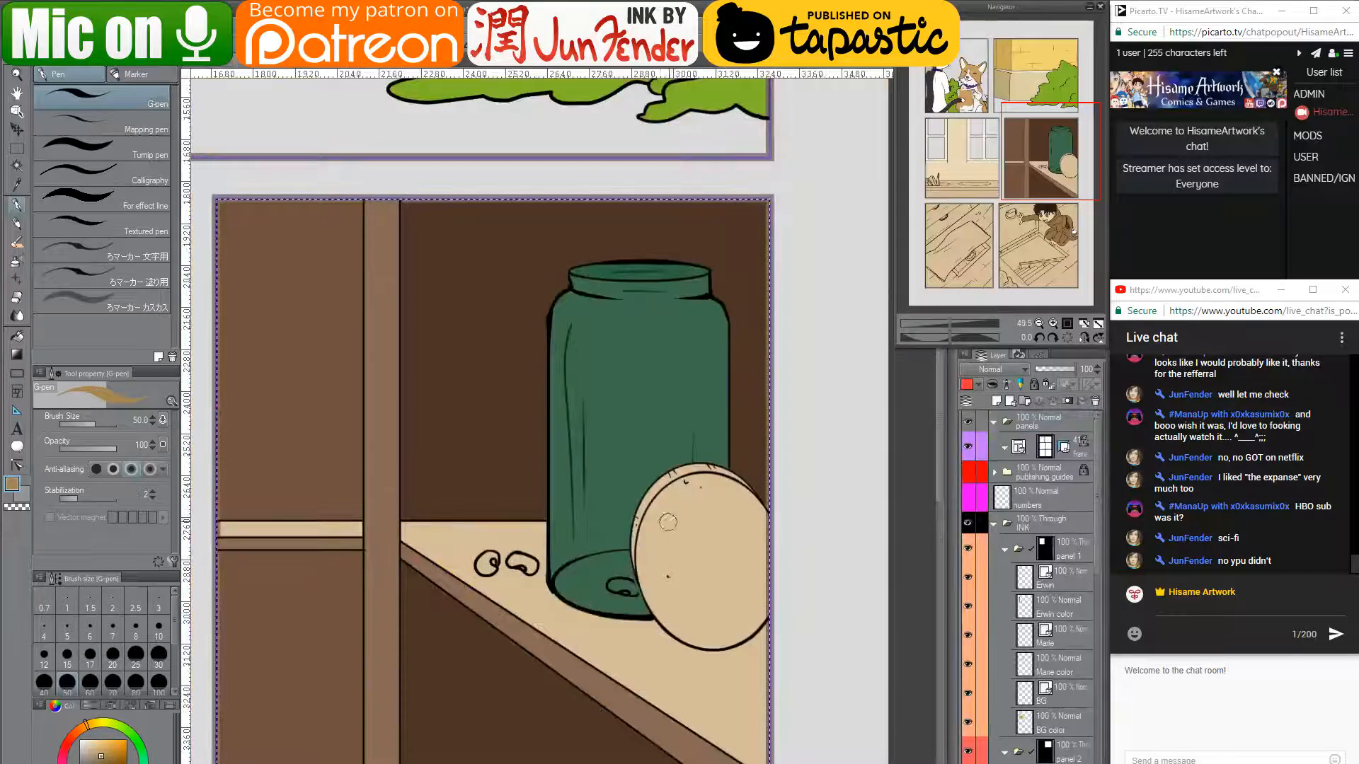
- Fill the face of panel 4's jar lid with the sampled tan and its rim with a slightly lighter tan
mouse_move(711, 504)
mouse_down()
mouse_move(679, 562)
mouse_move(729, 498)
mouse_up()
click(17, 335)
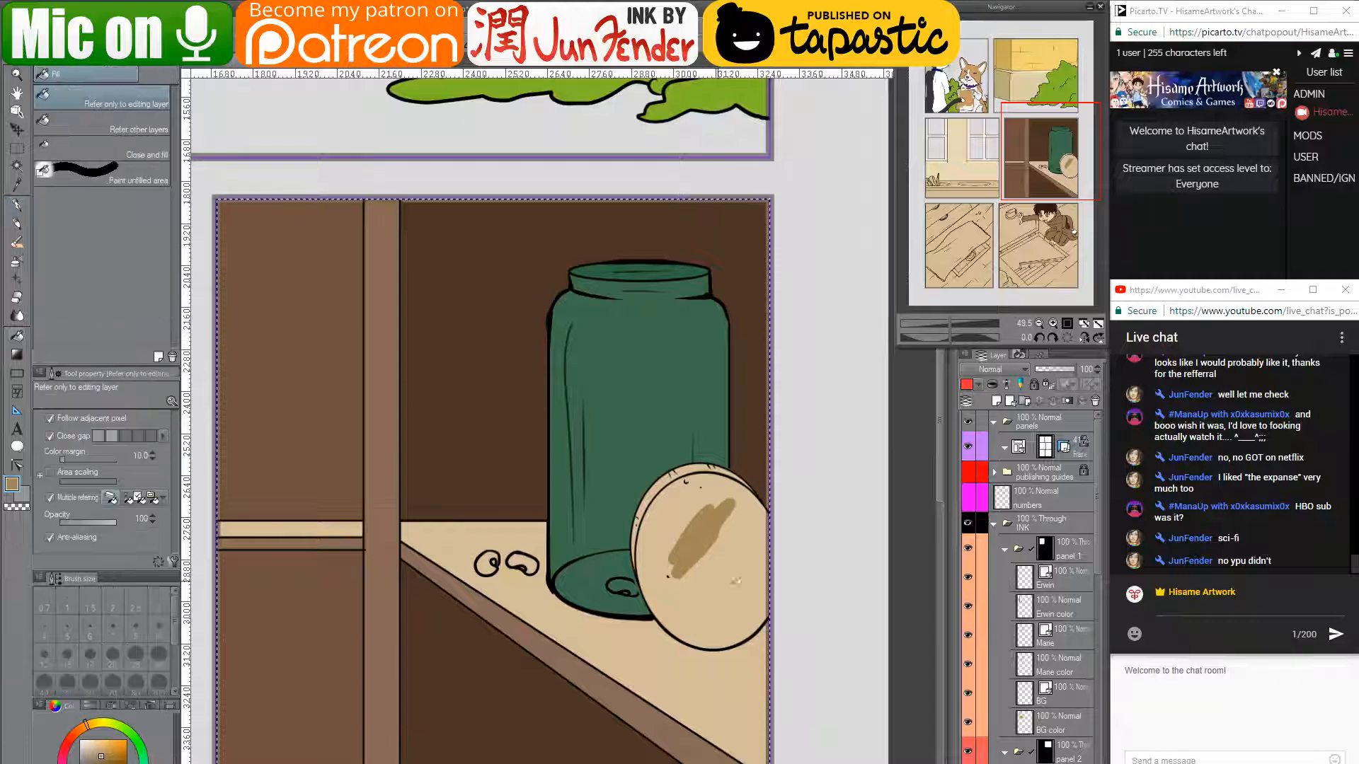
click(732, 577)
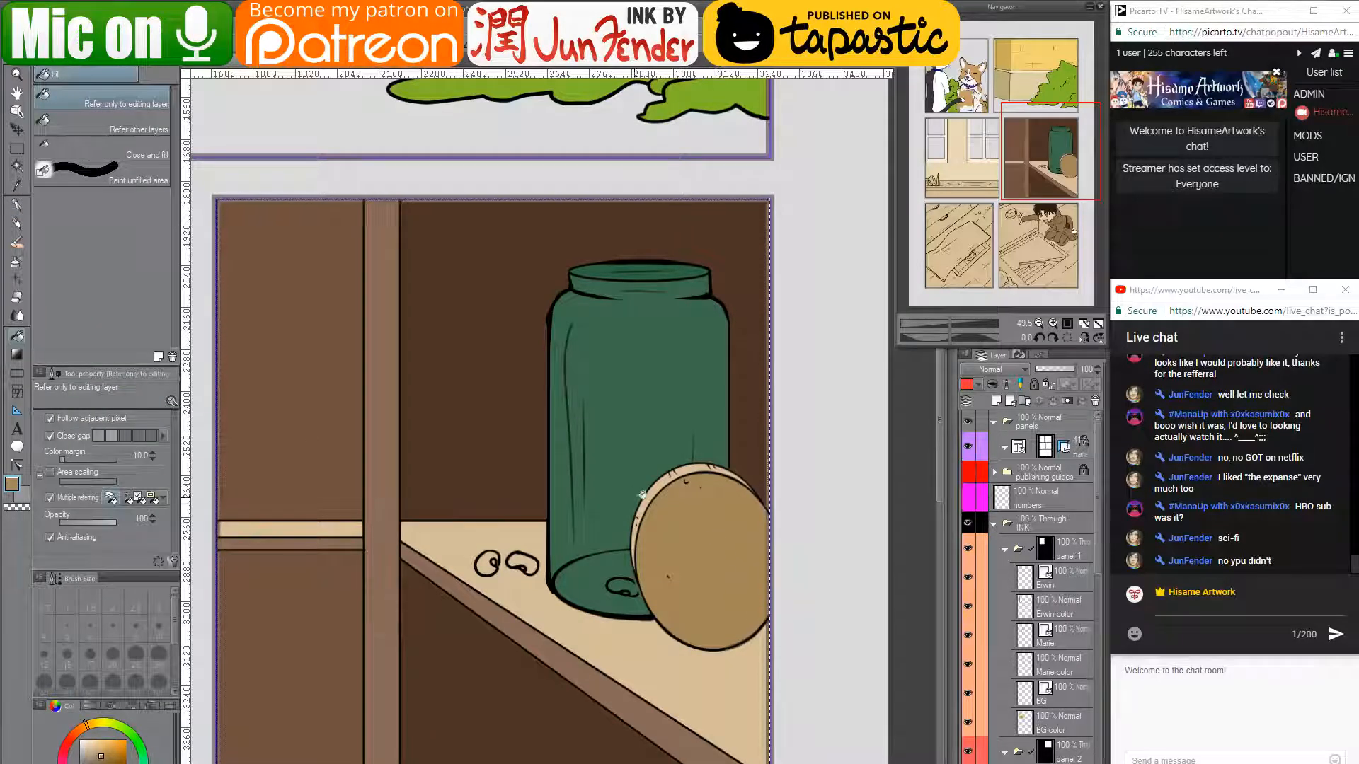
click(99, 749)
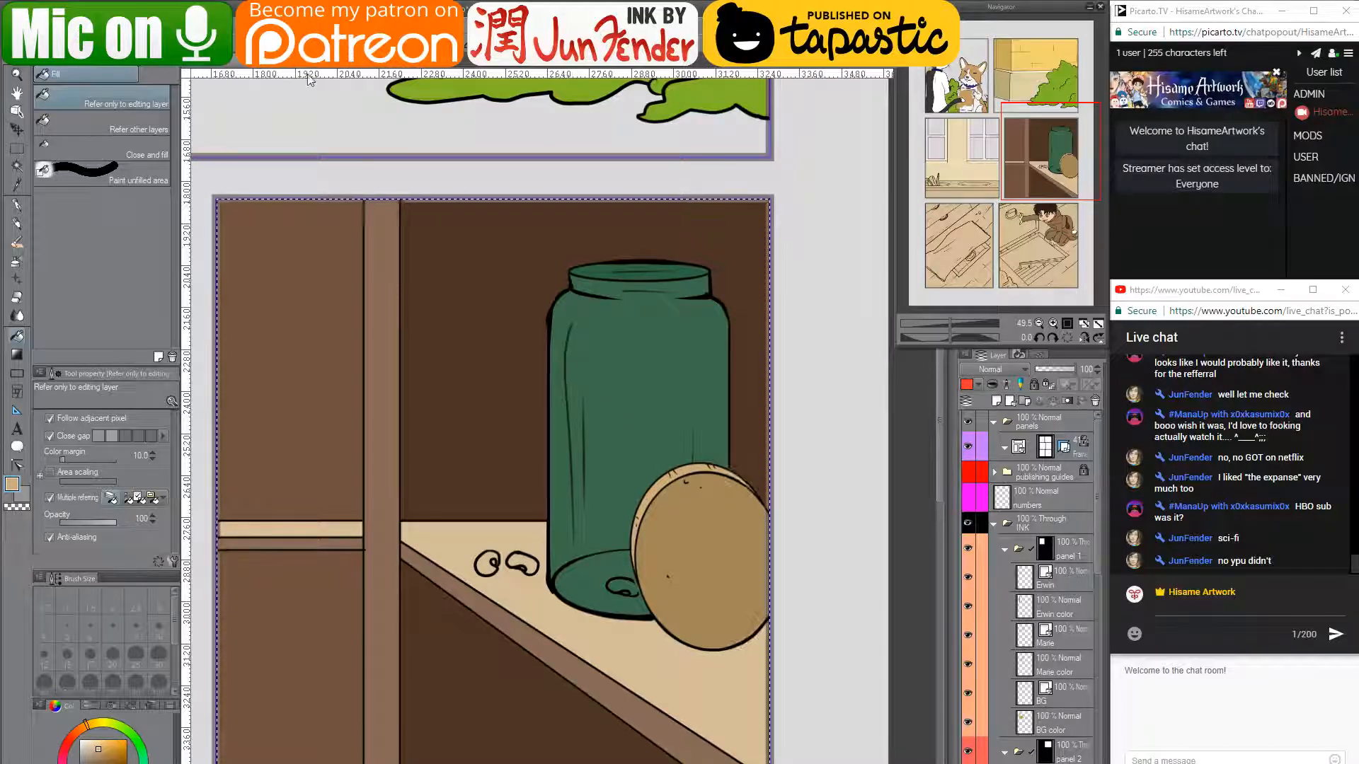
- Compare page_40 and page_39, sample the brown of the lower pantry shelf on page_39, and return to the page being colored
click(340, 68)
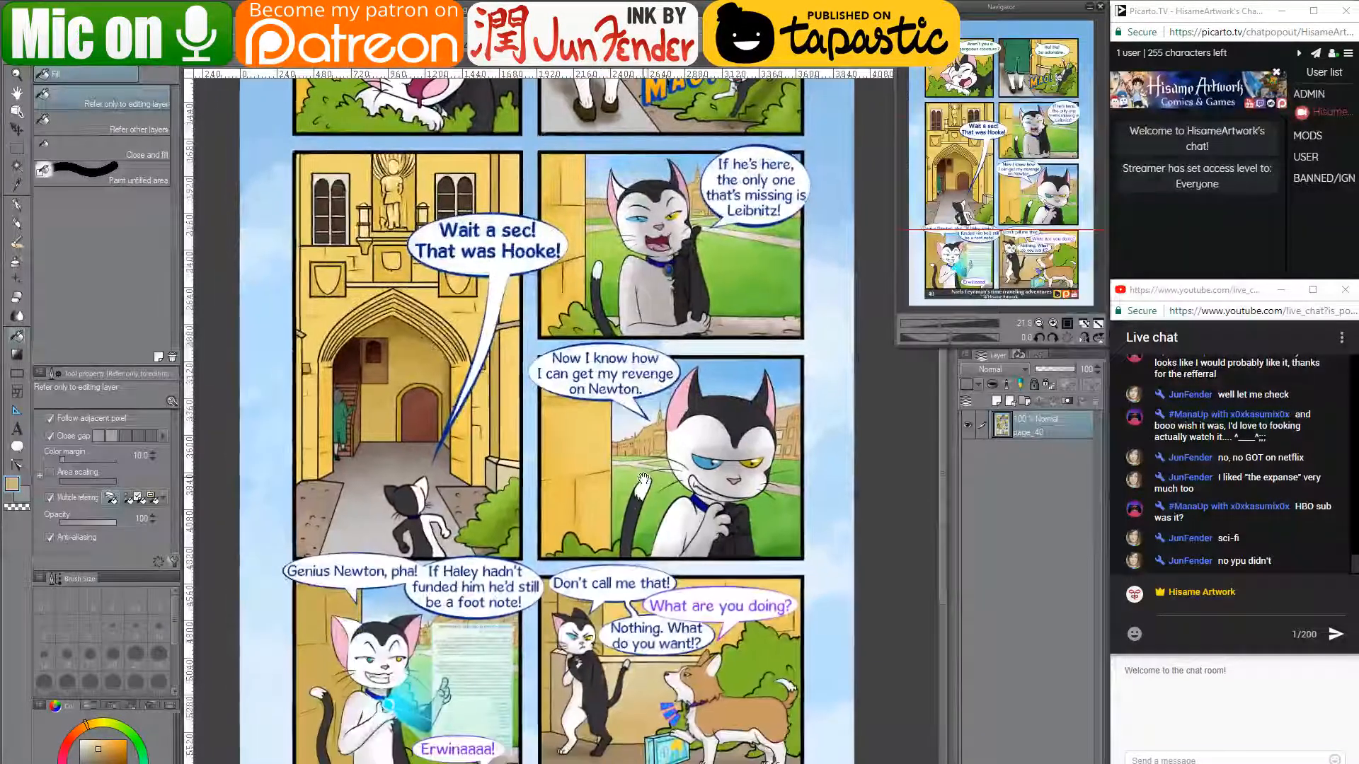
drag(644, 480, 647, 523)
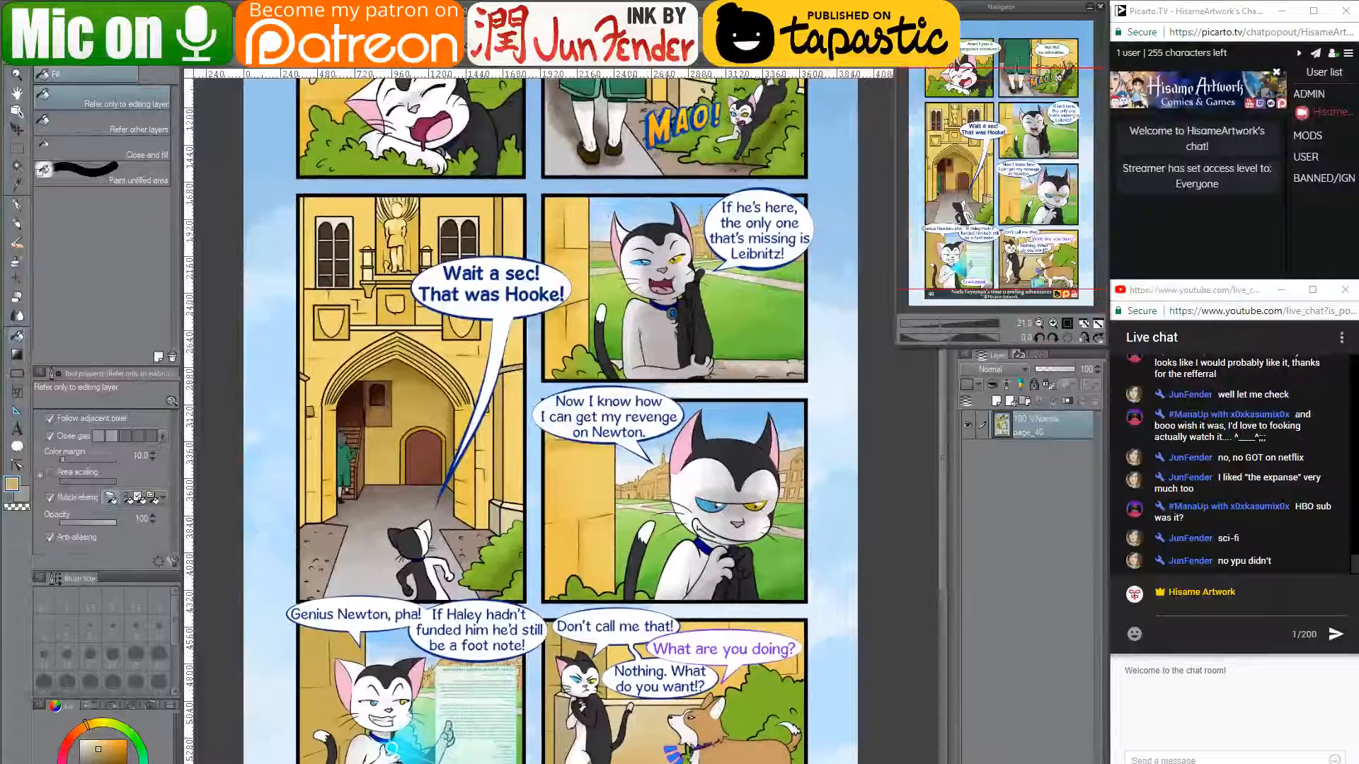
click(288, 68)
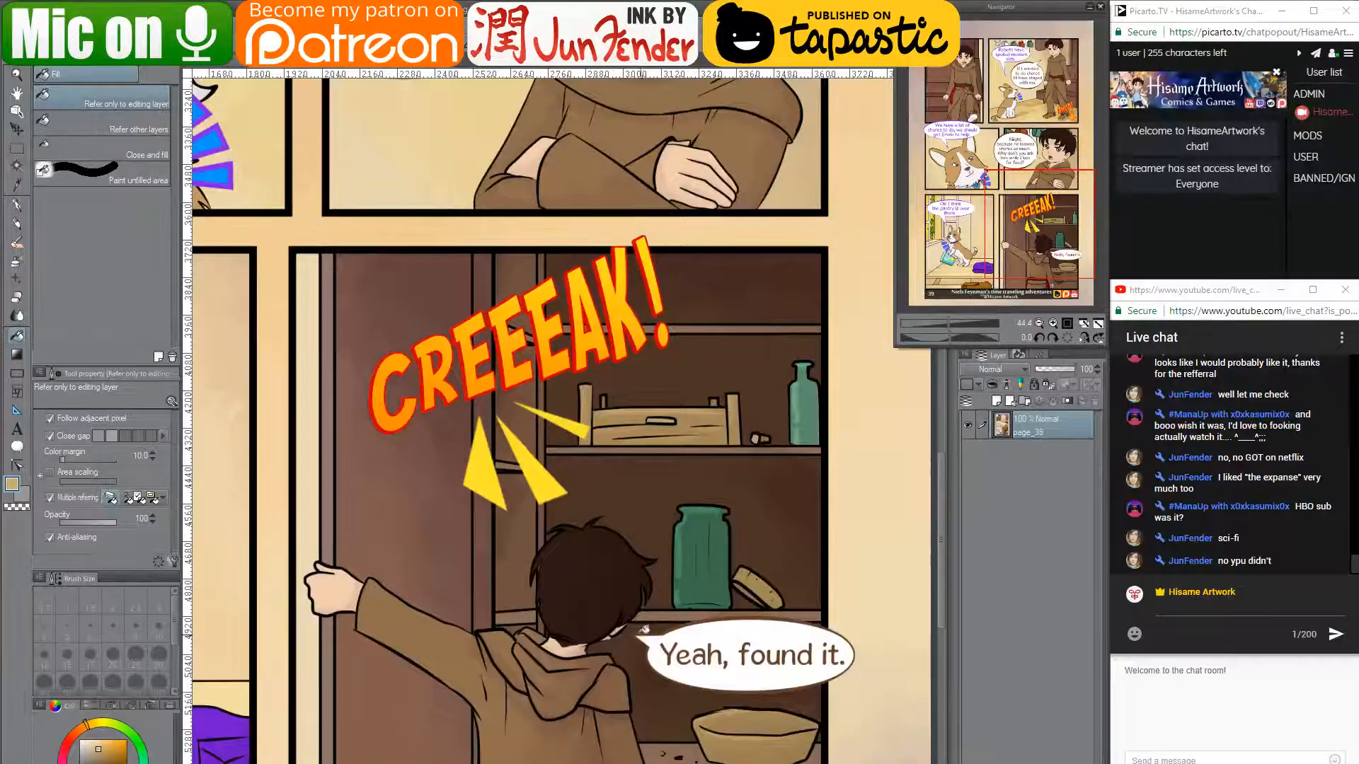
alt+click(665, 752)
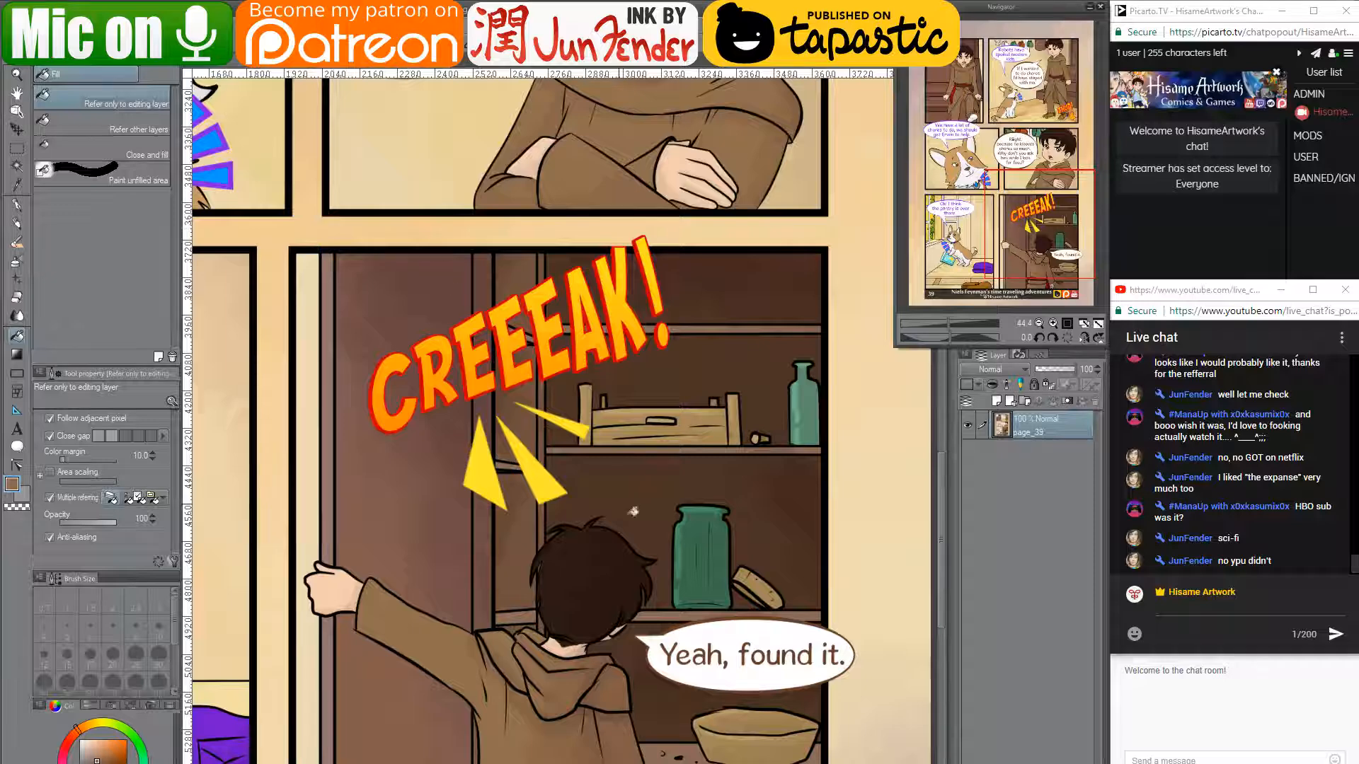
click(224, 67)
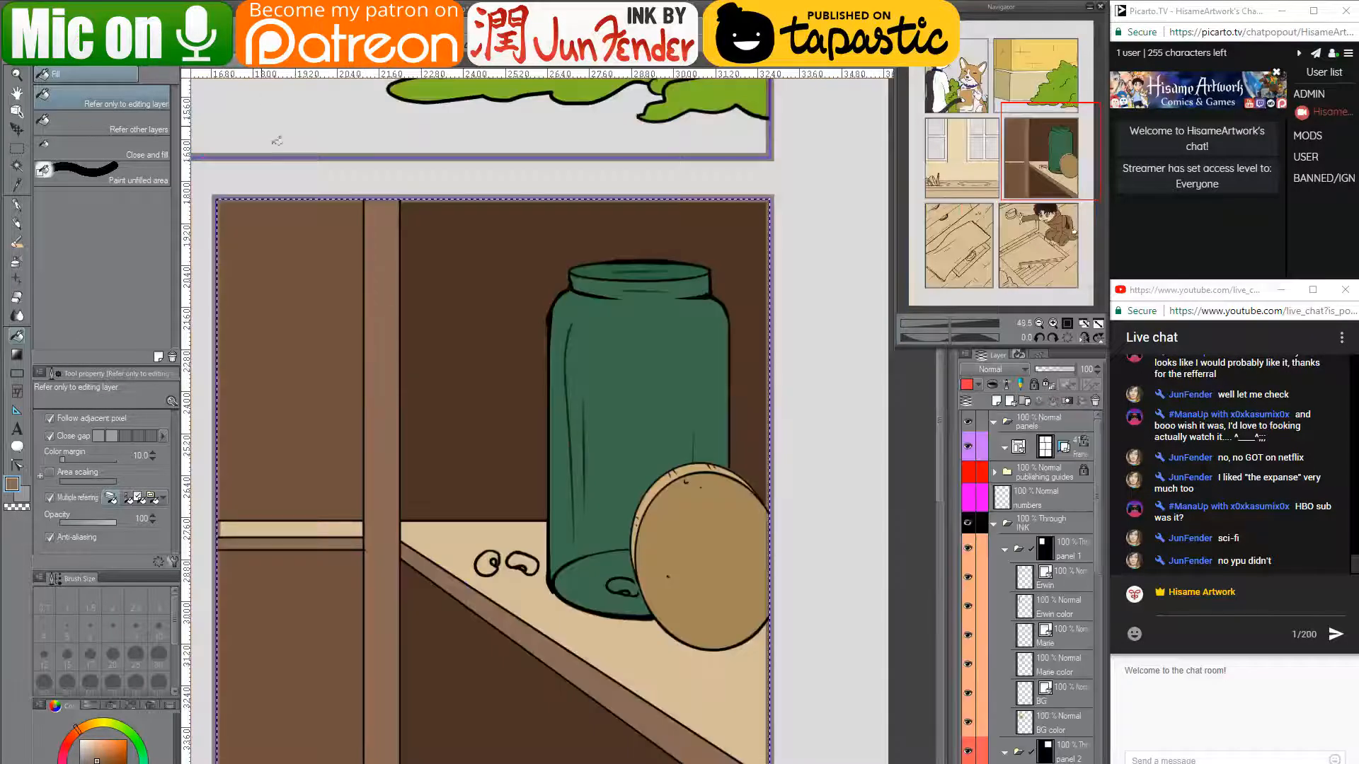
- Fill panel 4's shelf surface and the matching strip of the left shelf with the sampled brown, shifted to a more saturated tone
click(607, 627)
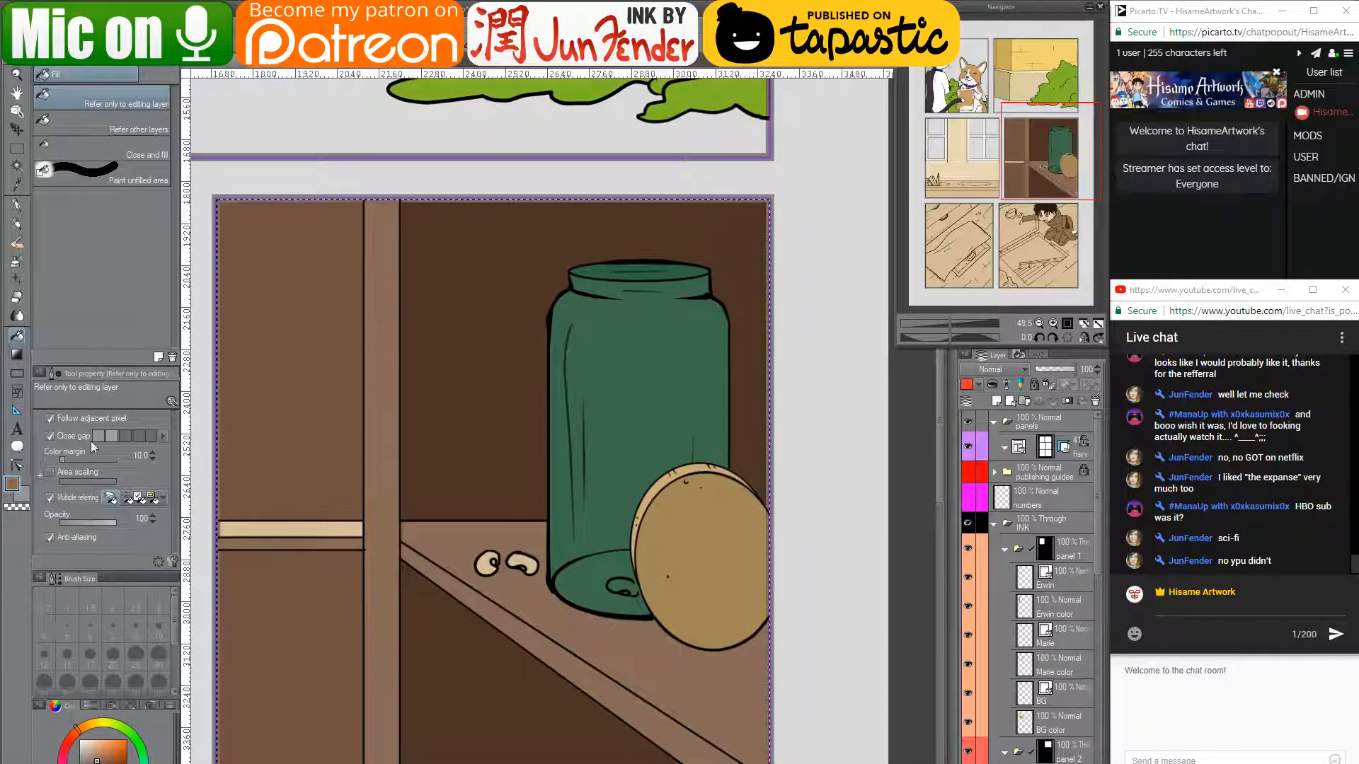
click(104, 761)
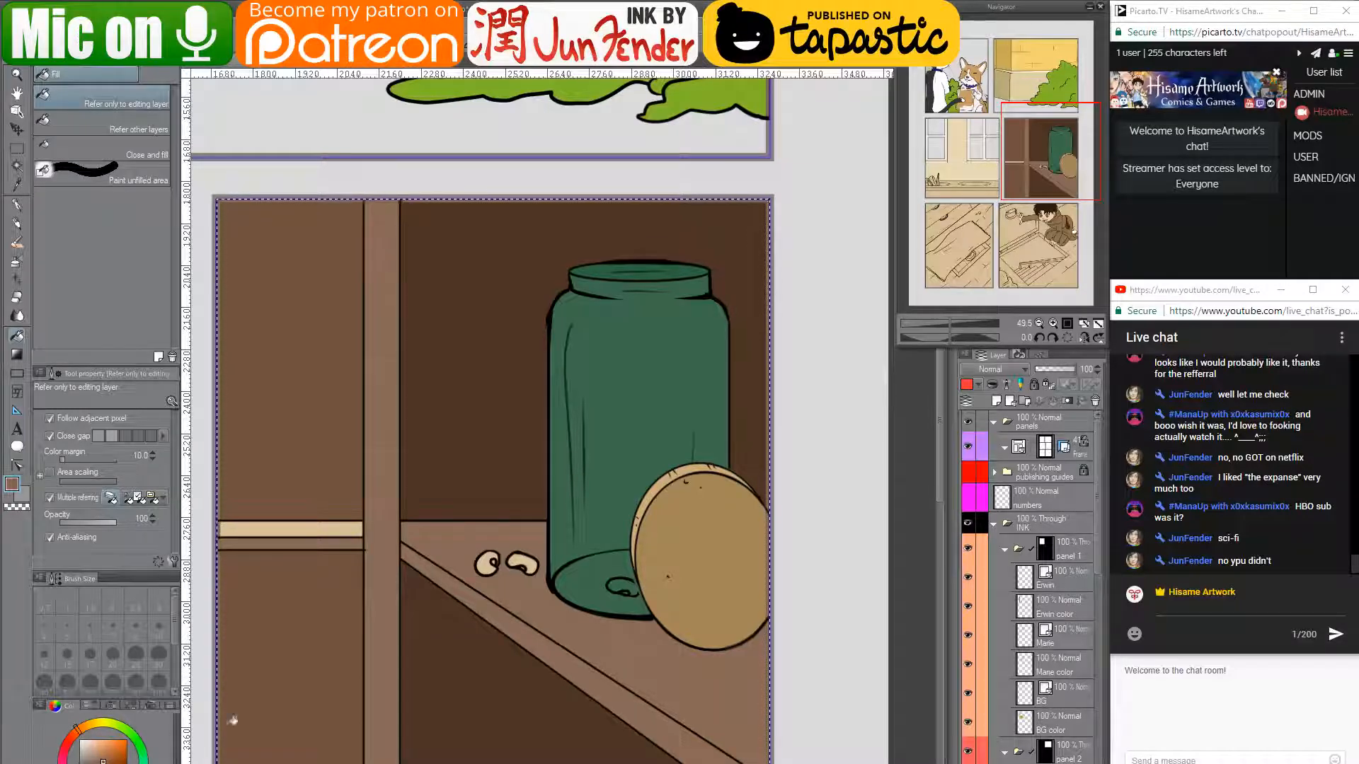
click(626, 639)
scroll(559, 509, left, 5)
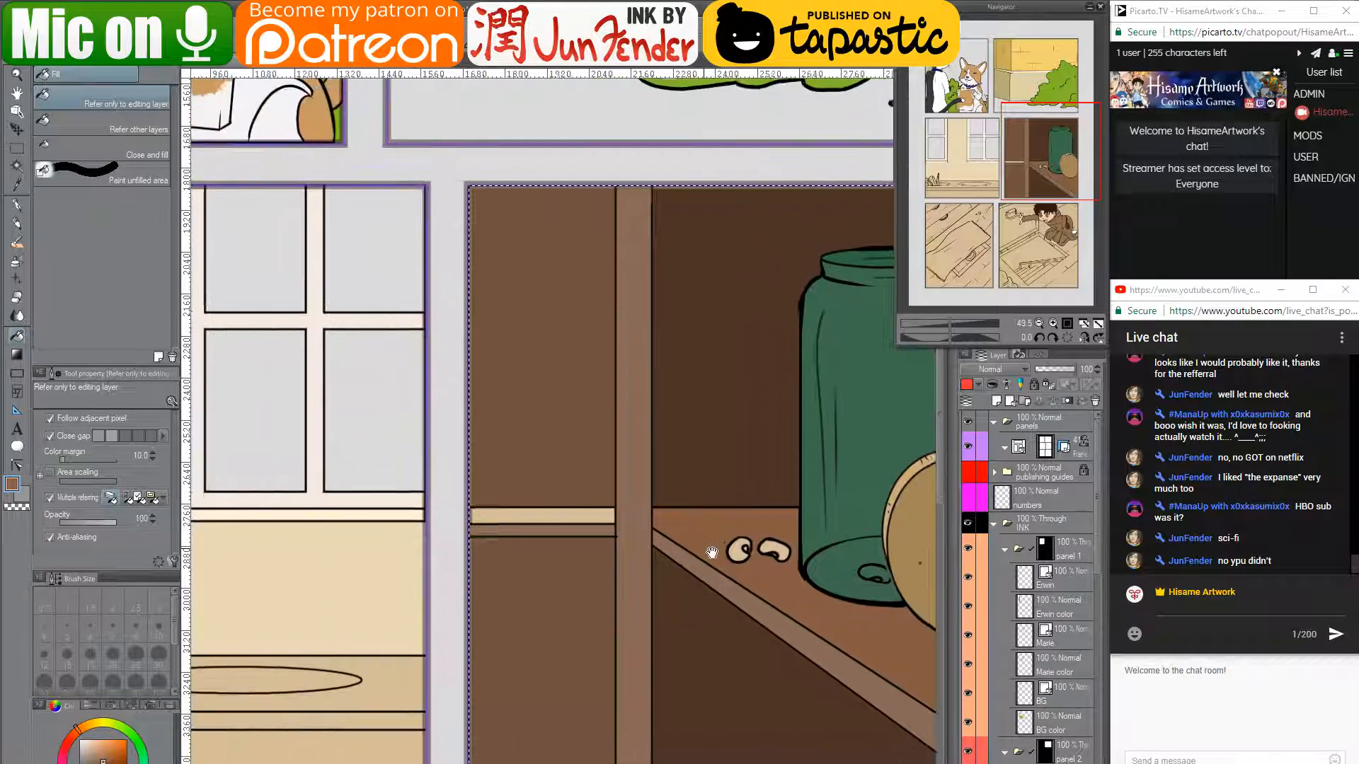
click(562, 516)
scroll(555, 448, right, 5)
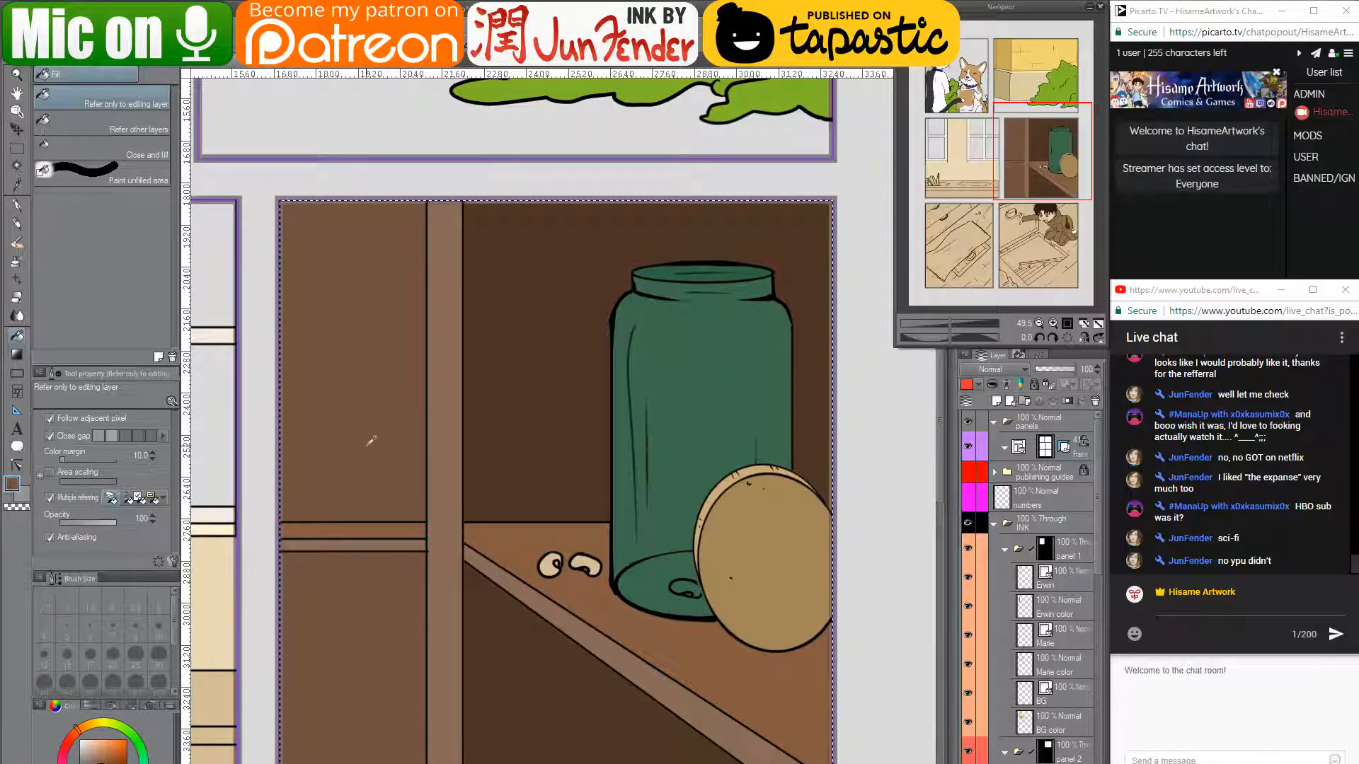
- Pick a darker brown and fill the upper and lower compartments left of the upright post in panel 4
click(129, 754)
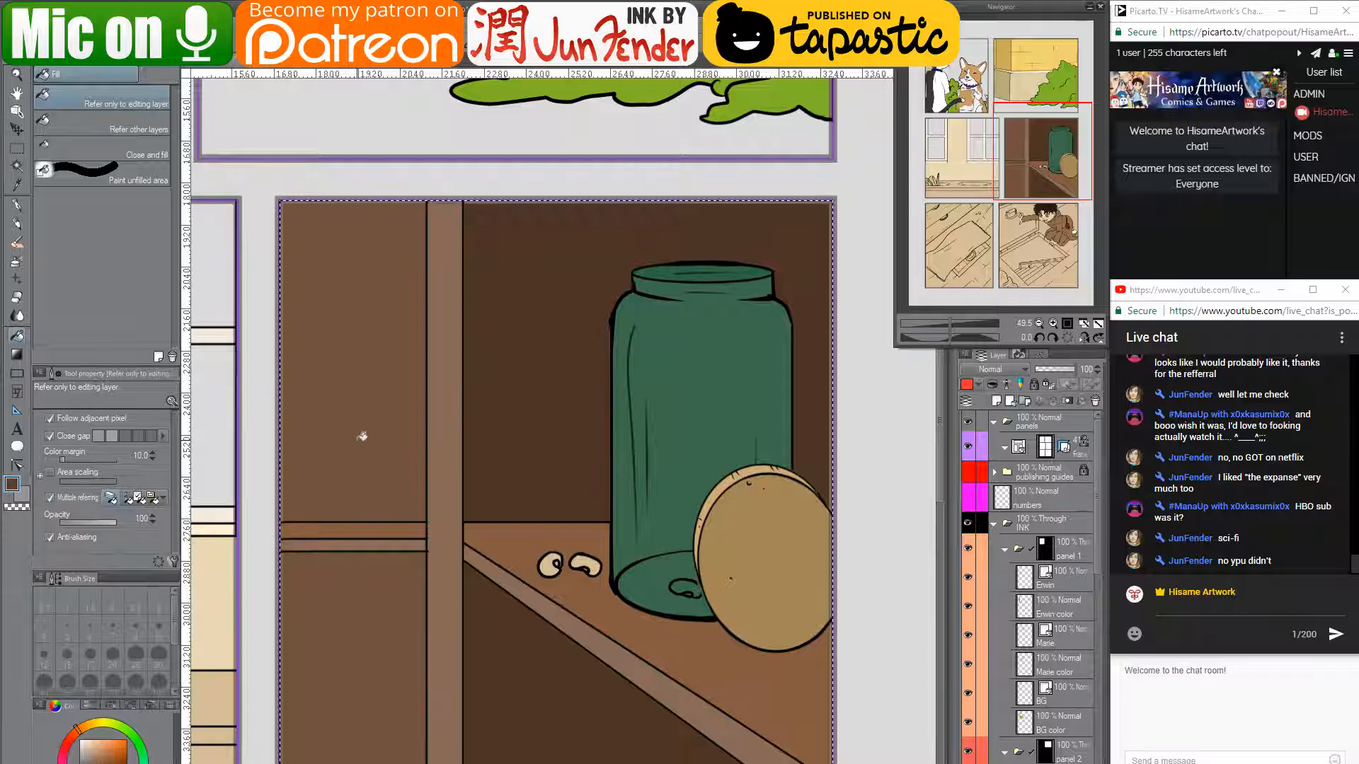
click(361, 434)
click(373, 666)
scroll(373, 666, down, 3)
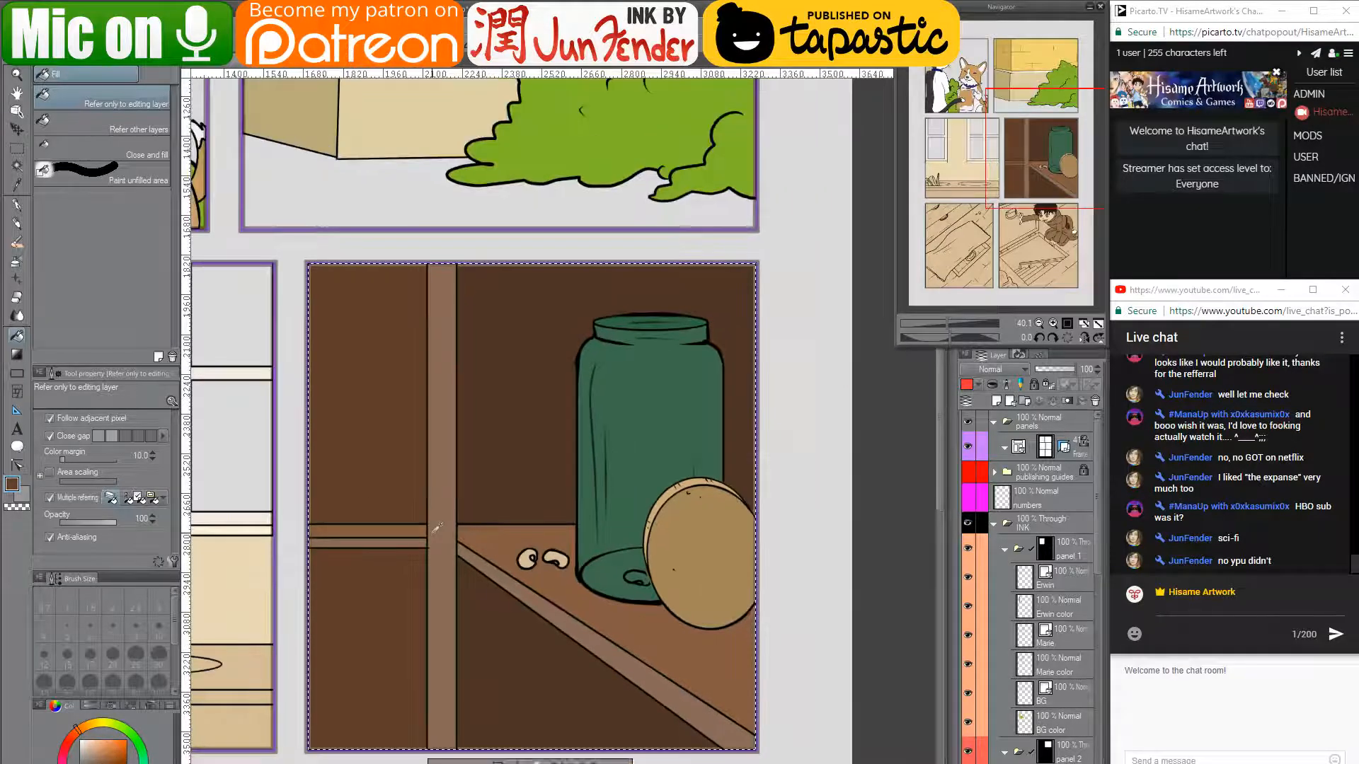
drag(517, 505, 646, 521)
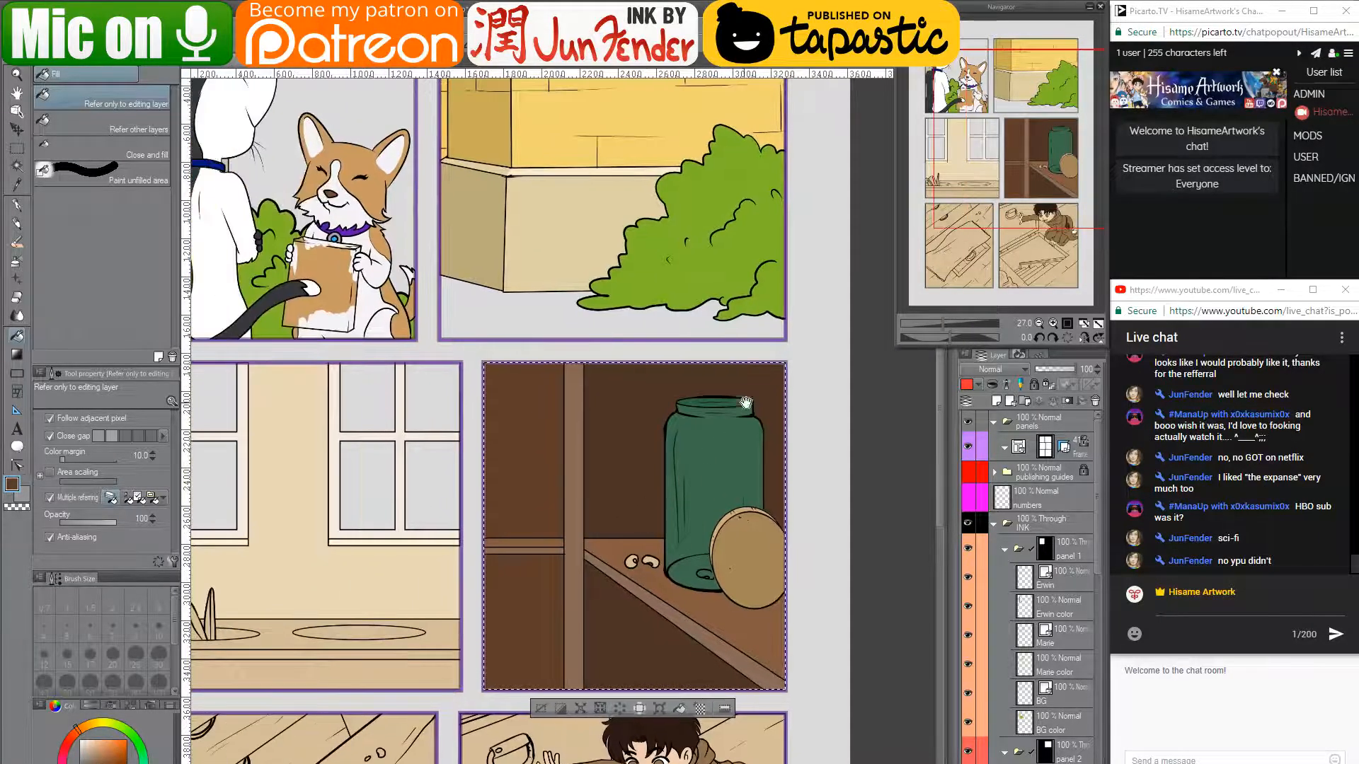
drag(746, 401, 777, 373)
scroll(776, 374, up, 2)
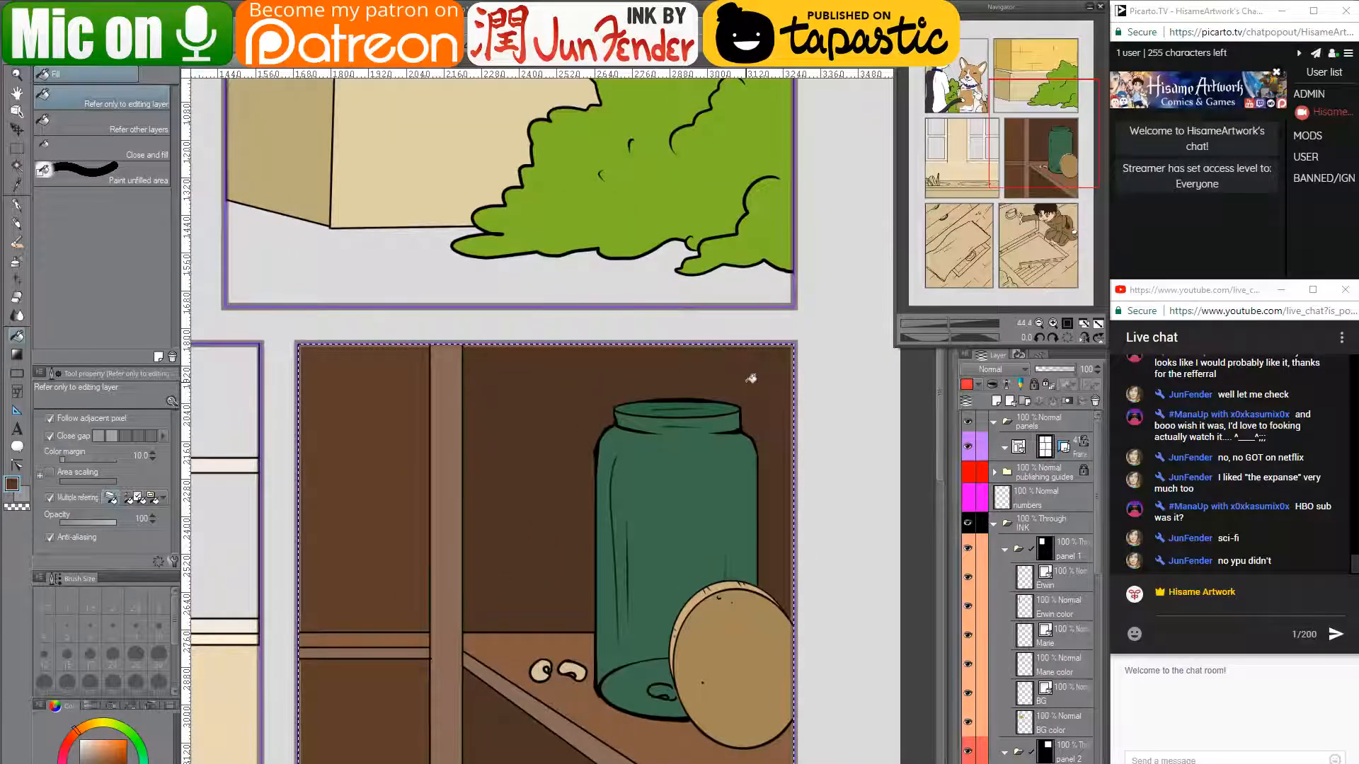
drag(618, 635, 636, 410)
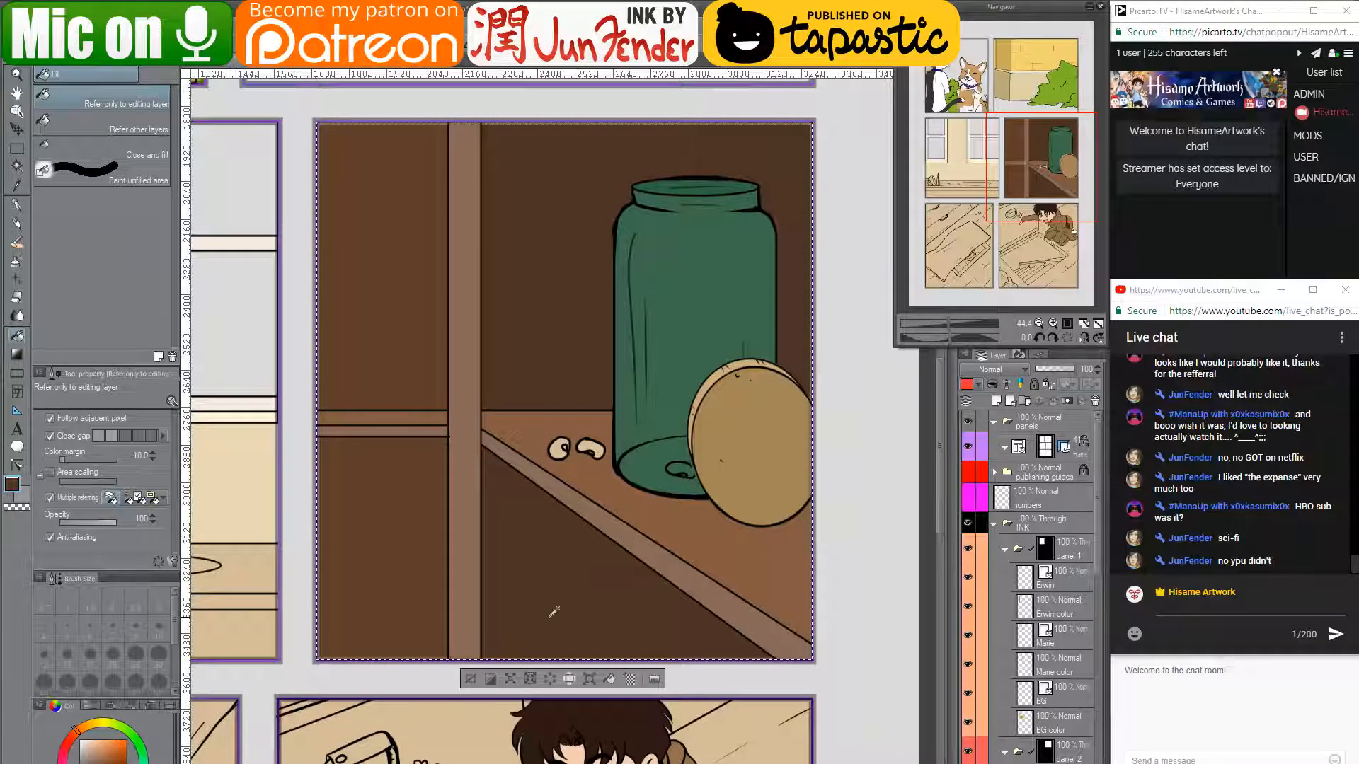
- Paint the bean inside panel 4's jar in the light cream of the other beans with the G-pen at size 50, and clear the selection
scroll(553, 565, down, 1)
scroll(584, 520, up, 3)
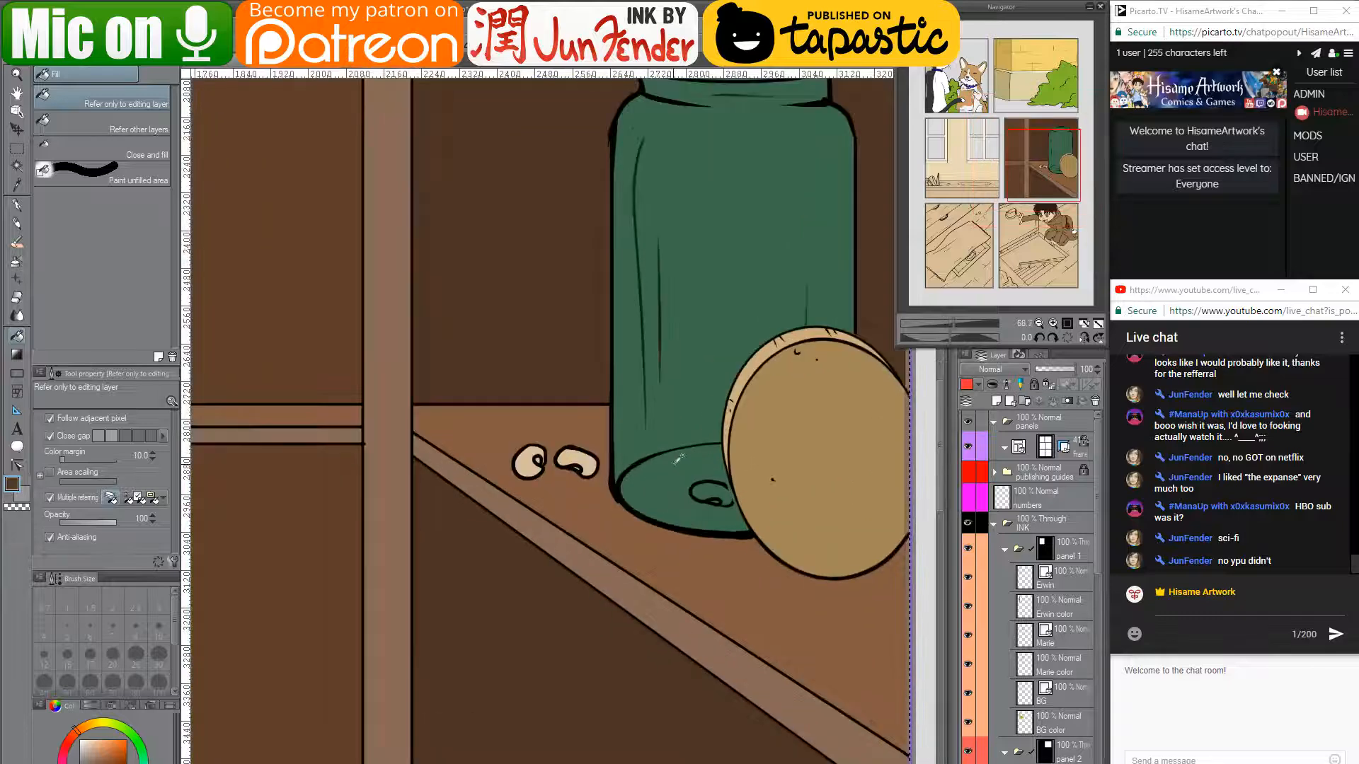
click(92, 747)
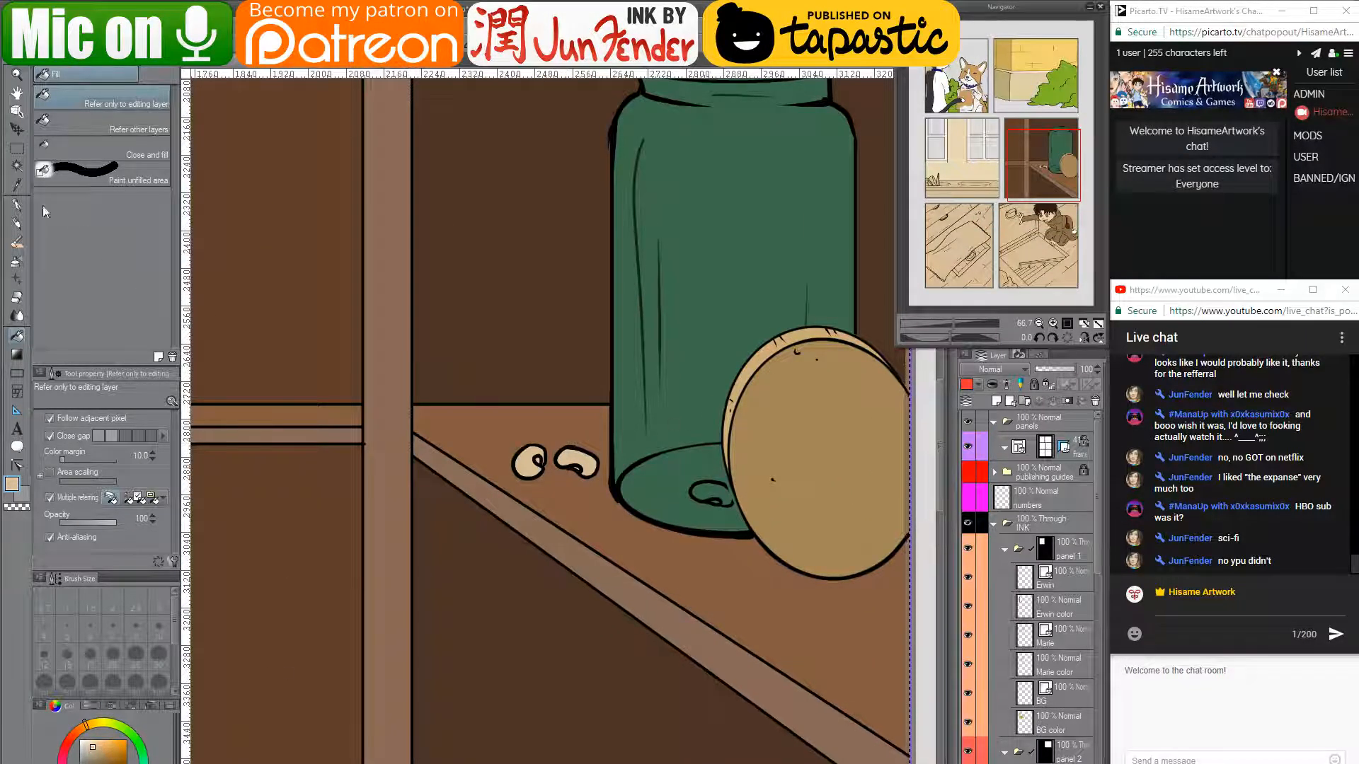
click(17, 205)
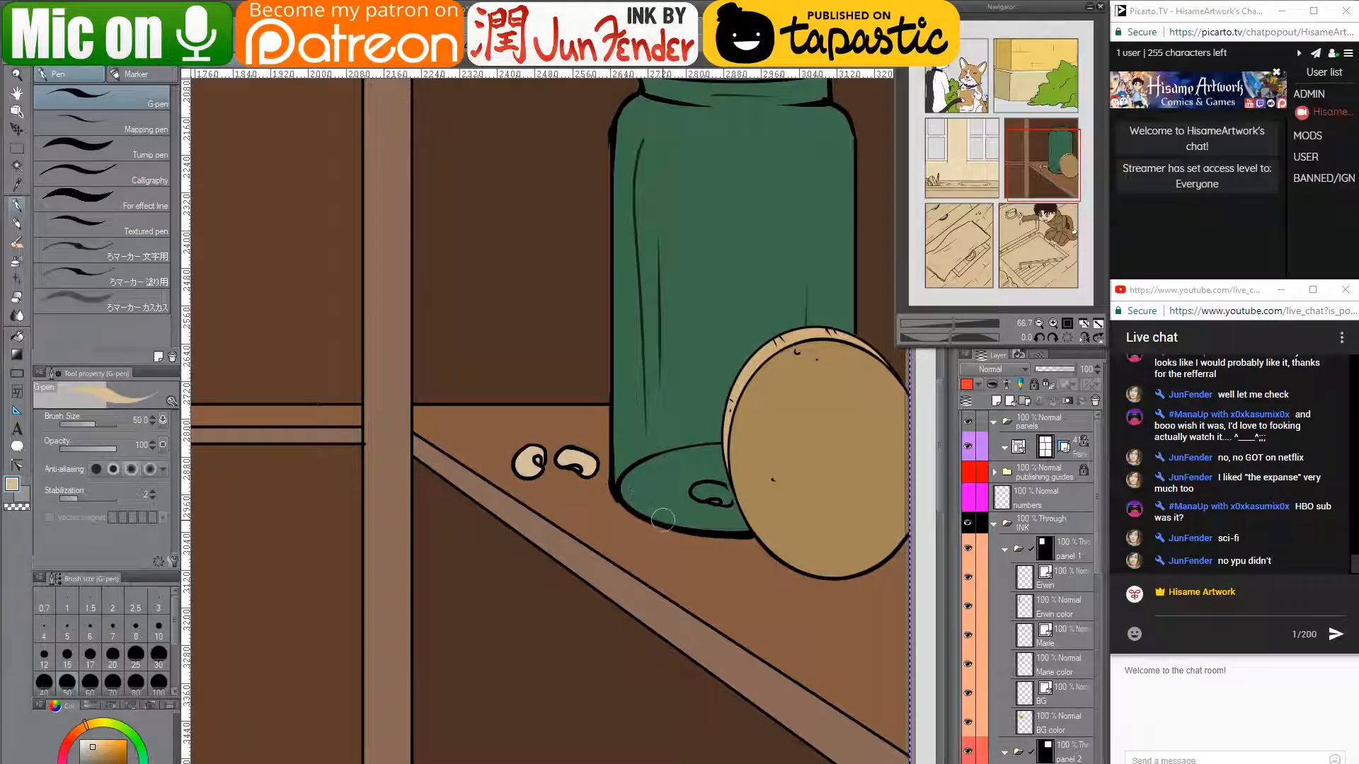
mouse_move(711, 498)
mouse_down()
mouse_move(697, 491)
mouse_move(722, 495)
mouse_up()
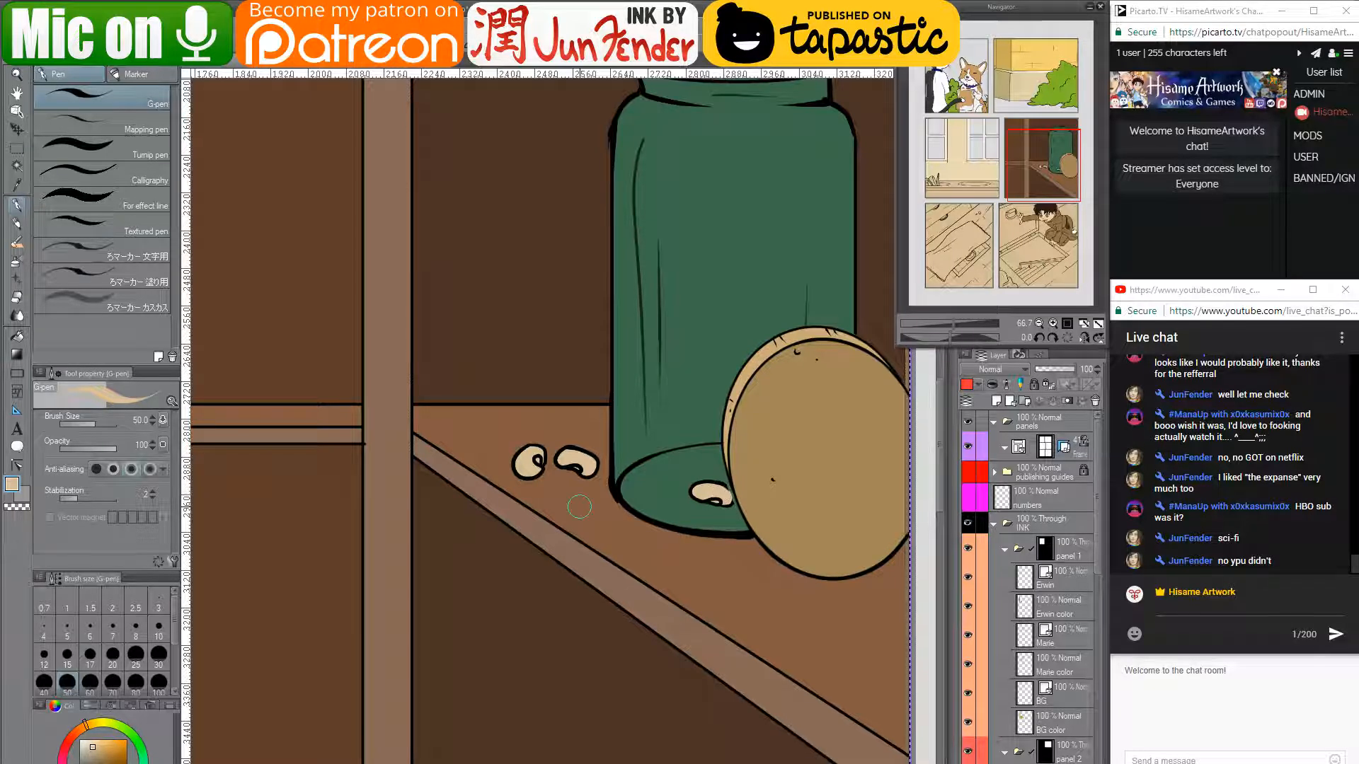
scroll(581, 505, down, 2)
scroll(584, 503, down, 4)
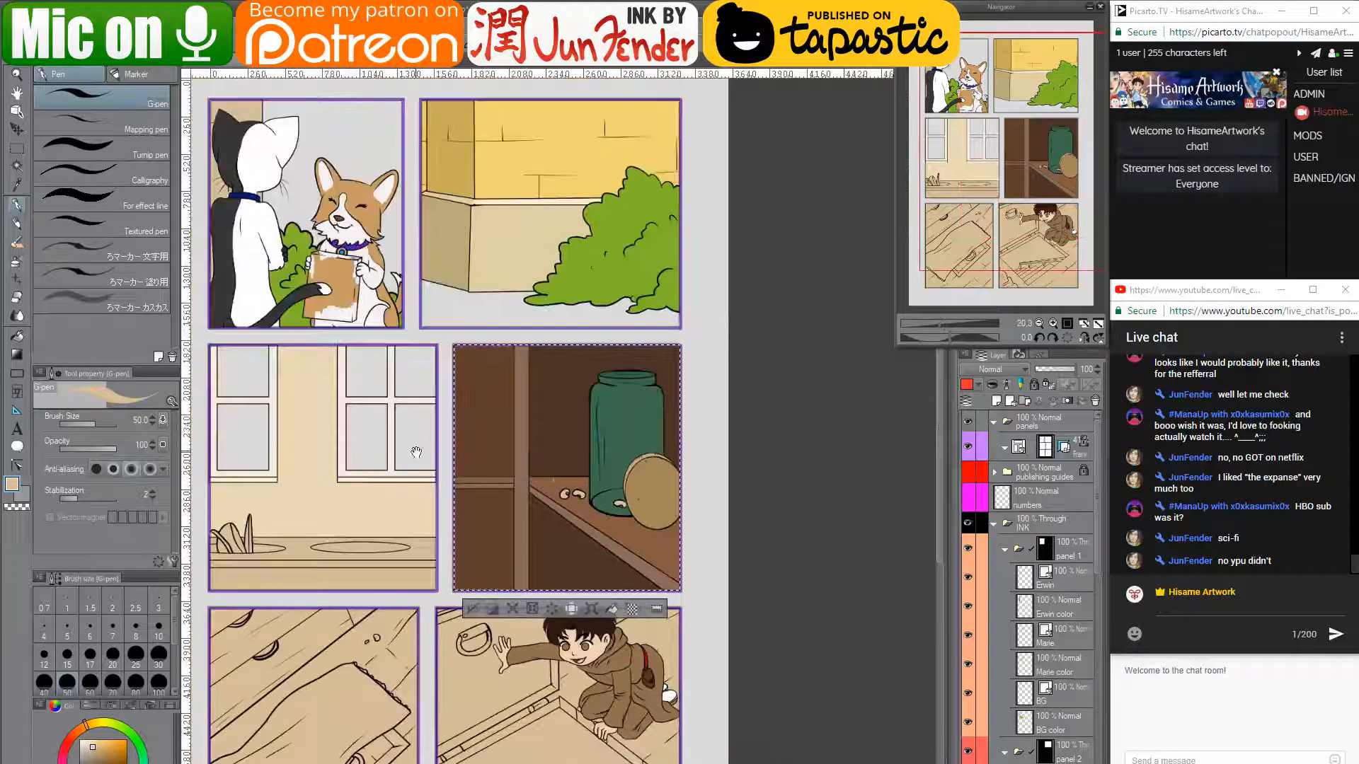
key(ctrl+d)
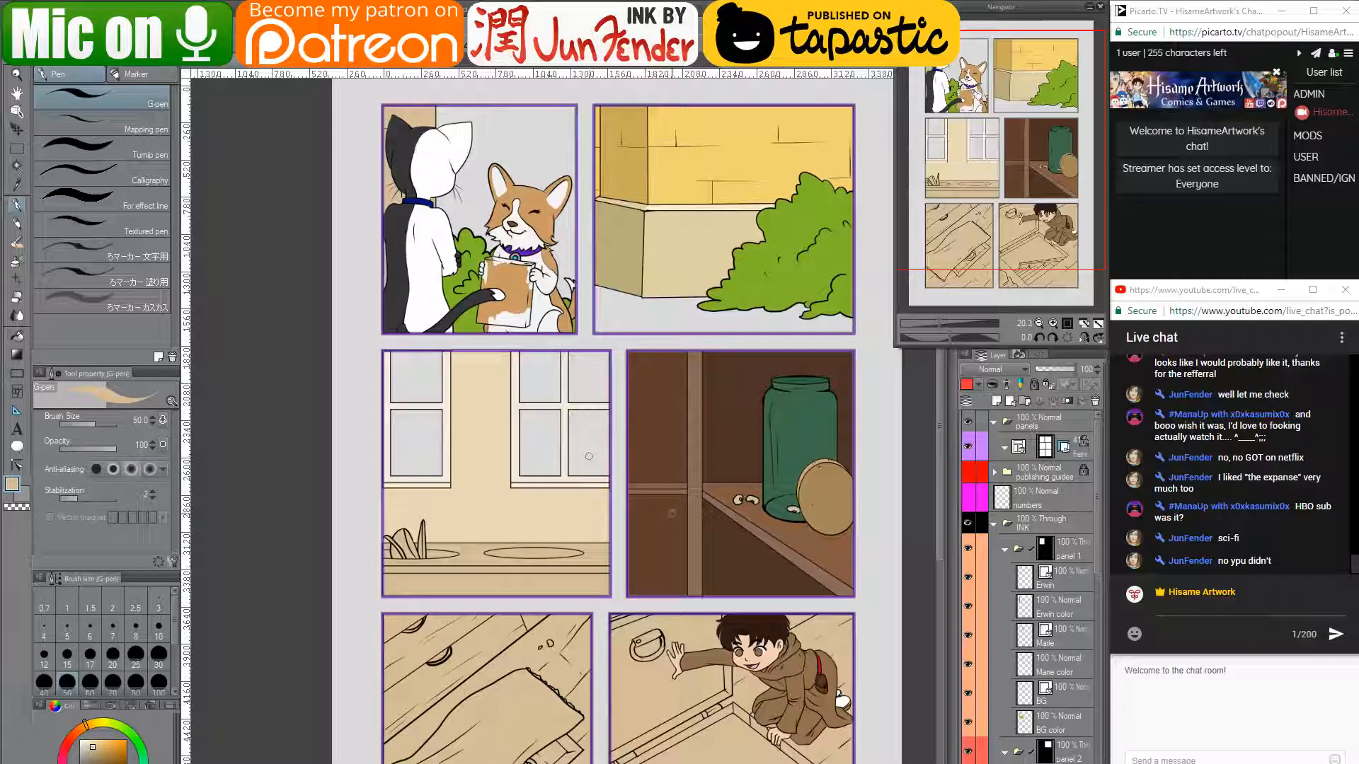
- Show the hidden Erwin and Marie line and color layers of panel 2
scroll(984, 709, down, 3)
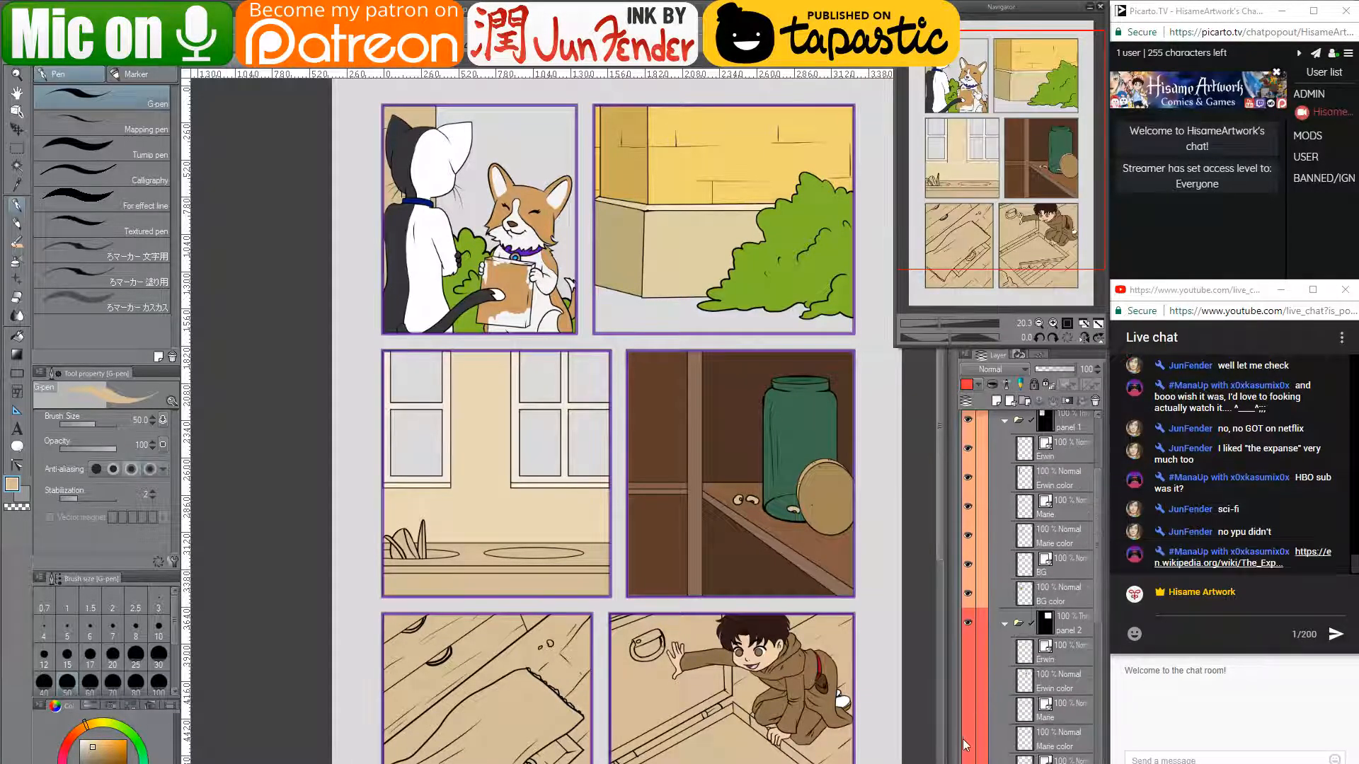
drag(967, 743, 967, 648)
scroll(1010, 604, up, 3)
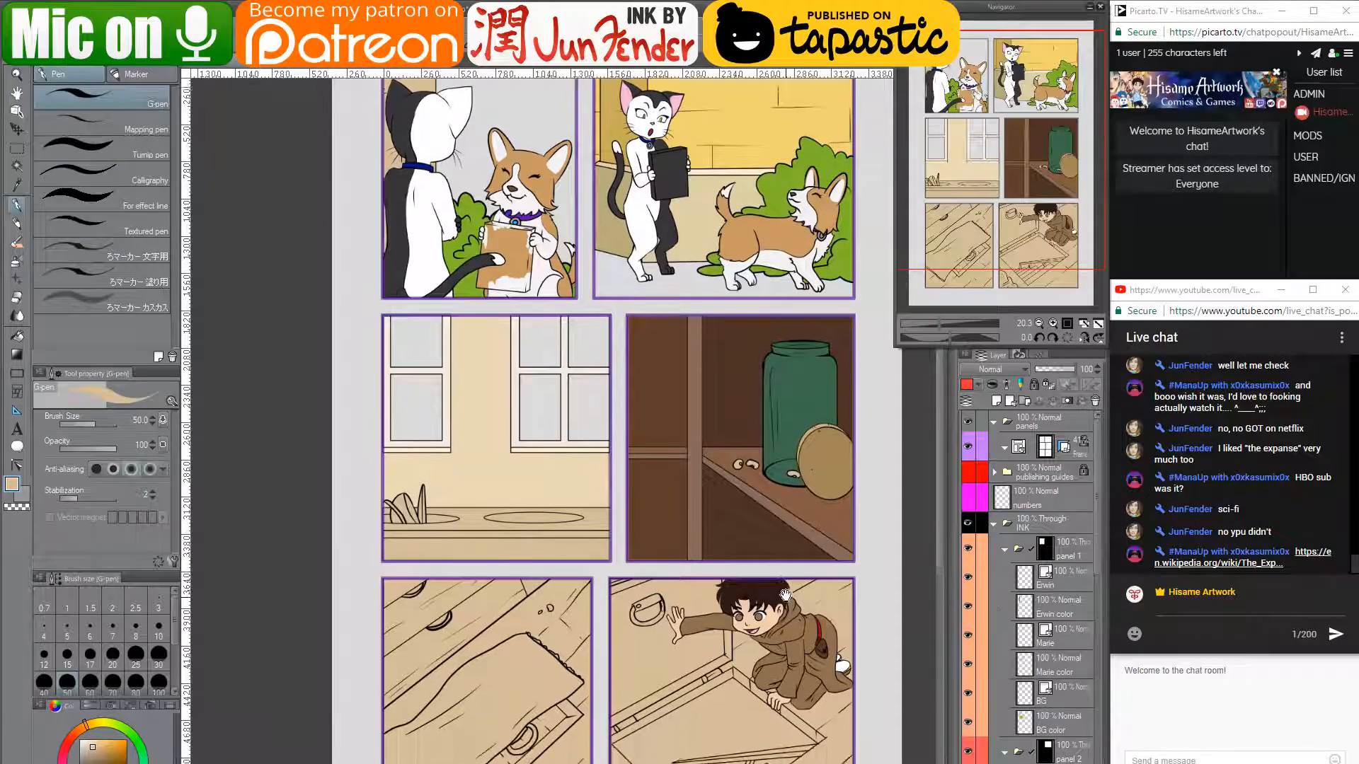
drag(777, 604, 760, 580)
- Switch to the browser by opening the Wikipedia link from the live chat, skim the article, and search Google for "the expanse"
click(1172, 565)
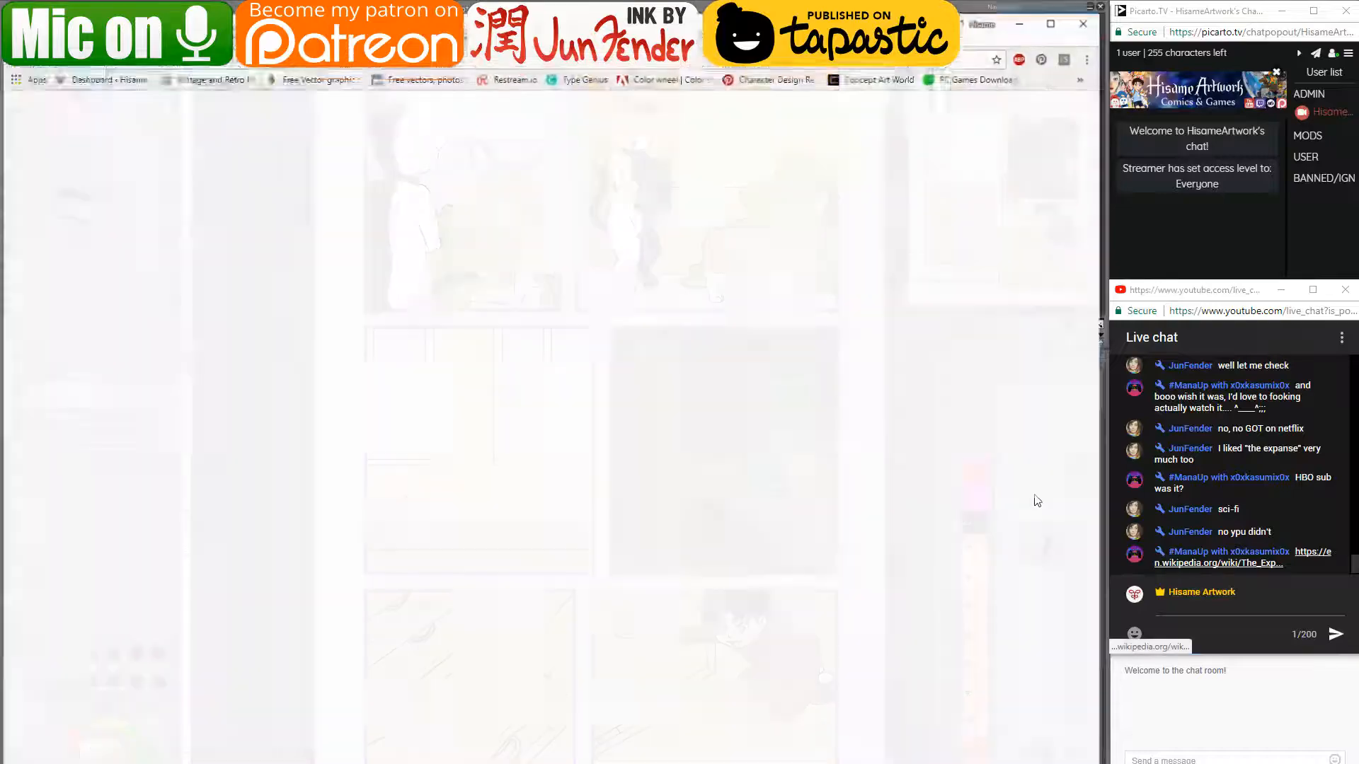
scroll(659, 422, down, 20)
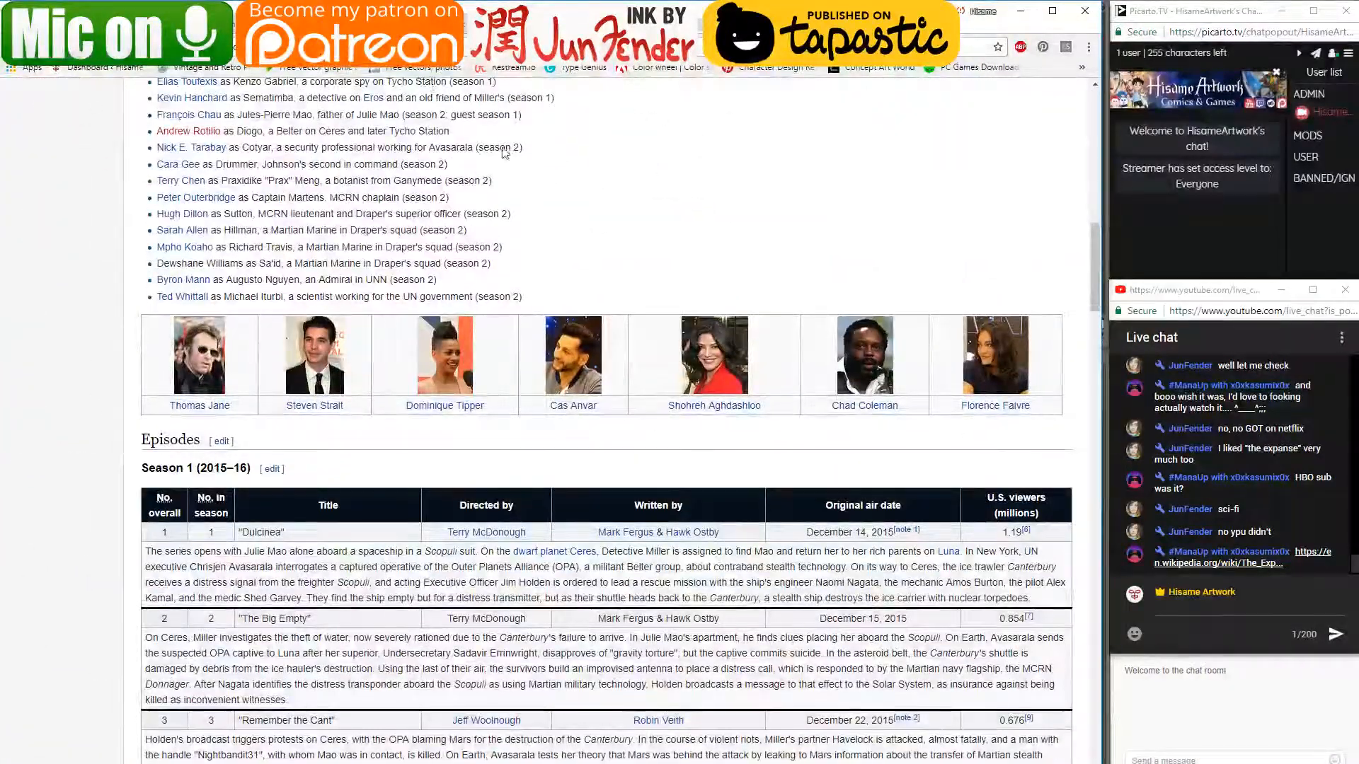
click(637, 47)
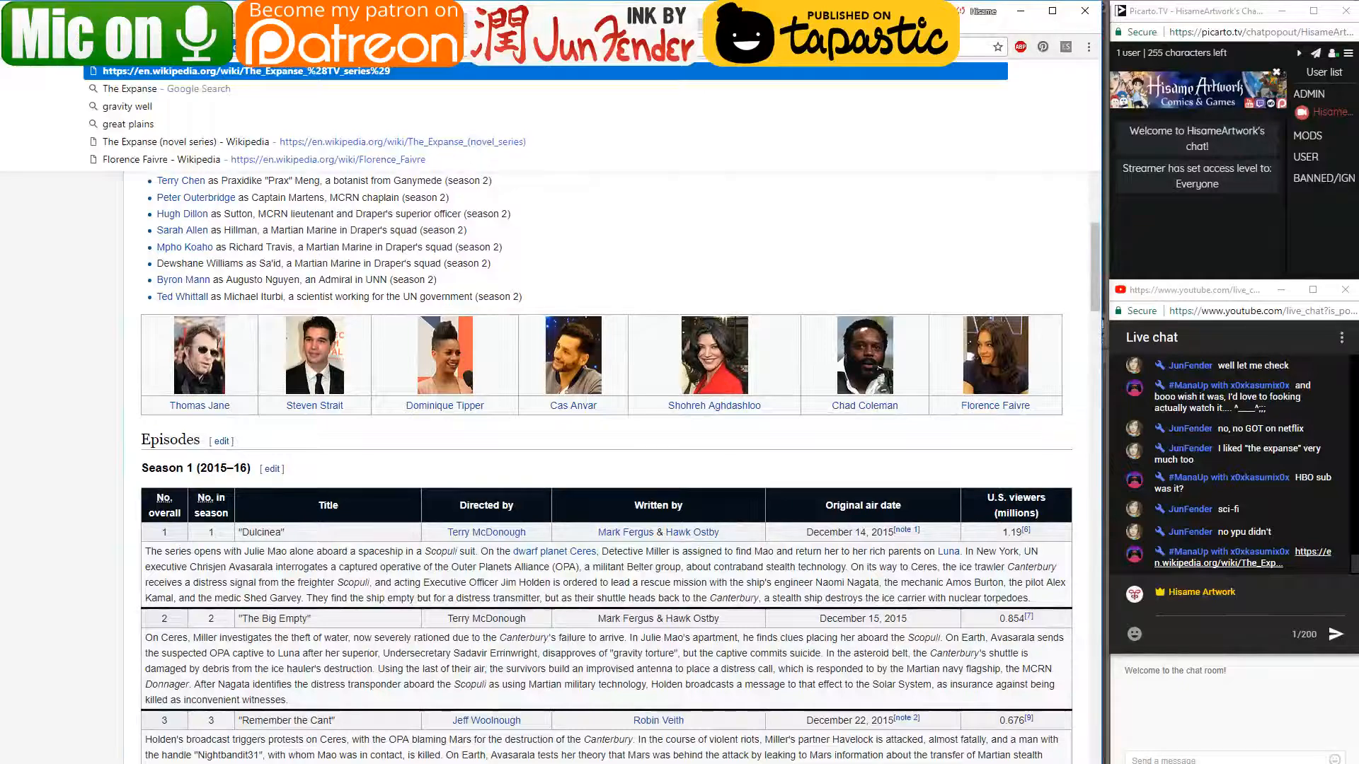
text(the expanse)
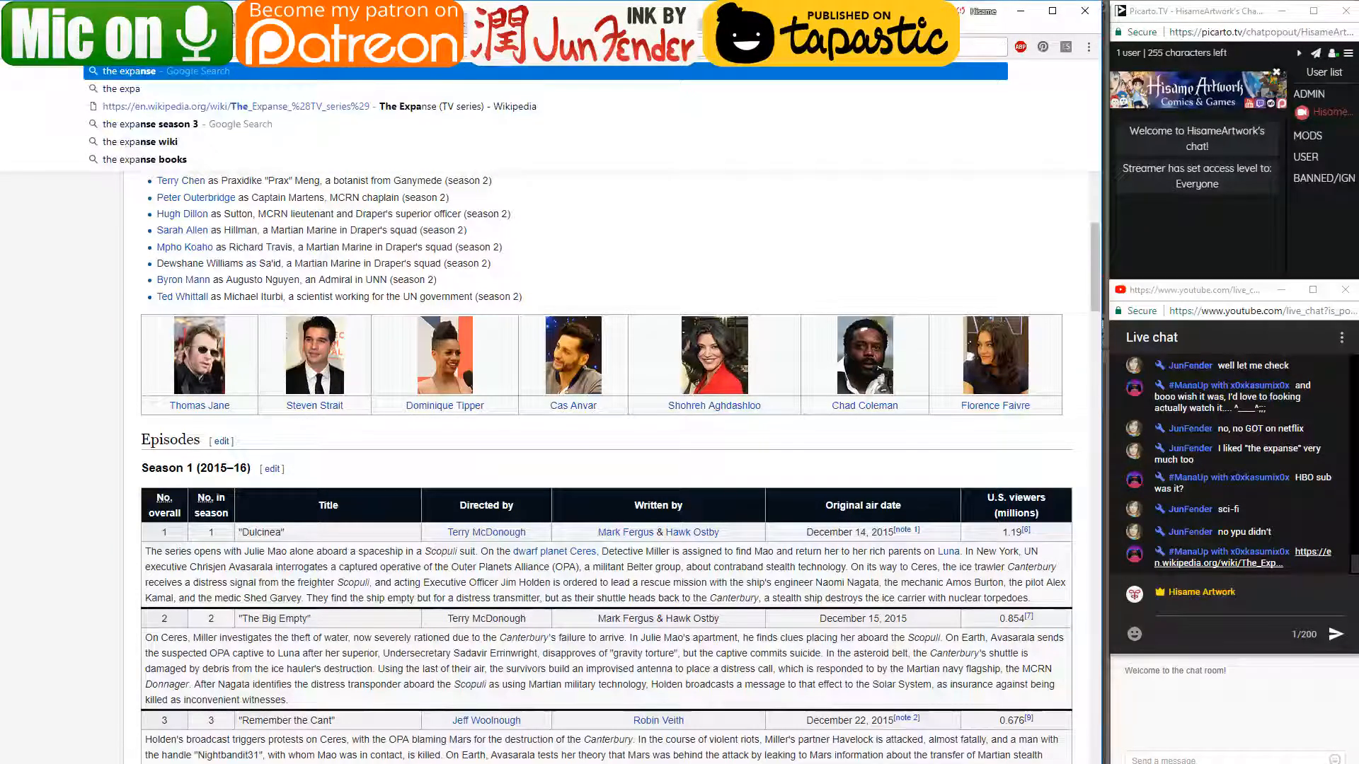
key(Return)
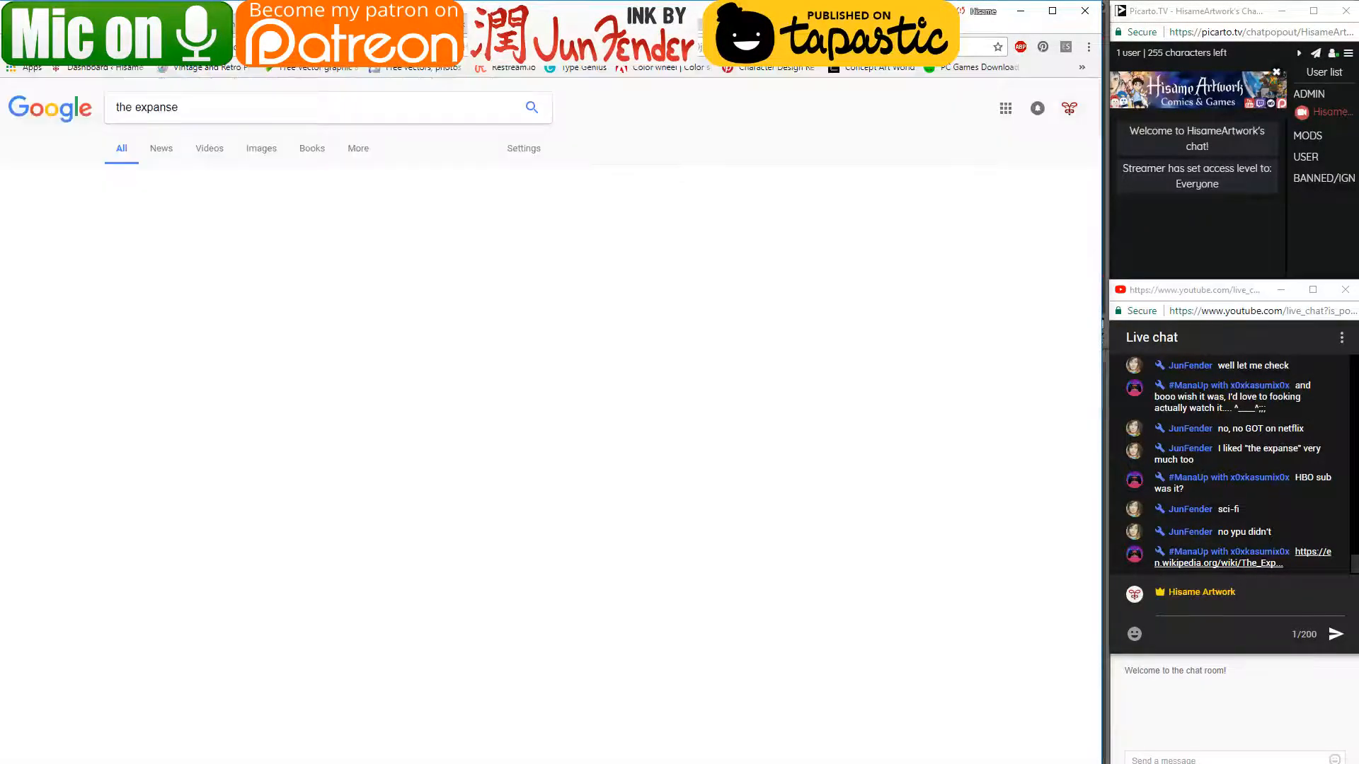
- Look through the image results for "the expanse" and return to the general web results
click(261, 149)
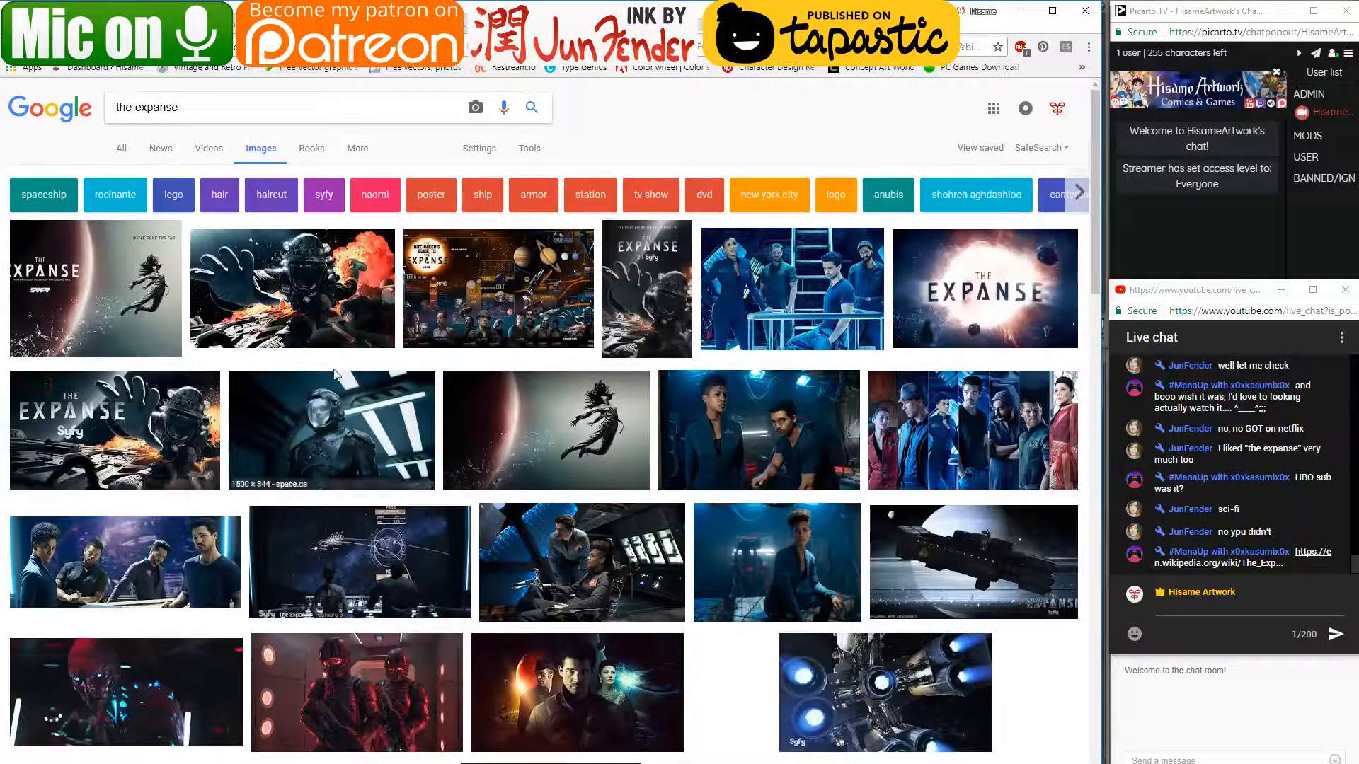
scroll(335, 375, down, 5)
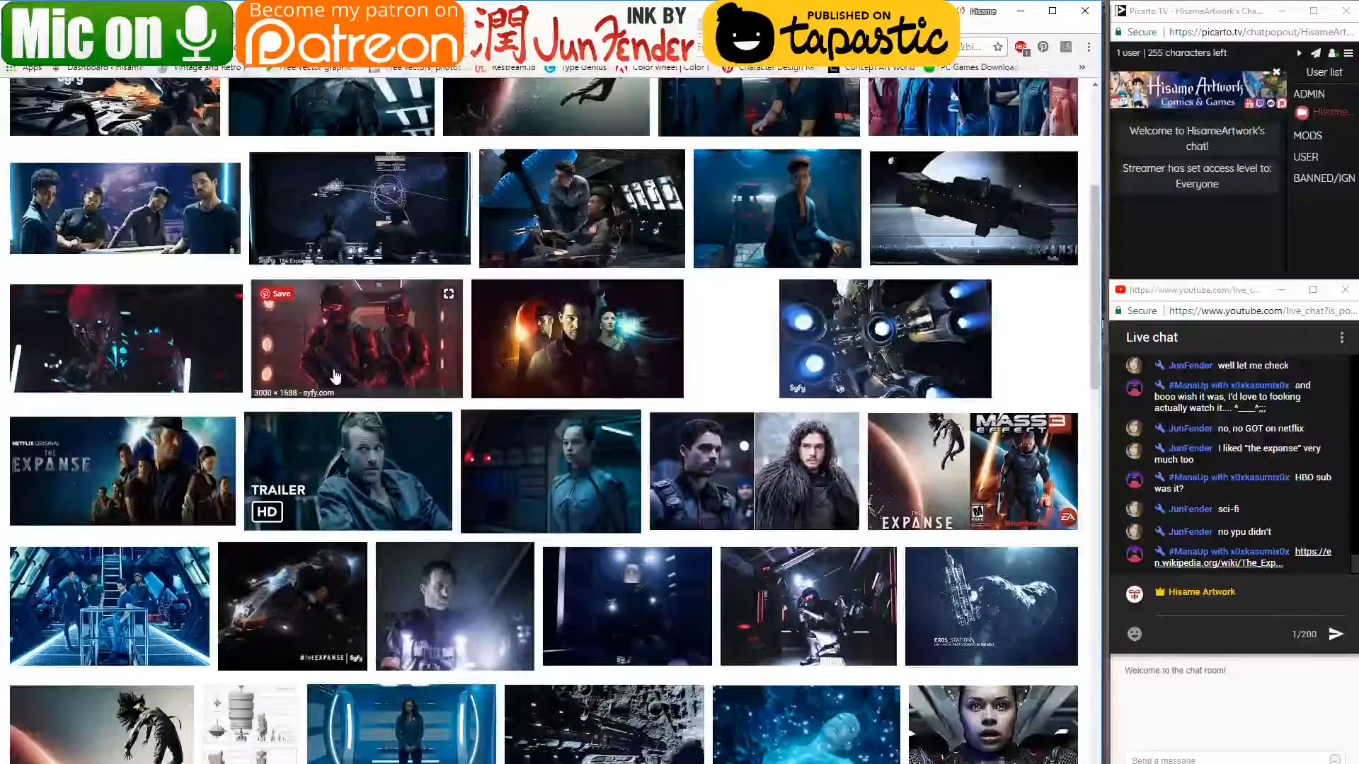
scroll(336, 375, up, 5)
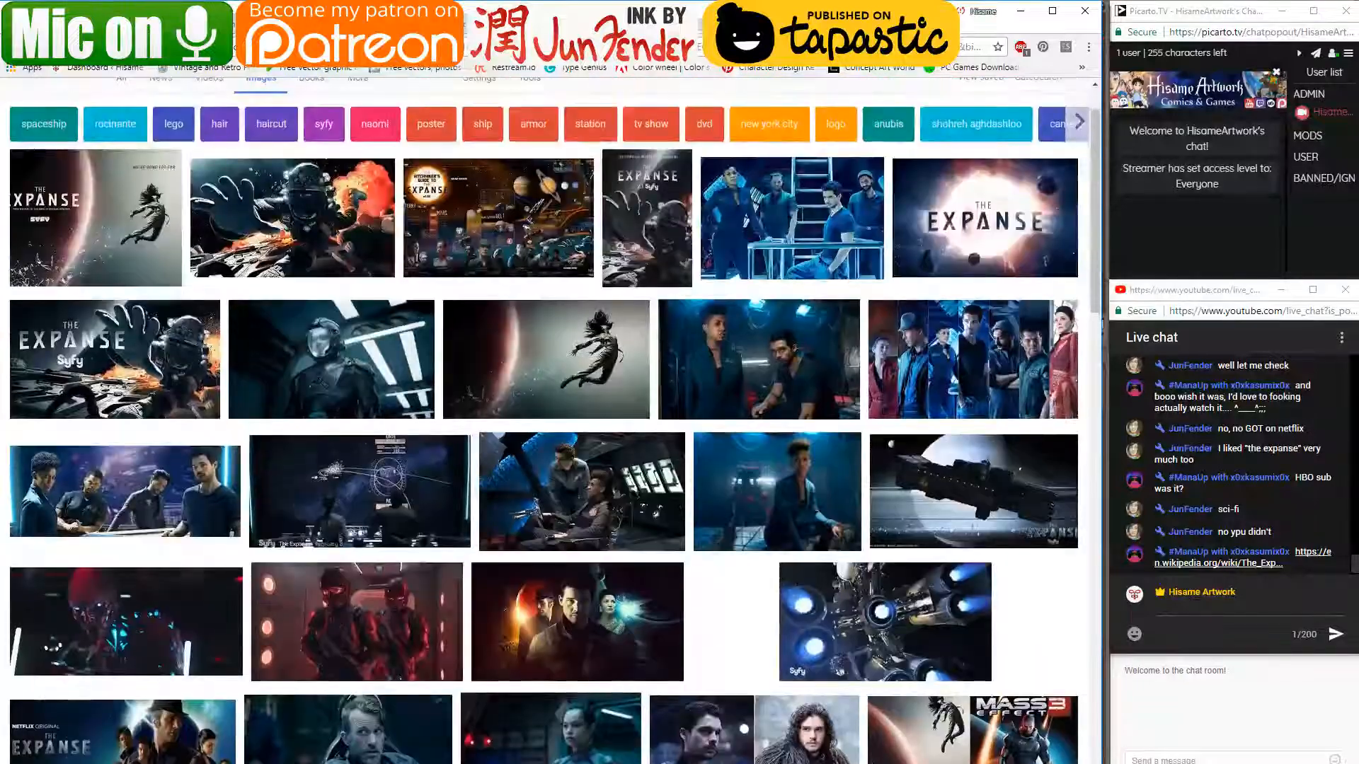
key(alt+Left)
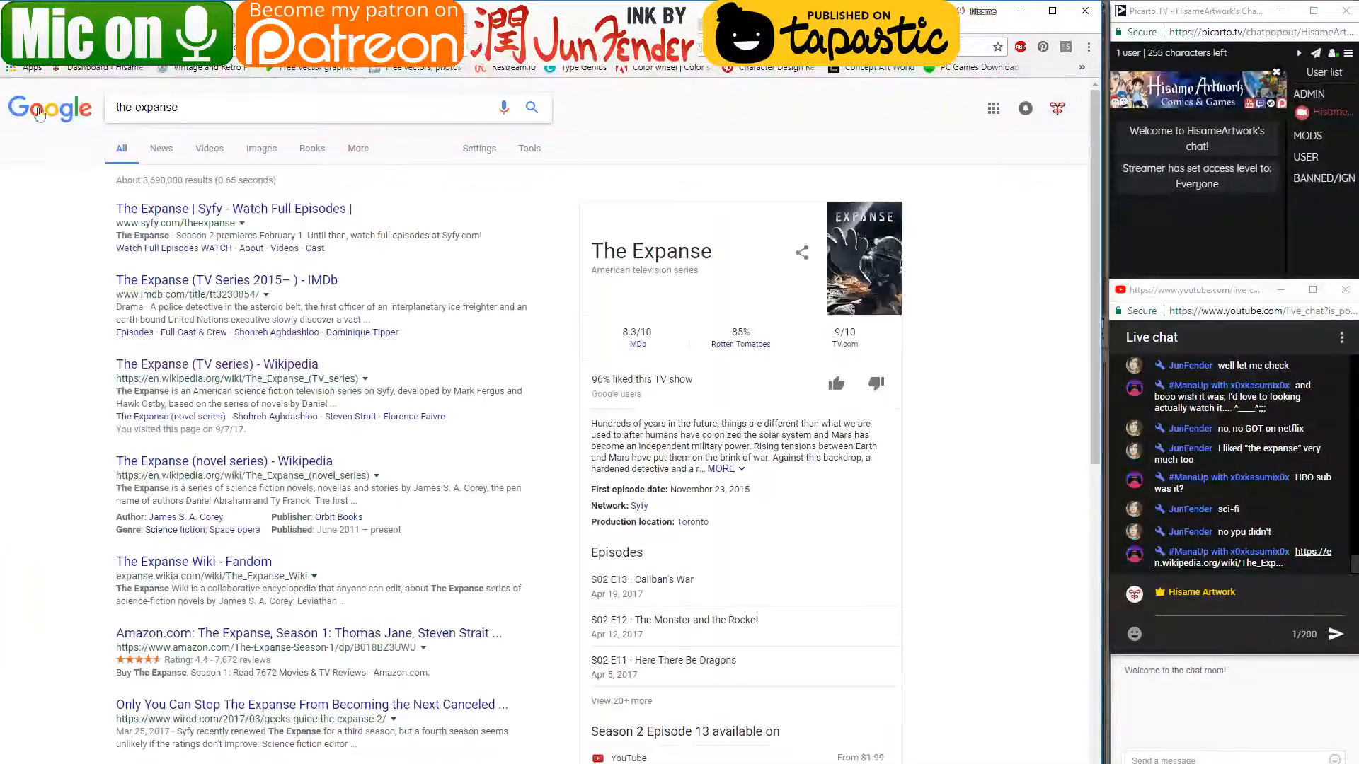
- Open the Wikipedia article on The Expanse TV series and read its introduction, plot and cast sections
click(222, 366)
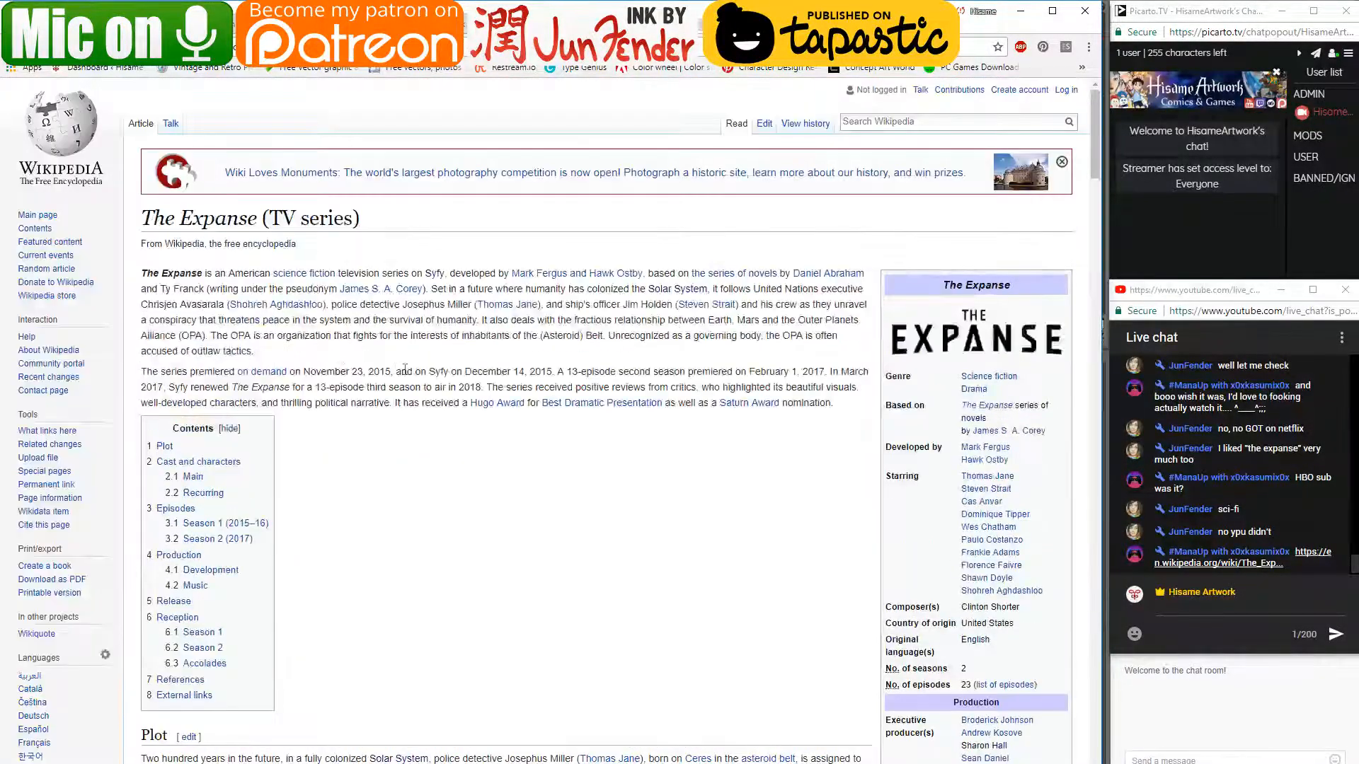
scroll(406, 372, down, 1)
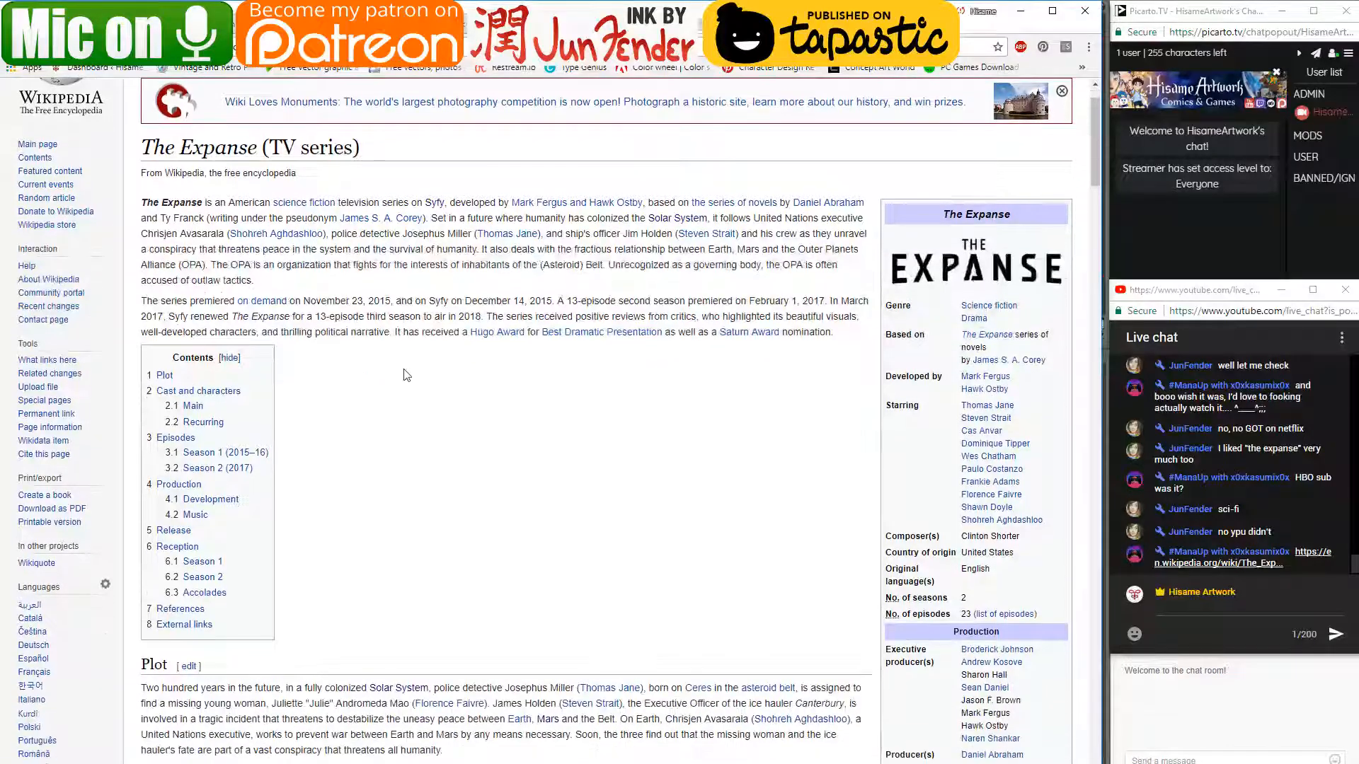
scroll(406, 375, down, 6)
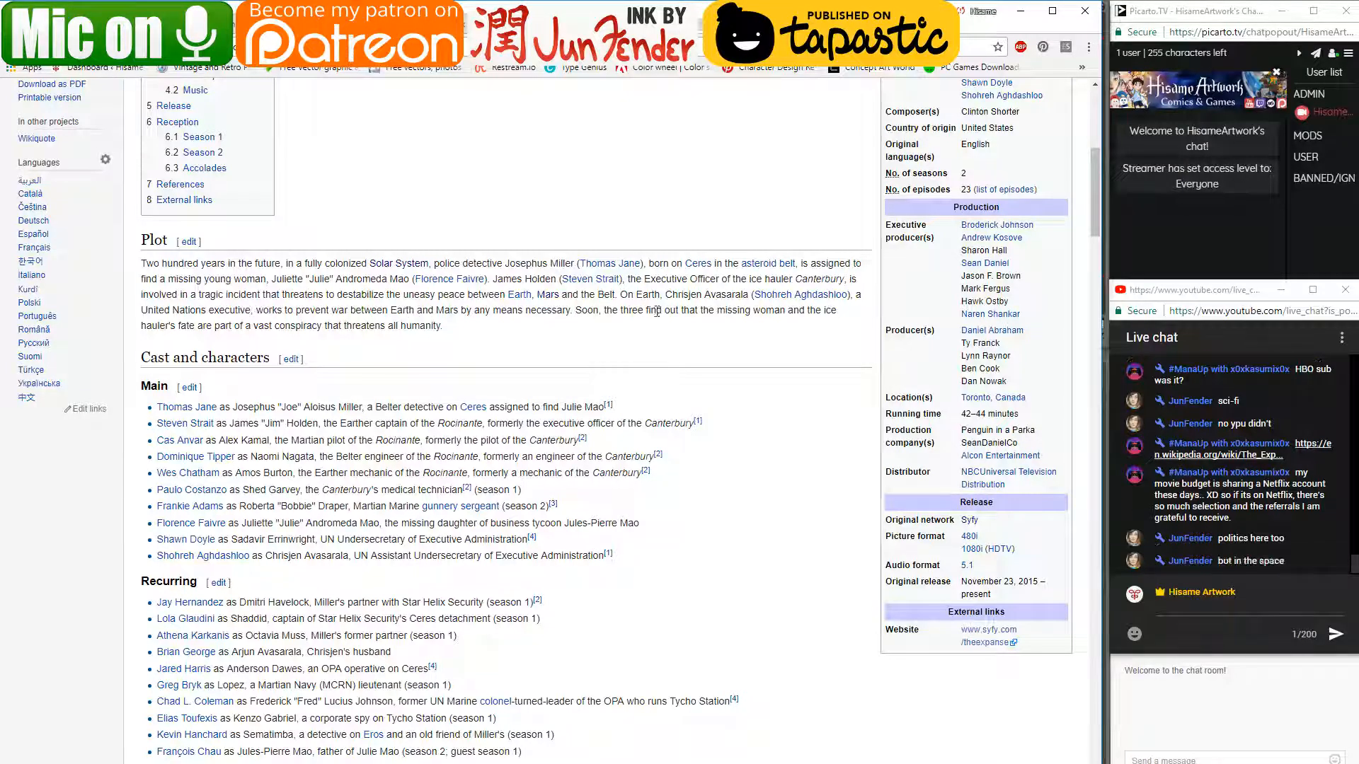
scroll(464, 298, down, 5)
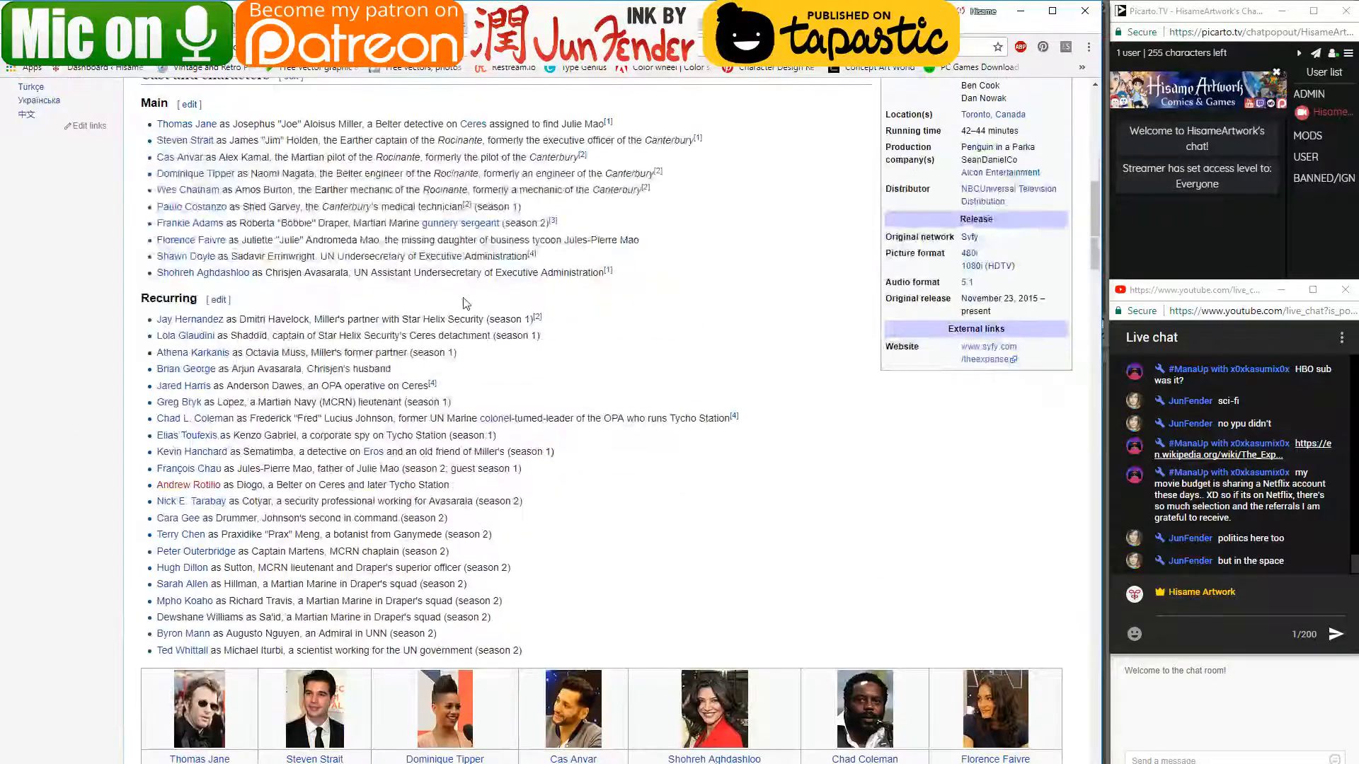
- Leave the Wikipedia article and add the reminder "vezi the expanse 2 sez" to the purple sticky note
scroll(464, 300, up, 10)
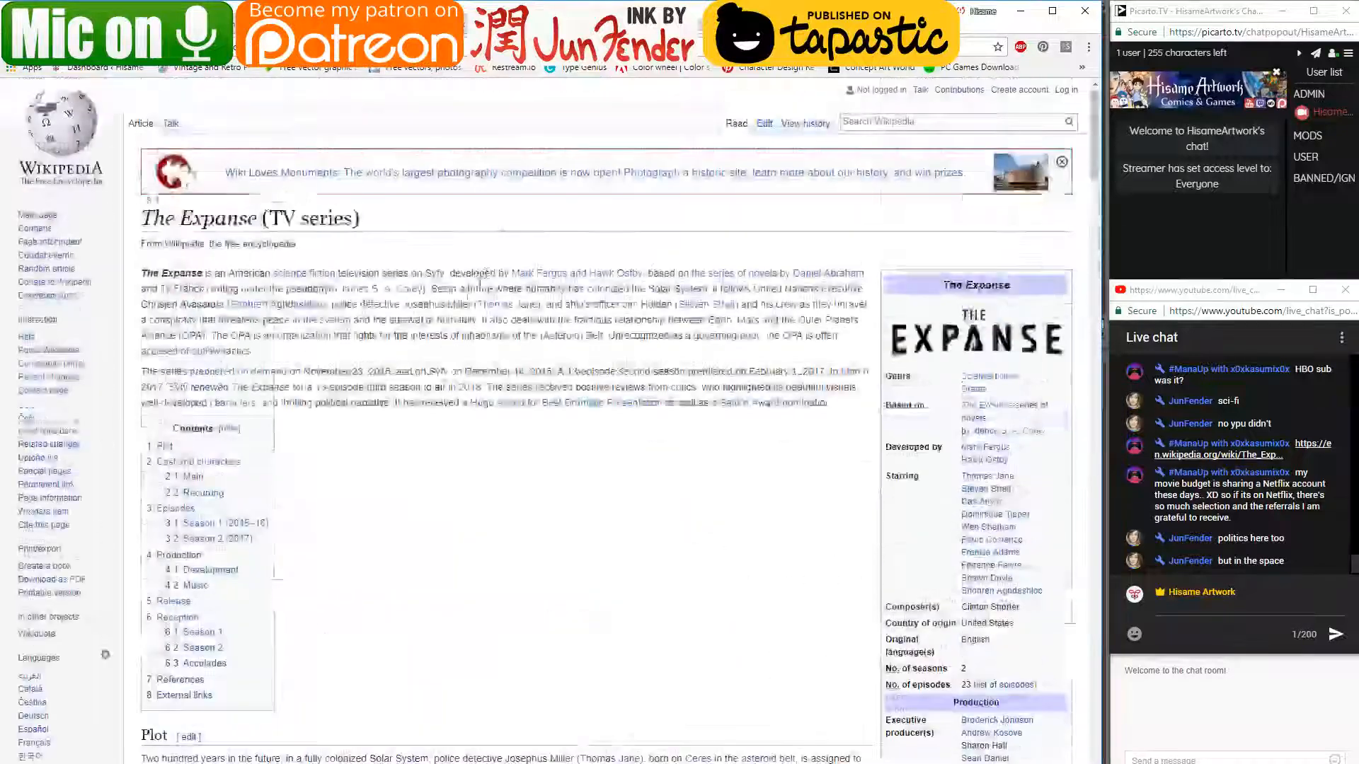
click(1020, 11)
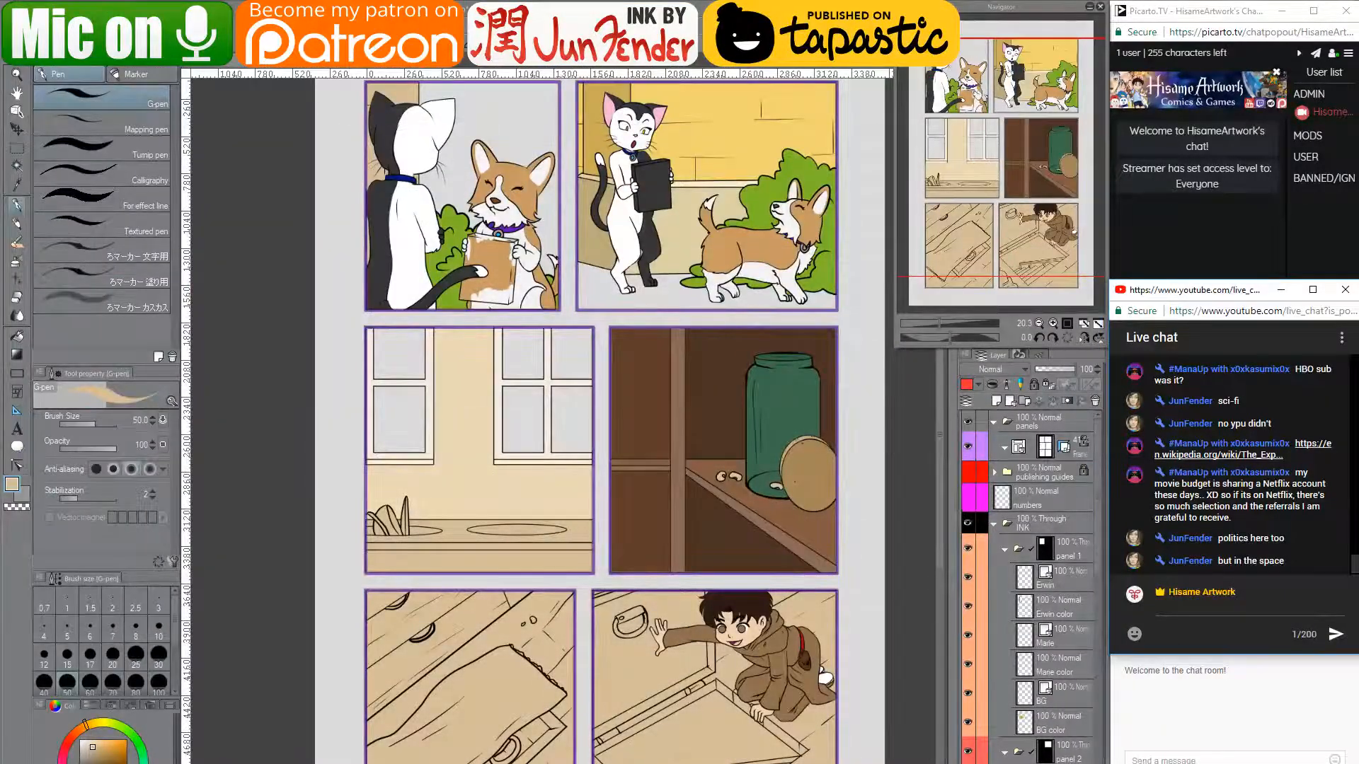
key(alt+Tab)
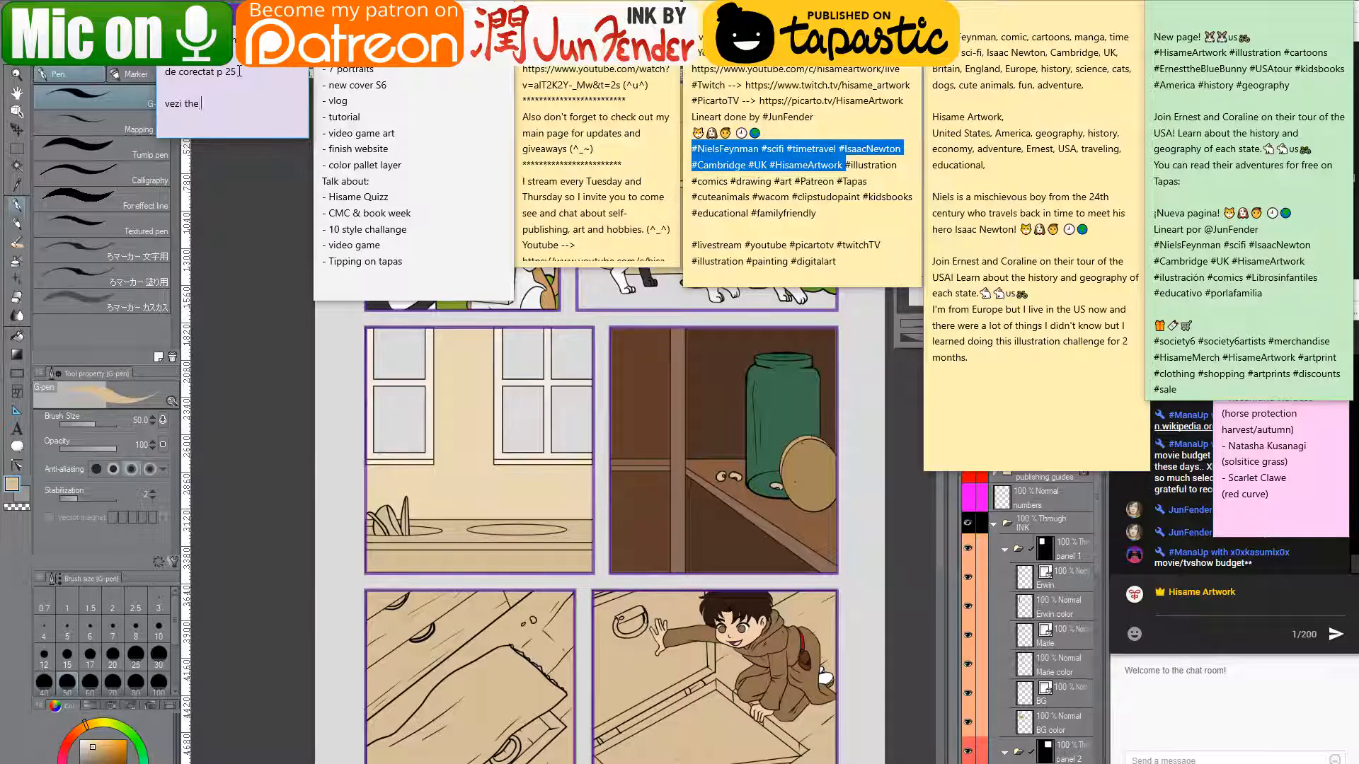
text(expanse 2 sez)
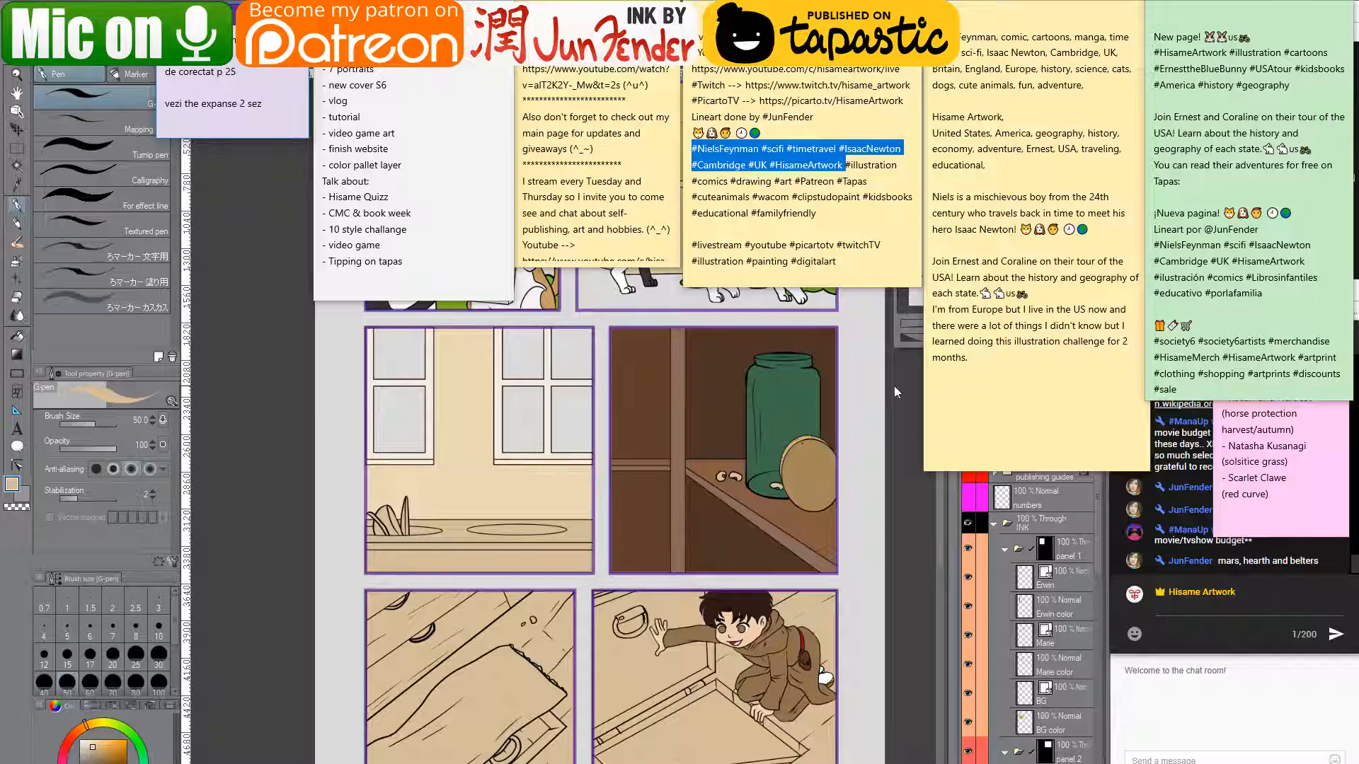
click(849, 763)
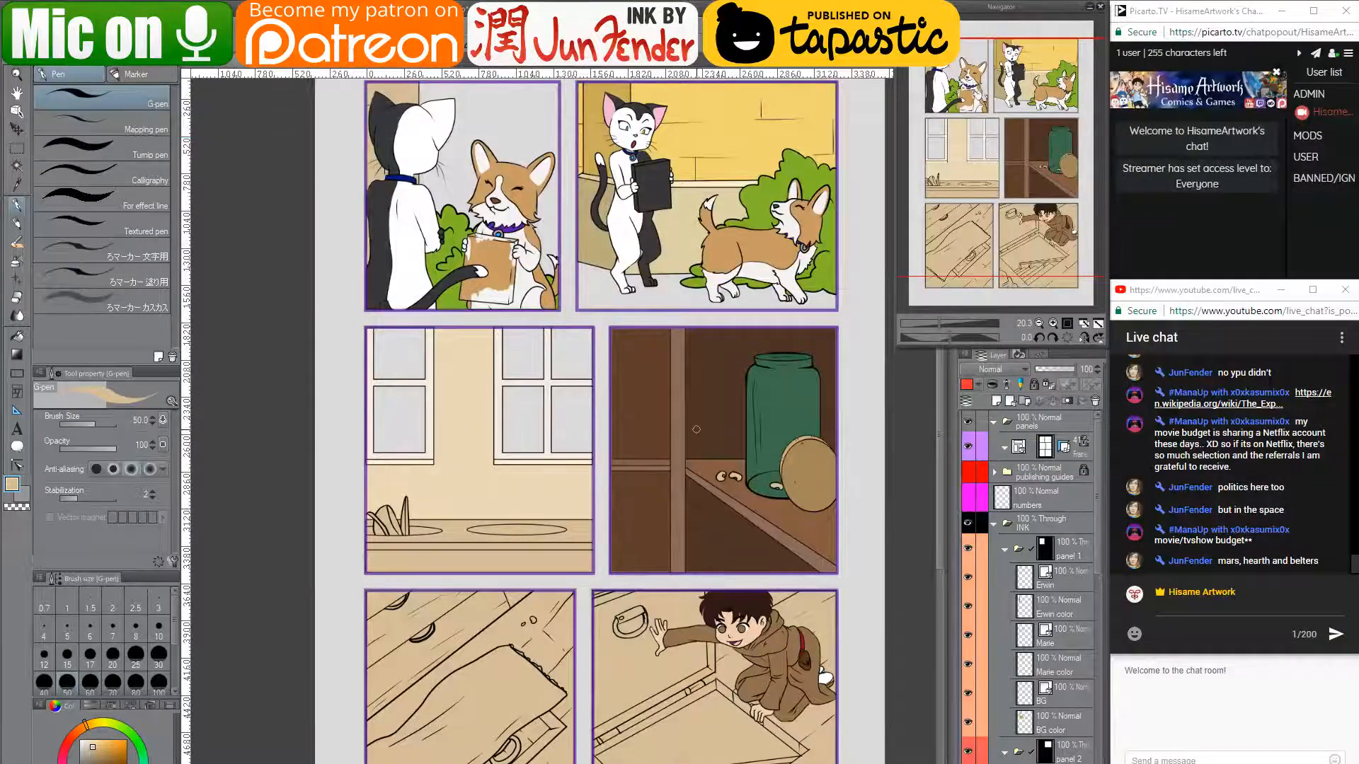
- Create a selection from the contents of the layer below panel 6's BG line layer and make that layer active
drag(672, 478, 637, 496)
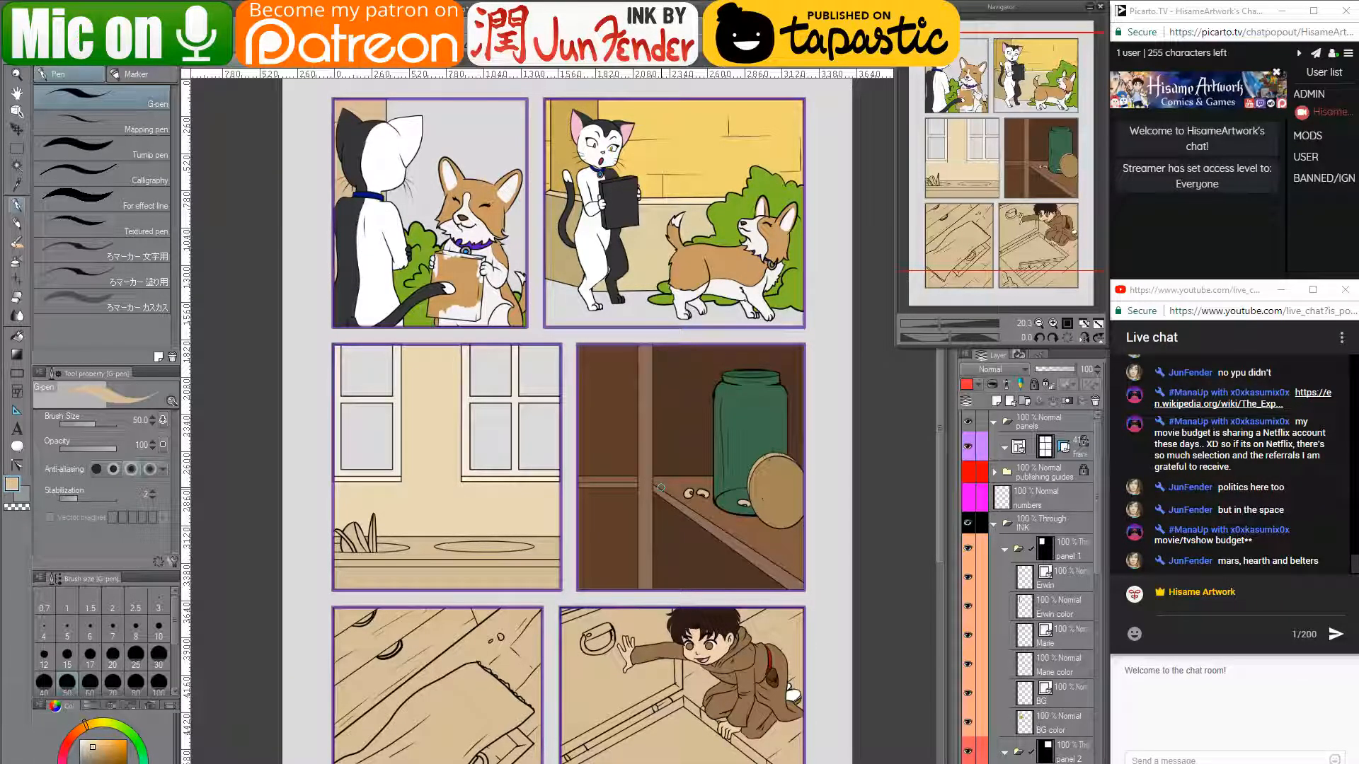
scroll(672, 396, down, 3)
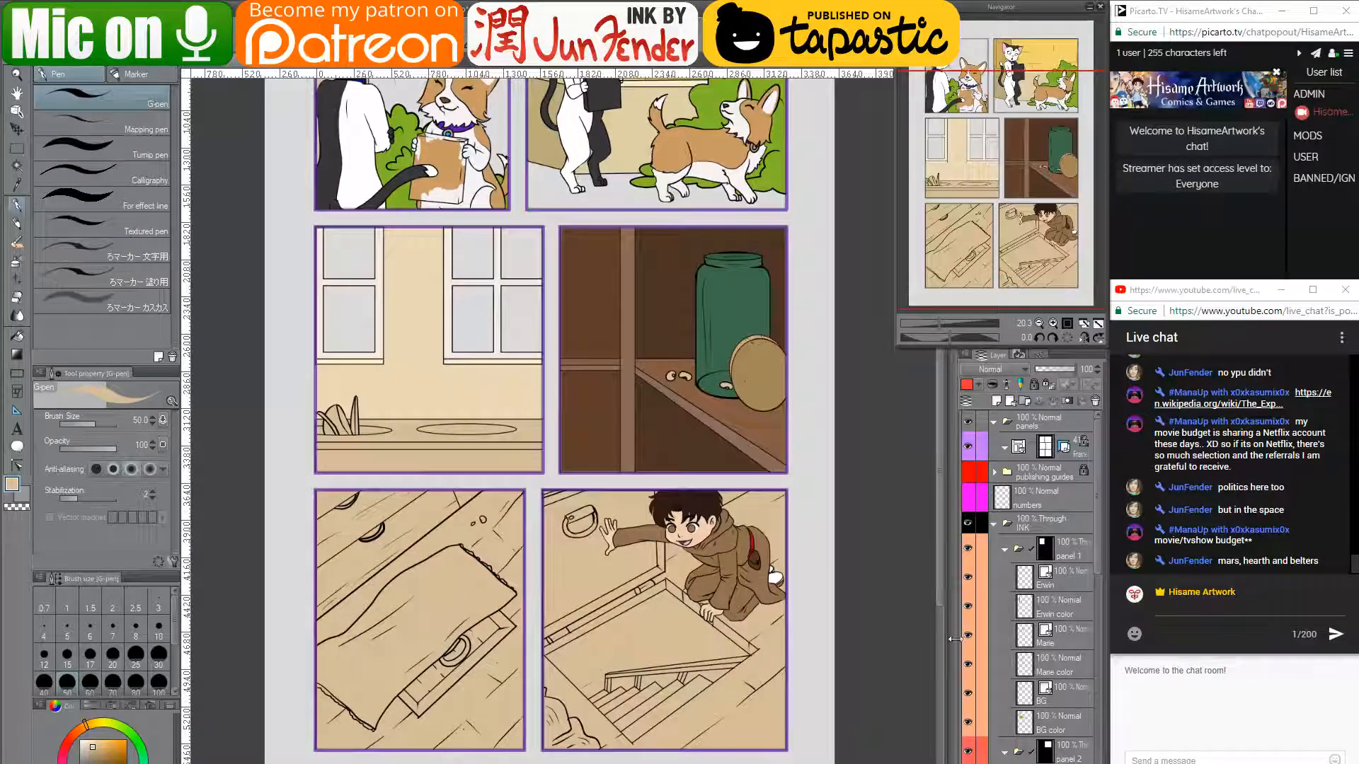
scroll(1045, 688, down, 5)
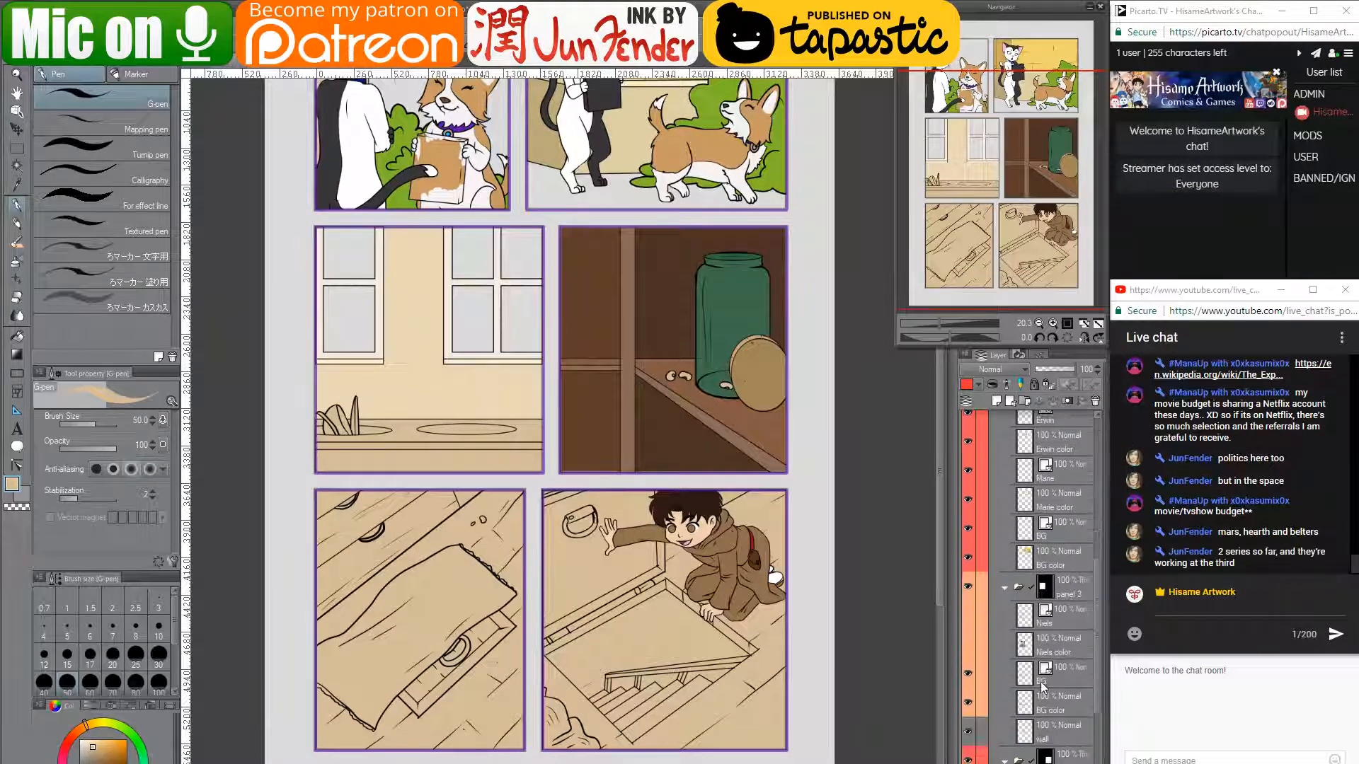
scroll(1025, 697, down, 8)
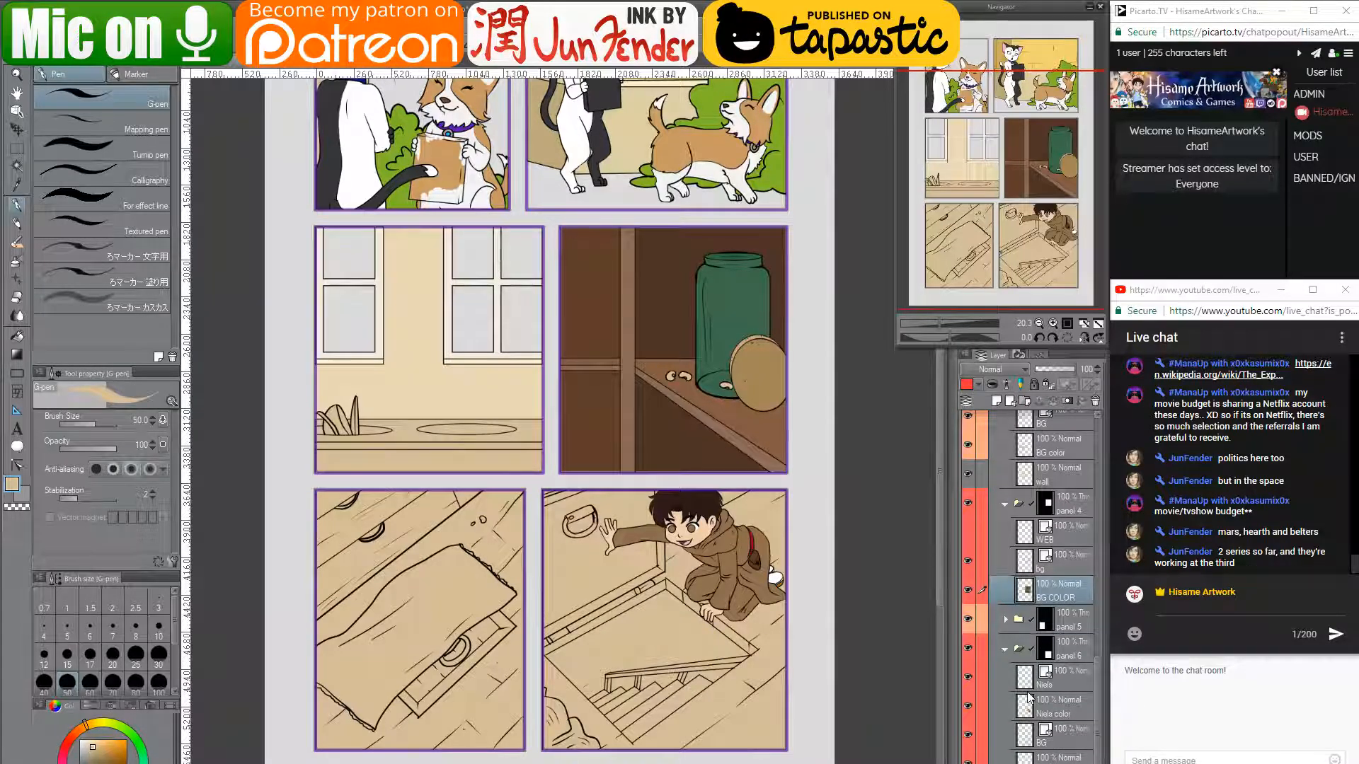
scroll(1028, 698, down, 1)
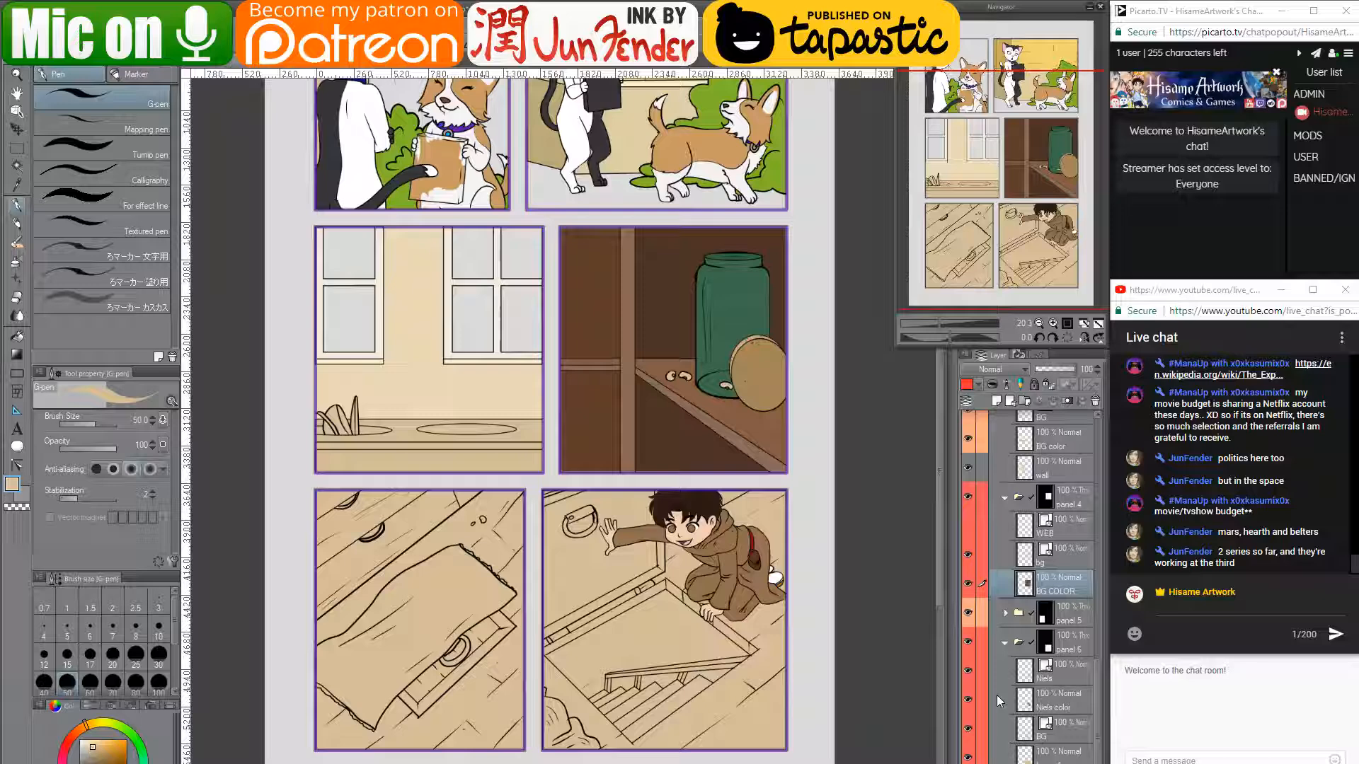
ctrl+click(1026, 755)
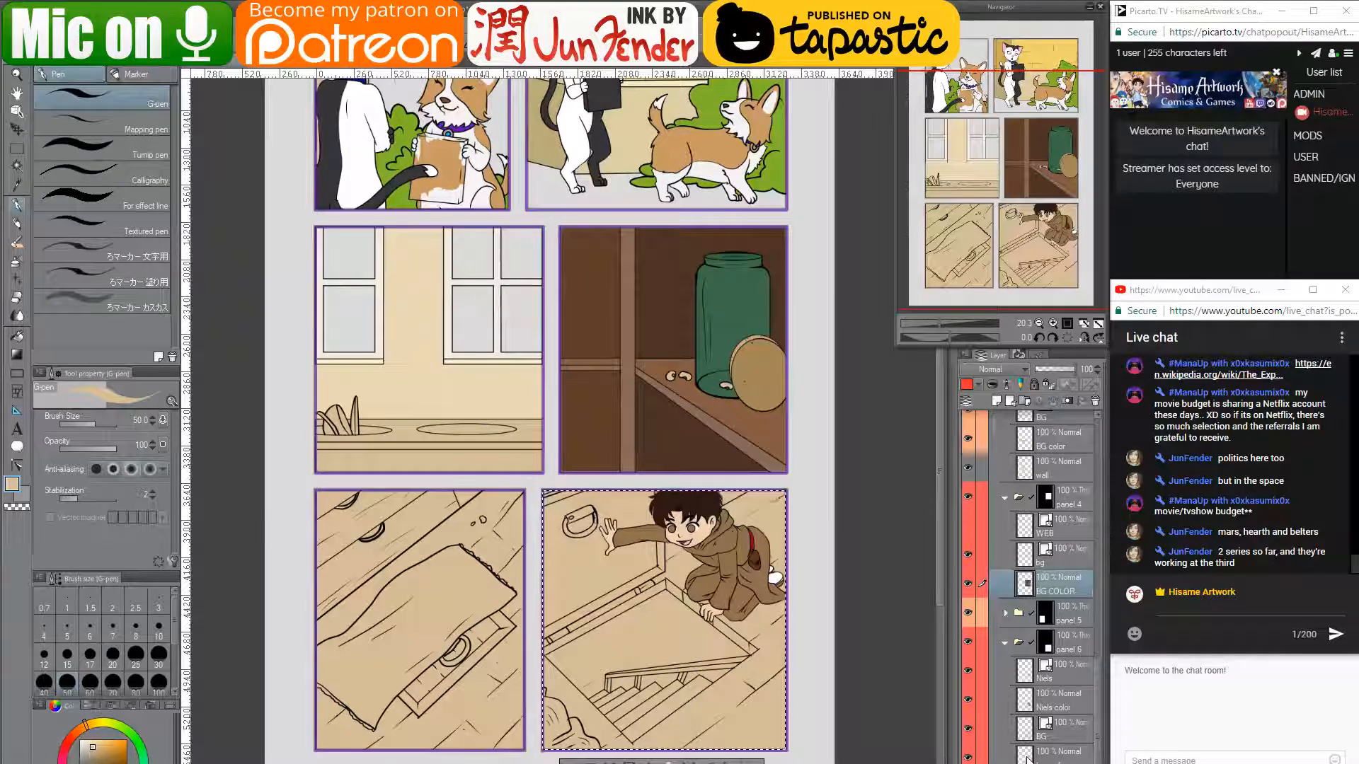
click(1030, 757)
- Sample the brown of the open cupboard door in the earlier page's CREEEAK! panel and return to panel 6 of the current page
scroll(704, 626, up, 4)
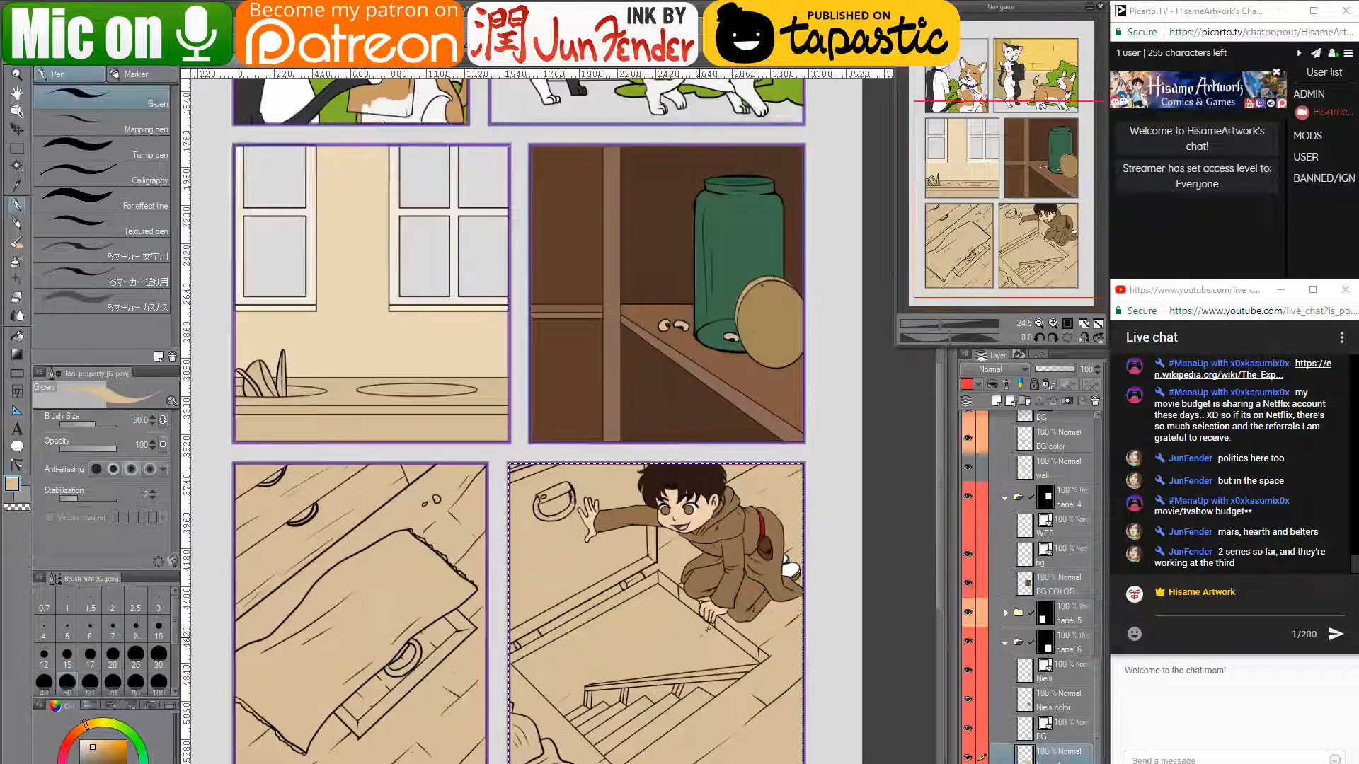
drag(771, 680, 775, 624)
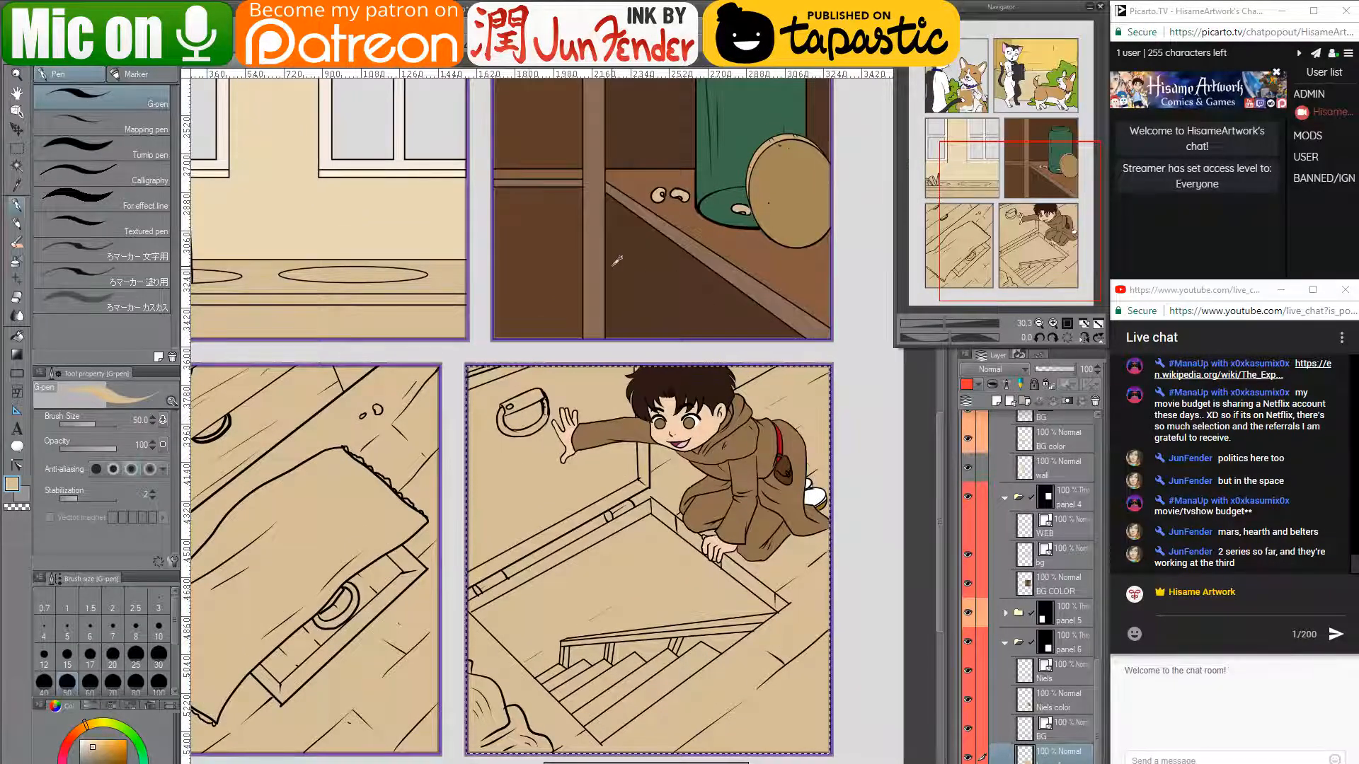
key(ctrl+Tab)
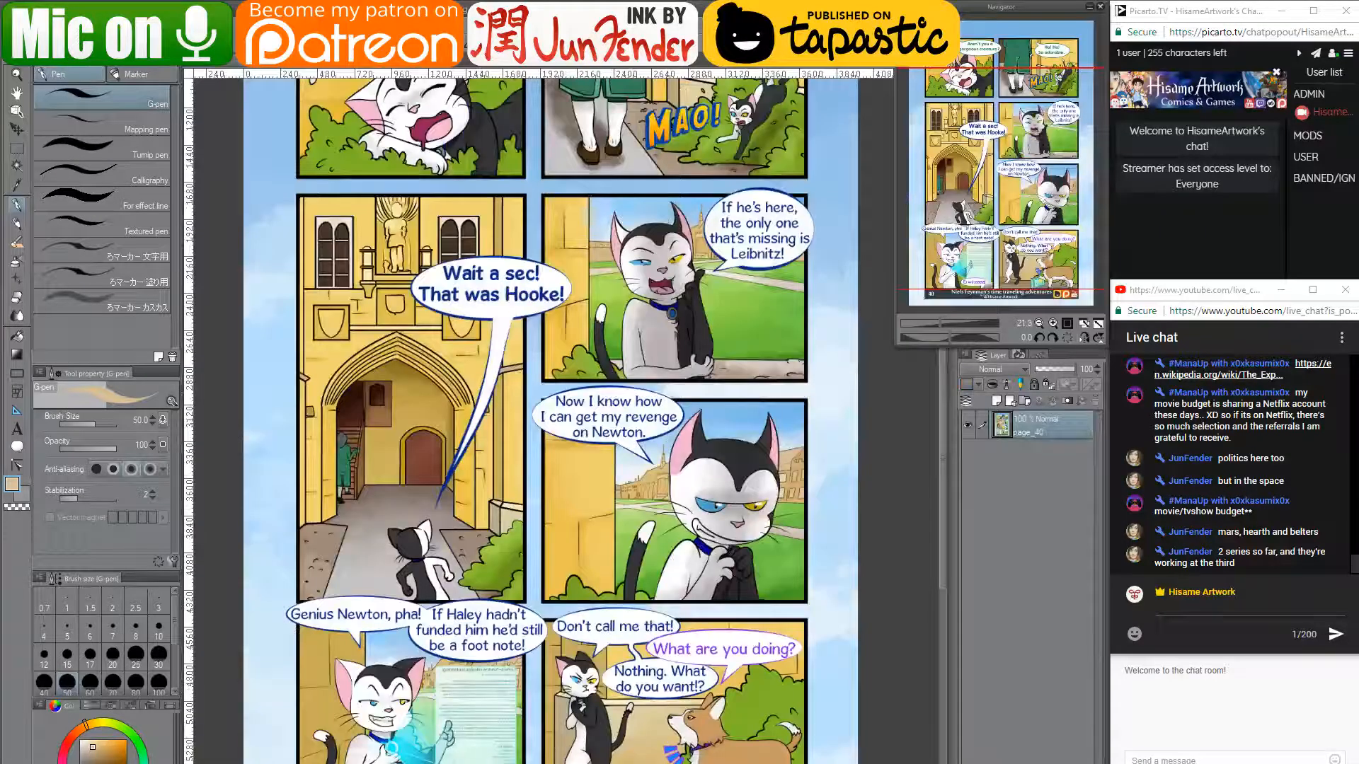
key(ctrl+Tab)
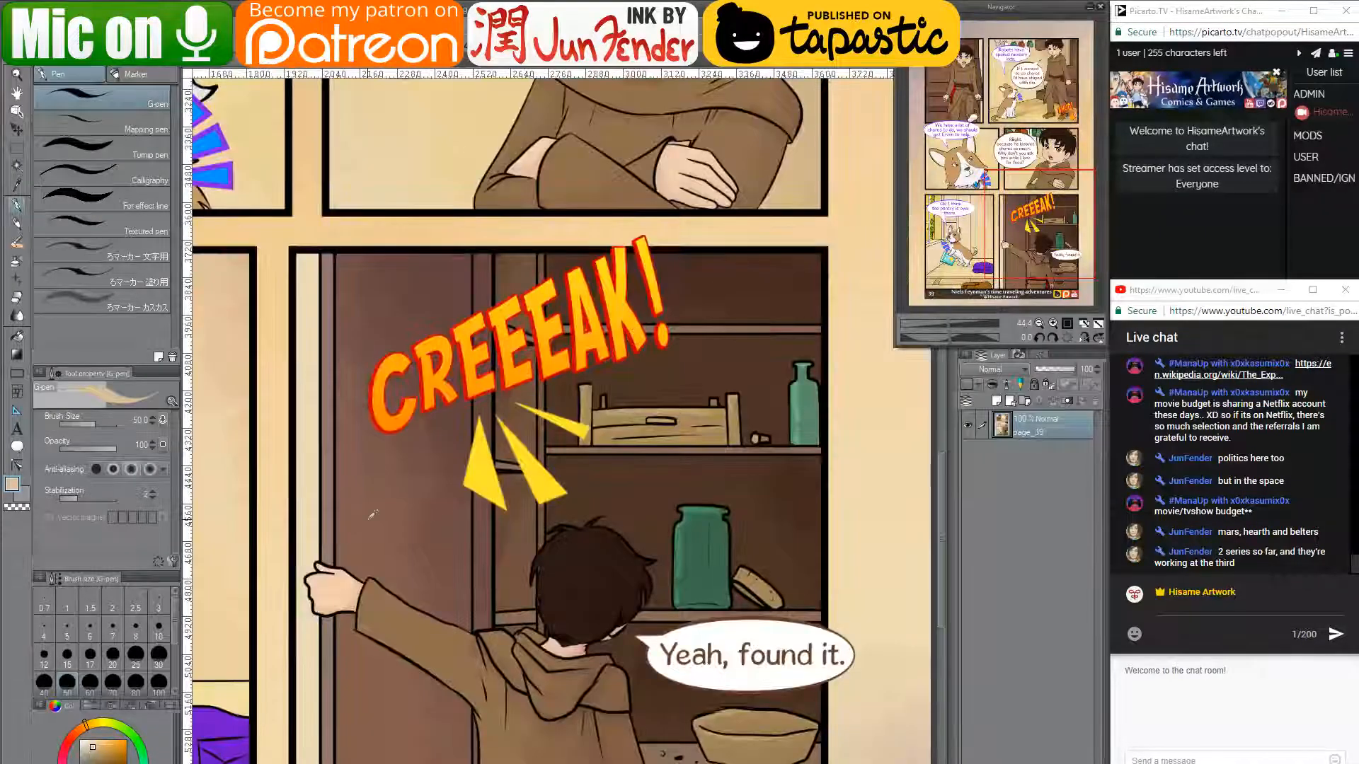
alt+click(393, 523)
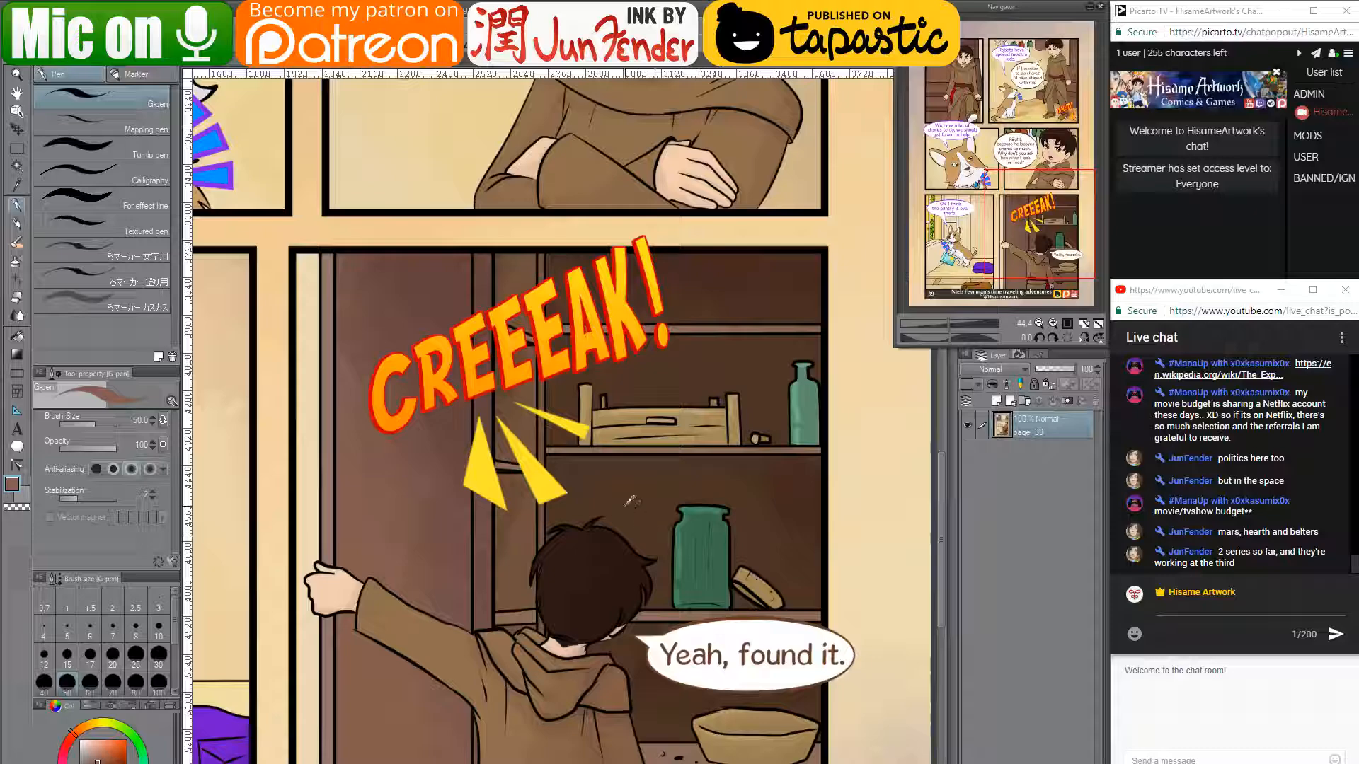
key(ctrl+Tab)
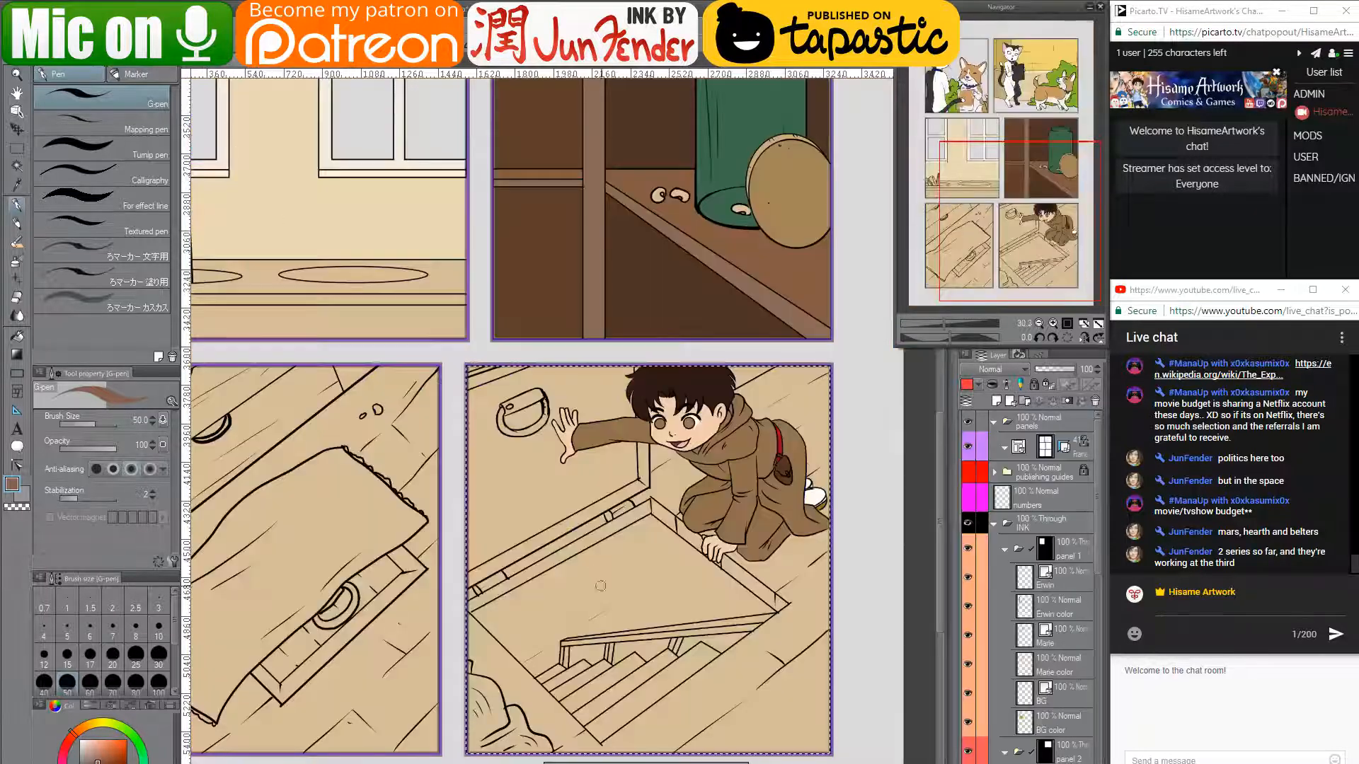
- Enlarge the G-pen to size 1000 and paint the entire background of the last panel reddish brown
drag(638, 600, 627, 544)
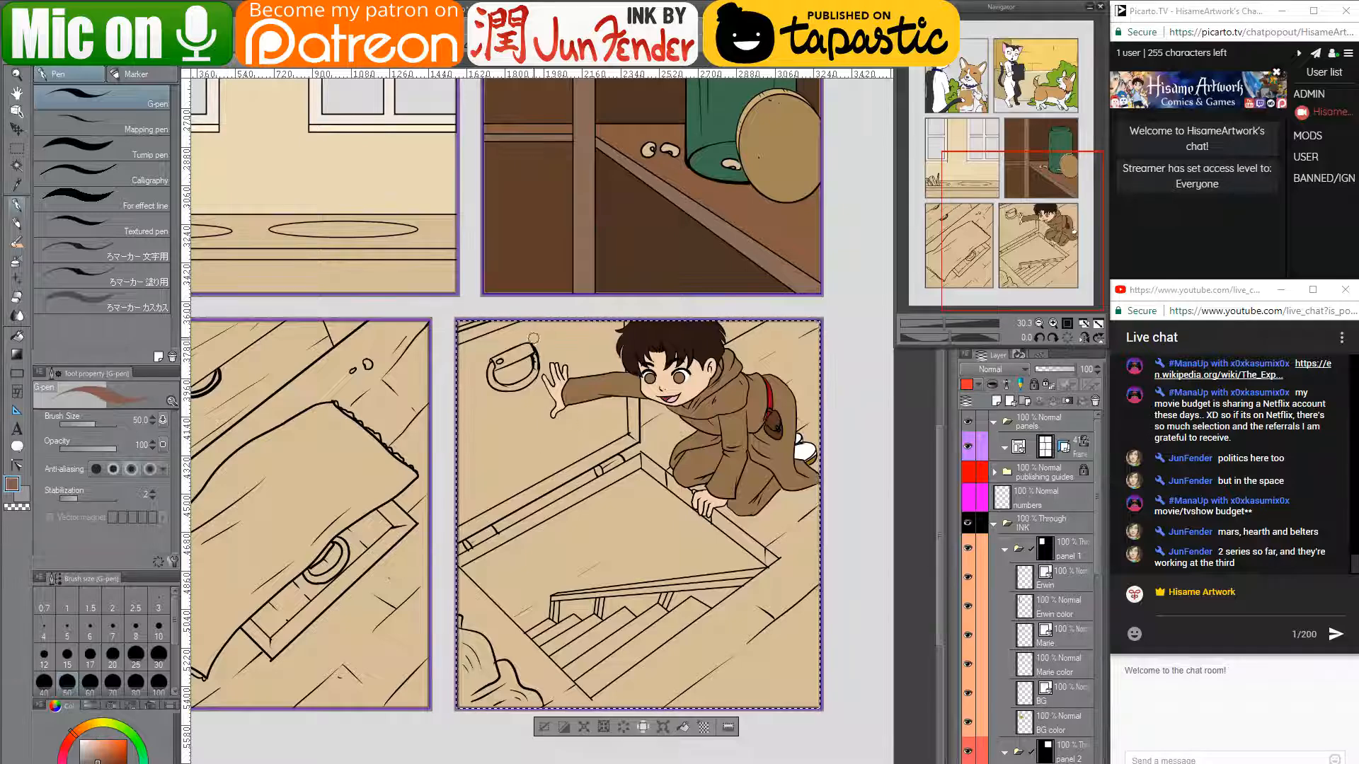
key(bracketright)
key(bracketright)
key(bracketright)
key(bracketright)
key(bracketright)
key(bracketright)
key(bracketright)
key(bracketright)
key(bracketright)
key(bracketright)
drag(559, 365, 535, 346)
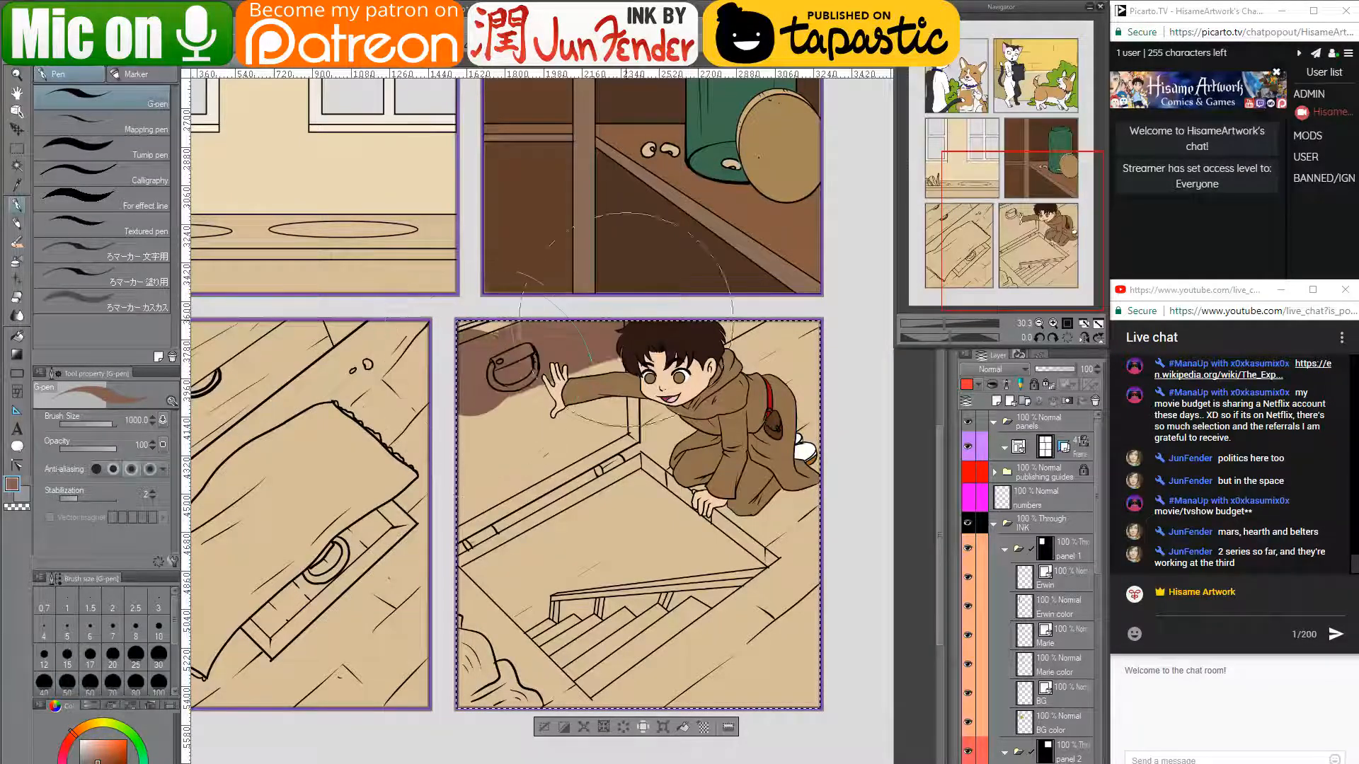
mouse_move(428, 338)
mouse_down()
mouse_move(831, 349)
mouse_move(524, 580)
mouse_move(912, 553)
mouse_move(911, 649)
mouse_up()
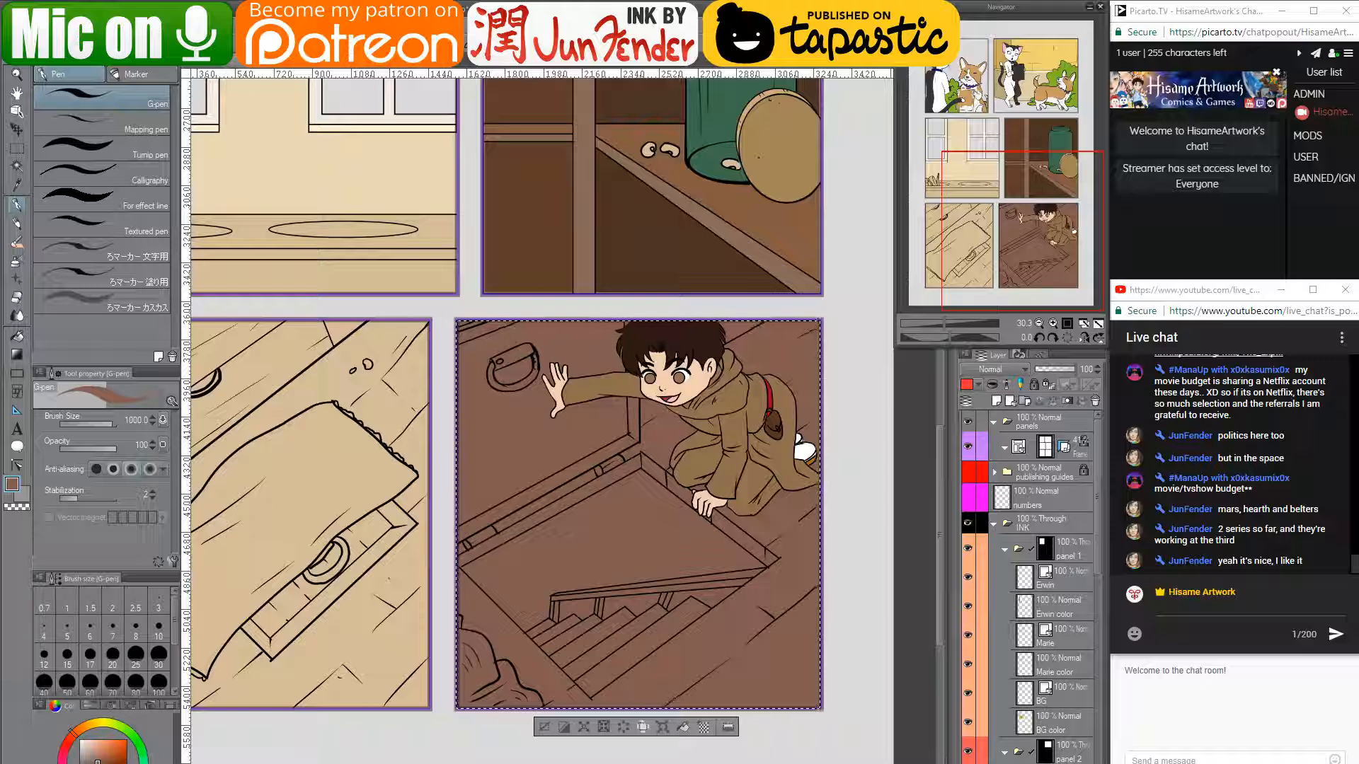
- Fill the cellar stair steps in the last panel with brown shades that darken toward the bottom of the stairs
drag(97, 761, 106, 762)
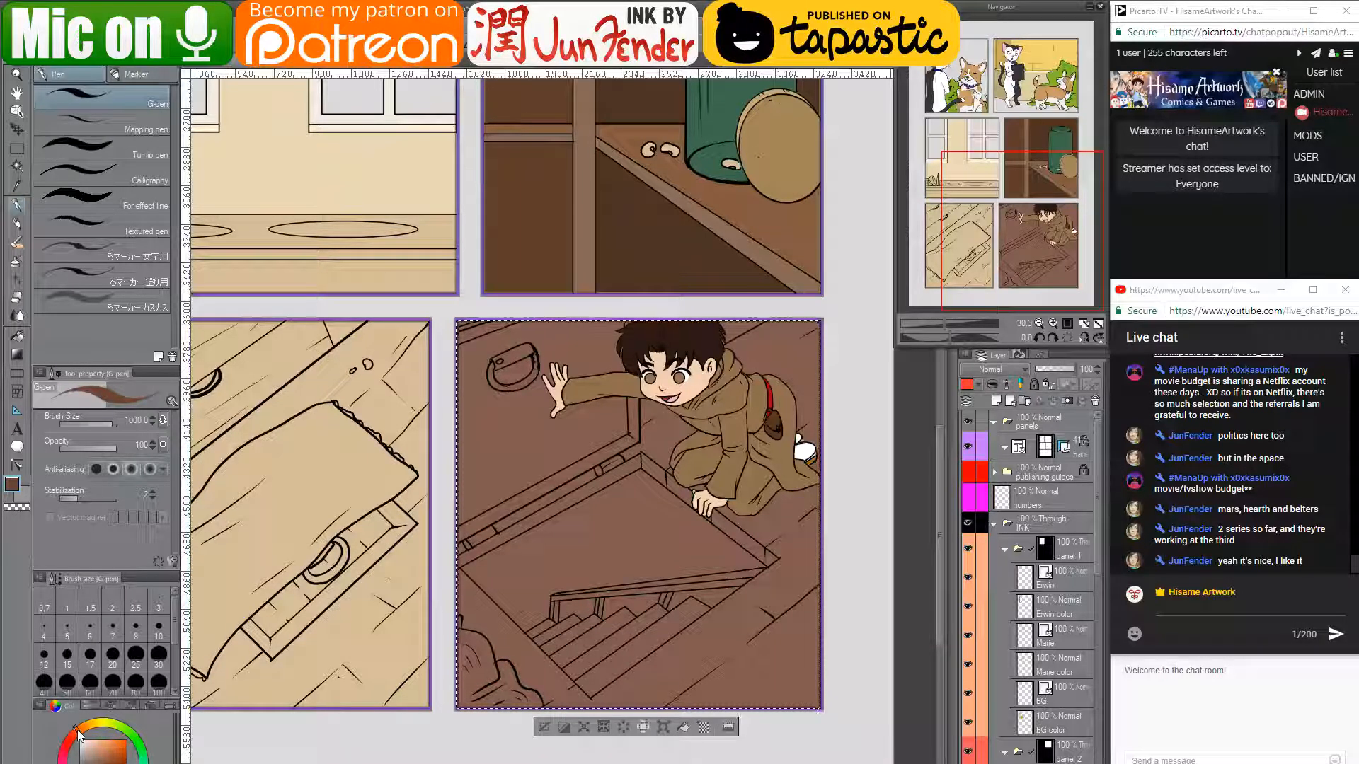
key(g)
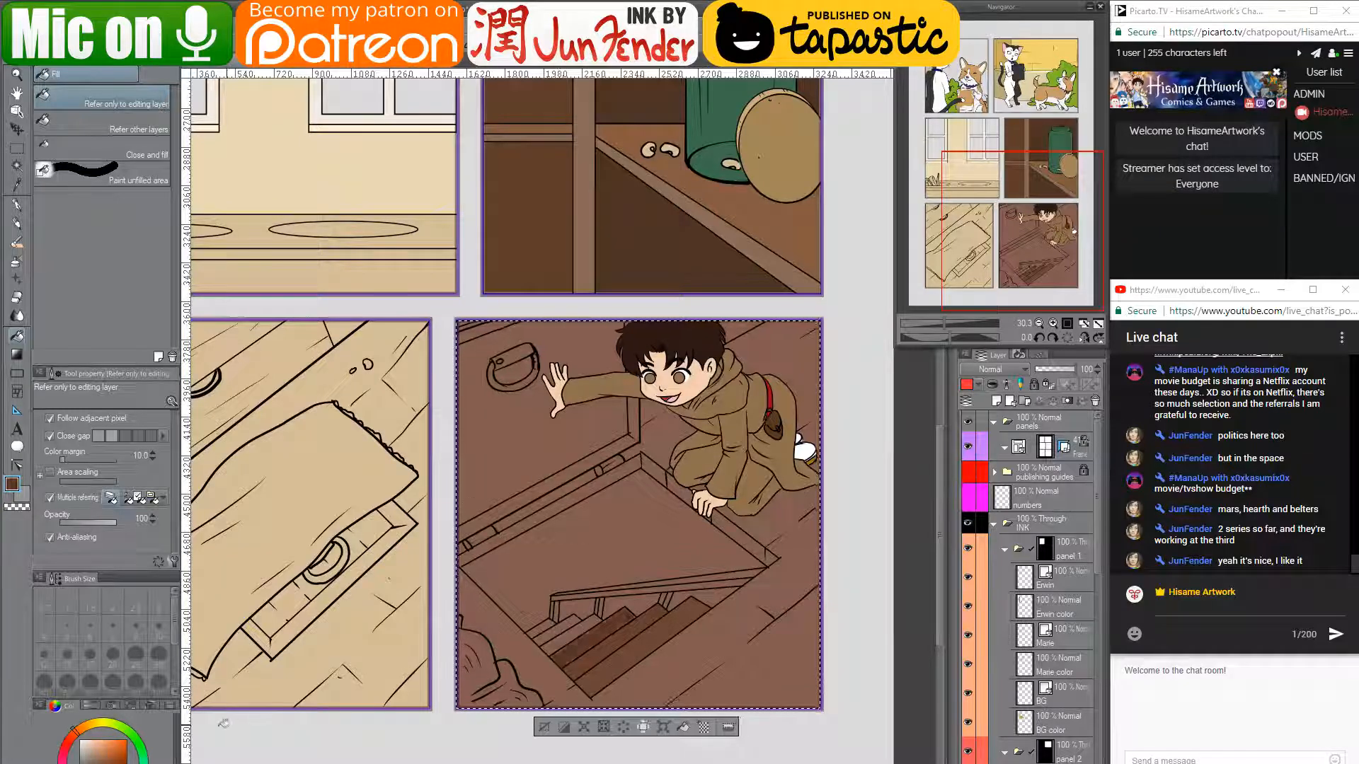
click(578, 621)
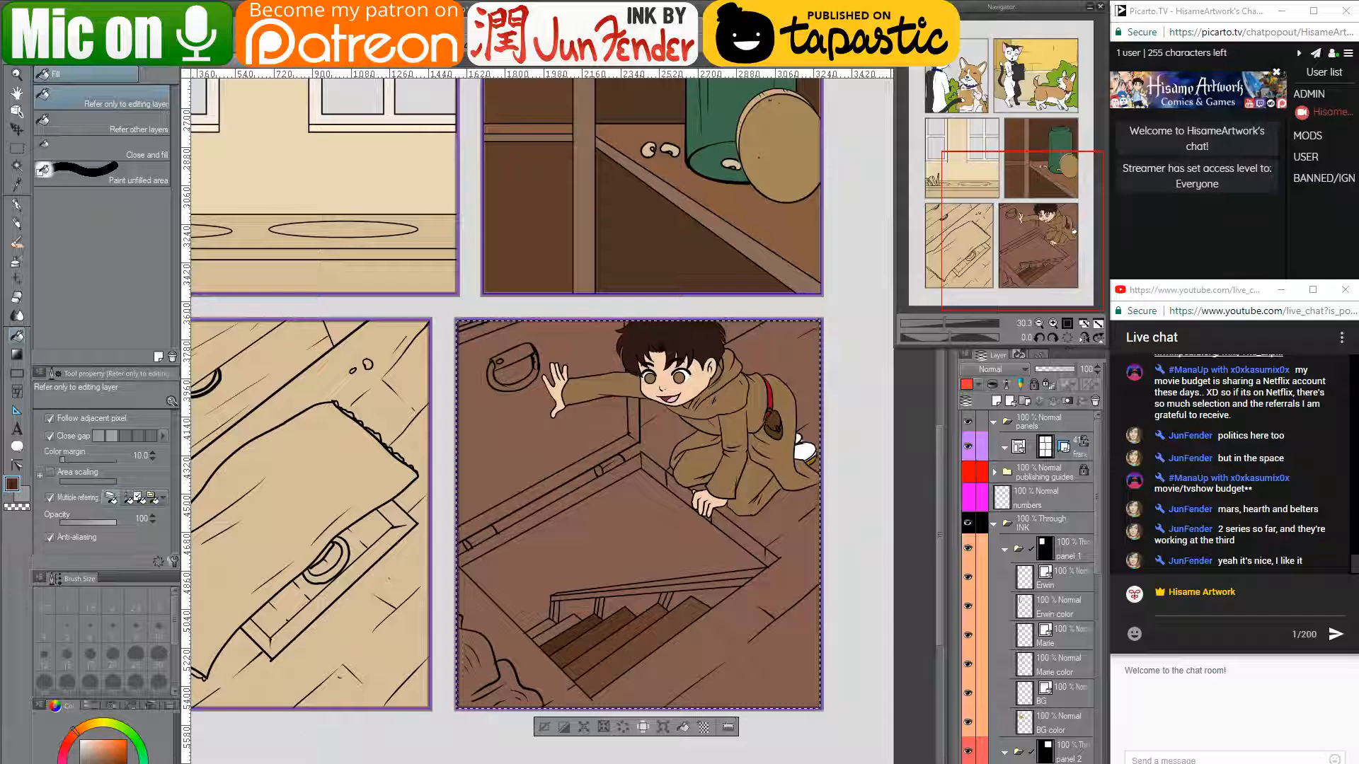
click(563, 621)
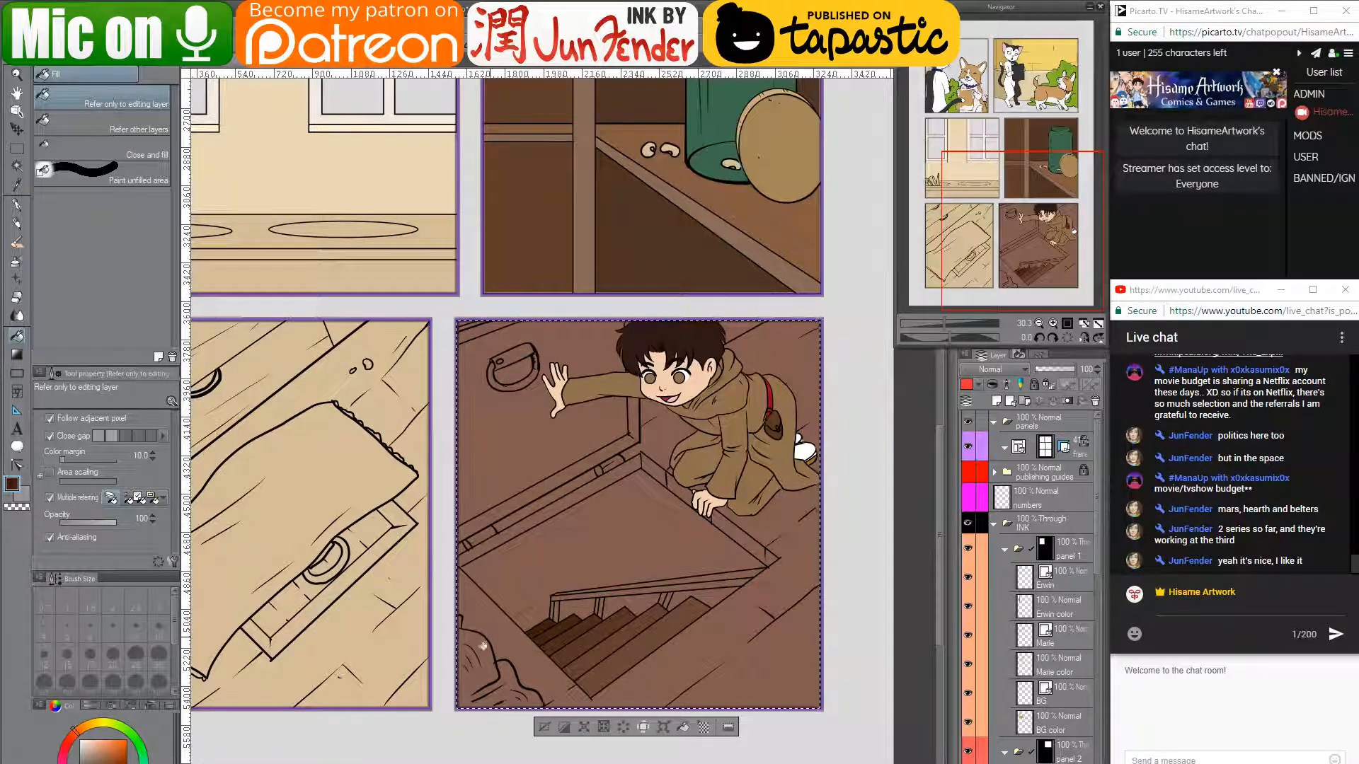
- Fill the open trapdoor hole around the stairs with dark grey
click(564, 556)
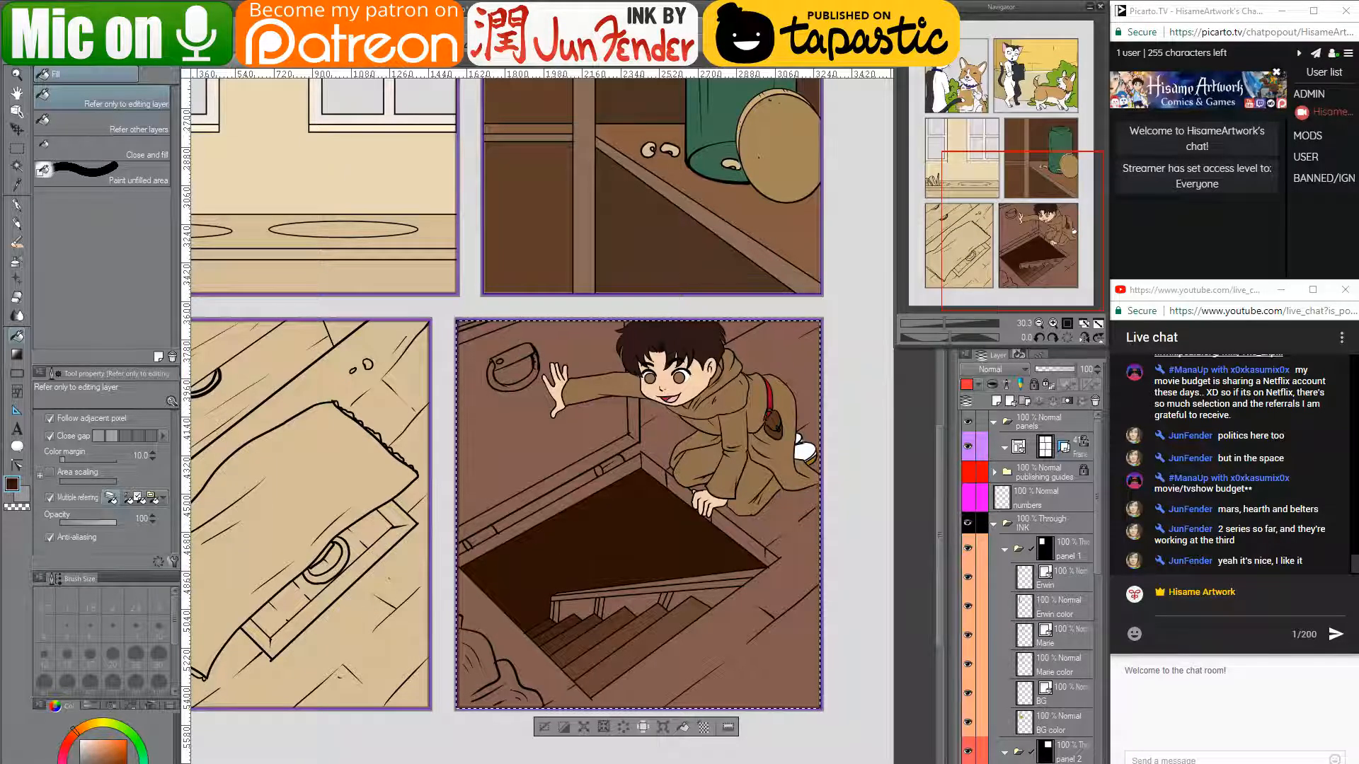
click(609, 550)
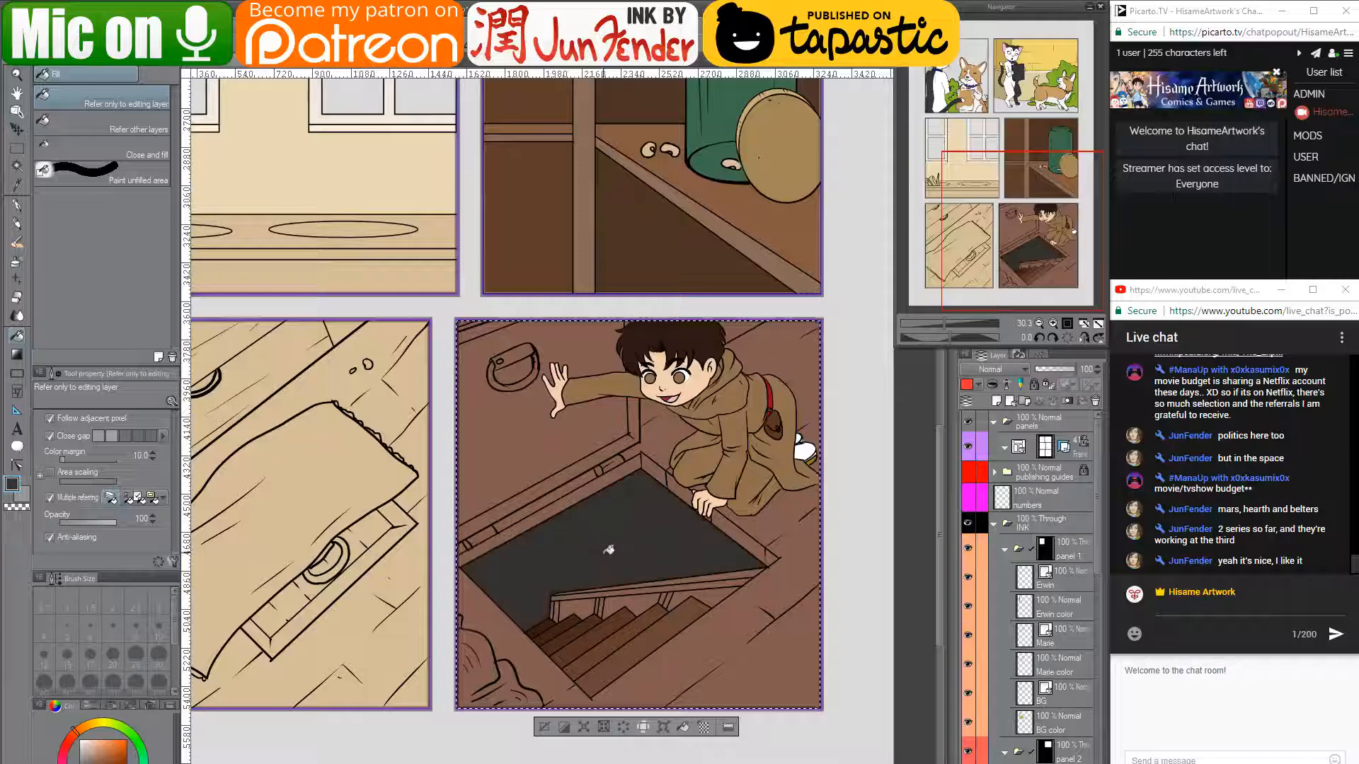
- Fill the stair railing and its posts with browns matching the wooden steps
drag(614, 570, 534, 585)
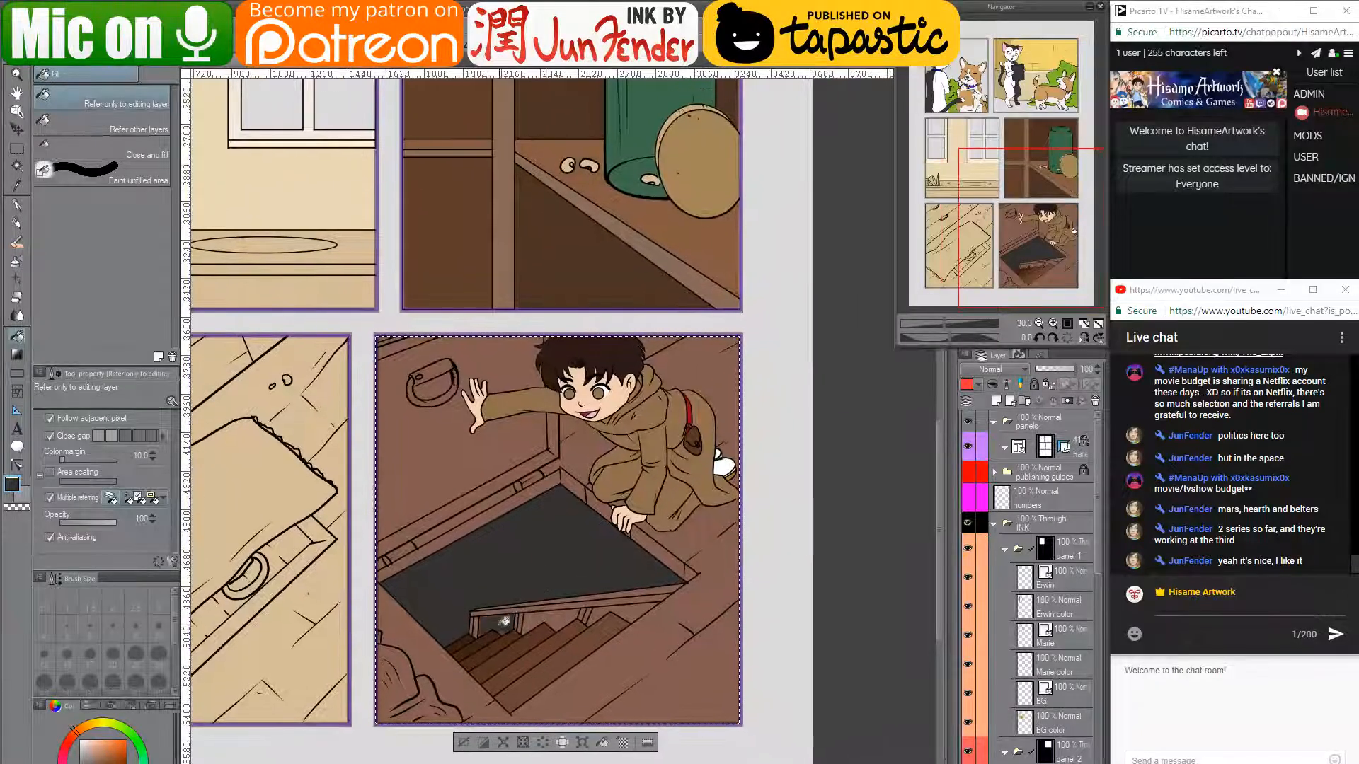
alt+click(610, 625)
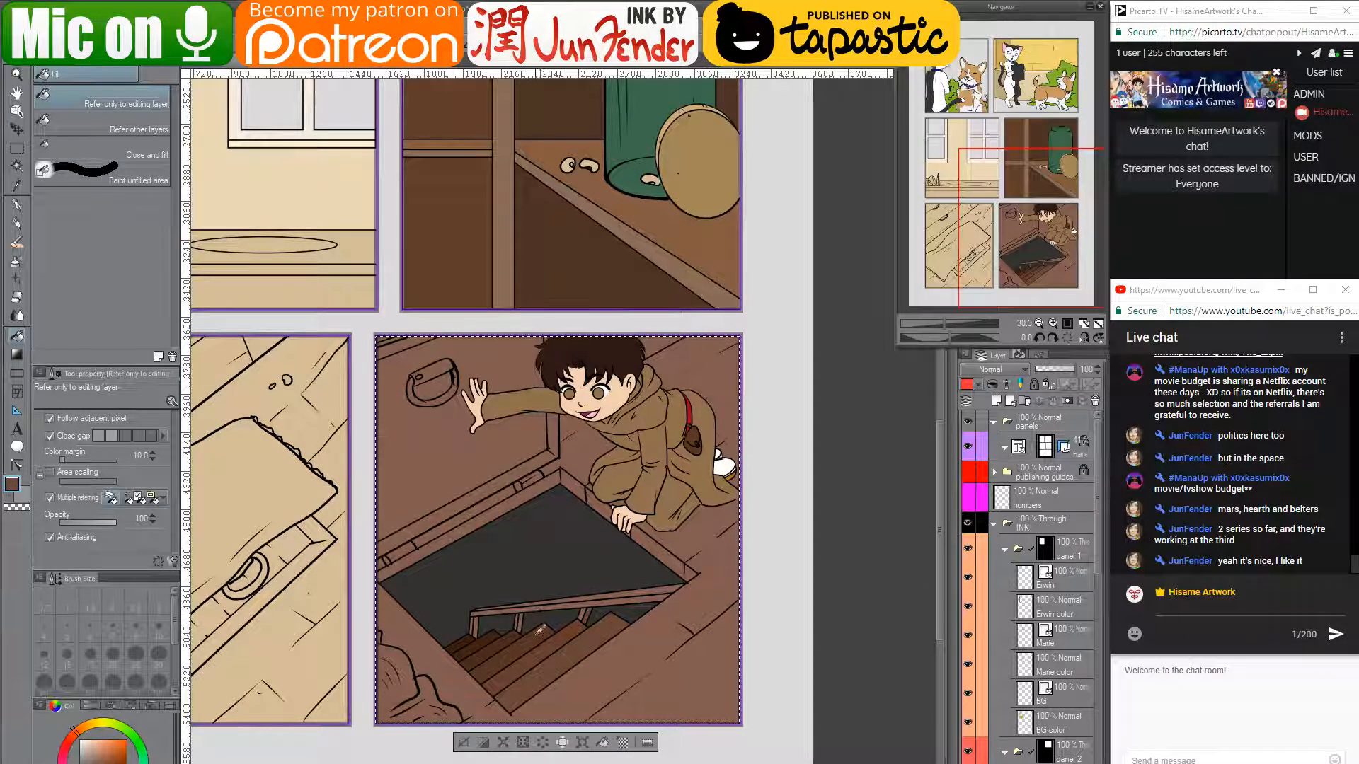
alt+click(524, 618)
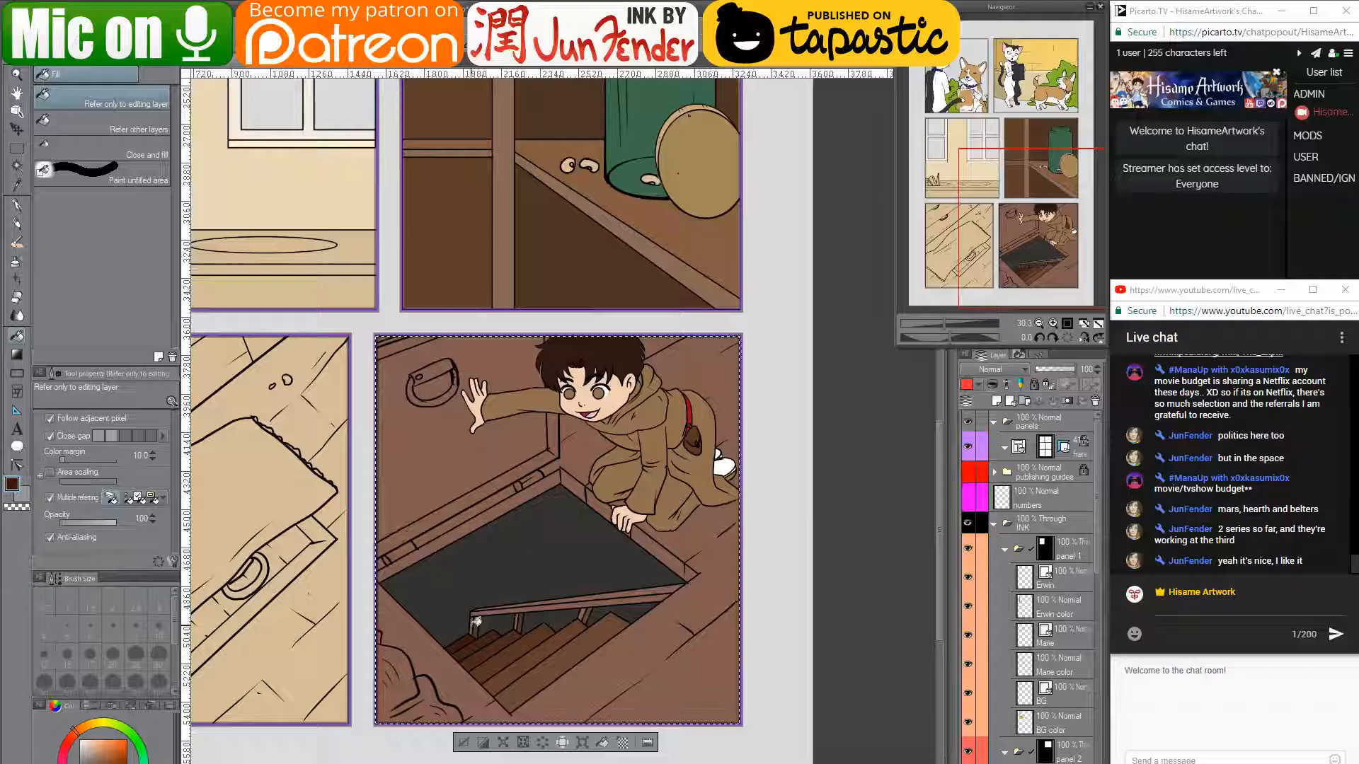
scroll(471, 605, up, 5)
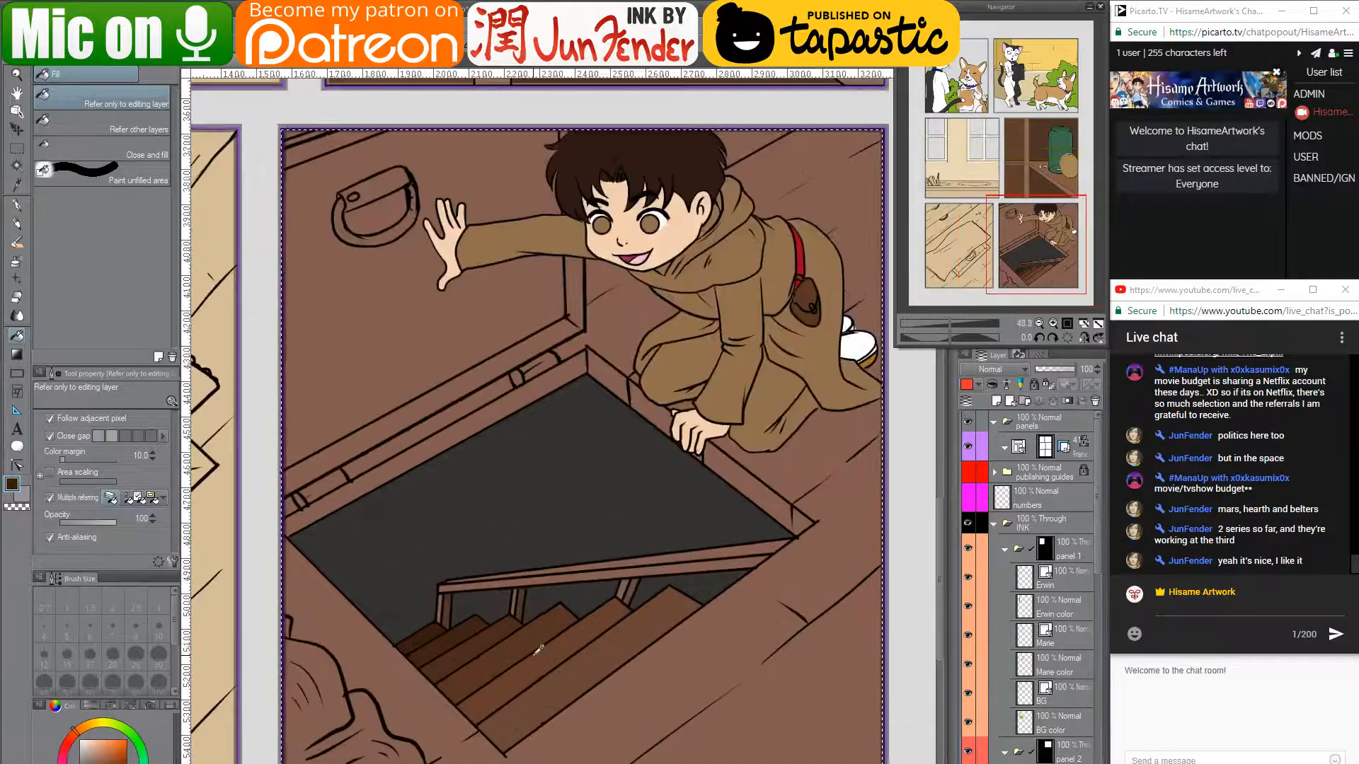
drag(534, 657, 563, 524)
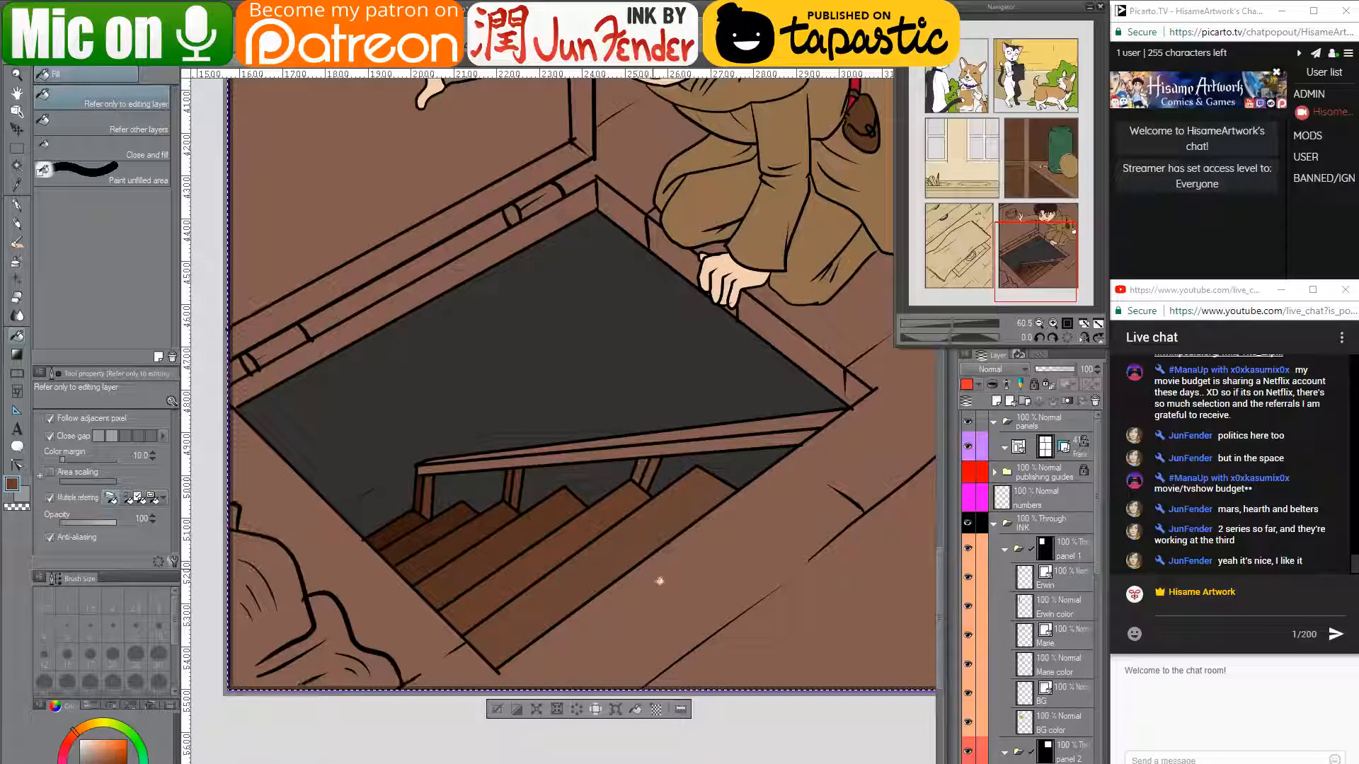
click(625, 449)
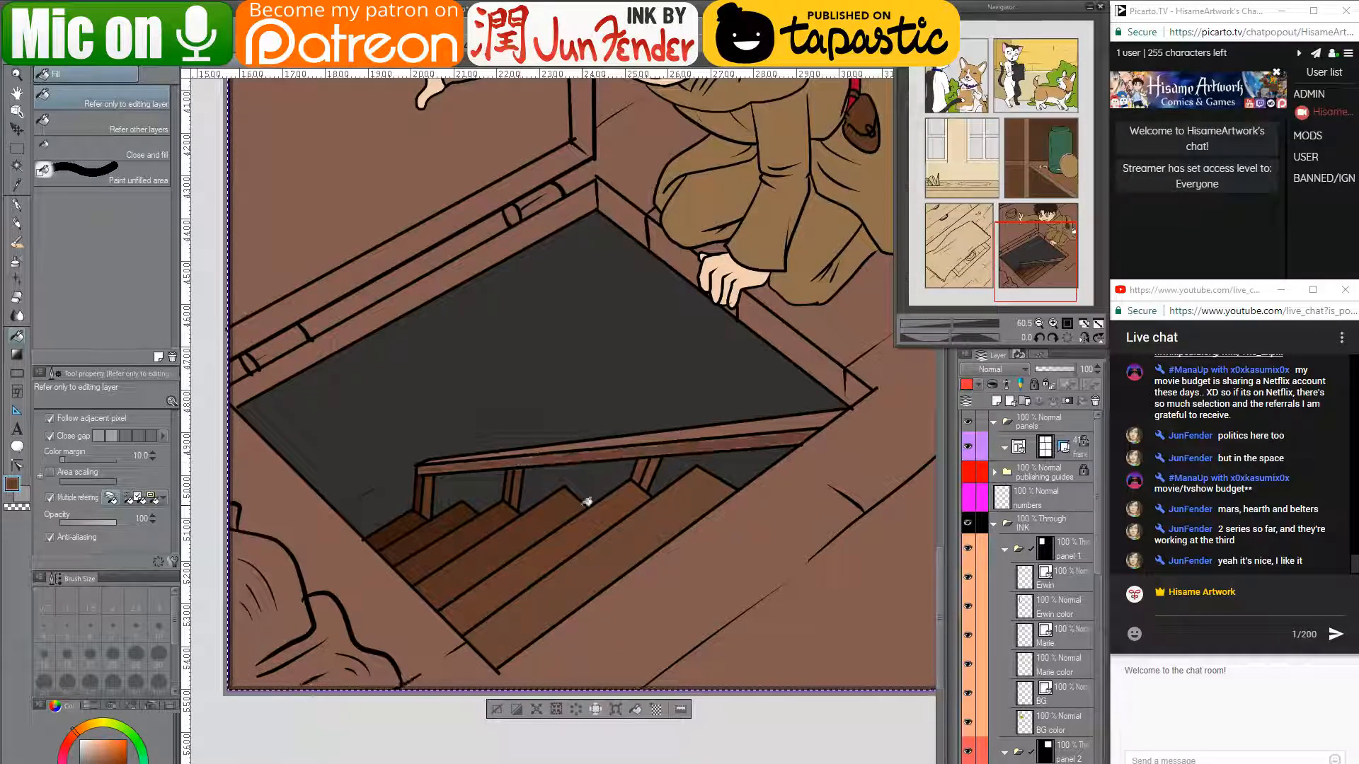
click(763, 426)
- Fill the inner frame around the floor opening and the trapdoor's lower edge with wood brown
drag(762, 426, 467, 549)
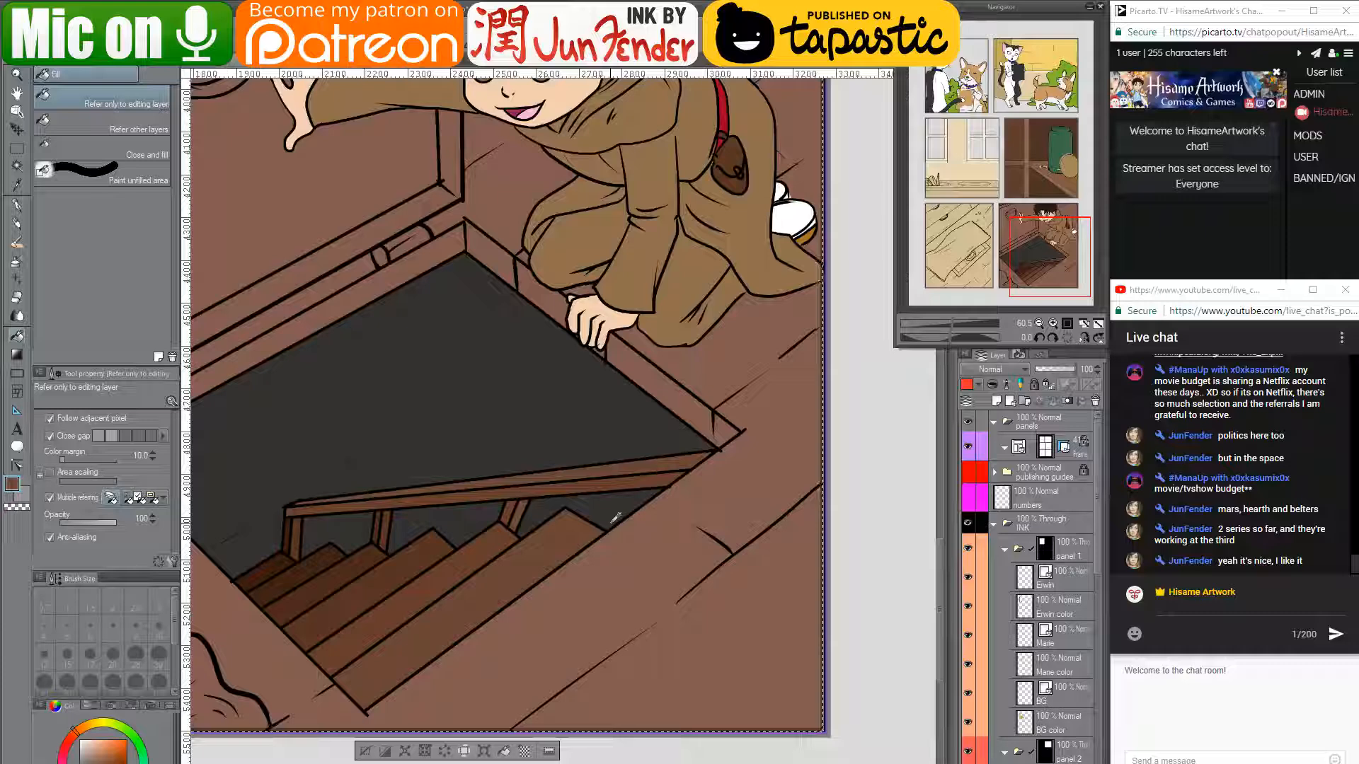
click(654, 362)
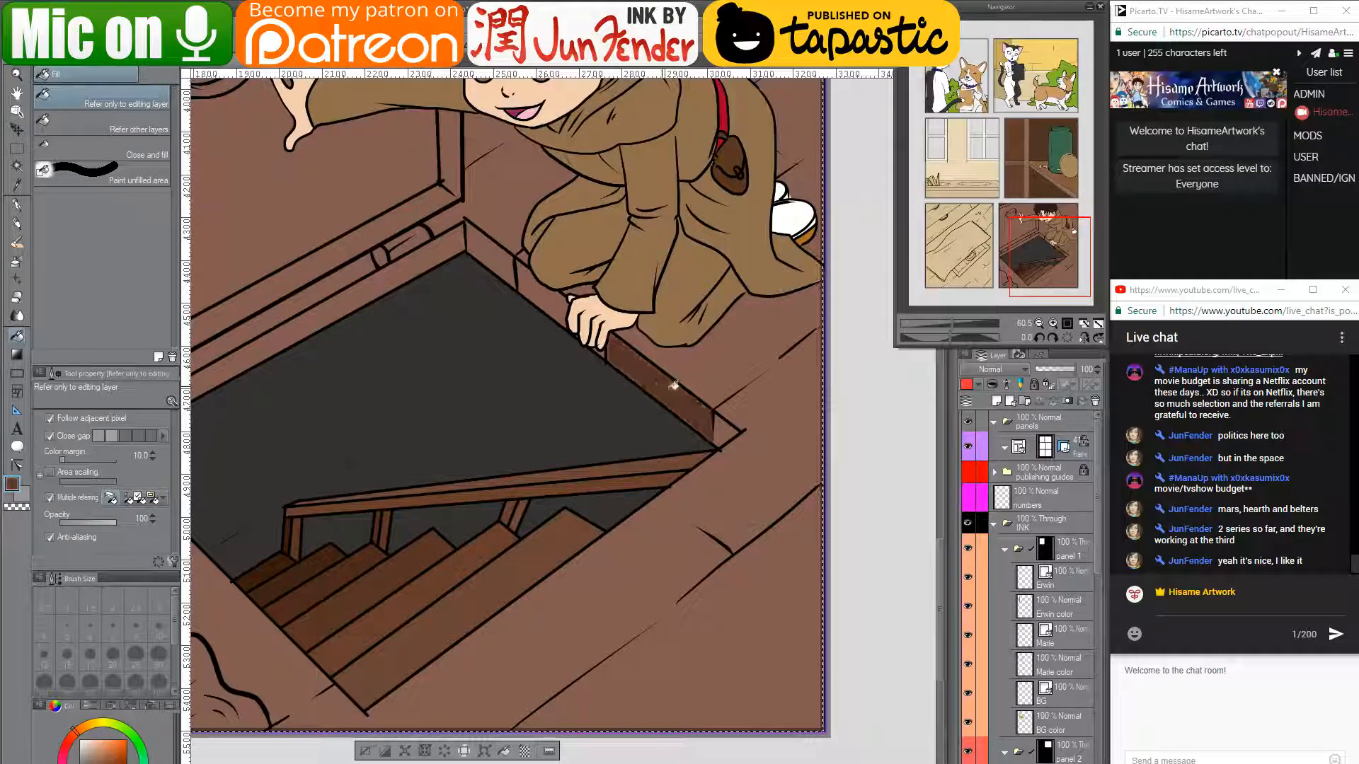
click(726, 428)
click(560, 300)
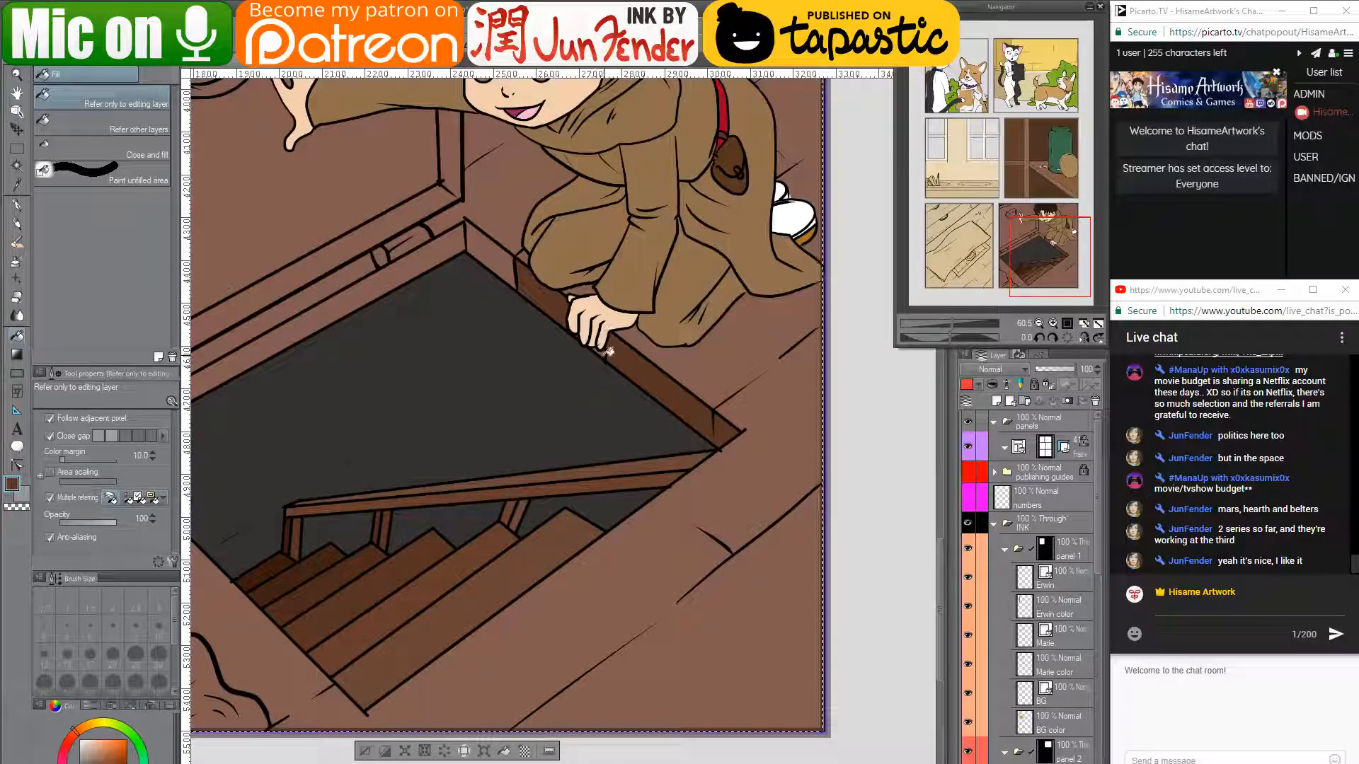
drag(534, 289, 722, 282)
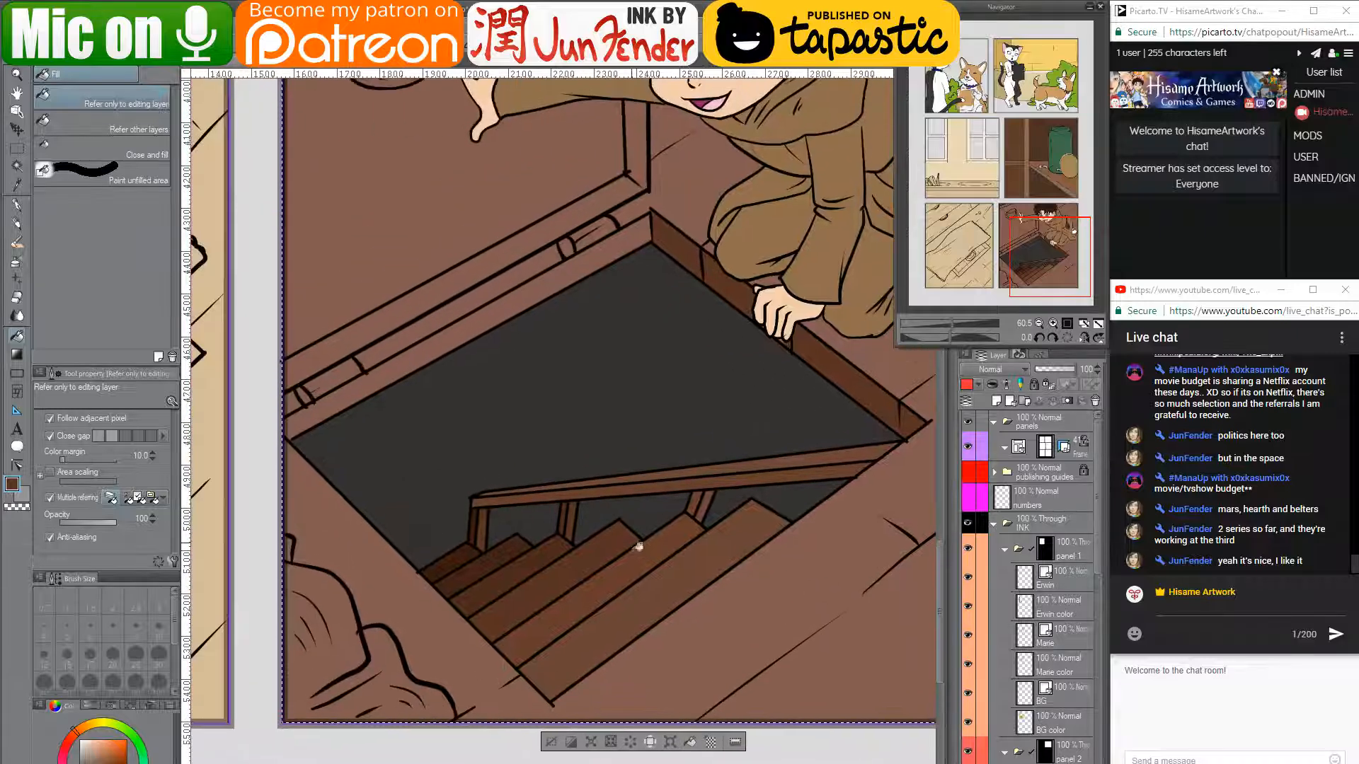
click(513, 293)
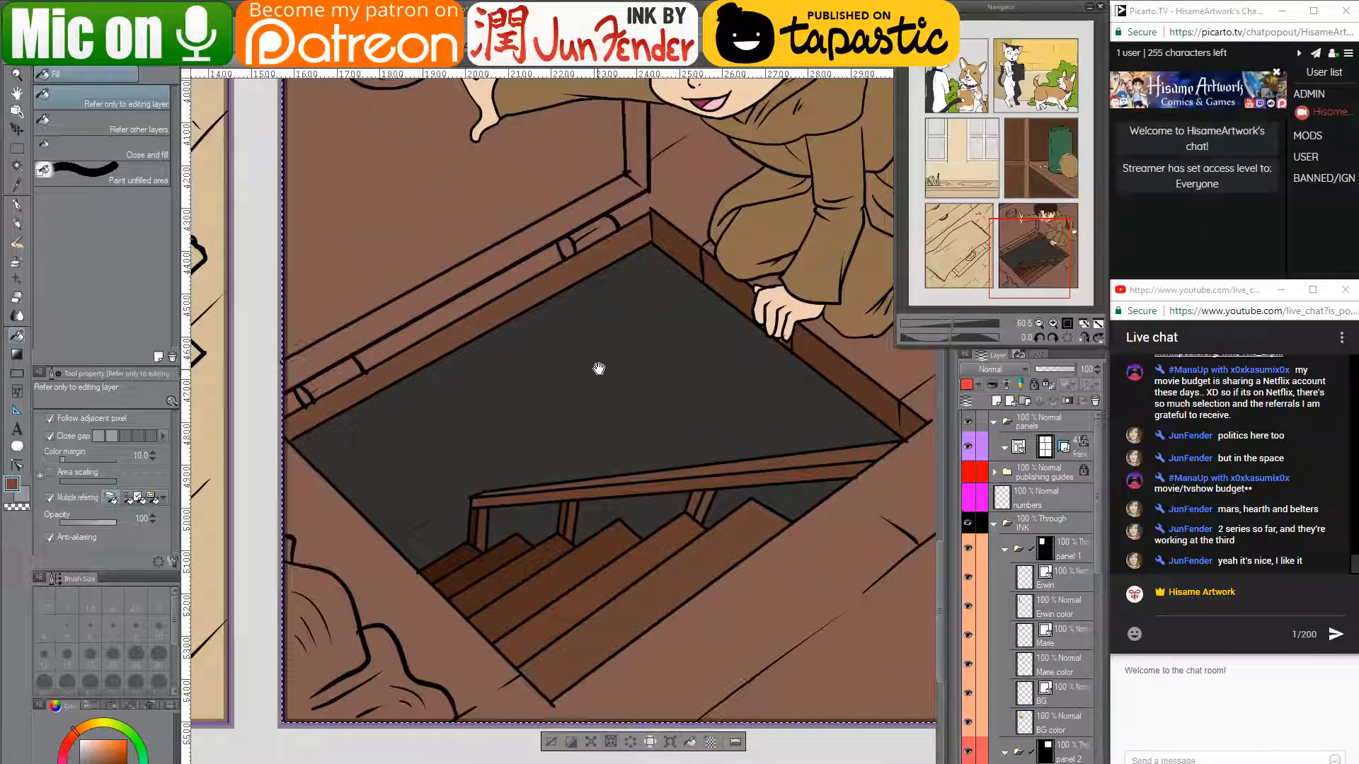
drag(597, 367, 668, 494)
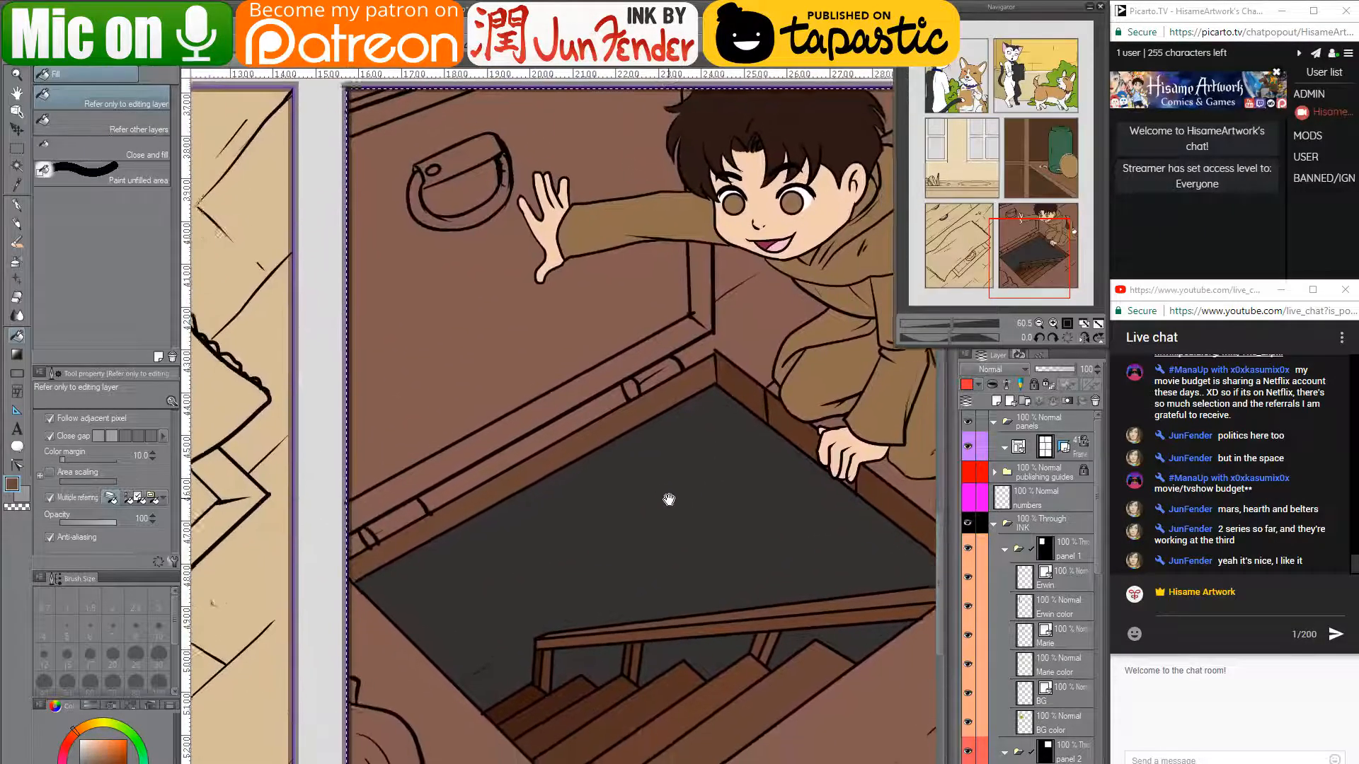
click(625, 358)
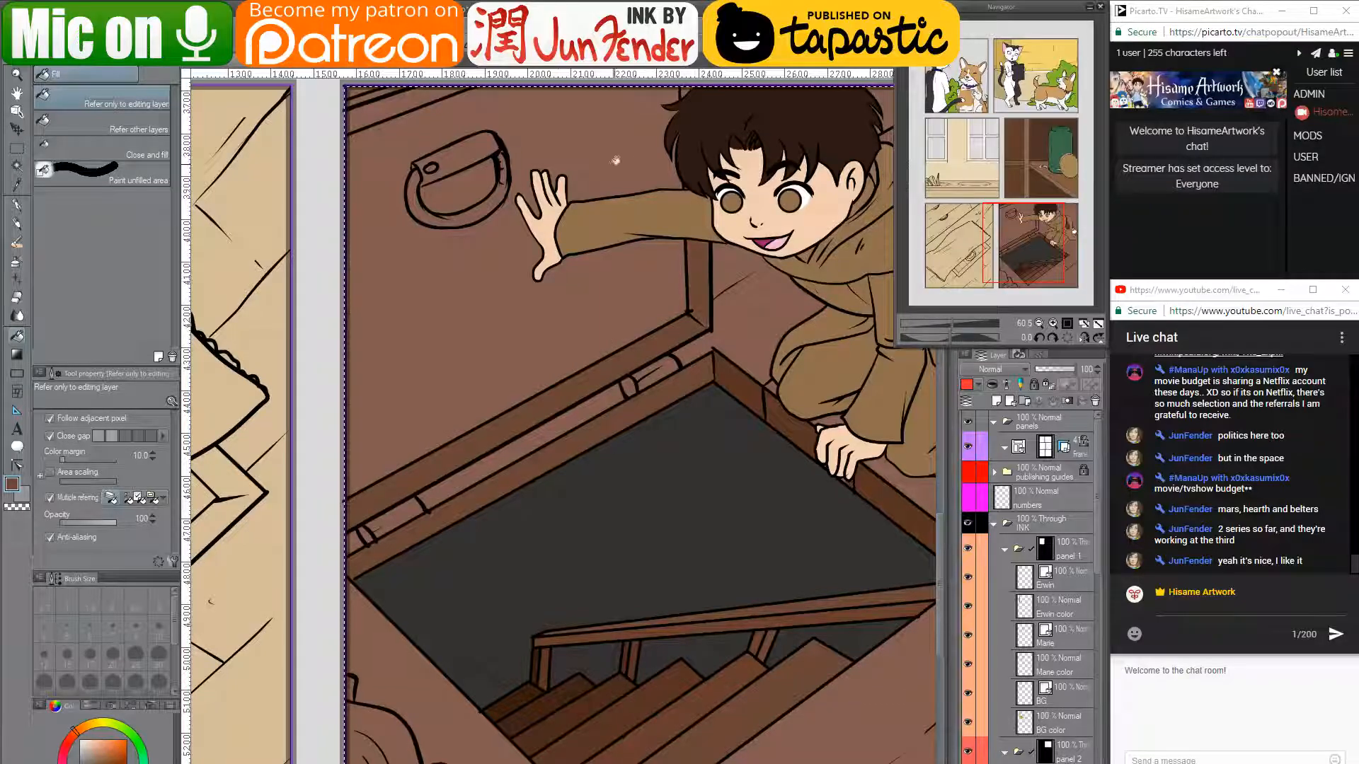
- Hide the Niels and Niels color layers of panel 6 to expose the background behind the boy
scroll(693, 262, up, 5)
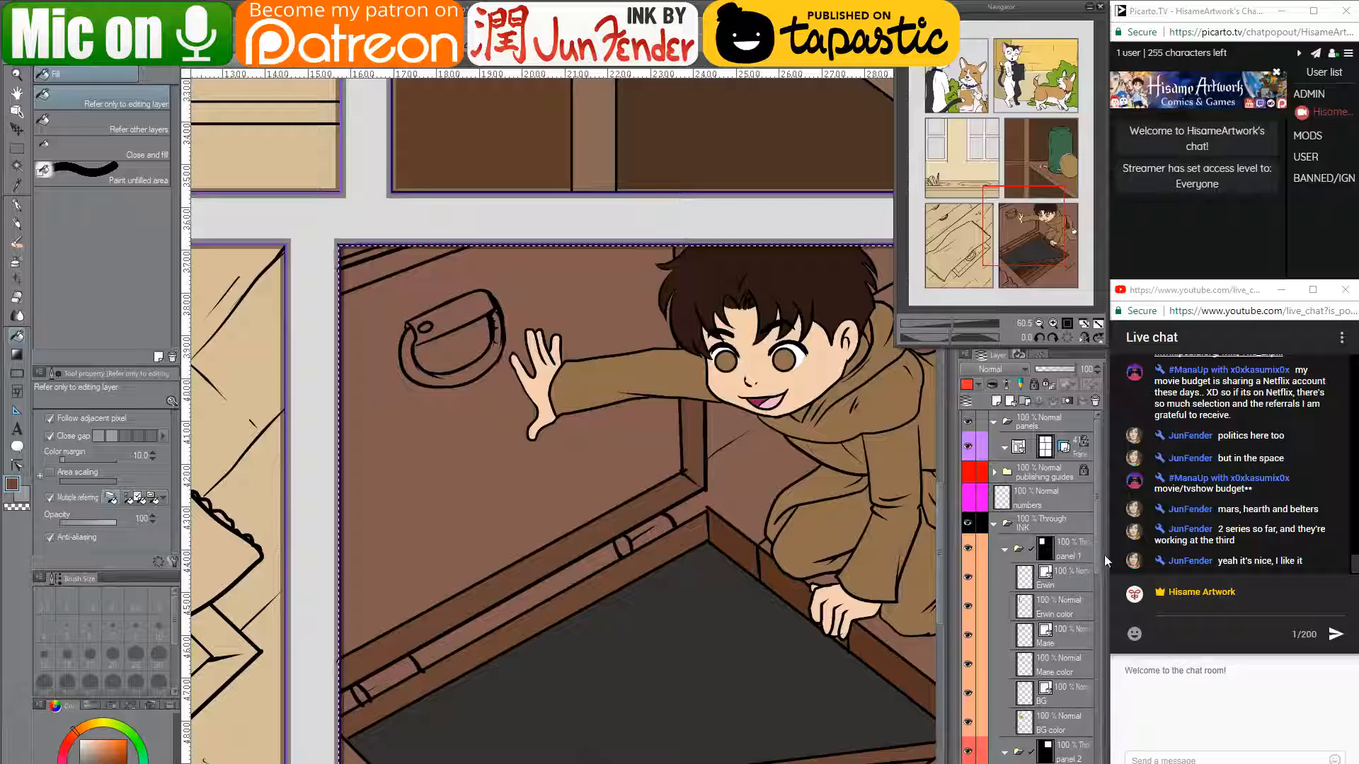
scroll(1095, 614, down, 10)
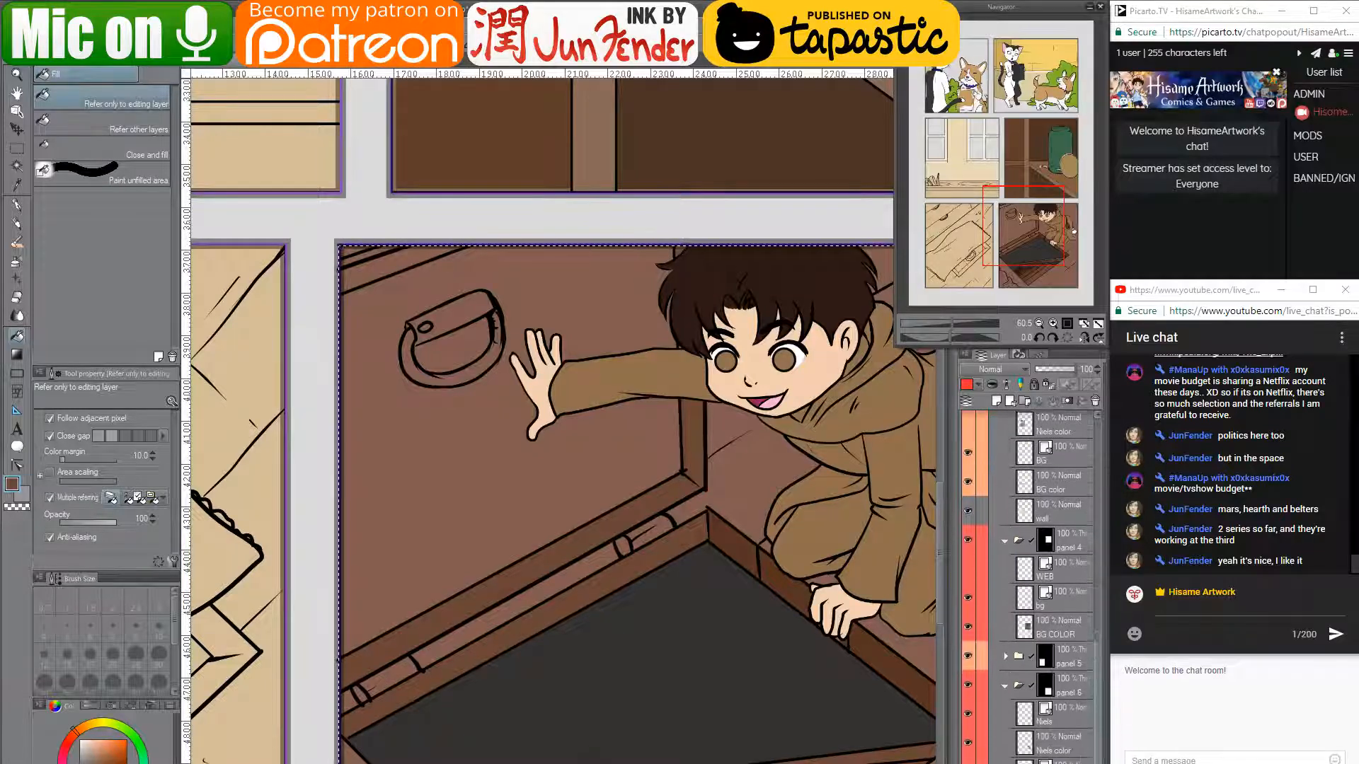
scroll(984, 760, down, 2)
click(967, 703)
click(967, 675)
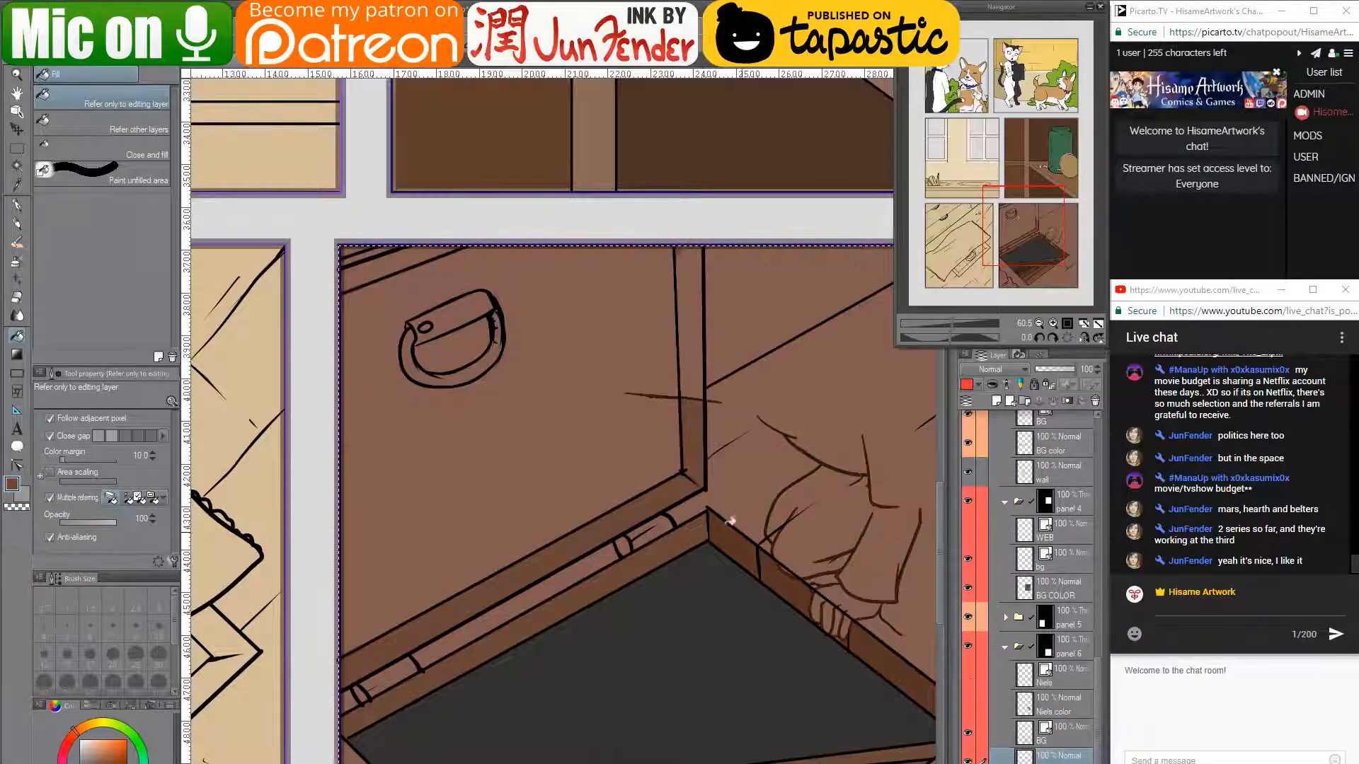
- Fill the trapdoor's side edge with wood brown and its large face with a darker brown
click(689, 388)
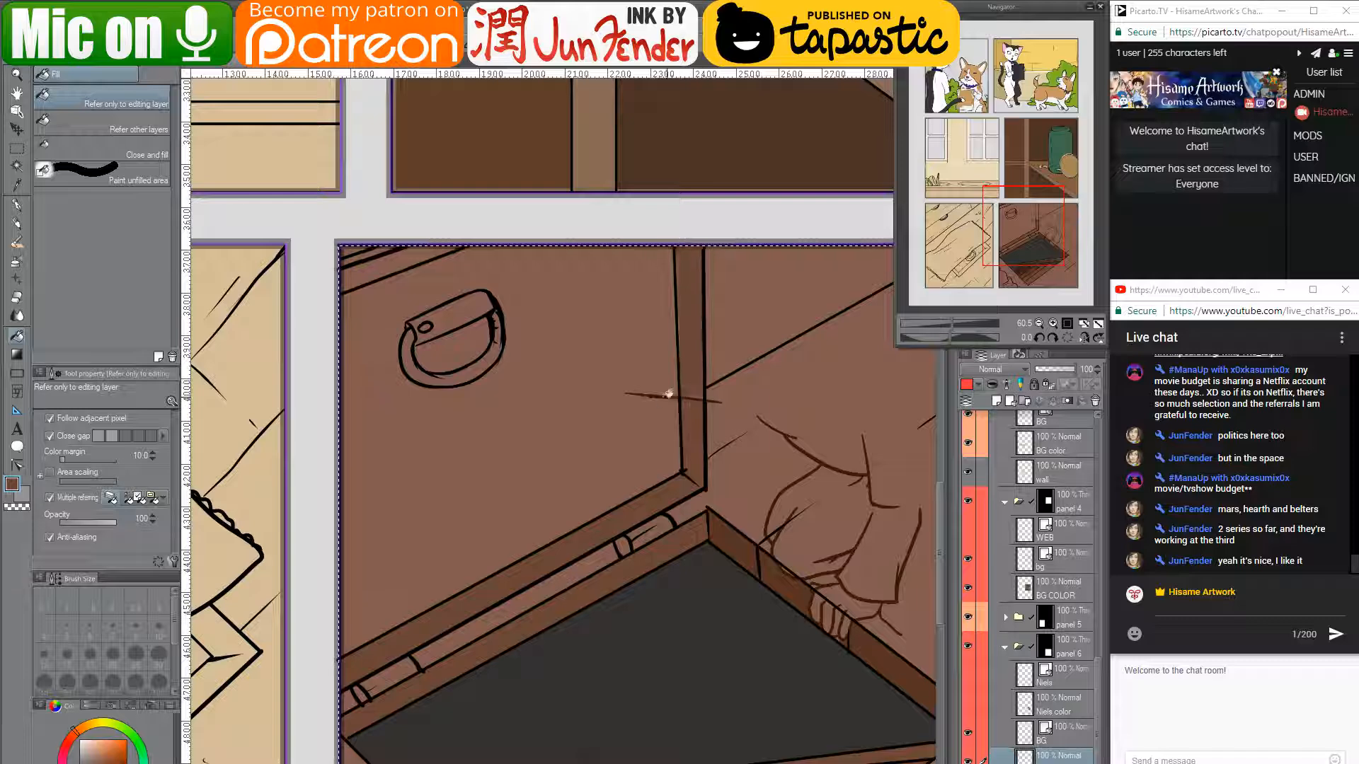
click(662, 391)
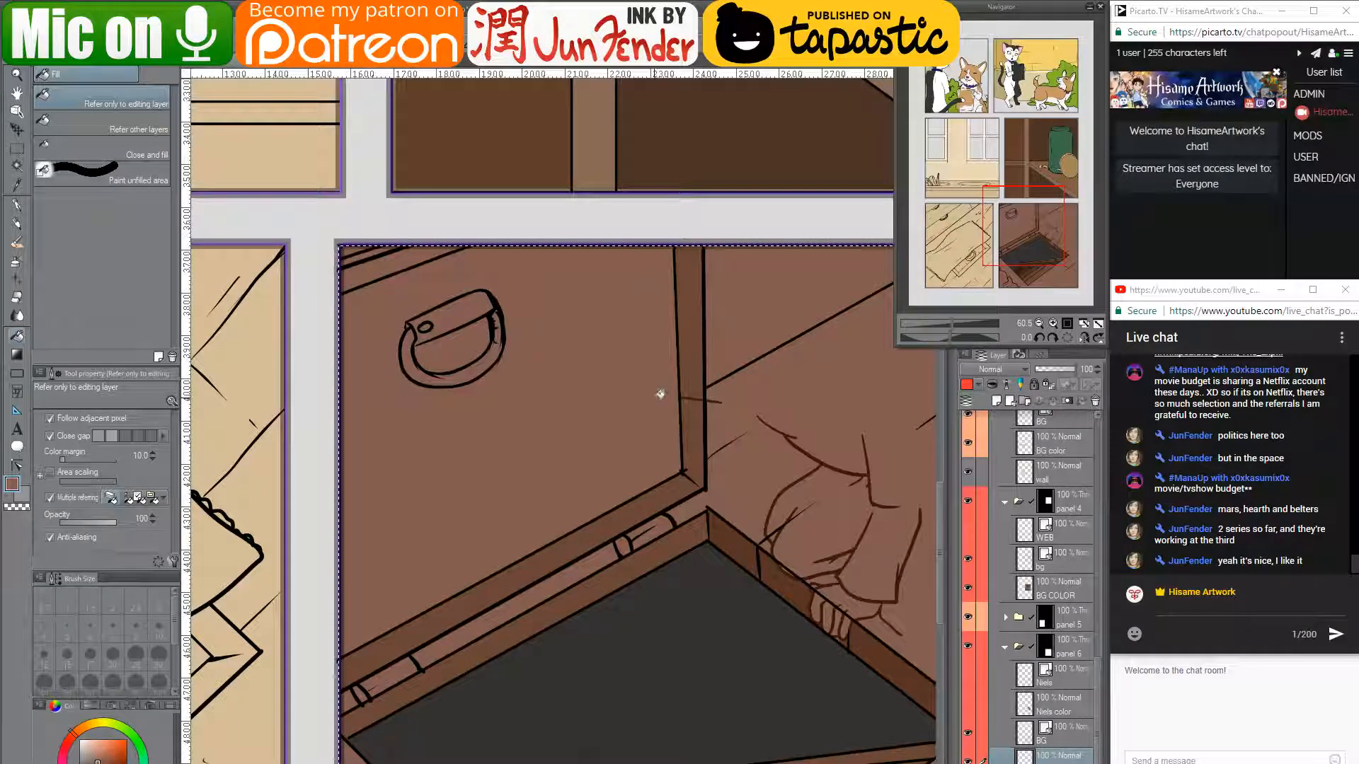
scroll(594, 470, down, 3)
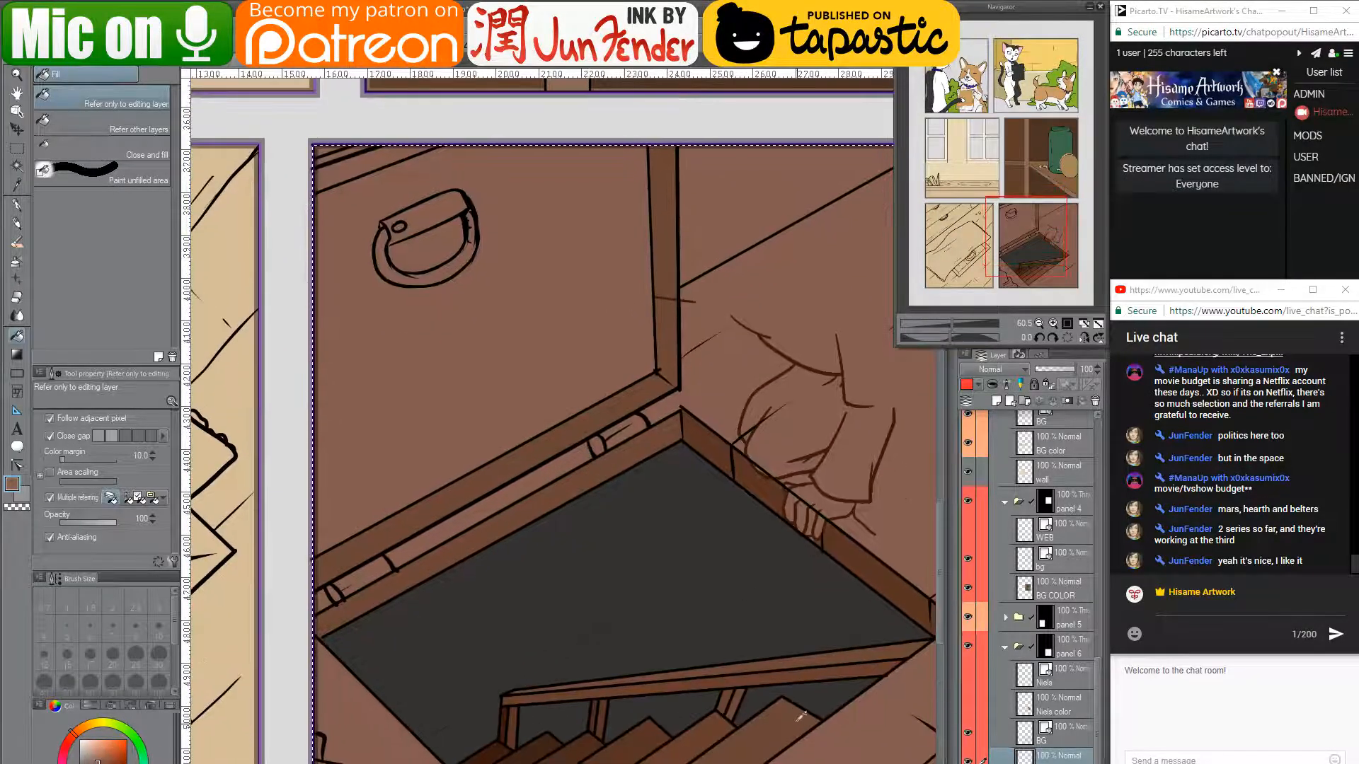
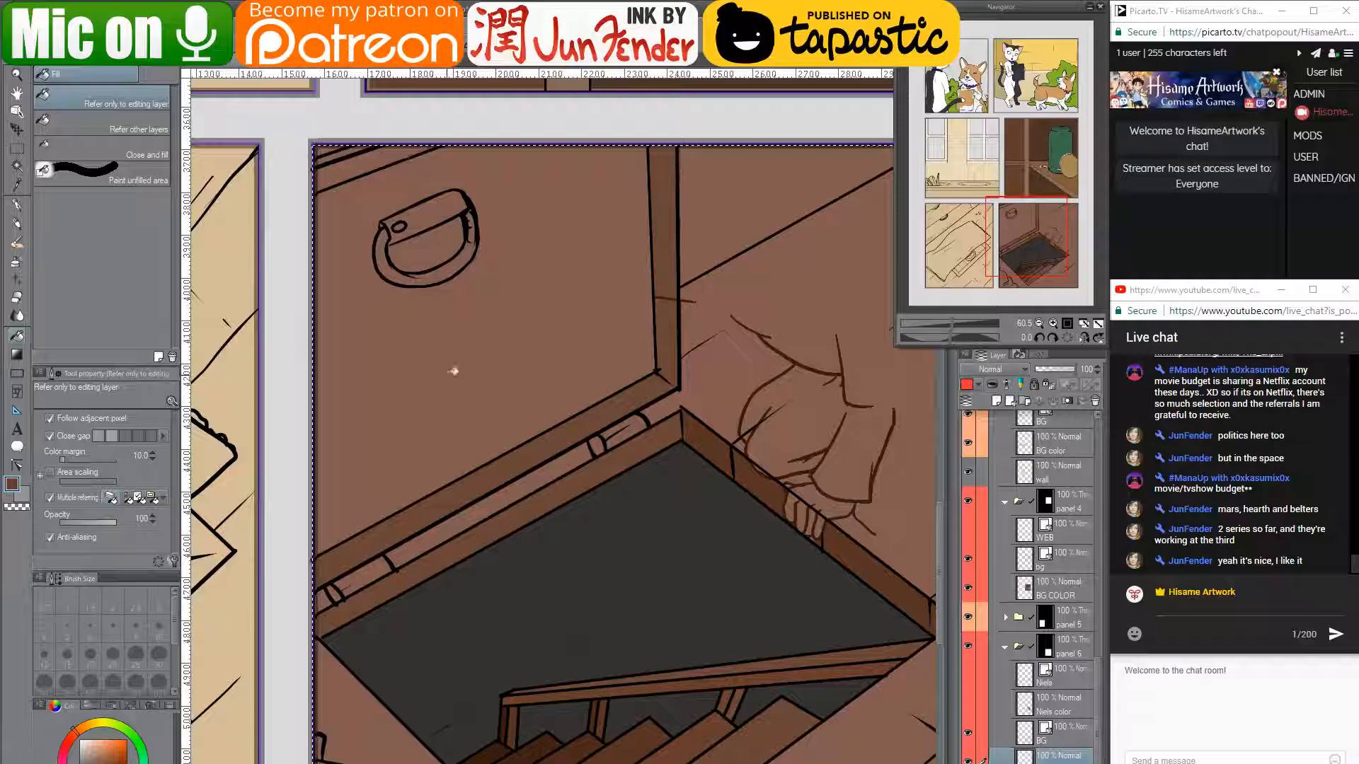
click(457, 358)
- Paint over the finger lines on the floor opening's frame edge with the frame's wood brown, using the G-pen at size 60
drag(495, 301, 513, 422)
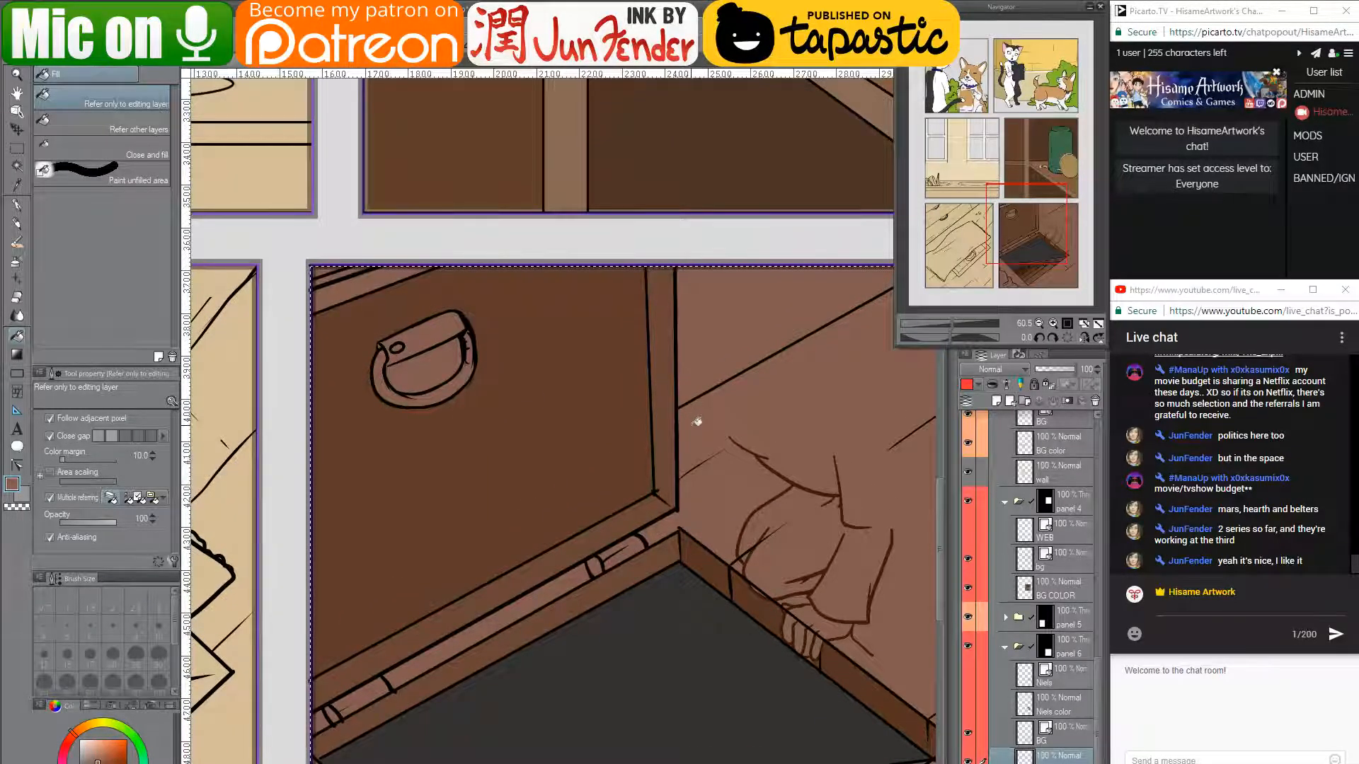
drag(773, 486, 589, 443)
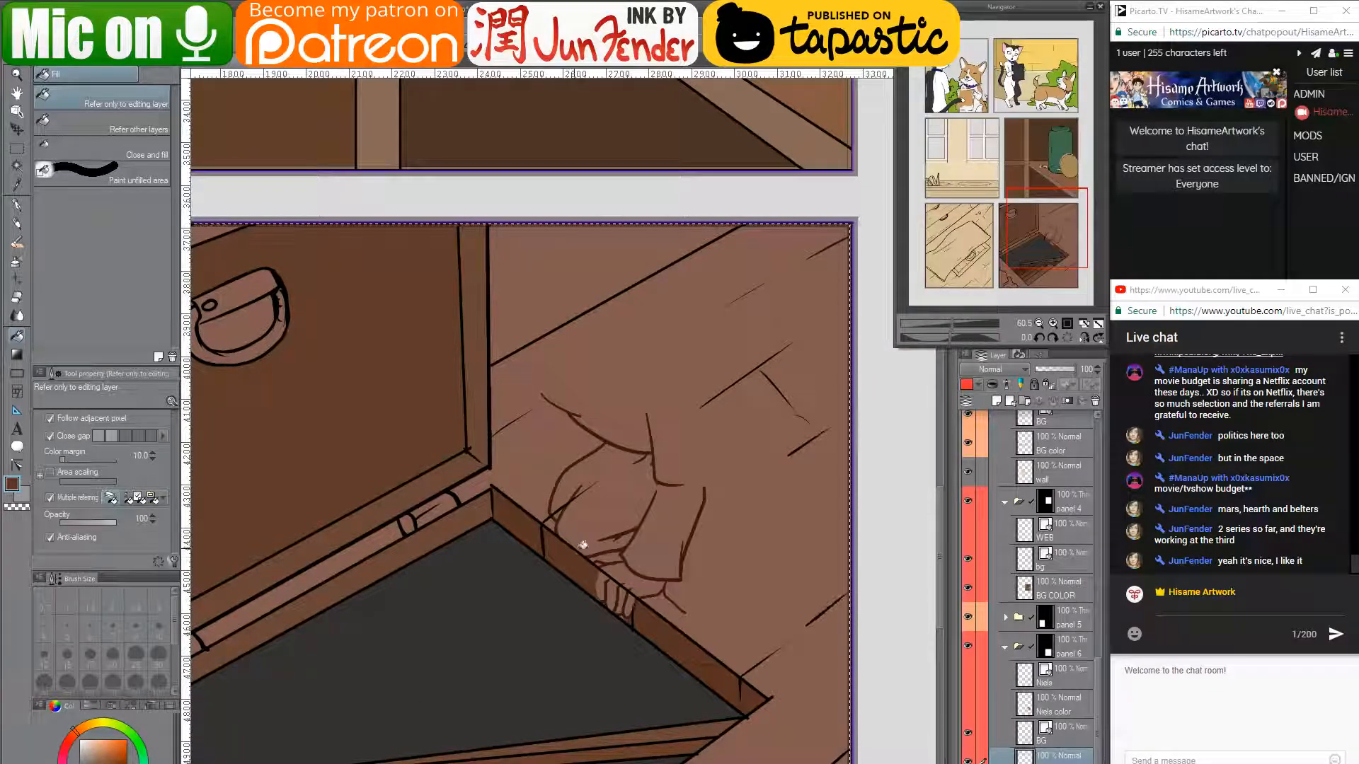
click(16, 205)
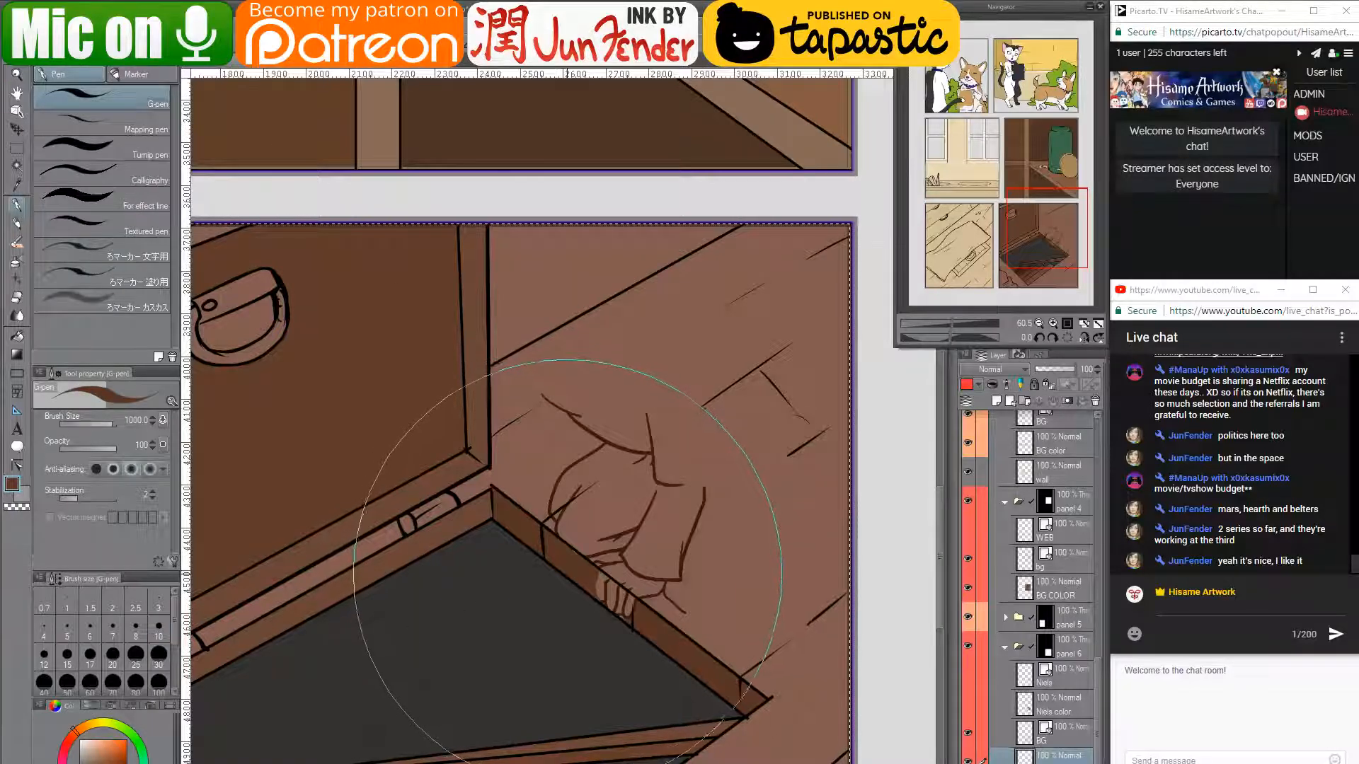
key(bracketleft)
key(bracketleft)
key(bracketleft)
key(bracketleft)
key(bracketleft)
key(bracketleft)
key(bracketleft)
key(bracketleft)
key(bracketleft)
key(bracketleft)
key(bracketleft)
key(bracketleft)
key(bracketleft)
key(bracketleft)
mouse_move(599, 602)
mouse_down()
mouse_move(631, 615)
mouse_move(588, 567)
mouse_move(624, 595)
mouse_up()
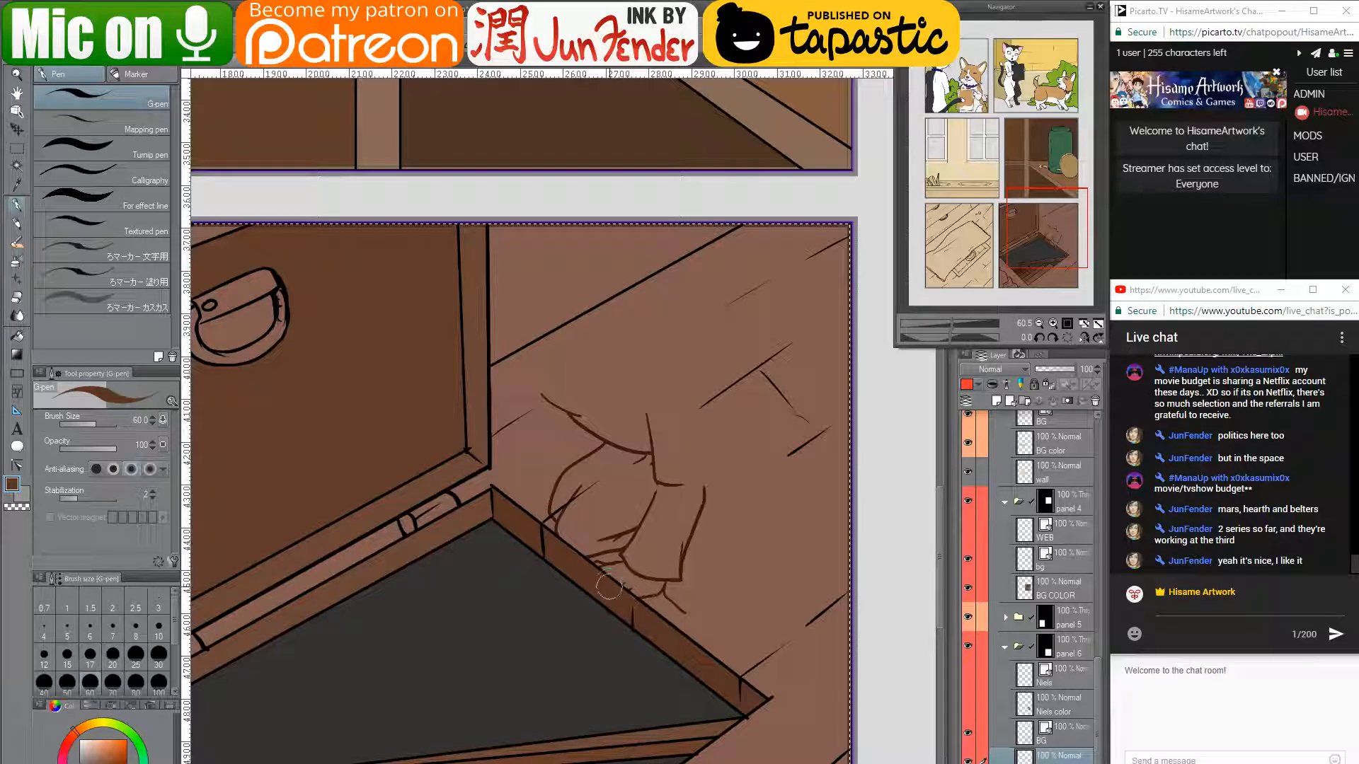
mouse_move(567, 550)
mouse_down()
mouse_move(554, 546)
mouse_move(605, 610)
mouse_up()
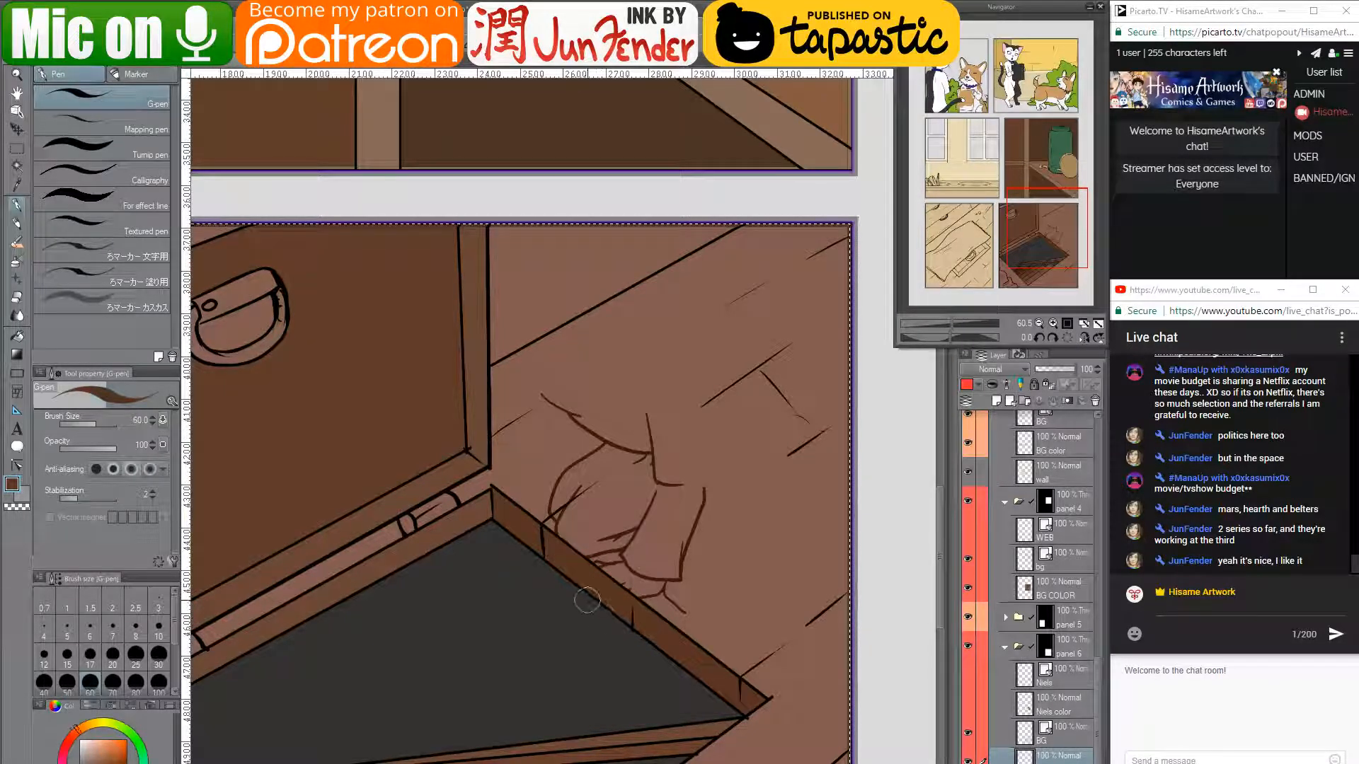
alt+click(610, 595)
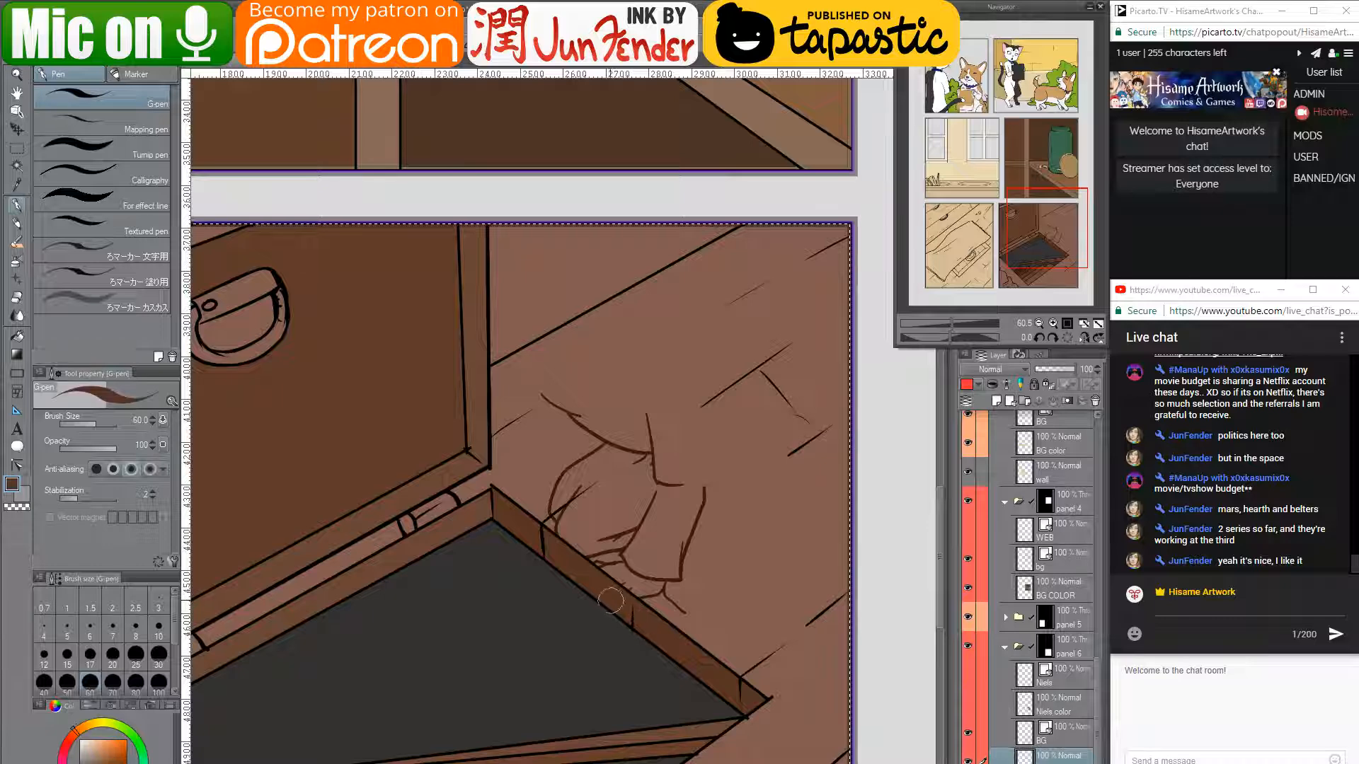
- Cover the arm and sleeve sketch lines on the floor beside the opening with the floor brown at brush size 150
alt+click(550, 404)
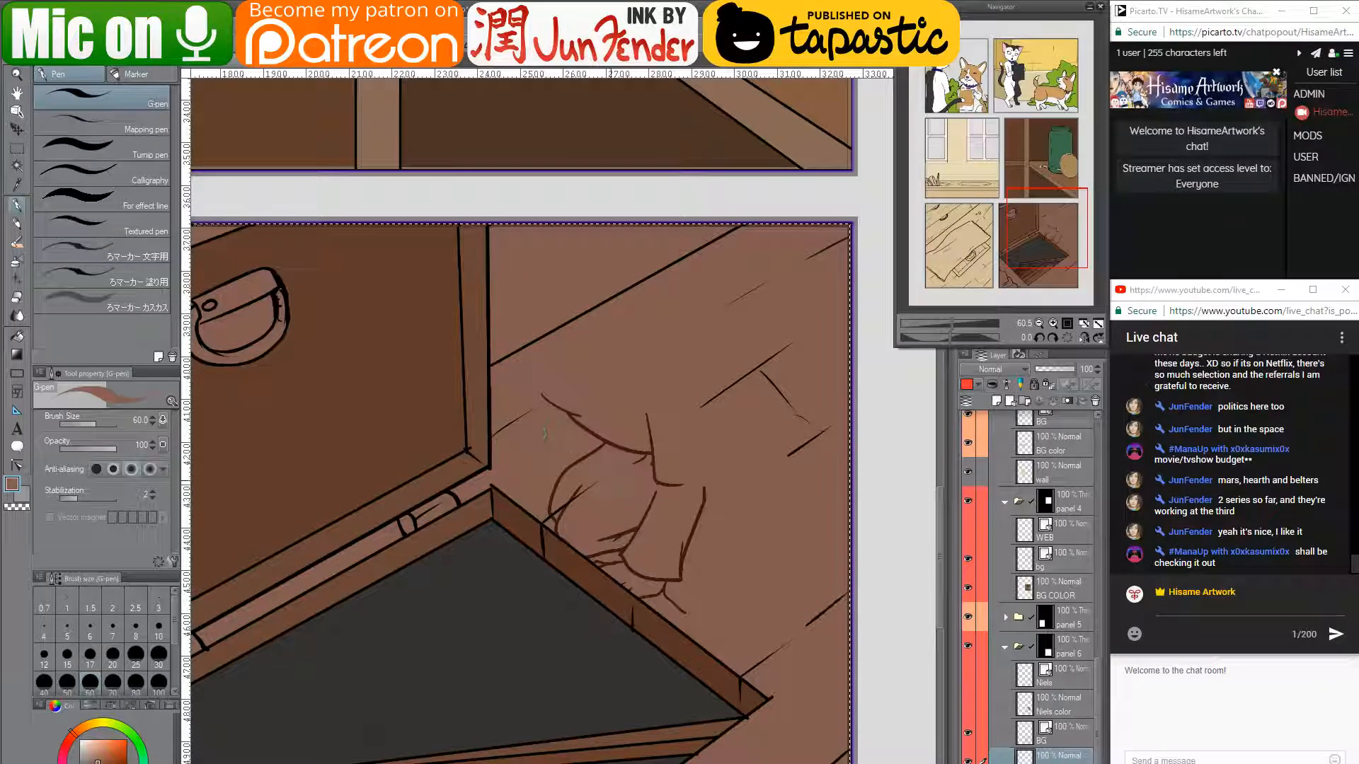
key(])
mouse_move(557, 388)
mouse_down()
mouse_move(650, 458)
mouse_move(661, 423)
mouse_up()
mouse_move(740, 561)
mouse_down()
mouse_move(545, 440)
mouse_move(624, 521)
mouse_move(593, 521)
mouse_move(555, 490)
mouse_move(571, 525)
mouse_up()
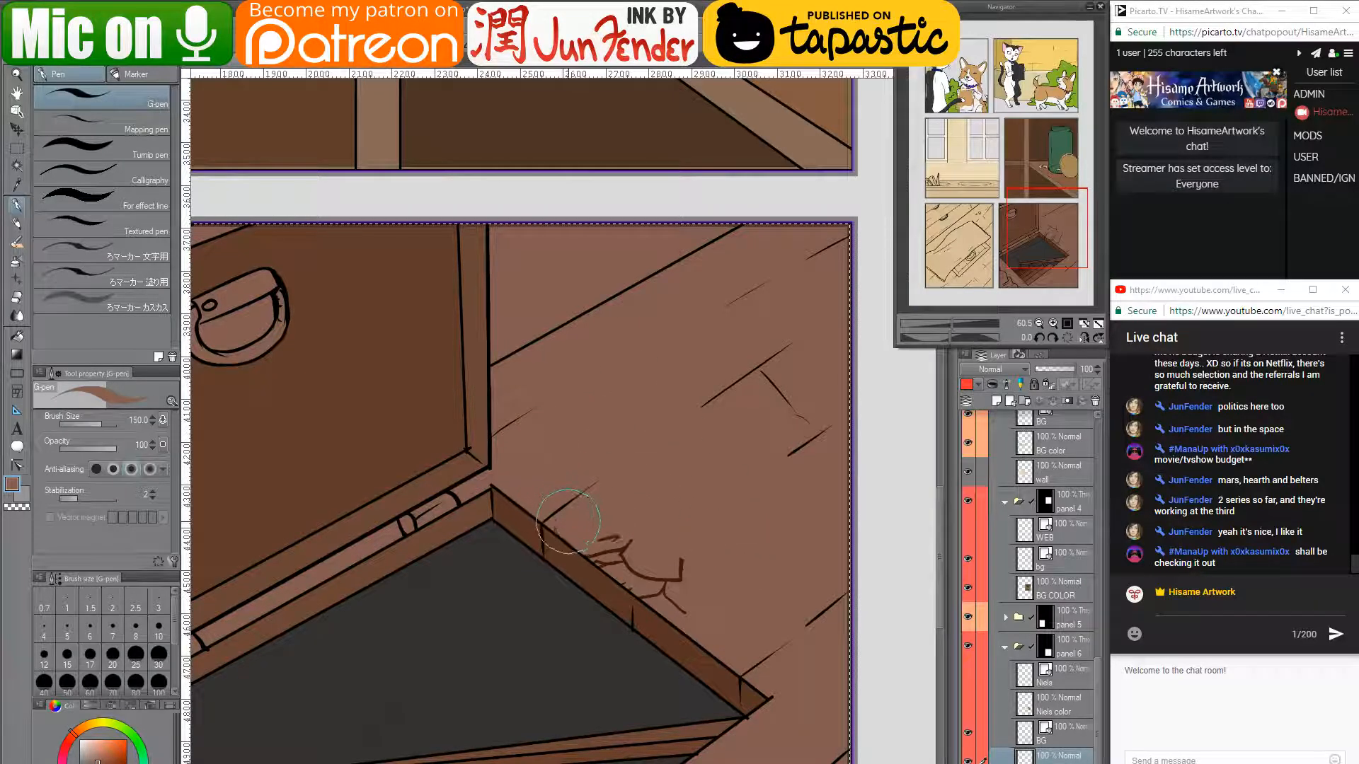
- Cover the leftover hand lines along the opening's edge with the floor brown at brush size 60
key([)
key([)
key([)
key([)
key([)
key([)
drag(565, 533, 641, 582)
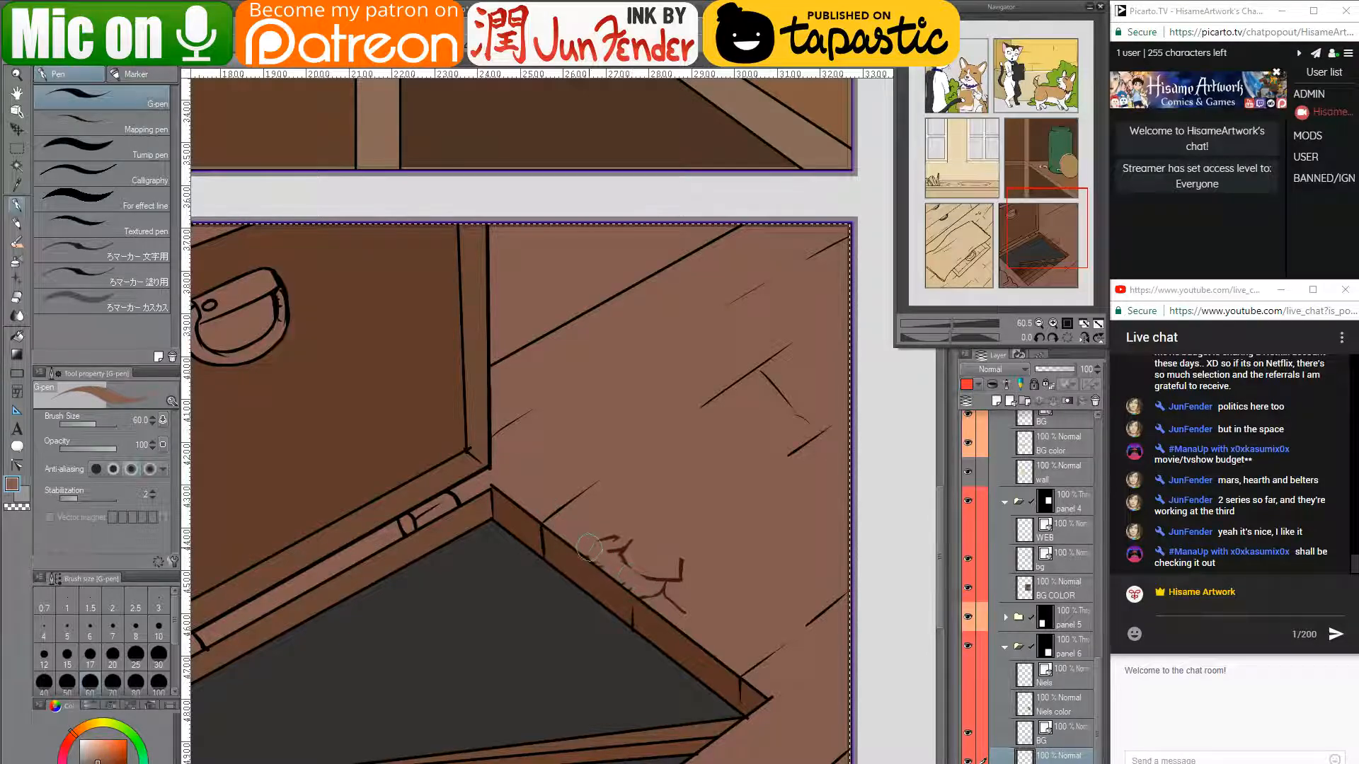
mouse_move(633, 581)
mouse_down()
mouse_move(645, 581)
mouse_move(617, 551)
mouse_up()
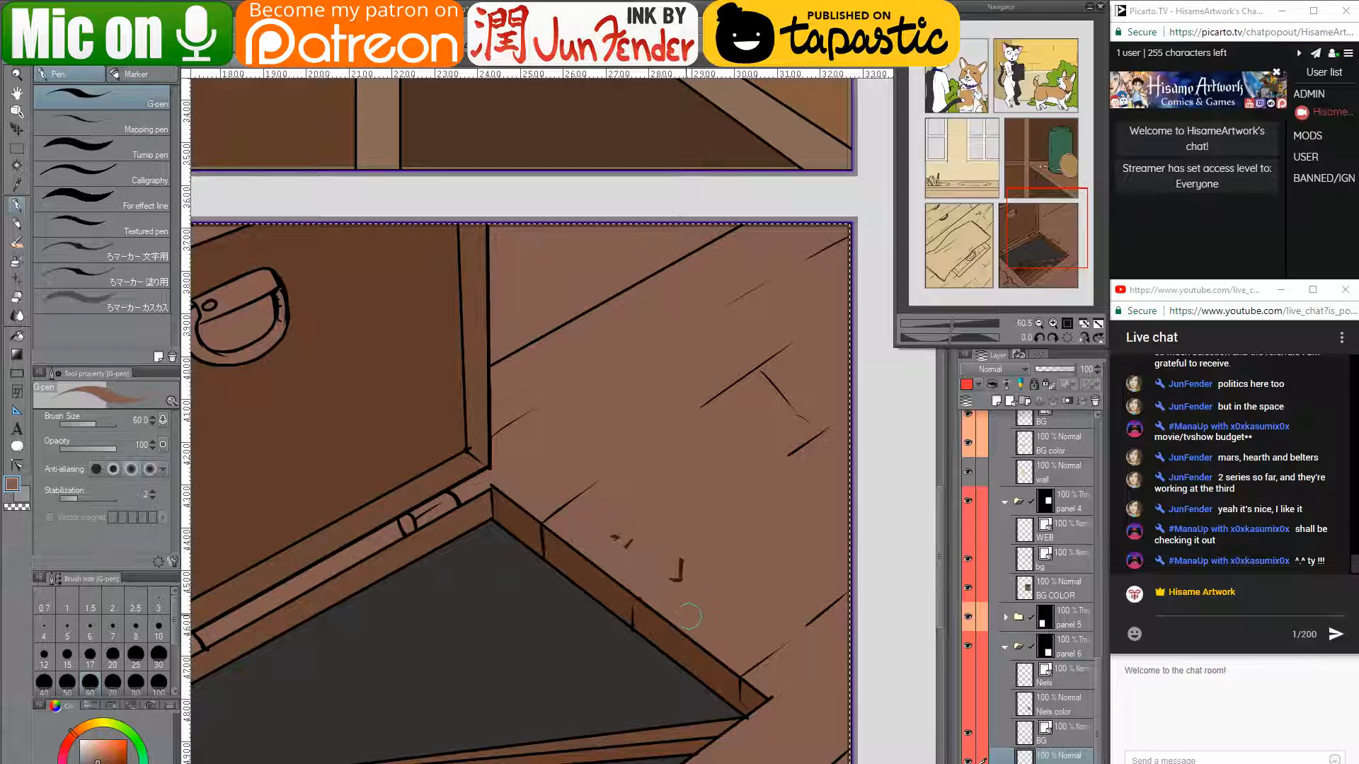
drag(689, 616, 595, 515)
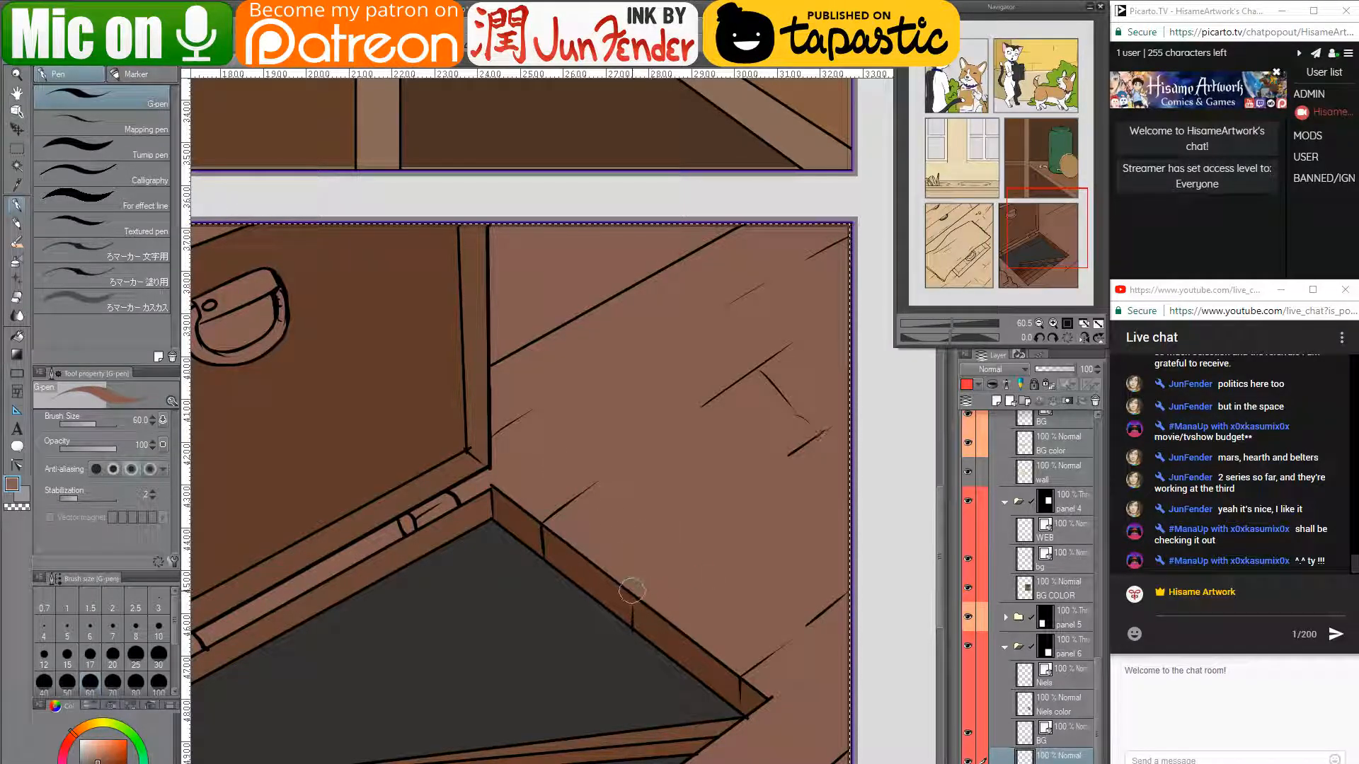
mouse_move(632, 591)
mouse_down()
mouse_move(621, 606)
mouse_move(777, 576)
mouse_move(774, 601)
mouse_move(719, 549)
mouse_move(652, 423)
mouse_up()
- Paint the bodies of the two trapdoor hinges grey
alt+click(719, 550)
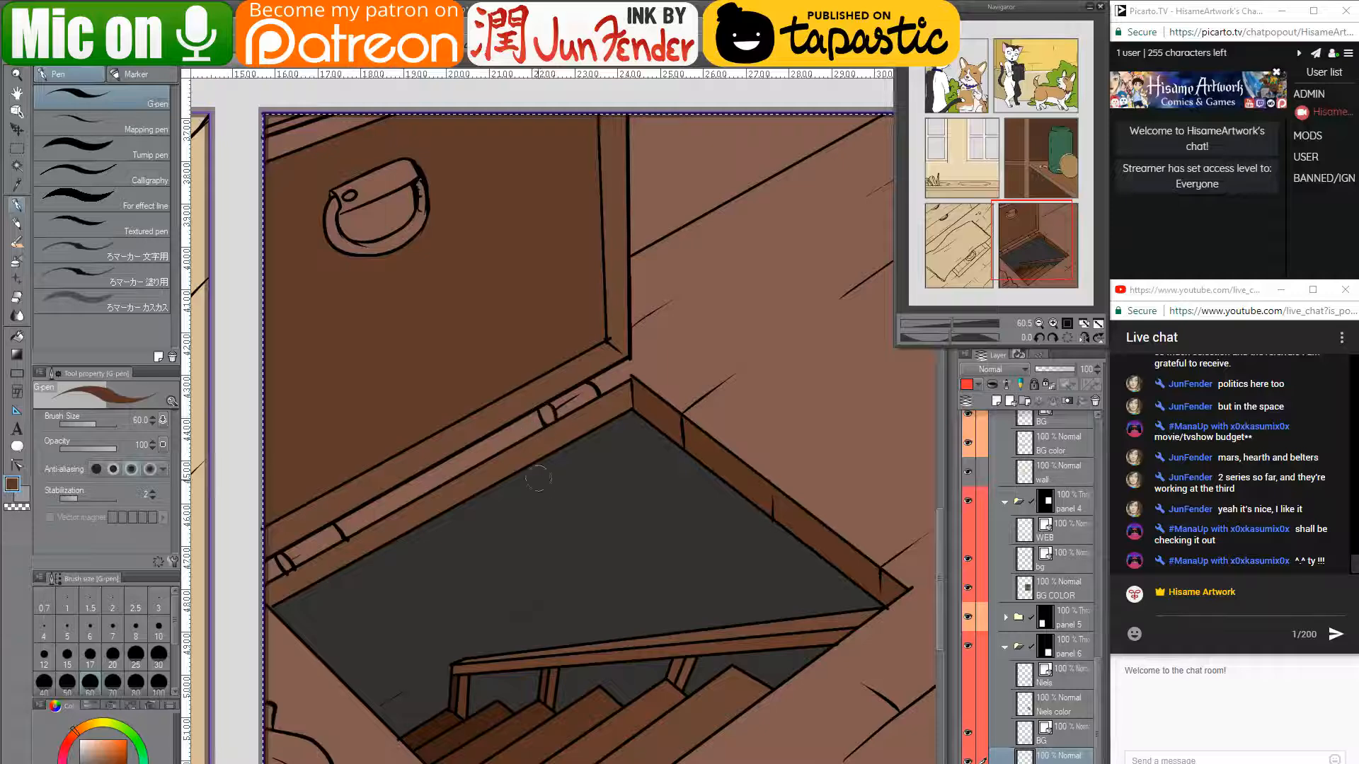
alt+click(521, 520)
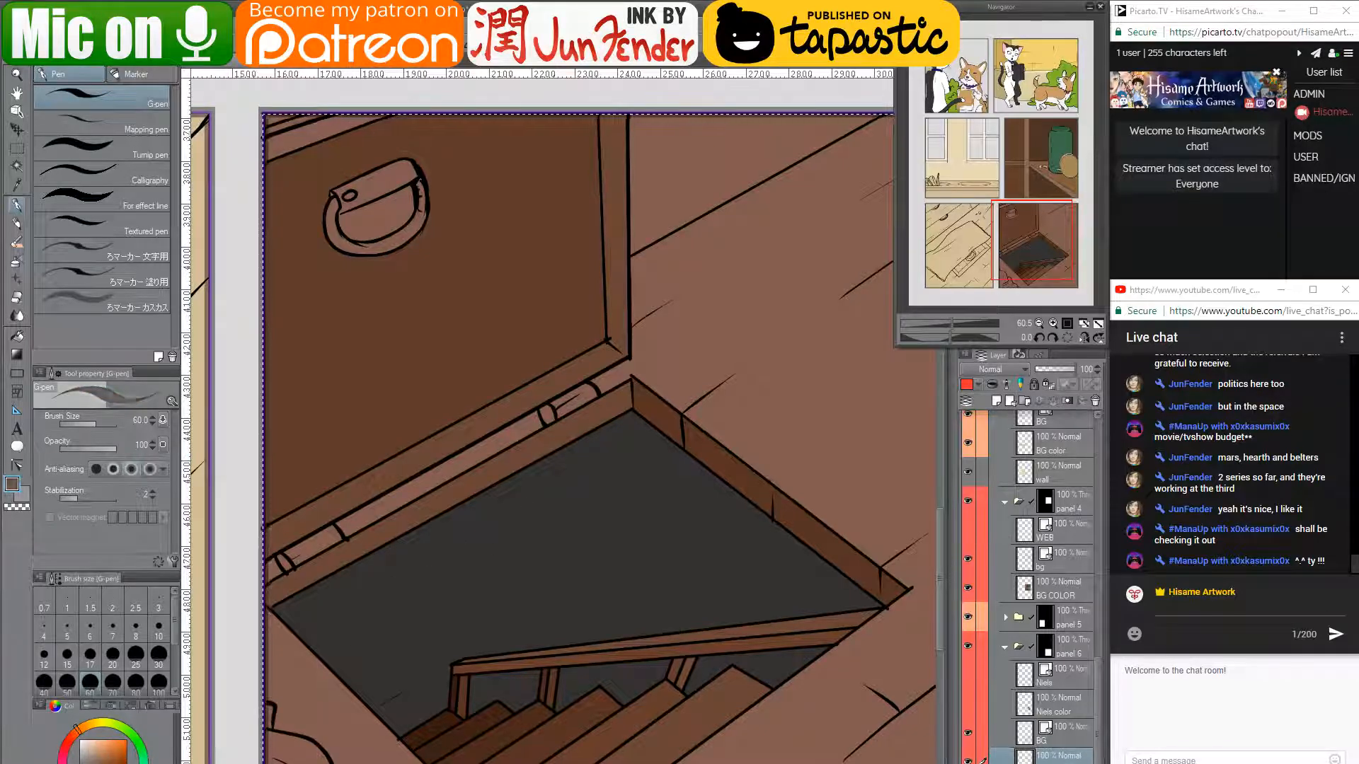
click(80, 763)
mouse_move(587, 392)
mouse_down()
mouse_move(549, 417)
mouse_move(594, 394)
mouse_move(589, 405)
mouse_up()
alt+click(591, 406)
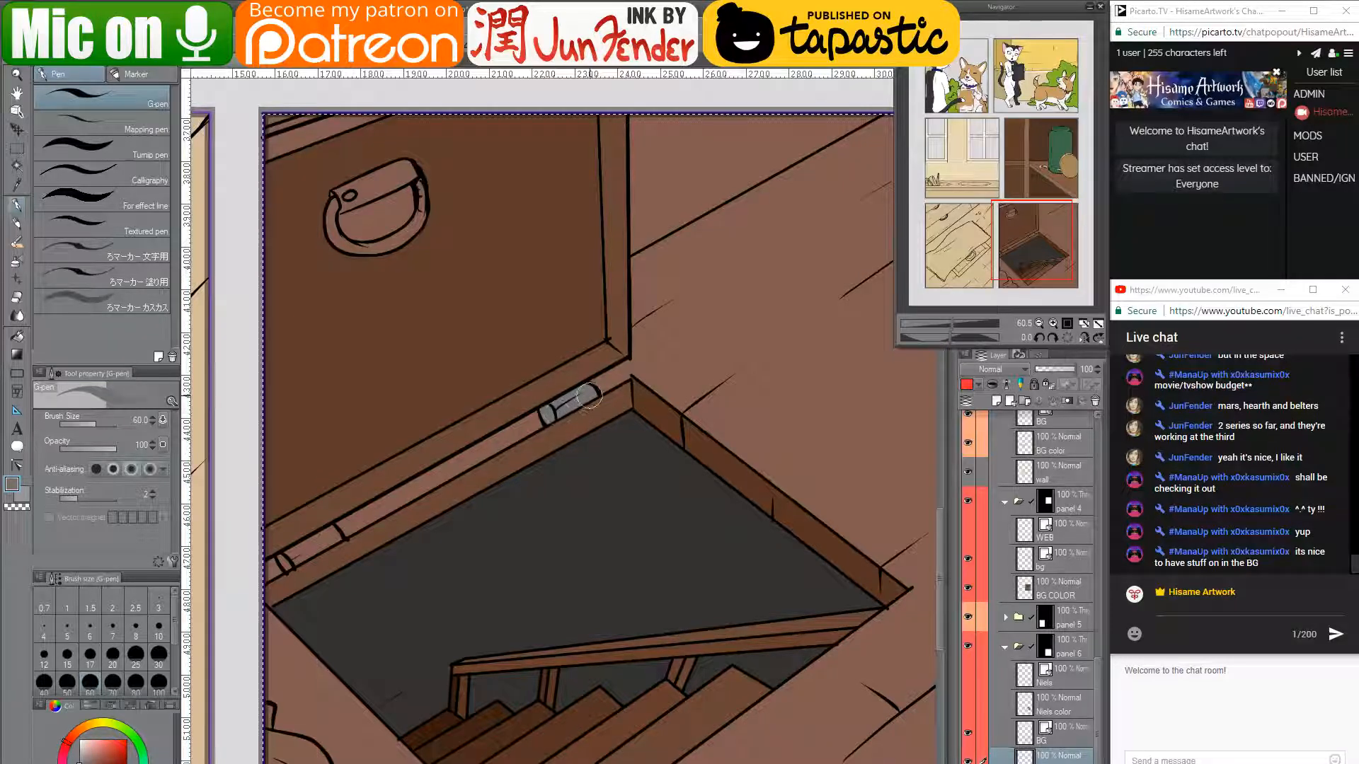
alt+click(572, 399)
mouse_move(307, 561)
mouse_down()
mouse_move(334, 533)
mouse_move(285, 559)
mouse_up()
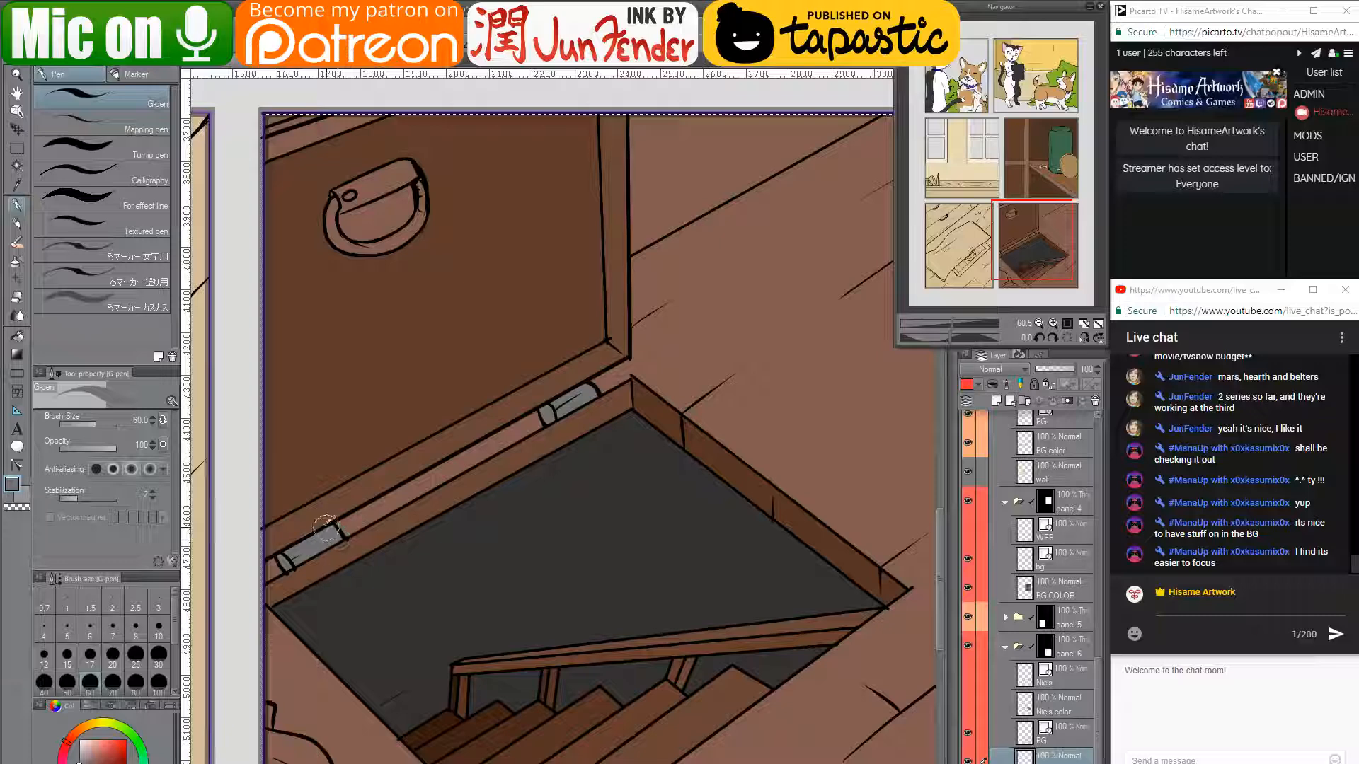
- Paint the end pieces of both trapdoor hinges in grey
alt+click(291, 541)
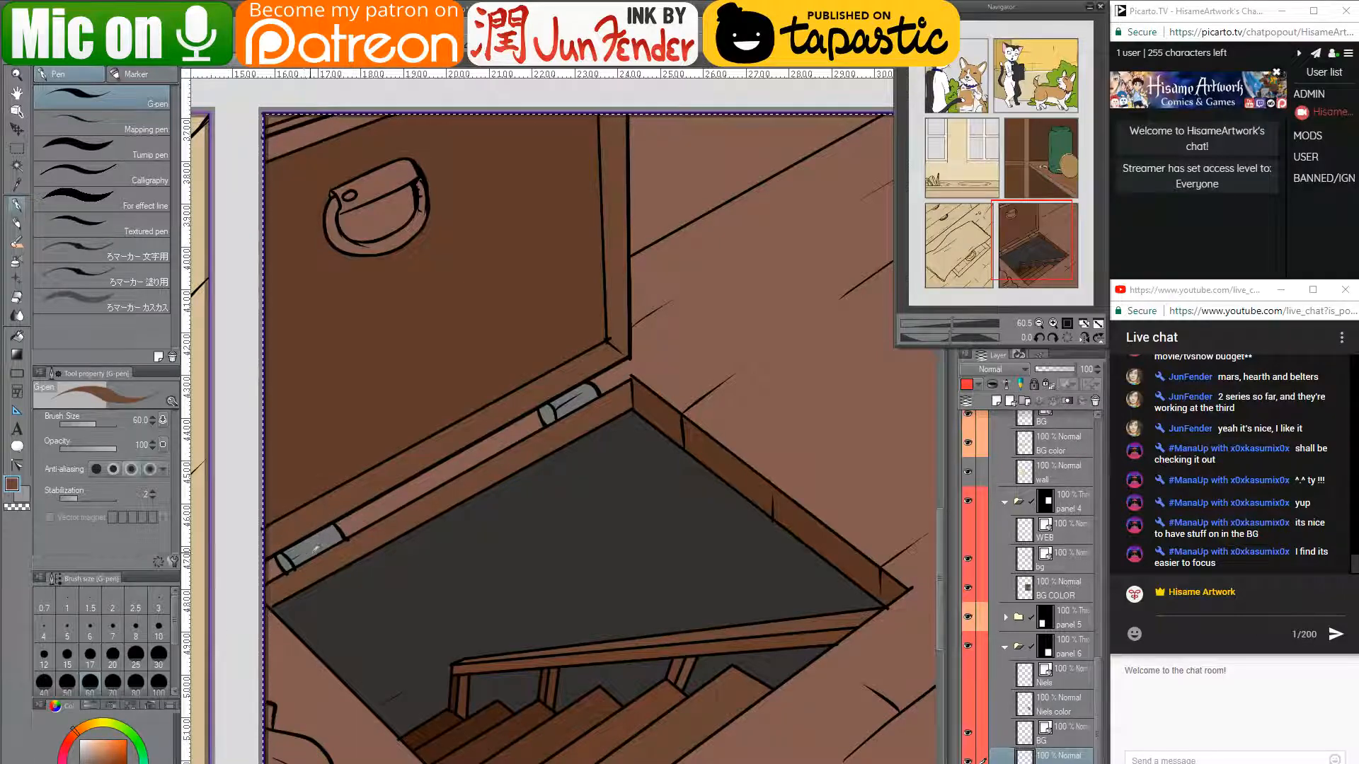
alt+click(305, 546)
alt+click(297, 550)
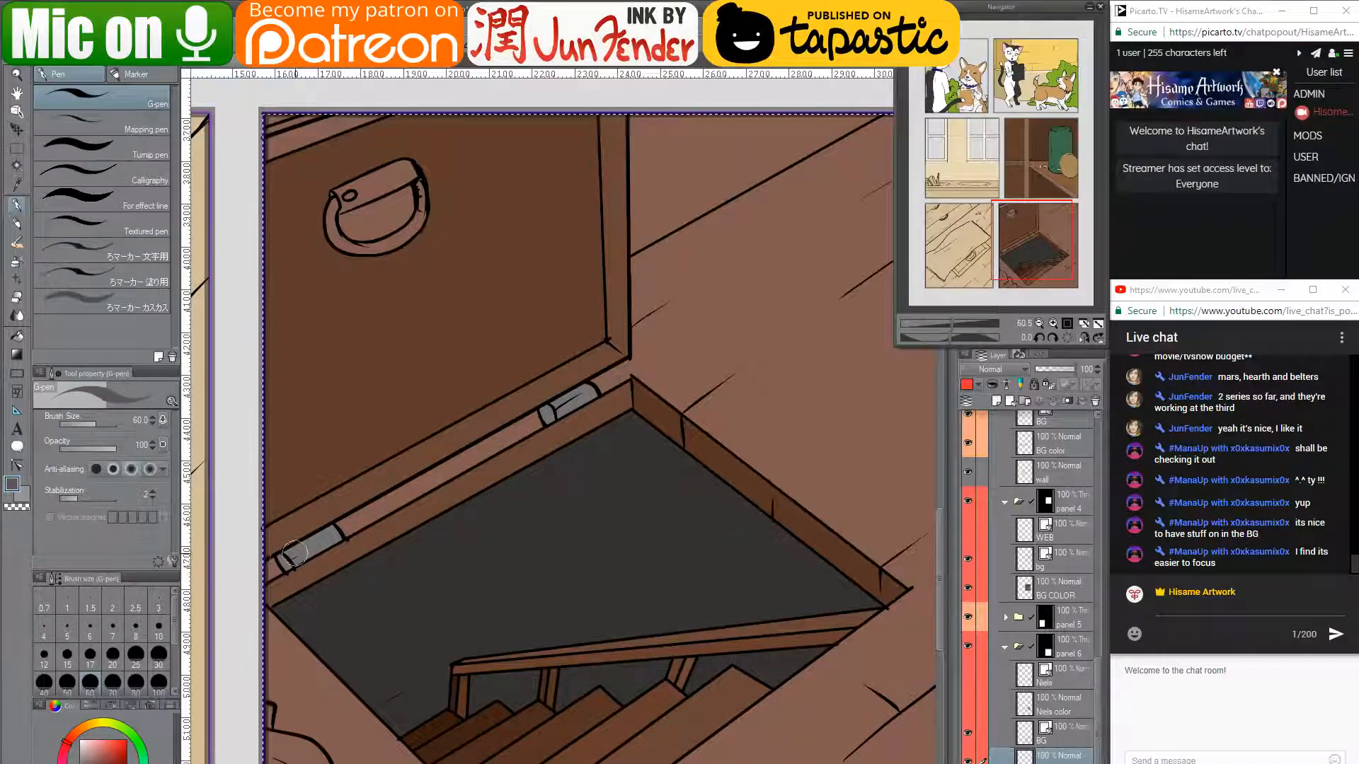
drag(277, 554, 288, 570)
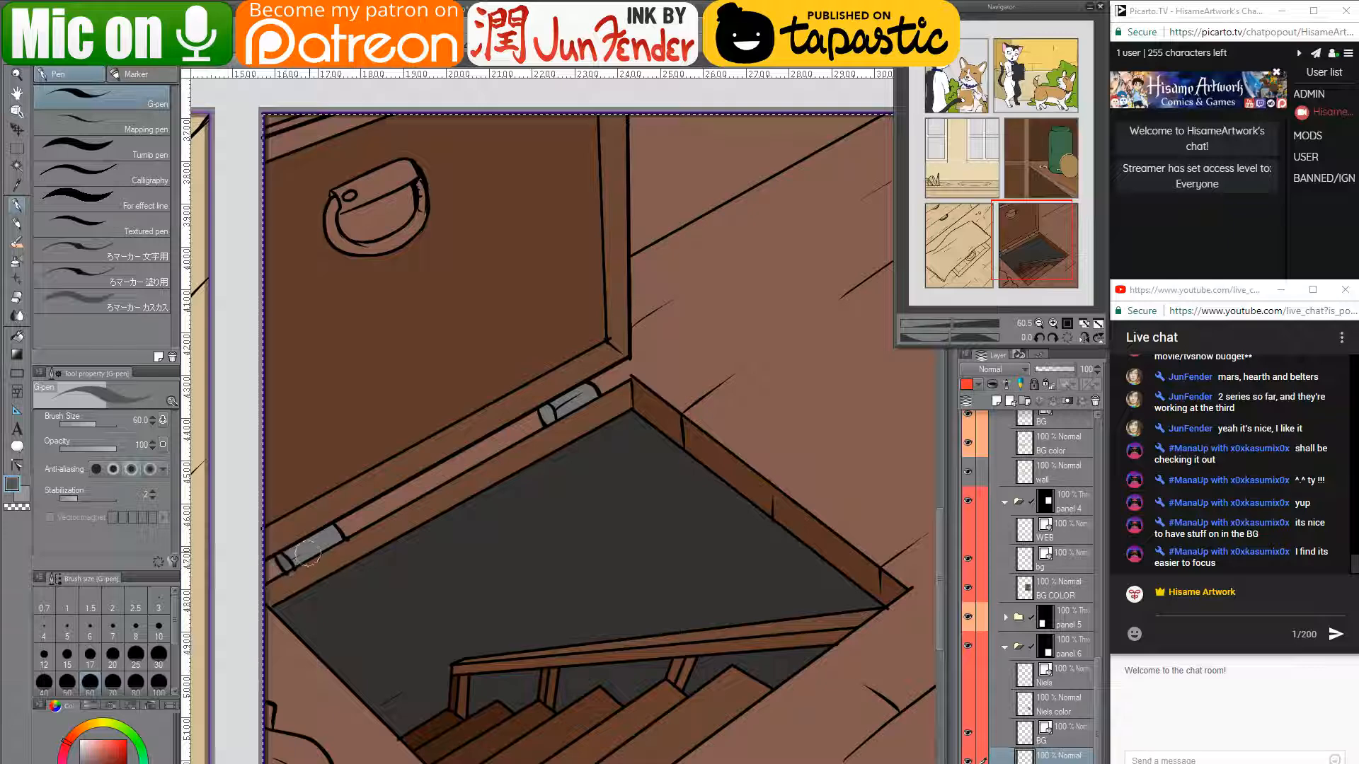
drag(543, 407, 551, 422)
alt+click(278, 584)
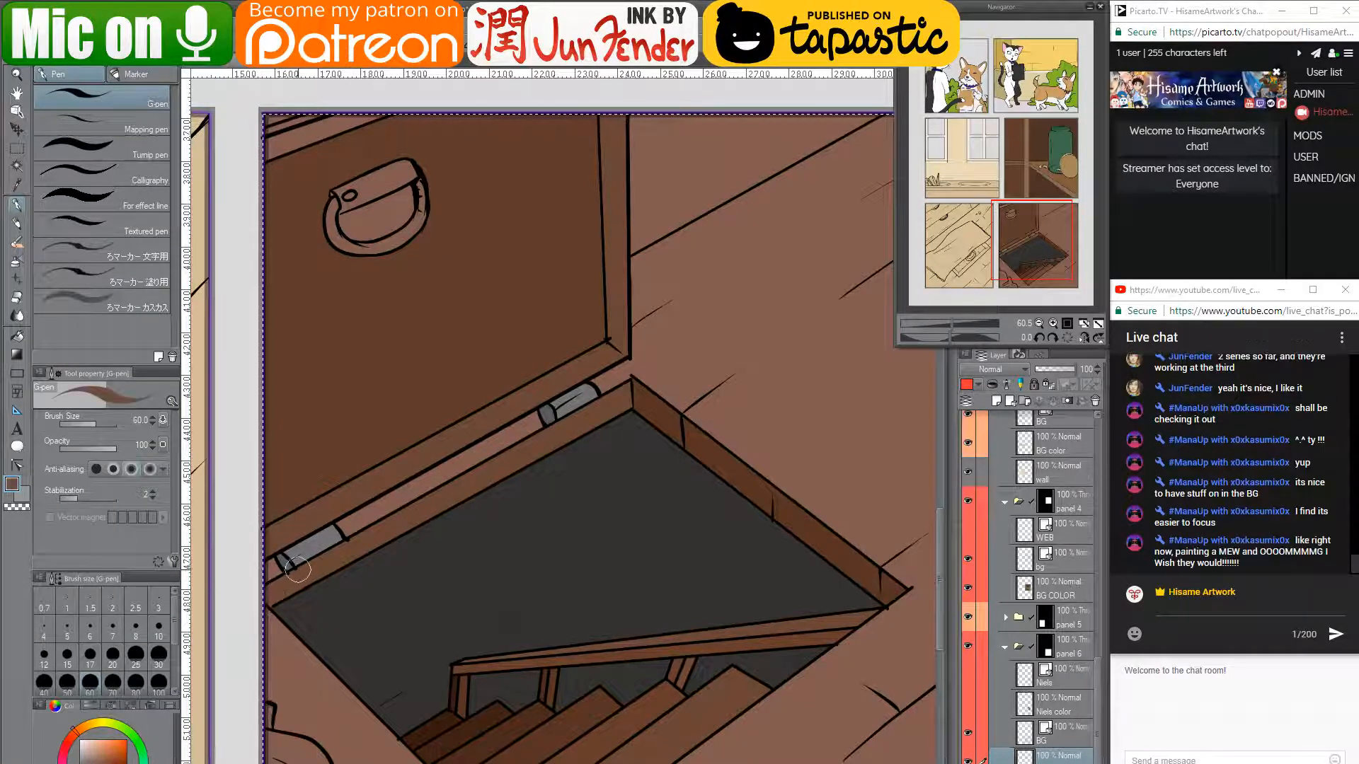
- Paint the area in and around the trapdoor handle's ring with the door's dark brown
drag(487, 530, 583, 552)
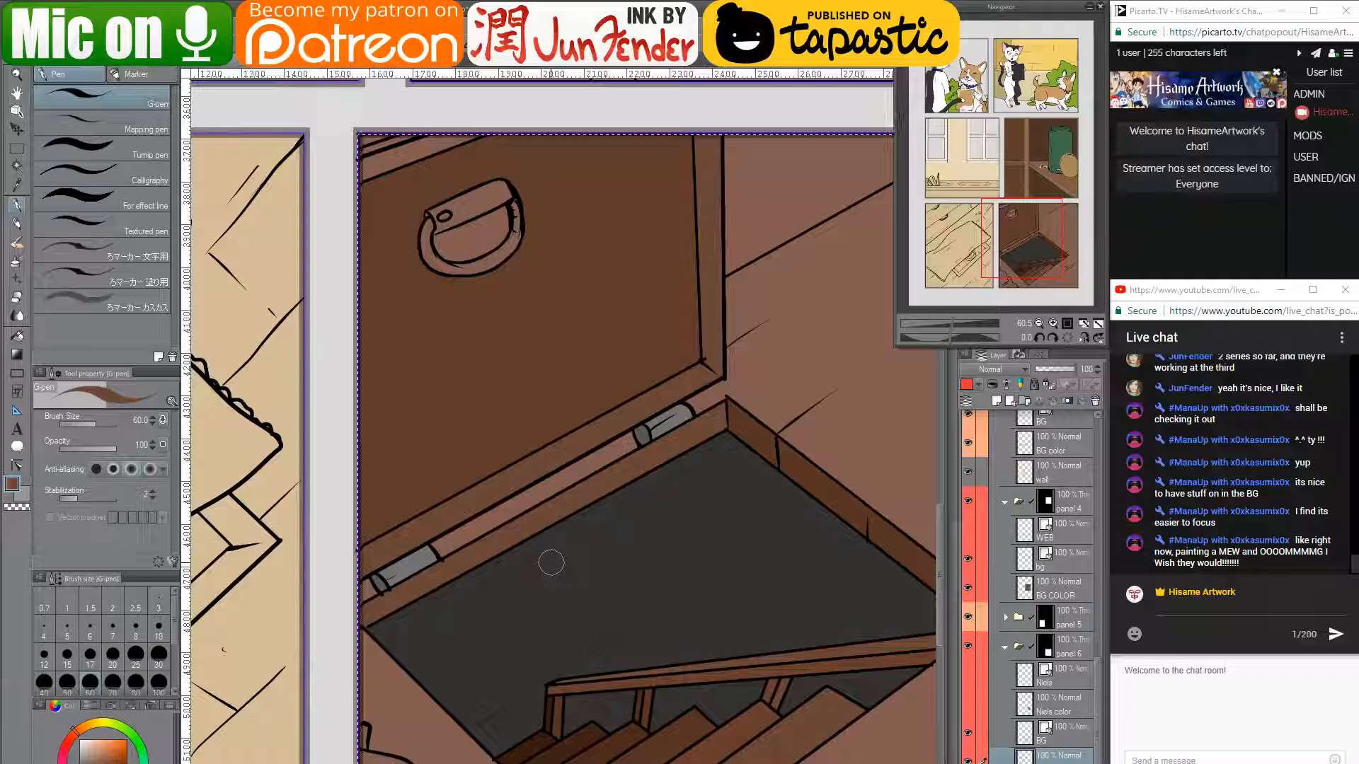
drag(567, 545, 537, 576)
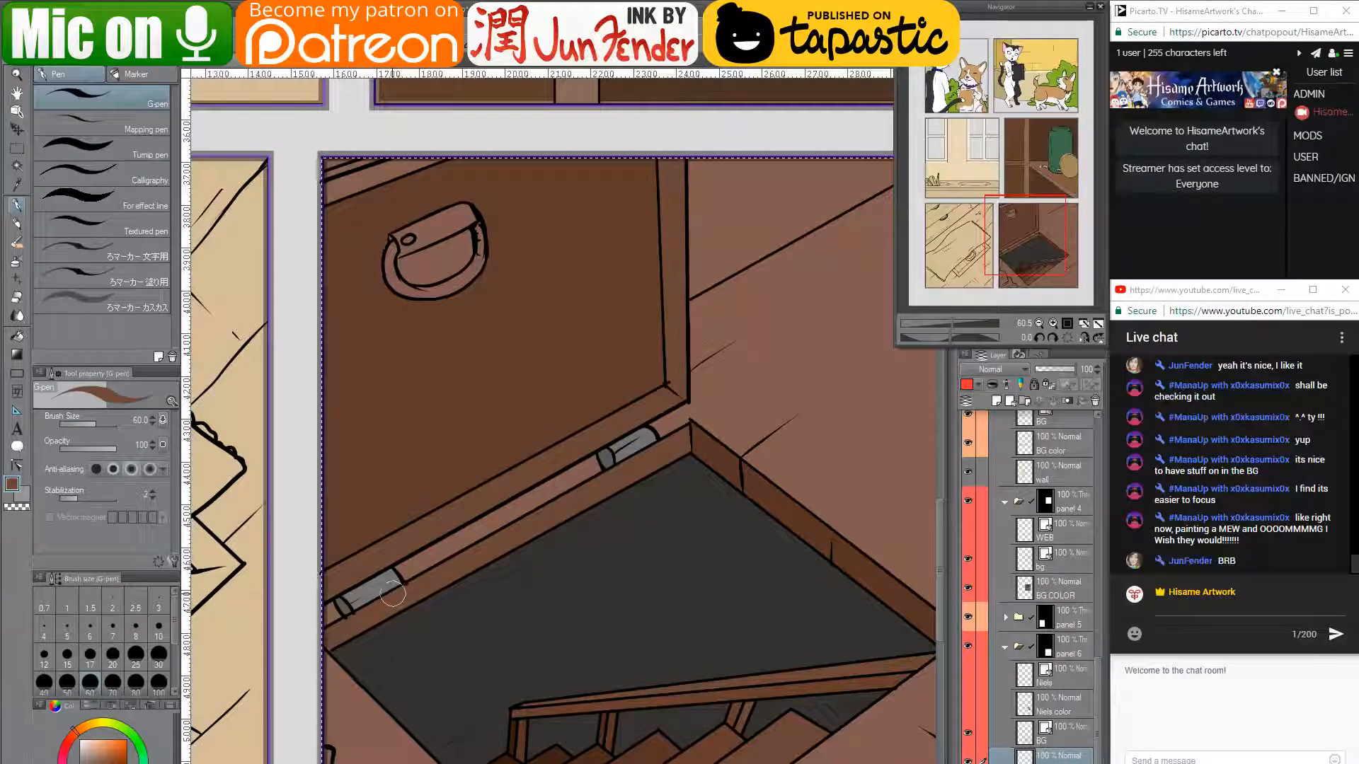
drag(533, 396, 597, 540)
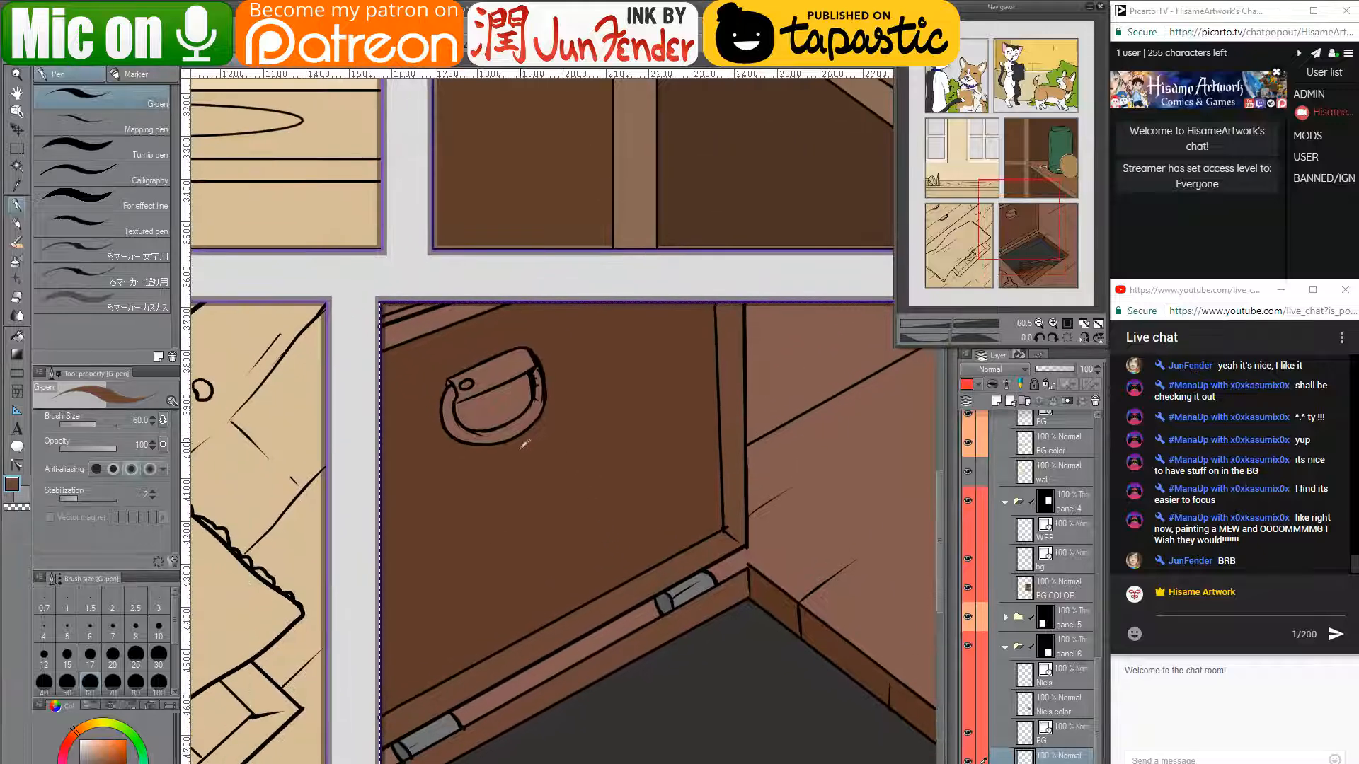
drag(493, 392, 527, 393)
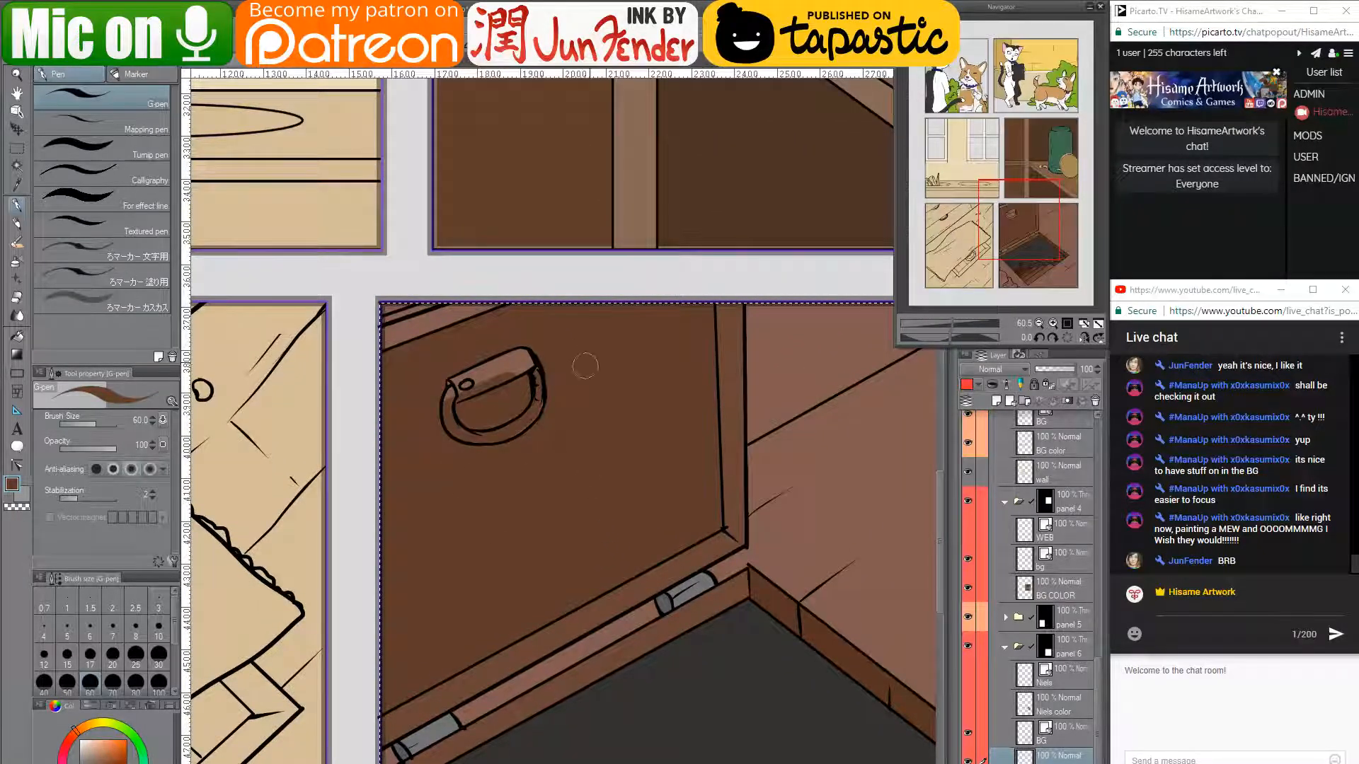
- Paint the trapdoor handle's mounting plate with the grey of the hinges
drag(687, 587, 700, 578)
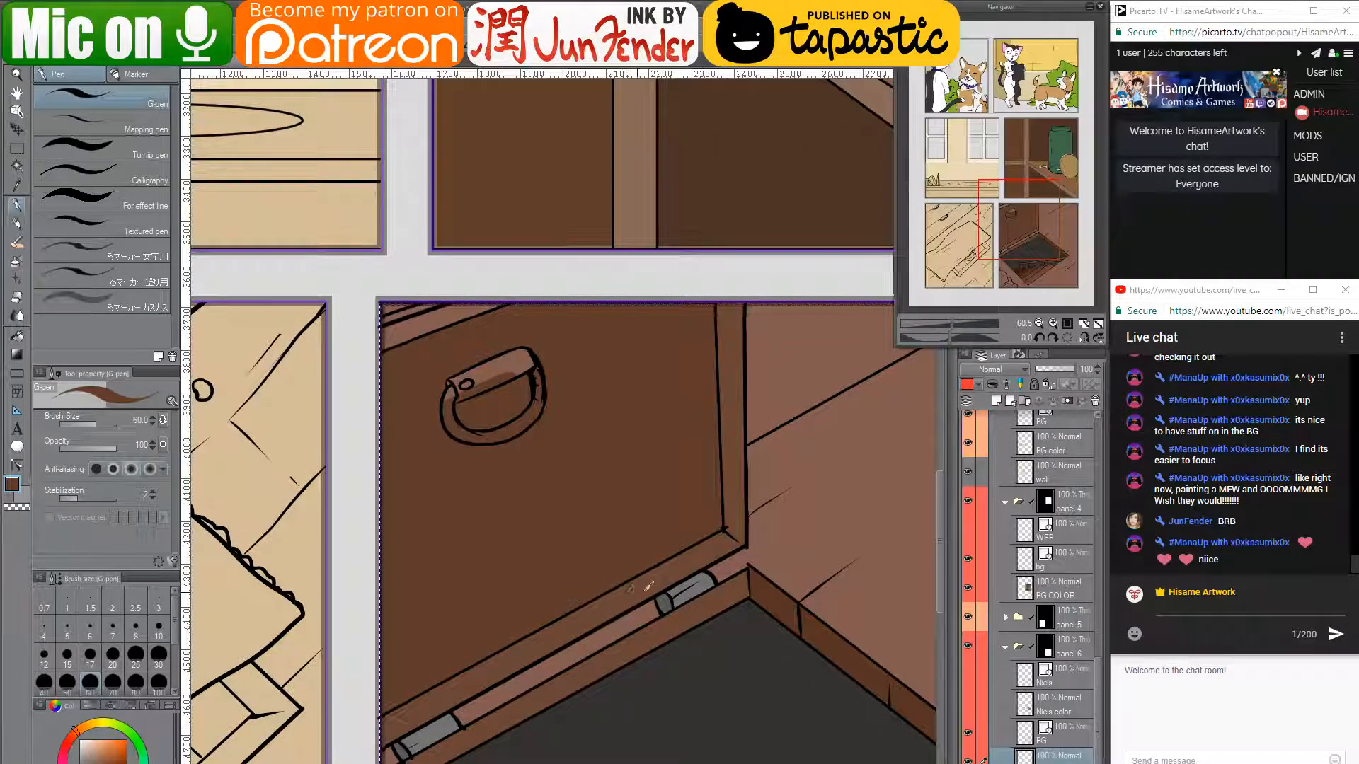
drag(470, 389, 478, 414)
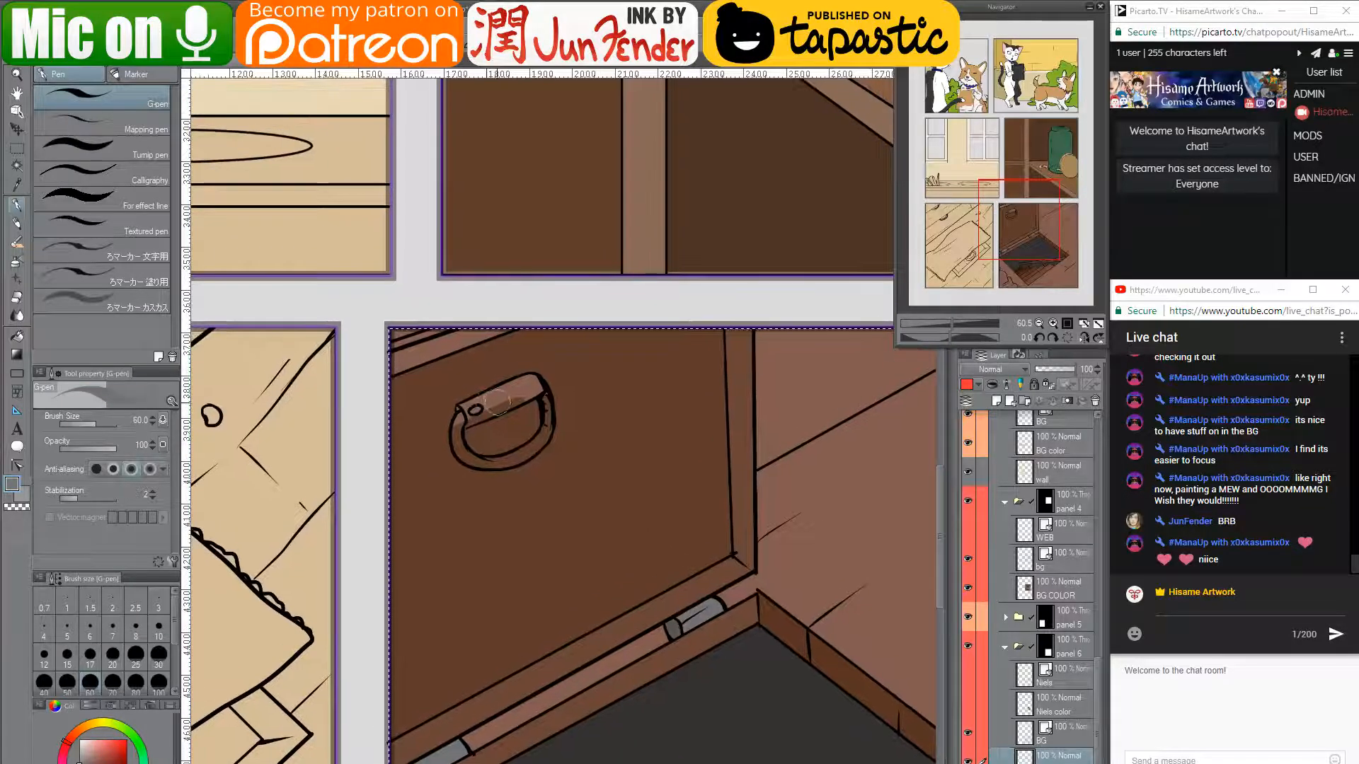
alt+click(745, 368)
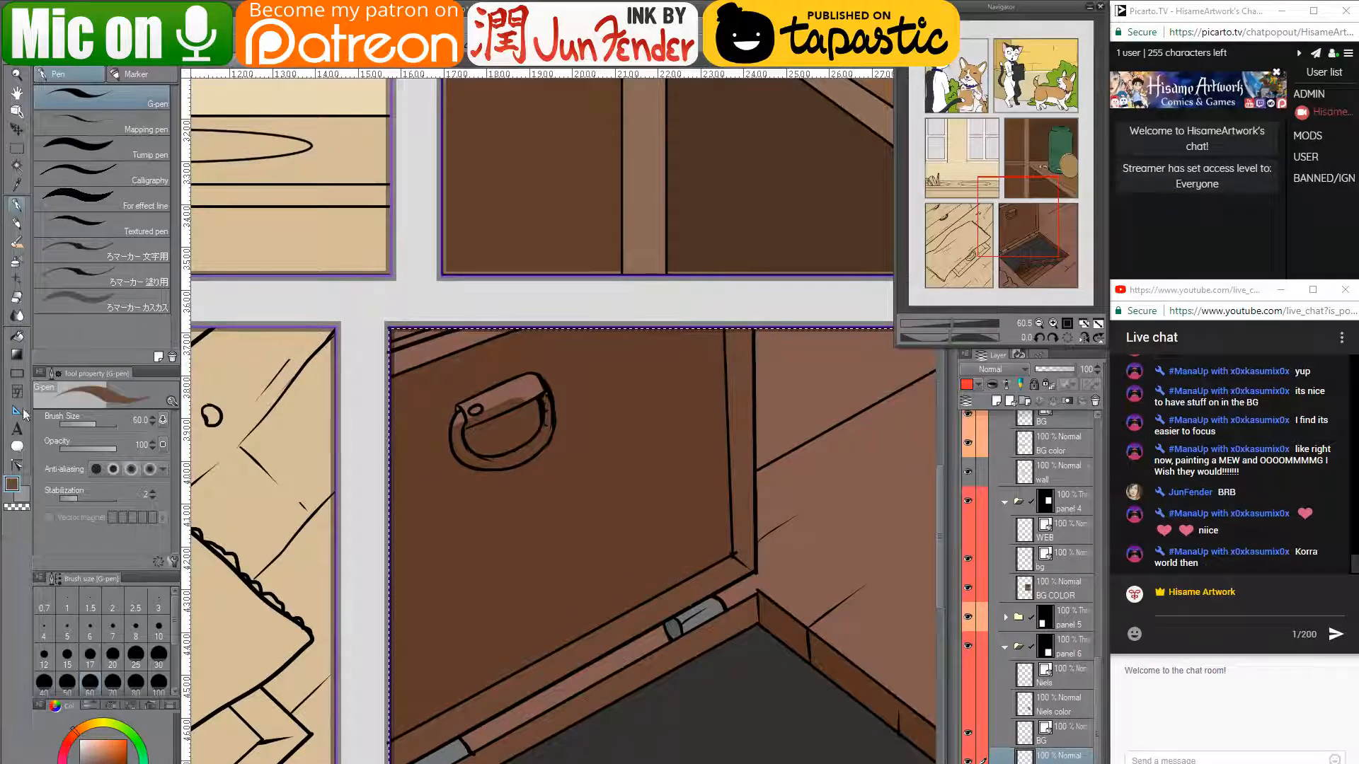
click(17, 336)
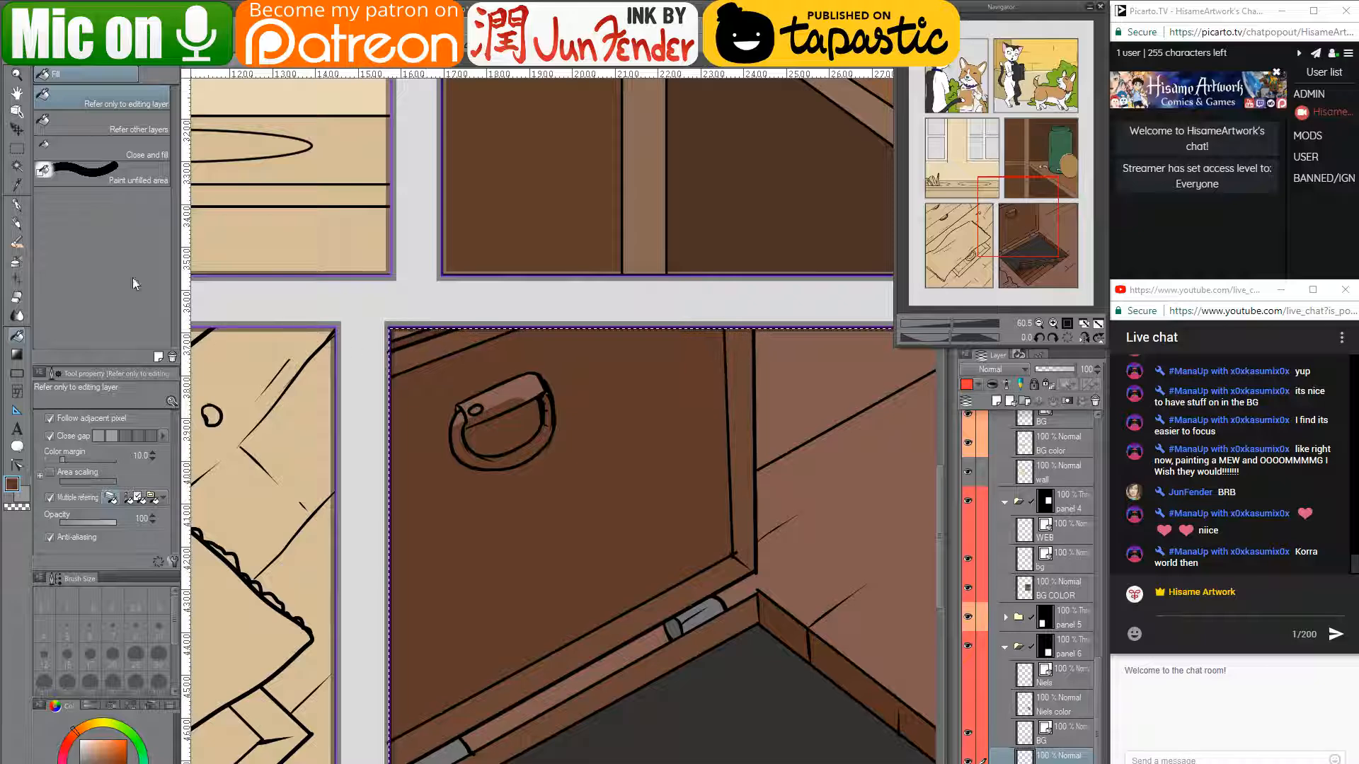
click(17, 206)
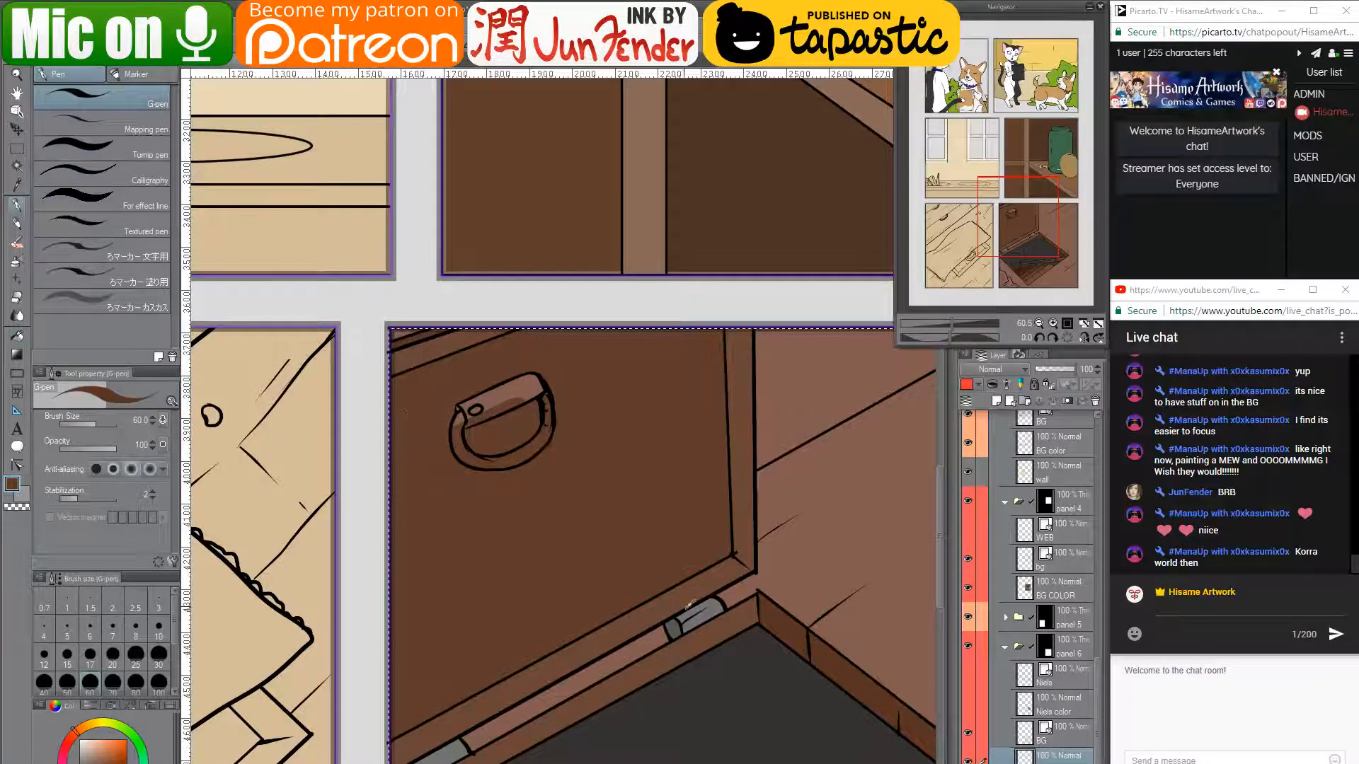
key(c)
mouse_move(475, 410)
mouse_down()
mouse_move(500, 401)
mouse_move(465, 408)
mouse_move(476, 413)
mouse_move(459, 426)
mouse_move(536, 390)
mouse_move(527, 378)
mouse_move(455, 389)
mouse_up()
- Paint the trapdoor handle's ring in the same grey as its plate, using the G-pen at size 25
scroll(460, 393, up, 2)
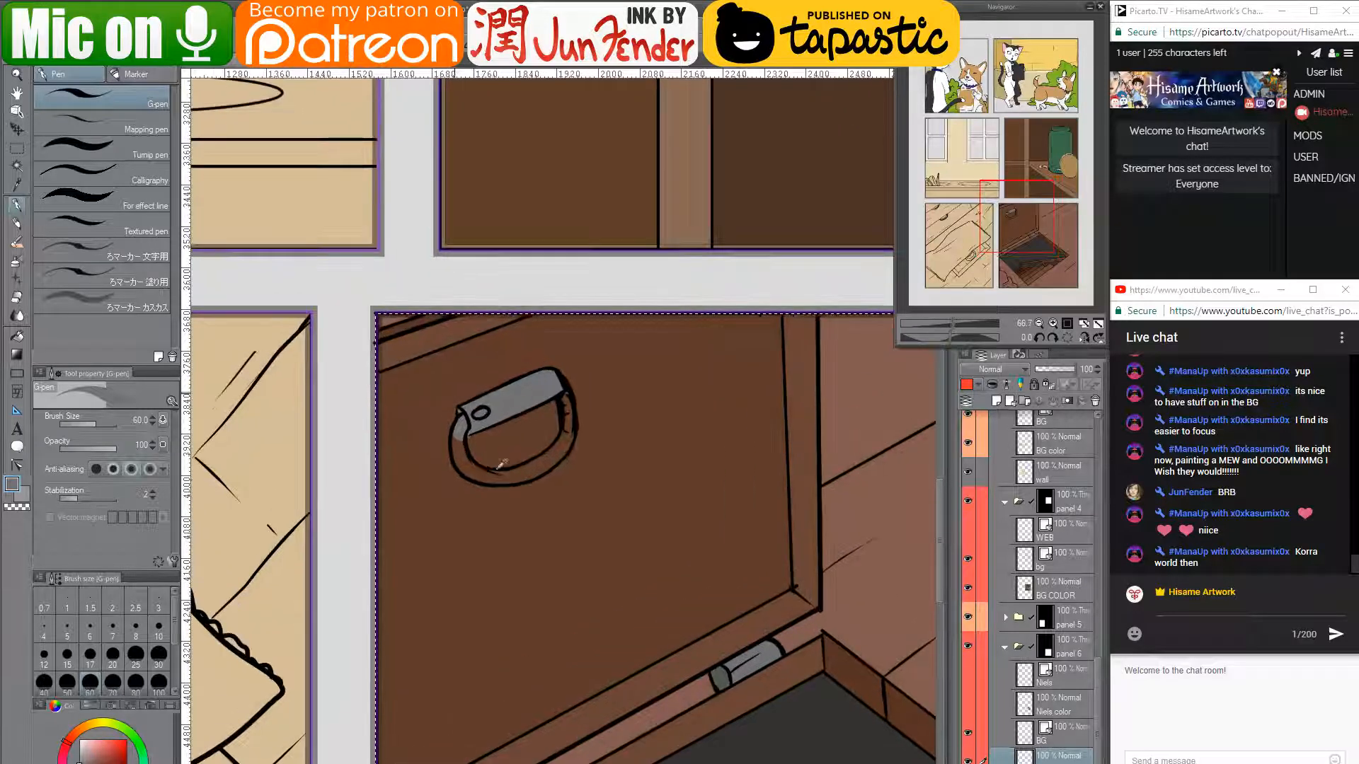
scroll(500, 464, up, 4)
alt+click(479, 304)
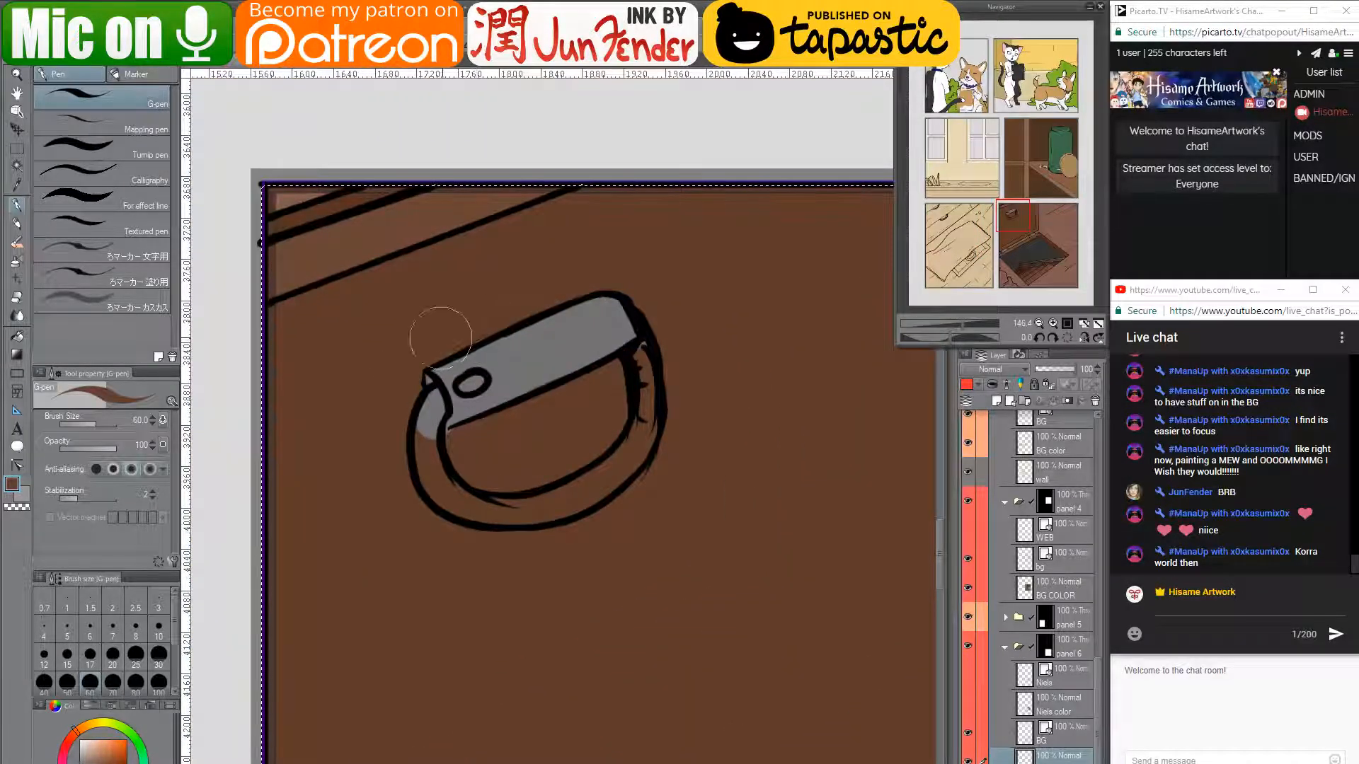
alt+click(548, 359)
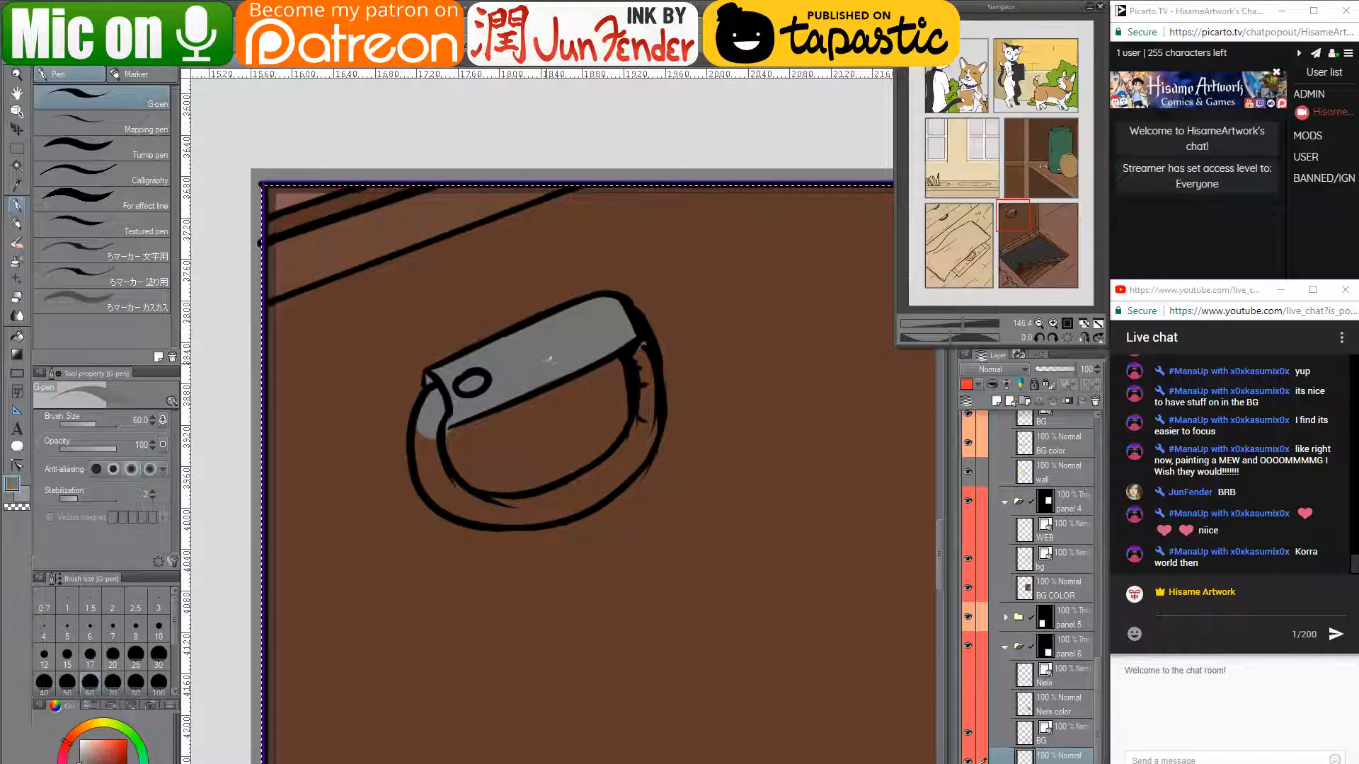
key(bracketleft)
key(bracketleft)
key(bracketleft)
key(bracketleft)
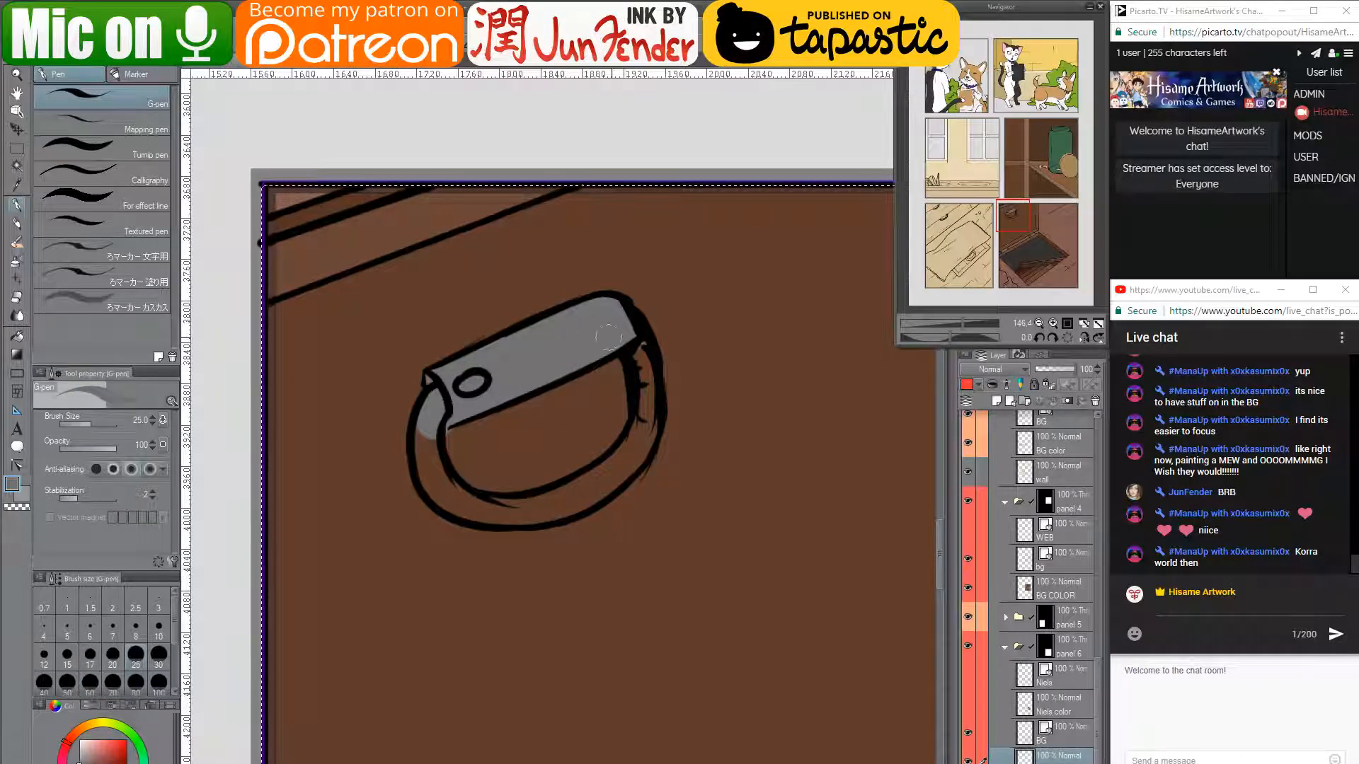
drag(641, 345, 645, 424)
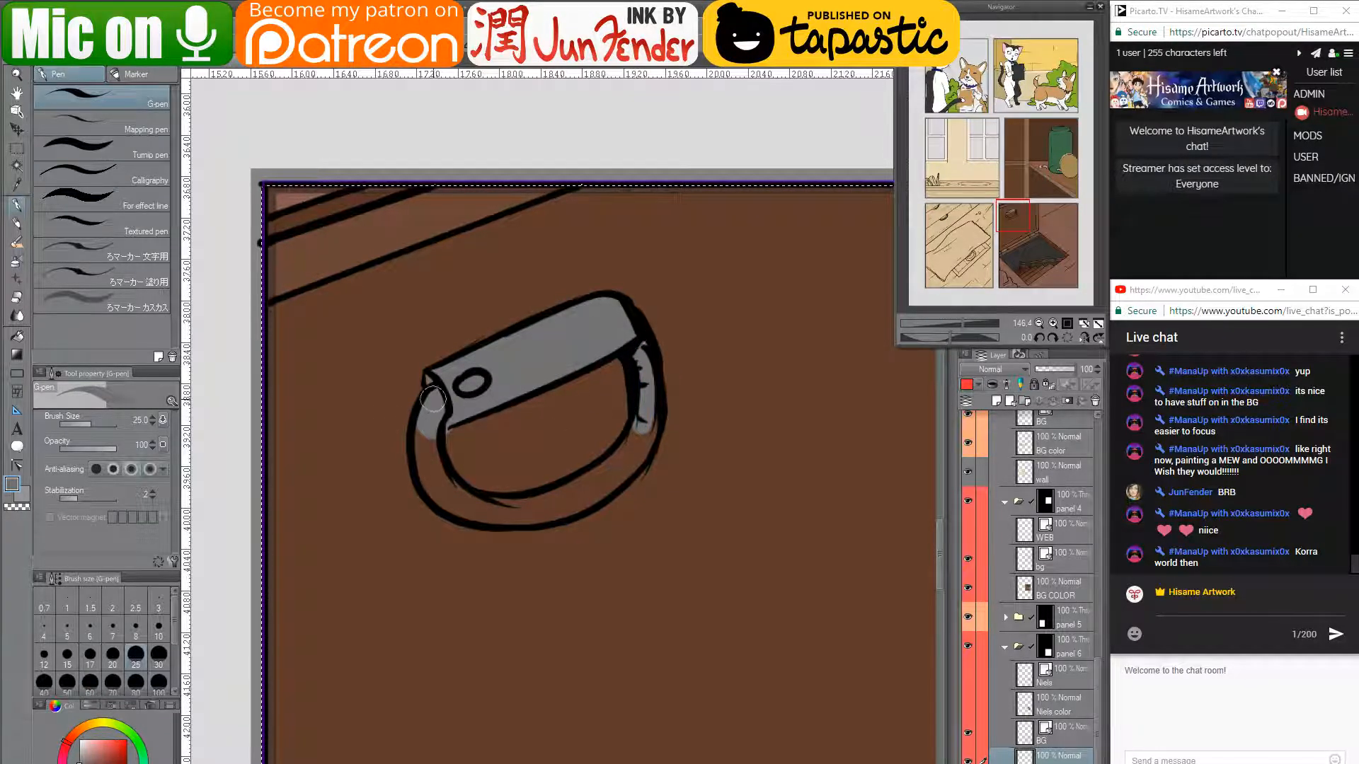
mouse_move(433, 400)
mouse_down()
mouse_move(422, 470)
mouse_move(438, 452)
mouse_move(460, 495)
mouse_move(448, 433)
mouse_move(433, 462)
mouse_move(444, 472)
mouse_move(426, 445)
mouse_move(446, 486)
mouse_move(430, 488)
mouse_move(468, 511)
mouse_move(503, 509)
mouse_move(455, 501)
mouse_move(542, 510)
mouse_move(469, 517)
mouse_move(523, 520)
mouse_move(582, 500)
mouse_move(610, 478)
mouse_move(556, 503)
mouse_move(490, 505)
mouse_move(568, 489)
mouse_move(631, 451)
mouse_move(595, 476)
mouse_move(645, 419)
mouse_move(576, 500)
mouse_move(638, 452)
mouse_move(596, 497)
mouse_up()
alt+click(448, 433)
key(c)
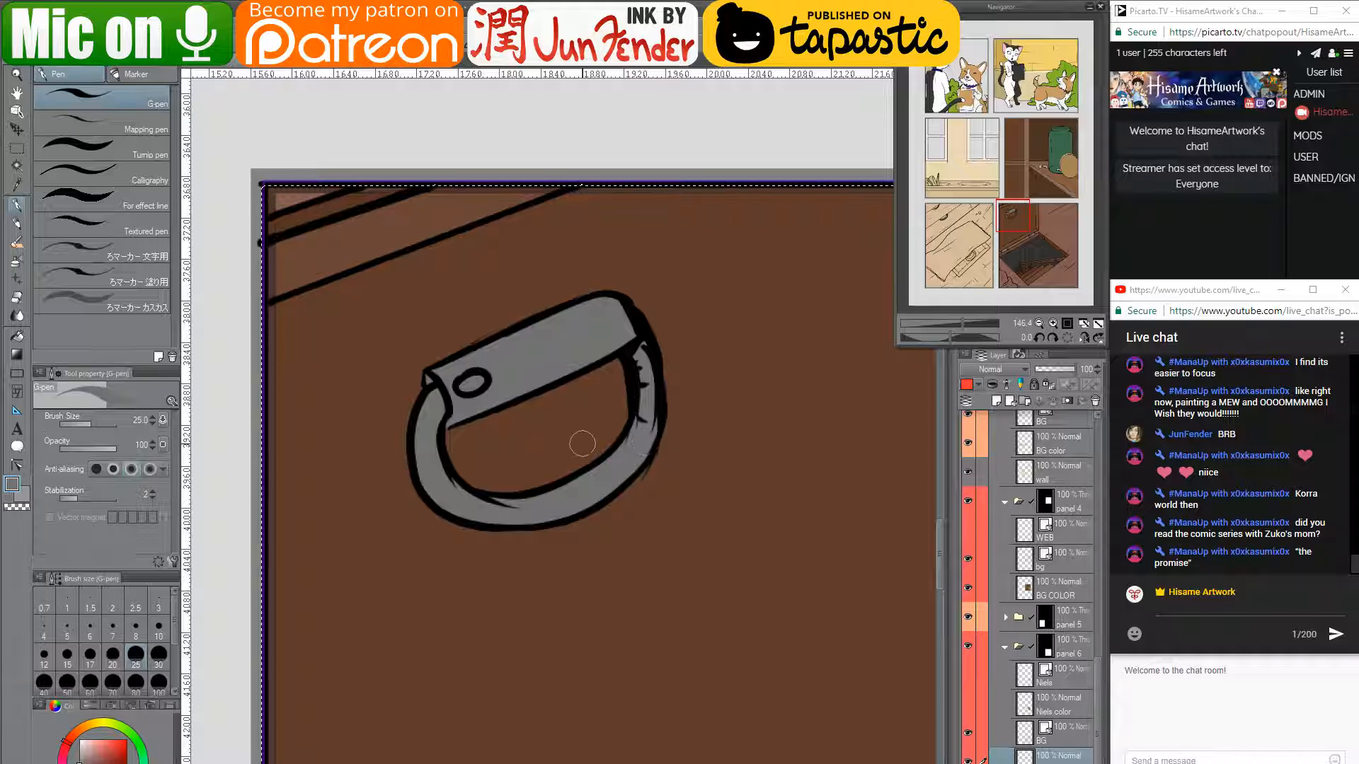
scroll(588, 439, down, 5)
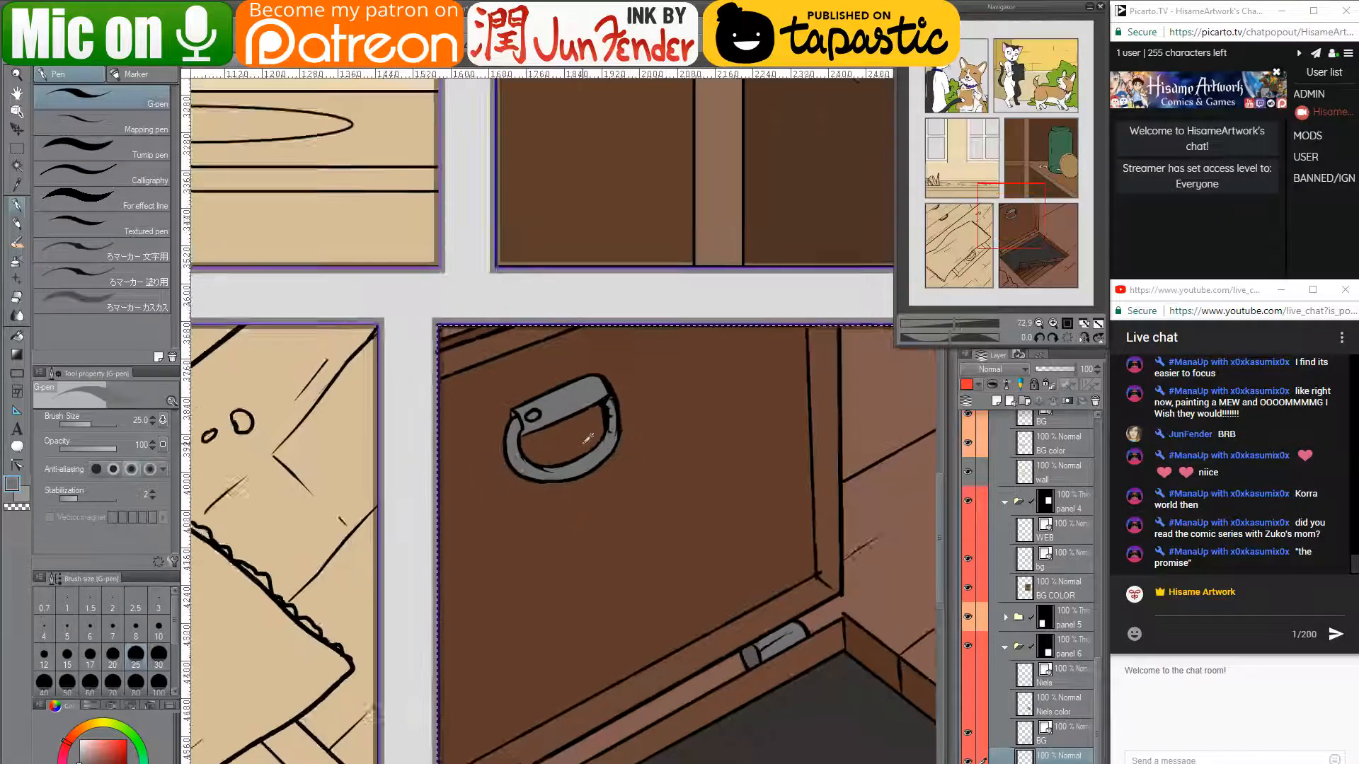
- Touch up the left and lower edges of the cupboard panel's lower compartments on the BG COLOR layer with their dark brown, using the G-pen at size 60
drag(559, 564, 438, 425)
scroll(439, 456, down, 1)
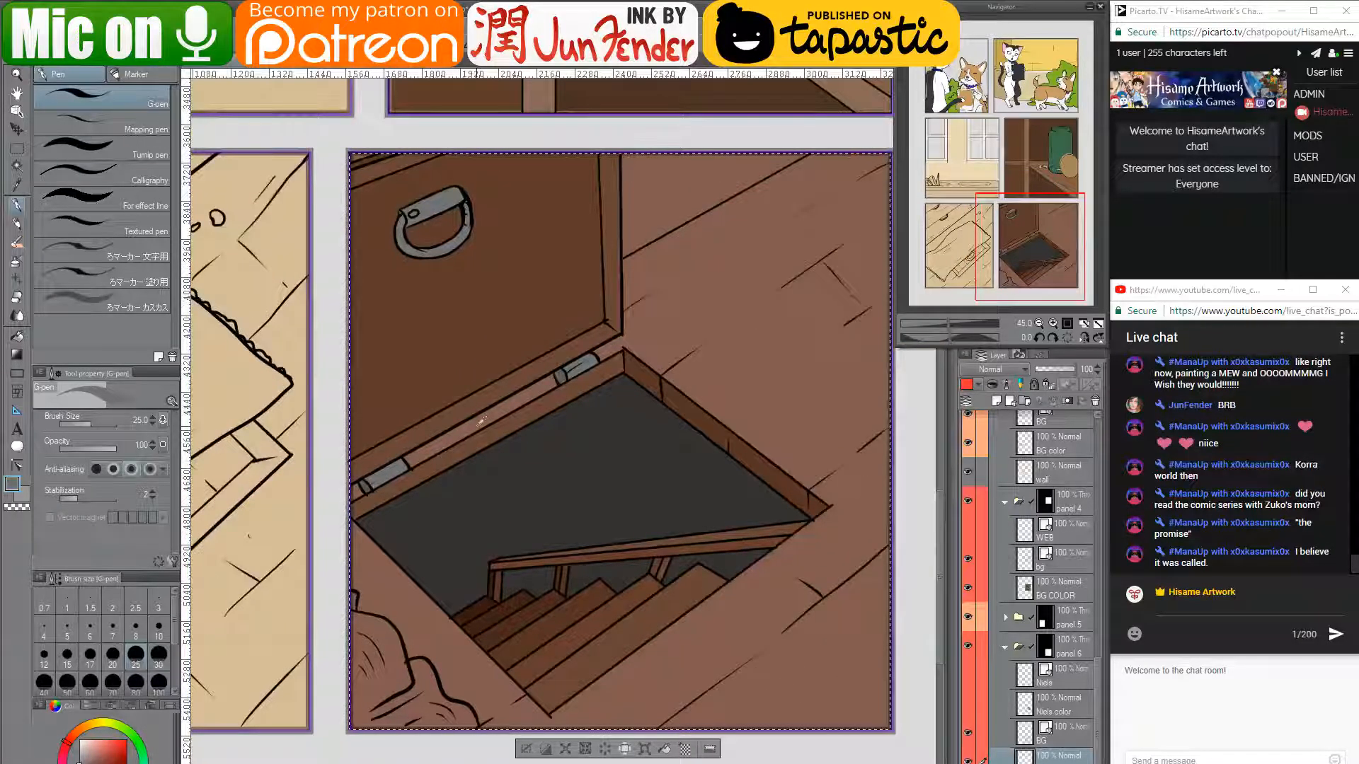
scroll(482, 421, down, 1)
drag(528, 324, 640, 409)
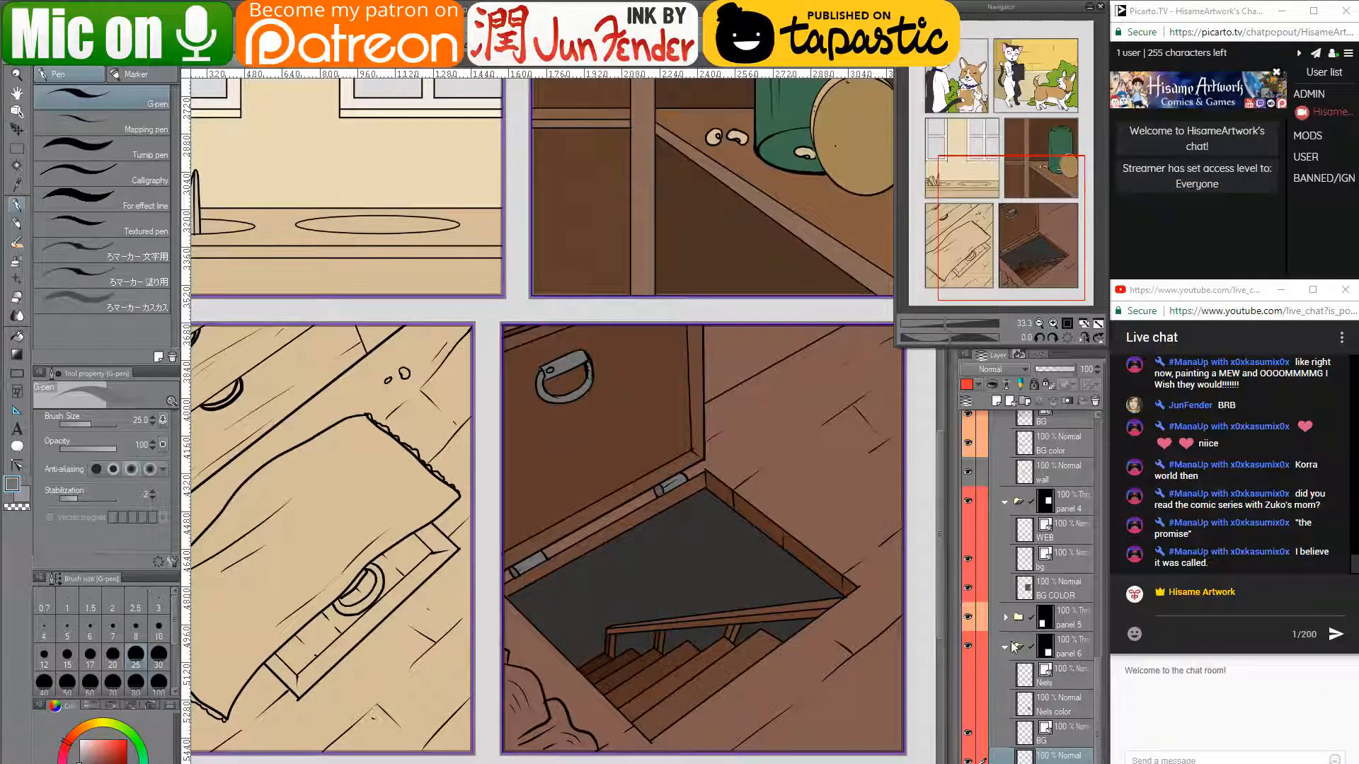
click(1006, 619)
click(1036, 688)
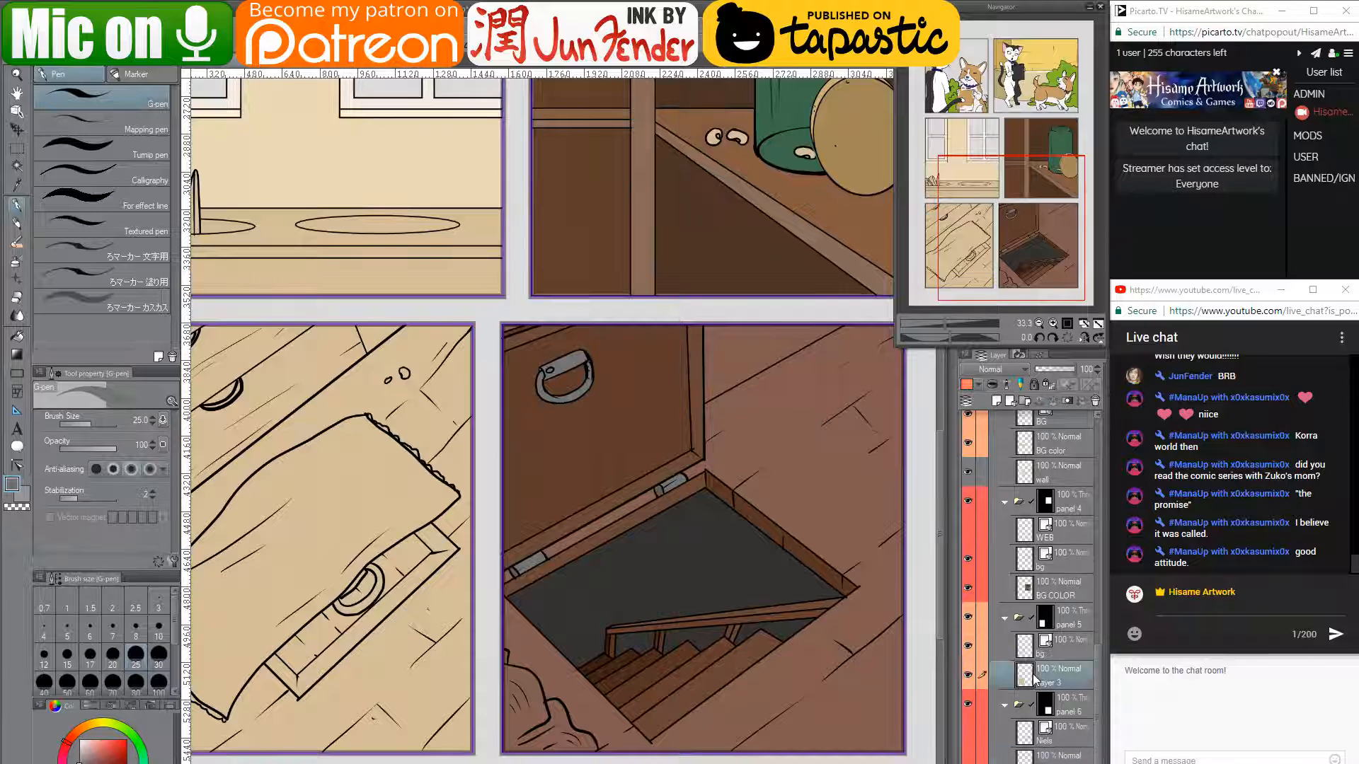
drag(821, 428, 812, 619)
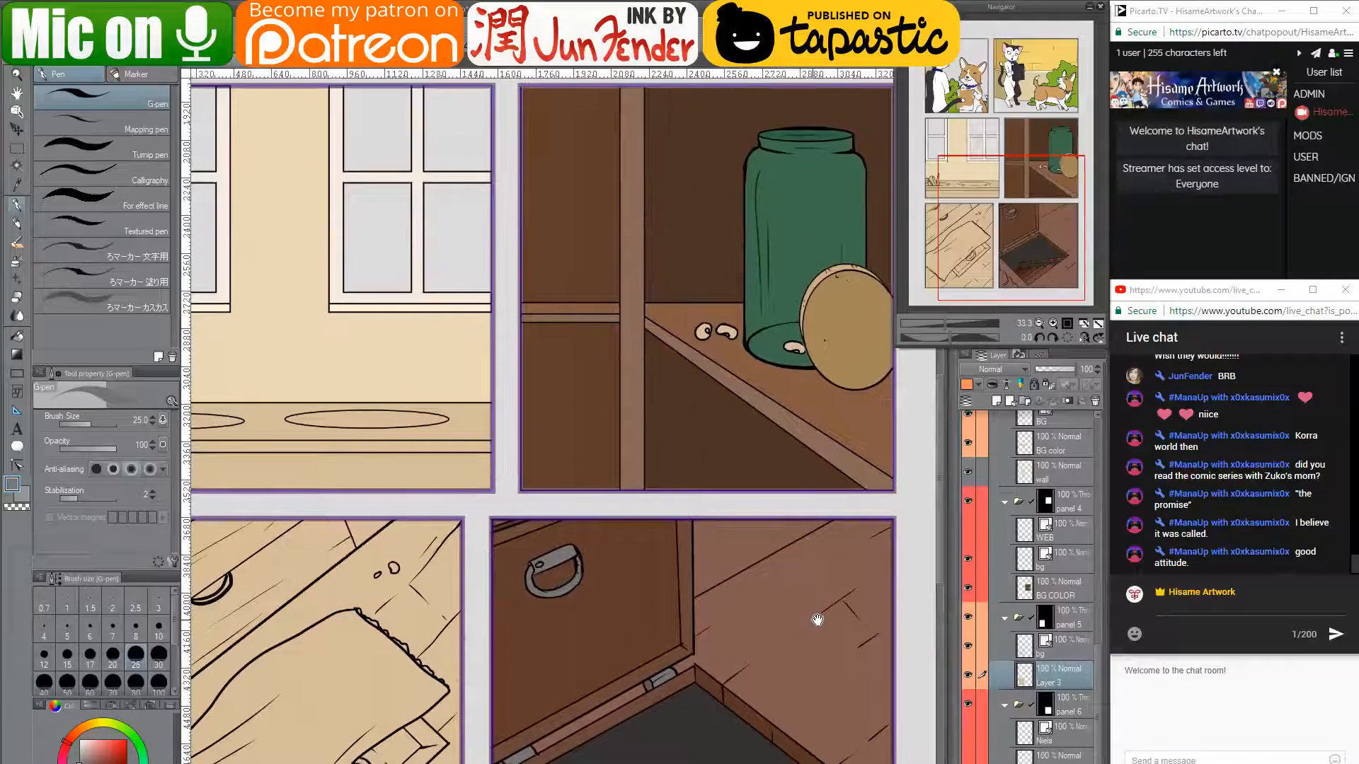
click(1026, 591)
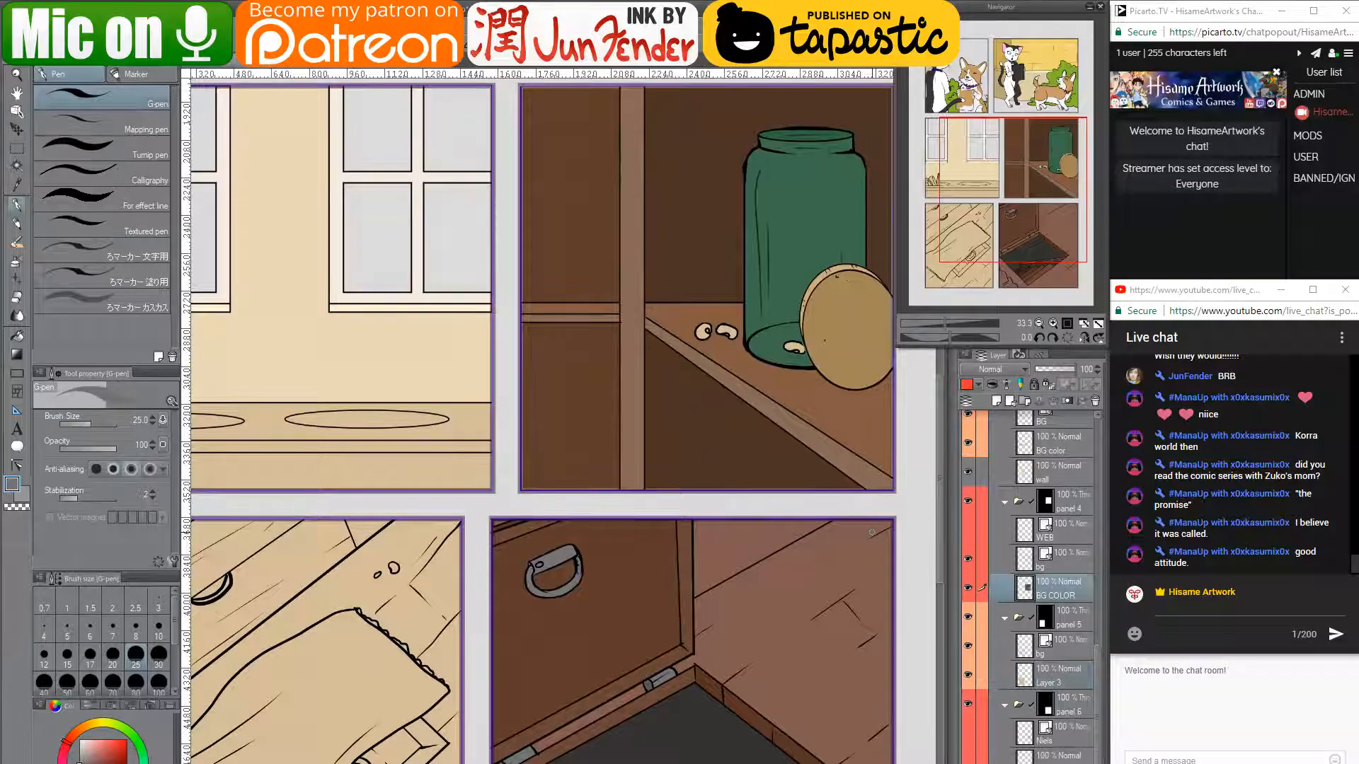
alt+click(545, 339)
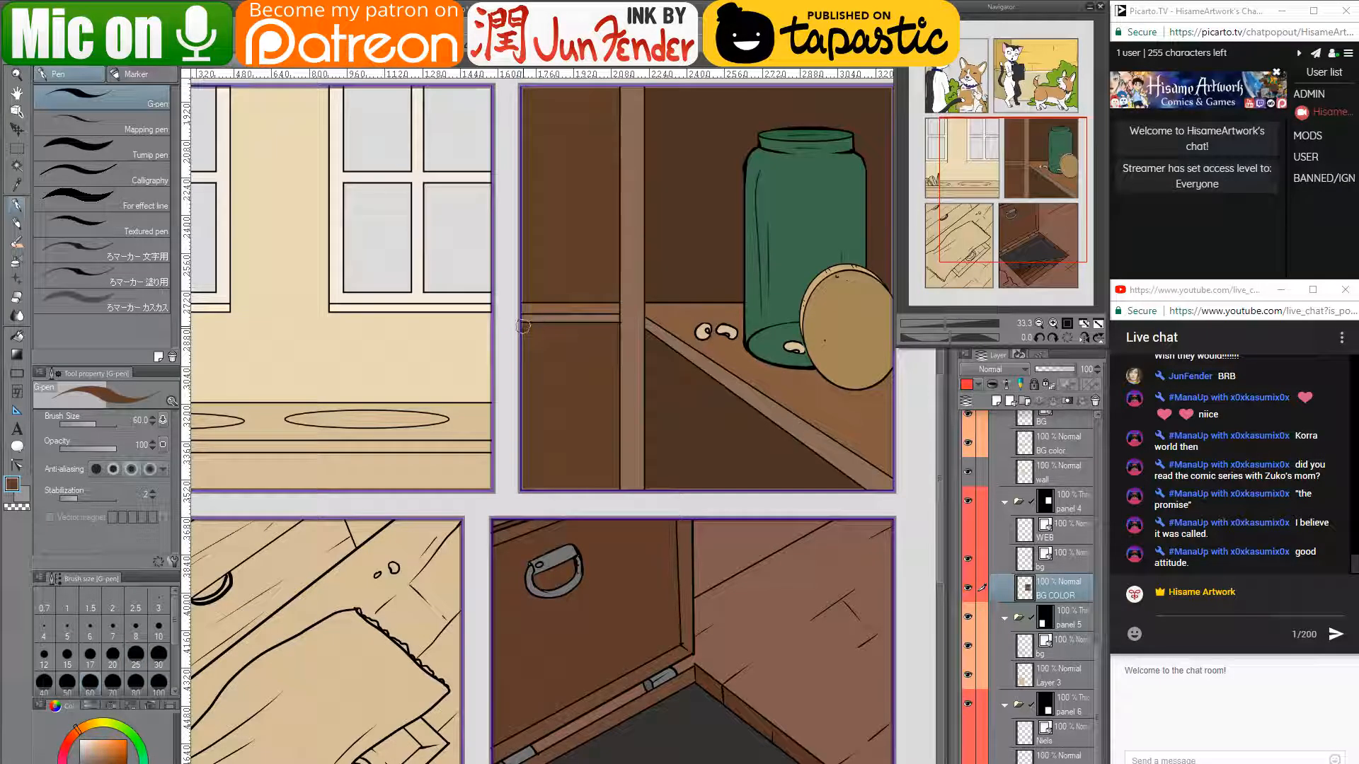
mouse_move(522, 326)
mouse_down()
mouse_move(527, 507)
mouse_move(578, 489)
mouse_move(526, 480)
mouse_move(615, 489)
mouse_up()
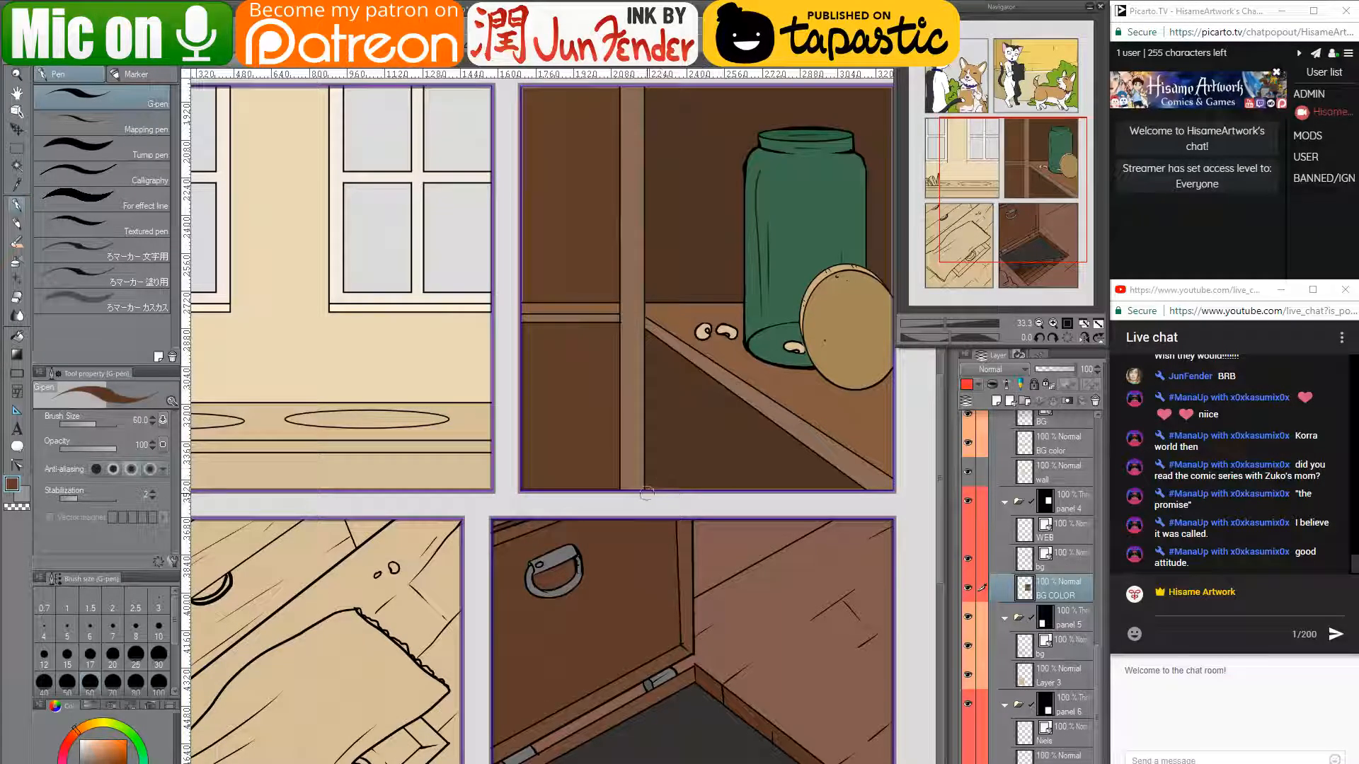
mouse_move(651, 489)
mouse_down()
mouse_move(852, 496)
mouse_move(797, 488)
mouse_move(842, 490)
mouse_up()
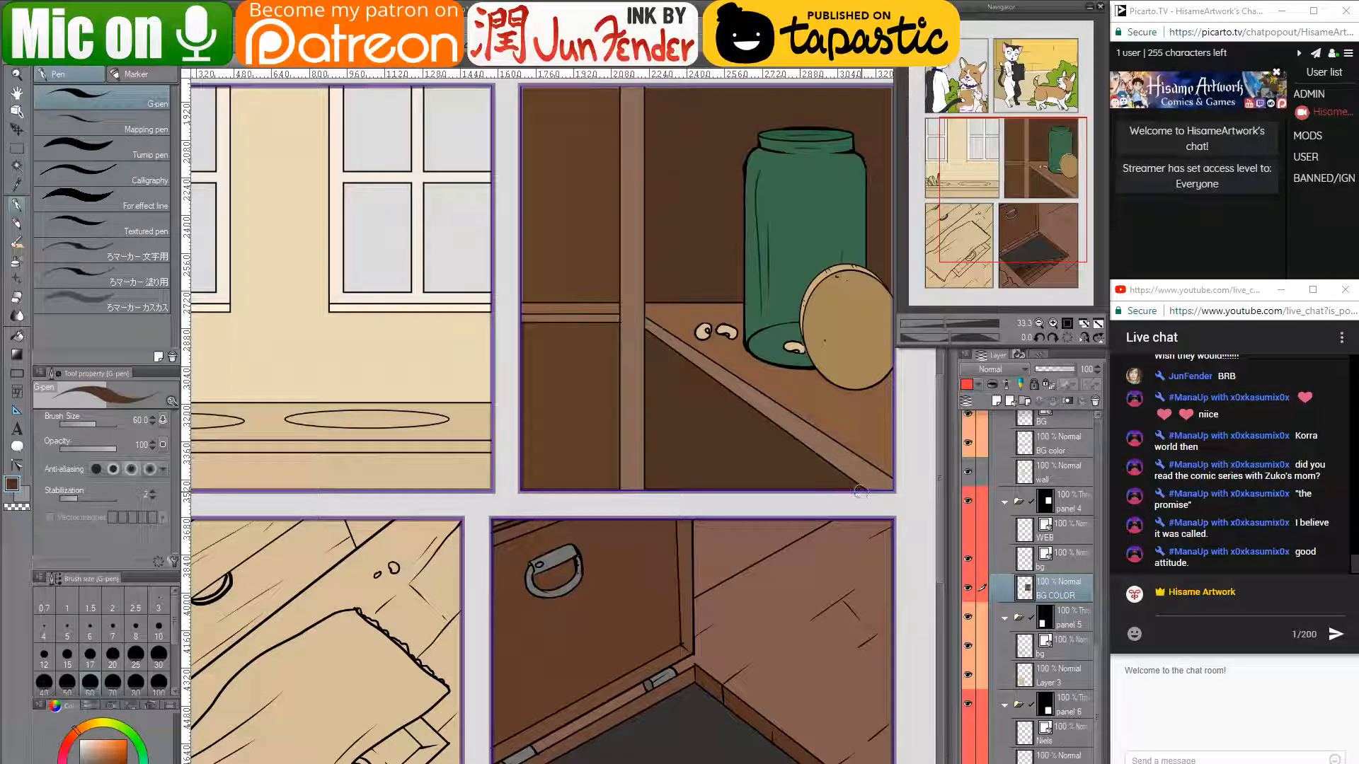
- Touch up the cupboard panel's upper left, top and right borders in dark brown and its lower right corner in the shelf's brown
scroll(787, 405, up, 3)
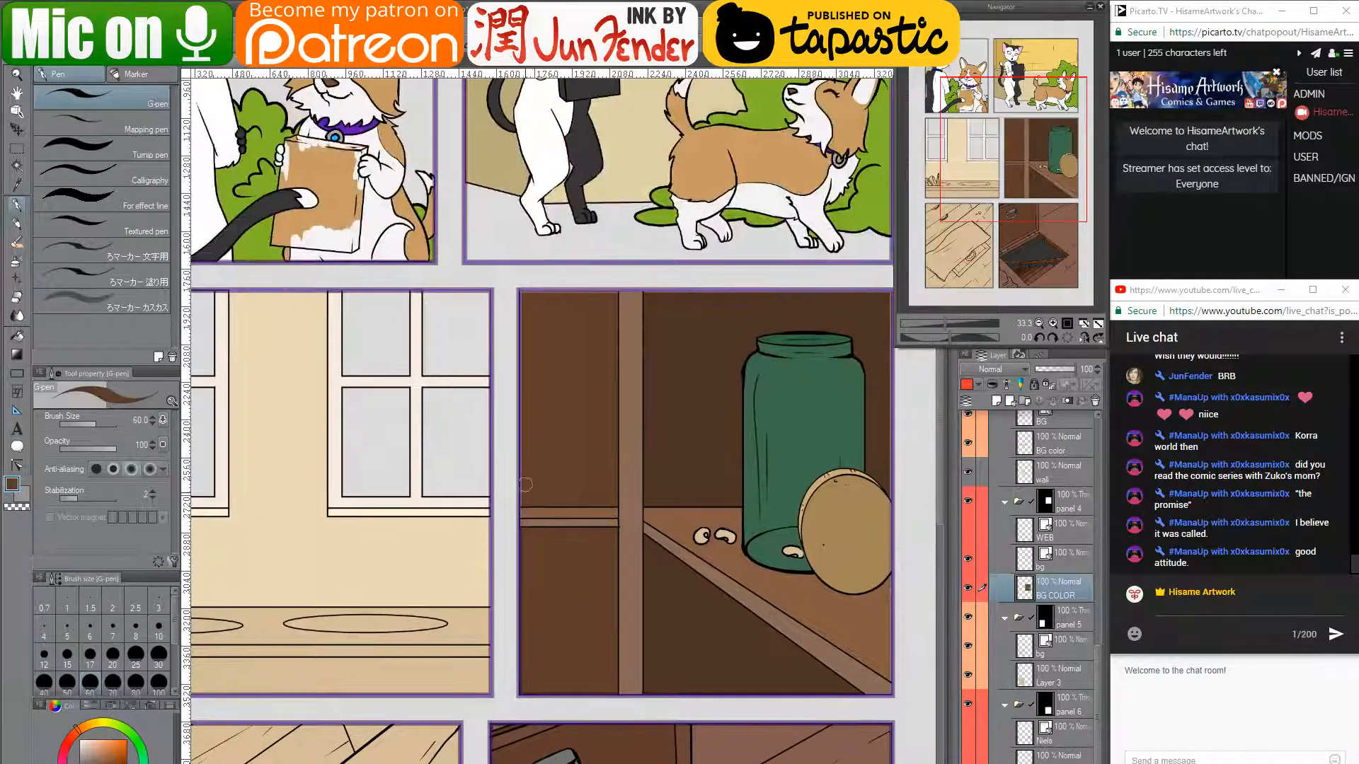
mouse_move(518, 501)
mouse_down()
mouse_move(522, 279)
mouse_move(525, 312)
mouse_up()
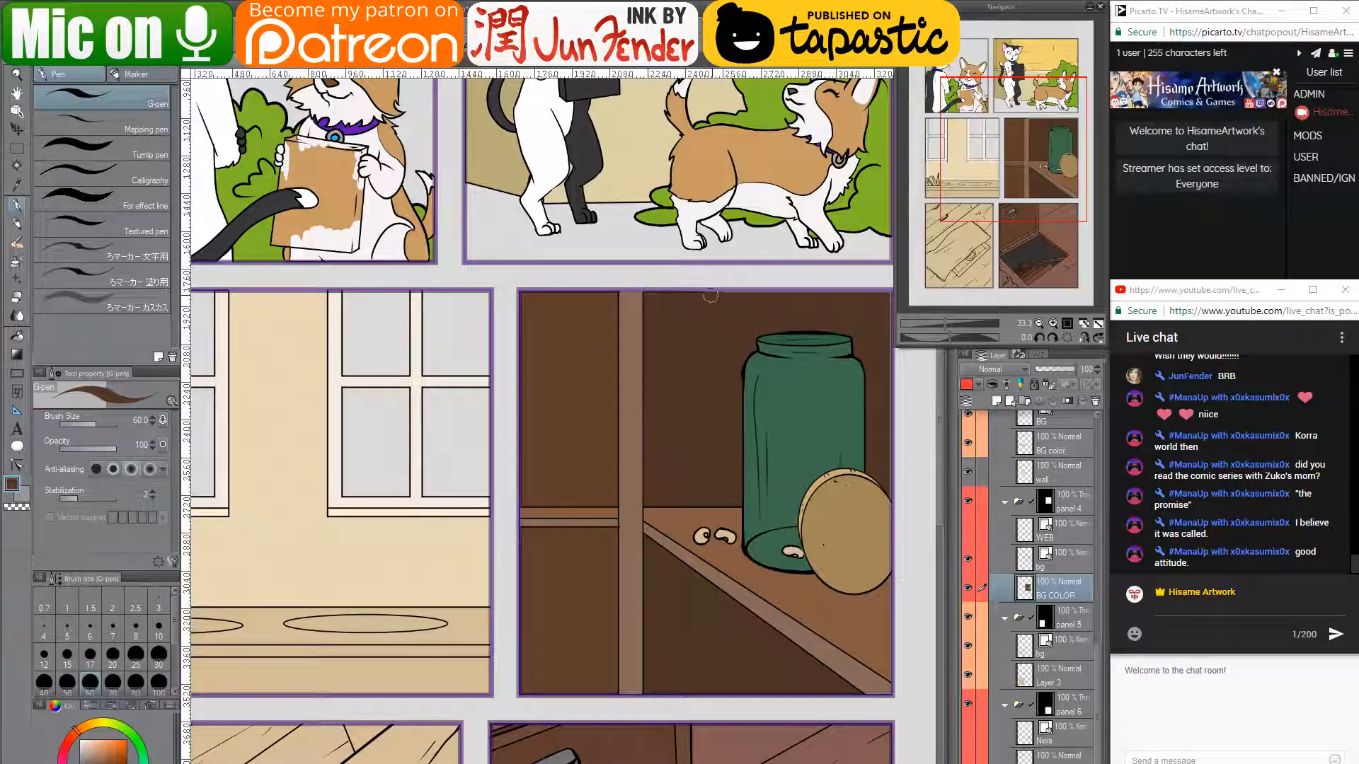
drag(851, 294, 679, 288)
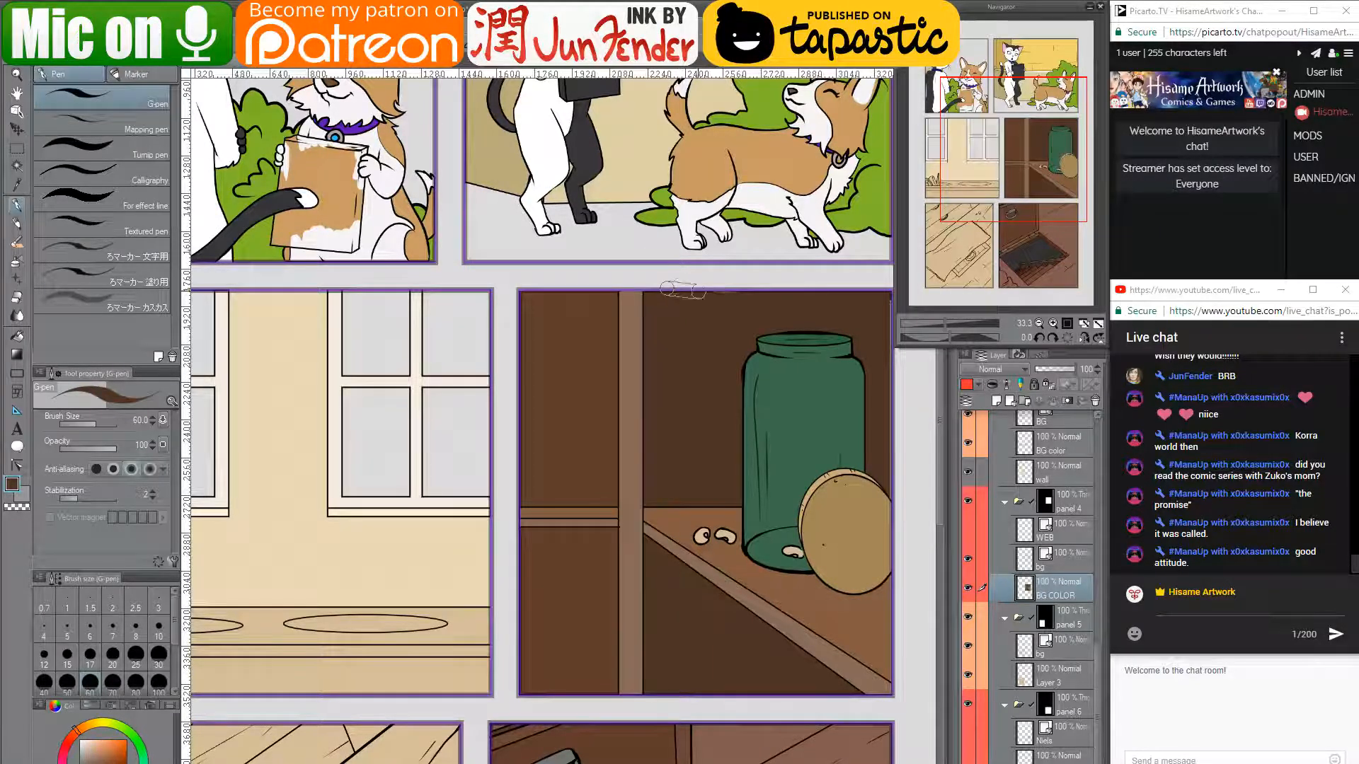
drag(730, 374, 561, 308)
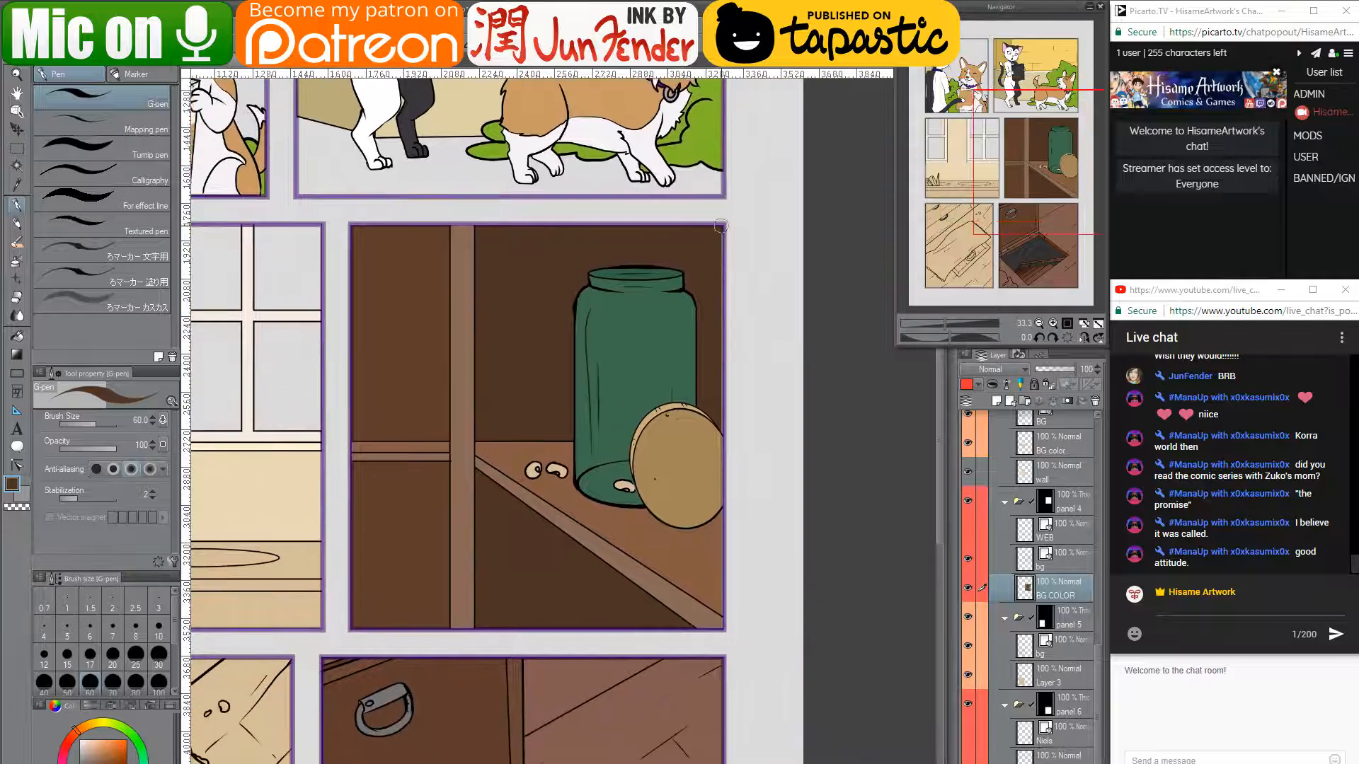
drag(720, 227, 721, 424)
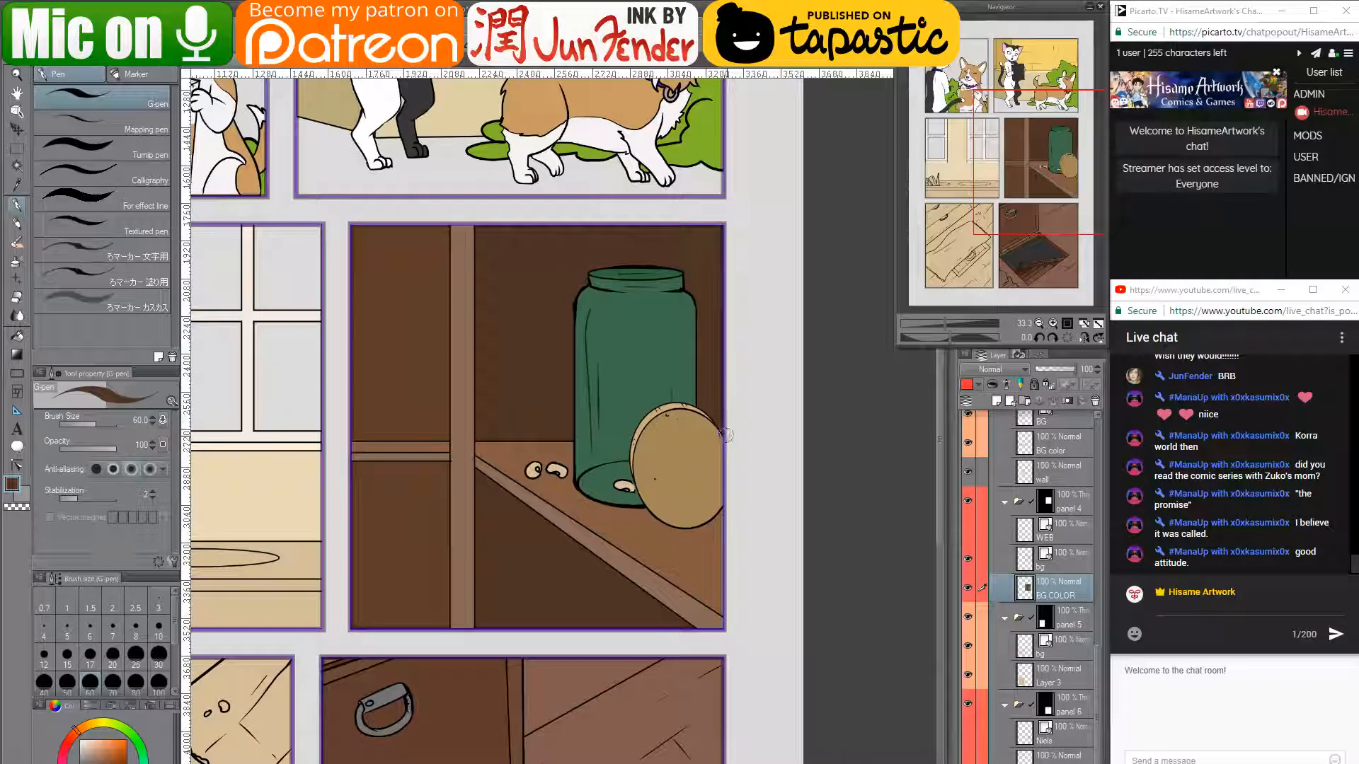
alt+click(716, 542)
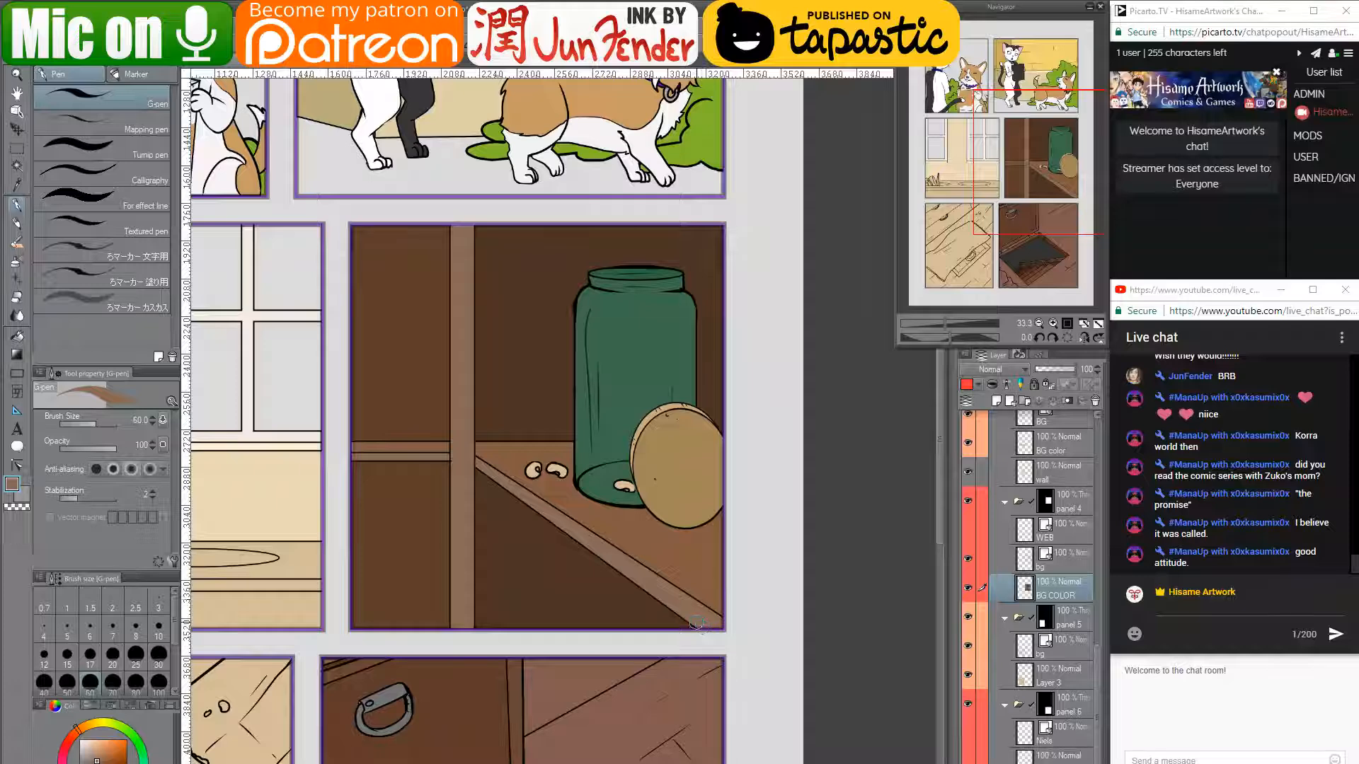
drag(616, 568, 754, 602)
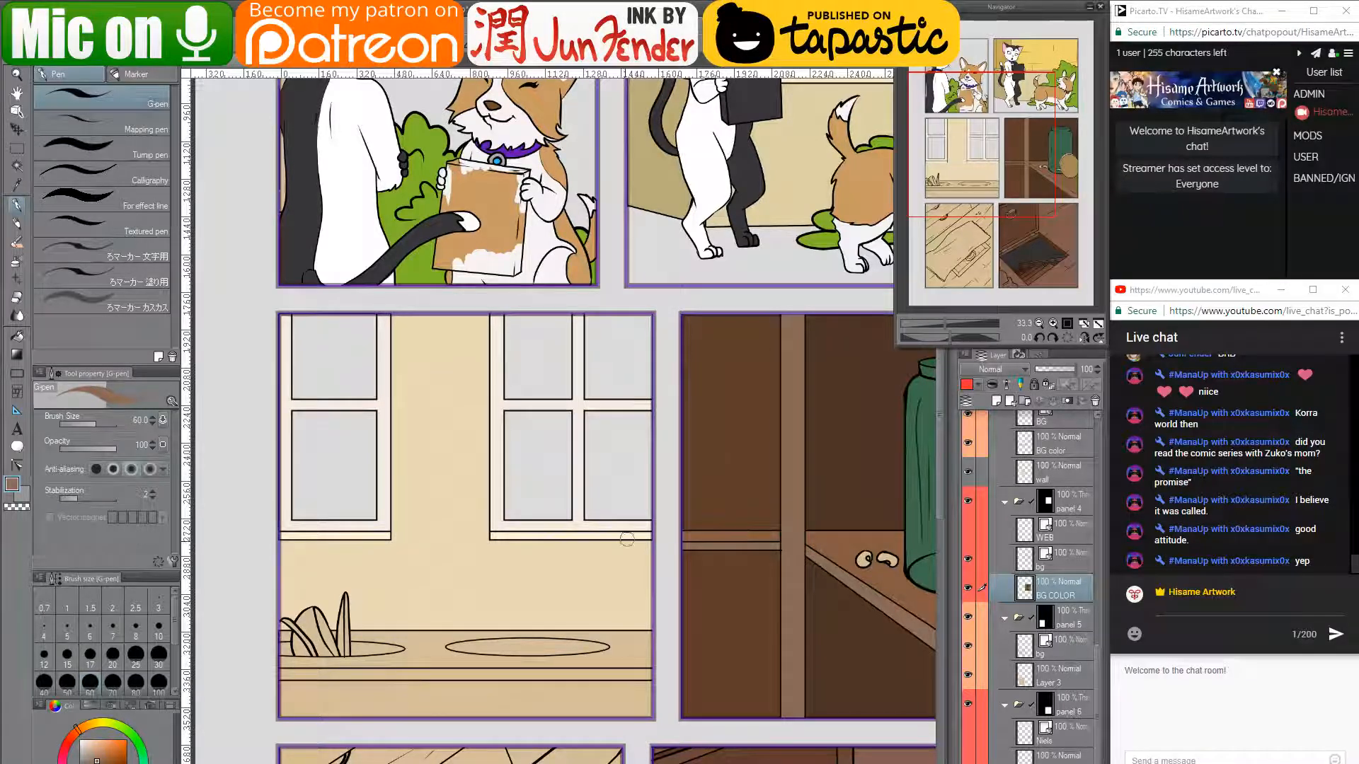
- Examine the finished reference pages page_40 and page_39, including the open cupboard scene, against the colours of the current page
scroll(593, 620, down, 5)
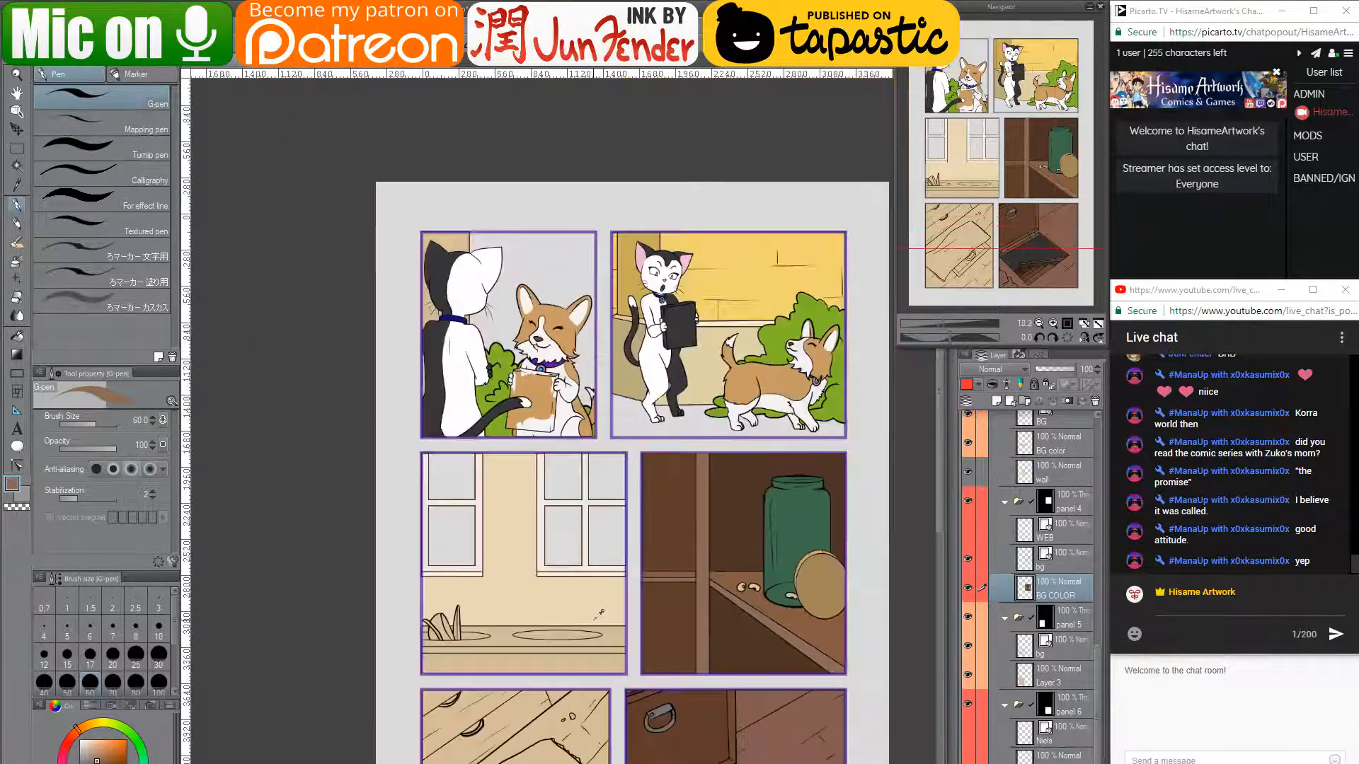
drag(623, 713, 644, 676)
scroll(564, 701, up, 4)
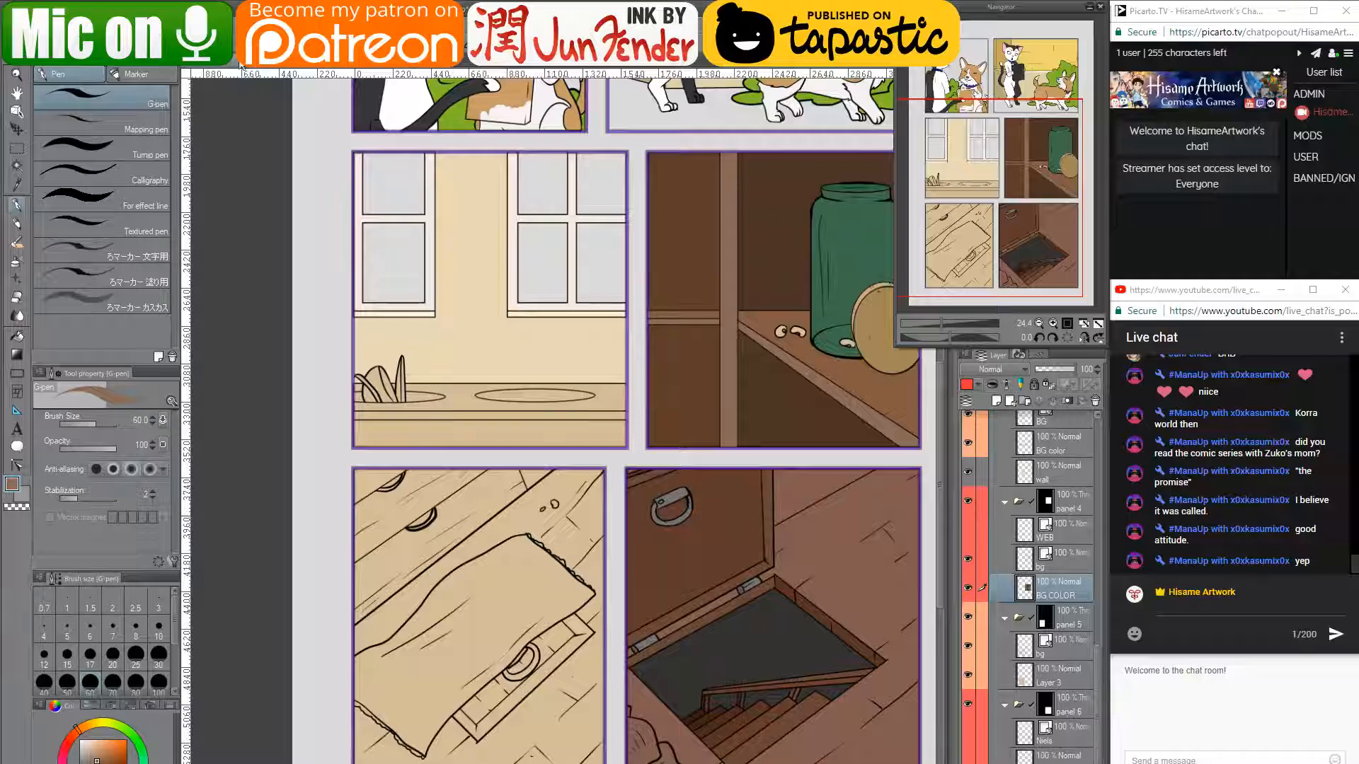
click(365, 69)
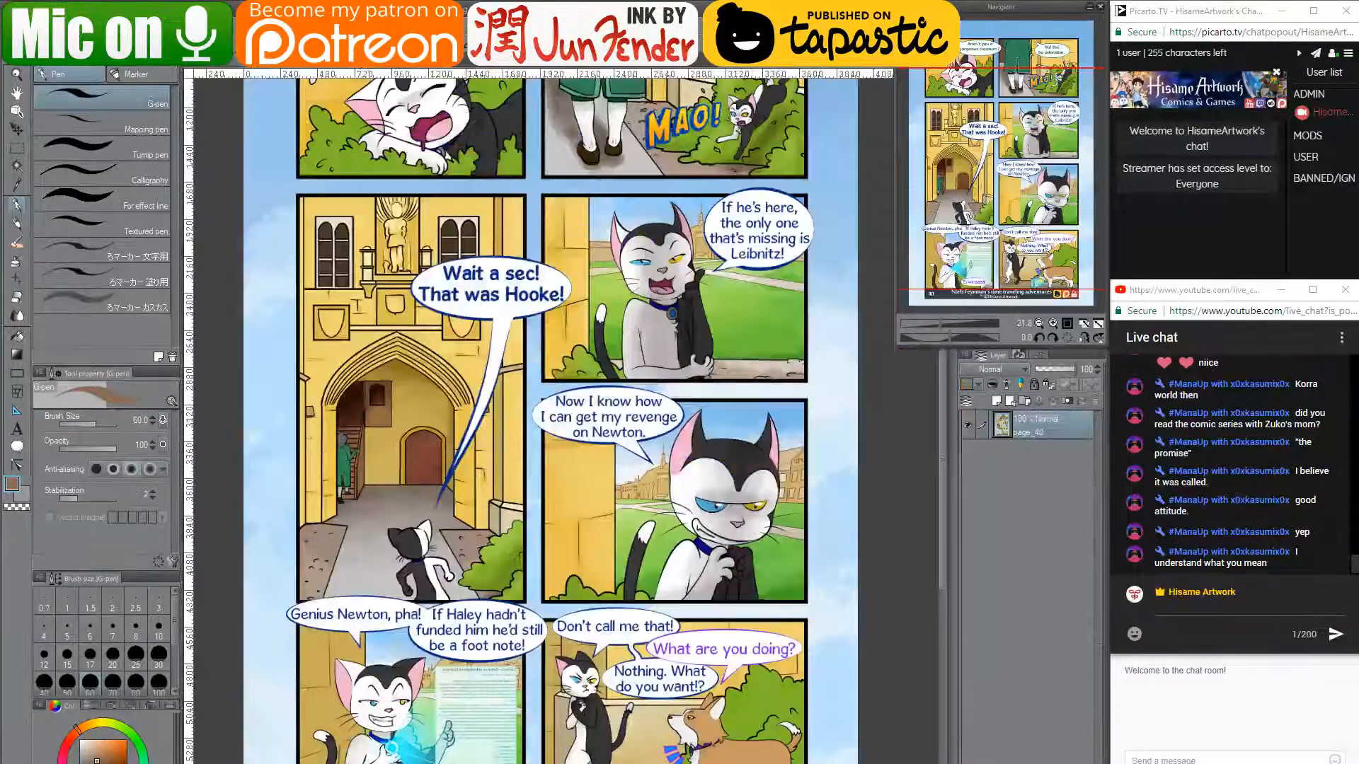
click(303, 68)
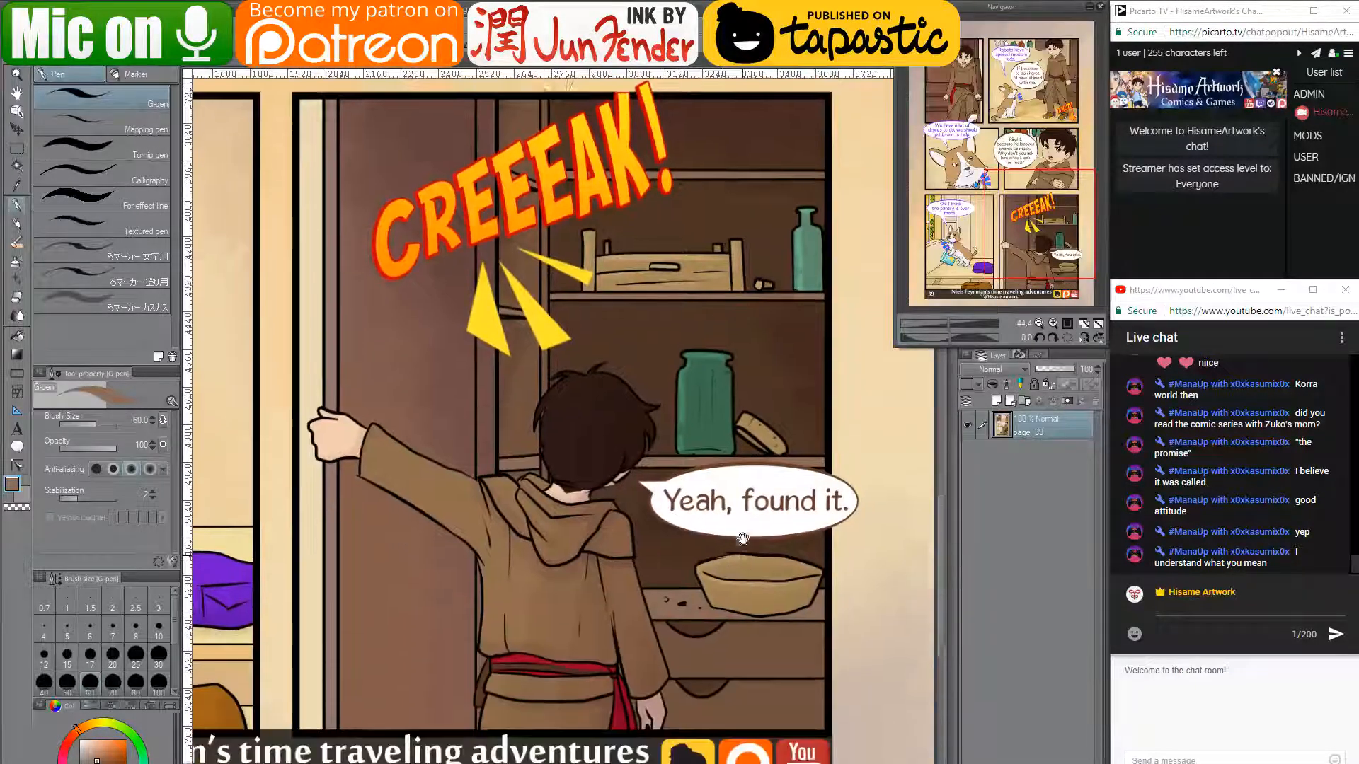
scroll(743, 538, down, 1)
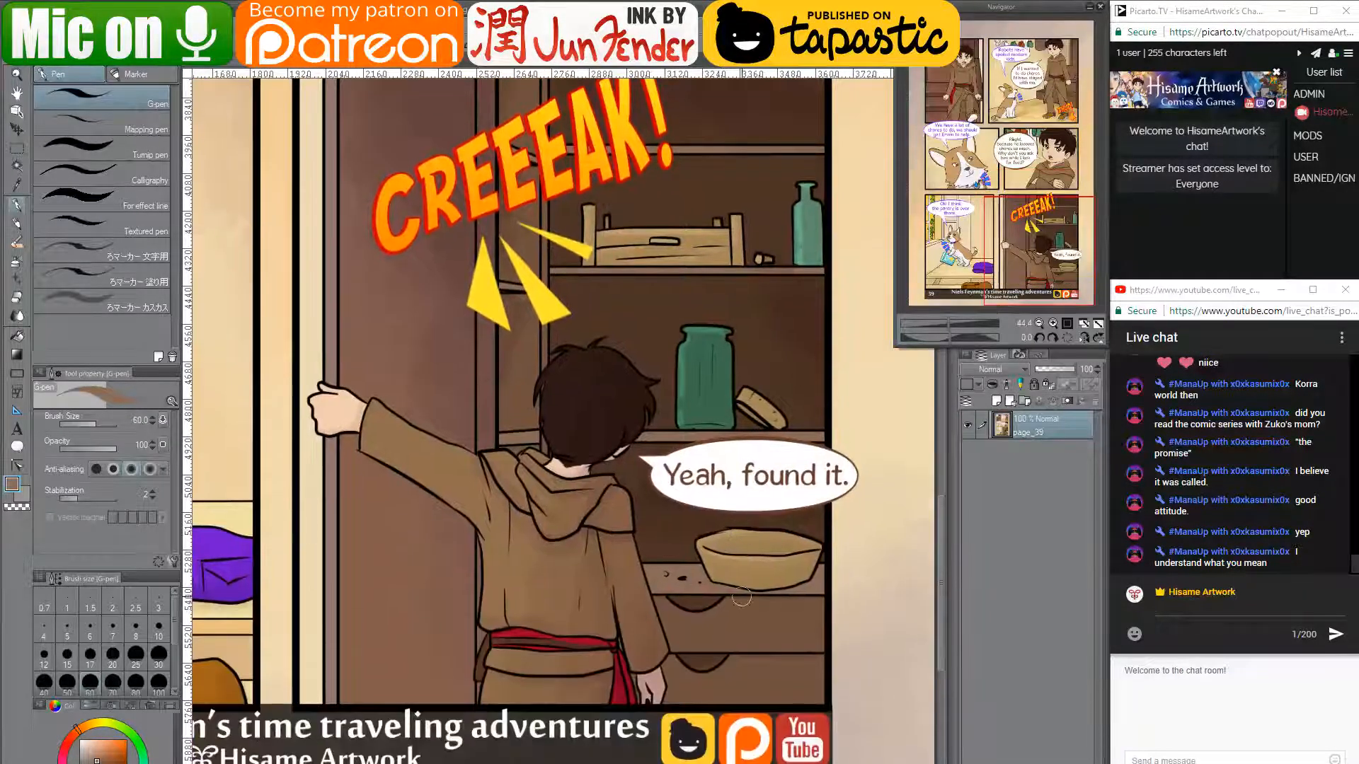
click(235, 67)
scroll(758, 543, up, 4)
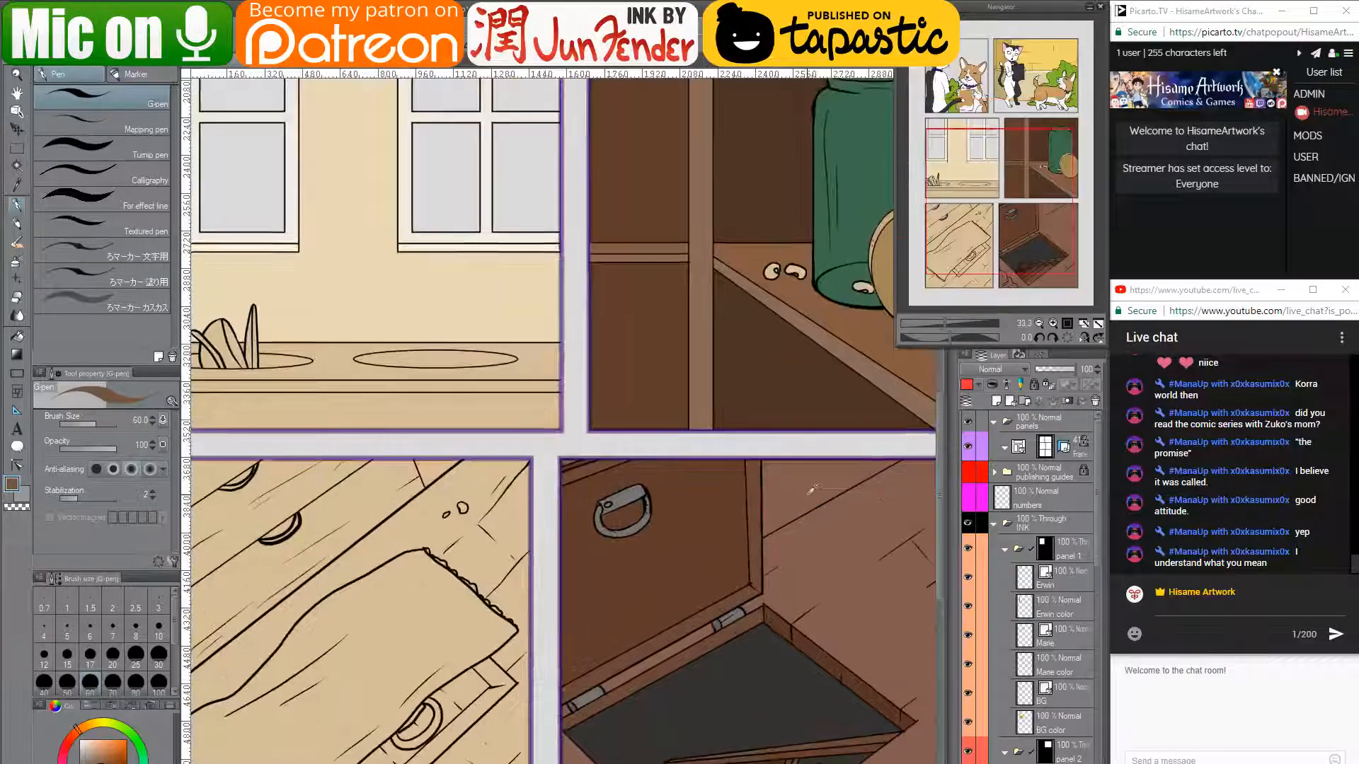
drag(804, 507, 706, 517)
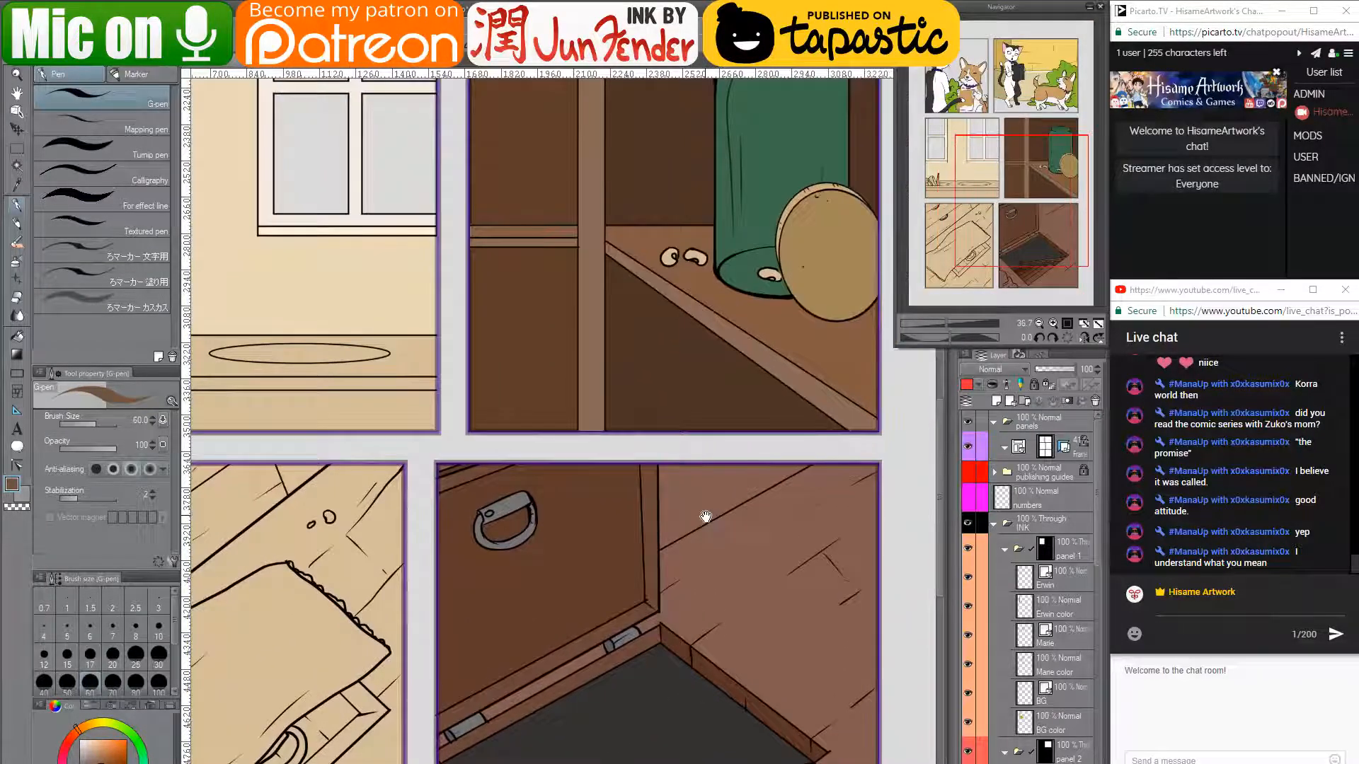
- Pick up the floor's brown from the last panel's background layer and recheck the finished reference page page_40
click(18, 336)
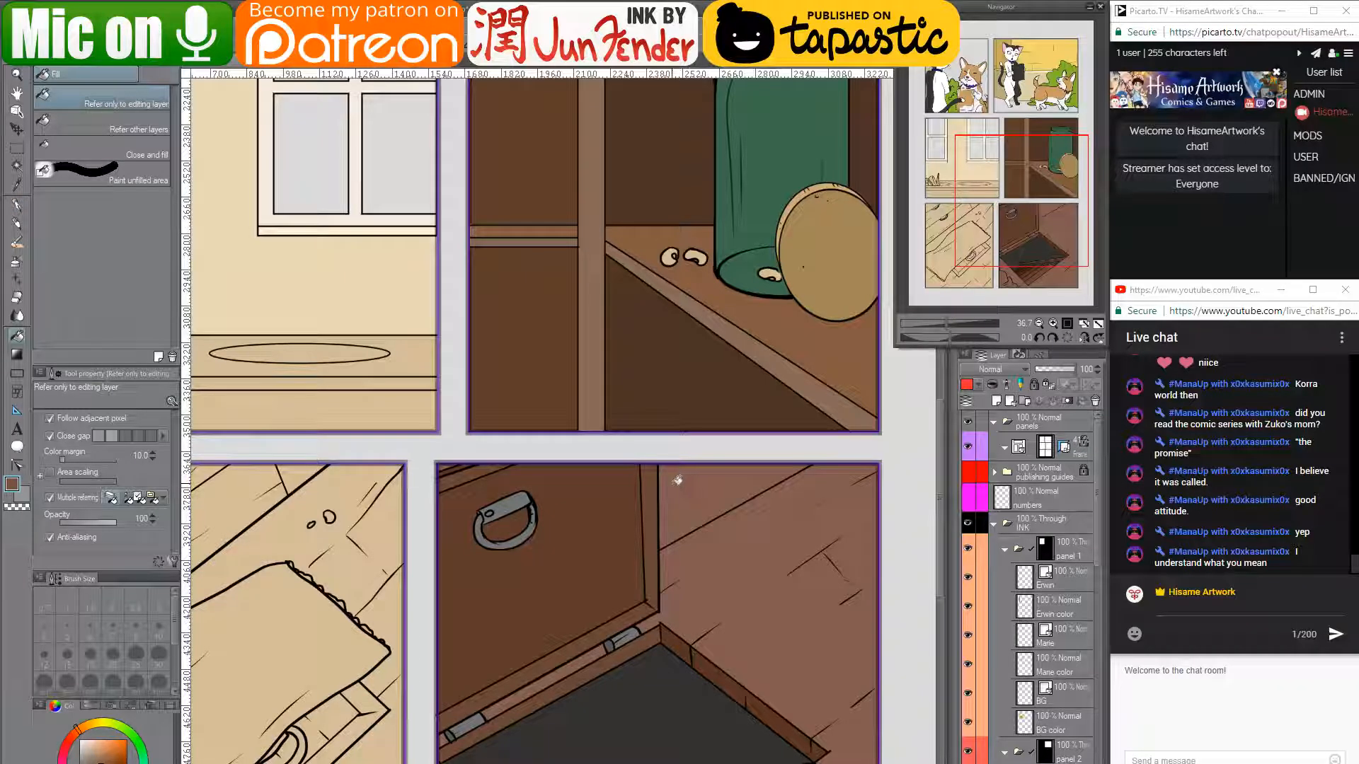
drag(1098, 538, 1090, 736)
click(1024, 754)
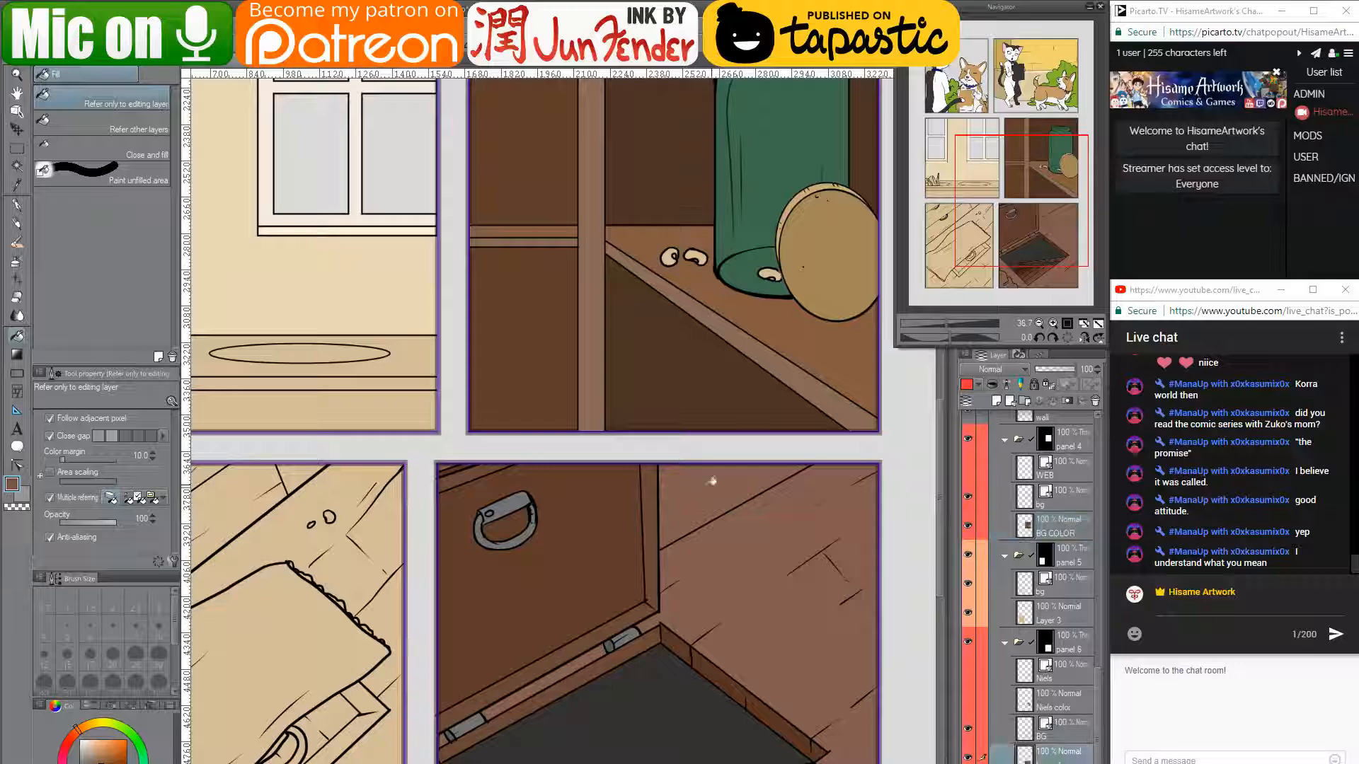
click(694, 484)
click(347, 65)
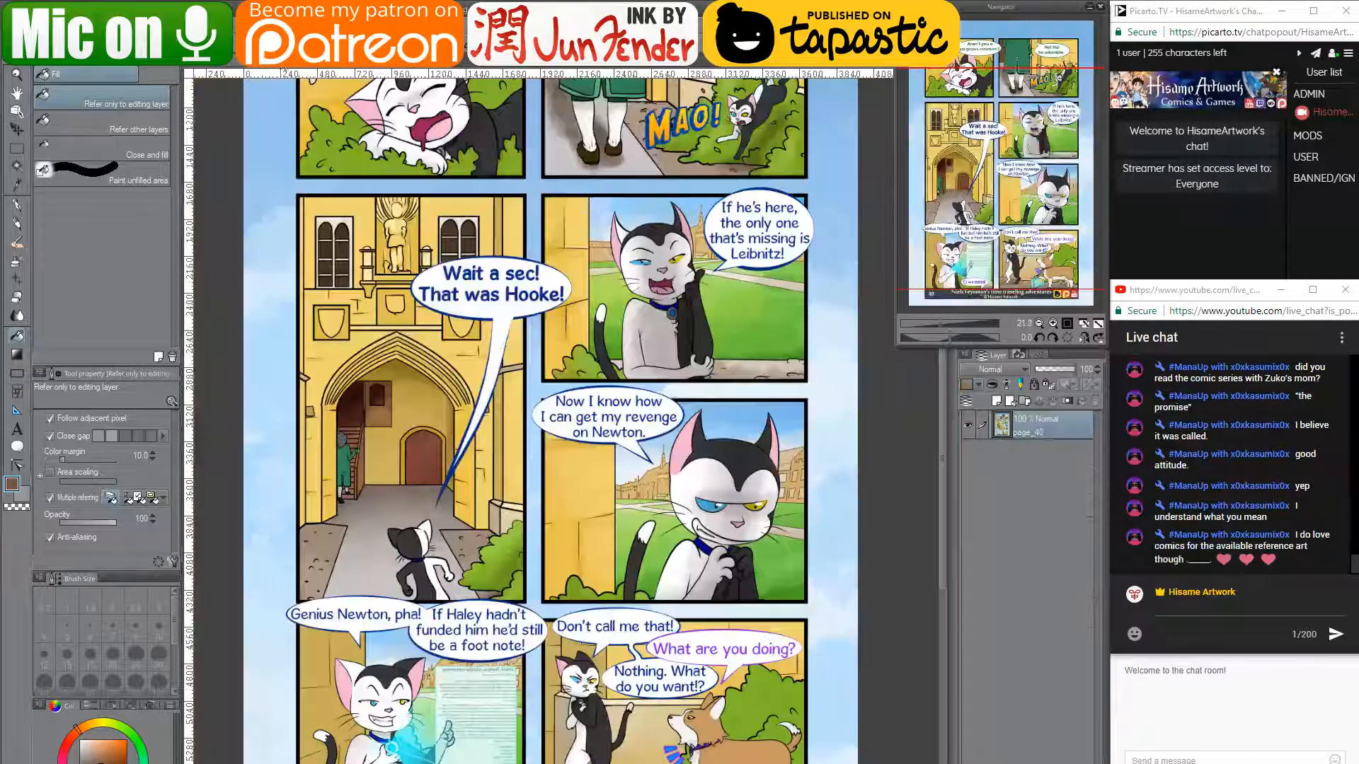
click(243, 65)
click(227, 67)
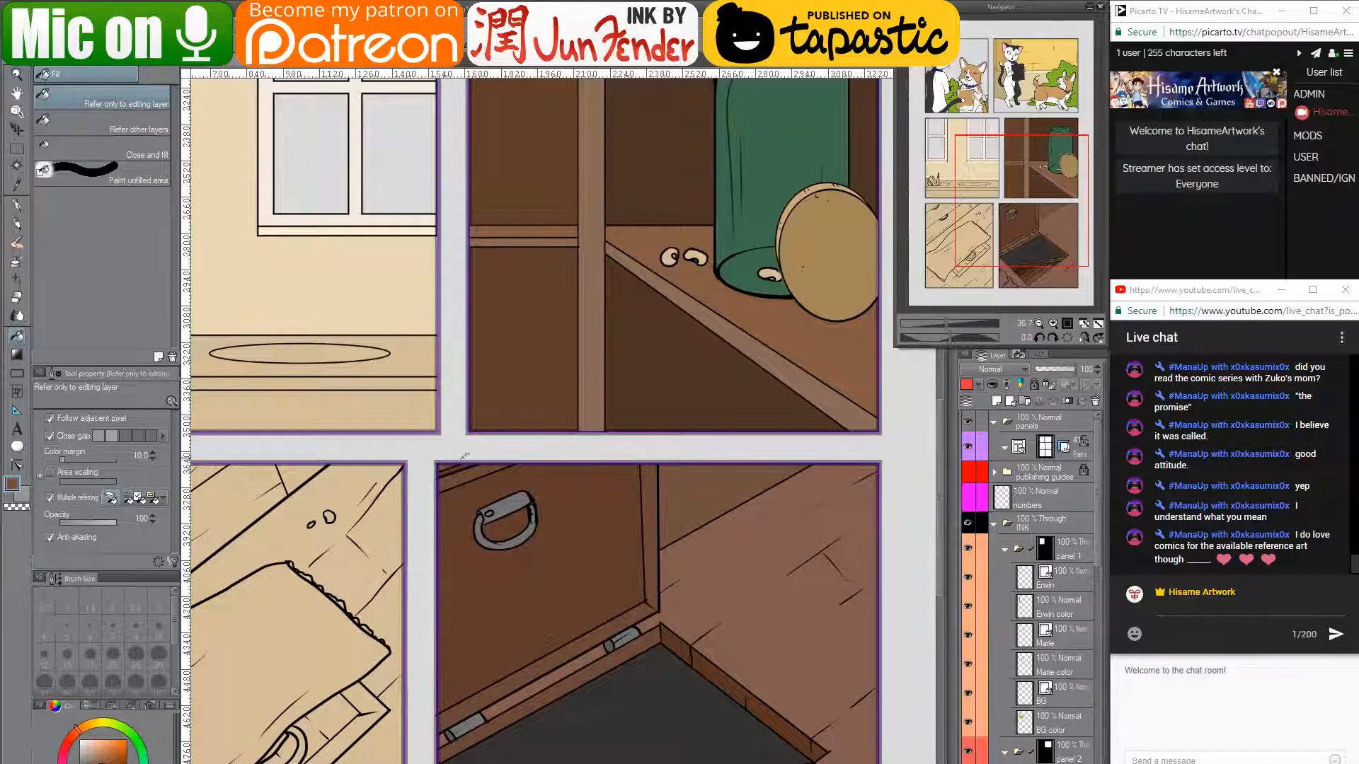
- Paint the floor, rug and trapdoor area of panel 5 on Layer 3 with the last panel's floor brown, using the G-pen at size 400
drag(442, 535, 599, 323)
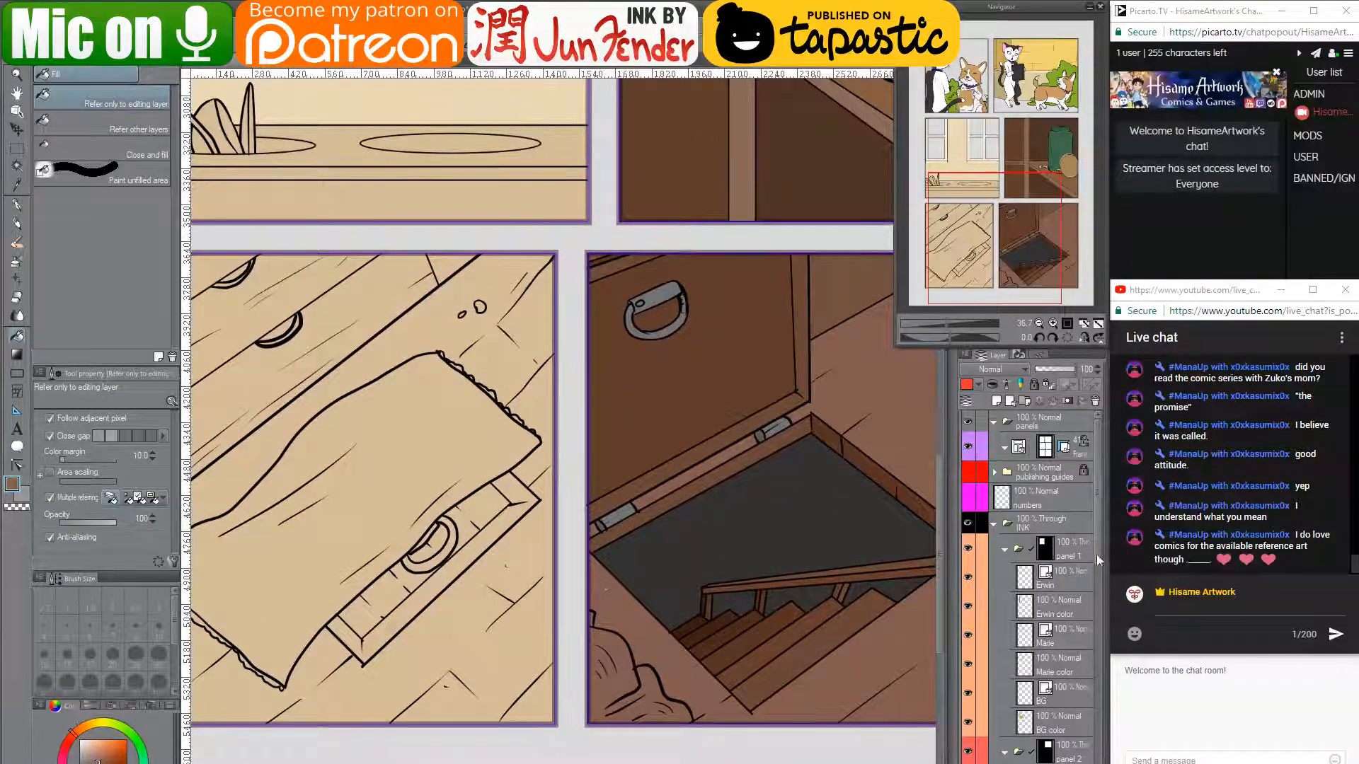
scroll(1097, 554, down, 8)
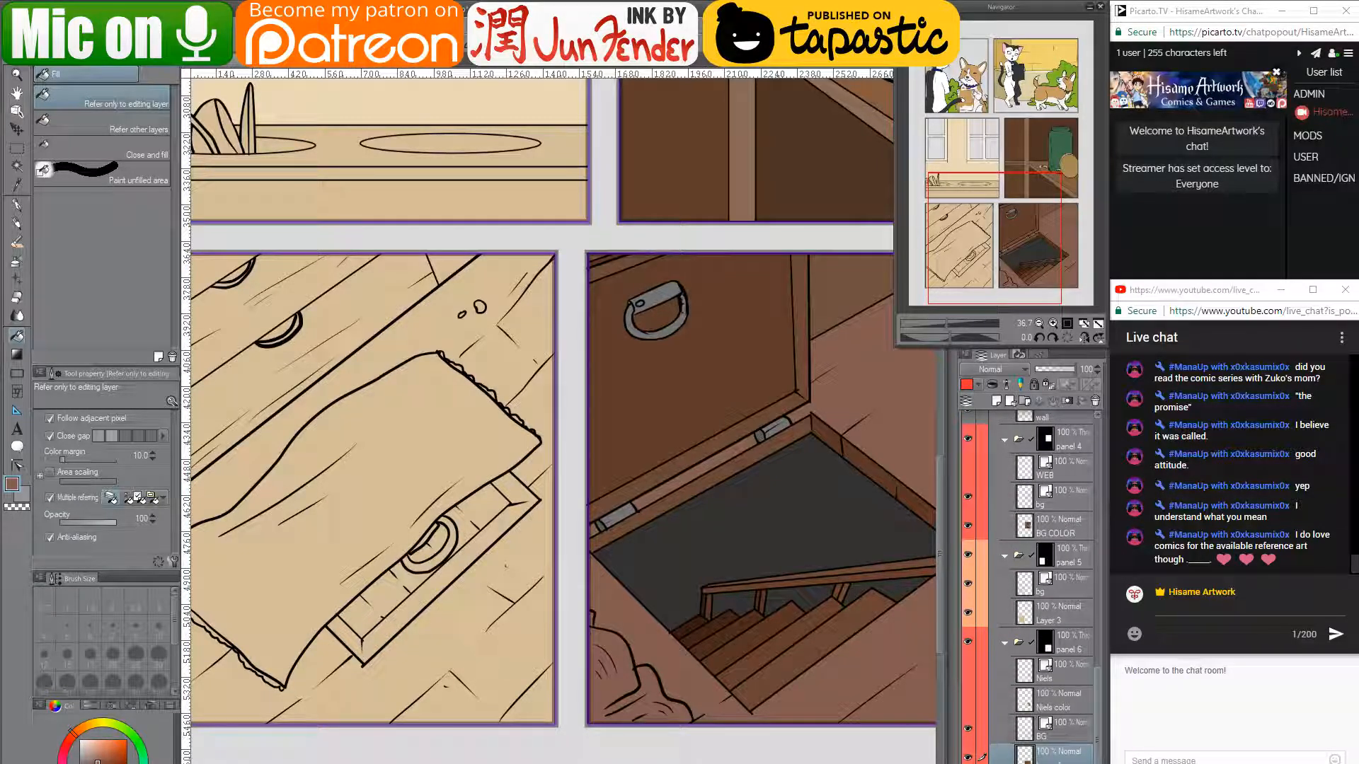
scroll(1090, 708, up, 2)
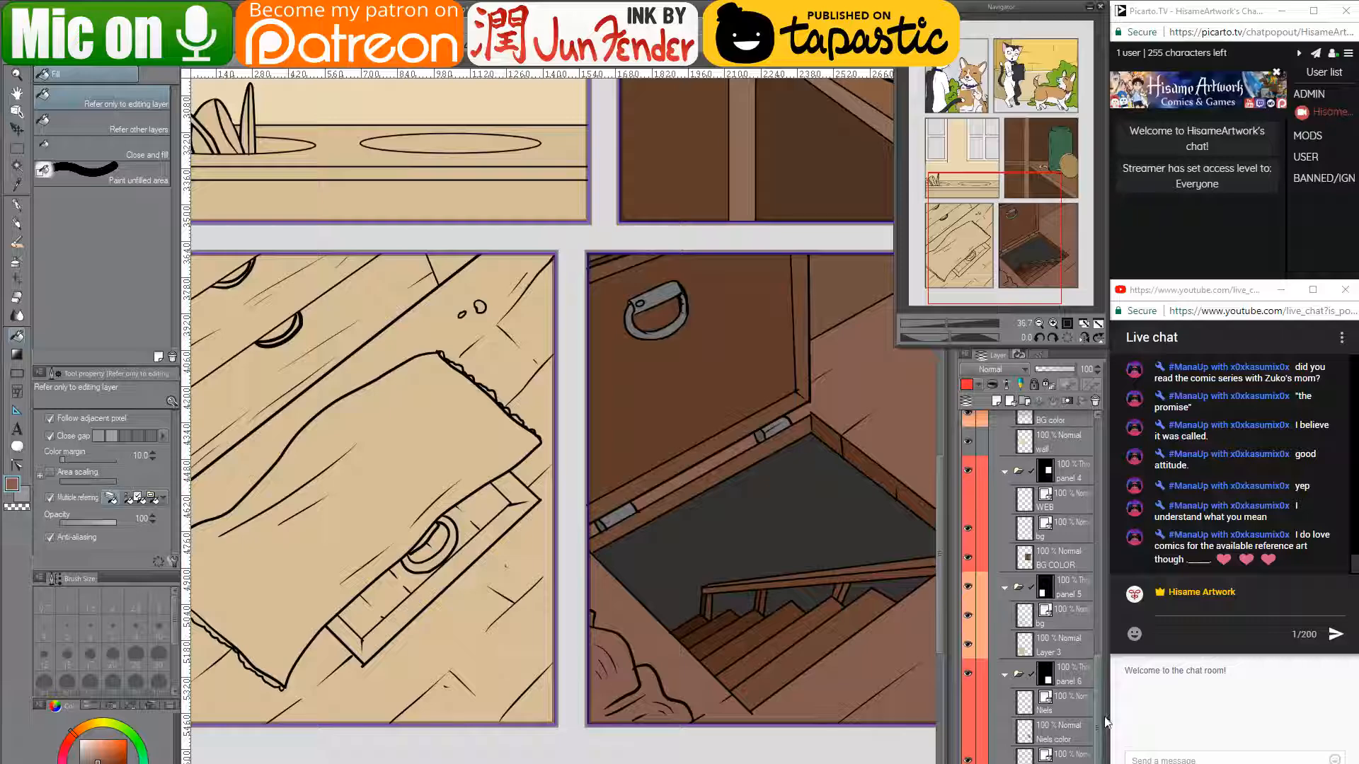
click(1040, 646)
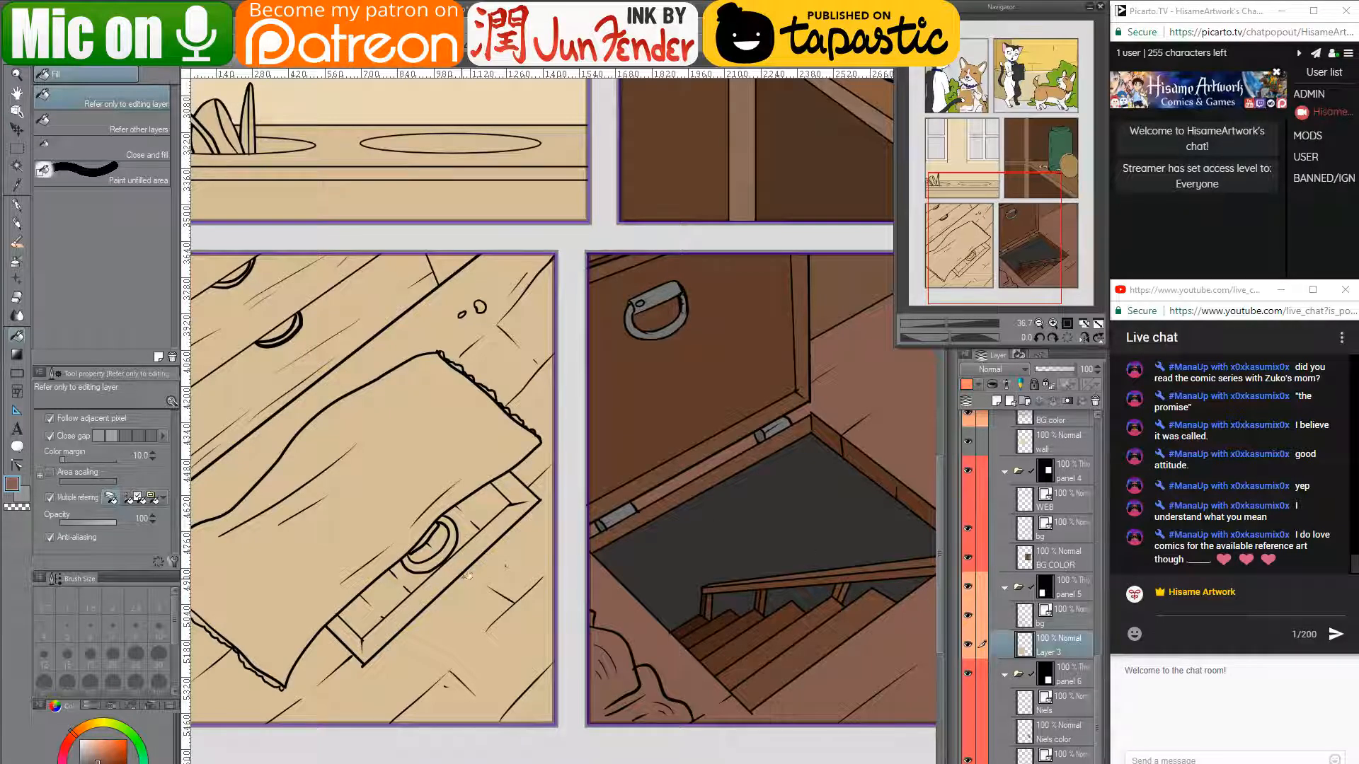
drag(450, 490, 577, 500)
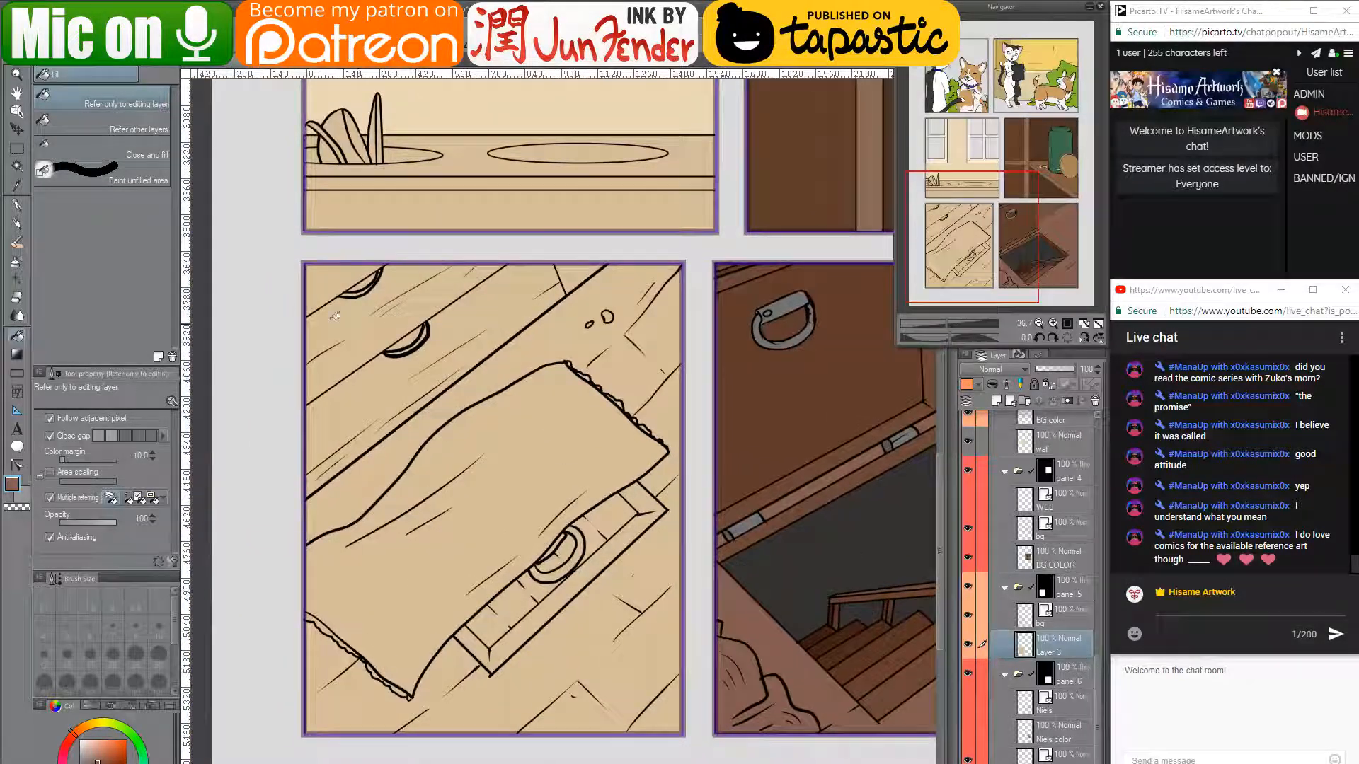
click(14, 203)
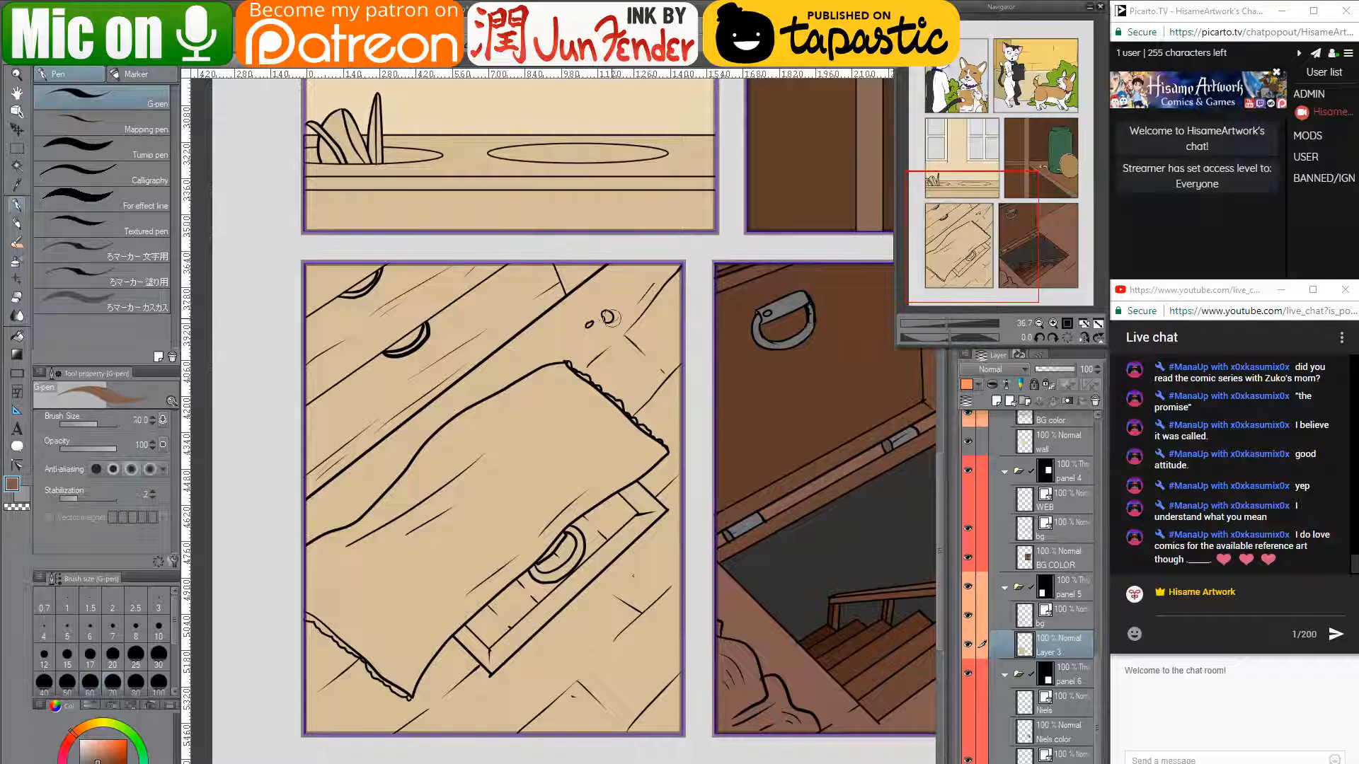
mouse_move(626, 283)
mouse_down()
mouse_move(537, 397)
mouse_move(527, 357)
mouse_move(347, 559)
mouse_move(580, 424)
mouse_move(425, 637)
mouse_move(619, 553)
mouse_move(672, 722)
mouse_move(623, 509)
mouse_move(586, 457)
mouse_move(654, 339)
mouse_move(708, 311)
mouse_move(520, 559)
mouse_move(523, 404)
mouse_up()
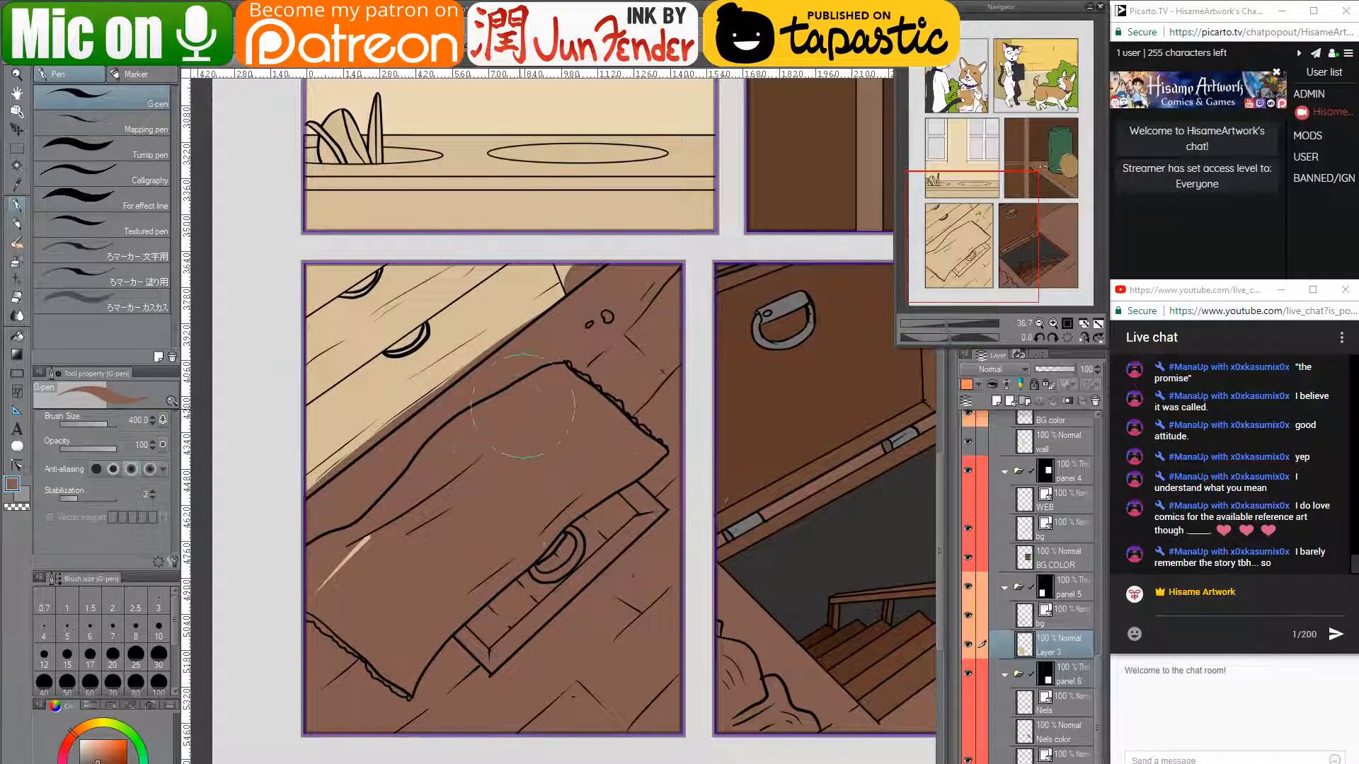
drag(368, 538, 315, 587)
drag(717, 404, 618, 485)
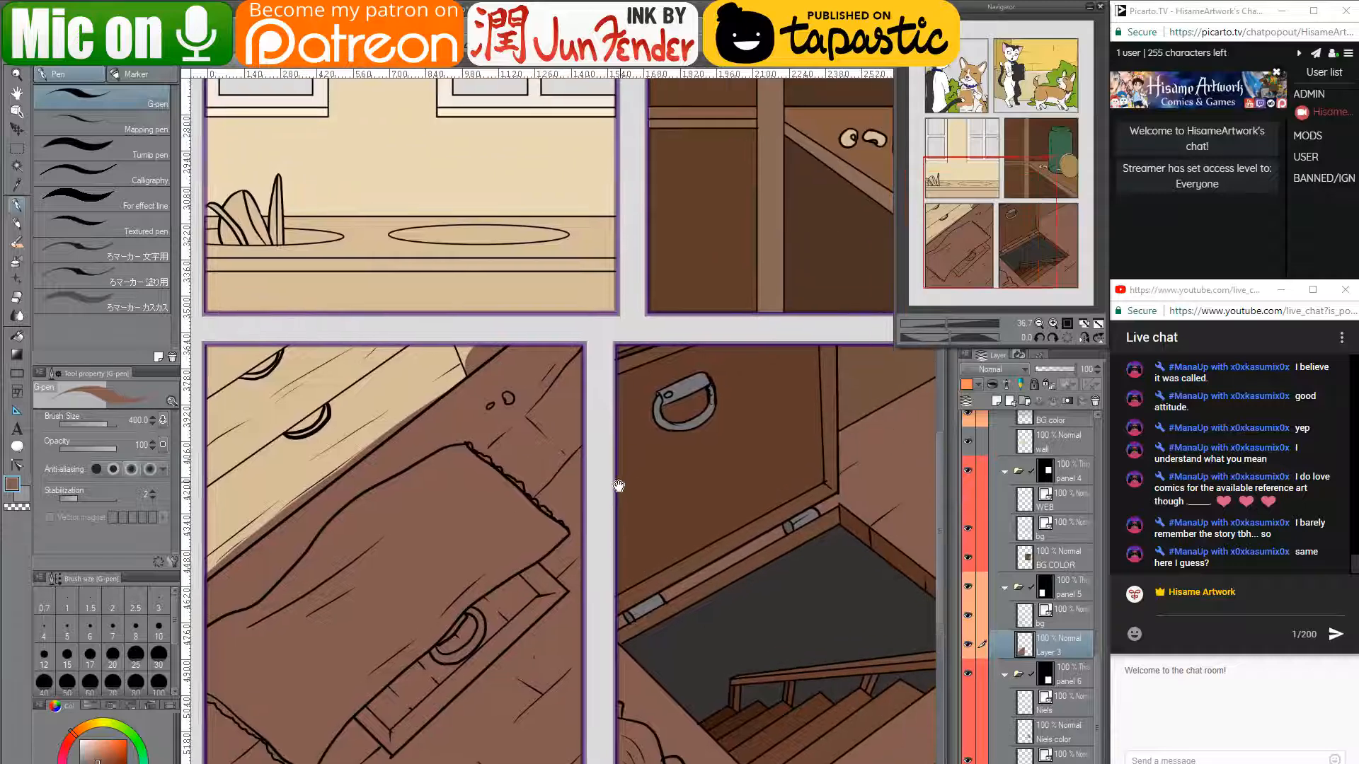
drag(378, 473, 539, 487)
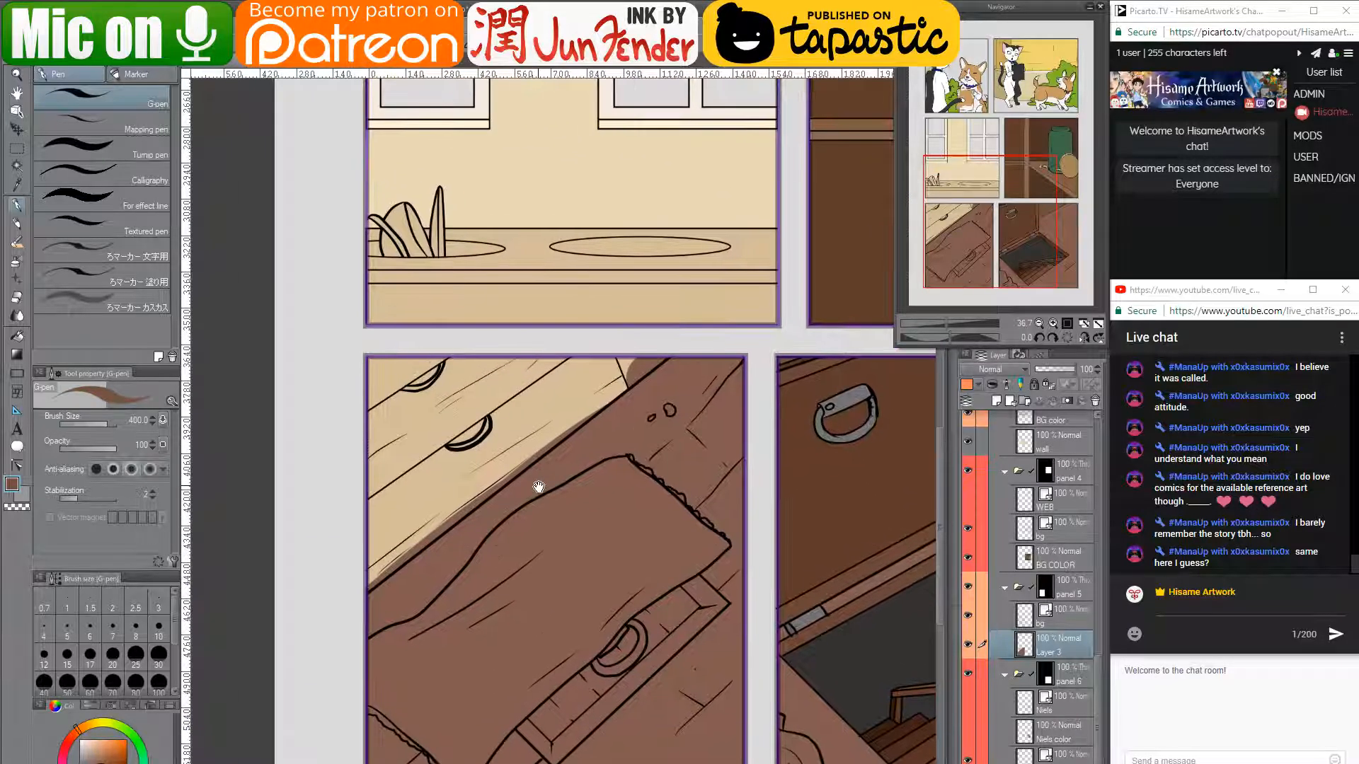
- Fill the wooden drawer fronts and the sliver beside them in the upper part of panel 5 with brown on Layer 3
key(g)
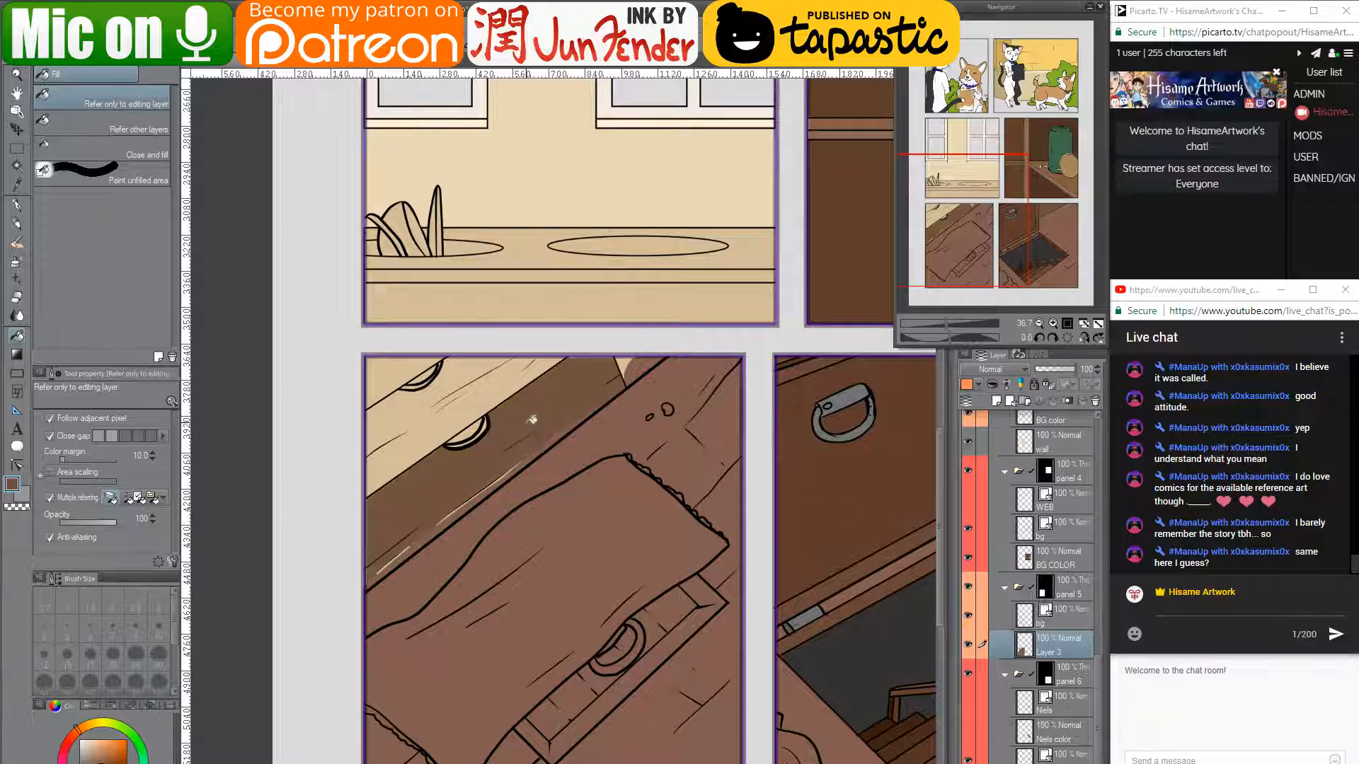
click(525, 428)
click(464, 393)
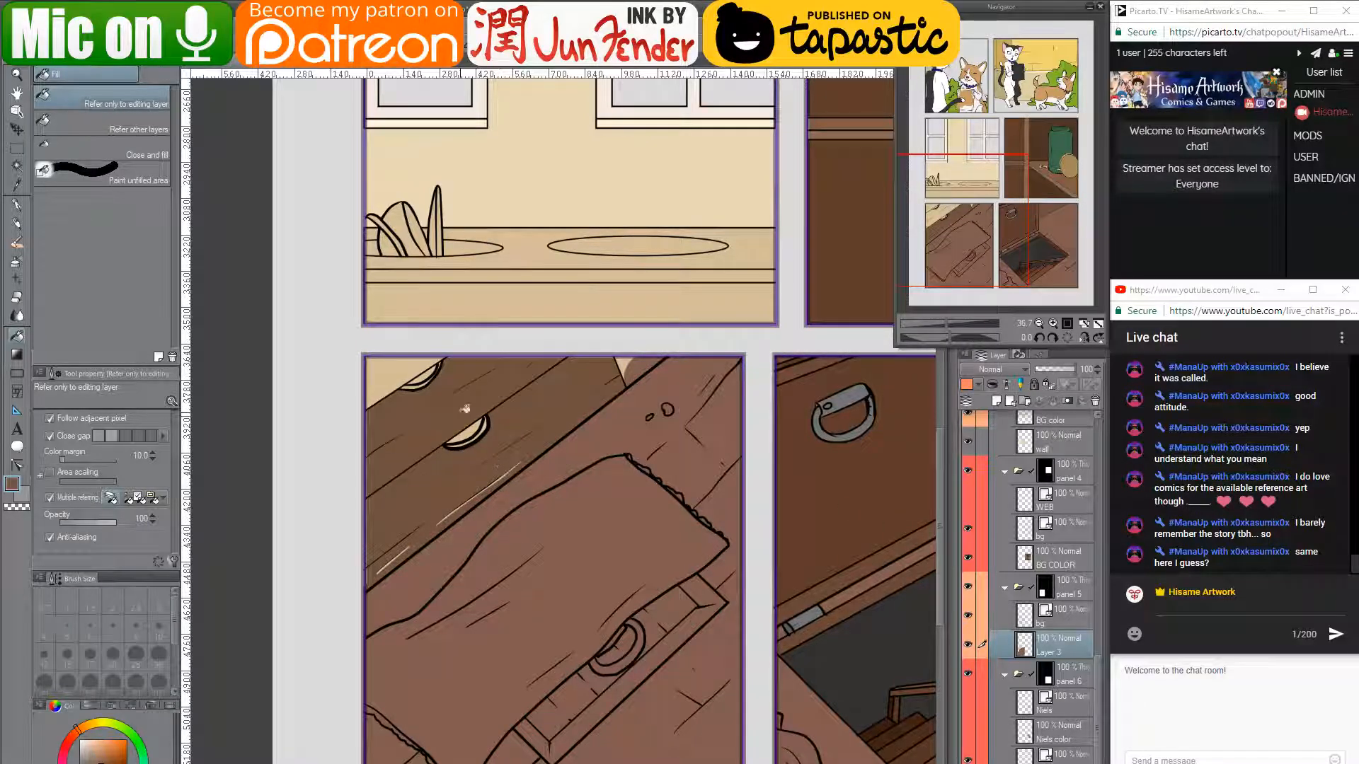
click(397, 368)
click(627, 362)
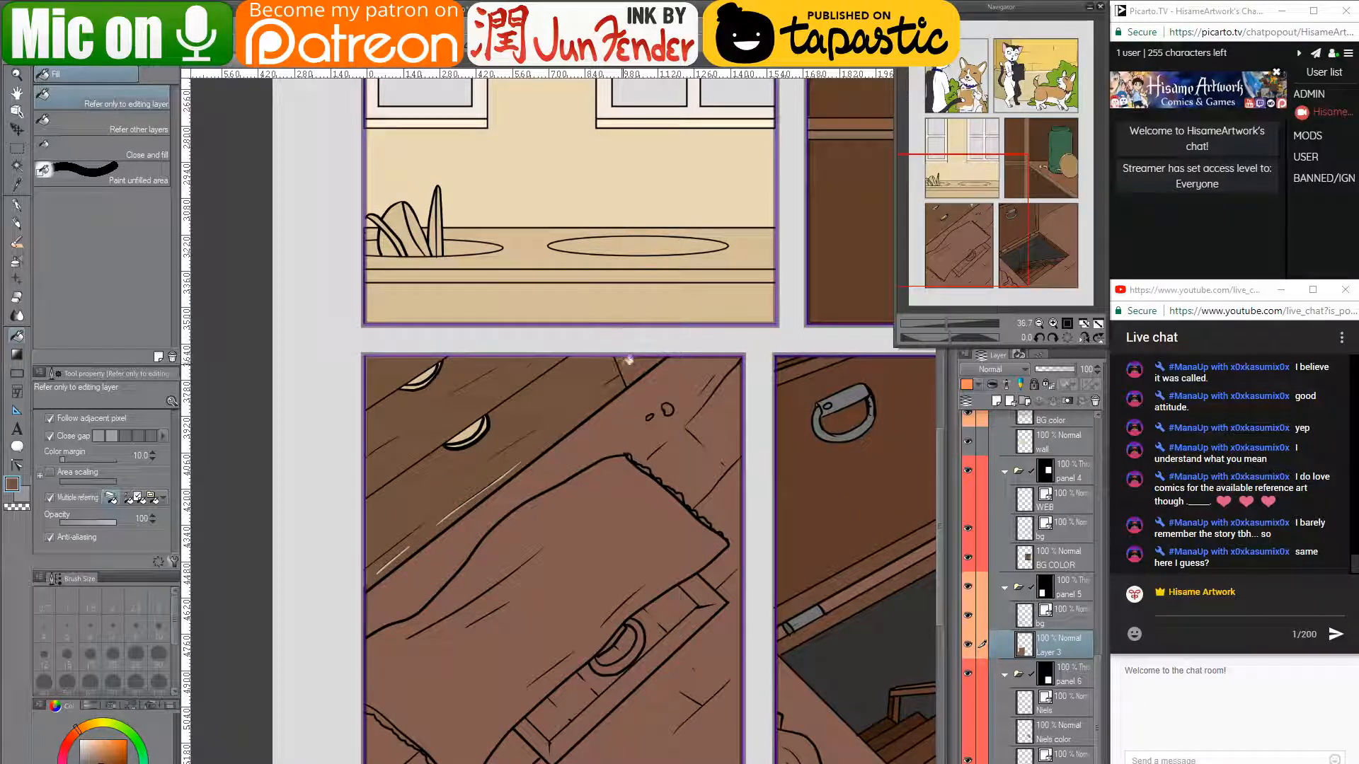
- Cover the unfilled gaps and handle areas of panel 5's drawers in brown with the G-pen at size 120
key(p)
key(bracketleft)
key(bracketleft)
key(bracketleft)
key(bracketleft)
key(bracketleft)
key(bracketleft)
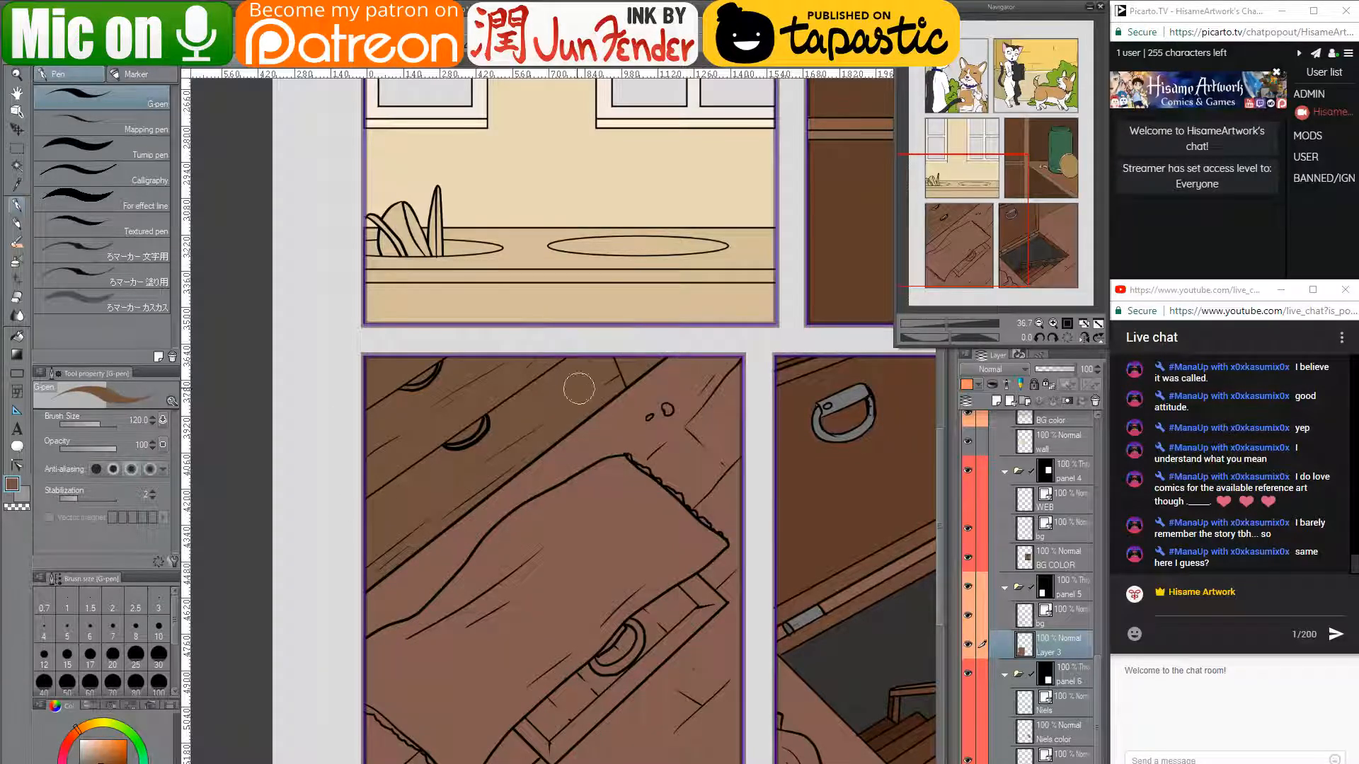
- Fill the wooden frame of panel 5's trapdoor with brown
drag(610, 536, 497, 461)
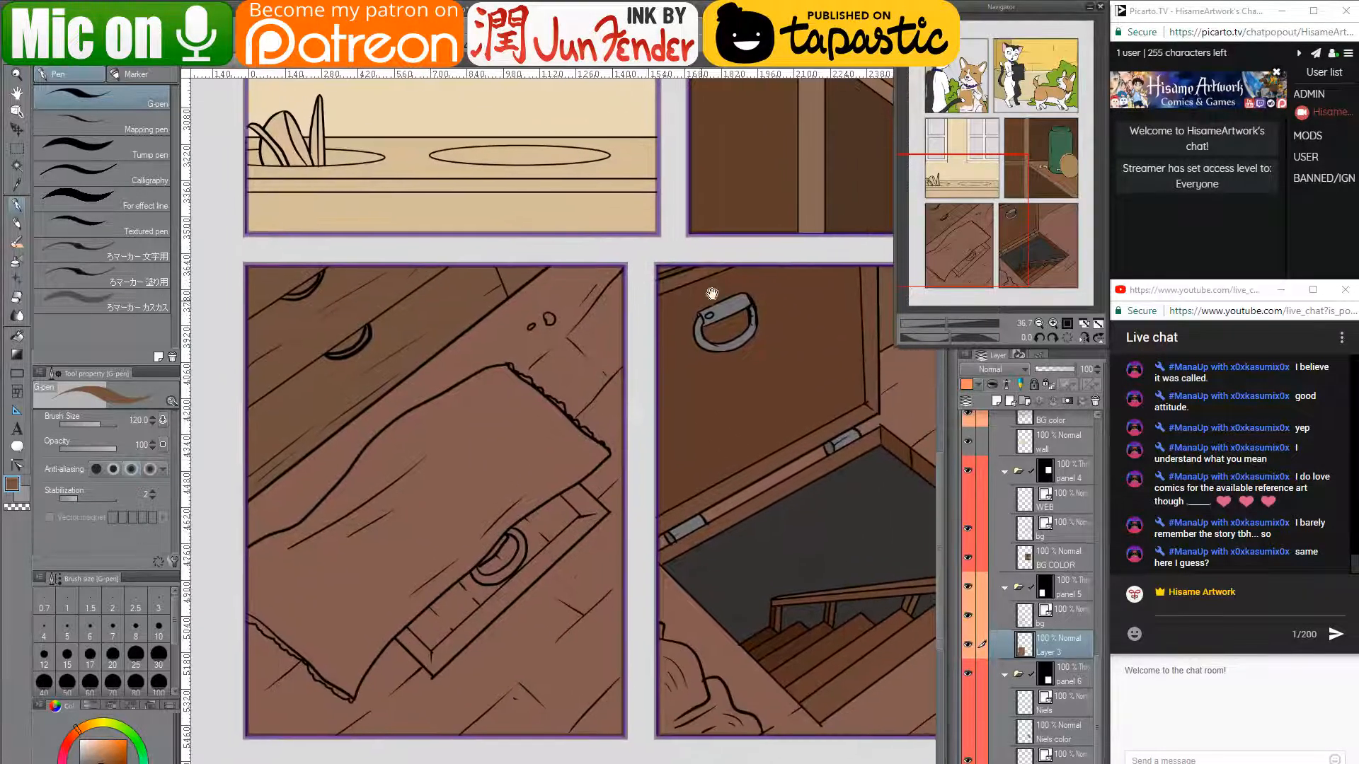
click(19, 336)
click(419, 646)
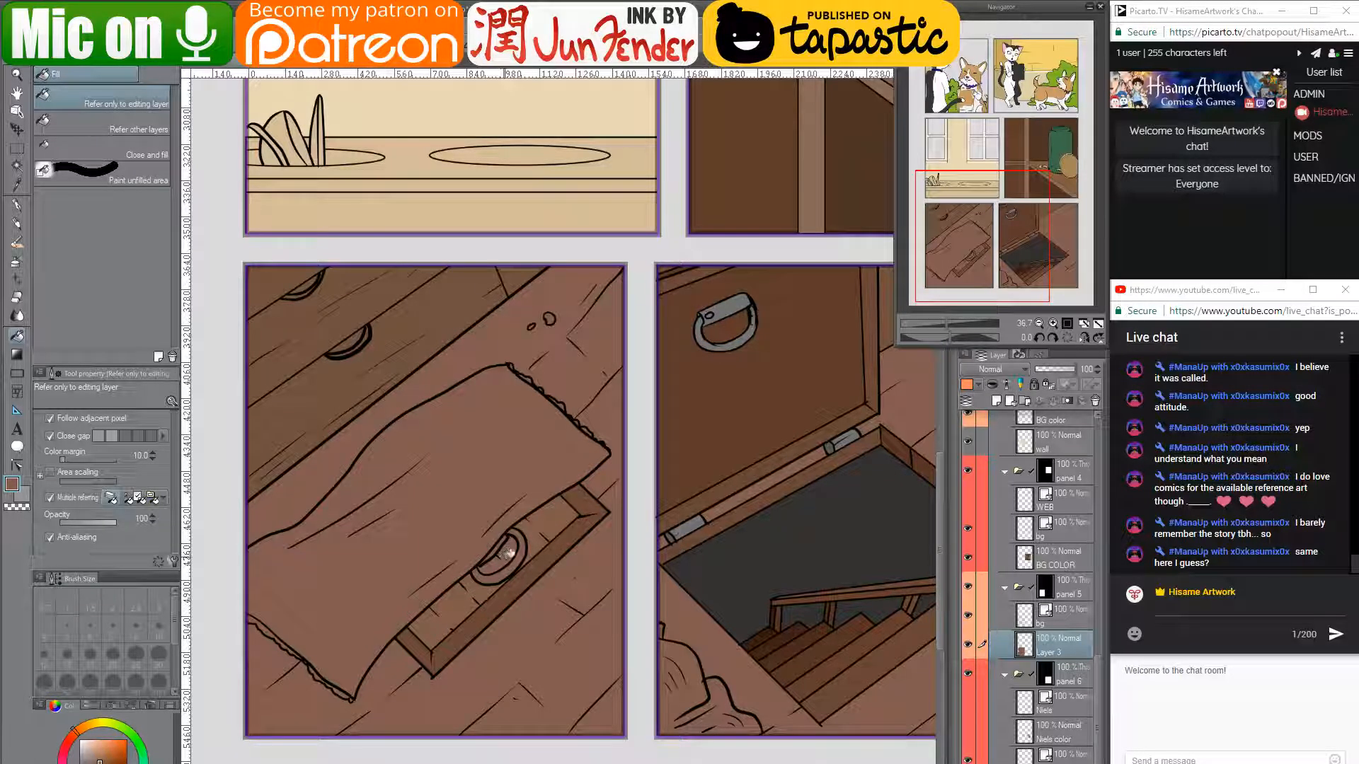
- Pick up the grey of the last panel's handle and paint the trapdoor ring's outer curve with the G-pen at sizes 20 and 30
drag(515, 548, 525, 559)
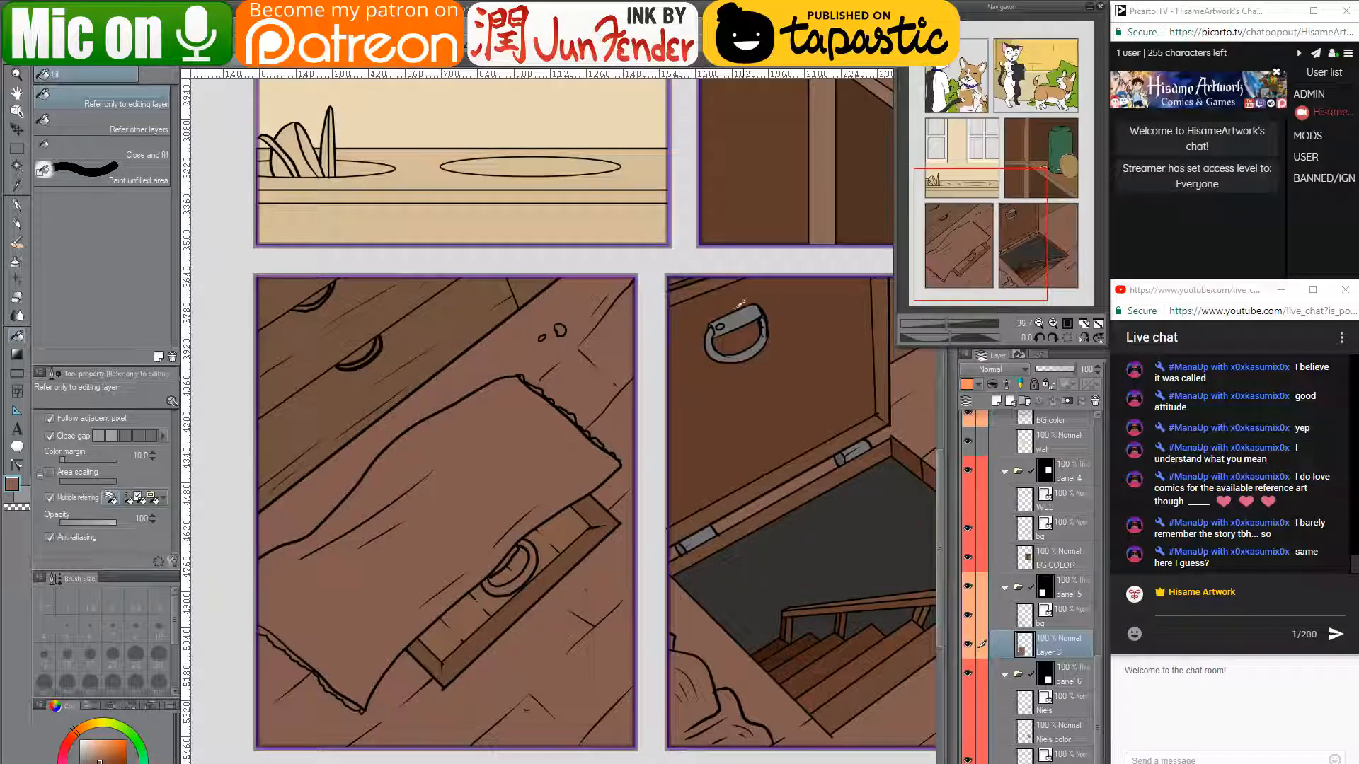
alt+click(740, 303)
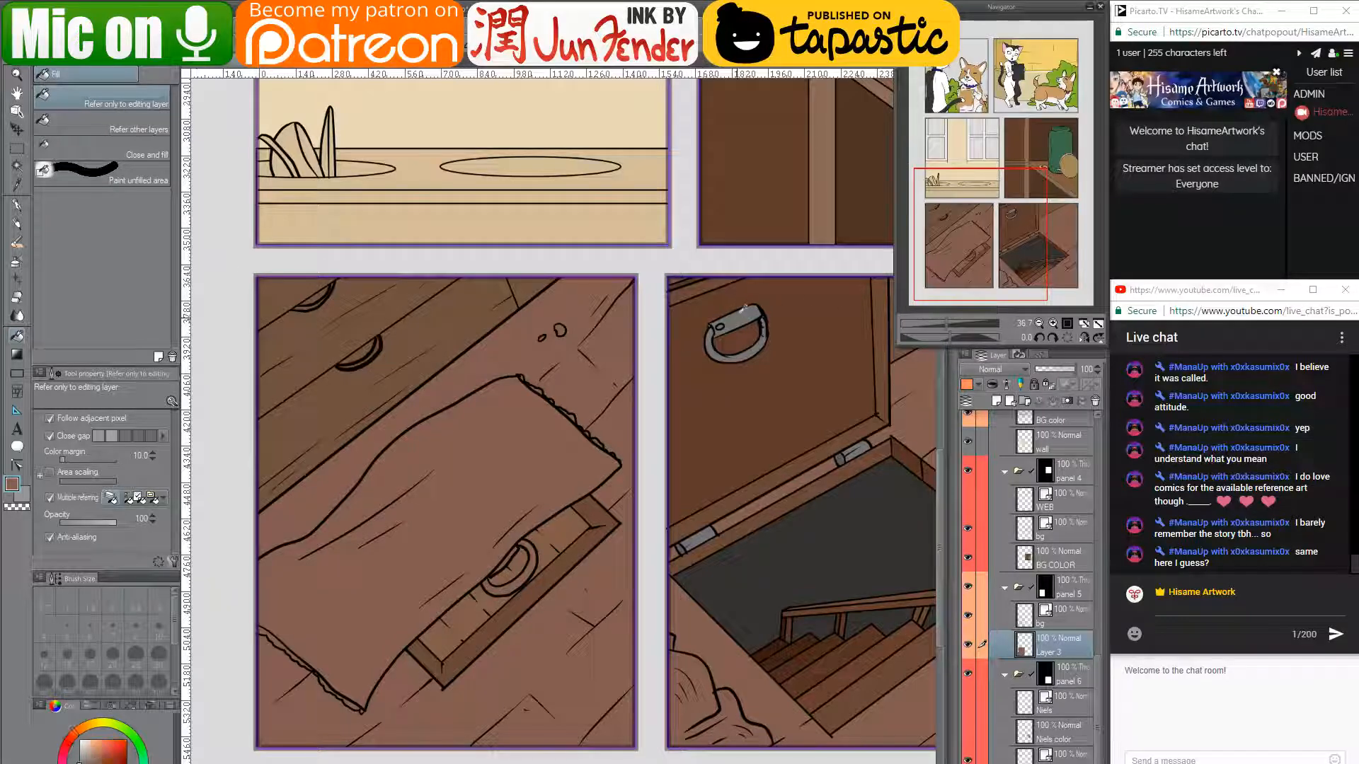
click(16, 205)
scroll(529, 579, up, 2)
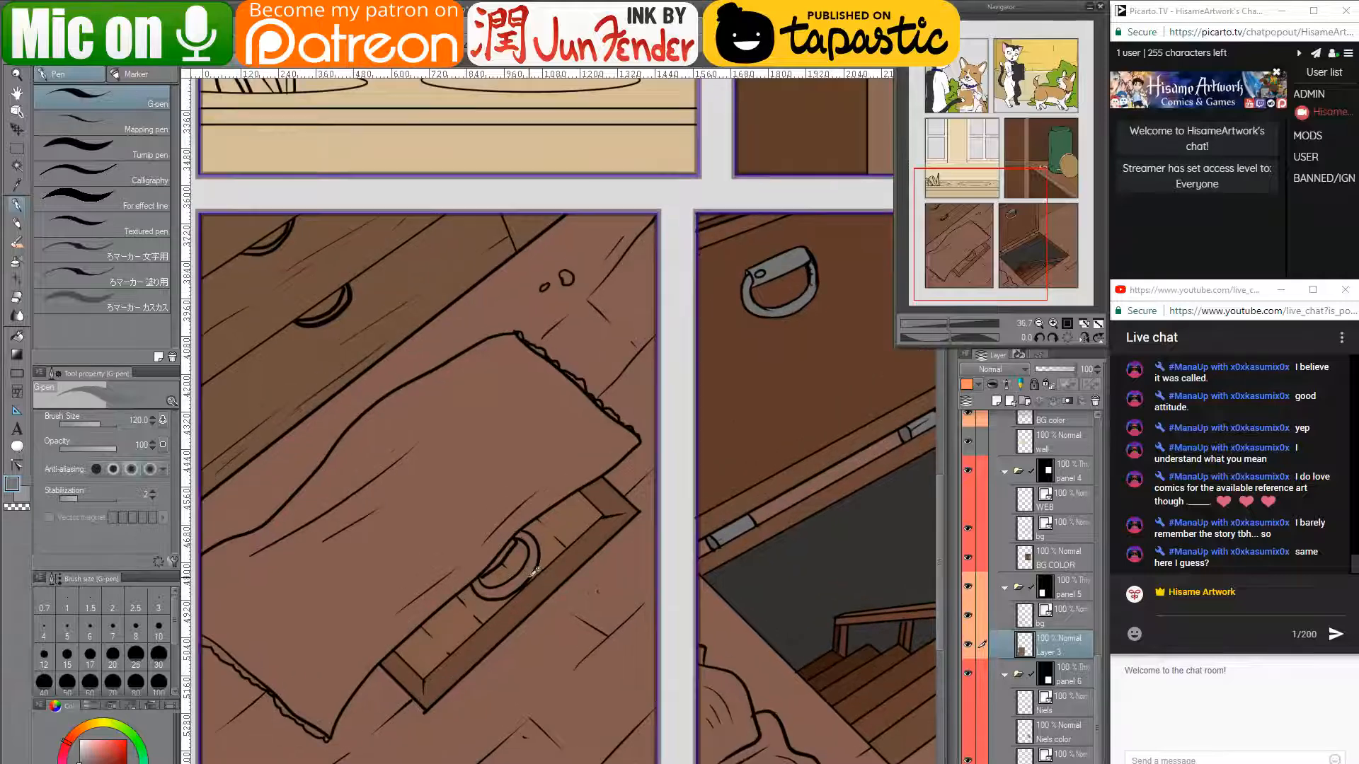
scroll(507, 579, up, 1)
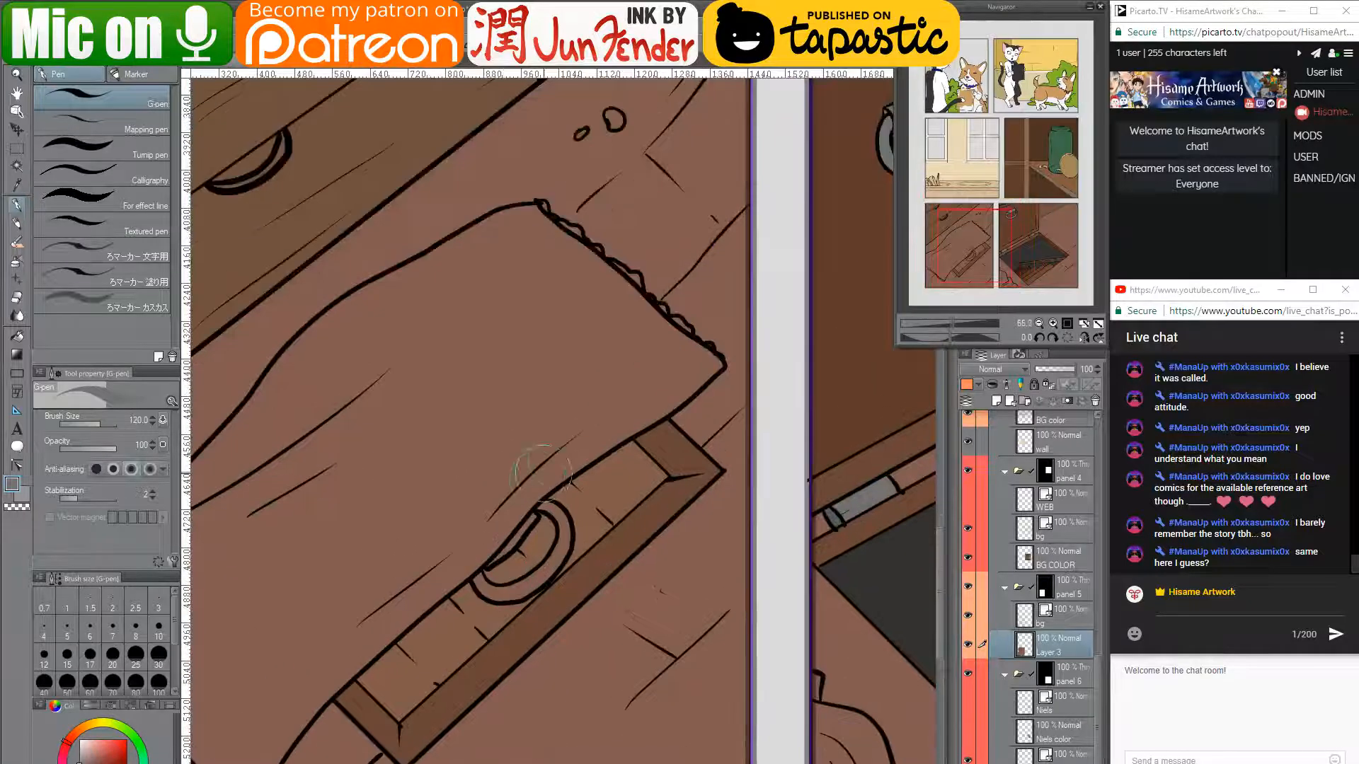
key(bracketleft)
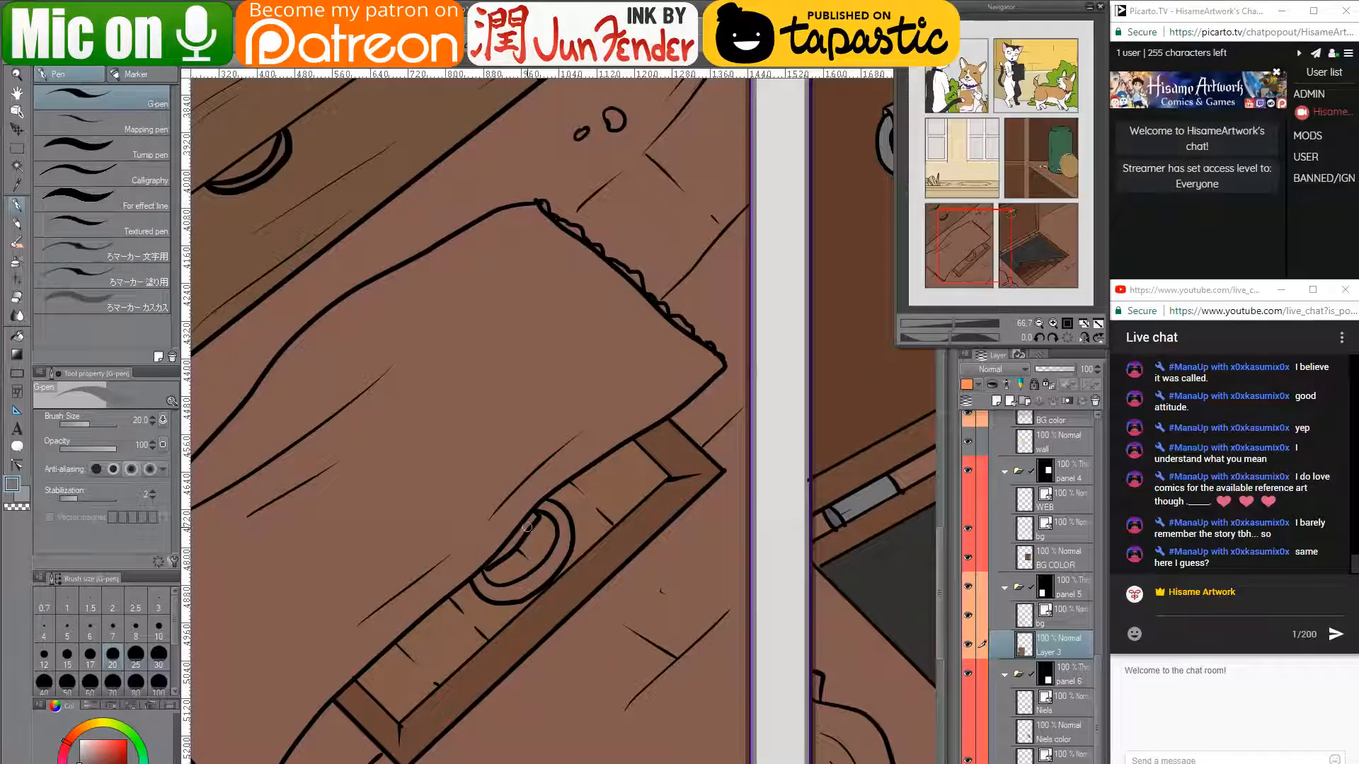
drag(531, 514, 535, 516)
key(bracketright)
key(bracketright)
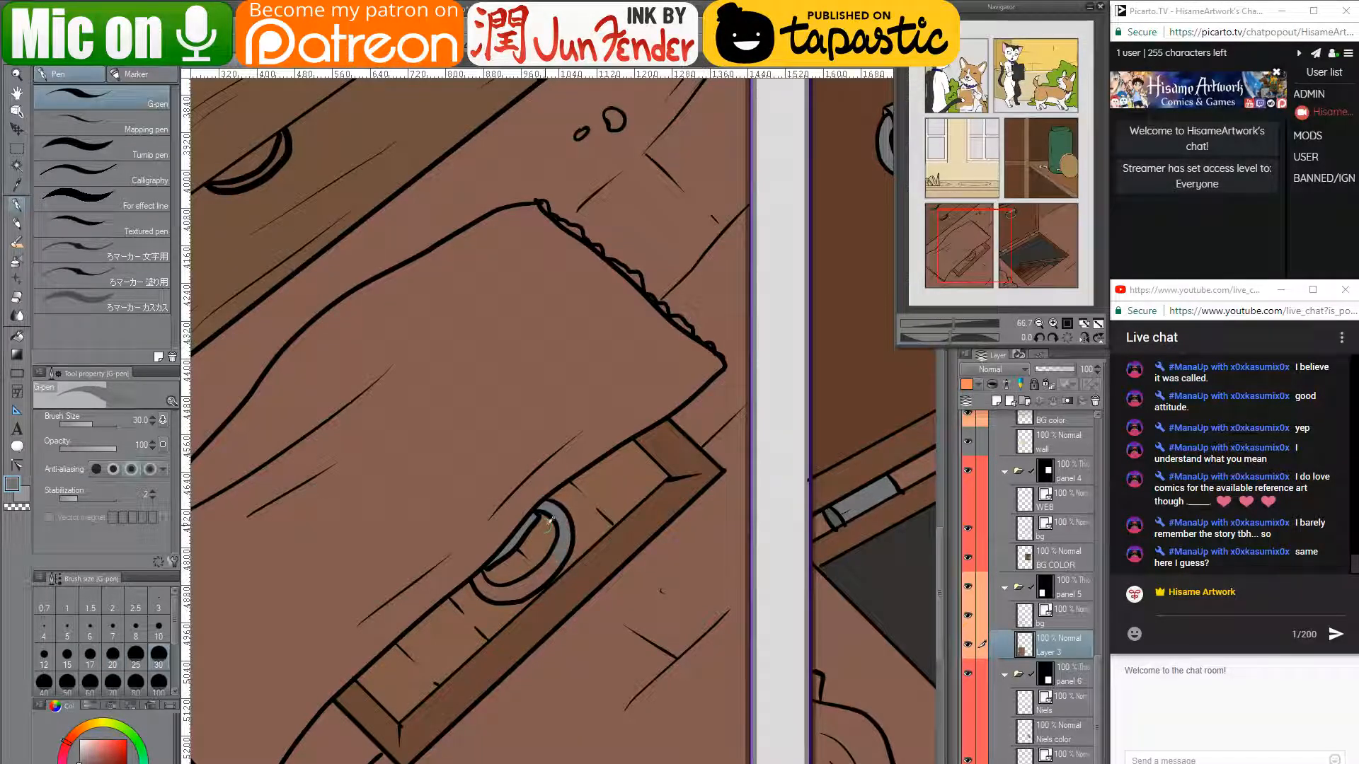
- Clean up the trapdoor ring's edges with the surrounding brown and finish its lower curve in grey at size 30
alt+click(547, 520)
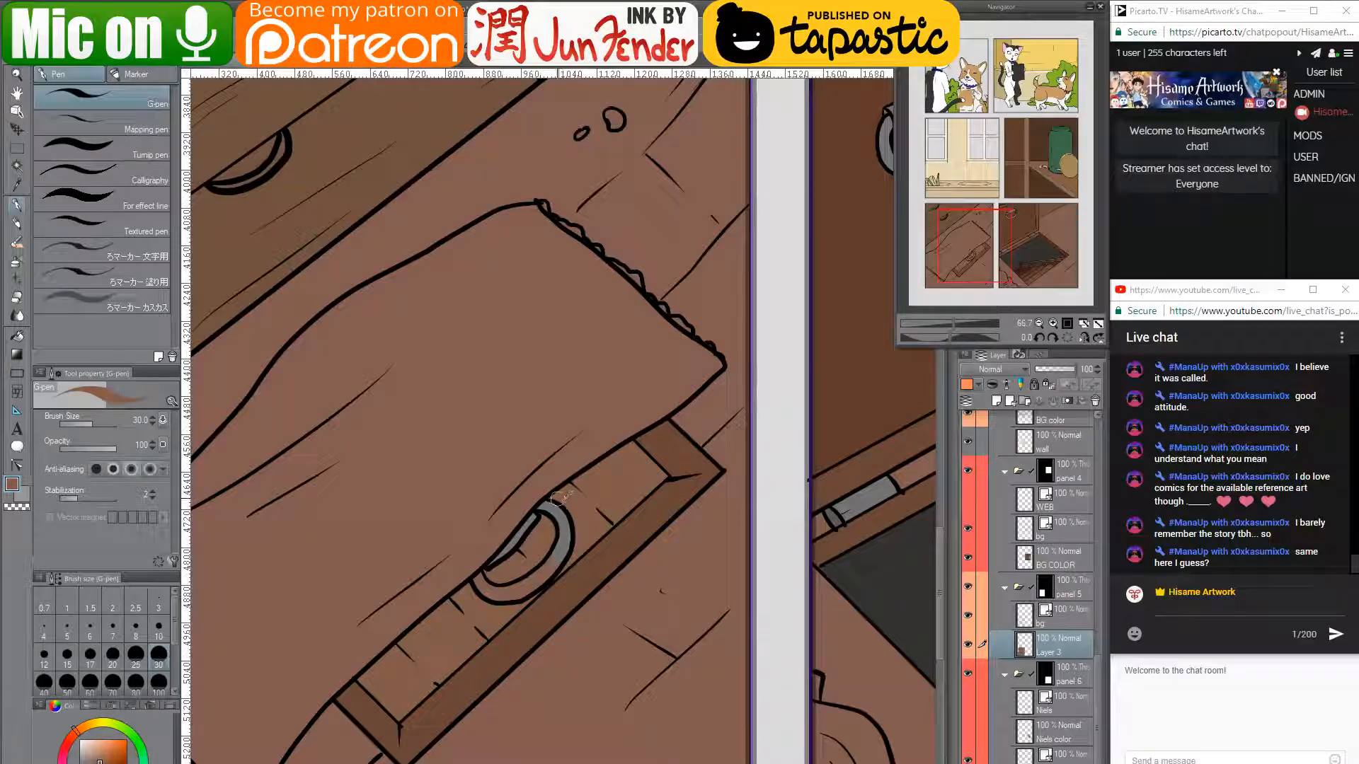
alt+click(536, 557)
mouse_move(557, 556)
mouse_down()
mouse_move(509, 595)
mouse_move(525, 591)
mouse_move(530, 578)
mouse_move(506, 591)
mouse_move(479, 575)
mouse_move(504, 595)
mouse_up()
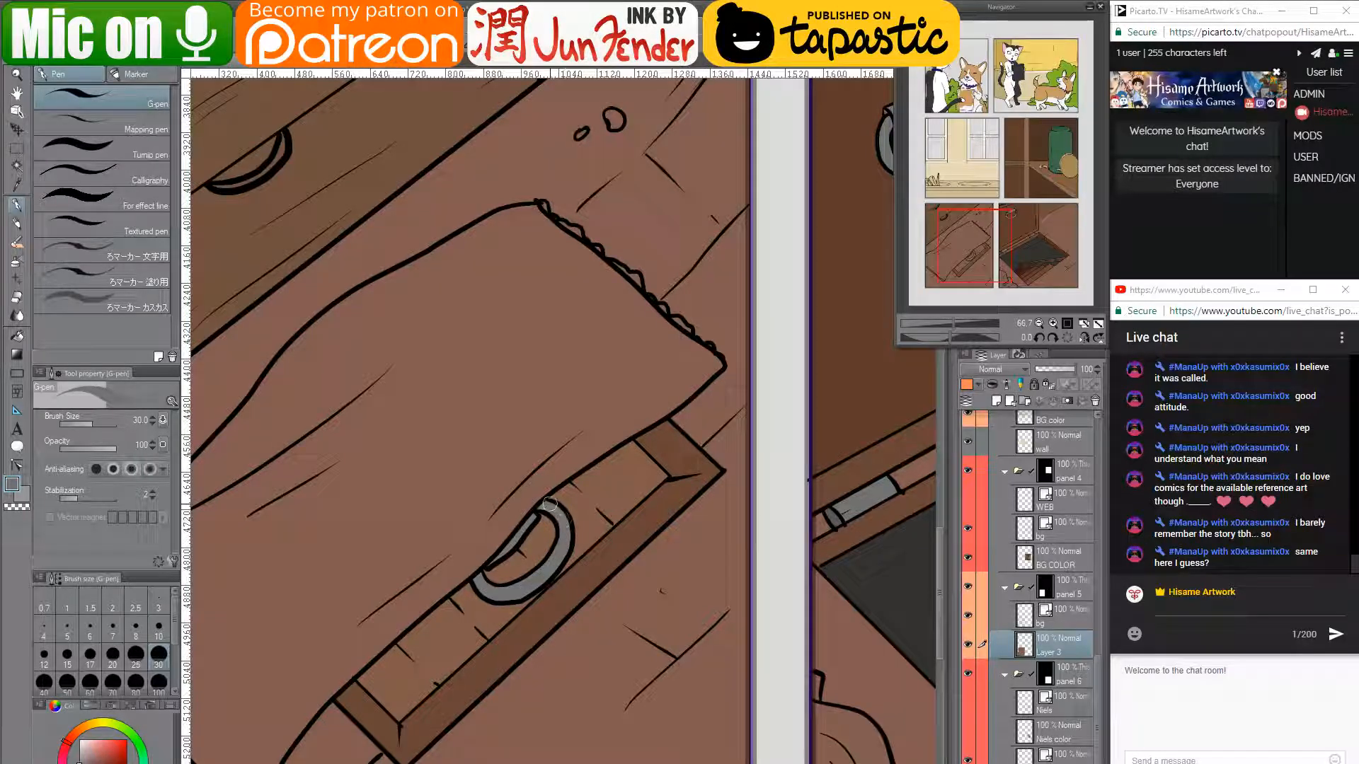
scroll(485, 461, down, 3)
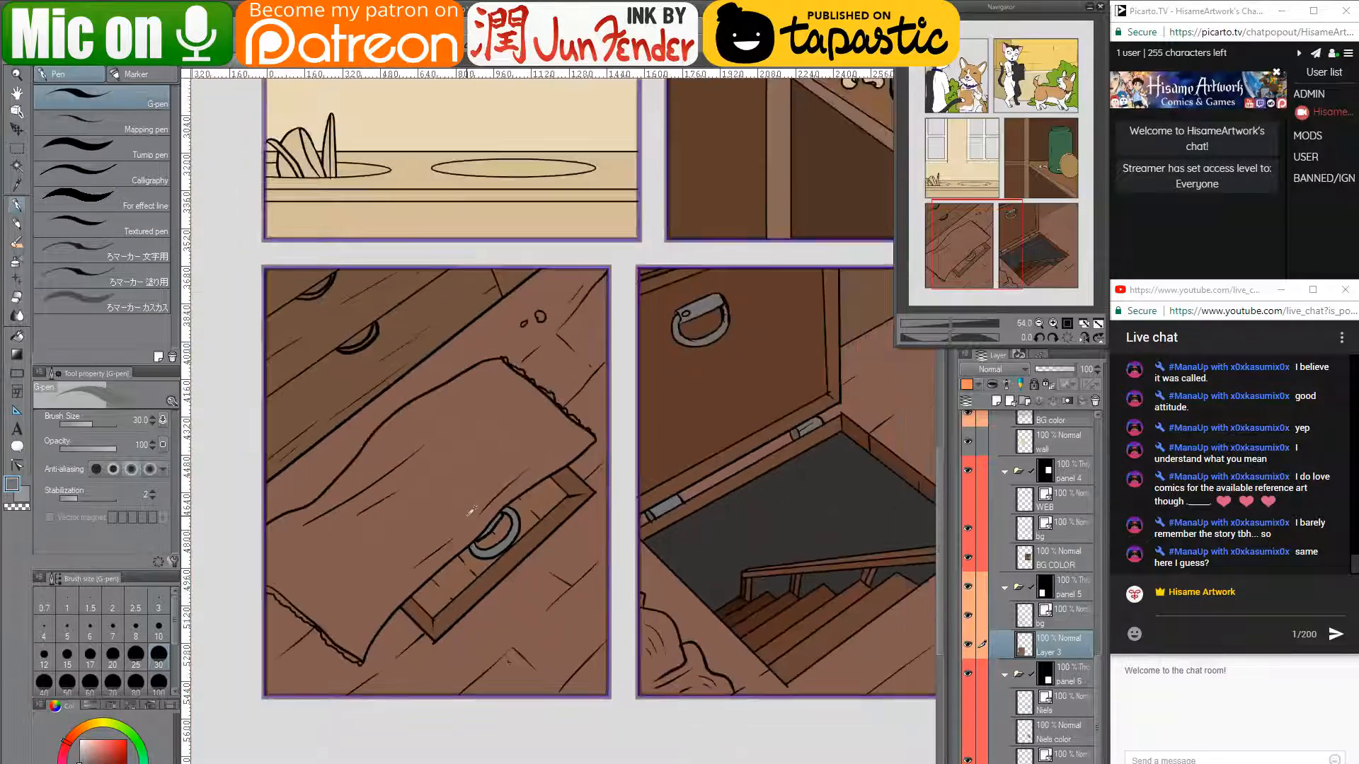
scroll(471, 511, up, 3)
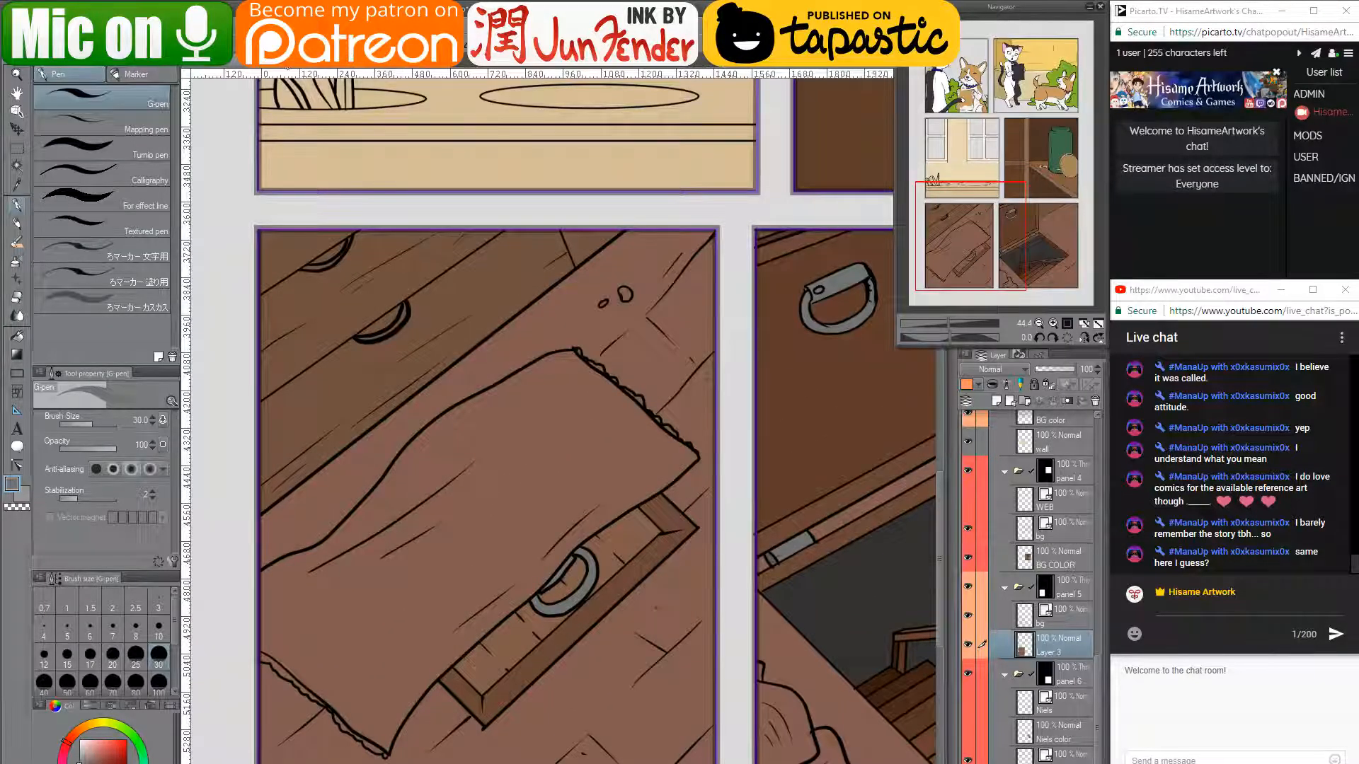
- Pick up a dark brown from reference page page_39 and fill the two drawer handles in panel 5 with it
click(287, 64)
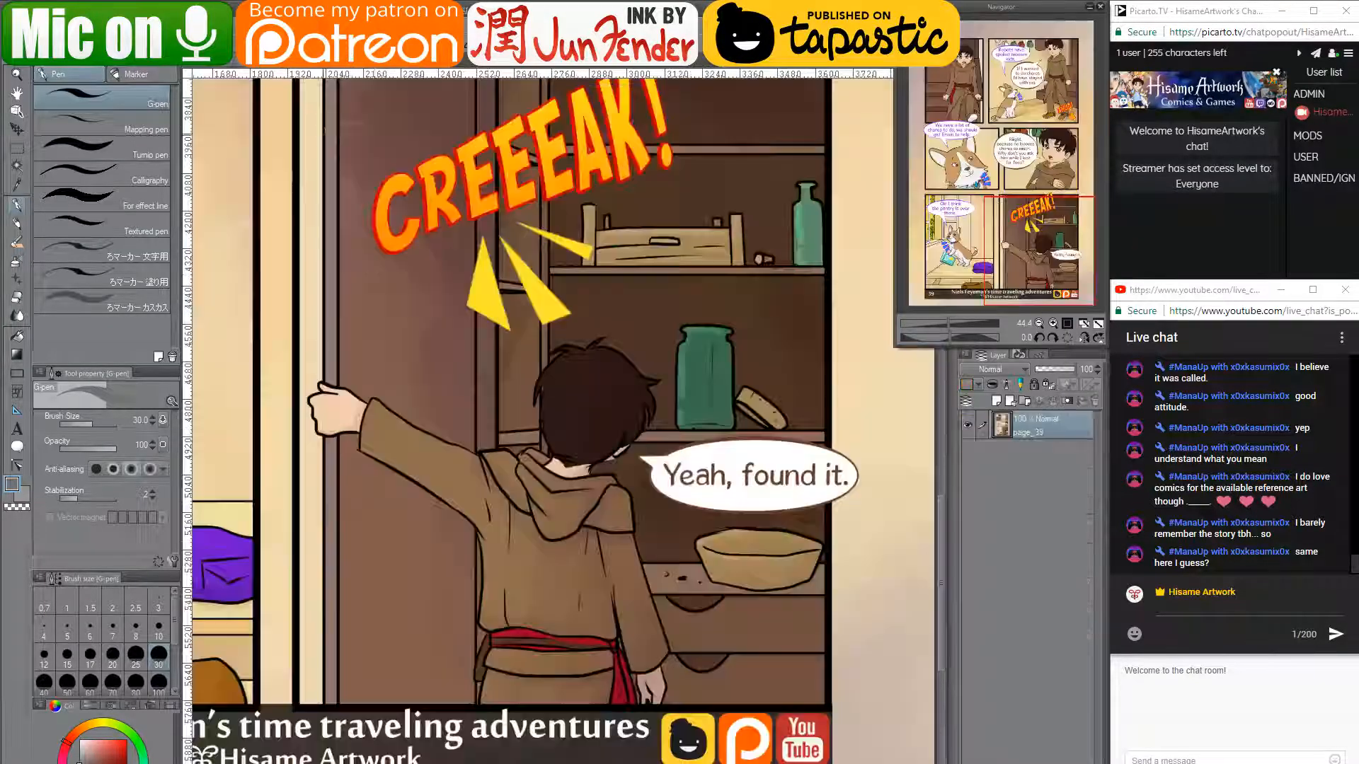
alt+click(600, 446)
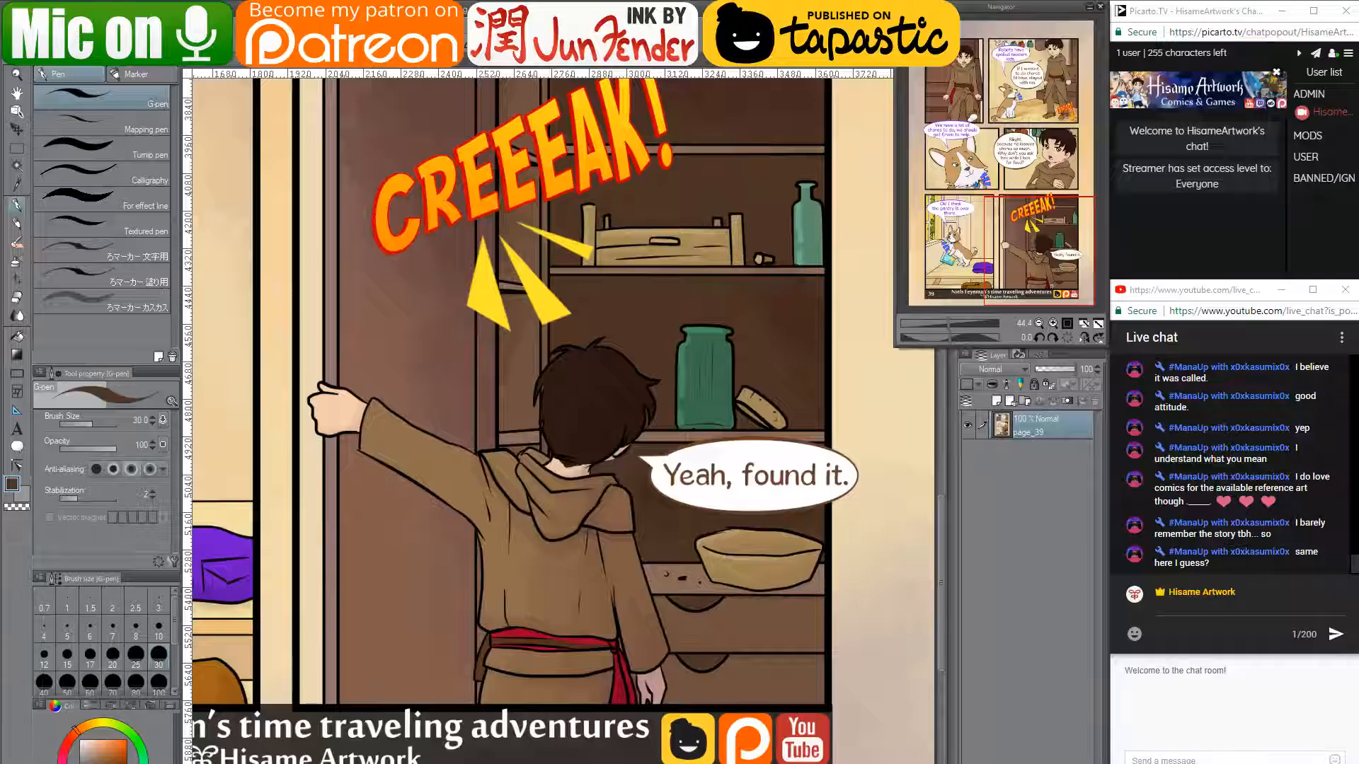
key(ctrl+Tab)
key(g)
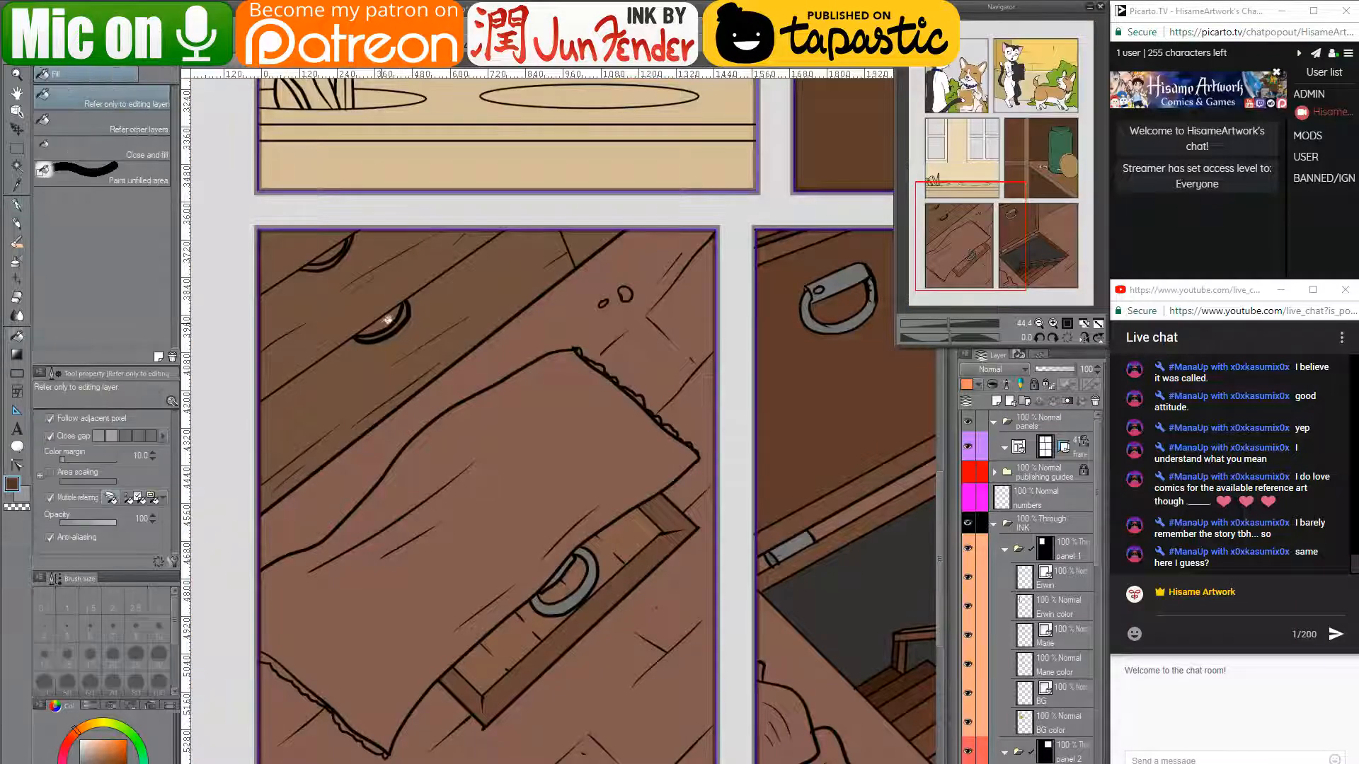
click(387, 320)
click(334, 248)
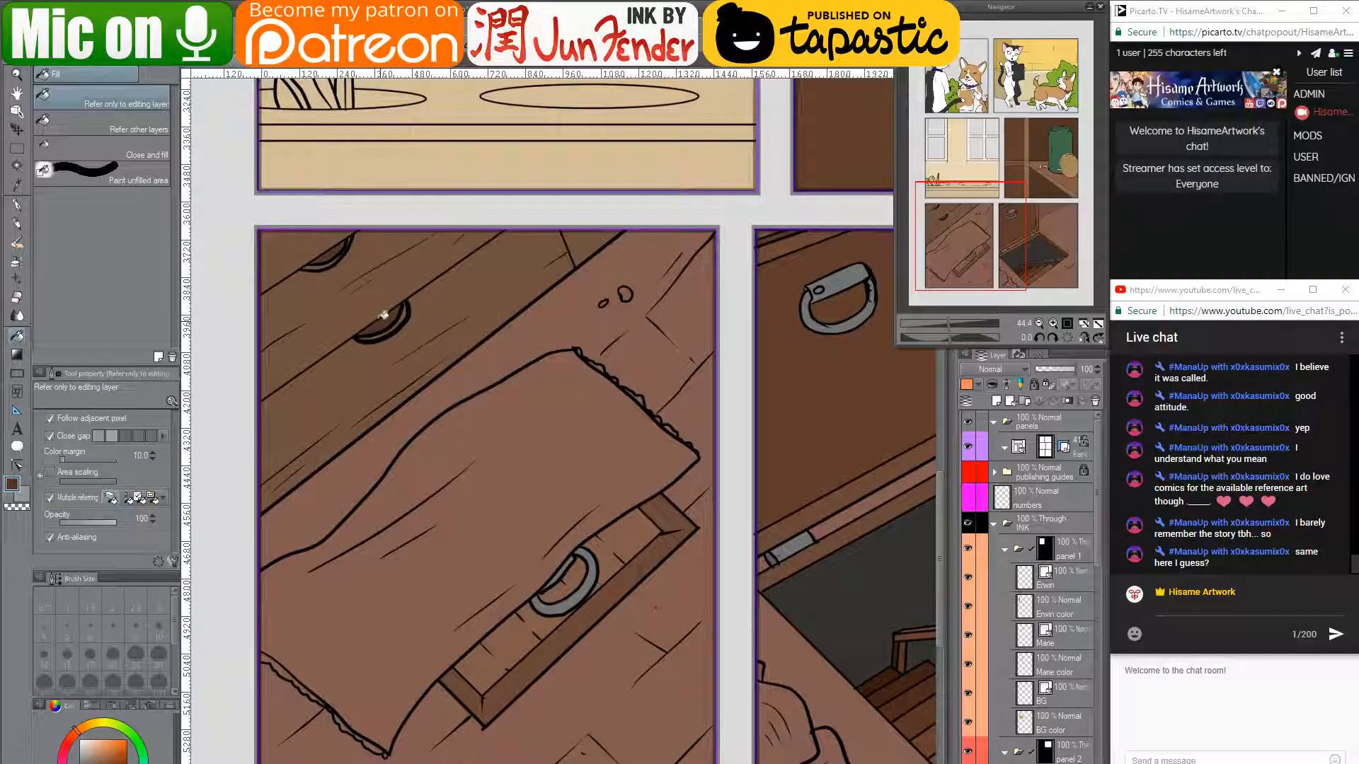
click(49, 496)
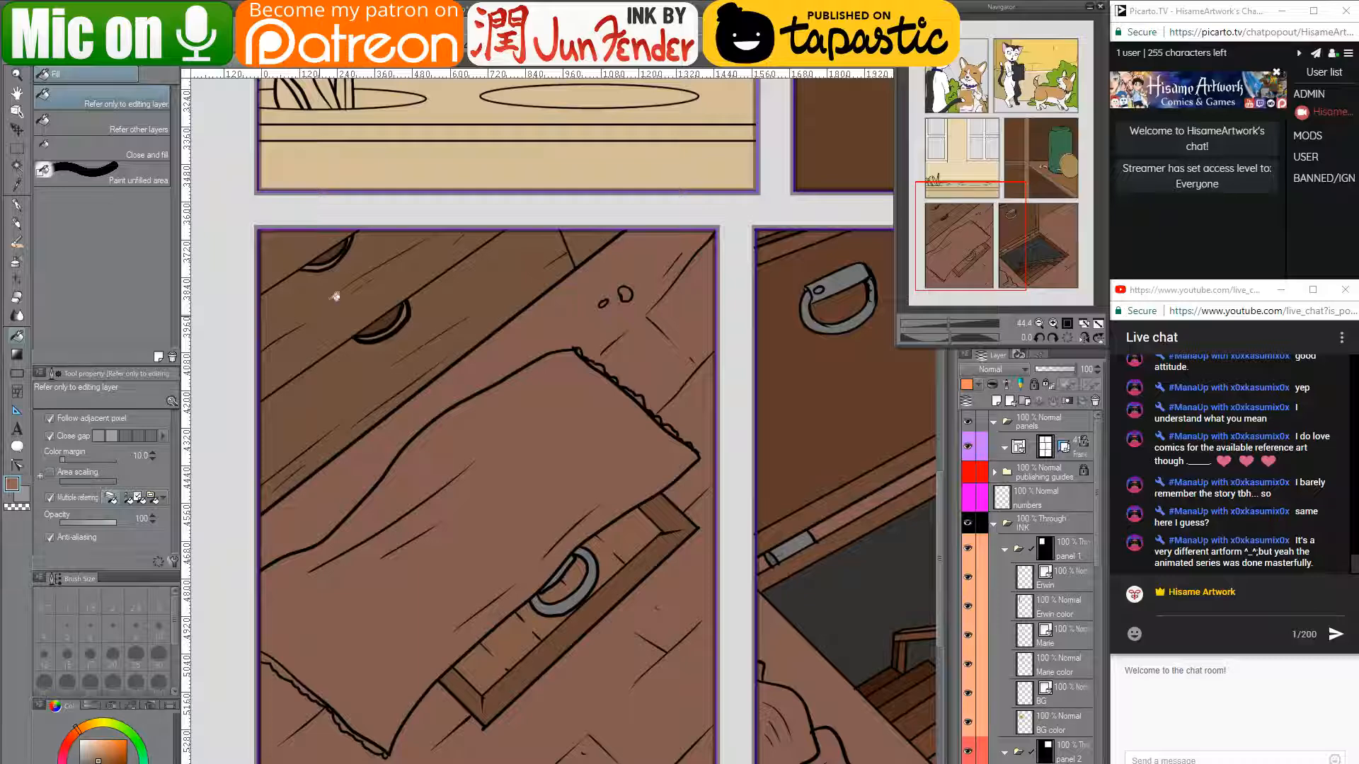
- Choose a light beige and fill the two small beans on the floor beside the rug in panel 5
click(92, 747)
click(624, 294)
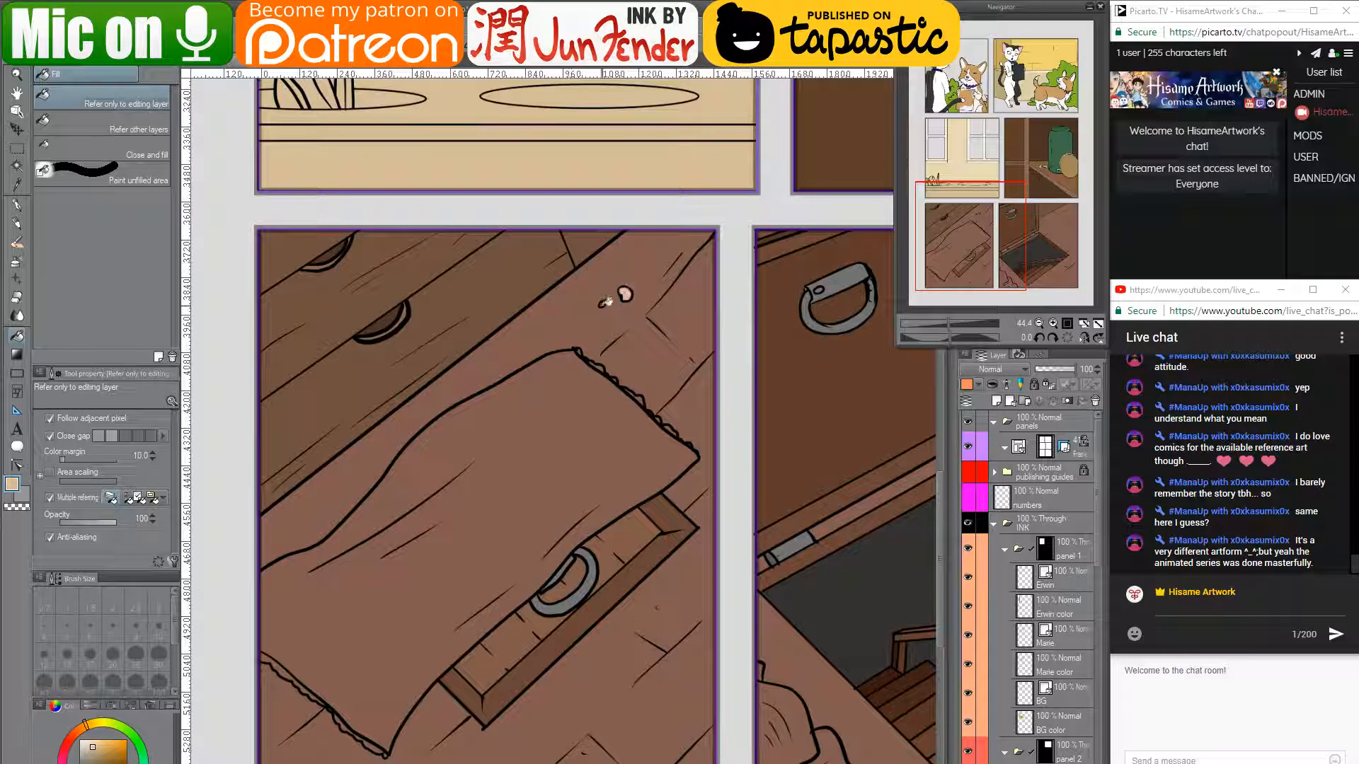
click(603, 303)
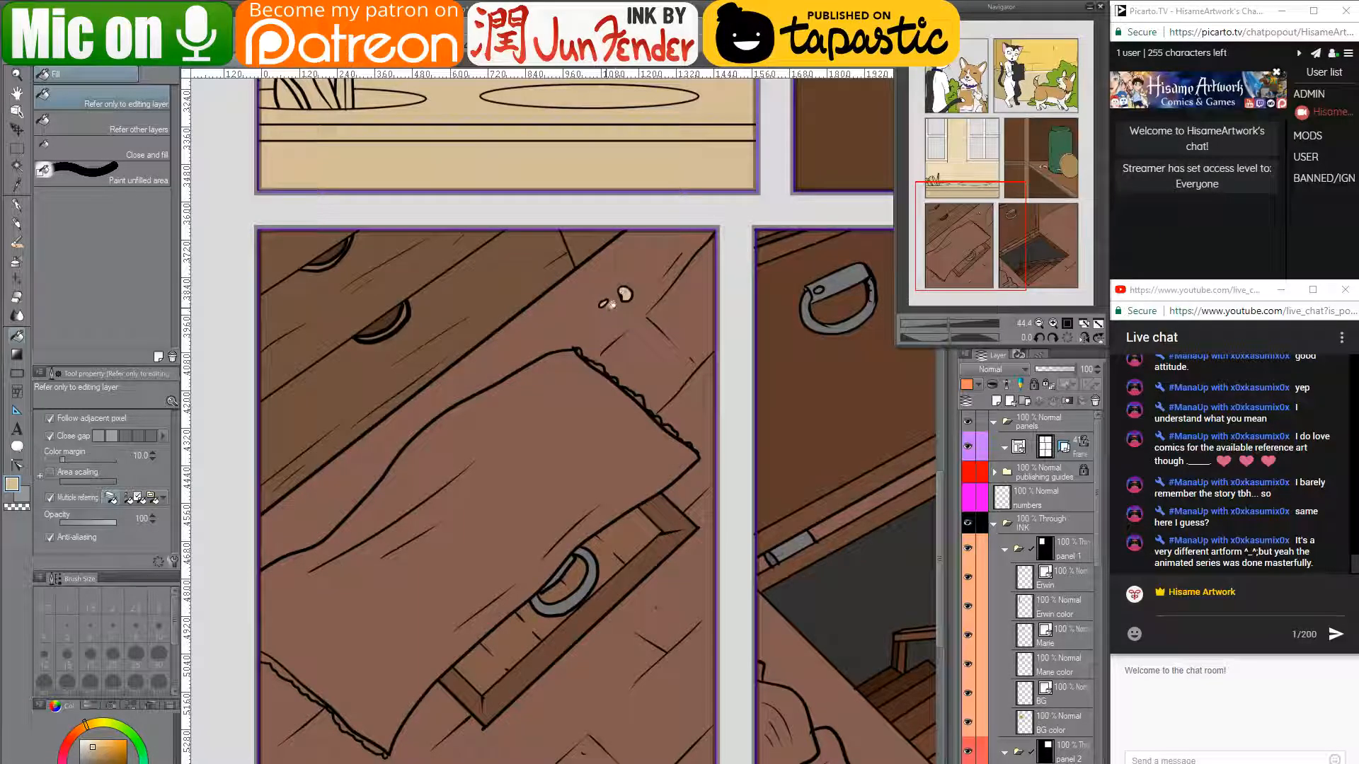
drag(619, 345, 592, 305)
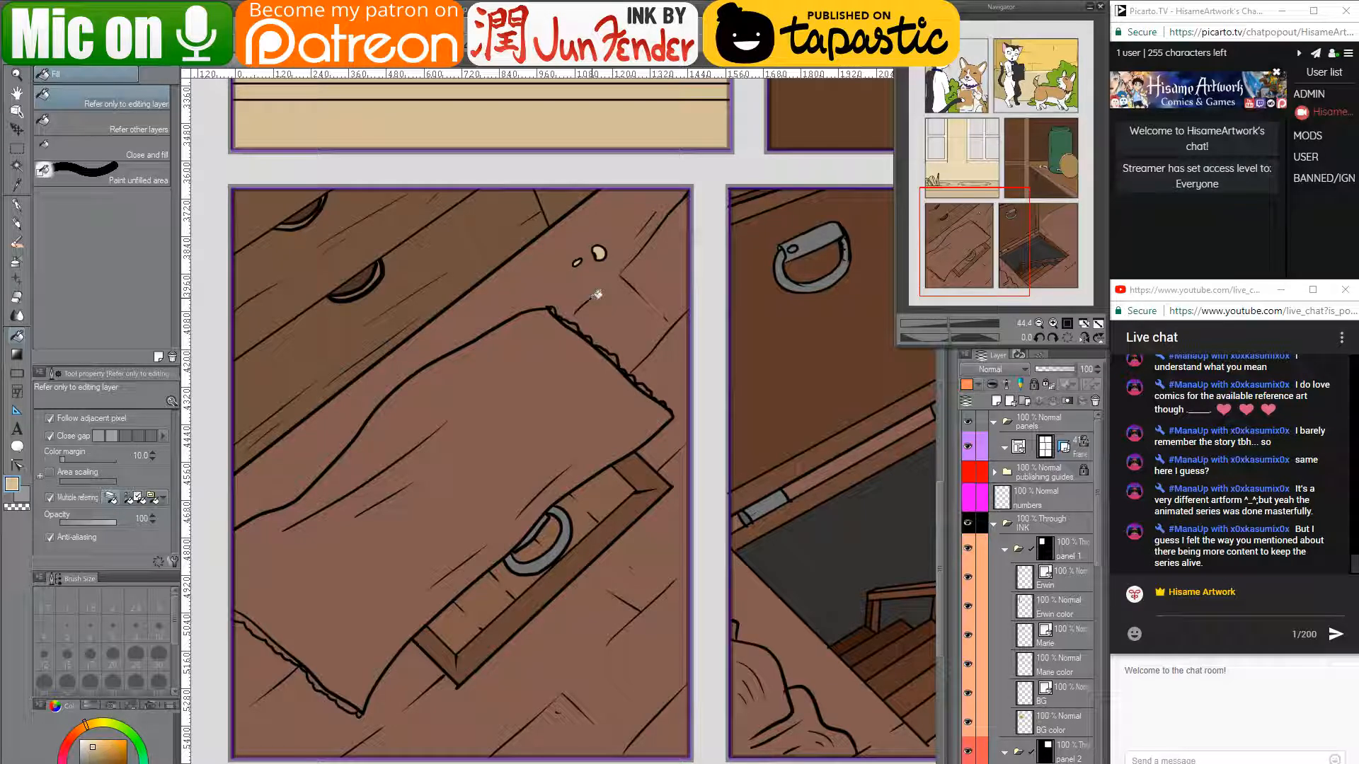
key(p)
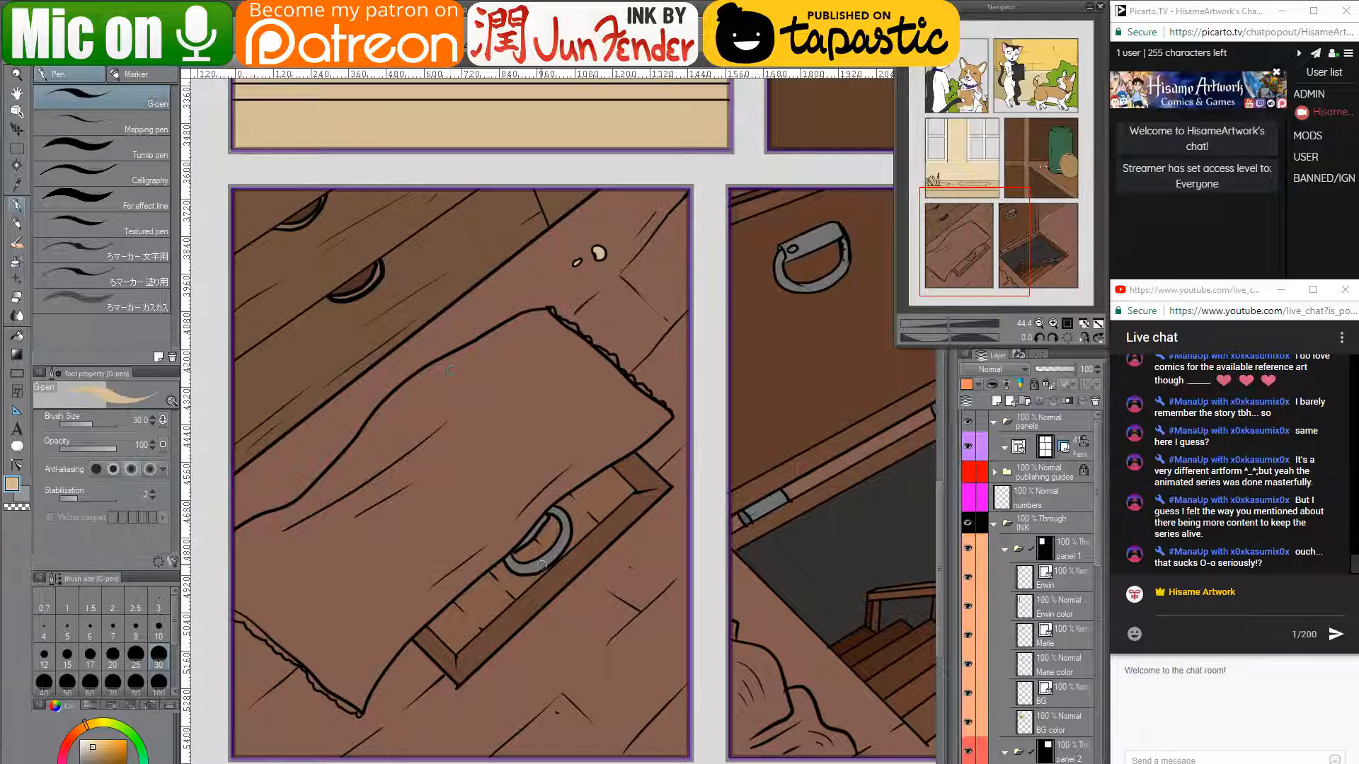
drag(606, 446, 625, 480)
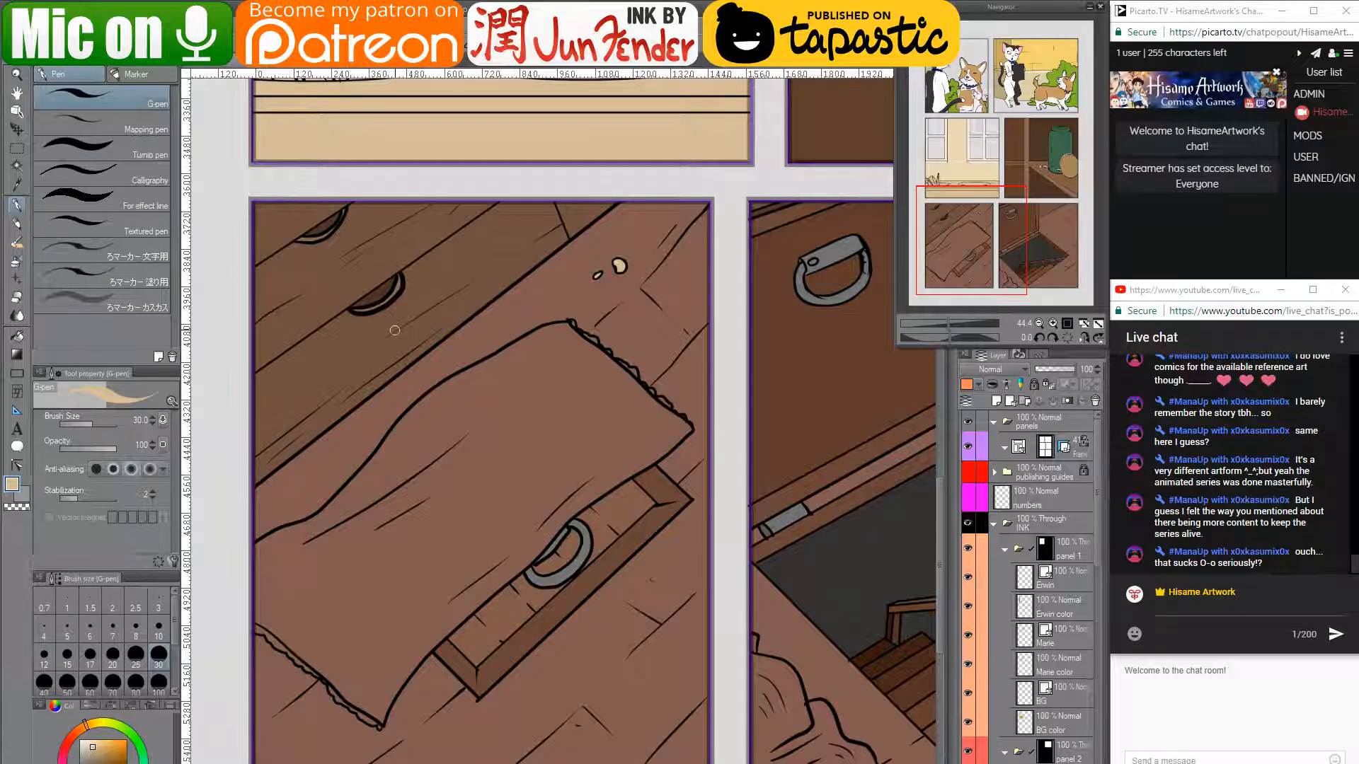
scroll(394, 331, down, 5)
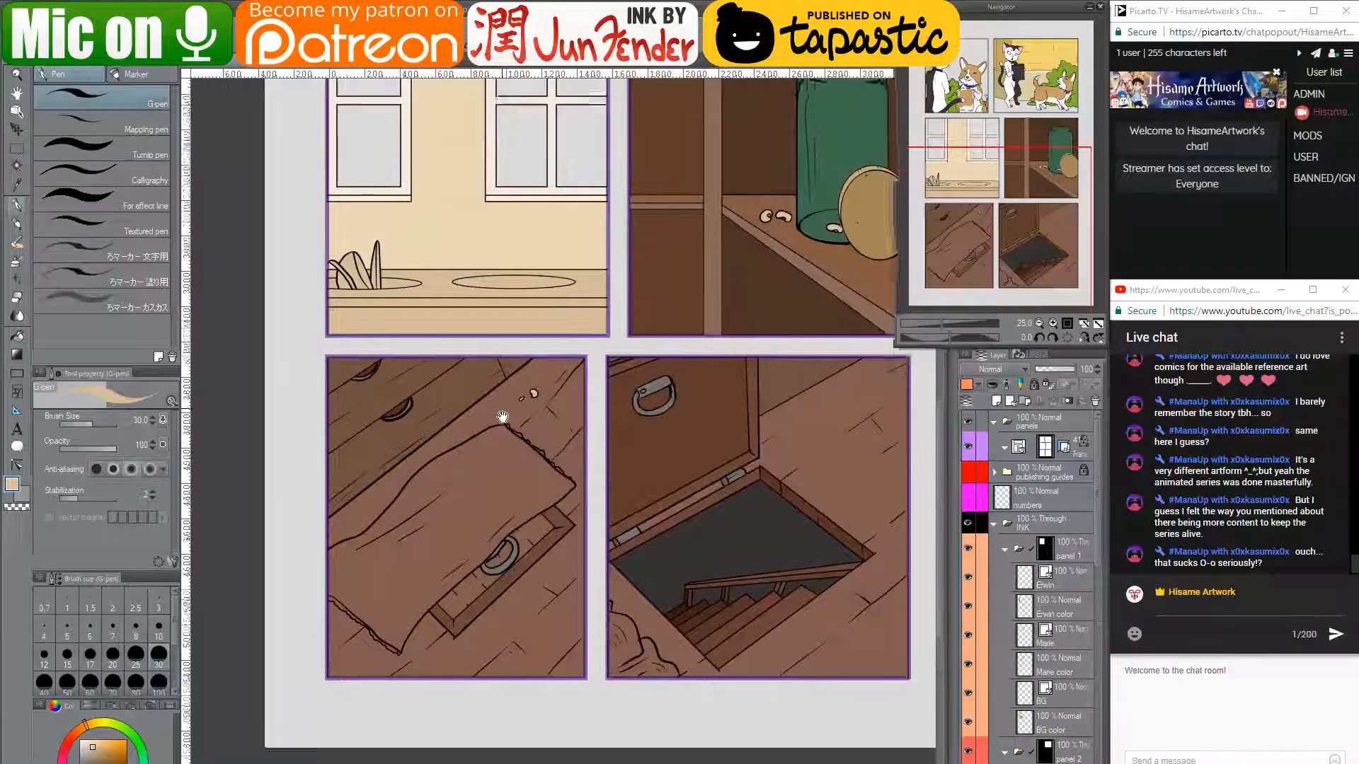
drag(502, 418, 457, 501)
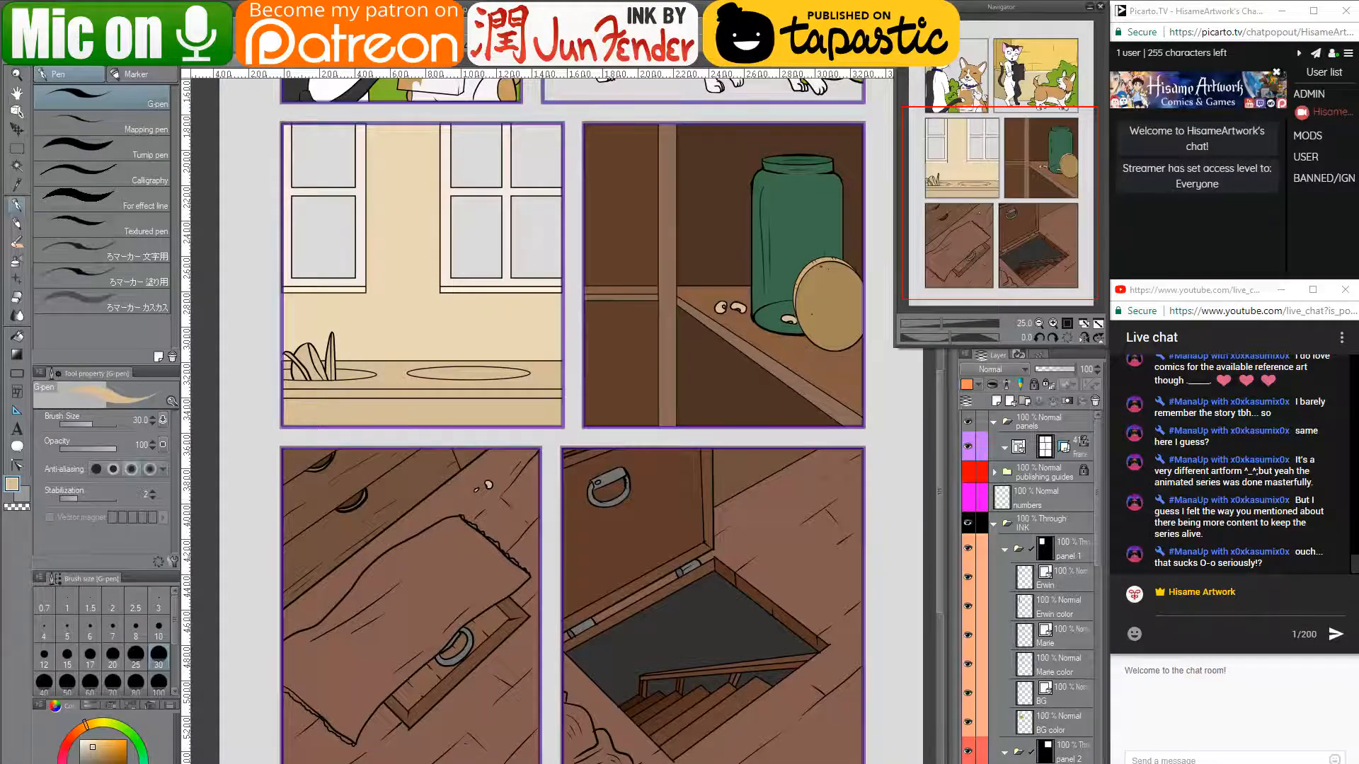
- Switch to the web browser and search Google for "dead anime director"
key(alt+Tab)
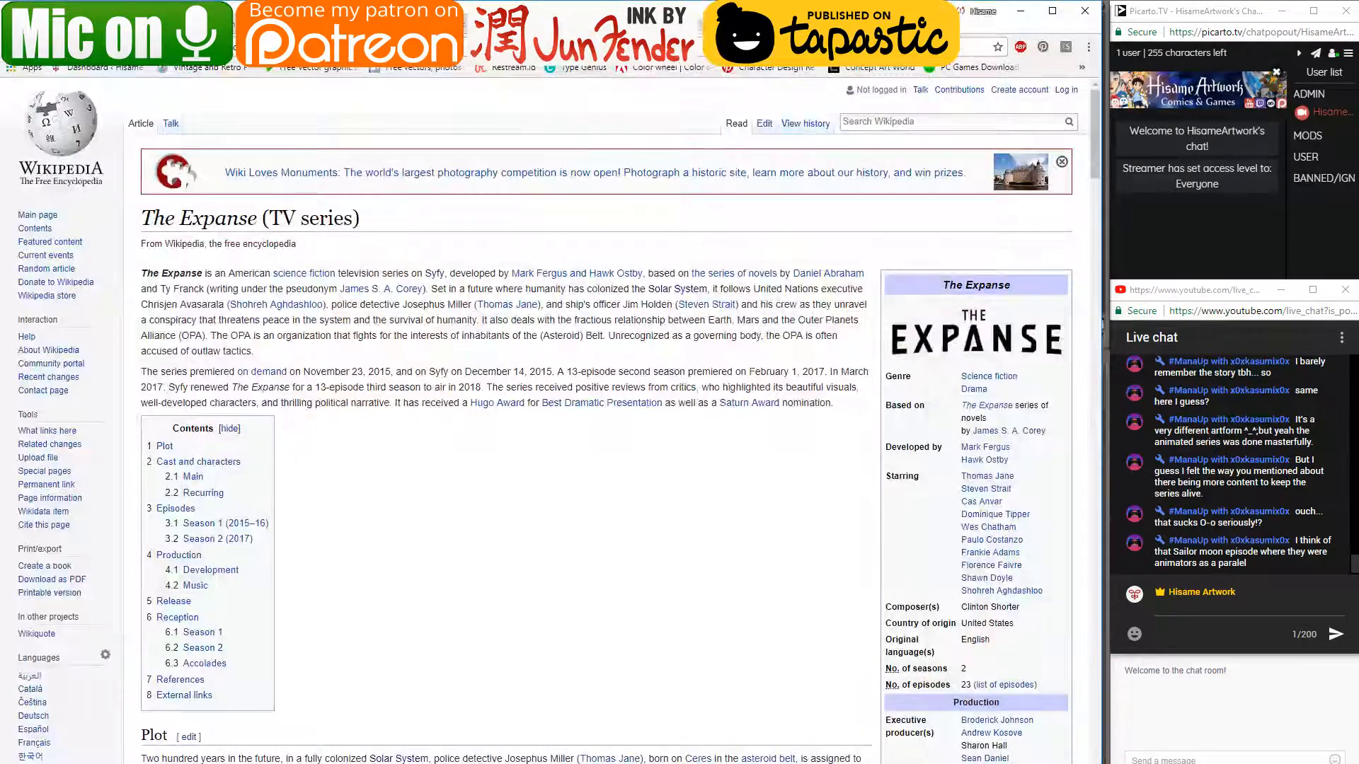
key(ctrl+l)
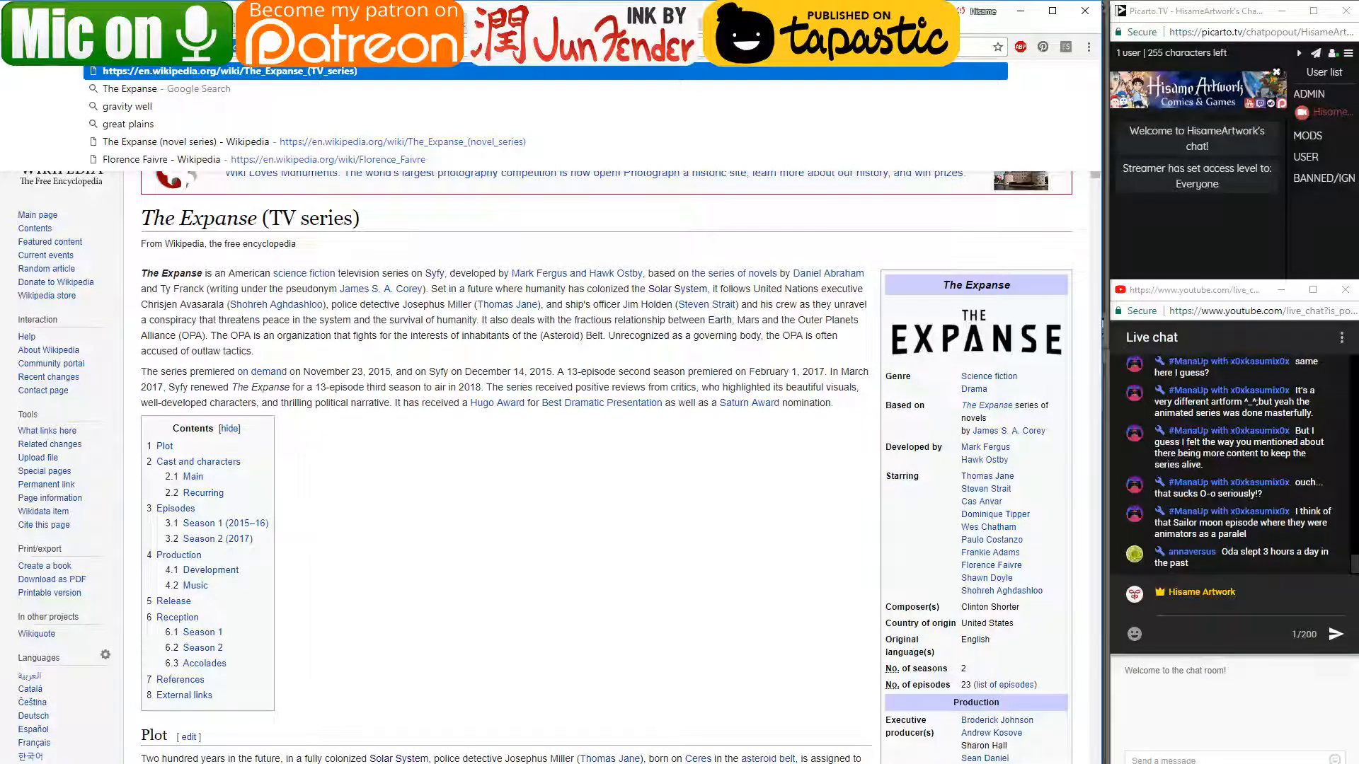
text(dead ani)
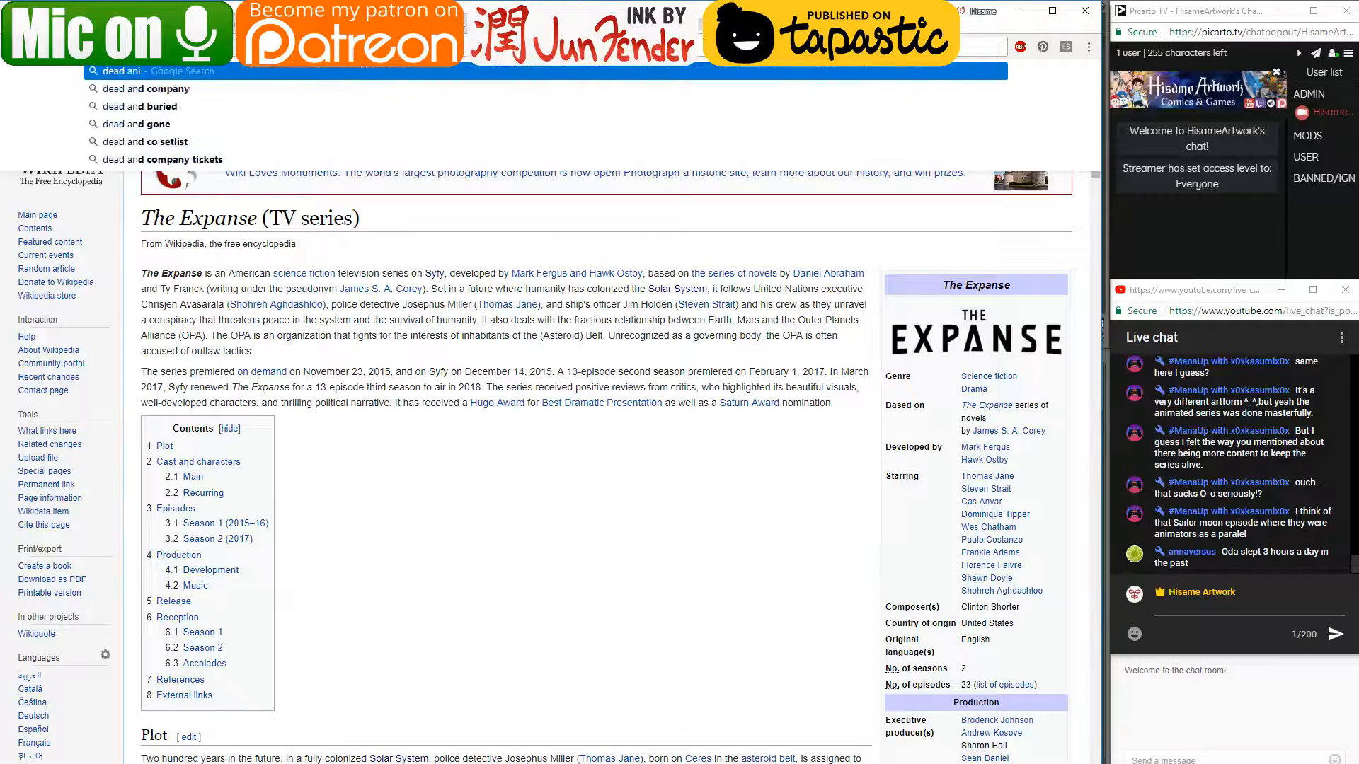
key(Escape)
key(Escape)
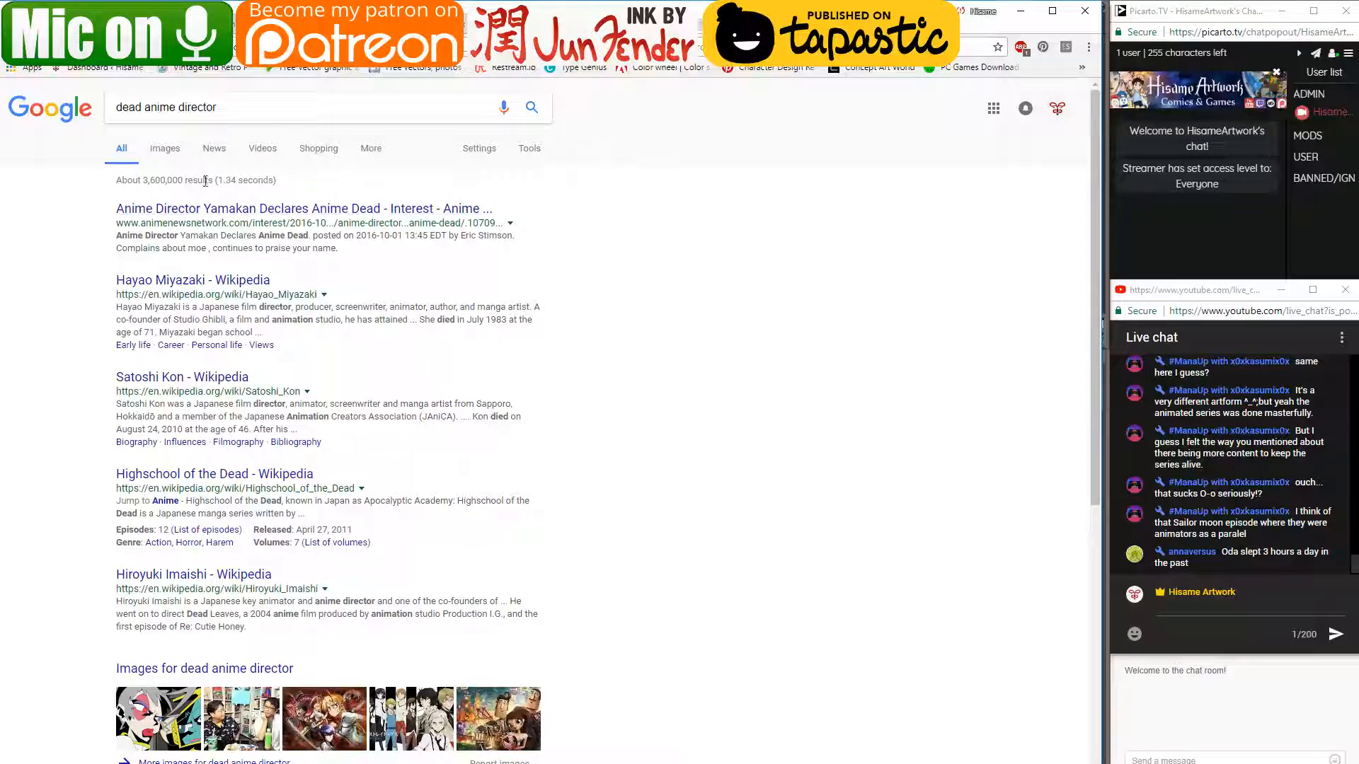
- Change the Google search to "anime director died of exhaustion"
click(143, 109)
key(BackSpace)
key(BackSpace)
key(BackSpace)
key(BackSpace)
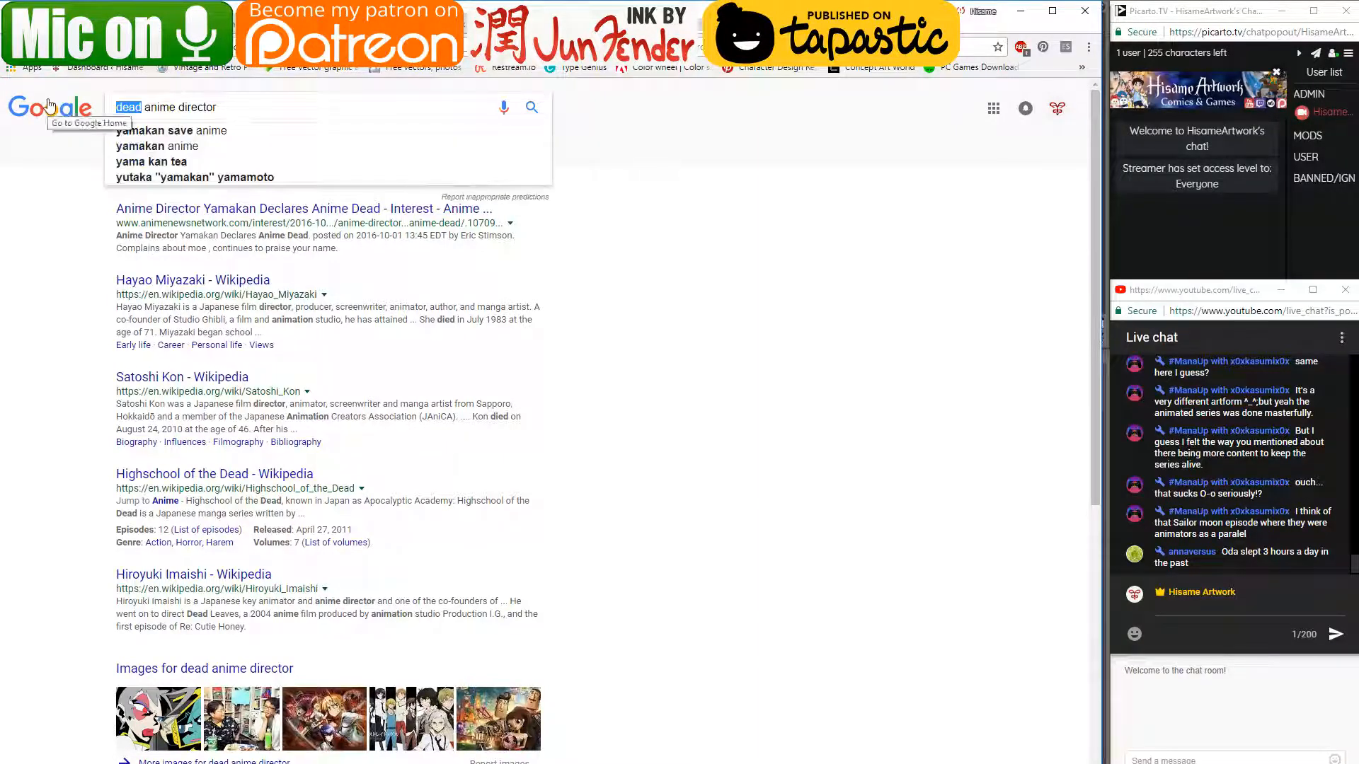
key(Escape)
click(203, 107)
text(d)
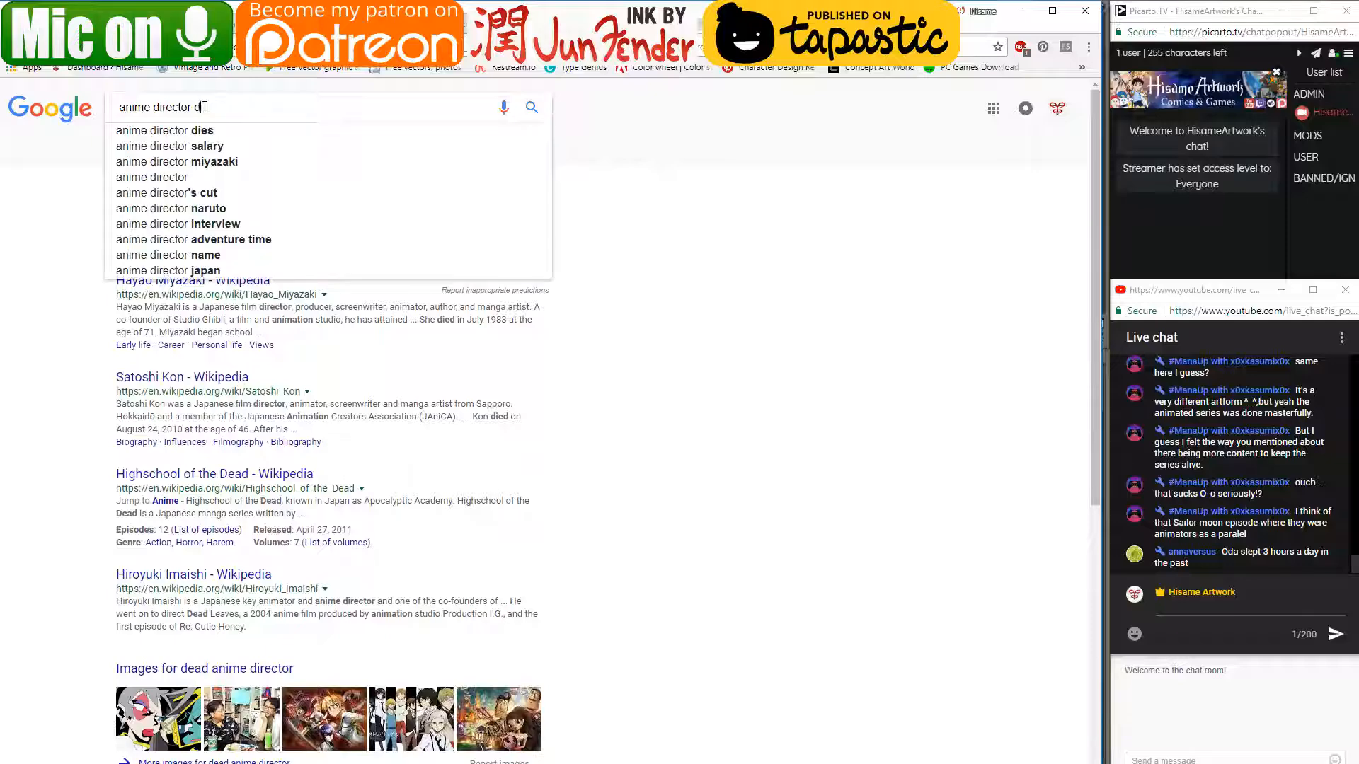
text(ied of exhaustion)
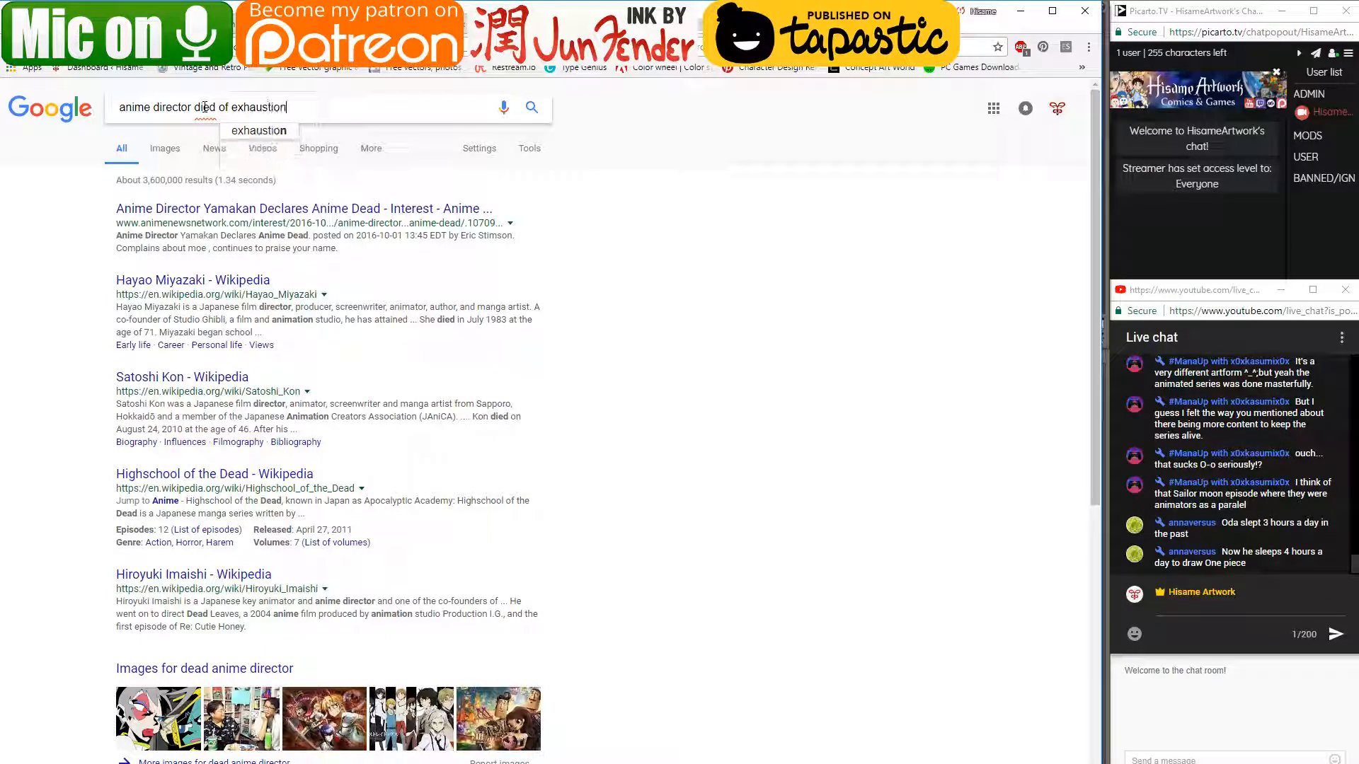
key(Return)
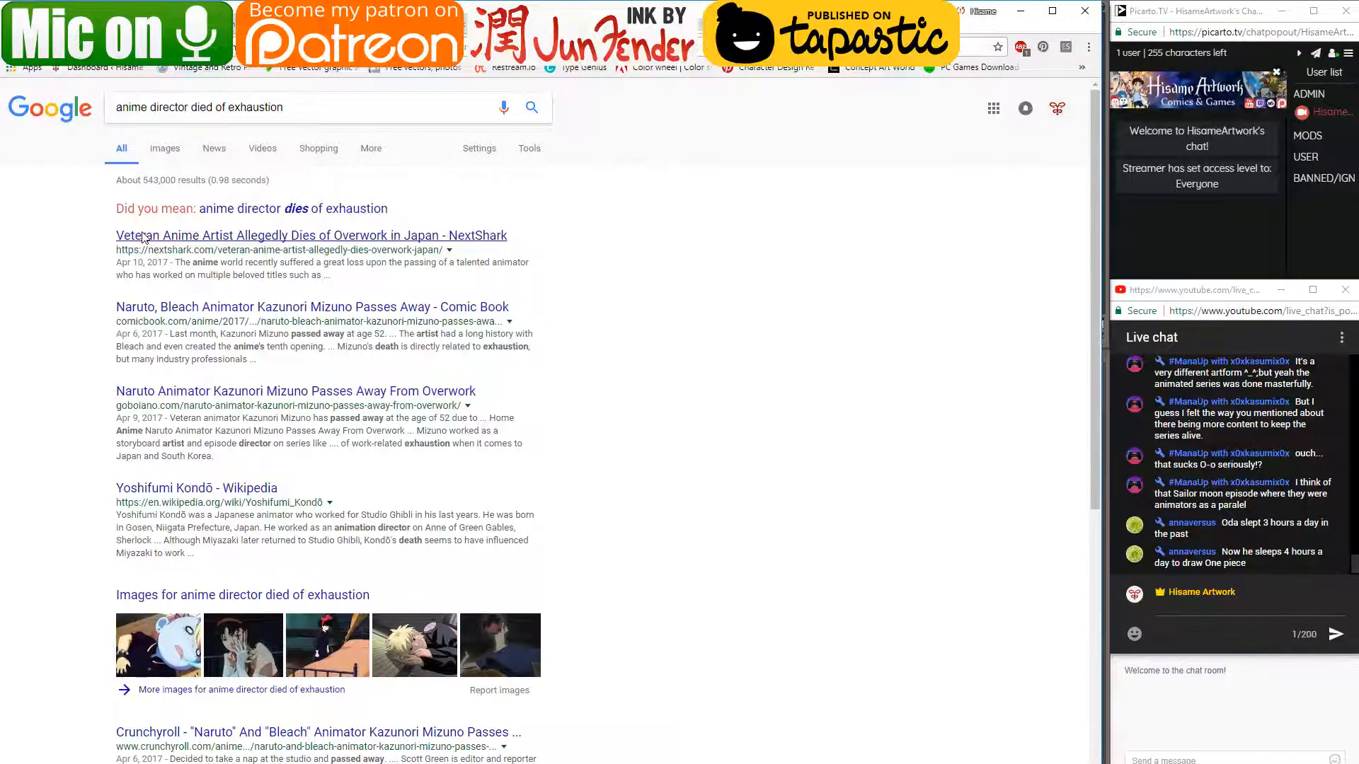
- Open the NextShark article on the veteran anime artist's death from overwork and copy the storyboard art director's name from its text
click(142, 236)
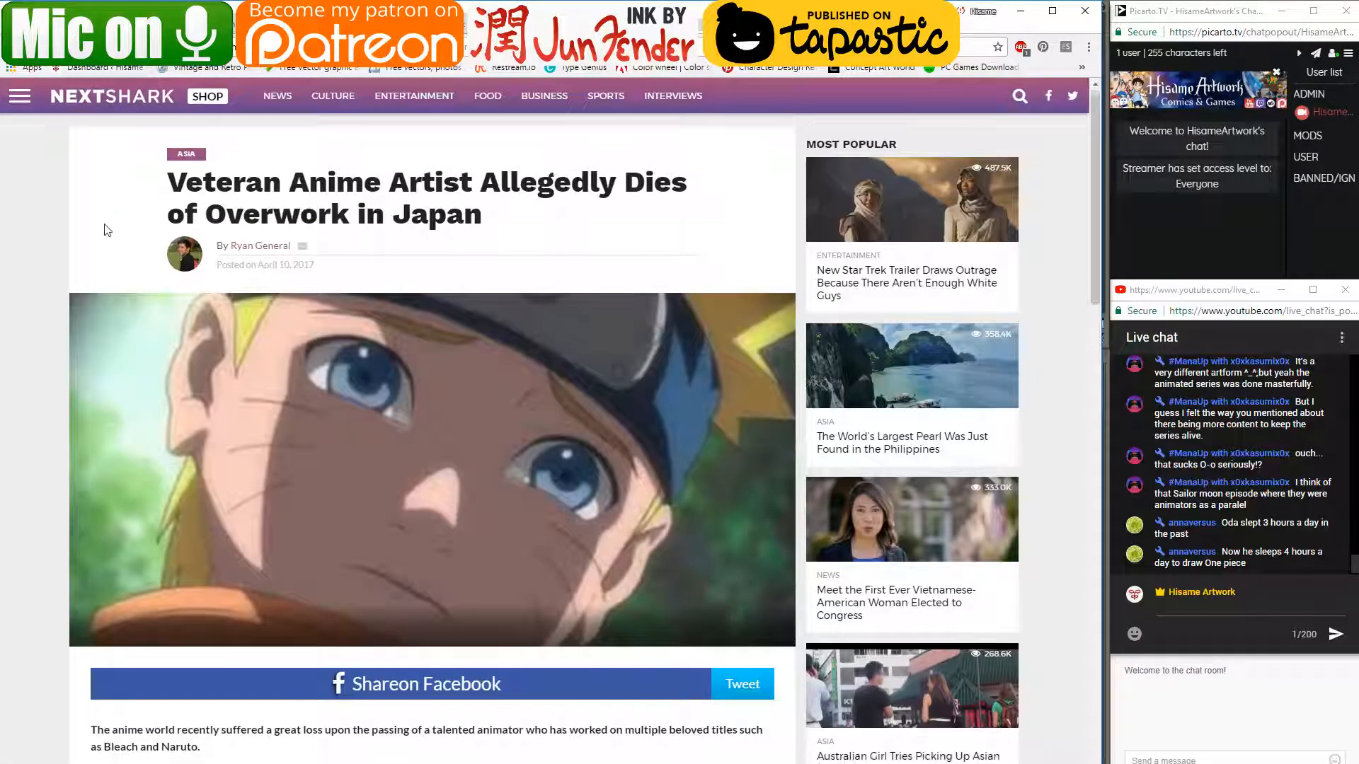
scroll(106, 230, down, 1)
scroll(104, 224, down, 6)
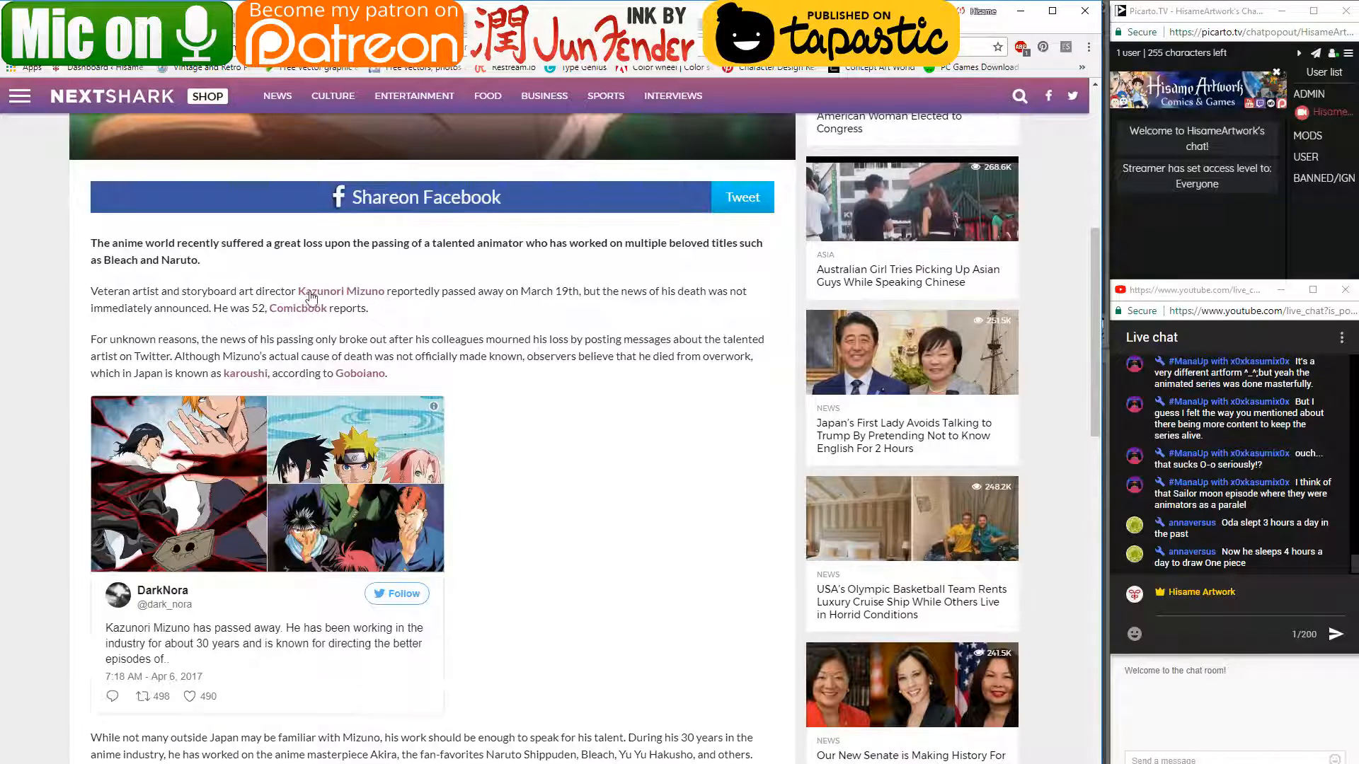
drag(297, 292, 386, 284)
key(ctrl+c)
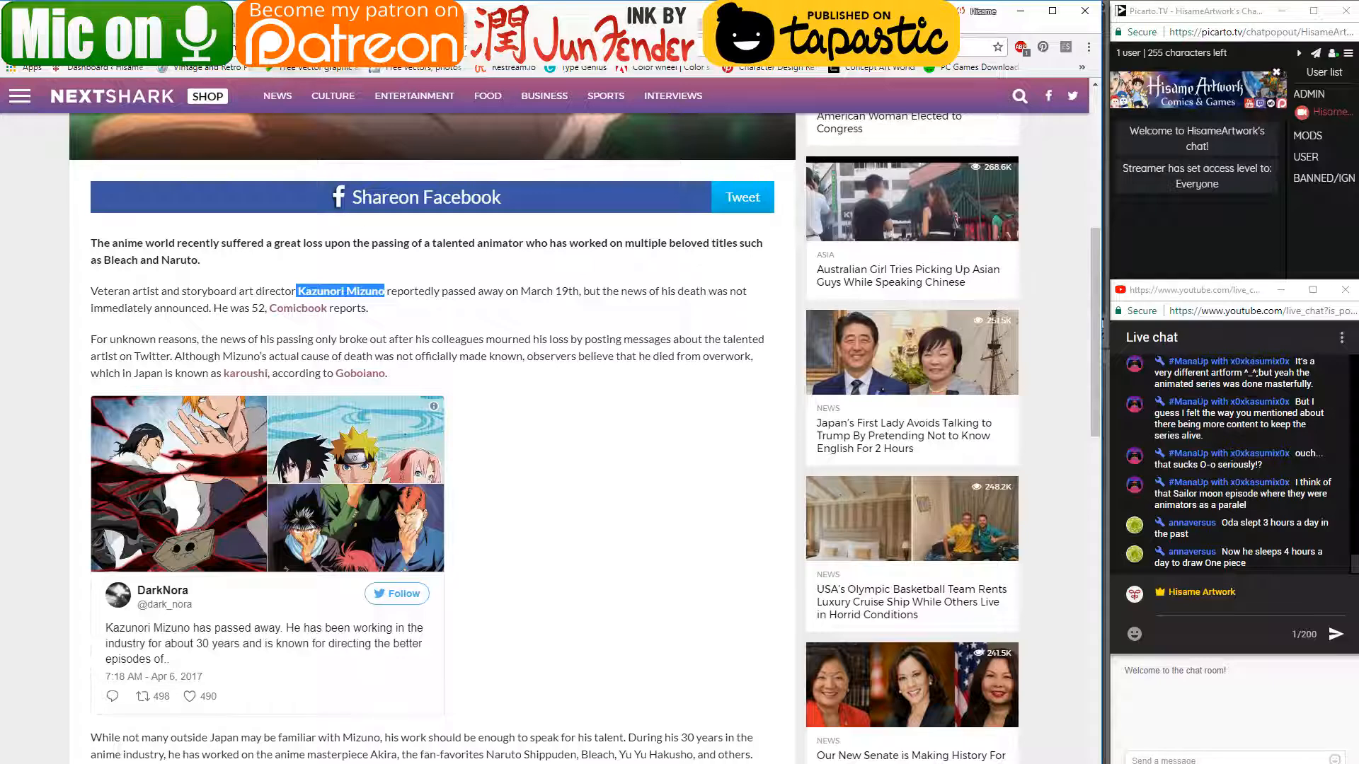
- Search Google for the copied name of the director
click(316, 47)
key(ctrl+v)
key(Return)
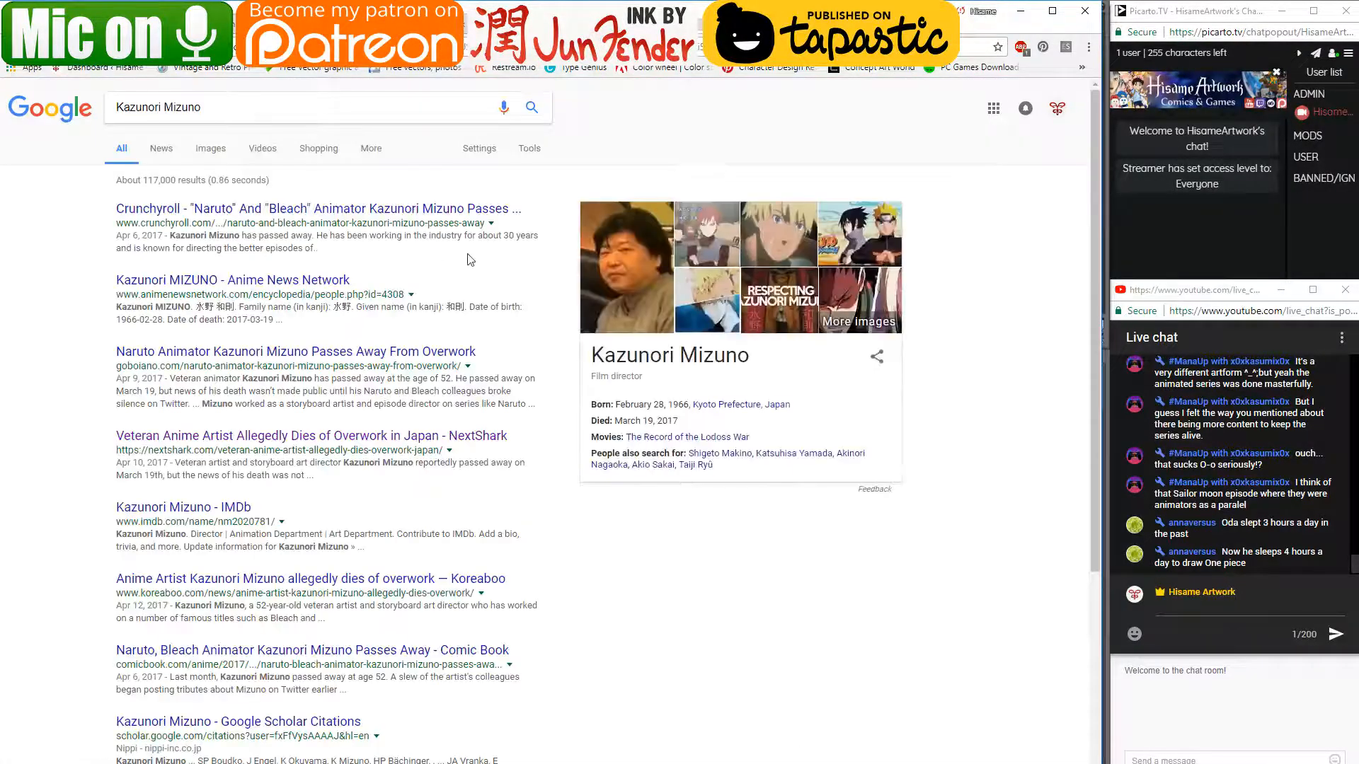
- Check the director's profile and search results, and post the director's name in the YouTube live chat
drag(598, 376, 687, 393)
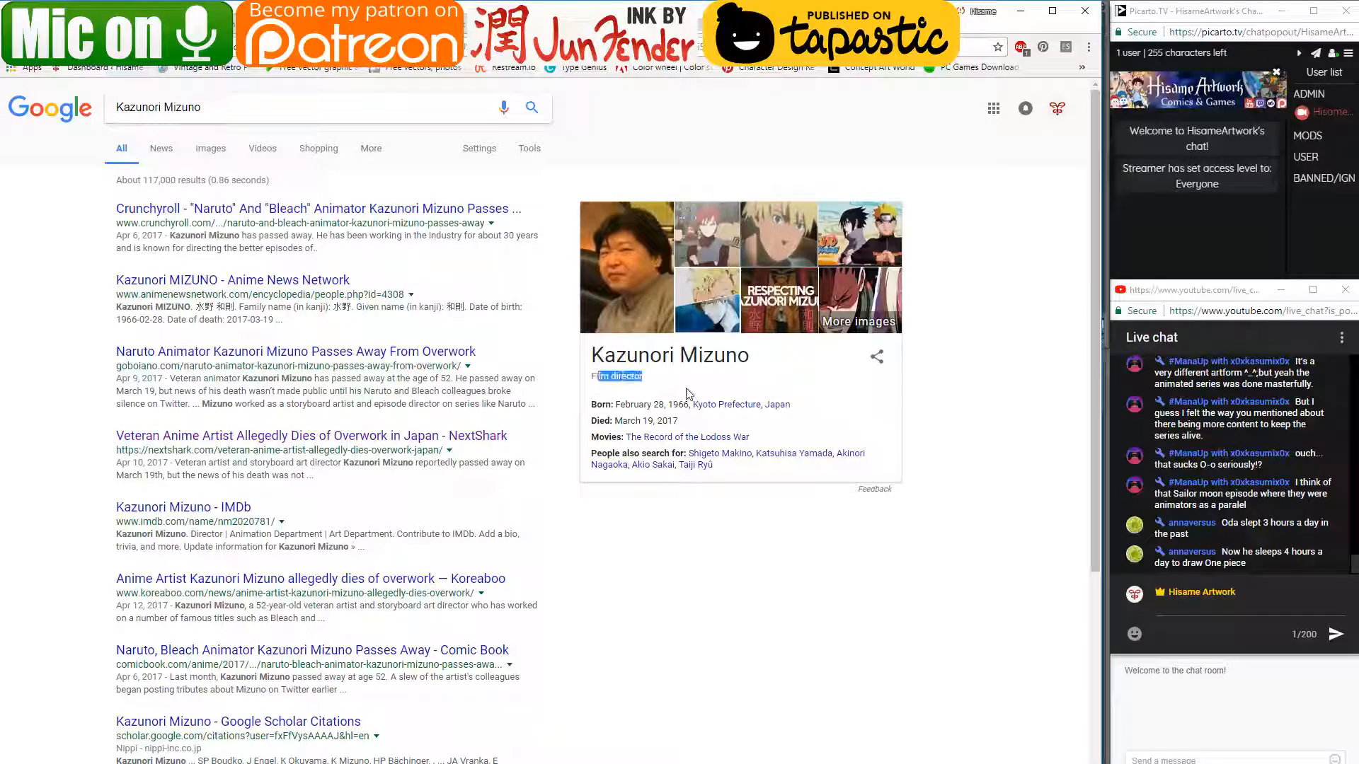
click(47, 295)
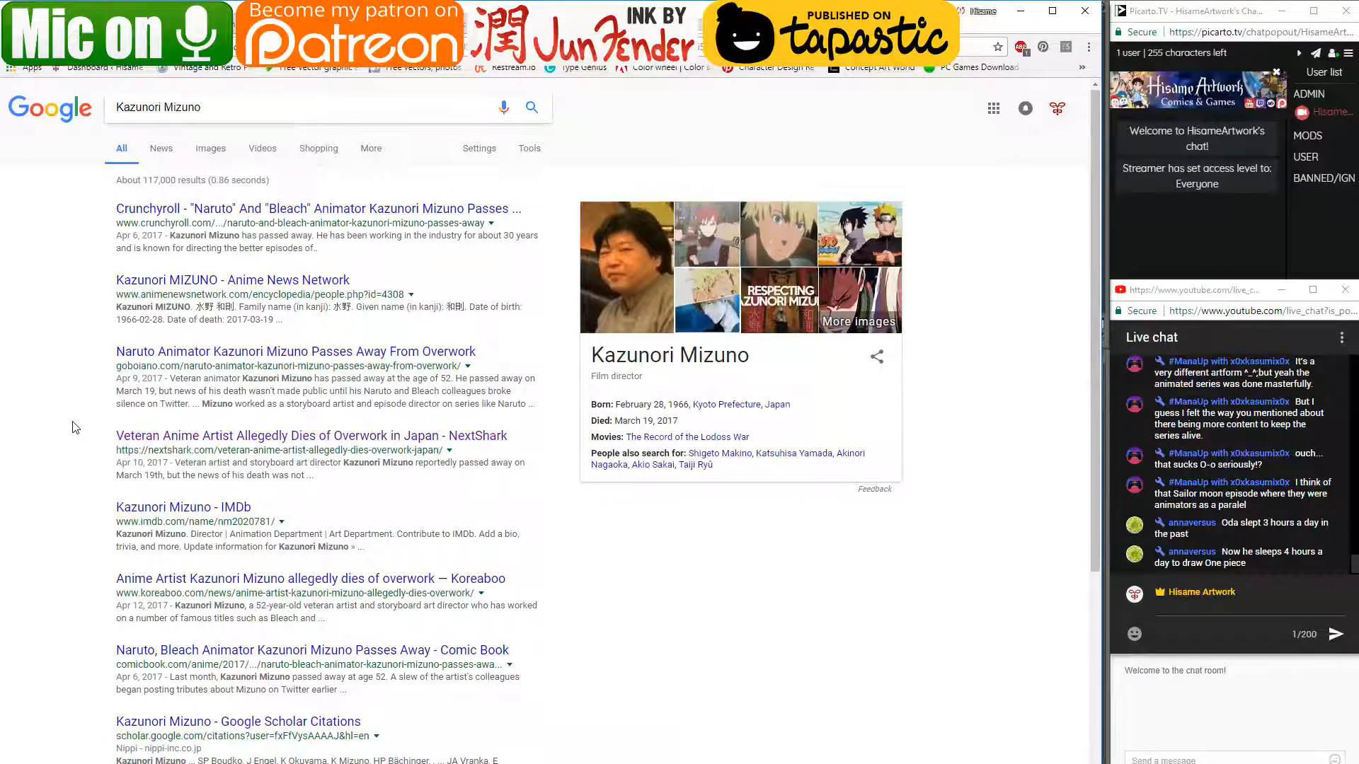
scroll(74, 427, down, 1)
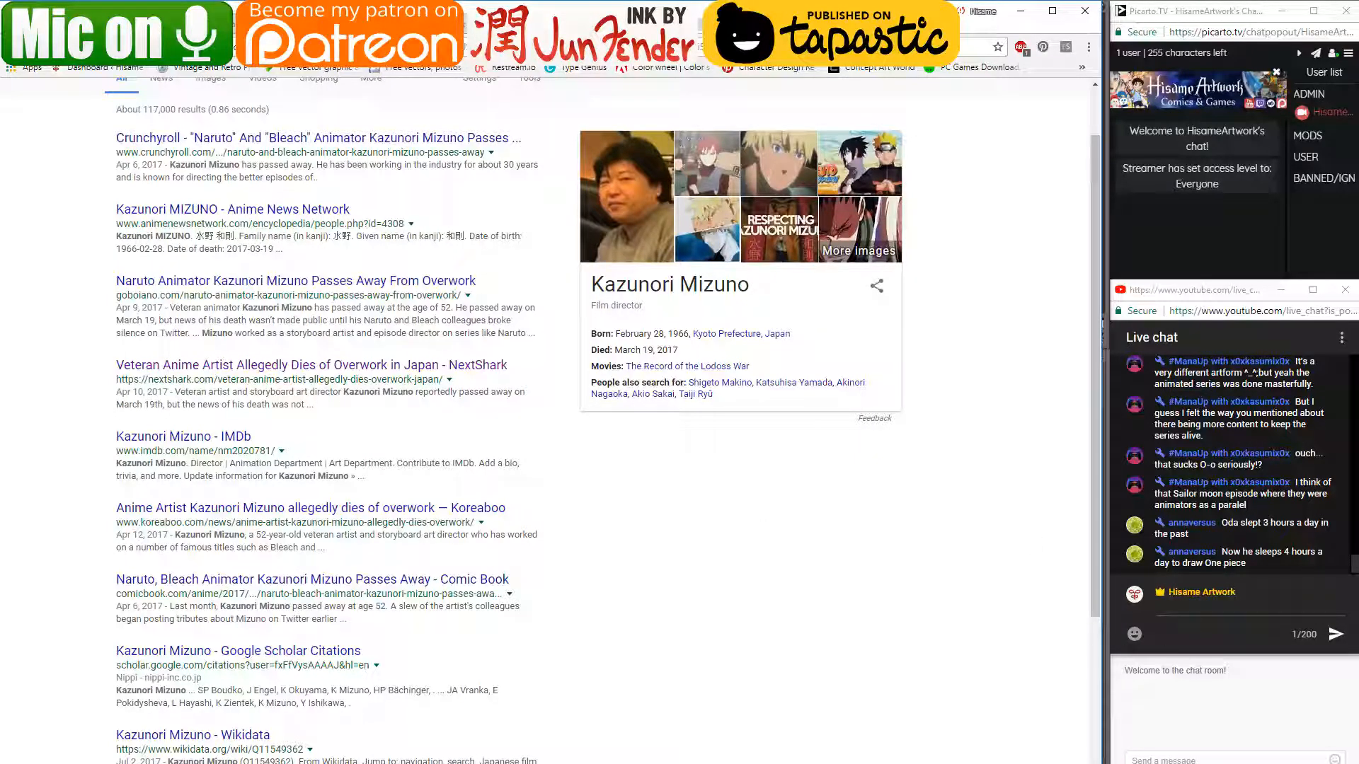
key(ctrl+v)
key(Return)
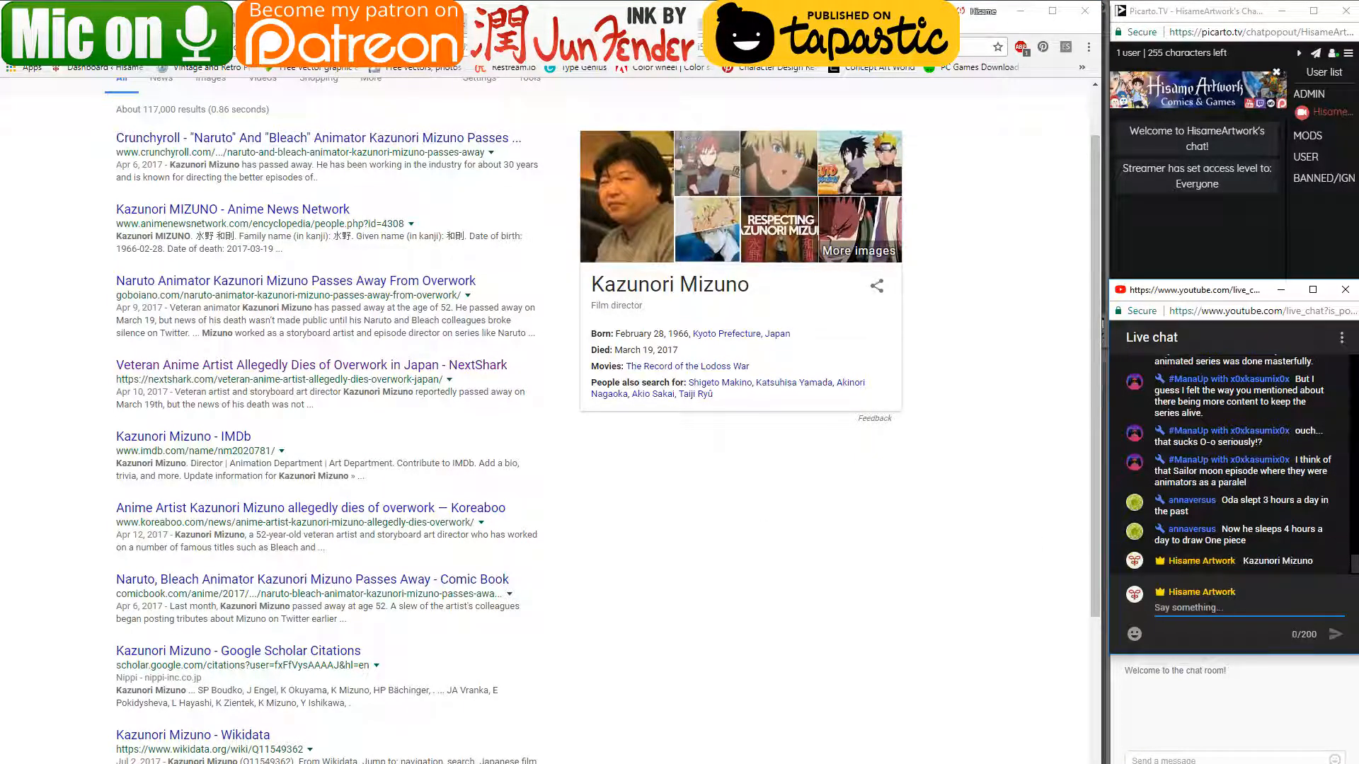
- Switch back to Clip Studio Paint and look over the comic page's coloured panels from the lower rows up to the top
click(1020, 10)
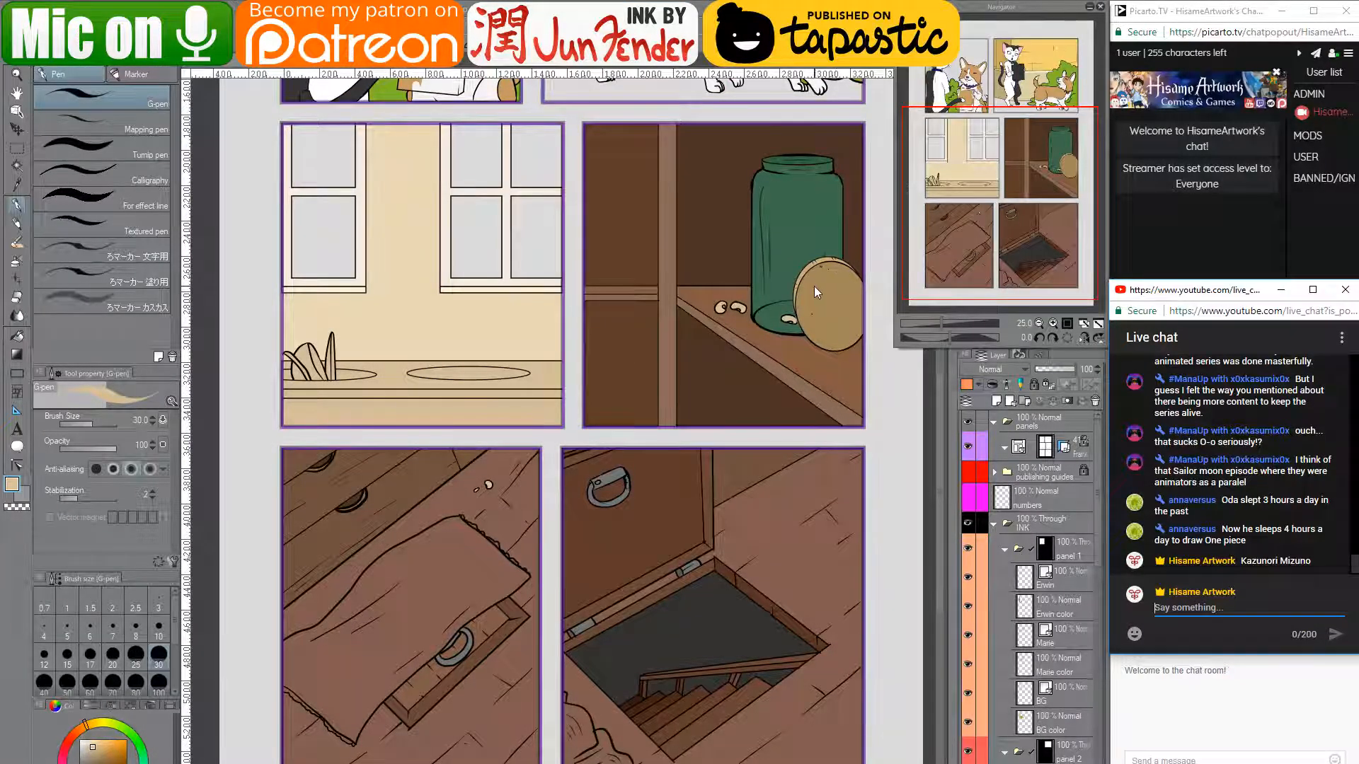
scroll(699, 328, down, 2)
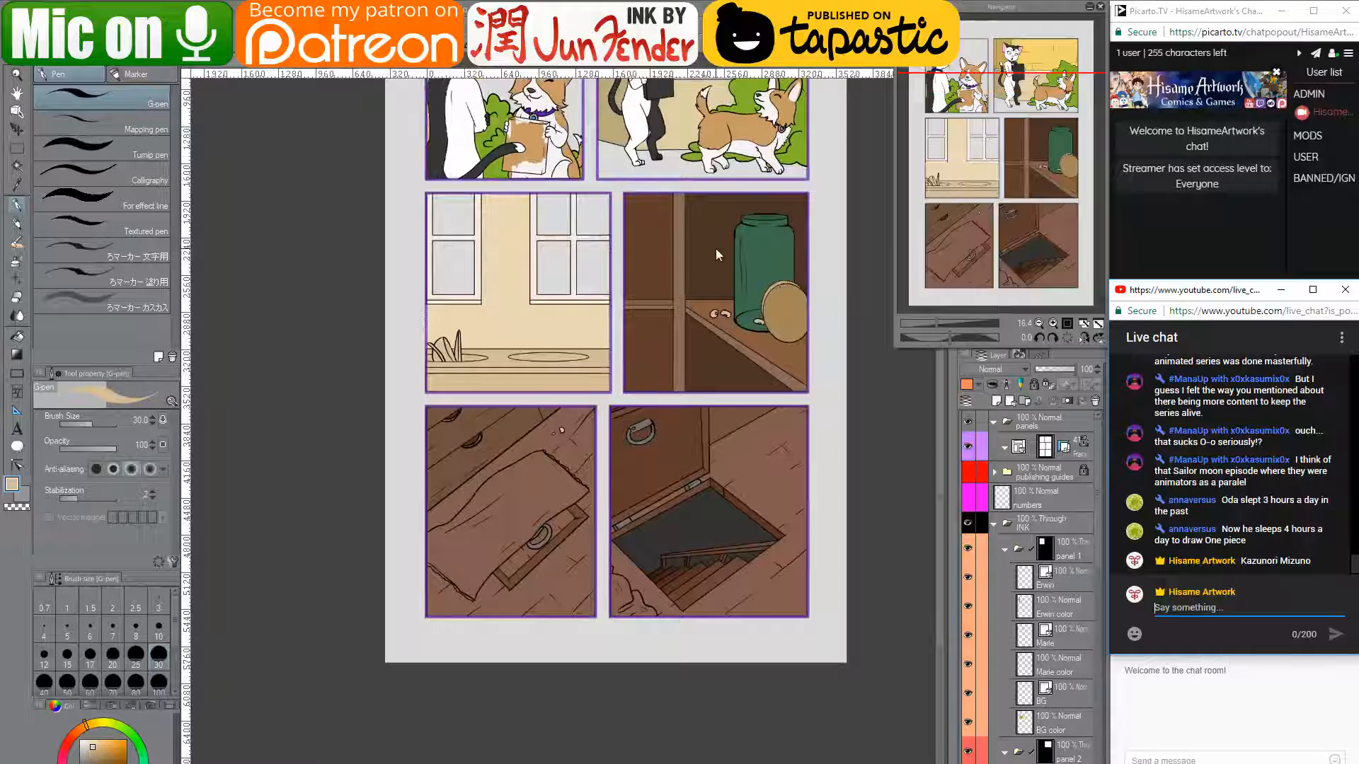
click(744, 256)
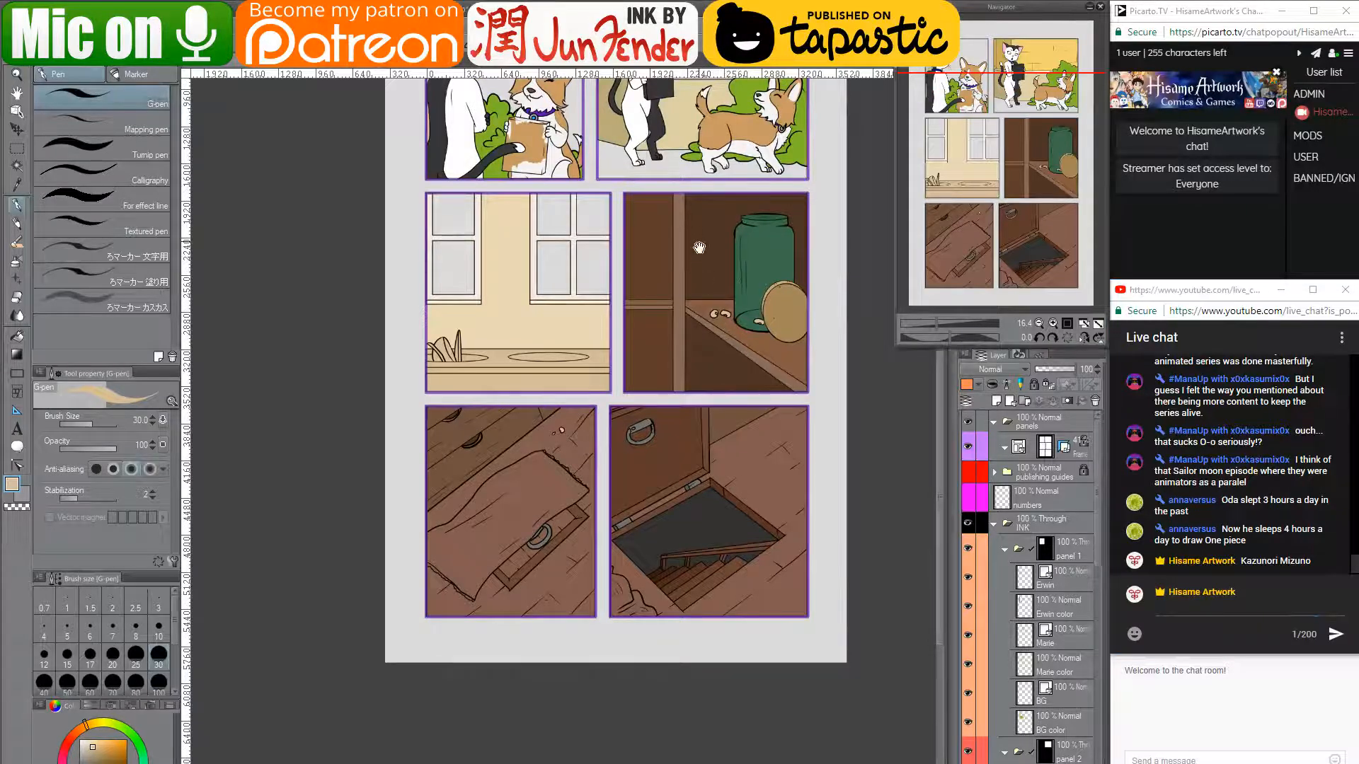
drag(699, 247, 640, 407)
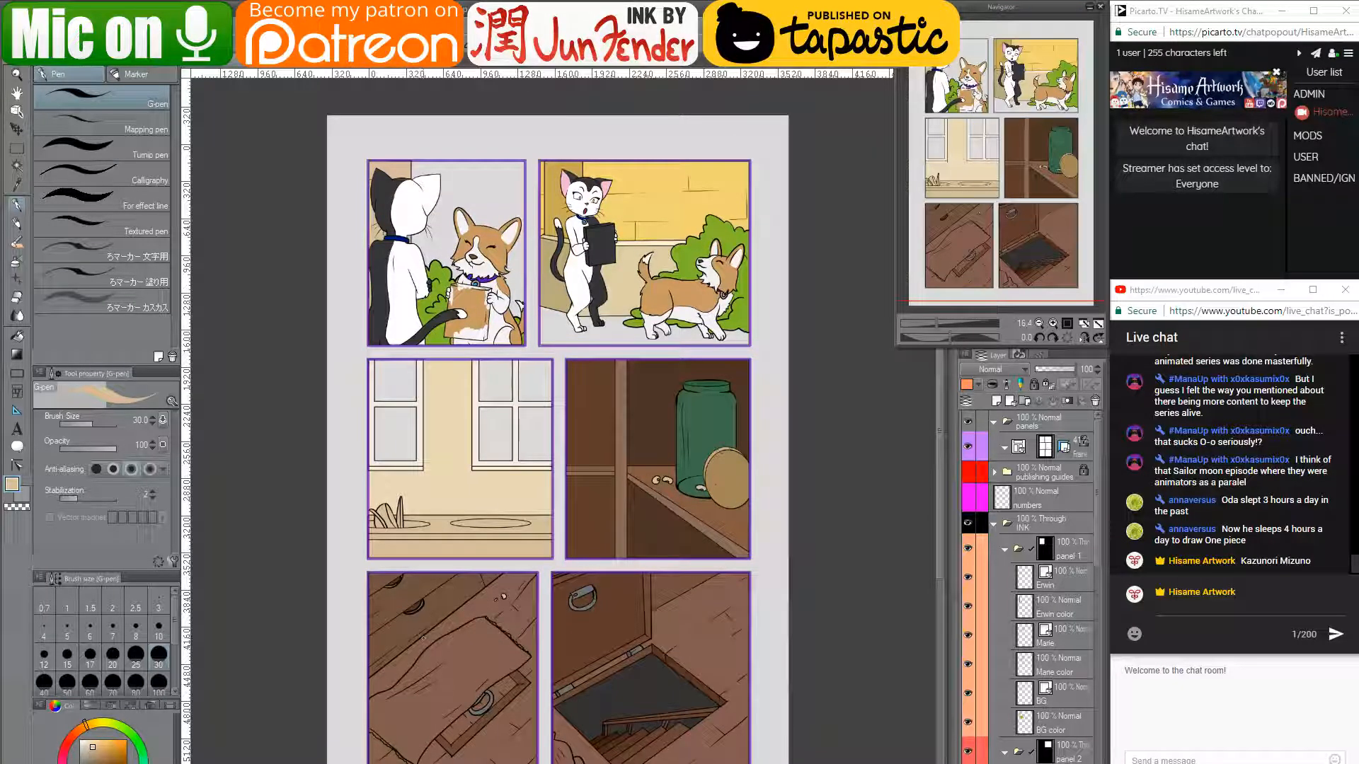
- Switch to the web browser, search Google Images for "grass mats bengland" and open the raffia straw grass mat photo as reference
mouse_move(375, 754)
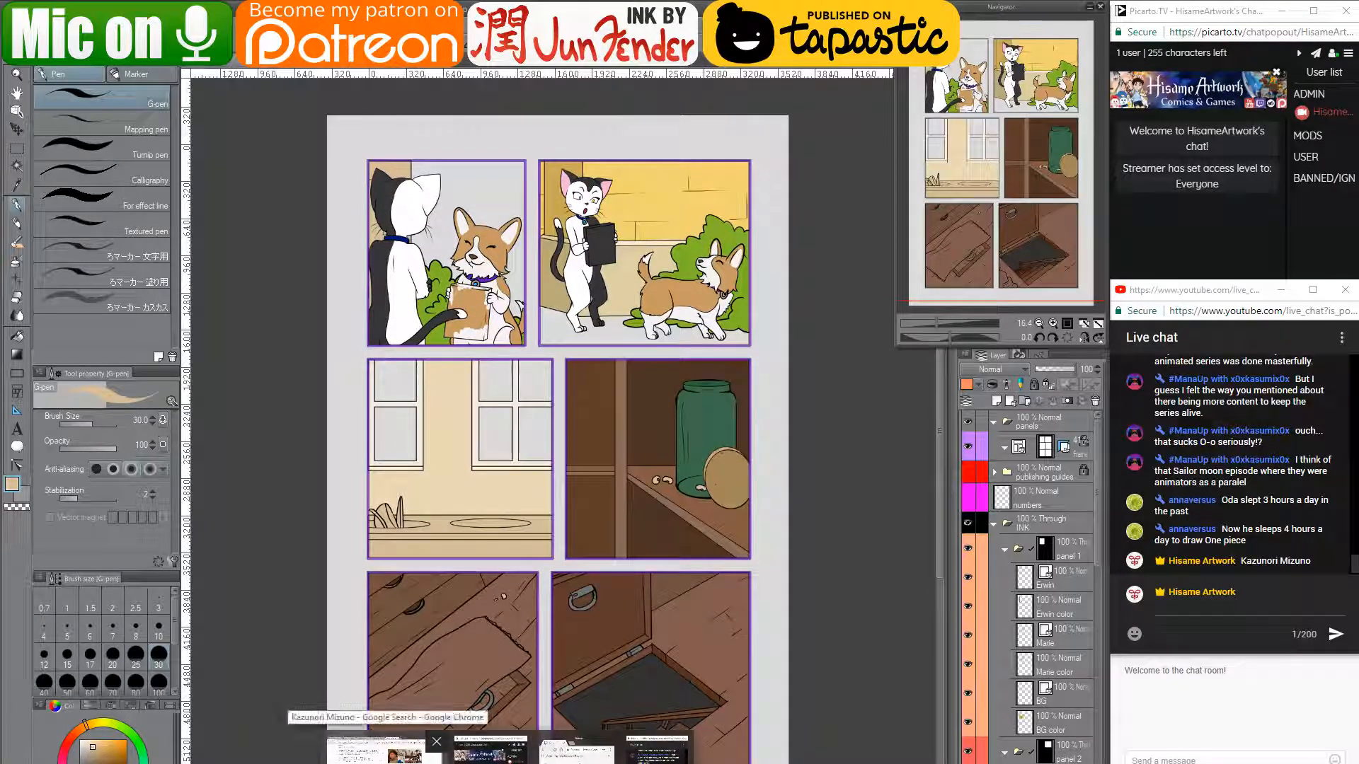
click(375, 752)
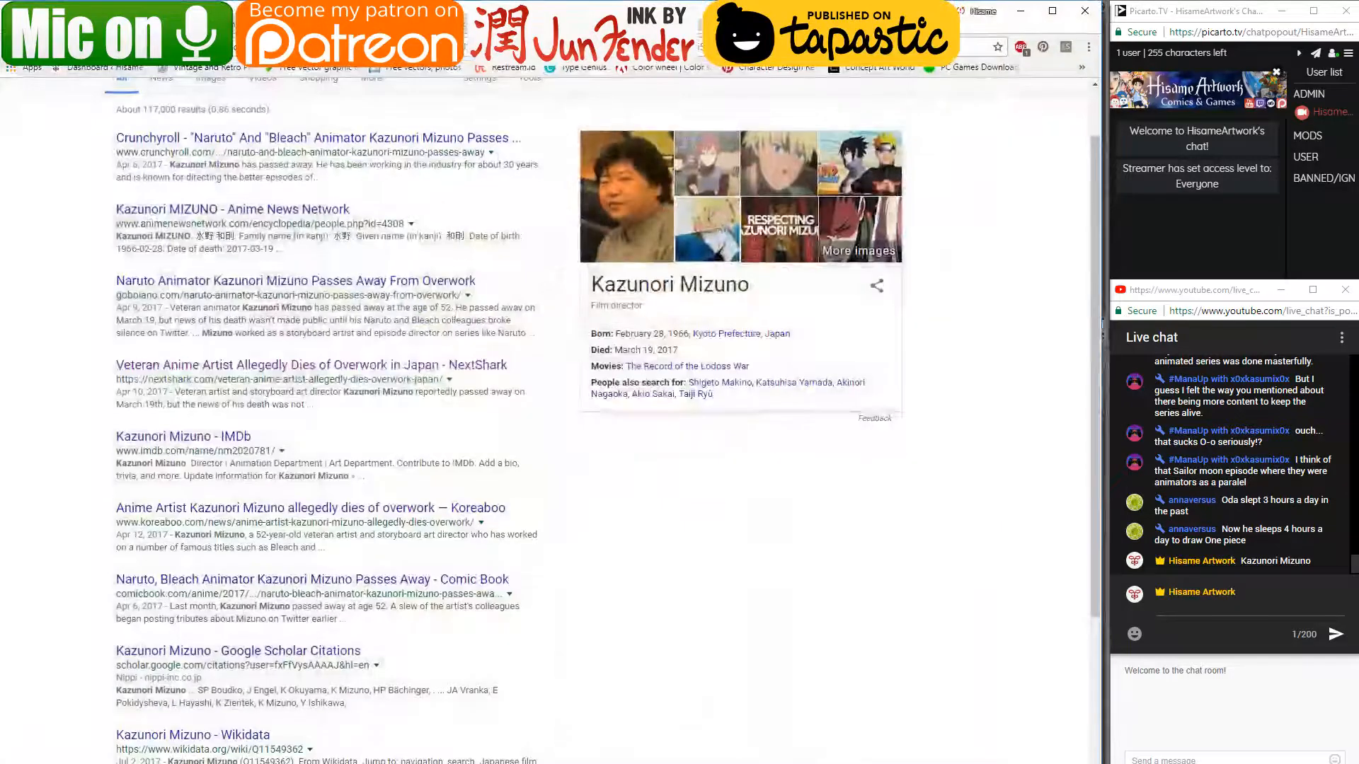
key(ctrl+l)
text(gra)
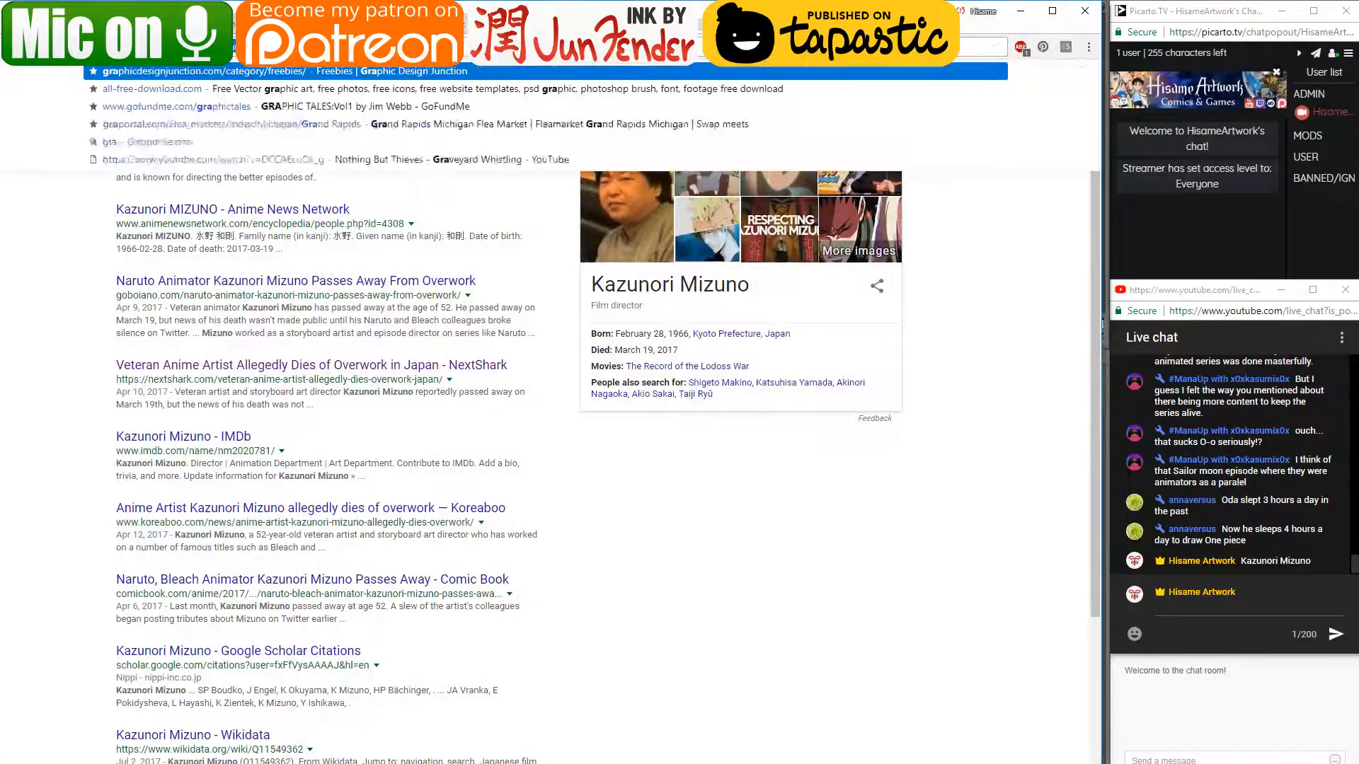
text(ss mats b)
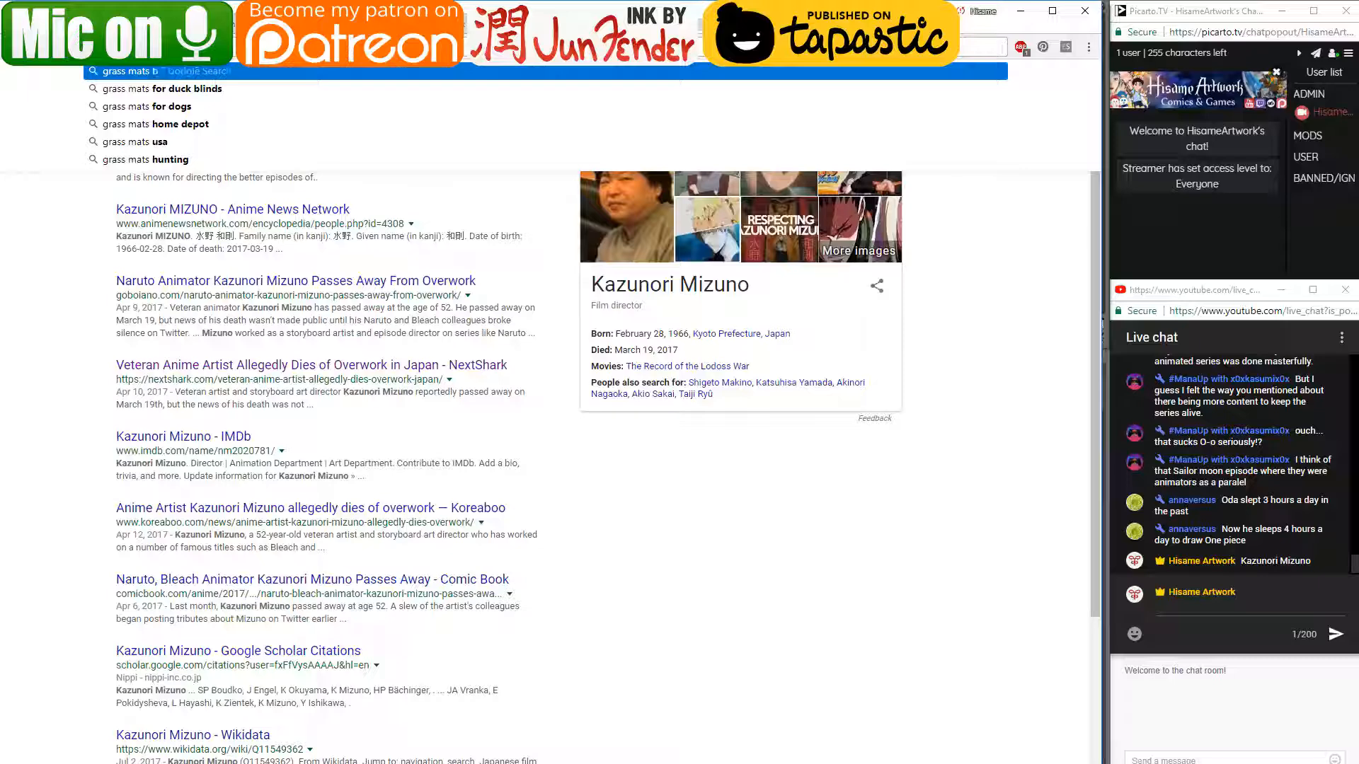
text(england)
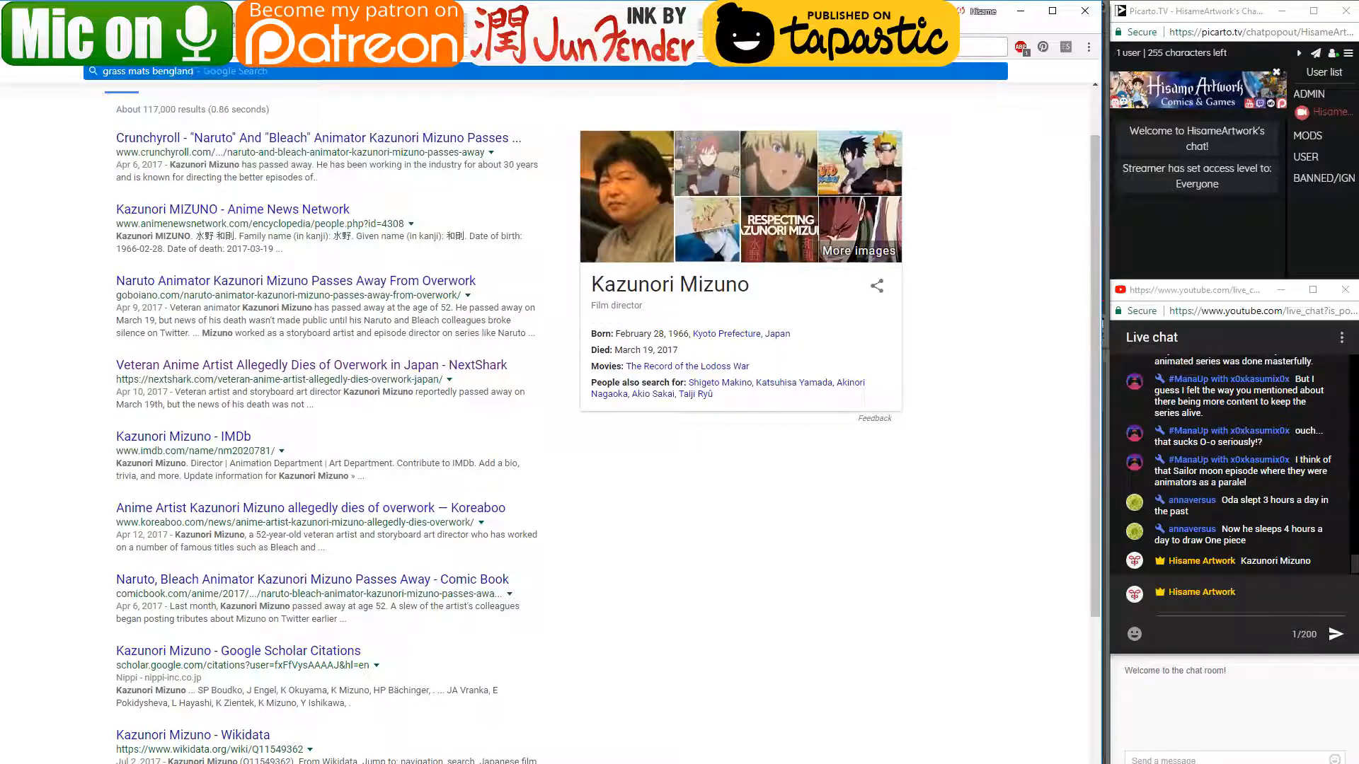
key(Return)
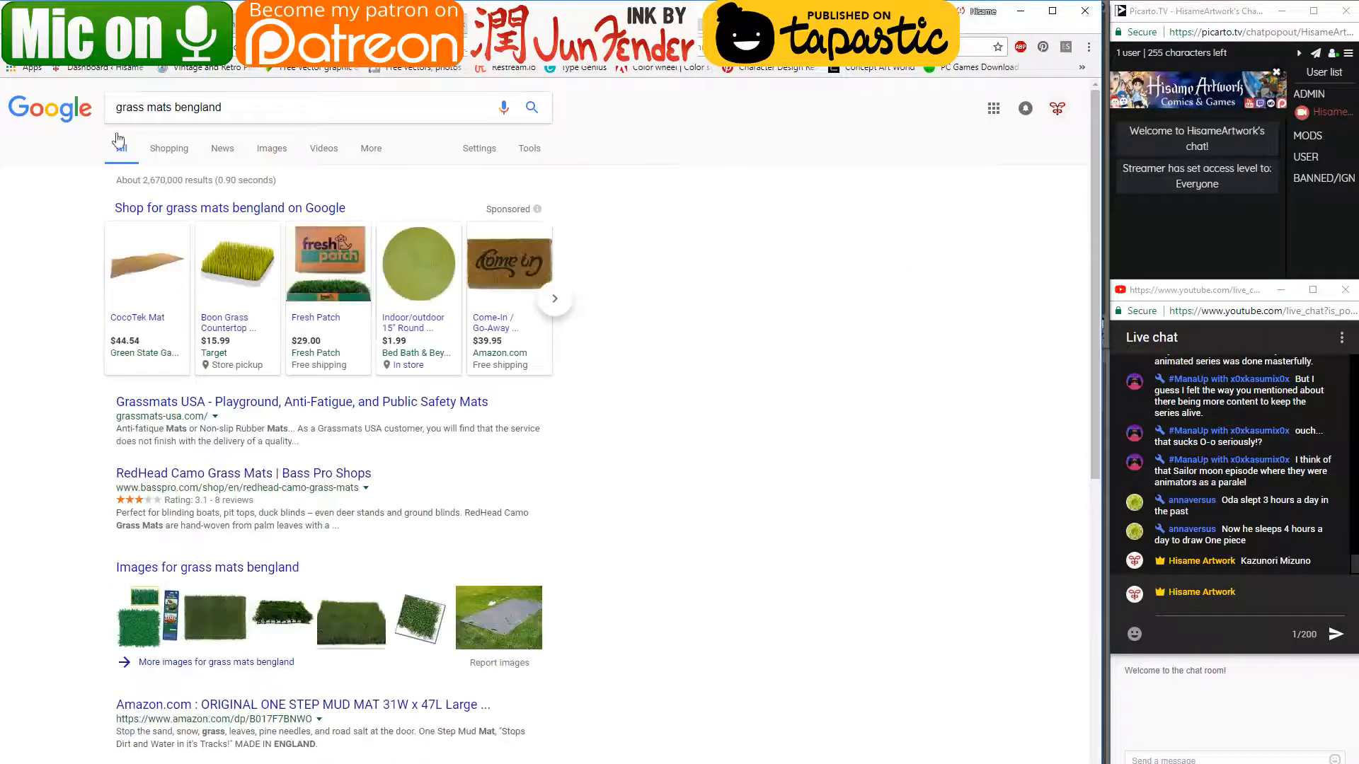
click(275, 155)
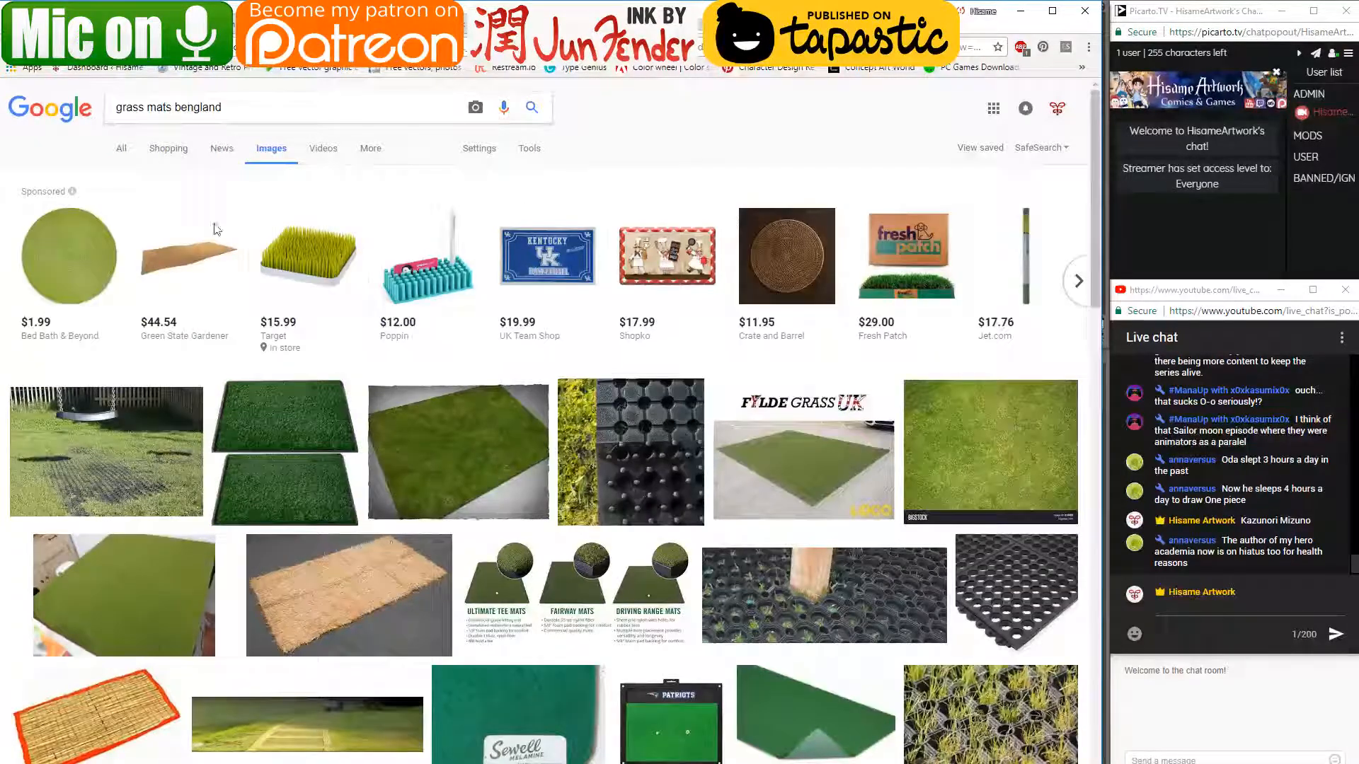
click(358, 597)
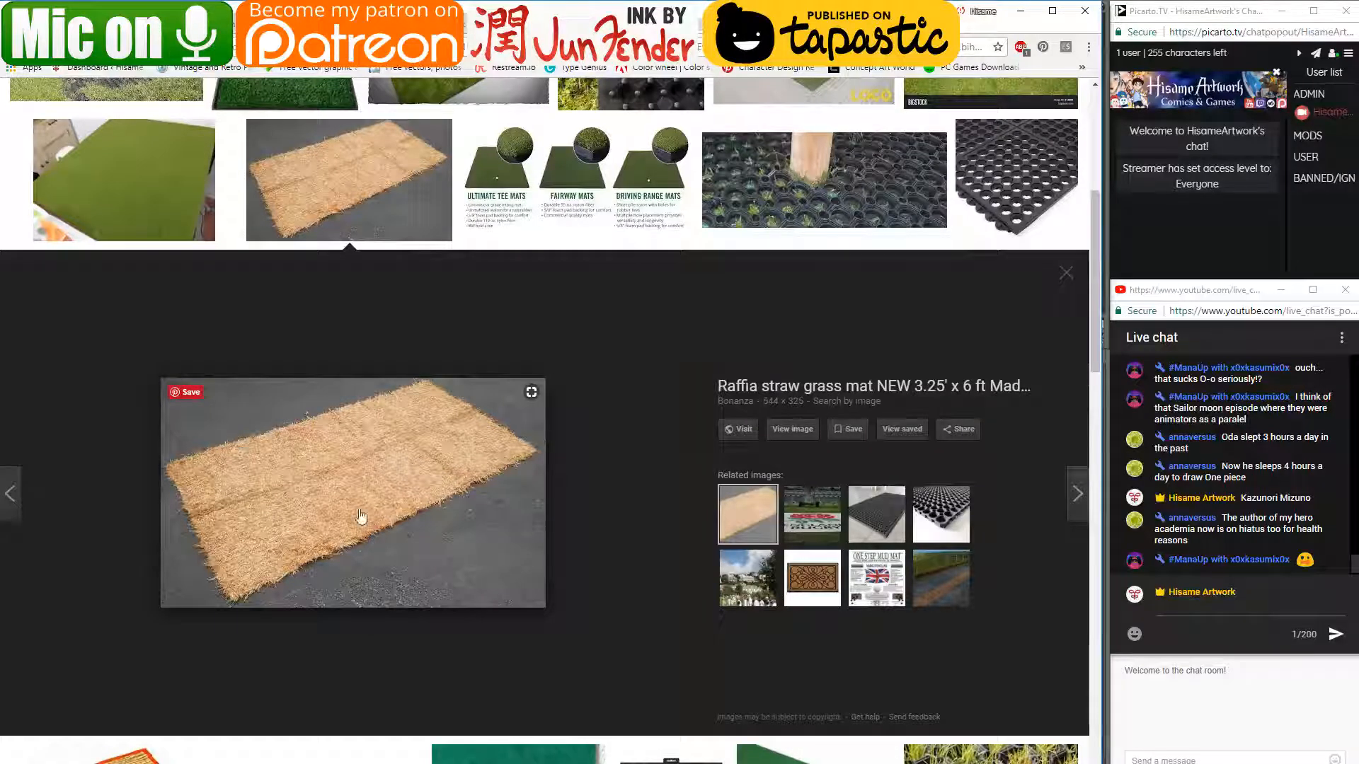
- Return to Clip Studio Paint, choose a pale yellow-green and fill the rug lying over the open drawer in panel 5 with it
click(1021, 11)
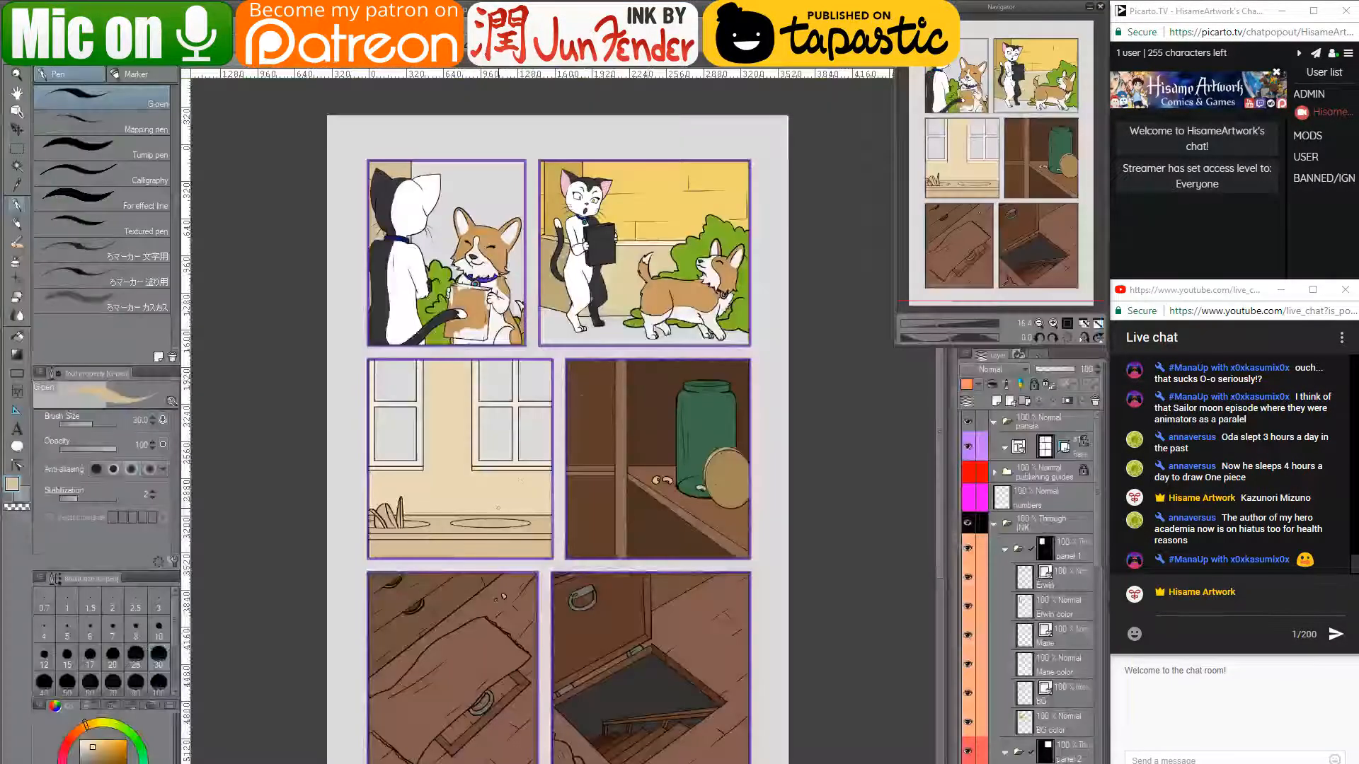
drag(453, 730, 487, 624)
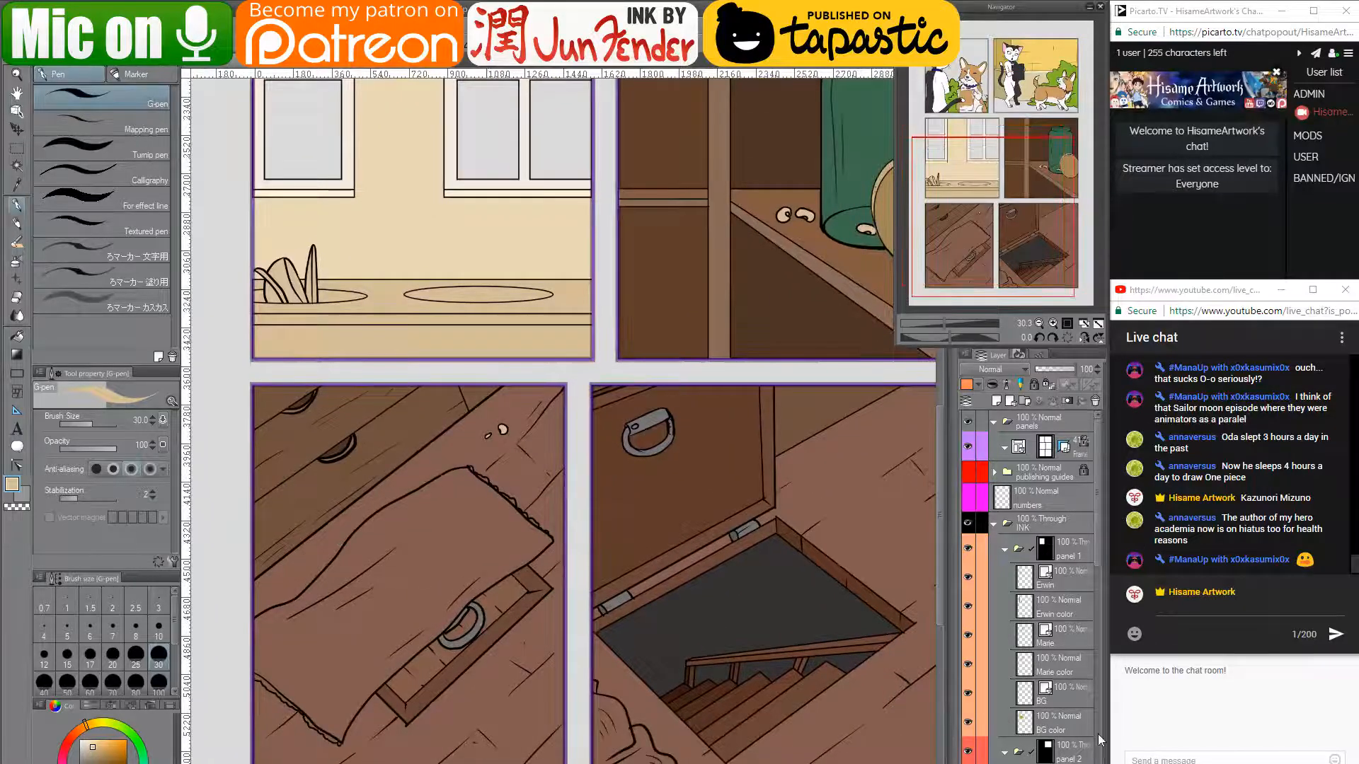
scroll(1064, 693, down, 6)
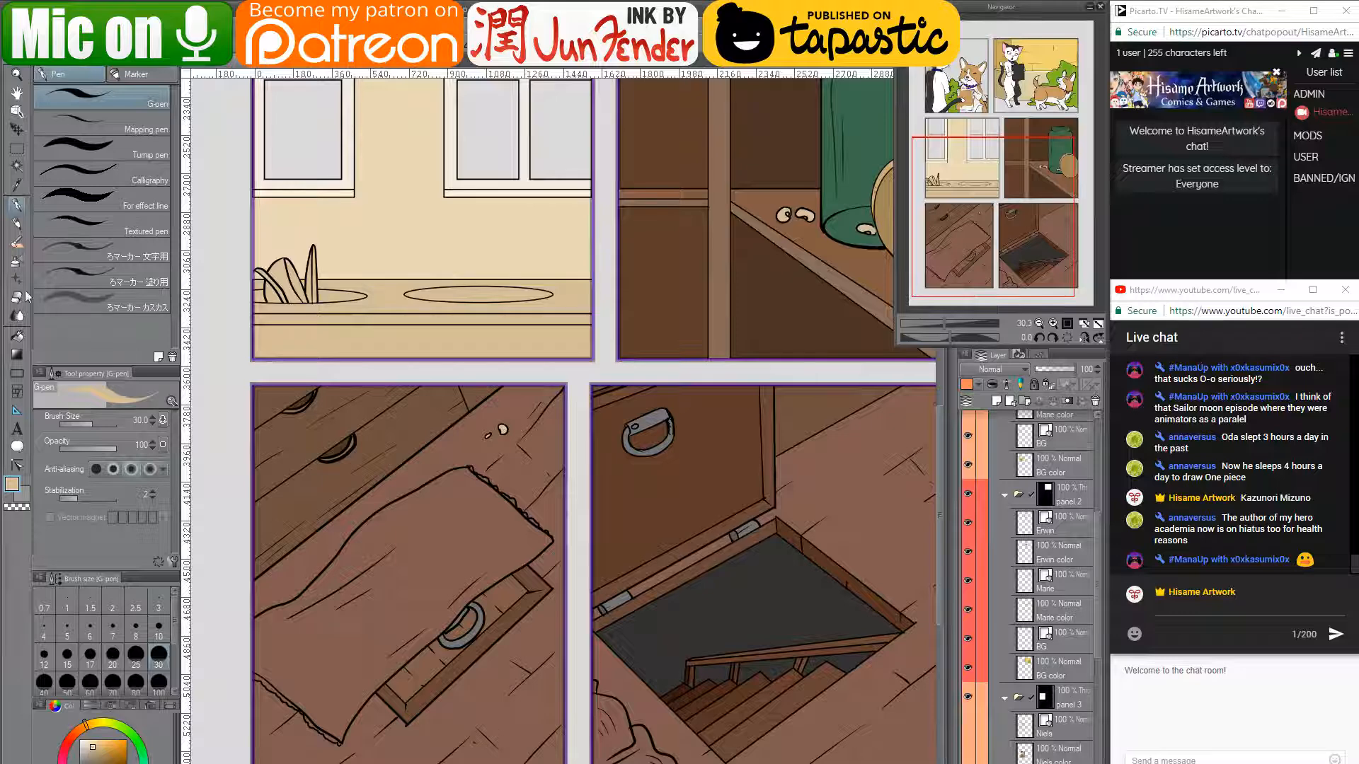
click(17, 335)
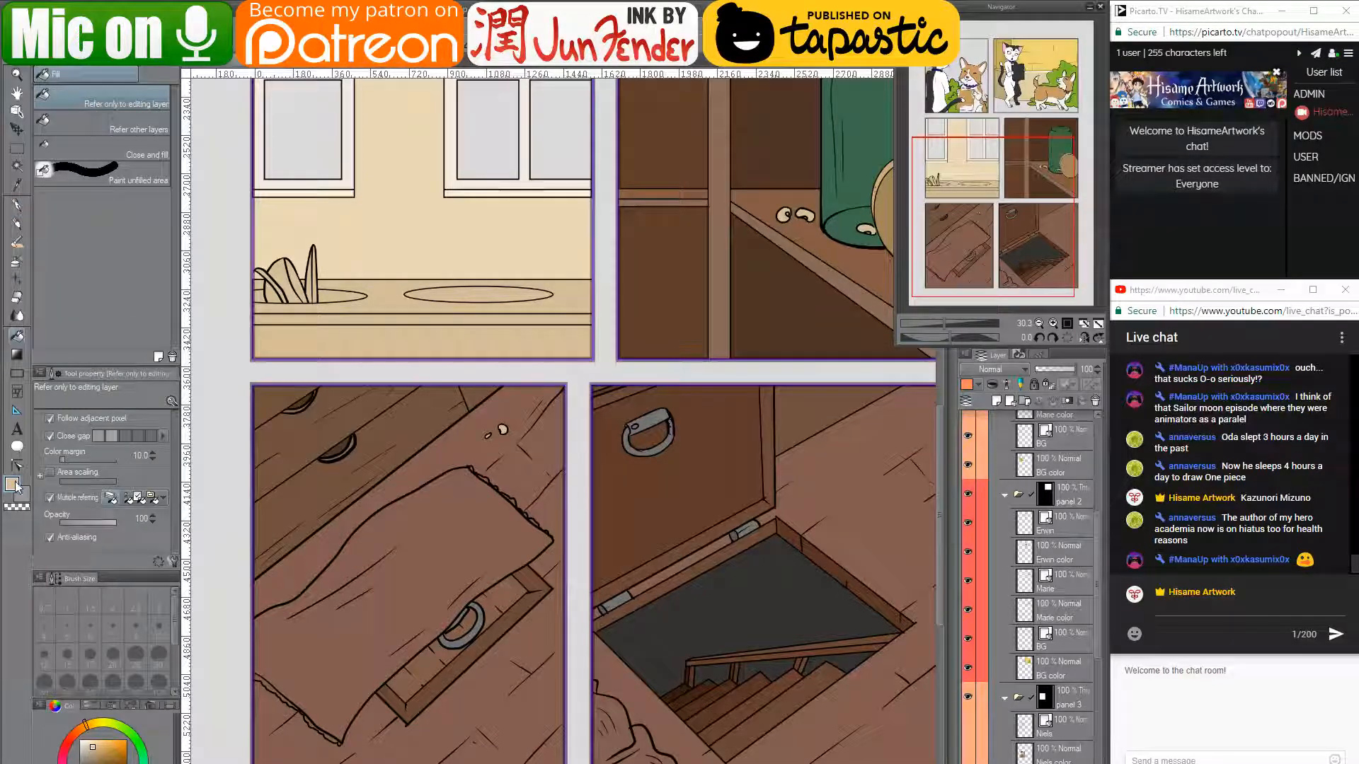
click(12, 484)
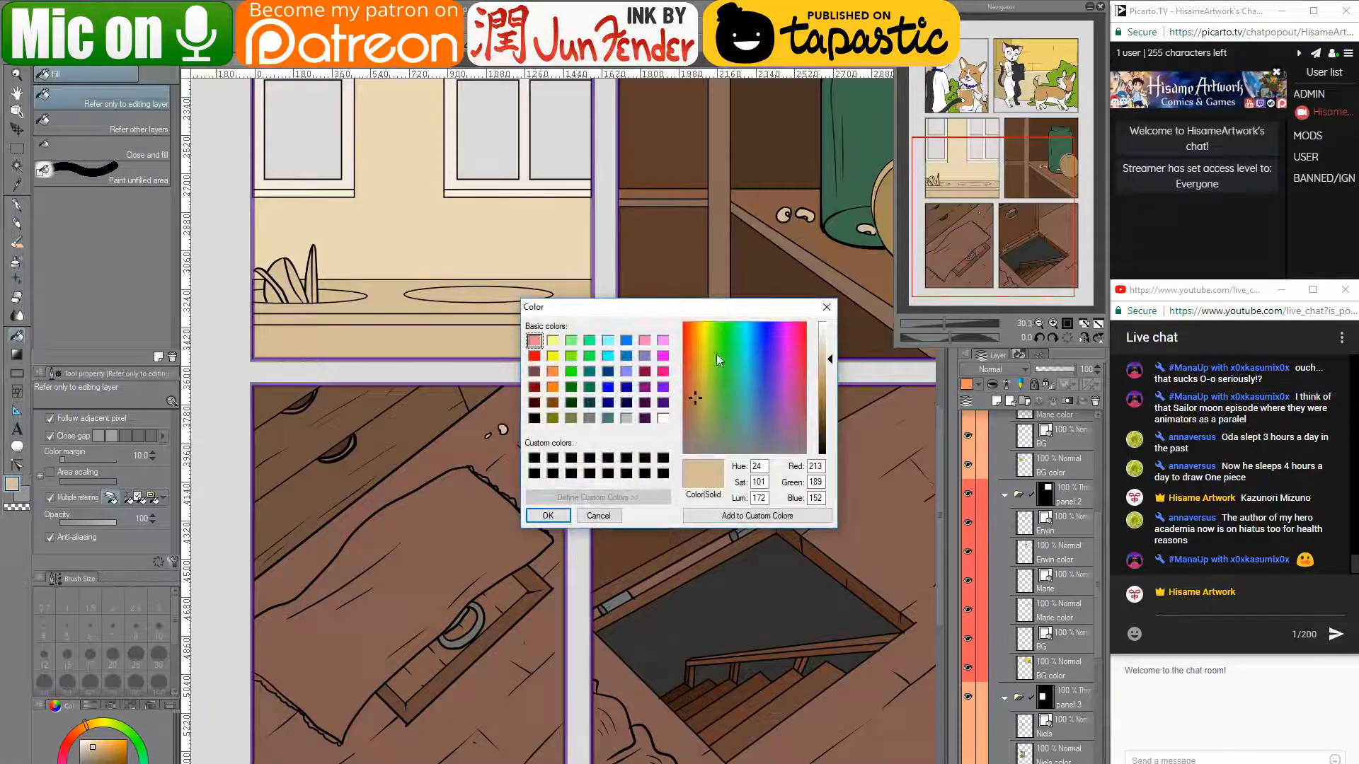
mouse_move(718, 350)
mouse_down()
mouse_move(715, 334)
mouse_move(706, 347)
mouse_up()
click(548, 515)
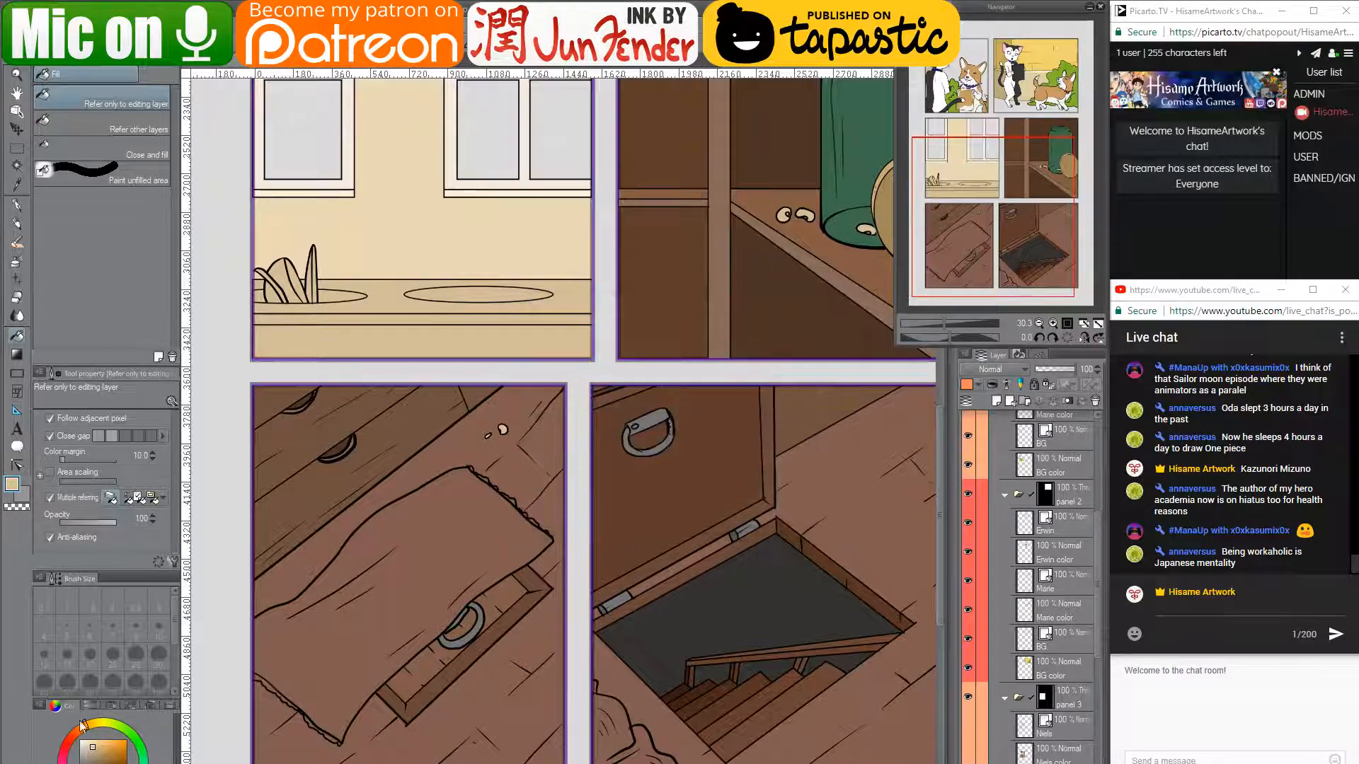
click(96, 757)
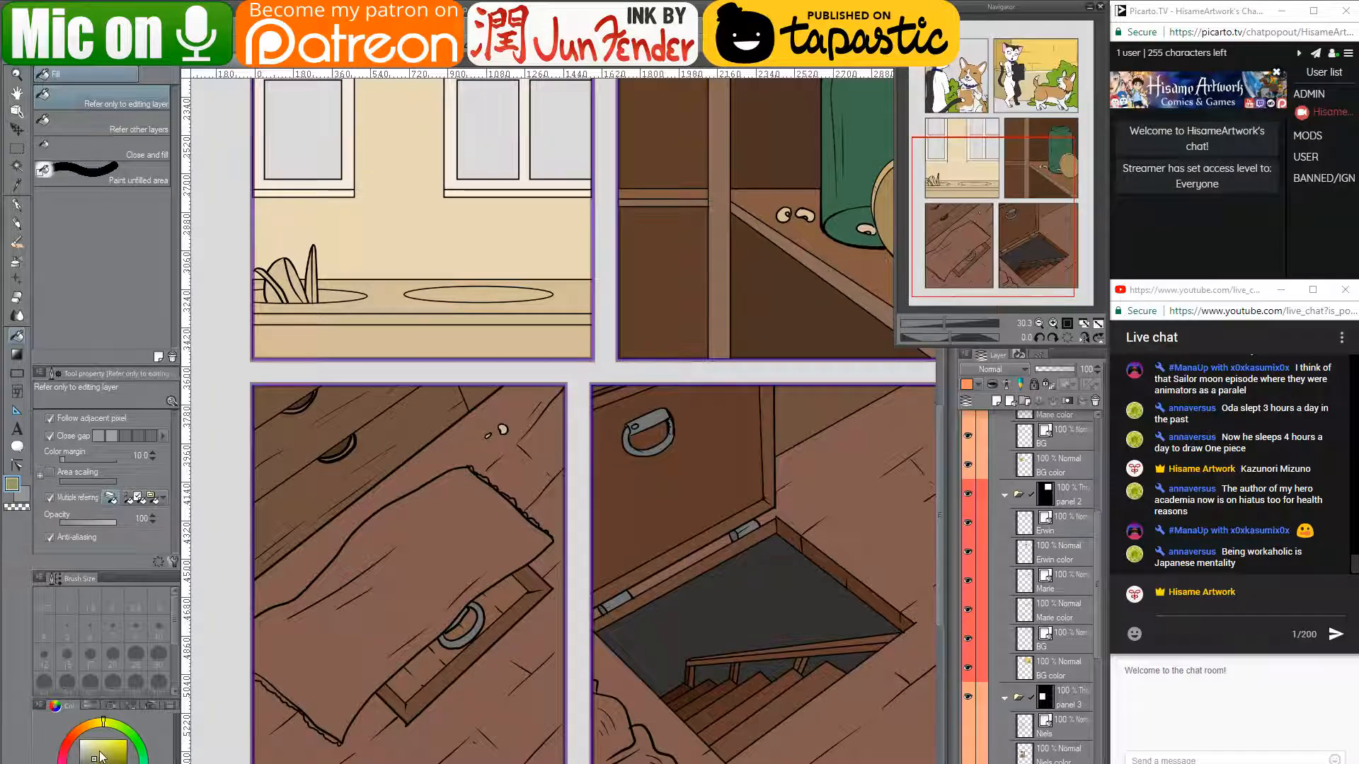
click(95, 752)
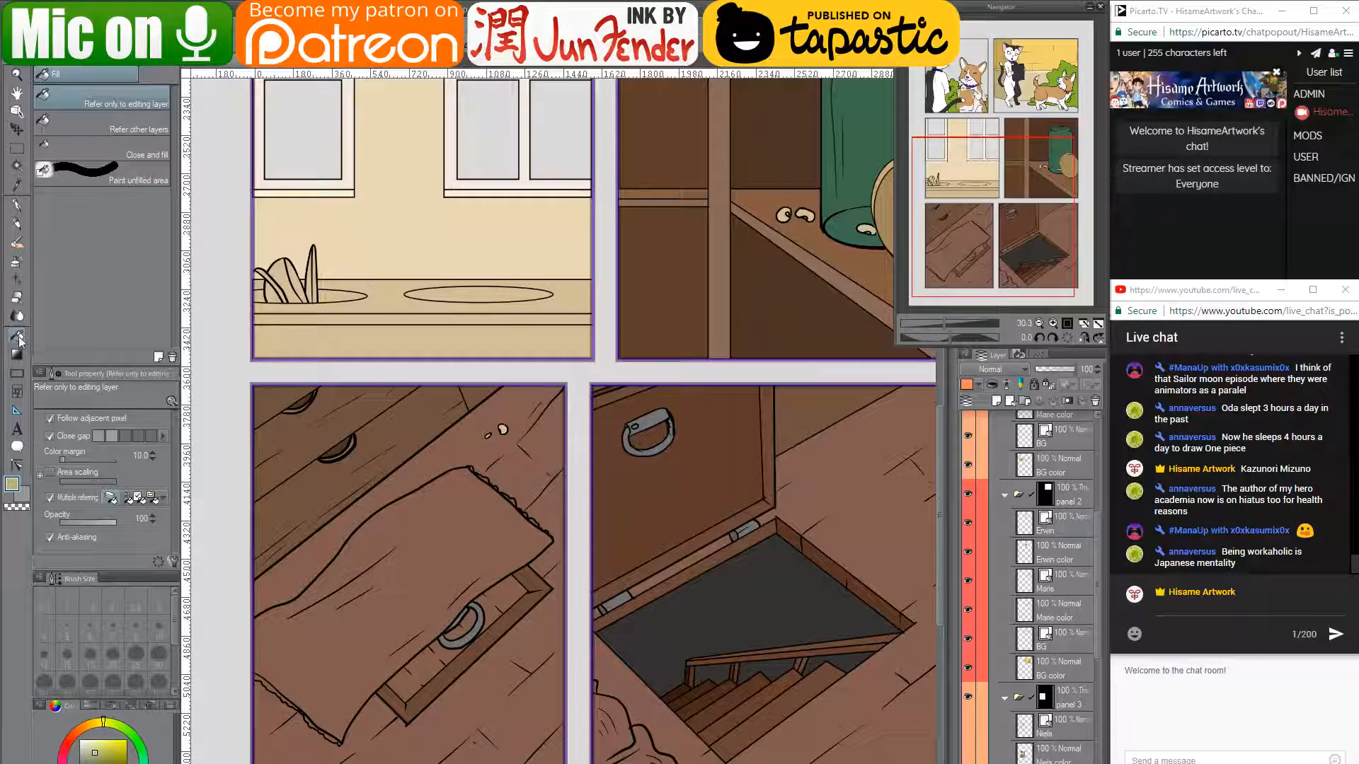
click(414, 556)
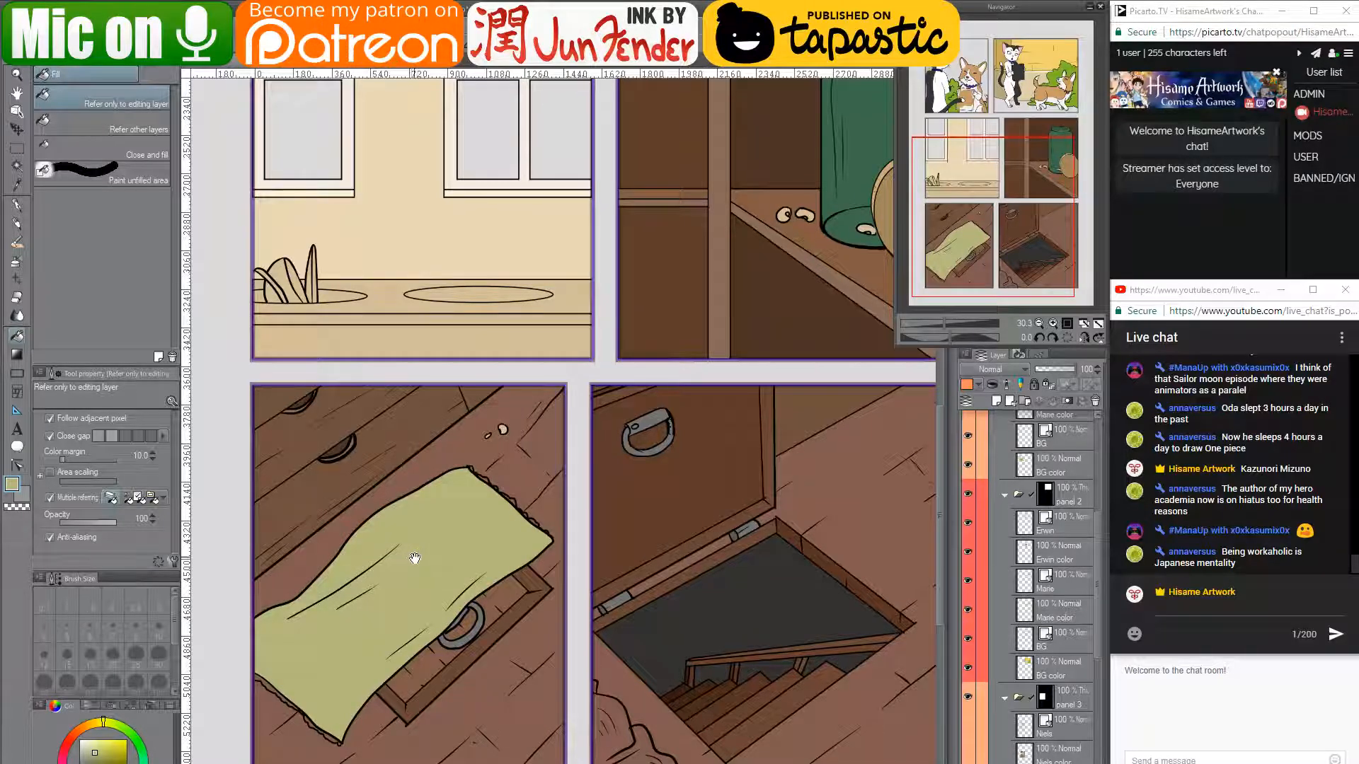
mouse_move(436, 566)
mouse_down()
mouse_move(489, 559)
mouse_move(428, 565)
mouse_up()
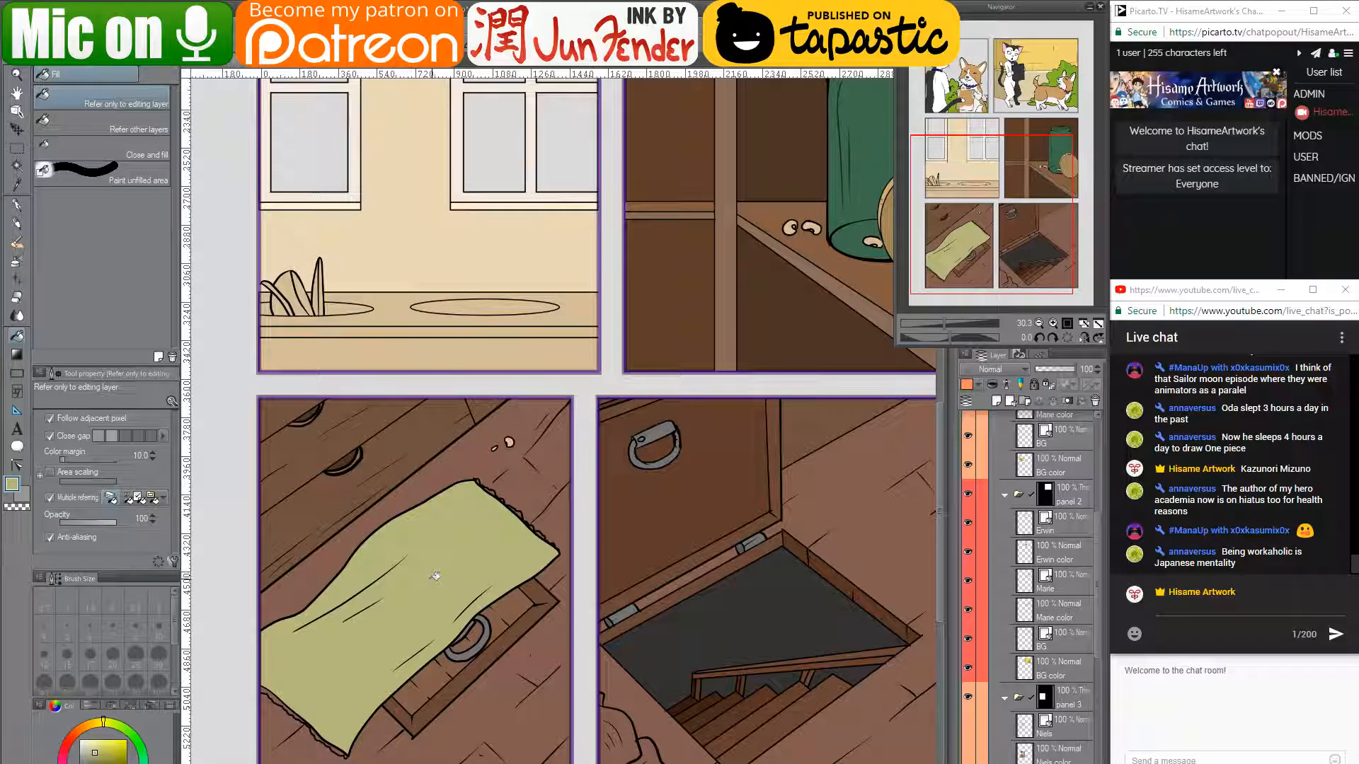
scroll(435, 576, up, 2)
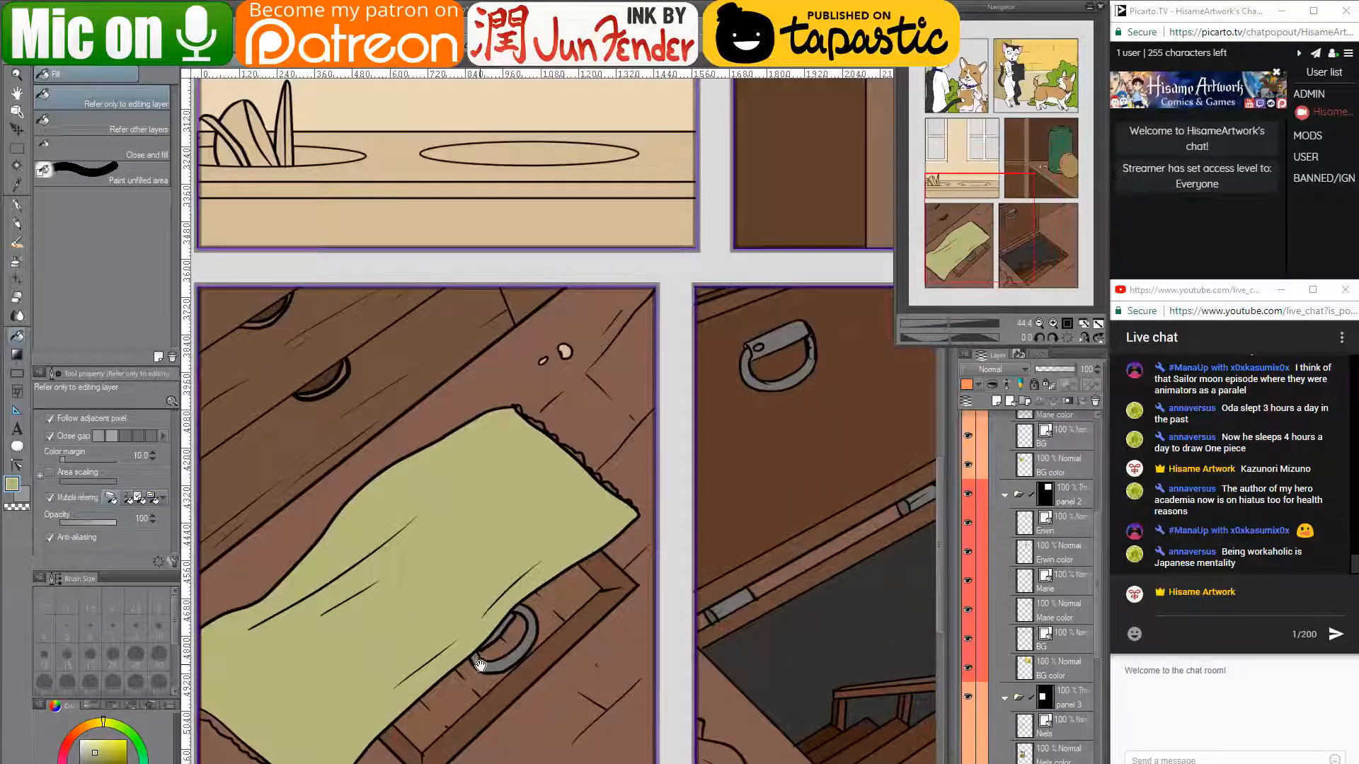
- Refill the rug over the open drawer in panel 5 with a warmer, muted yellow
drag(481, 666, 538, 549)
scroll(305, 629, up, 2)
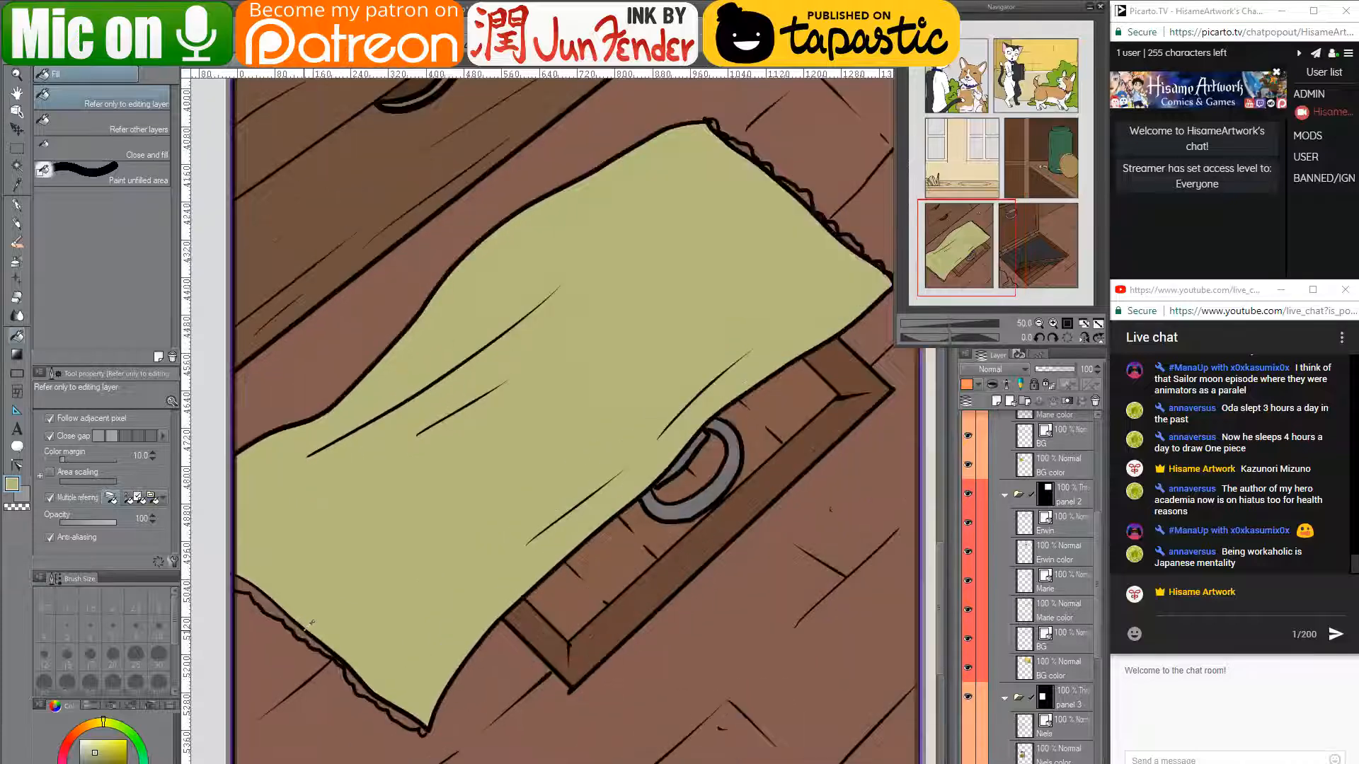
scroll(309, 623, up, 2)
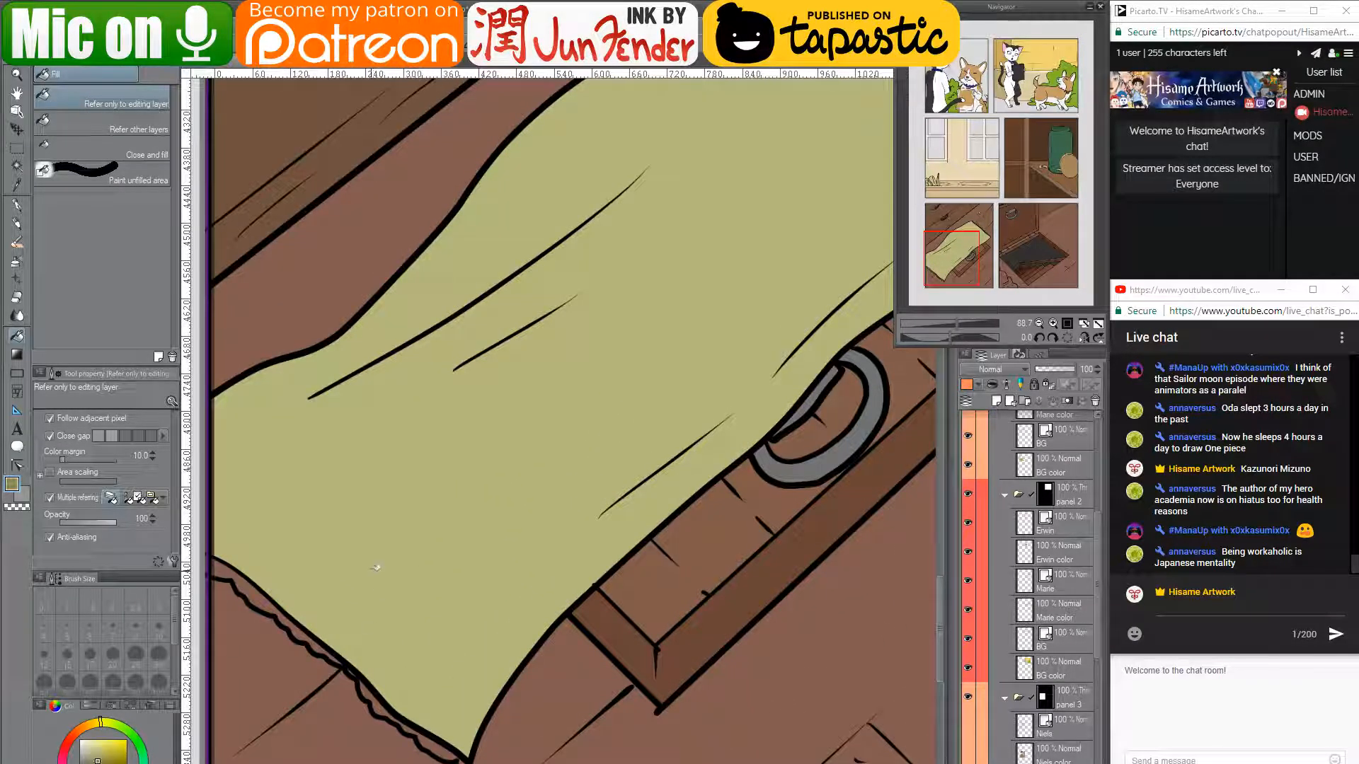
click(375, 566)
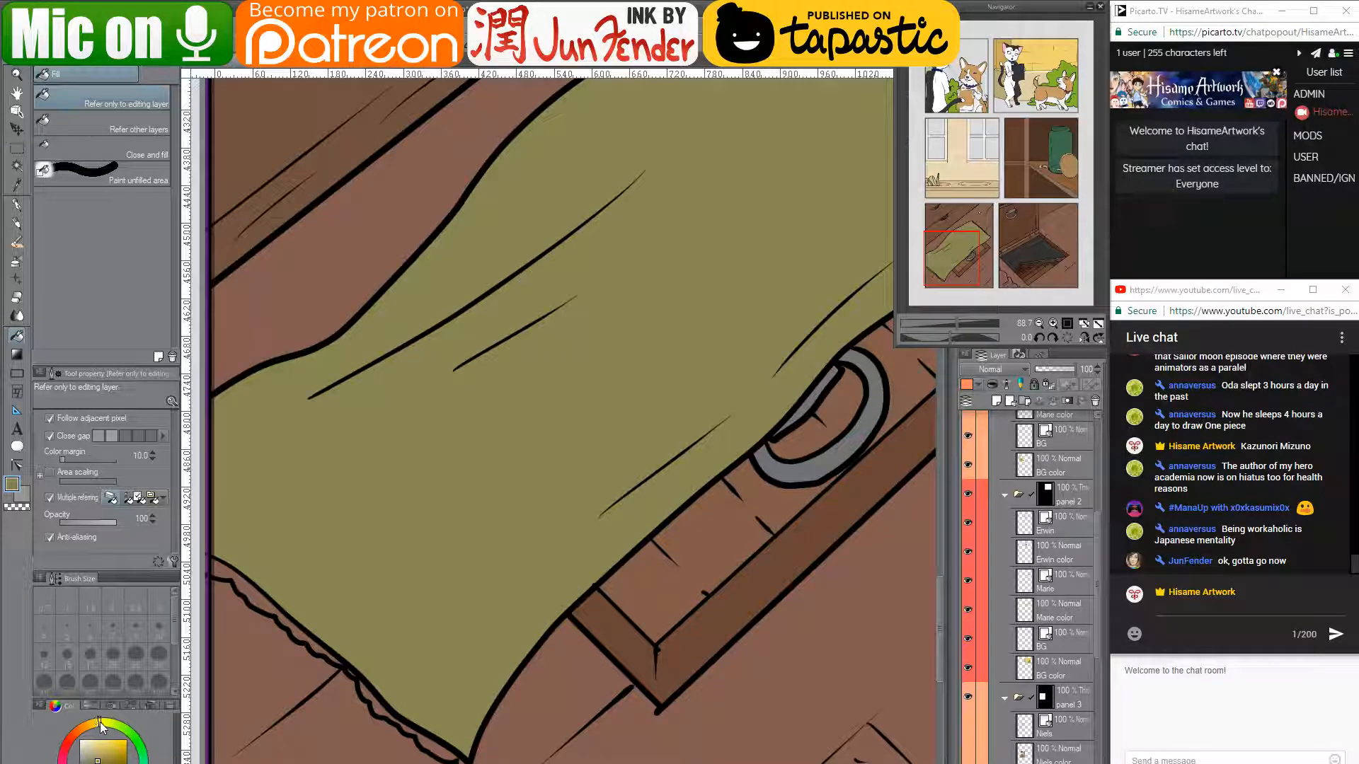
click(102, 758)
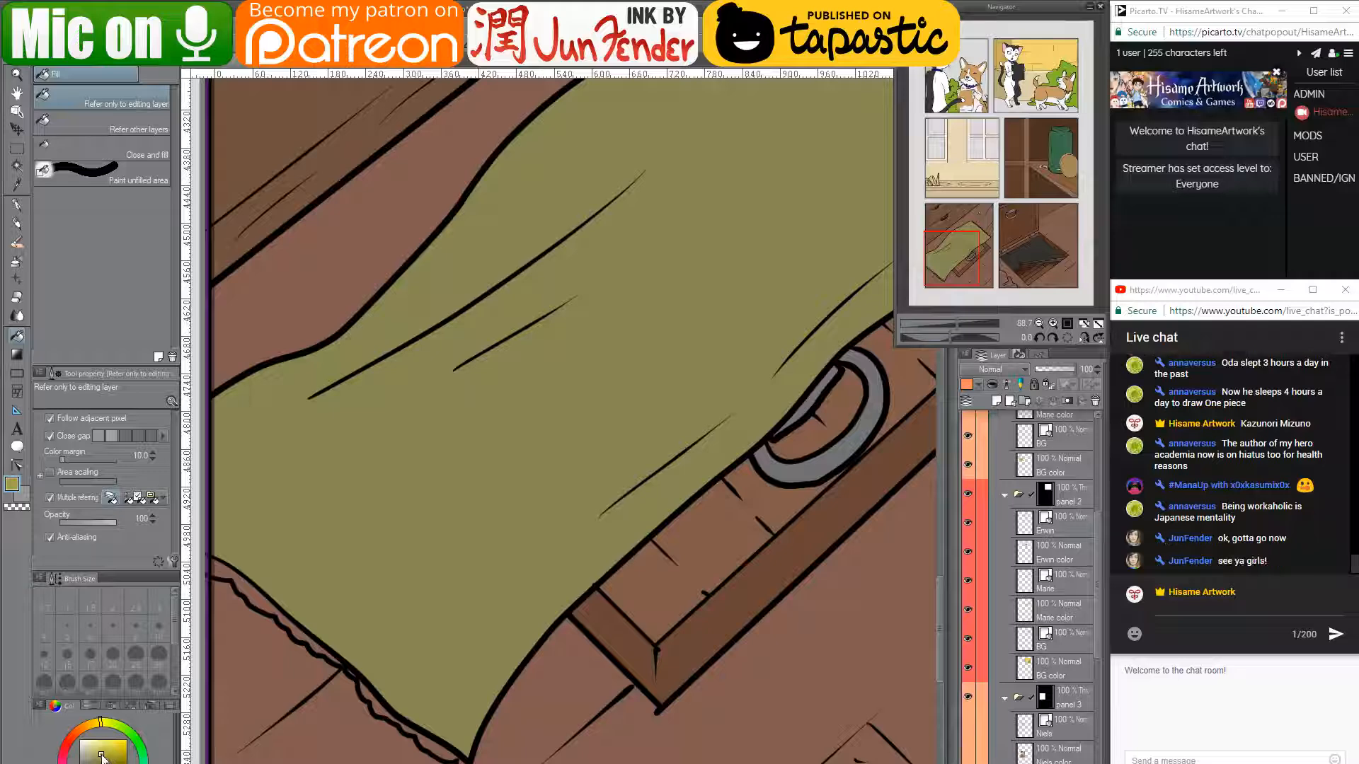
click(413, 593)
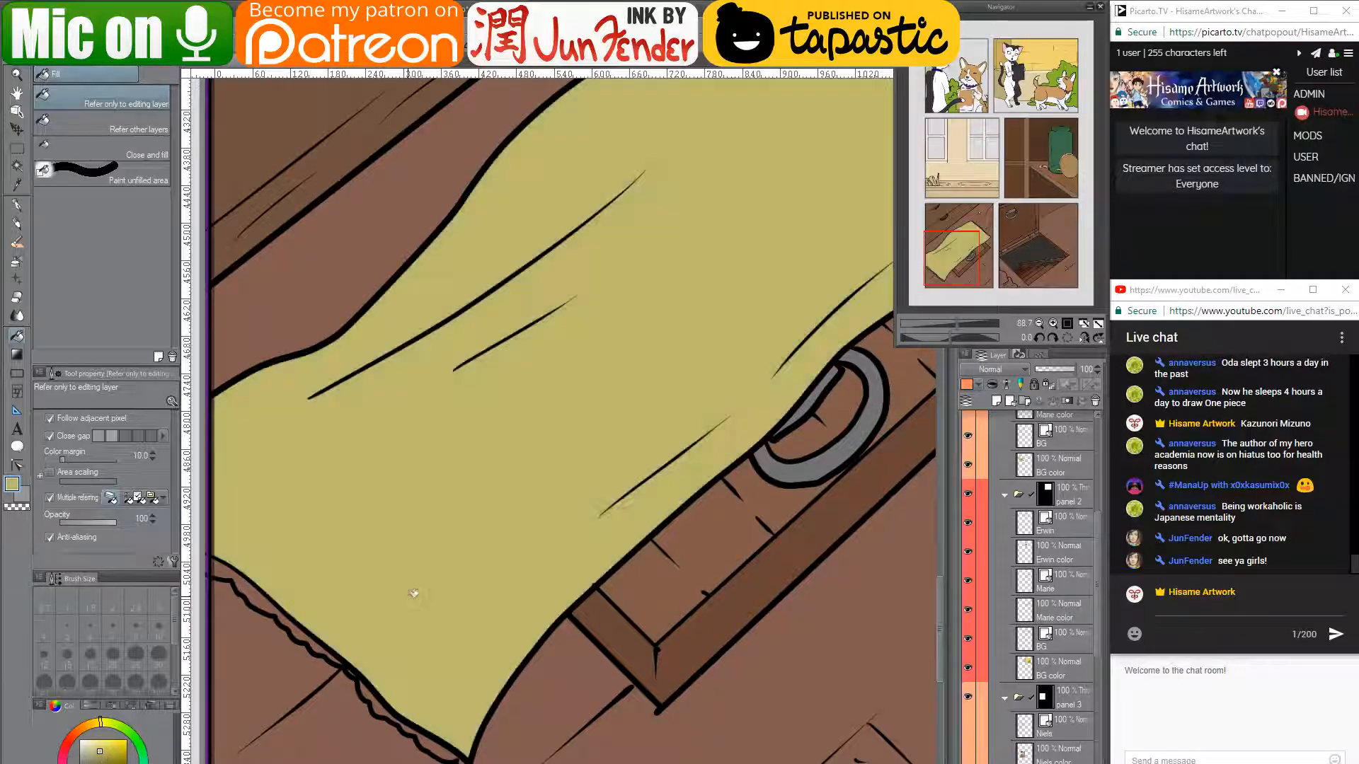
- Choose a paler, less saturated yellow and fill the fringe along the rug's lower-left edge in panel 5
drag(473, 600, 554, 622)
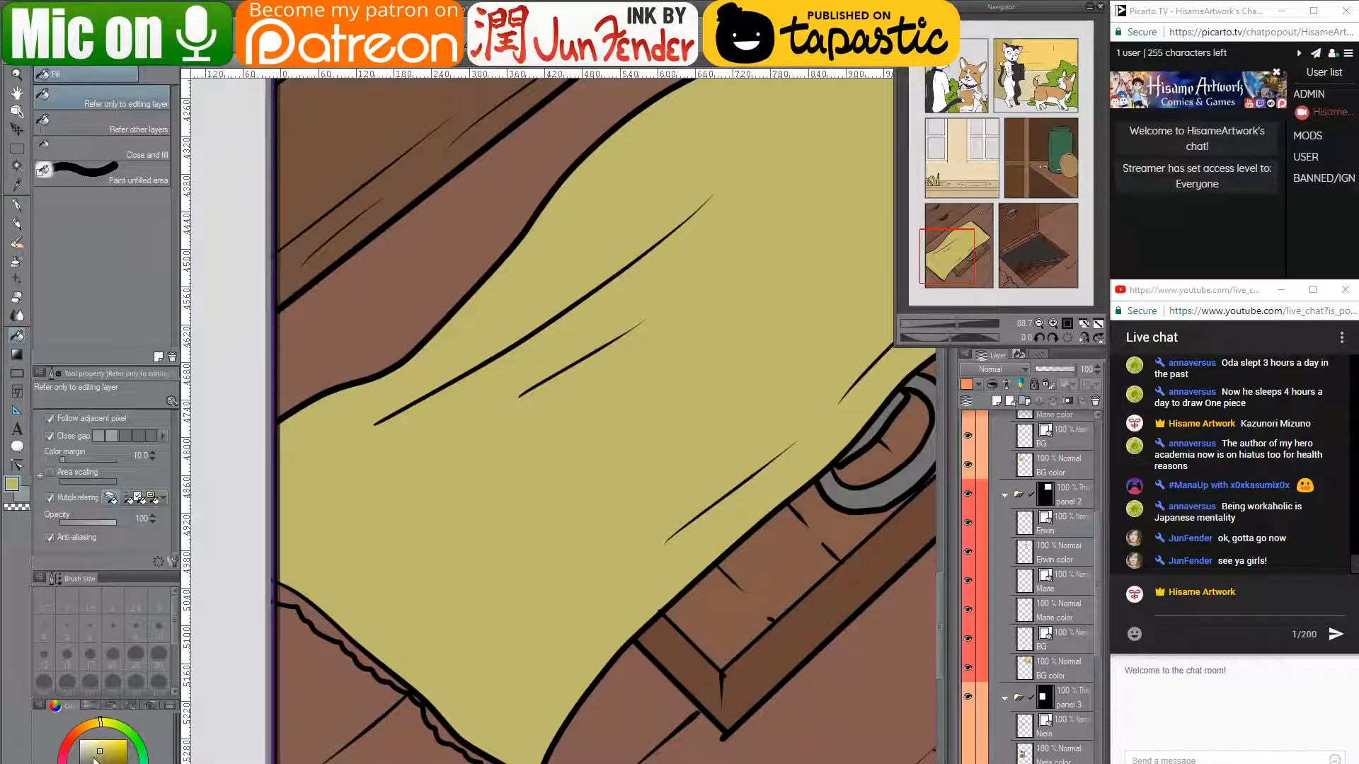
click(93, 749)
click(351, 646)
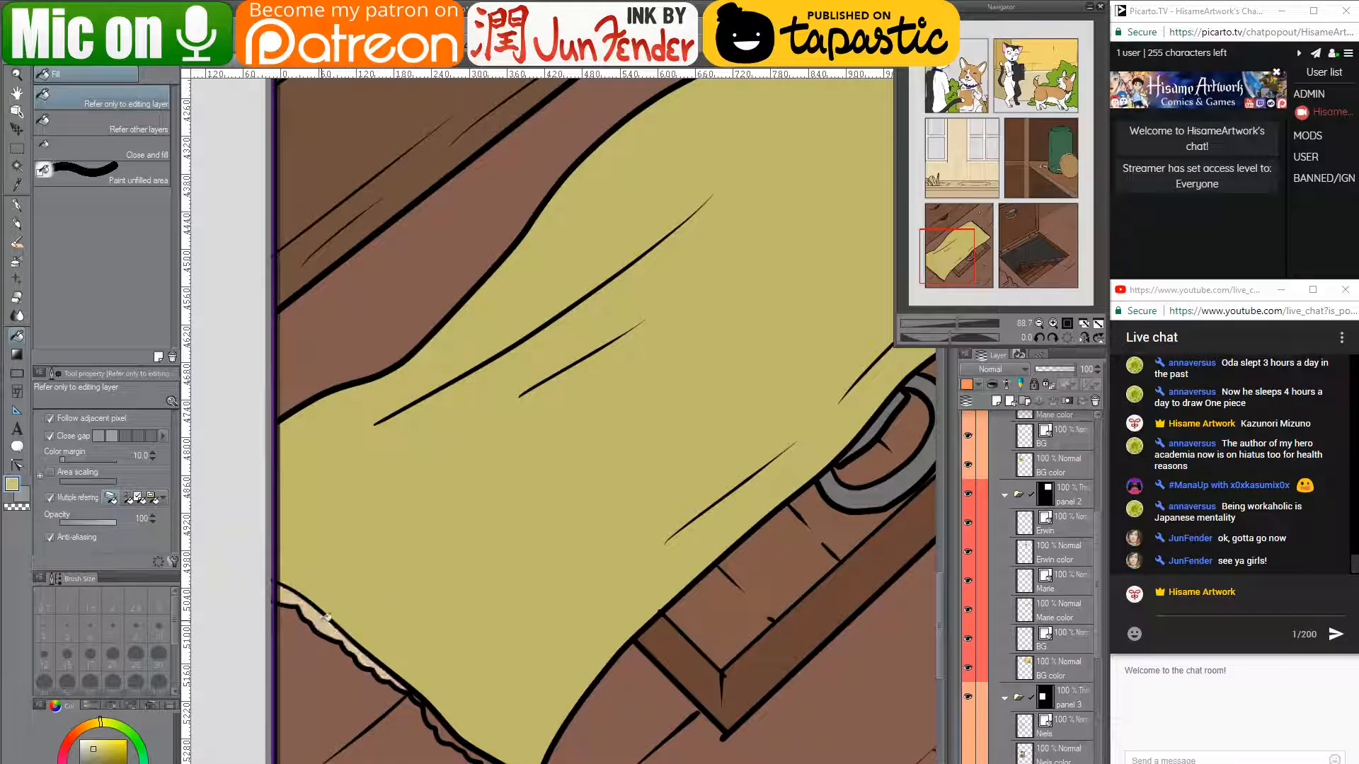
click(439, 714)
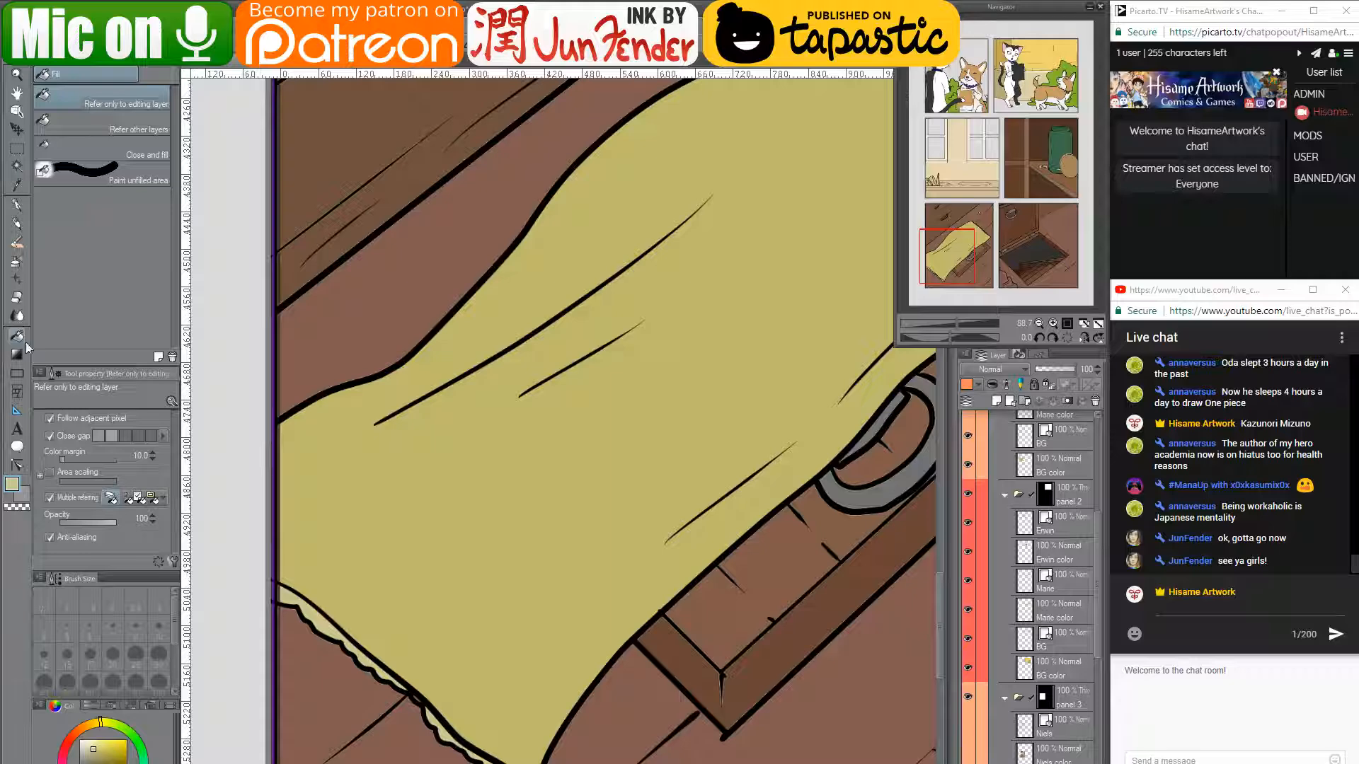
- Using the G-pen at size 20, paint the fringe along the rug's upper-right edge in panel 5 in pale cream
click(17, 206)
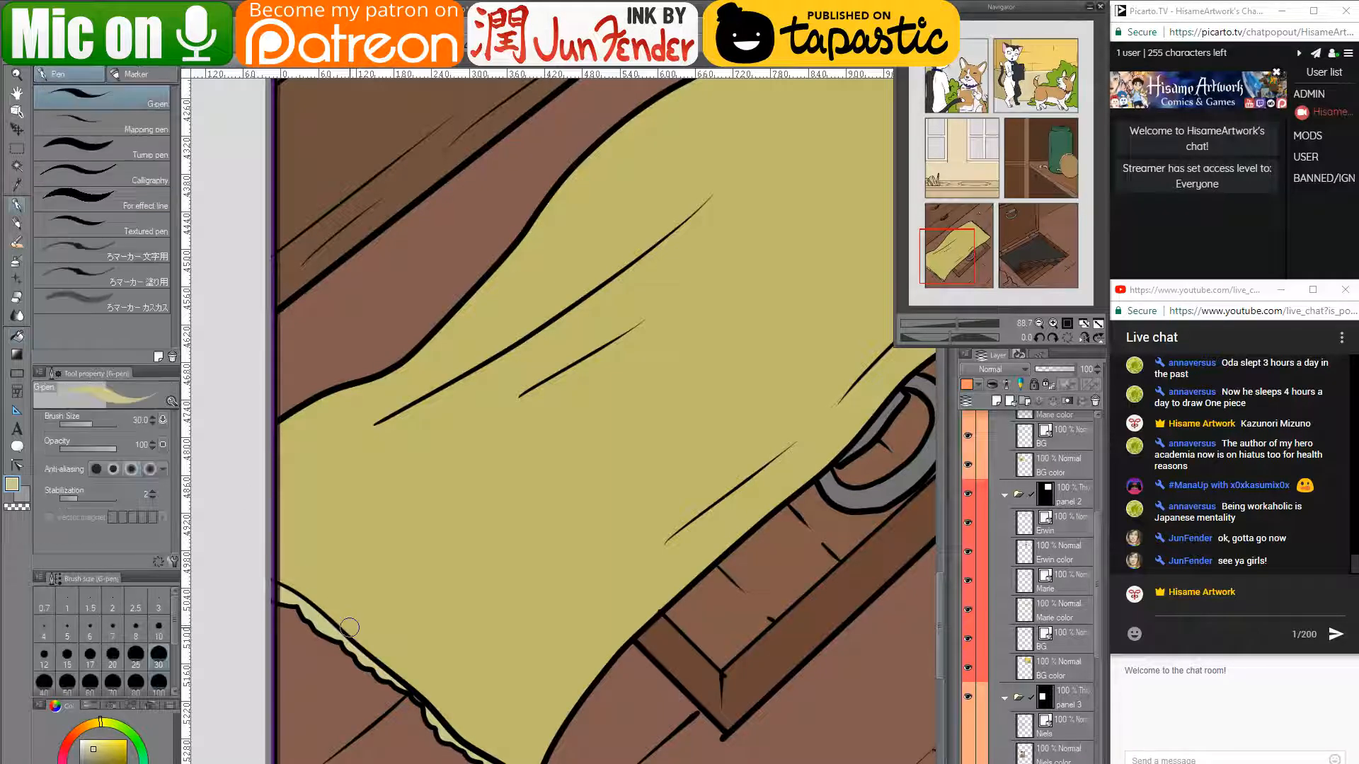
key(bracketleft)
key(bracketleft)
key(bracketleft)
key(bracketleft)
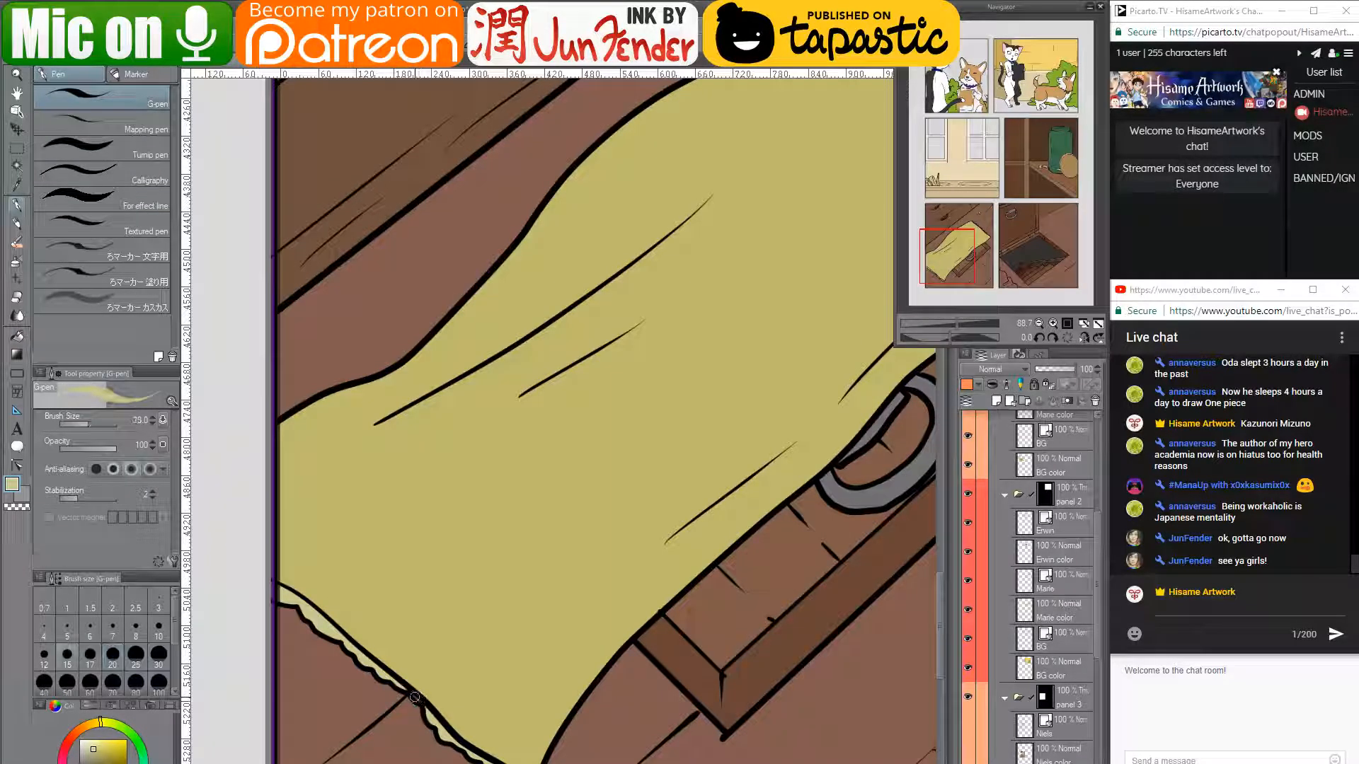
key(bracketleft)
key(bracketleft)
key(bracketleft)
drag(714, 417, 308, 760)
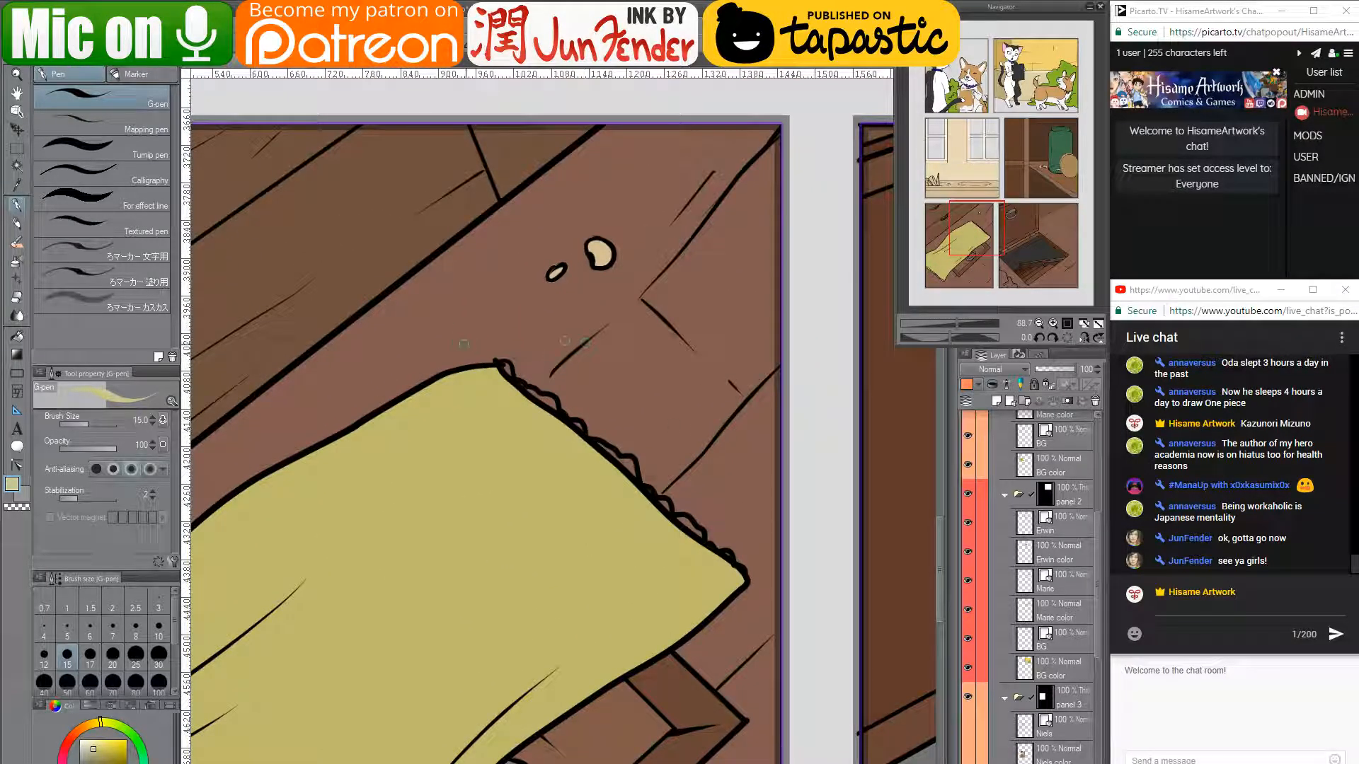
key(bracketright)
key(bracketright)
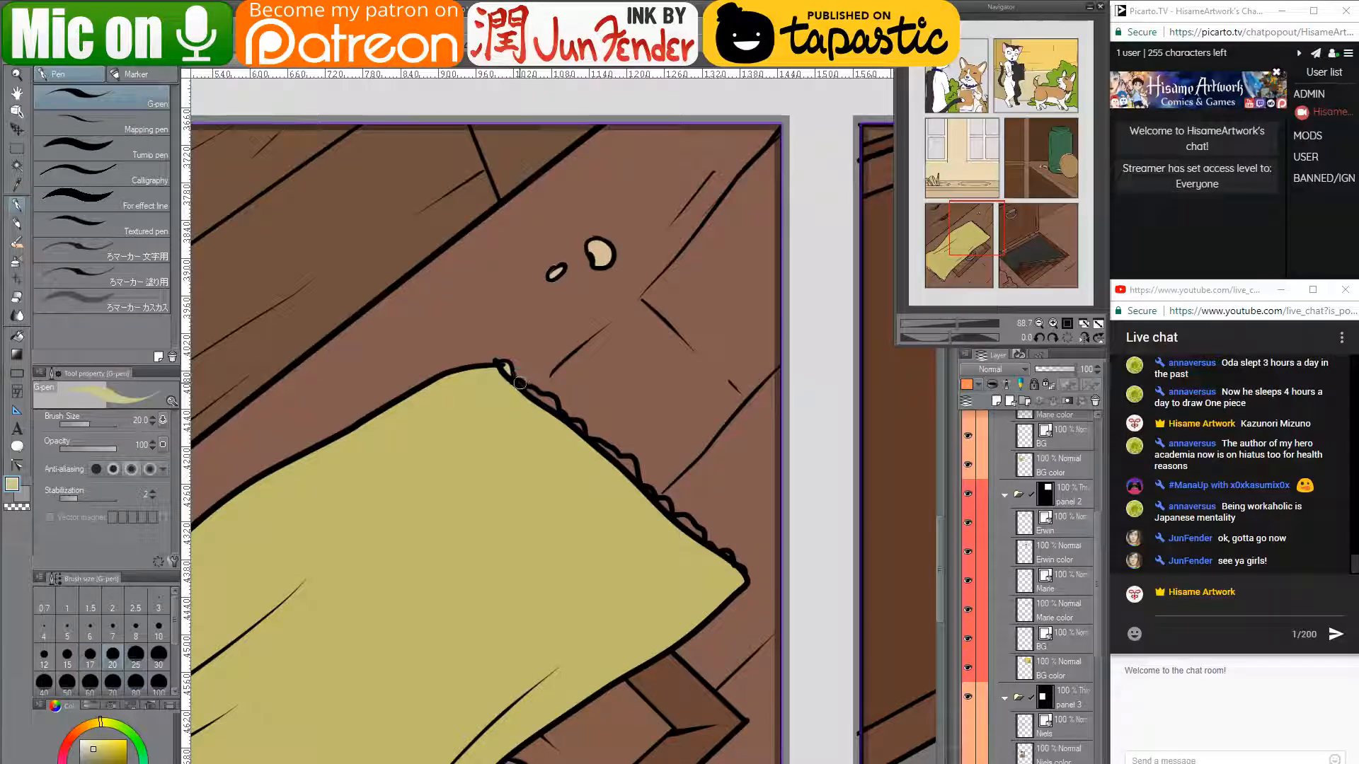
drag(92, 749, 88, 745)
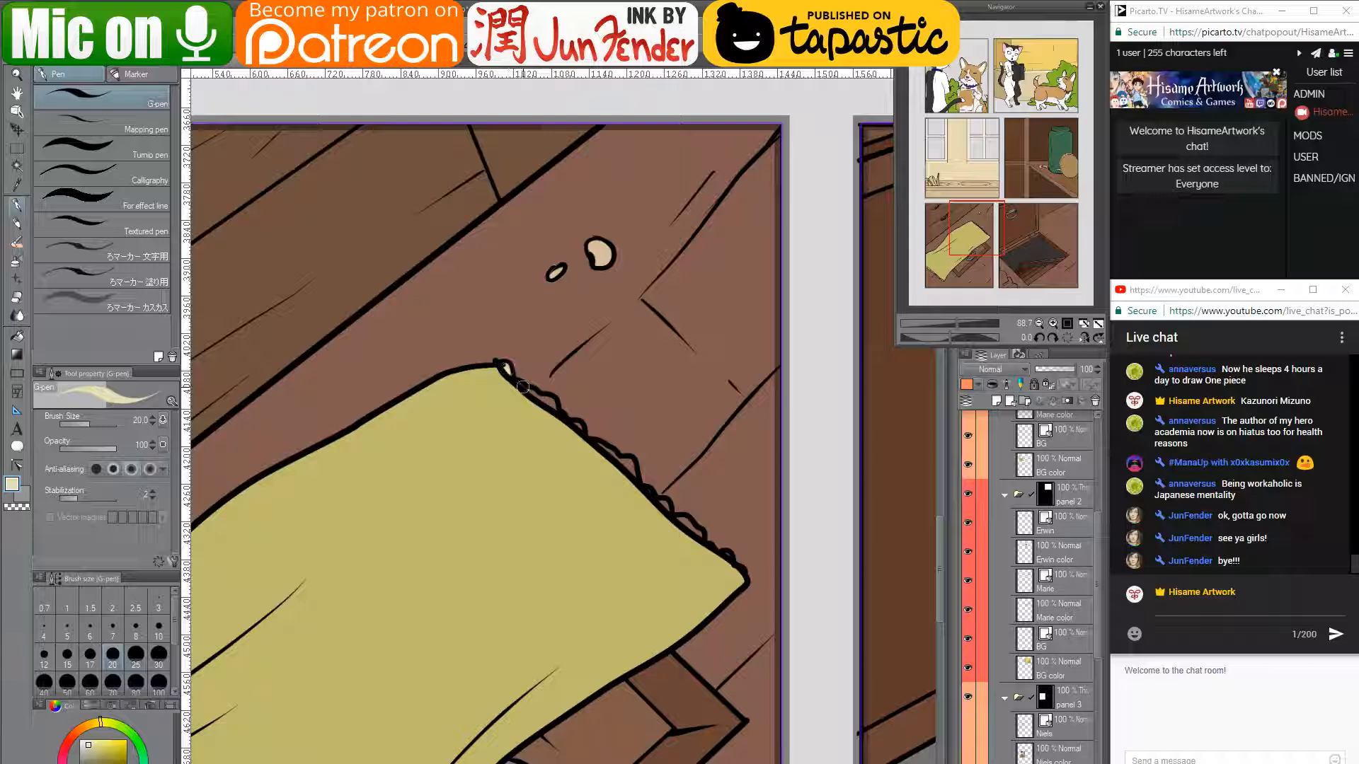
mouse_move(522, 387)
mouse_down()
mouse_move(601, 421)
mouse_move(619, 443)
mouse_move(572, 423)
mouse_move(628, 467)
mouse_up()
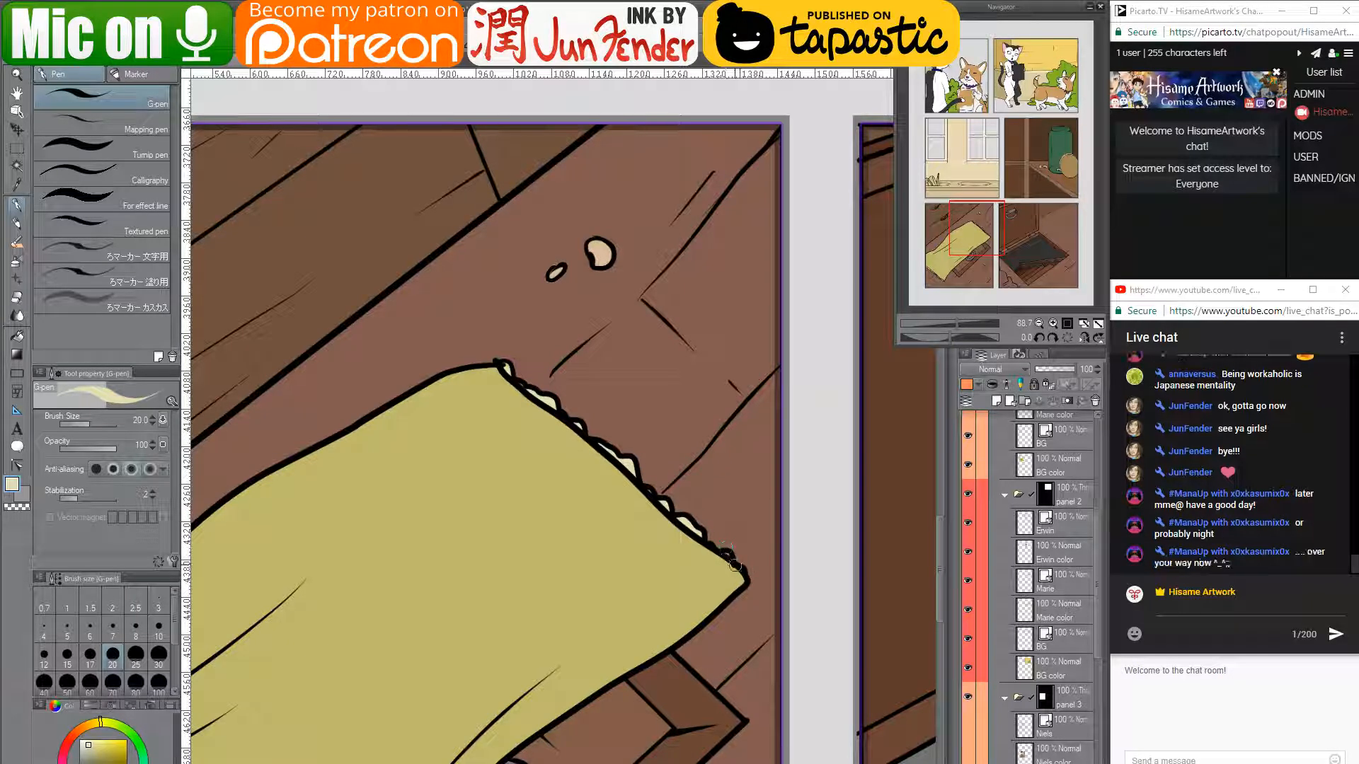
- Sample the floor's brown and touch up the floor around the end of the rug's upper-right fringe
mouse_move(686, 627)
mouse_down()
mouse_move(797, 357)
mouse_move(780, 369)
mouse_up()
alt+click(786, 353)
alt+click(825, 321)
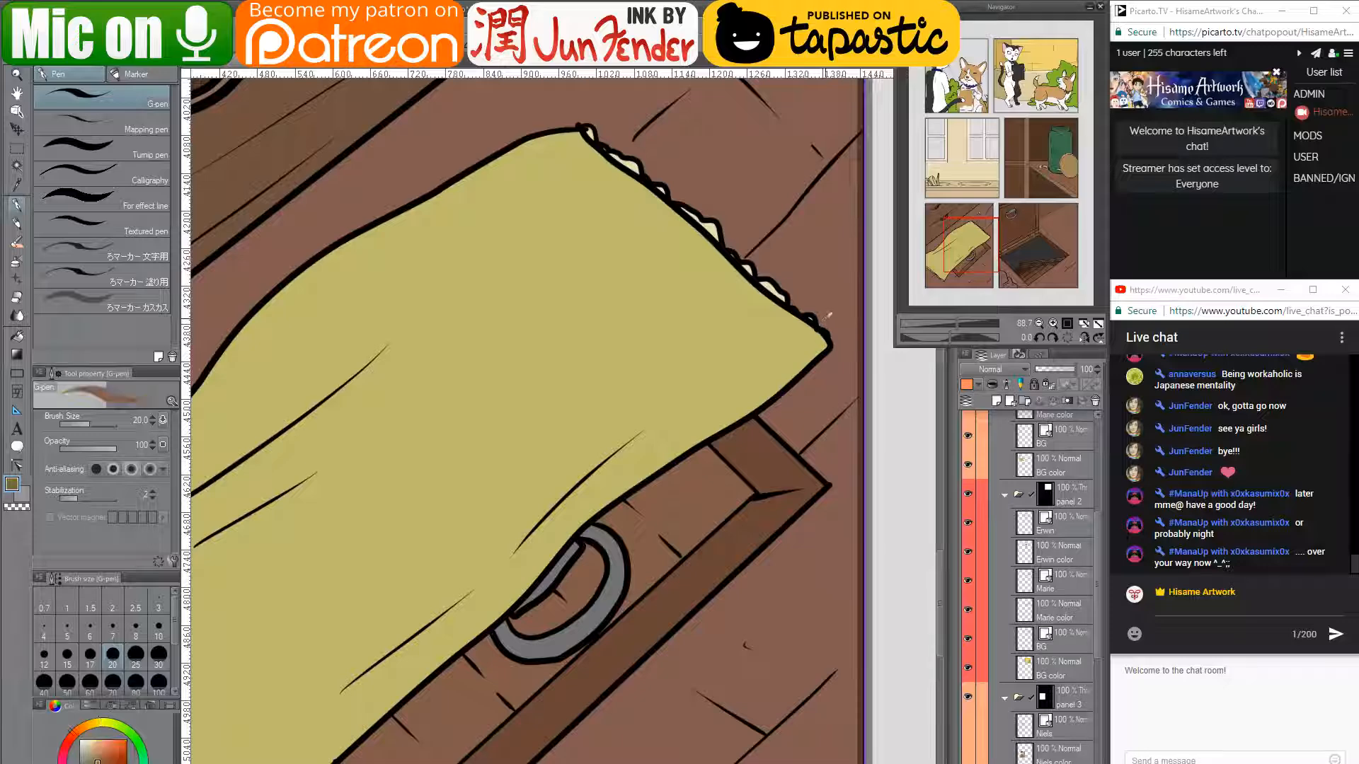
alt+click(816, 322)
drag(725, 488, 803, 414)
scroll(746, 411, down, 5)
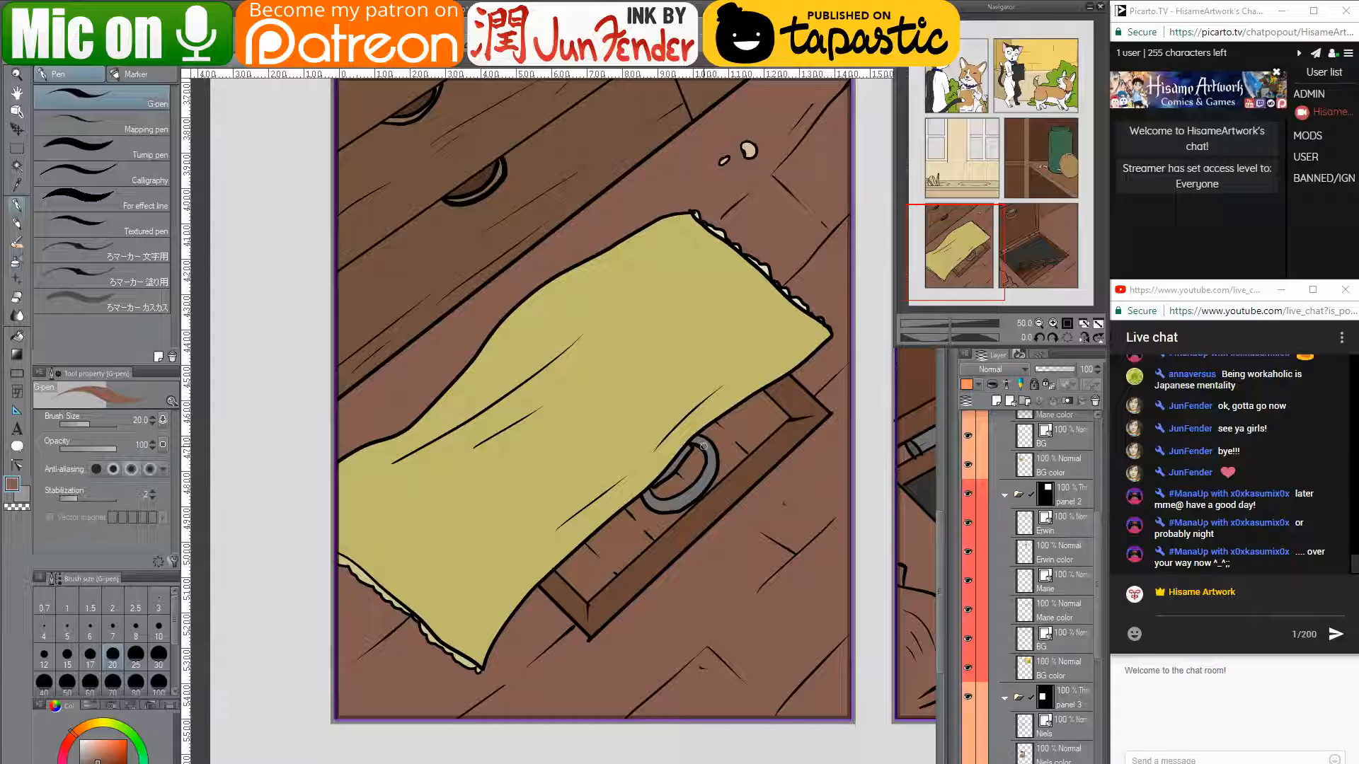
drag(703, 445, 545, 508)
drag(379, 533, 519, 538)
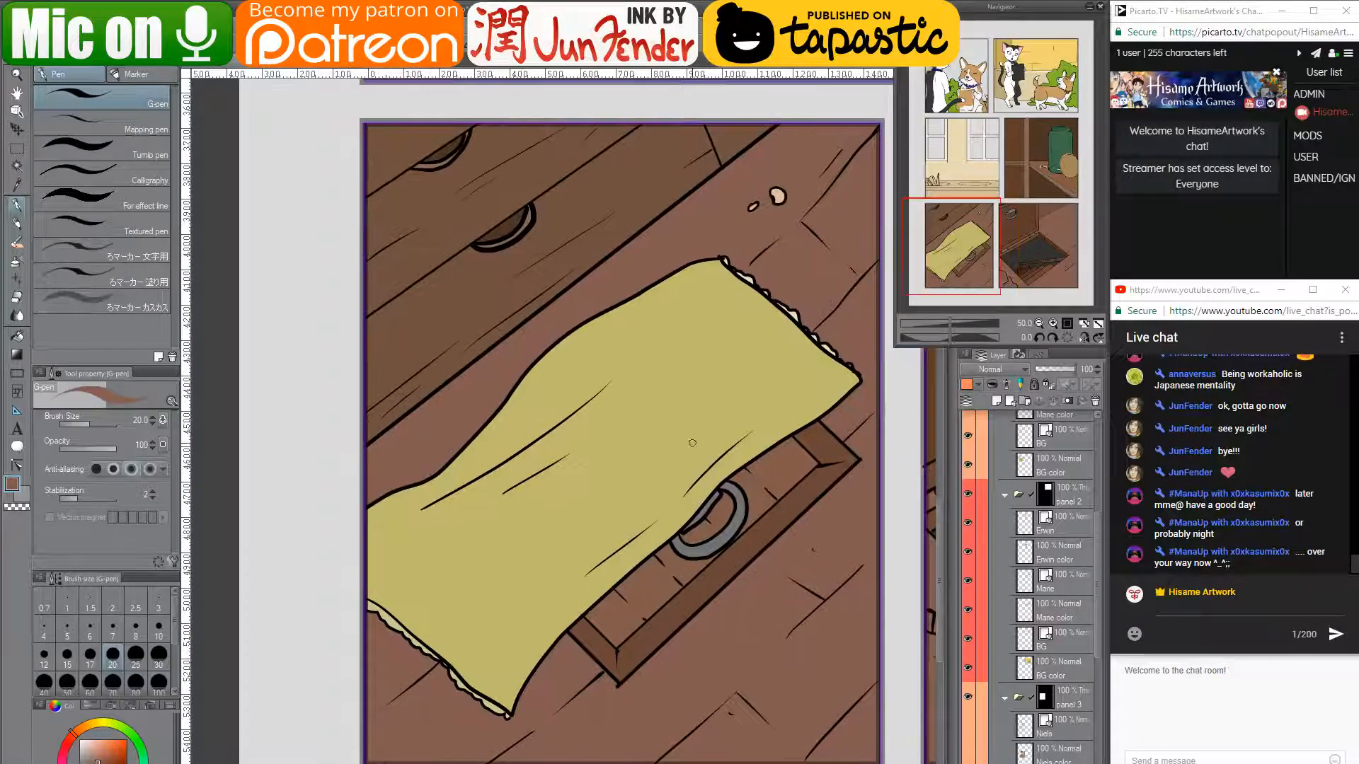
- Sample the pale cream of the upper-right fringe and repaint the rug's lower-left fringe with it
alt+click(752, 274)
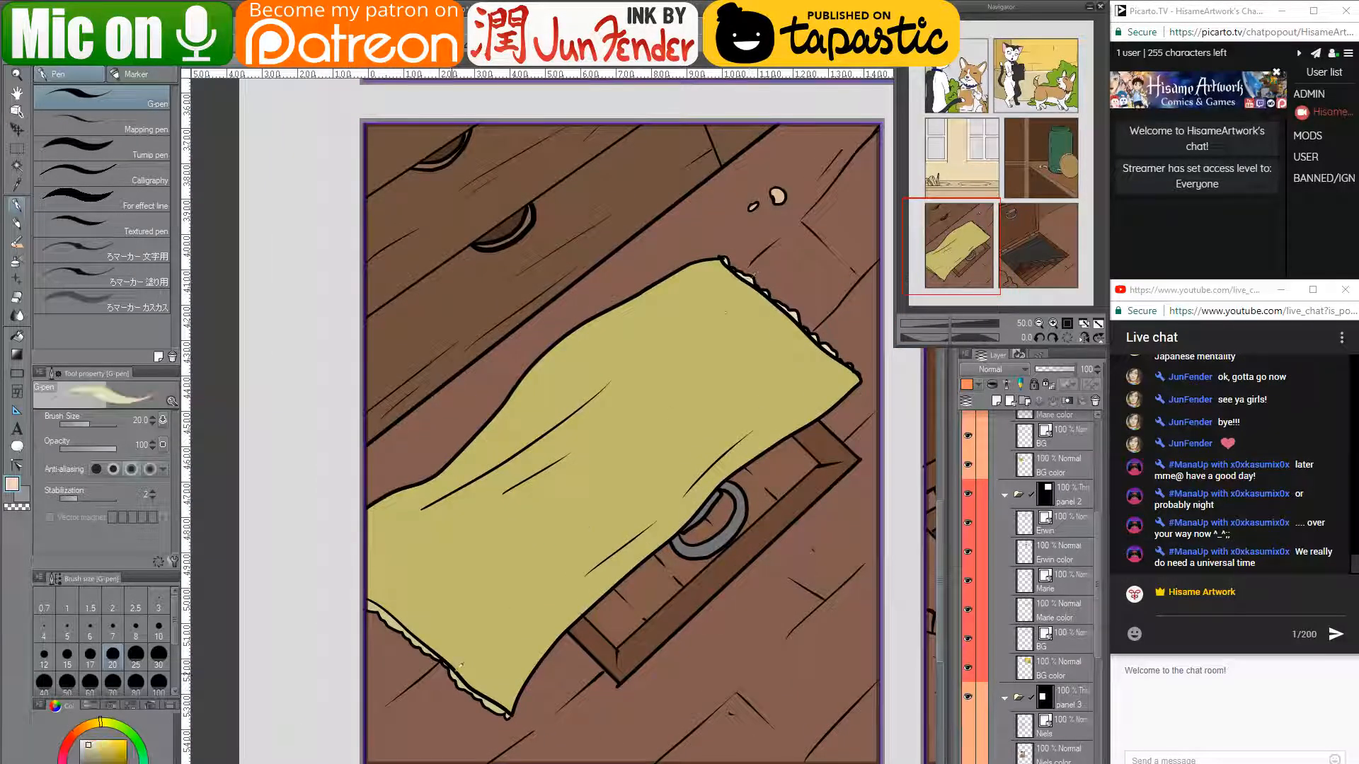
scroll(433, 576, up, 5)
drag(434, 576, 522, 439)
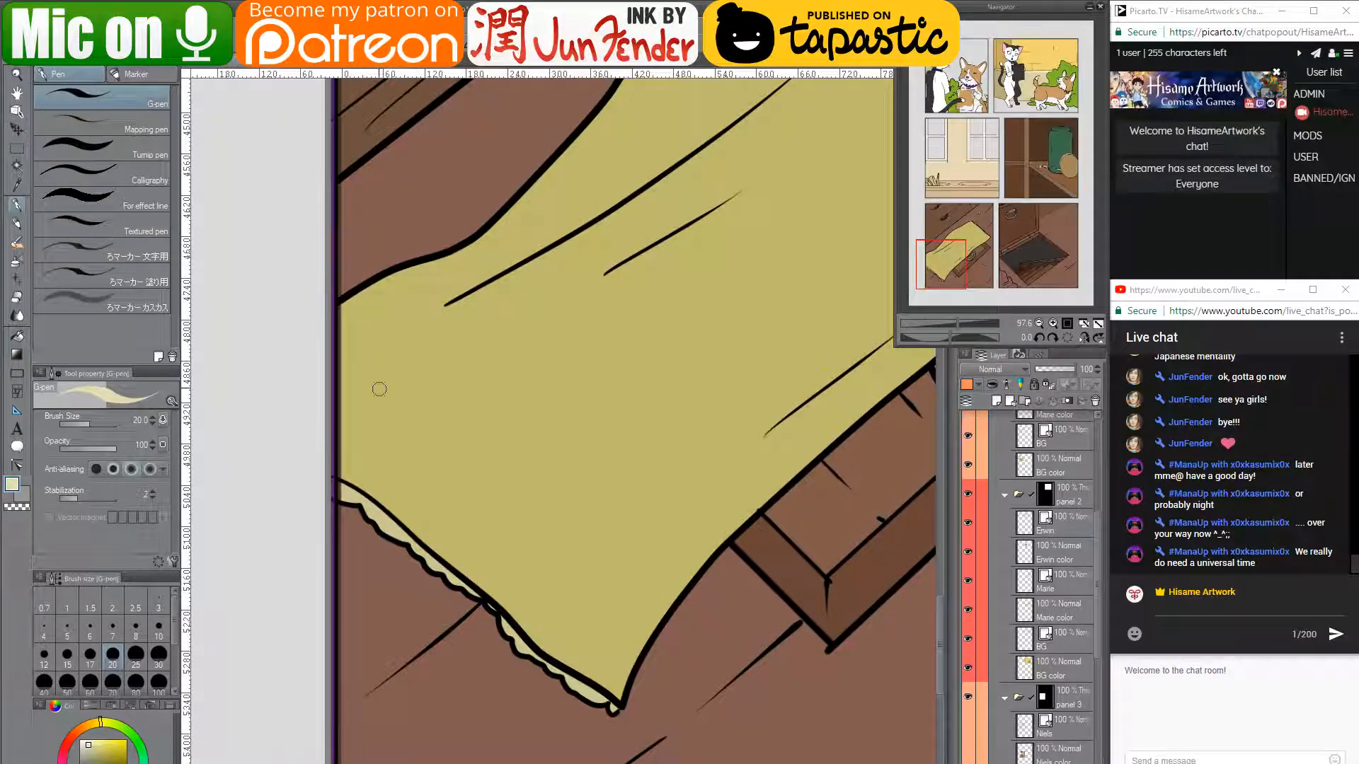
mouse_move(338, 490)
mouse_down()
mouse_move(475, 595)
mouse_move(454, 592)
mouse_move(500, 595)
mouse_move(487, 602)
mouse_move(515, 643)
mouse_move(605, 702)
mouse_up()
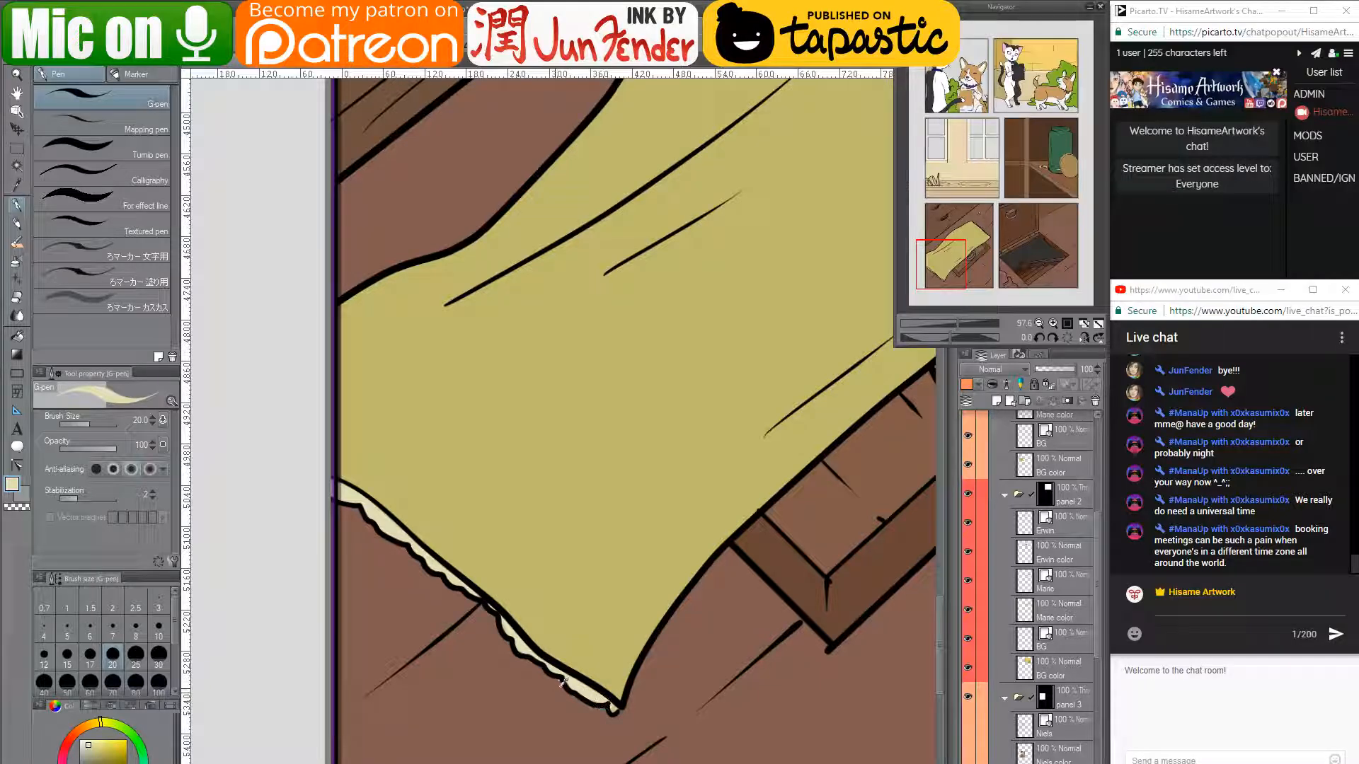
- Clean up the edge and tip of the rug's lower-left fringe with colours sampled from the surrounding artwork
alt+click(563, 683)
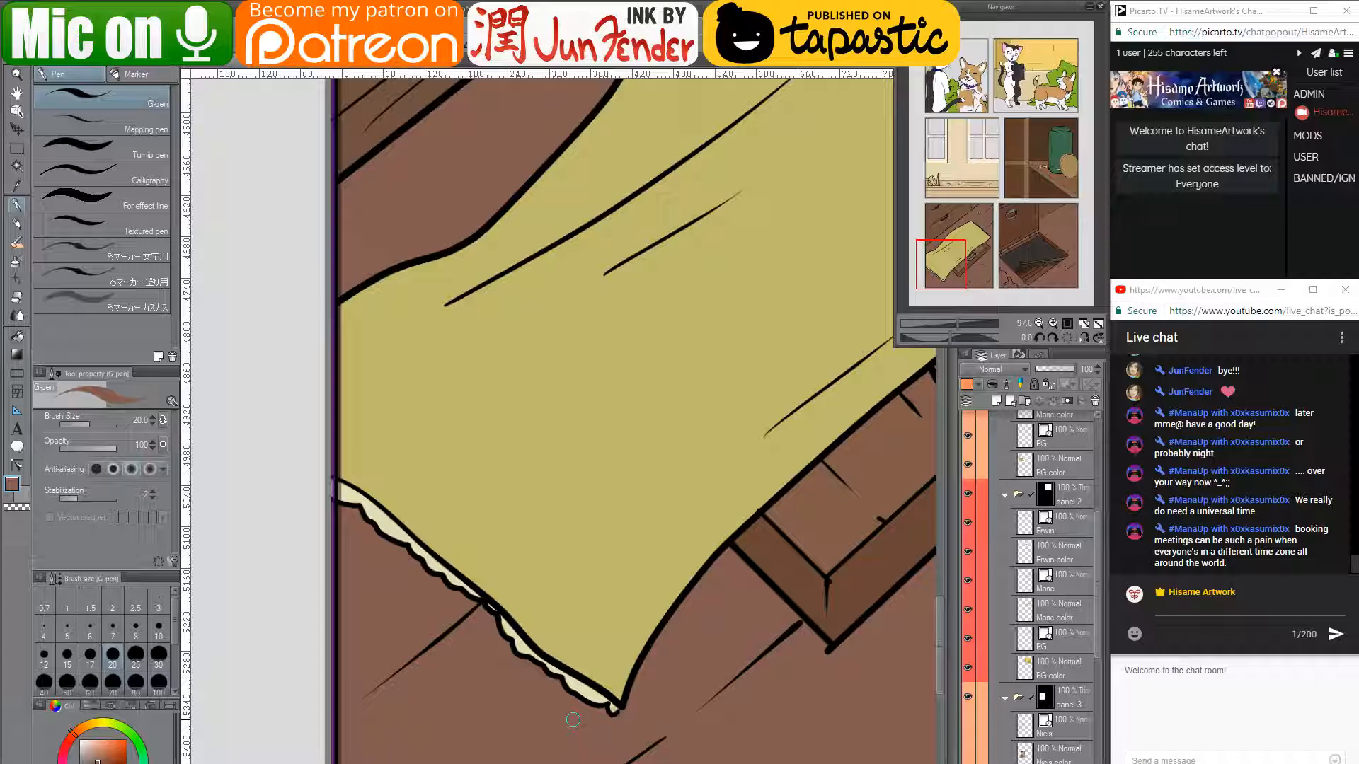
alt+click(612, 711)
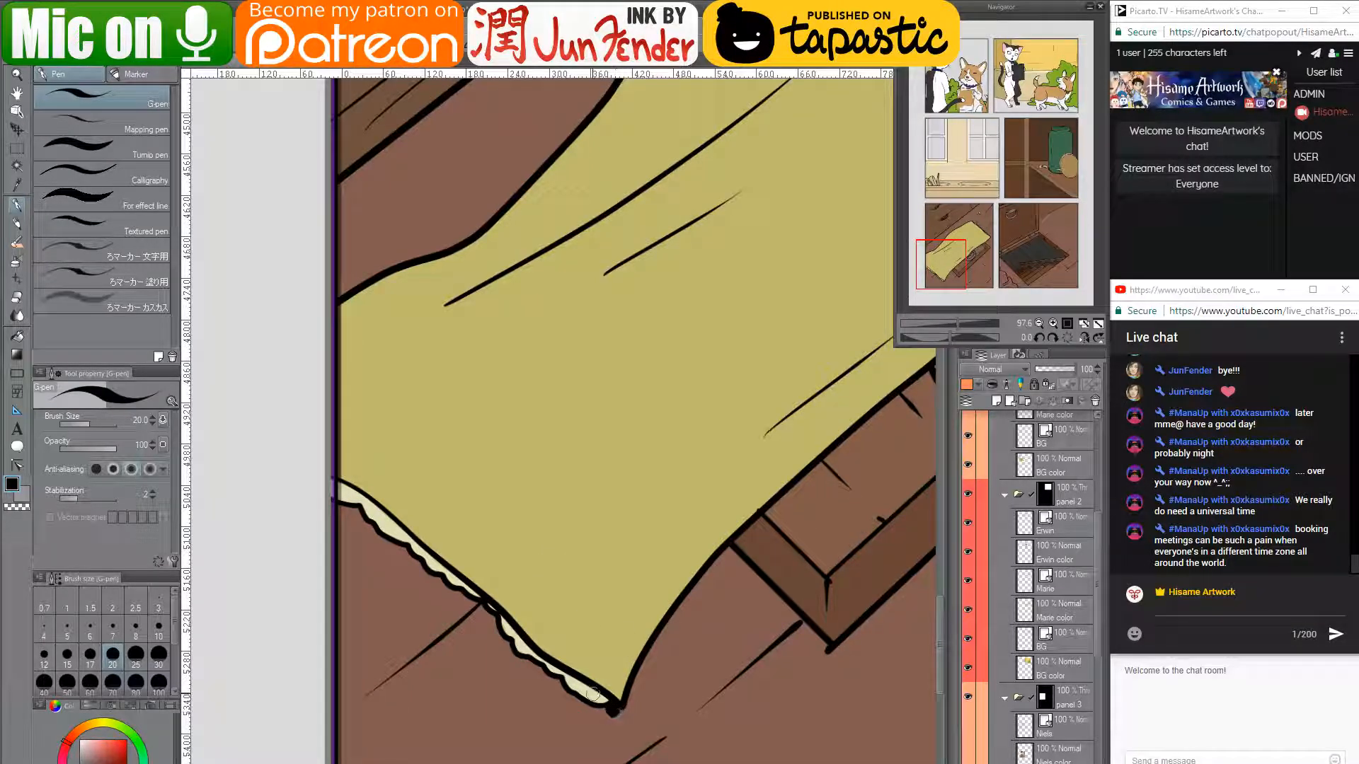
alt+click(593, 694)
alt+click(617, 713)
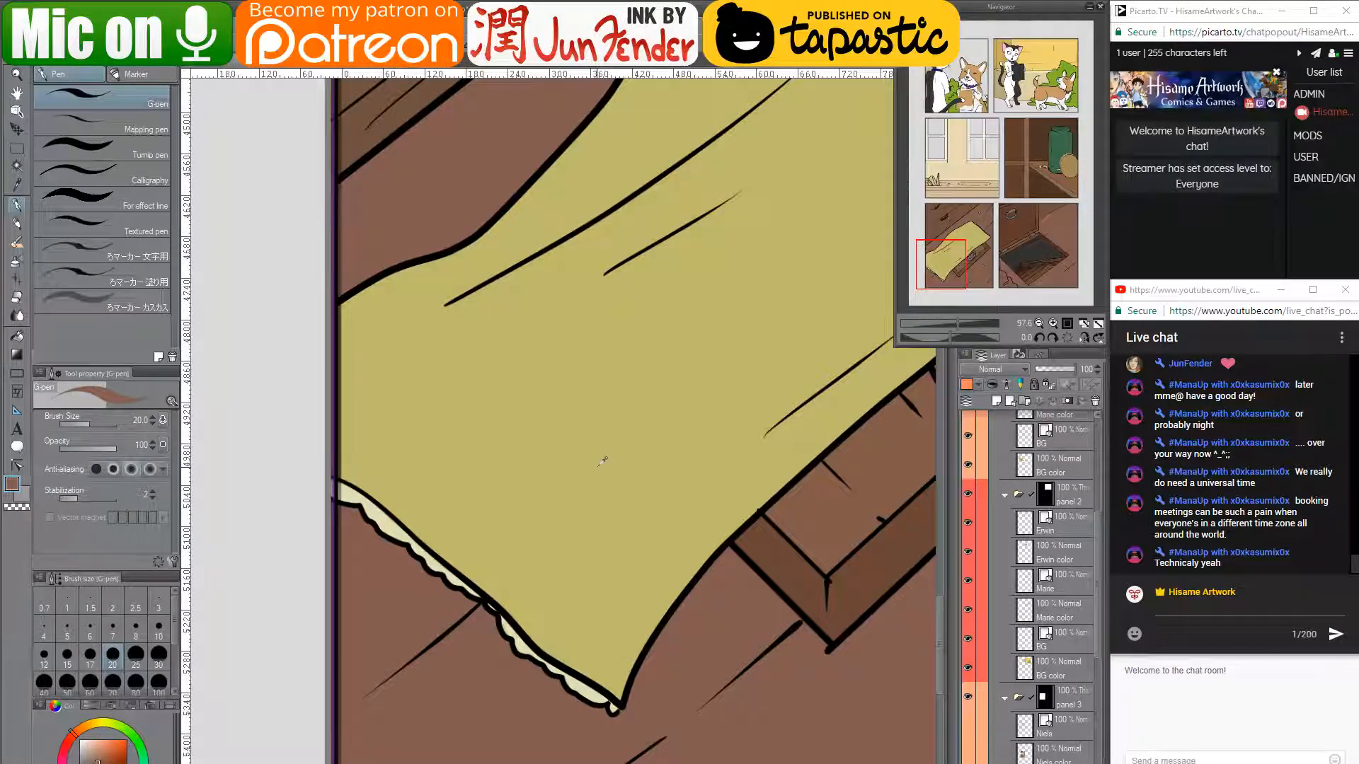
scroll(535, 512, down, 4)
drag(763, 322, 540, 447)
scroll(577, 357, down, 1)
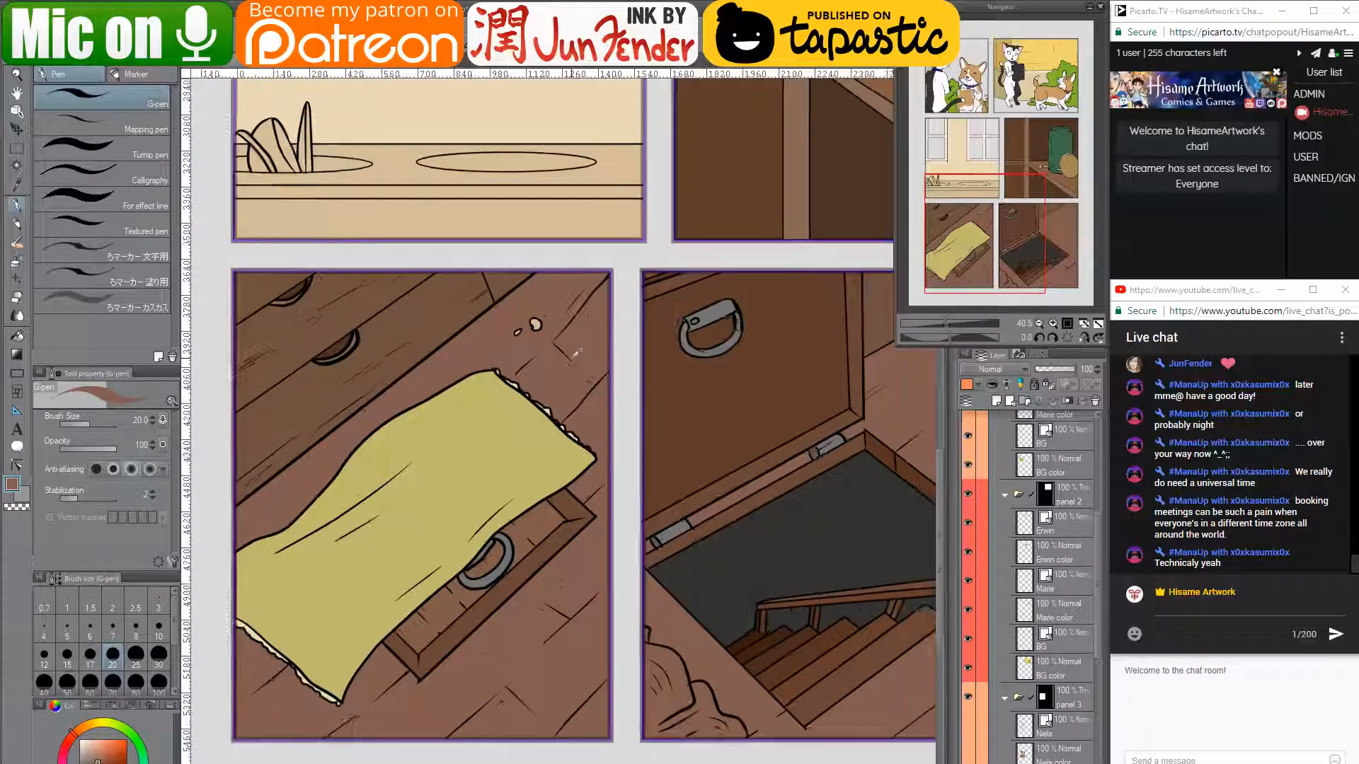
- Enlarge the G-pen to size 170 and check the colouring of panels 5 and 6
scroll(562, 370, up, 2)
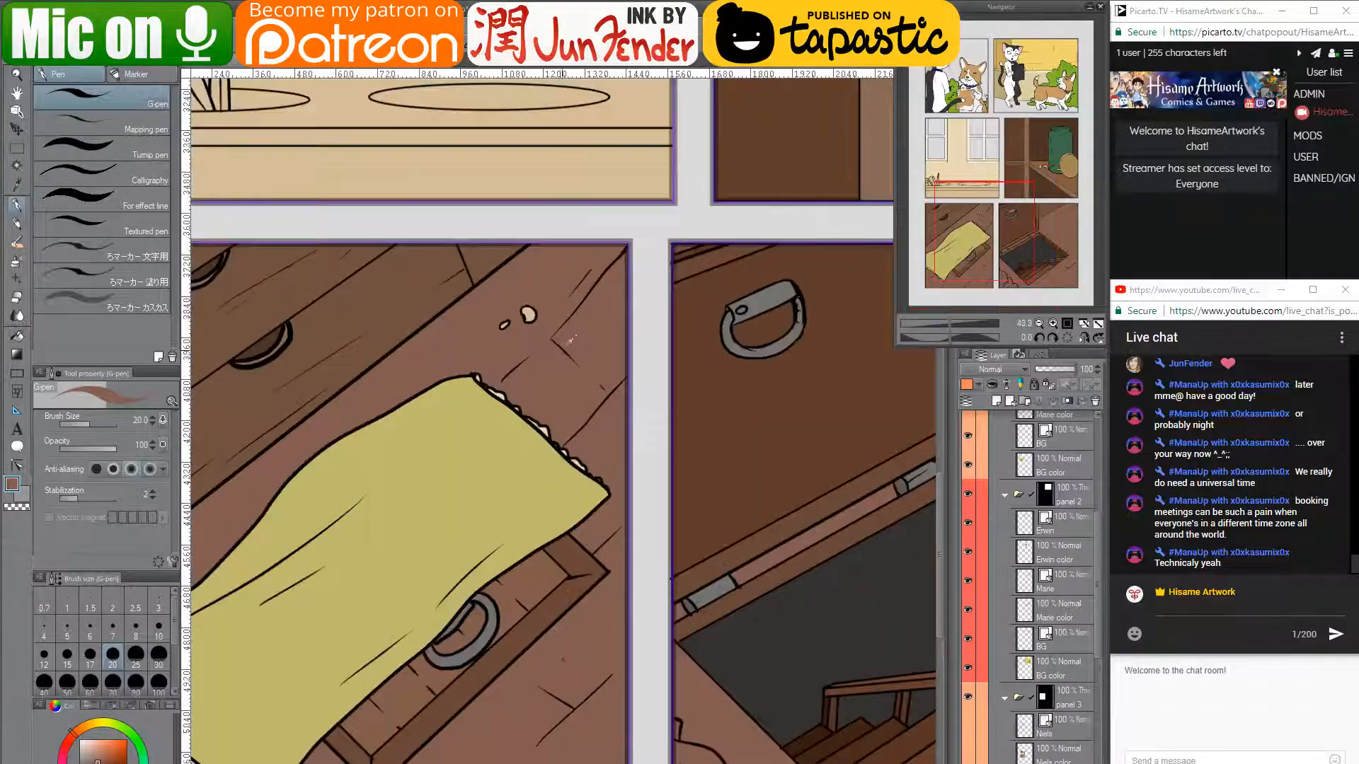
key(bracketright)
key(bracketright)
key(bracketright)
key(bracketright)
key(bracketright)
key(bracketright)
key(bracketright)
key(bracketright)
key(bracketright)
key(bracketright)
key(bracketright)
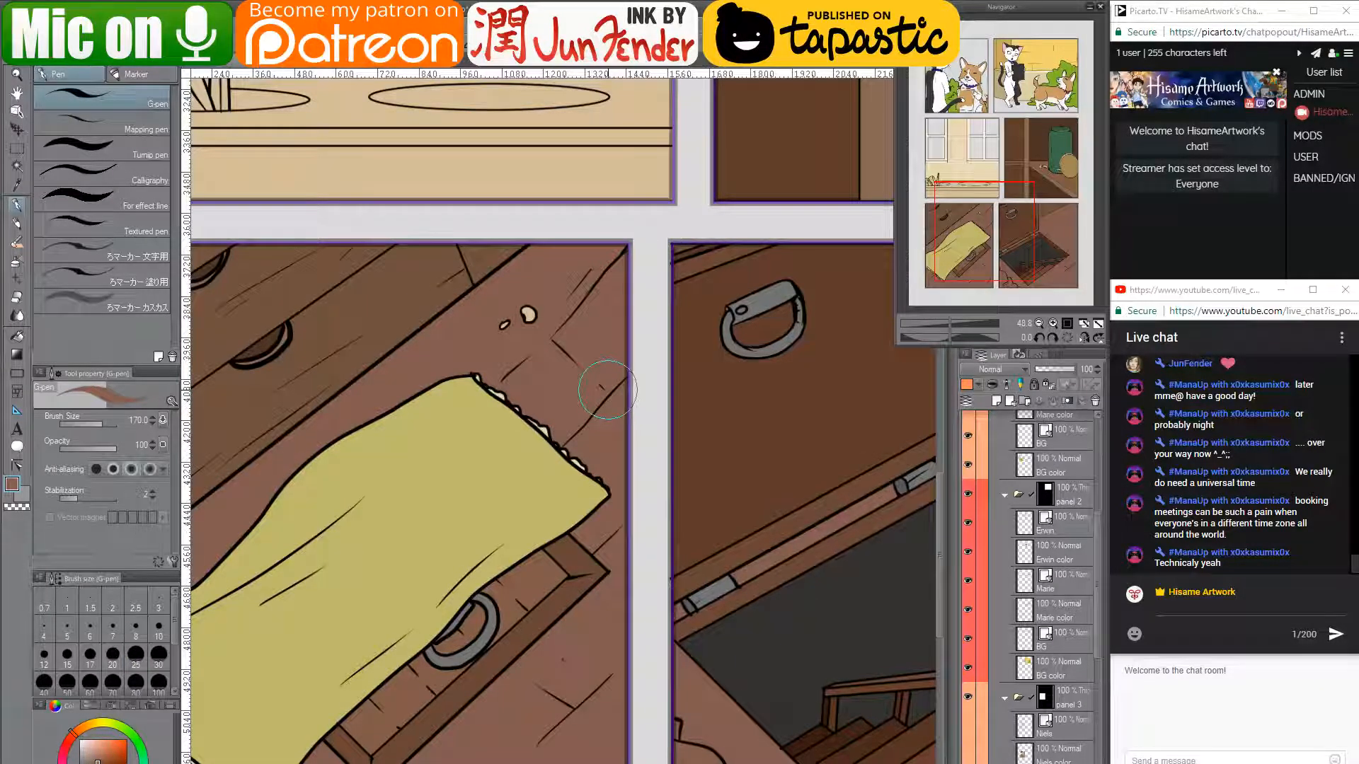
scroll(613, 385, down, 7)
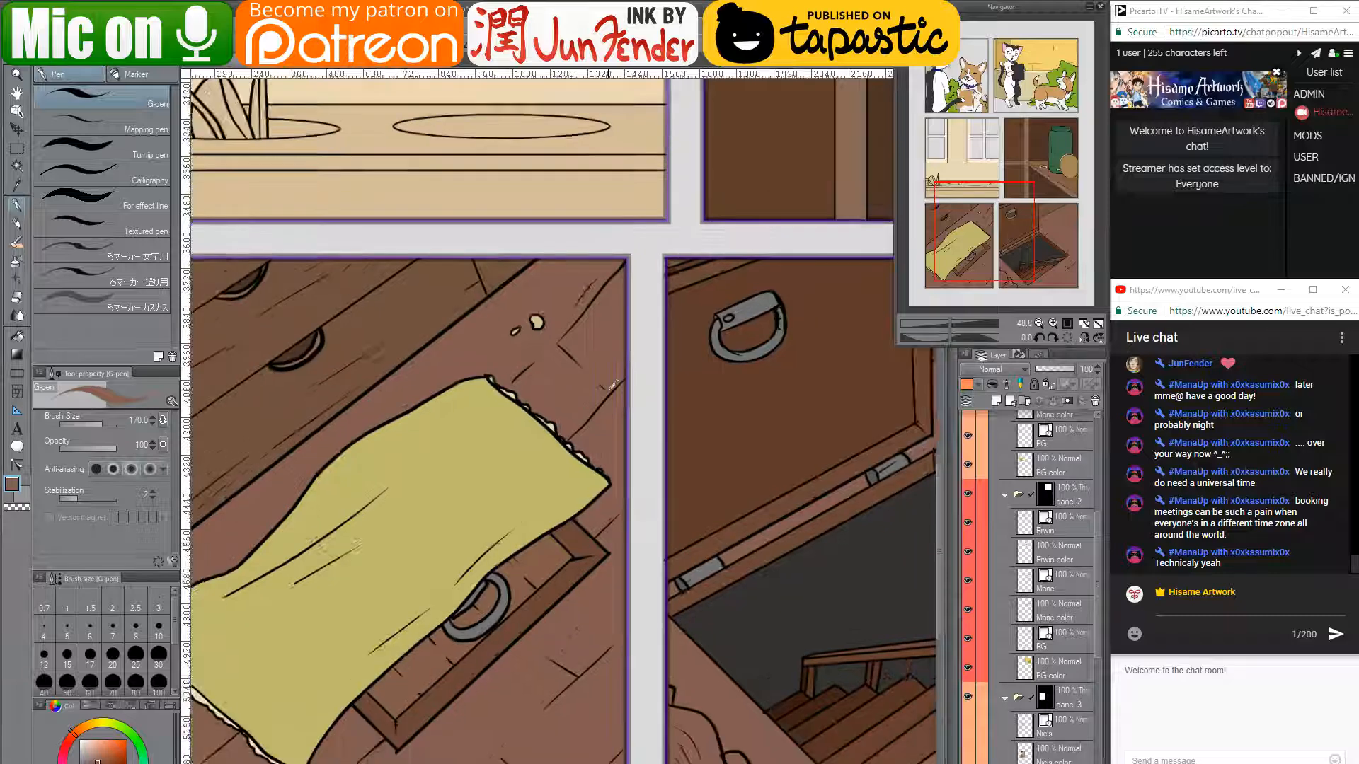
scroll(486, 571, up, 1)
scroll(485, 572, up, 2)
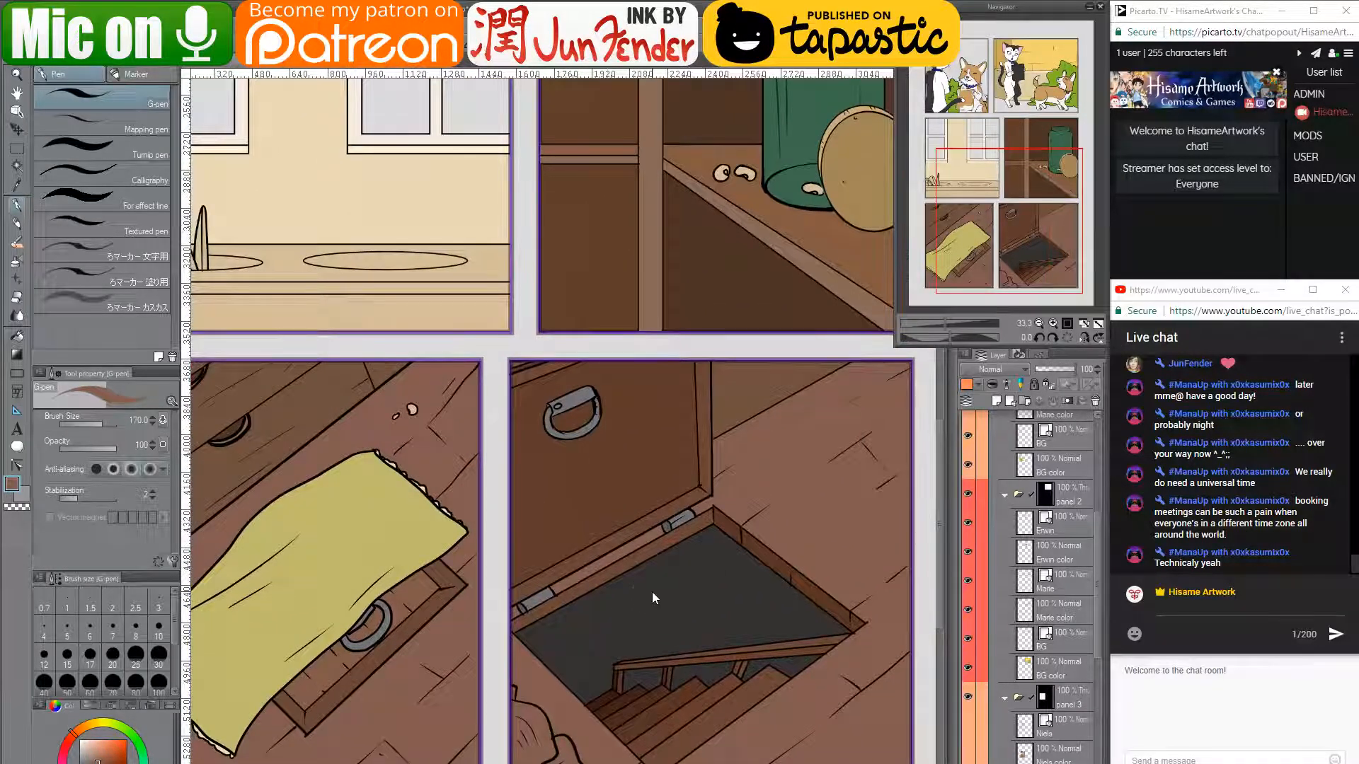
- Sample the rug's yellow in panel 5 and paint the left part of the crumpled rug on panel 6's background colour layer
alt+click(402, 534)
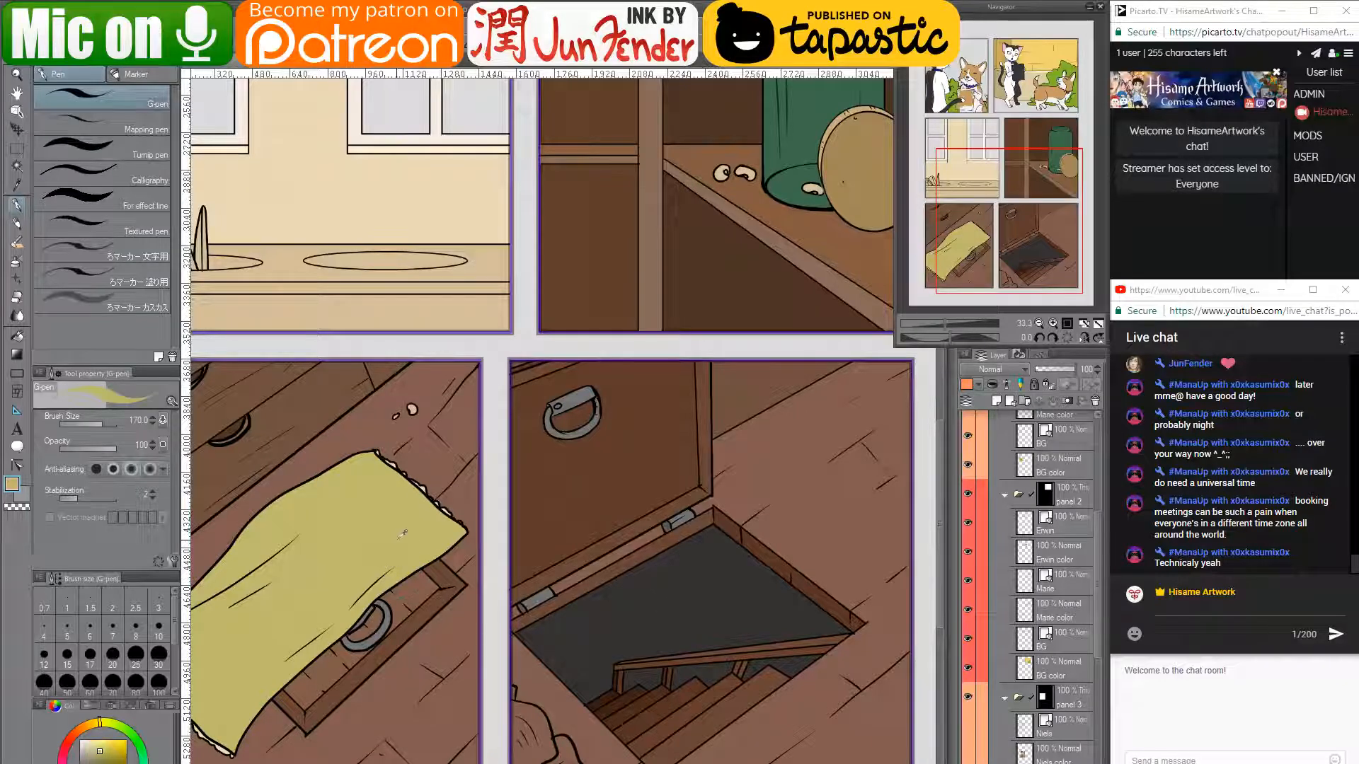
scroll(673, 729, up, 2)
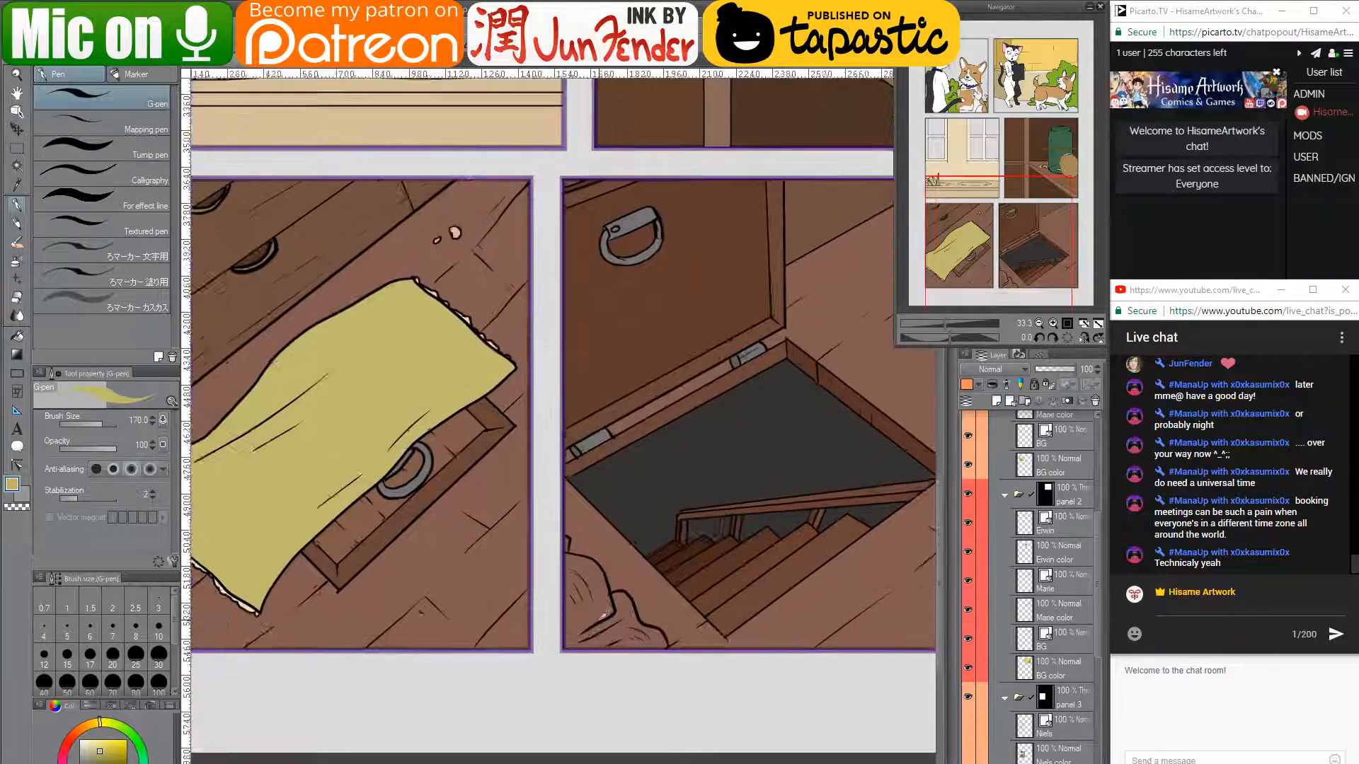
scroll(564, 666, up, 2)
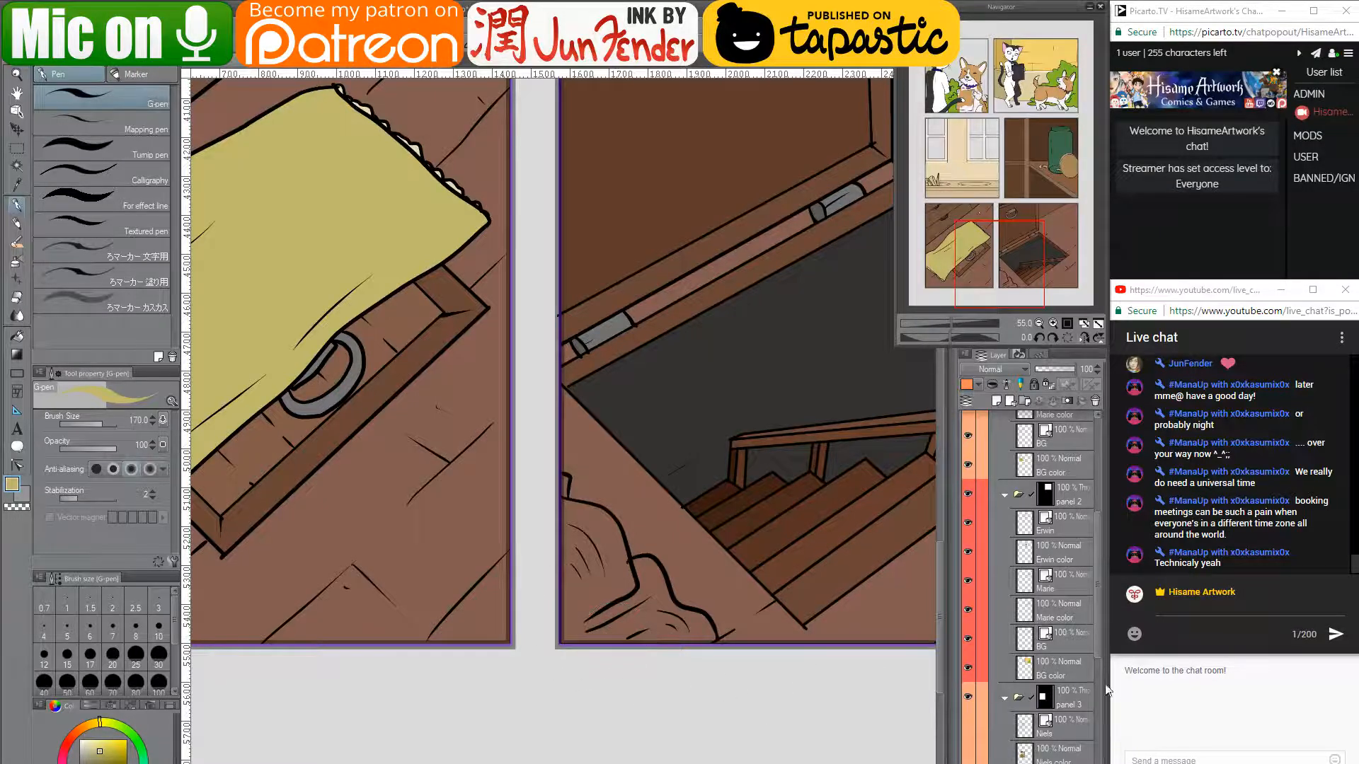
scroll(1101, 653, down, 5)
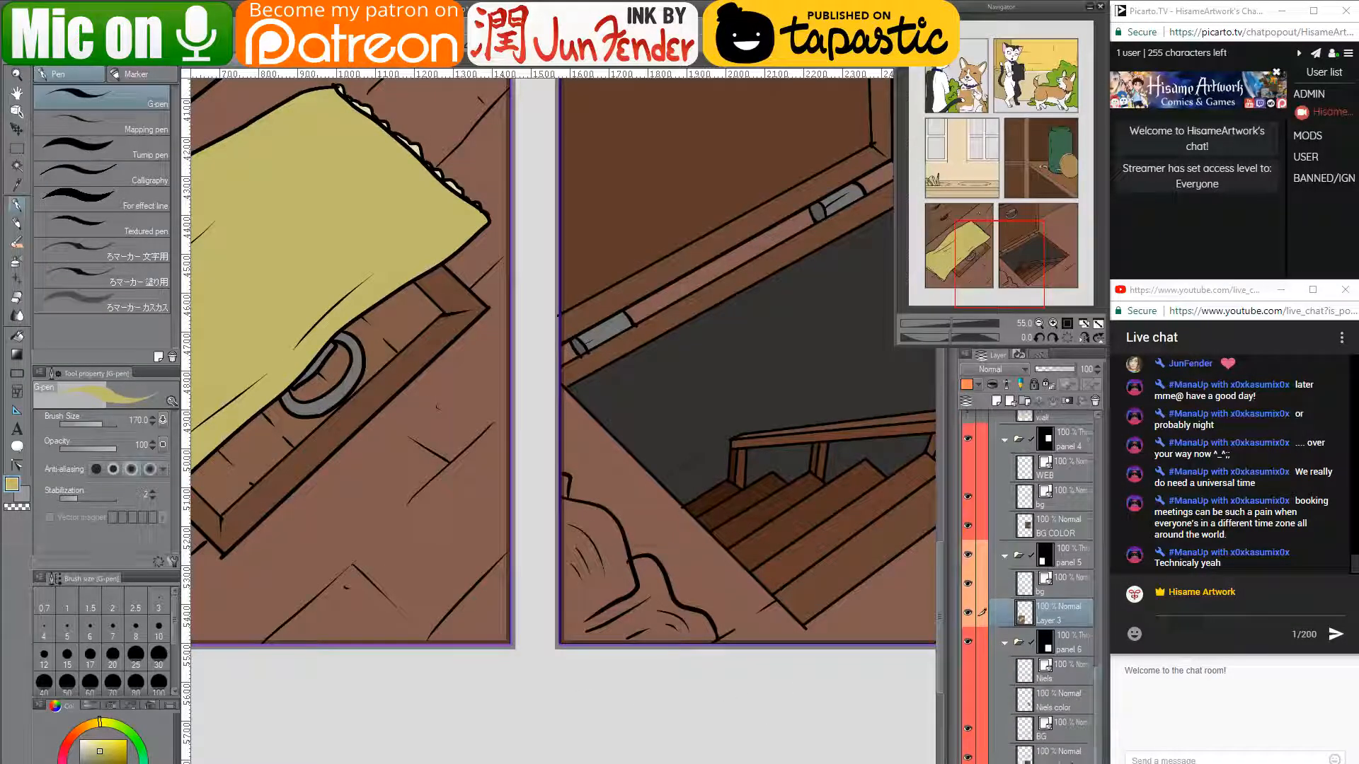
click(1017, 756)
mouse_move(566, 622)
mouse_down()
mouse_move(561, 570)
mouse_move(576, 546)
mouse_move(553, 530)
mouse_up()
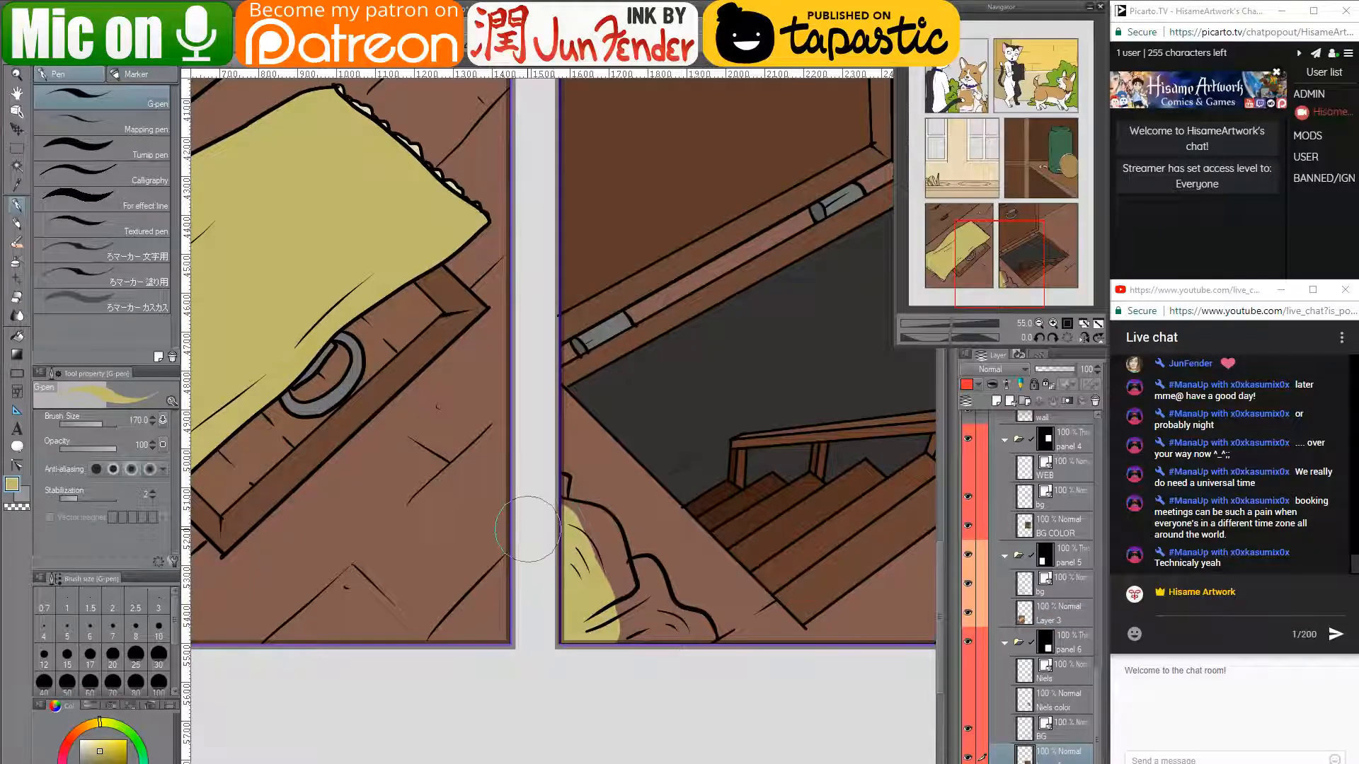
- Reduce the G-pen to size 50 and paint the remaining parts of panel 6's crumpled rug yellow up to their outlines
scroll(727, 577, up, 1)
scroll(726, 576, up, 2)
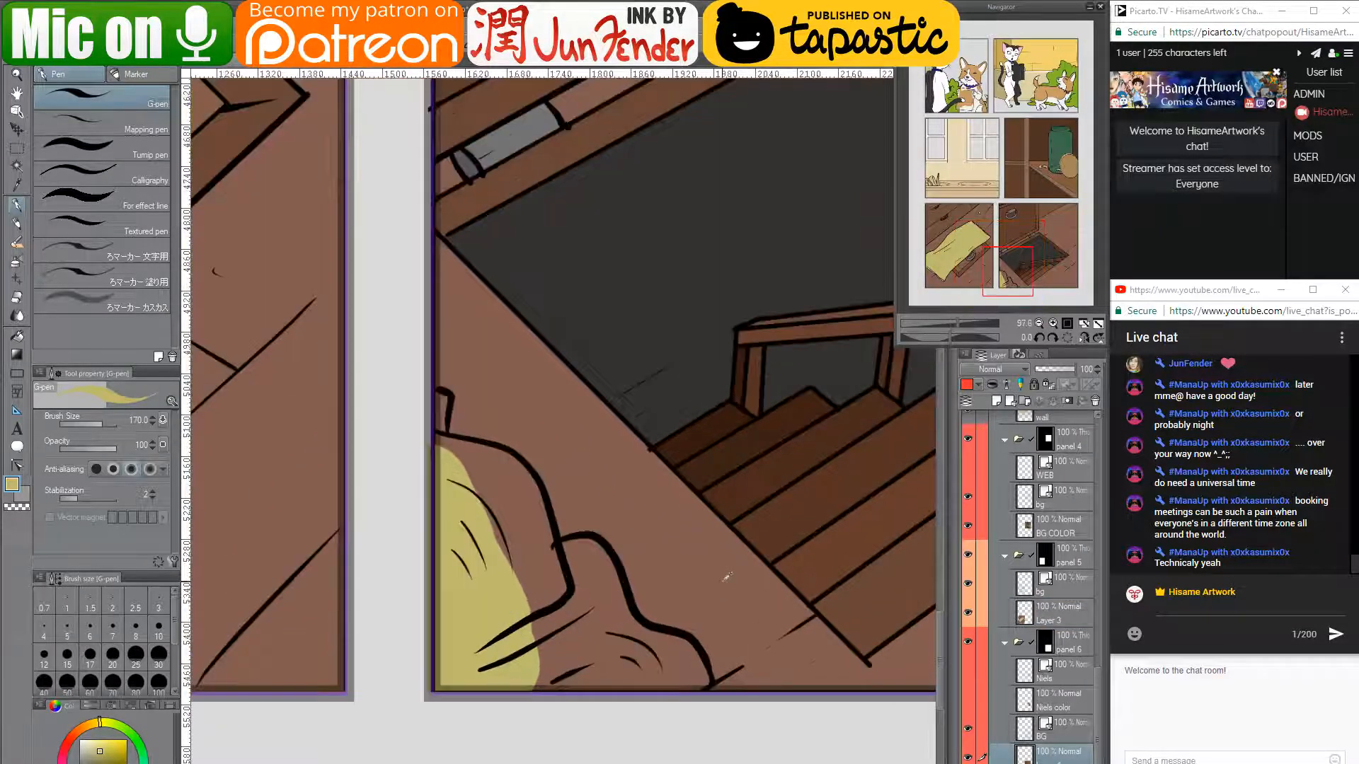
key(bracketleft)
key(bracketleft)
key(bracketleft)
key(bracketleft)
key(bracketleft)
key(bracketleft)
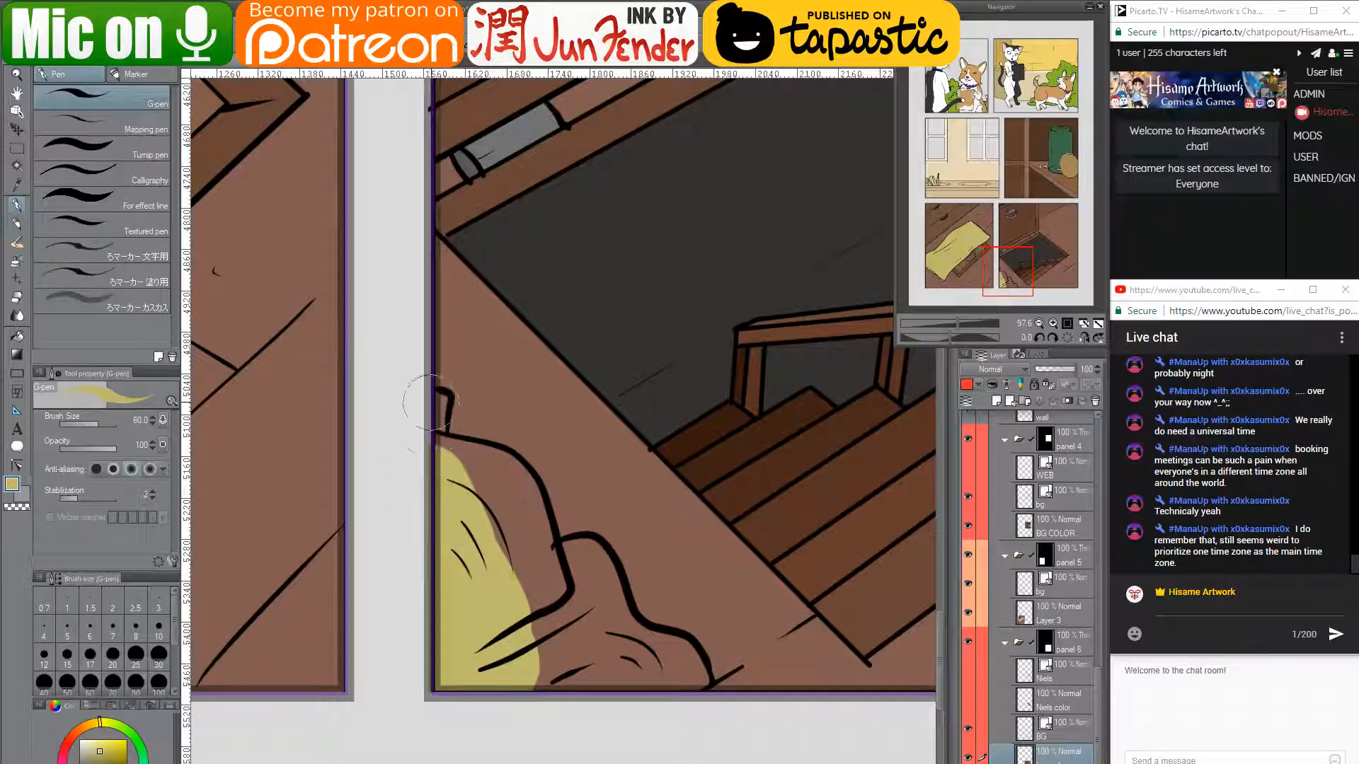
drag(435, 406, 442, 480)
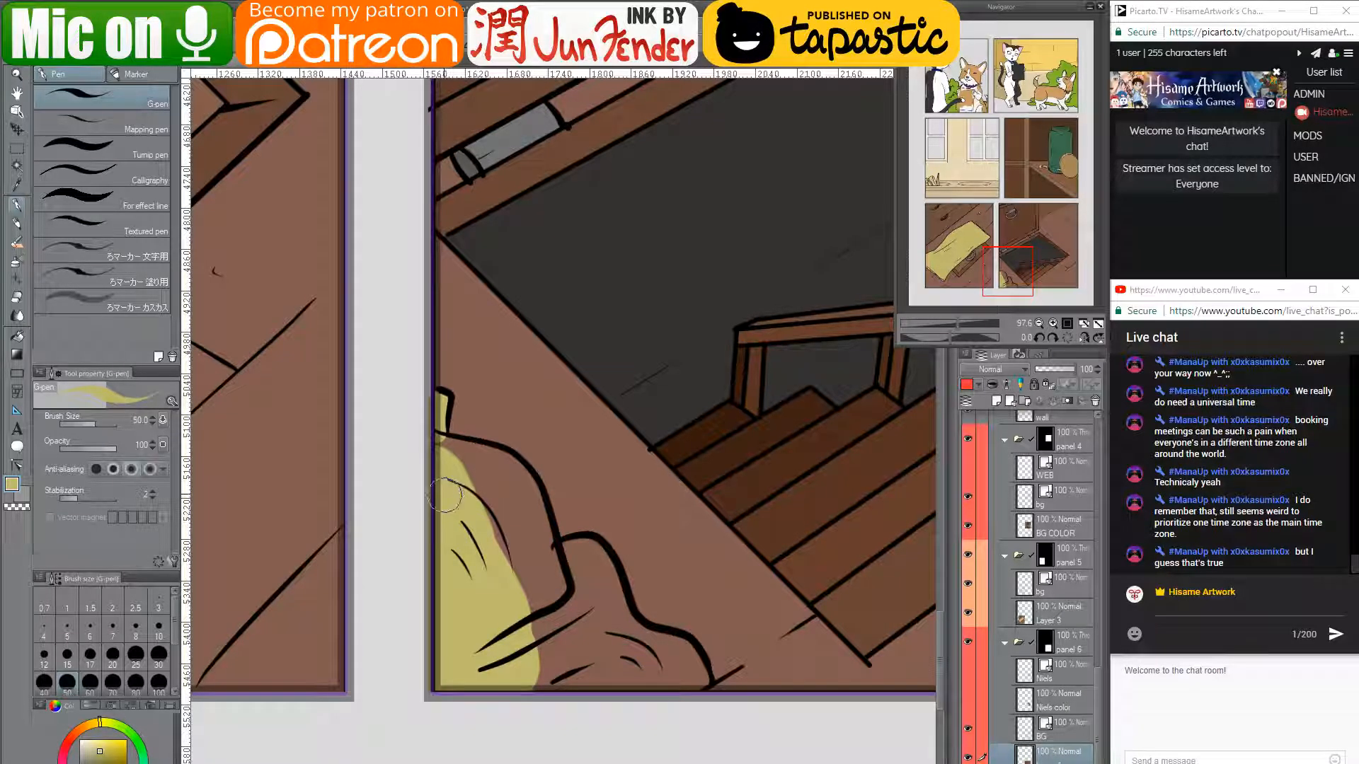
mouse_move(444, 456)
mouse_down()
mouse_move(510, 479)
mouse_move(535, 525)
mouse_move(482, 459)
mouse_move(509, 463)
mouse_move(532, 495)
mouse_move(567, 625)
mouse_move(536, 535)
mouse_move(562, 601)
mouse_move(556, 582)
mouse_move(519, 542)
mouse_move(541, 627)
mouse_move(474, 479)
mouse_move(537, 586)
mouse_move(500, 545)
mouse_move(559, 620)
mouse_move(522, 695)
mouse_move(577, 619)
mouse_move(620, 701)
mouse_move(669, 729)
mouse_up()
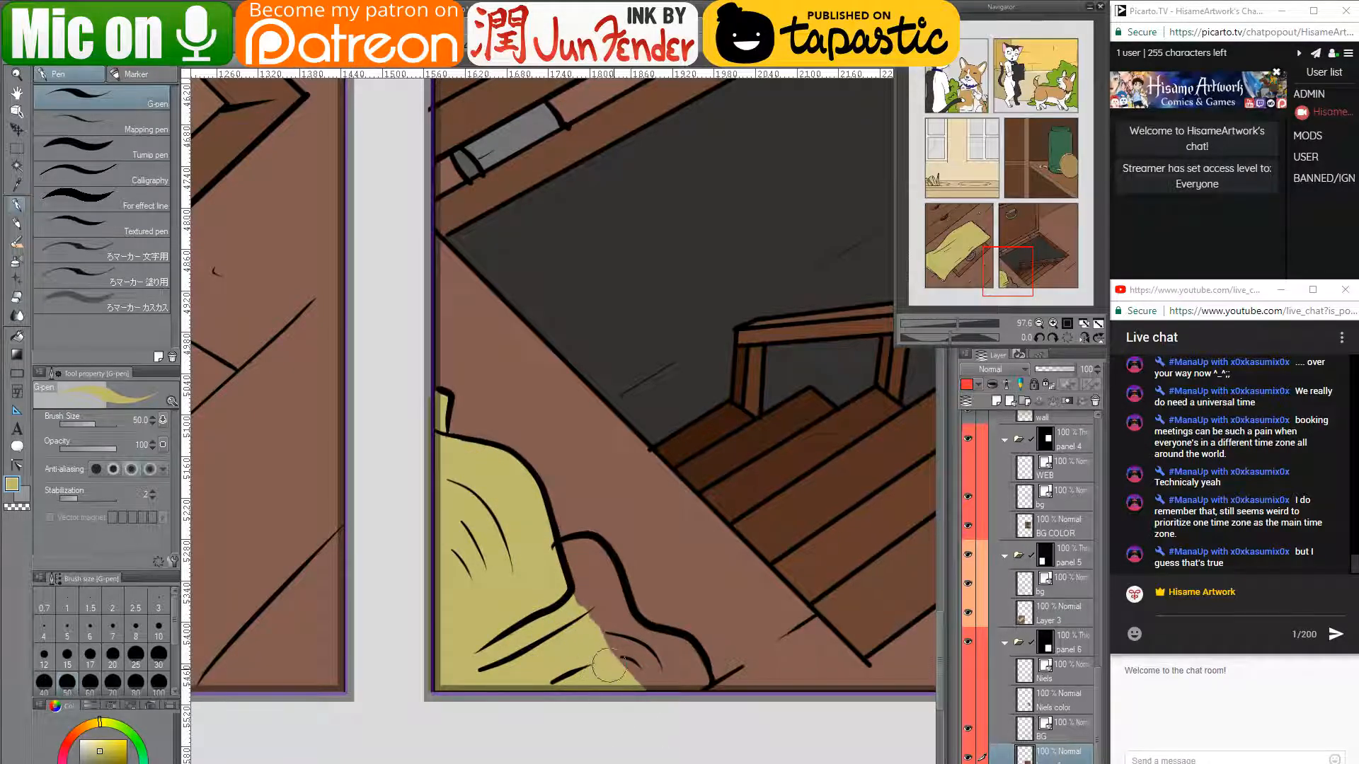
mouse_move(609, 665)
mouse_down()
mouse_move(626, 644)
mouse_move(683, 713)
mouse_move(669, 636)
mouse_move(674, 665)
mouse_move(657, 636)
mouse_move(699, 695)
mouse_move(682, 650)
mouse_up()
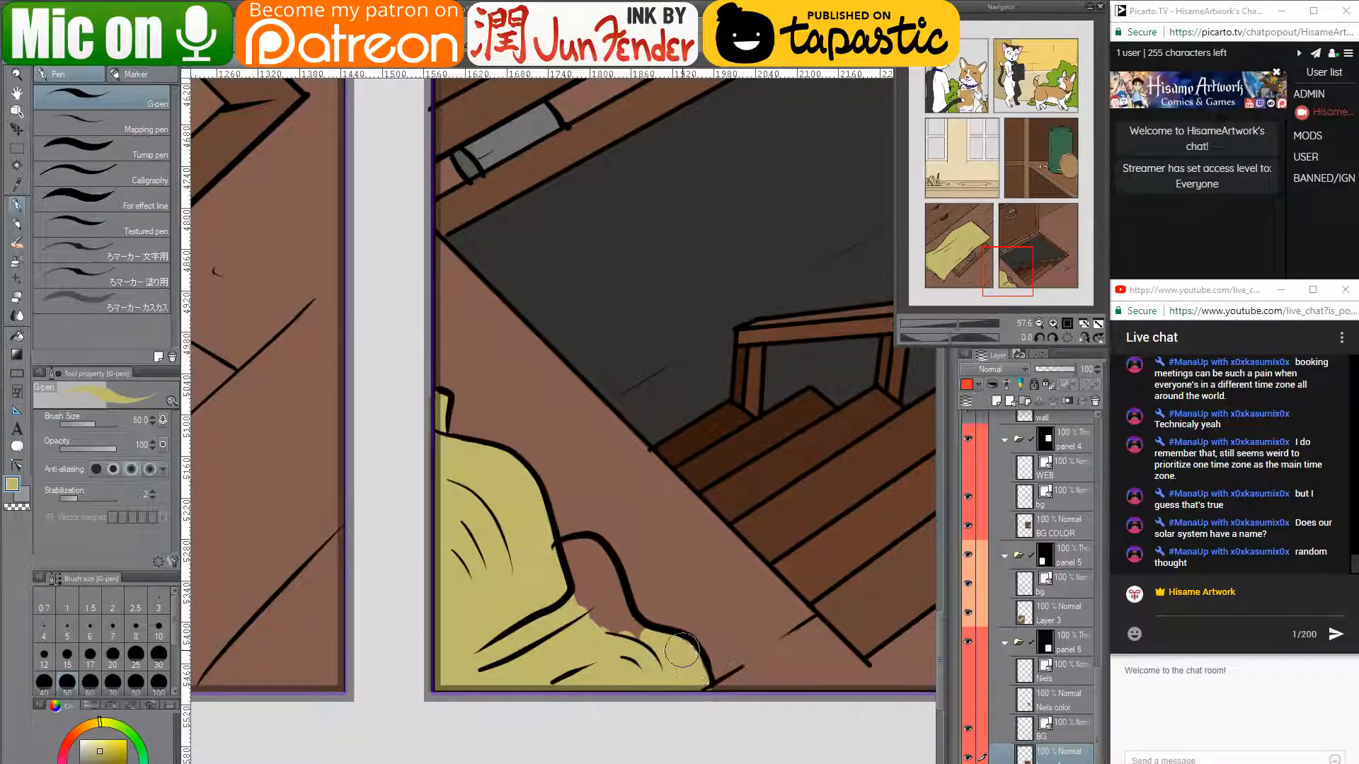
mouse_move(563, 556)
mouse_down()
mouse_move(650, 654)
mouse_move(609, 569)
mouse_move(579, 545)
mouse_move(562, 551)
mouse_move(595, 618)
mouse_move(571, 574)
mouse_move(581, 560)
mouse_move(621, 642)
mouse_move(588, 565)
mouse_up()
- Touch up the crumpled rug's edges and the wood along panel 6's left border with yellow and browns sampled from the artwork
alt+click(715, 625)
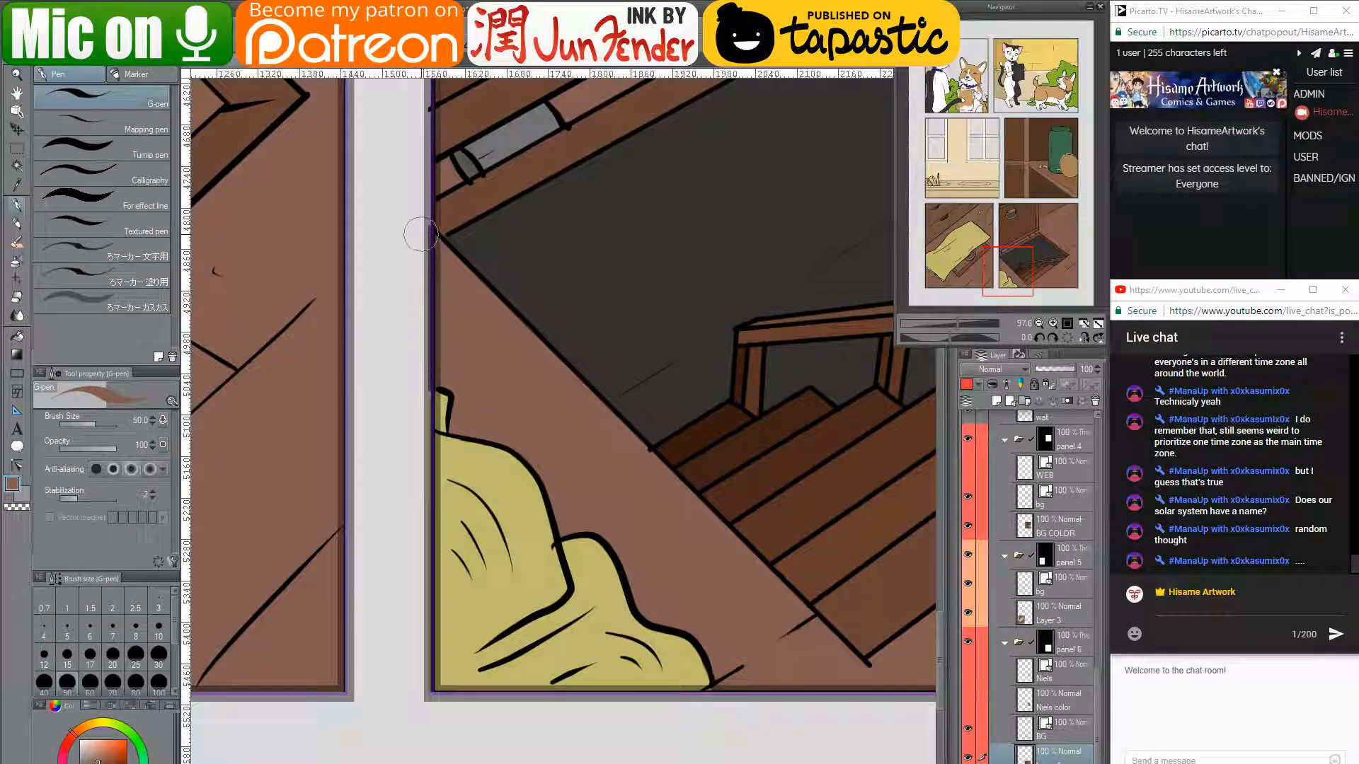
alt+click(446, 448)
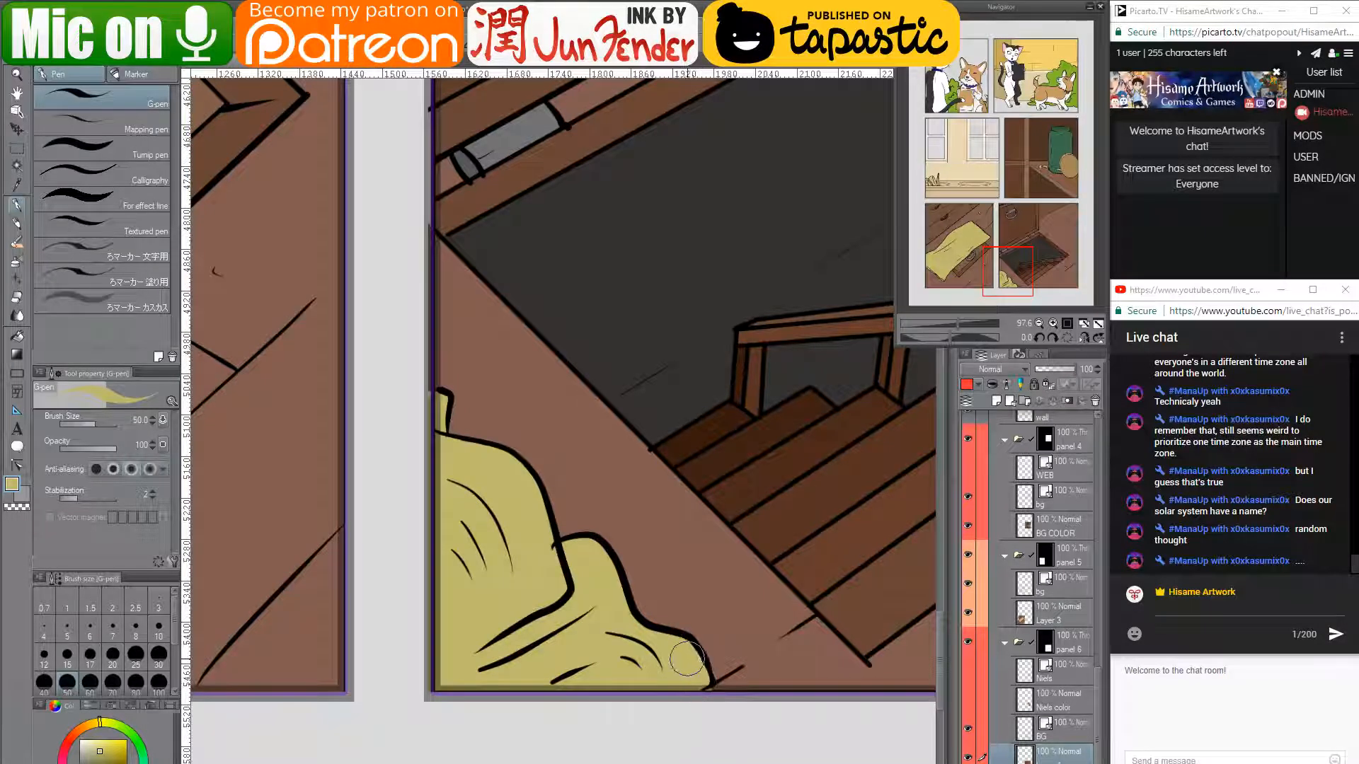
alt+click(715, 646)
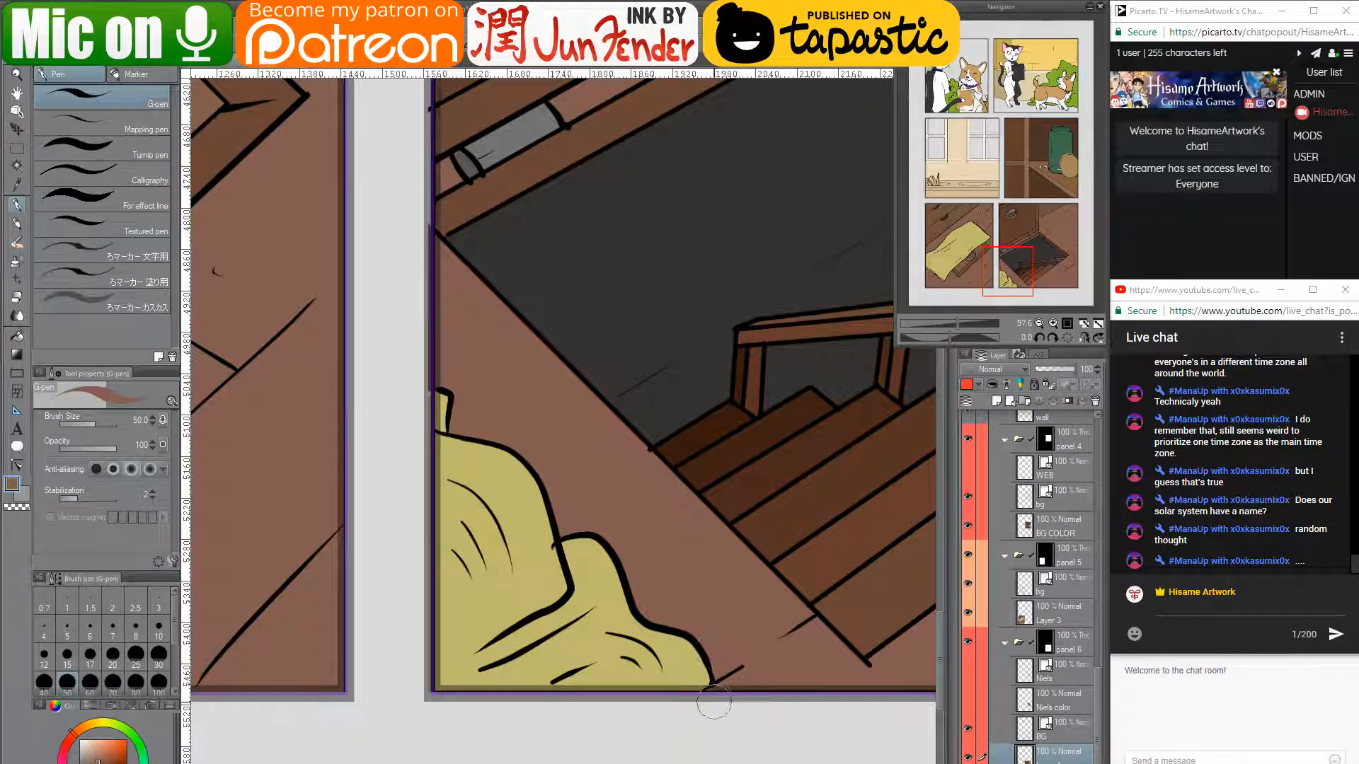
mouse_move(788, 639)
mouse_down()
mouse_move(672, 661)
mouse_move(634, 584)
mouse_move(594, 570)
mouse_move(714, 645)
mouse_up()
alt+click(325, 282)
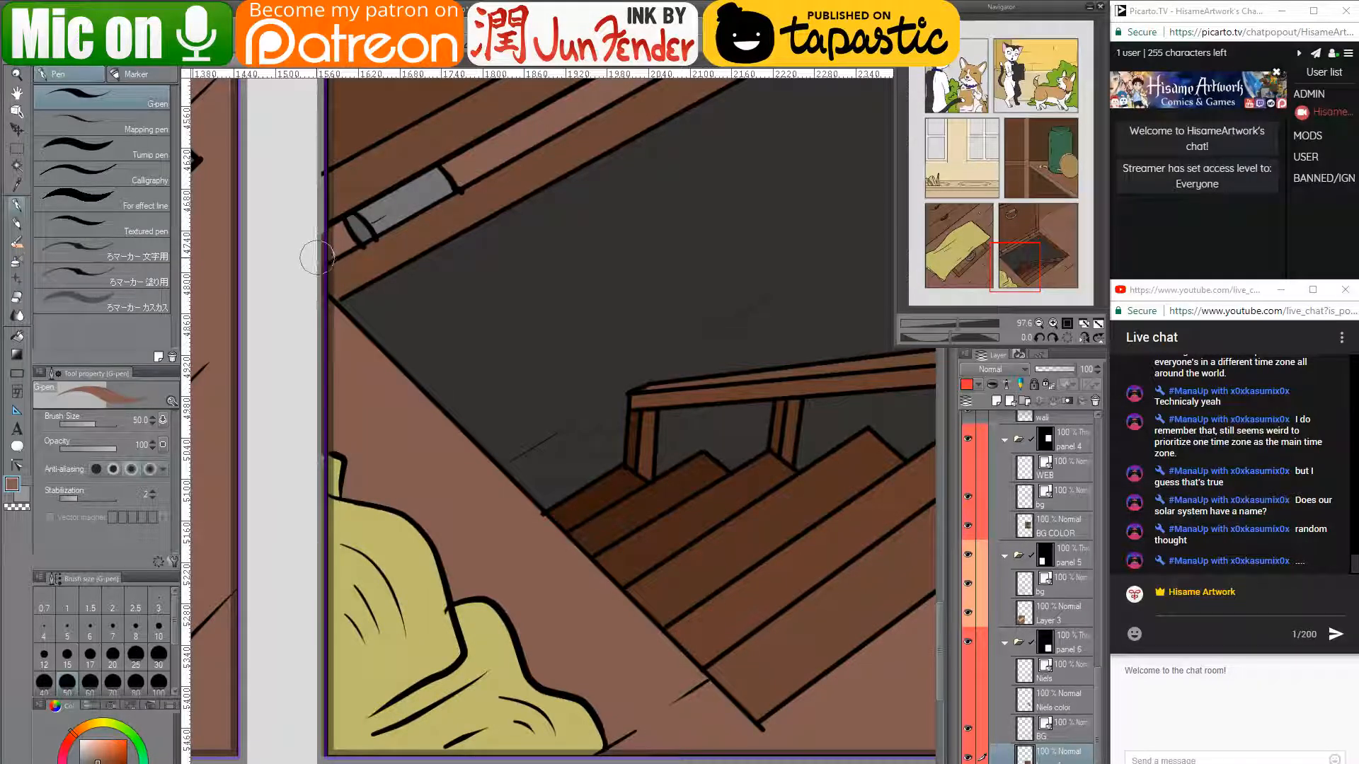
alt+click(344, 174)
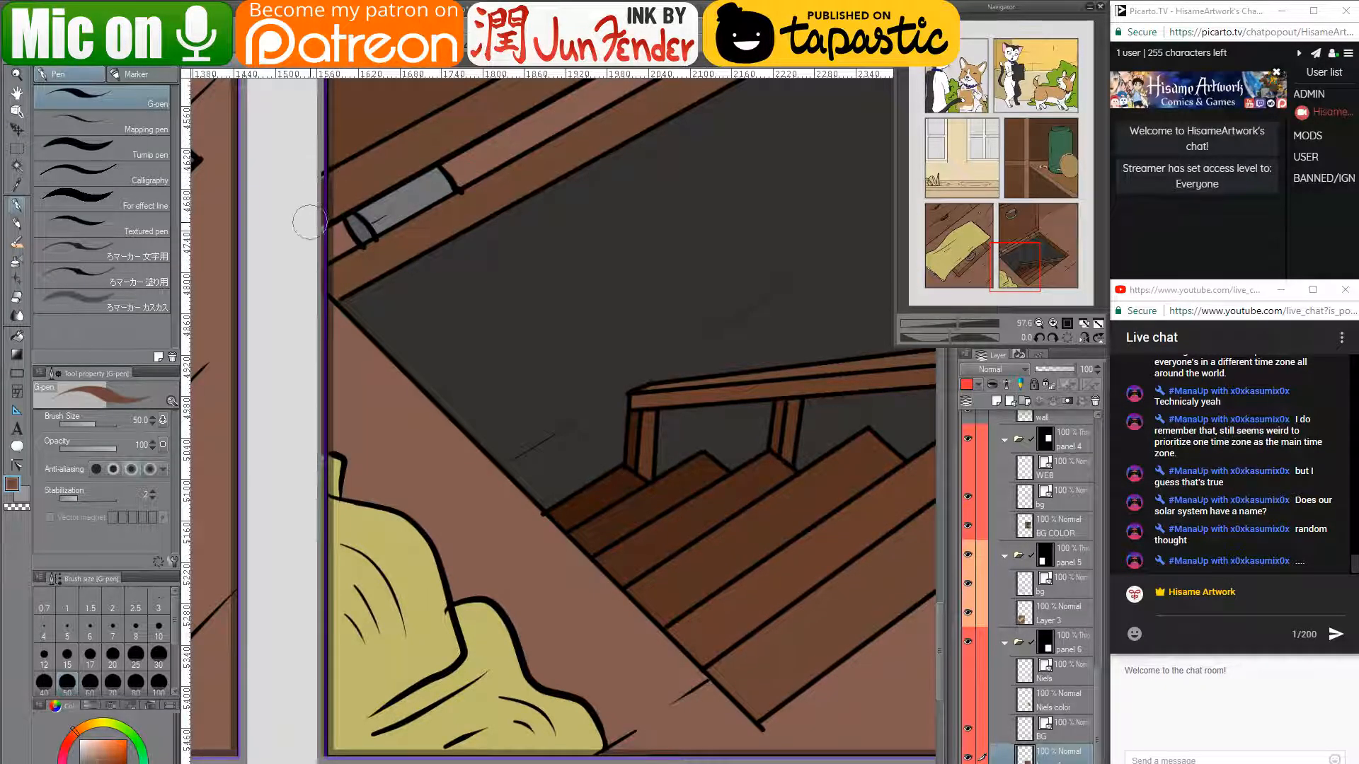
- Sample the dark grey of panel 6's trapdoor opening and reduce the G-pen to size 20
scroll(600, 391, up, 2)
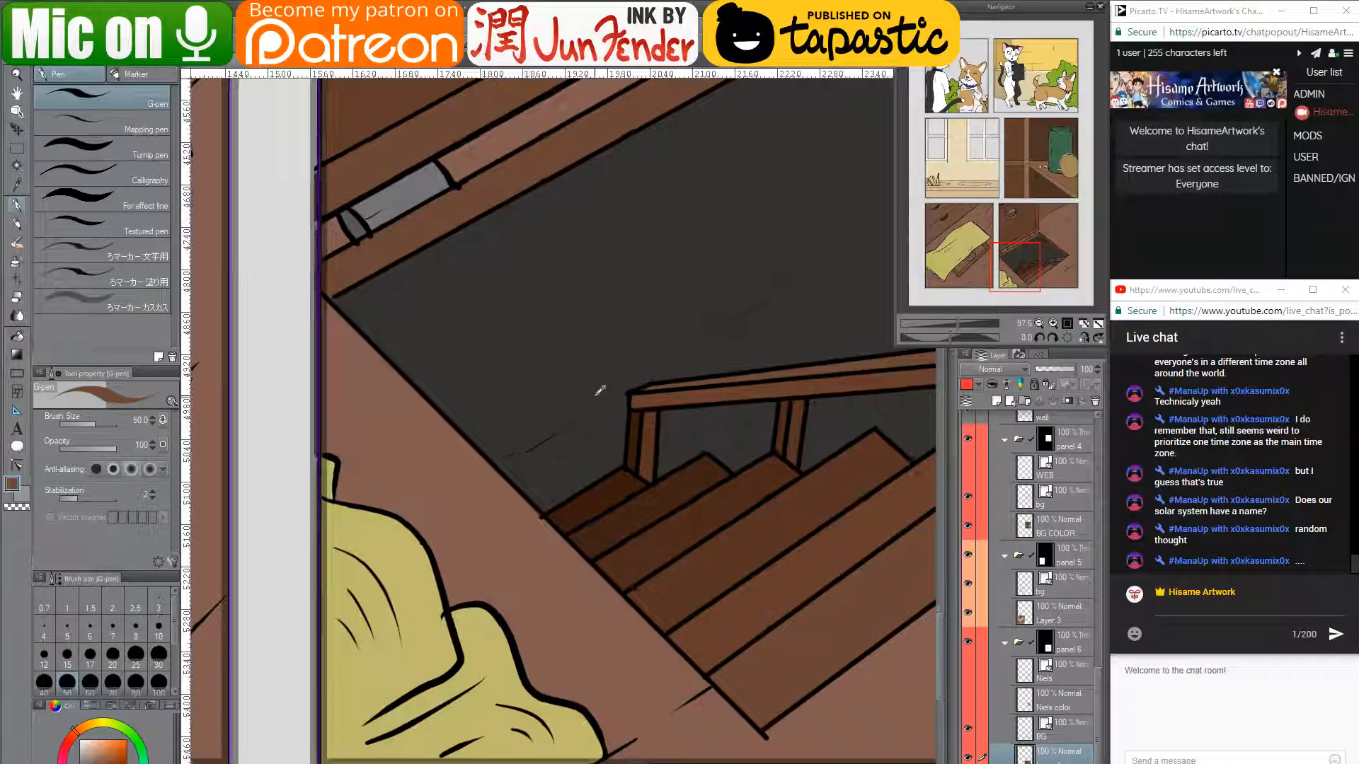
alt+click(563, 473)
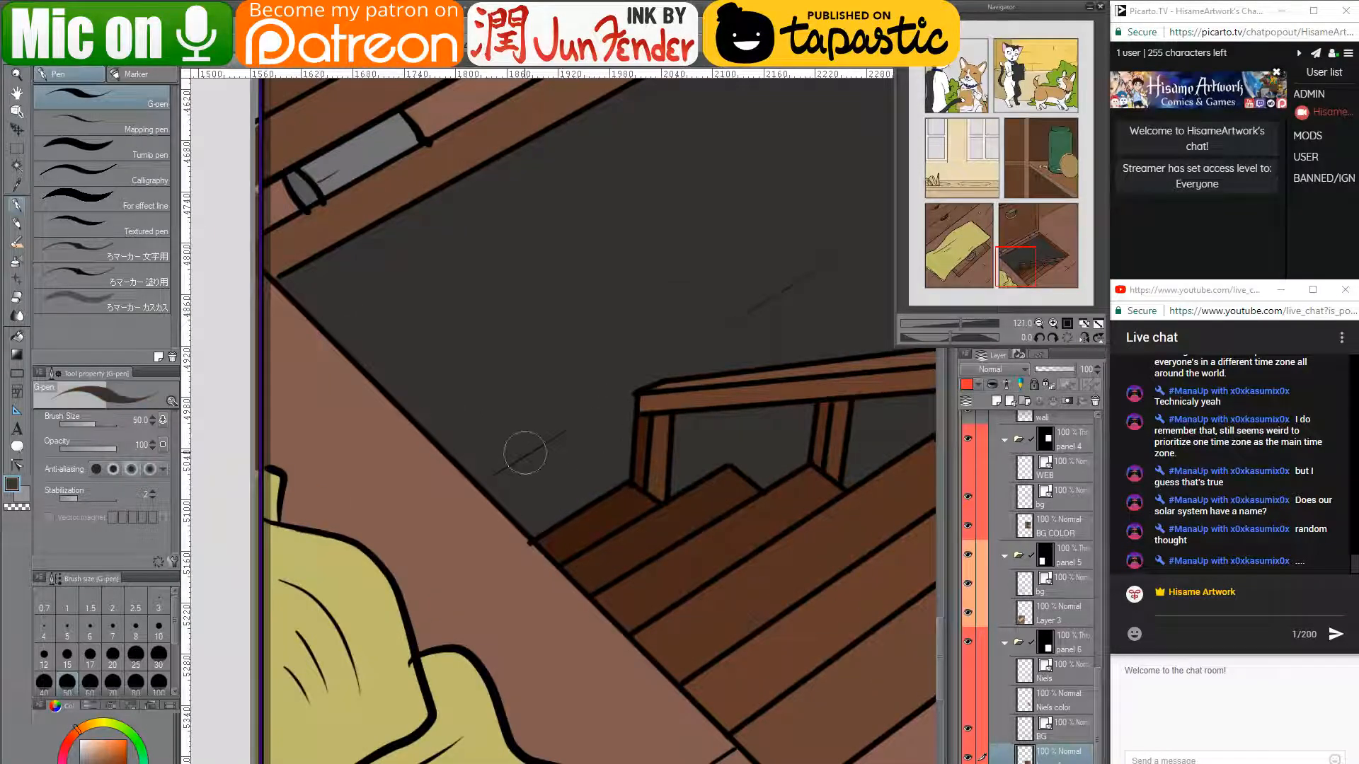
key(bracketleft)
key(bracketleft)
key(bracketleft)
key(bracketleft)
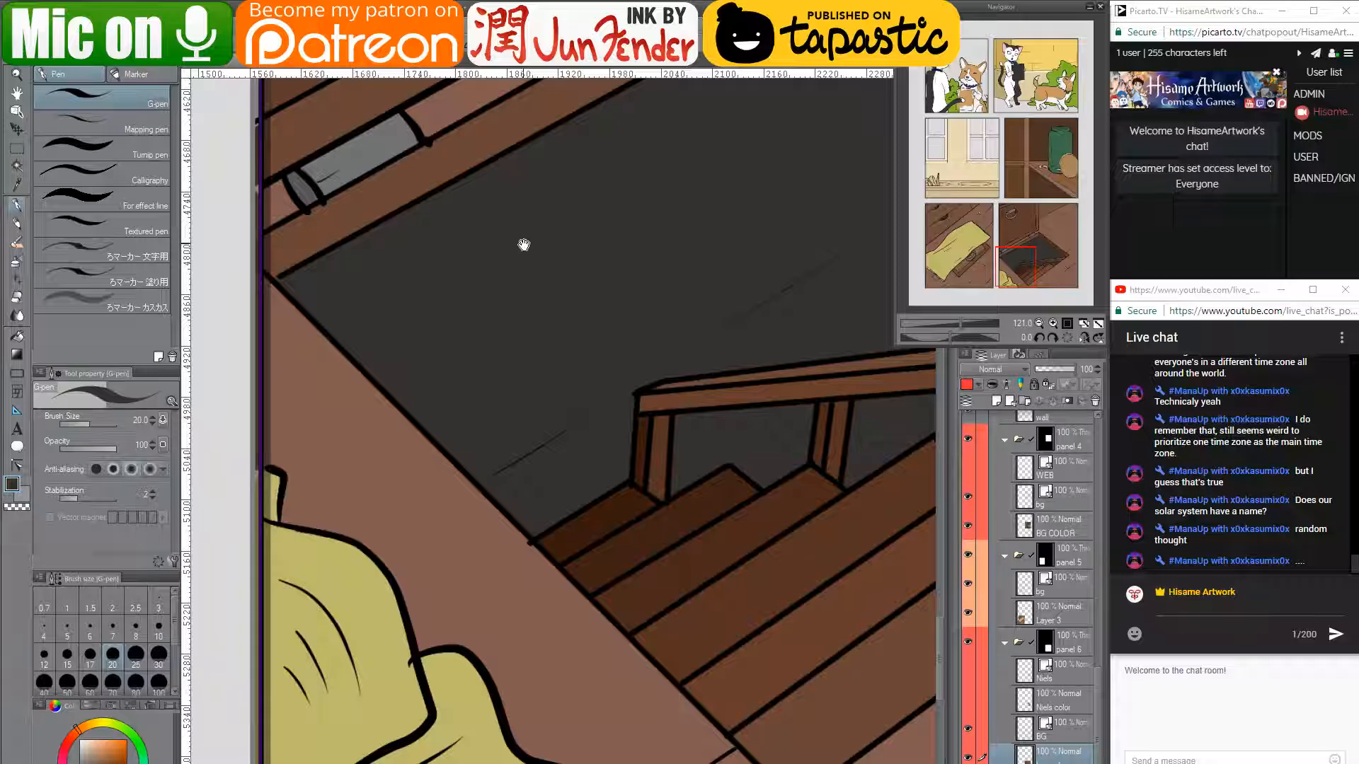
- Switch to the Fill tool and examine the dark opening and the gaps beneath the stair railing for uncoloured spots
drag(523, 245, 388, 368)
click(21, 336)
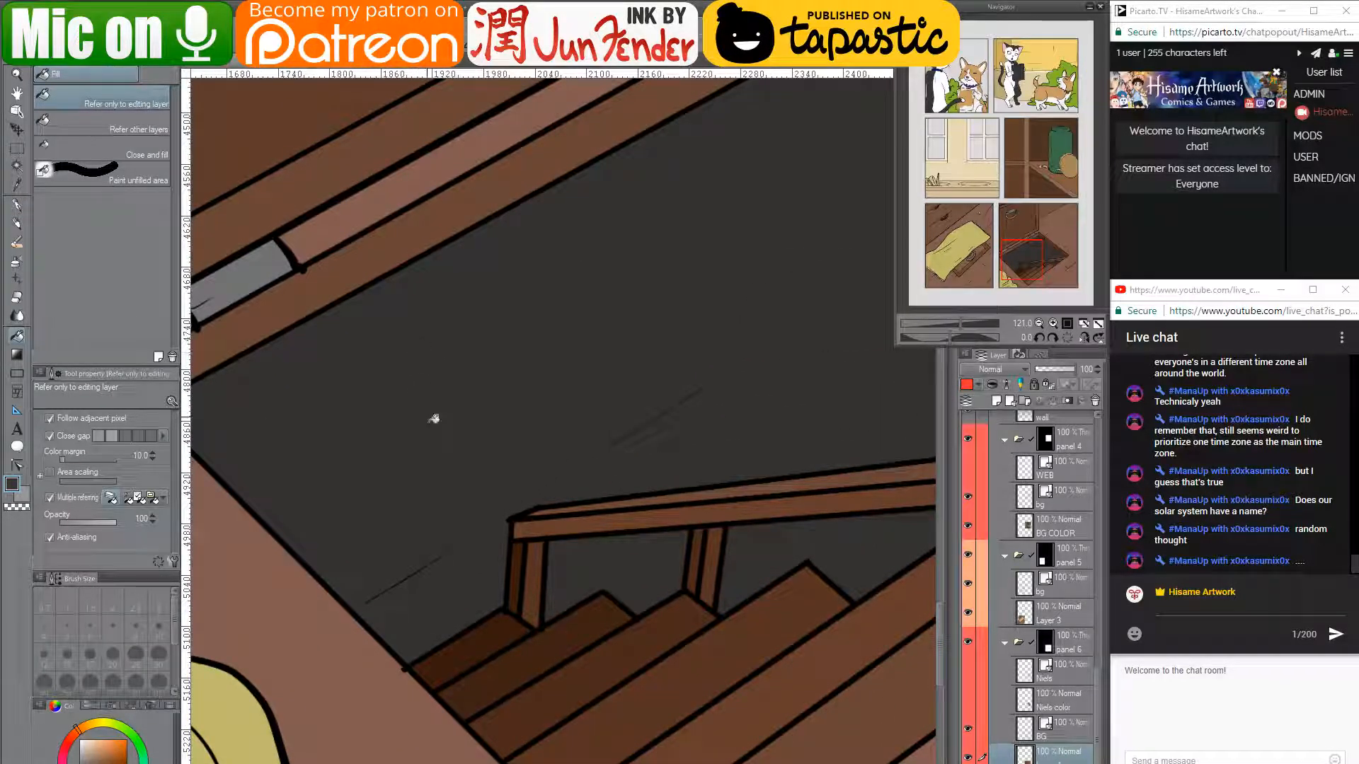
scroll(438, 434, down, 6)
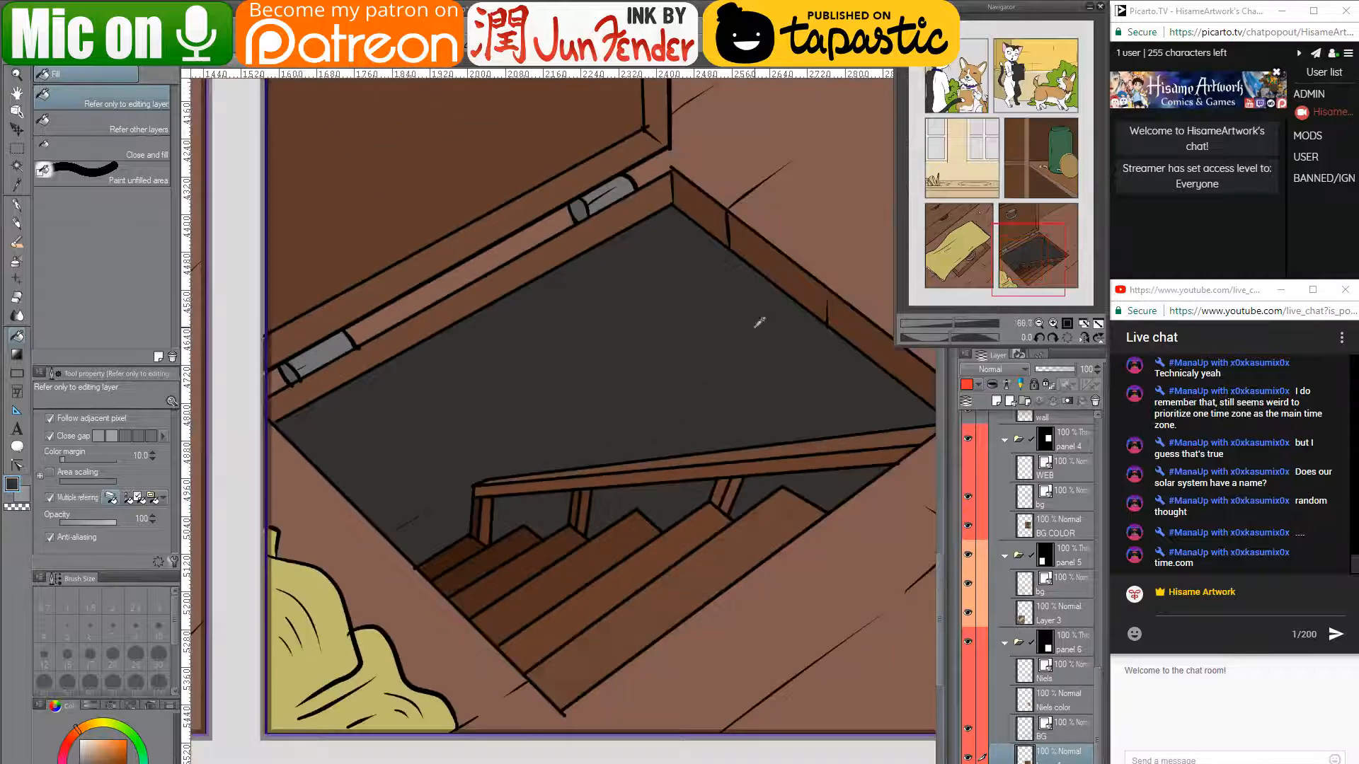
scroll(744, 345, up, 4)
drag(715, 434, 637, 389)
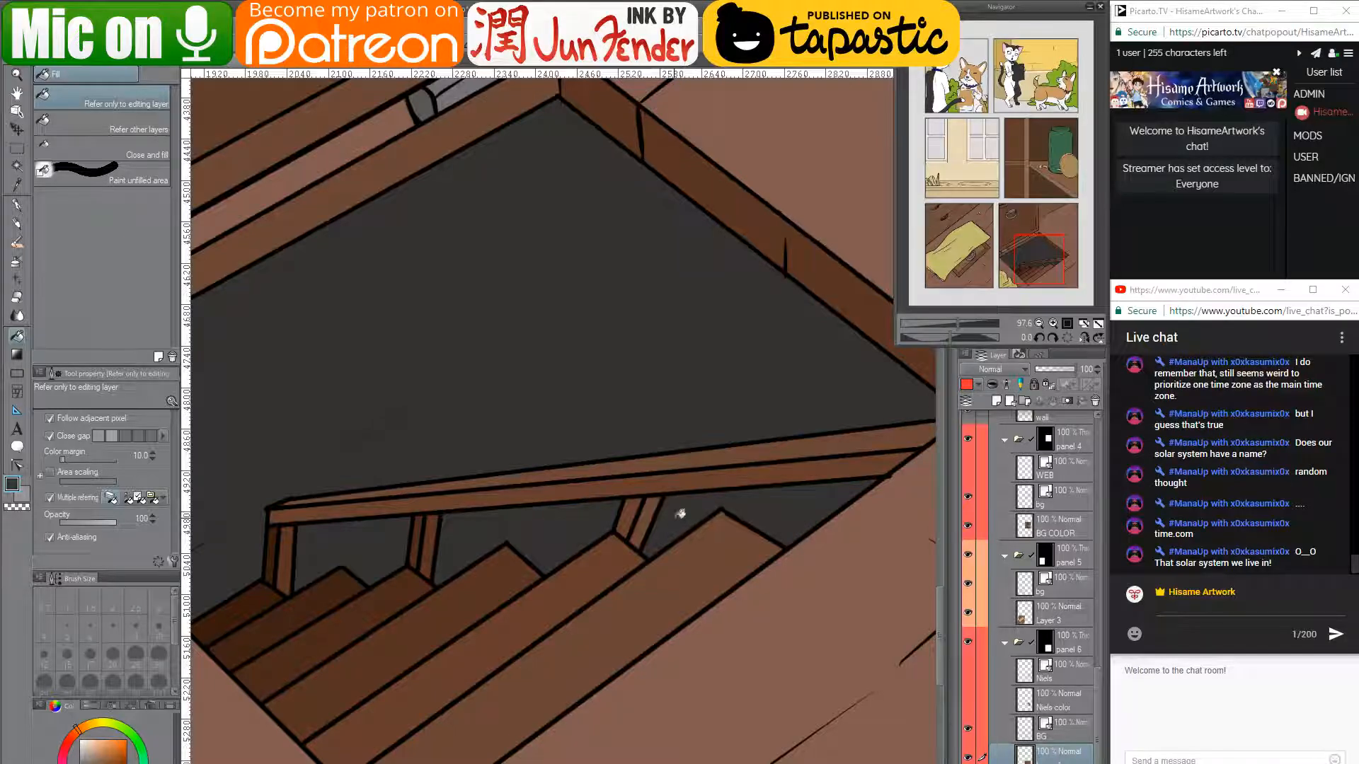
drag(776, 464, 653, 355)
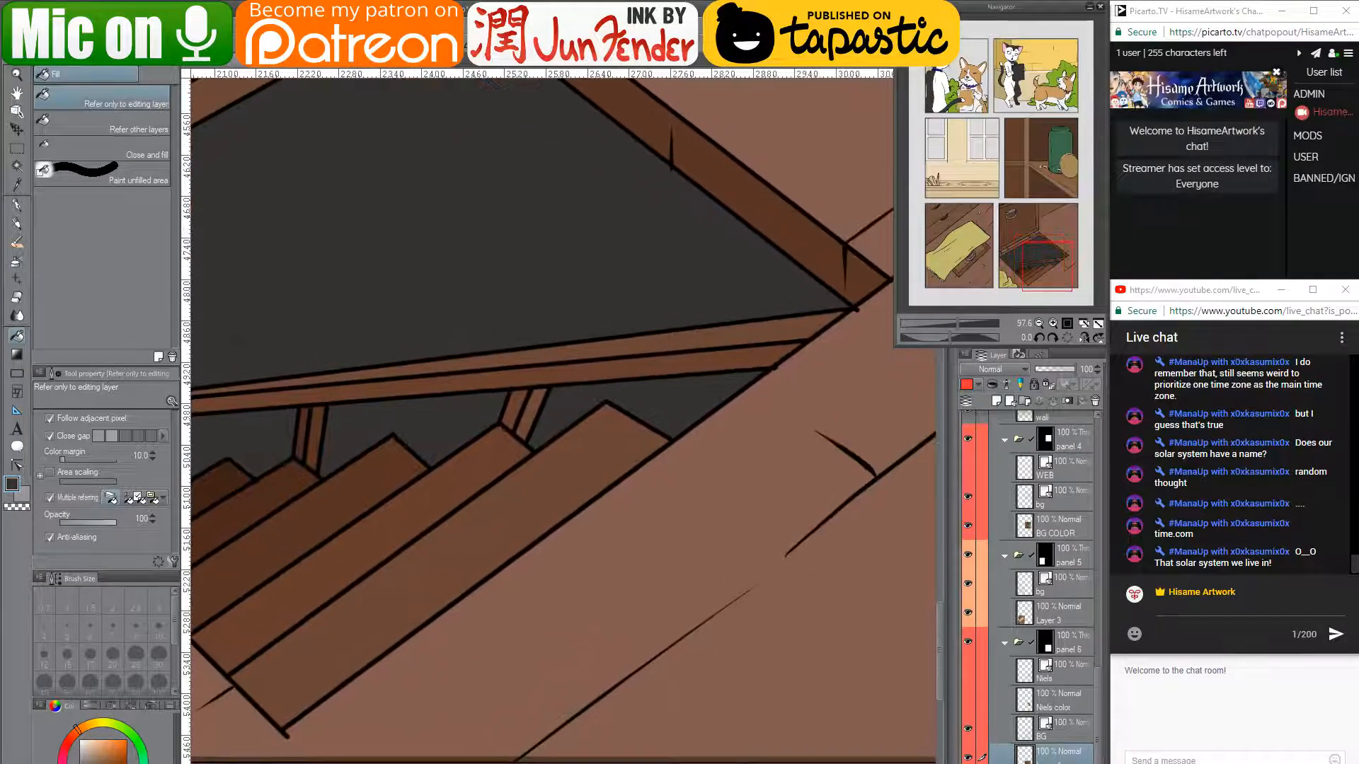
- Sample the floor brown and touch up the floor along the stairs and the opening's right-hand edges with the size 20 G-pen
click(17, 205)
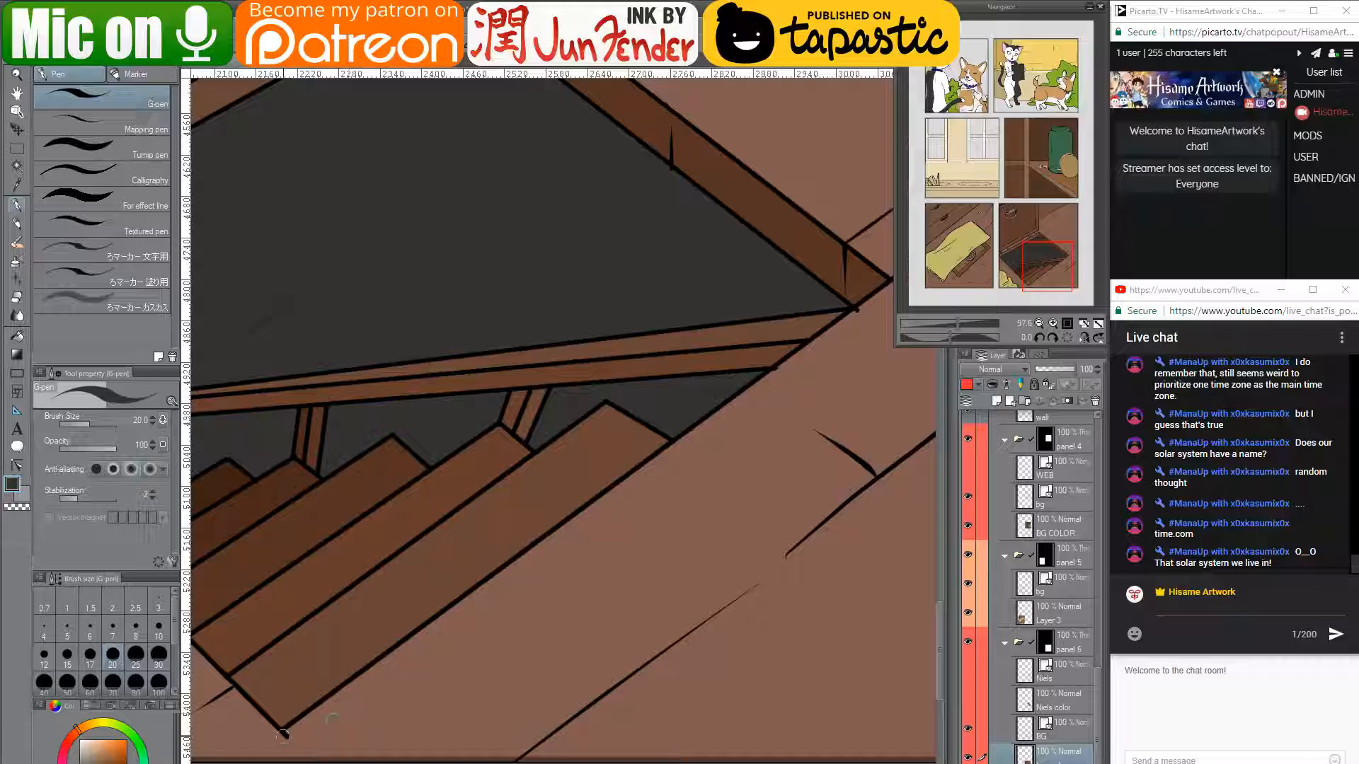
alt+click(369, 727)
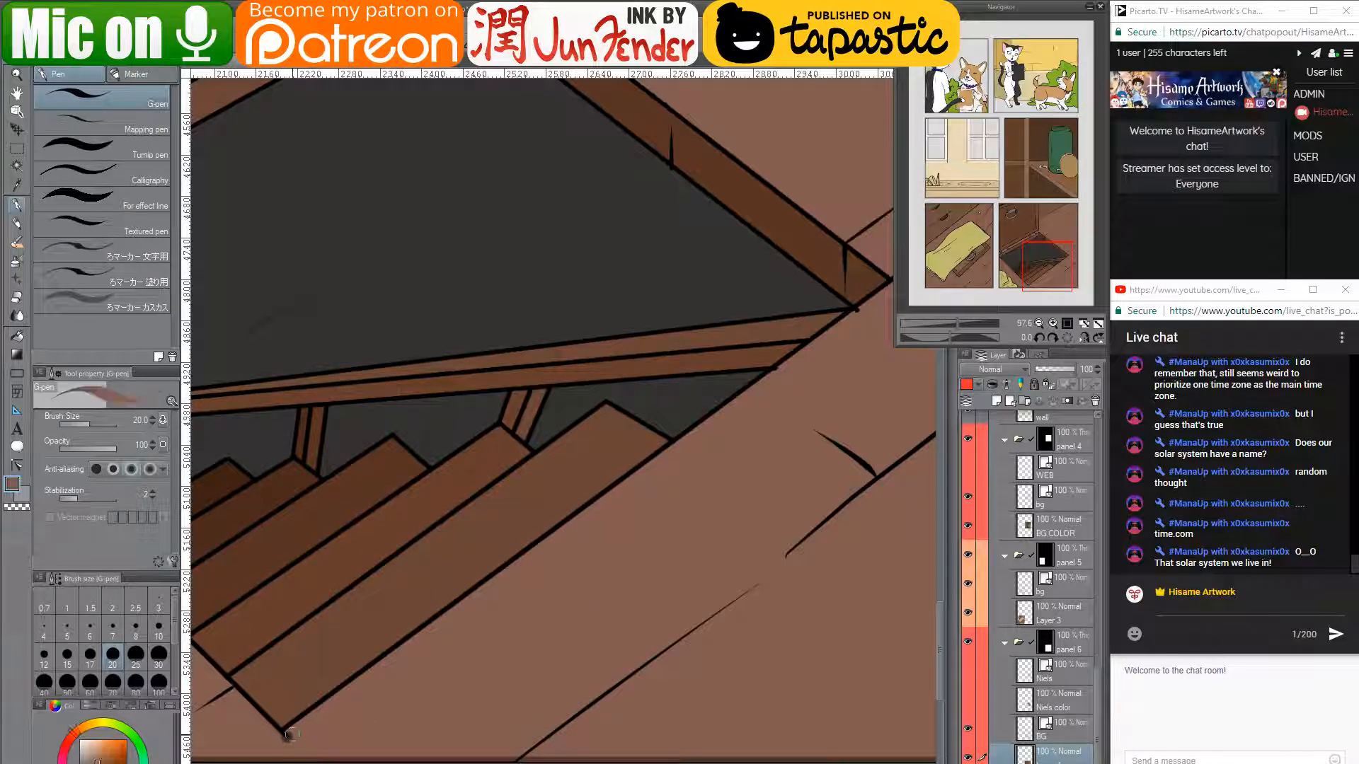
scroll(310, 725, down, 2)
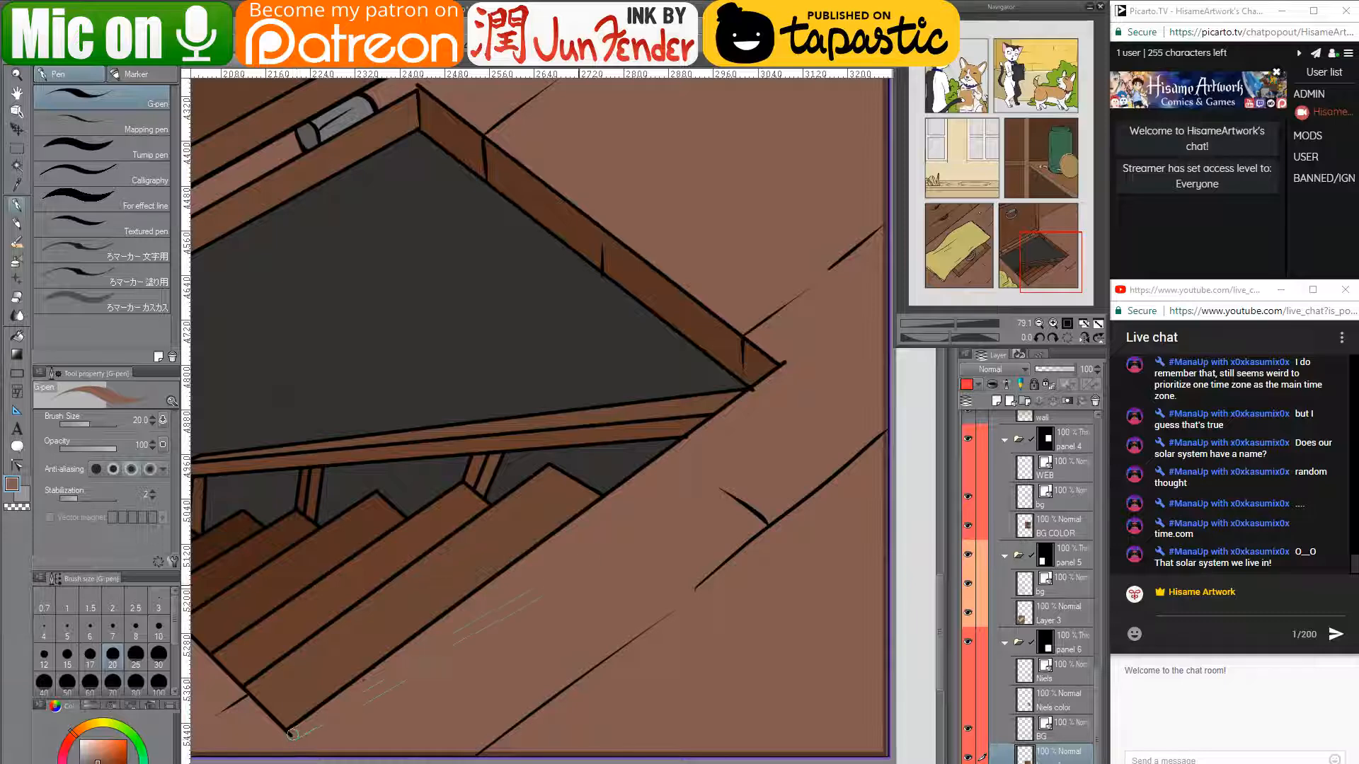
mouse_move(293, 734)
mouse_down()
mouse_move(794, 363)
mouse_move(664, 491)
mouse_up()
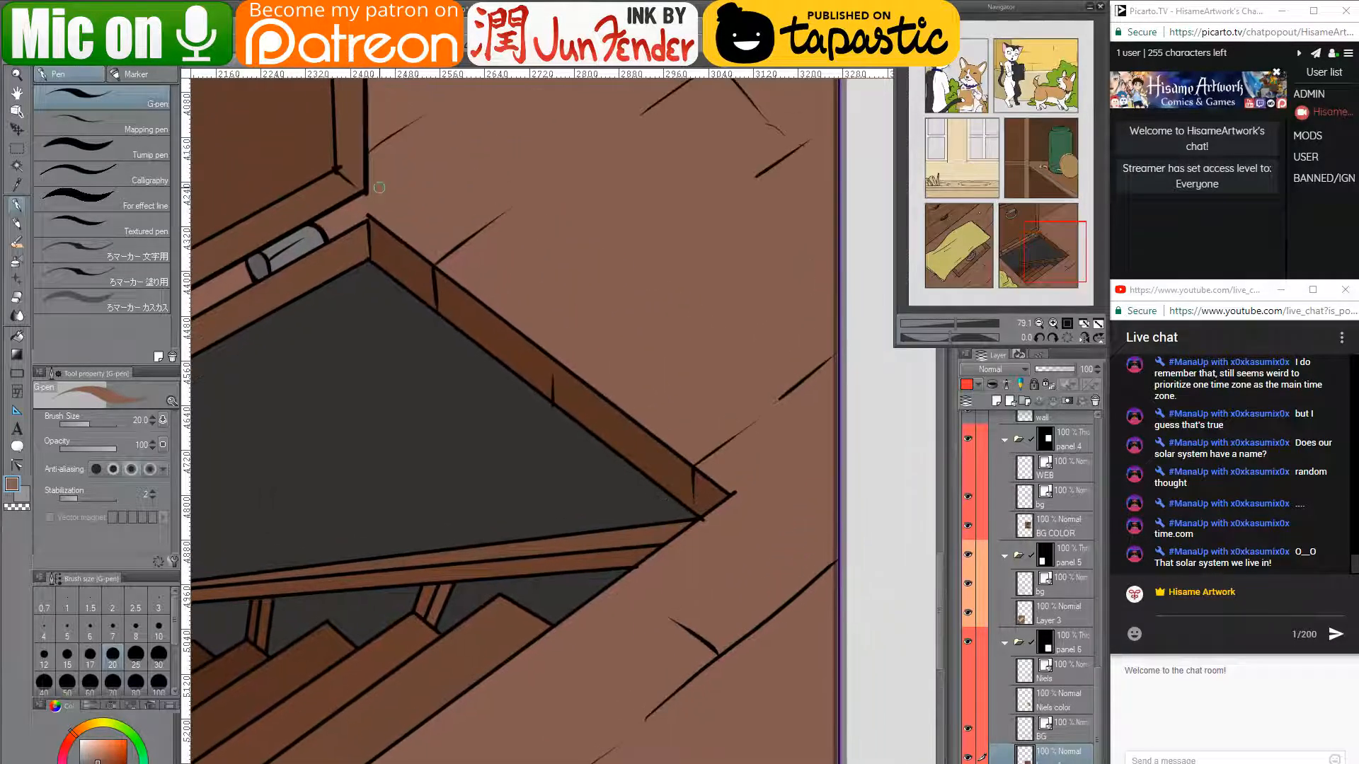
drag(368, 211, 754, 506)
- Clean up the colouring around the trapdoor's upper hinge with the hinge grey and wood browns sampled nearby
scroll(315, 188, up, 5)
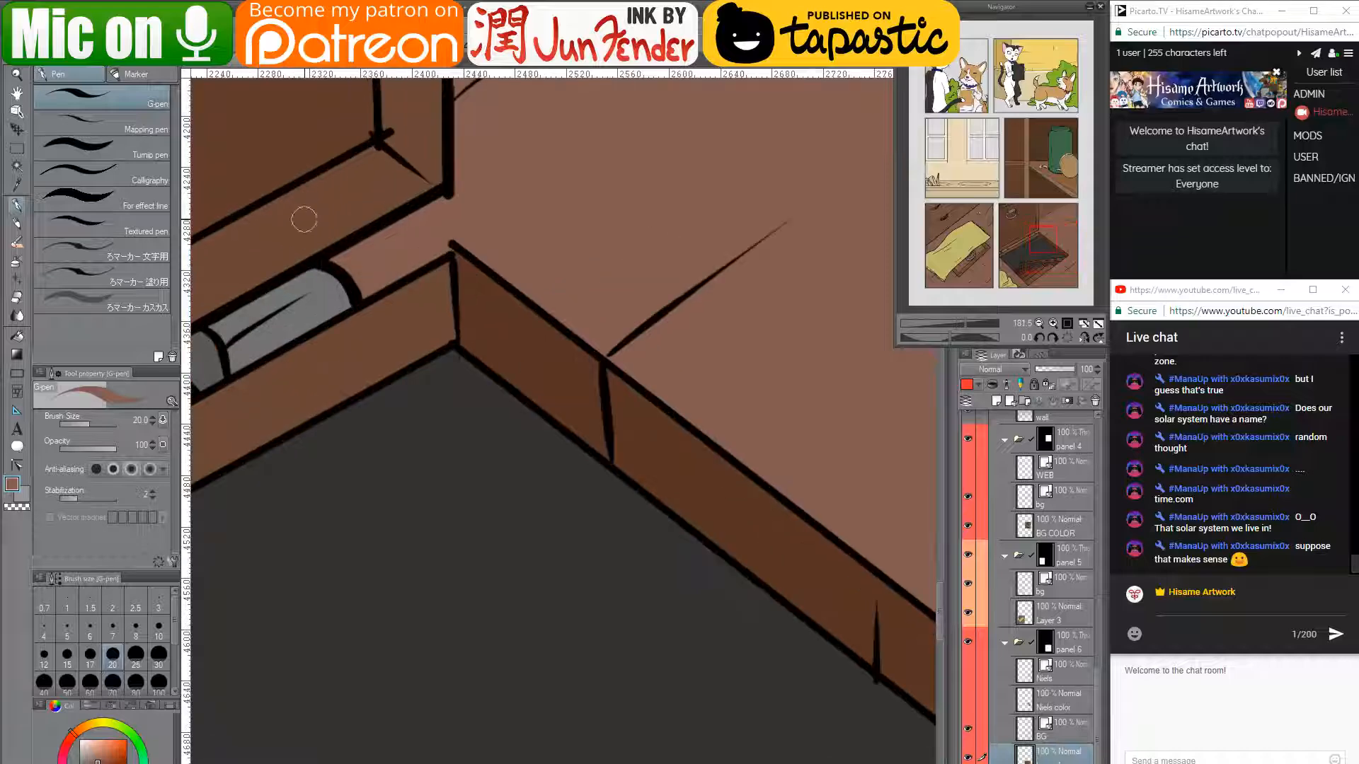
drag(304, 220, 492, 291)
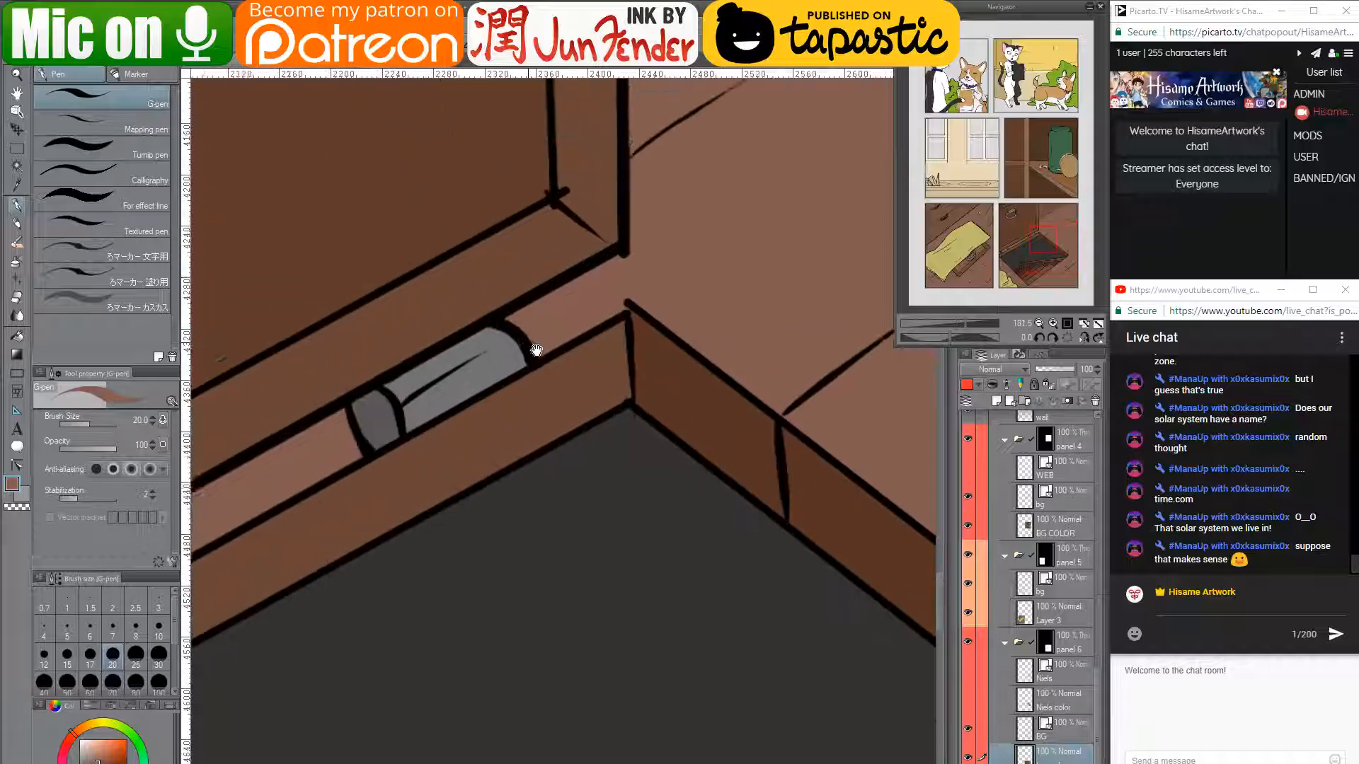
alt+click(498, 342)
alt+click(573, 321)
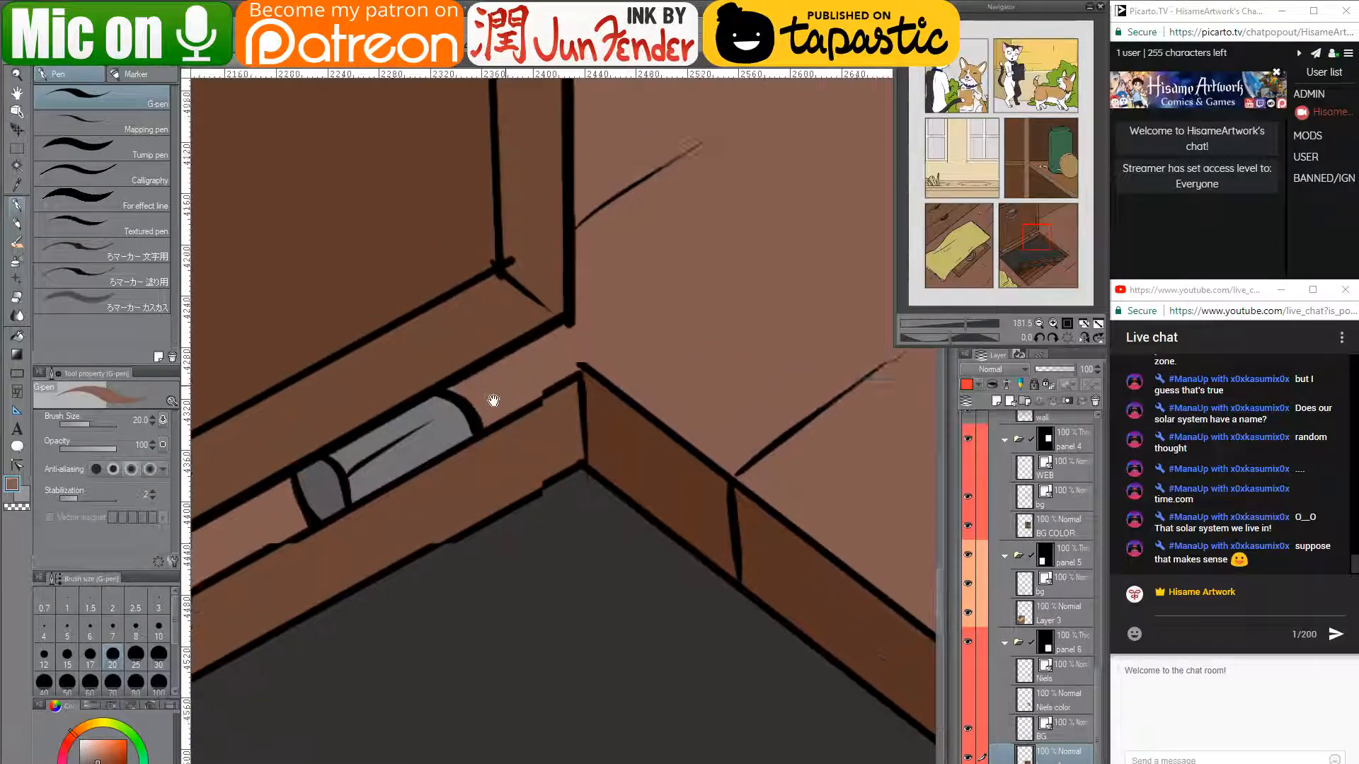
mouse_move(573, 321)
mouse_down()
mouse_move(463, 423)
mouse_move(524, 396)
mouse_move(527, 417)
mouse_move(441, 461)
mouse_move(391, 448)
mouse_move(378, 427)
mouse_up()
alt+click(410, 450)
alt+click(391, 390)
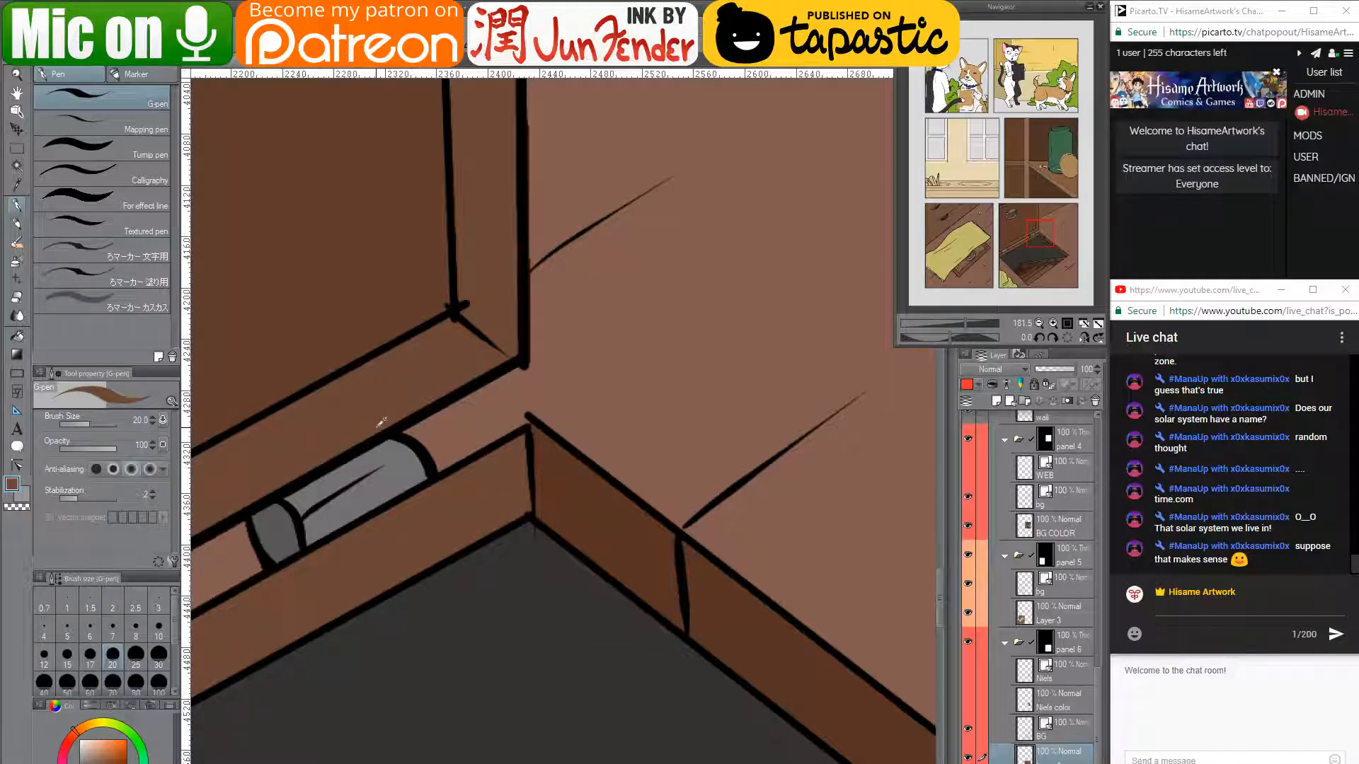
- Make the character's line-art and colour layers visible in panel 6
scroll(381, 423, down, 5)
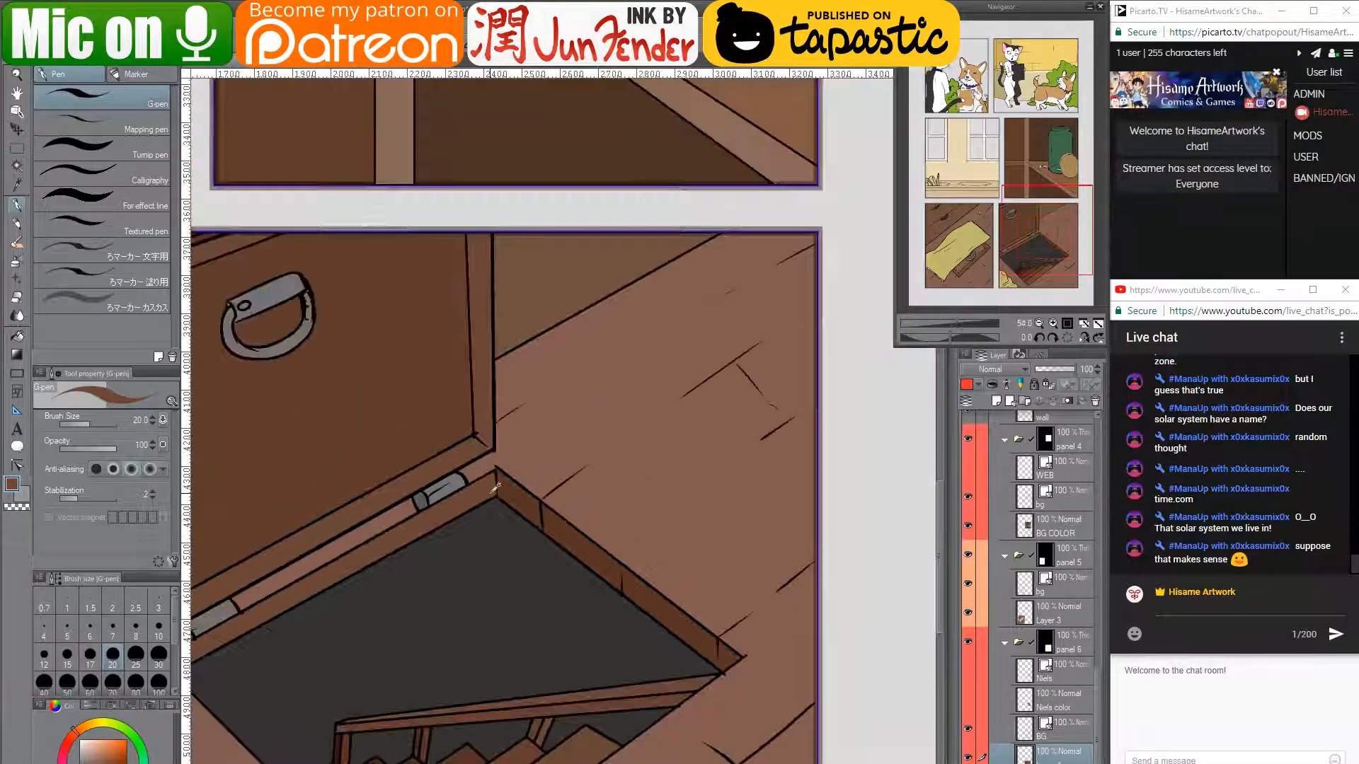
scroll(495, 487, down, 1)
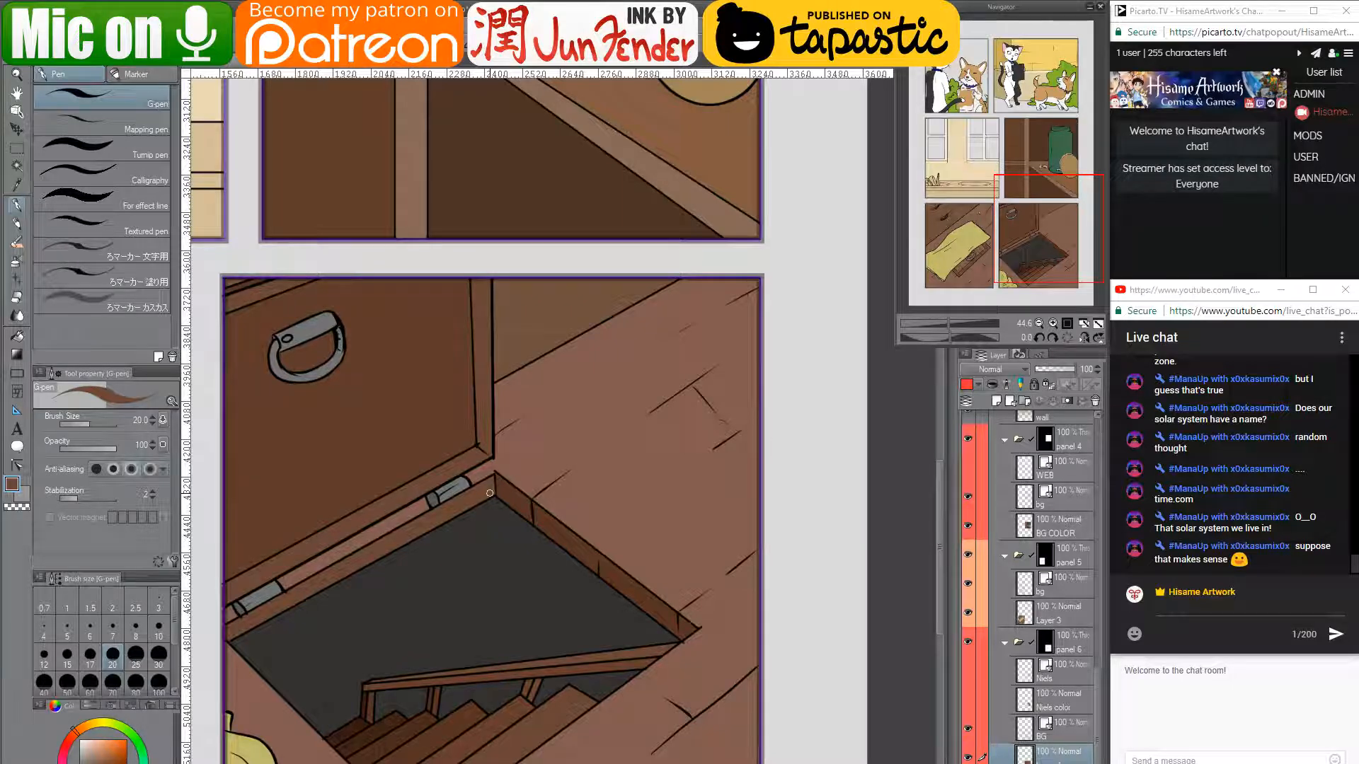
scroll(489, 493, down, 3)
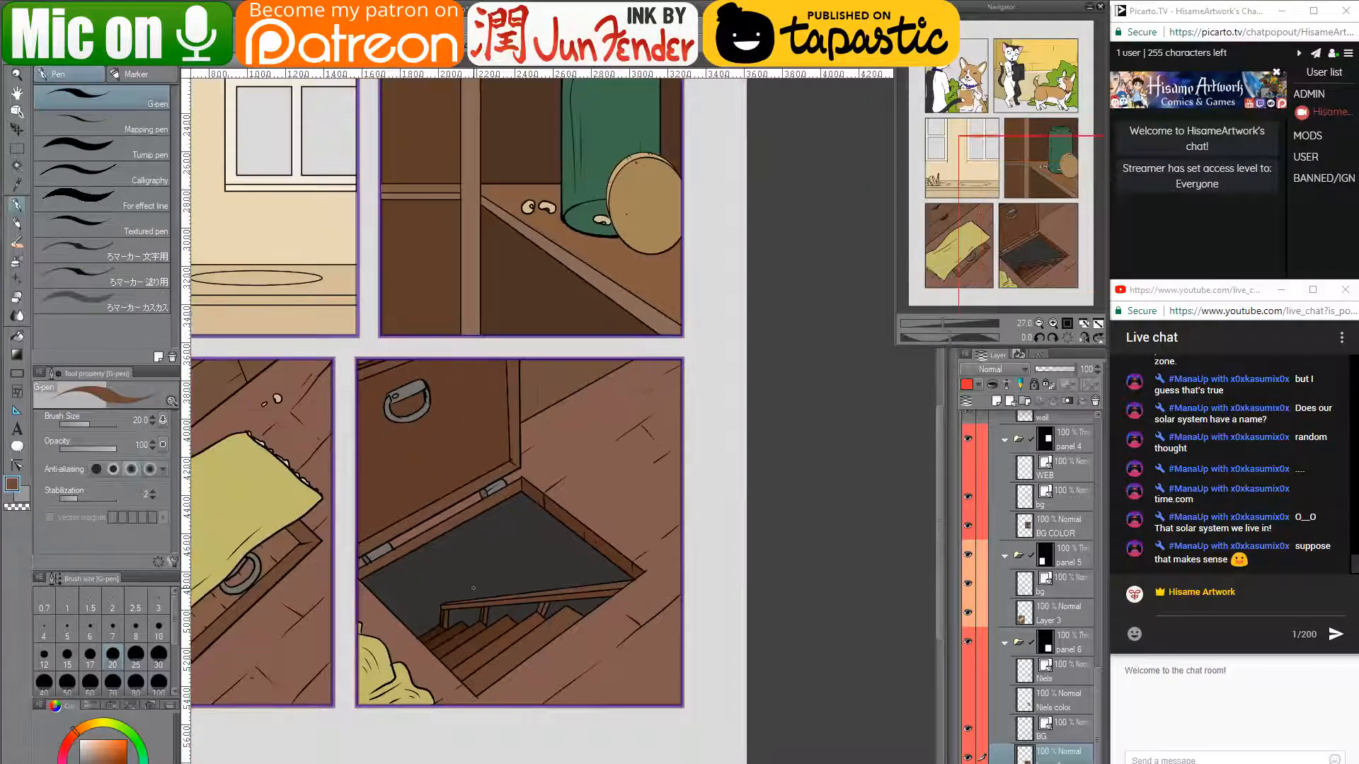
drag(474, 588, 616, 592)
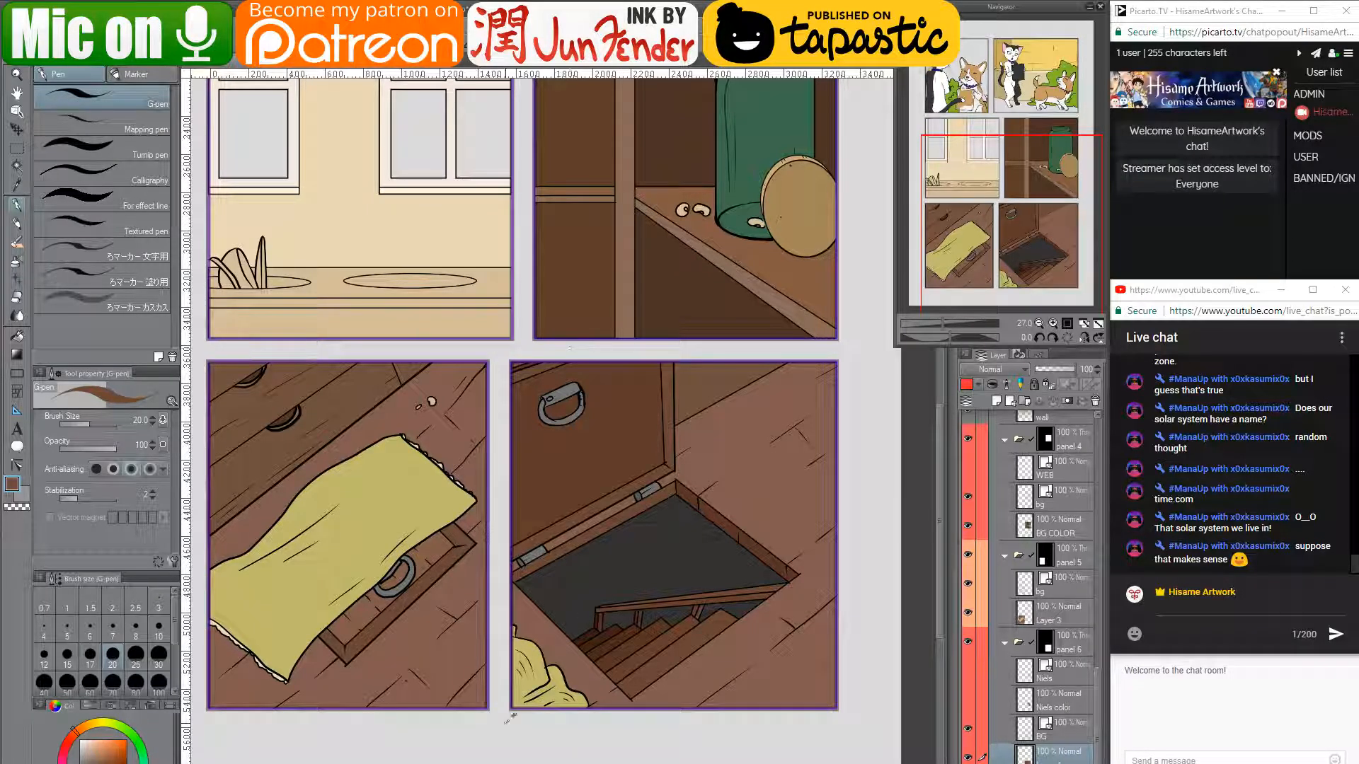
scroll(660, 642, down, 1)
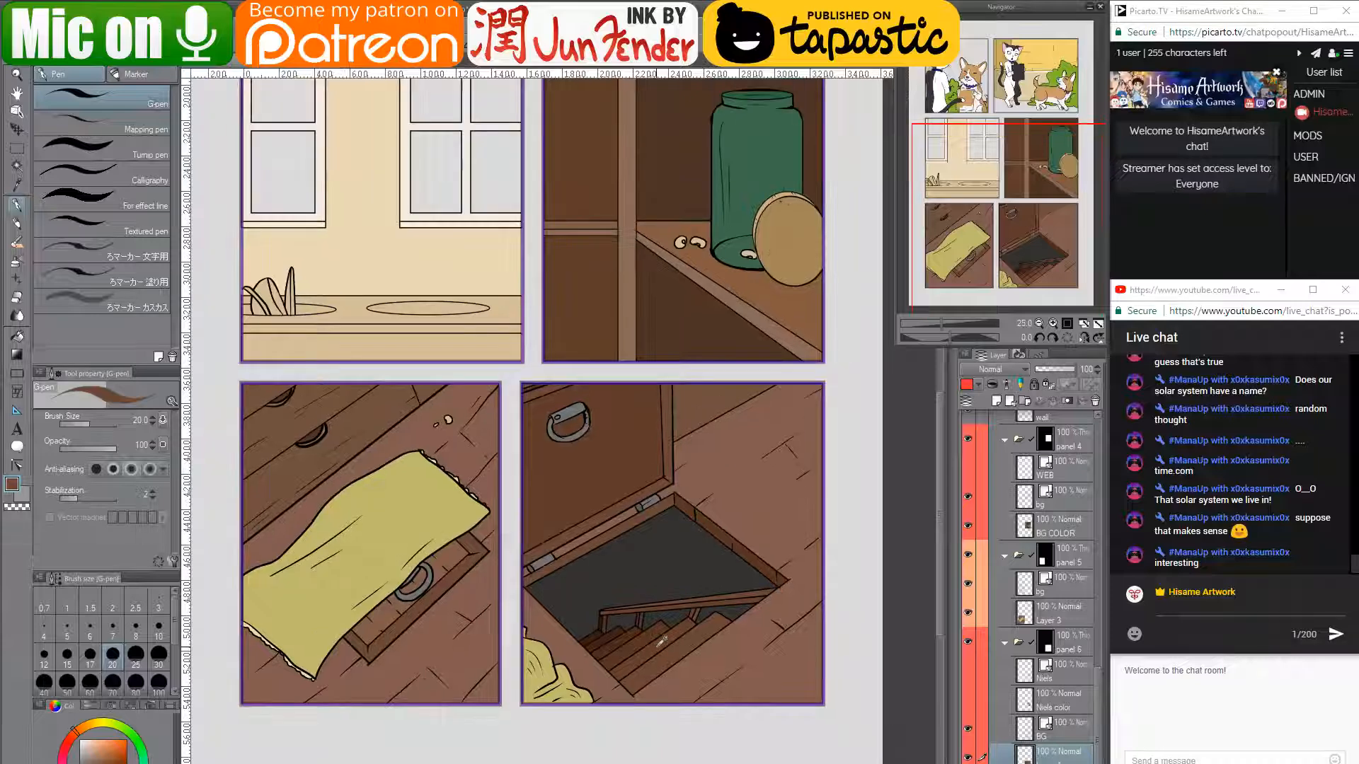
click(963, 671)
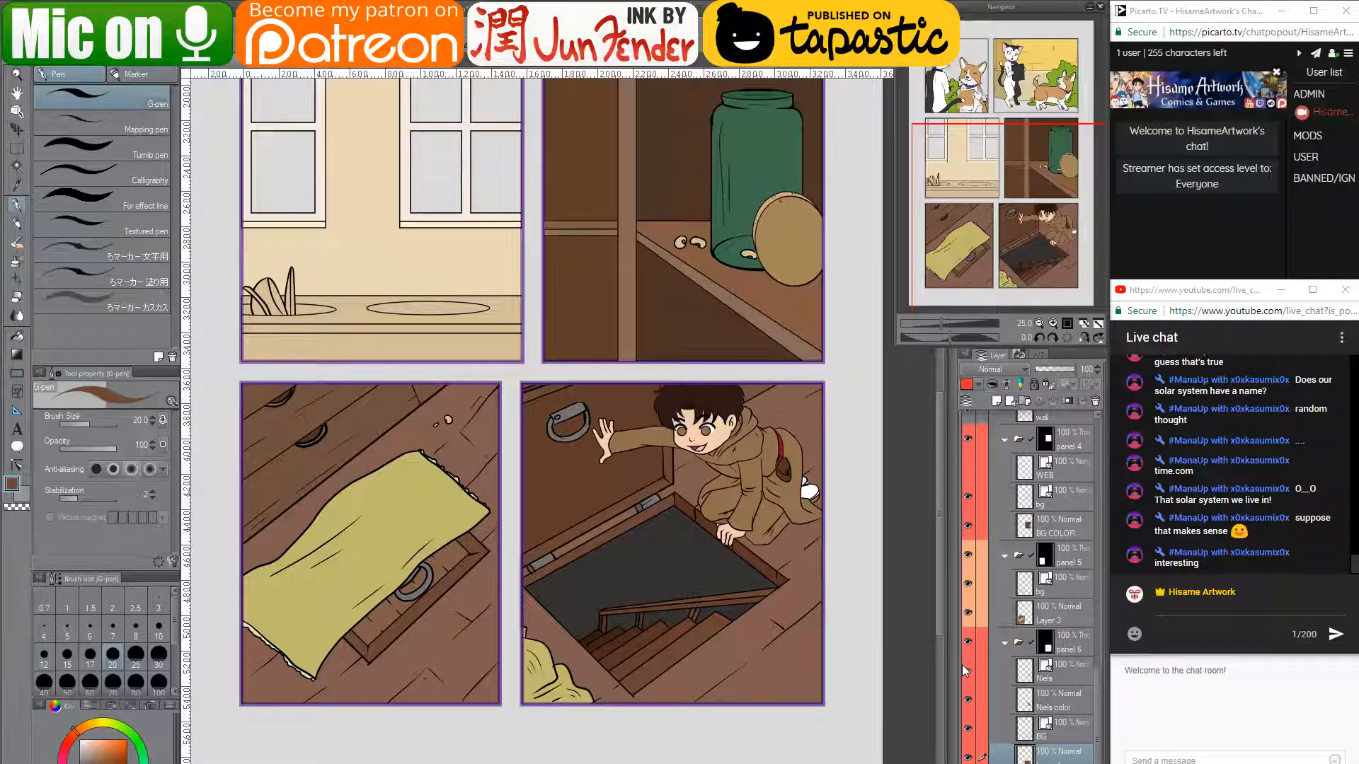
- Switch to the Move layer tool and check how the character sits against panel 6's coloured background
click(17, 130)
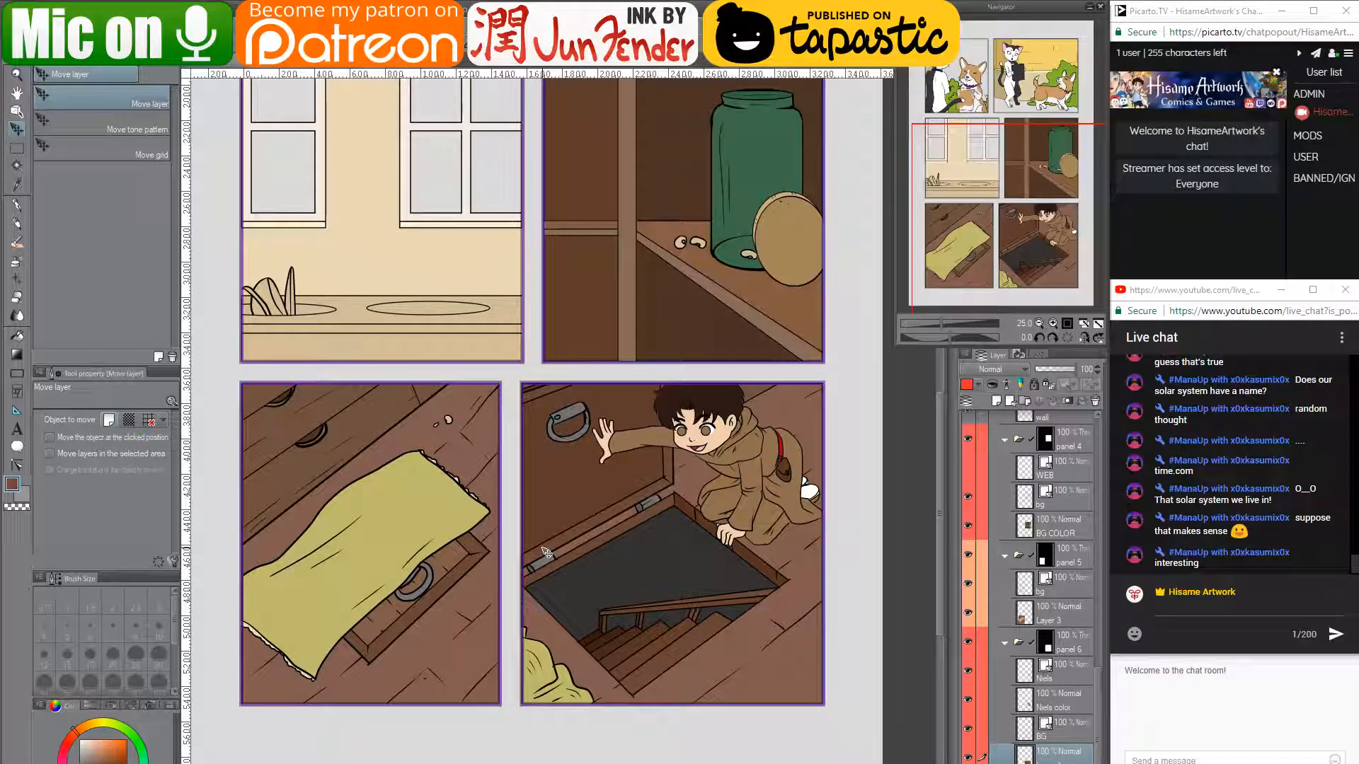
scroll(641, 483, up, 3)
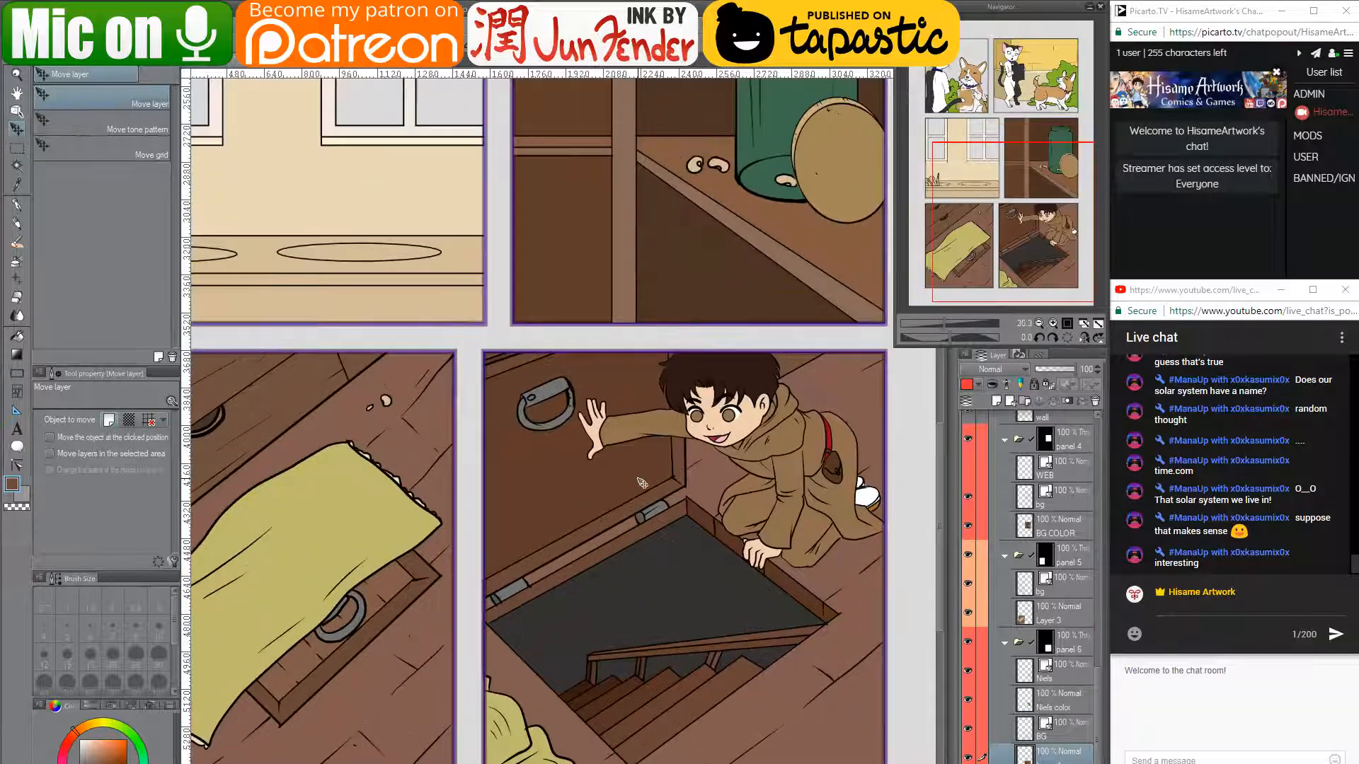
drag(644, 484, 548, 542)
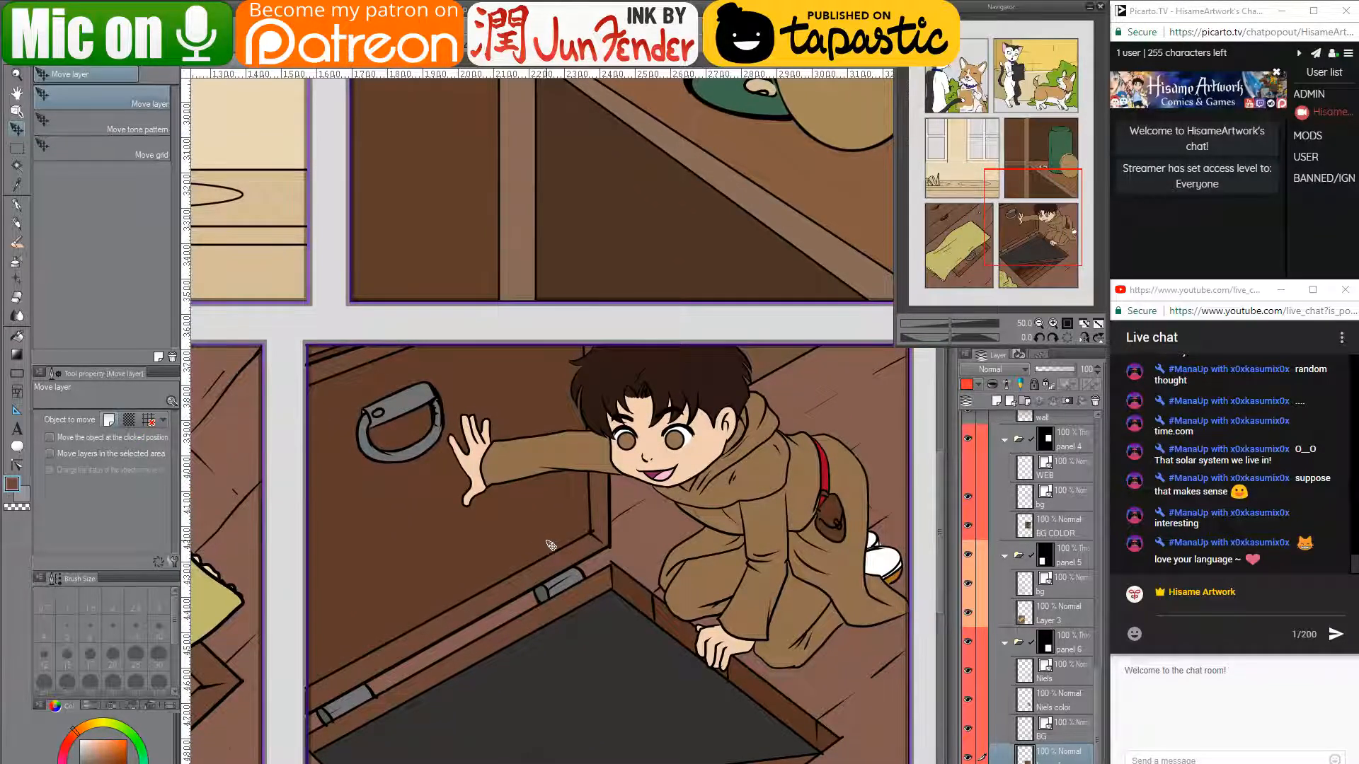
scroll(548, 545, down, 2)
scroll(649, 514, down, 1)
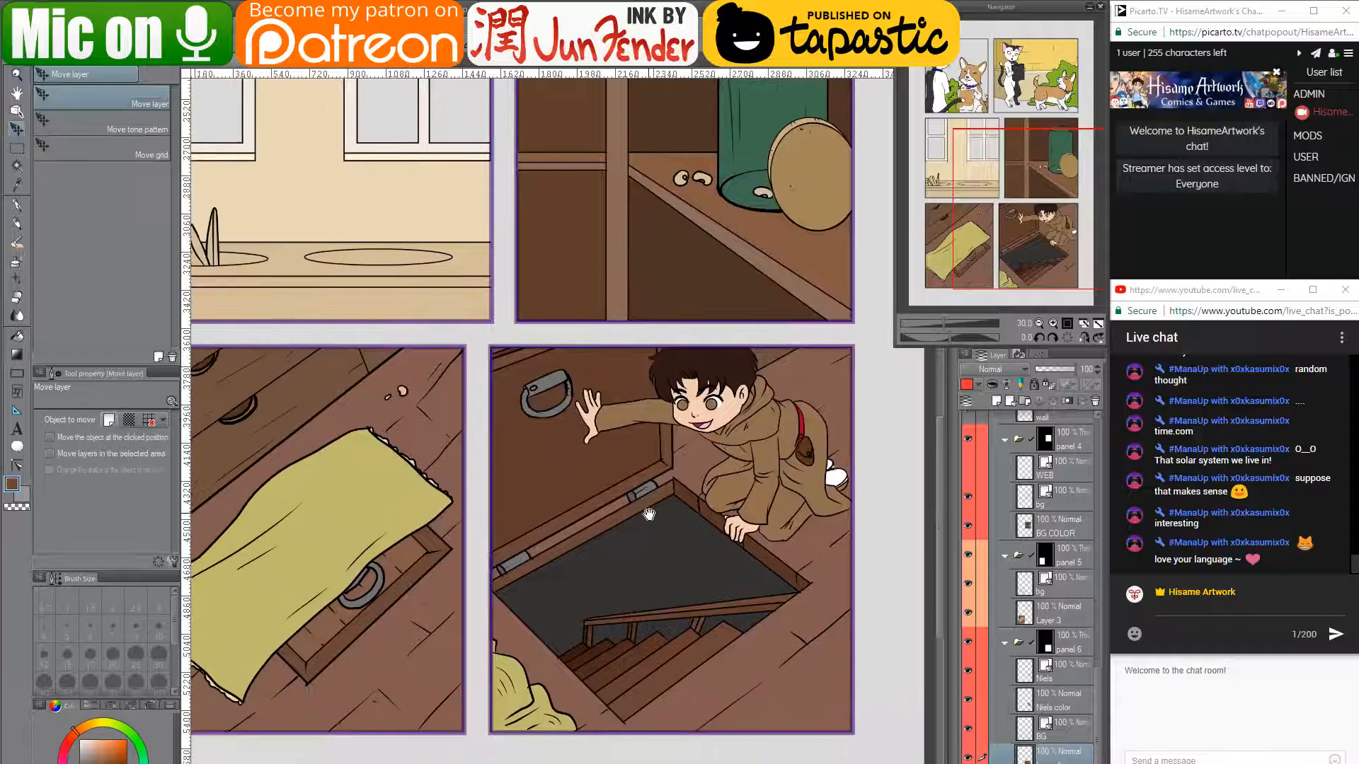
- Review the coloured backgrounds across all of the comic page's panels, from the top row down to the trapdoor panel
drag(649, 515, 651, 557)
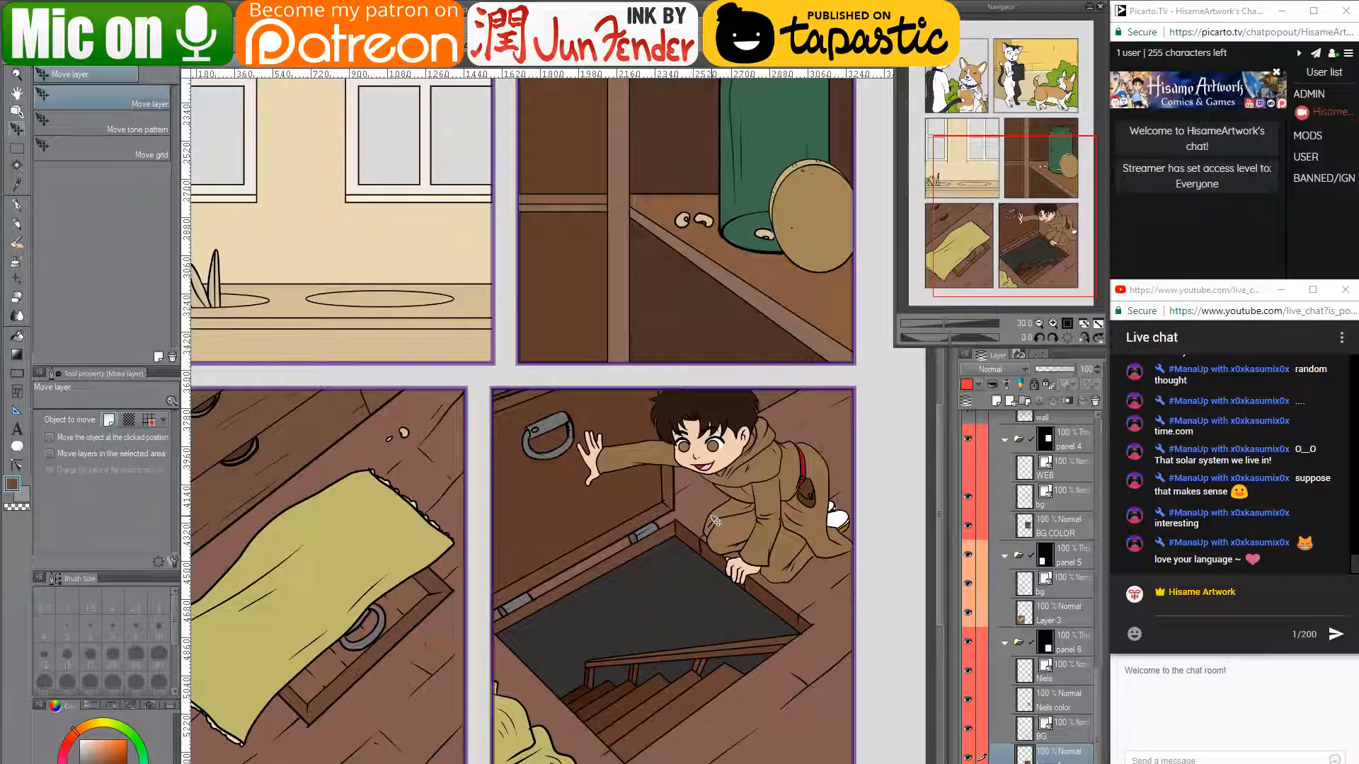
scroll(715, 520, down, 3)
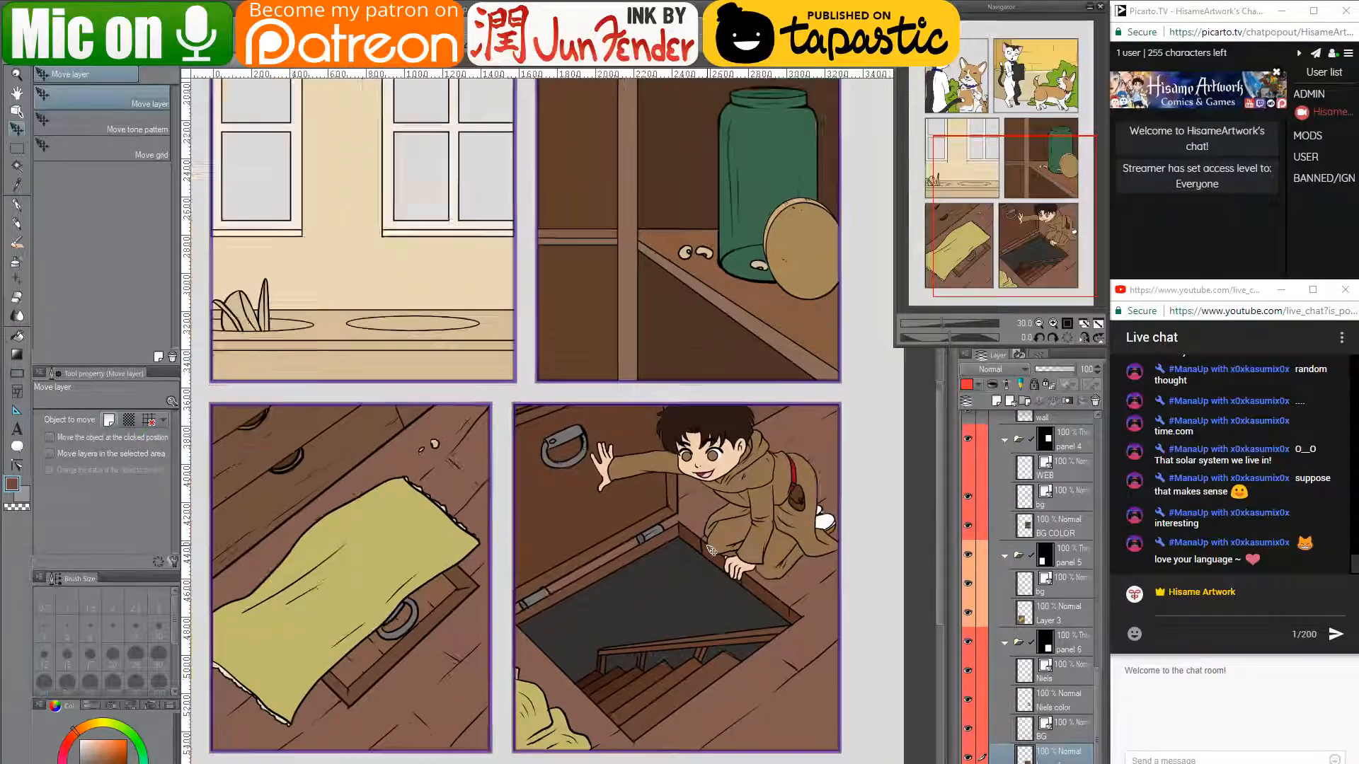
drag(711, 551, 673, 623)
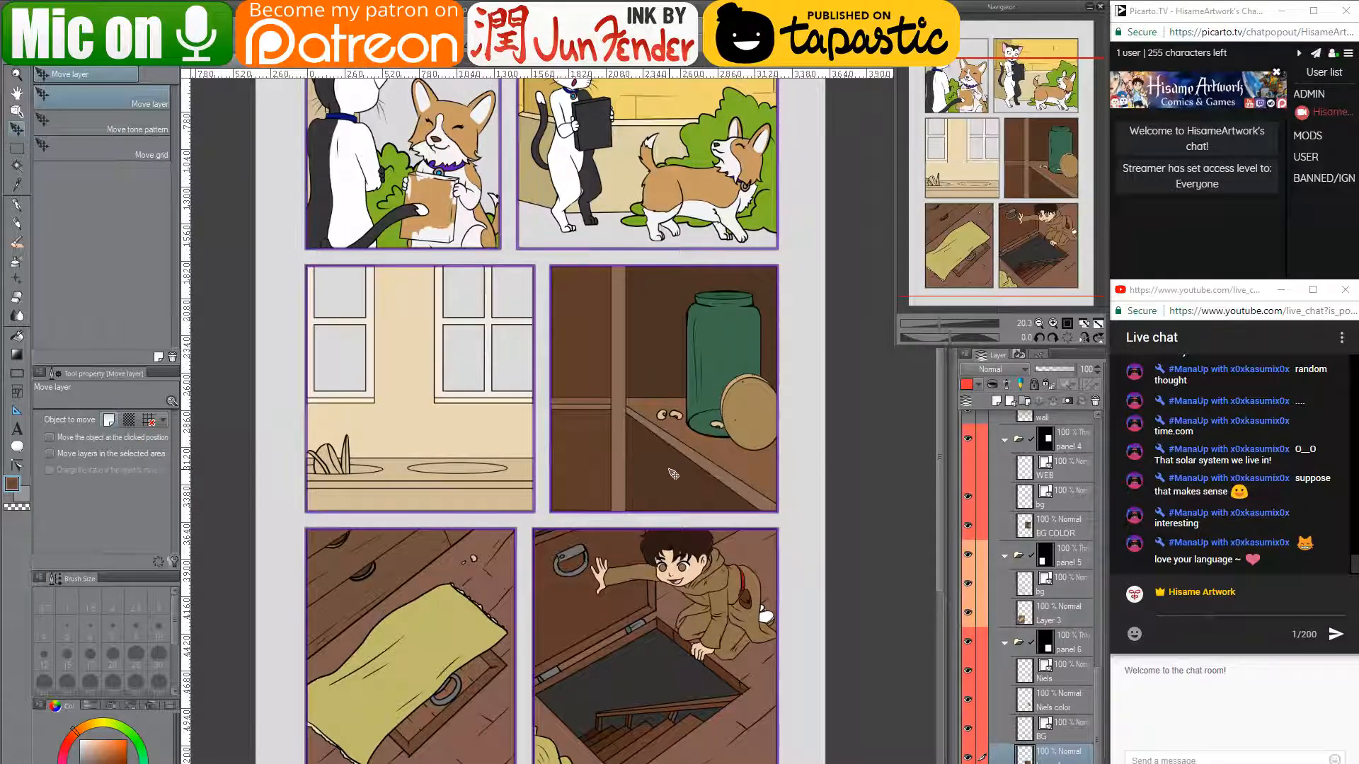
drag(668, 414, 684, 503)
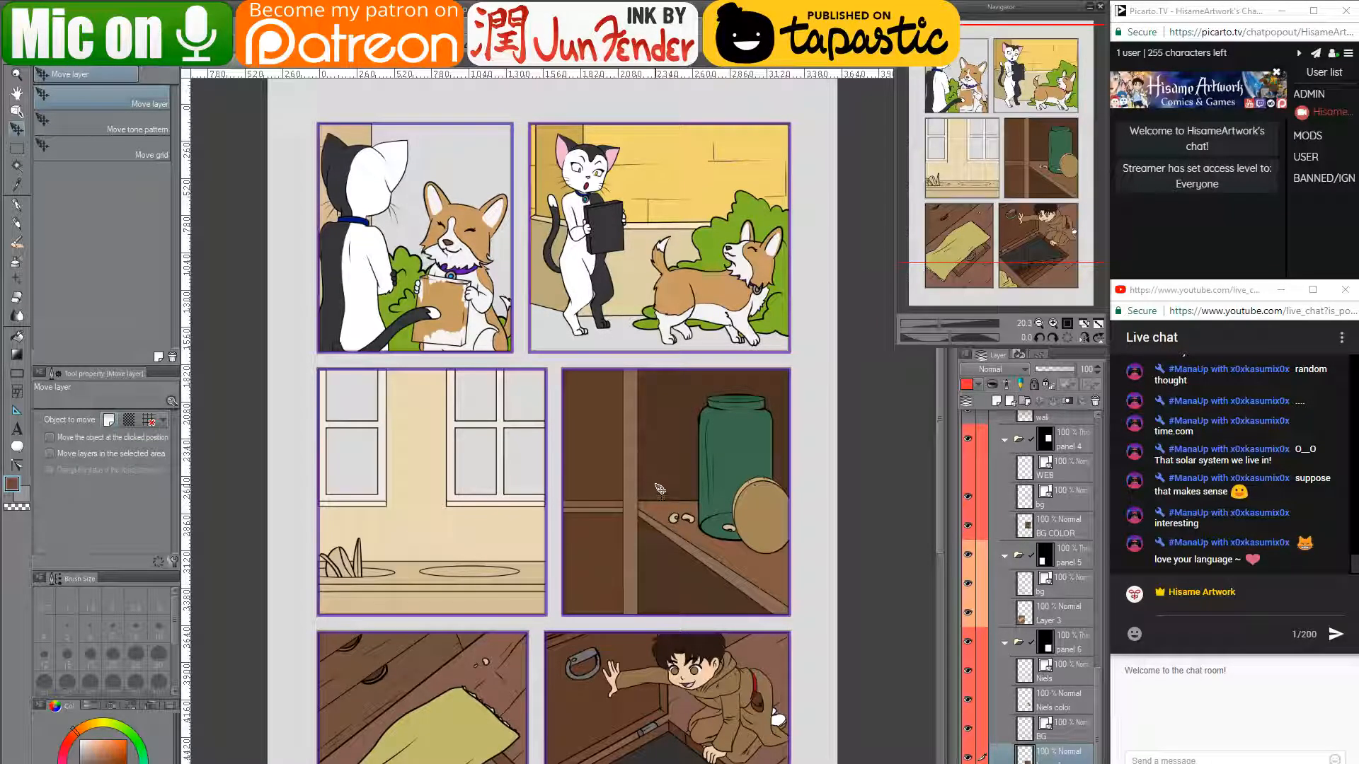
drag(653, 559, 671, 445)
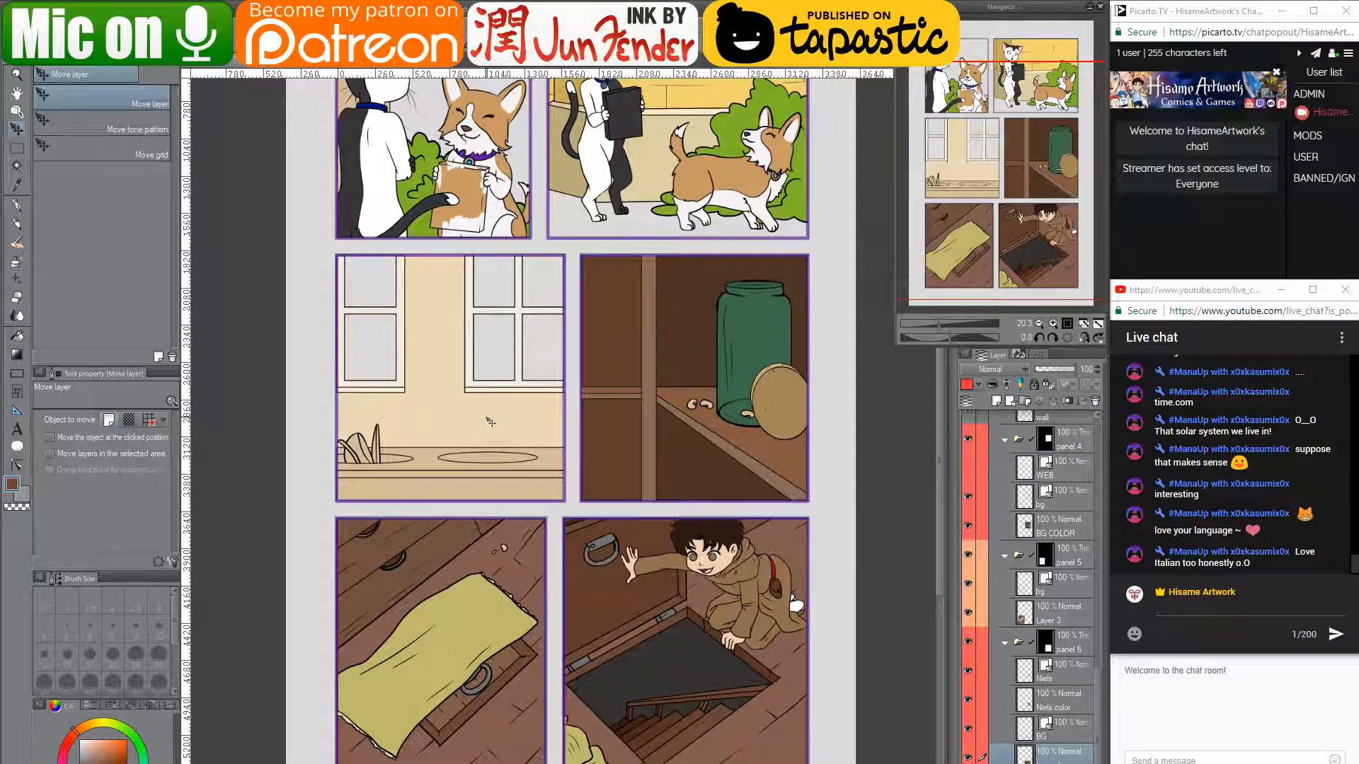
scroll(486, 419, up, 2)
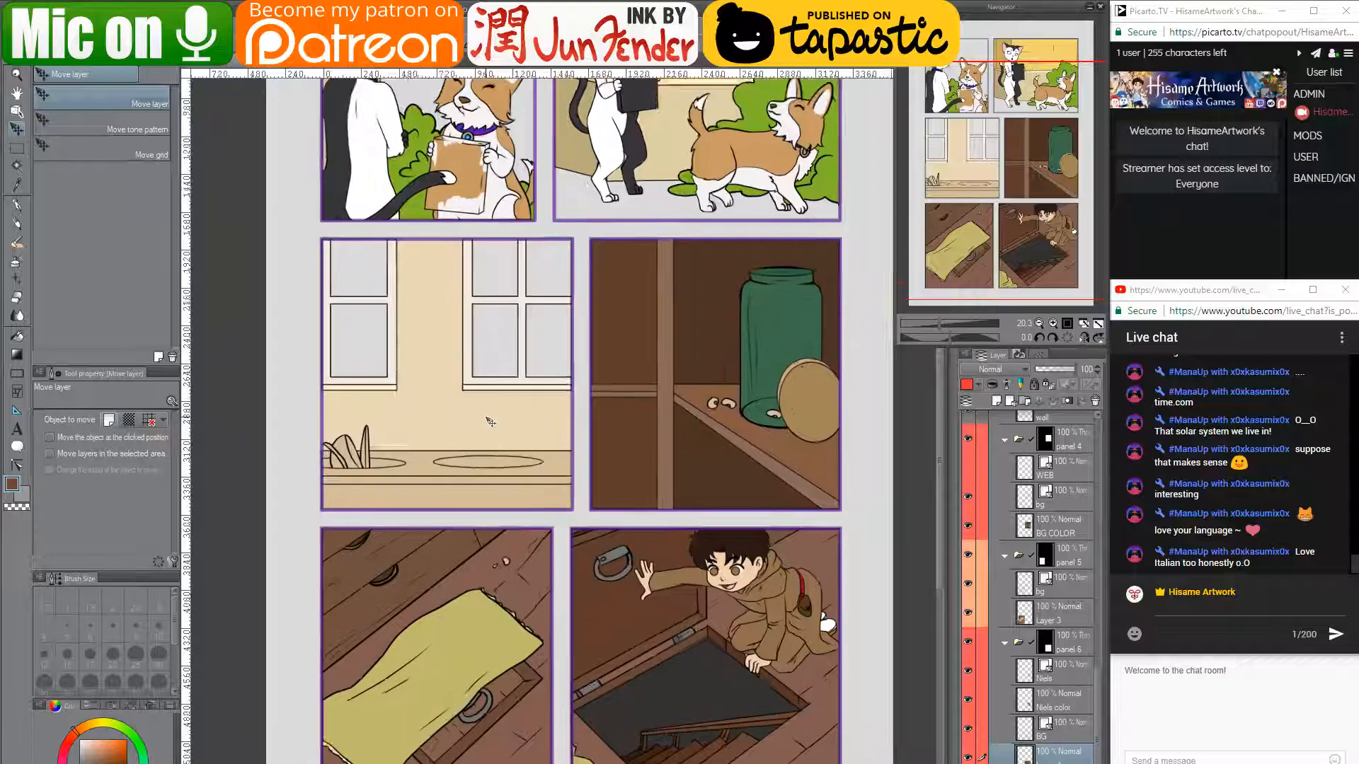
drag(570, 557, 535, 477)
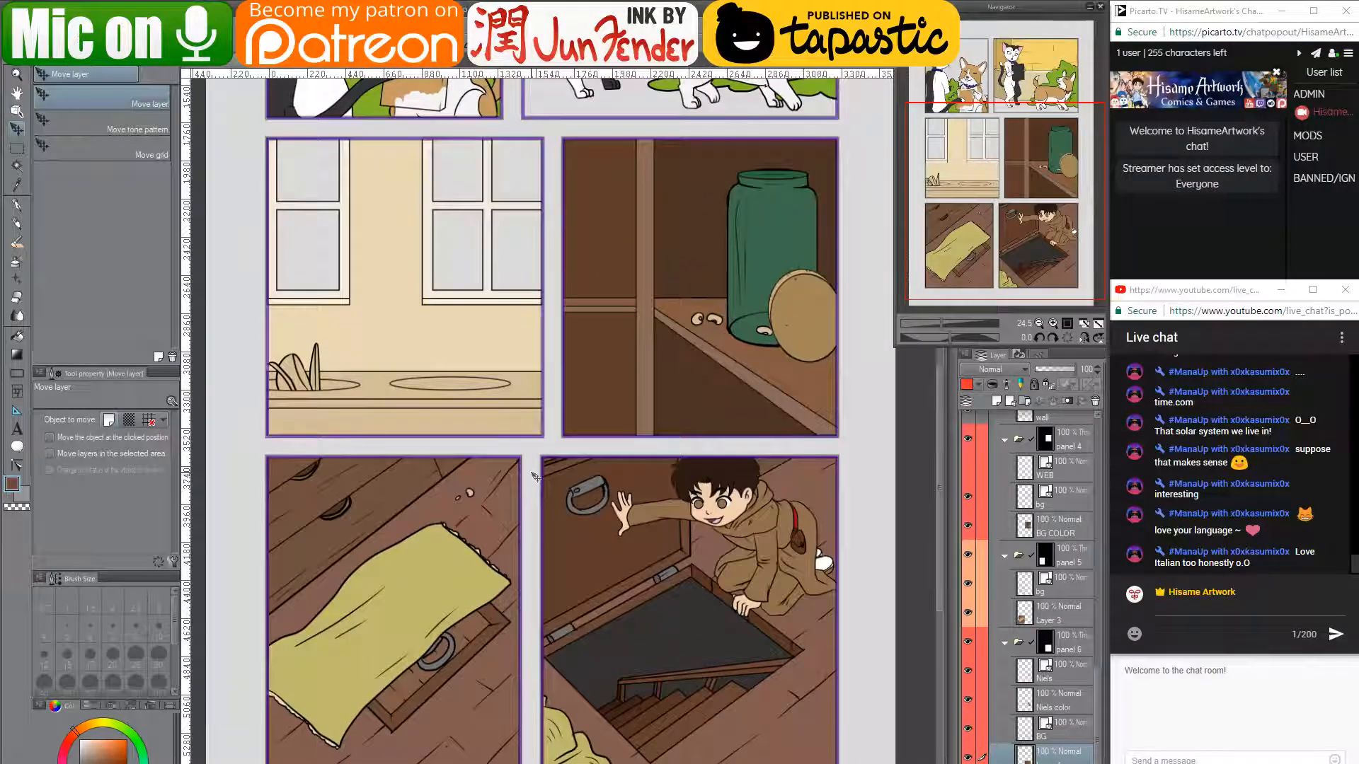
scroll(536, 477, down, 2)
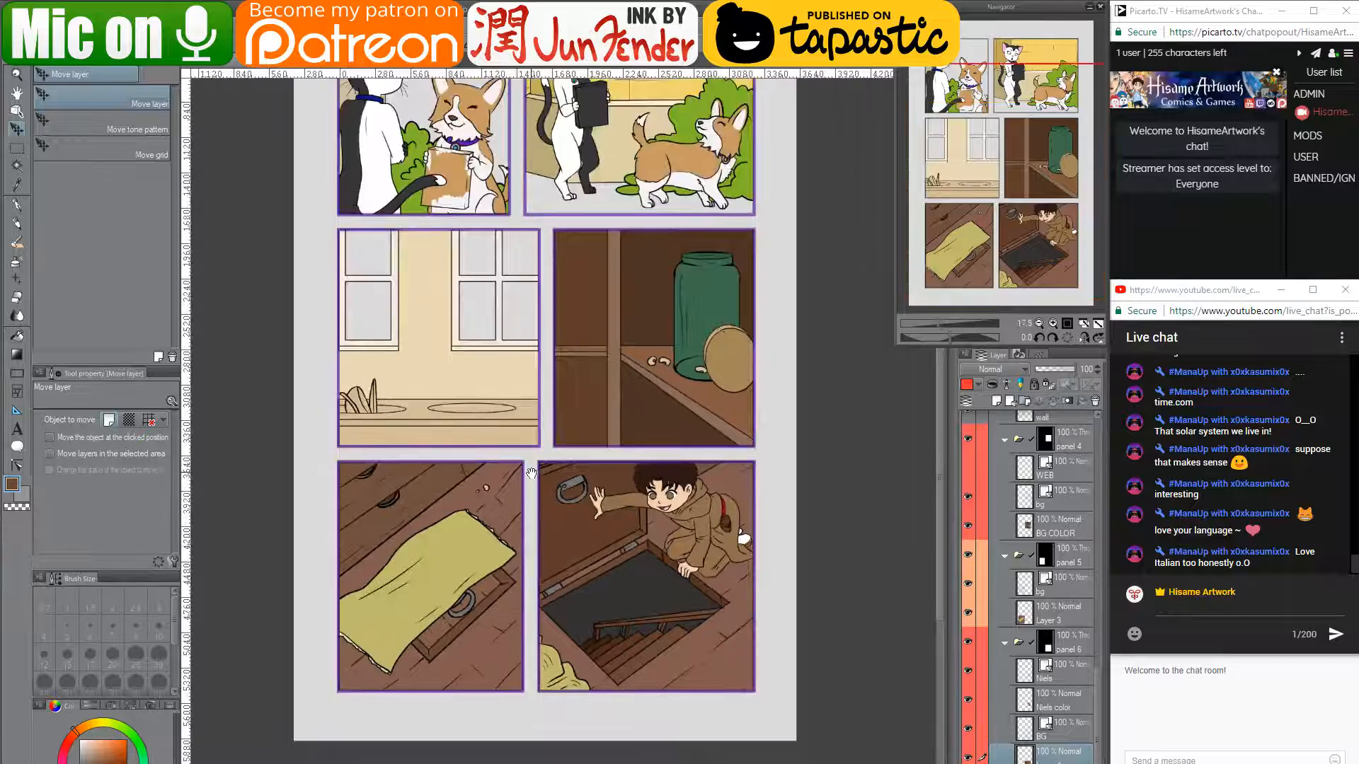
drag(531, 473, 587, 570)
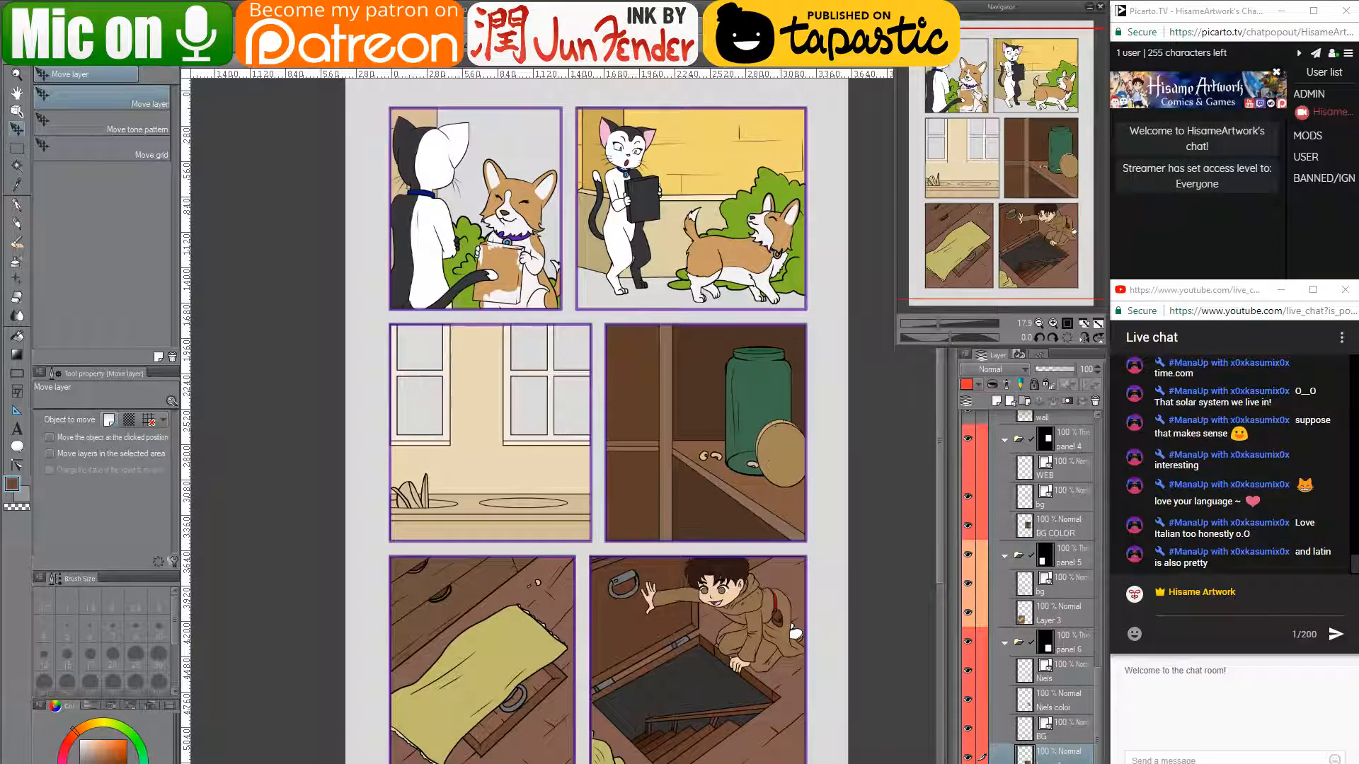
- Switch to the browser and search Google Images for "say i love yopu german scary world"
key(alt+Tab)
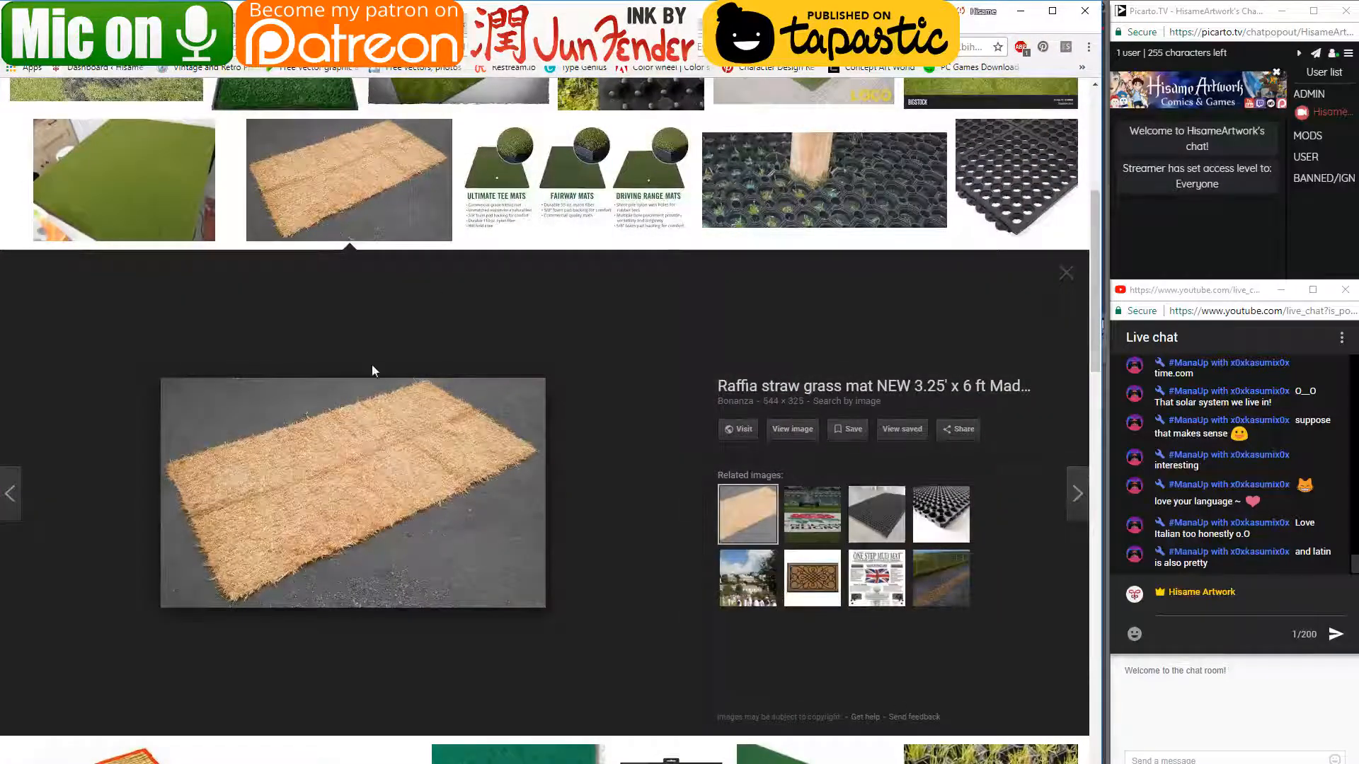
scroll(373, 369, up, 6)
drag(247, 105, 5, 117)
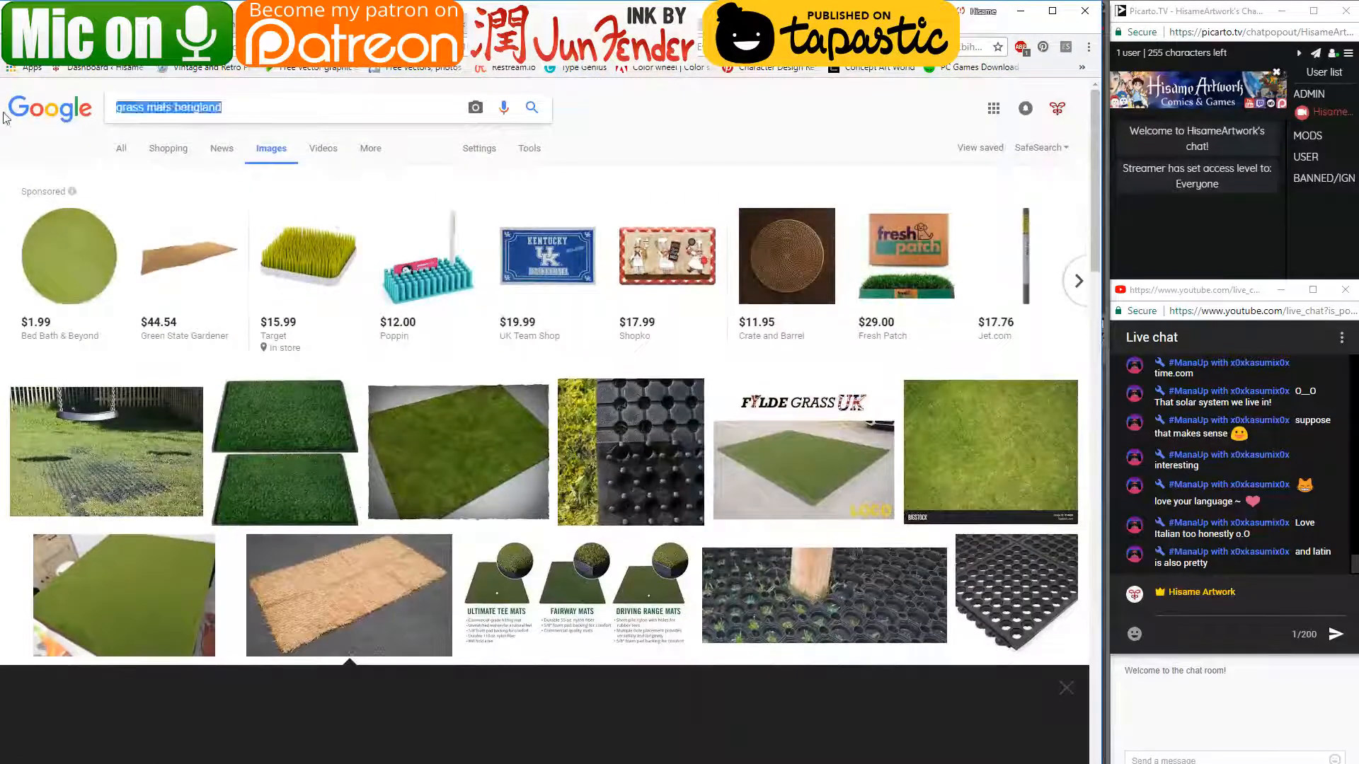
text(say i lo)
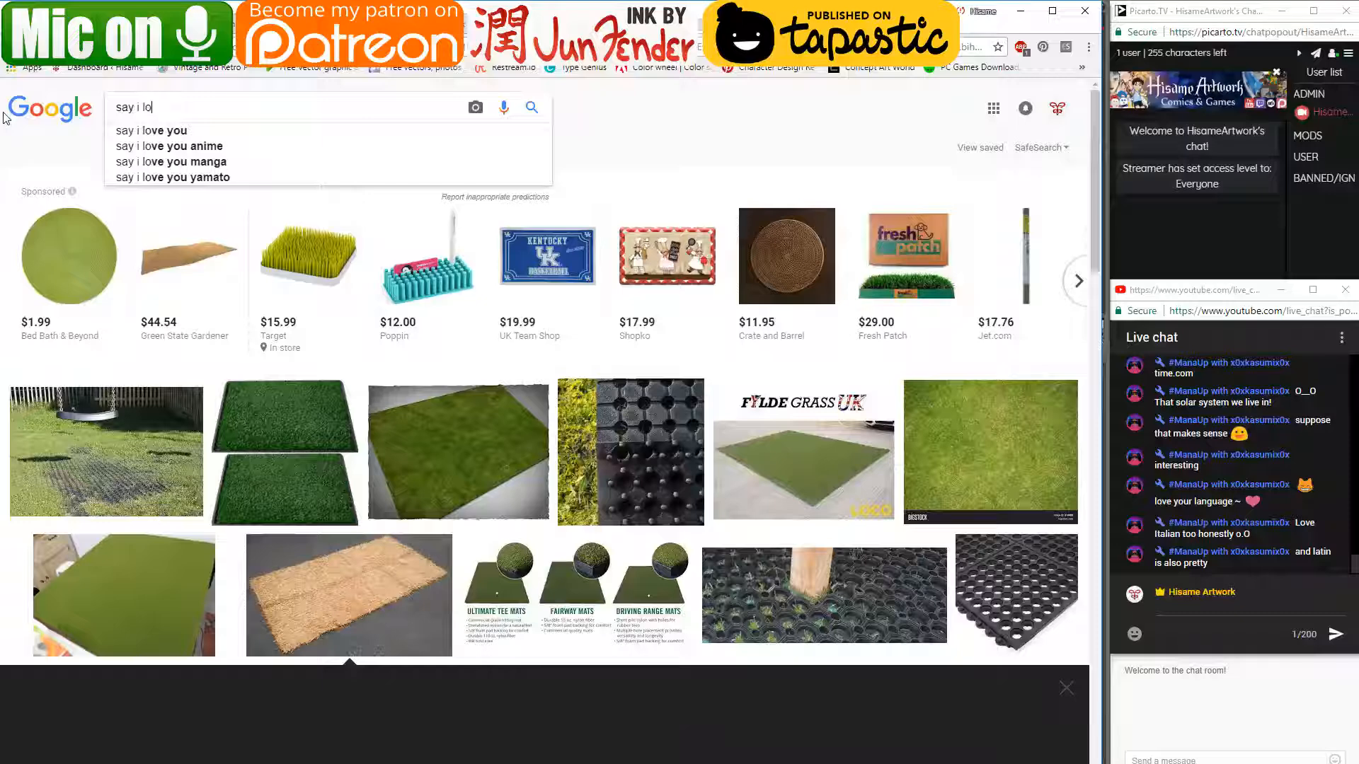
text(ve yopu german)
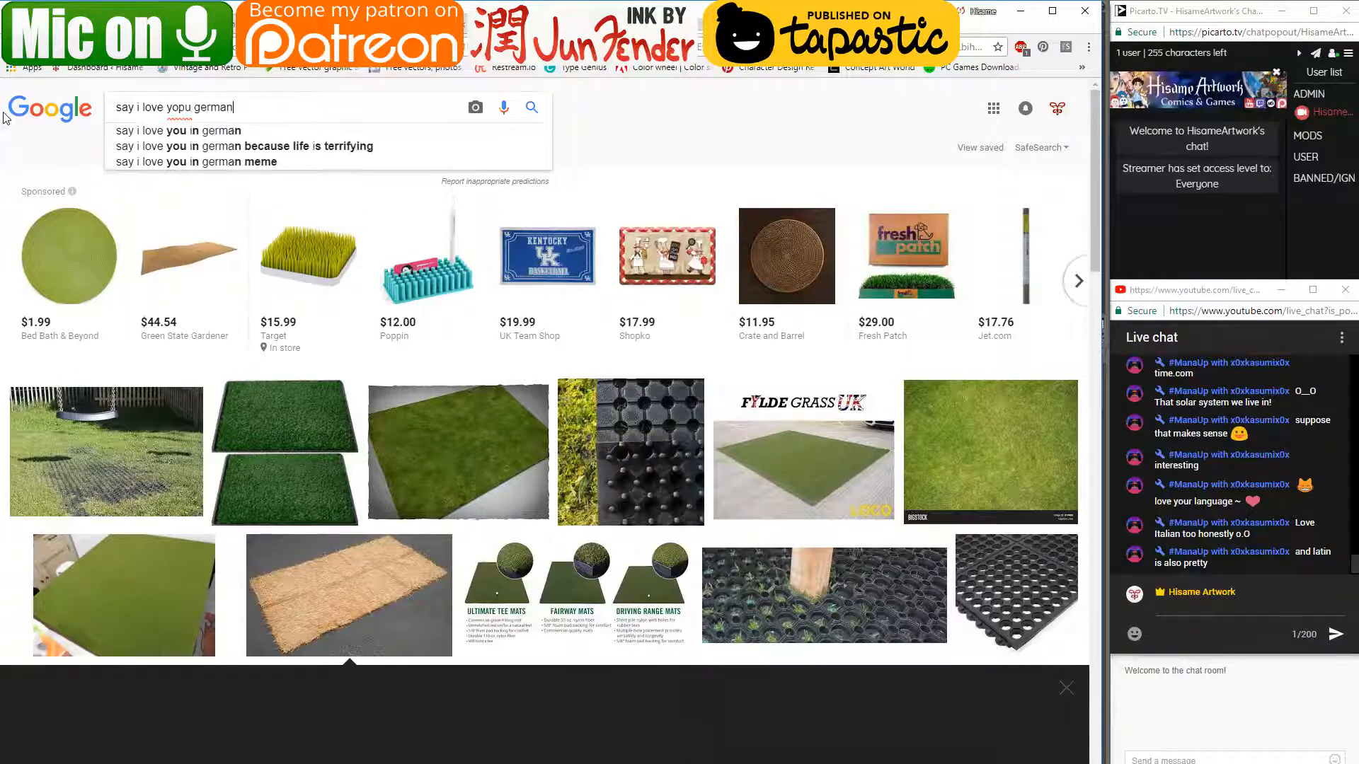
text( scary world)
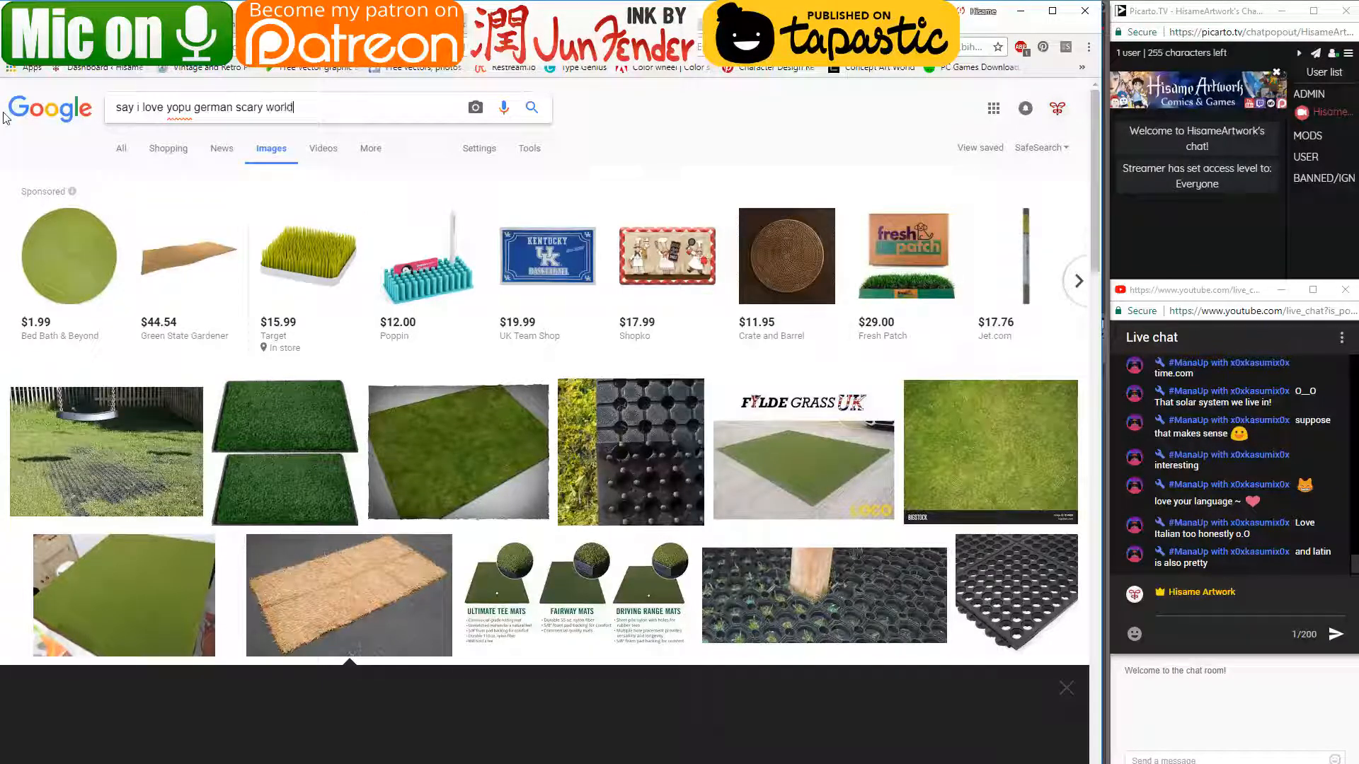
key(Return)
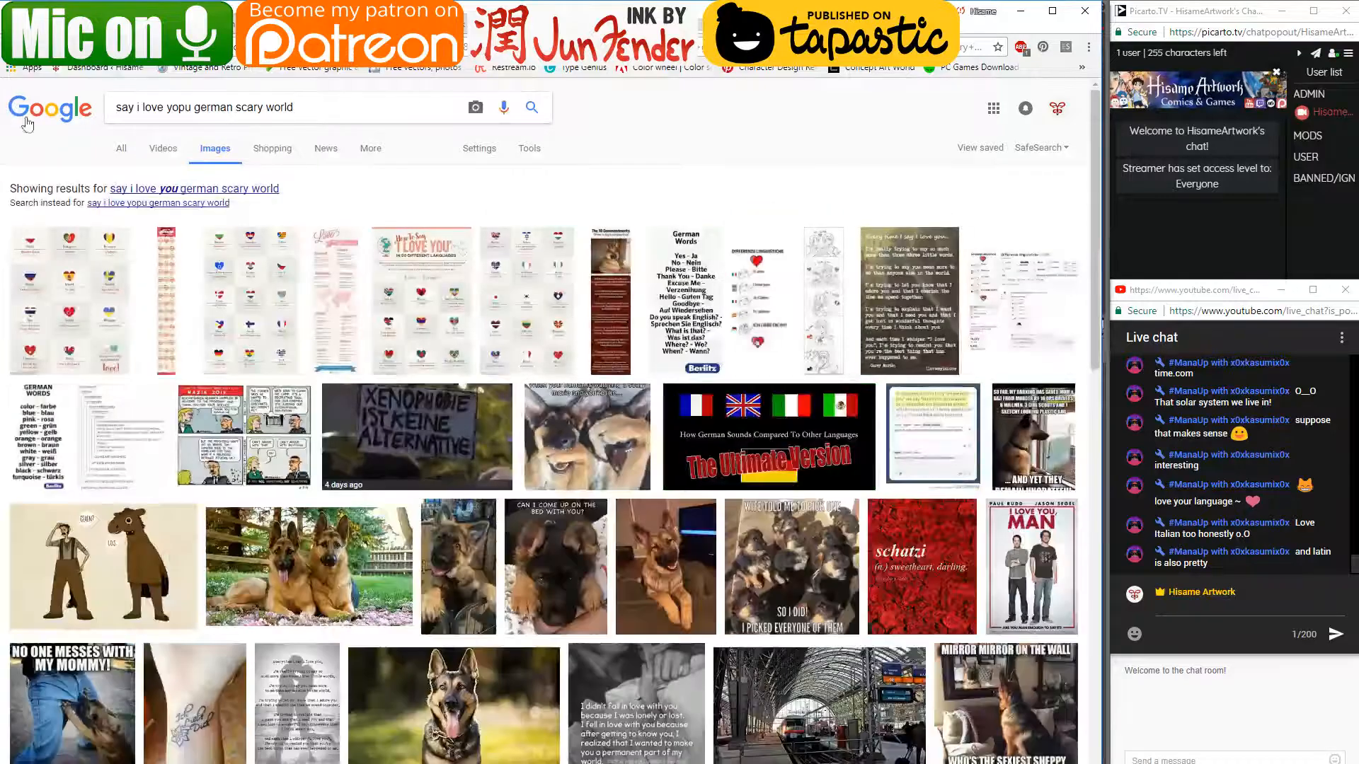
- Add "meme" to the image search, view the pink Someecards result, and return to the comic page
click(320, 115)
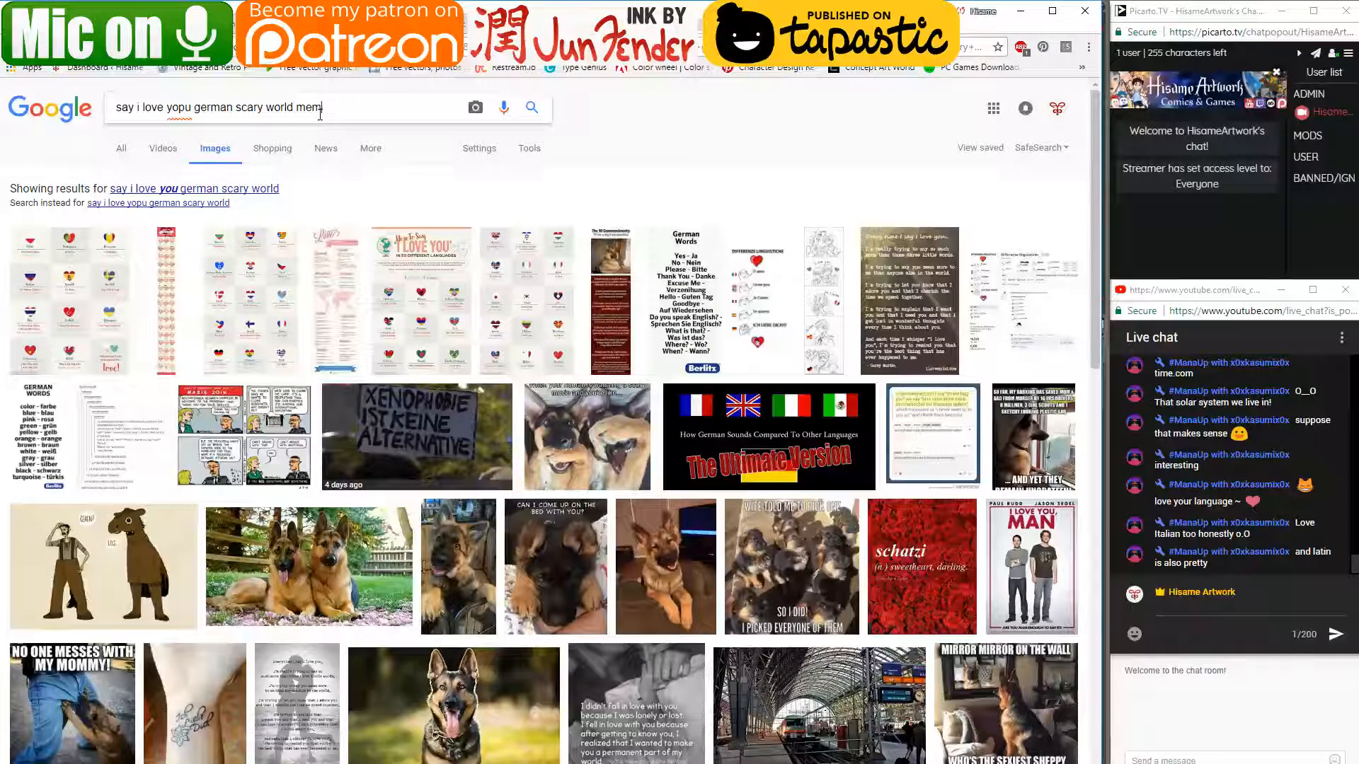
key(Return)
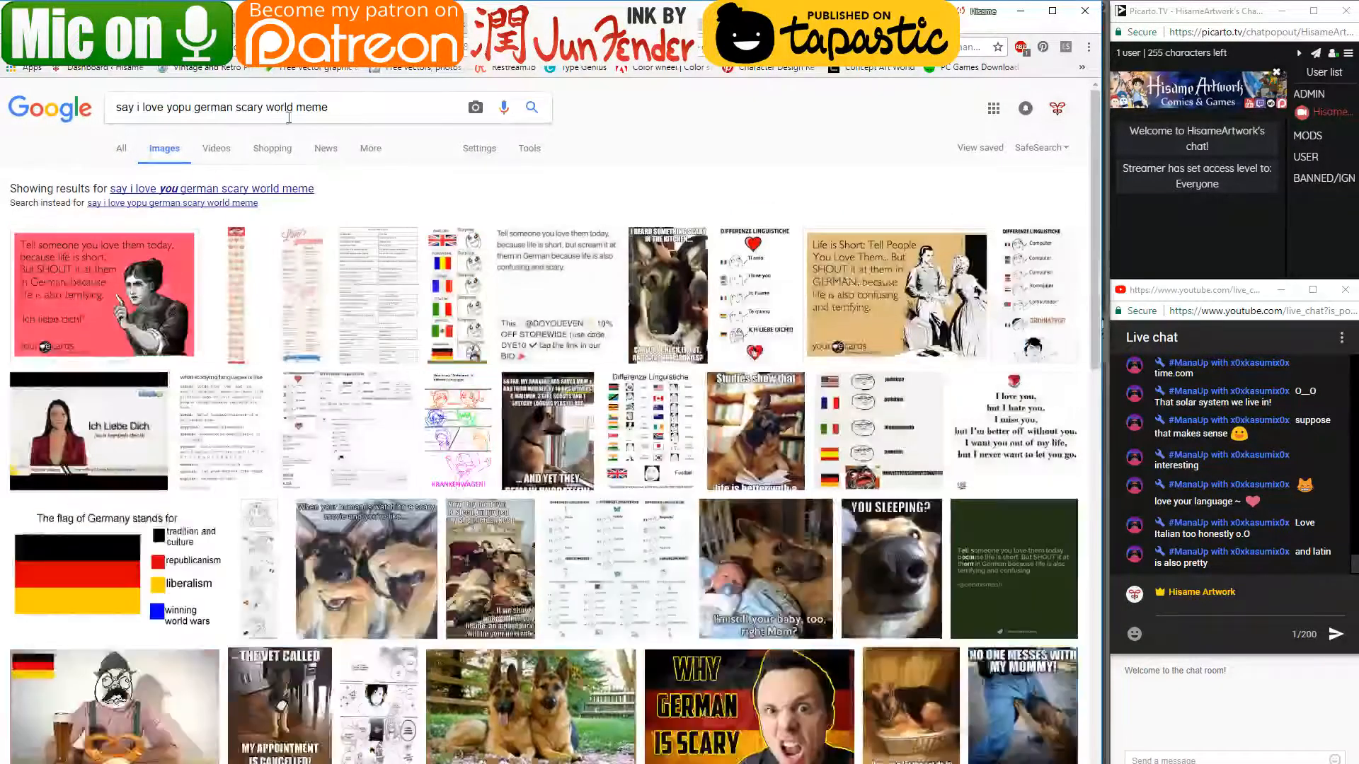
click(154, 268)
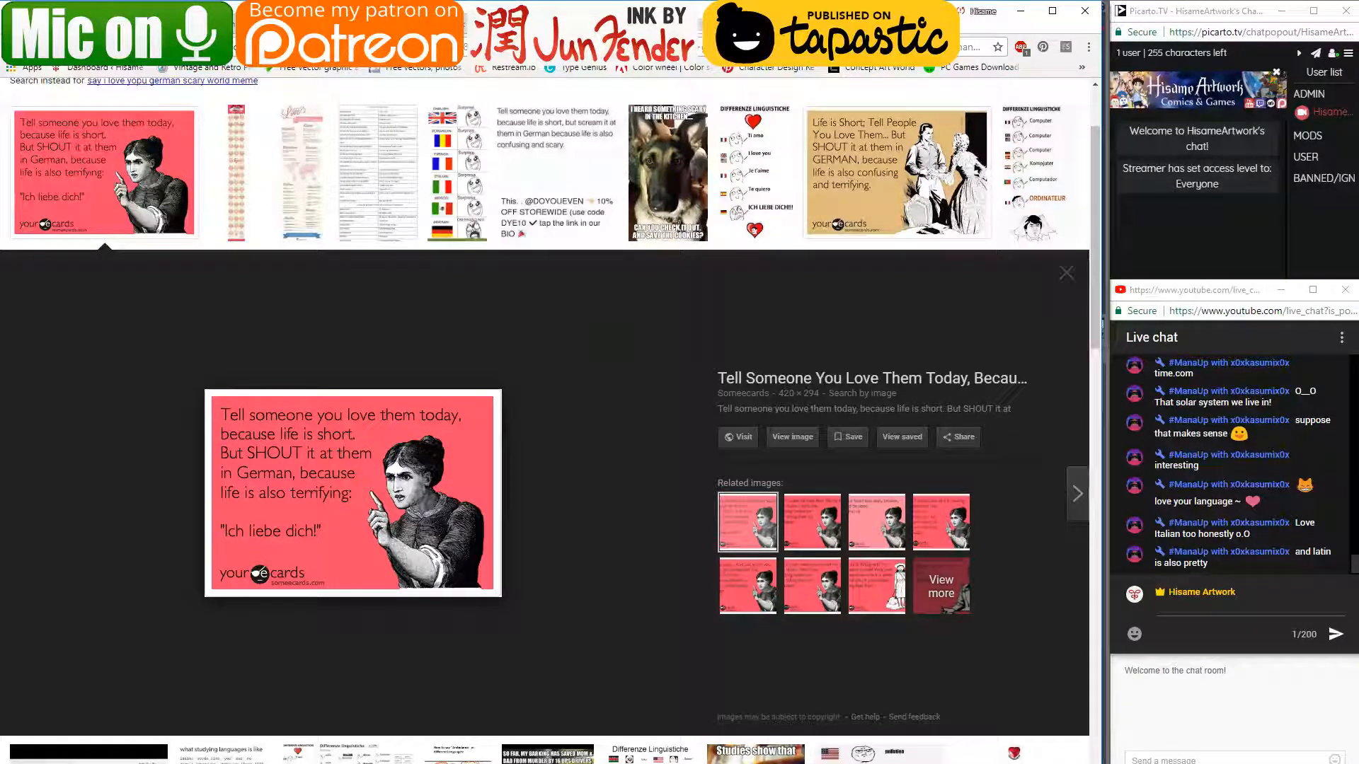
click(1020, 11)
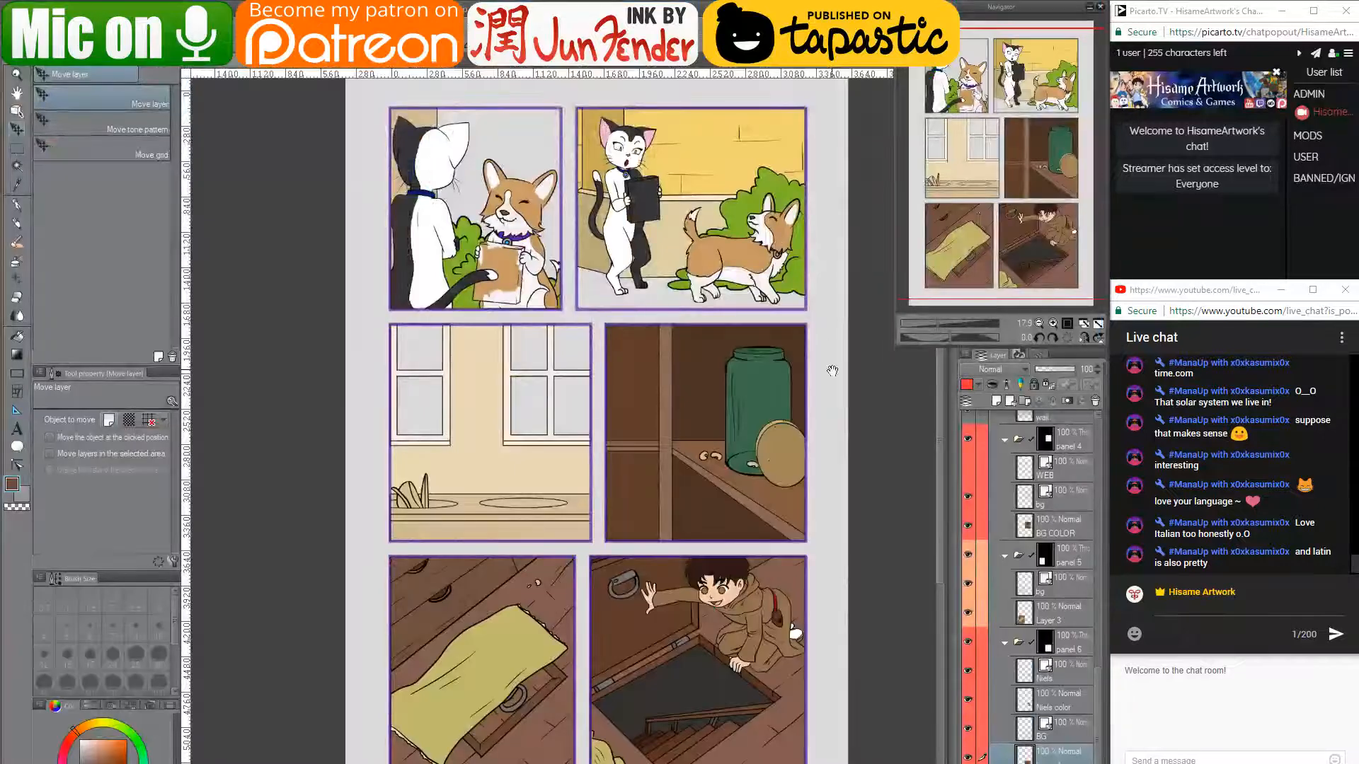
- Make the Niels line-art and Niels color layers visible in panel 3
drag(832, 371, 772, 352)
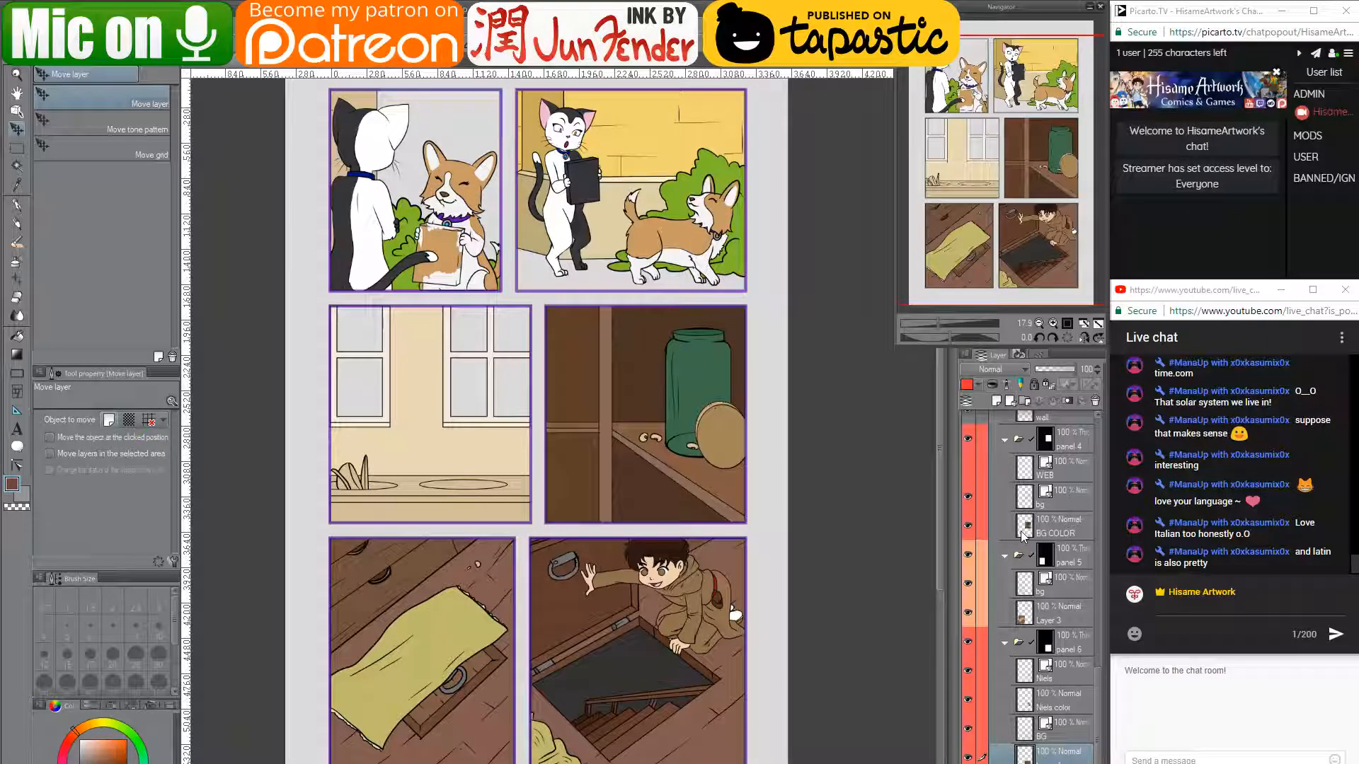
scroll(1023, 536, up, 5)
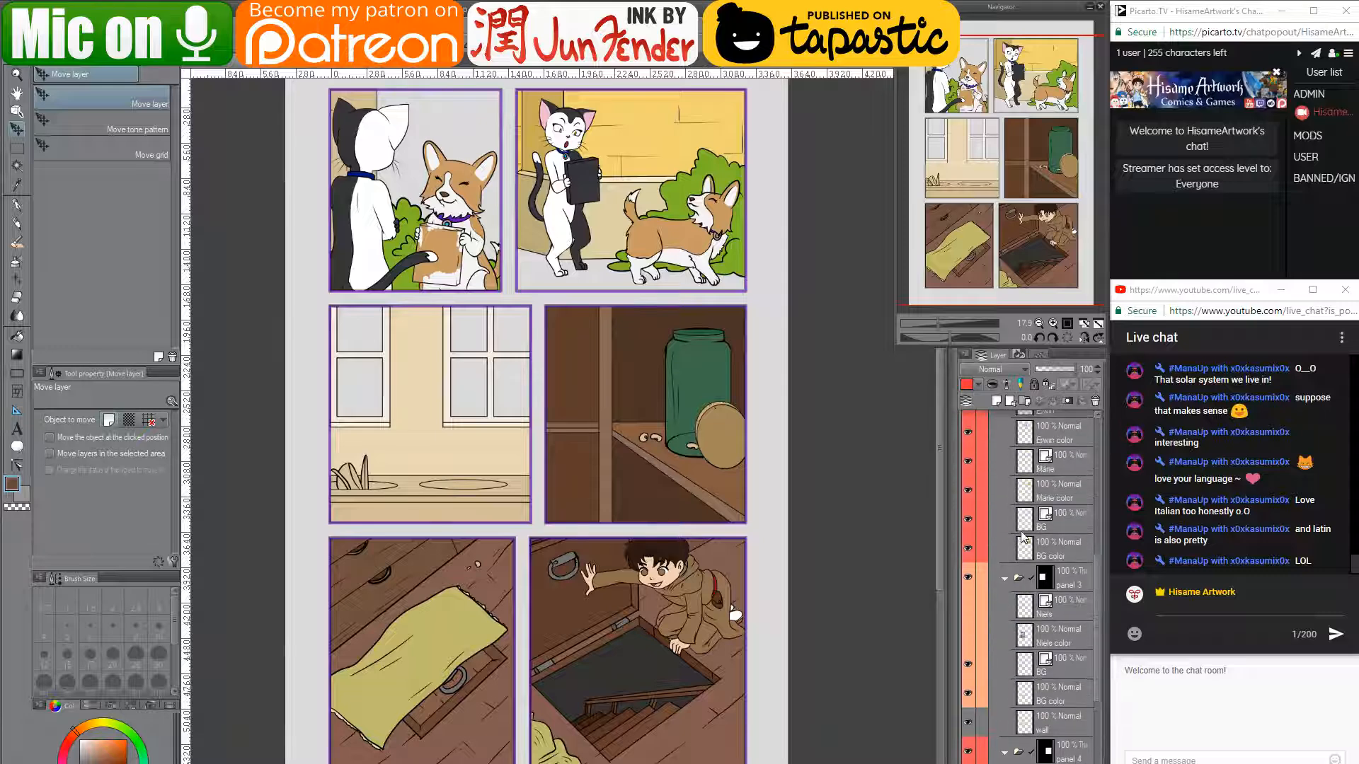
drag(970, 634, 975, 605)
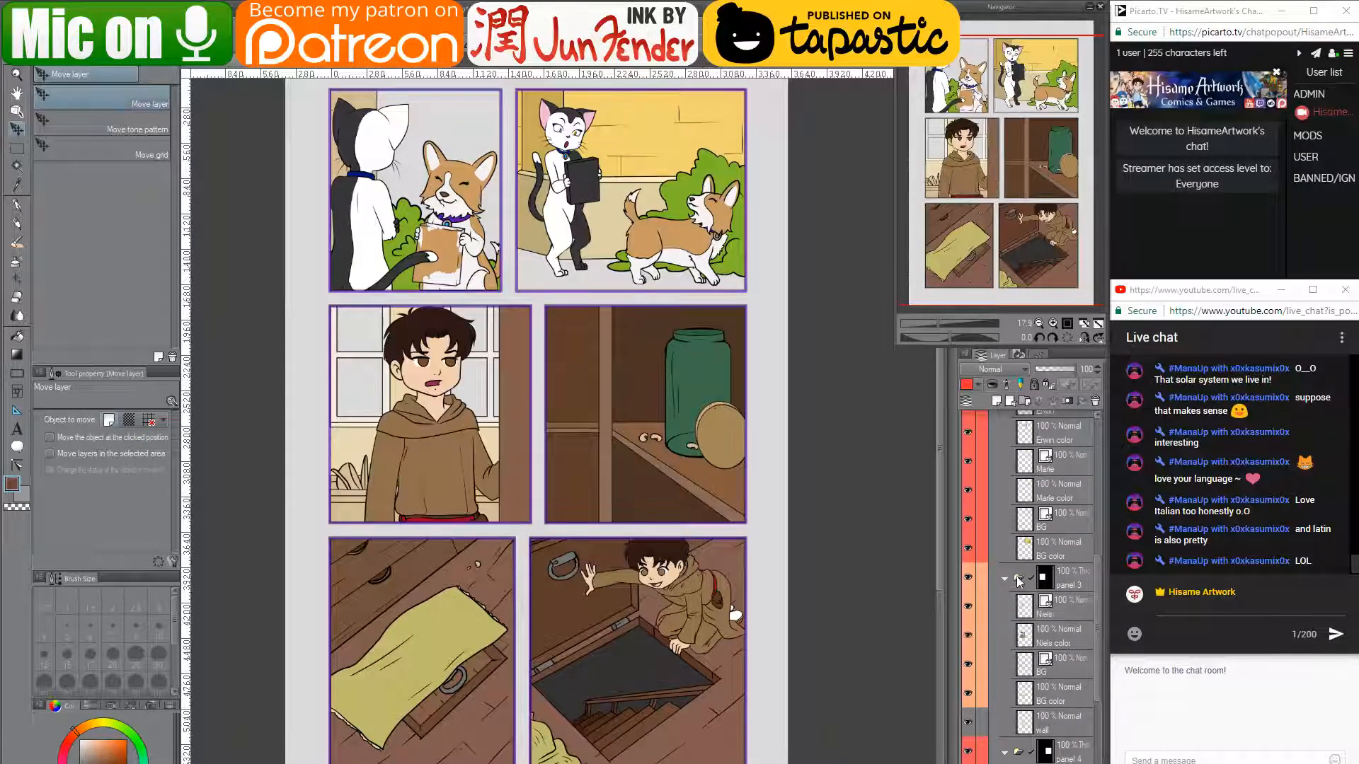
- Check the panel folders' layers and examine how the characters look against the coloured backgrounds in the upper panels
scroll(1019, 583, up, 4)
scroll(1019, 581, up, 3)
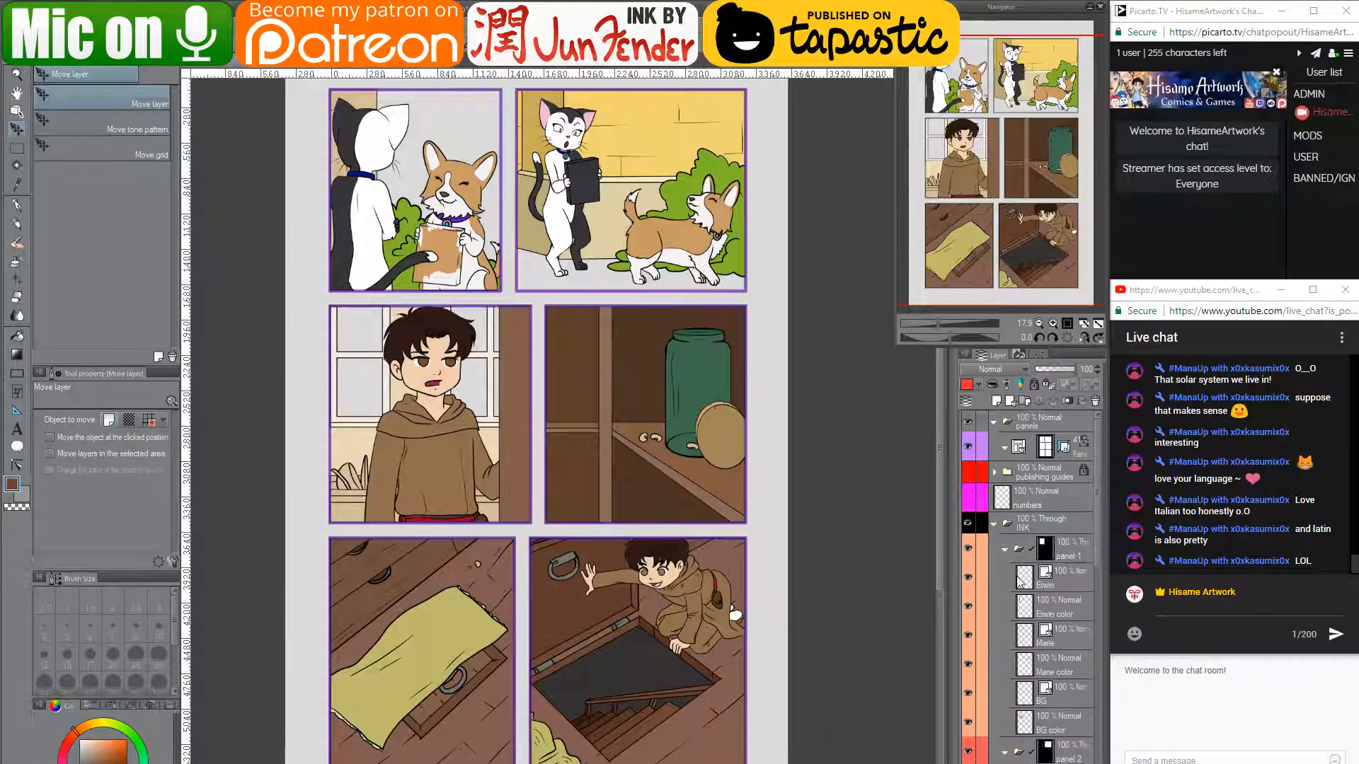
scroll(1024, 591, down, 12)
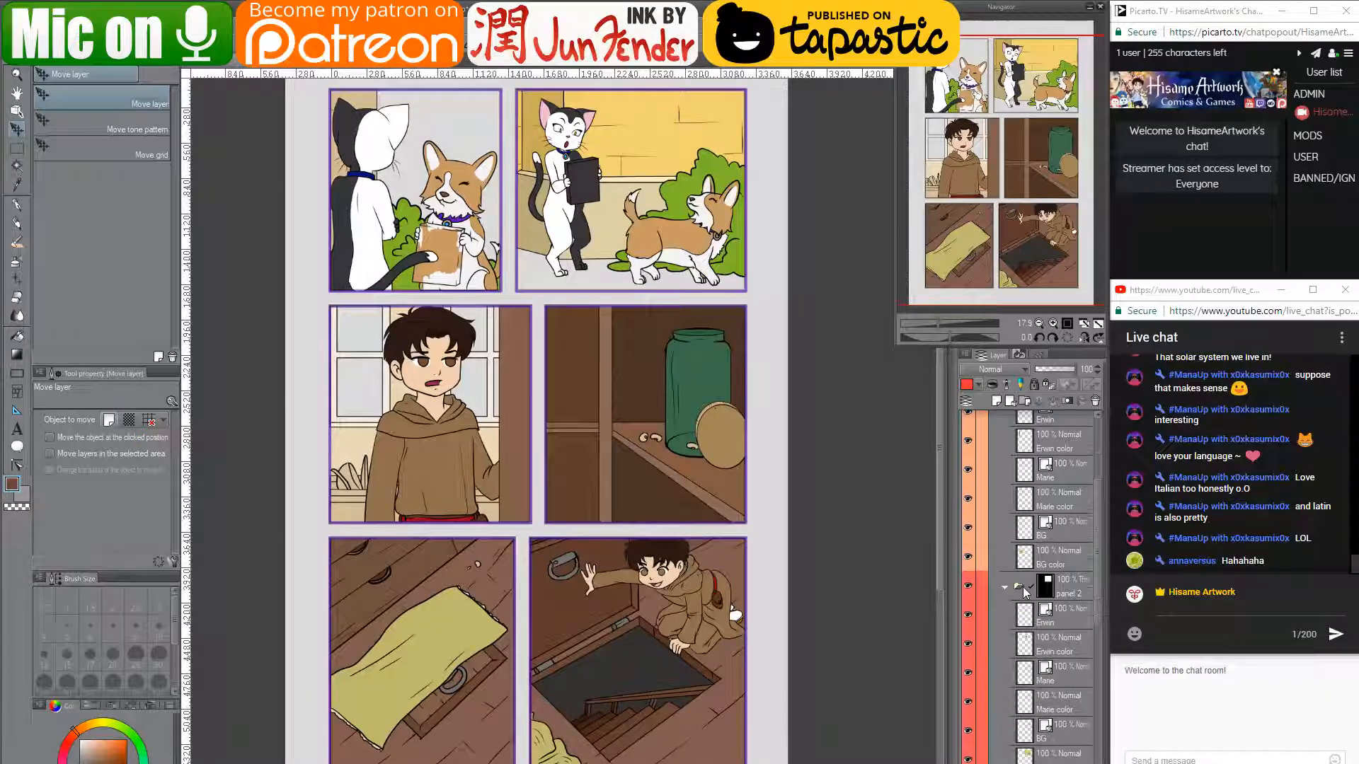
scroll(1024, 593, down, 5)
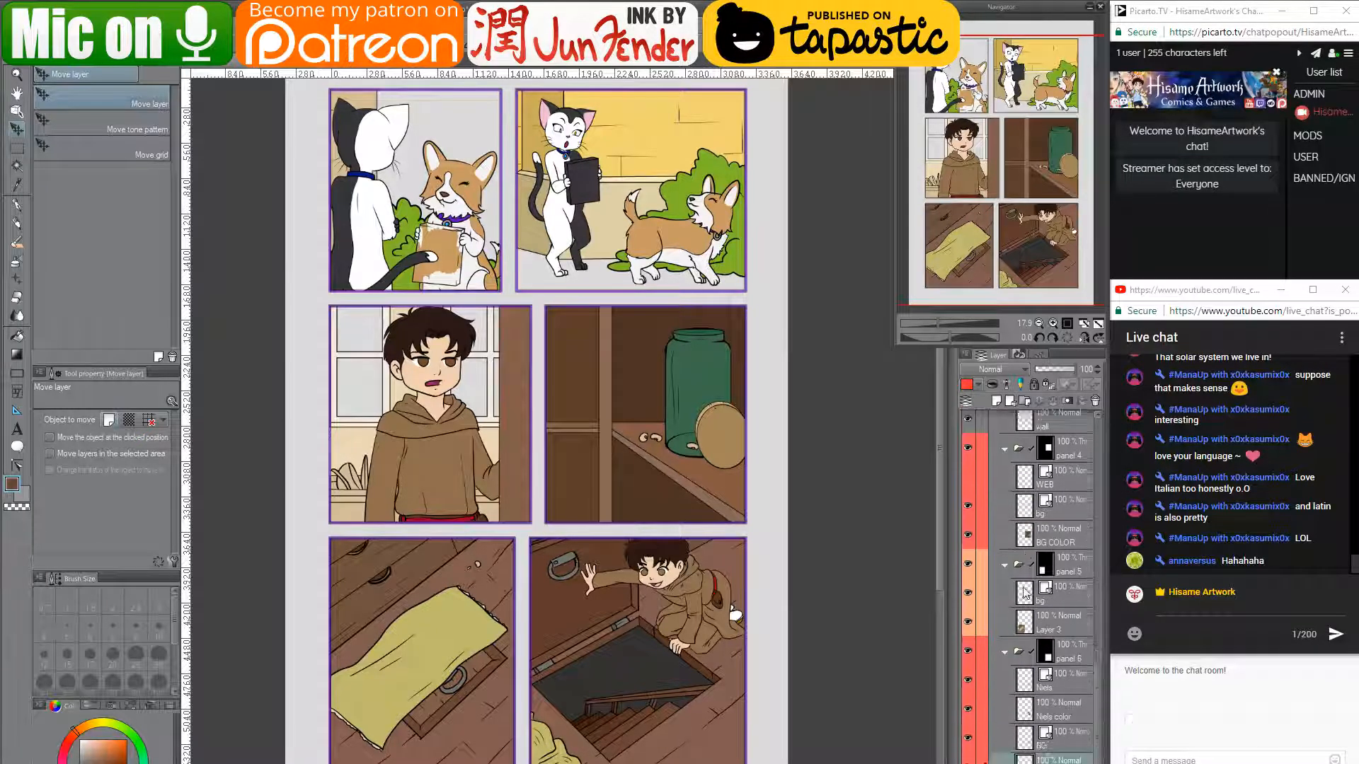
scroll(697, 409, up, 5)
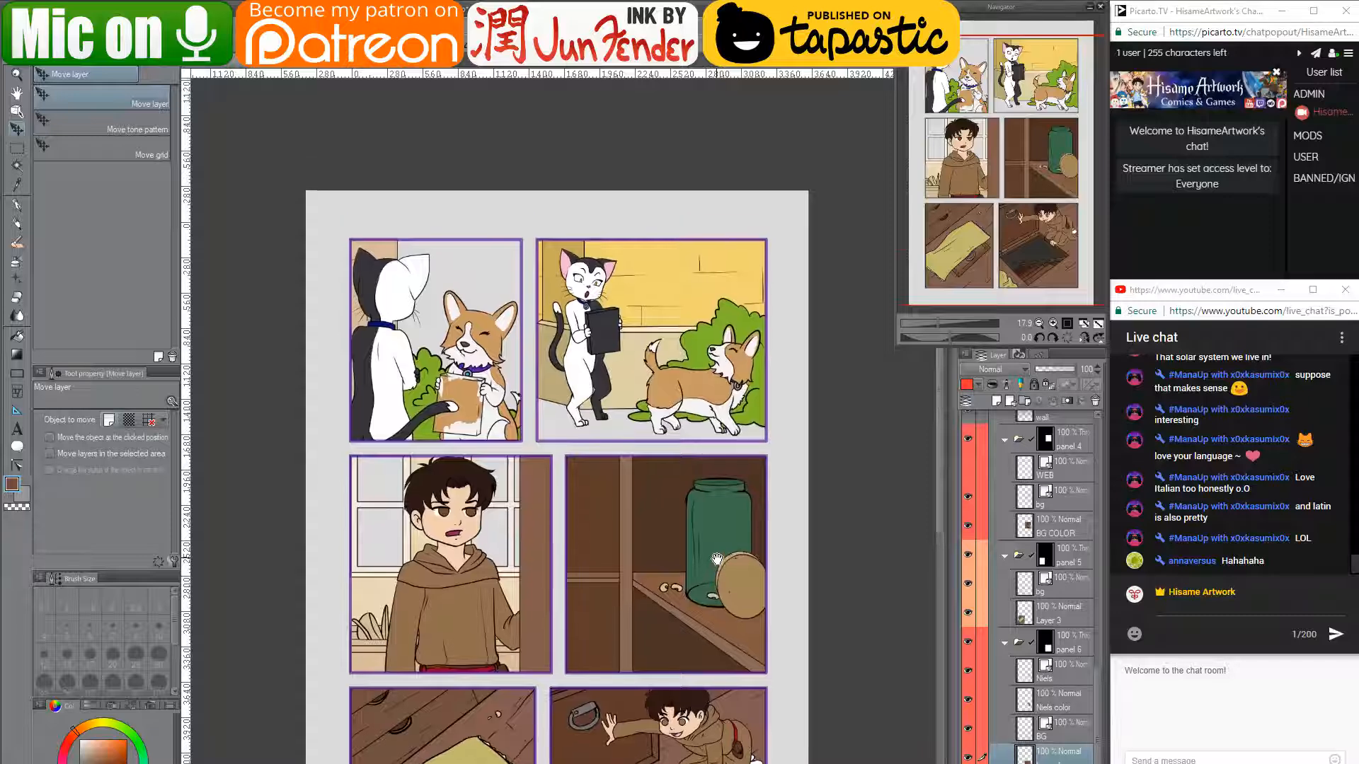
scroll(553, 375, up, 3)
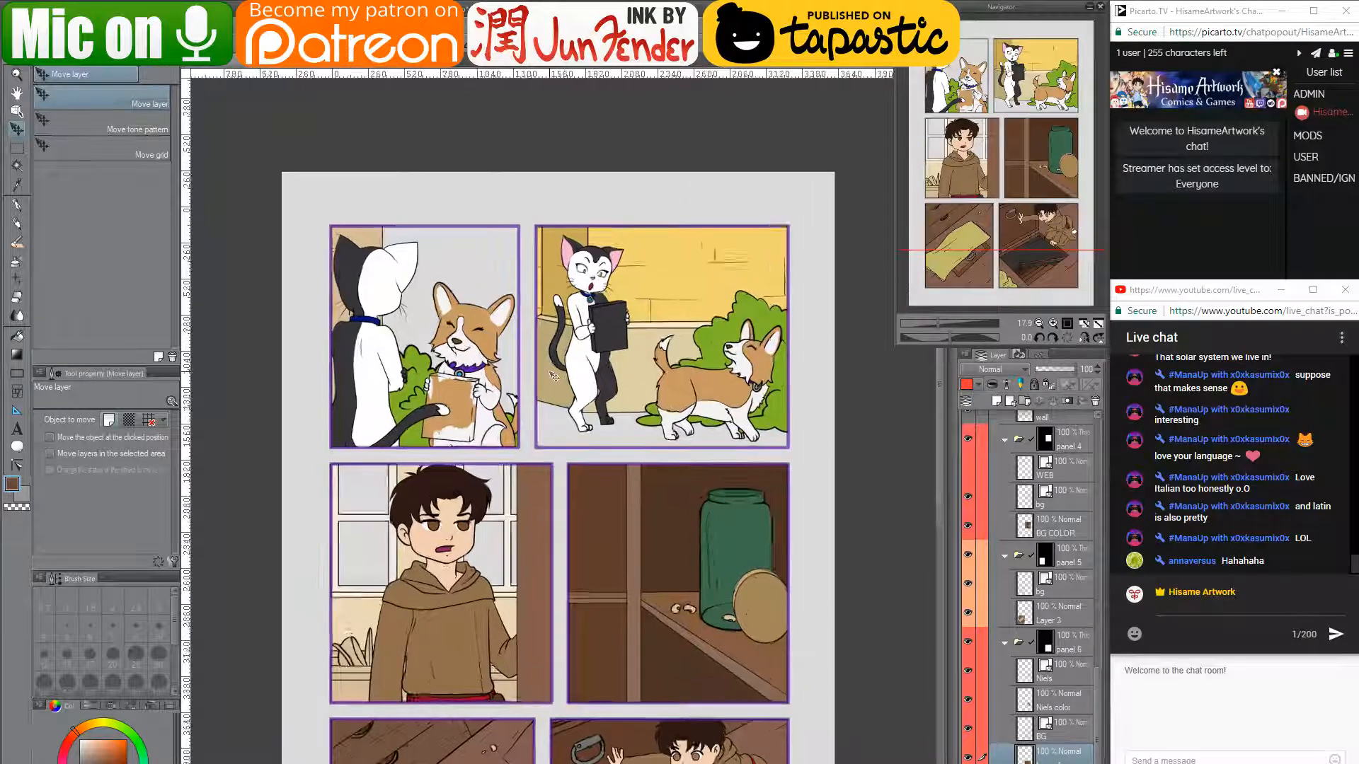
scroll(609, 393, up, 1)
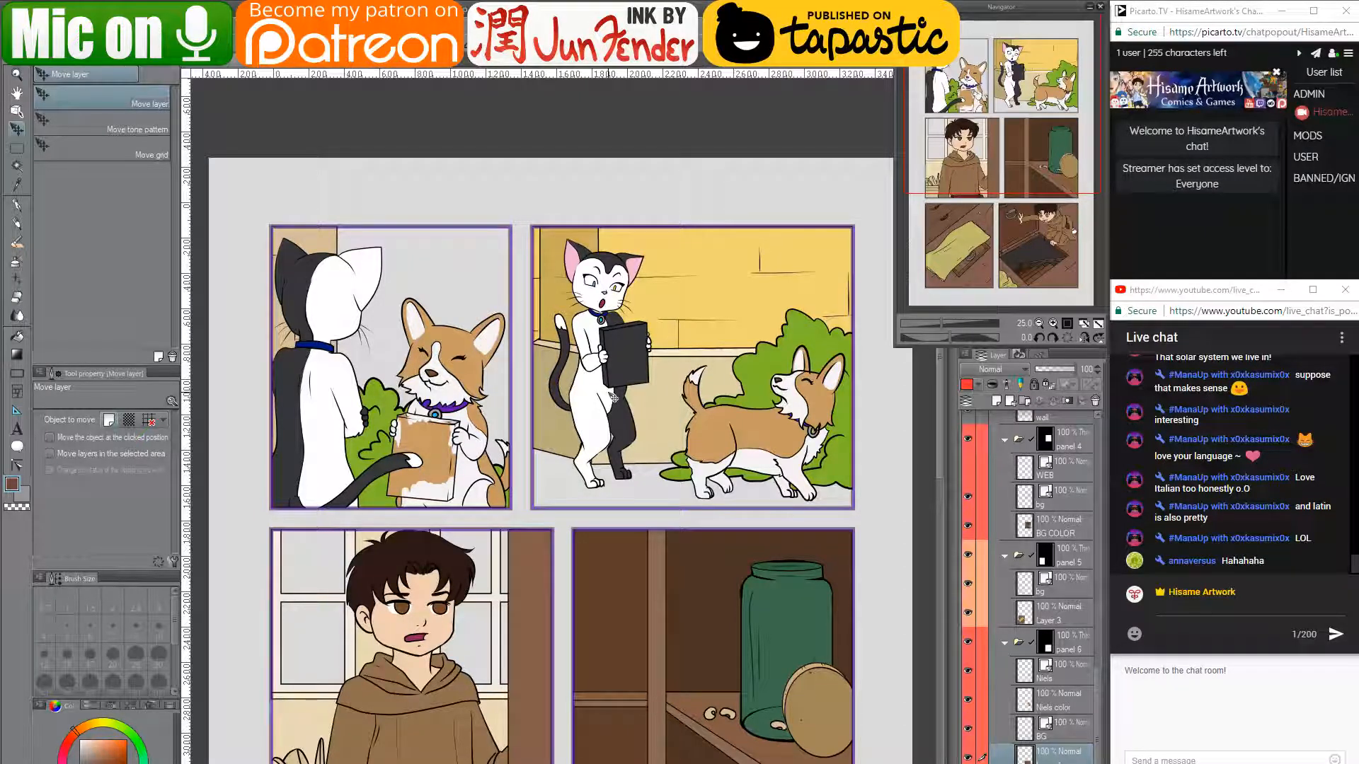
drag(673, 564, 684, 445)
drag(758, 509, 731, 504)
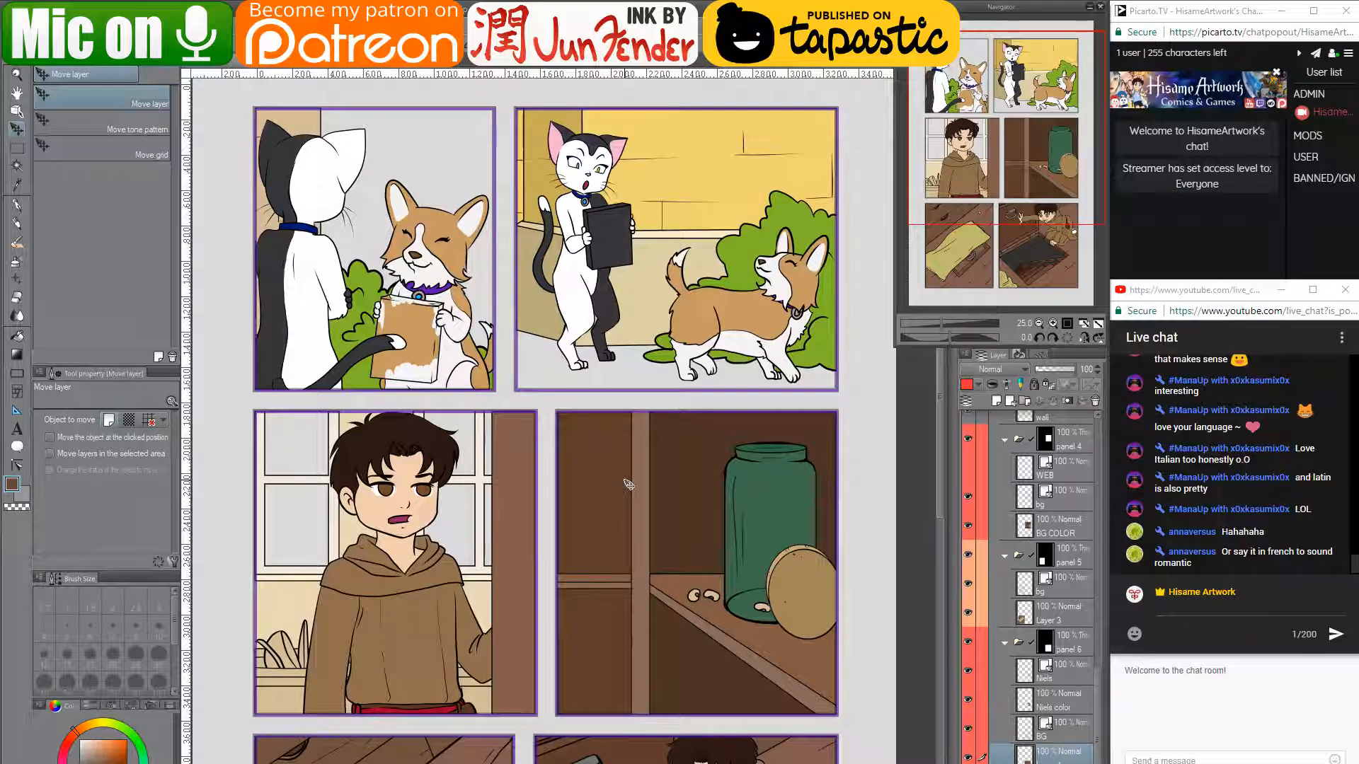
drag(416, 225, 483, 368)
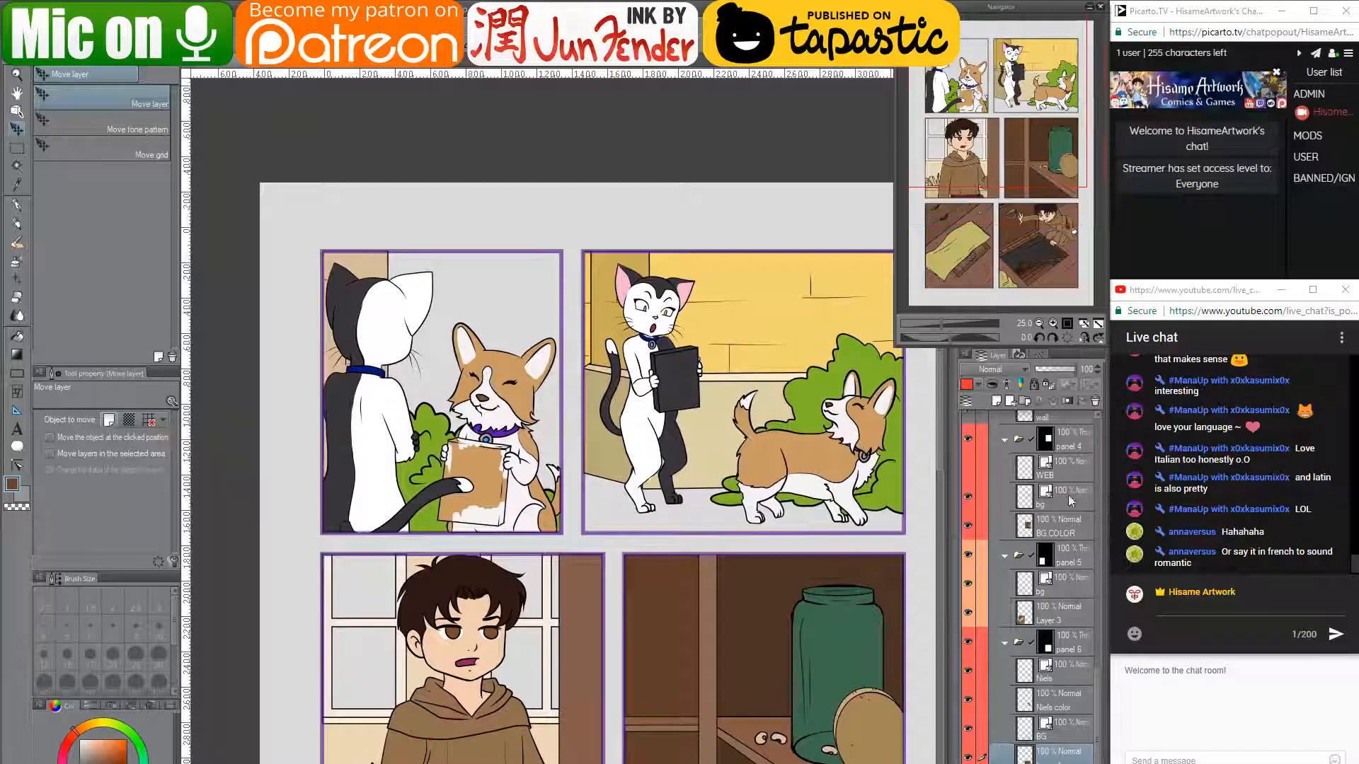
- Load panel 1's BG color layer contents as a selection and hide the cat's Erwin and Erwin color layers
scroll(1039, 522, up, 10)
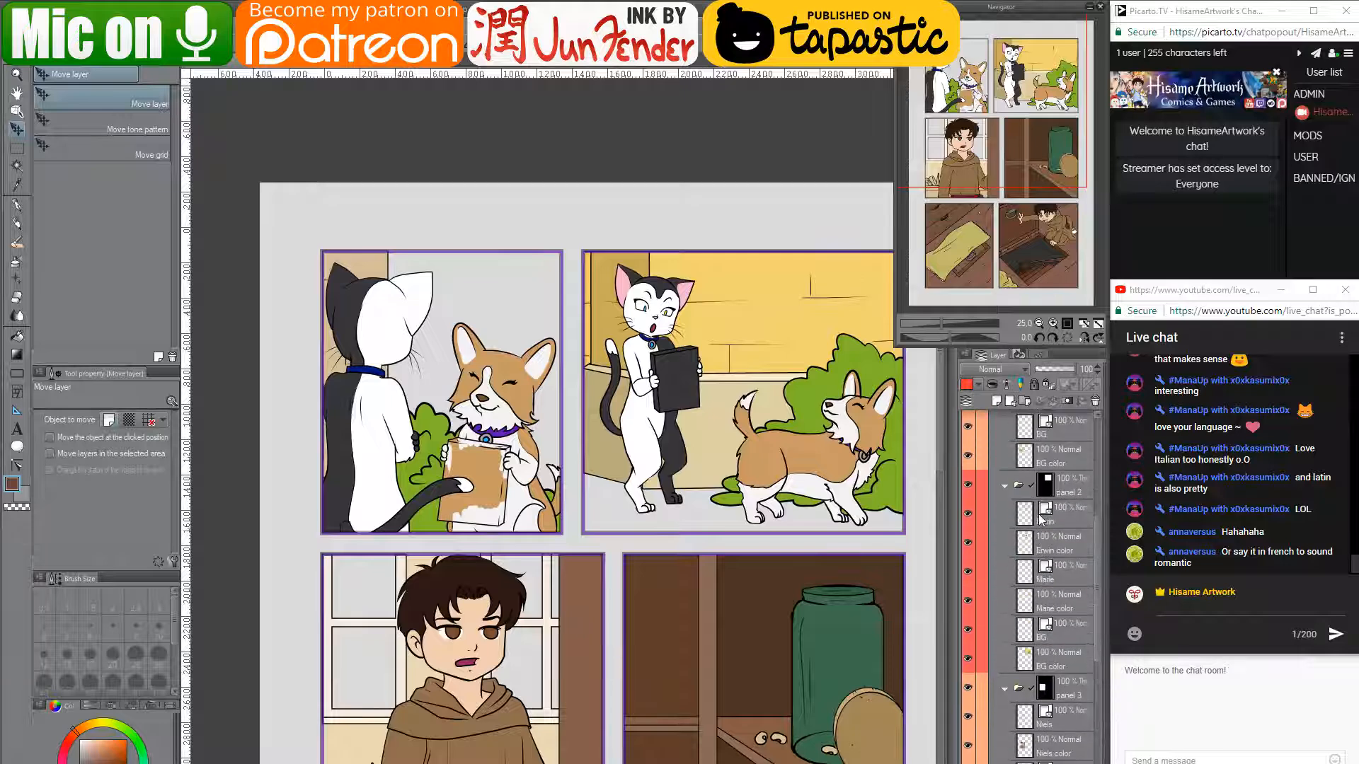
scroll(1040, 520, up, 3)
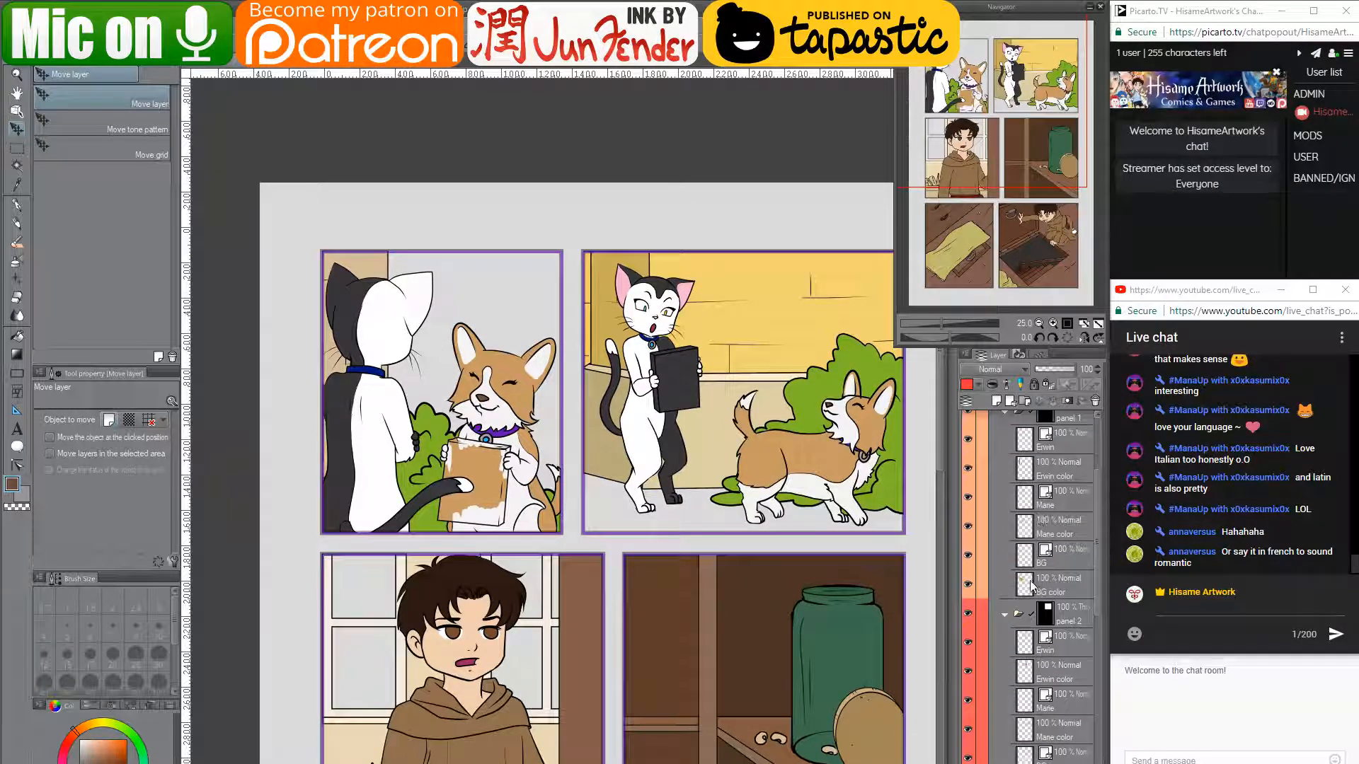
click(1032, 585)
ctrl+click(1031, 584)
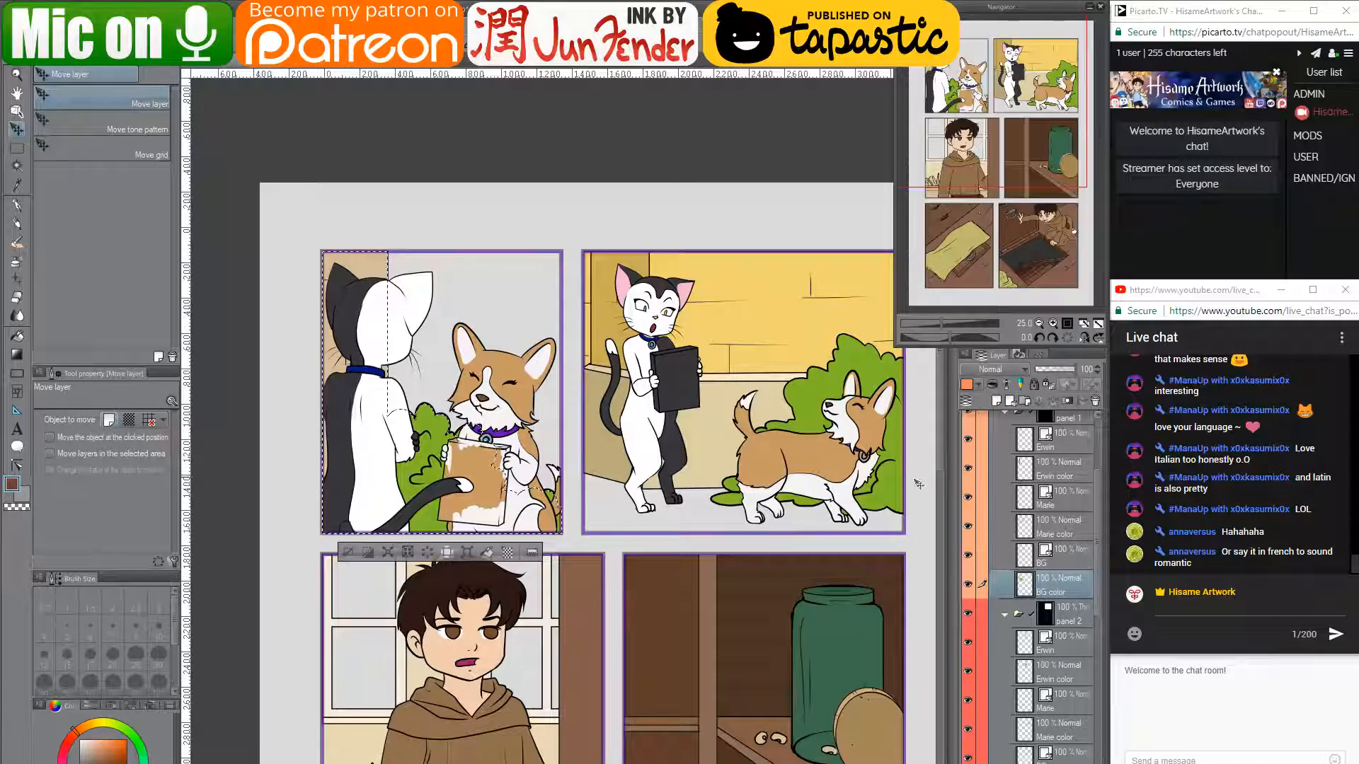
scroll(1046, 508, up, 3)
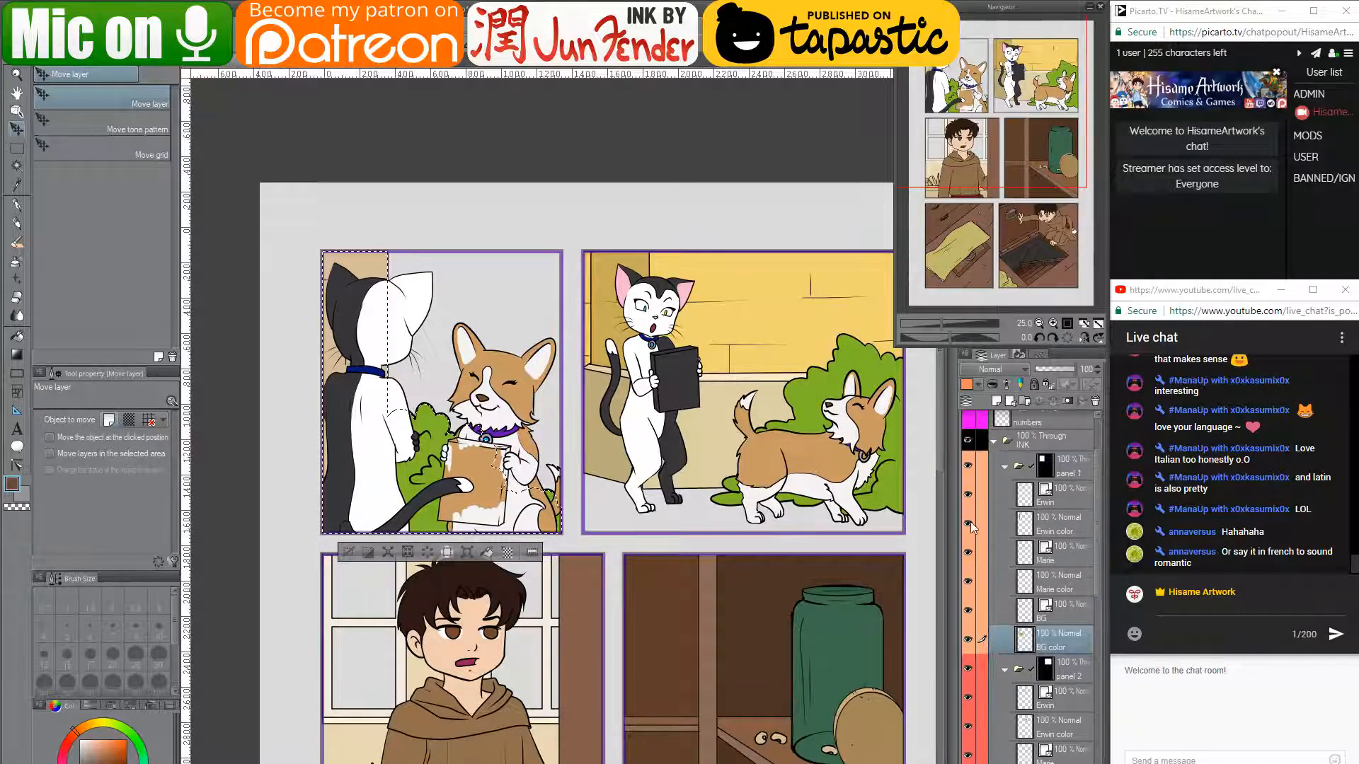
click(968, 495)
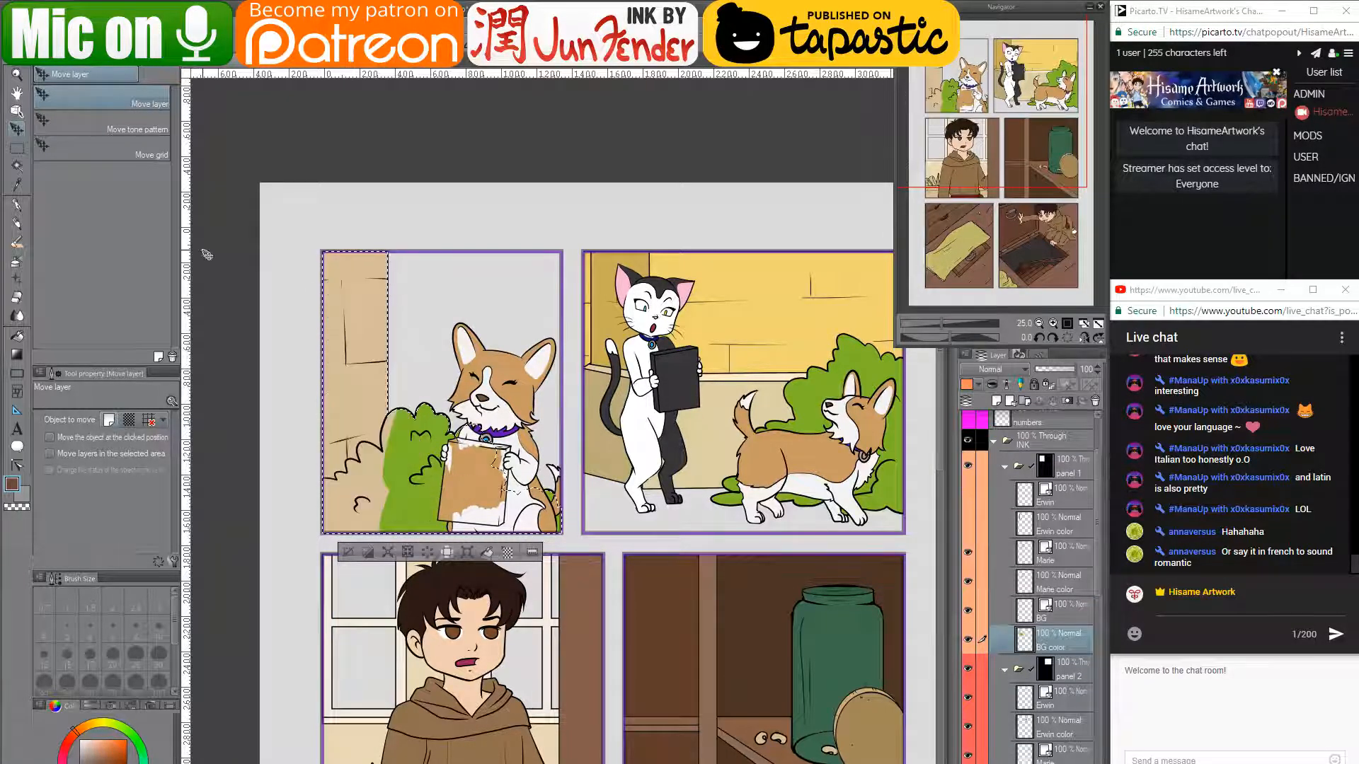
- Fill panel 1's remaining tan bush area with the green sampled from the already coloured bush
click(17, 336)
alt+click(422, 491)
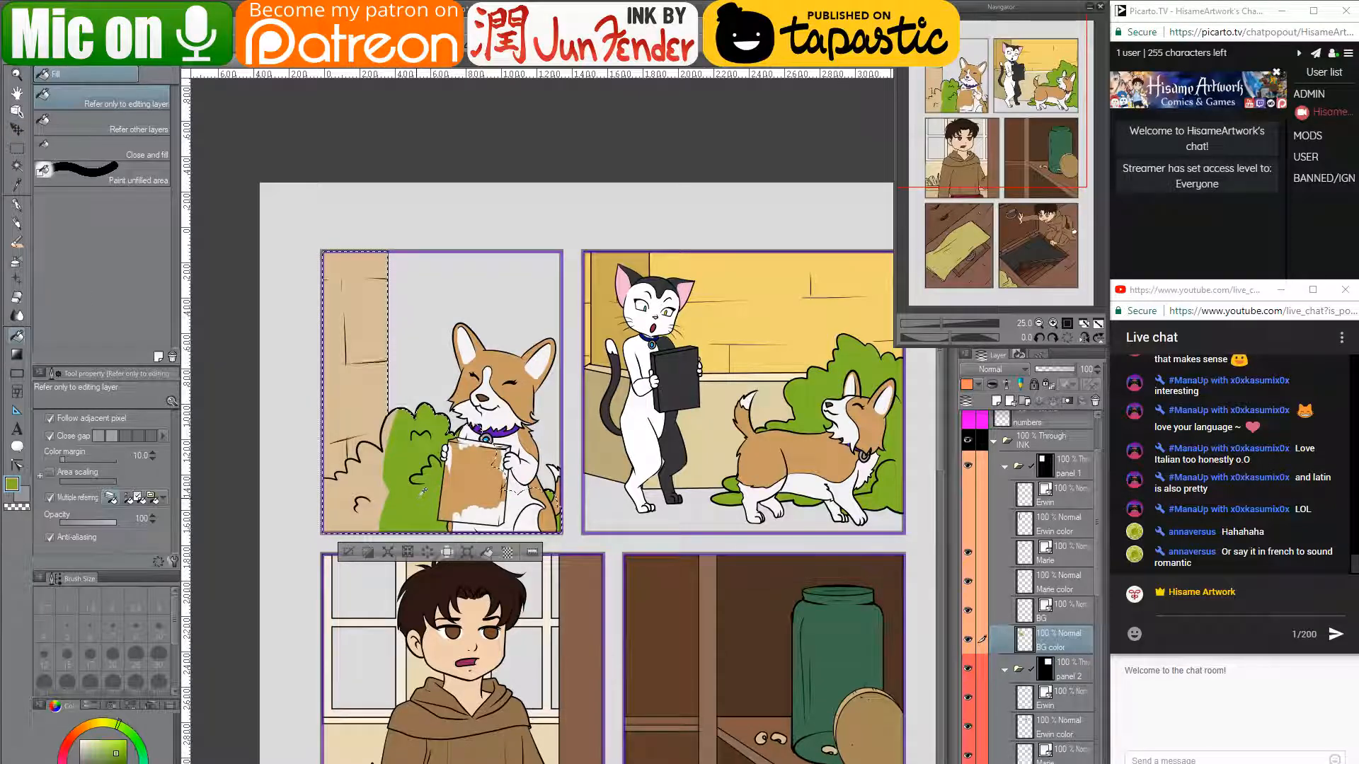
click(373, 482)
- Fill panel 1's brick wall with a light yellow and show the cat's Erwin and Erwin color layers against it
alt+click(382, 396)
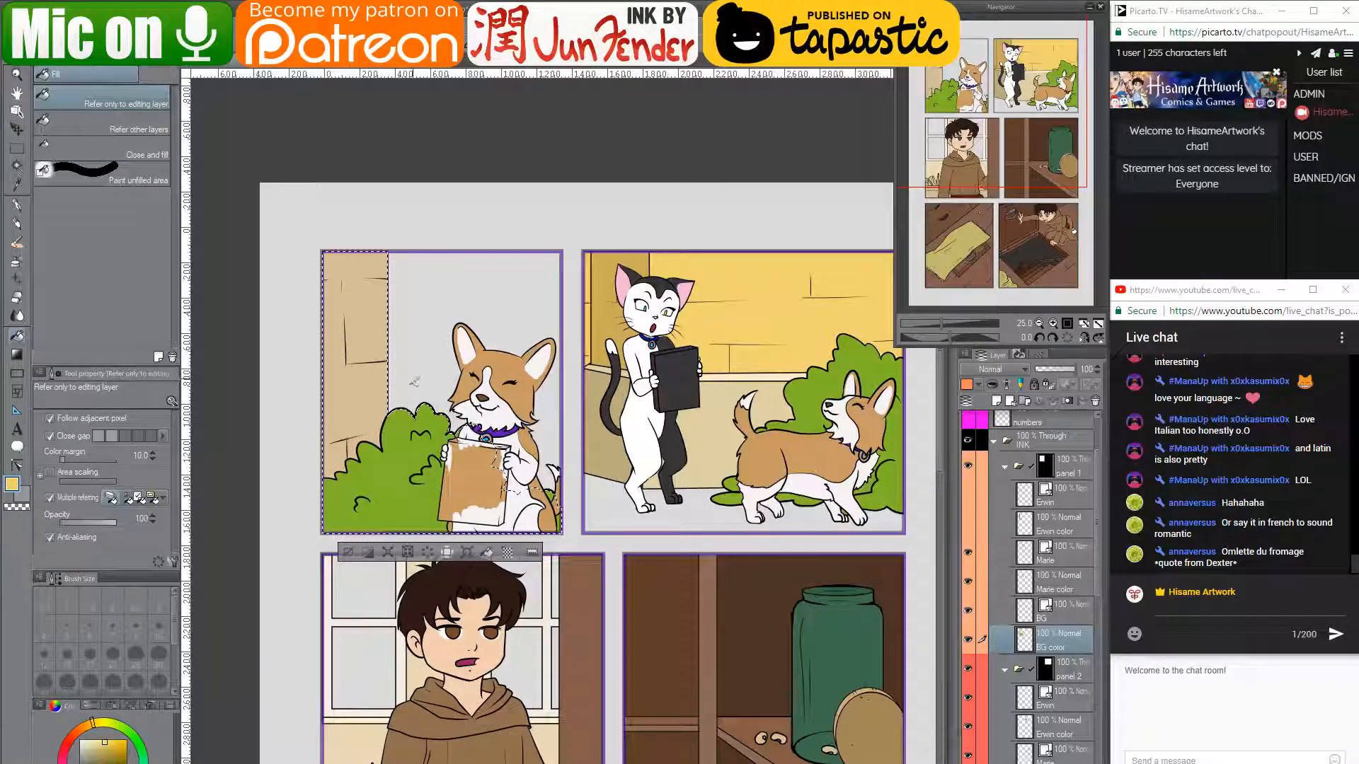
click(341, 403)
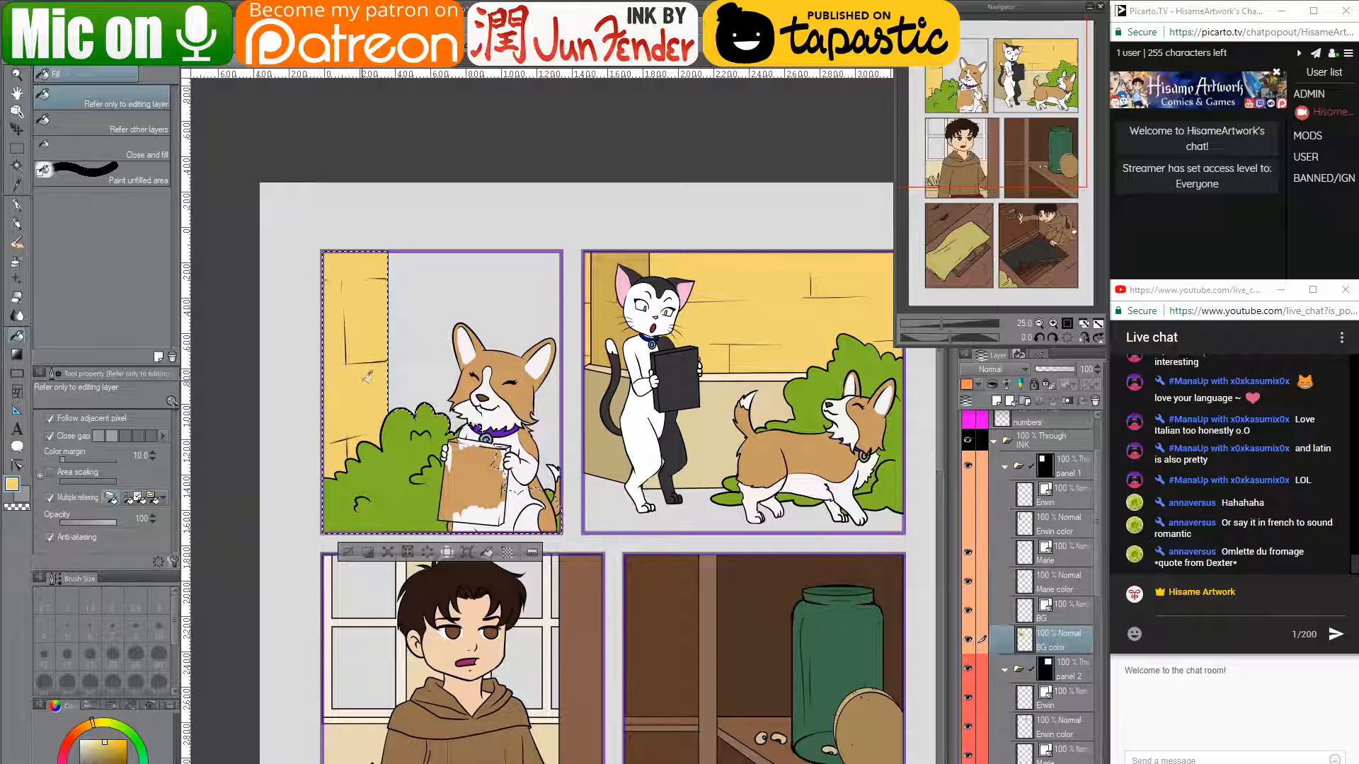
scroll(367, 377, down, 2)
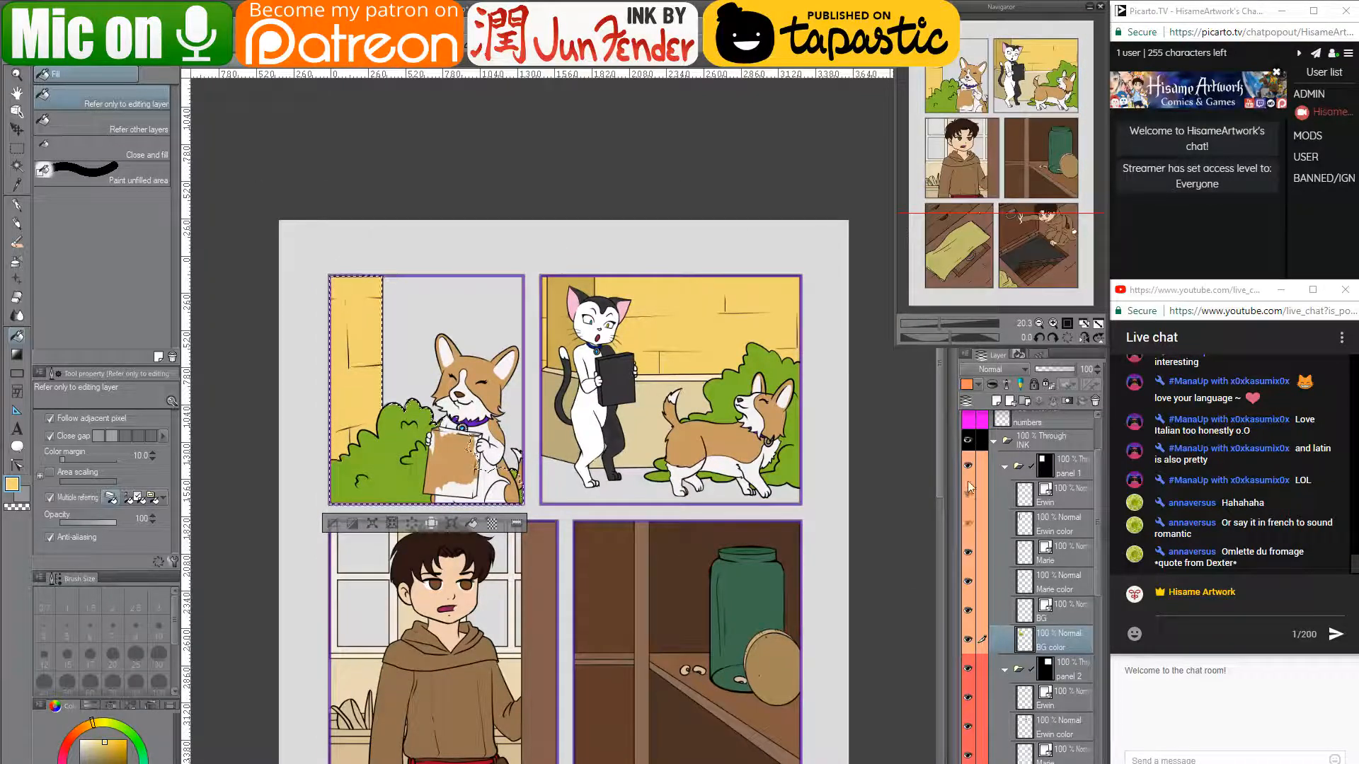
drag(968, 491, 968, 523)
drag(728, 569, 773, 577)
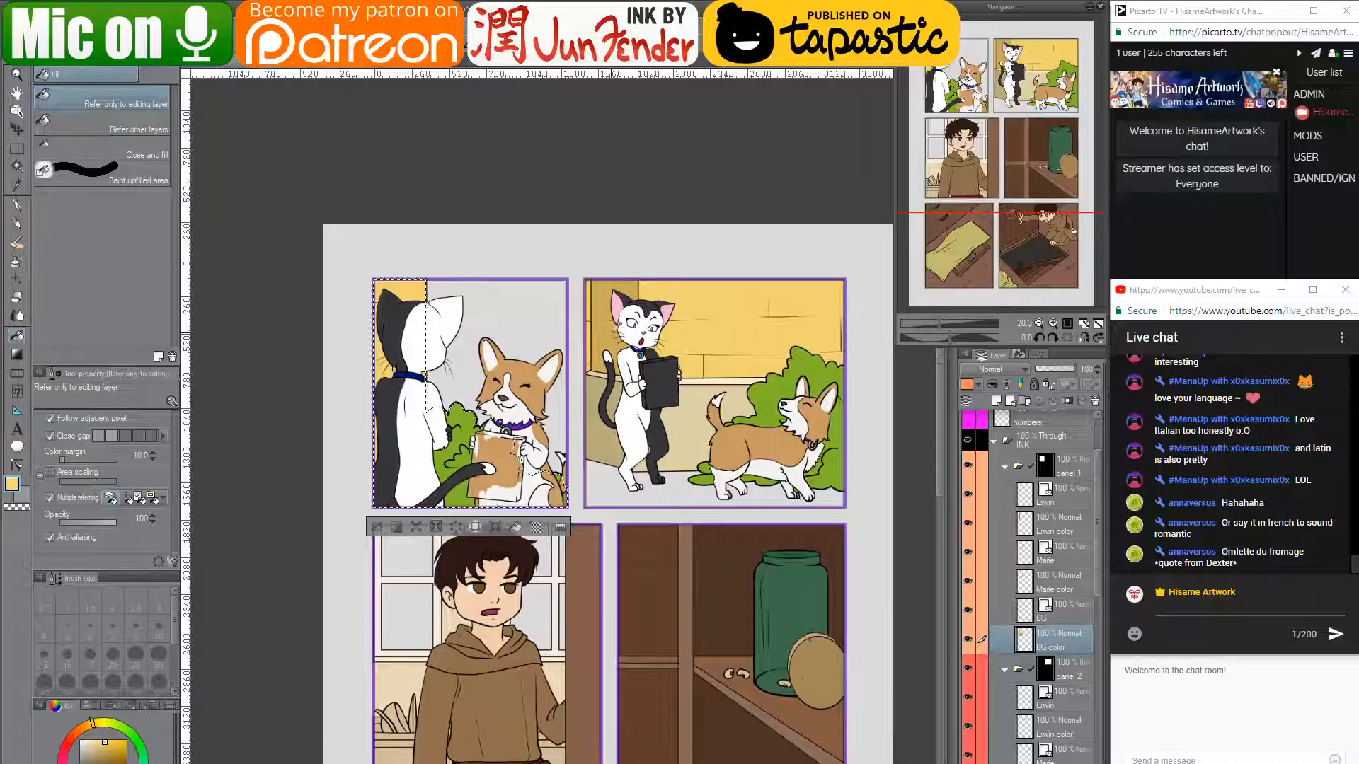
- Refill panel 1's wall with the darker yellow sampled from panel 2's shaded wall, clear the selection, and keep the Erwin layers visible
alt+click(614, 324)
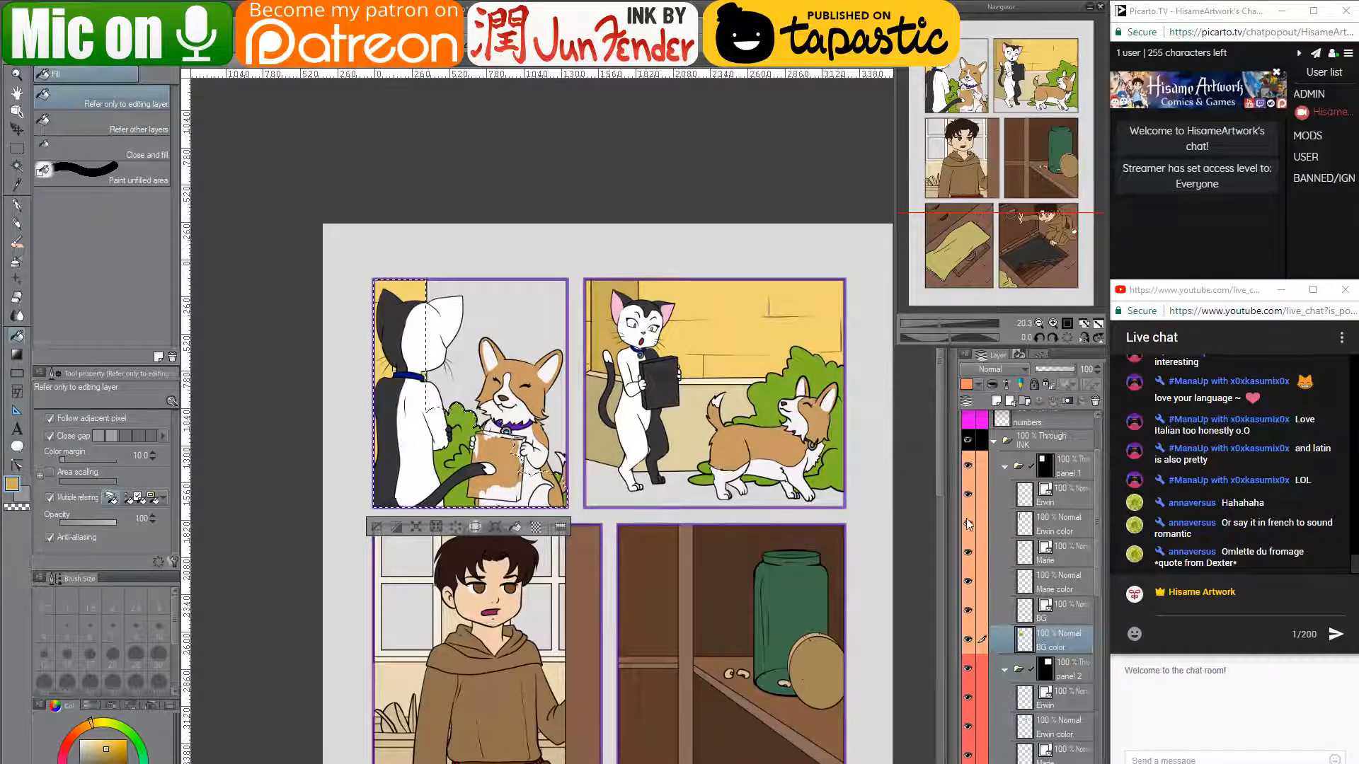
drag(968, 493, 968, 523)
click(420, 397)
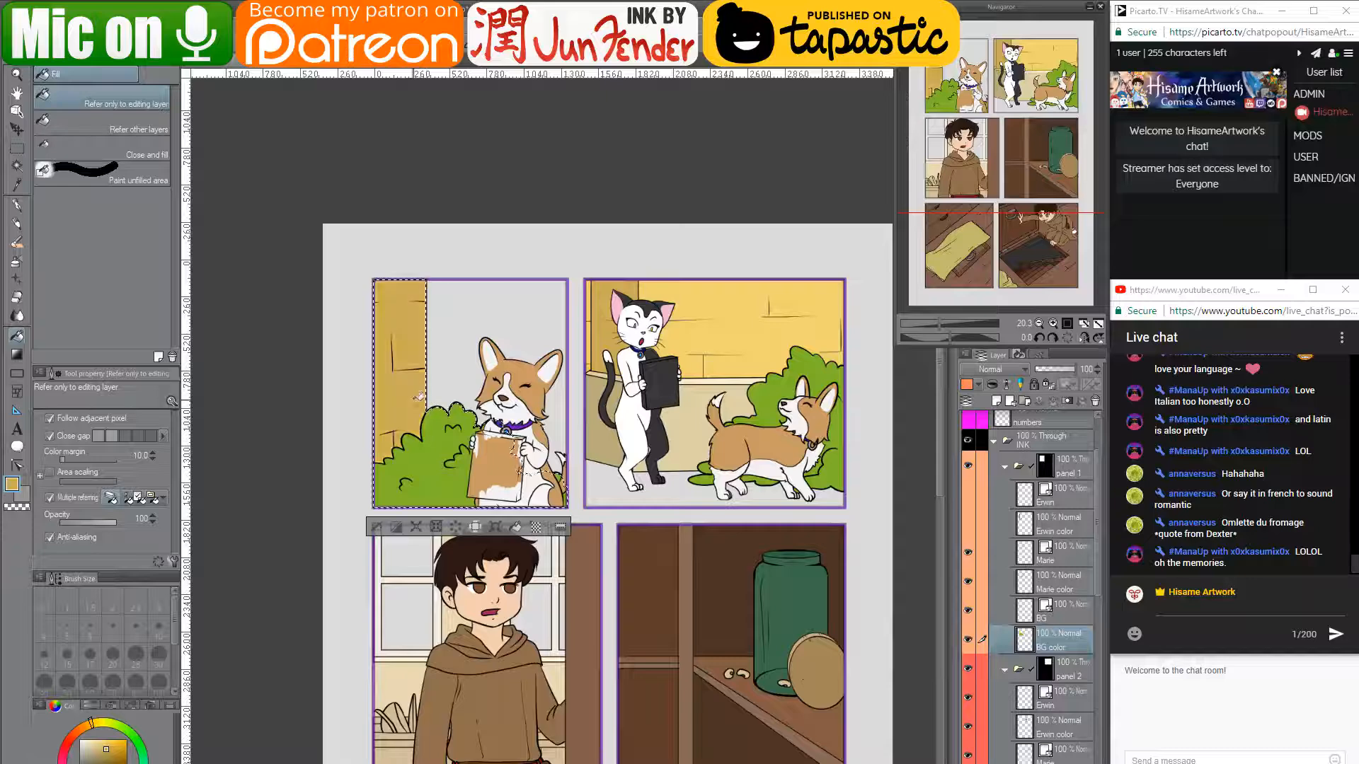
key(ctrl+d)
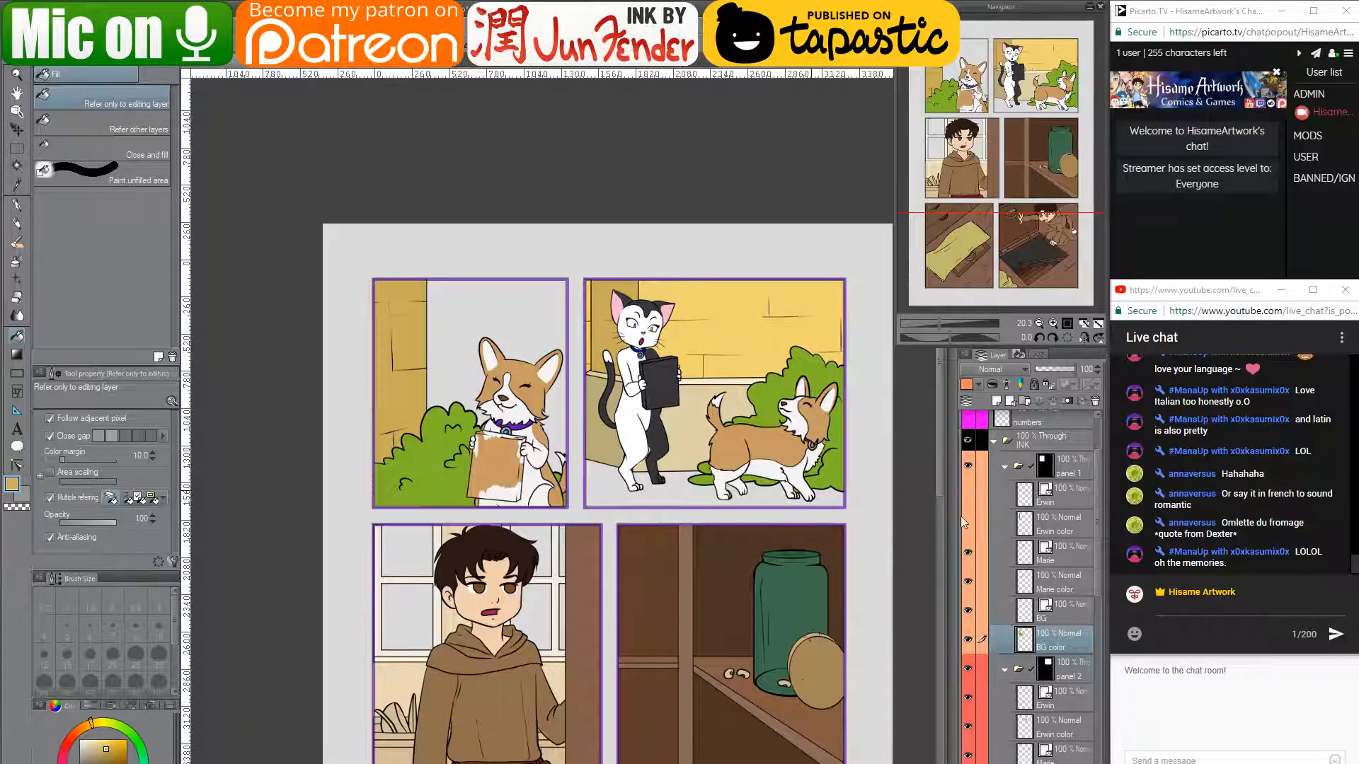
drag(968, 493, 968, 523)
drag(855, 611, 841, 328)
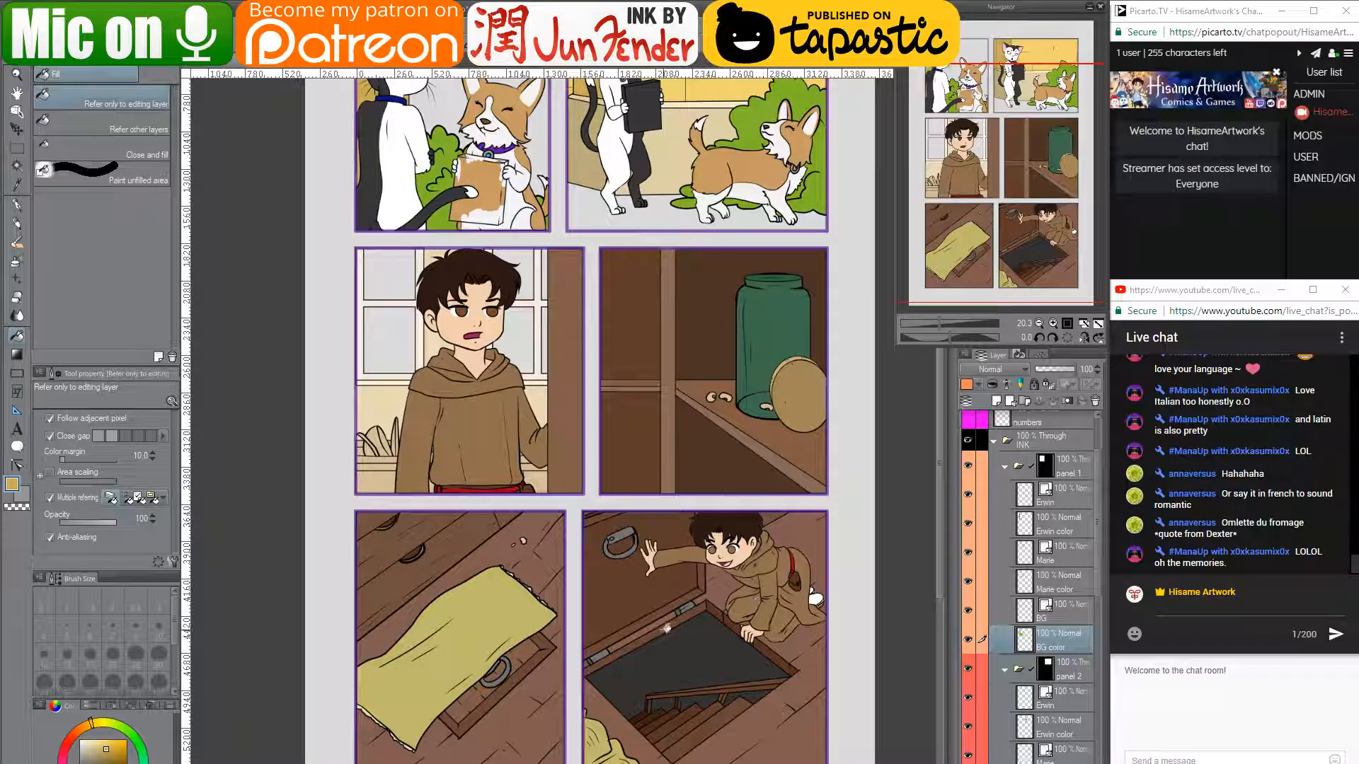
scroll(636, 647, right, 2)
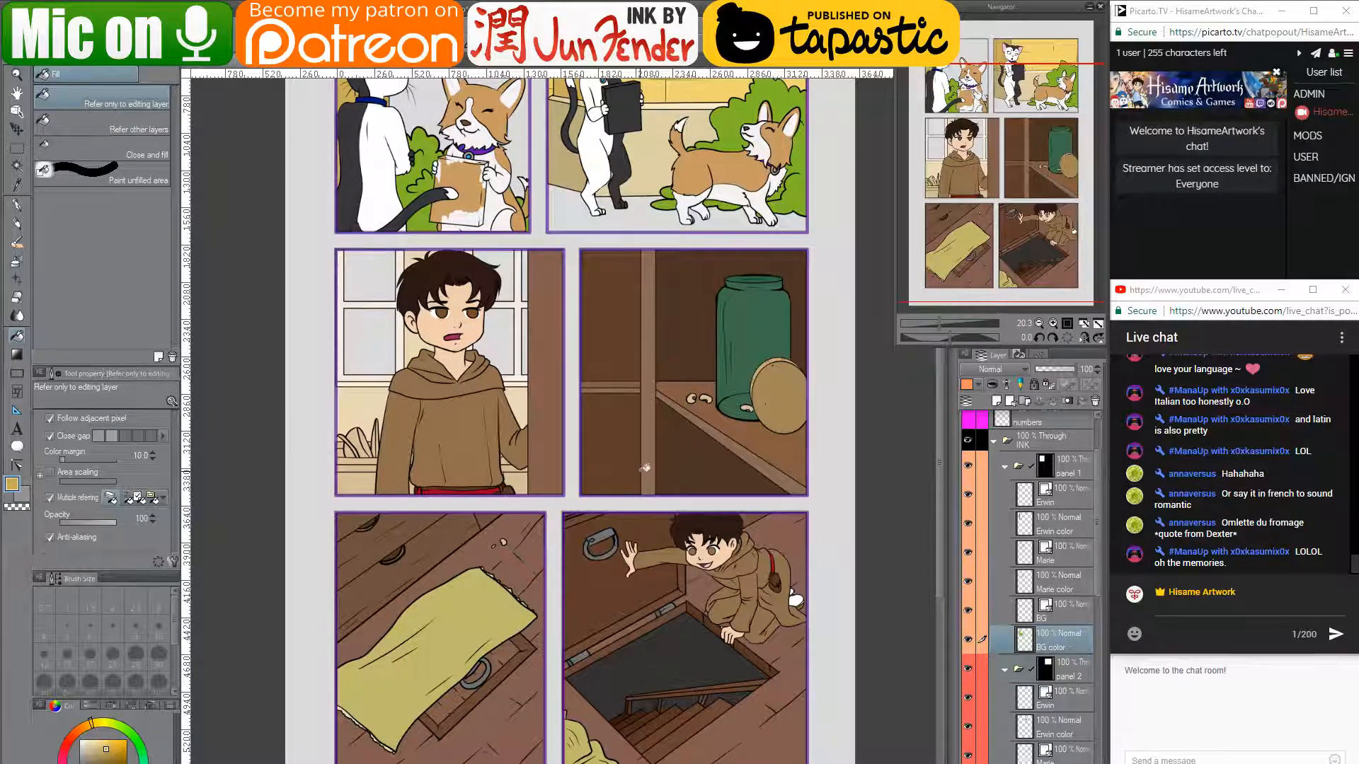
drag(680, 445, 649, 438)
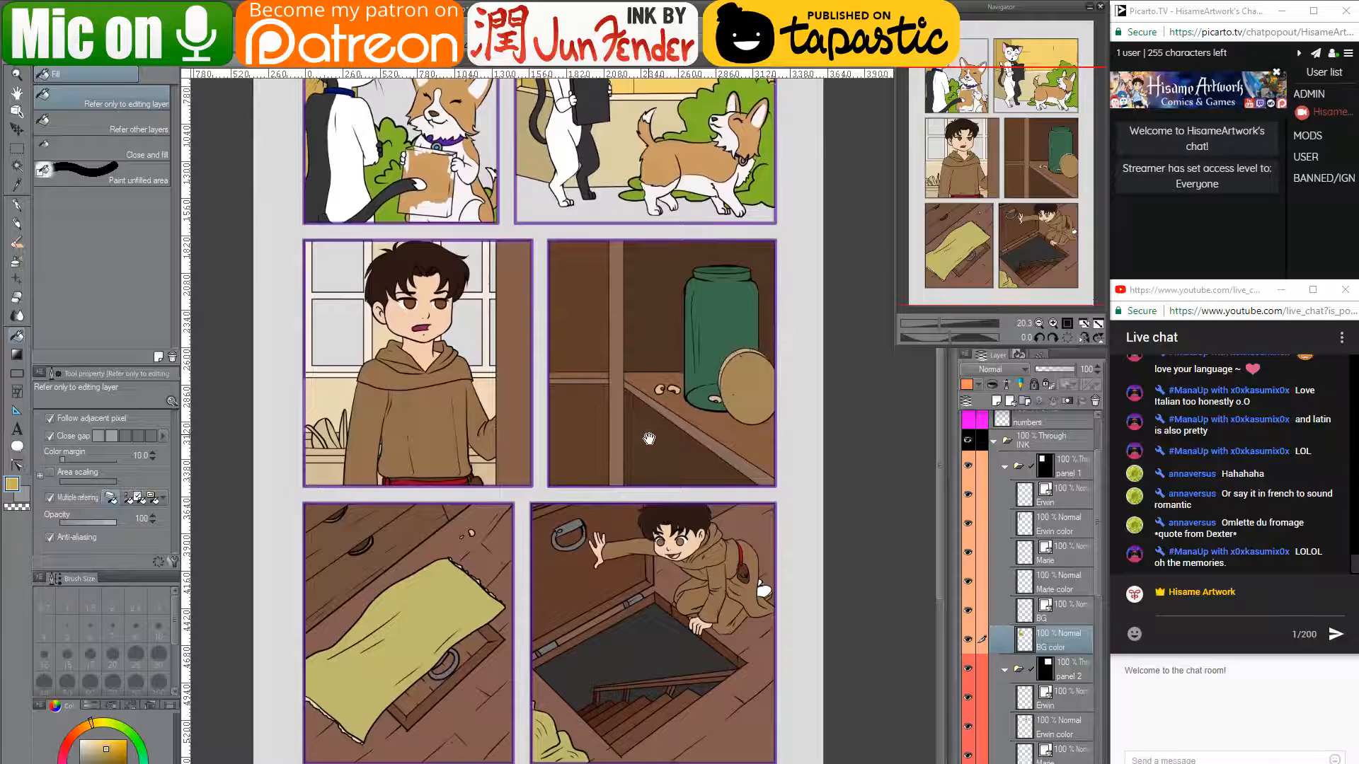
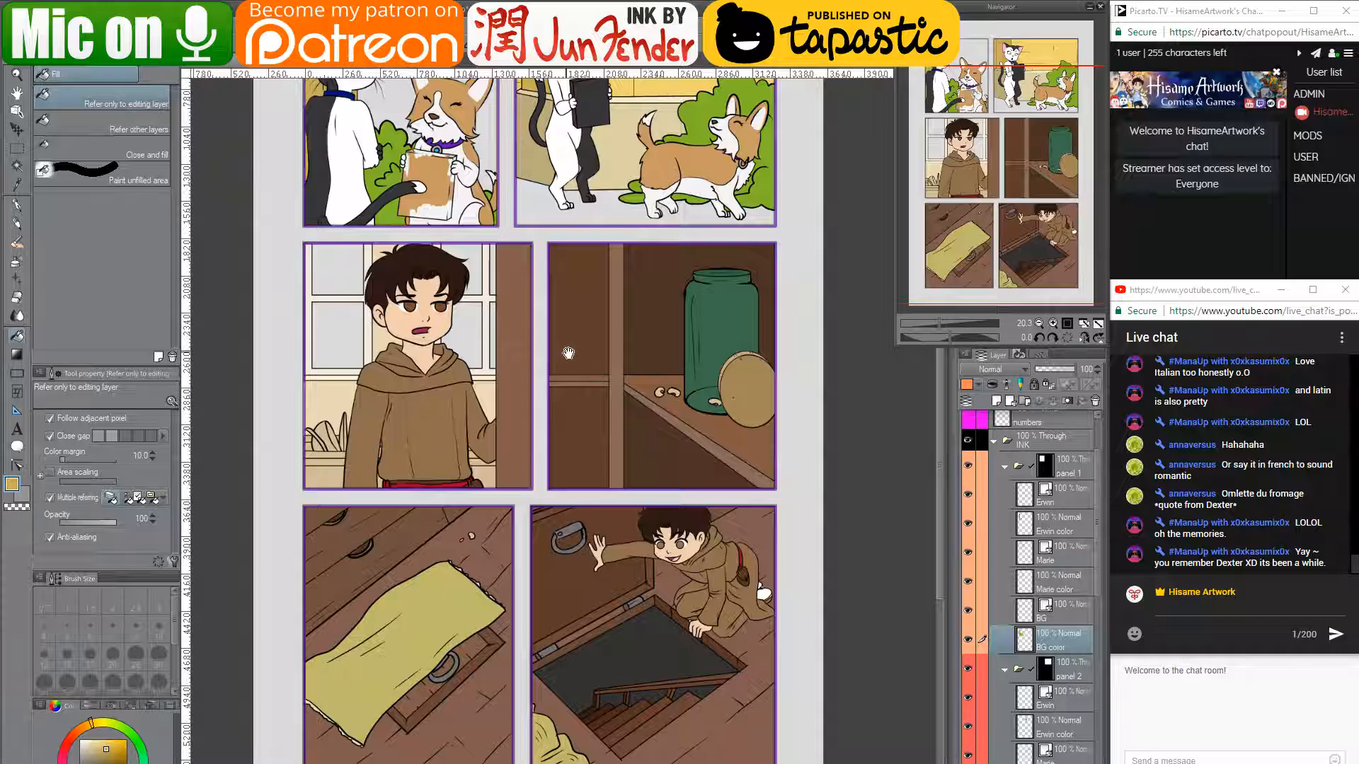
drag(566, 356, 622, 481)
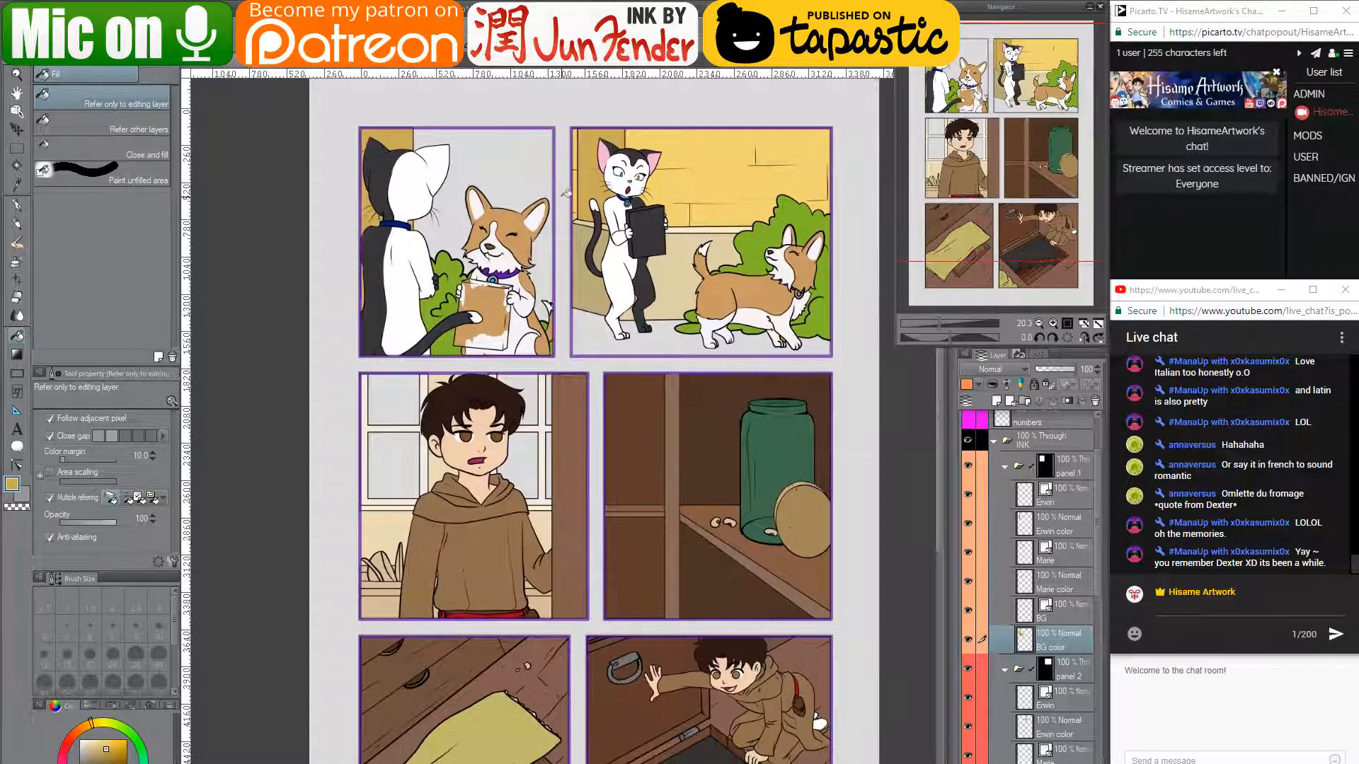
- Add a new layer below BG color in the panel 1 folder and name it "ground"
scroll(1005, 550, up, 2)
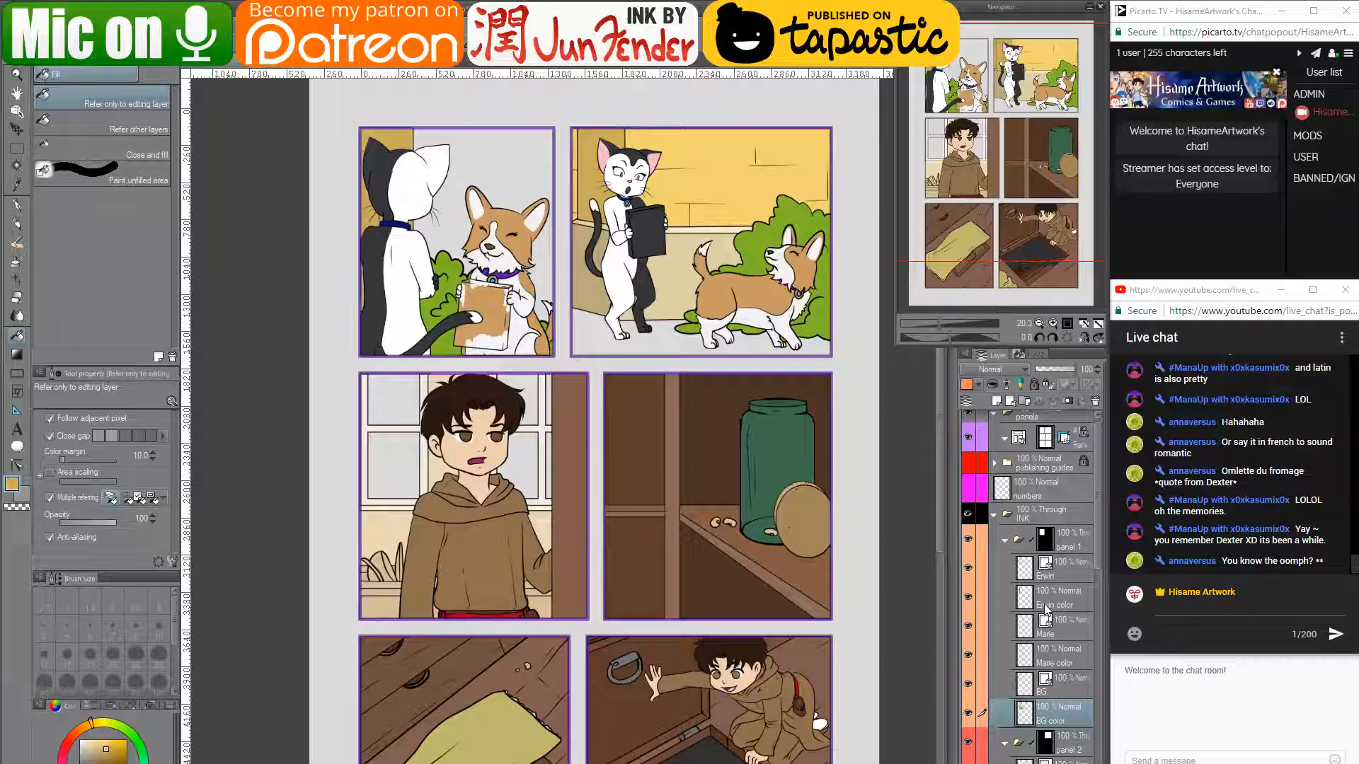
click(995, 402)
drag(1059, 722, 1060, 752)
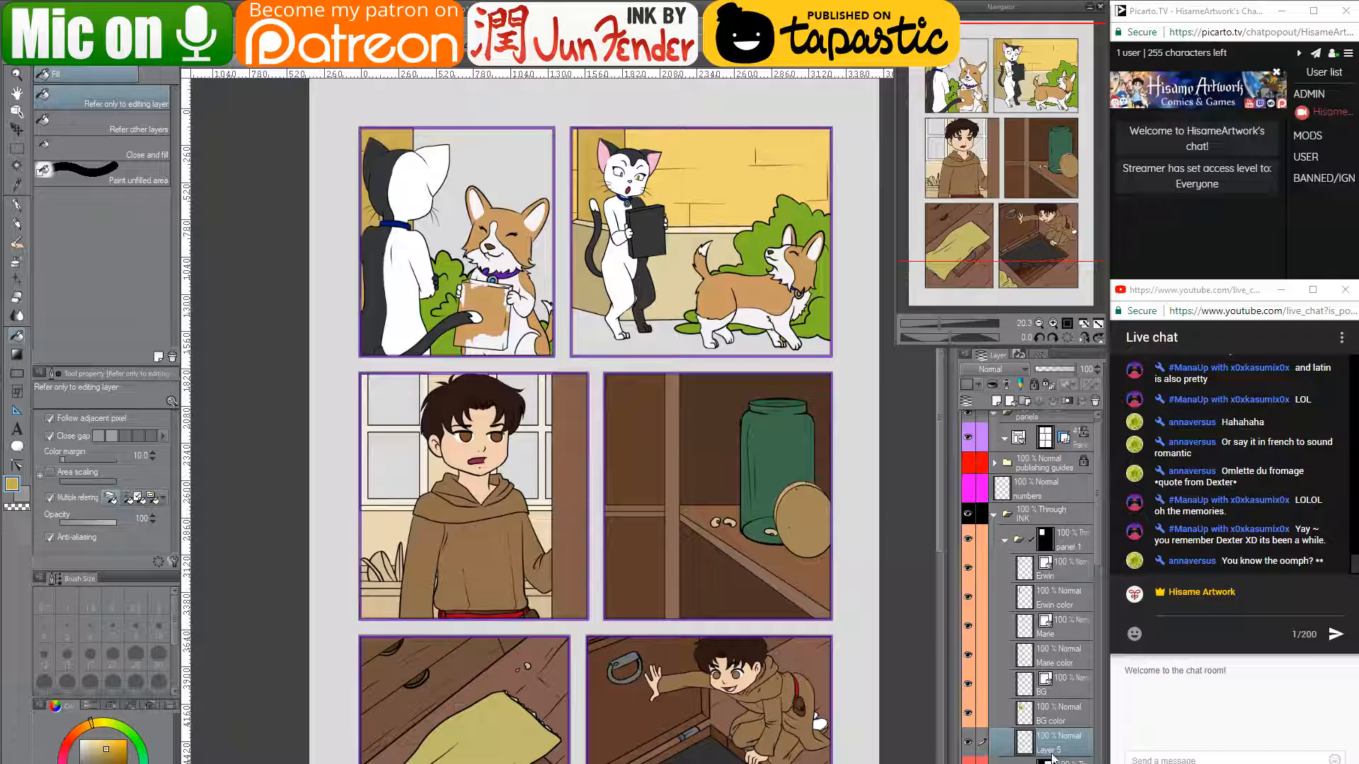
double_click(1051, 751)
text(groun)
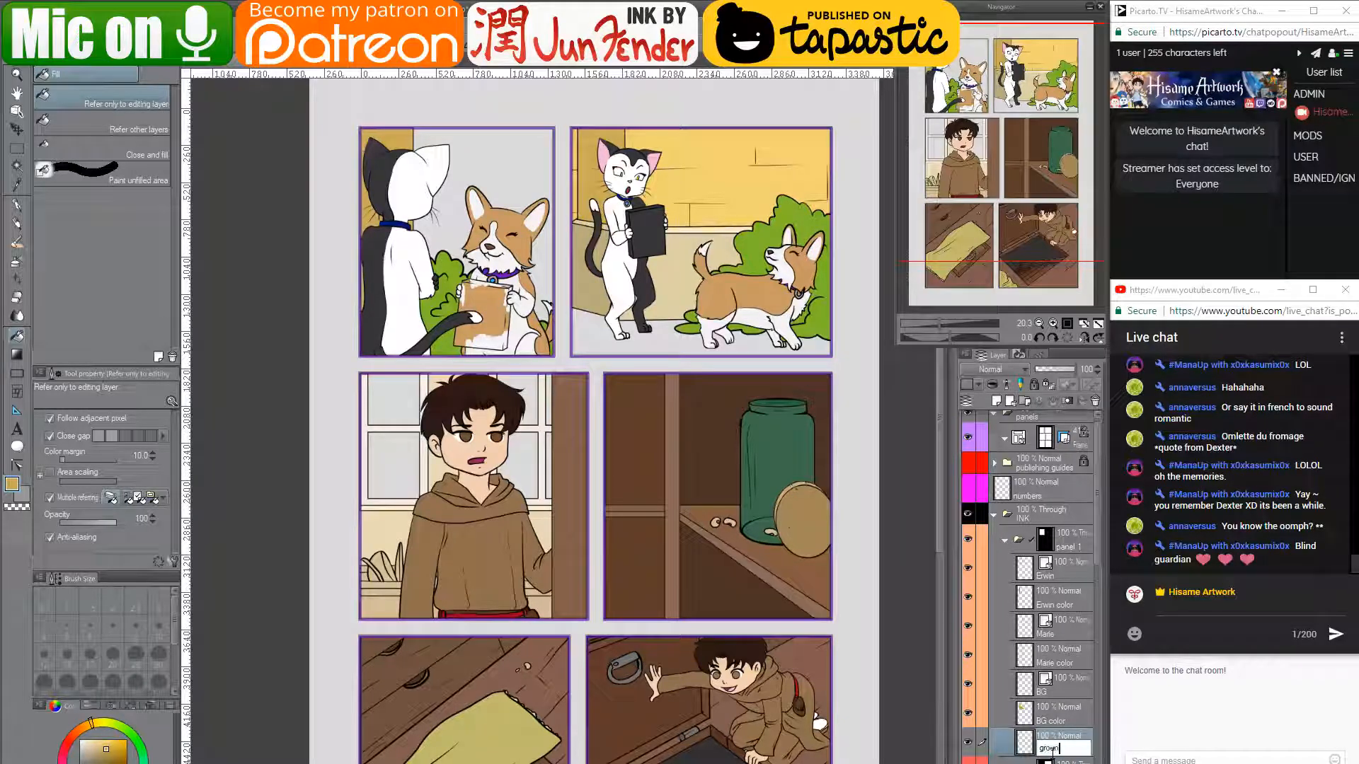
text(d)
key(Return)
- Load panel 1's mask as a selection, clear that selection, and delete the ground layer
ctrl+click(1047, 550)
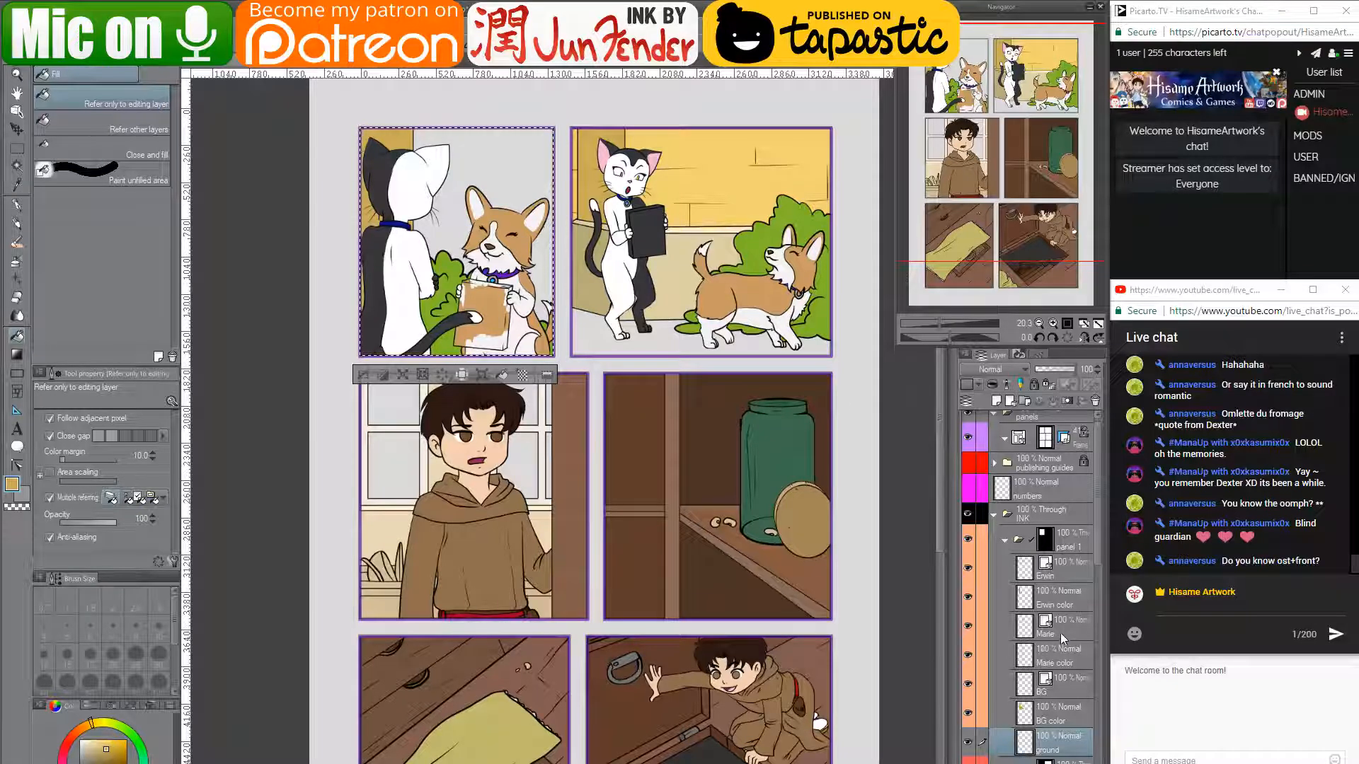
key(ctrl+d)
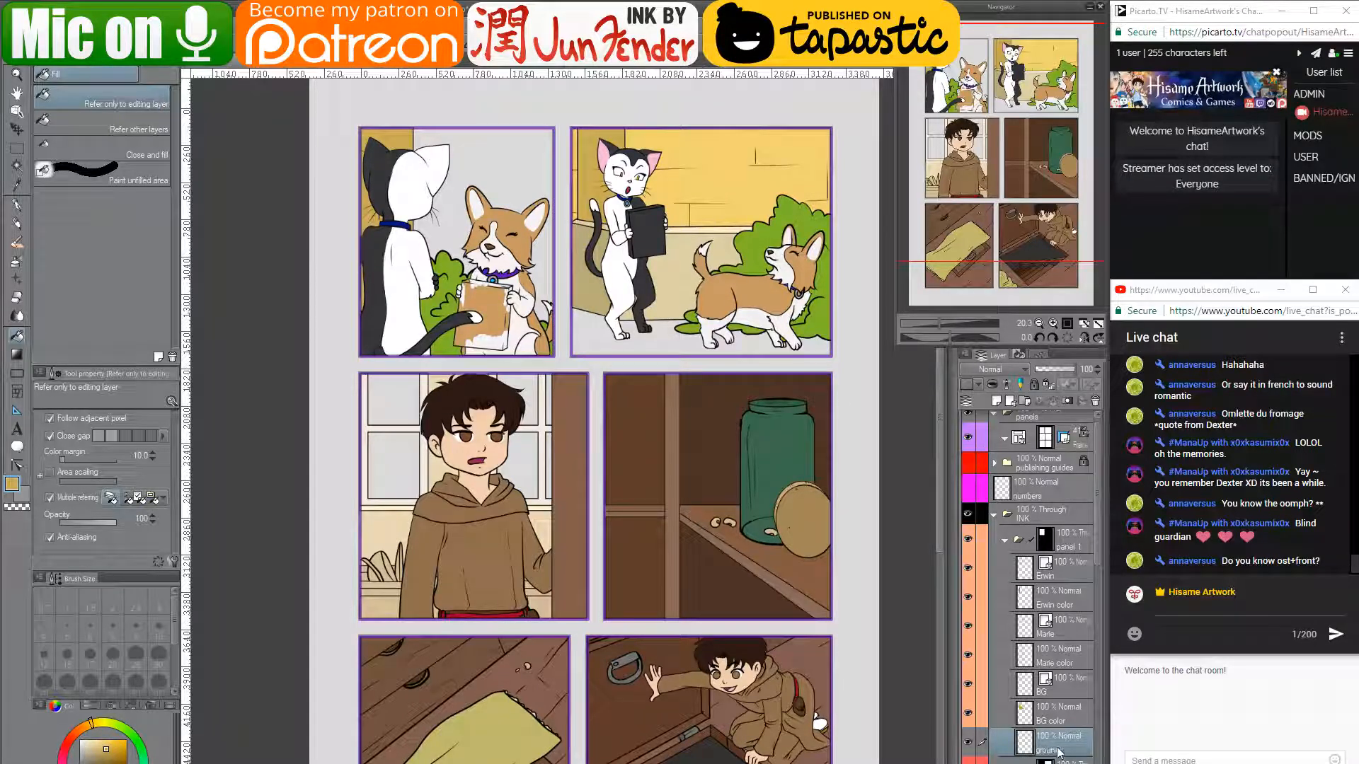
click(1066, 405)
click(1095, 402)
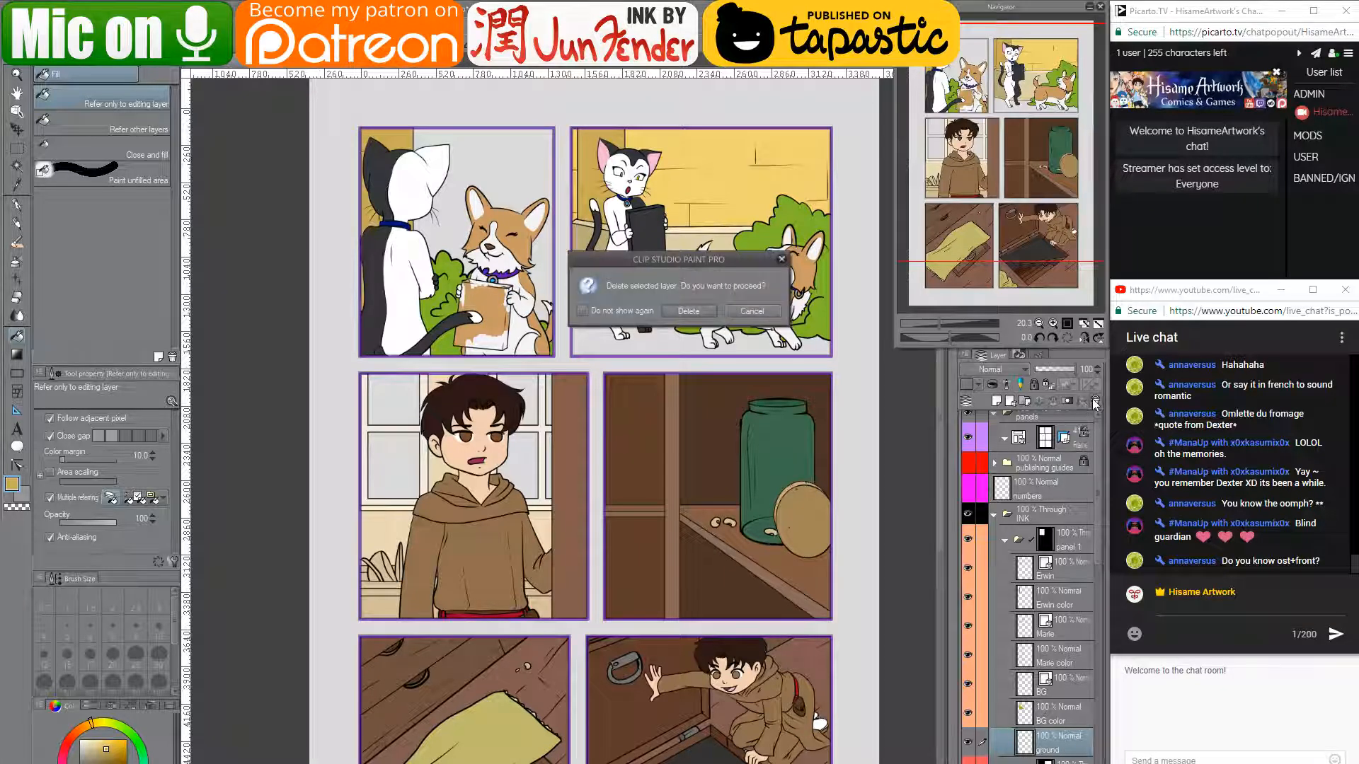
click(688, 311)
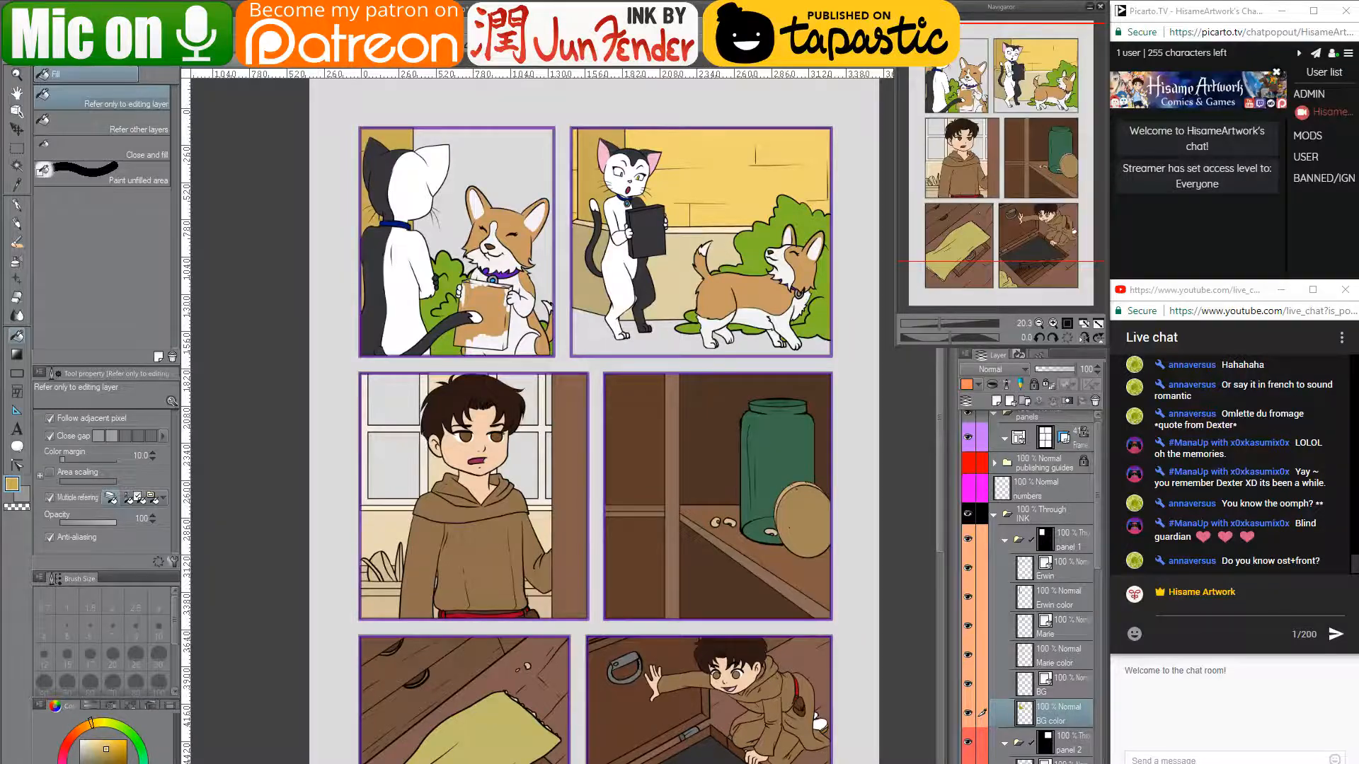
- Switch to the web browser and search Google for "e nomine"
key(alt+Tab)
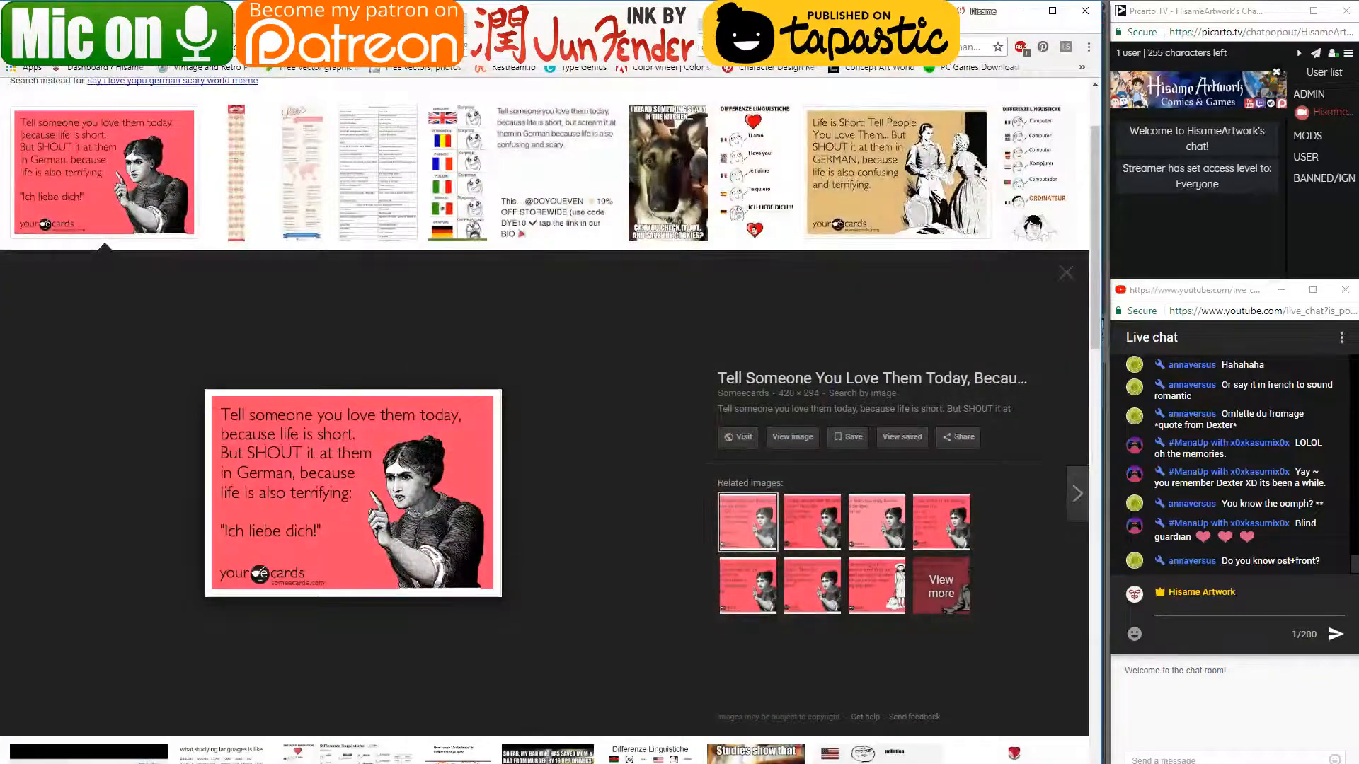
key(ctrl+l)
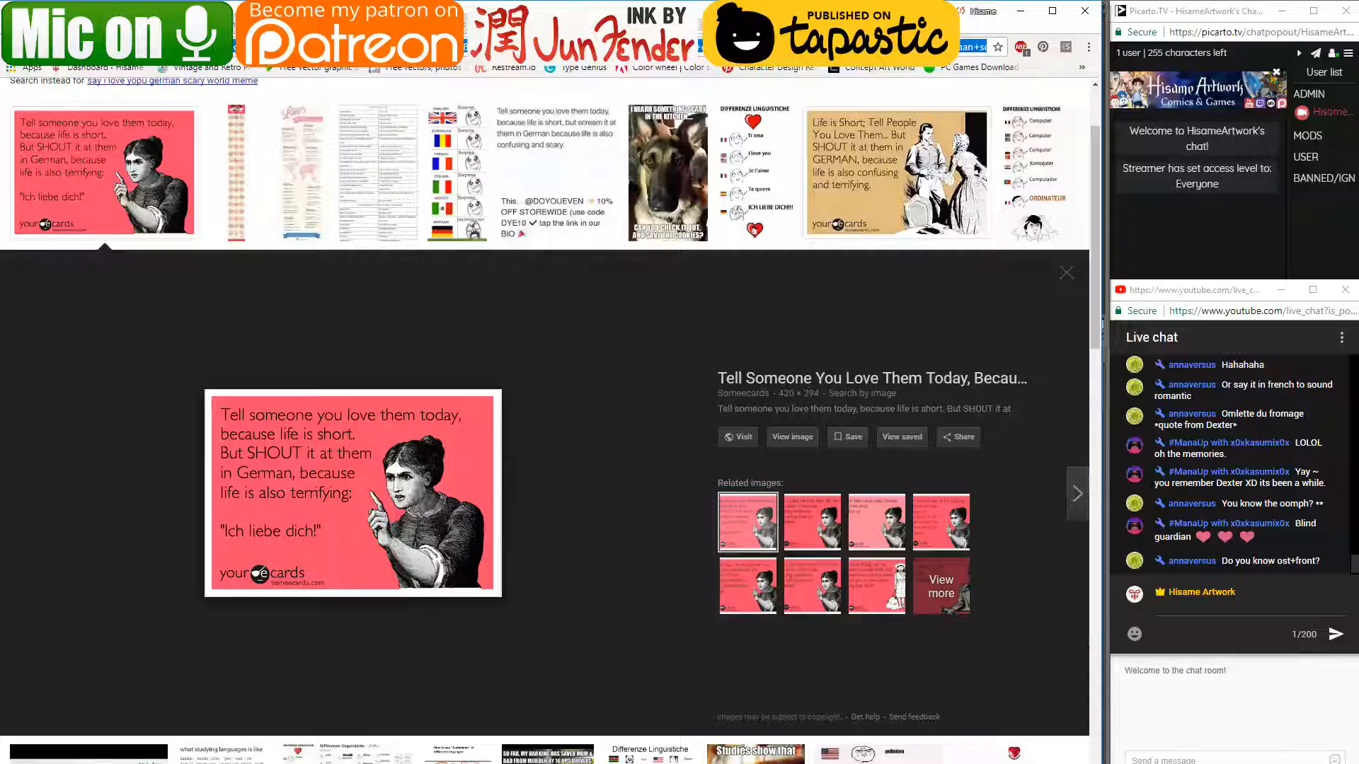
text(enomine)
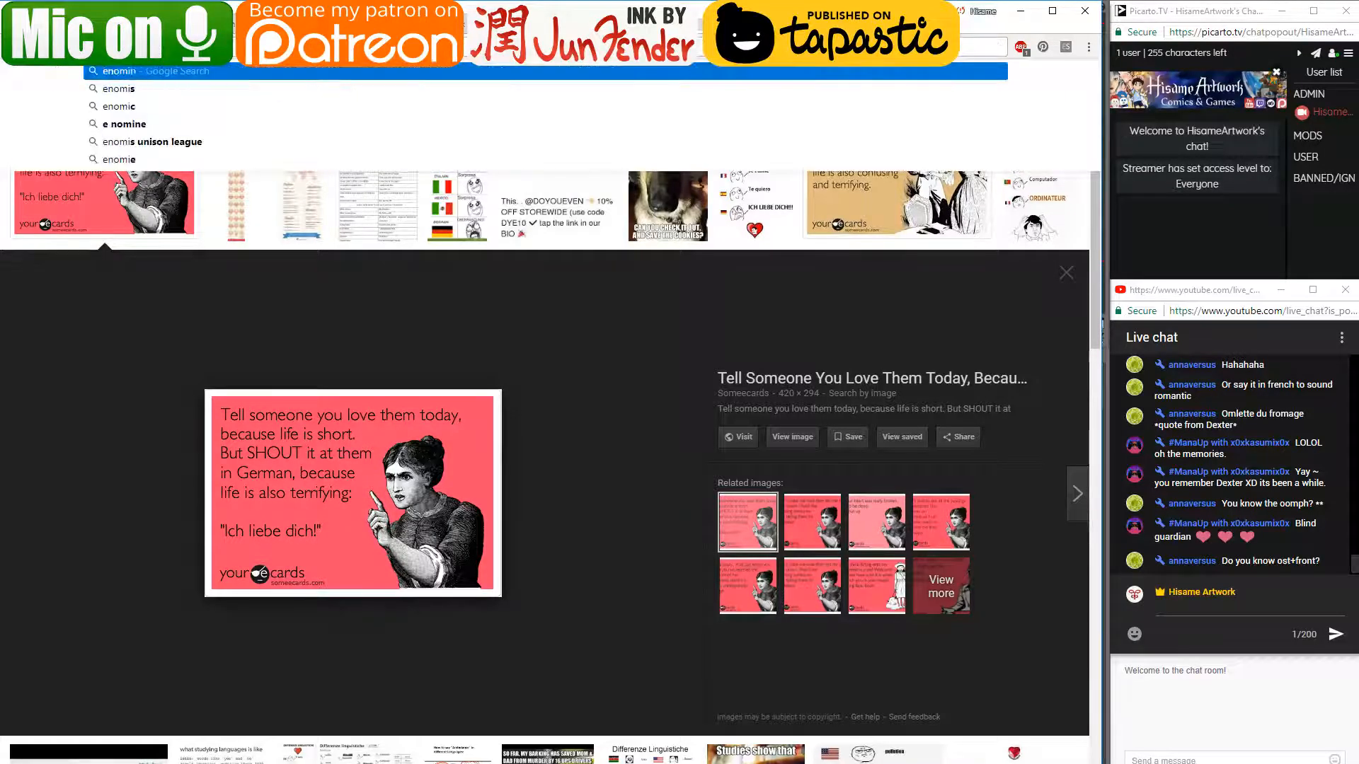
key(Return)
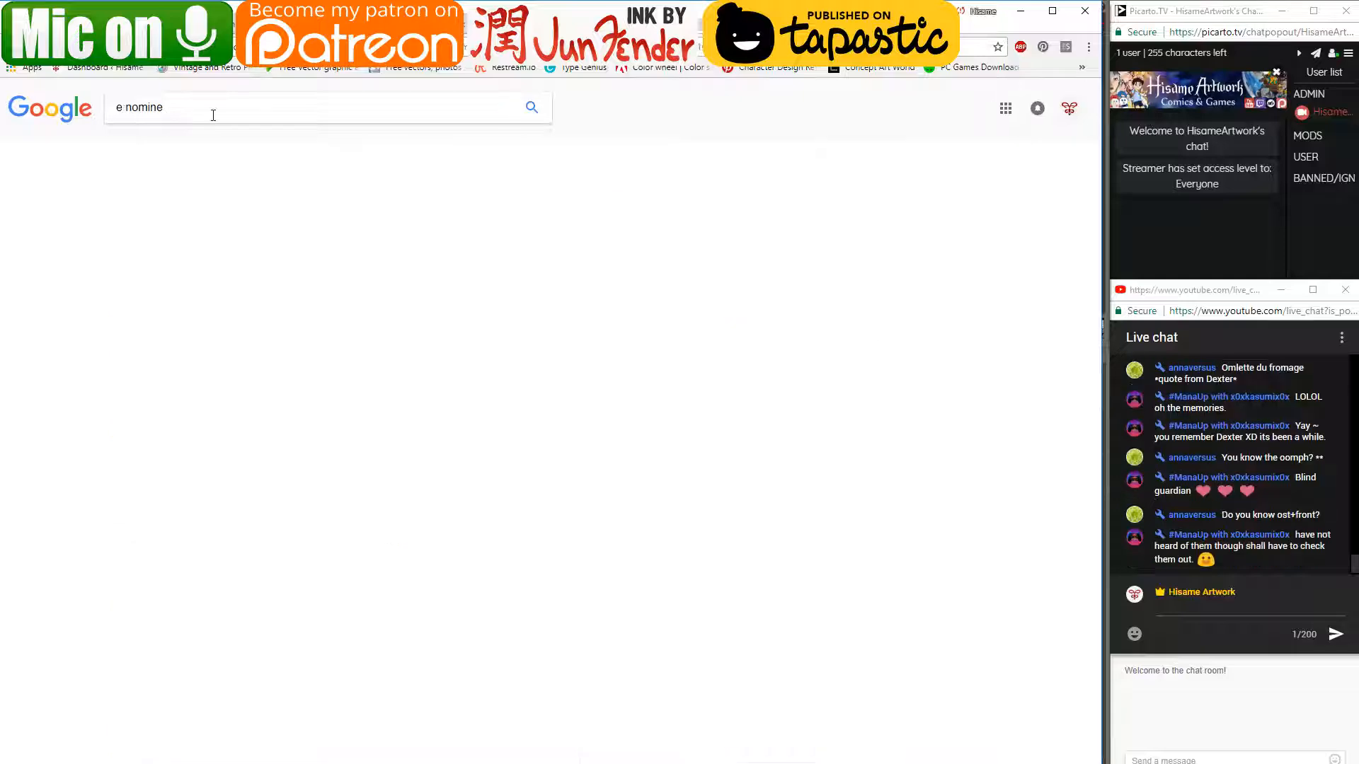
- Cut the search text "e nomine" and post it as a message in the YouTube live chat
double_click(130, 118)
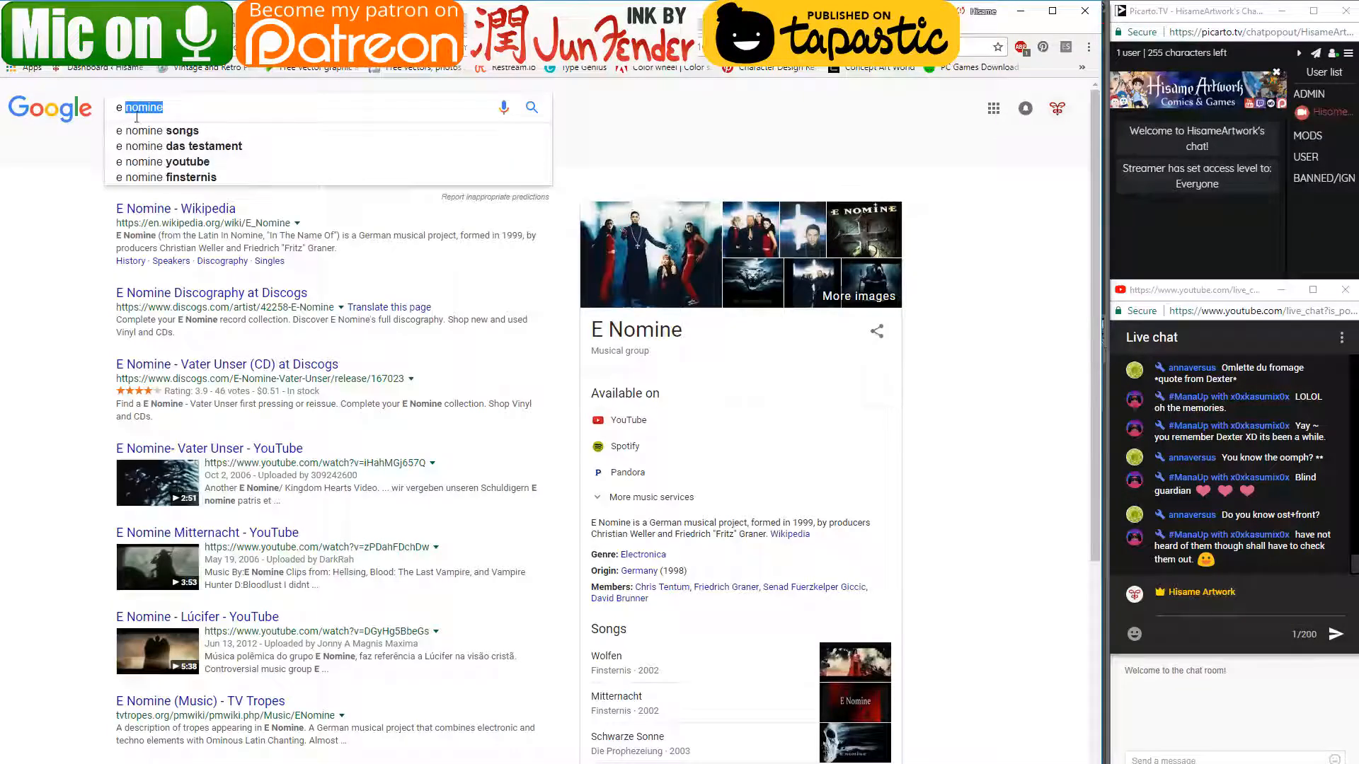
click(204, 106)
key(ctrl+a)
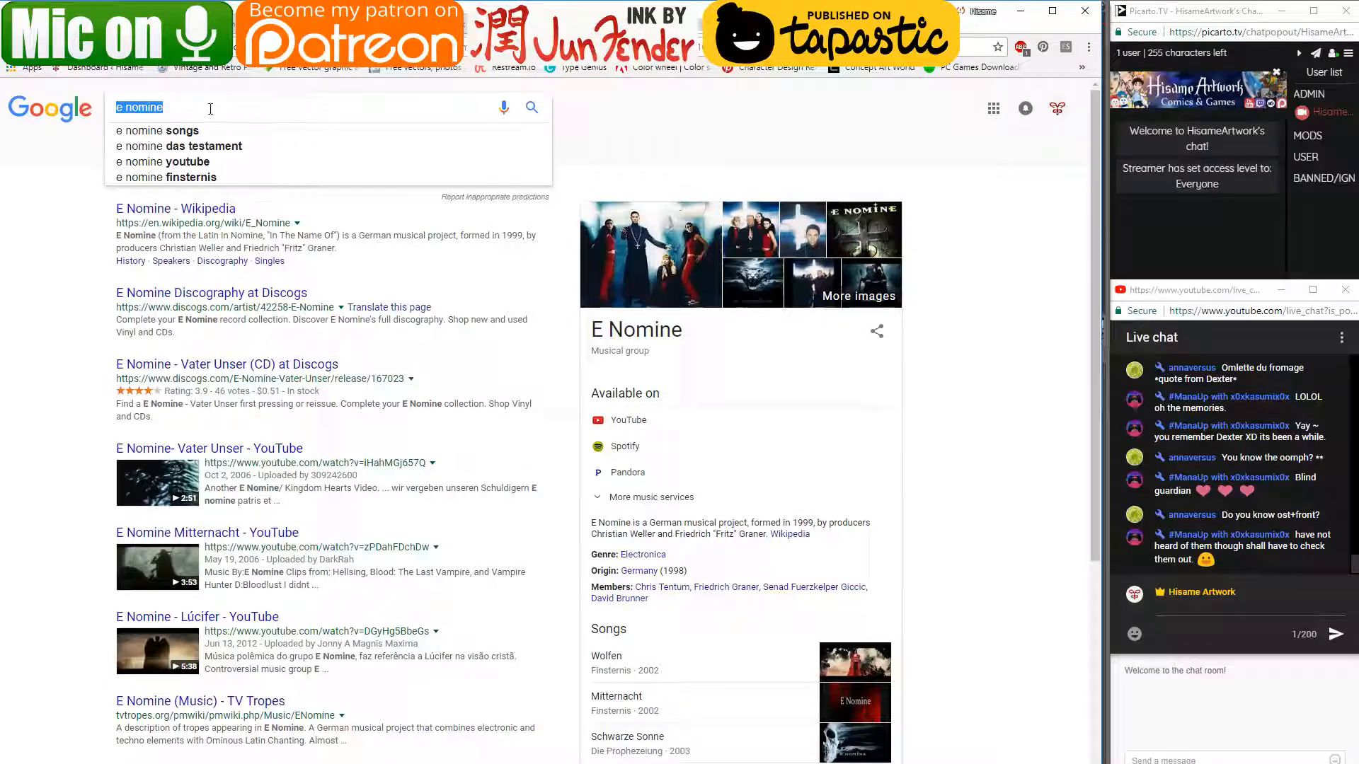
key(ctrl+x)
click(1173, 607)
key(ctrl+v)
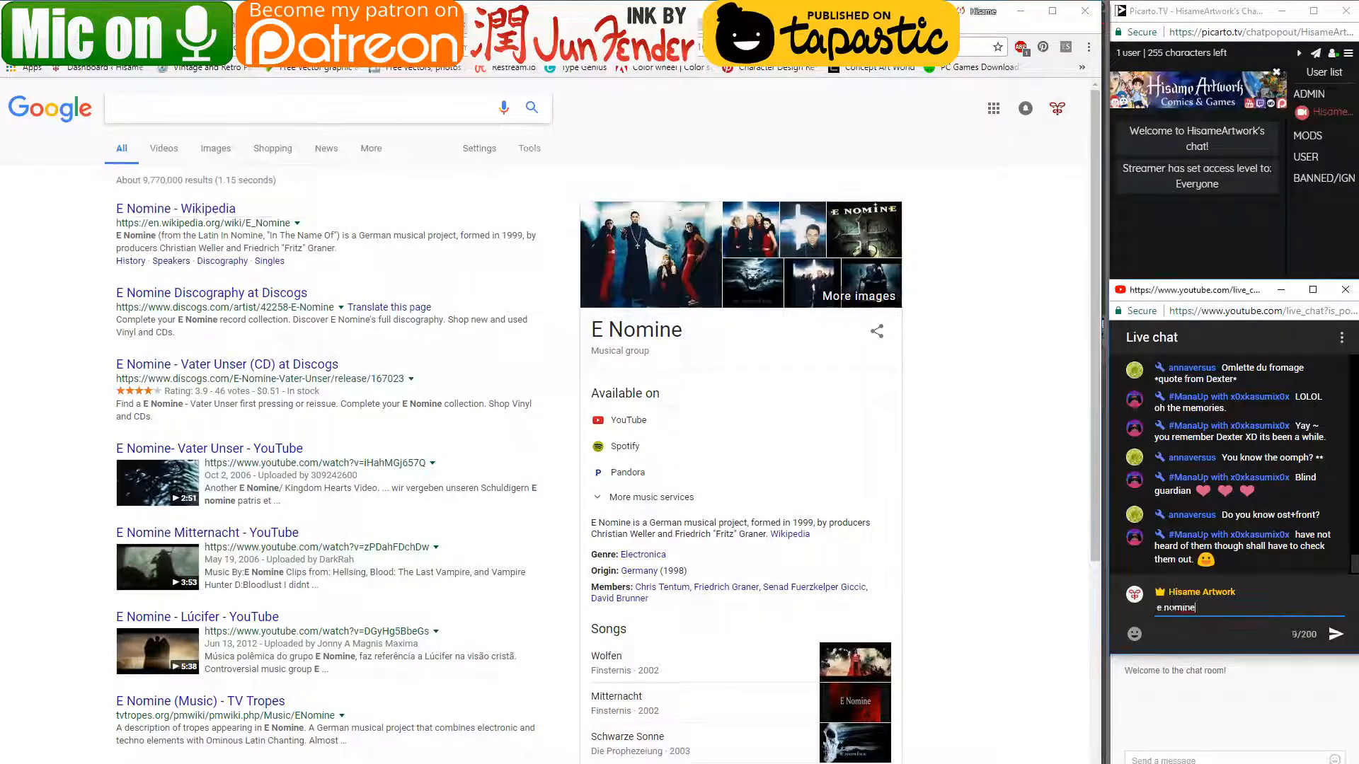
key(Return)
click(321, 108)
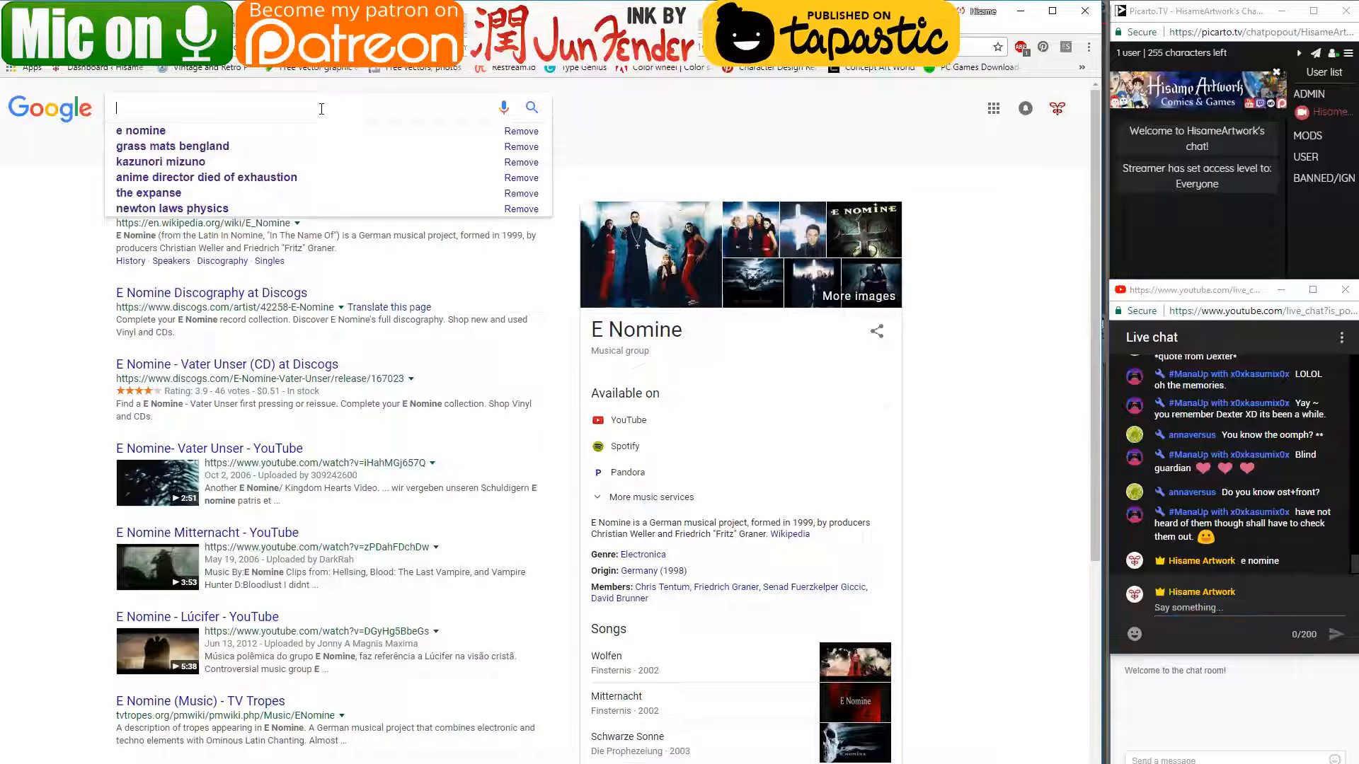
text(emma sha)
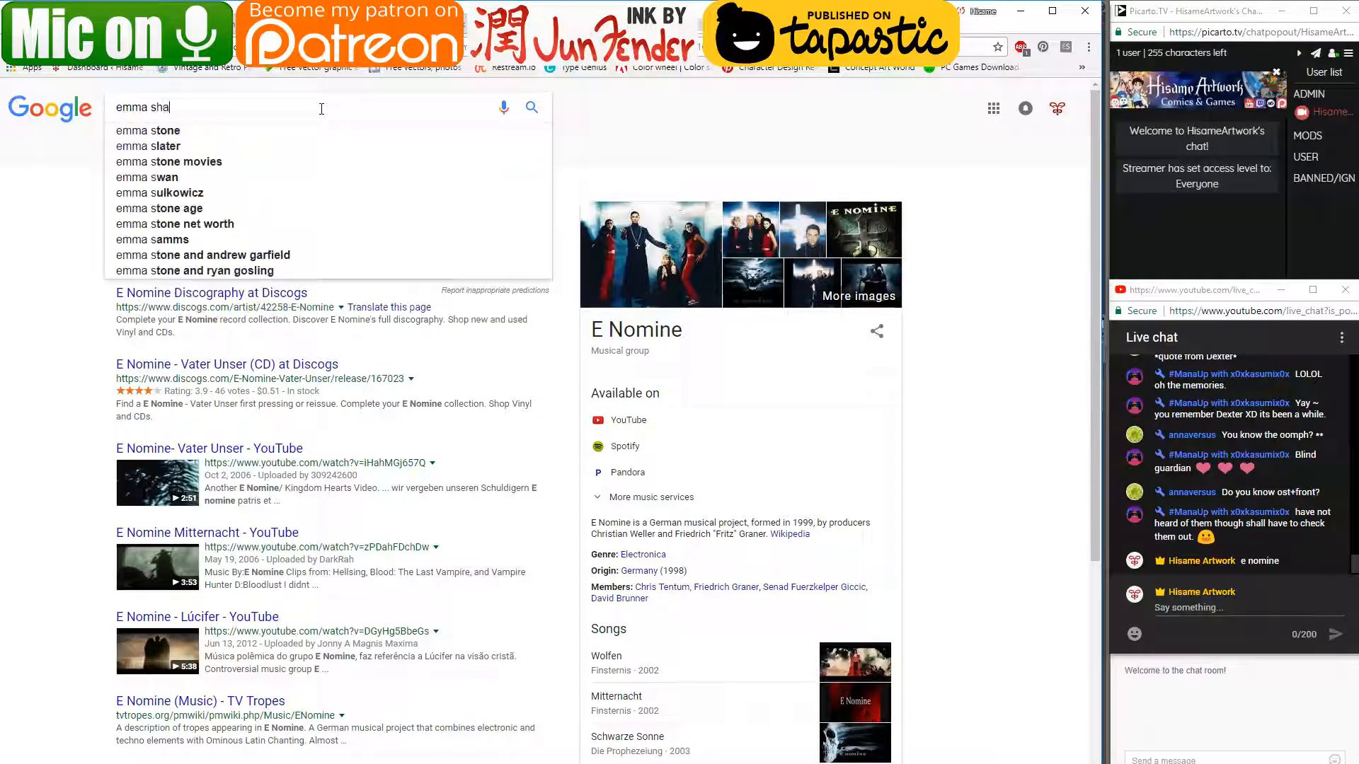
text(lin)
key(Return)
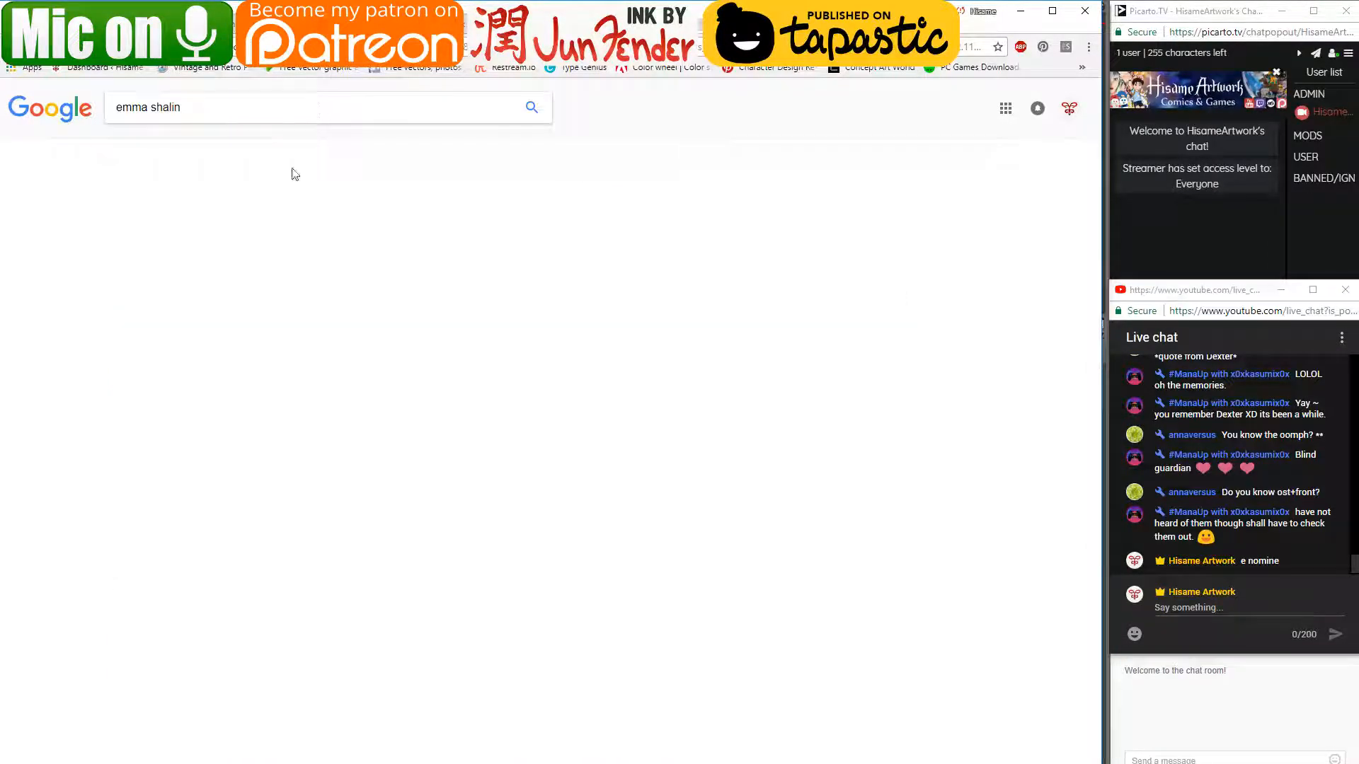
- Move the corrected search text "emma shapplin" into the YouTube live chat and send it
click(237, 123)
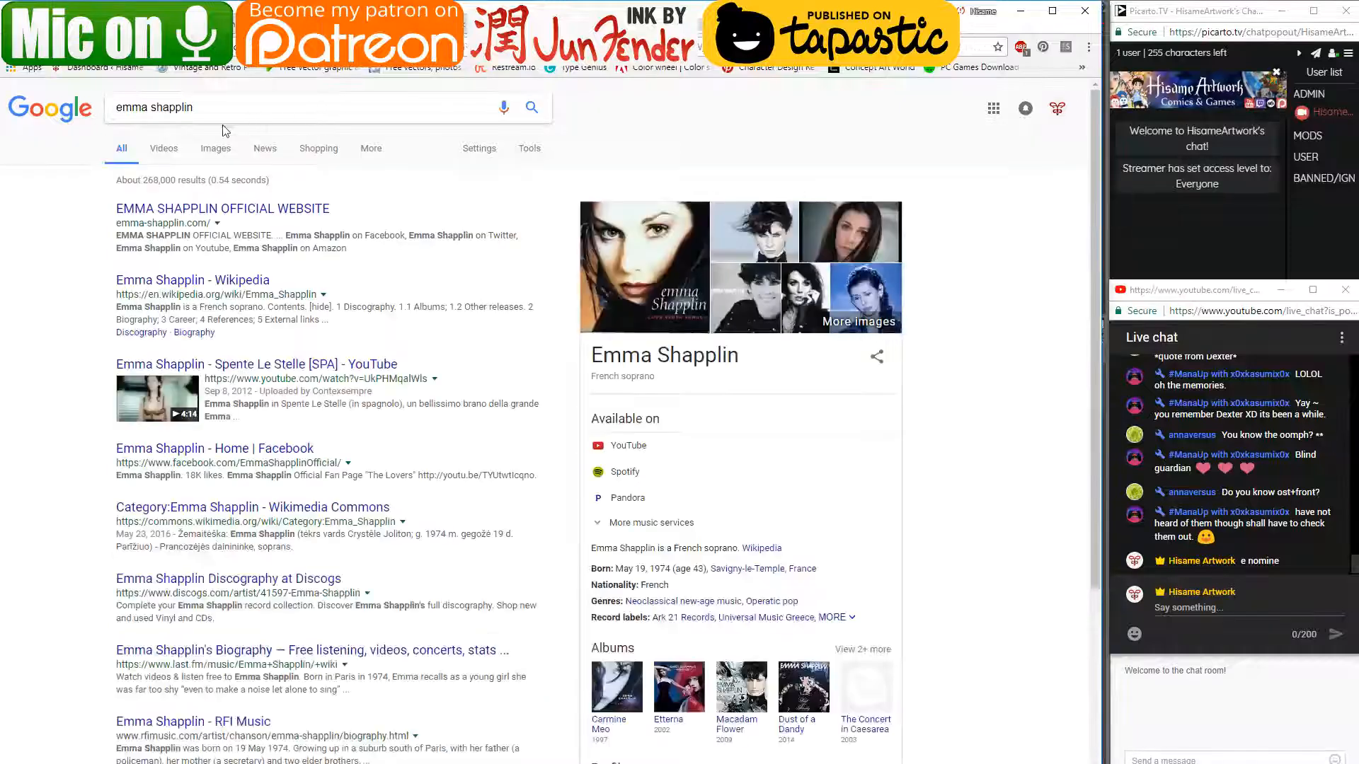
drag(212, 107, 64, 99)
key(BackSpace)
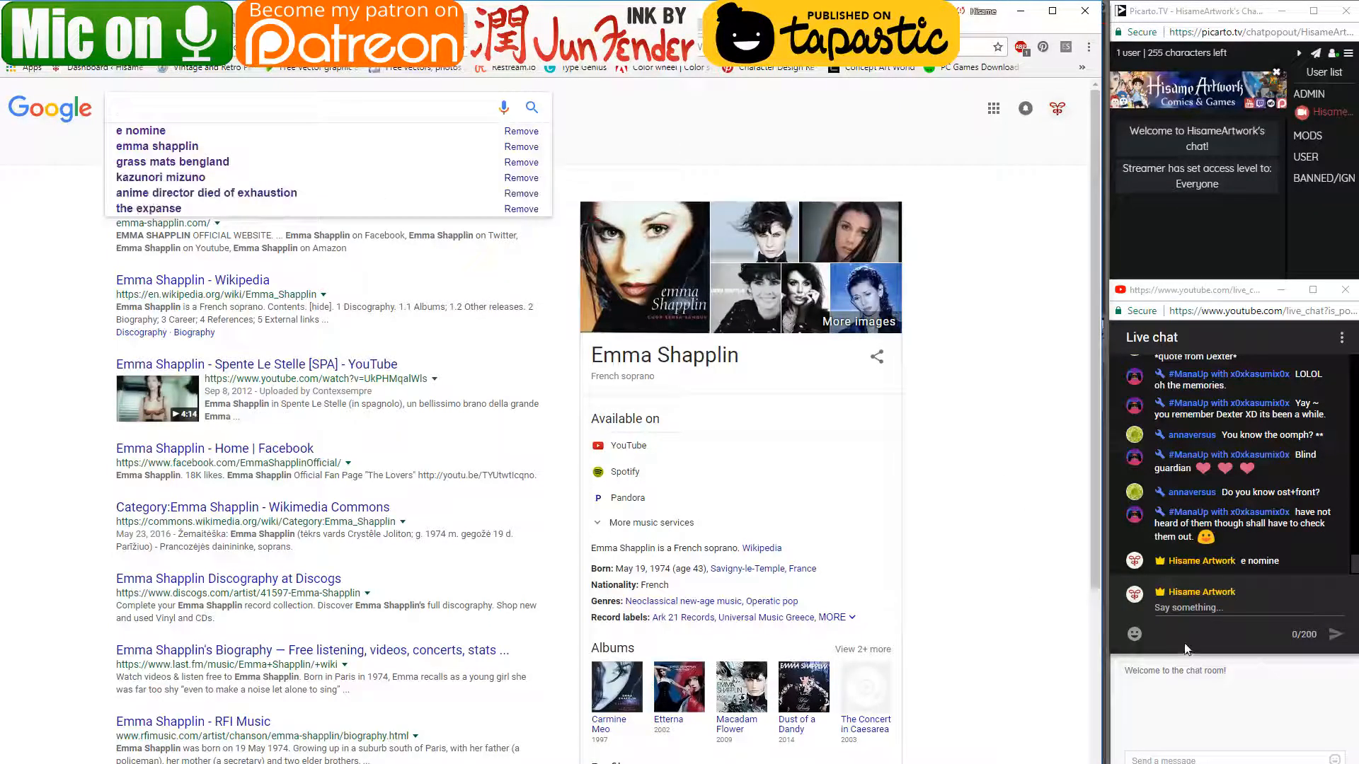
click(1173, 608)
key(ctrl+v)
key(Return)
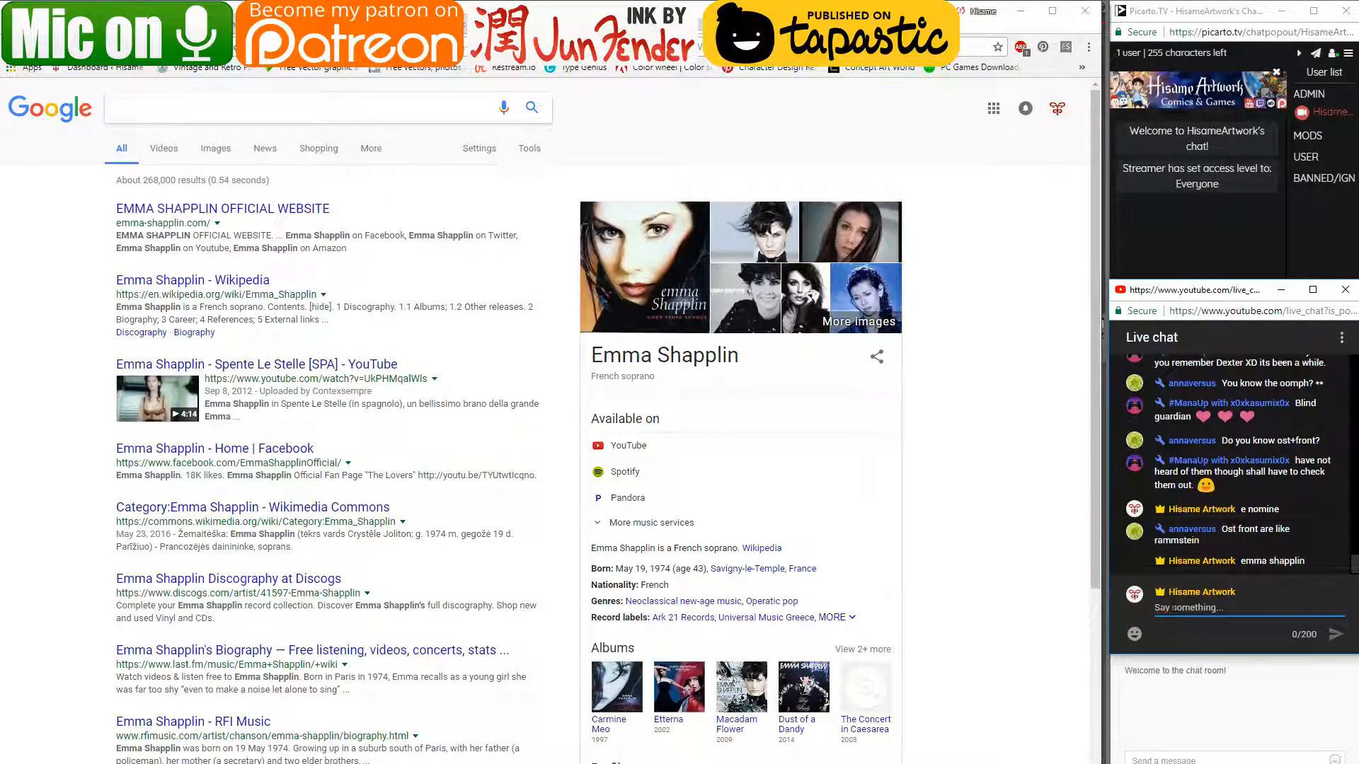
- Search Google for "eibreche" and switch to the results for "ebreche"
click(411, 111)
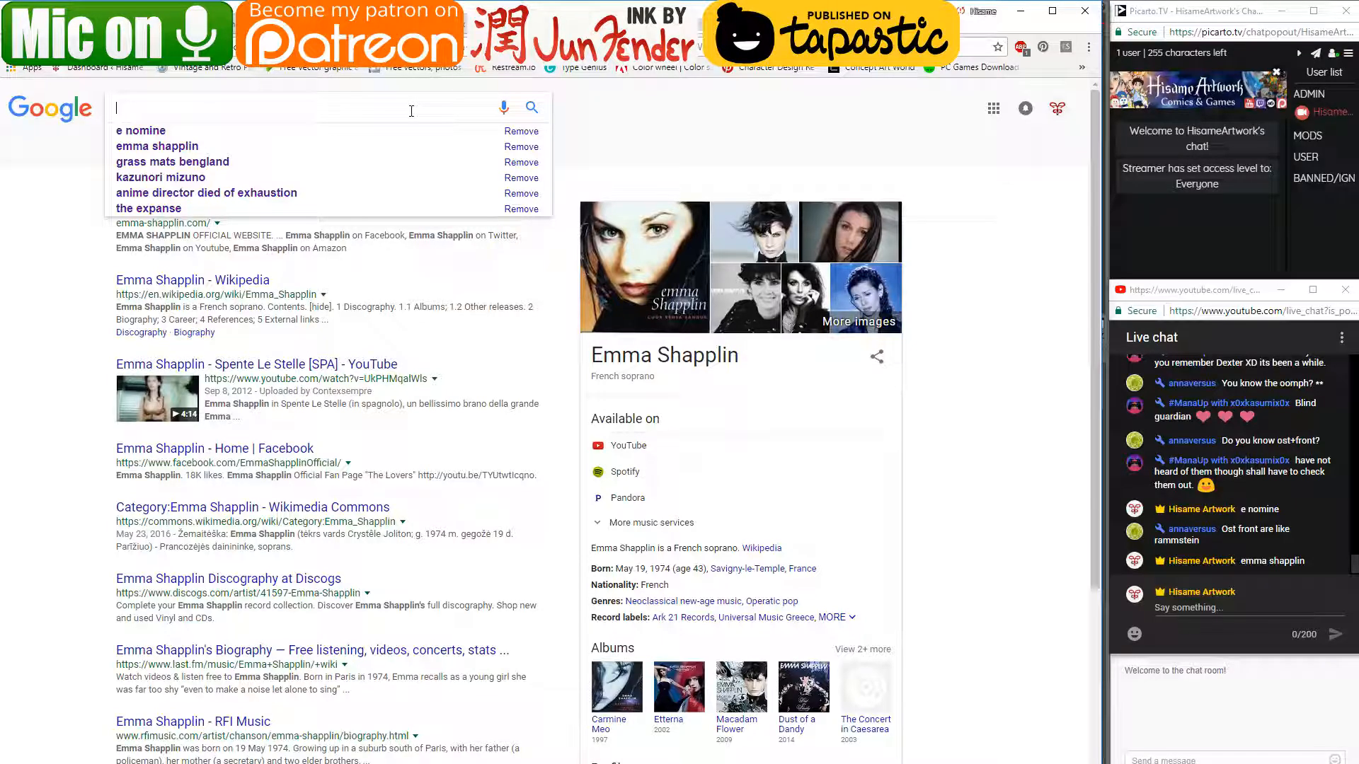
text(e)
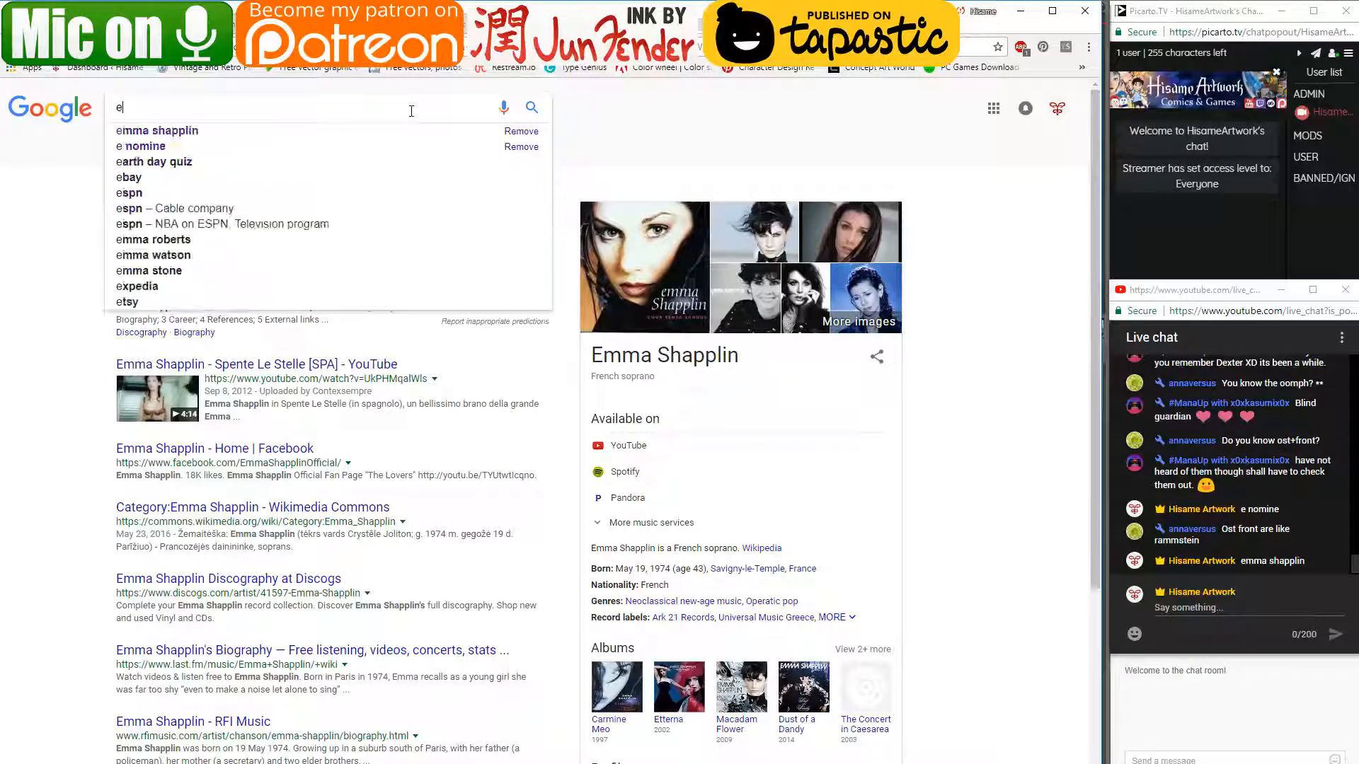
text(ibreche)
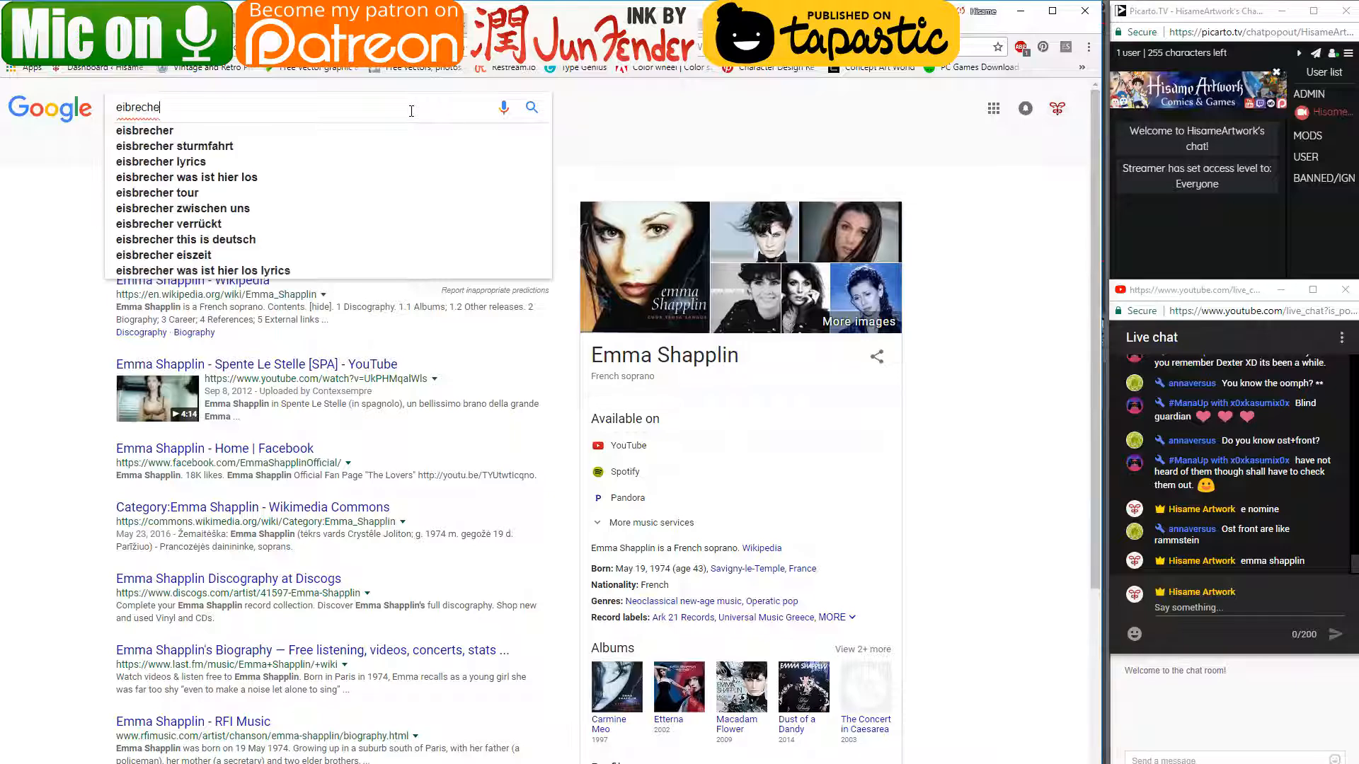
key(Return)
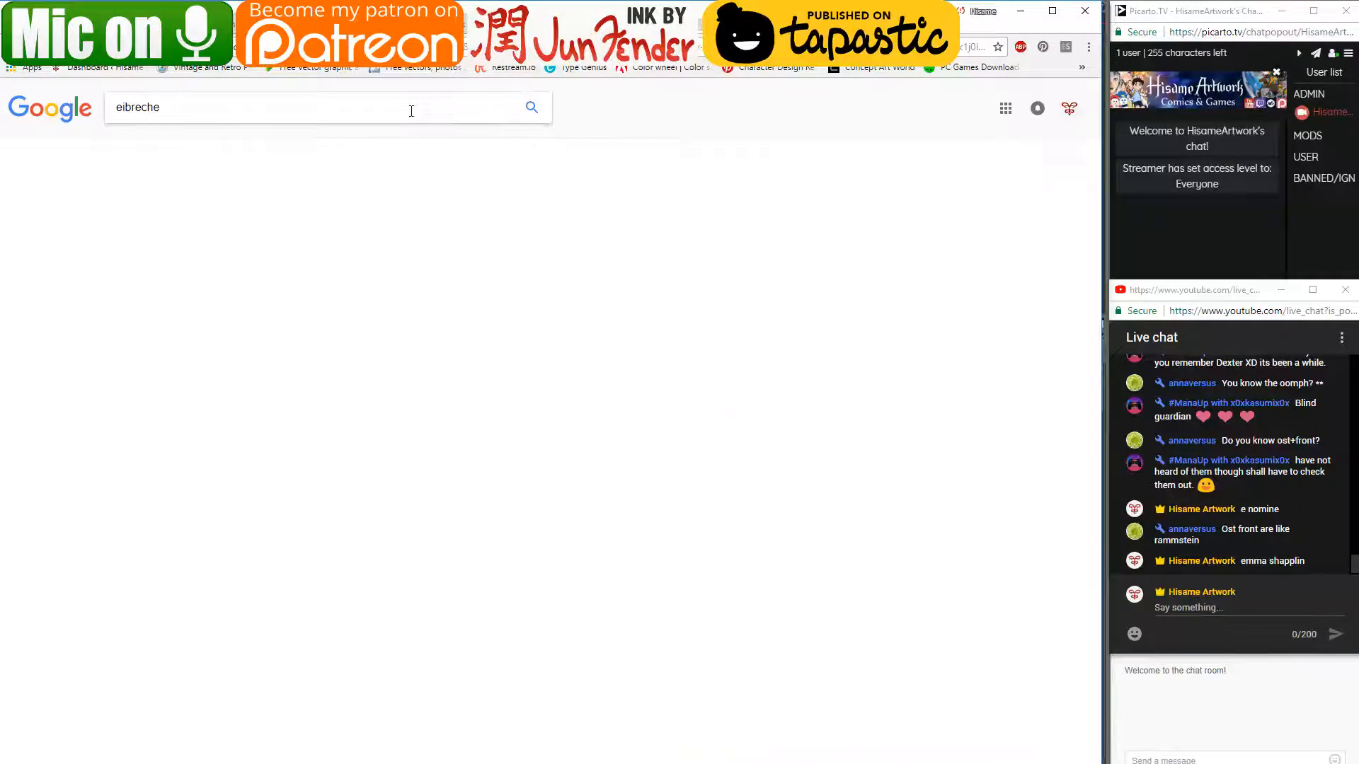
click(239, 209)
- Extend the search to "ebreche german rock band" and run it
double_click(140, 107)
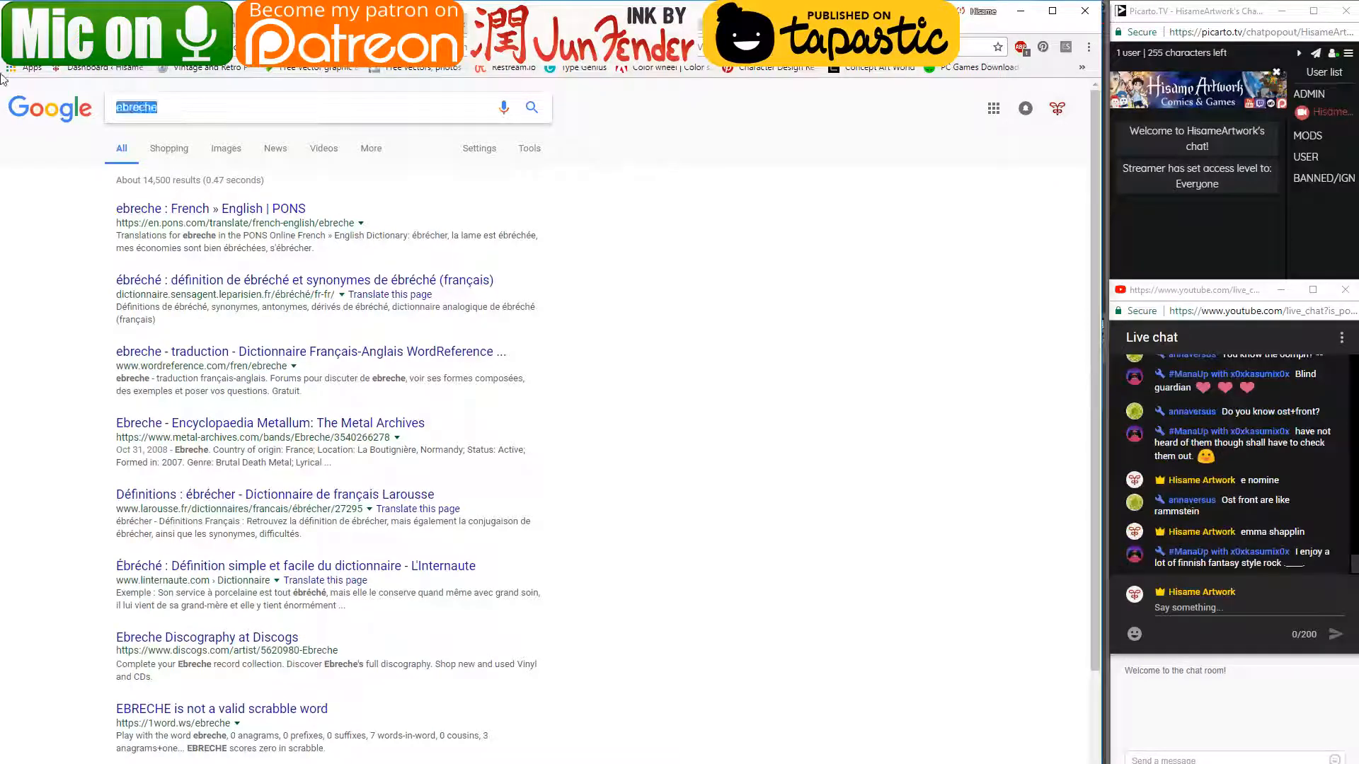
key(Right)
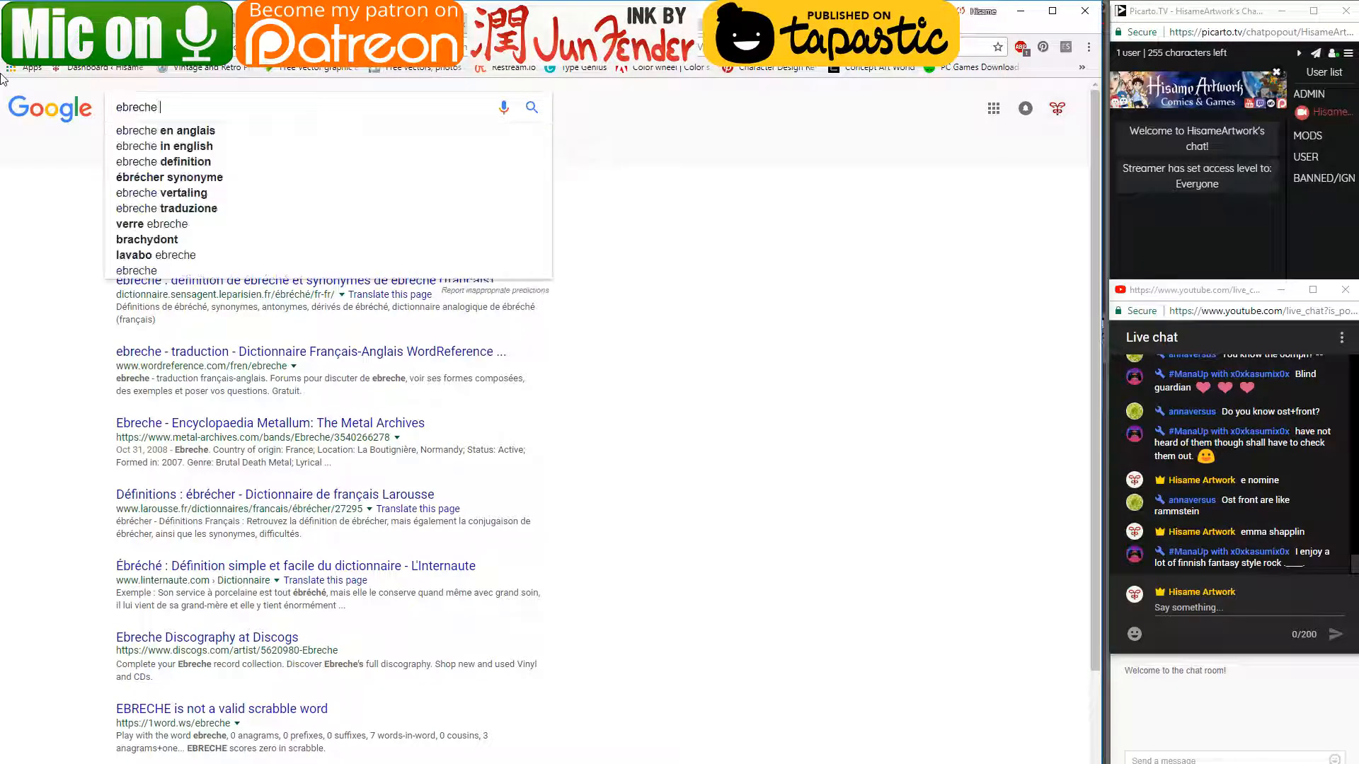
text(german r)
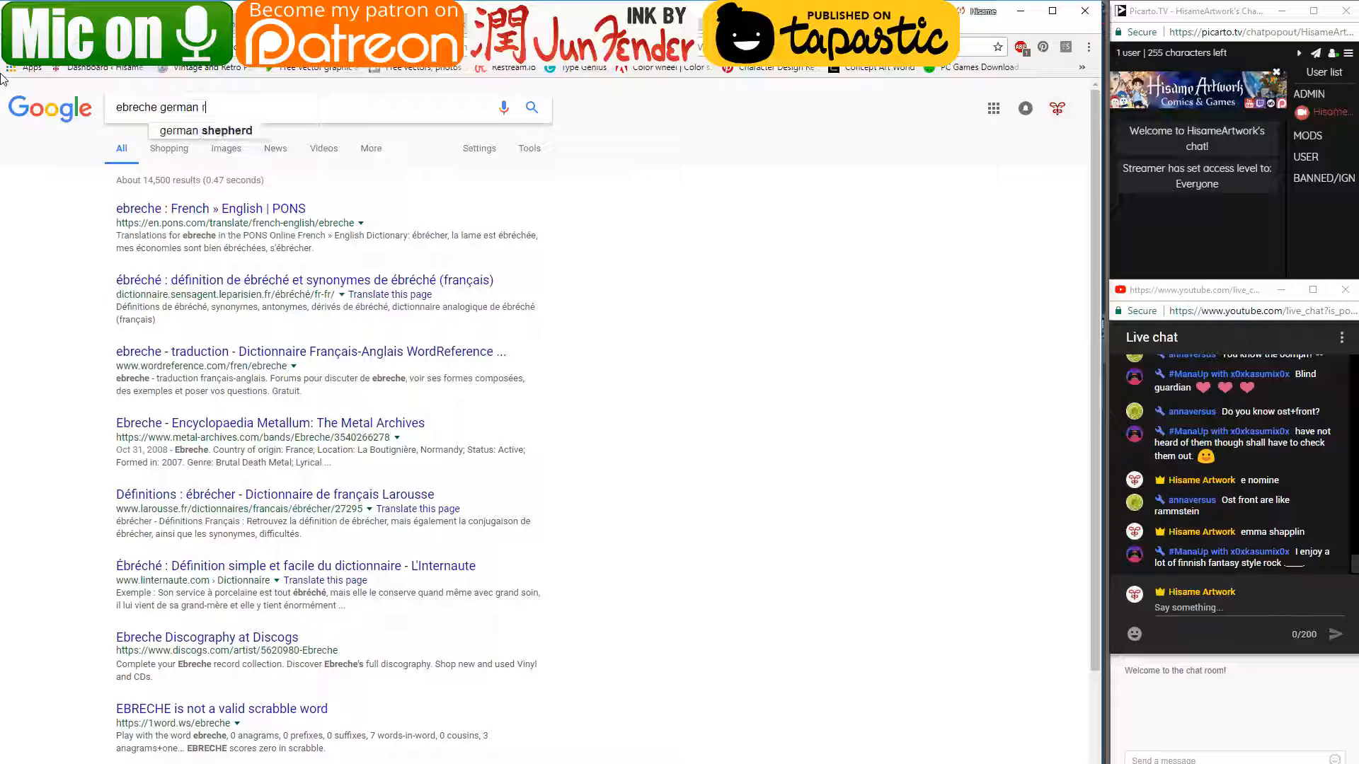
text(ock band)
key(Return)
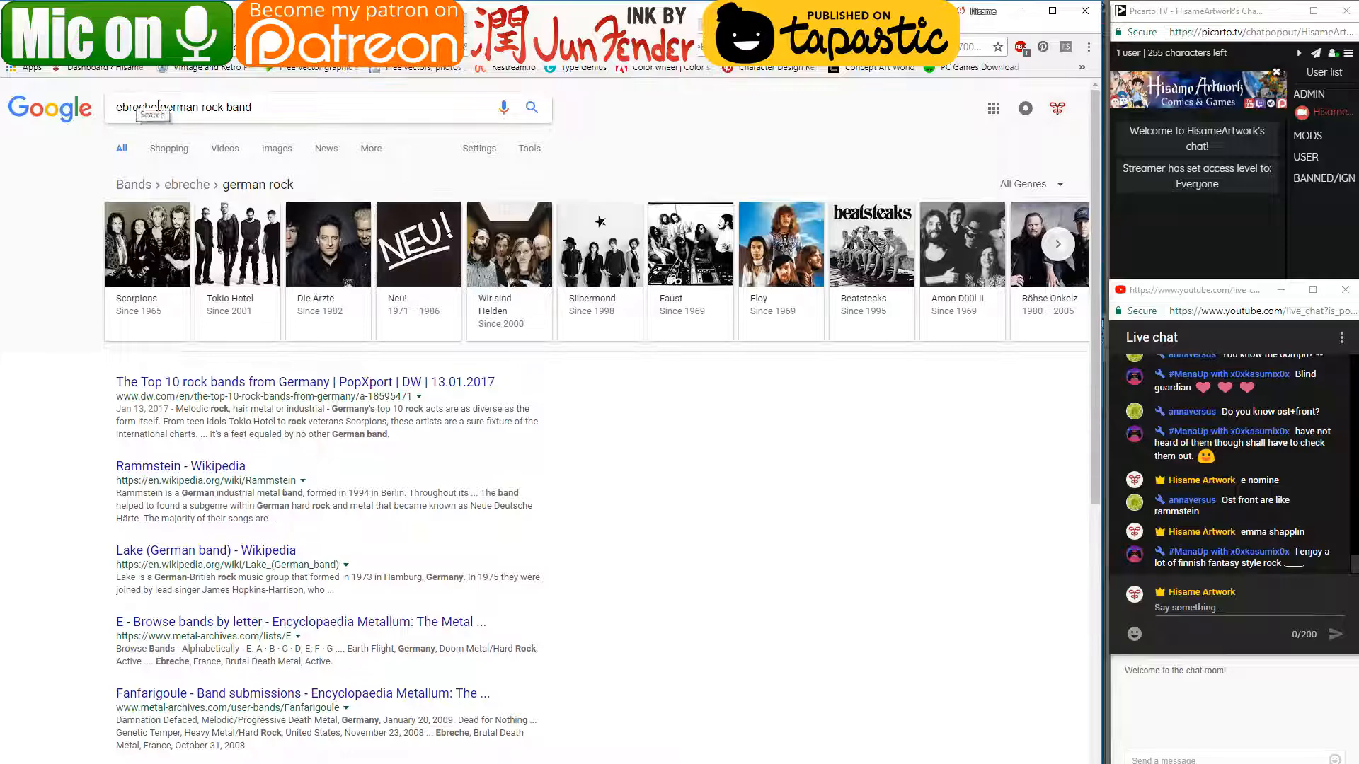
- Change the band name in the query and search for "eichbreche german rock band"
drag(157, 108, 3, 109)
text(e)
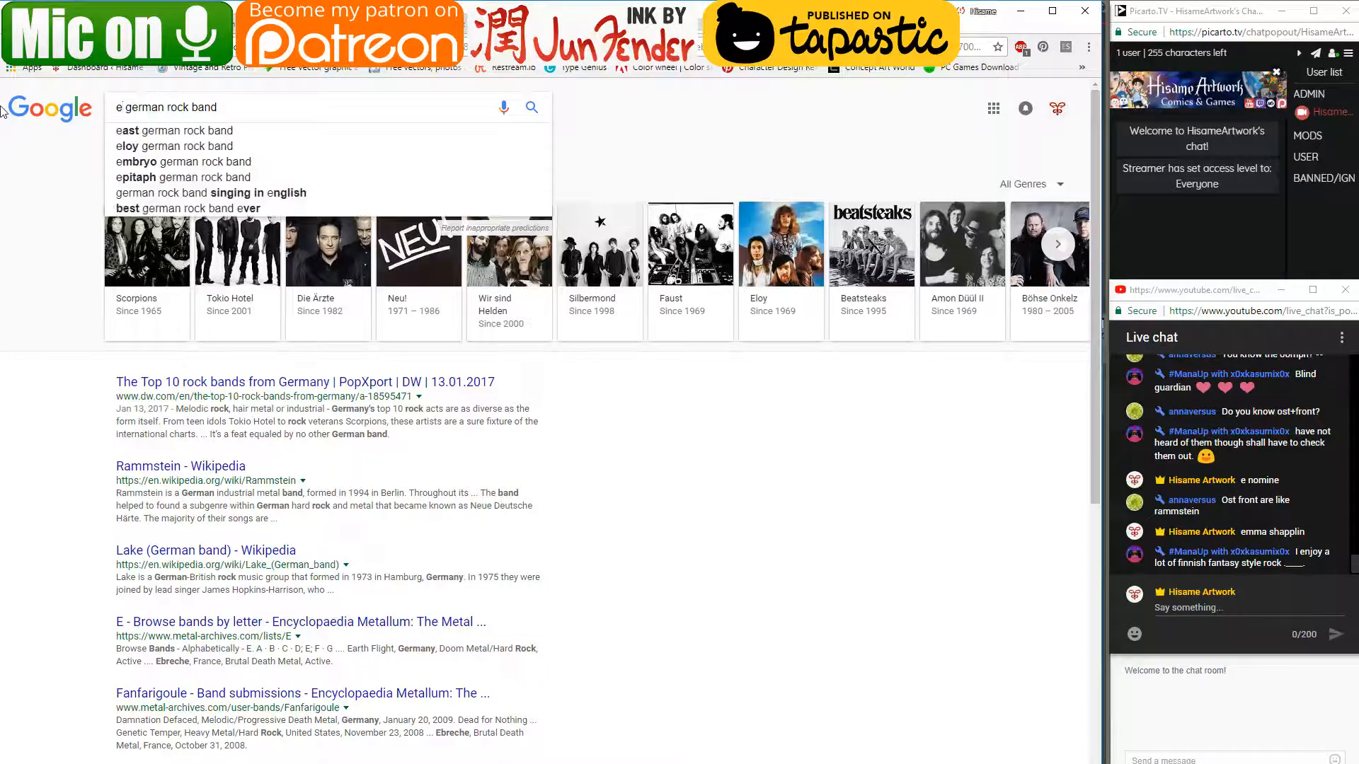
text(ichbrech)
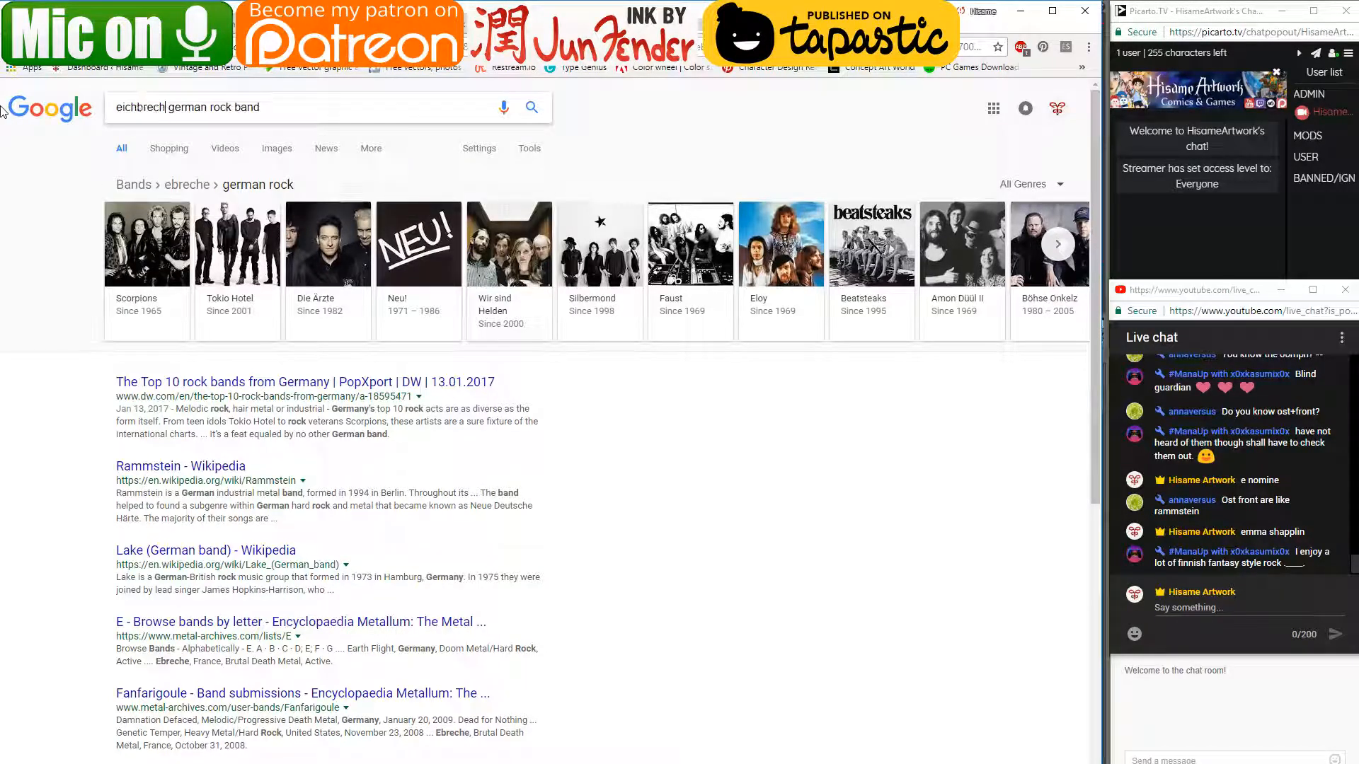
text(e)
key(Return)
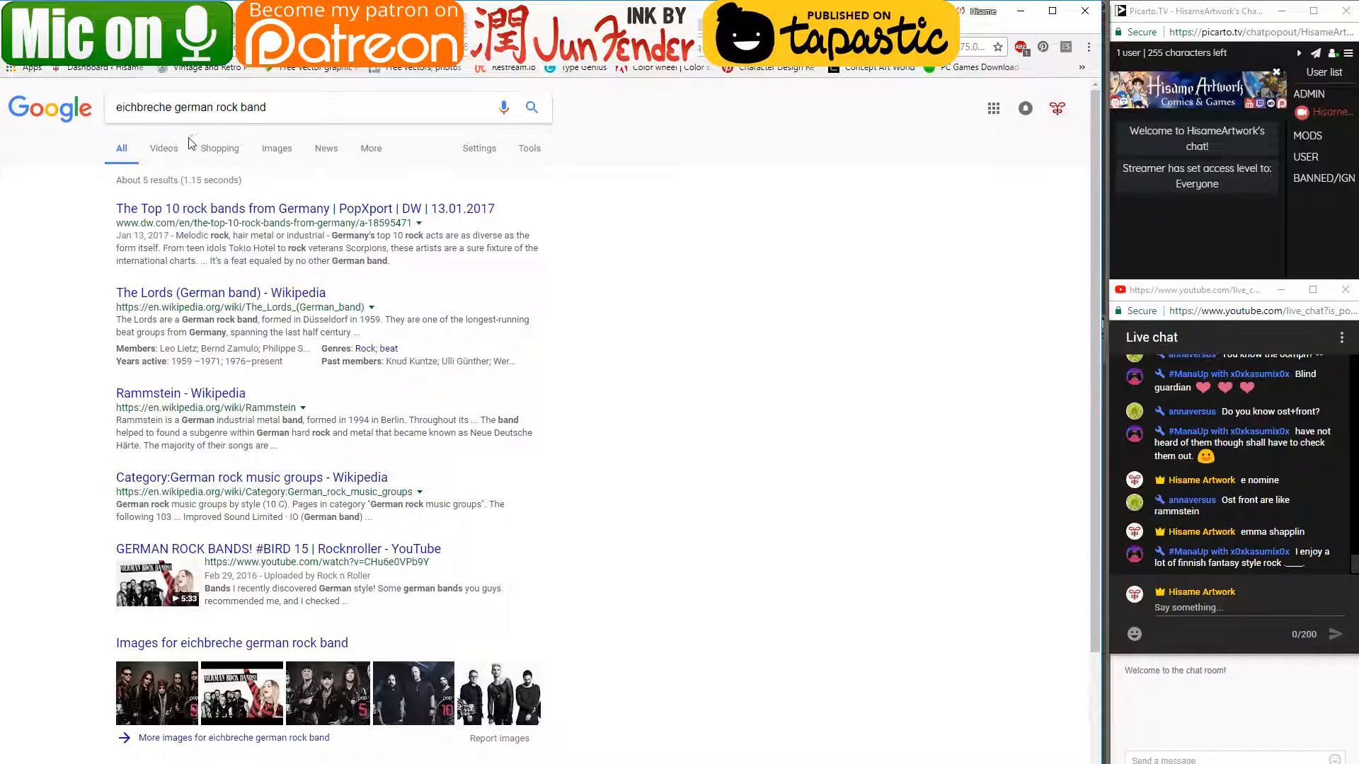
- Shorten the query to "eichbreche german band" and search again
drag(214, 107, 355, 114)
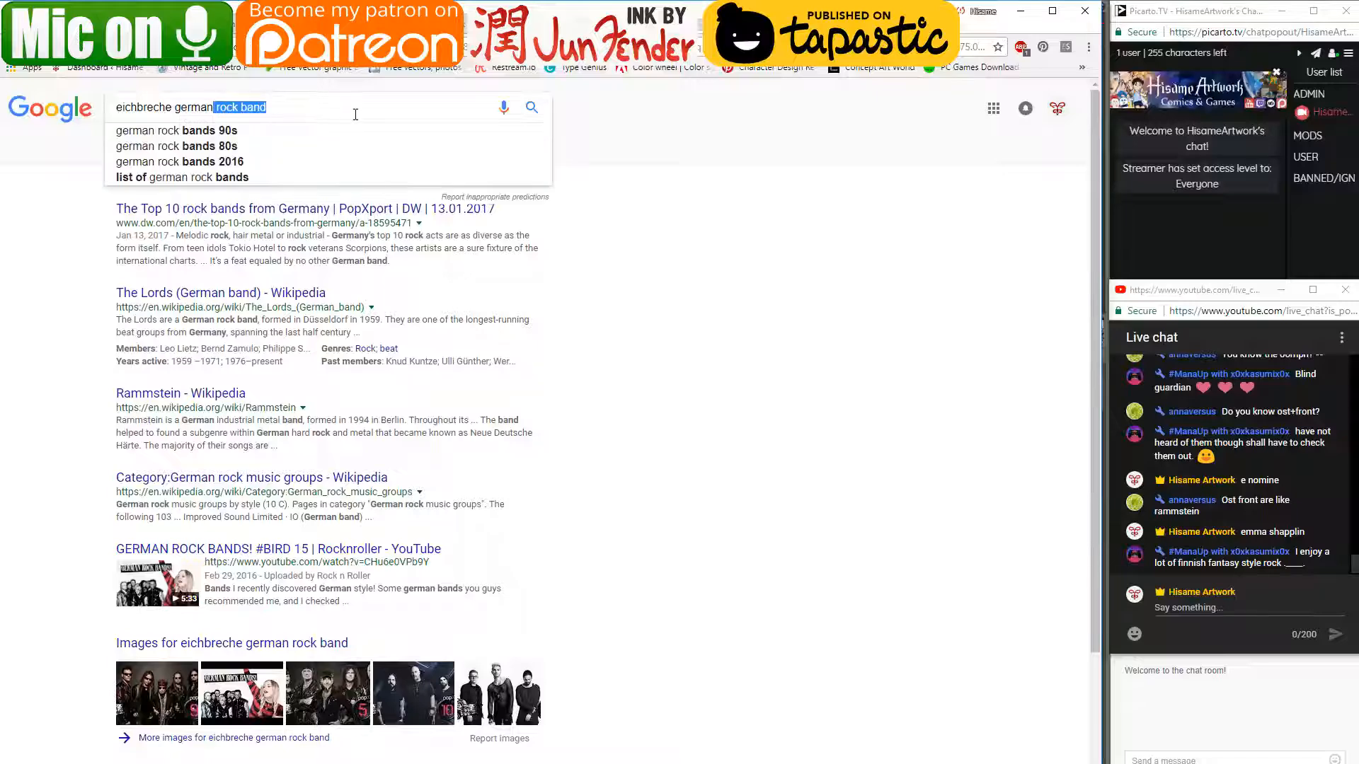
text(band)
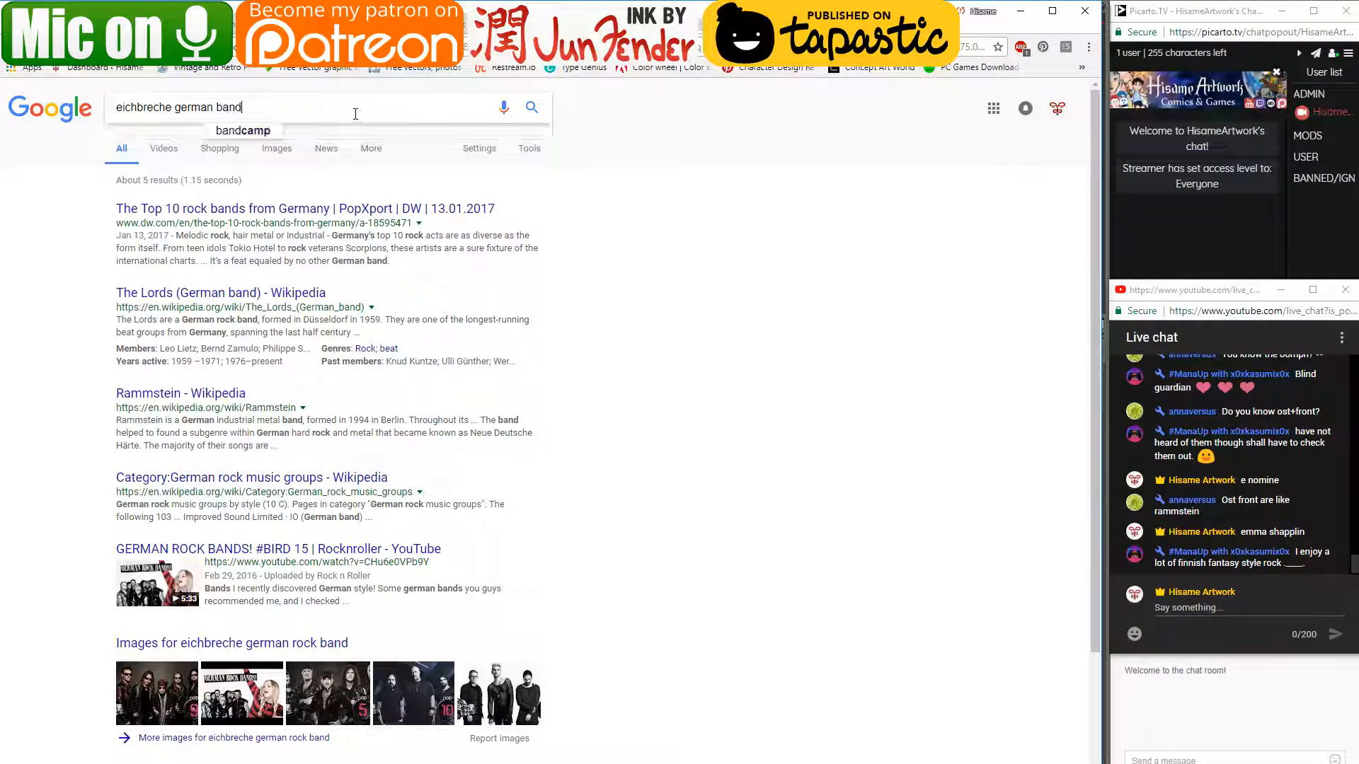
key(Return)
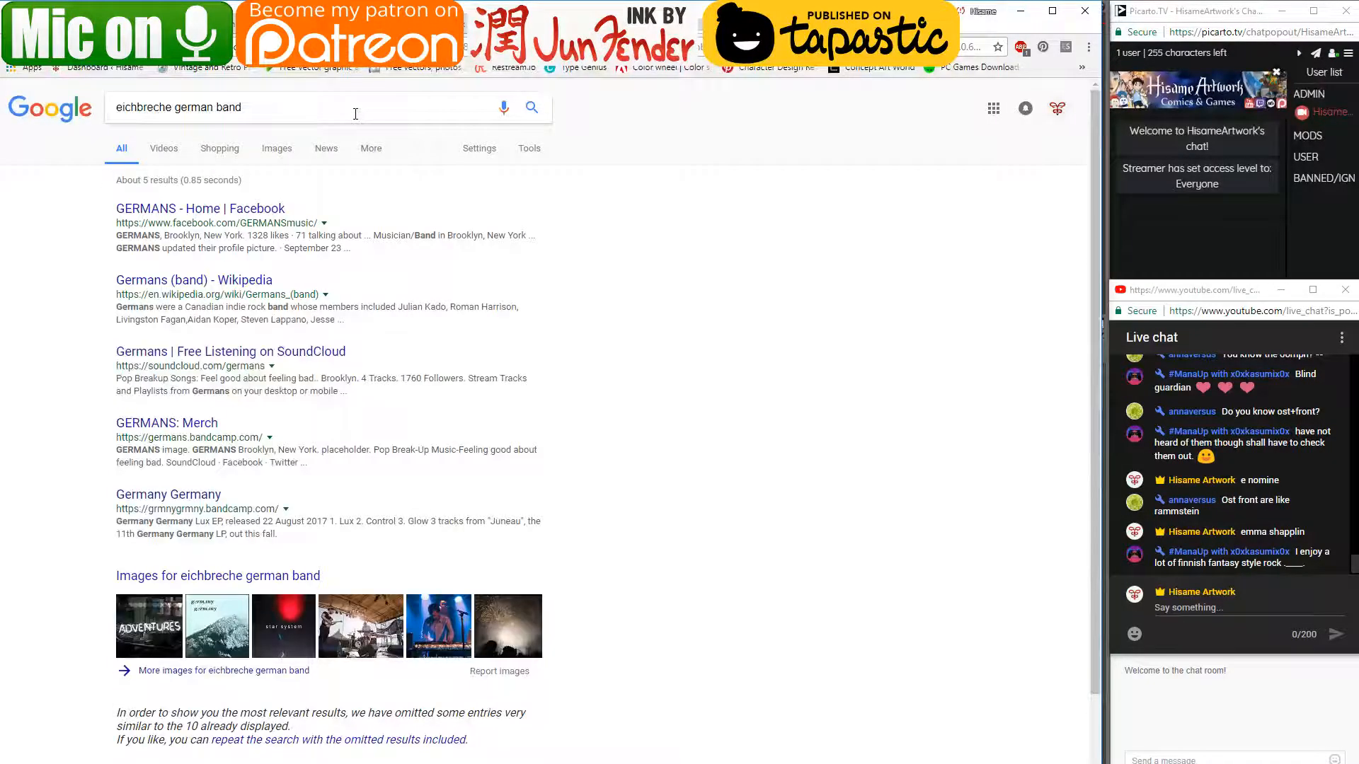
- Clear the whole search query and look over the results for "eichbreche german band"
drag(175, 107, 370, 109)
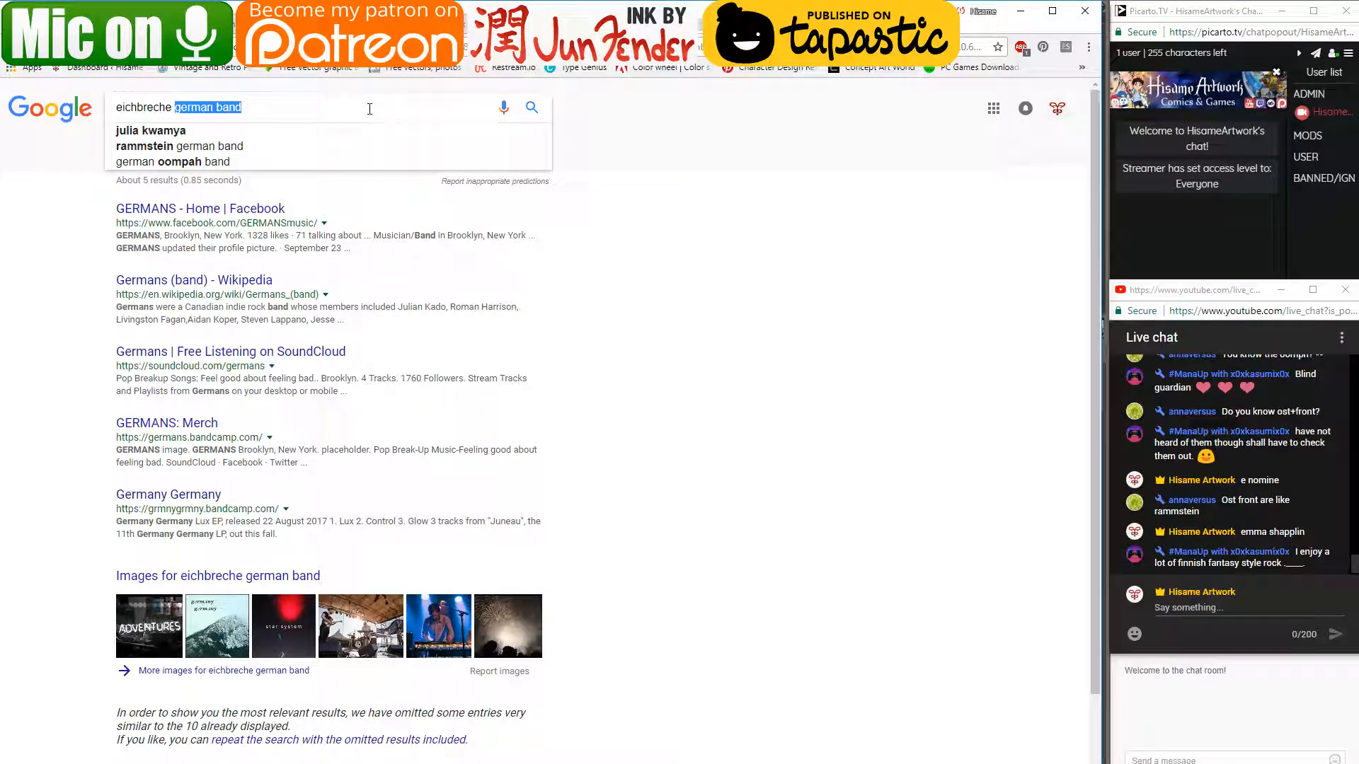
key(BackSpace)
key(BackSpace)
key(BackSpace)
key(BackSpace)
key(BackSpace)
key(BackSpace)
key(BackSpace)
key(BackSpace)
key(BackSpace)
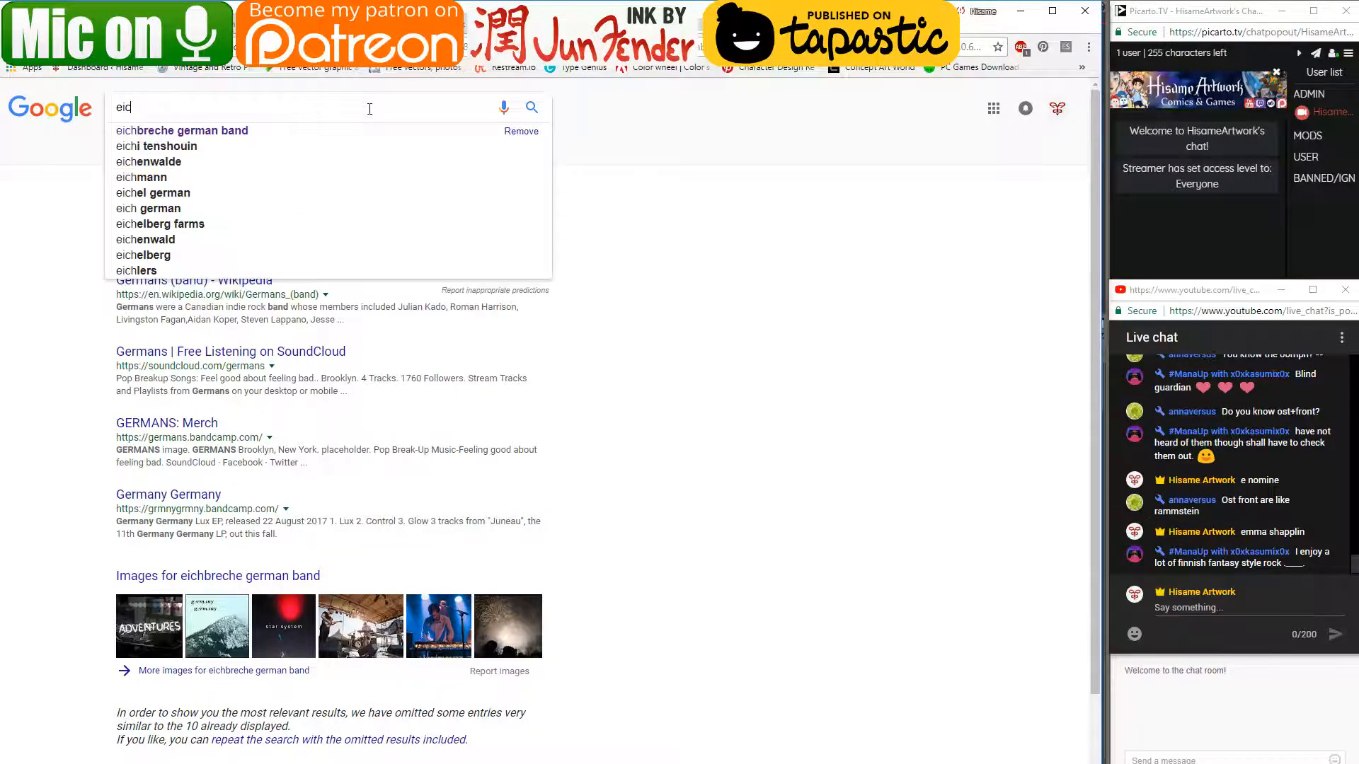
key(BackSpace)
key(BackSpace)
key(BackSpace)
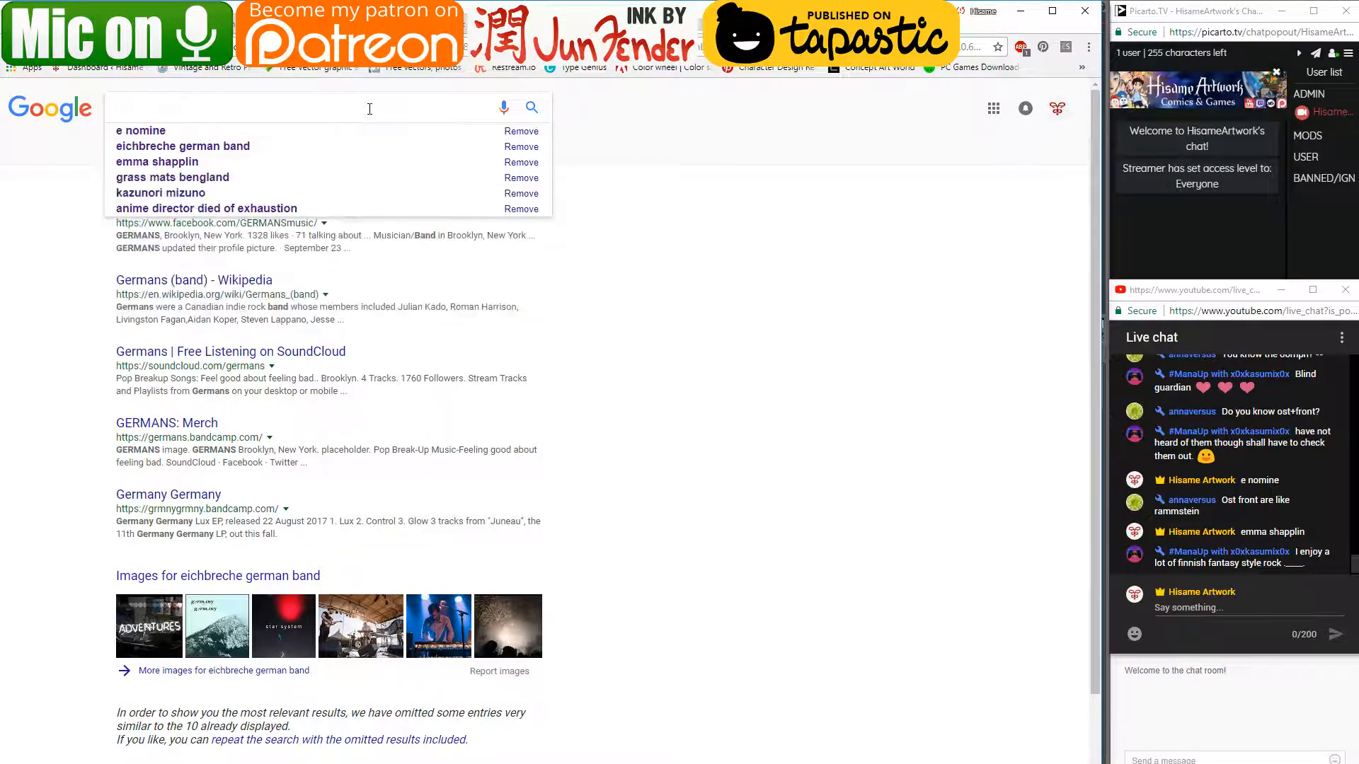
click(739, 324)
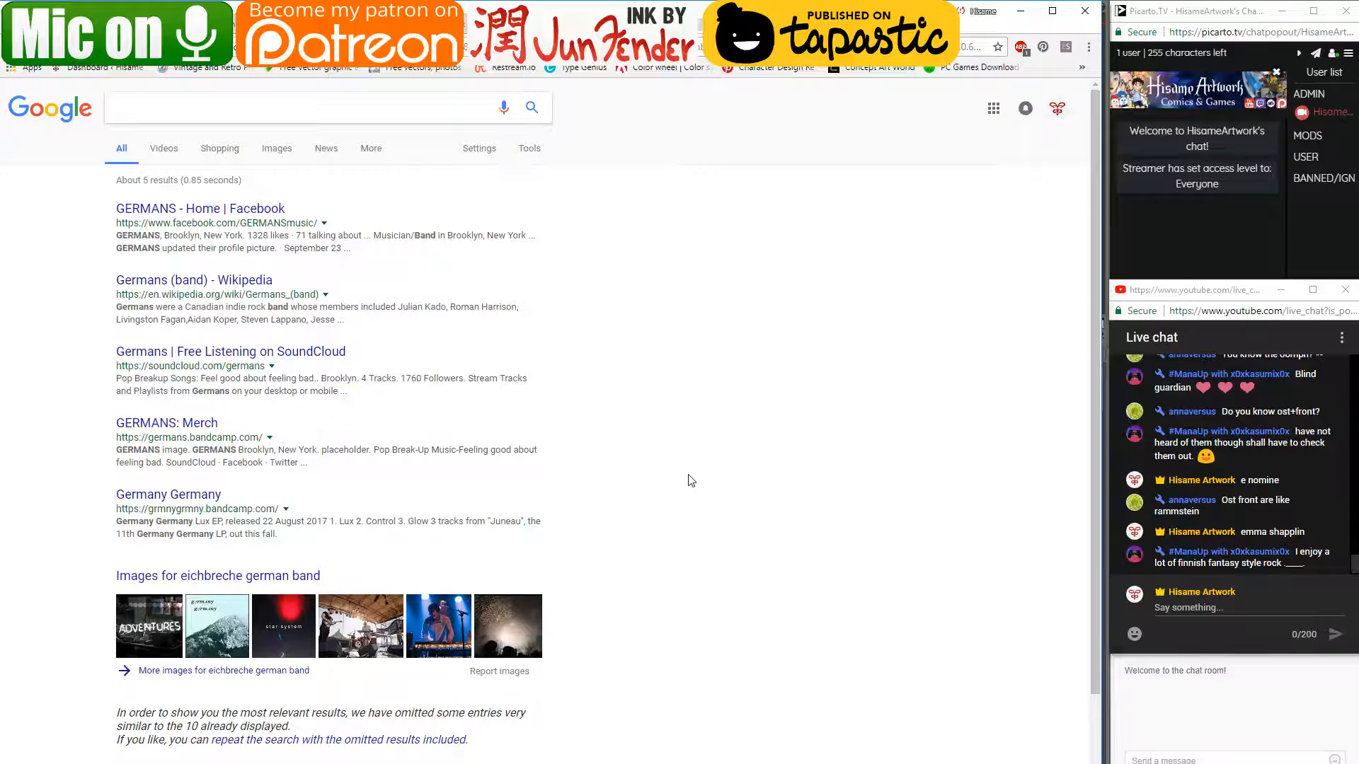
scroll(691, 480, down, 2)
scroll(691, 480, up, 1)
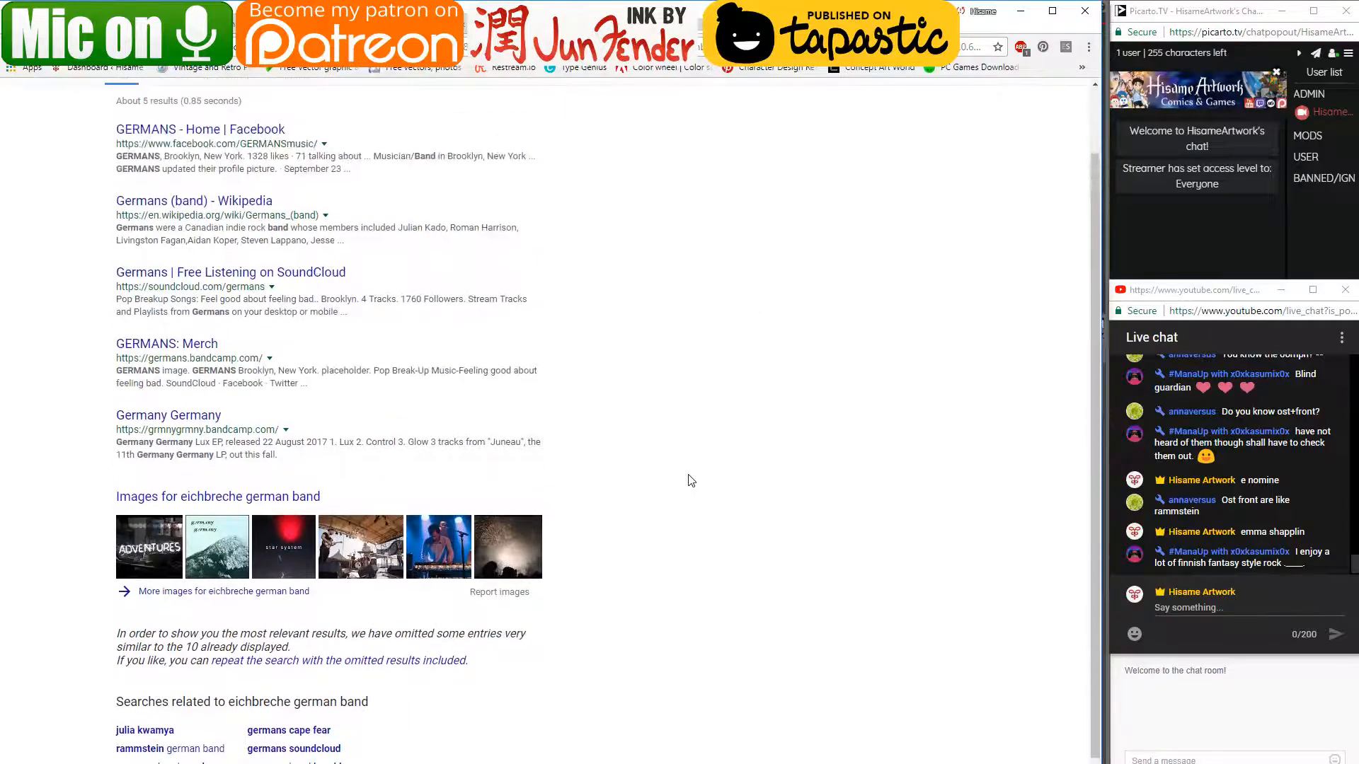
- Search Google for "eizbreche" and open the results for the corrected spelling "eisbrecher"
scroll(691, 480, up, 1)
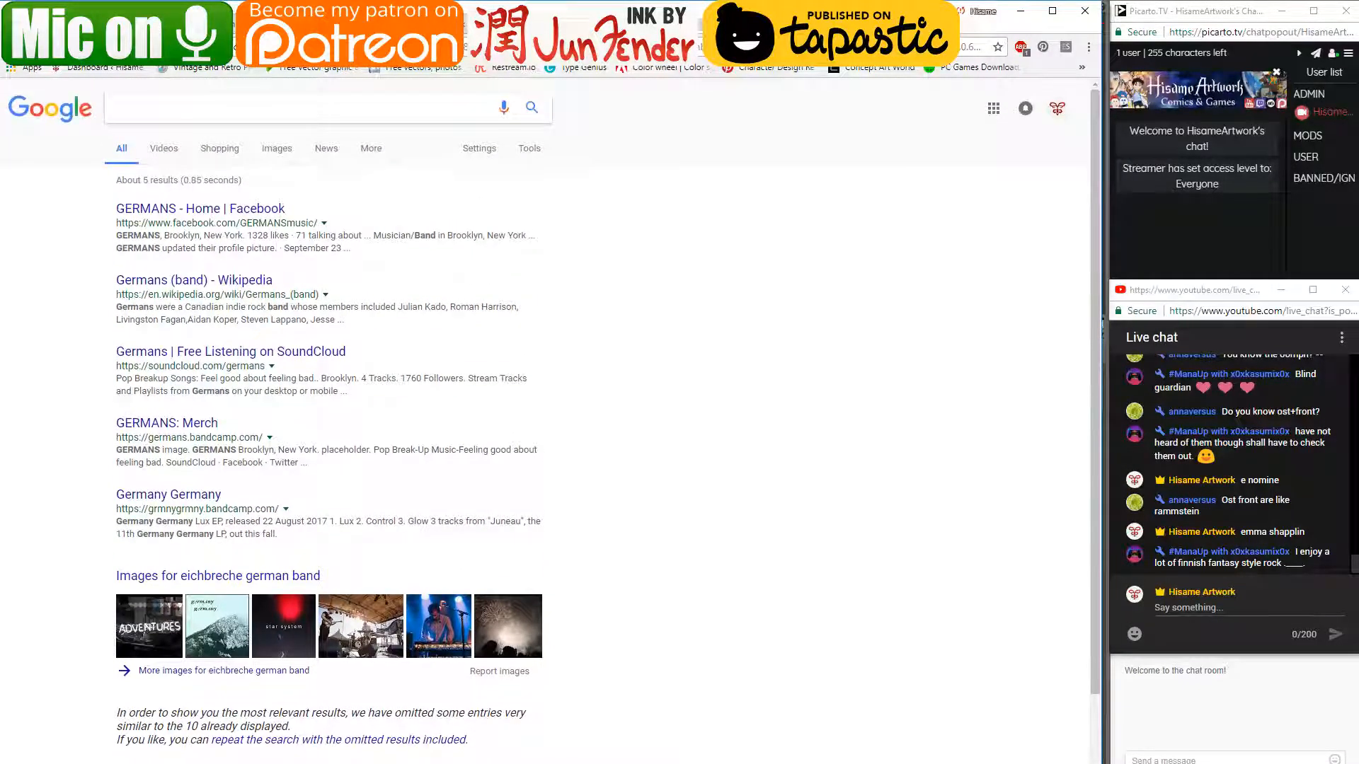
click(192, 115)
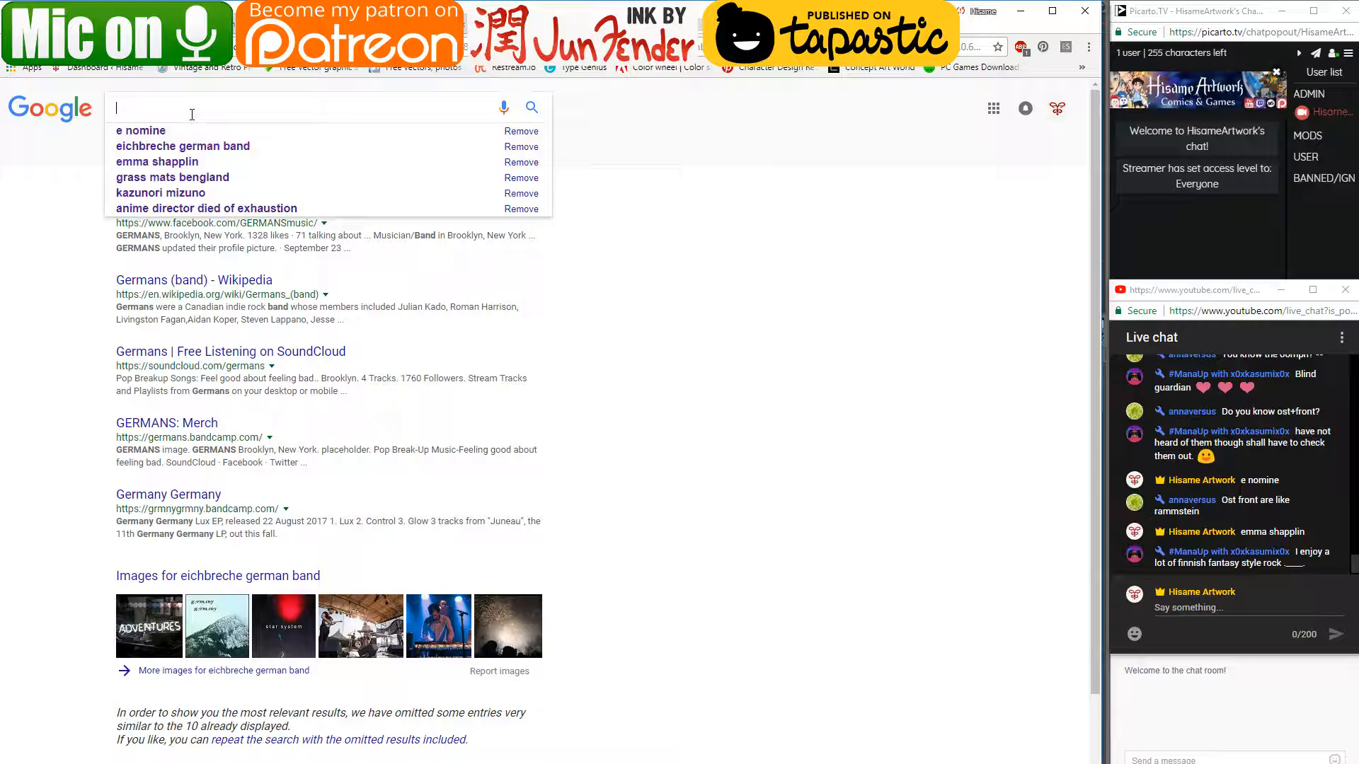
text(eizbreche)
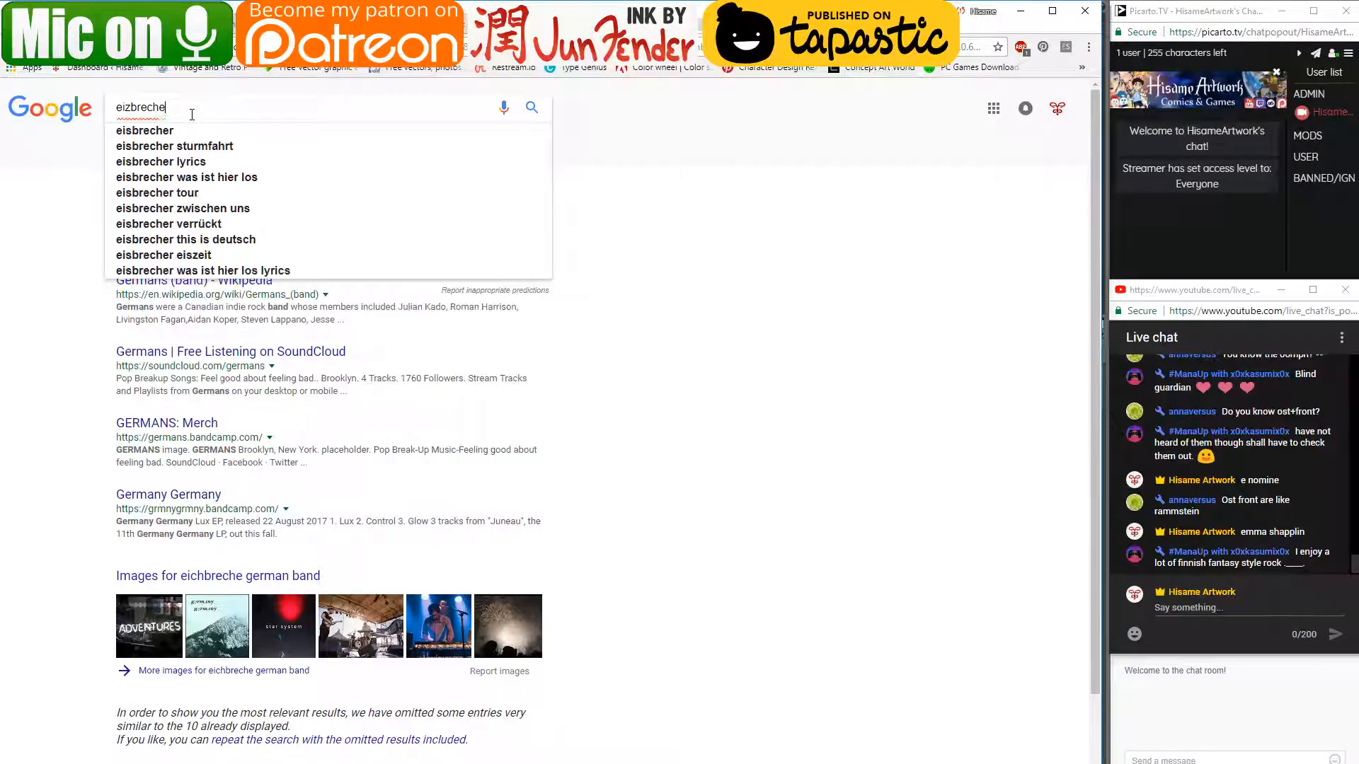
key(Return)
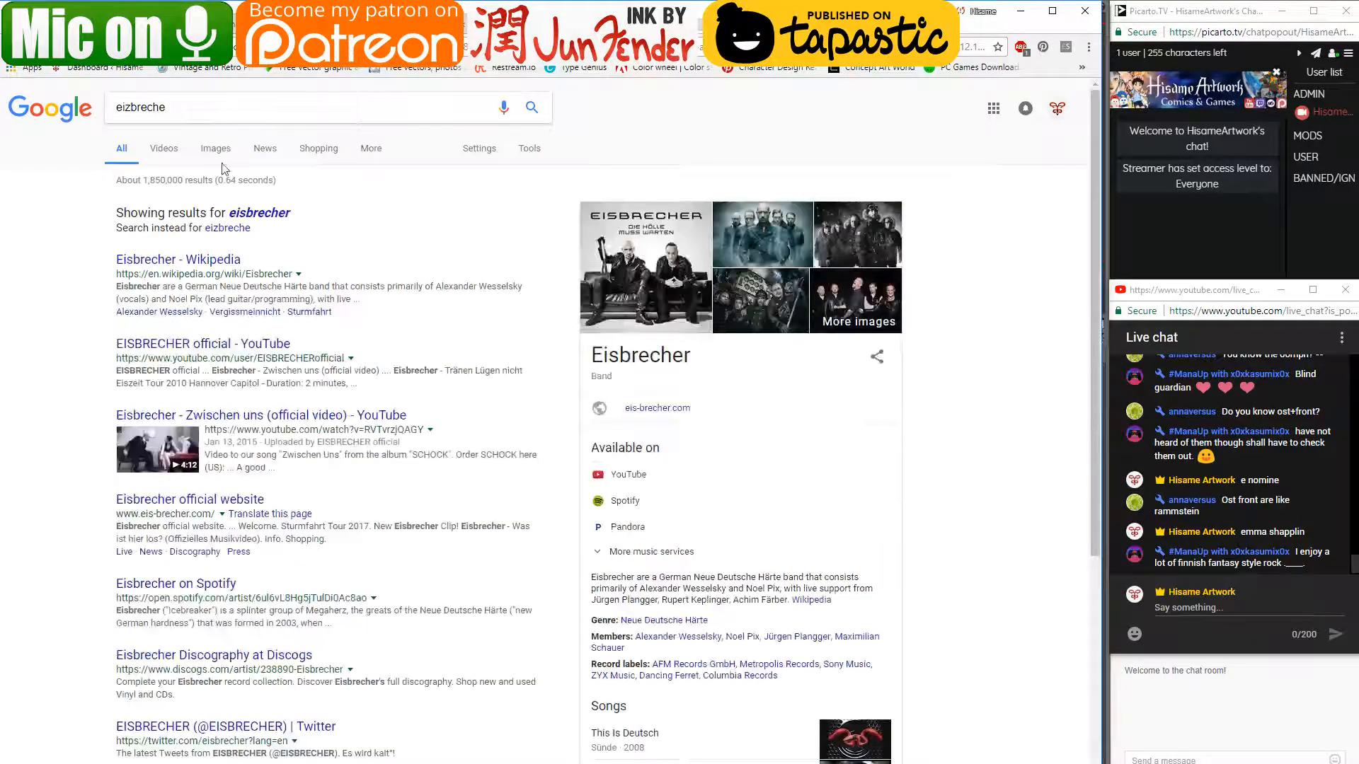
click(264, 215)
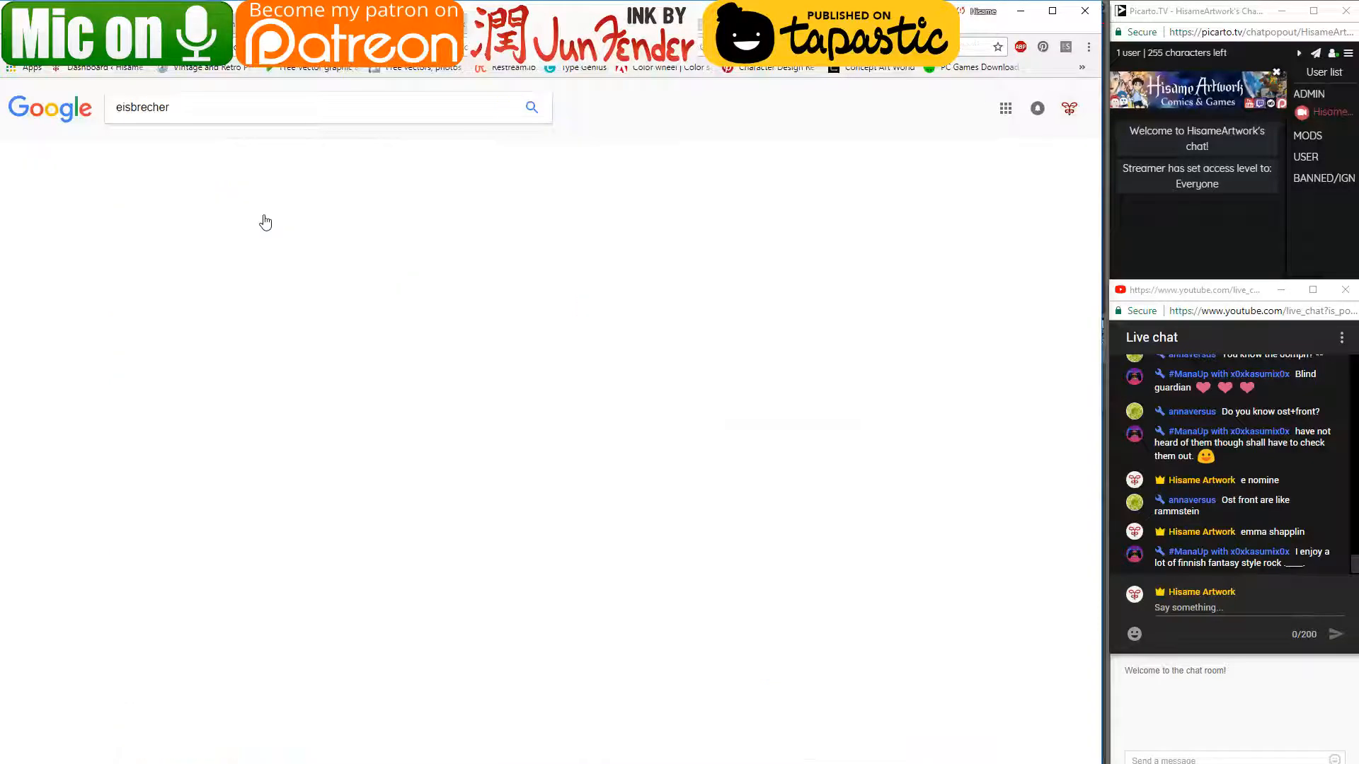
- Copy the band name "eisbrecher" from the search query and post it as a message in the YouTube live chat
drag(197, 109, 20, 81)
key(ctrl+c)
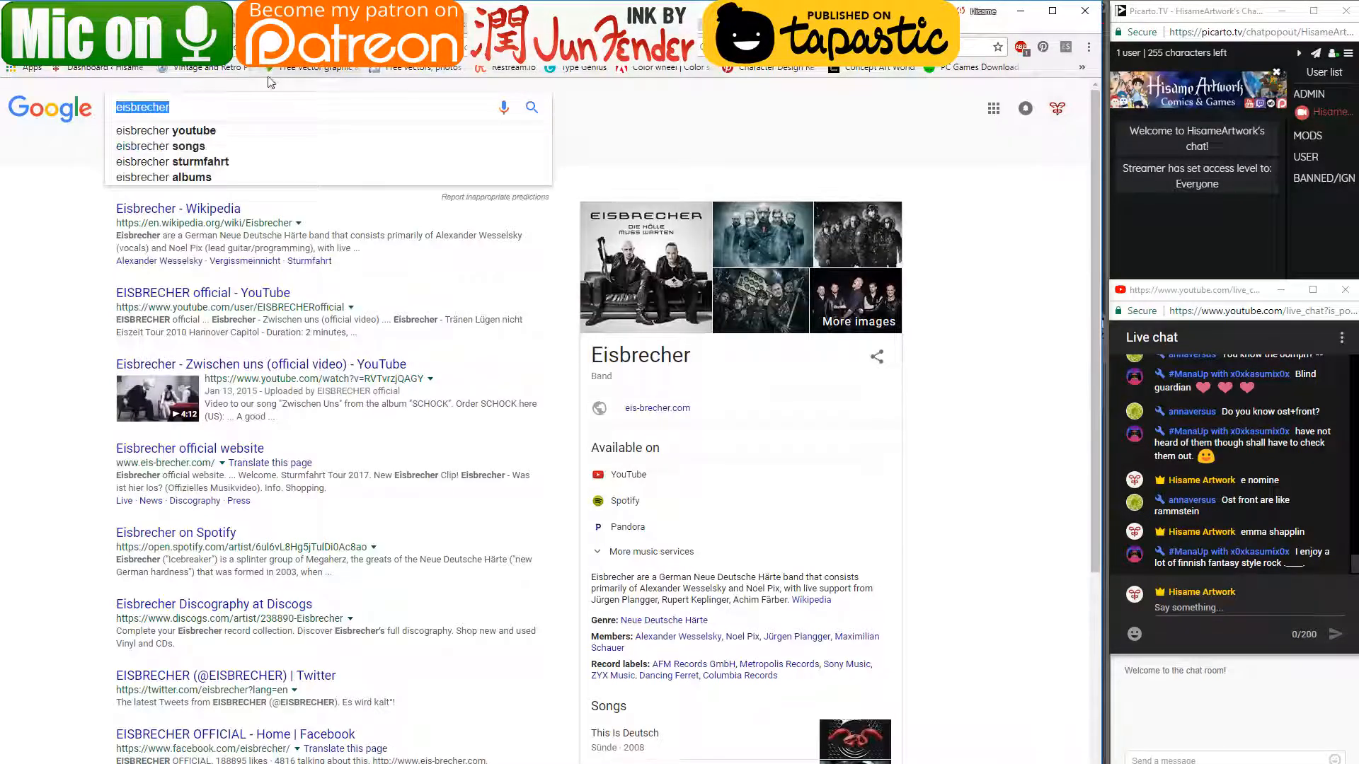
click(1155, 607)
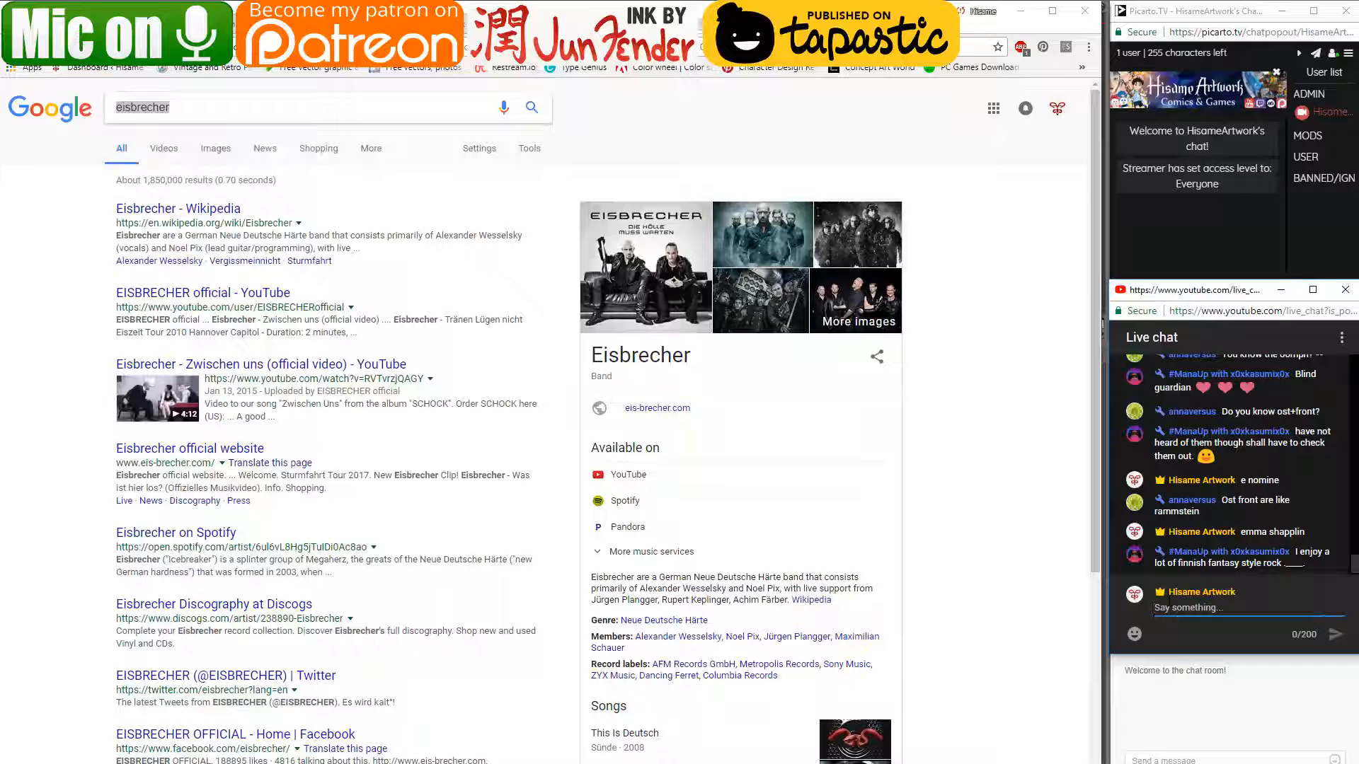
key(ctrl+v)
key(Return)
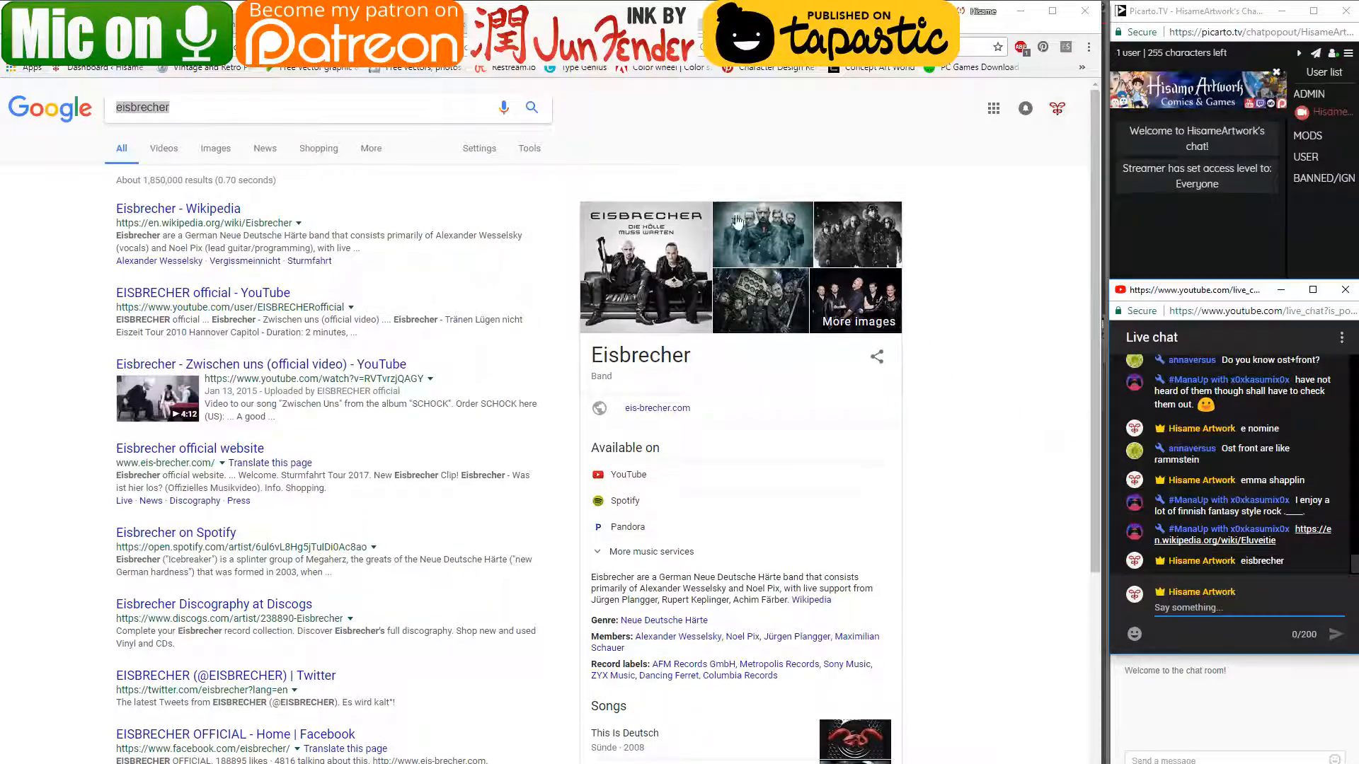
- Read the Wikipedia article on Eisbrecher and the Eluveitie article linked in the live chat
click(219, 211)
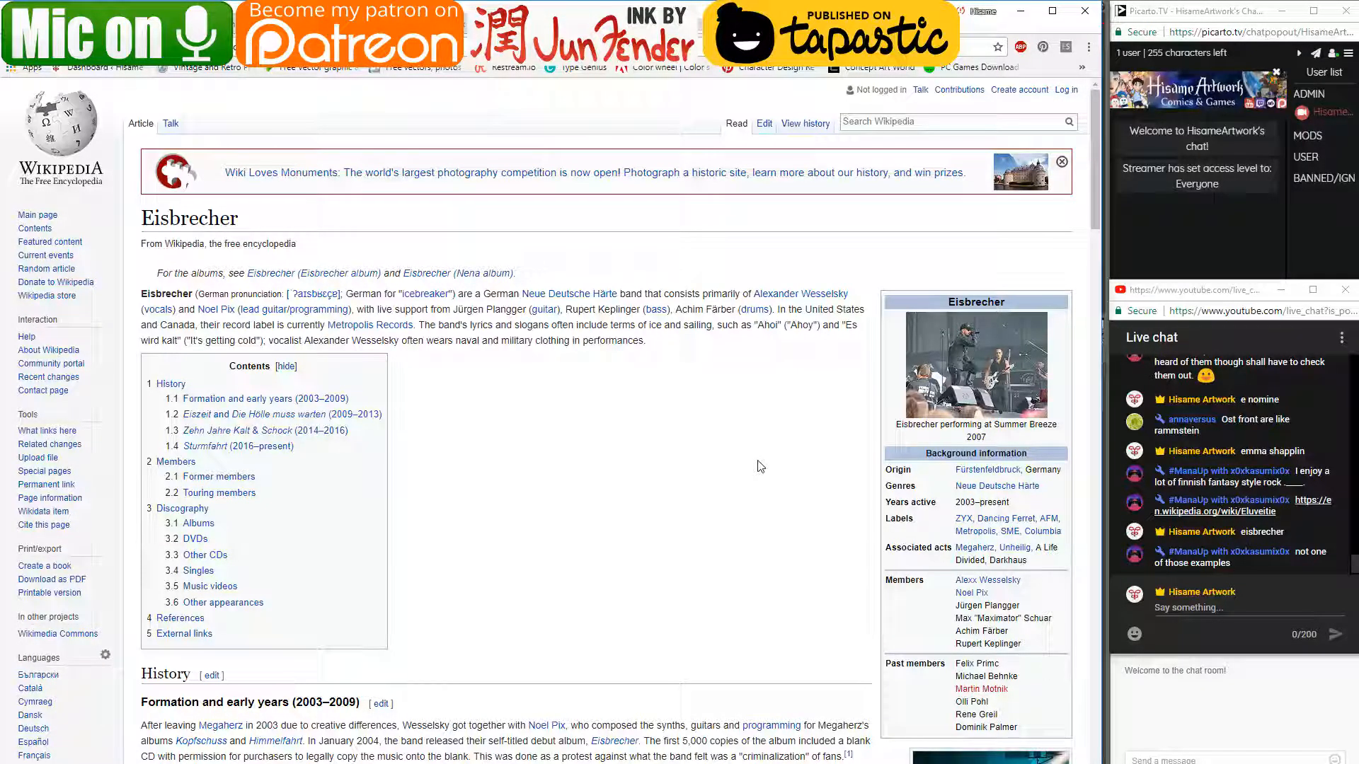
click(1309, 503)
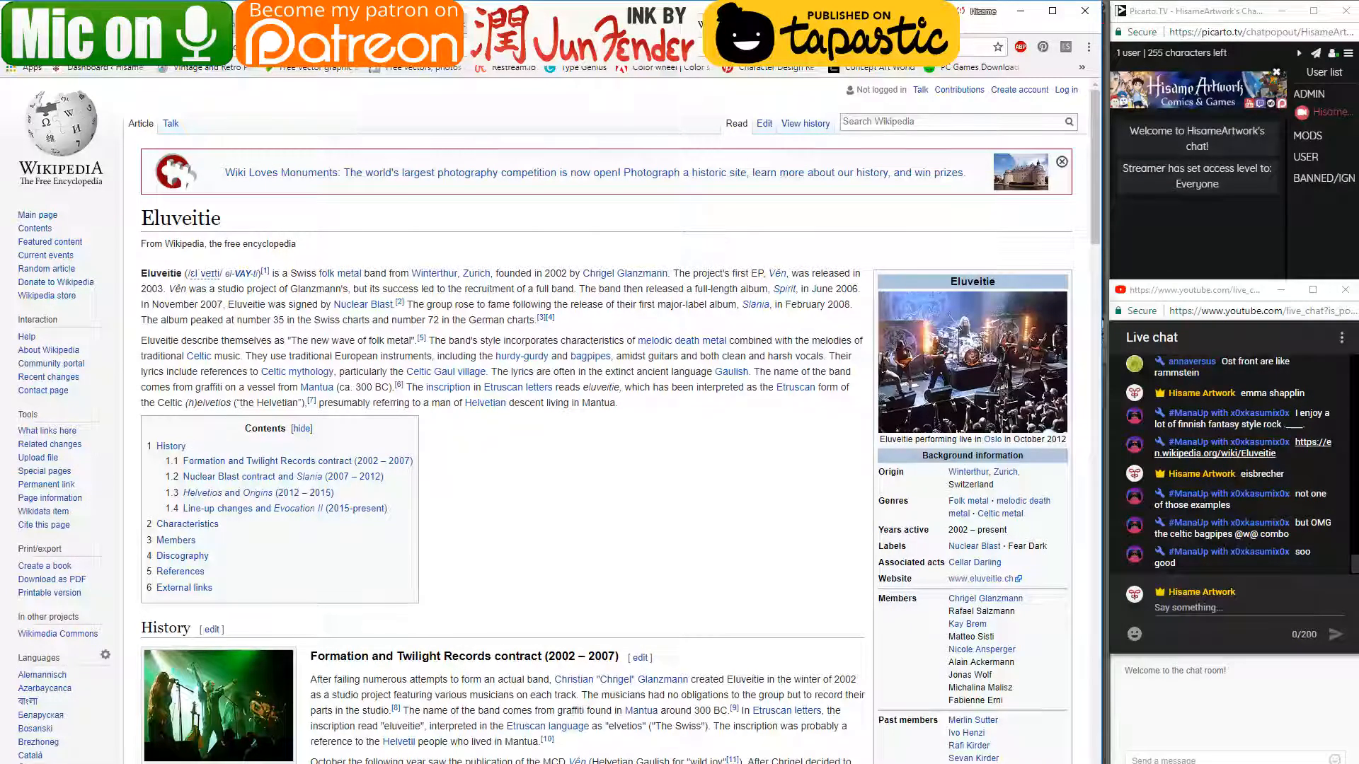
mouse_move(793, 763)
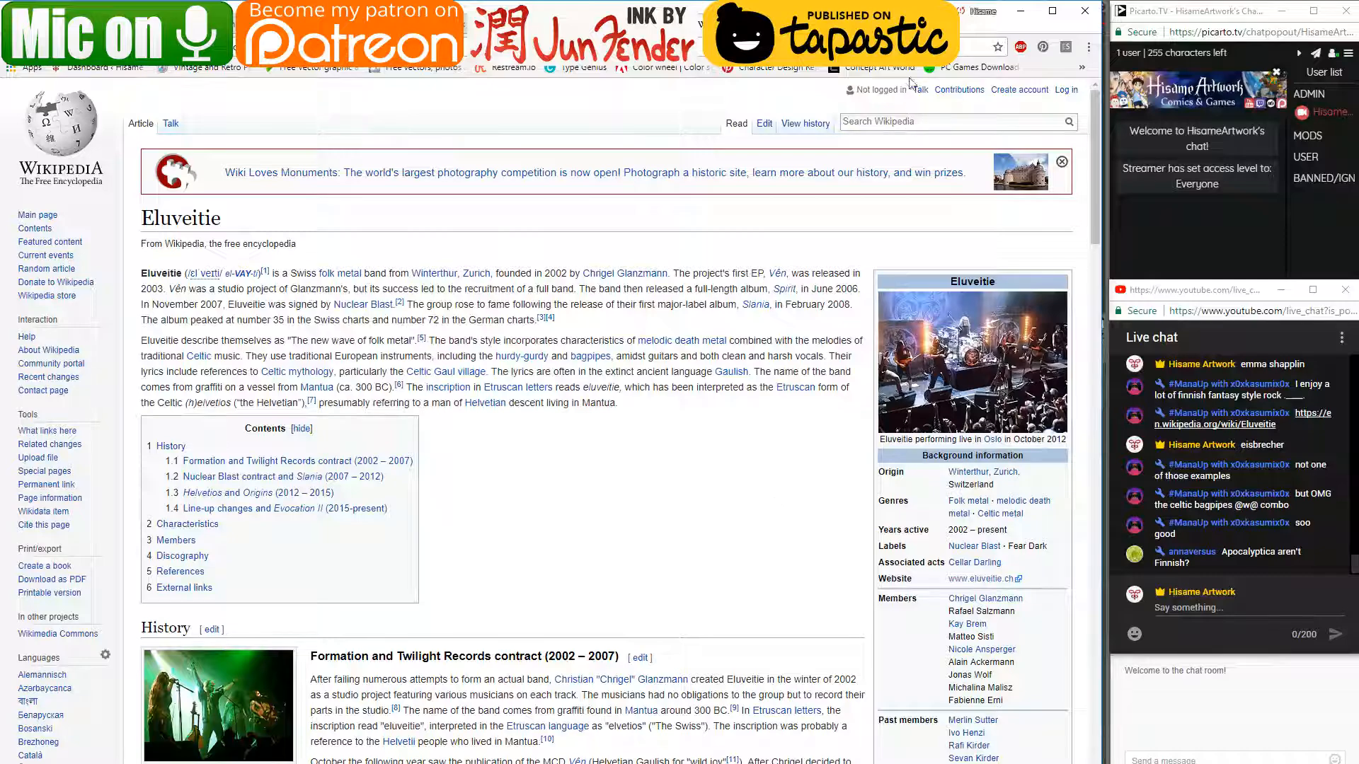
- Switch to Clip Studio Paint and look over the coloured panels of the comic page
click(1019, 10)
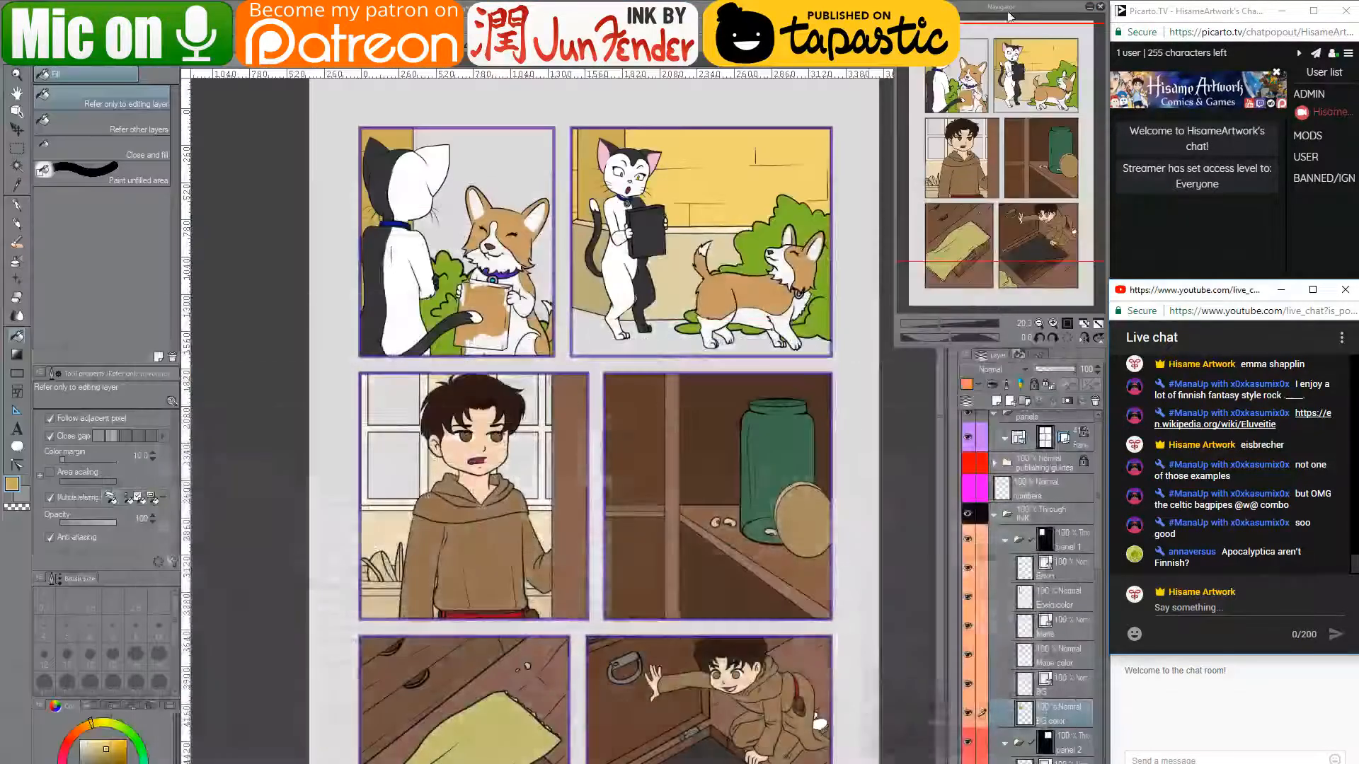
click(771, 425)
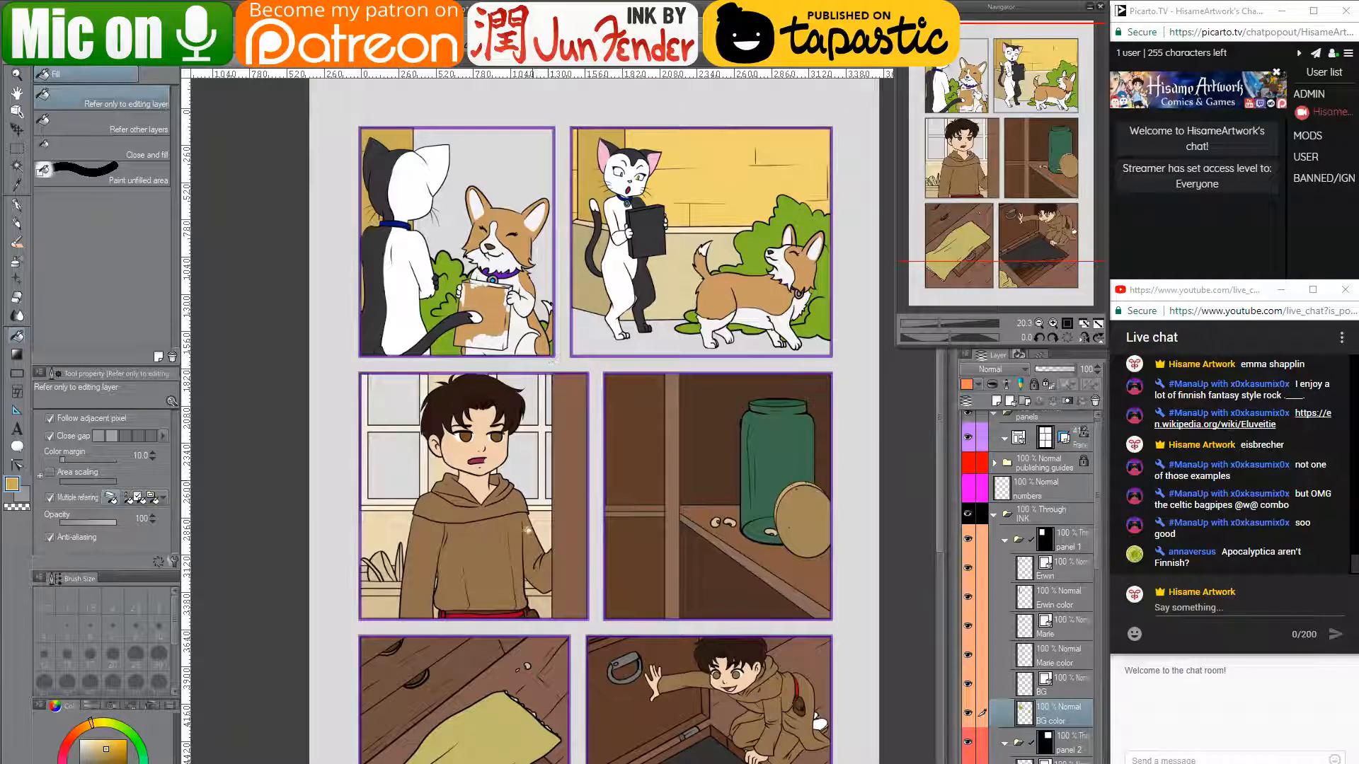
scroll(528, 577, down, 2)
scroll(528, 577, up, 1)
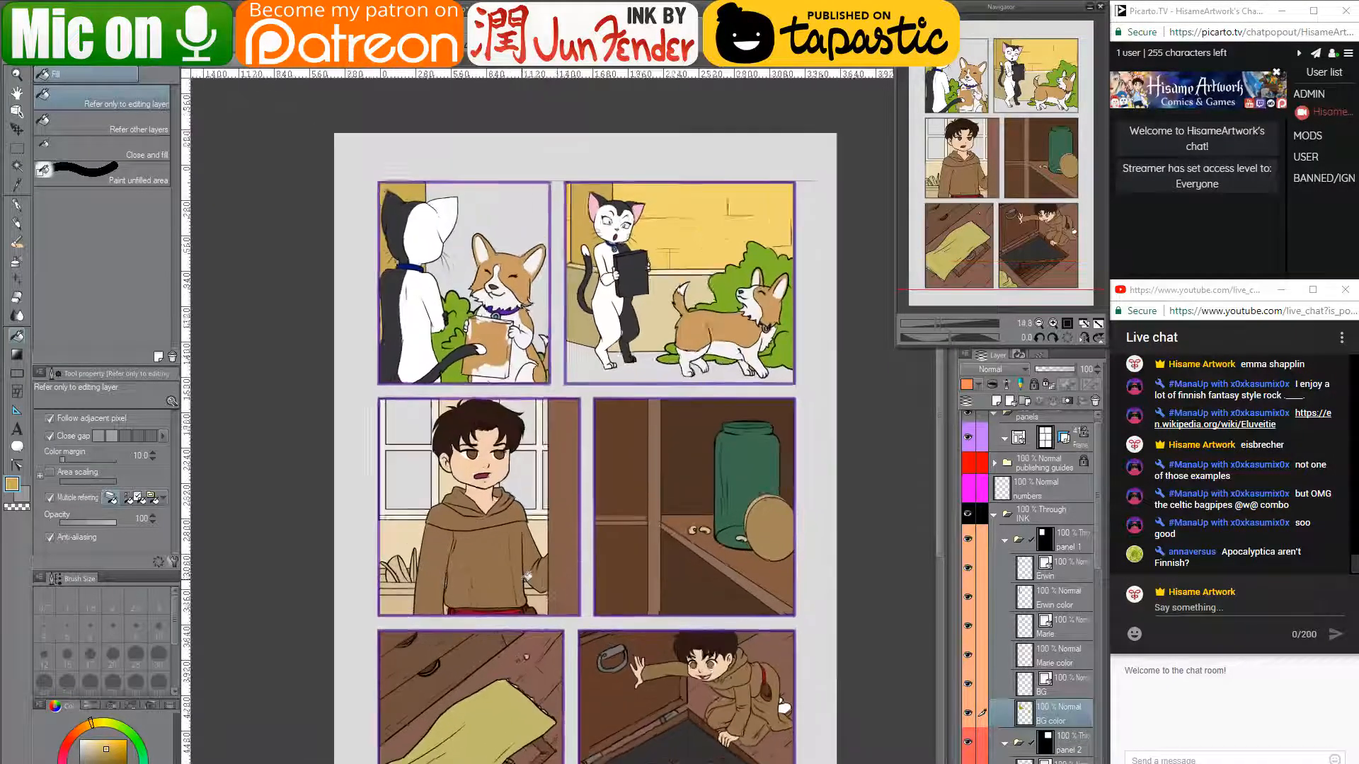
scroll(527, 577, up, 1)
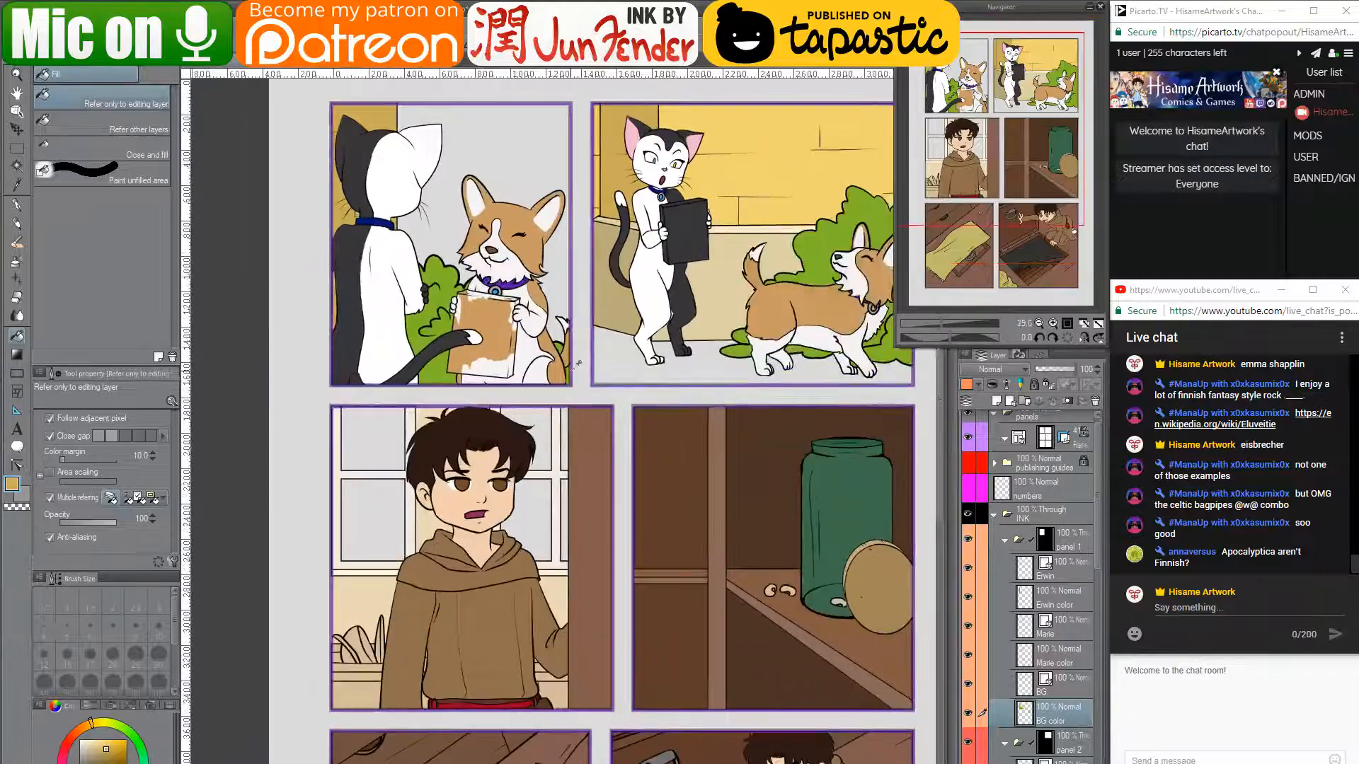
scroll(1037, 711, down, 2)
scroll(1037, 711, down, 2)
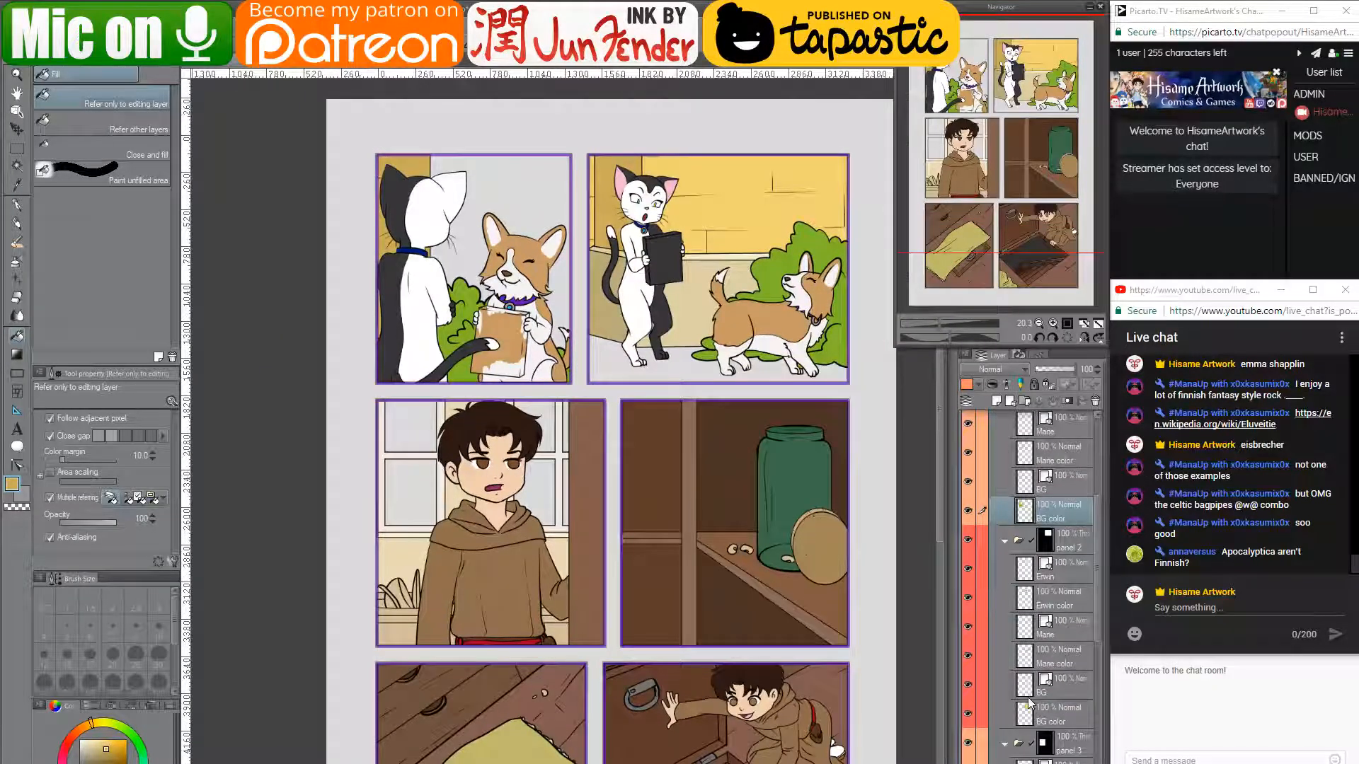
ctrl+click(1029, 703)
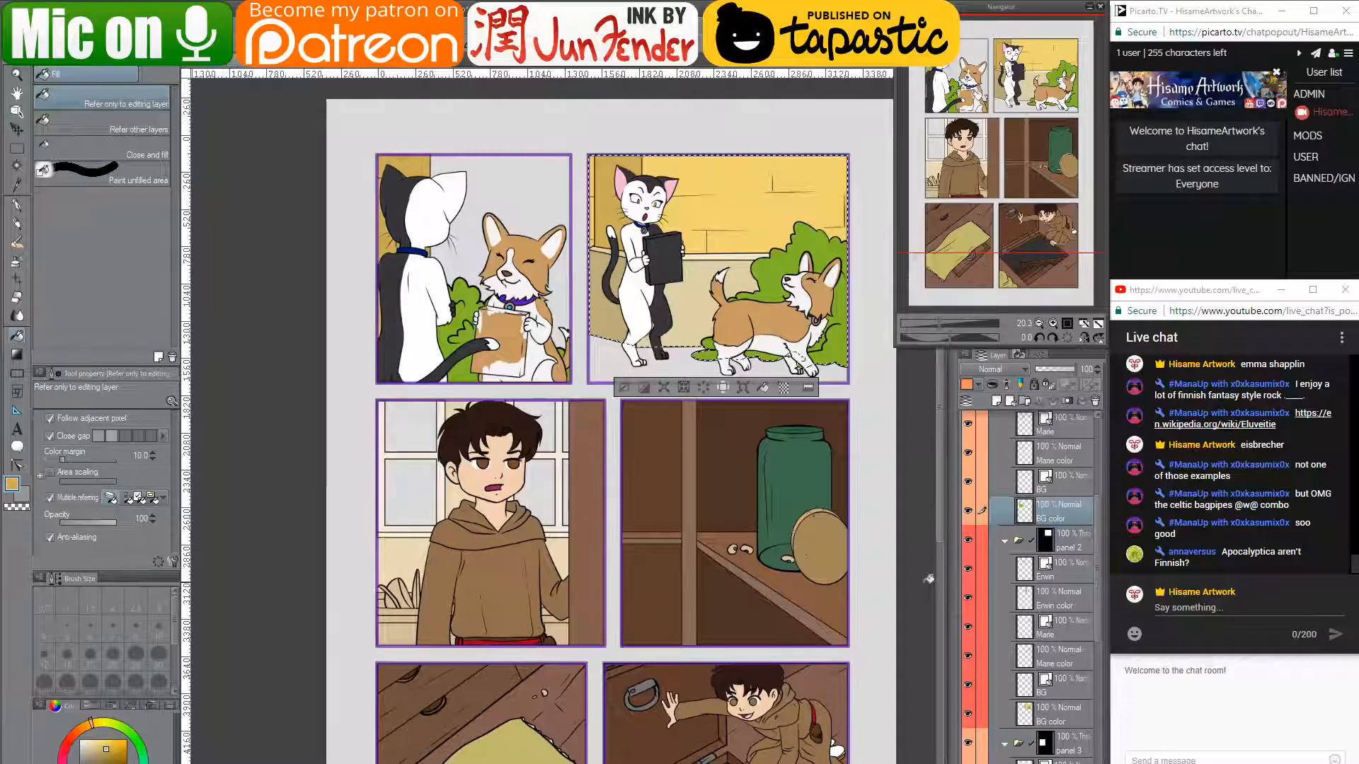
click(22, 128)
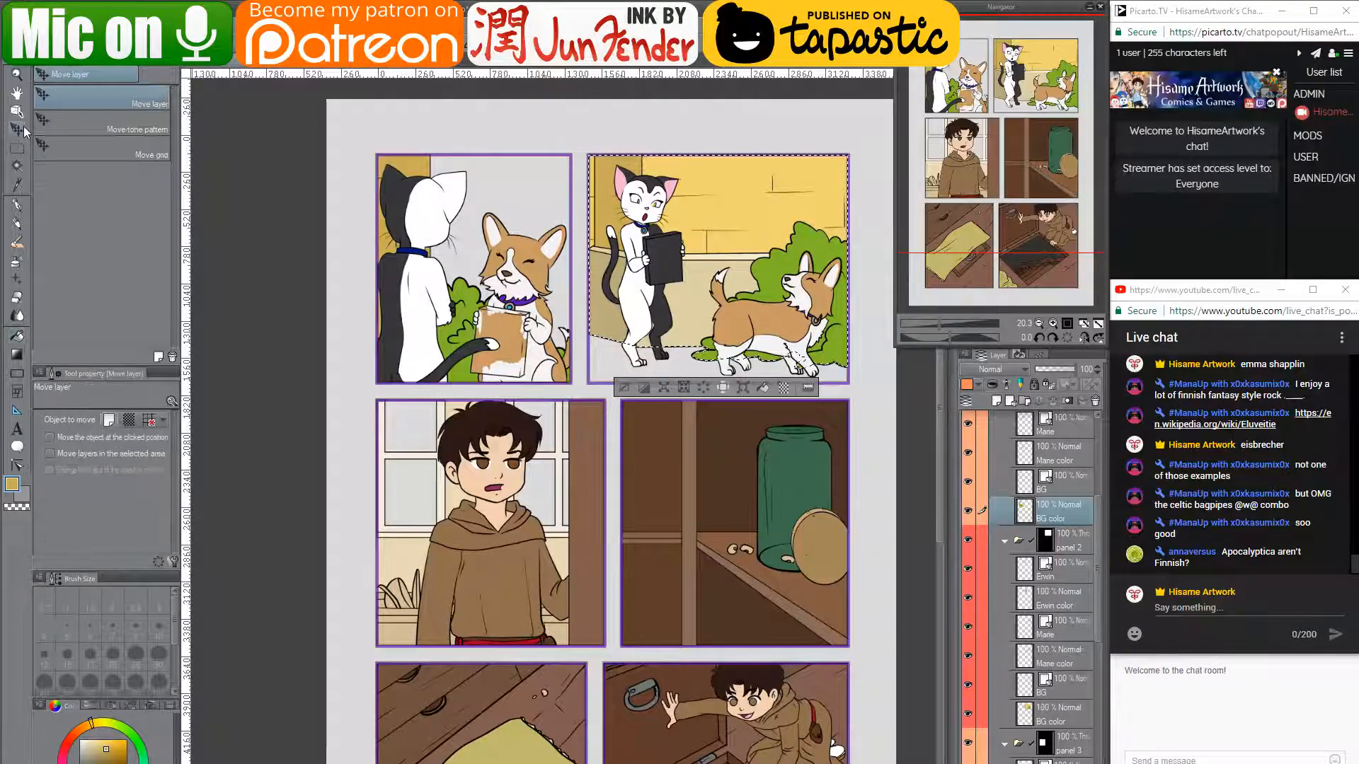
key(ctrl+d)
- Switch back to Chrome, search Google for "japanese jock tarditional band", check the image results and return to the web results
click(272, 763)
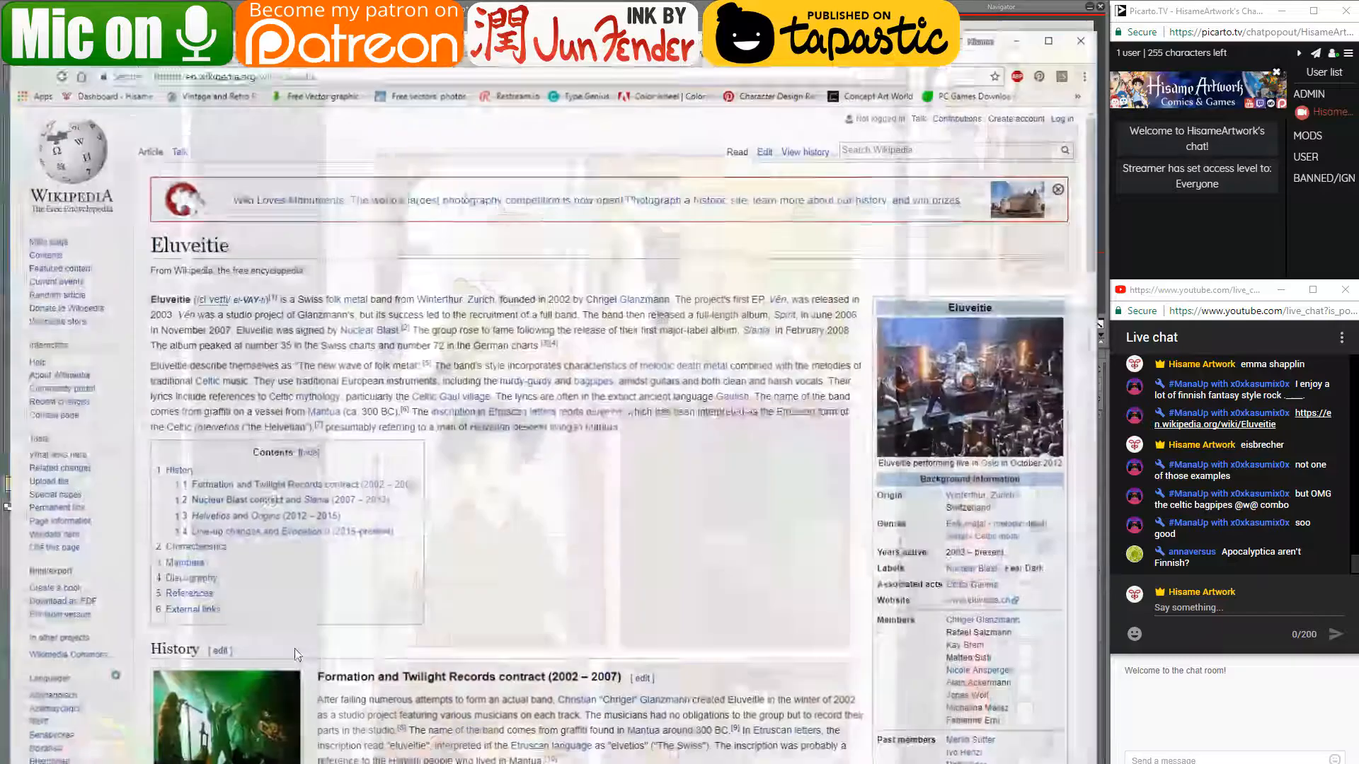
click(232, 50)
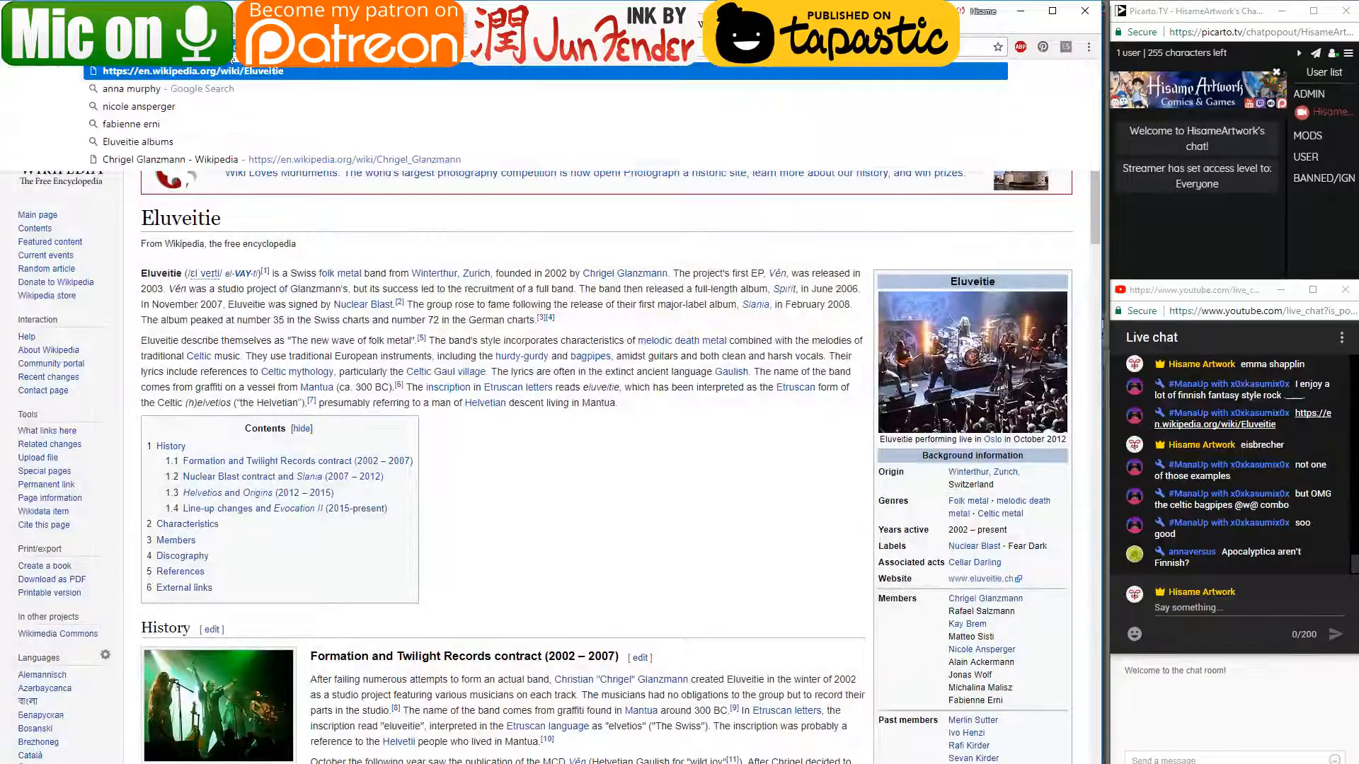
text(japanese)
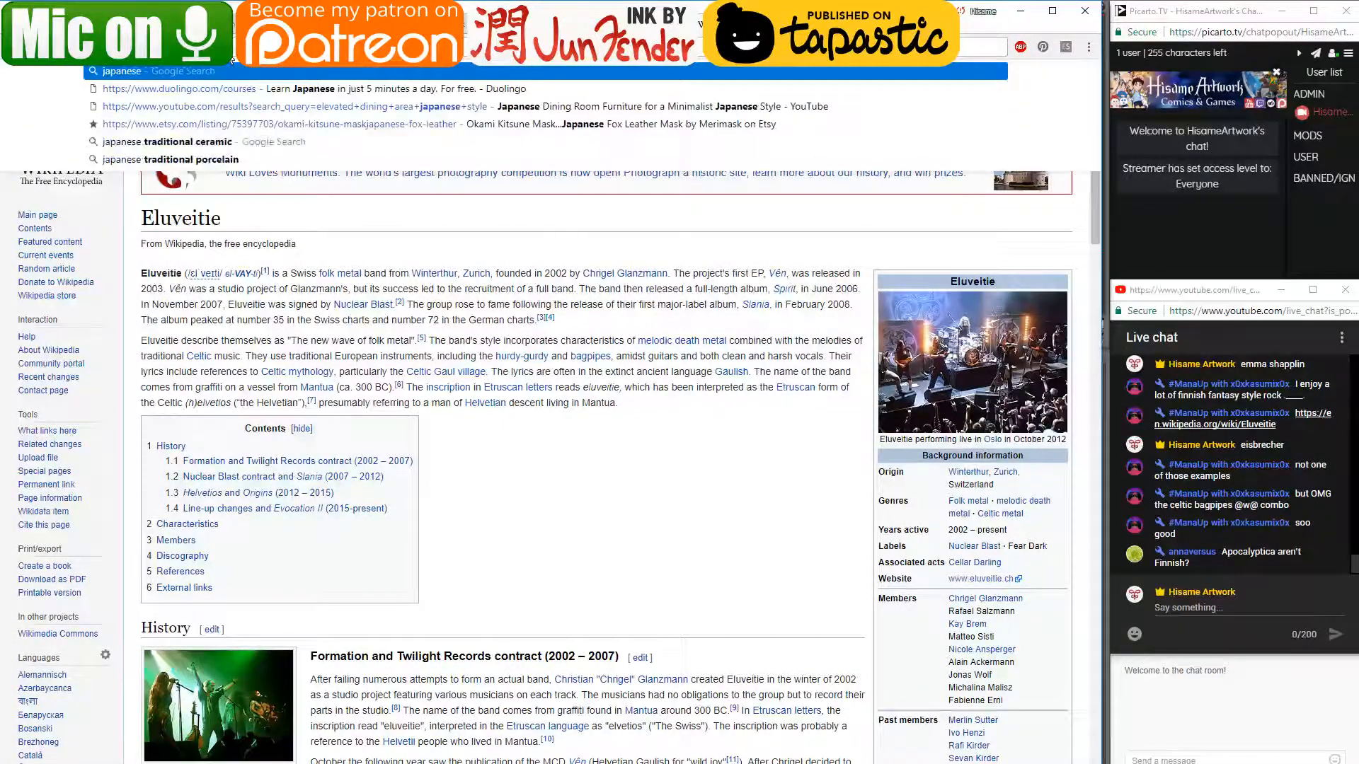
text( jock tardit)
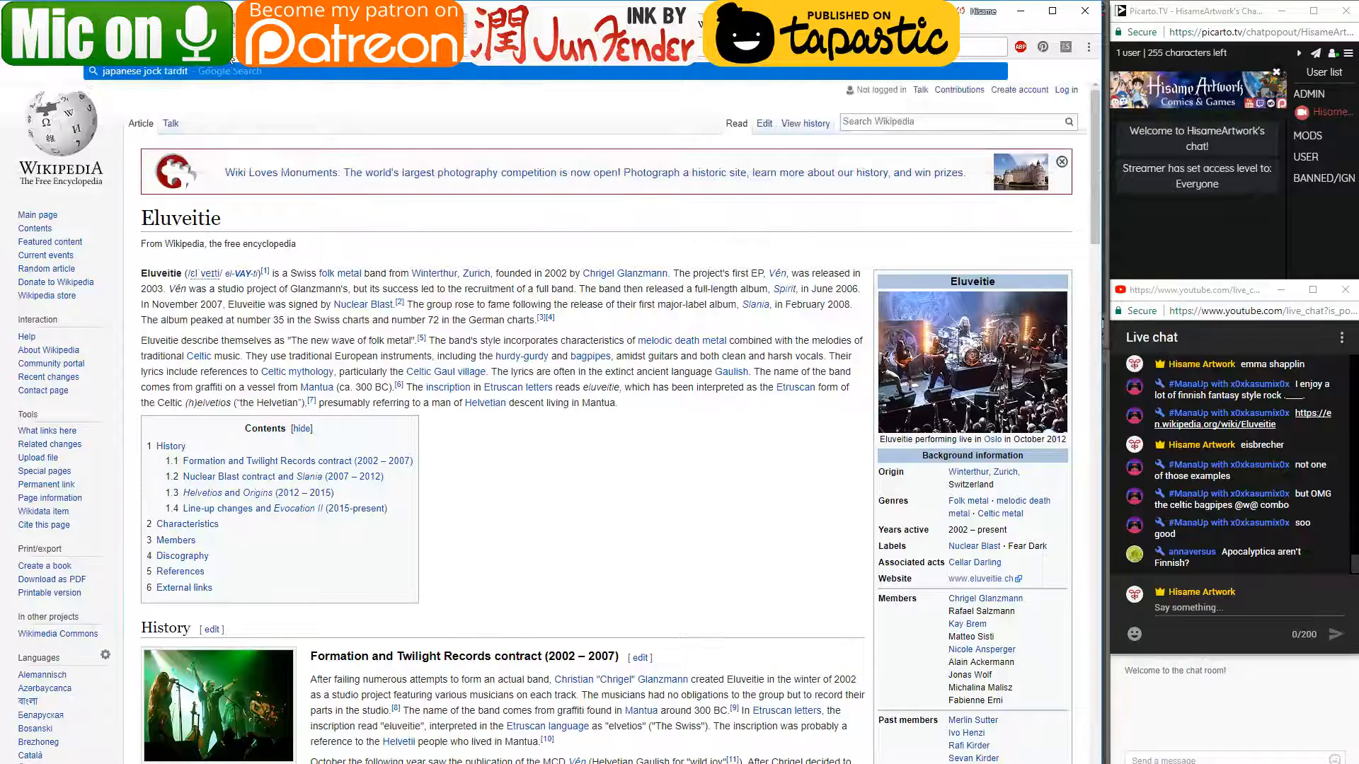
text(ional b)
text(and)
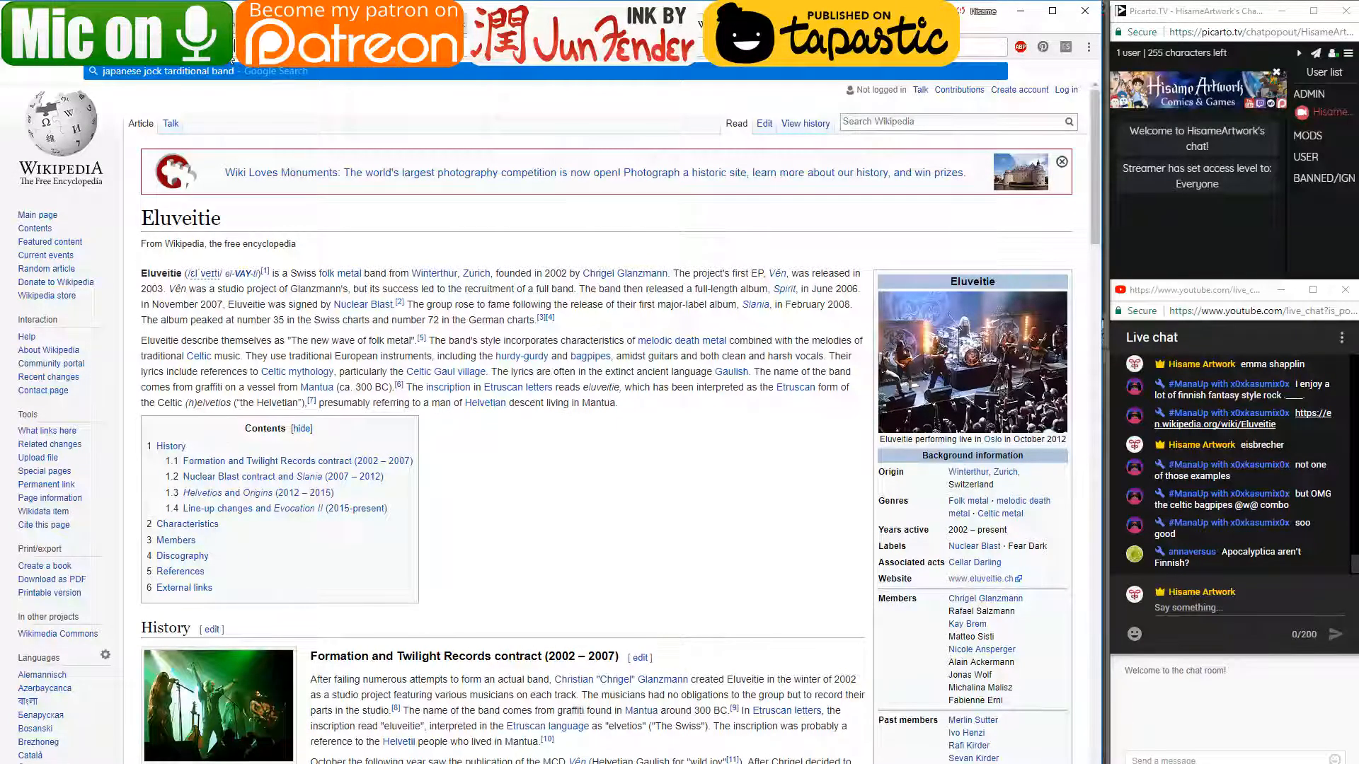
key(Return)
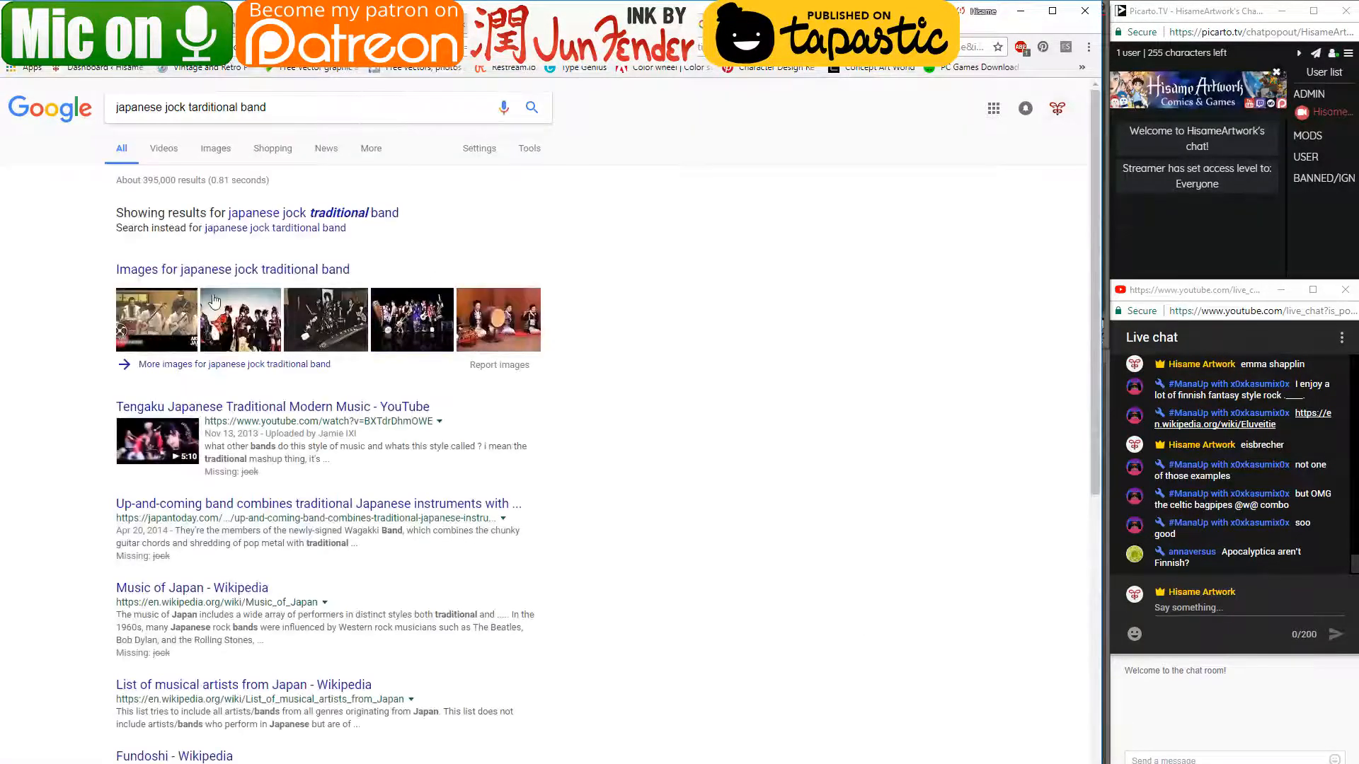
click(216, 151)
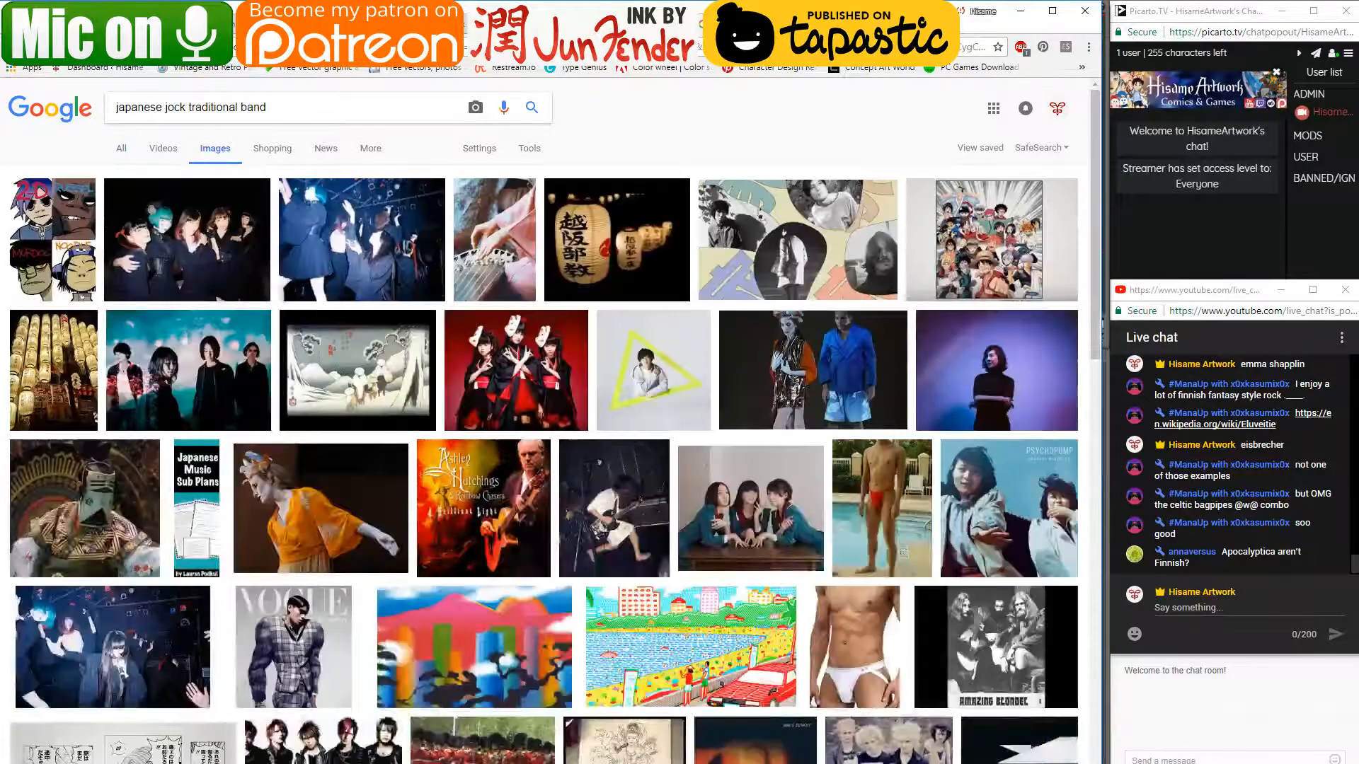
key(alt+Left)
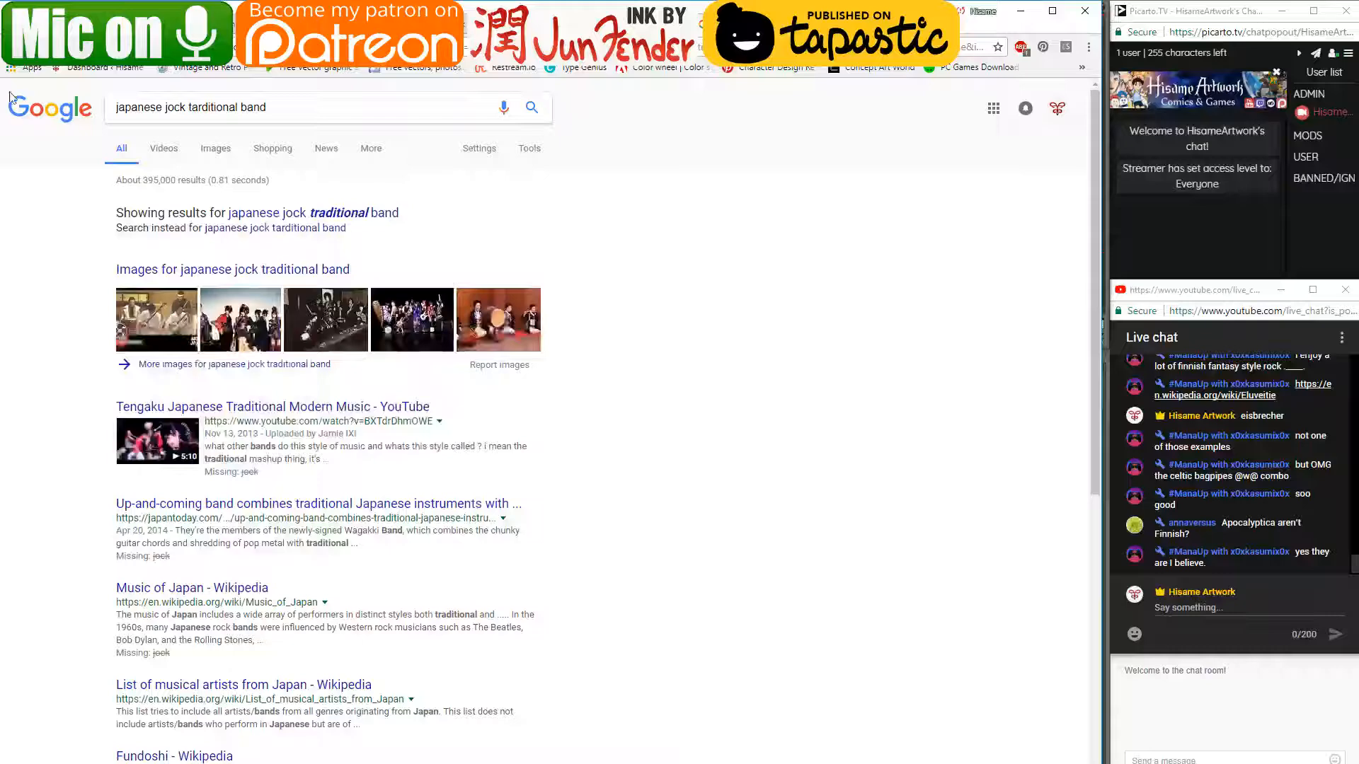
- Open the "Tengaku Japanese Traditional Modern Music" video, mute it and skip ahead to about 1:24
click(157, 408)
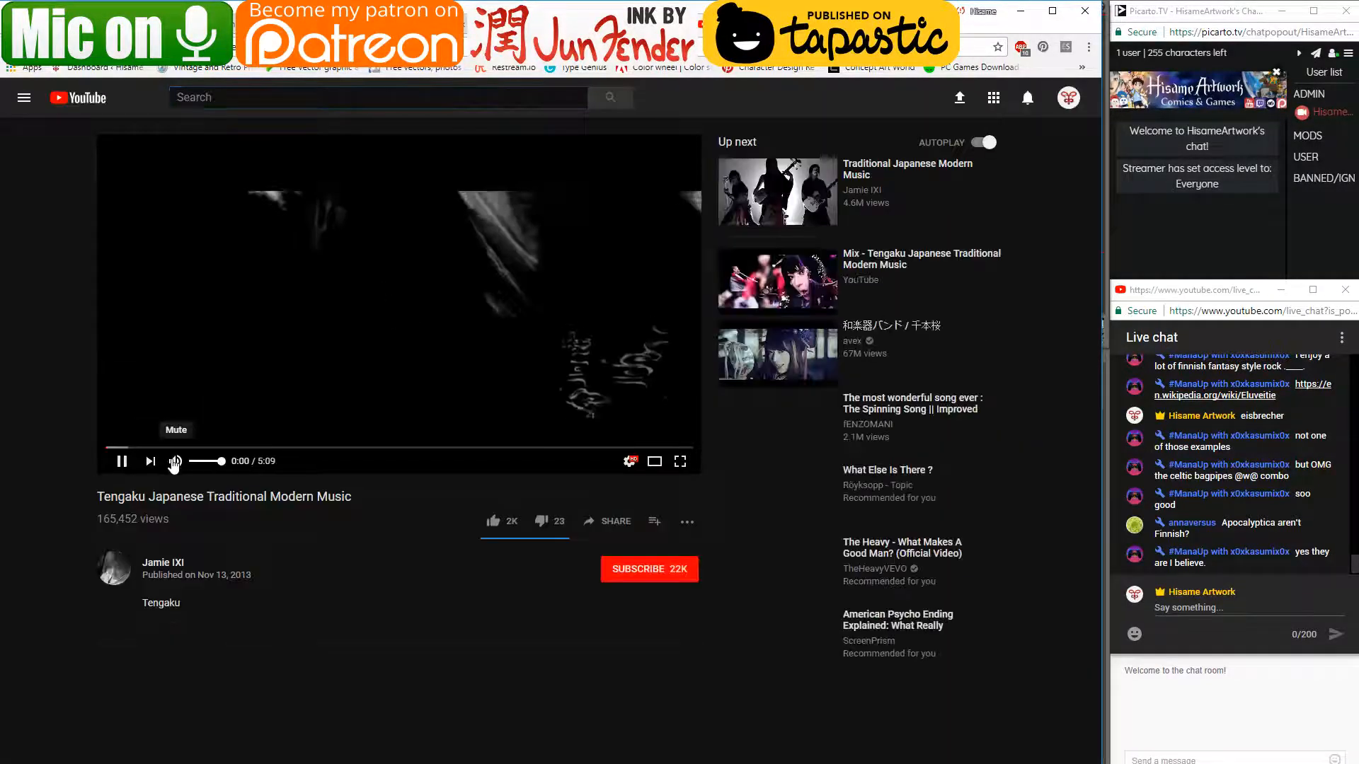
click(174, 462)
click(258, 448)
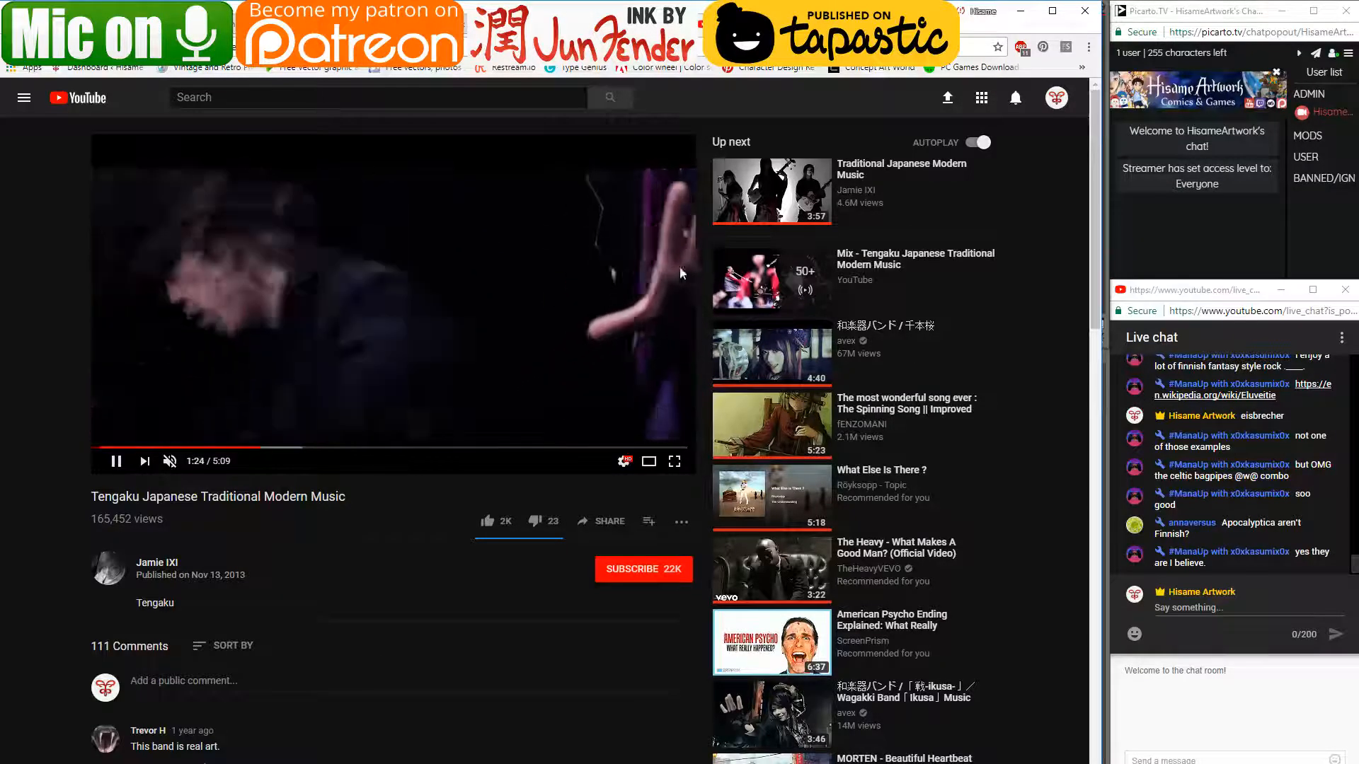
- Open the suggested video "和楽器バンド / 千本桜" and pause it near the start
click(791, 369)
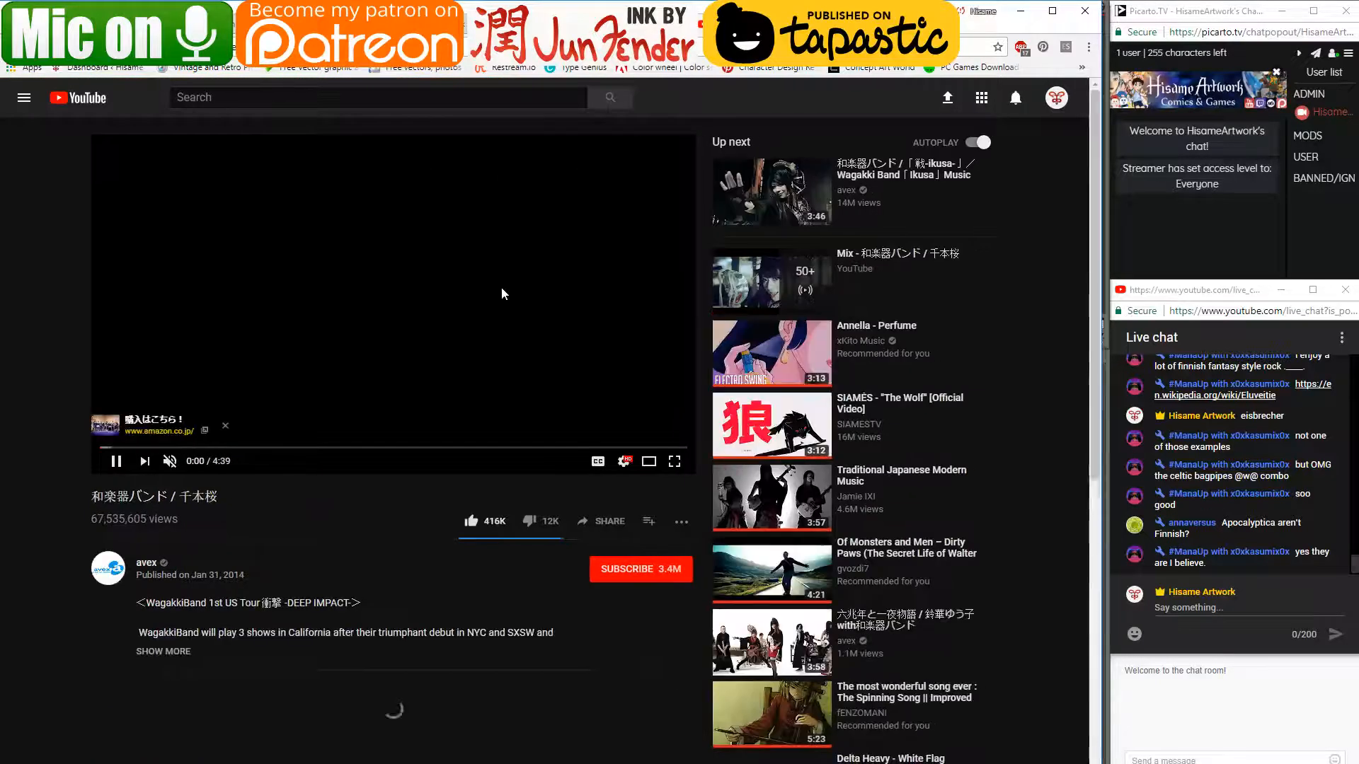
click(499, 276)
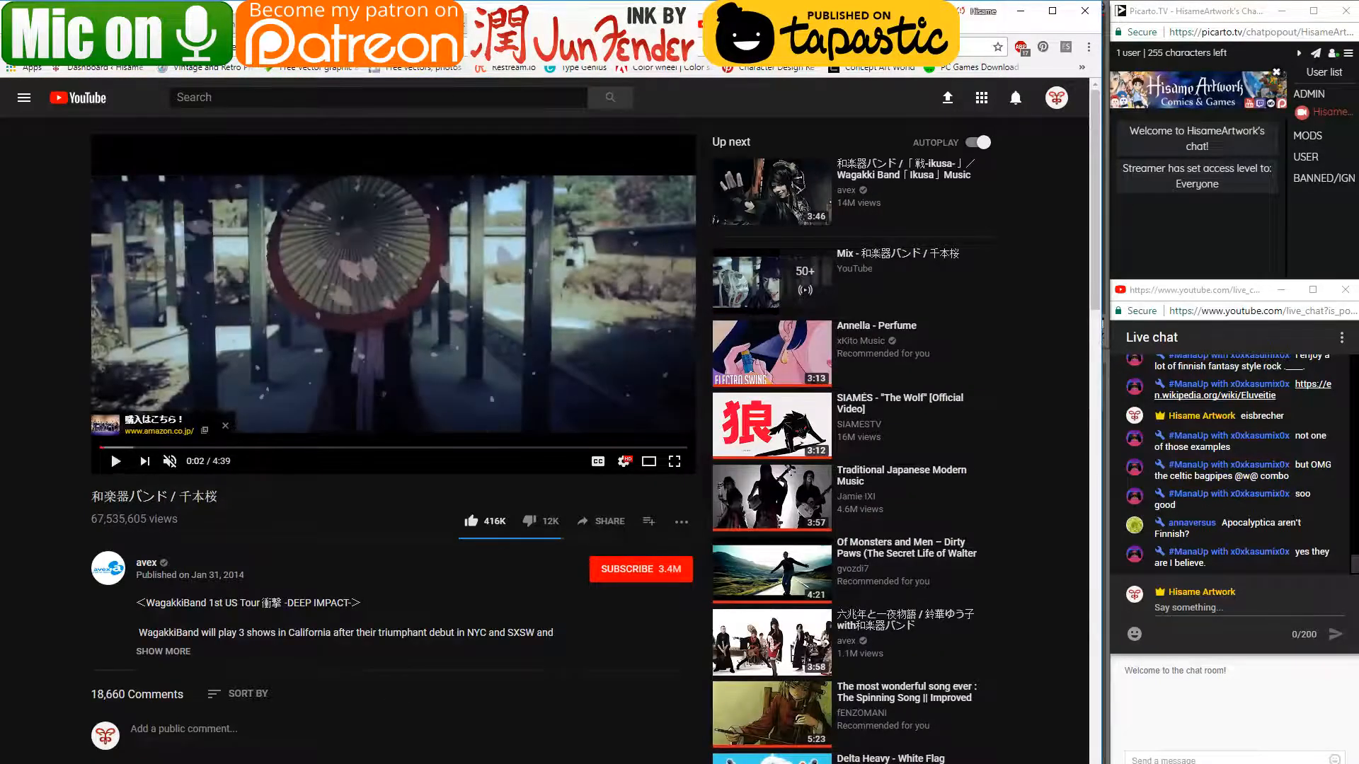
click(495, 47)
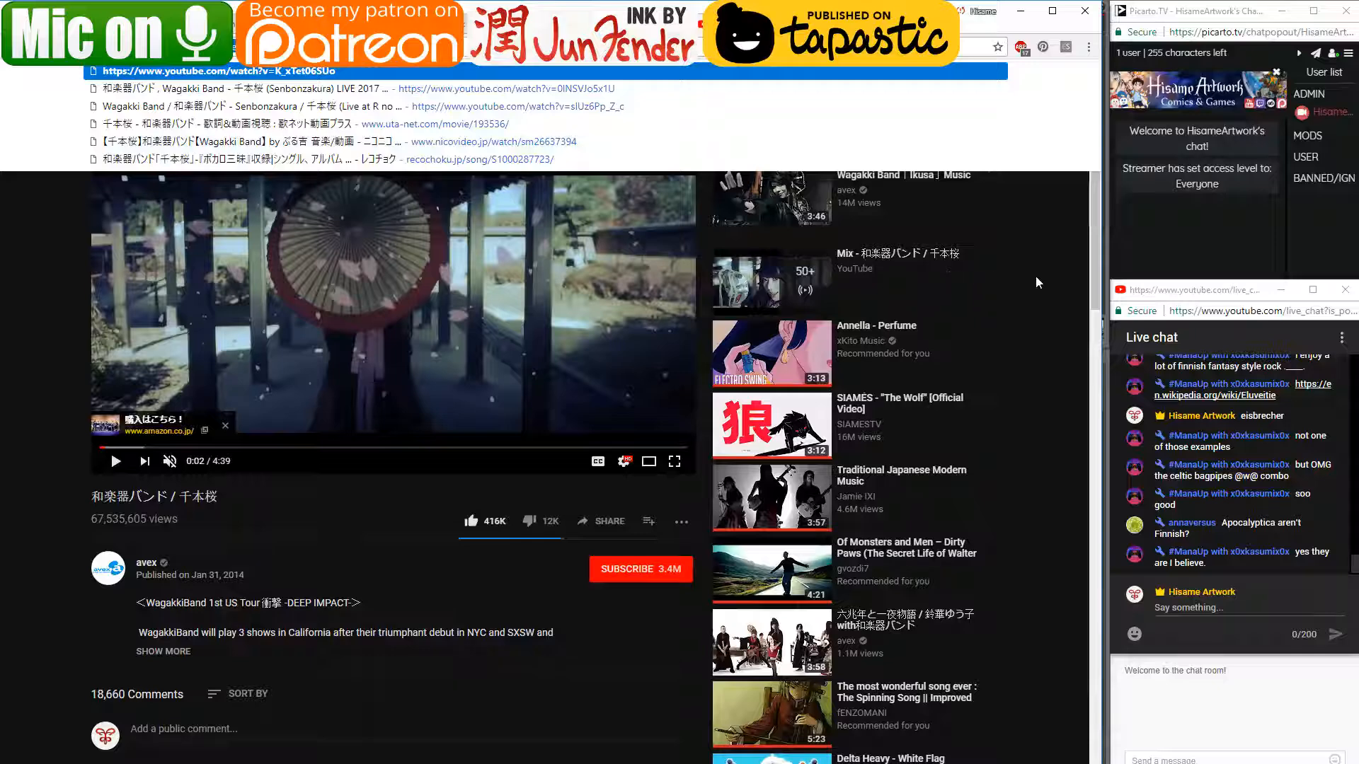
click(389, 491)
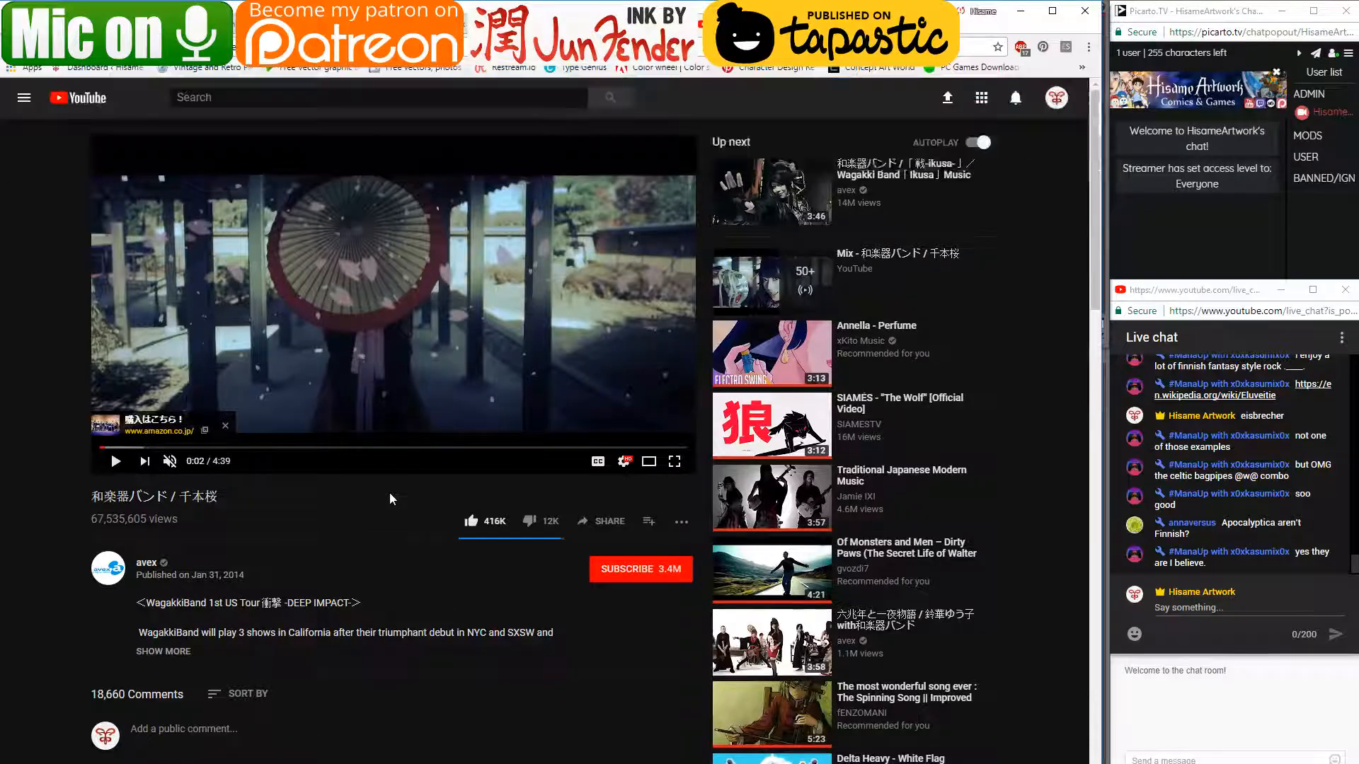
- Open the suggested video "Traditional Japanese Modern Music", pause it and copy its web address
click(772, 495)
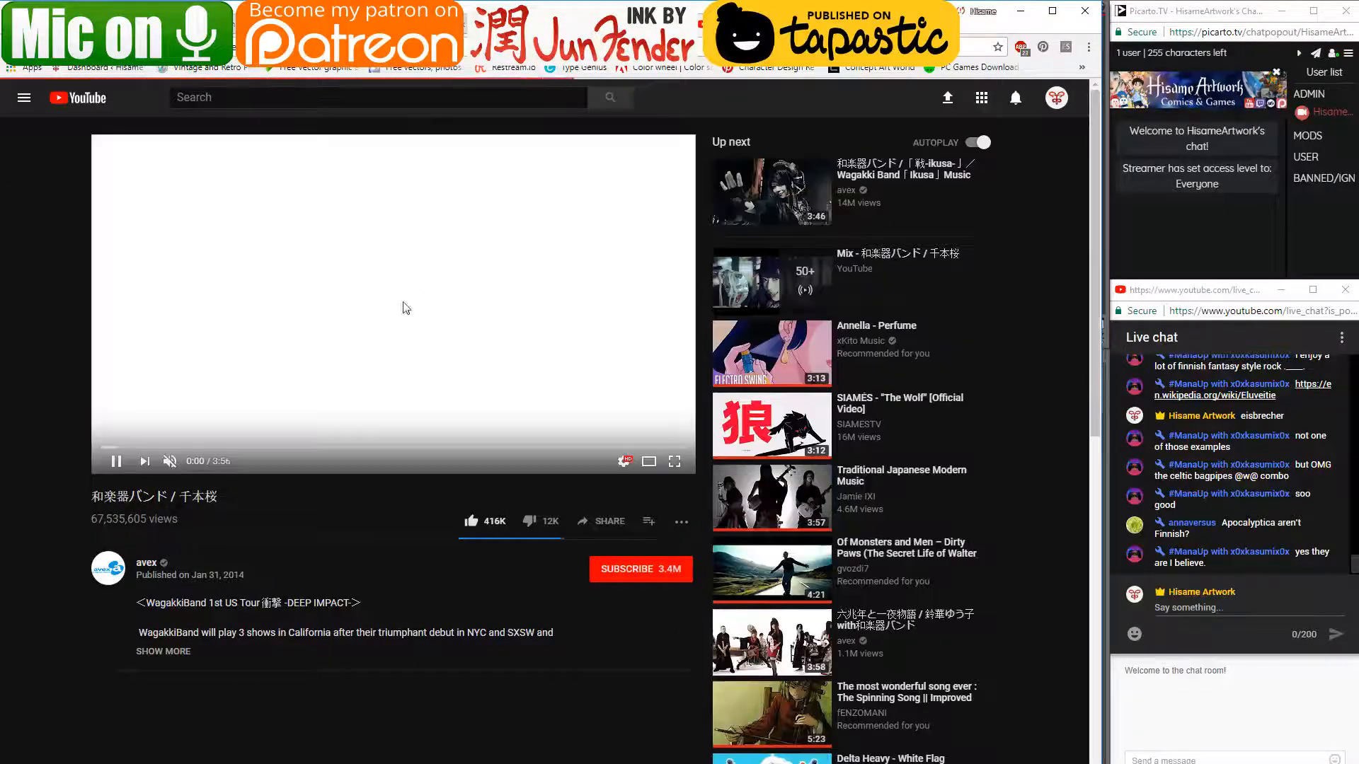
click(406, 268)
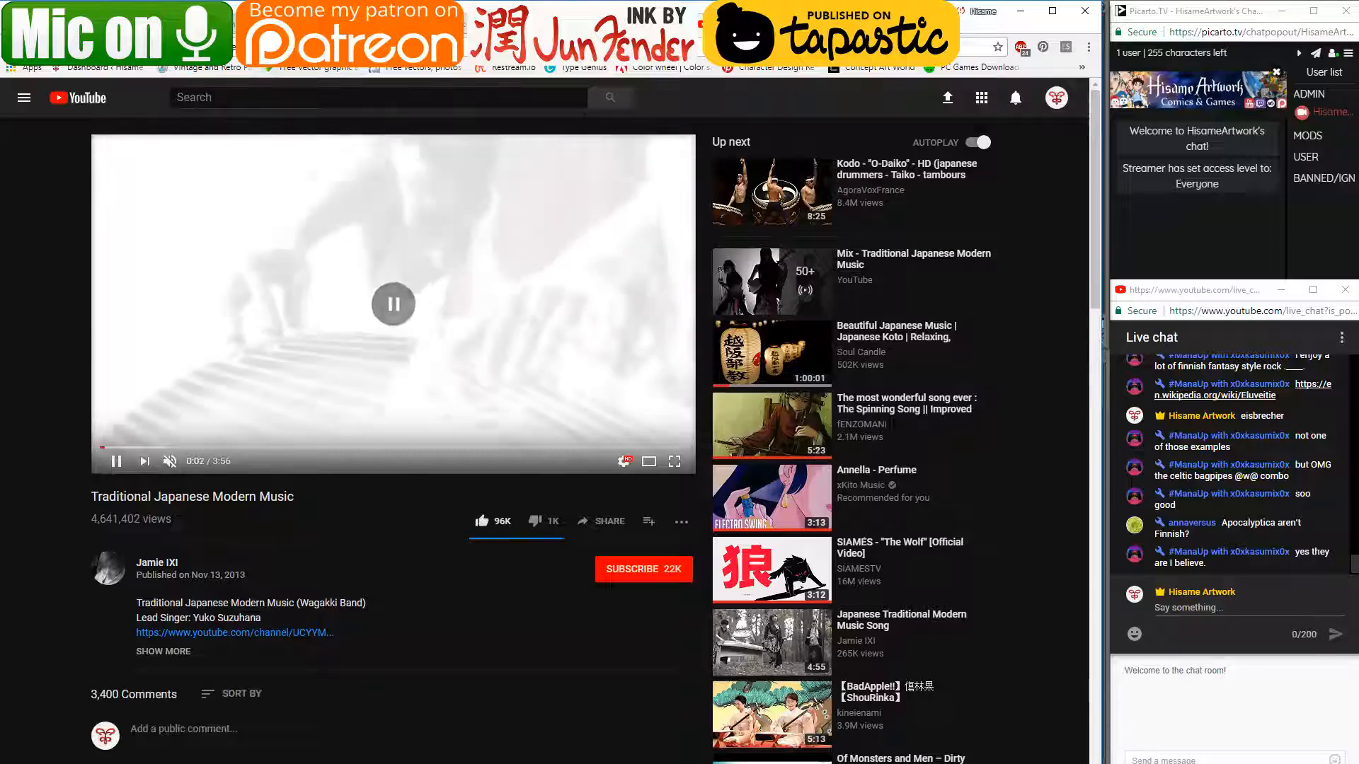
click(385, 48)
key(ctrl+c)
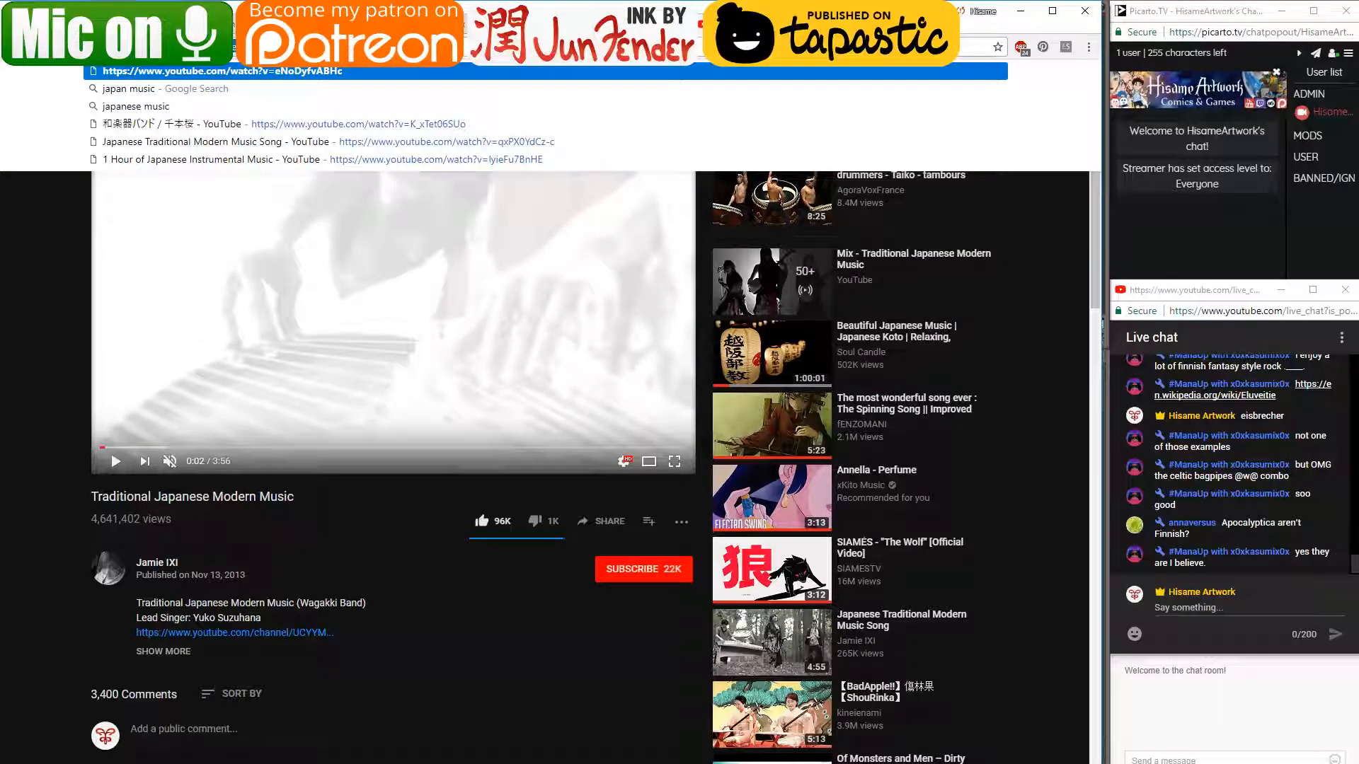
- Post the copied video link in the YouTube live chat, minimize Chrome and return to the comic page in Clip Studio Paint
click(1203, 607)
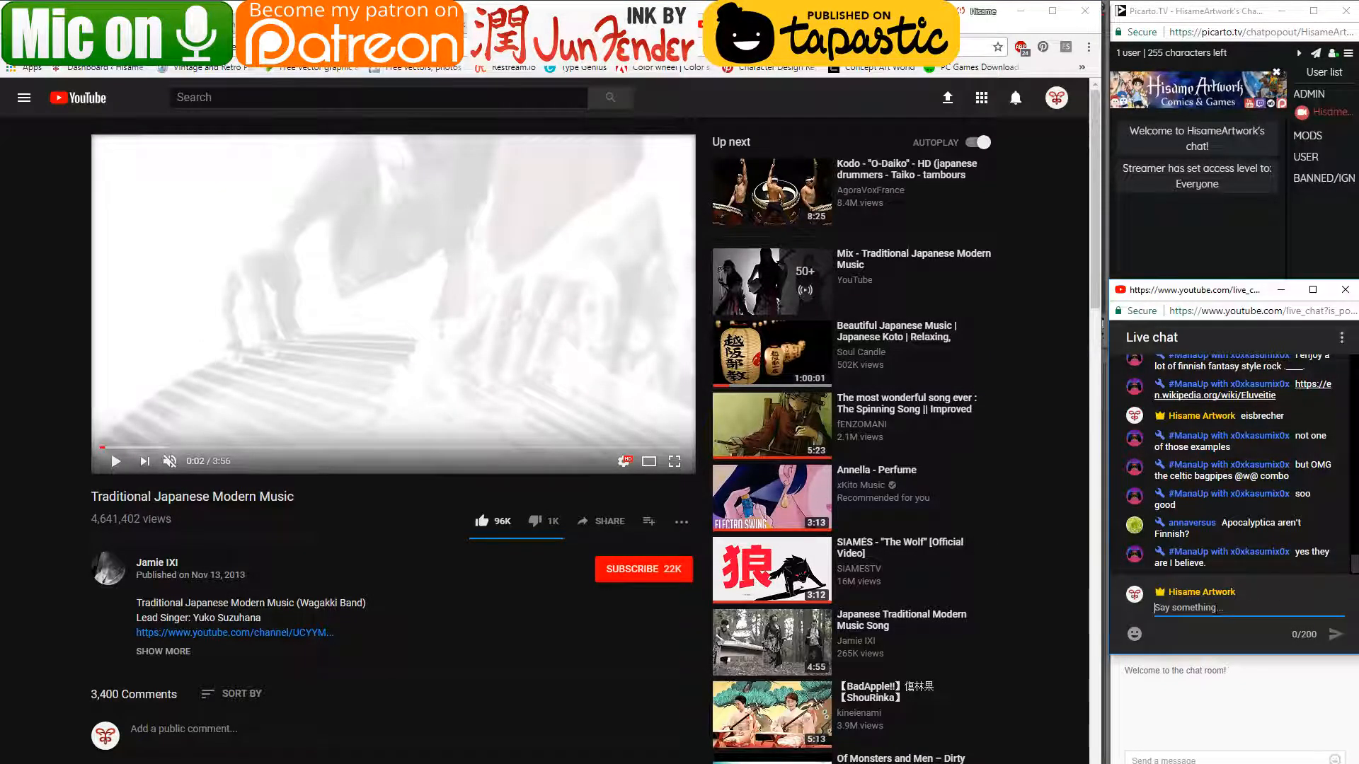
key(ctrl+v)
key(Return)
click(1019, 11)
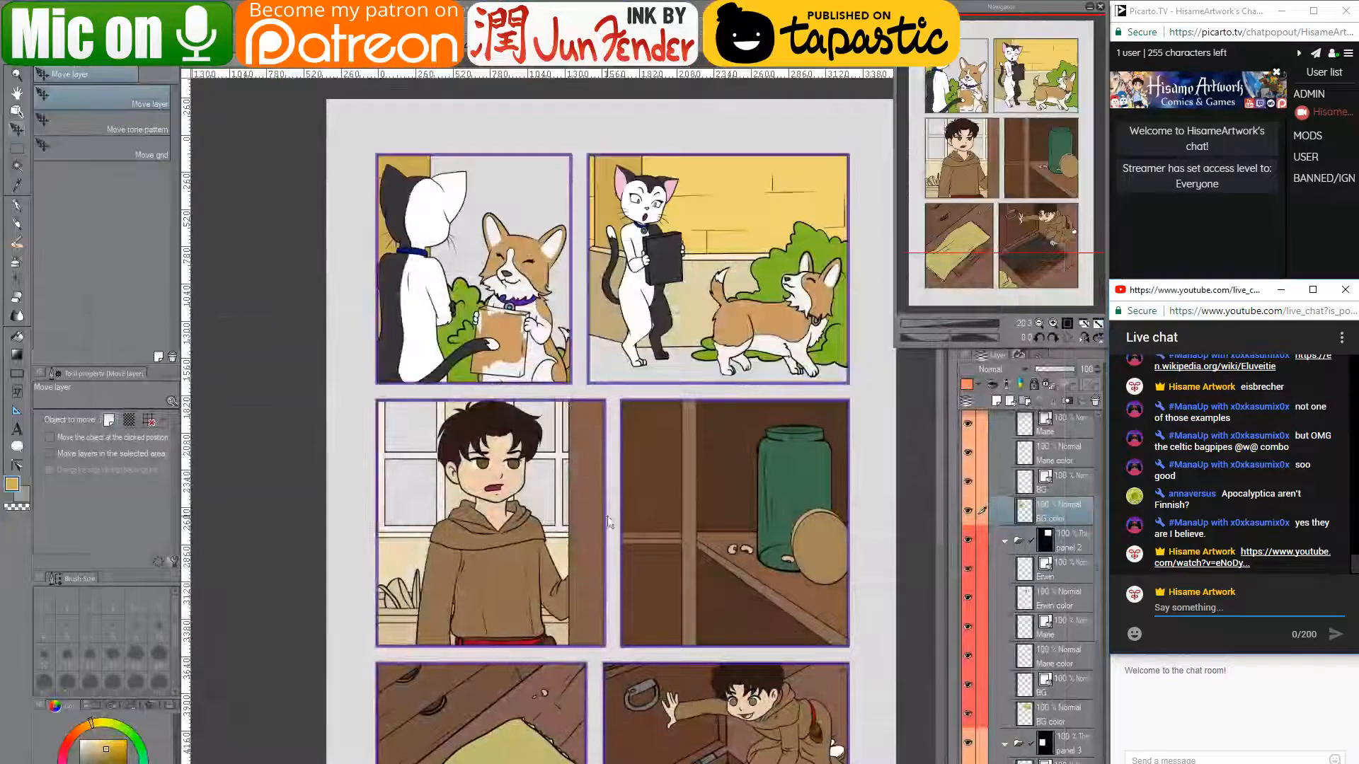
click(264, 408)
drag(614, 309, 575, 380)
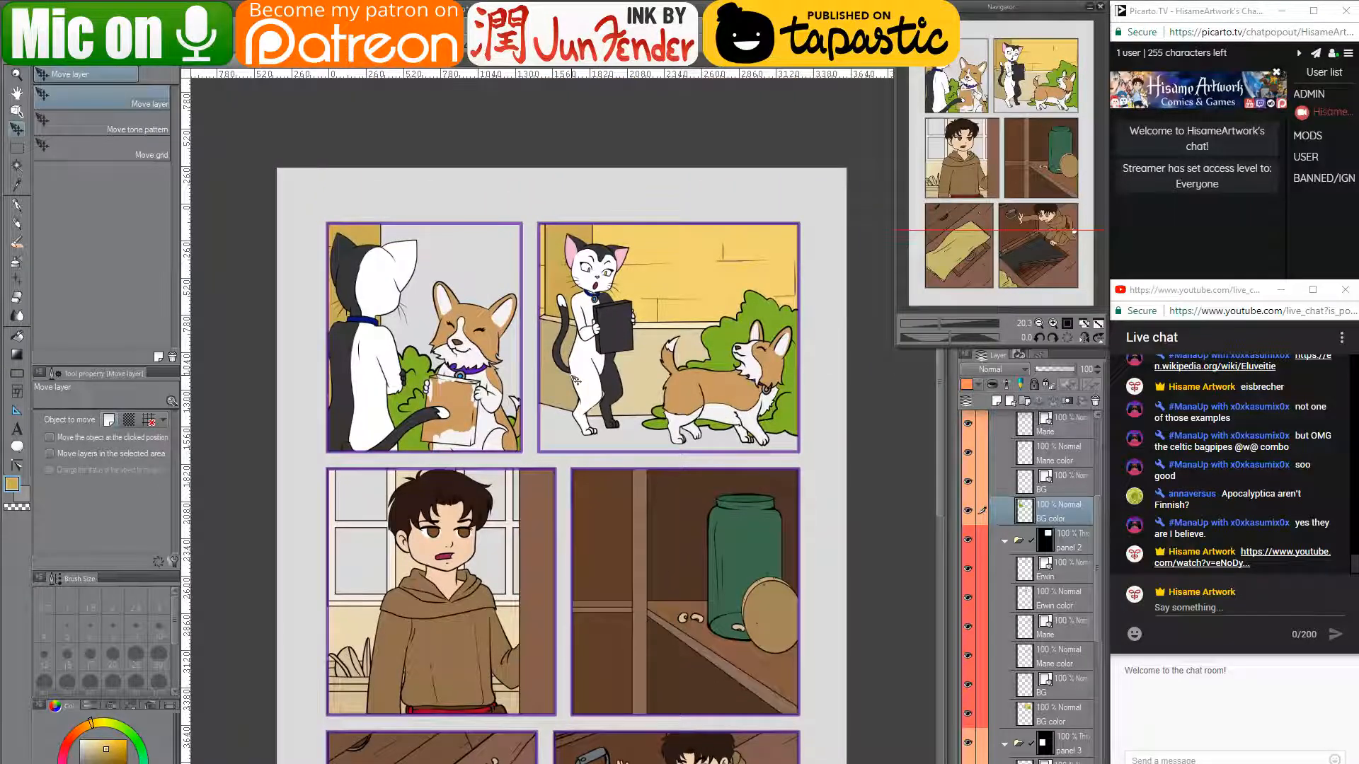
scroll(577, 380, down, 3)
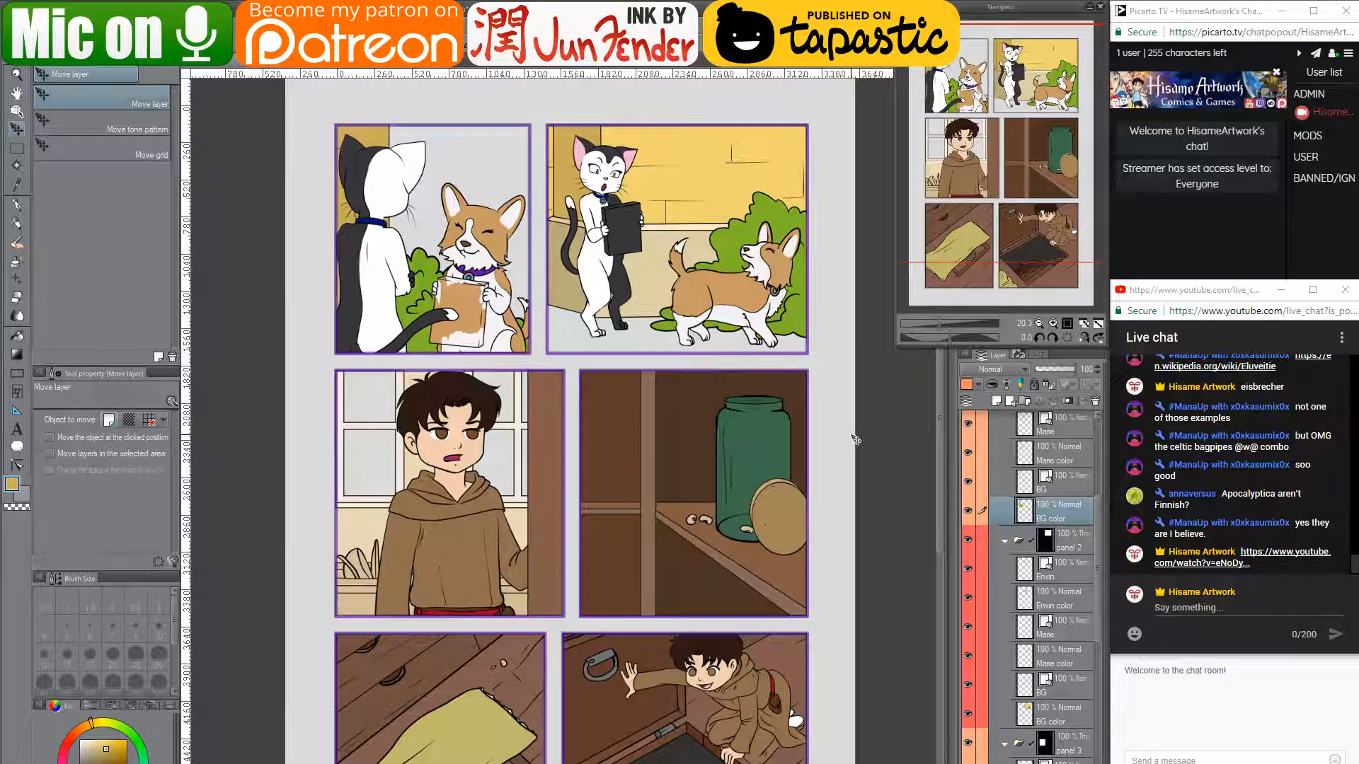
drag(841, 518, 843, 443)
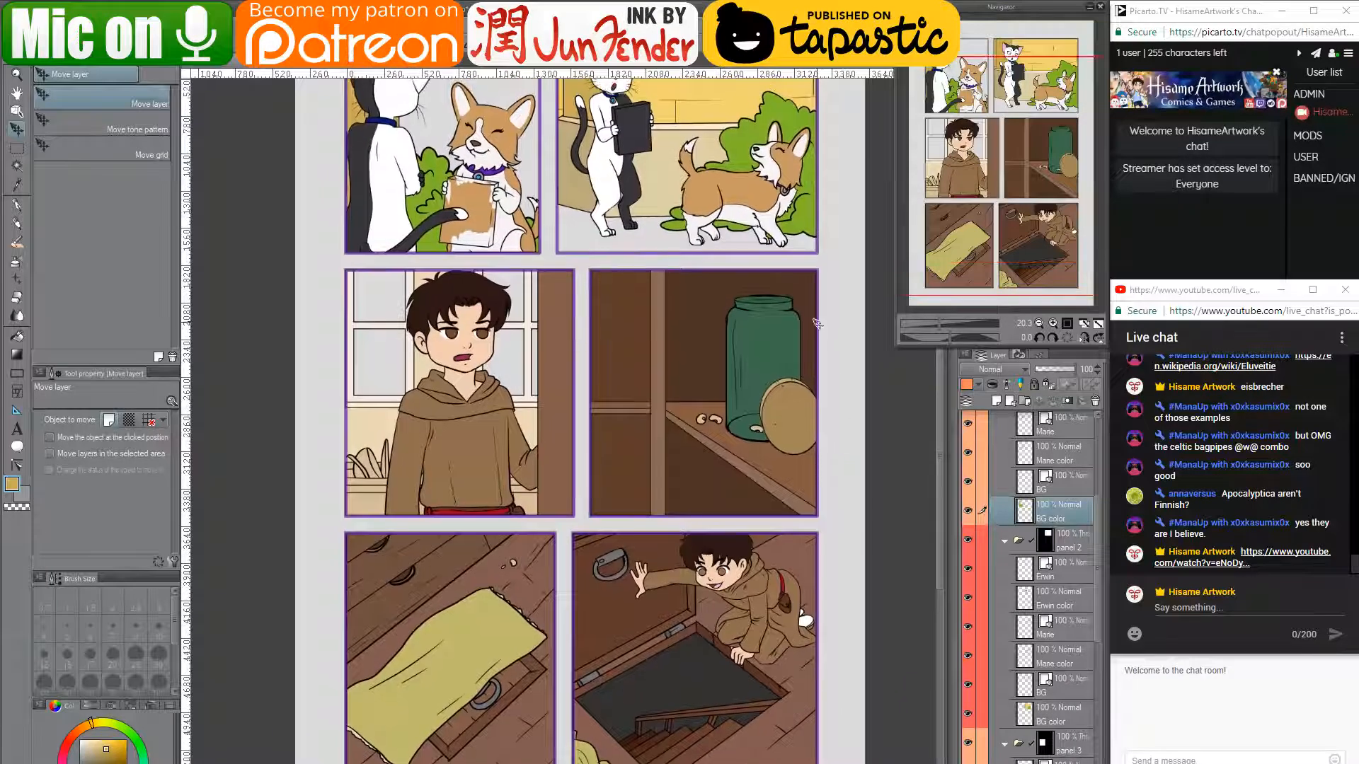
drag(816, 323, 823, 411)
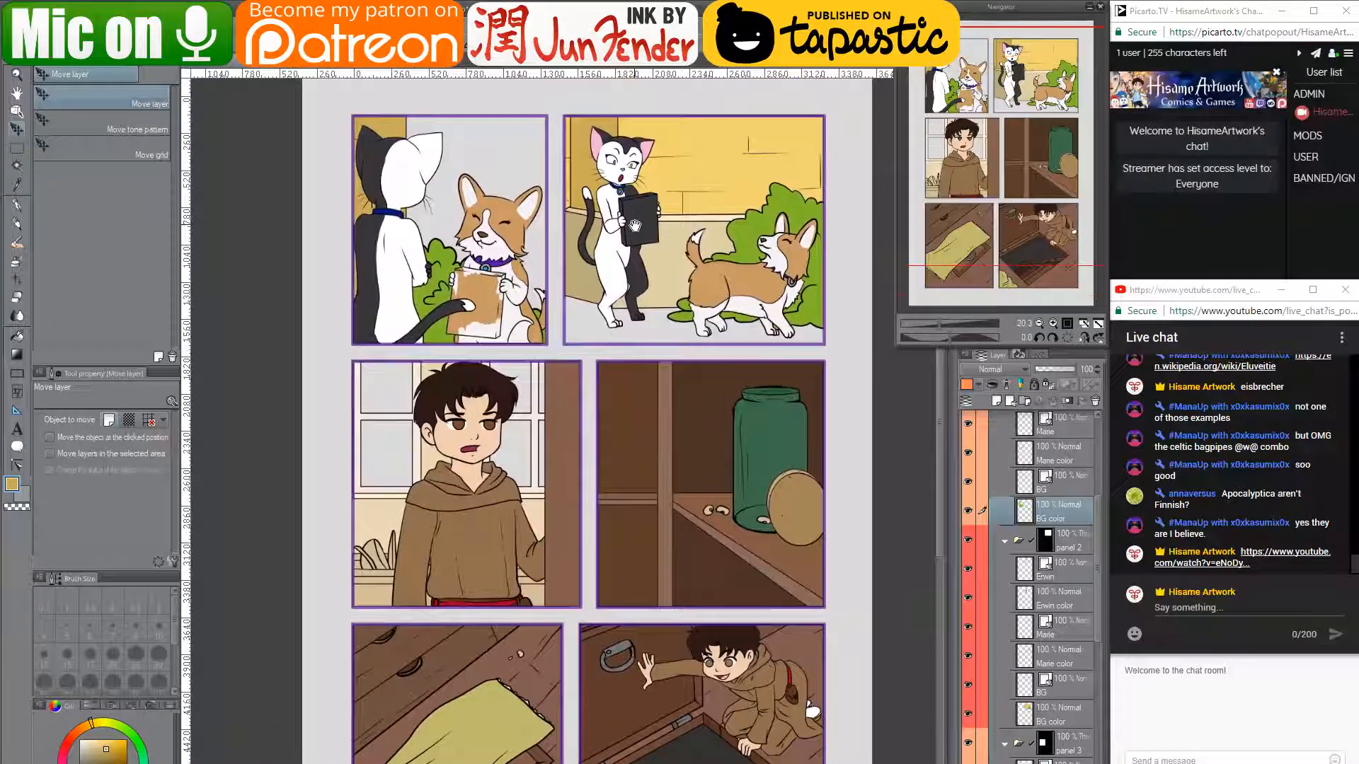
scroll(671, 527, down, 3)
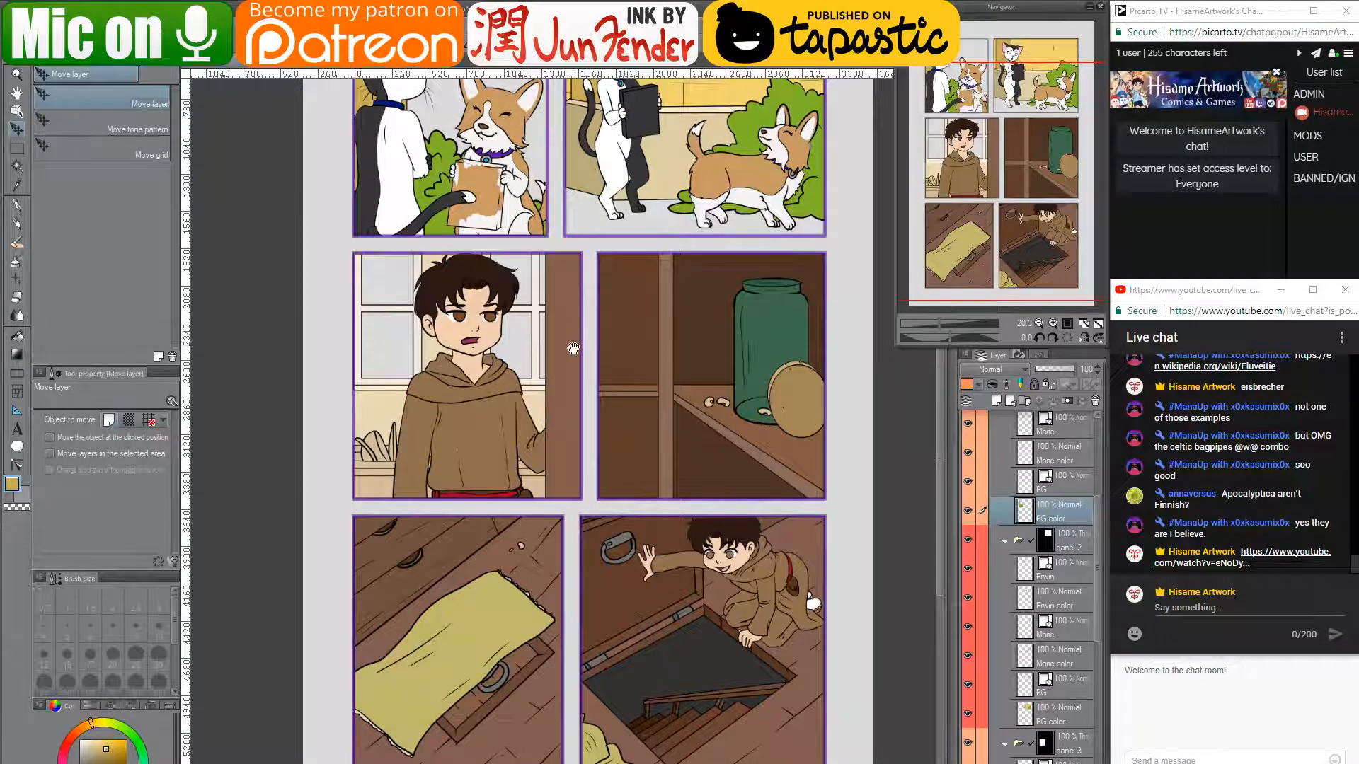
scroll(531, 339, up, 3)
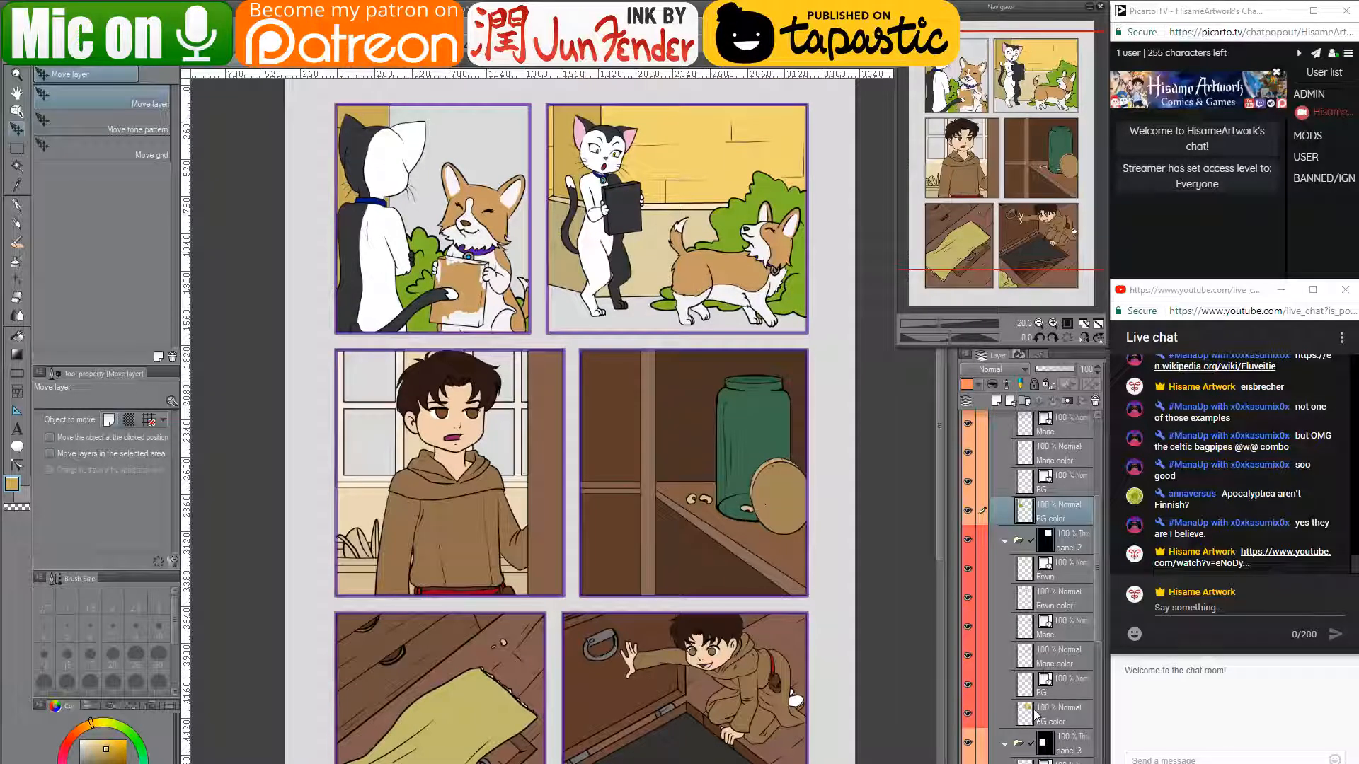
- Add a new layer, place it below the BG color layer of panel 2 and name it "ground"
click(1034, 715)
click(996, 400)
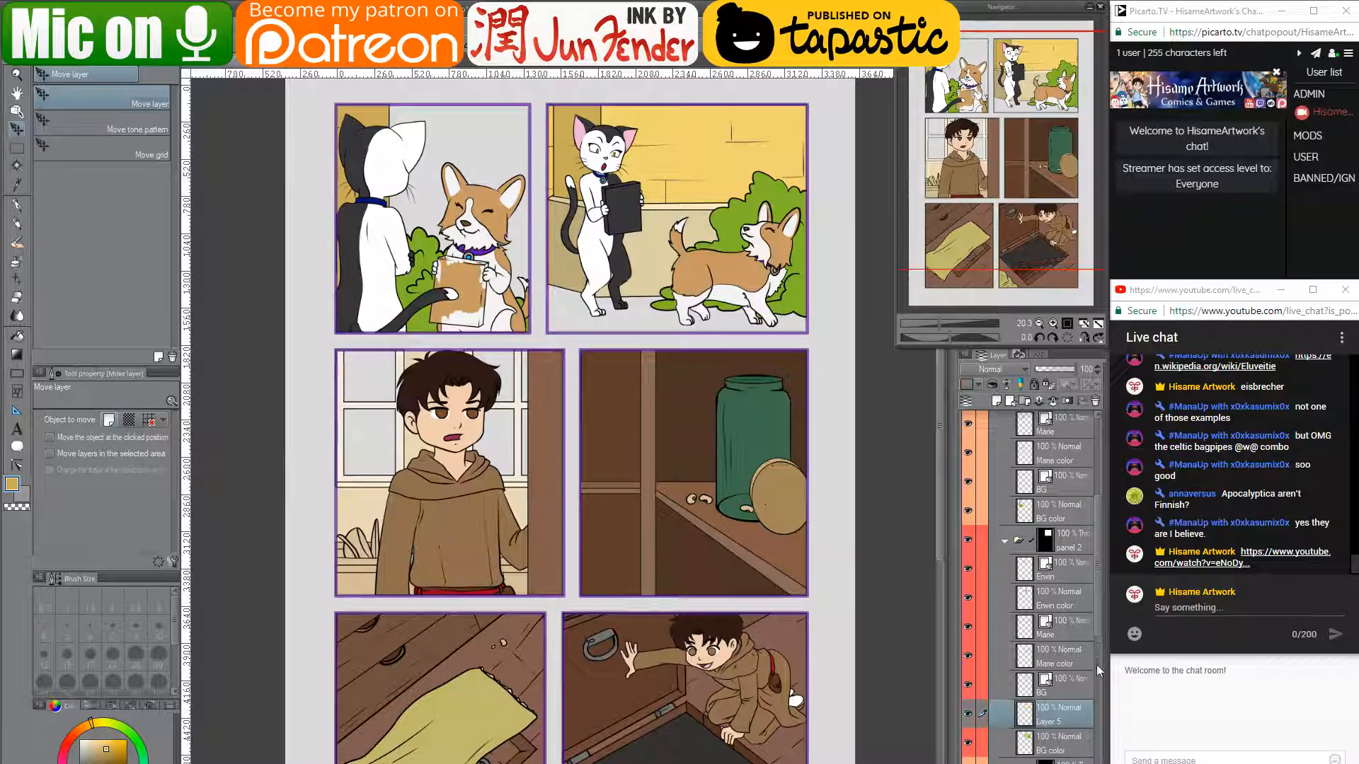
drag(1068, 713, 1063, 750)
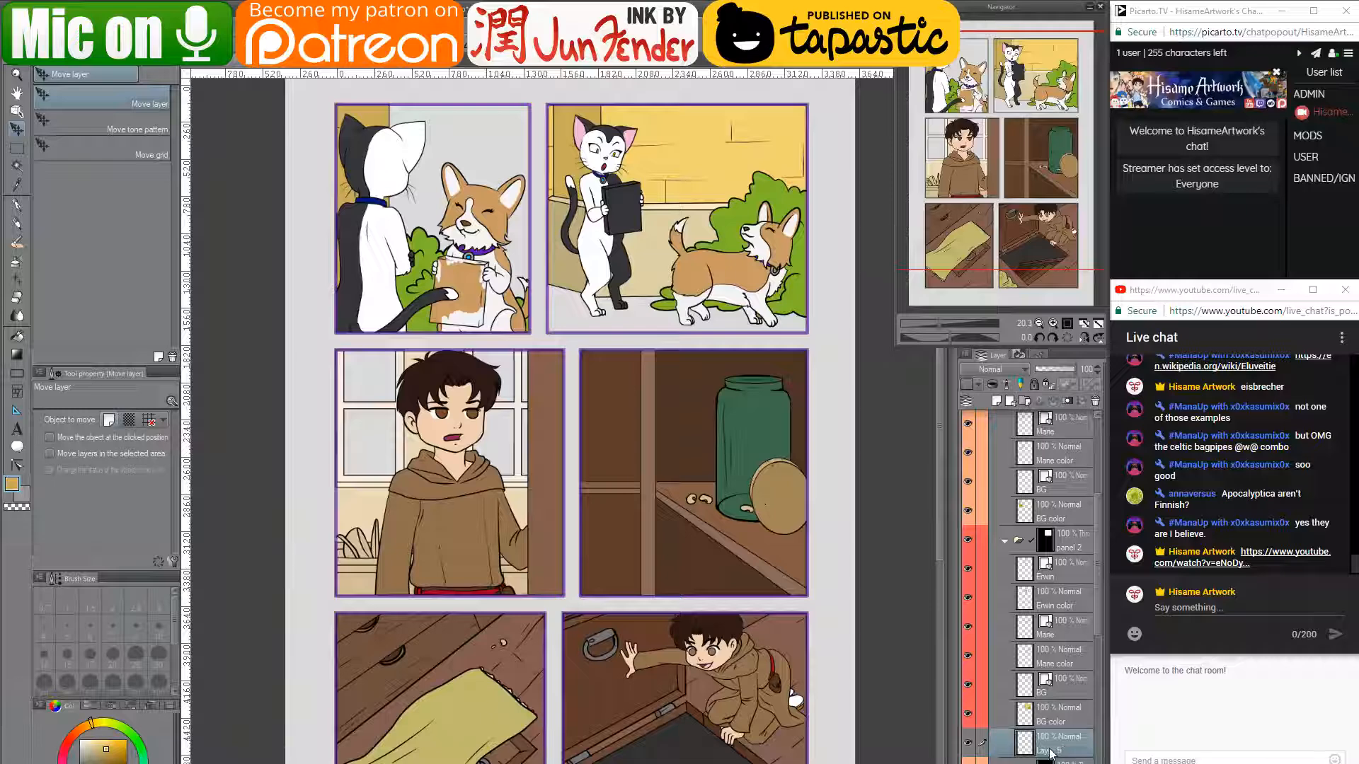
double_click(1052, 750)
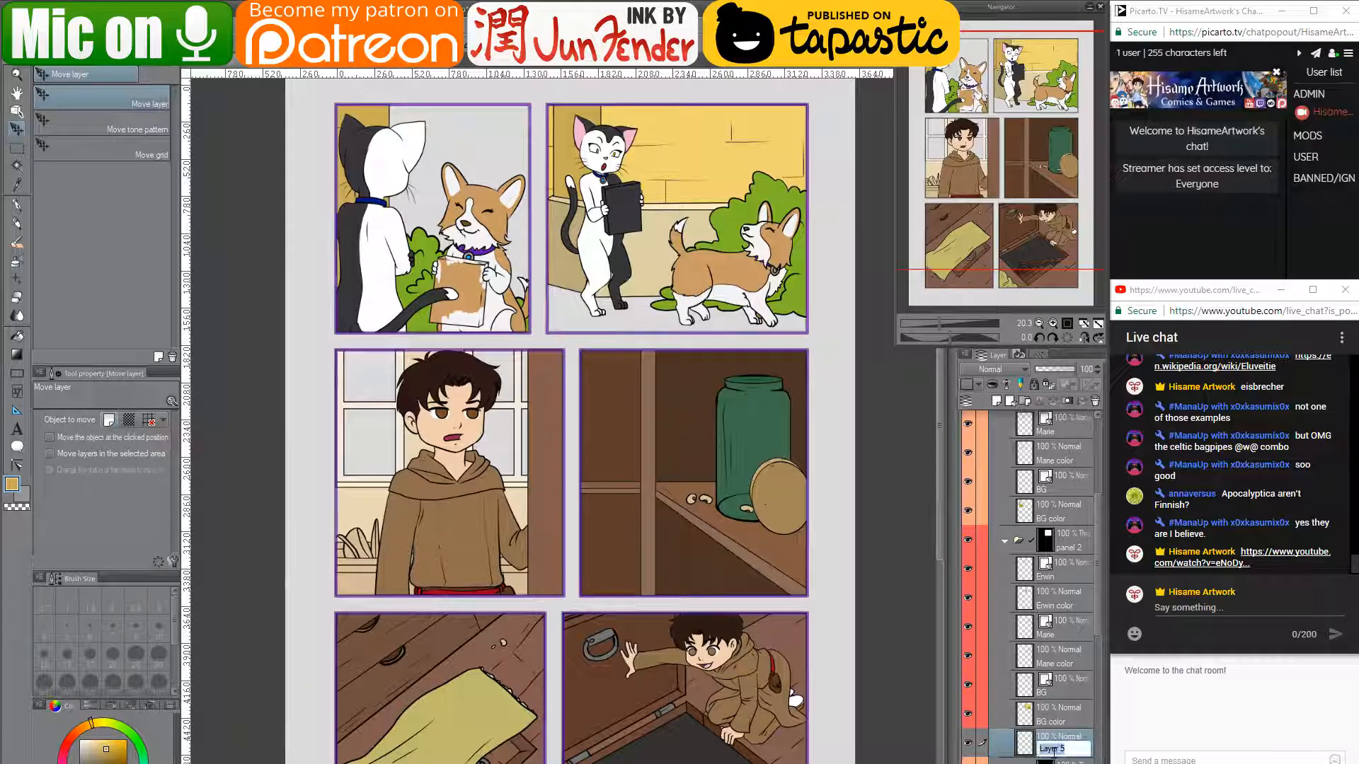
text(ground)
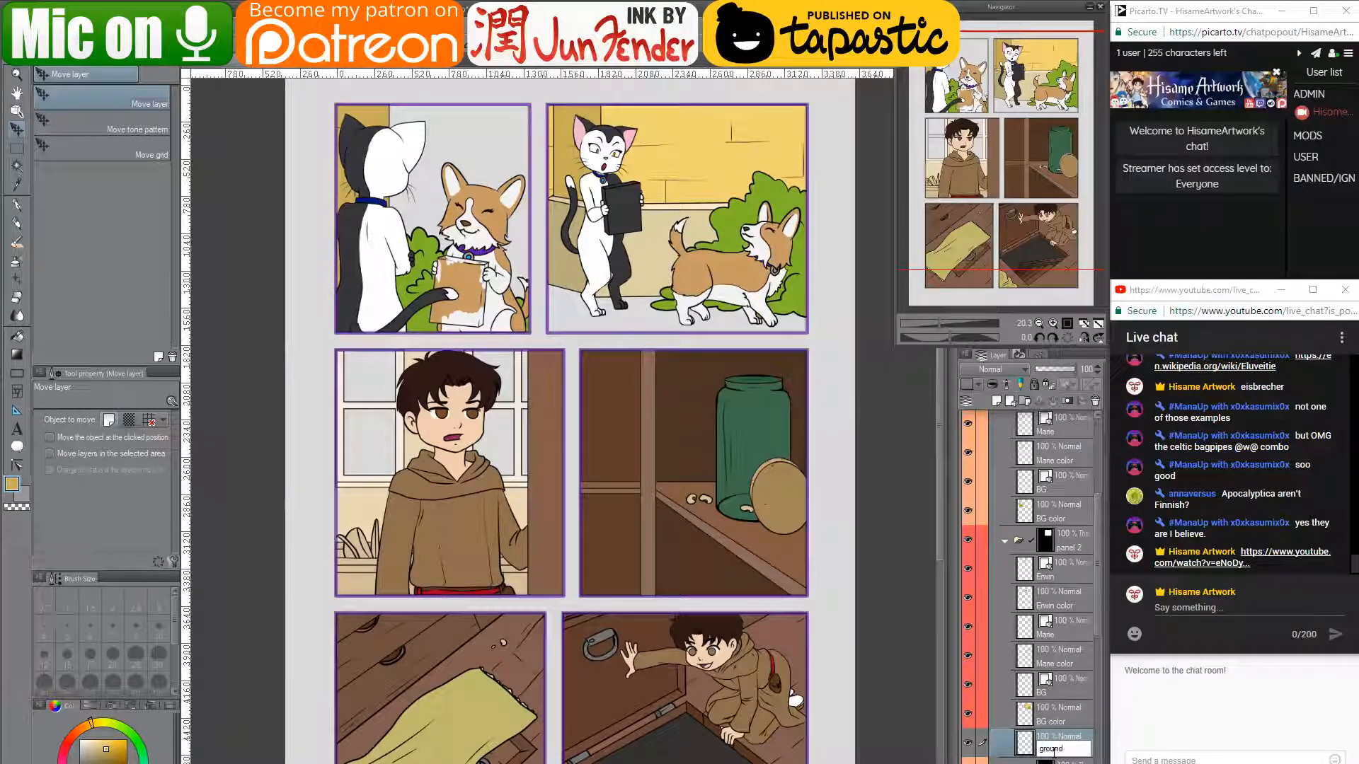
key(Return)
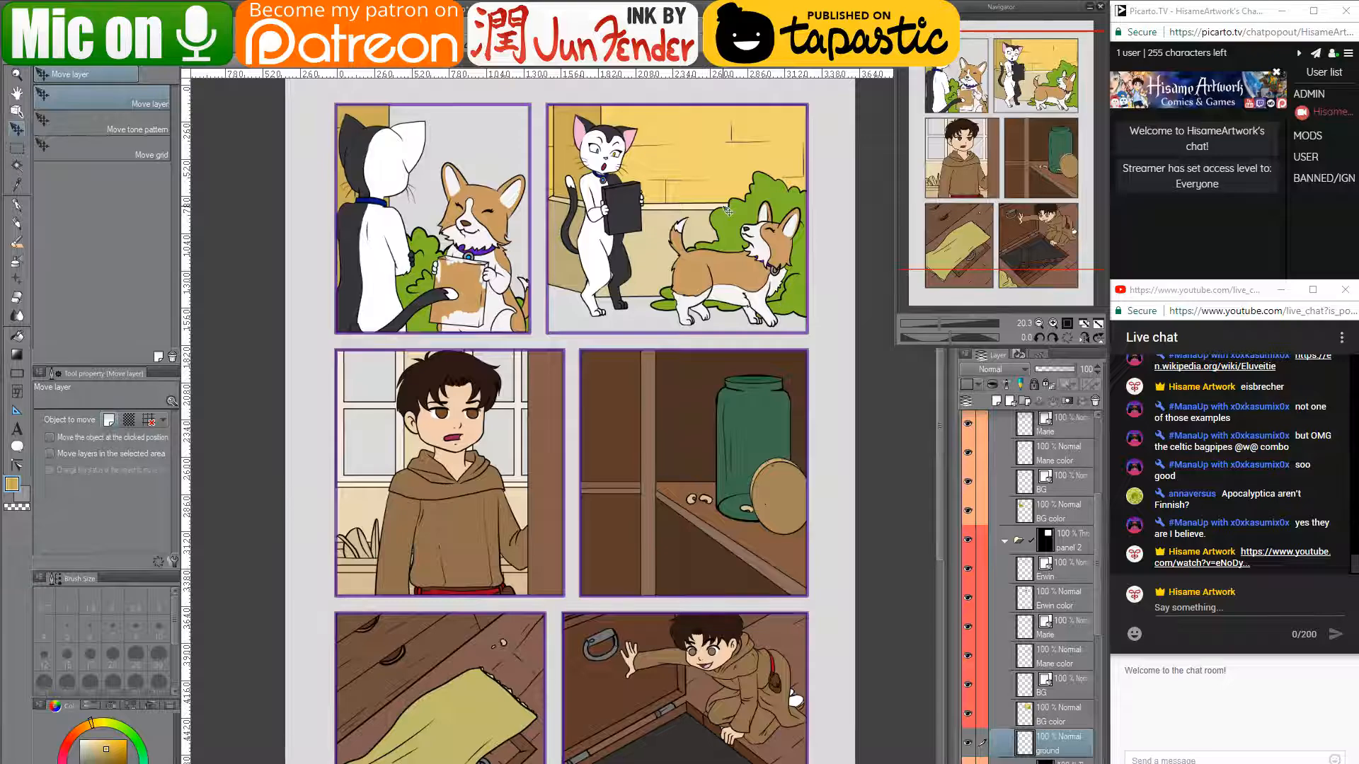
- Switch to Chrome to check the YouTube live streaming dashboard, and return to the comic page in Clip Studio Paint
scroll(728, 211, up, 4)
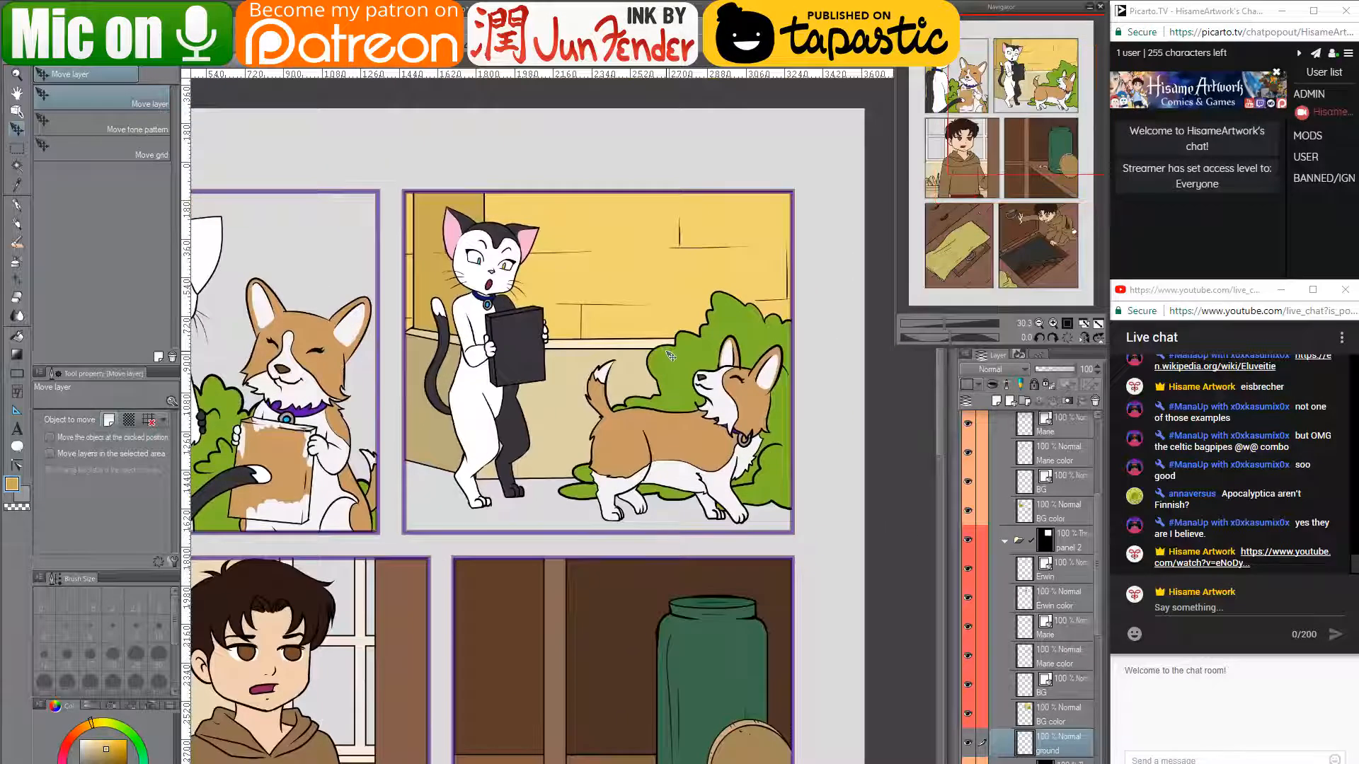
scroll(670, 356, up, 2)
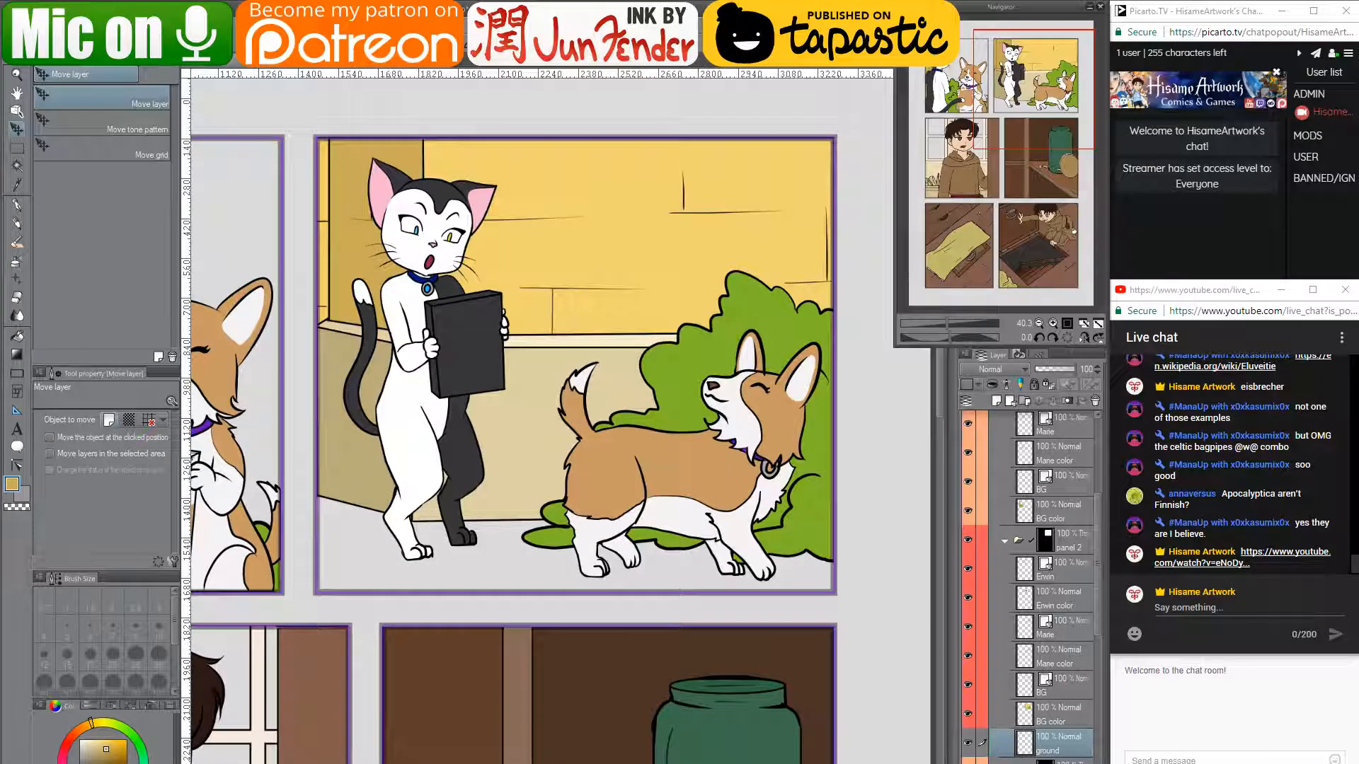
key(alt+Tab)
key(Escape)
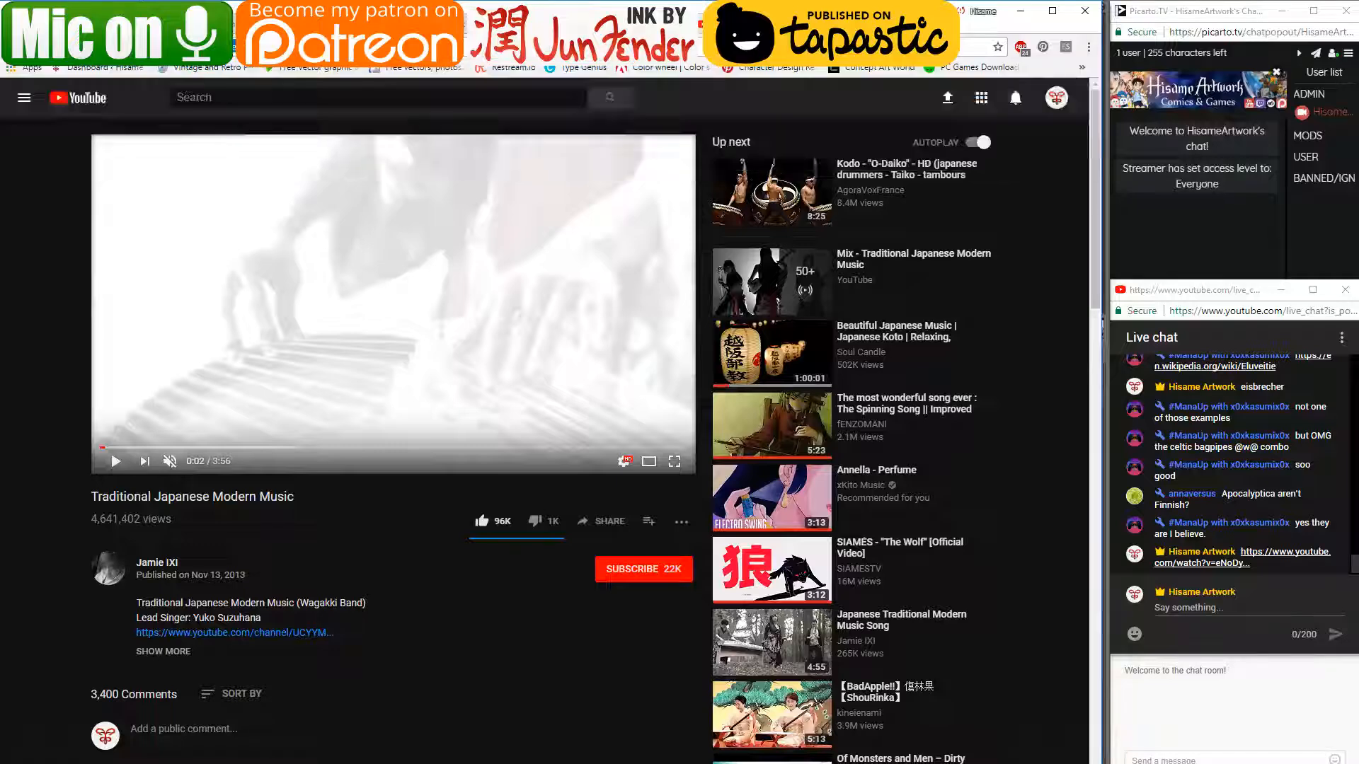
key(ctrl+Tab)
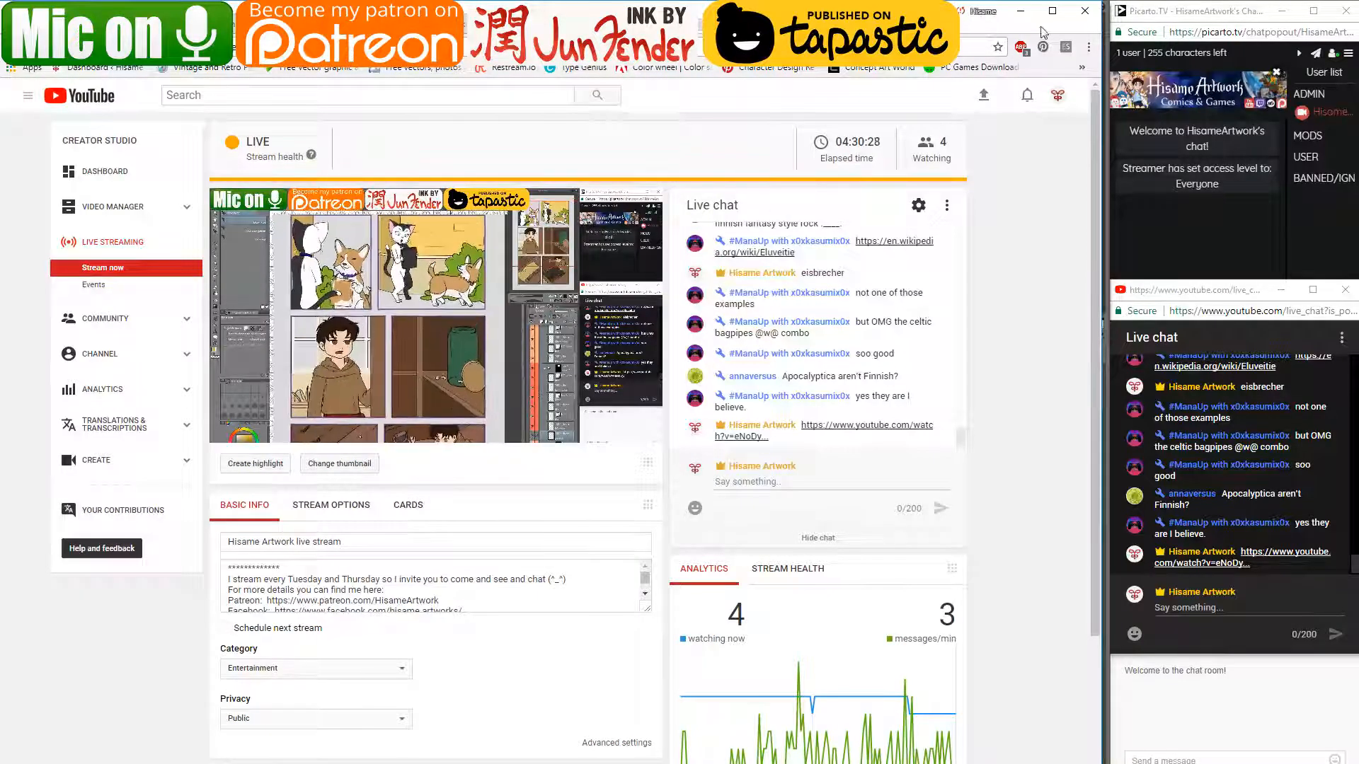
key(alt+Tab)
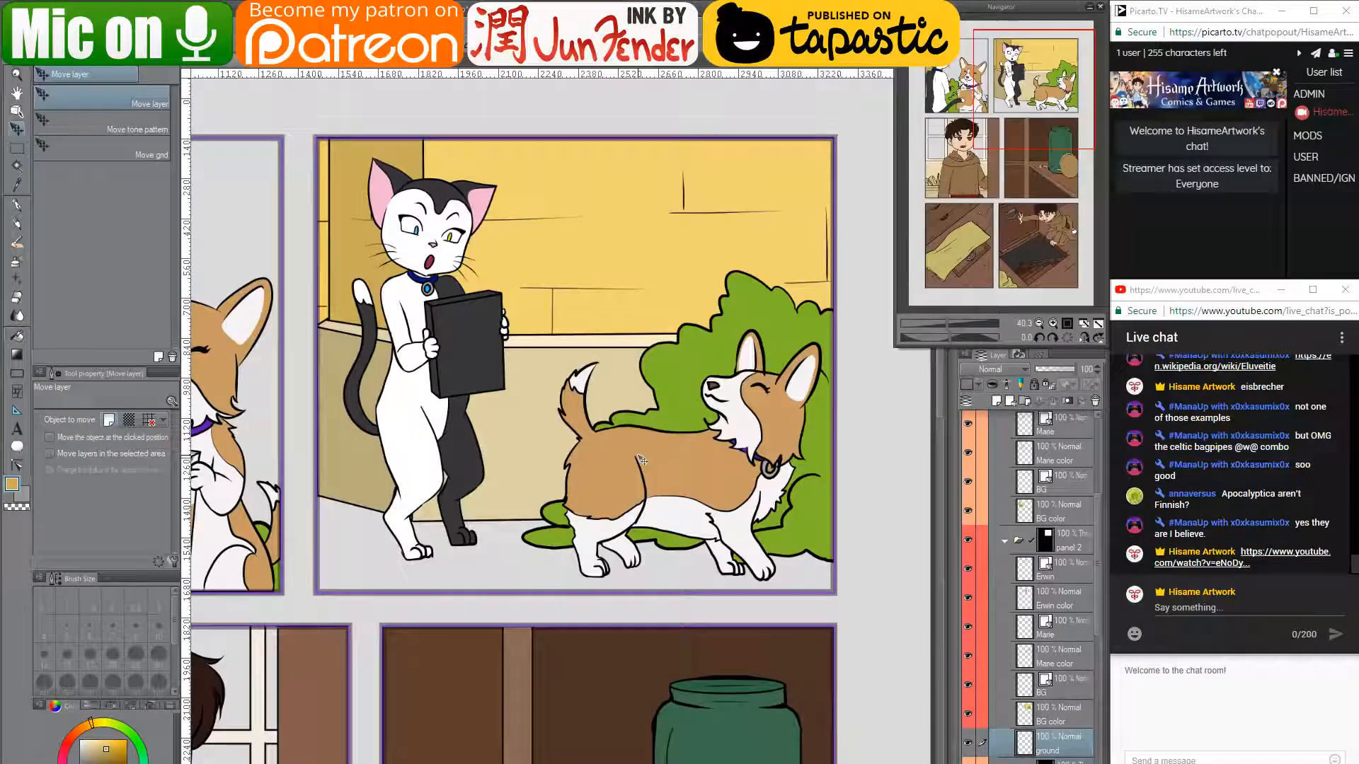
- Choose the G-pen, sample the pavement color in the archway panel of the finished page_40, and return to the current page
click(17, 206)
scroll(577, 463, down, 2)
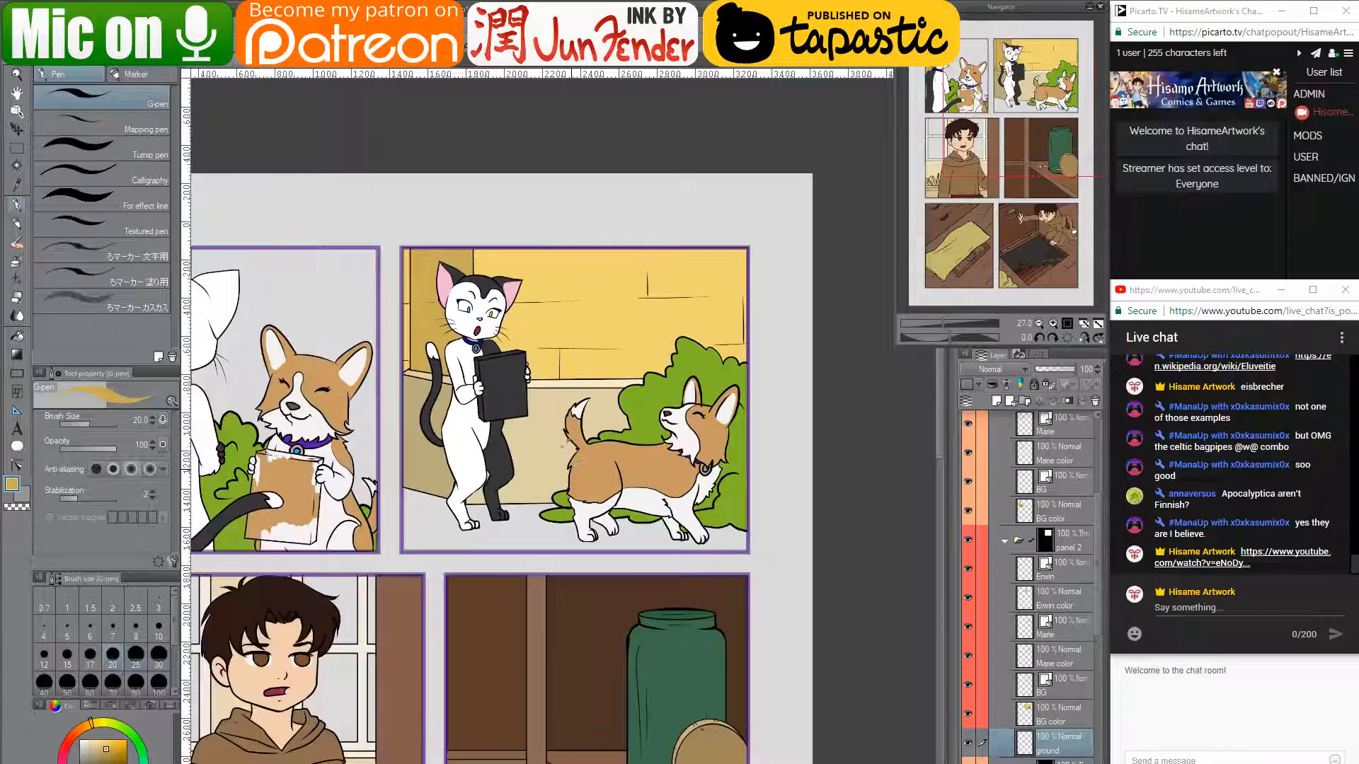
click(354, 63)
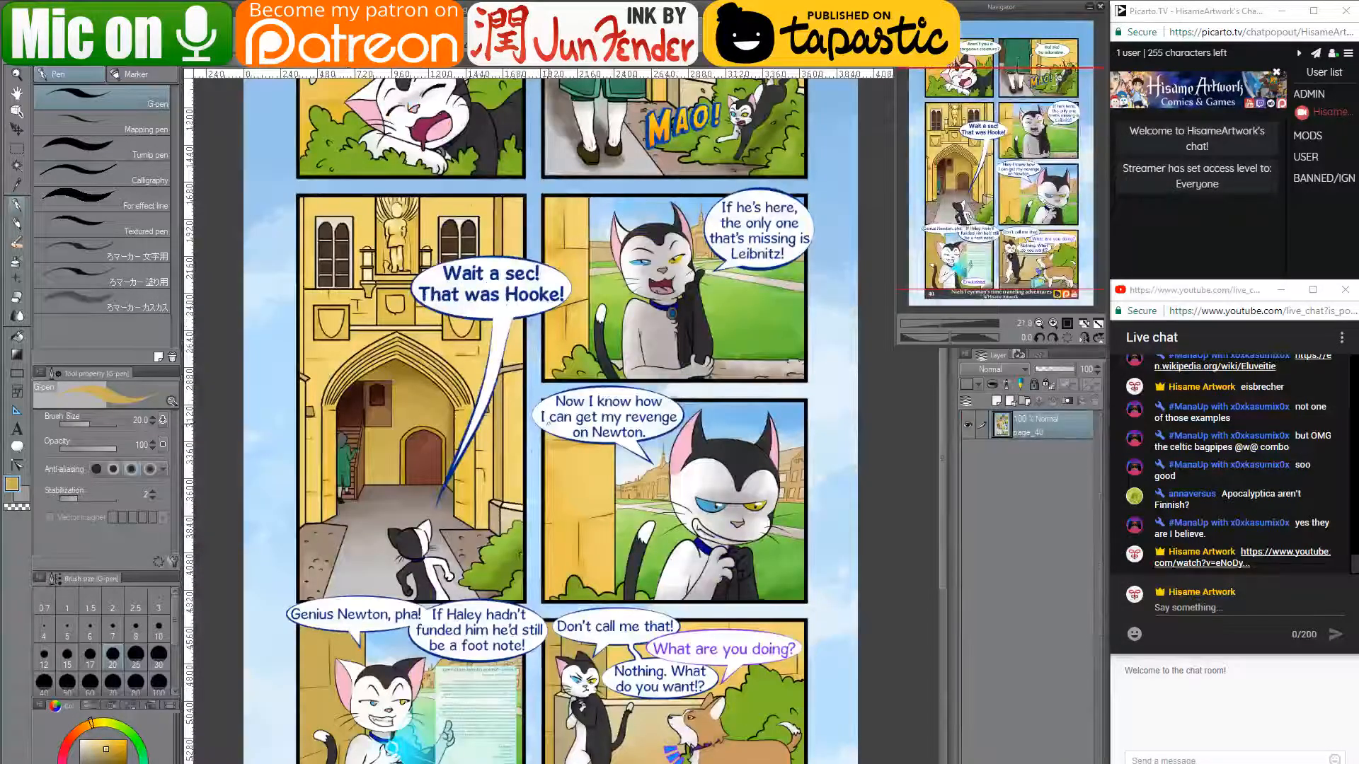
alt+click(402, 488)
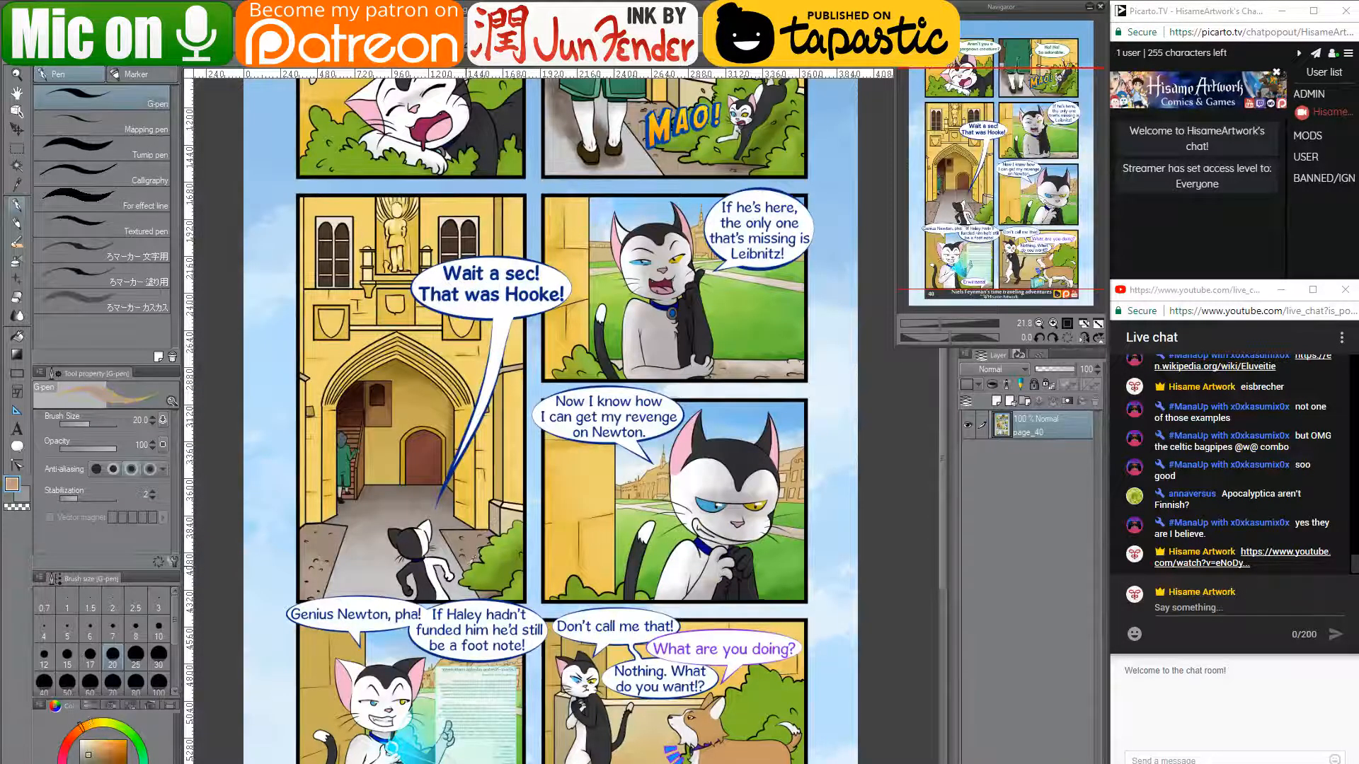
click(230, 69)
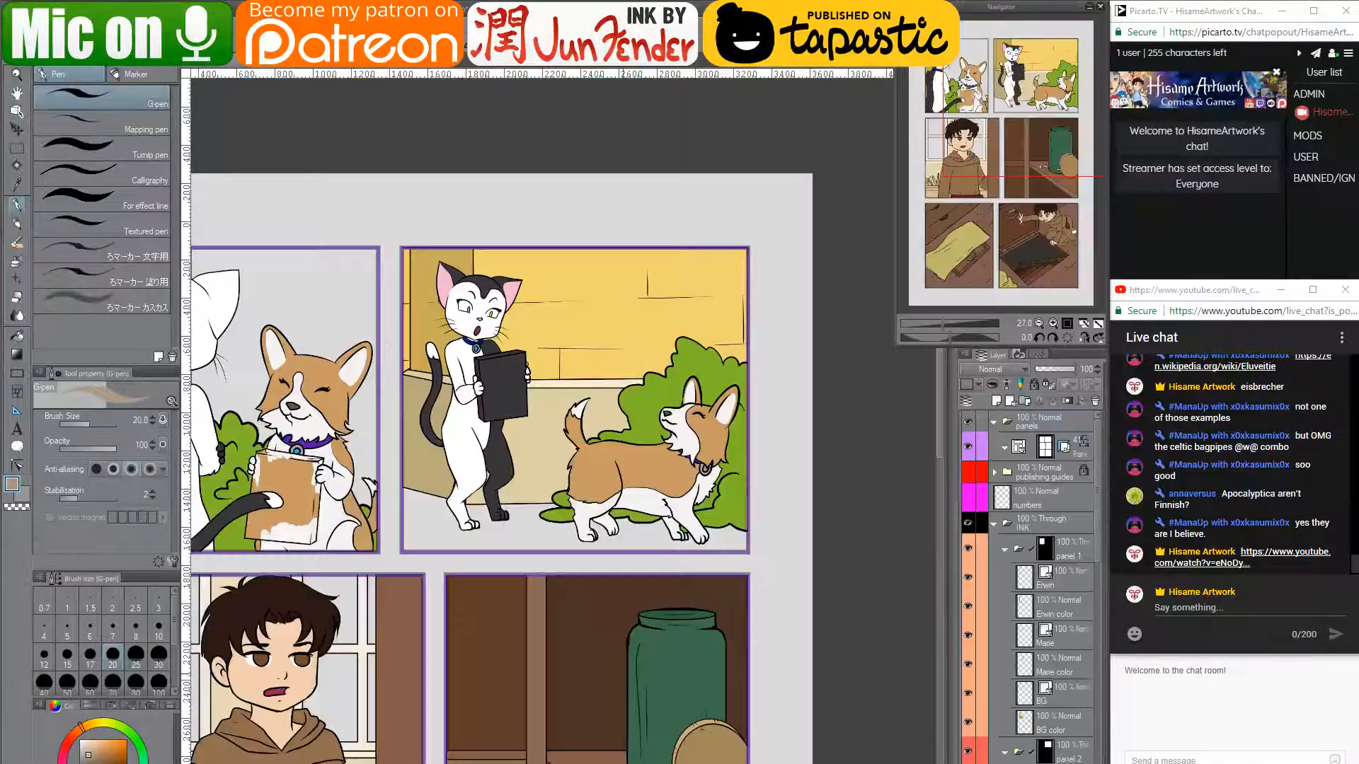
- Enlarge the G-pen to 400 and paint the ground beneath the cat and the corgi in panel 2
key(bracketright)
key(bracketright)
key(bracketright)
key(bracketright)
key(bracketright)
key(bracketright)
key(bracketright)
key(bracketright)
key(bracketright)
key(bracketright)
key(bracketright)
key(bracketright)
key(bracketright)
key(bracketright)
key(bracketright)
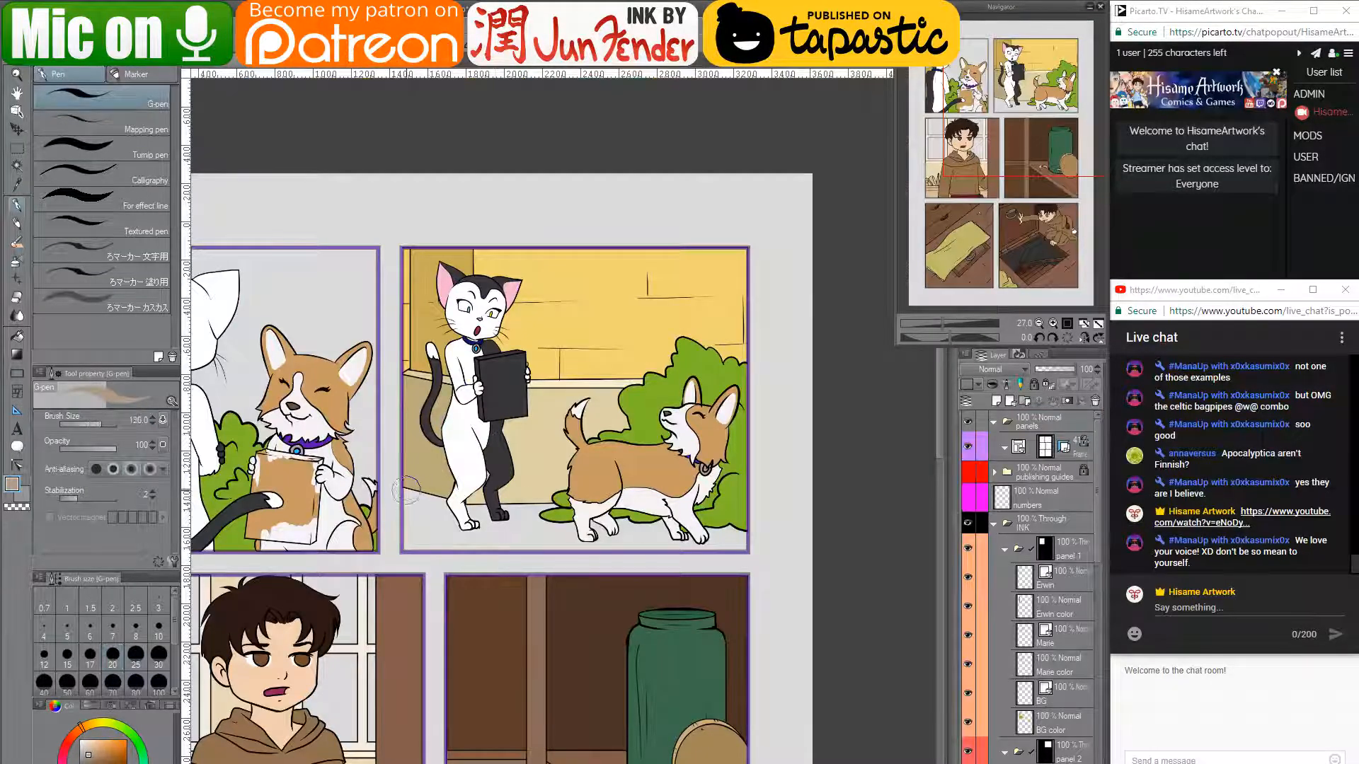
drag(413, 515, 714, 531)
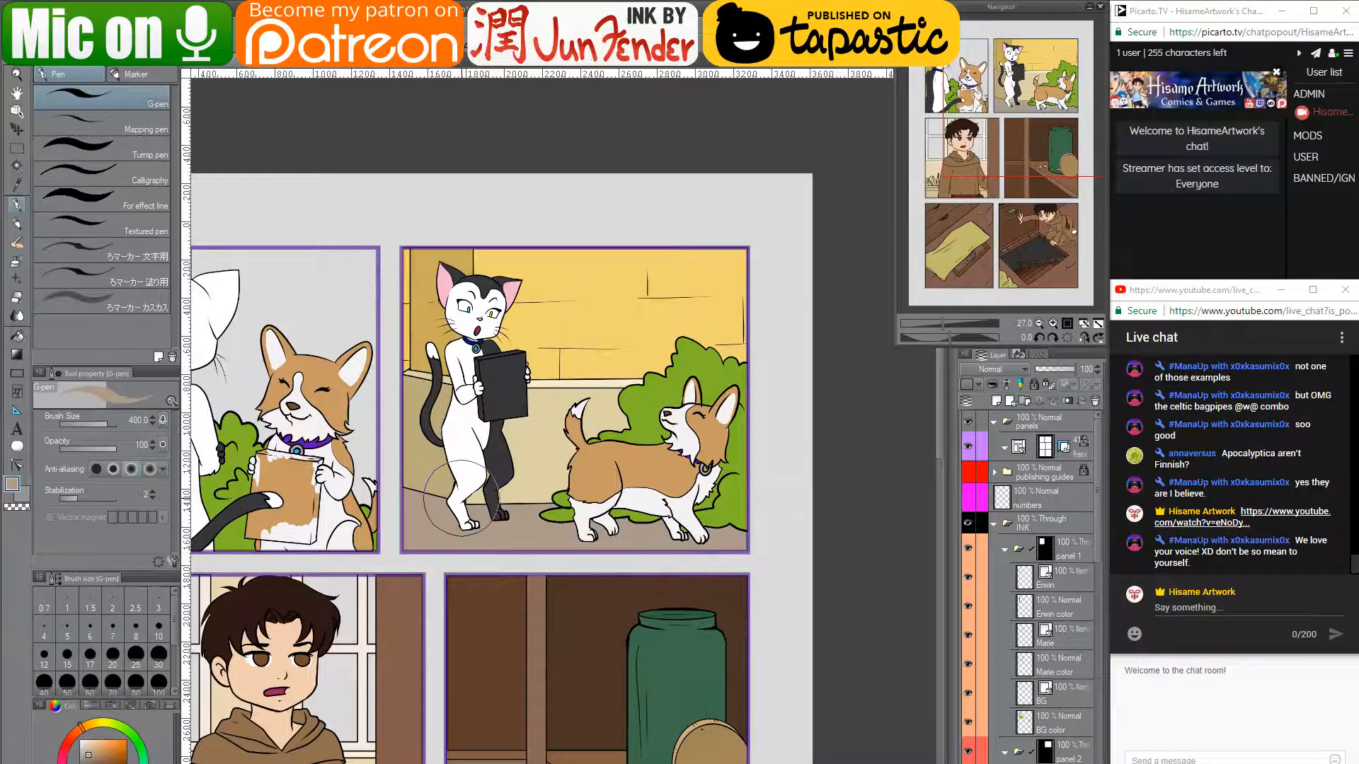
mouse_move(462, 498)
mouse_down()
mouse_move(531, 435)
mouse_move(602, 304)
mouse_up()
mouse_move(588, 528)
mouse_down()
mouse_move(655, 356)
mouse_move(631, 323)
mouse_up()
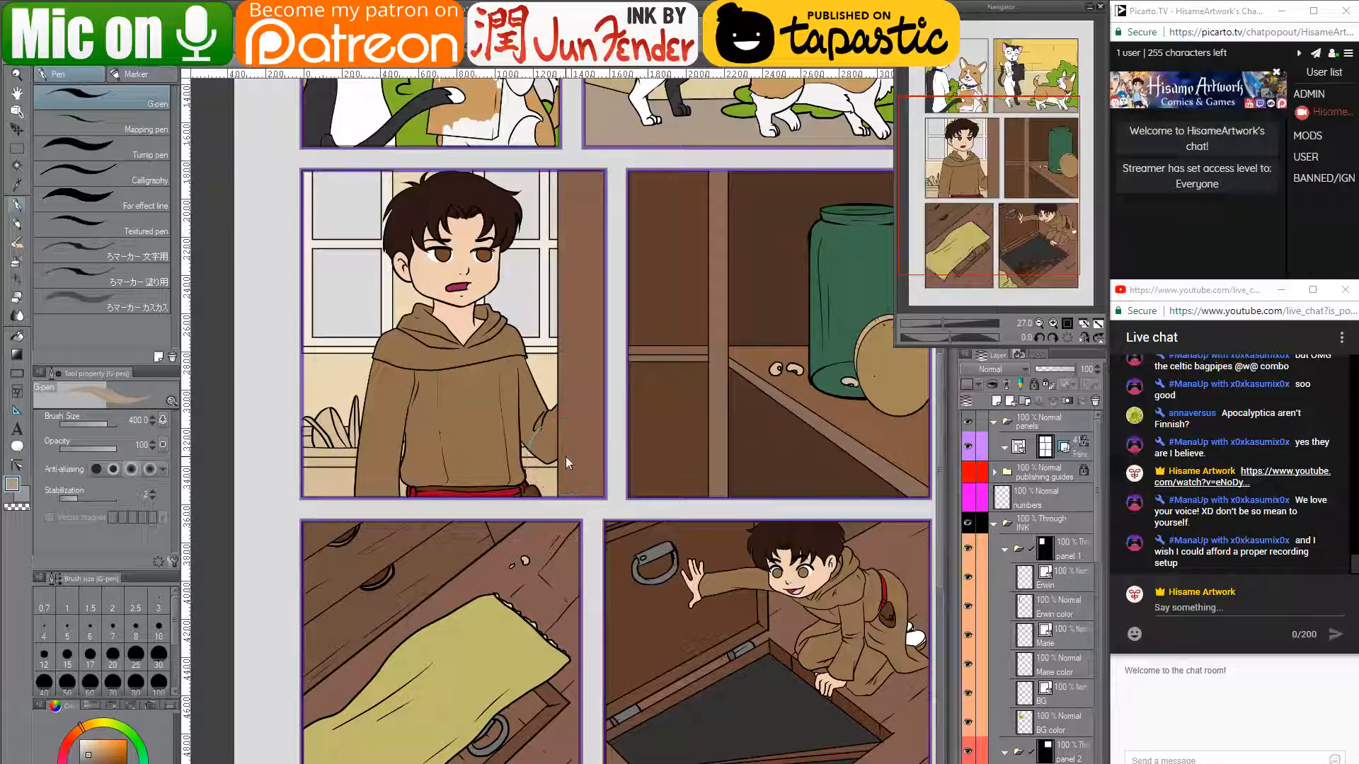
key(ctrl+z)
drag(724, 467, 685, 473)
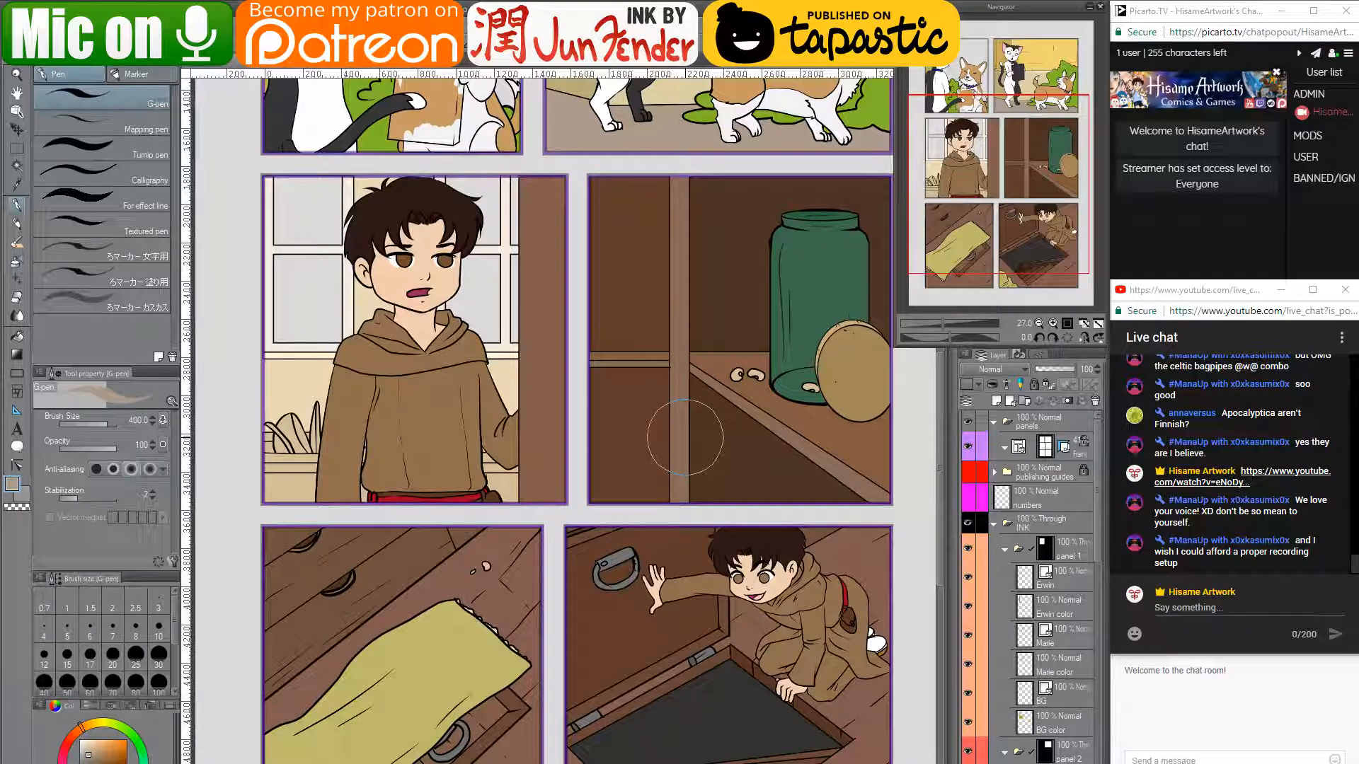
click(685, 437)
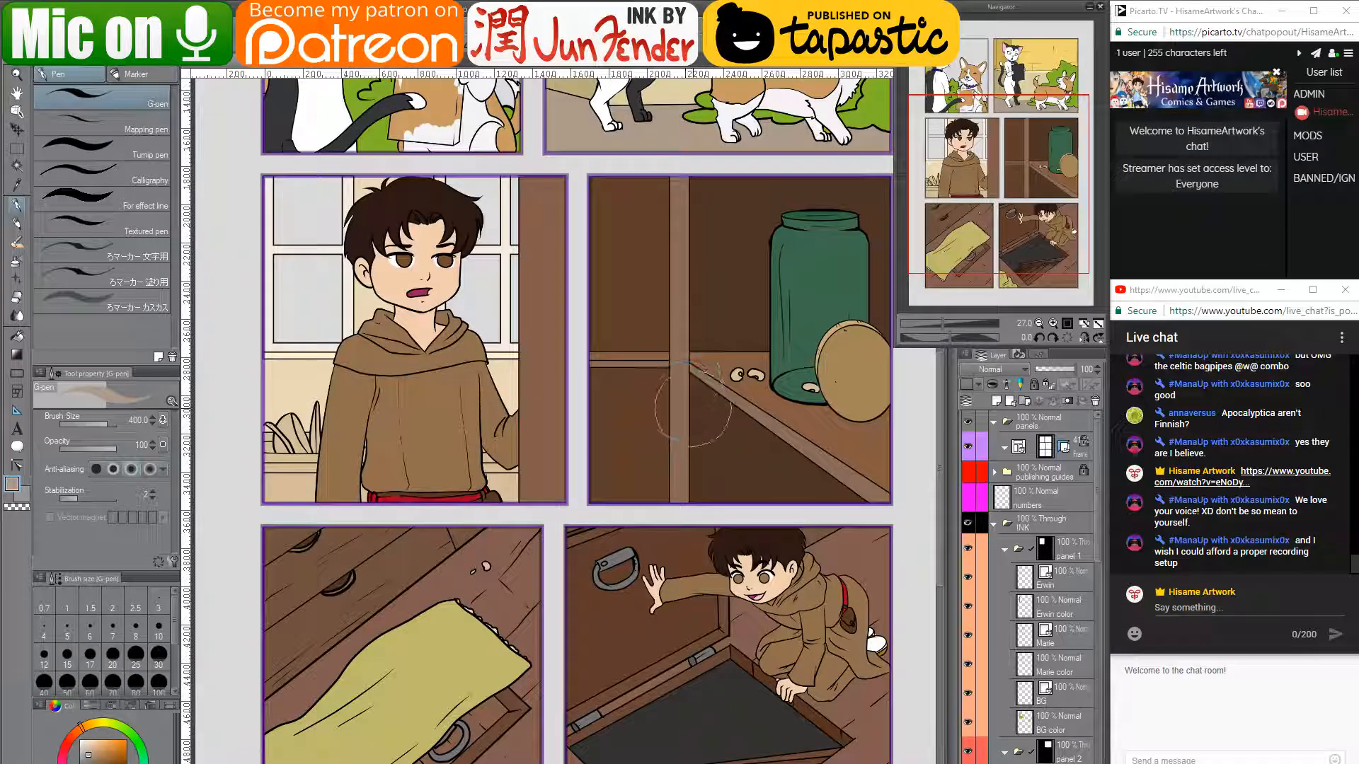
scroll(716, 400, down, 1)
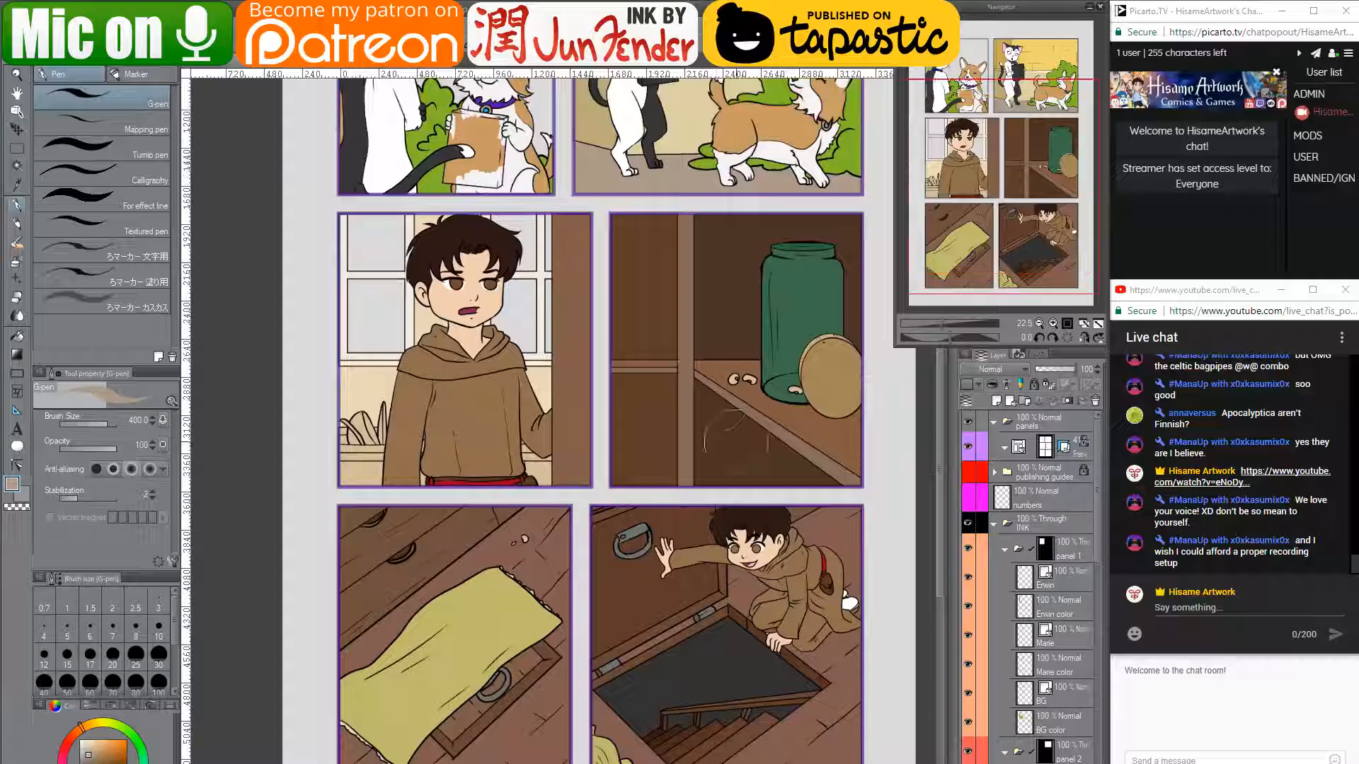
drag(747, 495, 732, 468)
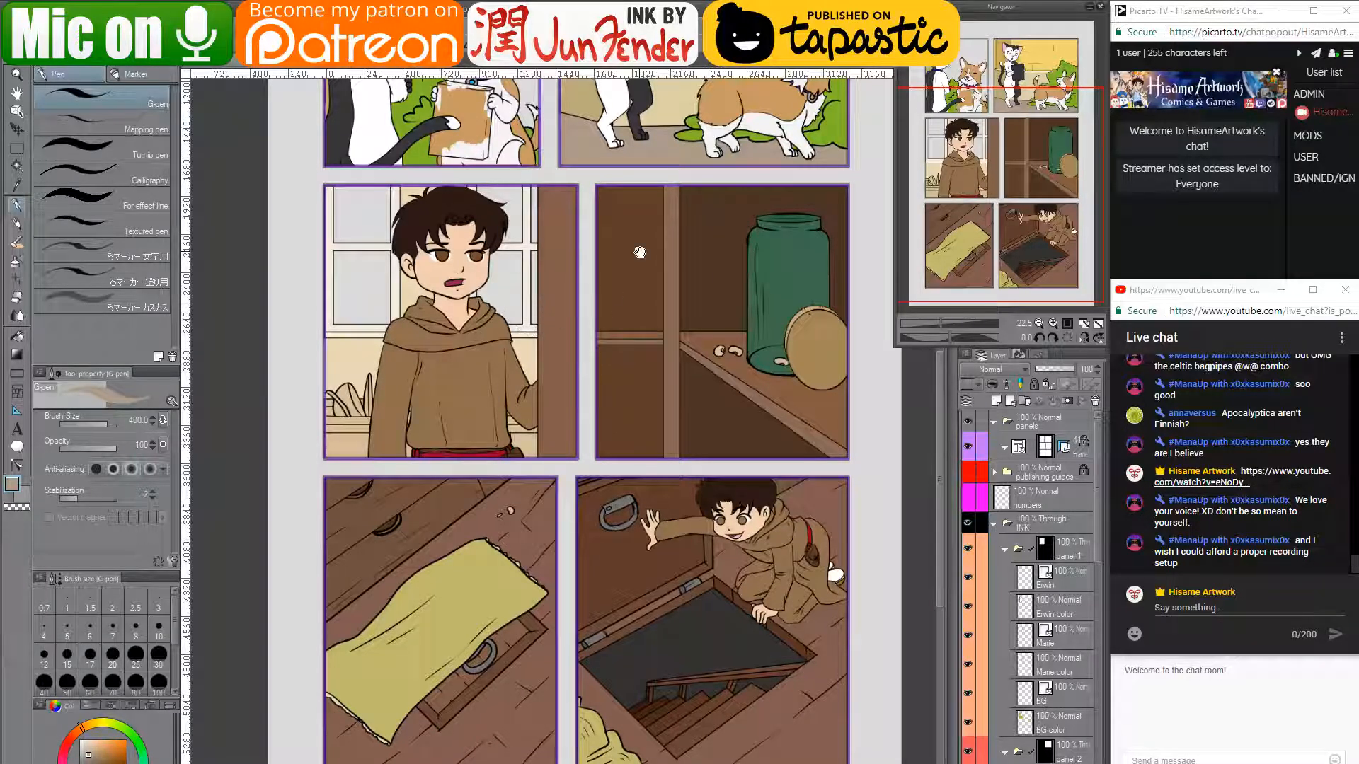
drag(640, 252, 617, 434)
scroll(734, 552, down, 5)
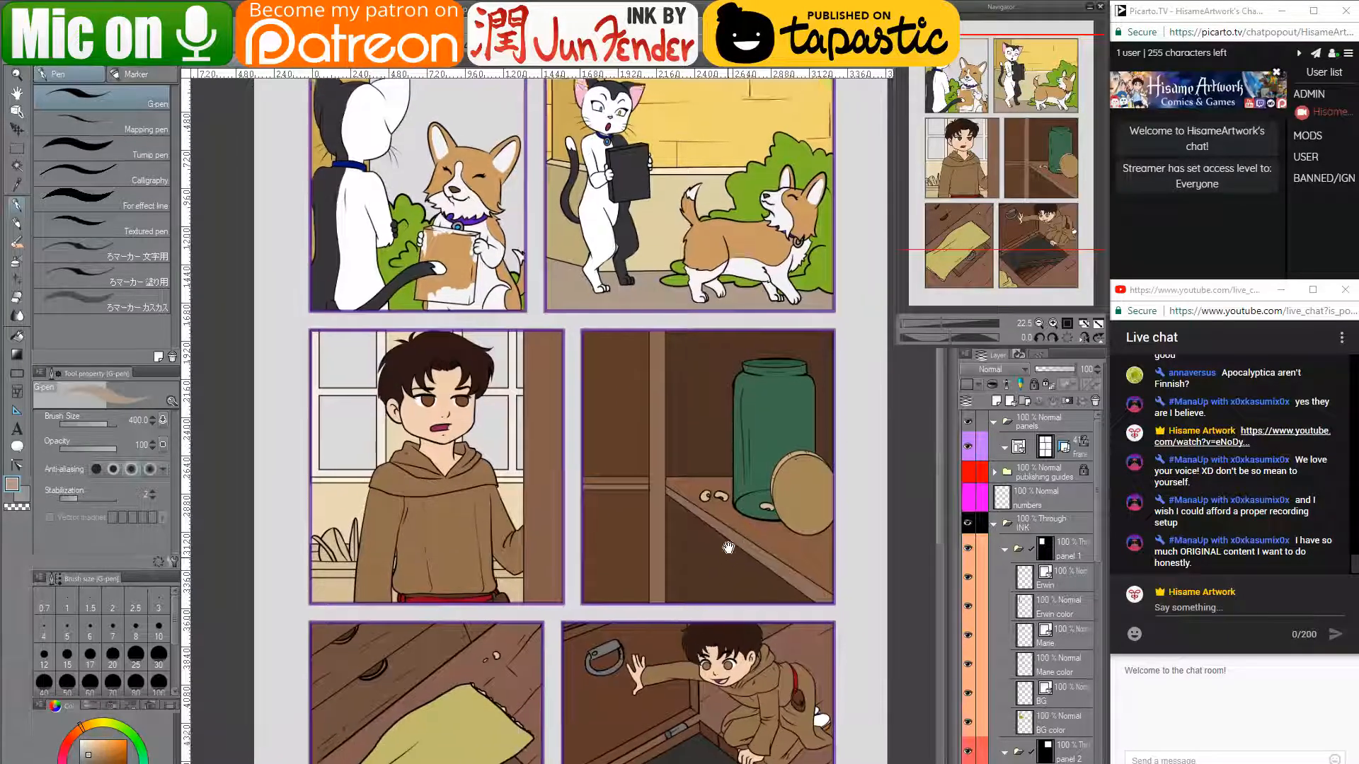
drag(750, 413, 741, 430)
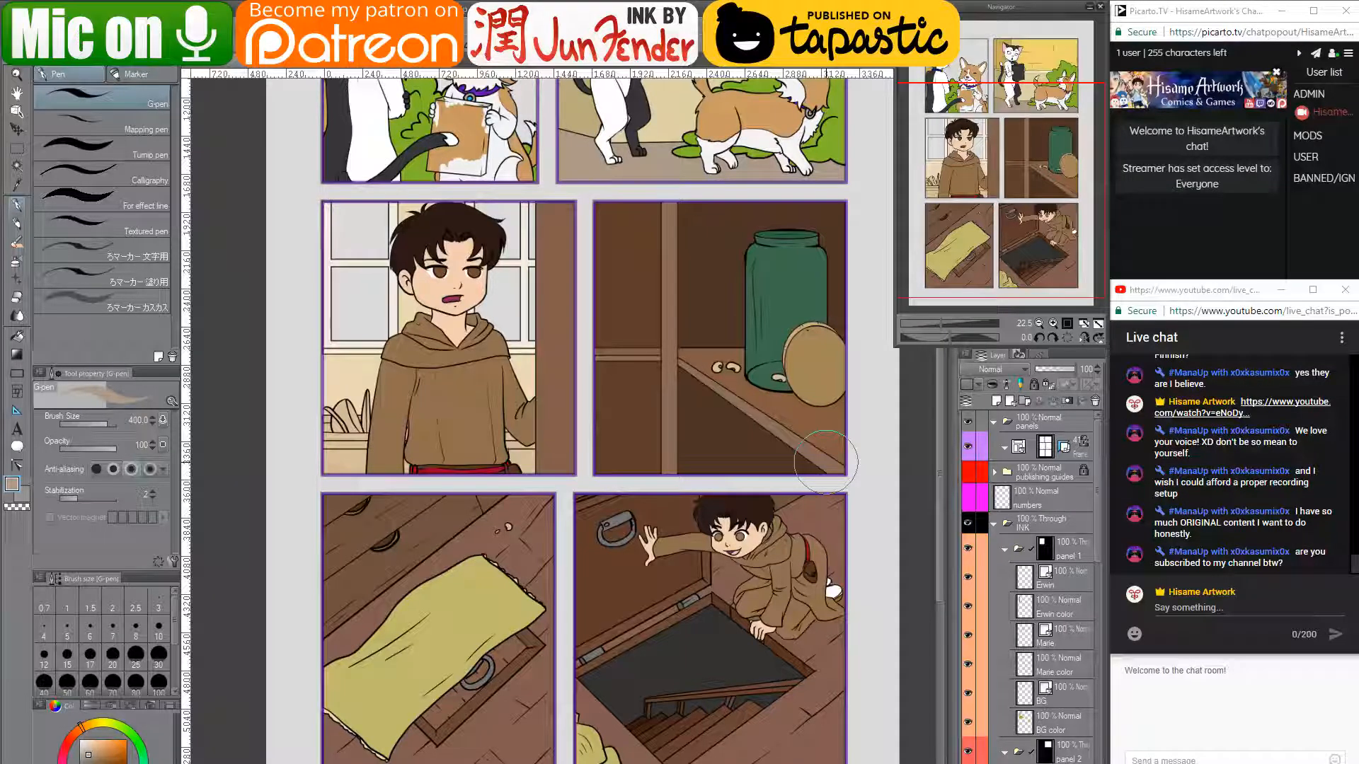
- Make the WEB layer of panel 4 visible so the spider webs show over the shelf
scroll(1001, 598, down, 5)
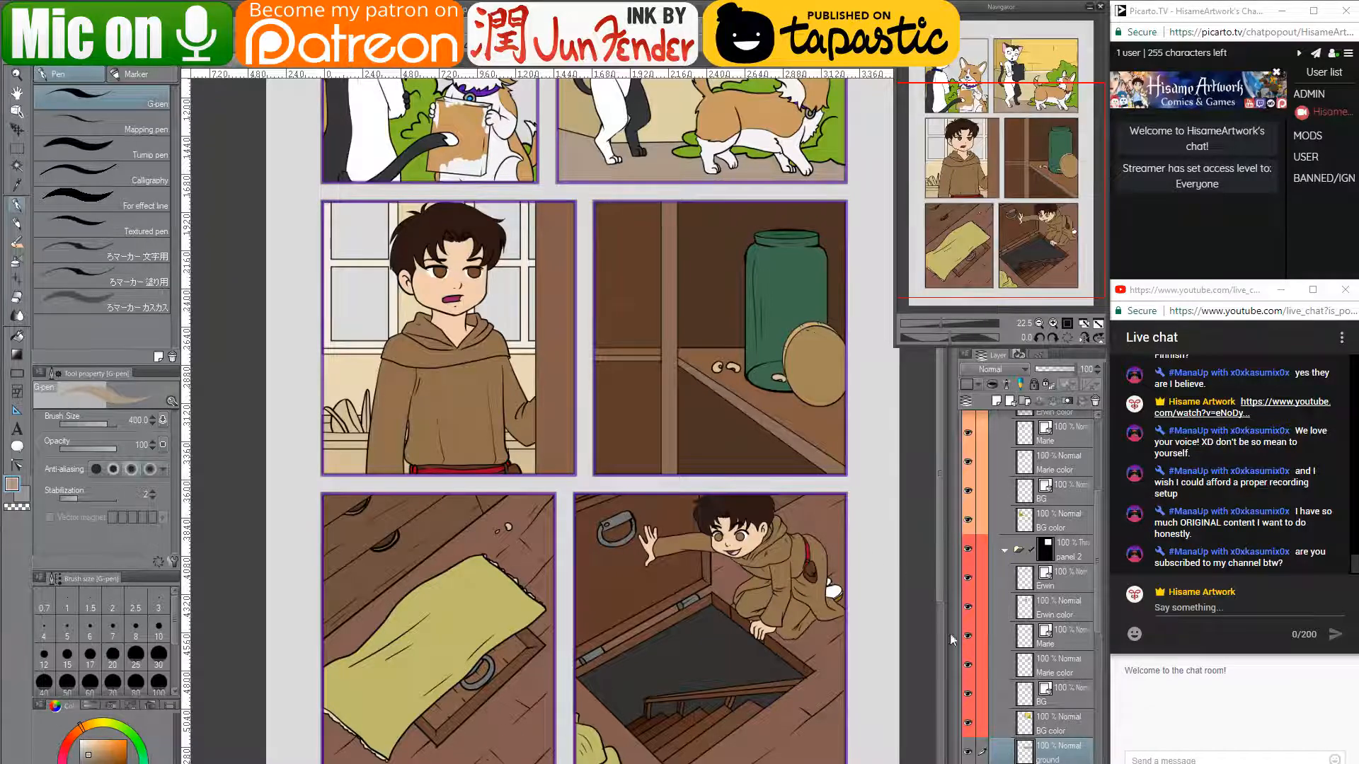
scroll(985, 665, down, 2)
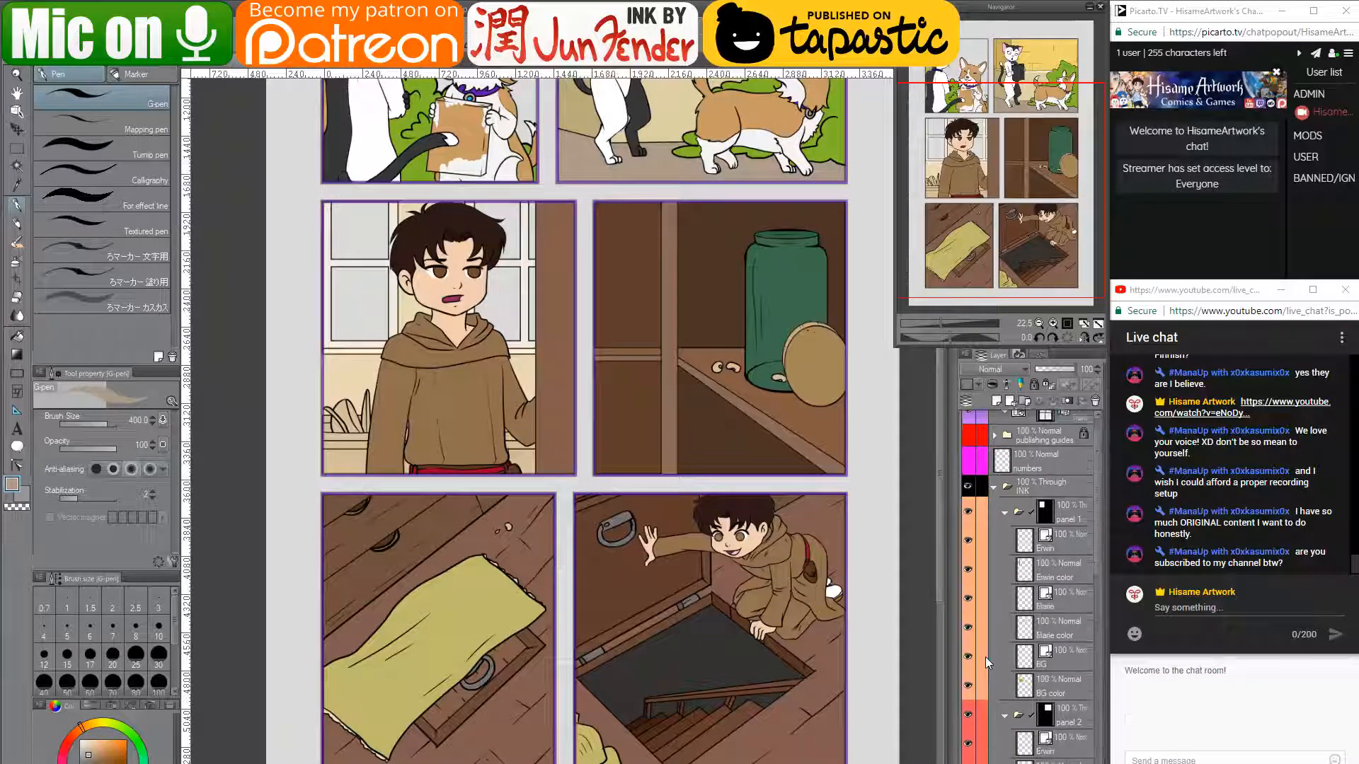
scroll(984, 657, down, 8)
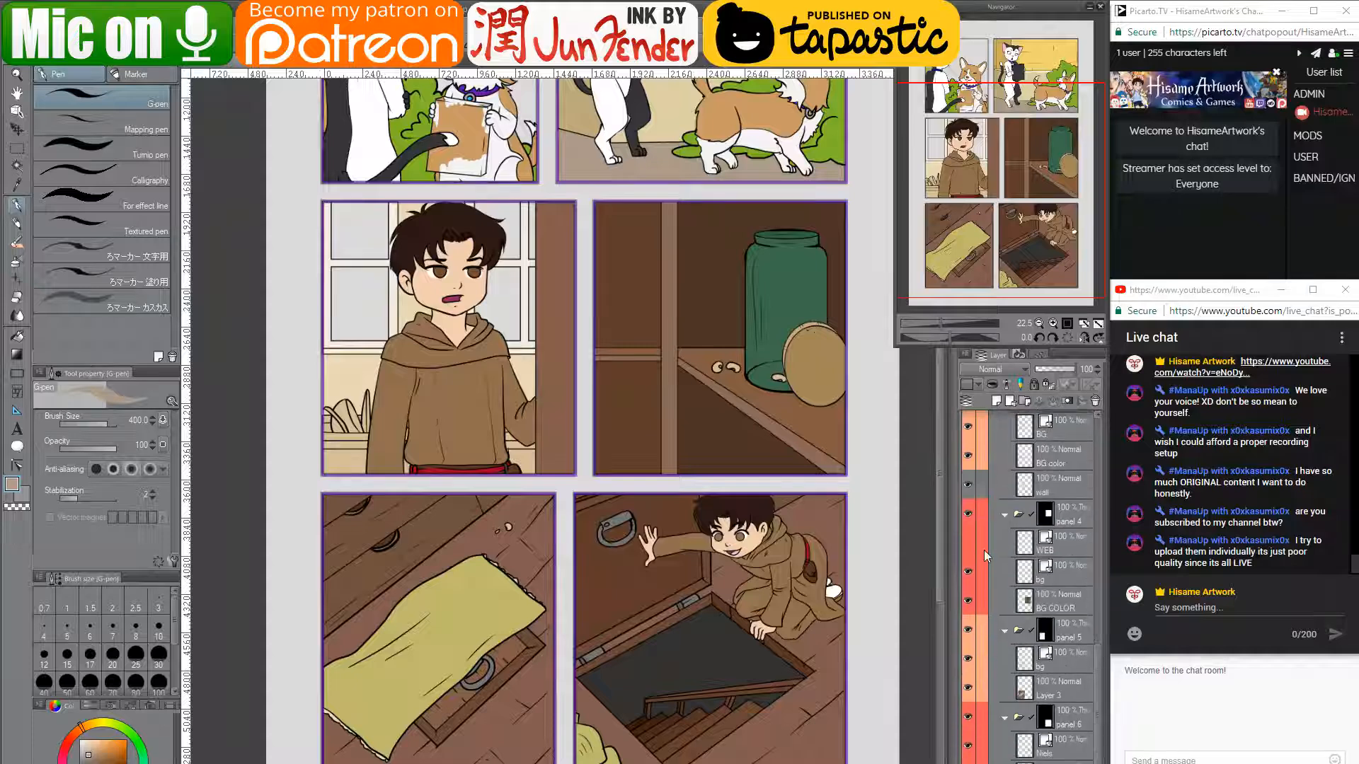
click(968, 542)
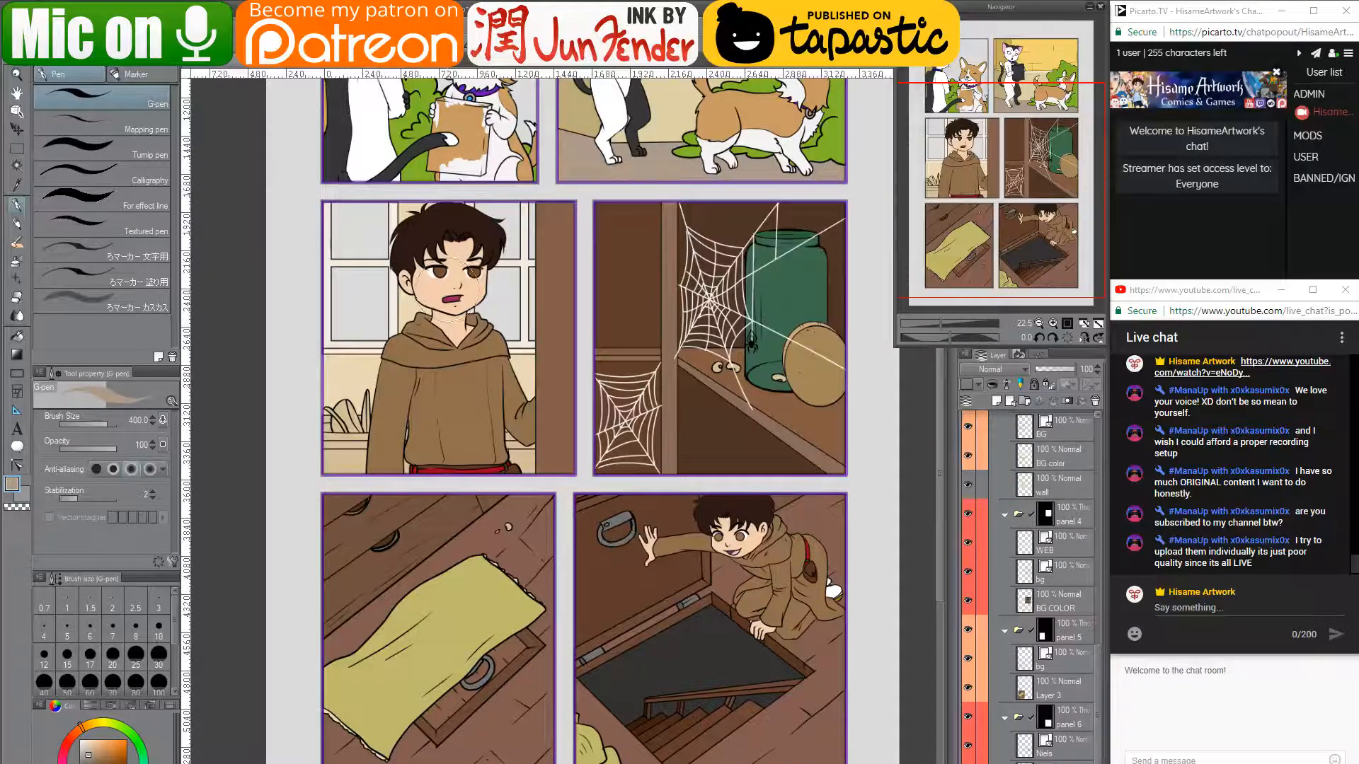
- Try to cut the large spider web around the jar out of panel 4's WEB layer with a lasso selection
click(17, 148)
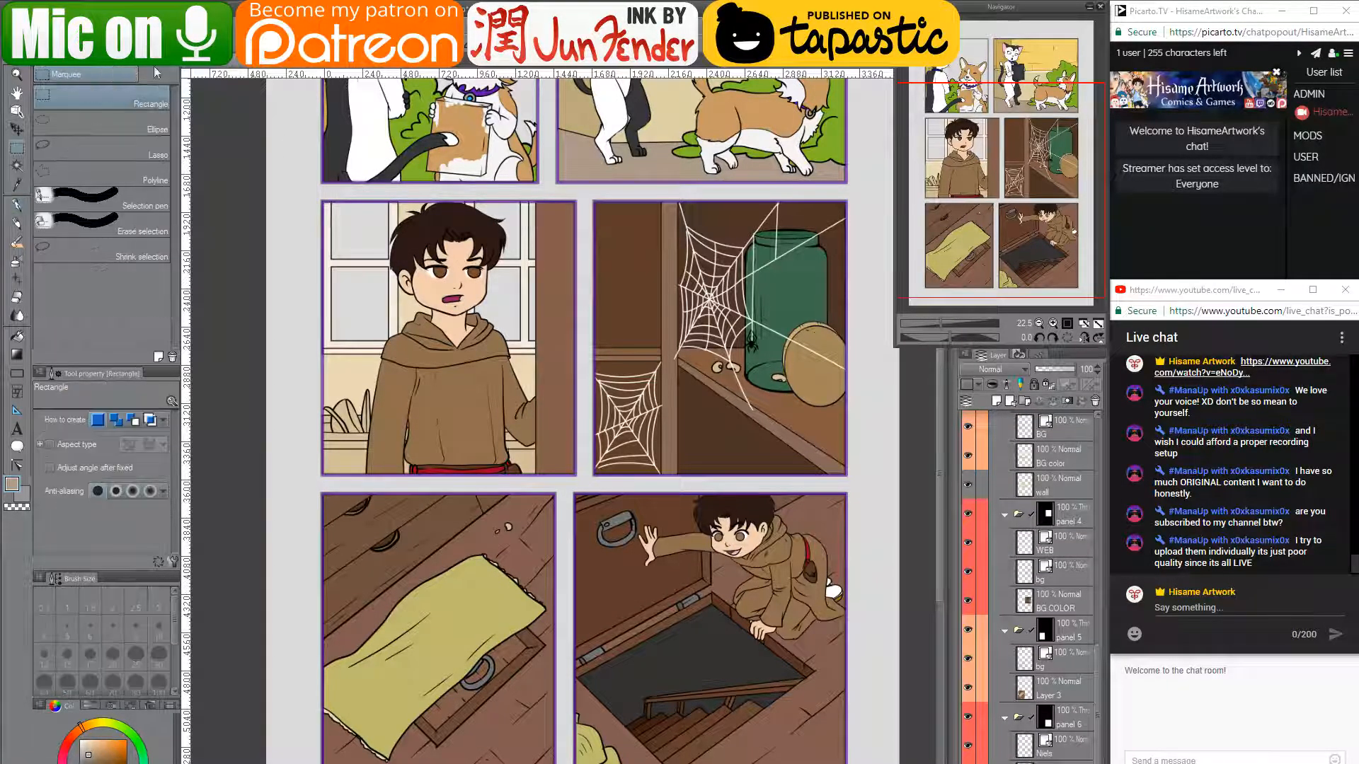
click(99, 149)
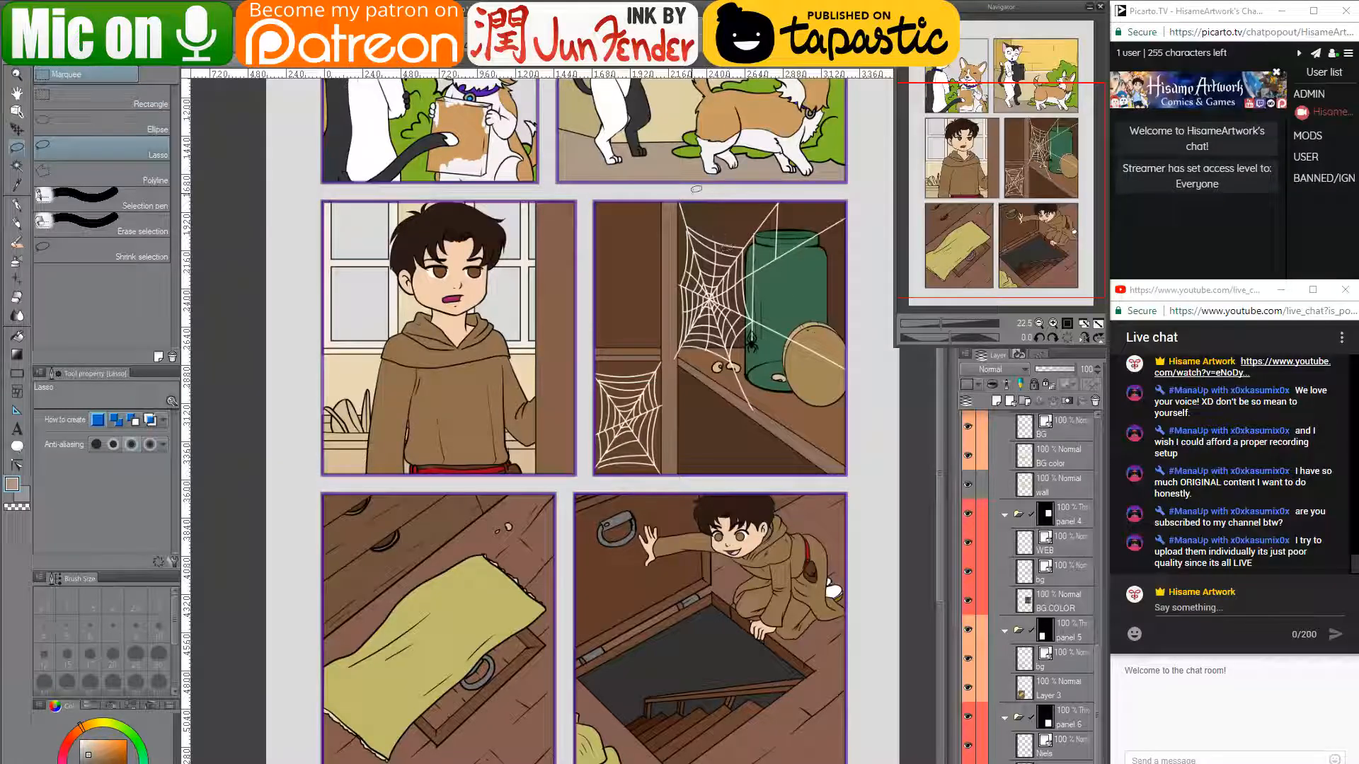
mouse_move(671, 269)
mouse_down()
mouse_move(668, 349)
mouse_move(683, 383)
mouse_move(777, 451)
mouse_move(864, 427)
mouse_move(866, 208)
mouse_up()
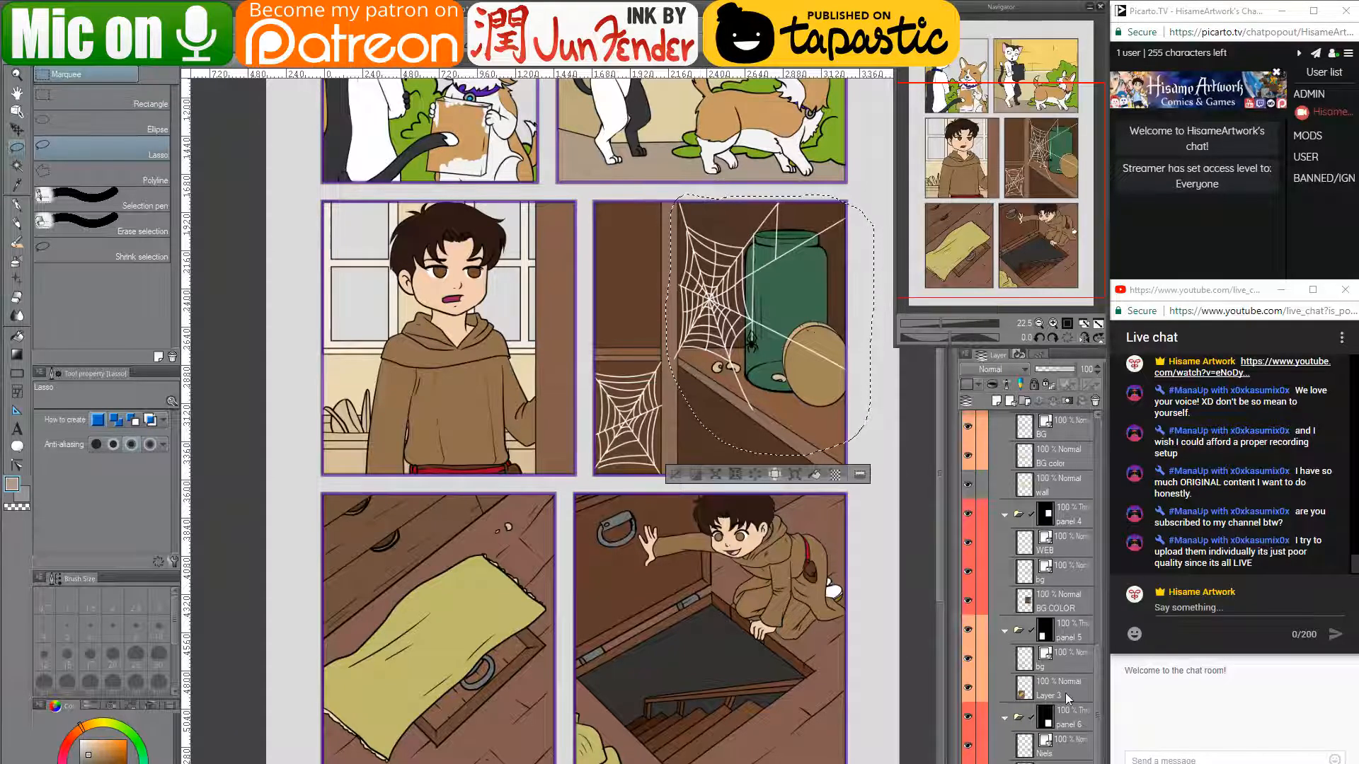
scroll(1055, 619, down, 3)
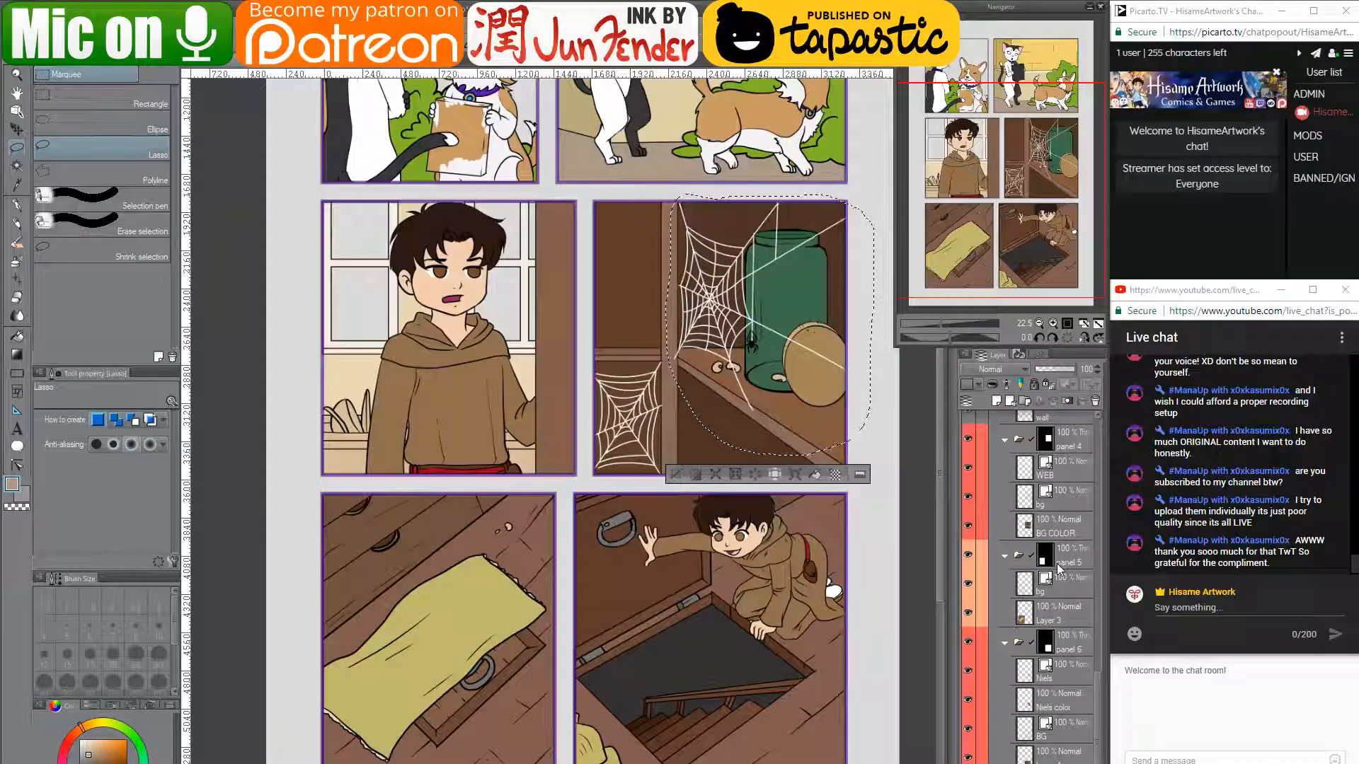
scroll(1033, 574, up, 2)
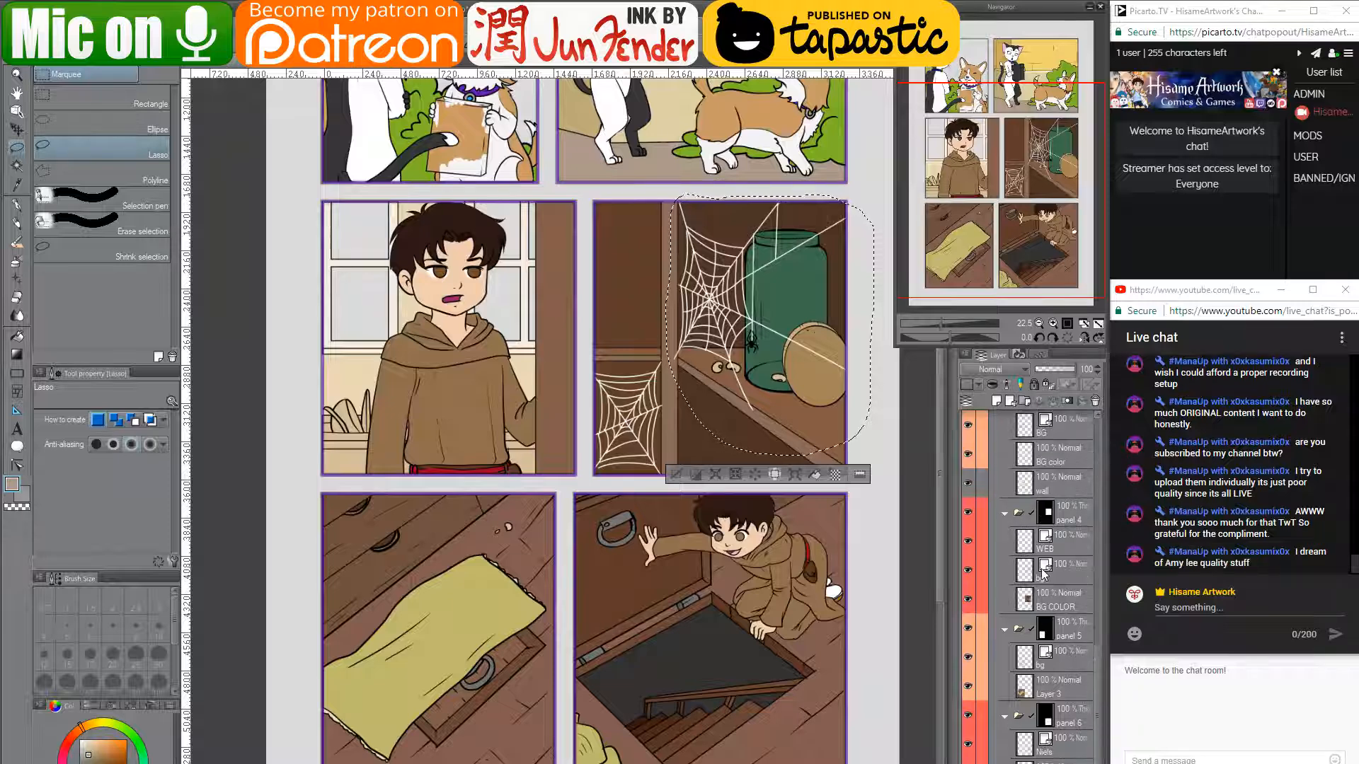
click(1024, 546)
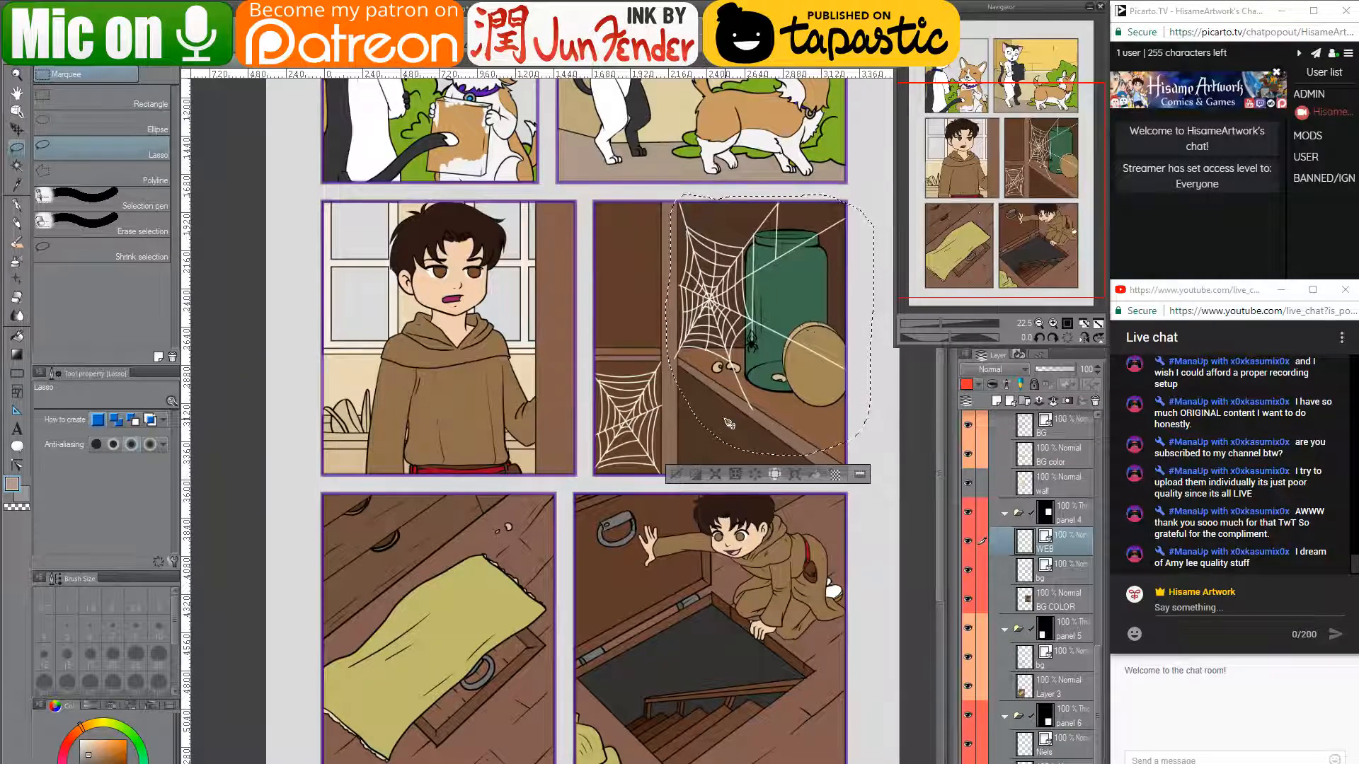
key(Delete)
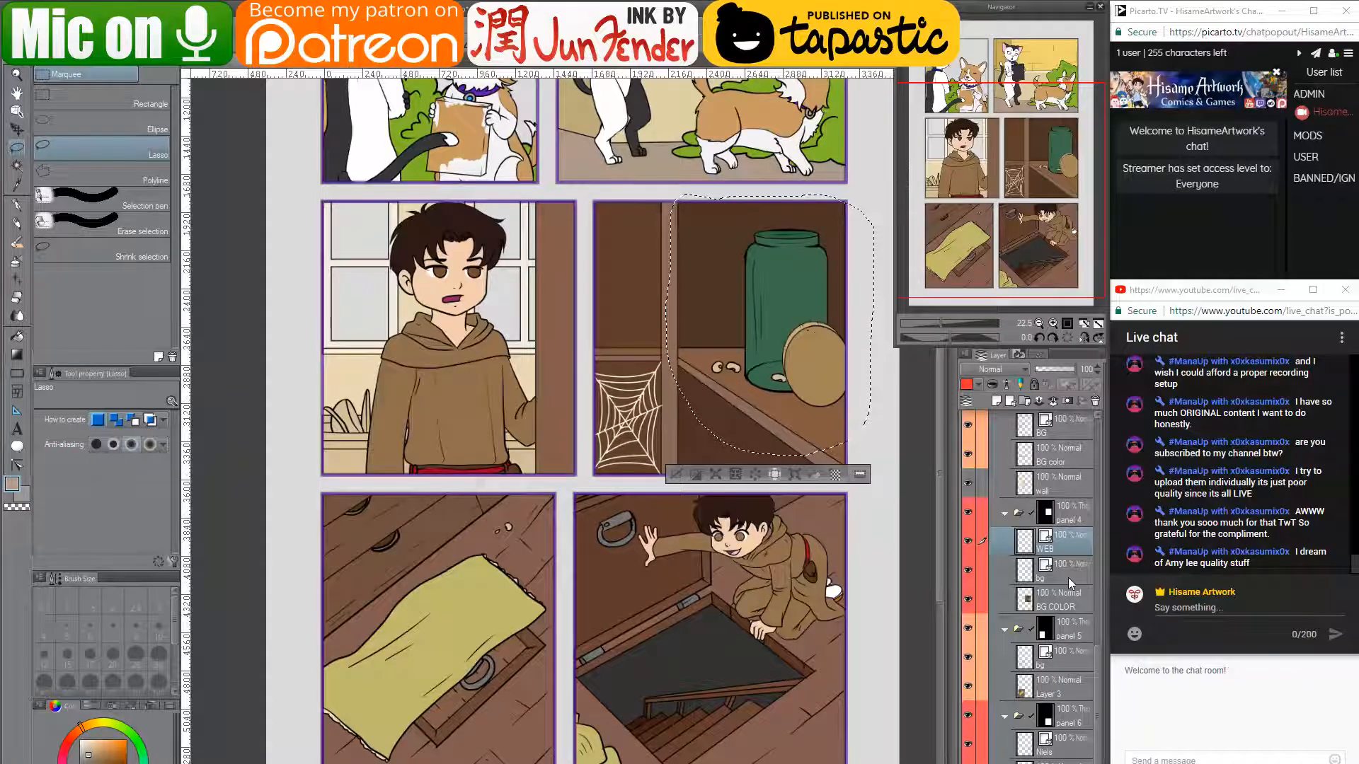
scroll(1067, 577, down, 2)
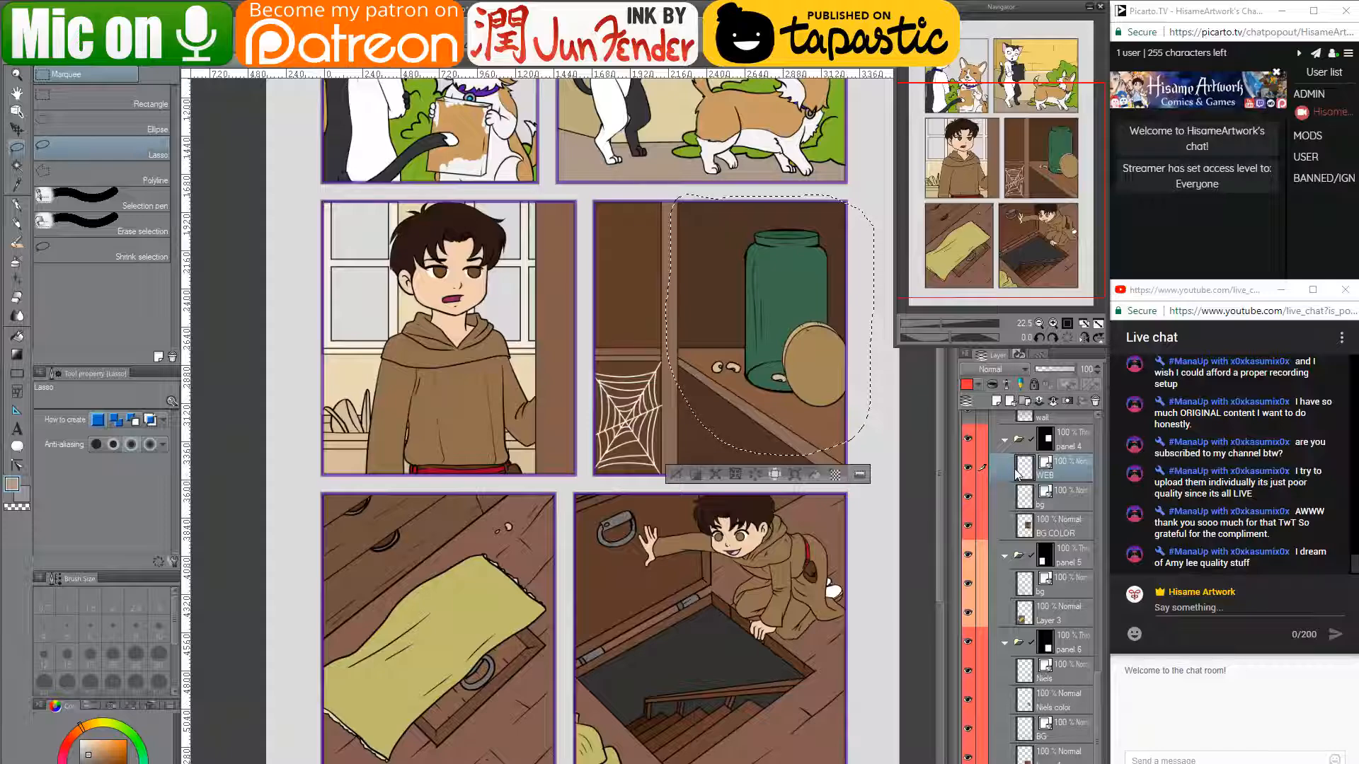
key(ctrl+z)
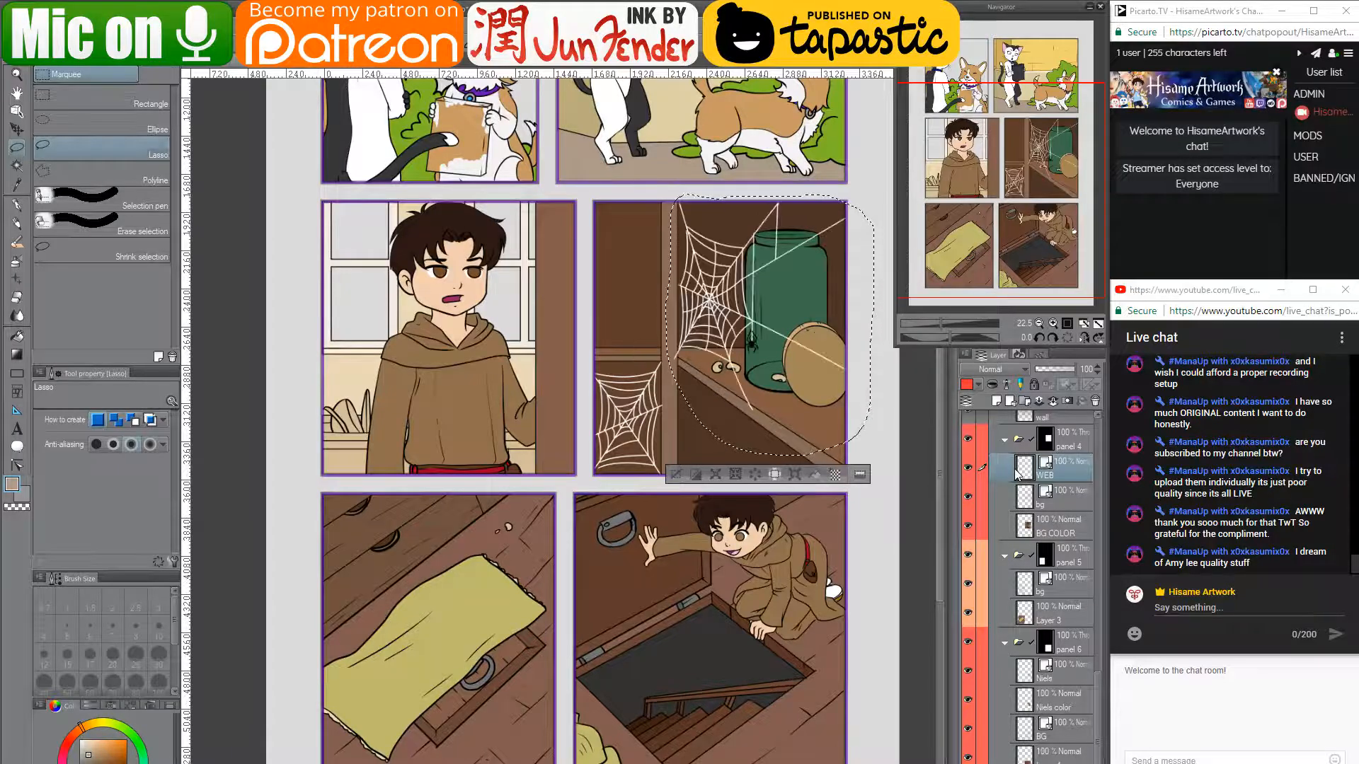
scroll(815, 227, up, 3)
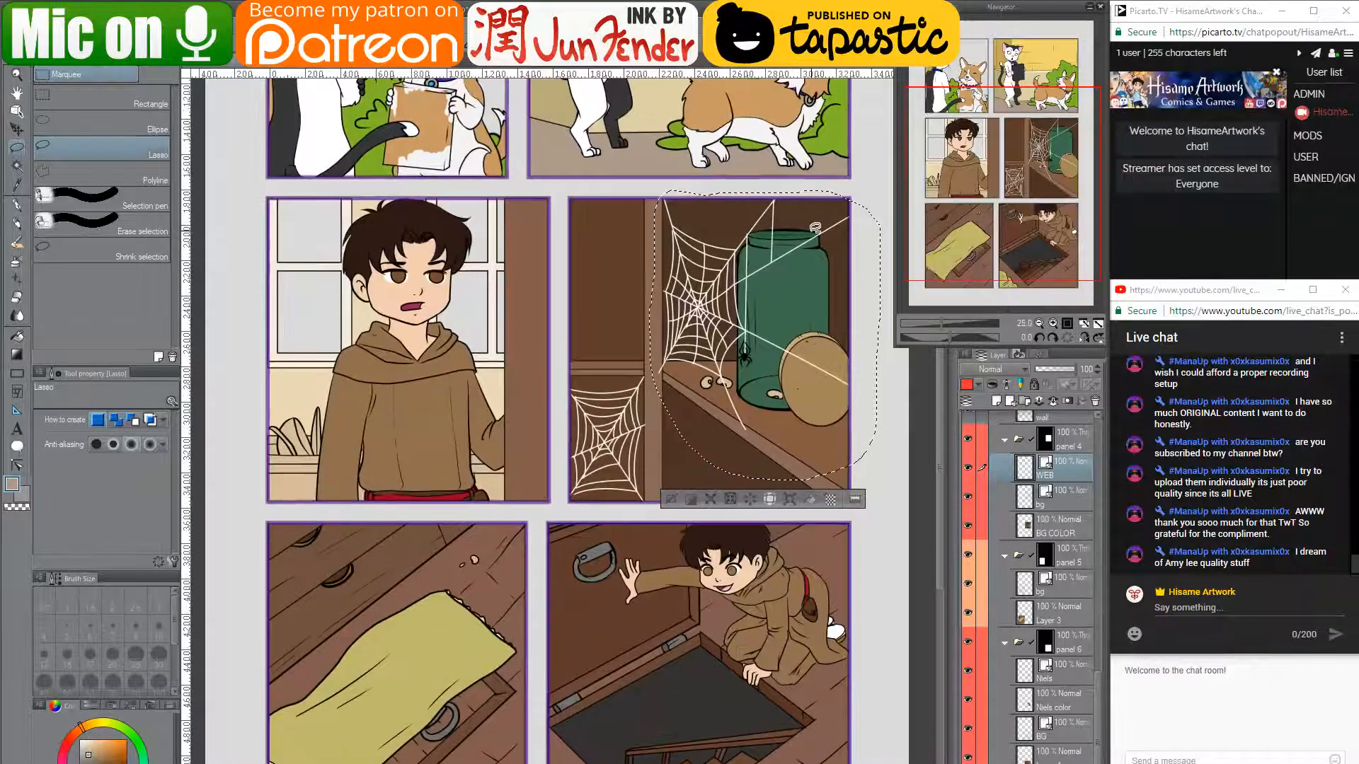
key(ctrl+d)
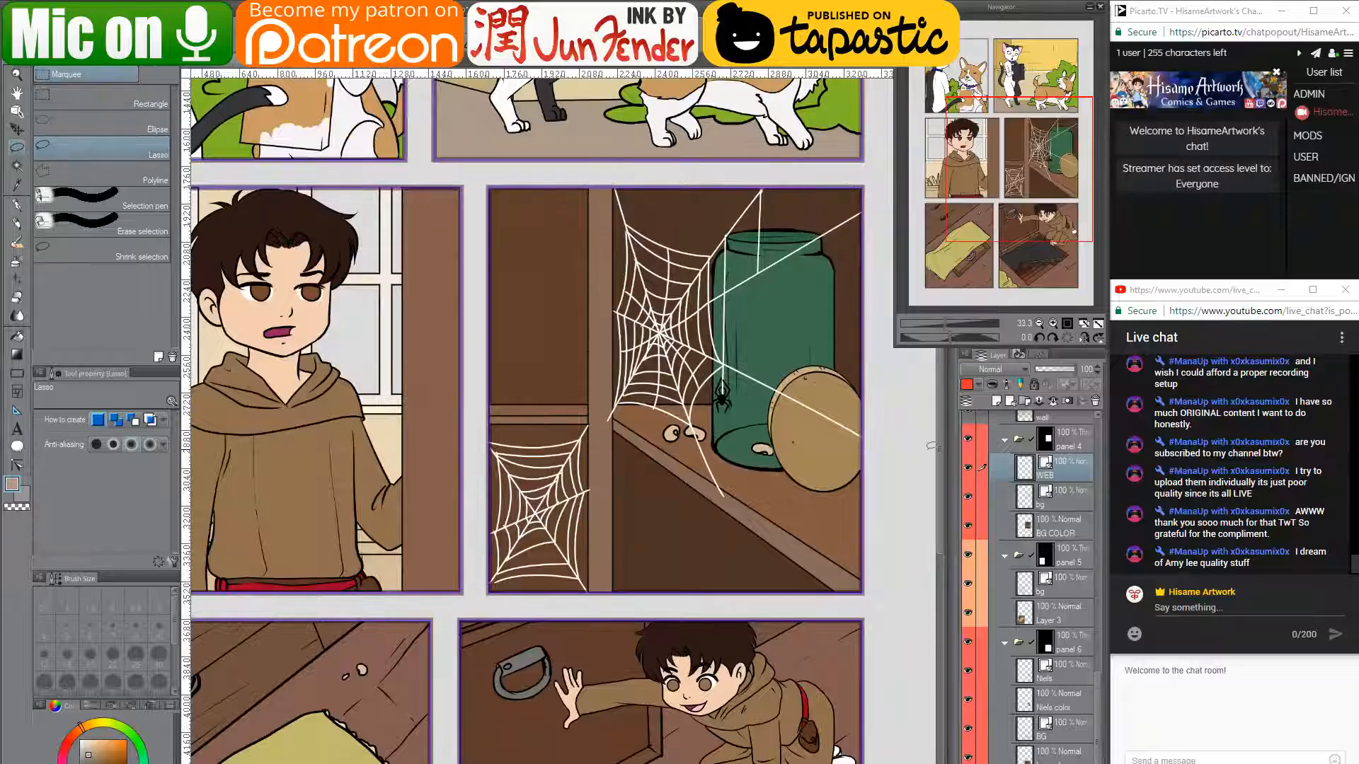
- Lasso the jar and its lid on panel 4's bg layer, then cut and paste their line art onto a separate layer
click(1073, 509)
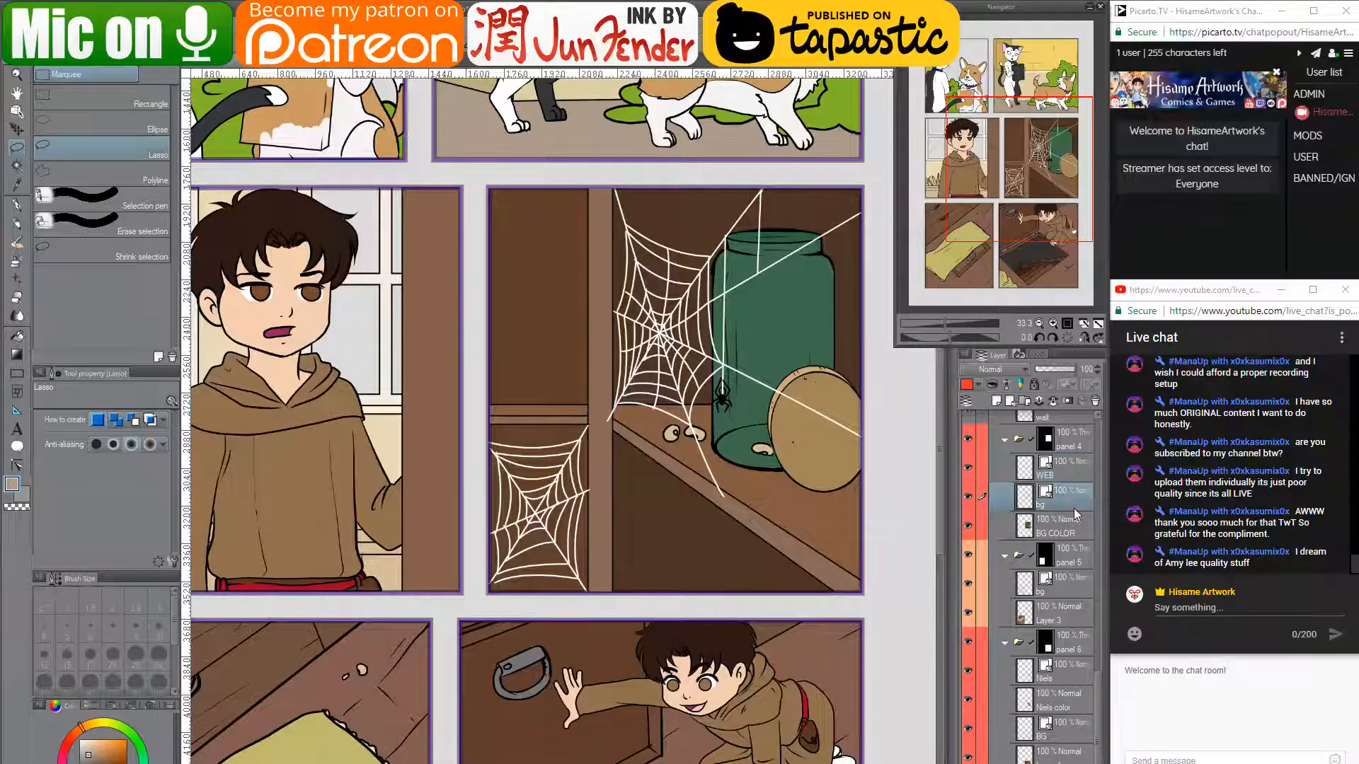
scroll(836, 265, up, 1)
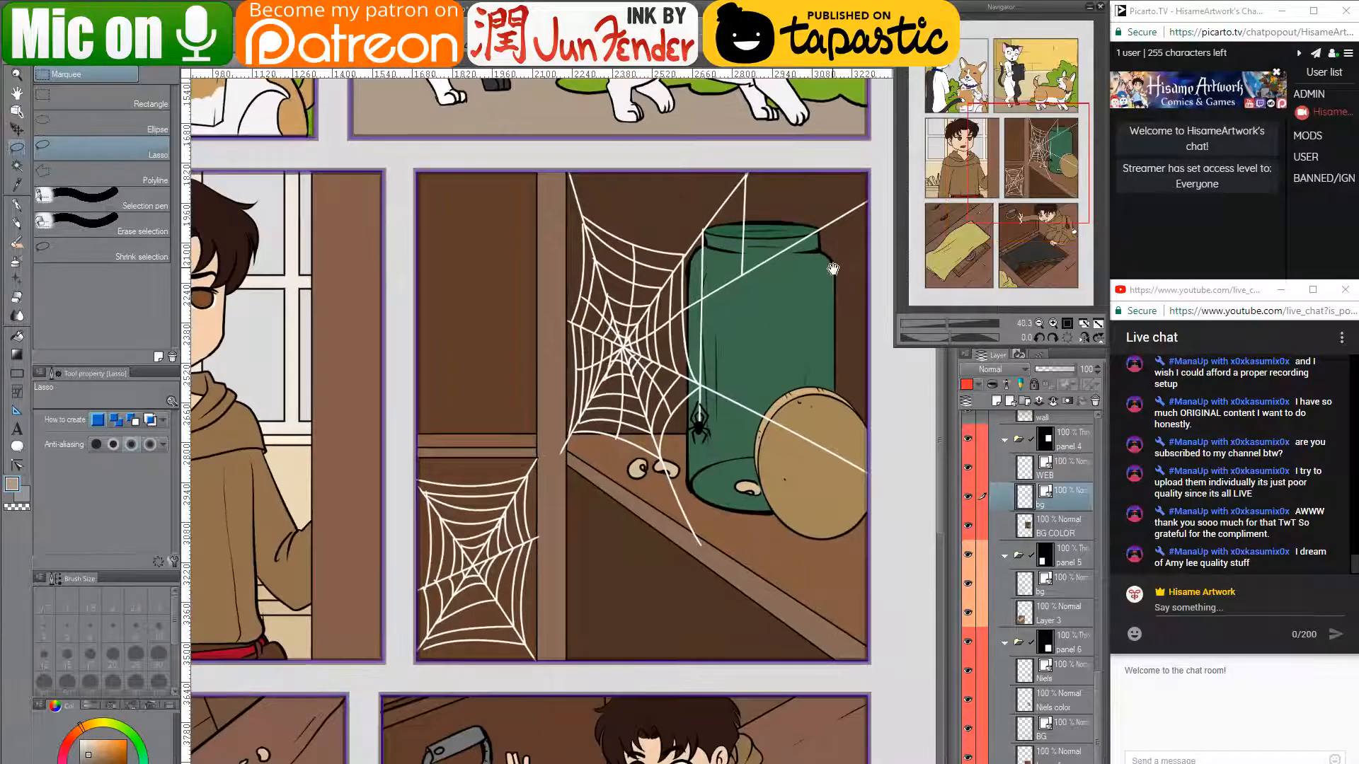
drag(833, 269, 750, 315)
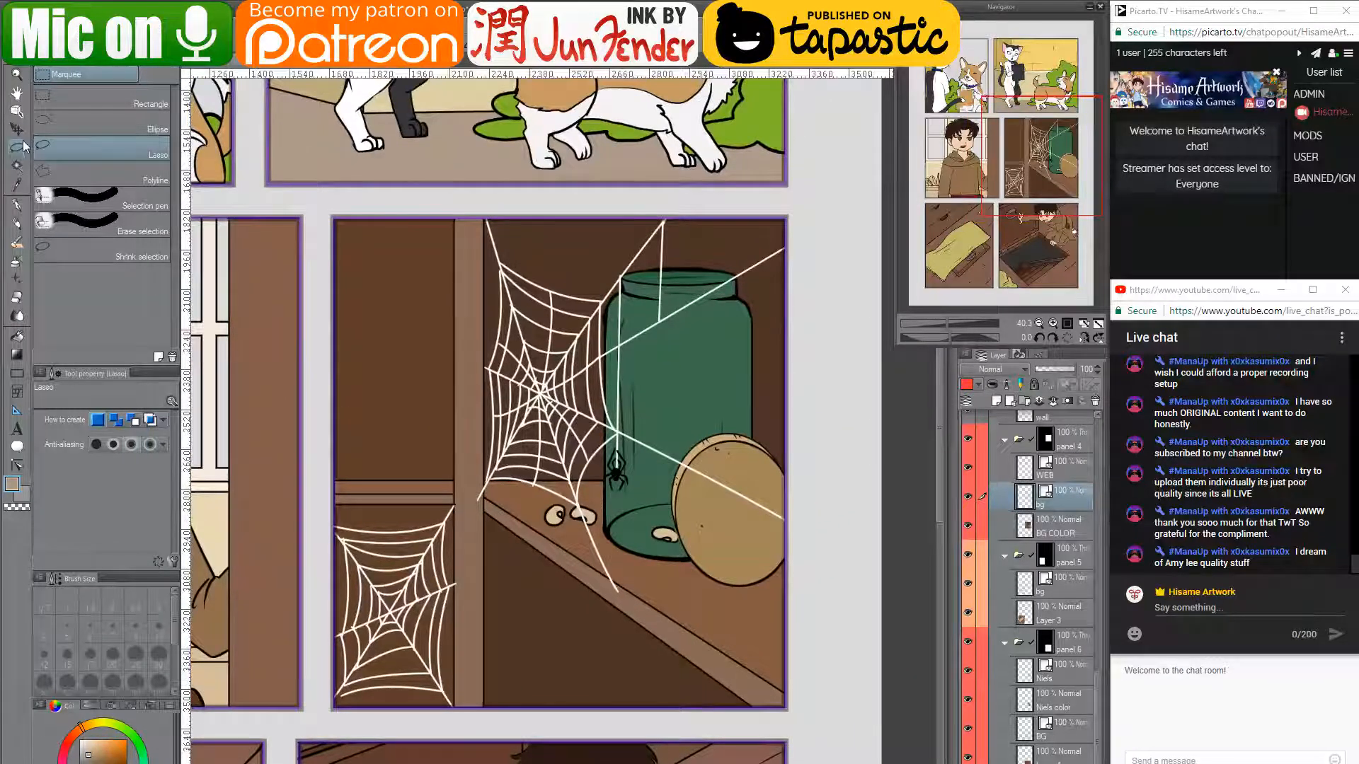
mouse_move(625, 211)
mouse_down()
mouse_move(575, 340)
mouse_move(632, 573)
mouse_move(782, 608)
mouse_move(817, 499)
mouse_move(823, 234)
mouse_move(750, 191)
mouse_move(693, 196)
mouse_up()
key(Delete)
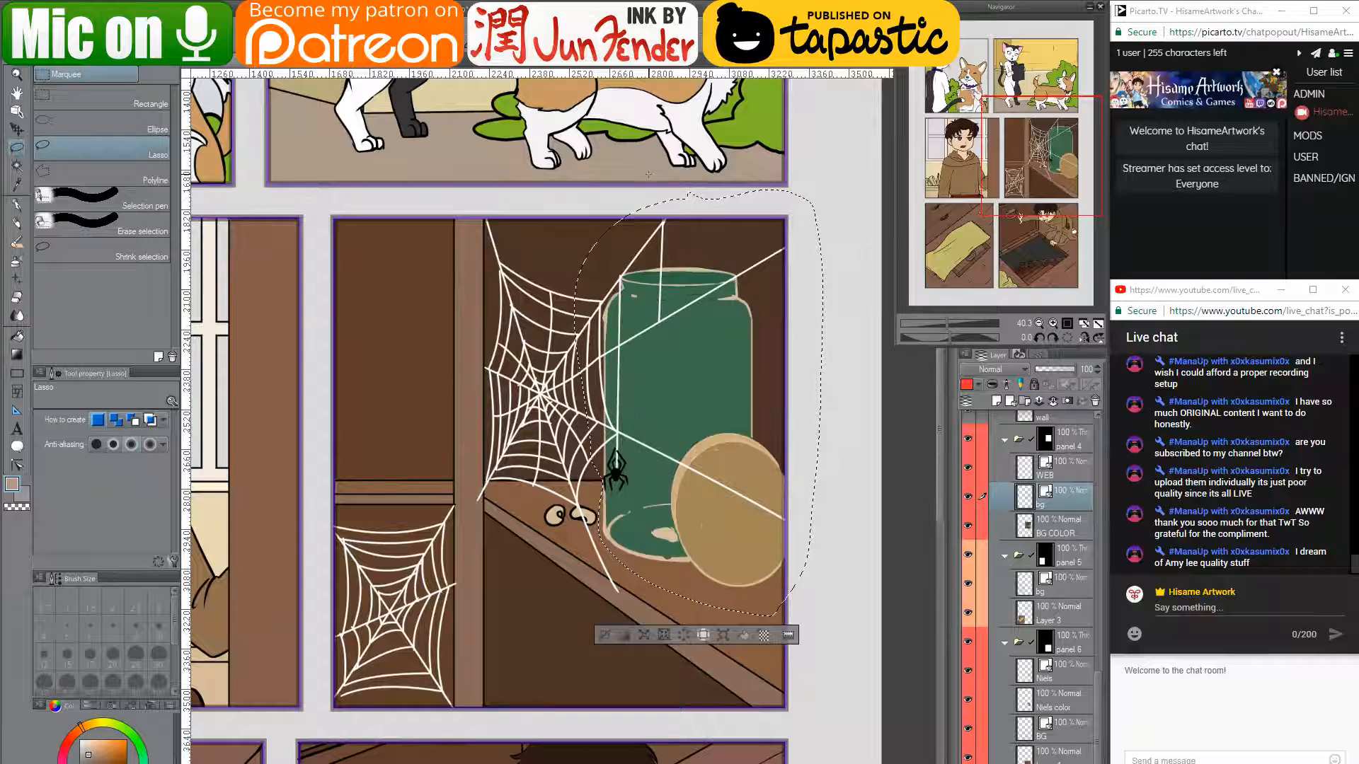
key(ctrl+v)
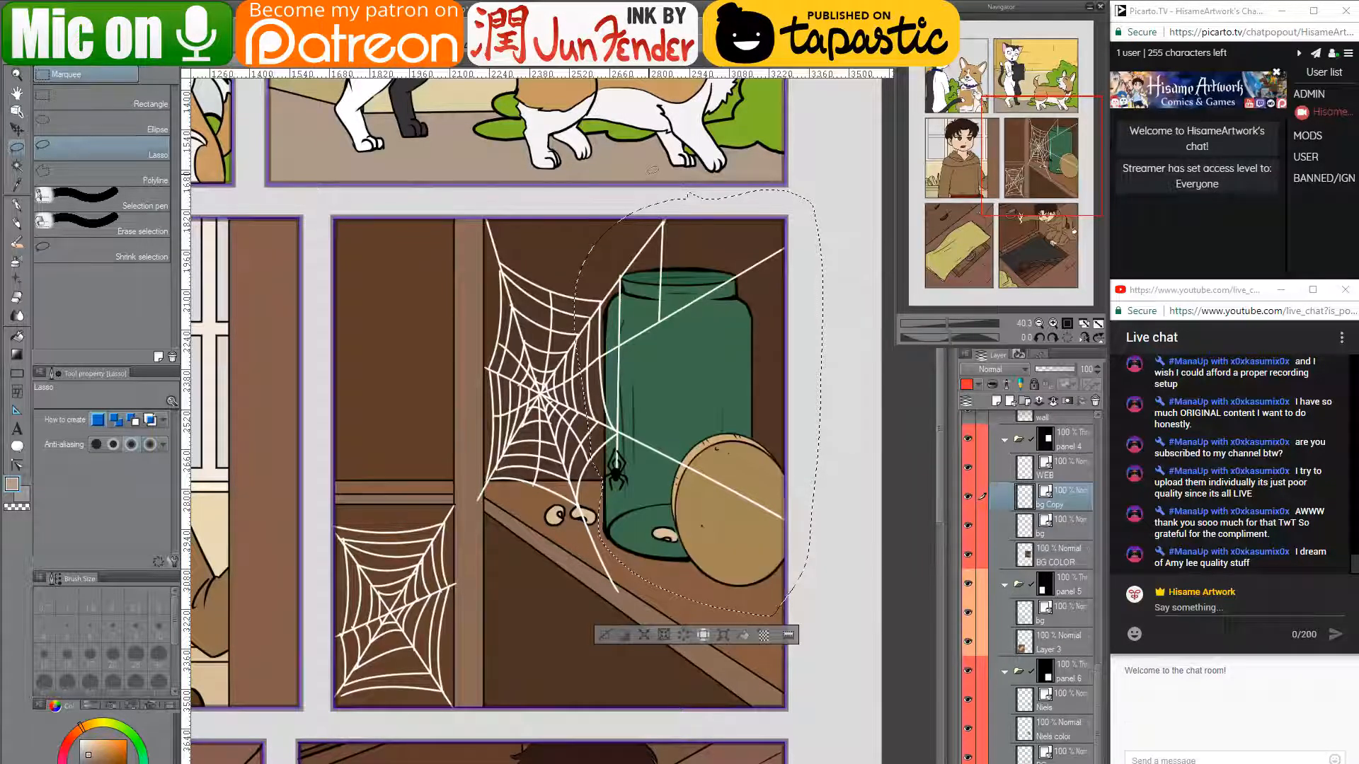
- Rename the pasted line art layer to "jar ink" and clear the selection
double_click(1052, 504)
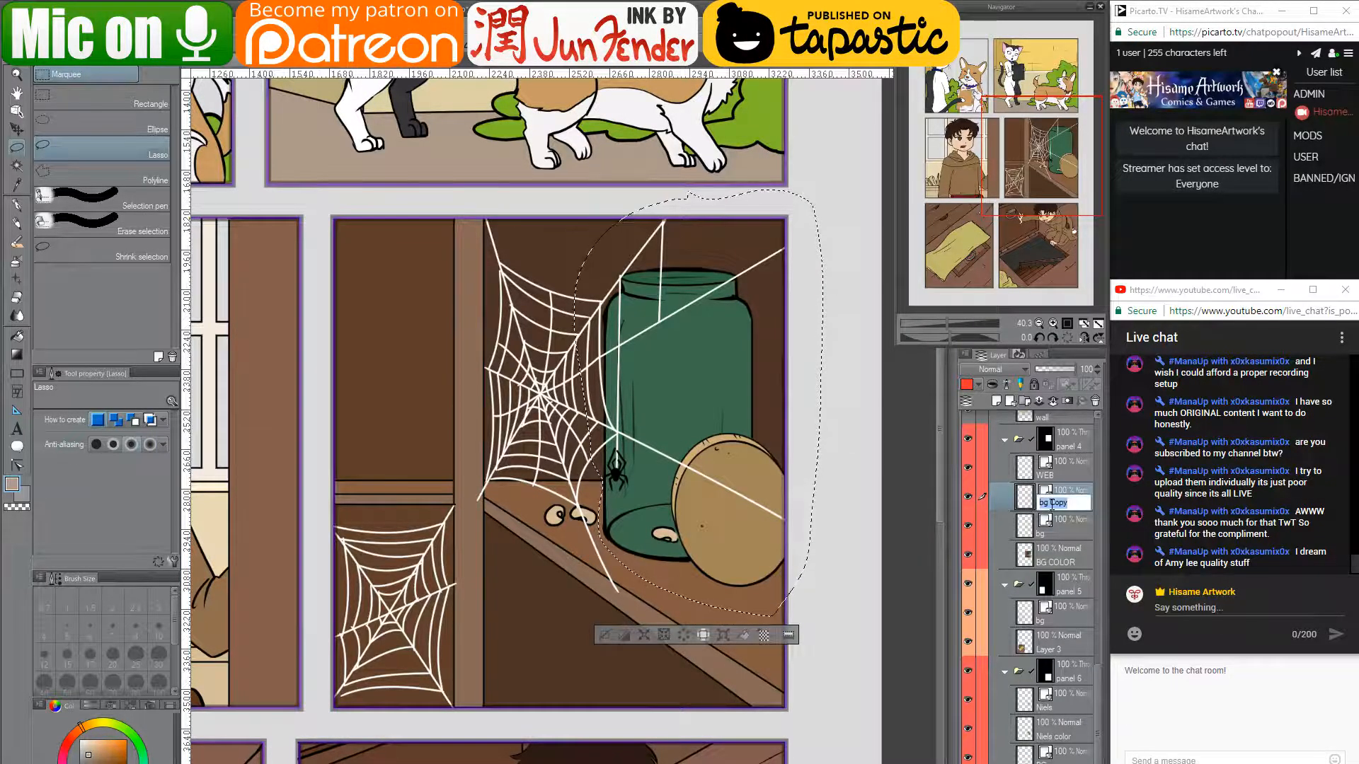
text(jar ink)
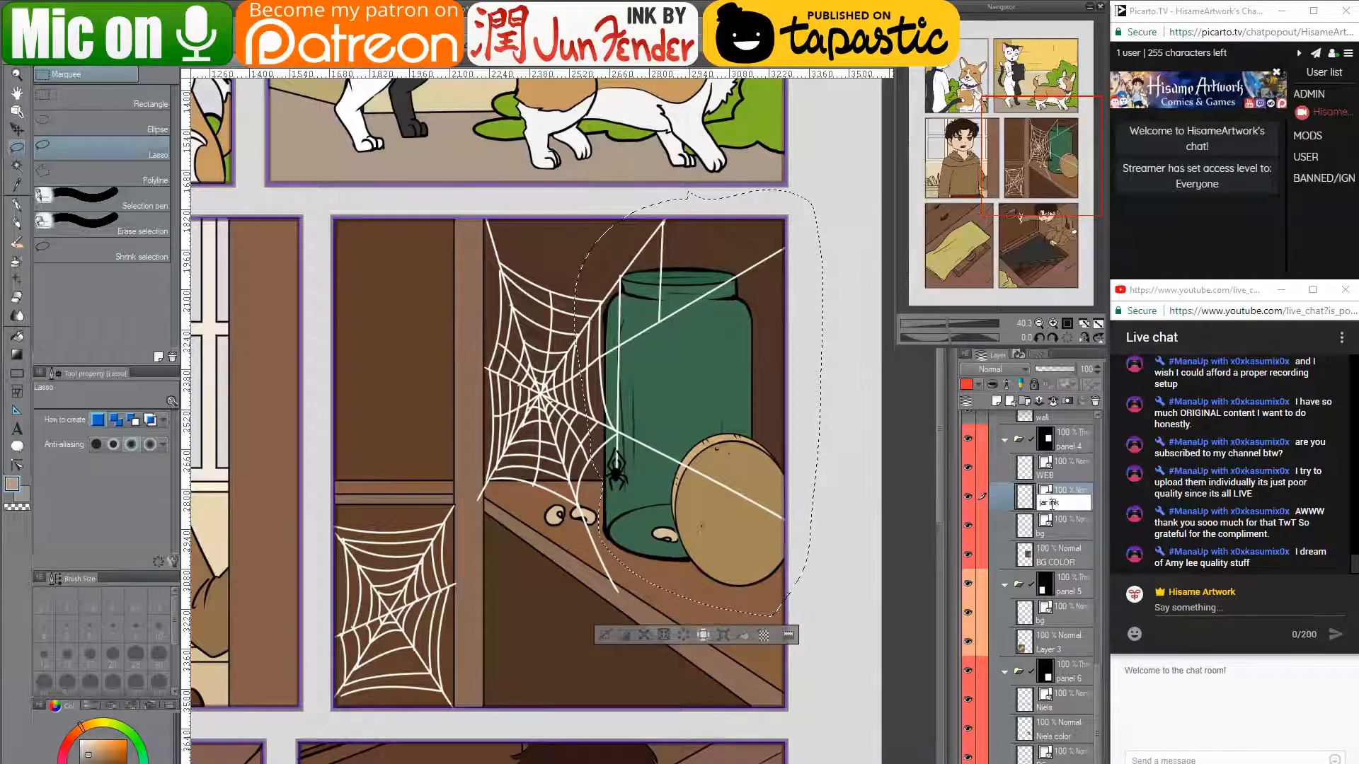
key(Return)
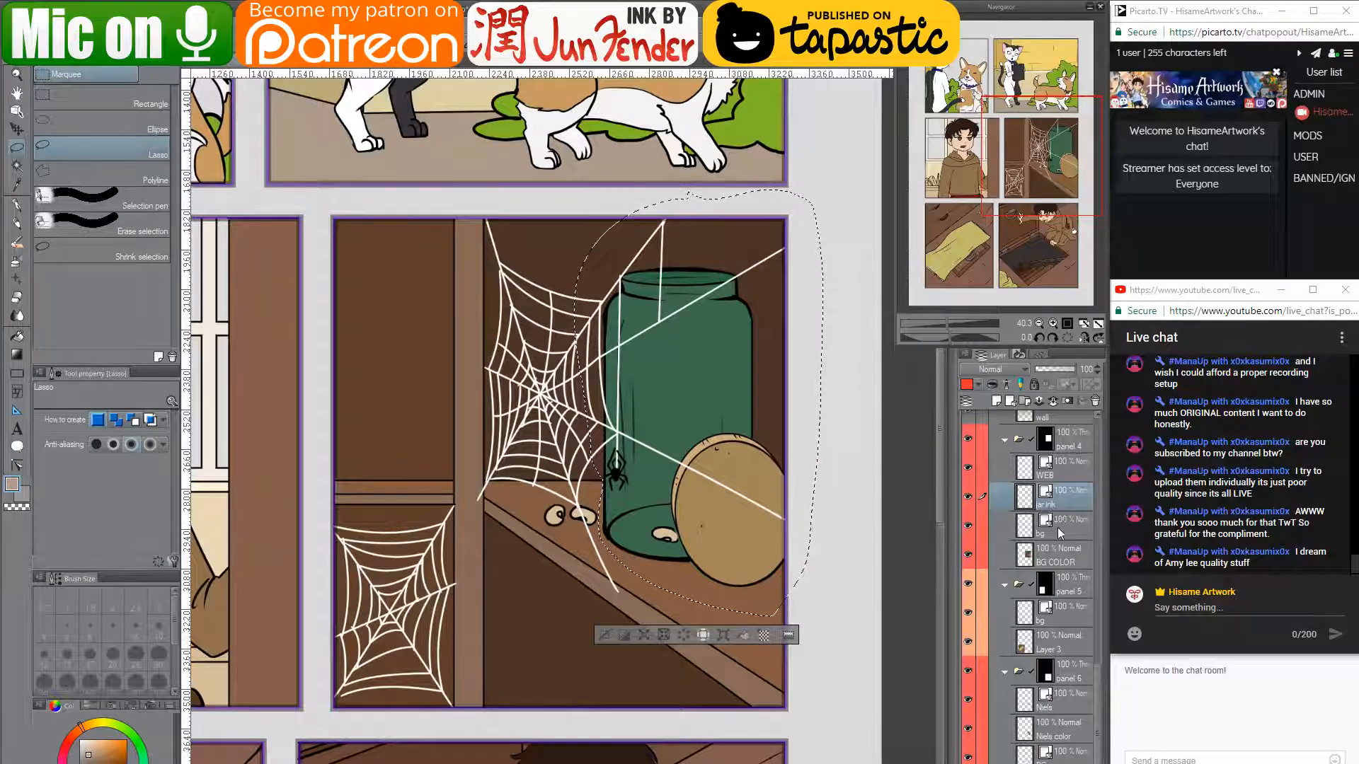
click(867, 484)
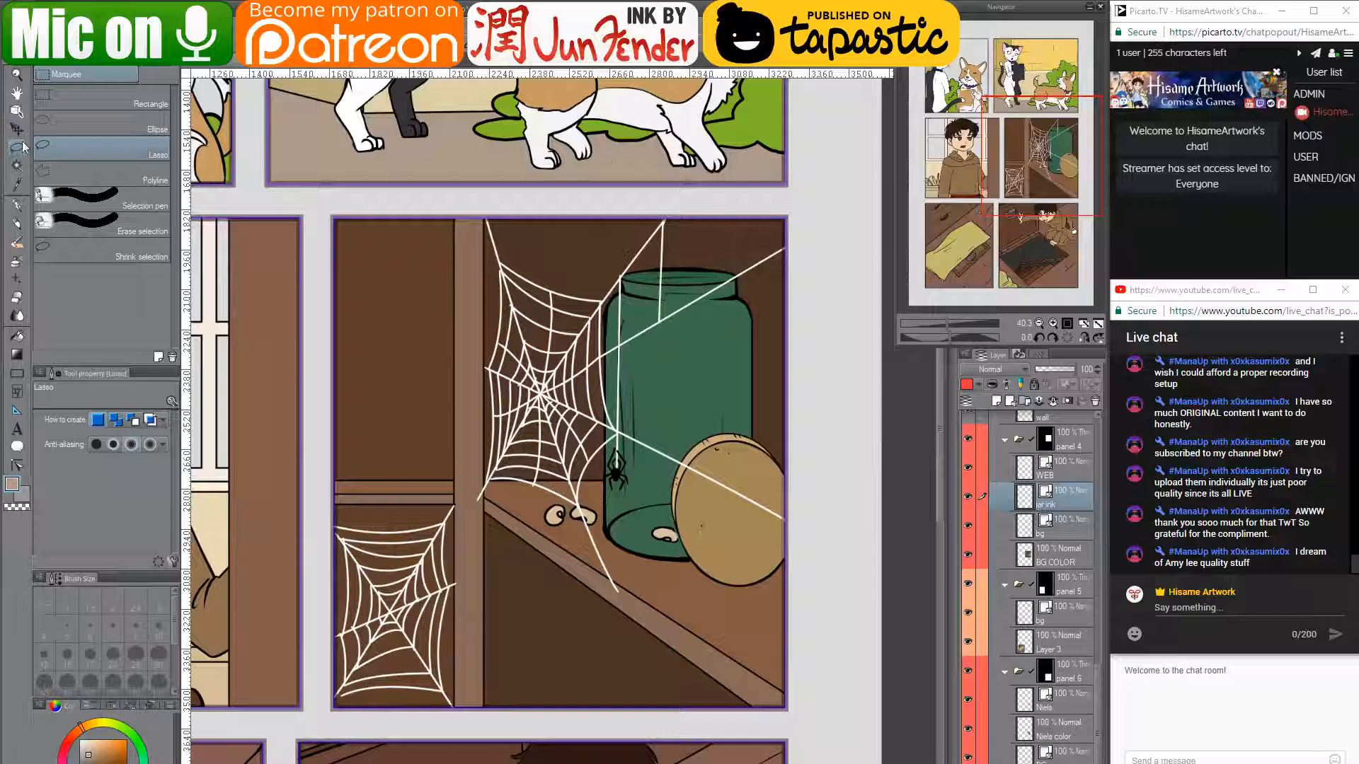
- Auto select the jar's glass, rim and lid on panel 4's BG COLOR layer, and cut and paste them onto a separate layer
click(17, 335)
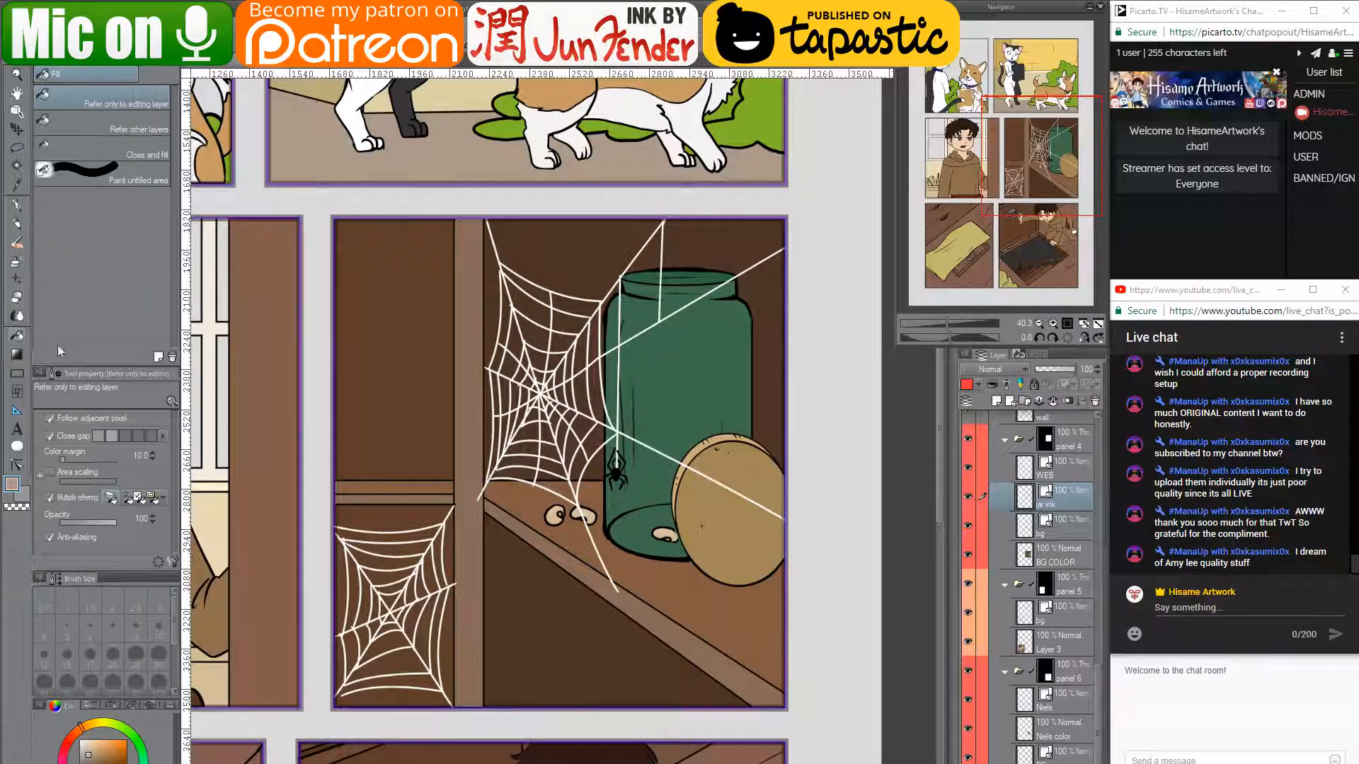
click(19, 164)
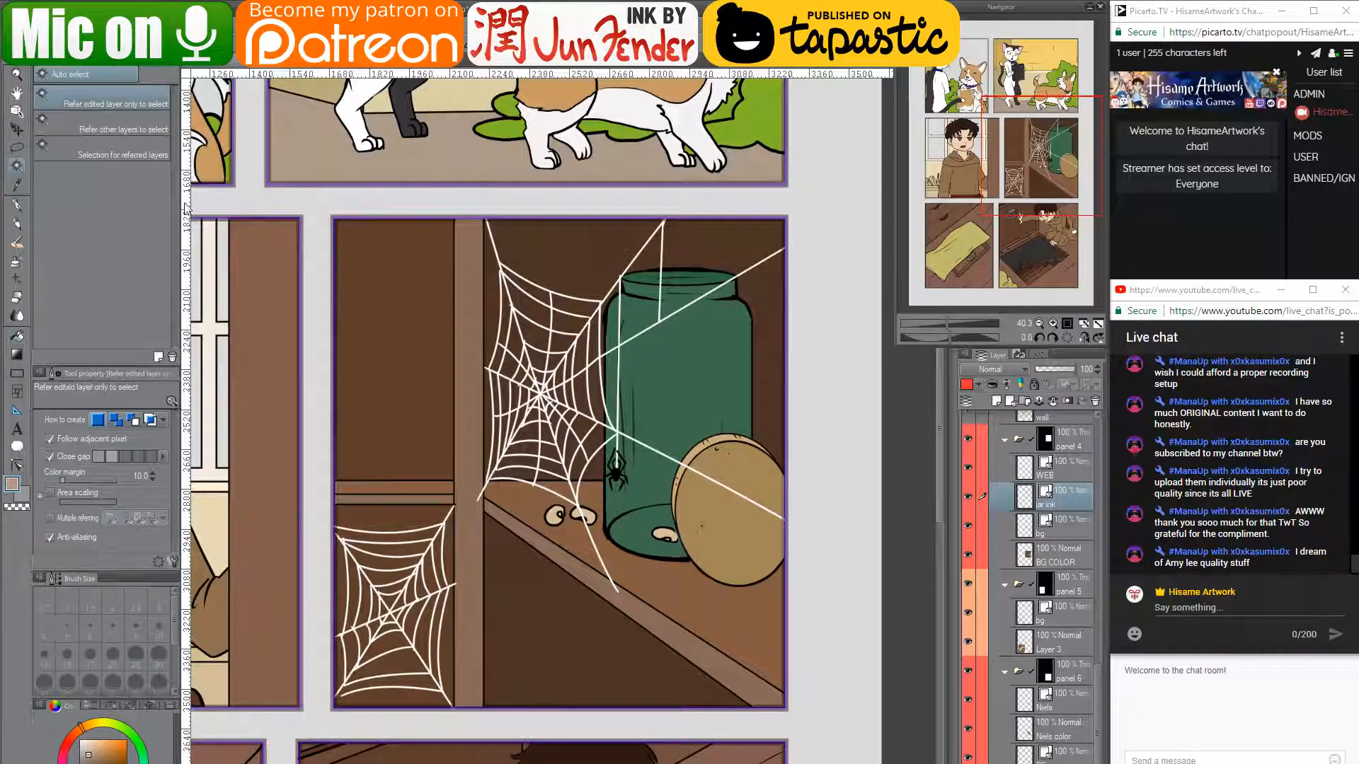
click(1029, 556)
click(677, 396)
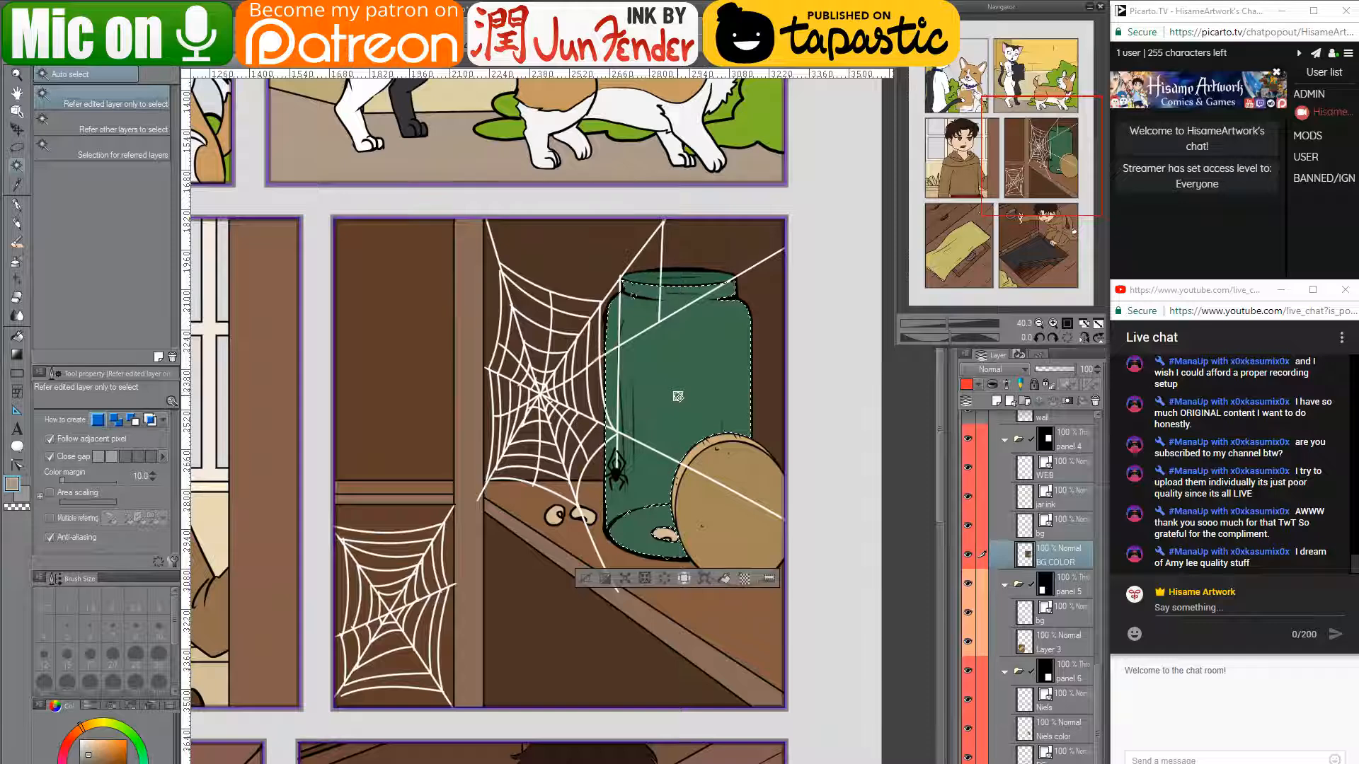
shift+click(677, 278)
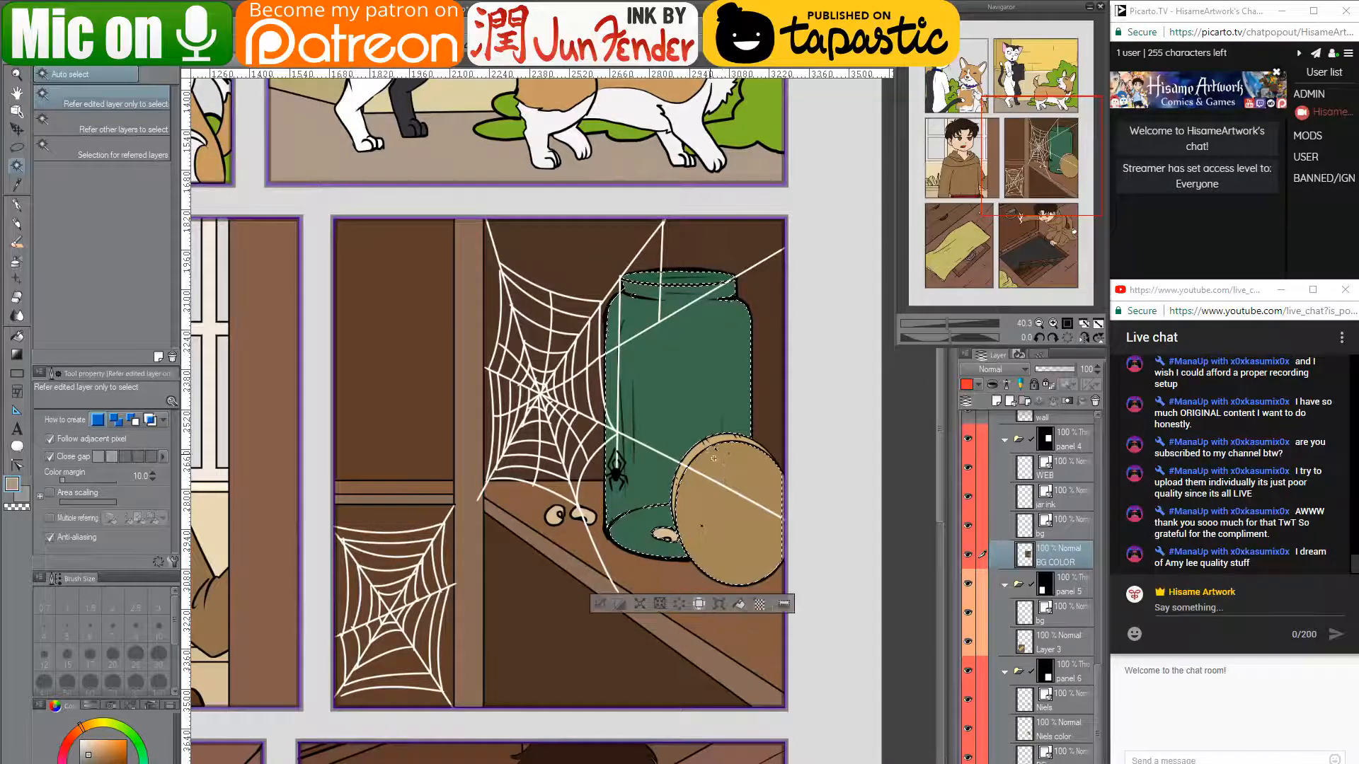
key(Delete)
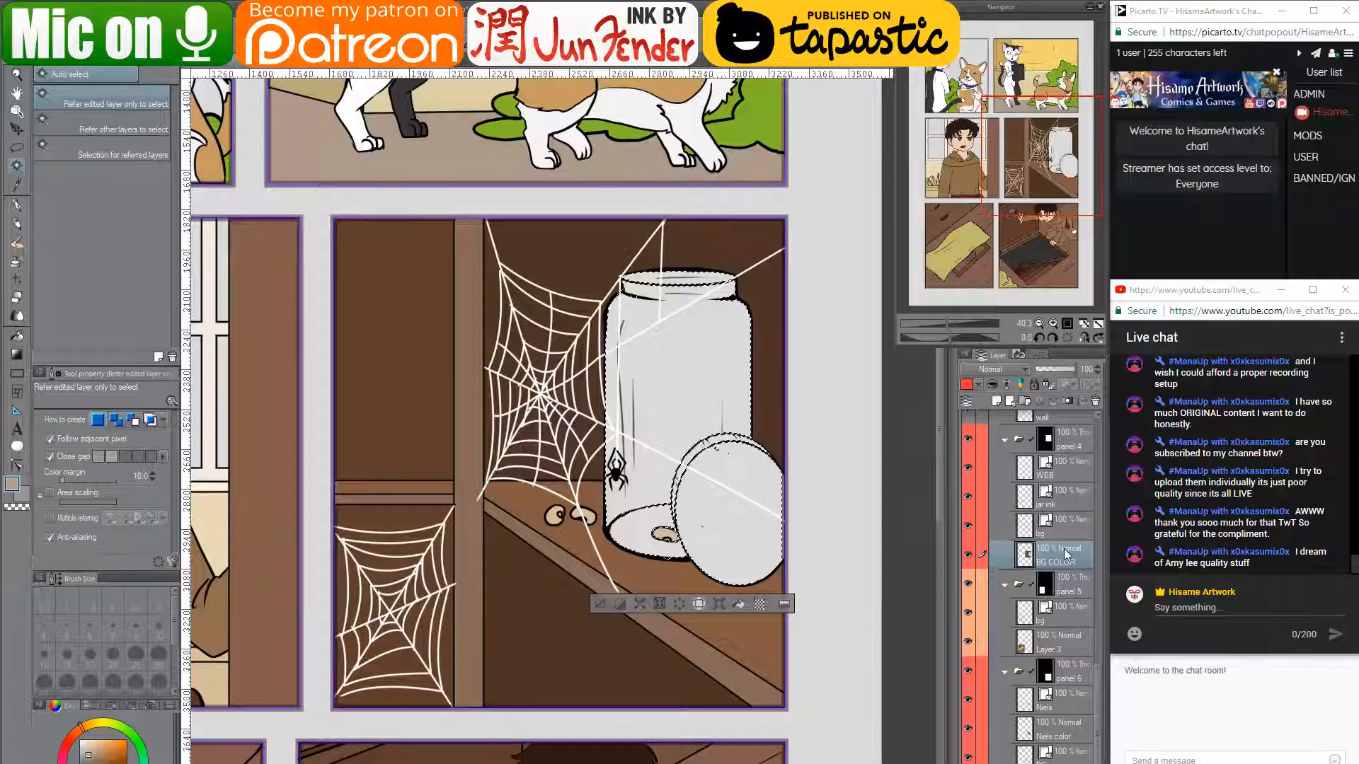
key(ctrl+v)
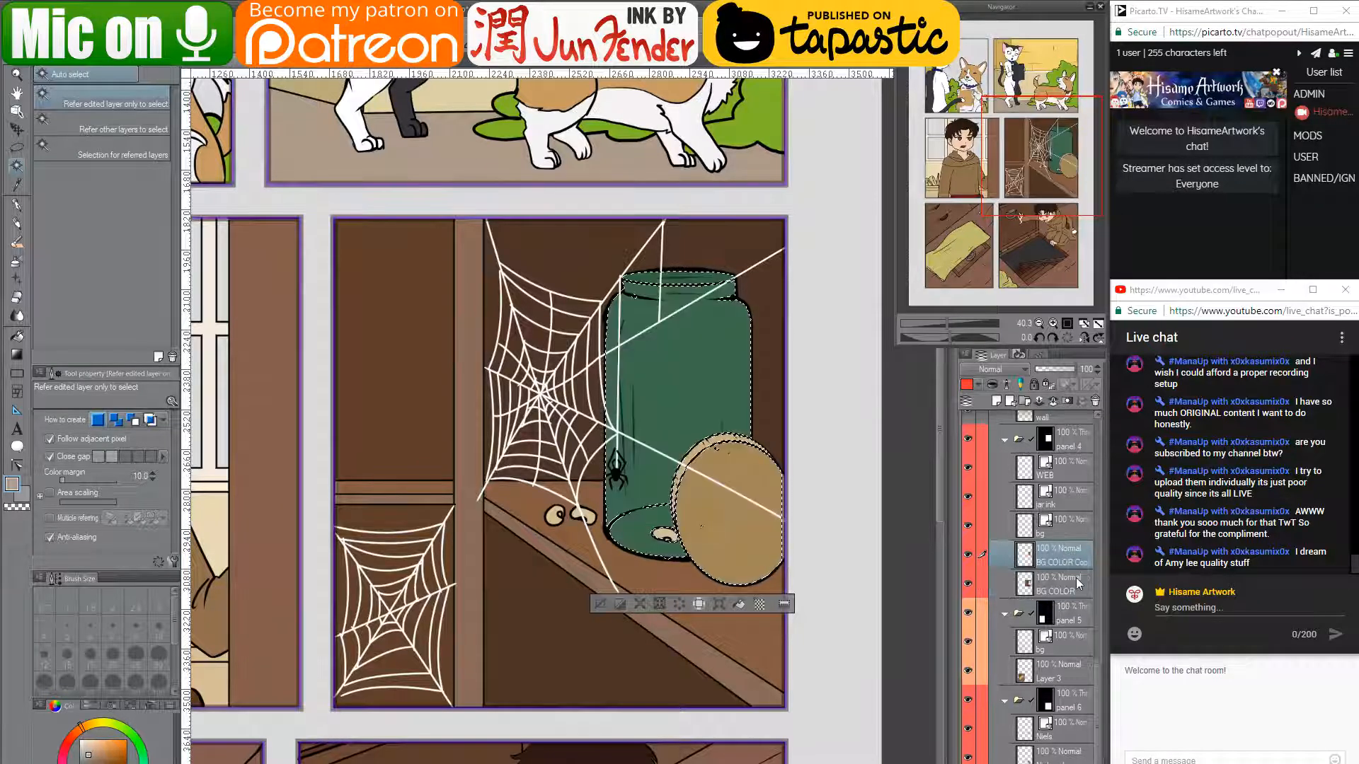
- Rename the pasted color layer to "color jar" and place it directly beneath the jar ink layer
double_click(1063, 559)
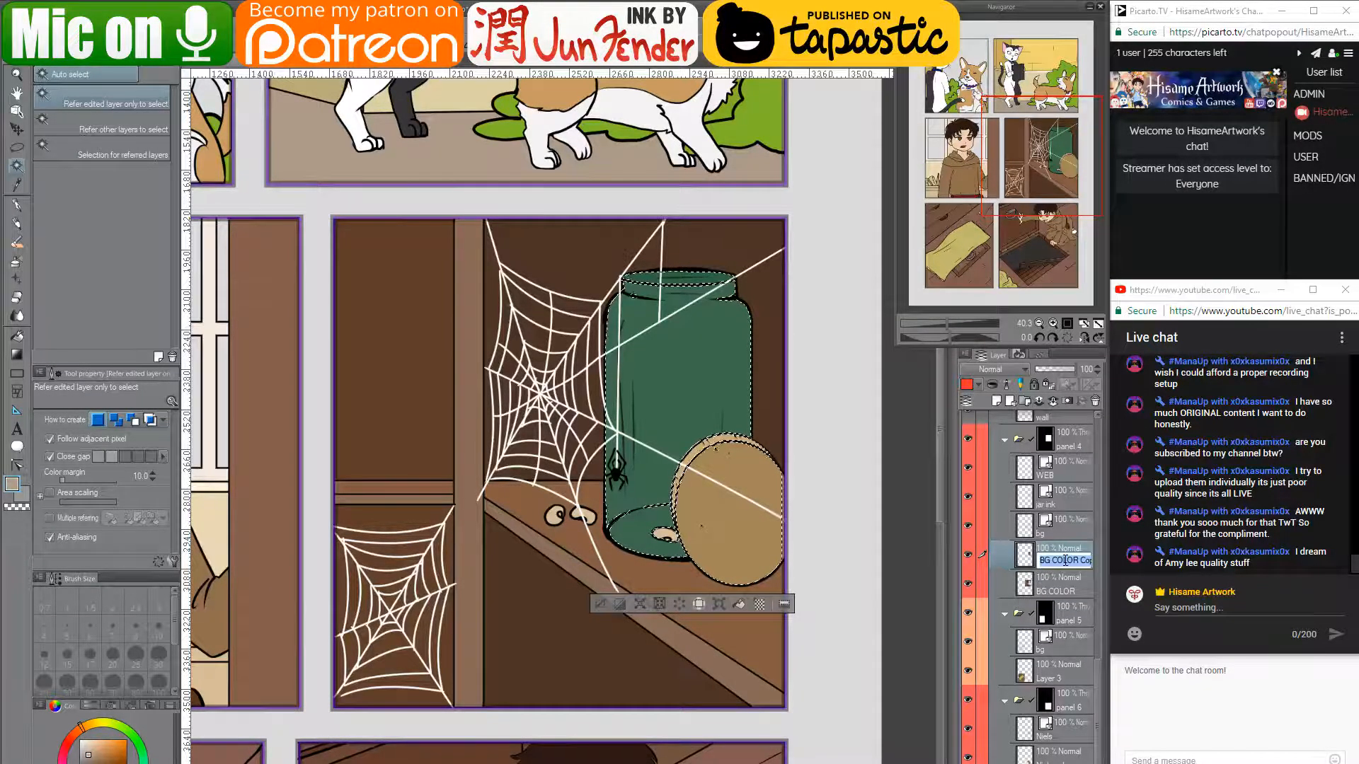
text(color jar)
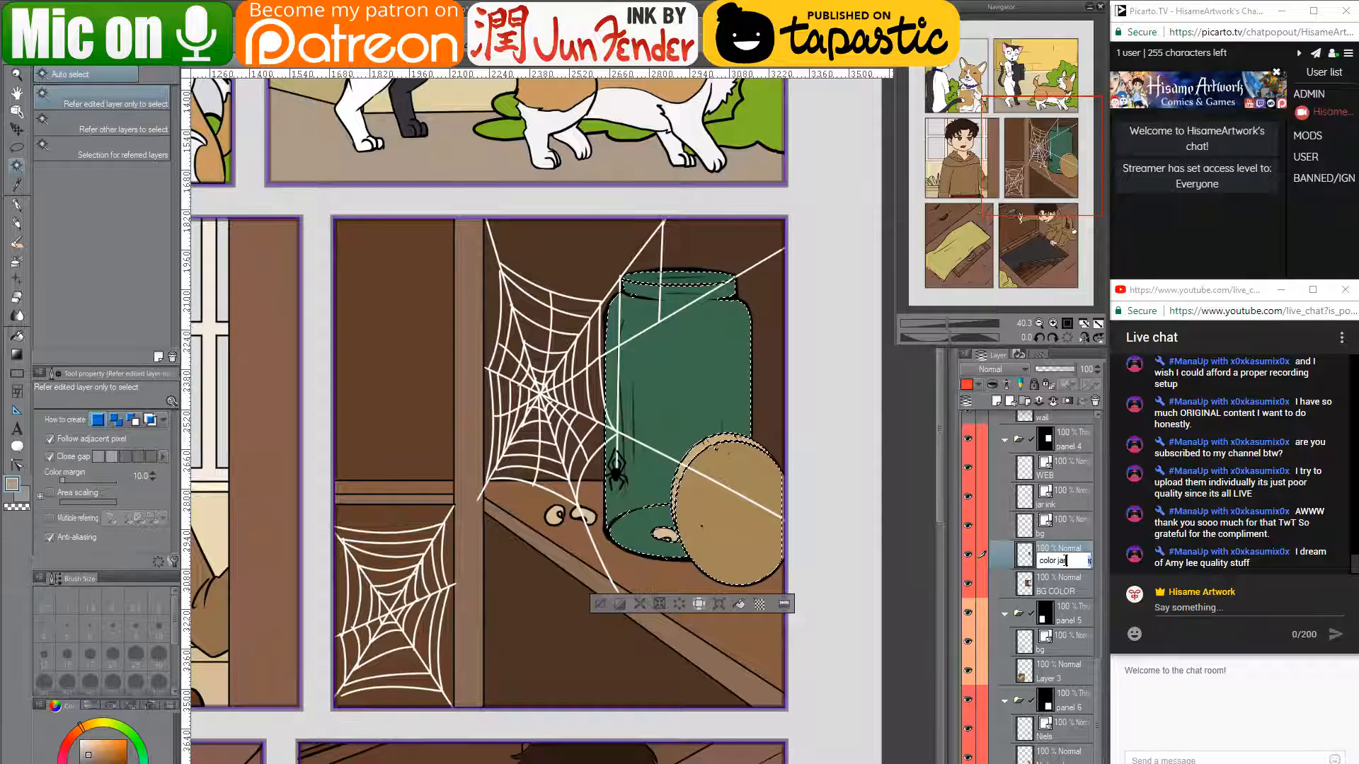
key(Return)
drag(1063, 559, 1057, 510)
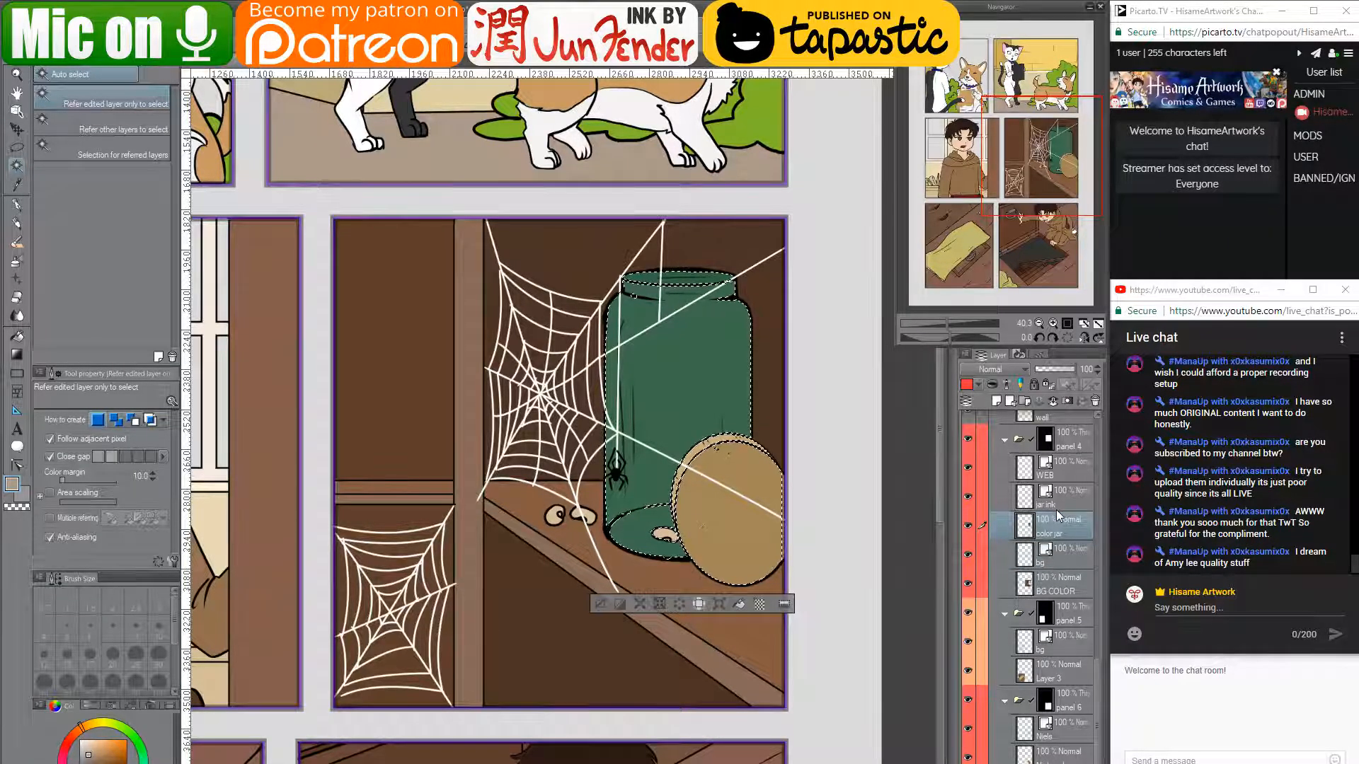
key(ctrl+d)
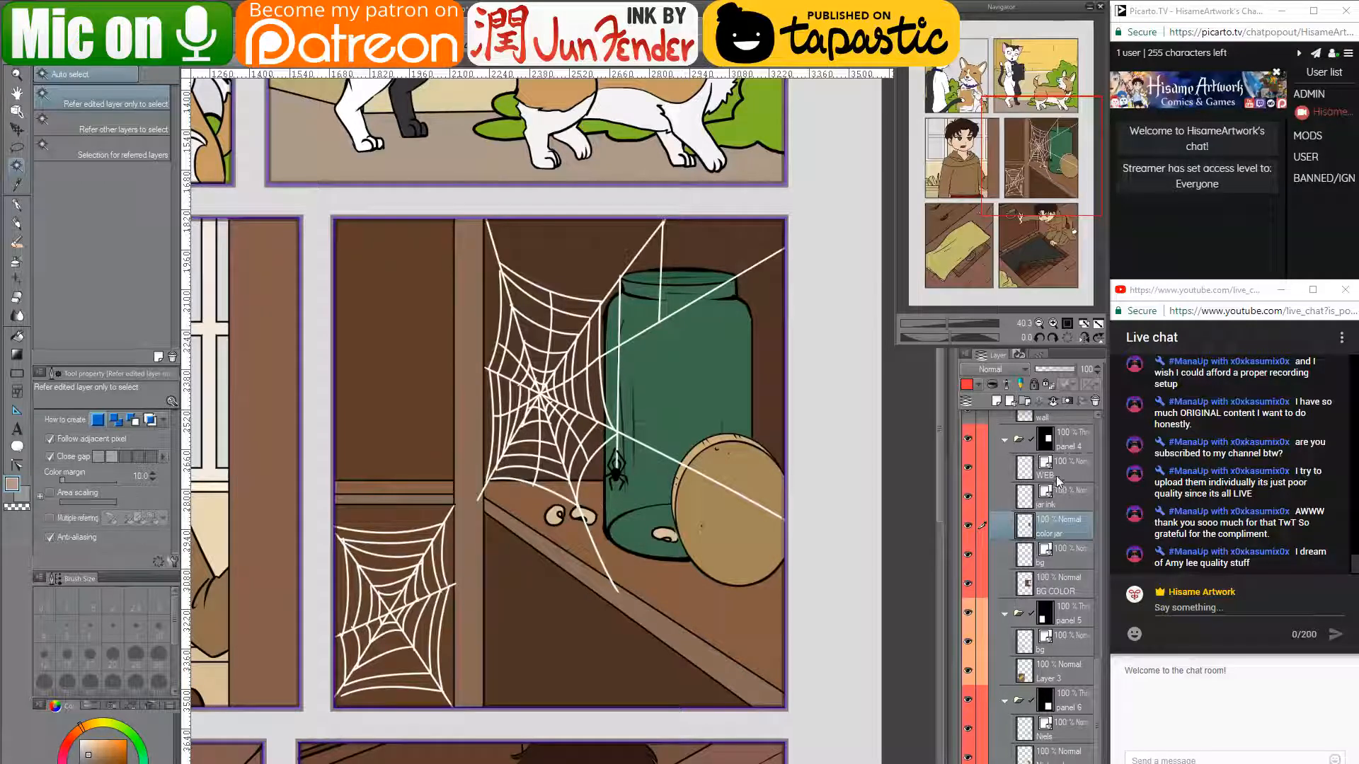
- Move the jar ink and color jar layers together above the WEB layer so the jar covers the web strands
click(1059, 475)
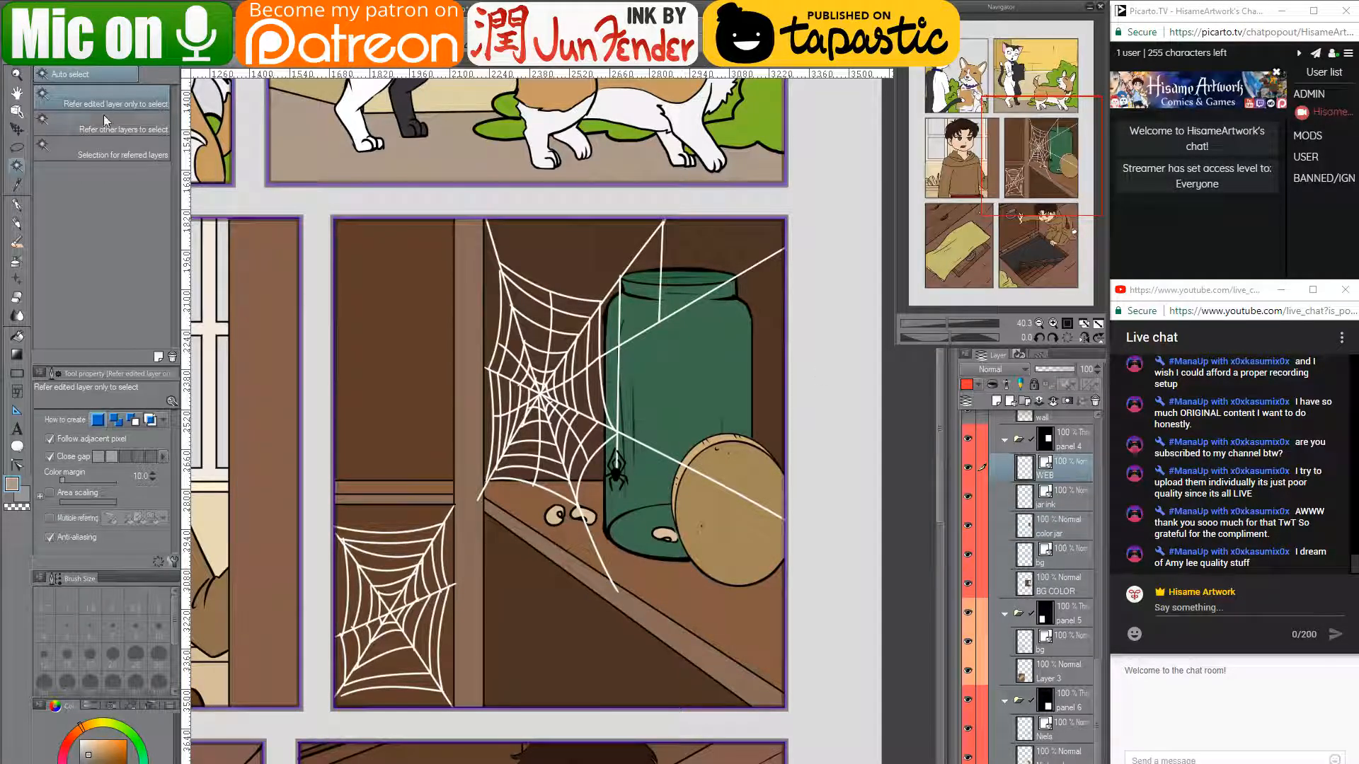
key(m)
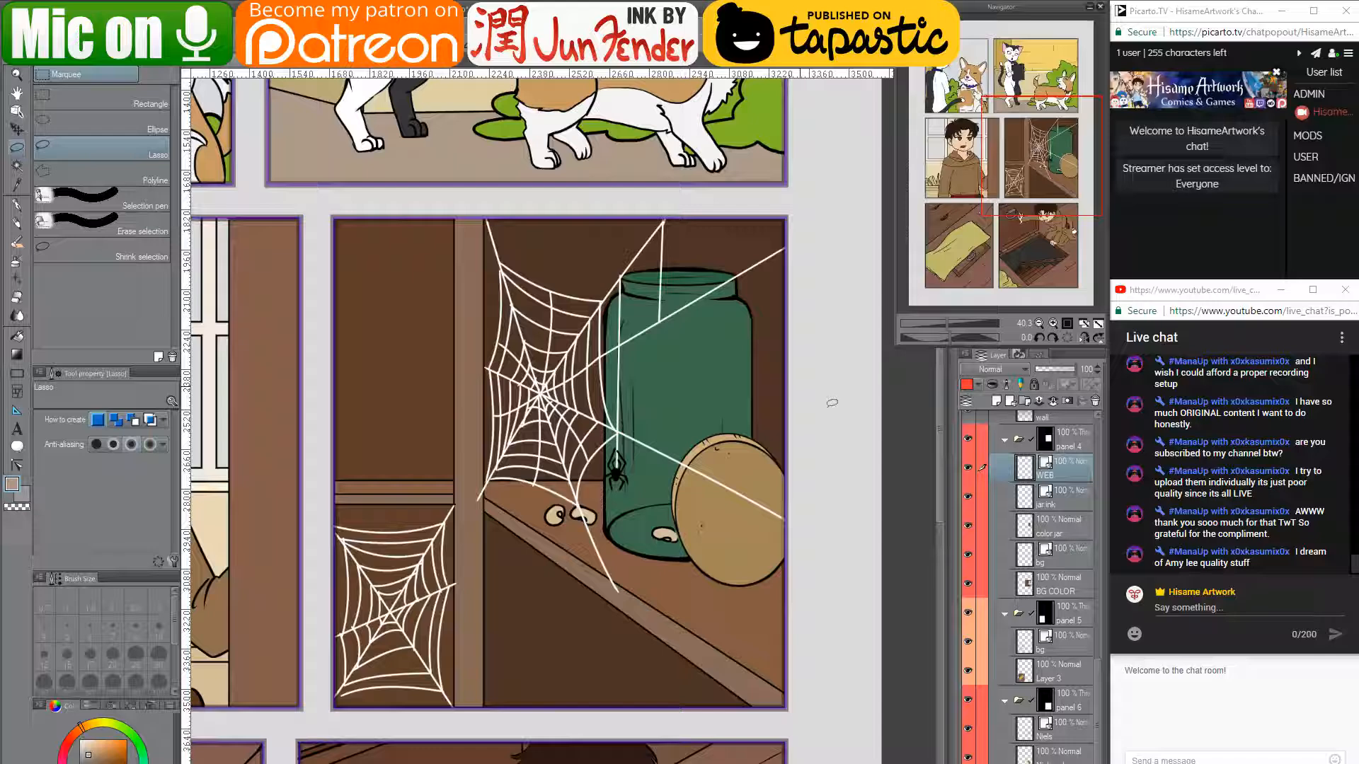
click(1054, 527)
mouse_move(1050, 496)
mouse_down()
mouse_move(1069, 492)
mouse_move(1073, 464)
mouse_up()
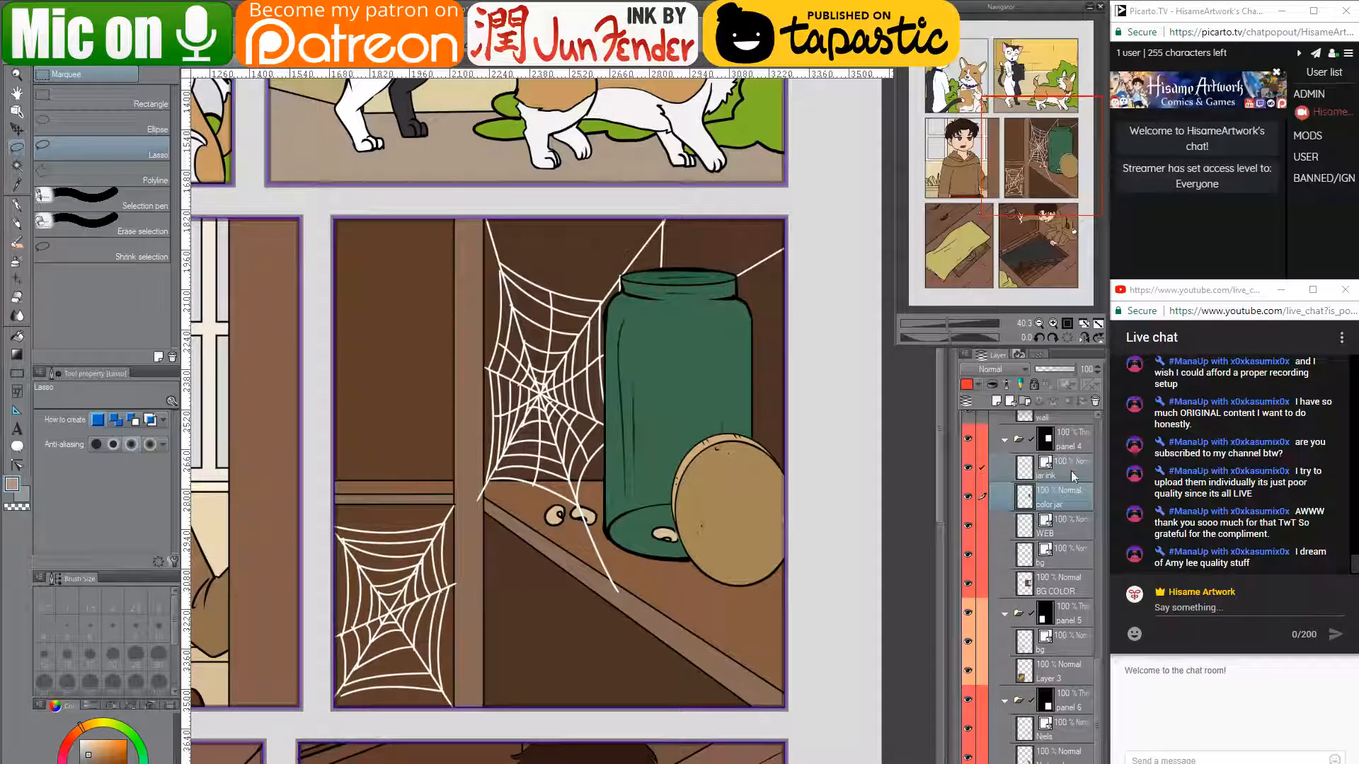
drag(1070, 369, 1069, 376)
key(ctrl+z)
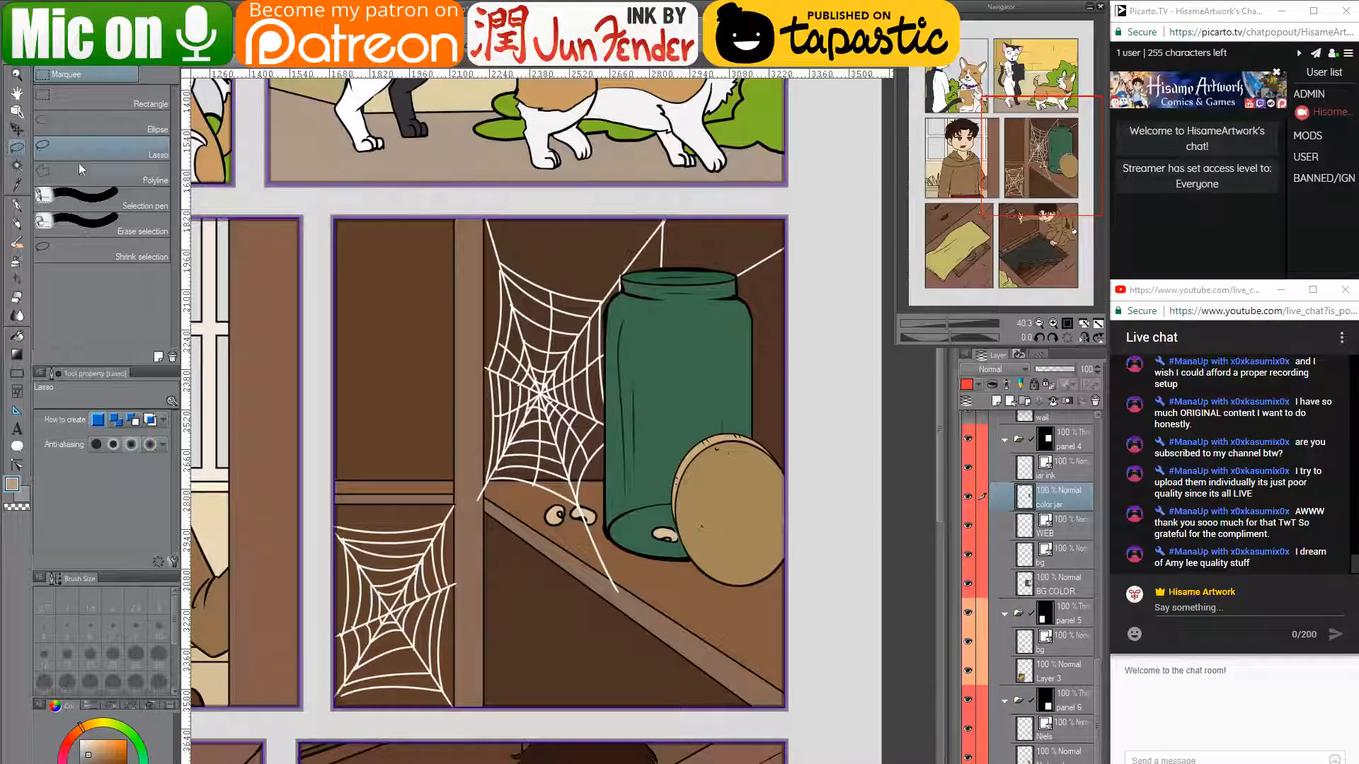
- Select the jar's glass and rim on the color jar layer and try thinning their green with the Snap eraser at density 35, size 600
click(17, 165)
click(646, 366)
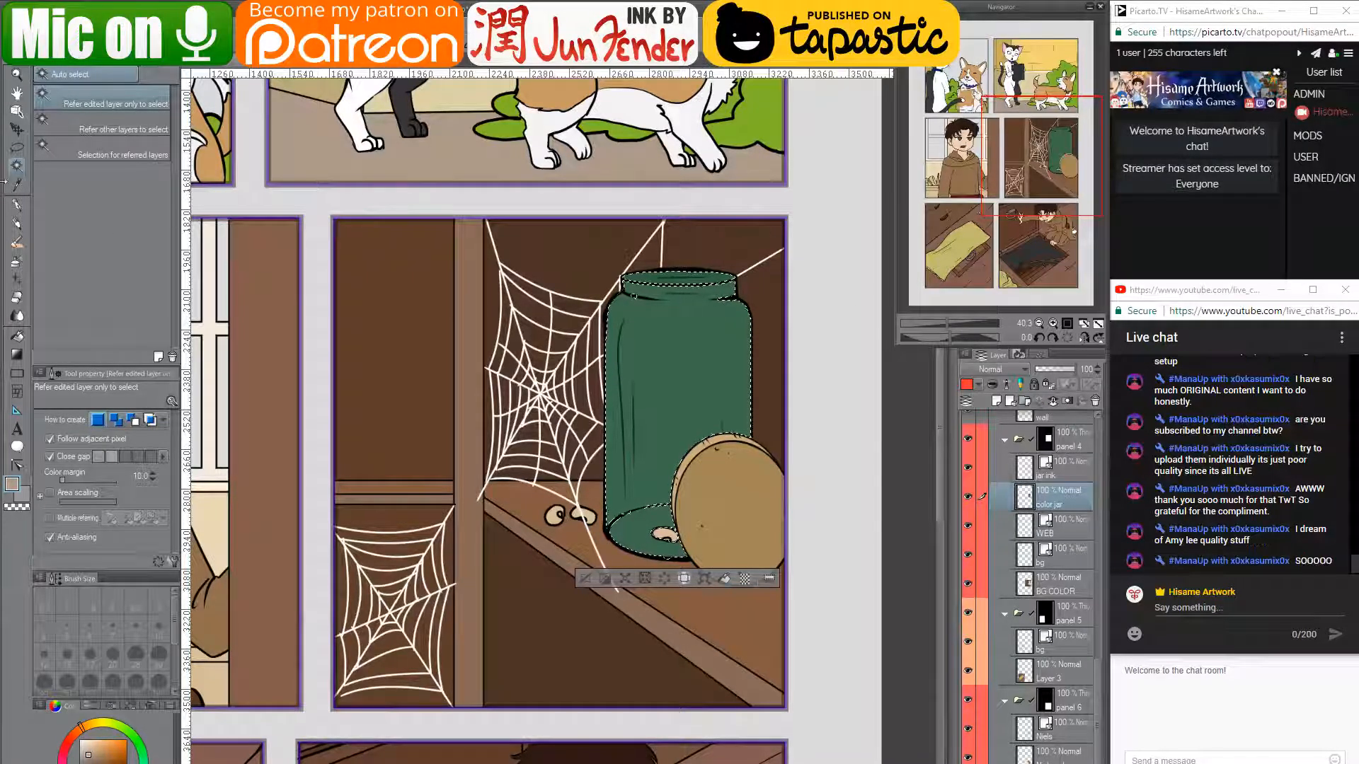
click(16, 297)
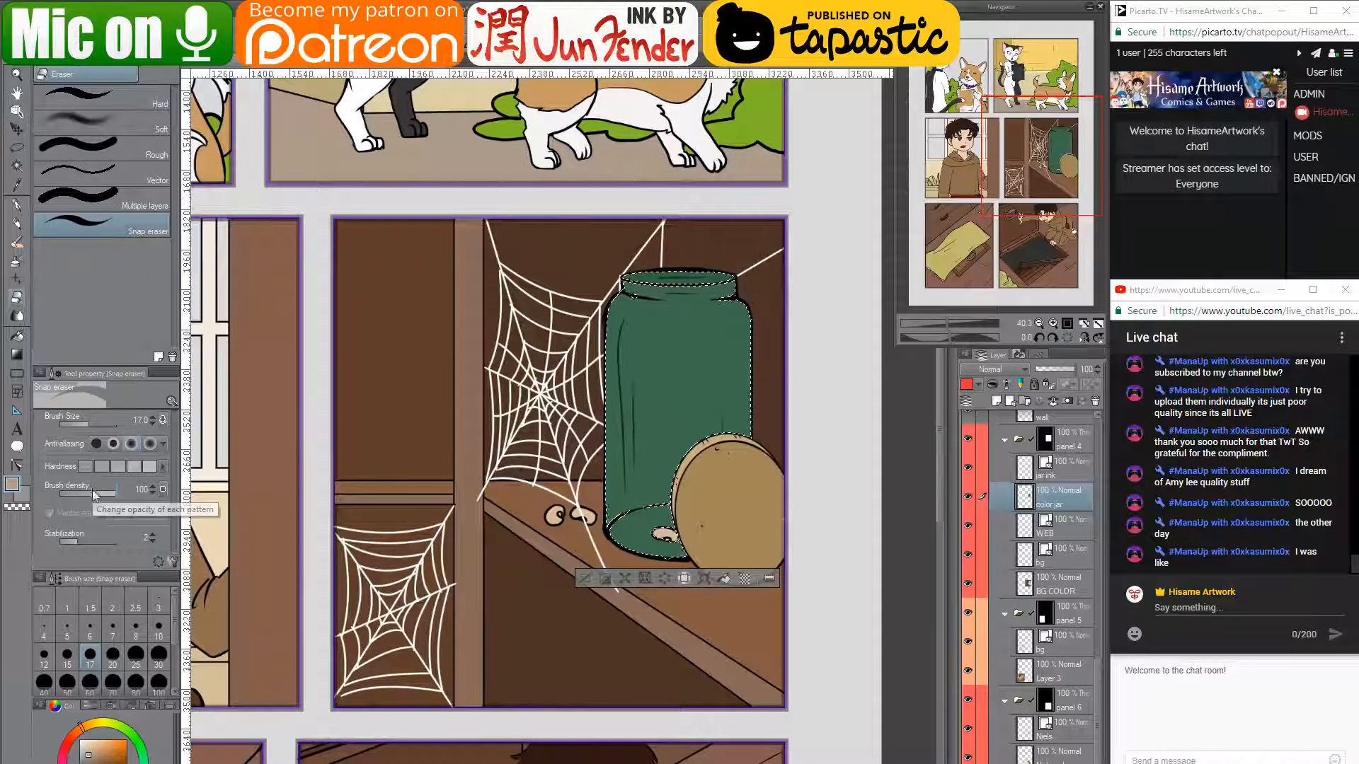
drag(92, 490, 79, 491)
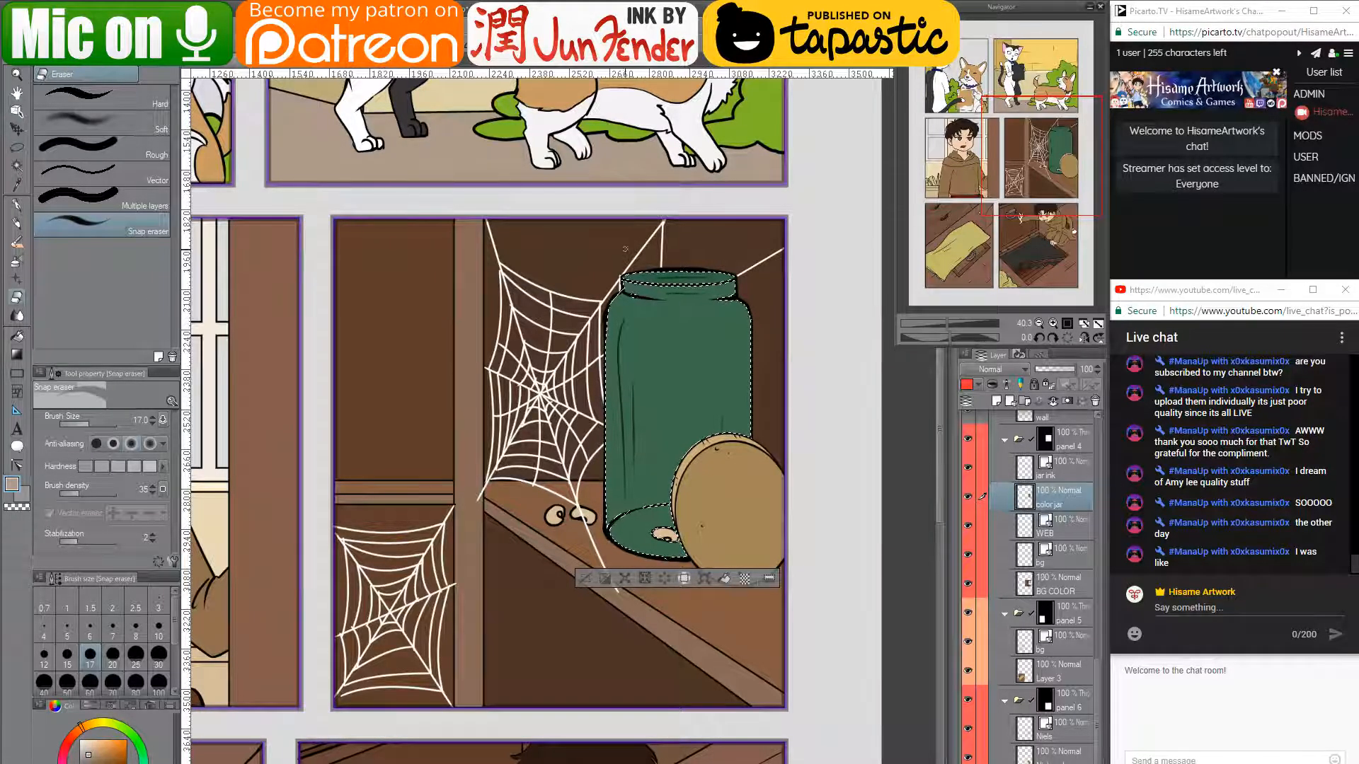
key(bracketright)
key(bracketright)
key(bracketright)
key(bracketright)
key(bracketright)
key(bracketright)
key(bracketright)
key(bracketright)
key(bracketright)
key(bracketright)
key(bracketright)
key(bracketright)
key(bracketright)
key(bracketright)
key(bracketright)
key(bracketright)
key(bracketright)
key(bracketright)
mouse_move(613, 283)
mouse_down()
mouse_move(641, 299)
mouse_move(541, 501)
mouse_move(637, 537)
mouse_up()
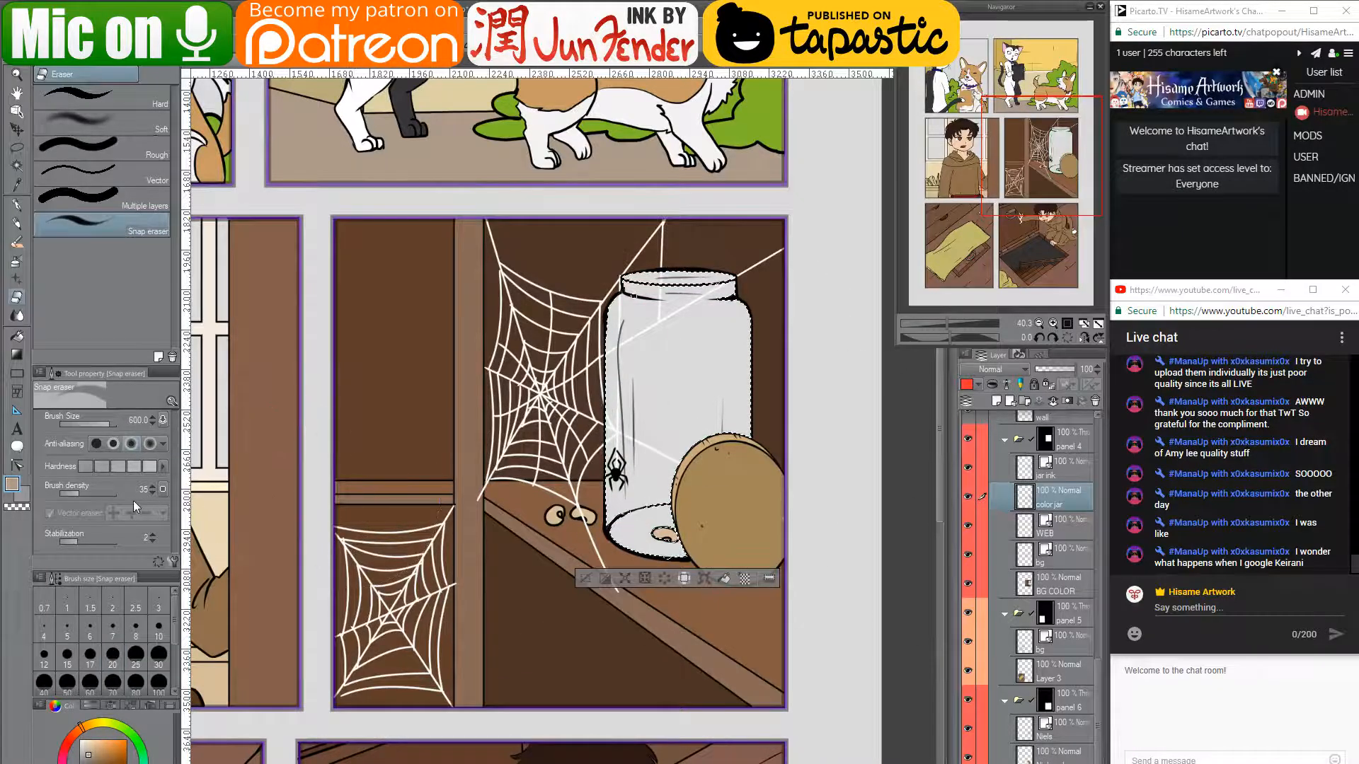
key(ctrl+z)
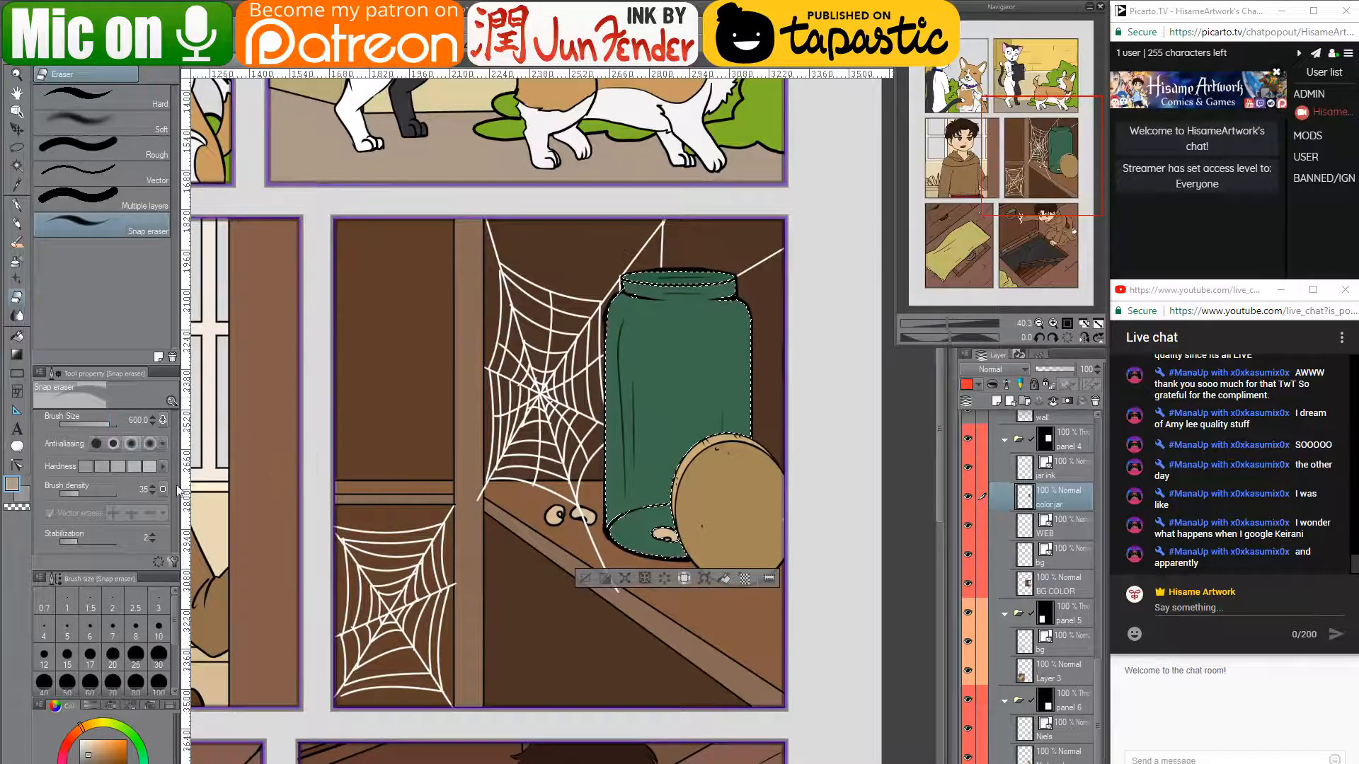
- Try the Snap eraser on the selected glass at brush density 12, undo the stroke and clear the selection
drag(71, 495, 66, 494)
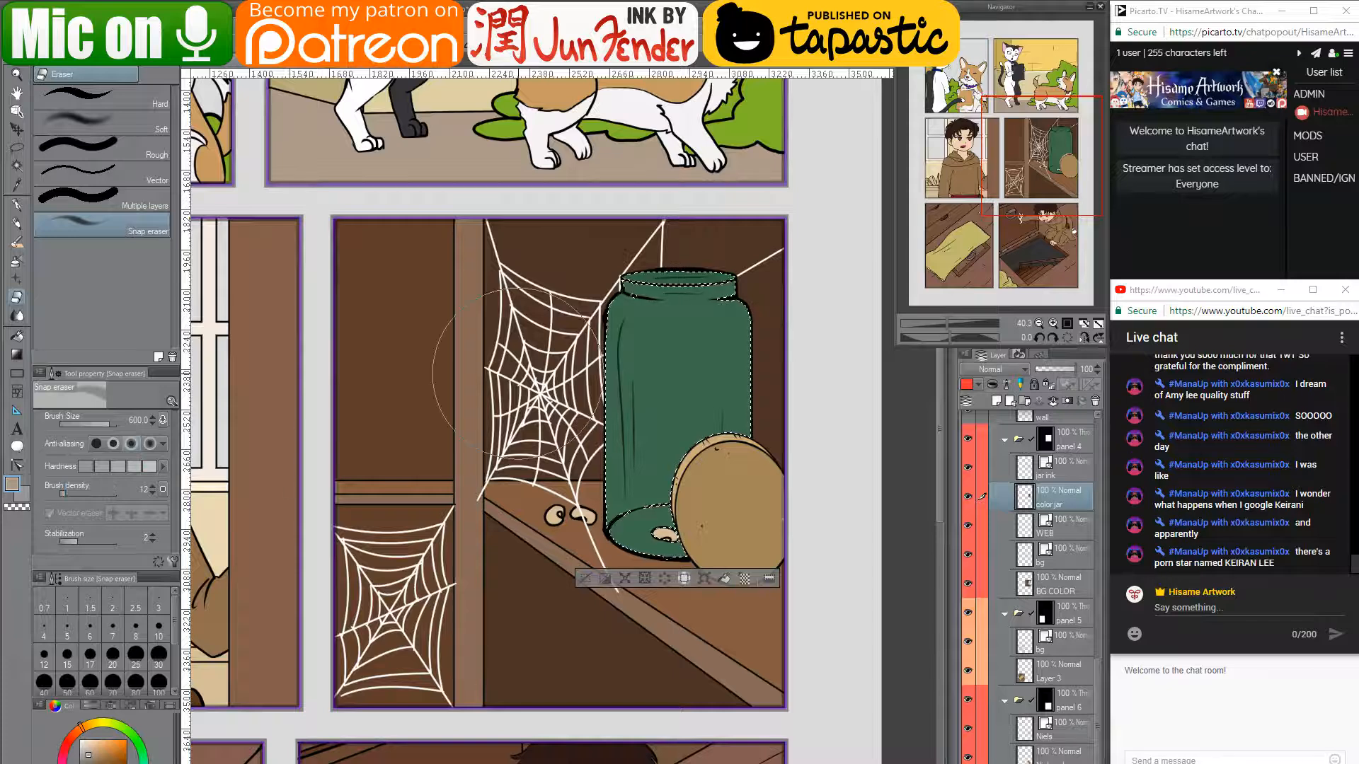
mouse_move(623, 304)
mouse_down()
mouse_move(680, 354)
mouse_move(679, 489)
mouse_up()
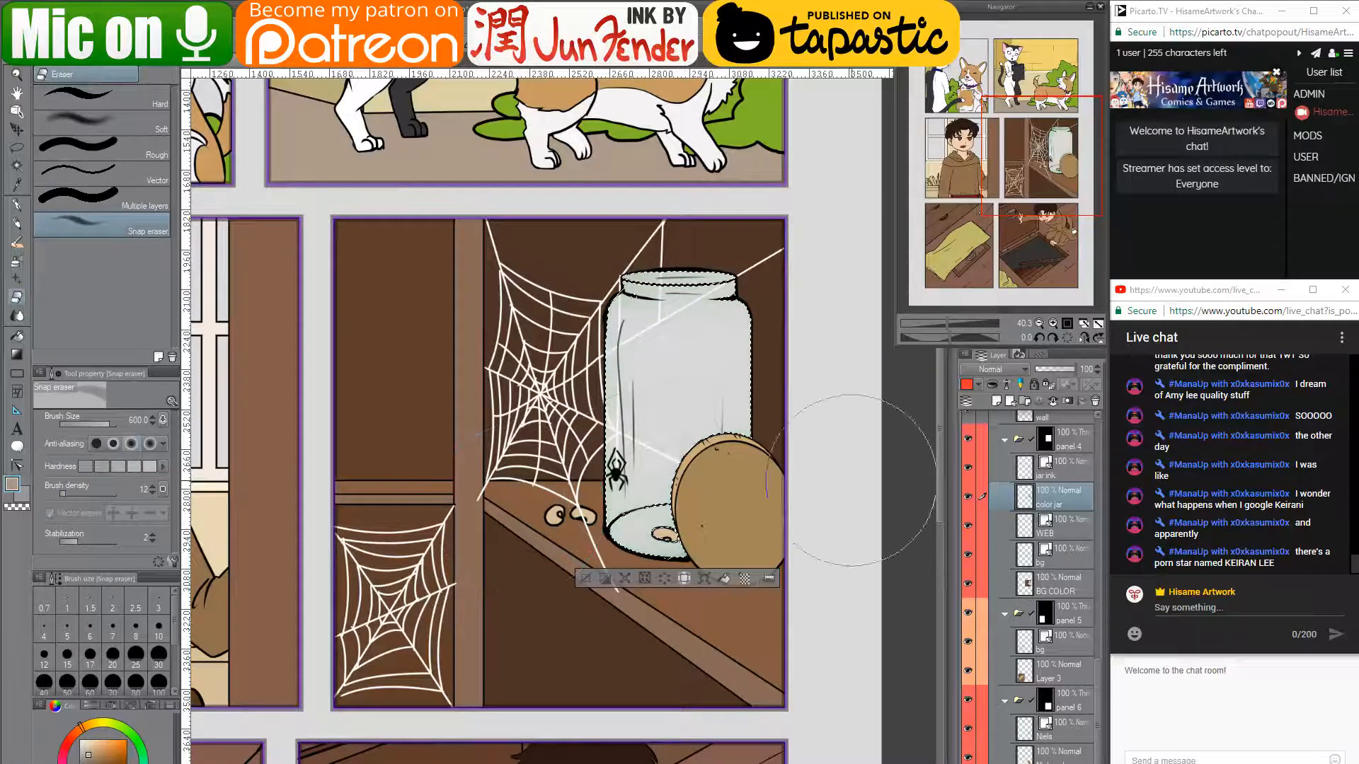
key(ctrl+z)
key(ctrl+d)
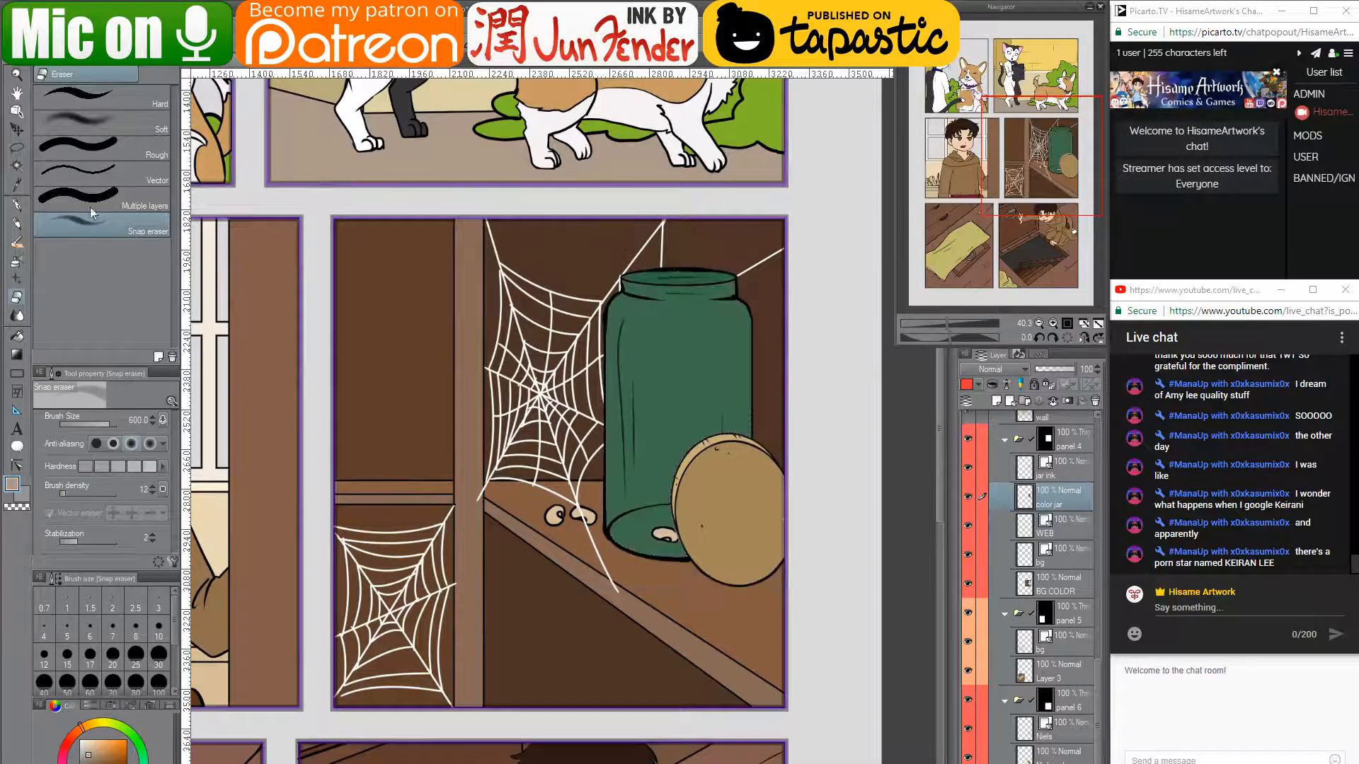
- Sample the jar lid's tan color for the G-pen and set the brush size to 120
click(21, 128)
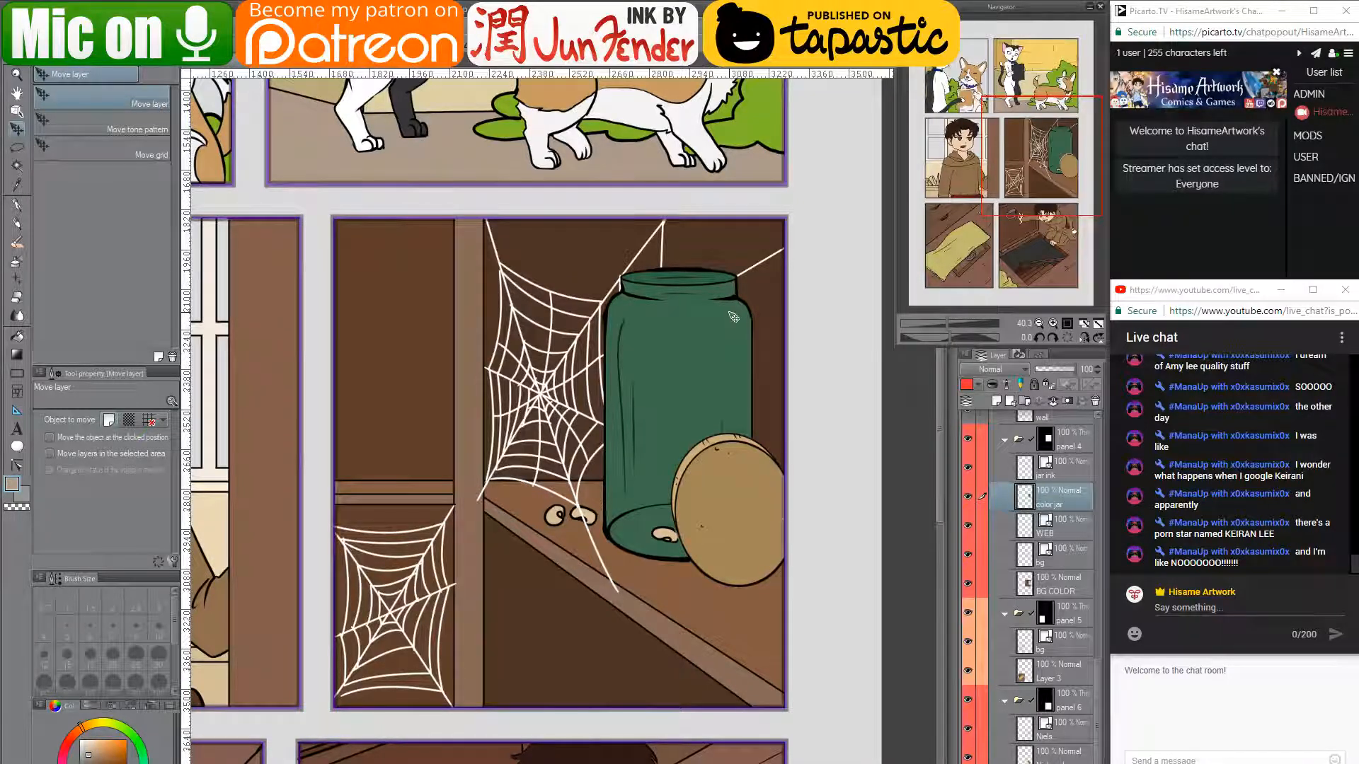
scroll(734, 317, down, 3)
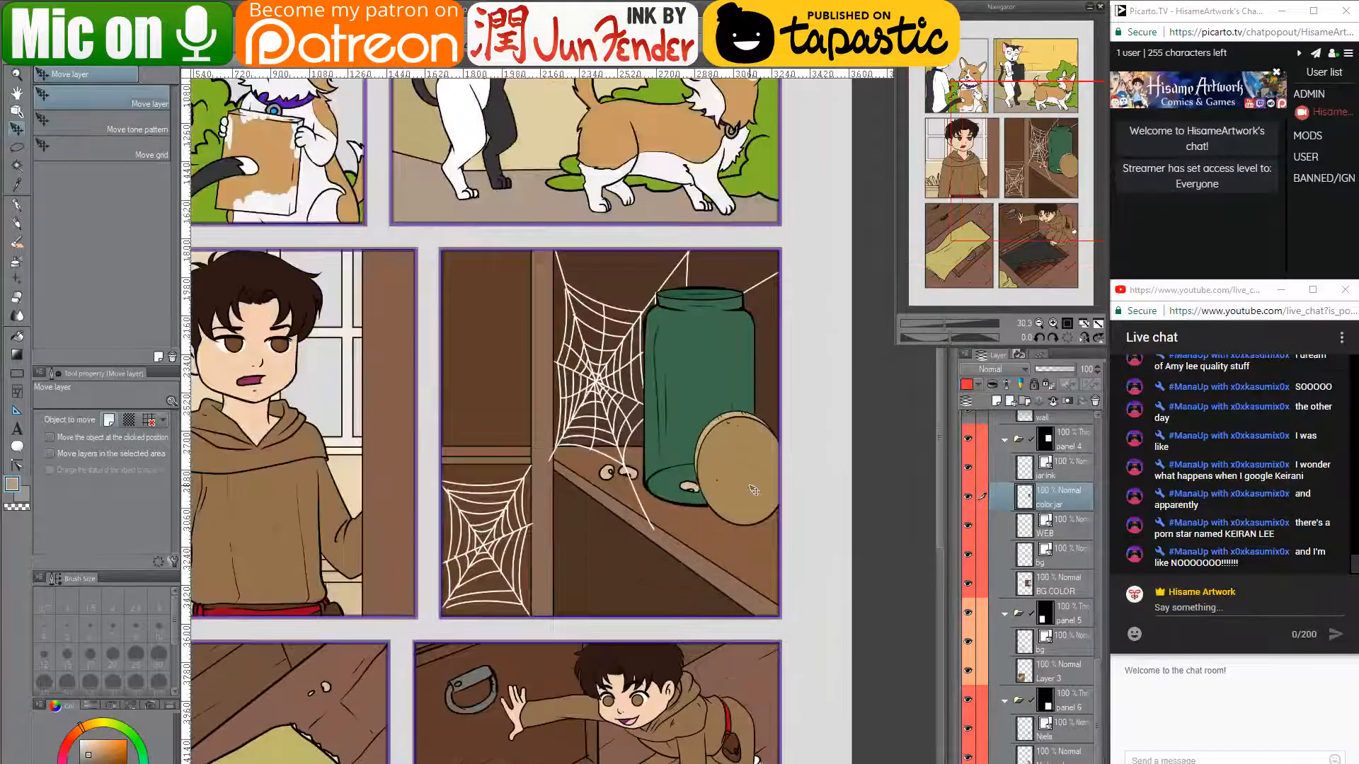
scroll(754, 489, up, 4)
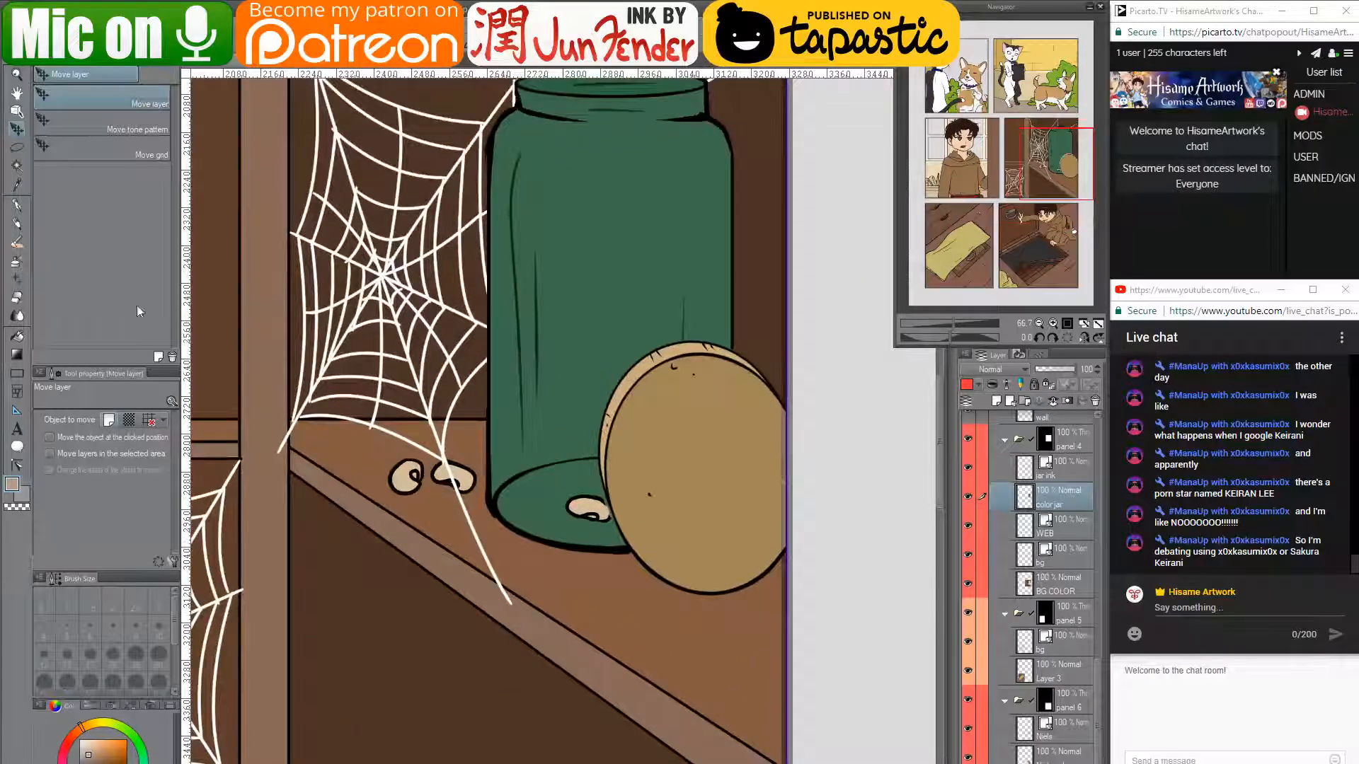
click(18, 205)
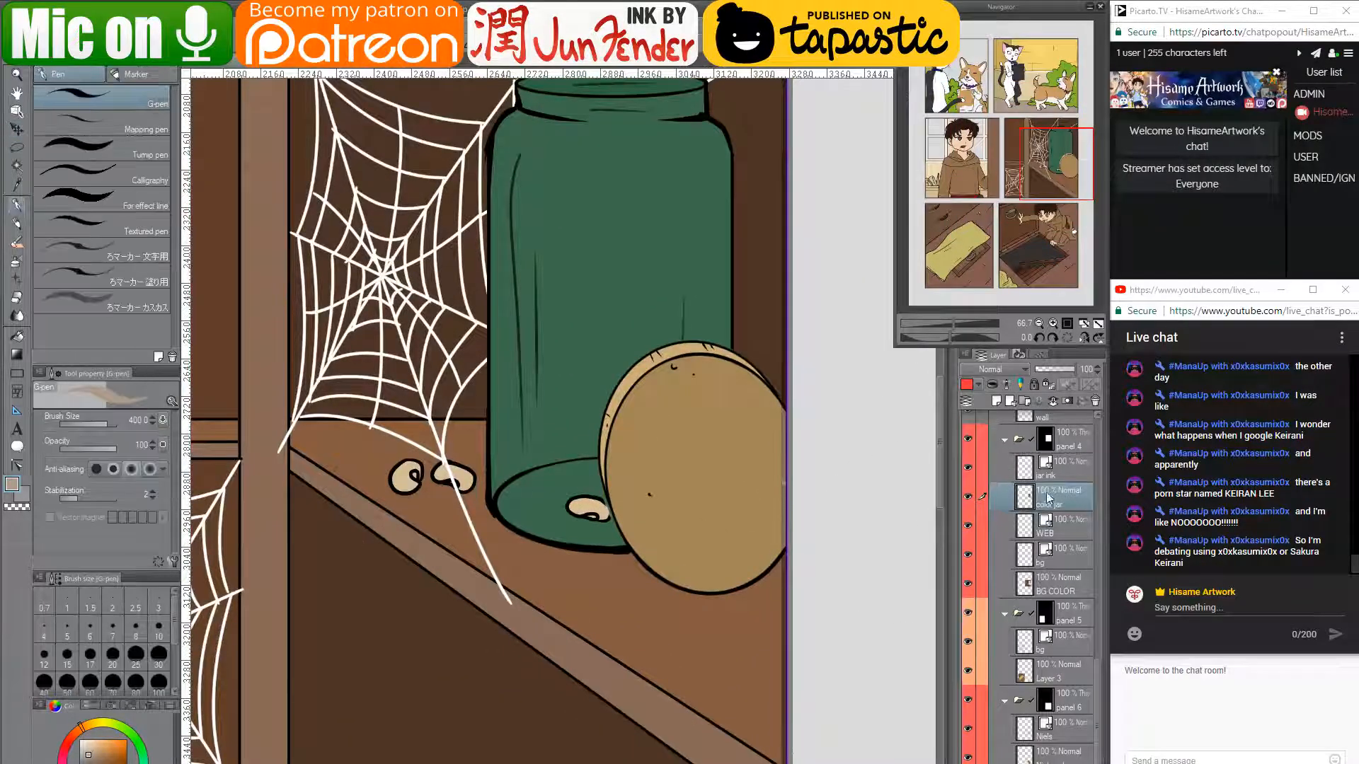
alt+click(750, 453)
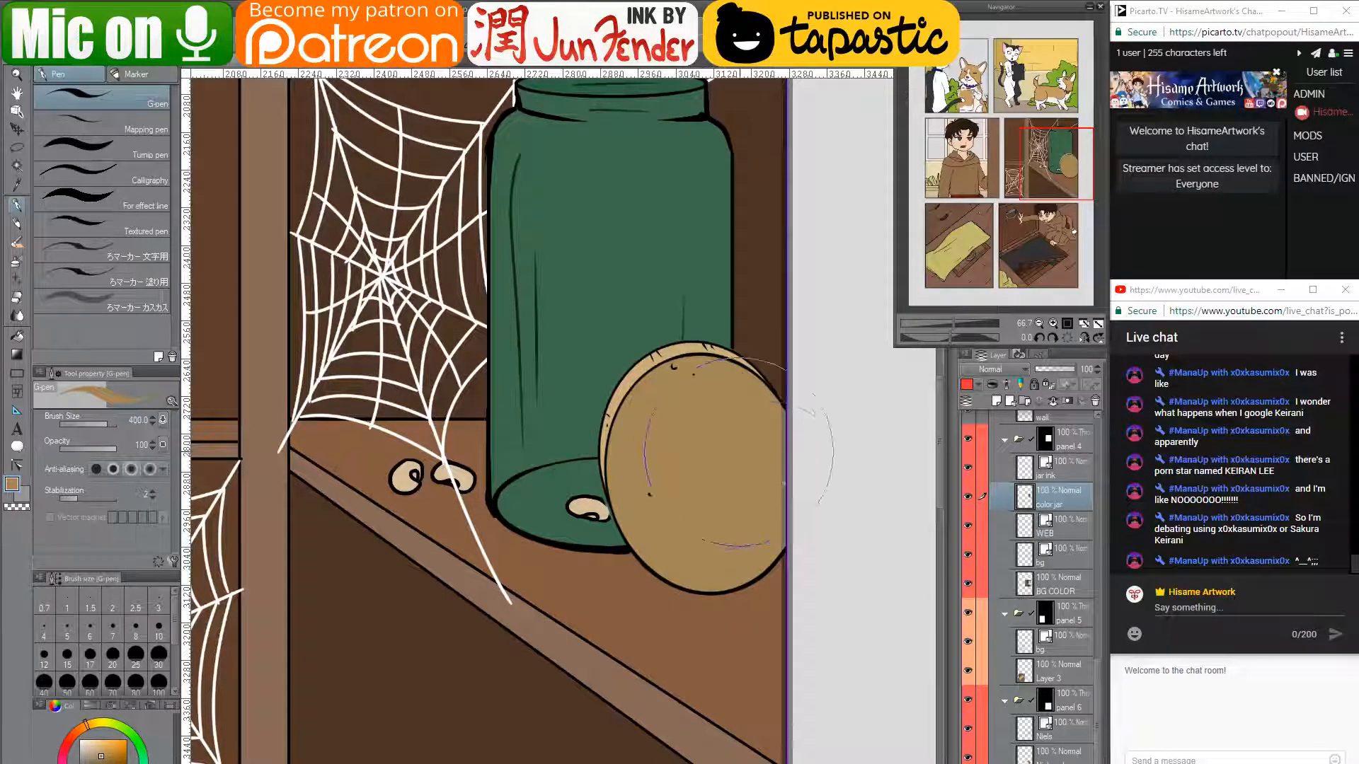
key(bracketleft)
key(bracketleft)
key(bracketleft)
key(bracketleft)
key(bracketleft)
key(bracketleft)
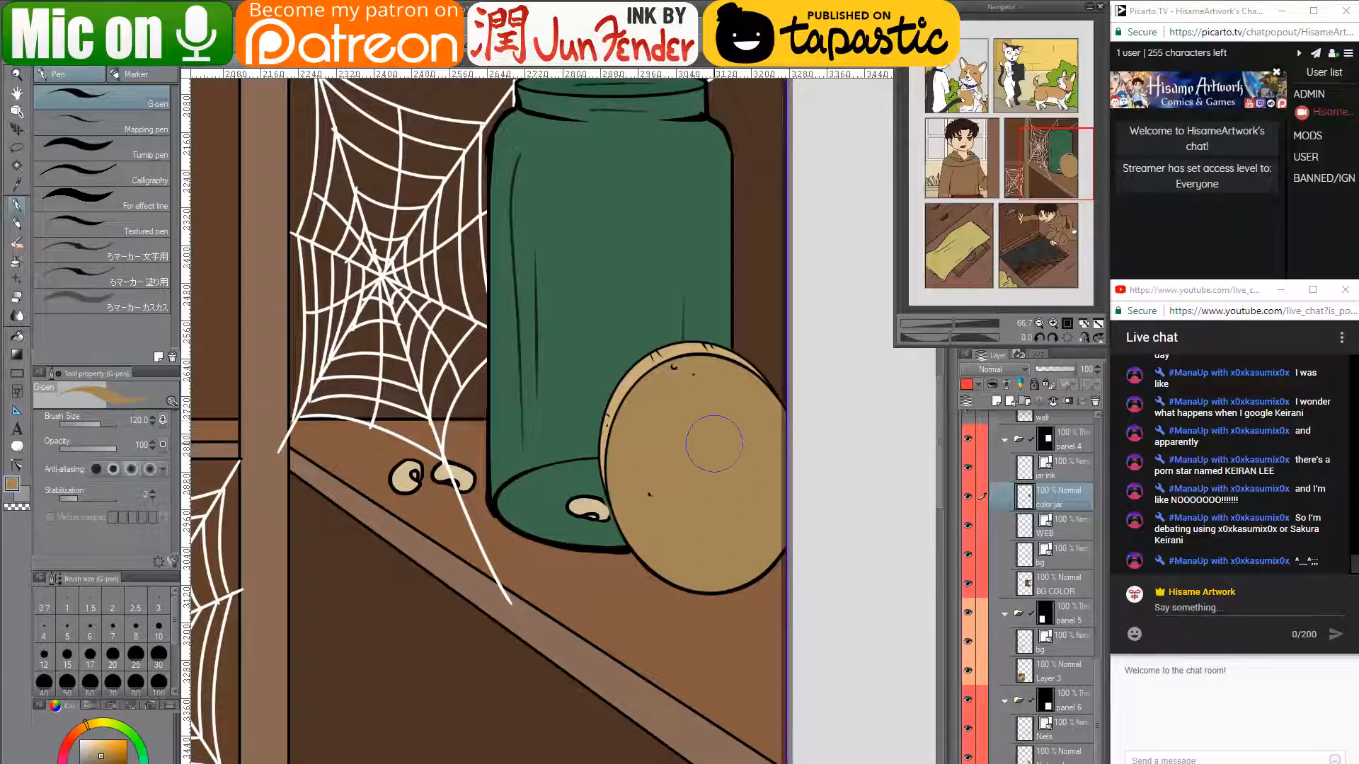
- Hide and show the color jar layer to check its fill, and review the whole comic page
click(968, 496)
click(967, 496)
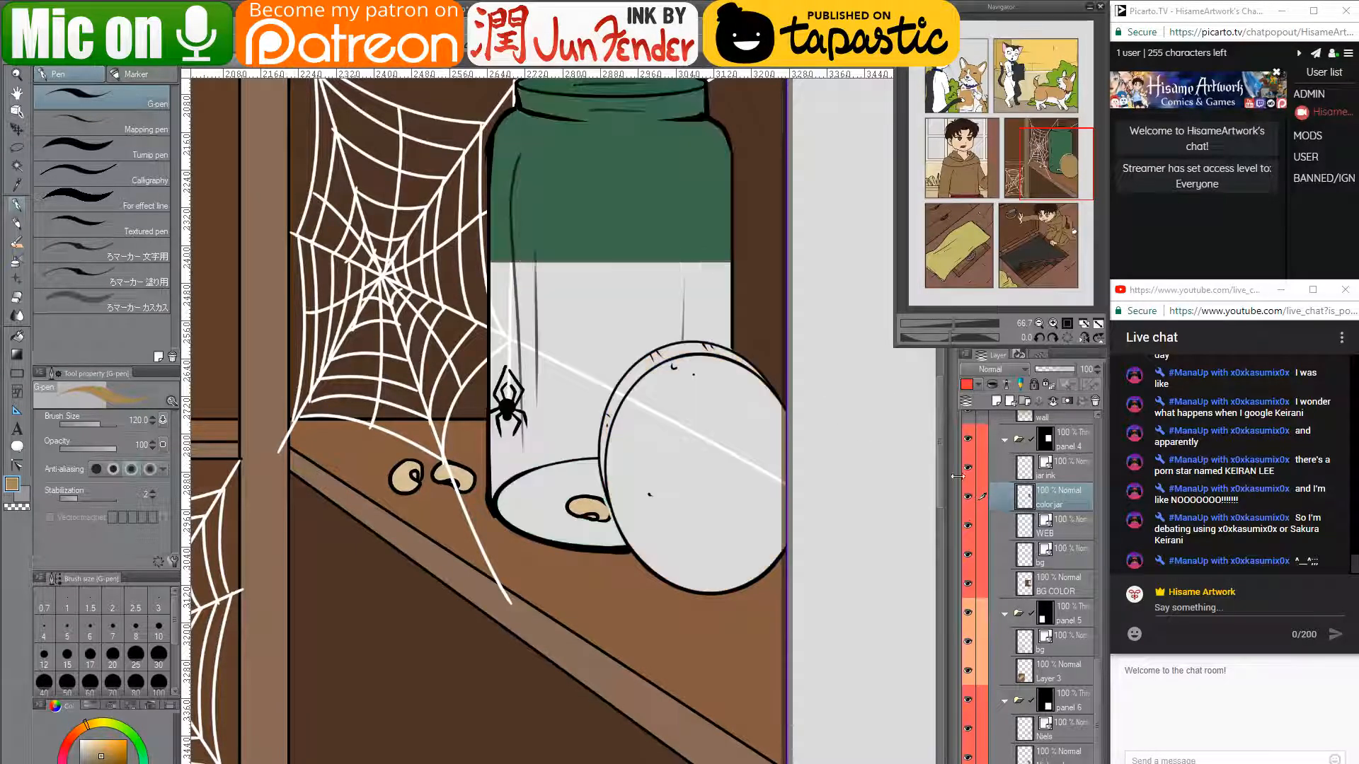
scroll(646, 585, down, 4)
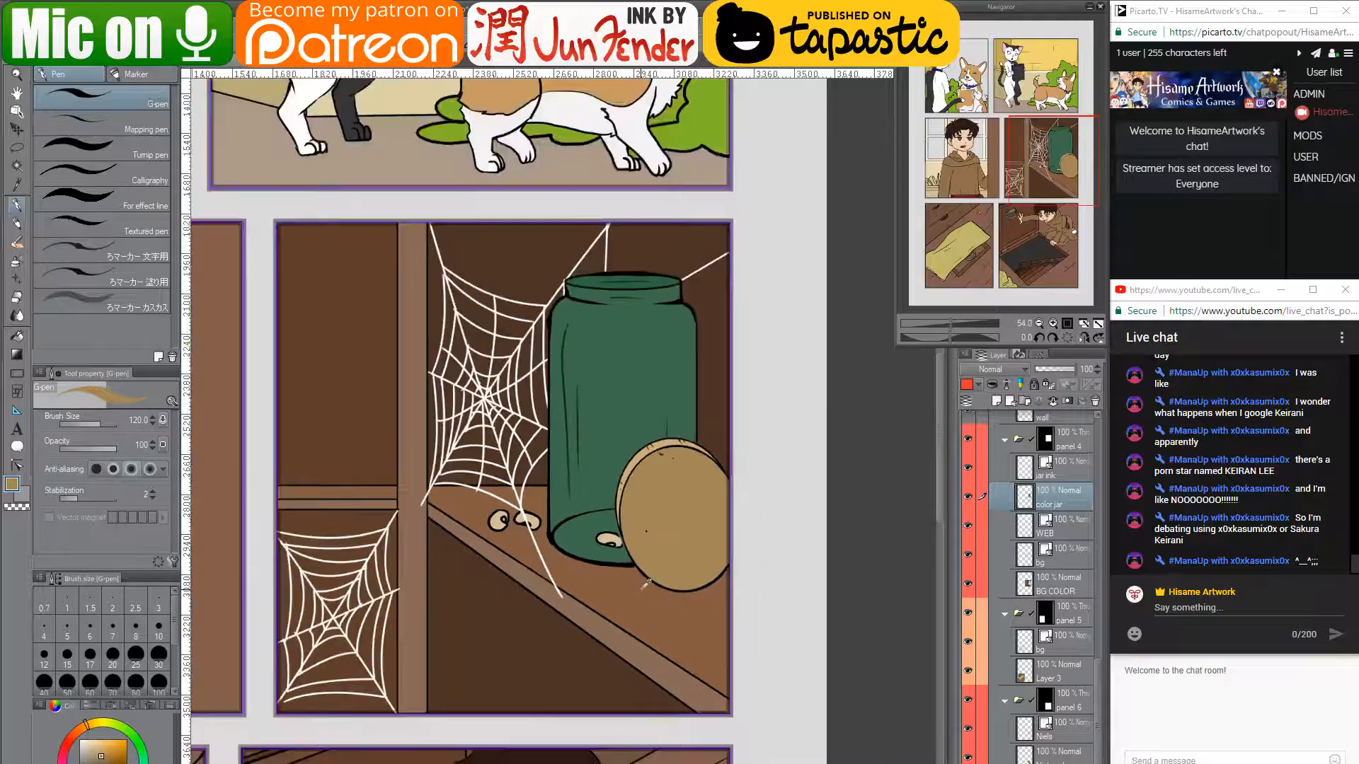
scroll(646, 584, down, 3)
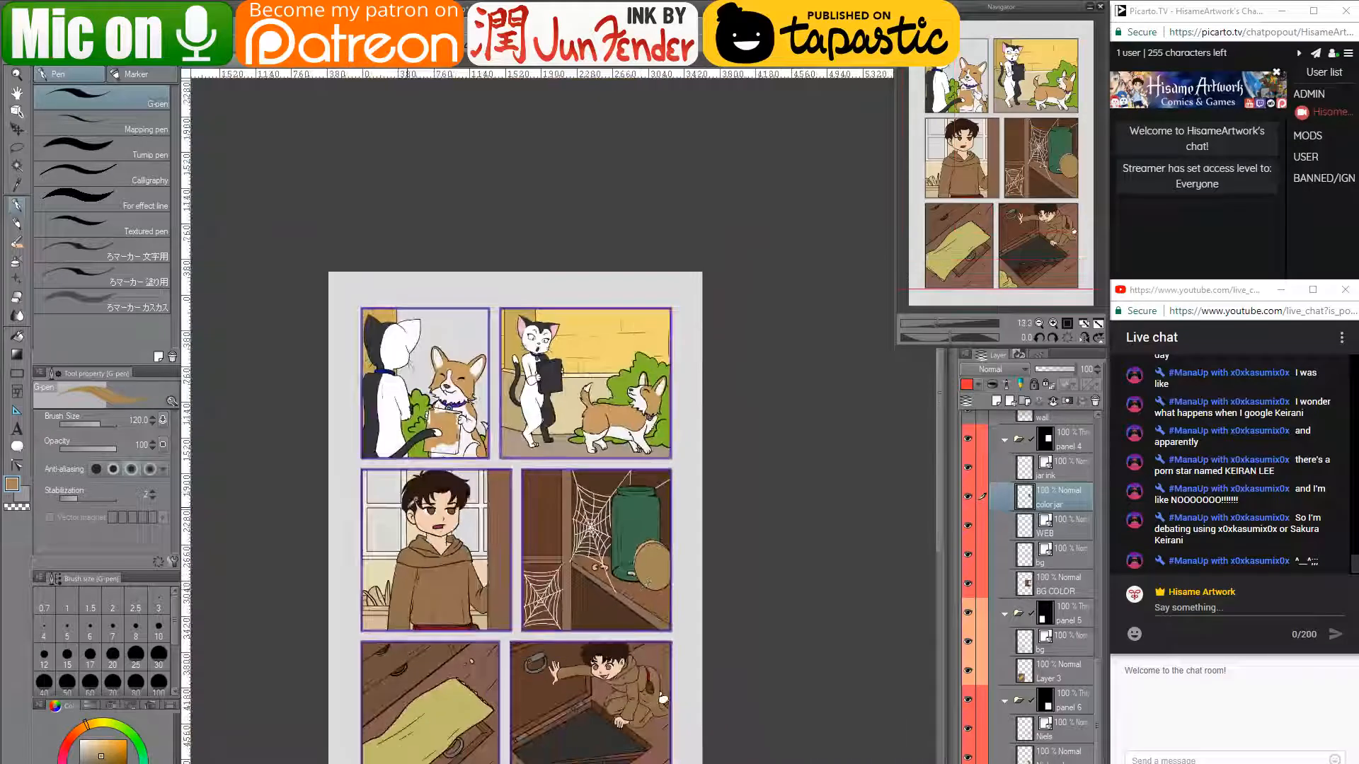
scroll(646, 536, up, 4)
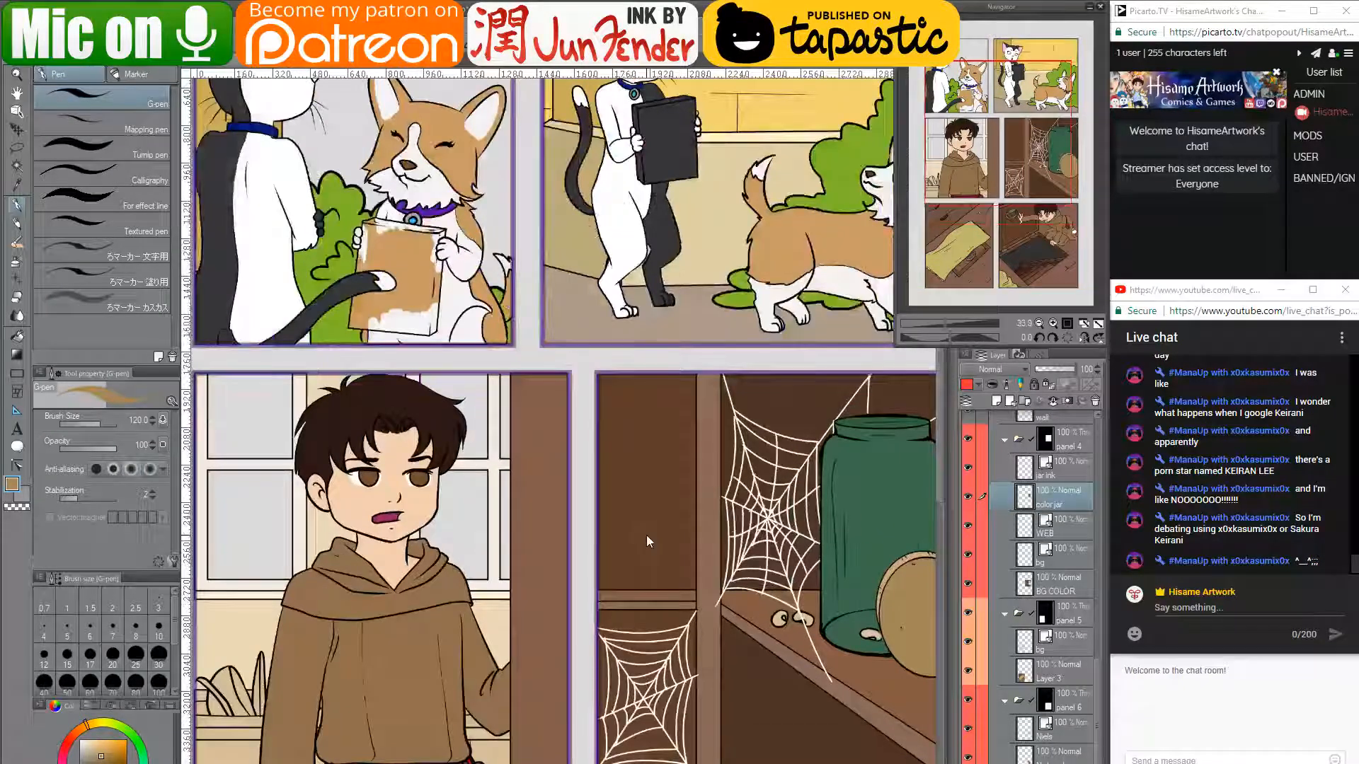
- Switch to the YouTube live streaming dashboard to check the stream, and return to Clip Studio Paint
key(alt+Tab)
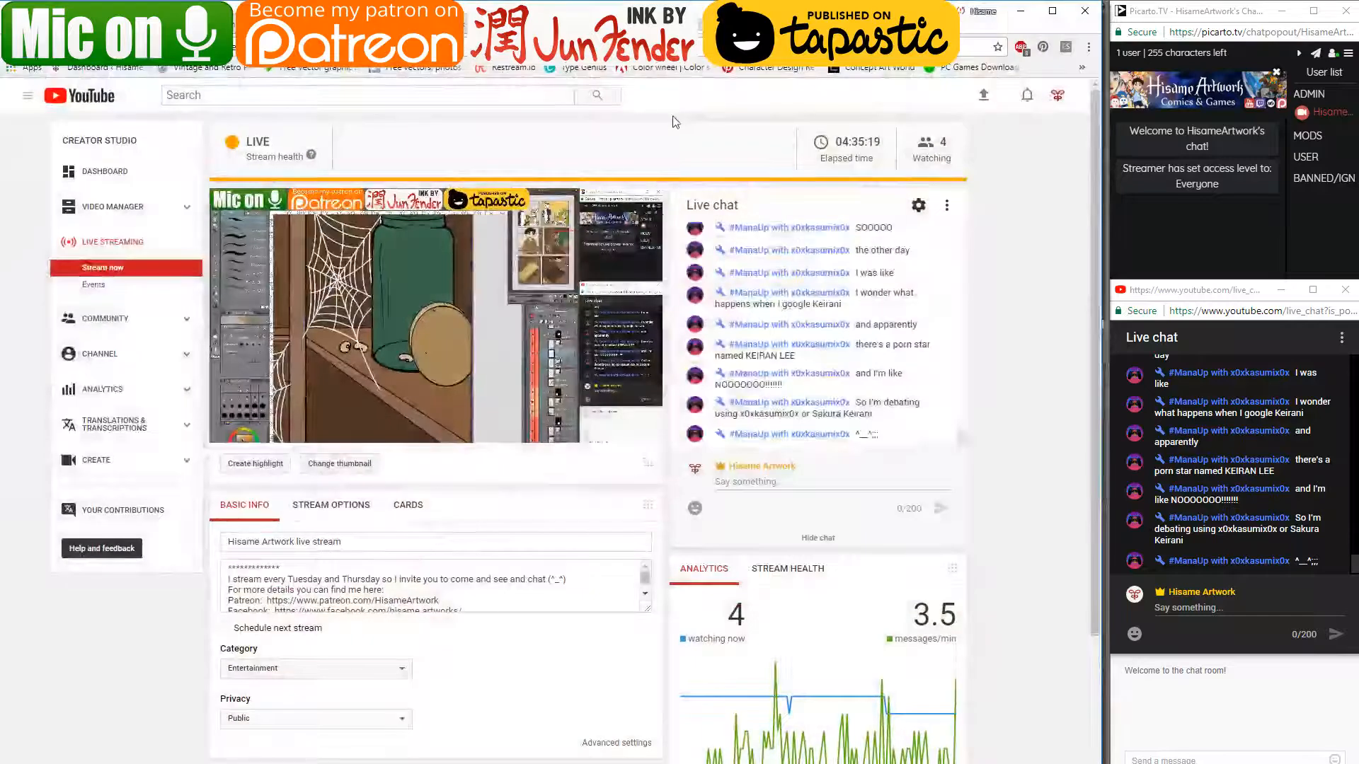
click(1019, 11)
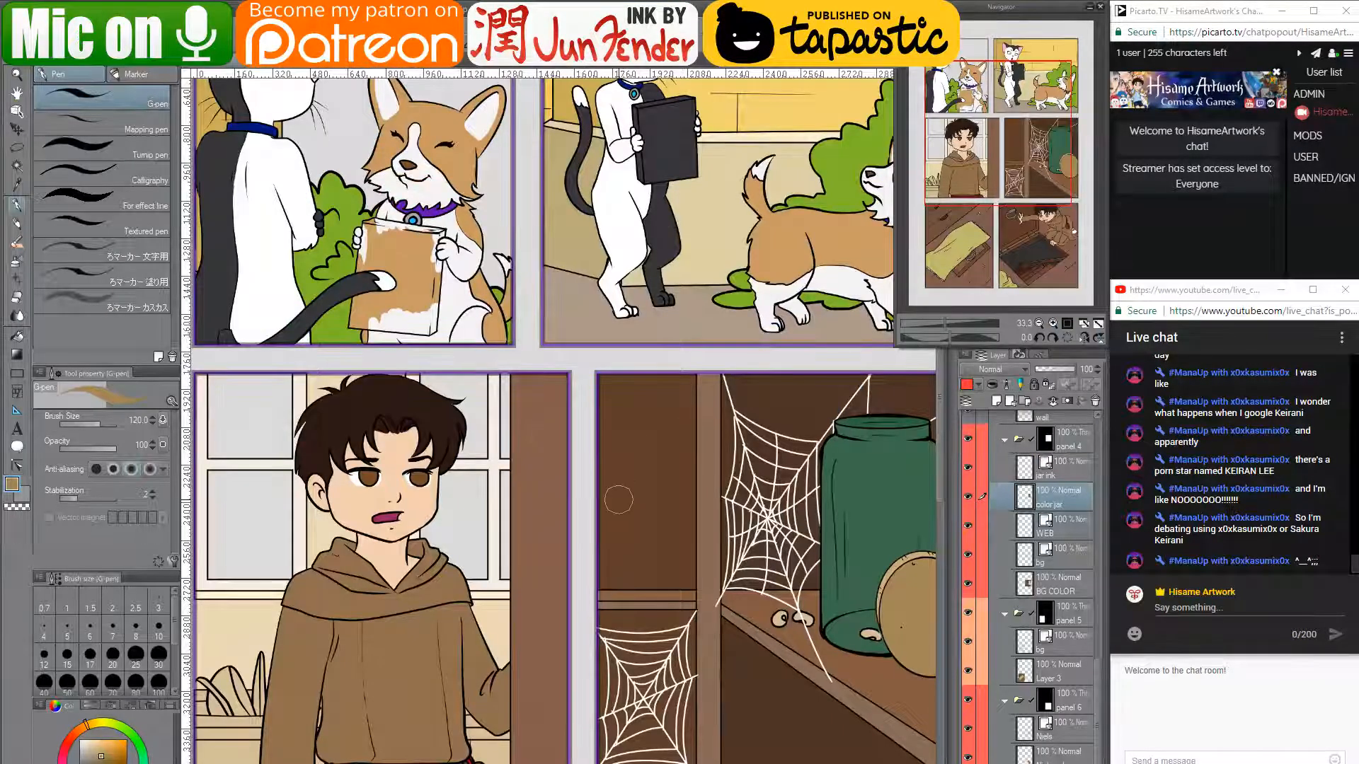
- Make panel 1's Marie color layer active for coloring the box held by the corgi
scroll(624, 494, down, 2)
scroll(623, 494, down, 1)
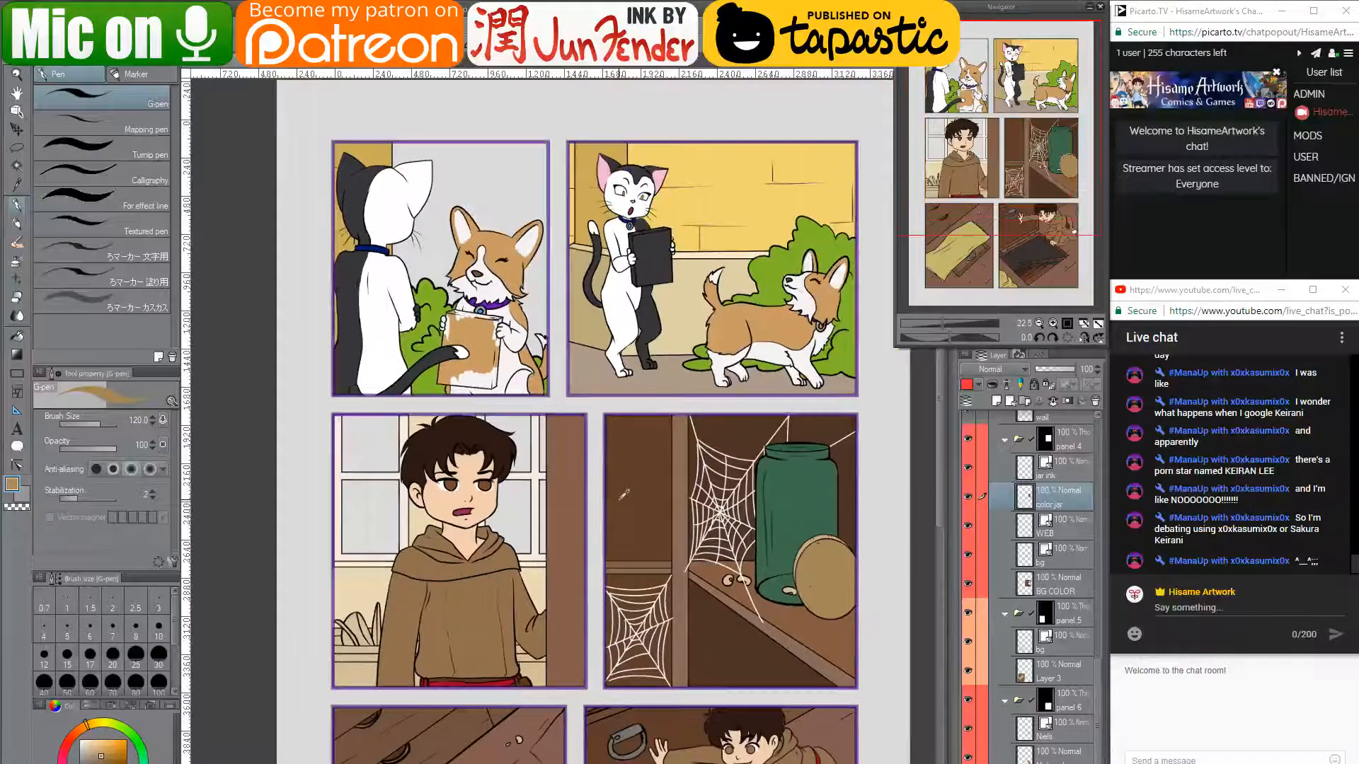
scroll(1022, 487, up, 2)
scroll(1023, 486, up, 8)
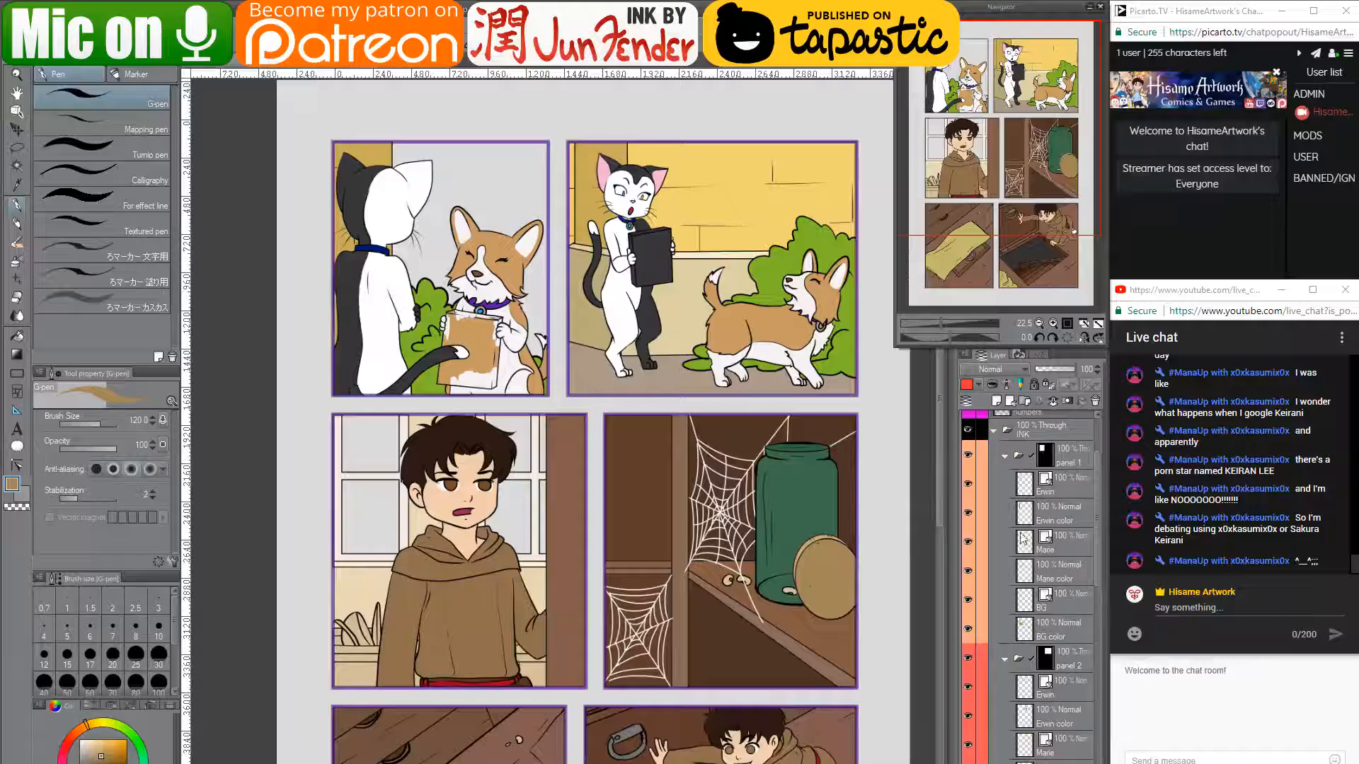
click(1021, 564)
scroll(500, 264, up, 2)
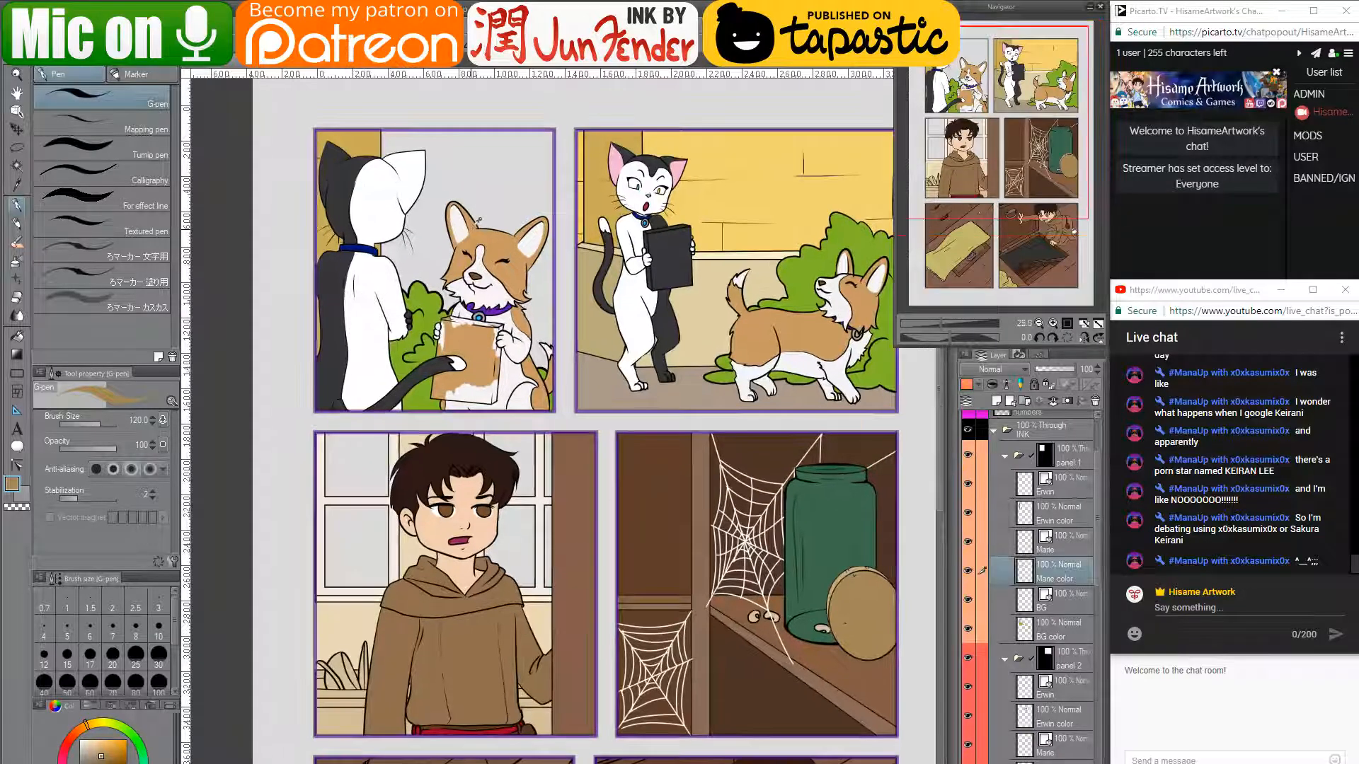
scroll(499, 263, up, 4)
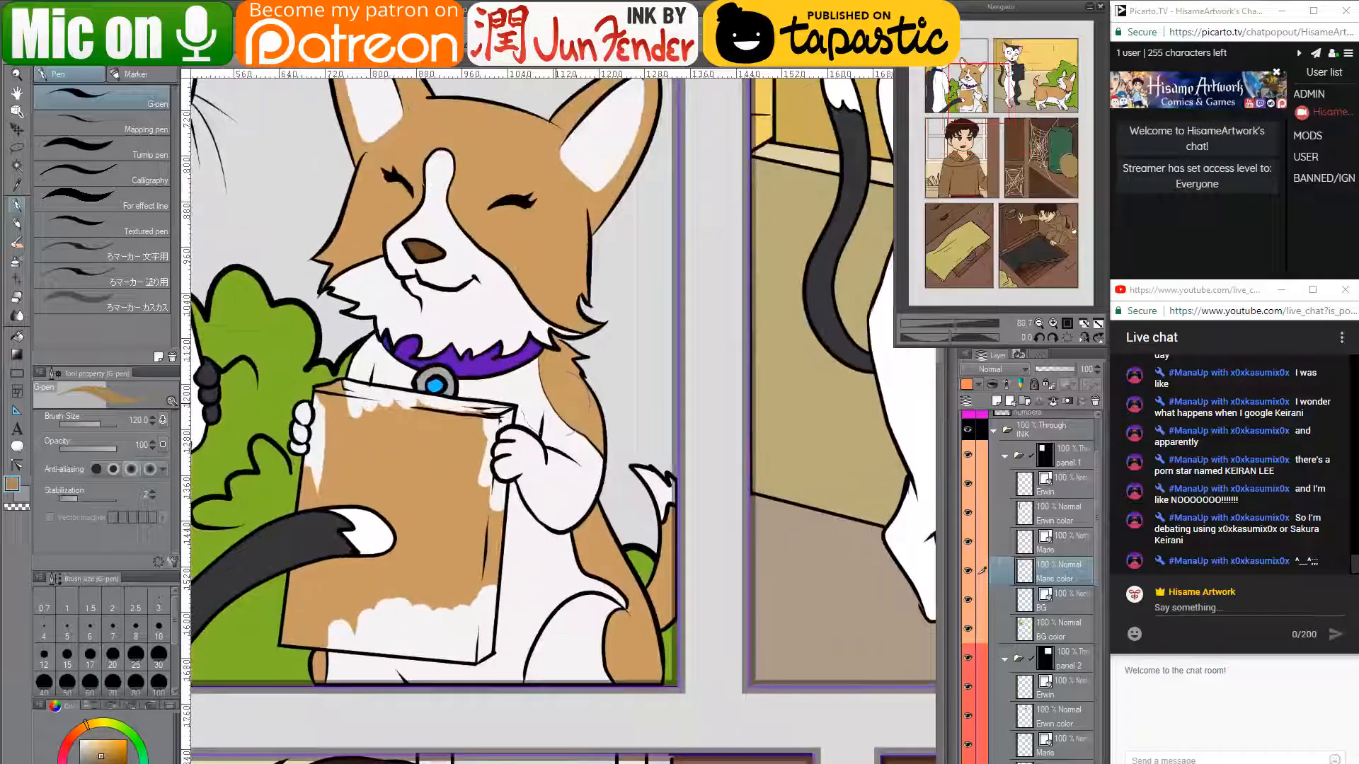
scroll(556, 403, down, 3)
scroll(338, 325, up, 3)
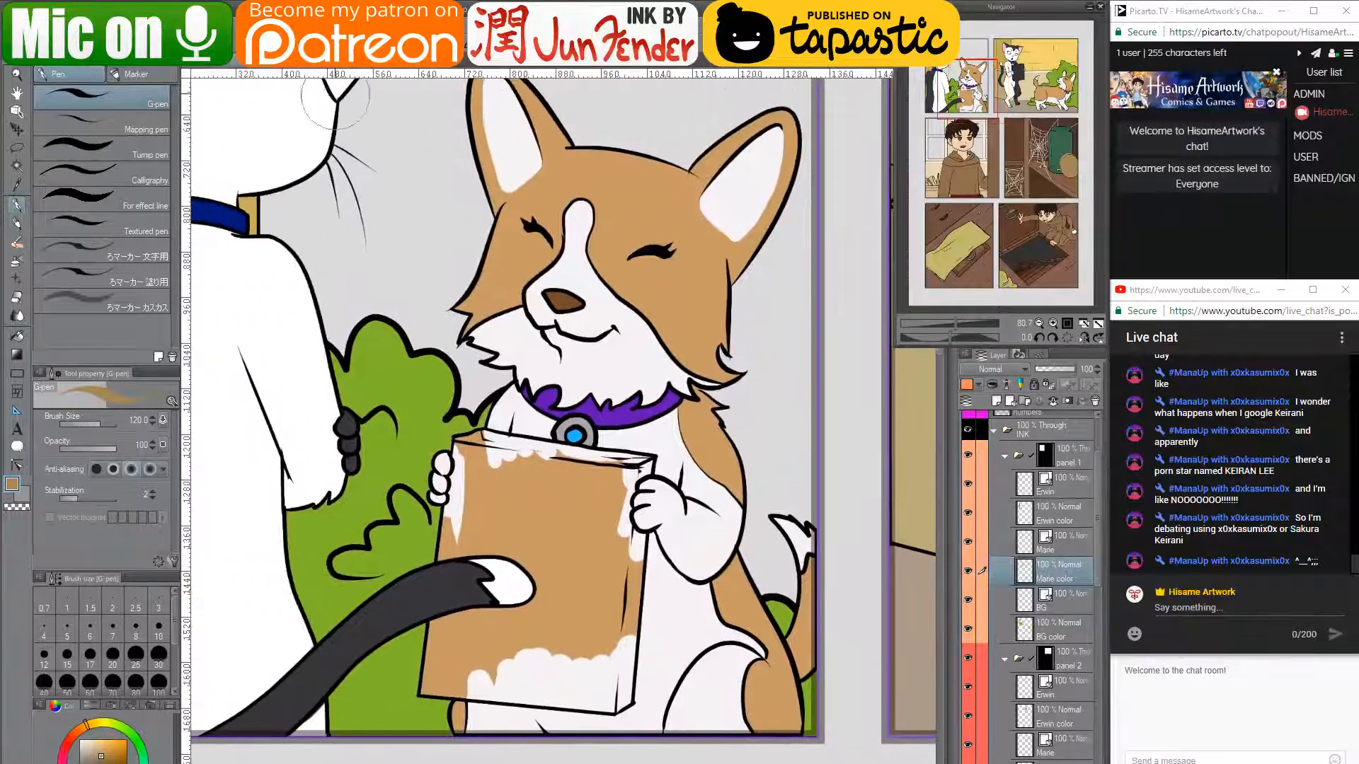
- Sample the light cyan of the corgi's box in the finished page_40 document and return to the current page
click(339, 69)
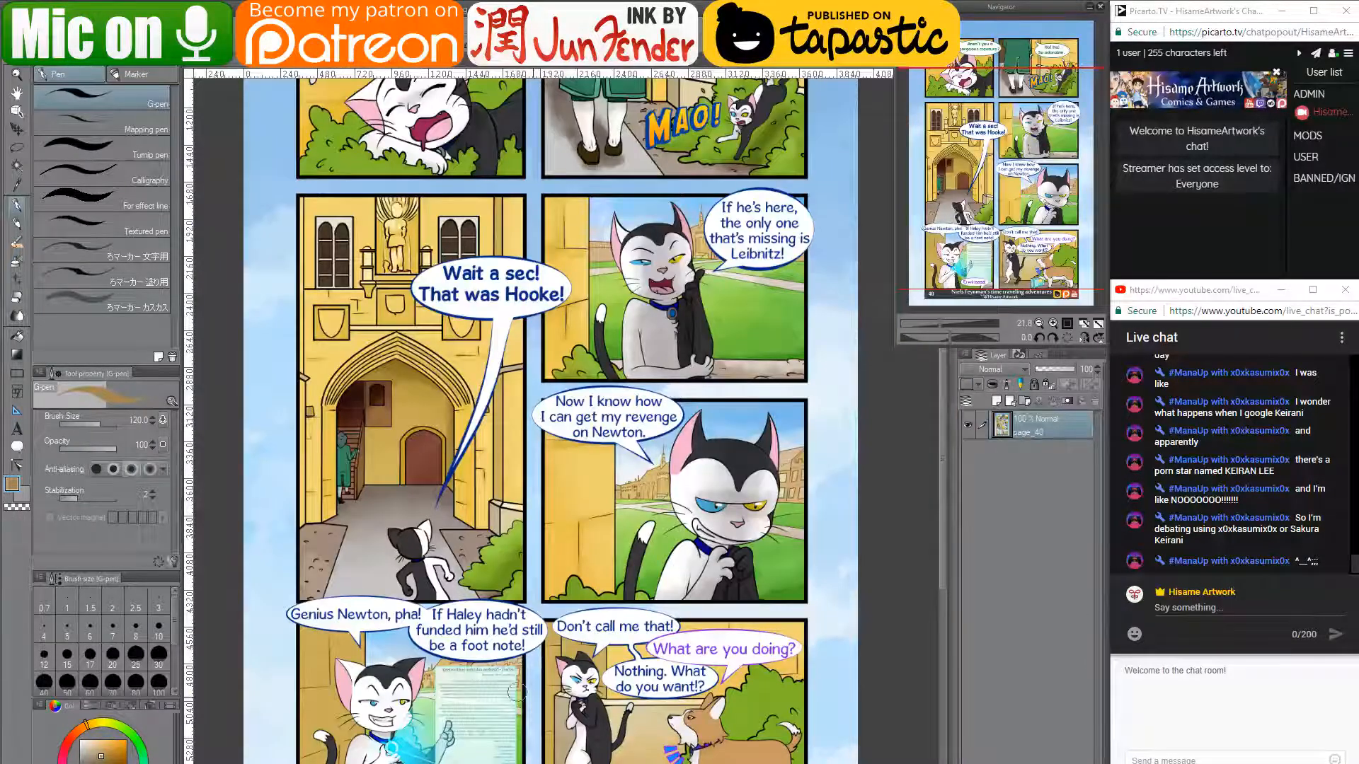
scroll(636, 763, up, 3)
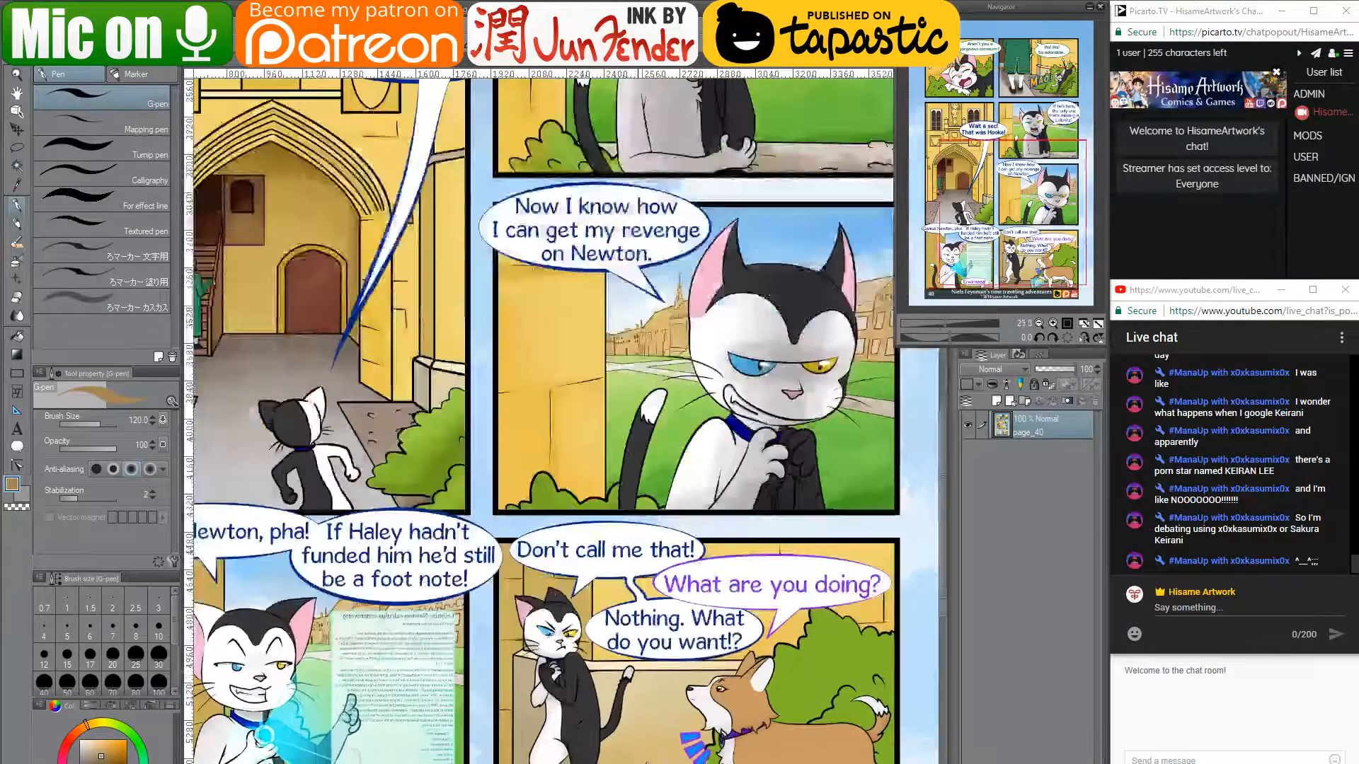
scroll(646, 762, up, 2)
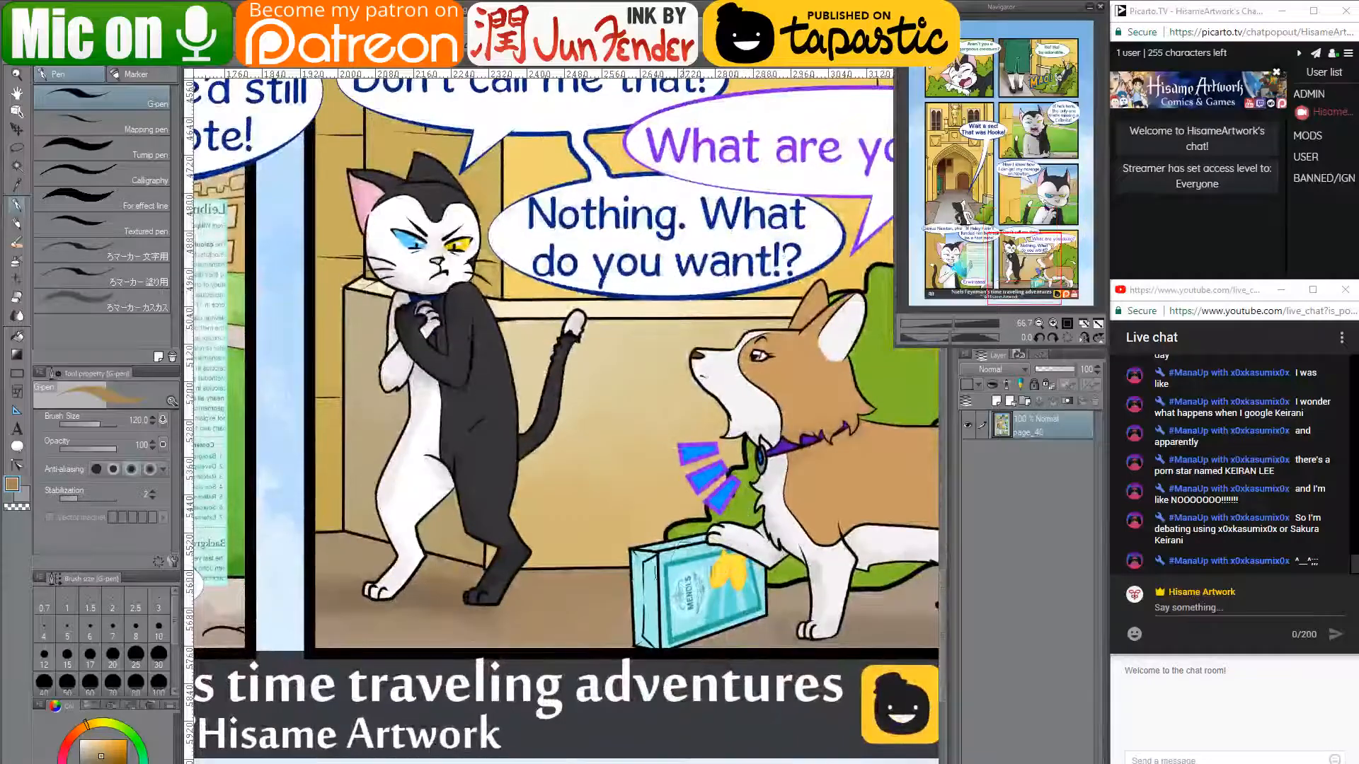
alt+click(646, 566)
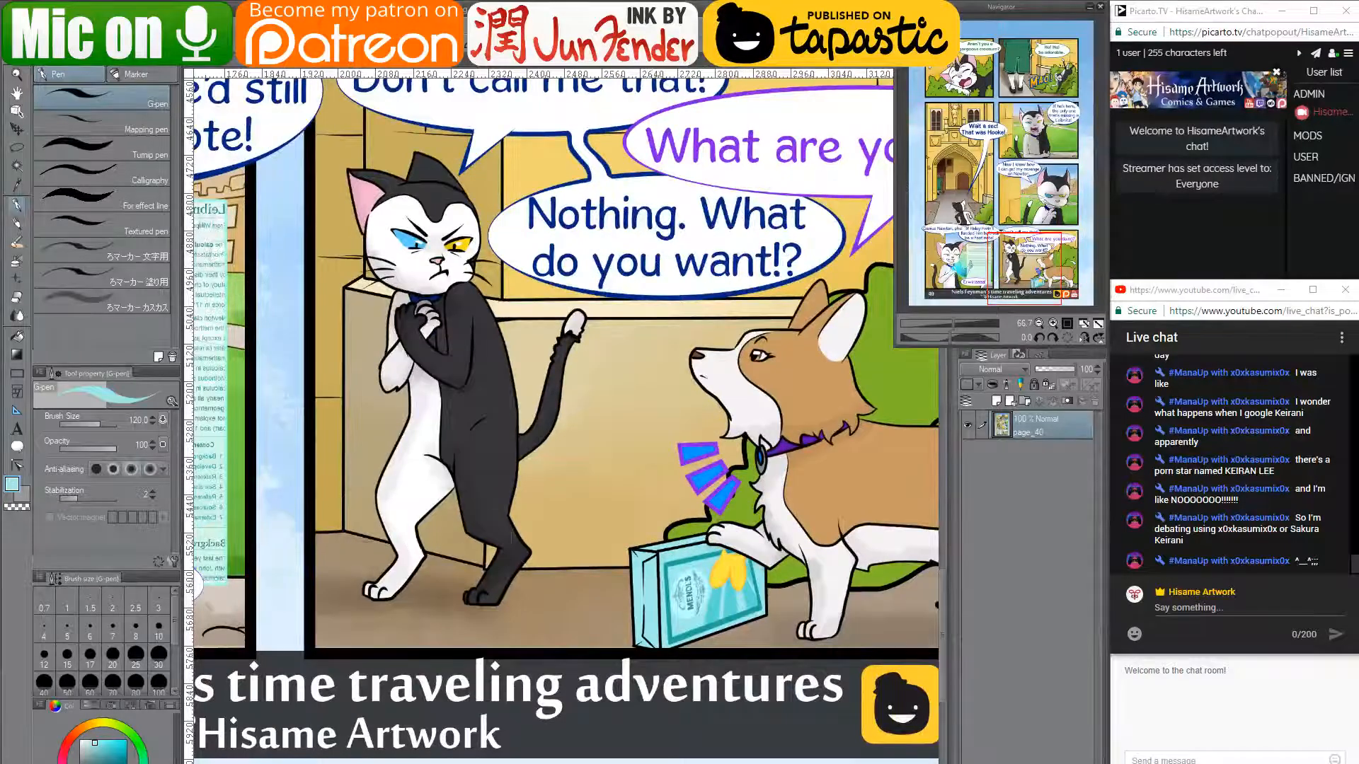
key(ctrl+Tab)
scroll(569, 572, up, 1)
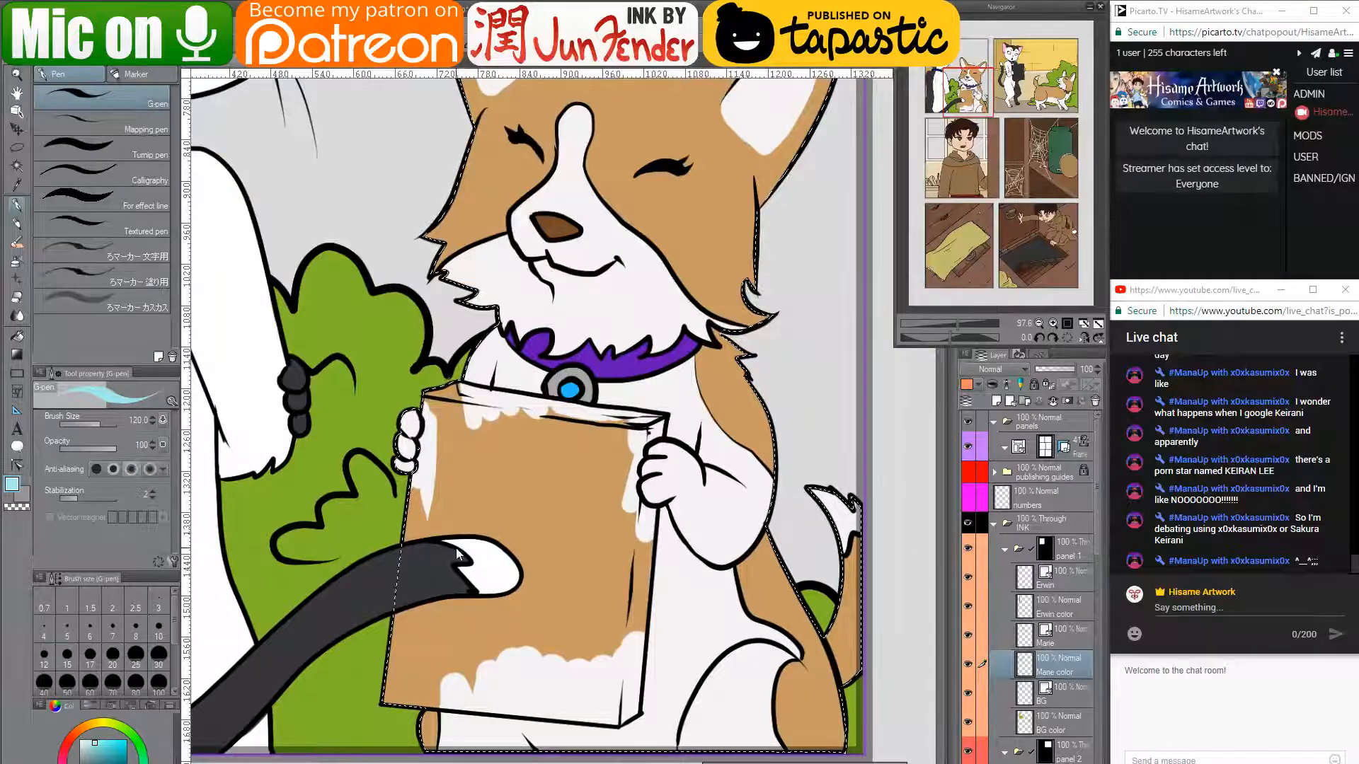
- Paint the left side, bottom edge and right side of panel 1's box light cyan, reducing the G-pen from size 120 to 50
drag(435, 502, 397, 636)
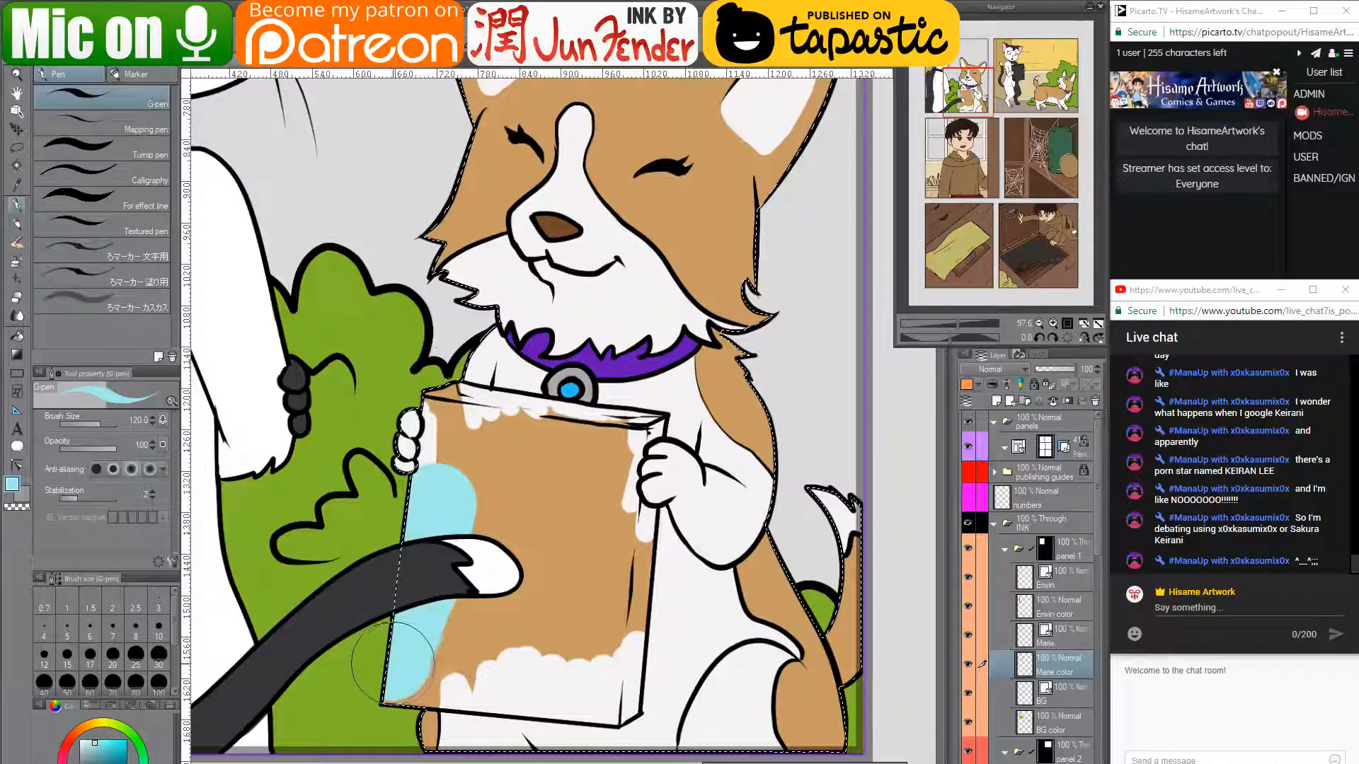
click(394, 665)
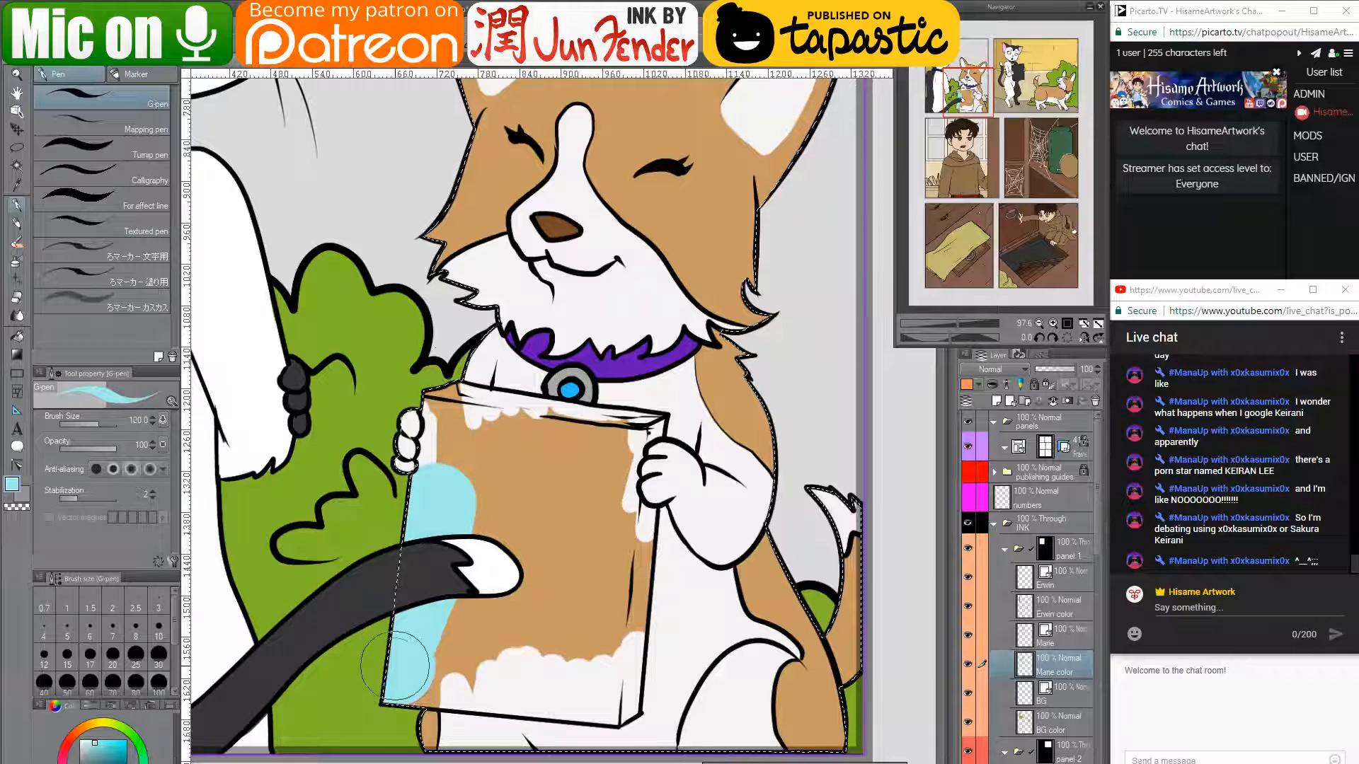
key(bracketleft)
key(bracketleft)
key(bracketleft)
key(bracketleft)
key(bracketleft)
drag(410, 690, 620, 708)
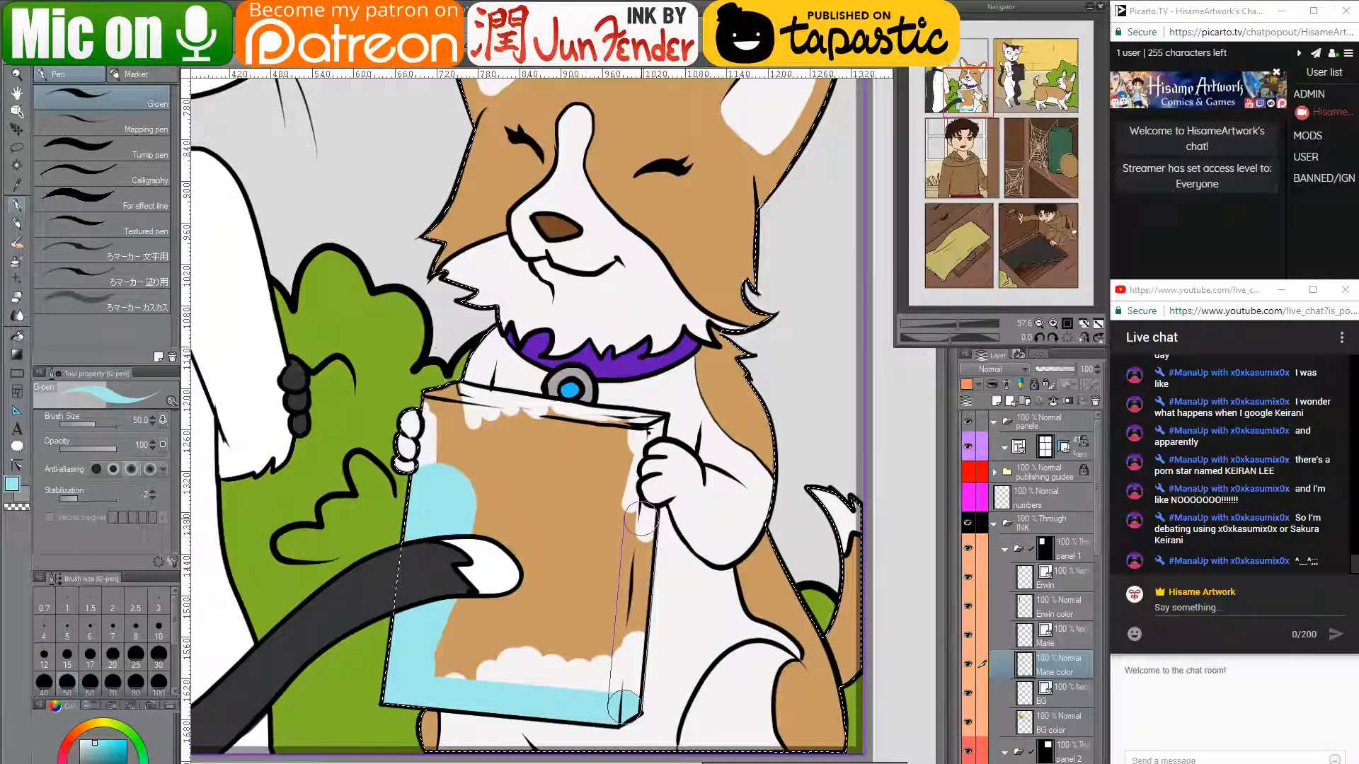
shift+click(641, 520)
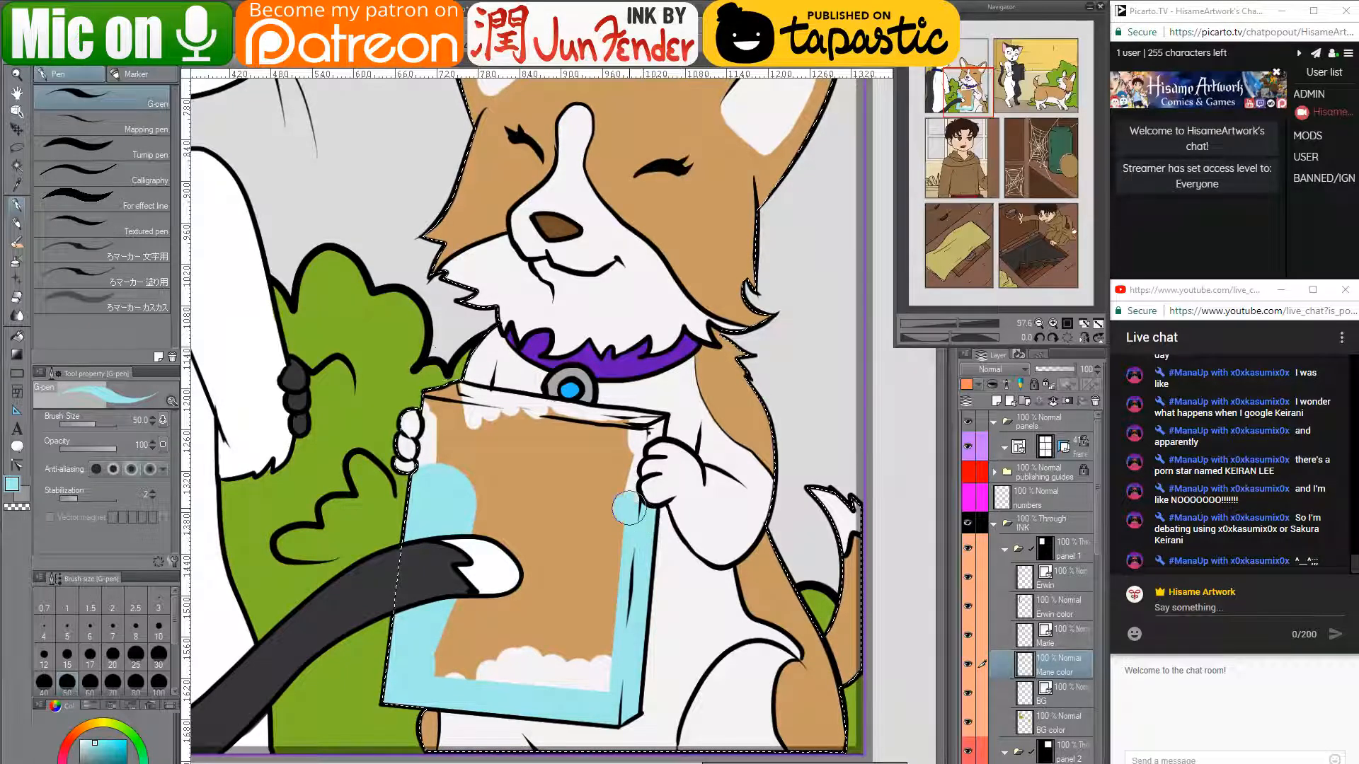
- Paint the box's top face and the remaining upper edges around the paws light cyan with the G-pen at size 30
key(bracketleft)
key(bracketleft)
mouse_move(629, 507)
mouse_down()
mouse_move(657, 434)
mouse_move(643, 402)
mouse_move(649, 425)
mouse_move(554, 391)
mouse_move(459, 391)
mouse_move(432, 401)
mouse_move(426, 458)
mouse_up()
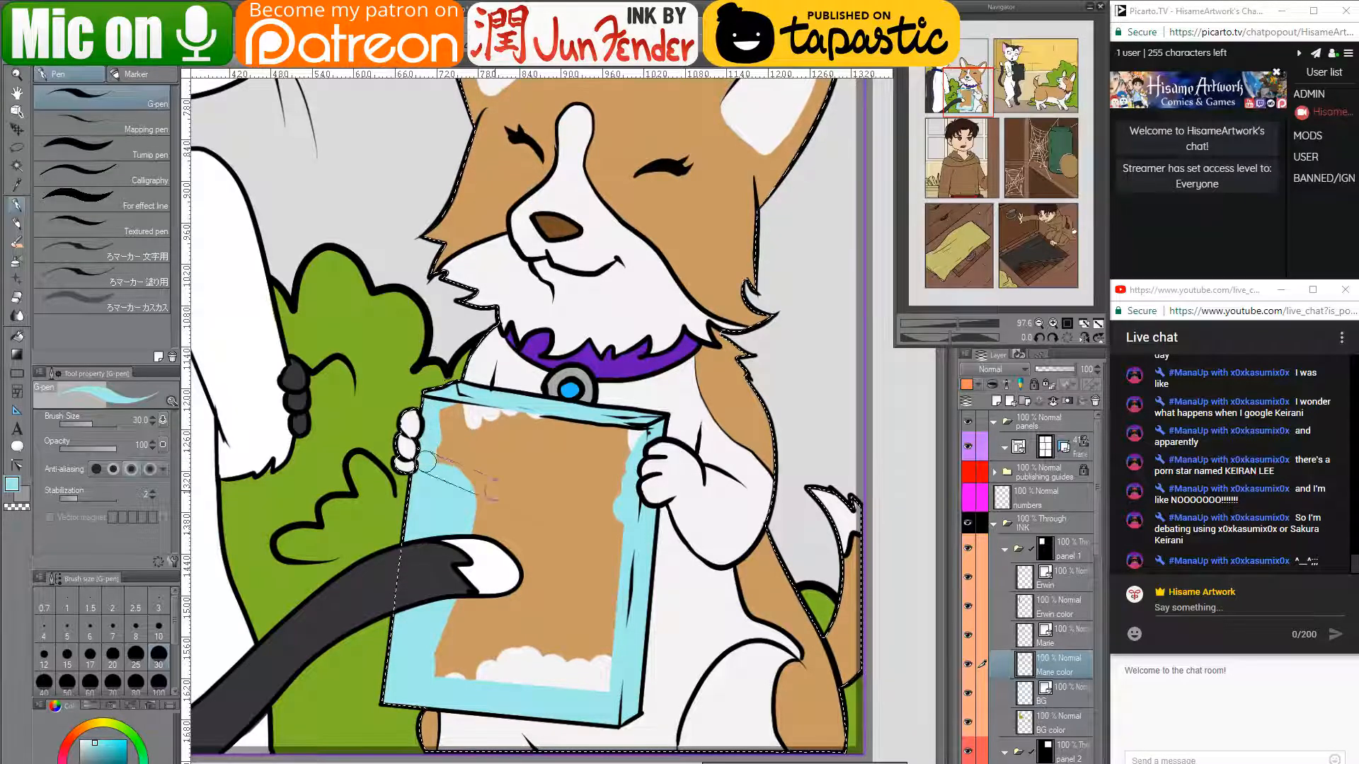
- Fill the remaining brown front of panel 1's box light cyan with the G-pen, enlarged up to size 70, and clear the selection
key(bracketright)
key(bracketright)
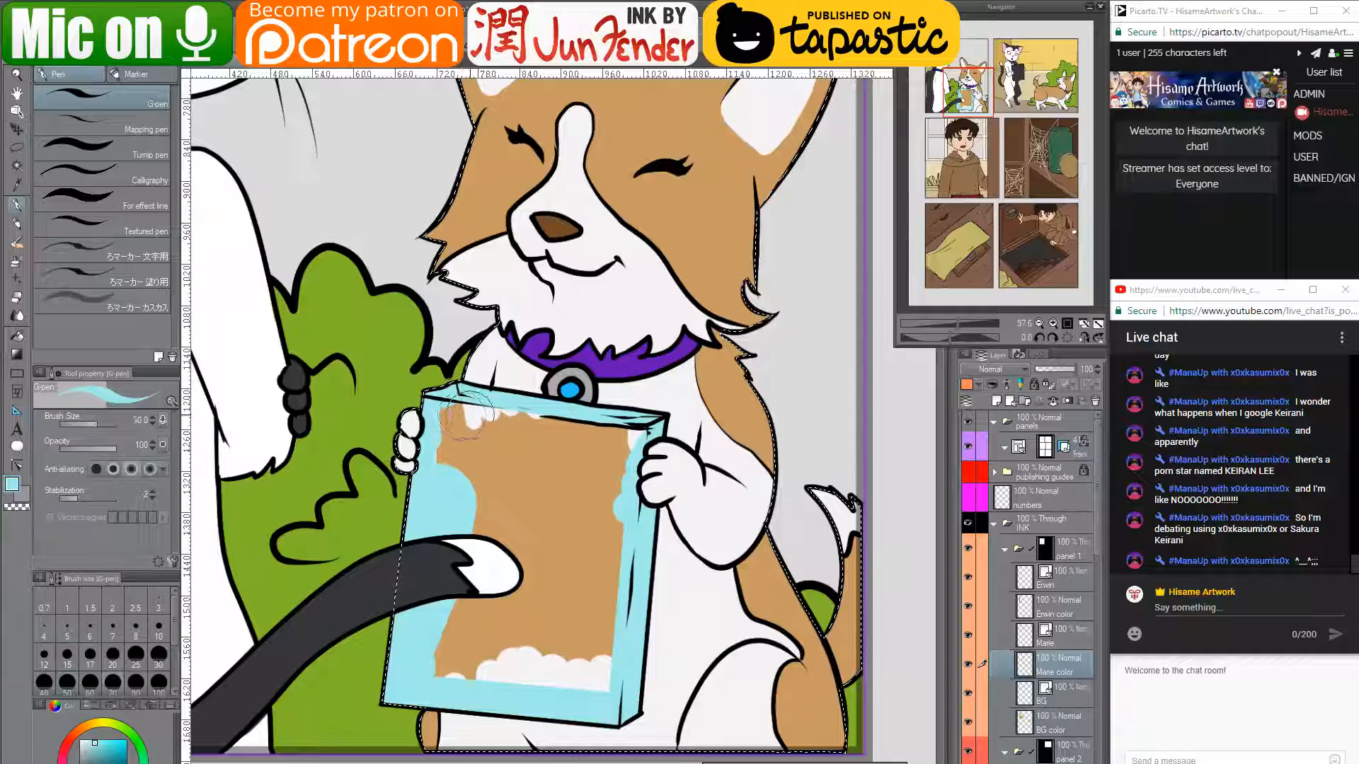
mouse_move(465, 416)
mouse_down()
mouse_move(451, 487)
mouse_move(449, 421)
mouse_move(467, 407)
mouse_move(517, 423)
mouse_move(460, 425)
mouse_move(500, 426)
mouse_move(485, 587)
mouse_move(460, 652)
mouse_move(439, 660)
mouse_move(436, 636)
mouse_move(491, 635)
mouse_move(557, 663)
mouse_move(566, 690)
mouse_move(598, 667)
mouse_move(554, 659)
mouse_move(595, 609)
mouse_move(601, 629)
mouse_move(585, 524)
mouse_move(546, 545)
mouse_move(537, 617)
mouse_move(517, 611)
mouse_move(496, 430)
mouse_move(527, 409)
mouse_move(525, 426)
mouse_move(642, 427)
mouse_move(616, 463)
mouse_move(614, 499)
mouse_move(589, 499)
mouse_move(579, 441)
mouse_move(539, 496)
mouse_move(469, 457)
mouse_up()
key(bracketright)
key(bracketright)
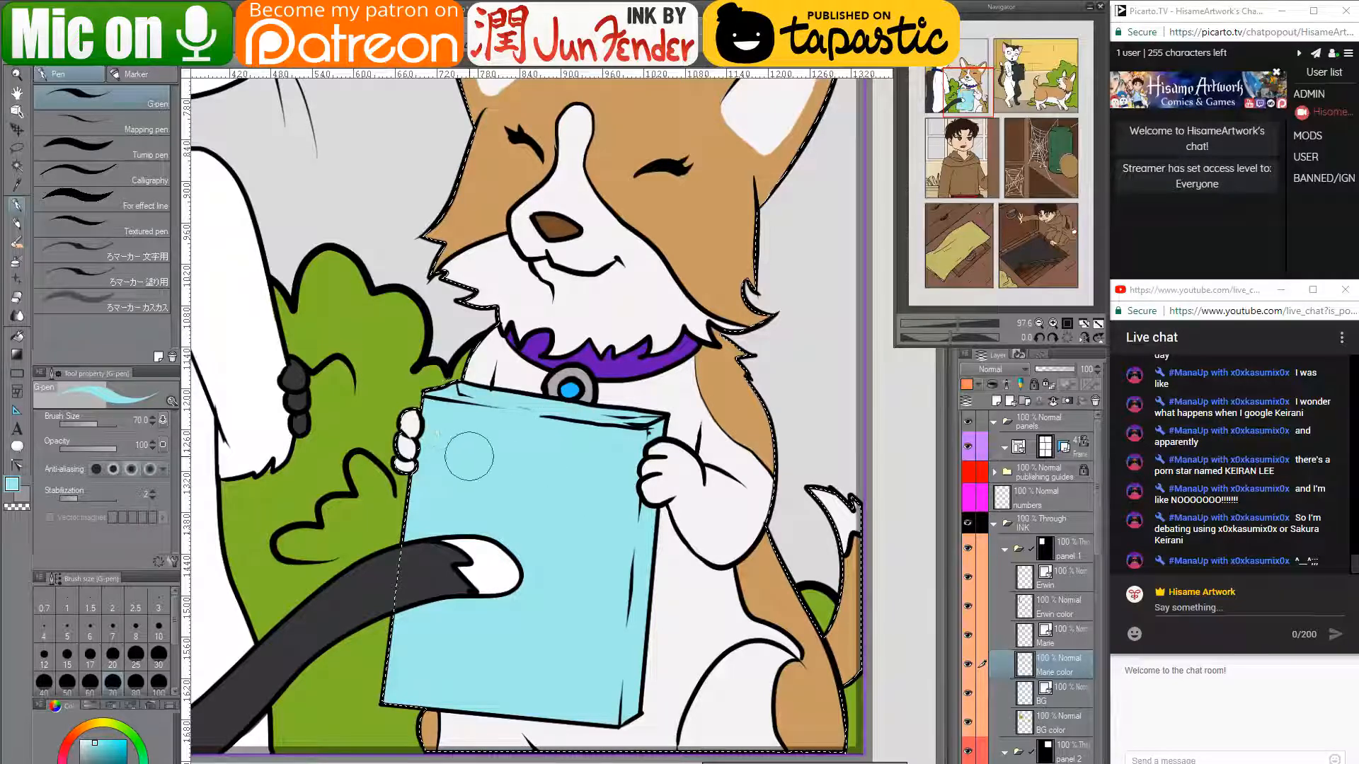
key(ctrl+d)
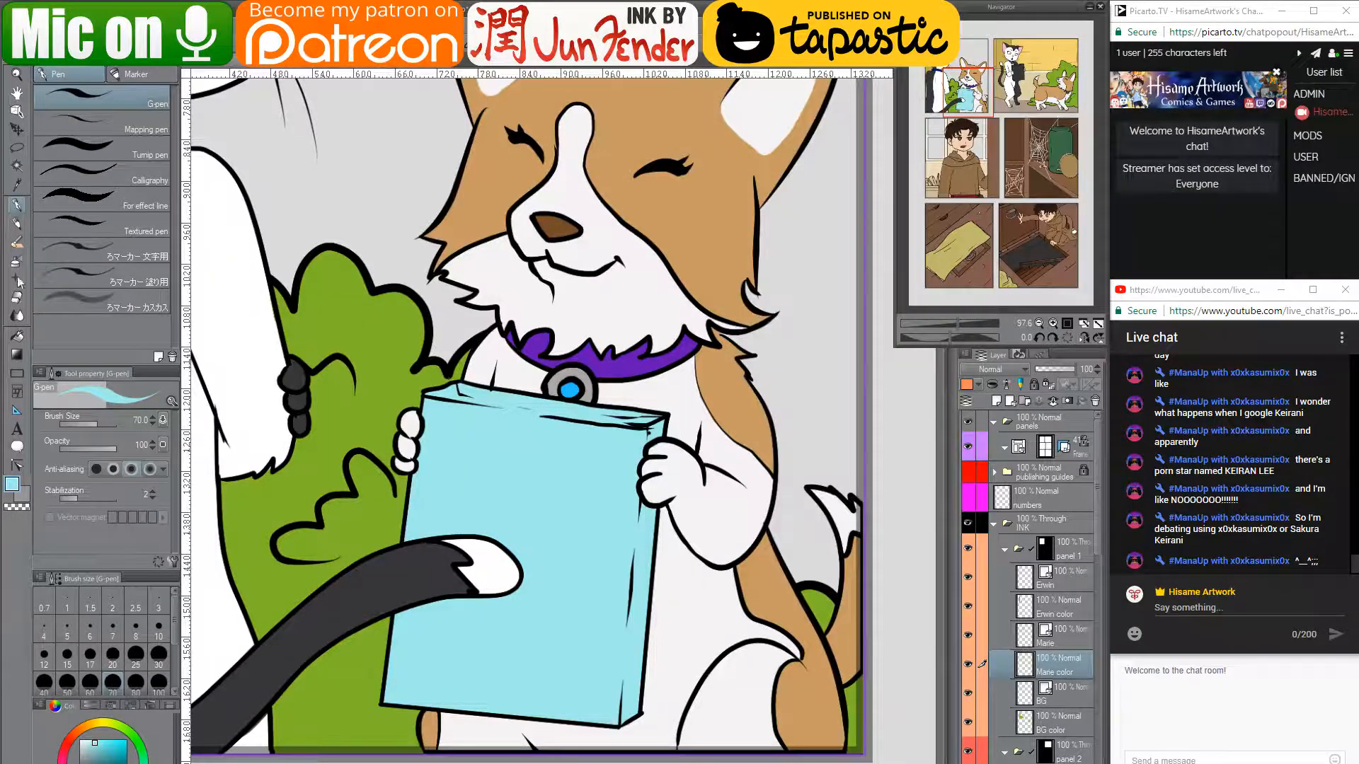
- Touch up the upper corner of panel 1's box with the Snap eraser at size 20 and the G-pen reduced to 25
click(17, 297)
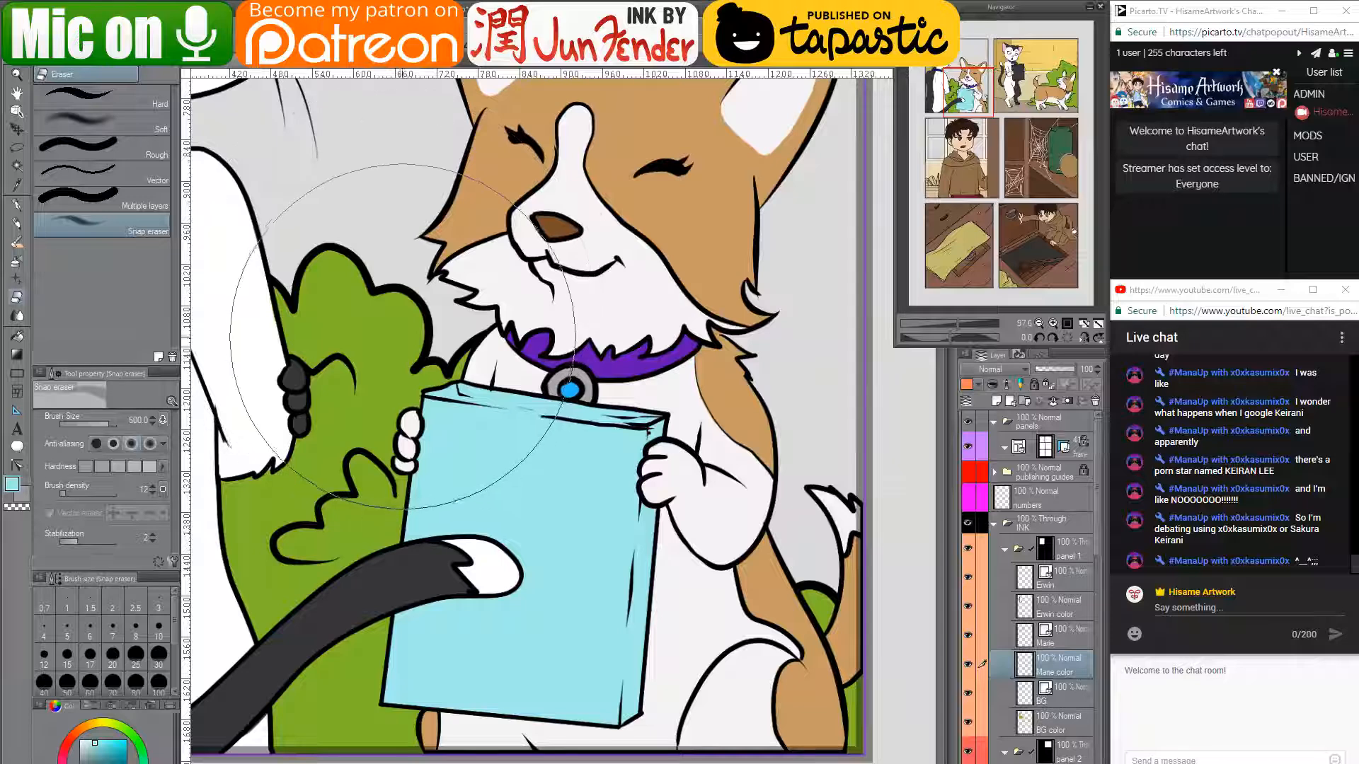
click(112, 656)
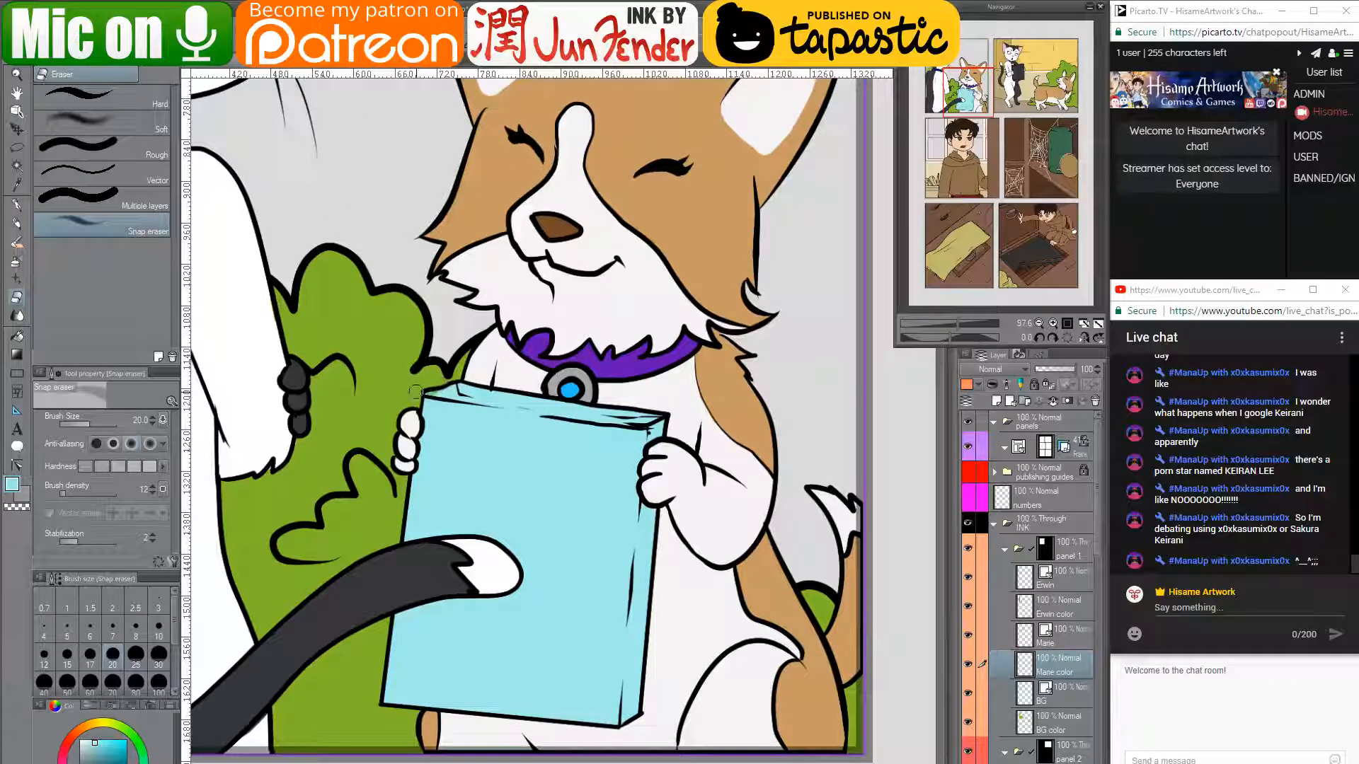
key(p)
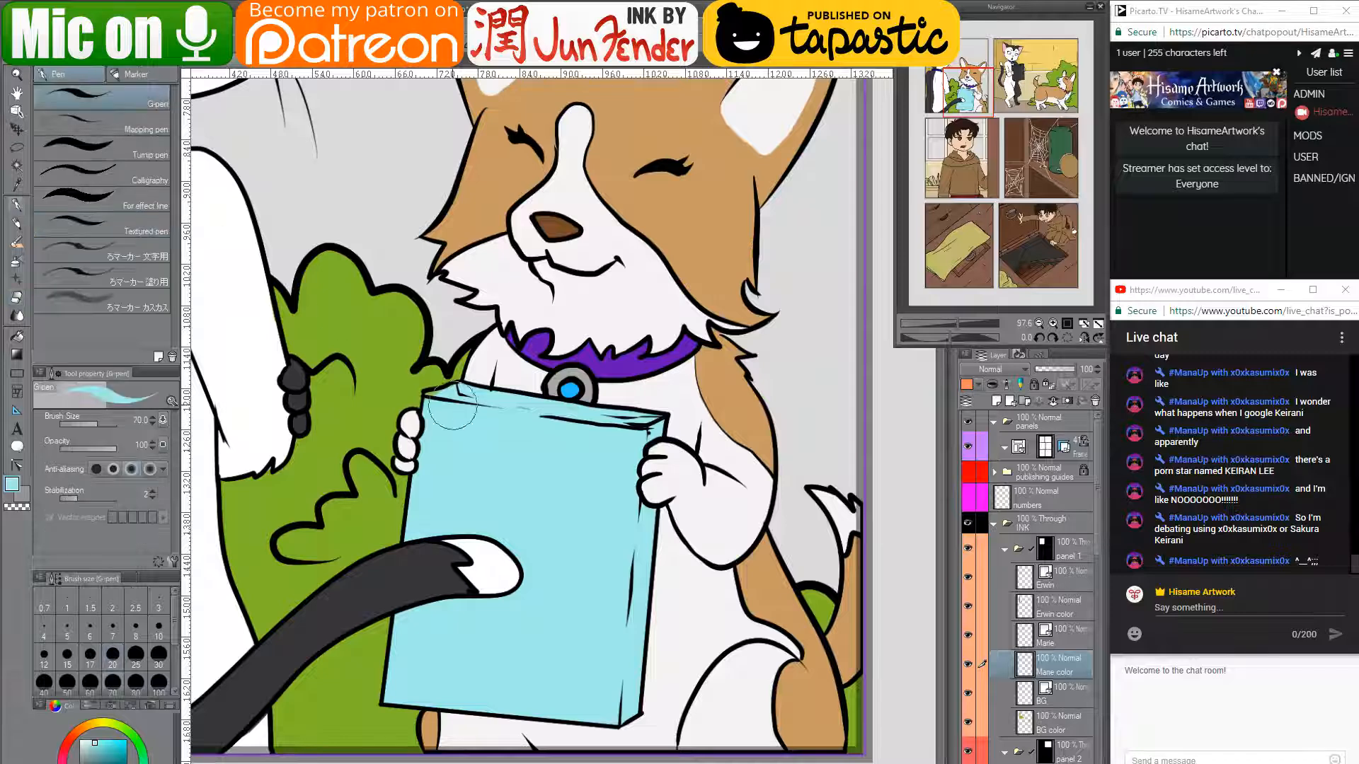
key(bracketleft)
key(bracketleft)
key(bracketleft)
key(bracketleft)
key(bracketleft)
scroll(591, 566, down, 4)
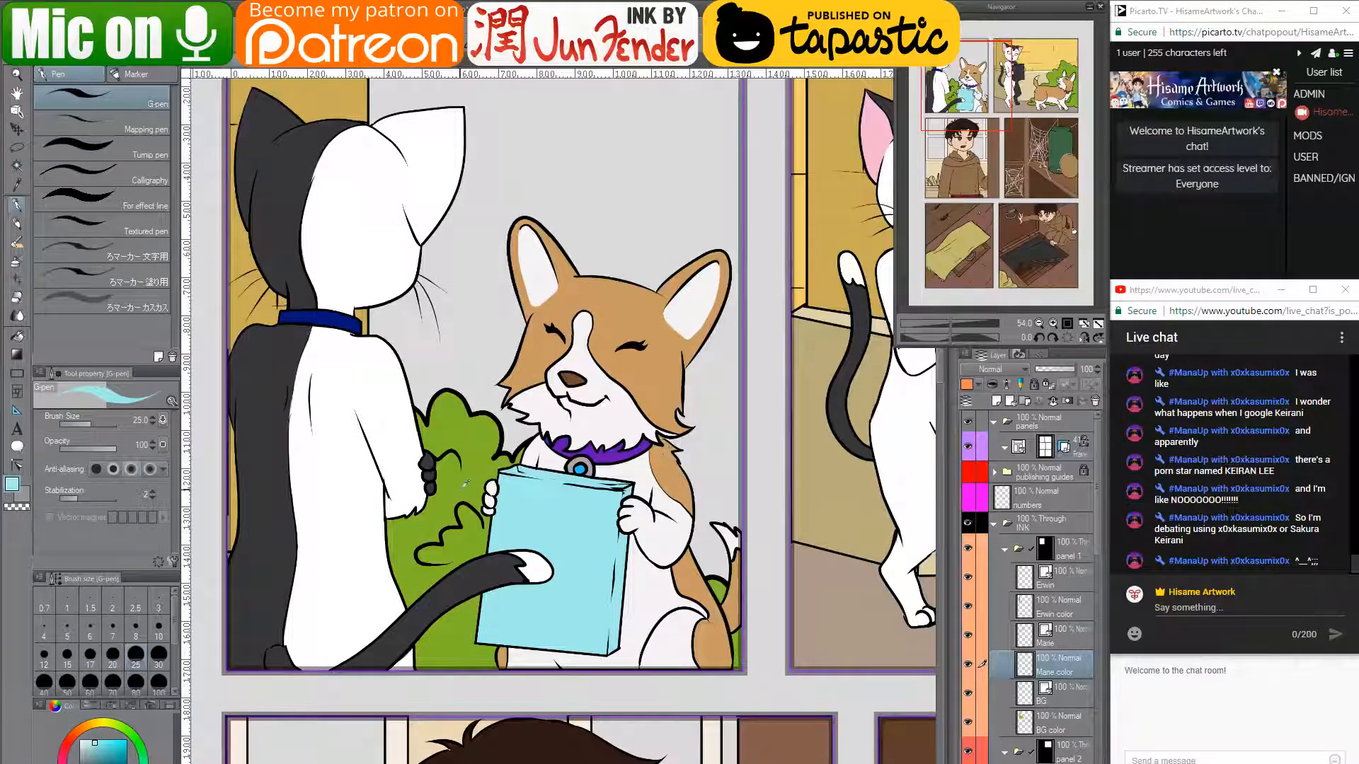
scroll(466, 483, down, 2)
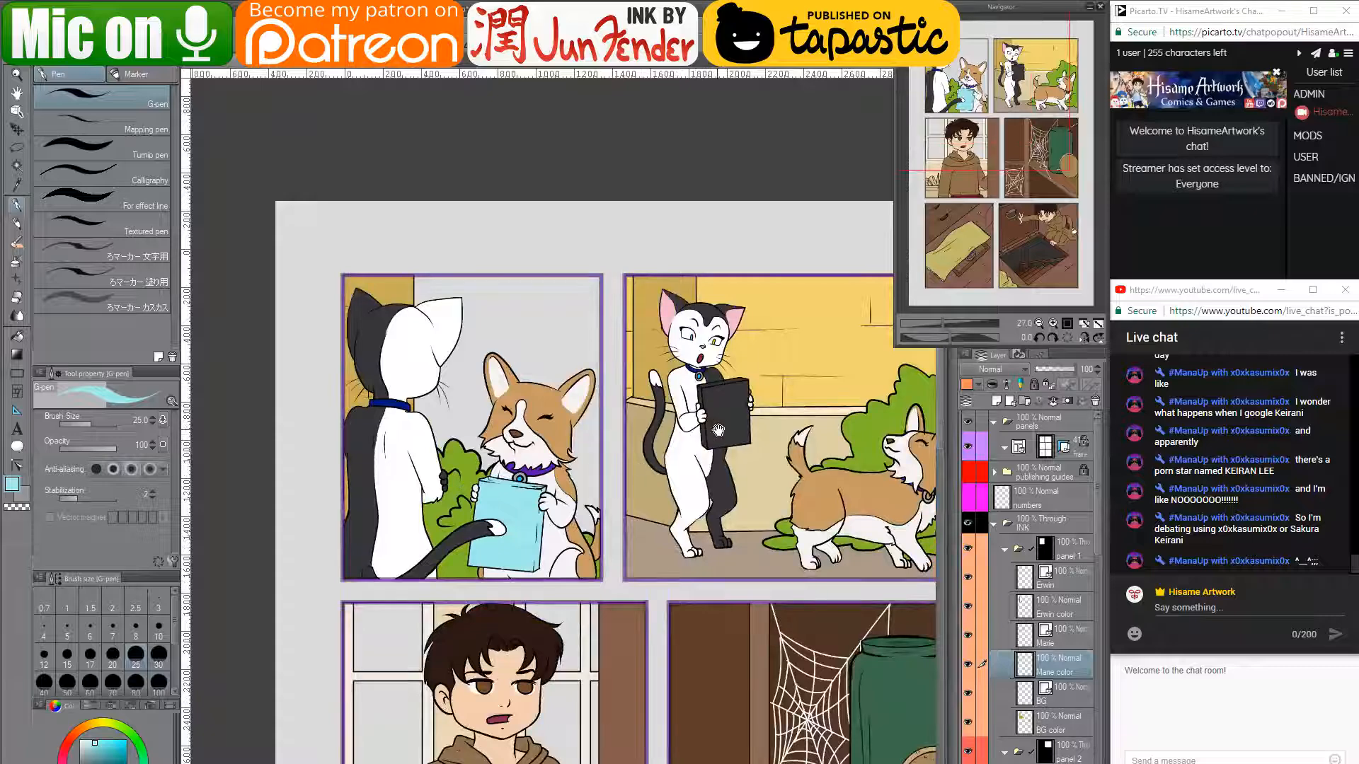
- Make panel 2's Erwin color layer active for recoloring the dark box held by the cat
scroll(718, 430, up, 2)
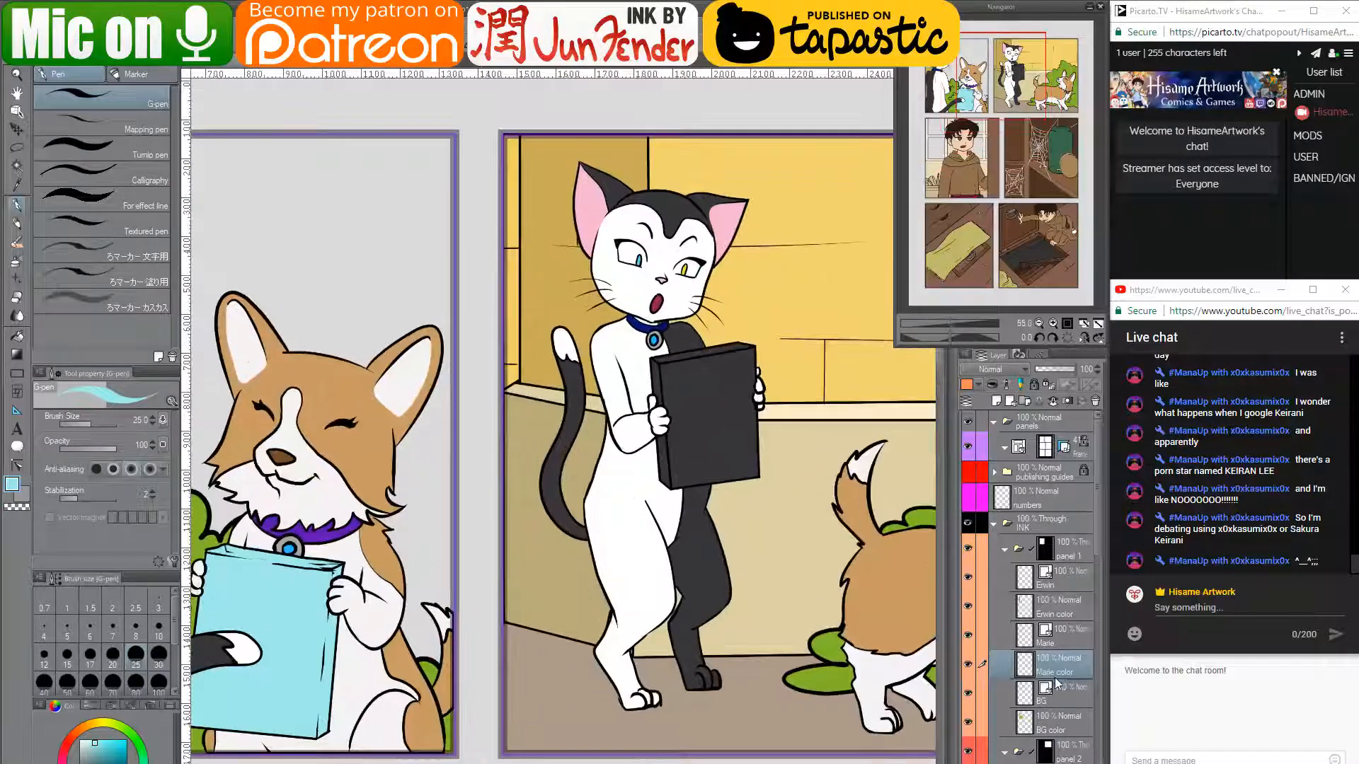
scroll(1057, 683, down, 4)
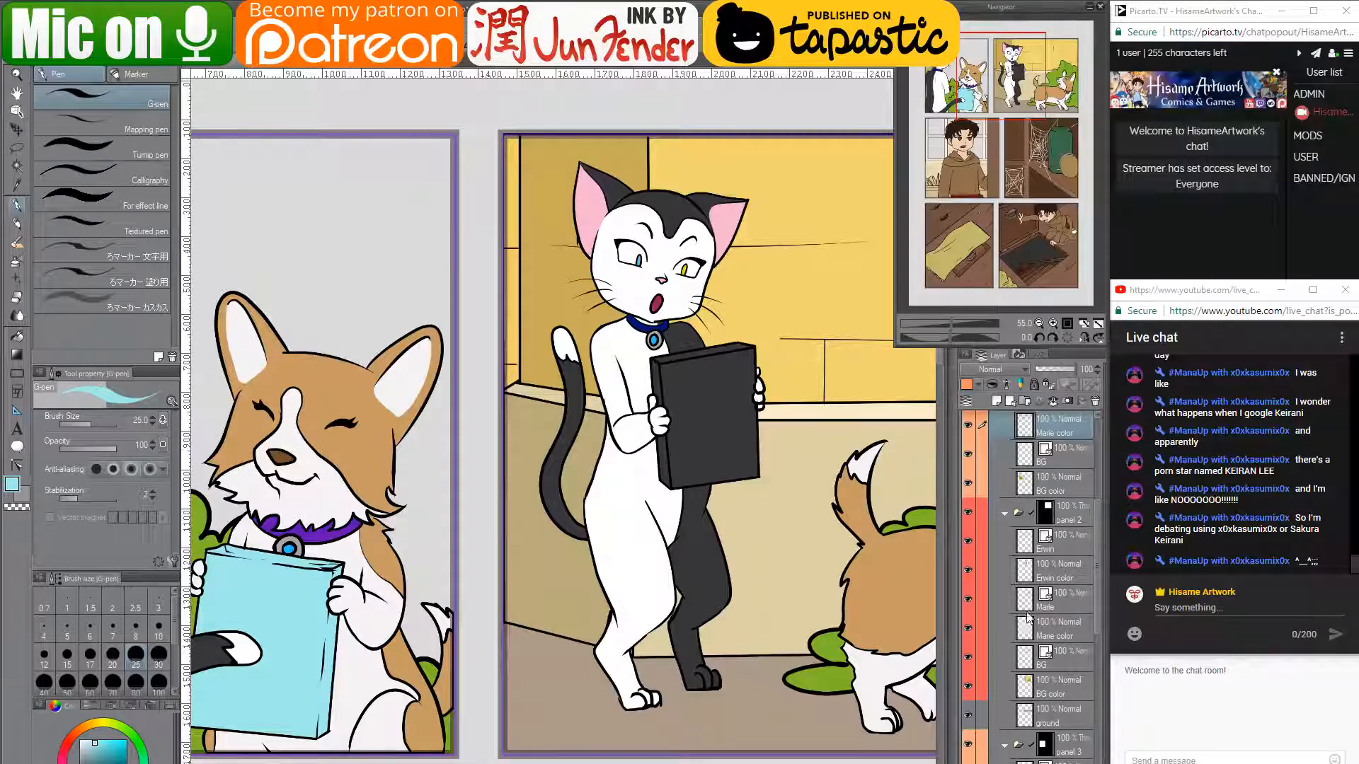
click(1029, 629)
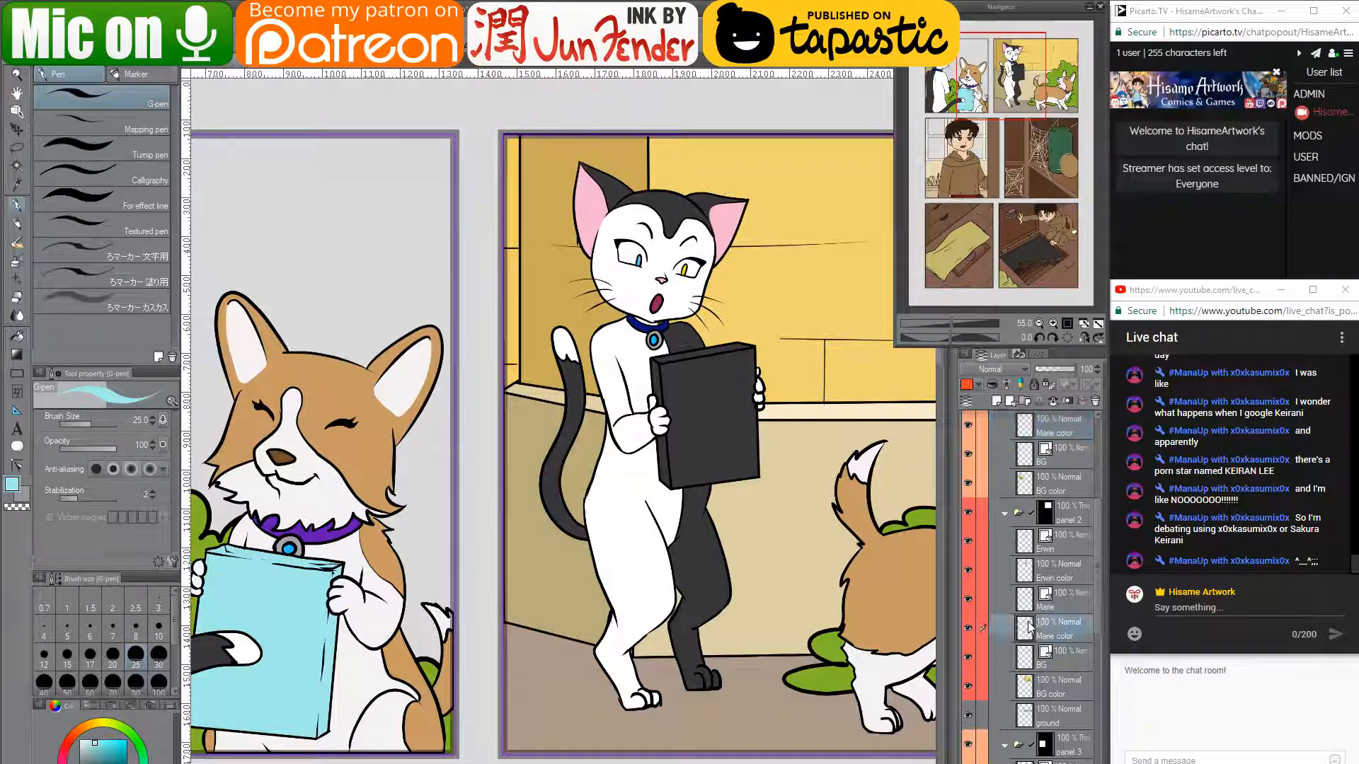
click(1025, 579)
scroll(747, 363, up, 5)
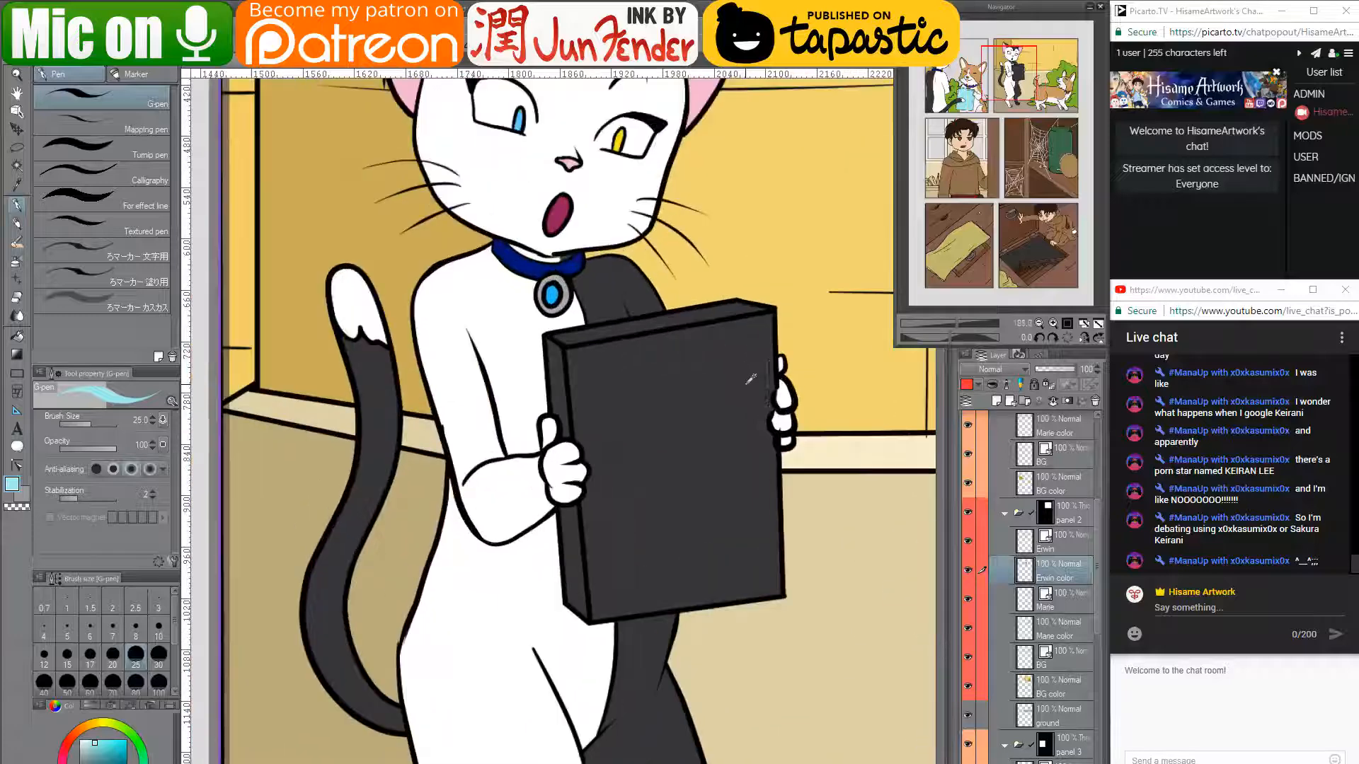
scroll(750, 380, down, 3)
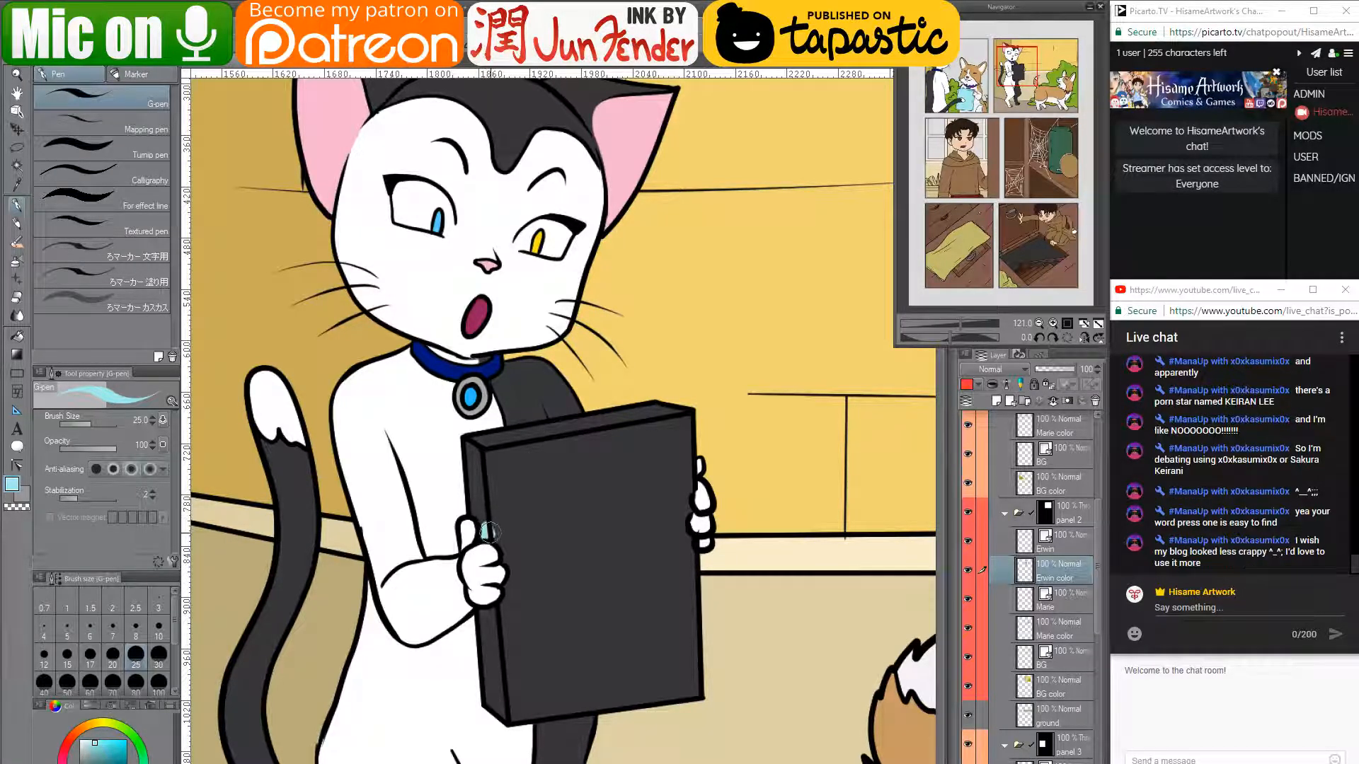
- Paint the upper side, top face and front edges of panel 2's box light cyan around the paws with the G-pen at size 25
mouse_move(479, 515)
mouse_down()
mouse_move(470, 444)
mouse_move(490, 501)
mouse_move(467, 435)
mouse_up()
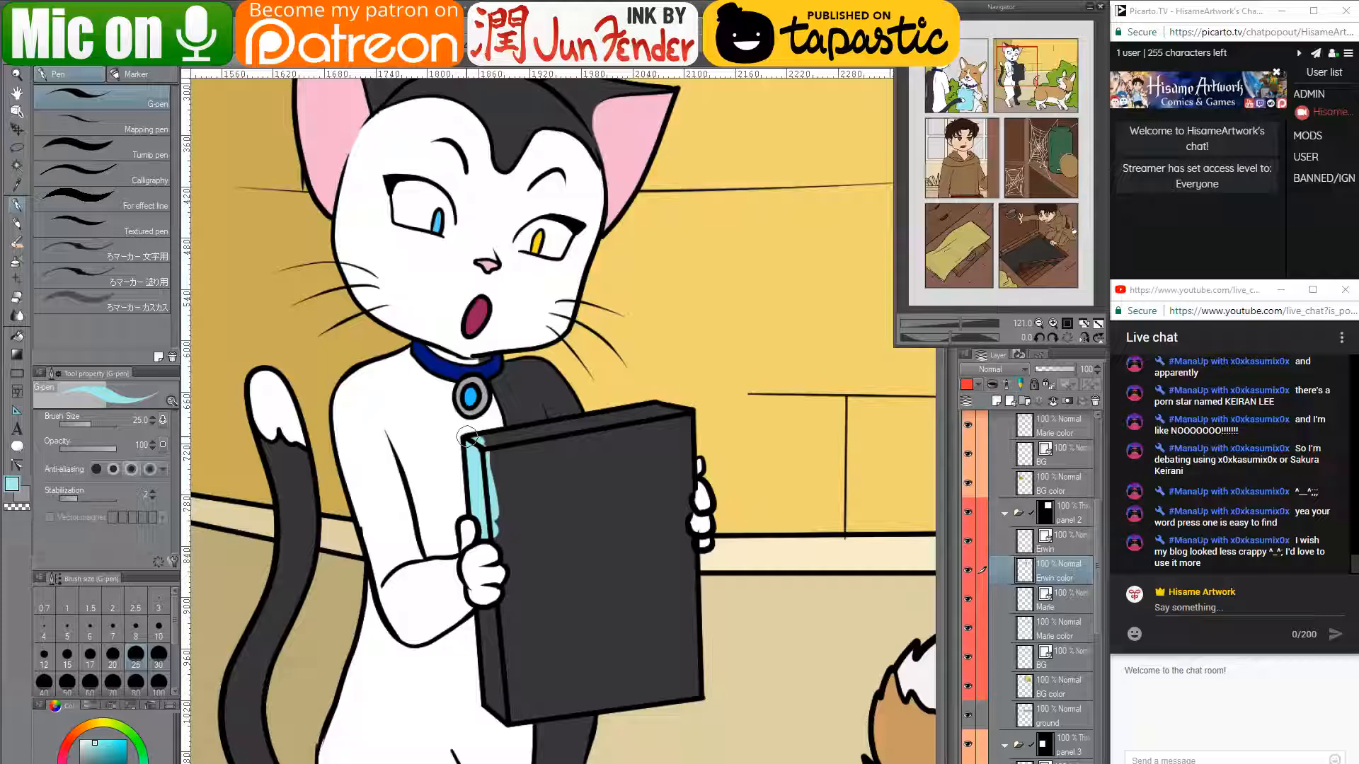
mouse_move(467, 435)
mouse_down()
mouse_move(683, 418)
mouse_move(688, 494)
mouse_move(682, 485)
mouse_move(663, 504)
mouse_move(682, 490)
mouse_move(672, 552)
mouse_move(689, 555)
mouse_move(673, 471)
mouse_move(688, 553)
mouse_up()
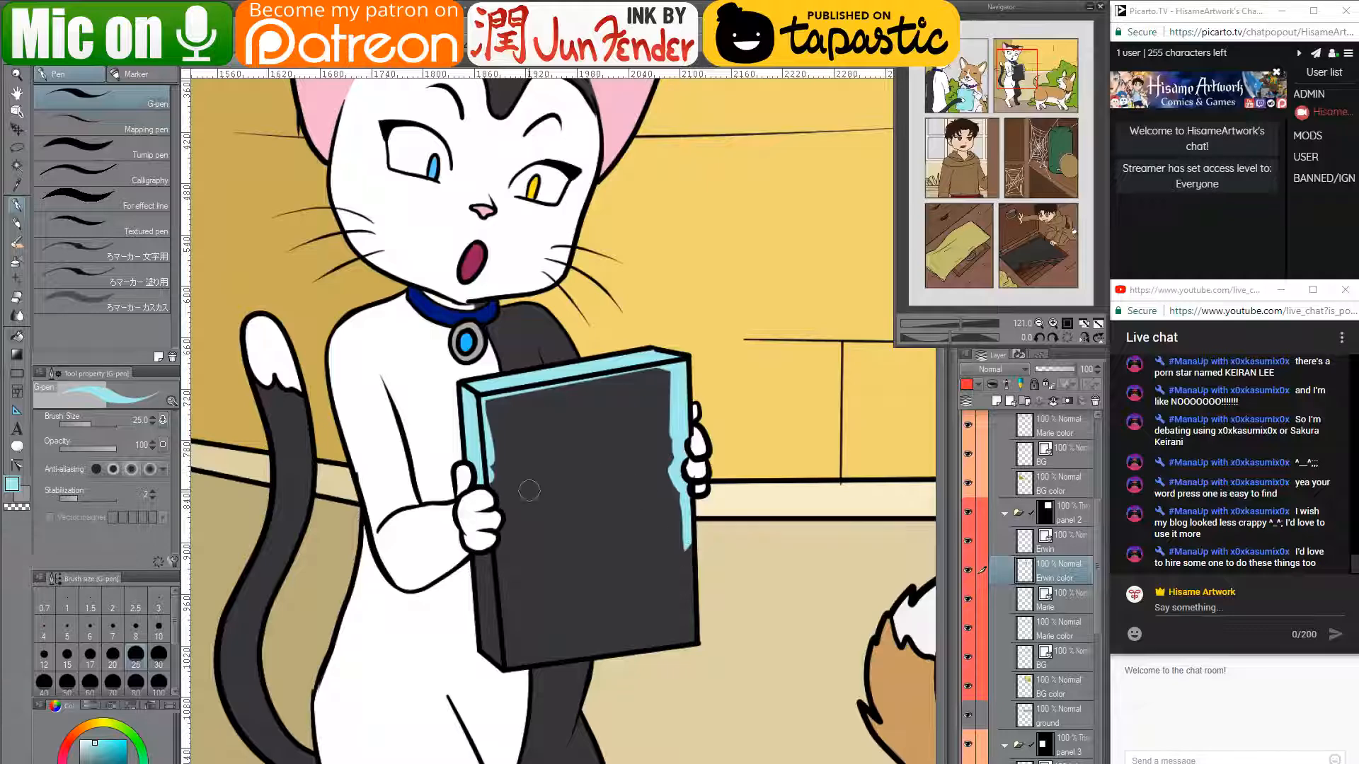
mouse_move(492, 476)
mouse_down()
mouse_move(512, 523)
mouse_move(508, 627)
mouse_up()
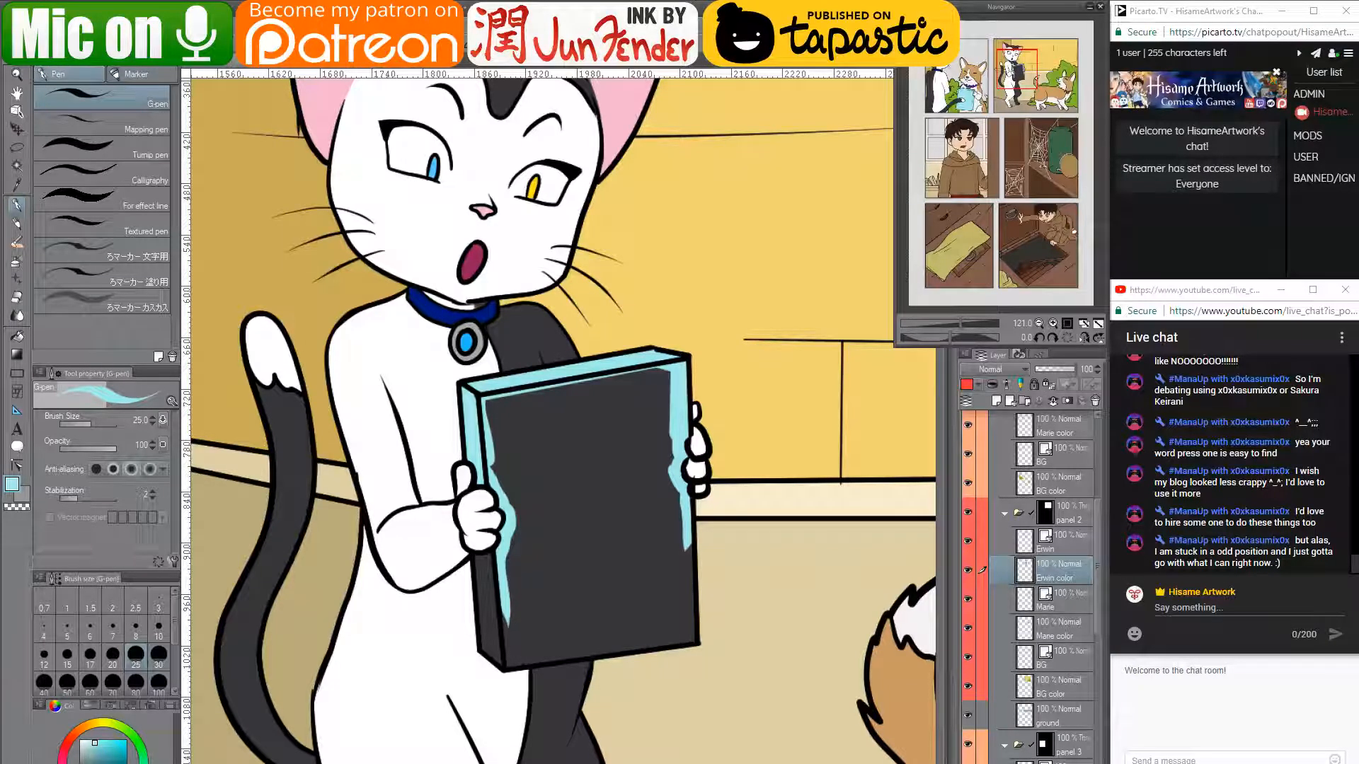
- Switch to the web browser, open the Hisame Artwork blog's WordPress dashboard and browse its themes gallery
key(alt+Tab)
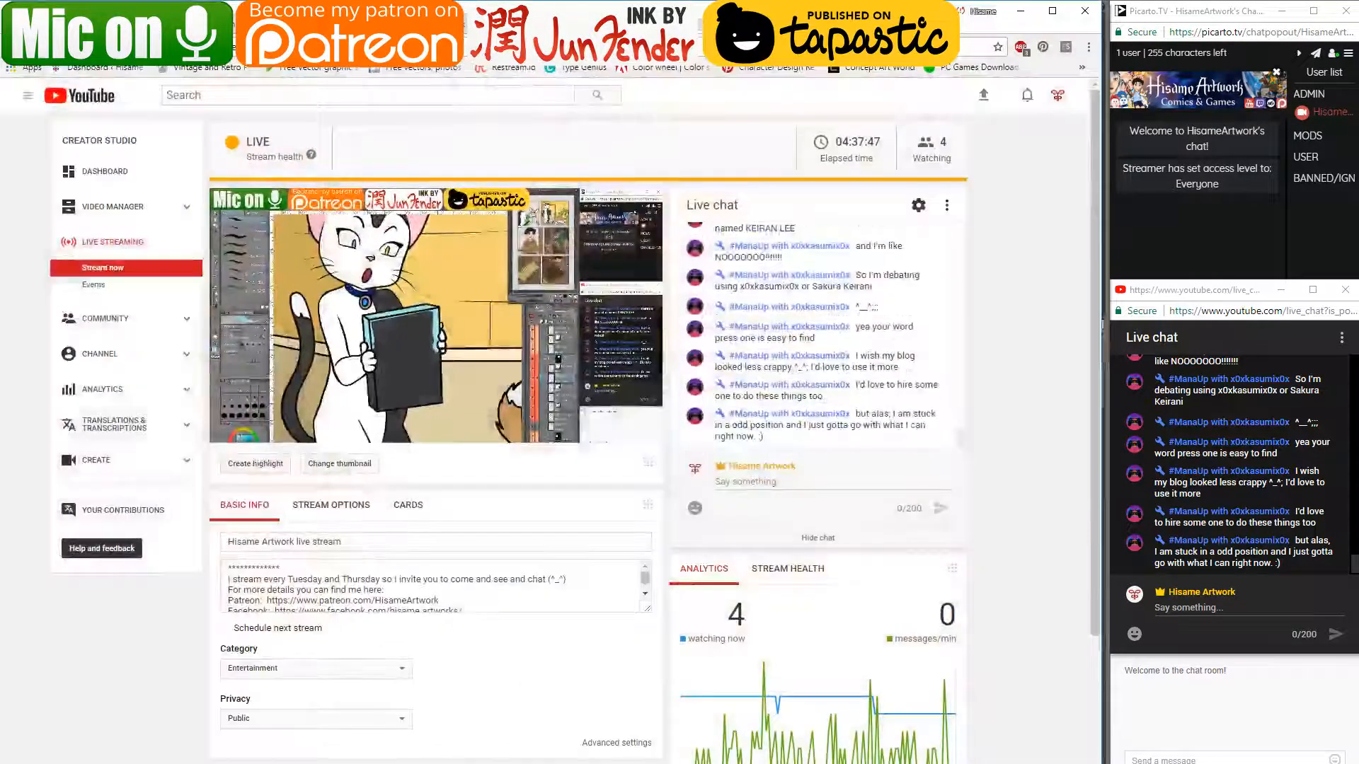
key(ctrl+Tab)
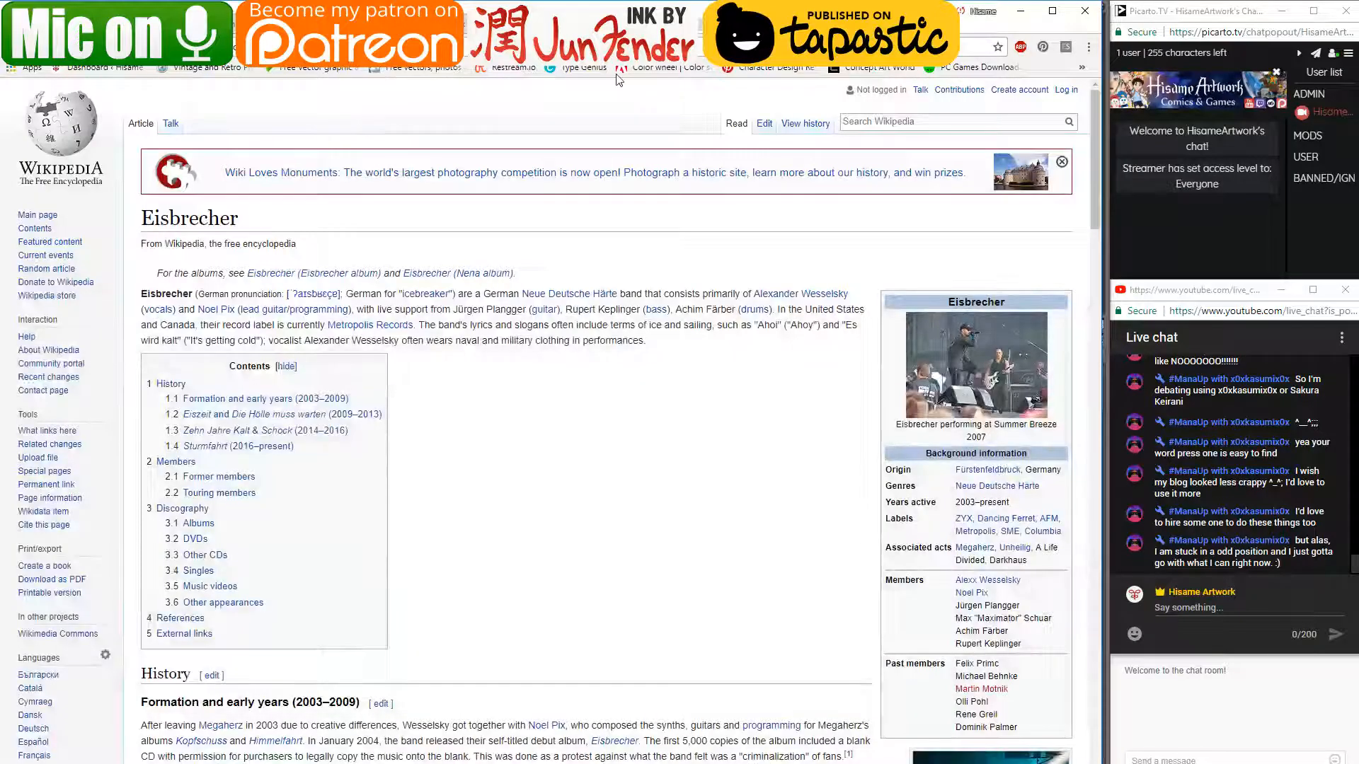
click(116, 69)
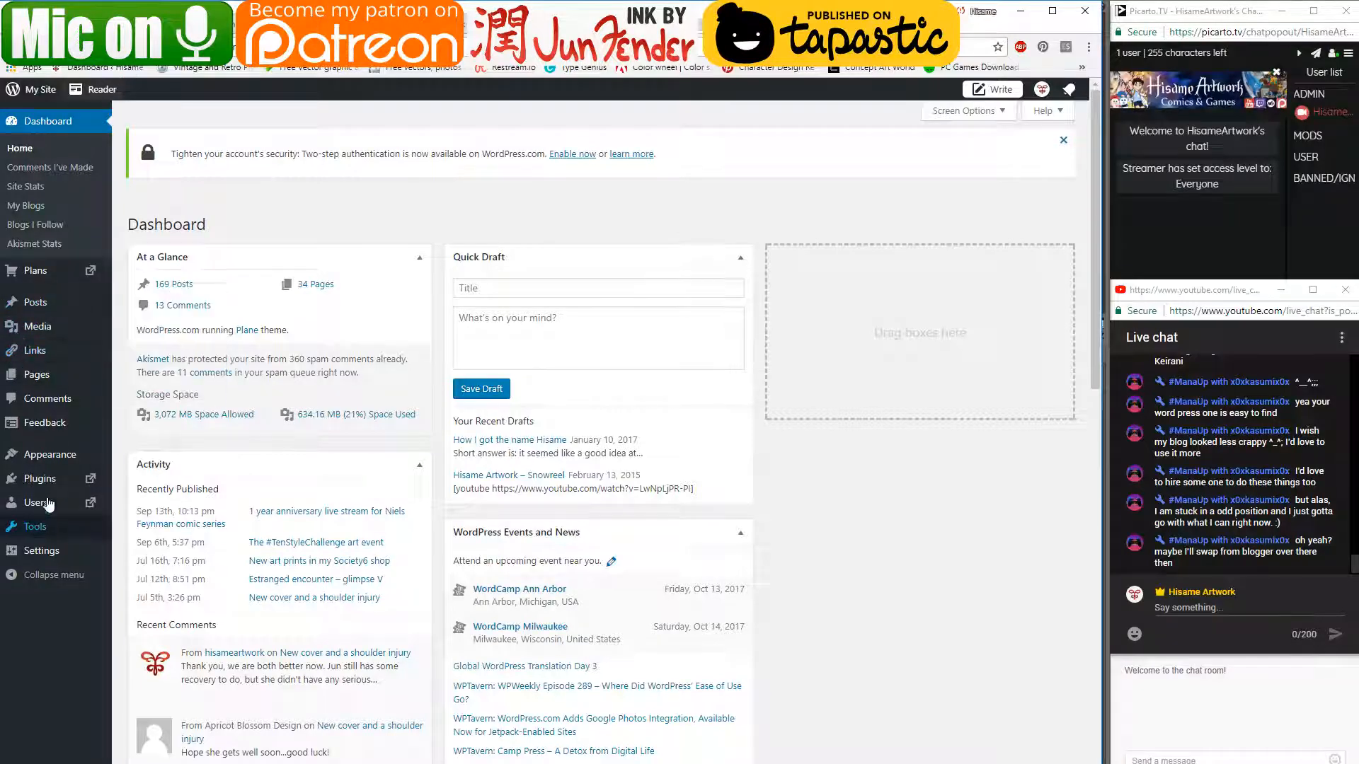
mouse_move(61, 461)
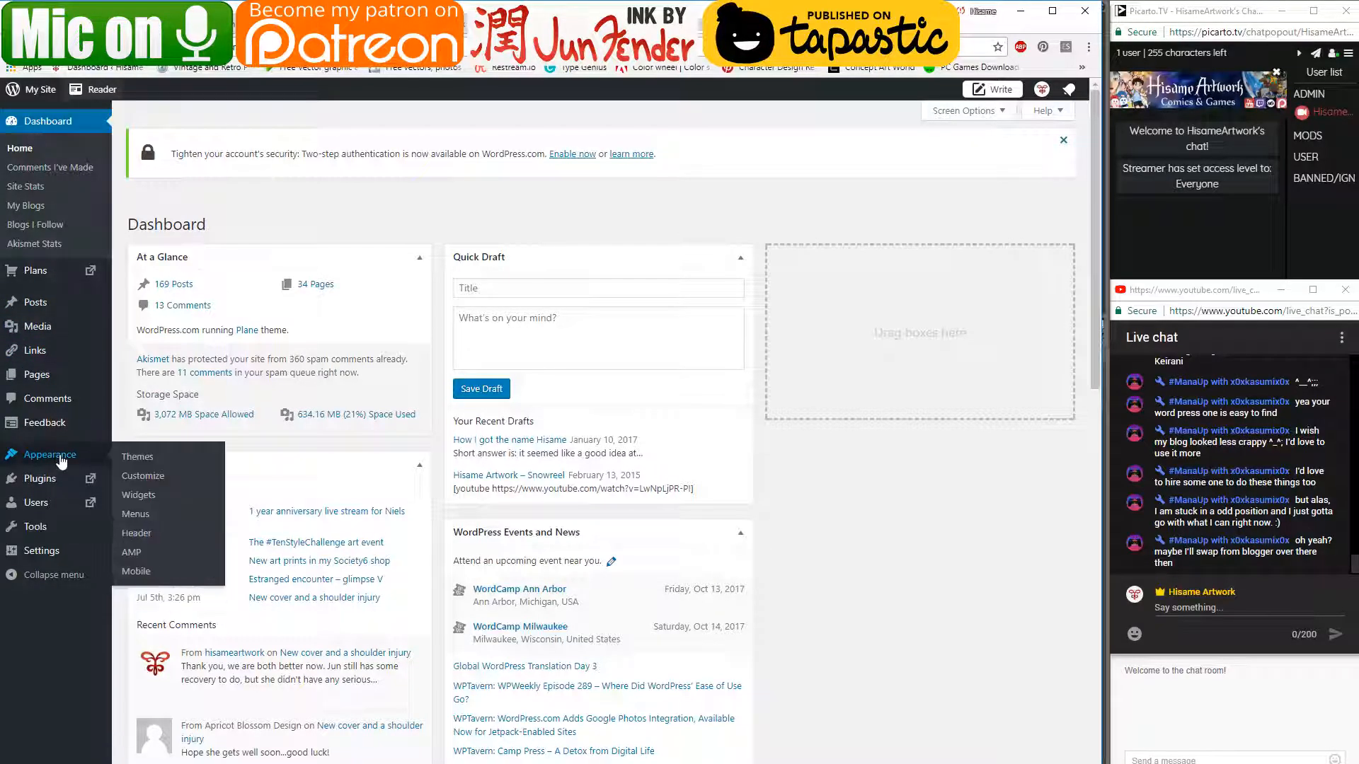
click(136, 459)
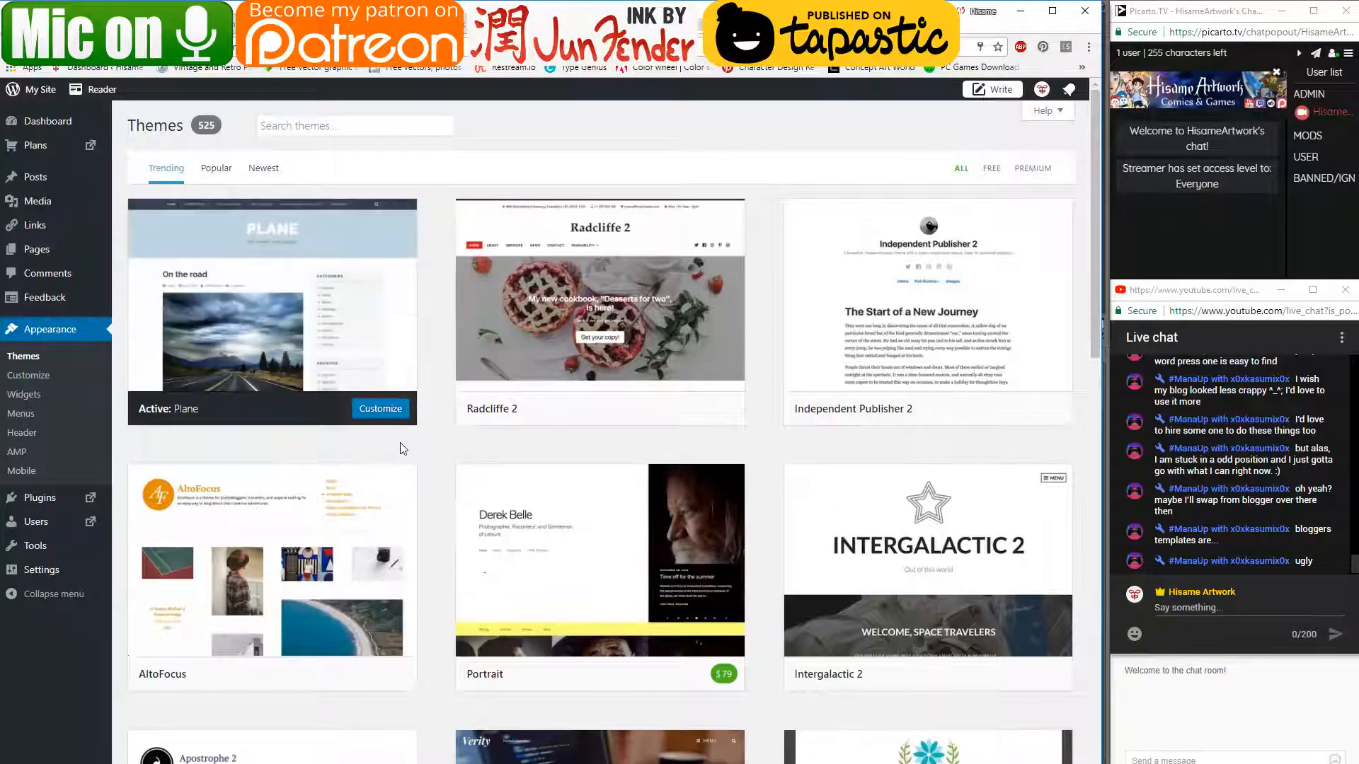
mouse_move(228, 420)
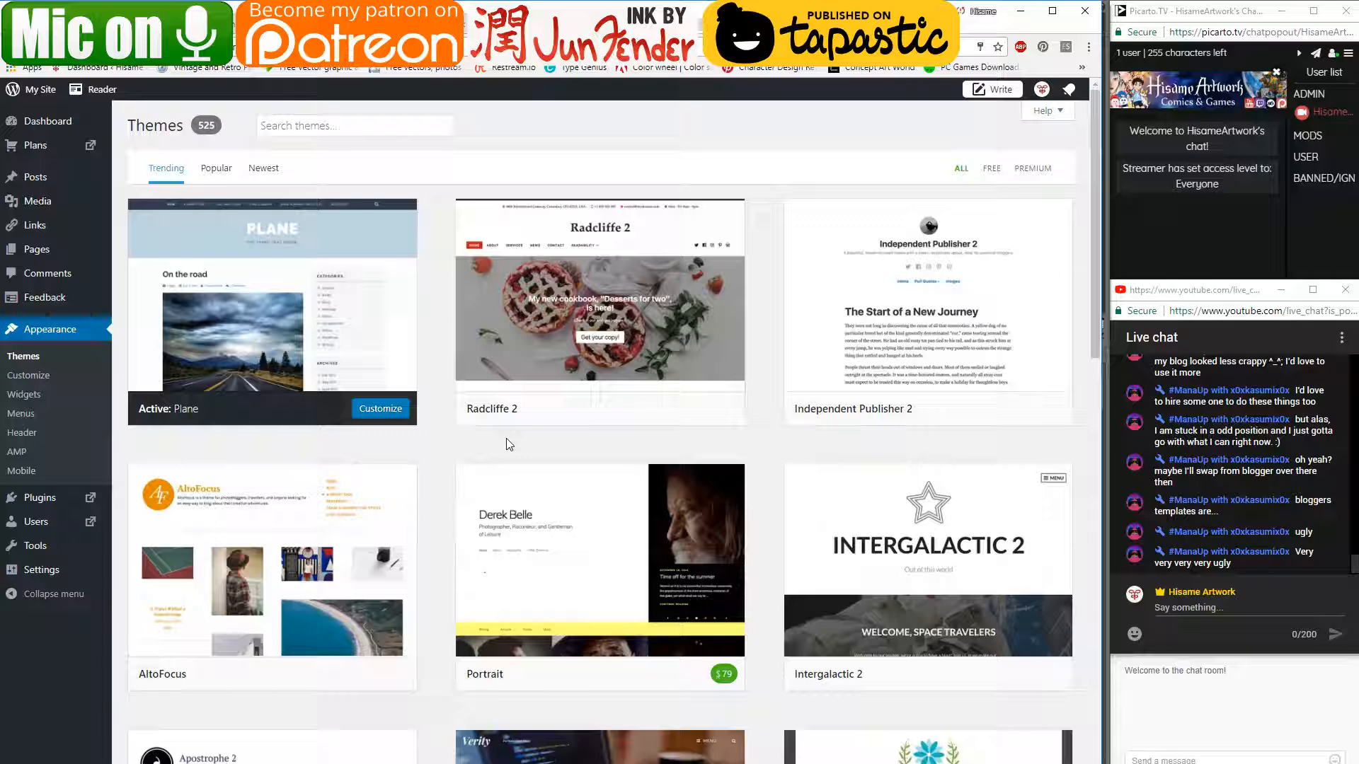
mouse_move(507, 332)
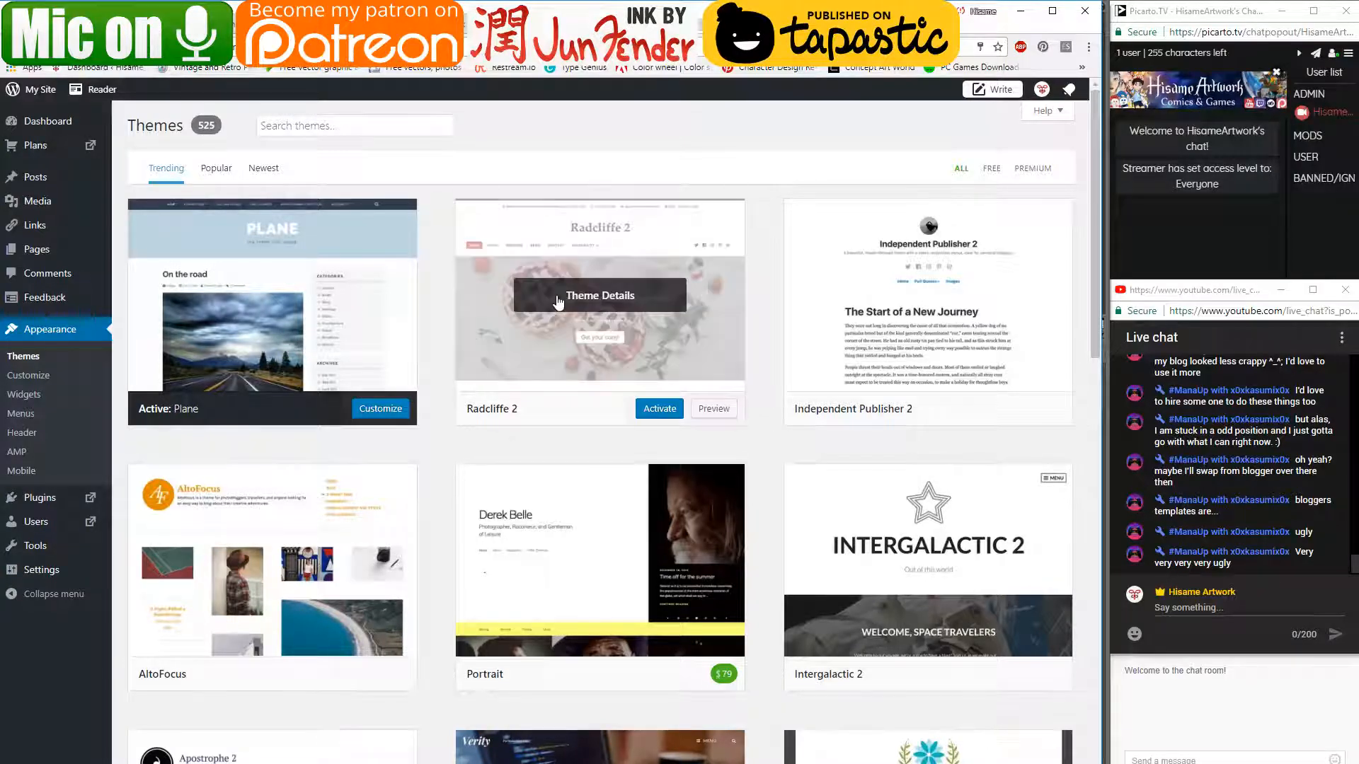
scroll(444, 389, down, 2)
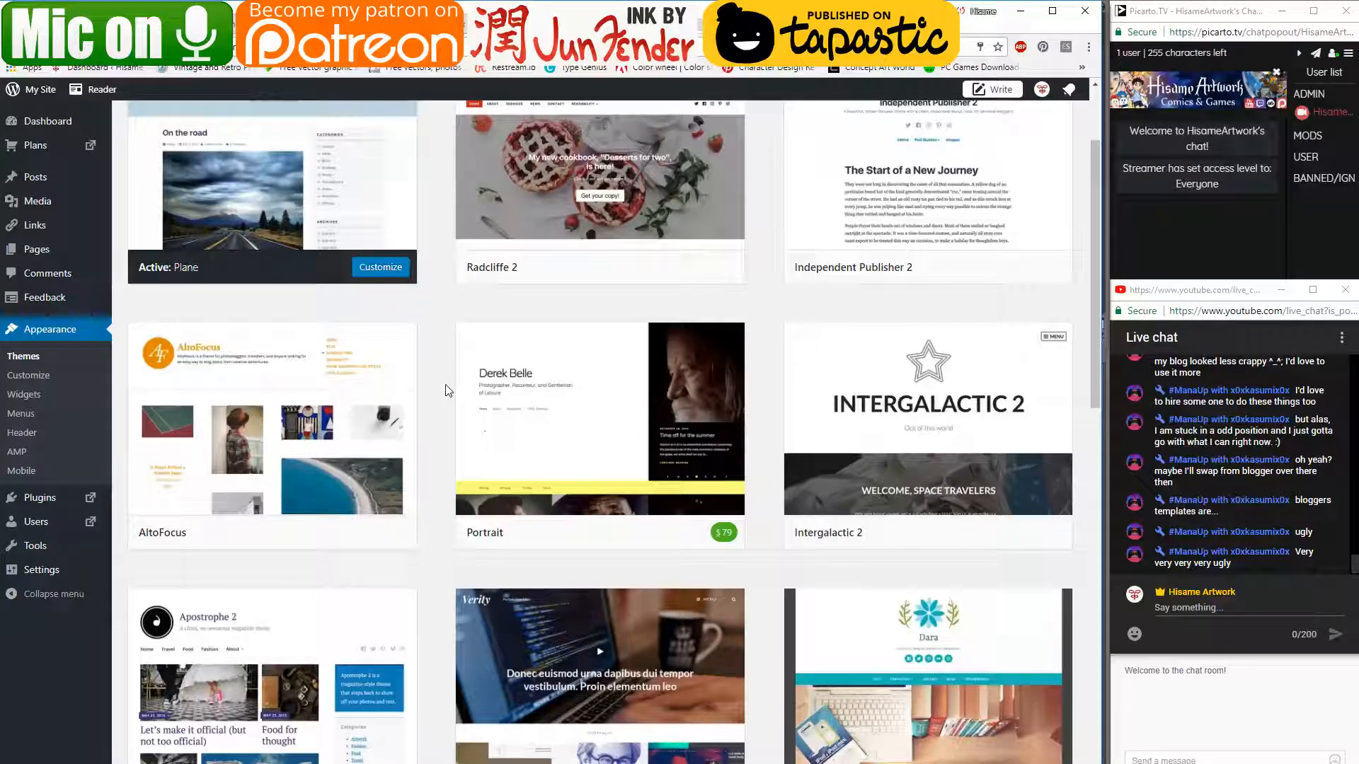
scroll(441, 370, up, 2)
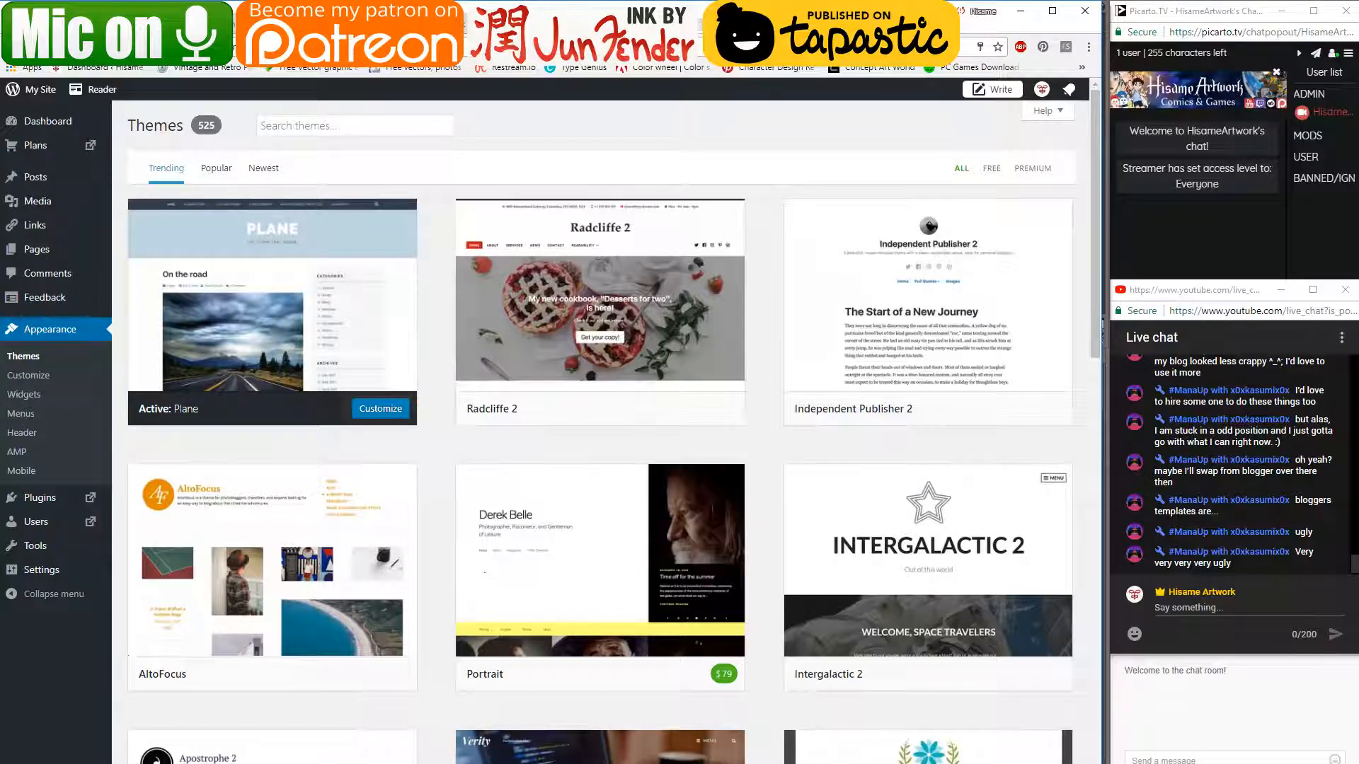
- Open the blog's homepage at hisameartwork.wordpress.com in a new browser tab
key(ctrl+t)
text(hisameartwork.wordpress.com)
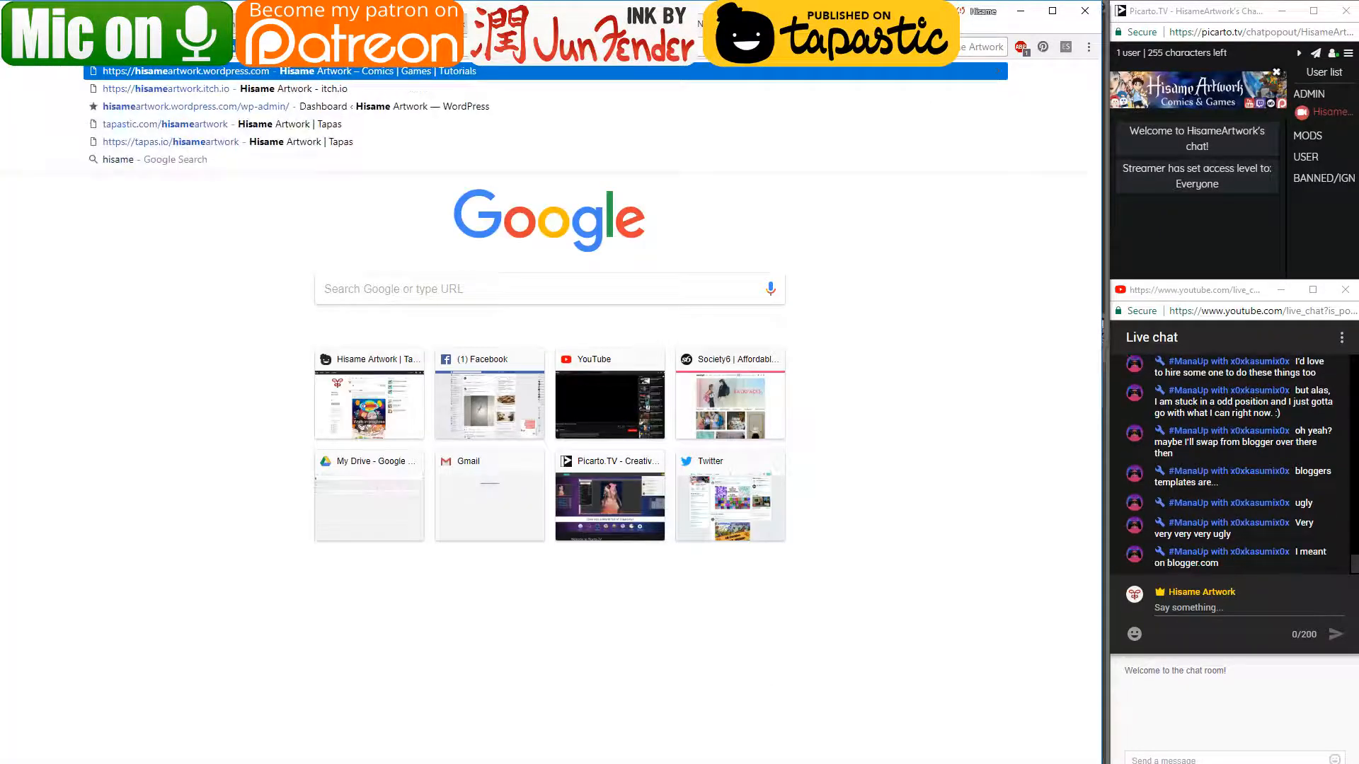
key(Down)
key(Down)
key(Down)
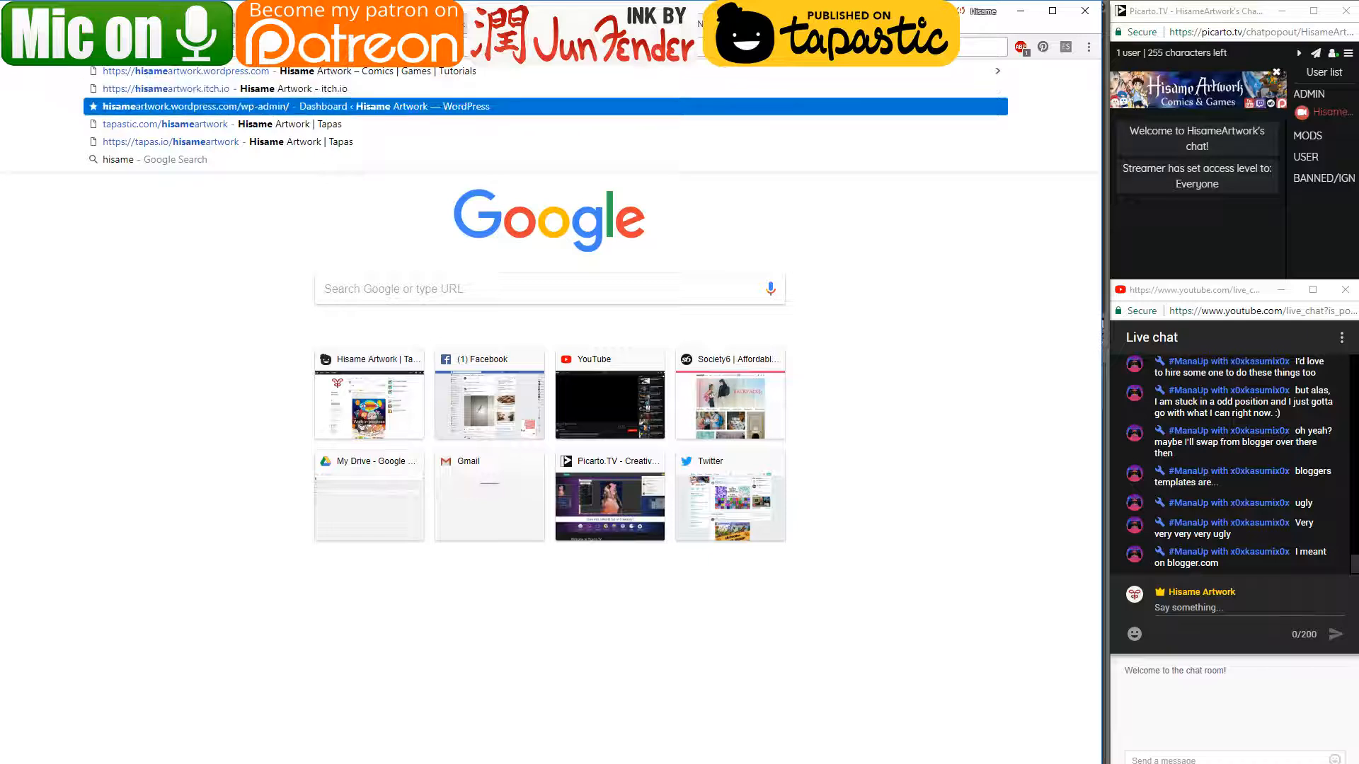
key(Up)
key(Up)
key(Up)
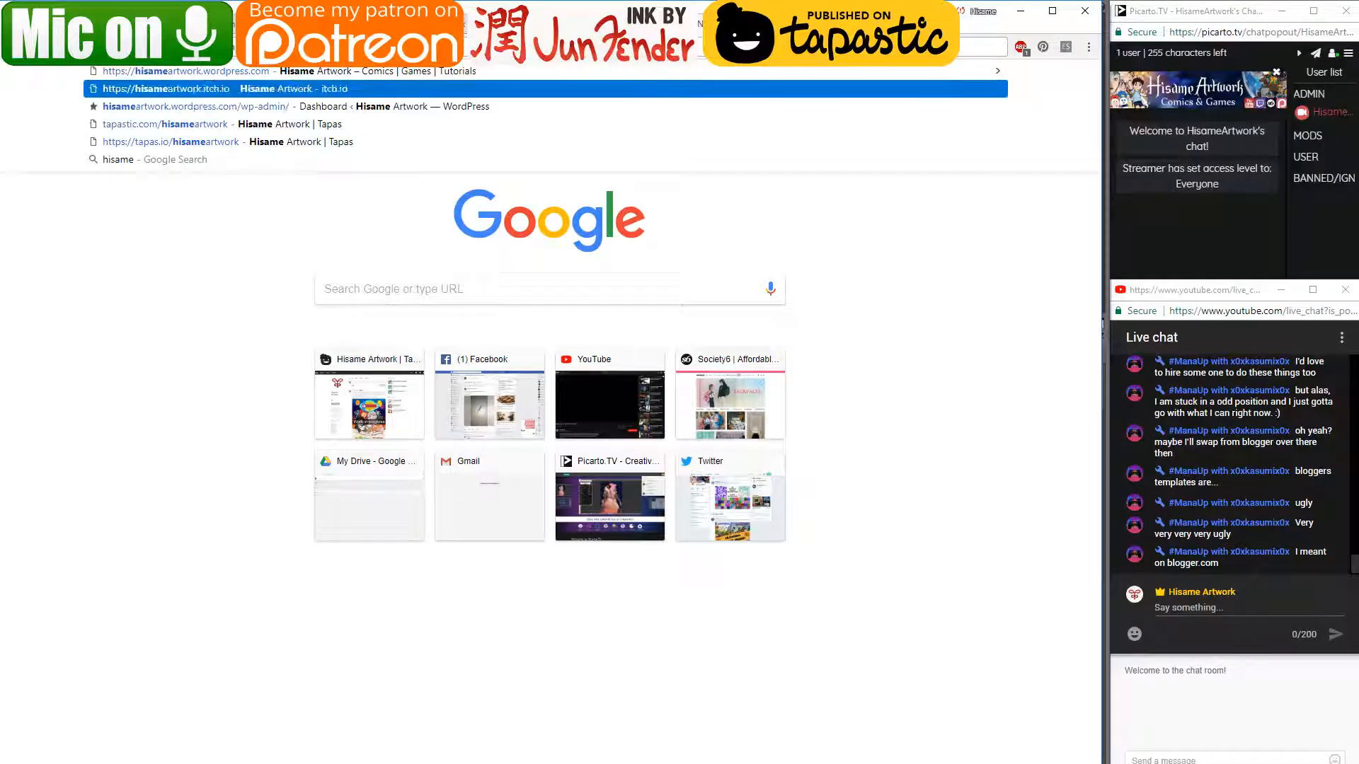
key(Escape)
key(Return)
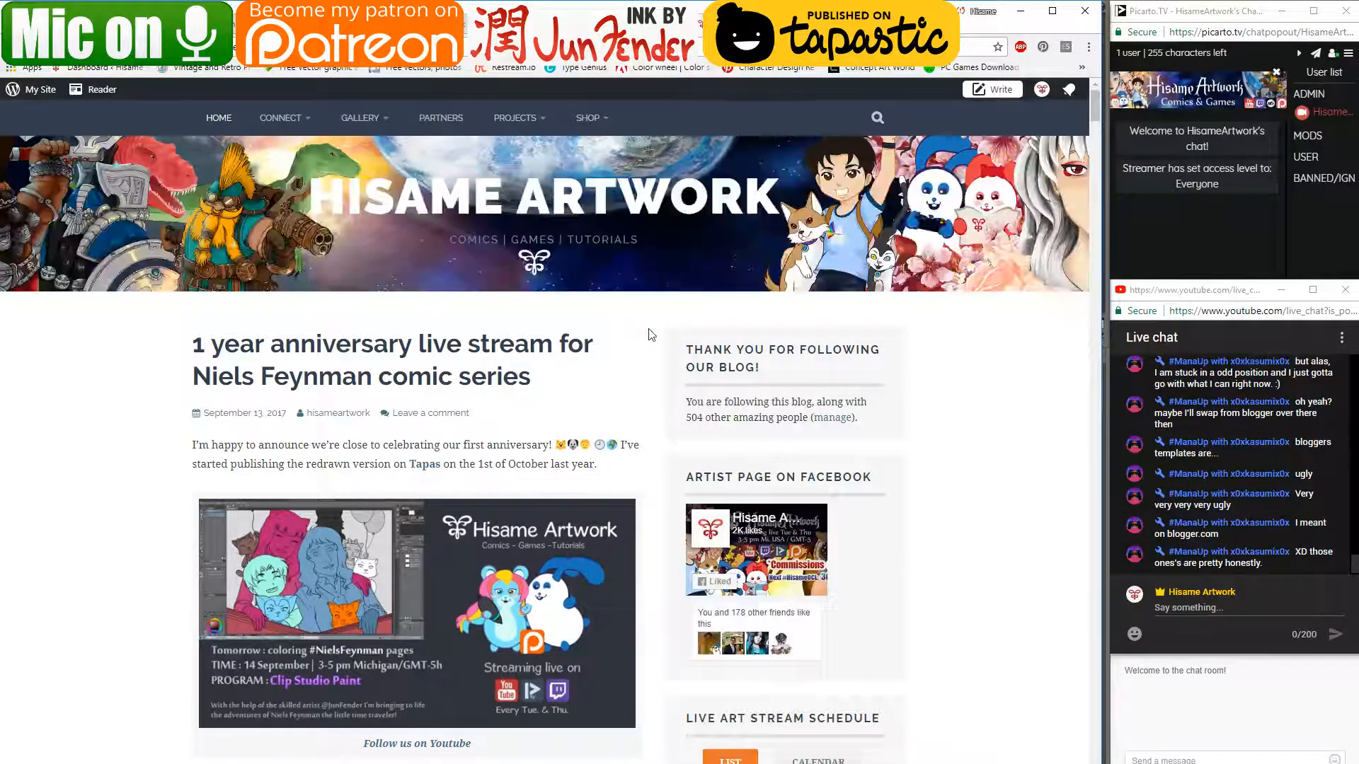
- Look through the blog homepage's anniversary post and sidebar, switching briefly to the themes gallery and back
scroll(643, 337, down, 3)
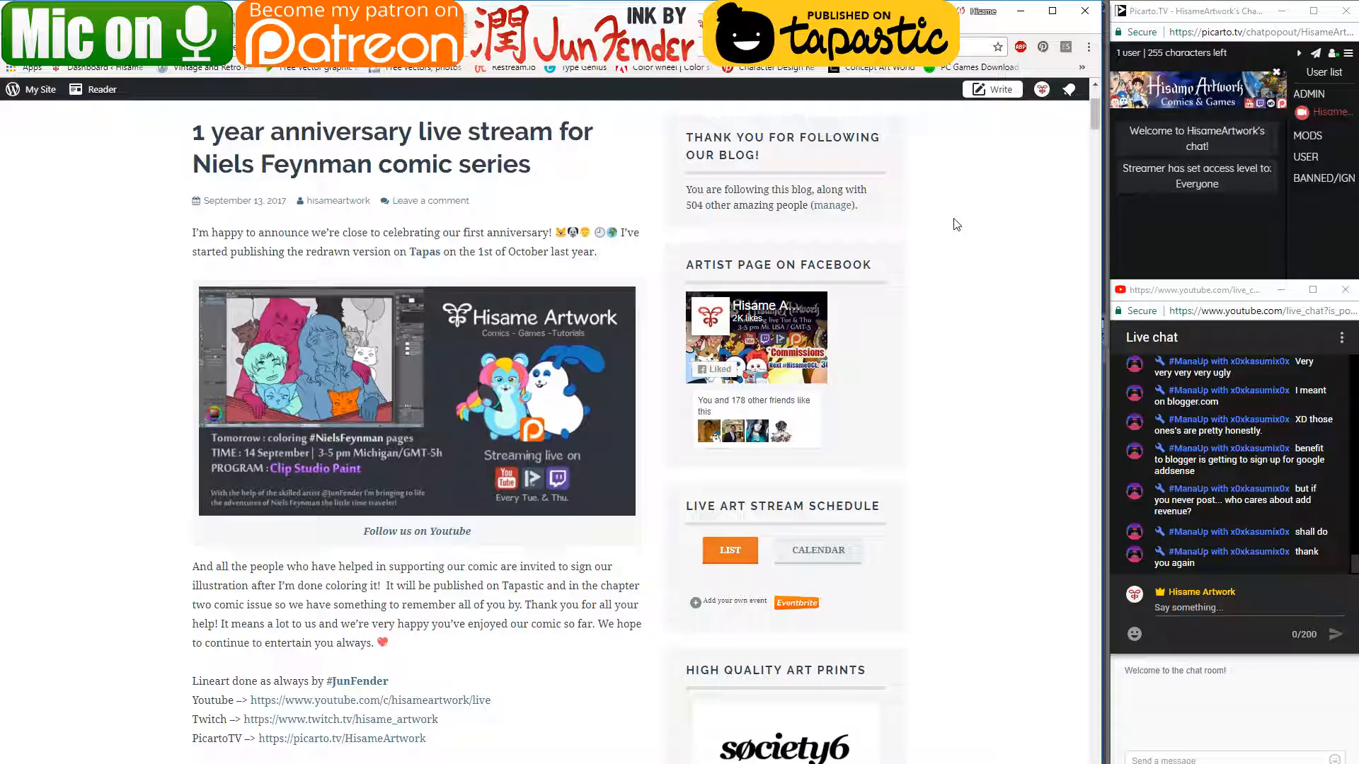
scroll(956, 266, down, 3)
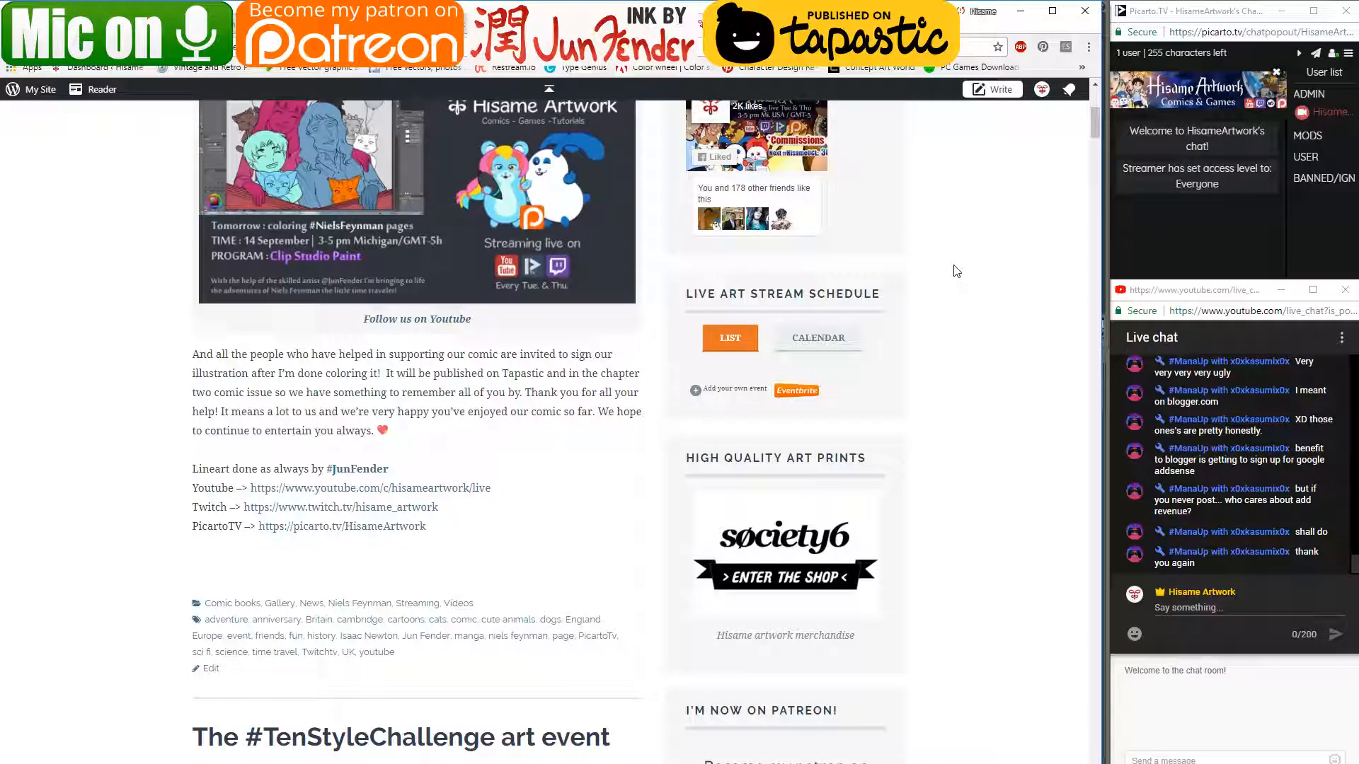
scroll(956, 271, up, 4)
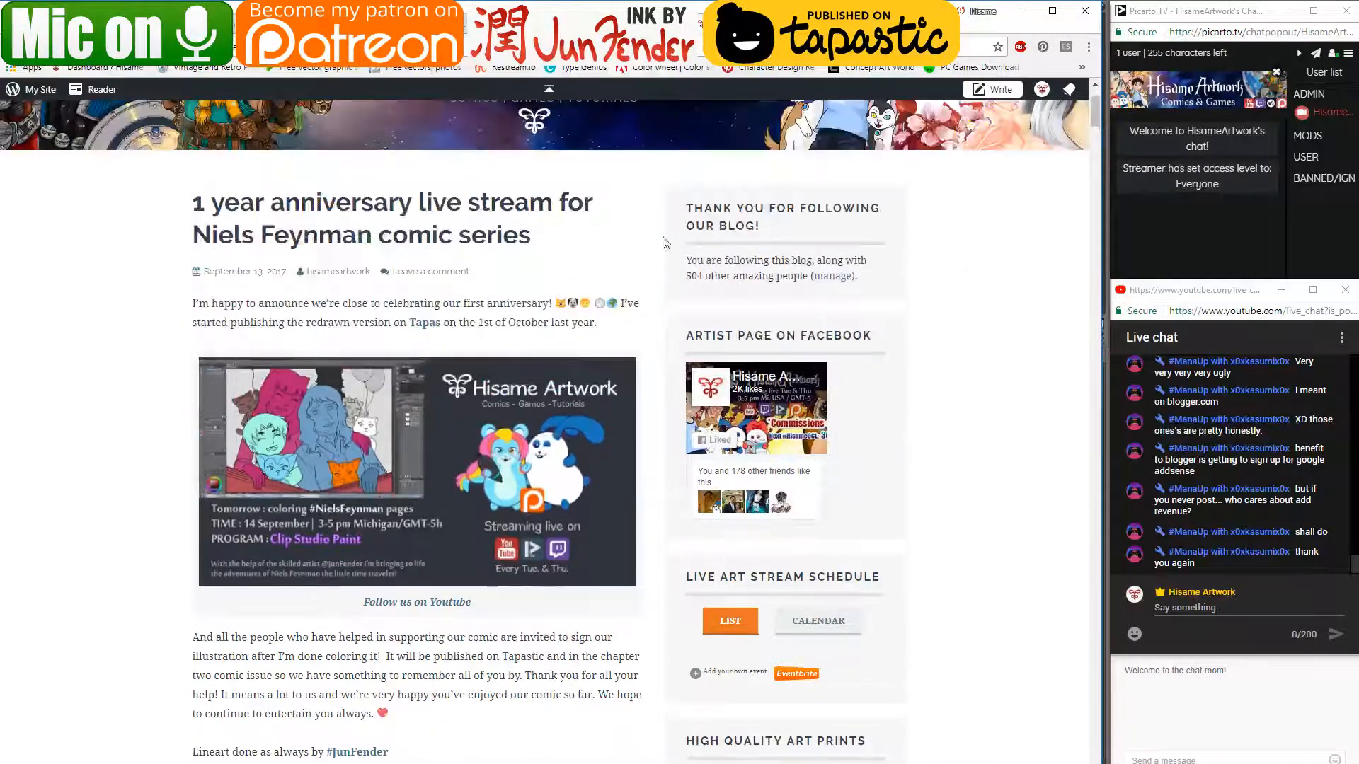
key(ctrl+Tab)
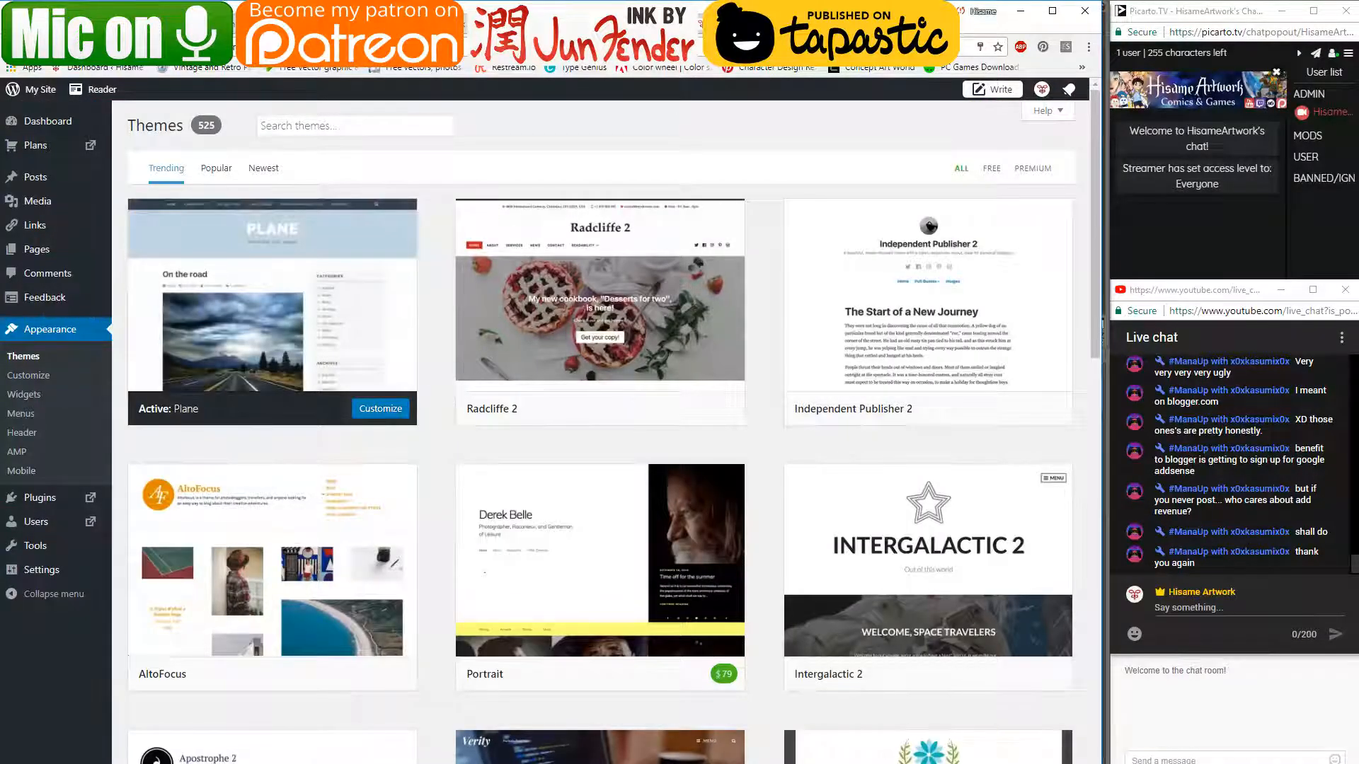
key(ctrl+Tab)
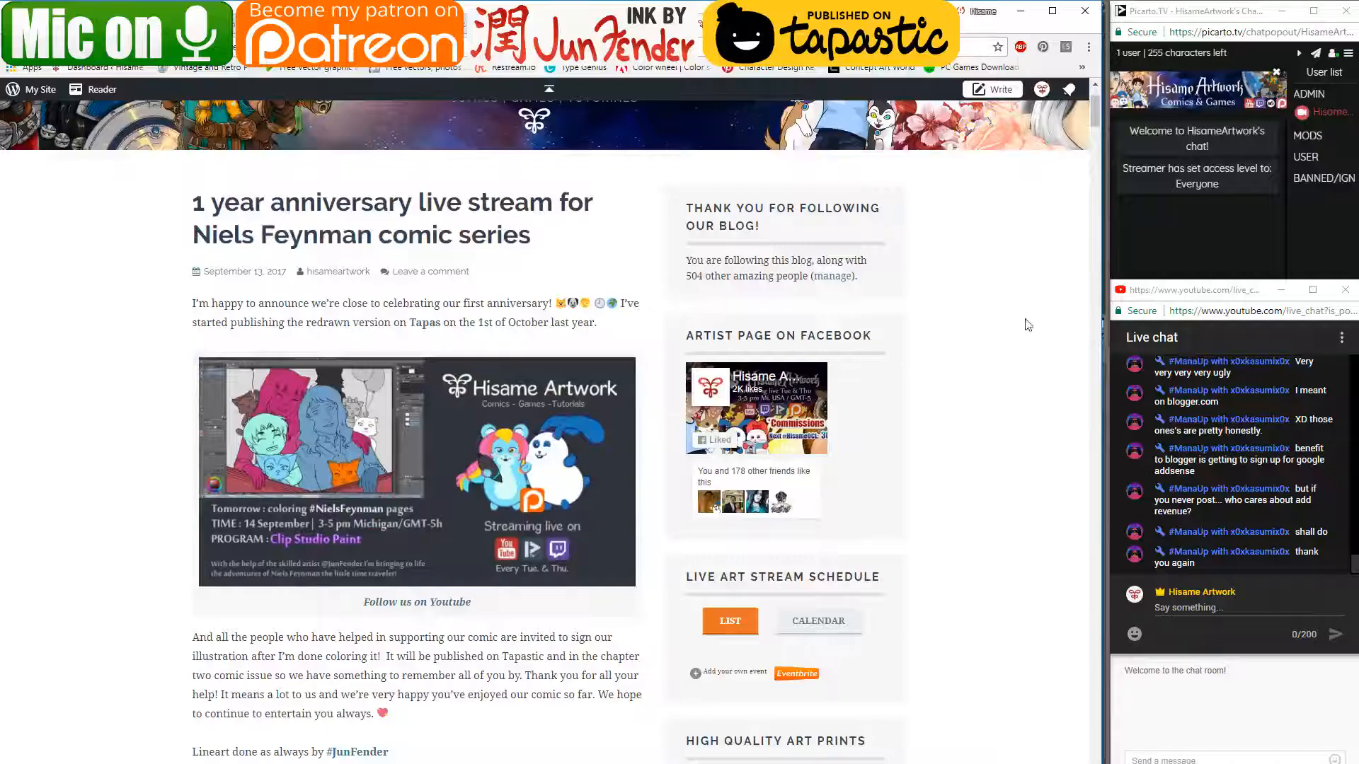
scroll(993, 379, down, 4)
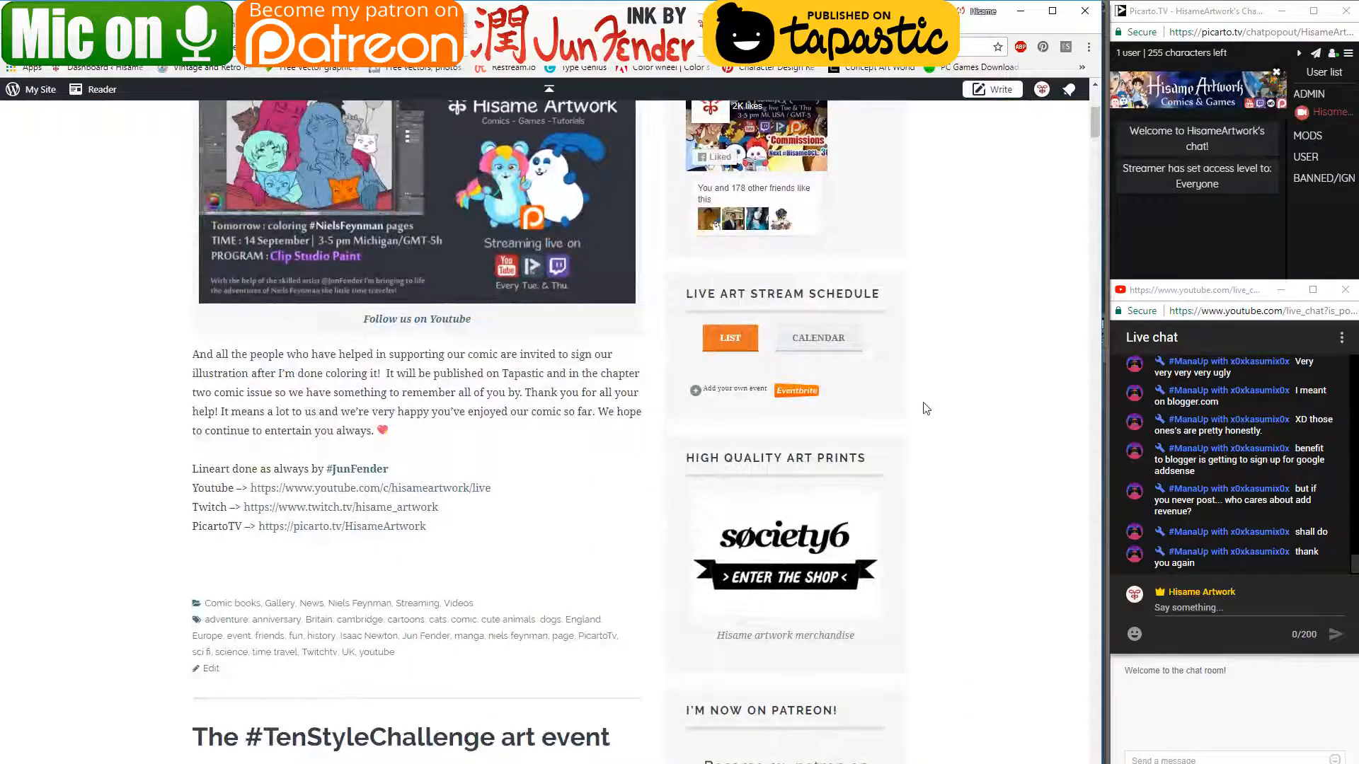
- Look through the blog homepage's older posts, art prints and sidebar feeds, and return to the page's beginning
scroll(926, 408, down, 8)
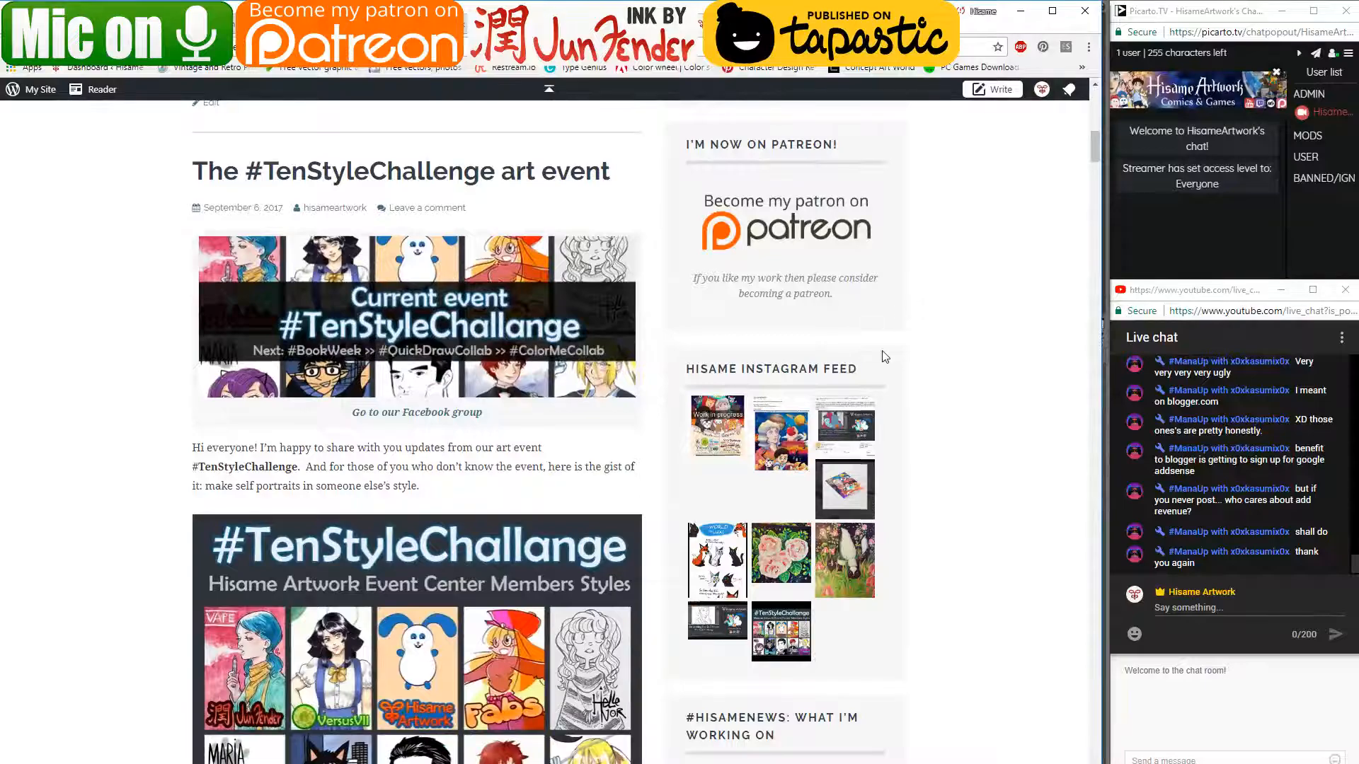
scroll(877, 326, down, 6)
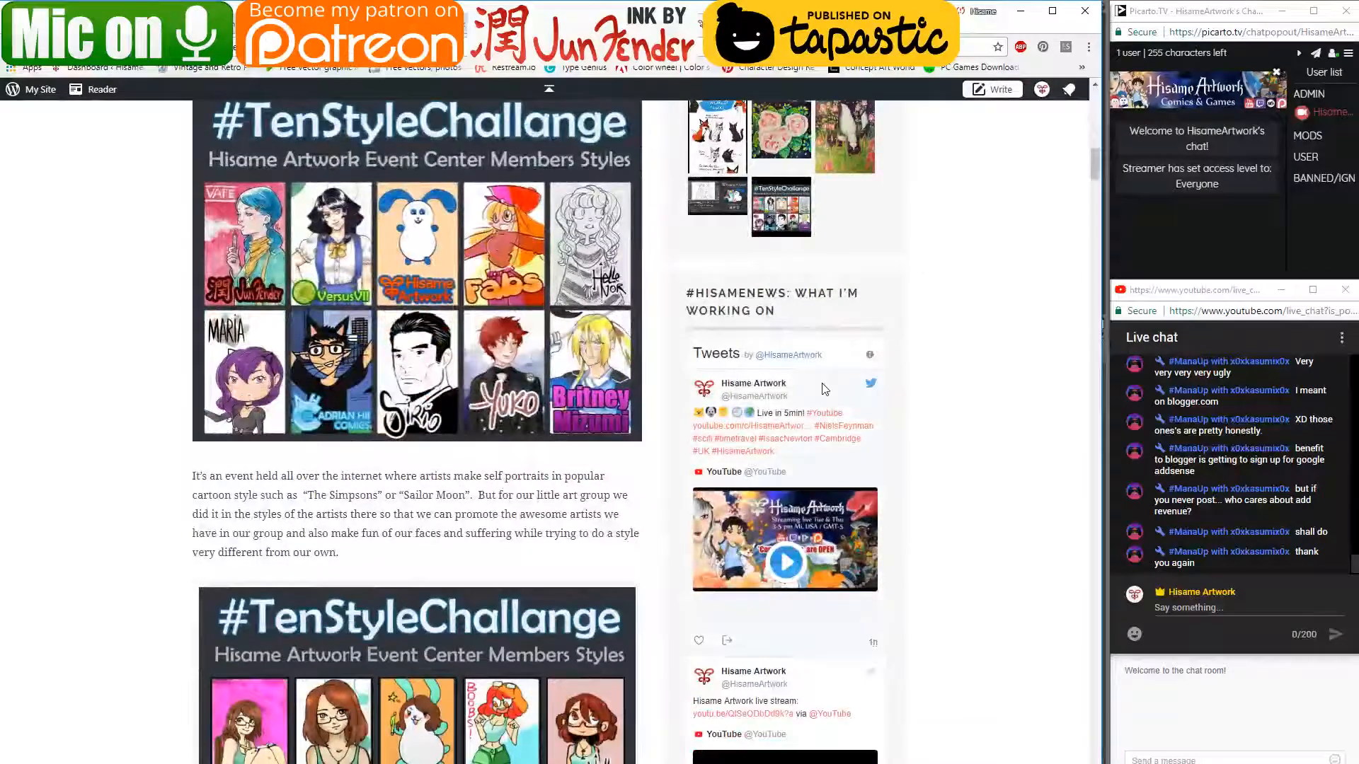
scroll(875, 330, down, 10)
scroll(823, 387, down, 10)
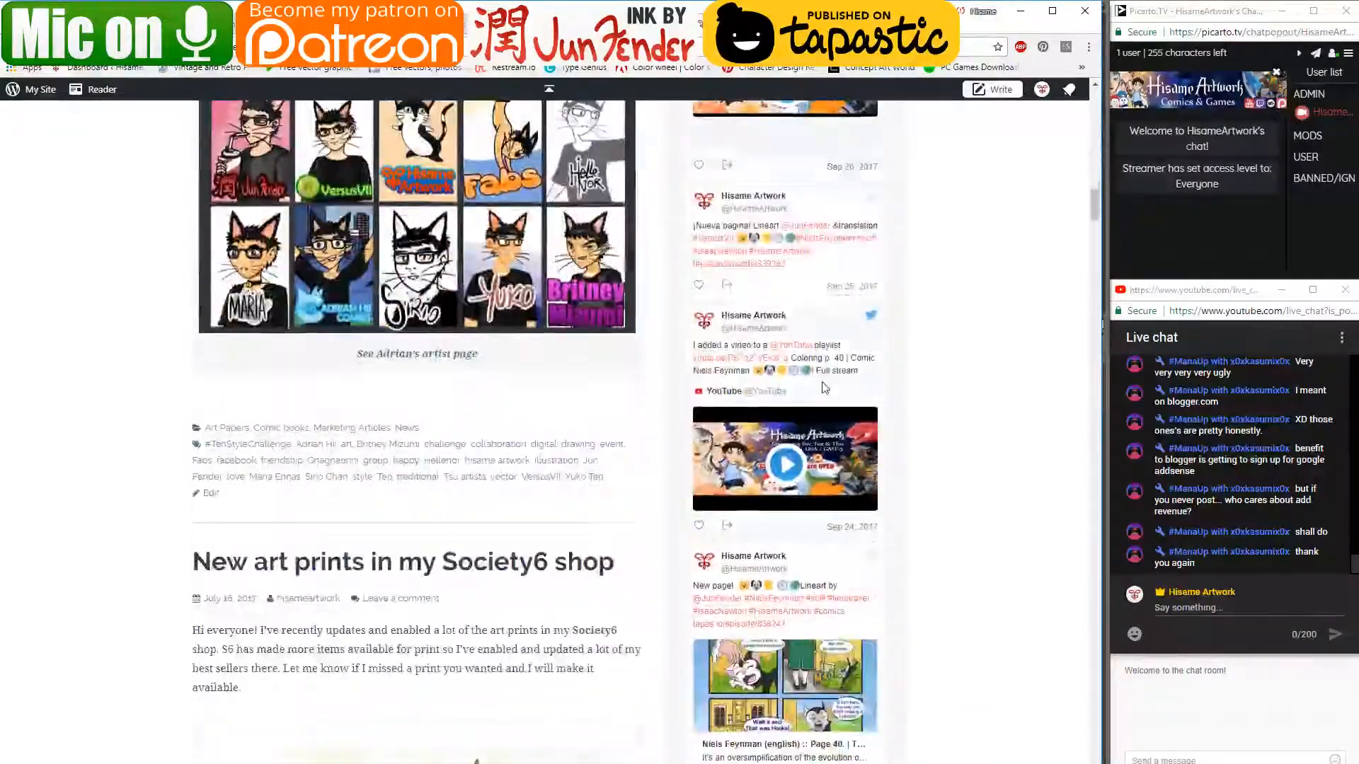
scroll(823, 387, down, 5)
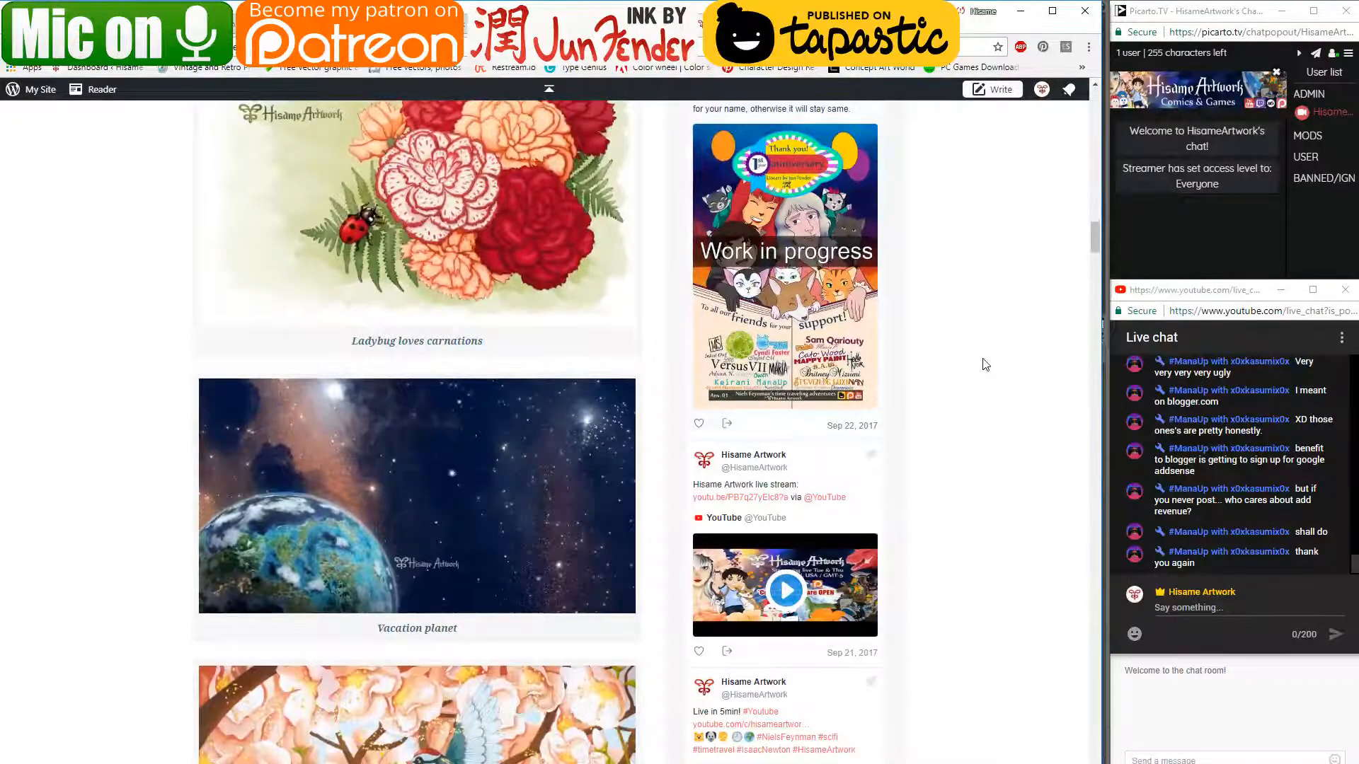
scroll(984, 364, down, 5)
scroll(931, 367, down, 5)
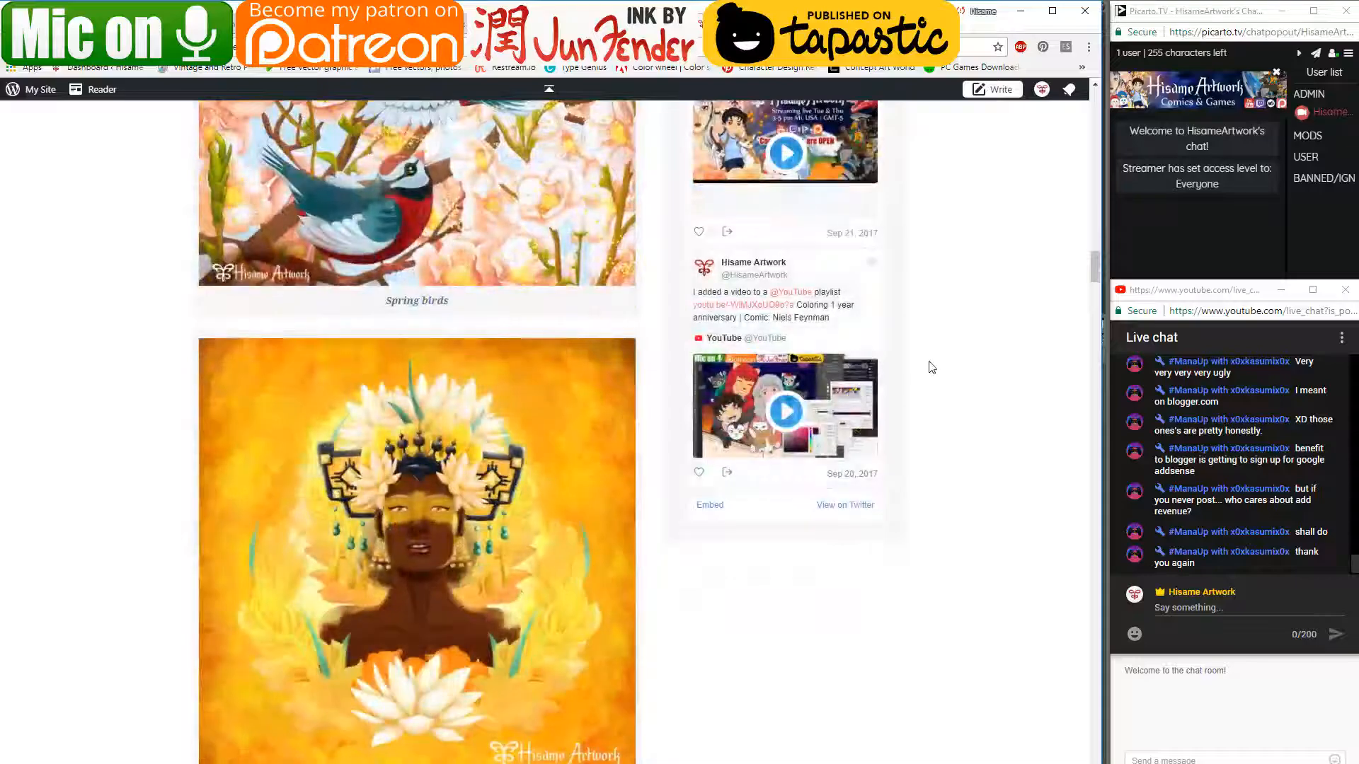
scroll(931, 367, up, 15)
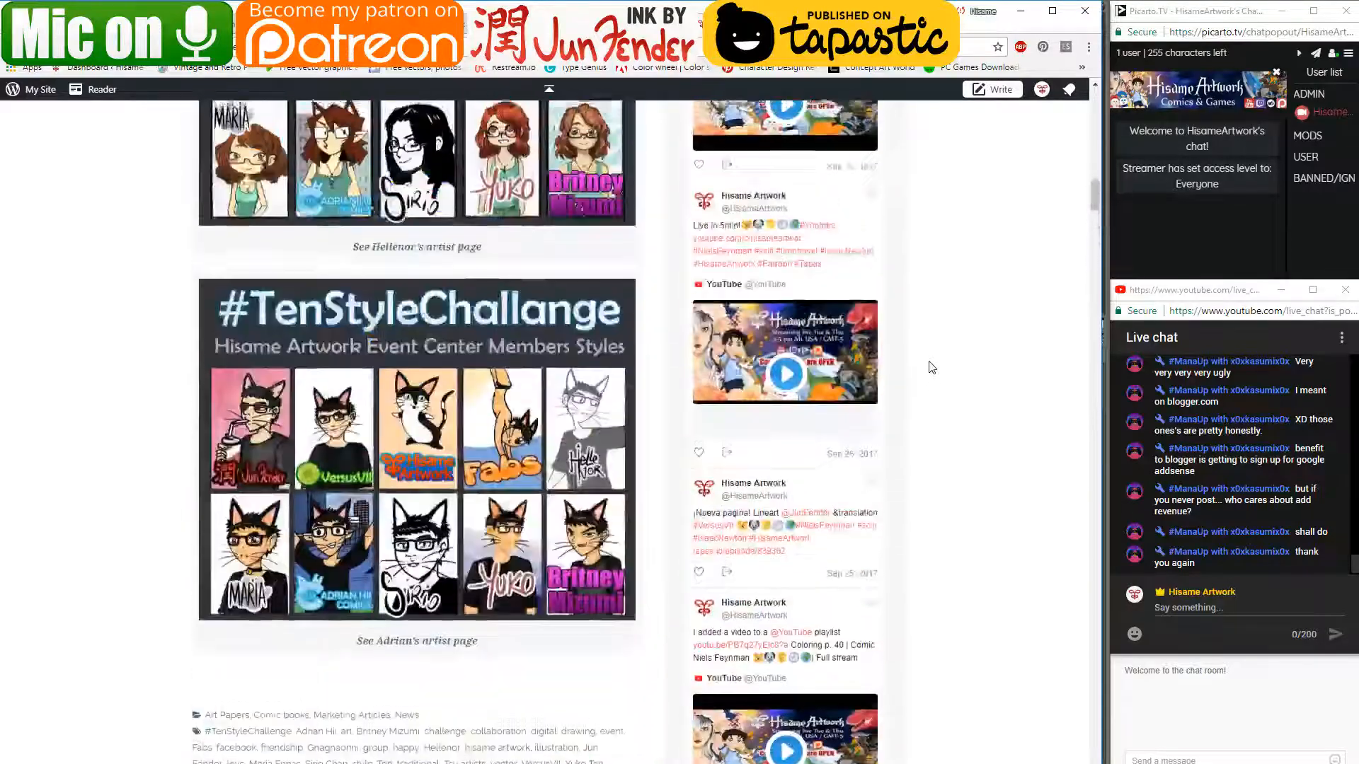
scroll(931, 367, up, 20)
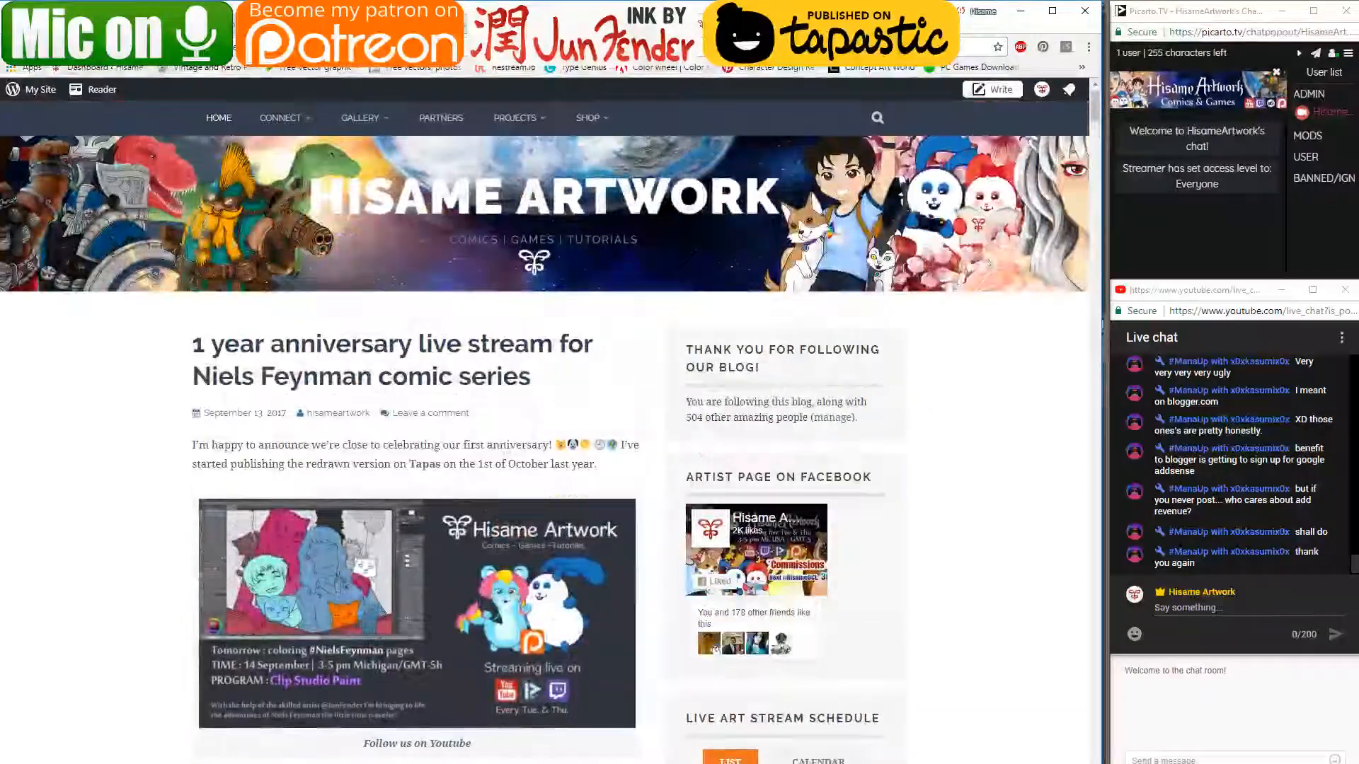
- Return to the WordPress dashboard and open the Widgets page to look over the available and sidebar widgets
click(566, 24)
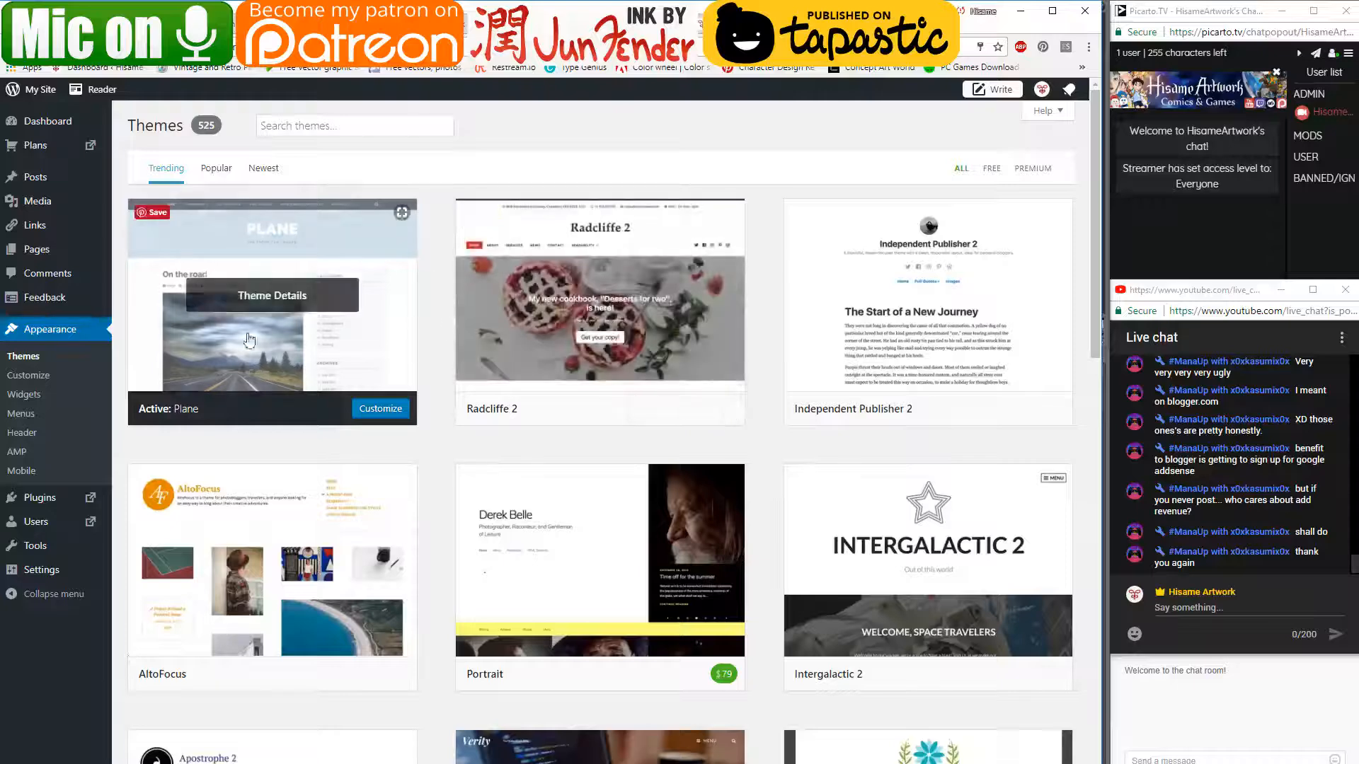
click(25, 395)
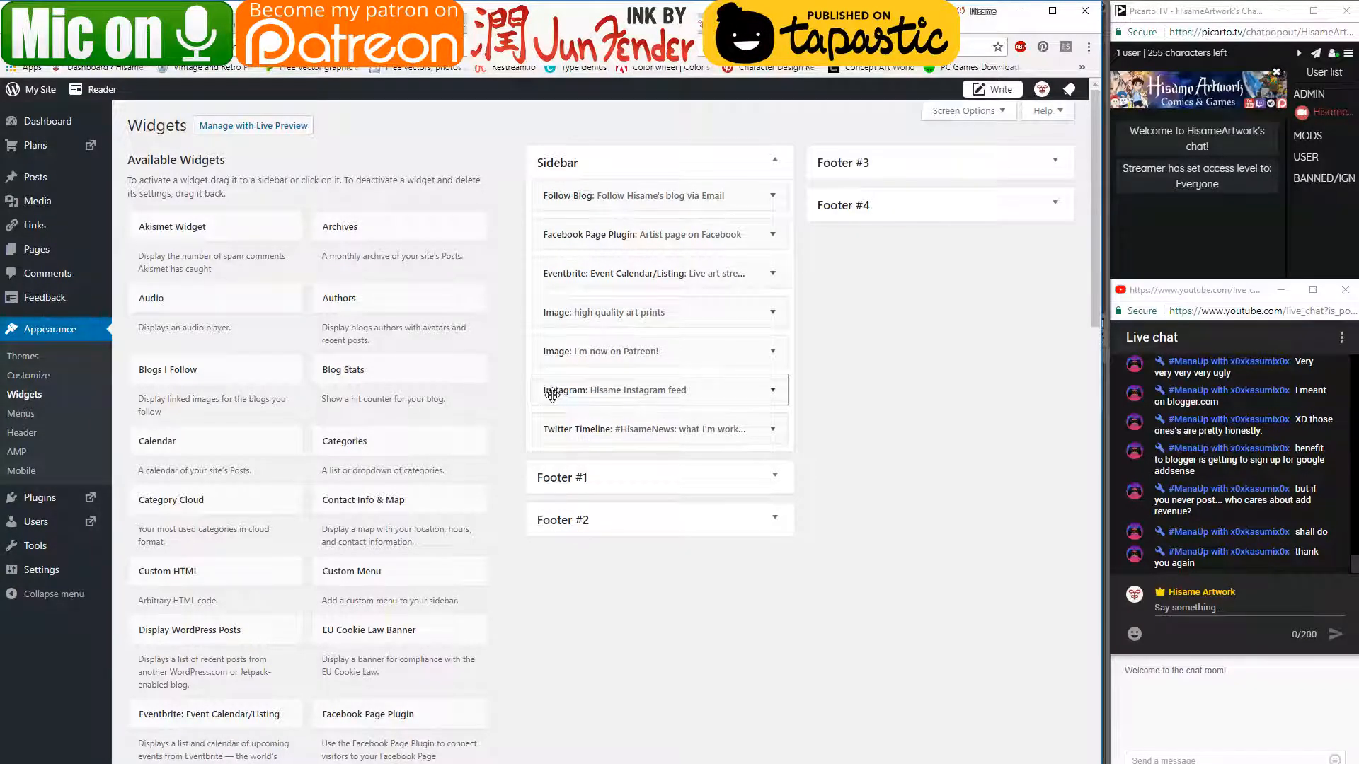
scroll(513, 366, down, 2)
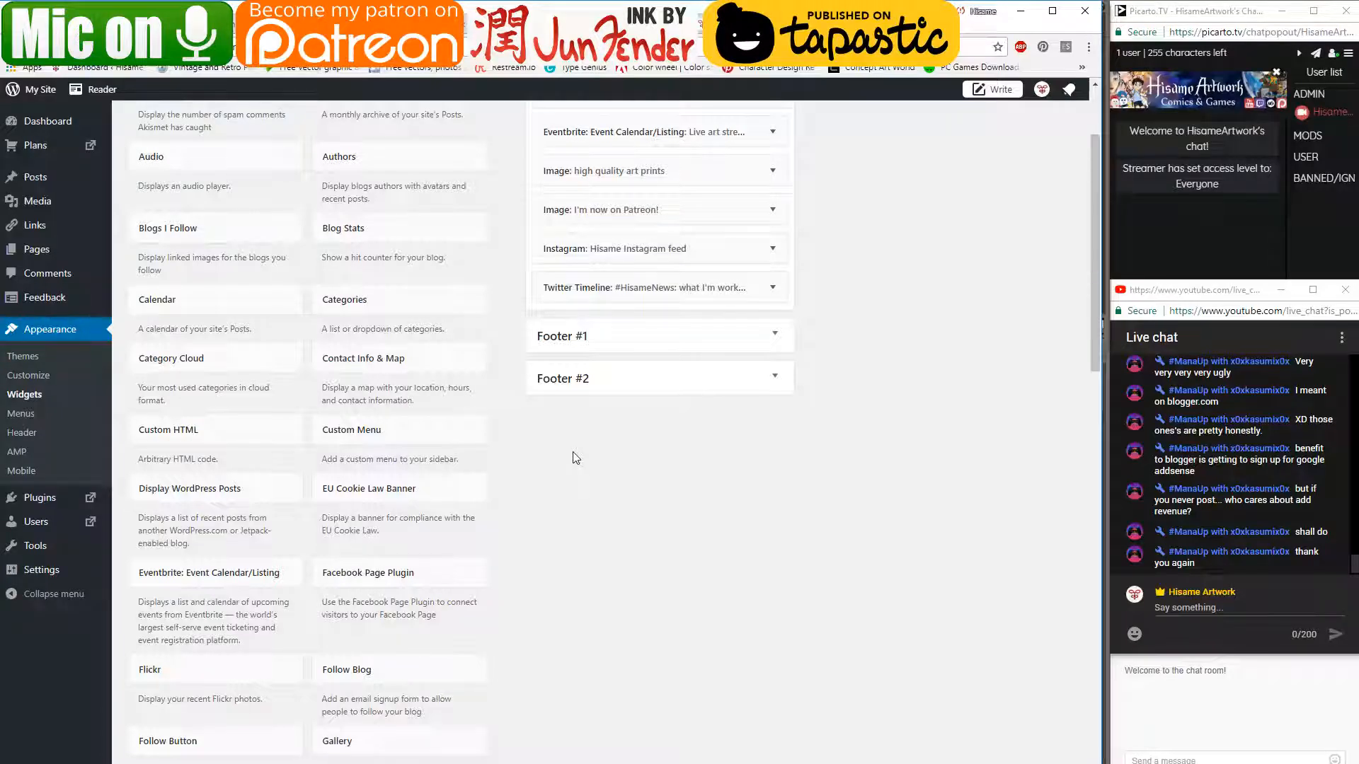
- Return to the blog homepage and switch the live art stream schedule widget to calendar view
click(234, 24)
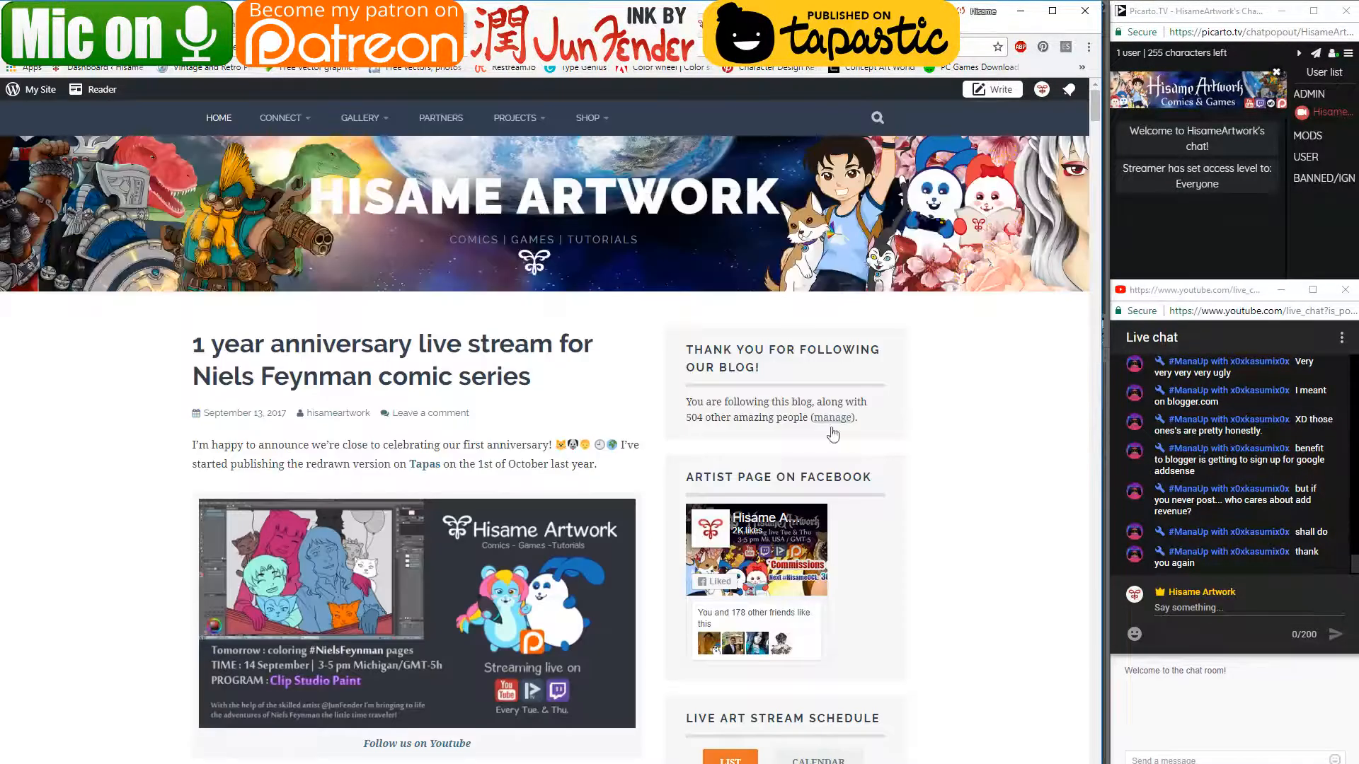
scroll(833, 435, down, 5)
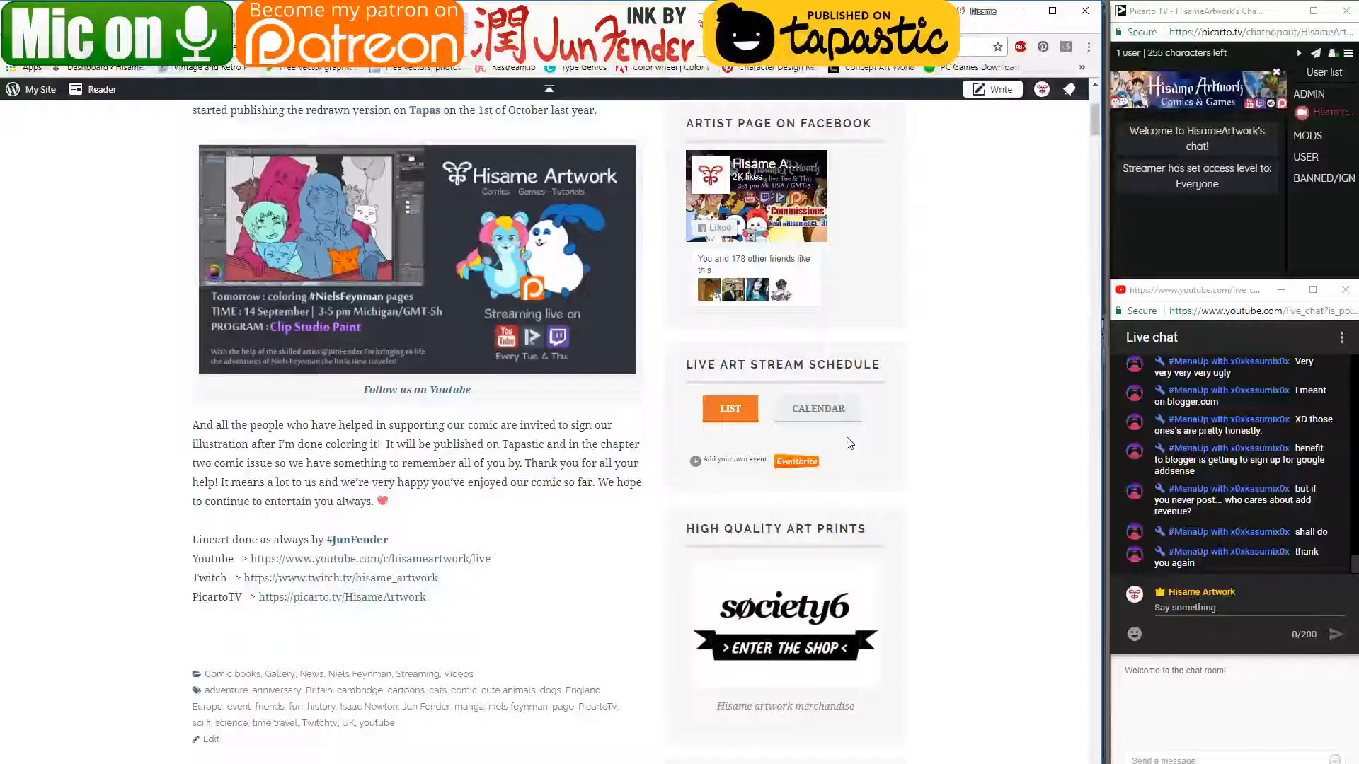
click(810, 407)
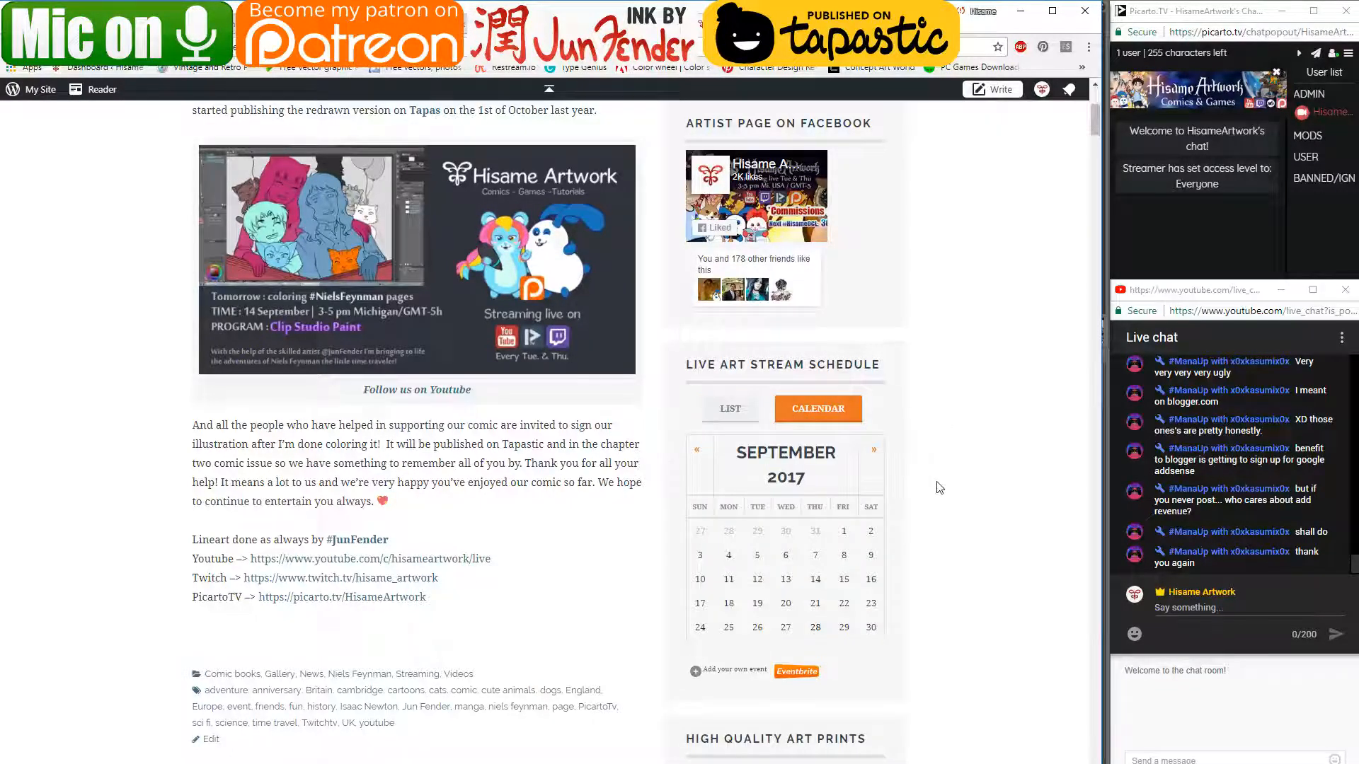
scroll(768, 554, down, 2)
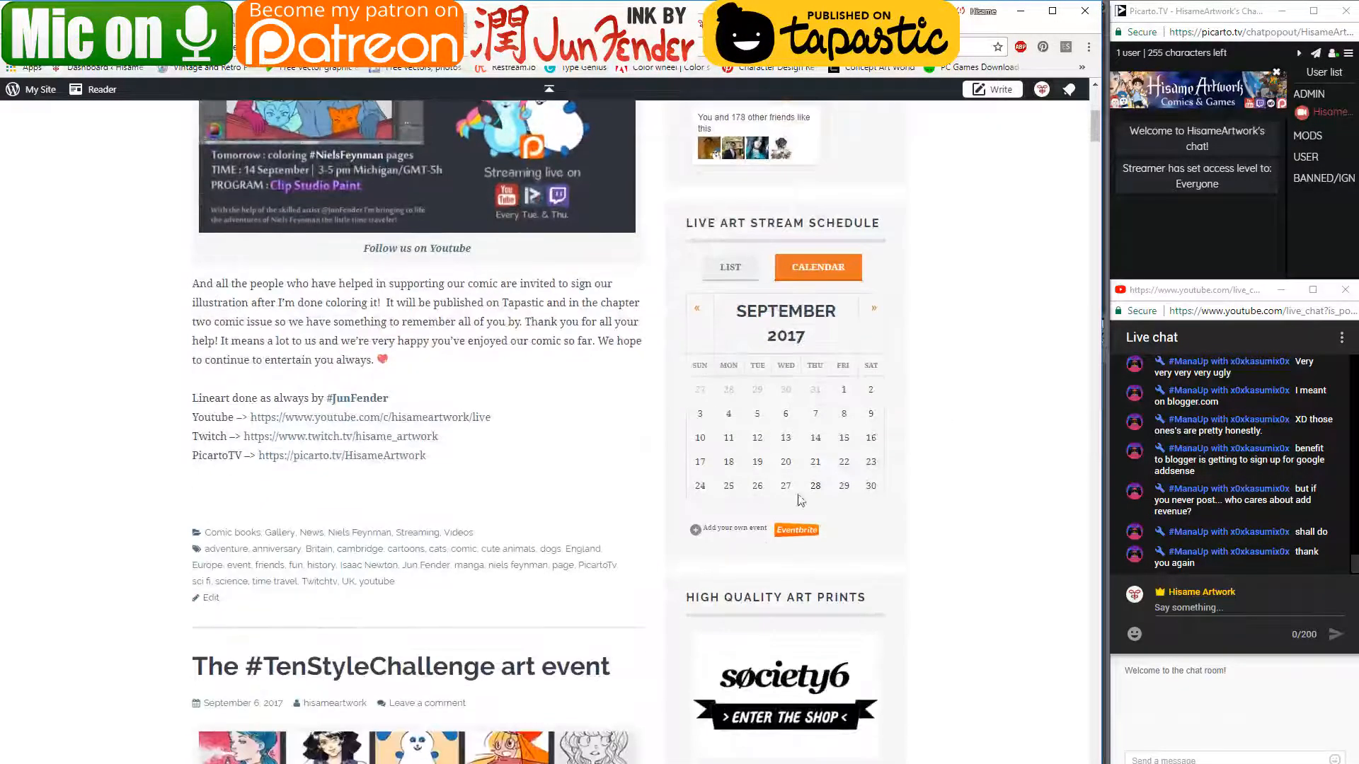
- Browse the schedule calendar month by month back to January 2017 and forward to June 2017
click(697, 310)
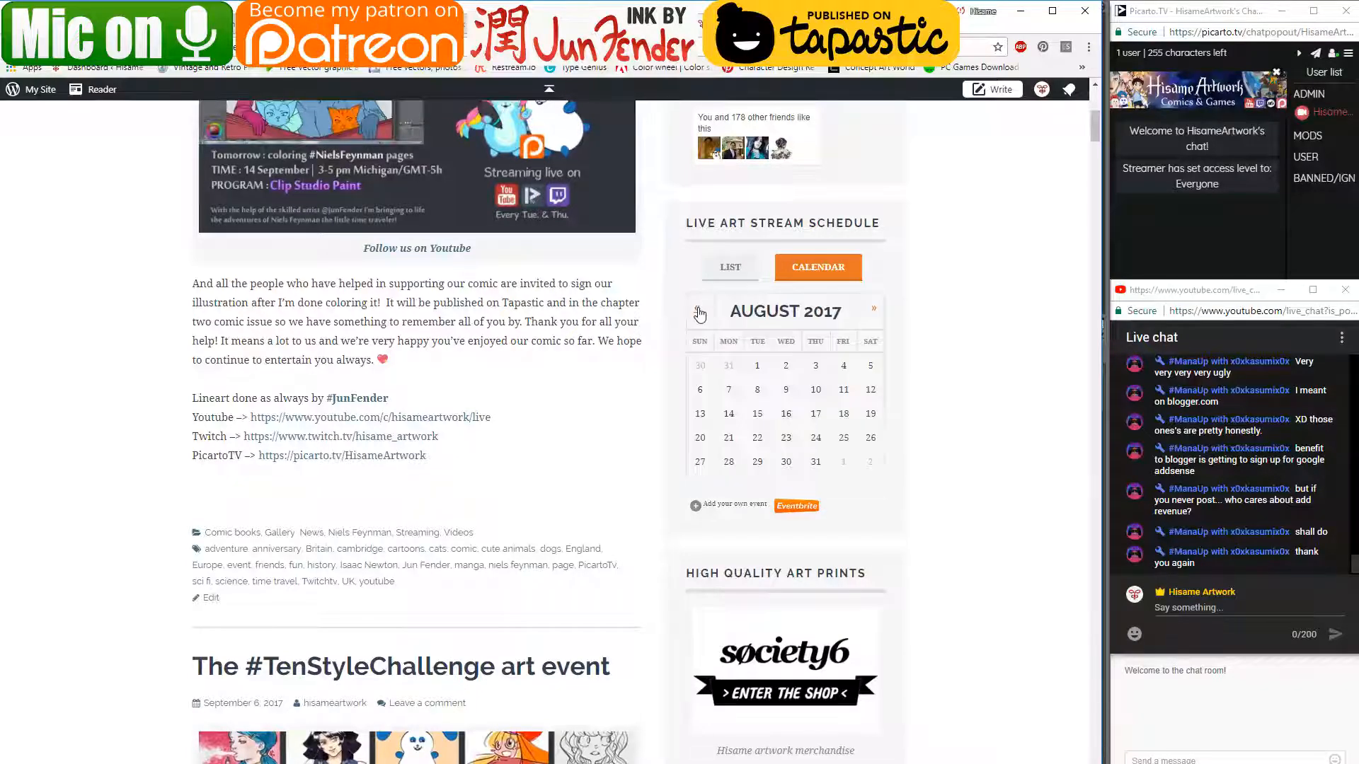
click(697, 310)
click(697, 310)
click(697, 311)
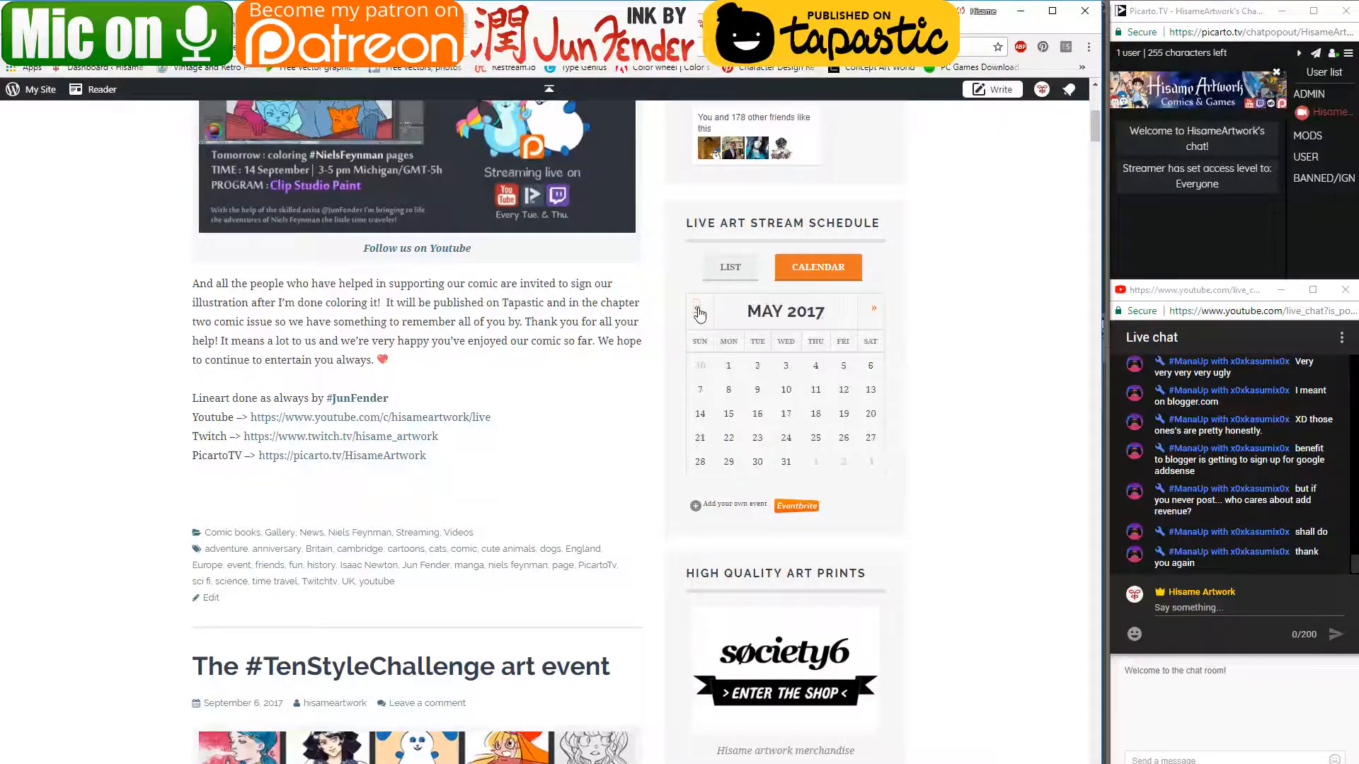
click(698, 311)
click(697, 312)
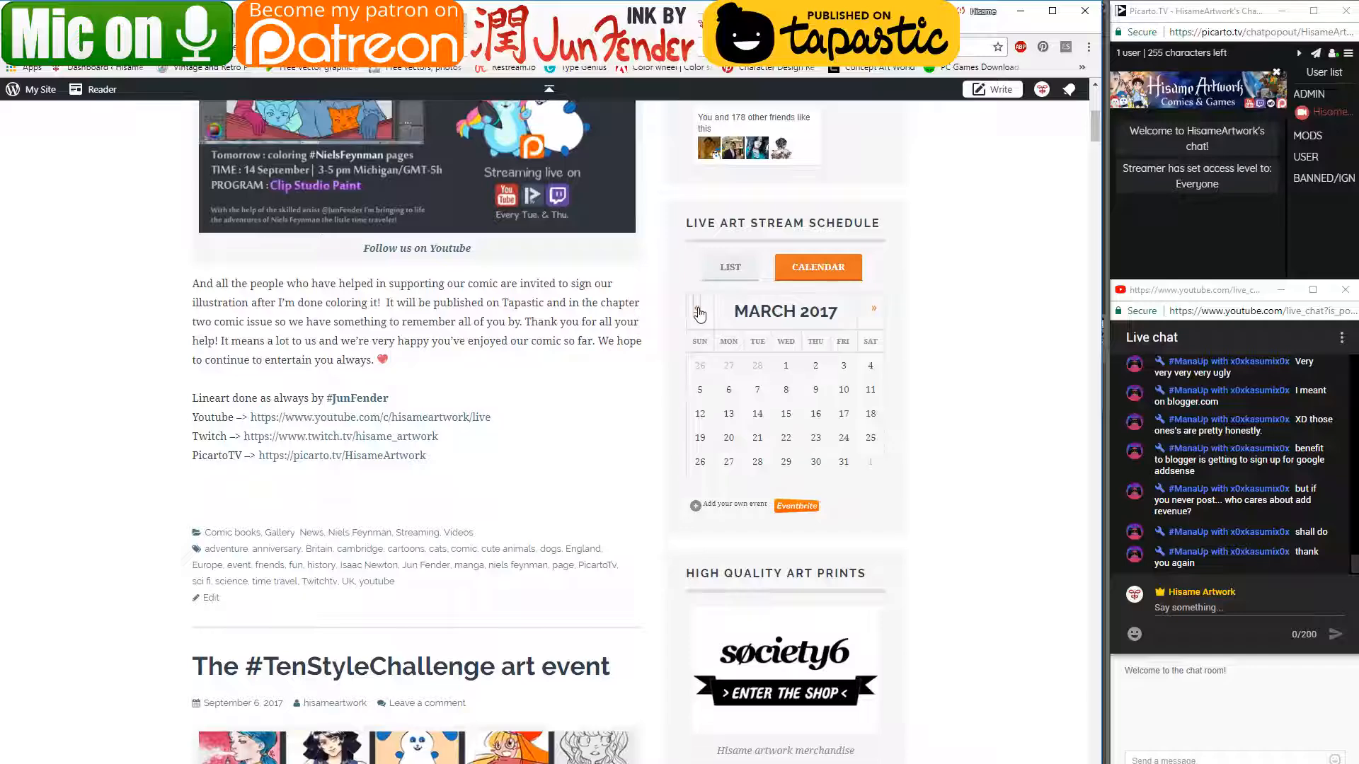
click(698, 311)
click(698, 311)
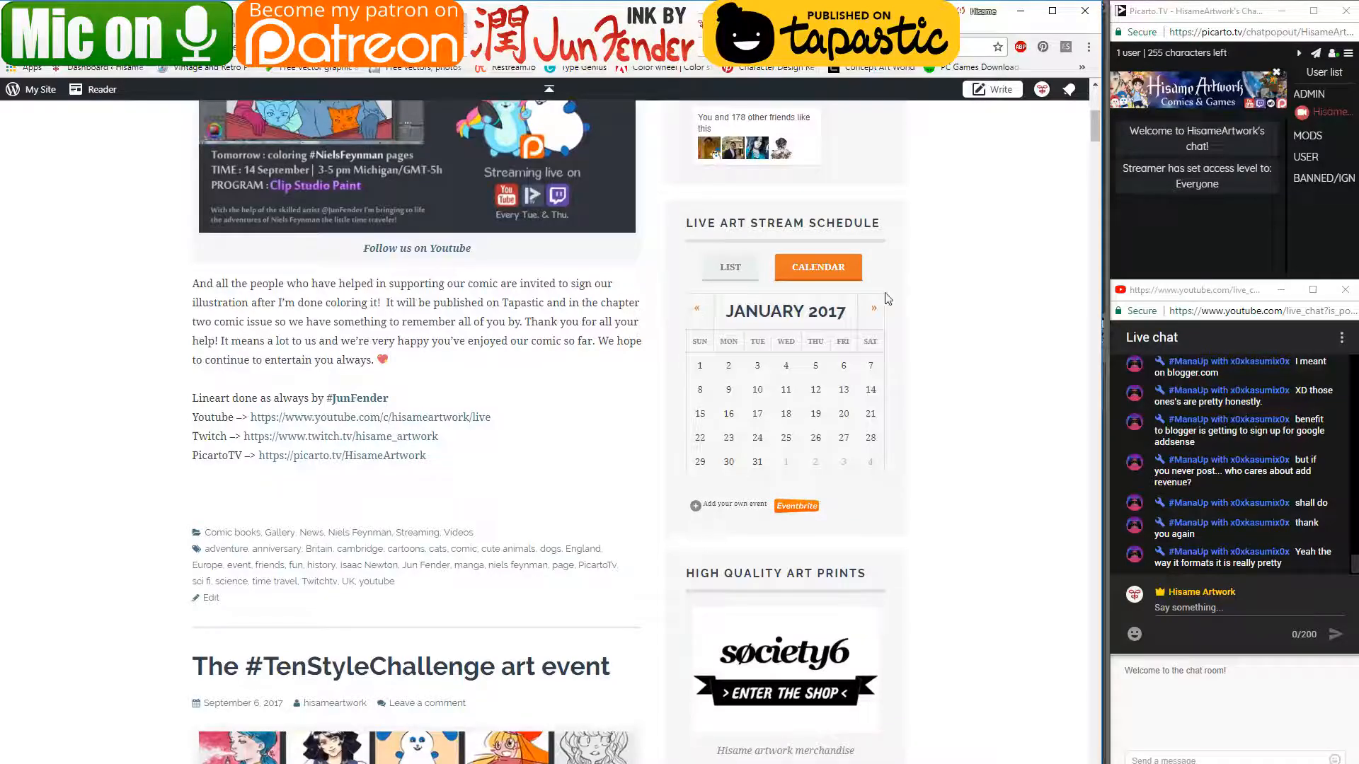
click(876, 309)
click(876, 310)
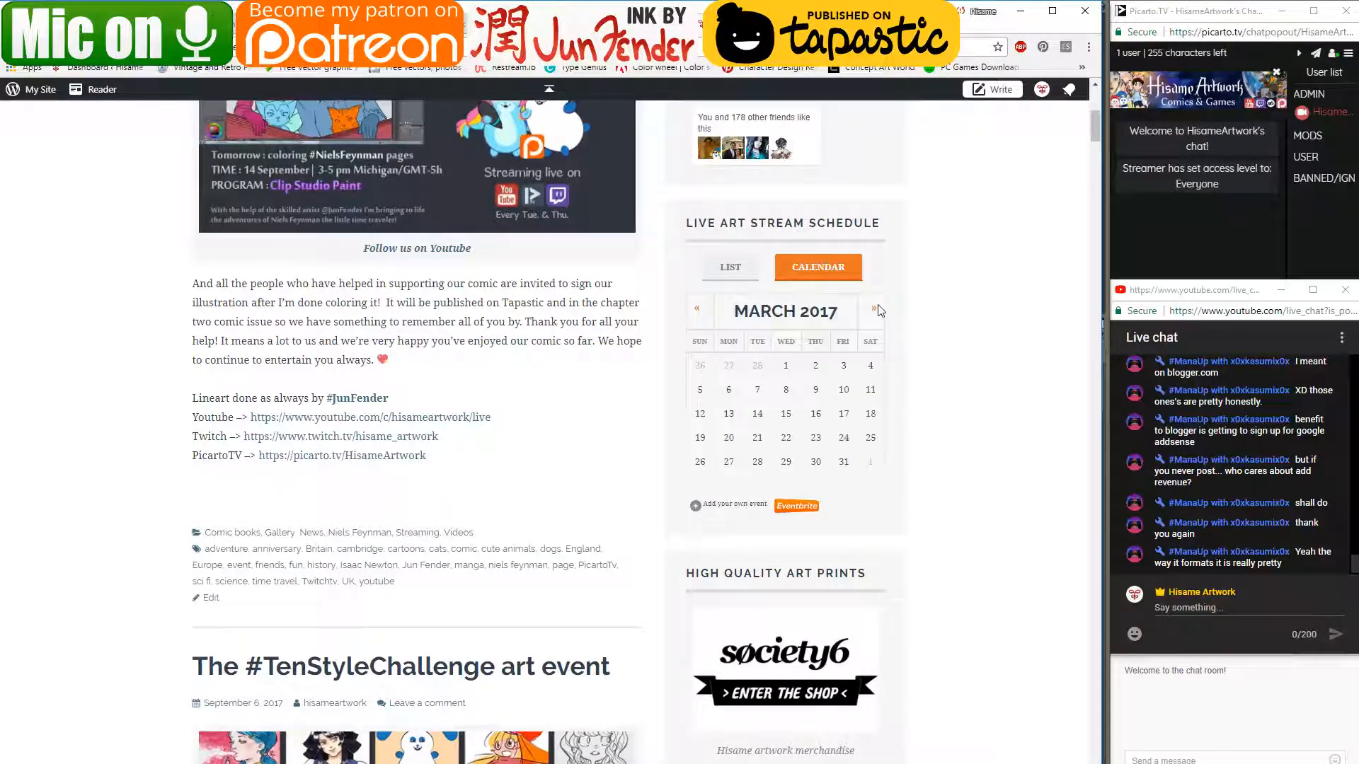
click(875, 311)
click(876, 312)
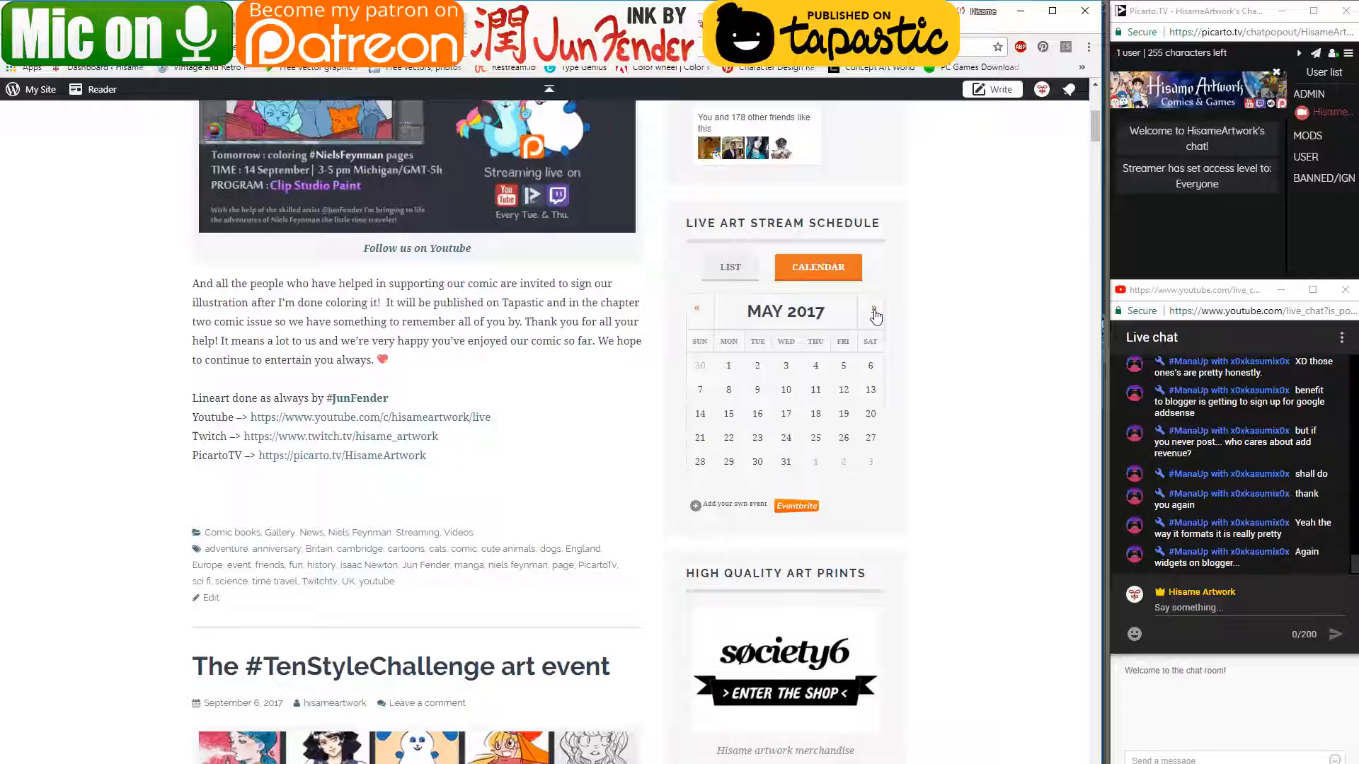
click(876, 311)
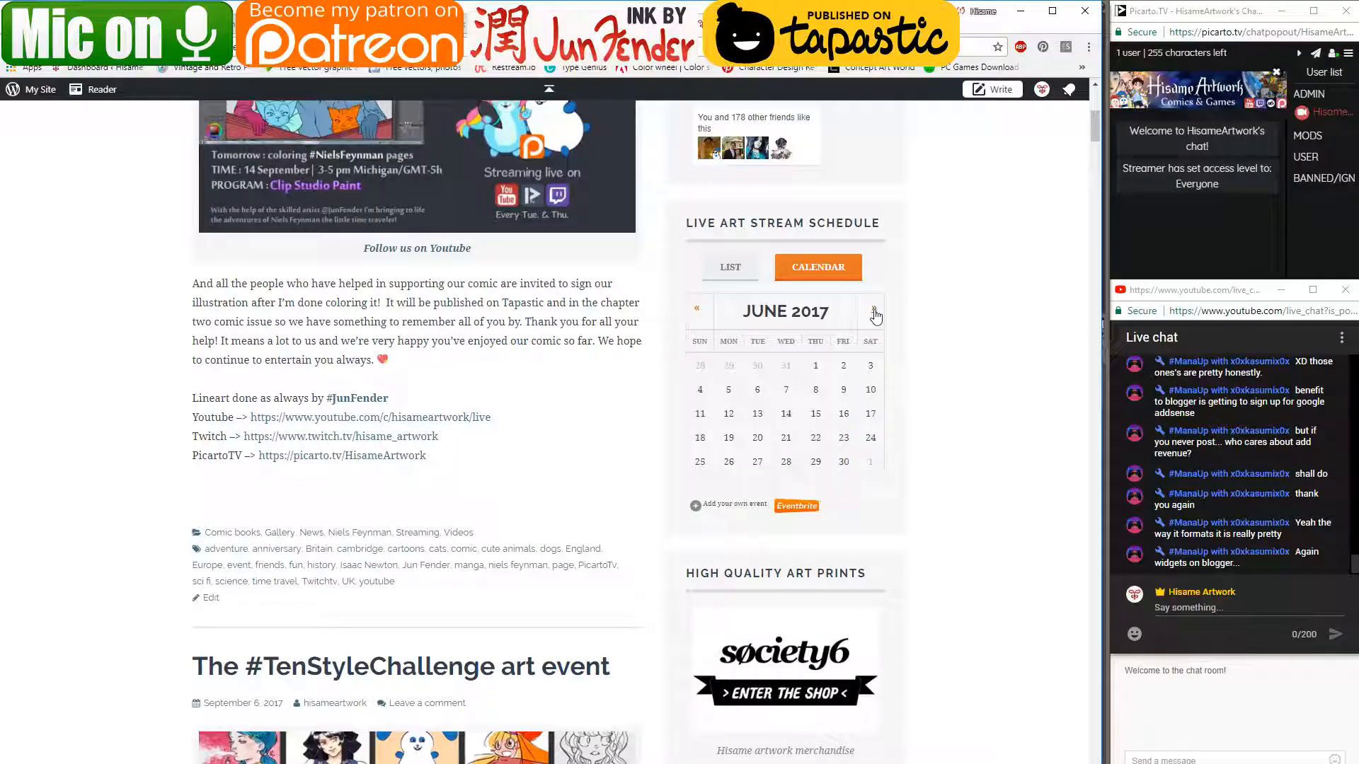
- Open the schedule widget's Eventbrite link in a new browser tab and look over the Eventbrite homepage
right_click(800, 505)
click(842, 513)
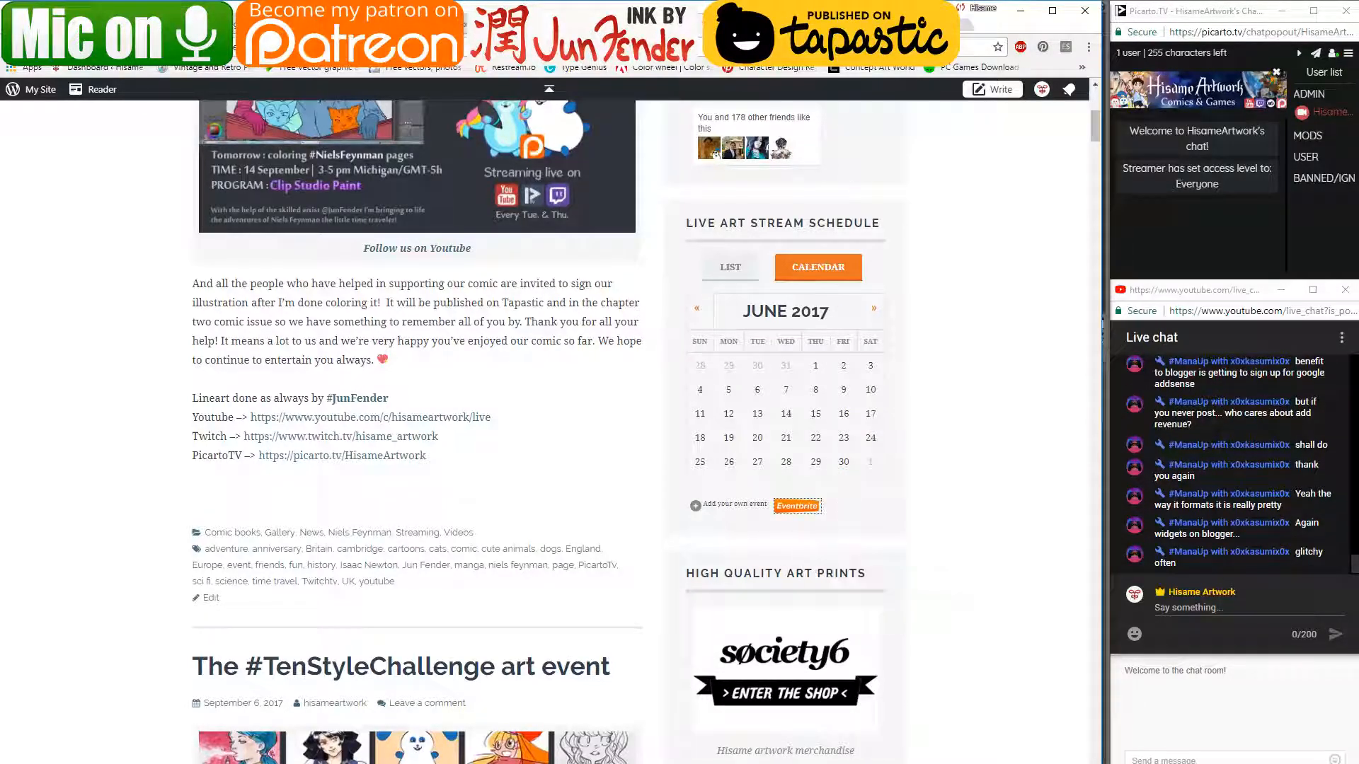
key(ctrl+Tab)
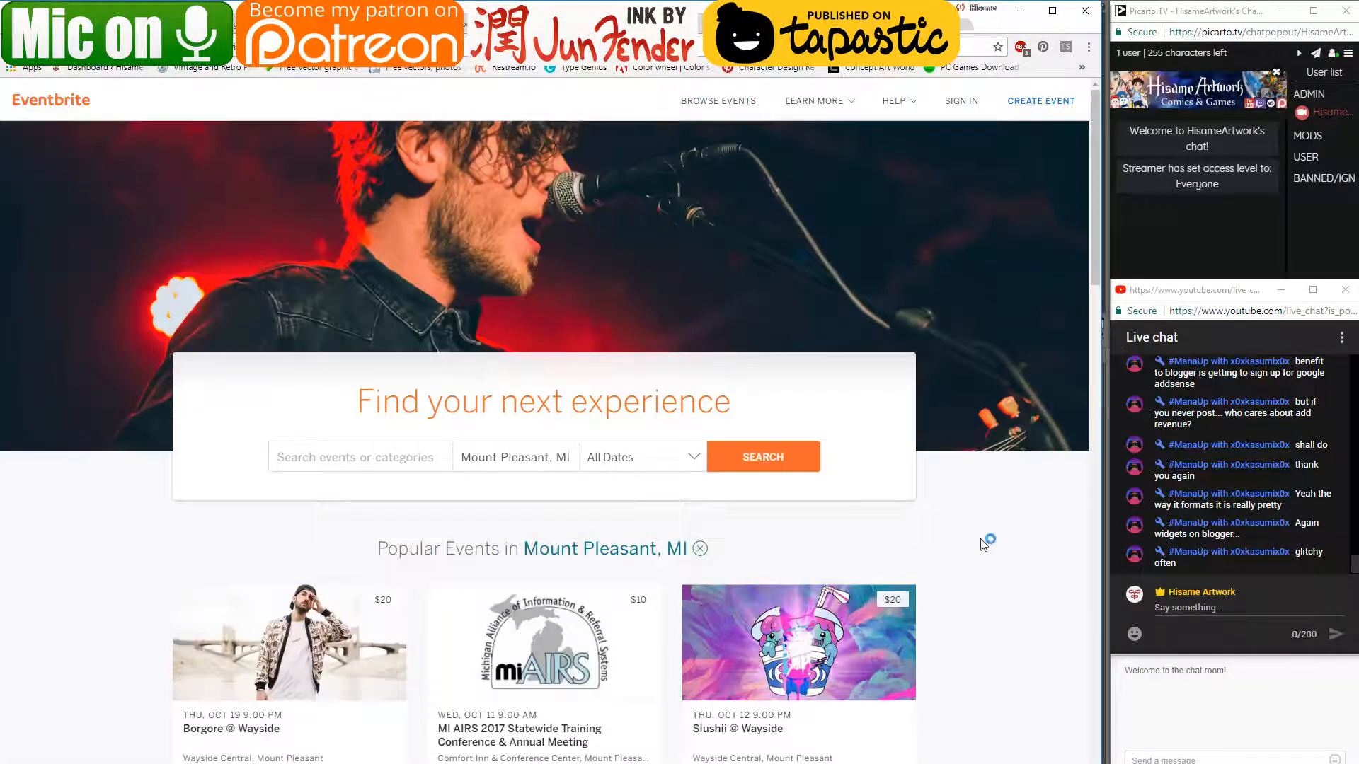
scroll(982, 544, down, 4)
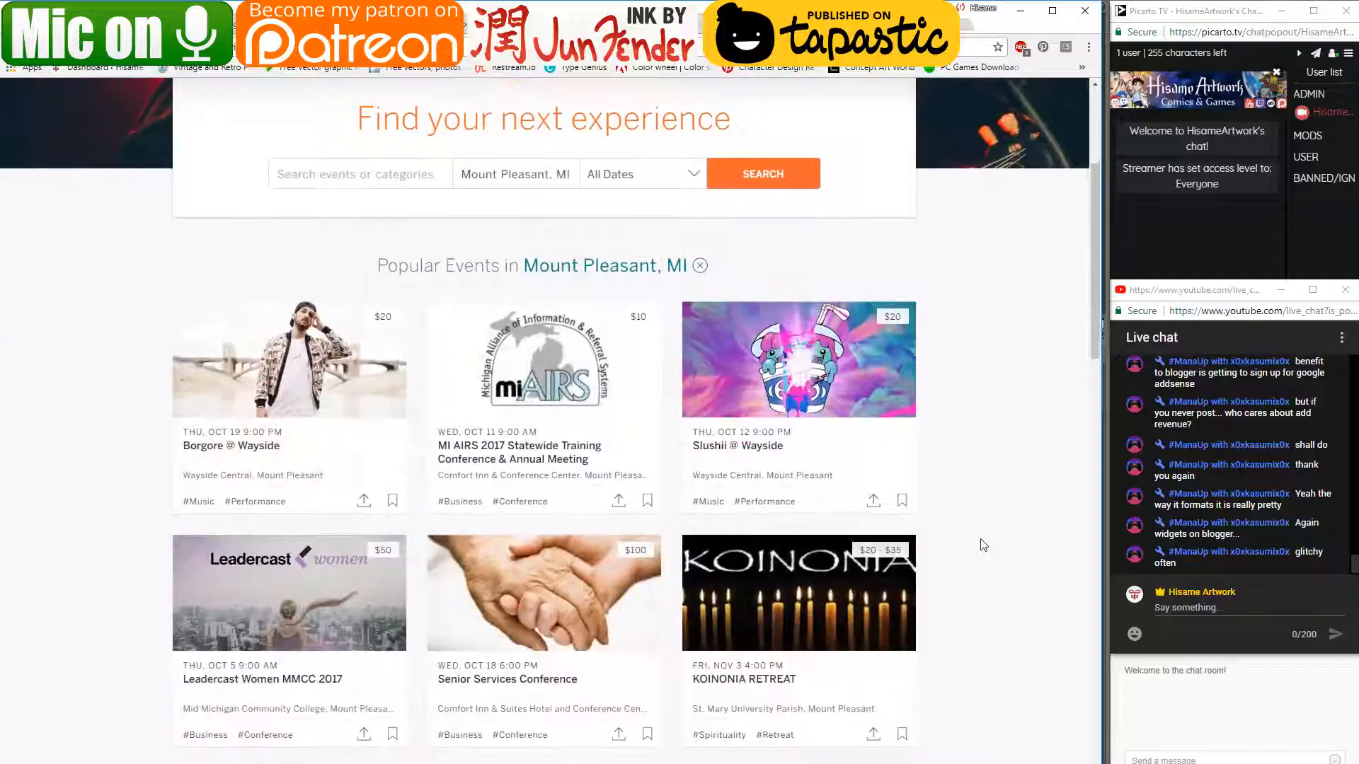
scroll(982, 545, up, 4)
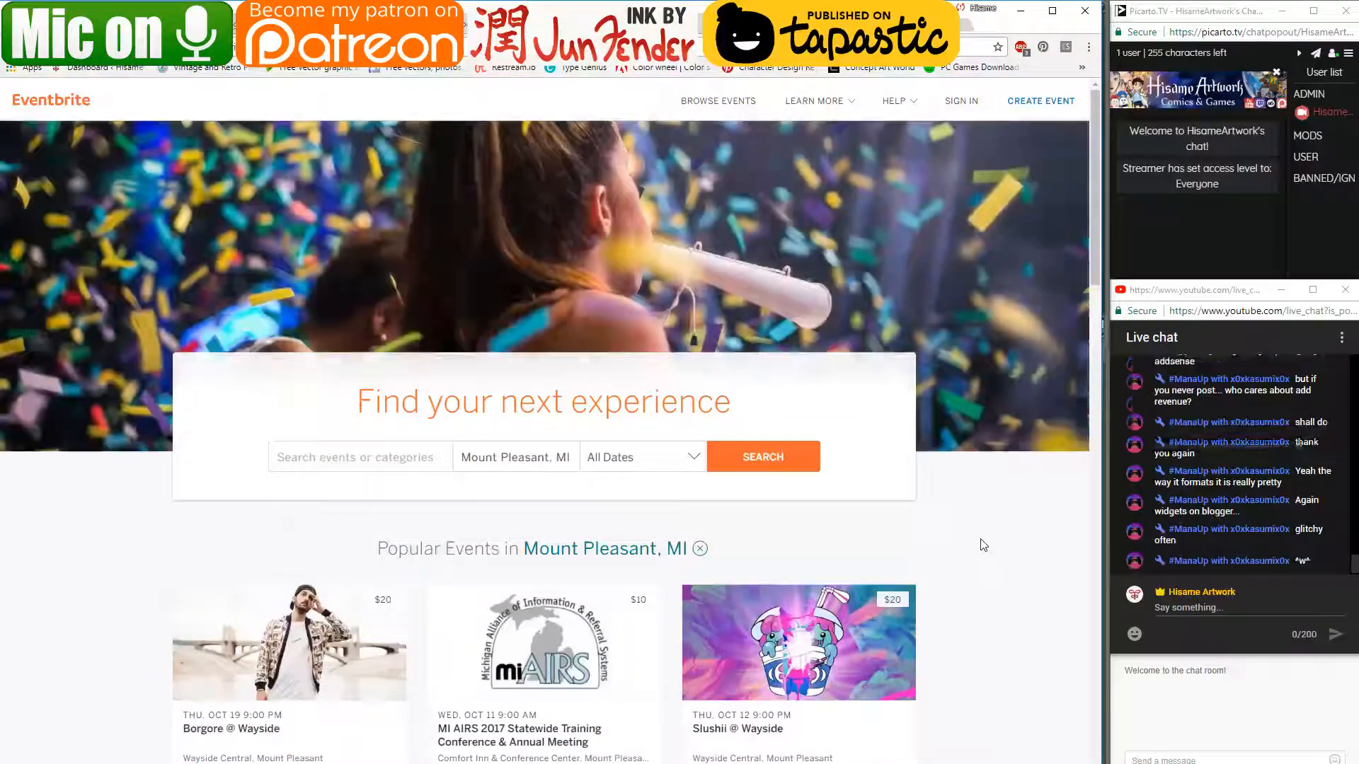
- View Eventbrite's sign-in page, and return to the header of the blog homepage
click(962, 106)
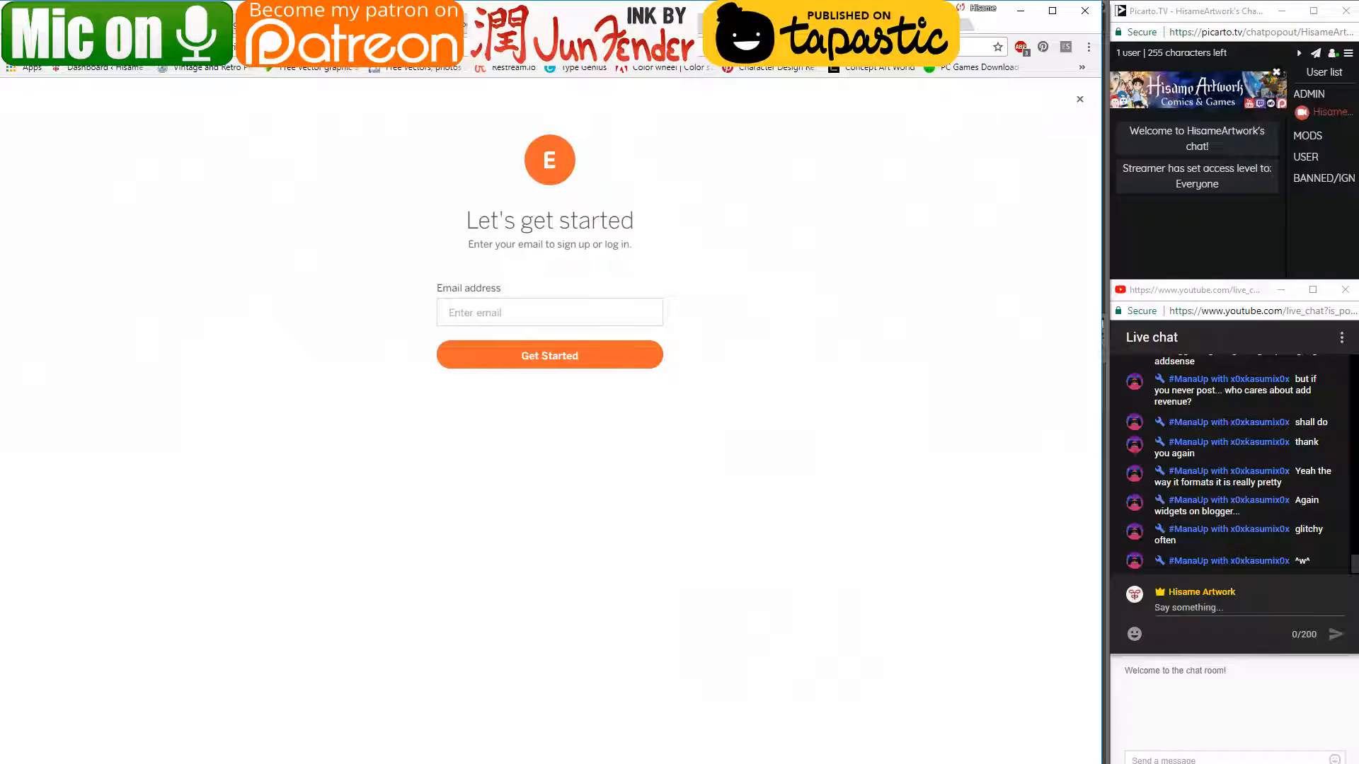
key(Escape)
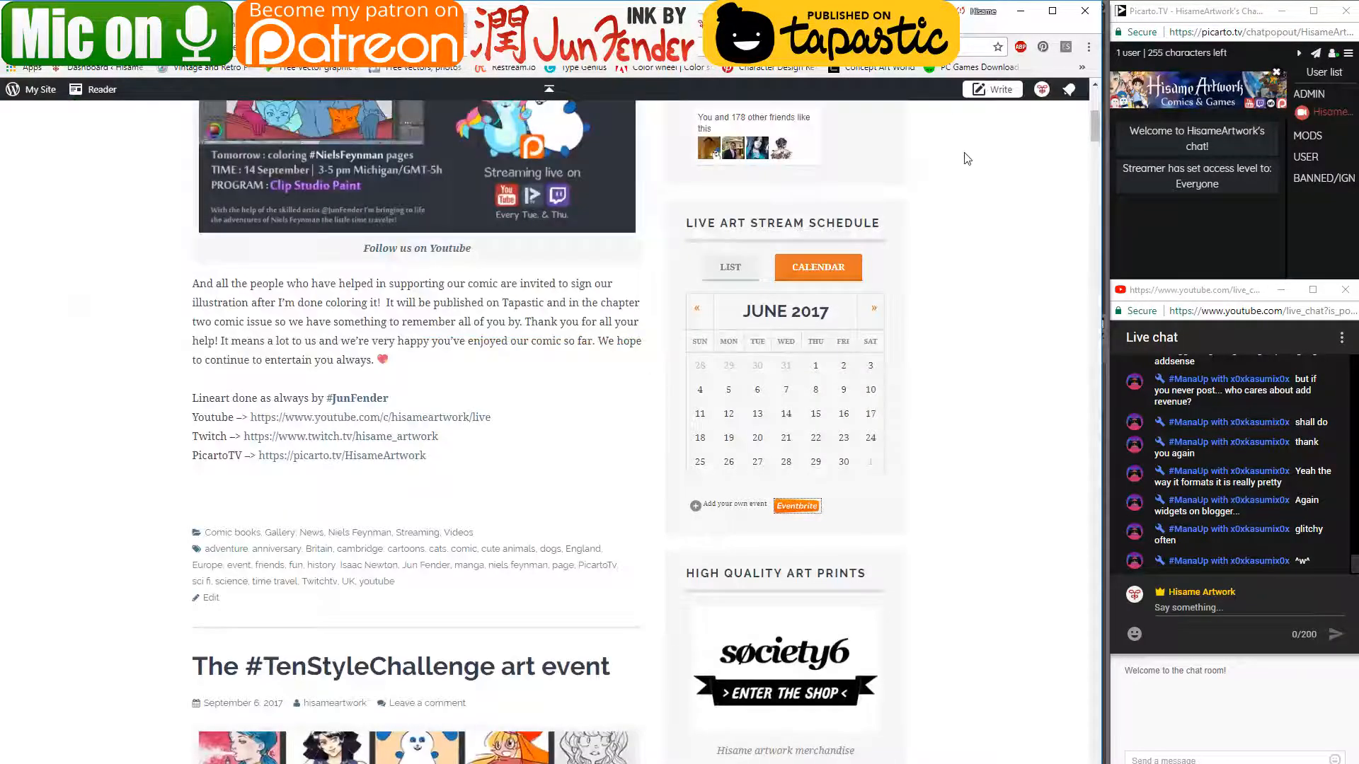
scroll(966, 158, up, 7)
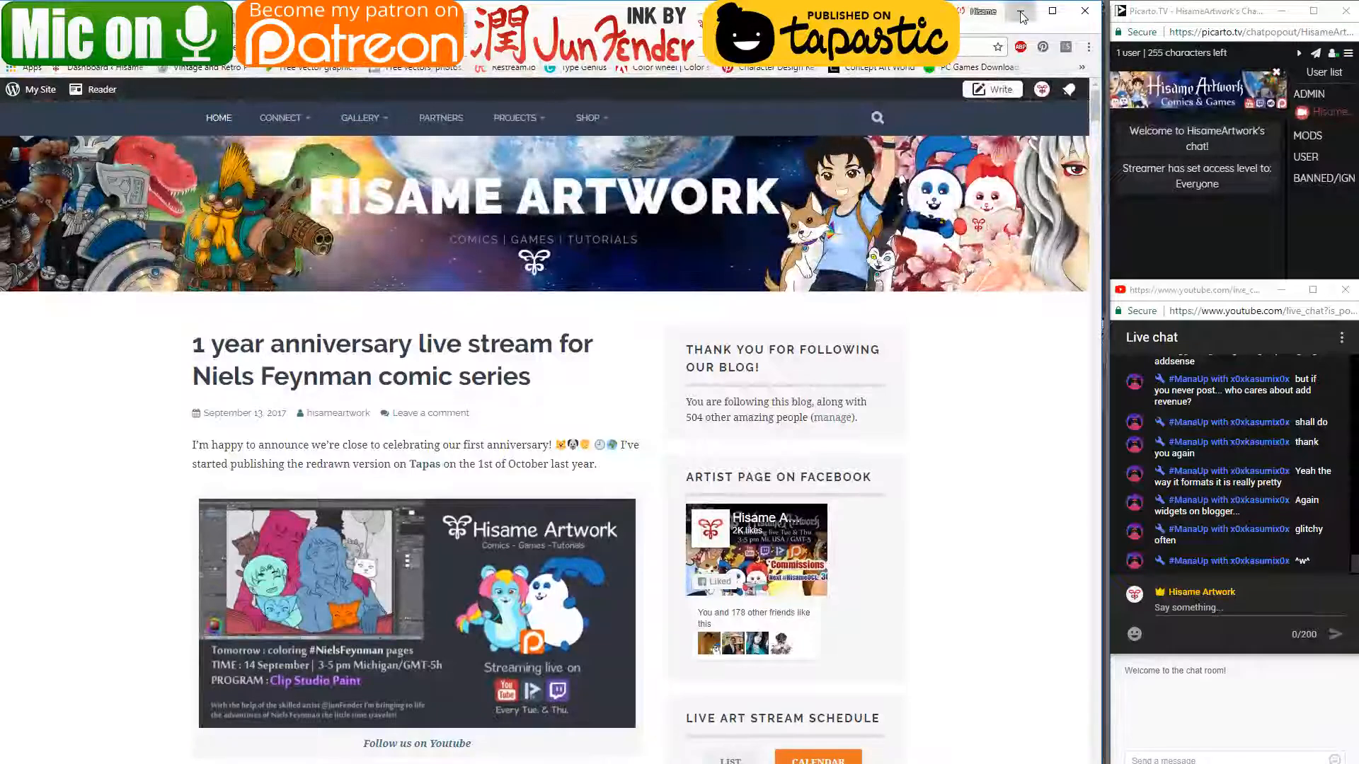
- Switch back to Clip Studio Paint and paint the box's lower side and remaining front edges light cyan with the G-pen at size 25
click(1021, 12)
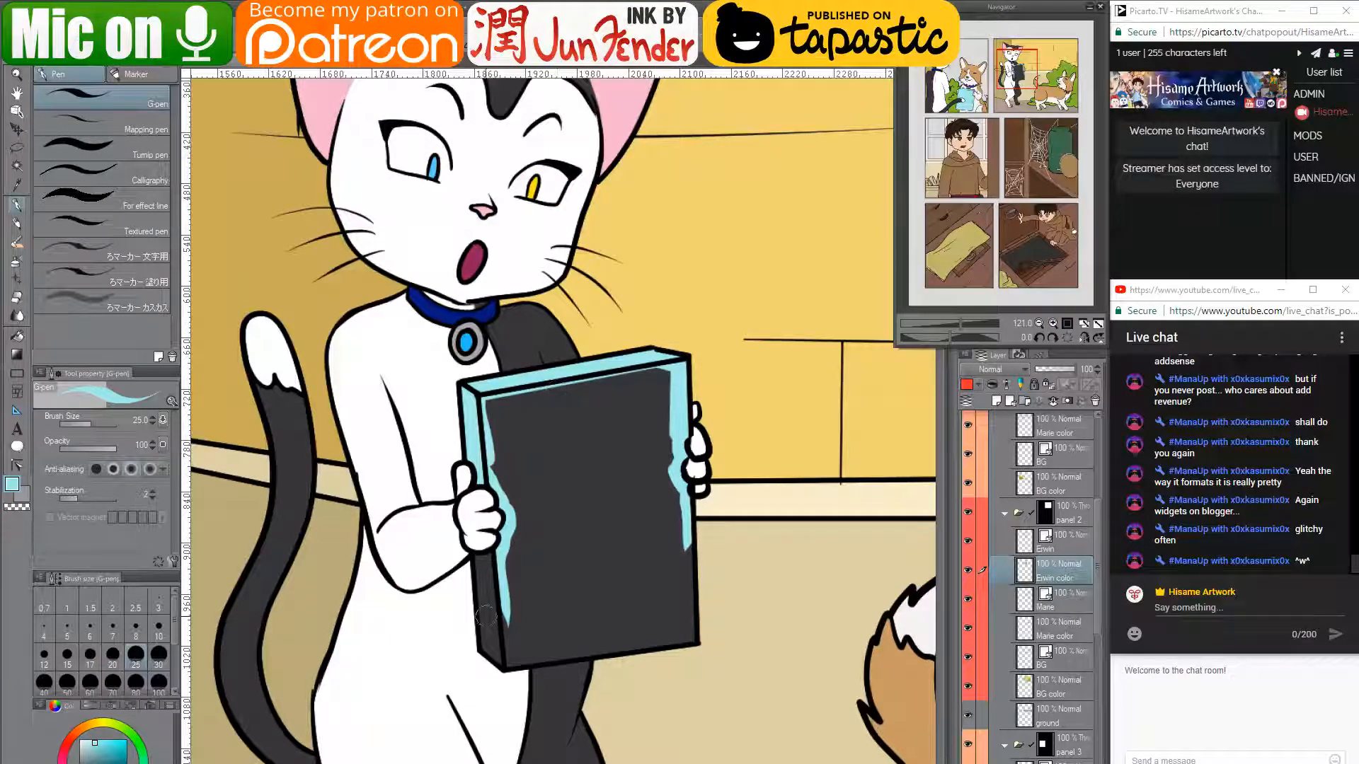
mouse_move(485, 615)
mouse_down()
mouse_move(492, 553)
mouse_move(480, 559)
mouse_move(493, 622)
mouse_move(481, 589)
mouse_move(481, 605)
mouse_move(504, 663)
mouse_move(497, 591)
mouse_move(508, 635)
mouse_move(509, 570)
mouse_move(505, 659)
mouse_move(592, 642)
mouse_move(513, 660)
mouse_move(688, 635)
mouse_move(685, 535)
mouse_move(684, 593)
mouse_up()
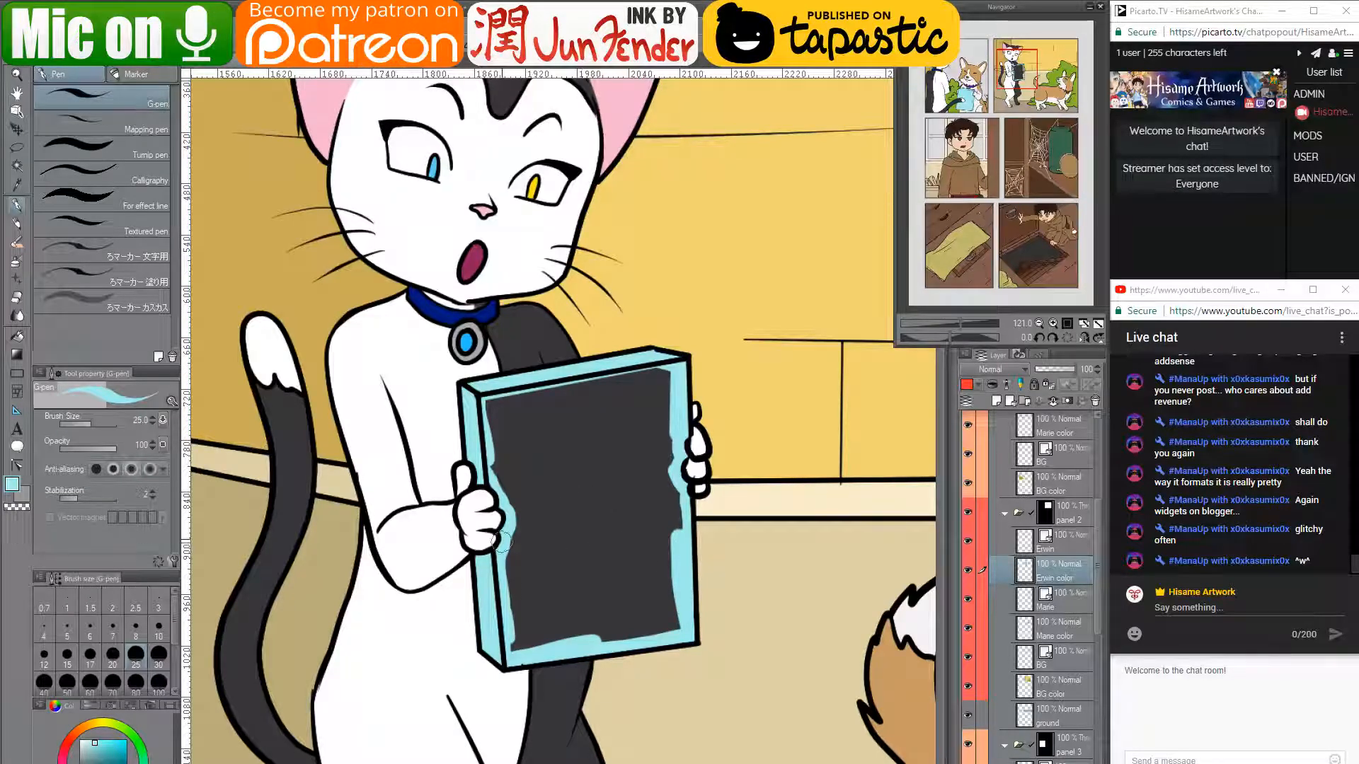
mouse_move(494, 417)
mouse_down()
mouse_move(490, 400)
mouse_move(495, 459)
mouse_move(486, 453)
mouse_move(516, 530)
mouse_move(513, 644)
mouse_up()
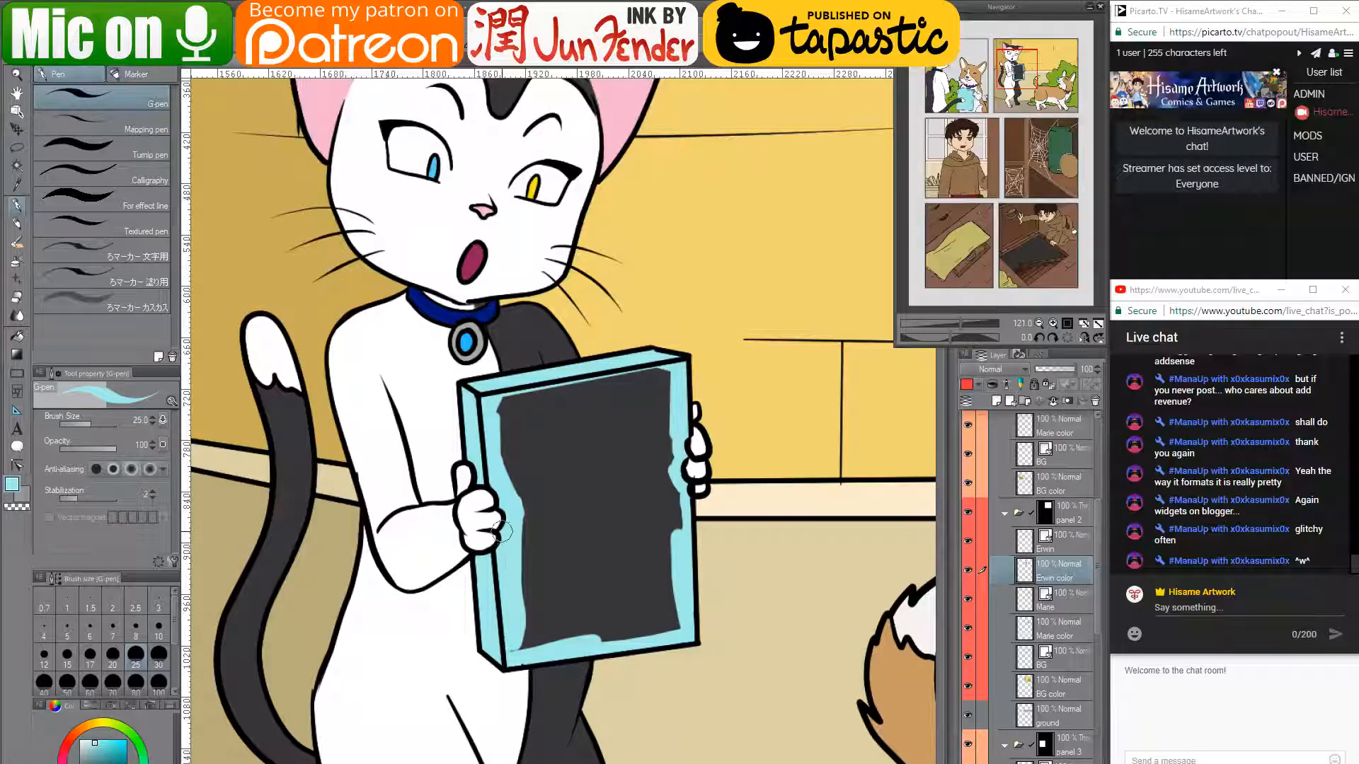
alt+click(488, 536)
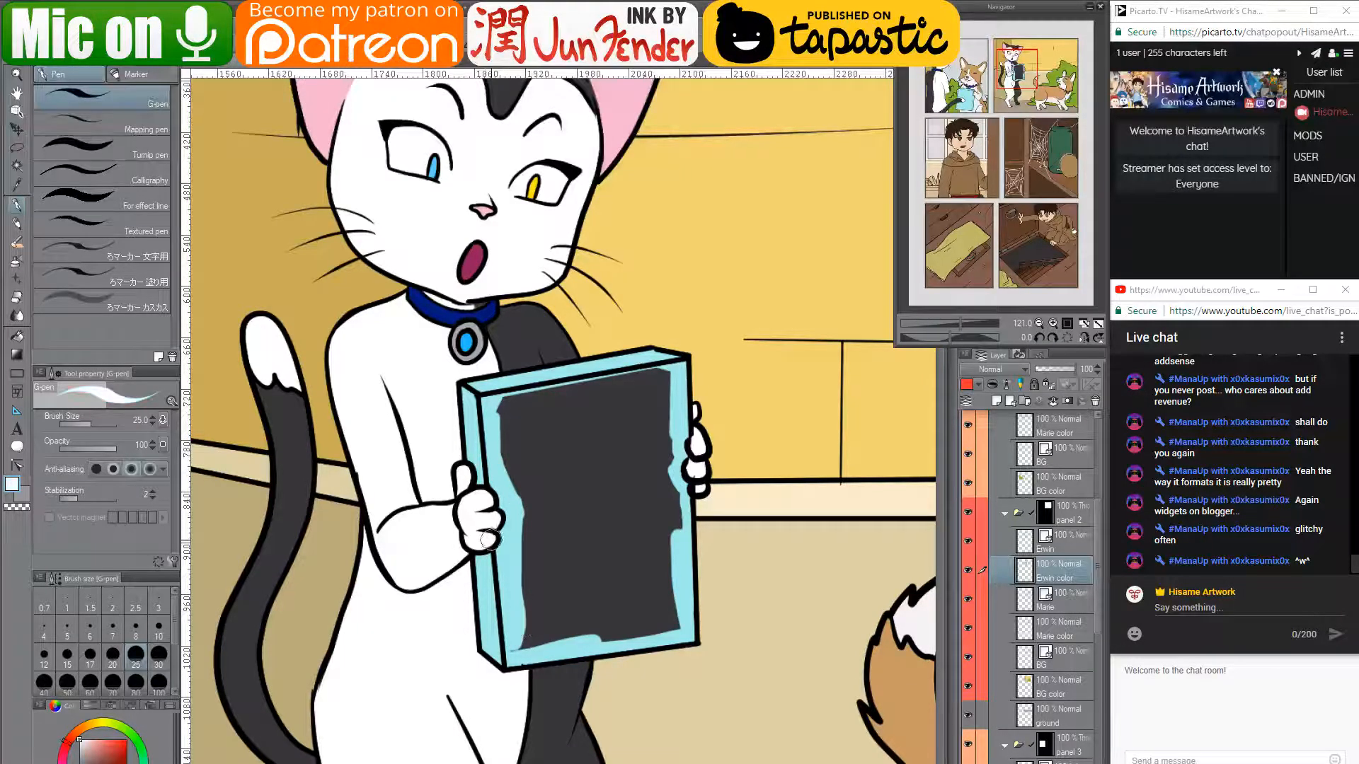
alt+click(527, 606)
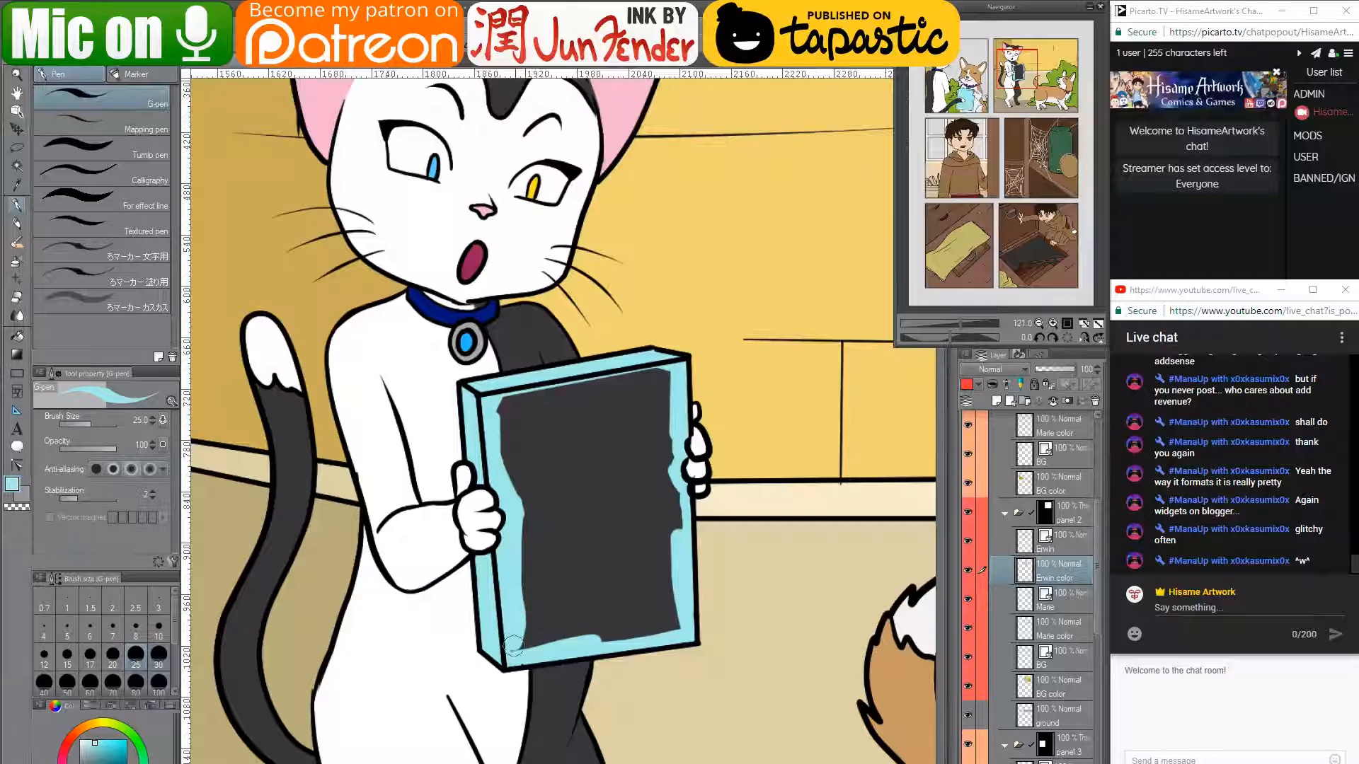
mouse_move(513, 644)
mouse_down()
mouse_move(563, 626)
mouse_move(572, 637)
mouse_move(505, 653)
mouse_move(624, 641)
mouse_move(567, 636)
mouse_move(683, 621)
mouse_move(655, 627)
mouse_up()
- Fill the rest of the box's front face light cyan with the G-pen at size 60
key(bracketright)
key(bracketright)
key(bracketright)
key(bracketright)
mouse_move(541, 619)
mouse_down()
mouse_move(531, 488)
mouse_move(548, 615)
mouse_move(564, 528)
mouse_move(586, 608)
mouse_move(594, 581)
mouse_move(666, 605)
mouse_move(657, 374)
mouse_move(663, 473)
mouse_move(642, 377)
mouse_move(510, 409)
mouse_move(512, 470)
mouse_move(522, 430)
mouse_move(562, 522)
mouse_move(557, 439)
mouse_move(585, 552)
mouse_move(582, 404)
mouse_move(625, 545)
mouse_move(631, 425)
mouse_up()
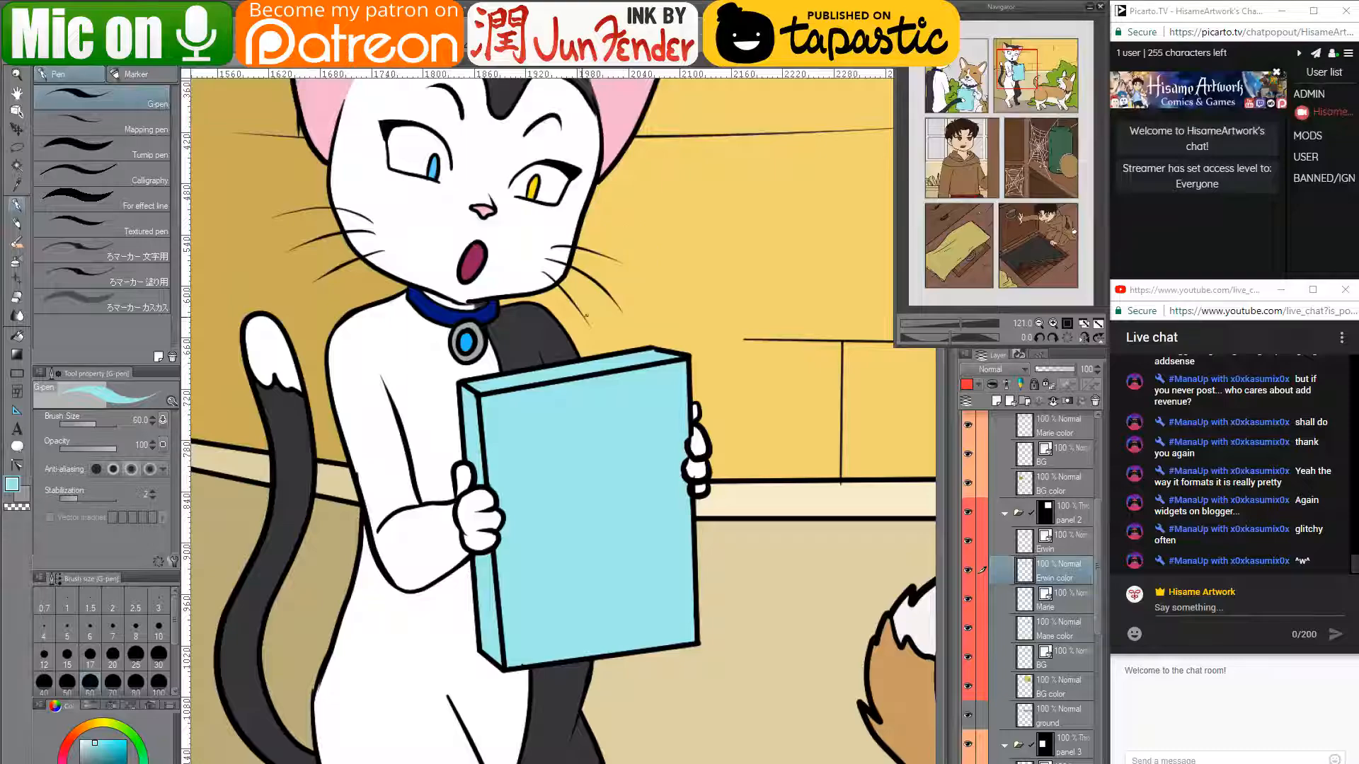
scroll(586, 316, down, 5)
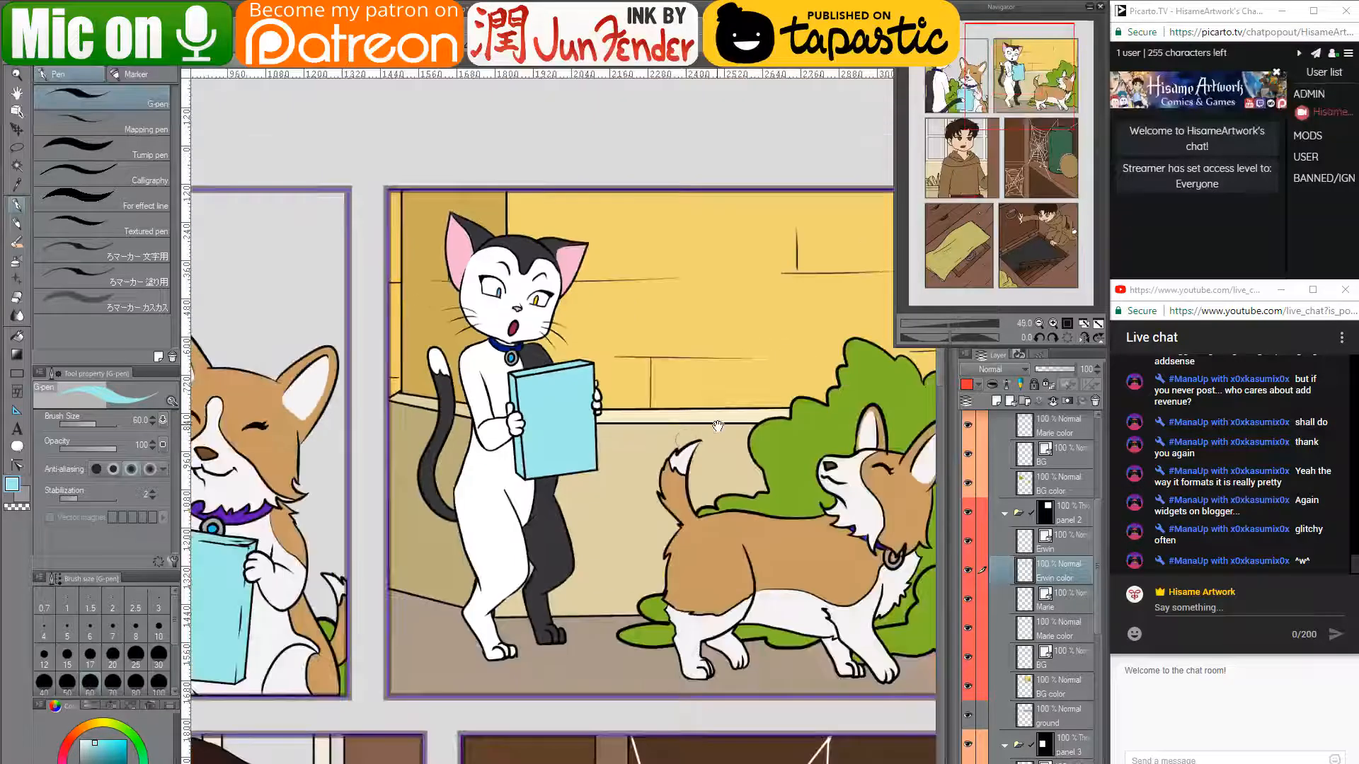
- Look over the coloring of all the comic page's panels
drag(718, 426, 645, 331)
scroll(652, 321, down, 2)
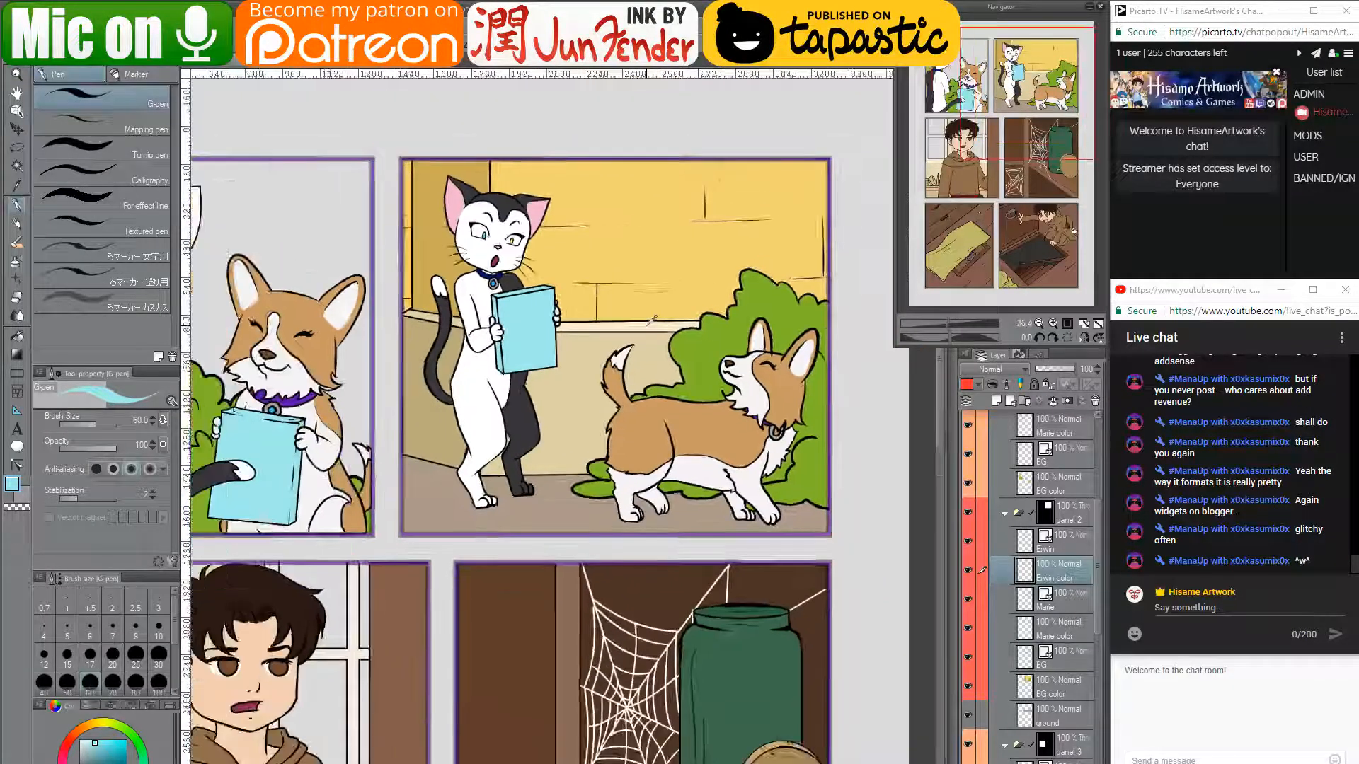
scroll(652, 320, down, 3)
drag(670, 516, 699, 325)
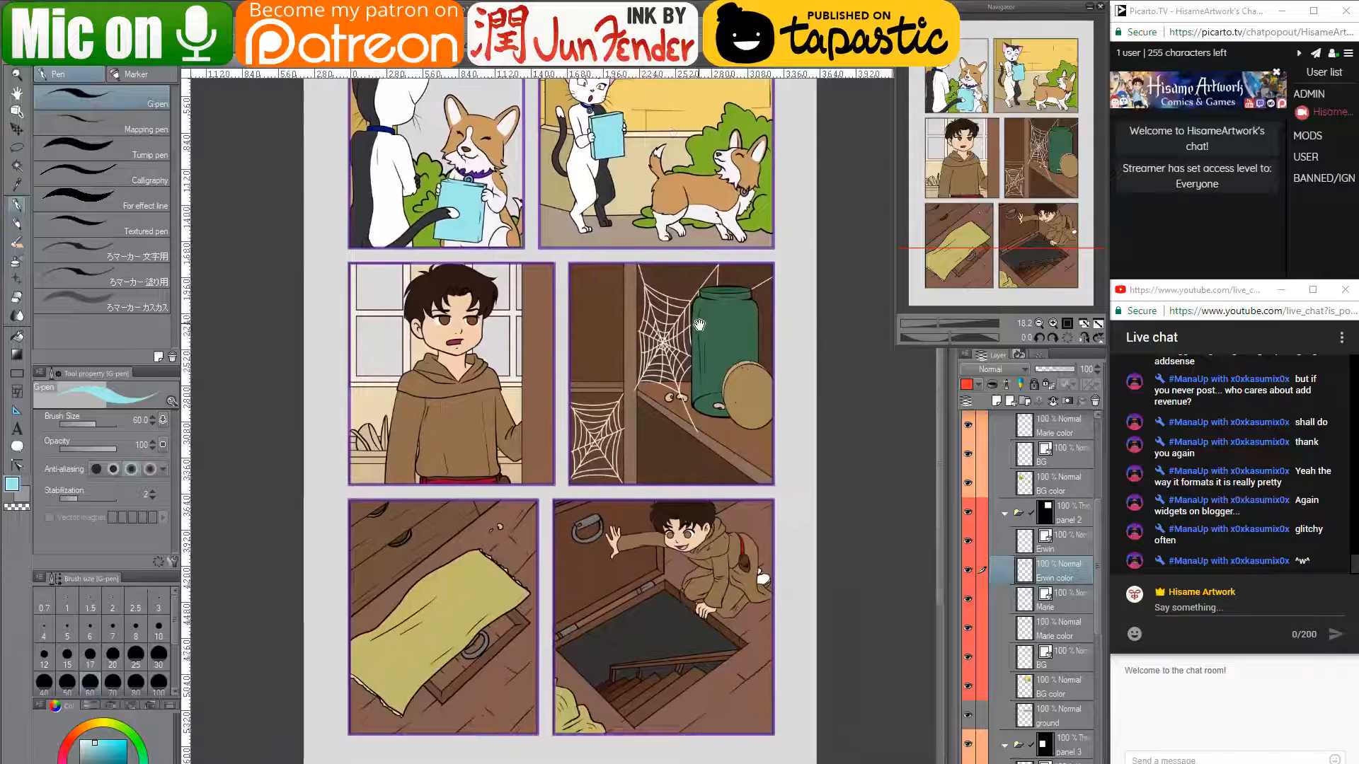
drag(688, 375, 694, 408)
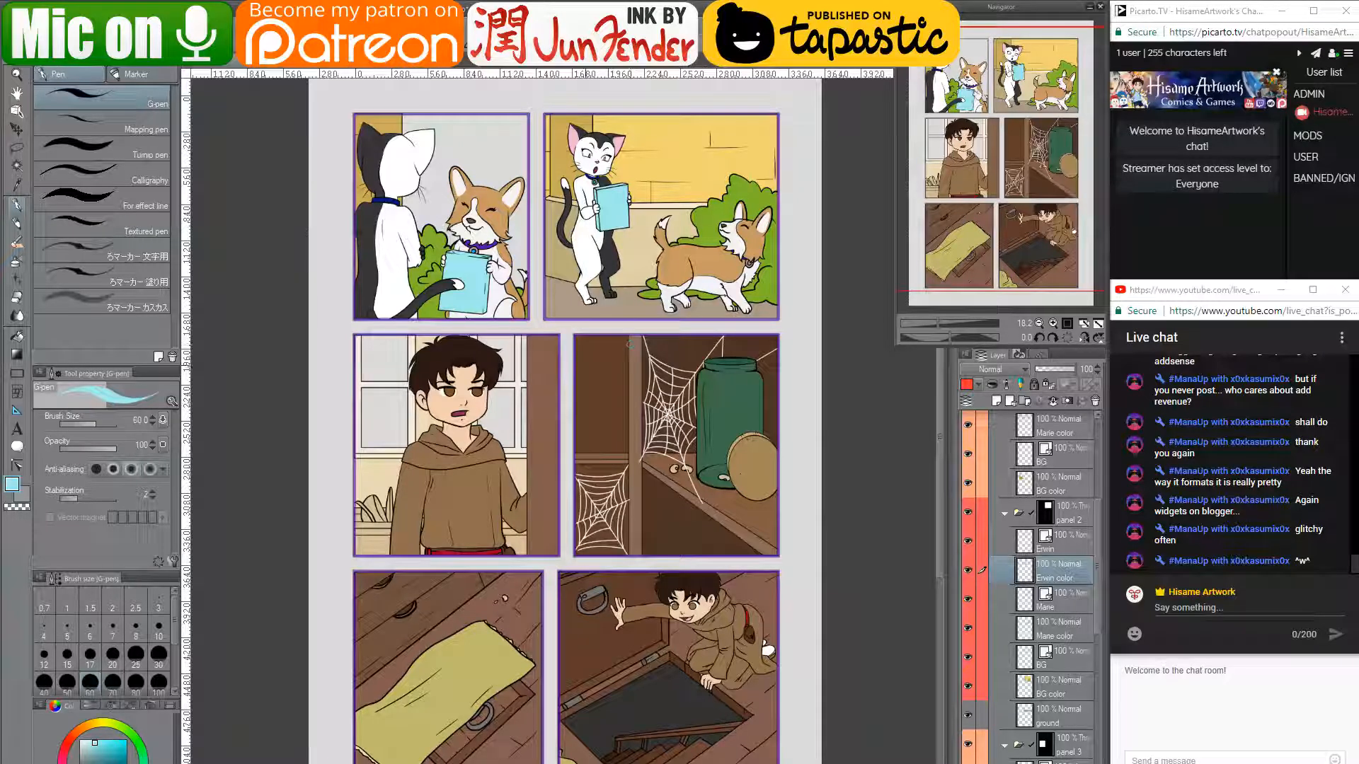
click(15, 131)
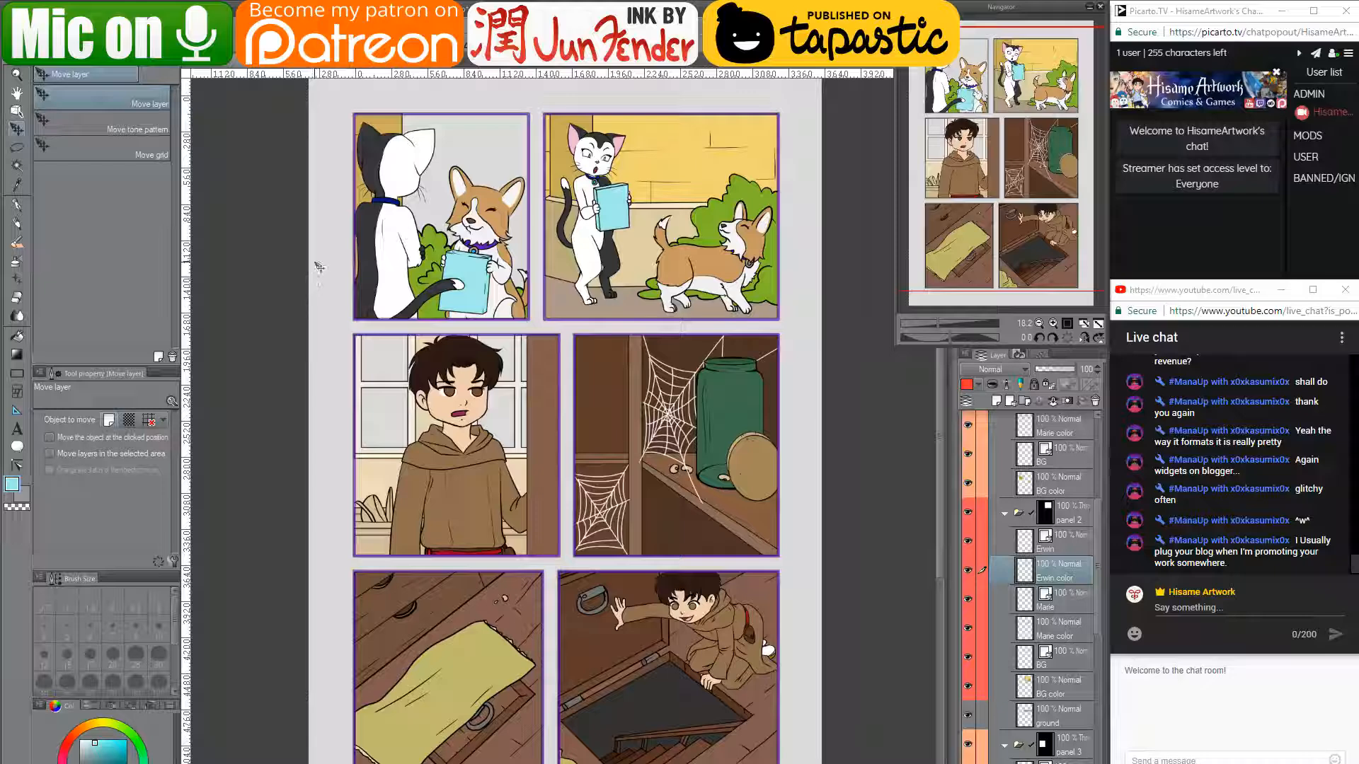
scroll(319, 266, up, 1)
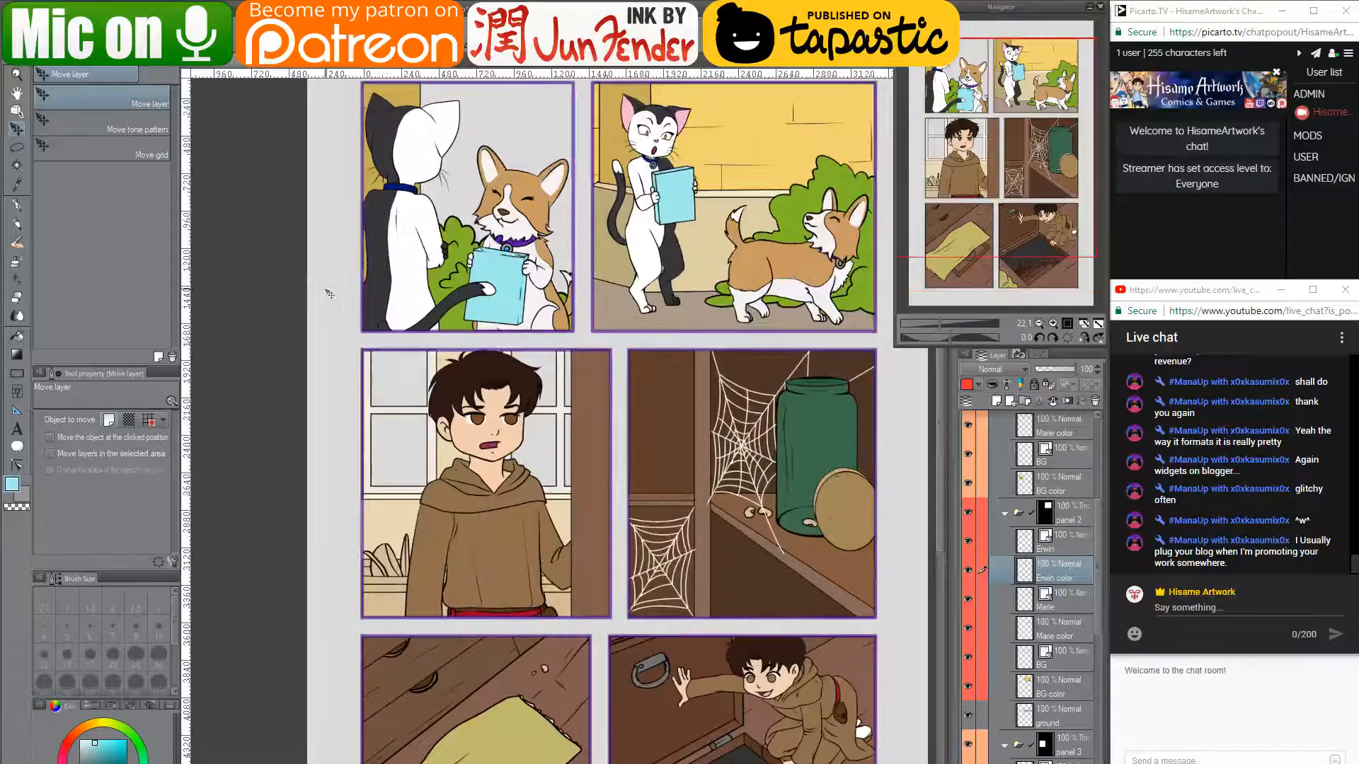
scroll(450, 309, right, 3)
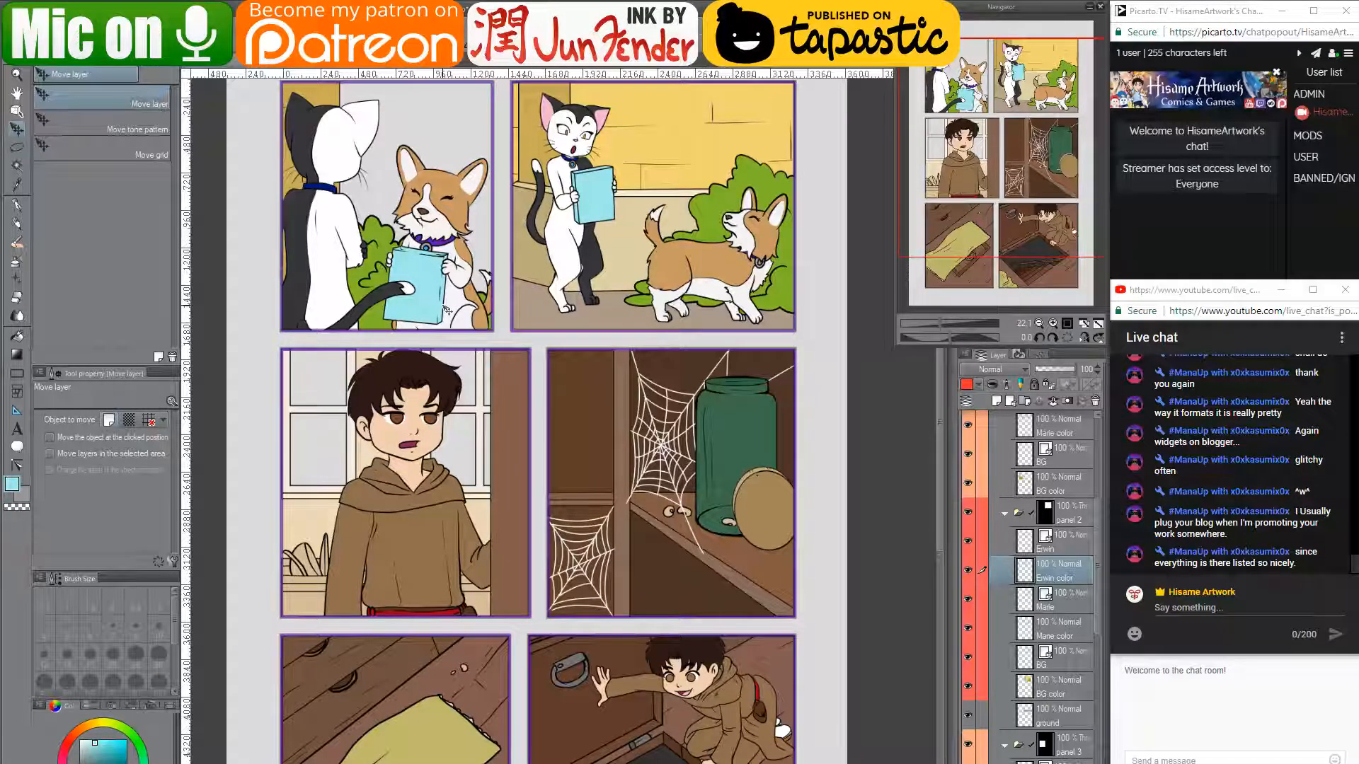
scroll(467, 309, down, 5)
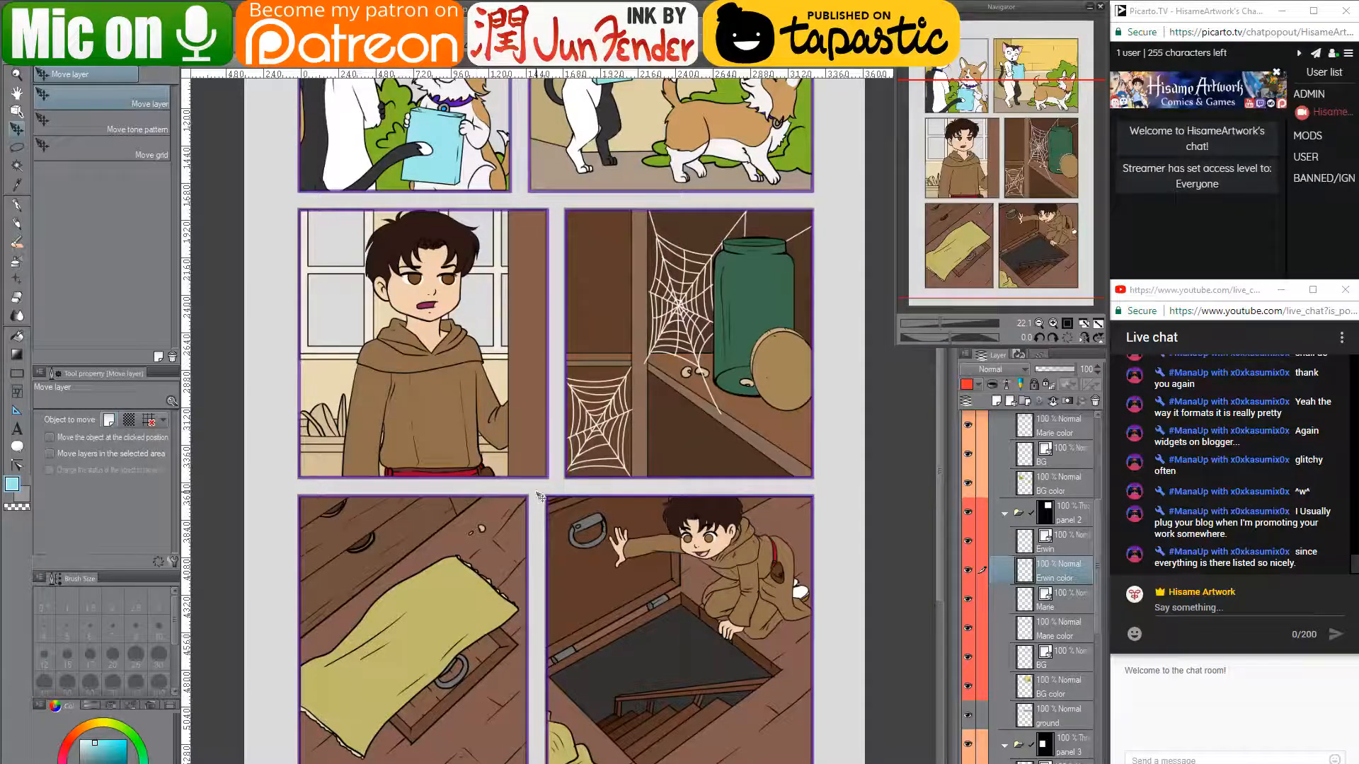
- Recolor both irises of the boy in panel 6 a richer brown on the Niels color layer with the G-pen at size 30
scroll(1061, 690, down, 10)
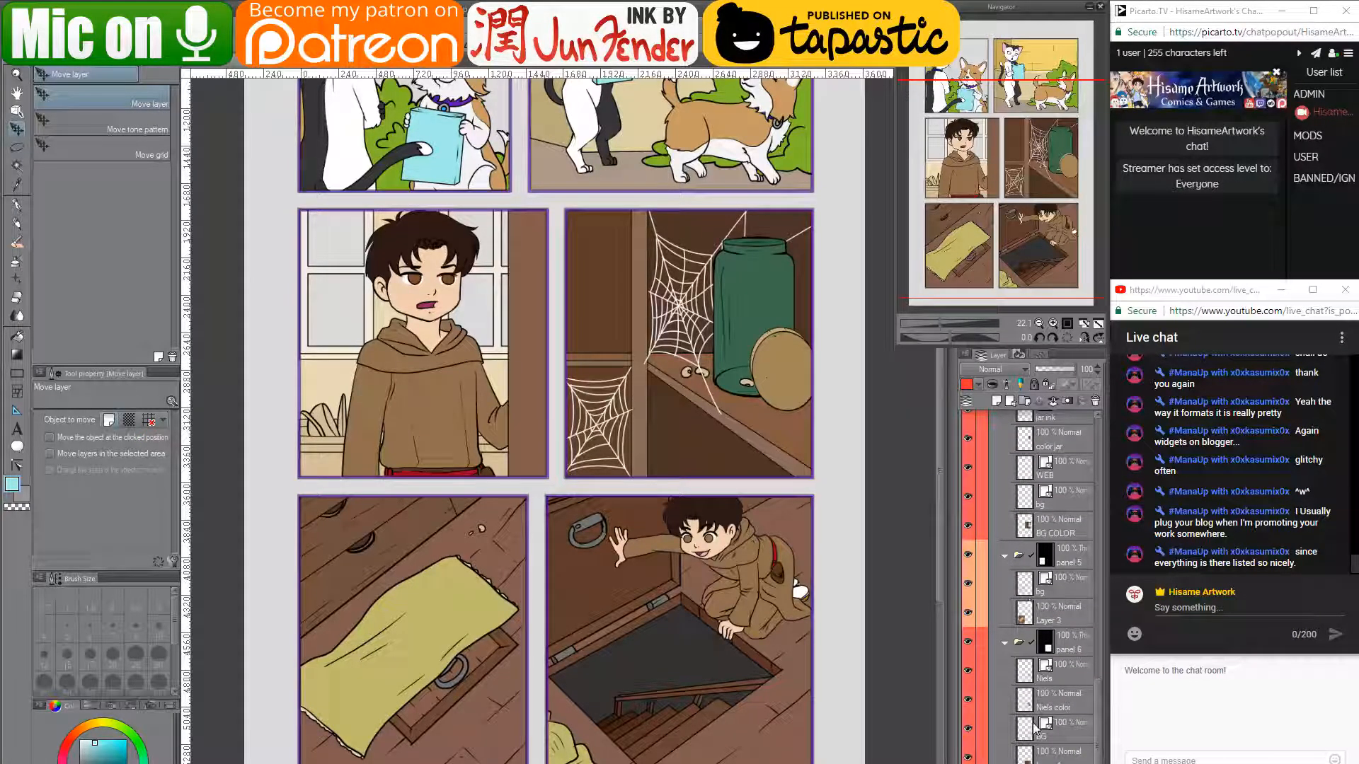
scroll(1071, 549, up, 3)
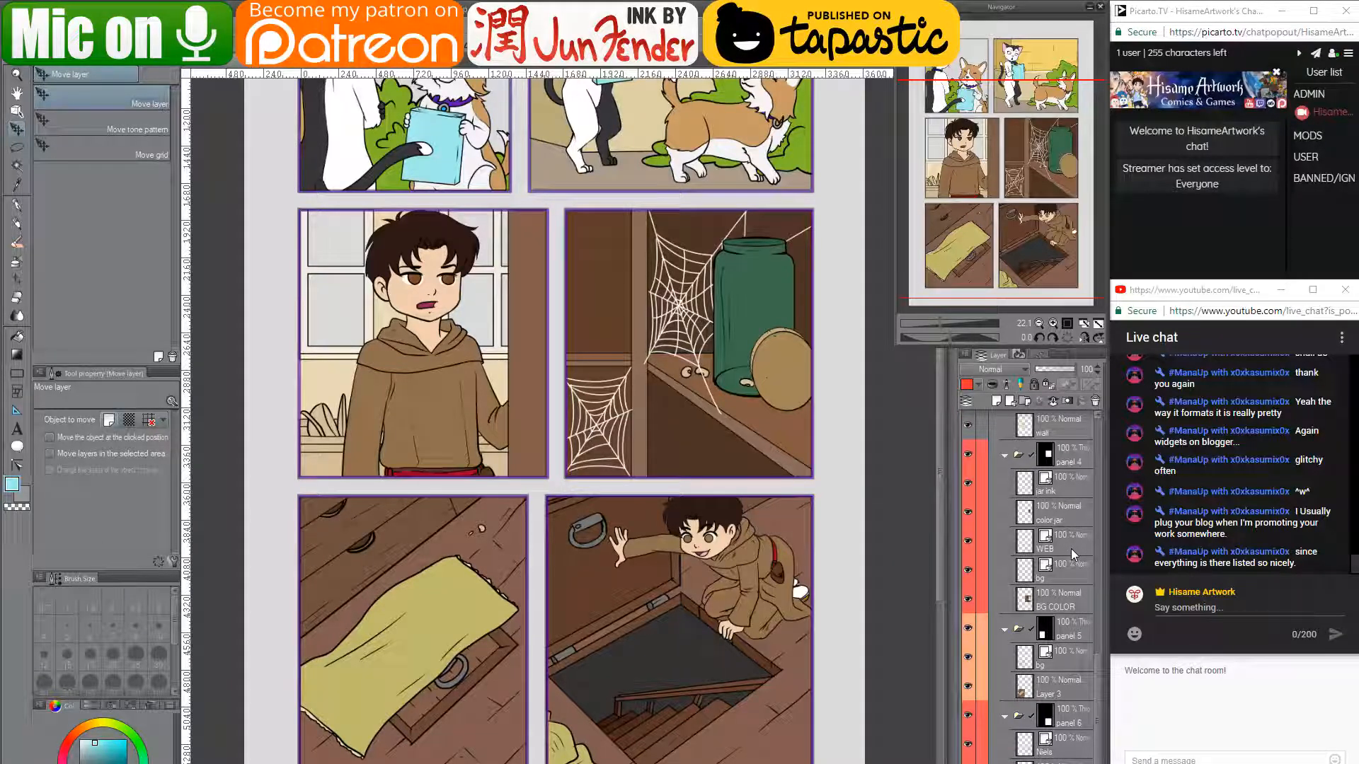
scroll(1075, 720, down, 3)
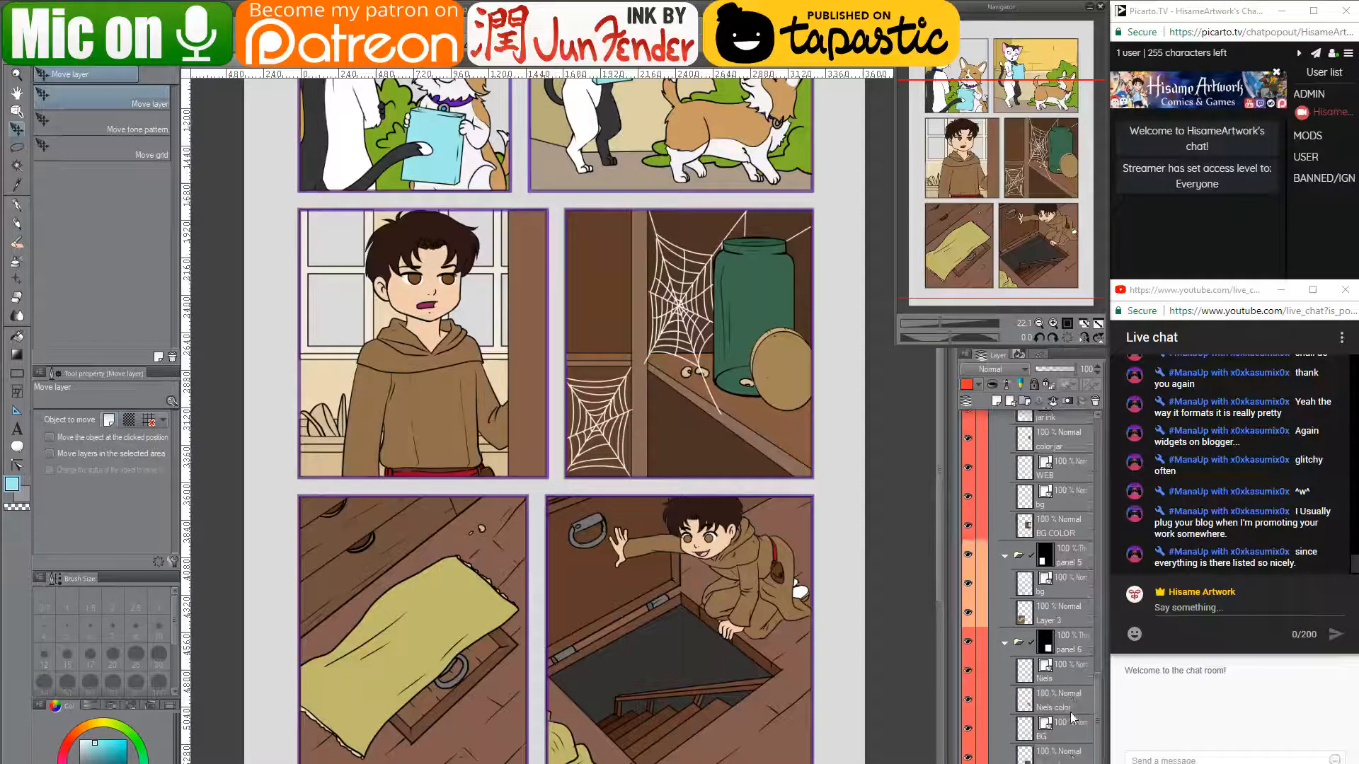
click(1027, 699)
scroll(757, 564, up, 2)
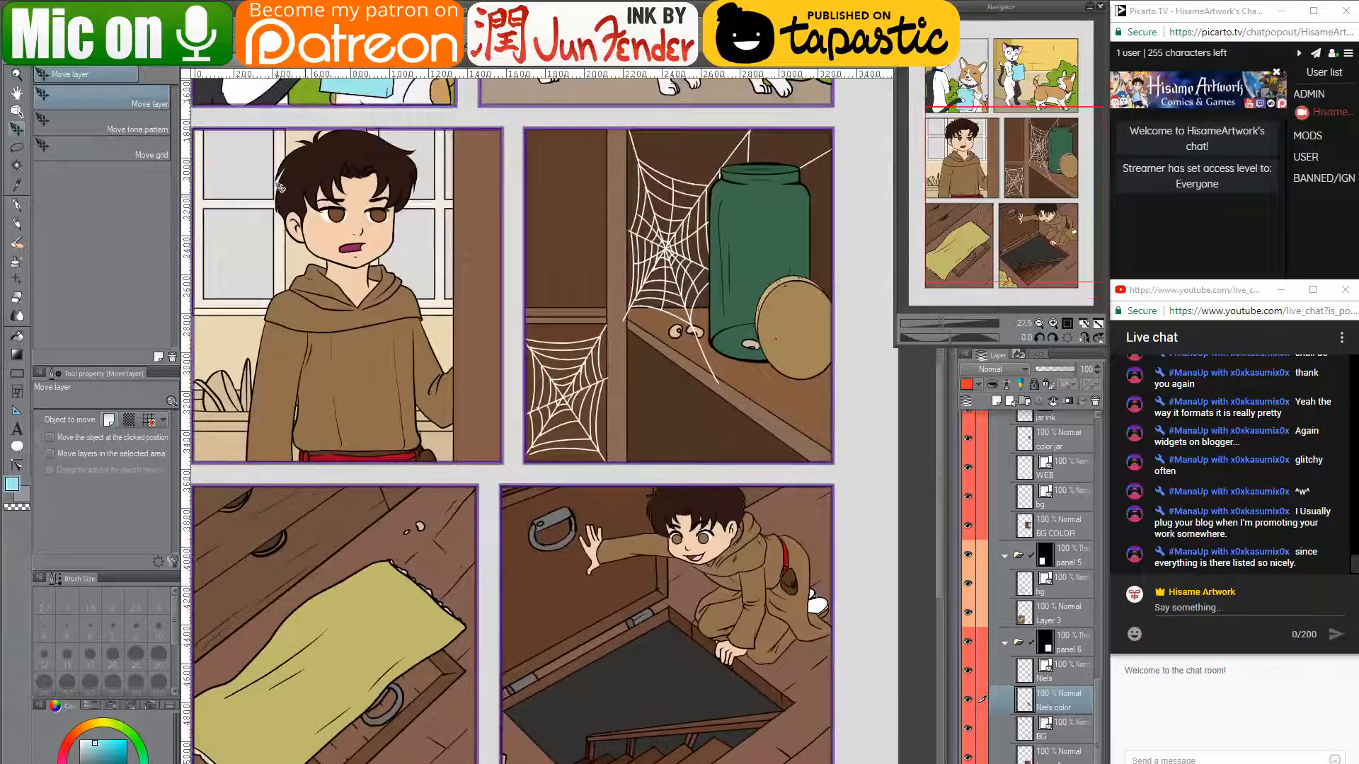
click(15, 206)
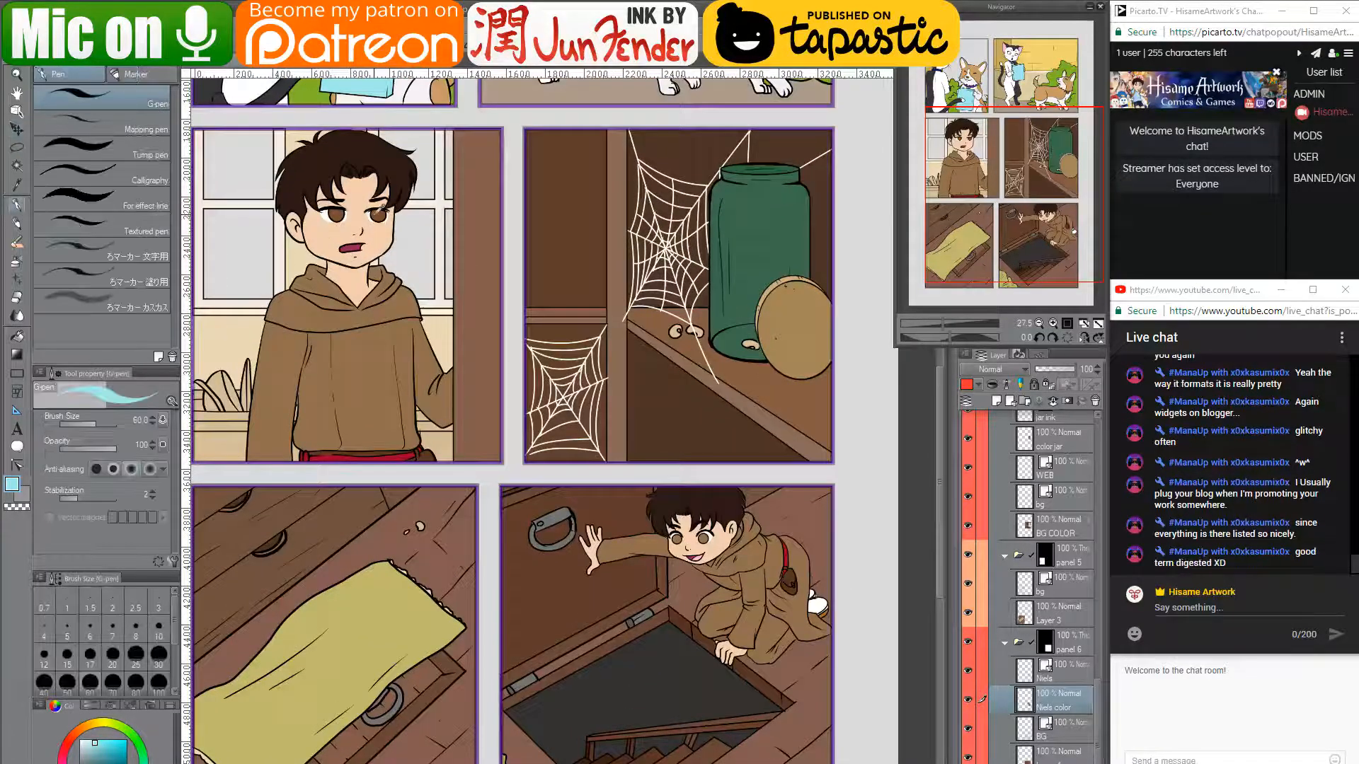
scroll(692, 536, up, 7)
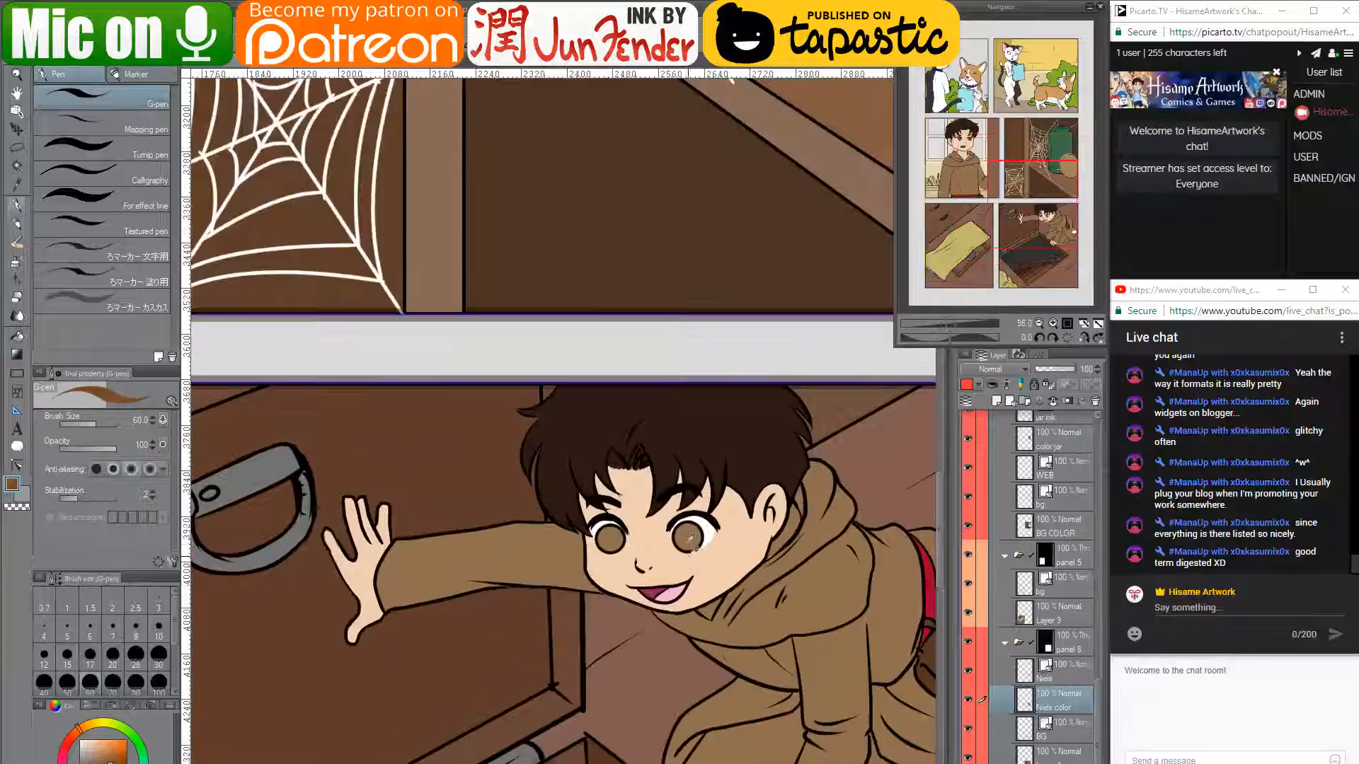
scroll(692, 536, up, 3)
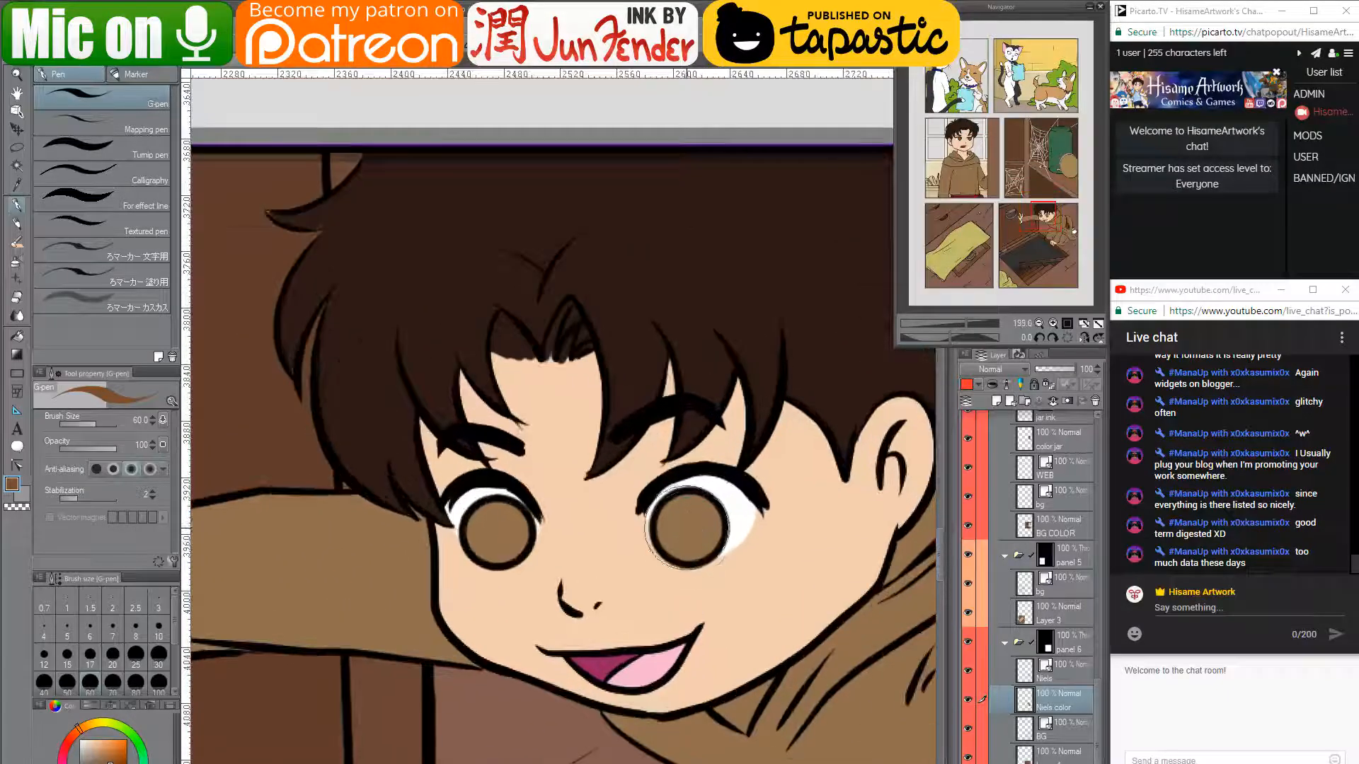
key(bracketleft)
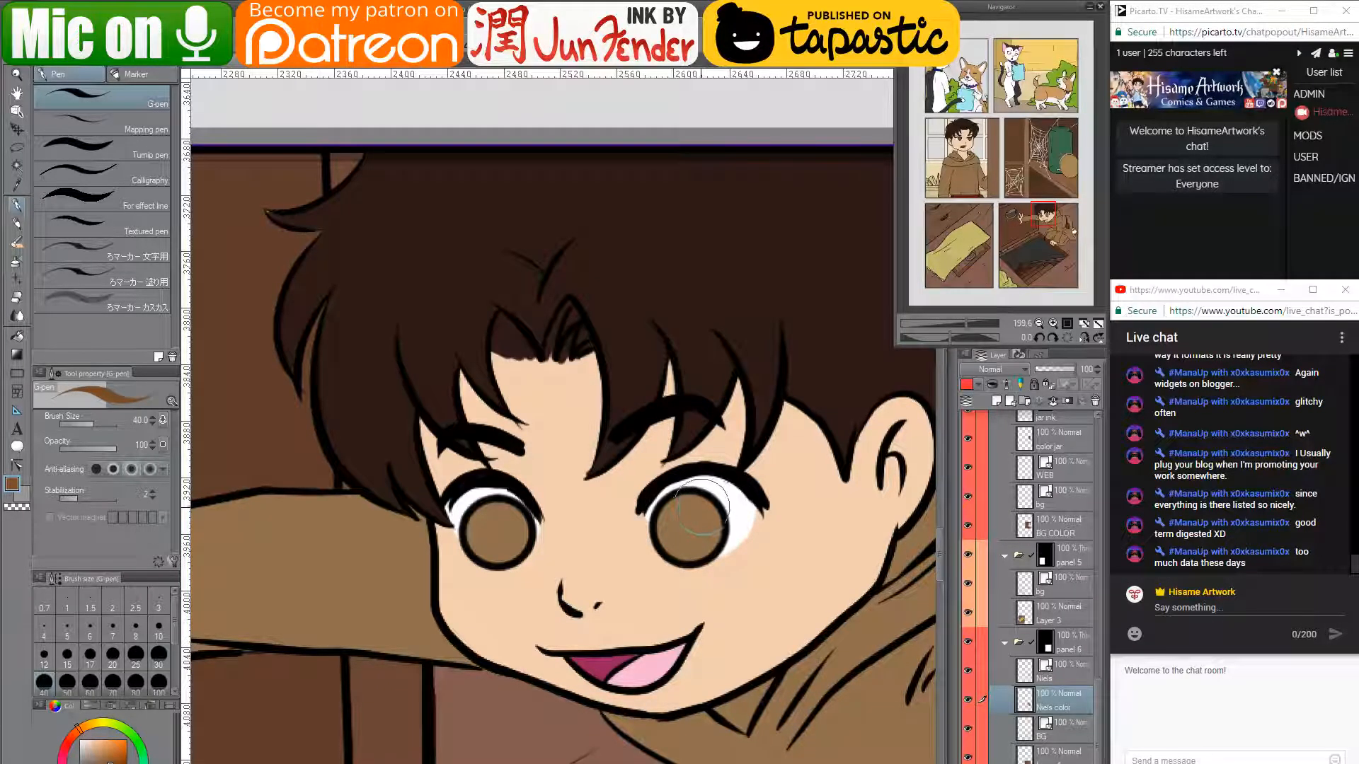
key(bracketleft)
mouse_move(701, 527)
mouse_down()
mouse_move(672, 510)
mouse_move(688, 506)
mouse_move(705, 532)
mouse_move(686, 546)
mouse_move(706, 514)
mouse_move(684, 514)
mouse_move(690, 535)
mouse_move(691, 505)
mouse_up()
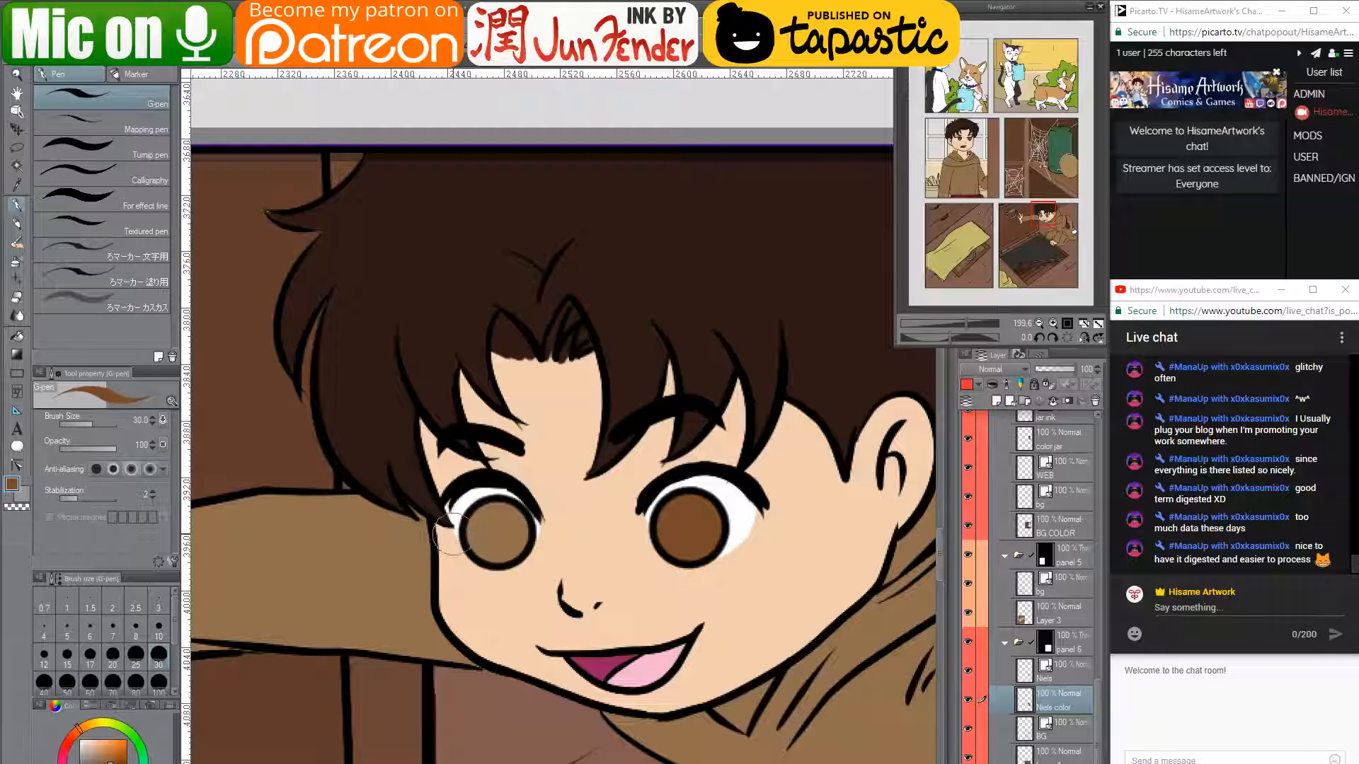
mouse_move(470, 504)
mouse_down()
mouse_move(499, 521)
mouse_move(484, 549)
mouse_move(503, 532)
mouse_move(482, 525)
mouse_move(499, 516)
mouse_up()
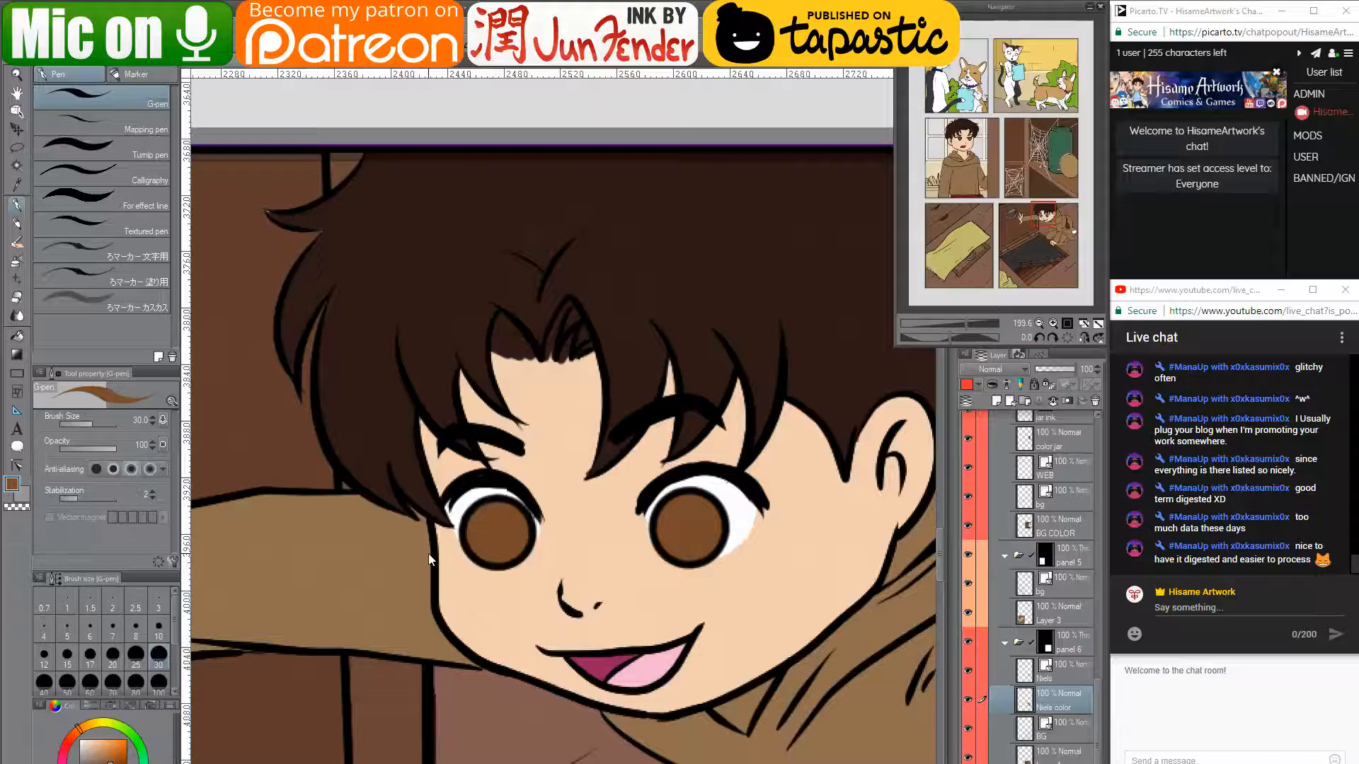
scroll(559, 572, down, 1)
scroll(559, 572, down, 6)
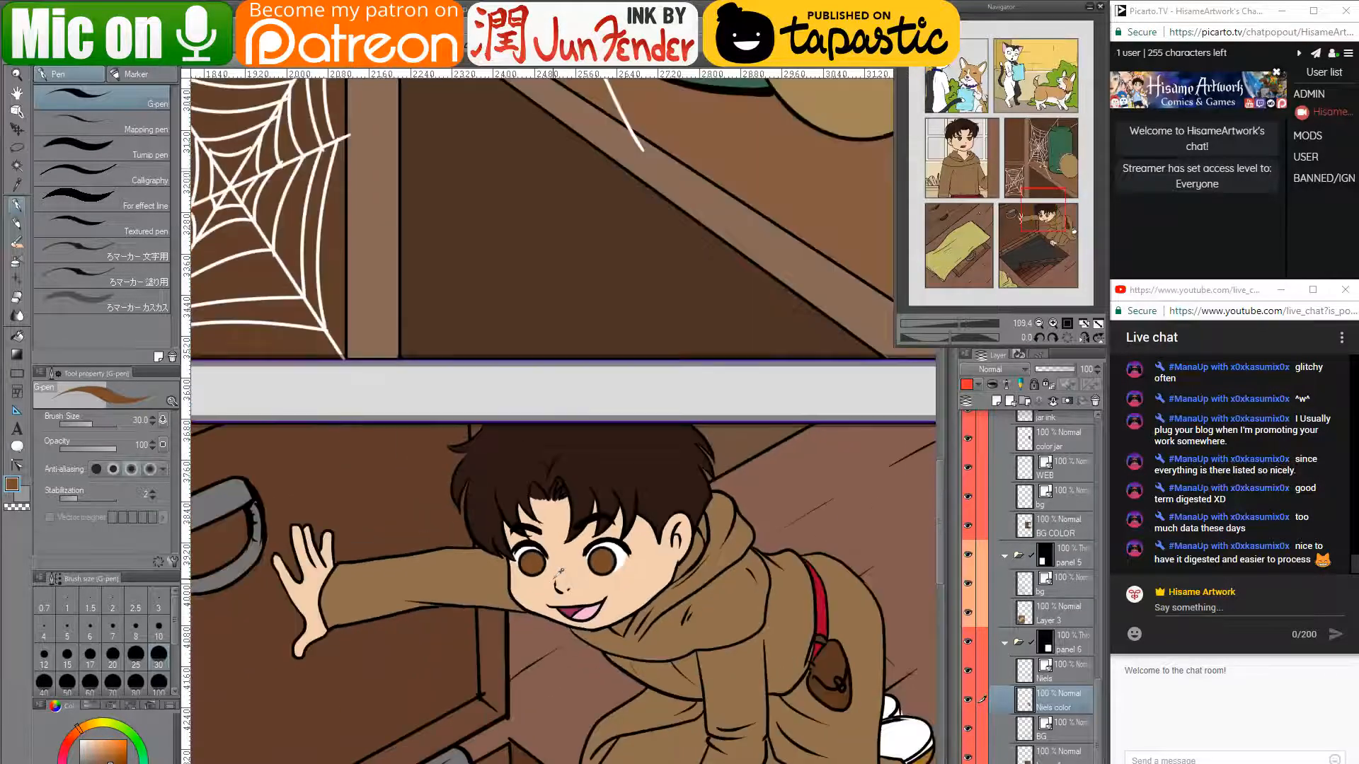
scroll(559, 572, down, 2)
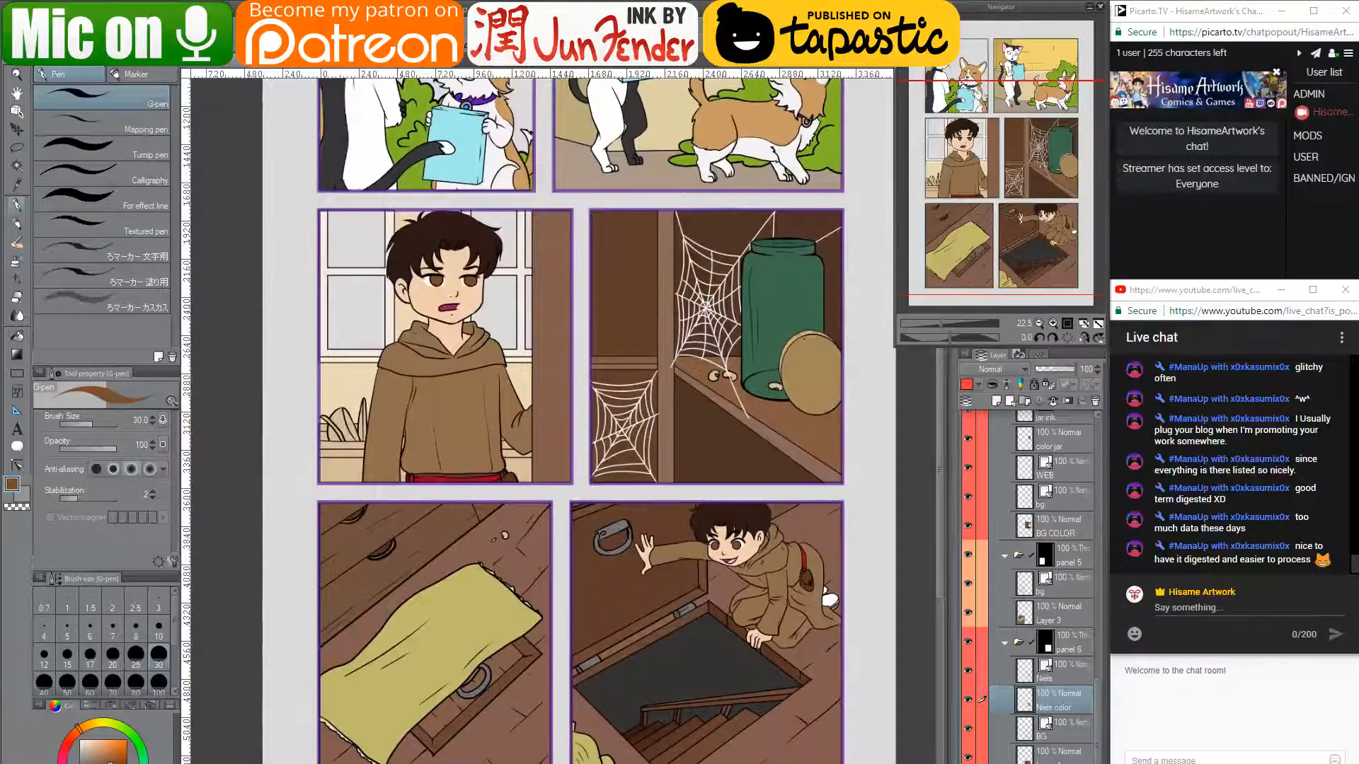
- Switch to the web browser and open the YouTube homepage
key(alt+Tab)
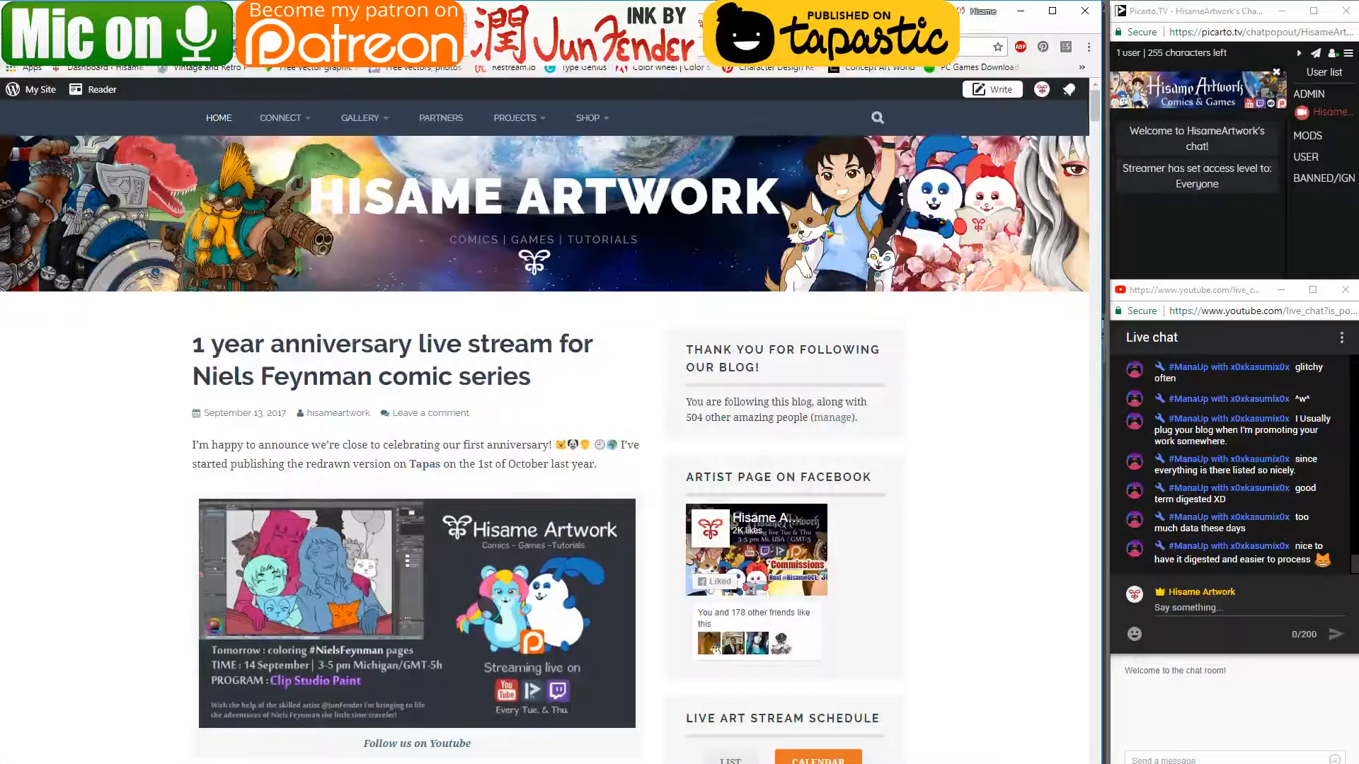
text(you)
key(Return)
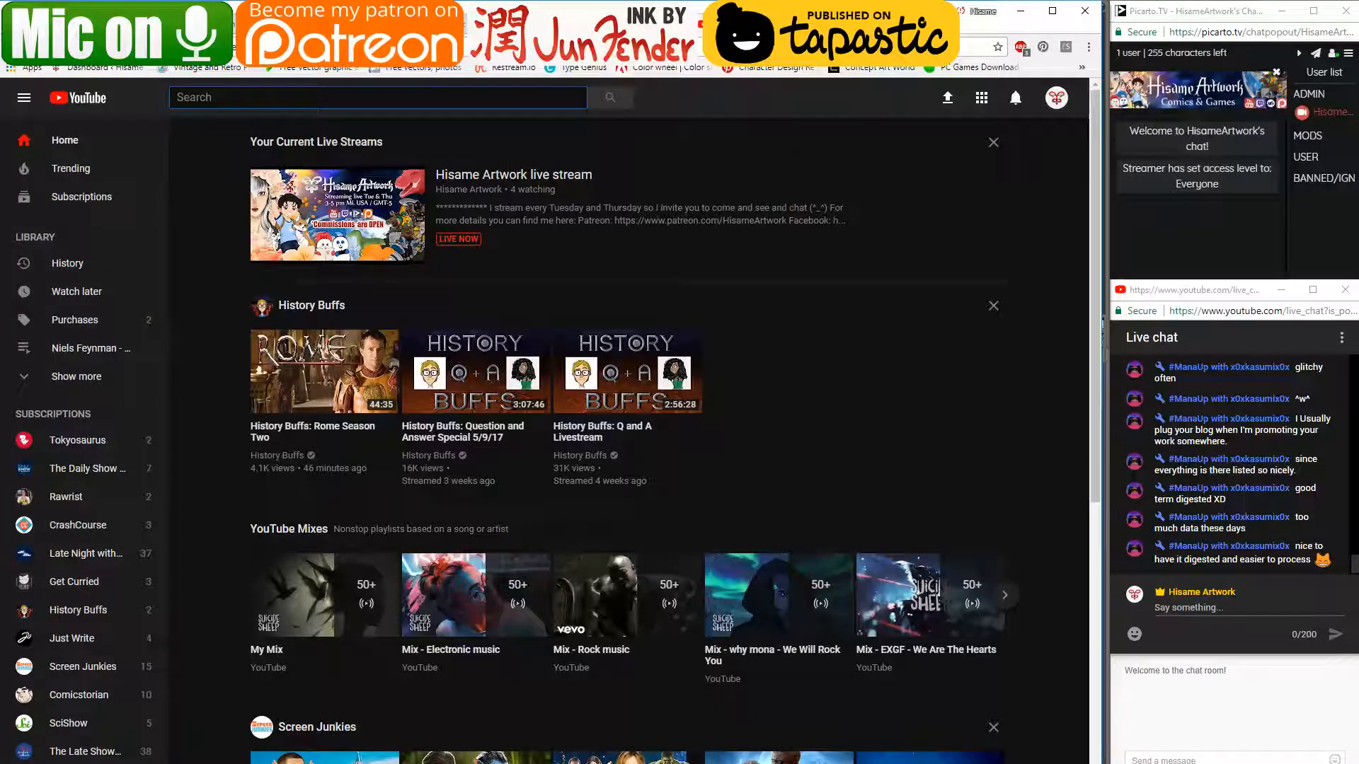
- Search YouTube for "grace rudolph" and look through the results for her channel
text(grace du)
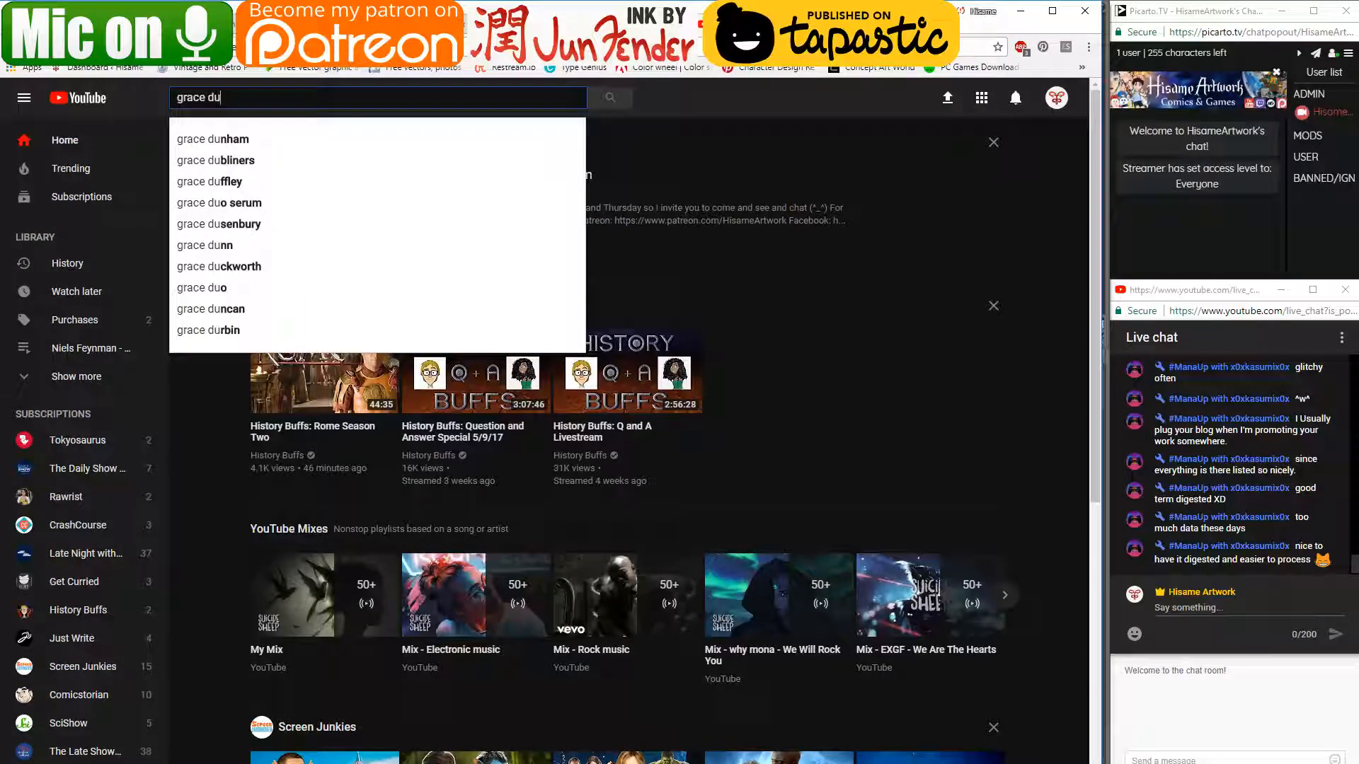
key(BackSpace)
key(BackSpace)
text(v)
key(BackSpace)
text(r)
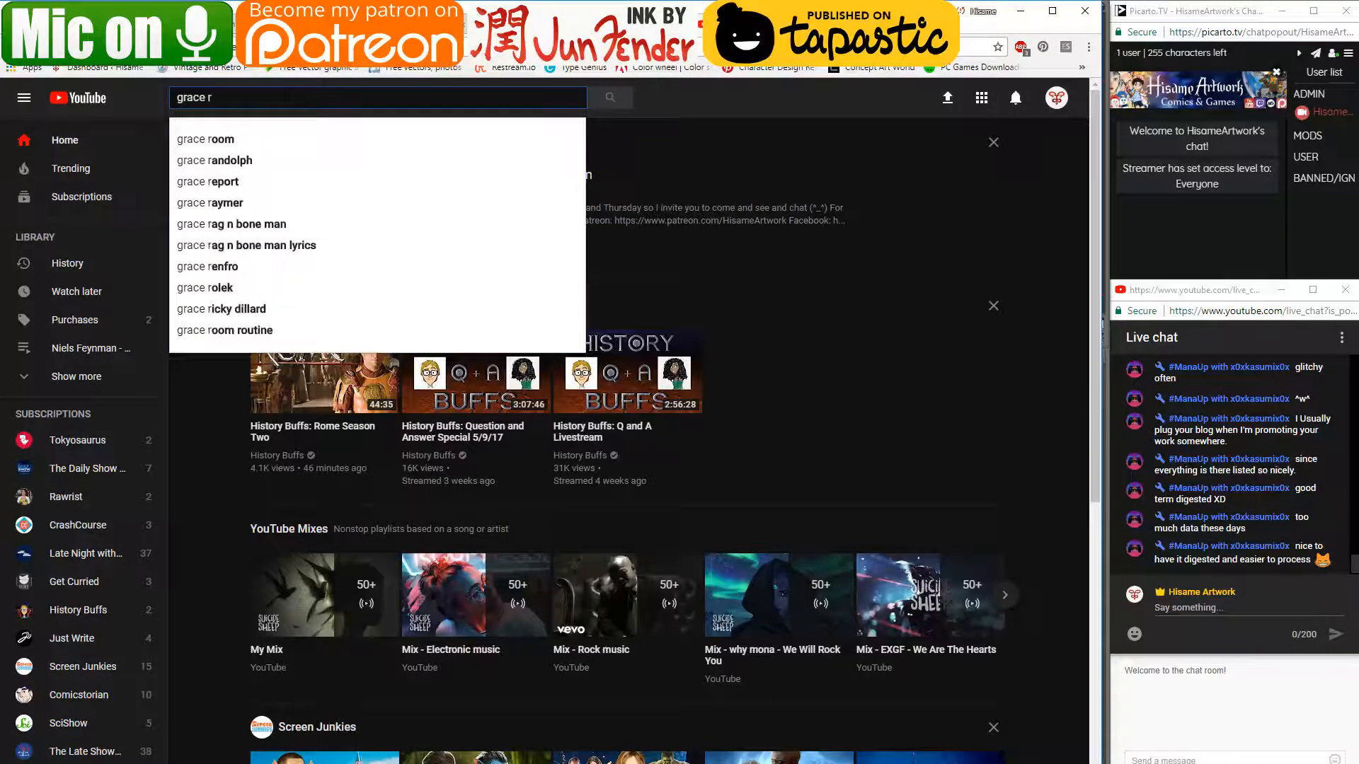
text(udolp)
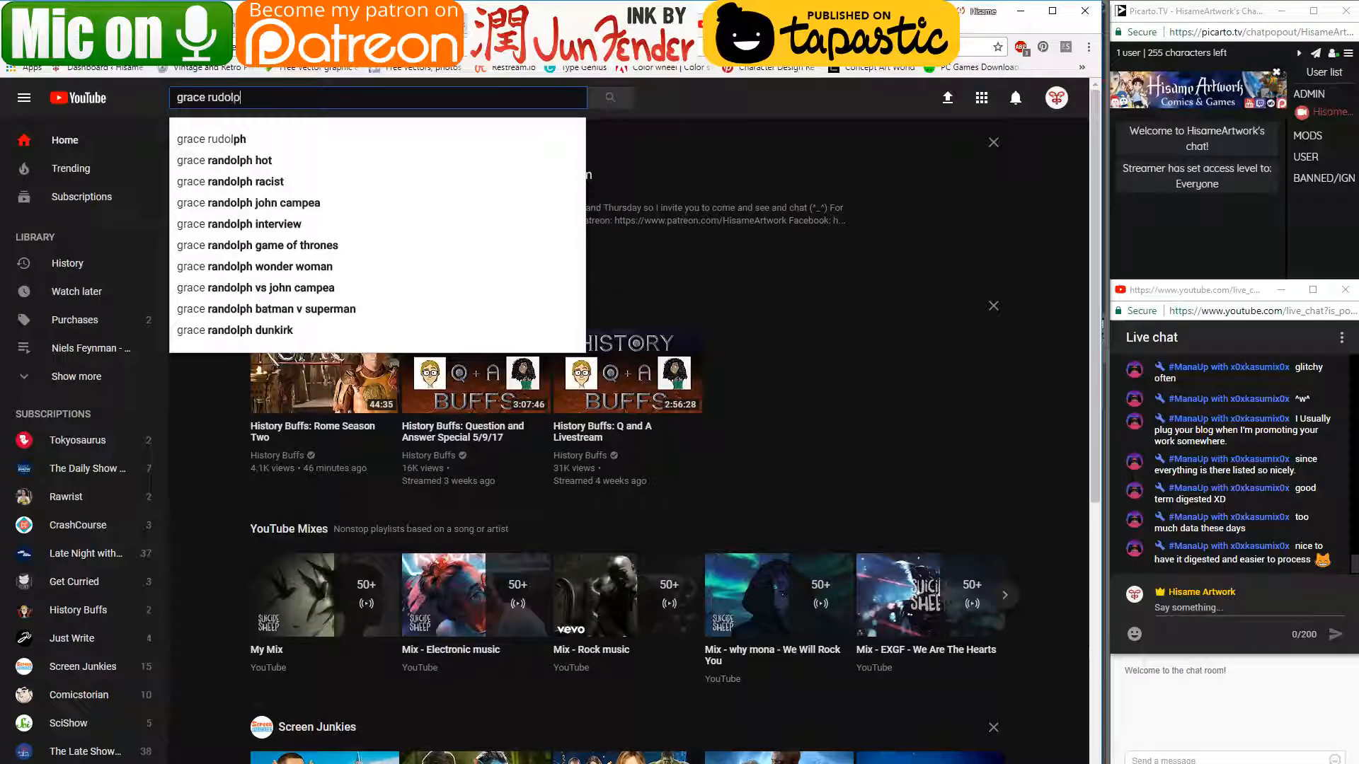
text(h)
key(Return)
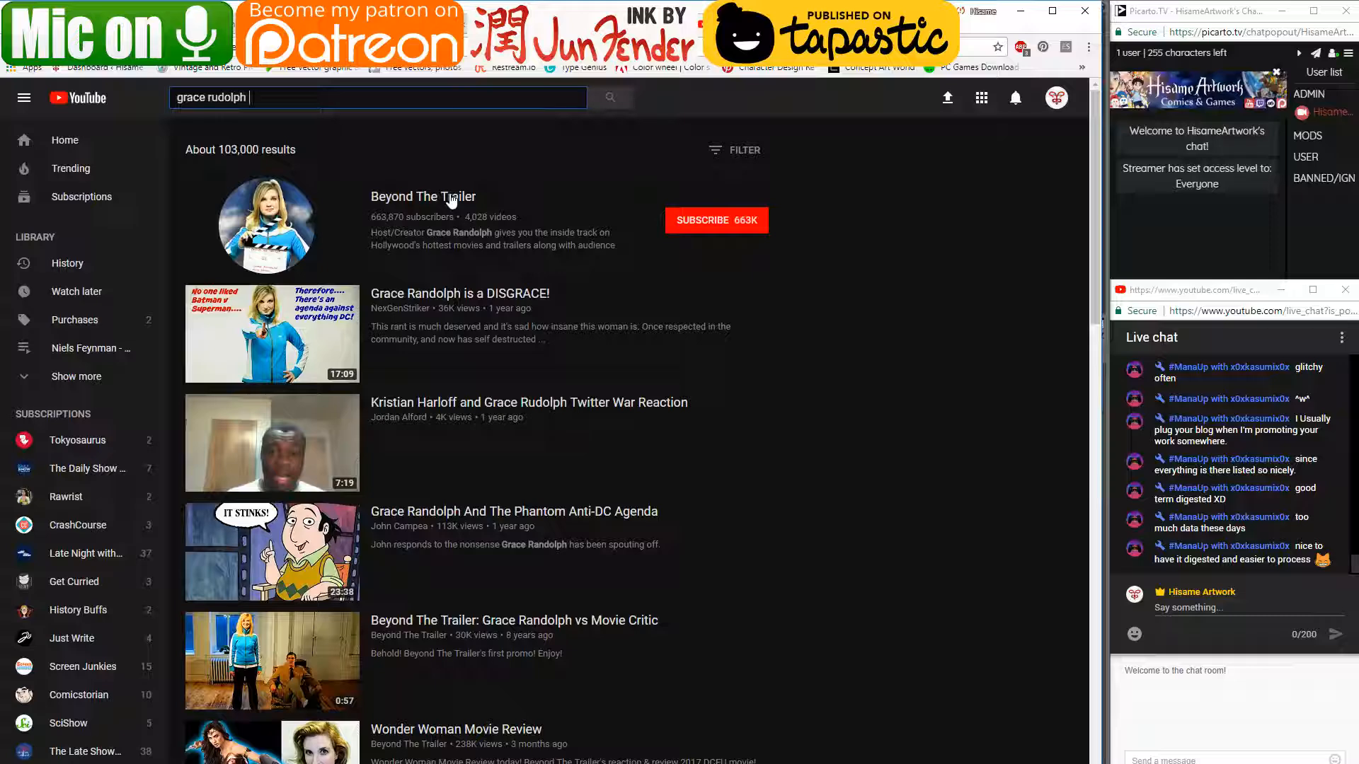
scroll(451, 202, down, 4)
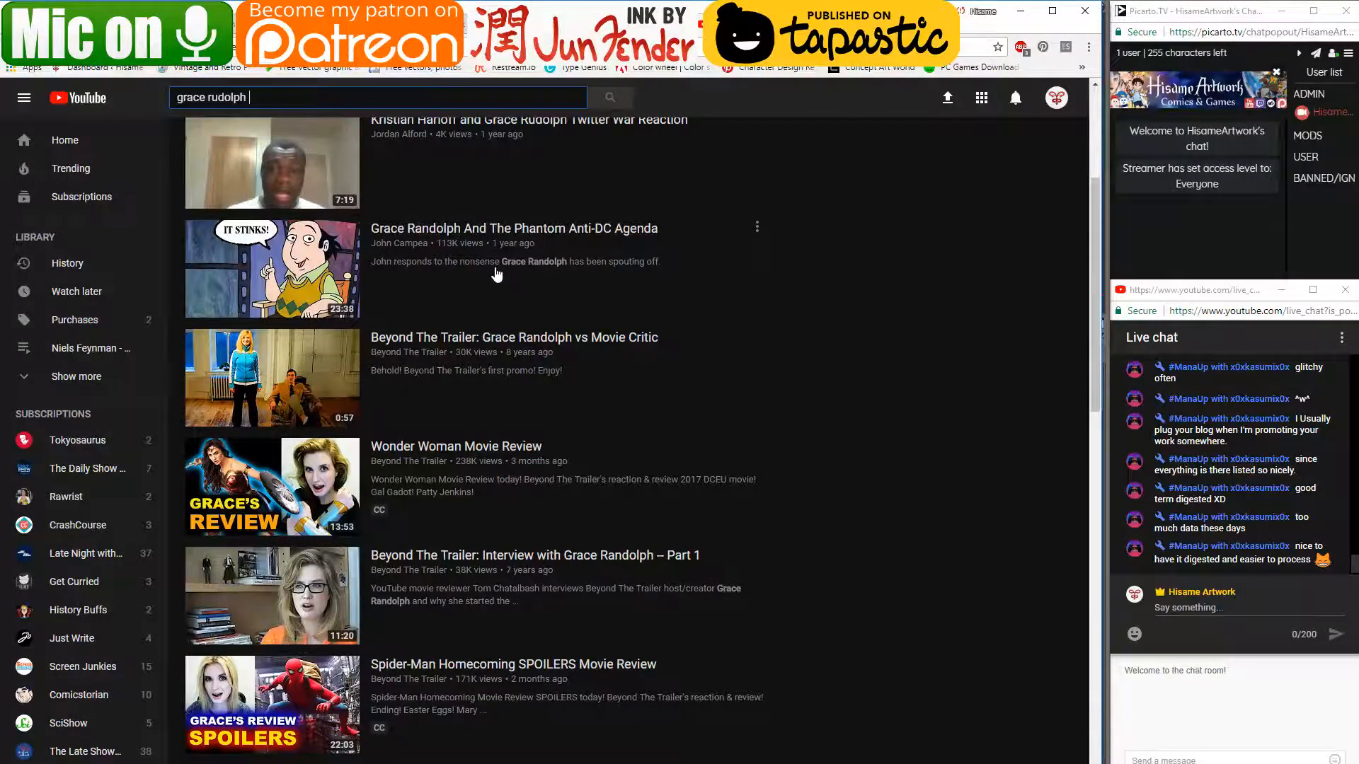
scroll(497, 274, up, 4)
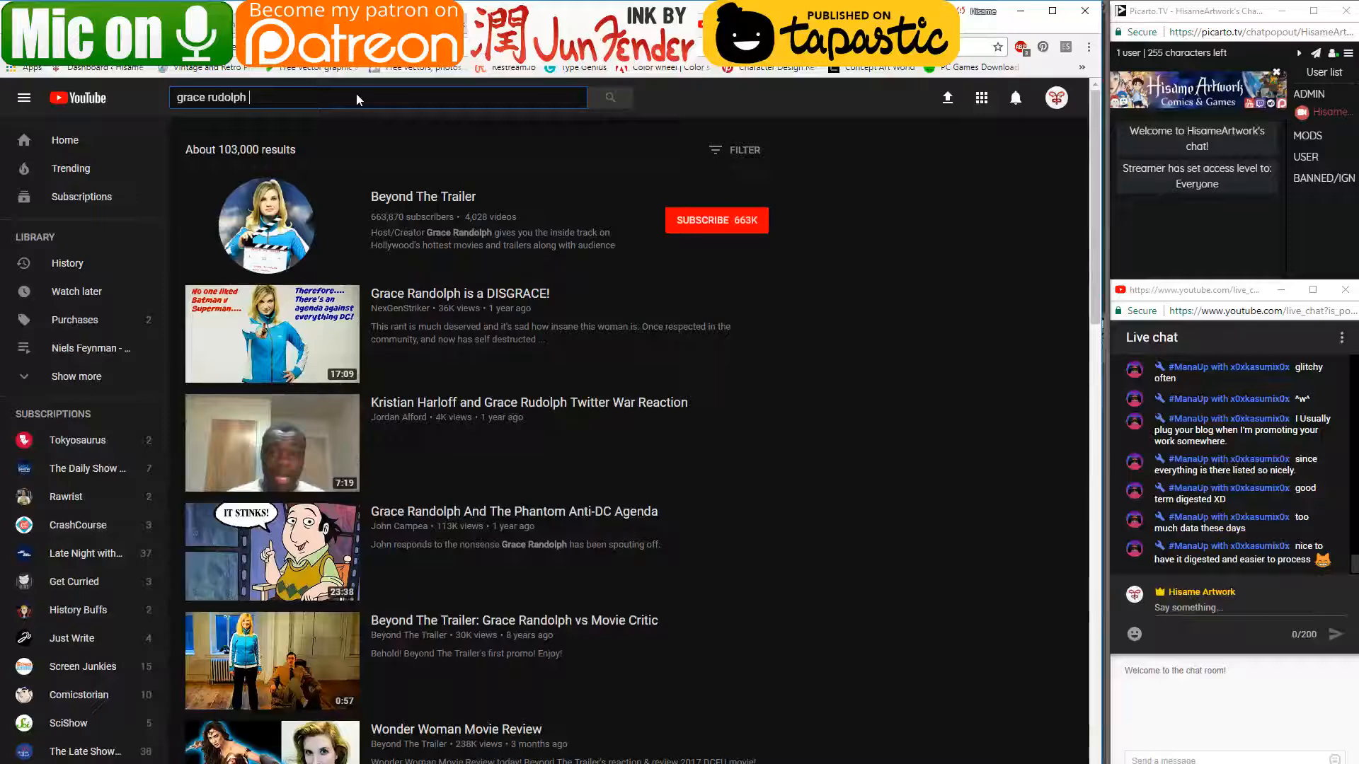
- Extend the YouTube search to "grace rudolph movie math" and open the Movie Math channel
text(movie math)
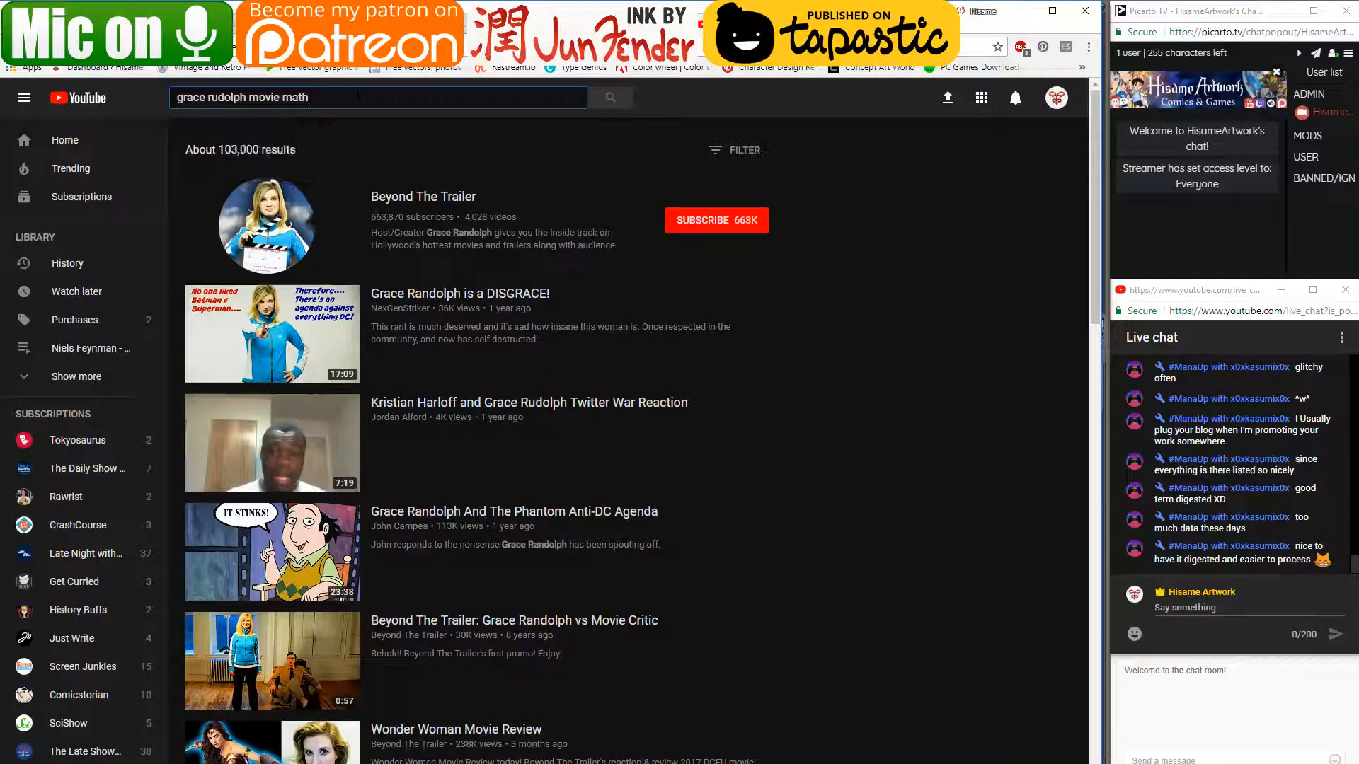
key(Return)
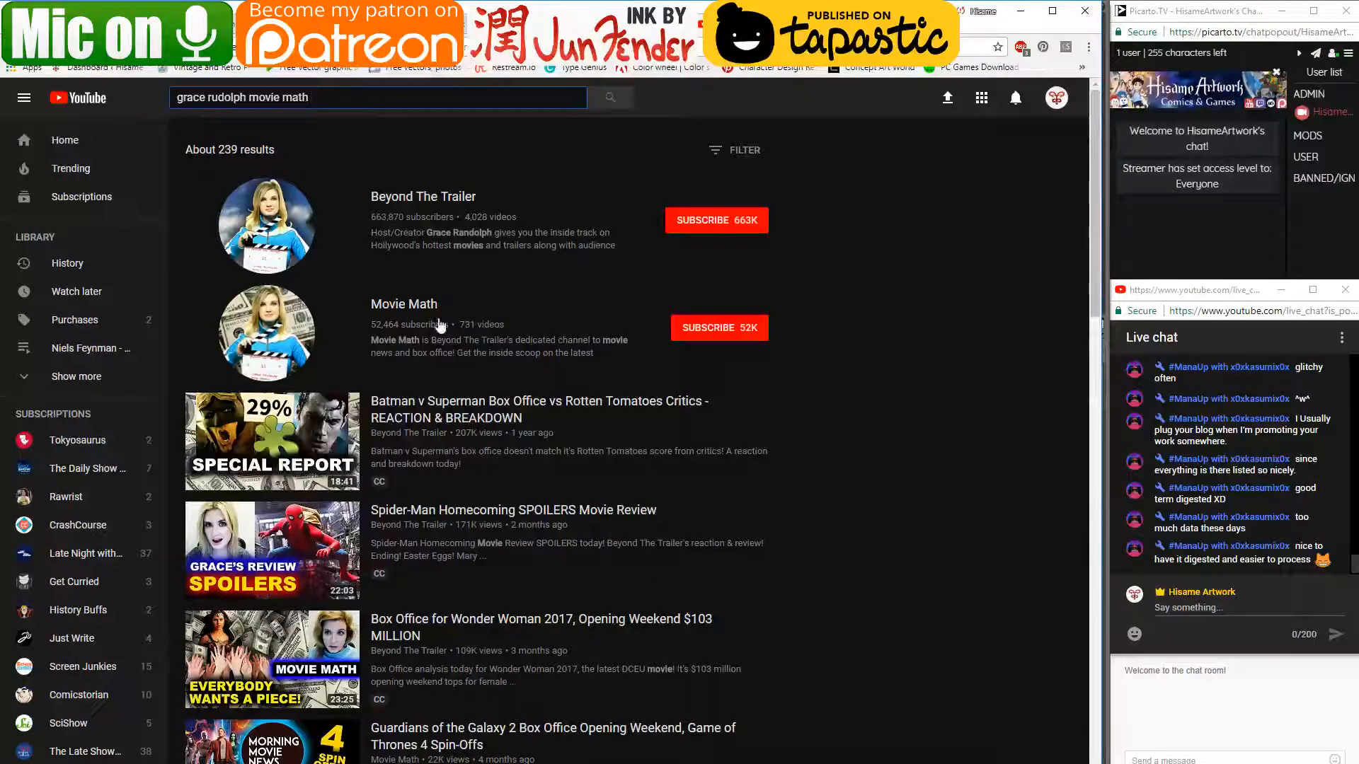
click(416, 310)
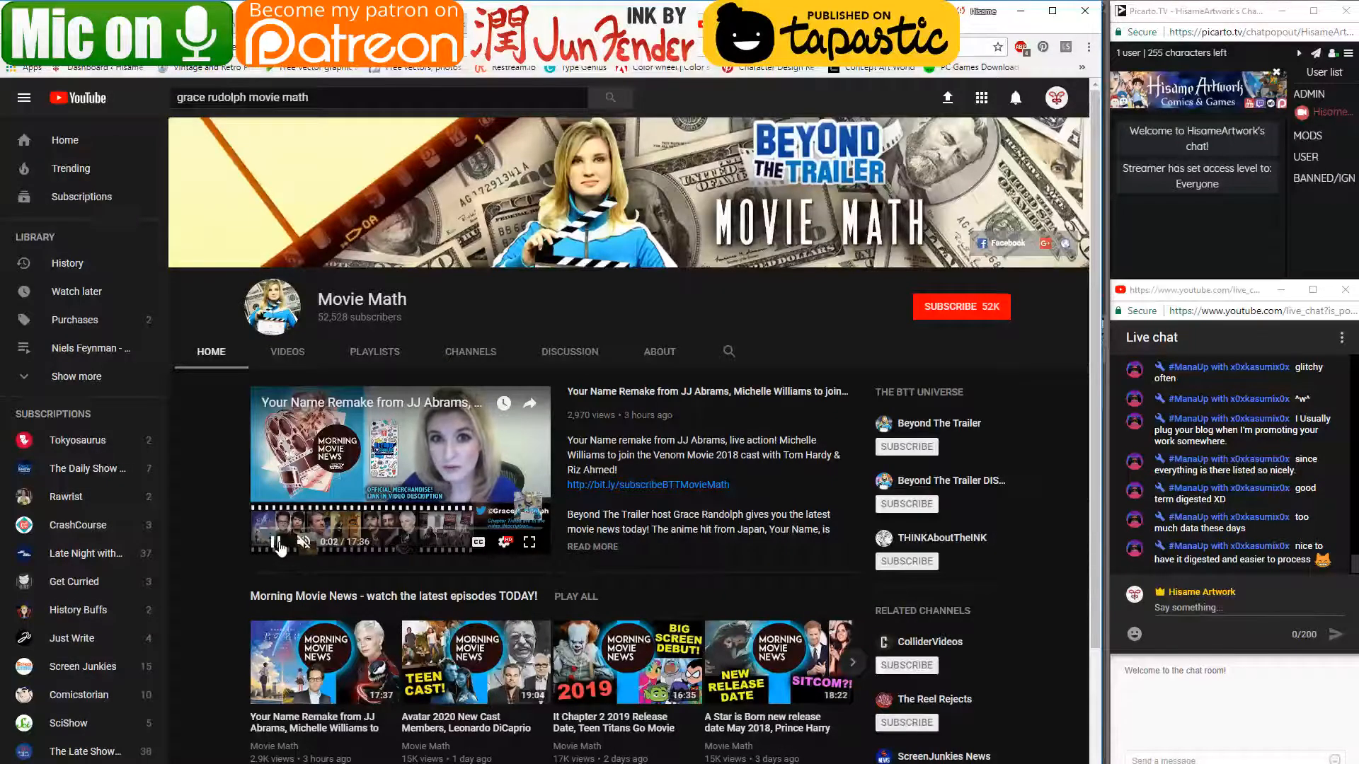
click(365, 46)
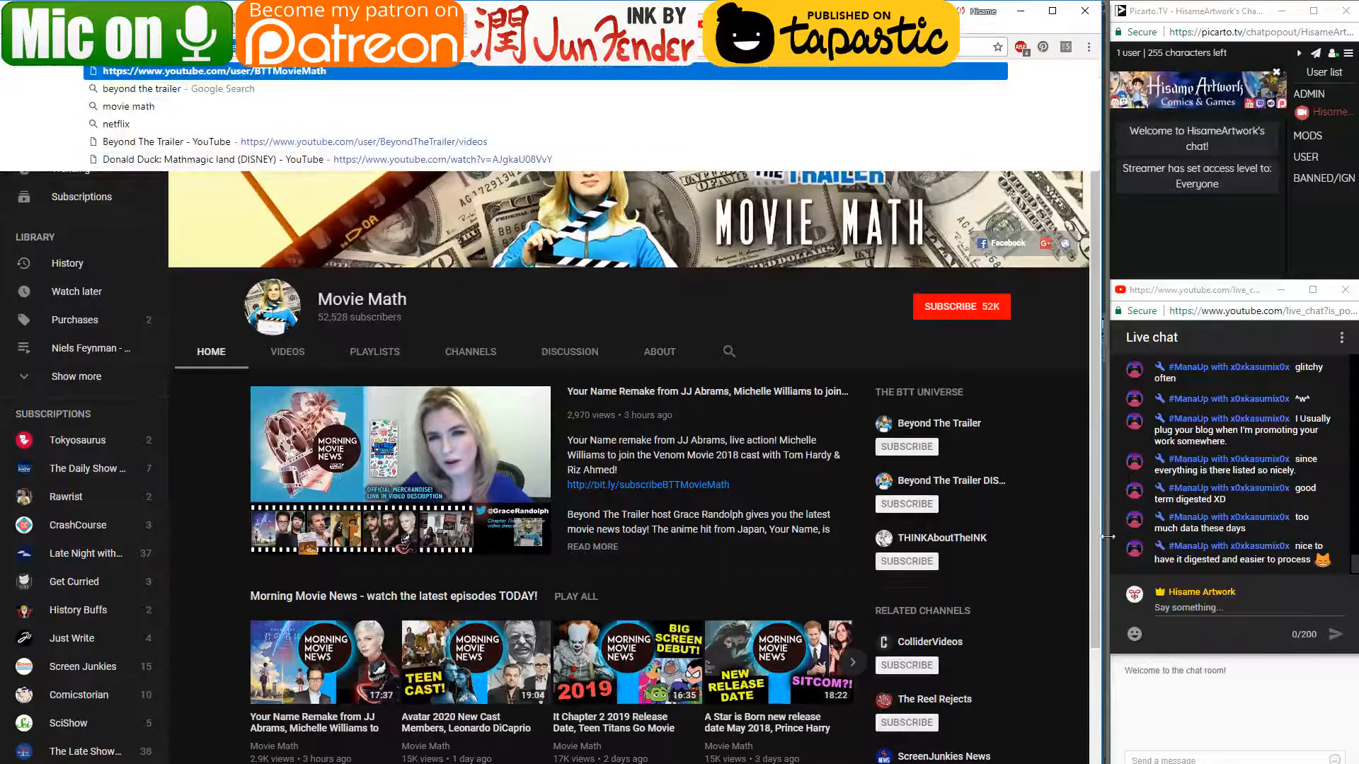
click(1196, 608)
text(https://www.youtube.com/user/BTTMovieMath)
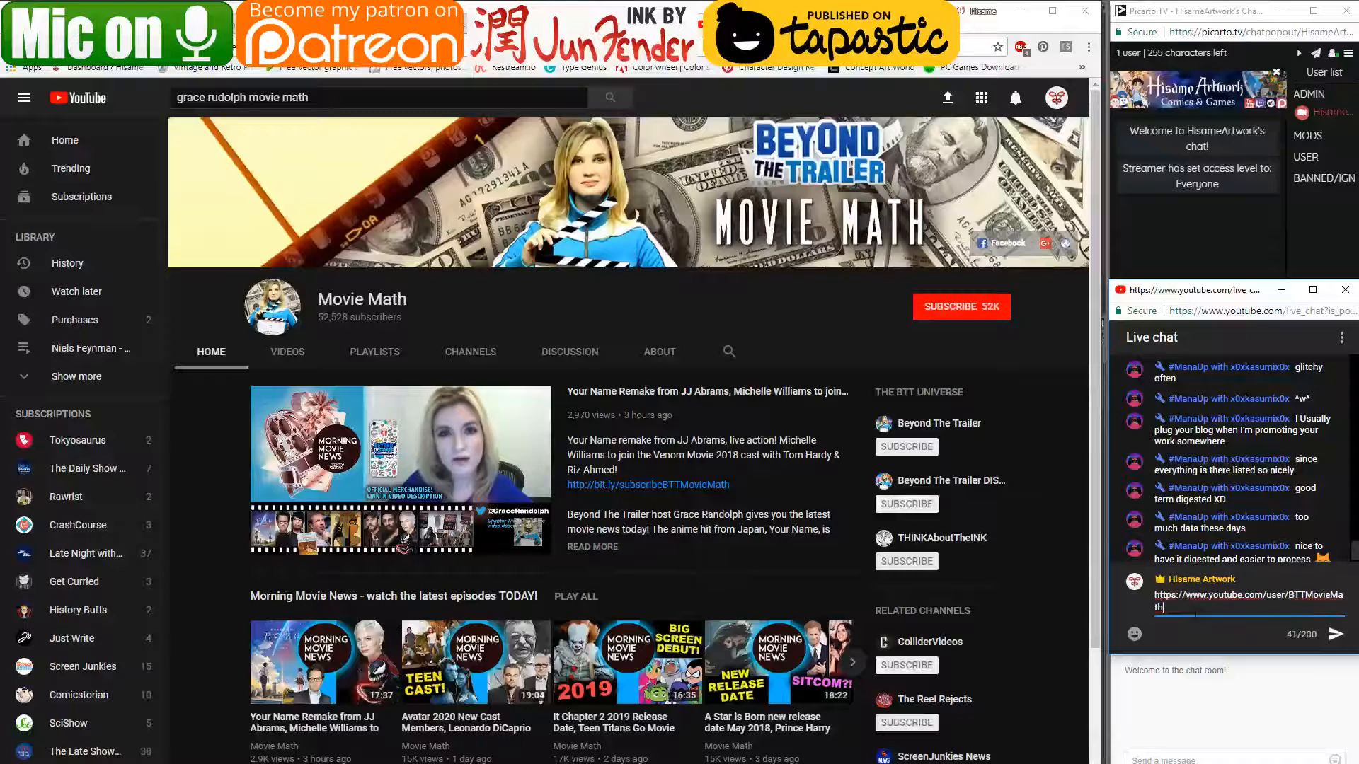
key(Return)
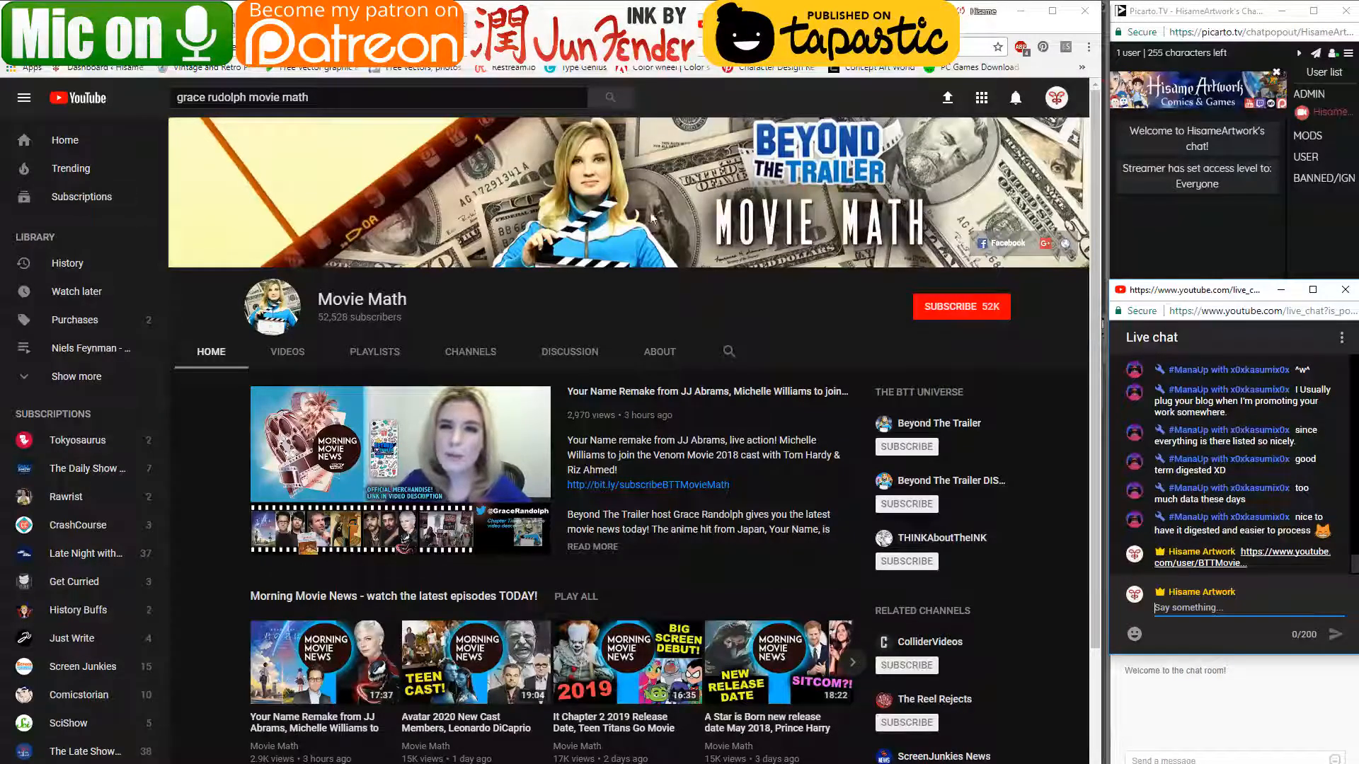
- Return to the YouTube homepage and look over the mixes and recommended videos
click(105, 106)
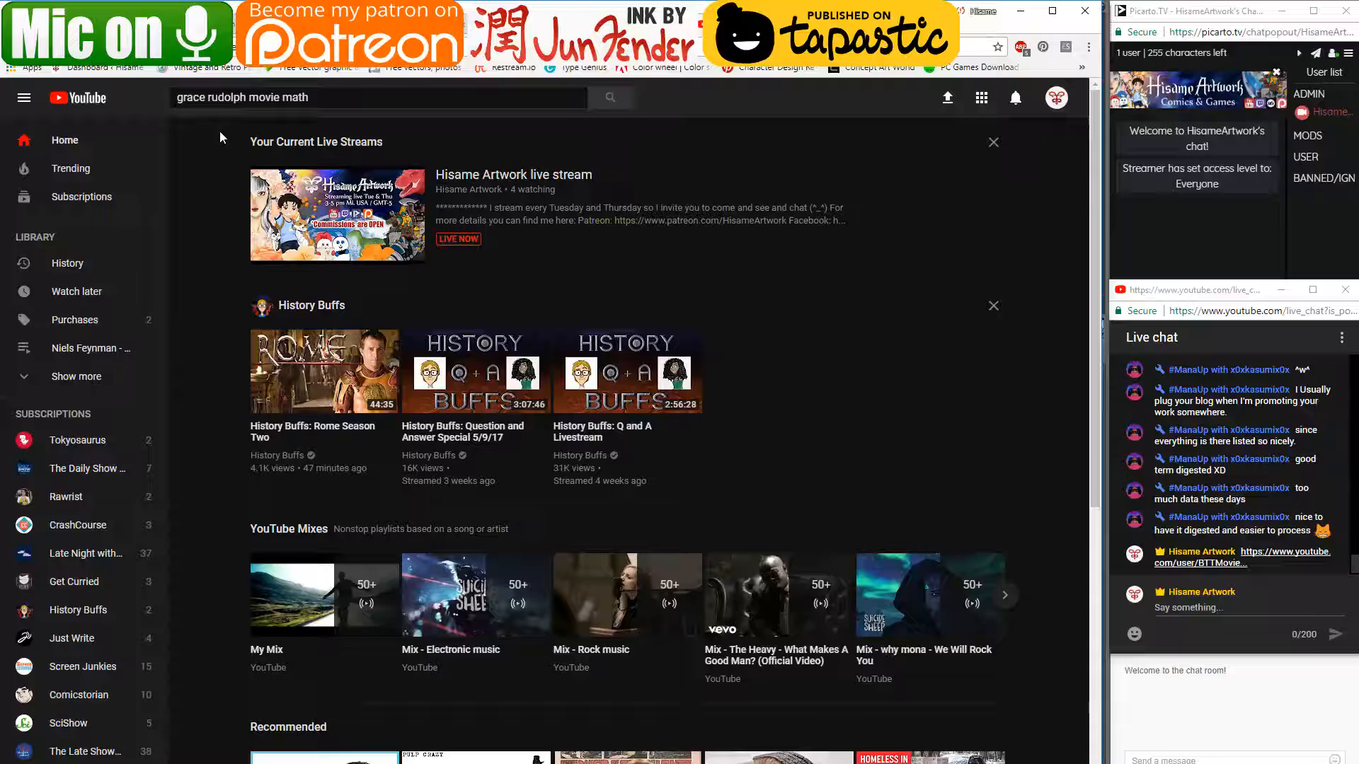
scroll(220, 131, down, 3)
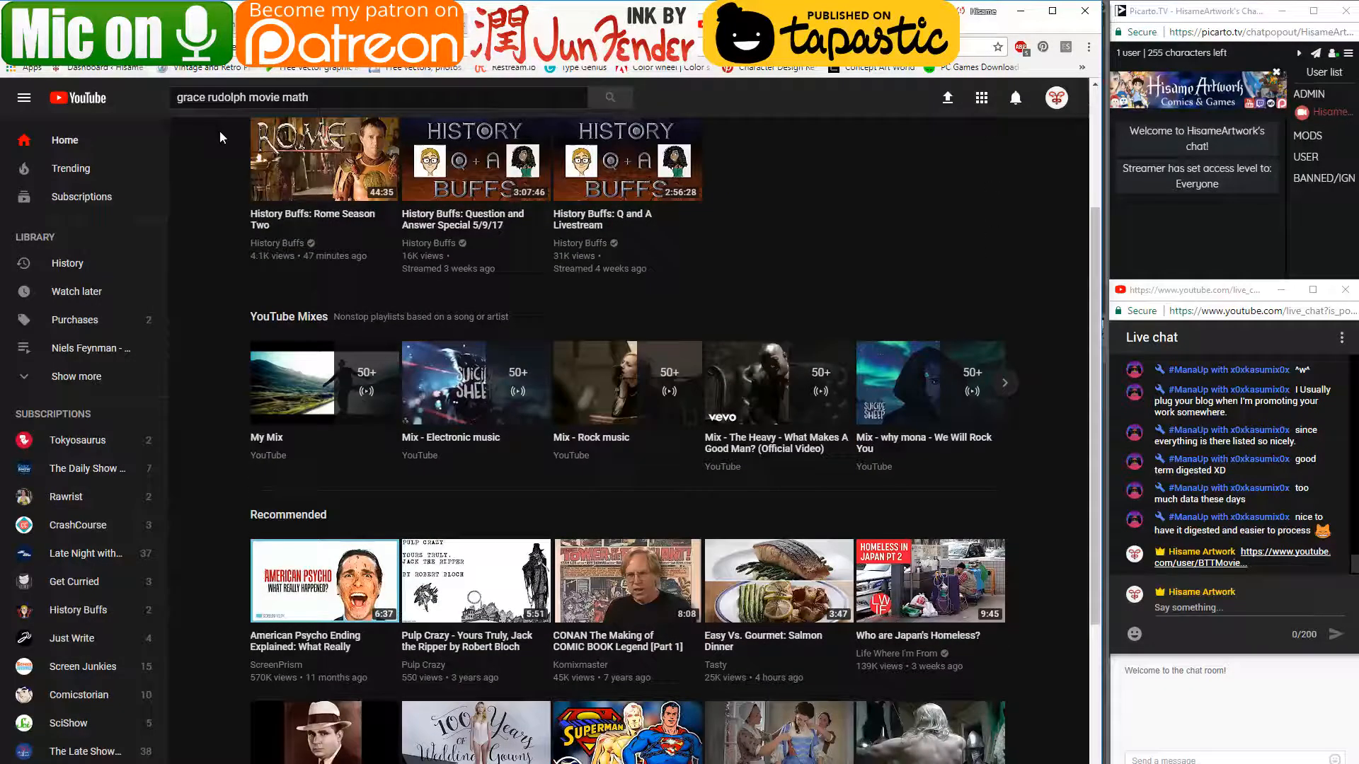
- Search YouTube for "screen junkies" and open the Screen Junkies channel
scroll(220, 130, up, 3)
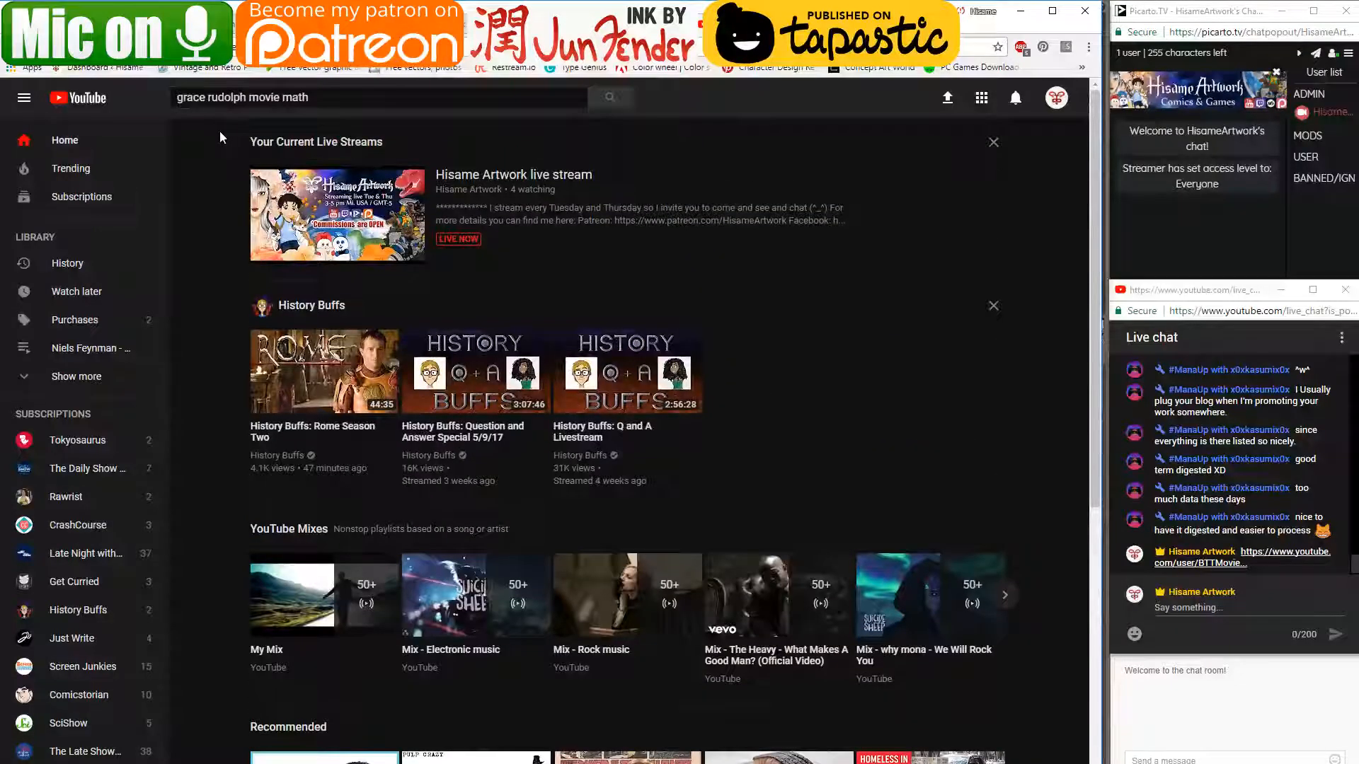
drag(313, 97, 130, 99)
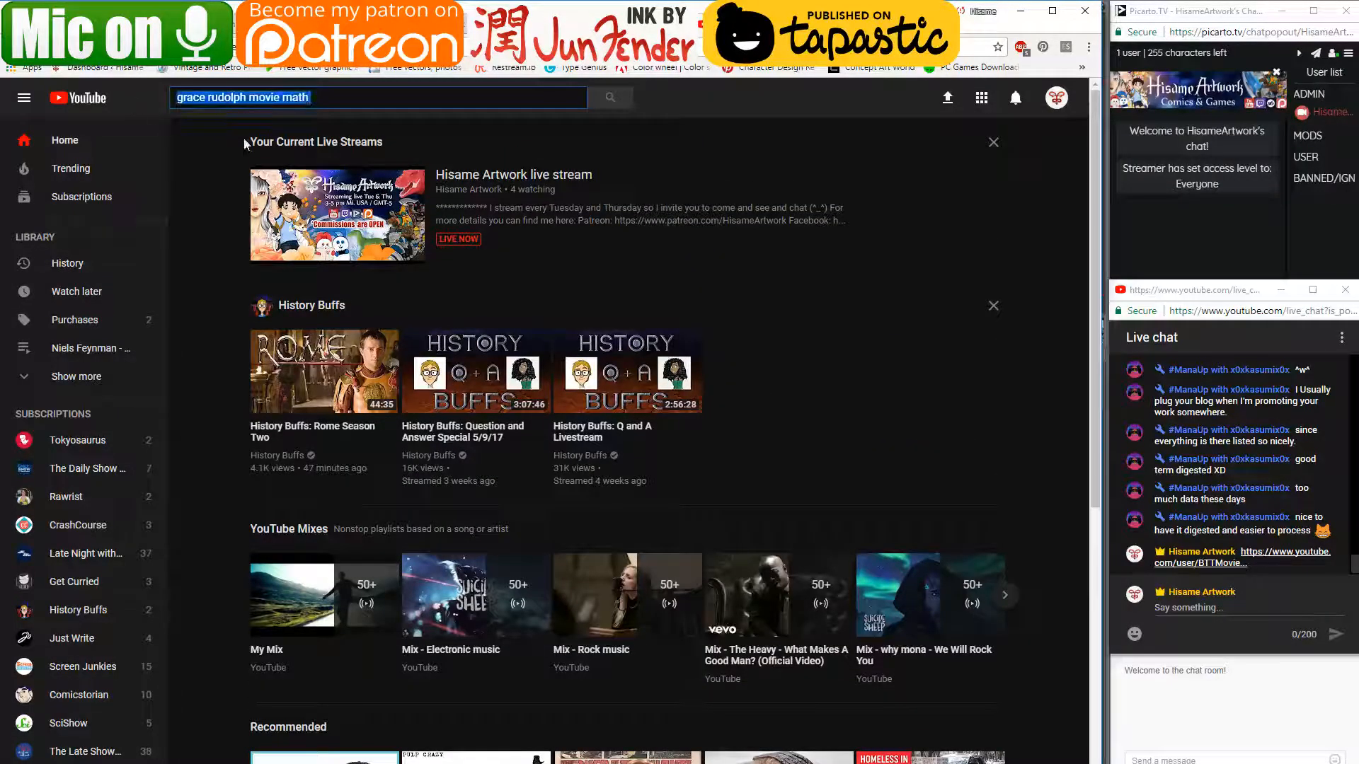
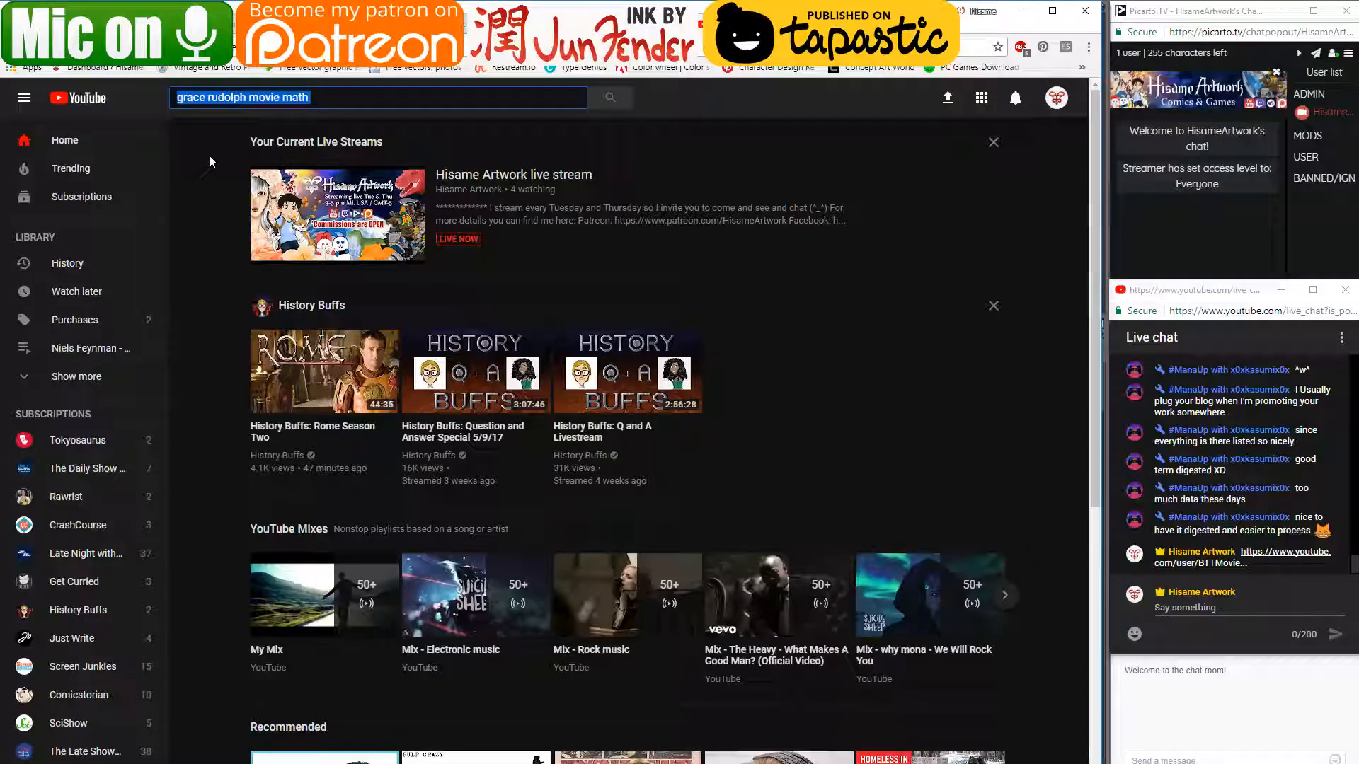
text(screen )
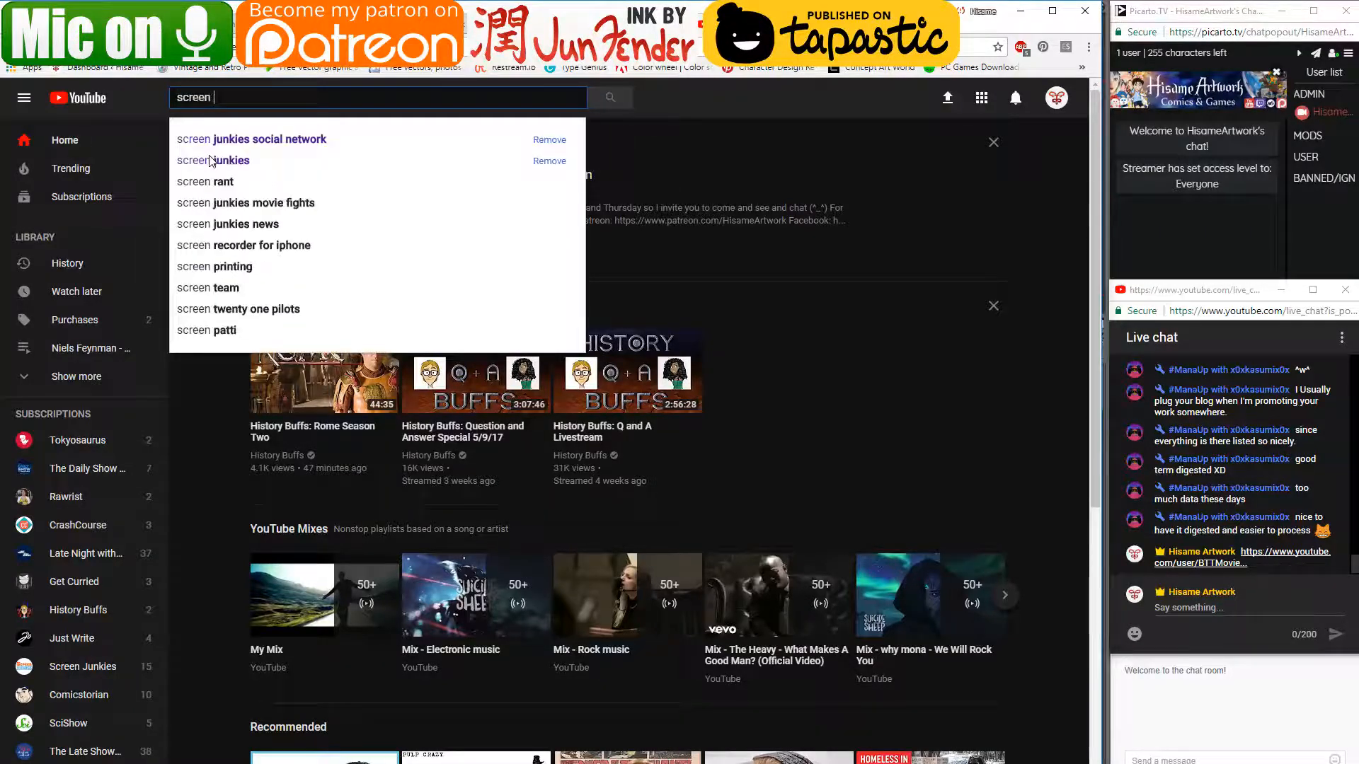
text(junkies)
key(Return)
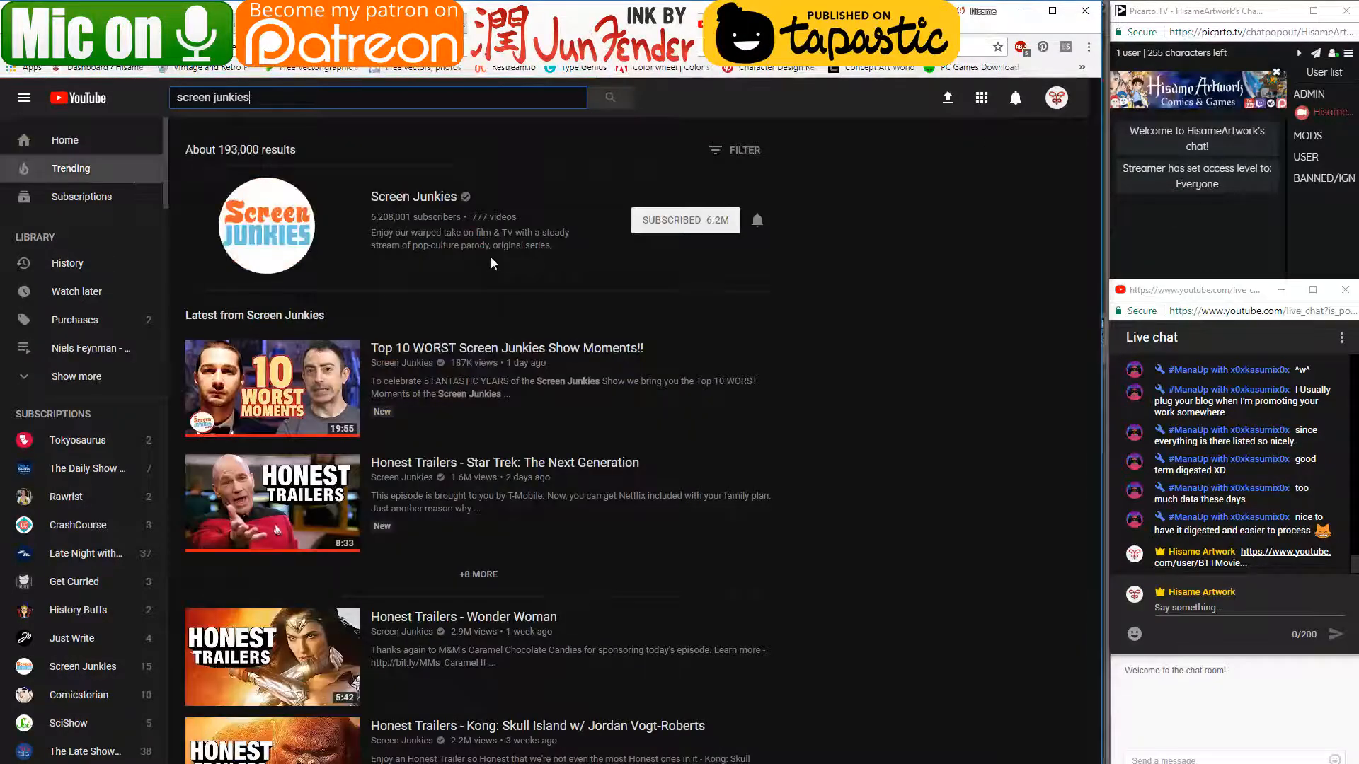
click(421, 197)
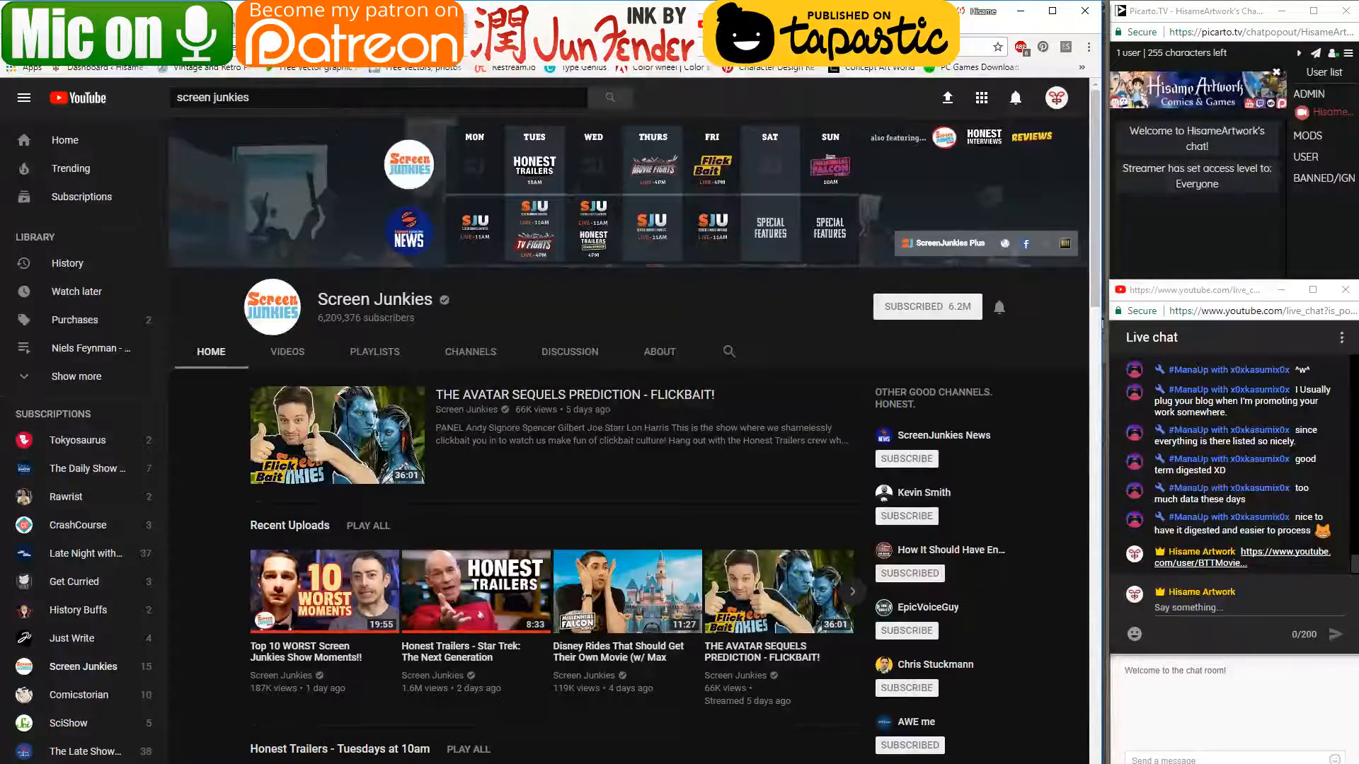
key(ctrl+l)
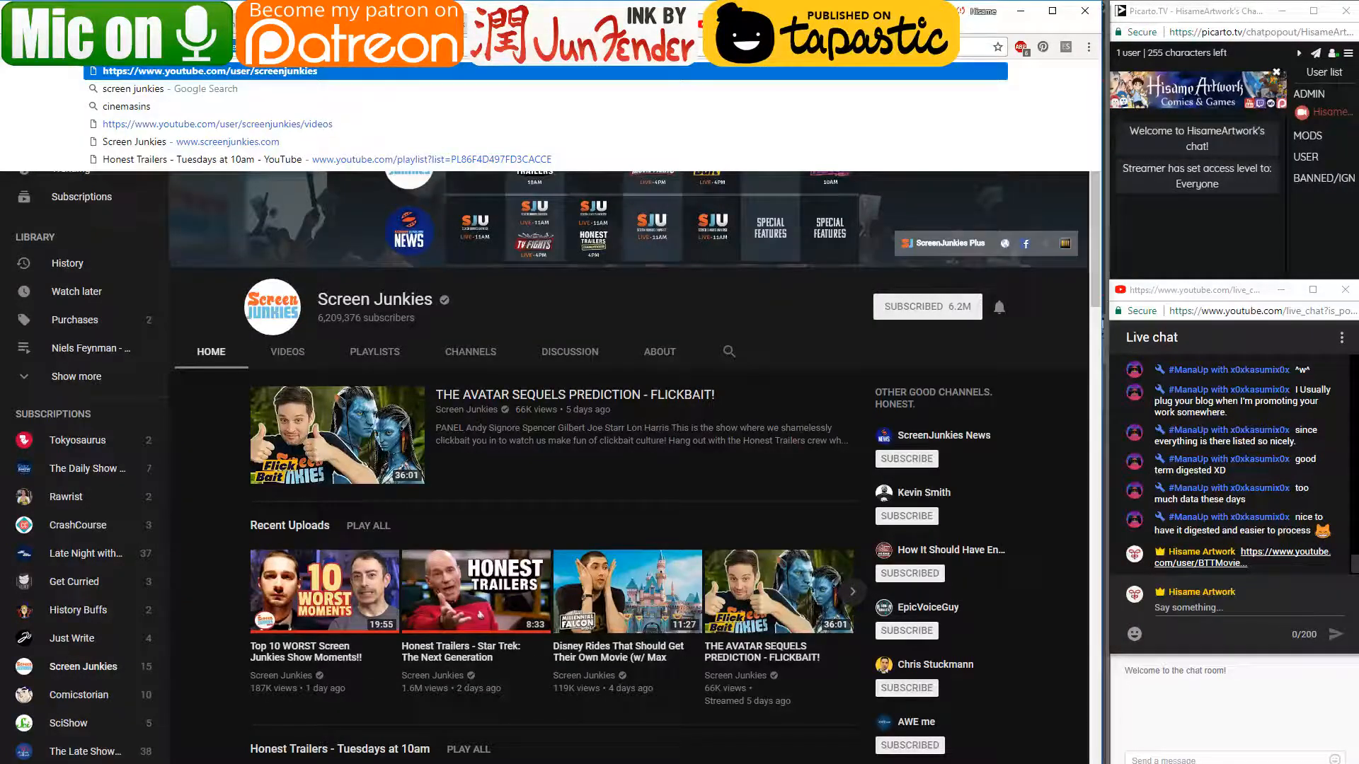
click(1208, 603)
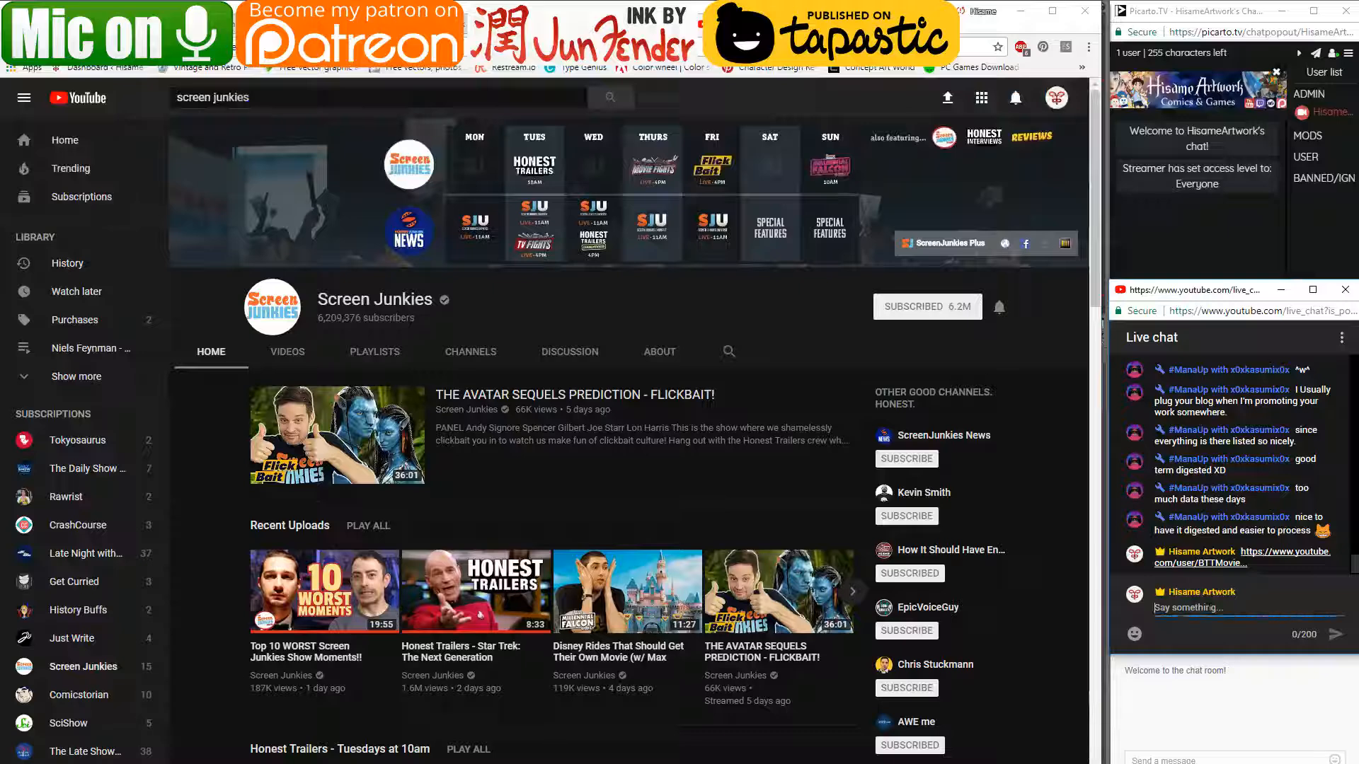
text(https://www.youtube.com/user/screenjunkies)
key(Return)
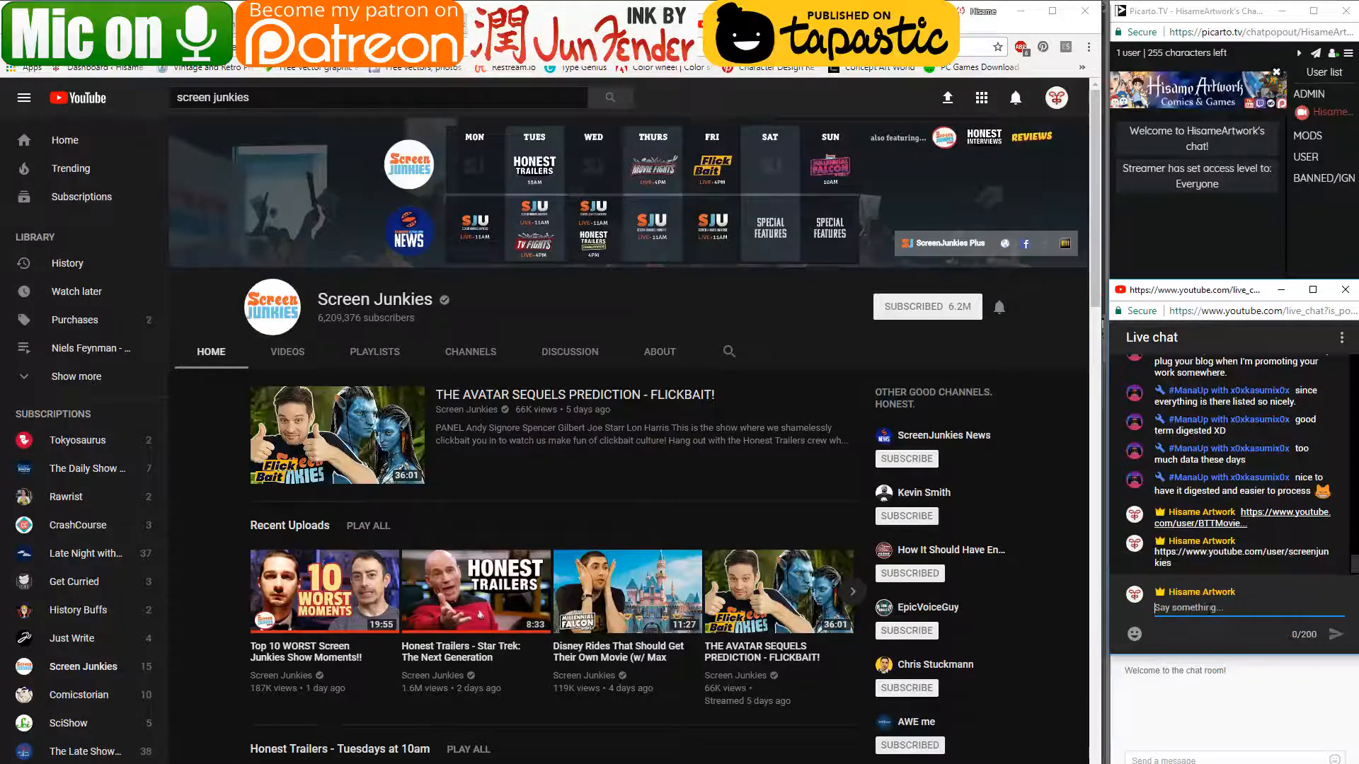
- Minimize the browser and return to the comic page in Clip Studio Paint
click(818, 25)
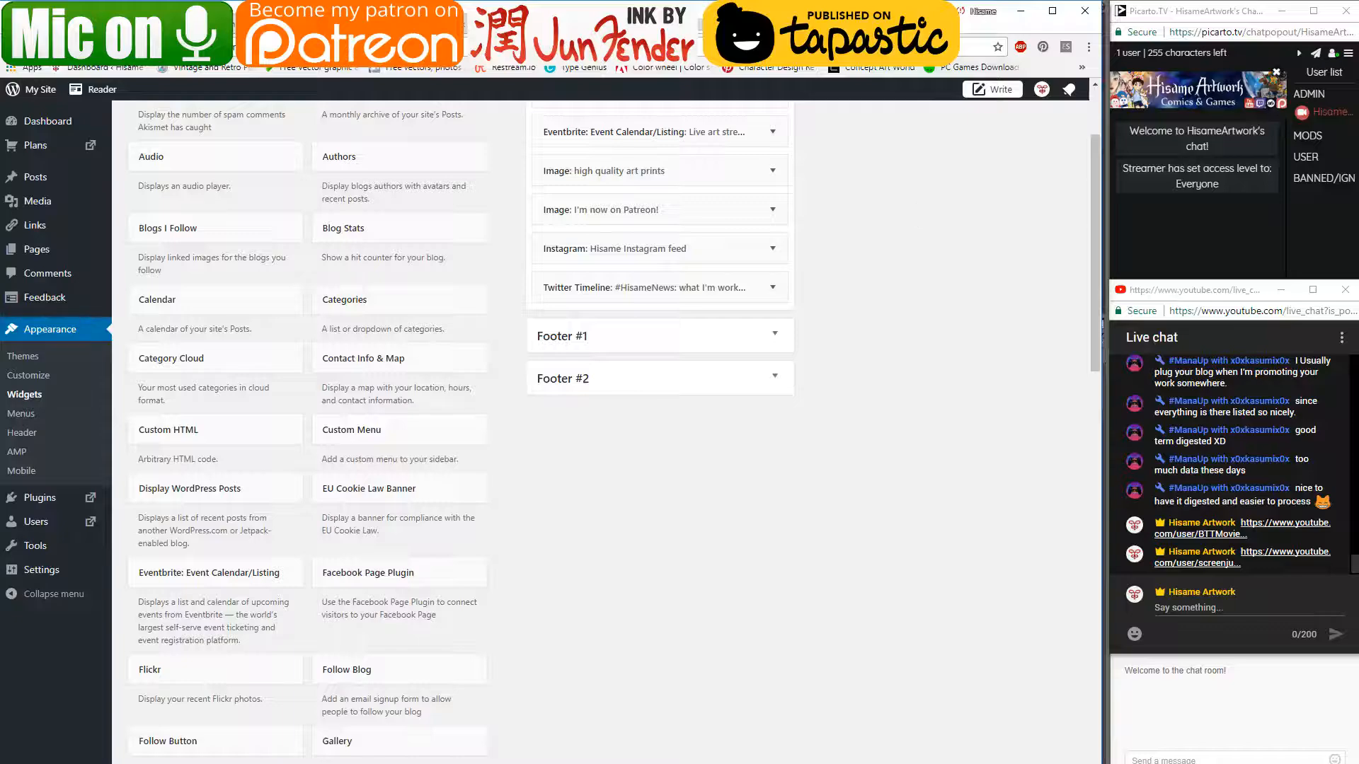
key(ctrl+Tab)
click(1014, 14)
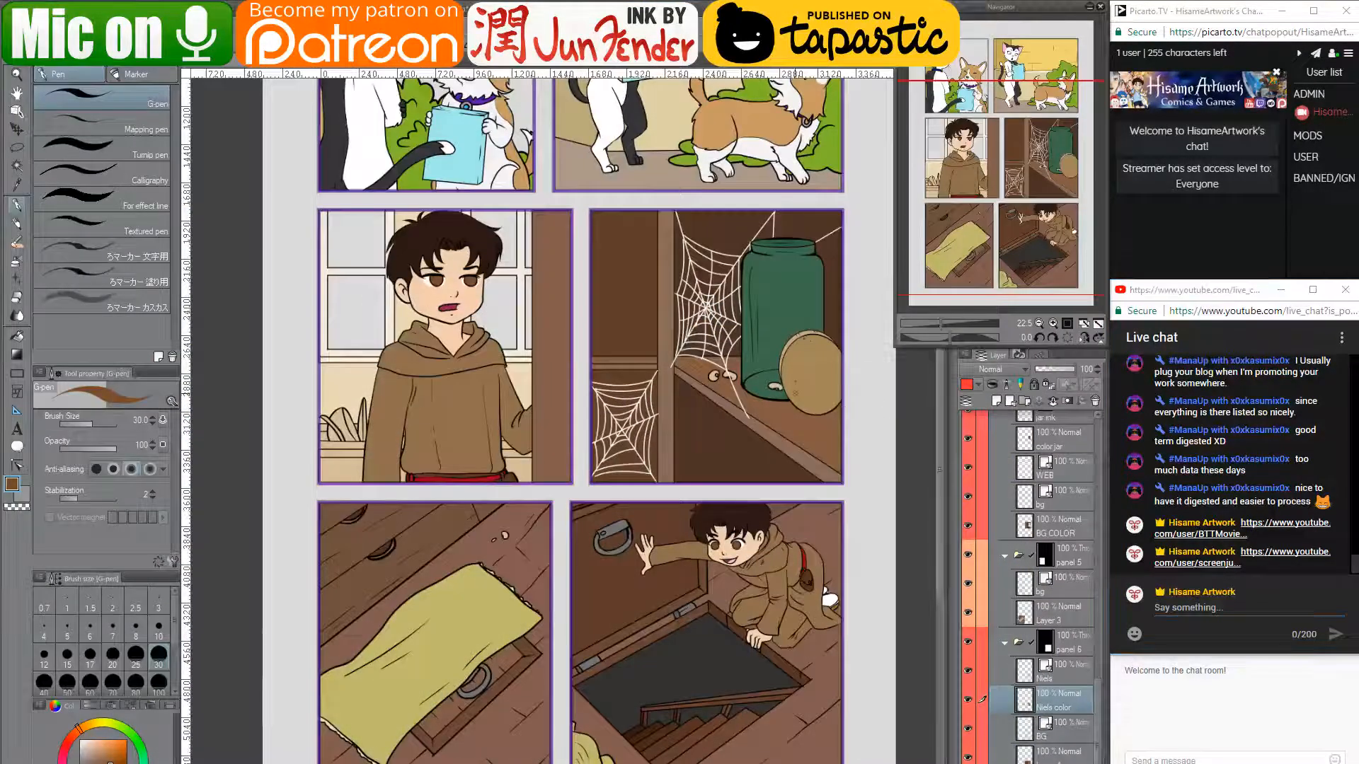
- Look over the whole comic page and its upper panels to check the coloring
scroll(572, 371, down, 2)
scroll(572, 371, down, 1)
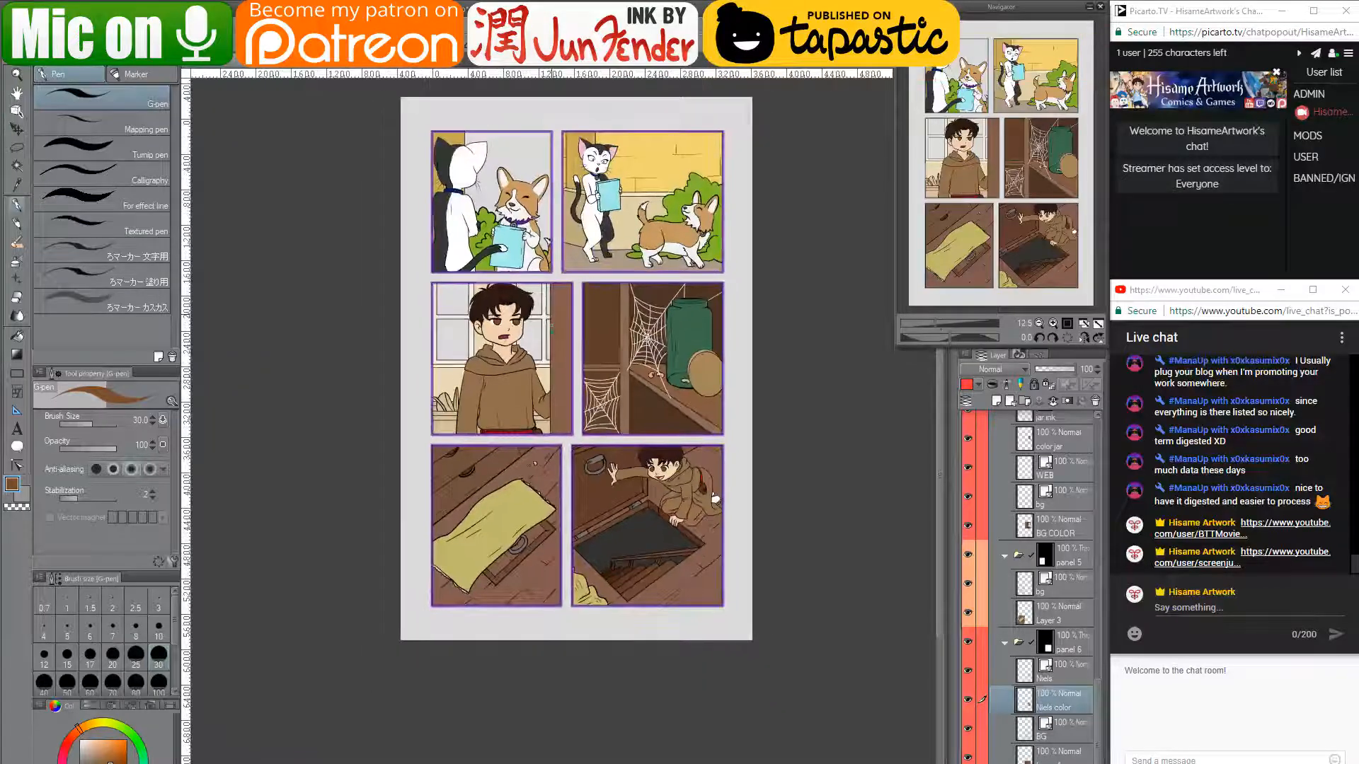
scroll(626, 123, up, 3)
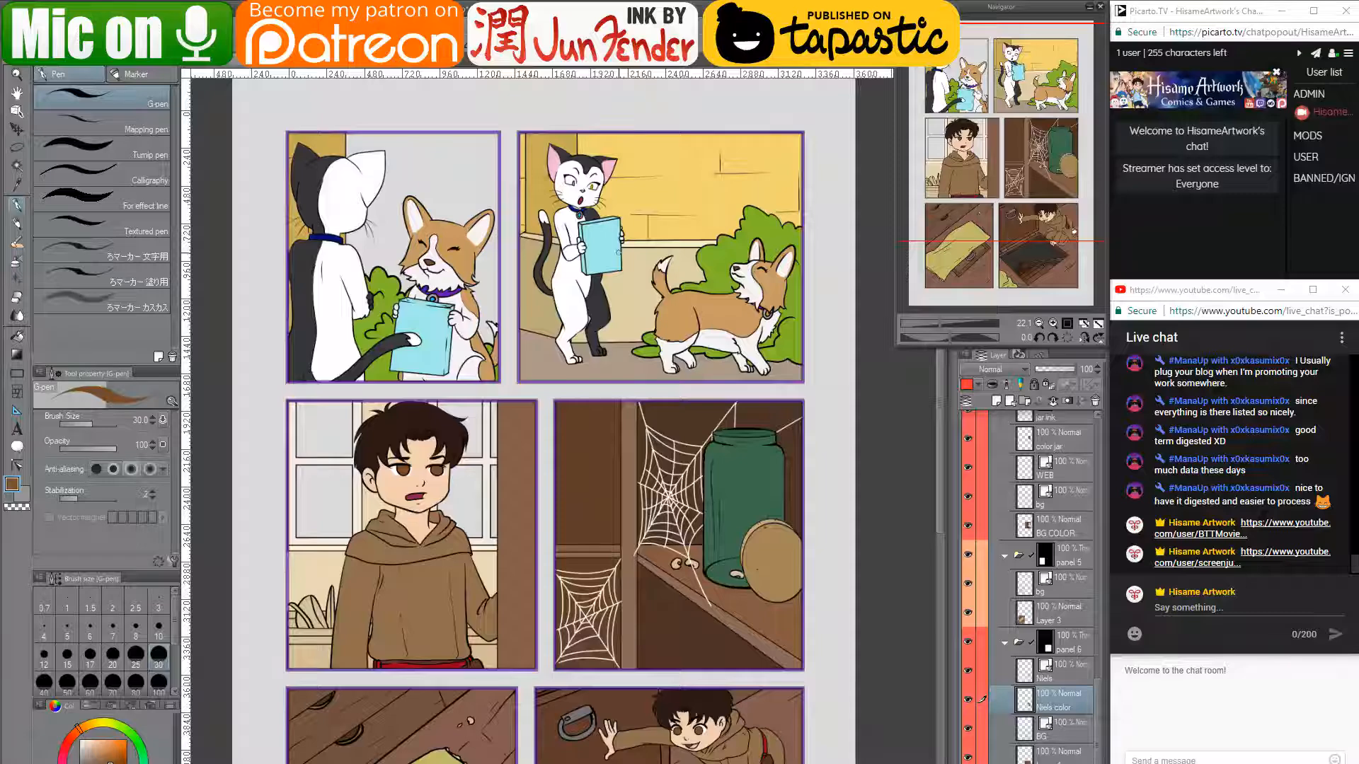
drag(641, 369, 626, 393)
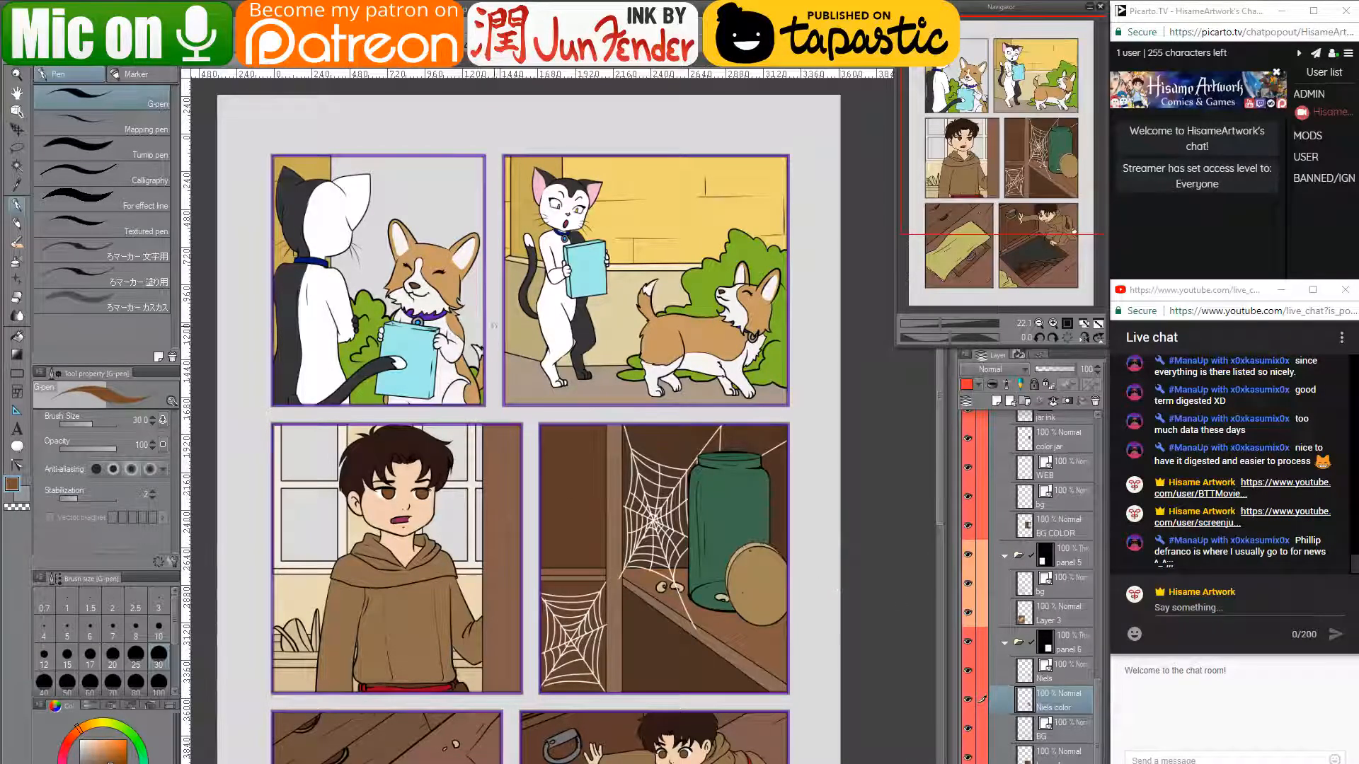
scroll(408, 182, up, 2)
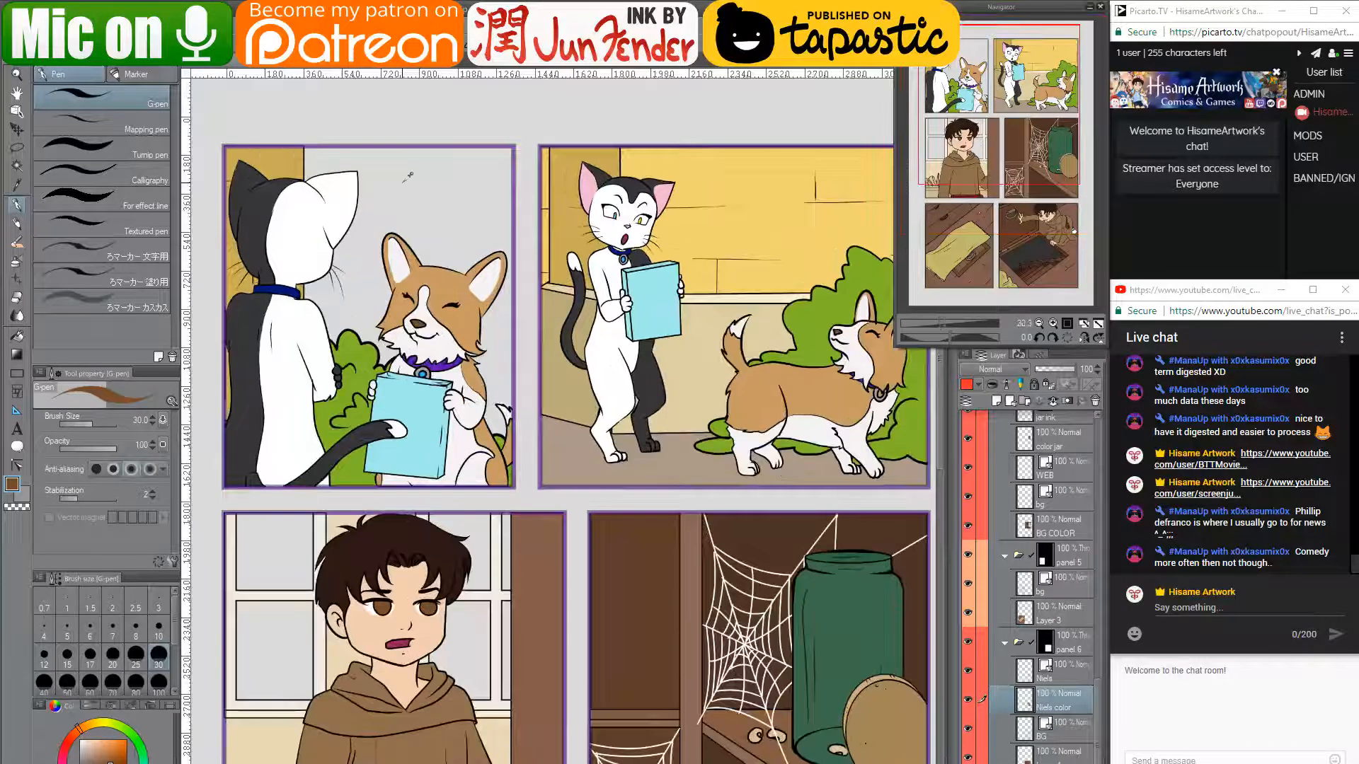
scroll(536, 375, down, 2)
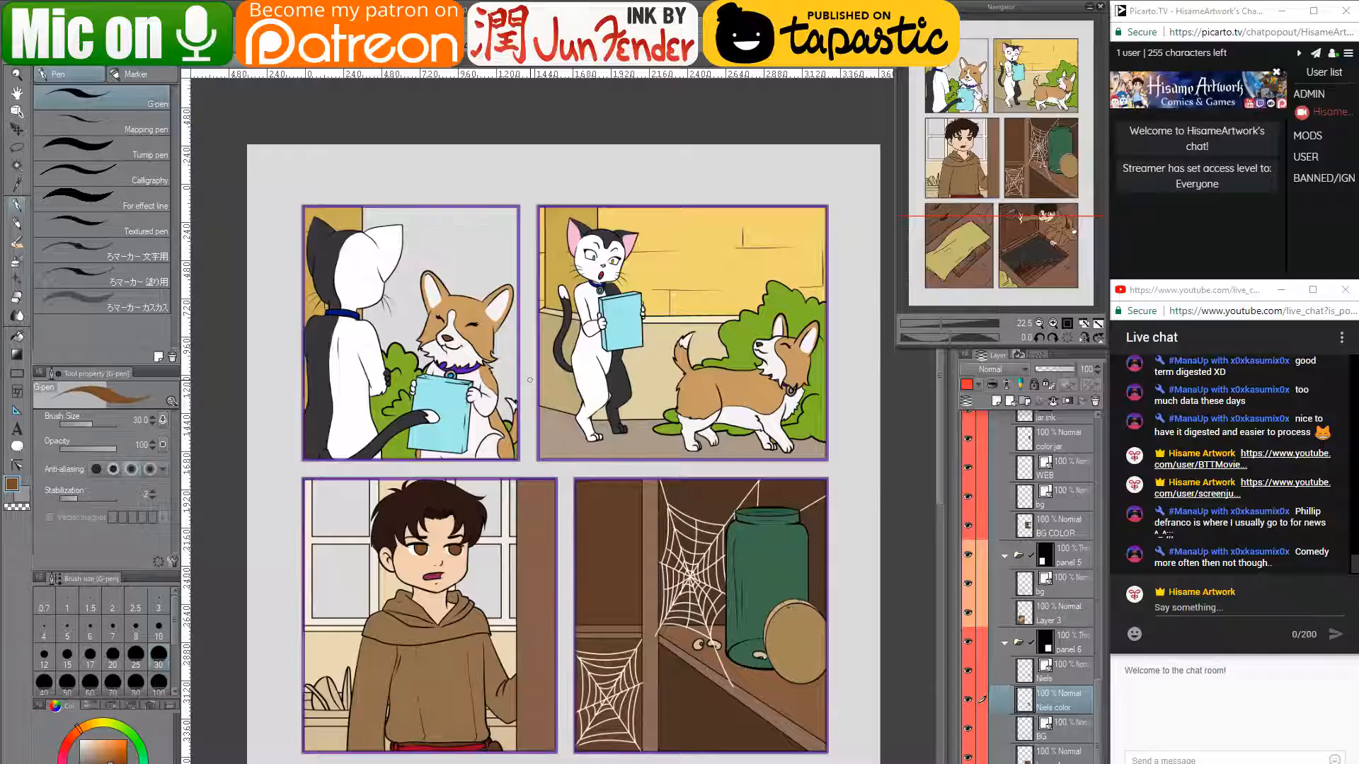
scroll(536, 373, down, 2)
scroll(535, 374, up, 1)
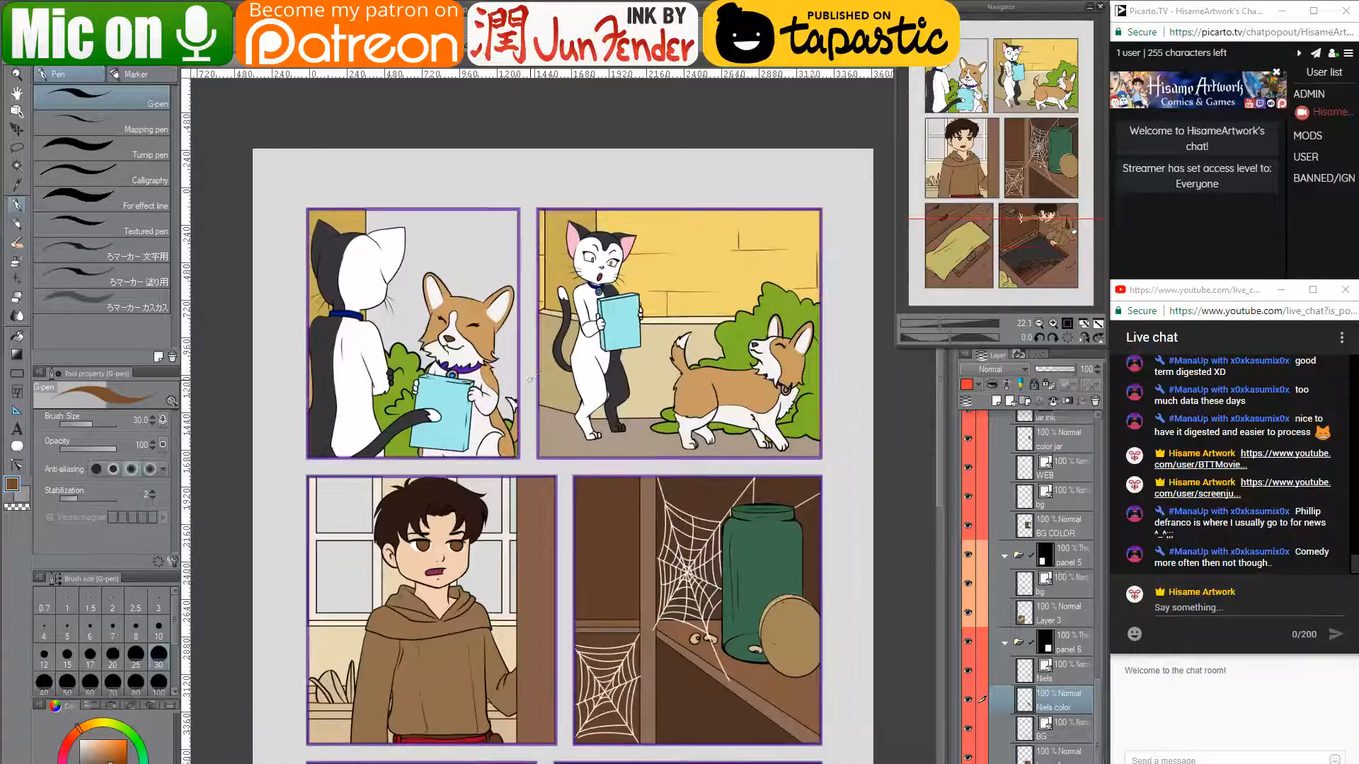
drag(612, 409, 551, 446)
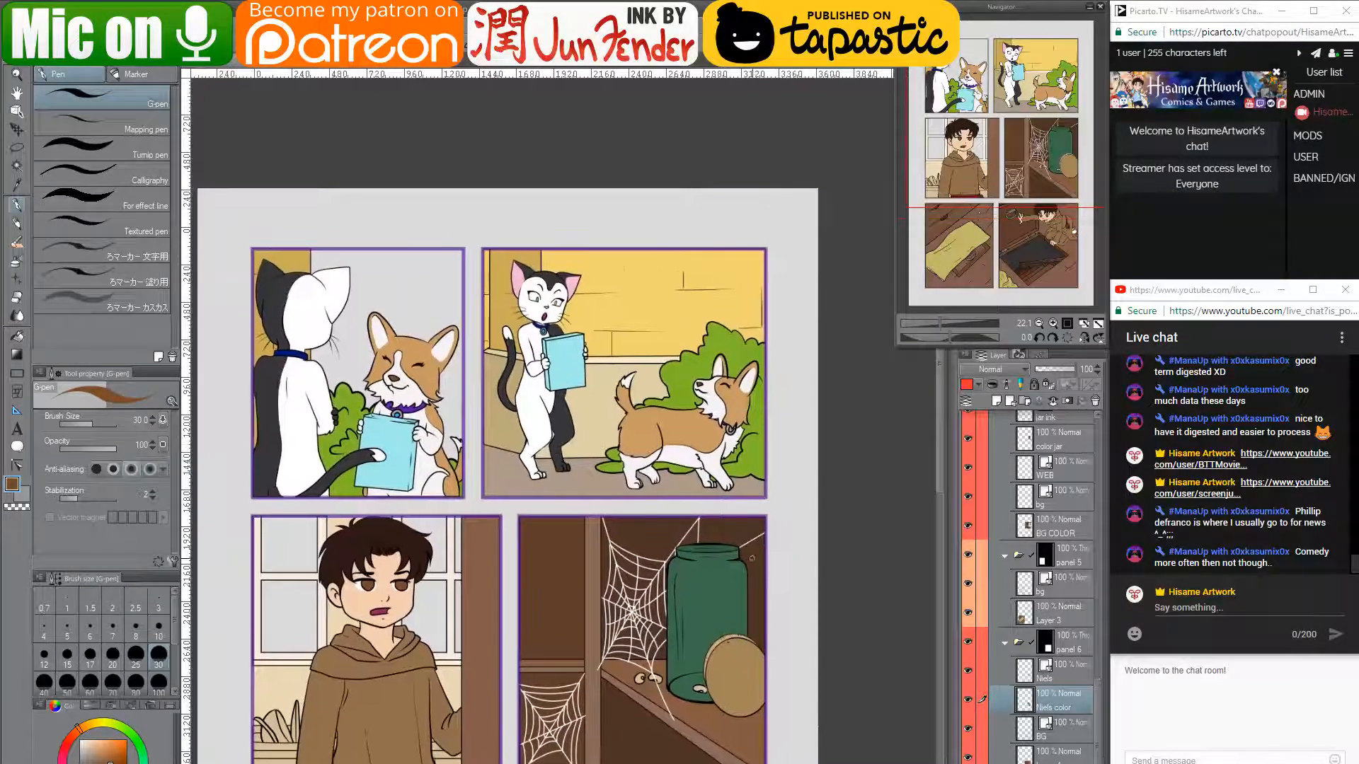
- Erase the overshooting ink line at the base of the corgi's ear on panel 2's Marie layer with the Snap eraser
scroll(764, 319, up, 1)
scroll(764, 318, up, 4)
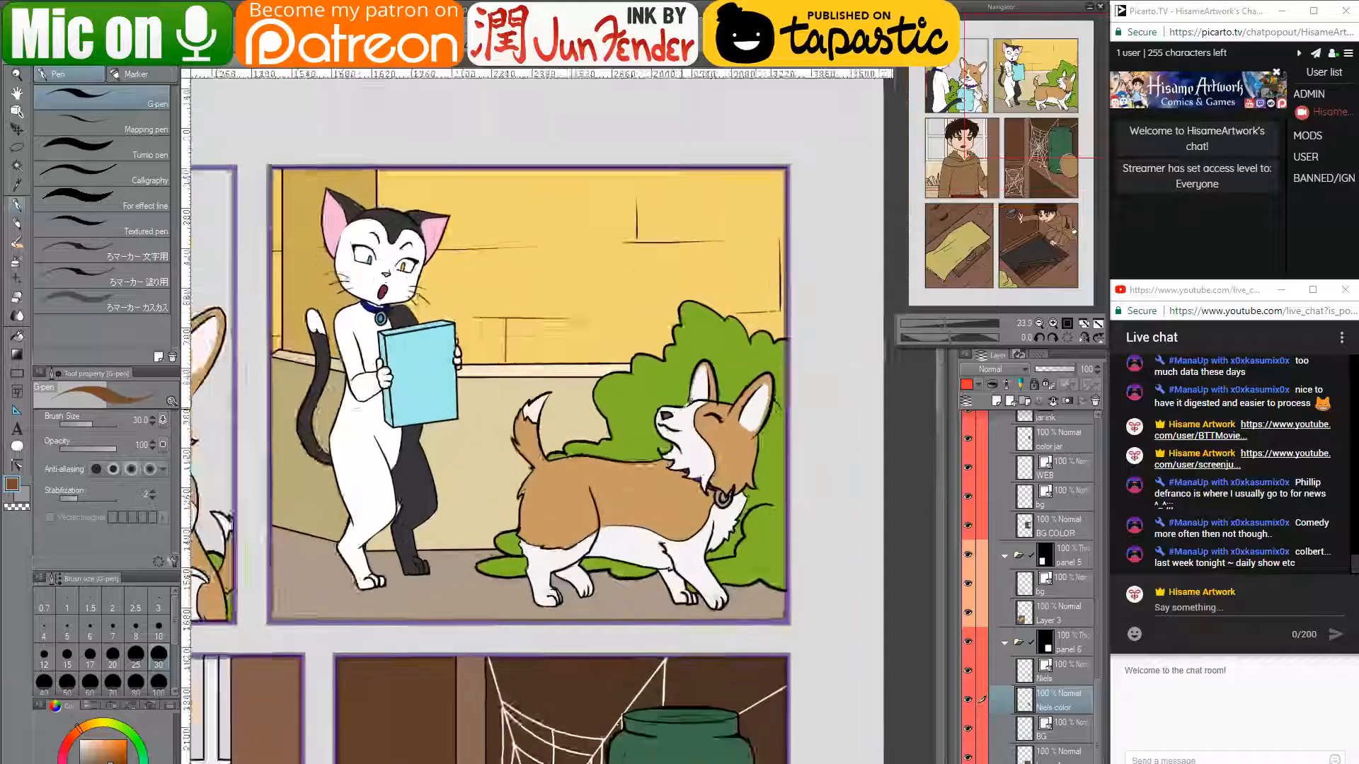
scroll(771, 384, up, 1)
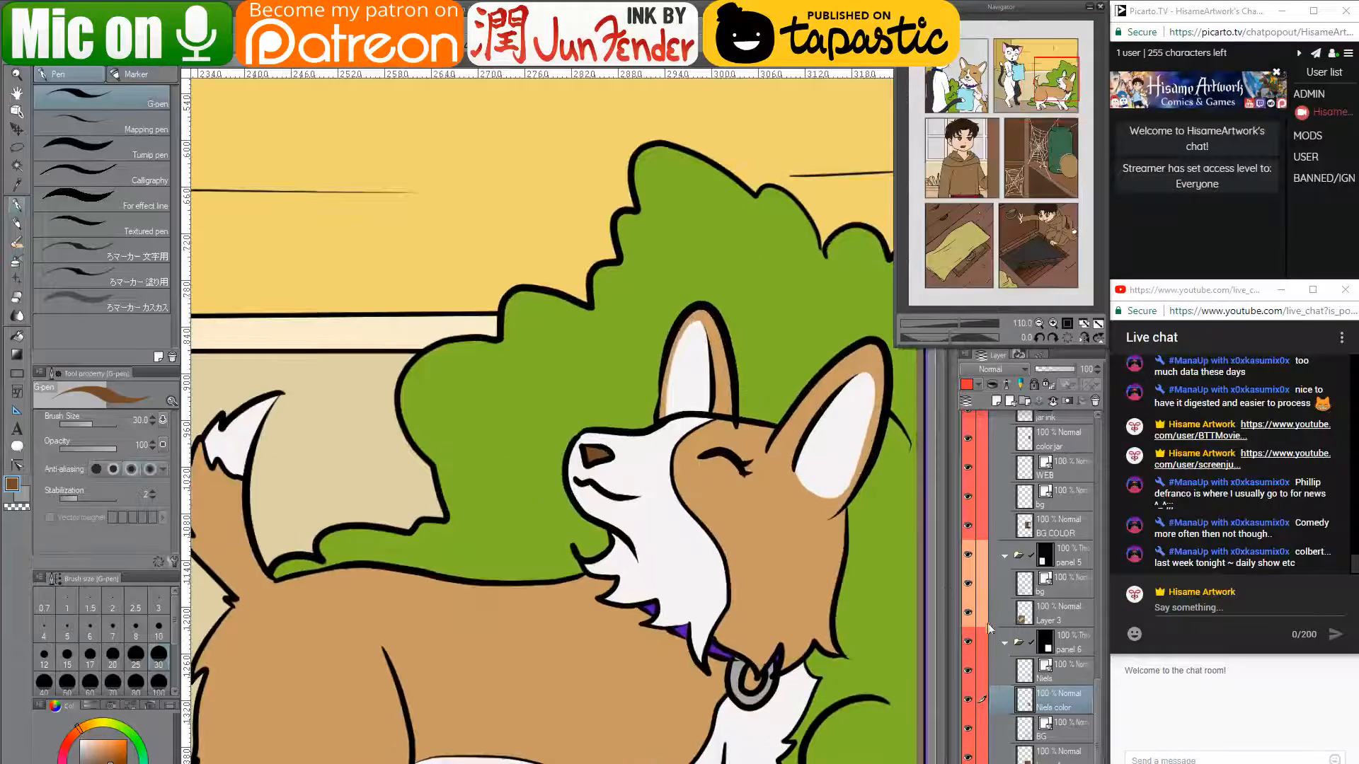
click(1022, 658)
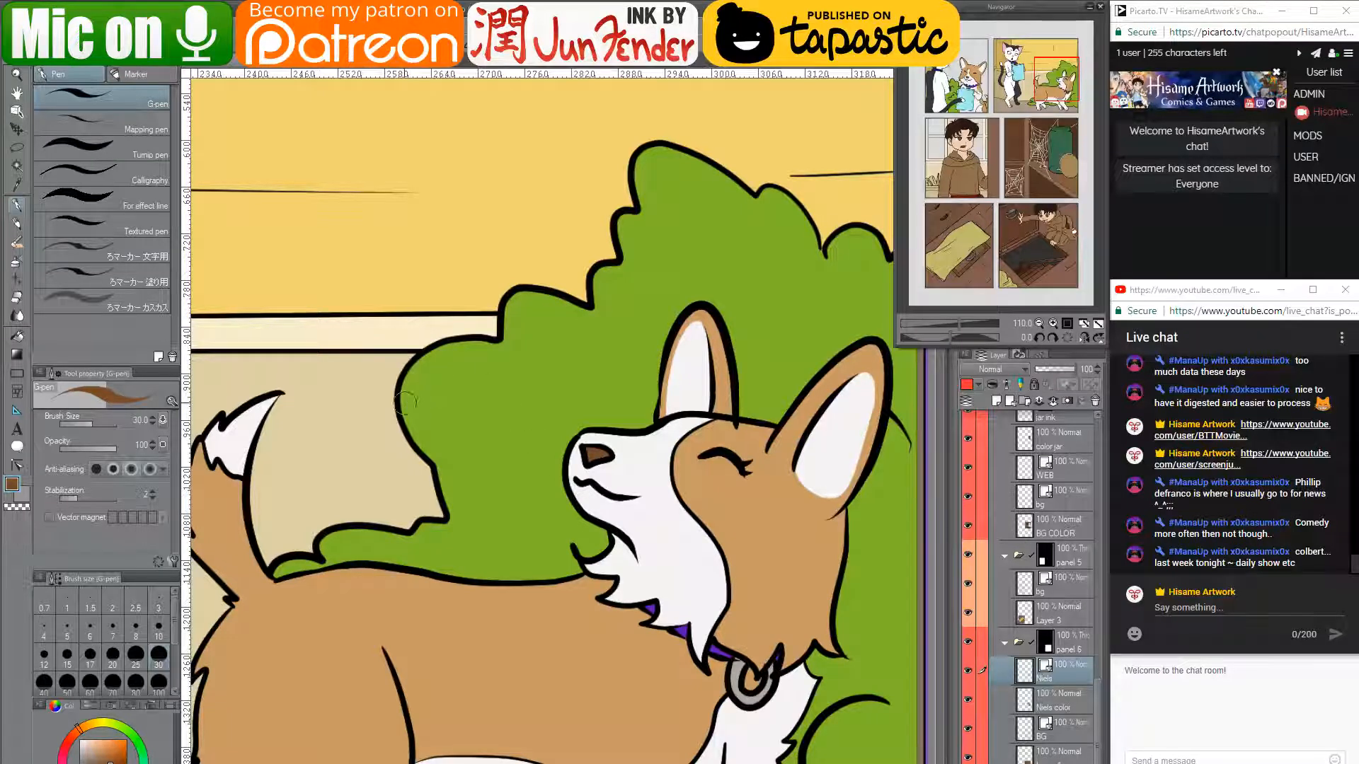
click(17, 300)
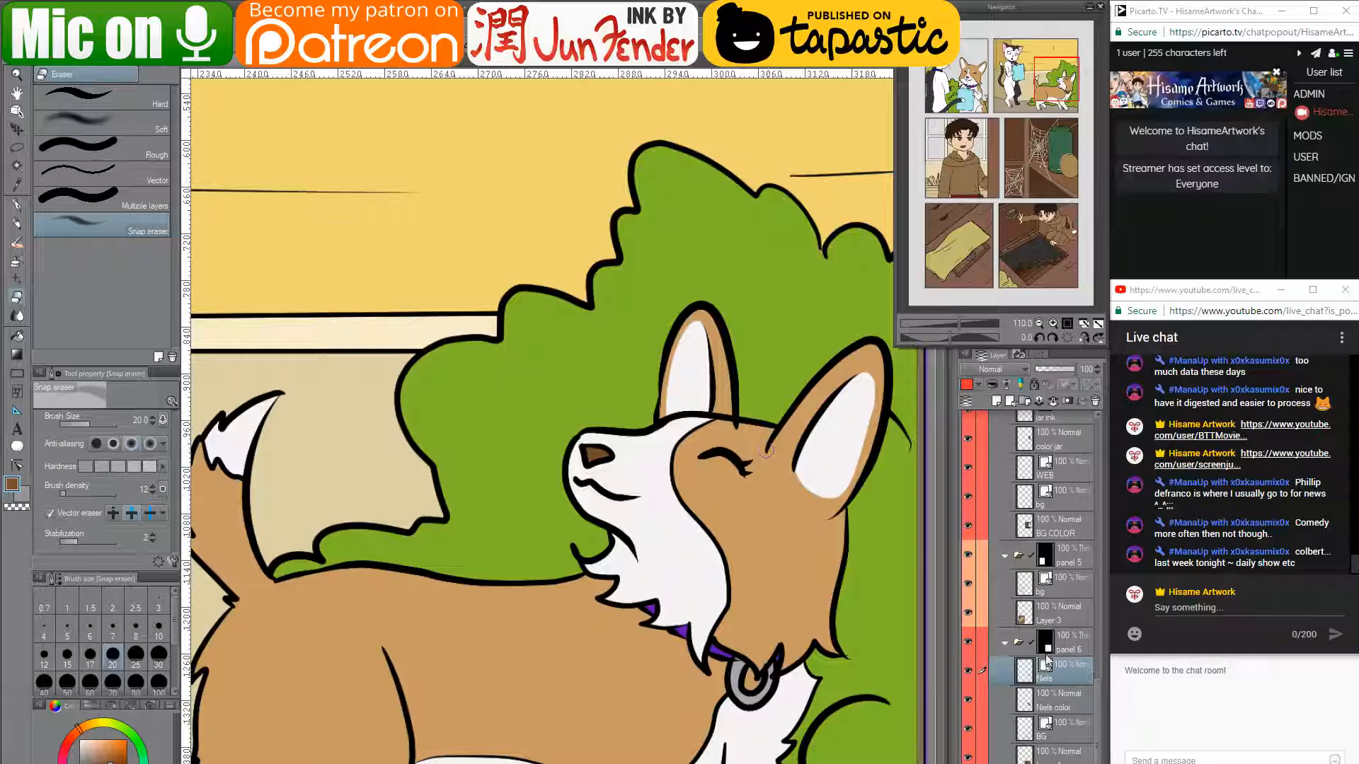
drag(1098, 683, 1109, 407)
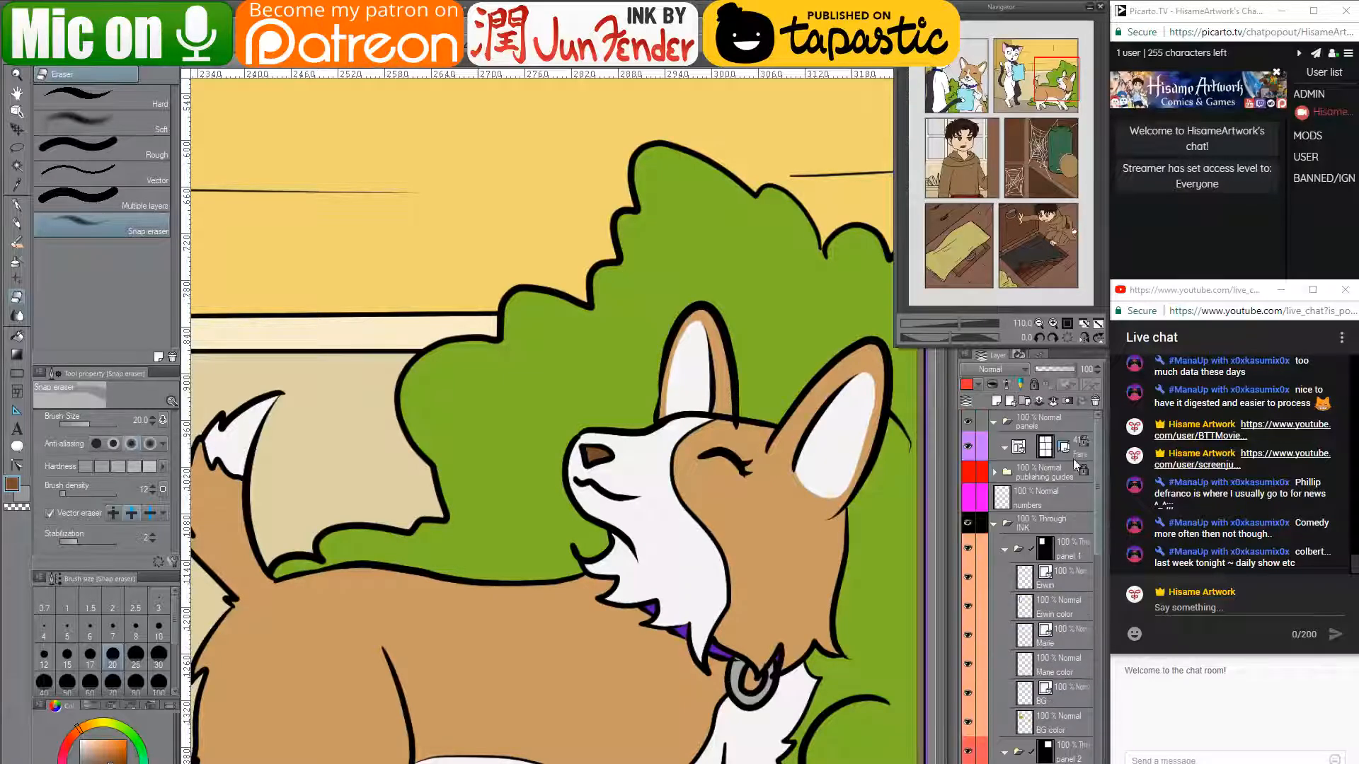
click(1062, 581)
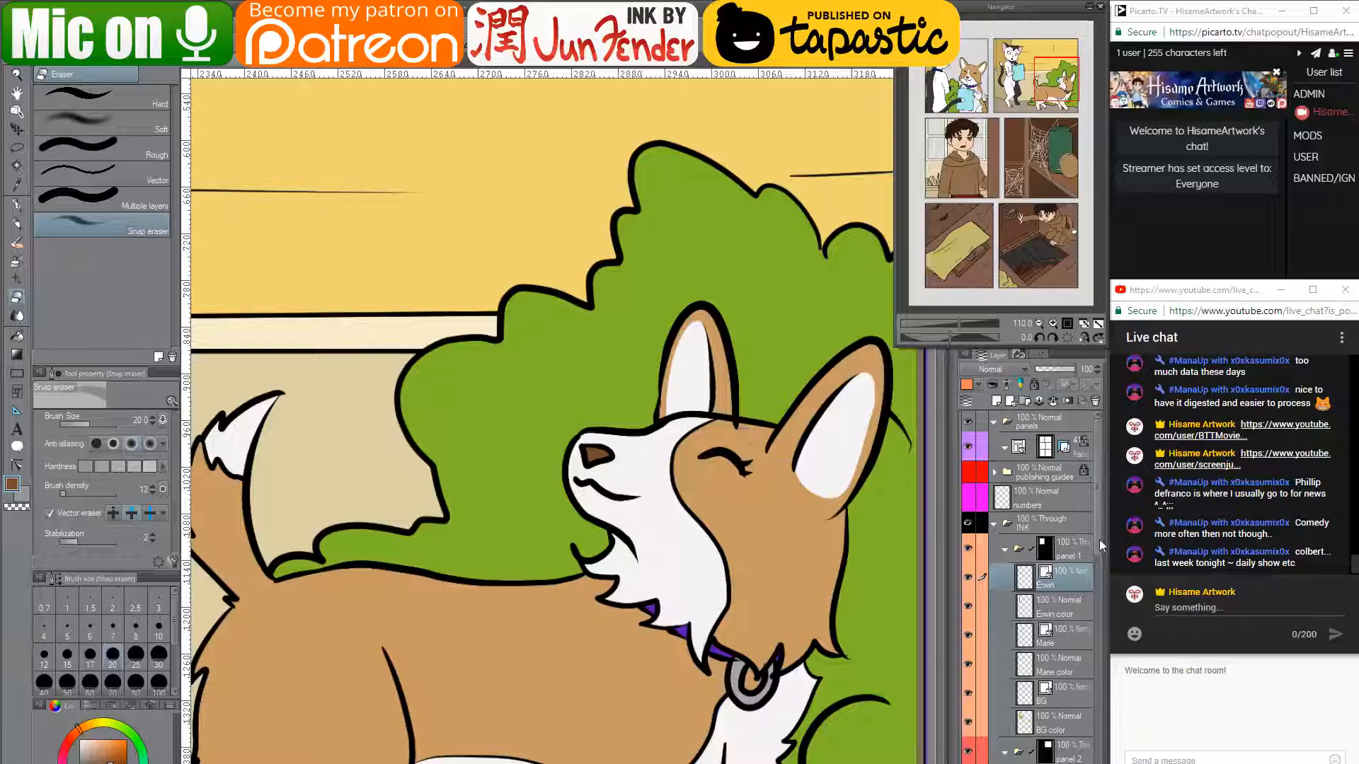
drag(1096, 540, 1098, 623)
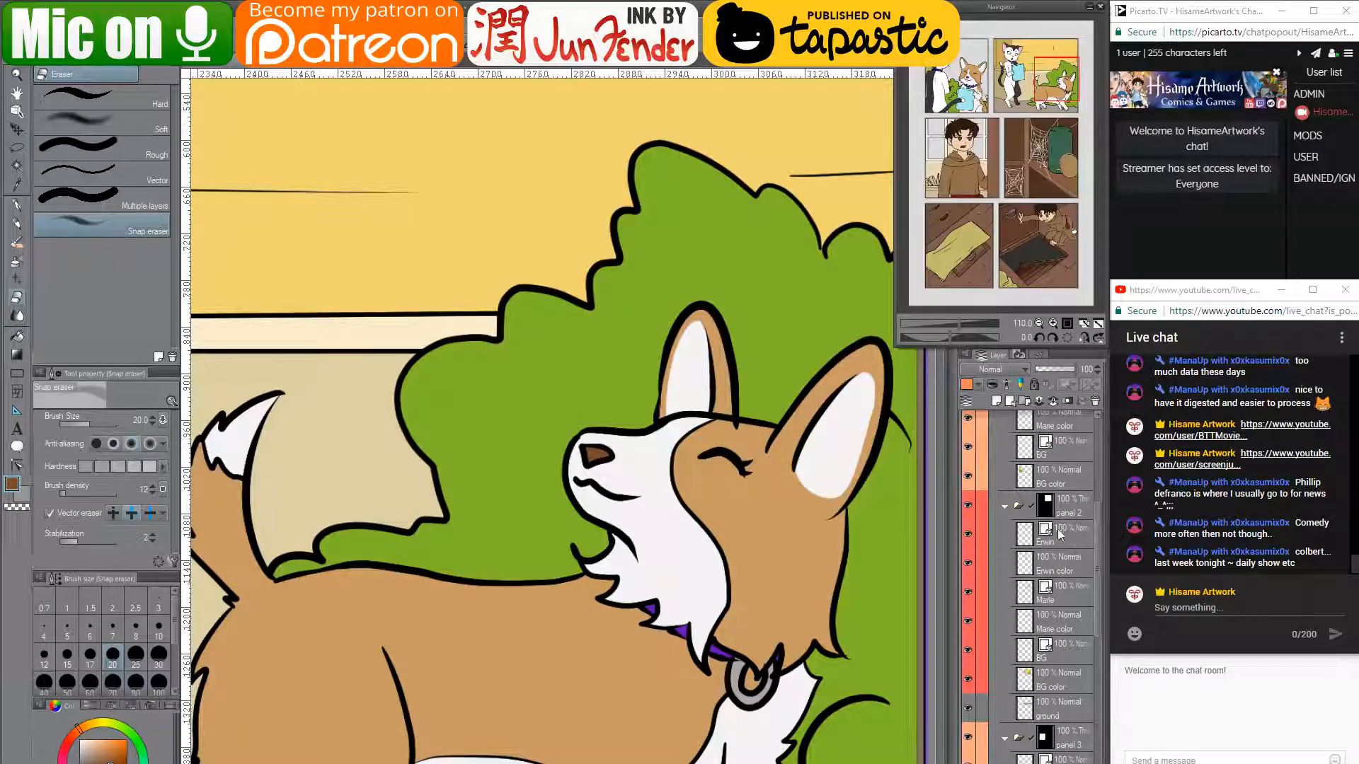
click(1074, 544)
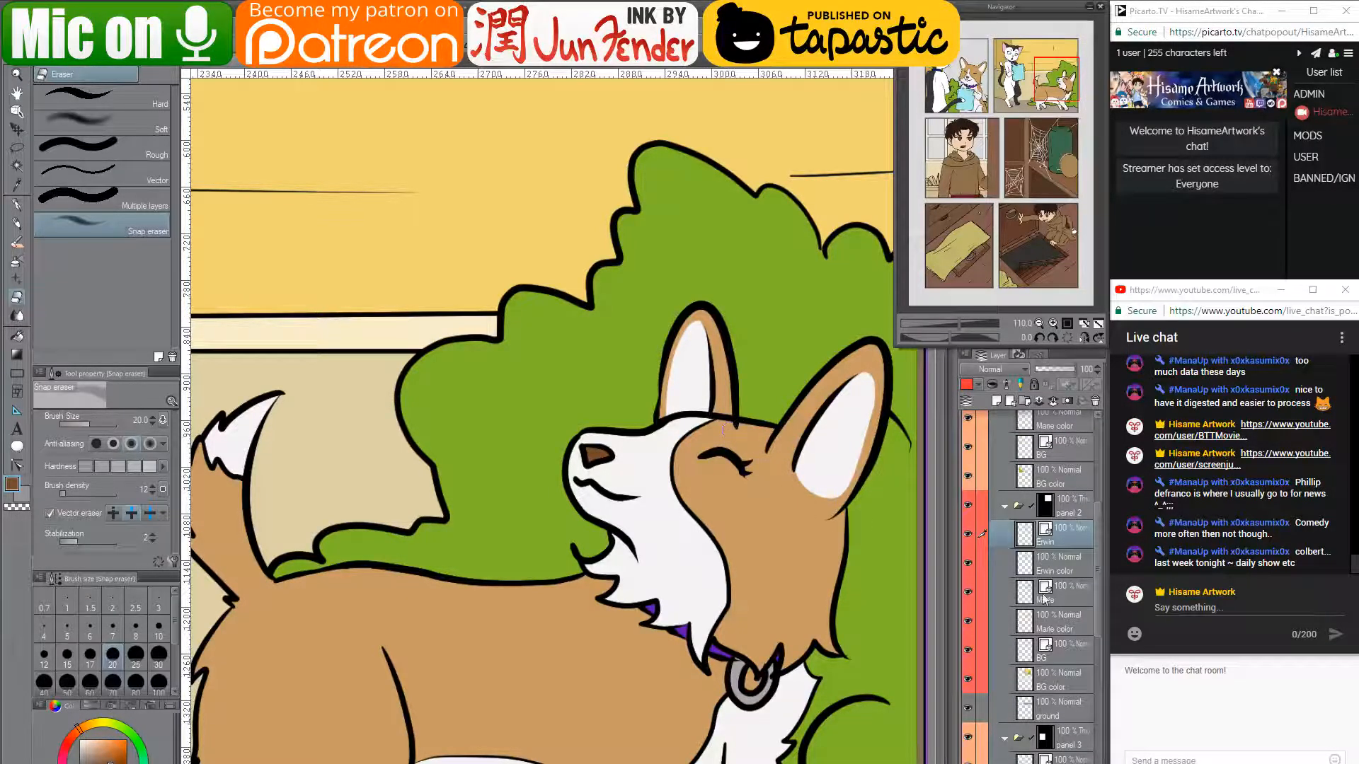
click(1044, 621)
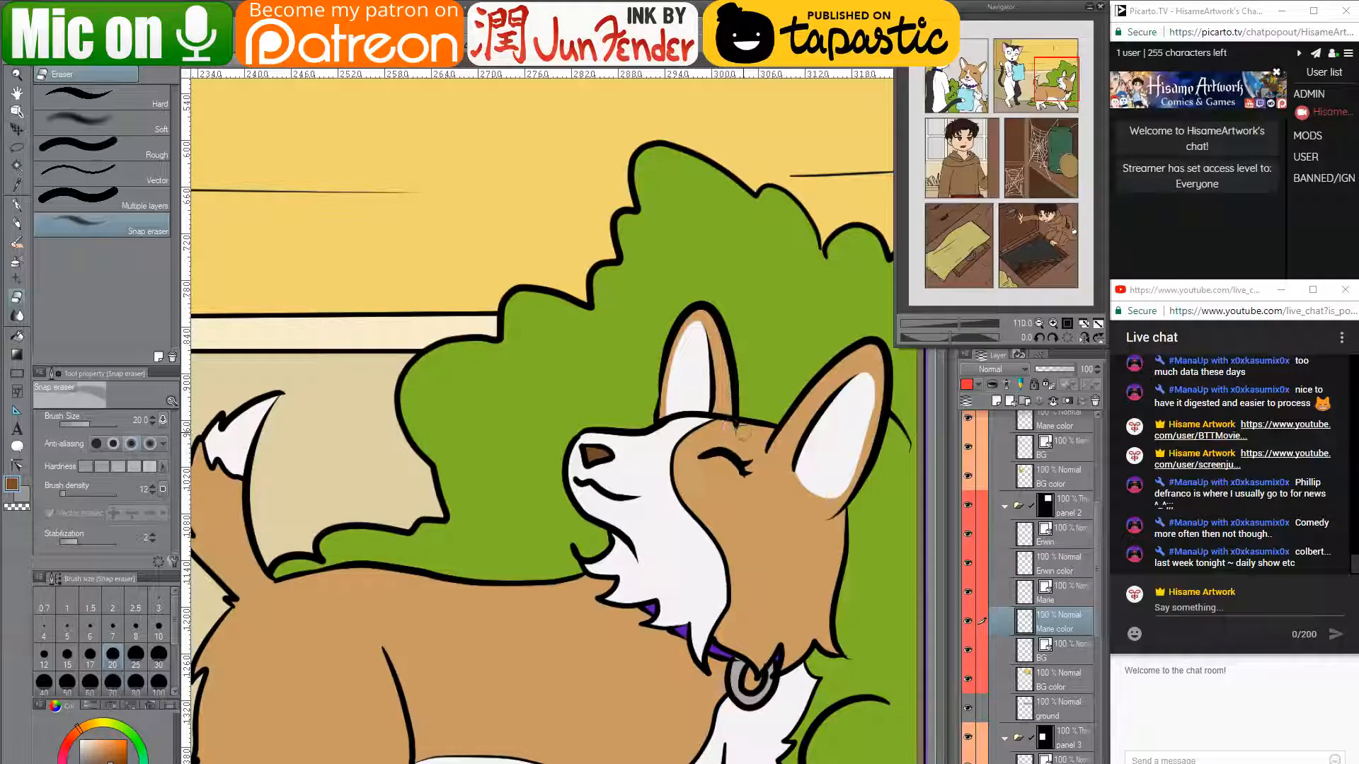
click(1047, 593)
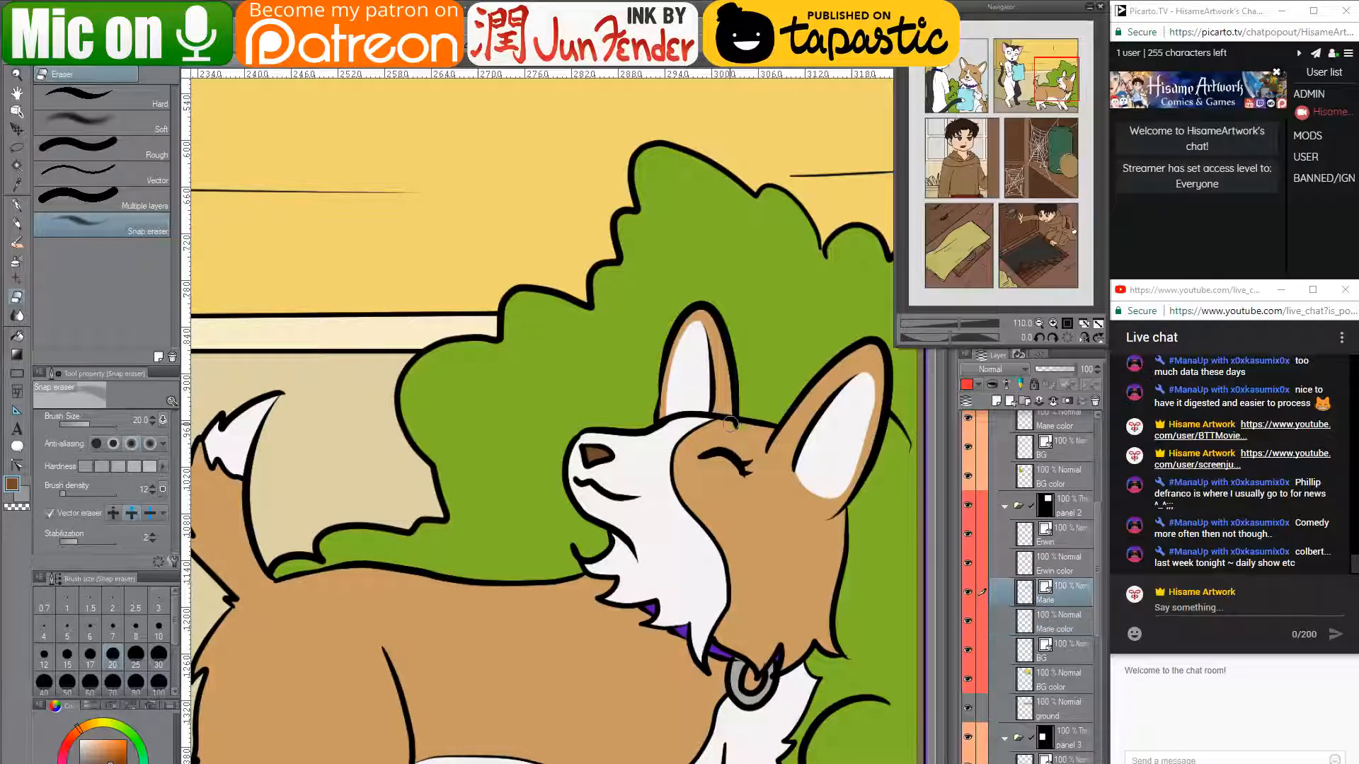
- Touch up the corgi's head at the ear base on the Marie color layer, using the G-pen and the sampled fur color
click(1027, 621)
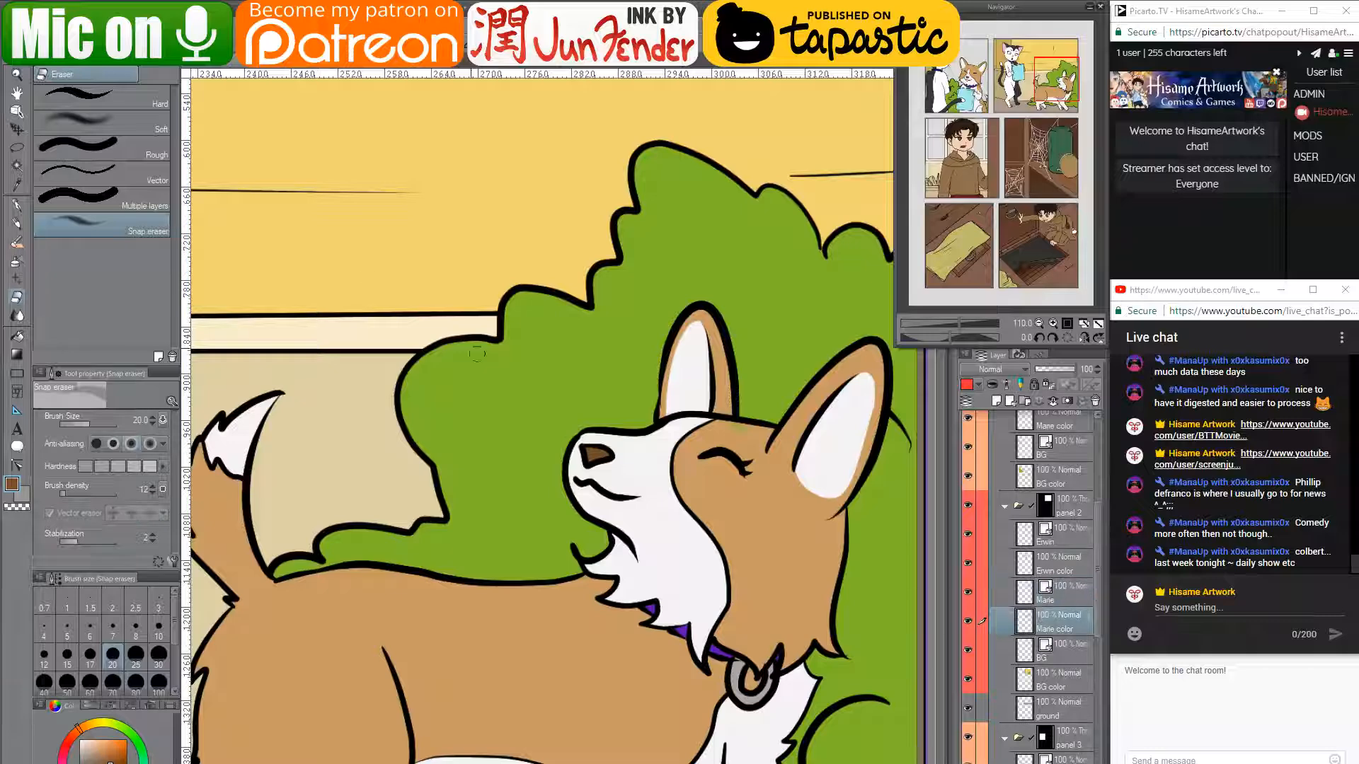
click(17, 205)
alt+click(737, 419)
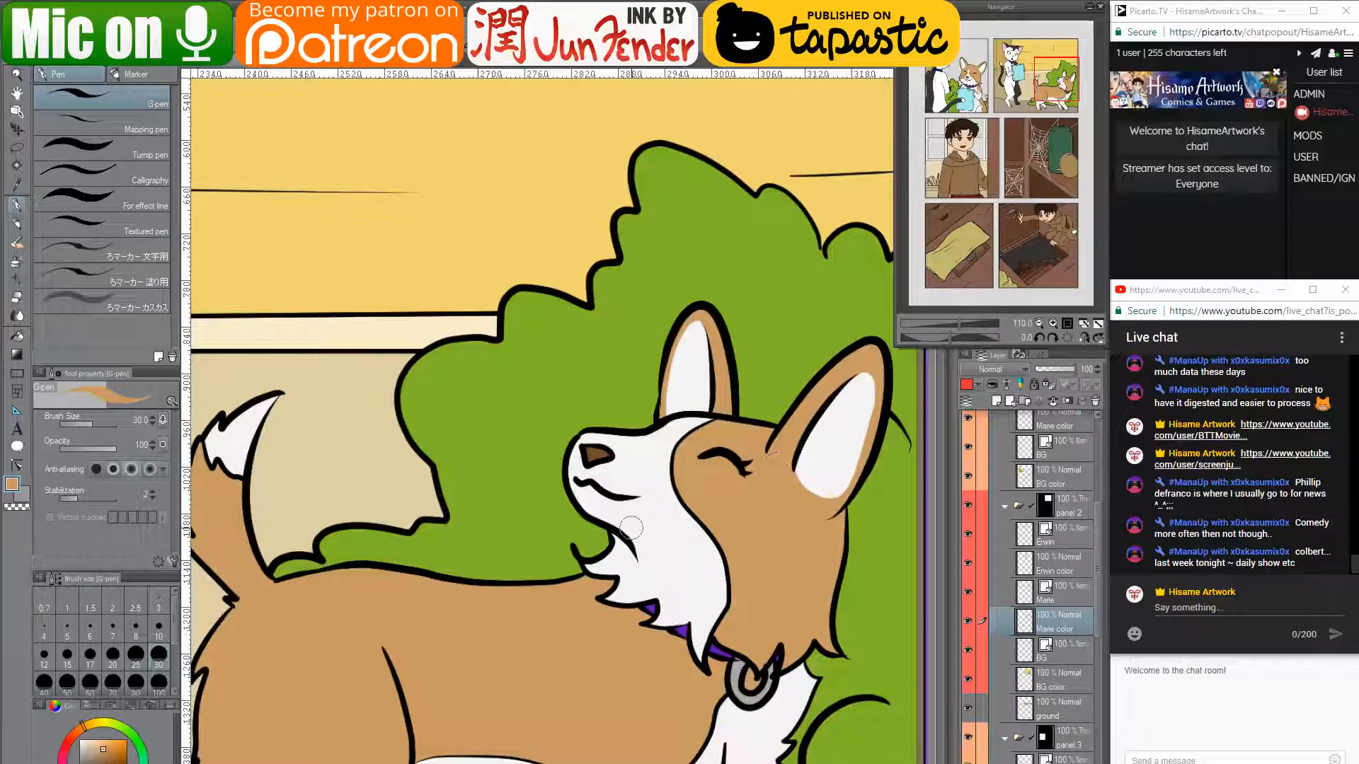
- Clean up stray ink and color beside the corgi's chest fur on panel 2's Marie and Marie color layers with the Snap eraser
click(1047, 593)
click(17, 297)
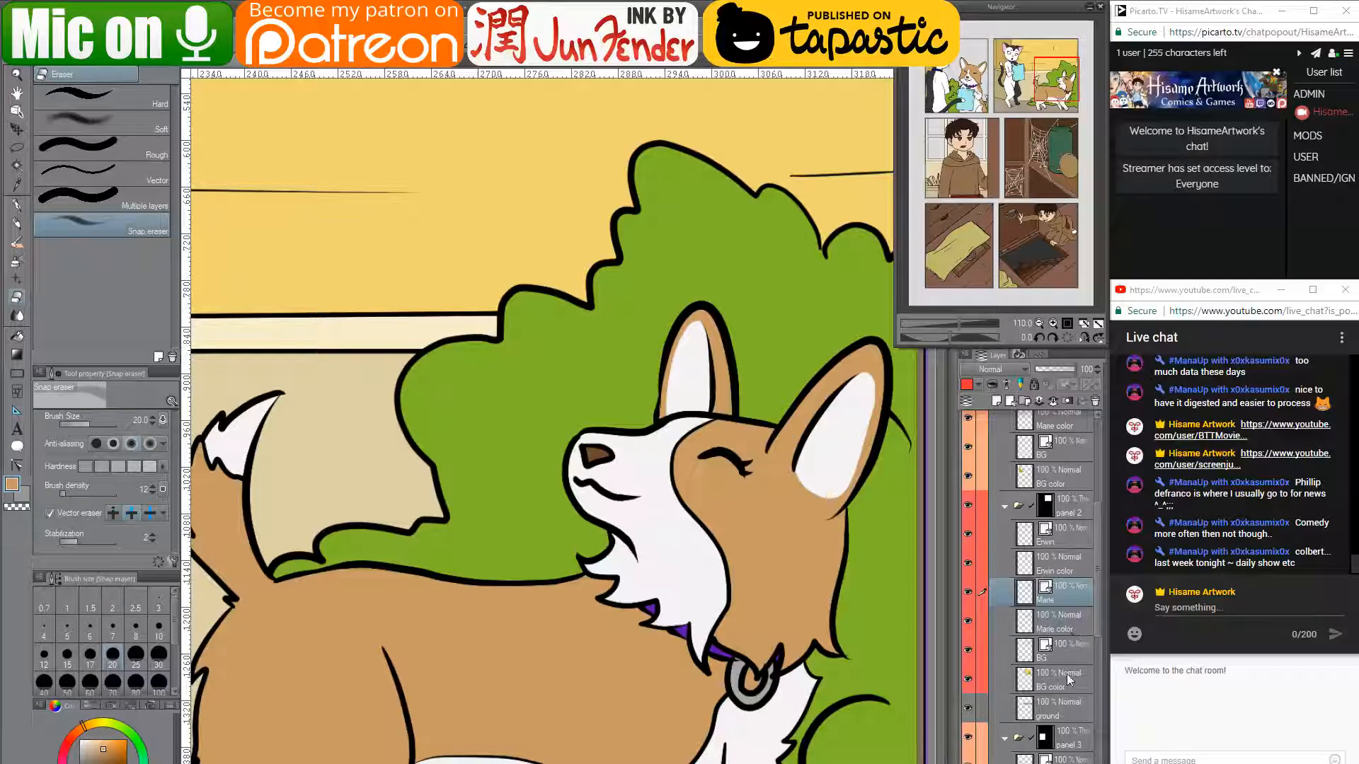
click(1029, 623)
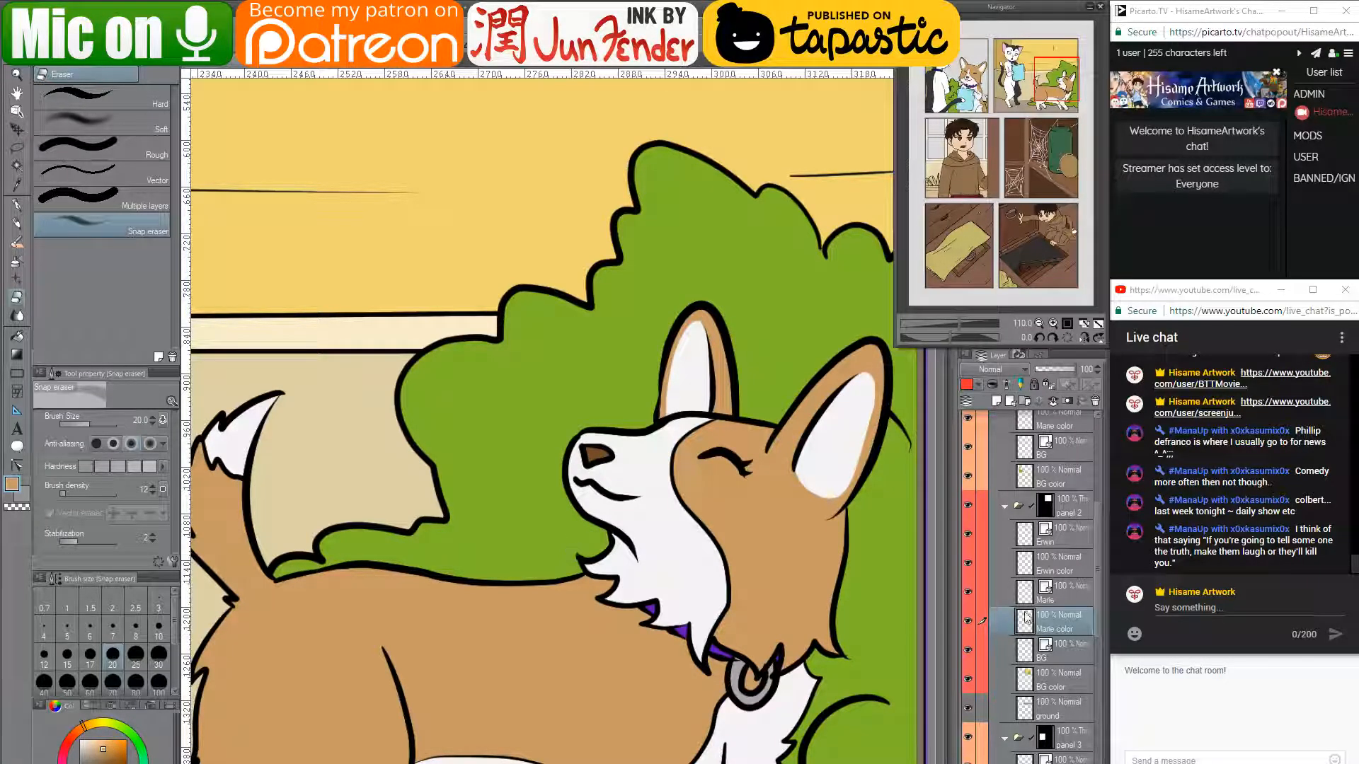
- Fill the gap beside the corgi's chest fur with the sampled bush green on panel 2's BG color layer, using the G-pen
click(1066, 678)
click(16, 205)
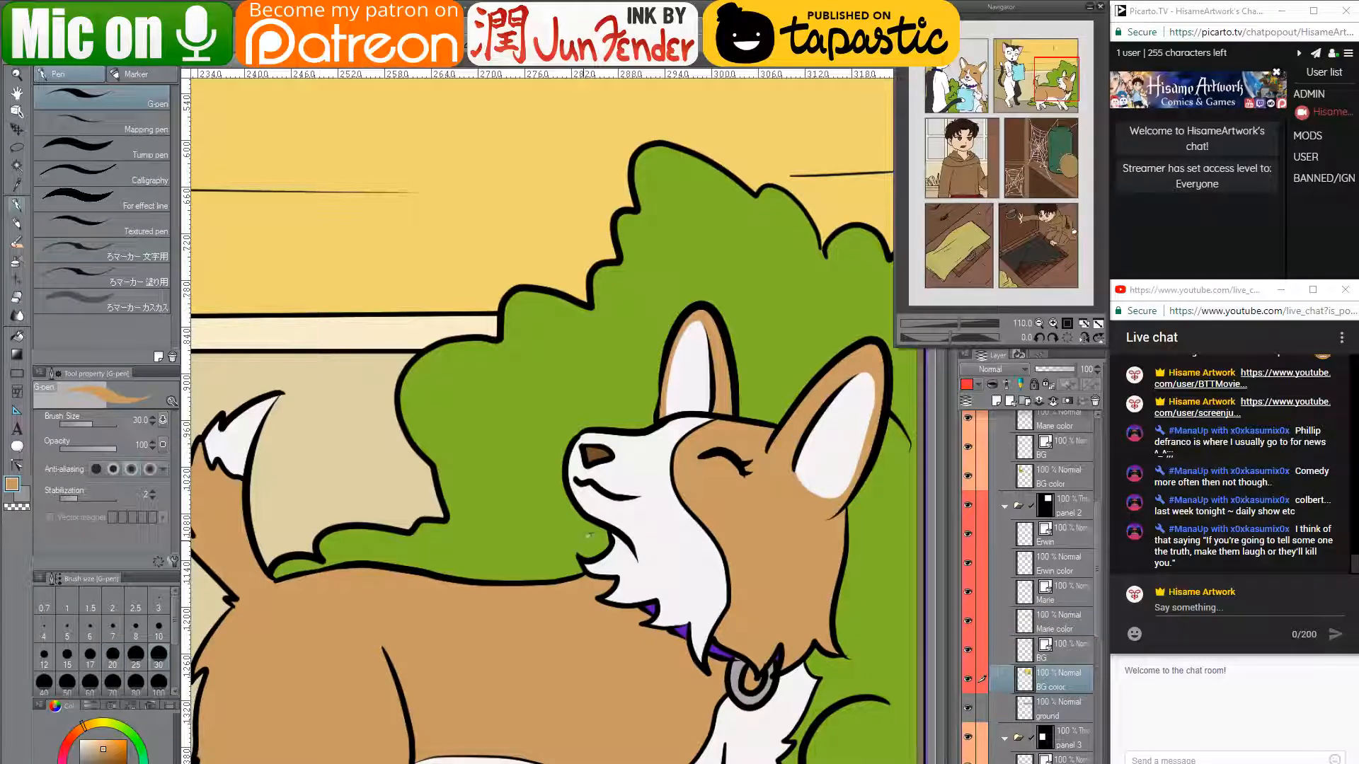
alt+click(588, 536)
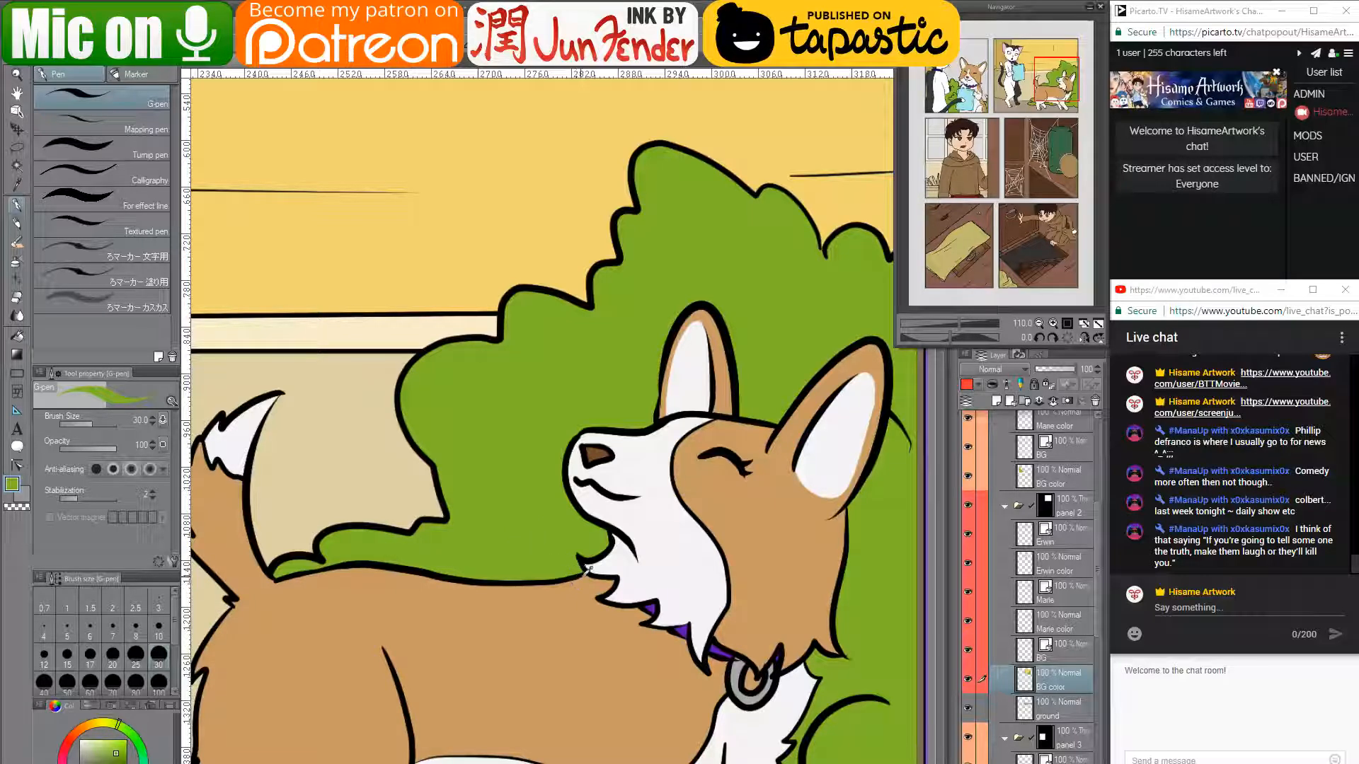
scroll(575, 575, down, 5)
scroll(593, 566, down, 2)
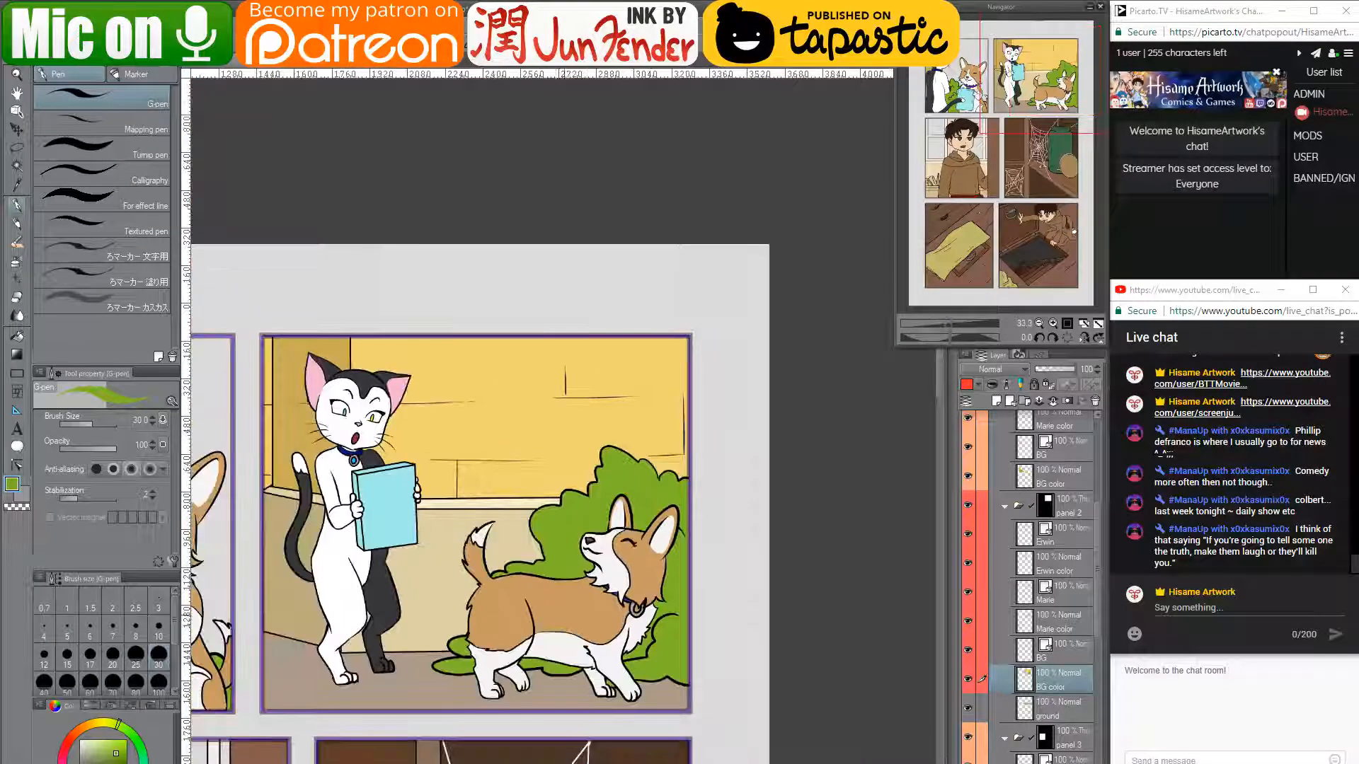
drag(558, 625, 680, 576)
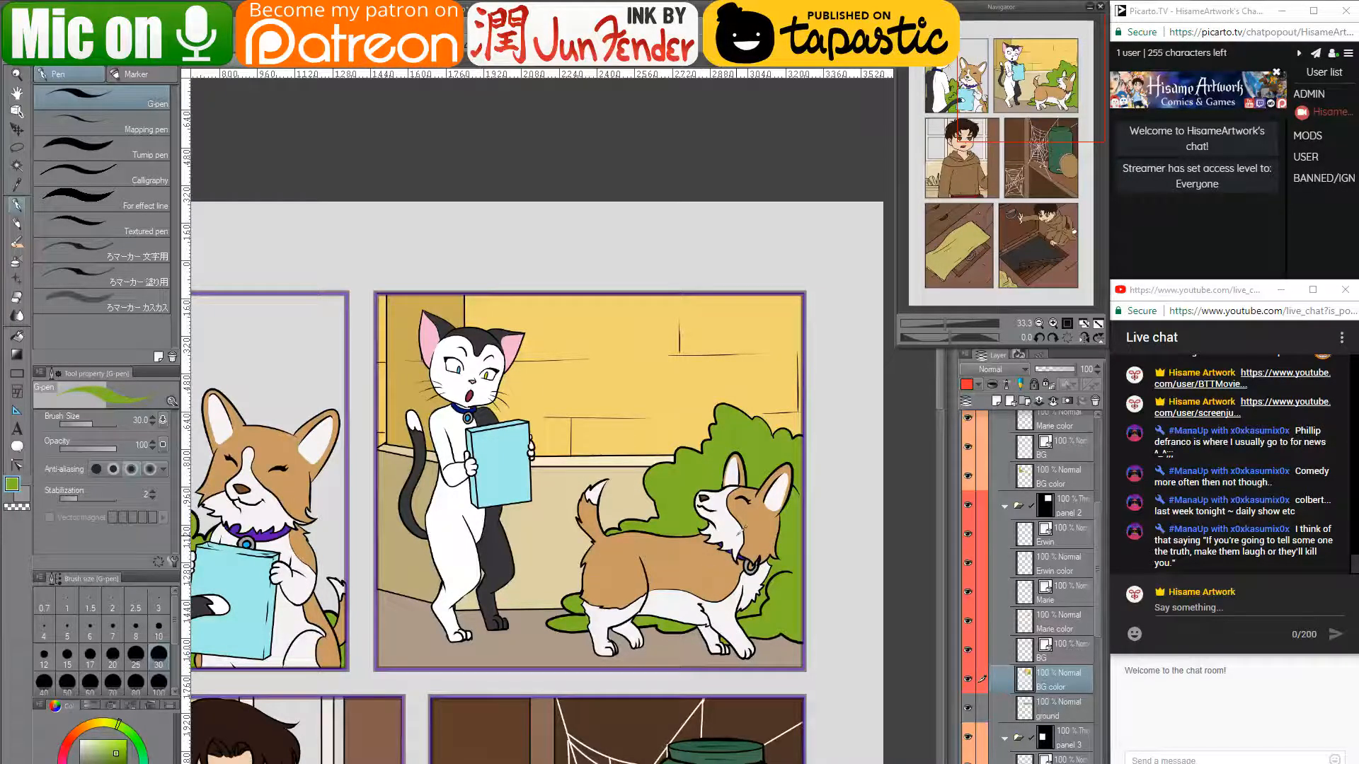
scroll(741, 531, down, 1)
drag(760, 539, 801, 320)
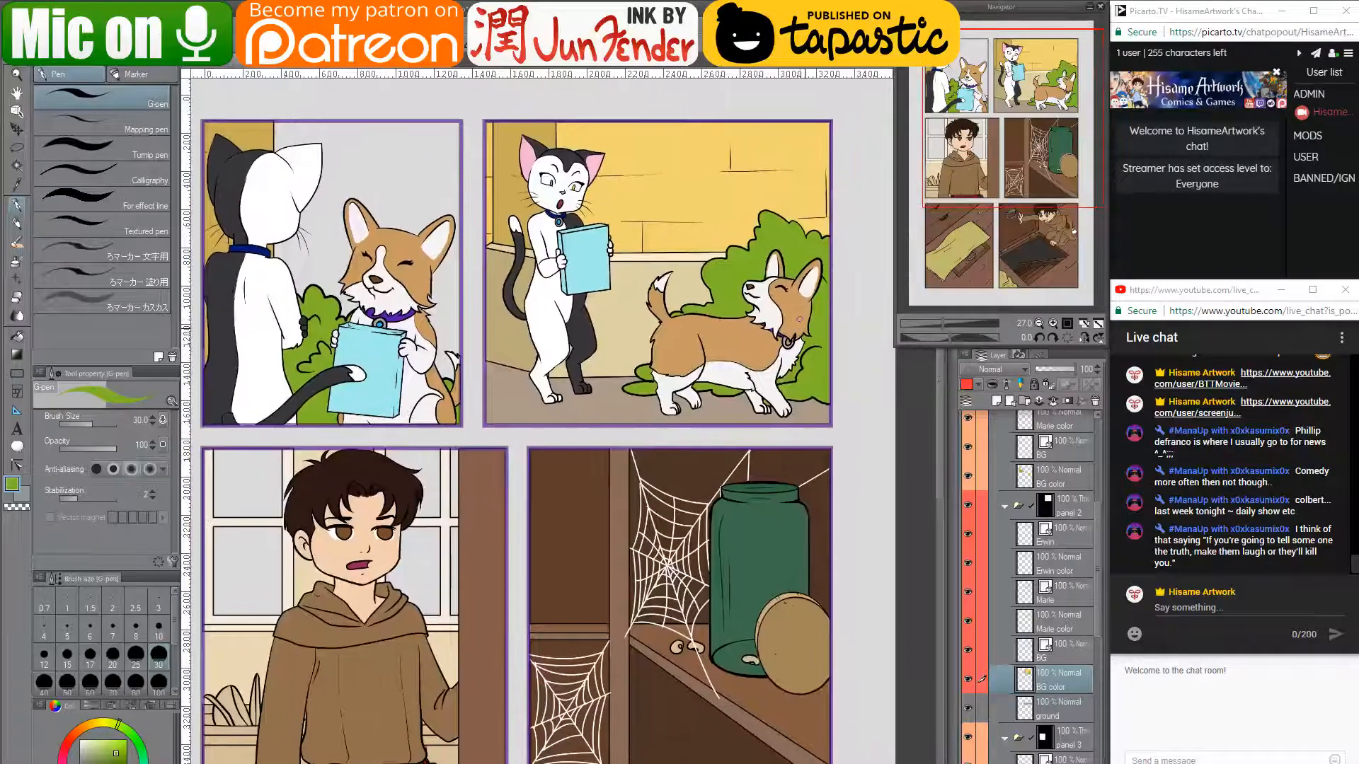
scroll(801, 320, down, 3)
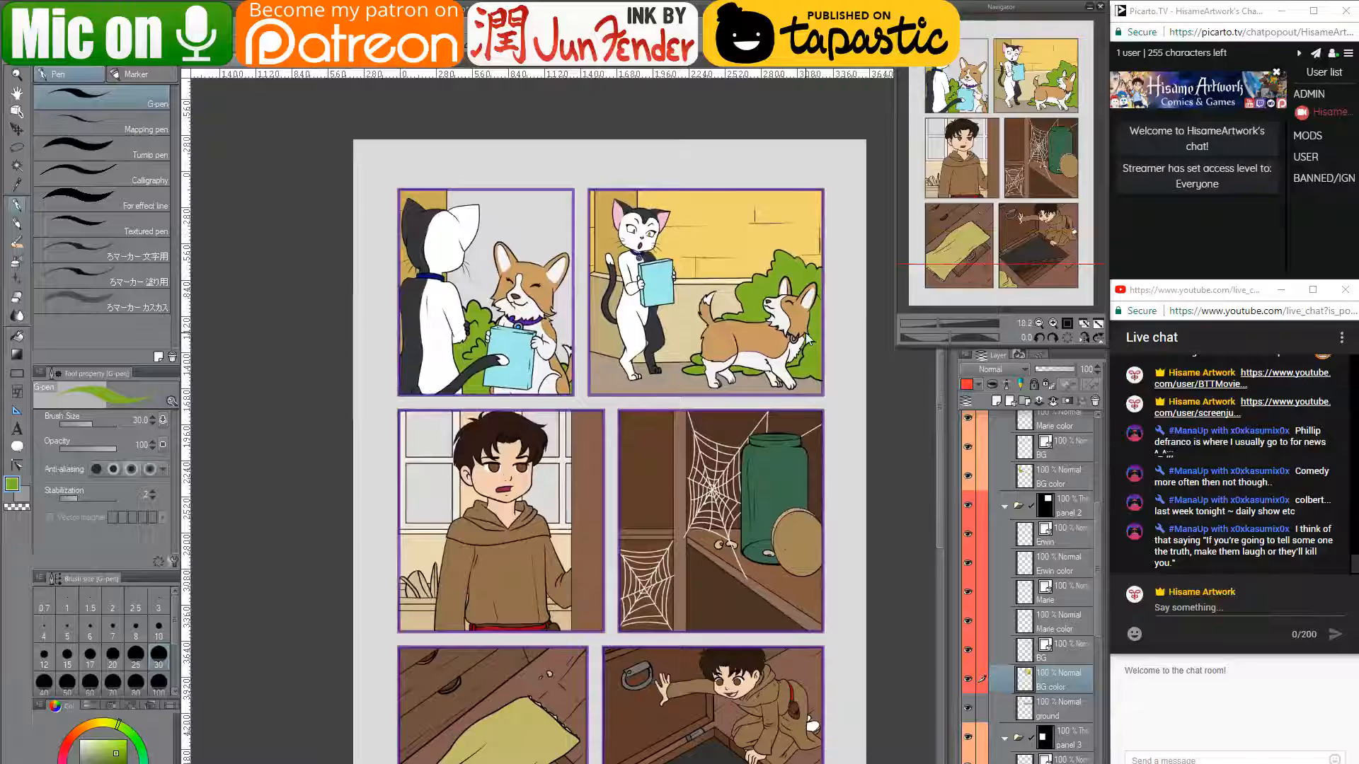
drag(740, 562, 703, 630)
- Switch to the Chrome window showing the Peter Rabbit images and search Google for "oscar wilde" in a new tab
mouse_move(508, 763)
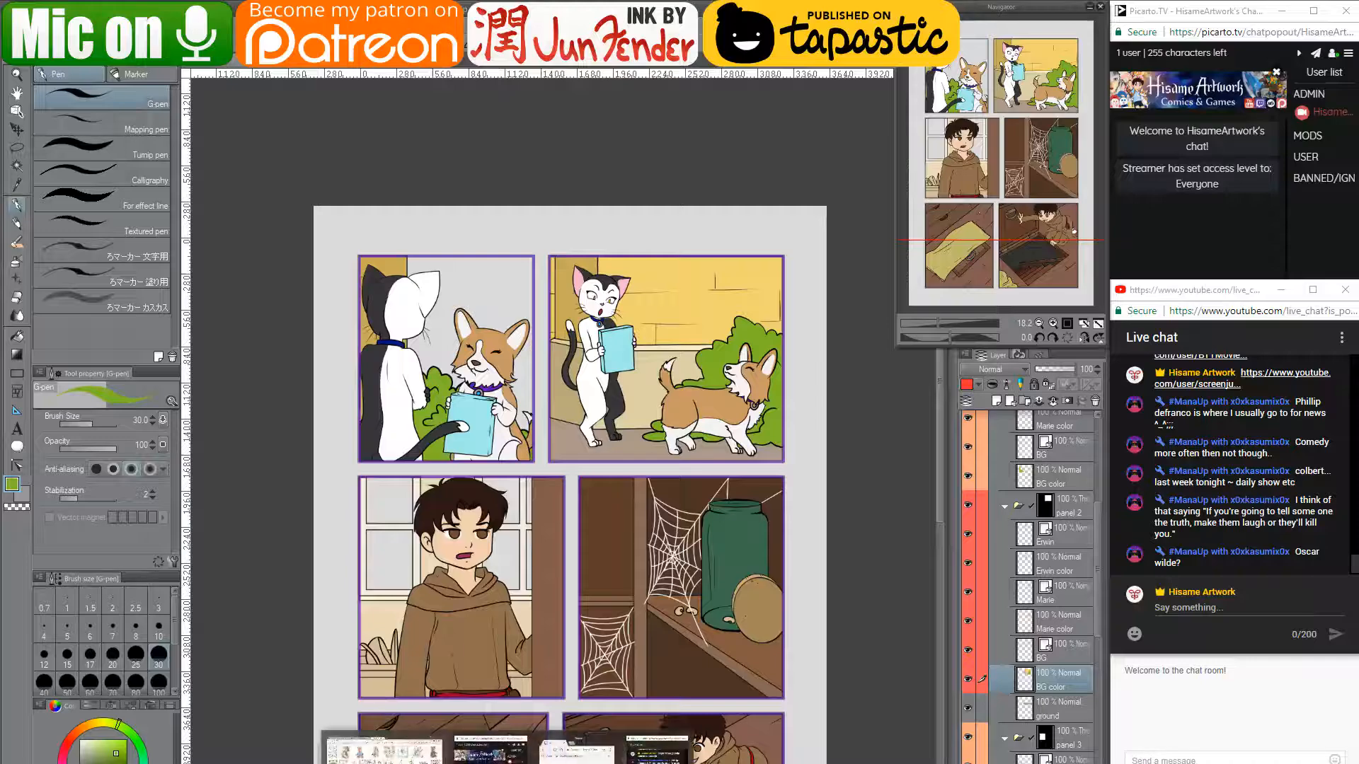
click(380, 753)
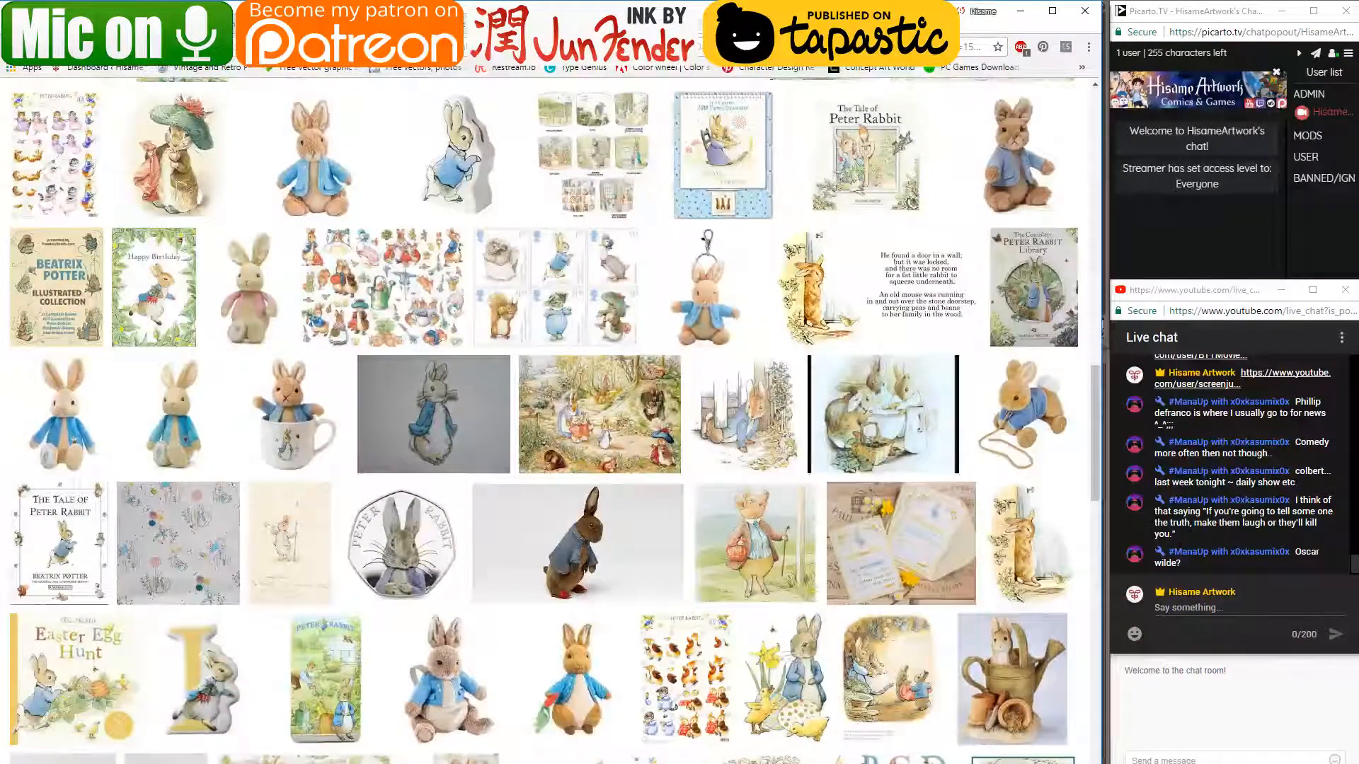
key(ctrl+t)
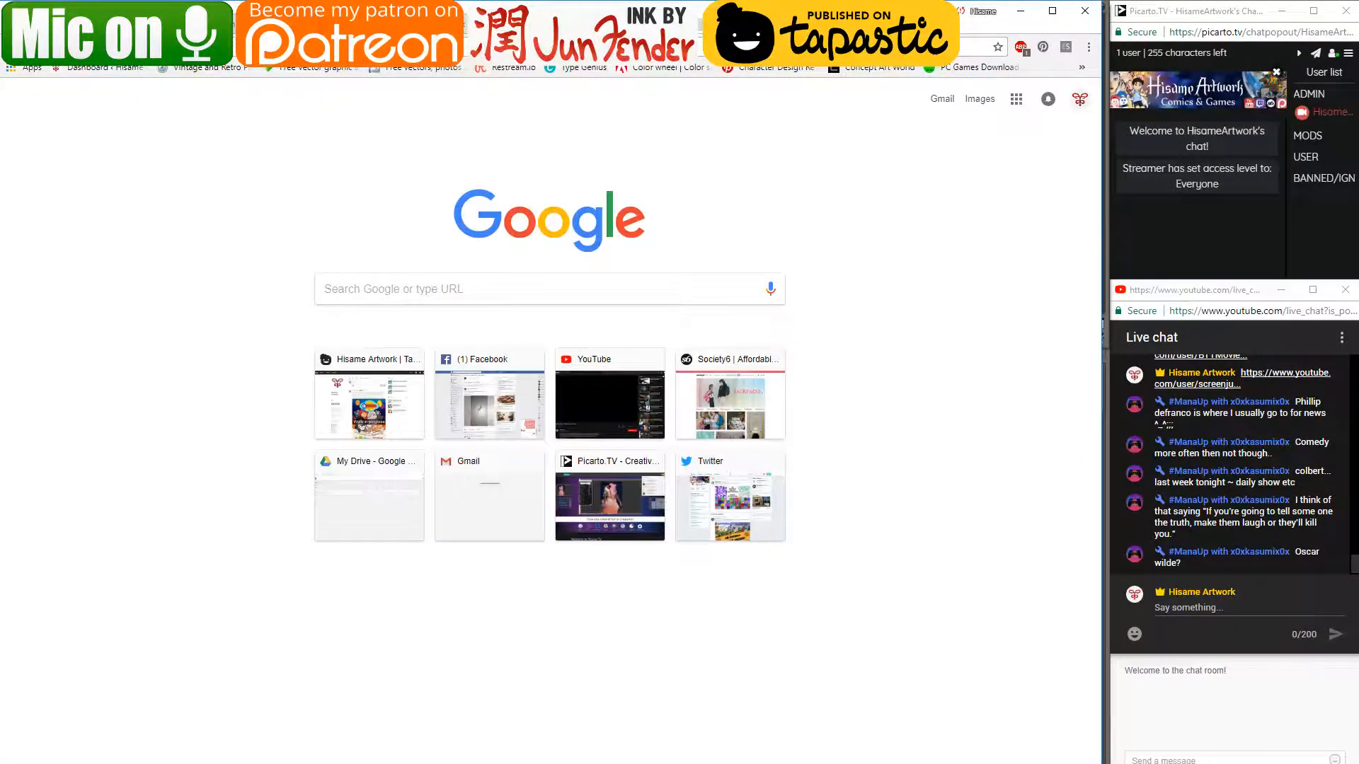
text(oscar wi)
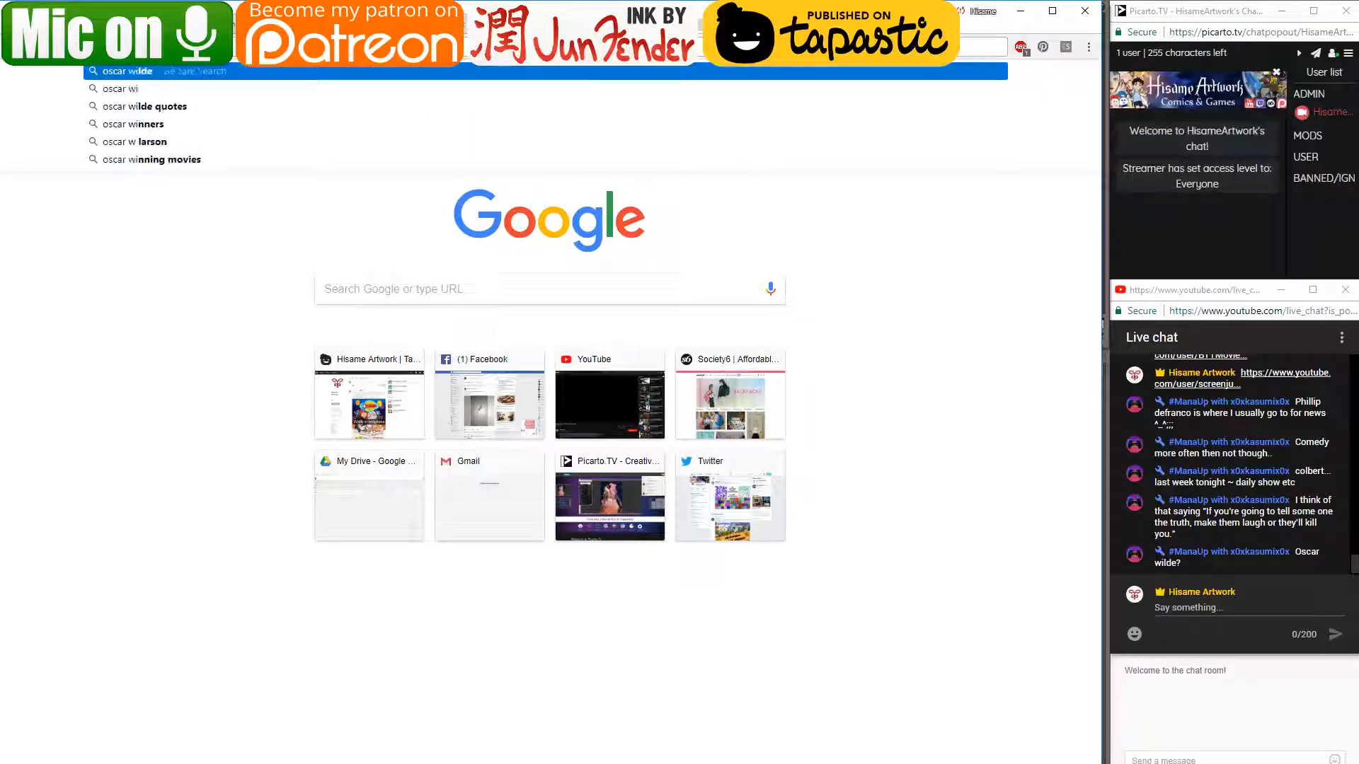
text(lde)
key(Return)
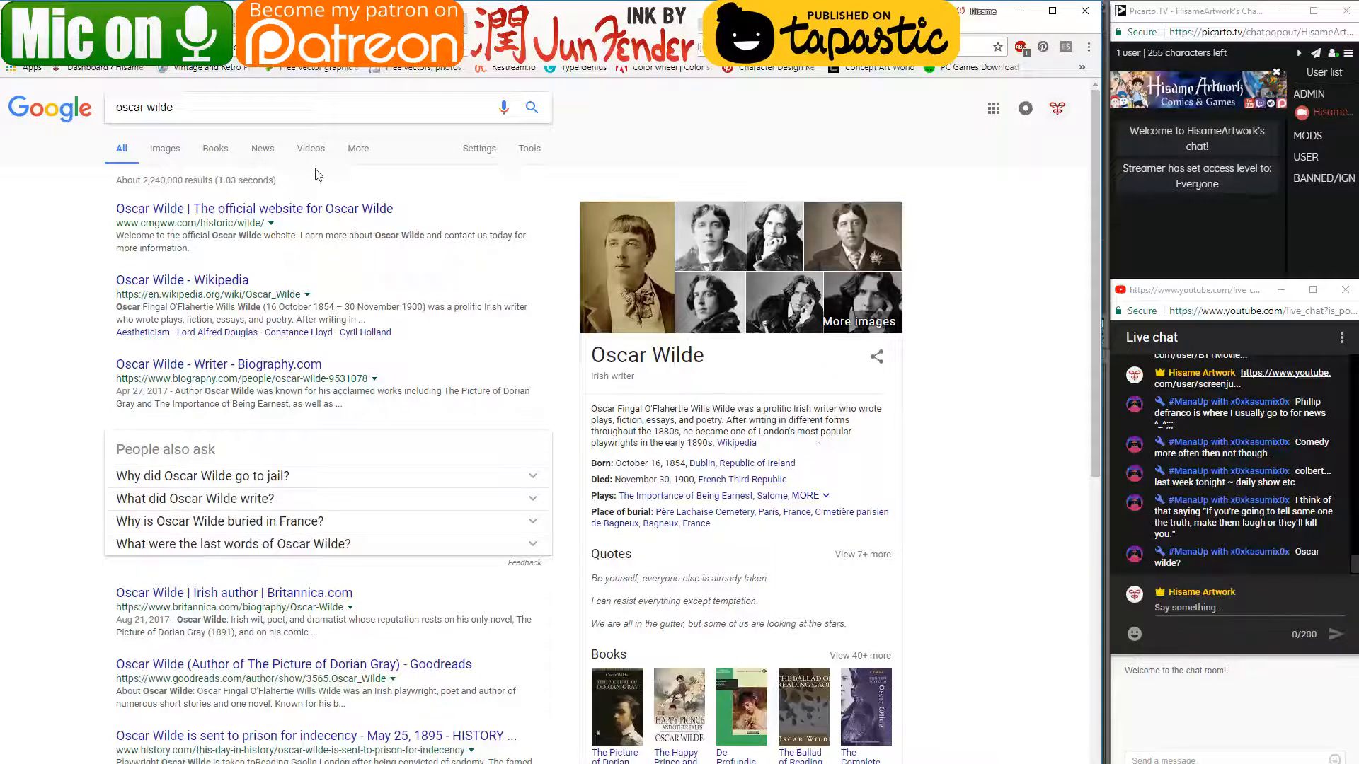
- Open the Wikipedia article on Oscar Wilde and read from its introduction down to the Early life section
click(181, 286)
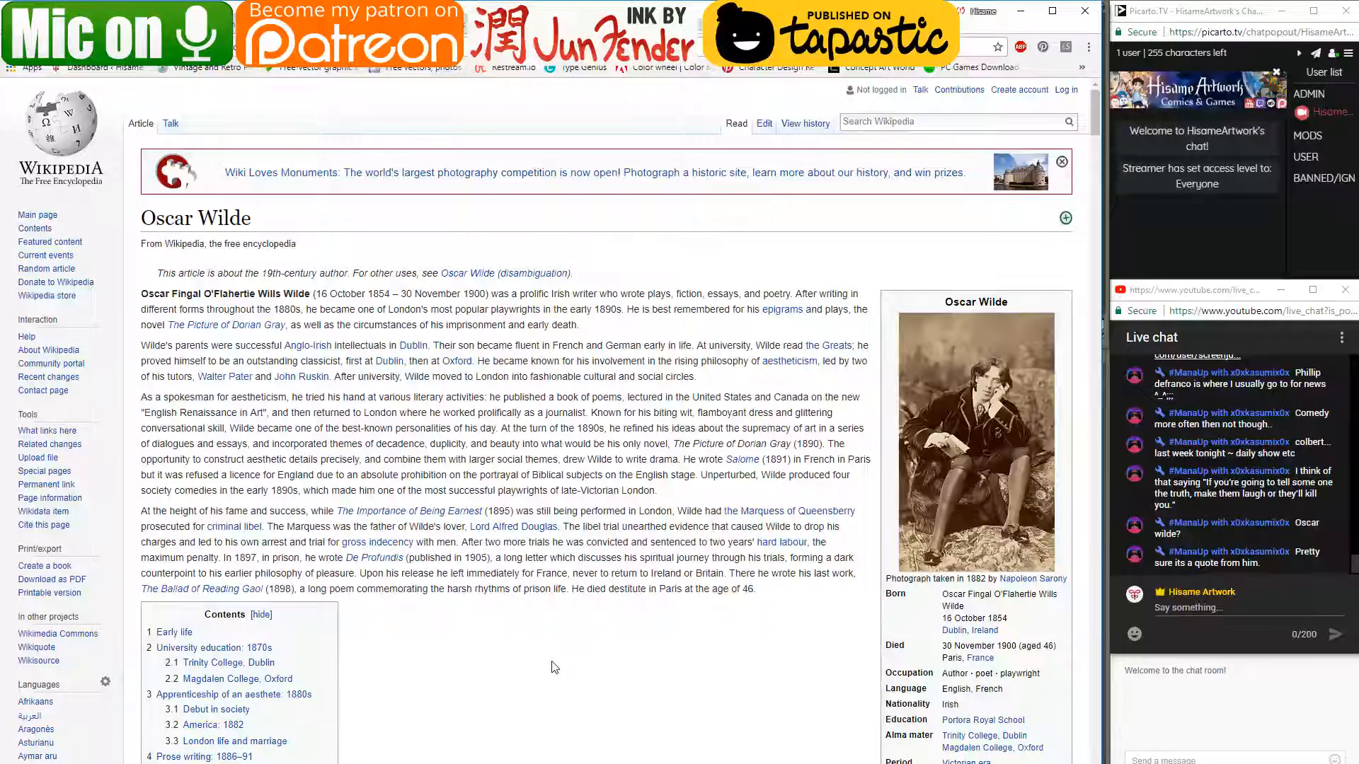
scroll(554, 668, down, 4)
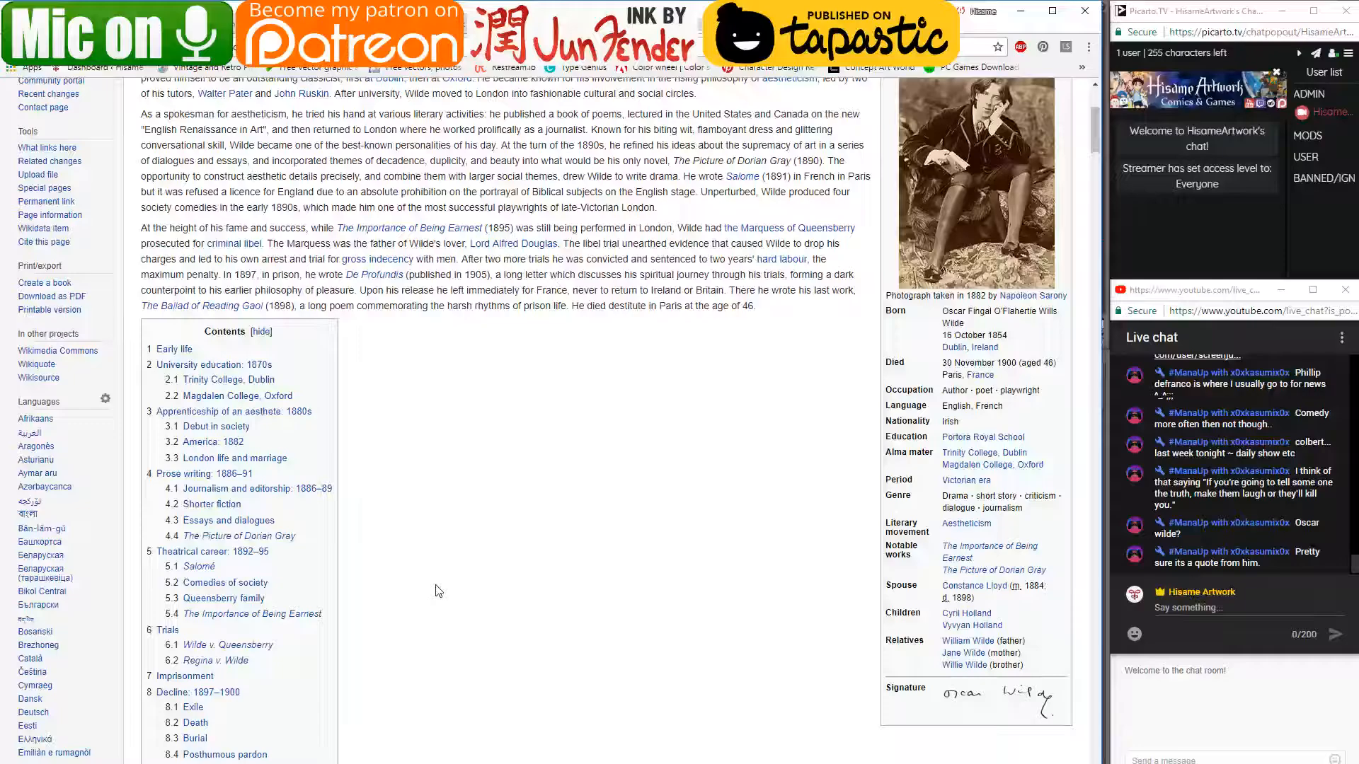
scroll(438, 591, down, 7)
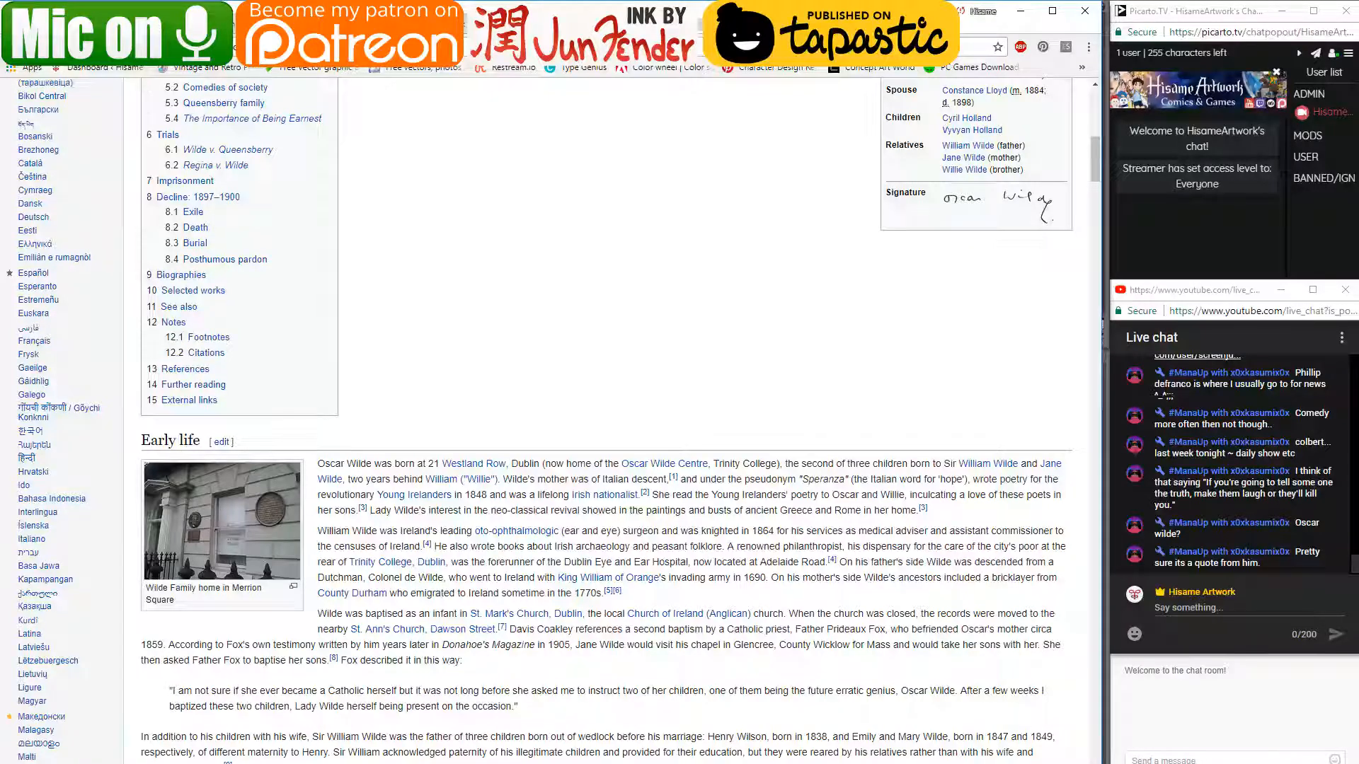
- Return to the Google results and refine the search to "oscar wilde most popular works"
key(alt+Left)
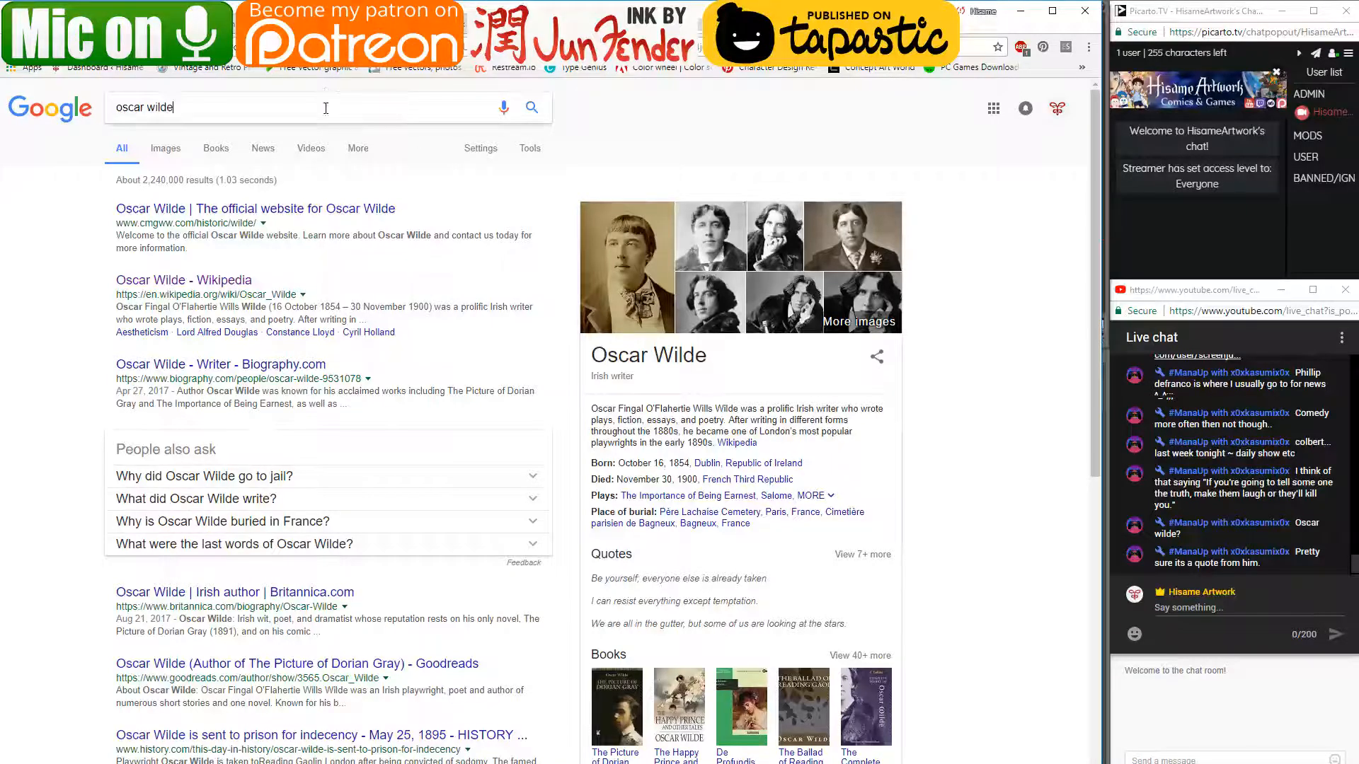
text(mosr)
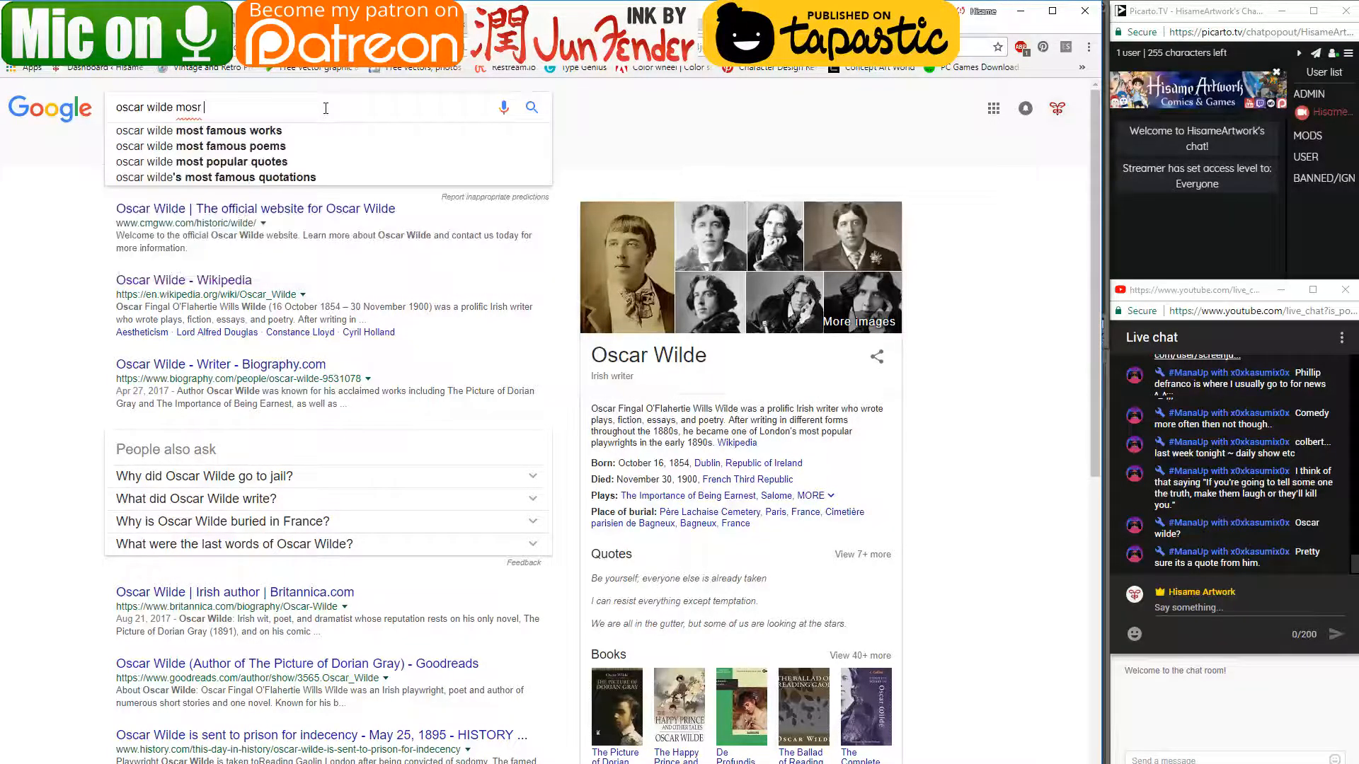
key(BackSpace)
key(BackSpace)
text(t pop)
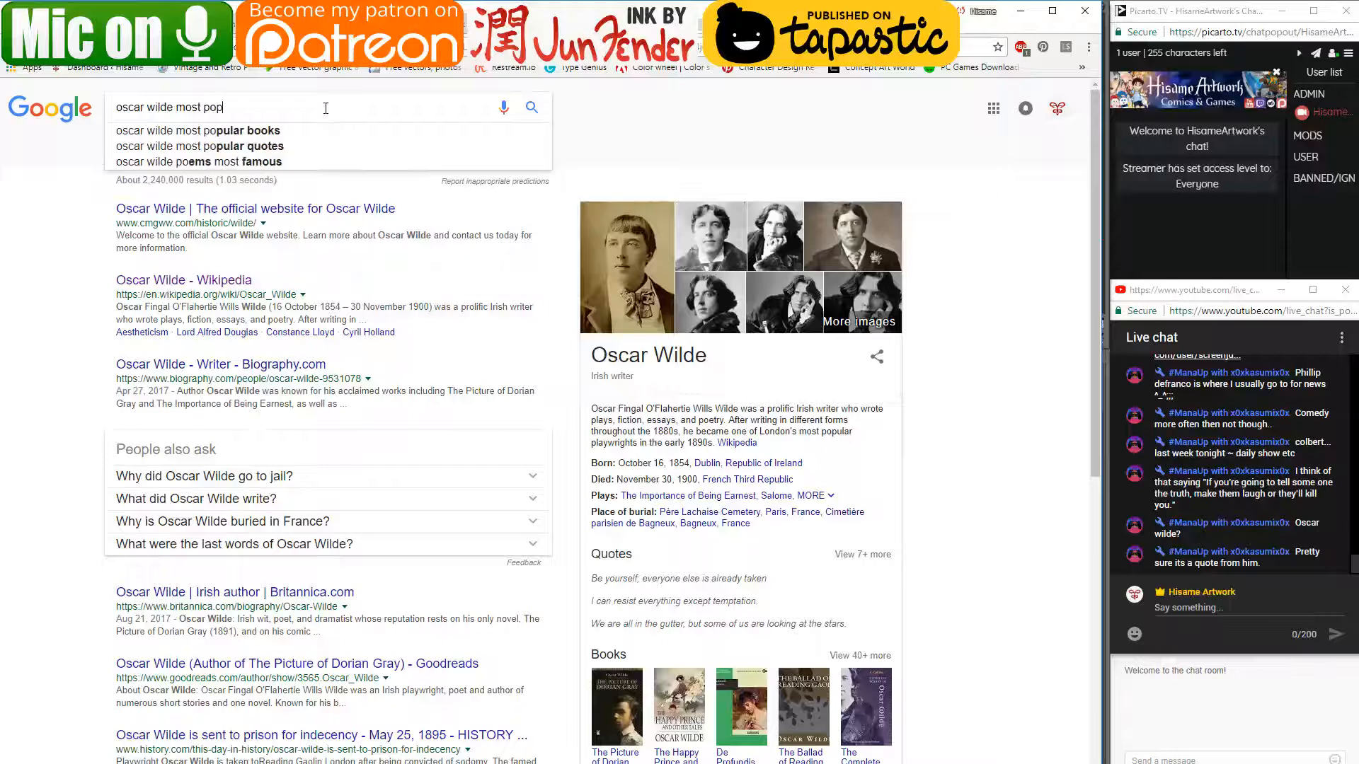
text(ular work)
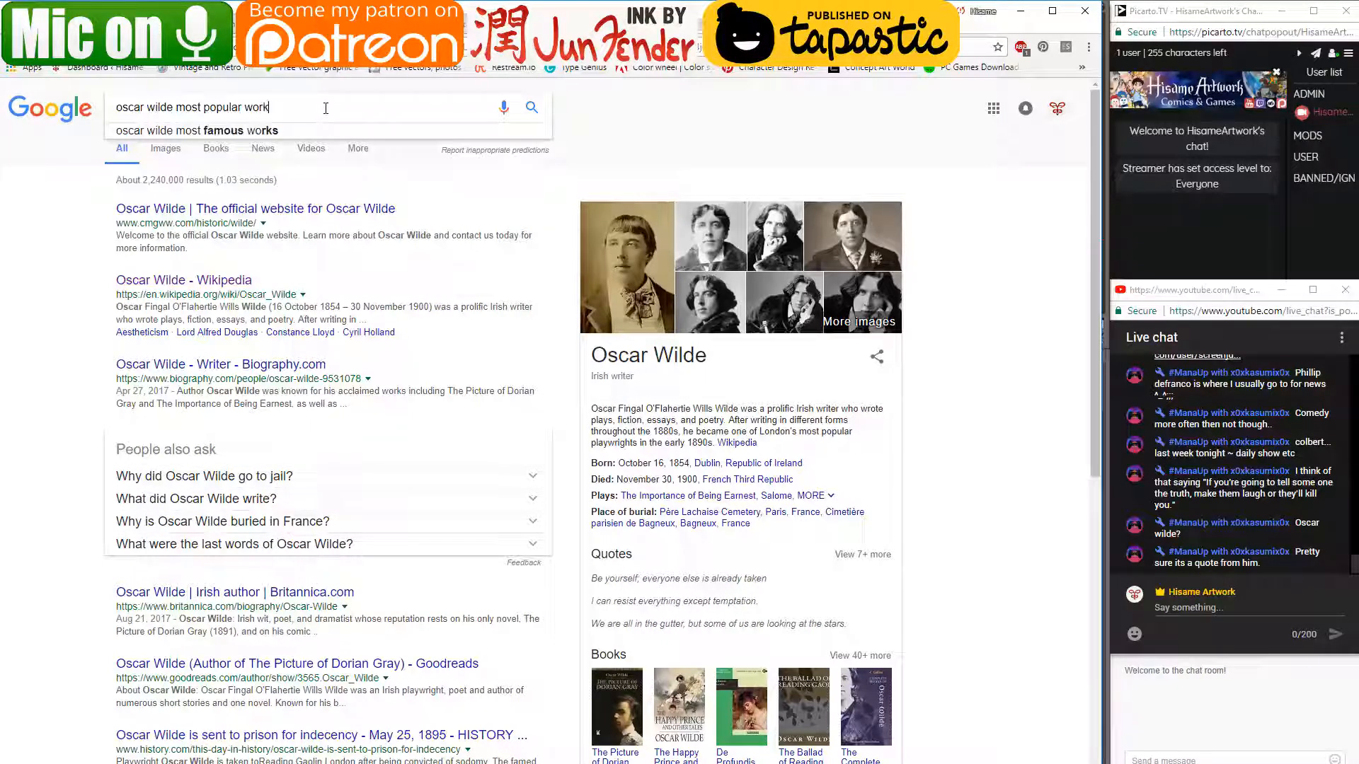
text(s)
key(Return)
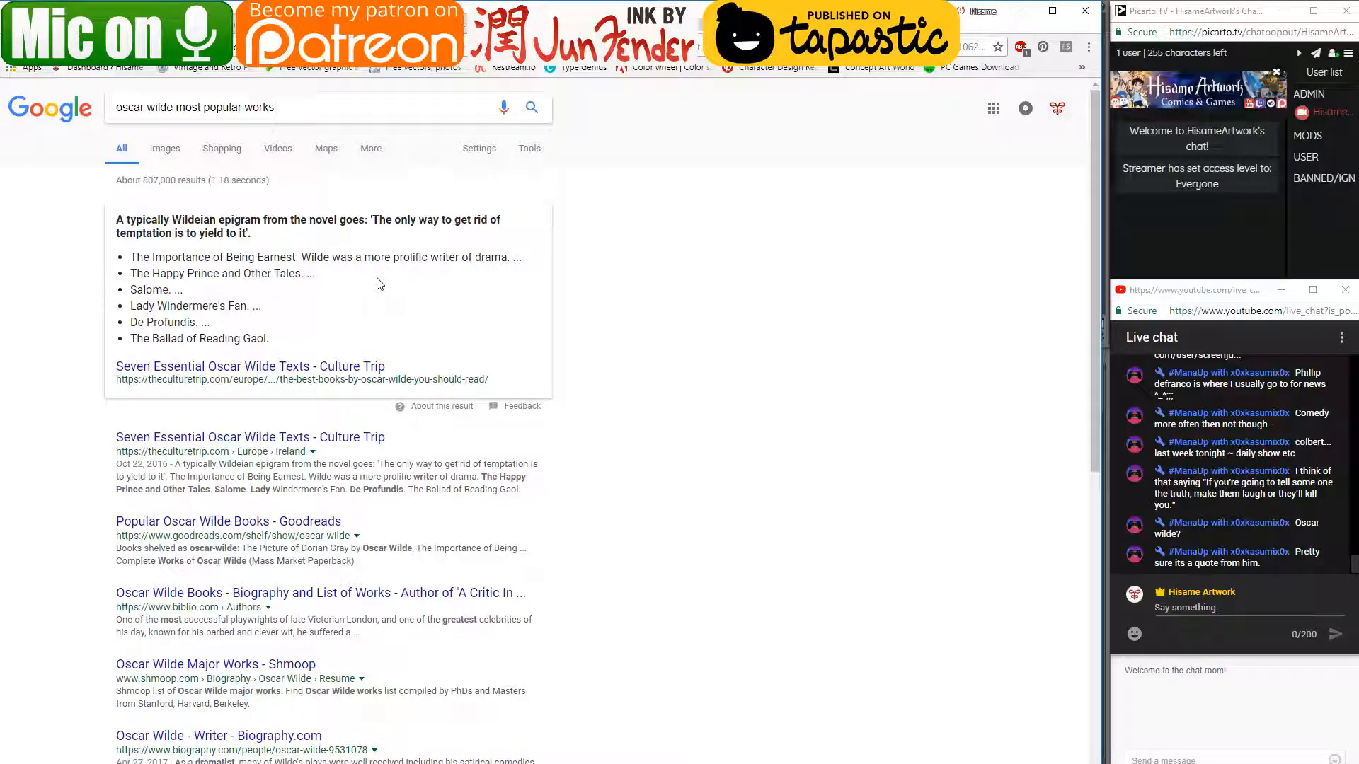
- Open Culture Trip's "Seven Essential Oscar Wilde Texts" article and look through its full list of works
click(271, 366)
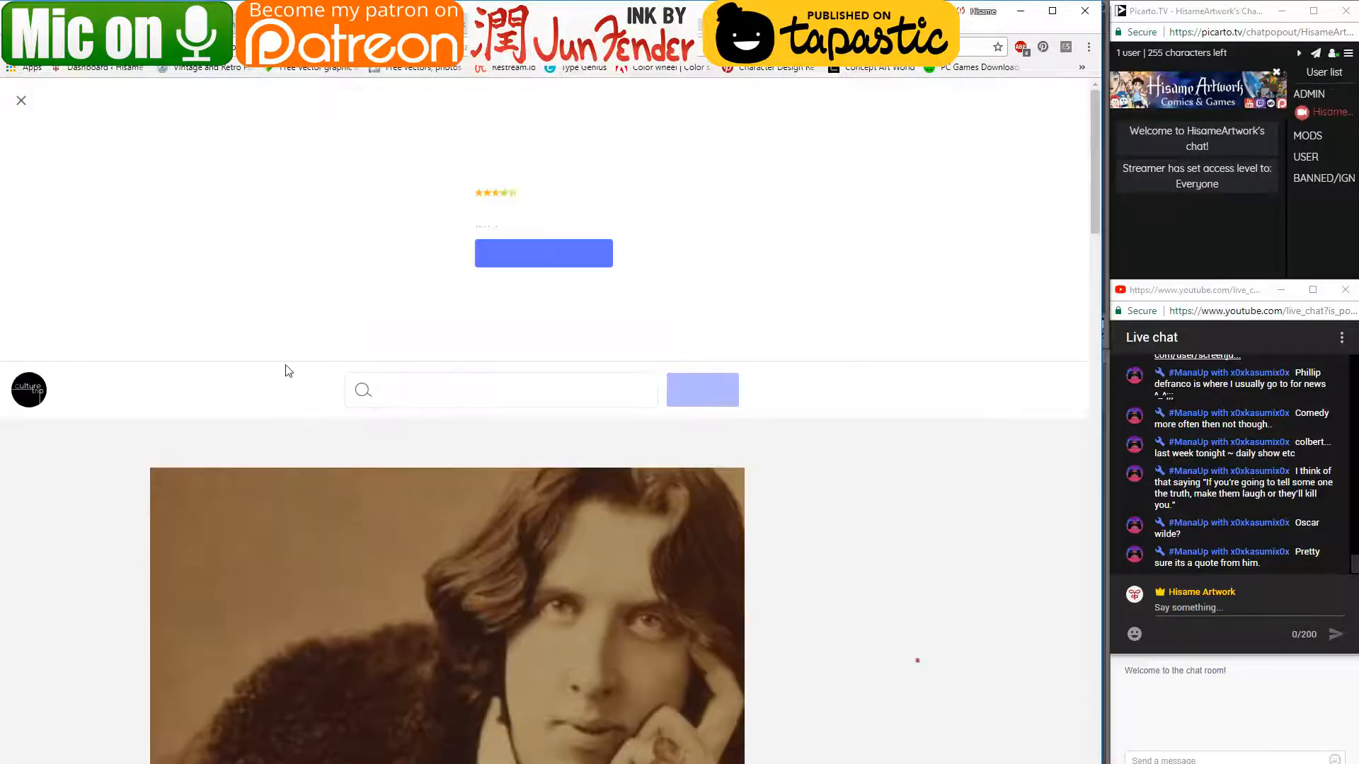
scroll(276, 384, down, 5)
scroll(728, 413, up, 3)
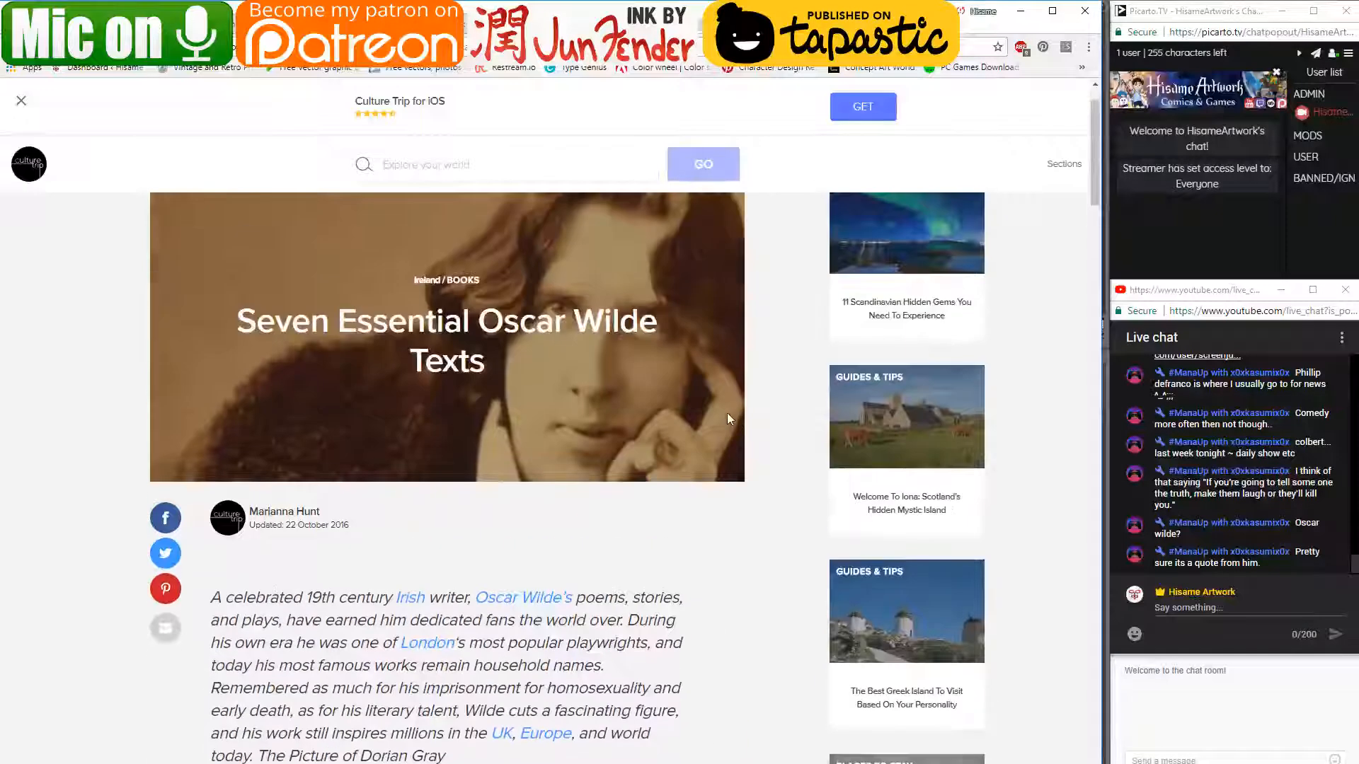
scroll(743, 508, down, 4)
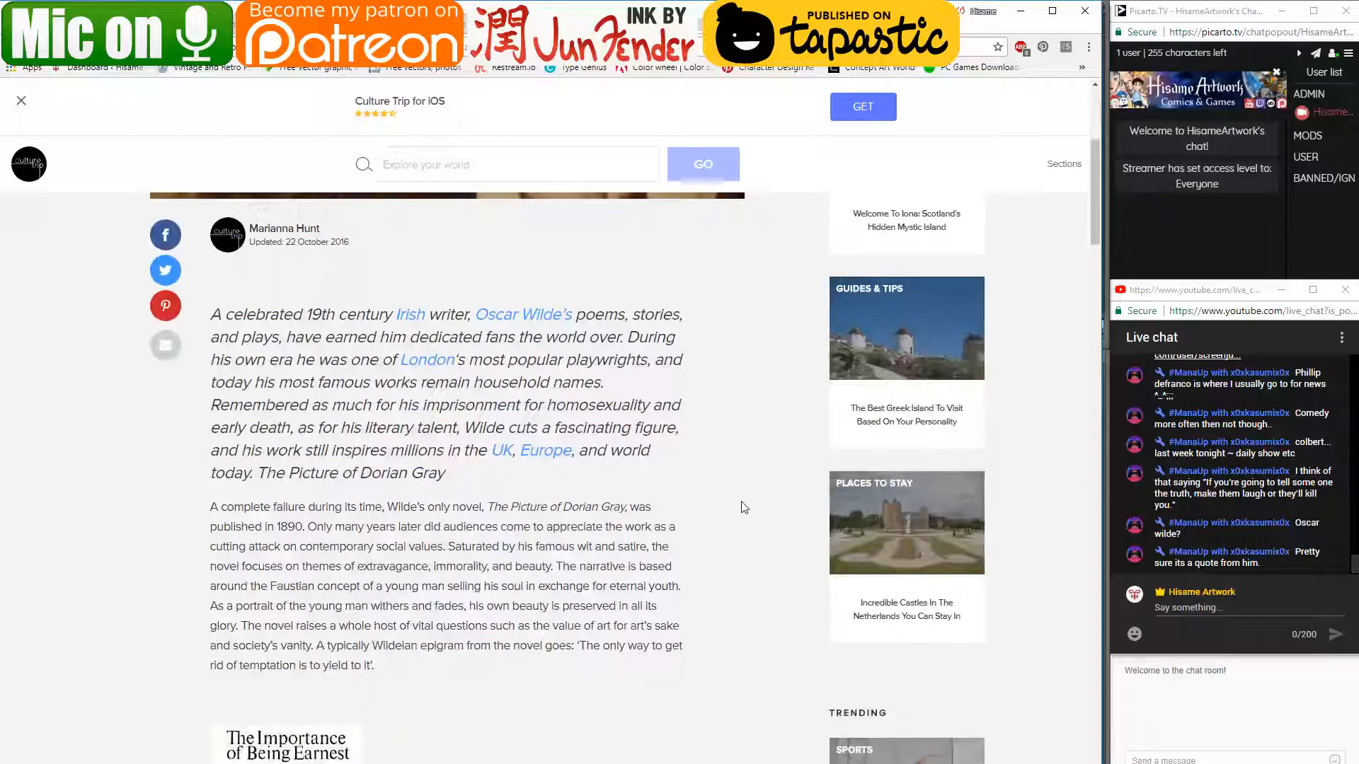
scroll(743, 507, down, 6)
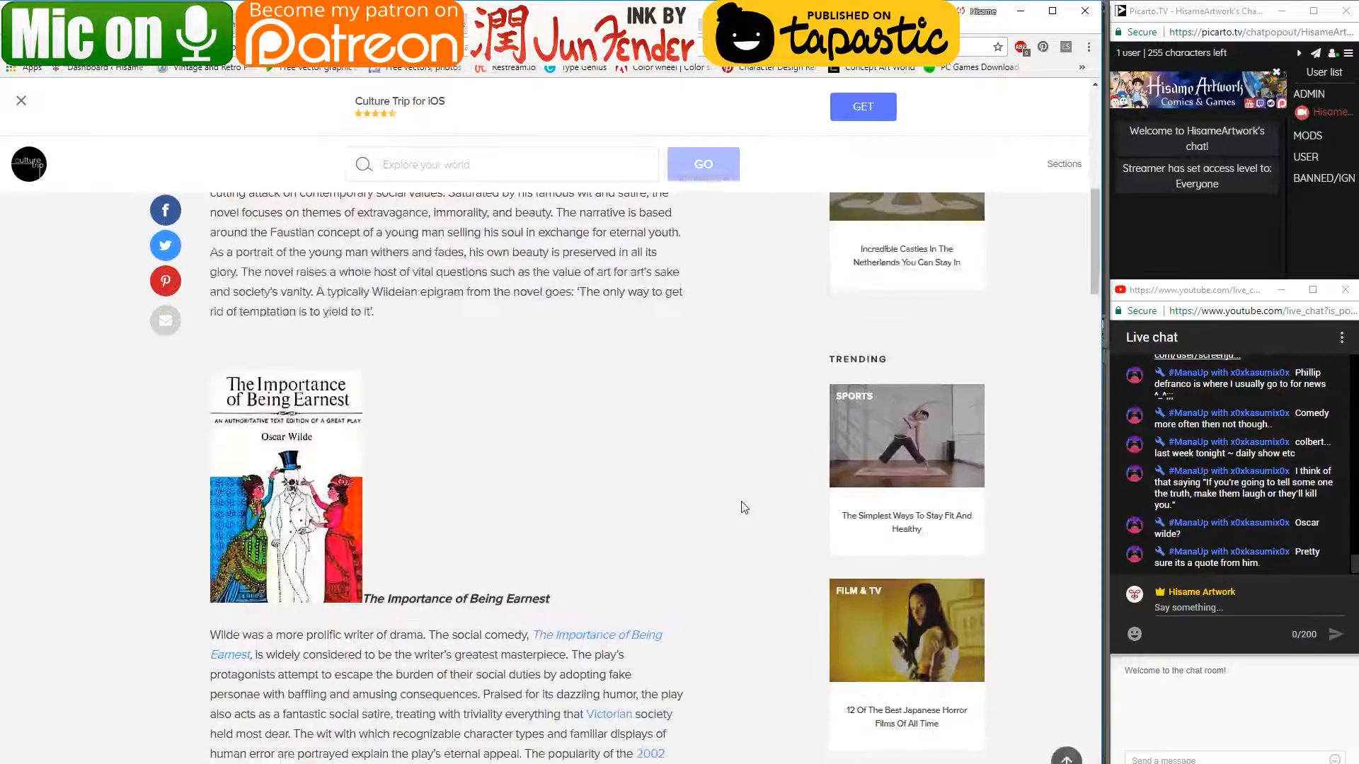
scroll(743, 507, down, 7)
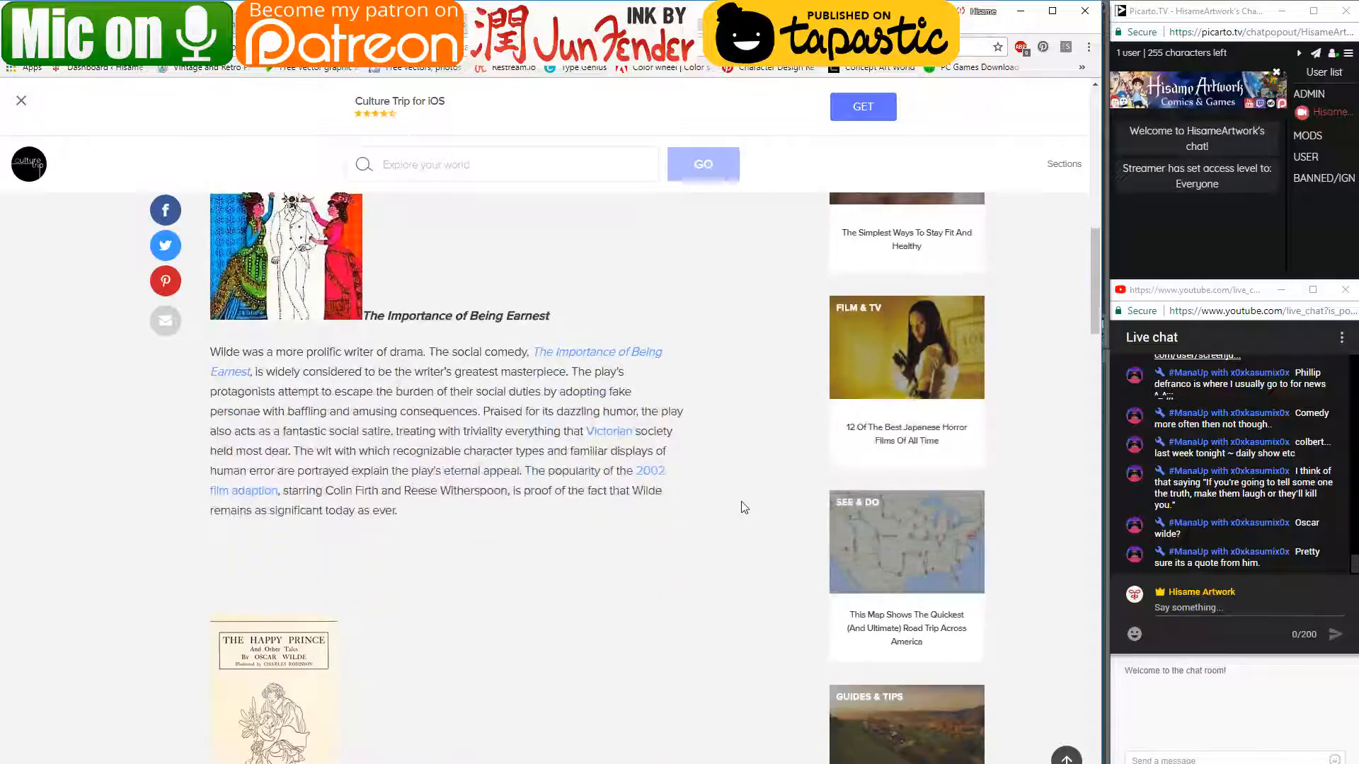
scroll(743, 507, down, 3)
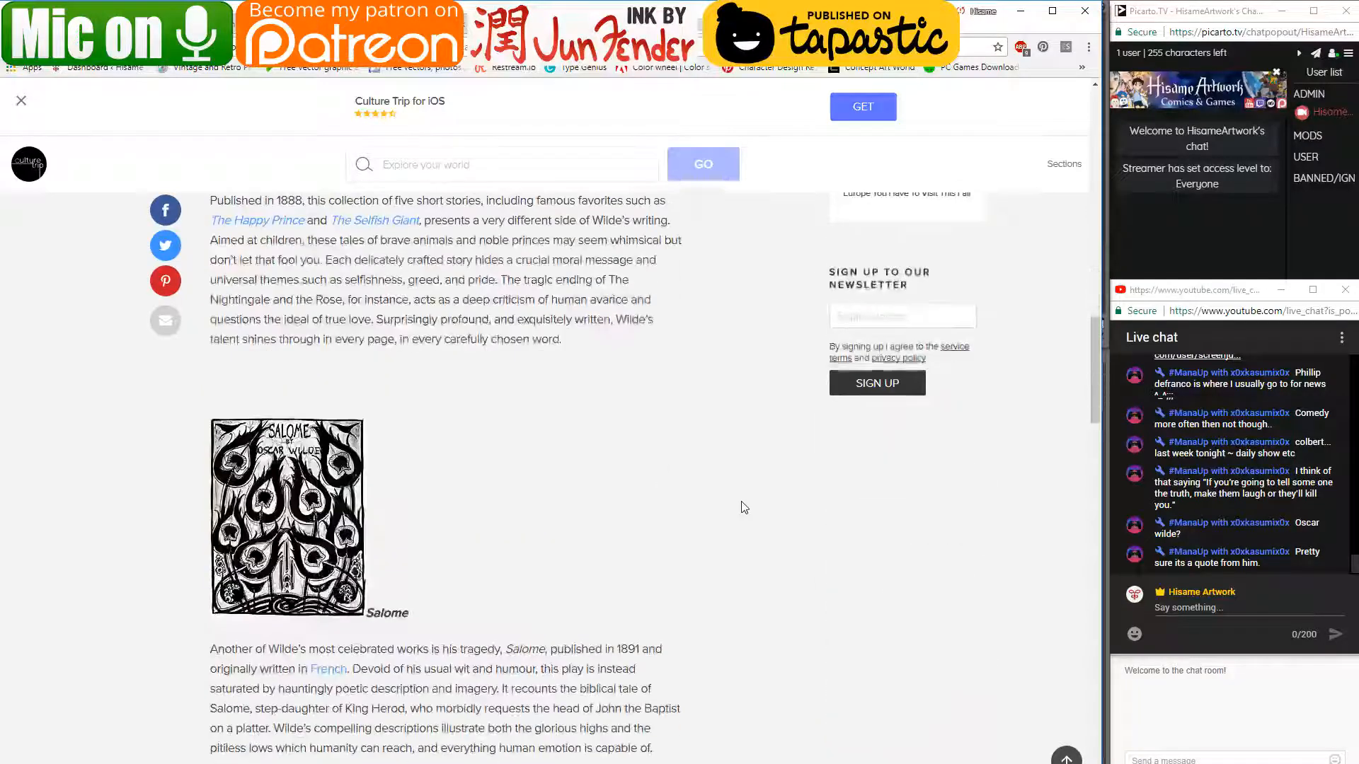
scroll(743, 508, down, 4)
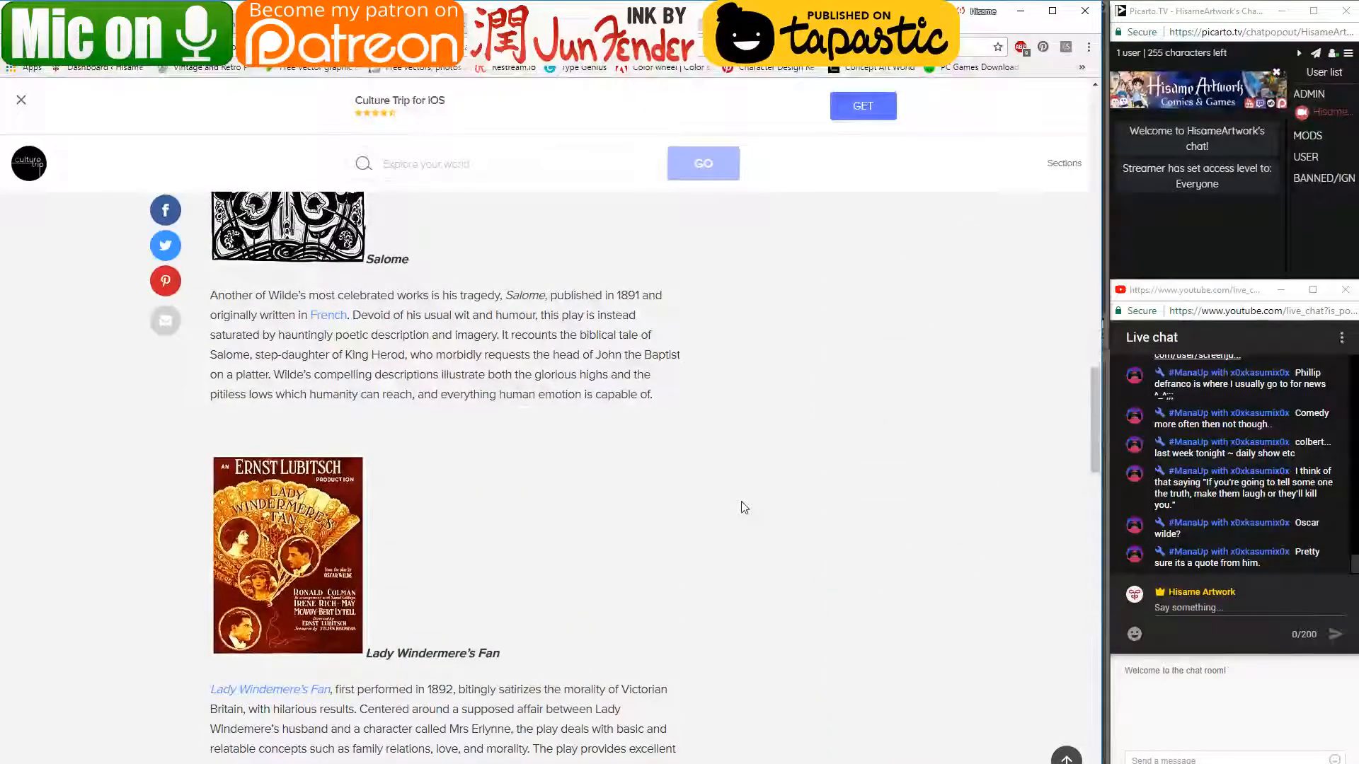
scroll(743, 507, down, 4)
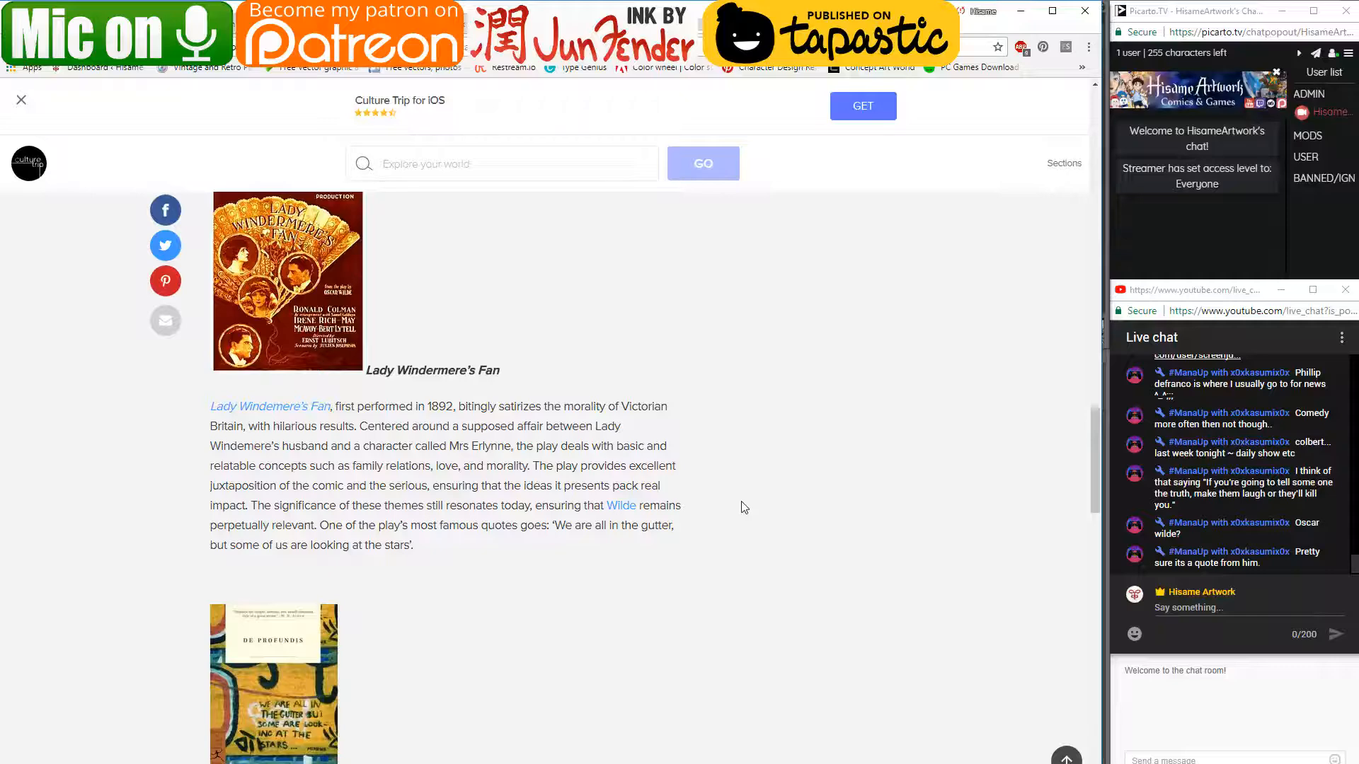
scroll(743, 507, down, 5)
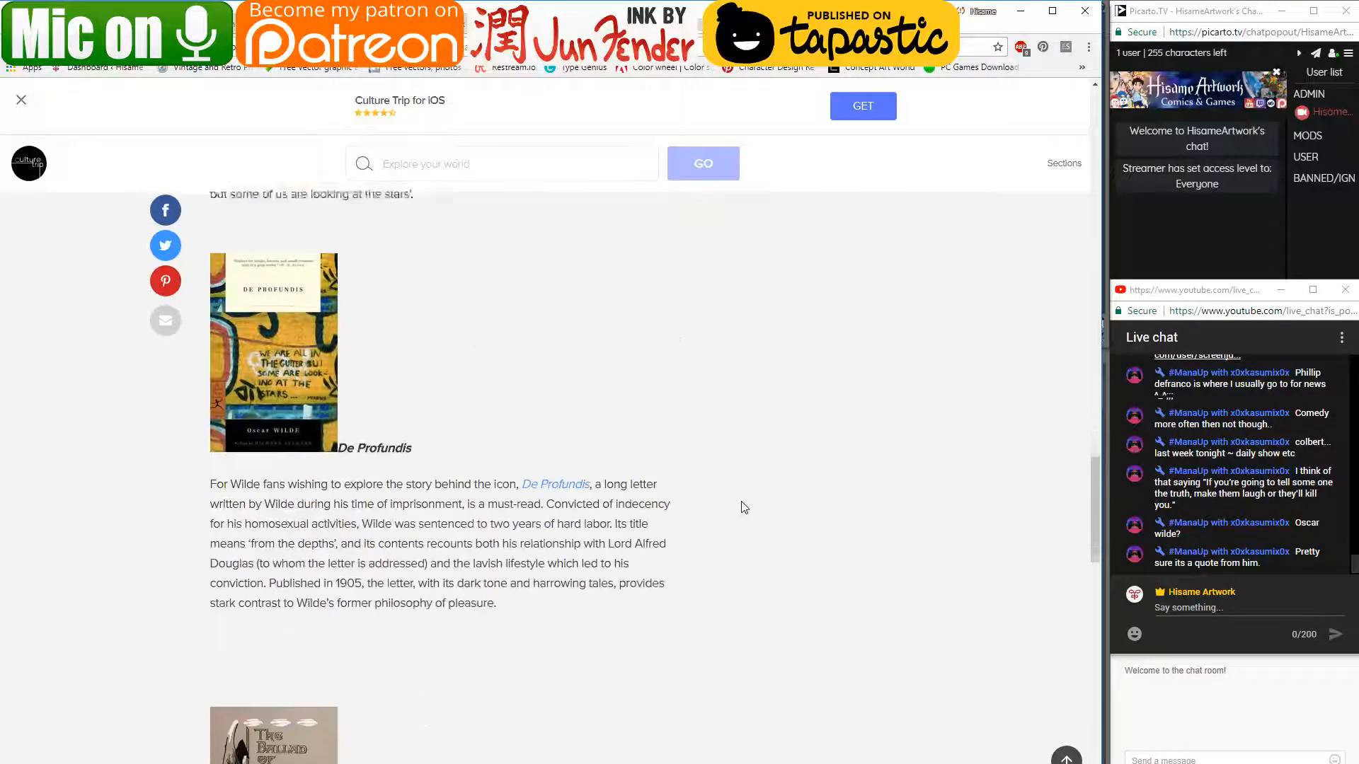
scroll(743, 508, down, 5)
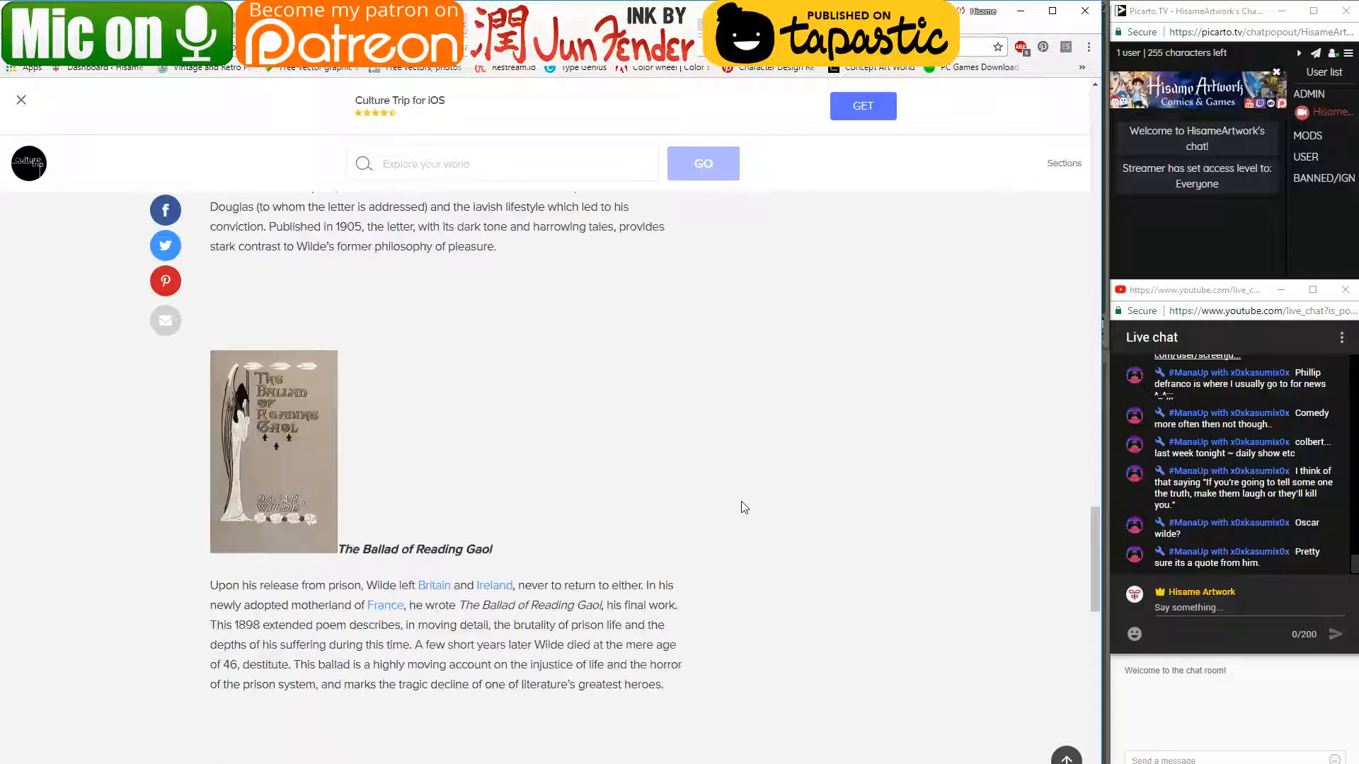
scroll(742, 508, down, 9)
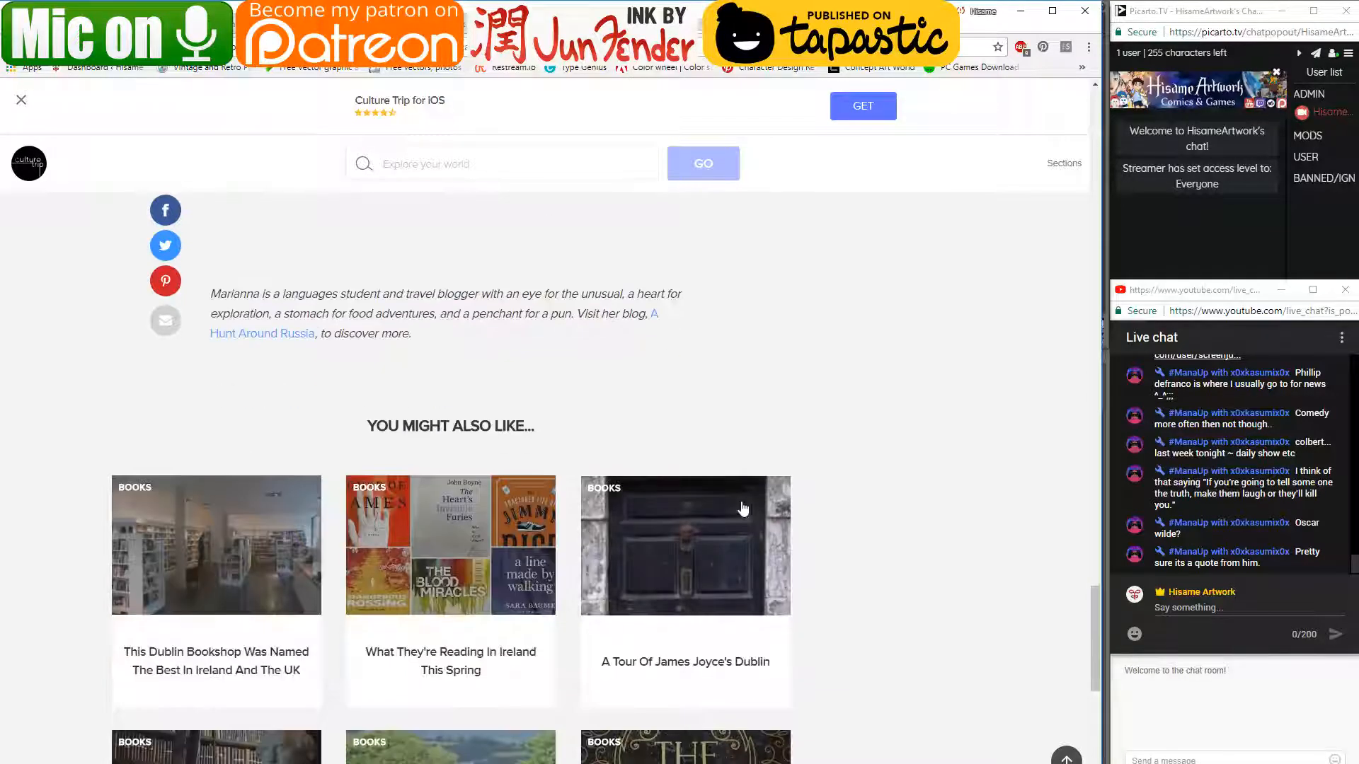
scroll(736, 510, up, 10)
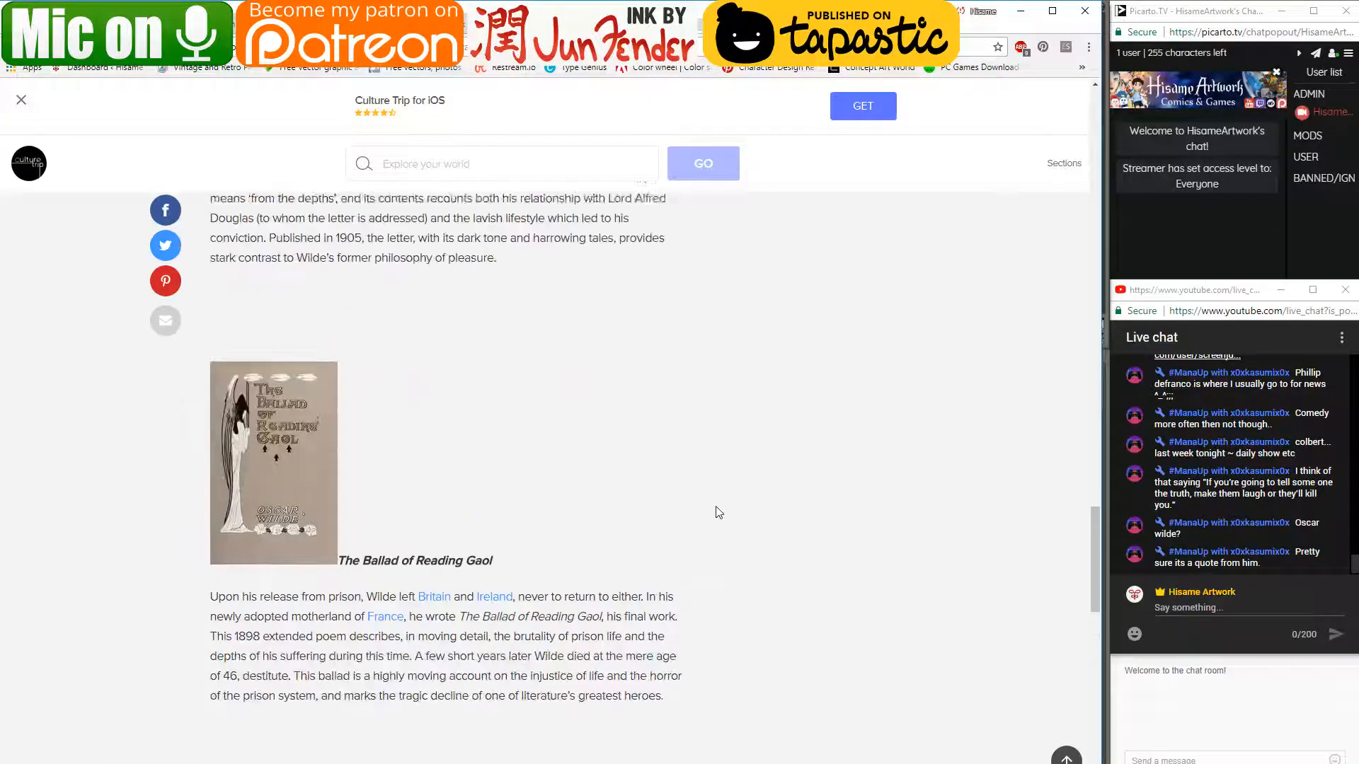
scroll(718, 512, up, 18)
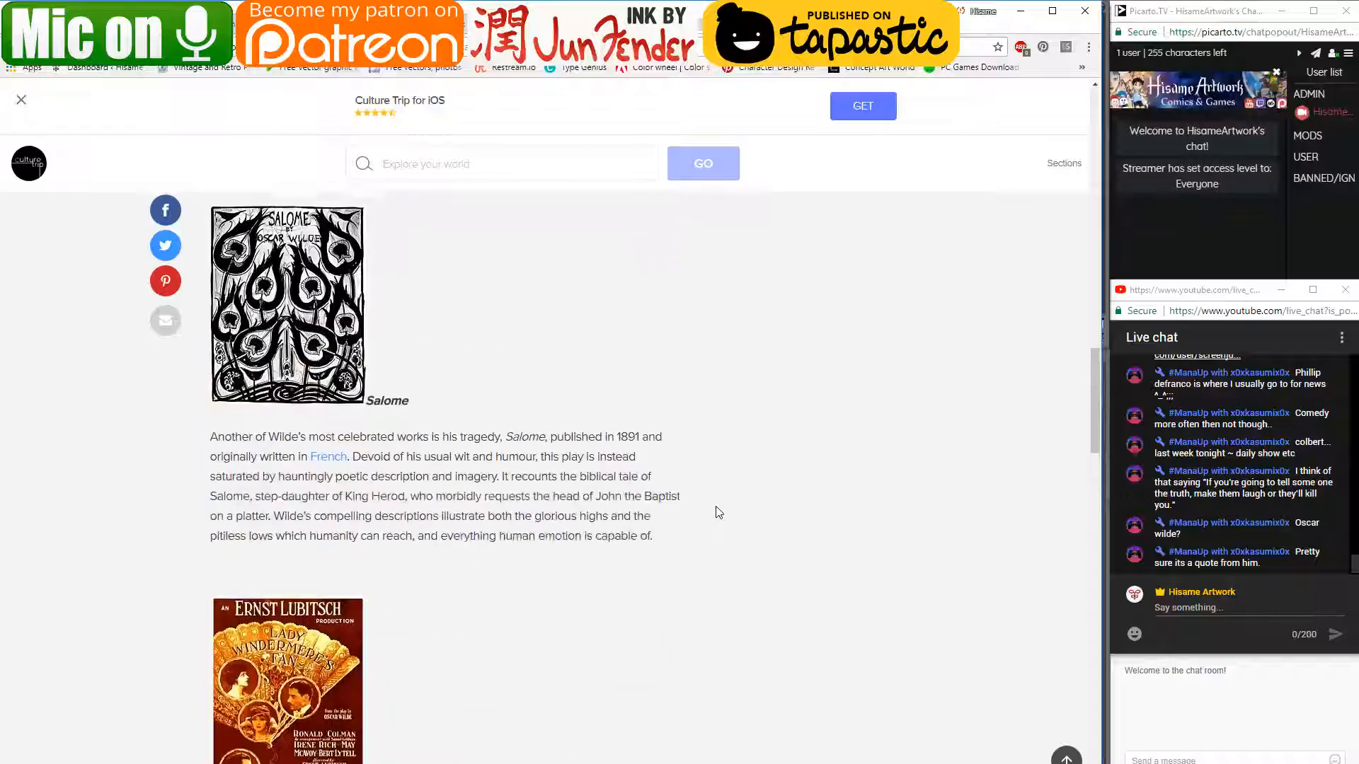
scroll(718, 513, up, 17)
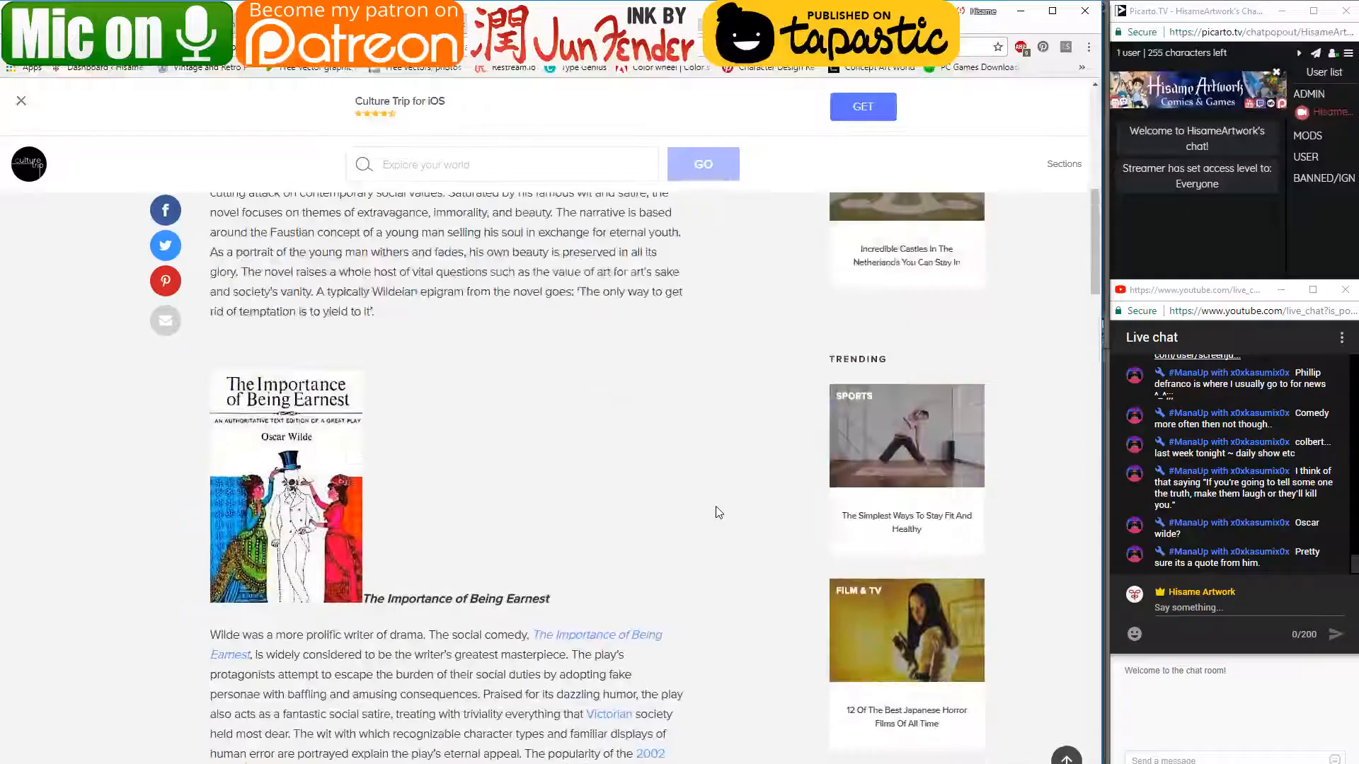
scroll(717, 510, up, 12)
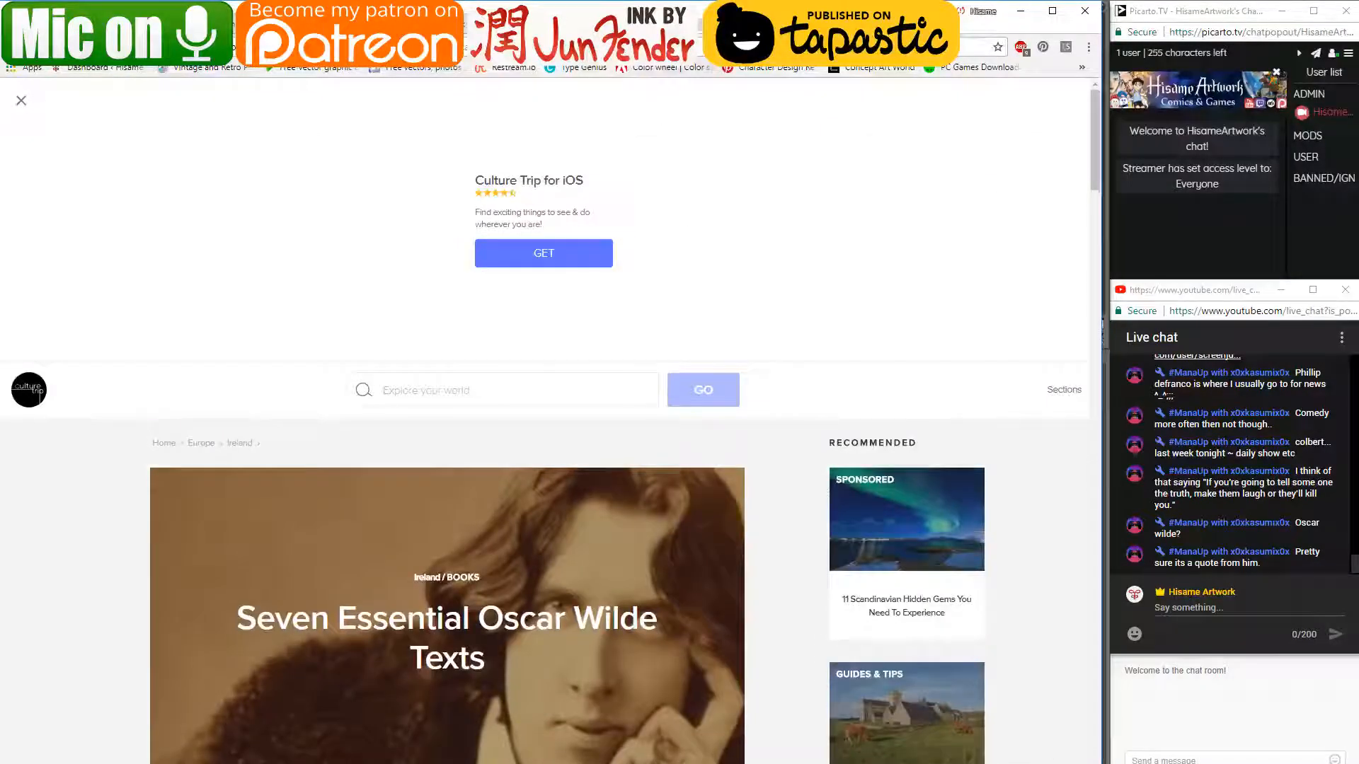
- Close the Oscar Wilde article's tab, minimize the browser and return to the comic page's upper panels in Clip Studio Paint
key(ctrl+w)
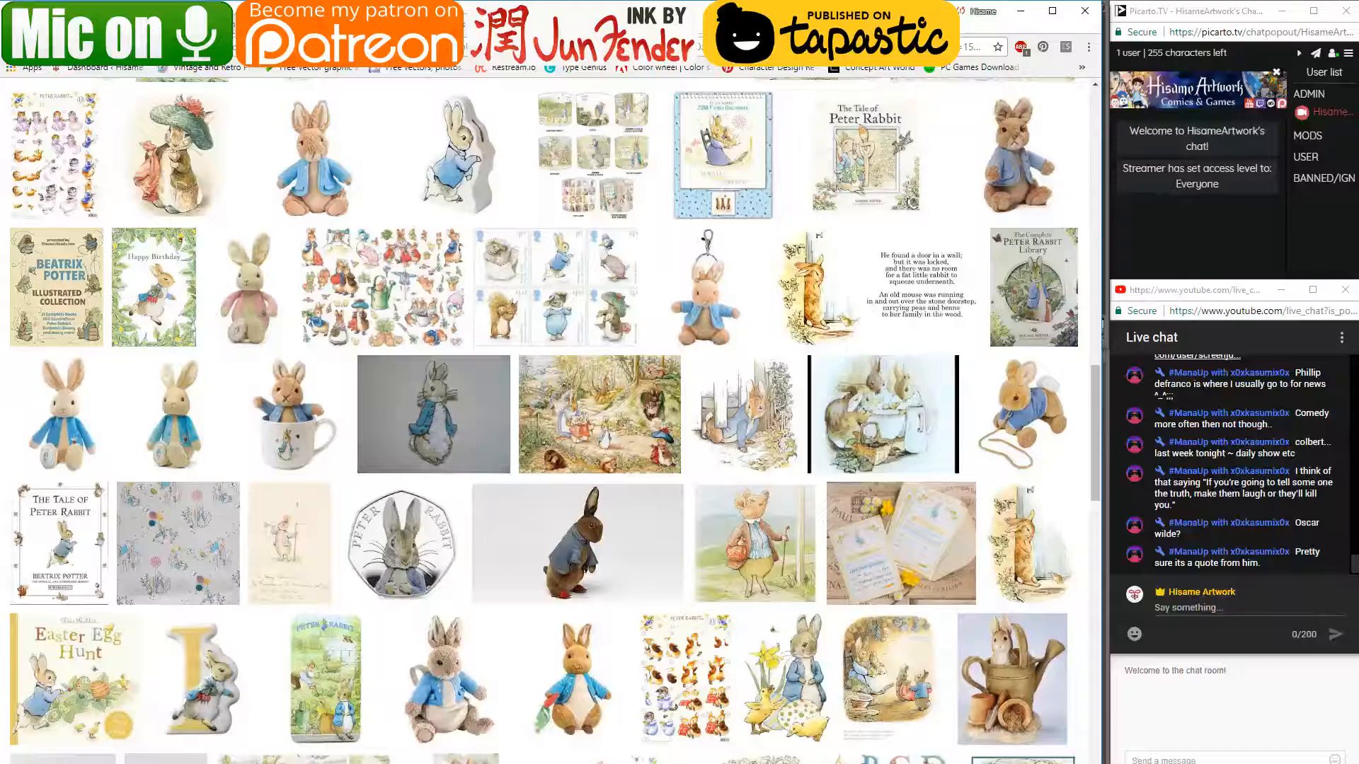
click(1021, 11)
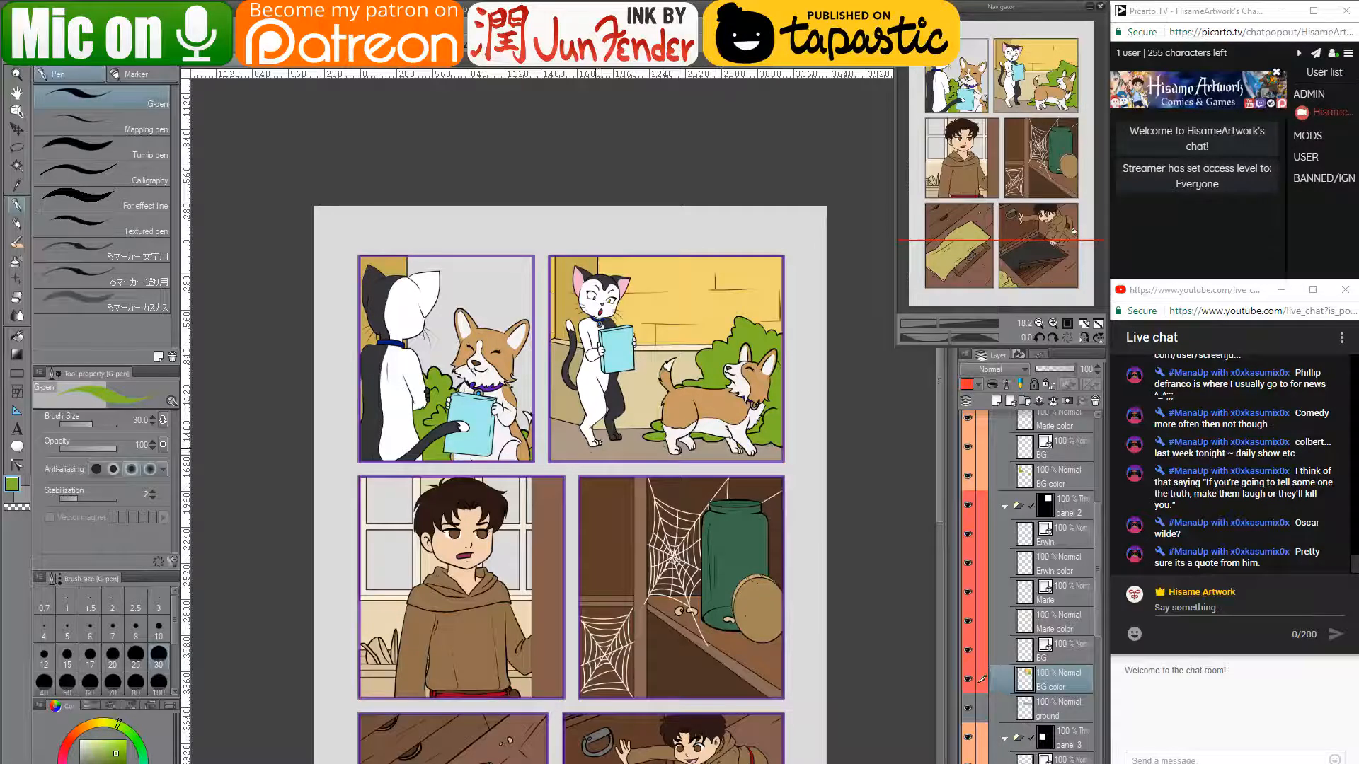
scroll(574, 450, up, 2)
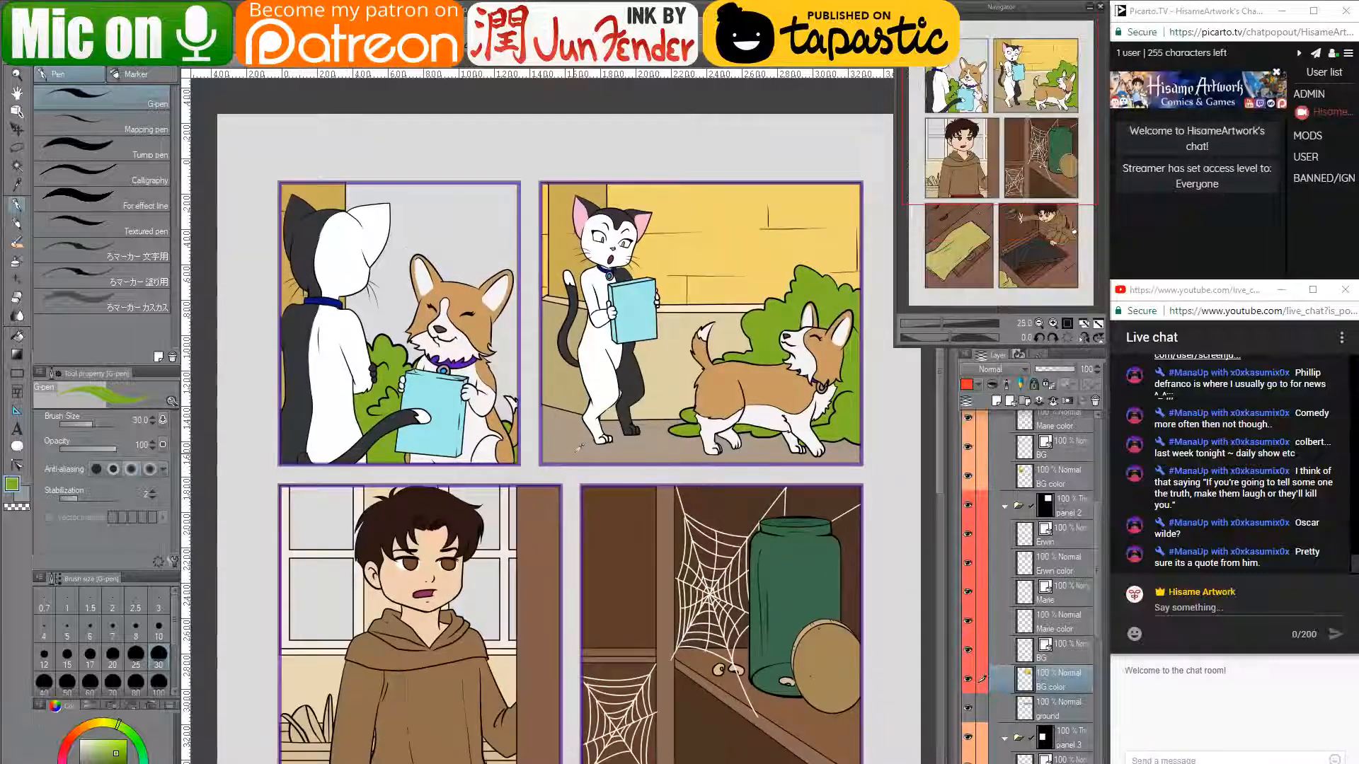
scroll(578, 447, up, 1)
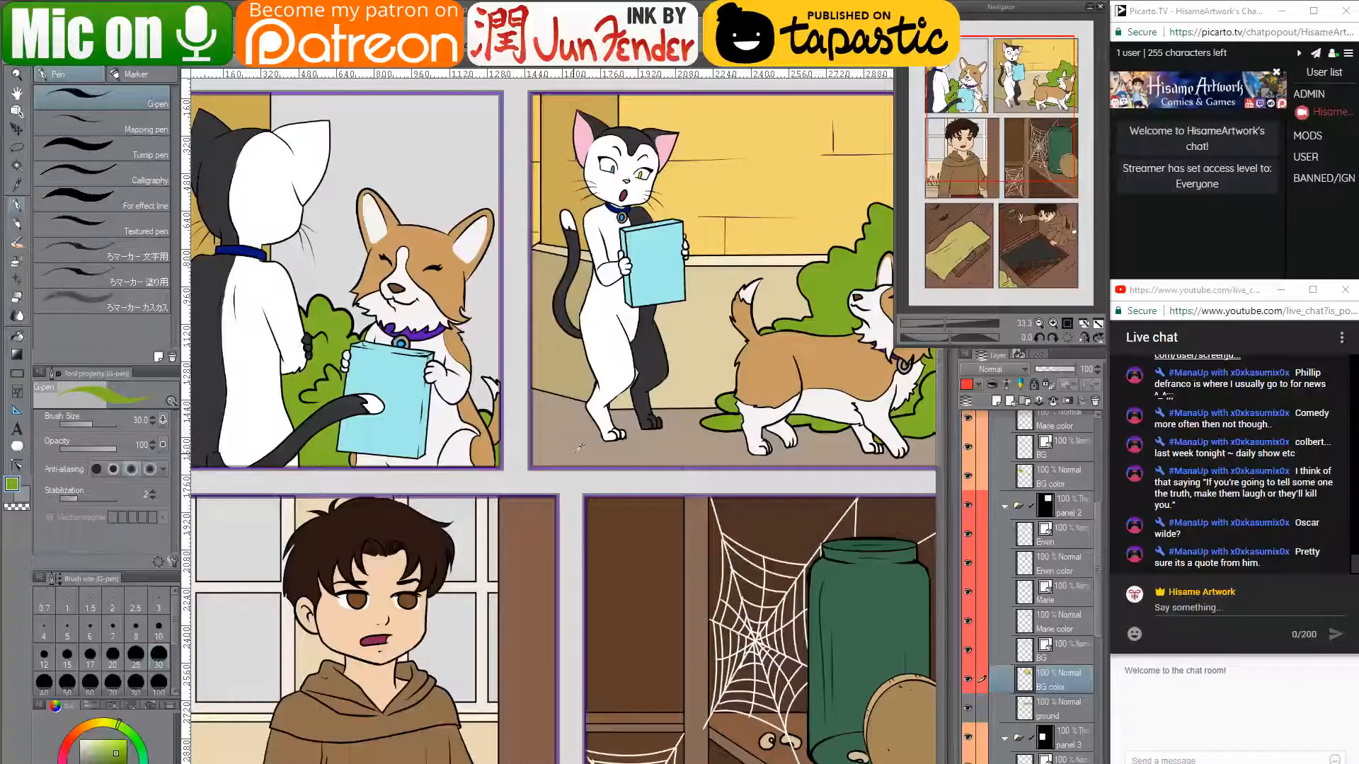
- Zoom out to review all six panels of the comic page and switch to the Move layer tool
scroll(579, 447, down, 2)
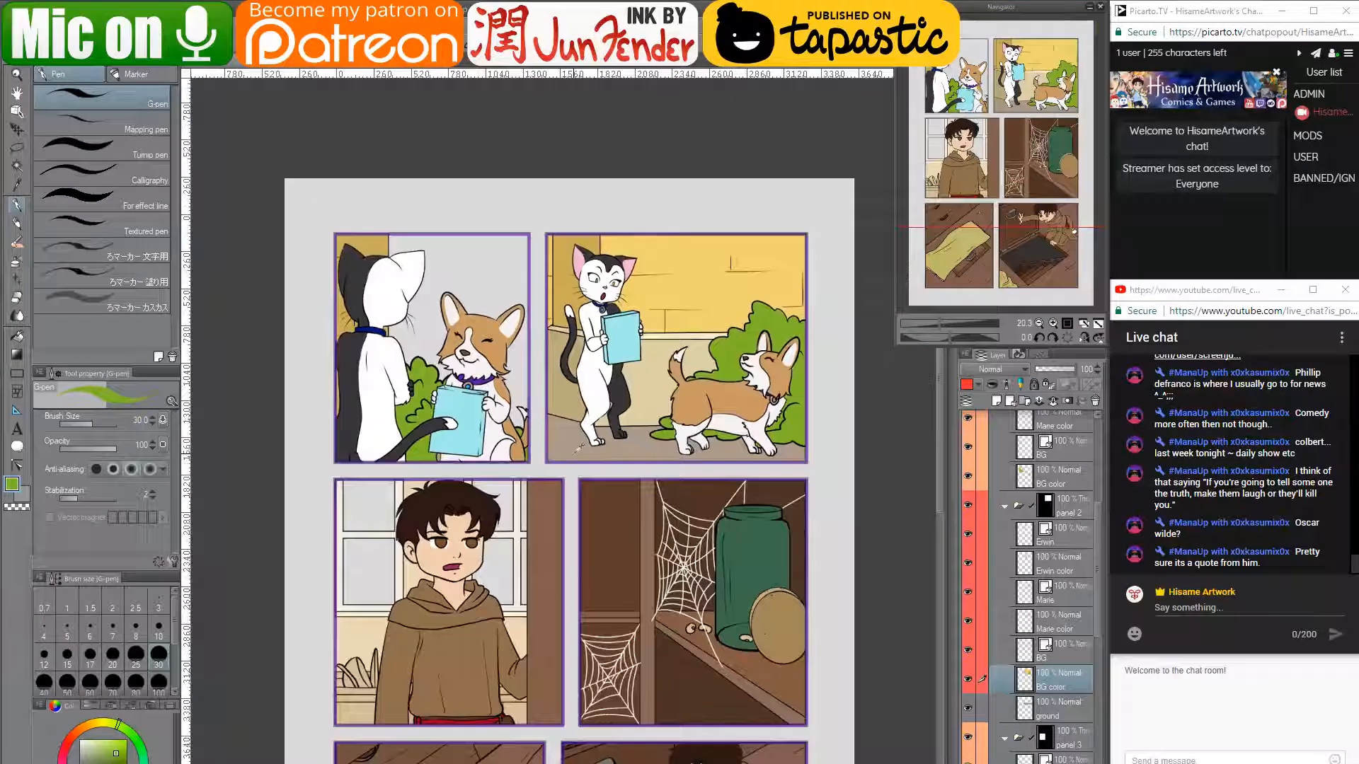
scroll(578, 448, down, 3)
drag(569, 482, 559, 392)
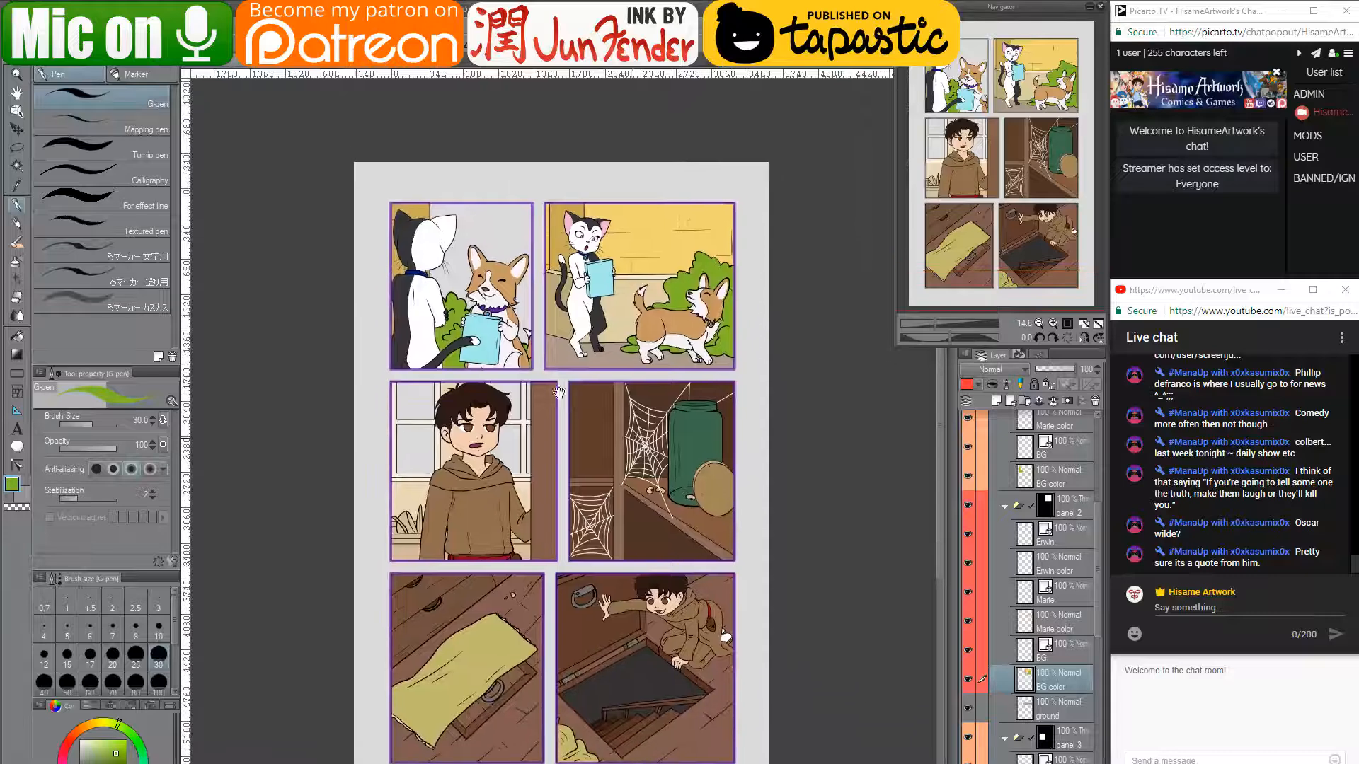
click(17, 129)
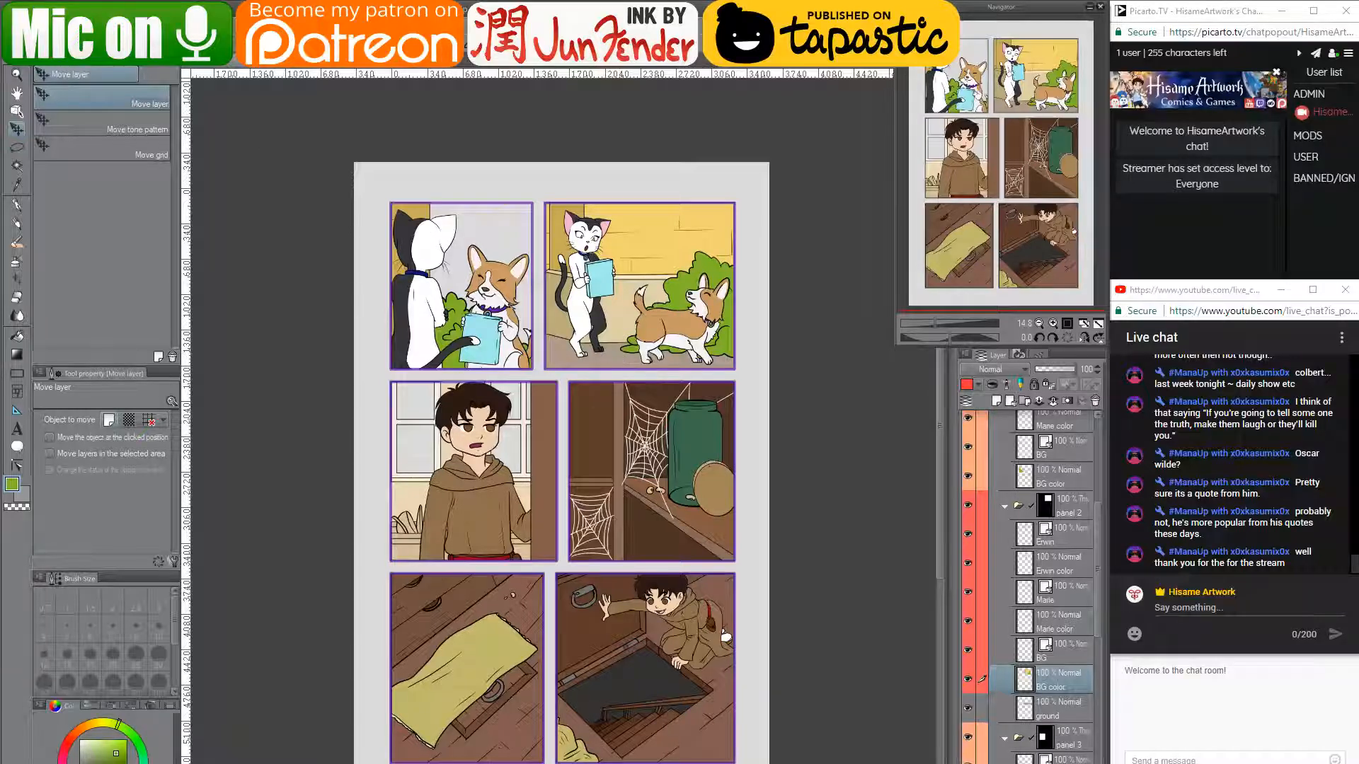
- Post the messages "thanks for watching :D" and "bye bye" in the YouTube live chat
click(1188, 607)
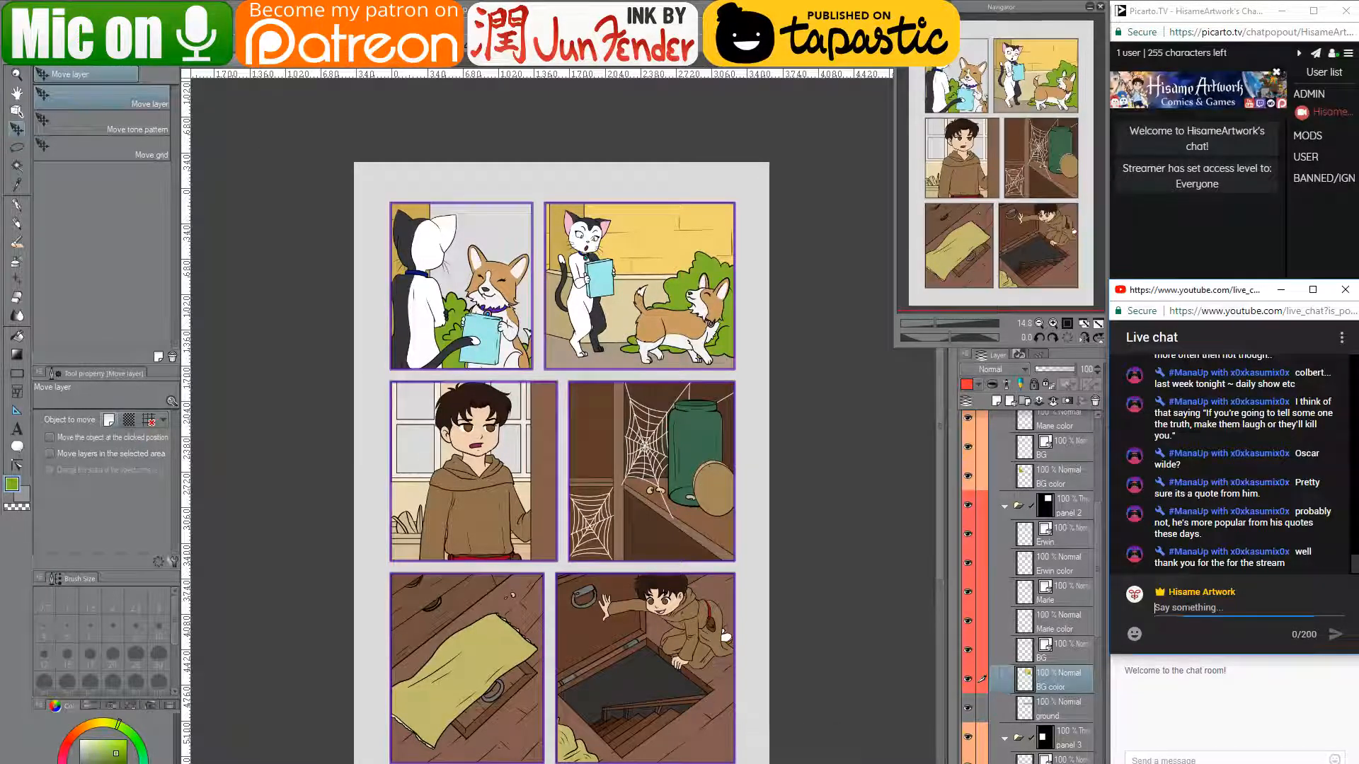
text(thanks fo)
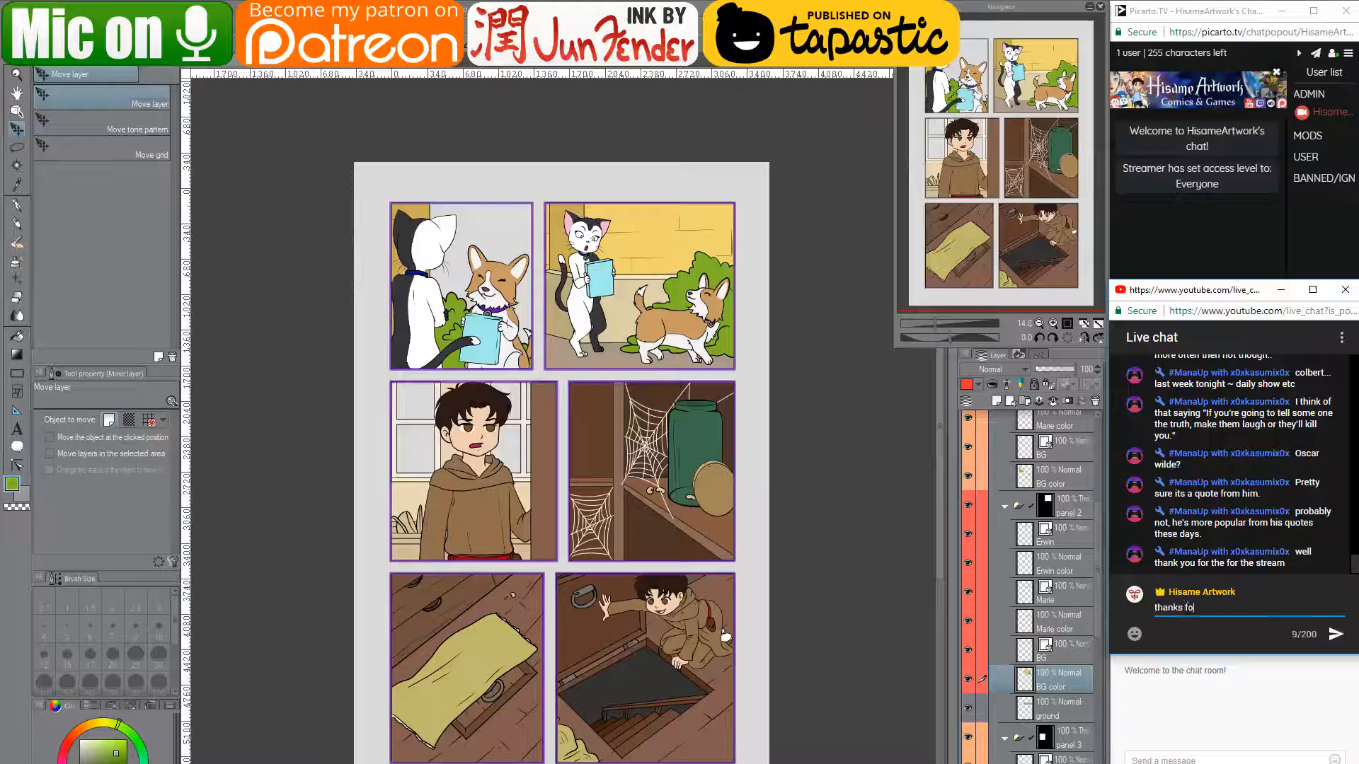
text(r watching)
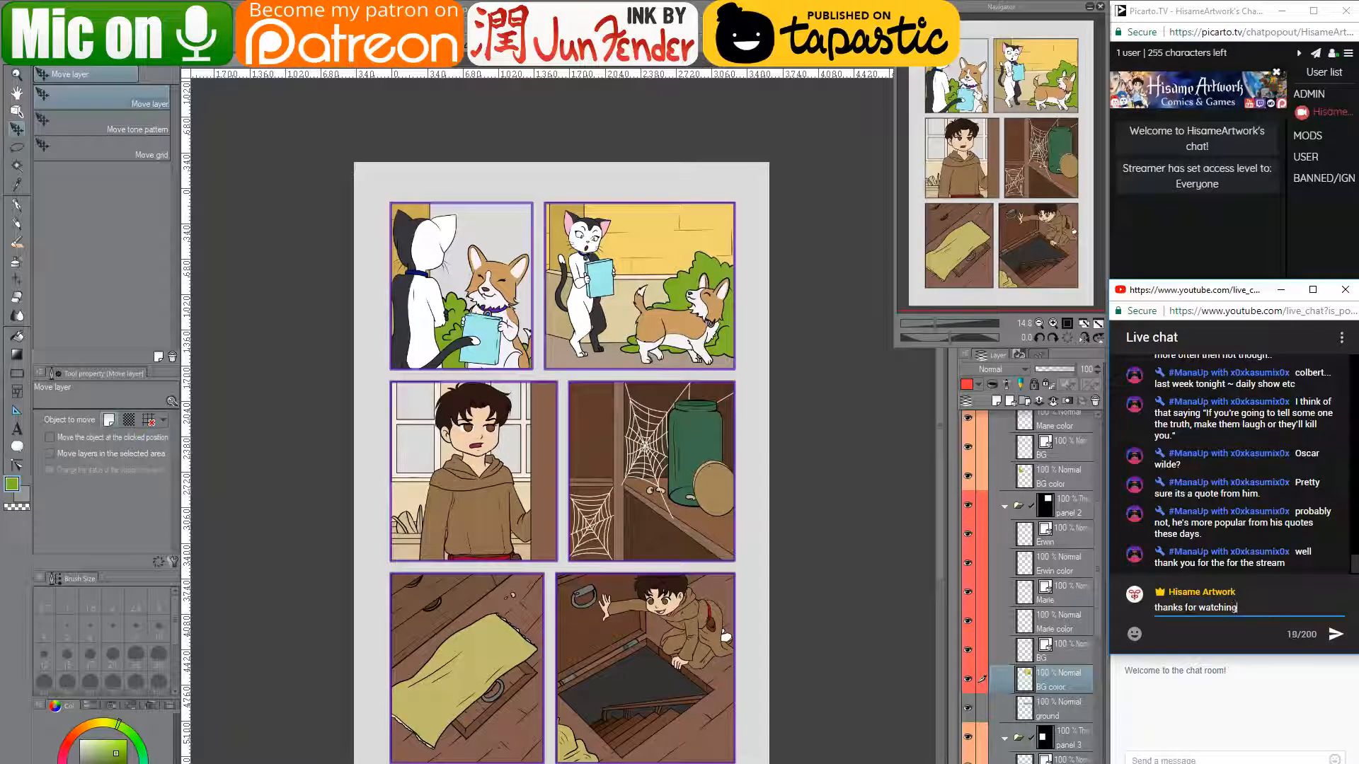
text( :D)
key(Return)
text(by)
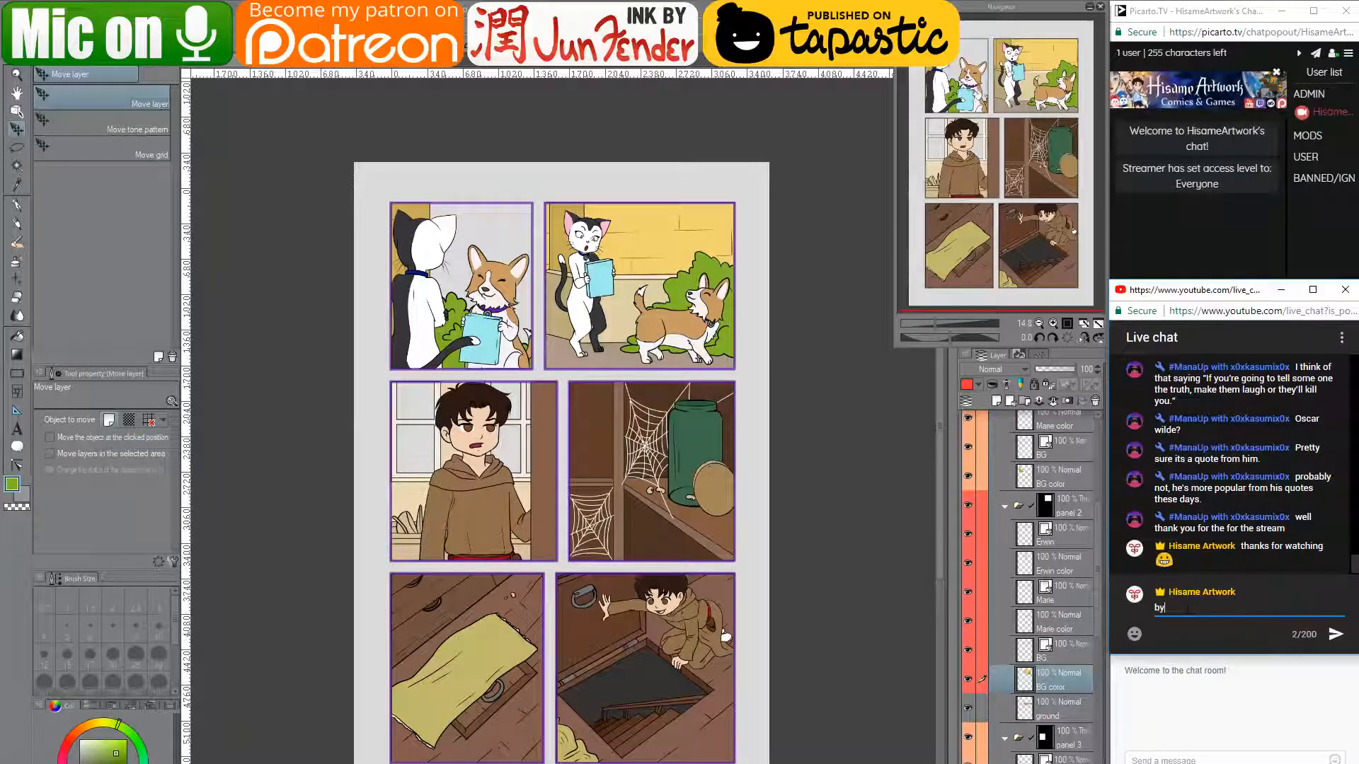
text(e bye)
key(Return)
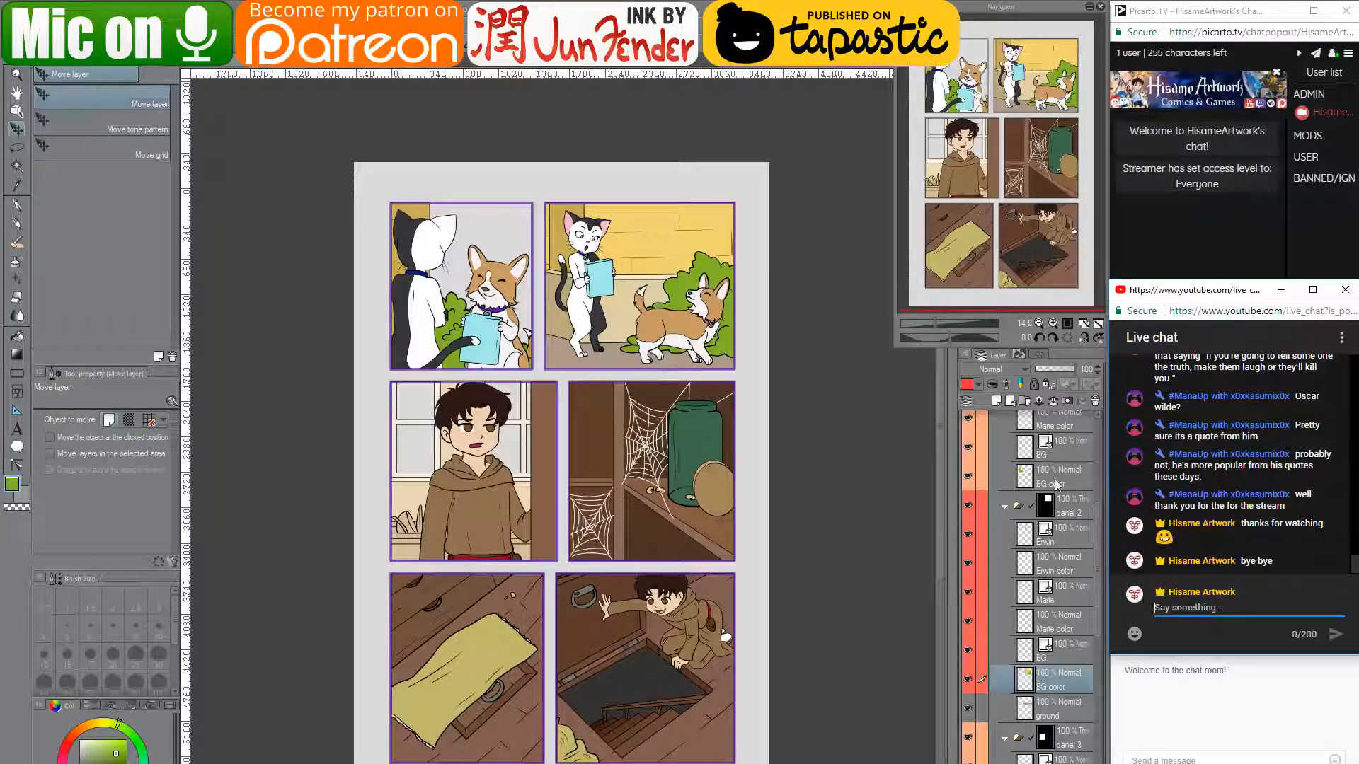